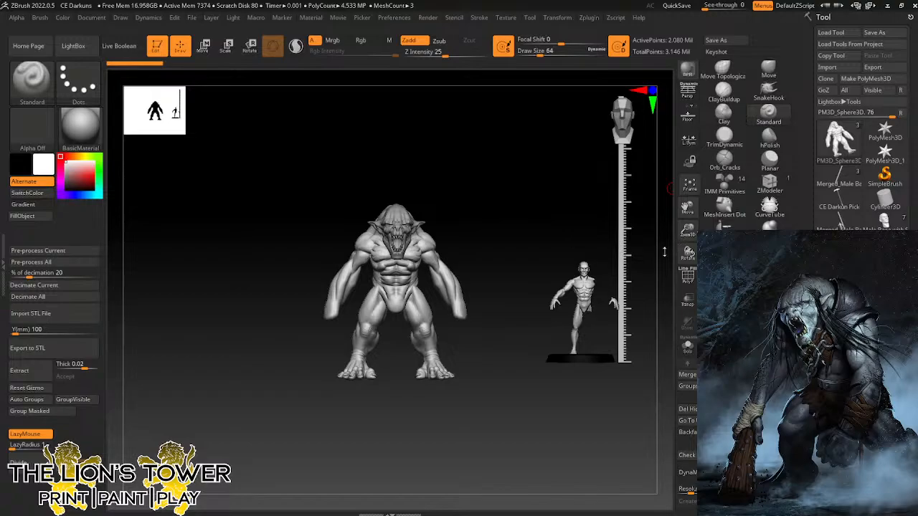
Examine the troll sculpt's head, torso and full body from the front and at an angle.
left_click_drag(688, 230, 774, 187)
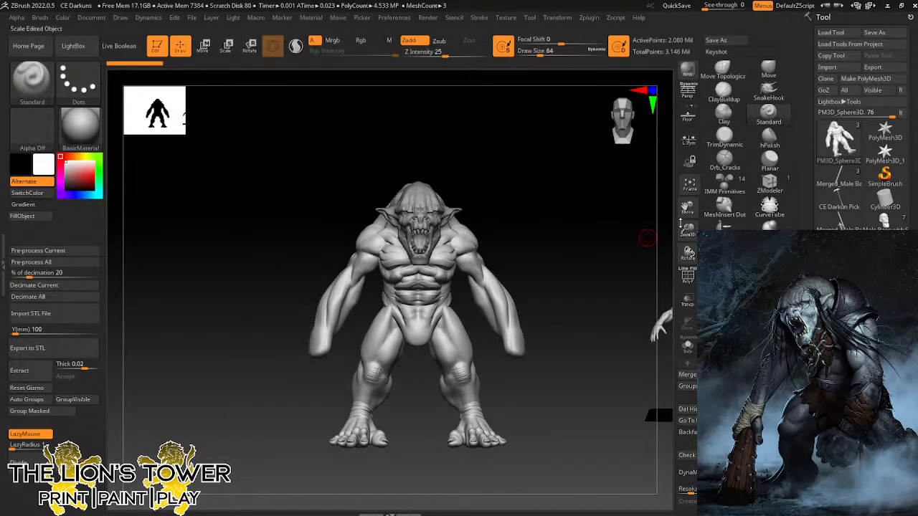
left_click_drag(689, 232, 665, 247)
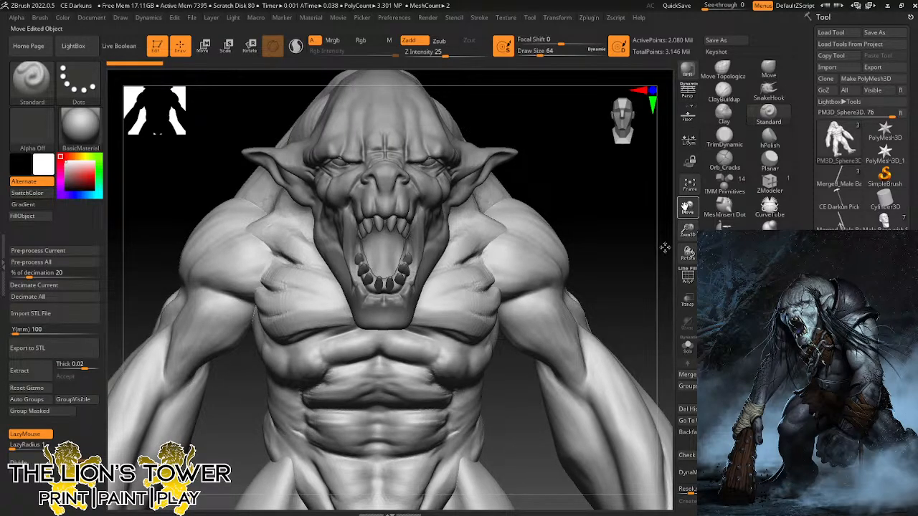
mouse_move(839, 174)
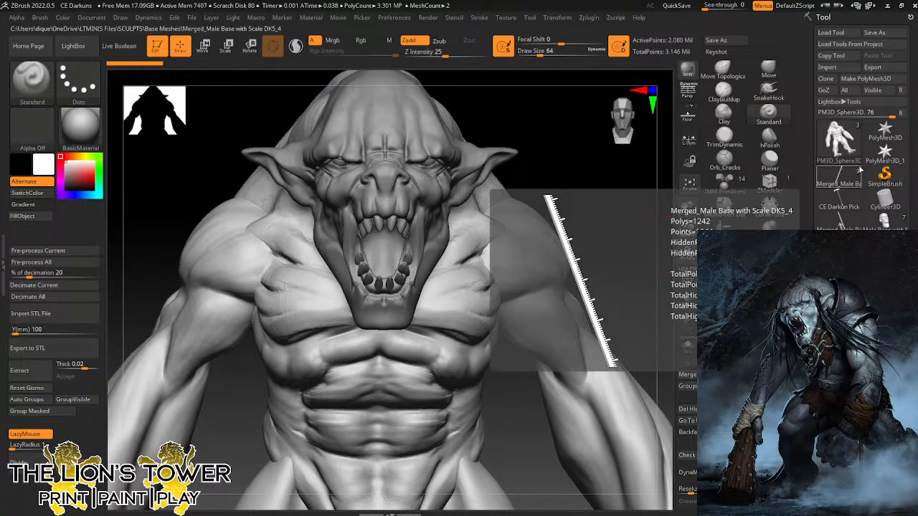
left_click_drag(628, 199, 627, 256)
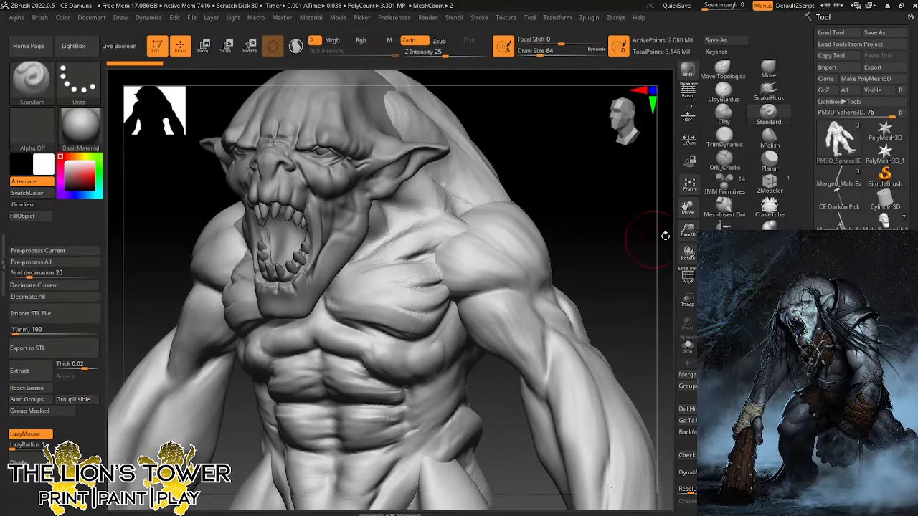
left_click_drag(688, 231, 688, 215)
left_click_drag(688, 209, 688, 181)
left_click_drag(606, 212, 611, 225, "shift")
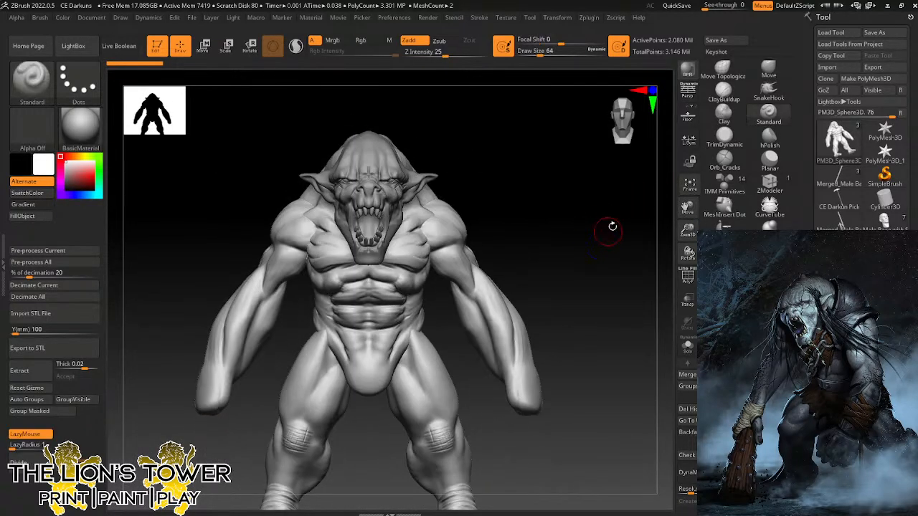
left_click_drag(689, 231, 690, 220)
left_click_drag(688, 208, 688, 188)
left_click_drag(638, 246, 601, 277)
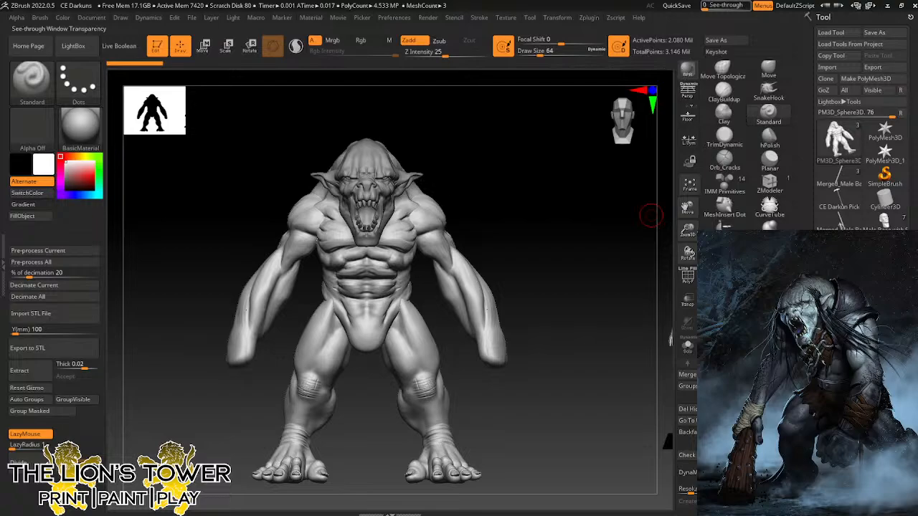
Append a cylinder to the troll model as a new subtool.
mouse_move(837, 280)
left_click_drag(862, 430, 862, 248)
left_click_drag(862, 495, 862, 280)
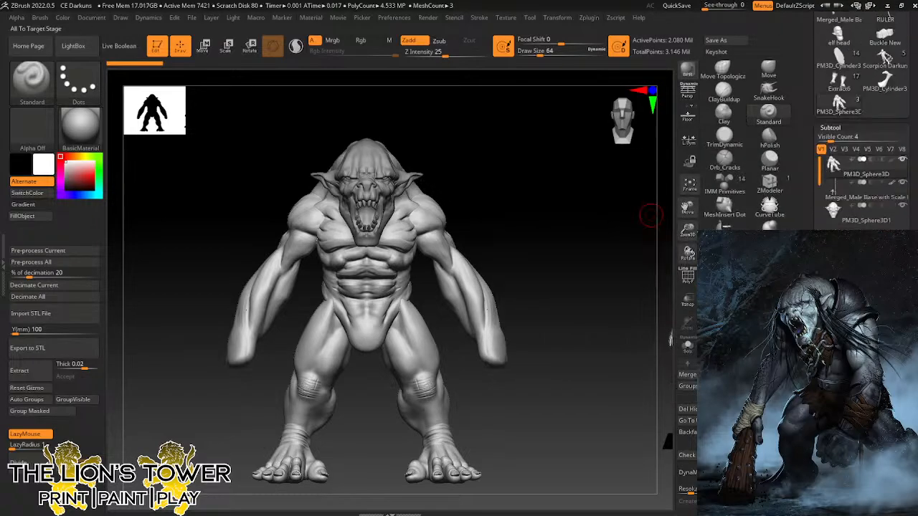
left_click(883, 344)
left_click(368, 335)
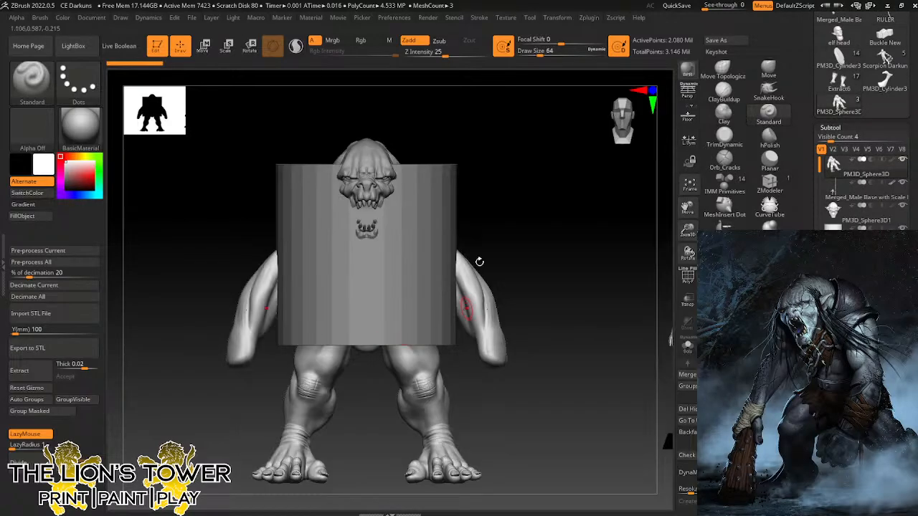
Flatten the cylinder into a thin band, scale it close to the waist's width and move it down around the waist.
left_click(227, 48)
left_click_drag(367, 223, 377, 309)
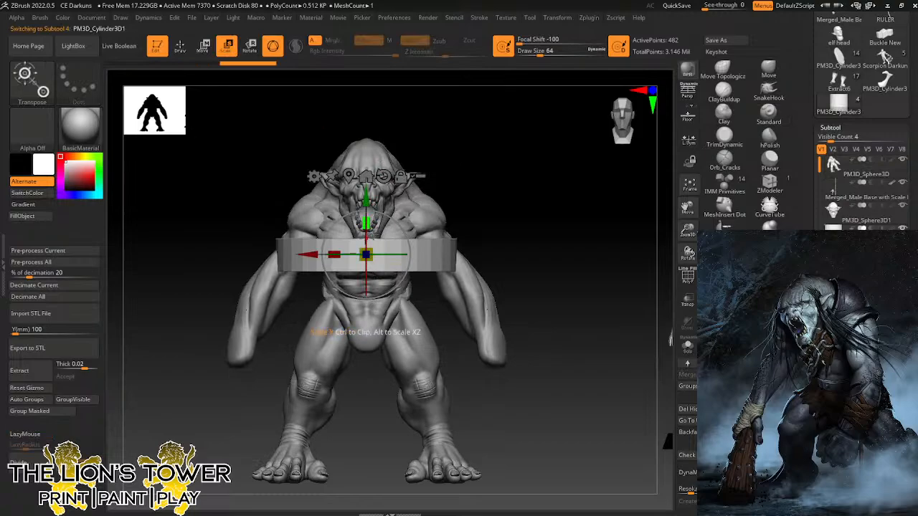
left_click_drag(366, 251, 372, 263)
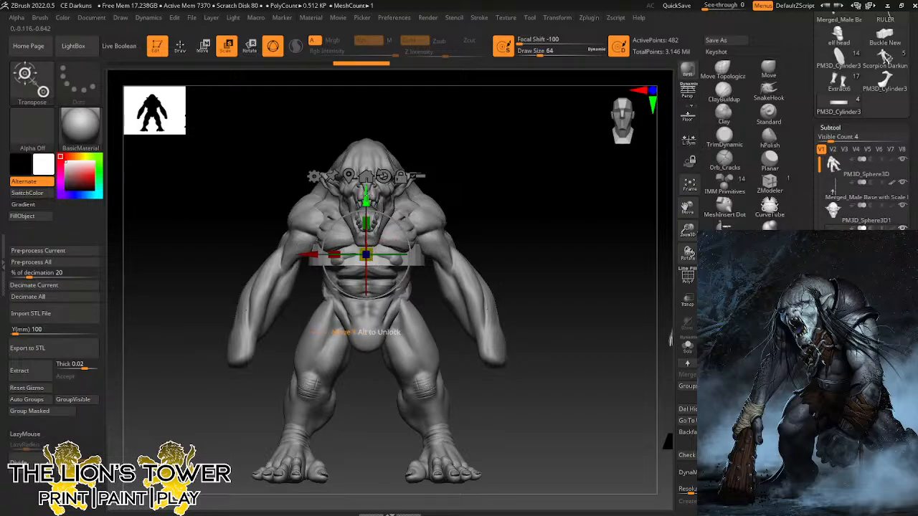
left_click_drag(366, 254, 370, 293, "alt")
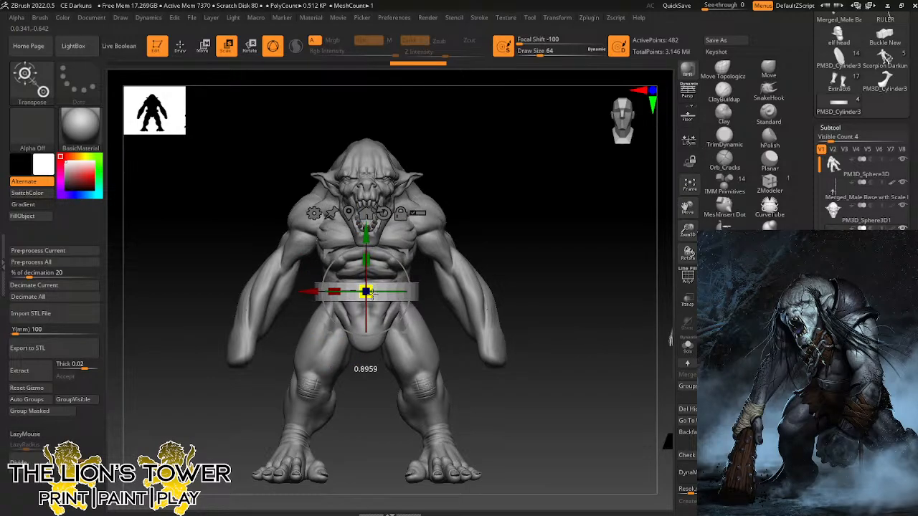
Inspect the fit of the band around the troll's waist from the side, above and front.
left_click_drag(576, 262, 529, 287)
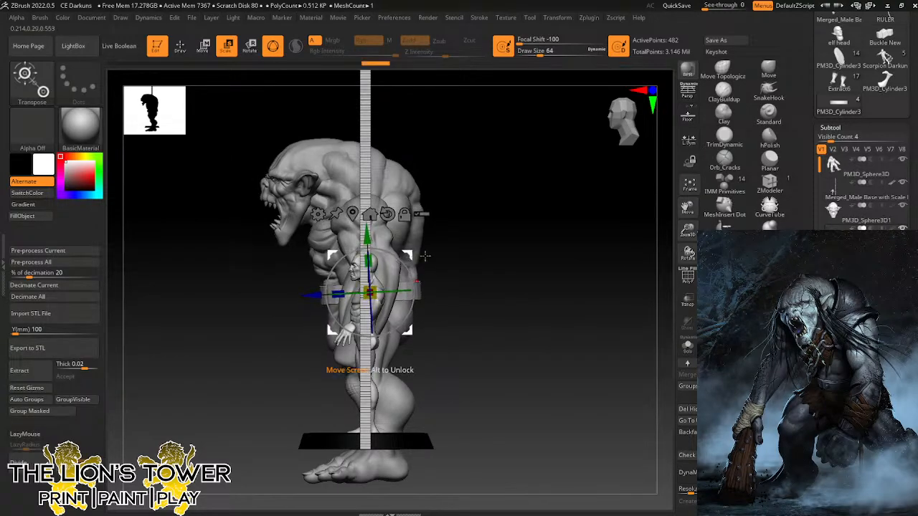
left_click_drag(495, 267, 550, 277, "shift")
left_click_drag(688, 229, 681, 211)
left_click_drag(621, 246, 559, 307)
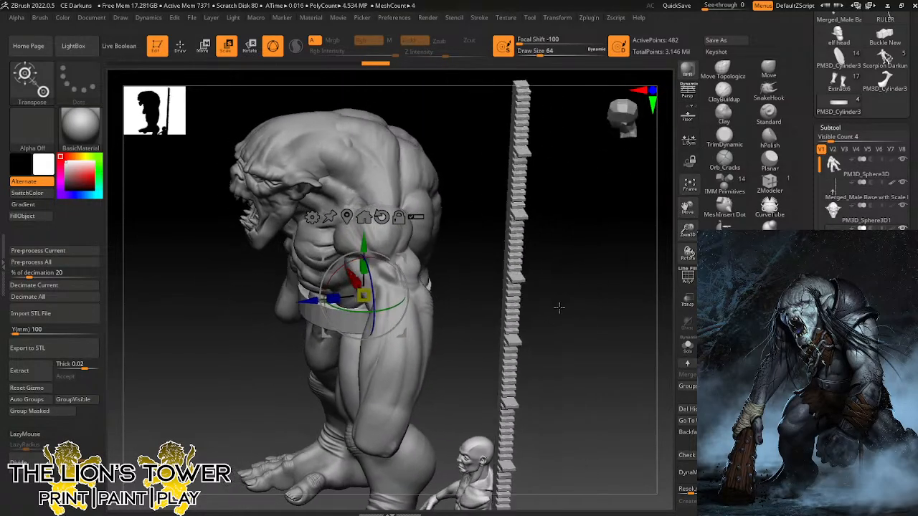
left_click_drag(588, 281, 566, 302)
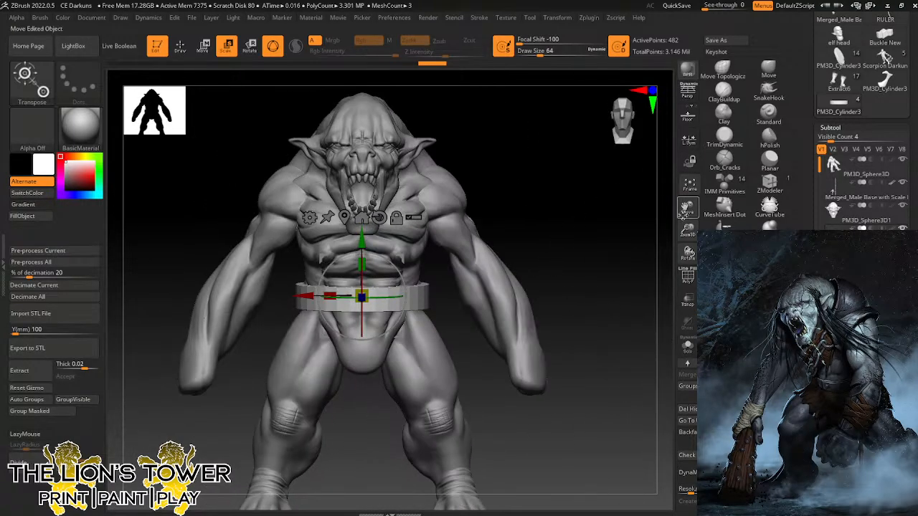
left_click_drag(688, 234, 649, 226)
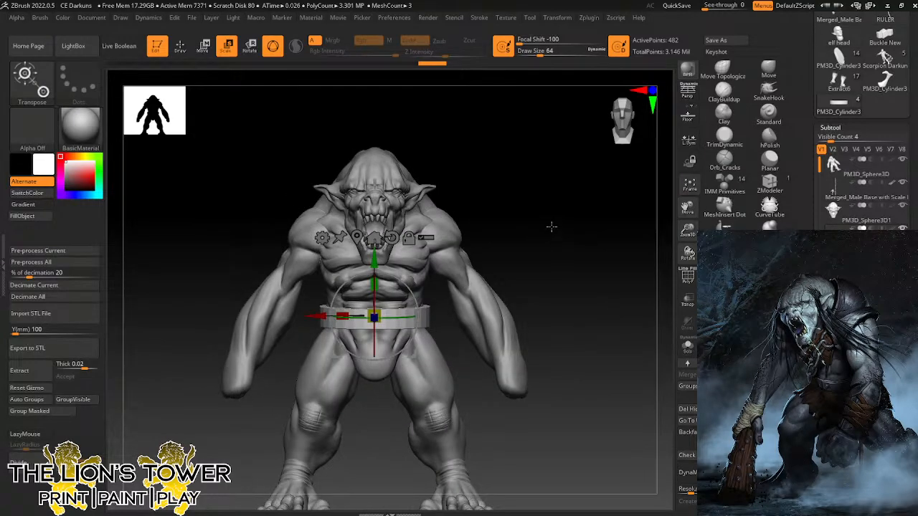
mouse_move(549, 228)
left_mouse_down()
mouse_move(512, 244)
mouse_move(537, 246)
mouse_move(553, 226)
left_mouse_up()
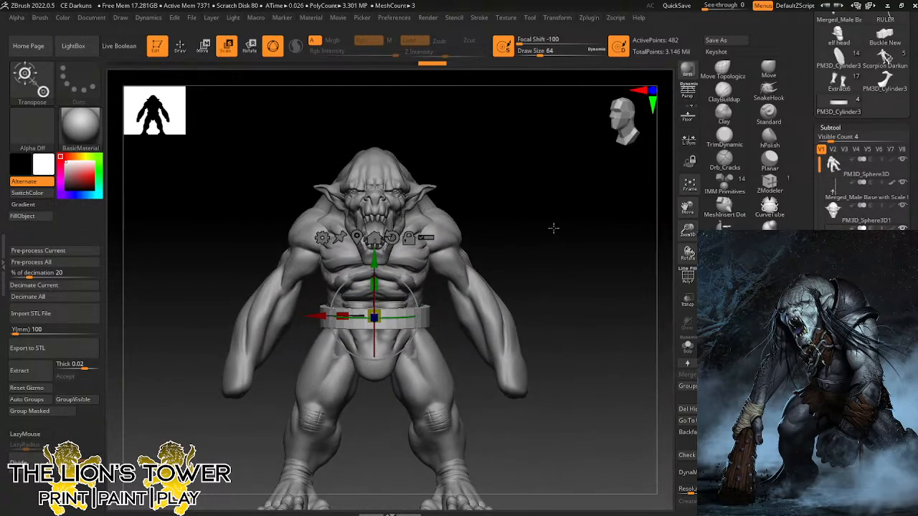
Subdivide the waist band to smooth it and remesh it with DynaMesh.
left_click(688, 428)
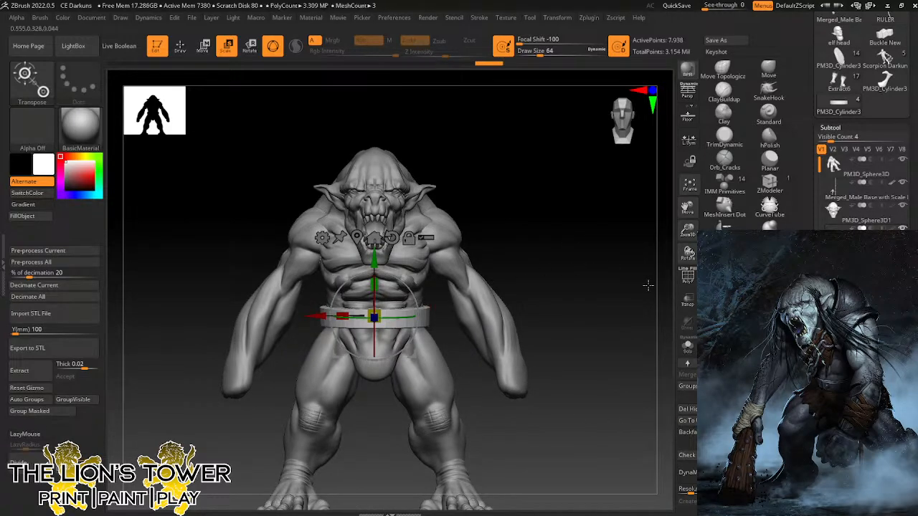
left_click_drag(687, 231, 692, 252)
left_click_drag(616, 238, 622, 231)
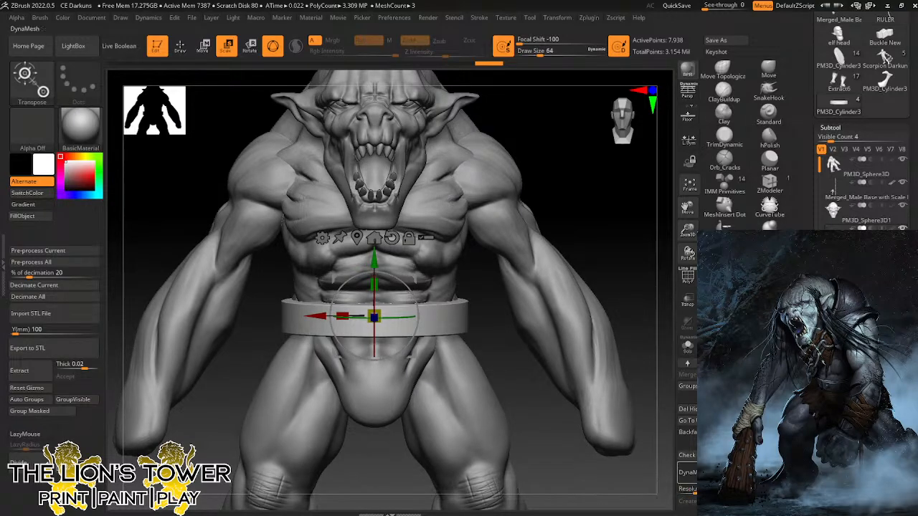
left_click(687, 472)
left_click(661, 496)
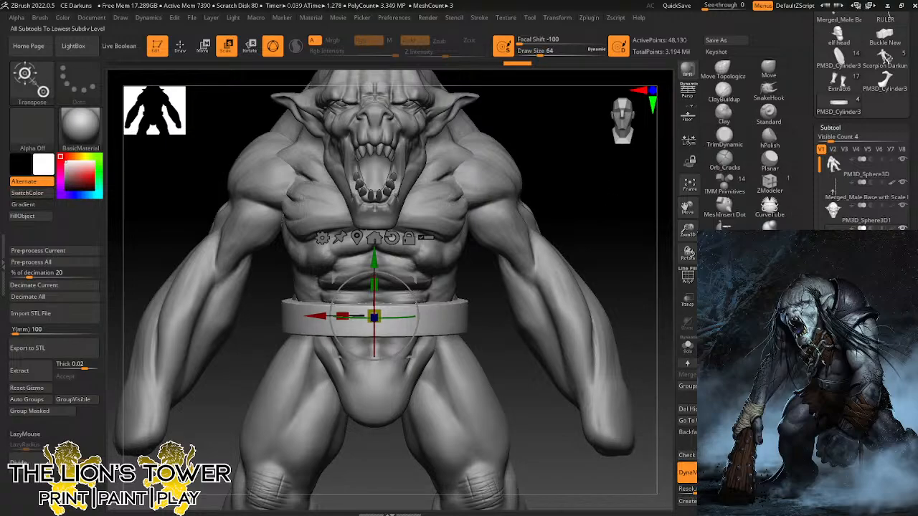
Duplicate the waist band subtool and isolate the copy in Solo mode.
left_click(687, 346)
key("ctrl")
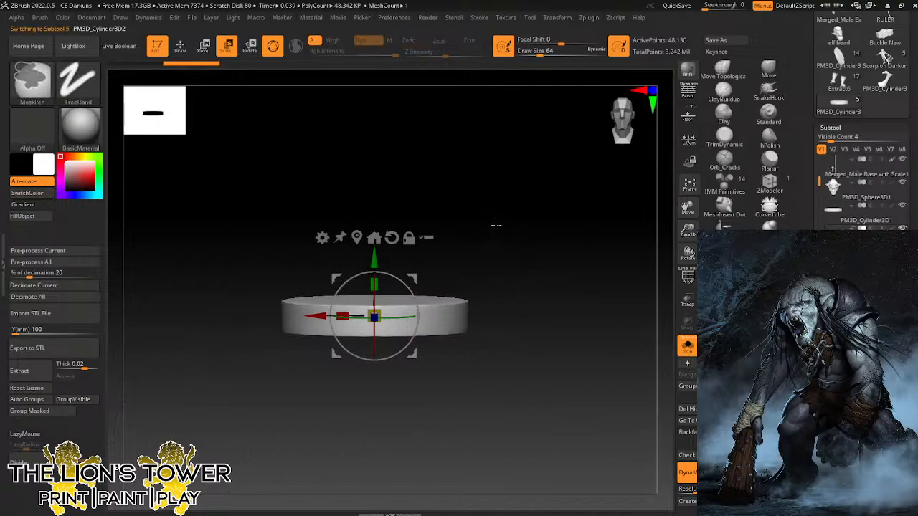
mouse_move(500, 267)
left_mouse_down("ctrl")
mouse_move(402, 410)
mouse_move(412, 416)
left_mouse_up("ctrl")
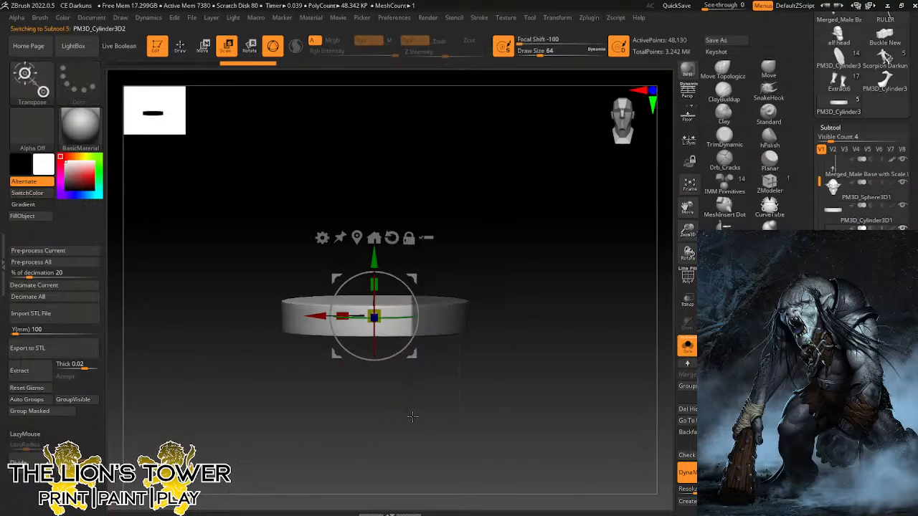
left_click(500, 315, "ctrl")
left_click_drag(499, 315, 505, 321, "ctrl")
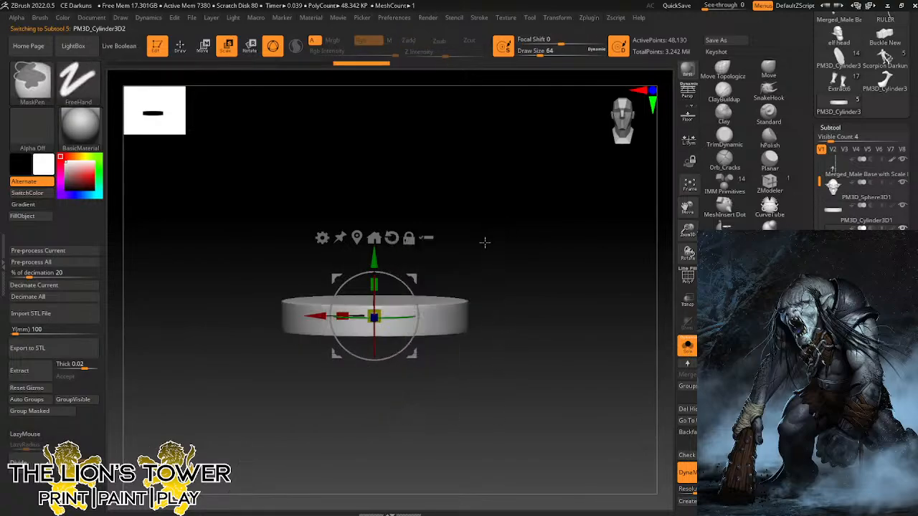
Mask both side sections of the band symmetrically, make the masked area its own polygroup and clear the mask.
mouse_move(481, 236)
left_mouse_down("ctrl")
mouse_move(421, 410)
mouse_move(423, 315)
left_mouse_up("ctrl")
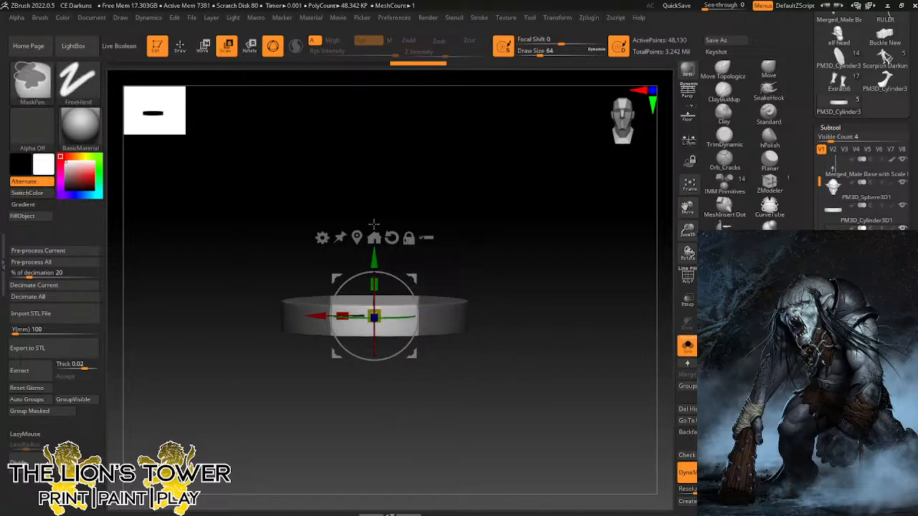
left_click_drag(491, 247, 510, 245)
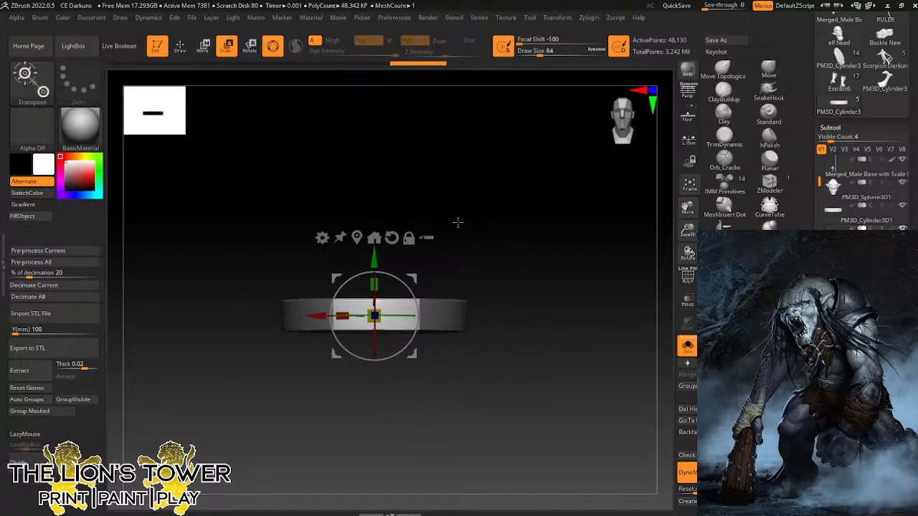
mouse_move(279, 208)
left_mouse_down("ctrl")
mouse_move(481, 291)
mouse_move(485, 302)
left_mouse_up("ctrl")
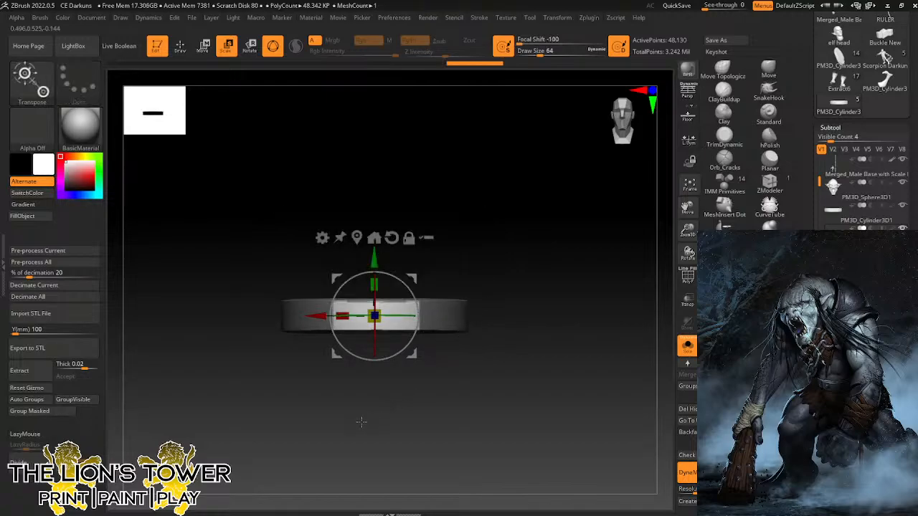
left_click(51, 415)
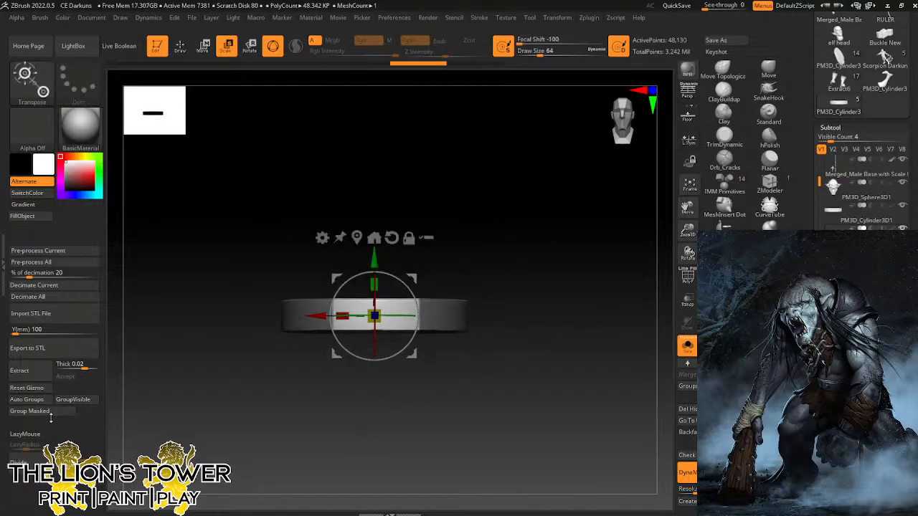
left_click(184, 415, "ctrl")
left_click(571, 320, "ctrl")
left_click_drag(576, 317, 588, 353, "ctrl")
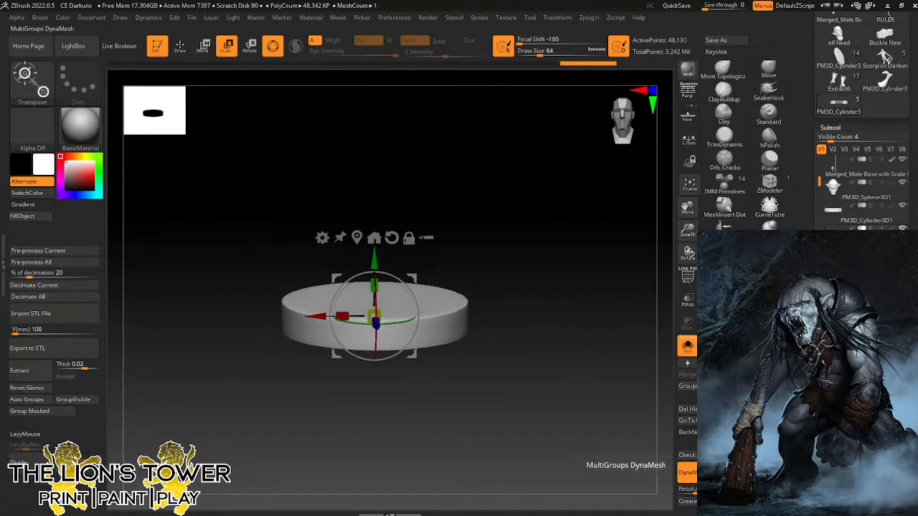
Turn on the polyframe display with its wireframe lines hidden to show the band's polygroup colours.
left_click(687, 280)
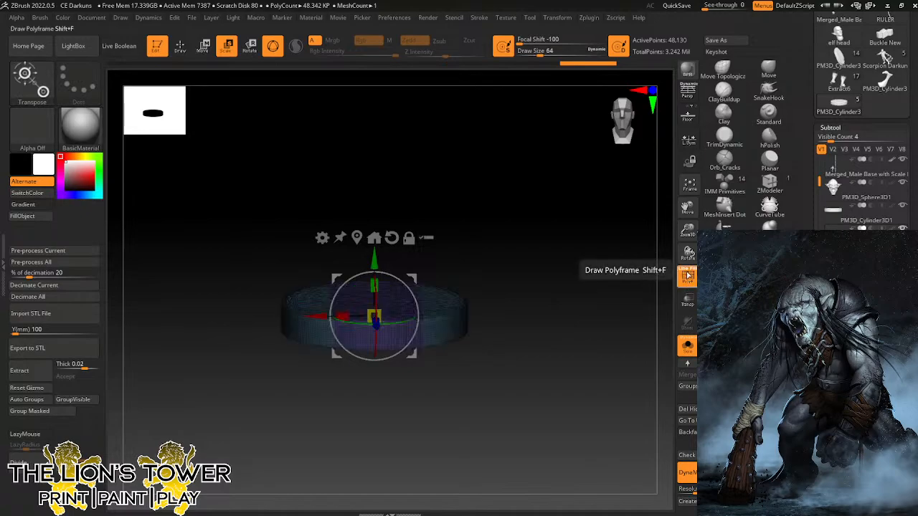
left_click(686, 277)
left_click(688, 276)
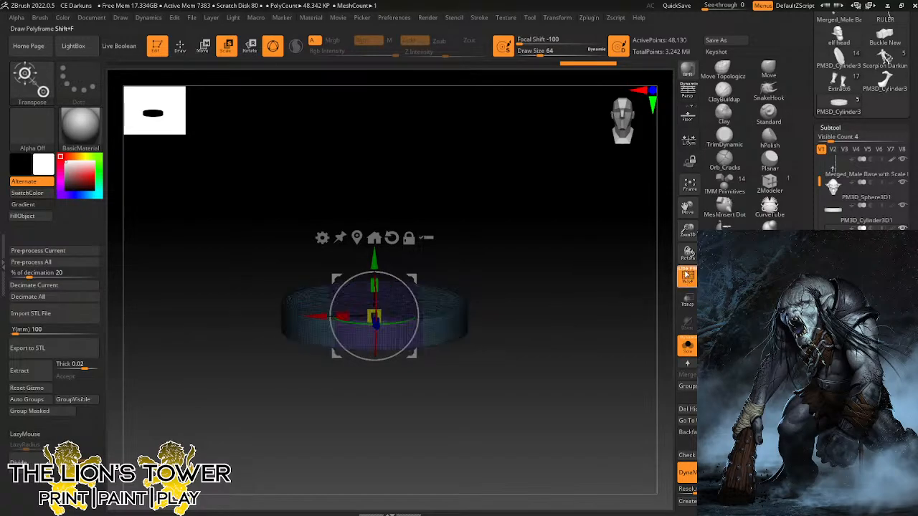
Remesh the band with DynaMesh into separate pieces by polygroup and hide the side pieces, keeping only the centre section visible.
mouse_move(594, 300)
left_mouse_down("shift")
mouse_move(602, 412)
mouse_move(600, 296)
left_mouse_up("shift")
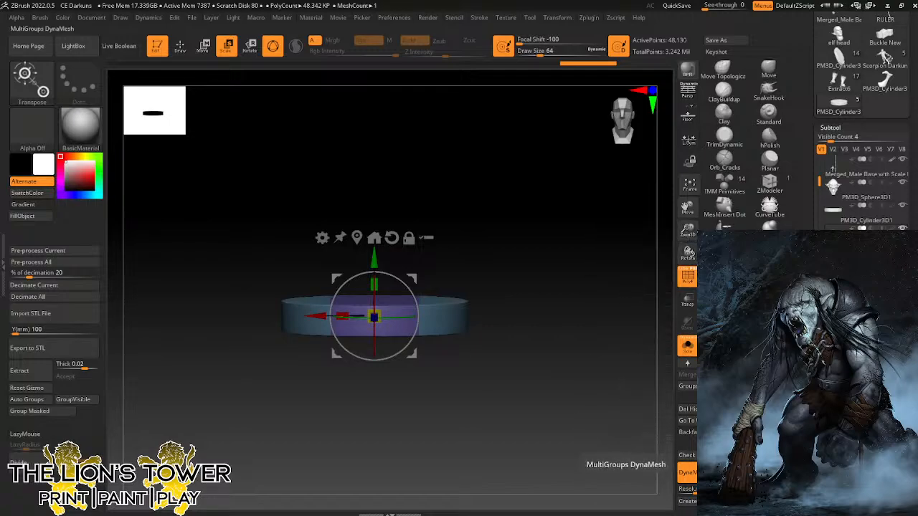
key("ctrl")
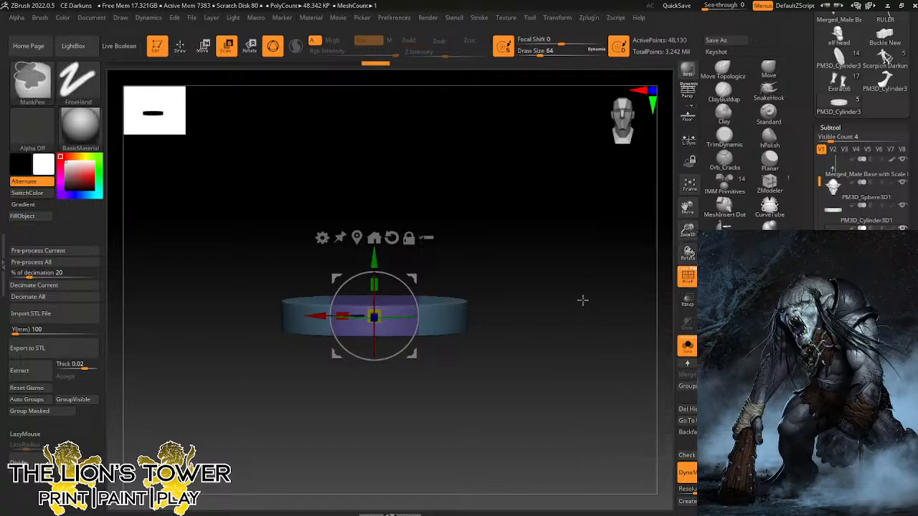
key("q")
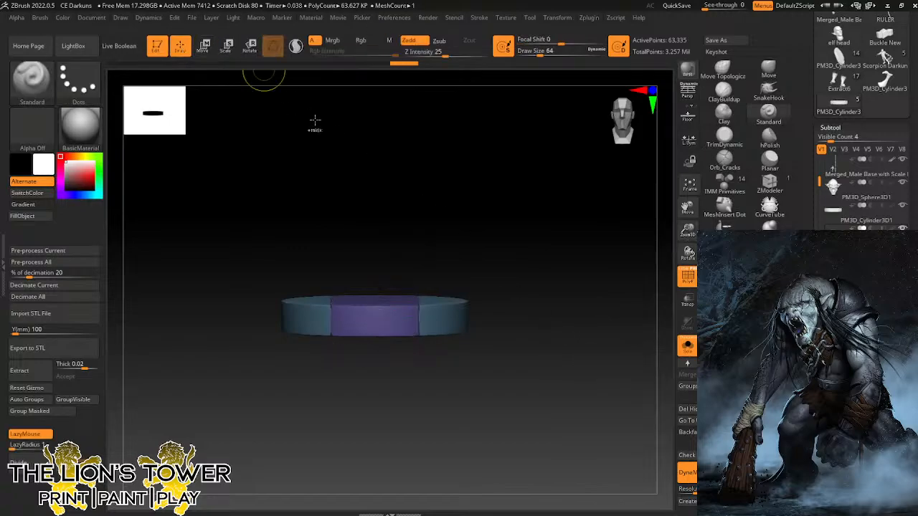
left_click(440, 316, "ctrl+alt+shift")
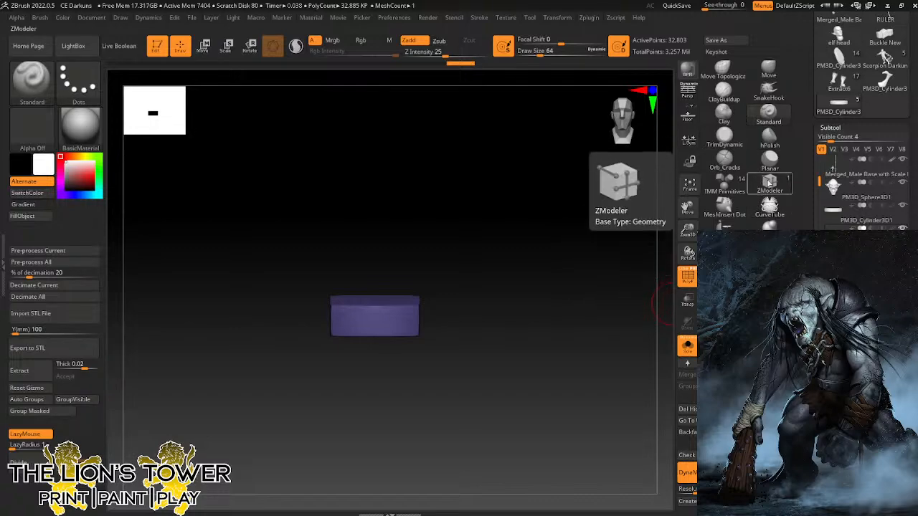
Mask everything behind the front end of the centre section in side view and make the masked area its own polygroup.
left_click_drag(623, 330, 585, 344)
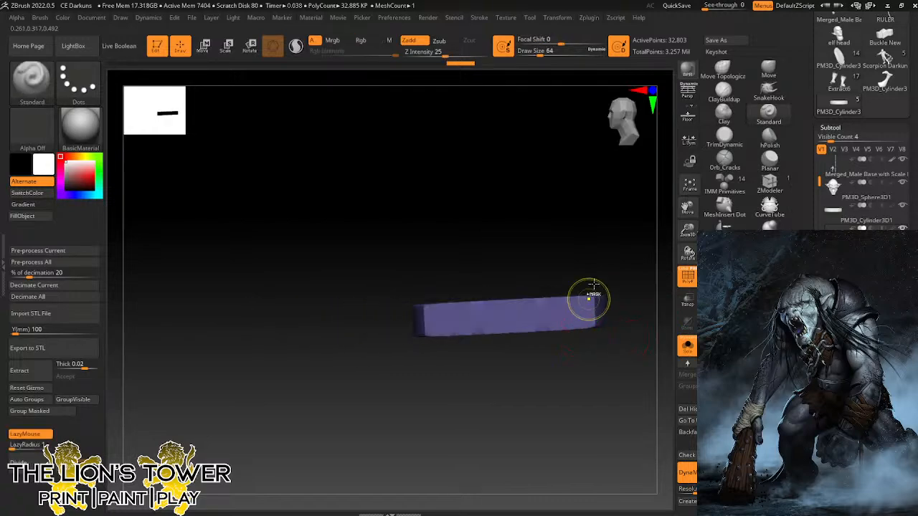
mouse_move(615, 255)
left_mouse_down("ctrl")
mouse_move(608, 340)
mouse_move(460, 443)
left_mouse_up("ctrl")
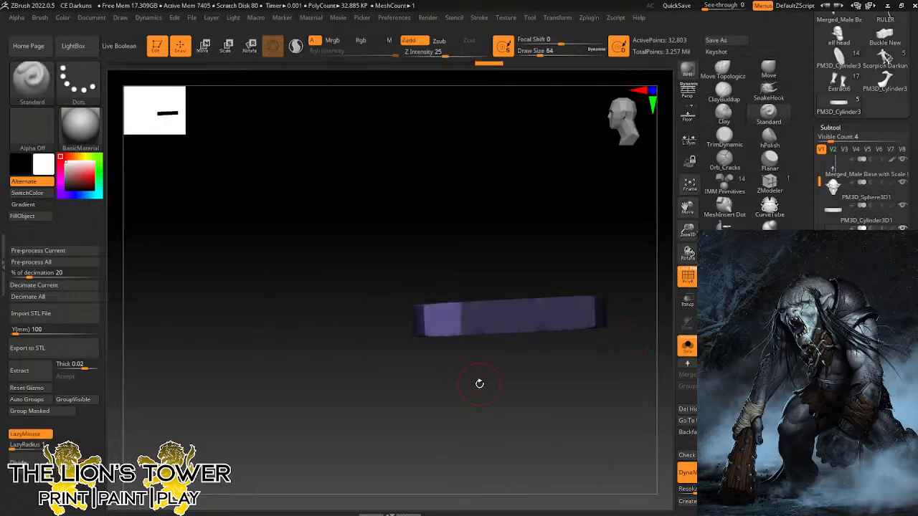
left_click_drag(547, 385, 575, 414, "ctrl")
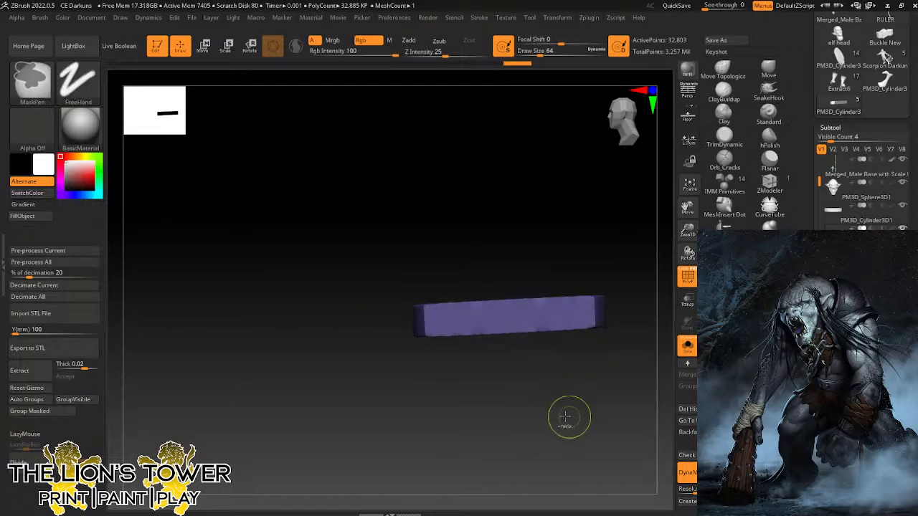
key("ctrl+z")
left_click(37, 414)
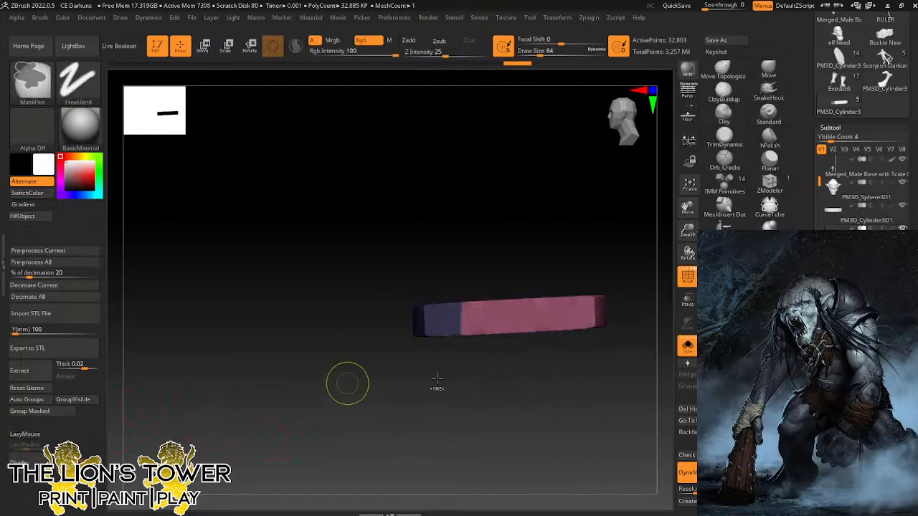
Split the centre section by polygroup with DynaMesh after clearing the mask, leaving only the front plate piece visible.
left_click(580, 378, "ctrl+shift")
left_click_drag(586, 385, 620, 448, "ctrl")
left_click_drag(623, 373, 644, 430, "ctrl")
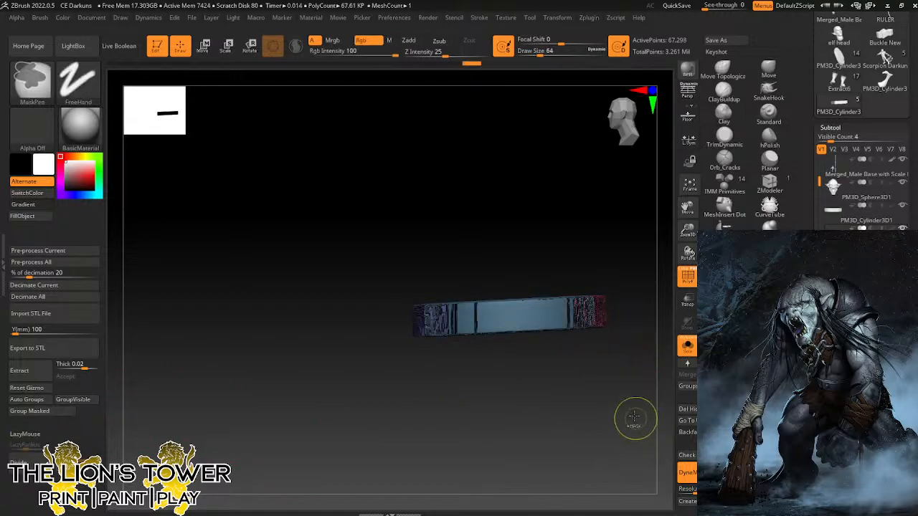
left_click_drag(618, 395, 541, 352)
left_click(384, 283, "ctrl+shift")
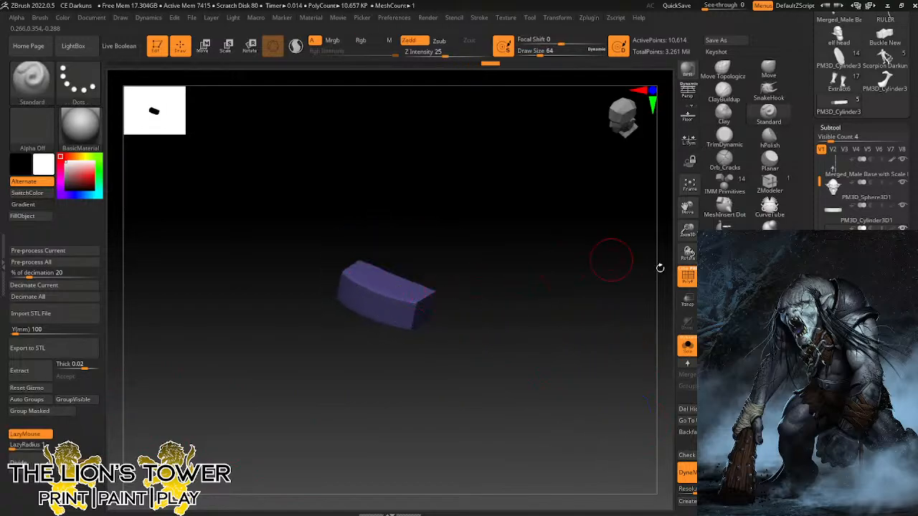
Turn off Solo mode, then move the plate slightly out from the belt front and scale it to fit inside the band's height.
left_click(688, 345)
left_click_drag(648, 354, 467, 269)
left_click(226, 46)
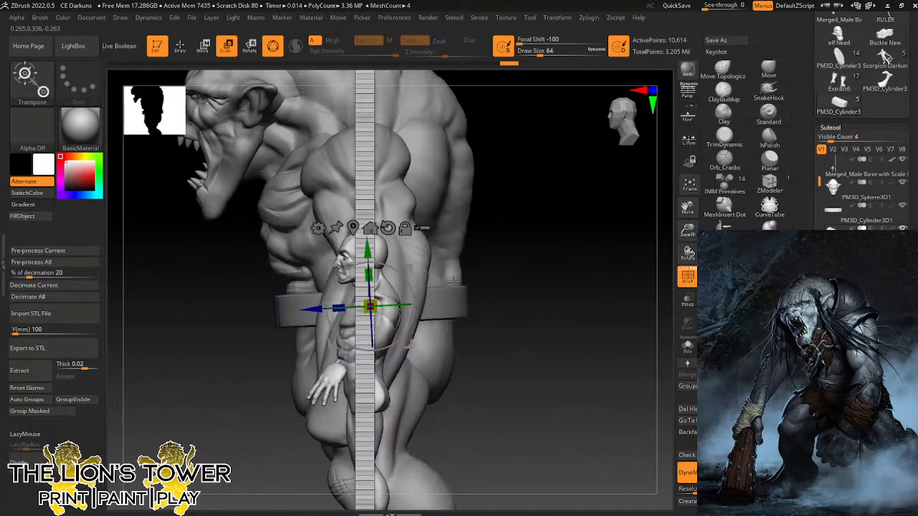
left_click_drag(310, 312, 301, 312)
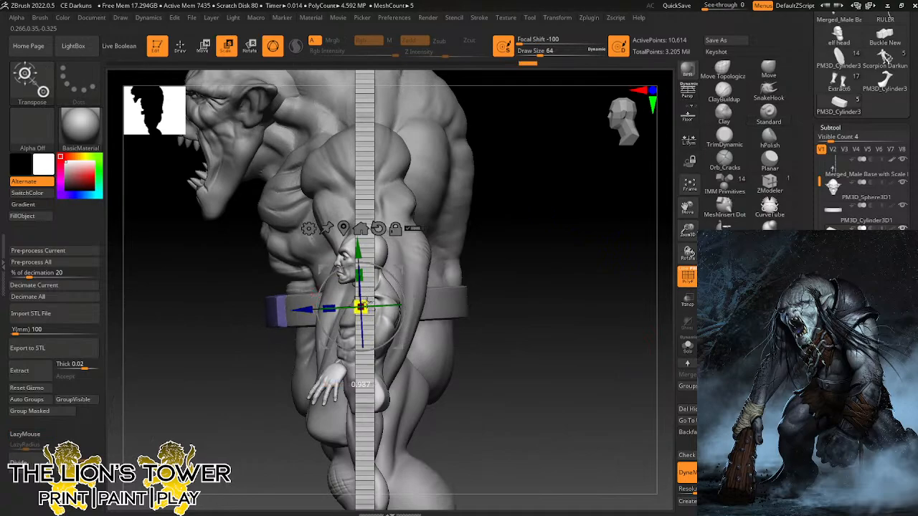
left_click_drag(361, 307, 359, 307)
left_click_drag(304, 310, 299, 310)
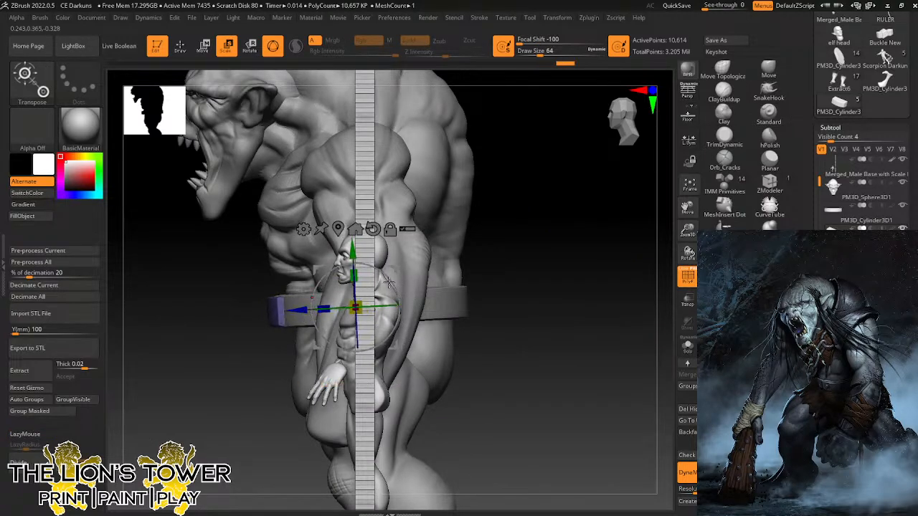
left_click_drag(495, 274, 573, 268, "shift")
left_click_drag(356, 275, 361, 278)
left_click_drag(534, 215, 595, 213)
left_click_drag(541, 256, 529, 259, "shift")
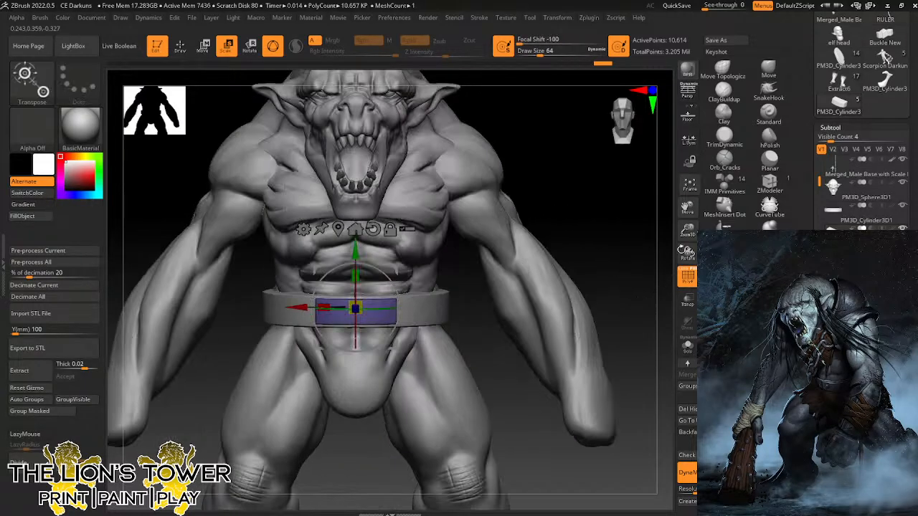
Insert a rivet near each end of the plate using the MeshInsert Dot brush at a draw size of about 14, then clear the mask.
left_click_drag(688, 234, 688, 208)
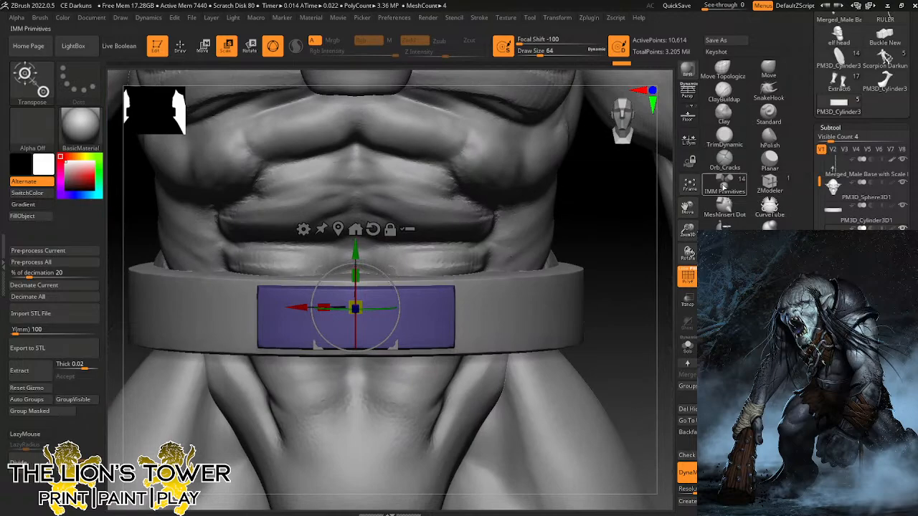
left_click(724, 208)
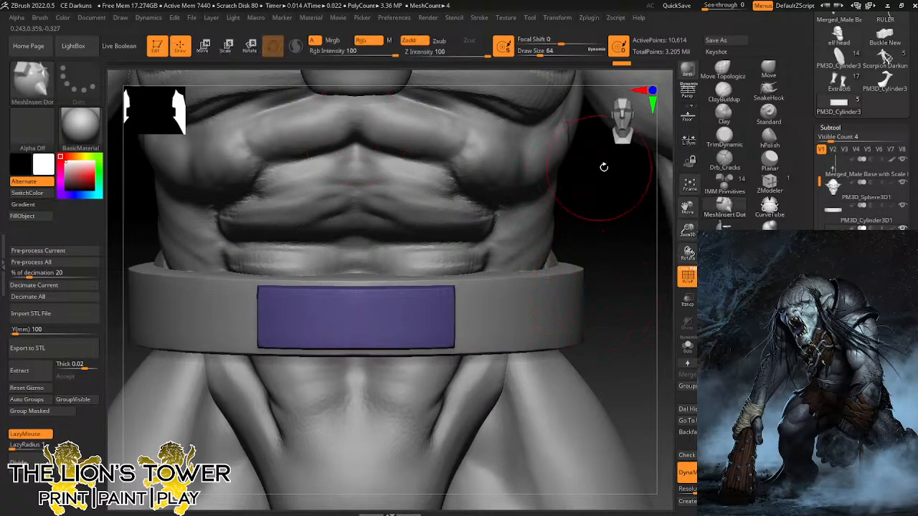
key("s")
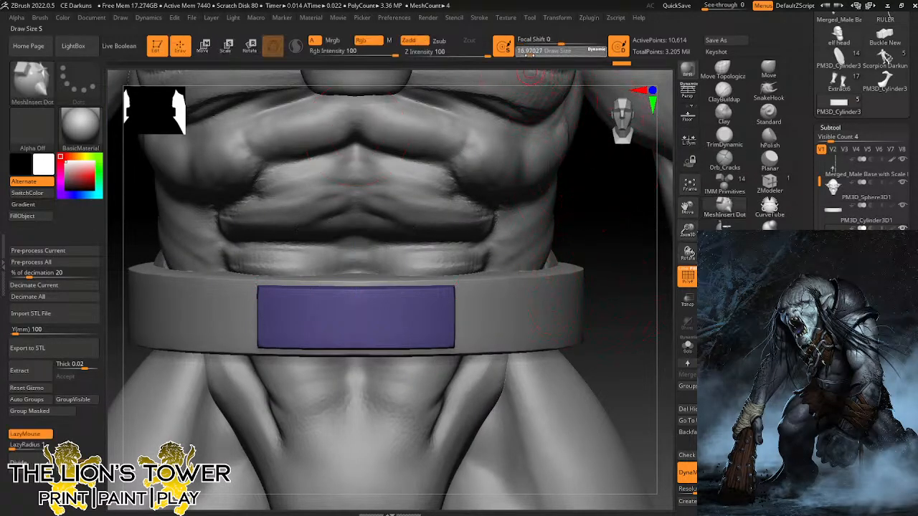
left_click_drag(530, 55, 529, 55)
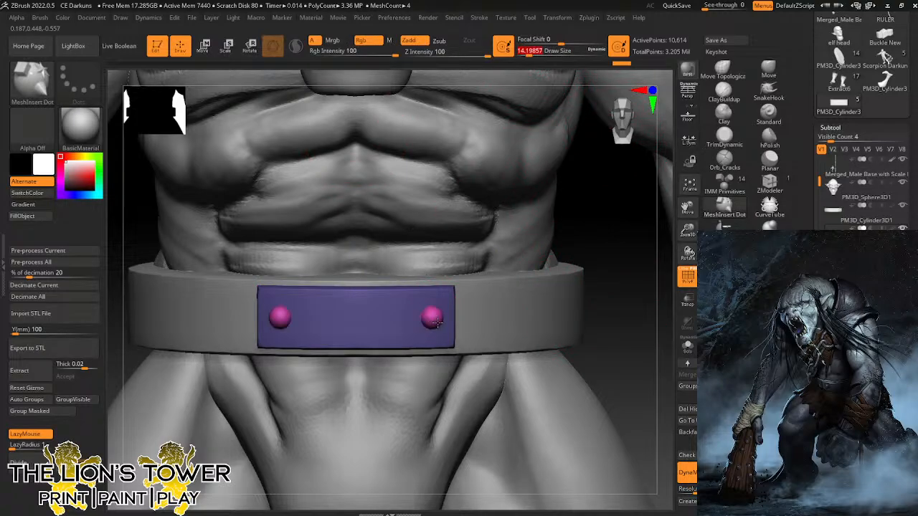
left_click(436, 322)
left_click_drag(686, 231, 687, 189)
left_click(566, 352, "ctrl")
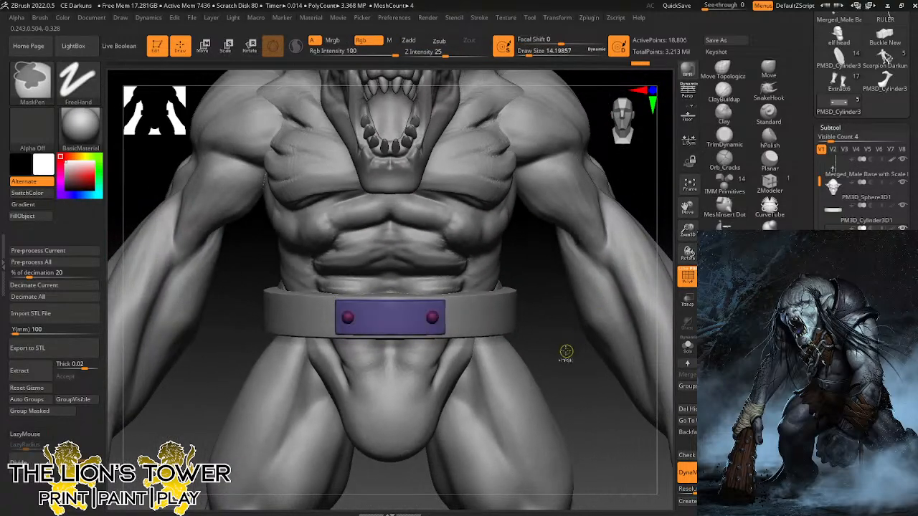
left_click_drag(566, 352, 580, 378, "ctrl")
Examine the proportions of the belt and riveted plate on the whole troll from front and angled views.
left_click_drag(688, 229, 655, 202)
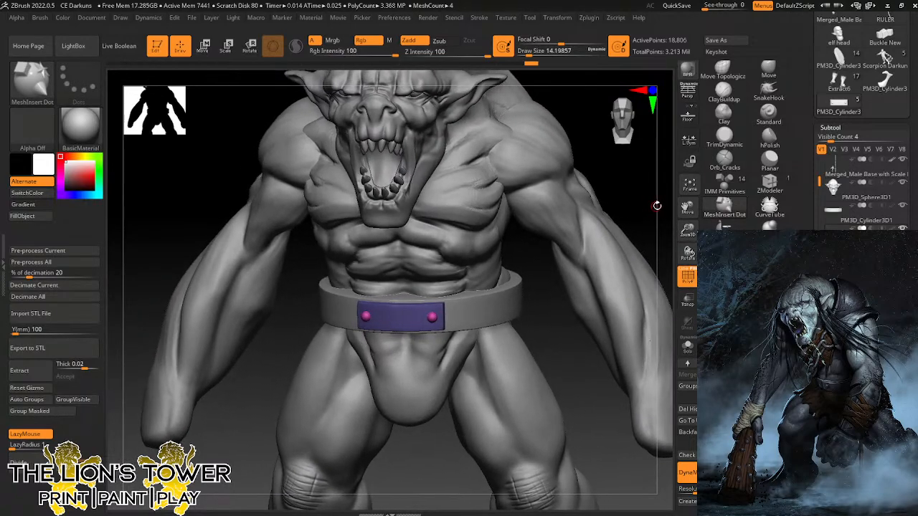
left_click_drag(649, 244, 618, 288)
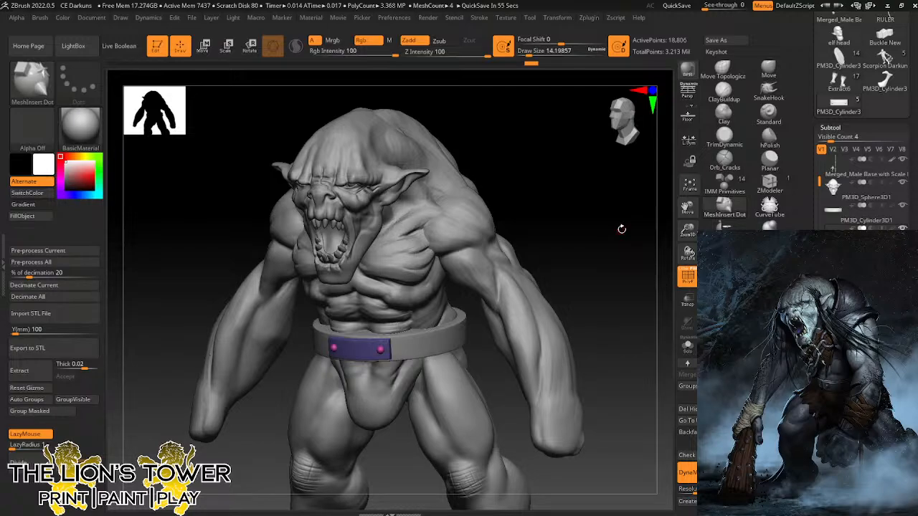
left_click_drag(612, 264, 623, 282)
mouse_move(686, 230)
left_mouse_down()
mouse_move(689, 206)
mouse_move(688, 215)
left_mouse_up()
left_click(611, 263, "ctrl")
left_click(613, 261, "ctrl")
left_click_drag(687, 209, 693, 244)
left_click_drag(619, 274, 610, 295, "shift")
left_click_drag(688, 231, 688, 242)
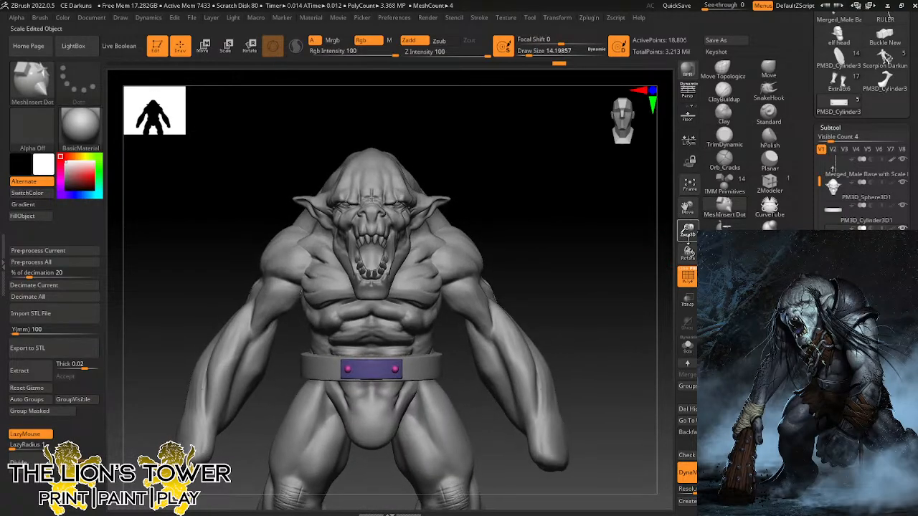
Make the troll's body the active subtool and isolate it in Solo mode.
left_click(378, 336, "alt")
left_click_drag(689, 206, 657, 195)
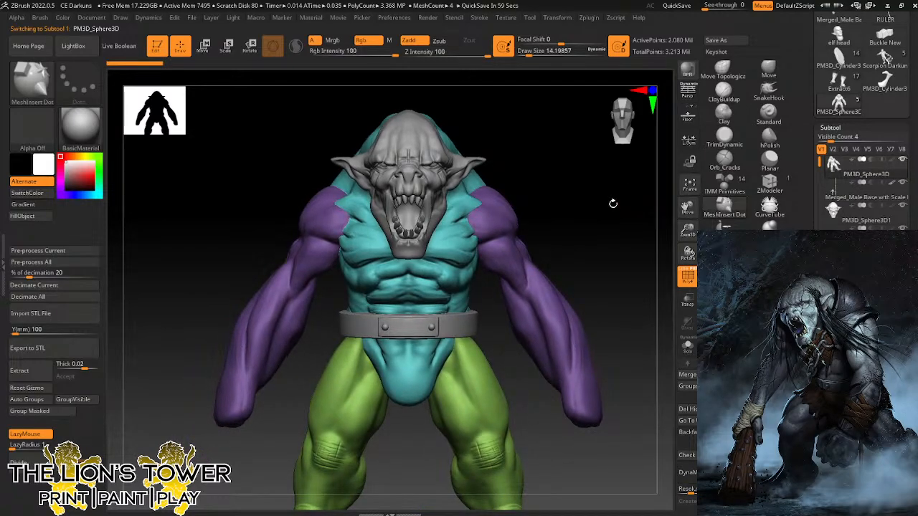
left_click(687, 349)
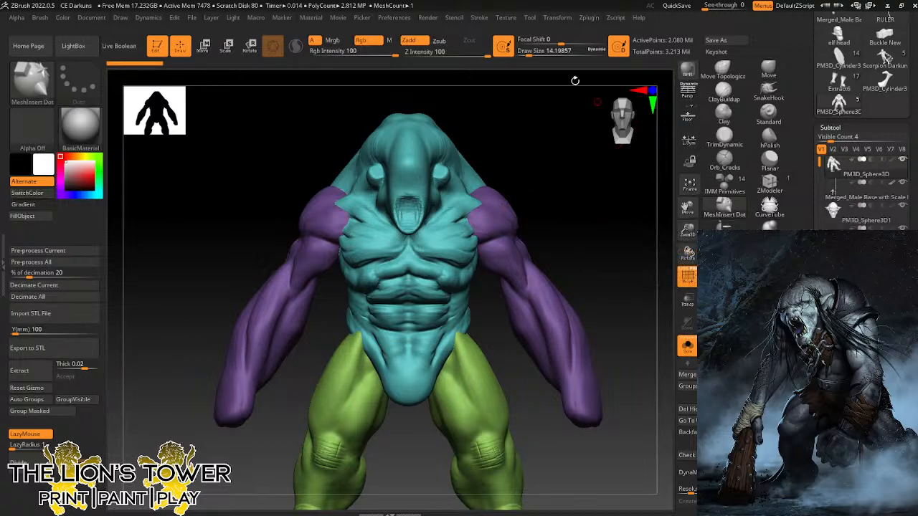
Paint a mask diagonally down the chest to the opposite hip and across the front pelvis, with a draw size of about 87.
key("ctrl")
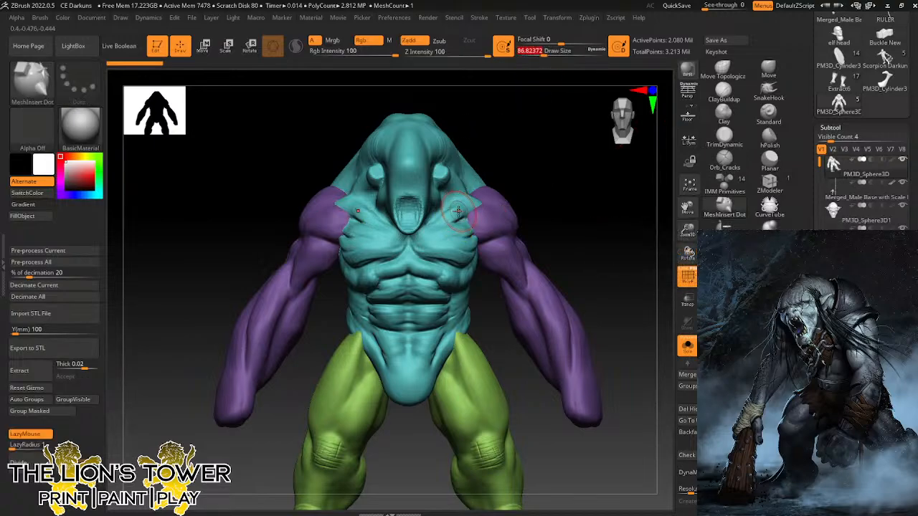
key("ctrl")
mouse_move(450, 221)
left_mouse_down("ctrl")
mouse_move(409, 286)
mouse_move(459, 244)
mouse_move(423, 271)
left_mouse_up("ctrl")
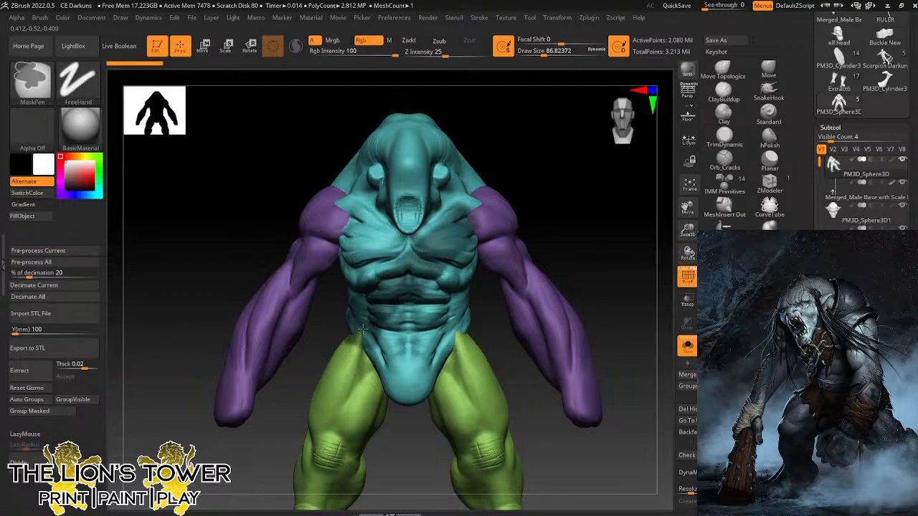
mouse_move(368, 337)
left_mouse_down("ctrl")
mouse_move(383, 360)
mouse_move(402, 353)
left_mouse_up("ctrl")
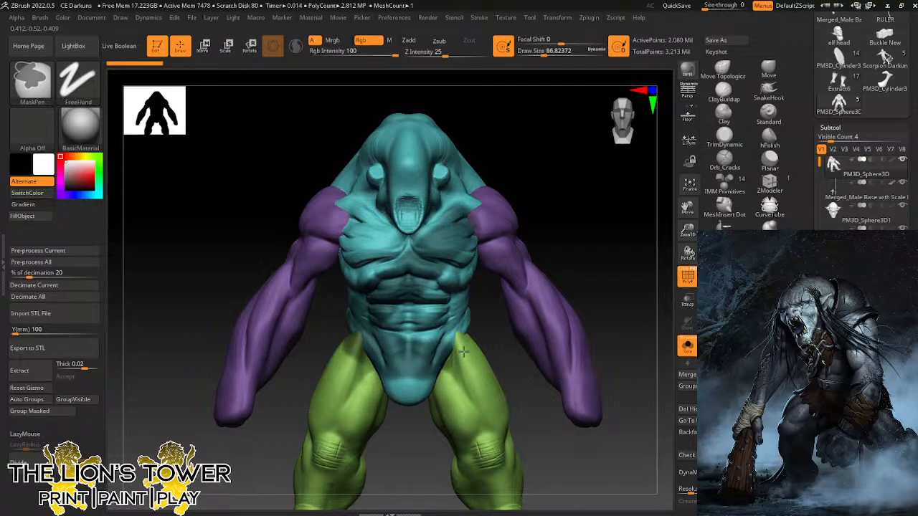
left_click_drag(463, 352, 454, 355, "ctrl")
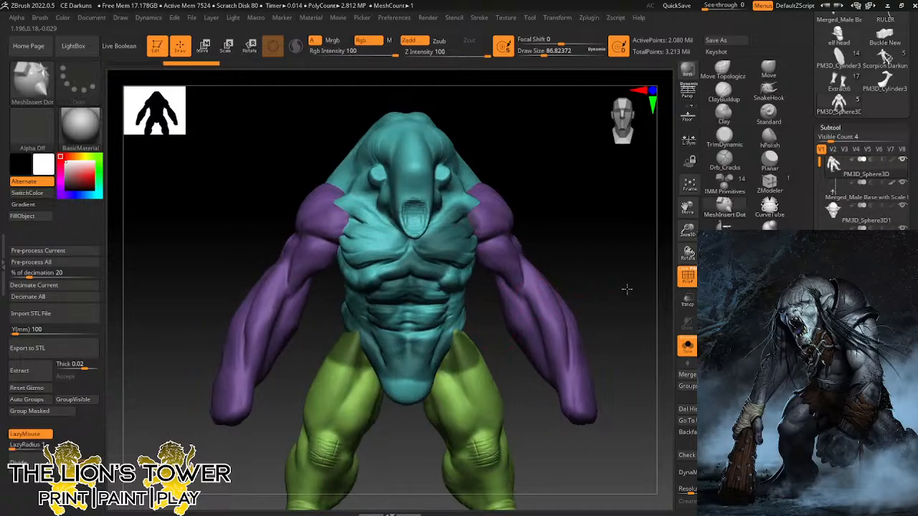
Continue the waist mask around the hips and across the lower back.
left_click_drag(627, 289, 459, 290)
left_click_drag(687, 209, 636, 218)
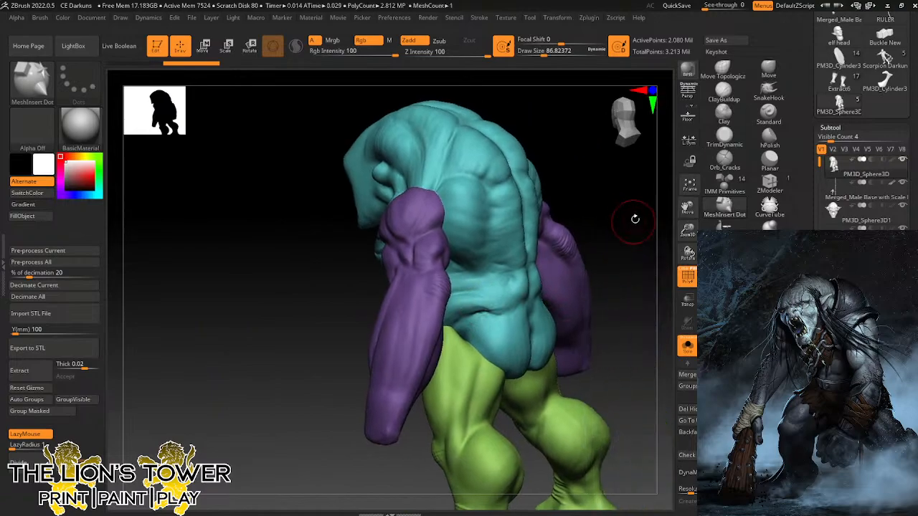
left_click_drag(632, 271, 585, 302)
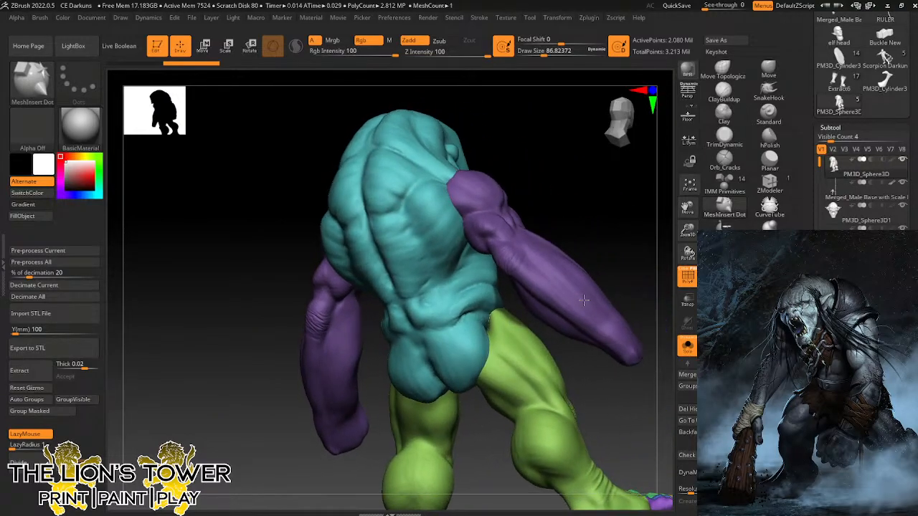
mouse_move(502, 309)
left_mouse_down("ctrl")
mouse_move(459, 313)
mouse_move(496, 320)
mouse_move(452, 358)
mouse_move(416, 309)
mouse_move(399, 329)
left_mouse_up("ctrl")
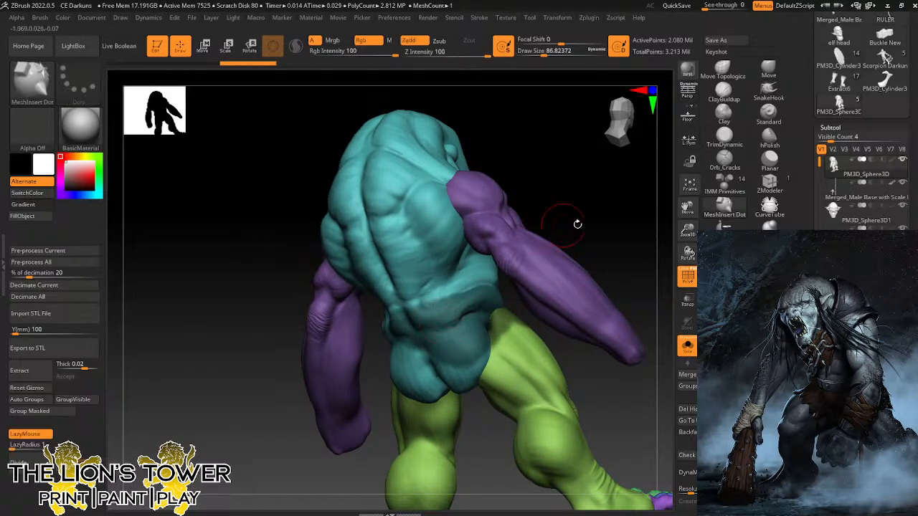
left_click_drag(578, 222, 610, 215)
left_click_drag(450, 304, 463, 305, "ctrl")
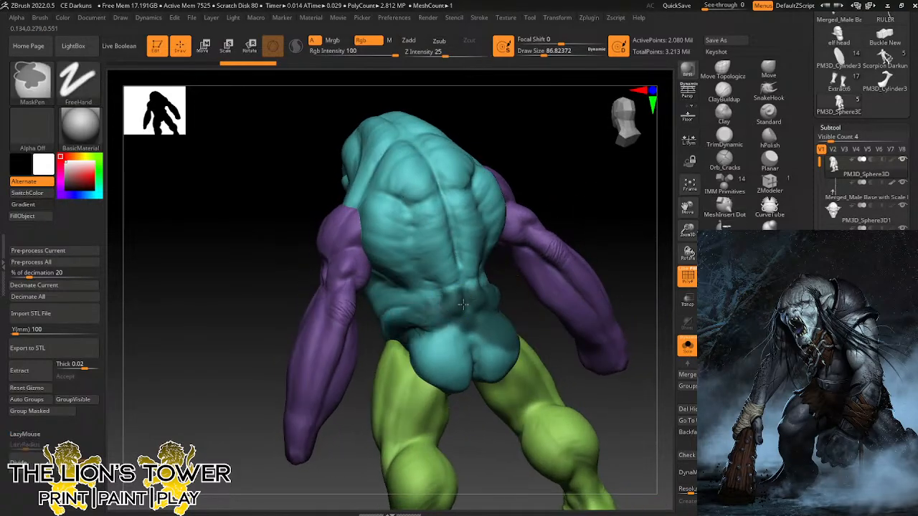
mouse_move(606, 215)
left_mouse_down()
mouse_move(653, 180)
mouse_move(595, 215)
left_mouse_up()
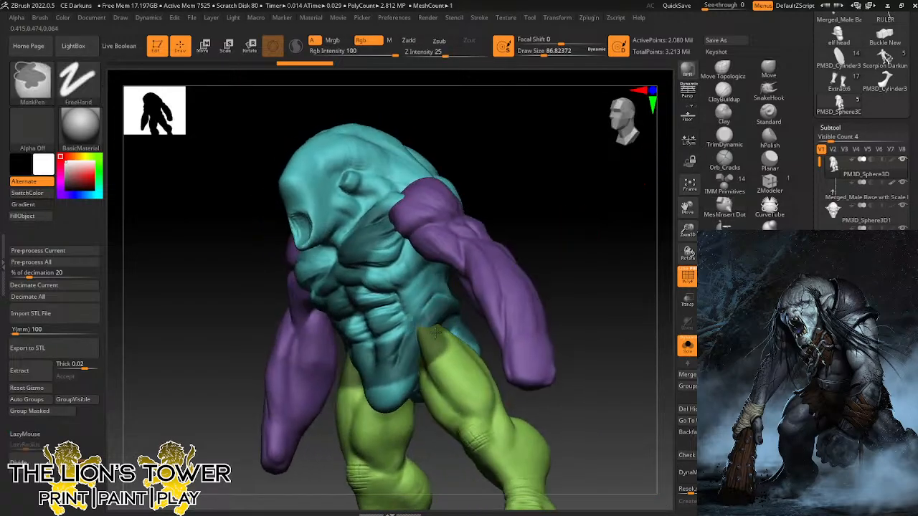
Extend the waist mask evenly over the tops of both thighs and around the hips.
left_click_drag(595, 253, 631, 251)
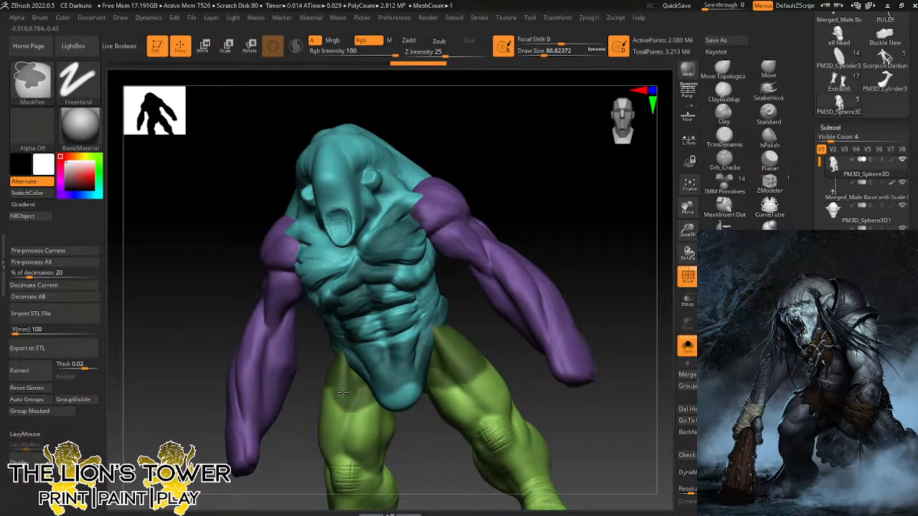
left_click_drag(582, 236, 611, 221)
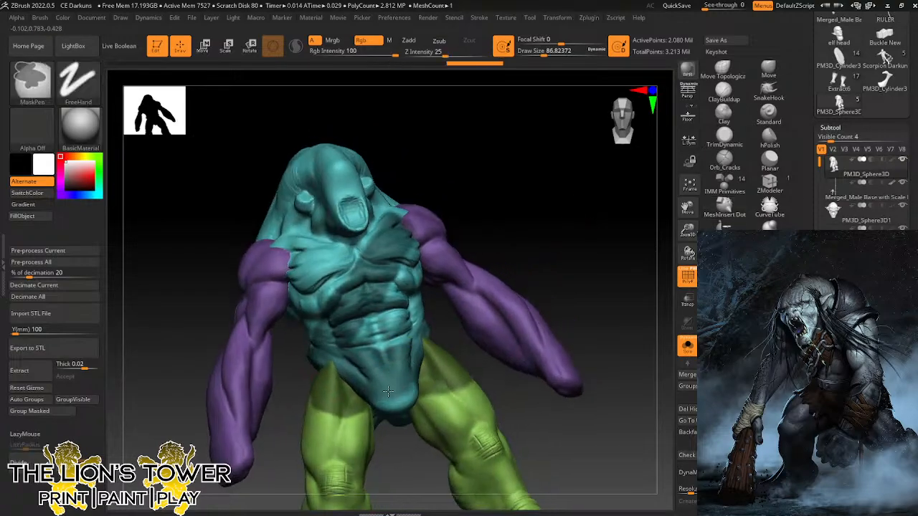
mouse_move(570, 266)
left_mouse_down()
mouse_move(553, 277)
mouse_move(574, 304)
mouse_move(570, 315)
left_mouse_up()
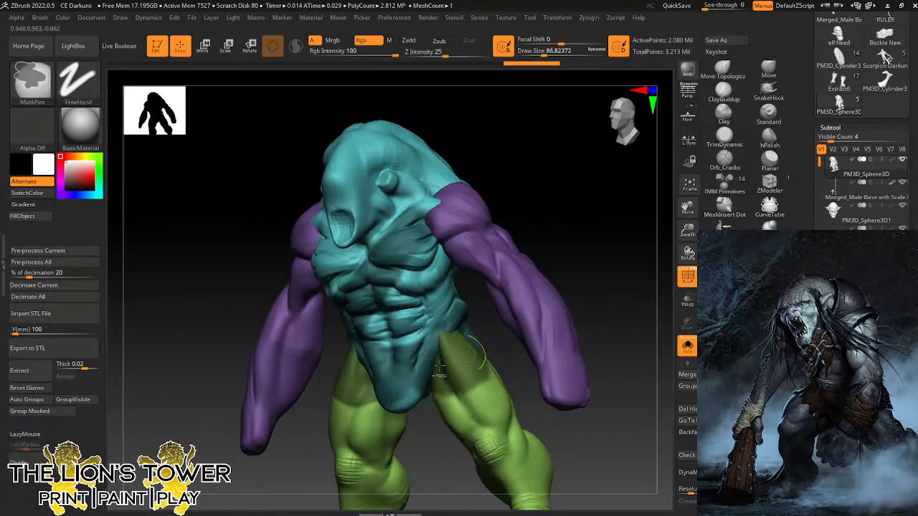
left_click_drag(639, 300, 562, 307)
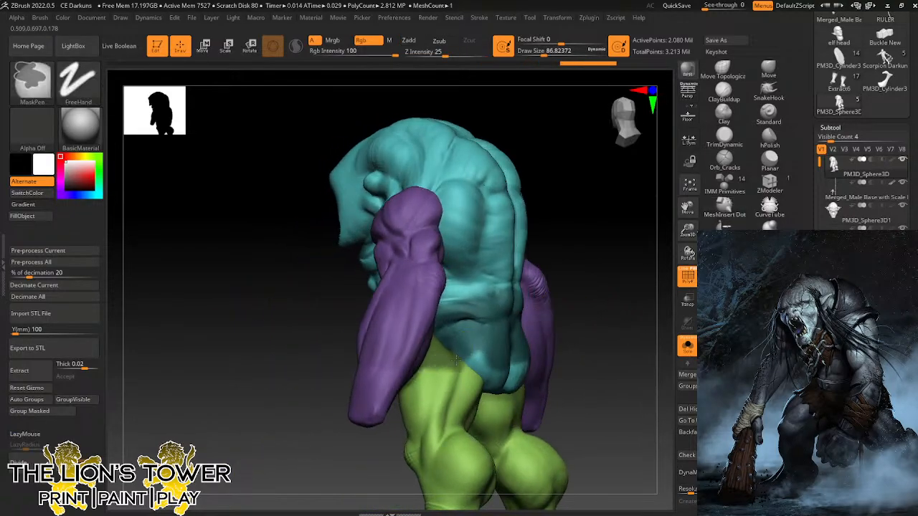
left_click_drag(631, 294, 559, 298)
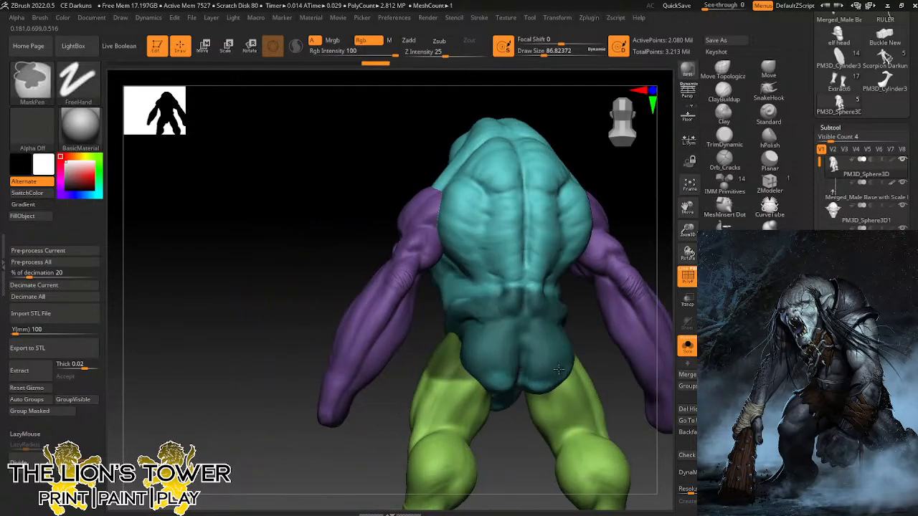
Fill in the mask over the buttocks and outer hips so the loincloth area wraps fully around both upper thighs.
left_click_drag(660, 259, 621, 268)
left_click_drag(582, 344, 602, 366, "ctrl")
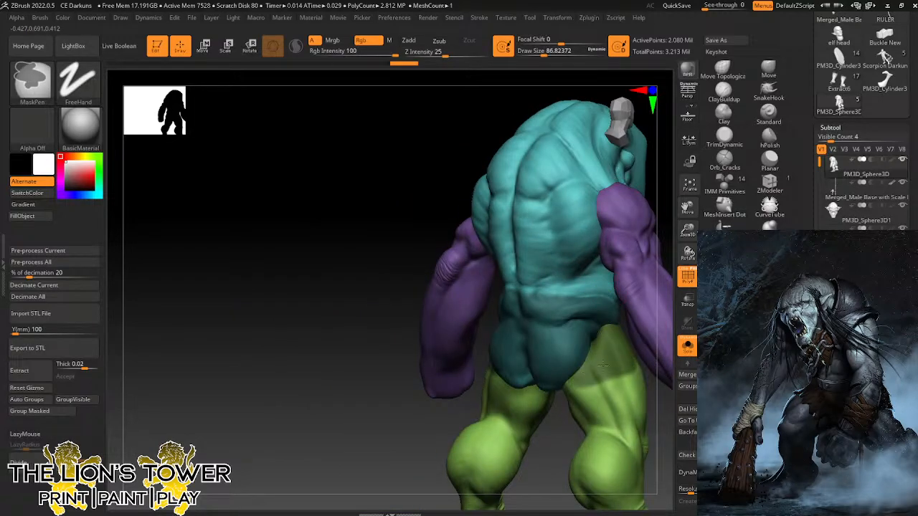
left_click_drag(687, 208, 613, 225)
left_click_drag(644, 261, 551, 287)
mouse_move(454, 353)
left_mouse_down("ctrl")
mouse_move(447, 369)
mouse_move(427, 371)
left_mouse_up("ctrl")
left_click_drag(654, 410, 607, 413)
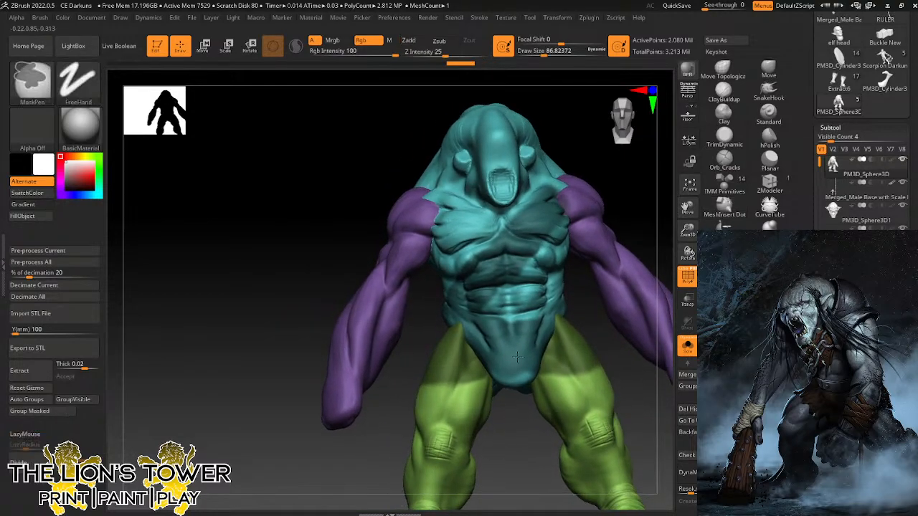
mouse_move(633, 371)
left_mouse_down()
mouse_move(625, 289)
mouse_move(635, 374)
left_mouse_up()
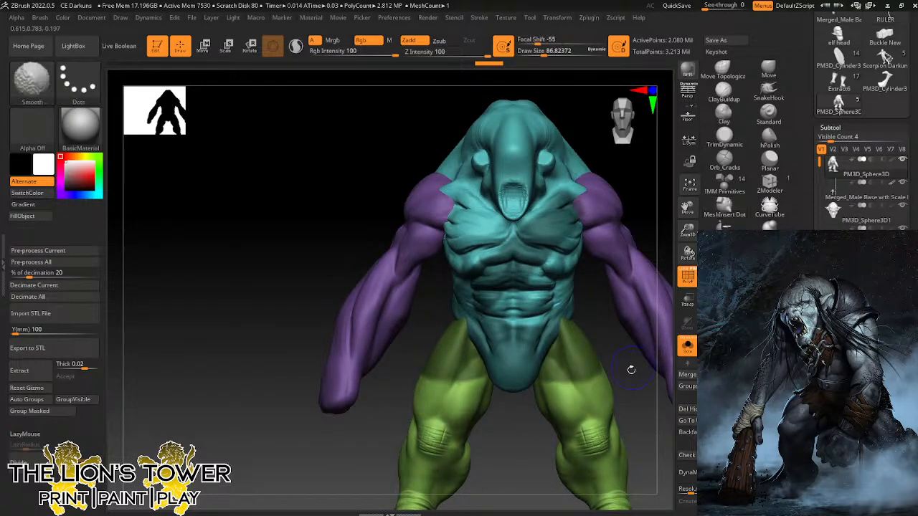
mouse_move(643, 410)
left_mouse_down()
mouse_move(492, 411)
mouse_move(659, 310)
left_mouse_up()
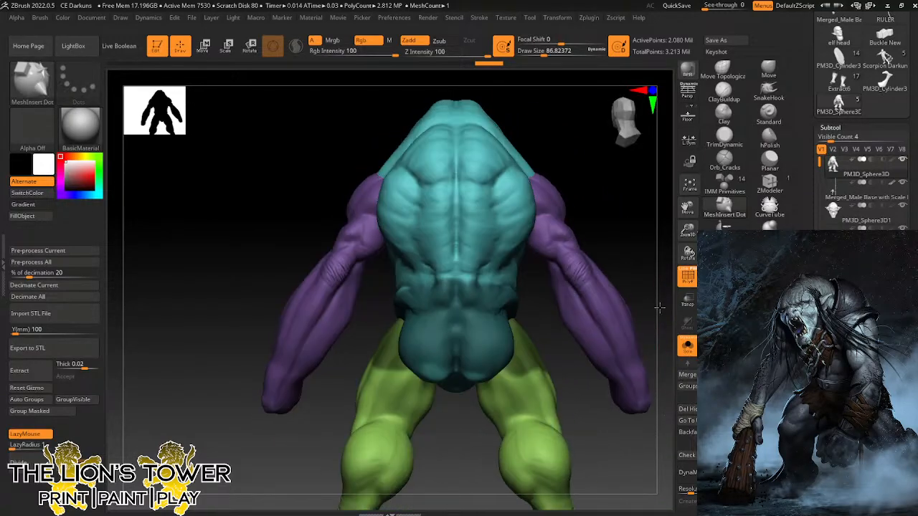
Mask a diagonal strap across the back from the shoulder to the opposite hip, meeting the waist mask.
left_click_drag(390, 182, 498, 285, "ctrl")
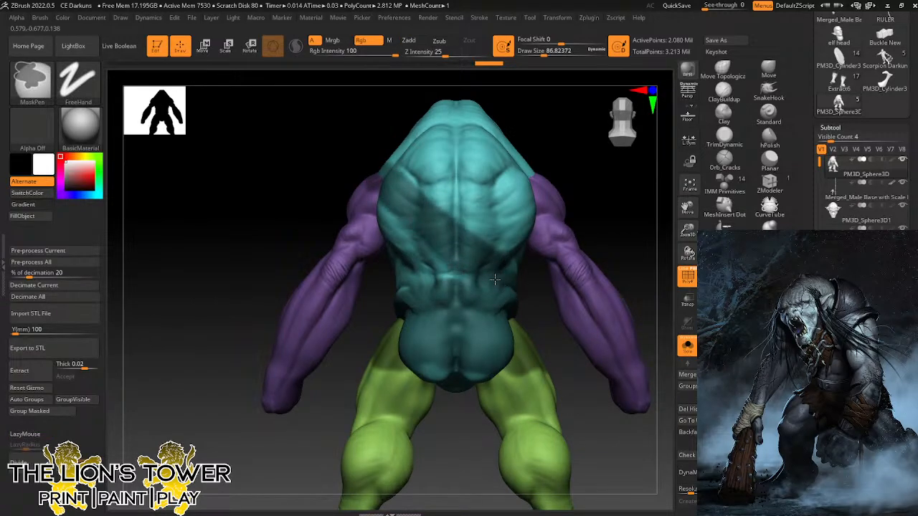
left_click_drag(639, 262, 608, 264)
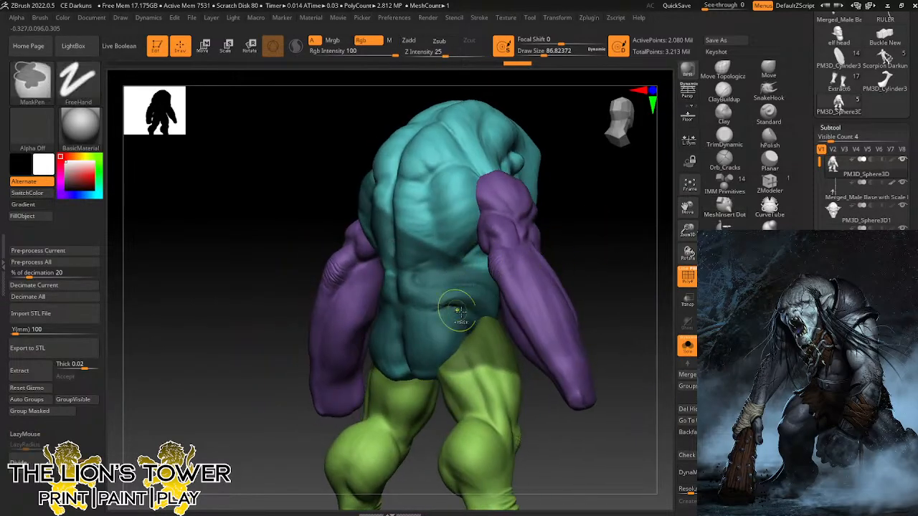
left_click_drag(601, 232, 410, 266, "shift")
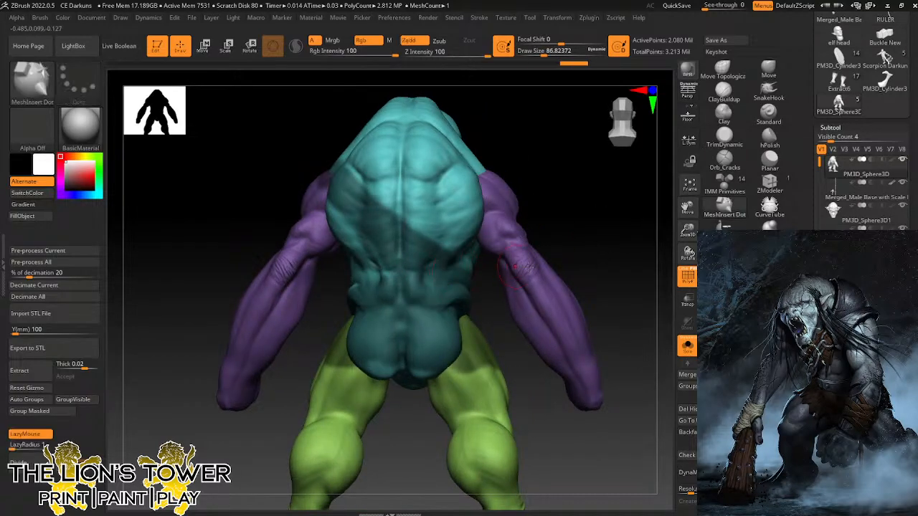
Extend the strap mask over the shoulder so the chest and back sections join.
left_click_drag(595, 263, 592, 242)
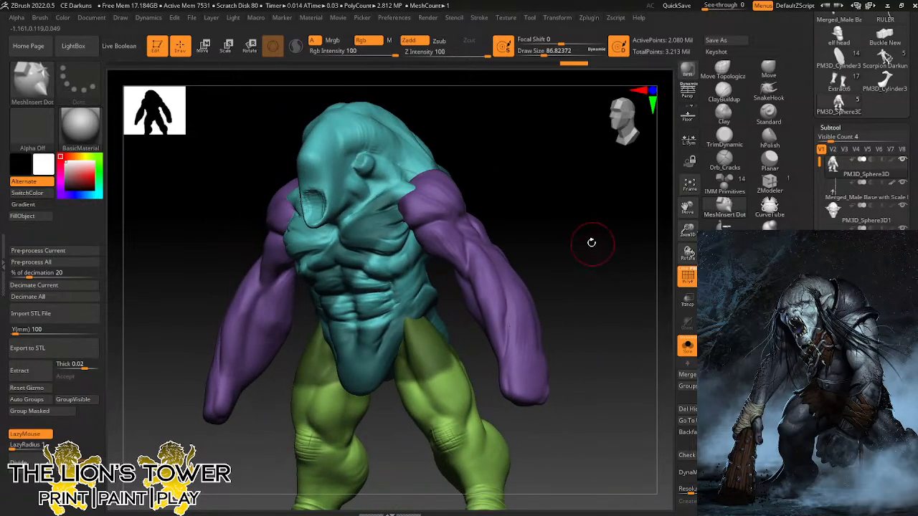
mouse_move(576, 211)
left_mouse_down()
mouse_move(574, 240)
mouse_move(557, 210)
left_mouse_up()
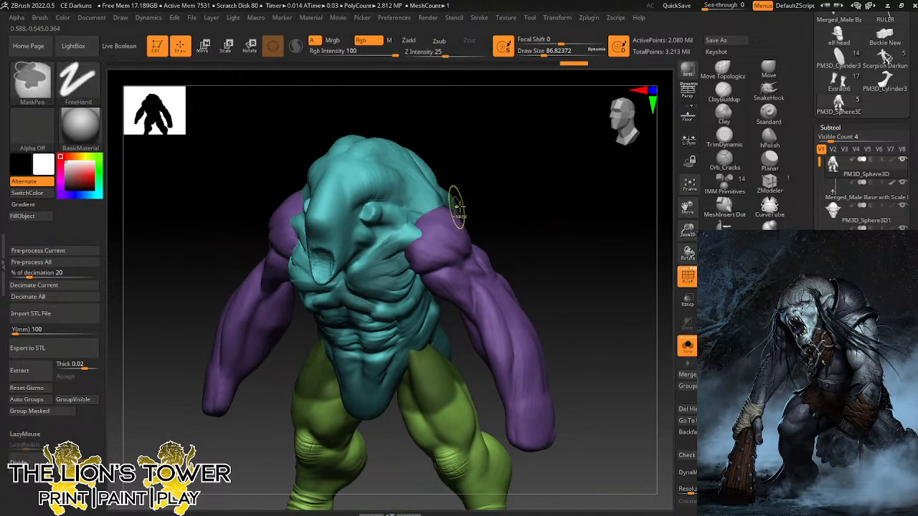
left_click_drag(457, 208, 436, 229)
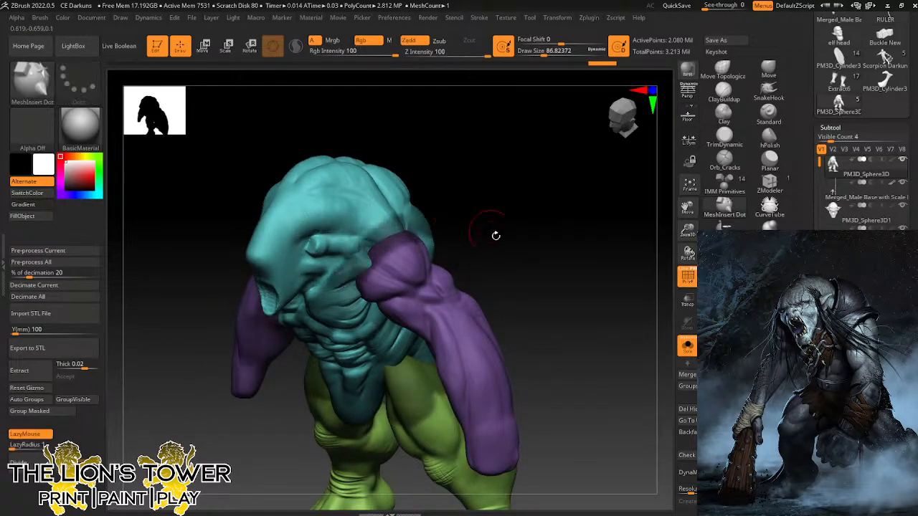
left_click_drag(495, 236, 520, 212)
left_click_drag(618, 314, 609, 324)
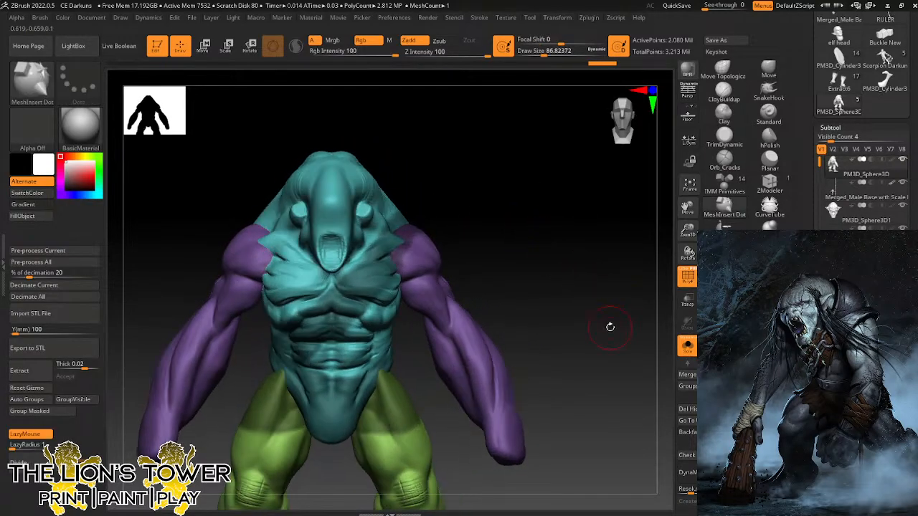
Extract the masked strap and loincloth area as a new subtool with 0.02 thickness, make it active, and clear its mask.
left_click_drag(665, 223, 587, 279)
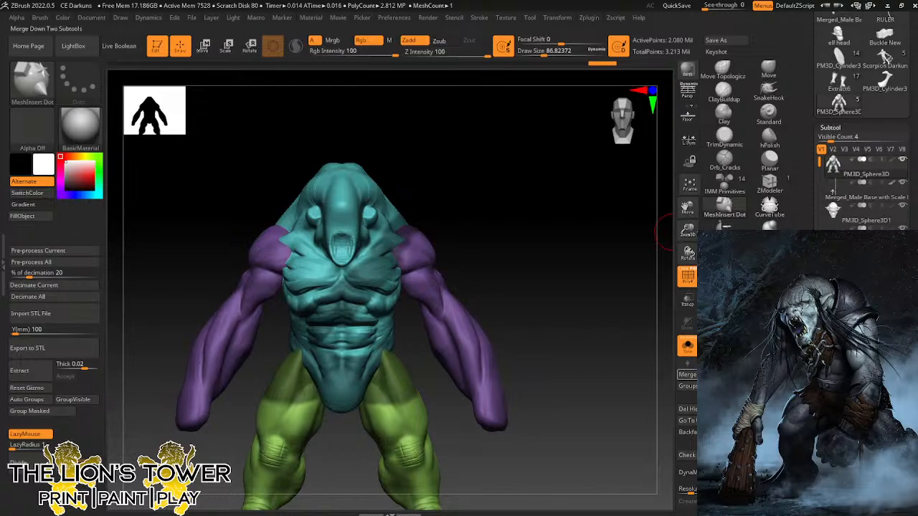
left_click_drag(687, 231, 631, 215)
mouse_move(605, 292)
left_mouse_down()
mouse_move(592, 309)
mouse_move(604, 307)
left_mouse_up()
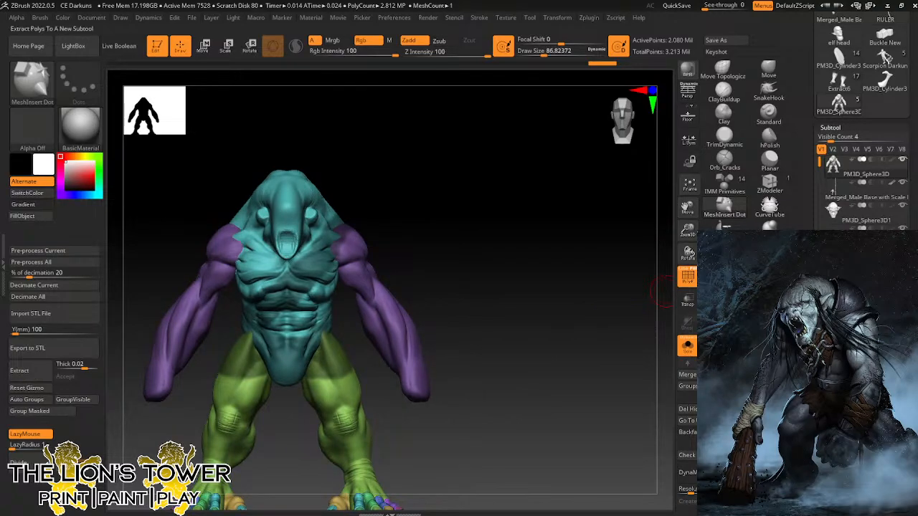
left_click(21, 370)
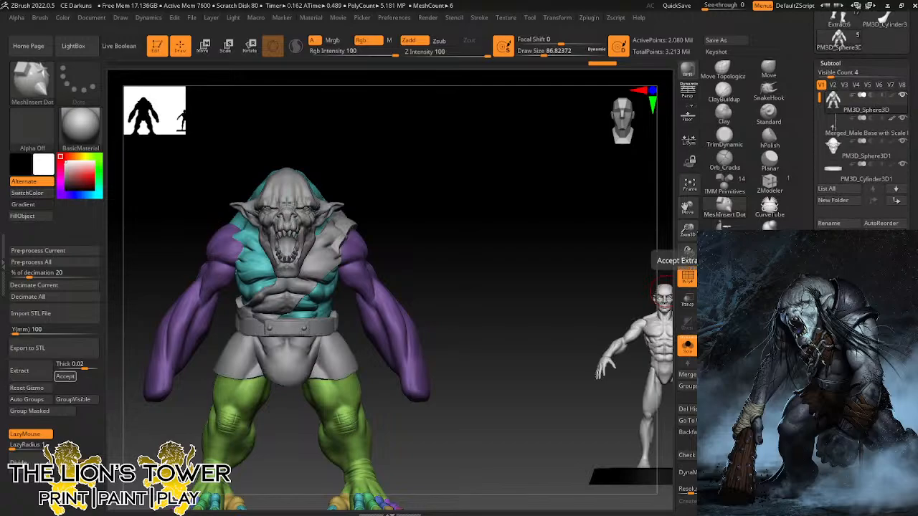
left_click_drag(487, 293, 486, 298, "ctrl")
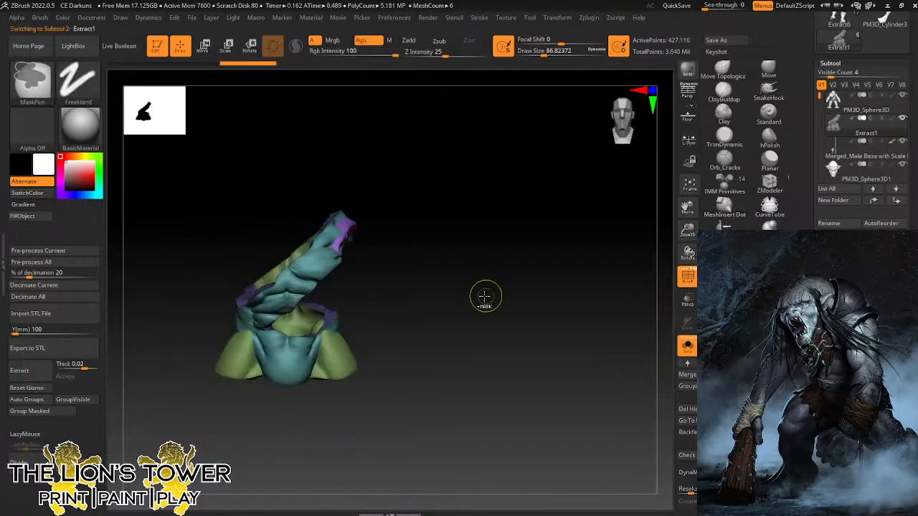
Hide the inner-surface polygroups around the waist and thighs of the extracted garment.
left_click(302, 319, "ctrl+shift")
left_click(302, 319, "ctrl+shift")
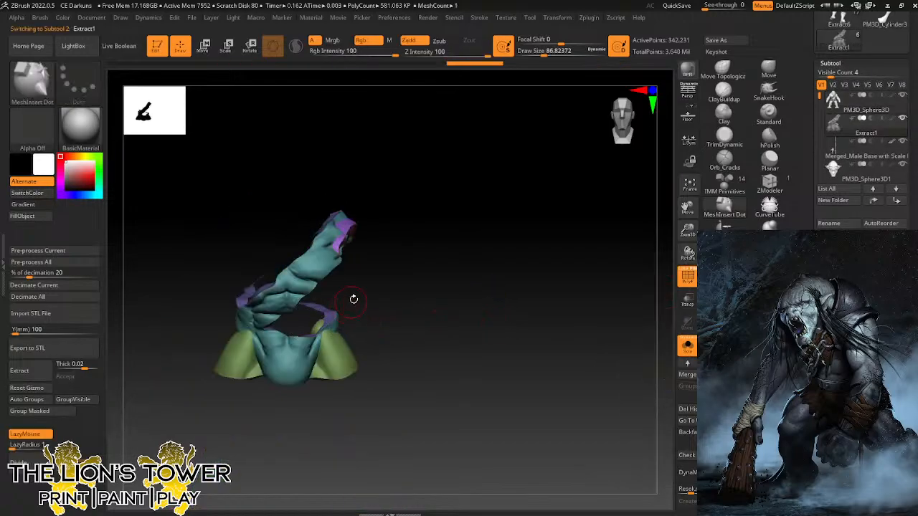
mouse_move(353, 299)
left_mouse_down()
mouse_move(384, 357)
mouse_move(371, 384)
left_mouse_up()
left_click(323, 355, "ctrl+shift")
mouse_move(463, 293)
left_mouse_down()
mouse_move(516, 258)
mouse_move(523, 203)
left_mouse_up()
mouse_move(490, 242)
left_mouse_down()
mouse_move(500, 248)
mouse_move(385, 189)
mouse_move(397, 187)
mouse_move(365, 205)
mouse_move(498, 275)
mouse_move(488, 322)
mouse_move(474, 285)
mouse_move(491, 316)
mouse_move(647, 303)
mouse_move(485, 308)
left_mouse_up()
left_click(297, 388, "ctrl+shift")
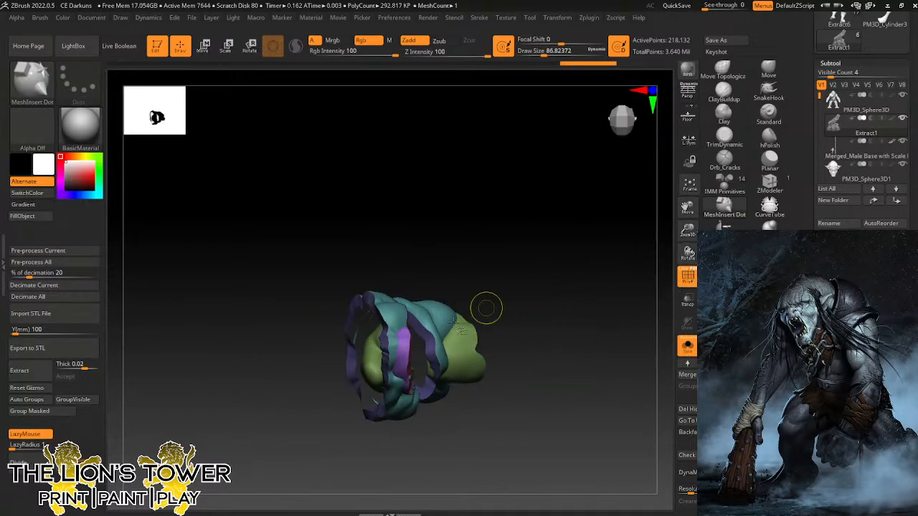
Hide the remaining inner polygroups of the extracted garment, leaving only its outer faces and rim visible.
left_click(406, 346, "ctrl+shift")
left_click_drag(588, 309, 610, 358)
left_click(426, 333, "ctrl+shift")
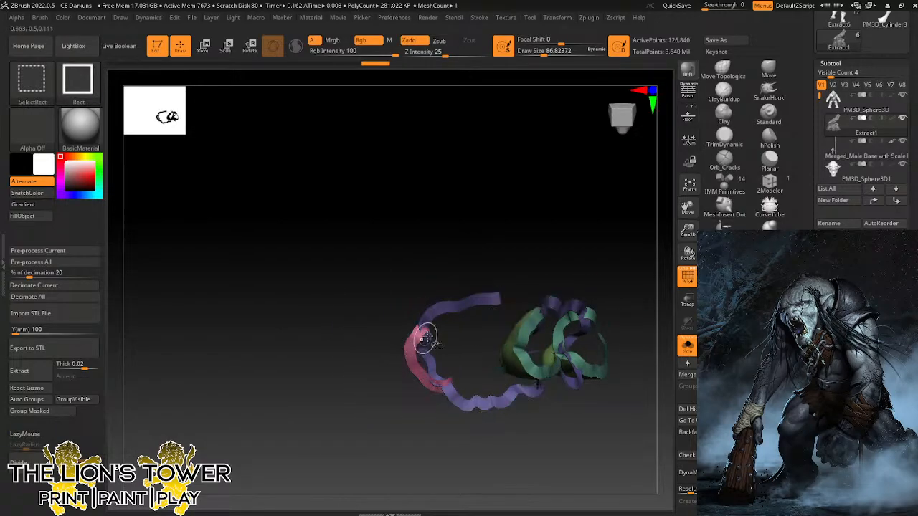
left_click(479, 271, "ctrl+shift")
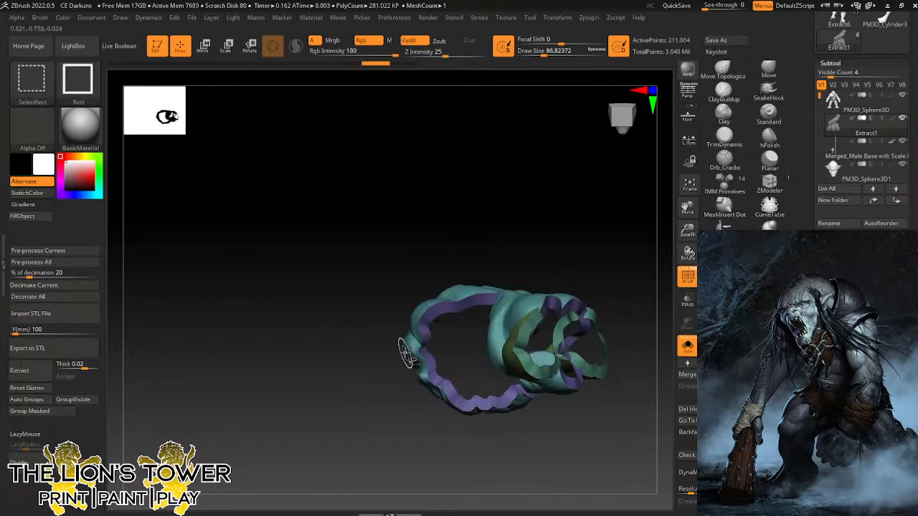
left_click_drag(610, 292, 609, 322)
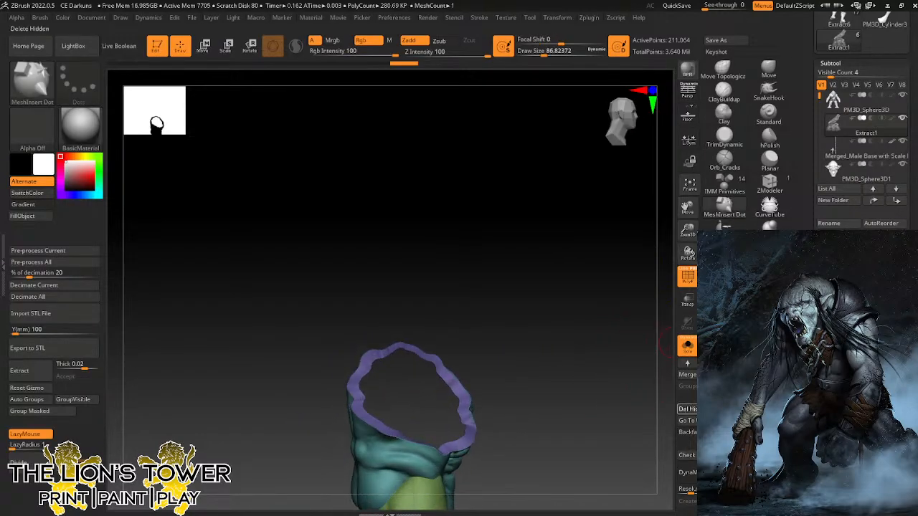
Delete the hidden inner geometry of the garment and close its open holes to make a solid mesh.
left_click(687, 409)
left_click(687, 346)
left_click_drag(592, 324, 591, 343)
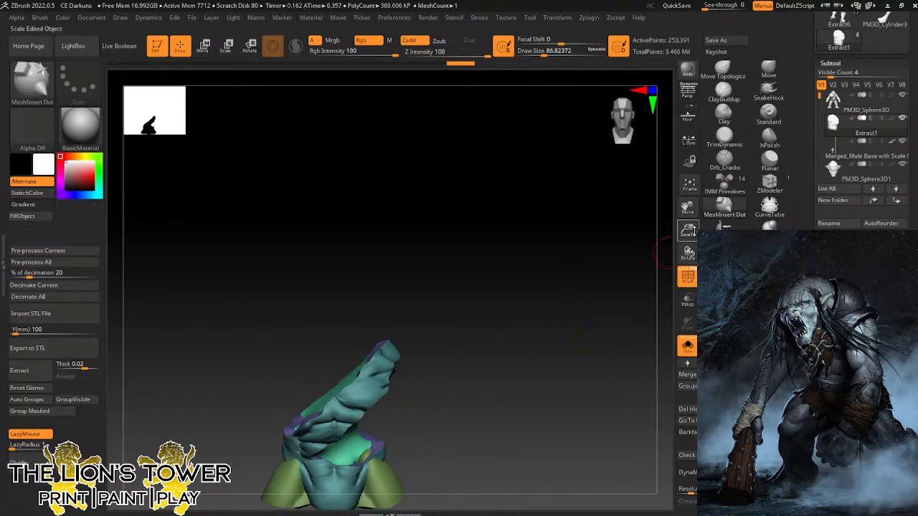
left_click_drag(688, 230, 685, 215)
left_click_drag(687, 208, 739, 175)
Clear any mask, remesh the closed garment with DynaMesh, and merge it into a single polygroup.
left_click(607, 289, "ctrl")
left_click_drag(604, 287, 631, 357, "ctrl")
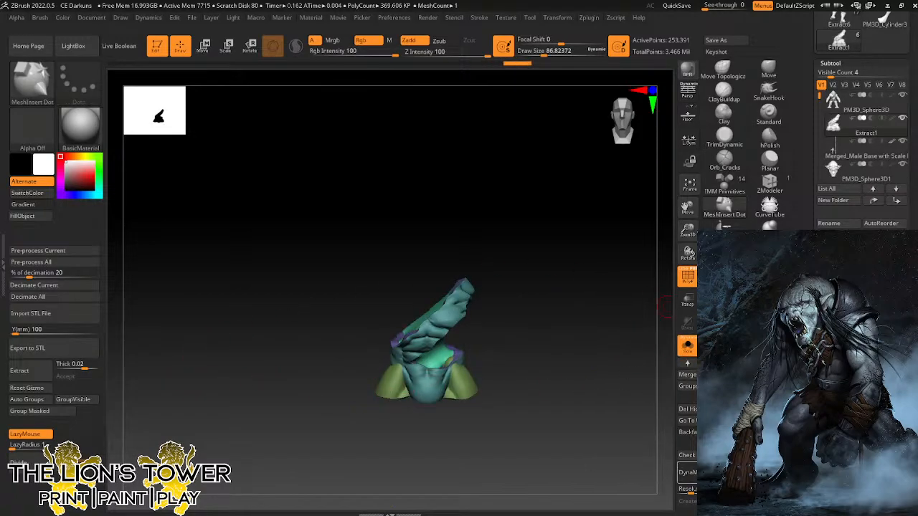
left_click(692, 473)
left_click_drag(689, 230, 690, 253)
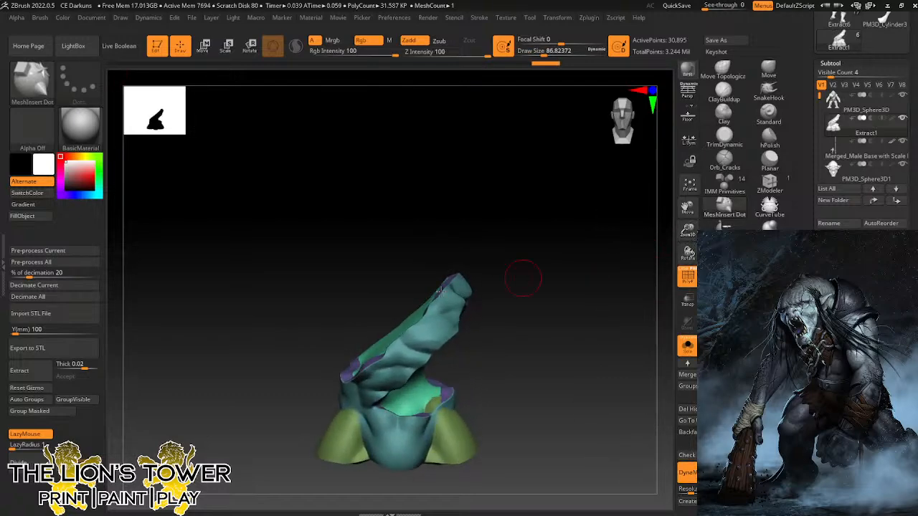
left_click(32, 412)
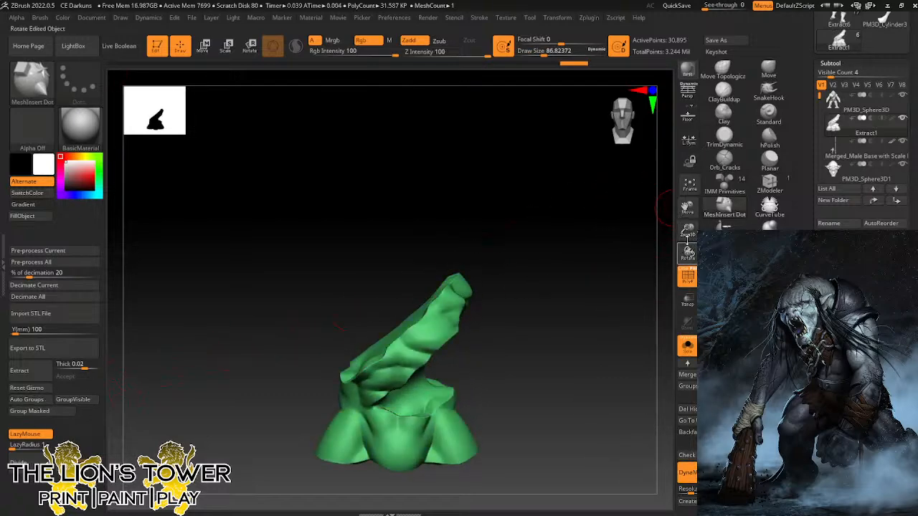
left_click_drag(689, 231, 690, 220)
left_click_drag(688, 212, 724, 178)
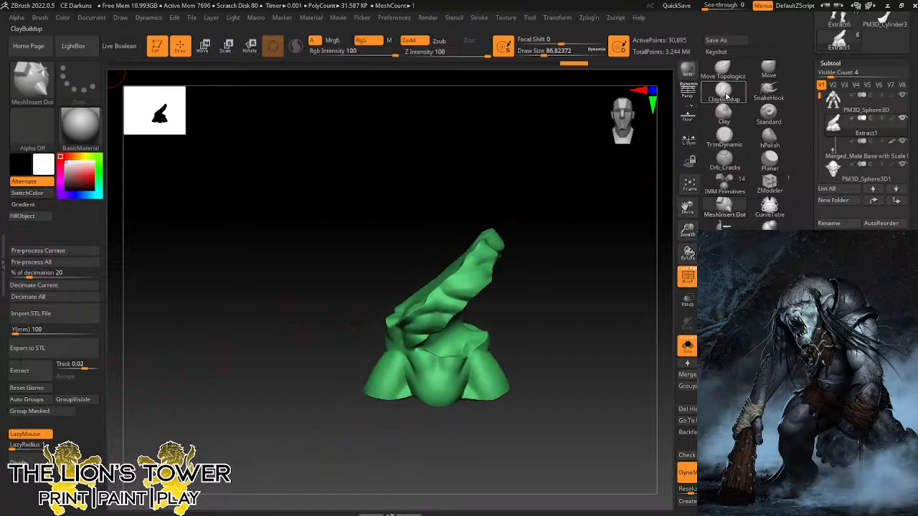
Smooth the lumpy front and side surfaces of the garment's chest strap with the hPolish brush.
left_click(769, 137)
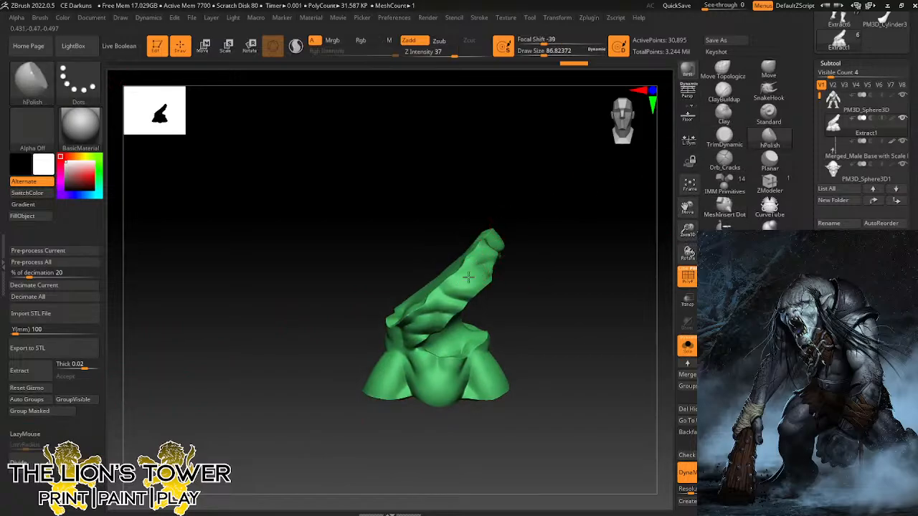
left_click_drag(463, 285, 450, 312)
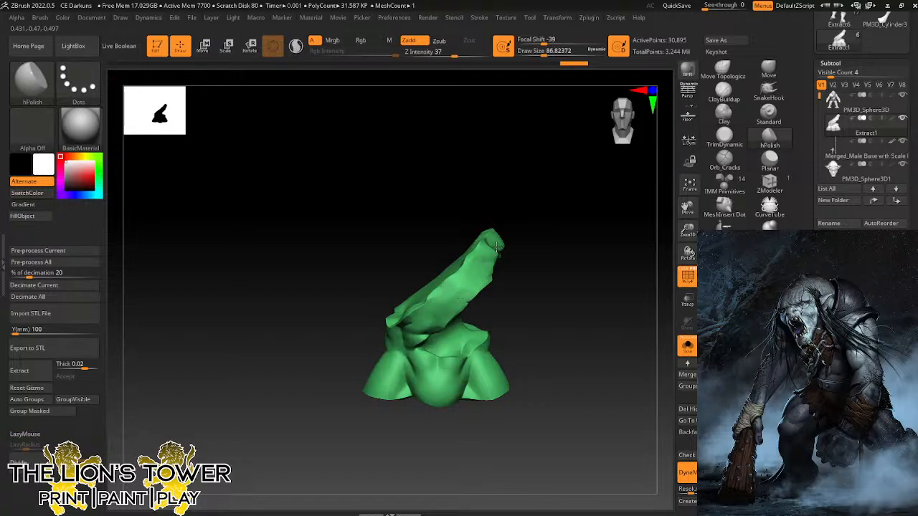
right_click_drag(481, 267, 512, 230)
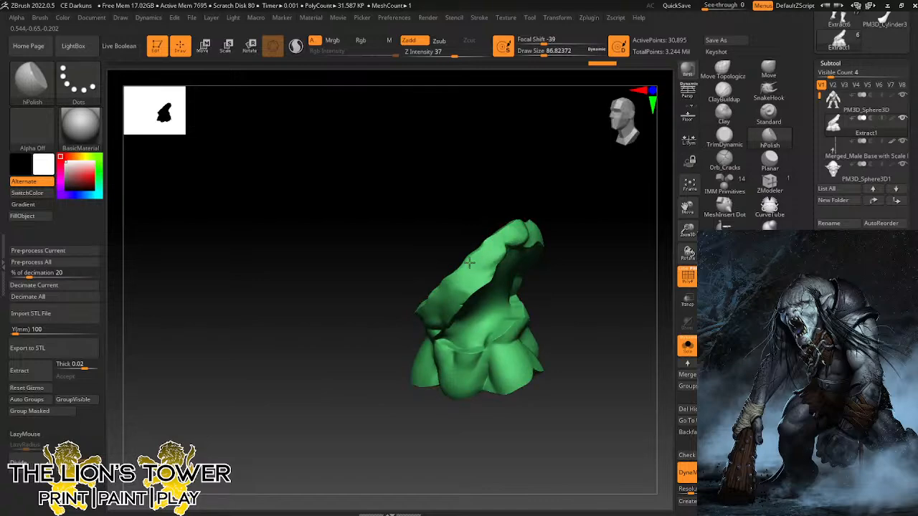
right_click_drag(580, 242, 494, 263)
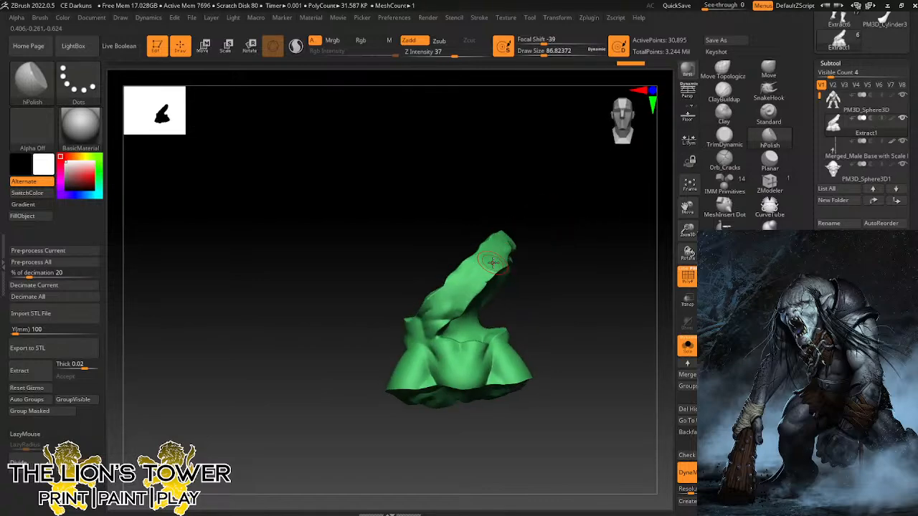
right_click_drag(442, 296, 453, 309)
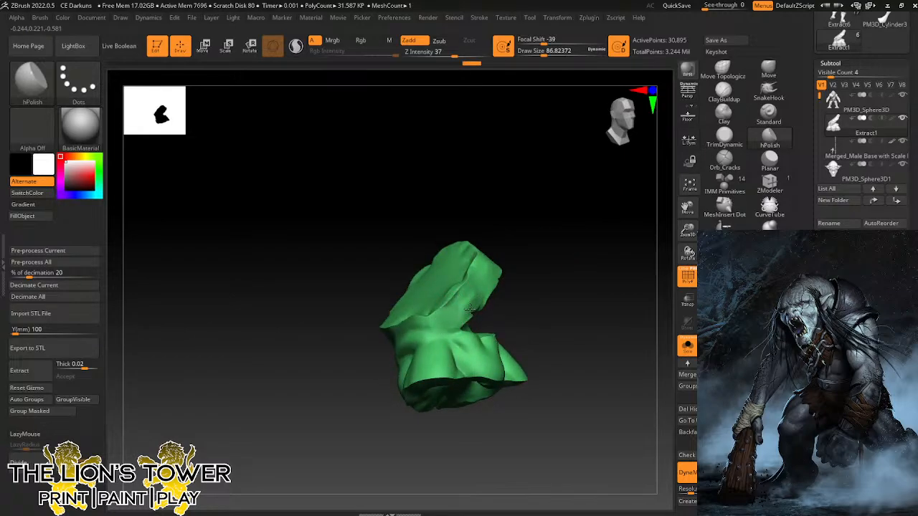
right_click_drag(443, 311, 518, 276)
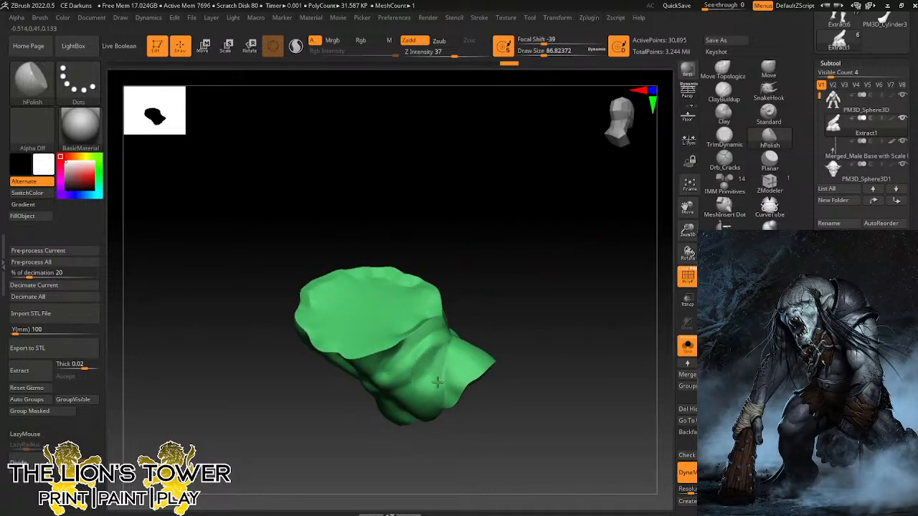
Polish the shoulder and back sections of the strap and the garment's lower back with hPolish.
right_click_drag(471, 297, 492, 234)
right_click_drag(386, 292, 374, 342)
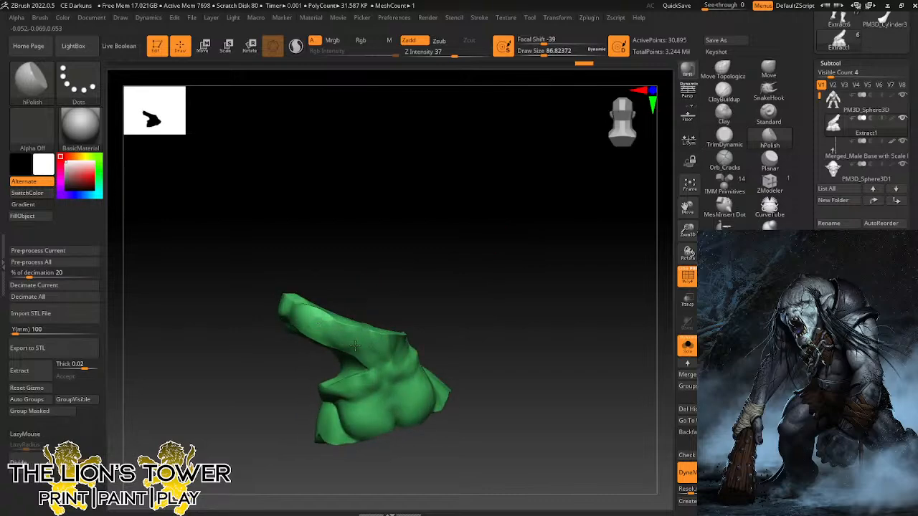
right_click_drag(304, 248, 294, 317)
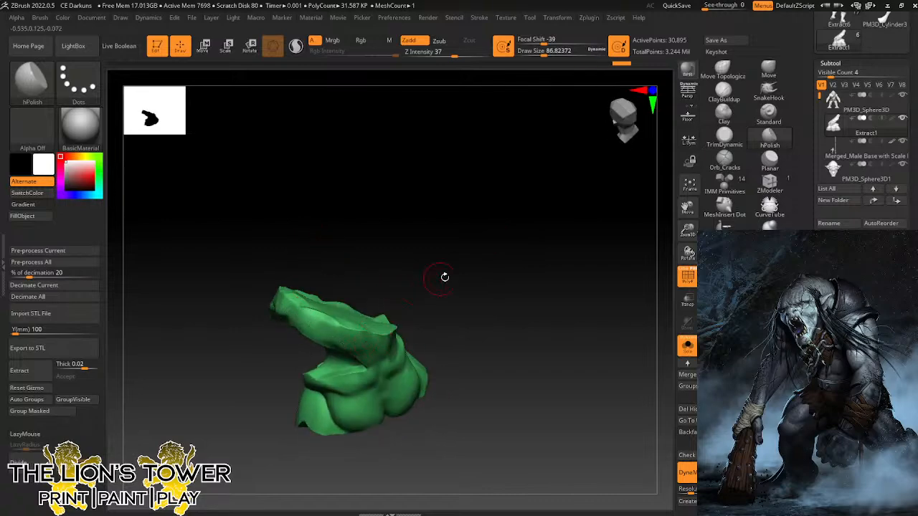
right_click_drag(443, 273, 338, 337)
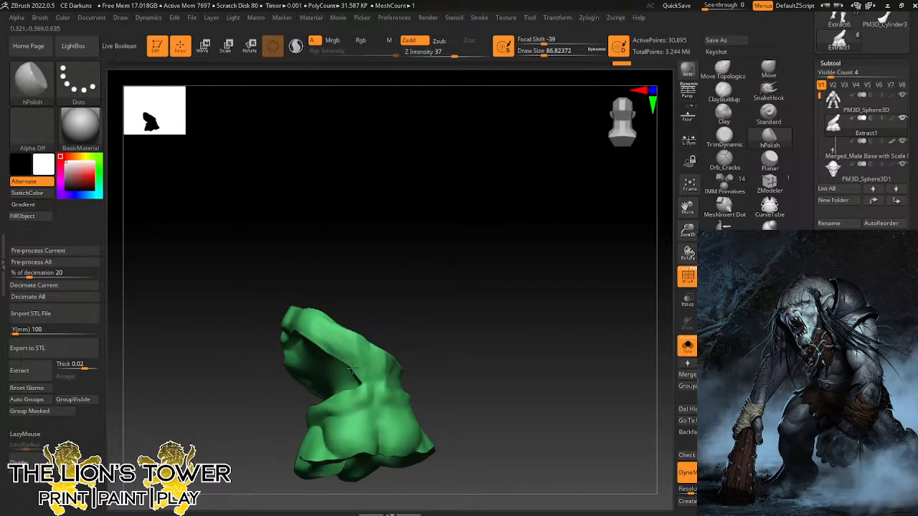
right_click_drag(402, 366, 354, 348)
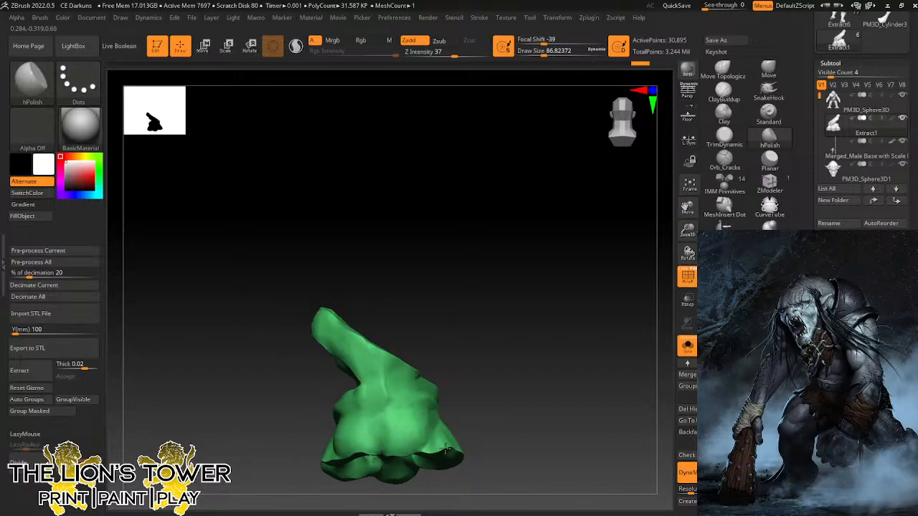
Flatten the folds on the garment's side below the strap and around the hip with hPolish.
right_click_drag(446, 450, 436, 386)
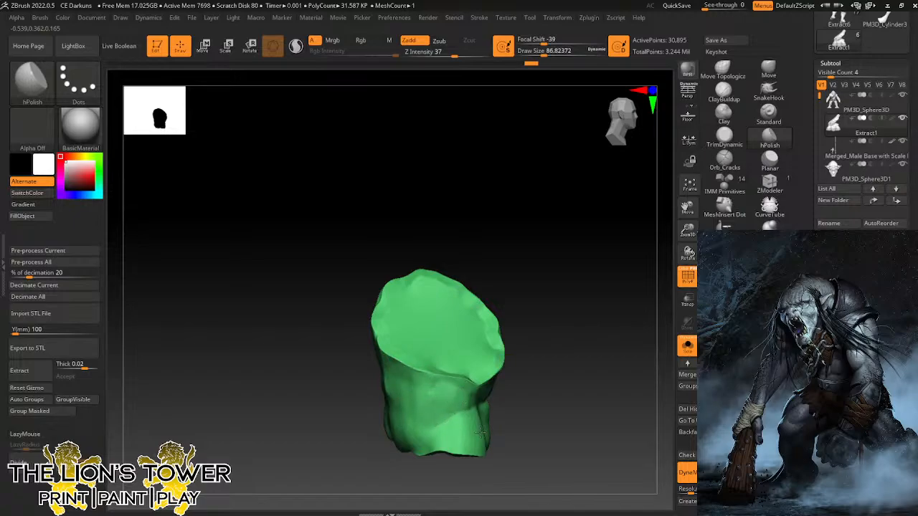
right_click_drag(480, 432, 558, 397)
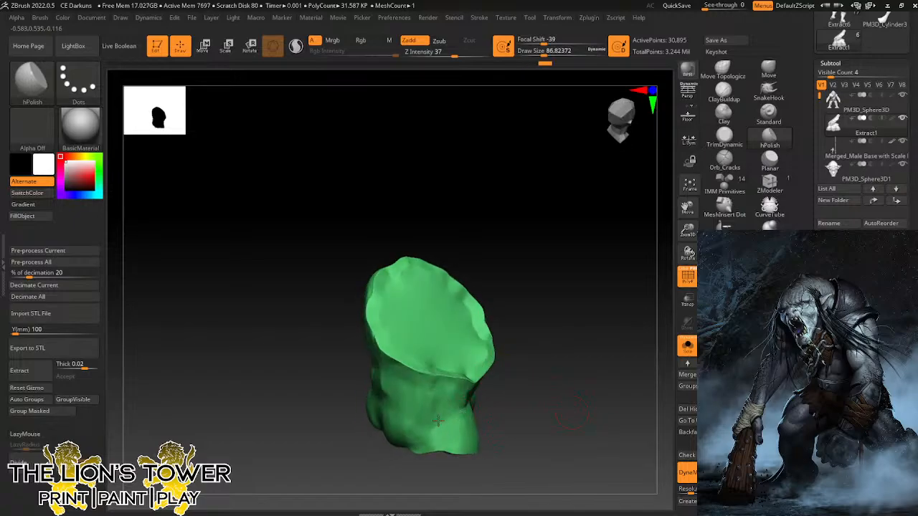
right_click_drag(433, 438, 512, 349)
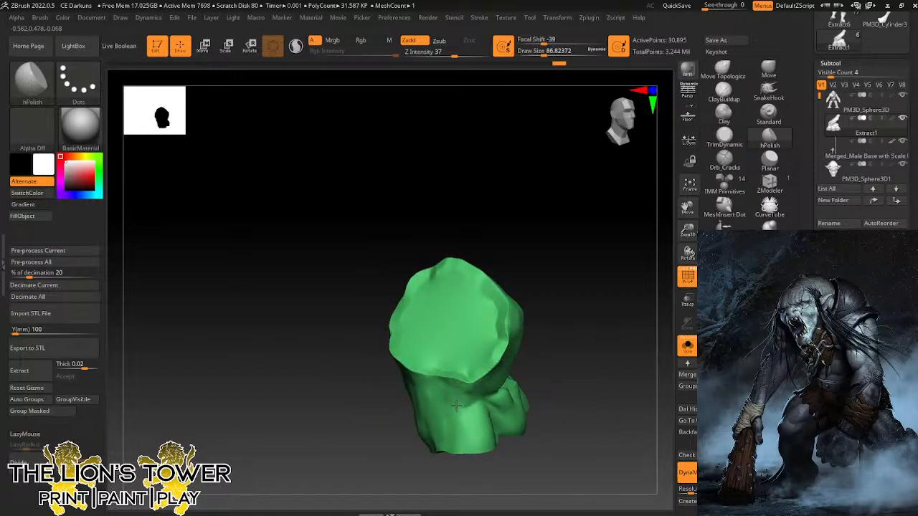
right_click_drag(477, 395, 511, 371)
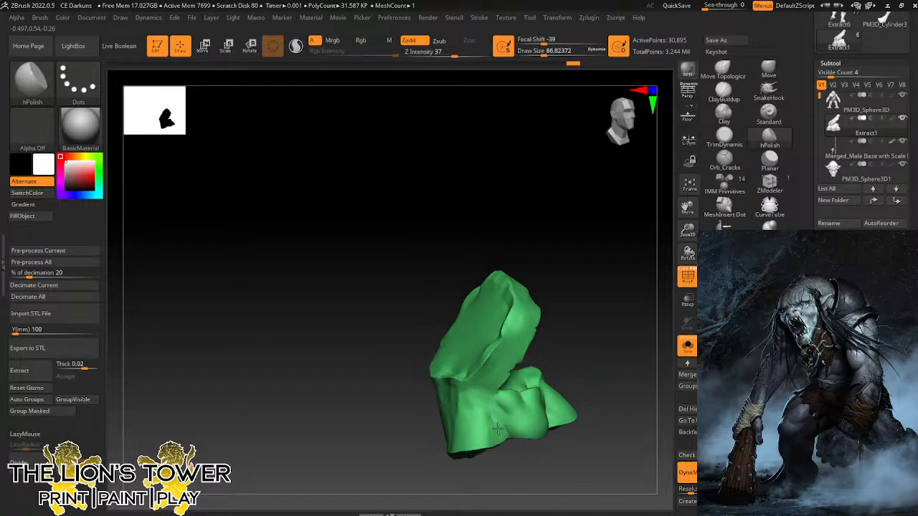
left_click_drag(513, 421, 493, 412)
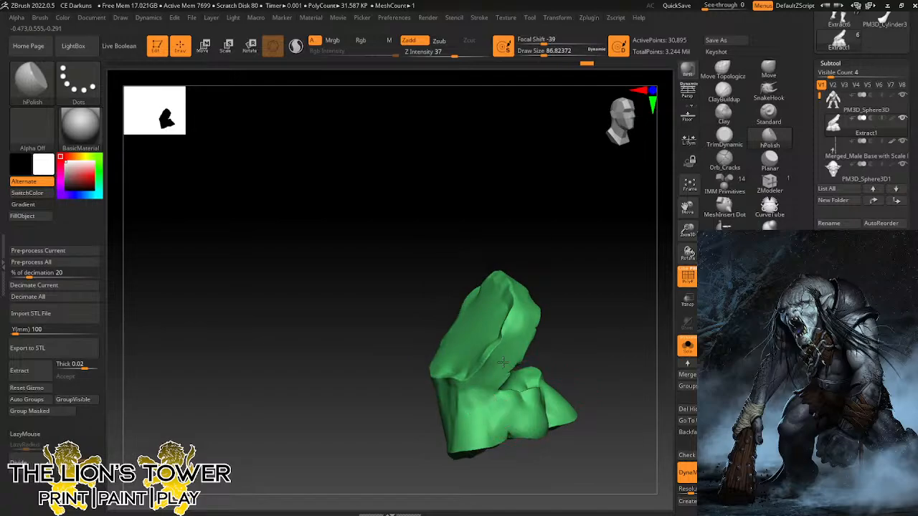
Polish the underside of the strap and the front of the loincloth with hPolish.
mouse_move(576, 296)
right_mouse_down()
mouse_move(595, 322)
mouse_move(613, 323)
right_mouse_up()
left_click_drag(522, 333, 508, 347)
left_click_drag(690, 252, 566, 306)
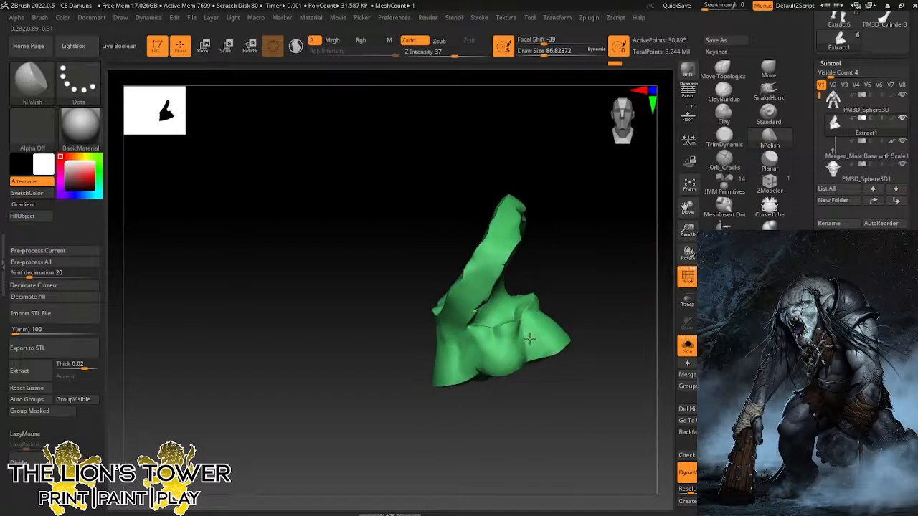
left_click_drag(524, 358, 532, 340)
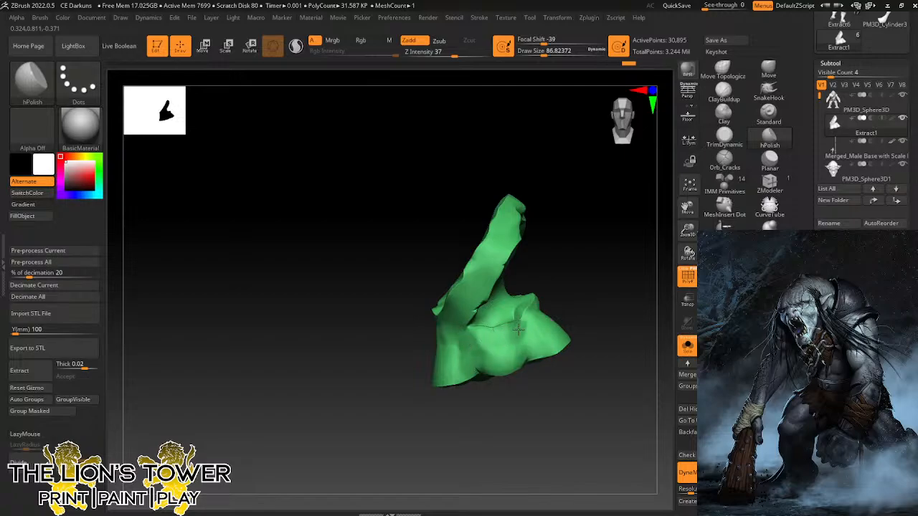
Turn off Solo and reshape the garment's front around the belt using the Move brush at a draw size of about 153.
left_click(692, 343)
mouse_move(643, 373)
left_mouse_down()
mouse_move(632, 404)
mouse_move(592, 404)
mouse_move(631, 403)
mouse_move(609, 403)
left_mouse_up()
left_click(769, 69)
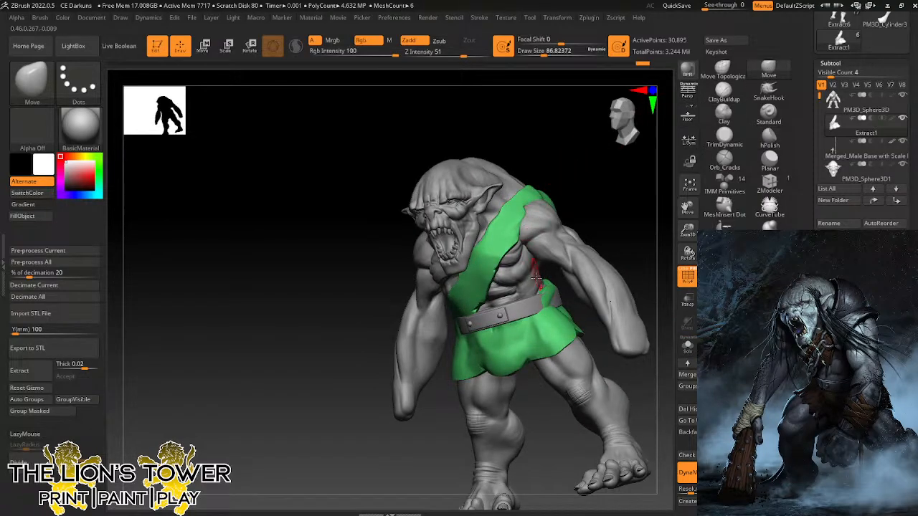
left_click_drag(546, 53, 551, 53)
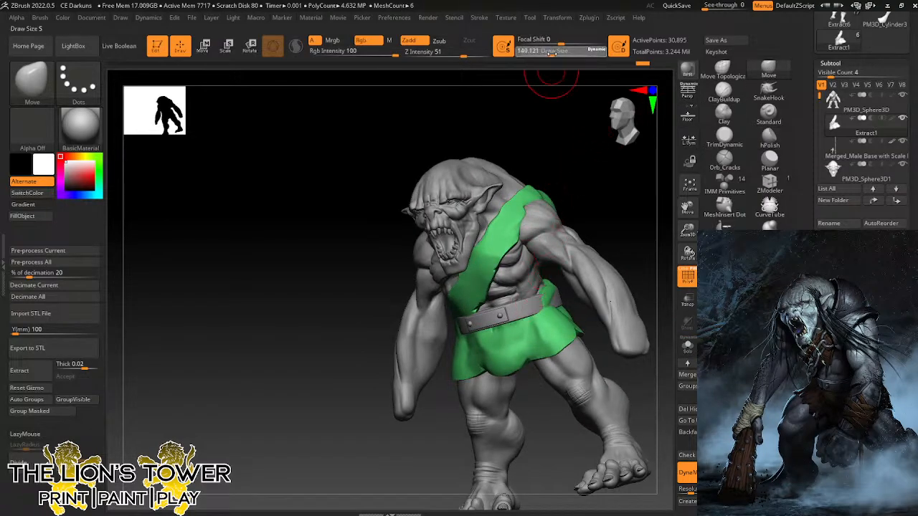
left_click(523, 306, "alt")
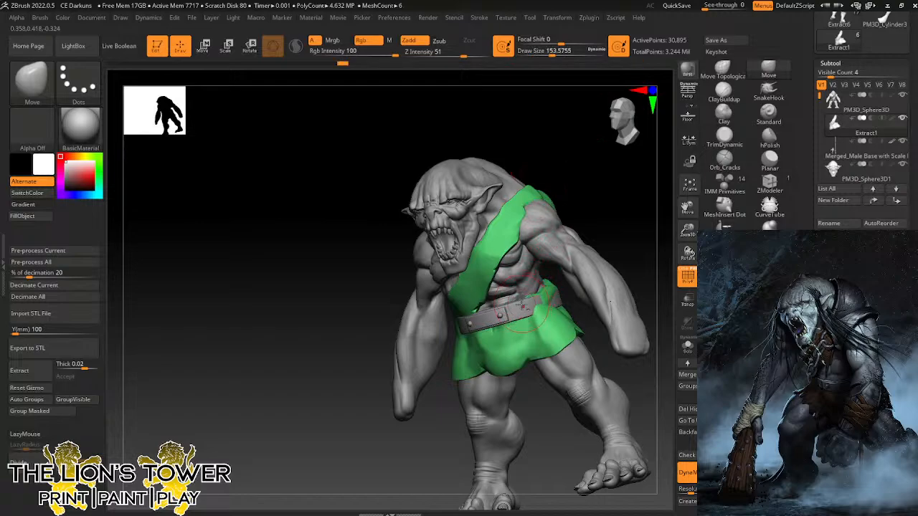
left_click_drag(514, 306, 524, 304)
left_click_drag(570, 234, 540, 261)
mouse_move(506, 310)
left_mouse_down()
mouse_move(472, 323)
mouse_move(488, 323)
mouse_move(480, 319)
left_mouse_up()
Pull the garment's waist edge above the belt along the side and back with the Move brush.
left_click_drag(593, 233, 547, 244)
left_click_drag(539, 309, 552, 296)
mouse_move(612, 243)
left_mouse_down()
mouse_move(640, 255)
mouse_move(574, 264)
mouse_move(581, 253)
left_mouse_up()
left_click_drag(667, 200, 613, 260)
left_click_drag(540, 297, 526, 295)
left_click_drag(535, 294, 548, 280)
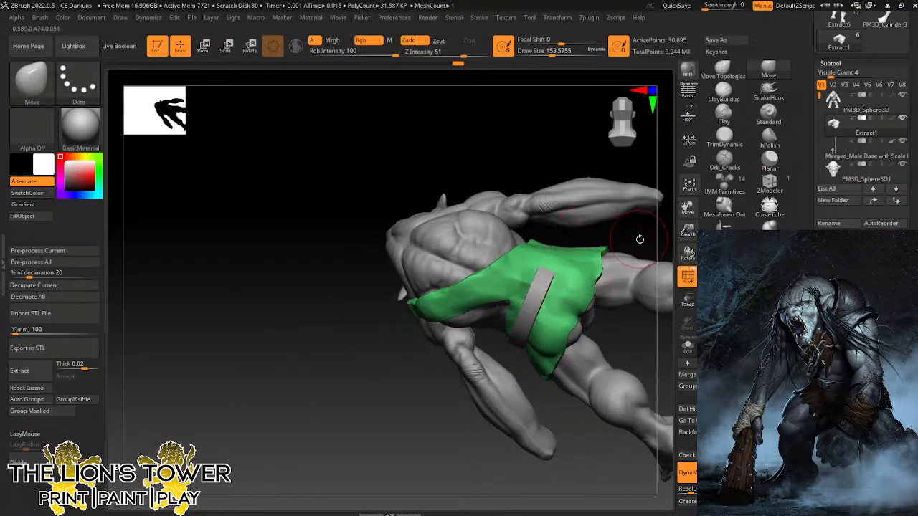
left_click_drag(639, 239, 634, 216)
left_click_drag(550, 259, 562, 224)
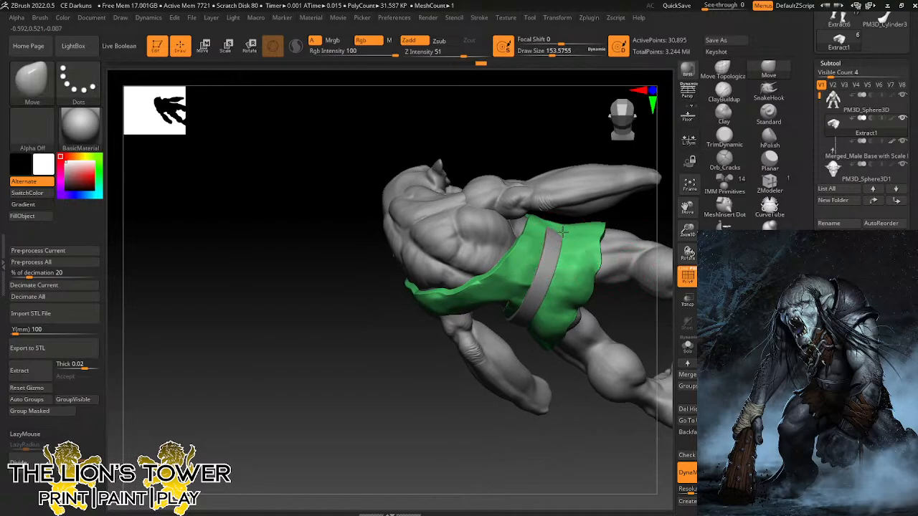
Adjust the garment's fit against the belt at the hip beneath the arm with the Move brush.
left_click_drag(649, 214, 614, 218)
left_click_drag(649, 173, 622, 222)
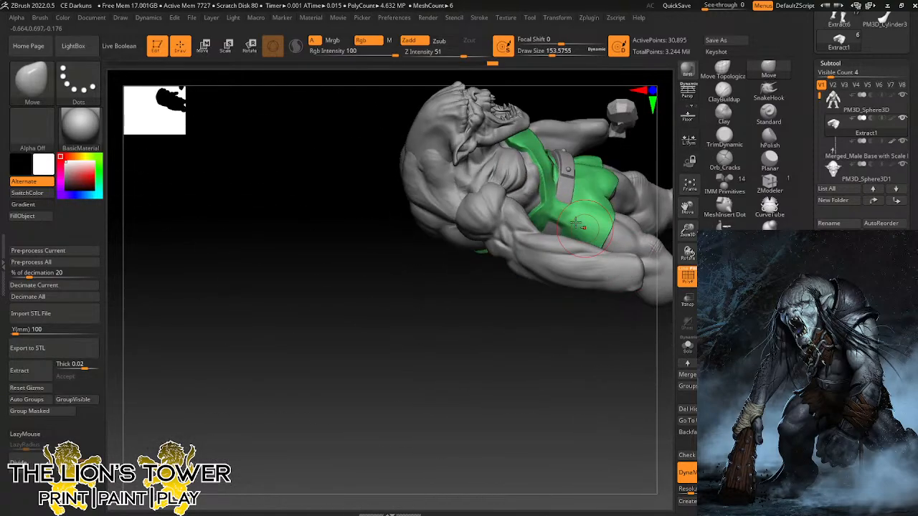
left_click_drag(563, 215, 562, 218)
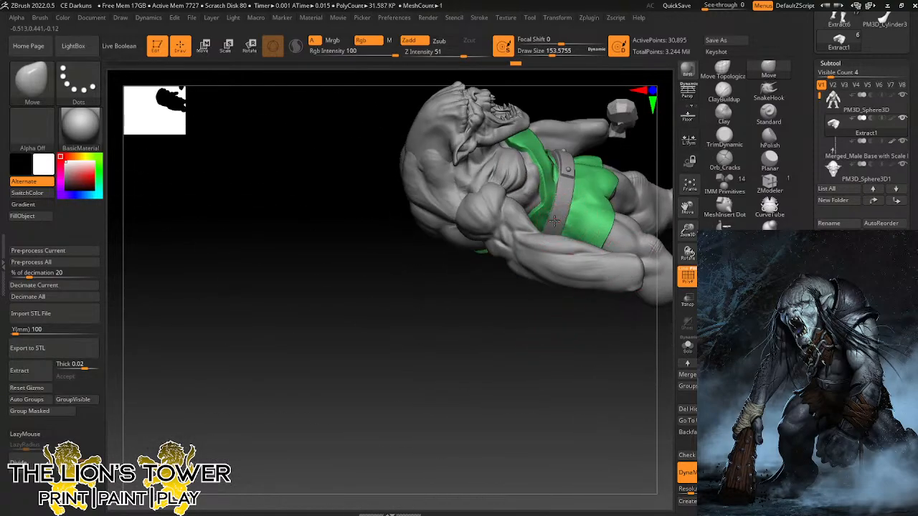
mouse_move(552, 346)
left_mouse_down()
mouse_move(610, 309)
mouse_move(642, 357)
left_mouse_up()
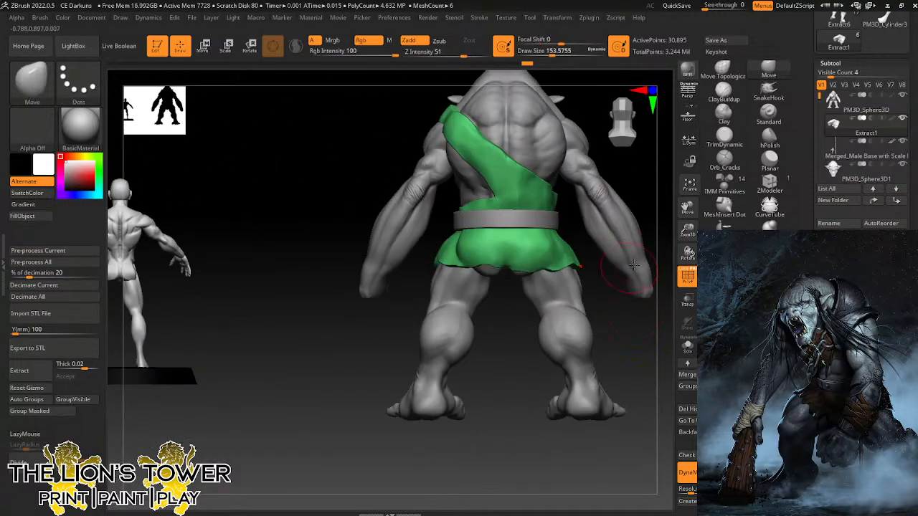
Pull the loincloth's rear hem down between the thighs to form a long back flap with the Move brush.
left_click_drag(688, 233, 688, 216)
left_click_drag(688, 208, 687, 251)
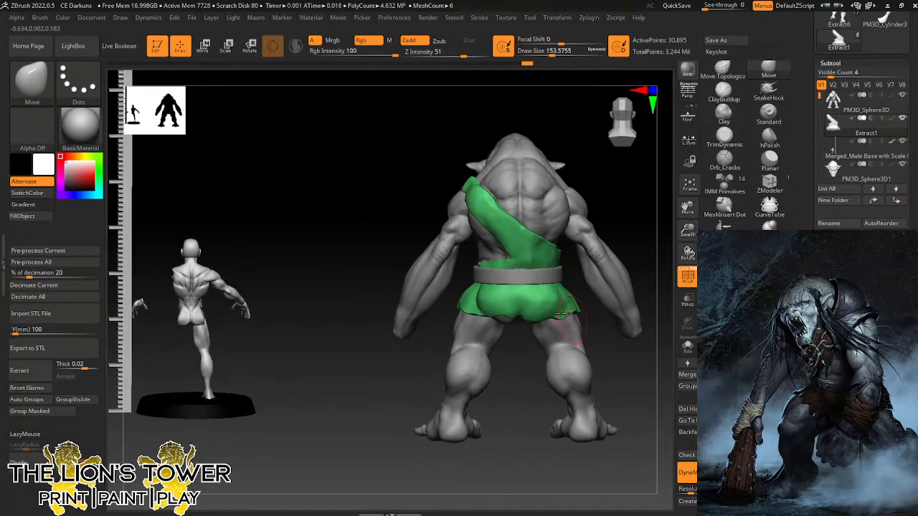
mouse_move(554, 319)
left_mouse_down()
mouse_move(562, 329)
mouse_move(513, 336)
mouse_move(553, 359)
left_mouse_up()
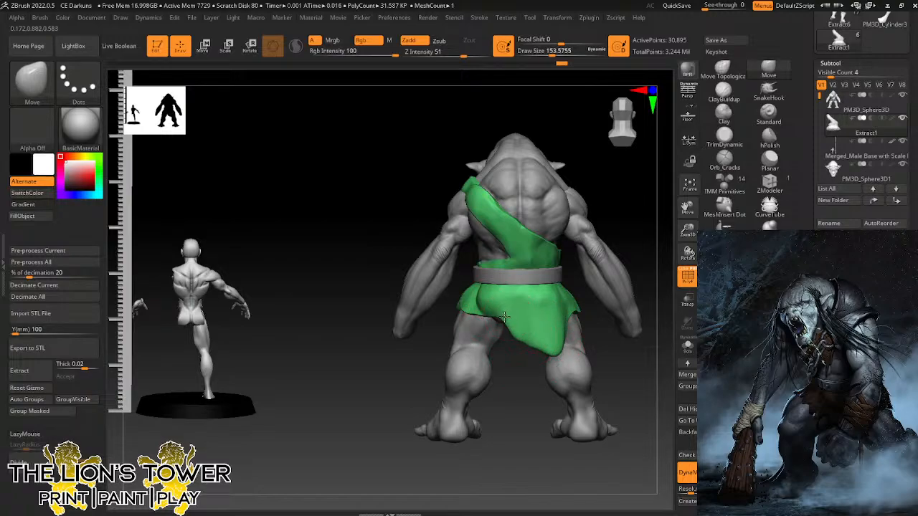
mouse_move(504, 316)
left_mouse_down()
mouse_move(508, 350)
mouse_move(519, 348)
left_mouse_up()
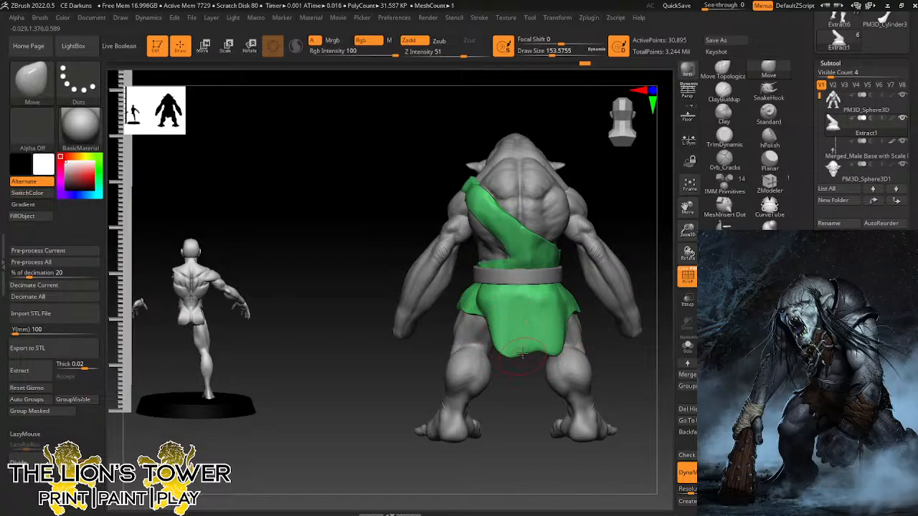
left_click_drag(502, 405, 527, 428)
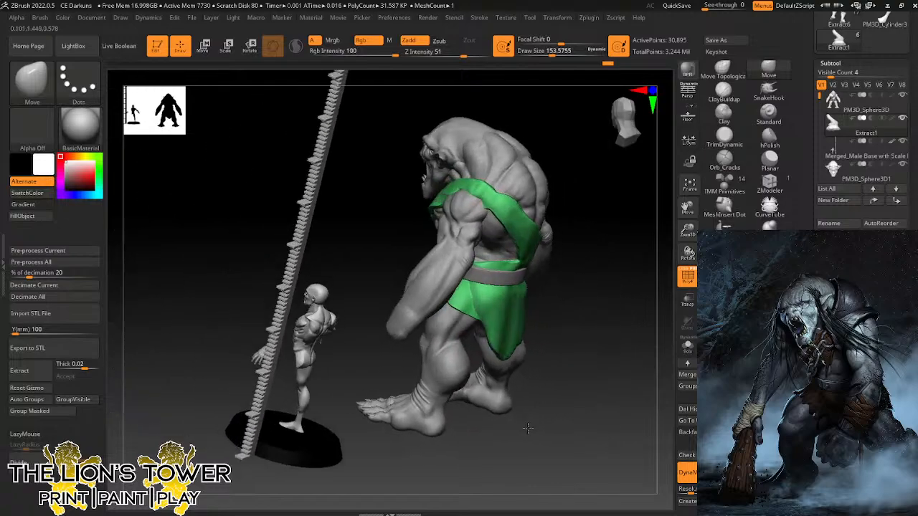
Lengthen and even out the loincloth's front and side hem over the thighs with the Move brush.
mouse_move(592, 322)
left_mouse_down()
mouse_move(581, 305)
mouse_move(610, 314)
mouse_move(617, 281)
left_mouse_up()
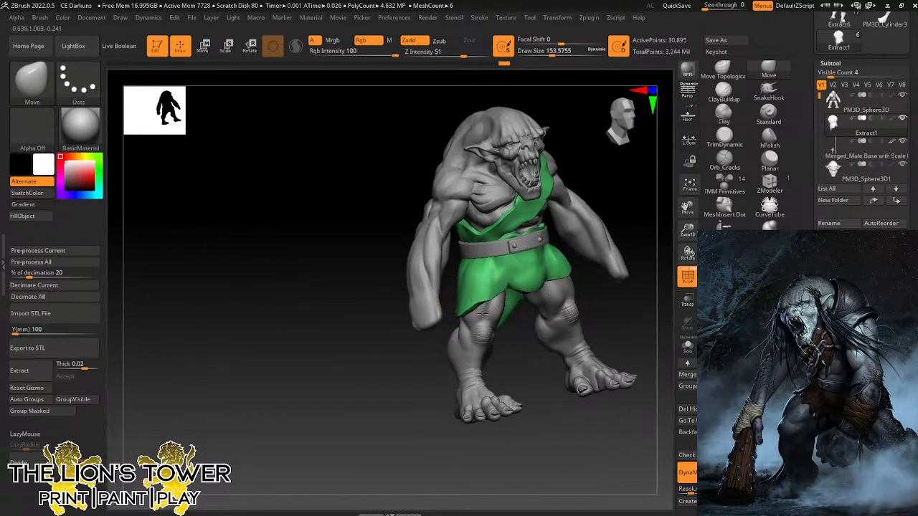
left_click_drag(493, 299, 505, 294)
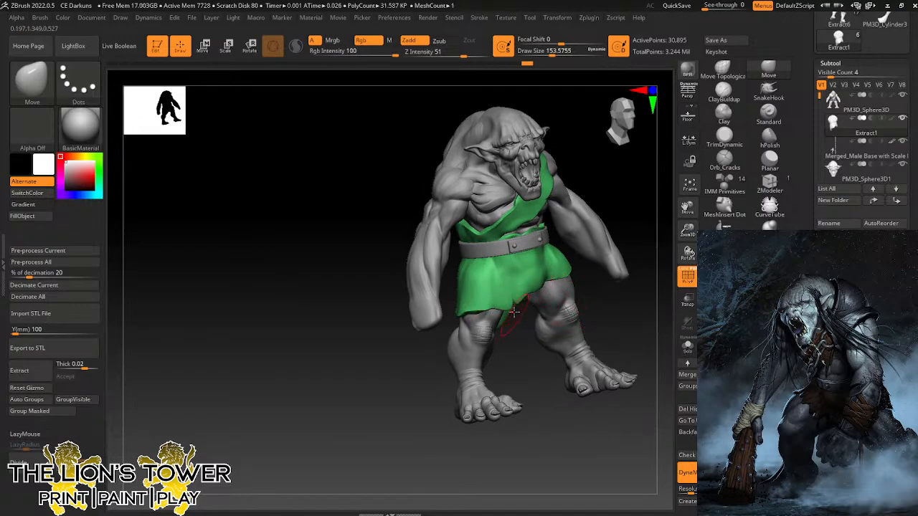
left_click_drag(640, 322, 594, 326)
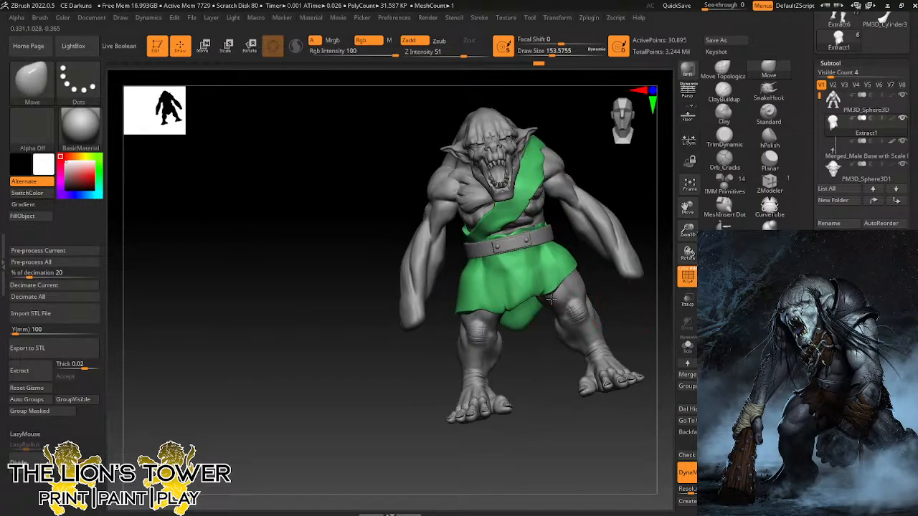
left_click_drag(609, 291, 584, 267)
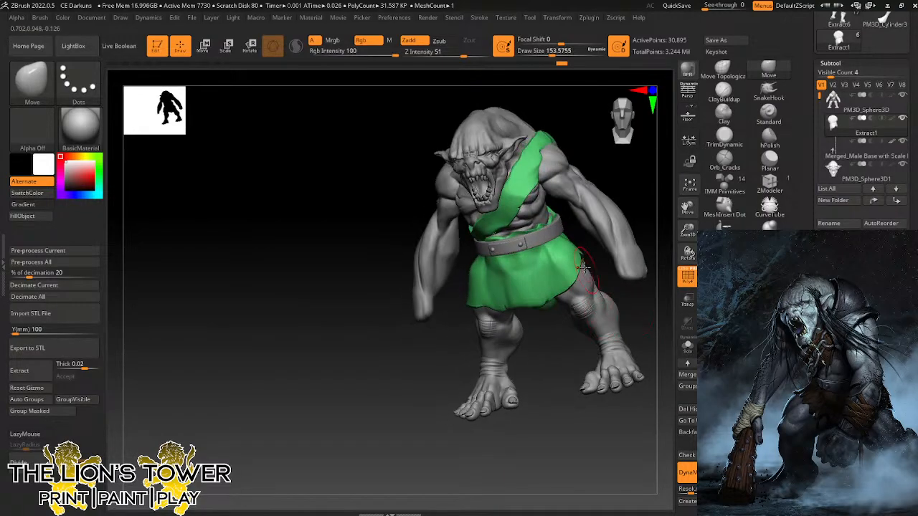
left_click_drag(647, 312, 580, 285)
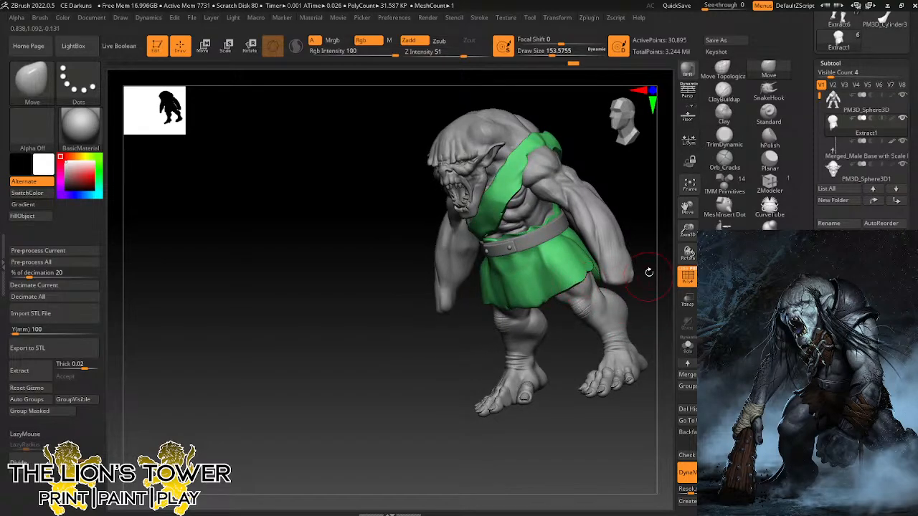
left_click_drag(650, 272, 607, 264)
Thicken the garment slightly with the Inflat brush and refresh its DynaMesh.
mouse_move(608, 340)
left_mouse_down()
mouse_move(680, 246)
mouse_move(646, 249)
mouse_move(485, 369)
mouse_move(614, 246)
mouse_move(619, 234)
mouse_move(609, 232)
mouse_move(659, 203)
left_mouse_up()
left_click(768, 163)
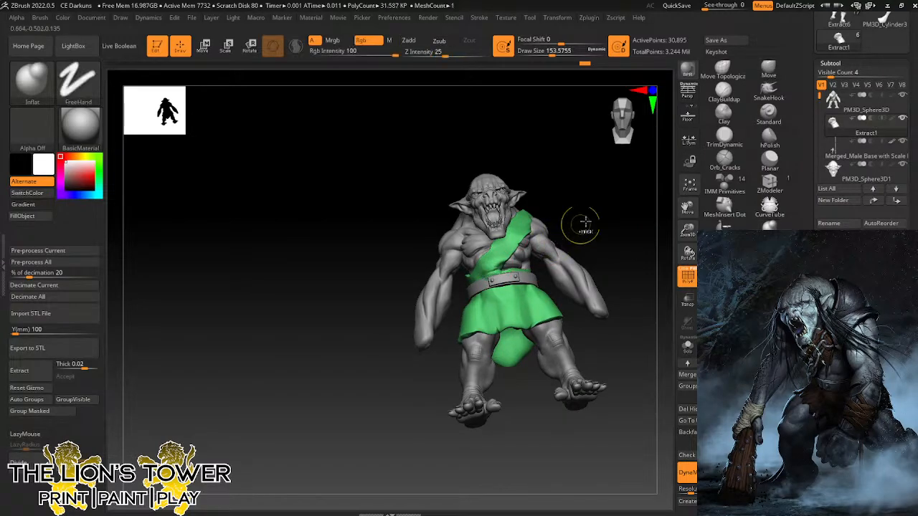
left_click_drag(621, 238, 639, 247)
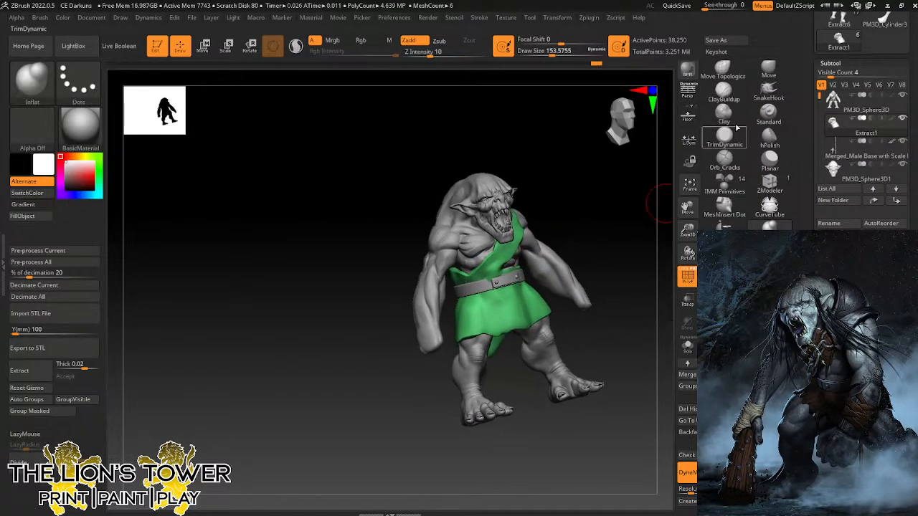
Reshape the garment's waist edge above the belt beneath the arm, along the side and back, with the Move brush.
left_click(769, 69)
left_click(505, 277, "alt")
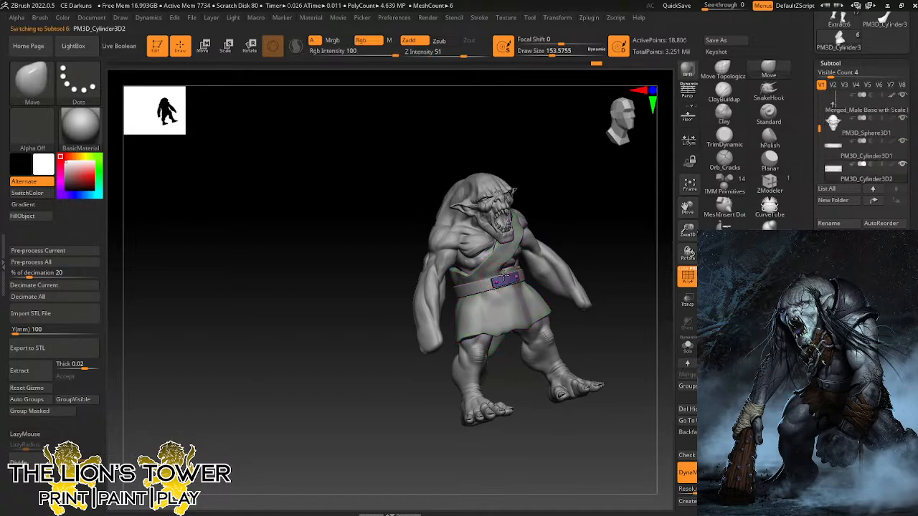
left_click_drag(559, 220, 504, 268)
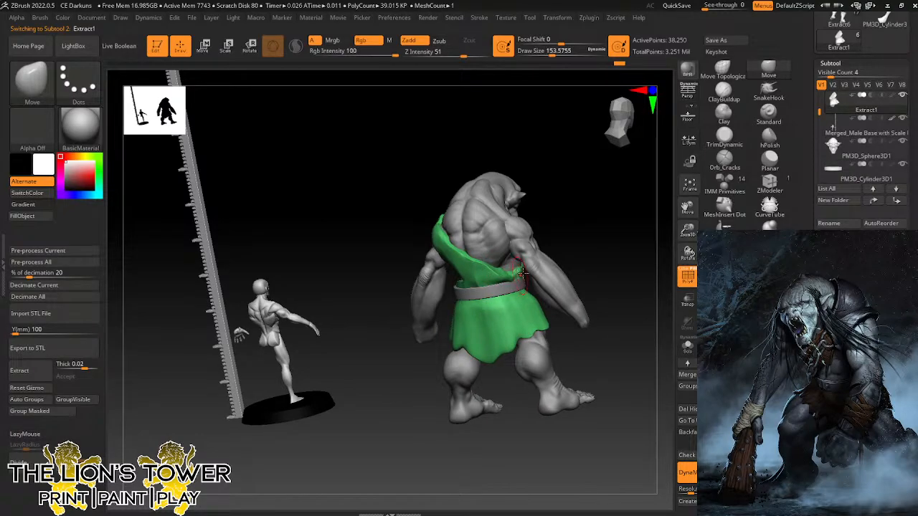
right_click_drag(523, 273, 521, 275)
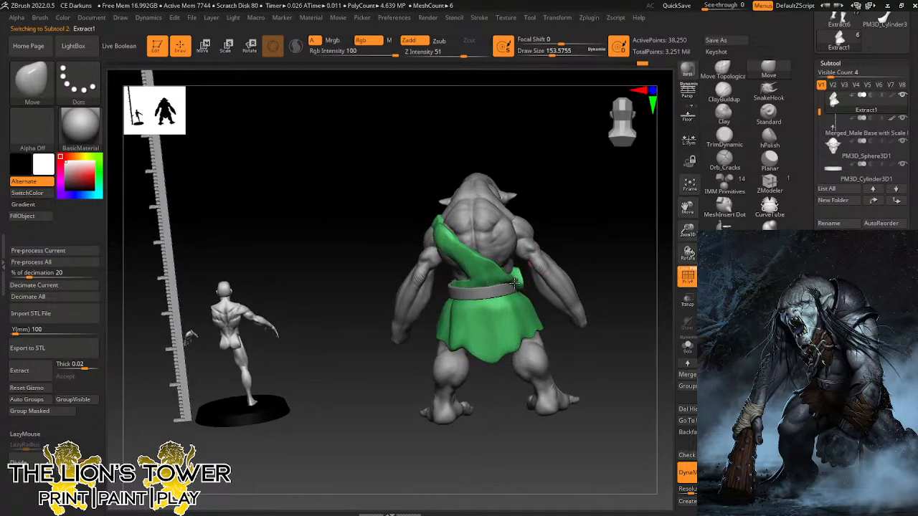
right_click_drag(592, 225, 515, 280)
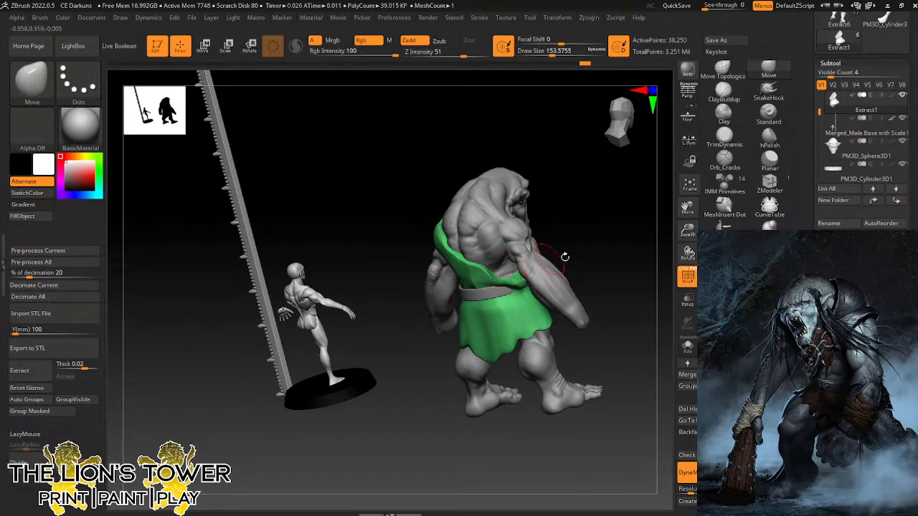
right_click_drag(565, 256, 531, 267)
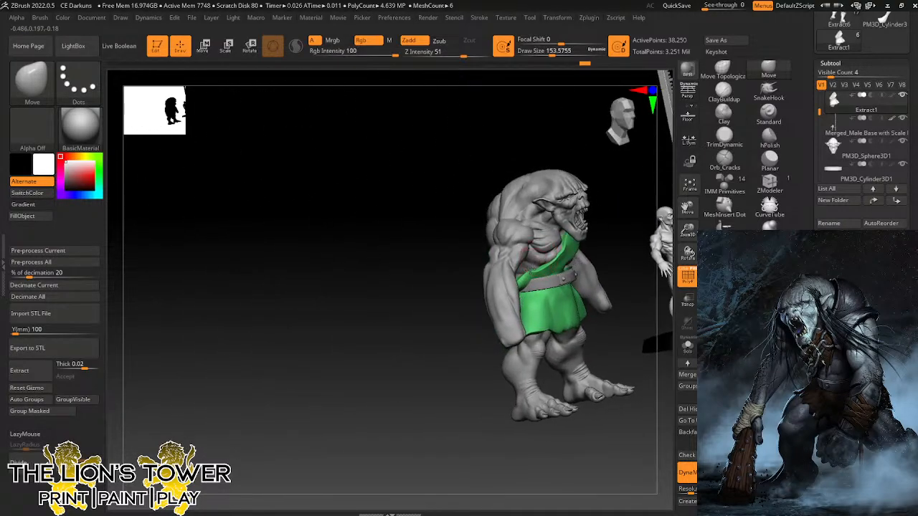
Fit the loincloth's front against the lower edge of the belt with the Move brush at a draw size of about 116.
left_click_drag(688, 230, 634, 270)
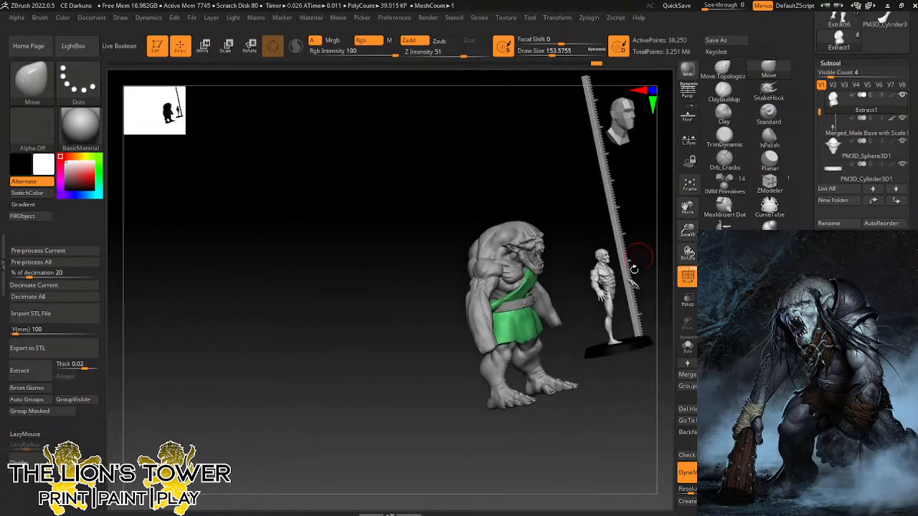
right_click_drag(634, 269, 616, 265, "shift")
left_click_drag(689, 231, 696, 285)
mouse_move(688, 207)
left_mouse_down()
mouse_move(597, 198)
mouse_move(616, 193)
mouse_move(602, 233)
mouse_move(600, 207)
left_mouse_up()
left_click(548, 52)
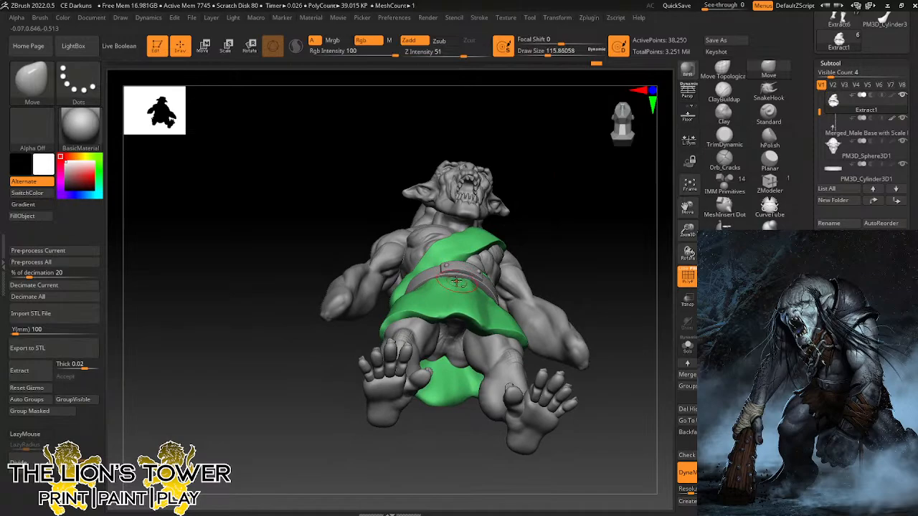
left_click_drag(557, 230, 490, 285)
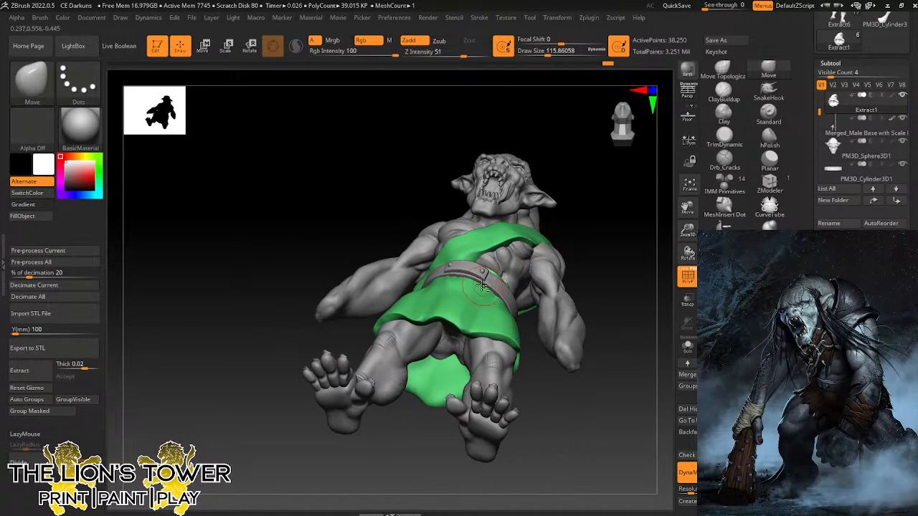
left_click_drag(561, 204, 596, 181)
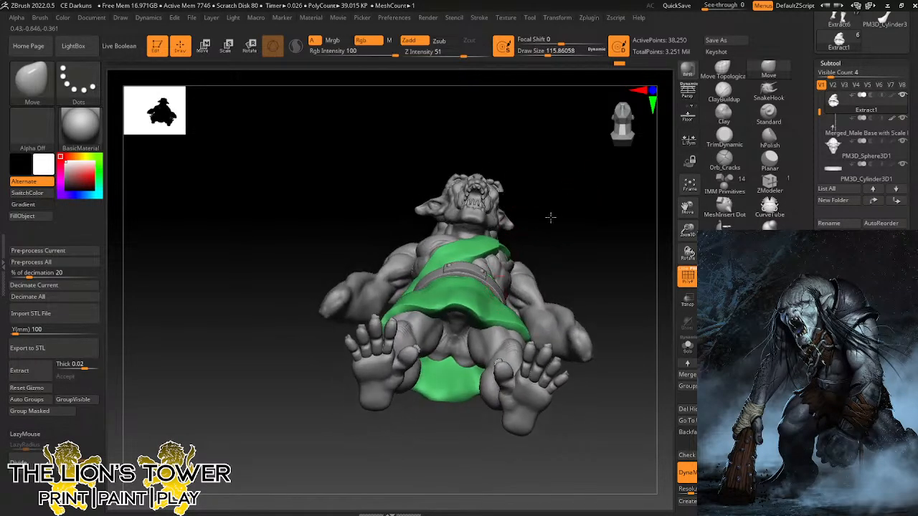
left_click_drag(550, 218, 615, 218)
left_click_drag(531, 213, 574, 238)
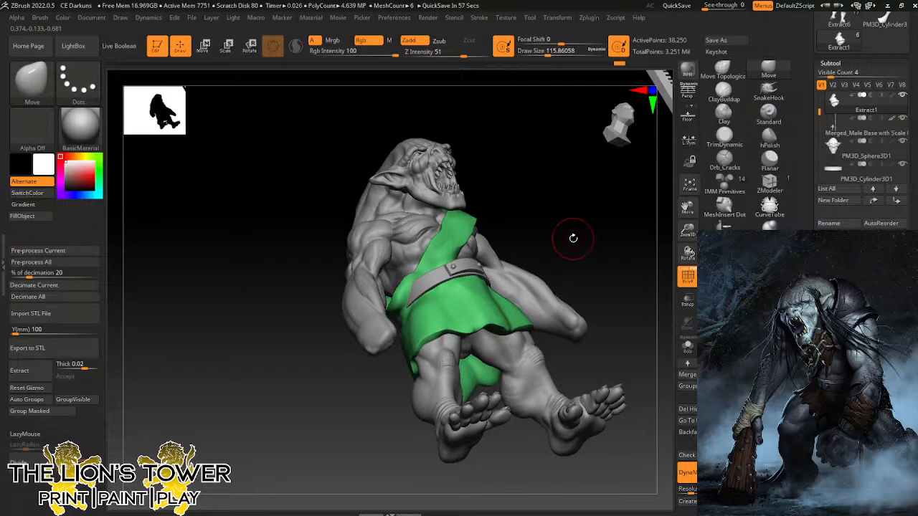
left_click_drag(632, 224, 623, 243)
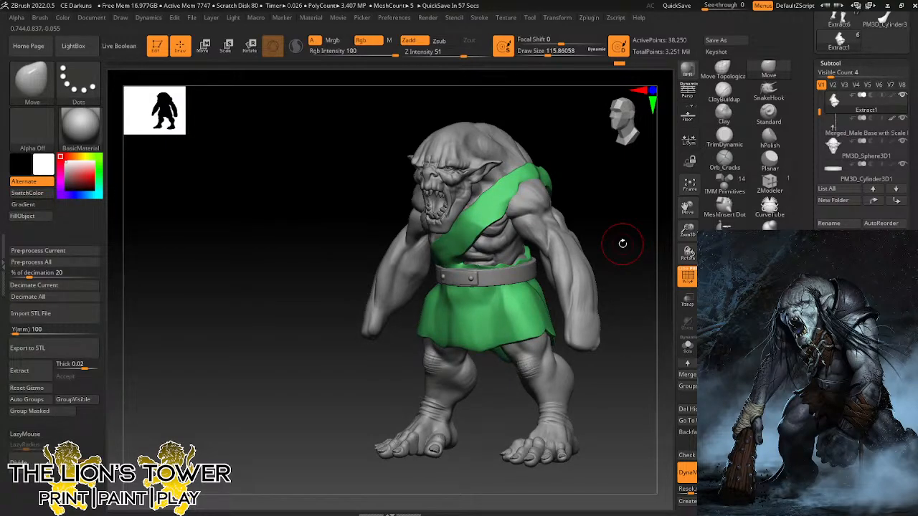
Remesh the garment with DynaMesh and mask the front part of the loincloth's side panel, from waist to hem.
mouse_move(622, 244)
left_mouse_down("alt")
mouse_move(634, 221)
mouse_move(595, 213)
mouse_move(633, 227)
mouse_move(624, 208)
mouse_move(615, 220)
mouse_move(614, 201)
left_mouse_up("alt")
key("ctrl")
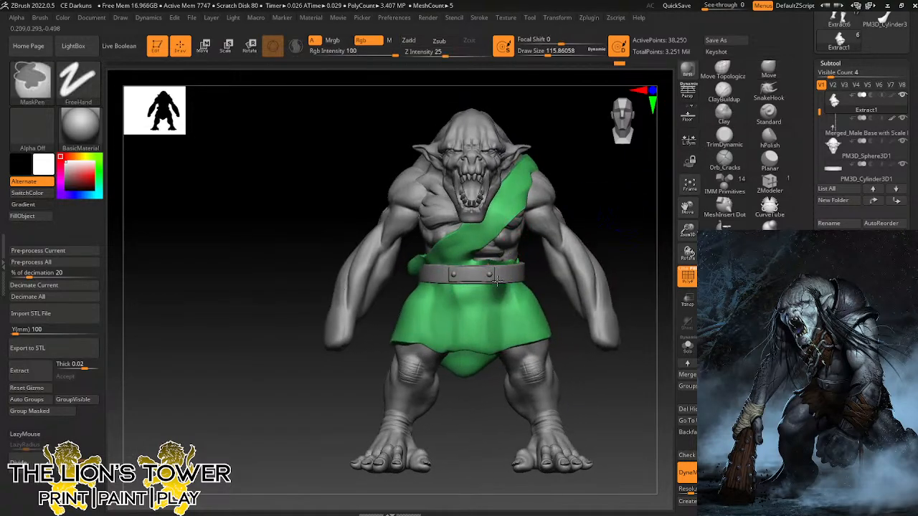
left_click_drag(642, 225, 637, 225, "ctrl")
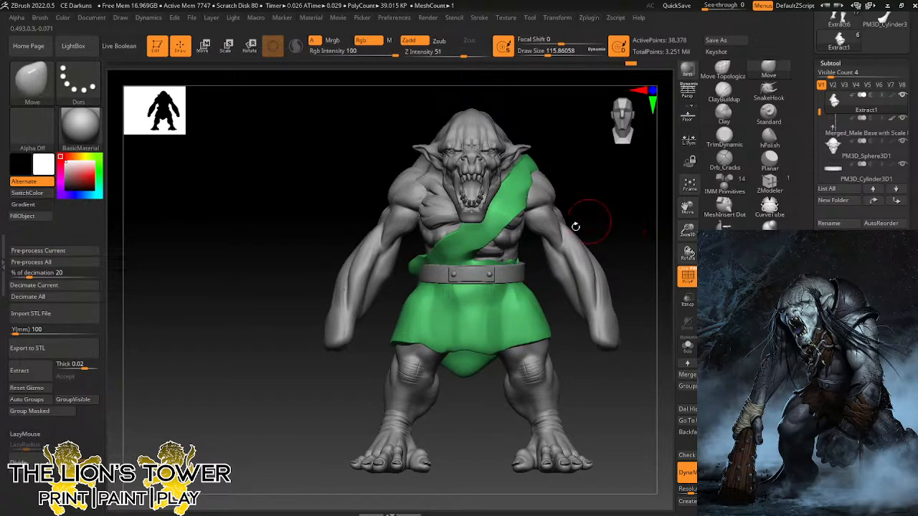
left_click_drag(524, 256, 482, 369, "ctrl")
left_click_drag(557, 253, 509, 376, "ctrl")
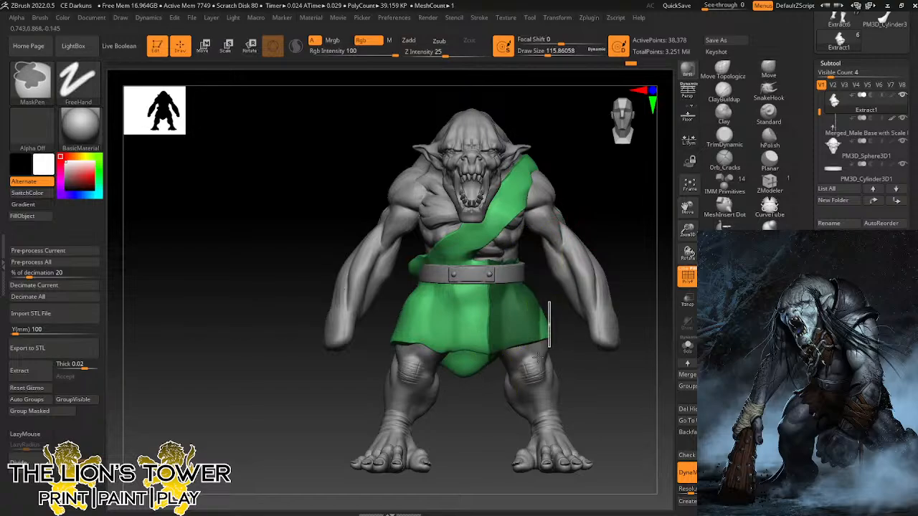
left_click_drag(569, 343, 577, 353, "ctrl")
mouse_move(641, 233)
left_mouse_down()
mouse_move(618, 231)
mouse_move(622, 240)
mouse_move(574, 287)
mouse_move(457, 388)
mouse_move(654, 248)
left_mouse_up()
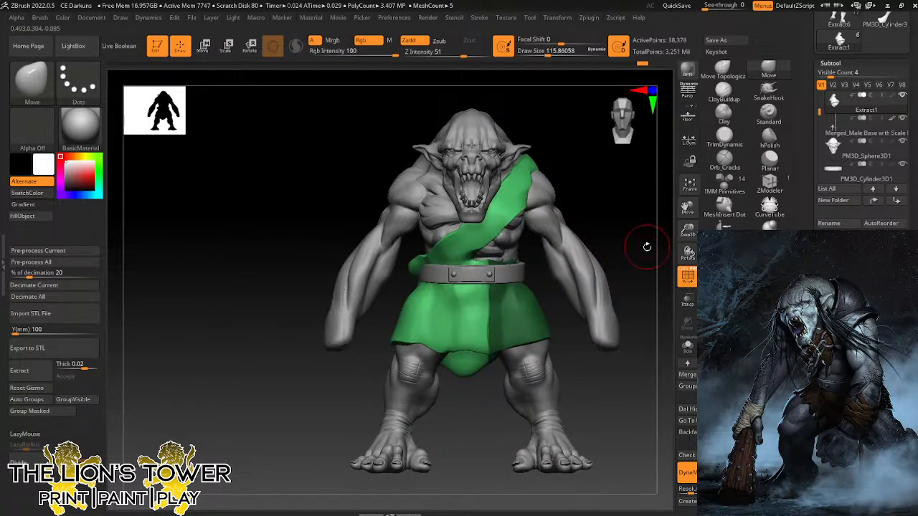
Isolate the garment and extend the mask around the hip to the back with a draw size of about 62.
left_click(687, 345)
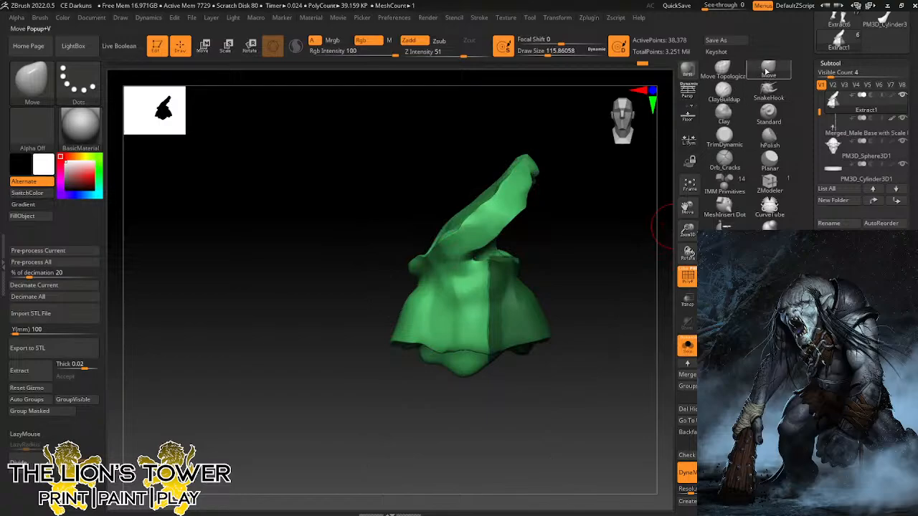
key("ctrl")
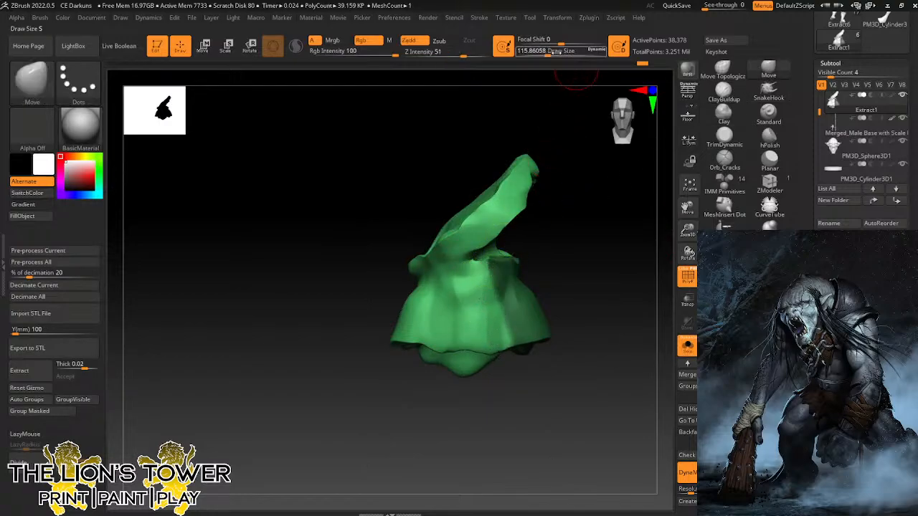
left_click_drag(548, 52, 539, 54)
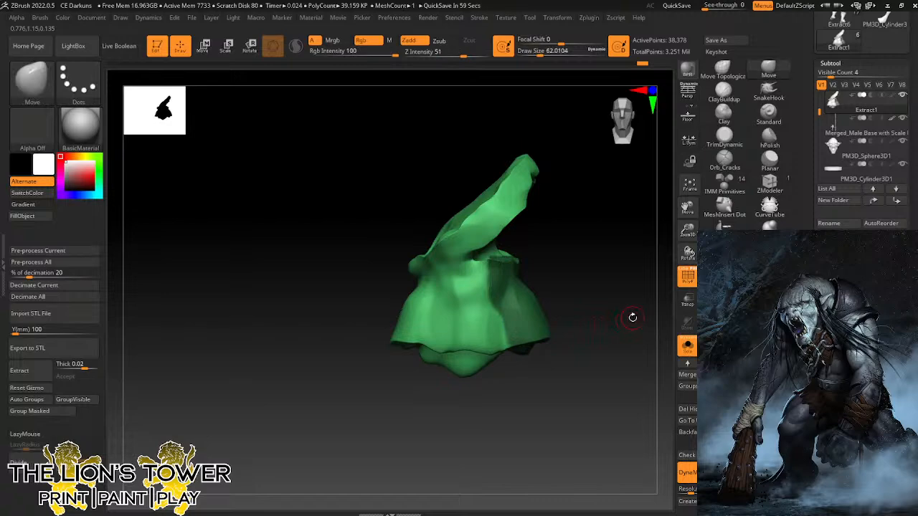
left_click_drag(633, 317, 524, 313)
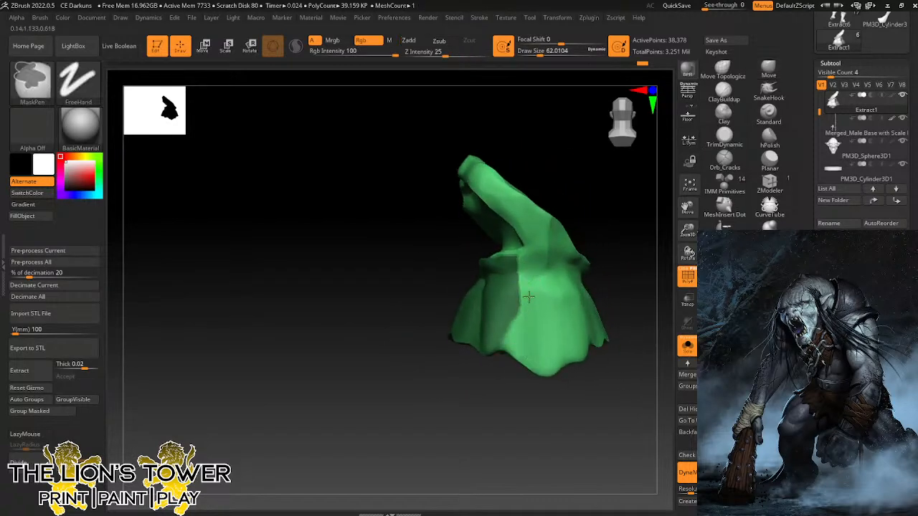
mouse_move(522, 267)
left_mouse_down()
mouse_move(595, 200)
mouse_move(508, 255)
mouse_move(559, 191)
mouse_move(545, 179)
mouse_move(455, 223)
mouse_move(476, 199)
left_mouse_up()
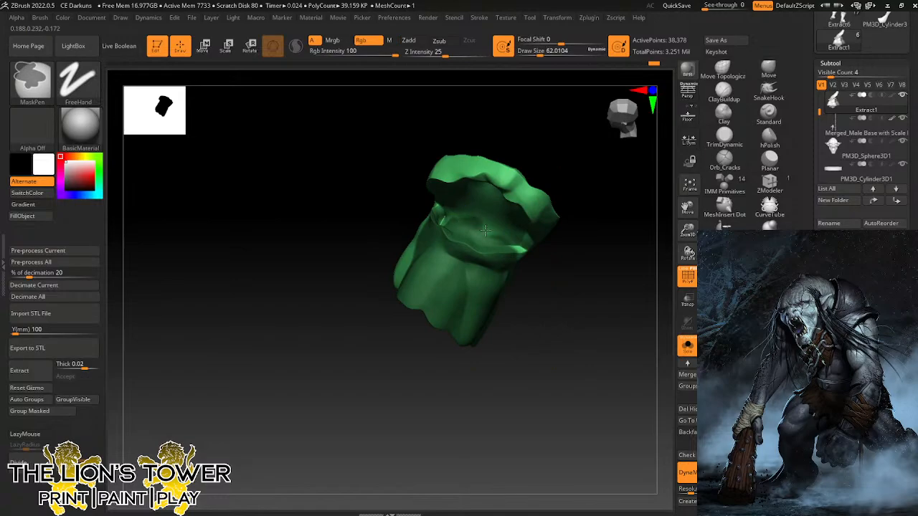
mouse_move(542, 204)
left_mouse_down()
mouse_move(506, 215)
mouse_move(567, 179)
mouse_move(578, 213)
mouse_move(594, 190)
mouse_move(607, 208)
mouse_move(607, 132)
mouse_move(467, 188)
left_mouse_up()
mouse_move(559, 198)
left_mouse_down()
mouse_move(610, 205)
mouse_move(620, 262)
mouse_move(566, 248)
mouse_move(605, 217)
left_mouse_up()
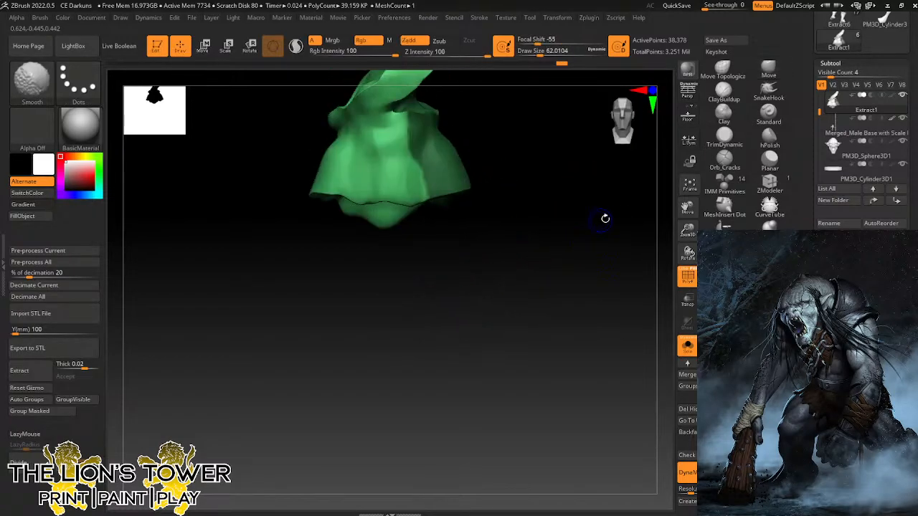
left_click_drag(689, 231, 686, 235)
left_click_drag(600, 276, 580, 220)
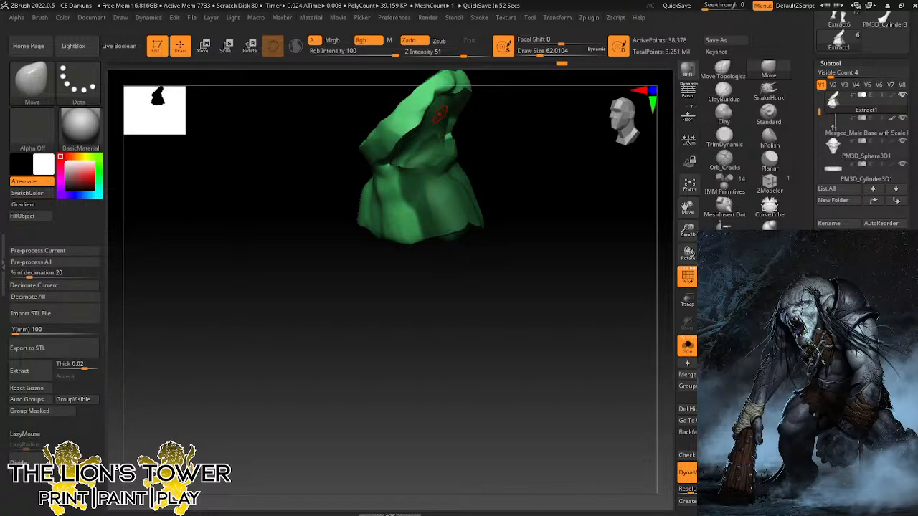
left_click(690, 186)
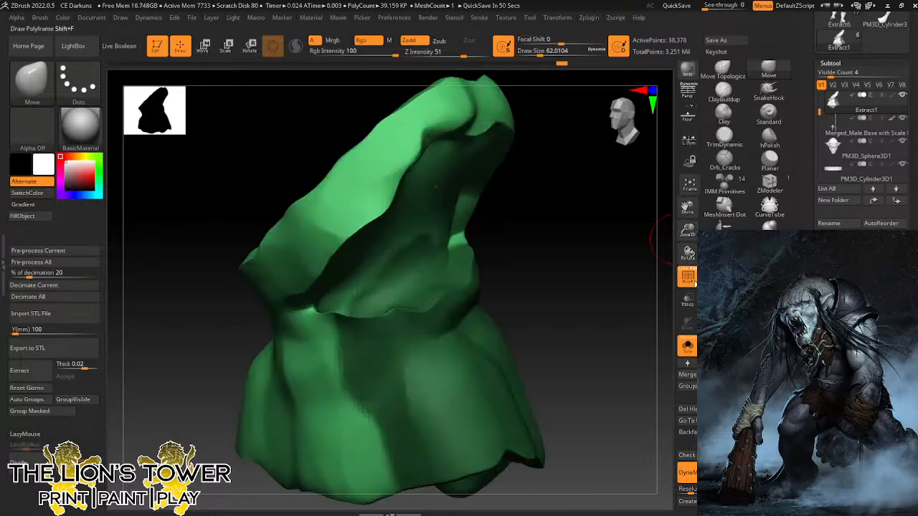
Extract the masked hip area as a separate panel 0.02 thick, clear its mask and show the whole figure again.
left_click_drag(911, 215, 911, 182)
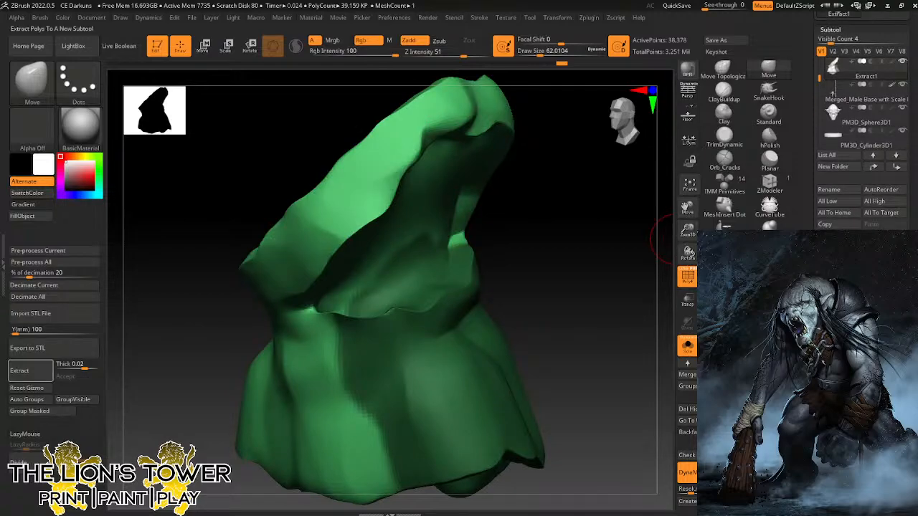
left_click(29, 370)
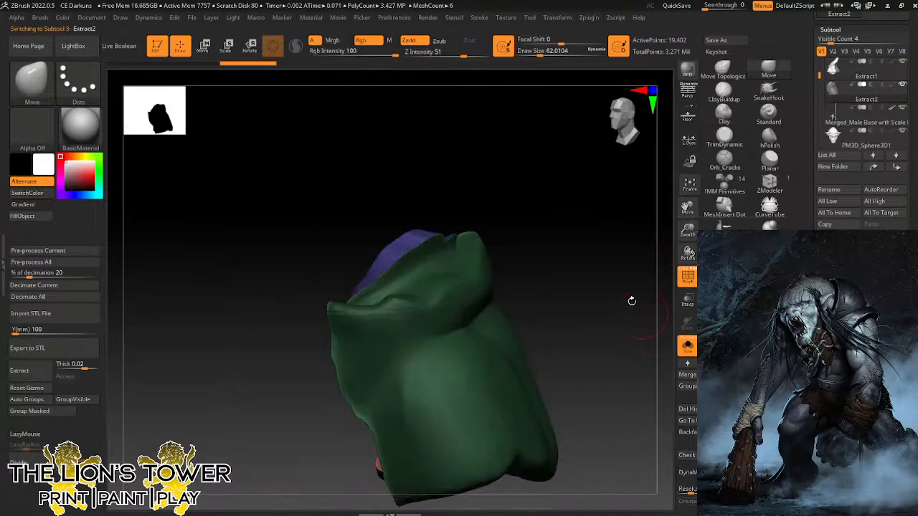
left_click(590, 309, "ctrl")
left_click_drag(591, 309, 608, 323, "ctrl")
left_click(687, 346)
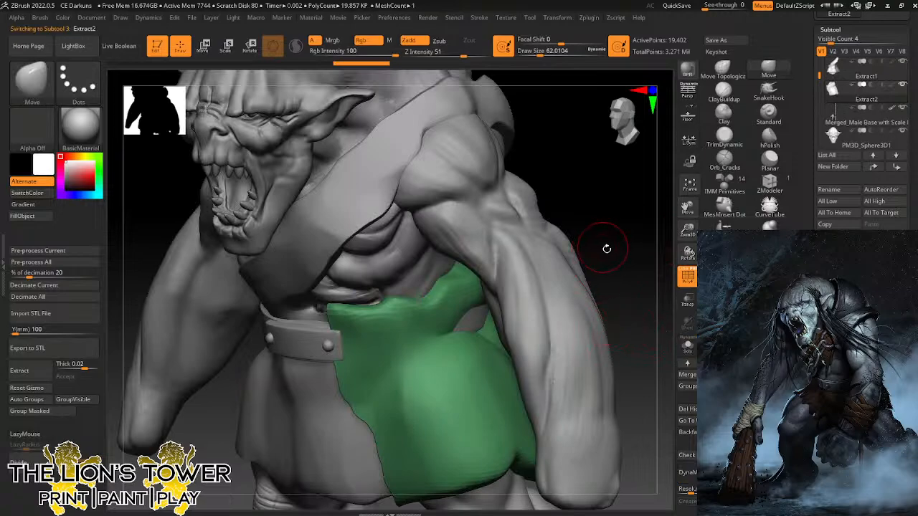
Pull the extracted hip panel outward over the belt at the side with the Move brush at a draw size of about 136.
mouse_move(606, 249)
left_mouse_down()
mouse_move(621, 242)
mouse_move(646, 148)
mouse_move(534, 161)
left_mouse_up()
left_click(550, 53)
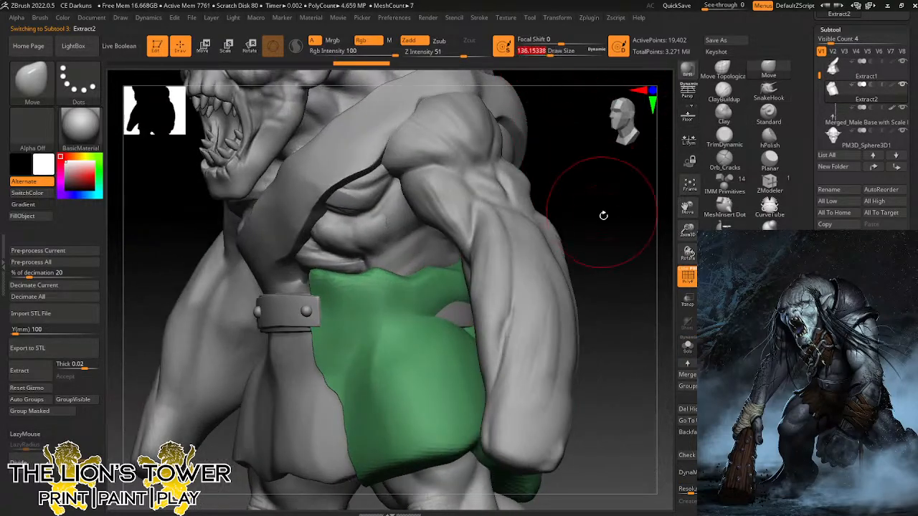
left_click_drag(604, 215, 631, 226)
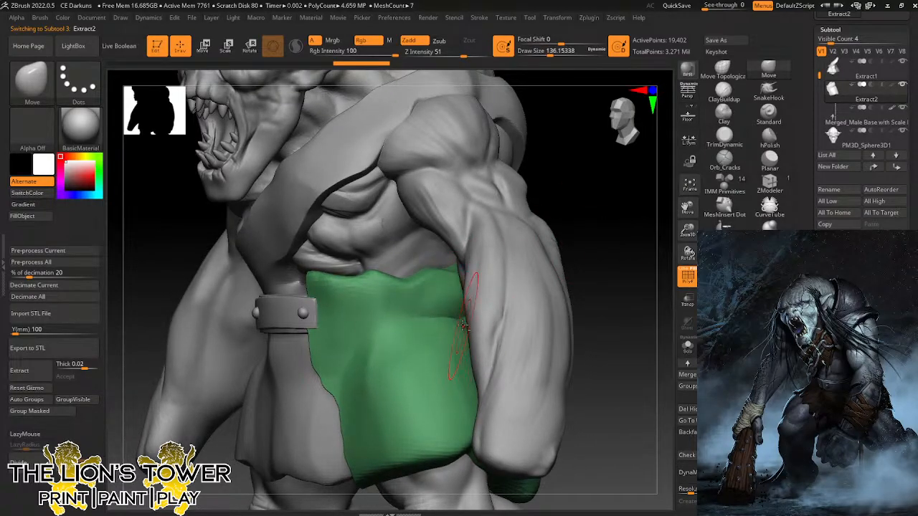
left_click_drag(622, 273, 488, 276)
left_click_drag(547, 337, 512, 320)
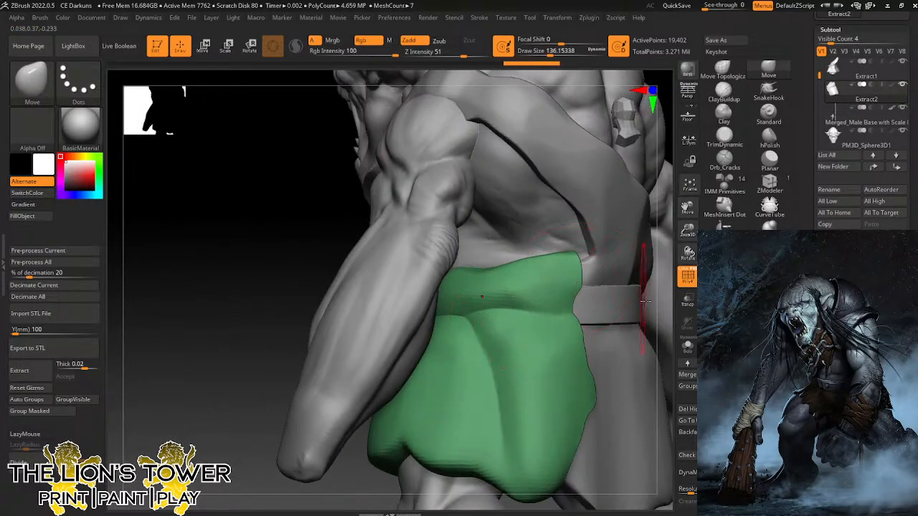
Pull the hip panel's front and rear hem down into hanging points with the Move brush, at draw sizes of about 212 and 124.
left_click_drag(689, 232, 691, 204)
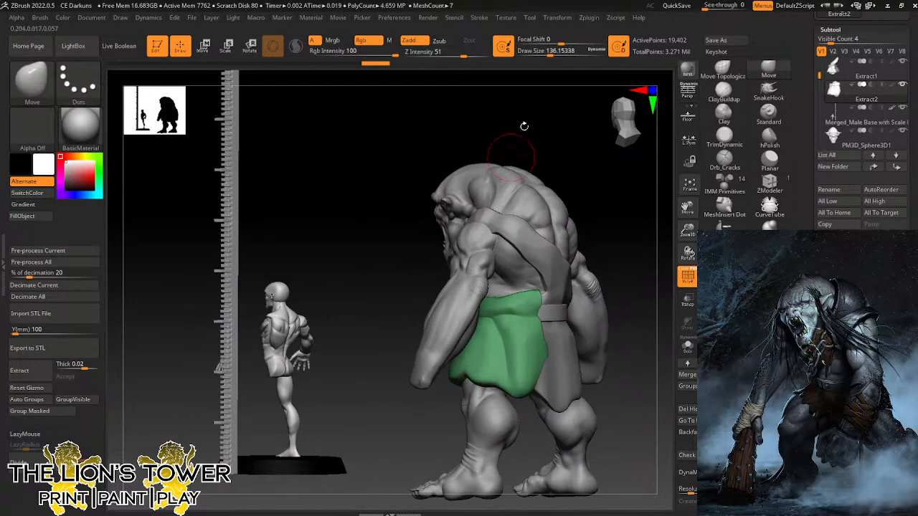
left_click(558, 52)
left_click_drag(470, 377, 473, 414)
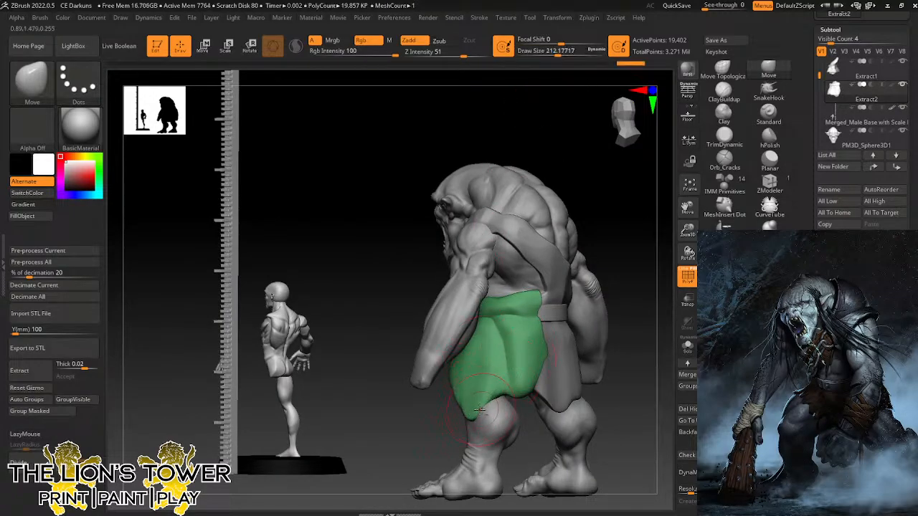
left_click(556, 52)
left_click_drag(557, 54, 548, 54)
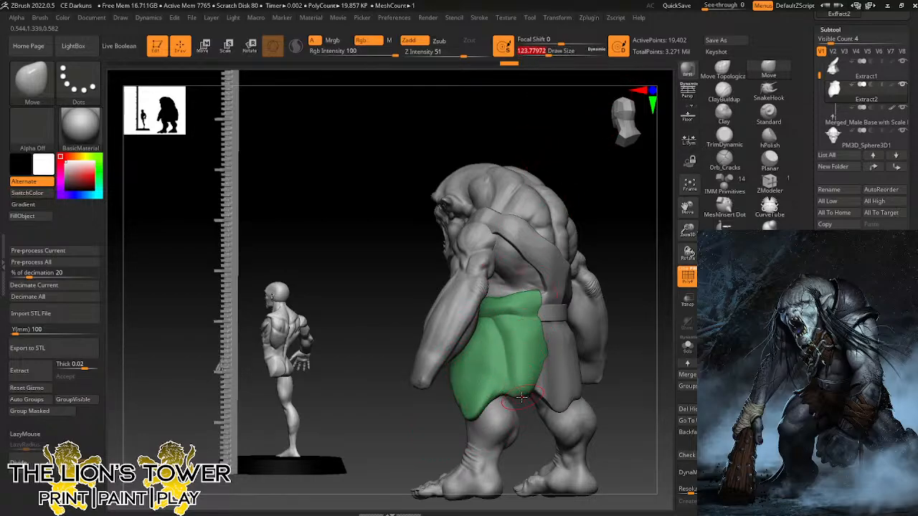
left_click_drag(525, 403, 556, 434)
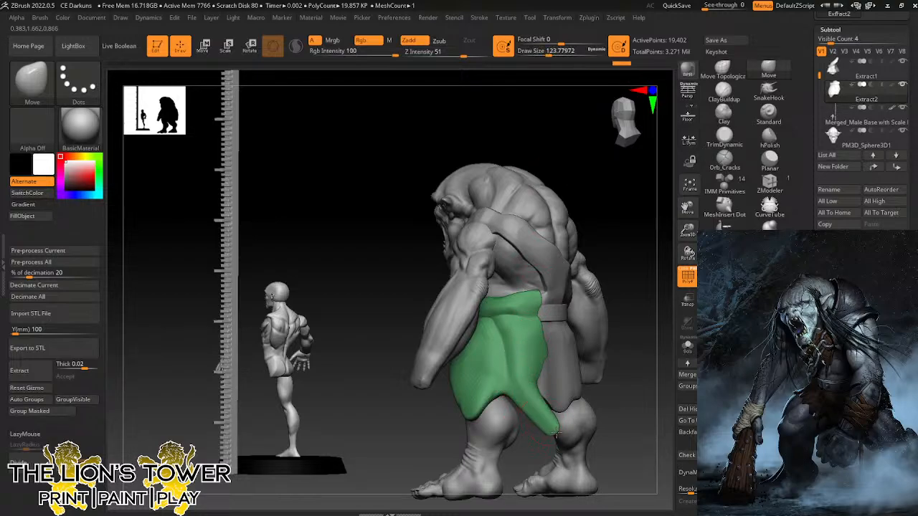
Pull the hip panel's front corner down into a long hanging point with the Move brush at a draw size of about 124.
left_click_drag(623, 396, 668, 385)
mouse_move(567, 362)
left_mouse_down()
mouse_move(607, 351)
mouse_move(567, 370)
left_mouse_up()
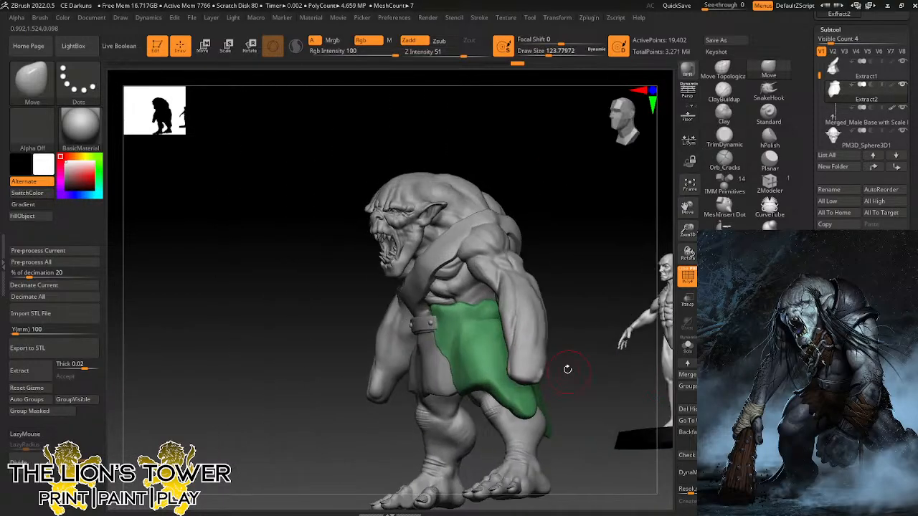
left_click_drag(465, 388, 504, 449)
Remesh the hip panel with DynaMesh and smooth the stretched surface of its long front point.
key("ctrl")
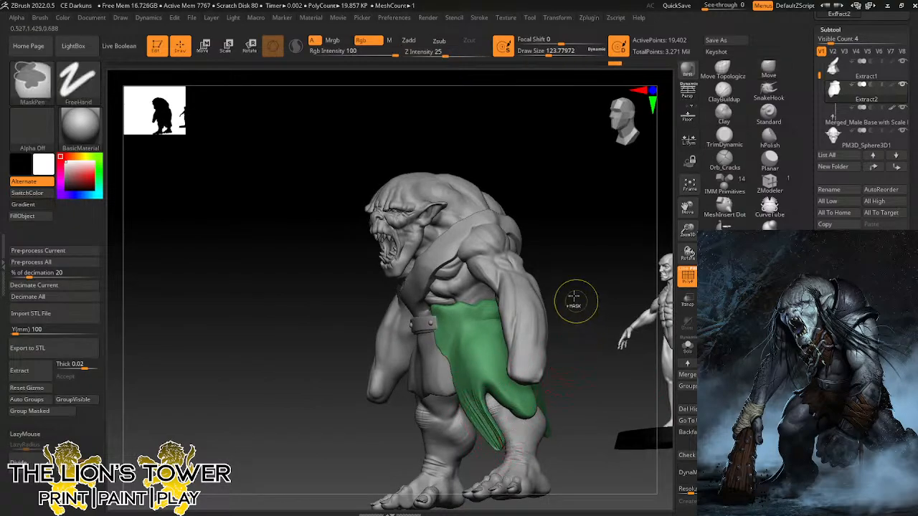
left_click(687, 473)
left_click_drag(459, 399, 512, 369)
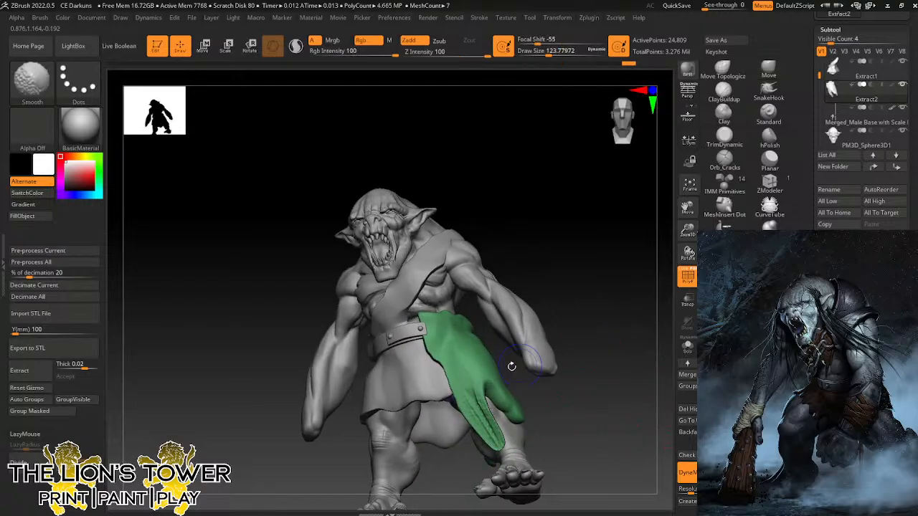
mouse_move(482, 423)
left_mouse_down("shift")
mouse_move(490, 432)
mouse_move(453, 382)
left_mouse_up("shift")
left_click_drag(537, 251, 534, 284)
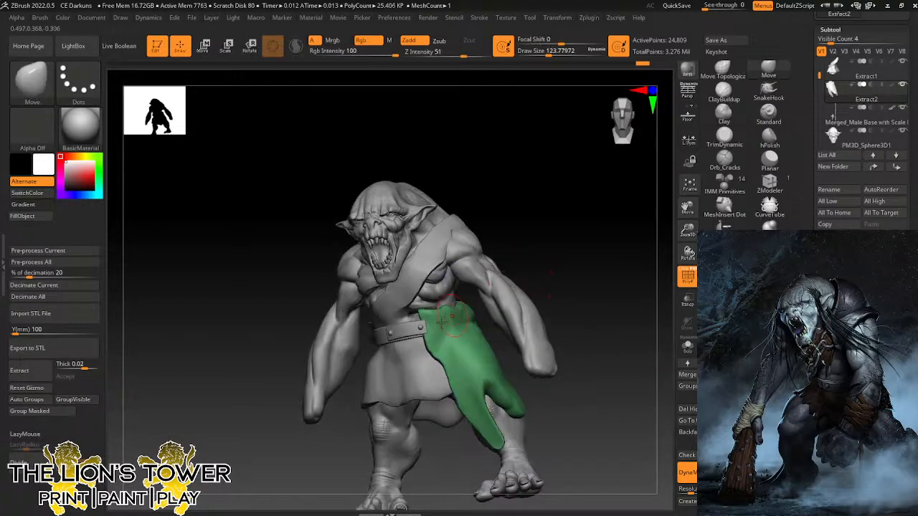
Adjust the hip panel's upper front edge at the belt with the Move brush at draw sizes of about 124 and 163, and select ClayBuildup.
left_click_drag(535, 109, 550, 208)
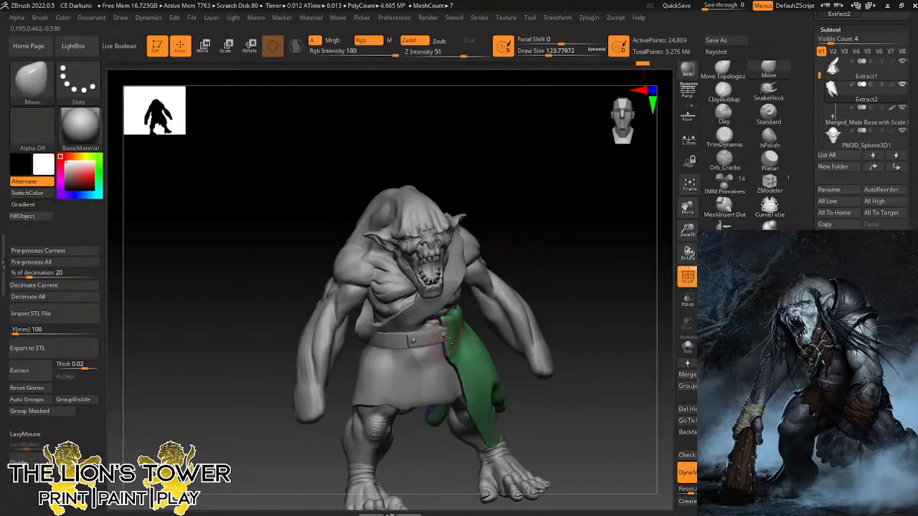
left_click_drag(450, 326, 449, 323)
left_click_drag(548, 54, 553, 54)
left_click_drag(450, 332, 453, 359)
mouse_move(564, 269)
left_mouse_down()
mouse_move(564, 251)
mouse_move(557, 275)
mouse_move(586, 271)
mouse_move(607, 241)
left_mouse_up()
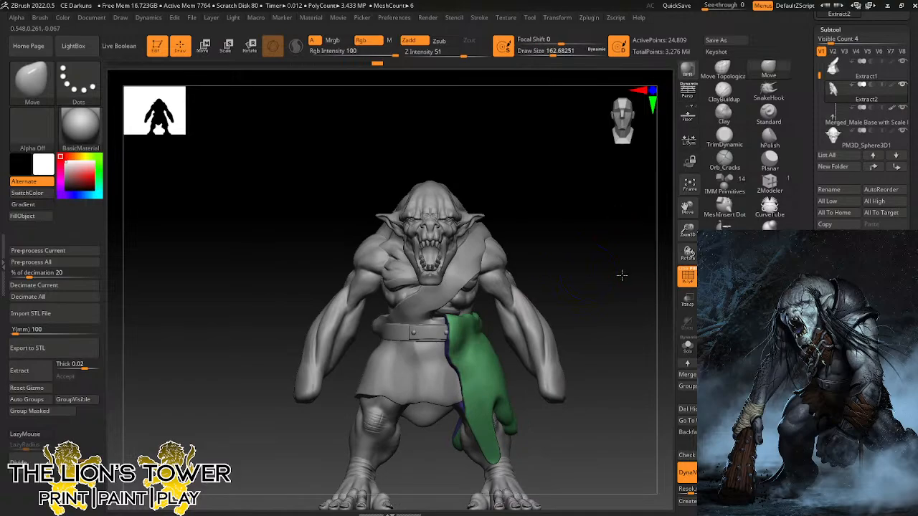
left_click_drag(621, 276, 601, 278)
left_click_drag(688, 233, 688, 216)
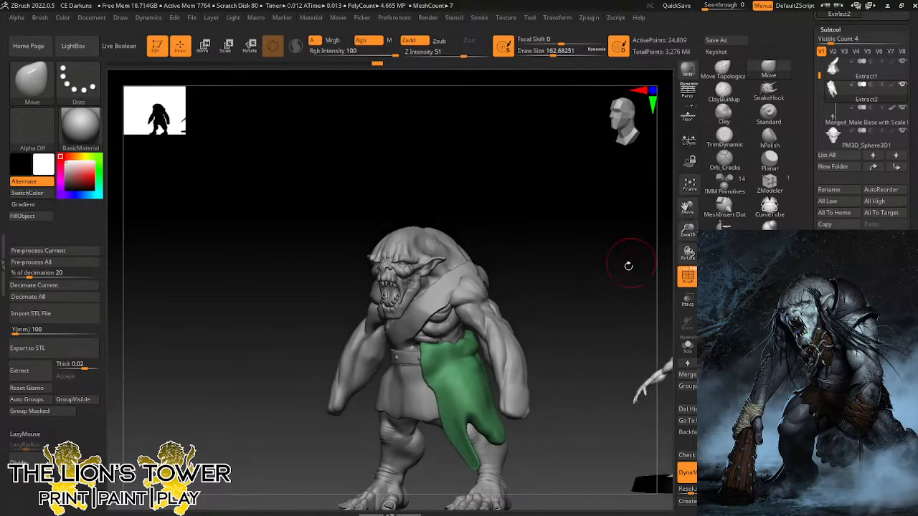
mouse_move(629, 266)
left_mouse_down()
mouse_move(550, 292)
mouse_move(599, 281)
left_mouse_up()
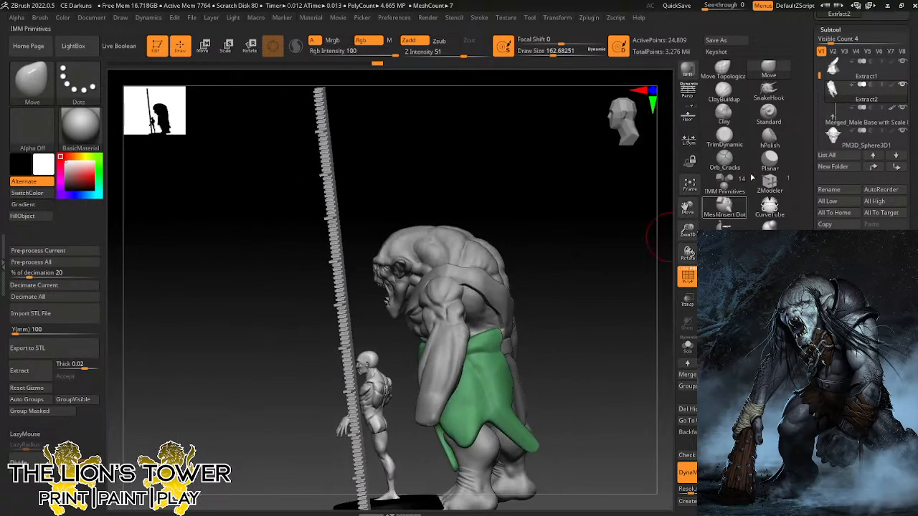
left_click(724, 91)
left_click_drag(687, 233, 688, 239)
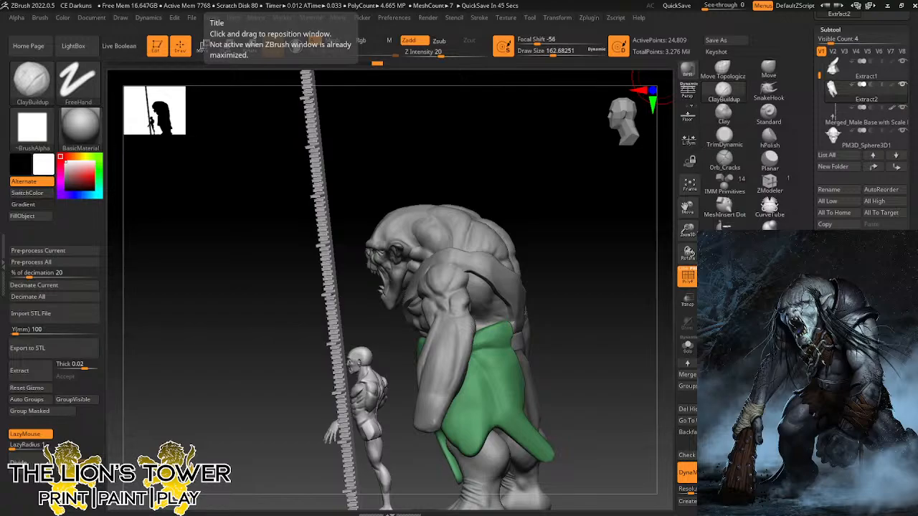
Look through the wolf artwork shared in the Messenger chat and return to the sculpt.
left_click_drag(404, 0, 352, 76)
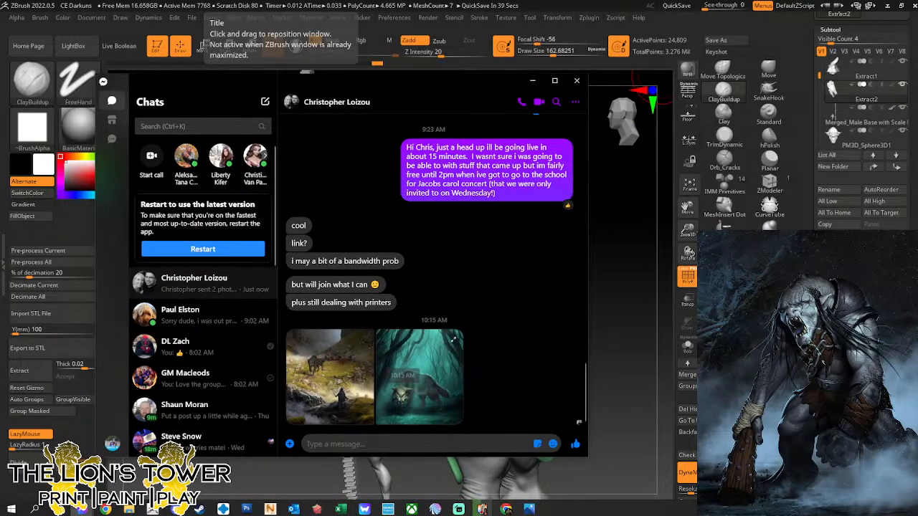
left_click_drag(453, 85, 453, 0)
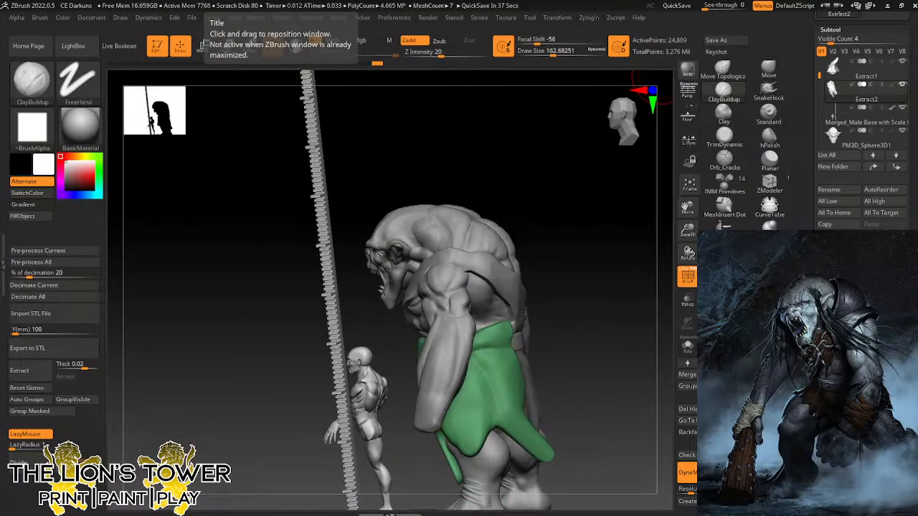
left_click_drag(539, 0, 510, 0)
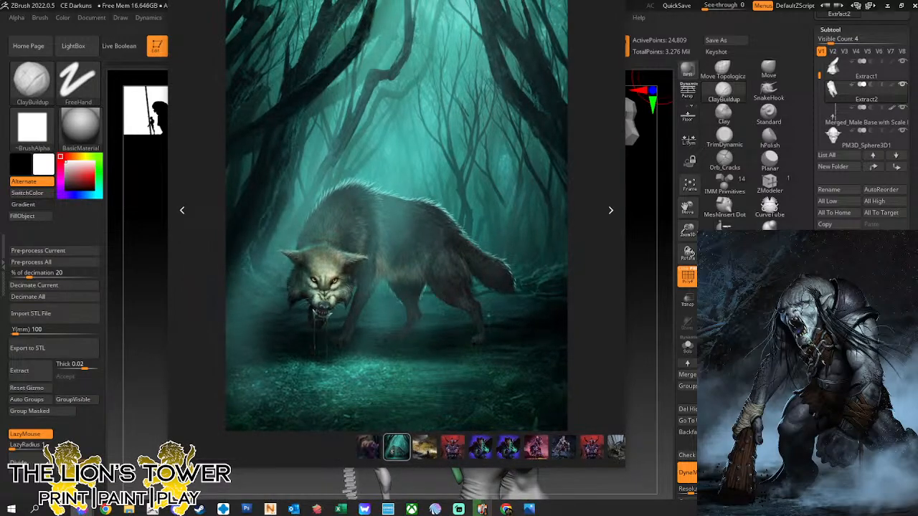
left_click_drag(510, 0, 466, 0)
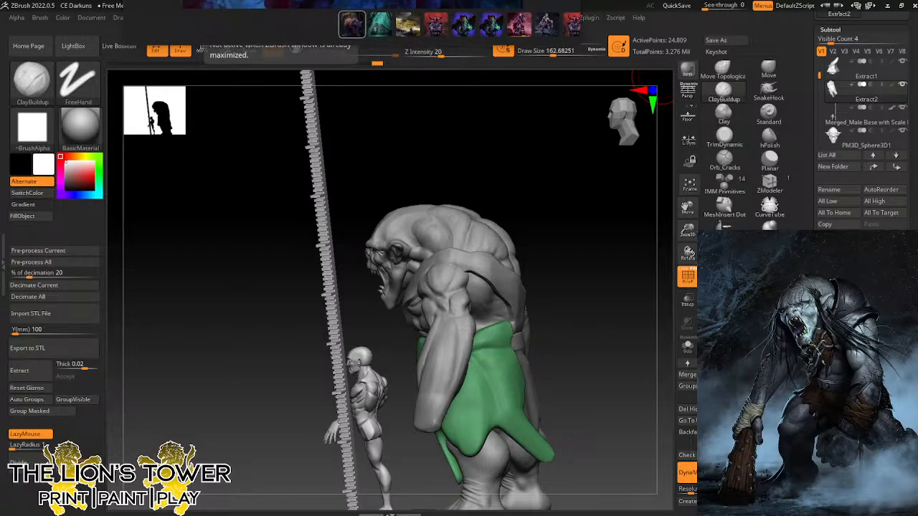
left_click_drag(416, 0, 465, 4)
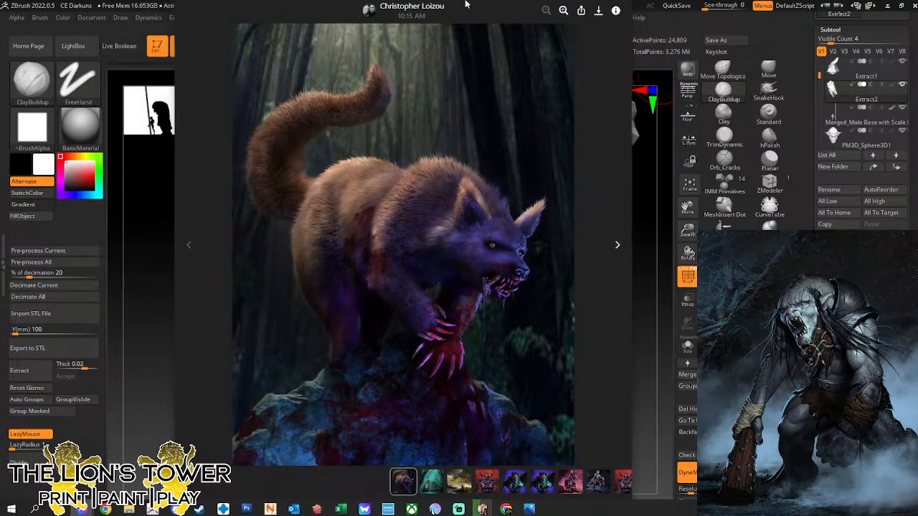
left_click_drag(466, 4, 466, 0)
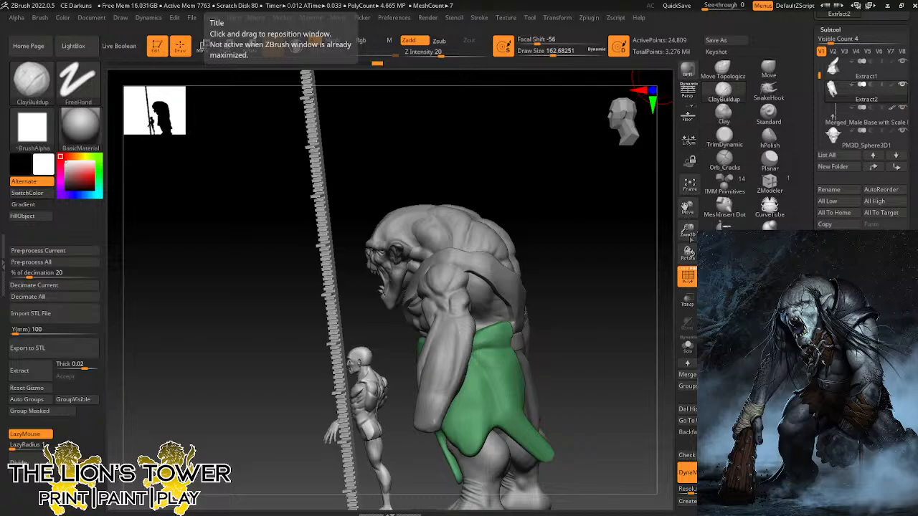
Combine the hip panel's outer and inner surfaces into a single polygroup.
left_click_drag(689, 233, 698, 171)
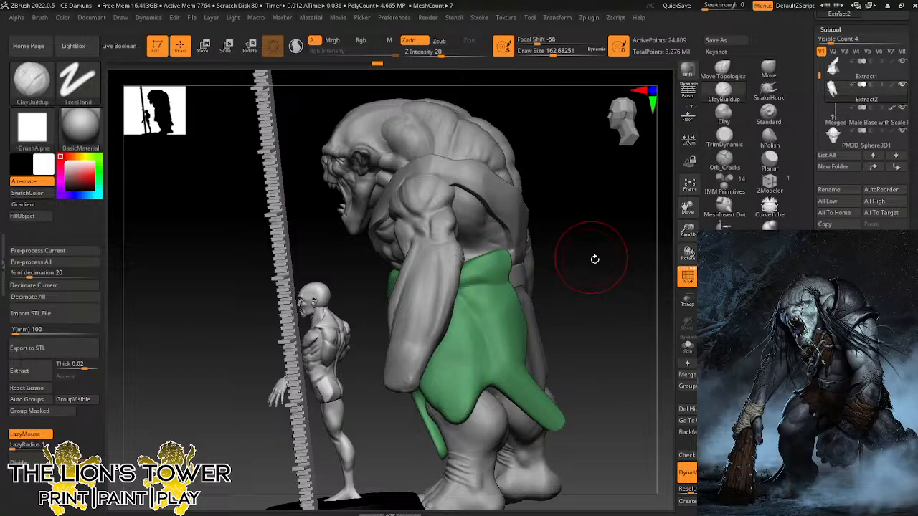
left_click_drag(687, 208, 687, 188)
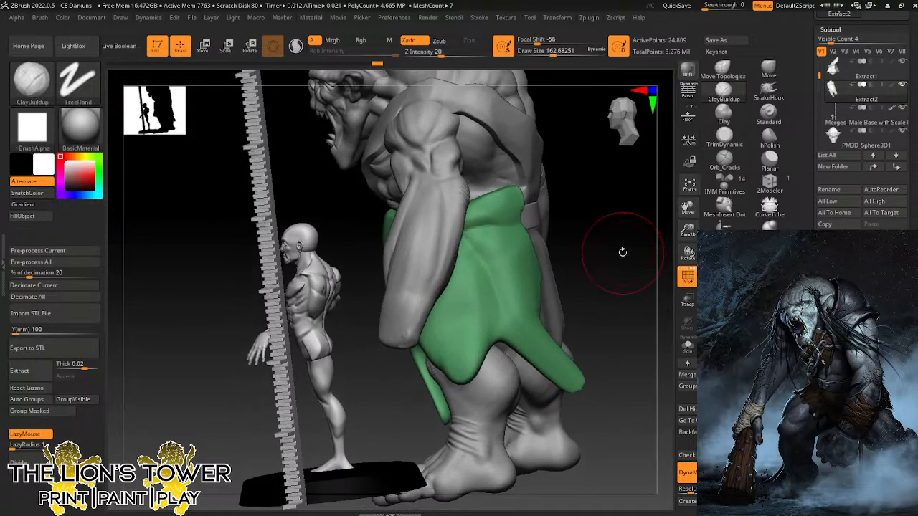
mouse_move(615, 251)
left_mouse_down()
mouse_move(591, 270)
mouse_move(644, 267)
mouse_move(671, 242)
mouse_move(612, 293)
mouse_move(652, 229)
left_mouse_up()
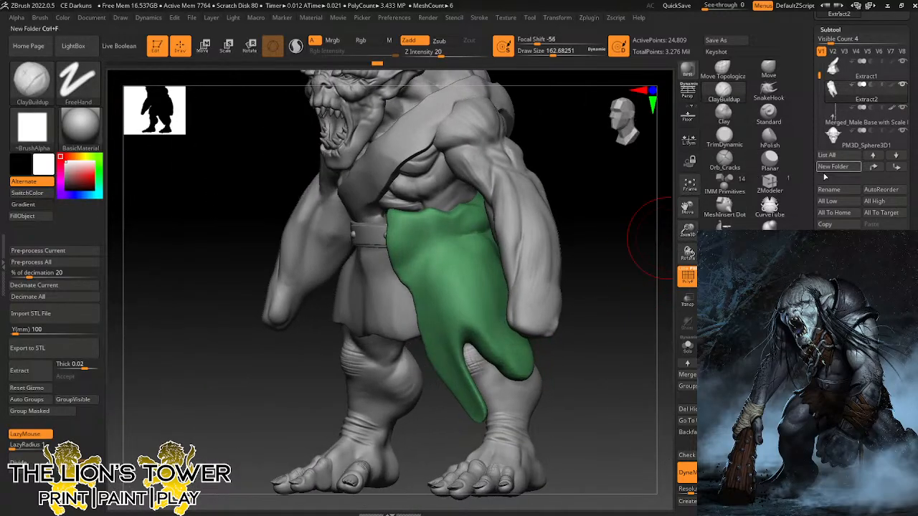
left_click_drag(613, 296, 625, 266, "shift")
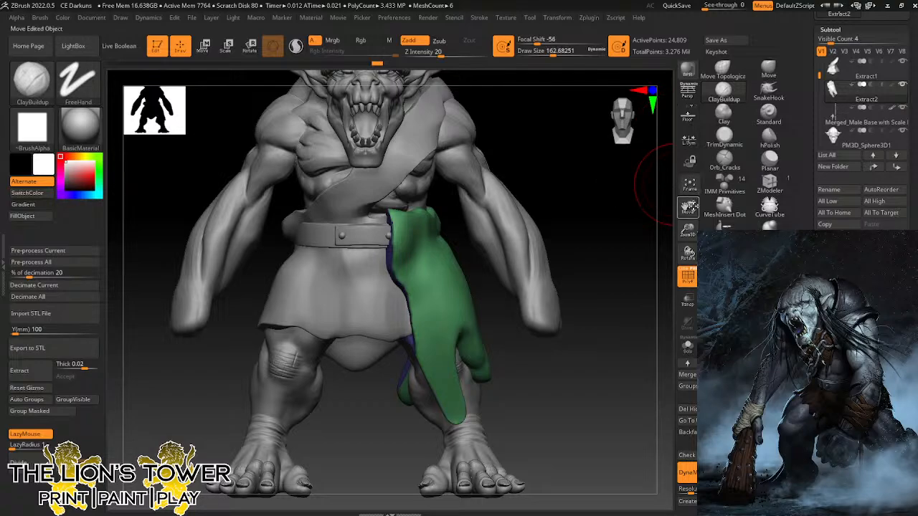
left_click_drag(690, 228, 688, 234)
left_click_drag(621, 273, 557, 247)
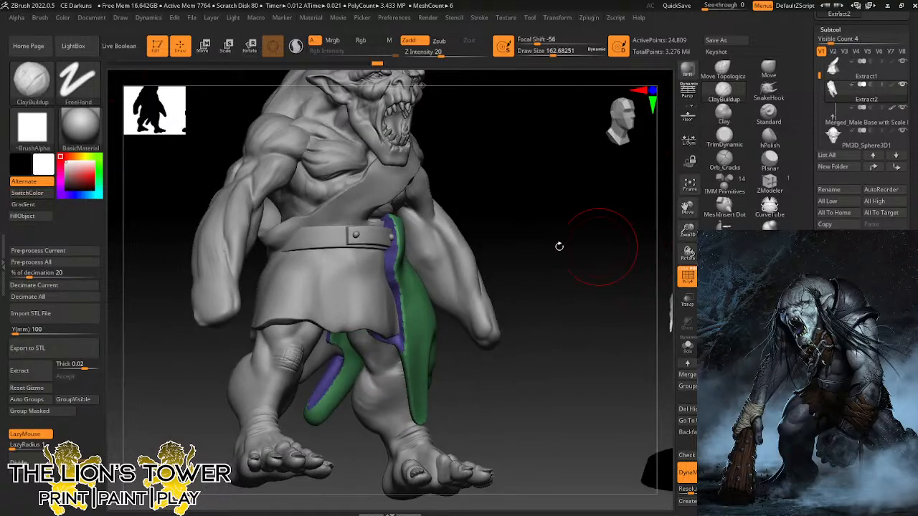
key("ctrl+w")
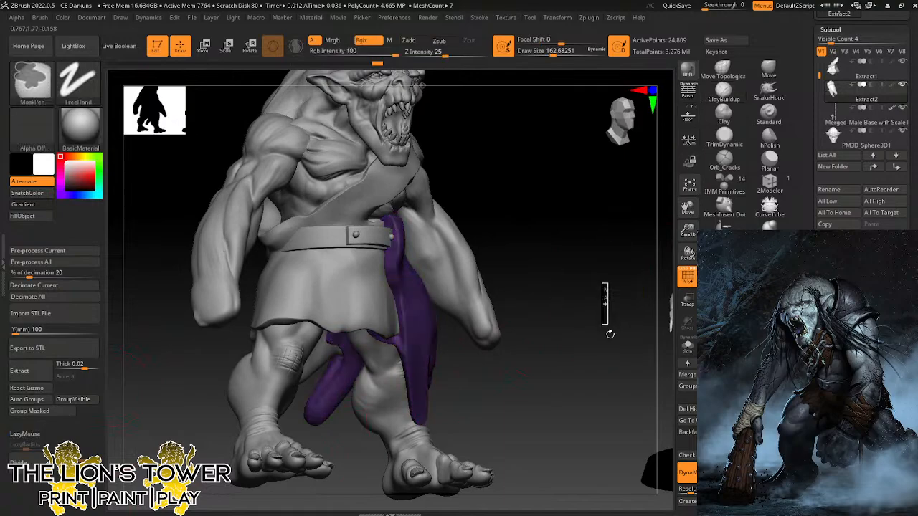
mouse_move(607, 308)
left_mouse_down()
mouse_move(590, 332)
mouse_move(615, 205)
left_mouse_up()
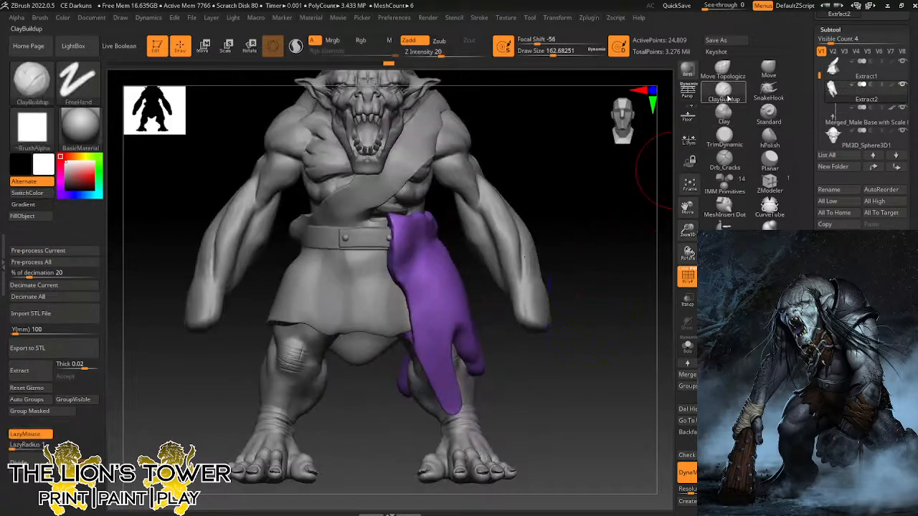
Build up soft folds on the hip panel's lower front with the ClayBuildup brush at a draw size of about 59.
mouse_move(688, 231)
left_mouse_down()
mouse_move(649, 272)
mouse_move(567, 253)
left_mouse_up()
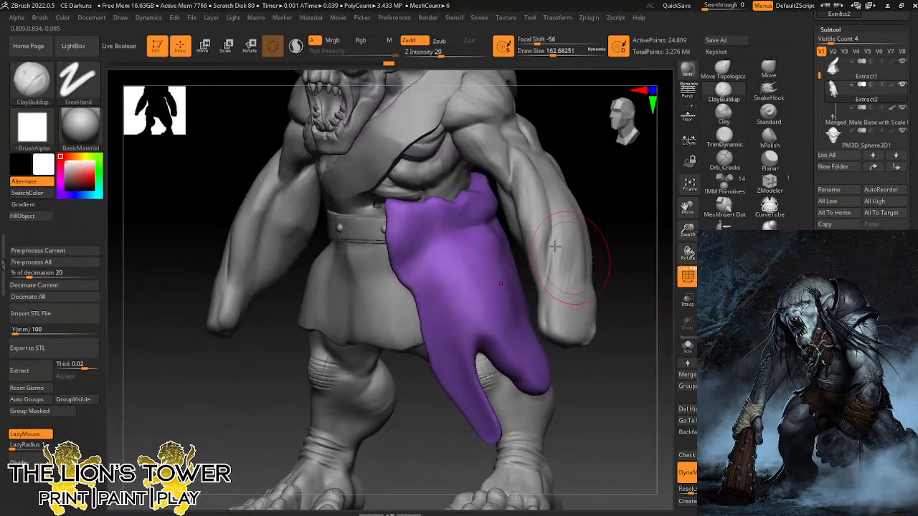
left_click_drag(553, 54, 539, 53)
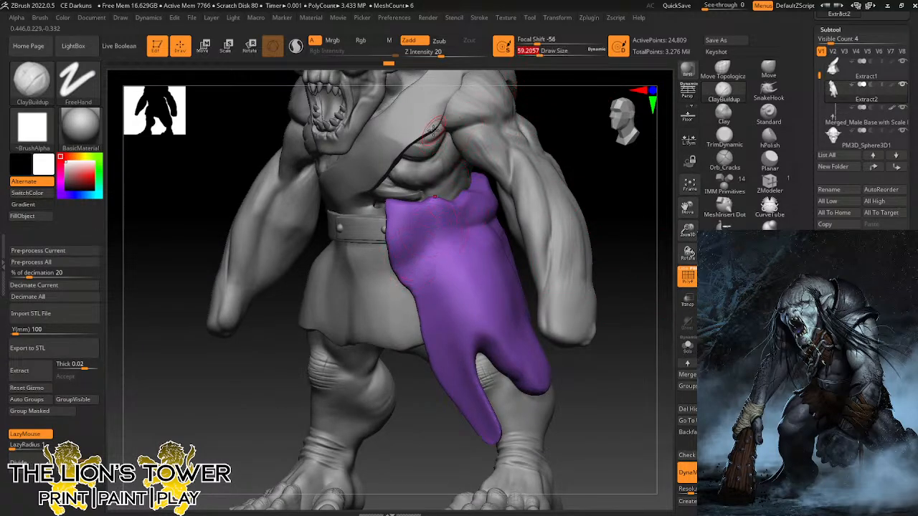
left_click_drag(624, 199, 604, 204)
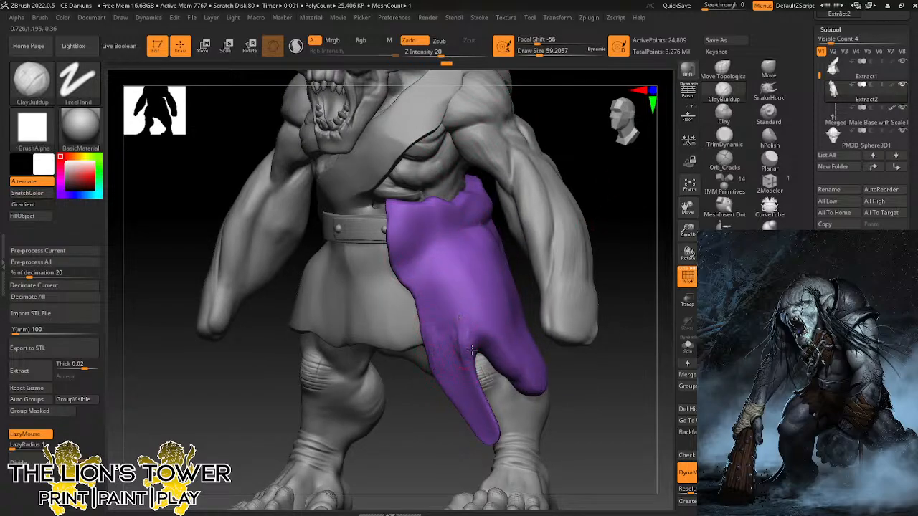
mouse_move(455, 322)
left_mouse_down()
mouse_move(470, 357)
mouse_move(456, 344)
mouse_move(448, 351)
left_mouse_up()
left_click_drag(428, 312, 426, 320)
Add a finer fold along the hip panel's front edge with ClayBuildup at a draw size of about 37.
left_click(535, 55)
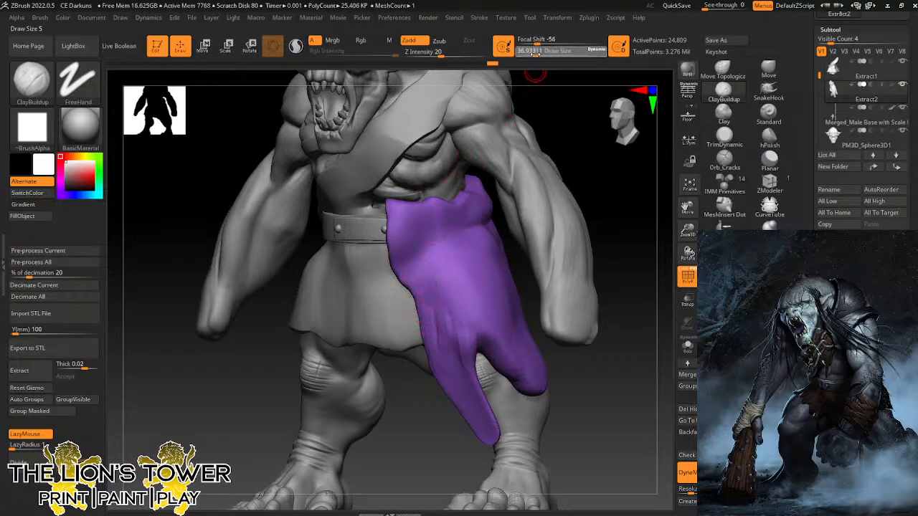
left_click_drag(686, 225, 688, 235)
mouse_move(687, 216)
left_mouse_down()
mouse_move(687, 205)
mouse_move(574, 213)
left_mouse_up()
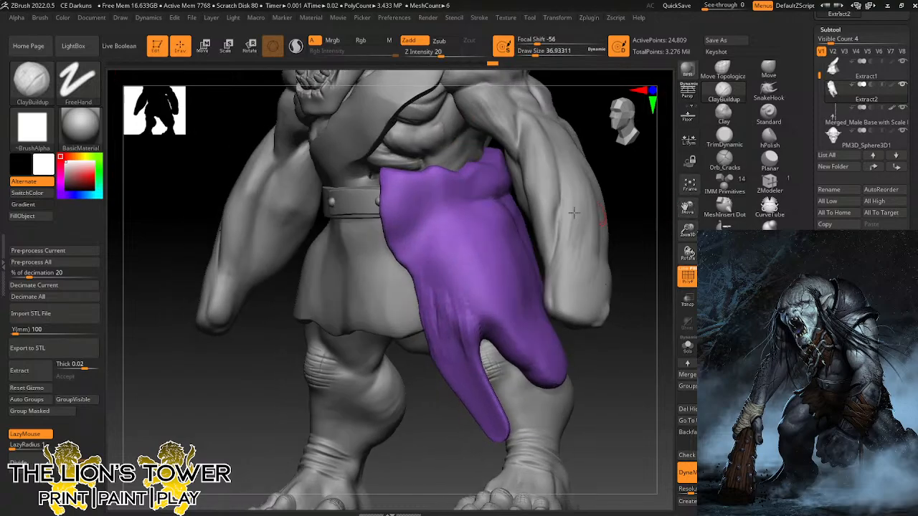
left_click_drag(421, 285, 428, 324)
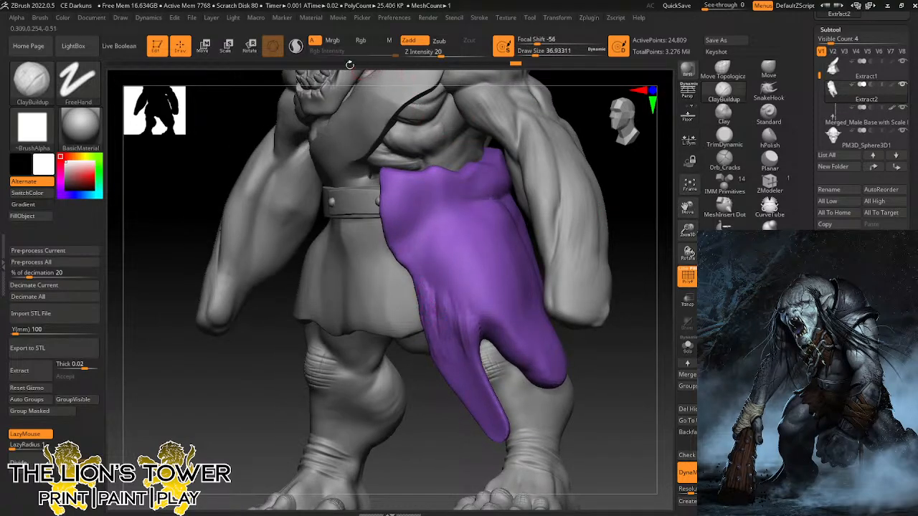
Enable Sculptris Pro and sculpt dense fine wrinkles above and down the hip panel's front point with ClayBuildup.
left_click(296, 47)
mouse_move(422, 285)
left_mouse_down()
mouse_move(417, 322)
mouse_move(439, 335)
mouse_move(452, 302)
mouse_move(457, 324)
left_mouse_up()
left_click_drag(462, 306, 473, 348)
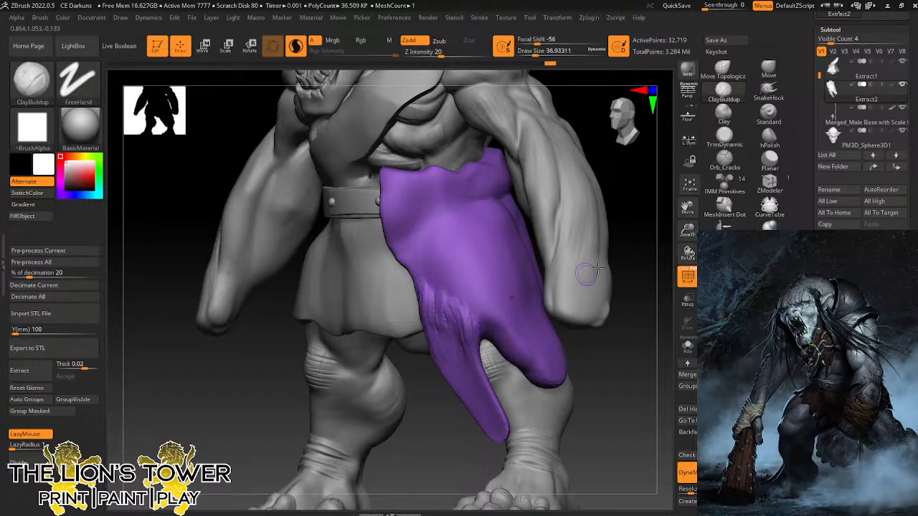
left_click_drag(585, 273, 554, 275)
mouse_move(429, 334)
left_mouse_down()
mouse_move(435, 358)
mouse_move(479, 367)
left_mouse_up()
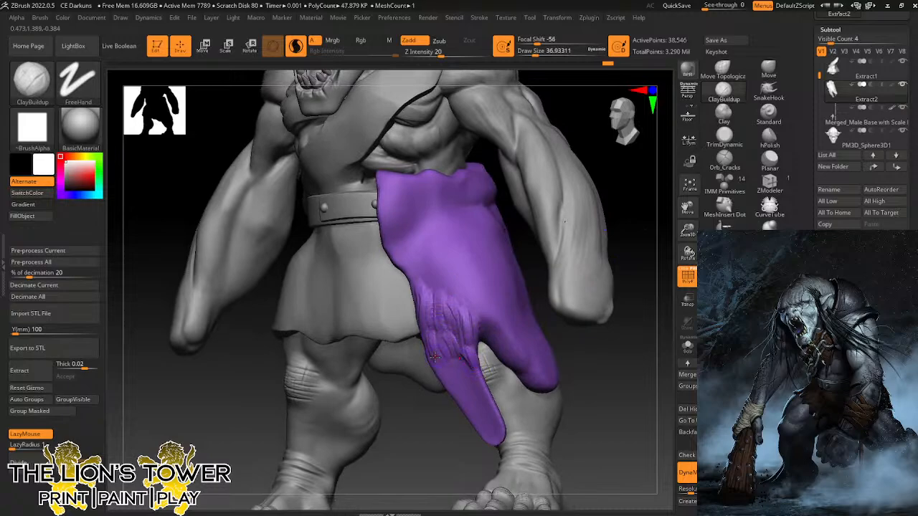
left_click_drag(435, 347, 436, 363)
mouse_move(660, 233)
left_mouse_down("alt")
mouse_move(657, 203)
mouse_move(509, 202)
left_mouse_up("alt")
left_click_drag(601, 244, 773, 200, "shift")
mouse_move(551, 320)
left_mouse_down()
mouse_move(544, 325)
mouse_move(551, 320)
left_mouse_up()
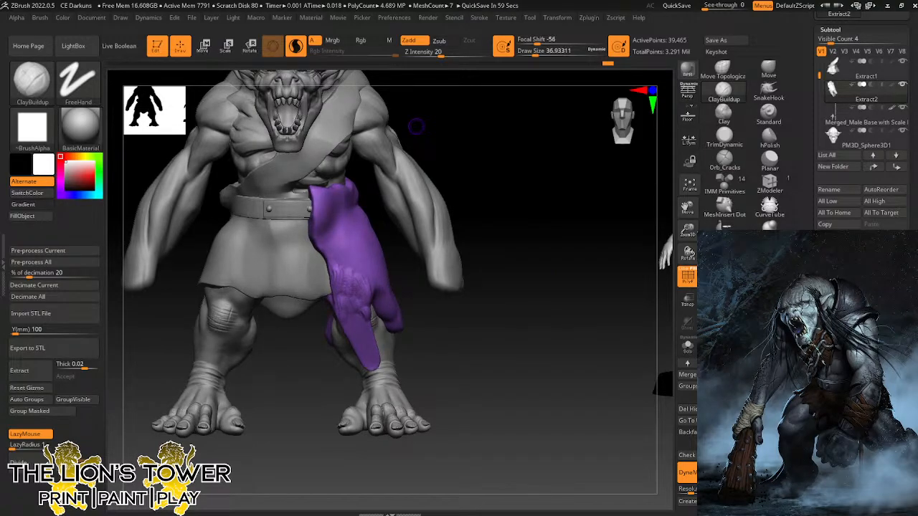
Open the shared picture of the wolf in the valley full screen and examine the wolf and carcass up close.
left_click_drag(443, 0, 414, 146)
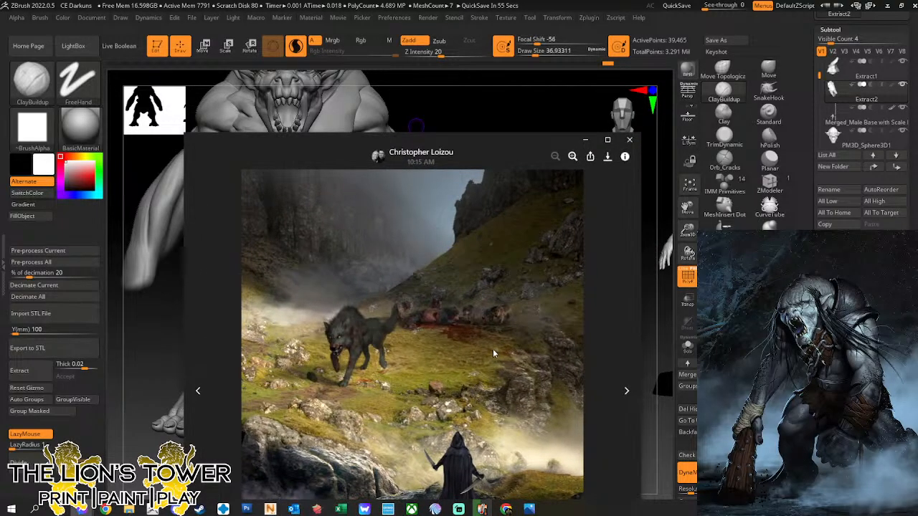
left_click(608, 139)
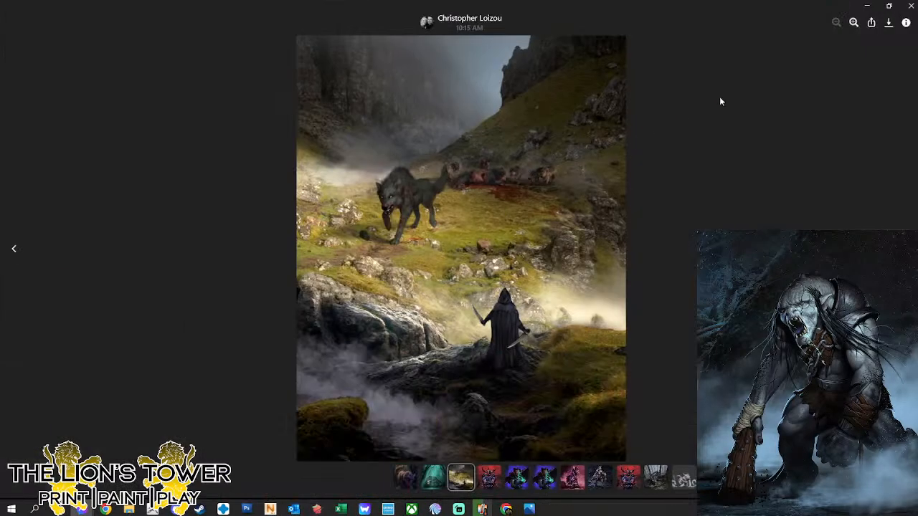
scroll(473, 185, "up", 3)
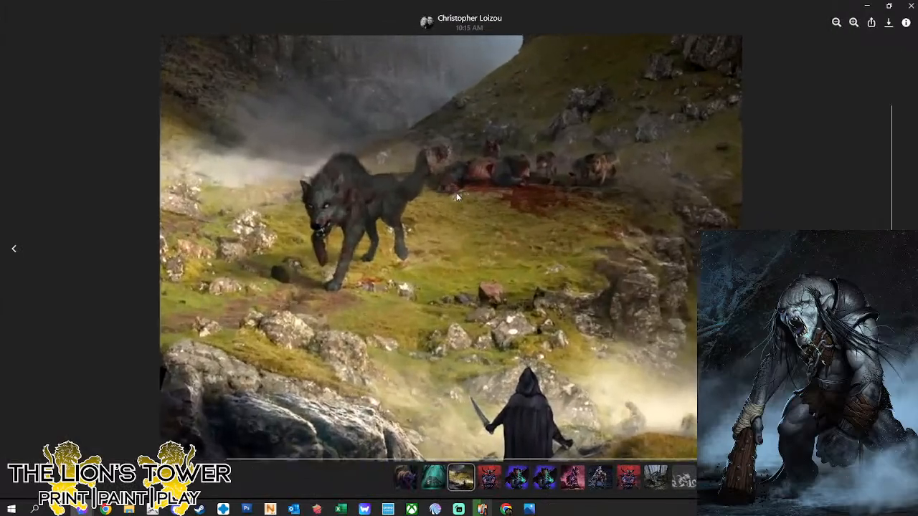
scroll(456, 193, "up", 2)
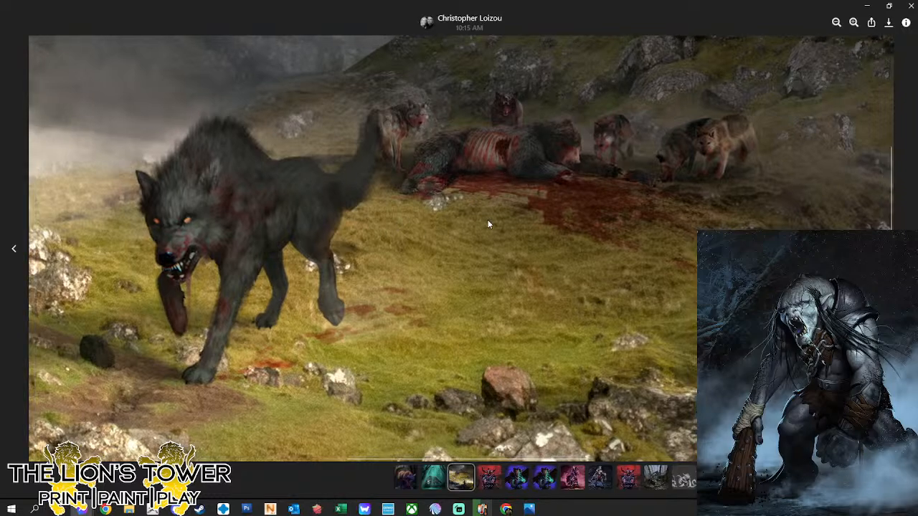
Close the shared wolf picture and return to the troll sculpt in ZBrush.
scroll(495, 225, "down", 3)
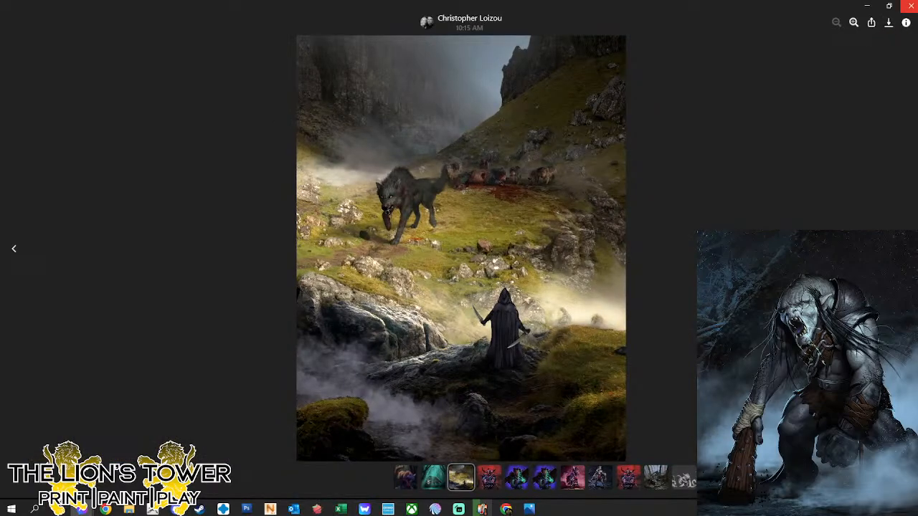
left_click(911, 7)
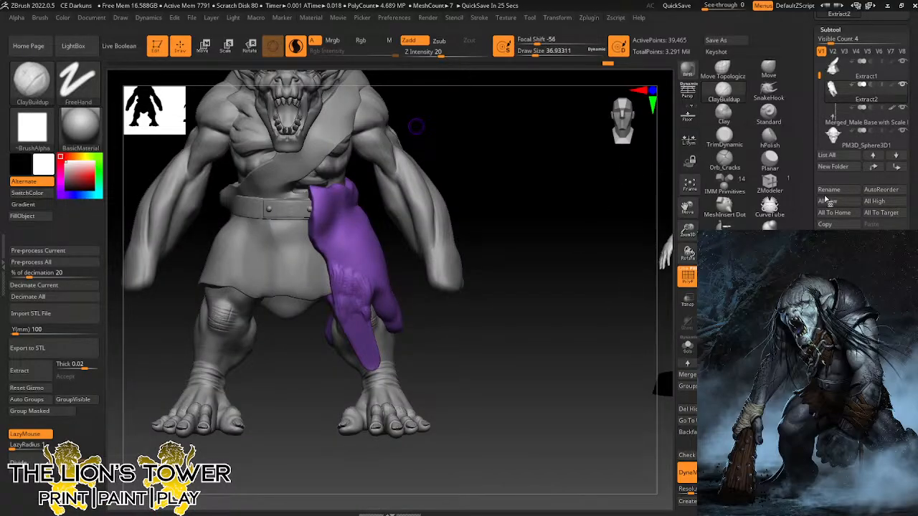
Sculpt more fine fur-like ridges down the hip panel's front point with ClayBuildup at a draw size of about 37.
left_click_drag(690, 230, 690, 265)
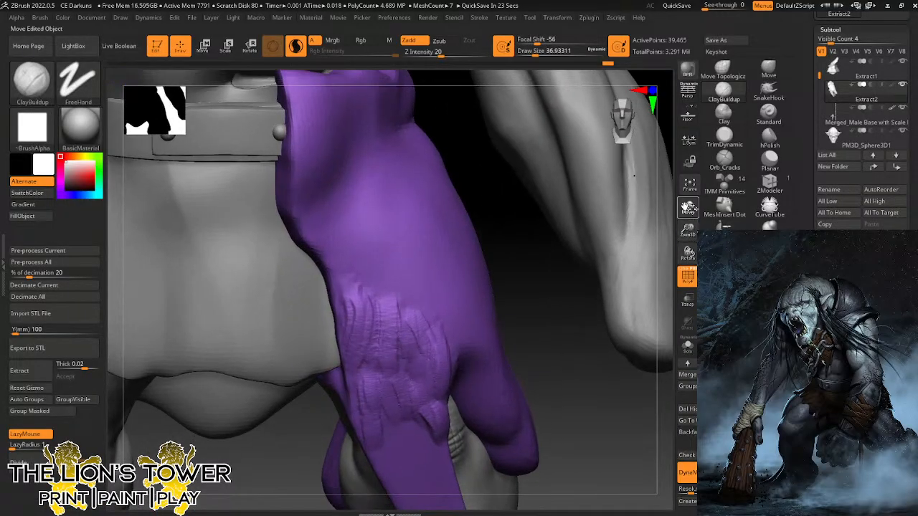
left_click_drag(689, 208, 685, 154)
left_click_drag(579, 251, 535, 254)
left_click_drag(354, 326, 361, 382)
mouse_move(367, 331)
left_mouse_down()
mouse_move(410, 380)
mouse_move(391, 400)
left_mouse_up()
left_click_drag(373, 356, 384, 431)
mouse_move(384, 391)
left_mouse_down()
mouse_move(409, 427)
mouse_move(431, 434)
left_mouse_up()
mouse_move(427, 383)
left_mouse_down()
mouse_move(435, 431)
mouse_move(395, 470)
left_mouse_up()
mouse_move(434, 439)
left_mouse_down()
mouse_move(412, 483)
mouse_move(420, 486)
mouse_move(423, 467)
mouse_move(439, 474)
left_mouse_up()
Sculpt a first row of short vertical ridges across the base of the hip panel's long side point with ClayBuildup.
mouse_move(612, 290)
left_mouse_down()
mouse_move(596, 322)
mouse_move(395, 244)
mouse_move(419, 284)
mouse_move(402, 301)
mouse_move(448, 427)
left_mouse_up()
mouse_move(676, 223)
left_mouse_down()
mouse_move(671, 215)
mouse_move(658, 236)
mouse_move(617, 260)
left_mouse_up()
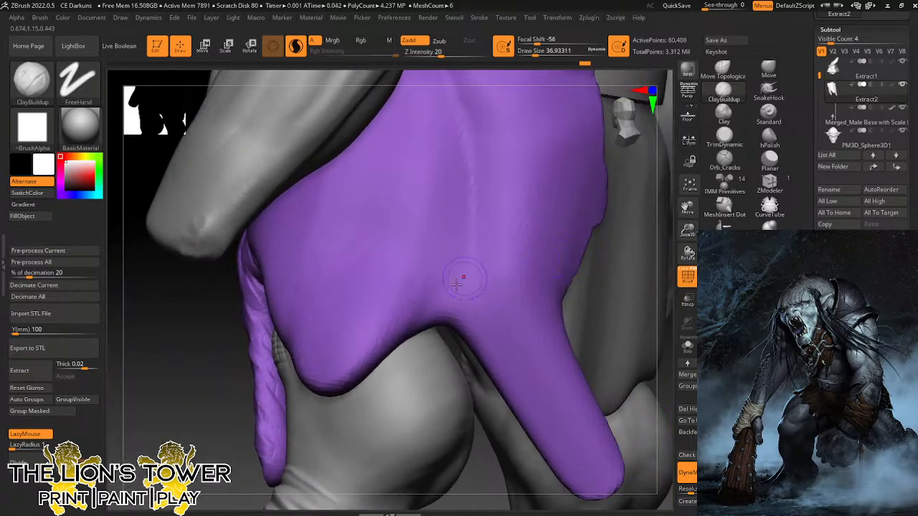
mouse_move(444, 277)
left_mouse_down()
mouse_move(450, 327)
mouse_move(470, 339)
left_mouse_up()
left_click_drag(478, 273, 502, 315)
left_click_drag(511, 271, 530, 317)
mouse_move(675, 203)
left_mouse_down()
mouse_move(638, 191)
mouse_move(611, 303)
mouse_move(601, 308)
left_mouse_up()
left_click_drag(422, 235, 458, 278)
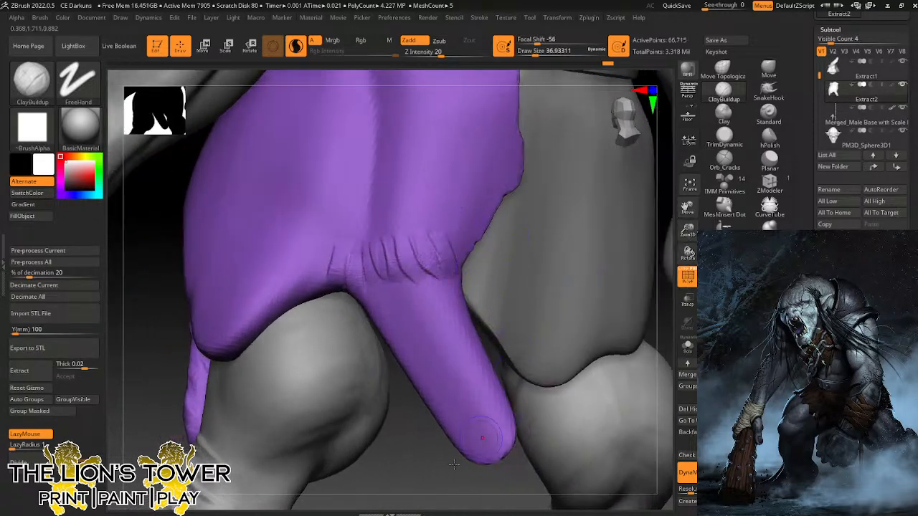
Extend the row of short ridges around the side point and up the hip panel's adjoining scalloped edge.
left_click_drag(455, 465, 387, 468)
mouse_move(452, 237)
left_mouse_down()
mouse_move(470, 272)
mouse_move(486, 278)
left_mouse_up()
mouse_move(529, 387)
left_mouse_down()
mouse_move(523, 360)
mouse_move(527, 373)
left_mouse_up()
left_click_drag(468, 244, 479, 268)
mouse_move(470, 235)
left_mouse_down()
mouse_move(491, 261)
mouse_move(500, 231)
left_mouse_up()
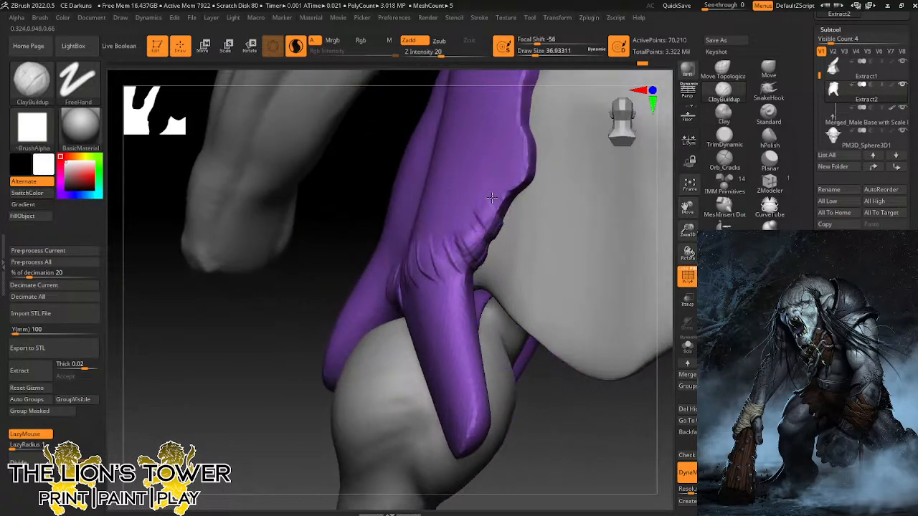
left_click_drag(489, 198, 508, 217)
left_click_drag(500, 186, 519, 192)
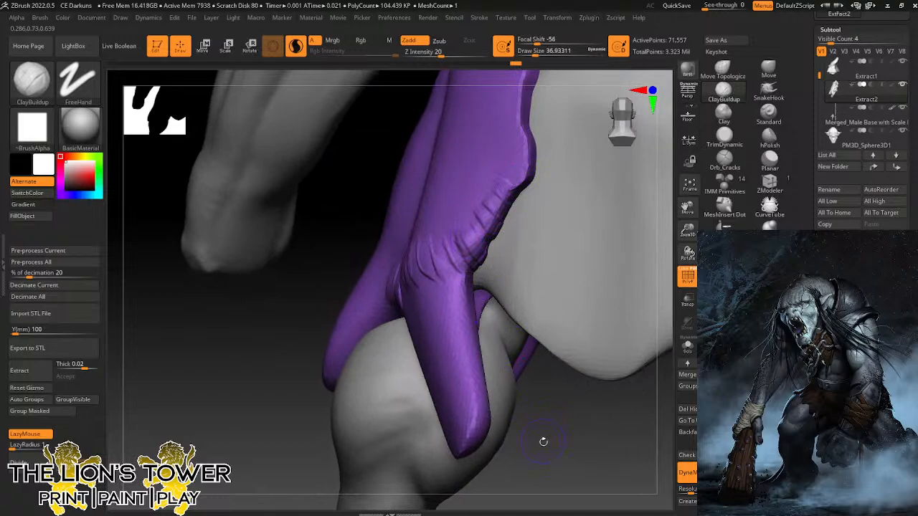
Add a second row of short ridges below the first across the long side point.
left_click_drag(533, 431, 452, 298)
mouse_move(376, 323)
left_mouse_down()
mouse_move(398, 289)
mouse_move(422, 286)
left_mouse_up()
mouse_move(406, 324)
left_mouse_down()
mouse_move(434, 282)
mouse_move(459, 304)
left_mouse_up()
left_click_drag(462, 276, 475, 305)
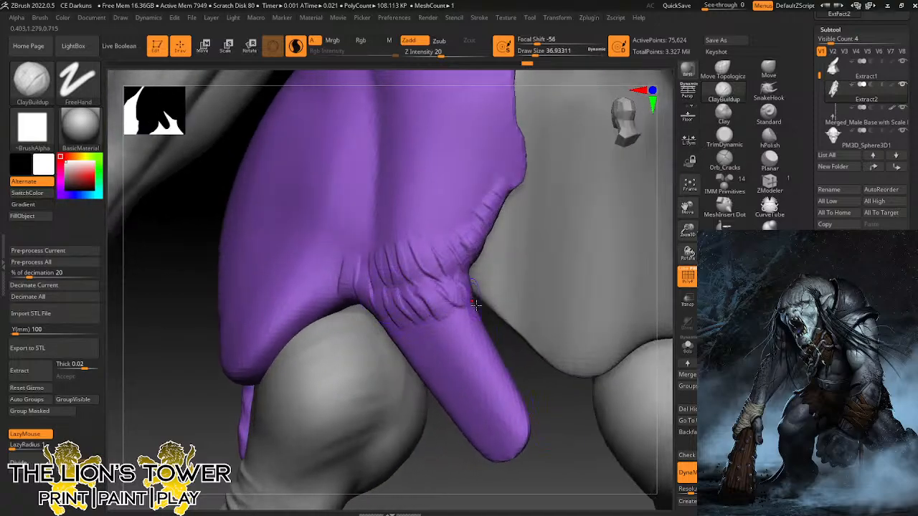
mouse_move(541, 391)
left_mouse_down()
mouse_move(523, 391)
mouse_move(558, 391)
left_mouse_up()
Sculpt a third row of fur-like ridges across the long side point and around its edge.
left_click_drag(373, 313, 418, 372)
mouse_move(416, 332)
left_mouse_down()
mouse_move(435, 360)
mouse_move(448, 340)
mouse_move(459, 352)
left_mouse_up()
mouse_move(450, 316)
left_mouse_down()
mouse_move(469, 339)
mouse_move(480, 330)
left_mouse_up()
left_click_drag(511, 361, 450, 397)
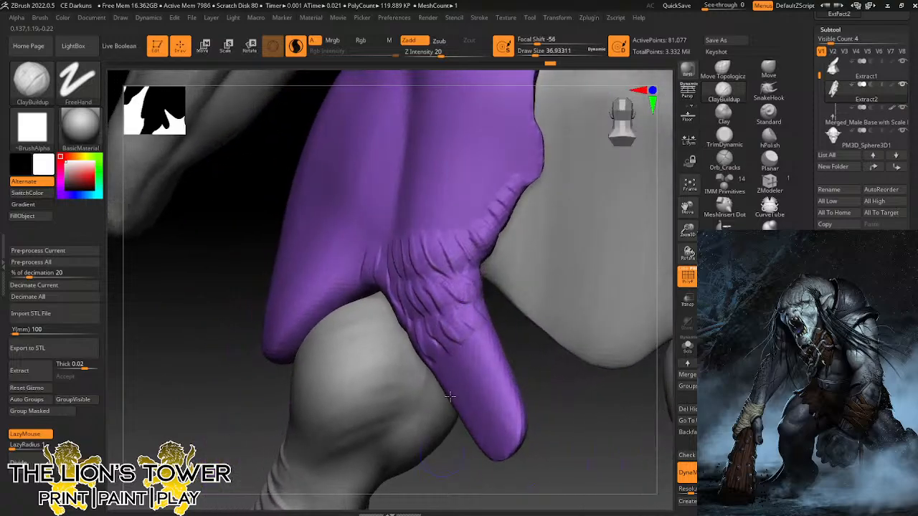
left_click_drag(466, 300, 494, 324)
mouse_move(526, 355)
left_mouse_down()
mouse_move(526, 379)
mouse_move(485, 291)
left_mouse_up()
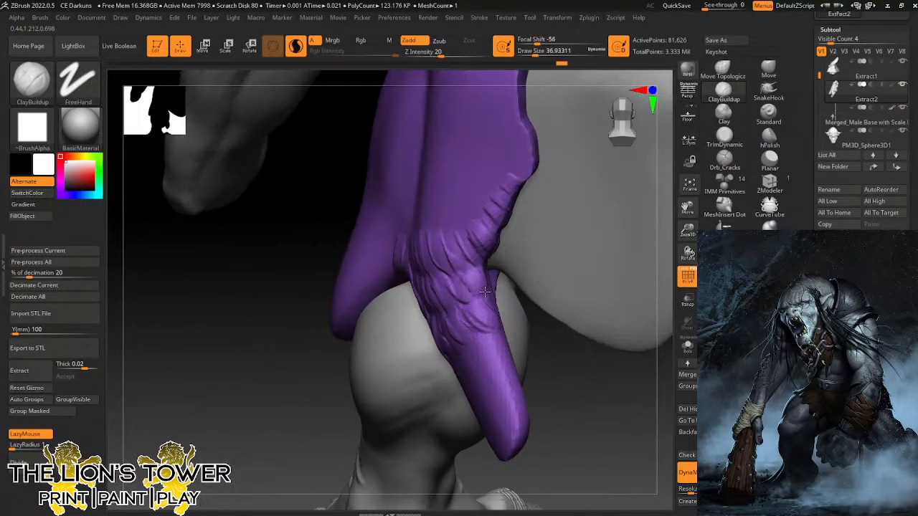
left_click_drag(567, 398, 615, 386)
Continue the overlapping rows of ridges down the lower half of the long side point.
mouse_move(475, 326)
left_mouse_down()
mouse_move(506, 363)
mouse_move(476, 379)
left_mouse_up()
left_click_drag(532, 358, 585, 350)
left_click_drag(443, 350, 463, 387)
left_click_drag(517, 327, 500, 269)
mouse_move(432, 363)
left_mouse_down()
mouse_move(429, 399)
mouse_move(462, 420)
left_mouse_up()
left_click_drag(468, 385, 479, 418)
mouse_move(592, 355)
left_mouse_down()
mouse_move(586, 391)
mouse_move(615, 391)
left_mouse_up()
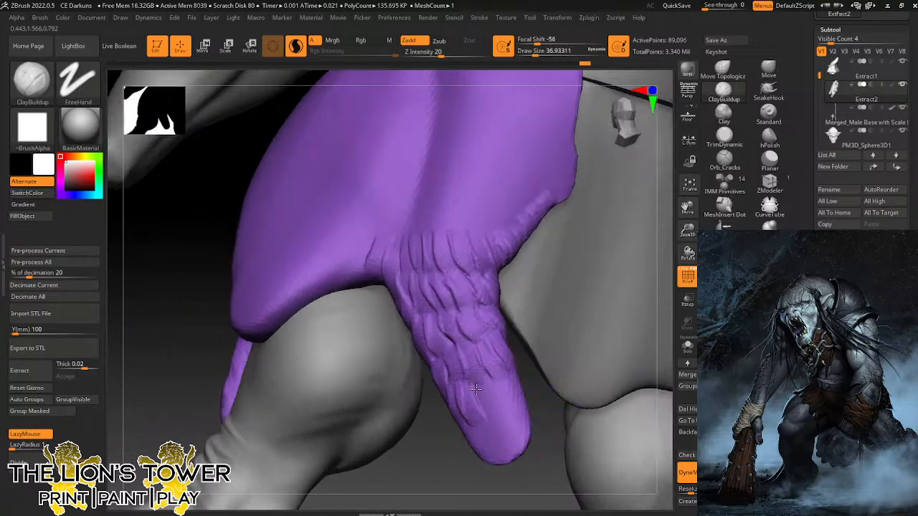
mouse_move(476, 387)
left_mouse_down()
mouse_move(491, 413)
mouse_move(511, 407)
mouse_move(537, 423)
mouse_move(506, 422)
mouse_move(494, 406)
mouse_move(551, 414)
left_mouse_up()
mouse_move(491, 407)
left_mouse_down()
mouse_move(499, 436)
mouse_move(455, 455)
left_mouse_up()
Fill the remaining smooth areas along the sides and tip of the long point with fur-like ridges.
left_click_drag(414, 482, 362, 479)
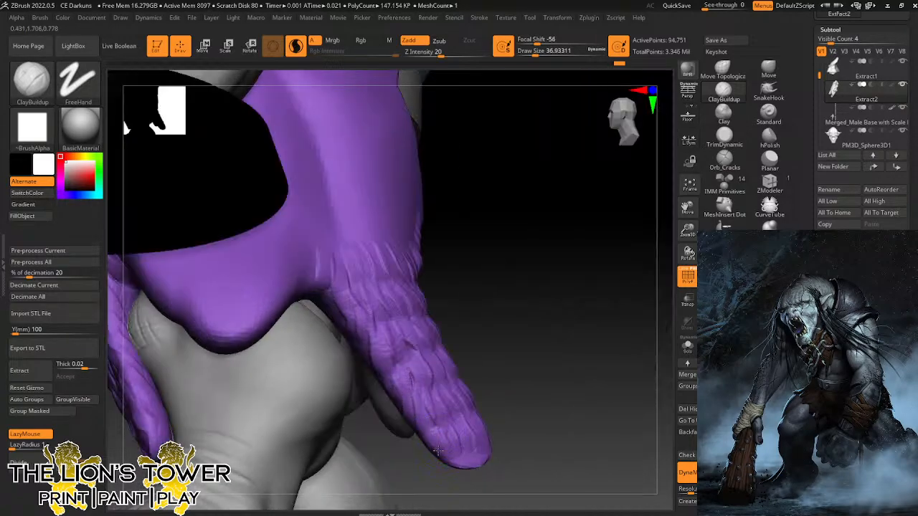
left_click_drag(623, 316, 524, 347)
mouse_move(444, 396)
left_mouse_down()
mouse_move(451, 407)
mouse_move(480, 408)
left_mouse_up()
left_click_drag(382, 474, 385, 444)
left_click_drag(497, 380, 494, 395)
mouse_move(513, 427)
left_mouse_down()
mouse_move(555, 432)
mouse_move(542, 450)
left_mouse_up()
left_click_drag(425, 371, 433, 390)
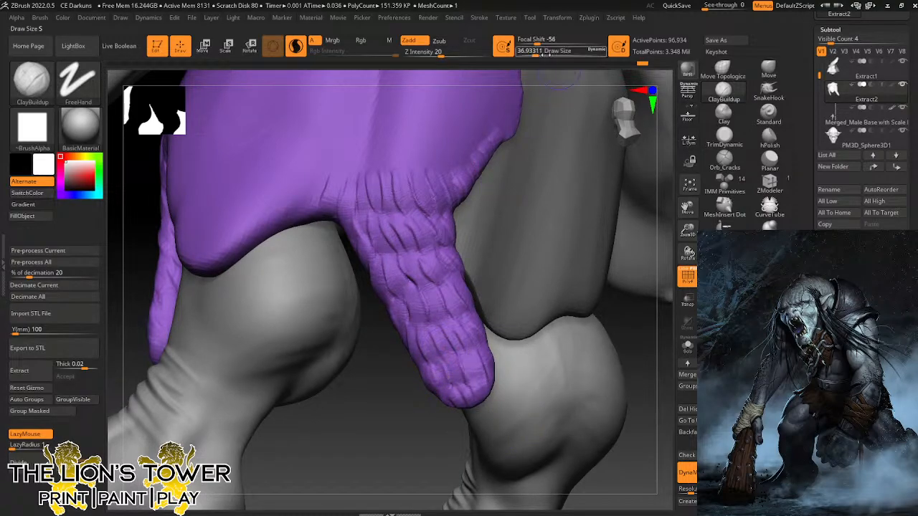
Reduce the ClayBuildup draw size to about 31 and build up fuller clumps over the lowest rows at the point's tip.
left_click(533, 53)
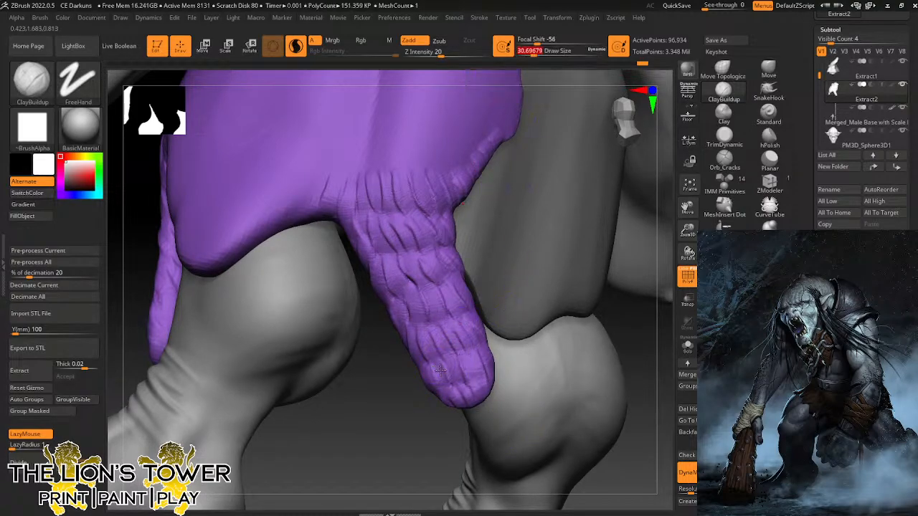
mouse_move(441, 371)
left_mouse_down()
mouse_move(446, 386)
mouse_move(482, 381)
left_mouse_up()
right_click_drag(490, 348, 447, 352)
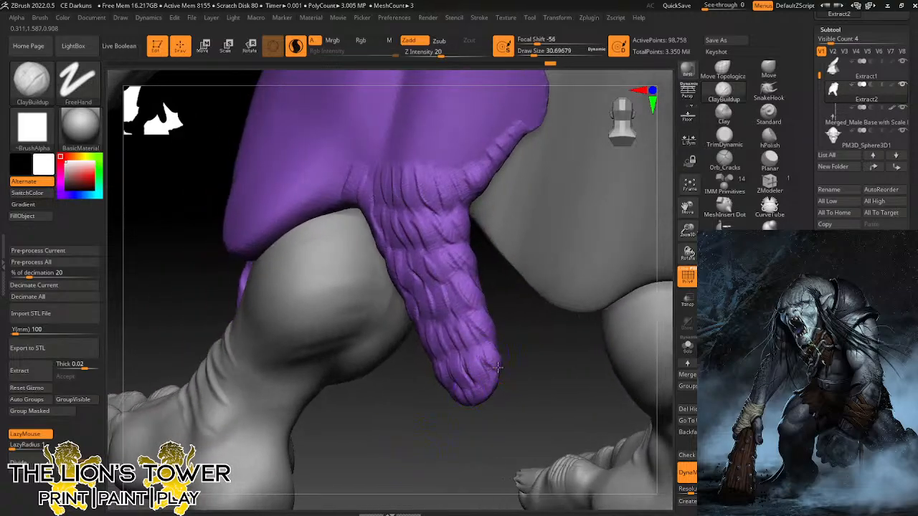
left_click_drag(498, 368, 496, 368)
right_click_drag(496, 366, 496, 322)
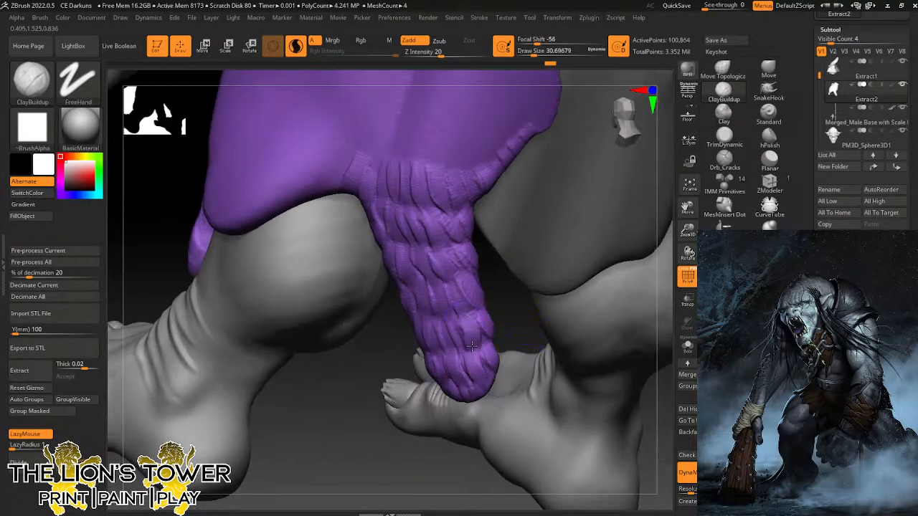
right_click_drag(506, 312, 533, 284)
mouse_move(459, 330)
left_mouse_down()
mouse_move(457, 356)
mouse_move(434, 353)
mouse_move(439, 363)
left_mouse_up()
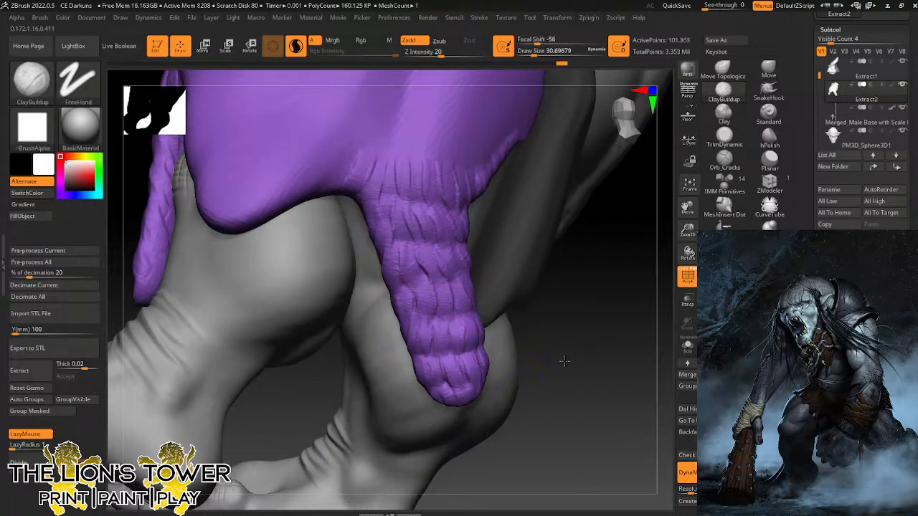
right_click_drag(560, 367, 467, 278)
right_click_drag(459, 407, 440, 361)
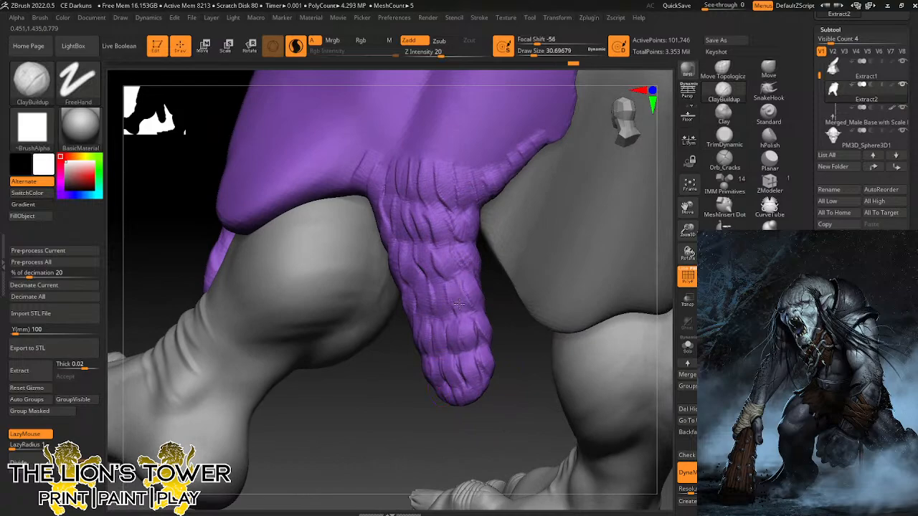
Build up thicker fur clumps across the row midway down the long side point with ClayBuildup.
left_click_drag(459, 294, 462, 316)
right_click_drag(500, 315, 448, 294)
left_click_drag(440, 289, 439, 316)
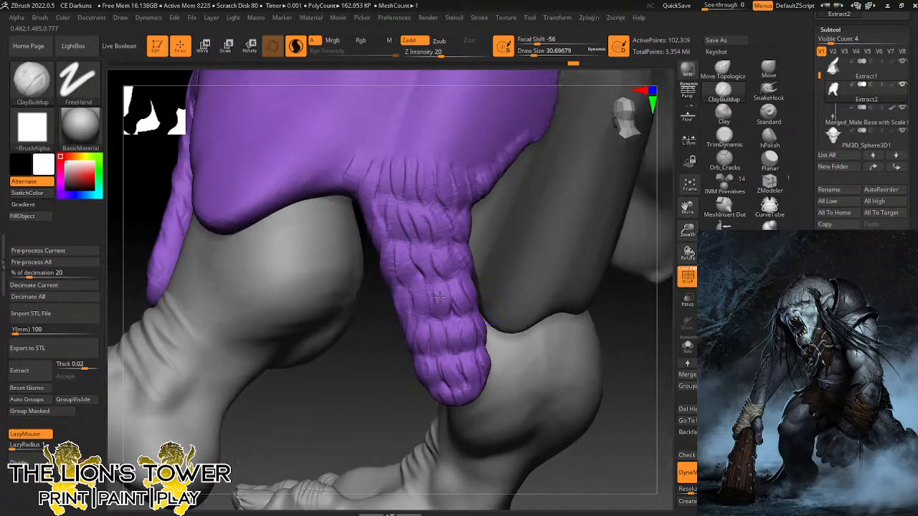
left_click_drag(370, 414, 436, 403)
left_click_drag(416, 291, 416, 323)
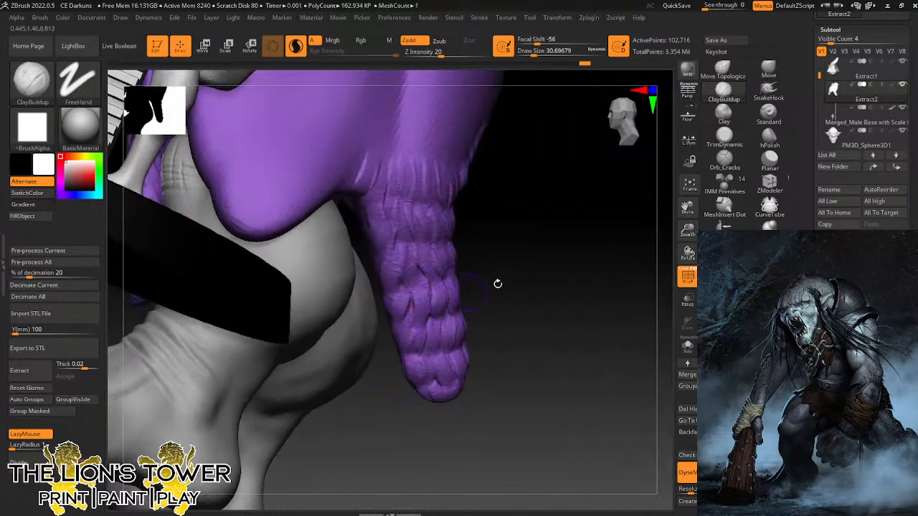
mouse_move(497, 283)
left_mouse_down()
mouse_move(413, 305)
mouse_move(416, 331)
left_mouse_up()
left_click_drag(430, 292, 440, 333)
mouse_move(606, 334)
right_mouse_down()
mouse_move(606, 377)
mouse_move(588, 391)
right_mouse_up()
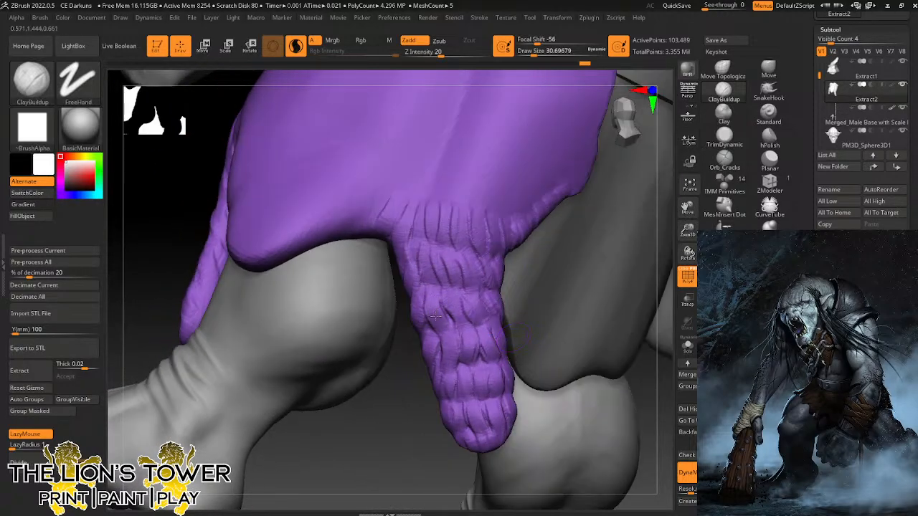
Thicken the next higher row of fur clumps on the long side point, working around to its edge.
mouse_move(436, 316)
left_mouse_down()
mouse_move(448, 331)
mouse_move(485, 323)
left_mouse_up()
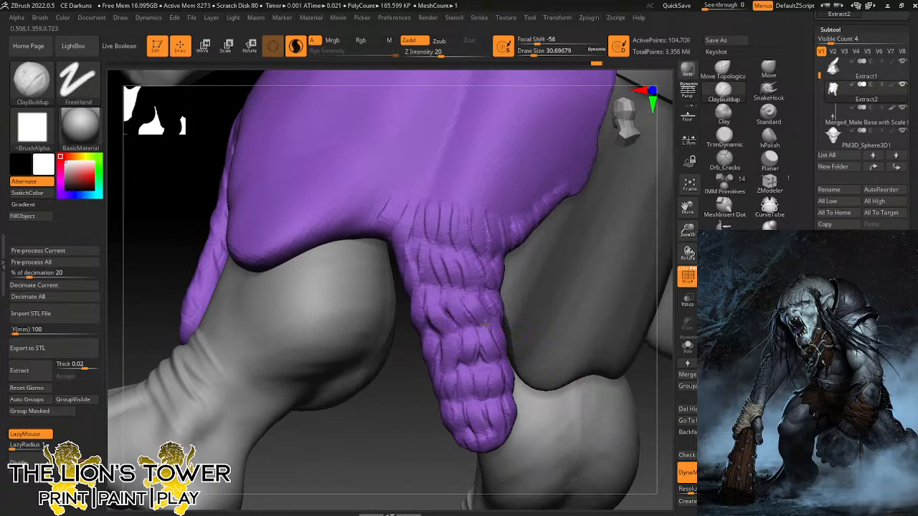
left_click_drag(688, 208, 667, 226)
mouse_move(646, 395)
left_mouse_down()
mouse_move(632, 407)
mouse_move(465, 316)
mouse_move(473, 331)
left_mouse_up()
mouse_move(517, 403)
left_mouse_down()
mouse_move(492, 395)
mouse_move(486, 381)
mouse_move(539, 387)
left_mouse_up()
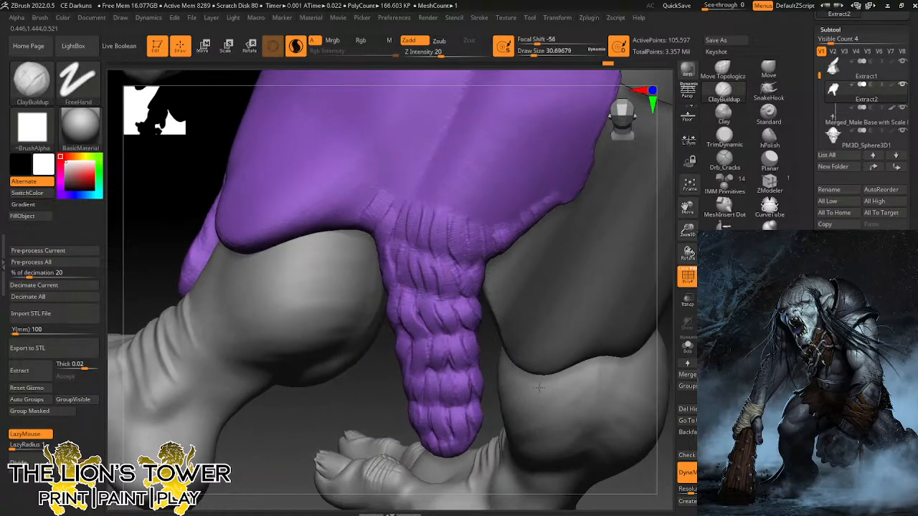
left_click_drag(497, 367, 450, 353)
left_click_drag(477, 271, 488, 291)
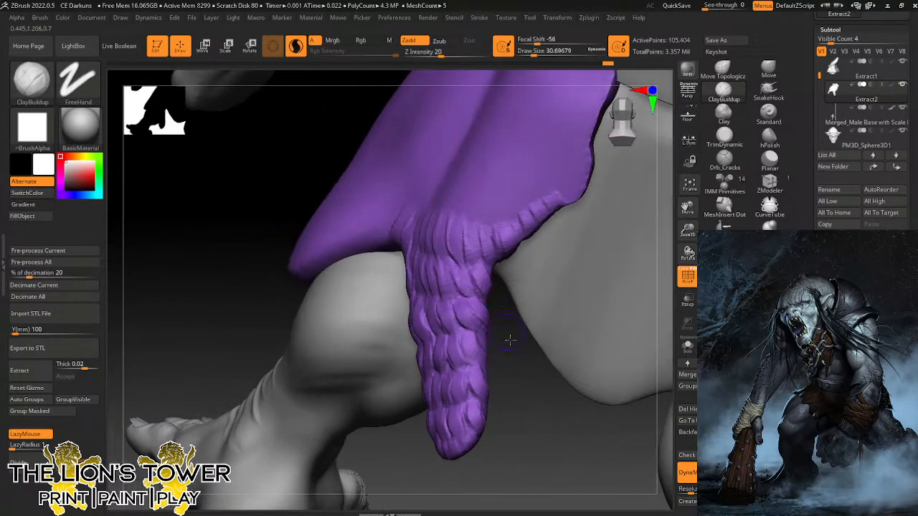
Sculpt overlapping fur clumps over the second row from the top of the long side point.
left_click_drag(510, 340, 528, 344)
mouse_move(462, 270)
left_mouse_down()
mouse_move(467, 301)
mouse_move(457, 303)
left_mouse_up()
left_click_drag(509, 365, 538, 372)
left_click_drag(428, 265, 420, 311)
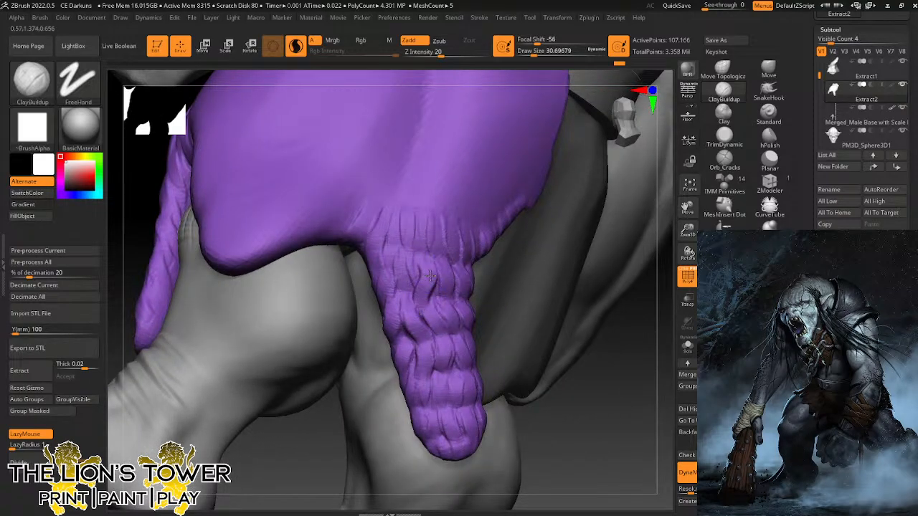
mouse_move(585, 390)
left_mouse_down()
mouse_move(602, 407)
mouse_move(576, 399)
left_mouse_up()
left_click_drag(398, 251, 404, 301)
left_click_drag(383, 266, 387, 302)
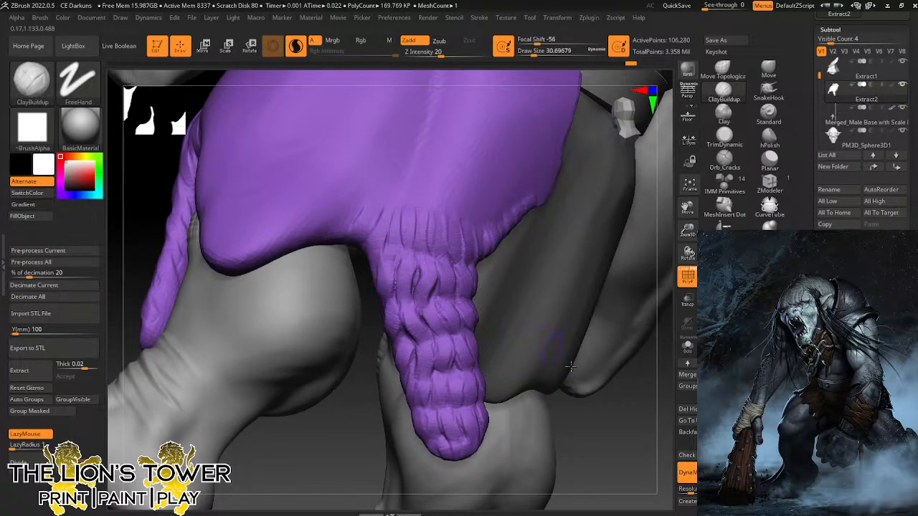
Build up raised fur clumps across the top row where the long side point joins the hip panel.
left_click_drag(570, 366, 557, 351)
mouse_move(370, 263)
left_mouse_down()
mouse_move(359, 285)
mouse_move(353, 246)
mouse_move(387, 262)
left_mouse_up()
left_click_drag(502, 289, 426, 253)
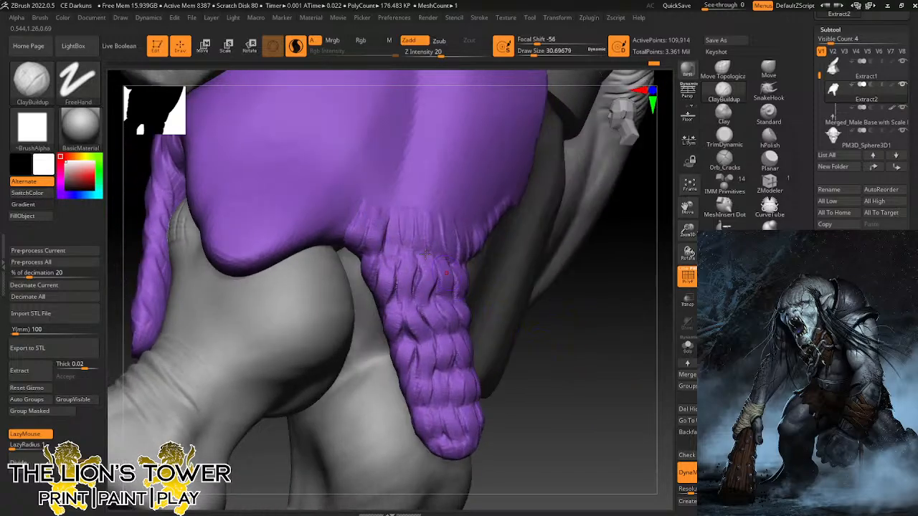
mouse_move(396, 219)
left_mouse_down()
mouse_move(395, 257)
mouse_move(400, 222)
mouse_move(417, 260)
mouse_move(423, 225)
left_mouse_up()
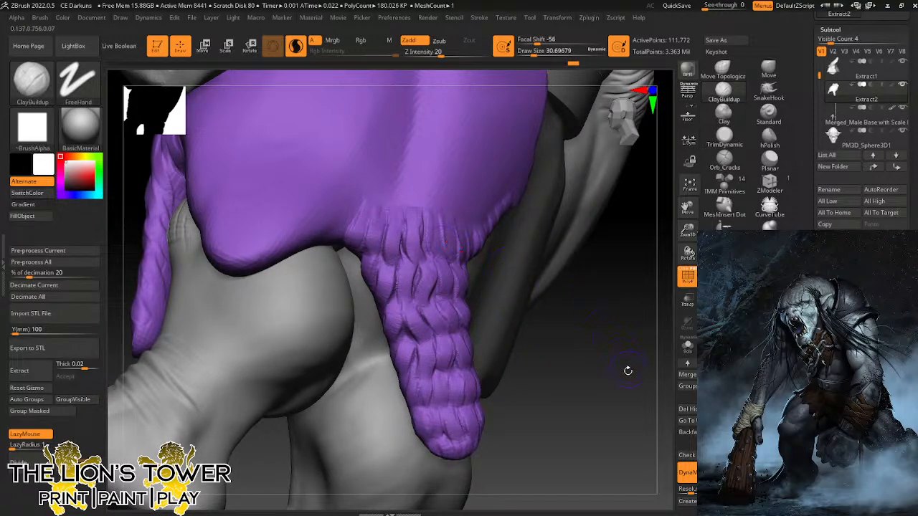
left_click_drag(628, 370, 559, 344)
mouse_move(433, 215)
left_mouse_down()
mouse_move(435, 267)
mouse_move(440, 214)
mouse_move(450, 214)
mouse_move(458, 264)
mouse_move(460, 232)
mouse_move(478, 256)
left_mouse_up()
Thicken the fur clumps along the hip panel's scalloped edge beside the loincloth with ClayBuildup.
left_click_drag(415, 452, 377, 443)
mouse_move(473, 234)
left_mouse_down()
mouse_move(485, 257)
mouse_move(478, 234)
mouse_move(501, 210)
mouse_move(505, 245)
mouse_move(518, 235)
left_mouse_up()
mouse_move(519, 201)
left_mouse_down()
mouse_move(532, 227)
mouse_move(545, 213)
left_mouse_up()
mouse_move(544, 176)
left_mouse_down()
mouse_move(556, 203)
mouse_move(568, 192)
left_mouse_up()
left_click_drag(571, 154, 587, 179)
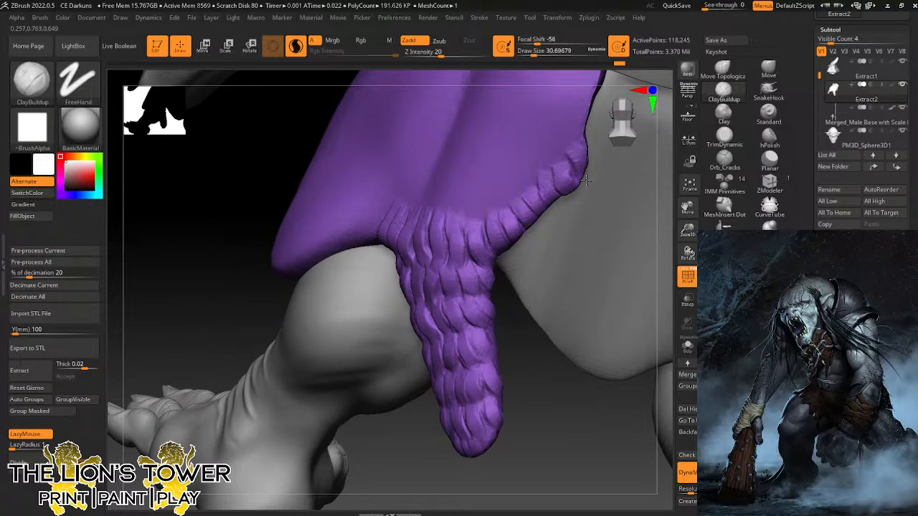
Layer another row of fur clumps above the scalloped edge and the top of the long side point.
left_click_drag(687, 230, 635, 248)
mouse_move(556, 215)
left_mouse_down()
mouse_move(554, 269)
mouse_move(513, 290)
left_mouse_up()
right_click_drag(513, 408, 496, 317)
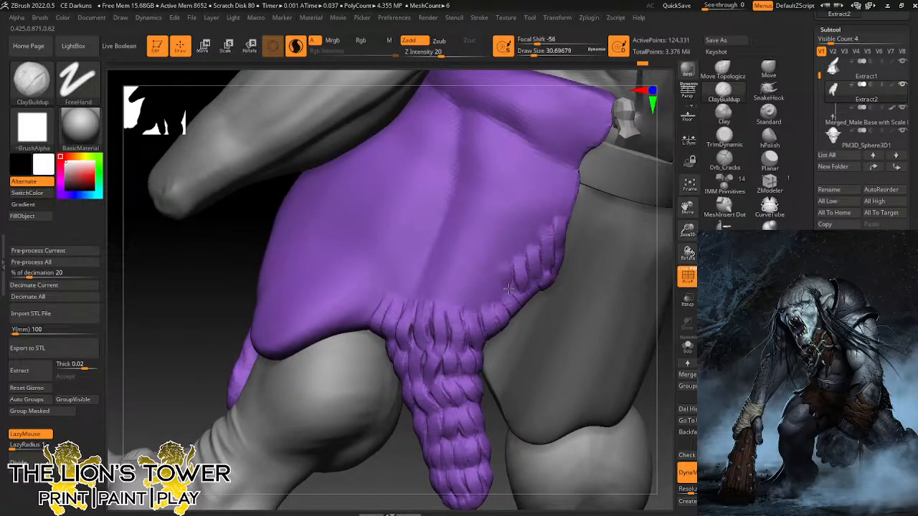
mouse_move(511, 276)
left_mouse_down()
mouse_move(506, 307)
mouse_move(495, 306)
mouse_move(488, 320)
mouse_move(479, 285)
mouse_move(476, 327)
left_mouse_up()
left_click_drag(457, 289, 464, 320)
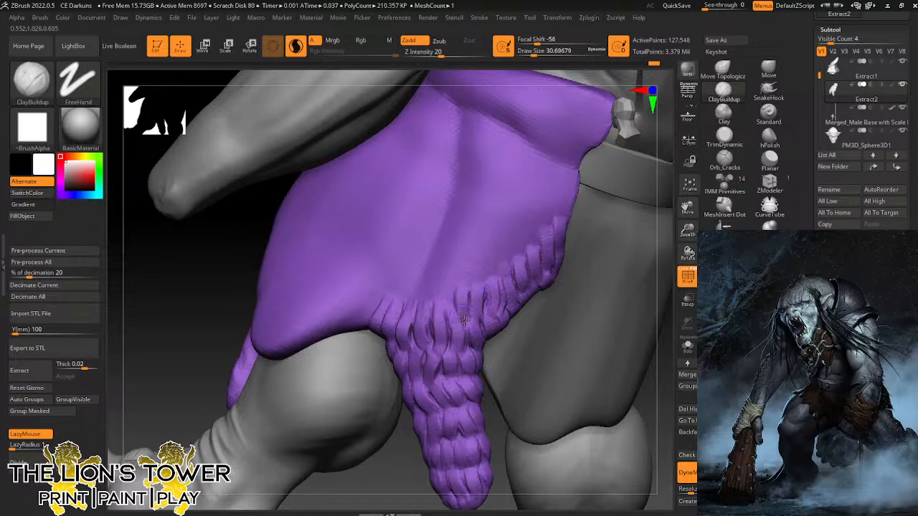
mouse_move(448, 281)
left_mouse_down()
mouse_move(452, 316)
mouse_move(430, 317)
left_mouse_up()
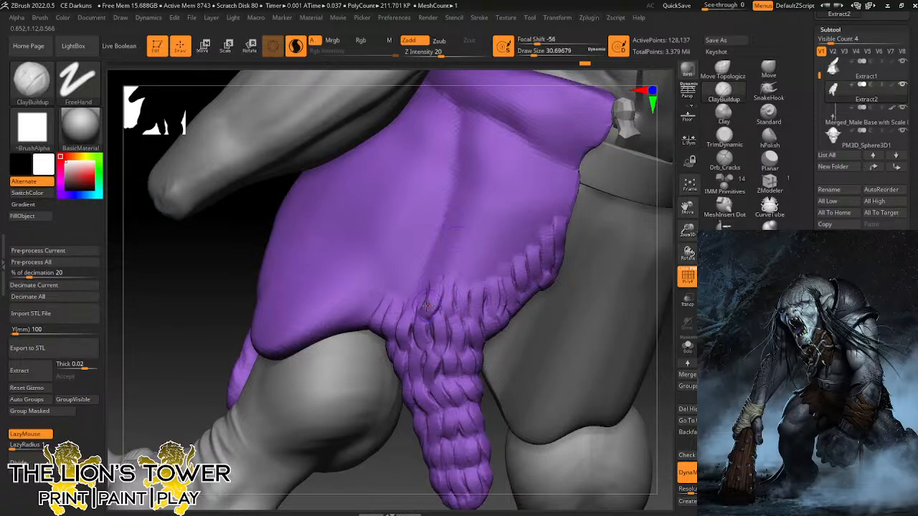
Carry the fur clumps past the side point and along the hip panel's curved lower hem above the knee.
left_click_drag(394, 473, 362, 470)
left_click_drag(418, 284, 410, 316)
left_click_drag(602, 384, 598, 393)
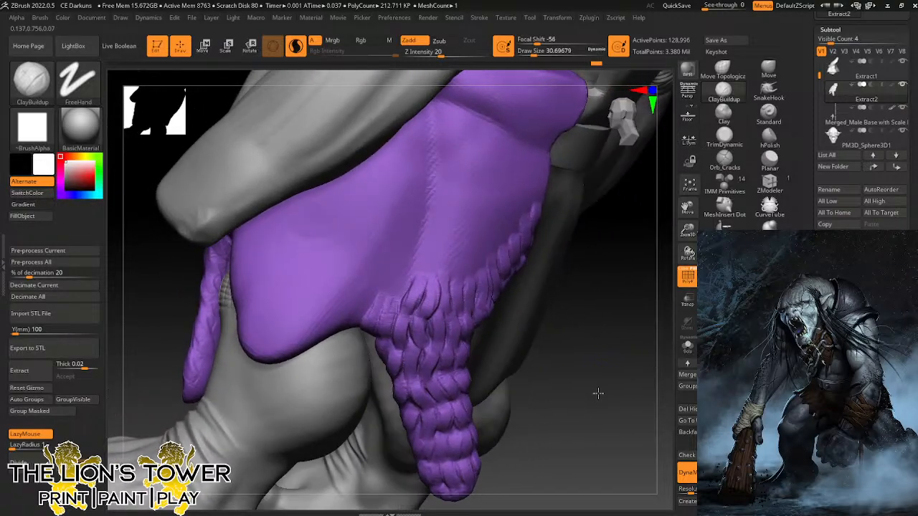
mouse_move(404, 277)
left_mouse_down()
mouse_move(392, 309)
mouse_move(401, 293)
mouse_move(377, 296)
mouse_move(357, 325)
mouse_move(343, 312)
mouse_move(335, 335)
mouse_move(319, 333)
mouse_move(292, 366)
left_mouse_up()
mouse_move(598, 357)
left_mouse_down()
mouse_move(540, 354)
mouse_move(567, 352)
left_mouse_up()
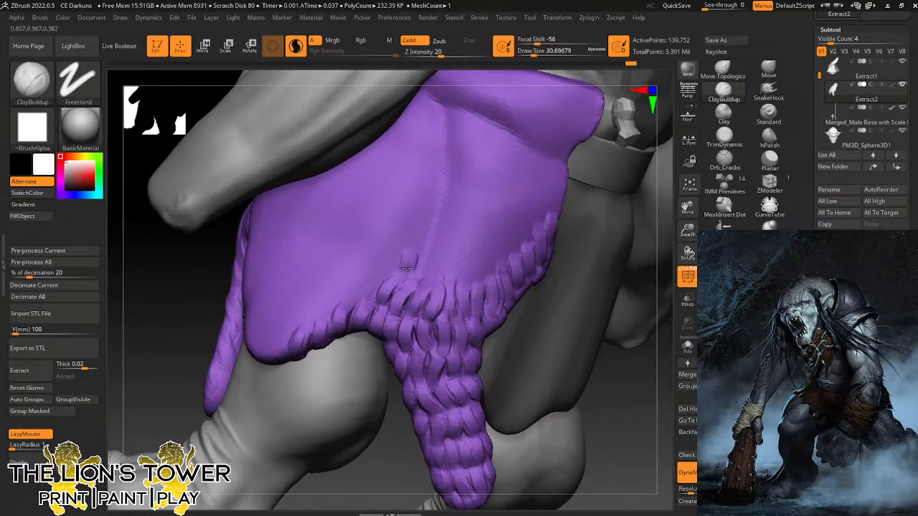
Sculpt another row of fur clumps with ClayBuildup above the long side point, running up toward the hip panel's rear edge.
left_click_drag(406, 268, 421, 287)
mouse_move(428, 250)
left_mouse_down()
mouse_move(421, 287)
mouse_move(435, 290)
left_mouse_up()
mouse_move(451, 258)
left_mouse_down()
mouse_move(448, 288)
mouse_move(467, 290)
left_mouse_up()
left_click_drag(643, 380, 616, 380)
left_click_drag(482, 255, 485, 286)
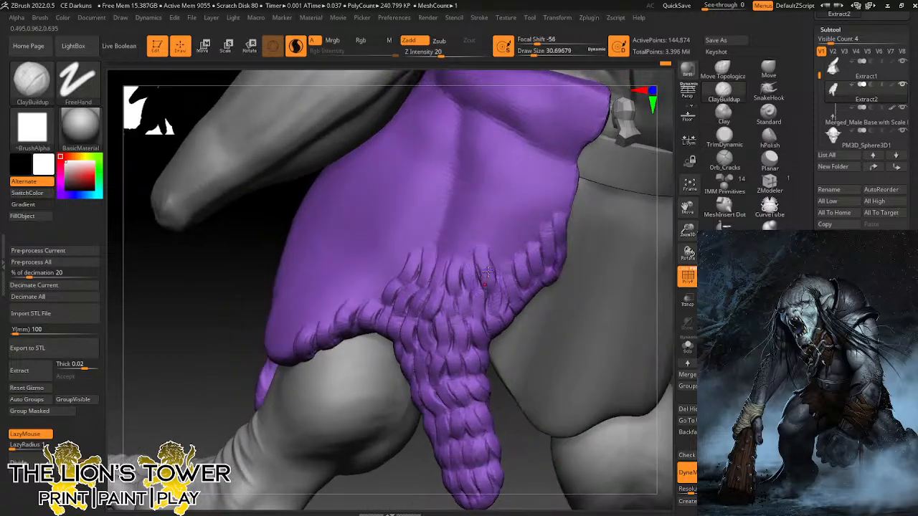
mouse_move(498, 249)
left_mouse_down()
mouse_move(503, 286)
mouse_move(510, 282)
left_mouse_up()
mouse_move(512, 227)
left_mouse_down()
mouse_move(516, 272)
mouse_move(527, 252)
mouse_move(535, 258)
left_mouse_up()
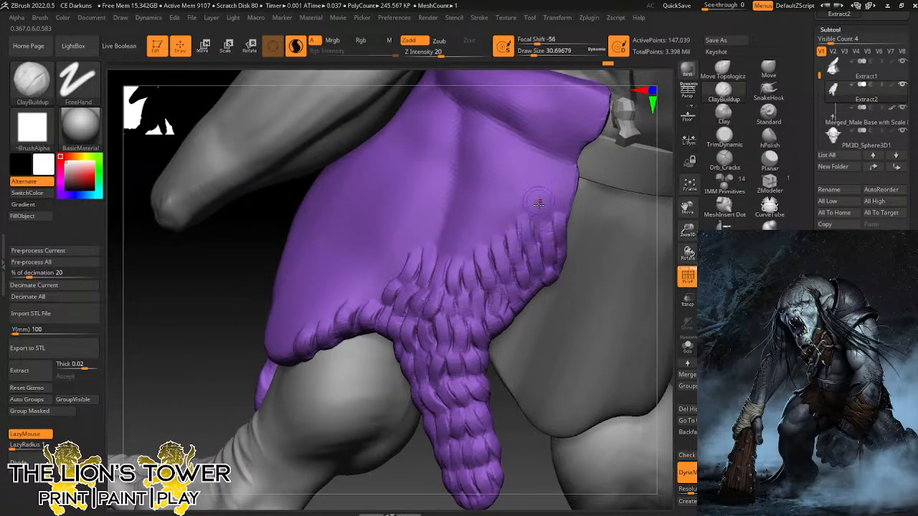
mouse_move(539, 205)
left_mouse_down()
mouse_move(548, 251)
mouse_move(558, 224)
left_mouse_up()
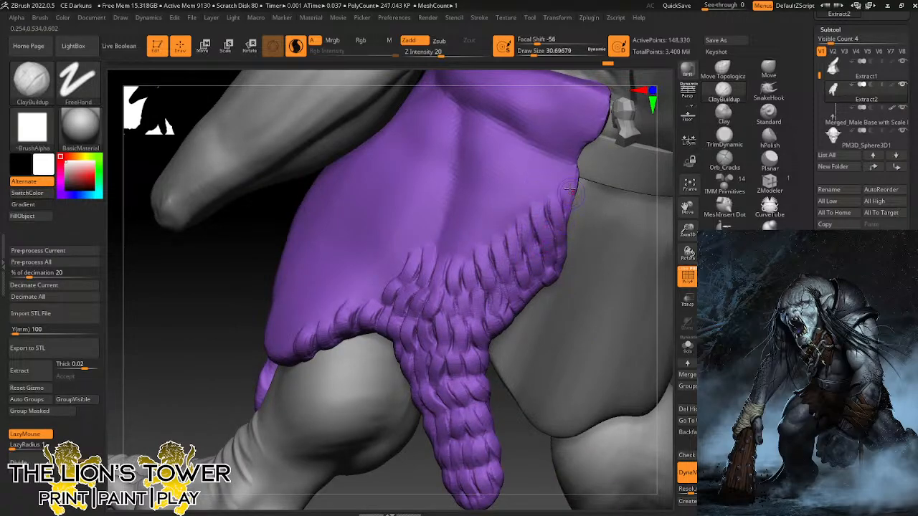
Extend the fur clumps up the hip panel's rear edge to its upper corner and thicken the rows beside it.
left_click_drag(570, 189, 572, 217)
left_click_drag(574, 162, 571, 209)
mouse_move(577, 142)
left_mouse_down()
mouse_move(574, 182)
mouse_move(588, 152)
left_mouse_up()
left_click_drag(600, 107, 556, 209)
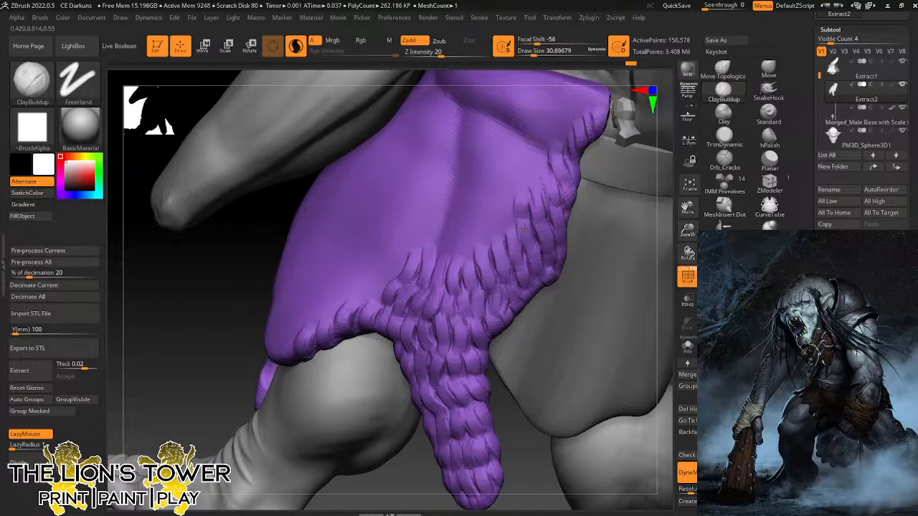
mouse_move(511, 219)
left_mouse_down()
mouse_move(488, 257)
mouse_move(472, 256)
mouse_move(462, 228)
mouse_move(459, 262)
left_mouse_up()
Build up deeper fur clumps on the hip panel's front point, up to the notch beside the short middle flap.
right_click_drag(522, 428, 566, 348)
mouse_move(627, 383)
left_mouse_down()
mouse_move(596, 397)
mouse_move(608, 399)
mouse_move(613, 339)
left_mouse_up()
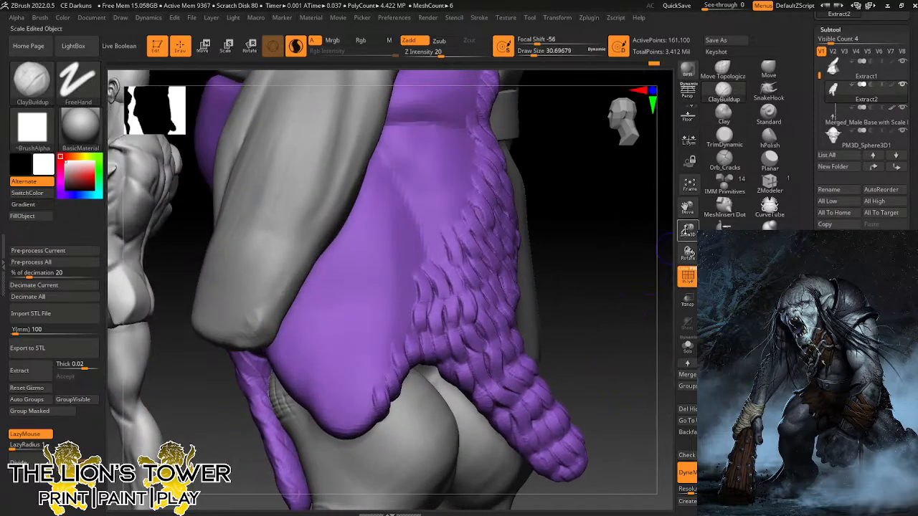
left_click_drag(686, 231, 680, 217)
left_click_drag(601, 301, 572, 309)
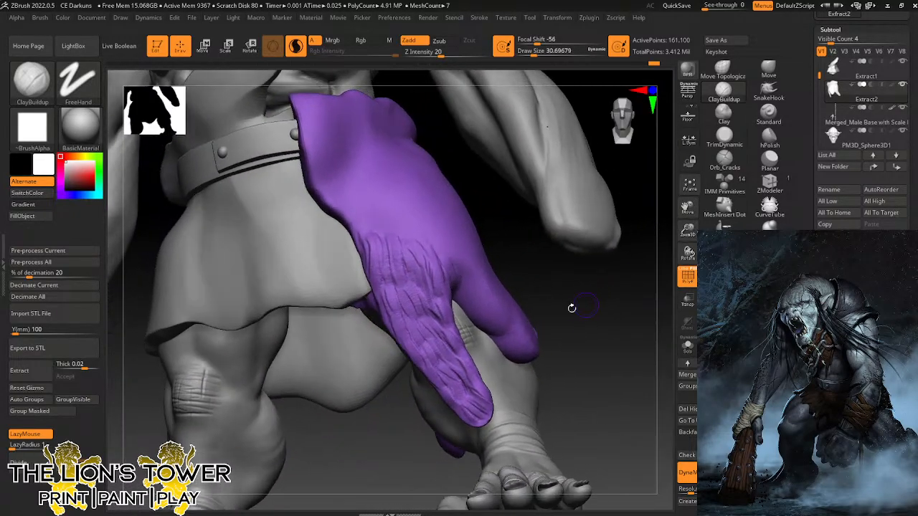
mouse_move(450, 347)
left_mouse_down()
mouse_move(464, 368)
mouse_move(448, 366)
mouse_move(459, 387)
mouse_move(443, 391)
mouse_move(428, 371)
mouse_move(445, 343)
mouse_move(465, 347)
mouse_move(437, 326)
mouse_move(414, 337)
mouse_move(401, 332)
mouse_move(391, 309)
mouse_move(405, 326)
mouse_move(419, 300)
mouse_move(422, 315)
mouse_move(437, 300)
left_mouse_up()
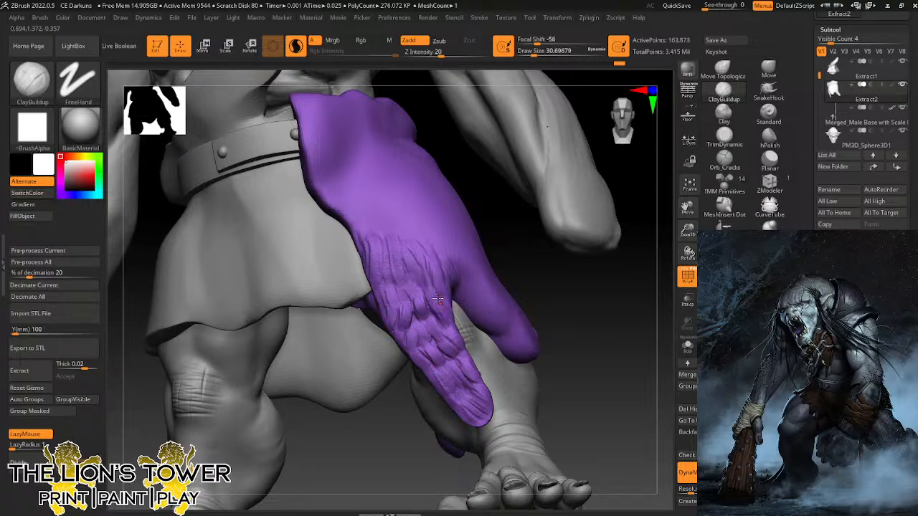
left_click_drag(575, 337, 508, 324)
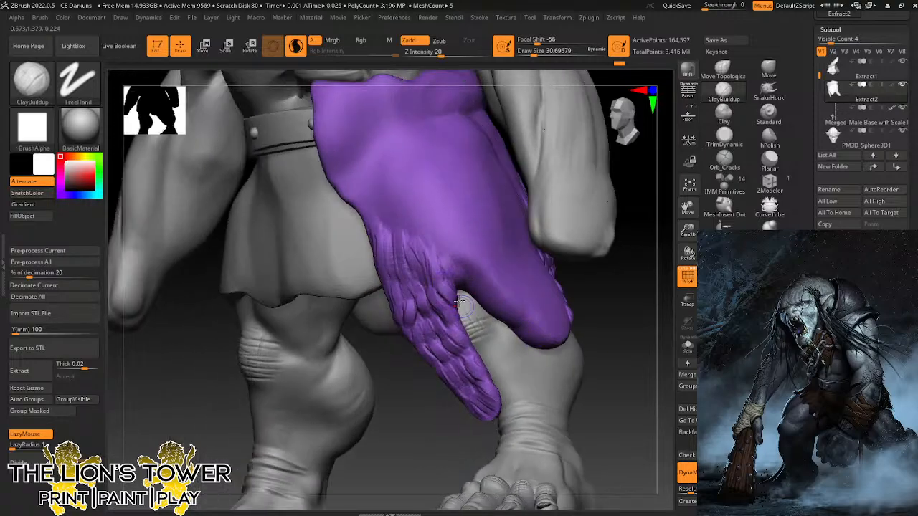
mouse_move(460, 281)
left_mouse_down()
mouse_move(461, 289)
mouse_move(437, 287)
left_mouse_up()
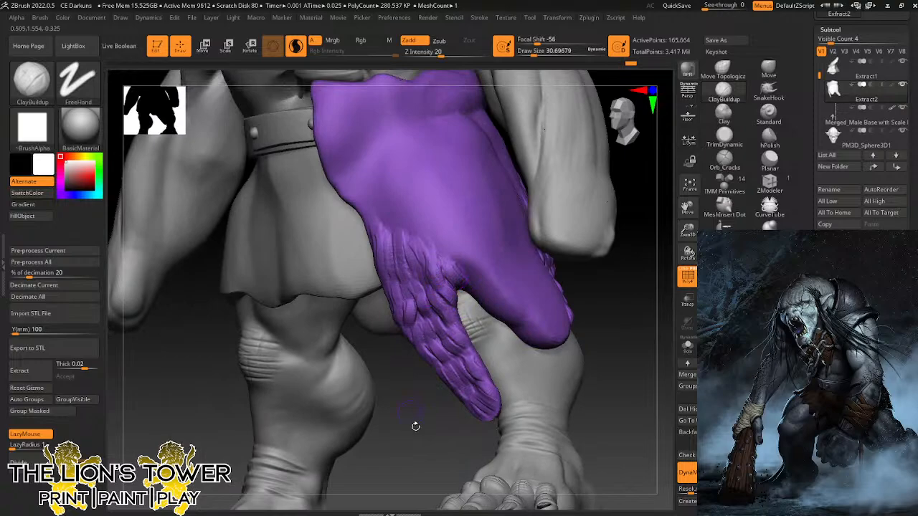
Add fur clumps along the front point's inner edge where it meets the loincloth.
left_click_drag(416, 427, 475, 424)
mouse_move(417, 280)
left_mouse_down()
mouse_move(398, 273)
mouse_move(388, 296)
left_mouse_up()
left_click_drag(522, 328, 462, 279)
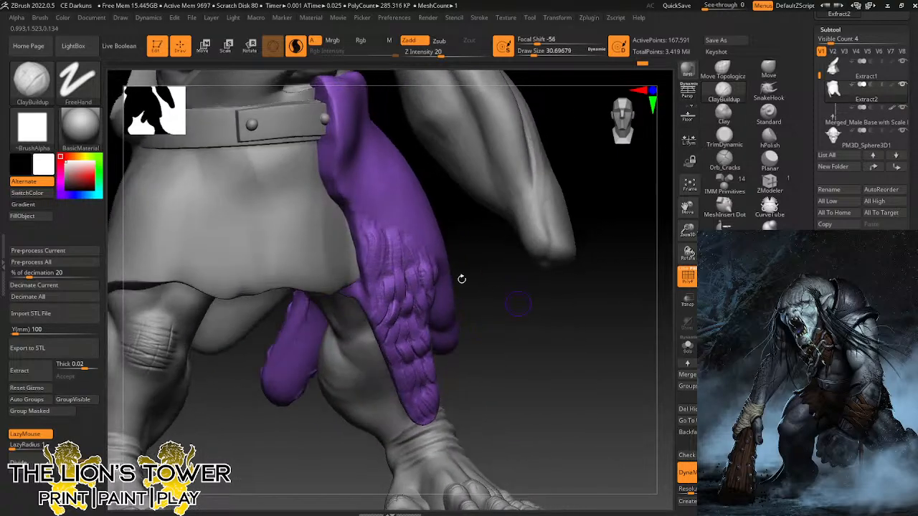
left_click_drag(375, 300, 374, 304)
left_click_drag(479, 263, 456, 236)
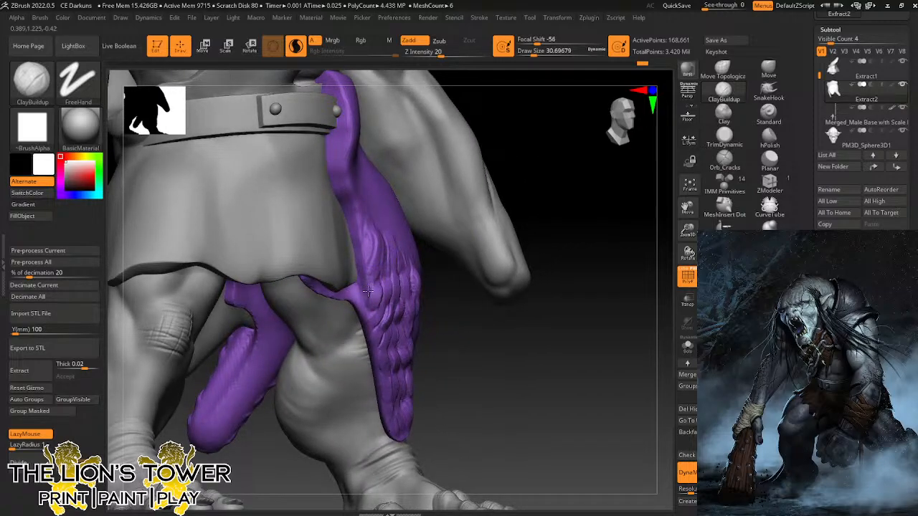
left_click_drag(368, 291, 362, 307)
mouse_move(366, 264)
left_mouse_down()
mouse_move(359, 290)
mouse_move(361, 281)
left_mouse_up()
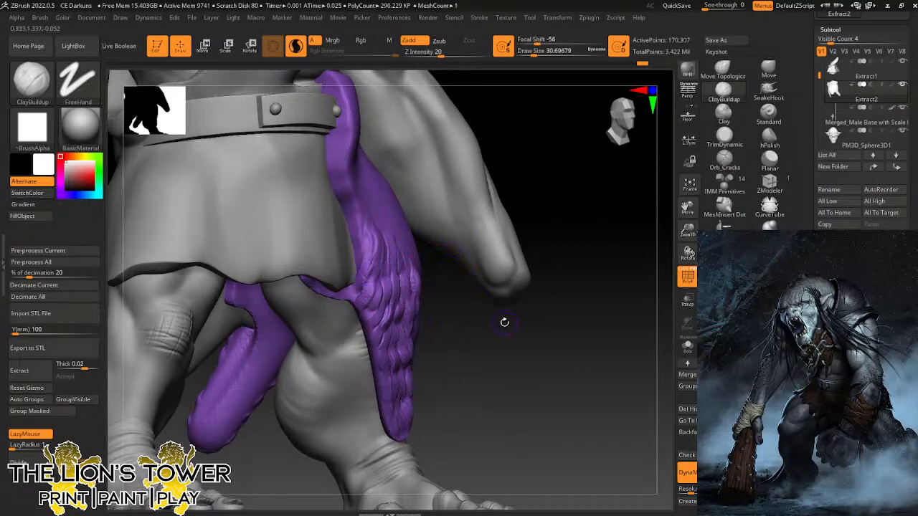
left_click_drag(504, 322, 510, 317)
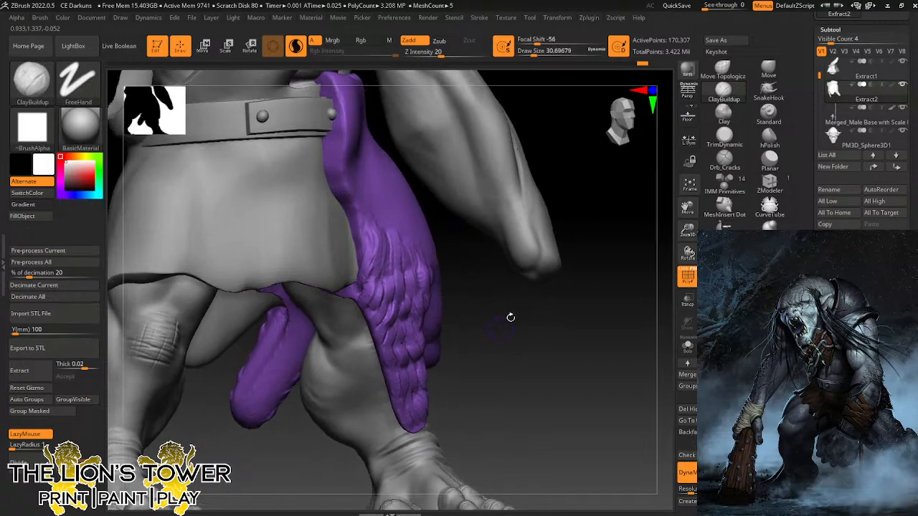
left_click_drag(686, 208, 743, 241)
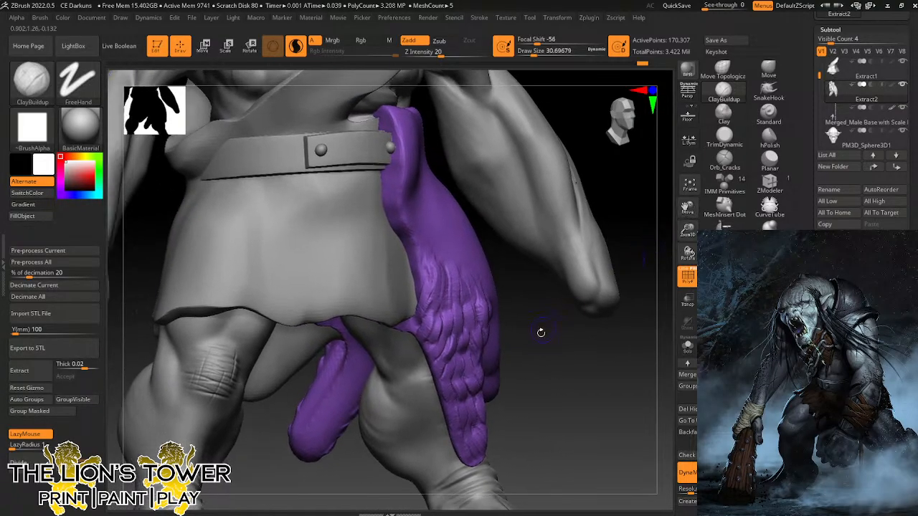
Layer a row of raised fur clumps across the top of the front point, from the loincloth edge toward the middle flap.
left_click_drag(541, 332, 421, 226)
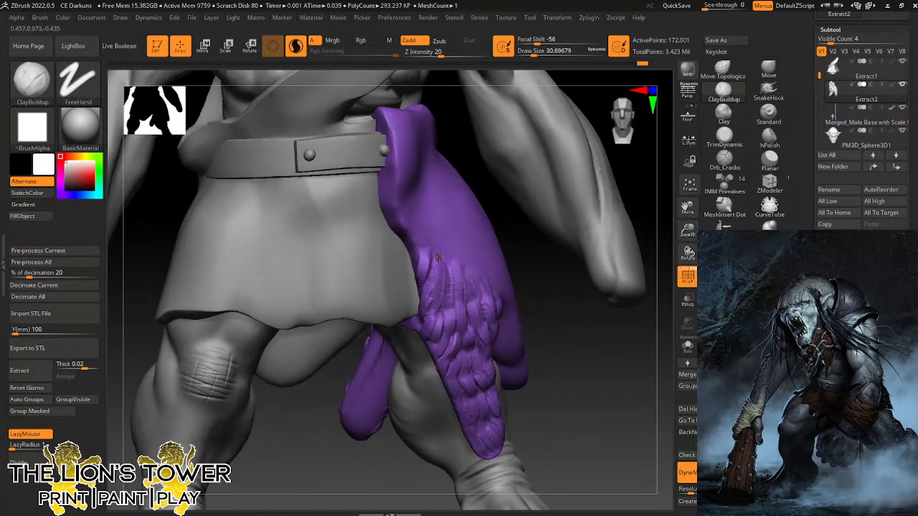
mouse_move(431, 276)
left_mouse_down()
mouse_move(453, 256)
mouse_move(446, 291)
left_mouse_up()
left_click_drag(463, 260, 463, 284)
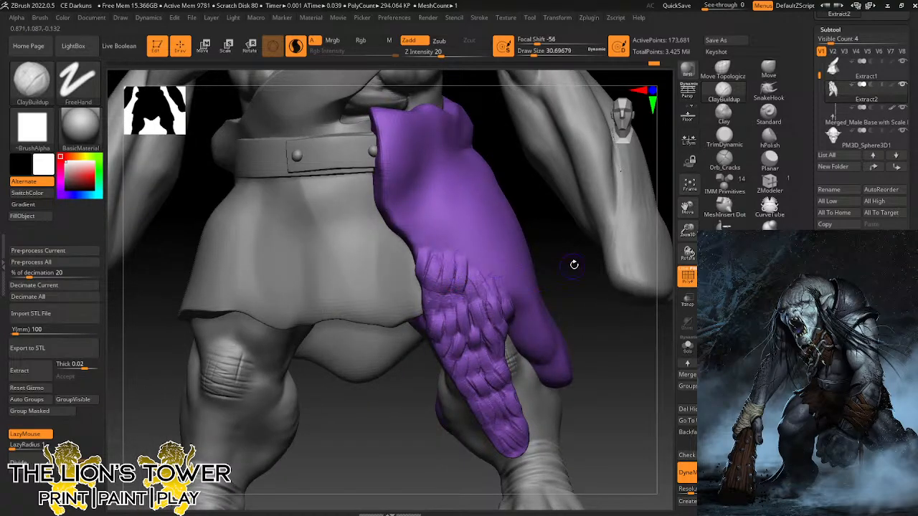
left_click_drag(574, 264, 595, 262)
mouse_move(475, 260)
left_mouse_down()
mouse_move(470, 287)
mouse_move(490, 284)
left_mouse_up()
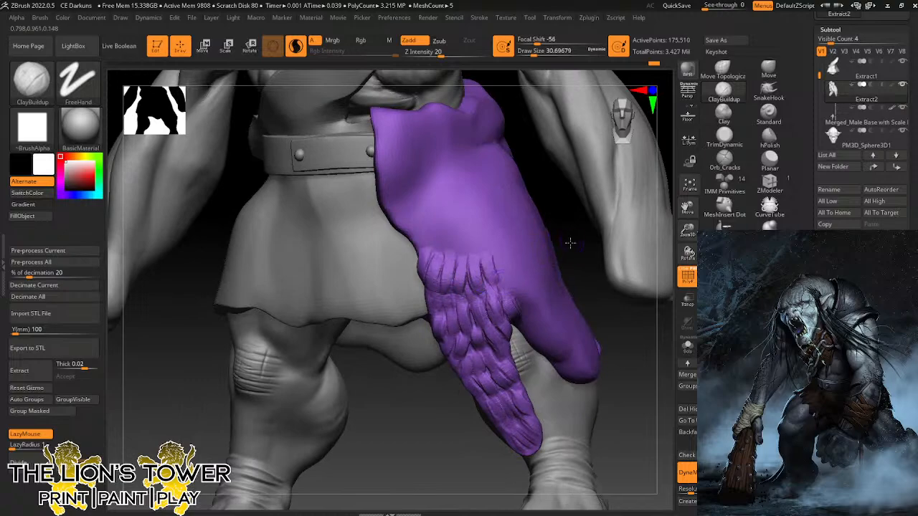
left_click_drag(570, 243, 602, 244)
mouse_move(496, 260)
left_mouse_down()
mouse_move(497, 288)
mouse_move(513, 276)
mouse_move(527, 293)
mouse_move(535, 355)
left_mouse_up()
Carry the fur clumps along the middle flap's hem and around its rounded tip above the knee.
mouse_move(552, 321)
left_mouse_down()
mouse_move(551, 343)
mouse_move(583, 374)
left_mouse_up()
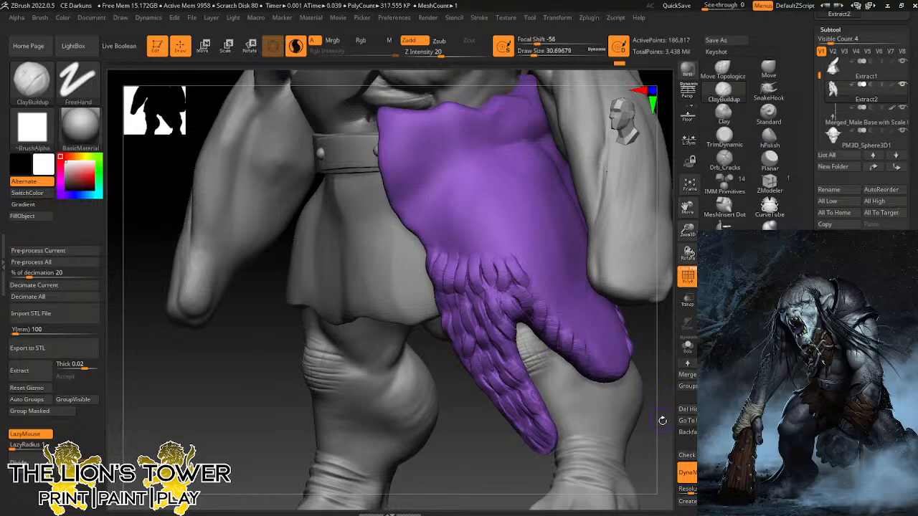
mouse_move(653, 391)
left_mouse_down()
mouse_move(651, 422)
mouse_move(669, 411)
left_mouse_up()
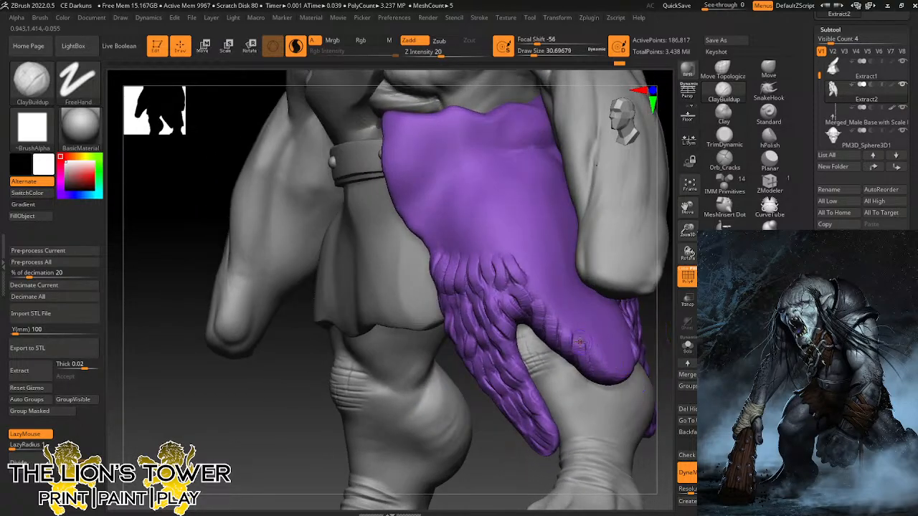
mouse_move(581, 344)
left_mouse_down()
mouse_move(582, 365)
mouse_move(598, 385)
left_mouse_up()
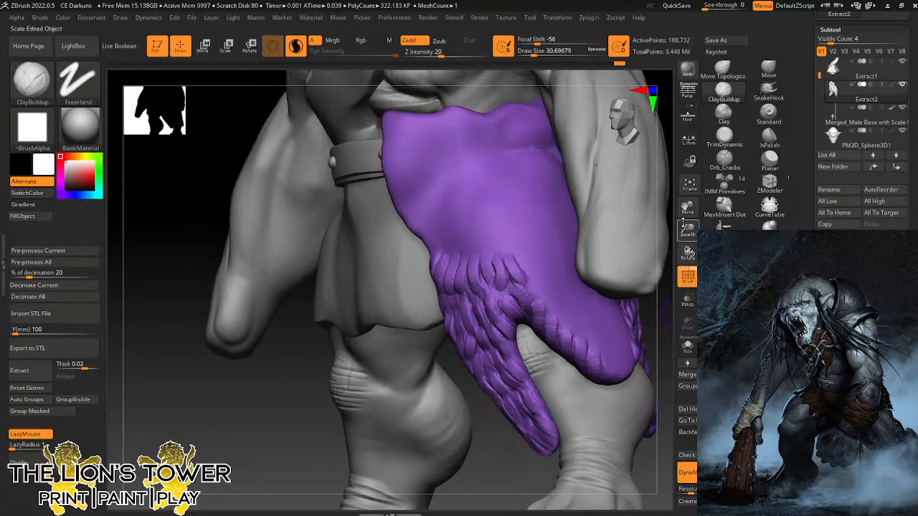
left_click_drag(687, 208, 621, 201)
left_click_drag(627, 330, 502, 334)
mouse_move(566, 350)
left_mouse_down()
mouse_move(562, 381)
mouse_move(544, 380)
left_mouse_up()
left_click_drag(527, 349, 531, 373)
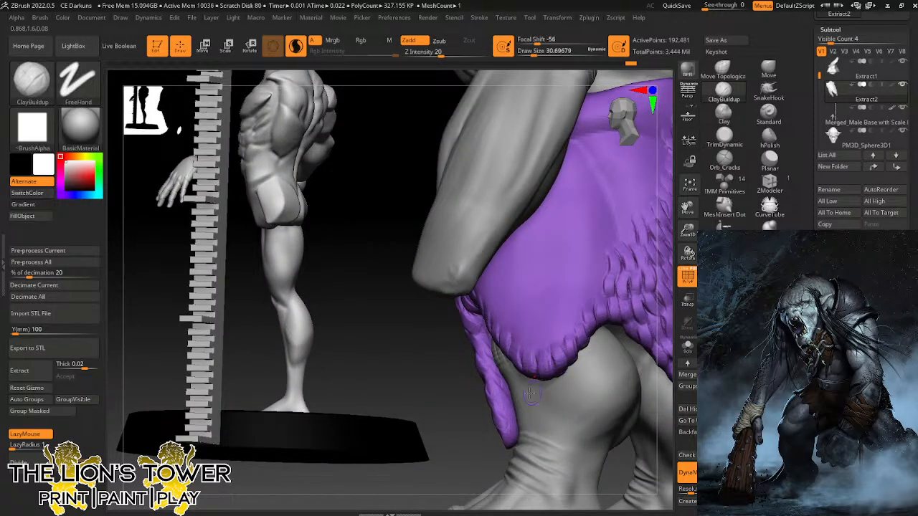
left_click_drag(454, 432, 486, 436)
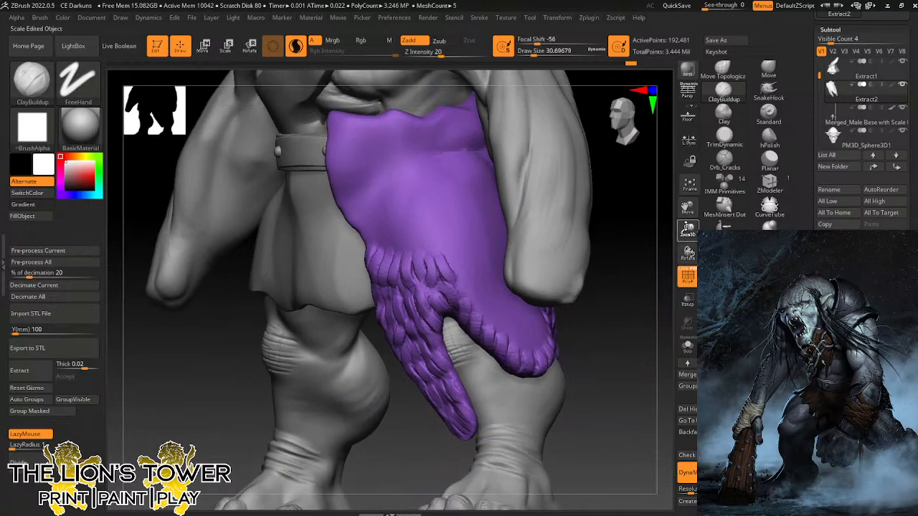
Isolate the hip panel and sculpt a band of fur clumps across its middle, linking the front and rear fur areas.
left_click(687, 347)
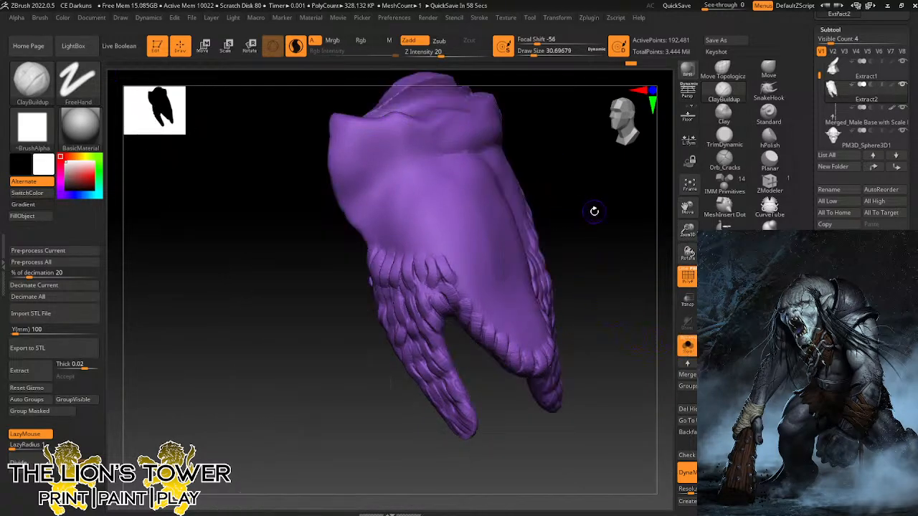
left_click_drag(687, 208, 686, 228)
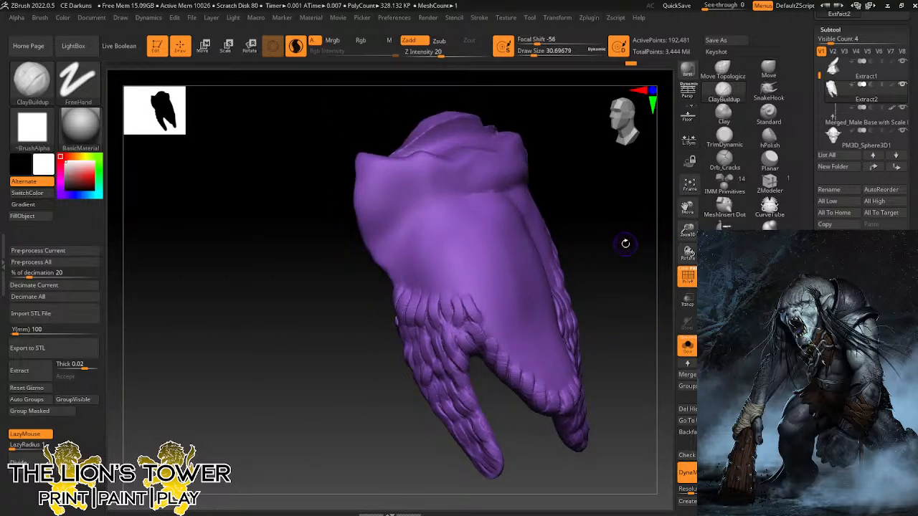
mouse_move(623, 241)
left_mouse_down()
mouse_move(595, 254)
mouse_move(395, 250)
mouse_move(409, 283)
mouse_move(452, 289)
left_mouse_up()
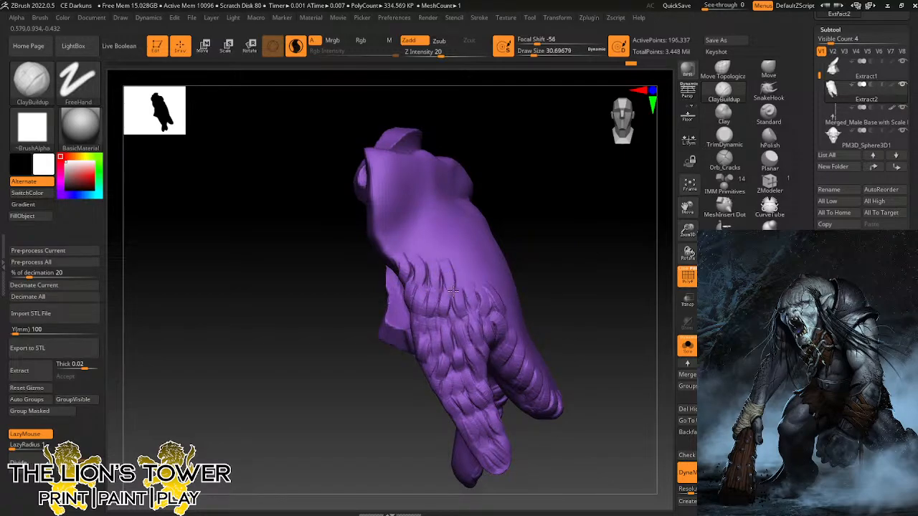
mouse_move(574, 259)
left_mouse_down()
mouse_move(459, 265)
mouse_move(466, 290)
mouse_move(495, 287)
left_mouse_up()
mouse_move(573, 221)
left_mouse_down()
mouse_move(523, 224)
mouse_move(490, 240)
mouse_move(504, 285)
mouse_move(515, 275)
mouse_move(523, 281)
left_mouse_up()
mouse_move(522, 250)
left_mouse_down()
mouse_move(538, 281)
mouse_move(571, 268)
mouse_move(604, 274)
left_mouse_up()
mouse_move(678, 224)
left_mouse_down()
mouse_move(631, 222)
mouse_move(521, 268)
mouse_move(517, 297)
mouse_move(526, 297)
left_mouse_up()
Widen the rear fur area inward with more clumps, from the middle band up to below the waist fold.
left_click_drag(515, 256, 531, 279)
left_click_drag(527, 243, 542, 270)
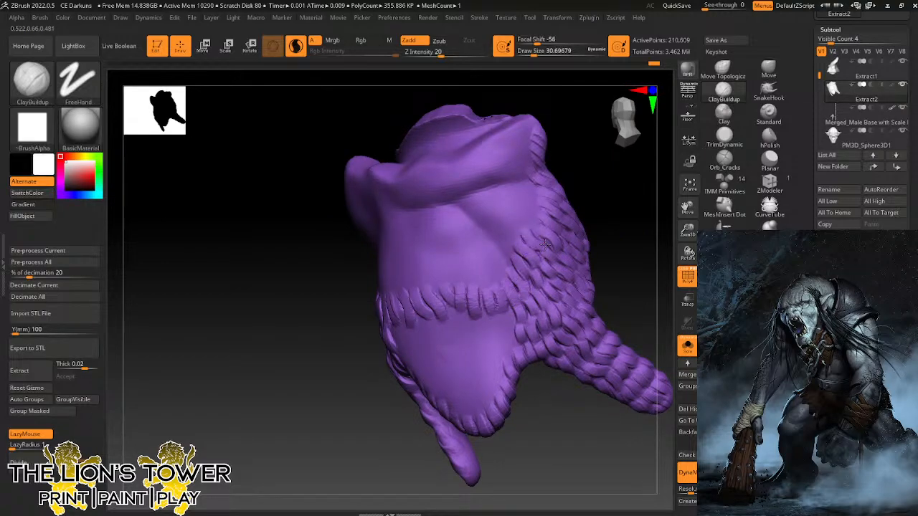
left_click_drag(625, 198, 614, 223)
mouse_move(521, 221)
left_mouse_down()
mouse_move(540, 231)
mouse_move(543, 220)
left_mouse_up()
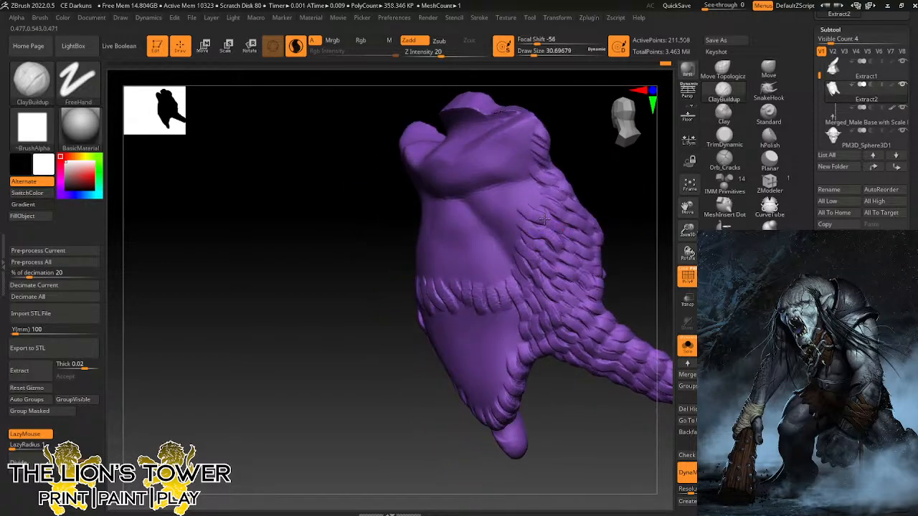
mouse_move(518, 191)
left_mouse_down()
mouse_move(539, 209)
mouse_move(550, 211)
mouse_move(548, 199)
left_mouse_up()
left_click_drag(512, 165, 538, 182)
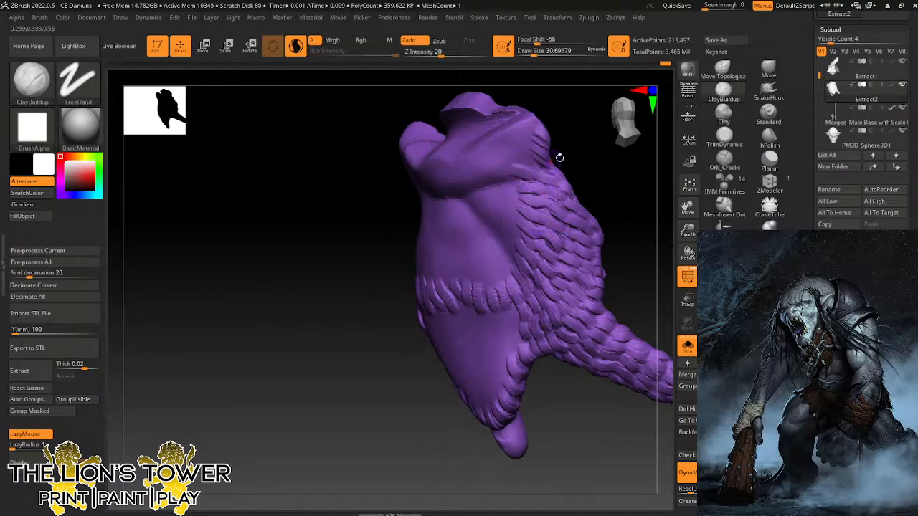
mouse_move(682, 206)
left_mouse_down()
mouse_move(607, 248)
mouse_move(510, 240)
mouse_move(494, 267)
mouse_move(503, 272)
left_mouse_up()
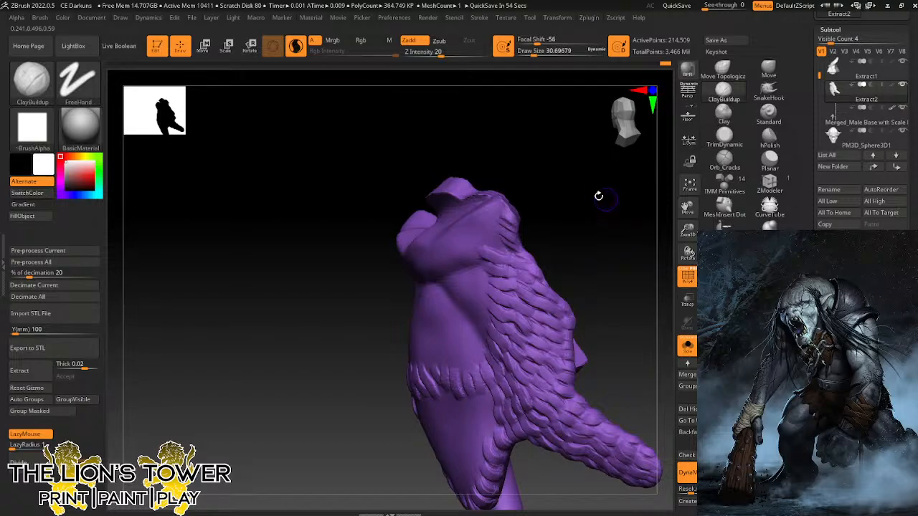
Cover the hip panel's upper rear corner and the adjoining waist fold with fur clumps.
left_click_drag(599, 196, 552, 194)
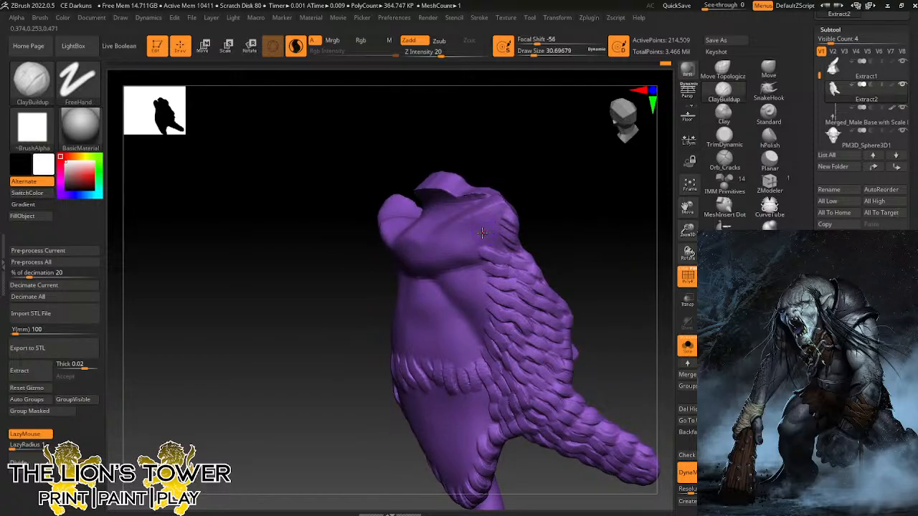
mouse_move(483, 233)
left_mouse_down()
mouse_move(503, 246)
mouse_move(514, 214)
left_mouse_up()
left_click_drag(558, 172, 519, 170)
left_click_drag(478, 204, 497, 224)
left_click_drag(468, 211, 492, 232)
mouse_move(457, 210)
left_mouse_down()
mouse_move(491, 240)
mouse_move(498, 288)
mouse_move(485, 343)
left_mouse_up()
Start a second row of fur clumps above the middle band, working forward from the rear fur area.
left_click_drag(545, 237, 523, 238)
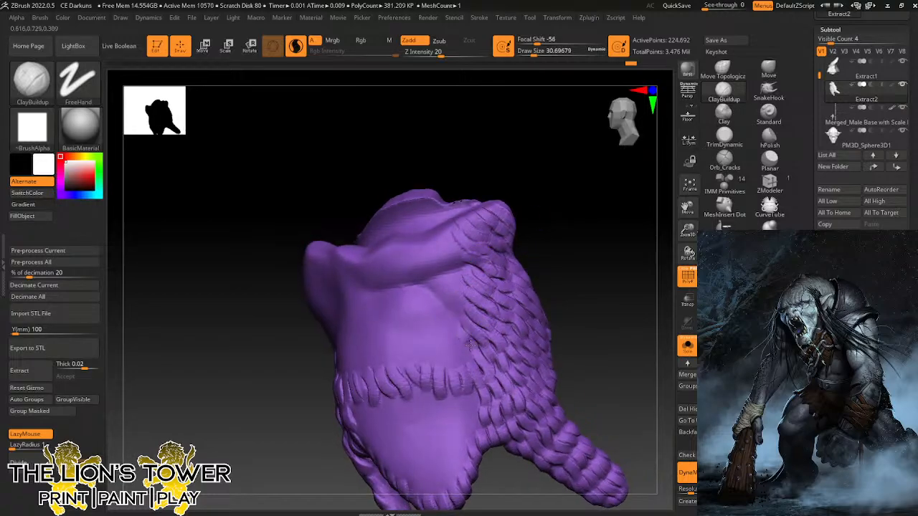
mouse_move(470, 342)
left_mouse_down()
mouse_move(480, 358)
mouse_move(467, 374)
mouse_move(434, 374)
left_mouse_up()
mouse_move(422, 340)
left_mouse_down()
mouse_move(423, 377)
mouse_move(415, 379)
left_mouse_up()
left_click_drag(549, 220, 596, 216)
left_click_drag(401, 345, 404, 379)
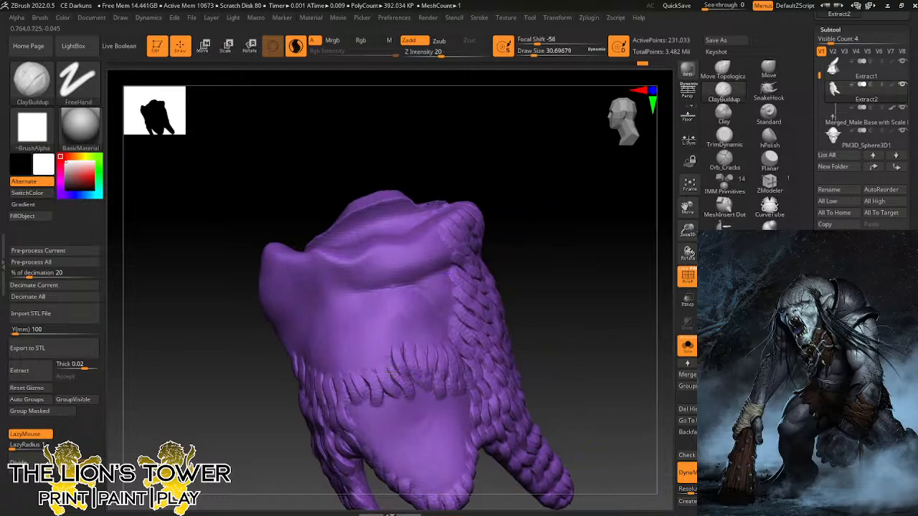
left_click_drag(387, 347, 390, 379)
Continue the second row of clumps forward above the middle band to meet the front point's fur.
mouse_move(523, 205)
left_mouse_down()
mouse_move(664, 192)
mouse_move(584, 248)
mouse_move(514, 264)
mouse_move(412, 350)
mouse_move(423, 388)
left_mouse_up()
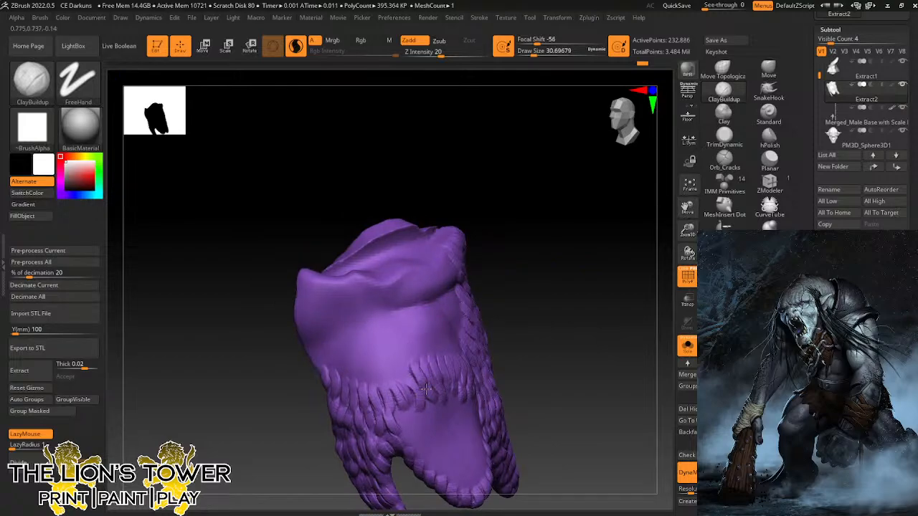
left_click_drag(537, 269, 556, 274)
left_click_drag(402, 367, 408, 390)
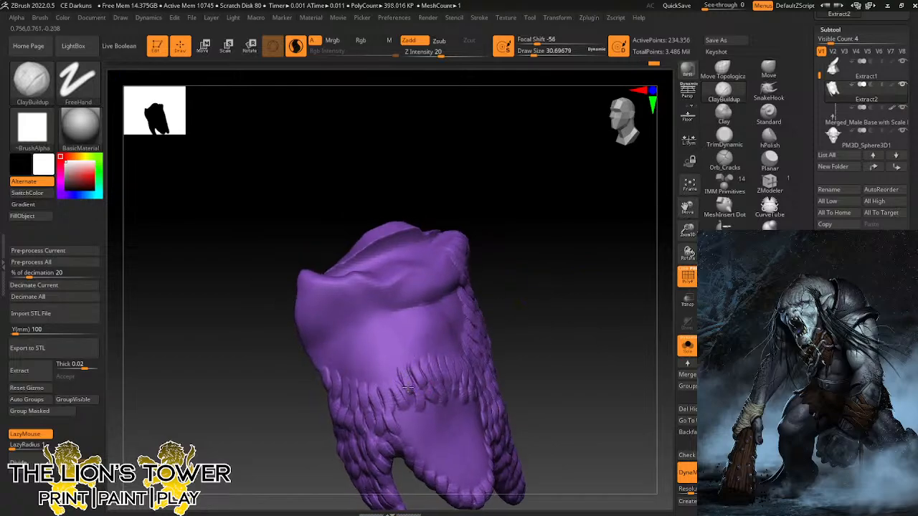
left_click_drag(547, 254, 413, 312)
left_click_drag(391, 360, 399, 402)
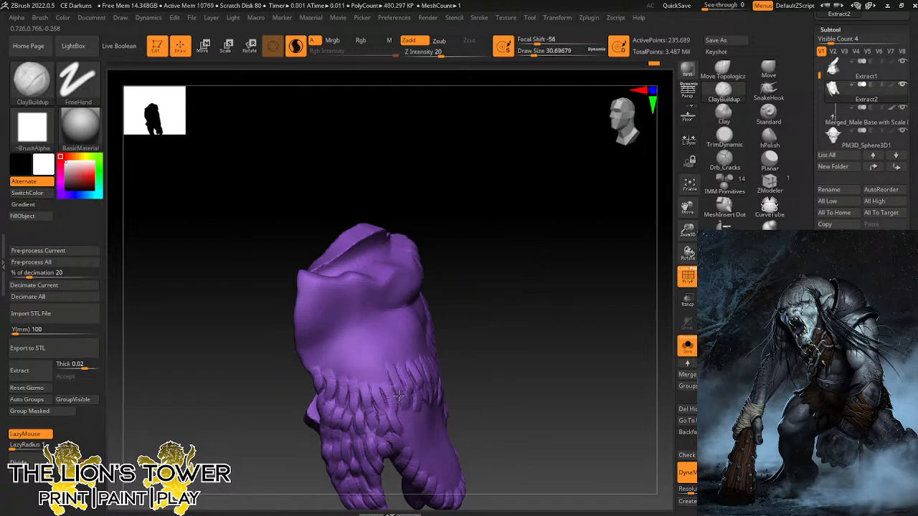
Start a third row of fur clumps above the second one, working rearward from the hip panel's front edge.
left_click_drag(524, 267, 507, 284)
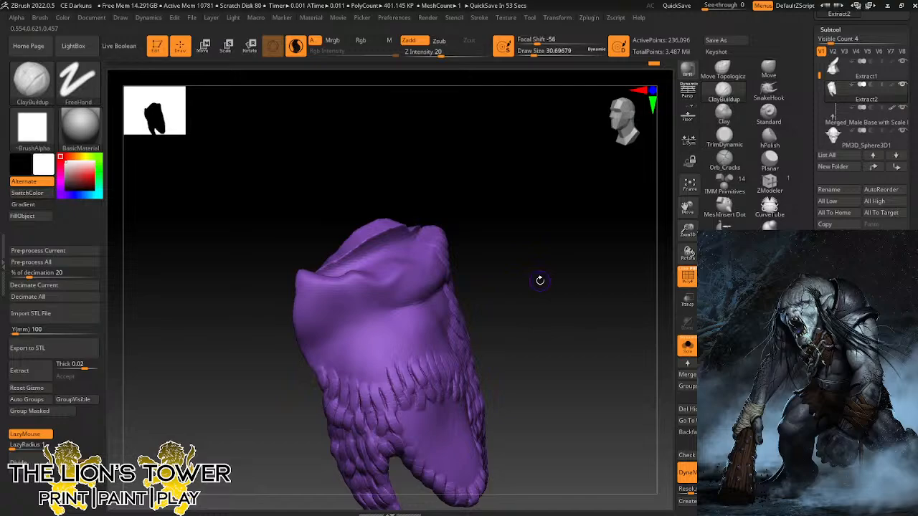
mouse_move(549, 298)
left_mouse_down()
mouse_move(378, 362)
mouse_move(380, 387)
mouse_move(366, 364)
mouse_move(368, 375)
mouse_move(358, 365)
mouse_move(354, 380)
mouse_move(346, 362)
mouse_move(350, 382)
mouse_move(331, 380)
left_mouse_up()
left_click_drag(511, 237, 495, 225)
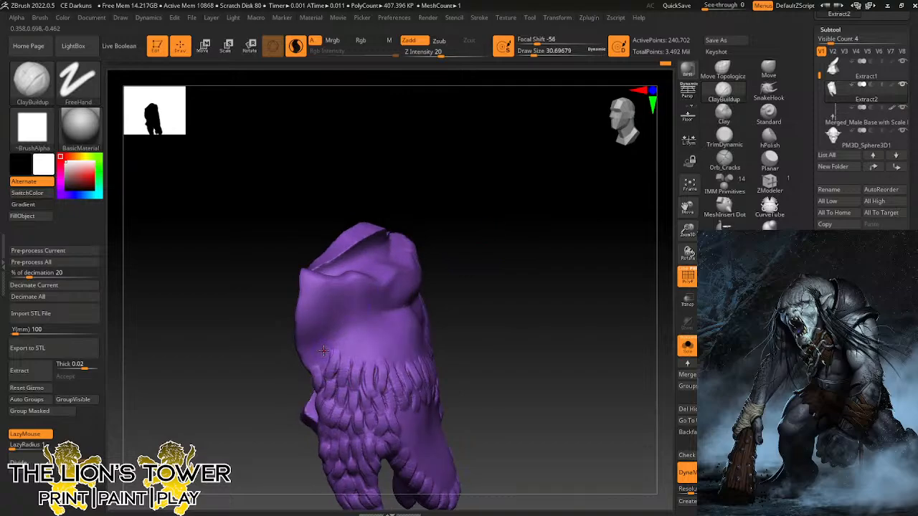
mouse_move(327, 352)
left_mouse_down()
mouse_move(321, 377)
mouse_move(310, 372)
mouse_move(312, 328)
mouse_move(304, 349)
mouse_move(373, 368)
left_mouse_up()
left_click_drag(497, 294, 482, 308)
mouse_move(375, 348)
left_mouse_down()
mouse_move(371, 365)
mouse_move(398, 373)
left_mouse_up()
left_click_drag(536, 273, 506, 279)
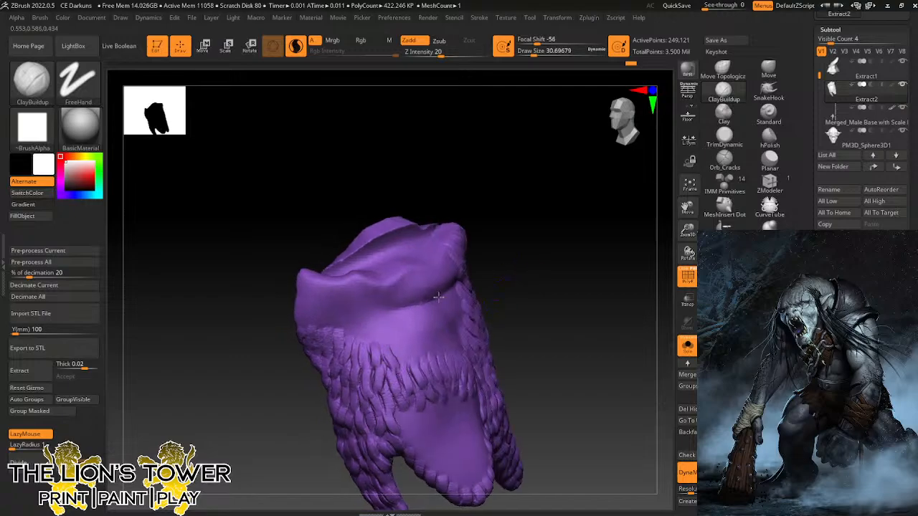
Continue the third row of clumps rearward across the panel until it meets the rear fur area.
left_click_drag(398, 336, 410, 369)
left_click_drag(544, 256, 509, 262)
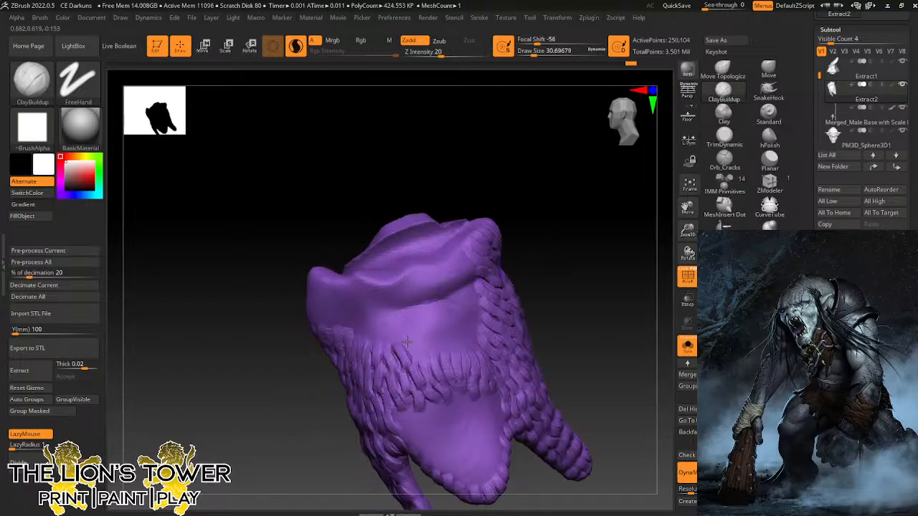
mouse_move(407, 341)
left_mouse_down()
mouse_move(418, 366)
mouse_move(470, 355)
left_mouse_up()
left_click_drag(543, 284, 507, 288)
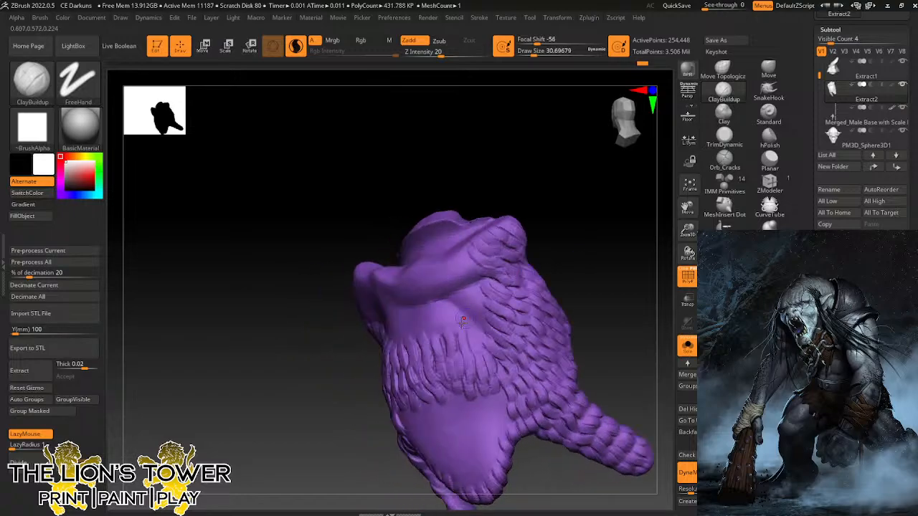
mouse_move(459, 328)
left_mouse_down()
mouse_move(466, 351)
mouse_move(488, 353)
mouse_move(496, 320)
mouse_move(480, 268)
mouse_move(492, 246)
left_mouse_up()
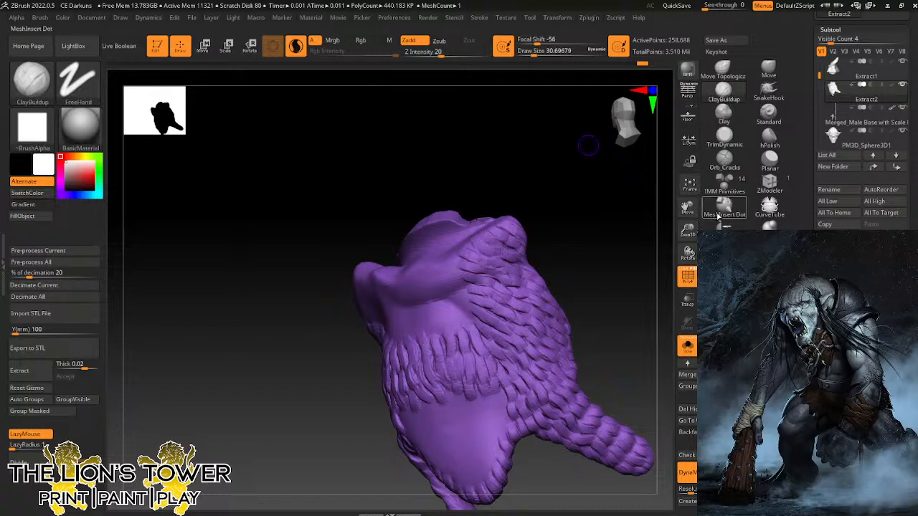
Sculpt a fourth row of fur clumps forward from the rear fur area, filling the smooth zone below the waist fold.
left_click_drag(588, 144, 590, 179)
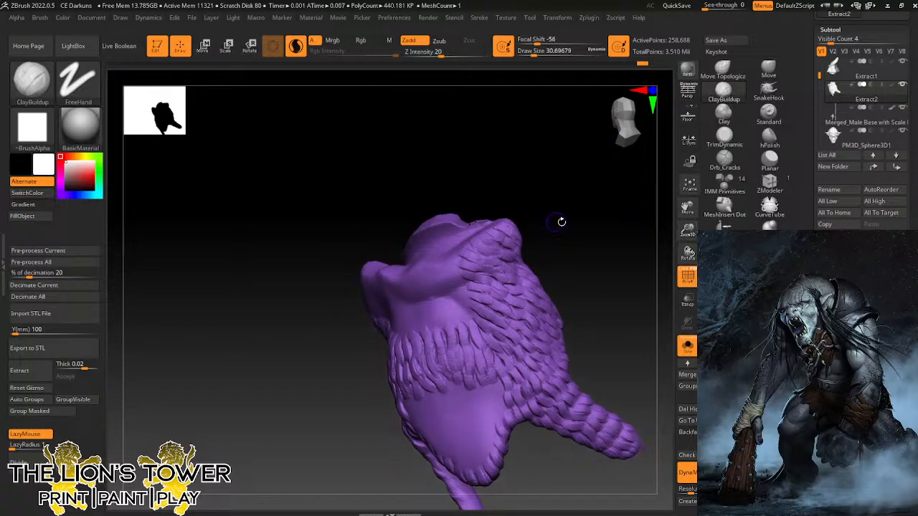
left_click_drag(562, 221, 564, 227)
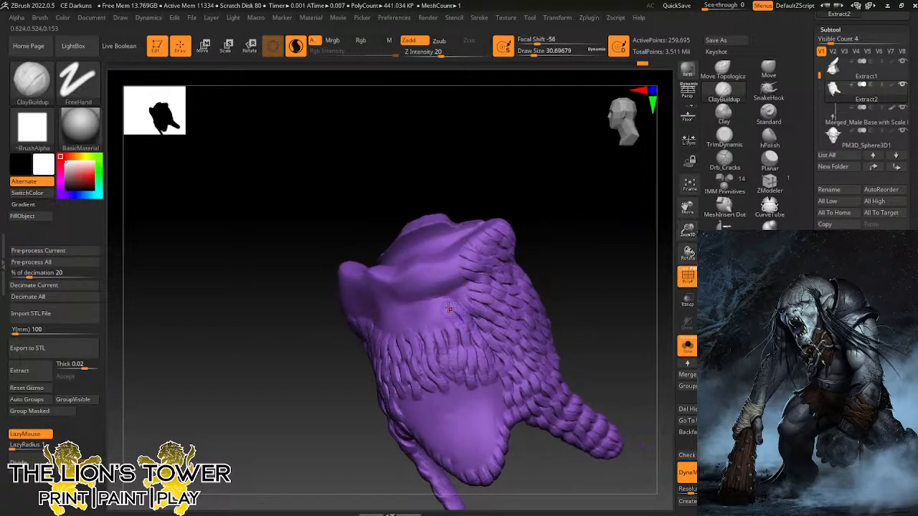
mouse_move(449, 309)
left_mouse_down()
mouse_move(453, 334)
mouse_move(436, 331)
left_mouse_up()
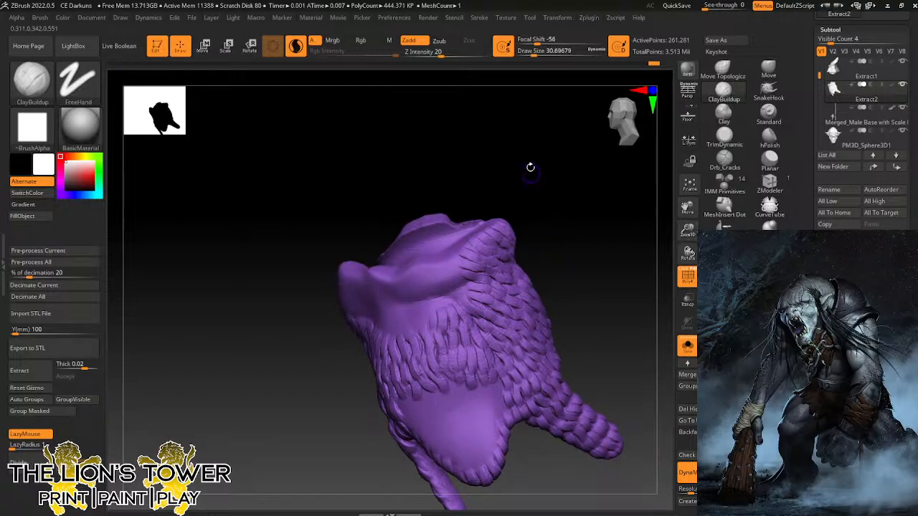
left_click_drag(545, 221, 539, 223)
mouse_move(431, 310)
left_mouse_down()
mouse_move(436, 339)
mouse_move(412, 334)
left_mouse_up()
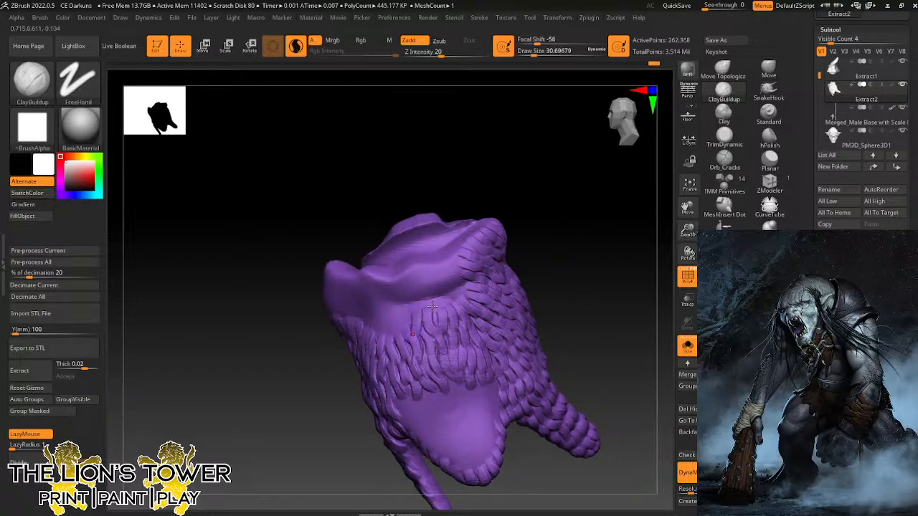
left_click_drag(541, 183, 553, 185)
mouse_move(400, 320)
left_mouse_down()
mouse_move(398, 344)
mouse_move(370, 343)
left_mouse_up()
left_click_drag(477, 164, 435, 165)
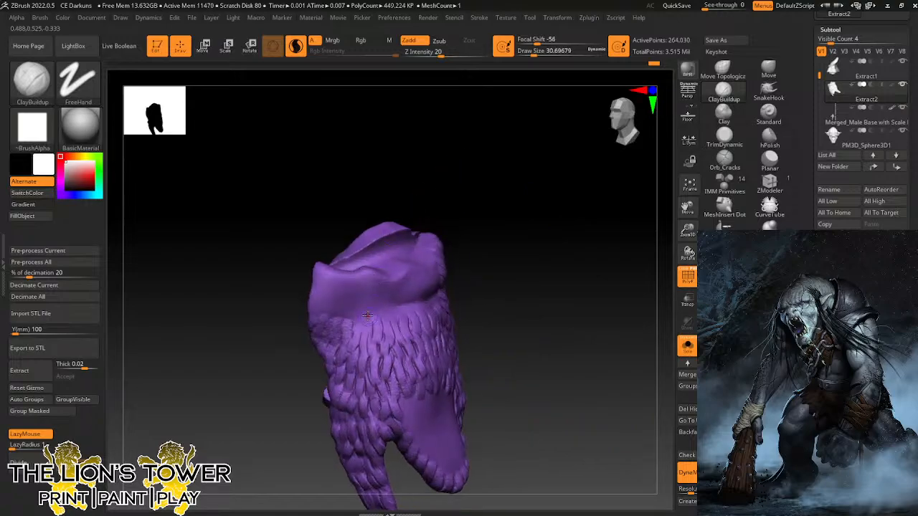
Extend the fourth row to the front edge and cover the panel's upper front corner with fur clumps.
mouse_move(368, 314)
left_mouse_down()
mouse_move(368, 338)
mouse_move(323, 324)
left_mouse_up()
left_click_drag(310, 207, 337, 207)
mouse_move(316, 286)
left_mouse_down()
mouse_move(304, 304)
mouse_move(324, 295)
mouse_move(317, 307)
left_mouse_up()
left_click_drag(343, 206, 375, 204)
mouse_move(334, 290)
left_mouse_down()
mouse_move(334, 316)
mouse_move(344, 307)
mouse_move(365, 323)
left_mouse_up()
left_click_drag(419, 228, 461, 239)
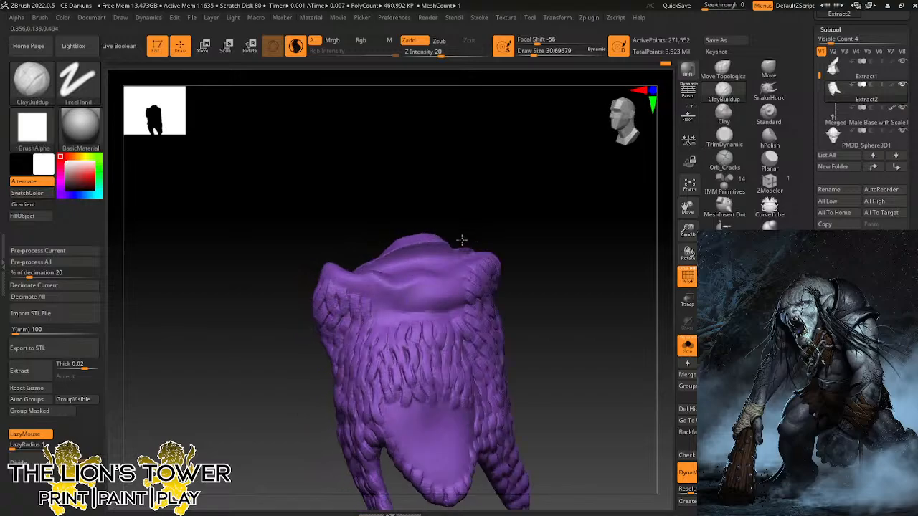
Fill the remaining smooth strip directly beneath the waist fold with clumps, from the front corner to the rear fur.
mouse_move(377, 305)
left_mouse_down()
mouse_move(369, 330)
mouse_move(434, 336)
left_mouse_up()
left_click_drag(521, 233, 474, 238)
mouse_move(441, 310)
left_mouse_down()
mouse_move(445, 330)
mouse_move(471, 320)
left_mouse_up()
mouse_move(463, 295)
left_mouse_down()
mouse_move(476, 311)
mouse_move(474, 292)
mouse_move(453, 304)
left_mouse_up()
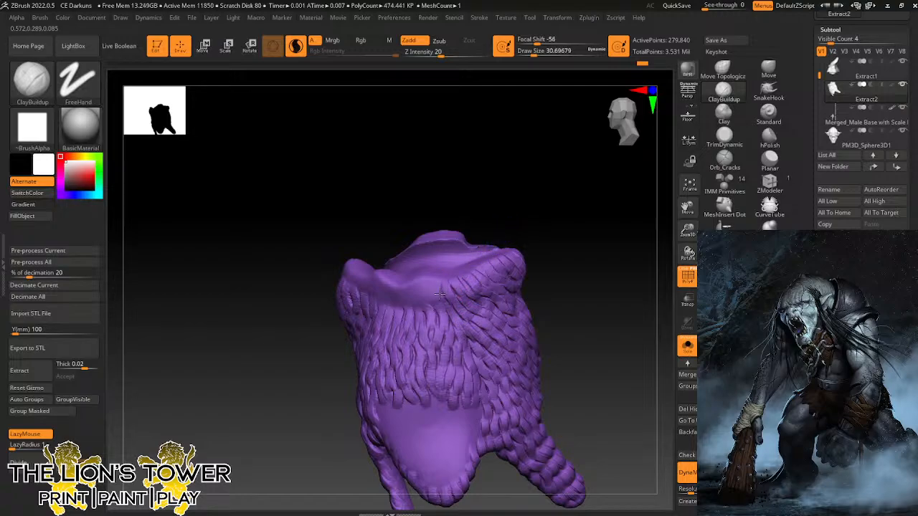
Cover the outer face of the waist fold with vertical fur clumps, working forward from the rear corner to the front corner.
mouse_move(440, 295)
left_mouse_down()
mouse_move(447, 312)
mouse_move(429, 317)
left_mouse_up()
right_click_drag(452, 287, 422, 274)
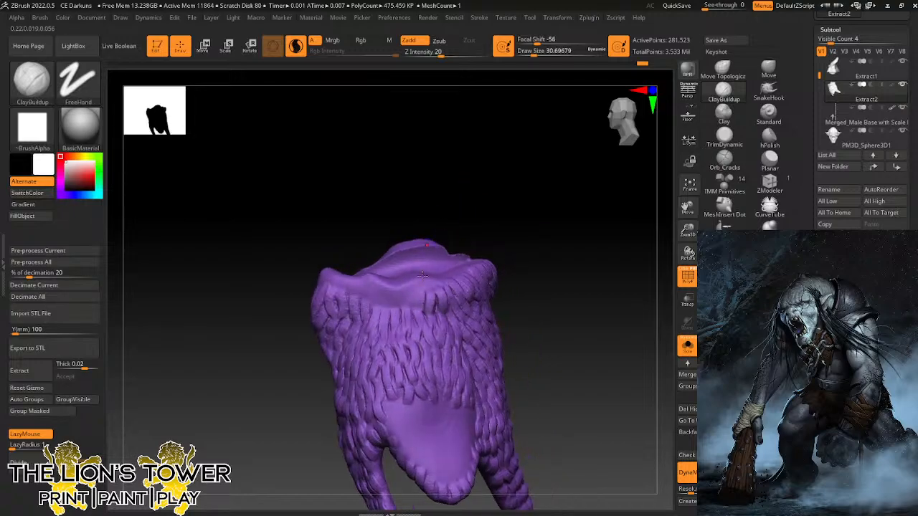
mouse_move(420, 290)
left_mouse_down()
mouse_move(424, 317)
mouse_move(409, 317)
mouse_move(403, 303)
mouse_move(405, 320)
left_mouse_up()
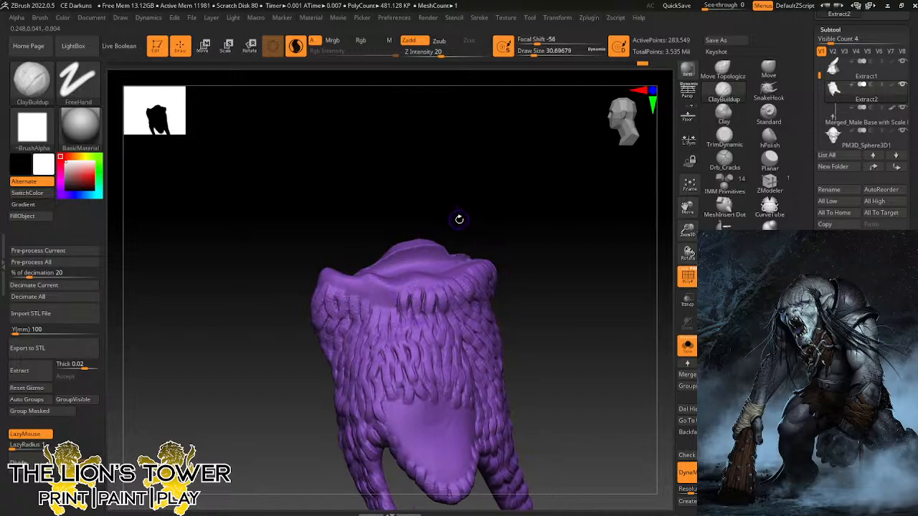
left_click_drag(447, 203, 409, 234)
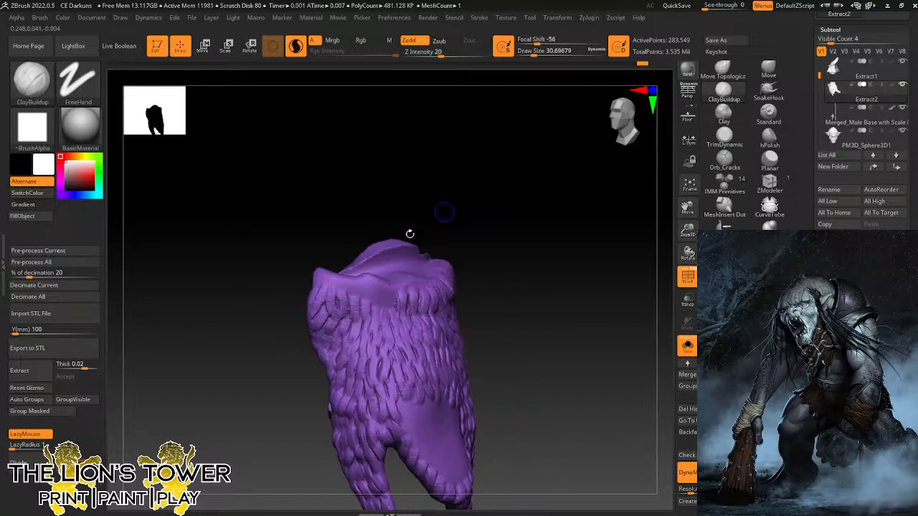
left_click_drag(392, 294, 394, 316)
left_click_drag(404, 236, 404, 227)
left_click_drag(393, 297, 391, 313)
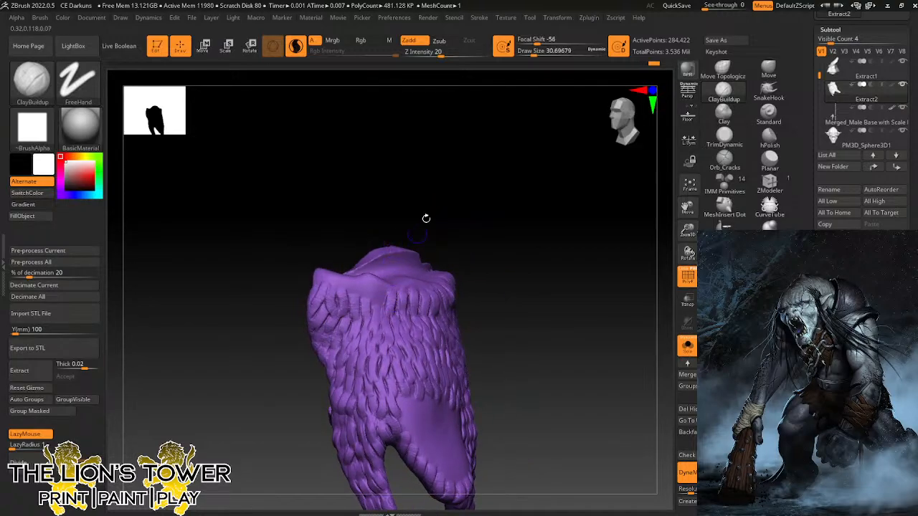
left_click_drag(426, 218, 399, 219)
mouse_move(382, 290)
left_mouse_down()
mouse_move(376, 314)
mouse_move(365, 299)
mouse_move(330, 296)
left_mouse_up()
right_click_drag(315, 288, 337, 283)
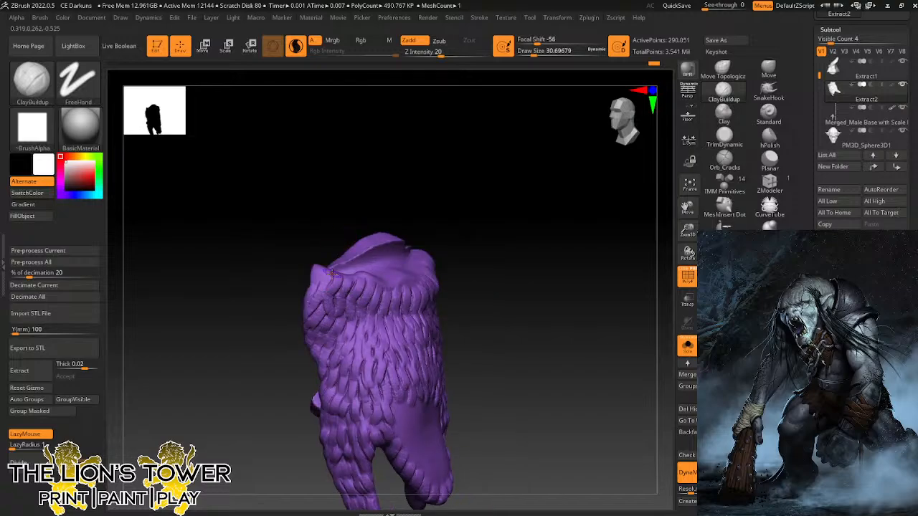
mouse_move(330, 275)
left_mouse_down()
mouse_move(322, 292)
mouse_move(314, 282)
left_mouse_up()
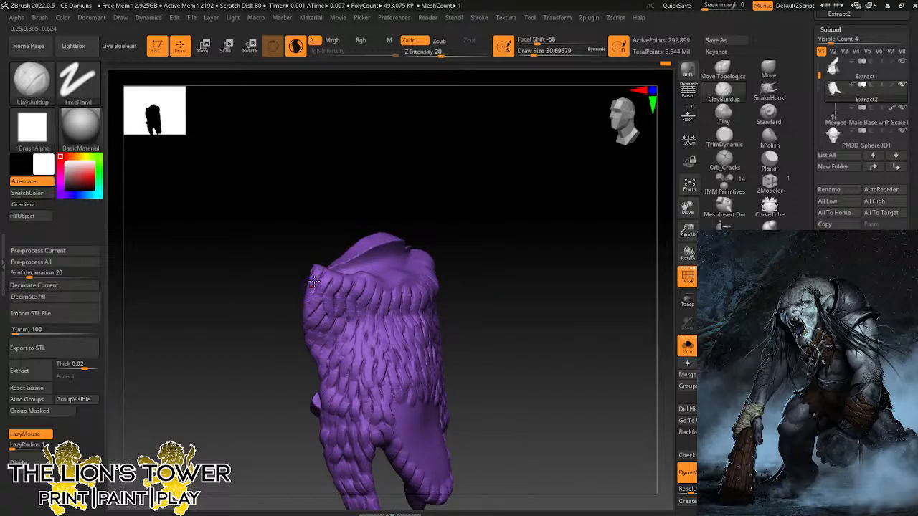
Check the panel against the full troll, isolate it again, and wrap fur clumps over the waist fold's upper rim.
right_click_drag(613, 306, 580, 332)
left_click(688, 346)
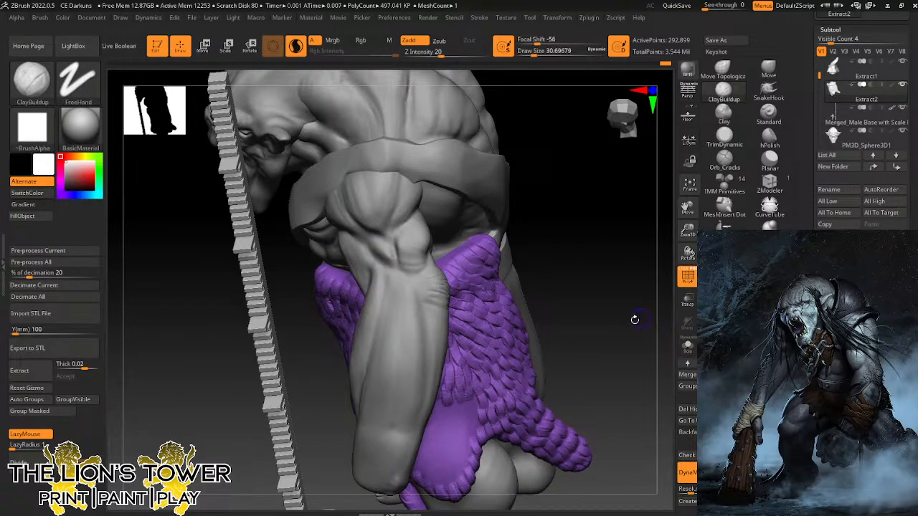
right_click_drag(635, 317, 672, 294)
left_click(688, 346)
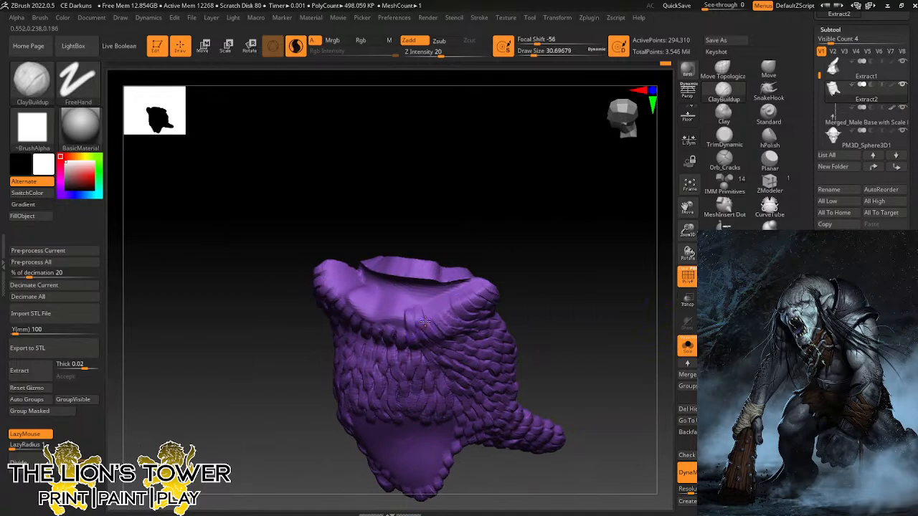
mouse_move(440, 306)
left_mouse_down()
mouse_move(454, 317)
mouse_move(465, 311)
left_mouse_up()
right_click_drag(480, 270, 487, 281)
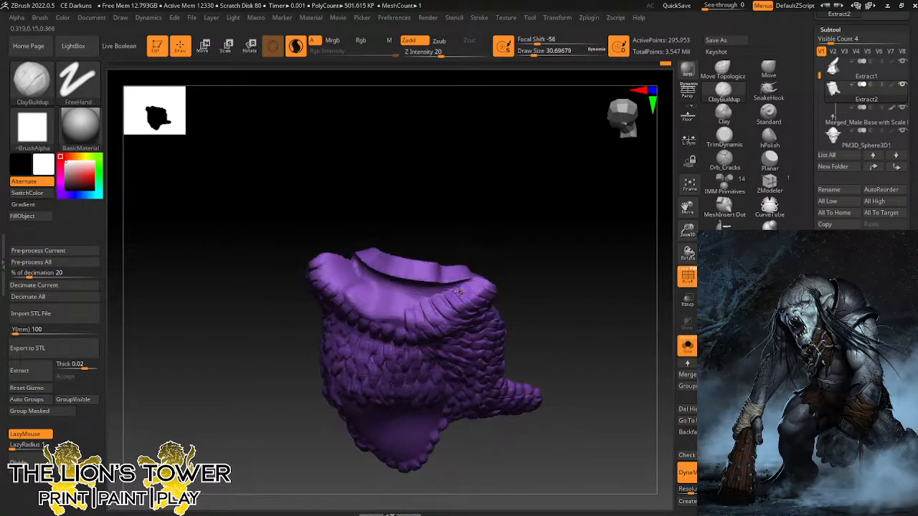
mouse_move(460, 290)
left_mouse_down()
mouse_move(478, 305)
mouse_move(484, 294)
left_mouse_up()
left_click_drag(500, 257, 459, 263)
mouse_move(401, 305)
left_mouse_down()
mouse_move(407, 328)
mouse_move(366, 324)
mouse_move(321, 287)
mouse_move(311, 257)
left_mouse_up()
left_click_drag(397, 231, 393, 229)
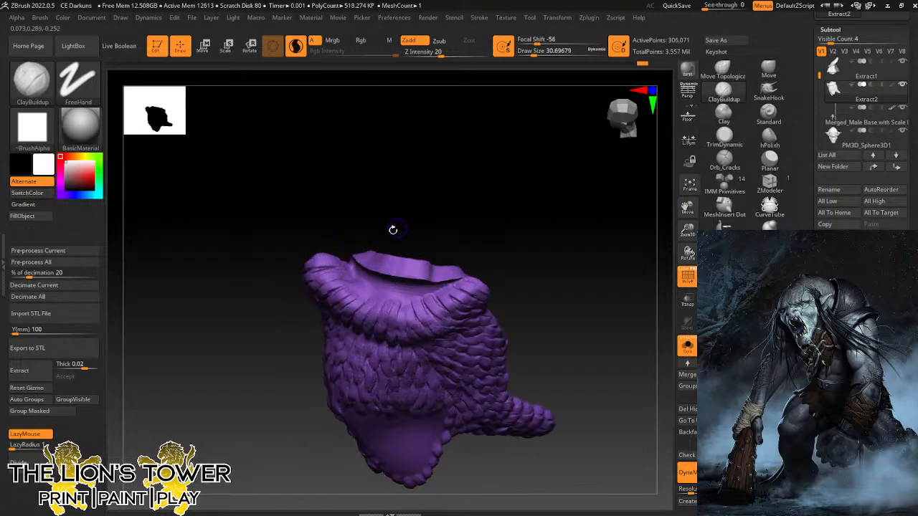
Add a further layer of clumps along the inner side of the waist fold's rim, from the front corner rearward.
mouse_move(338, 268)
left_mouse_down()
mouse_move(329, 274)
mouse_move(350, 298)
left_mouse_up()
left_click_drag(367, 284, 360, 306)
left_click_drag(376, 289, 363, 309)
left_click_drag(452, 234, 441, 236)
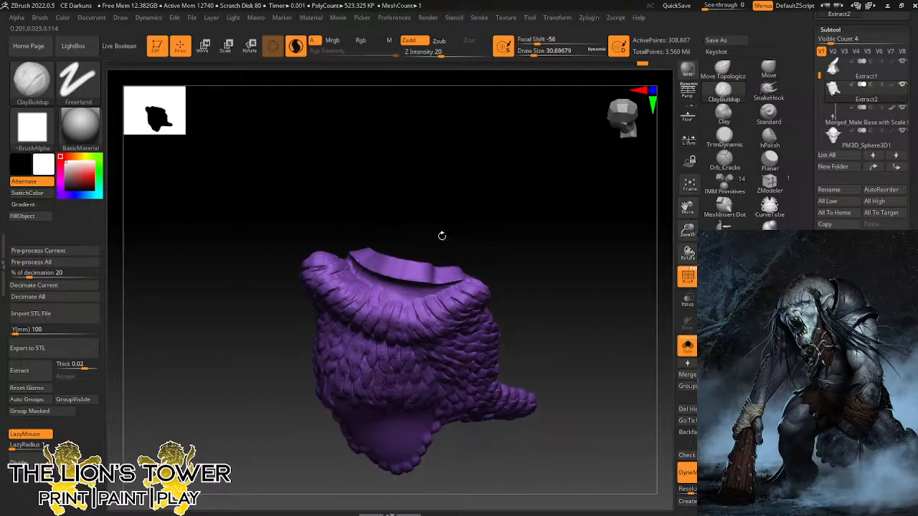
mouse_move(386, 289)
left_mouse_down()
mouse_move(374, 303)
mouse_move(395, 321)
mouse_move(452, 304)
left_mouse_up()
Line the rear edge and tip of the bare middle flap with a second layer of fur clumps.
left_click_drag(575, 299, 632, 258)
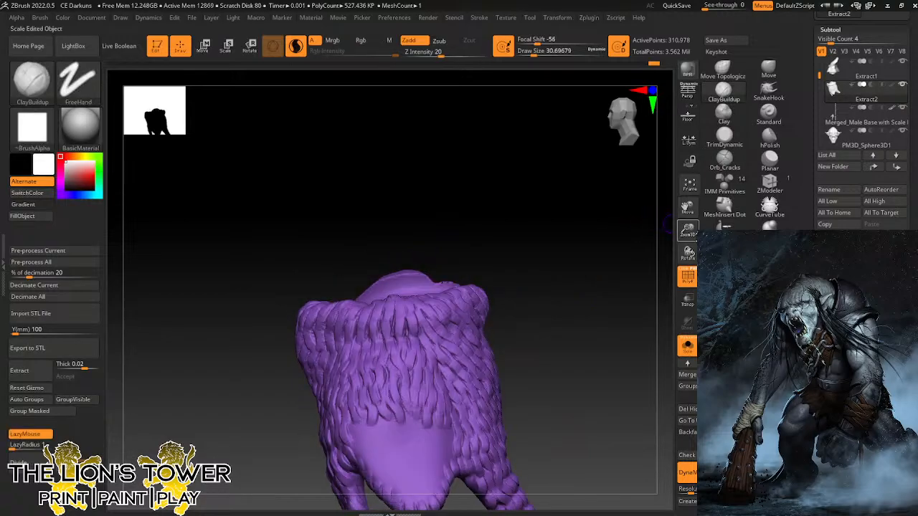
left_click_drag(689, 206, 707, 199)
left_click_drag(609, 310, 564, 313)
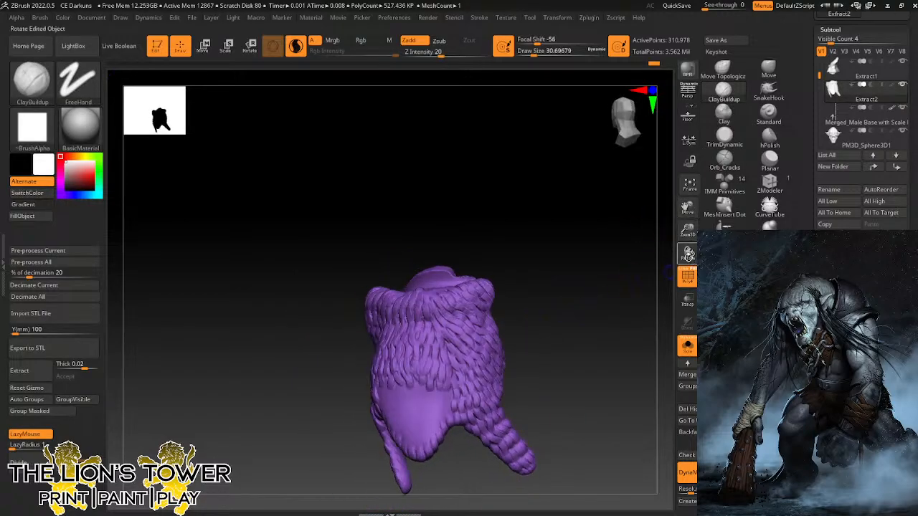
left_click_drag(687, 231, 743, 62)
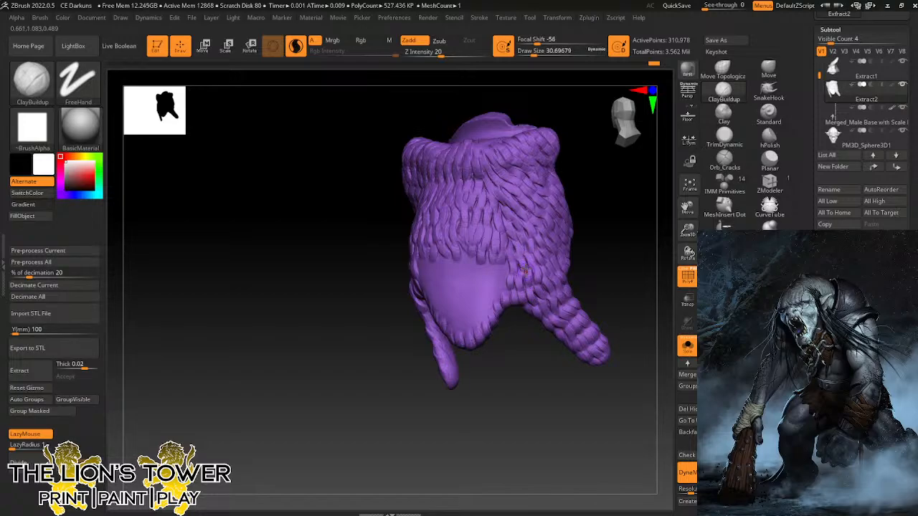
left_click_drag(503, 281, 496, 294)
left_click_drag(508, 356, 498, 337)
mouse_move(495, 286)
left_mouse_down()
mouse_move(494, 319)
mouse_move(485, 316)
mouse_move(467, 344)
left_mouse_up()
Fill the lower part of the middle flap with layered fur clumps, working inward from its tip and both edges.
left_click_drag(518, 374, 483, 376)
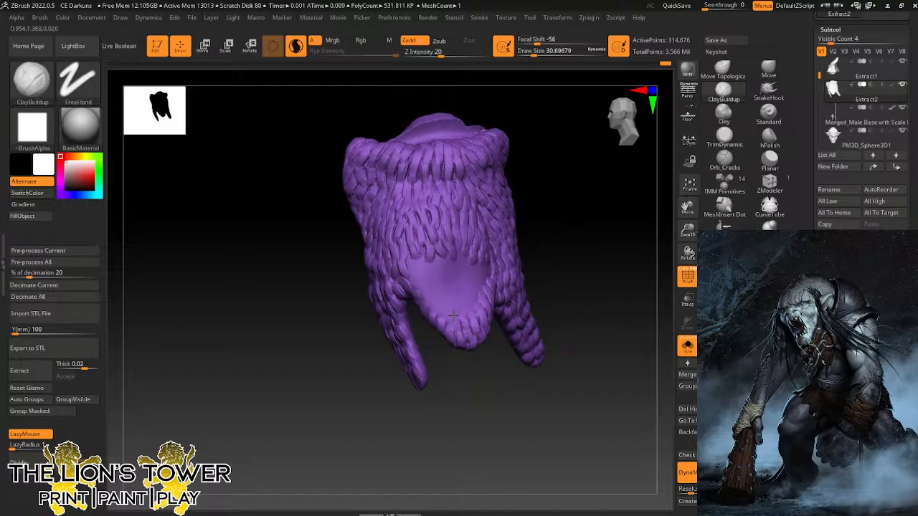
left_click_drag(453, 314, 455, 330)
left_click_drag(443, 312, 449, 329)
mouse_move(435, 296)
left_mouse_down()
mouse_move(440, 318)
mouse_move(414, 292)
left_mouse_up()
mouse_move(409, 258)
left_mouse_down()
mouse_move(412, 286)
mouse_move(422, 274)
mouse_move(467, 329)
left_mouse_up()
mouse_move(469, 301)
left_mouse_down()
mouse_move(476, 326)
mouse_move(486, 314)
left_mouse_up()
left_click_drag(475, 277, 485, 299)
left_click_drag(509, 393, 503, 387)
mouse_move(484, 273)
left_mouse_down()
mouse_move(485, 290)
mouse_move(498, 284)
left_mouse_up()
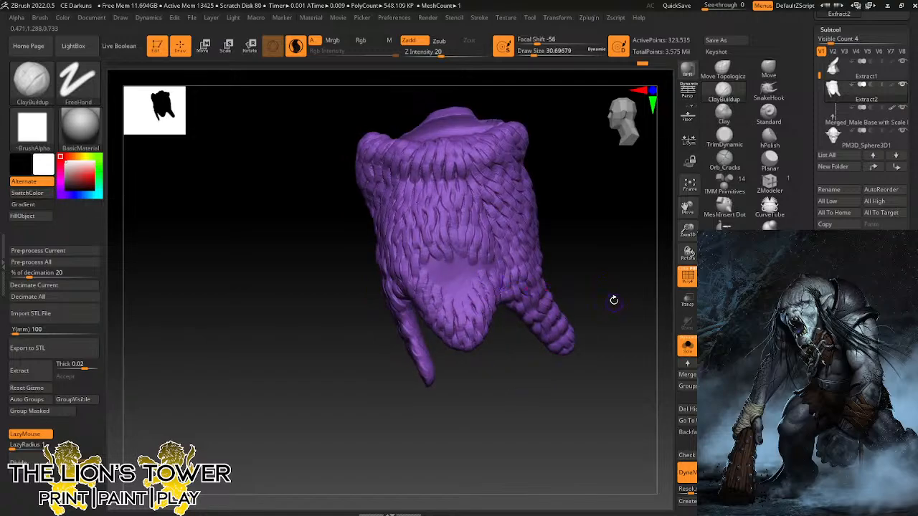
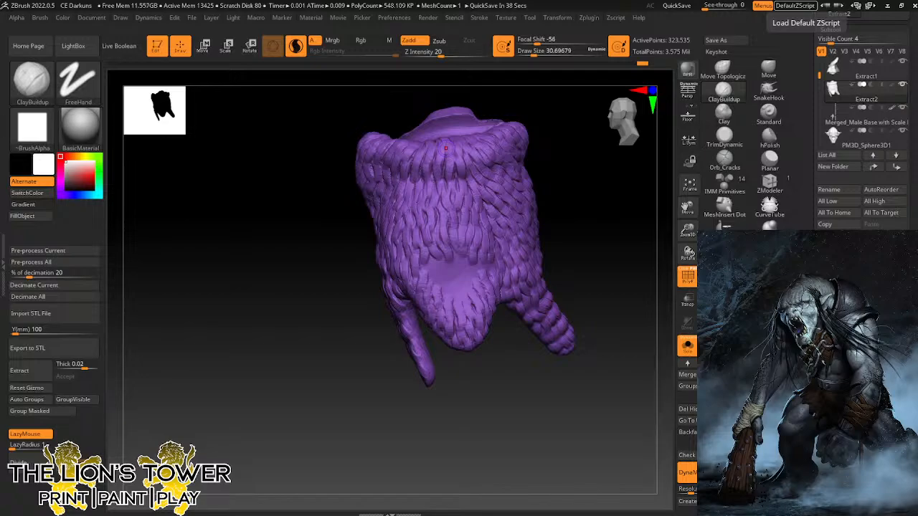
Switch to the web browser and look through the example models in the DreamFusion text-to-3D gallery.
left_click_drag(170, 0, 195, 29)
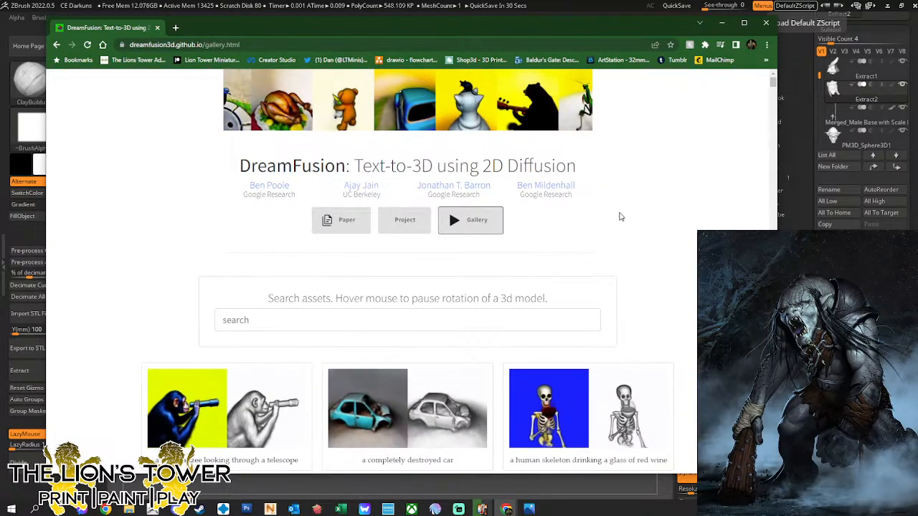
scroll(674, 262, "down", 2)
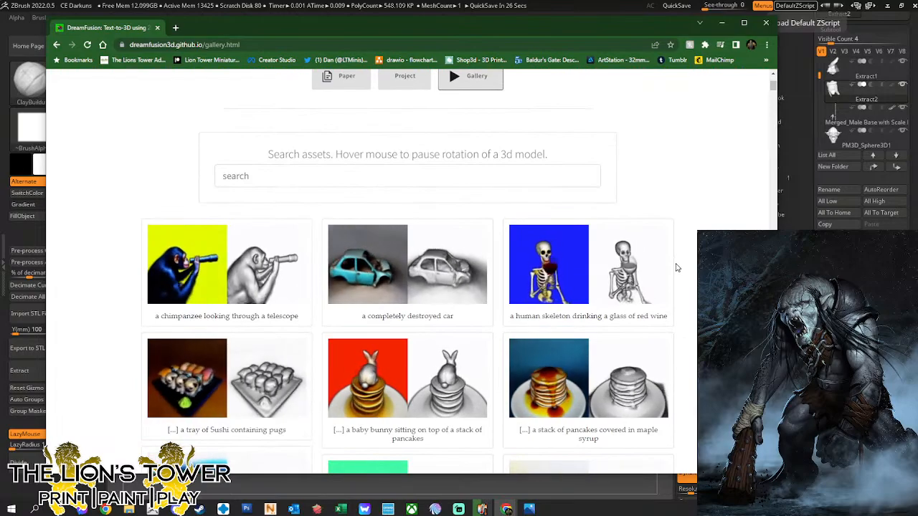
scroll(674, 267, "down", 1)
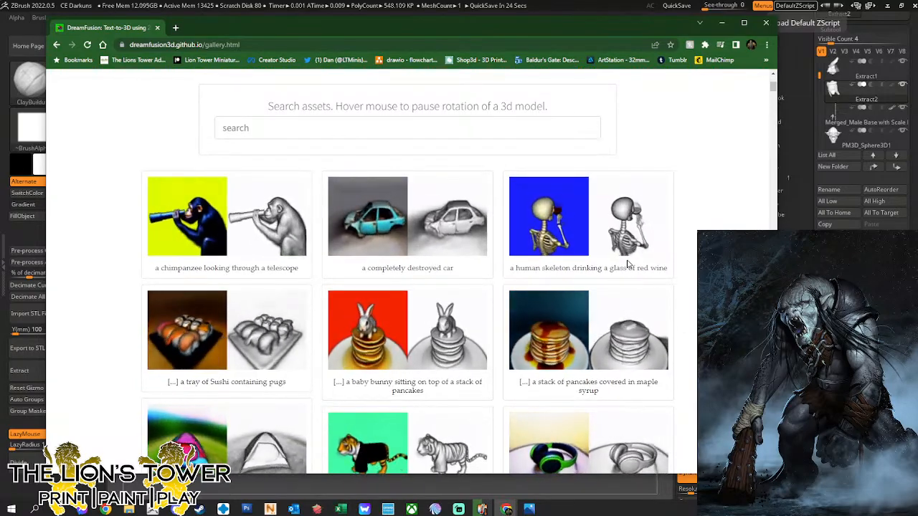
scroll(628, 265, "down", 1)
scroll(674, 302, "down", 3)
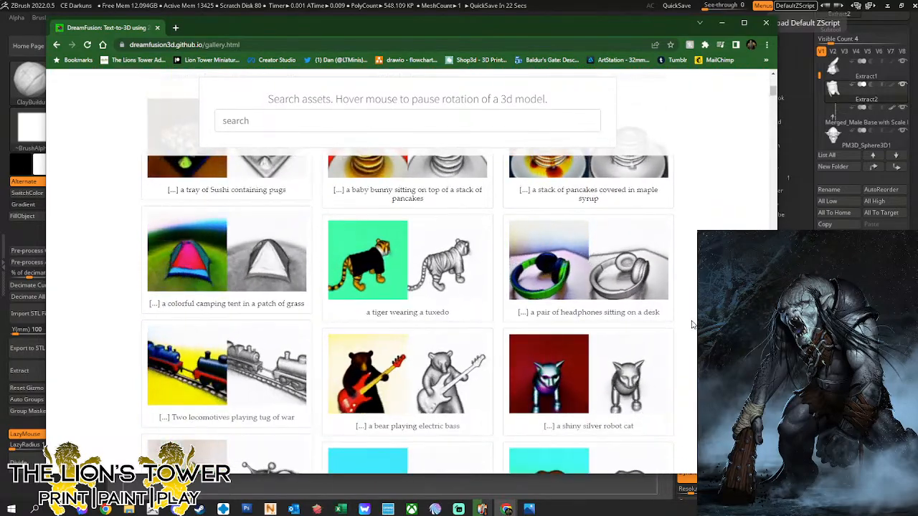
scroll(692, 325, "down", 3)
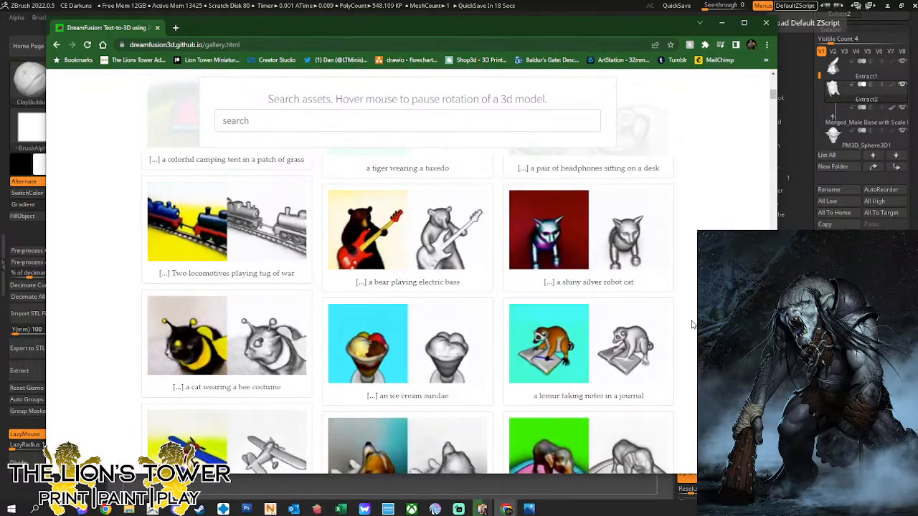
Browse further down the DreamFusion gallery's example models, return to the beginning of the page, and close the browser.
scroll(693, 325, "down", 1)
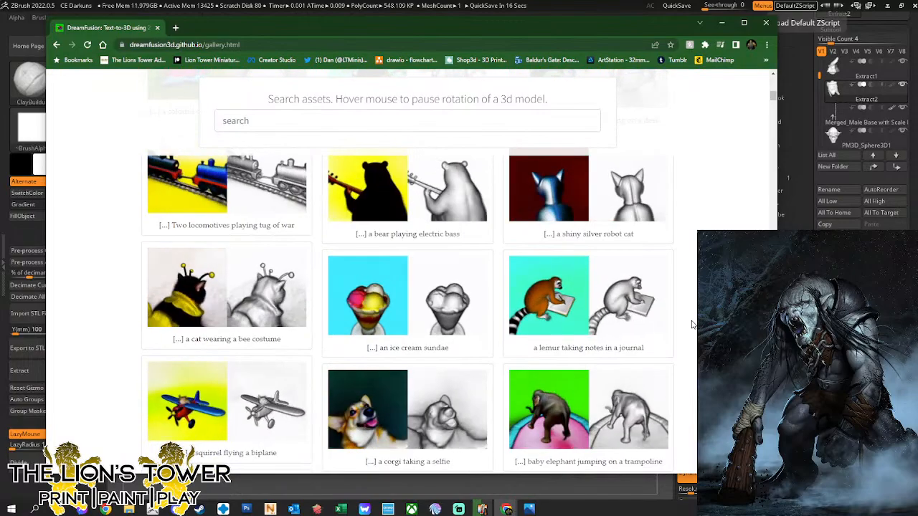
scroll(692, 325, "down", 3)
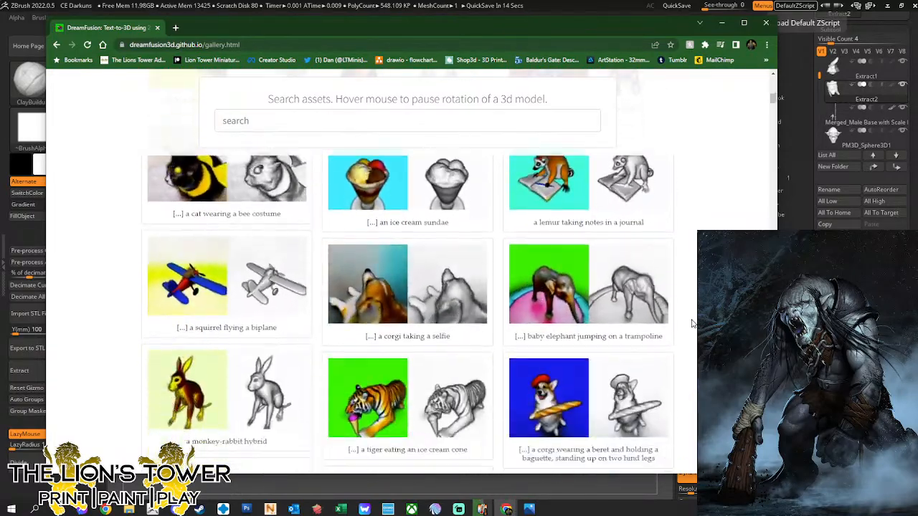
scroll(693, 325, "down", 5)
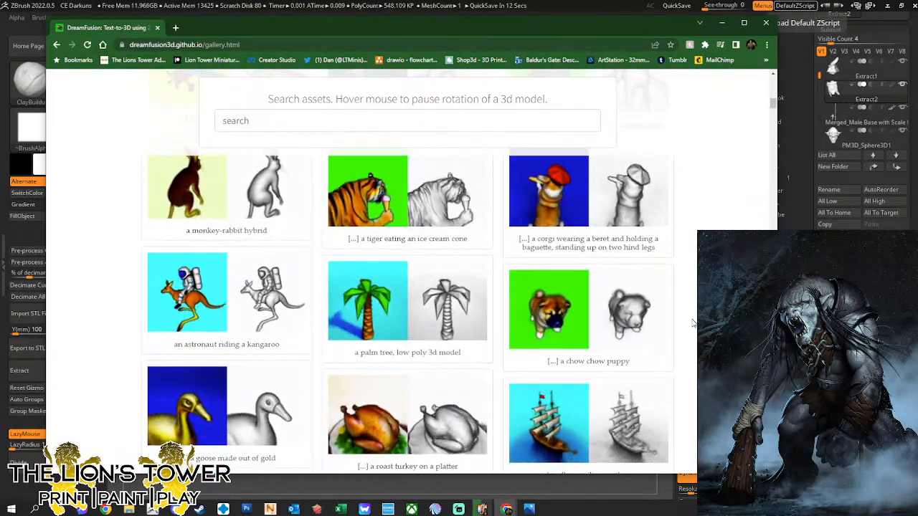
scroll(692, 325, "down", 8)
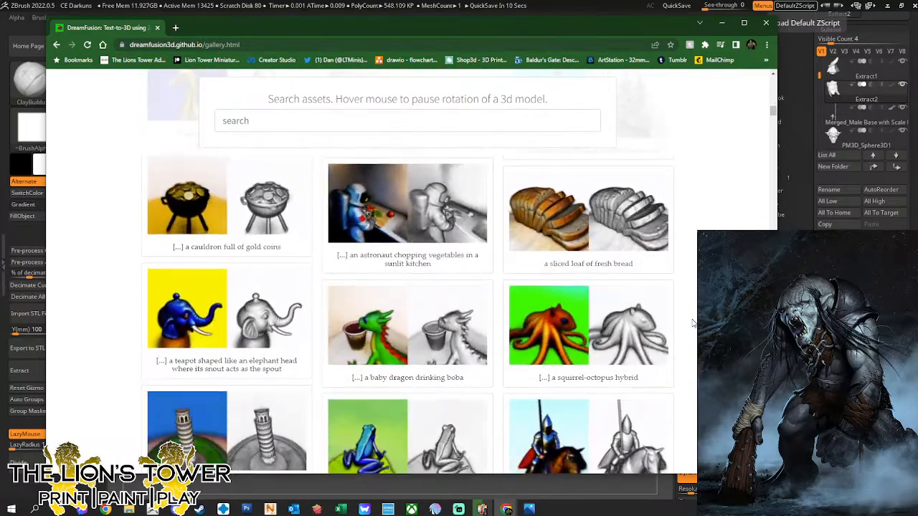
scroll(692, 325, "down", 6)
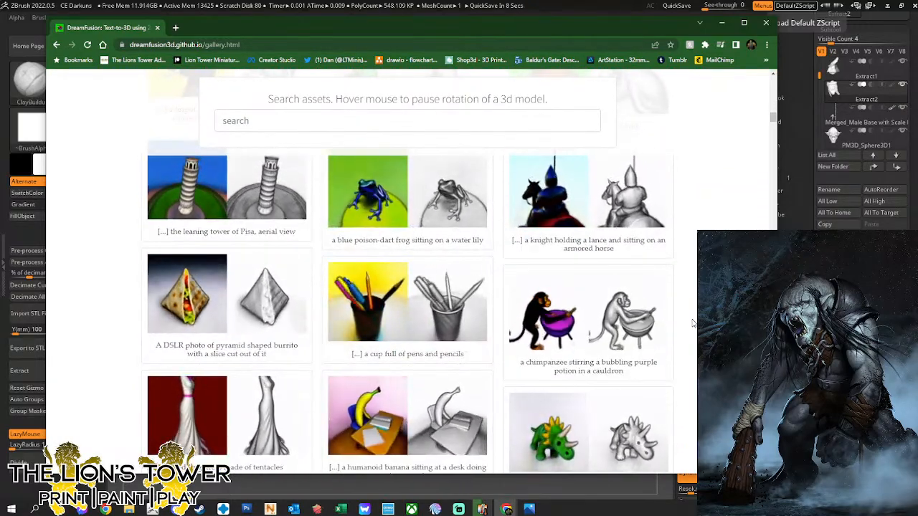
scroll(692, 323, "down", 6)
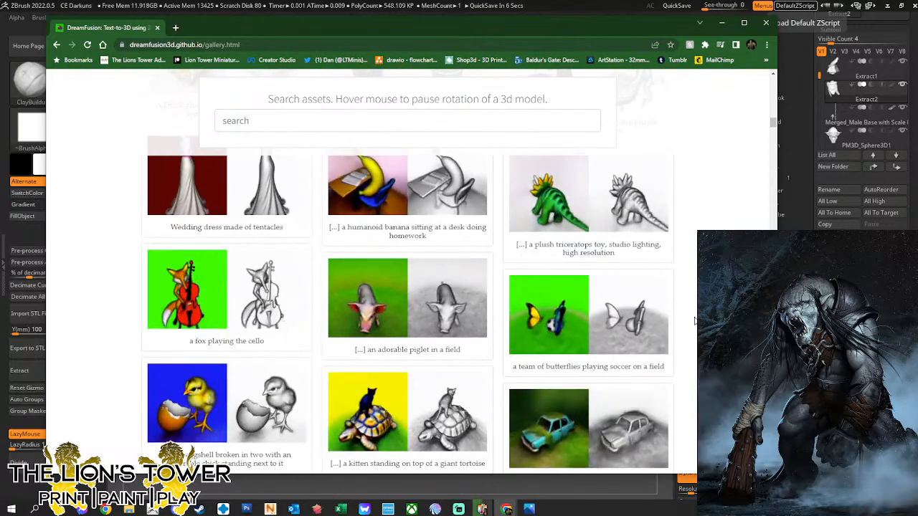
scroll(694, 322, "down", 12)
scroll(695, 321, "up", 10)
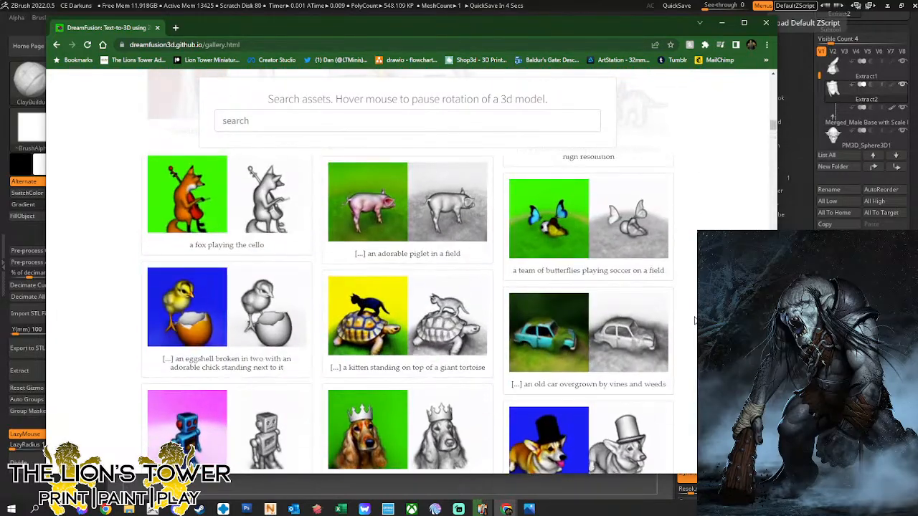
scroll(694, 322, "up", 15)
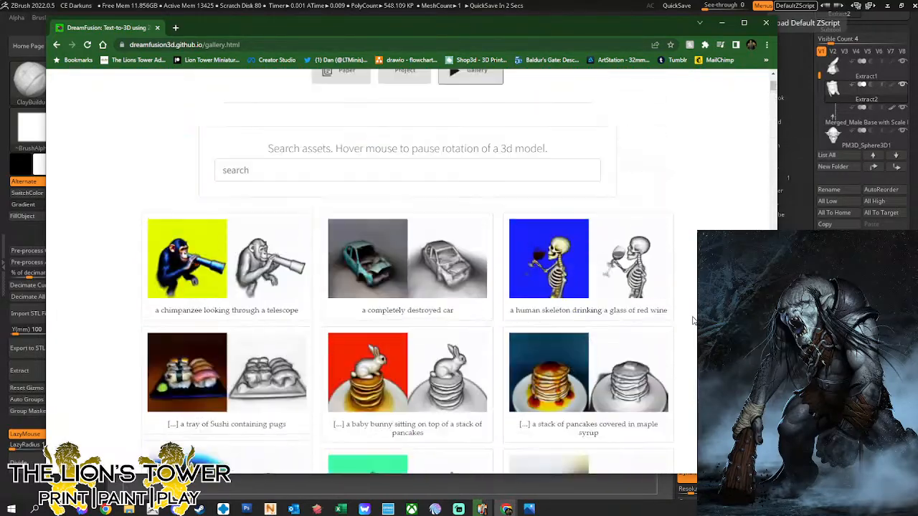
scroll(695, 322, "up", 4)
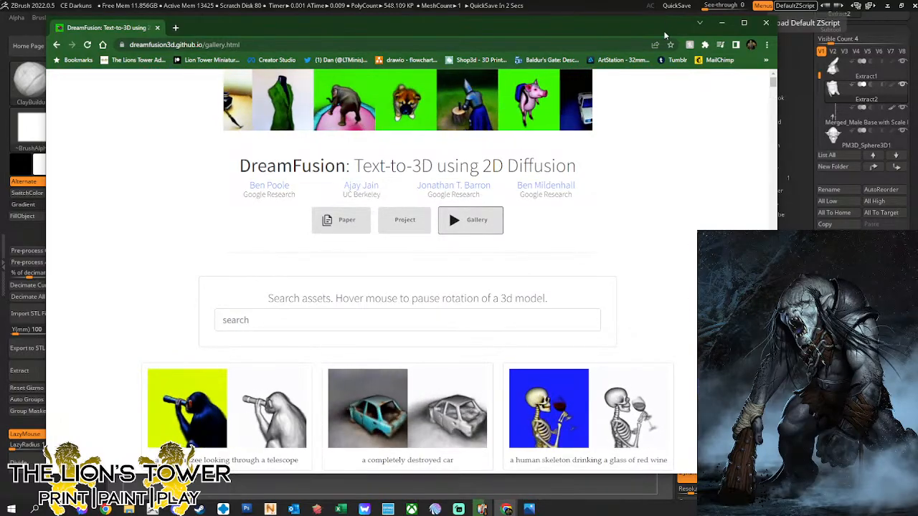
left_click(767, 24)
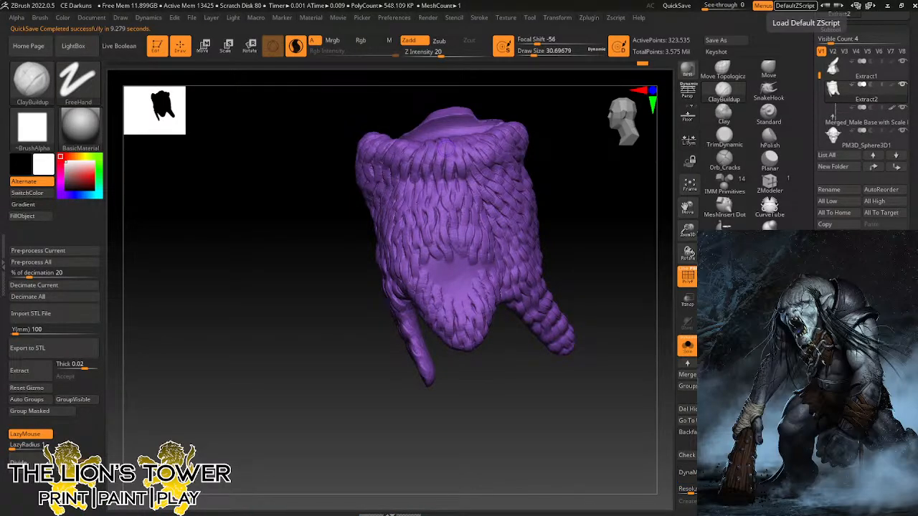
Add rows of fur clumps with ClayBuildup along the upper edge of the middle flap's bare patch.
mouse_move(687, 235)
left_mouse_down()
mouse_move(685, 212)
mouse_move(624, 217)
left_mouse_up()
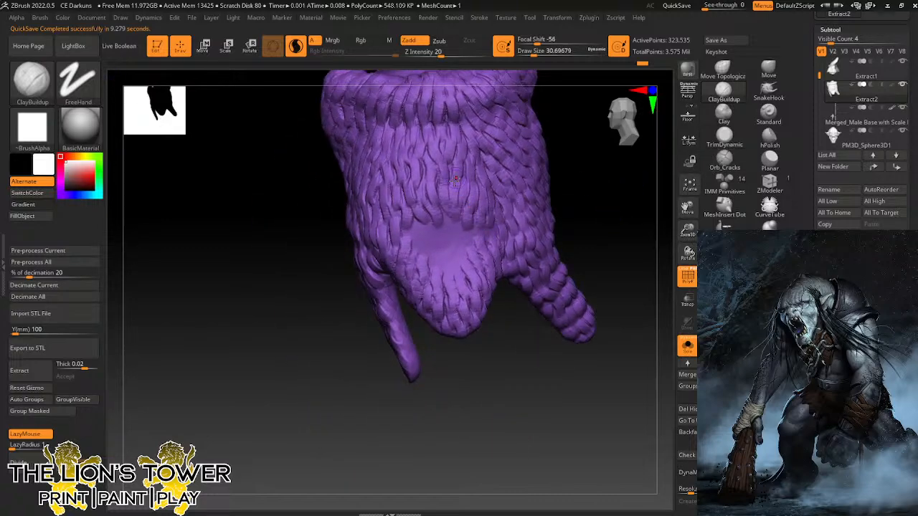
left_click_drag(495, 341, 490, 343)
mouse_move(406, 218)
left_mouse_down()
mouse_move(413, 248)
mouse_move(432, 239)
mouse_move(445, 247)
left_mouse_up()
mouse_move(436, 206)
left_mouse_down()
mouse_move(454, 251)
mouse_move(474, 254)
left_mouse_up()
mouse_move(465, 214)
left_mouse_down()
mouse_move(489, 250)
mouse_move(498, 249)
left_mouse_up()
left_click_drag(575, 216, 595, 218)
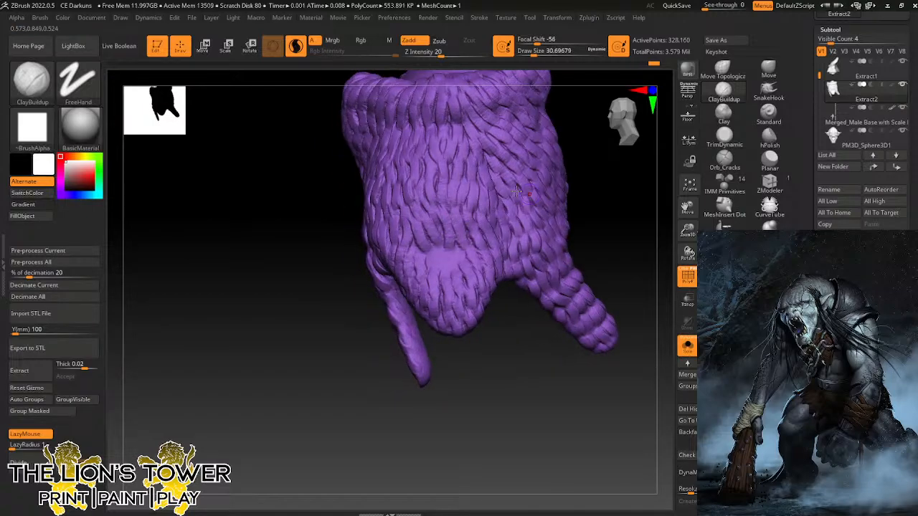
left_click_drag(495, 216, 506, 240)
left_click_drag(585, 197, 571, 195)
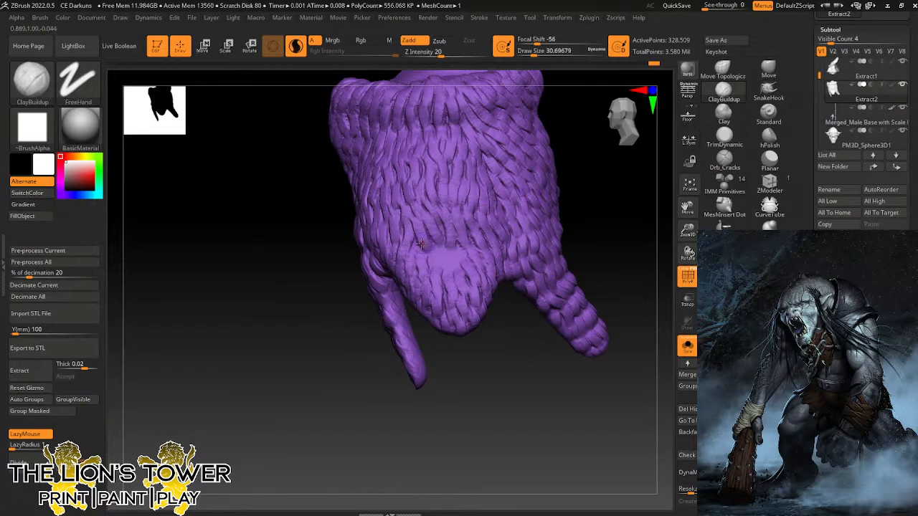
Cover the remaining bare centre of the middle flap with fur clumps so they merge with the surrounding layers.
mouse_move(421, 244)
left_mouse_down()
mouse_move(431, 277)
mouse_move(475, 273)
left_mouse_up()
left_click_drag(607, 228, 555, 230)
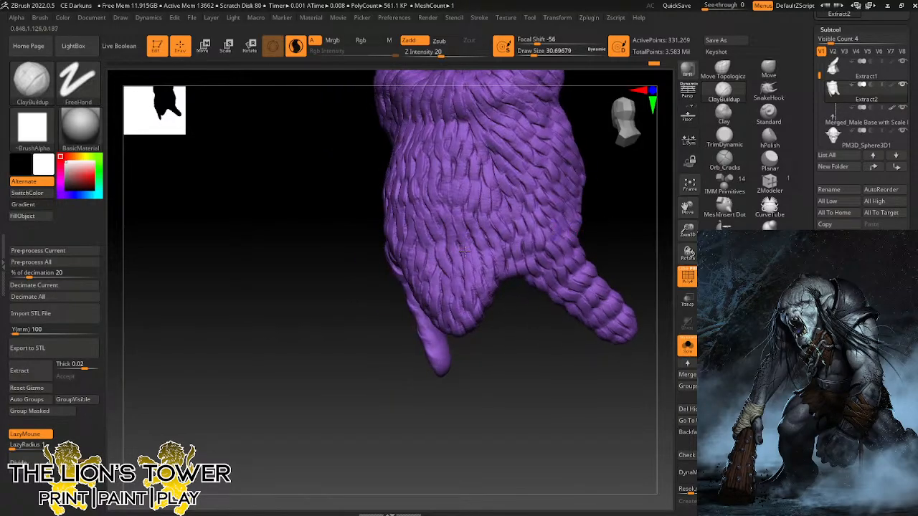
left_click_drag(465, 251, 456, 273)
left_click_drag(497, 348, 477, 341)
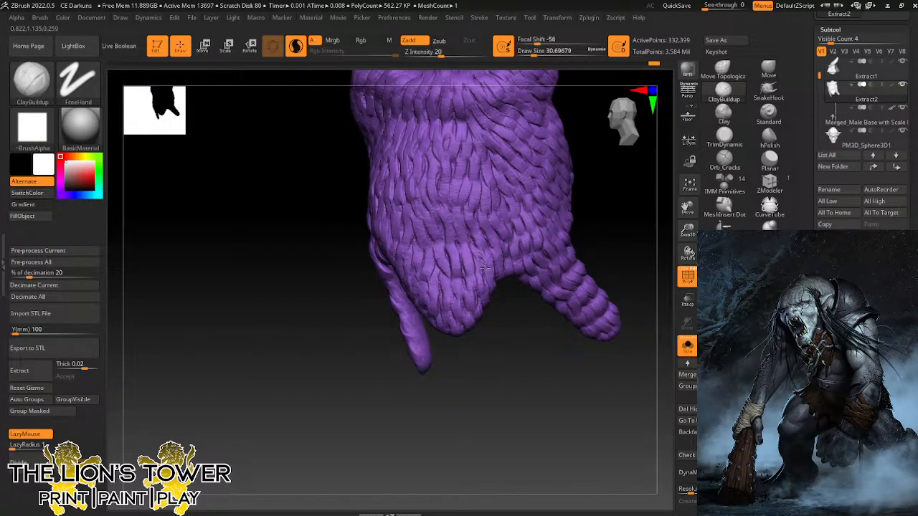
mouse_move(476, 249)
left_mouse_down()
mouse_move(480, 274)
mouse_move(428, 280)
left_mouse_up()
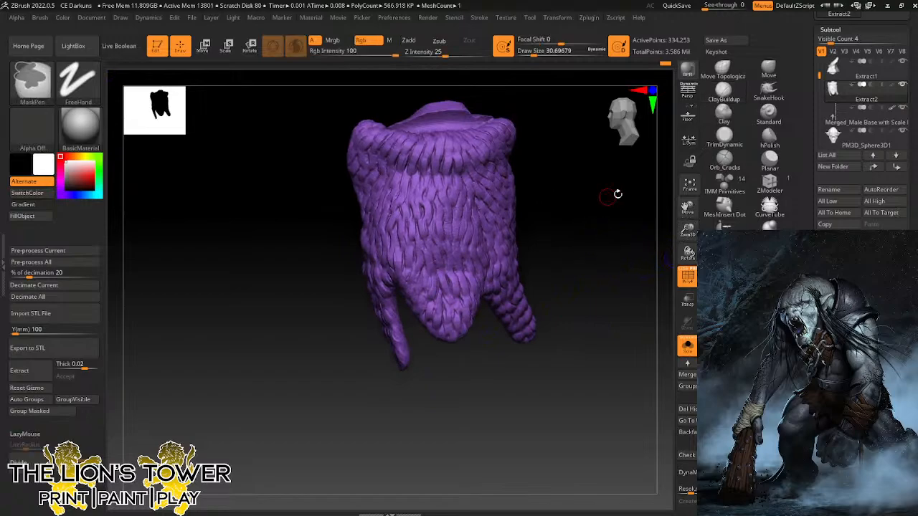
left_click_drag(617, 193, 635, 249)
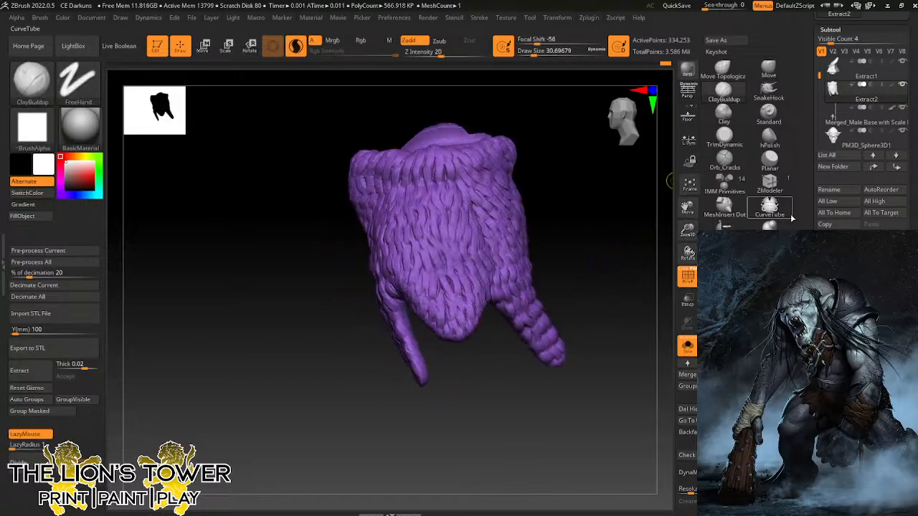
key("x")
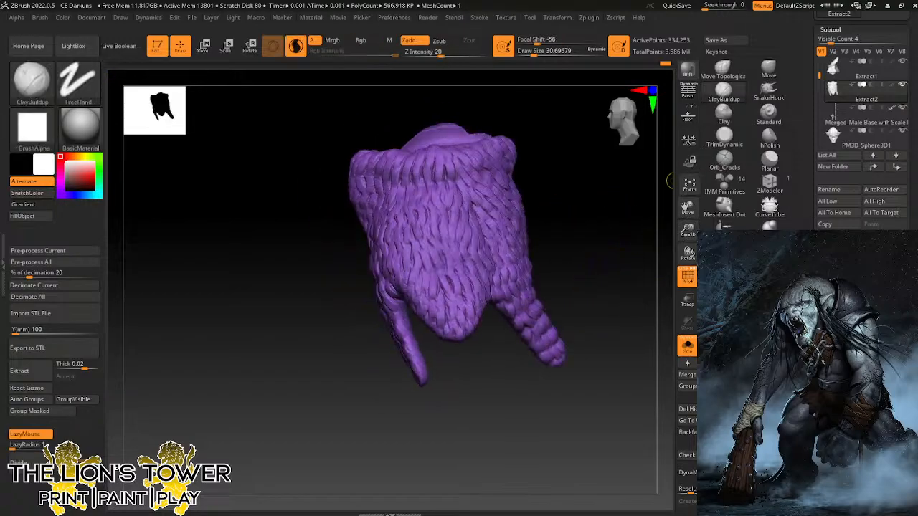
left_click(687, 474)
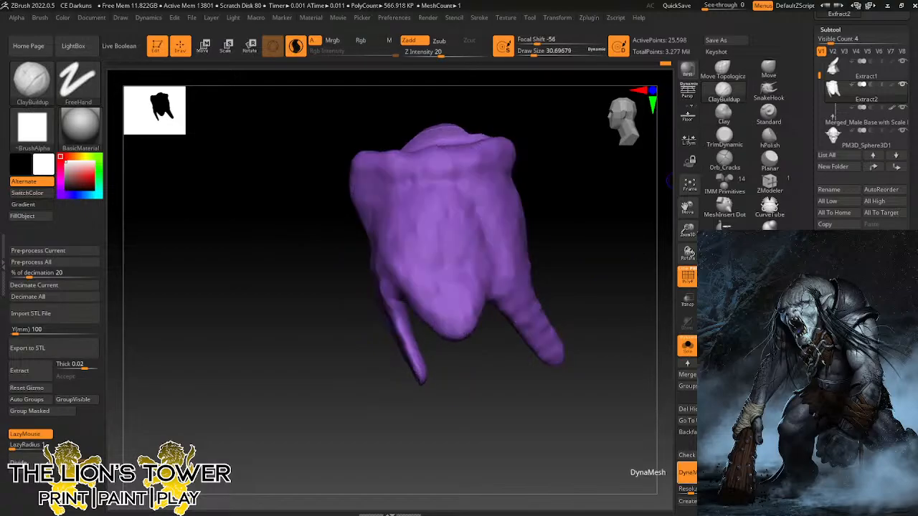
key("ctrl+z")
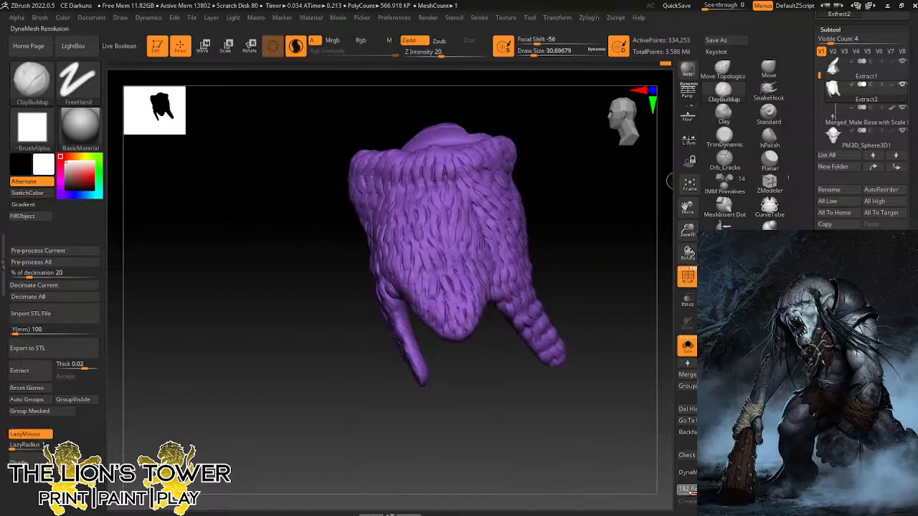
left_click(687, 473)
key("ctrl+z")
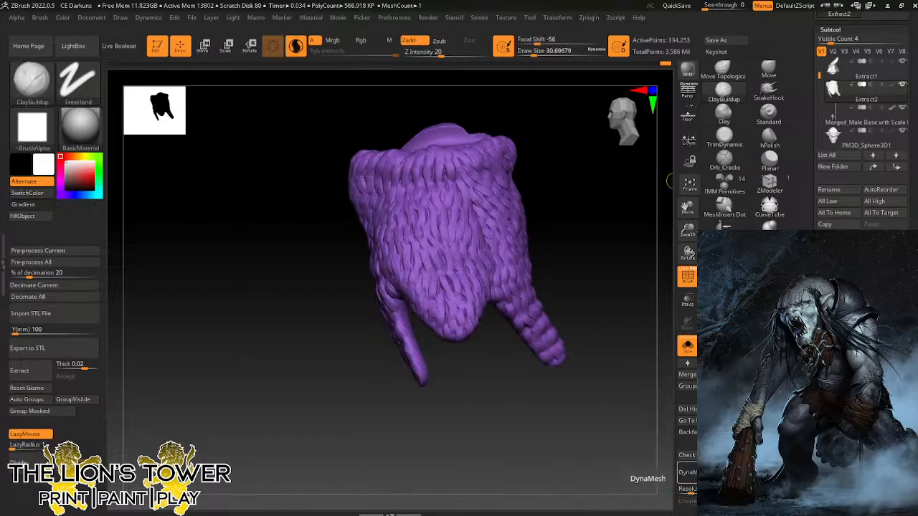
left_click(688, 473)
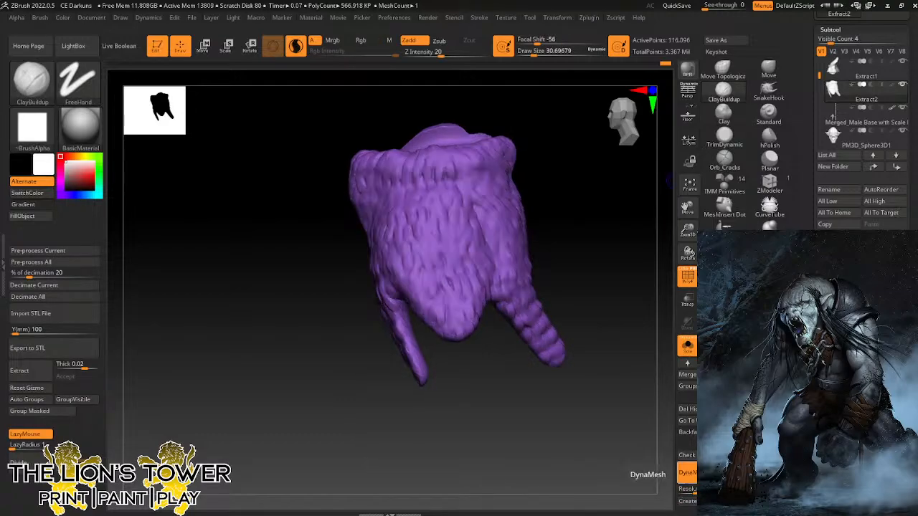
key("ctrl+z")
Raise the DynaMesh resolution, remesh the fur panel with its clumps preserved, and choose the Orb_Cracks brush.
left_click(688, 489)
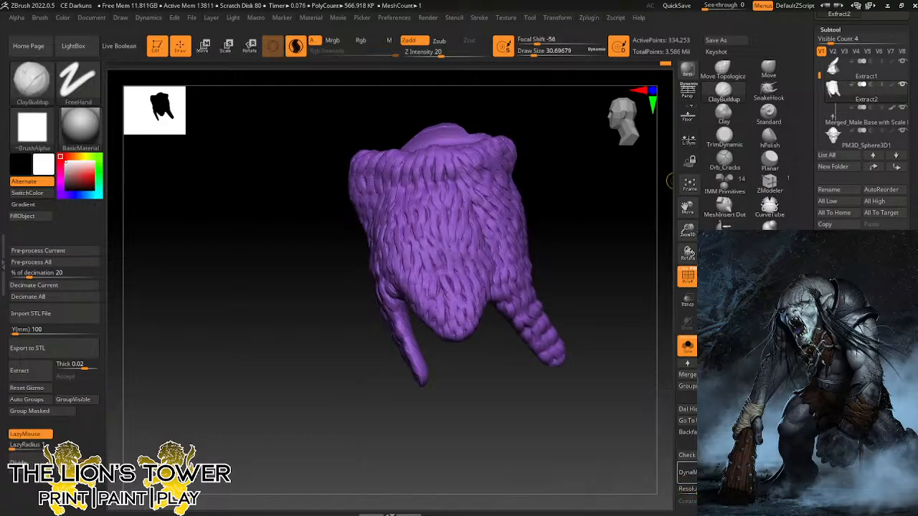
left_click(688, 473)
left_click_drag(601, 257, 578, 262)
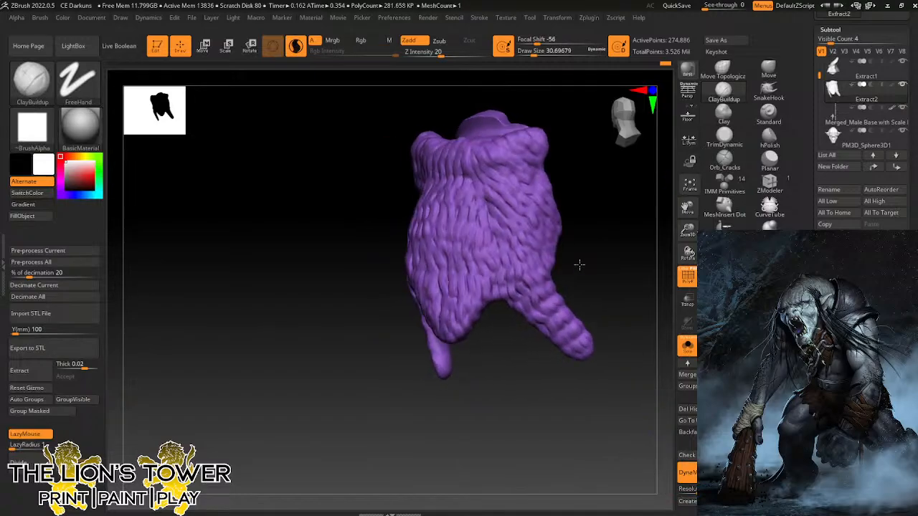
left_click_drag(689, 234, 687, 224)
left_click(723, 159)
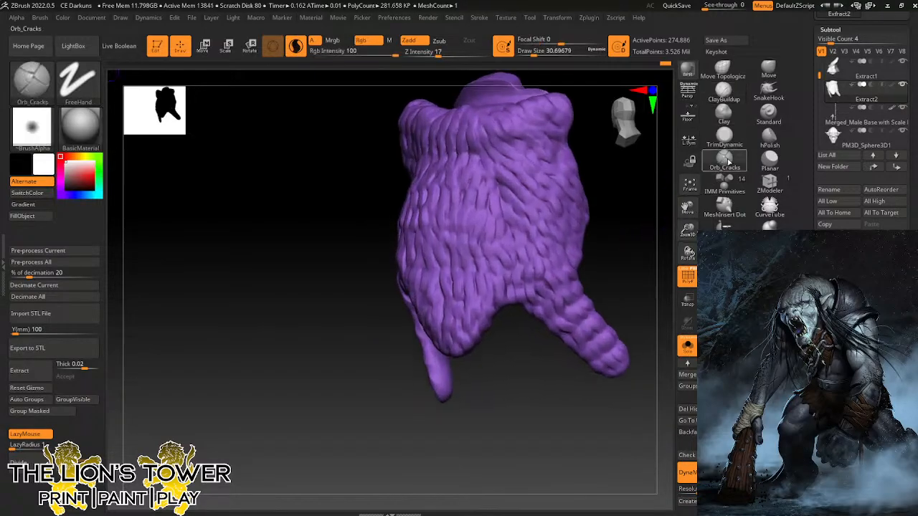
Append a Sphere3D as a new subtool, select it in the subtool list, and frame it in the view.
left_click_drag(626, 265, 663, 258)
left_click(881, 239)
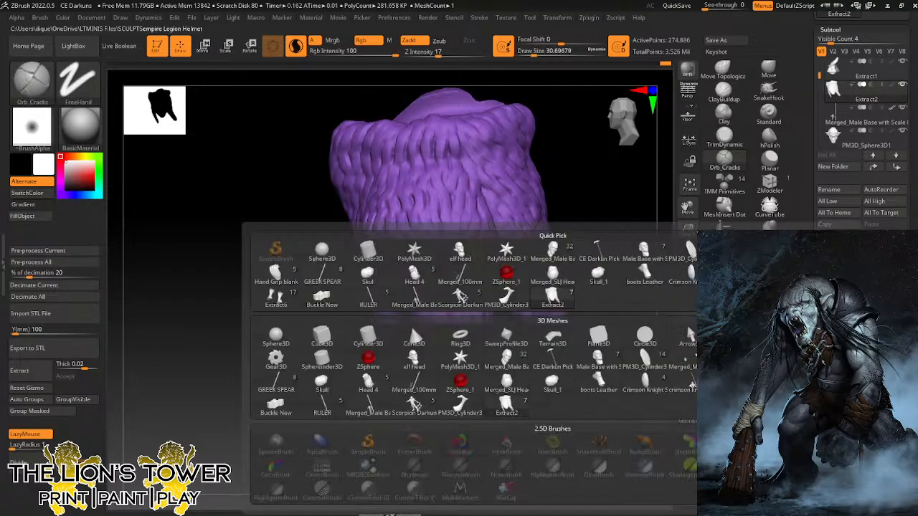
left_click(552, 295)
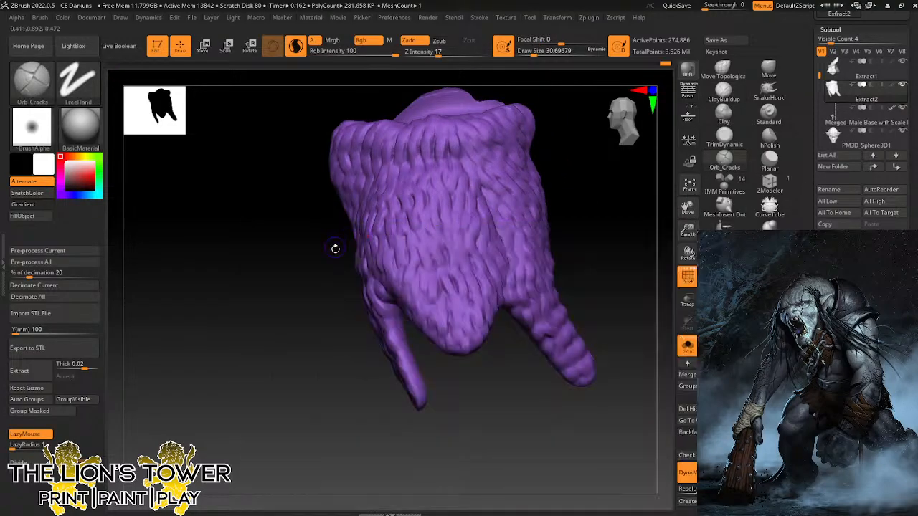
left_click(881, 240)
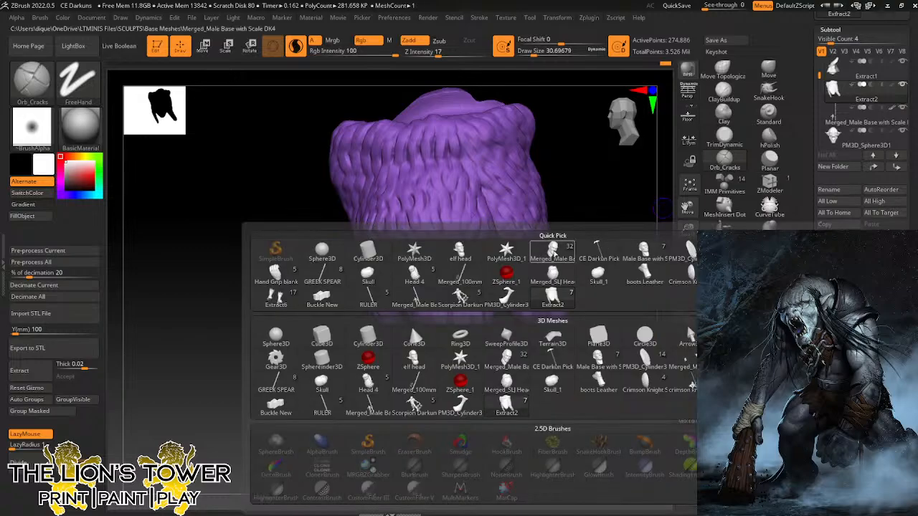
left_click(322, 253)
scroll(861, 108, "down", 3)
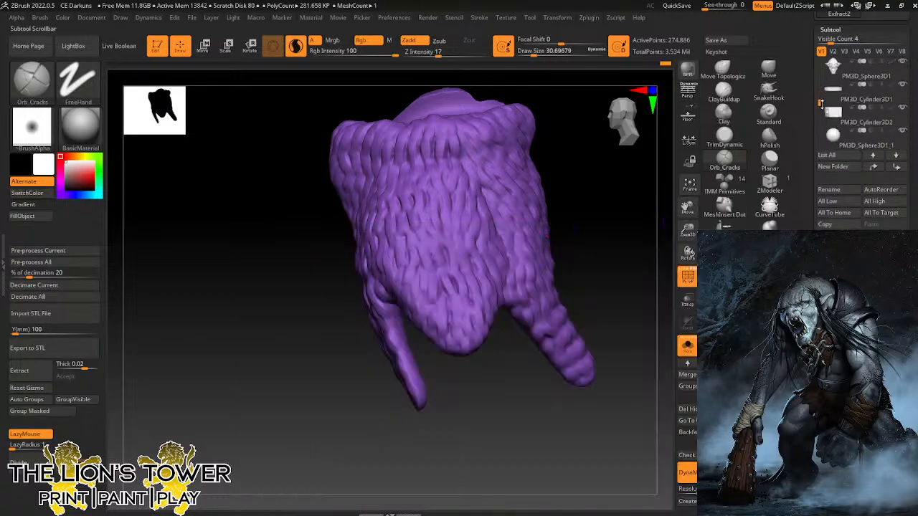
left_click(834, 115)
left_click(690, 185)
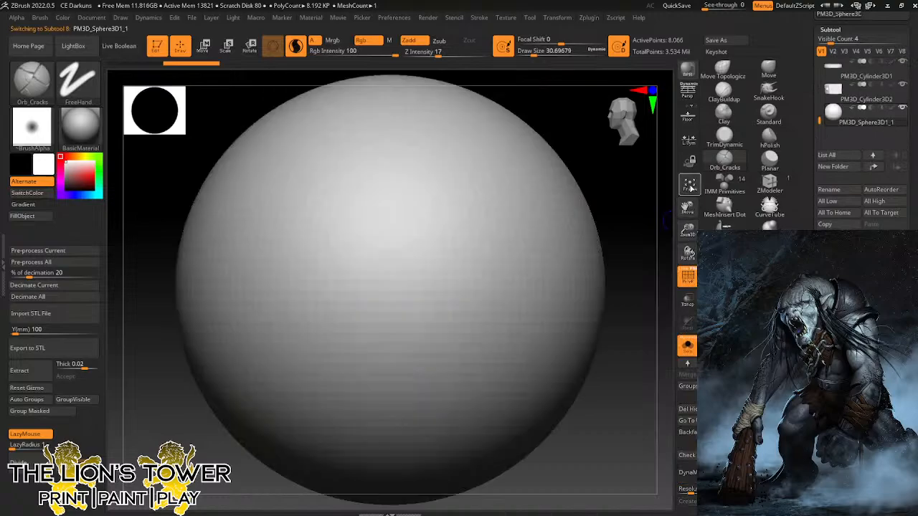
Save the project as CE Darkuns.zpr in the SCULPTS folder, replacing the existing file.
key("ctrl+s")
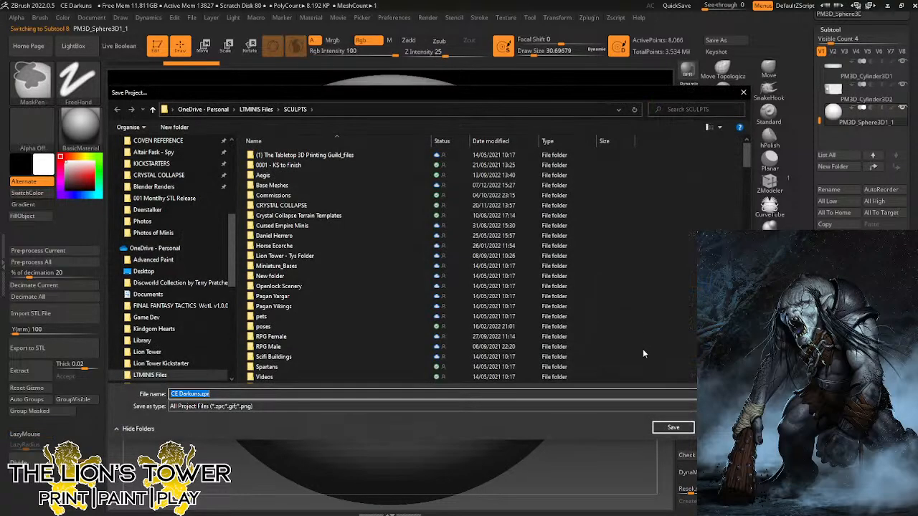
key("Return")
left_click(490, 256)
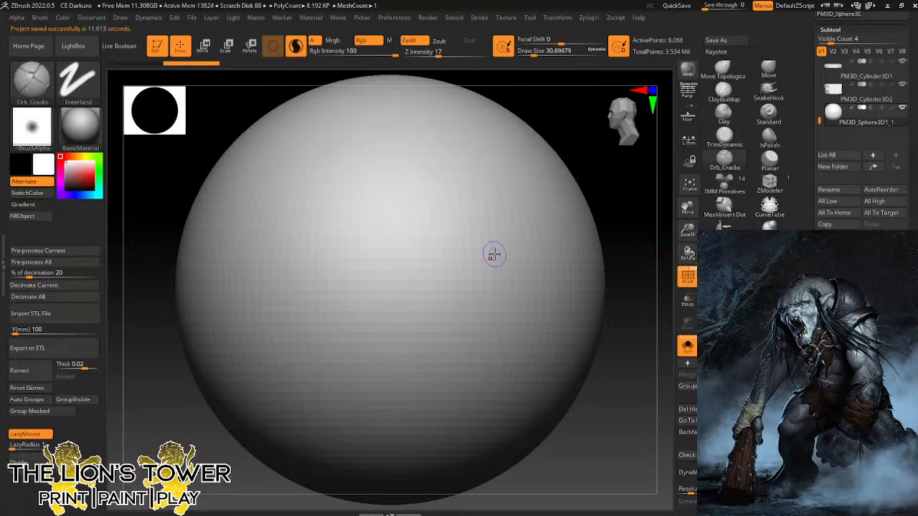
left_click_drag(687, 229, 625, 225)
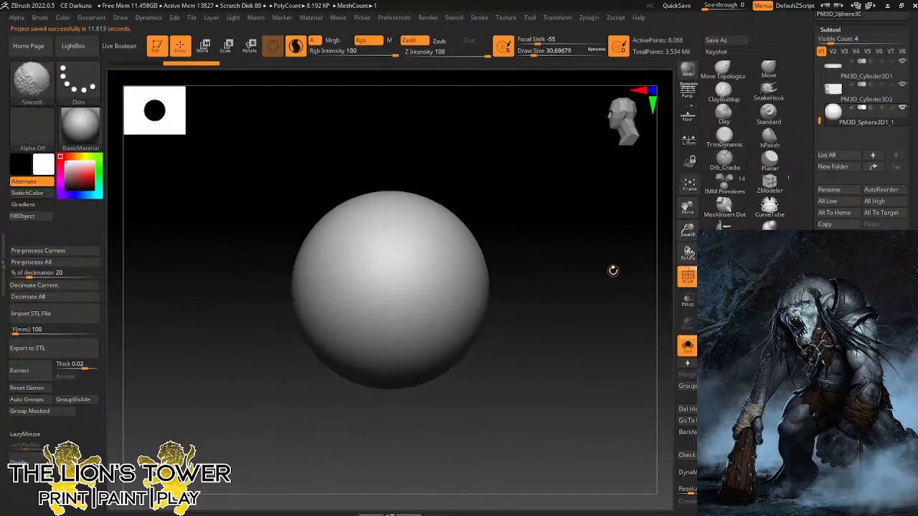
left_click_drag(688, 230, 749, 209)
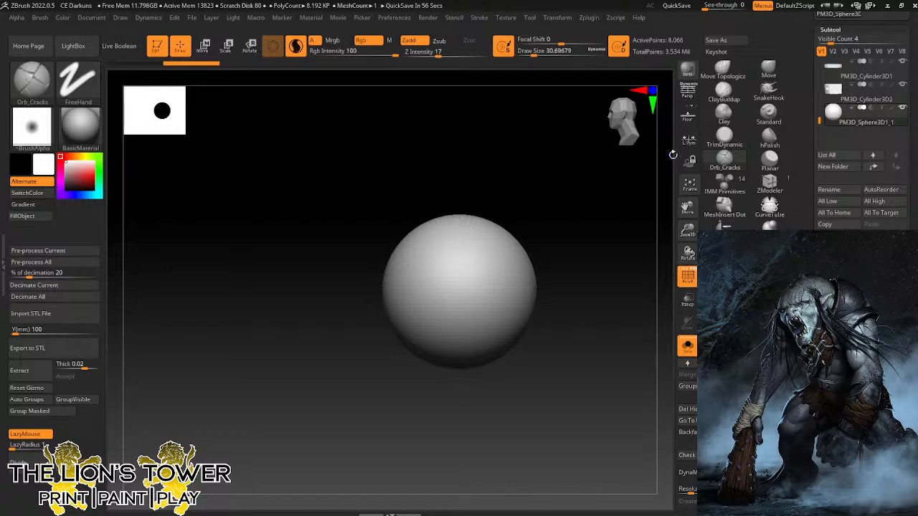
left_click_drag(687, 231, 687, 223)
left_click_drag(687, 208, 688, 208)
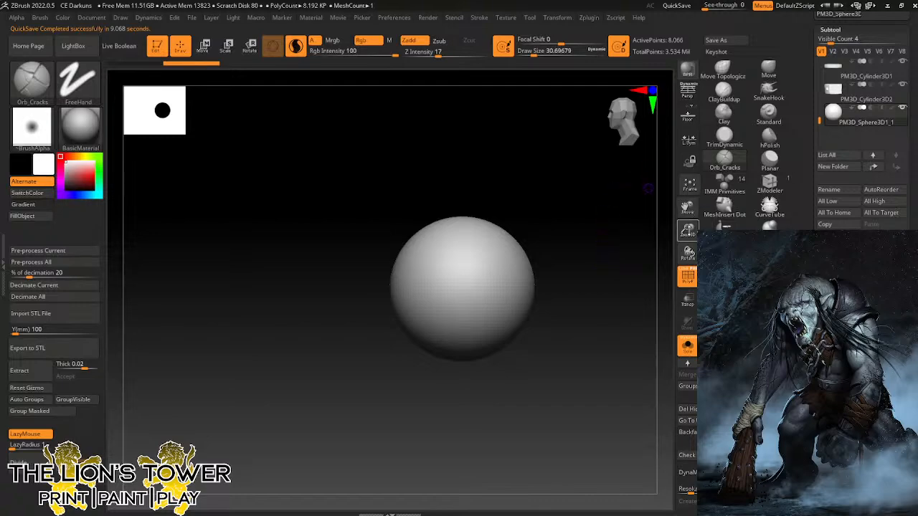
Pull the lower front of the sphere into a tapered snout with the Move brush at a draw size of about 338.
left_click_drag(688, 230, 686, 216)
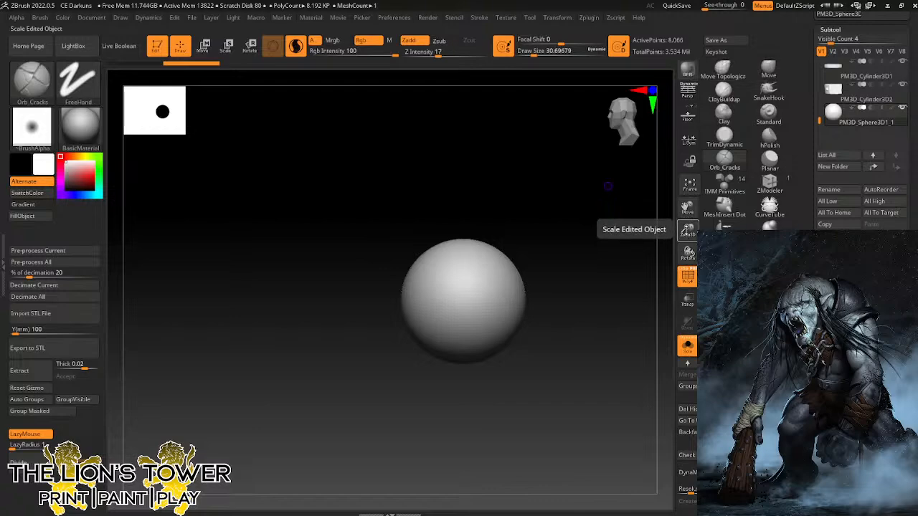
left_click(768, 68)
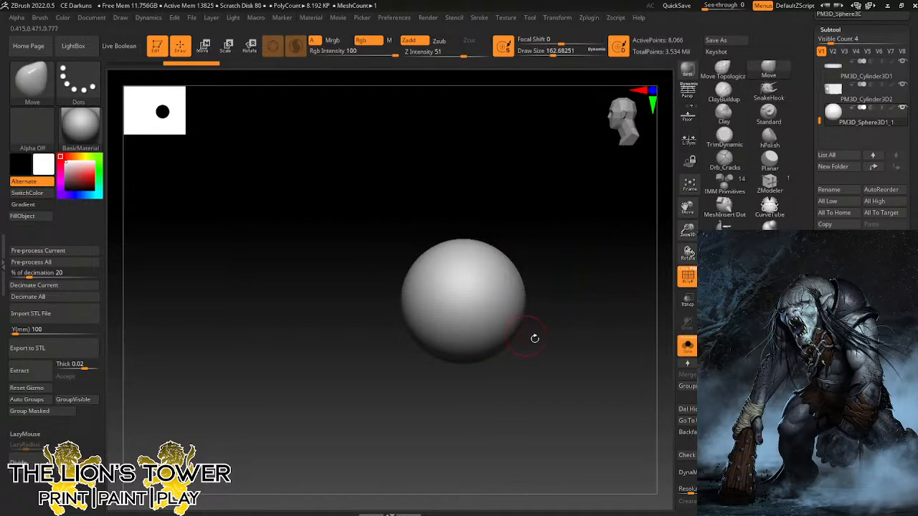
left_click_drag(572, 347, 560, 352, "shift")
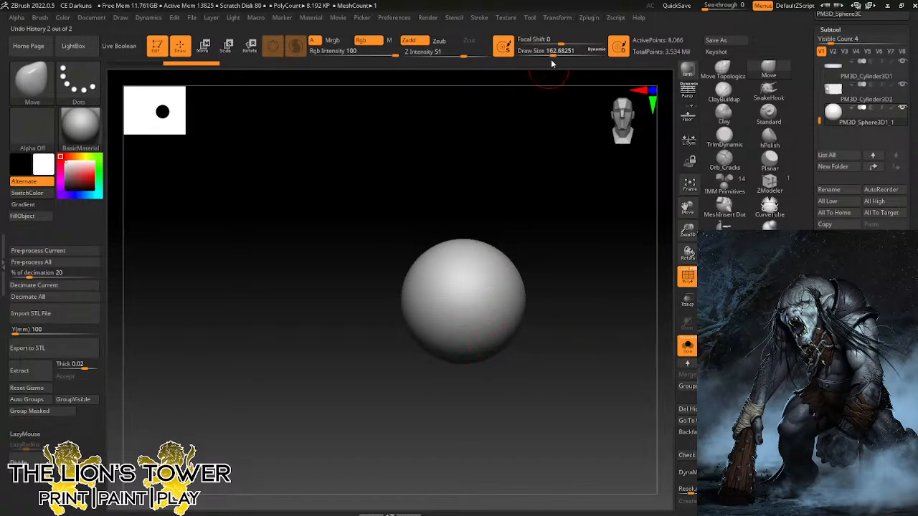
left_click_drag(552, 58, 569, 63)
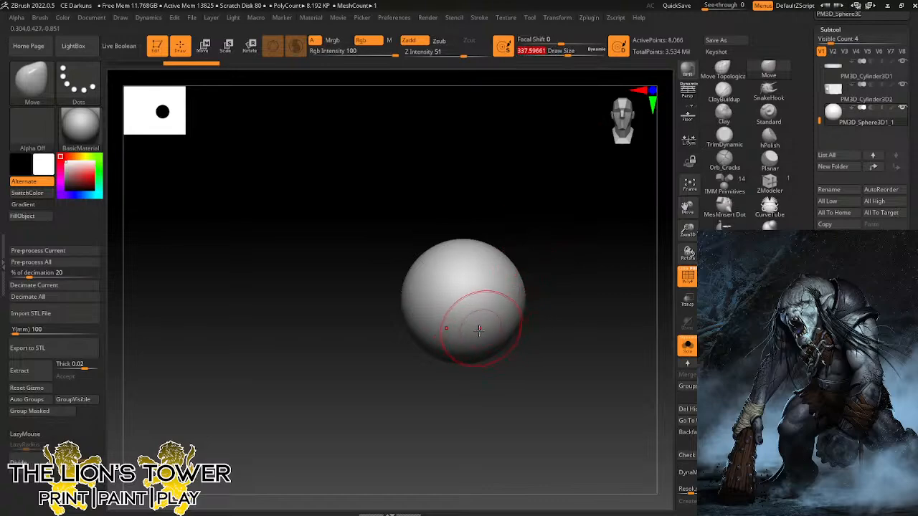
mouse_move(474, 350)
left_mouse_down()
mouse_move(465, 367)
mouse_move(478, 361)
left_mouse_up()
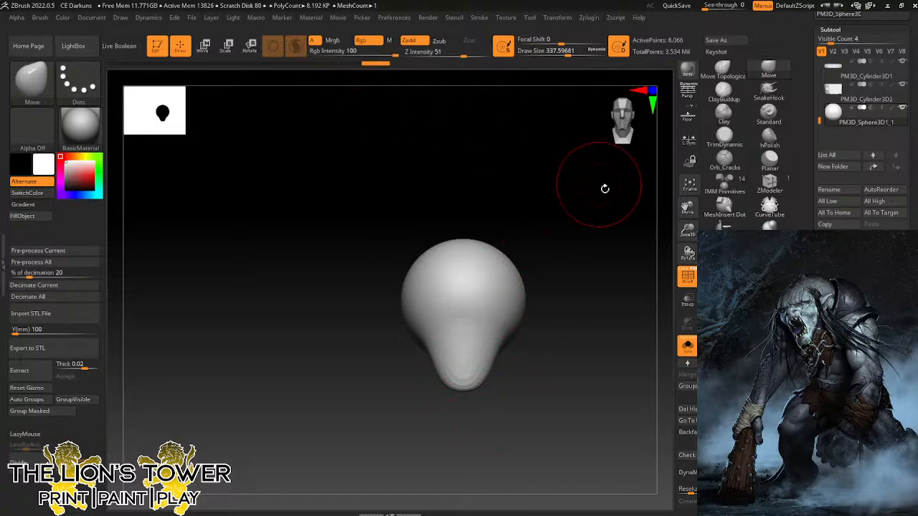
Reshape the head in side view so the forehead slopes back up to the crown, using the Move brush.
mouse_move(551, 224)
left_mouse_down()
mouse_move(551, 262)
mouse_move(535, 260)
mouse_move(564, 328)
mouse_move(558, 385)
left_mouse_up()
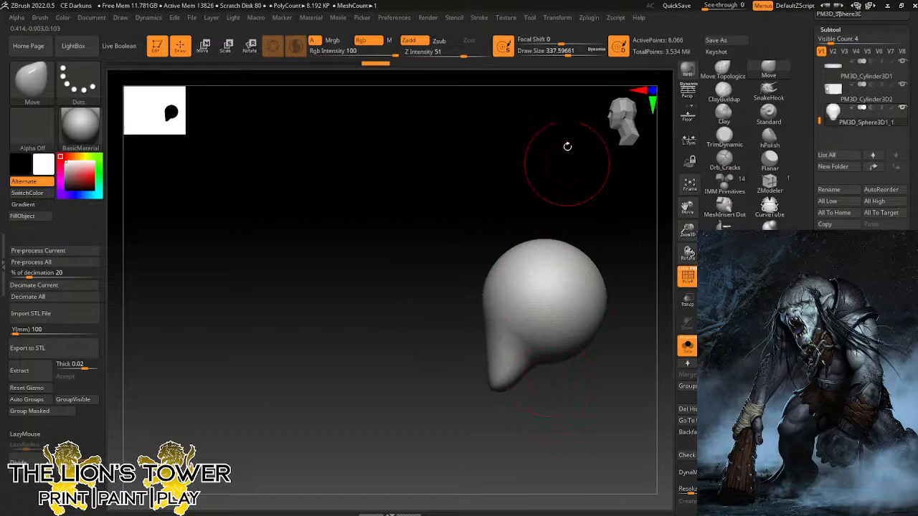
left_click(579, 53)
mouse_move(484, 295)
left_mouse_down()
mouse_move(513, 261)
mouse_move(563, 232)
left_mouse_up()
left_click(578, 54)
Pull two symmetrical pointed ears out of the top of the head with the Move brush at a draw size of about 234.
left_click_drag(578, 54, 567, 55)
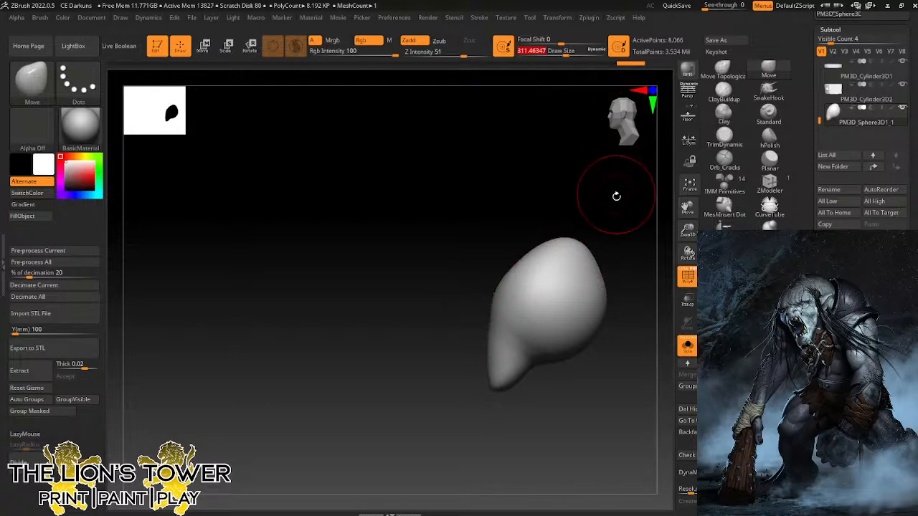
mouse_move(615, 197)
left_mouse_down()
mouse_move(627, 215)
mouse_move(649, 217)
mouse_move(674, 238)
mouse_move(686, 215)
mouse_move(640, 236)
mouse_move(686, 240)
mouse_move(687, 259)
left_mouse_up()
left_click_drag(688, 207, 648, 225)
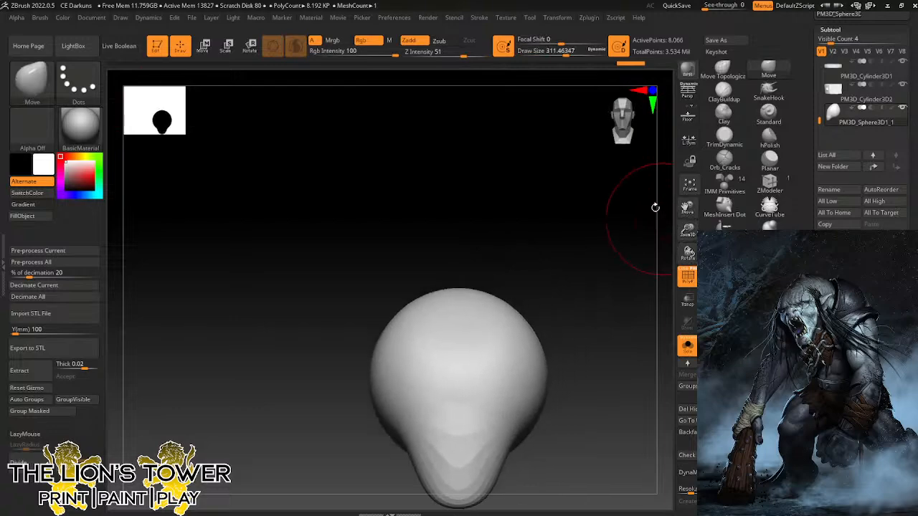
left_click_drag(567, 55, 559, 56)
left_click_drag(590, 268, 582, 273)
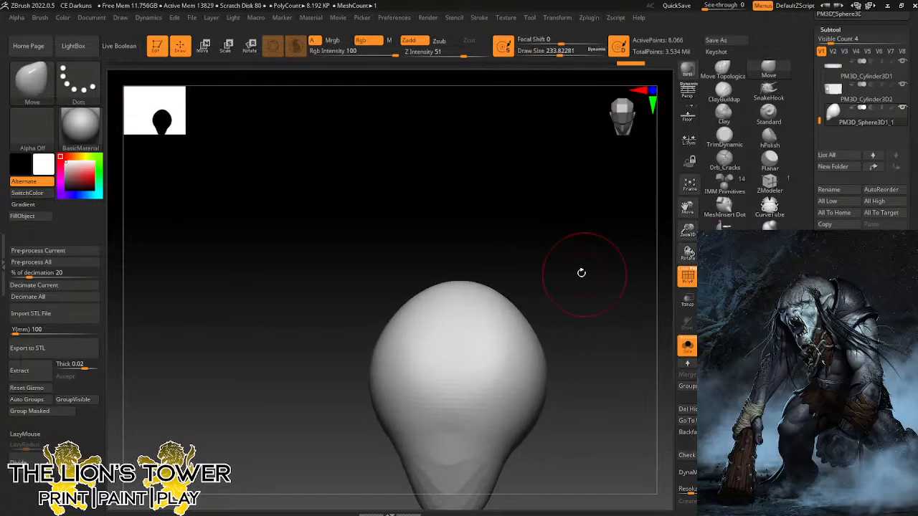
mouse_move(546, 307)
left_mouse_down()
mouse_move(539, 293)
mouse_move(519, 316)
mouse_move(549, 276)
left_mouse_up()
mouse_move(533, 304)
left_mouse_down()
mouse_move(564, 266)
mouse_move(631, 242)
left_mouse_up()
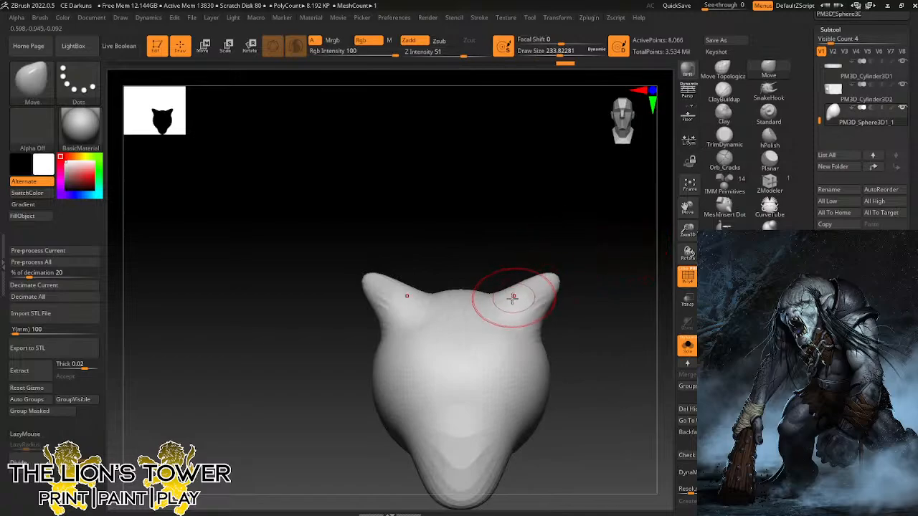
left_click_drag(508, 299, 546, 276)
mouse_move(625, 268)
left_mouse_down()
mouse_move(541, 275)
mouse_move(624, 289)
left_mouse_up()
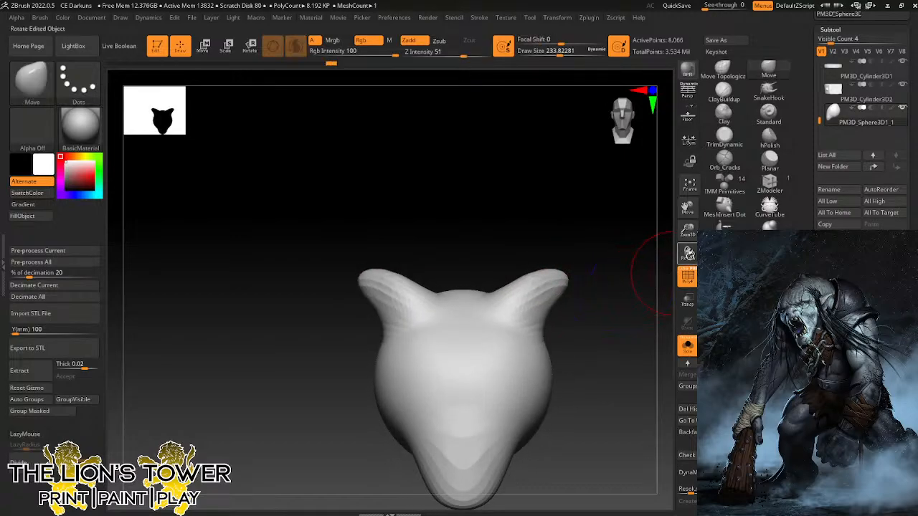
Smooth the ears and the head surface with the Smooth brush at a draw size of 149.
left_click_drag(684, 238, 680, 236)
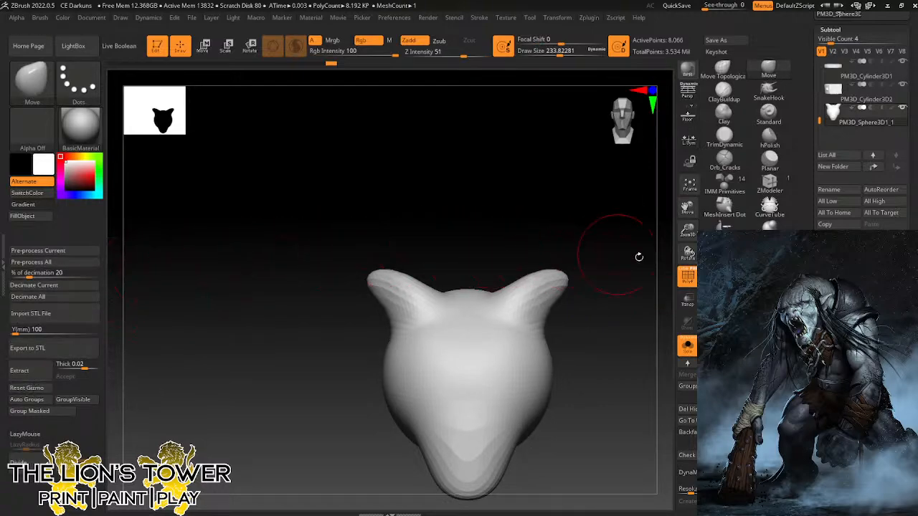
left_click_drag(687, 230, 677, 209)
left_click_drag(642, 269, 621, 301)
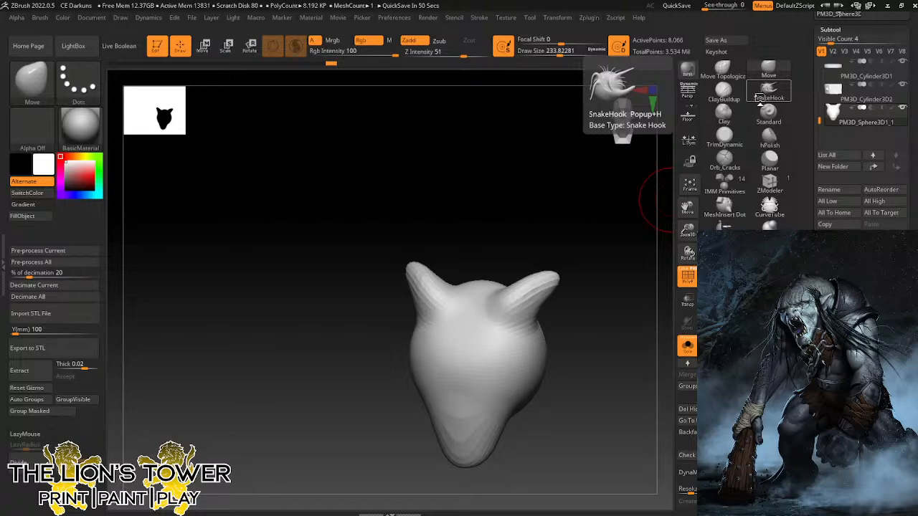
left_click_drag(607, 324, 601, 320)
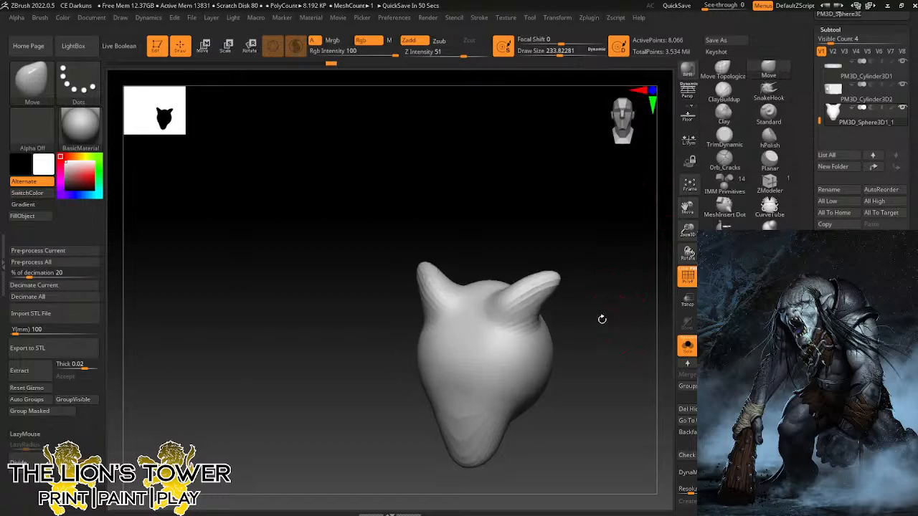
key("shift")
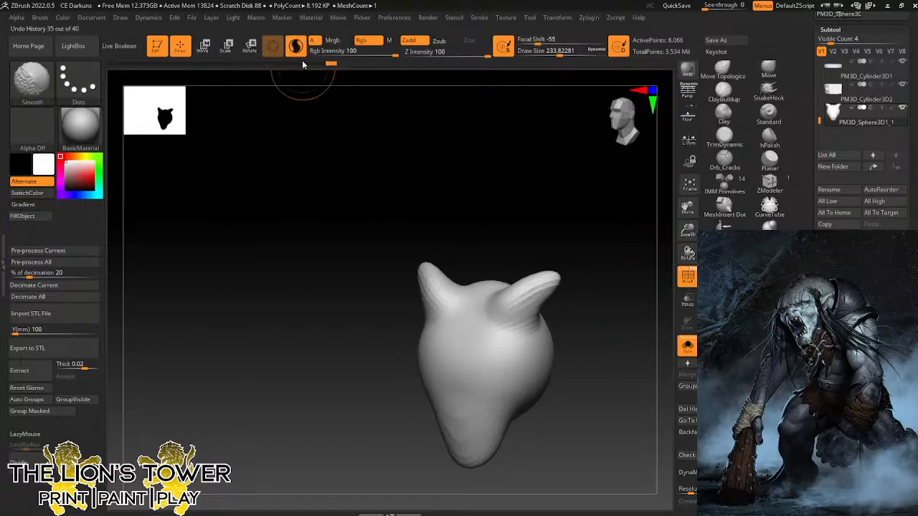
left_click_drag(561, 58, 550, 58)
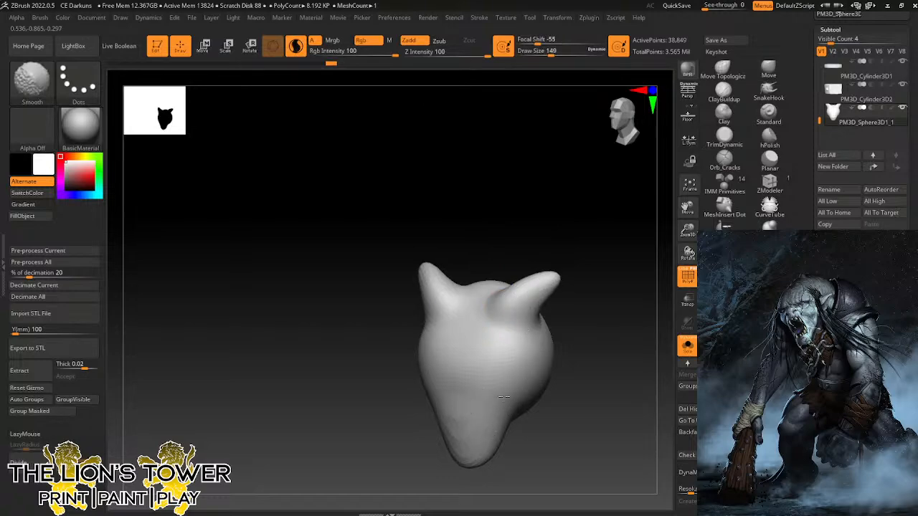
left_click_drag(553, 222, 546, 332)
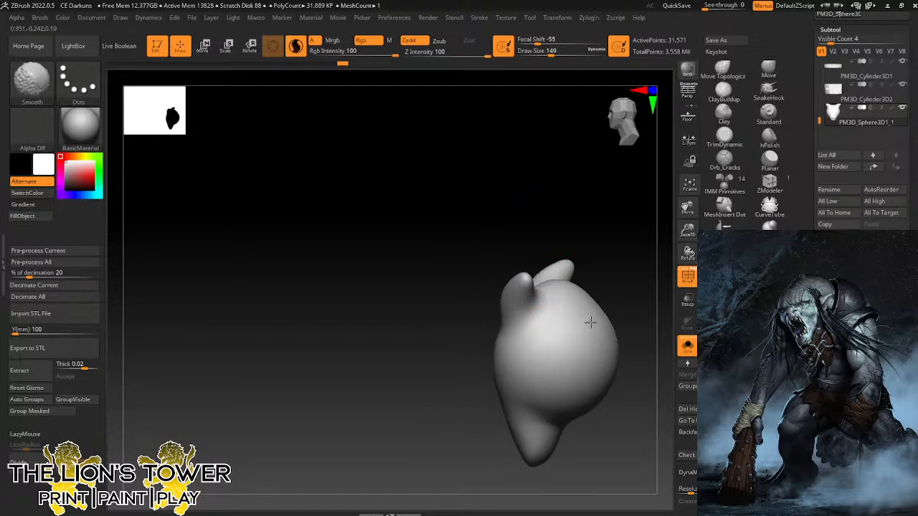
mouse_move(590, 322)
left_mouse_down()
mouse_move(631, 303)
mouse_move(590, 332)
mouse_move(605, 260)
mouse_move(655, 248)
left_mouse_up()
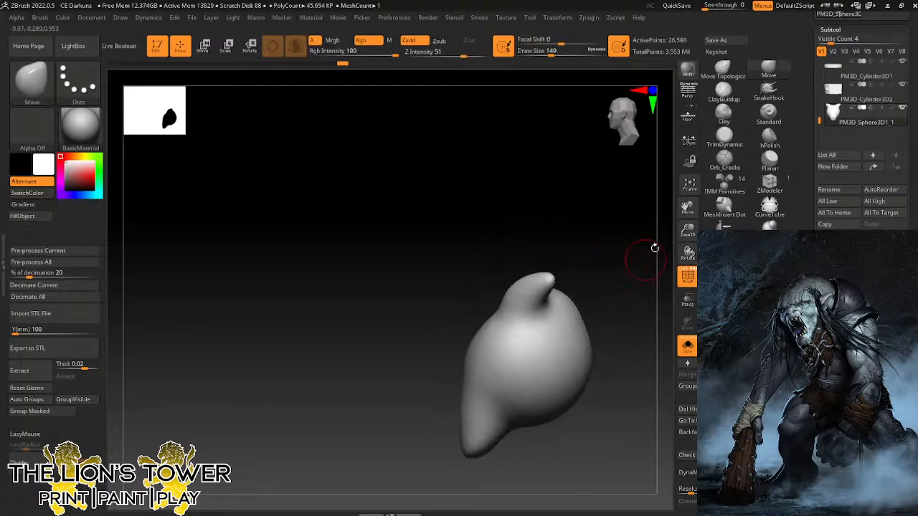
Build up rough fur ridges on both cheeks below the ears with ClayBuildup at a draw size of about 145.
left_click(723, 90)
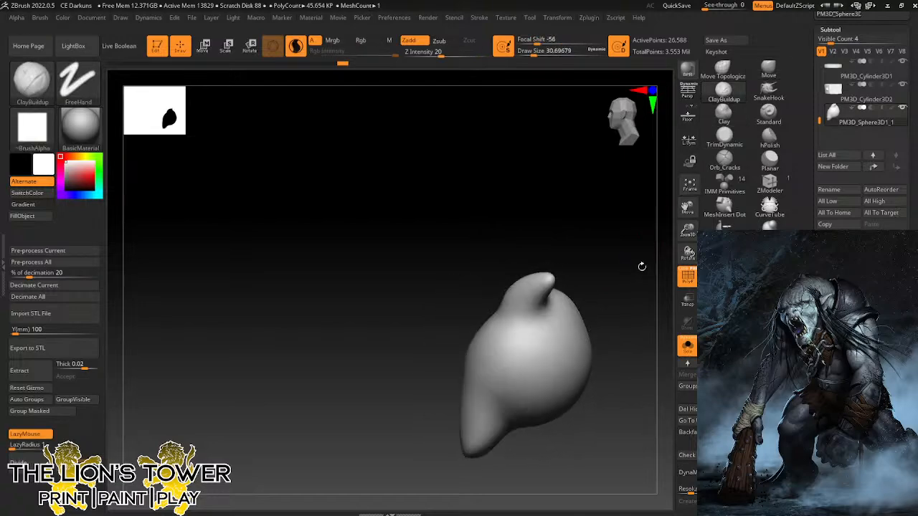
left_click_drag(536, 52, 551, 51)
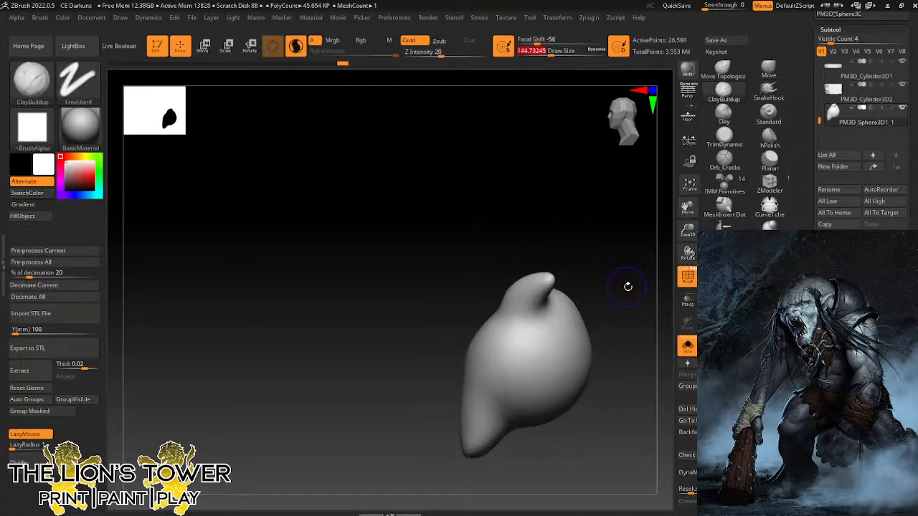
mouse_move(627, 287)
left_mouse_down()
mouse_move(639, 295)
mouse_move(588, 313)
left_mouse_up()
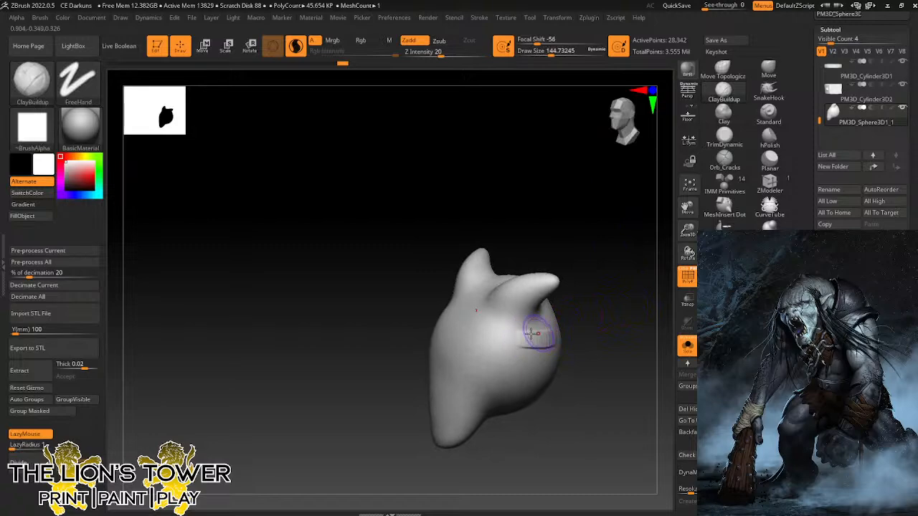
mouse_move(534, 327)
left_mouse_down()
mouse_move(526, 326)
mouse_move(548, 330)
mouse_move(524, 350)
mouse_move(552, 359)
mouse_move(573, 335)
left_mouse_up()
mouse_move(531, 362)
left_mouse_down()
mouse_move(540, 380)
mouse_move(505, 357)
left_mouse_up()
left_click_drag(576, 336, 607, 338)
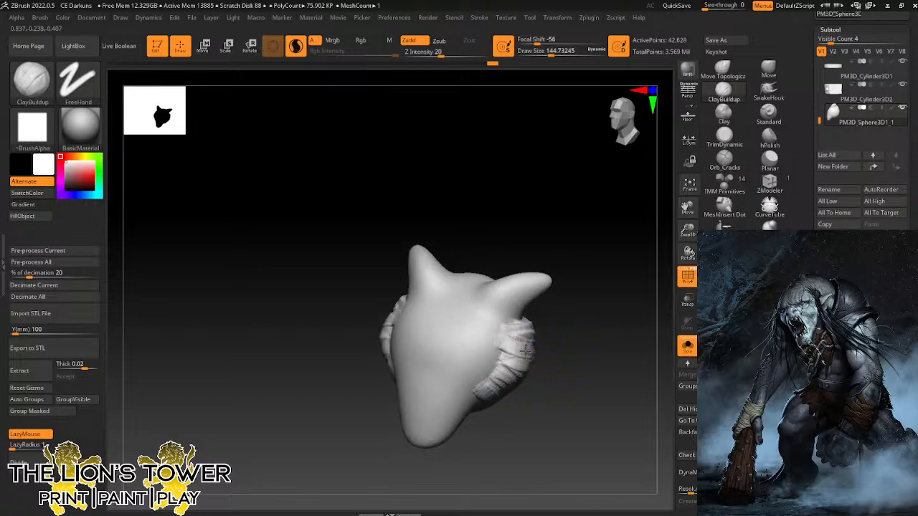
Extend the fur strokes from the cheeks across the brow and forehead with ClayBuildup.
mouse_move(513, 334)
left_mouse_down()
mouse_move(511, 355)
mouse_move(490, 350)
mouse_move(495, 370)
mouse_move(480, 392)
mouse_move(467, 373)
left_mouse_up()
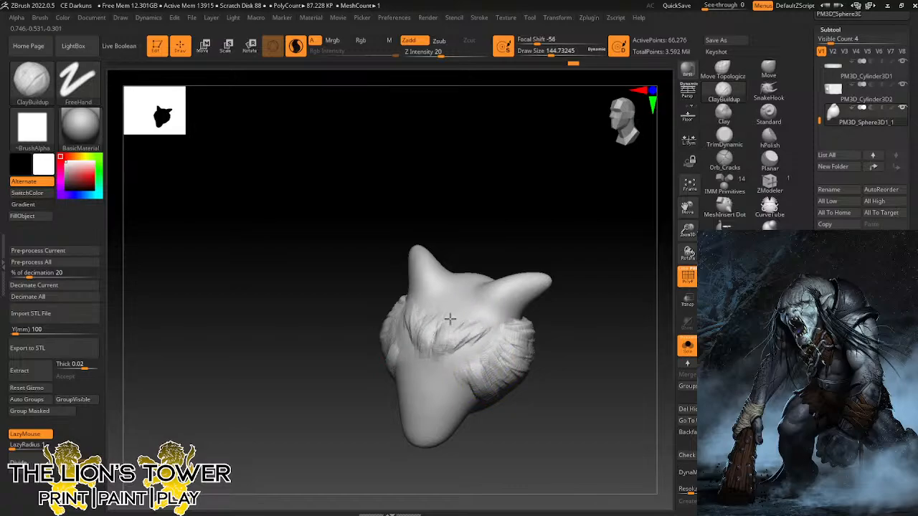
left_click_drag(483, 322, 496, 311)
left_click_drag(582, 306, 597, 307)
mouse_move(502, 303)
left_mouse_down()
mouse_move(470, 324)
mouse_move(486, 311)
mouse_move(518, 324)
mouse_move(492, 322)
mouse_move(509, 327)
left_mouse_up()
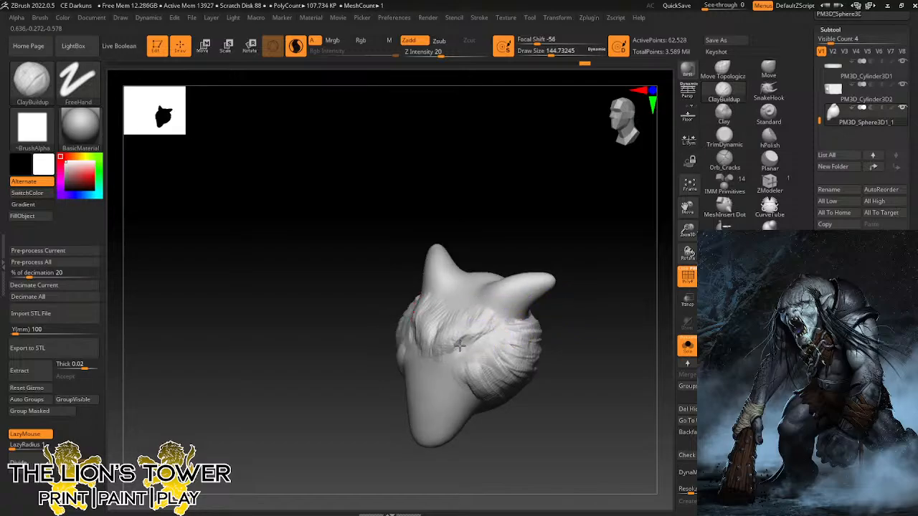
Carve eye sockets beneath the brow and smooth the fur strokes on the brow and cheeks.
left_click_drag(465, 344, 458, 350)
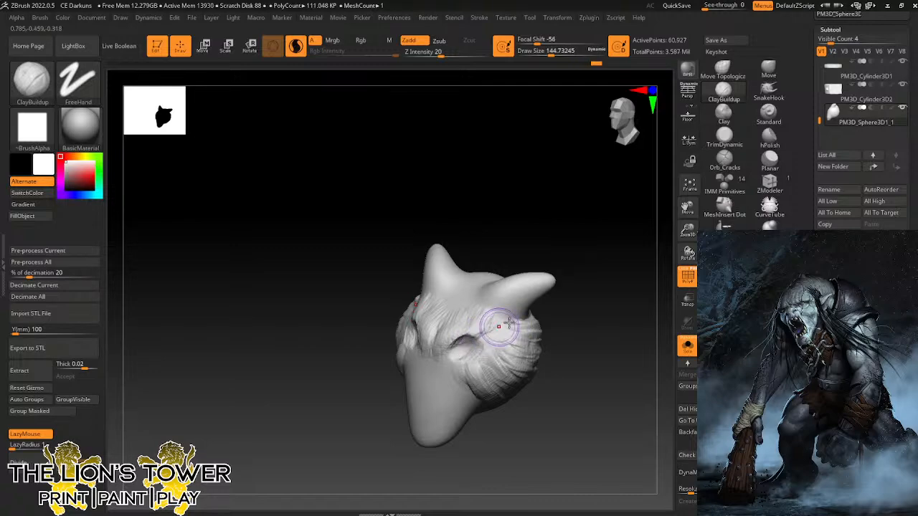
left_click_drag(574, 317, 551, 318)
left_click_drag(455, 342, 529, 335, "shift")
left_click_drag(595, 341, 548, 340)
left_click_drag(509, 362, 519, 341, "shift")
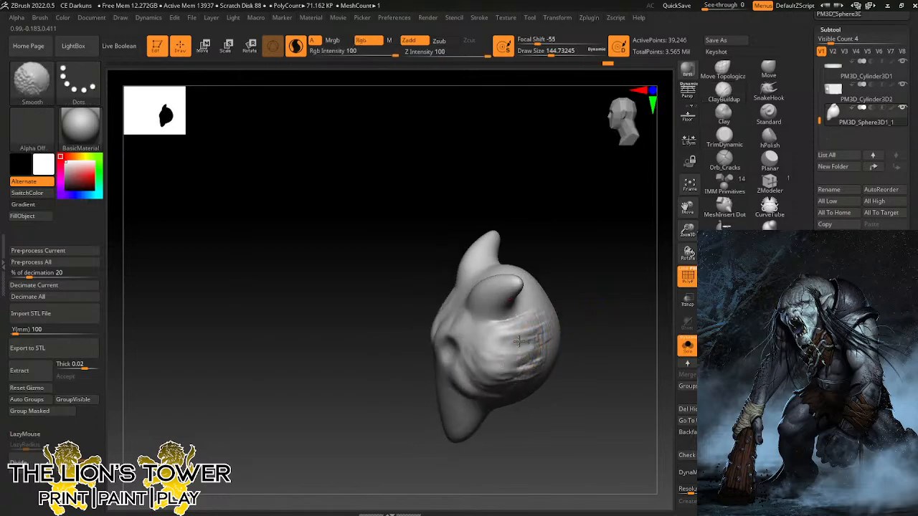
Rebuild the swept-back fur layers on the cheeks with ClayBuildup at a draw size of about 182.
left_click_drag(614, 343, 634, 312)
mouse_move(687, 237)
left_mouse_down()
mouse_move(596, 301)
mouse_move(590, 180)
left_mouse_up()
left_click(554, 52)
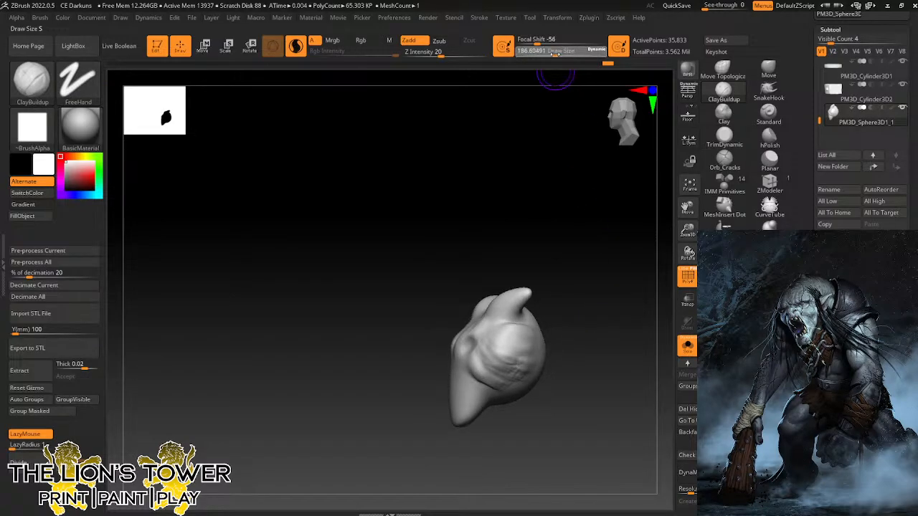
left_click_drag(554, 52, 551, 54)
left_click_drag(551, 263, 563, 295)
mouse_move(508, 373)
left_mouse_down()
mouse_move(497, 374)
mouse_move(523, 362)
left_mouse_up()
left_click_drag(592, 304, 560, 316)
left_click_drag(509, 325, 535, 344)
mouse_move(558, 312)
left_mouse_down()
mouse_move(500, 322)
mouse_move(521, 335)
mouse_move(508, 367)
left_mouse_up()
Build up a raised bridge along the snout and add a blocky nose at its tip.
left_click_drag(568, 297, 599, 290)
mouse_move(542, 383)
left_mouse_down()
mouse_move(558, 374)
mouse_move(535, 371)
left_mouse_up()
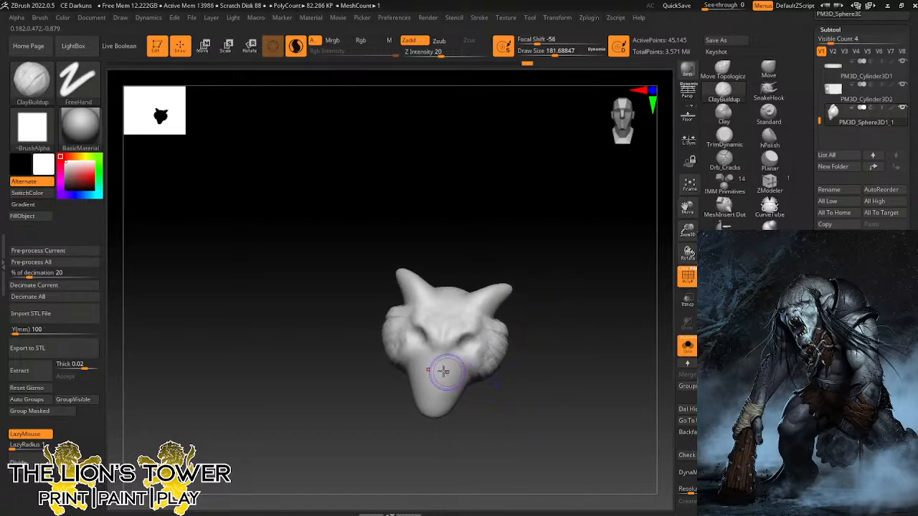
left_click_drag(441, 373, 438, 352)
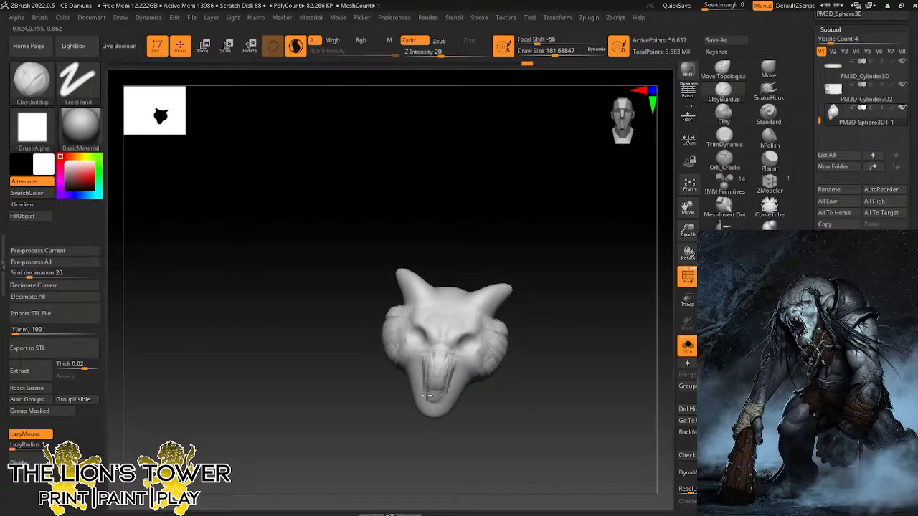
left_click_drag(574, 328, 591, 262)
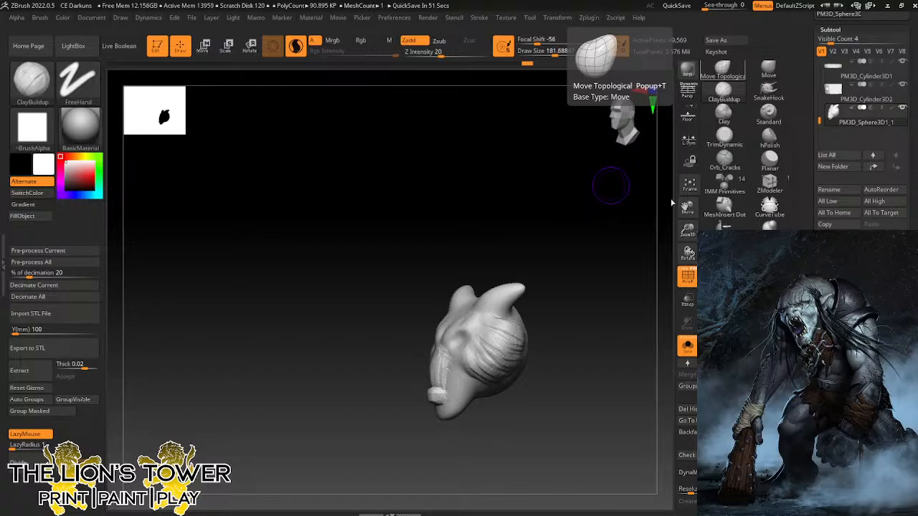
Sculpt raised brow ridges above the eye sockets with ClayBuildup at a draw size of about 124.
left_click_drag(687, 208, 543, 196)
mouse_move(687, 227)
left_mouse_down()
mouse_move(694, 245)
mouse_move(573, 245)
left_mouse_up()
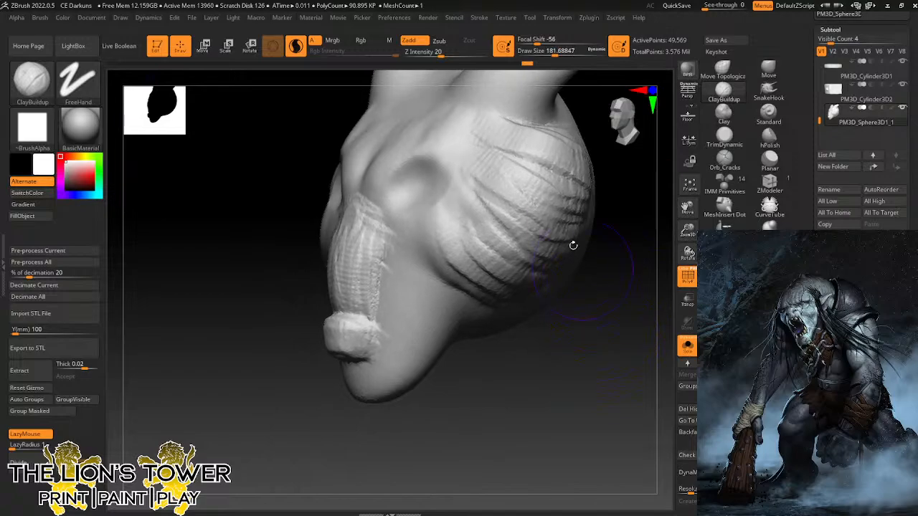
left_click(549, 55)
left_click_drag(607, 186, 652, 189)
mouse_move(377, 203)
left_mouse_down()
mouse_move(387, 211)
mouse_move(367, 180)
mouse_move(406, 142)
mouse_move(374, 169)
mouse_move(474, 128)
mouse_move(412, 142)
mouse_move(421, 152)
mouse_move(450, 135)
left_mouse_up()
mouse_move(654, 229)
left_mouse_down()
mouse_move(651, 266)
mouse_move(584, 342)
left_mouse_up()
Thicken the cheek fur with layered clumps of ClayBuildup strokes along its lower and rear edges.
left_click_drag(523, 389, 467, 329)
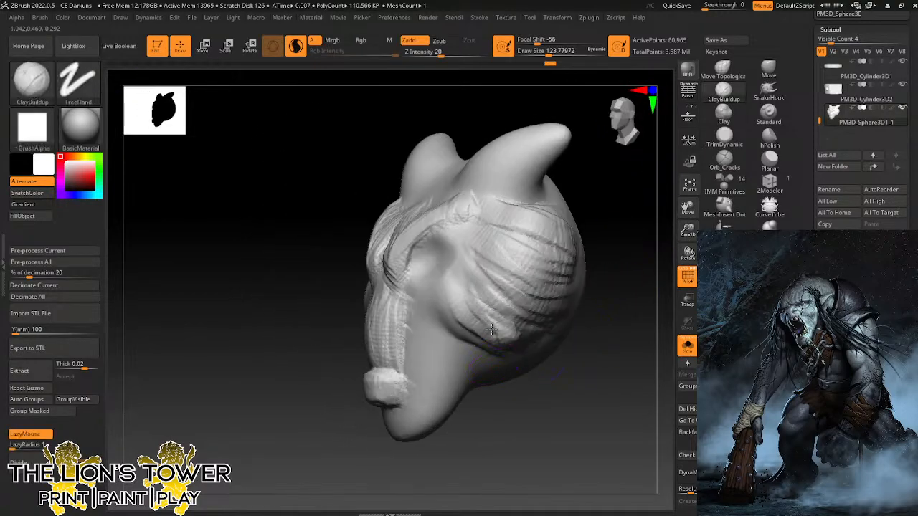
left_click_drag(527, 384, 573, 380)
mouse_move(495, 342)
left_mouse_down()
mouse_move(473, 333)
mouse_move(483, 316)
mouse_move(537, 322)
left_mouse_up()
mouse_move(502, 296)
left_mouse_down()
mouse_move(480, 307)
mouse_move(511, 323)
left_mouse_up()
mouse_move(546, 390)
left_mouse_down()
mouse_move(526, 337)
mouse_move(545, 356)
mouse_move(551, 338)
mouse_move(536, 365)
left_mouse_up()
mouse_move(537, 324)
left_mouse_down()
mouse_move(521, 358)
mouse_move(498, 352)
left_mouse_up()
mouse_move(510, 318)
left_mouse_down()
mouse_move(532, 359)
mouse_move(502, 362)
mouse_move(545, 330)
mouse_move(523, 301)
mouse_move(529, 323)
left_mouse_up()
right_click_drag(530, 323, 548, 353)
mouse_move(538, 347)
left_mouse_down()
mouse_move(506, 308)
mouse_move(479, 332)
mouse_move(505, 304)
mouse_move(545, 310)
left_mouse_up()
right_click_drag(552, 310, 502, 313)
mouse_move(537, 320)
left_mouse_down()
mouse_move(540, 281)
mouse_move(551, 340)
mouse_move(574, 313)
mouse_move(595, 337)
left_mouse_up()
mouse_move(617, 448)
left_mouse_down()
mouse_move(651, 457)
mouse_move(678, 230)
mouse_move(603, 303)
mouse_move(615, 380)
left_mouse_up()
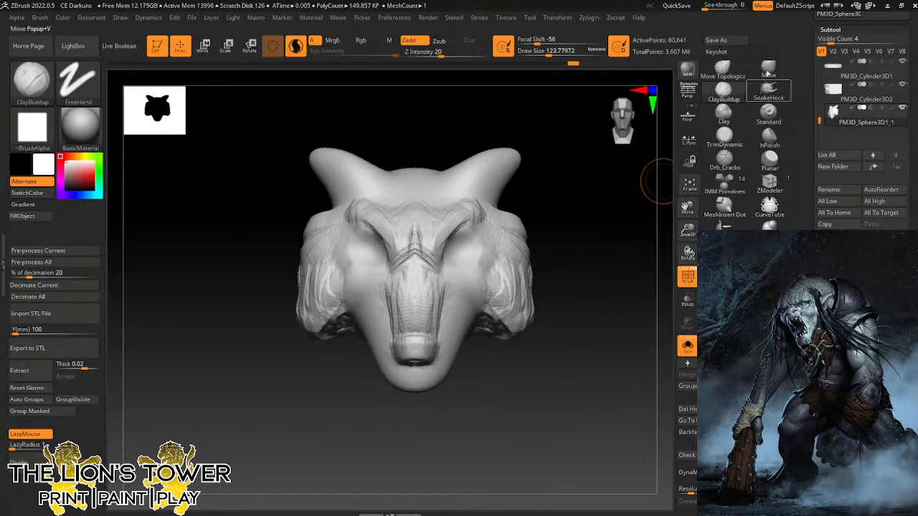
Pull the lower corners of the cheek fur down into pointed tufts with the Move brush at a draw size of about 140.
key("b")
key("m")
key("v")
left_click(551, 52)
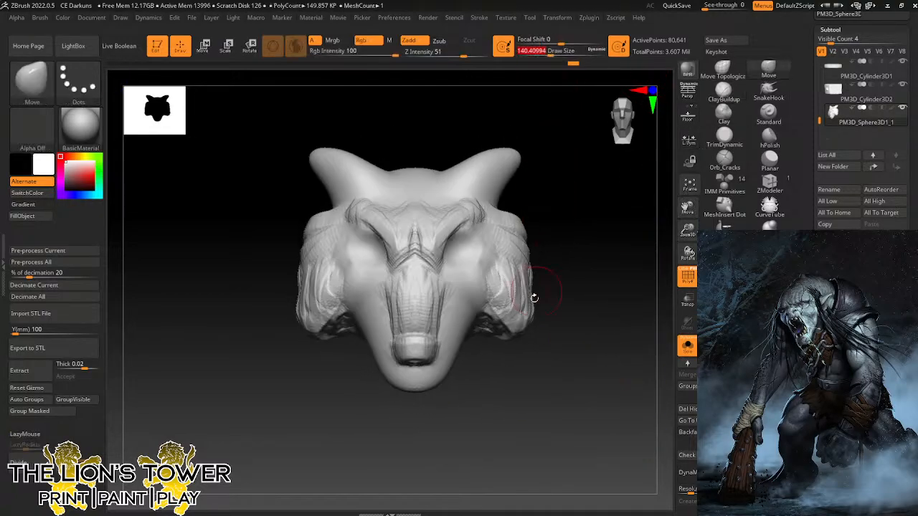
left_click_drag(514, 337, 511, 363)
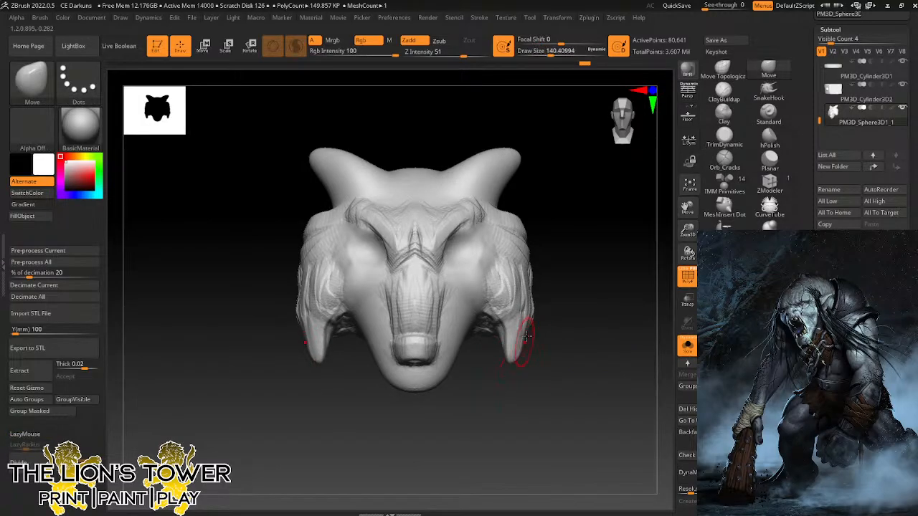
Smooth the clay strokes on the wolf head's brow, snout bridge and cheek fur.
mouse_move(528, 319)
left_mouse_down()
mouse_move(543, 324)
mouse_move(507, 320)
mouse_move(530, 336)
mouse_move(540, 233)
mouse_move(502, 281)
mouse_move(490, 276)
left_mouse_up()
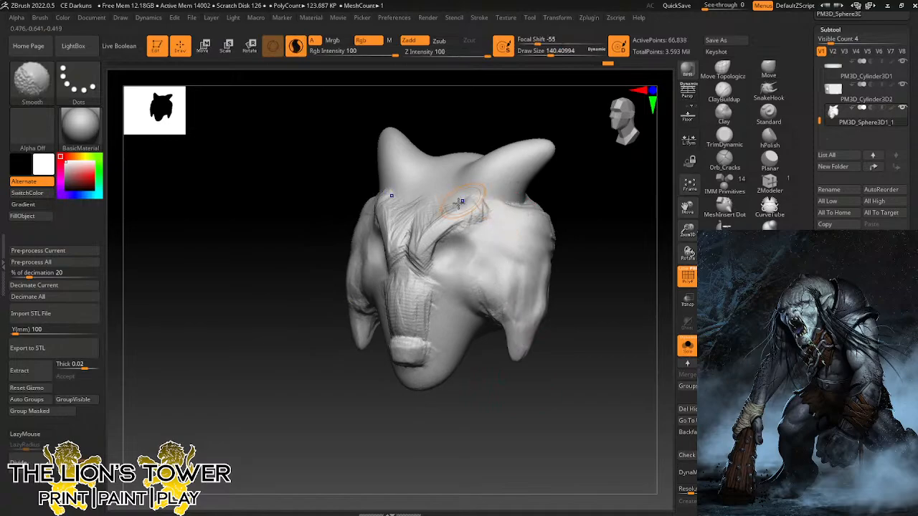
left_click_drag(463, 203, 453, 193, "shift")
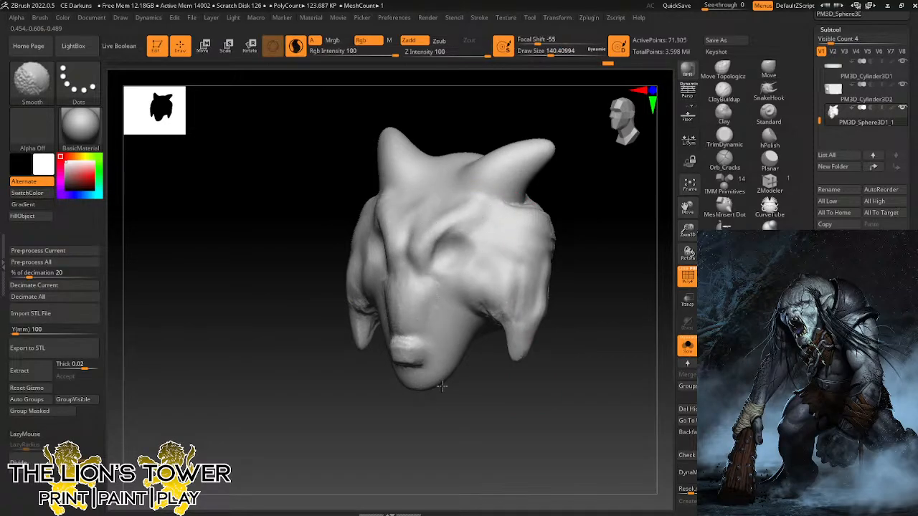
left_click_drag(442, 387, 460, 373, "shift")
left_click_drag(487, 389, 529, 382)
left_click_drag(497, 315, 490, 326, "shift")
mouse_move(554, 336)
left_mouse_down()
mouse_move(600, 335)
mouse_move(592, 338)
mouse_move(601, 328)
left_mouse_up()
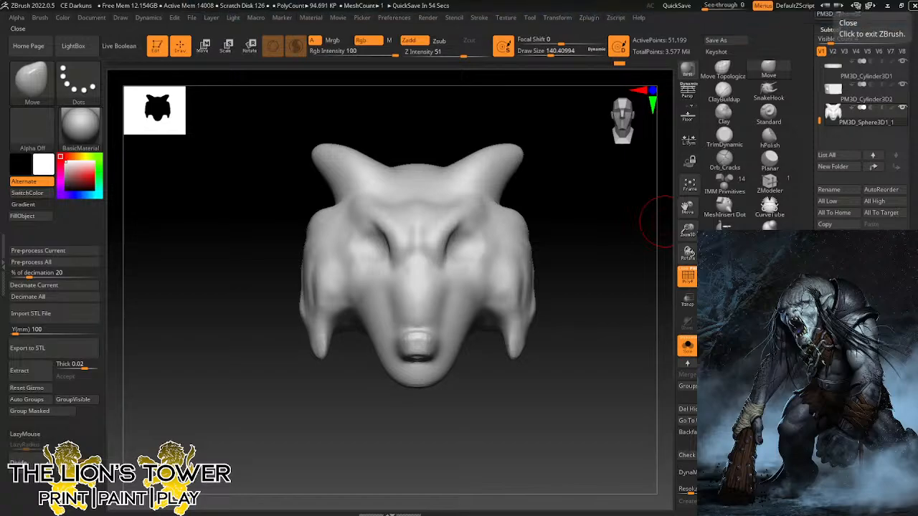
Sculpt V-shaped snarl wrinkles across the snout and two upright ridges between the eyes with ClayBuildup at a draw size of about 124.
left_click_drag(258, 0, 290, 128)
left_click_drag(690, 232, 687, 246)
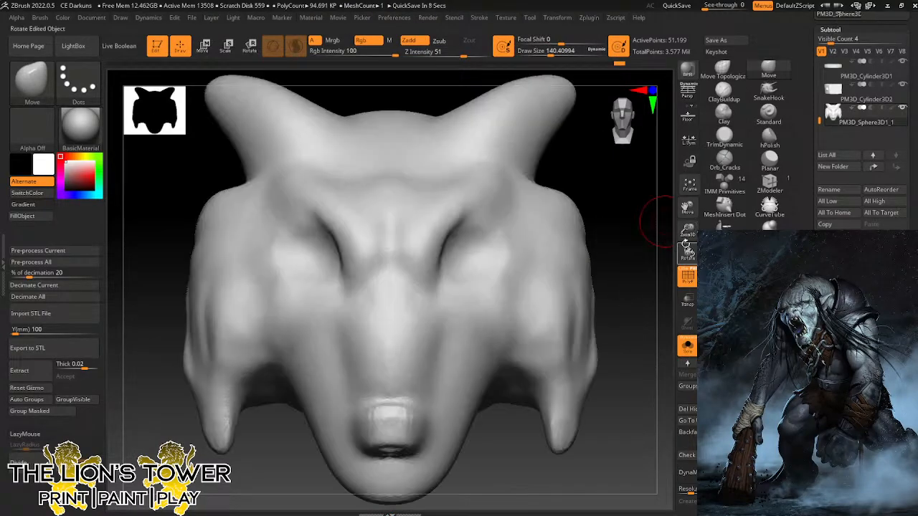
left_click_drag(662, 284, 631, 294)
left_click_drag(550, 56, 548, 55)
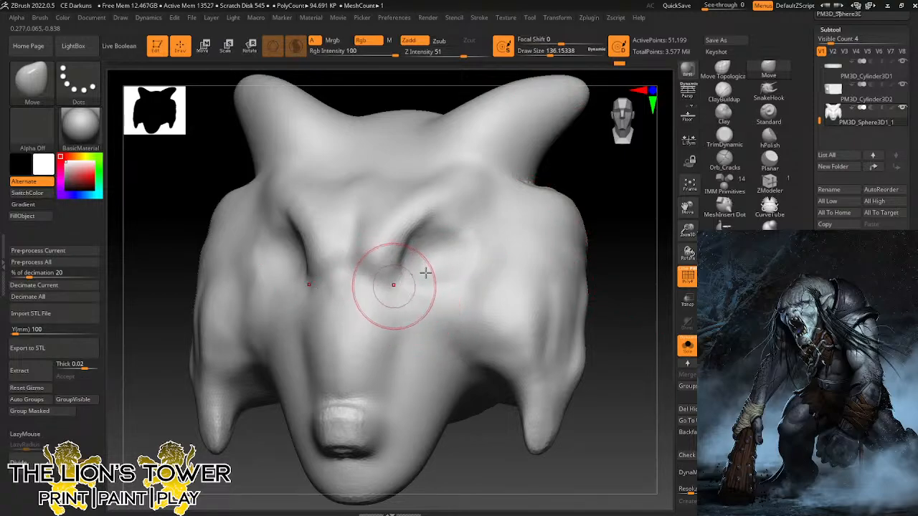
left_click(724, 93)
mouse_move(389, 309)
left_mouse_down()
mouse_move(363, 287)
mouse_move(348, 297)
mouse_move(352, 320)
mouse_move(379, 303)
mouse_move(354, 352)
mouse_move(378, 347)
mouse_move(354, 364)
mouse_move(406, 344)
mouse_move(399, 333)
mouse_move(354, 326)
left_mouse_up()
mouse_move(396, 297)
left_mouse_down()
mouse_move(387, 311)
mouse_move(393, 291)
mouse_move(368, 261)
mouse_move(379, 234)
left_mouse_up()
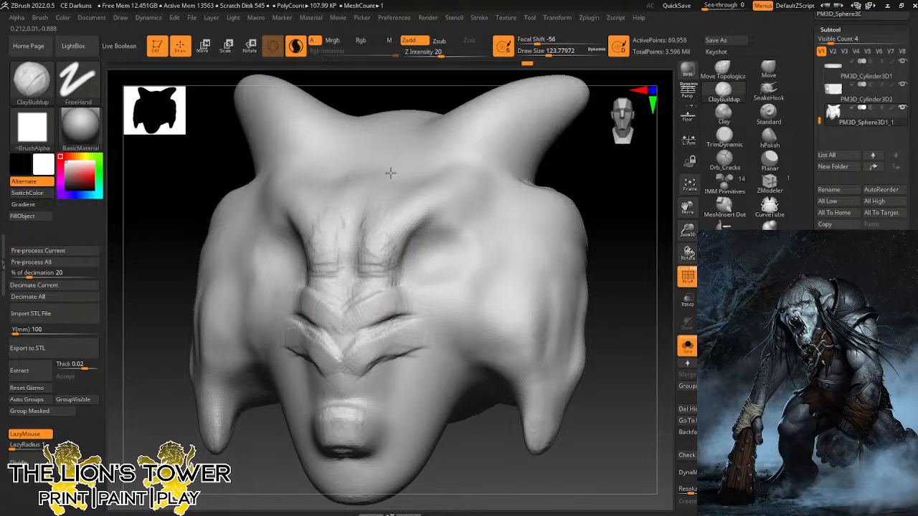
left_click_drag(385, 178, 378, 267)
mouse_move(607, 202)
left_mouse_down()
mouse_move(636, 353)
mouse_move(618, 301)
left_mouse_up()
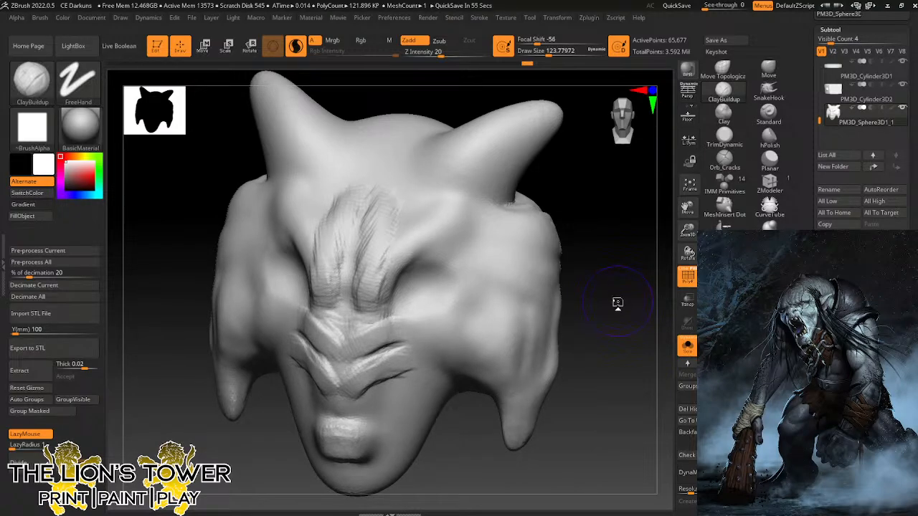
Carve a deep hollow into the inner side of both ears with ClayBuildup and smooth its surface.
mouse_move(617, 302)
left_mouse_down()
mouse_move(627, 273)
mouse_move(601, 281)
left_mouse_up()
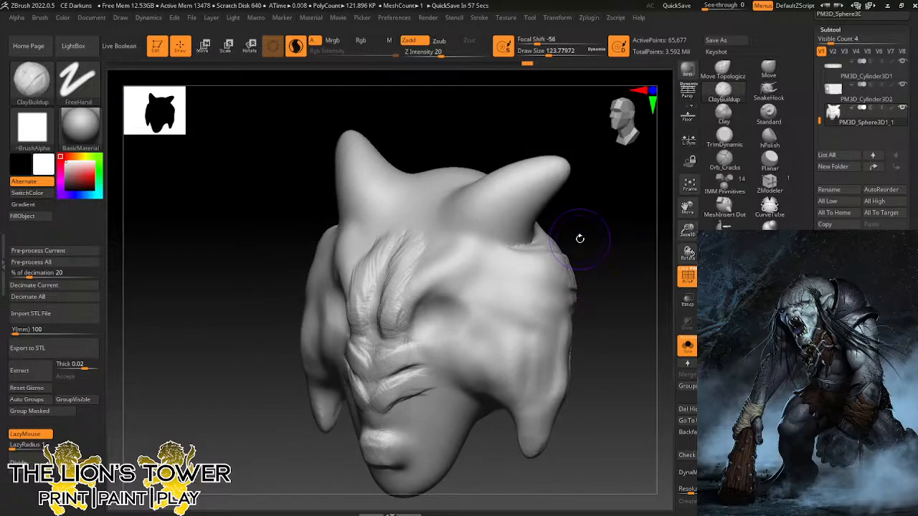
left_click_drag(630, 267, 626, 261)
mouse_move(508, 217)
left_mouse_down()
mouse_move(488, 219)
mouse_move(541, 182)
mouse_move(485, 211)
mouse_move(529, 214)
mouse_move(534, 197)
mouse_move(502, 219)
mouse_move(531, 188)
mouse_move(517, 217)
mouse_move(533, 226)
left_mouse_up()
left_click_drag(623, 234, 567, 228)
right_click_drag(539, 202, 562, 180)
mouse_move(558, 183)
left_mouse_down()
mouse_move(542, 217)
mouse_move(493, 230)
mouse_move(509, 217)
left_mouse_up()
left_click_drag(568, 205, 598, 192)
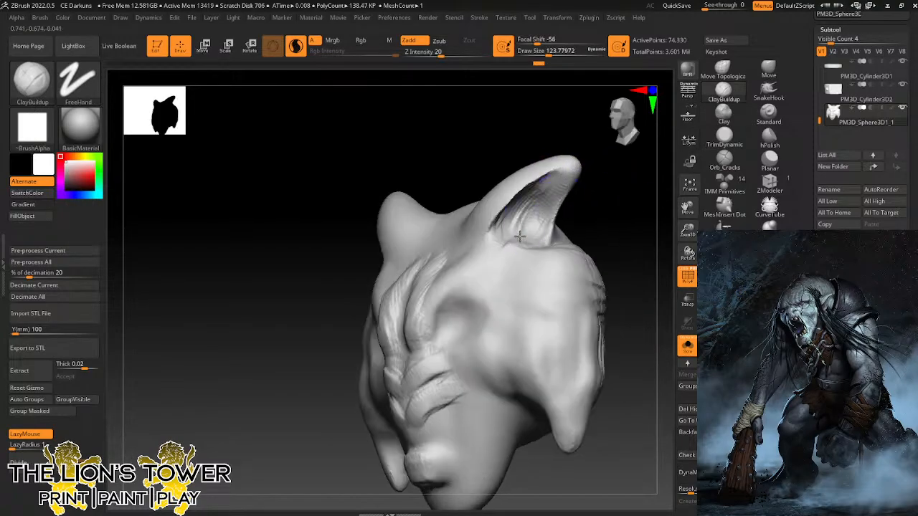
mouse_move(516, 239)
left_mouse_down()
mouse_move(500, 236)
mouse_move(522, 221)
mouse_move(538, 179)
left_mouse_up()
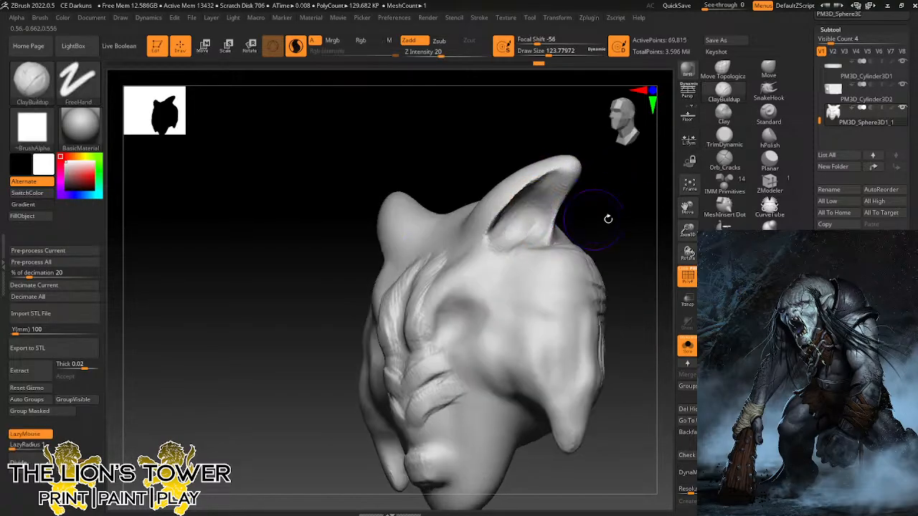
left_click_drag(609, 215, 526, 250, "shift")
Layer fur strokes over the brow ridges, fill the eye sockets with rounded eyes, and start fur strands sweeping back over the cheeks.
mouse_move(447, 287)
left_mouse_down()
mouse_move(447, 295)
mouse_move(482, 293)
mouse_move(475, 305)
mouse_move(523, 291)
mouse_move(502, 301)
left_mouse_up()
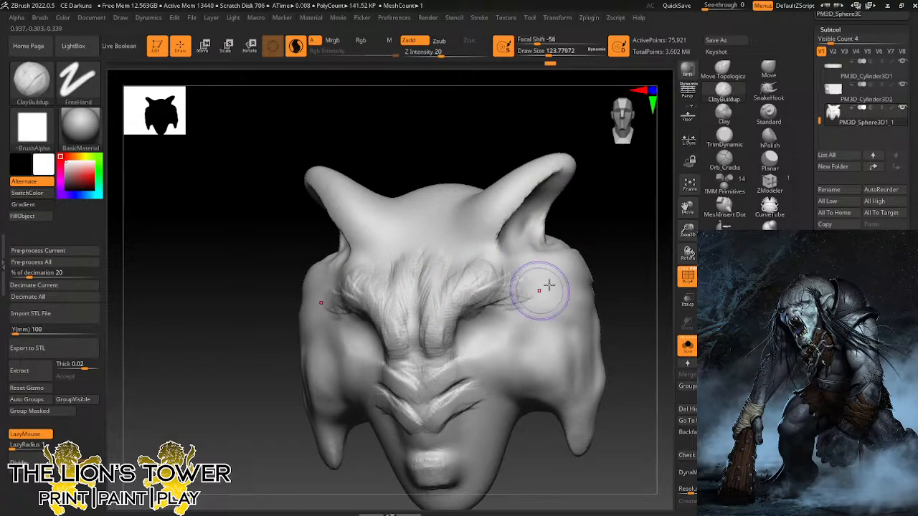
left_click_drag(611, 276, 648, 277)
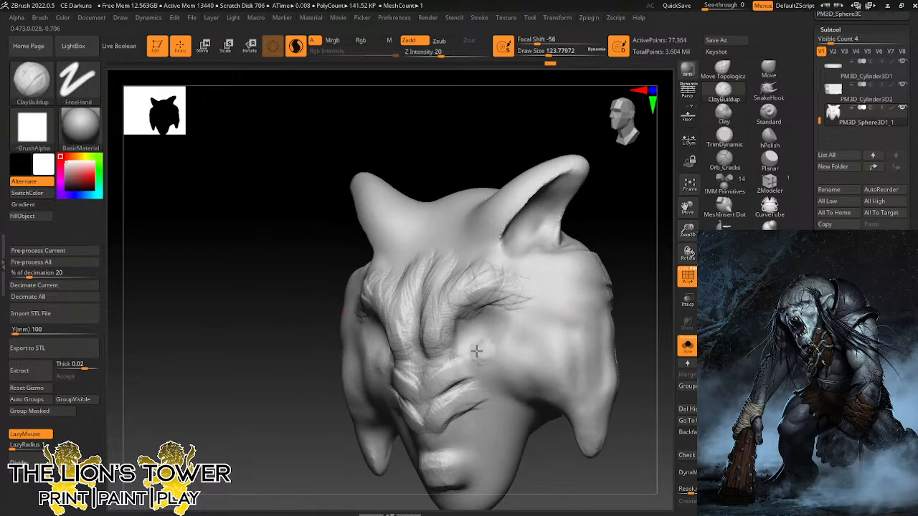
mouse_move(476, 350)
left_mouse_down()
mouse_move(504, 344)
mouse_move(518, 310)
mouse_move(503, 347)
mouse_move(527, 329)
mouse_move(494, 363)
mouse_move(505, 327)
mouse_move(515, 318)
mouse_move(495, 344)
mouse_move(498, 359)
mouse_move(533, 318)
mouse_move(495, 351)
mouse_move(531, 323)
mouse_move(516, 358)
mouse_move(531, 344)
mouse_move(518, 387)
mouse_move(552, 363)
mouse_move(563, 304)
mouse_move(556, 330)
mouse_move(574, 369)
mouse_move(528, 360)
mouse_move(566, 376)
mouse_move(578, 362)
mouse_move(552, 315)
mouse_move(585, 307)
mouse_move(548, 272)
mouse_move(595, 262)
mouse_move(564, 251)
mouse_move(592, 240)
left_mouse_up()
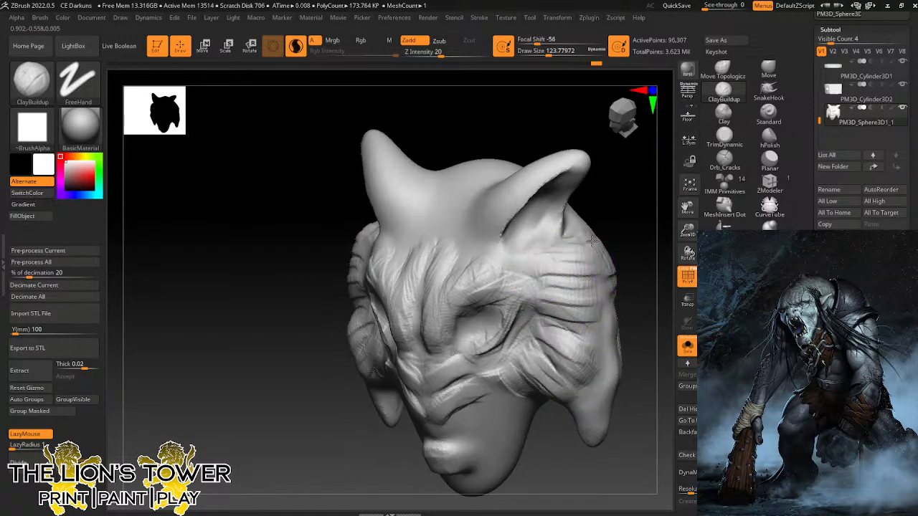
Extend the ClayBuildup fur strands over the sides of the head and down into the pointed cheek tufts.
mouse_move(648, 239)
left_mouse_down()
mouse_move(615, 240)
mouse_move(633, 271)
mouse_move(609, 299)
mouse_move(621, 330)
mouse_move(589, 339)
mouse_move(609, 373)
mouse_move(590, 401)
mouse_move(606, 428)
left_mouse_up()
left_click_drag(602, 475, 658, 467)
left_click_drag(591, 393, 589, 423)
mouse_move(563, 459)
left_mouse_down()
mouse_move(574, 395)
mouse_move(559, 404)
mouse_move(635, 327)
left_mouse_up()
left_click_drag(647, 286, 553, 345)
Add ClayBuildup strokes to the front of the muzzle directly below the nose.
left_click_drag(473, 402, 467, 434)
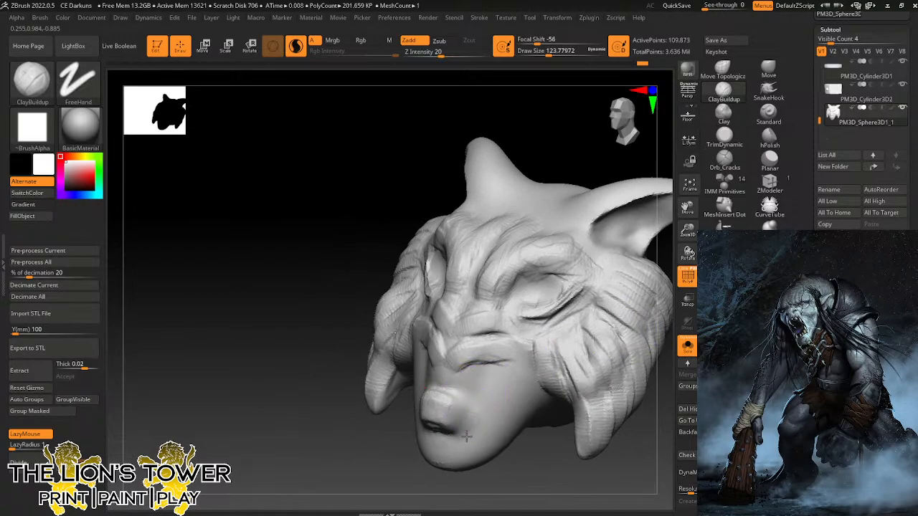
right_click_drag(467, 436, 508, 436)
mouse_move(444, 448)
left_mouse_down()
mouse_move(443, 470)
mouse_move(441, 455)
mouse_move(435, 466)
left_mouse_up()
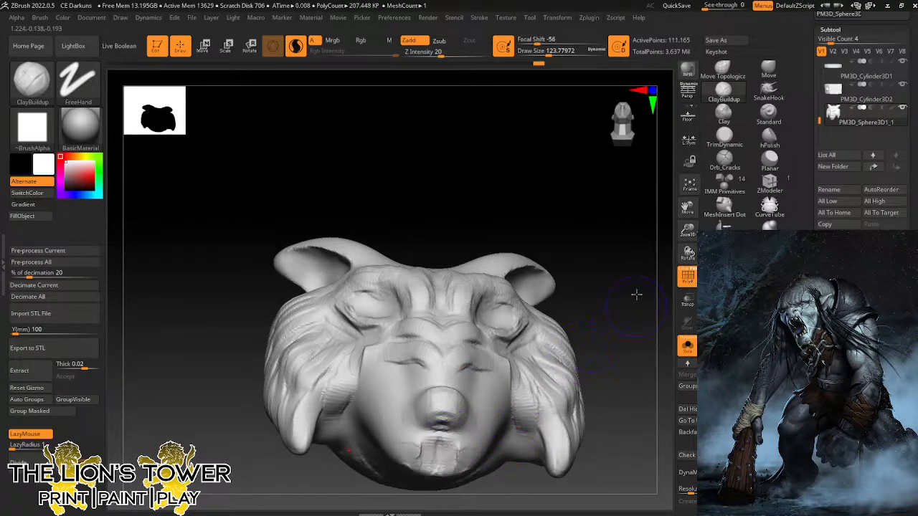
left_click_drag(637, 294, 494, 318)
left_click_drag(456, 452, 457, 480)
left_click_drag(688, 208, 709, 124)
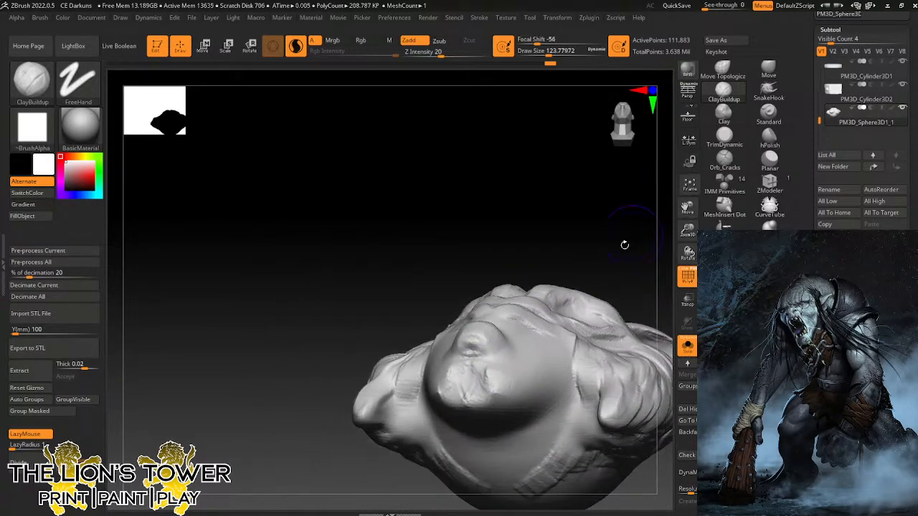
Build up the upper lip around the muzzle with ClayBuildup strokes running from the nose down its sides.
mouse_move(625, 244)
left_mouse_down()
mouse_move(605, 248)
mouse_move(610, 260)
mouse_move(582, 266)
left_mouse_up()
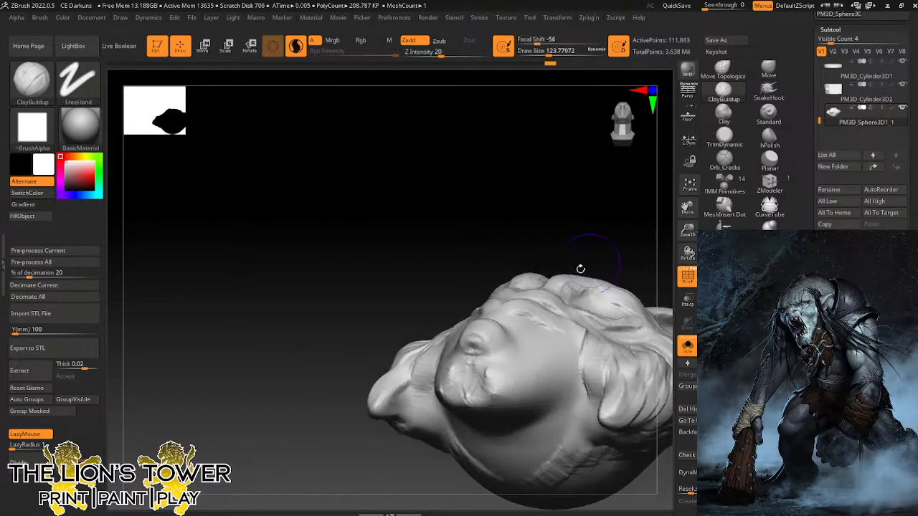
mouse_move(476, 366)
left_mouse_down()
mouse_move(459, 405)
mouse_move(448, 366)
mouse_move(474, 405)
mouse_move(477, 363)
mouse_move(450, 402)
mouse_move(508, 402)
left_mouse_up()
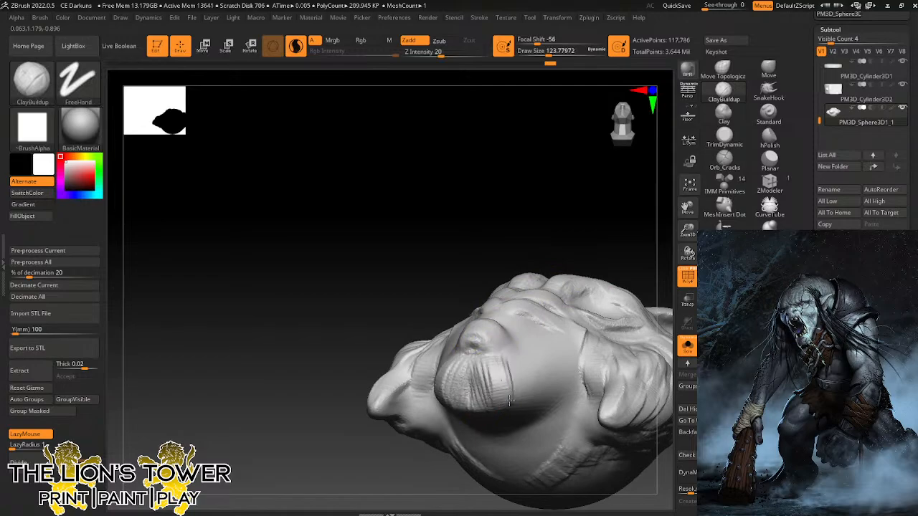
left_click_drag(615, 224, 572, 235)
left_click_drag(502, 364, 502, 390)
left_click_drag(528, 251, 518, 262)
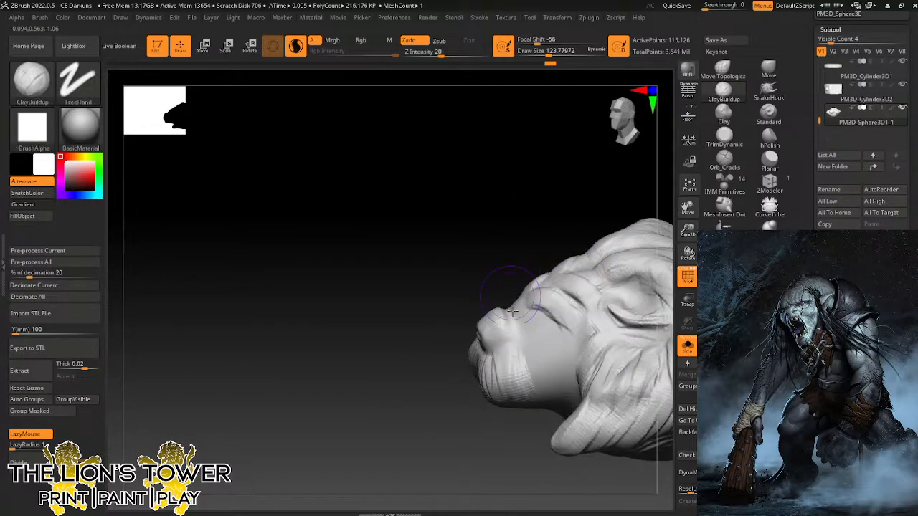
mouse_move(517, 316)
left_mouse_down()
mouse_move(531, 359)
mouse_move(518, 385)
mouse_move(500, 372)
left_mouse_up()
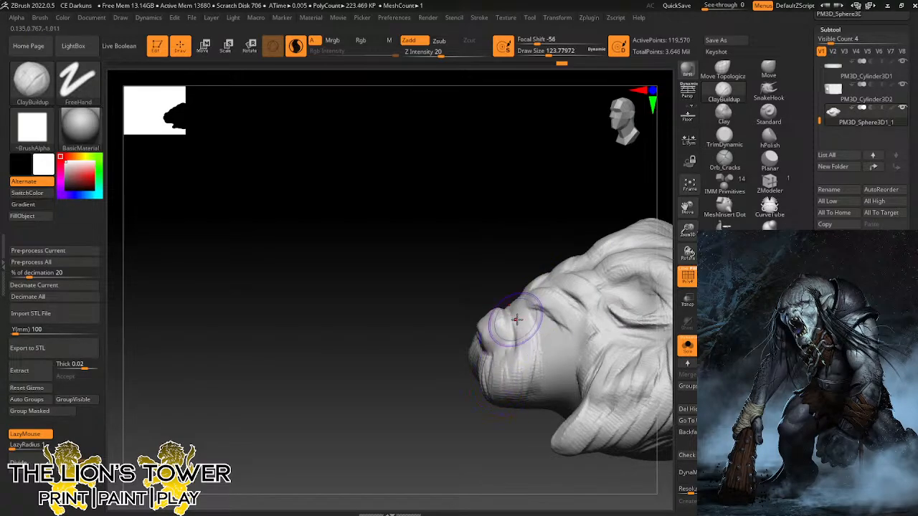
left_click_drag(554, 218, 557, 206)
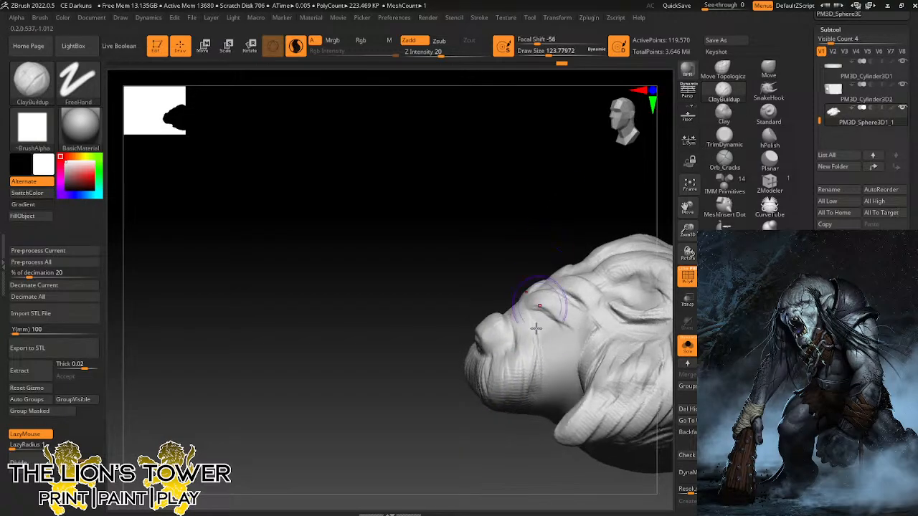
Build up clay along the side of the beast's snout with the ClayBuildup brush.
mouse_move(537, 327)
left_mouse_down()
mouse_move(527, 407)
mouse_move(537, 358)
mouse_move(536, 410)
left_mouse_up()
mouse_move(525, 273)
left_mouse_down()
mouse_move(578, 305)
mouse_move(427, 347)
mouse_move(438, 308)
mouse_move(427, 349)
left_mouse_up()
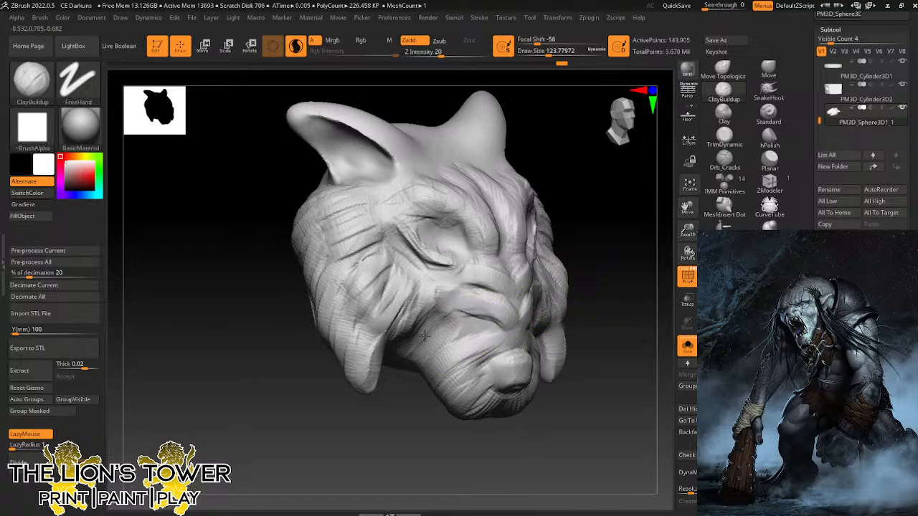
Reduce the ClayBuildup draw size to about 49 and sculpt a small curved fur tuft on the back of the skull.
mouse_move(619, 228)
left_mouse_down()
mouse_move(593, 307)
mouse_move(583, 224)
left_mouse_up()
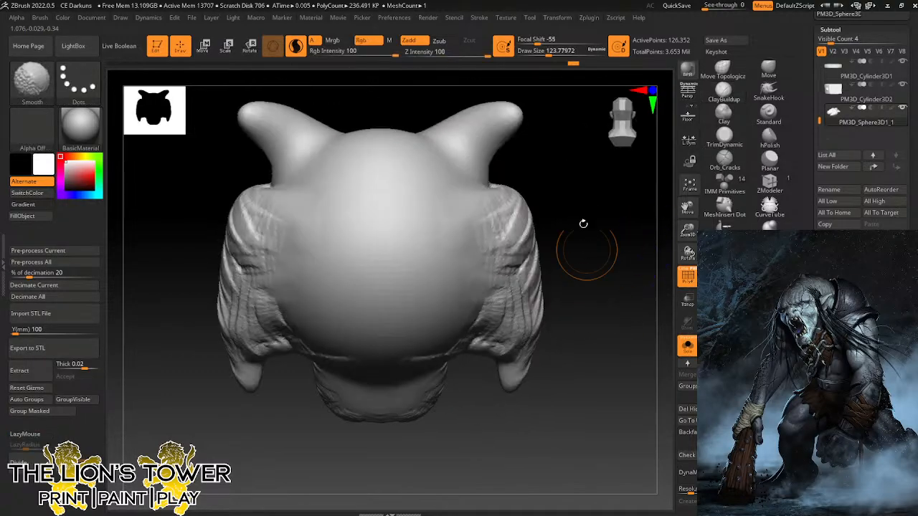
left_click_drag(547, 53, 542, 54)
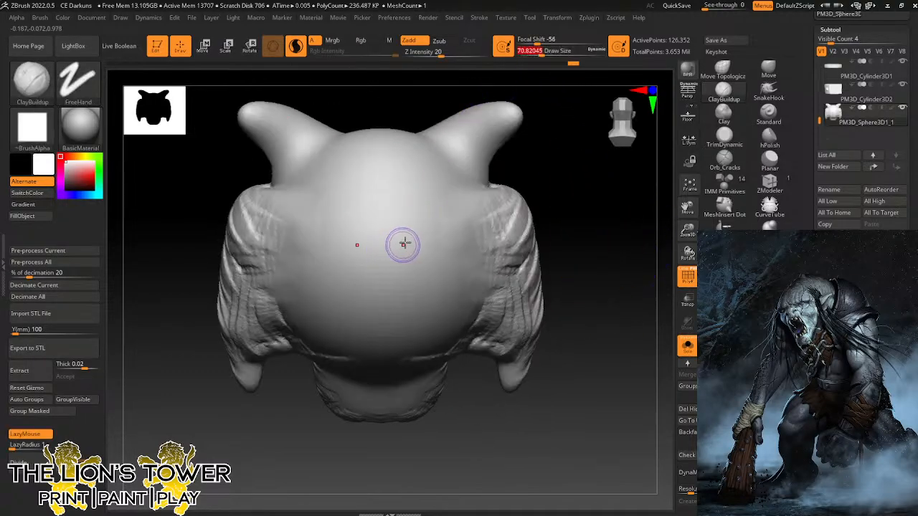
left_click_drag(541, 55, 537, 56)
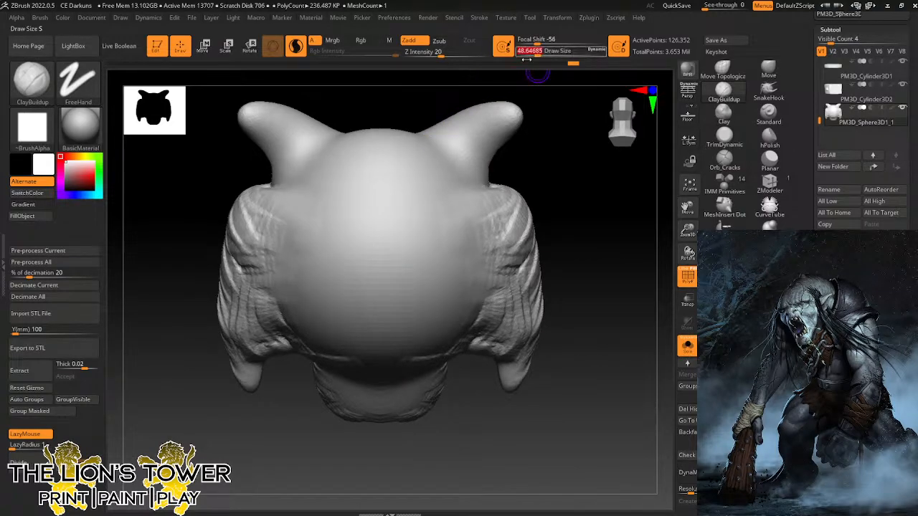
left_click_drag(351, 202, 346, 206)
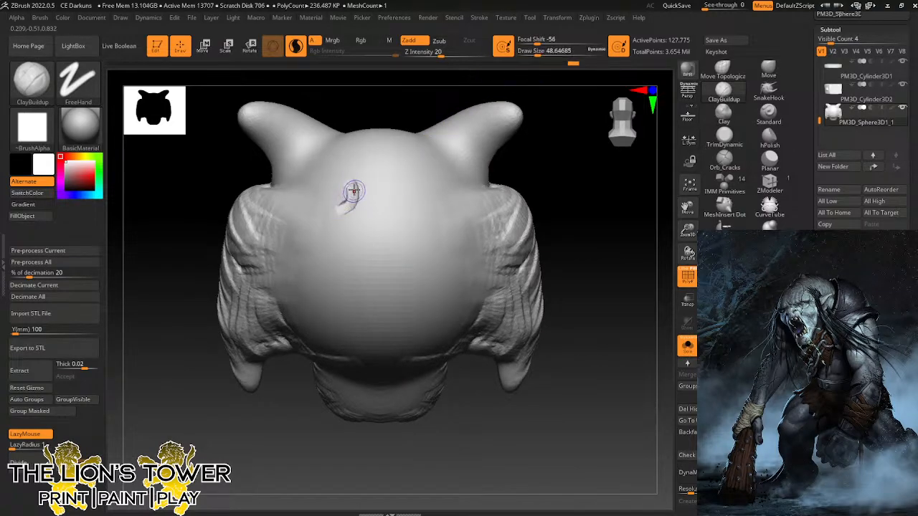
key("ctrl+z")
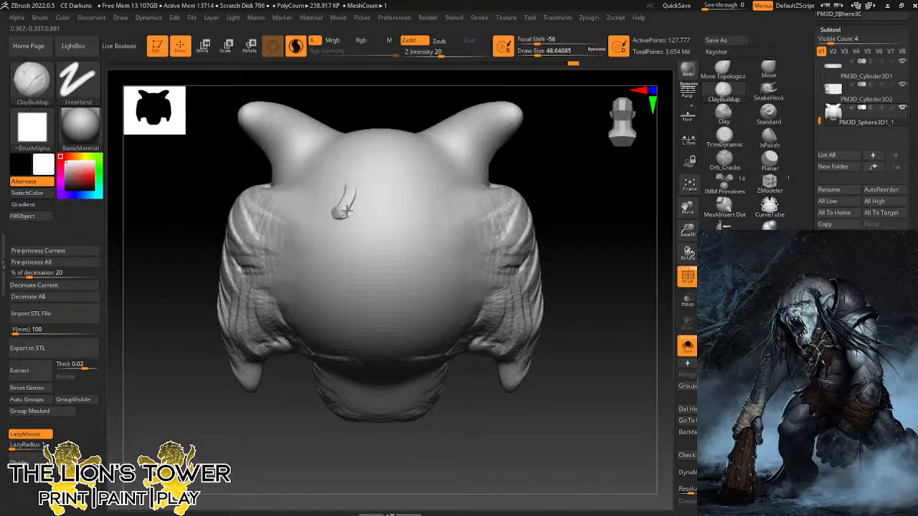
left_click_drag(361, 200, 363, 187)
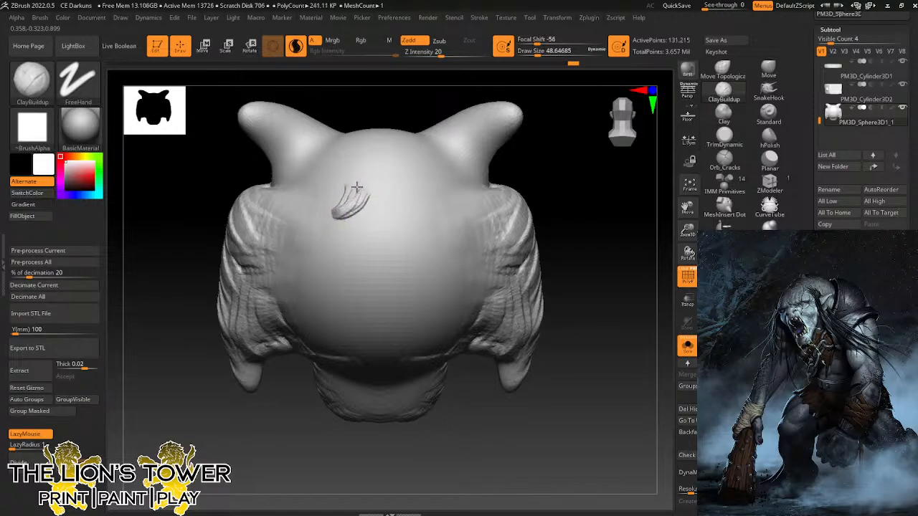
key("shift")
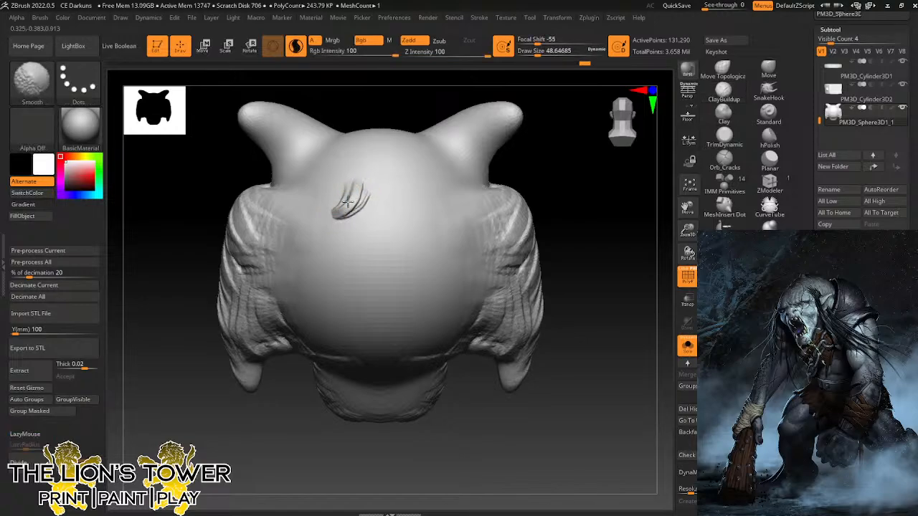
Sculpt two more pointed fur tufts beside the first one on the back of the skull.
key("l")
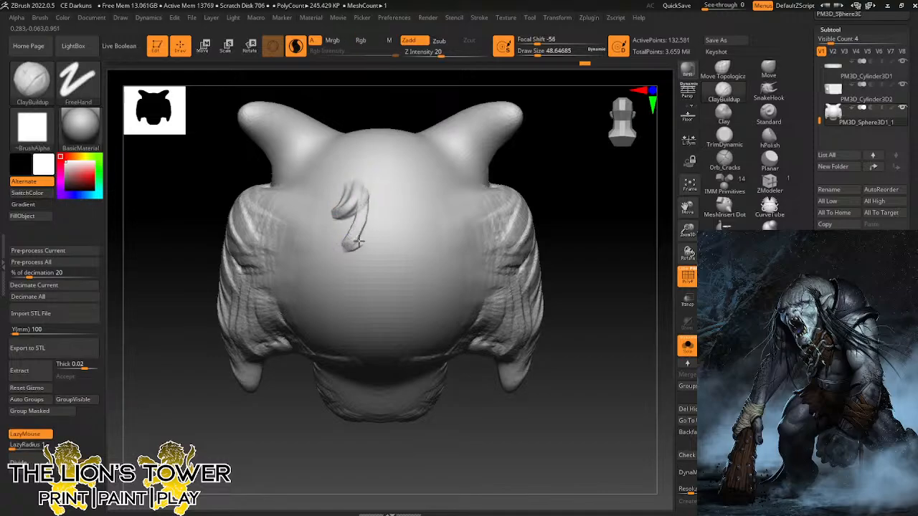
left_click_drag(380, 218, 373, 188)
mouse_move(360, 231)
left_mouse_down()
mouse_move(365, 214)
mouse_move(386, 231)
mouse_move(400, 190)
mouse_move(388, 231)
left_mouse_up()
key("shift")
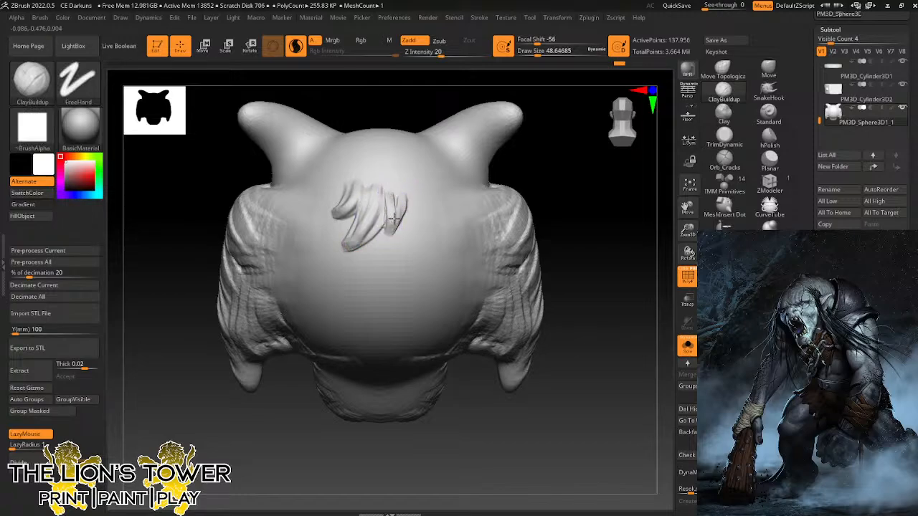
left_click_drag(393, 192, 393, 189)
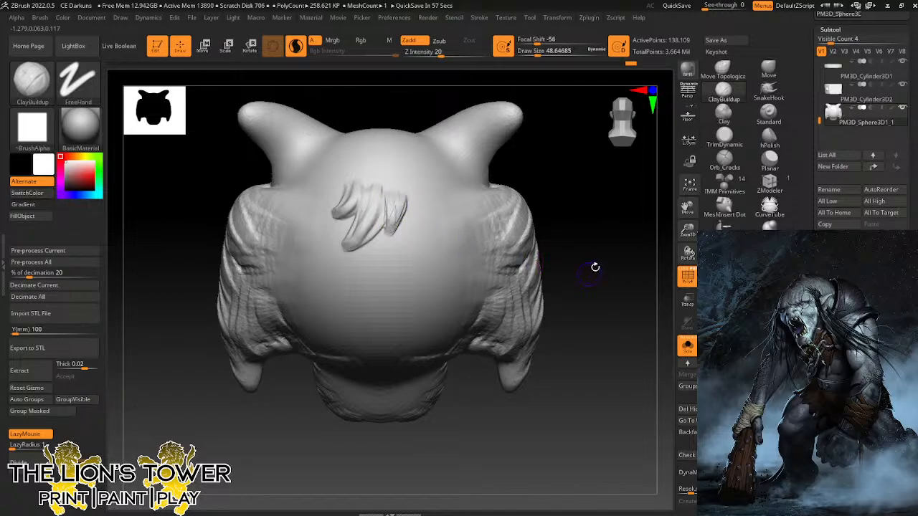
Carve separating grooves along the fur tufts on the back of the skull with a reduced Orb_Cracks brush.
left_click(725, 159)
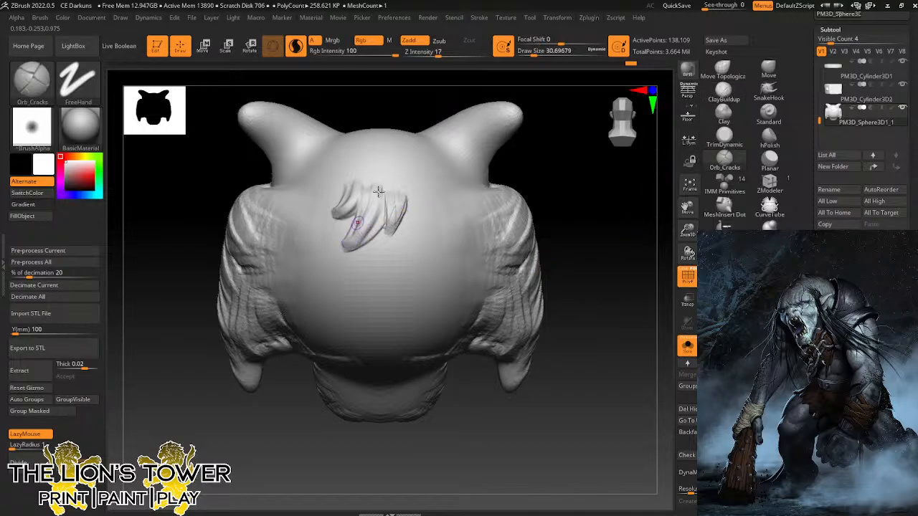
left_click_drag(558, 53, 538, 52)
mouse_move(348, 244)
left_mouse_down()
mouse_move(373, 203)
mouse_move(390, 227)
mouse_move(396, 189)
left_mouse_up()
left_click_drag(338, 219, 362, 179)
Flatten the surfaces of the fur tufts into crisp planes using the hPolish brush at draw size about 62.
left_click(769, 136)
left_click_drag(536, 52, 539, 52)
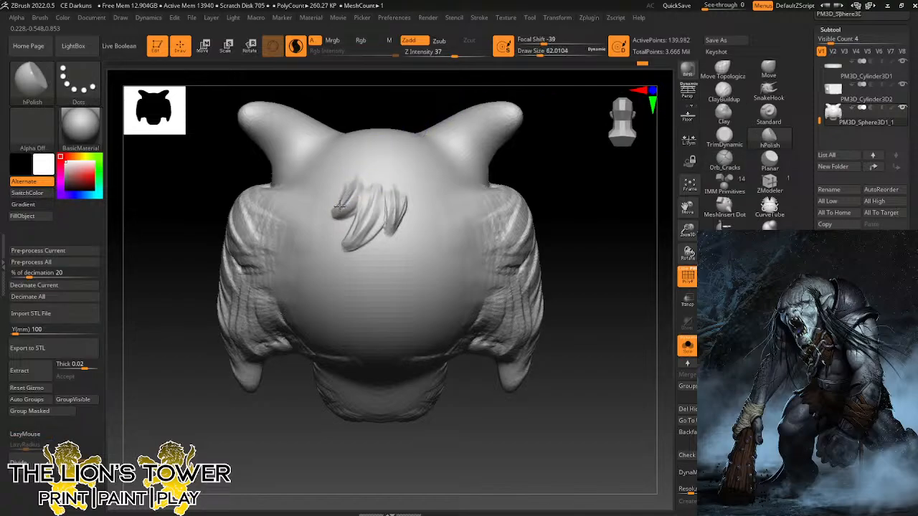
left_click_drag(351, 189, 364, 232)
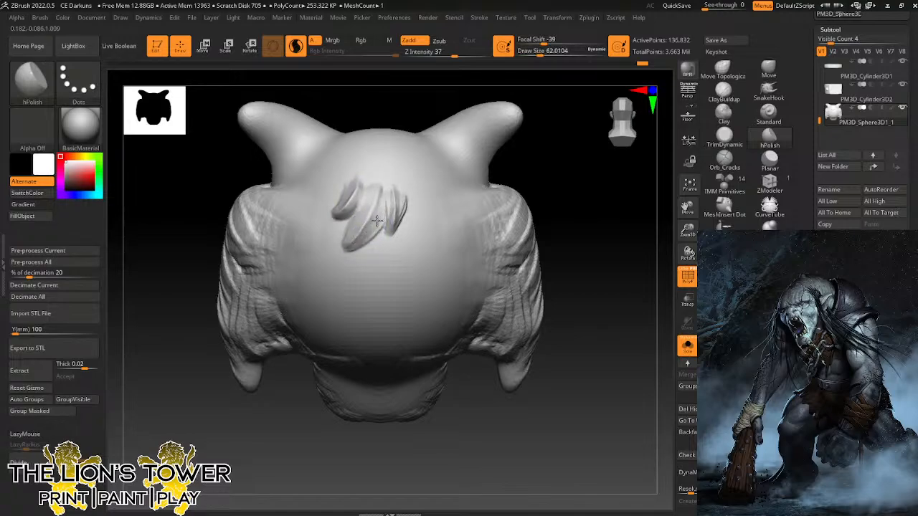
mouse_move(381, 192)
left_mouse_down()
mouse_move(367, 206)
mouse_move(388, 211)
mouse_move(403, 194)
mouse_move(386, 203)
mouse_move(372, 191)
left_mouse_up()
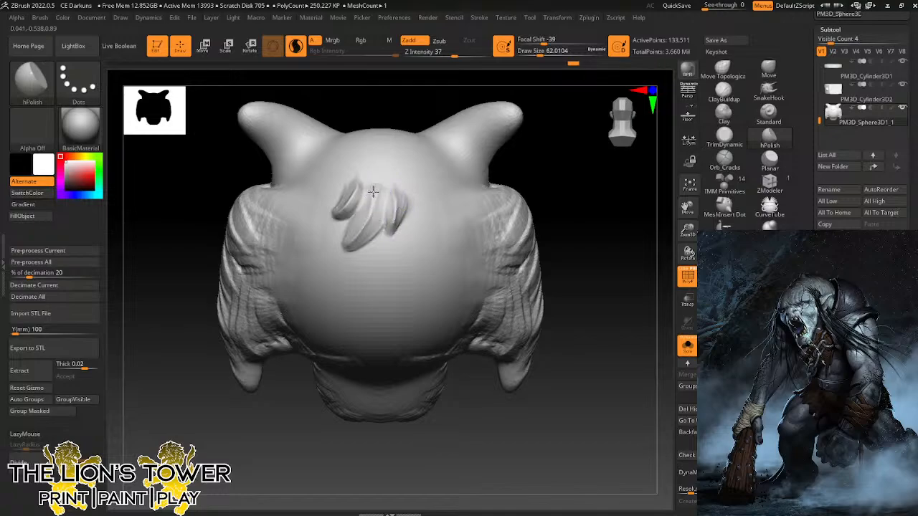
left_click_drag(572, 218, 591, 263)
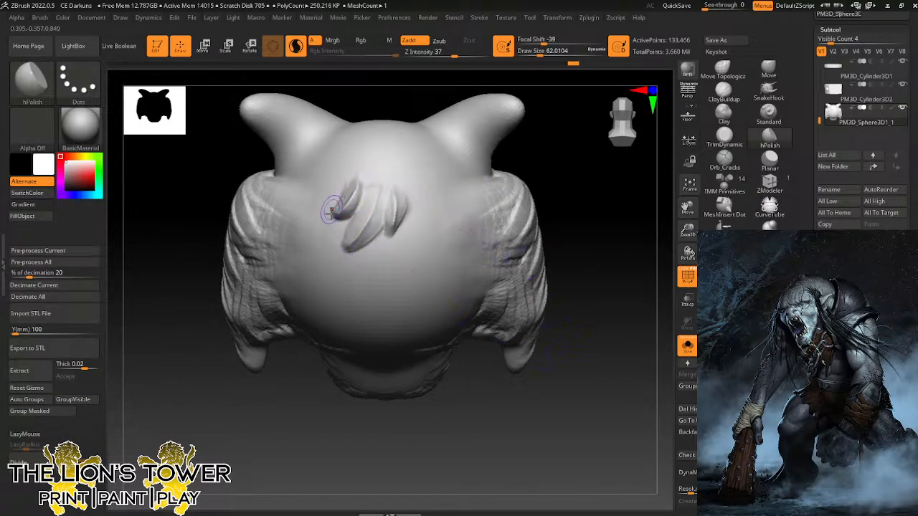
left_click_drag(401, 234, 390, 235)
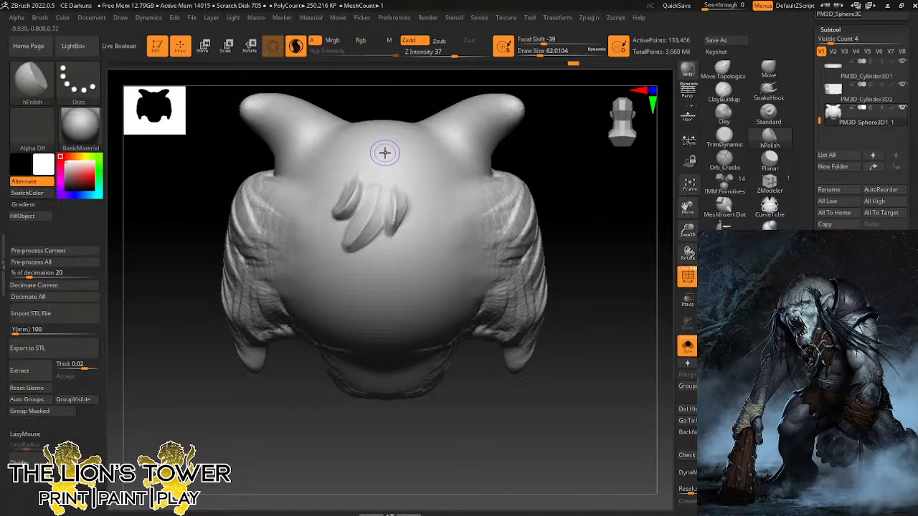
Examine the sculpted face of the beast head from an angle and straight from the front.
mouse_move(688, 230)
left_mouse_down()
mouse_move(682, 204)
mouse_move(641, 297)
mouse_move(606, 327)
mouse_move(595, 323)
left_mouse_up()
mouse_move(646, 251)
left_mouse_down()
mouse_move(595, 304)
mouse_move(622, 320)
mouse_move(637, 304)
left_mouse_up()
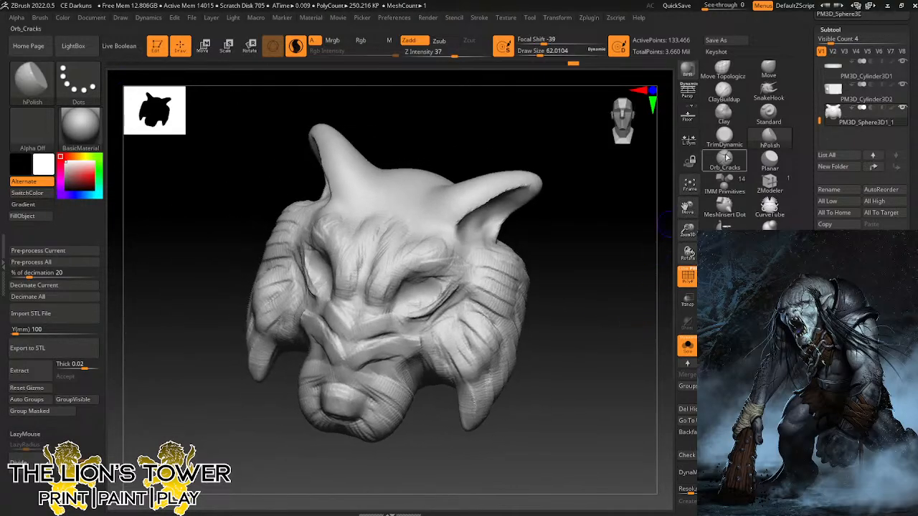
left_click(724, 89)
mouse_move(585, 283)
left_mouse_down()
mouse_move(598, 268)
mouse_move(615, 269)
left_mouse_up()
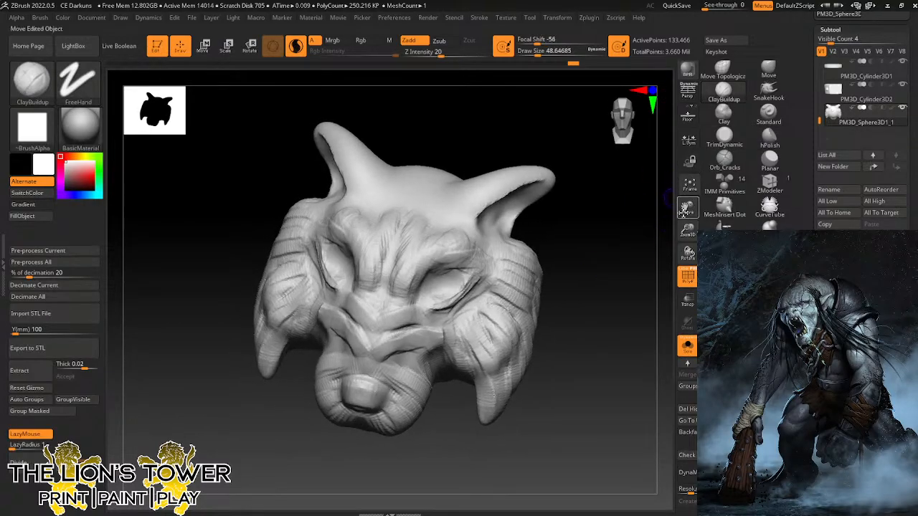
left_click_drag(687, 208, 717, 278)
left_click_drag(628, 285, 622, 310, "shift")
left_click_drag(615, 263, 610, 290)
left_click_drag(686, 228, 686, 215)
left_click_drag(687, 208, 699, 175)
Narrow and reshape the muzzle with the Move brush at draw size about 299.
left_click(769, 68)
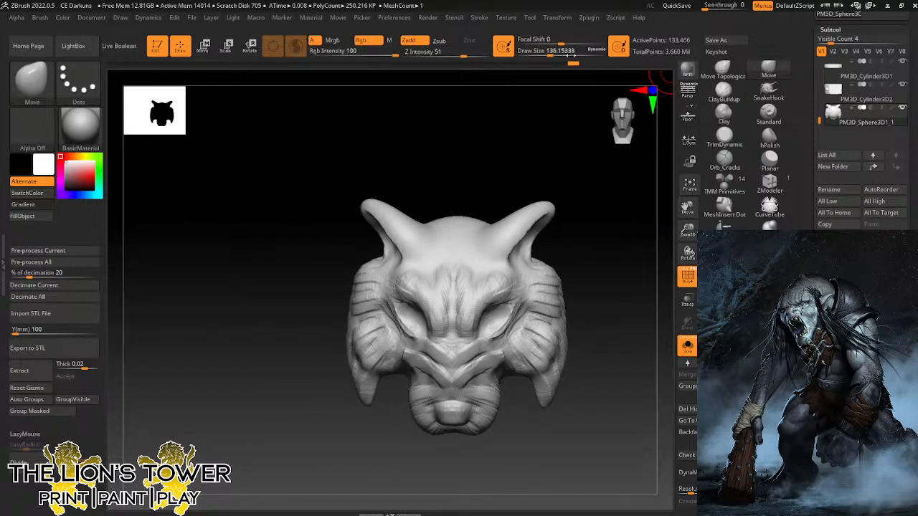
left_click_drag(555, 52, 561, 73)
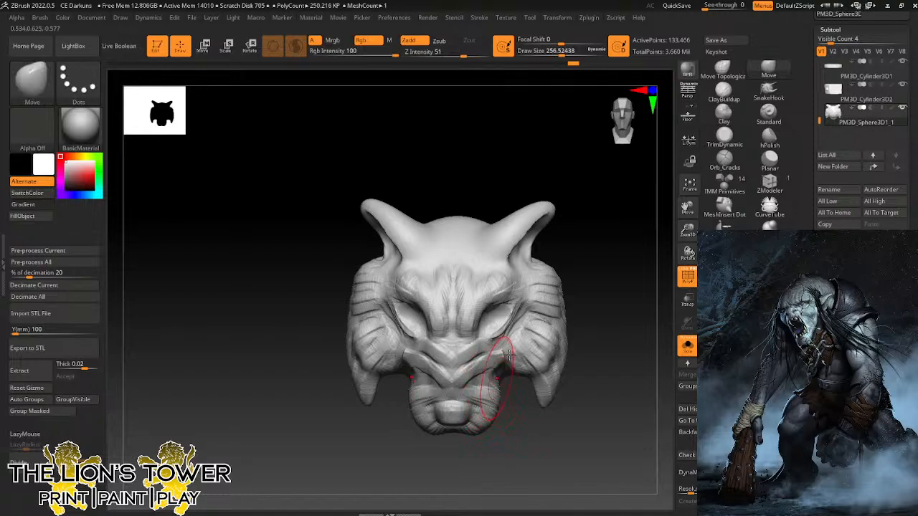
left_click_drag(561, 54, 565, 54)
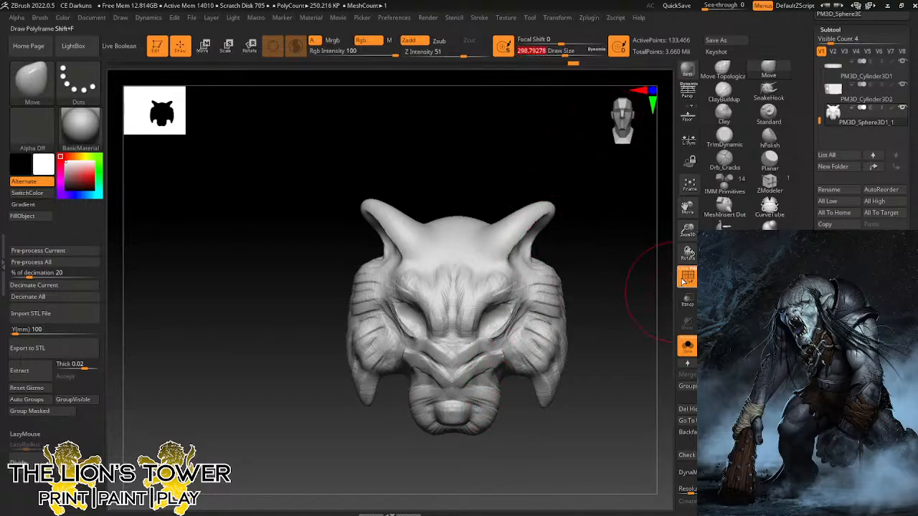
mouse_move(687, 228)
left_mouse_down()
mouse_move(687, 215)
mouse_move(667, 206)
left_mouse_up()
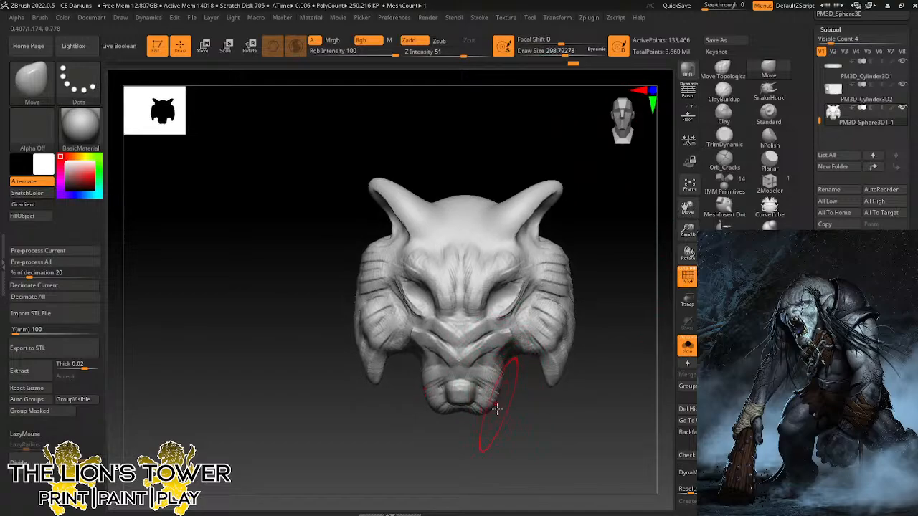
left_click_drag(495, 416, 472, 421)
mouse_move(466, 385)
left_mouse_down()
mouse_move(463, 407)
mouse_move(446, 404)
left_mouse_up()
left_click_drag(485, 347, 489, 353)
left_click_drag(538, 423, 579, 413)
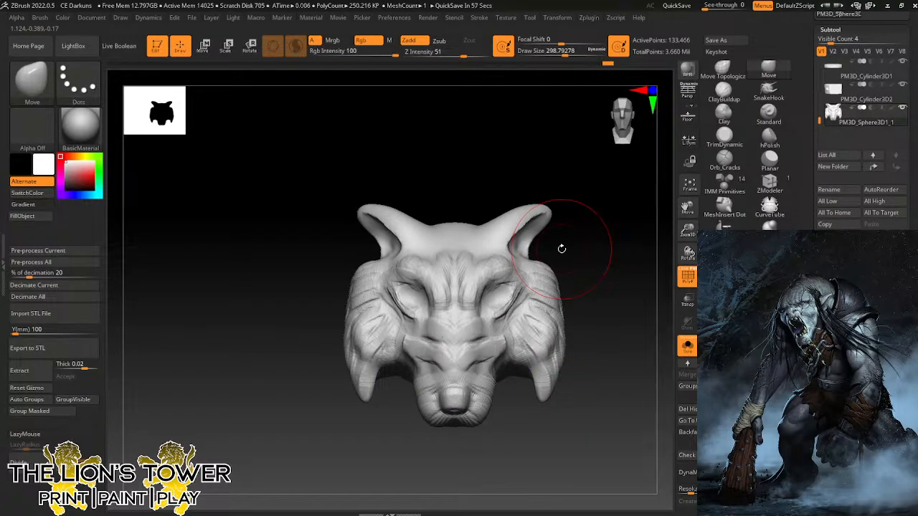
left_click_drag(685, 230, 678, 245)
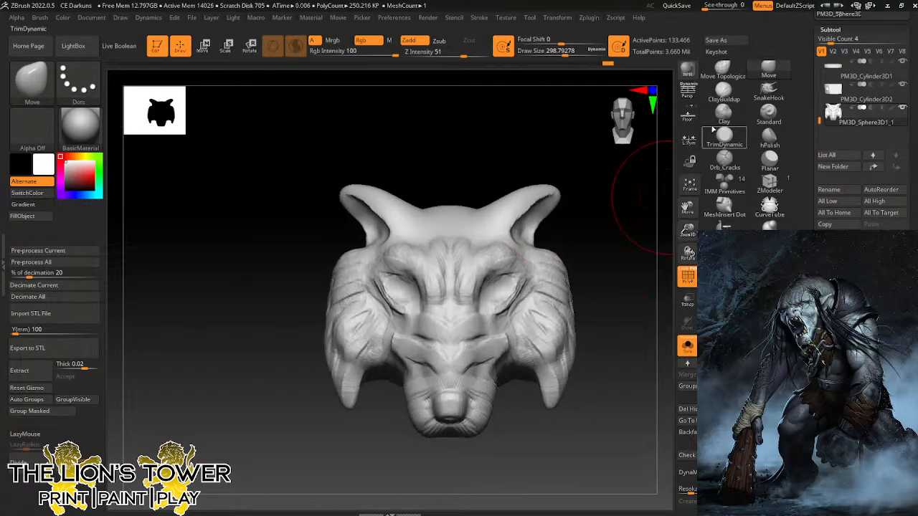
Build up fur strokes on the forehead between the ears using ClayBuildup at draw size about 128.
left_click(724, 92)
left_click_drag(609, 230, 602, 267)
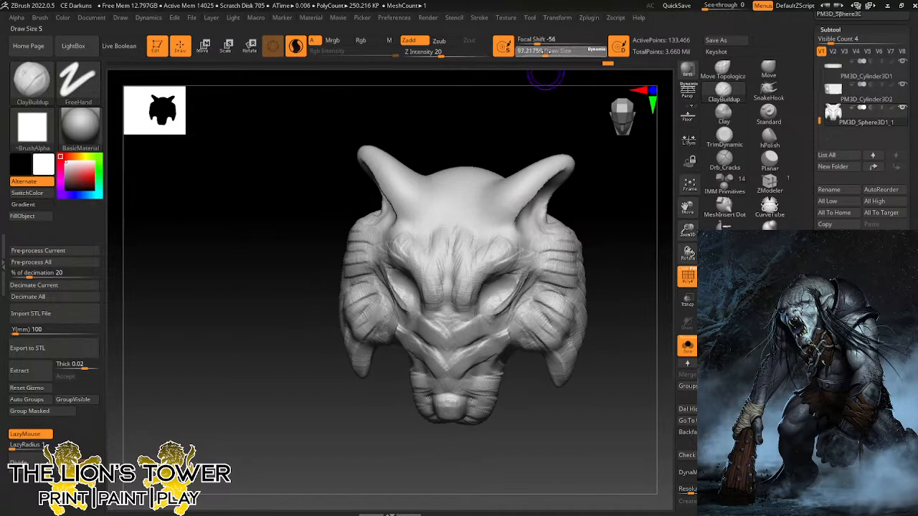
left_click(546, 51)
left_click_drag(633, 218, 631, 235)
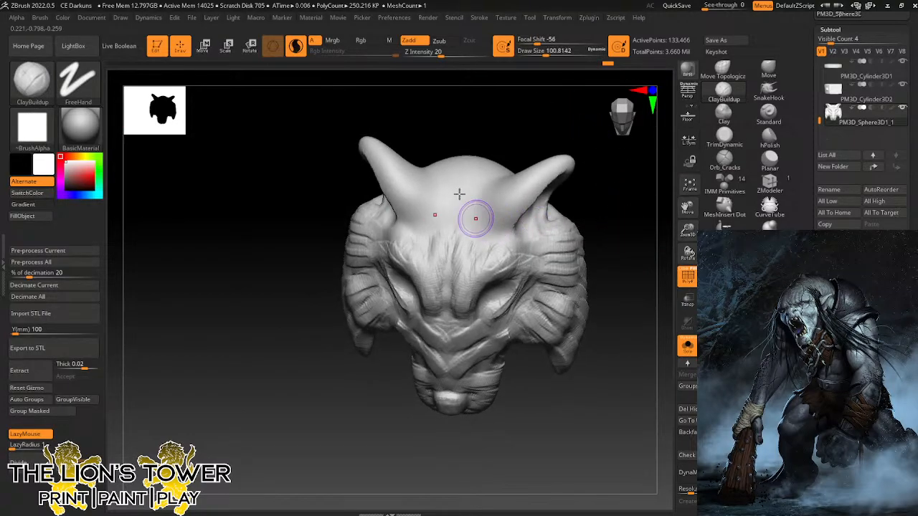
left_click(549, 52)
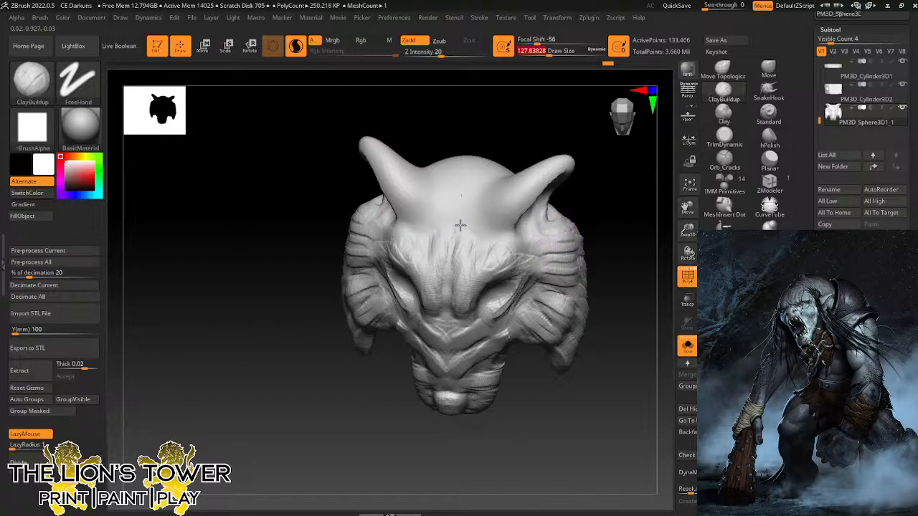
left_click_drag(460, 225, 459, 258)
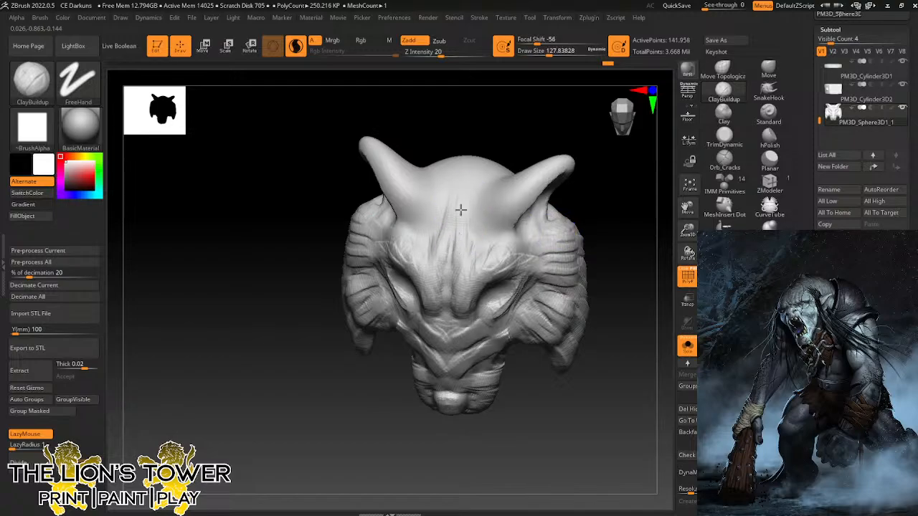
mouse_move(460, 208)
left_mouse_down()
mouse_move(469, 237)
mouse_move(471, 202)
left_mouse_up()
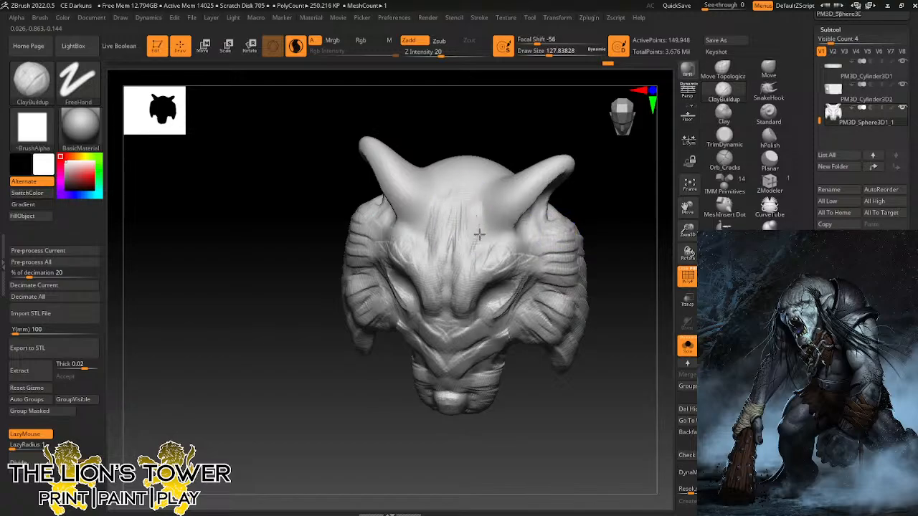
left_click_drag(605, 194, 623, 213)
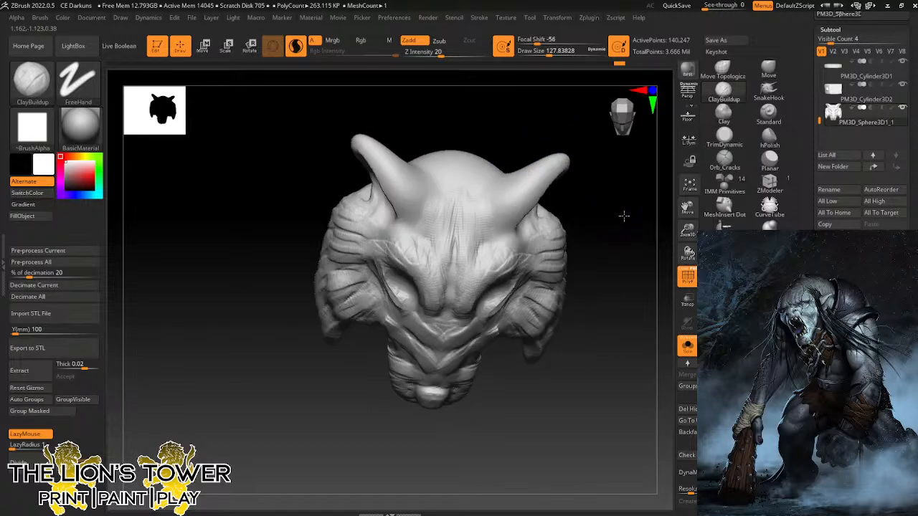
left_click_drag(497, 227, 501, 212)
Build up fur strokes over the front and back of both ears using ClayBuildup at draw size about 83.
key("s")
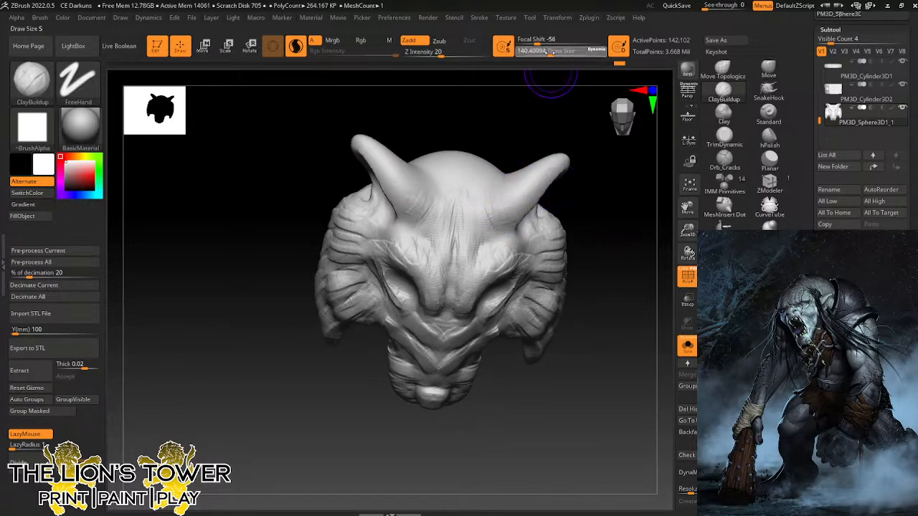
left_click_drag(553, 93, 537, 92)
mouse_move(518, 188)
left_mouse_down()
mouse_move(503, 211)
mouse_move(537, 184)
mouse_move(535, 194)
mouse_move(569, 205)
left_mouse_up()
mouse_move(544, 174)
left_mouse_down()
mouse_move(562, 155)
mouse_move(574, 170)
left_mouse_up()
mouse_move(502, 211)
left_mouse_down()
mouse_move(549, 140)
mouse_move(502, 210)
mouse_move(522, 156)
mouse_move(523, 174)
mouse_move(526, 138)
mouse_move(506, 150)
left_mouse_up()
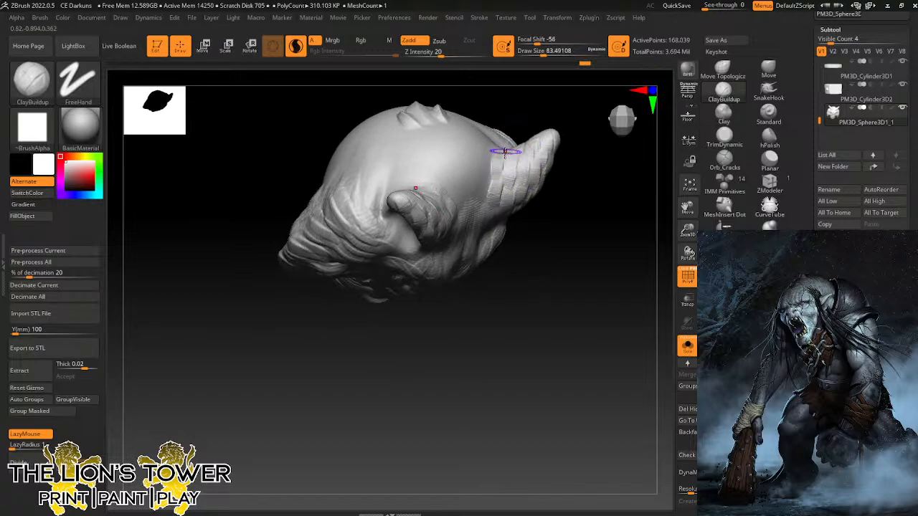
mouse_move(528, 114)
left_mouse_down()
mouse_move(563, 122)
mouse_move(571, 151)
left_mouse_up()
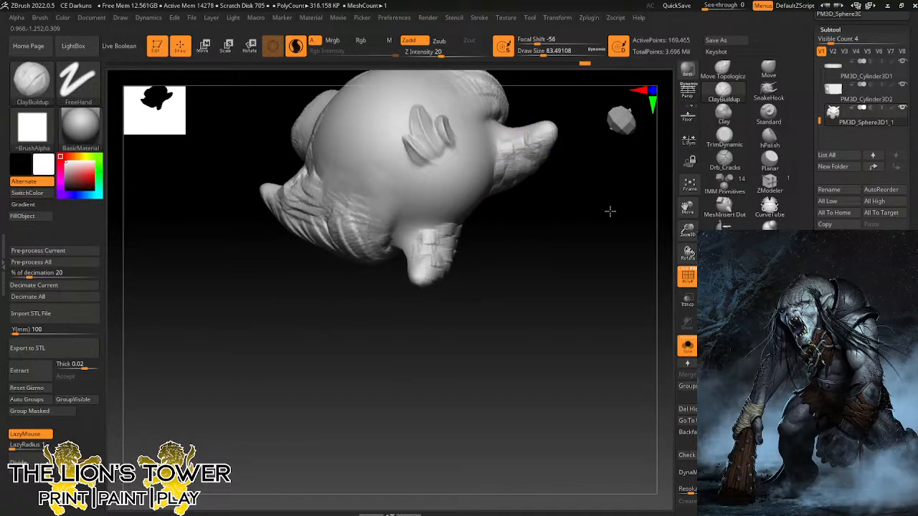
mouse_move(610, 211)
left_mouse_down()
mouse_move(609, 194)
mouse_move(586, 235)
mouse_move(570, 208)
left_mouse_up()
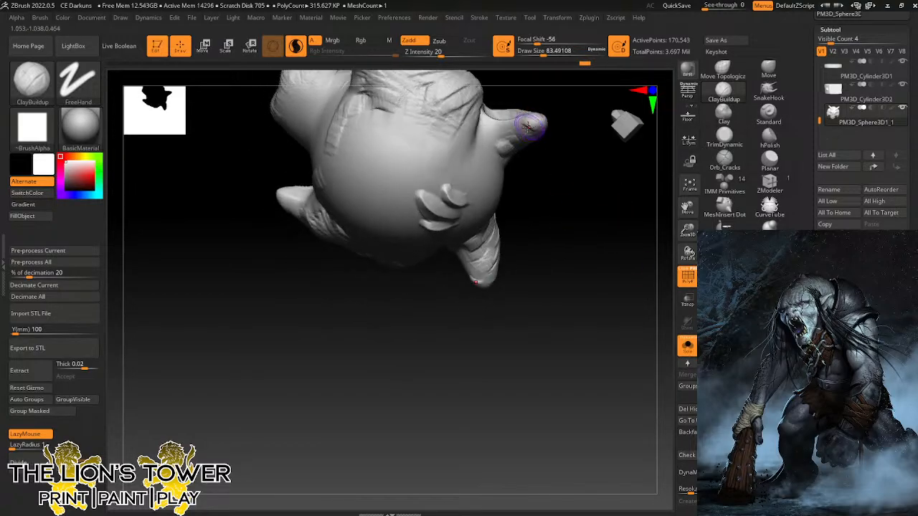
mouse_move(528, 127)
left_mouse_down()
mouse_move(499, 129)
mouse_move(493, 113)
left_mouse_up()
mouse_move(574, 179)
left_mouse_down()
mouse_move(531, 183)
mouse_move(562, 154)
mouse_move(637, 251)
mouse_move(631, 208)
mouse_move(584, 178)
mouse_move(564, 214)
left_mouse_up()
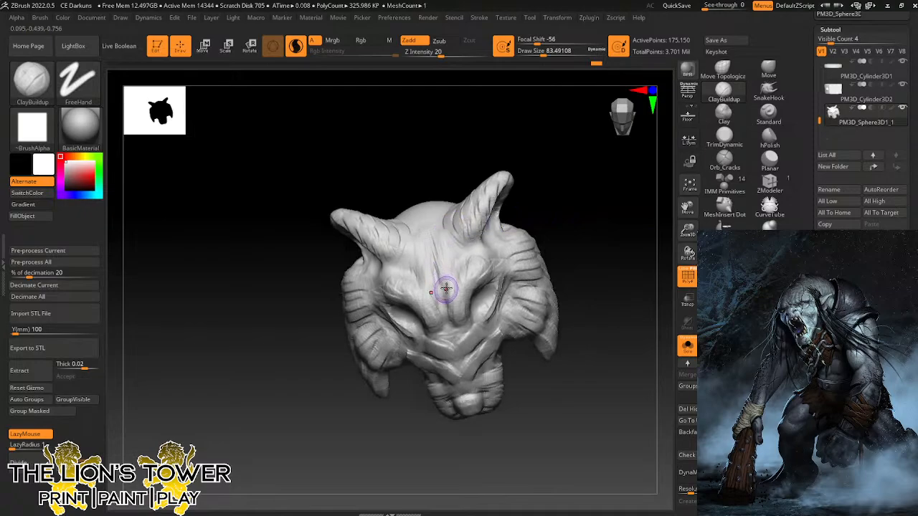
Add layered fur strokes over the forehead, brows and crown between the ears using ClayBuildup.
left_click_drag(446, 289, 442, 267)
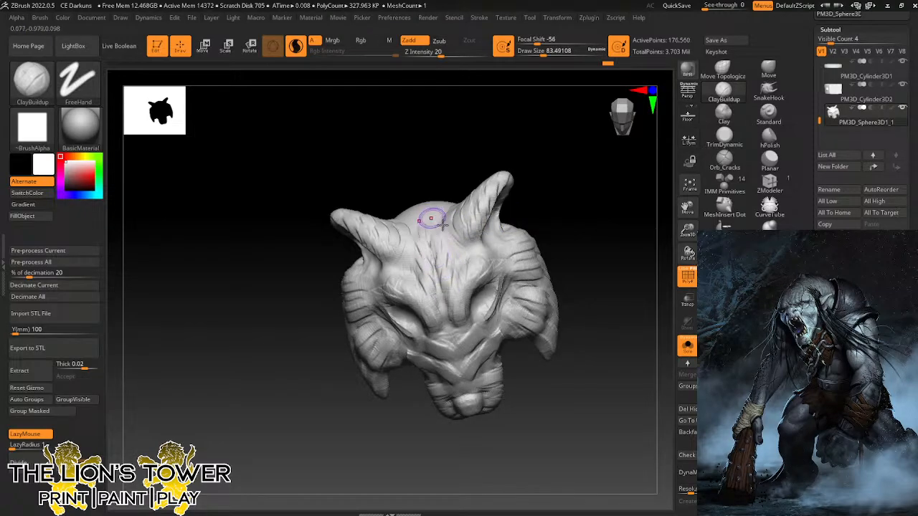
mouse_move(460, 241)
left_mouse_down()
mouse_move(464, 235)
mouse_move(474, 249)
left_mouse_up()
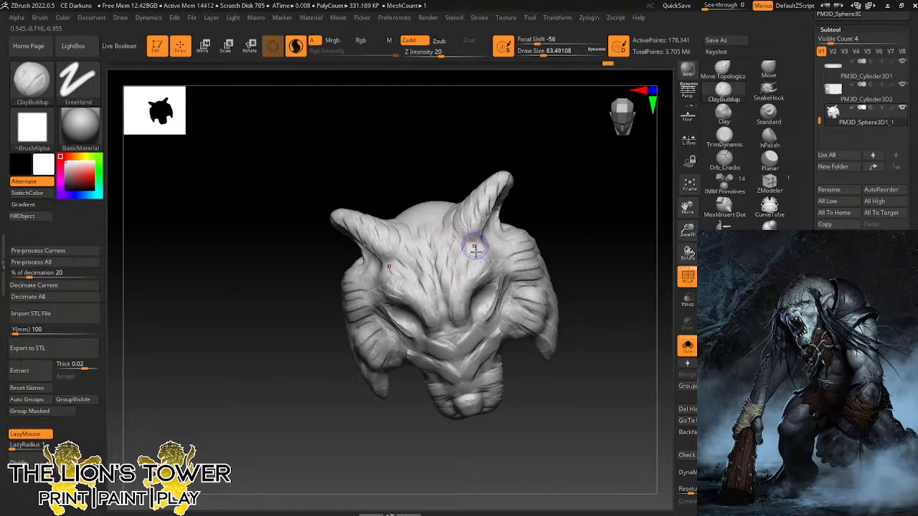
left_click_drag(494, 215, 498, 199)
left_click_drag(549, 190, 585, 179)
left_click_drag(502, 246, 507, 254)
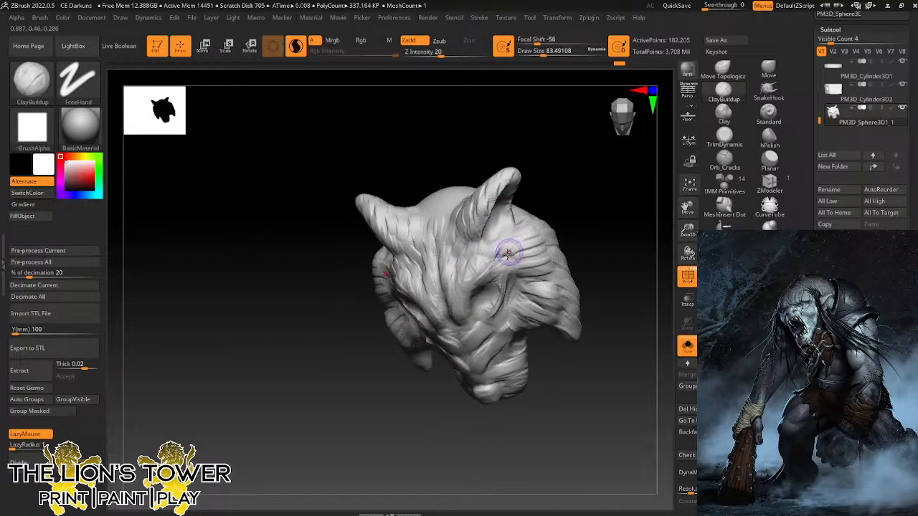
left_click_drag(556, 206, 603, 173)
mouse_move(685, 207)
left_mouse_down()
mouse_move(694, 234)
mouse_move(686, 231)
left_mouse_up()
left_click_drag(607, 203, 599, 265)
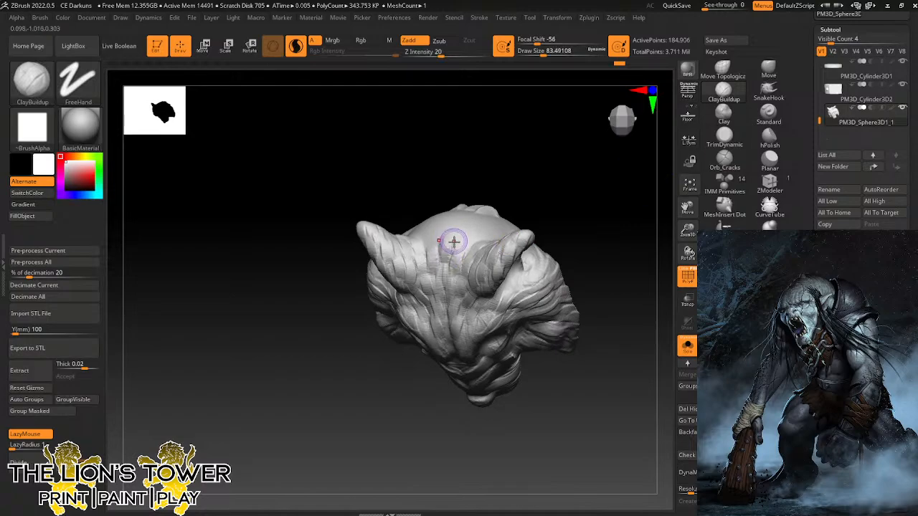
left_click_drag(540, 206, 521, 203)
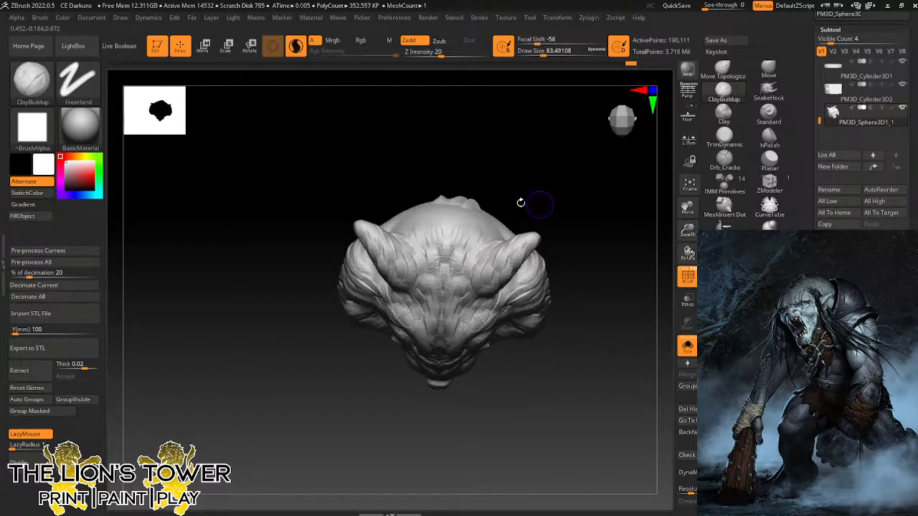
mouse_move(451, 235)
left_mouse_down()
mouse_move(465, 224)
mouse_move(486, 232)
mouse_move(522, 167)
mouse_move(506, 156)
mouse_move(582, 289)
mouse_move(547, 293)
mouse_move(638, 157)
left_mouse_up()
Adjust the shape of the ears with the Move brush at draw size about 262 and check the head from the front.
left_click(769, 69)
mouse_move(604, 214)
left_mouse_down()
mouse_move(588, 271)
mouse_move(621, 272)
left_mouse_up()
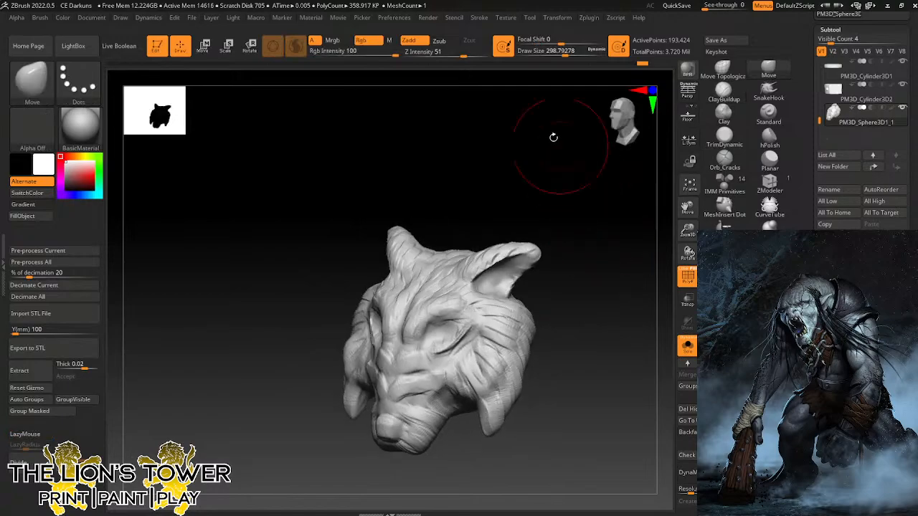
left_click(558, 54)
mouse_move(591, 219)
left_mouse_down()
mouse_move(578, 143)
mouse_move(598, 278)
mouse_move(543, 307)
mouse_move(590, 297)
mouse_move(597, 308)
mouse_move(572, 289)
mouse_move(566, 307)
mouse_move(546, 320)
left_mouse_up()
left_click(560, 54)
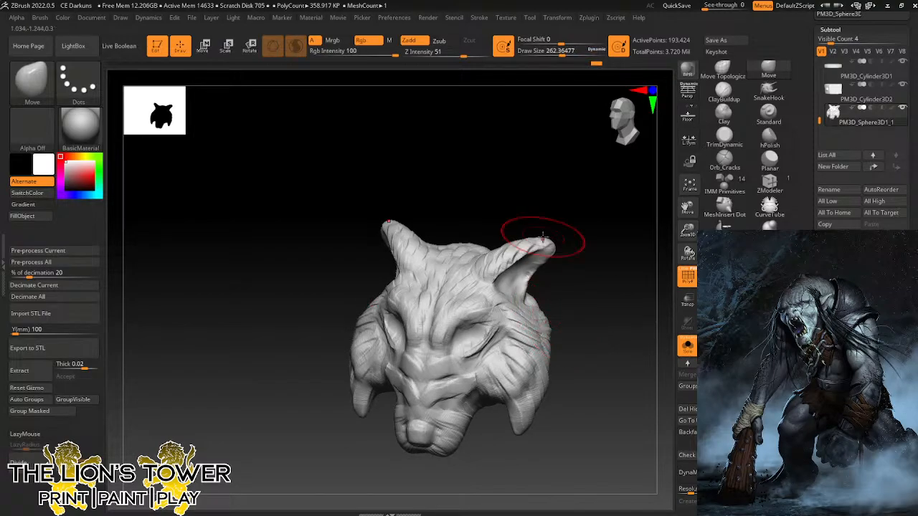
mouse_move(585, 313)
left_mouse_down("shift")
mouse_move(595, 332)
mouse_move(599, 316)
left_mouse_up("shift")
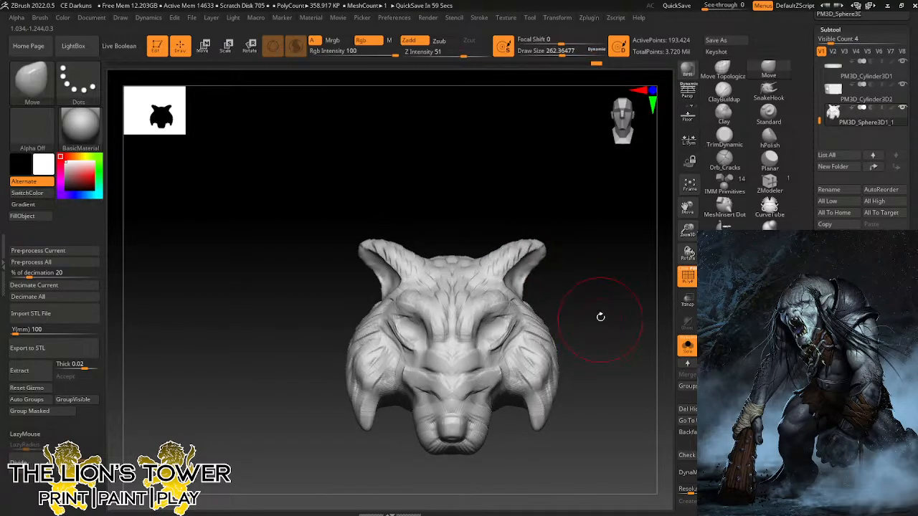
left_click_drag(688, 229, 687, 204)
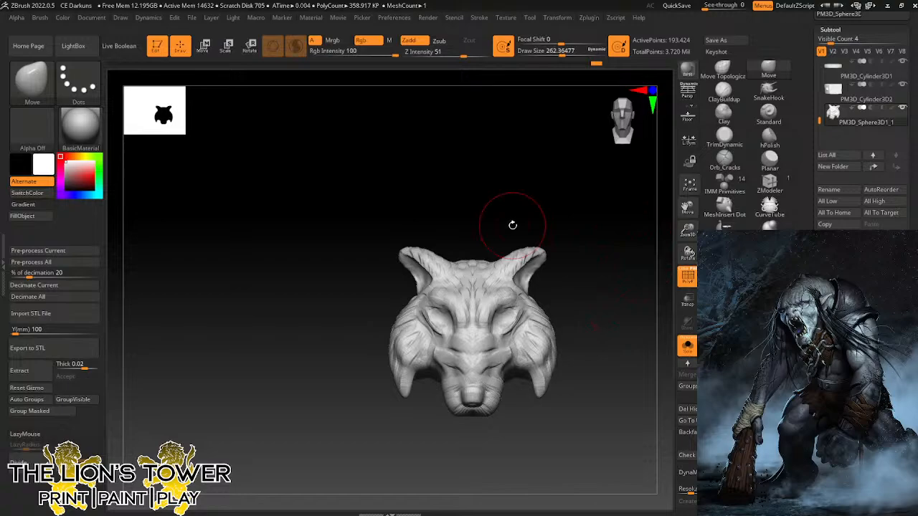
left_click_drag(688, 229, 694, 260)
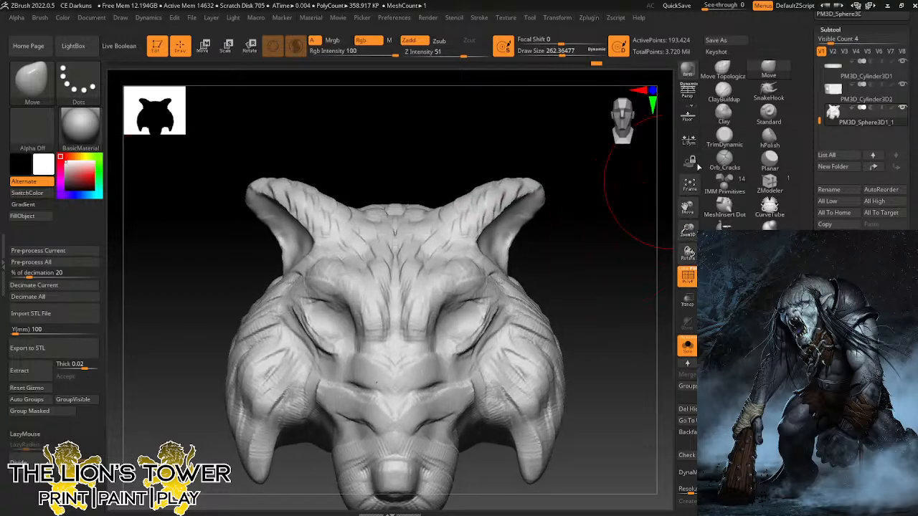
Build up rounded eyeballs inside the sockets using ClayBuildup at draw size about 68 and smooth them.
left_click(721, 91)
left_click_drag(551, 53, 541, 53)
left_click_drag(572, 170, 547, 174)
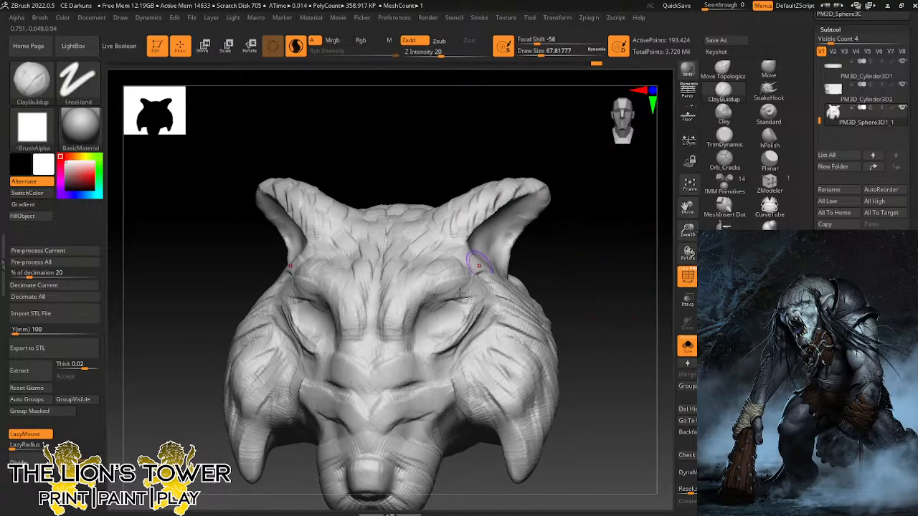
mouse_move(461, 294)
left_mouse_down()
mouse_move(429, 324)
mouse_move(459, 310)
mouse_move(441, 319)
left_mouse_up()
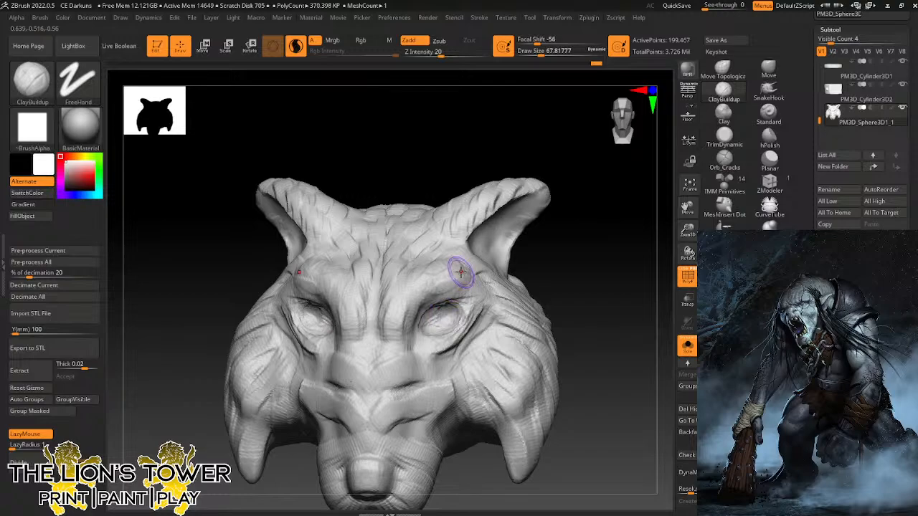
left_click_drag(566, 239, 543, 242)
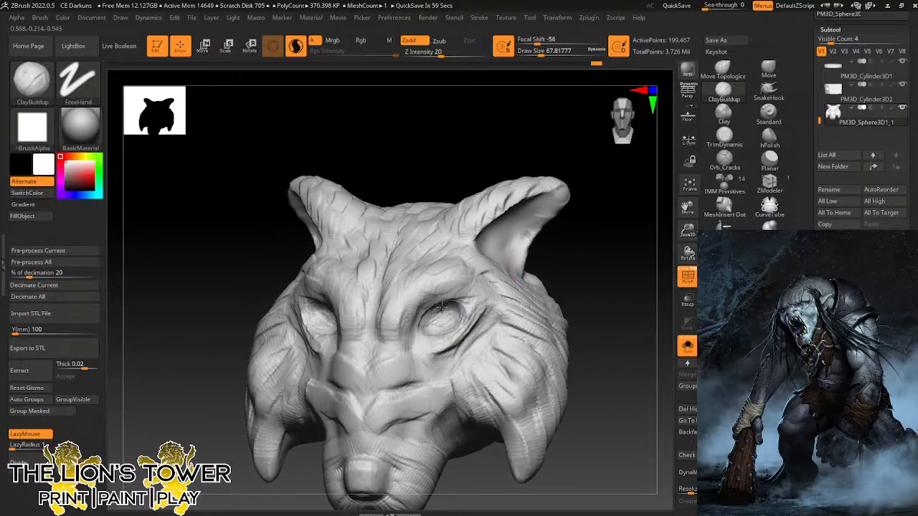
left_click_drag(429, 322, 441, 317)
left_click_drag(582, 261, 607, 272)
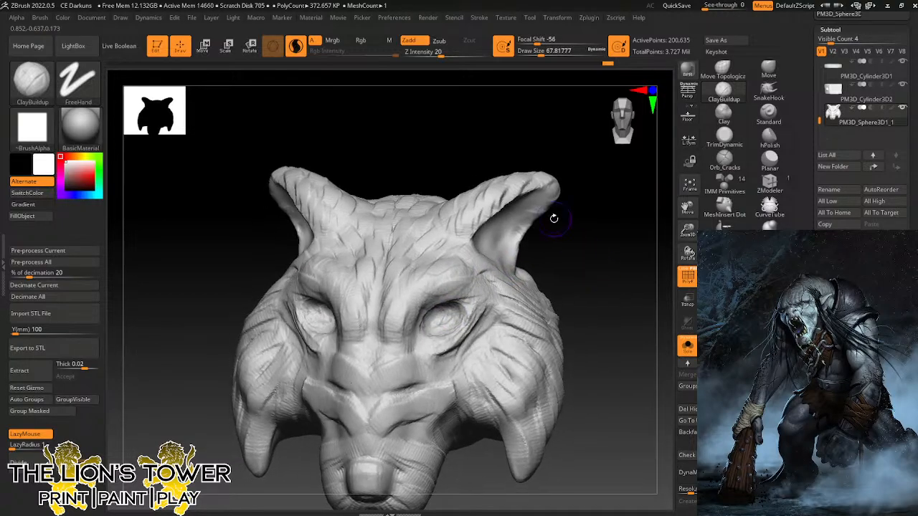
left_click_drag(554, 218, 428, 316)
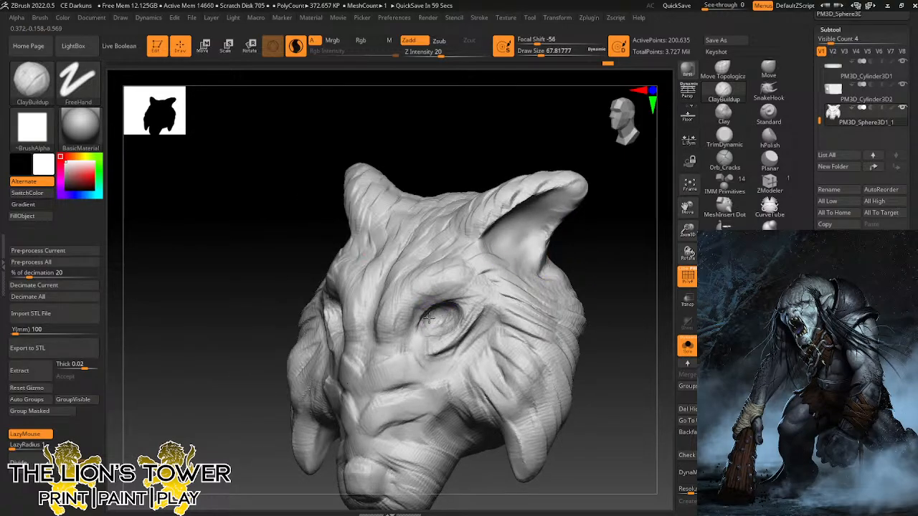
left_click_drag(574, 244, 601, 247)
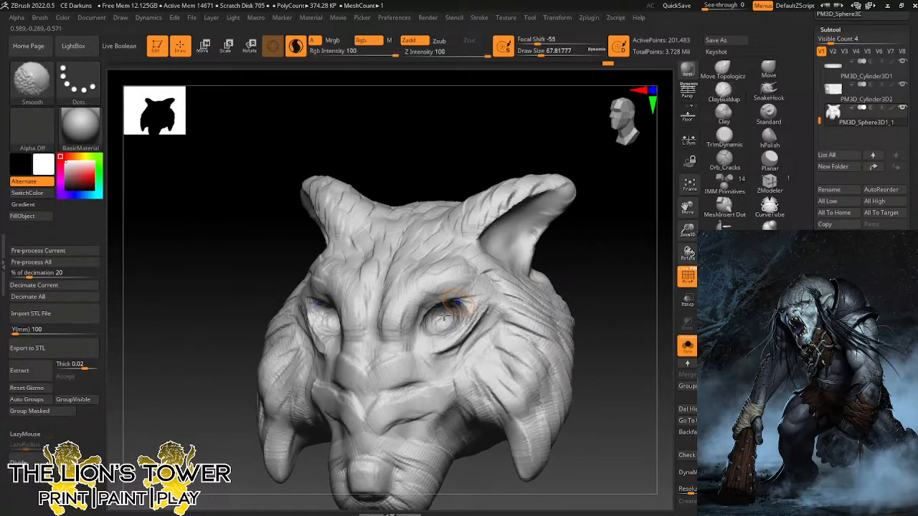
left_click_drag(451, 318, 454, 320, "shift")
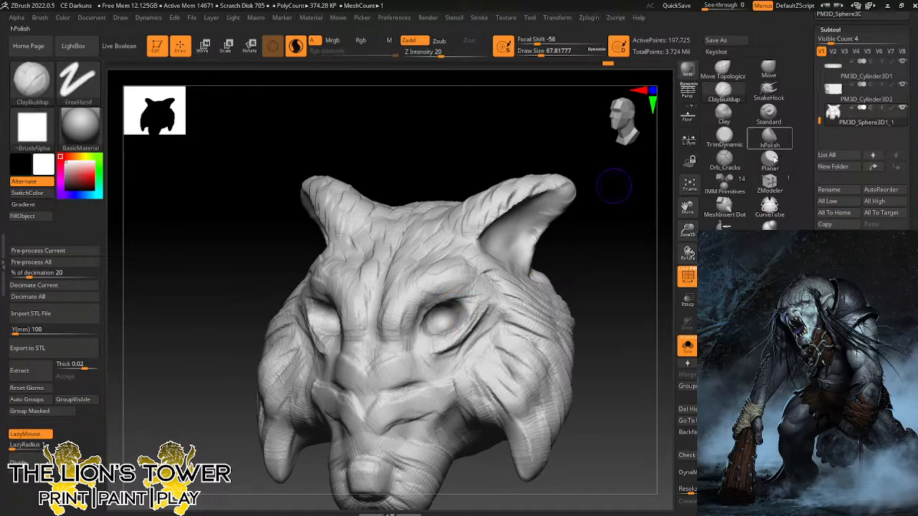
Insert sphere eyeballs into both sockets with the MeshInsert Dot brush at draw size about 87, check their placement, and mask the eyeballs.
left_click(724, 207)
left_click_drag(577, 262, 590, 264, "shift")
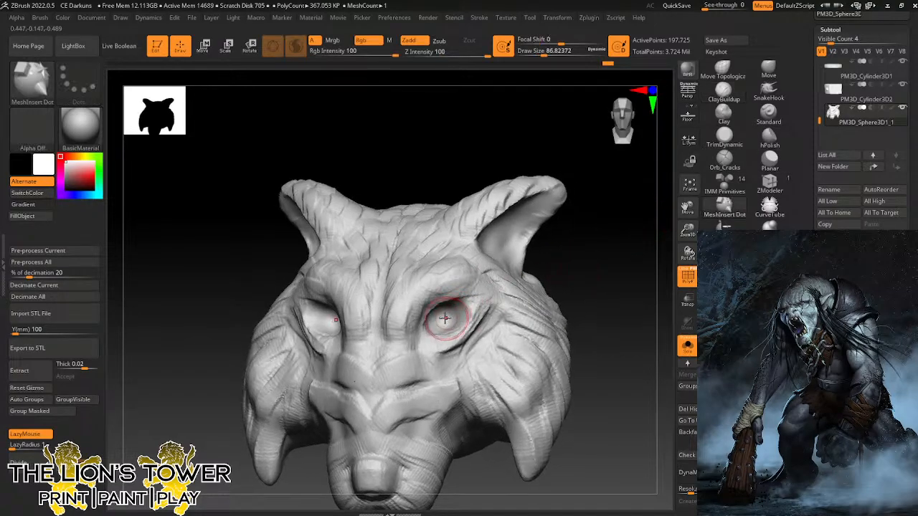
left_click_drag(444, 319, 460, 333)
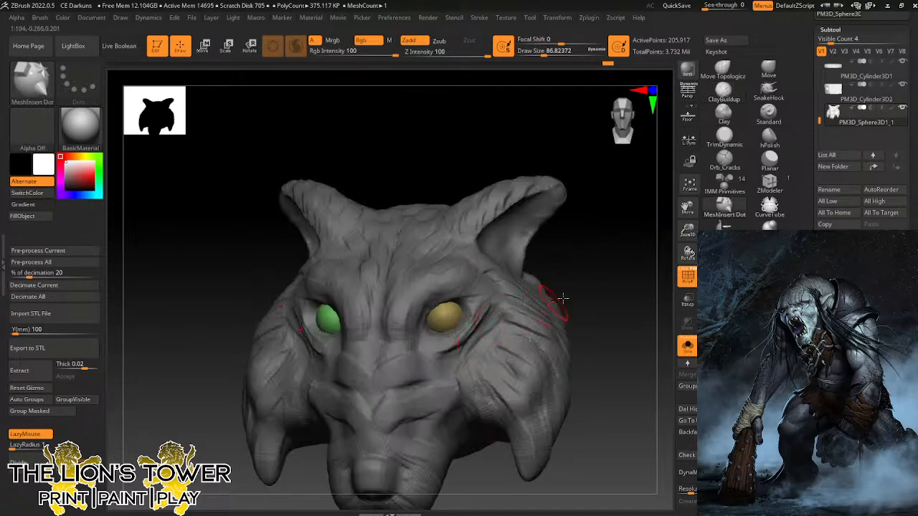
mouse_move(602, 283)
left_mouse_down()
mouse_move(612, 265)
mouse_move(598, 241)
left_mouse_up()
key("r")
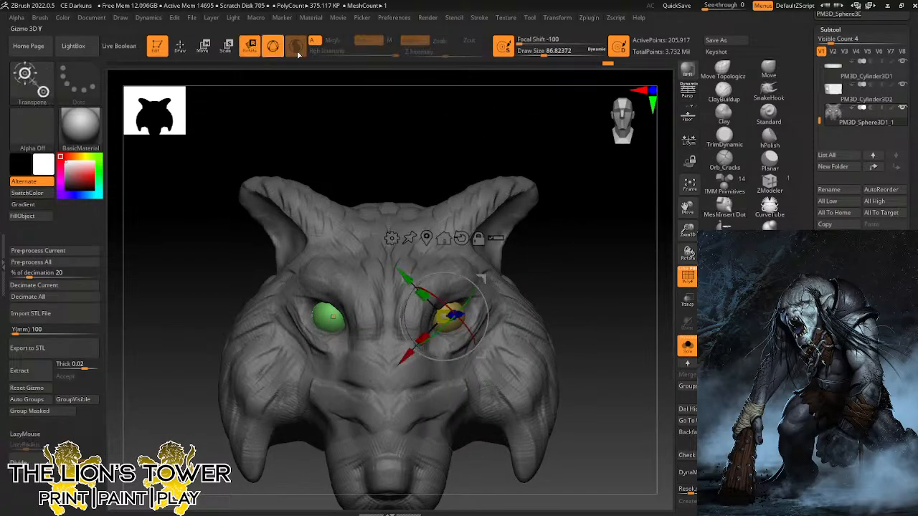
left_click_drag(580, 274, 479, 280)
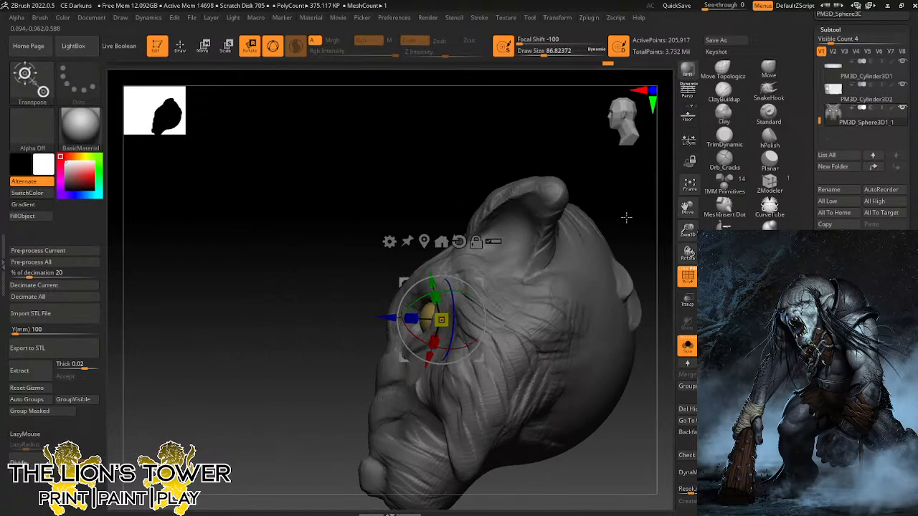
left_click_drag(629, 219, 685, 262)
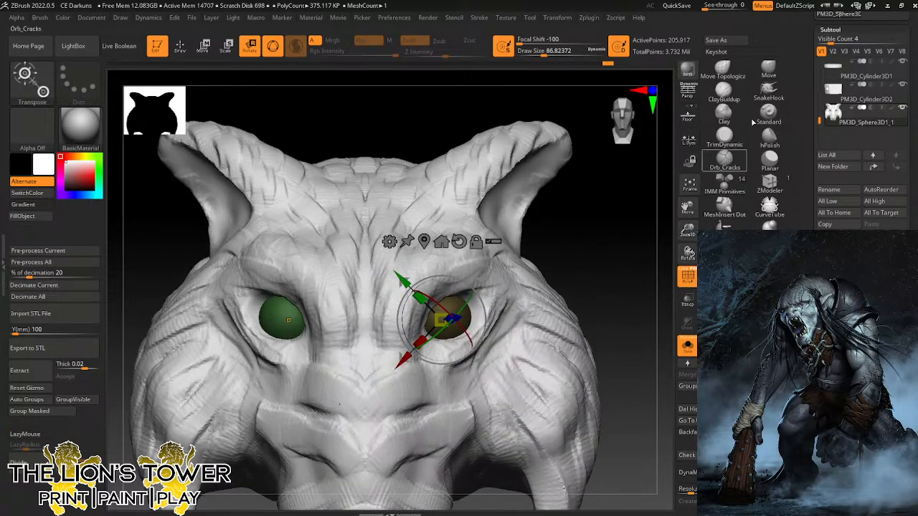
Build up upper and lower eyelids around the masked eyeballs using ClayBuildup at draw size about 49.
left_click(724, 88)
left_click_drag(541, 54, 538, 53)
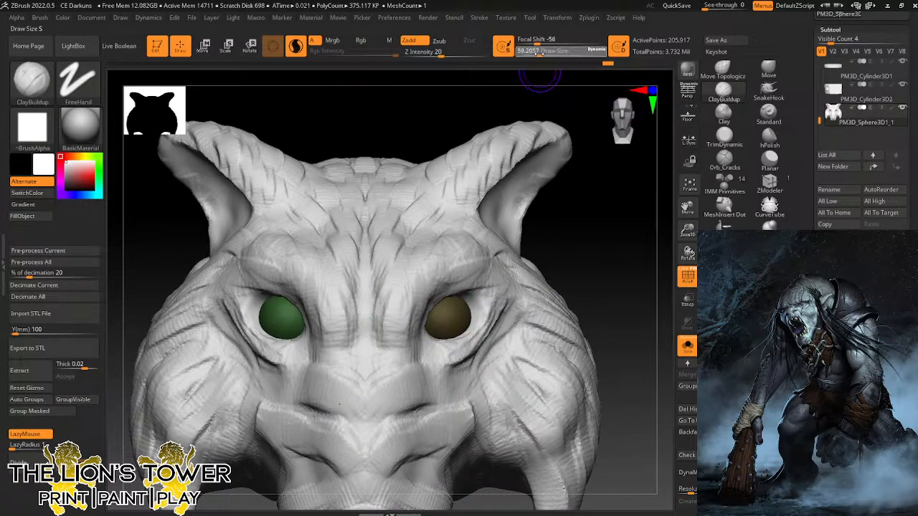
mouse_move(688, 231)
left_mouse_down()
mouse_move(688, 208)
mouse_move(567, 227)
left_mouse_up()
left_click_drag(686, 234, 685, 221)
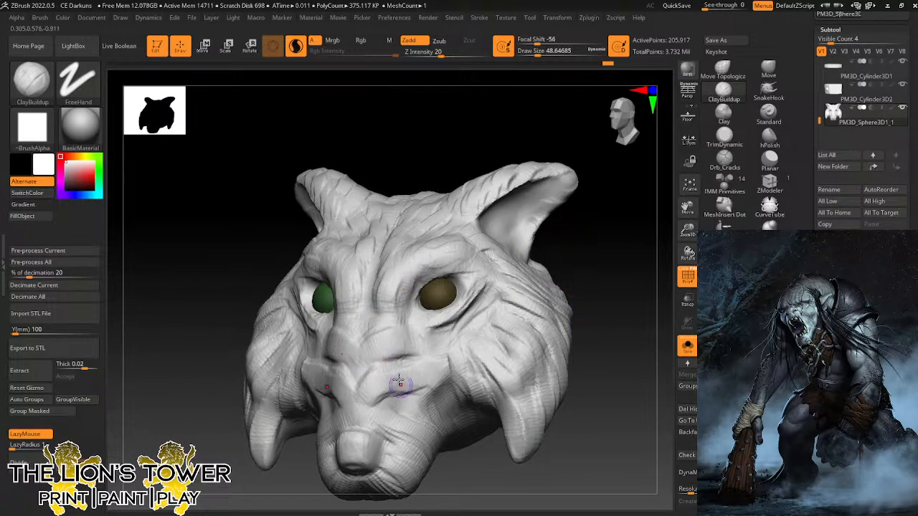
left_click_drag(622, 247, 621, 250)
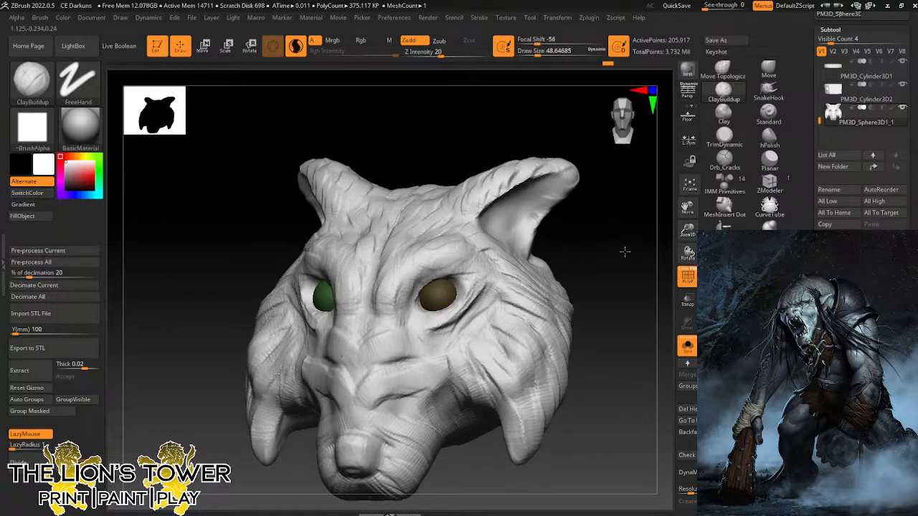
mouse_move(419, 294)
left_mouse_down()
mouse_move(459, 277)
mouse_move(424, 284)
mouse_move(462, 278)
mouse_move(421, 288)
mouse_move(412, 316)
mouse_move(439, 282)
mouse_move(421, 315)
mouse_move(459, 301)
mouse_move(459, 283)
mouse_move(463, 291)
mouse_move(424, 321)
mouse_move(463, 288)
left_mouse_up()
left_click_drag(562, 241, 568, 254)
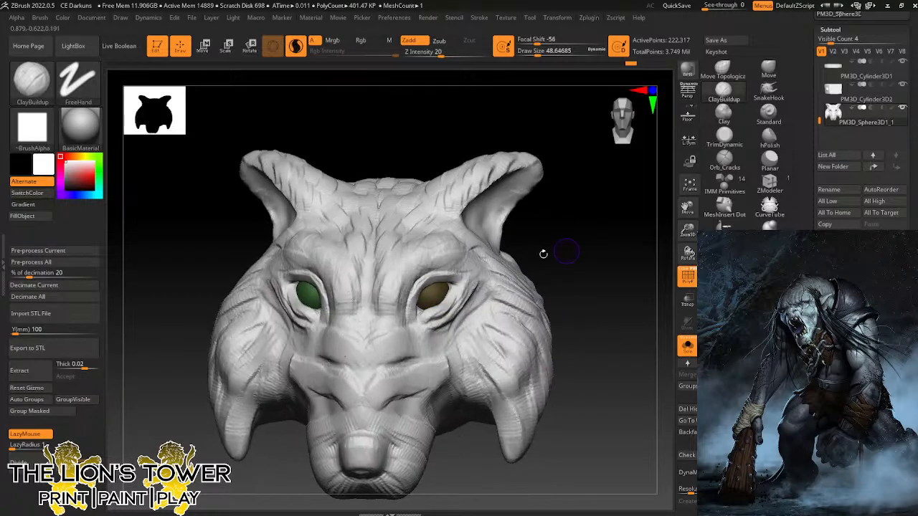
Thicken the lower eyelids and extend the folds at the outer eye corners using ClayBuildup.
mouse_move(444, 310)
left_mouse_down()
mouse_move(475, 285)
mouse_move(430, 333)
mouse_move(425, 323)
mouse_move(450, 295)
mouse_move(453, 314)
mouse_move(465, 298)
left_mouse_up()
left_click_drag(439, 327, 469, 291)
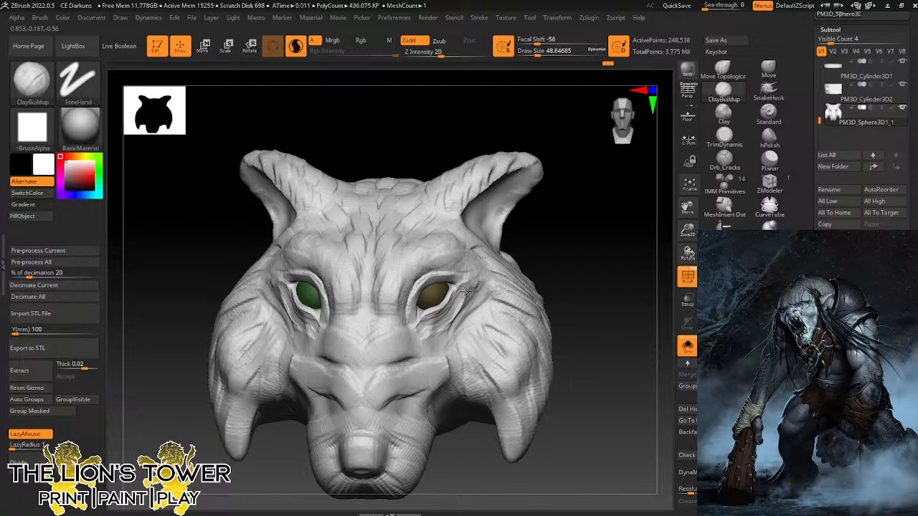
mouse_move(443, 326)
left_mouse_down()
mouse_move(459, 302)
mouse_move(412, 335)
mouse_move(410, 297)
mouse_move(411, 310)
mouse_move(420, 283)
mouse_move(444, 276)
mouse_move(434, 276)
mouse_move(445, 279)
mouse_move(417, 300)
mouse_move(442, 269)
left_mouse_up()
Smooth and refine the inner eye corners and lid edges, adding ClayBuildup strokes from angled and frontal views.
mouse_move(543, 234)
left_mouse_down()
mouse_move(507, 211)
mouse_move(426, 263)
mouse_move(490, 164)
mouse_move(427, 280)
left_mouse_up()
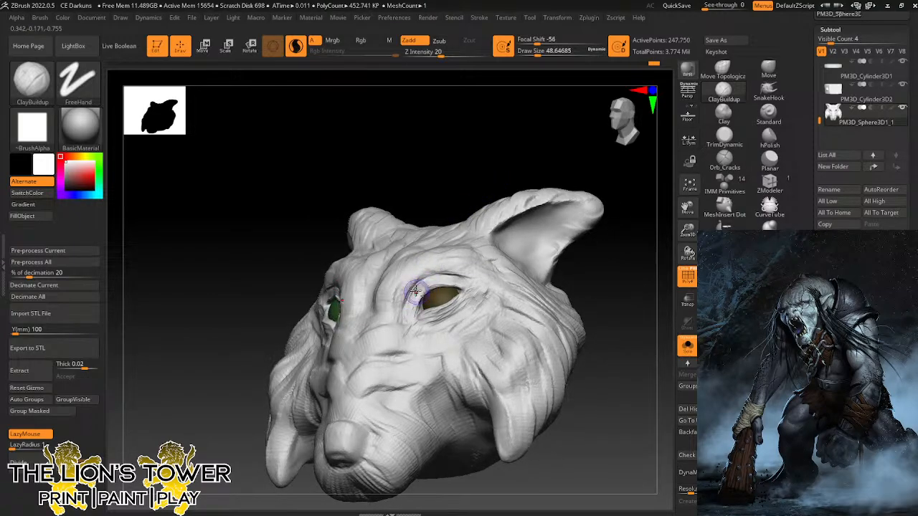
left_click_drag(414, 313, 434, 279, "shift")
mouse_move(480, 182)
left_mouse_down()
mouse_move(469, 178)
mouse_move(482, 199)
left_mouse_up()
mouse_move(410, 297)
left_mouse_down()
mouse_move(421, 278)
mouse_move(440, 328)
left_mouse_up()
mouse_move(607, 314)
left_mouse_down()
mouse_move(474, 302)
mouse_move(425, 289)
mouse_move(433, 284)
mouse_move(412, 301)
left_mouse_up()
mouse_move(575, 275)
left_mouse_down()
mouse_move(606, 285)
mouse_move(590, 285)
left_mouse_up()
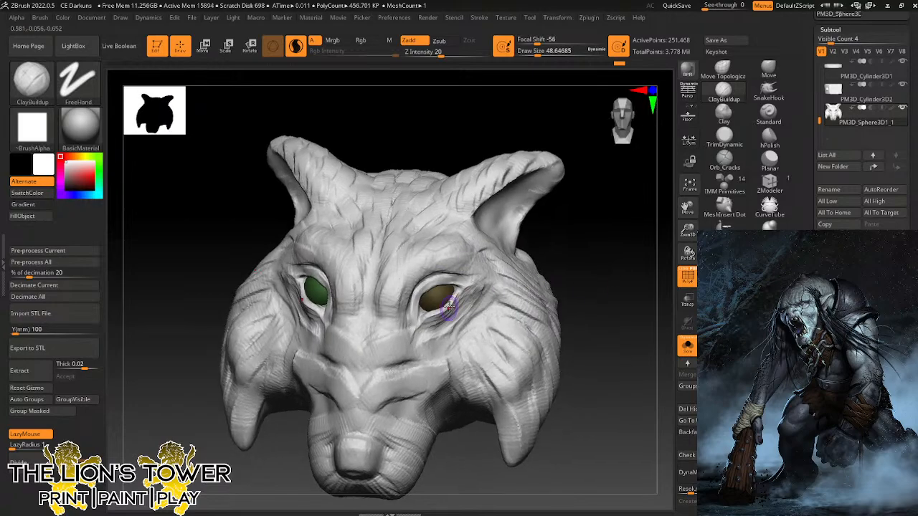
mouse_move(459, 295)
left_mouse_down()
mouse_move(418, 326)
mouse_move(466, 297)
mouse_move(458, 310)
mouse_move(424, 326)
mouse_move(469, 286)
mouse_move(446, 279)
mouse_move(422, 287)
left_mouse_up()
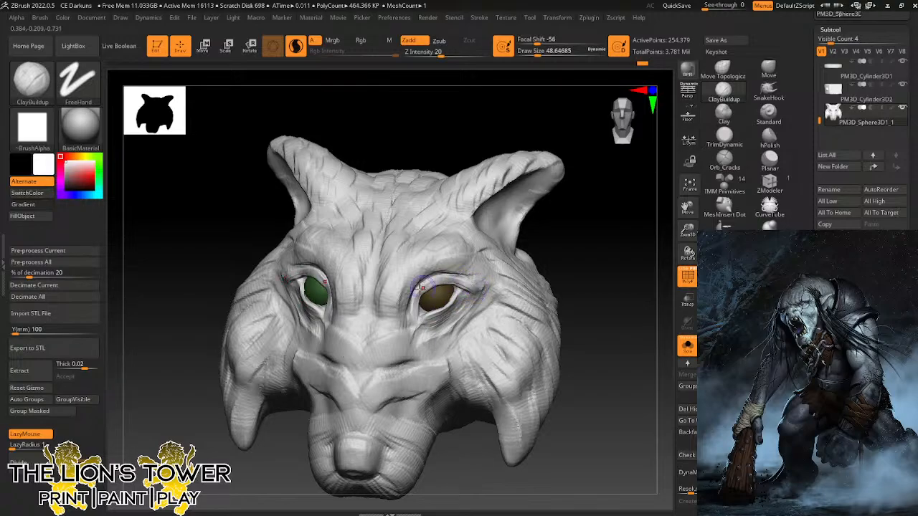
Refine and smooth the lower eyelid and outer eye corner with ClayBuildup at draw size about 49.
left_click_drag(603, 275, 594, 289)
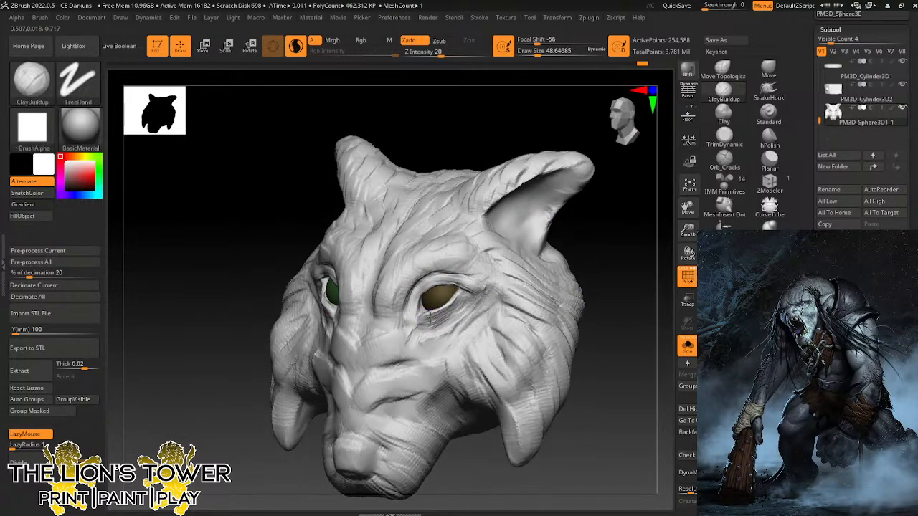
mouse_move(428, 318)
left_mouse_down()
mouse_move(419, 331)
mouse_move(456, 300)
left_mouse_up()
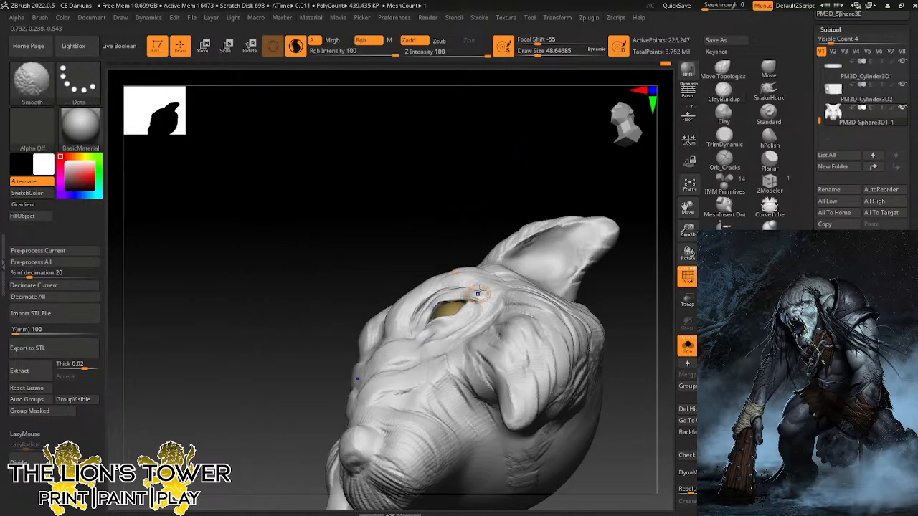
left_click_drag(478, 293, 442, 302)
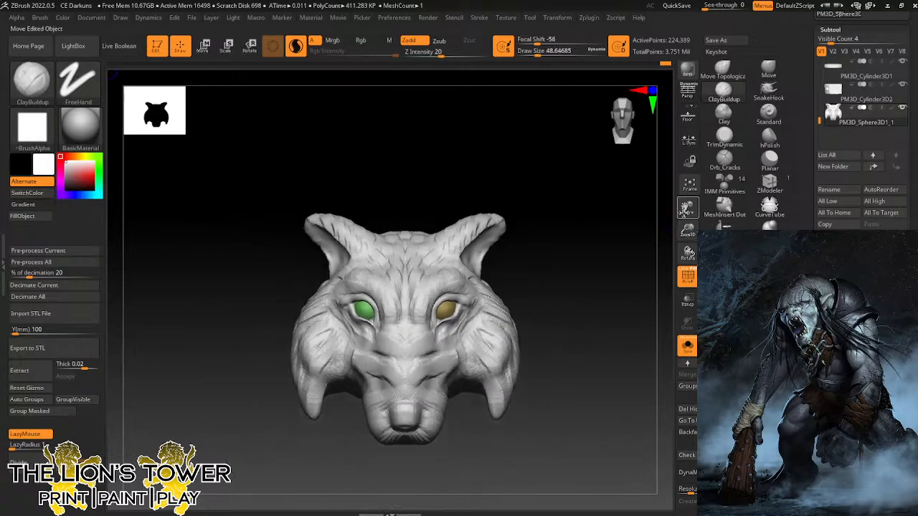
Remesh the head and eyeballs with DynaMesh at resolution 320.
left_click_drag(686, 208, 686, 203)
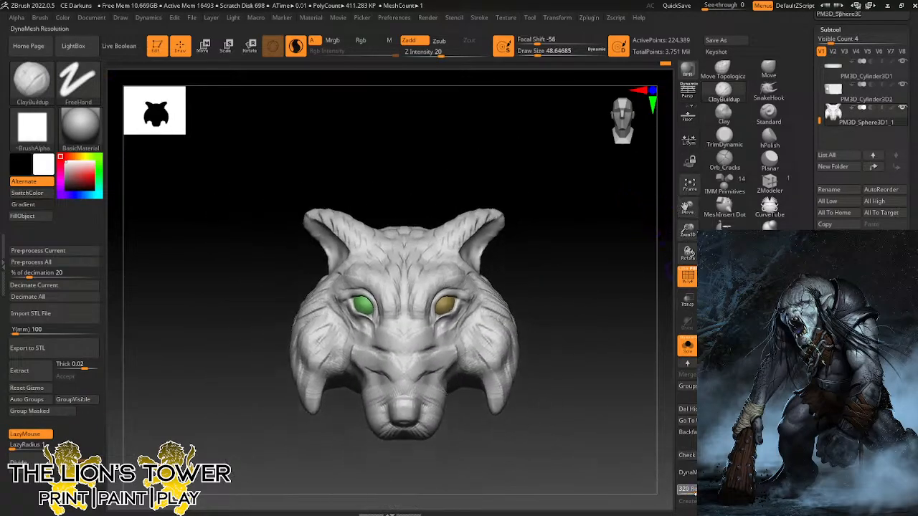
left_click(687, 472)
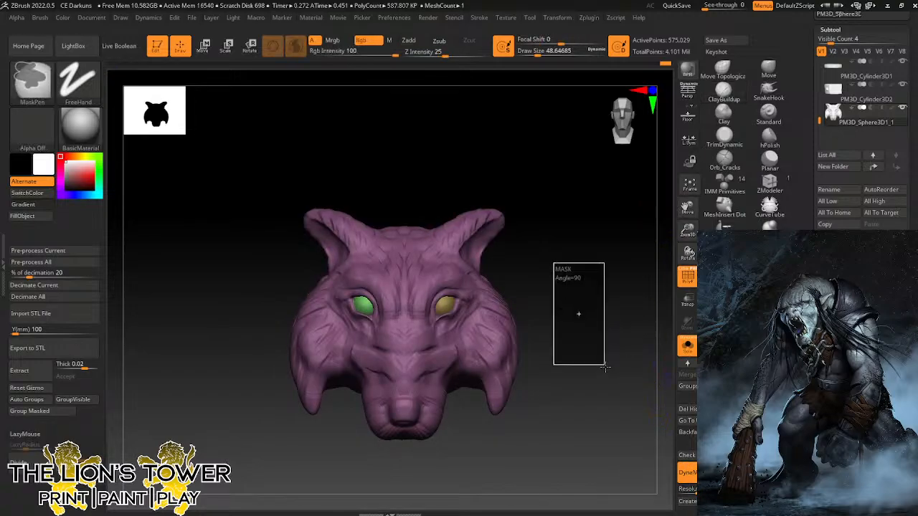
left_click_drag(621, 361, 642, 307)
left_click_drag(613, 264, 576, 275)
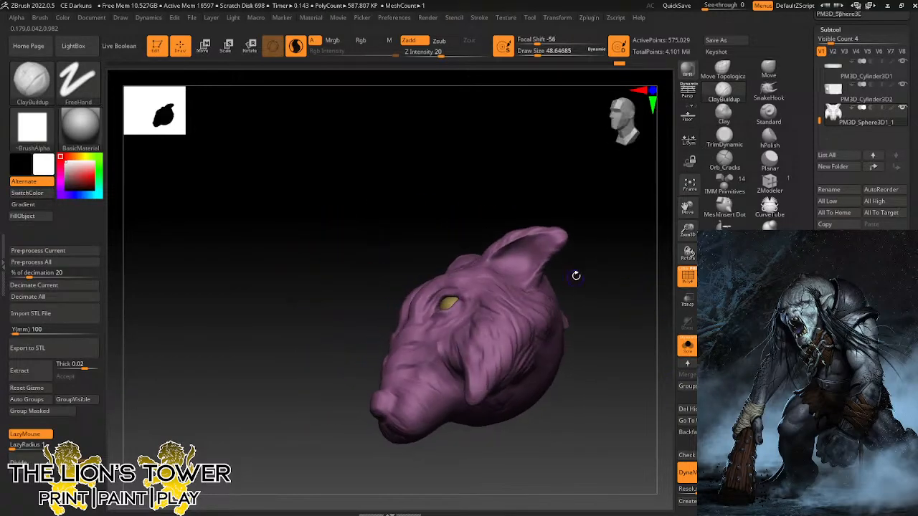
Examine the remeshed head's overall form, eyes and muzzle from the front and three-quarter views.
left_click_drag(687, 209, 668, 136)
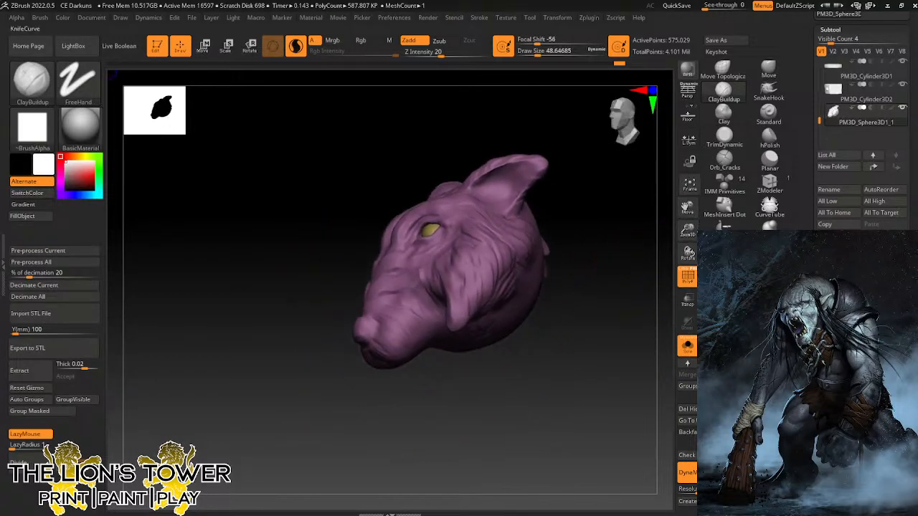
left_click_drag(687, 234, 657, 287)
left_click_drag(613, 396, 651, 402)
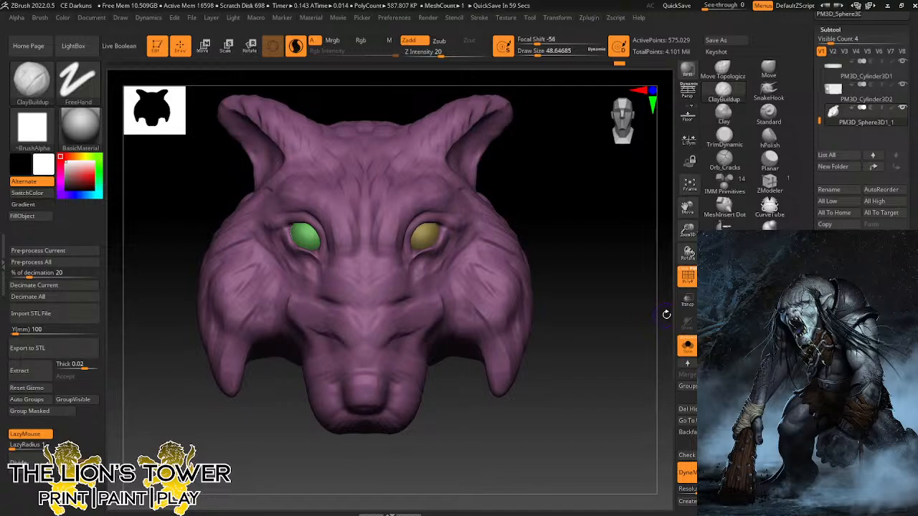
left_click_drag(687, 229, 688, 250)
left_click_drag(687, 208, 690, 124)
mouse_move(611, 387)
left_mouse_down()
mouse_move(588, 396)
mouse_move(570, 384)
left_mouse_up()
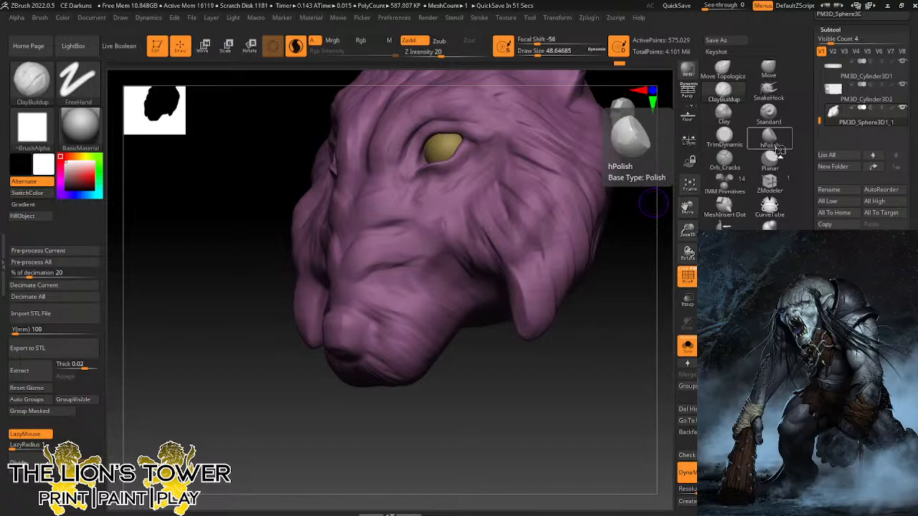
left_click_drag(606, 322, 634, 344, "shift")
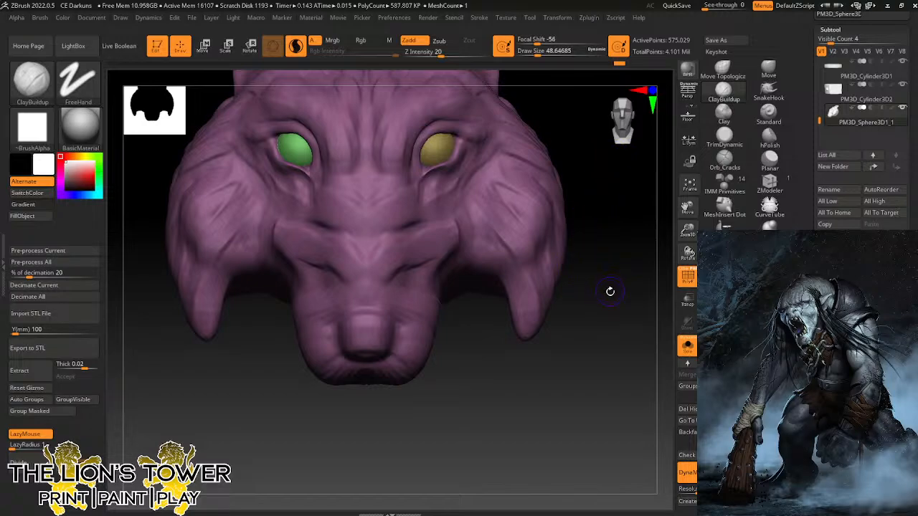
mouse_move(632, 287)
left_mouse_down()
mouse_move(619, 273)
mouse_move(603, 279)
mouse_move(632, 277)
left_mouse_up()
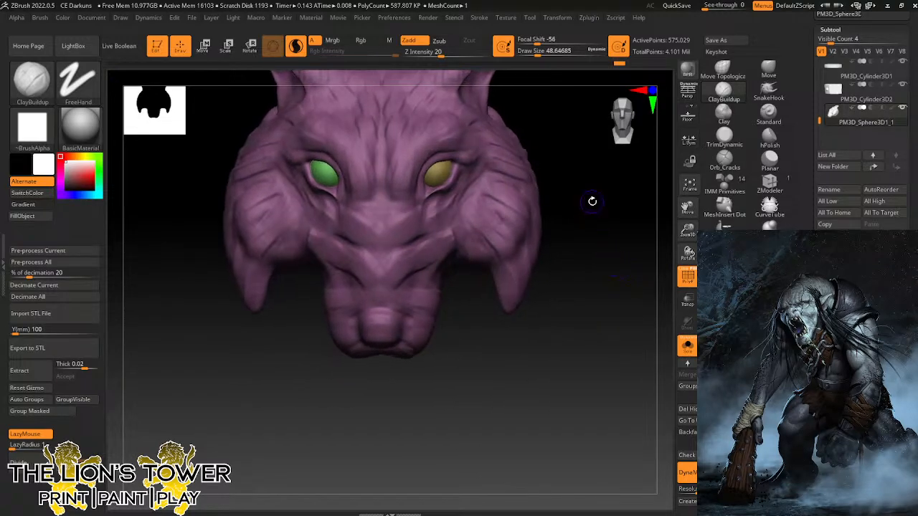
Pull the nose tip and upper muzzle forward in side view using the Move brush at draw size about 305.
mouse_move(638, 254)
left_mouse_down()
mouse_move(592, 277)
mouse_move(584, 314)
left_mouse_up()
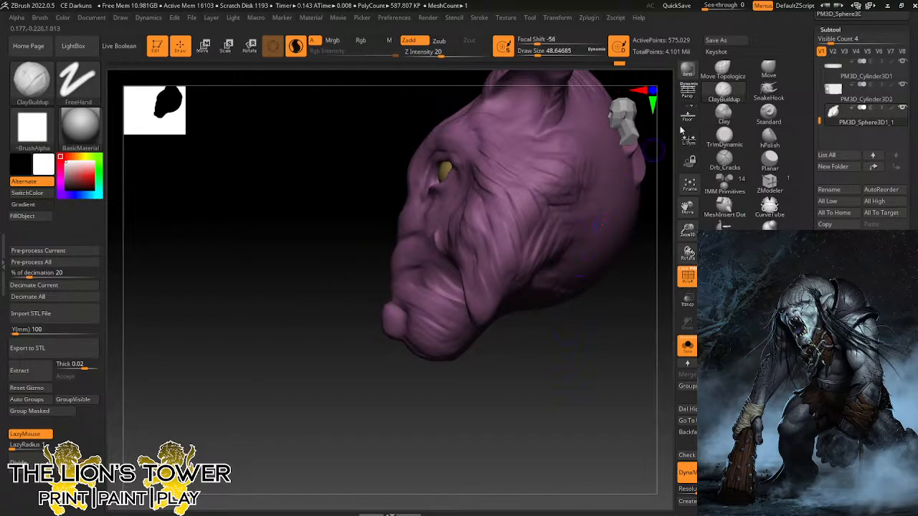
left_click(769, 69)
left_click_drag(520, 397, 519, 397)
left_click_drag(561, 54, 571, 55)
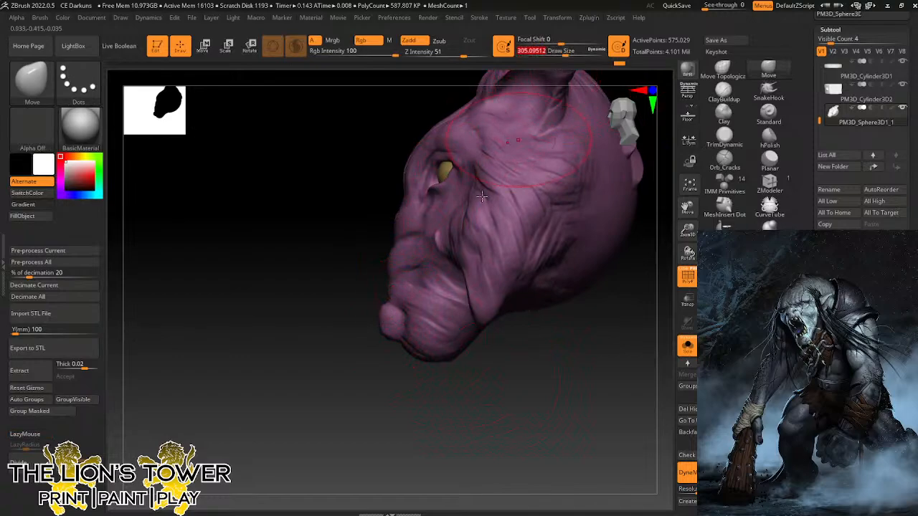
left_click_drag(386, 329, 377, 322)
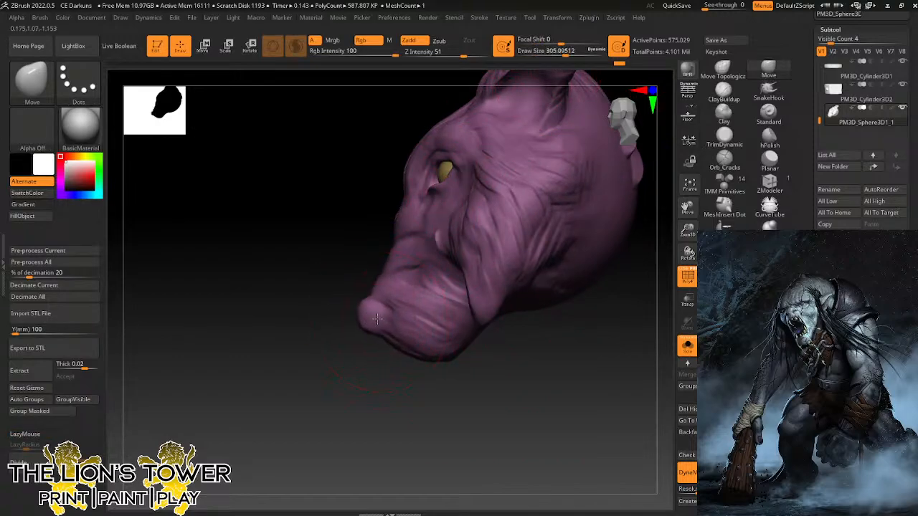
left_click_drag(380, 263, 516, 373)
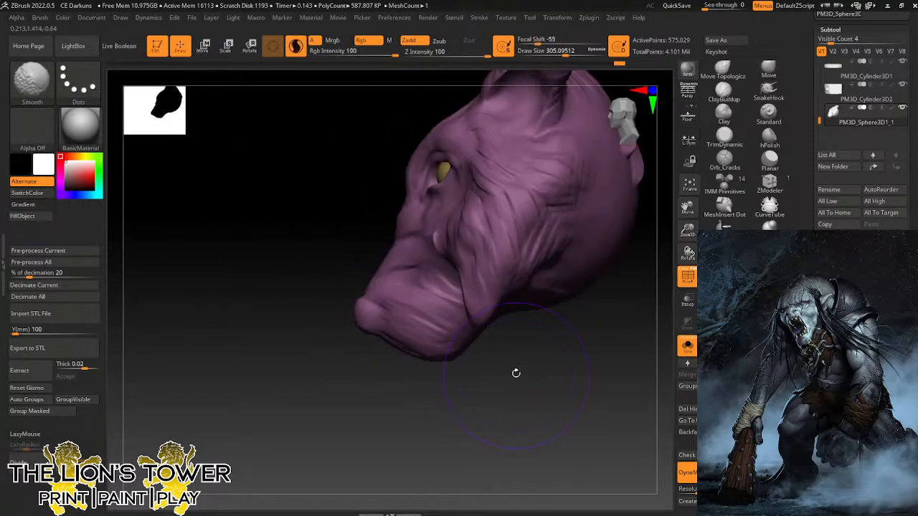
Start the lower jaw beneath the muzzle with ClayBuildup strokes at draw size about 97, running back to the mouth corners.
left_click(724, 90)
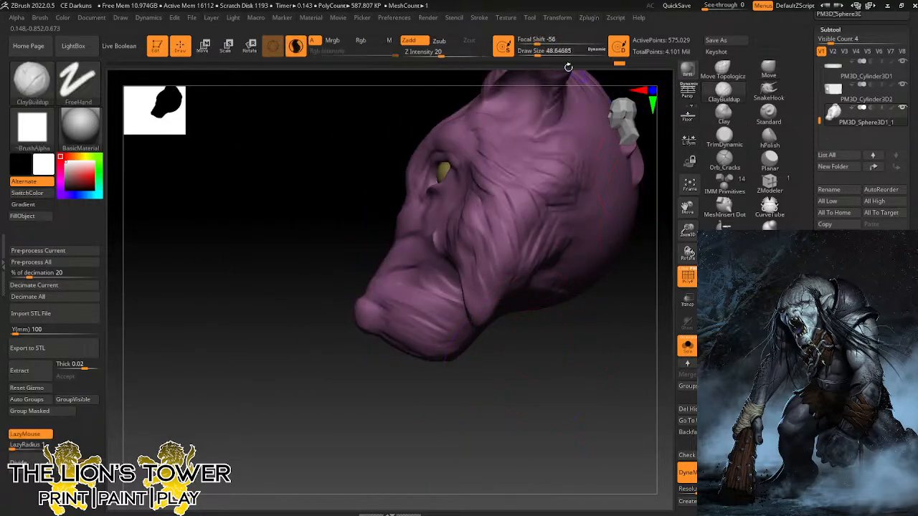
left_click(542, 51)
left_click_drag(540, 52, 543, 51)
left_click_drag(689, 231, 689, 249)
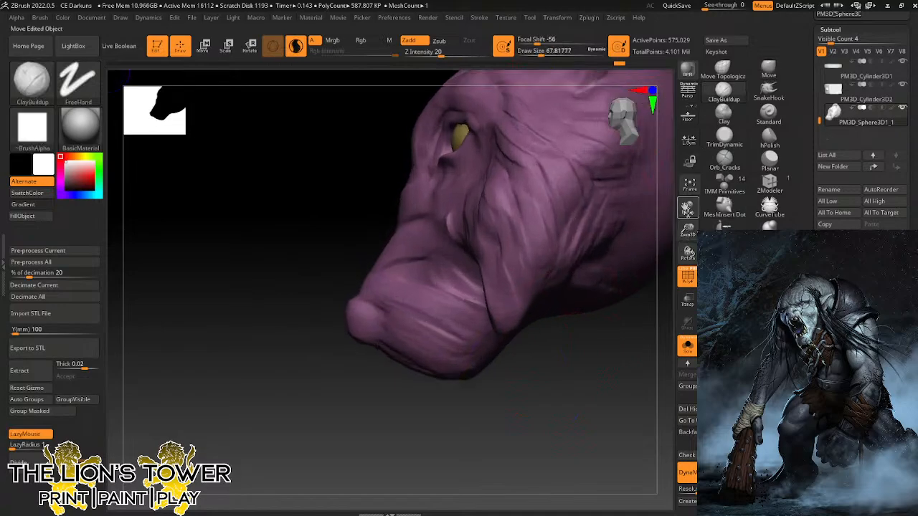
left_click_drag(688, 208, 706, 176)
left_click_drag(543, 323, 571, 348)
left_click(543, 52)
left_click_drag(543, 52, 545, 52)
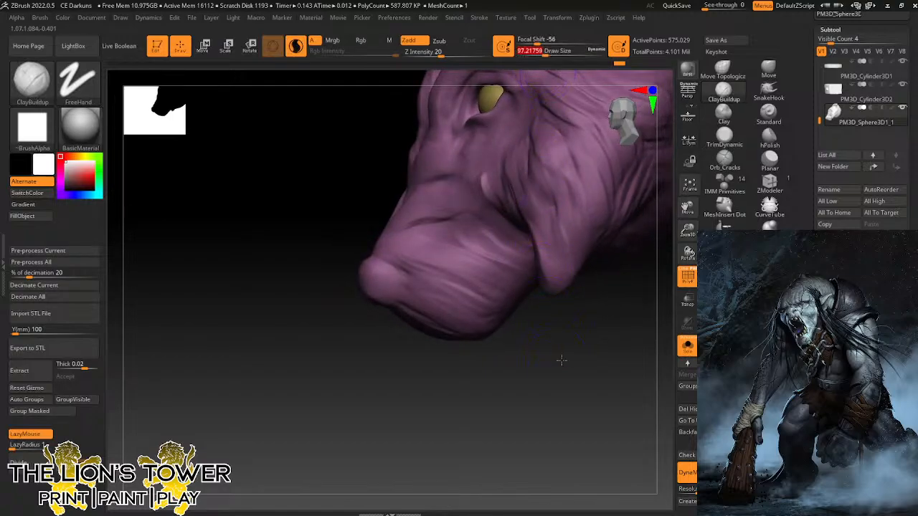
left_click_drag(561, 361, 557, 334)
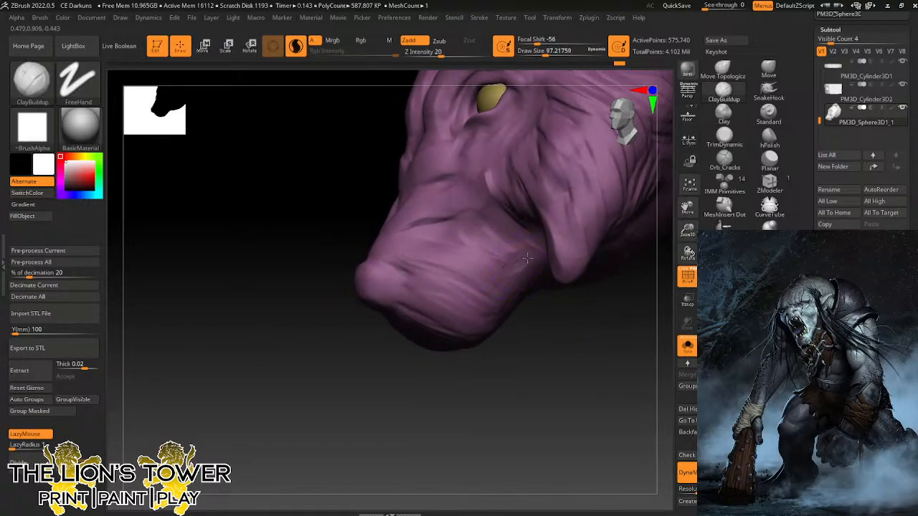
mouse_move(504, 272)
left_mouse_down()
mouse_move(470, 327)
mouse_move(505, 294)
left_mouse_up()
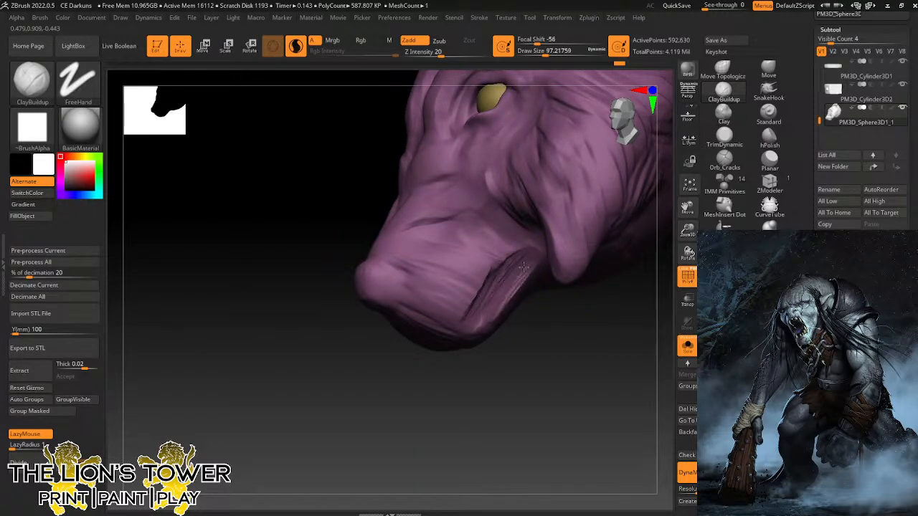
left_click_drag(533, 352, 531, 260)
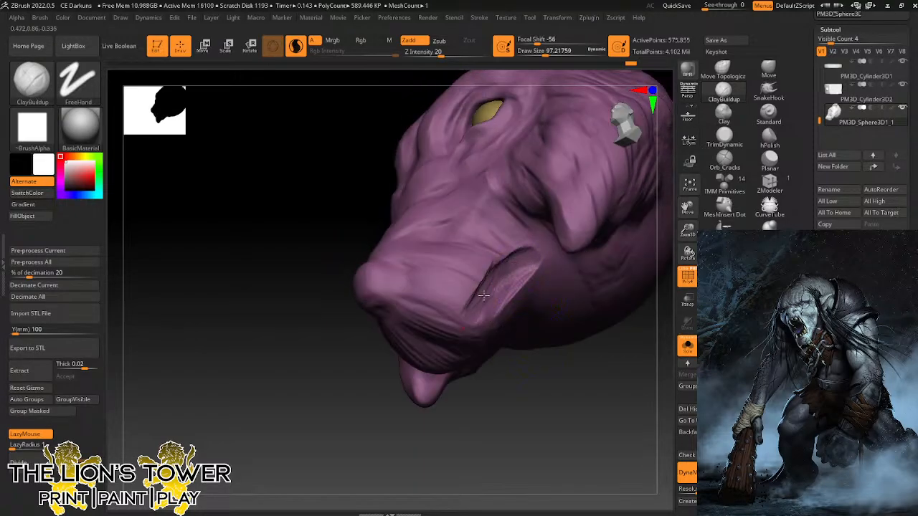
mouse_move(529, 404)
left_mouse_down()
mouse_move(518, 301)
mouse_move(486, 272)
mouse_move(454, 315)
mouse_move(460, 295)
mouse_move(470, 305)
mouse_move(446, 308)
mouse_move(481, 268)
left_mouse_up()
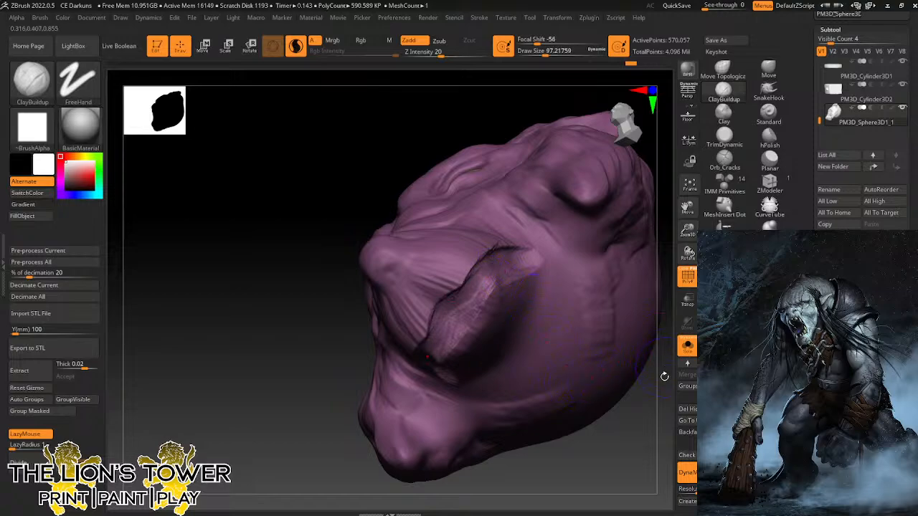
Thicken the sides and underside of the lower jaw with layered ClayBuildup strokes, blending it back toward the throat.
mouse_move(664, 376)
left_mouse_down()
mouse_move(660, 410)
mouse_move(668, 365)
mouse_move(649, 326)
left_mouse_up()
mouse_move(461, 331)
left_mouse_down()
mouse_move(472, 292)
mouse_move(463, 323)
mouse_move(477, 337)
mouse_move(506, 308)
mouse_move(488, 362)
mouse_move(520, 312)
mouse_move(505, 308)
mouse_move(535, 332)
mouse_move(539, 319)
mouse_move(540, 330)
left_mouse_up()
right_click_drag(539, 329, 583, 292)
left_click_drag(544, 308, 575, 318)
mouse_move(554, 293)
left_mouse_down()
mouse_move(586, 297)
mouse_move(584, 290)
left_mouse_up()
left_click_drag(394, 385, 402, 421)
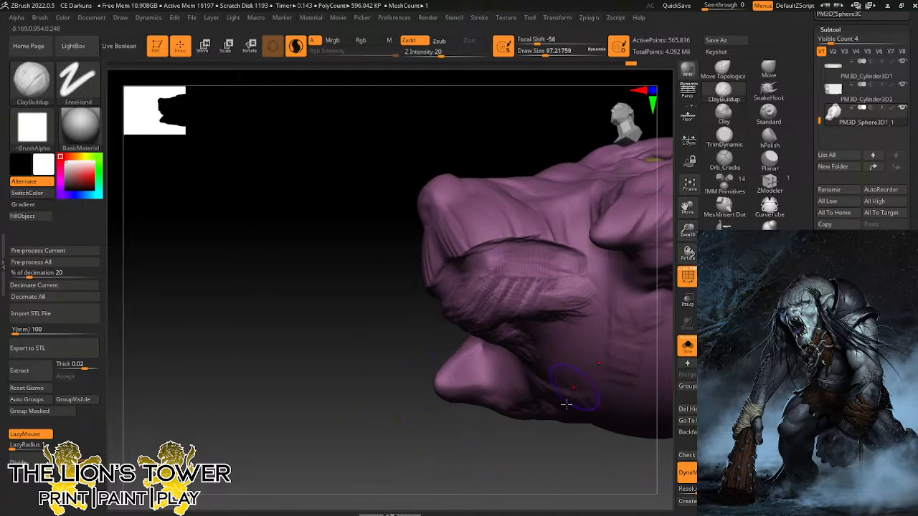
right_click_drag(567, 404, 541, 289)
mouse_move(569, 284)
left_mouse_down()
mouse_move(547, 293)
mouse_move(518, 274)
mouse_move(548, 262)
mouse_move(474, 293)
mouse_move(498, 294)
left_mouse_up()
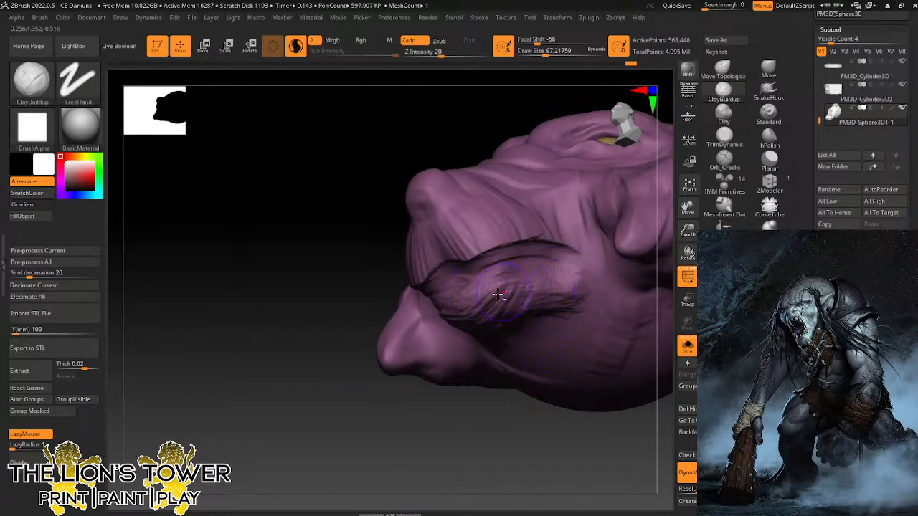
mouse_move(555, 280)
left_mouse_down()
mouse_move(450, 298)
mouse_move(495, 305)
mouse_move(477, 319)
mouse_move(467, 316)
mouse_move(534, 326)
left_mouse_up()
mouse_move(535, 338)
right_mouse_down()
mouse_move(525, 293)
mouse_move(563, 243)
right_mouse_up()
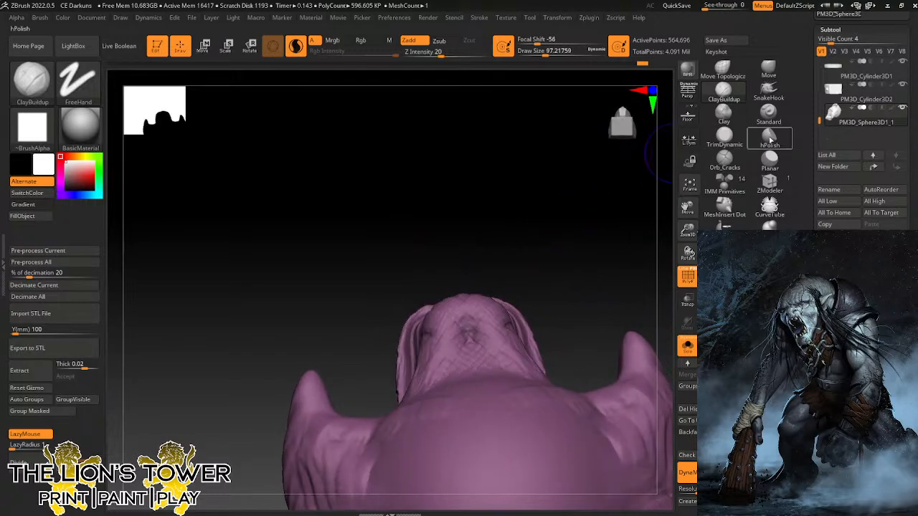
Pull the lower jaw outward from the underside view using the Move brush at draw size about 192.
left_click(768, 70)
mouse_move(545, 52)
left_mouse_down()
mouse_move(574, 53)
mouse_move(559, 54)
left_mouse_up()
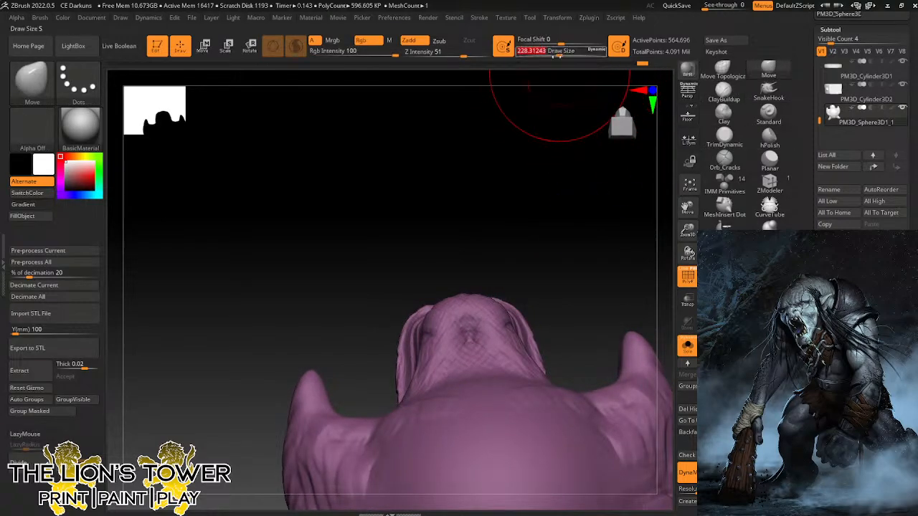
right_click_drag(562, 213, 551, 204)
left_click_drag(557, 56, 553, 57)
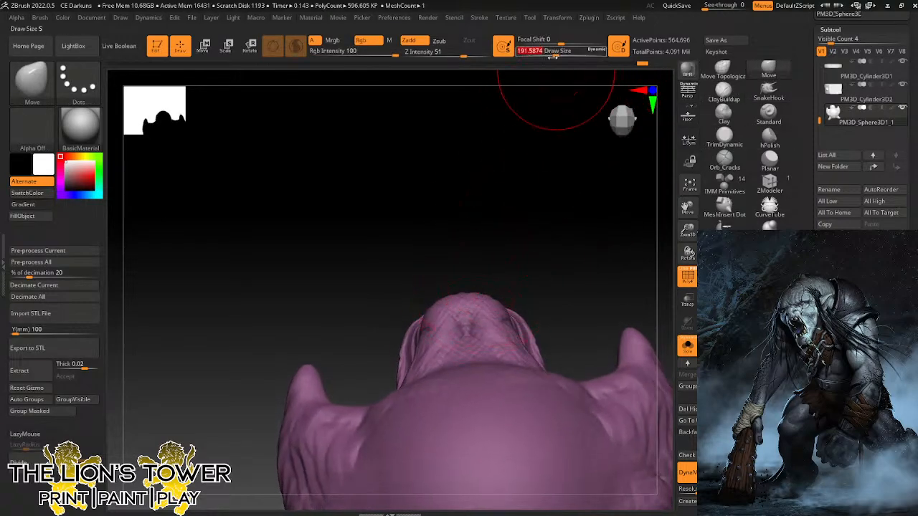
right_click_drag(499, 261, 490, 276, "shift")
mouse_move(467, 302)
left_mouse_down()
mouse_move(472, 273)
mouse_move(502, 295)
left_mouse_up()
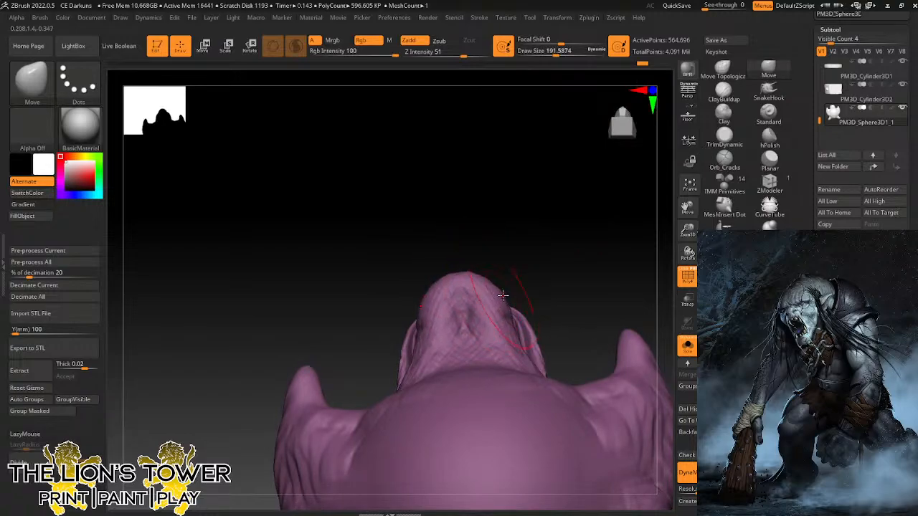
Draw the chin out to a point and fill out the jaw's underside using the Move brush at draw size about 94.
mouse_move(504, 237)
right_mouse_down()
mouse_move(592, 239)
mouse_move(606, 230)
right_mouse_up()
left_click_drag(563, 51, 543, 52)
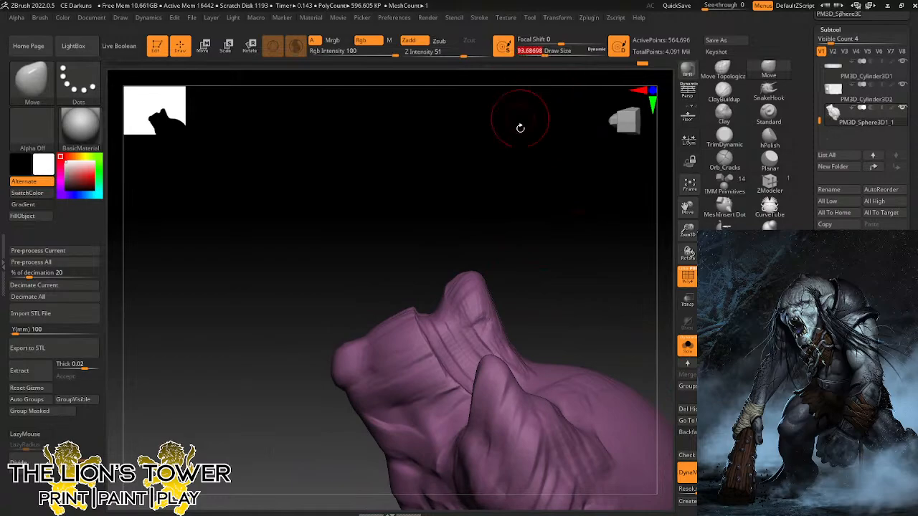
mouse_move(476, 272)
left_mouse_down()
mouse_move(480, 256)
mouse_move(513, 324)
left_mouse_up()
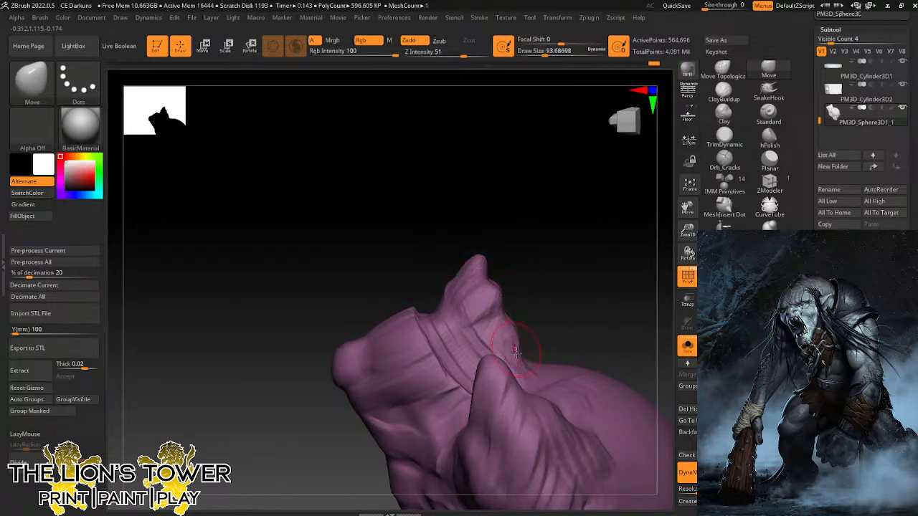
Smooth the clay strokes along the lower jaw, chin and mouth line at draw size about 94.
key("shift")
mouse_move(488, 231)
left_mouse_down()
mouse_move(520, 236)
mouse_move(527, 272)
left_mouse_up()
mouse_move(498, 214)
left_mouse_down()
mouse_move(525, 221)
mouse_move(522, 287)
left_mouse_up()
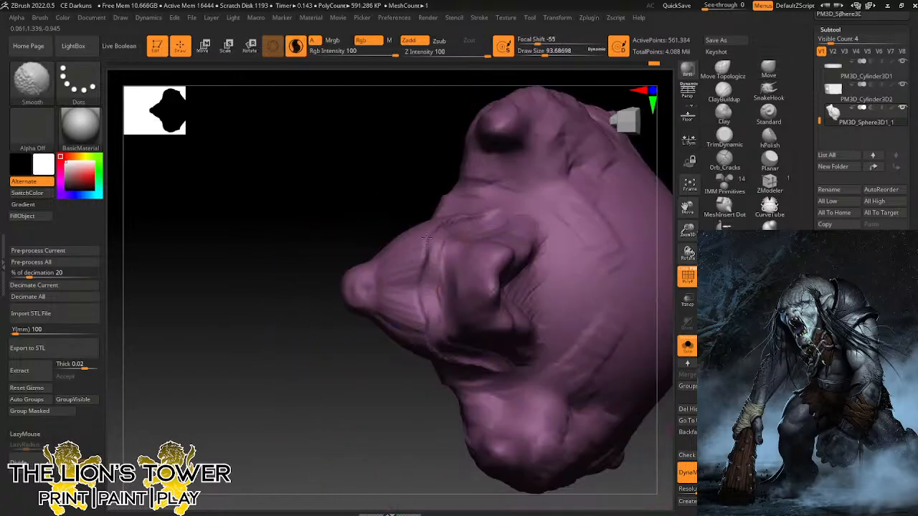
left_click_drag(440, 222, 430, 236, "shift")
left_click_drag(400, 201, 416, 130)
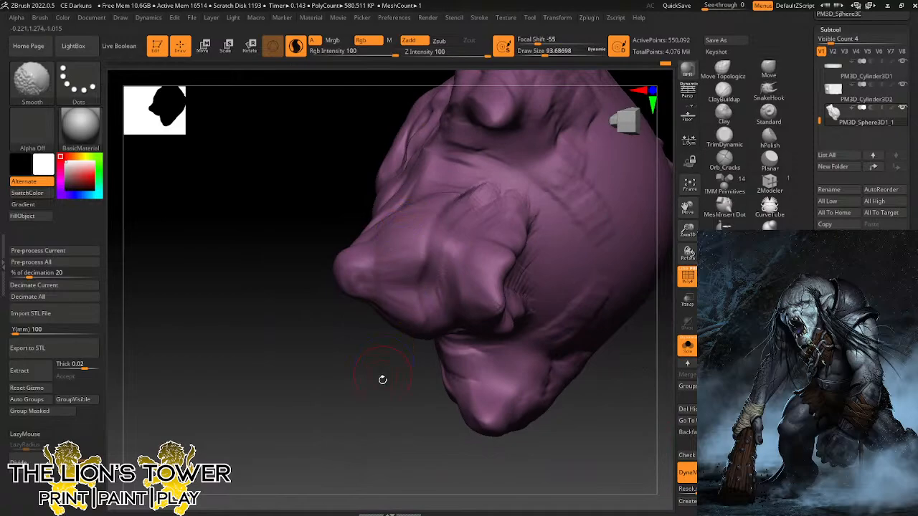
left_click_drag(381, 380, 421, 436)
left_click_drag(433, 236, 428, 251, "shift")
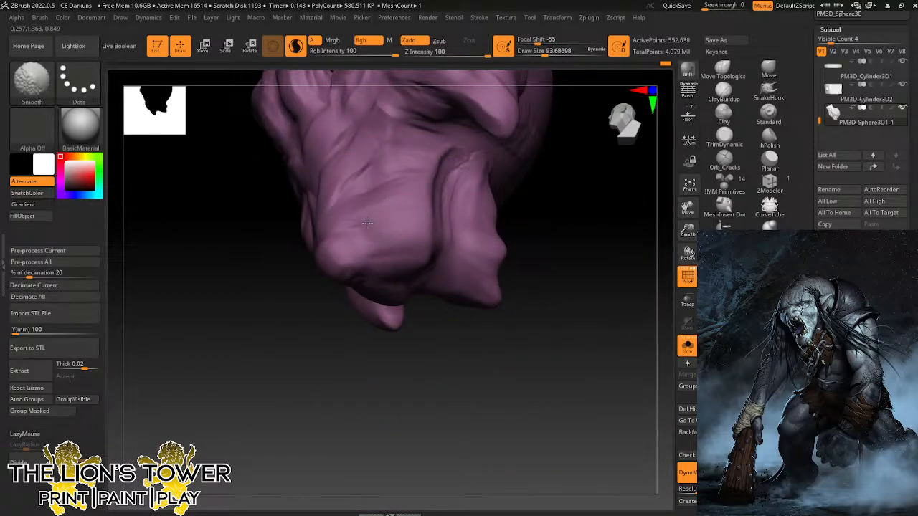
Fill the hollow on the underside of the lower jaw with ClayBuildup at draw size about 97 and smooth the added clay.
left_click_drag(601, 215, 525, 206)
left_click(768, 69)
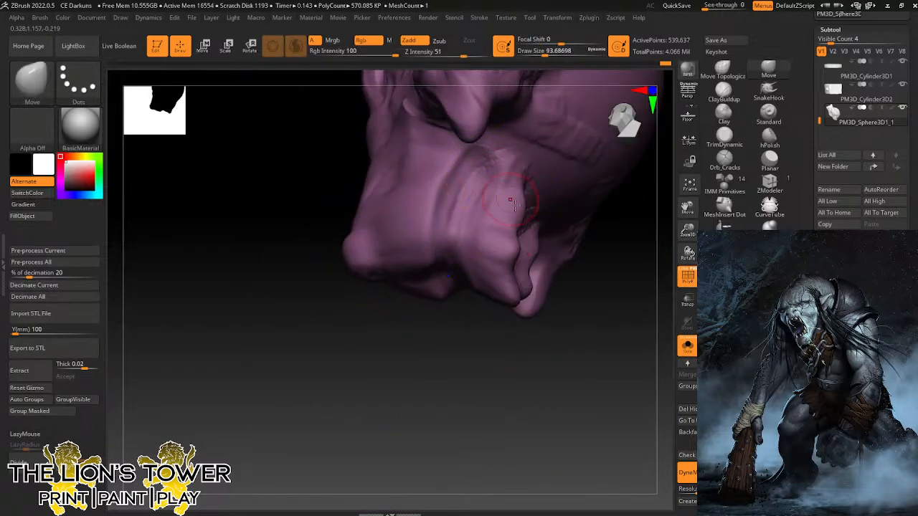
left_click_drag(582, 309, 574, 301)
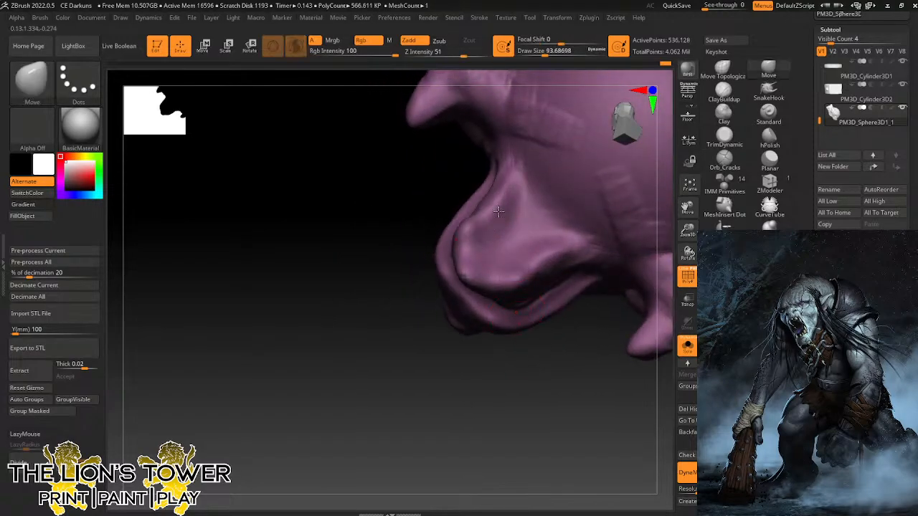
left_click(724, 91)
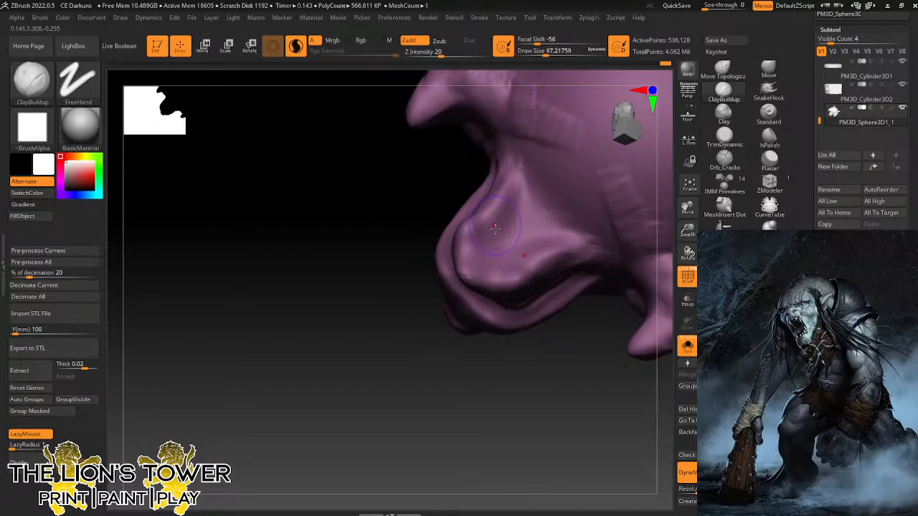
mouse_move(484, 241)
left_mouse_down()
mouse_move(546, 216)
mouse_move(504, 226)
mouse_move(486, 256)
mouse_move(537, 245)
mouse_move(542, 205)
mouse_move(520, 169)
mouse_move(566, 218)
mouse_move(528, 176)
mouse_move(578, 198)
mouse_move(505, 240)
mouse_move(520, 180)
mouse_move(481, 247)
mouse_move(497, 244)
left_mouse_up()
left_click_drag(524, 197, 561, 185)
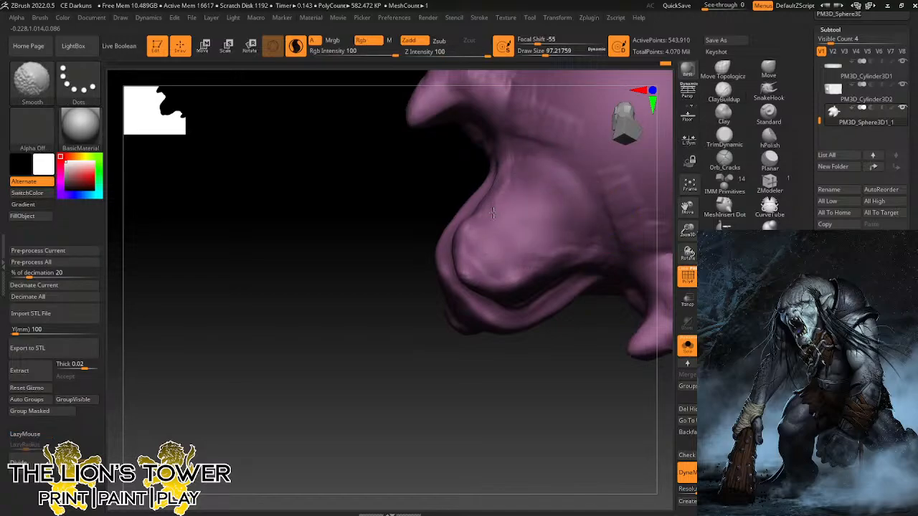
Widen and reshape the tip of the nose using the Move brush at draw size about 77.
mouse_move(537, 365)
left_mouse_down()
mouse_move(633, 352)
mouse_move(647, 297)
left_mouse_up()
left_click_drag(688, 231, 687, 208)
left_click_drag(620, 290, 641, 275)
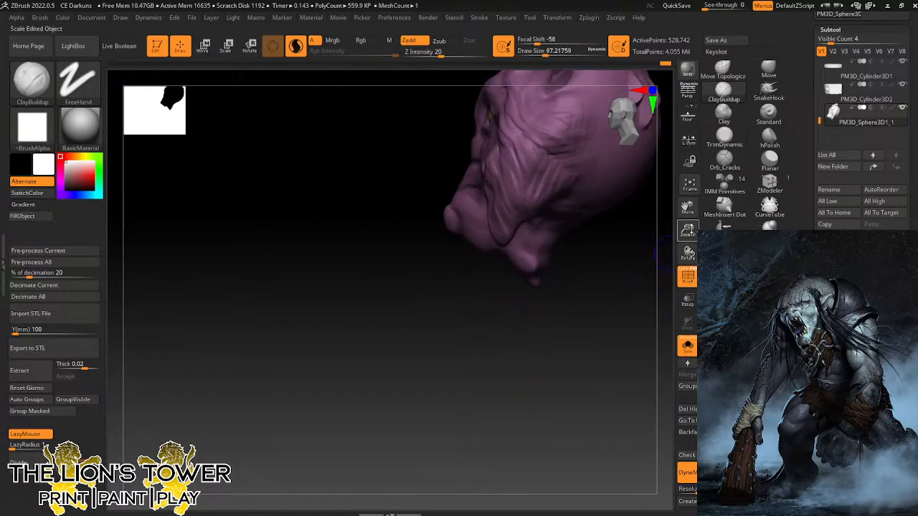
left_click_drag(689, 224, 690, 235)
mouse_move(642, 320)
left_mouse_down()
mouse_move(626, 332)
mouse_move(625, 306)
left_mouse_up()
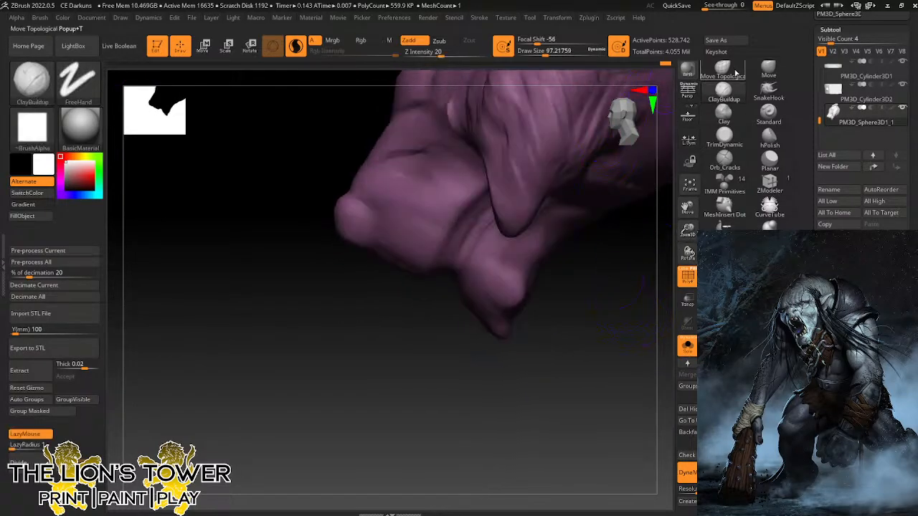
left_click(725, 99)
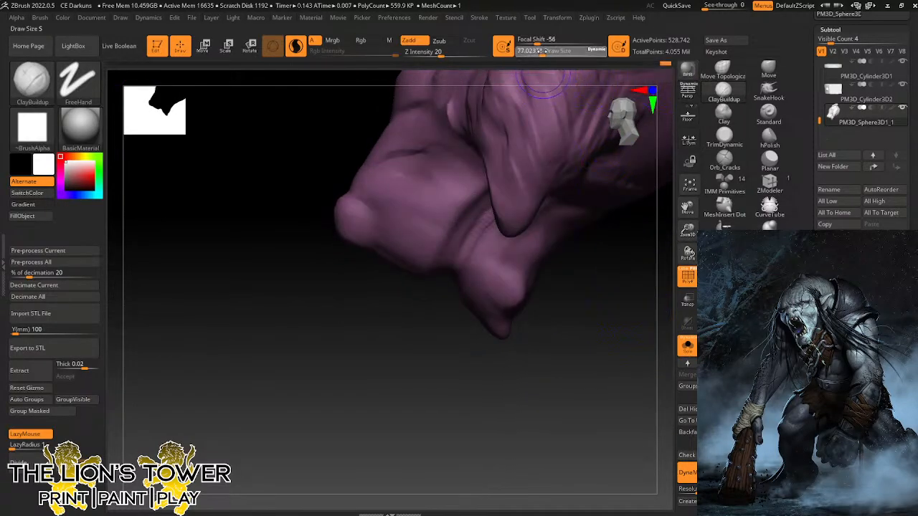
mouse_move(583, 309)
left_mouse_down()
mouse_move(610, 277)
mouse_move(619, 302)
mouse_move(669, 227)
left_mouse_up()
mouse_move(665, 273)
left_mouse_down("alt")
mouse_move(610, 366)
mouse_move(617, 258)
mouse_move(601, 289)
mouse_move(607, 279)
left_mouse_up("alt")
left_click(768, 69)
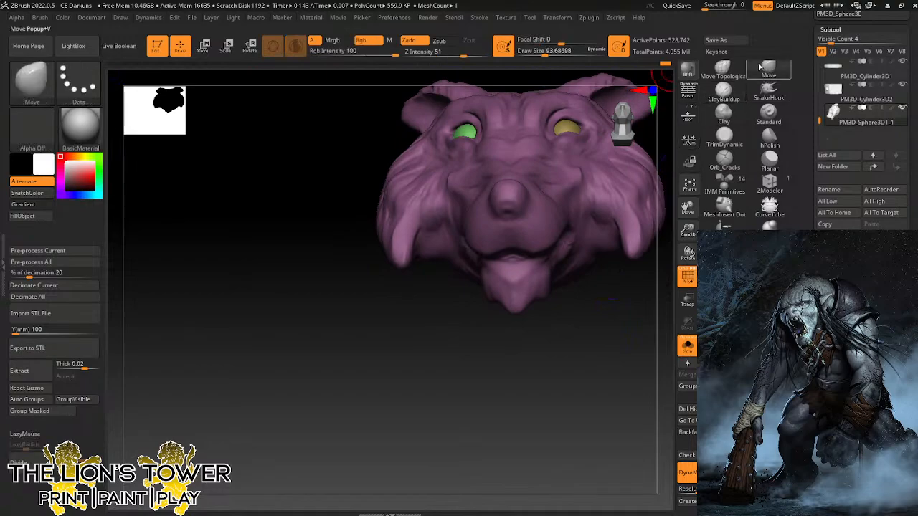
left_click(543, 53)
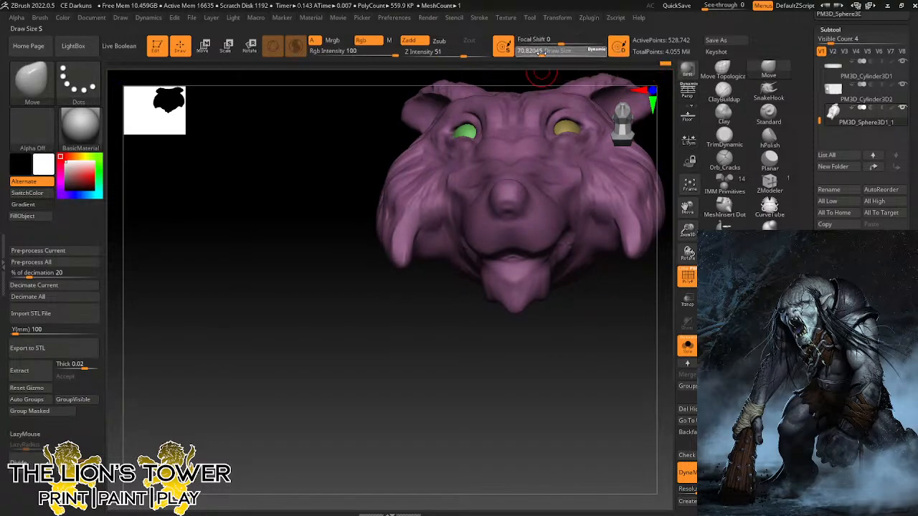
left_click_drag(542, 53, 547, 53)
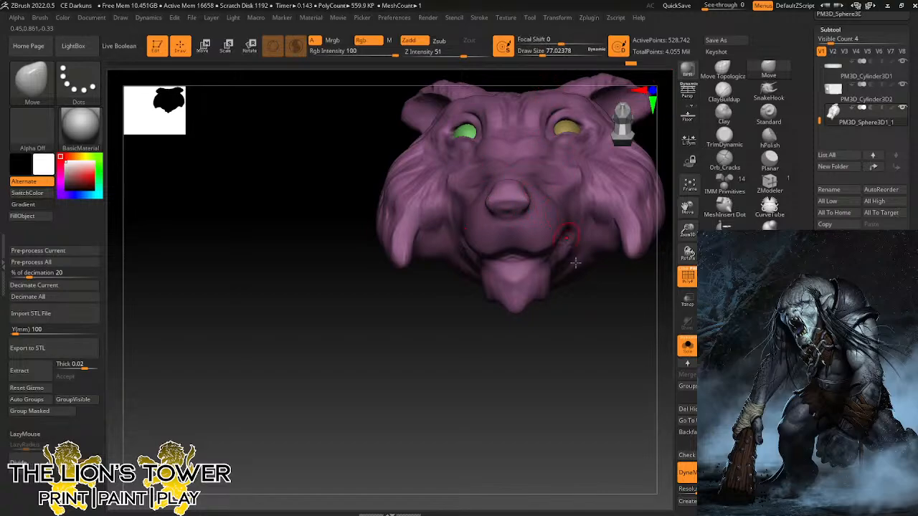
left_click_drag(594, 320, 542, 329)
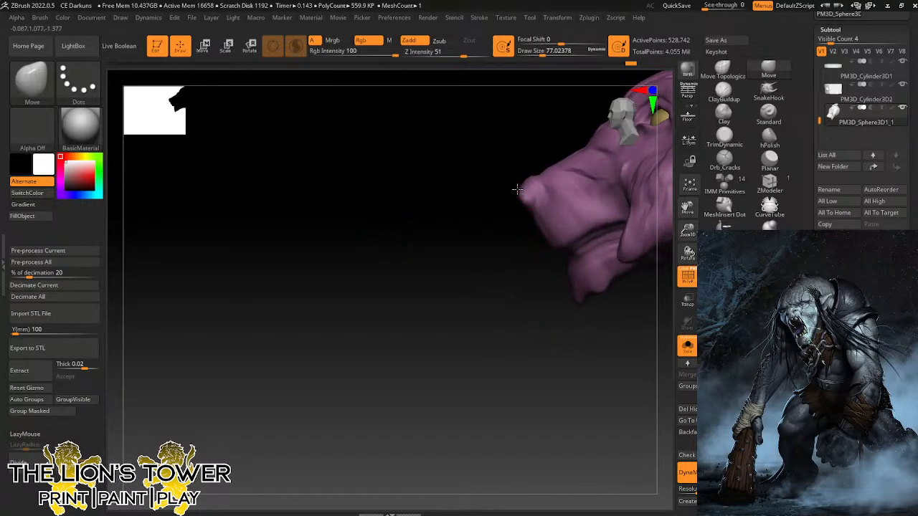
left_click_drag(518, 189, 519, 186)
left_click_drag(467, 252, 435, 310)
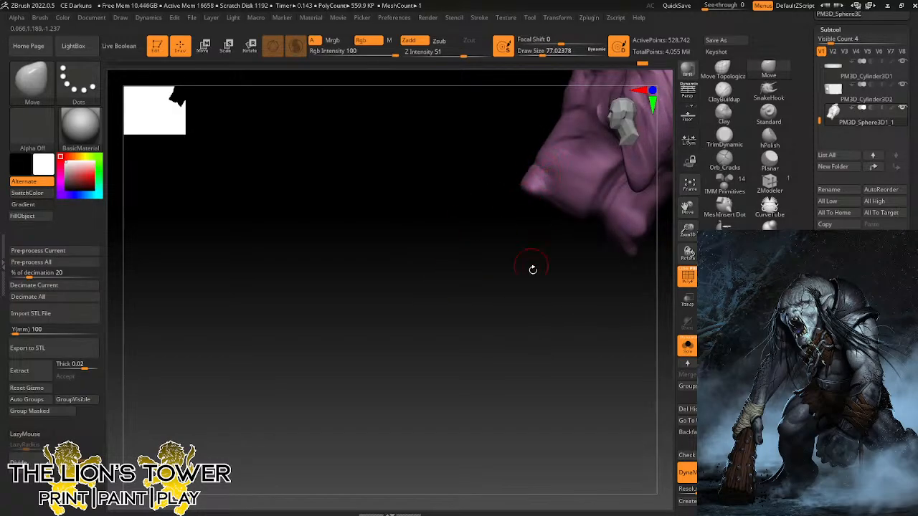
Flatten the front of the nose with the TrimDynamic brush at draw size about 101.
left_click_drag(533, 269, 625, 206)
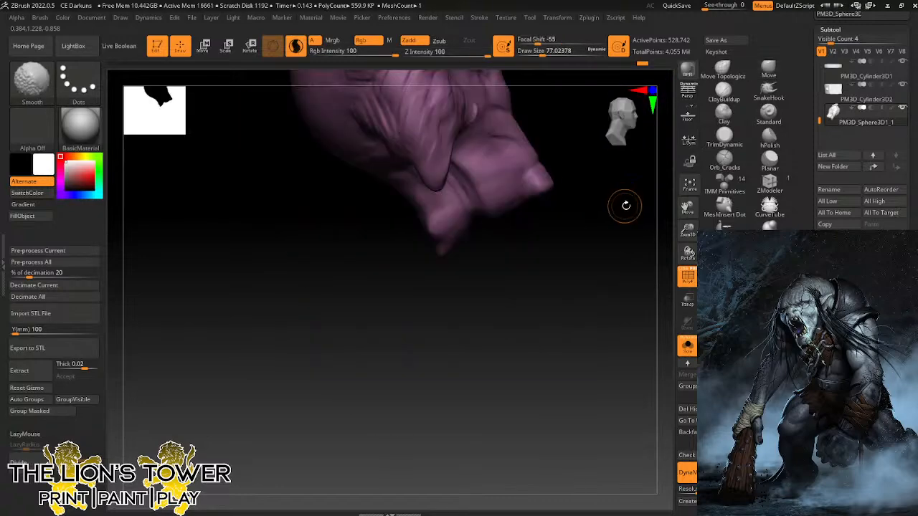
left_click(725, 109)
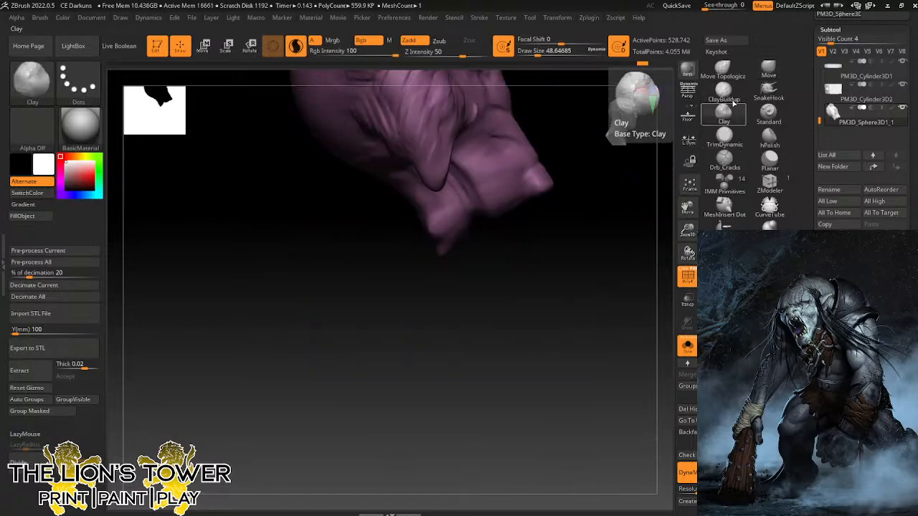
left_click(725, 136)
mouse_move(639, 254)
left_mouse_down()
mouse_move(584, 242)
mouse_move(554, 222)
mouse_move(535, 189)
left_mouse_up()
left_click(546, 55)
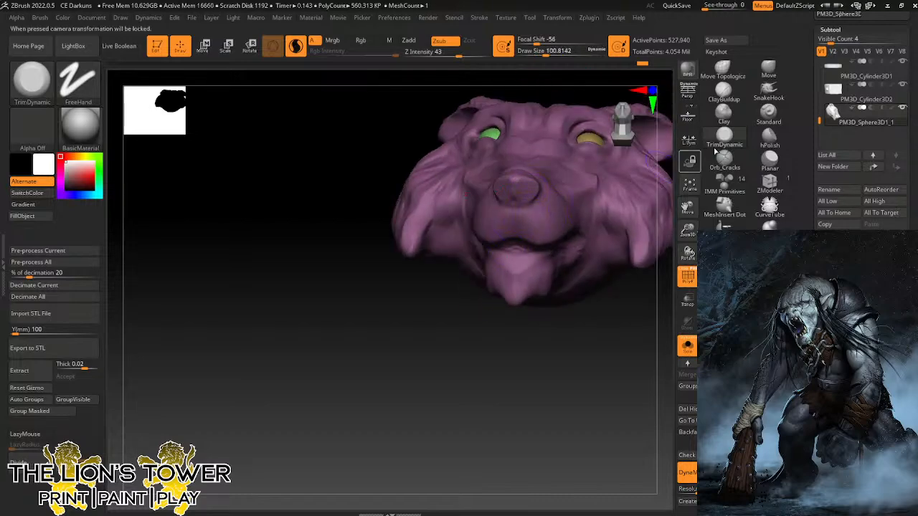
Carve two nostrils into the front of the nose with ClayBuildup at draw size about 39 and smooth their edges.
left_click(724, 92)
left_click(533, 51)
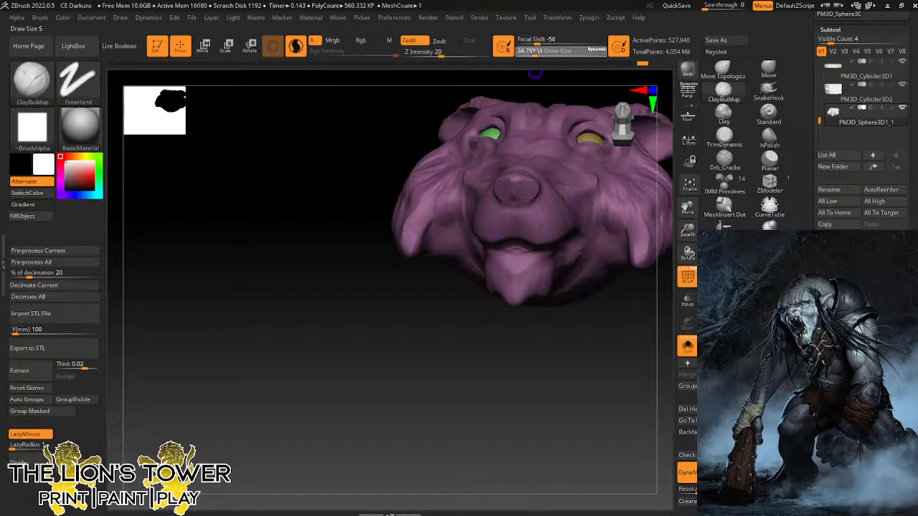
left_click_drag(562, 316, 530, 212)
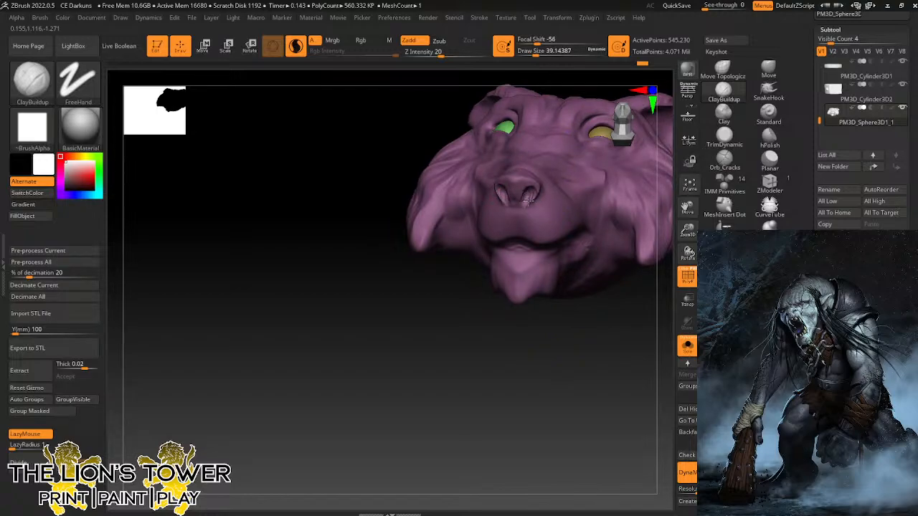
key("shift")
left_click_drag(531, 189, 517, 187, "shift")
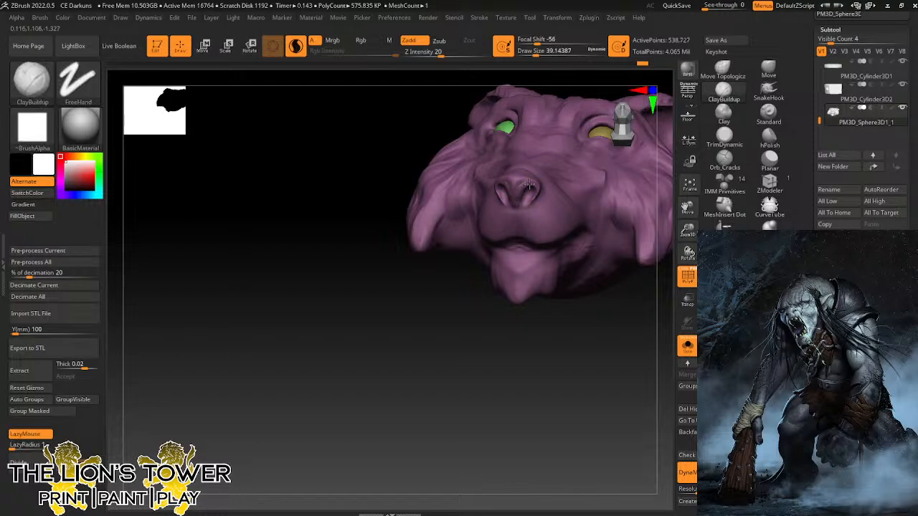
left_click_drag(536, 192, 525, 180, "shift")
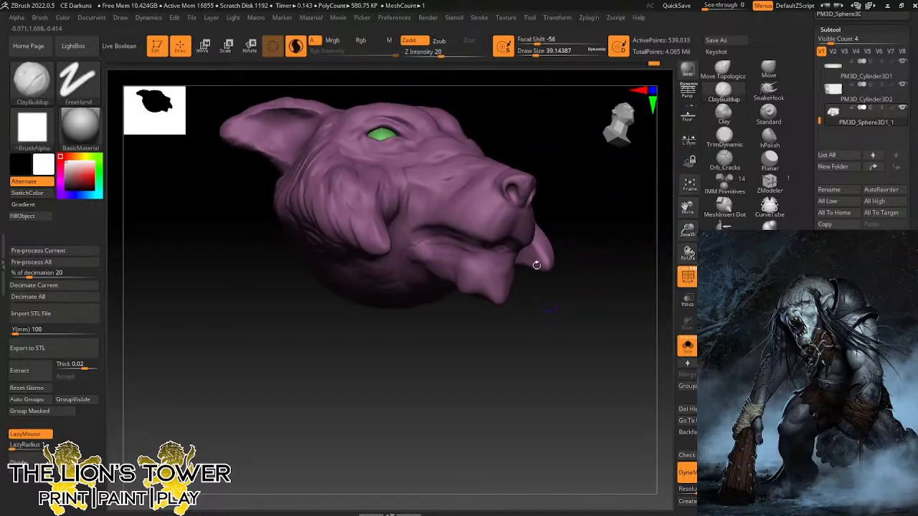
Refine the top and wings of the nose with ClayBuildup strokes, smoothing around the nostrils and the side of the jaw.
key("shift")
key("shift")
mouse_move(517, 158)
left_mouse_down()
mouse_move(539, 173)
mouse_move(499, 173)
left_mouse_up()
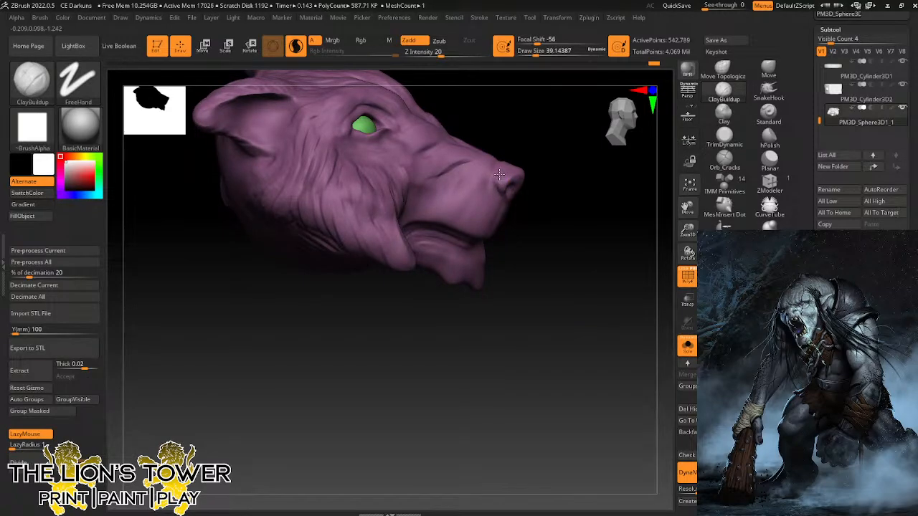
left_click_drag(533, 140, 540, 152)
mouse_move(503, 177)
left_mouse_down("shift")
mouse_move(572, 160)
mouse_move(531, 170)
mouse_move(519, 199)
left_mouse_up("shift")
left_click_drag(586, 249, 572, 273, "shift")
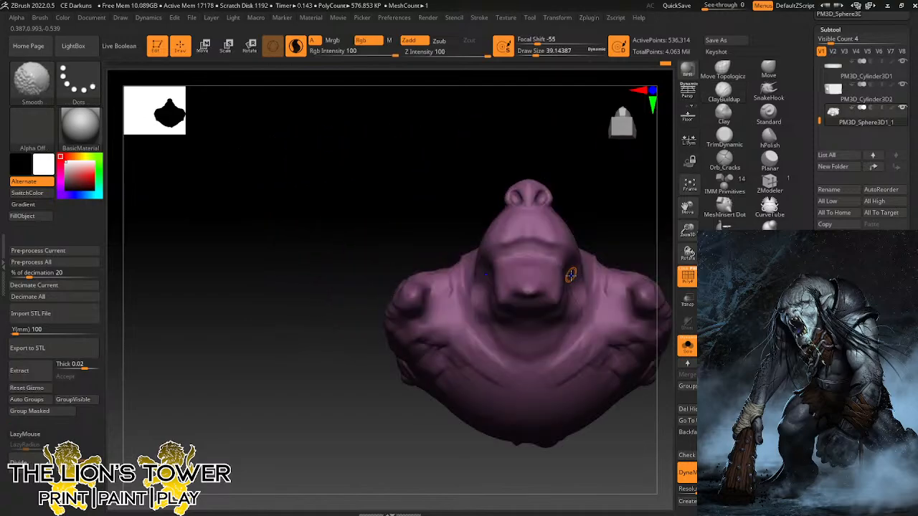
Carve out the mouth opening between the upper lip and lower jaw with ClayBuildup at draw size about 68.
left_click_drag(614, 201, 612, 247)
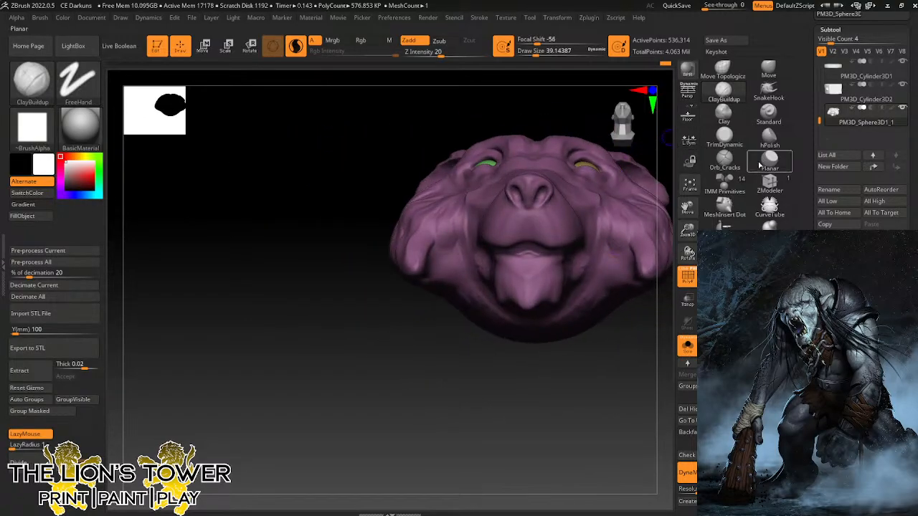
mouse_move(629, 375)
left_mouse_down()
mouse_move(550, 229)
mouse_move(538, 241)
left_mouse_up()
left_click(541, 52)
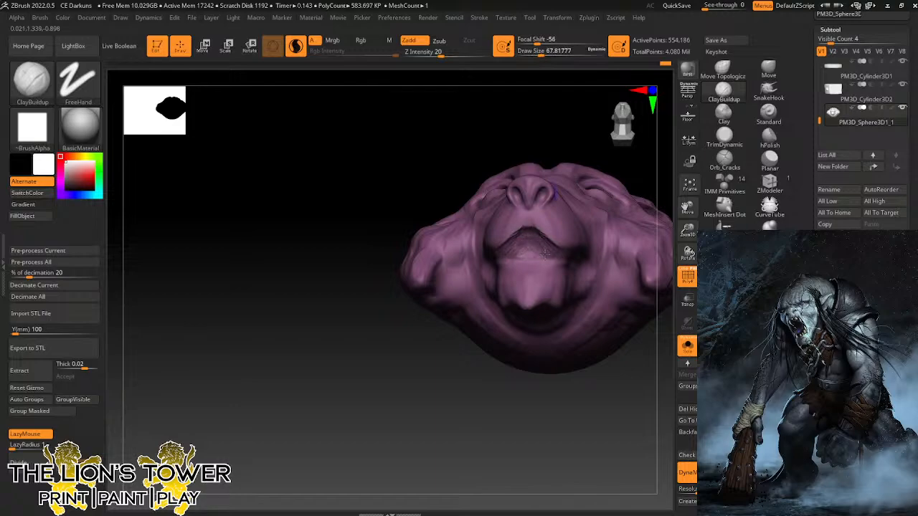
mouse_move(546, 253)
left_mouse_down()
mouse_move(588, 392)
mouse_move(562, 260)
mouse_move(585, 259)
left_mouse_up()
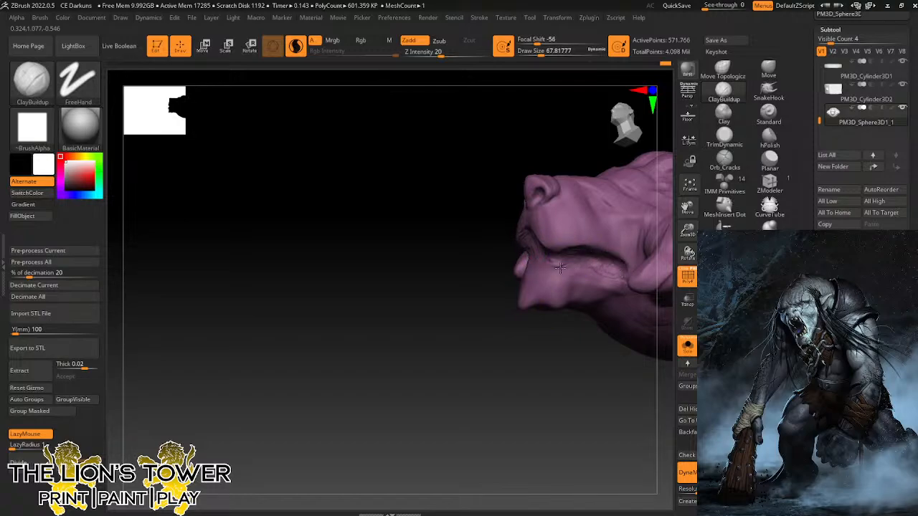
Smooth the carved mouth opening, lip edges and mouth corners at draw size about 68.
left_click_drag(476, 351, 556, 347)
left_click_drag(538, 266, 550, 262, "shift")
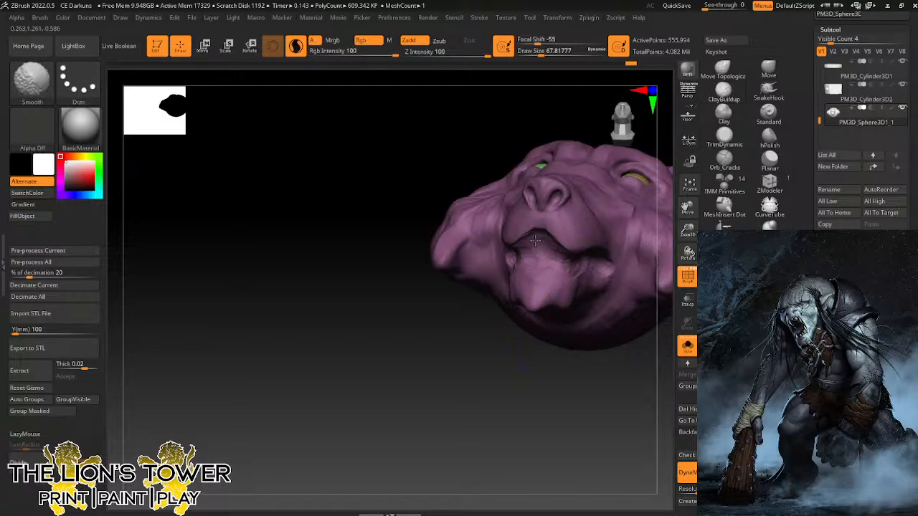
left_click_drag(618, 351, 572, 338)
left_click_drag(594, 261, 579, 251, "shift")
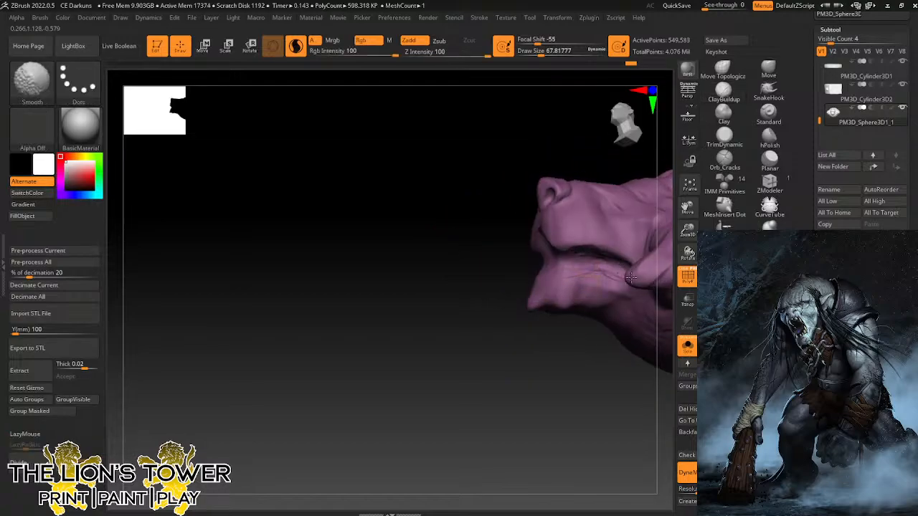
left_click_drag(474, 359, 528, 323)
left_click_drag(613, 275, 628, 277, "shift")
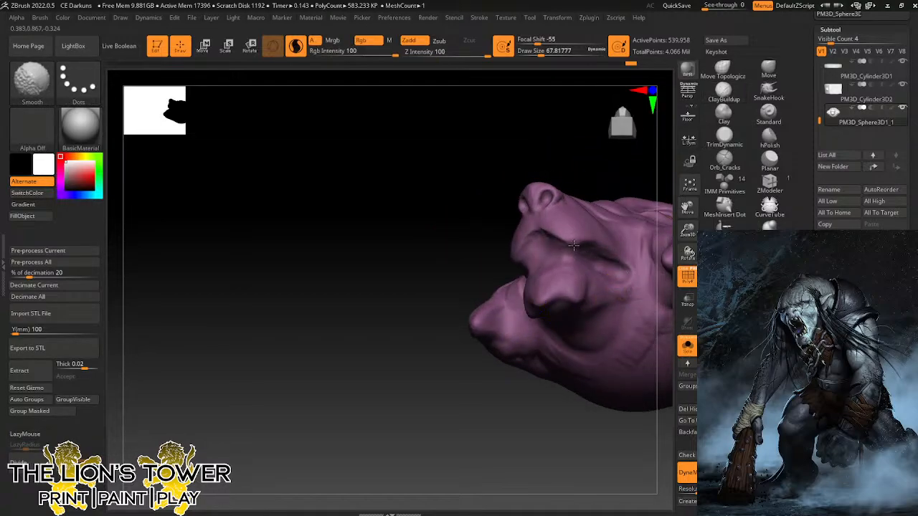
left_click_drag(574, 246, 538, 234, "shift")
mouse_move(590, 160)
left_mouse_down()
mouse_move(618, 233)
mouse_move(661, 198)
left_mouse_up()
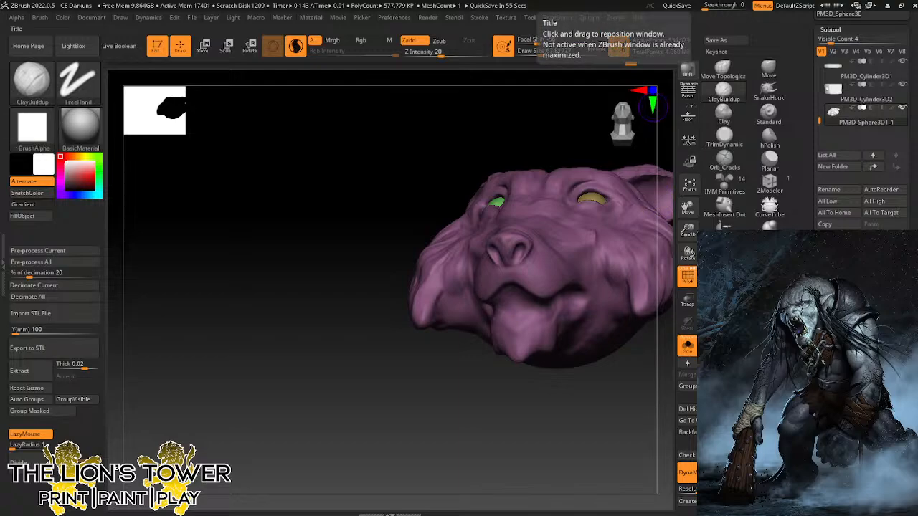
Sculpt a row of small front teeth beneath the upper lip with ClayBuildup at draw size about 37.
left_click_drag(687, 230, 789, 139)
left_click_drag(630, 298, 615, 246)
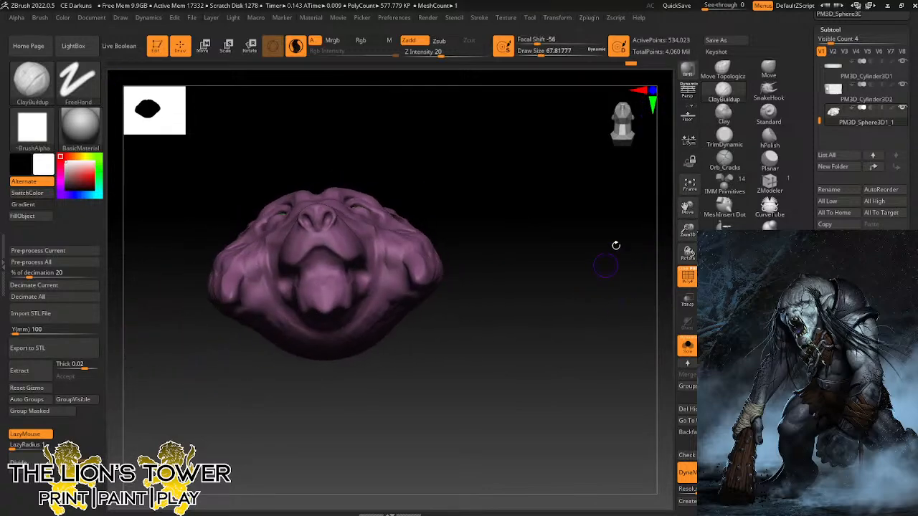
mouse_move(687, 230)
left_mouse_down()
mouse_move(687, 208)
mouse_move(700, 200)
left_mouse_up()
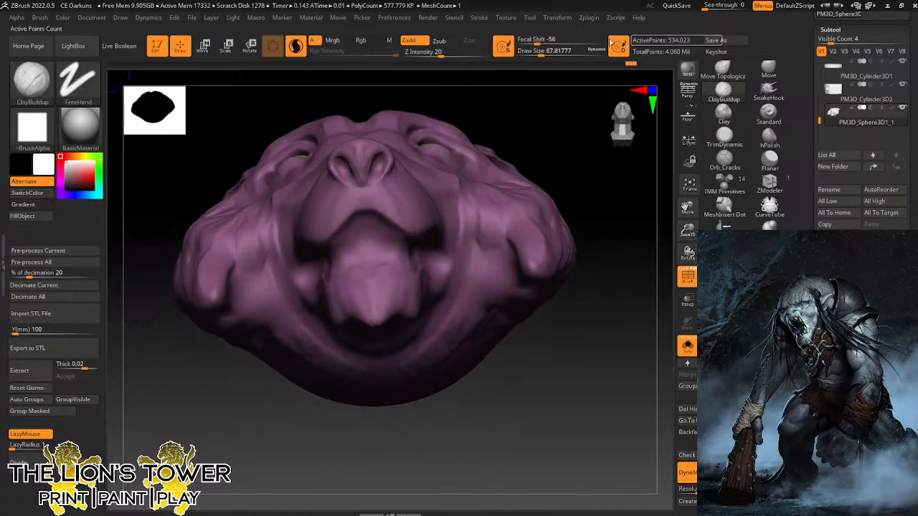
left_click(536, 52)
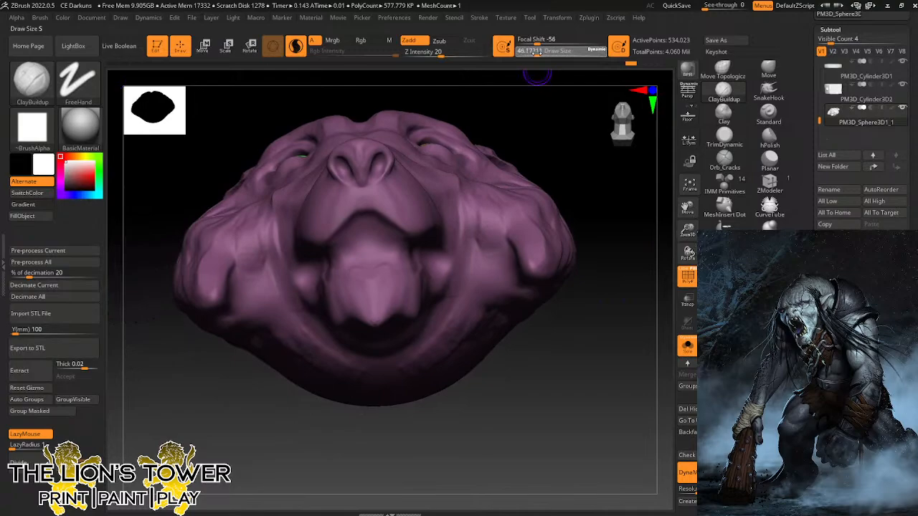
left_click(367, 227)
left_click_drag(377, 229, 380, 228)
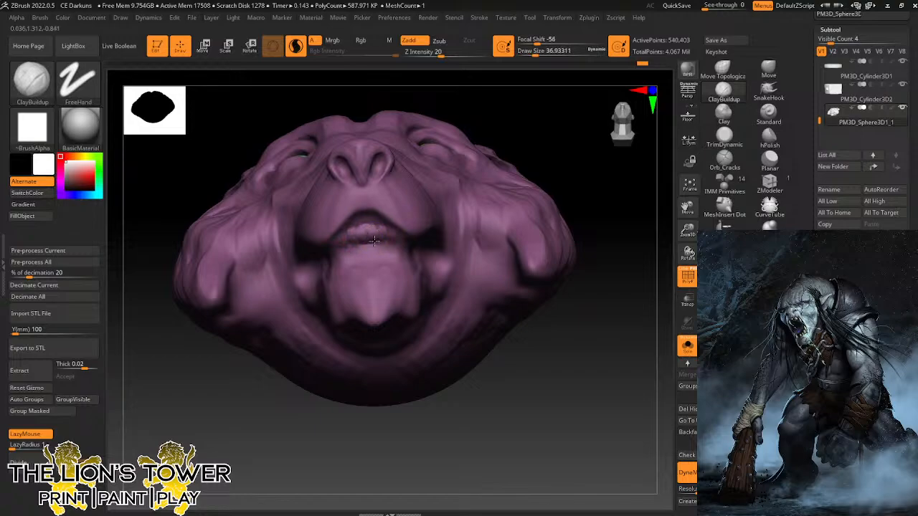
left_click_drag(385, 236, 395, 239)
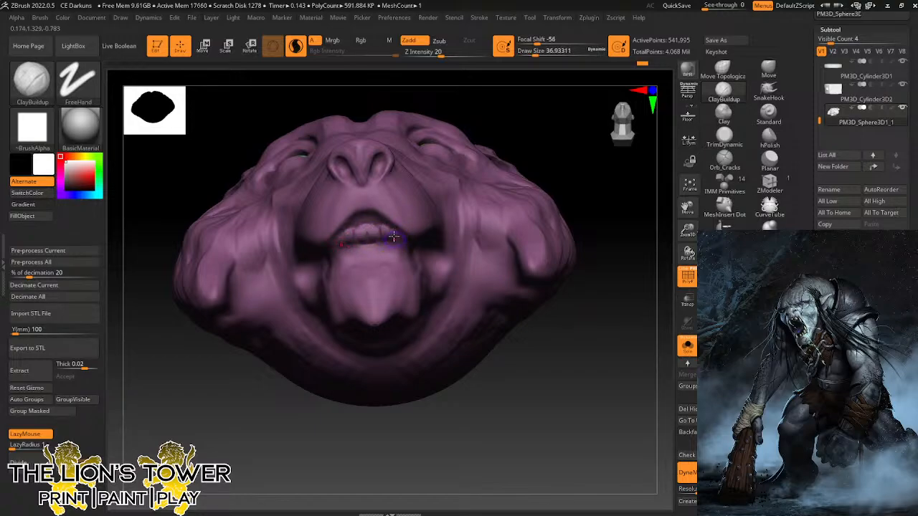
Define the upper front teeth further and build a longer fang at each end of the row with ClayBuildup.
mouse_move(578, 181)
left_mouse_down()
mouse_move(580, 170)
mouse_move(572, 197)
mouse_move(549, 197)
mouse_move(575, 244)
mouse_move(372, 222)
left_mouse_up()
mouse_move(580, 416)
left_mouse_down()
mouse_move(602, 427)
mouse_move(581, 380)
mouse_move(479, 242)
left_mouse_up()
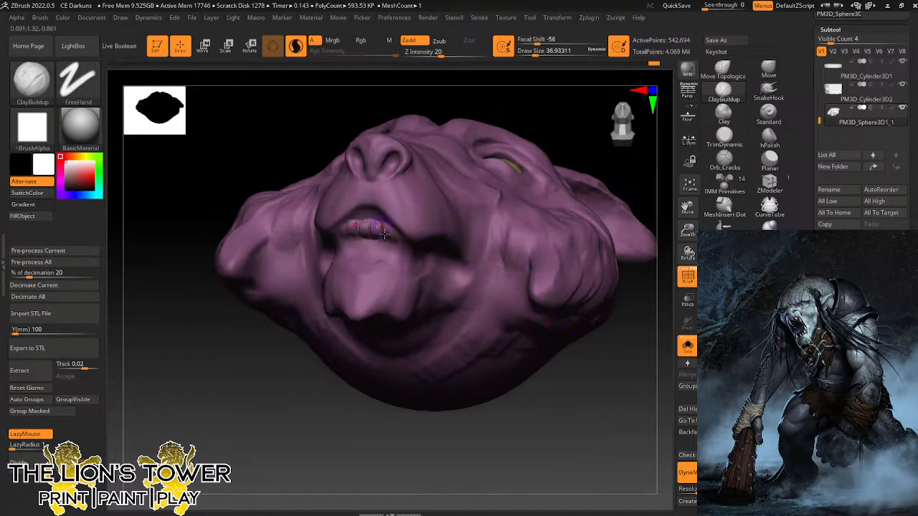
left_click_drag(394, 232, 395, 247)
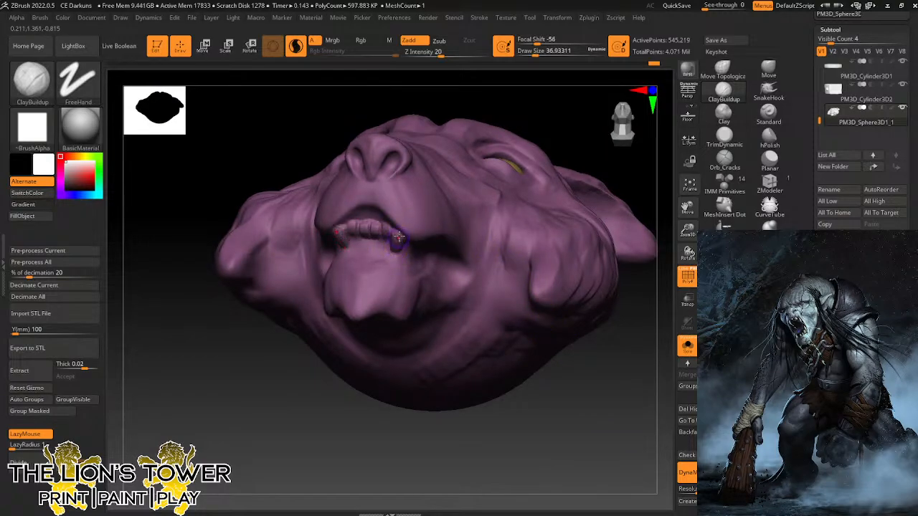
Sculpt the upper side teeth from the fang back toward the mouth corner with ClayBuildup at draw size about 37.
mouse_move(531, 405)
left_mouse_down()
mouse_move(543, 395)
mouse_move(499, 368)
left_mouse_up()
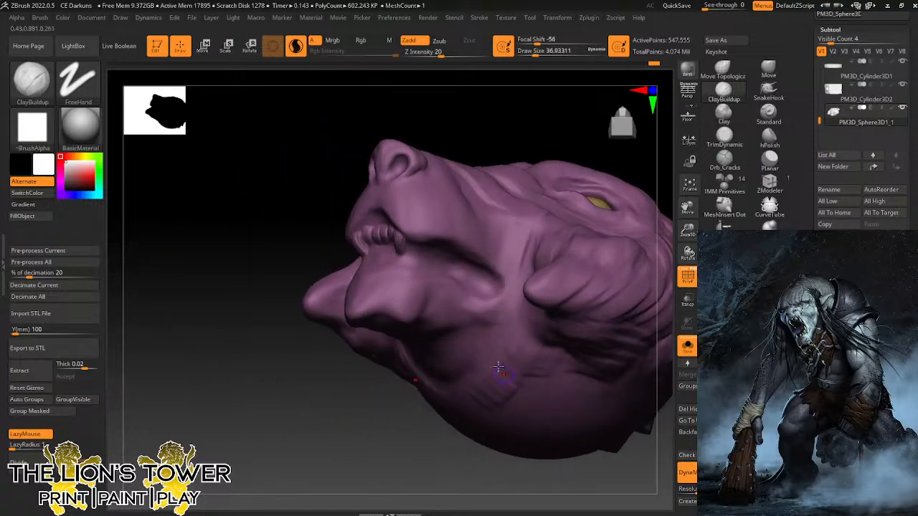
left_click_drag(416, 419, 405, 319)
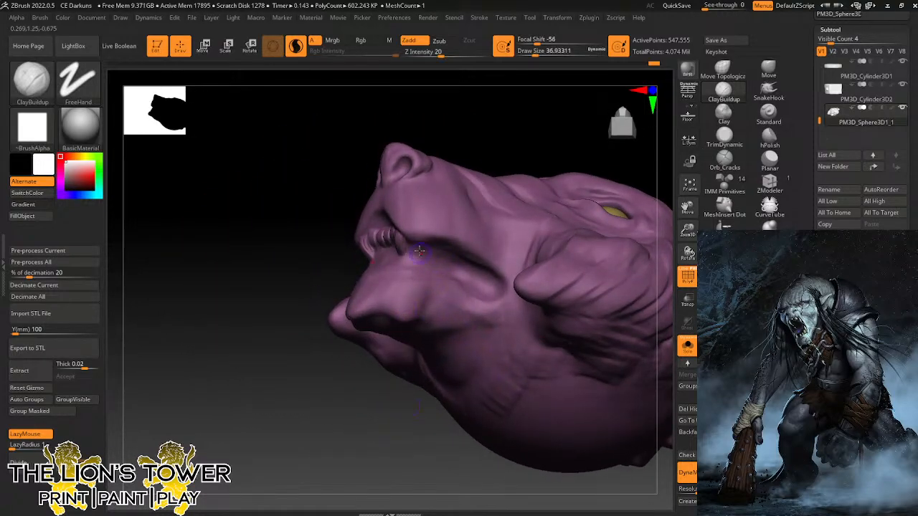
left_click_drag(412, 251, 424, 246)
left_click_drag(513, 135, 479, 139)
left_click_drag(428, 257, 434, 246)
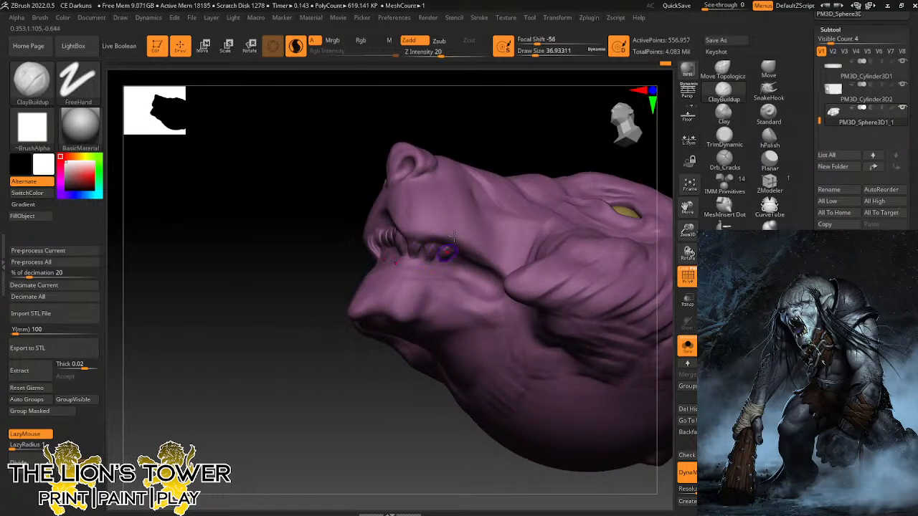
left_click_drag(502, 135, 479, 137)
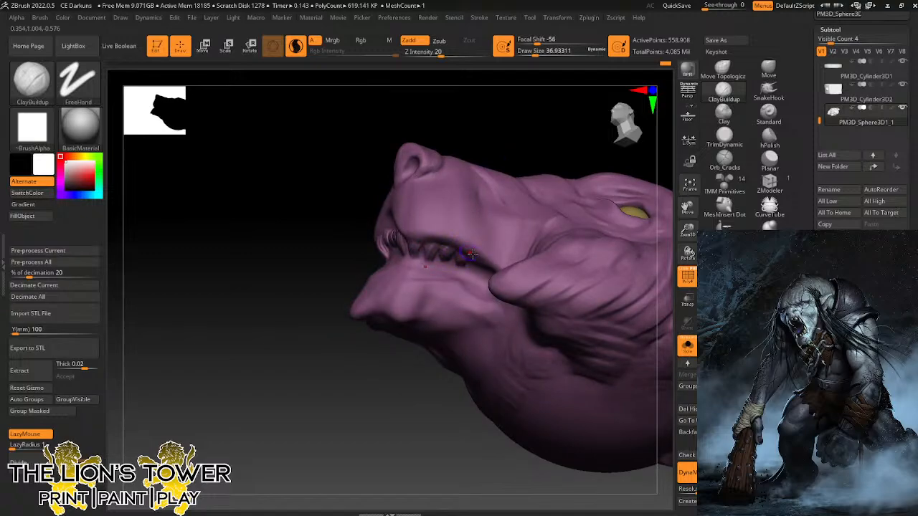
left_click_drag(471, 253, 474, 270)
Build a large lower fang rising from the jaw at each front corner of the mouth with ClayBuildup.
mouse_move(521, 140)
left_mouse_down()
mouse_move(563, 158)
mouse_move(452, 236)
mouse_move(447, 265)
left_mouse_up()
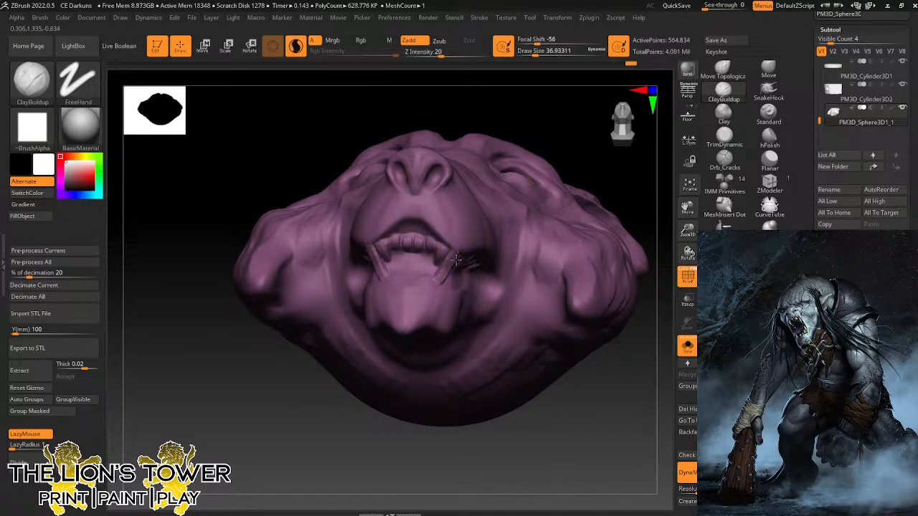
left_click_drag(553, 152, 524, 152)
left_click_drag(459, 255, 451, 283)
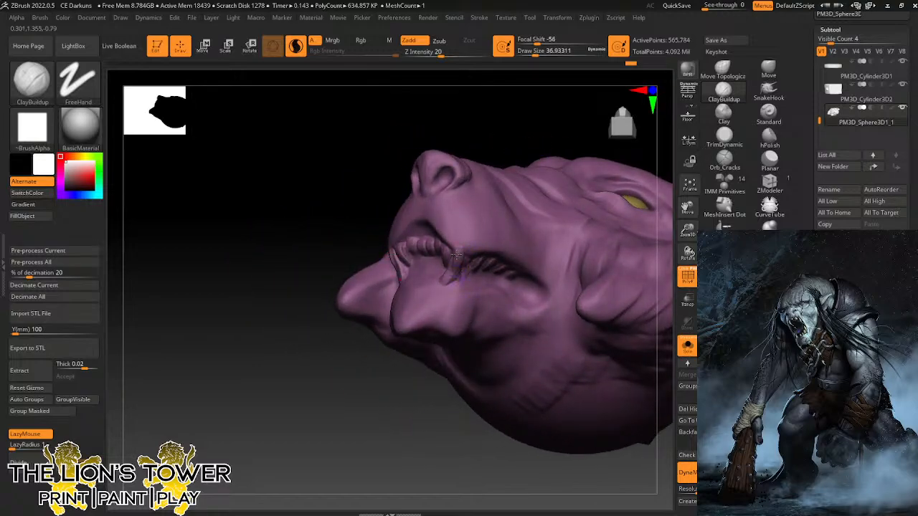
mouse_move(457, 249)
left_mouse_down()
mouse_move(448, 285)
mouse_move(439, 274)
left_mouse_up()
Sculpt a row of small front teeth on the lower jaw between the two large lower fangs.
mouse_move(401, 403)
left_mouse_down()
mouse_move(412, 441)
mouse_move(409, 434)
left_mouse_up()
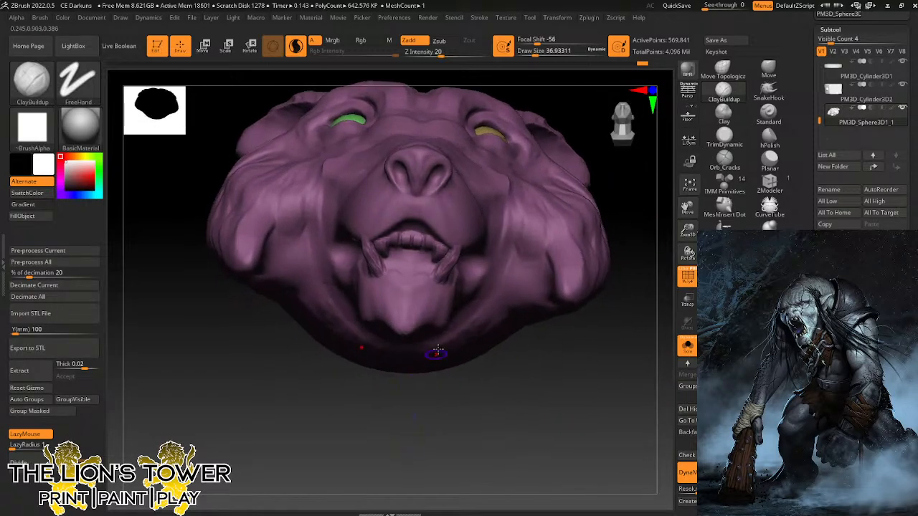
left_click_drag(539, 401, 443, 288)
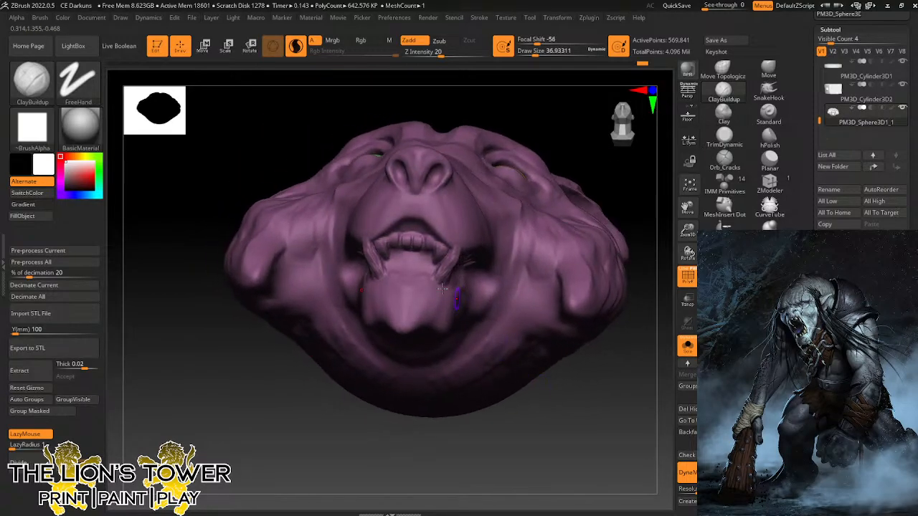
left_click_drag(393, 273, 404, 260)
Sculpt the lower side teeth one by one from the large fang back to the mouth corner with ClayBuildup.
left_click_drag(556, 400, 522, 415)
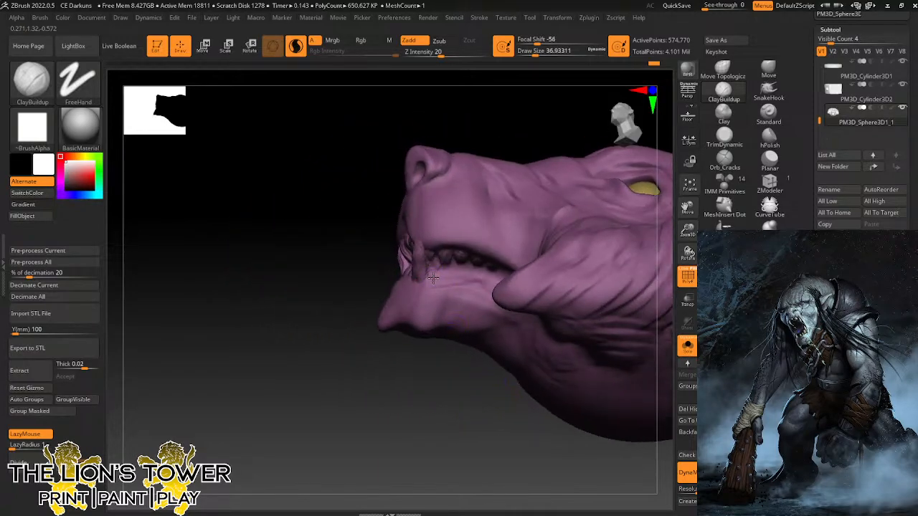
left_click_drag(433, 278, 435, 269)
mouse_move(436, 278)
left_mouse_down()
mouse_move(437, 265)
mouse_move(469, 277)
left_mouse_up()
left_click_drag(456, 358, 468, 357)
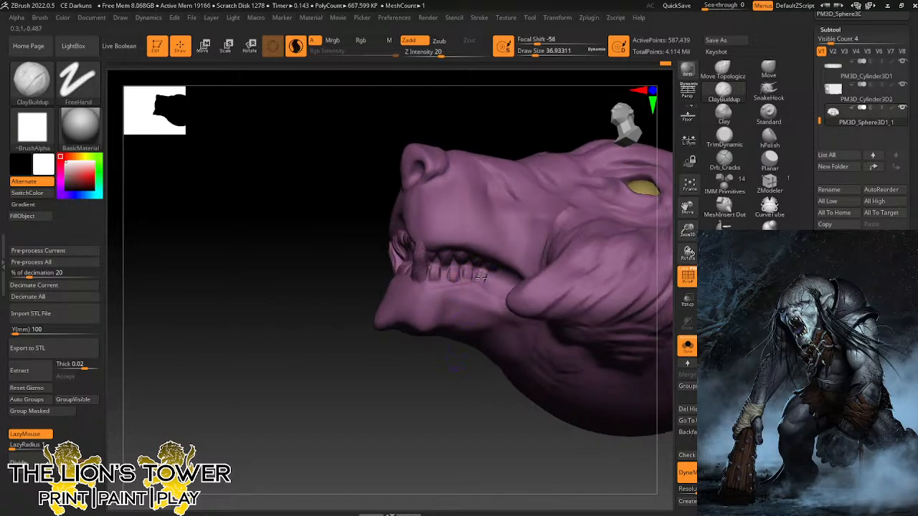
left_click_drag(497, 289, 495, 280)
left_click_drag(468, 386, 511, 276)
left_click_drag(467, 383, 461, 401)
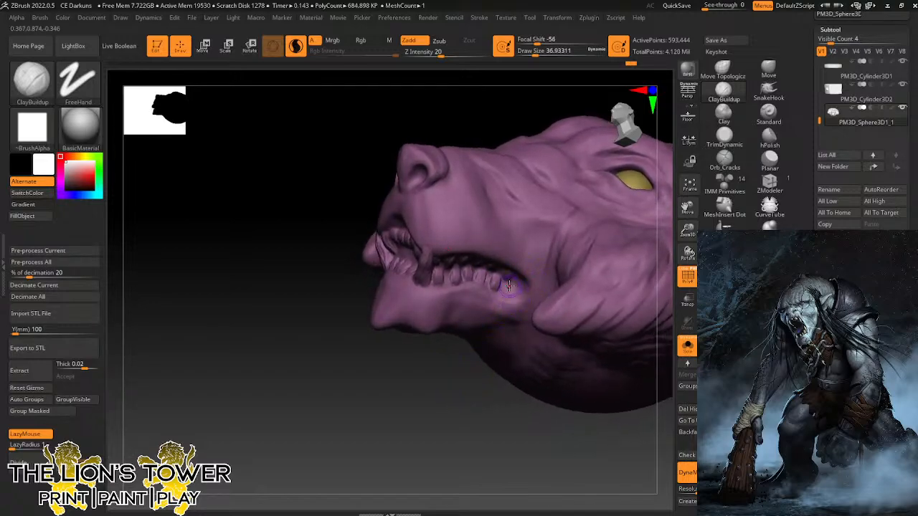
left_click_drag(443, 431, 477, 438)
left_click_drag(615, 205, 635, 291)
left_click_drag(687, 208, 634, 230)
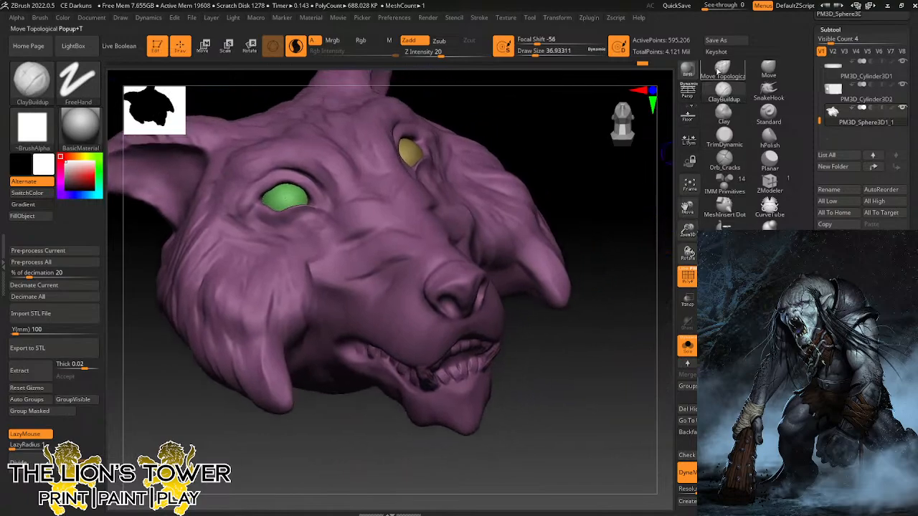
left_click(723, 70)
left_click_drag(537, 53, 549, 53)
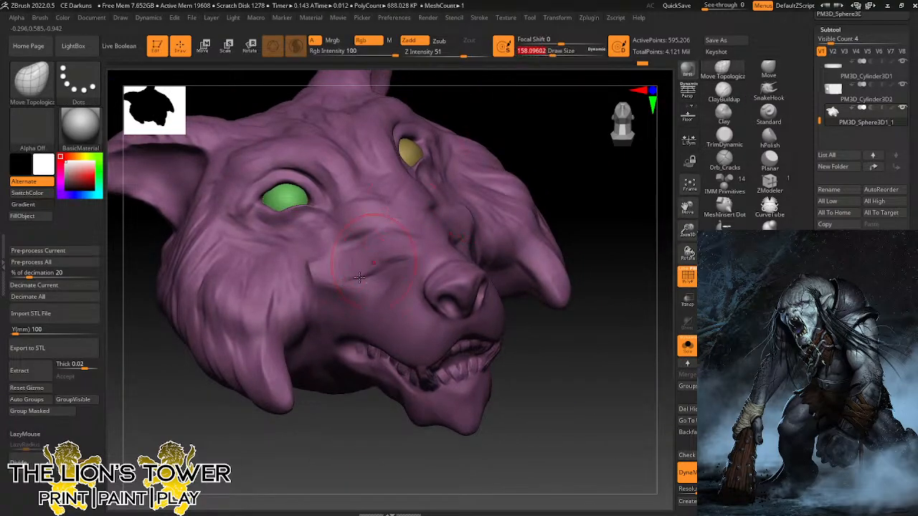
mouse_move(372, 267)
left_mouse_down()
mouse_move(381, 315)
mouse_move(370, 294)
mouse_move(351, 289)
mouse_move(347, 265)
left_mouse_up()
key("ctrl+z")
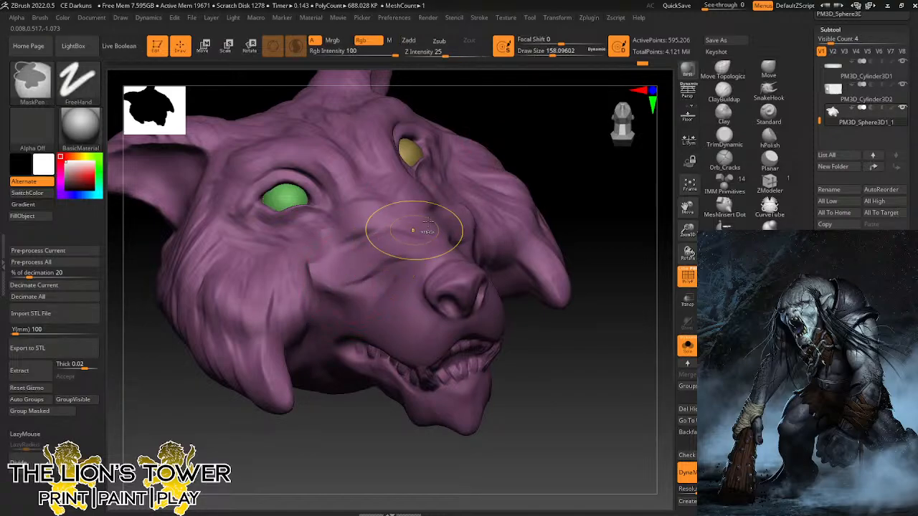
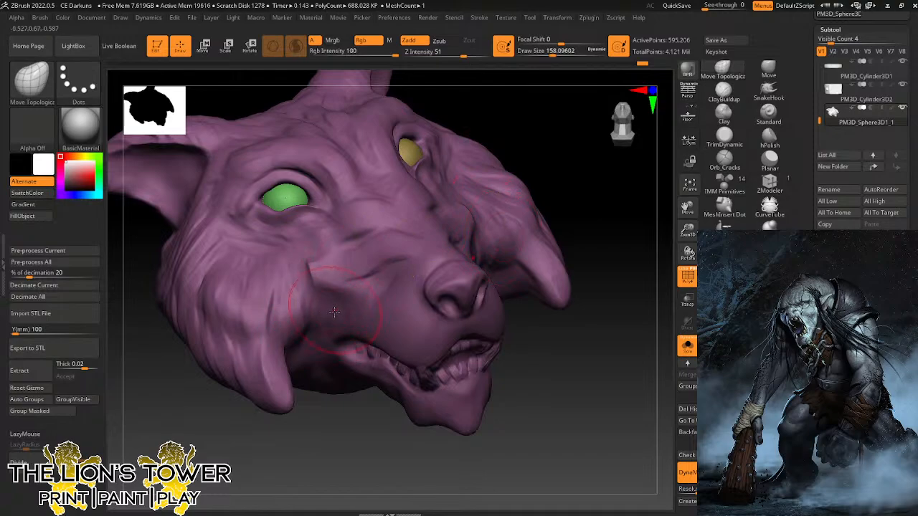
Pull the large upper and lower corner fangs into shape with the SnakeHook brush at draw size about 51.
mouse_move(645, 205)
left_mouse_down()
mouse_move(635, 256)
mouse_move(621, 230)
mouse_move(621, 195)
mouse_move(671, 102)
left_mouse_up()
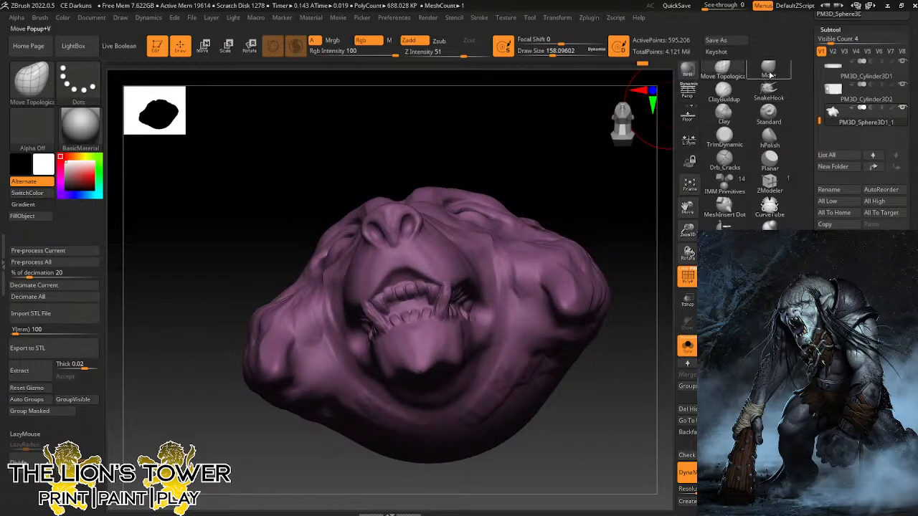
left_click(772, 97)
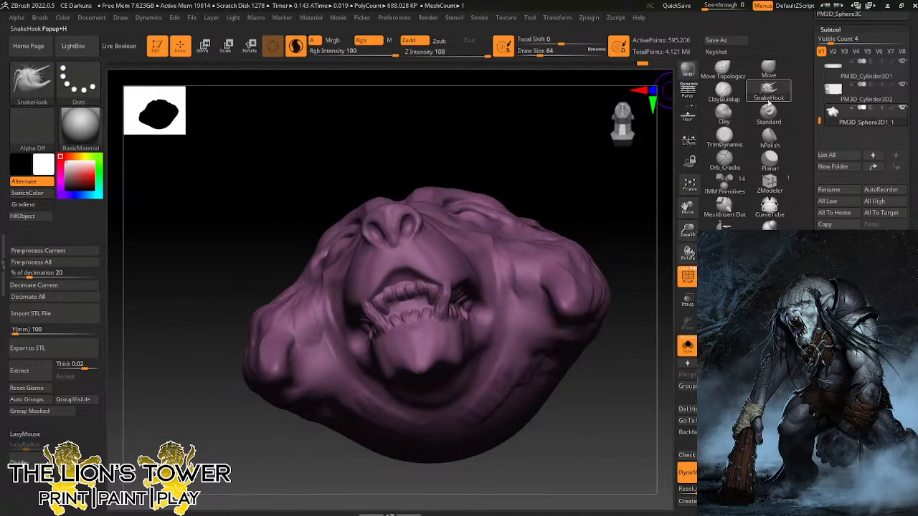
left_click(537, 54)
left_click_drag(688, 230, 685, 205)
left_click_drag(688, 207, 682, 186)
left_click_drag(674, 252, 667, 298, "alt")
mouse_move(639, 190)
left_mouse_down()
mouse_move(641, 178)
mouse_move(661, 176)
mouse_move(595, 230)
left_mouse_up()
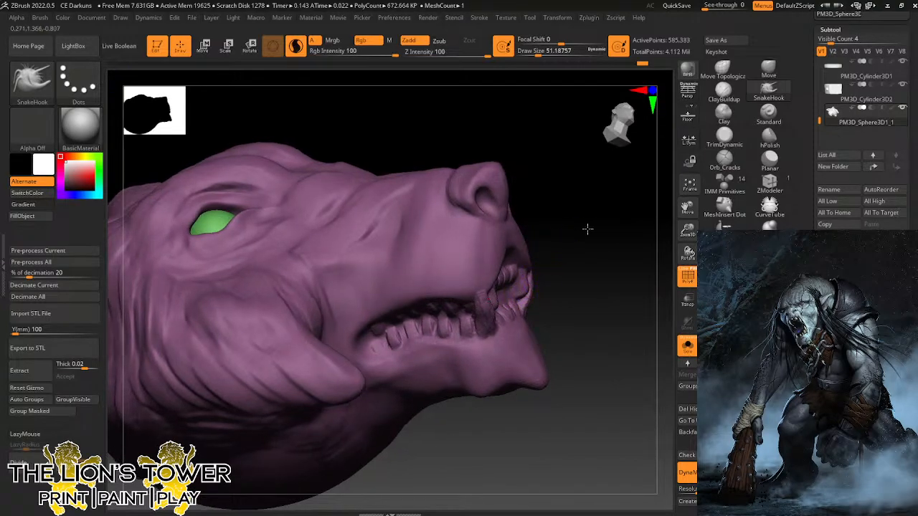
right_click_drag(522, 292, 557, 252)
left_click_drag(528, 283, 526, 299)
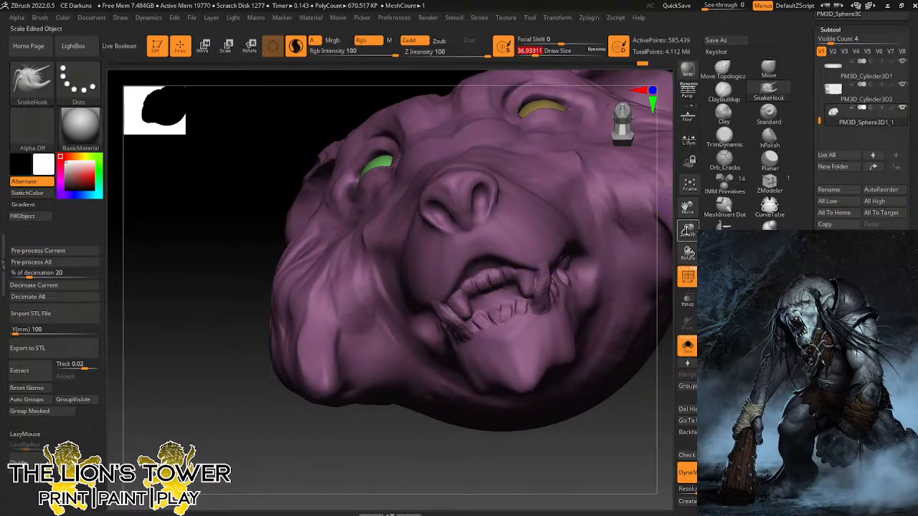
Lengthen the upper front teeth with SnakeHook at draw size about 37 and refine their tips at about 18.
left_click_drag(688, 233, 689, 246)
left_click_drag(636, 468, 618, 431)
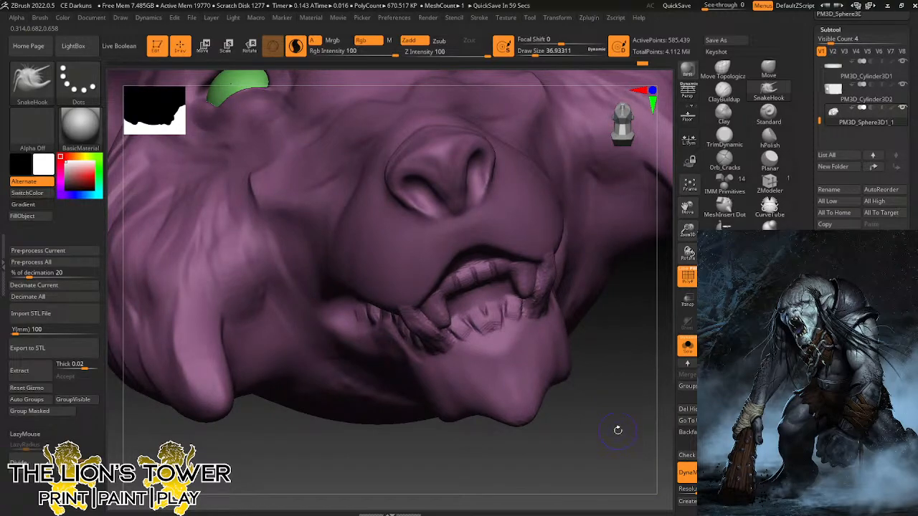
left_click_drag(623, 366, 557, 316)
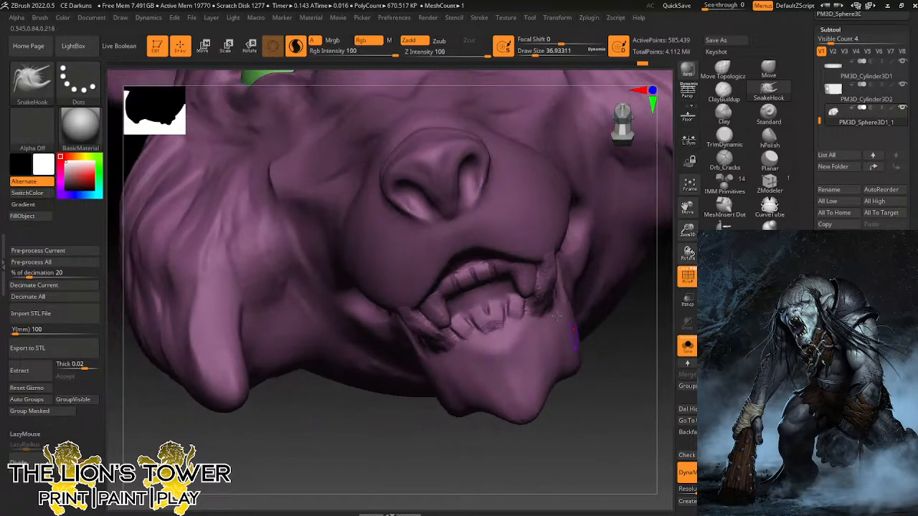
left_click(579, 52)
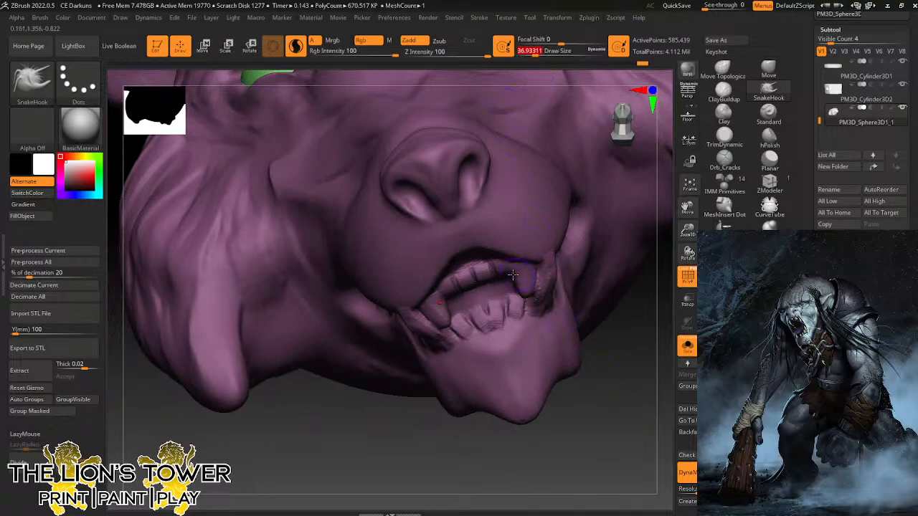
mouse_move(502, 273)
left_mouse_down()
mouse_move(502, 282)
mouse_move(480, 294)
mouse_move(477, 286)
left_mouse_up()
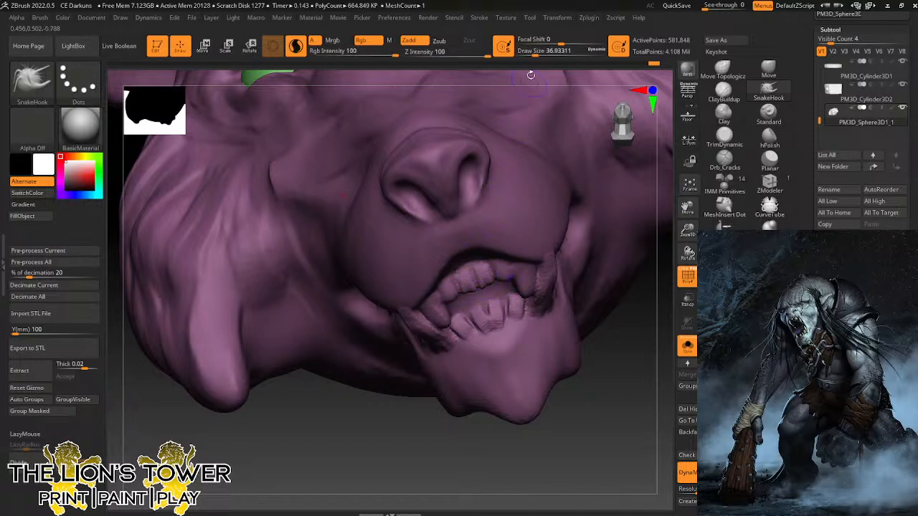
left_click_drag(535, 53, 534, 51)
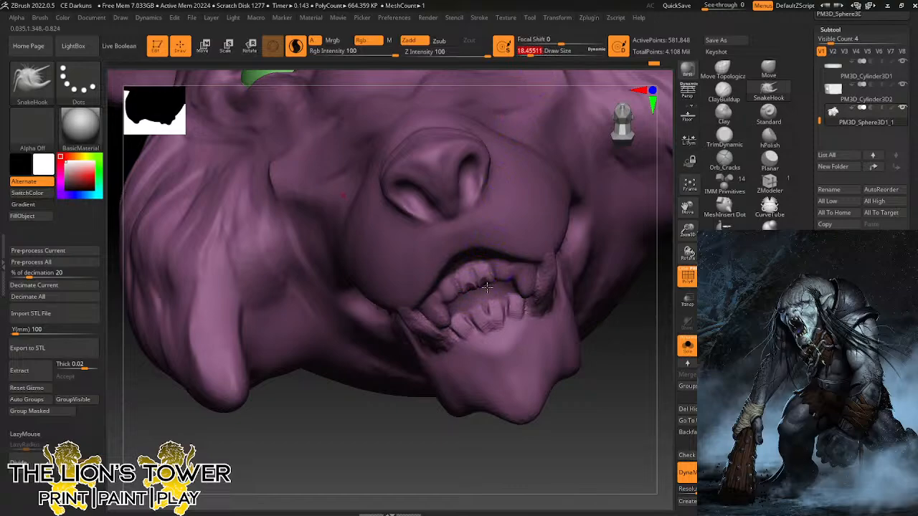
left_click_drag(487, 287, 506, 280)
Pull the lower front teeth up into sharp points with SnakeHook at draw size about 18.
mouse_move(619, 385)
left_mouse_down()
mouse_move(604, 273)
mouse_move(617, 346)
mouse_move(527, 299)
left_mouse_up()
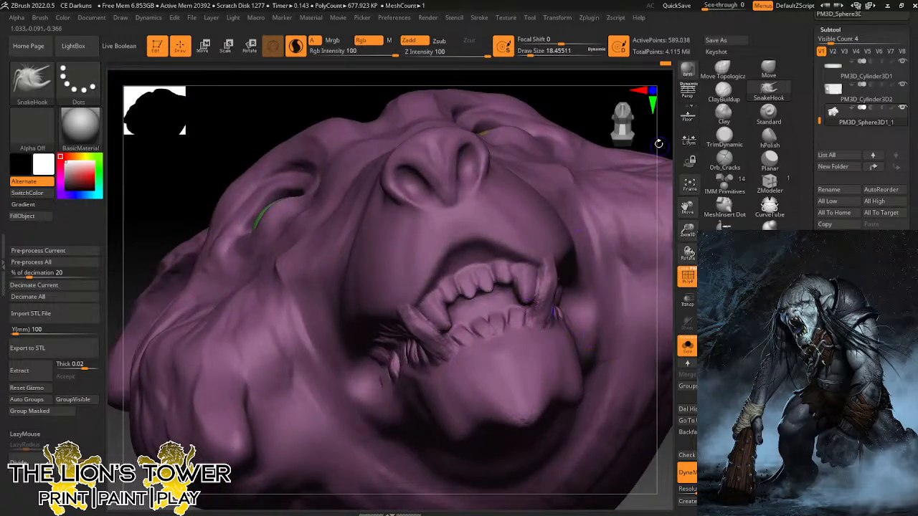
mouse_move(589, 209)
left_mouse_down()
mouse_move(578, 230)
mouse_move(587, 226)
left_mouse_up()
left_click_drag(514, 313, 514, 308)
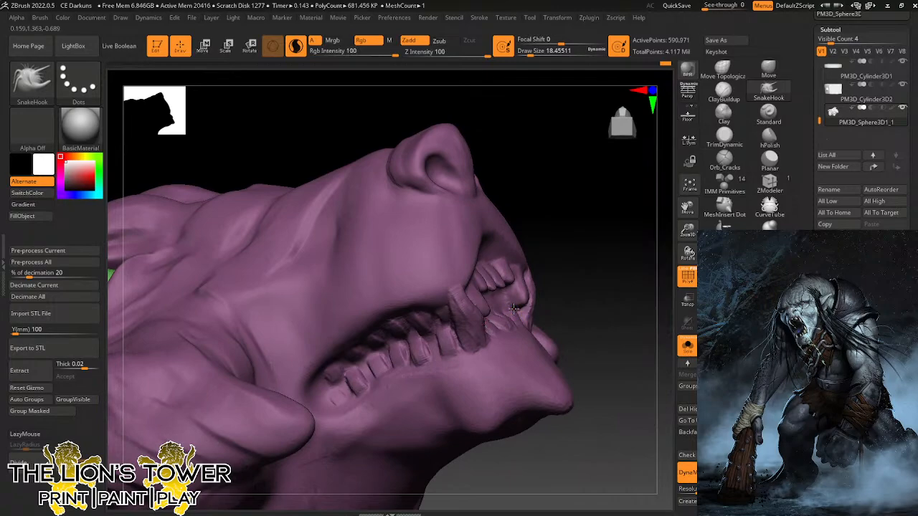
left_click_drag(582, 234, 530, 247)
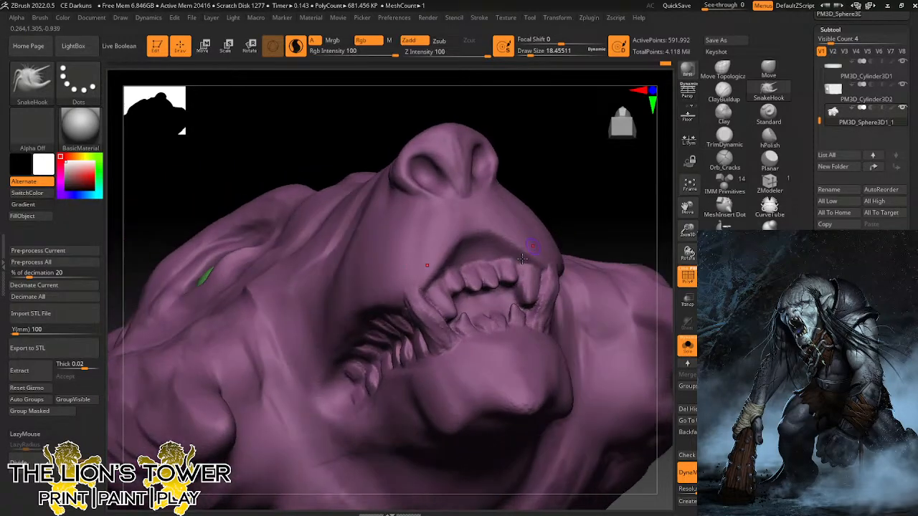
left_click_drag(496, 312, 497, 304)
left_click_drag(581, 197, 538, 233)
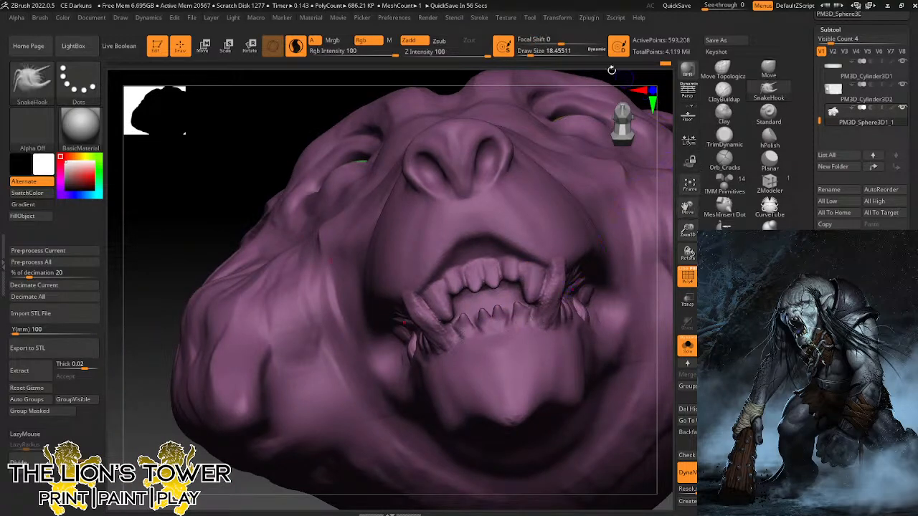
Pull the large lower fangs upward into longer tips with SnakeHook at draw size about 44.
left_click_drag(535, 52, 538, 53)
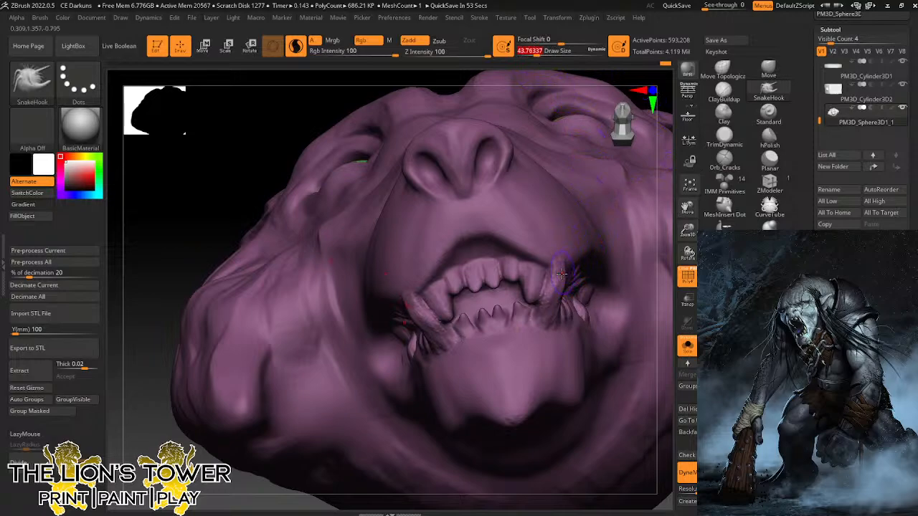
left_click_drag(561, 273, 566, 263)
mouse_move(687, 208)
left_mouse_down()
mouse_move(621, 197)
mouse_move(601, 206)
left_mouse_up()
mouse_move(642, 409)
left_mouse_down()
mouse_move(596, 404)
mouse_move(593, 388)
left_mouse_up()
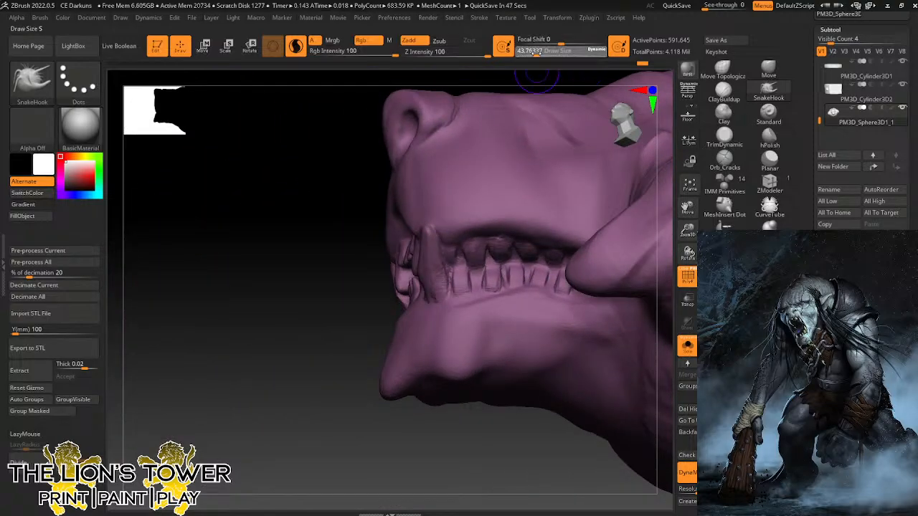
Draw the side teeth out into points along the mouth with SnakeHook at draw size about 25.
left_click_drag(535, 53, 532, 53)
left_click_drag(488, 451, 477, 412)
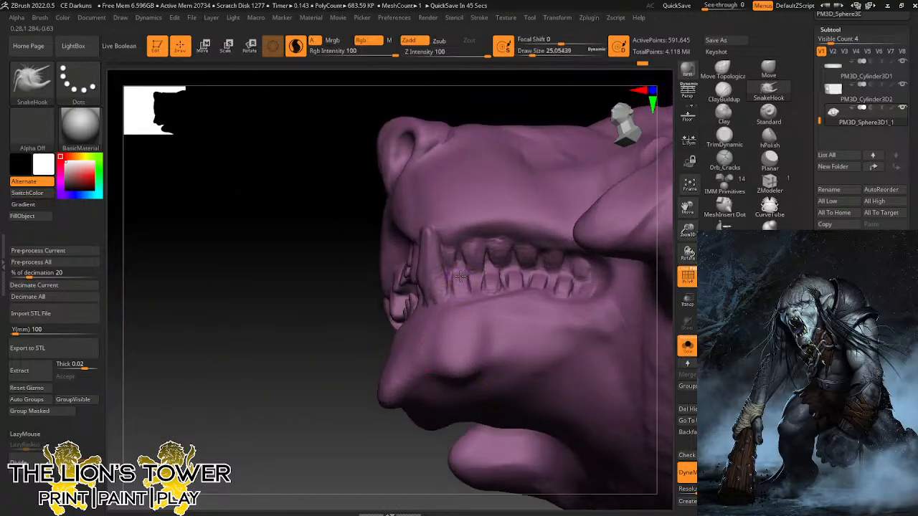
left_click_drag(461, 275, 460, 266)
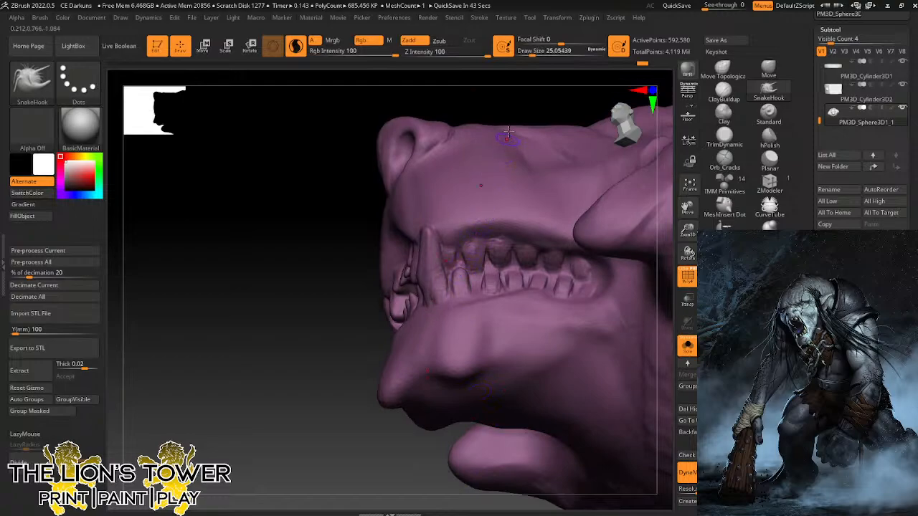
left_click_drag(511, 100, 519, 119)
mouse_move(476, 265)
left_mouse_down()
mouse_move(537, 265)
mouse_move(581, 277)
mouse_move(581, 288)
left_mouse_up()
Thicken the lower front teeth with the Inflat brush at draw size about 25.
left_click_drag(366, 422, 388, 475)
left_click_drag(687, 230, 688, 216)
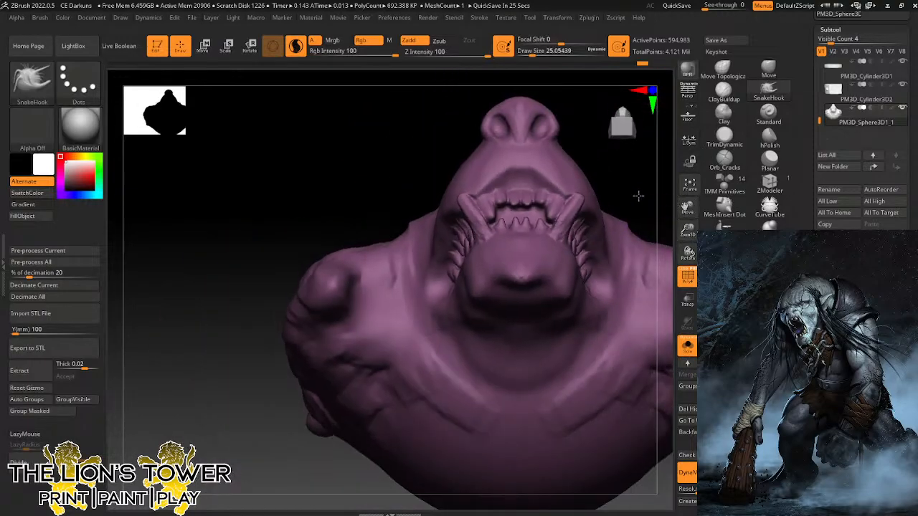
left_click_drag(638, 195, 687, 245)
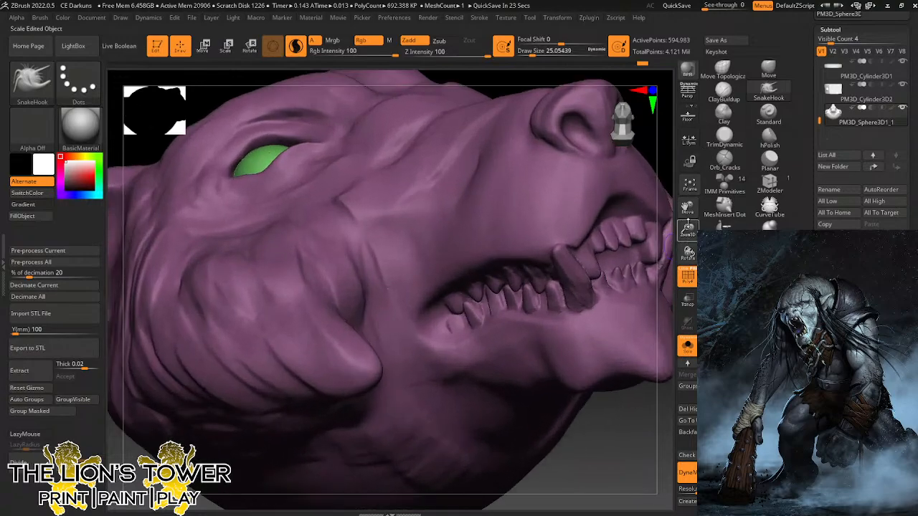
left_click_drag(688, 209, 574, 256)
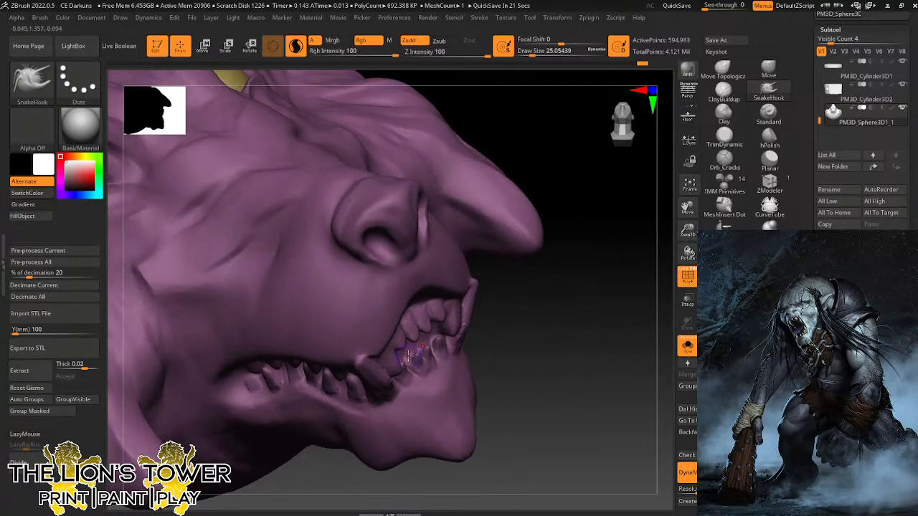
left_click(771, 205)
left_click(769, 225)
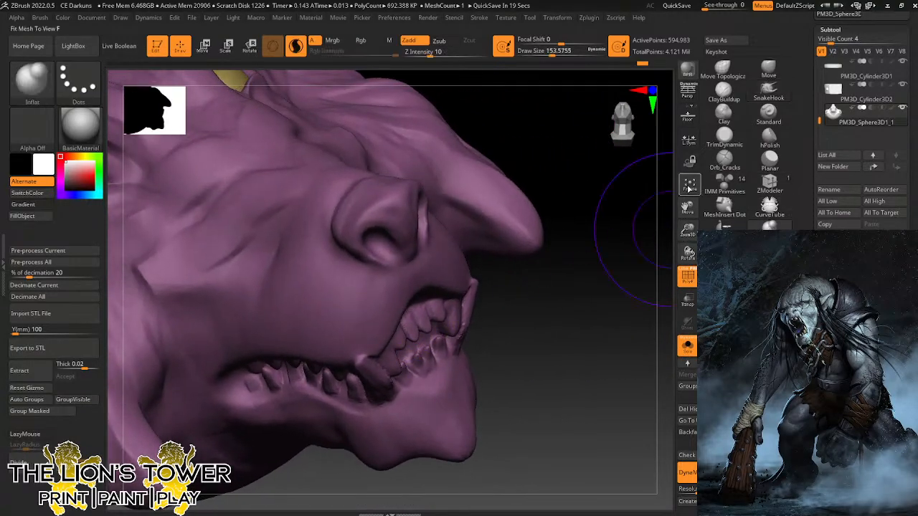
left_click_drag(687, 228, 687, 247)
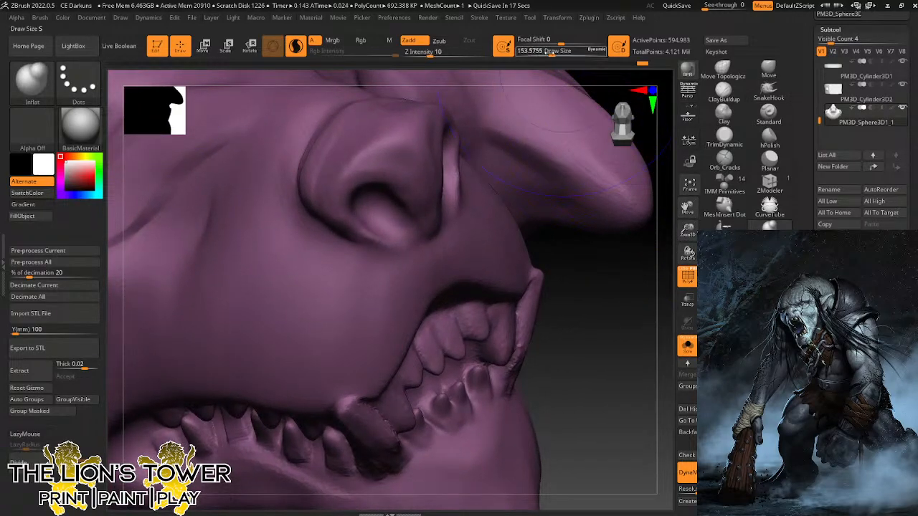
left_click_drag(551, 52, 531, 52)
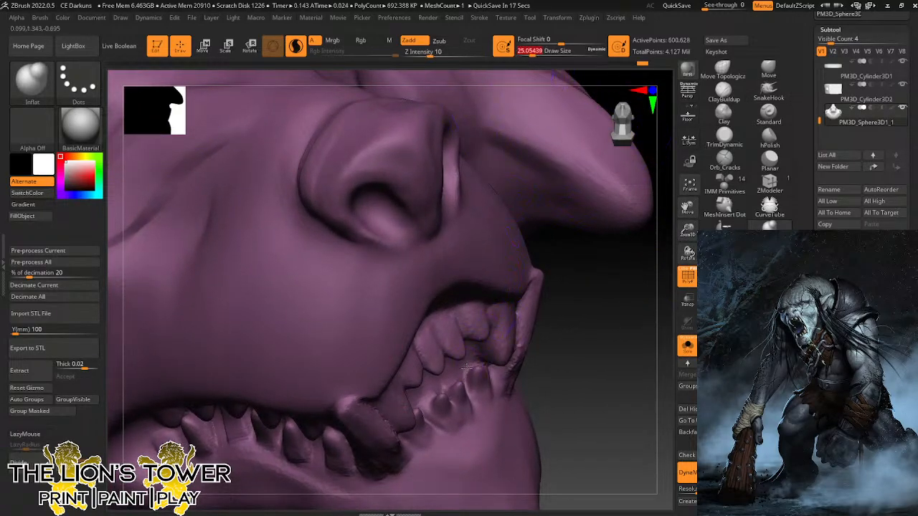
right_click_drag(466, 368, 471, 350)
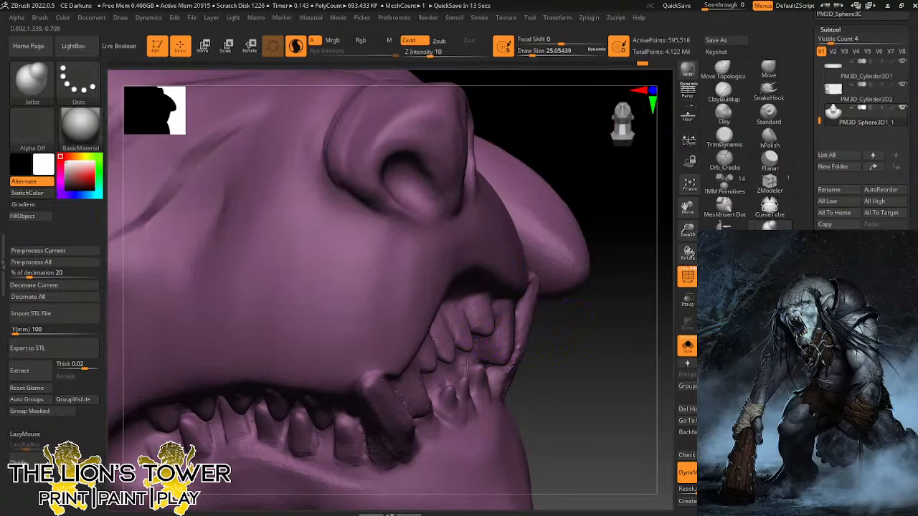
left_click_drag(466, 366, 452, 380)
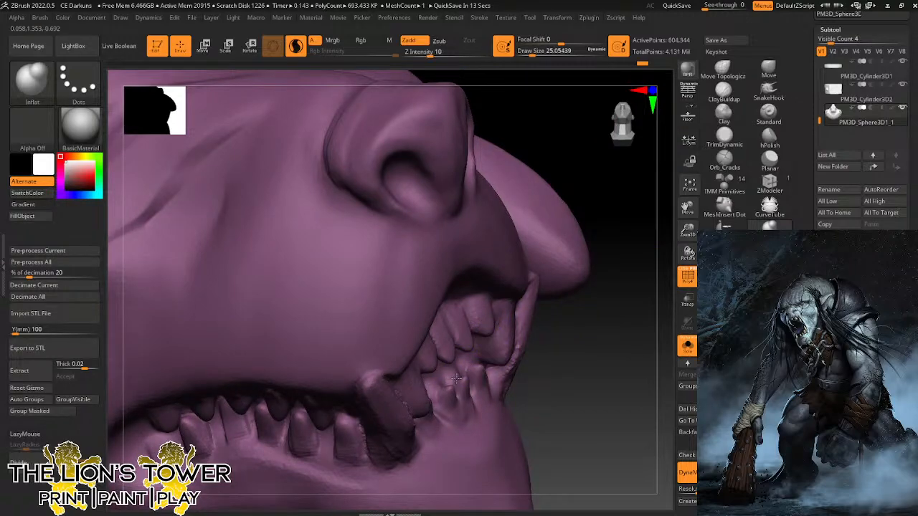
Swell the upper front teeth from below the muzzle with Inflat, undoing one stroke.
left_click_drag(574, 330, 455, 344)
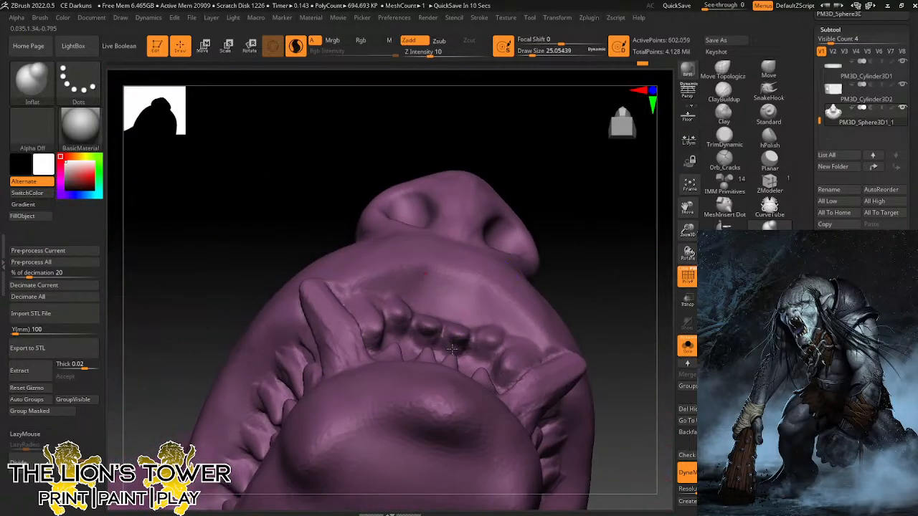
key("ctrl+z")
right_click_drag(453, 350, 533, 267)
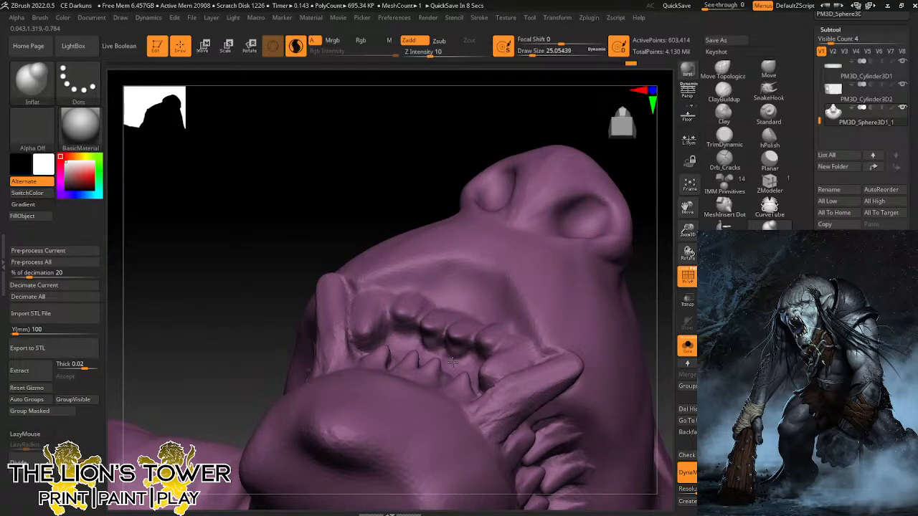
mouse_move(454, 358)
left_mouse_down()
mouse_move(477, 351)
mouse_move(475, 363)
left_mouse_up()
left_click_drag(662, 297, 421, 310)
key("Escape")
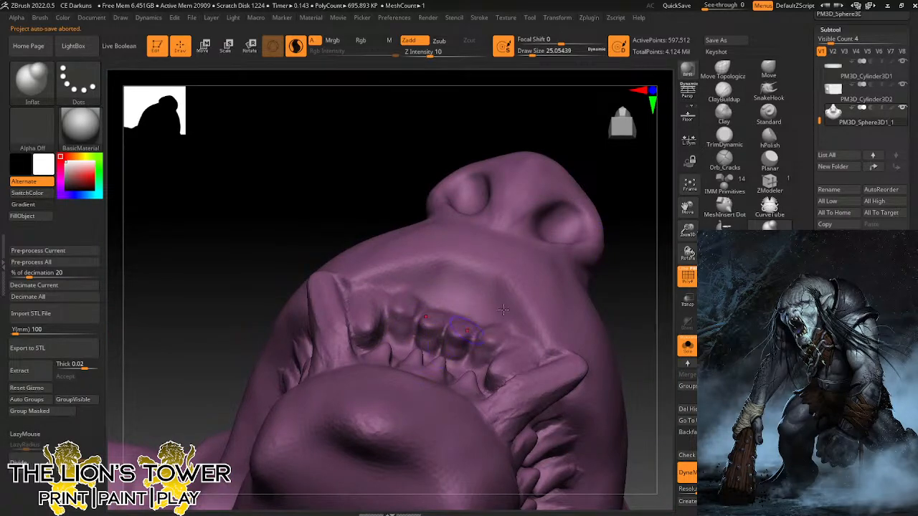
Fill out the side teeth along both sides of the mouth with Inflat at draw size about 25.
right_click_drag(426, 335, 301, 345)
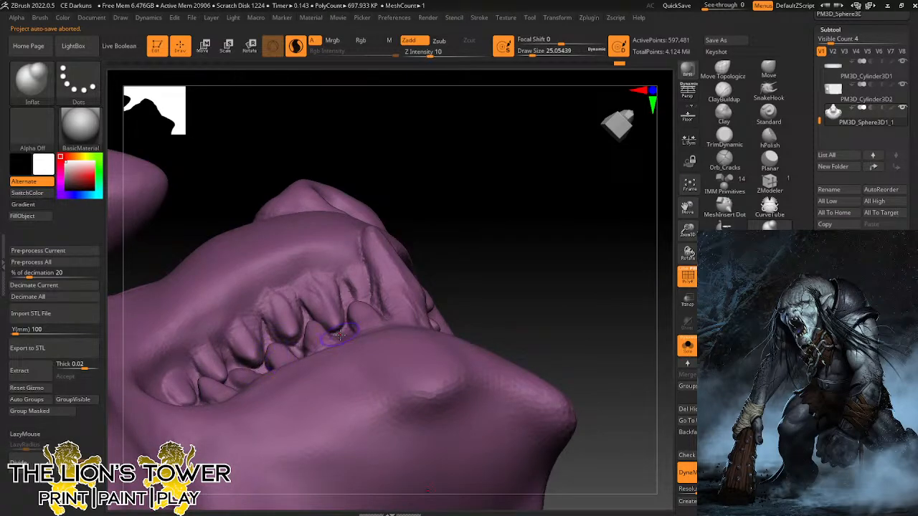
right_click_drag(409, 237, 533, 189)
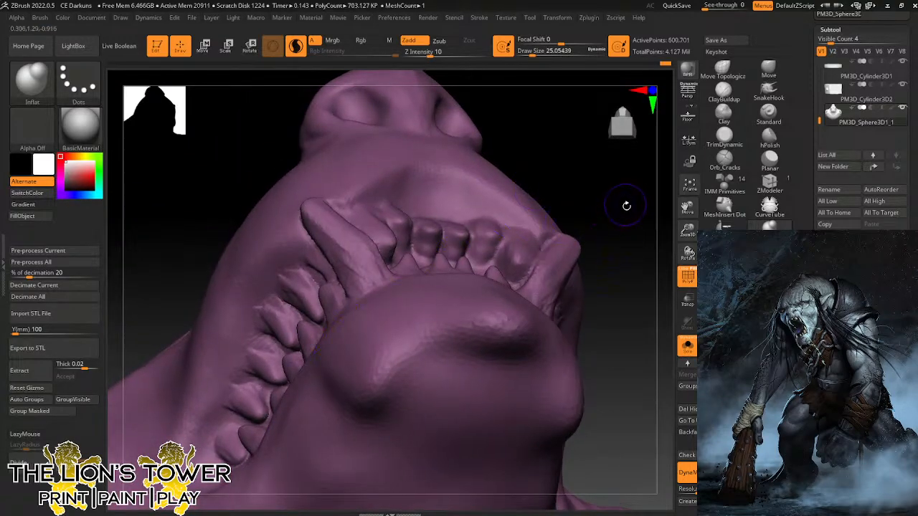
mouse_move(627, 206)
right_mouse_down()
mouse_move(637, 241)
mouse_move(356, 348)
right_mouse_up()
right_click_drag(292, 385, 632, 251)
Cut creases between the side teeth with Orb_Cracks at Z intensity 24 and draw size about 35.
left_click_drag(690, 234, 678, 202)
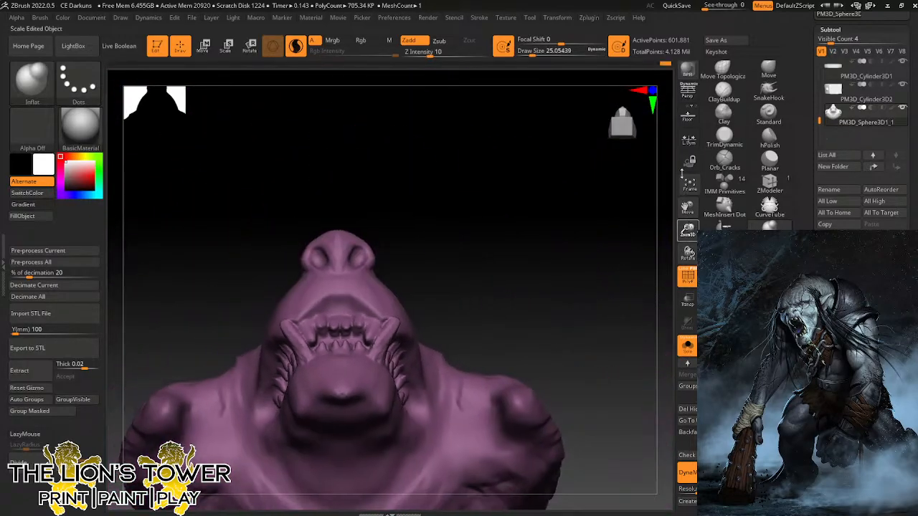
right_click_drag(584, 245, 603, 266)
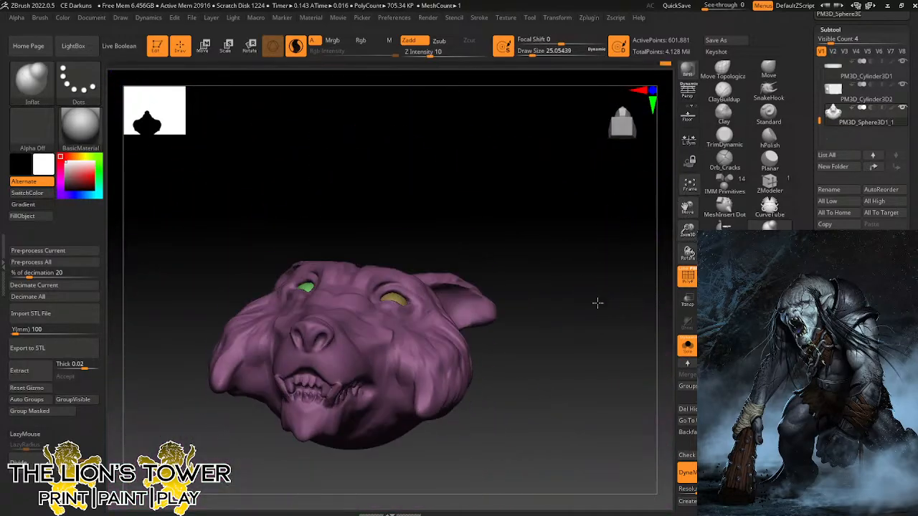
mouse_move(572, 247)
left_mouse_down("ctrl")
mouse_move(600, 369)
mouse_move(593, 359)
left_mouse_up("ctrl")
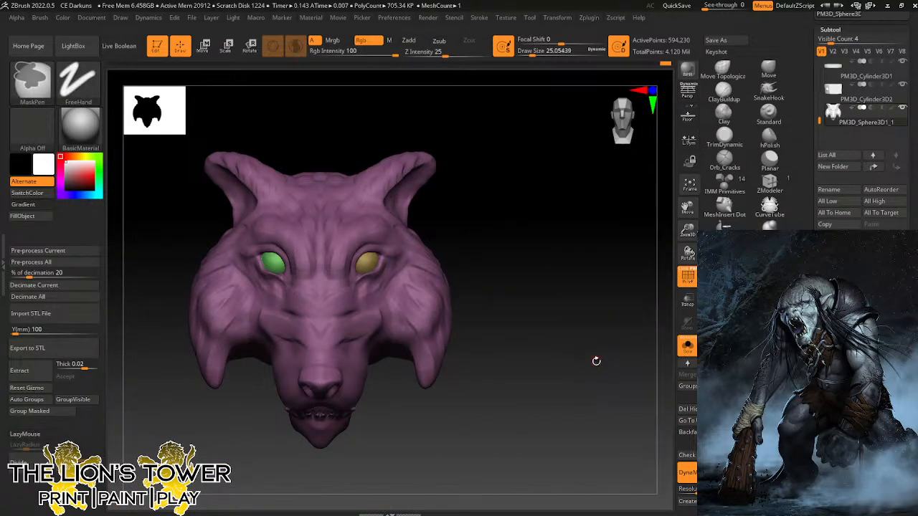
mouse_move(594, 361)
right_mouse_down()
mouse_move(576, 322)
mouse_move(559, 322)
mouse_move(595, 289)
mouse_move(586, 320)
right_mouse_up()
left_click(725, 160)
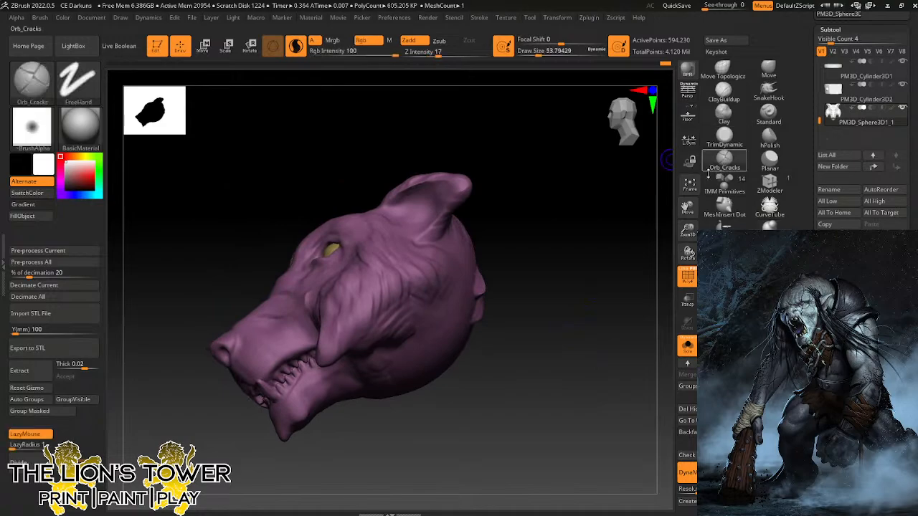
right_click_drag(402, 323, 265, 358, "ctrl")
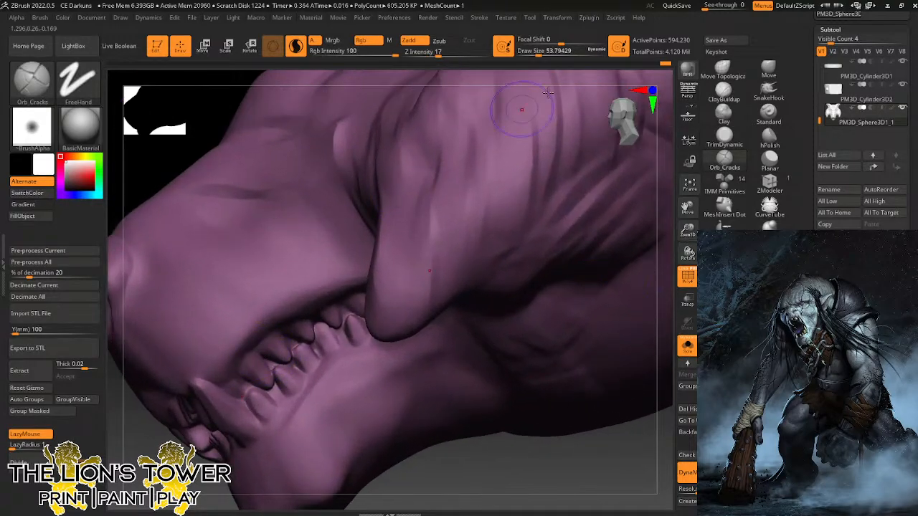
left_click_drag(485, 56, 459, 54)
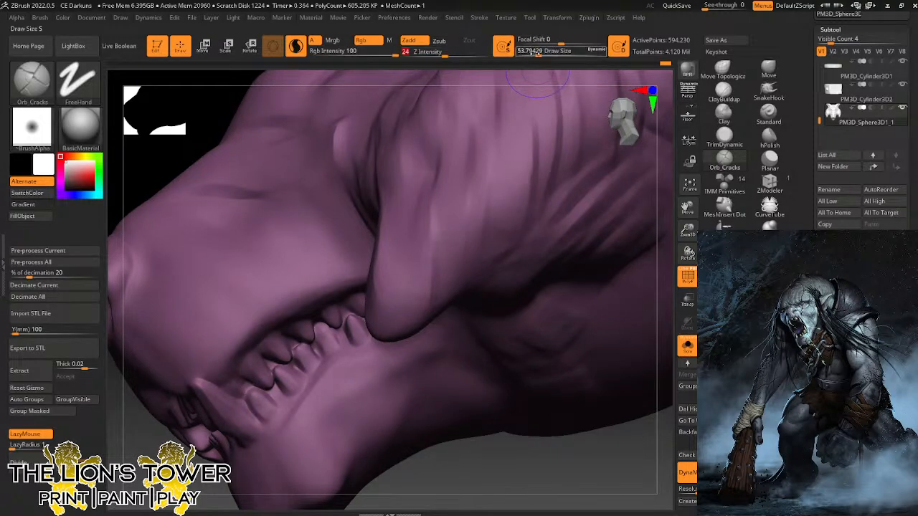
left_click_drag(552, 51, 534, 51)
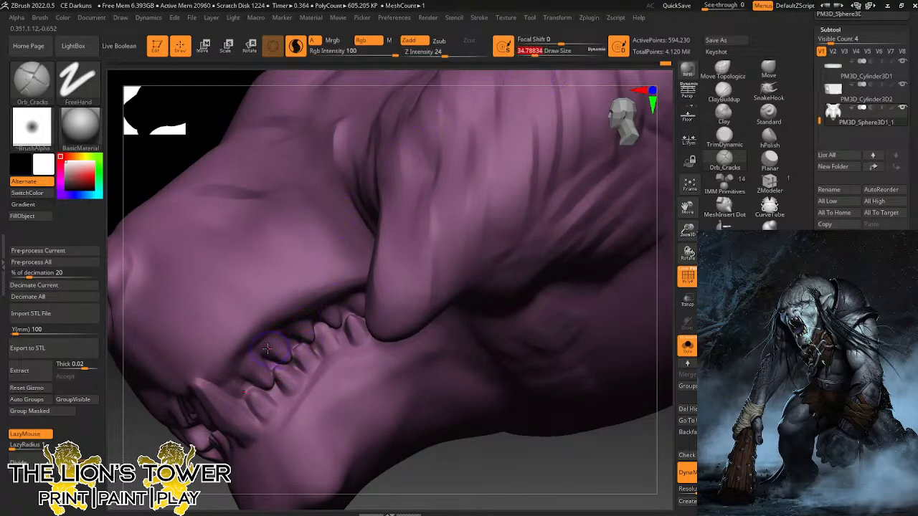
mouse_move(285, 364)
left_mouse_down()
mouse_move(277, 369)
mouse_move(297, 368)
mouse_move(293, 341)
left_mouse_up()
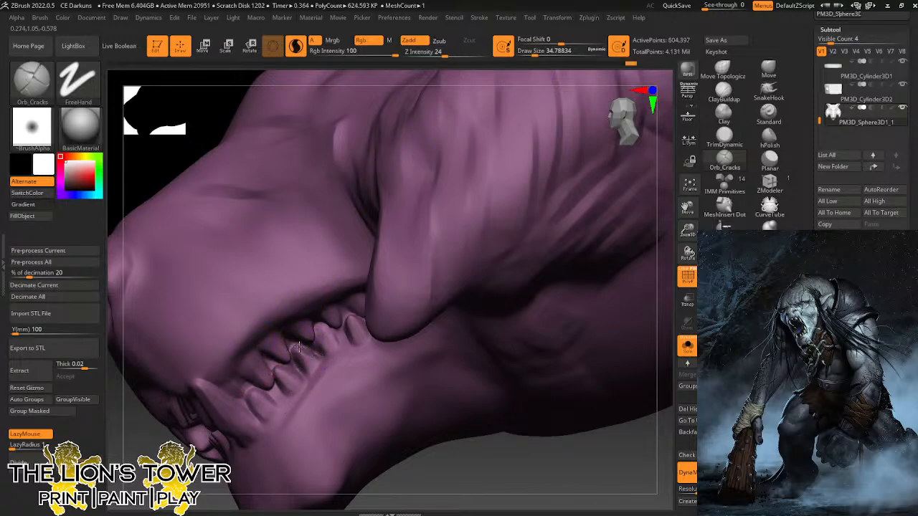
key("shift")
mouse_move(309, 351)
left_mouse_down()
mouse_move(316, 365)
mouse_move(304, 383)
mouse_move(268, 354)
mouse_move(265, 395)
mouse_move(241, 386)
mouse_move(252, 415)
left_mouse_up()
Deepen the gaps and carve grooves along the upper and lower side teeth with Orb_Cracks.
left_click_drag(474, 459, 502, 470)
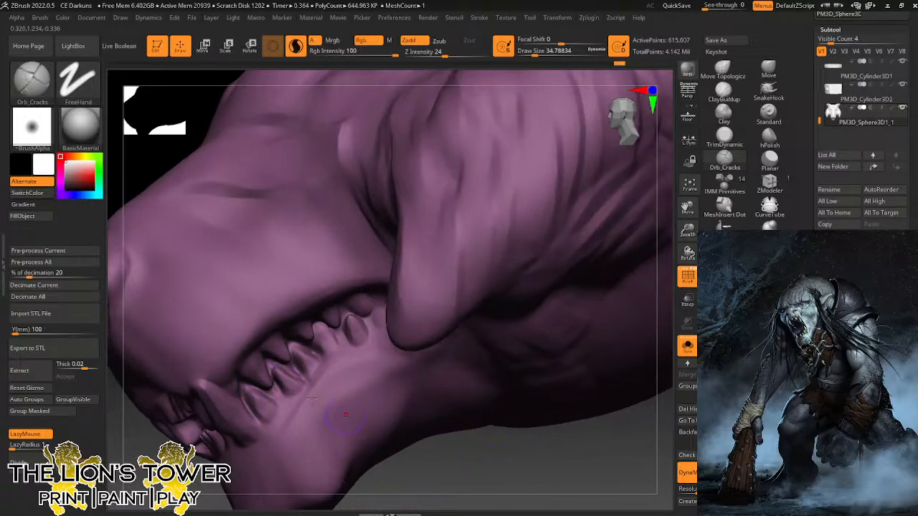
left_click_drag(223, 390, 260, 421)
left_click_drag(459, 470, 451, 419)
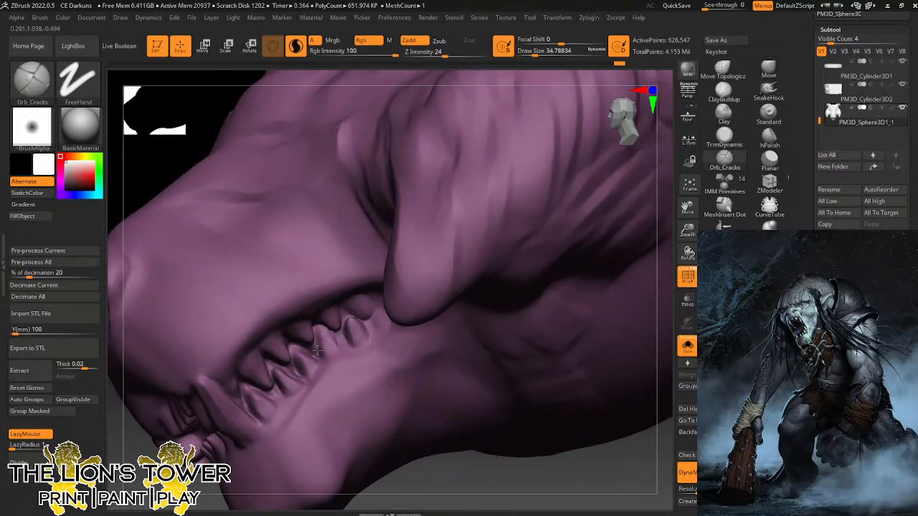
mouse_move(332, 336)
left_mouse_down()
mouse_move(340, 347)
mouse_move(314, 363)
mouse_move(308, 378)
mouse_move(316, 375)
mouse_move(287, 373)
mouse_move(296, 395)
mouse_move(254, 399)
mouse_move(264, 419)
left_mouse_up()
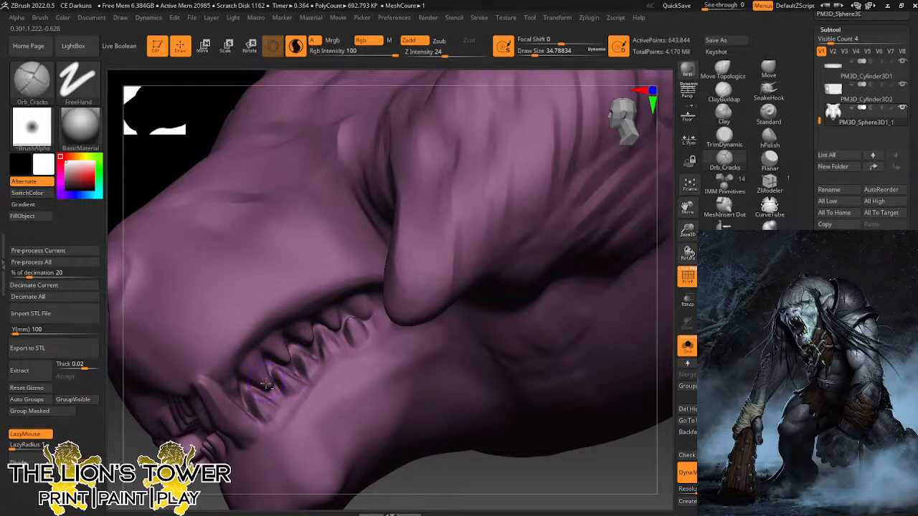
mouse_move(269, 386)
left_mouse_down()
mouse_move(254, 376)
mouse_move(249, 347)
mouse_move(283, 360)
mouse_move(287, 350)
left_mouse_up()
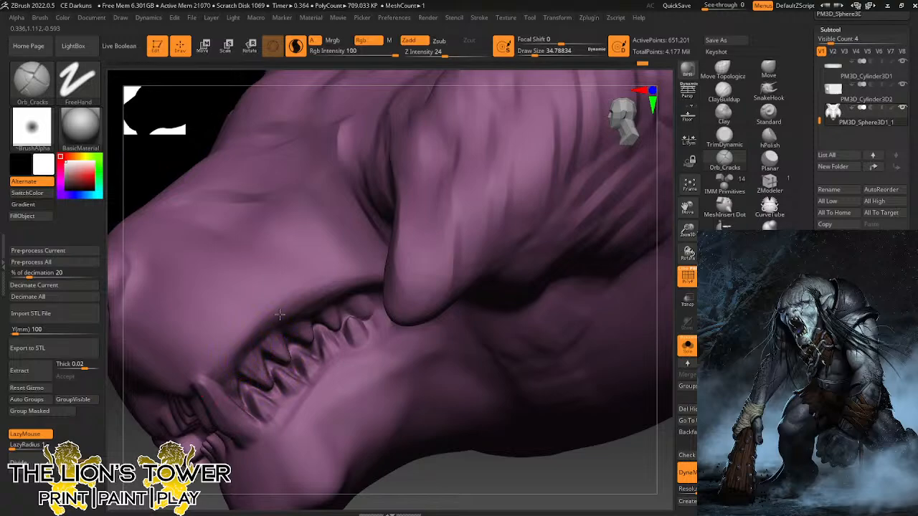
mouse_move(280, 315)
left_mouse_down()
mouse_move(291, 346)
mouse_move(330, 320)
mouse_move(332, 345)
mouse_move(355, 327)
mouse_move(359, 353)
mouse_move(365, 341)
left_mouse_up()
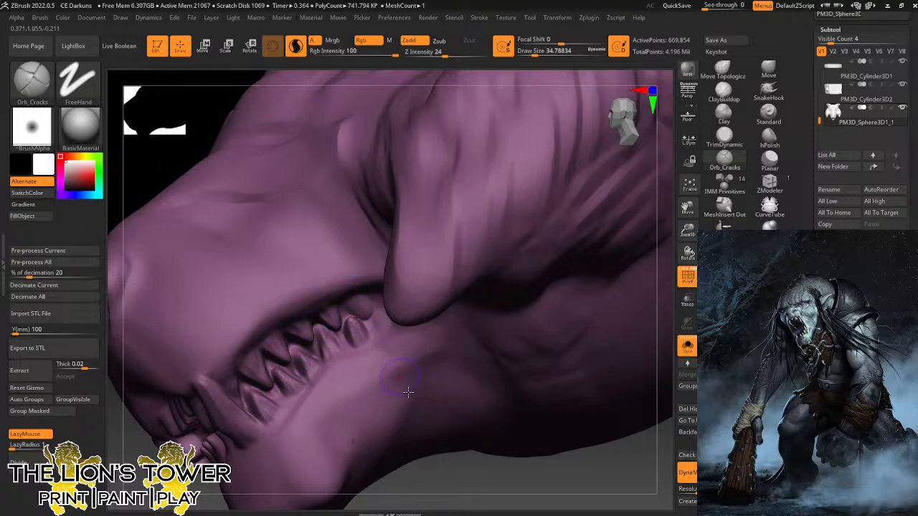
Define the rearmost teeth at the corner of the mouth with Orb_Cracks strokes.
left_click_drag(511, 483, 454, 461)
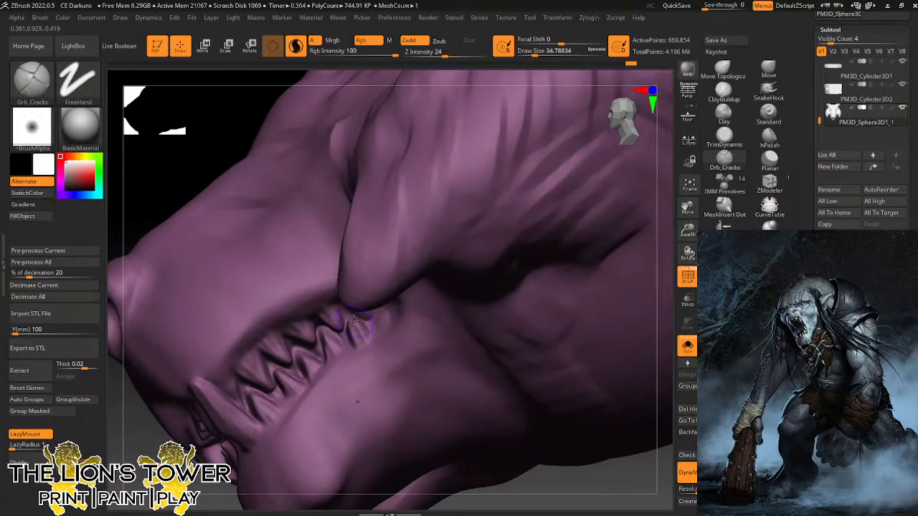
left_click_drag(520, 500, 549, 473)
mouse_move(364, 323)
left_mouse_down()
mouse_move(347, 303)
mouse_move(367, 298)
left_mouse_up()
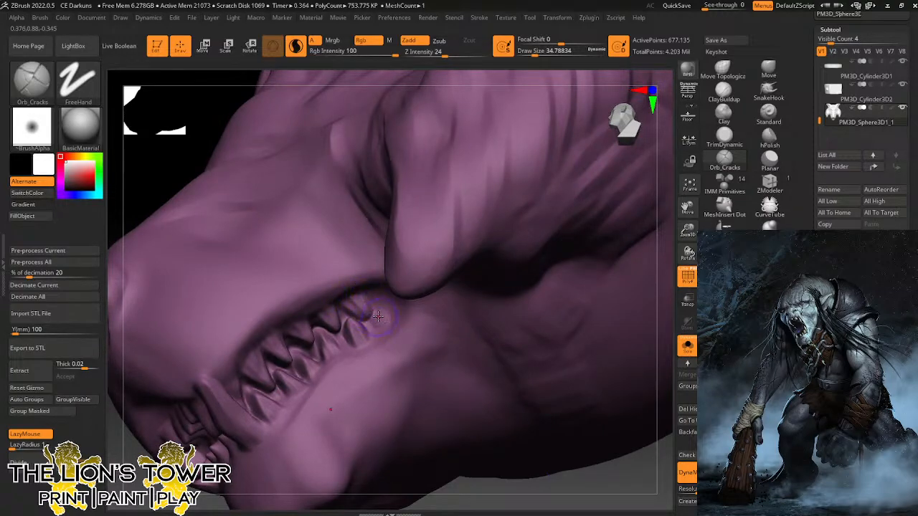
left_click_drag(386, 335, 380, 320)
Carve lengthwise grooves into the large lower fang and around its base with Orb_Cracks.
left_click_drag(536, 486, 562, 468)
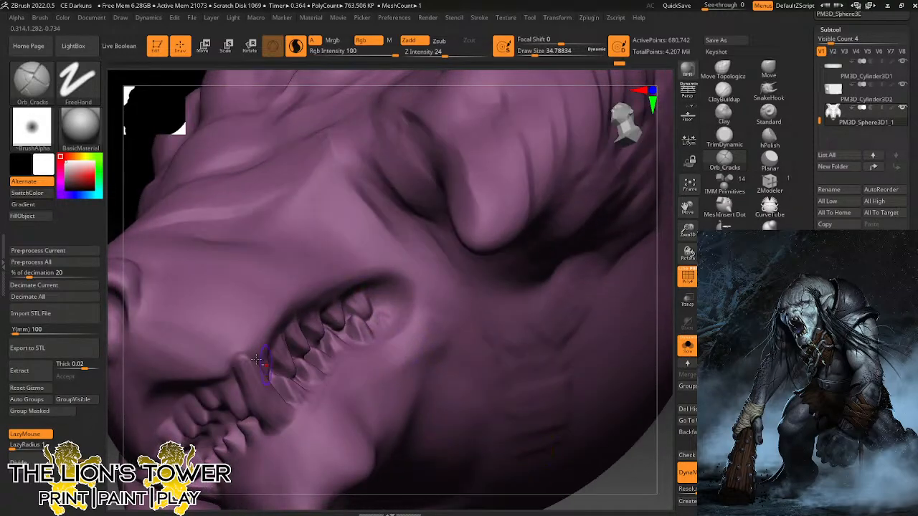
left_click_drag(250, 397, 242, 360)
left_click_drag(279, 422, 240, 356)
left_click_drag(632, 474, 623, 463)
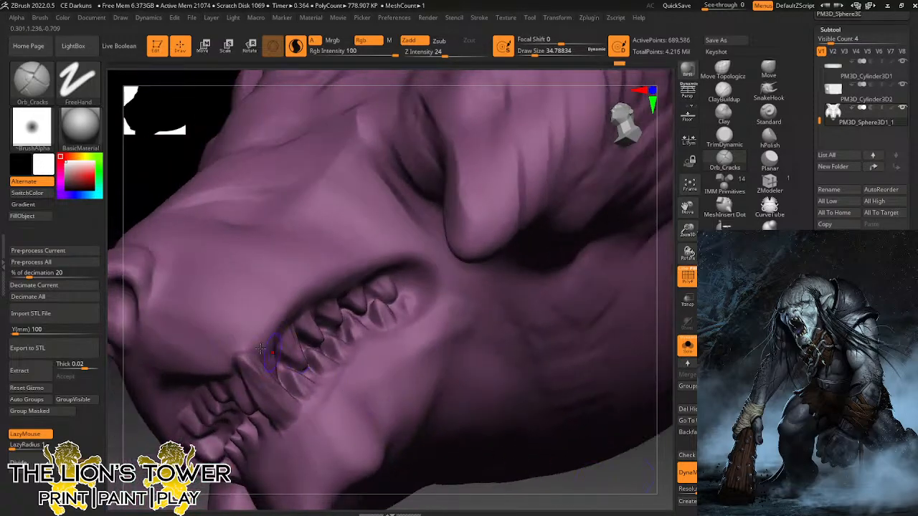
mouse_move(283, 386)
left_mouse_down()
mouse_move(245, 357)
mouse_move(292, 388)
left_mouse_up()
left_click_drag(552, 490, 331, 418)
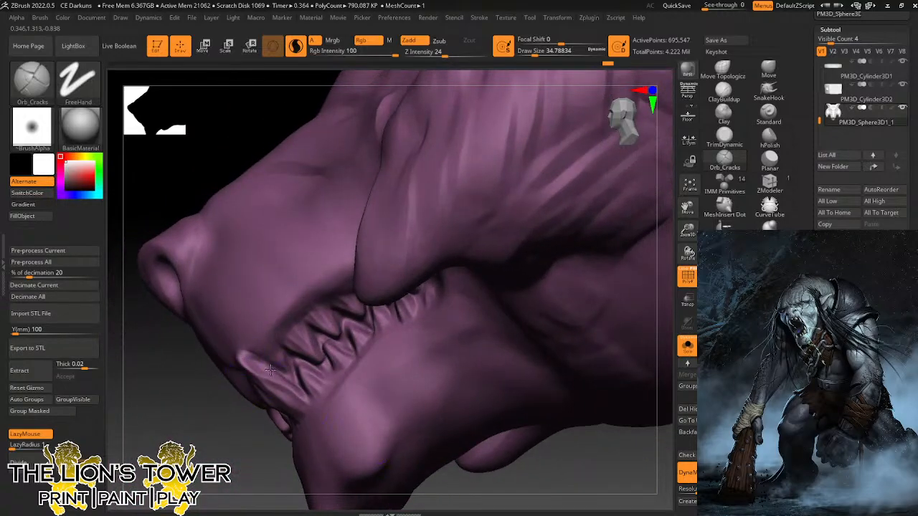
left_click_drag(270, 370, 278, 379)
left_click_drag(445, 488, 546, 437)
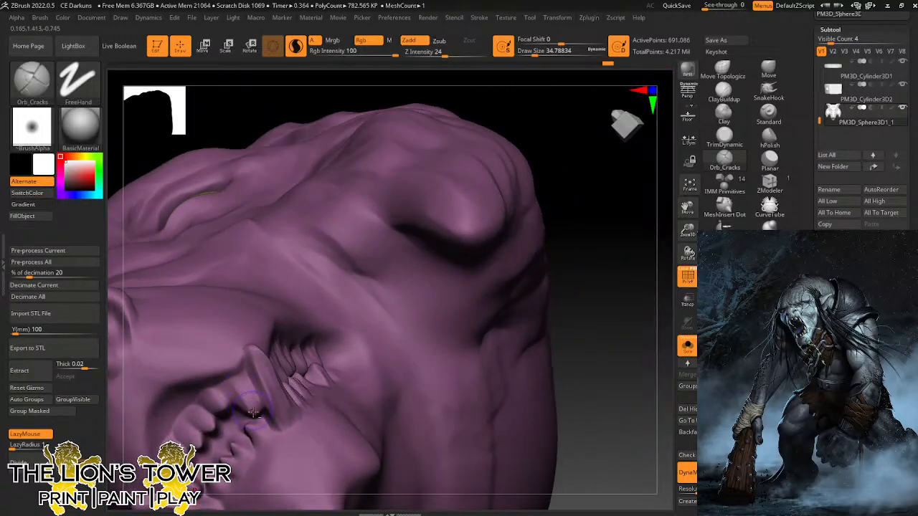
Carve grooves into the upper front teeth and deepen the gaps between the lower front teeth with Orb_Cracks.
mouse_move(227, 390)
left_mouse_down()
mouse_move(253, 408)
mouse_move(195, 397)
mouse_move(188, 424)
left_mouse_up()
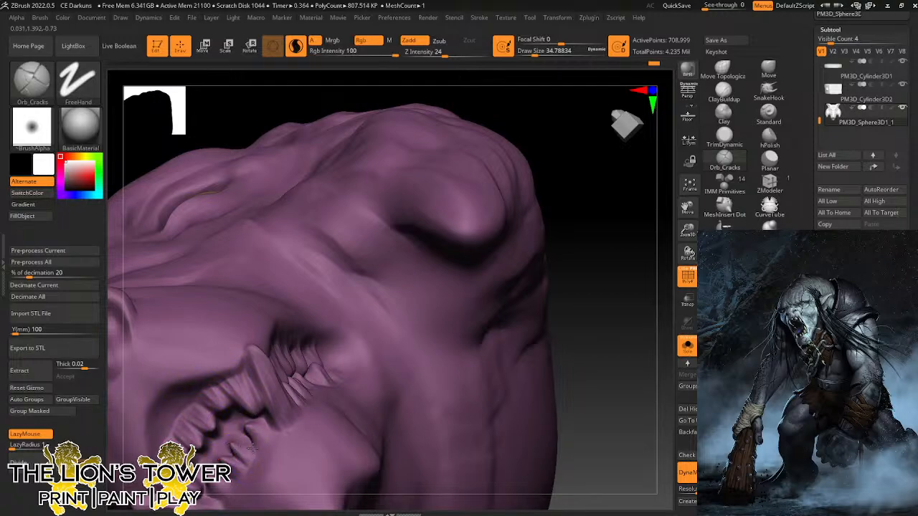
mouse_move(253, 449)
left_mouse_down()
mouse_move(237, 451)
mouse_move(251, 428)
mouse_move(244, 464)
mouse_move(231, 435)
left_mouse_up()
mouse_move(285, 444)
left_mouse_down()
mouse_move(270, 423)
mouse_move(278, 429)
left_mouse_up()
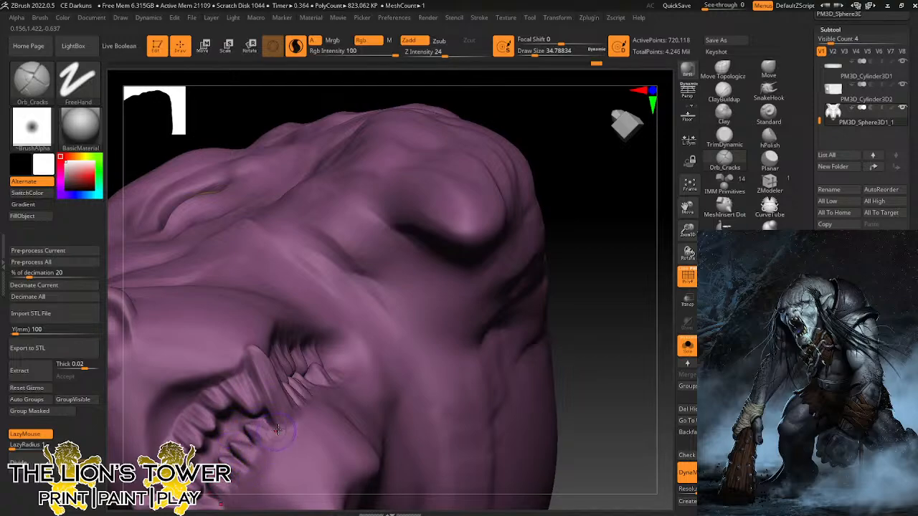
Outline the roots of the upper and lower front teeth along the gums with Orb_Cracks strokes.
left_click_drag(685, 234, 766, 74)
left_click_drag(589, 266, 622, 243)
left_click_drag(687, 231, 658, 209)
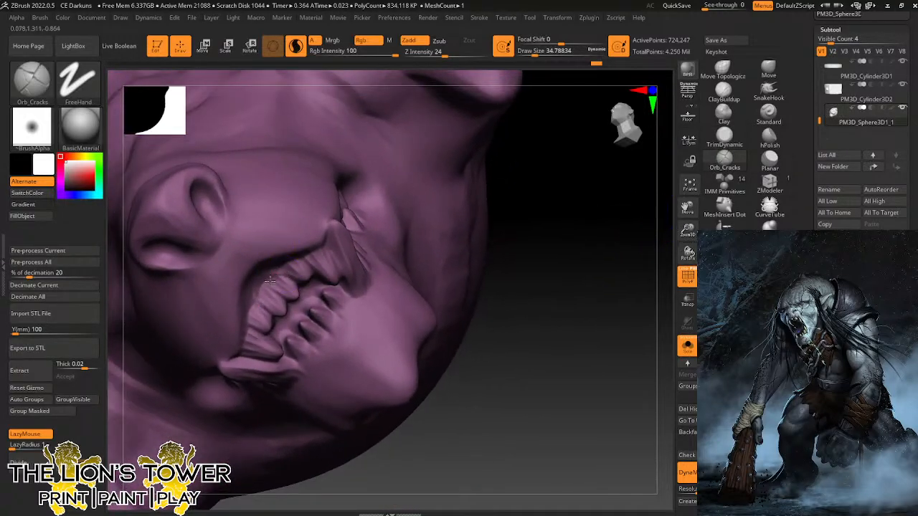
mouse_move(270, 290)
left_mouse_down()
mouse_move(266, 281)
mouse_move(292, 268)
left_mouse_up()
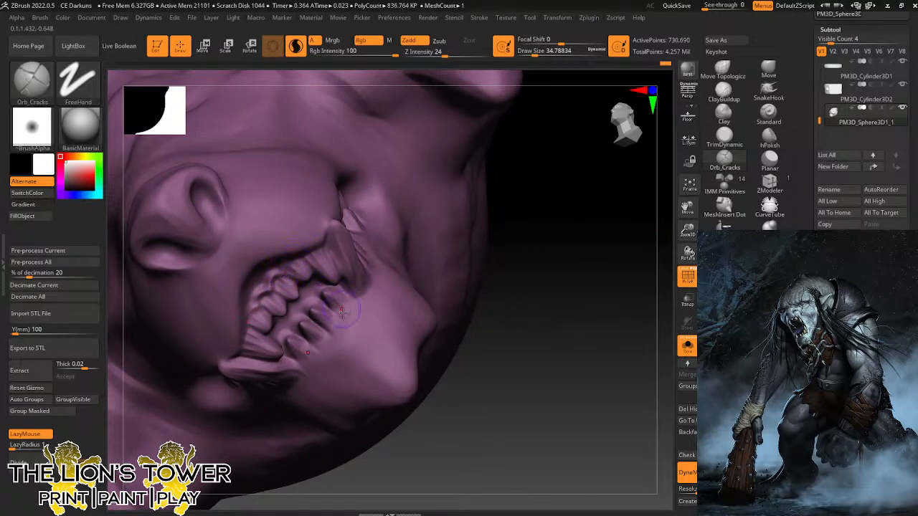
left_click_drag(332, 320, 312, 348)
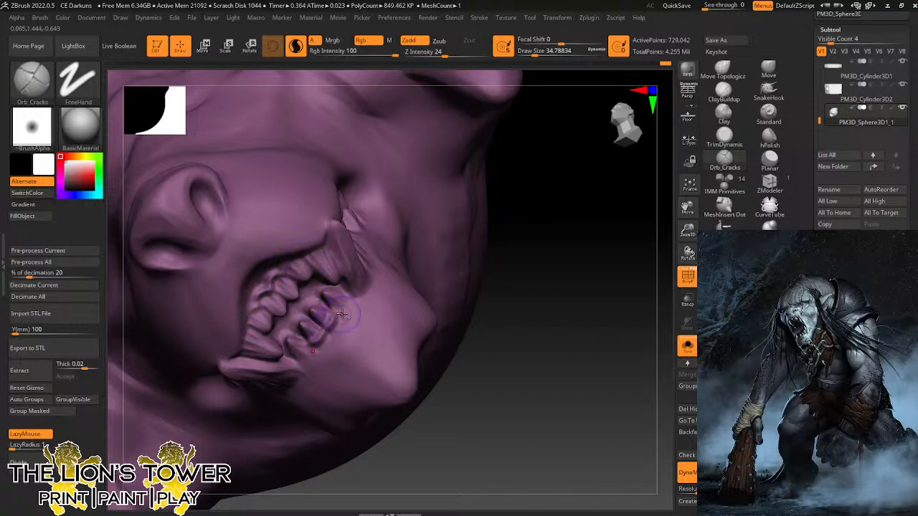
left_click_drag(349, 297, 338, 315)
Sharpen the creases above the upper side teeth and around the roots of the lower side teeth with Orb_Cracks.
mouse_move(566, 296)
left_mouse_down()
mouse_move(349, 296)
mouse_move(337, 307)
mouse_move(433, 326)
left_mouse_up()
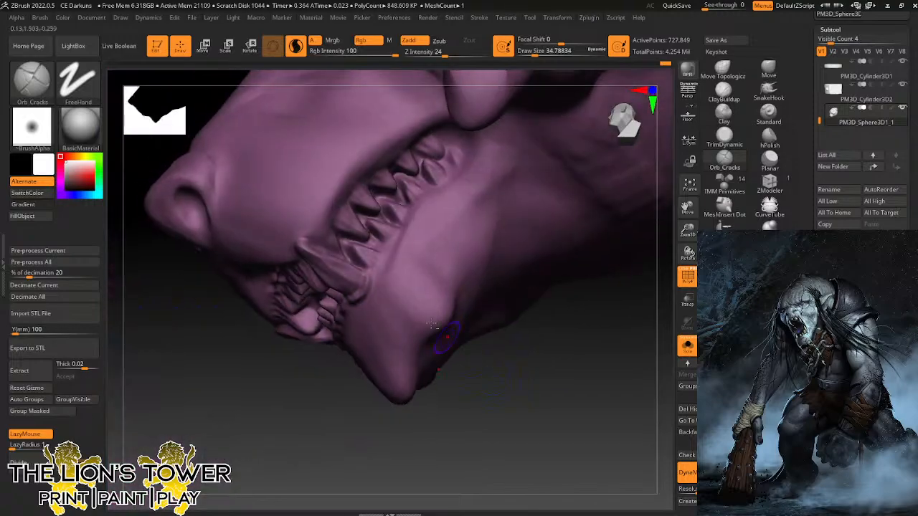
mouse_move(333, 230)
left_mouse_down()
mouse_move(379, 186)
mouse_move(369, 187)
left_mouse_up()
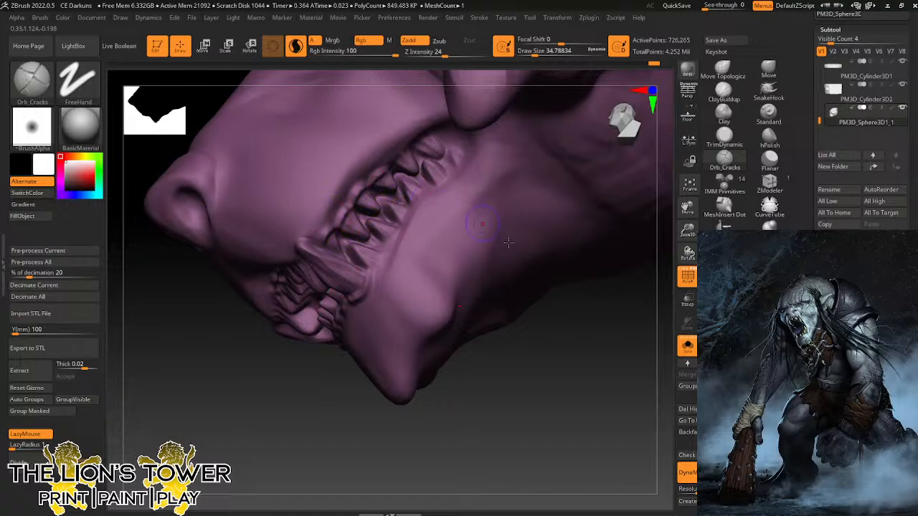
left_click_drag(406, 148, 397, 170)
mouse_move(416, 140)
left_mouse_down()
mouse_move(442, 178)
mouse_move(406, 203)
mouse_move(384, 243)
left_mouse_up()
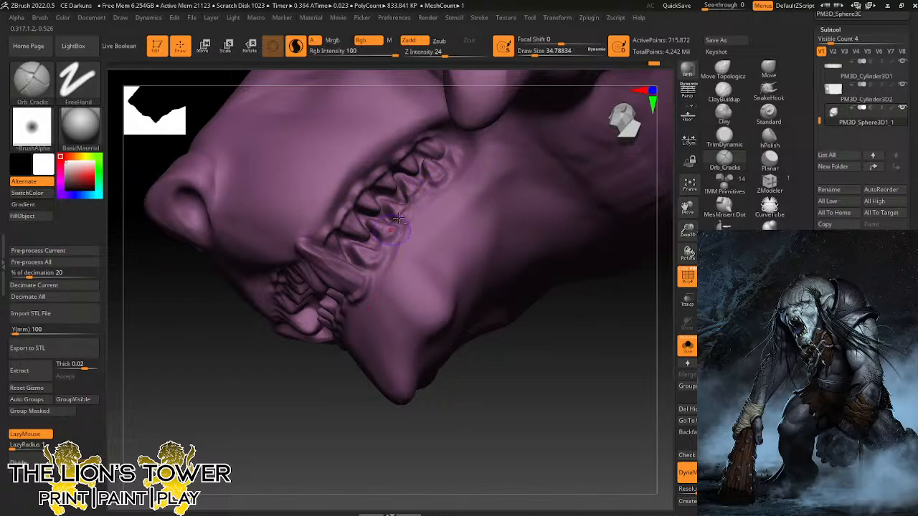
left_click_drag(432, 184, 423, 190)
Build up a raised lower lip below the front teeth and fang with ClayBuildup at Z intensity 20 and draw size about 37.
mouse_move(519, 291)
right_mouse_down()
mouse_move(584, 294)
mouse_move(605, 280)
mouse_move(632, 303)
mouse_move(609, 301)
mouse_move(576, 371)
mouse_move(638, 251)
right_mouse_up()
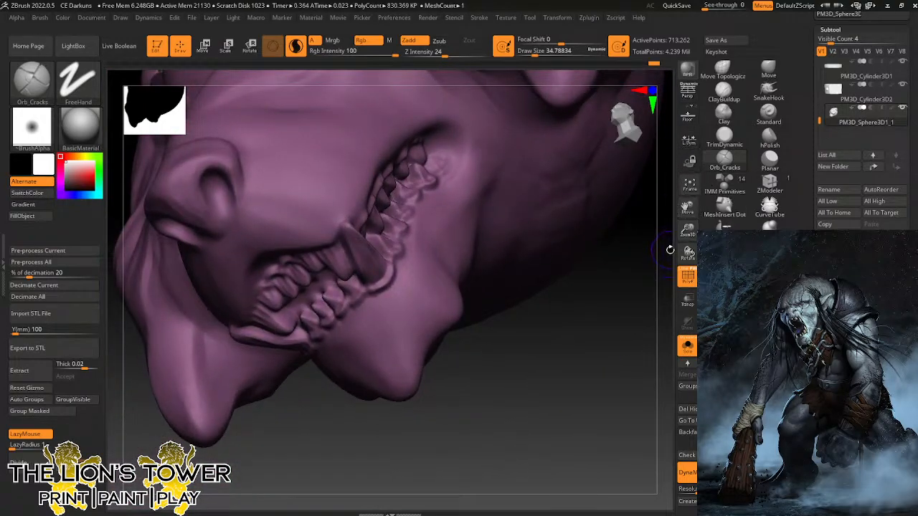
left_click_drag(688, 225, 691, 252)
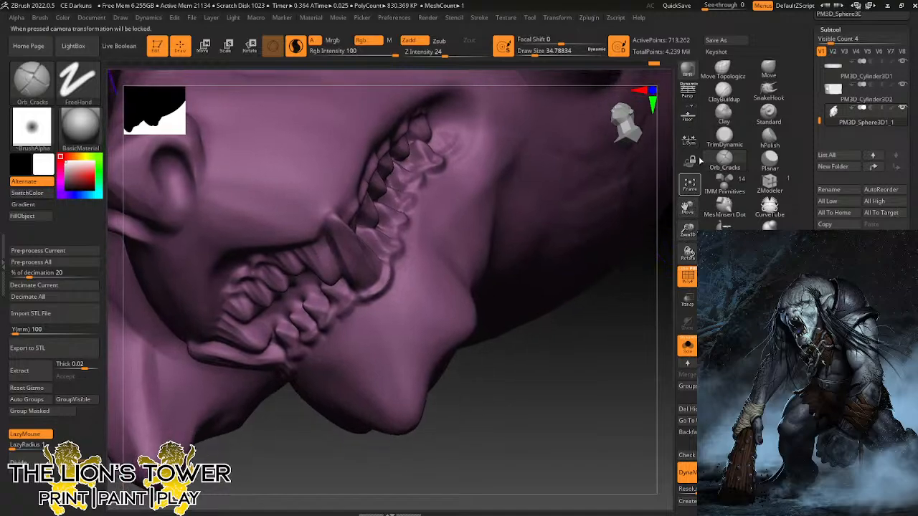
left_click(724, 93)
mouse_move(358, 319)
left_mouse_down()
mouse_move(326, 354)
mouse_move(389, 301)
mouse_move(402, 273)
left_mouse_up()
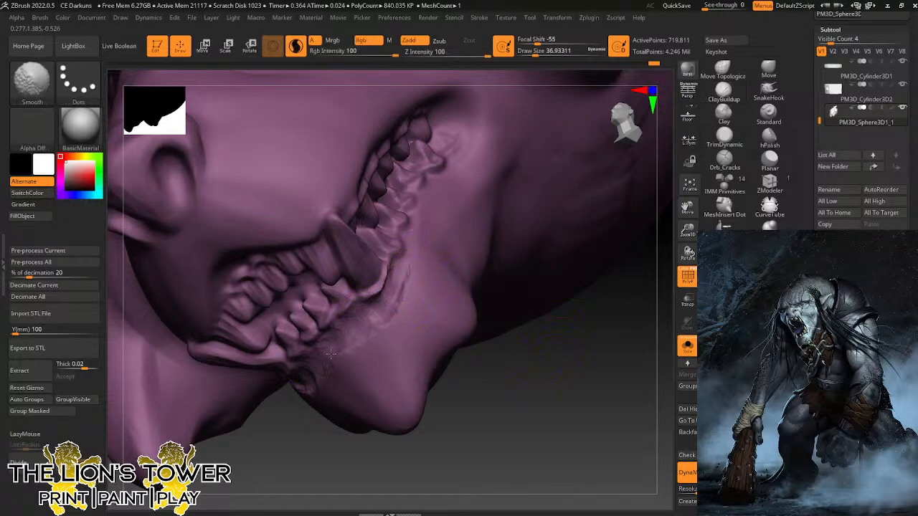
left_click_drag(336, 362, 406, 308)
left_click_drag(496, 403, 515, 391)
left_click_drag(352, 351, 377, 330)
mouse_move(330, 367)
left_mouse_down()
mouse_move(382, 321)
mouse_move(422, 260)
left_mouse_up()
mouse_move(515, 348)
left_mouse_down()
mouse_move(535, 413)
mouse_move(520, 385)
left_mouse_up()
left_click_drag(417, 243, 425, 218)
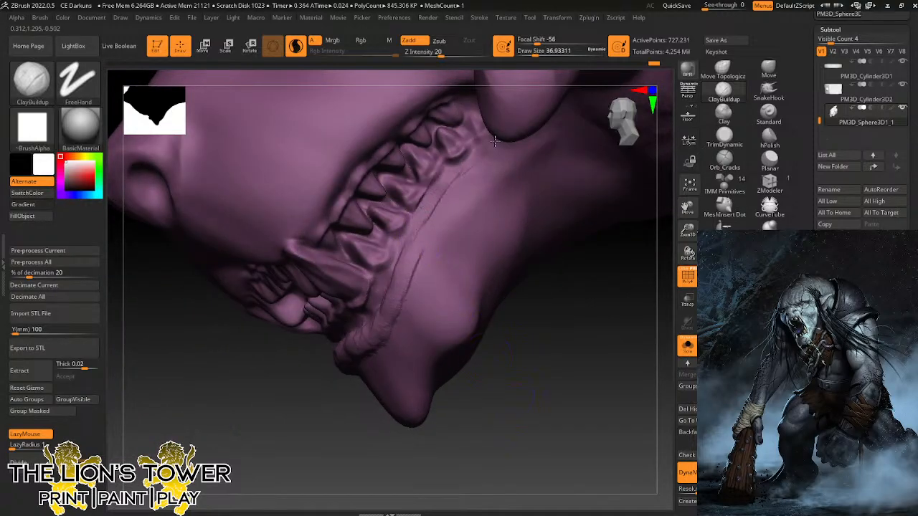
Extend the lower lip ridge along the side teeth up to the corner of the mouth with ClayBuildup.
mouse_move(495, 141)
left_mouse_down()
mouse_move(419, 203)
mouse_move(443, 170)
left_mouse_up()
mouse_move(411, 279)
left_mouse_down()
mouse_move(424, 237)
mouse_move(473, 168)
left_mouse_up()
left_click_drag(536, 338, 551, 291)
mouse_move(461, 180)
left_mouse_down()
mouse_move(473, 142)
mouse_move(479, 155)
mouse_move(460, 149)
left_mouse_up()
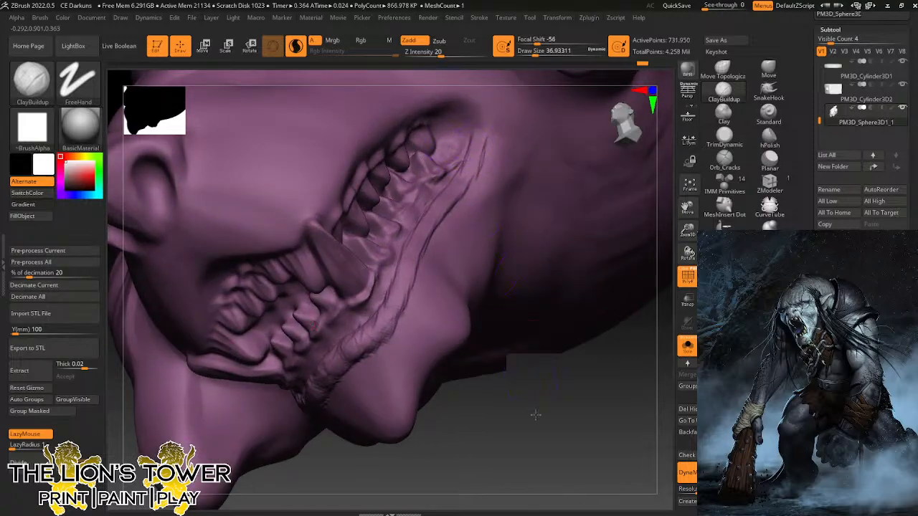
Build up the upper lip edge along the side teeth with ClayBuildup and smooth it near the fang.
left_click_drag(533, 419, 407, 309)
mouse_move(272, 228)
left_mouse_down()
mouse_move(334, 158)
mouse_move(368, 140)
left_mouse_up()
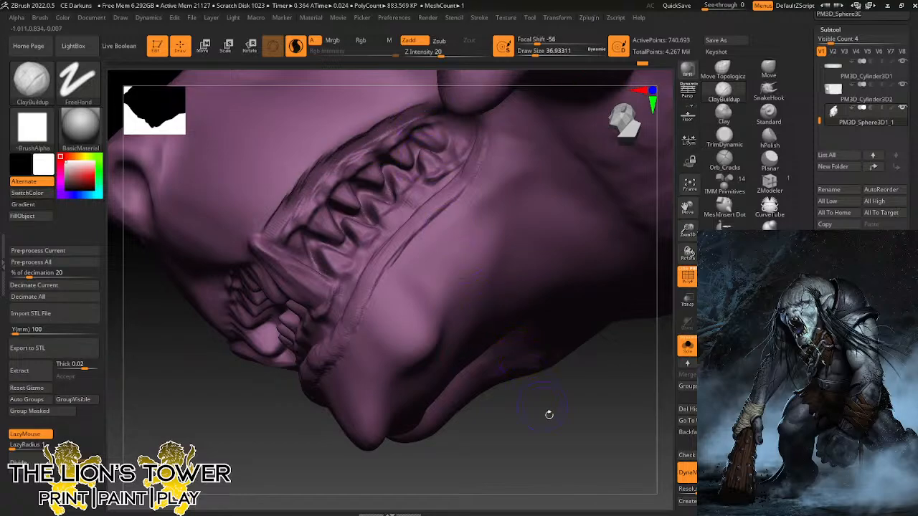
left_click_drag(550, 416, 543, 342)
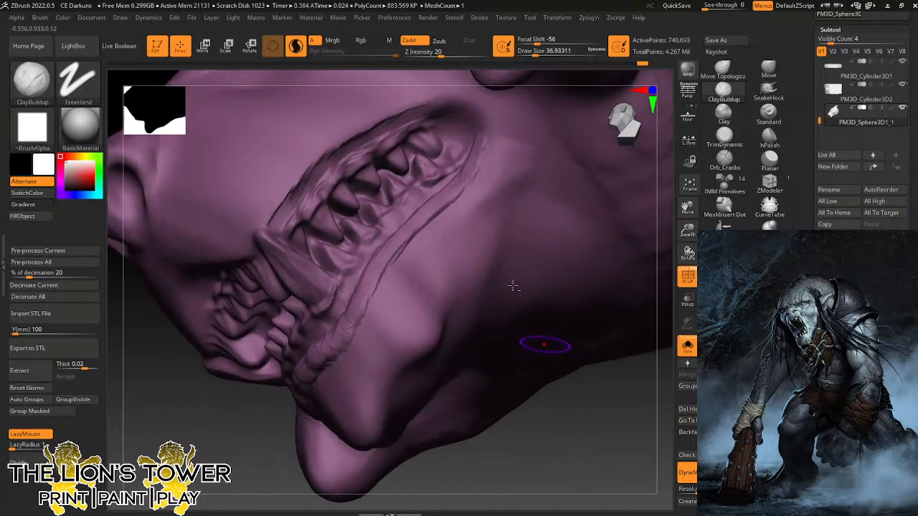
mouse_move(409, 115)
left_mouse_down()
mouse_move(382, 137)
mouse_move(412, 116)
mouse_move(399, 124)
left_mouse_up()
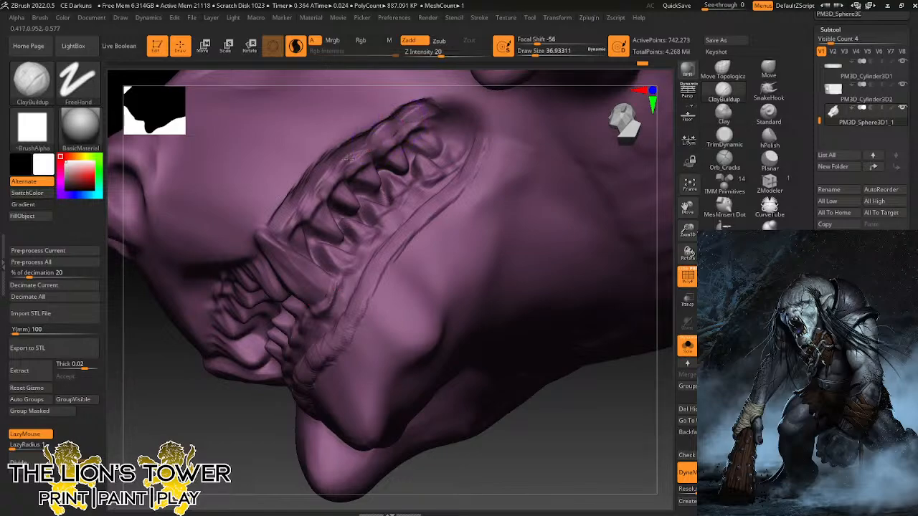
left_click_drag(350, 142, 285, 217)
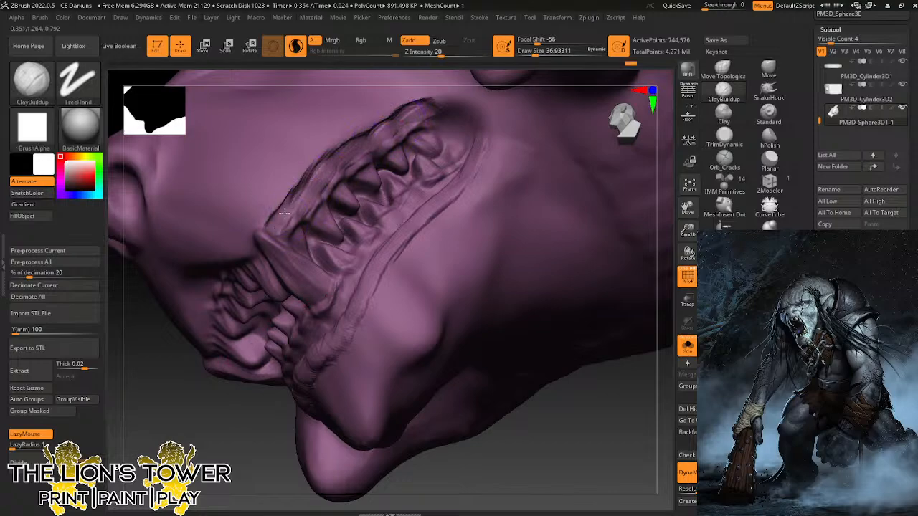
left_click_drag(316, 188, 284, 231, "shift")
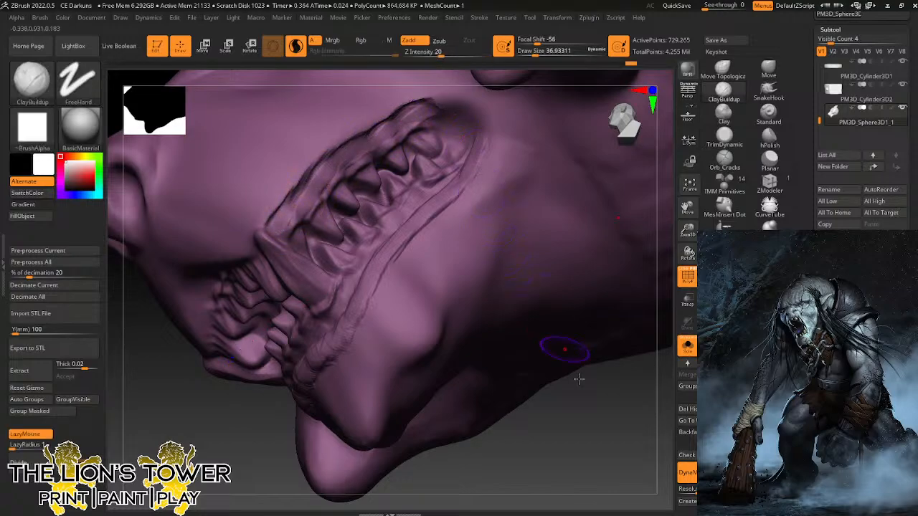
Smooth the lower lip ridge from the corner of the mouth to the front of the jaw.
left_click_drag(580, 388, 610, 412)
key("shift")
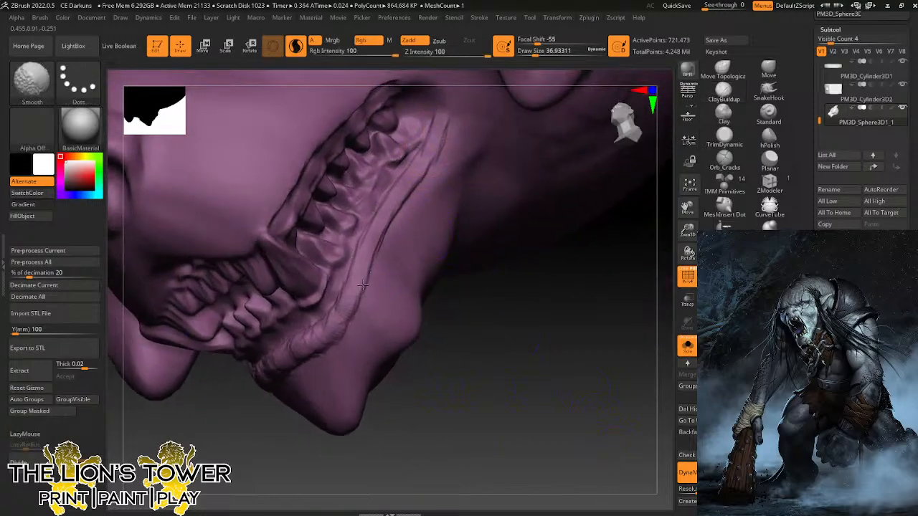
mouse_move(459, 438)
left_mouse_down()
mouse_move(475, 431)
mouse_move(495, 359)
left_mouse_up()
key("shift")
left_click_drag(430, 439, 432, 392)
key("shift")
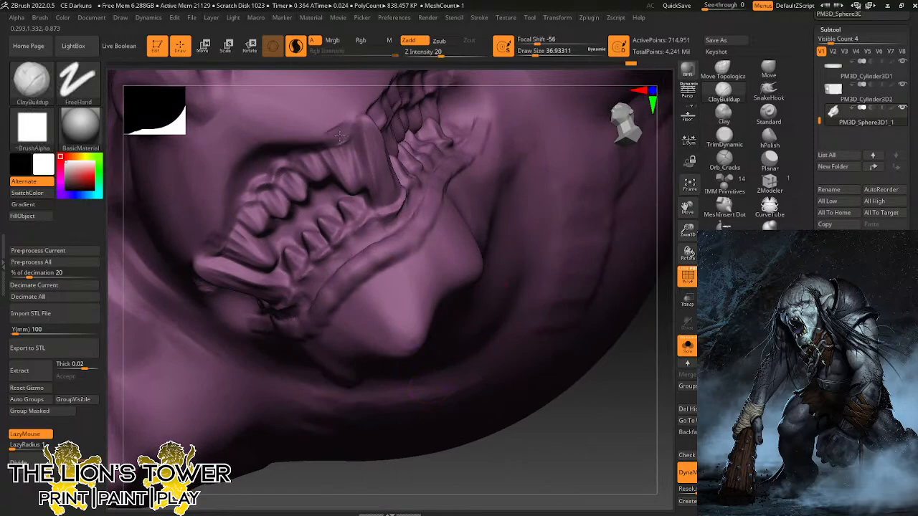
Build up the upper lip edge above the front teeth with ClayBuildup and smooth it toward the fang.
mouse_move(315, 142)
left_mouse_down()
mouse_move(280, 156)
mouse_move(259, 150)
left_mouse_up()
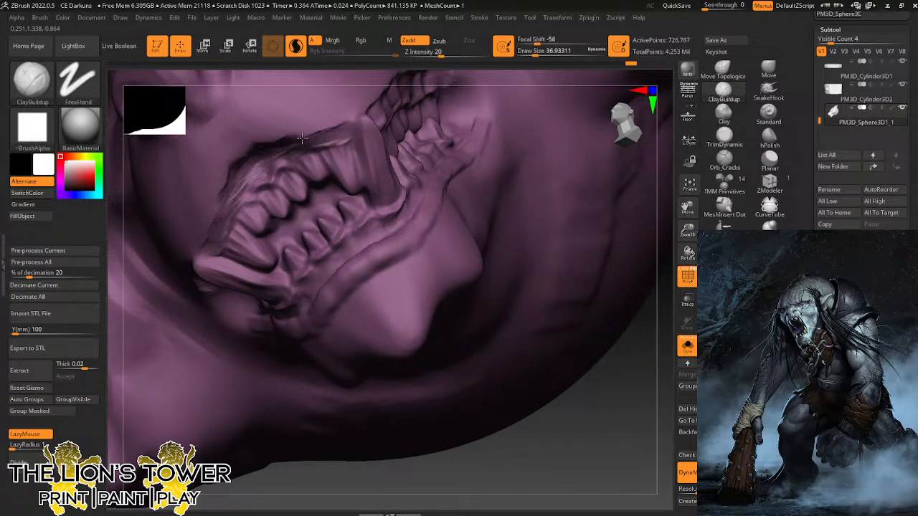
mouse_move(541, 213)
right_mouse_down()
mouse_move(467, 244)
mouse_move(321, 275)
right_mouse_up()
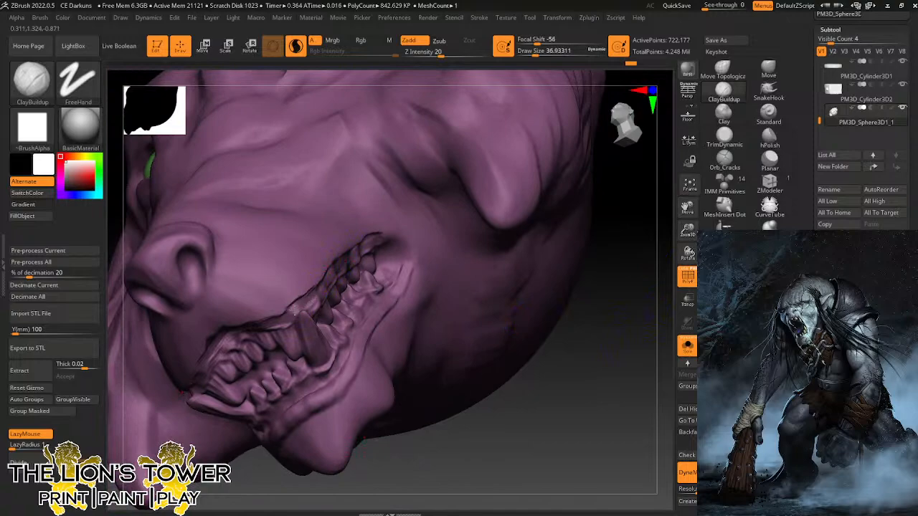
left_click_drag(301, 304, 274, 331, "shift")
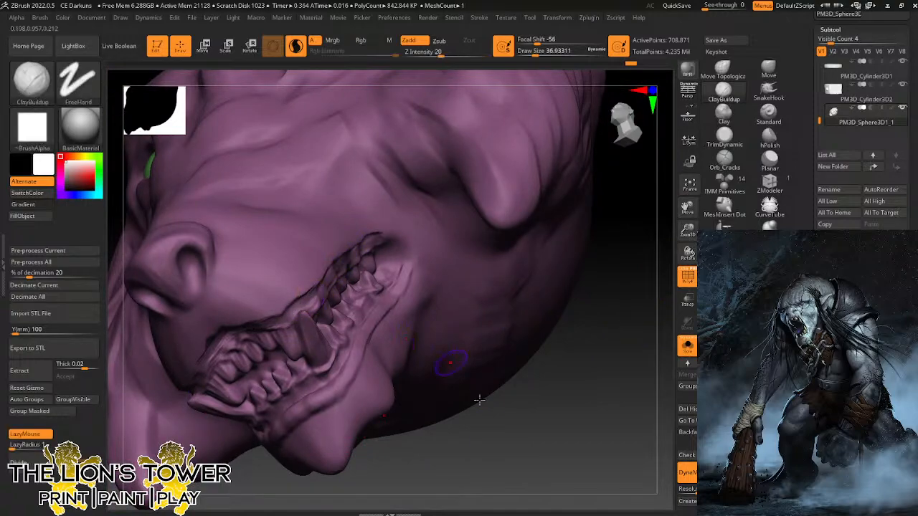
Thicken the upper lip from beneath the nose to the corner of the mouth with ClayBuildup and smooth its surface.
left_click_drag(495, 416, 462, 448)
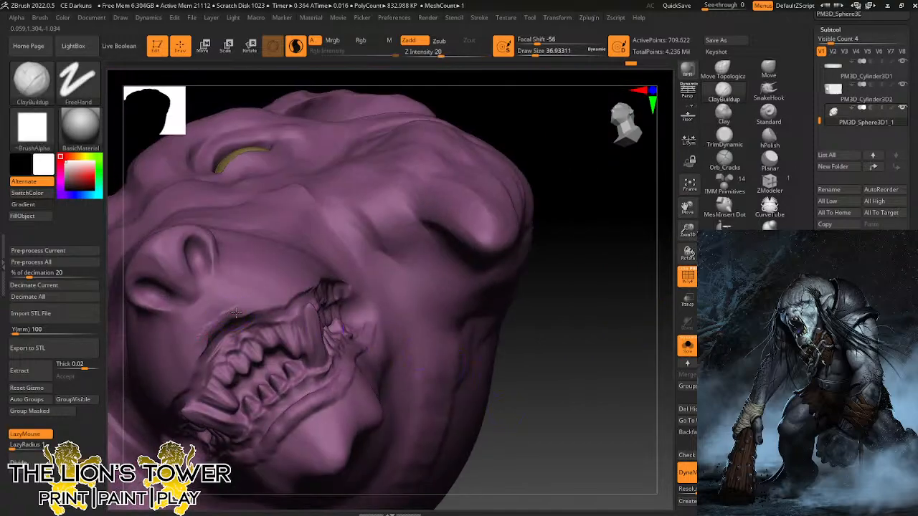
mouse_move(237, 312)
left_mouse_down()
mouse_move(197, 356)
mouse_move(290, 294)
left_mouse_up()
mouse_move(556, 308)
left_mouse_down()
mouse_move(586, 343)
mouse_move(603, 315)
left_mouse_up()
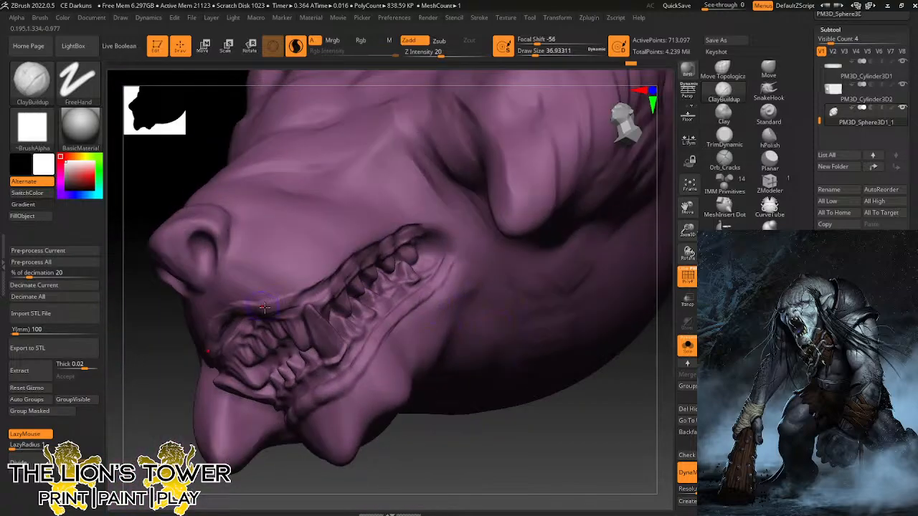
left_click_drag(265, 308, 342, 261)
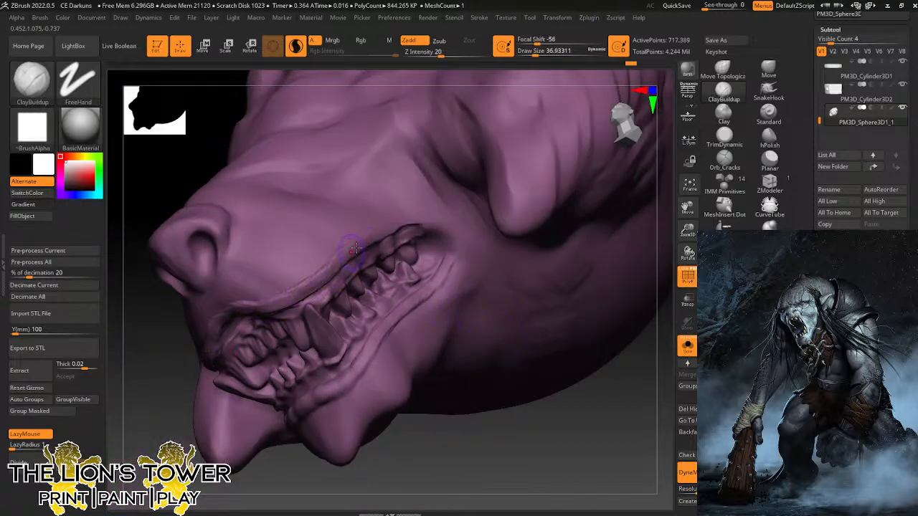
left_click_drag(445, 231, 370, 230)
left_click_drag(224, 305, 298, 287, "shift")
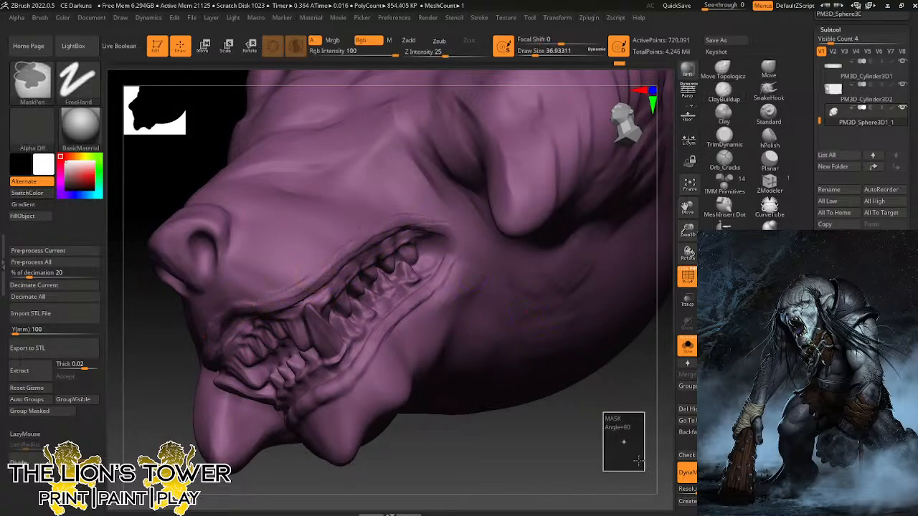
Remesh the sculpted head with DynaMesh.
key("l")
left_click_drag(631, 458, 471, 286)
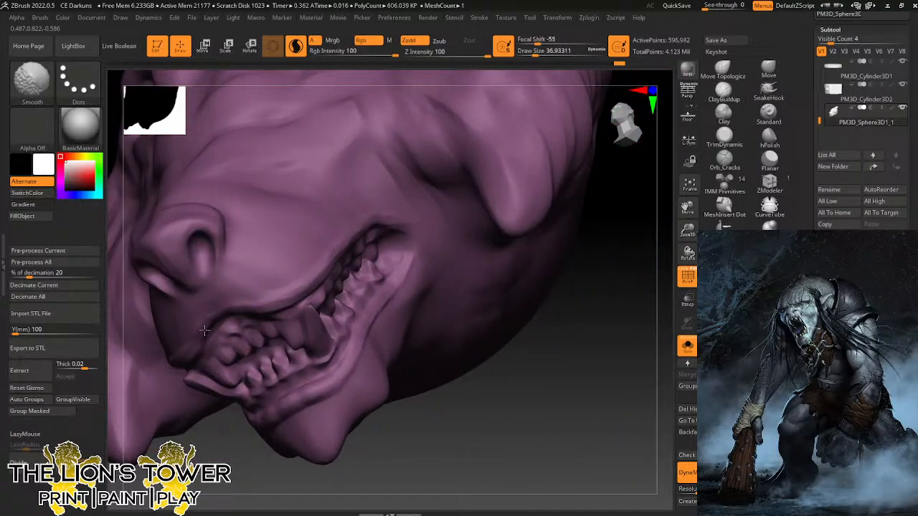
left_click_drag(688, 231, 689, 185)
left_click_drag(528, 294, 595, 348, "shift")
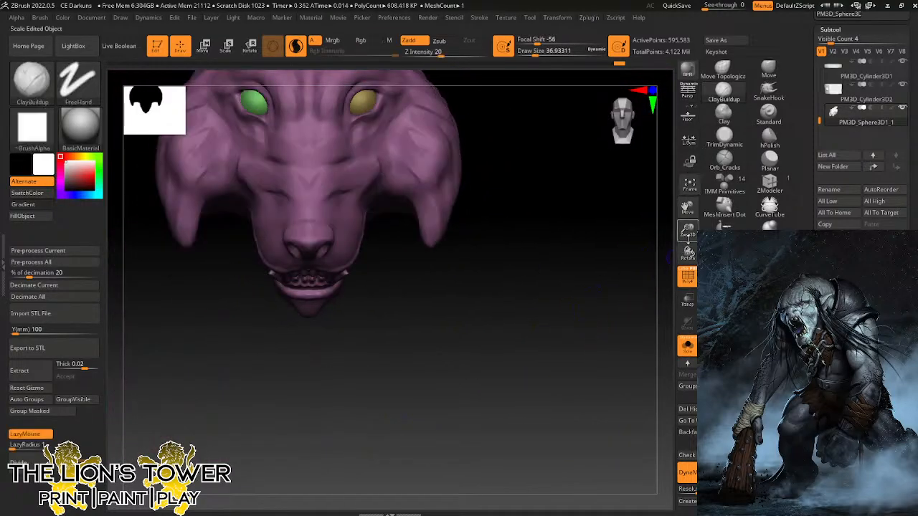
left_click_drag(688, 240, 674, 265)
left_click_drag(646, 314, 583, 306)
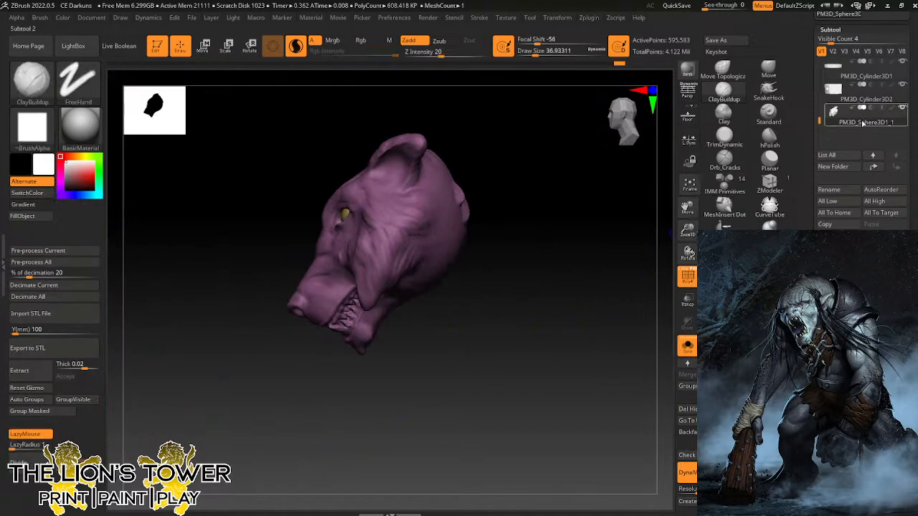
Export the head mesh in OBJ format to the SCULPT LIBRARY folder under the name Wolf Head.
left_click_drag(809, 155, 811, 340)
left_click_drag(809, 177, 818, 471)
left_click(874, 67)
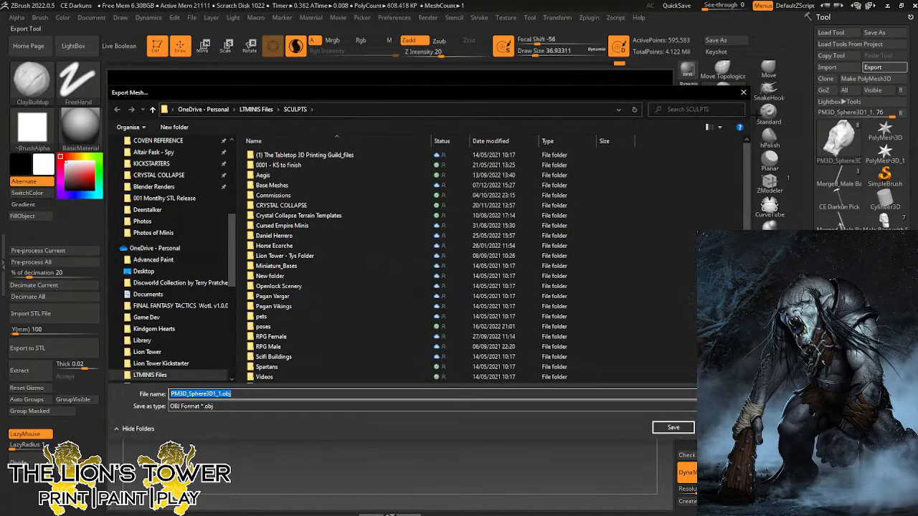
scroll(172, 211, "up", 6)
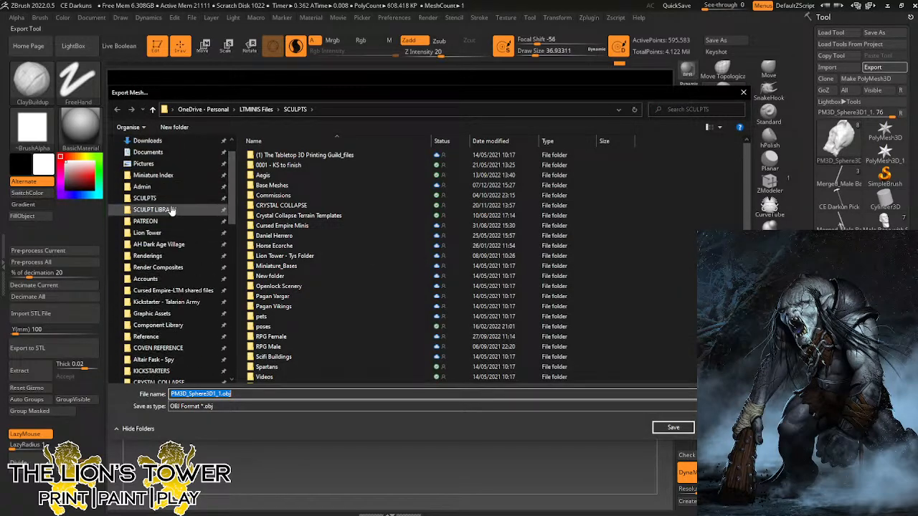
left_click(172, 210)
left_click(201, 393)
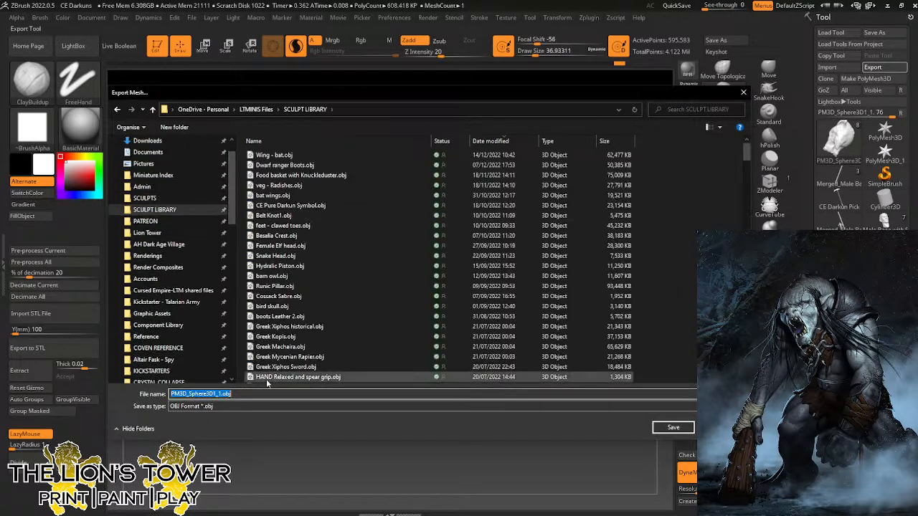
type("Wolf Head")
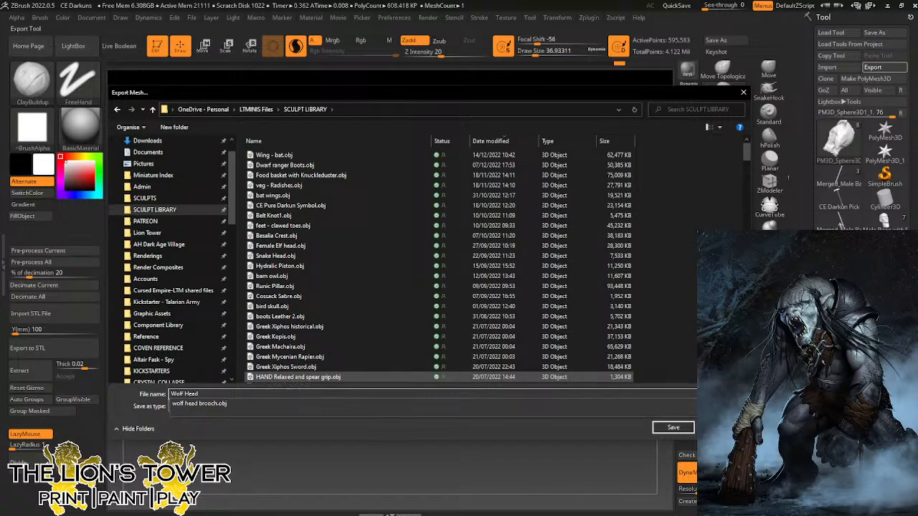
key("Return")
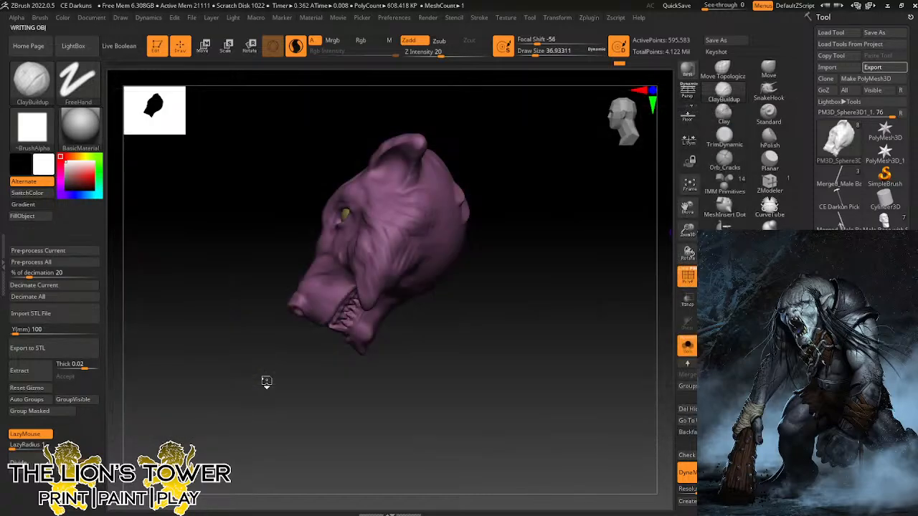
Turn off Solo mode so the wolf head shows together with the troll and the human scale figure.
left_click_drag(691, 231, 691, 241)
left_click_drag(689, 208, 696, 189)
left_click_drag(559, 298, 619, 282)
left_click(839, 140)
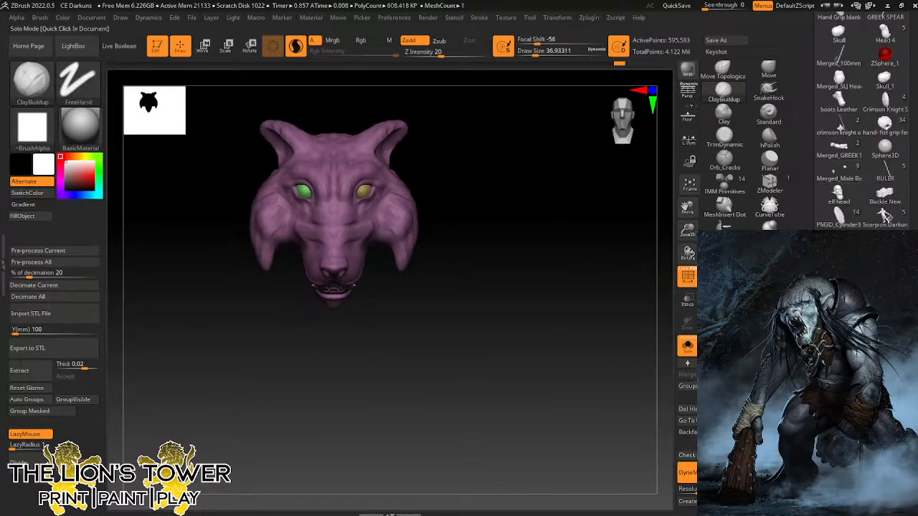
left_click(688, 349)
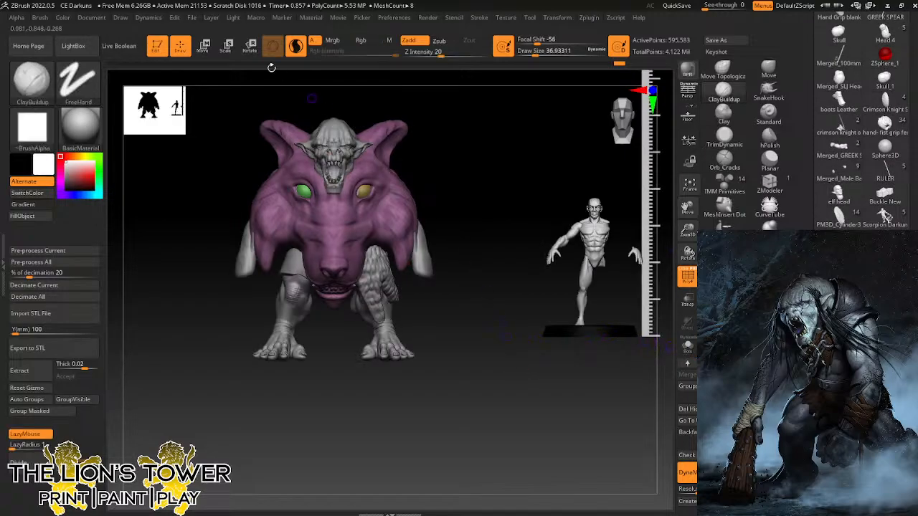
Scale the wolf head down and move it beside the human scale figure.
key("e")
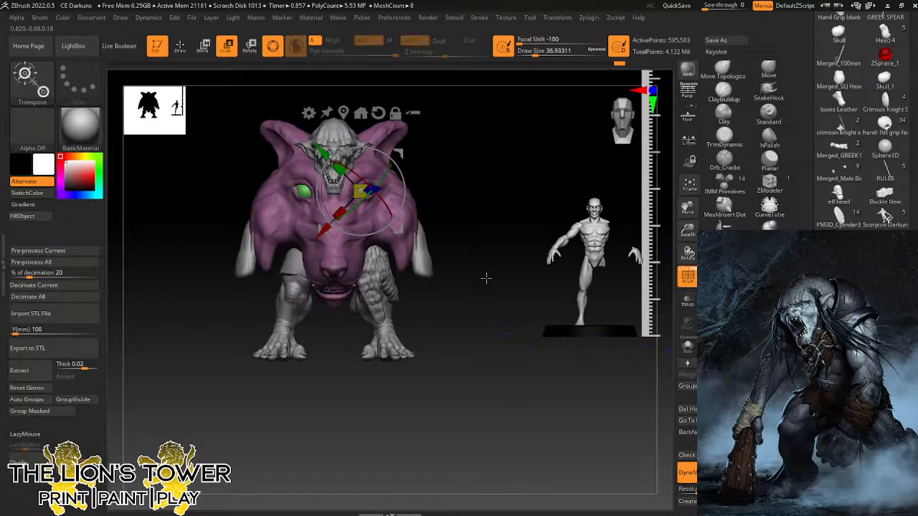
left_click(345, 113)
left_click_drag(333, 215, 351, 249)
left_click_drag(378, 177, 581, 190)
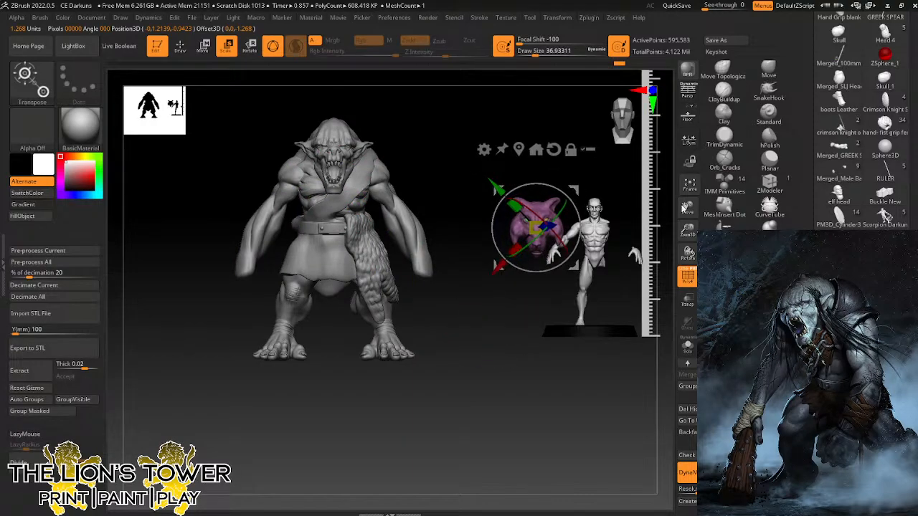
left_click_drag(687, 228, 664, 226)
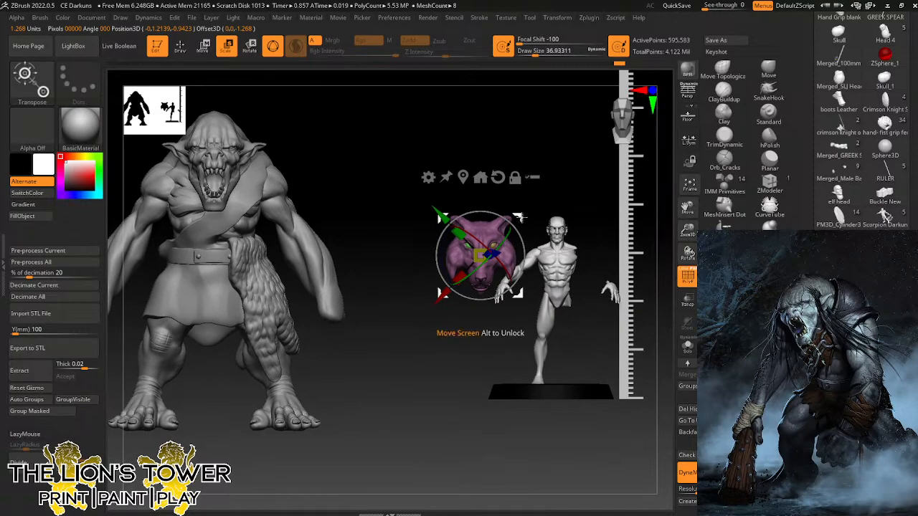
left_click_drag(519, 218, 534, 207)
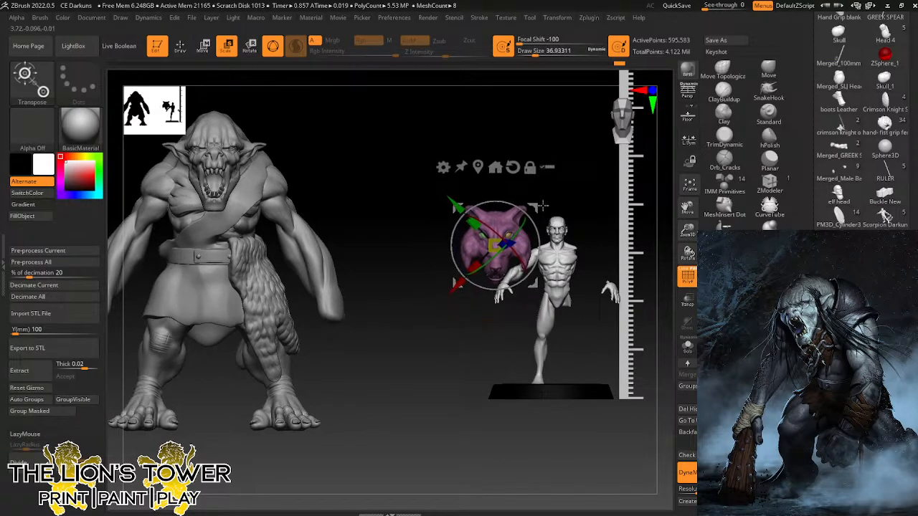
left_click_drag(542, 207, 540, 241)
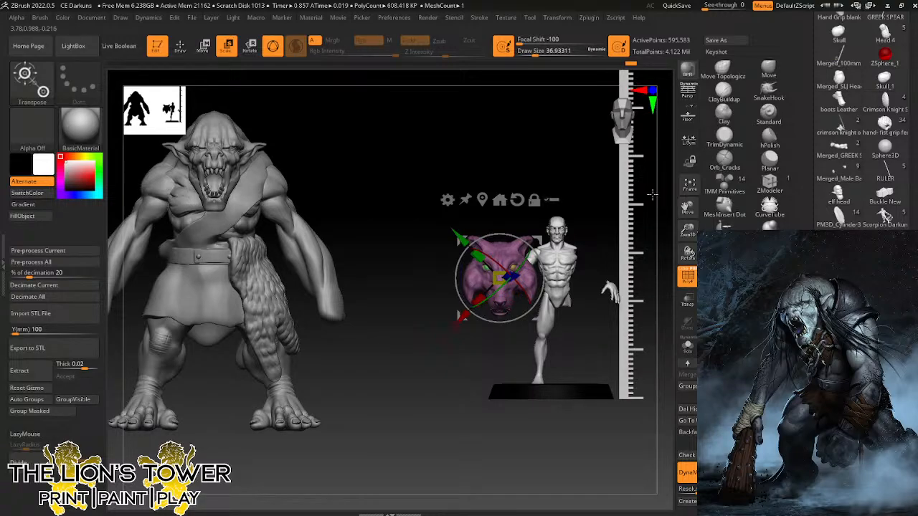
Move the wolf head against the fur pelt beside the troll's thigh and rotate it so the muzzle faces outward.
left_click_drag(502, 287, 456, 277)
left_click(382, 206, "alt")
left_click_drag(402, 247, 350, 291)
left_click_drag(463, 240, 345, 241)
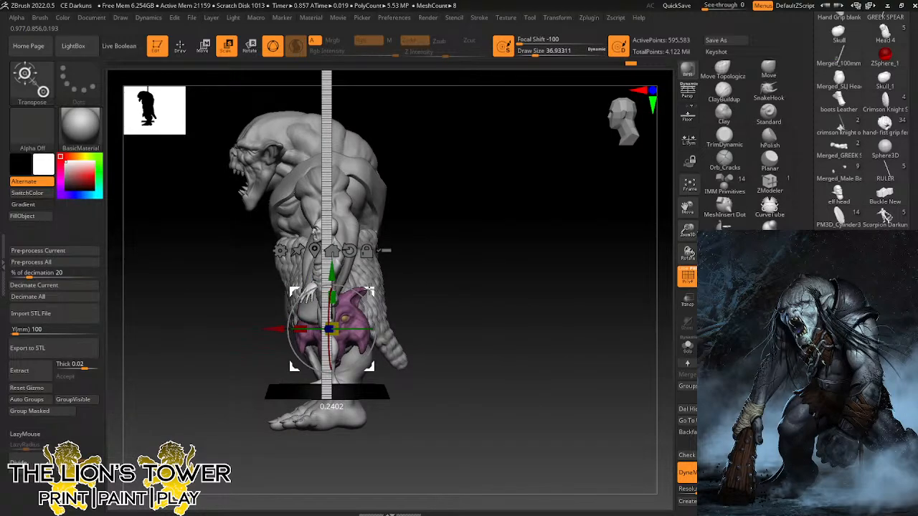
left_click_drag(431, 287, 494, 294)
left_click_drag(370, 293, 370, 300)
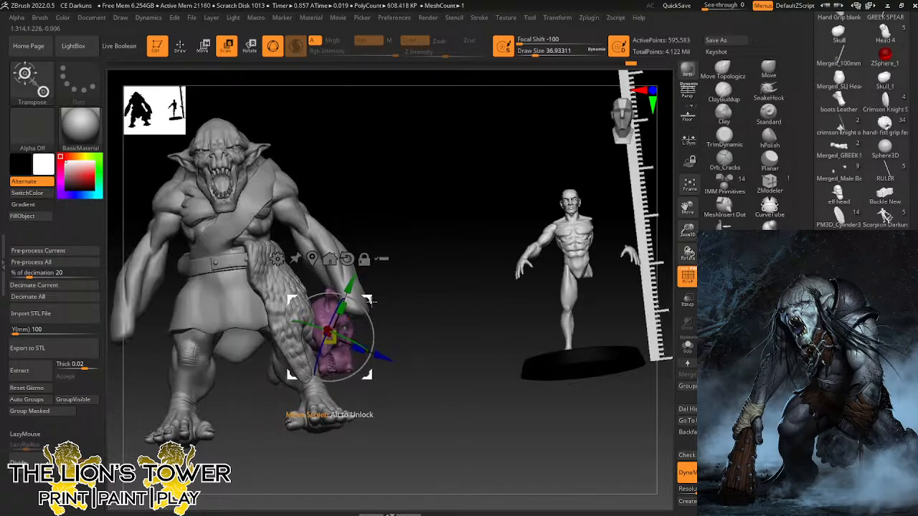
left_click_drag(502, 293, 394, 285)
left_click_drag(530, 281, 452, 287)
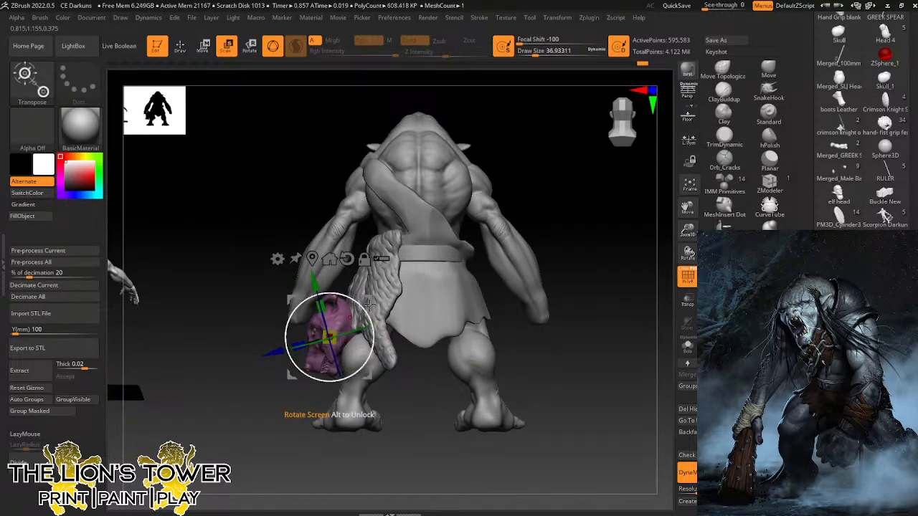
right_click_drag(413, 295, 431, 282, "ctrl")
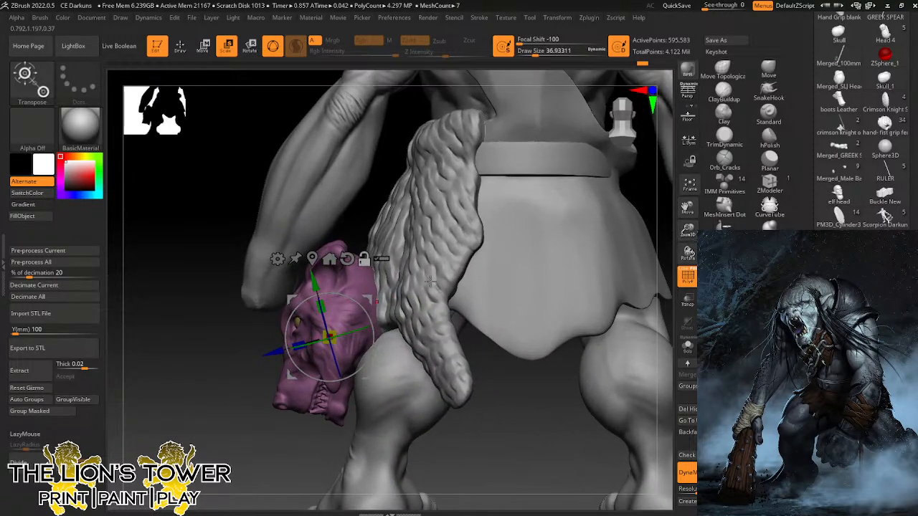
Select the fur pelt and pull its lower side toward the wolf head using the Move brush at draw size about 177.
left_click(403, 283, "alt")
left_click_drag(508, 373, 494, 375)
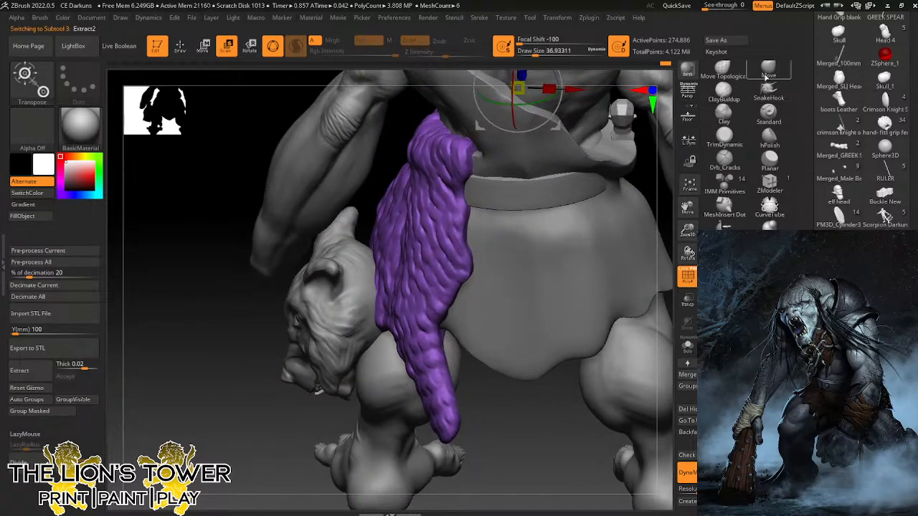
left_click(769, 70)
left_click(553, 55)
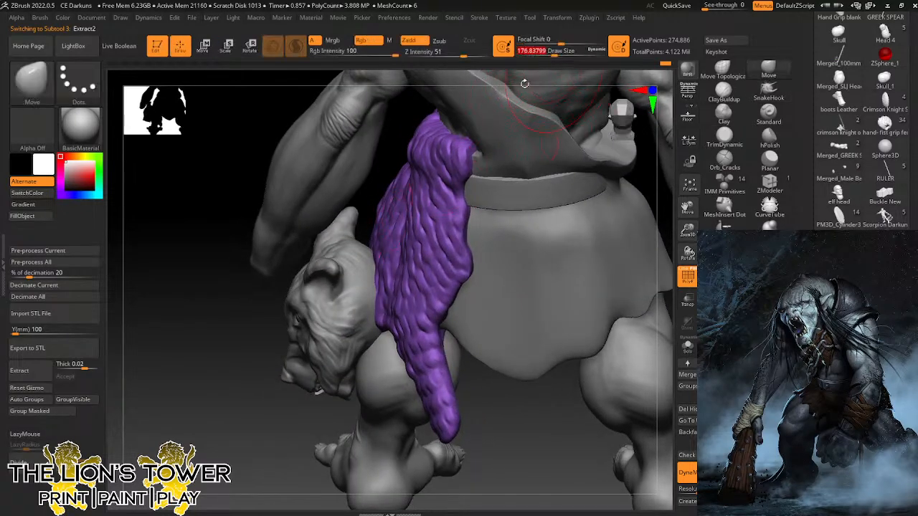
mouse_move(385, 261)
left_mouse_down()
mouse_move(366, 272)
mouse_move(360, 339)
left_mouse_up()
left_click_drag(277, 466, 300, 449)
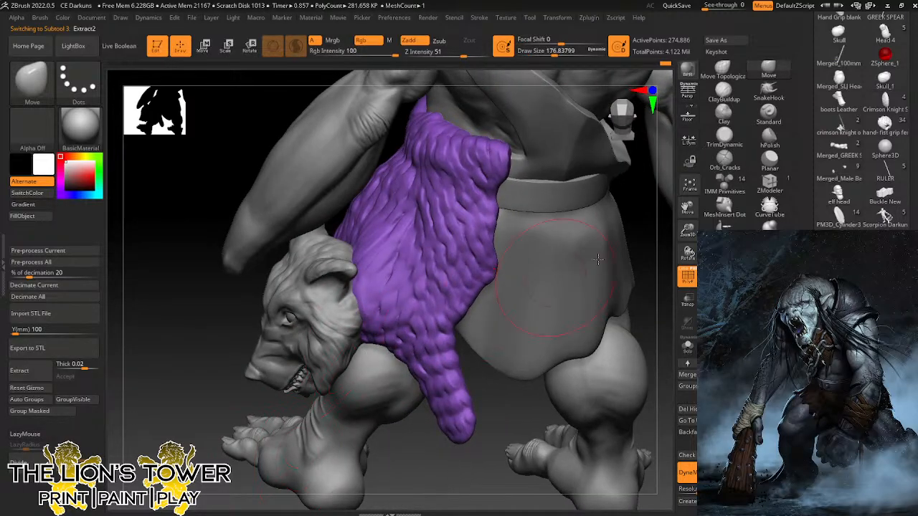
Stretch the outer edge of the pelt around the back of the wolf head with the Move brush.
right_click_drag(598, 259, 542, 251)
left_click_drag(361, 231, 344, 239)
mouse_move(240, 337)
left_mouse_down()
mouse_move(280, 402)
mouse_move(336, 362)
left_mouse_up()
left_click_drag(315, 218, 287, 198)
mouse_move(248, 391)
left_mouse_down()
mouse_move(281, 392)
mouse_move(297, 344)
left_mouse_up()
left_click_drag(254, 185, 254, 194)
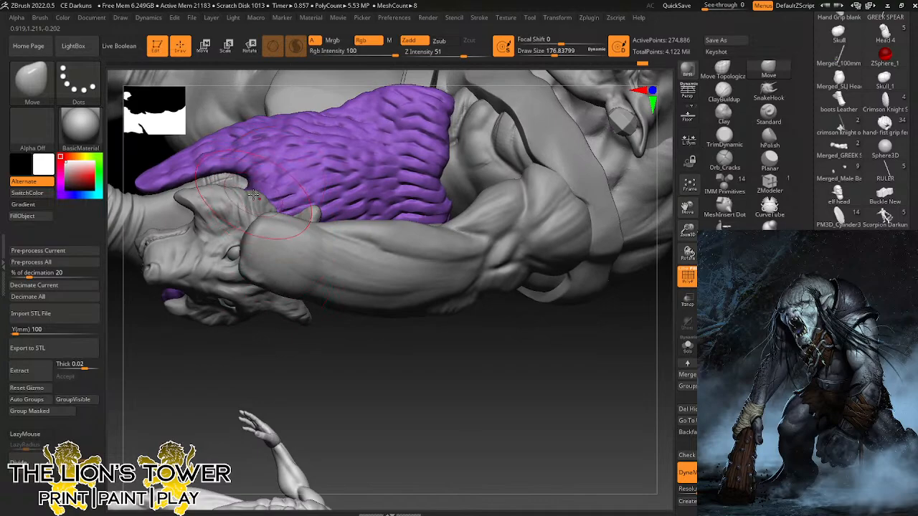
Refine the pelt around the wolf head's neck and the start of its hanging leg using the Move brush at draw size about 128.
left_click(550, 54)
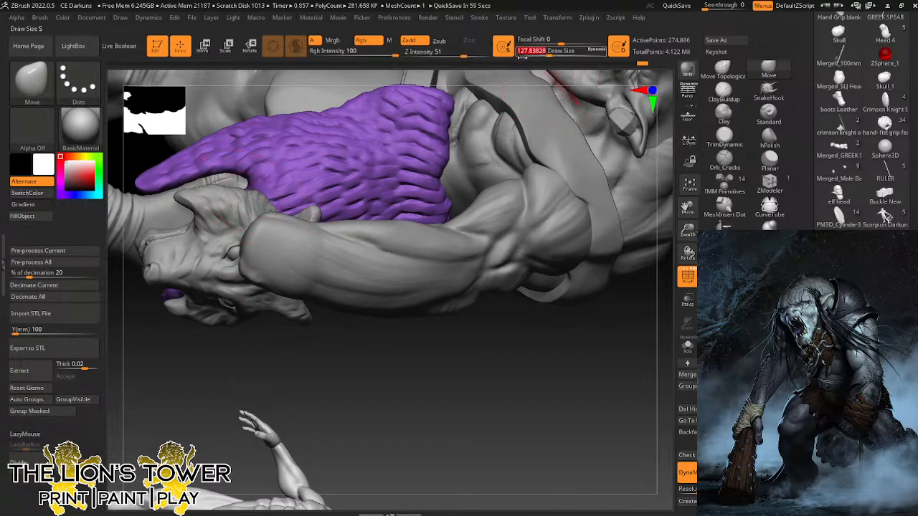
left_click_drag(248, 176, 284, 170)
left_click_drag(344, 303, 255, 257)
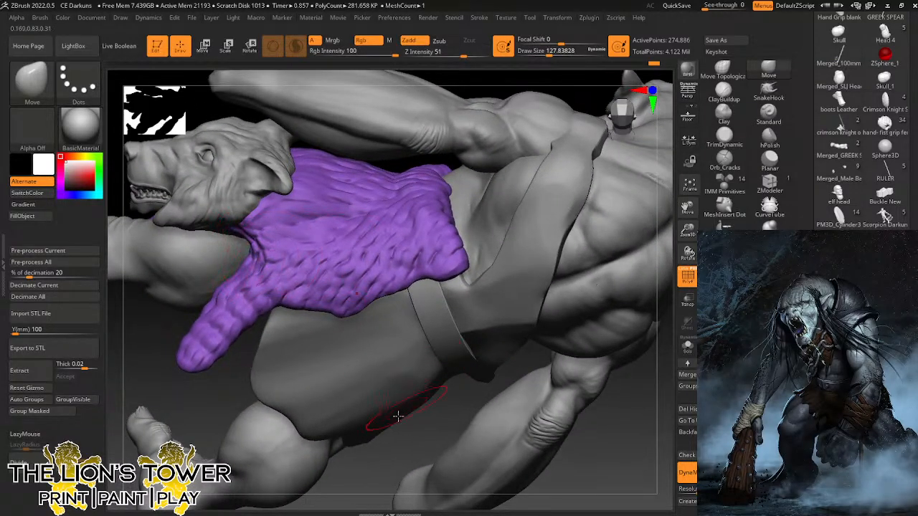
left_click_drag(397, 416, 544, 116)
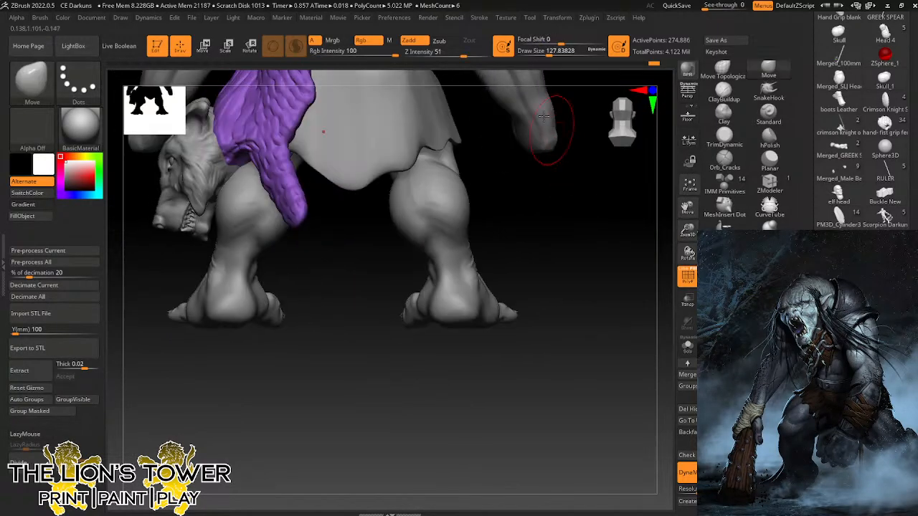
Lengthen the pelt's two hanging legs down past the troll's knee with the Move brush at draw size about 223.
mouse_move(584, 201)
left_mouse_down()
mouse_move(581, 222)
mouse_move(420, 213)
mouse_move(435, 227)
mouse_move(462, 231)
left_mouse_up()
mouse_move(347, 211)
left_mouse_down()
mouse_move(404, 285)
mouse_move(406, 276)
left_mouse_up()
left_click_drag(460, 230, 391, 240)
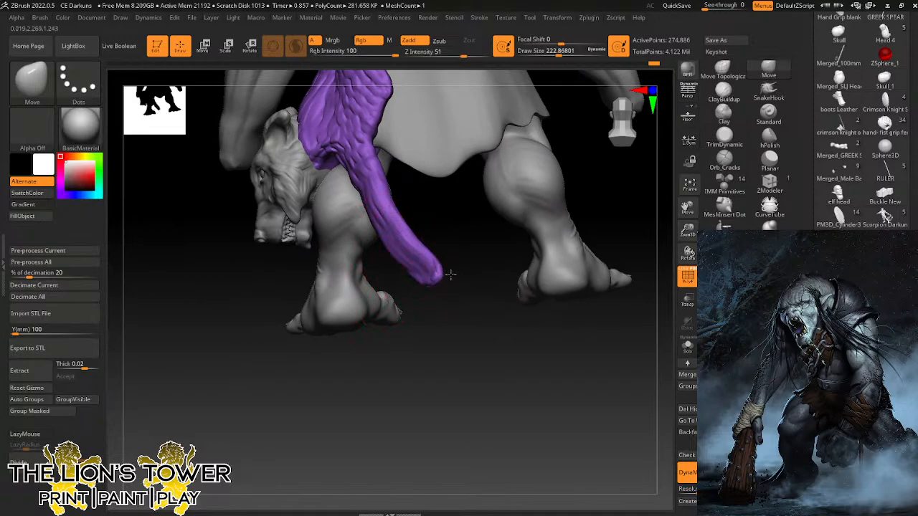
mouse_move(468, 327)
left_mouse_down()
mouse_move(504, 303)
mouse_move(455, 267)
left_mouse_up()
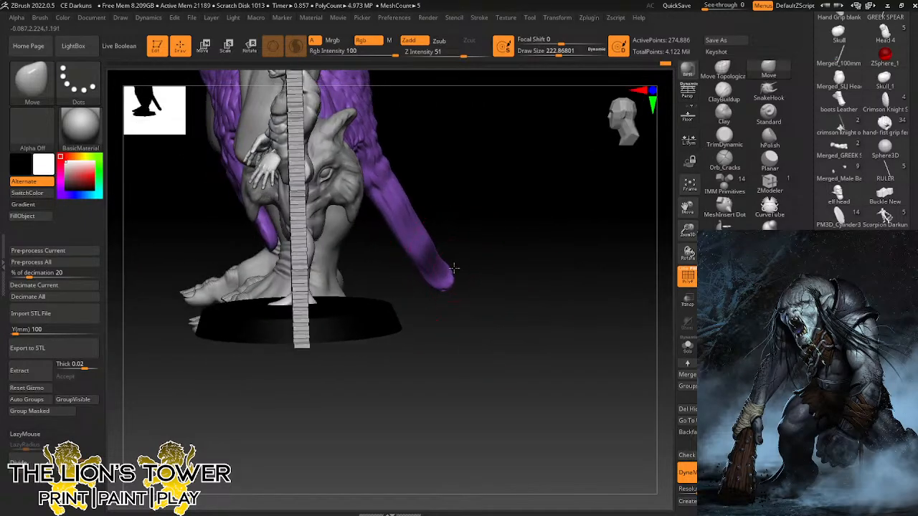
left_click_drag(420, 241, 511, 260)
left_click_drag(560, 226, 488, 256)
left_click_drag(646, 244, 495, 221)
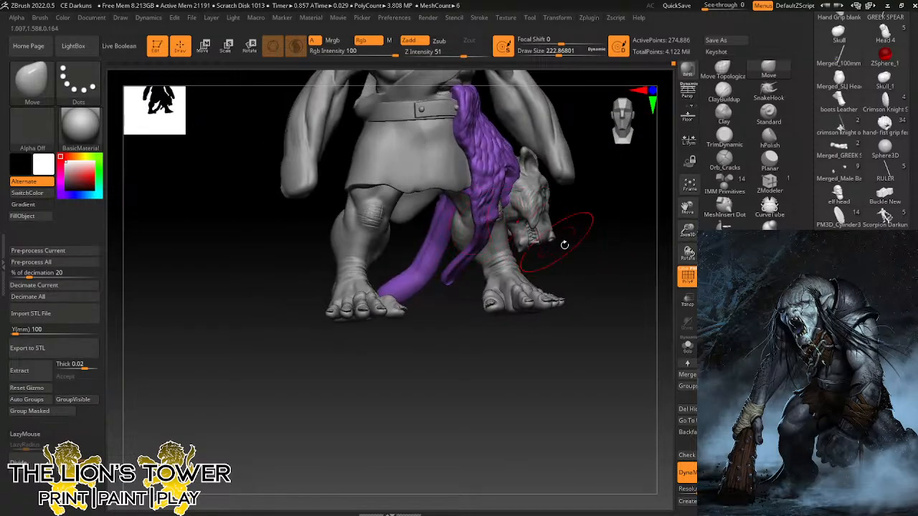
left_click_drag(563, 242, 631, 229)
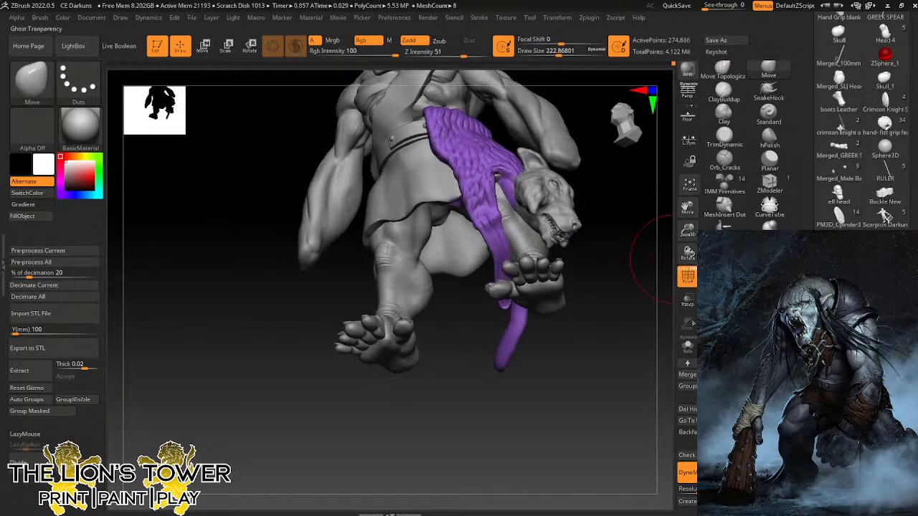
Isolate the pelt and widen its front and rear hanging legs using the Move brush at draw size about 132.
left_click(687, 347)
mouse_move(688, 228)
left_mouse_down()
mouse_move(679, 205)
mouse_move(653, 198)
left_mouse_up()
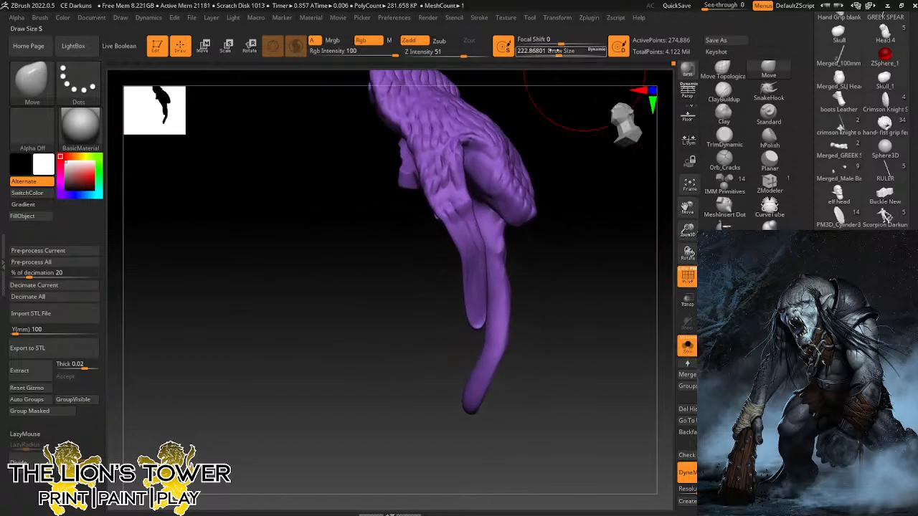
left_click_drag(562, 53, 550, 53)
left_click_drag(589, 253, 590, 223)
left_click_drag(453, 228, 453, 275)
left_click_drag(464, 289, 457, 288)
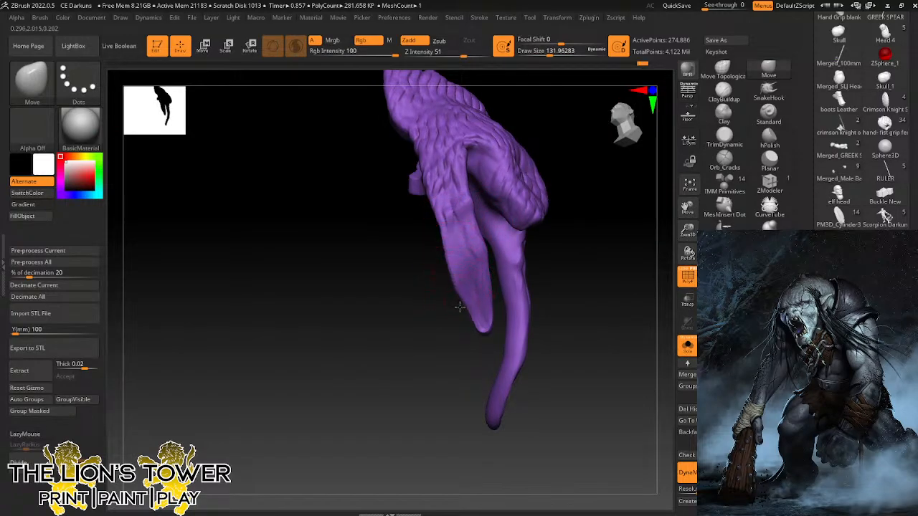
left_click_drag(466, 328, 462, 332)
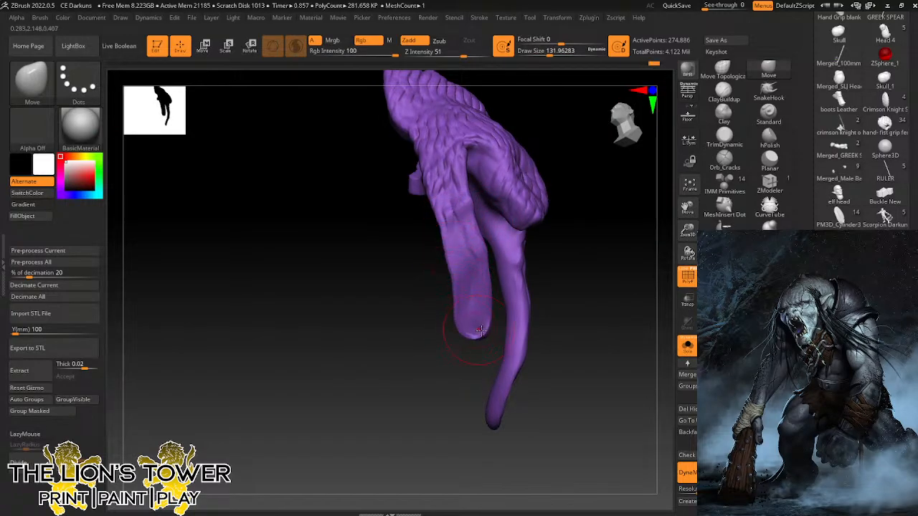
left_click_drag(632, 388, 560, 386)
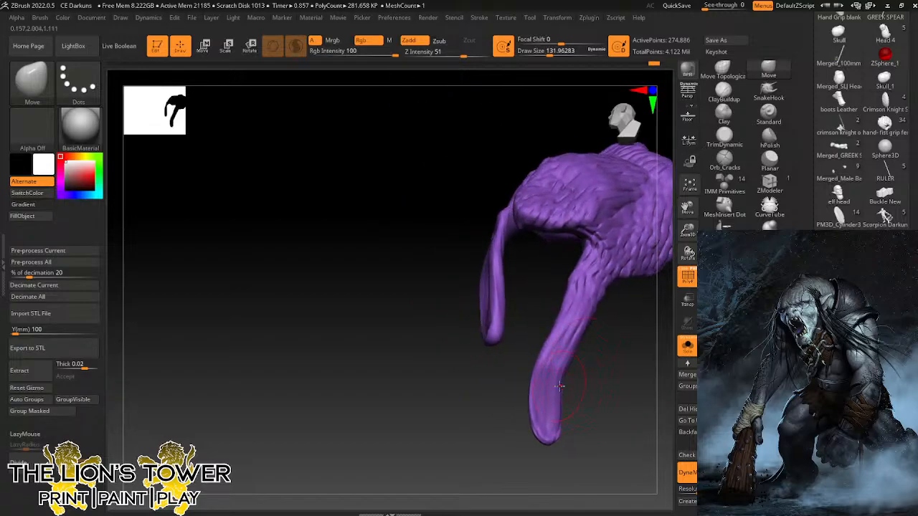
left_click_drag(553, 329, 548, 327)
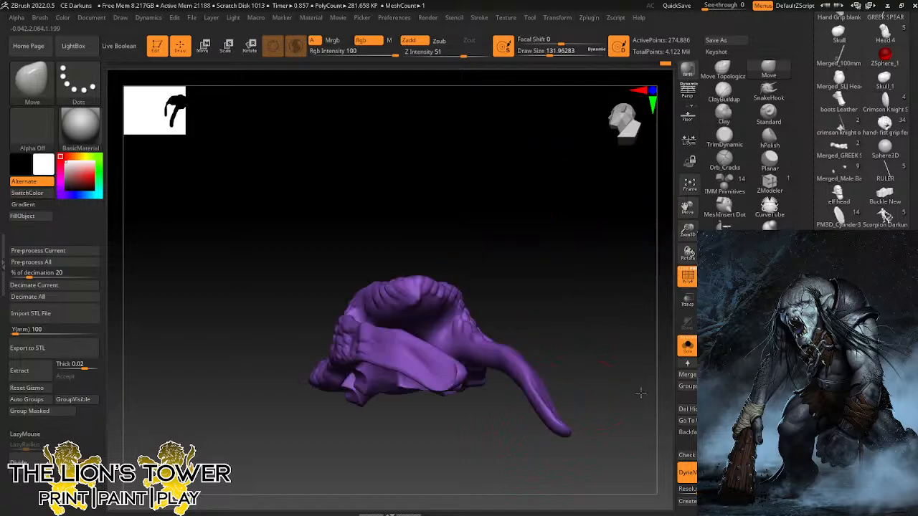
Remesh the pelt with DynaMesh and sculpt fur clumps along its rear hanging leg with ClayBuildup.
key("ctrl")
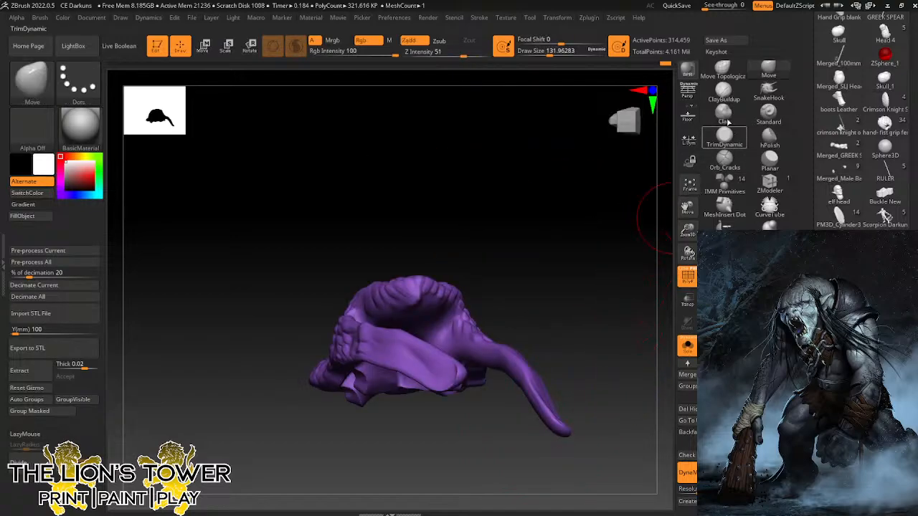
mouse_move(627, 322)
left_mouse_down()
mouse_move(586, 358)
mouse_move(538, 309)
left_mouse_up()
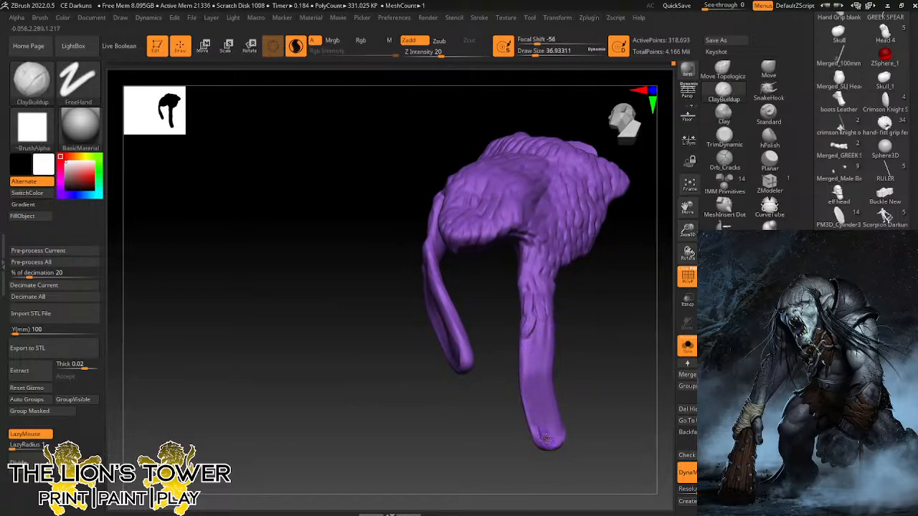
left_click_drag(551, 408, 543, 419)
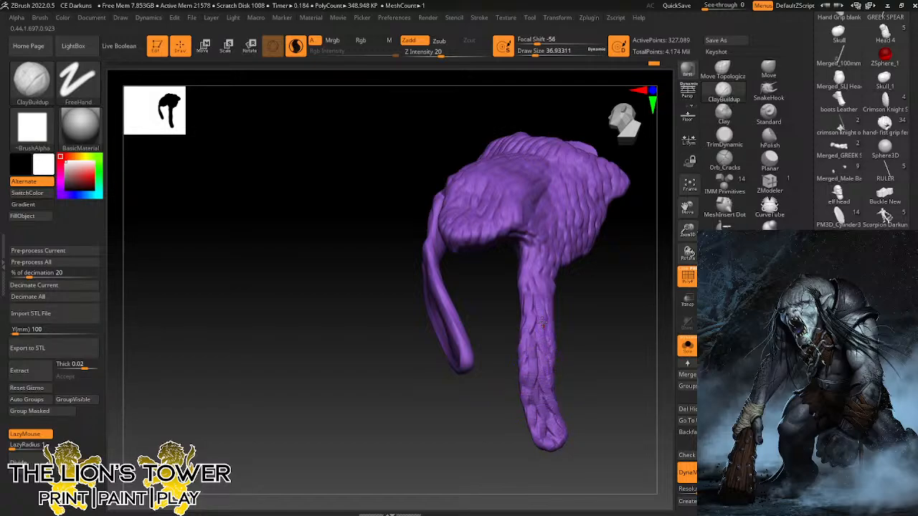
Sculpt fur clumps onto the tip of the pelt's front hanging leg with ClayBuildup at draw size about 37.
mouse_move(603, 332)
left_mouse_down()
mouse_move(582, 266)
mouse_move(505, 329)
left_mouse_up()
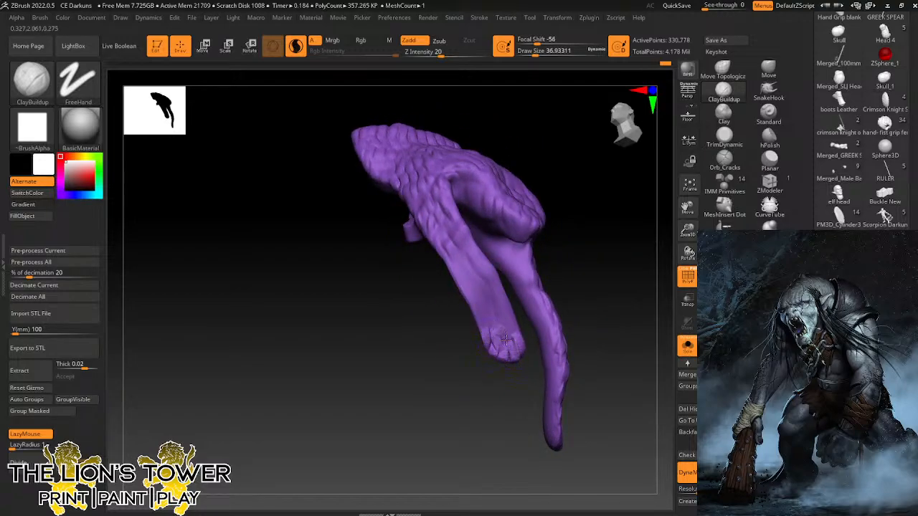
left_click_drag(506, 339, 521, 336)
left_click_drag(690, 233, 680, 259)
left_click_drag(688, 209, 654, 265)
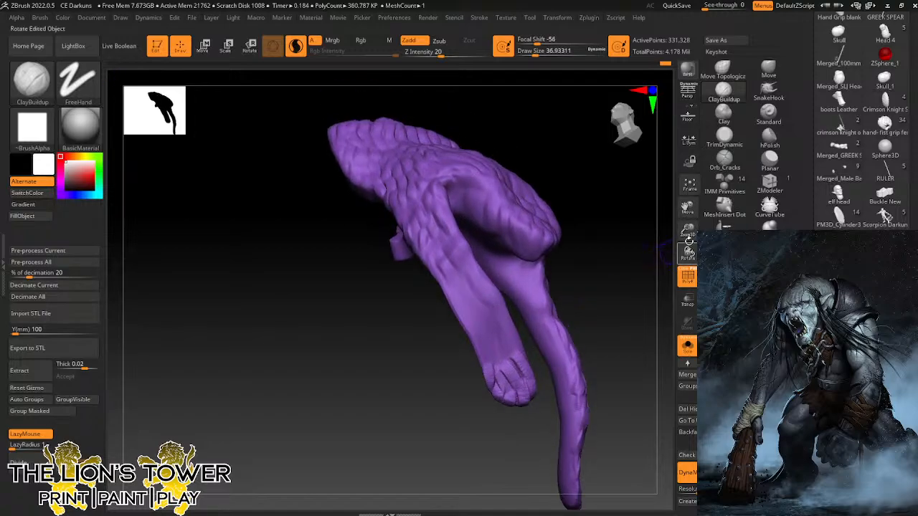
left_click_drag(689, 231, 678, 256)
left_click_drag(688, 208, 625, 267)
mouse_move(509, 321)
left_mouse_down()
mouse_move(491, 315)
mouse_move(495, 356)
mouse_move(462, 343)
left_mouse_up()
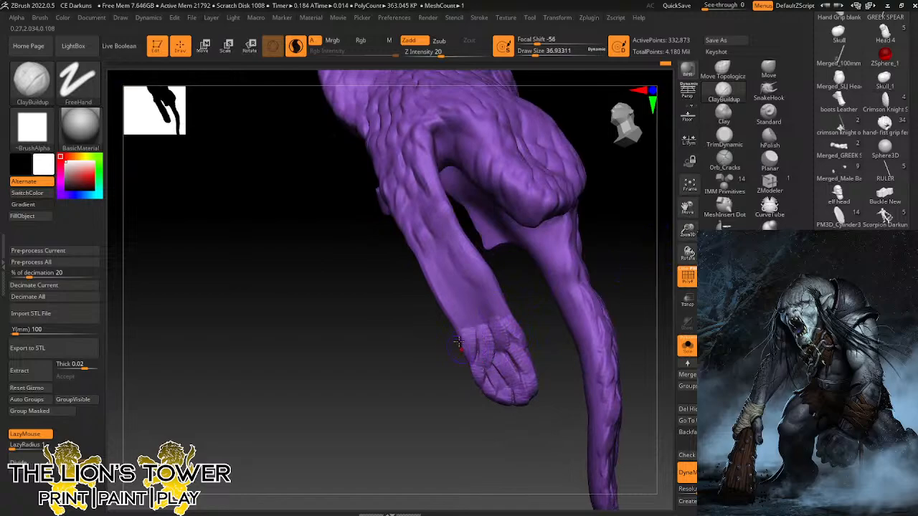
Continue the ClayBuildup fur clumps up the front hanging leg until they meet the pelt's existing fur.
mouse_move(481, 306)
left_mouse_down()
mouse_move(485, 331)
mouse_move(500, 310)
left_mouse_up()
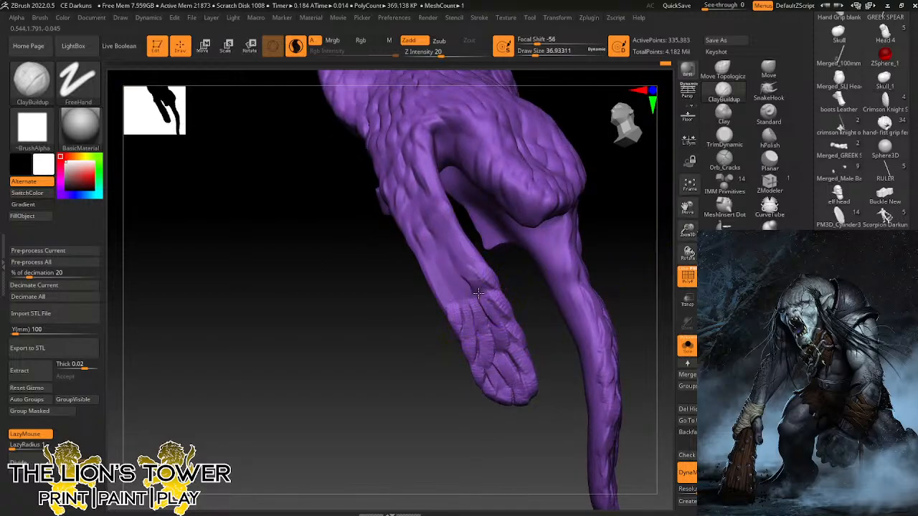
mouse_move(457, 279)
left_mouse_down()
mouse_move(454, 308)
mouse_move(427, 265)
mouse_move(441, 281)
left_mouse_up()
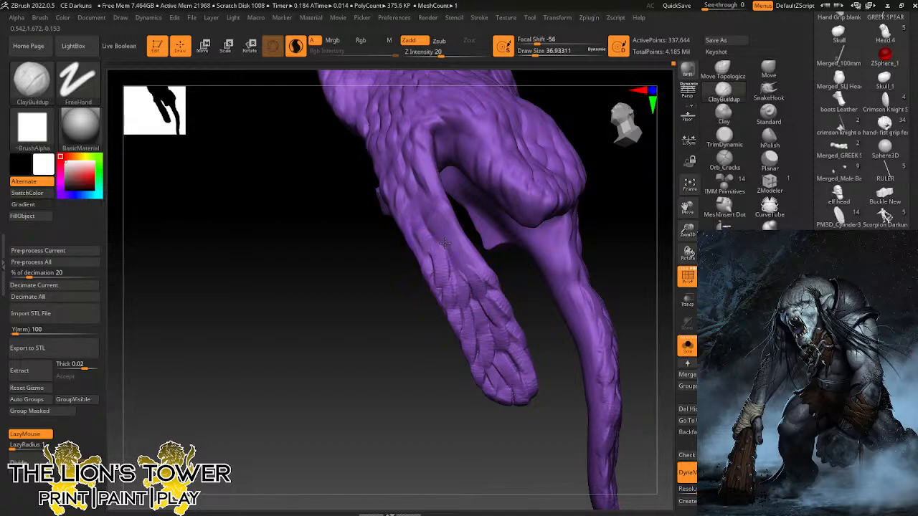
mouse_move(445, 244)
left_mouse_down()
mouse_move(453, 267)
mouse_move(481, 256)
left_mouse_up()
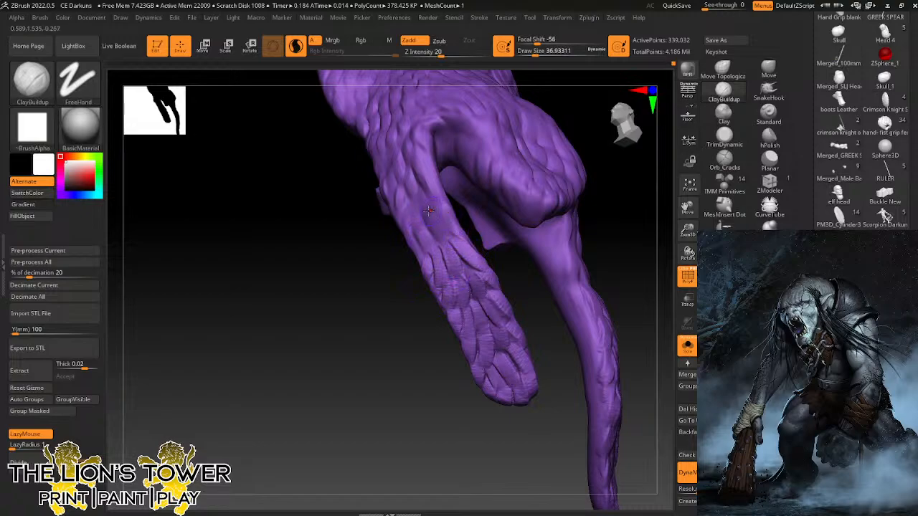
left_click_drag(428, 210, 441, 240)
left_click_drag(399, 341, 393, 273)
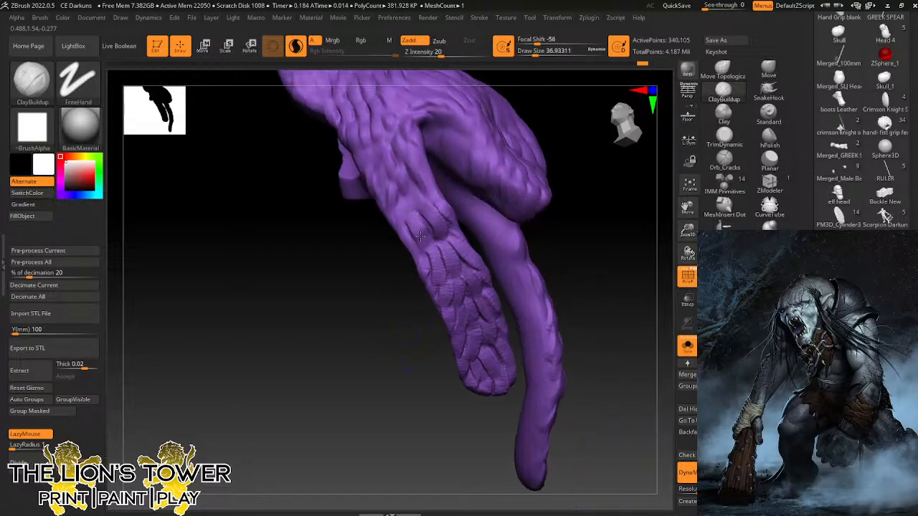
left_click_drag(420, 235, 399, 227)
left_click_drag(399, 190, 413, 215)
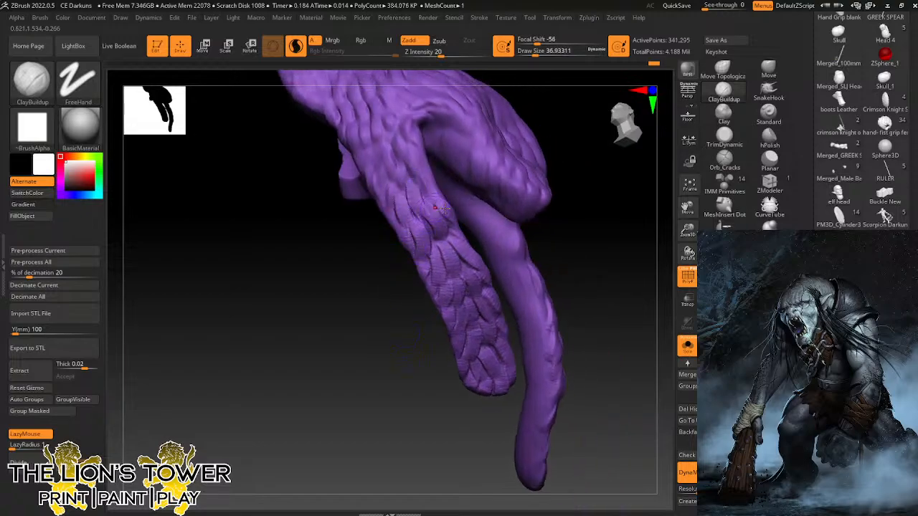
Thicken and smooth the pelt's underside around the inner folds using the Inflat brush at draw size about 104.
mouse_move(585, 266)
left_mouse_down()
mouse_move(627, 299)
mouse_move(682, 228)
mouse_move(679, 215)
left_mouse_up()
mouse_move(688, 209)
left_mouse_down()
mouse_move(673, 162)
mouse_move(688, 207)
left_mouse_up()
left_click_drag(596, 276, 543, 265)
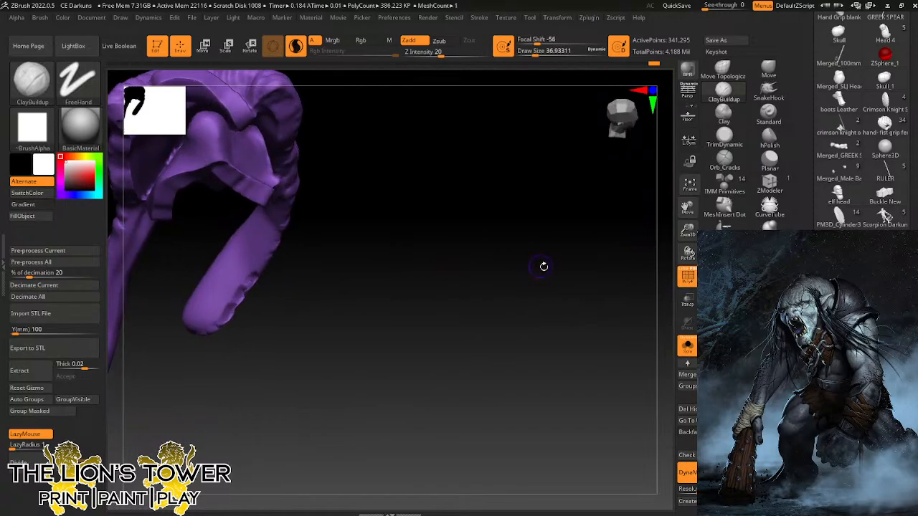
left_click_drag(687, 230, 686, 238)
left_click_drag(687, 208, 847, 198)
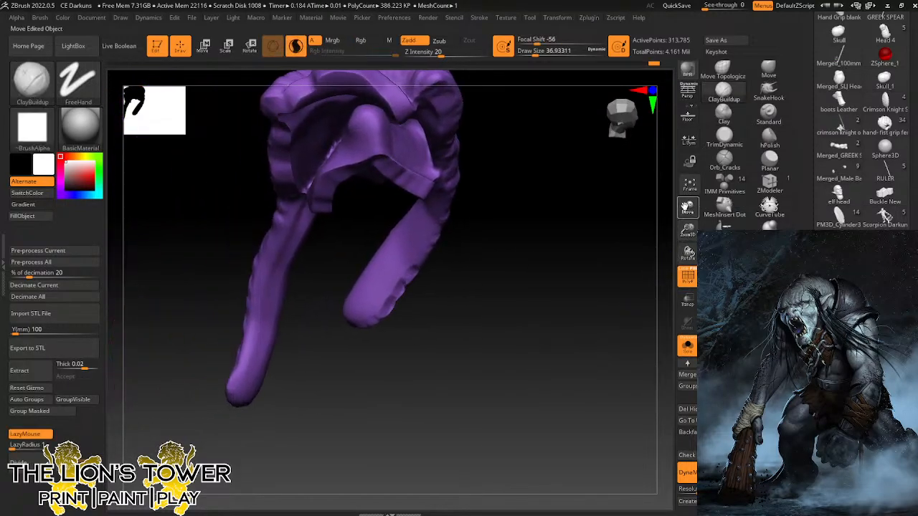
left_click_drag(618, 257, 600, 302)
left_click_drag(687, 231, 687, 216)
left_click_drag(686, 208, 719, 278)
mouse_move(638, 269)
left_mouse_down()
mouse_move(600, 314)
mouse_move(646, 328)
mouse_move(619, 310)
mouse_move(665, 215)
left_mouse_up()
left_click(770, 224)
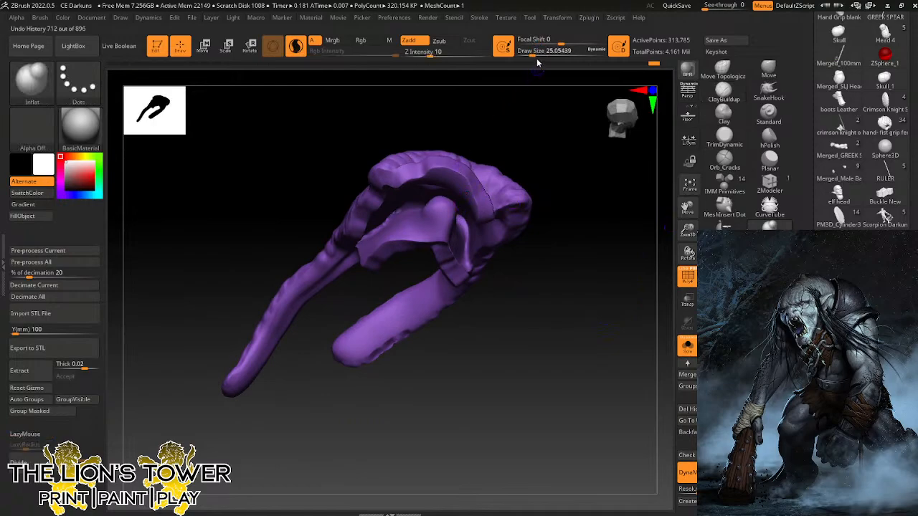
left_click_drag(533, 55, 547, 56)
left_click_drag(563, 122, 532, 147)
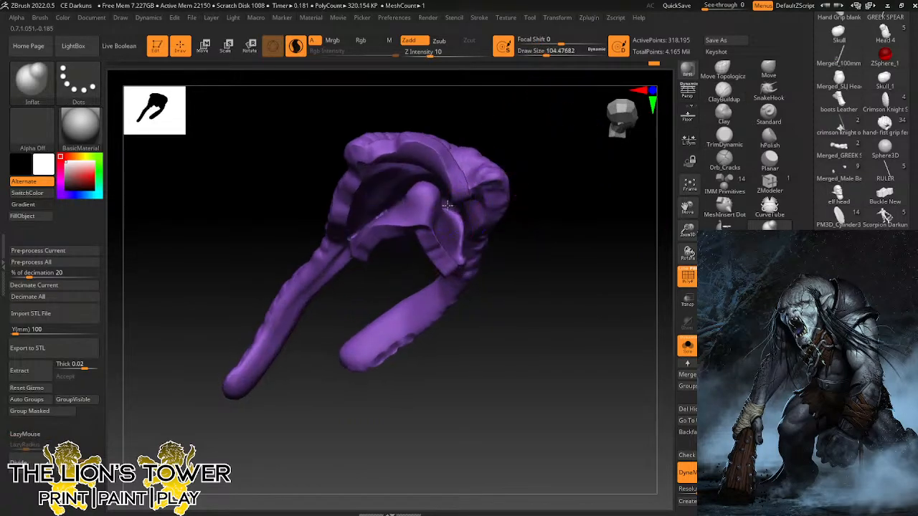
left_click_drag(505, 118, 456, 136, "ctrl")
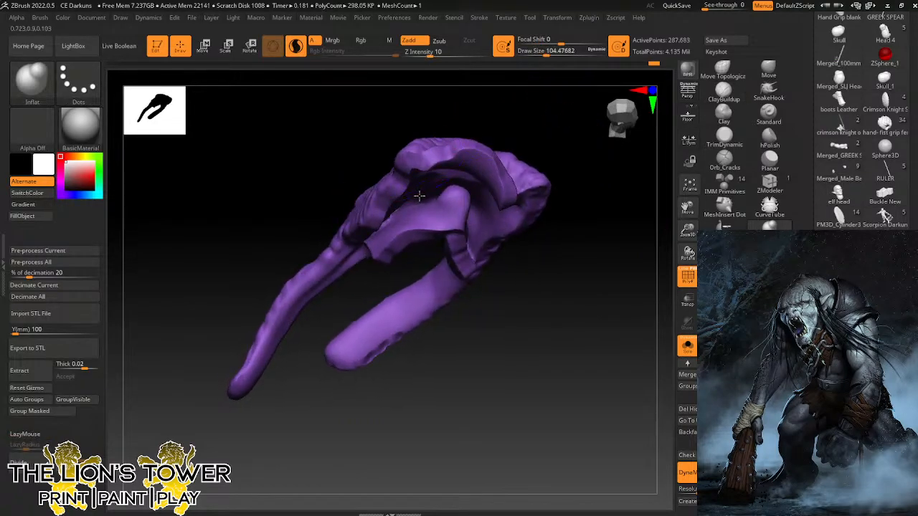
left_click_drag(495, 99, 466, 123, "ctrl")
left_click_drag(465, 126, 446, 145)
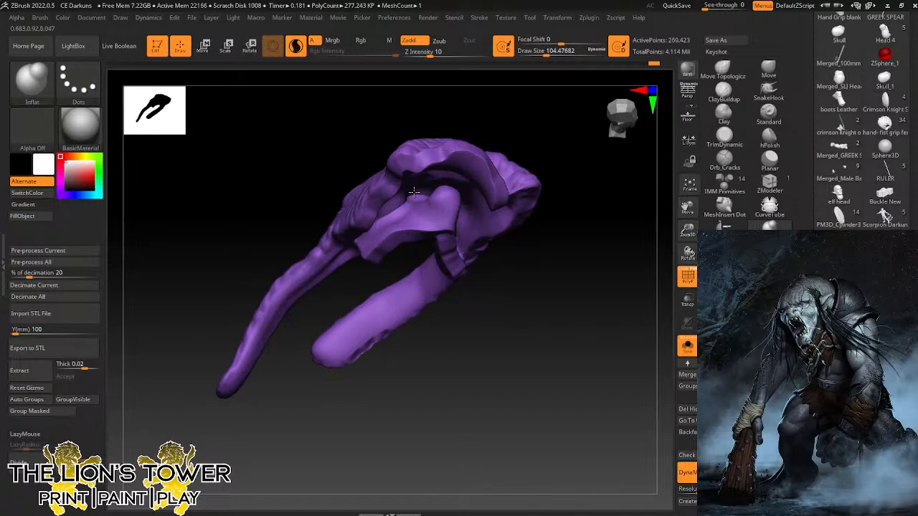
left_click_drag(513, 143, 432, 188)
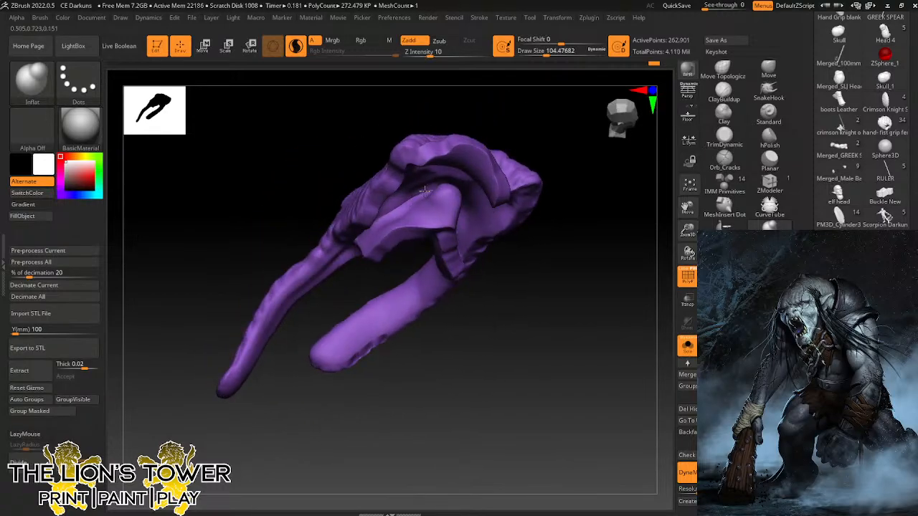
left_click_drag(545, 135, 463, 212)
mouse_move(528, 154)
left_mouse_down()
mouse_move(475, 262)
mouse_move(468, 221)
mouse_move(418, 196)
mouse_move(400, 203)
left_mouse_up()
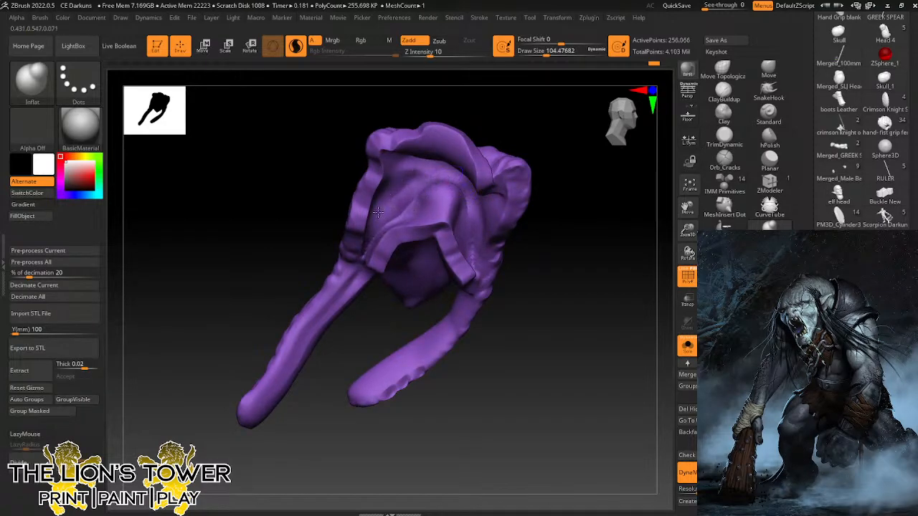
Even out the rest of the pelt's inner surface up to its upper rim and remesh the pelt with DynaMesh.
left_click_drag(582, 139, 580, 160)
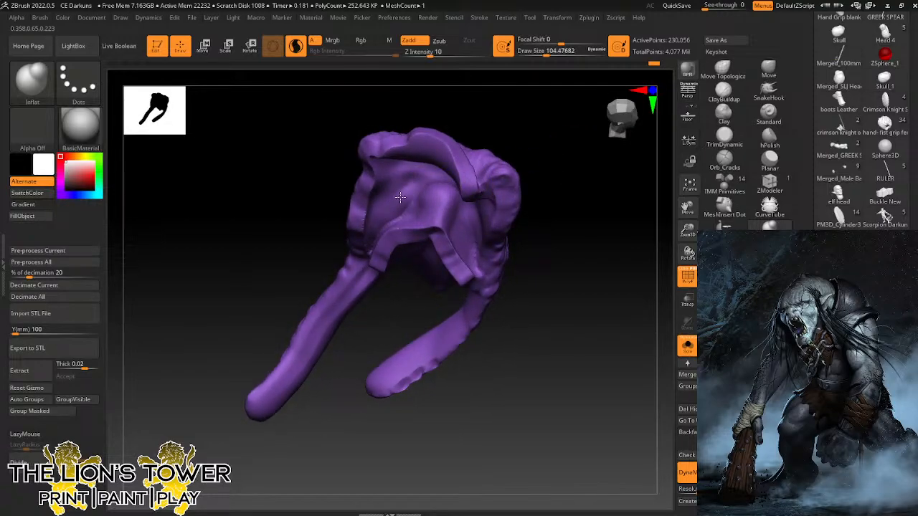
left_click_drag(401, 197, 414, 180)
left_click_drag(496, 117, 475, 105)
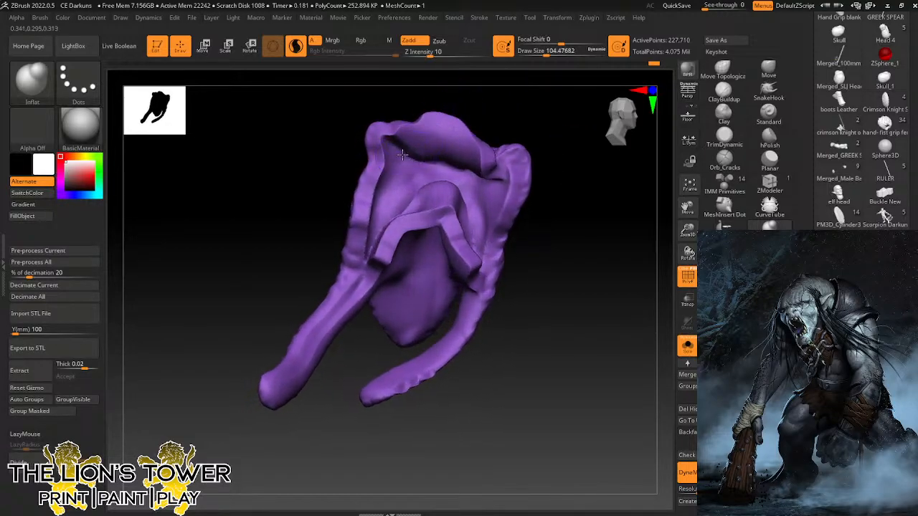
left_click_drag(404, 155, 465, 171)
left_click_drag(497, 118, 518, 119)
left_click_drag(467, 177, 470, 189)
left_click_drag(556, 180, 540, 159)
left_click_drag(547, 196, 556, 267)
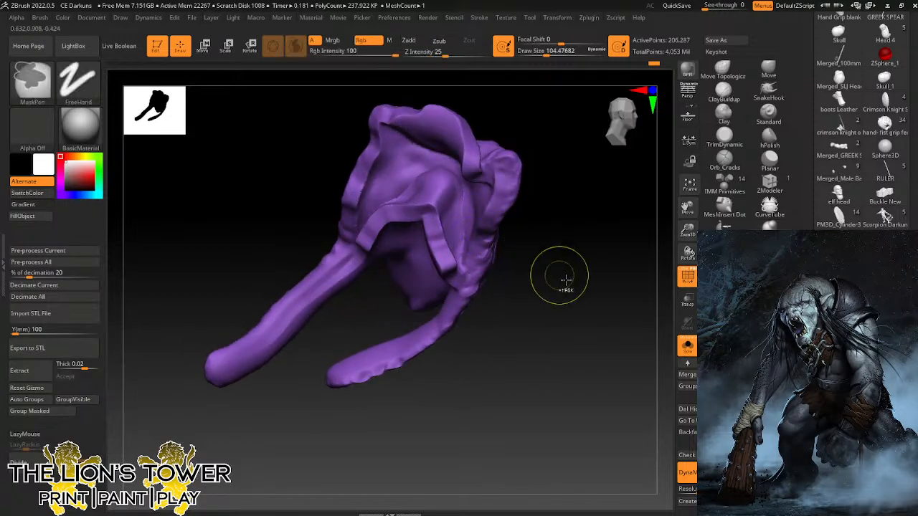
left_click_drag(621, 366, 660, 318)
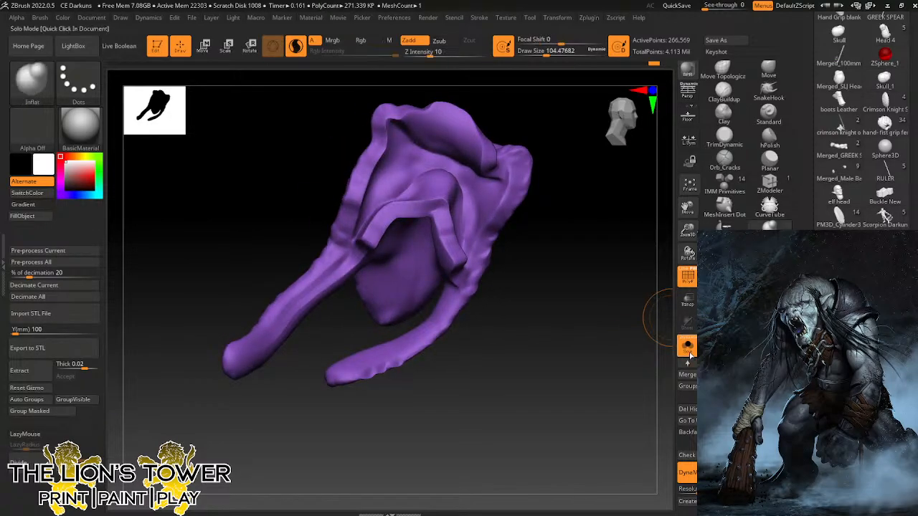
Show the whole troll again, select the wolf head and adjust its placement against the pelt with the transform gizmo.
left_click(687, 347)
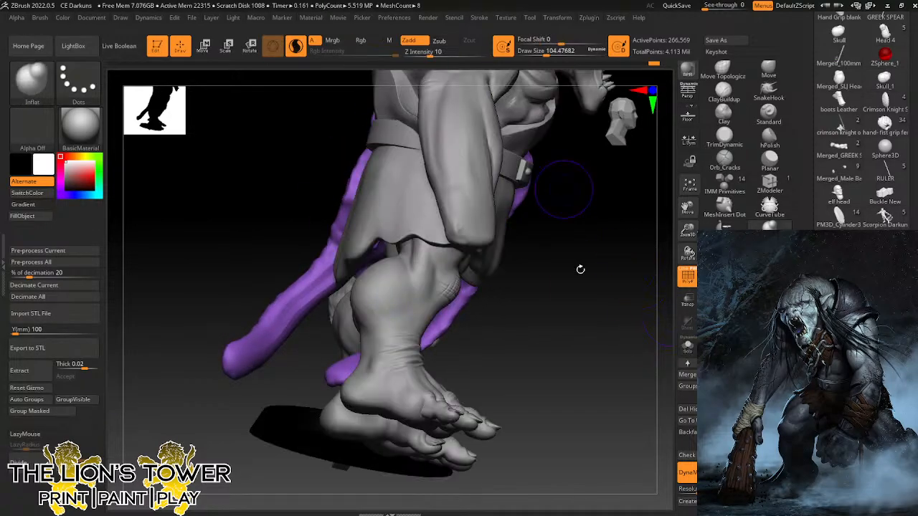
mouse_move(581, 269)
left_mouse_down()
mouse_move(613, 301)
mouse_move(667, 272)
left_mouse_up()
left_click(724, 92)
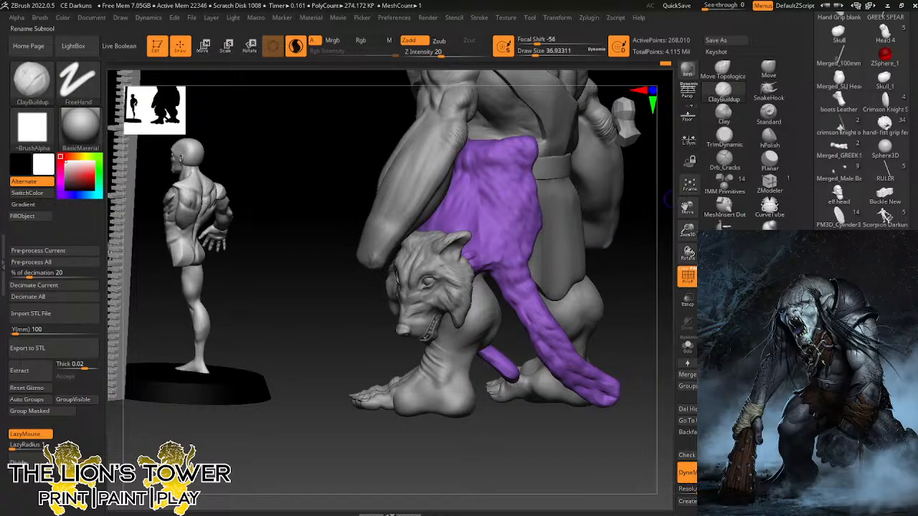
left_click_drag(887, 215, 887, 166)
left_click_drag(622, 325, 651, 324)
left_click(250, 46)
left_click(463, 247, "alt")
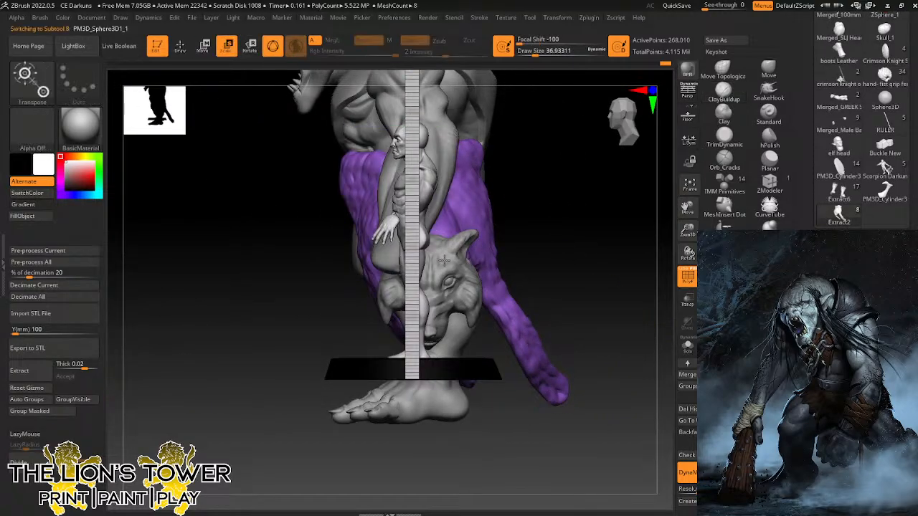
left_click_drag(466, 247, 480, 251)
left_click_drag(607, 259, 586, 217)
left_click_drag(608, 284, 579, 271)
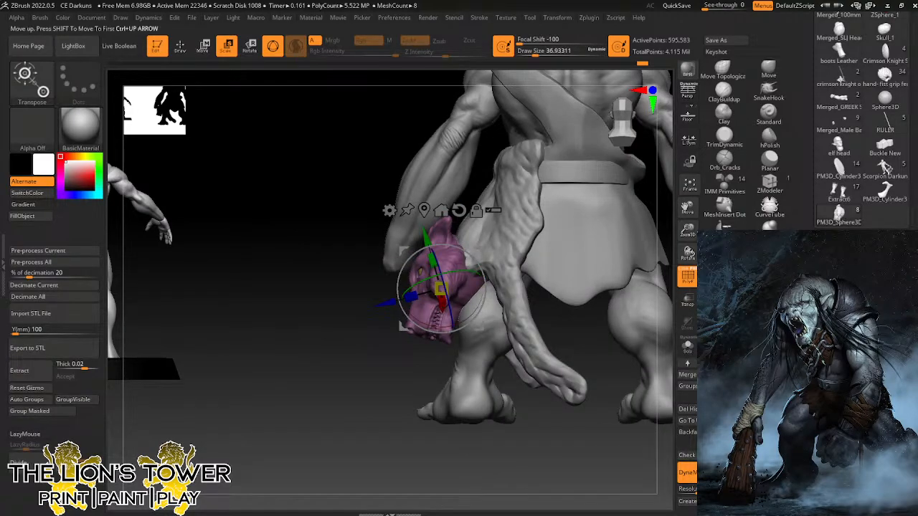
Select the pelt subtool, merge it down with the wolf head subtool and return to Draw mode.
left_click(857, 345)
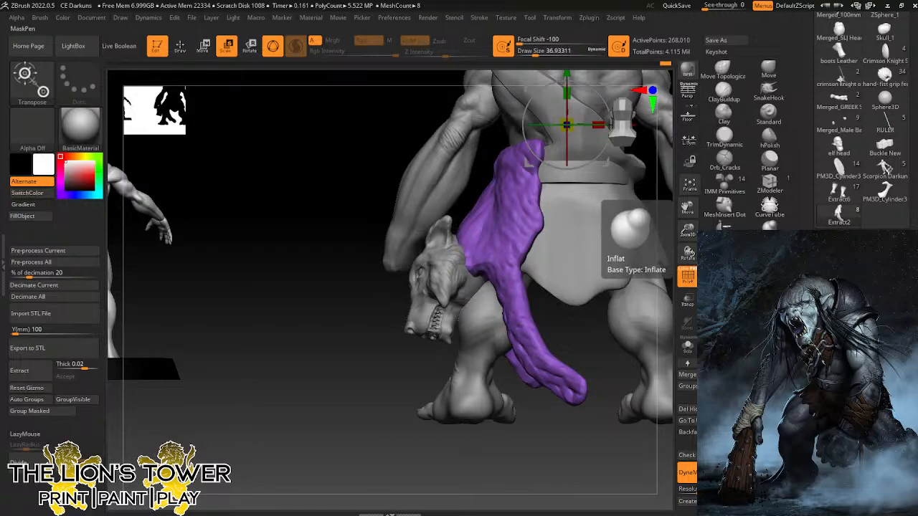
left_click_drag(575, 338, 640, 207)
mouse_move(627, 313)
left_mouse_down()
mouse_move(635, 297)
mouse_move(643, 304)
left_mouse_up()
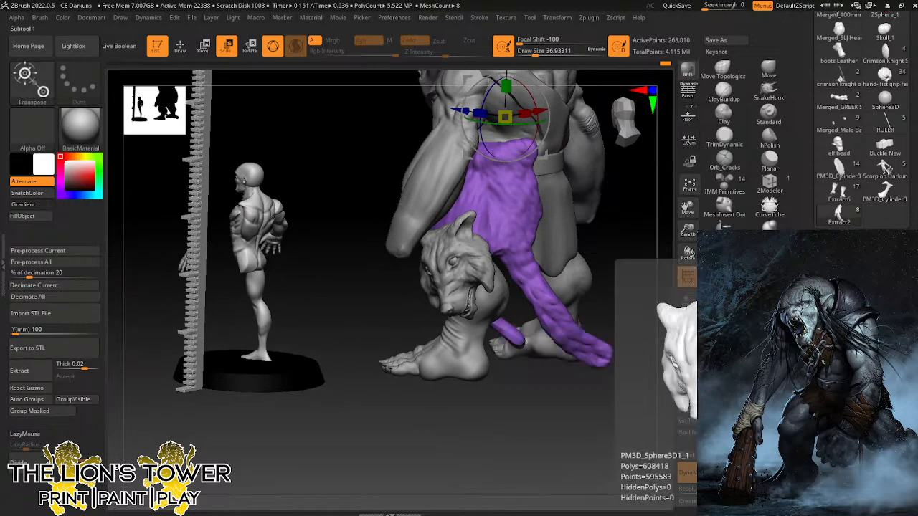
left_click_drag(887, 166, 887, 45)
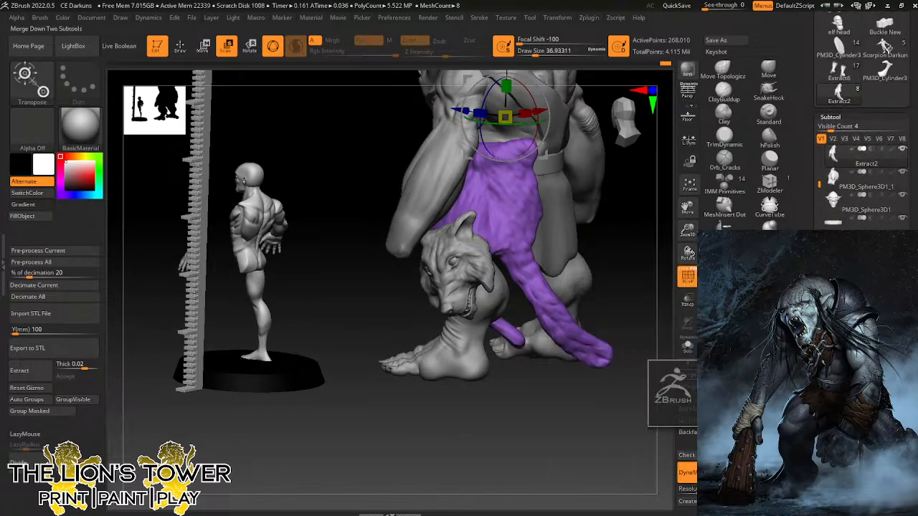
left_click(636, 259, "ctrl")
left_click(184, 49)
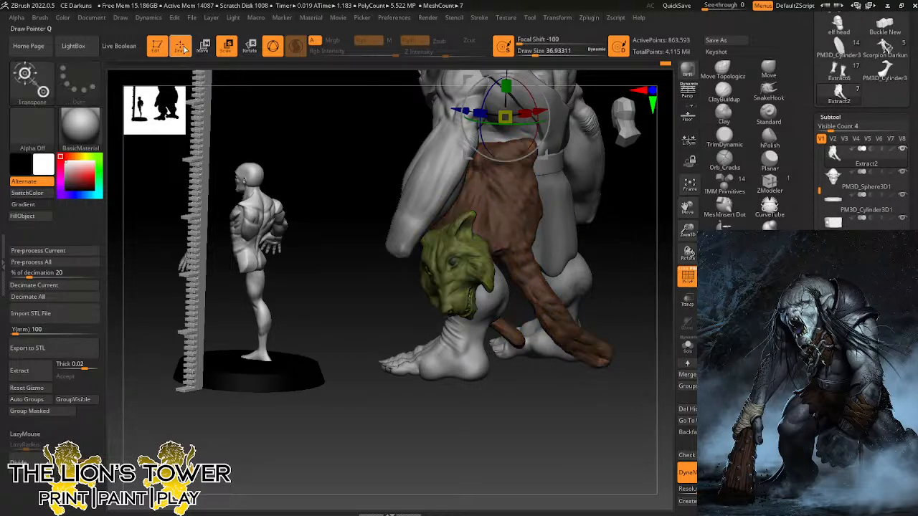
Hide the wolf's eyes, combine the head and pelt into a single polygroup, and unhide the full mesh.
left_click(619, 223, "ctrl")
left_click(621, 223, "ctrl")
left_click(618, 240, "ctrl")
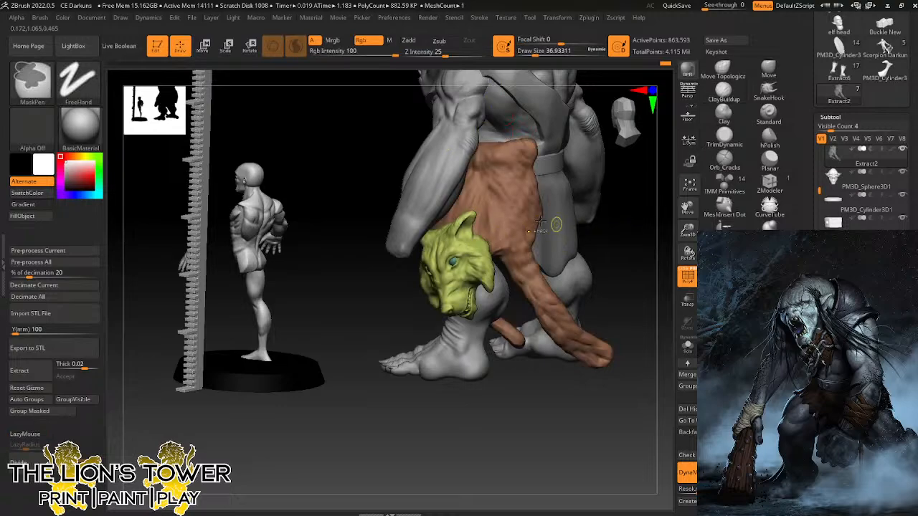
left_click(482, 242, "ctrl+shift")
left_click(484, 242, "ctrl+shift")
left_click(486, 241, "ctrl+shift")
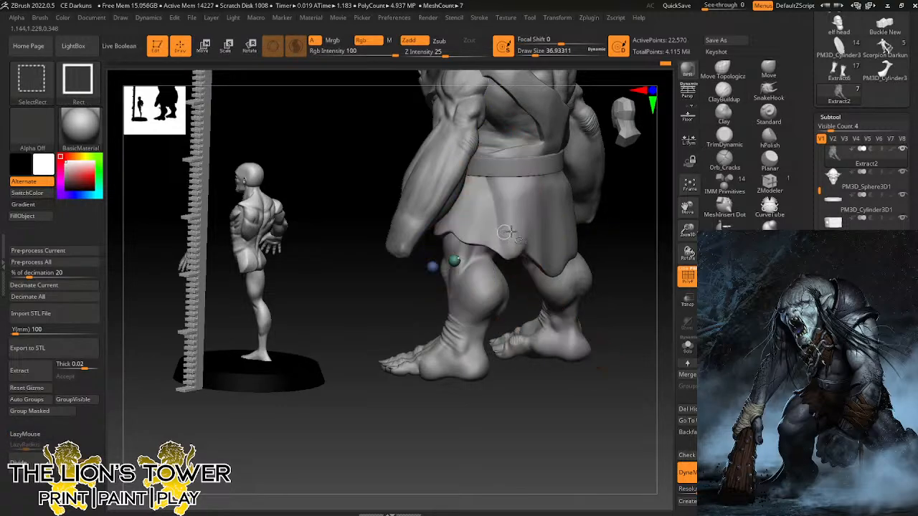
left_click(641, 264, "ctrl+shift")
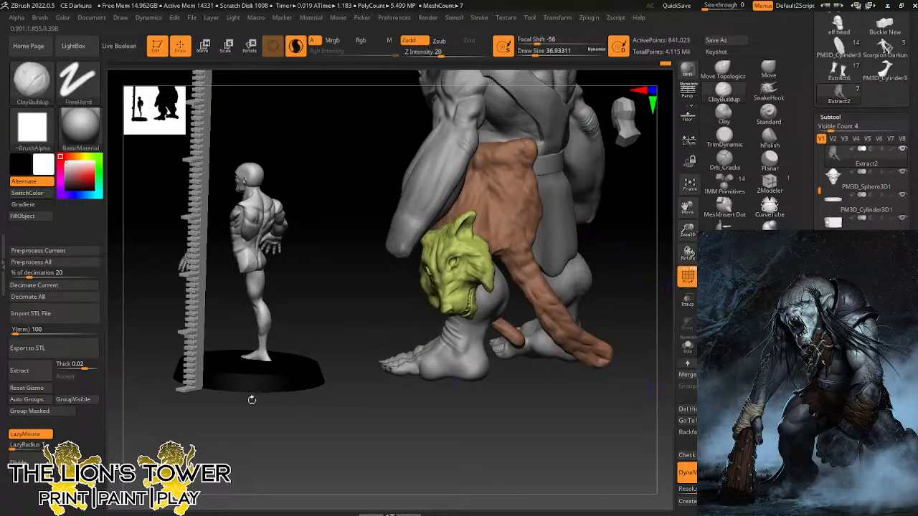
left_click(55, 412)
left_click_drag(620, 238, 634, 261, "ctrl")
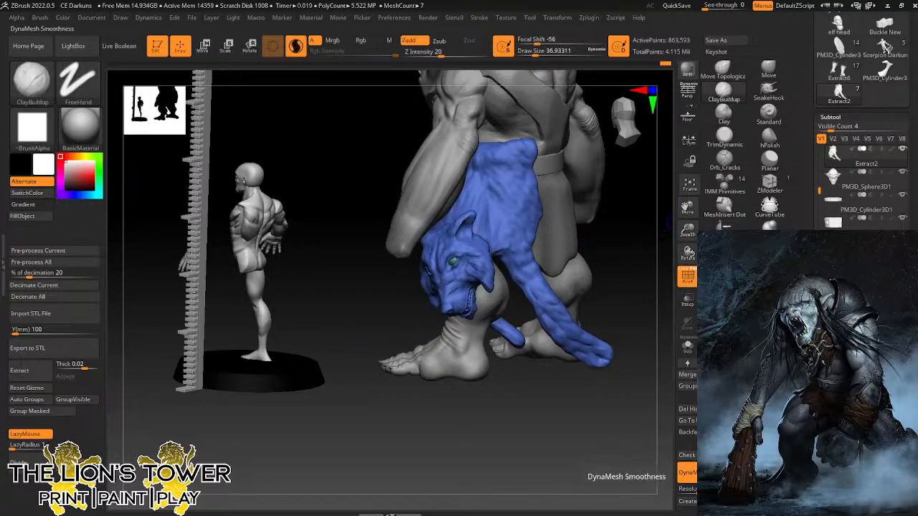
Fuse the wolf head and pelt with DynaMesh at resolution 624, then isolate the merged mesh around the head.
key("ctrl")
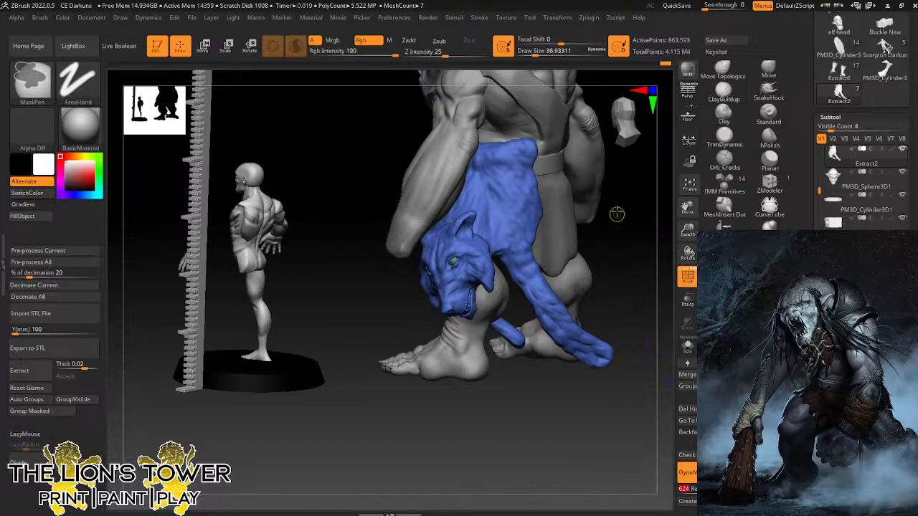
mouse_move(617, 214)
left_mouse_down("ctrl")
mouse_move(649, 326)
mouse_move(641, 309)
mouse_move(626, 307)
left_mouse_up("ctrl")
left_click(688, 350)
left_click_drag(688, 230, 688, 243)
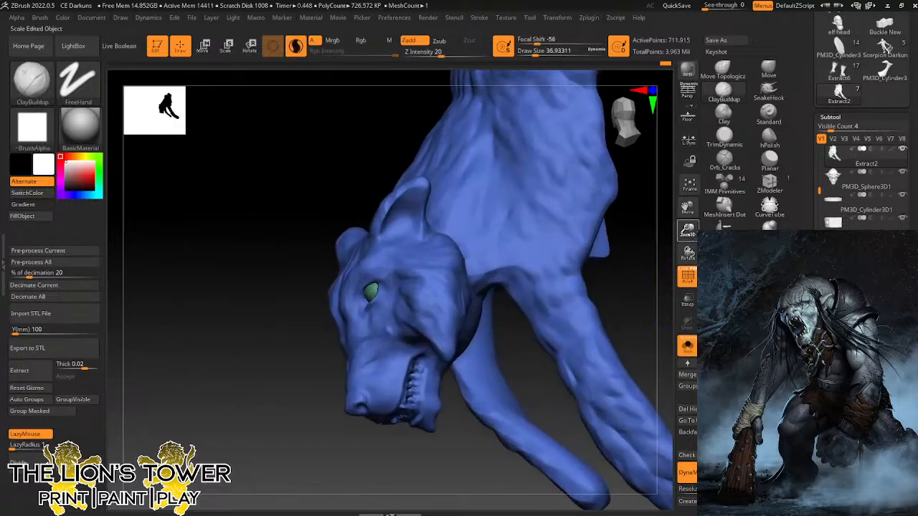
left_click_drag(661, 273, 685, 275)
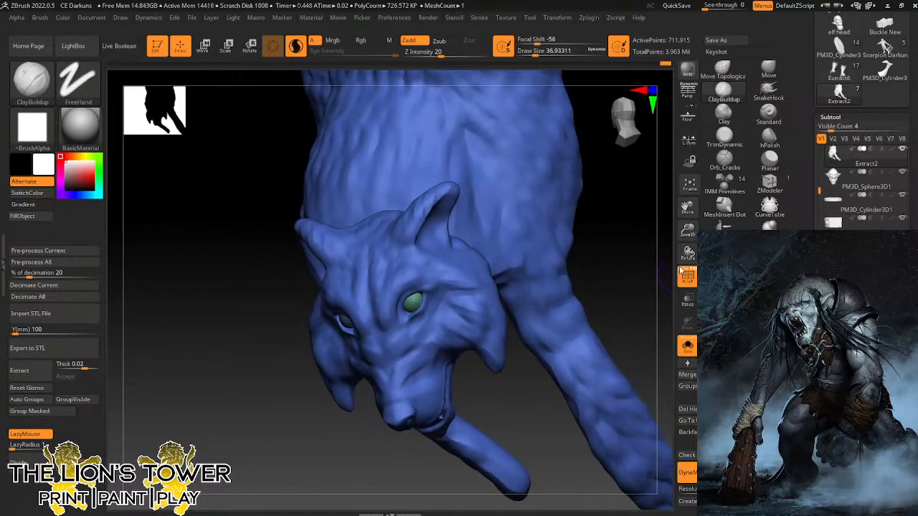
Select the Orb_Cracks brush and set its Draw Size to about 41.4 and Z Intensity to 43.
left_click_drag(688, 229, 688, 205)
left_click(725, 159)
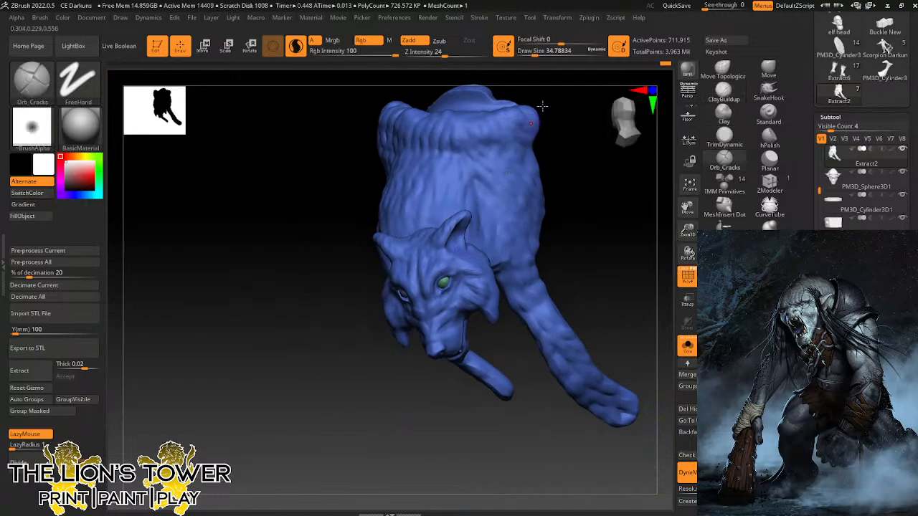
left_click_drag(534, 51, 536, 50)
left_click_drag(686, 229, 685, 250)
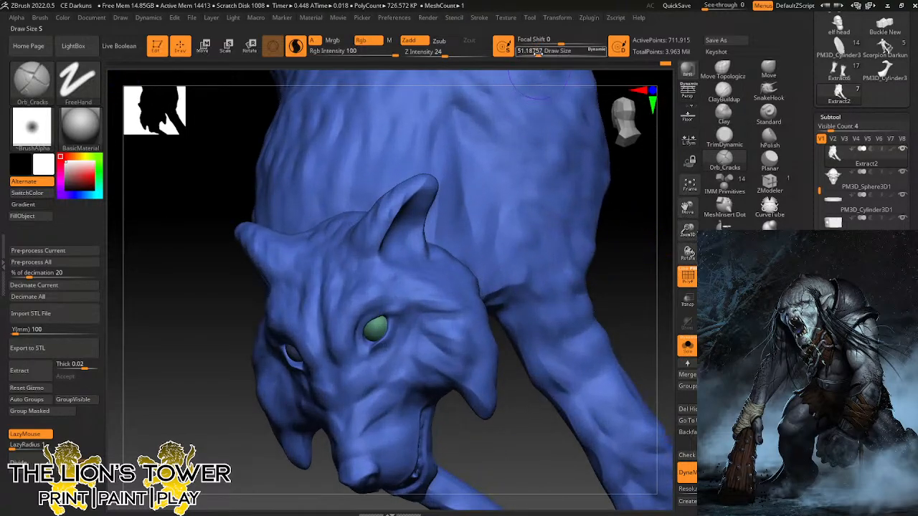
left_click_drag(540, 53, 536, 53)
left_click_drag(445, 53, 460, 53)
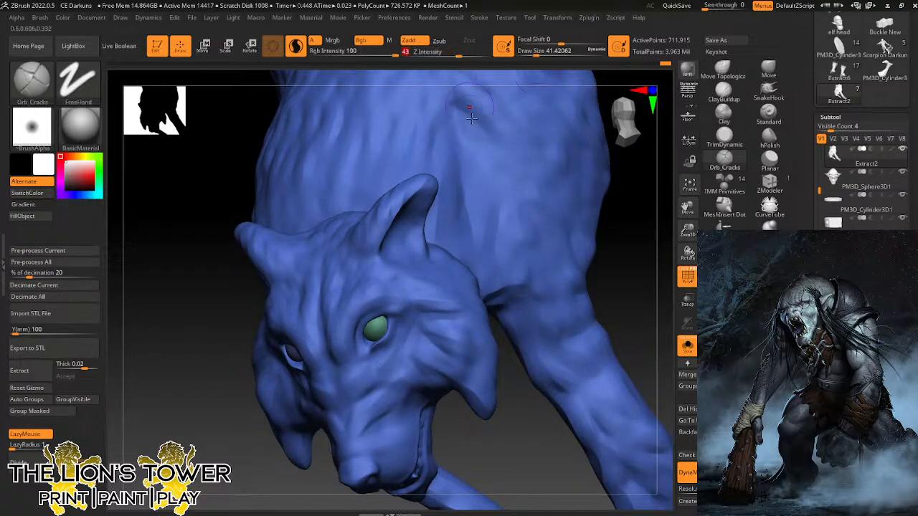
Try crack strokes on the pelt behind the wolf's ear, adjusting to Z Intensity 40 and Draw Size about 39.1.
left_click_drag(494, 174, 491, 237)
left_click_drag(606, 226, 634, 236)
key("ctrl+z")
left_click_drag(456, 52, 458, 54)
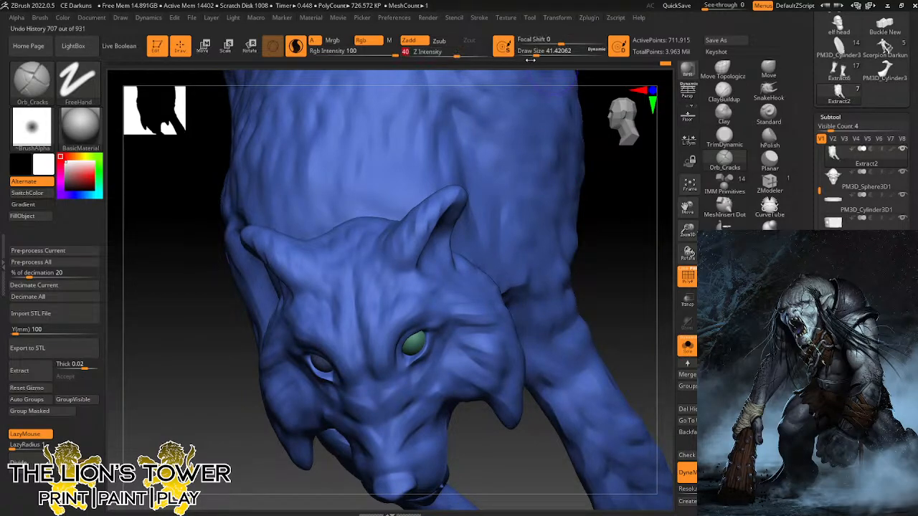
left_click_drag(534, 52, 535, 52)
left_click_drag(630, 260, 621, 268)
left_click_drag(484, 192, 511, 264)
left_click_drag(636, 253, 613, 256)
Turn off solo display to bring back the whole troll and set the brush's Draw Size to about 26.9.
left_click(687, 347)
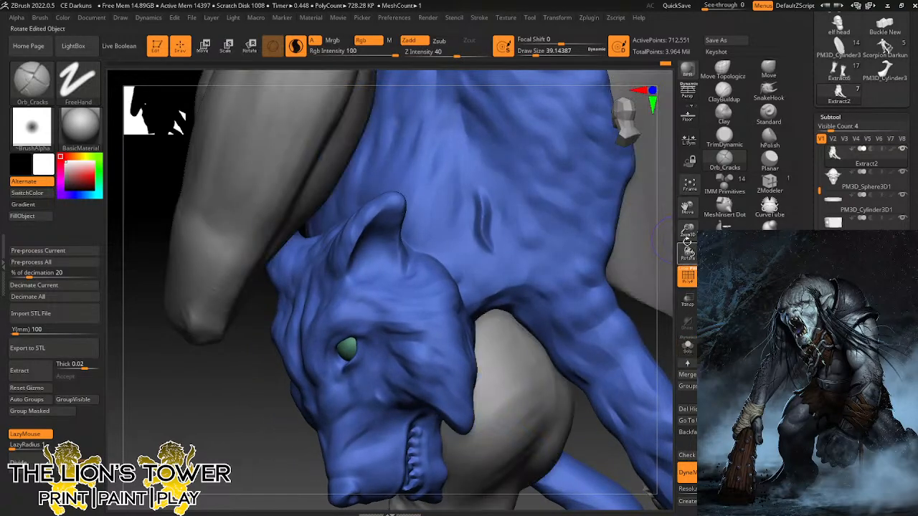
left_click_drag(688, 232, 687, 162)
mouse_move(640, 253)
left_mouse_down()
mouse_move(646, 262)
mouse_move(653, 240)
left_mouse_up()
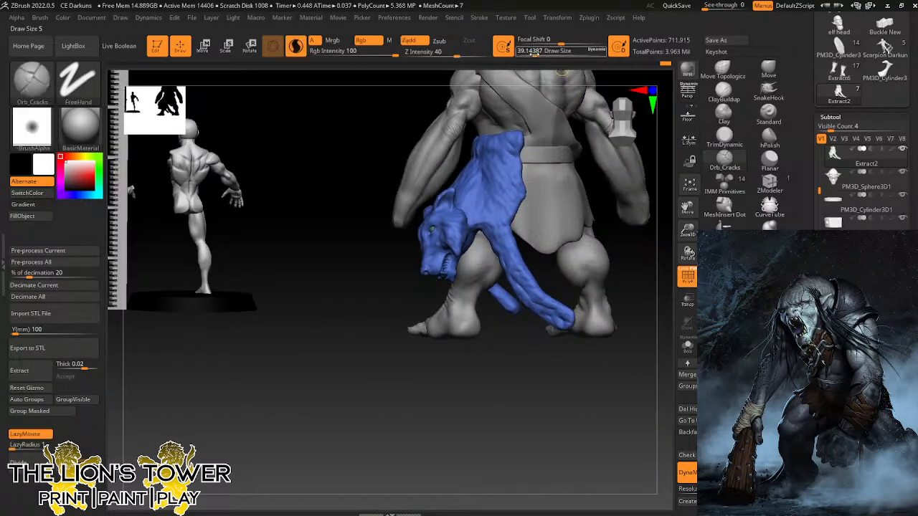
left_click_drag(535, 53, 533, 55)
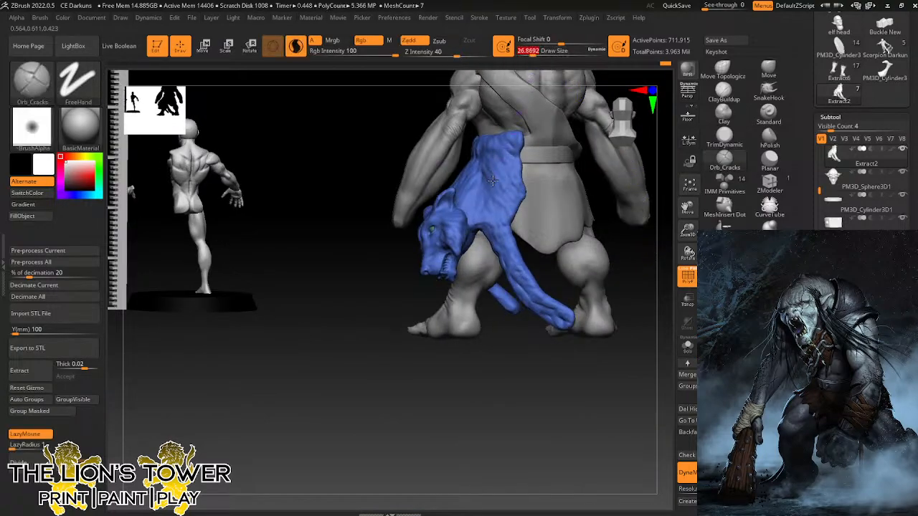
mouse_move(613, 241)
left_mouse_down()
mouse_move(626, 251)
mouse_move(636, 220)
left_mouse_up()
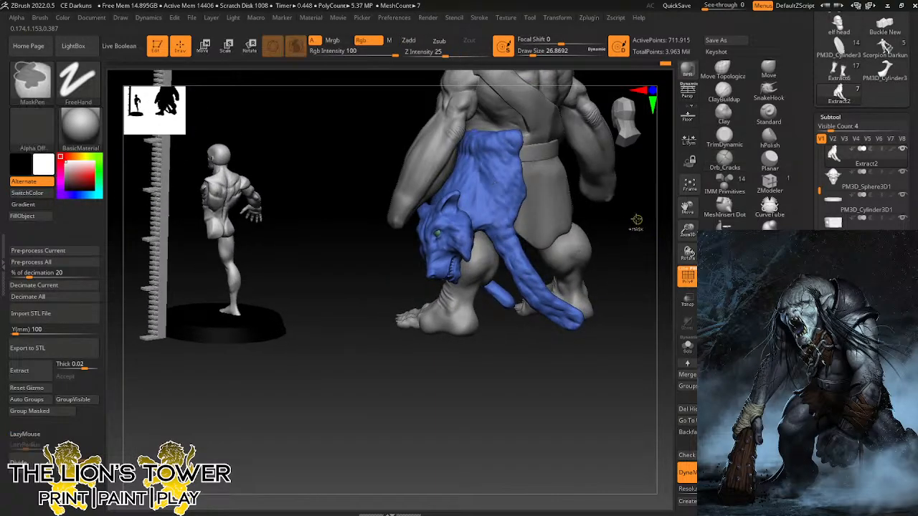
Switch to the male base scale figure, test crack strokes on its back and undo them.
left_click(253, 189, "alt")
key("f")
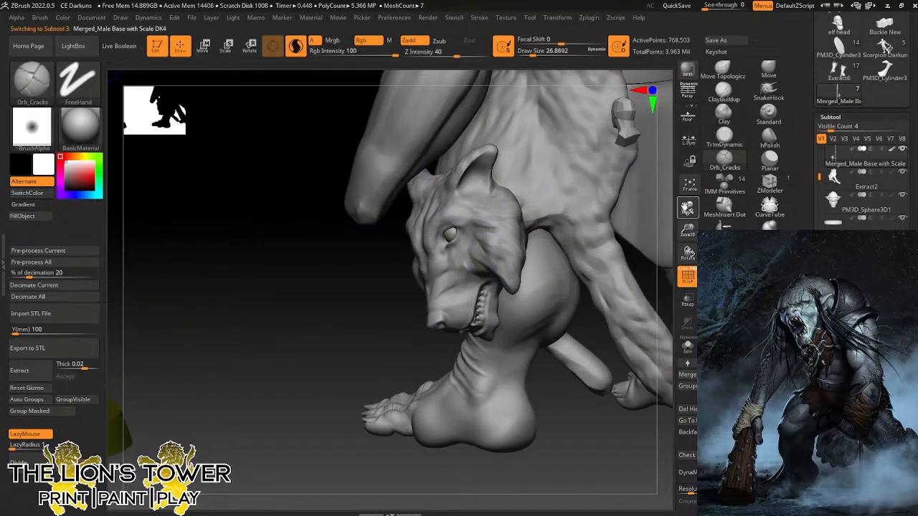
left_click_drag(292, 148, 296, 168)
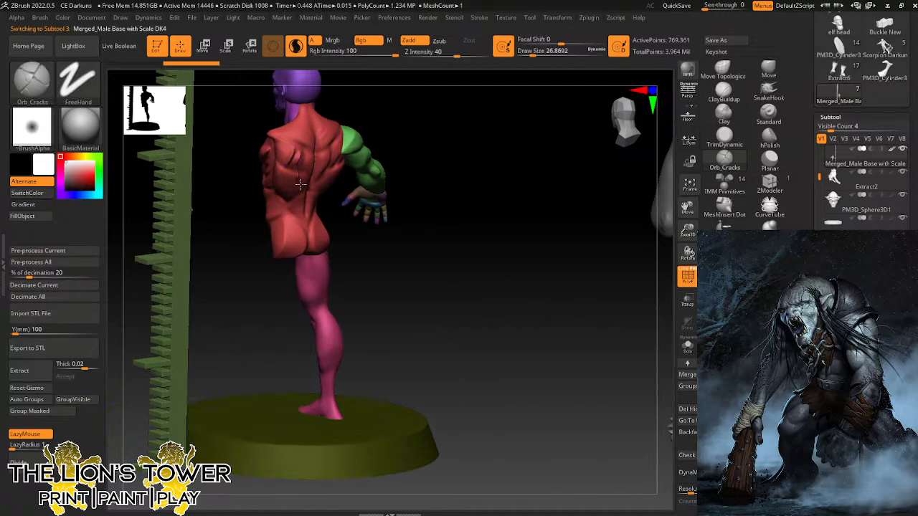
left_click_drag(446, 140, 382, 117)
left_click_drag(307, 152, 315, 156)
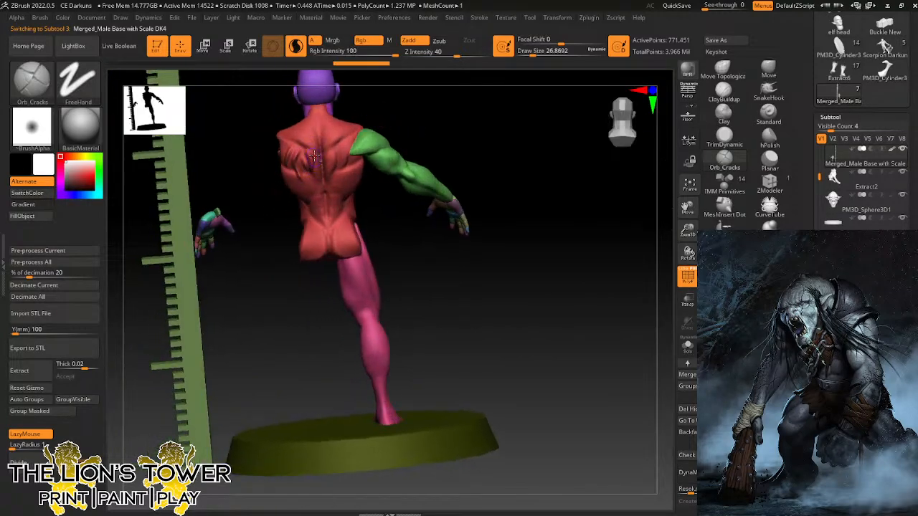
key("ctrl+z")
key("ctrl+z")
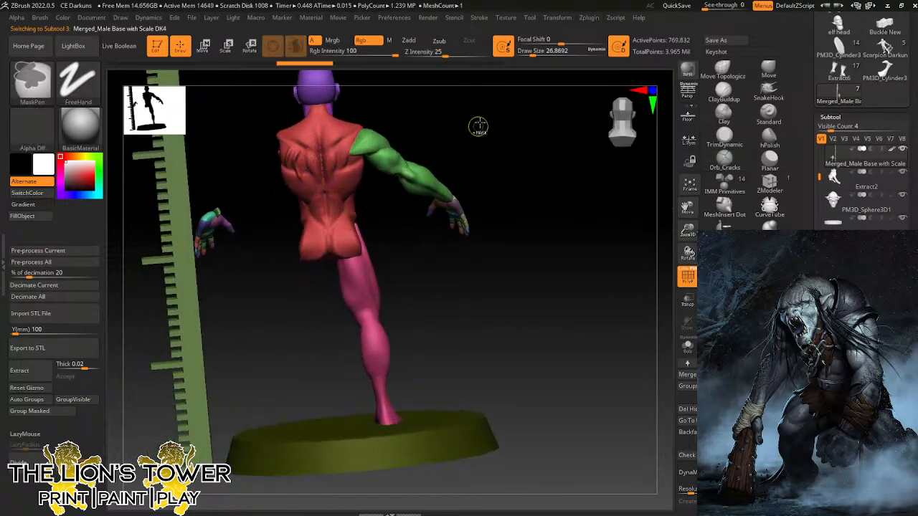
Set the crack brush's Z Intensity to 46 and reselect the fused wolf pelt subtool.
left_click_drag(443, 53, 460, 54)
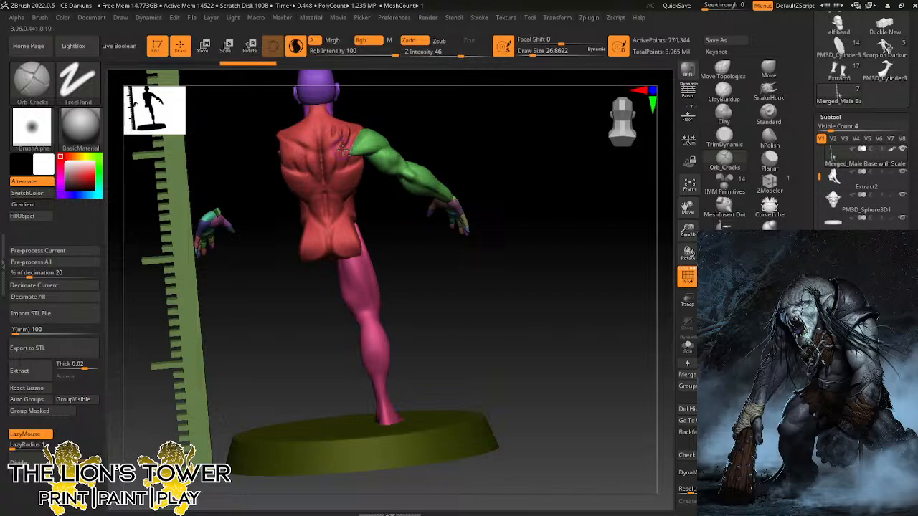
key("ctrl")
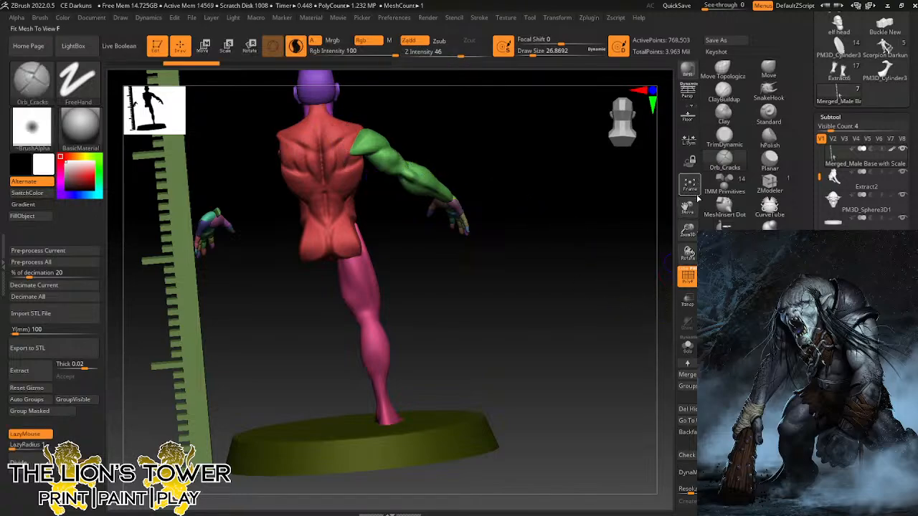
left_click_drag(688, 208, 606, 226)
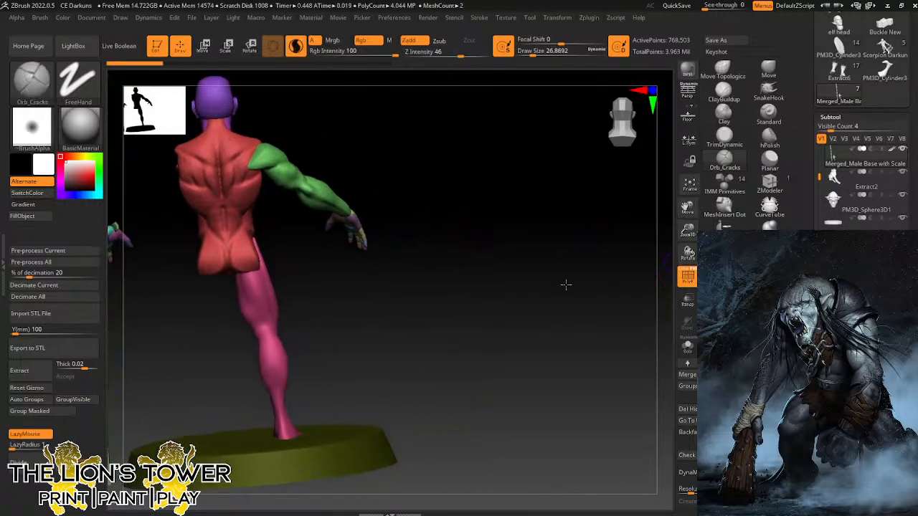
left_click_drag(566, 282, 633, 271)
left_click(624, 276, "alt")
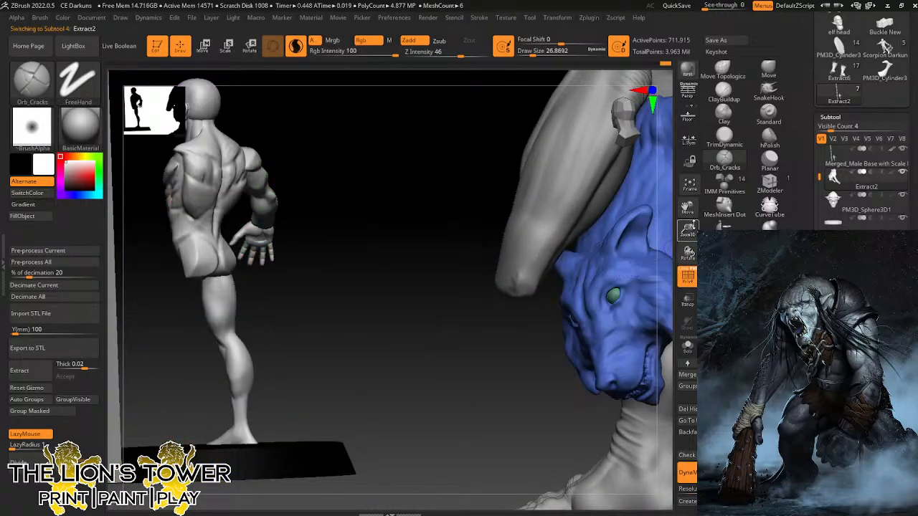
mouse_move(688, 230)
left_mouse_down()
mouse_move(664, 208)
mouse_move(566, 195)
mouse_move(564, 169)
left_mouse_up()
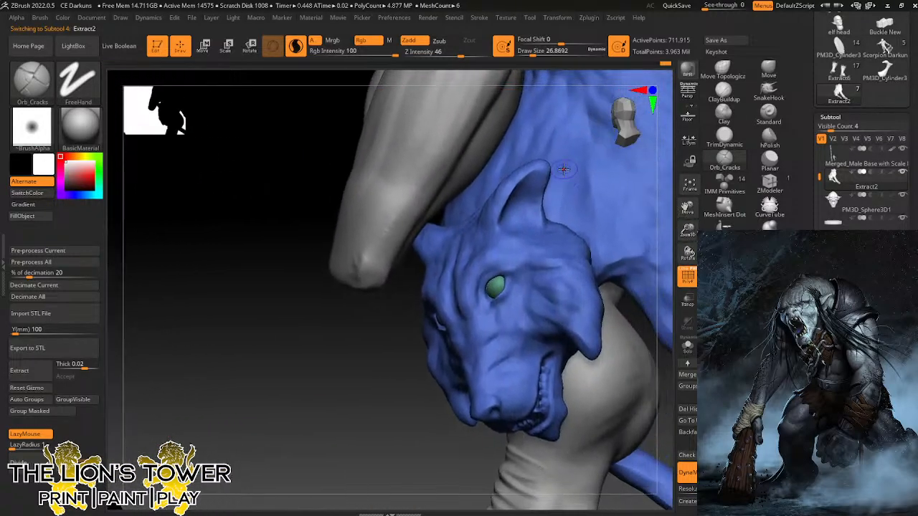
Carve fur strands into the wolf's cheek from the mouth corner up to behind the eye with Orb_Cracks.
left_click_drag(427, 455, 457, 415)
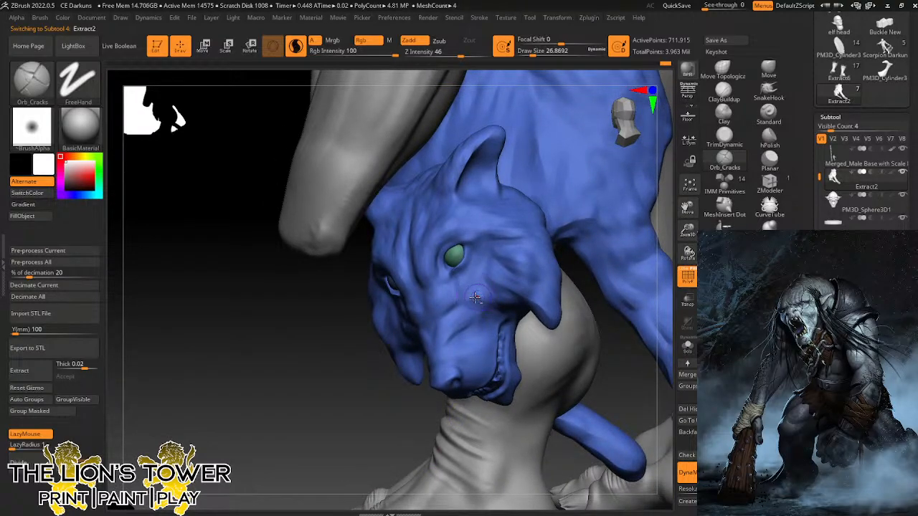
left_click_drag(467, 304, 517, 290)
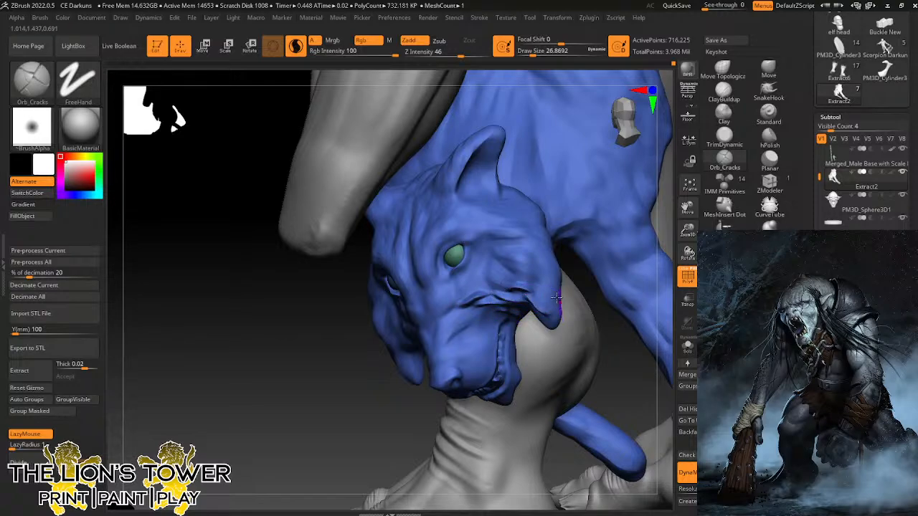
left_click_drag(546, 304, 537, 279)
mouse_move(561, 315)
left_mouse_down()
mouse_move(538, 283)
mouse_move(535, 241)
left_mouse_up()
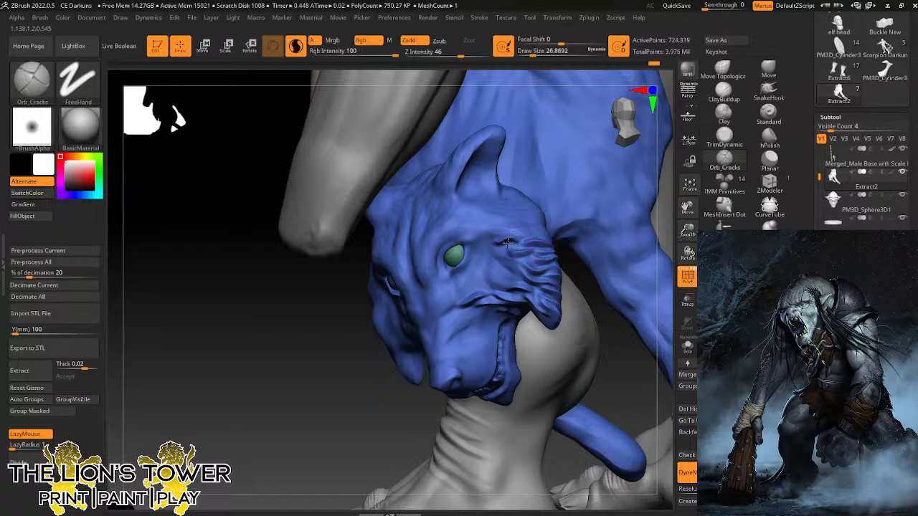
left_click_drag(507, 243, 520, 240)
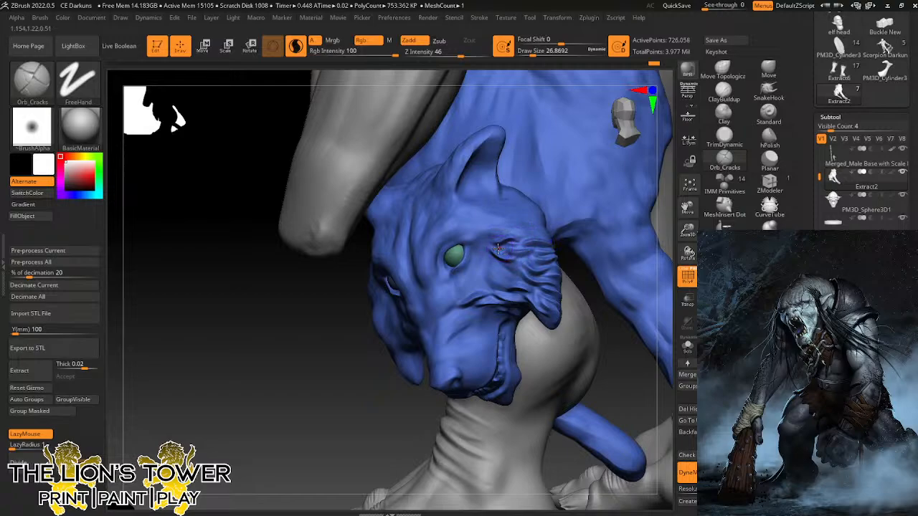
mouse_move(598, 302)
left_mouse_down()
mouse_move(545, 244)
mouse_move(558, 232)
left_mouse_up()
left_click_drag(391, 391, 427, 441)
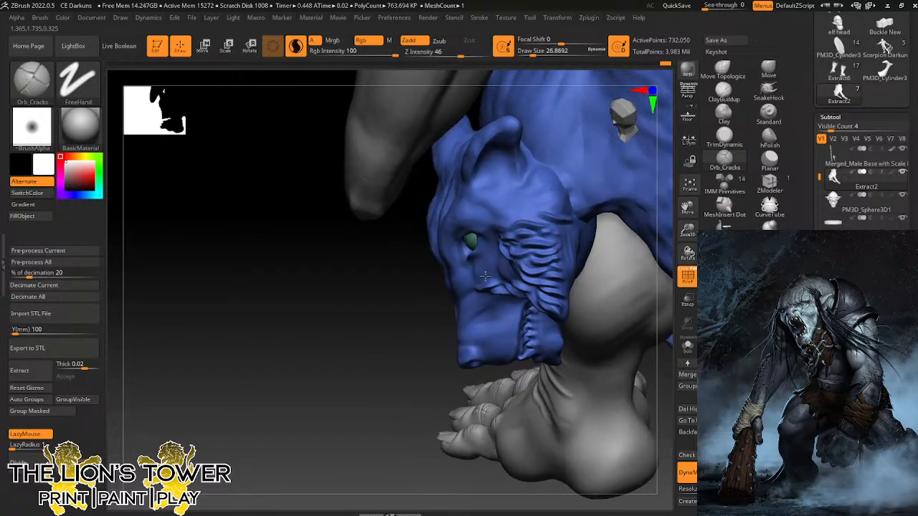
Build up the seam between the wolf's ear and the pelt using ClayBuildup at Draw Size 56.467, undoing the last stroke.
left_click(724, 92)
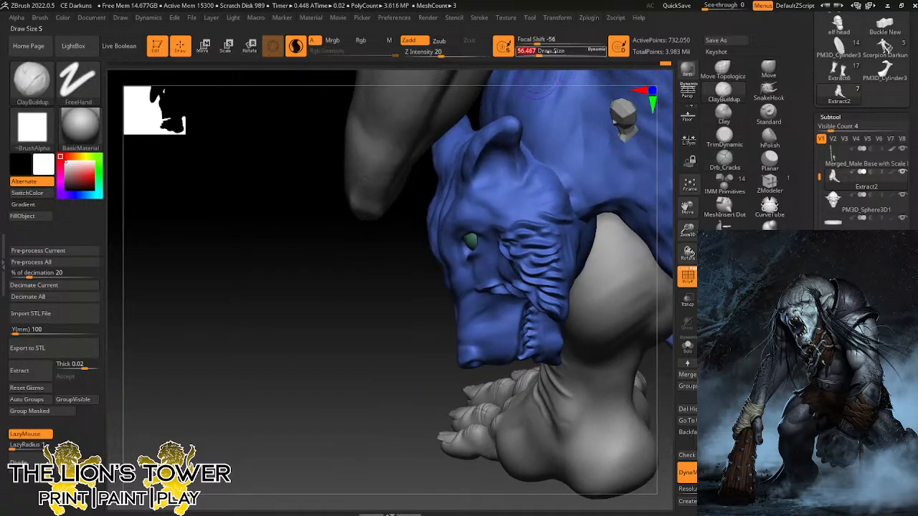
left_click_drag(688, 227, 650, 267)
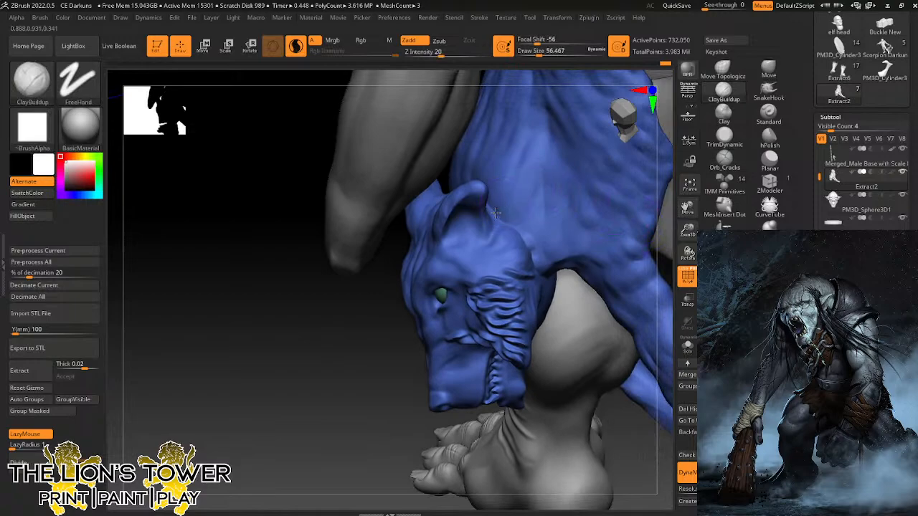
mouse_move(497, 223)
left_mouse_down()
mouse_move(519, 228)
mouse_move(537, 265)
left_mouse_up()
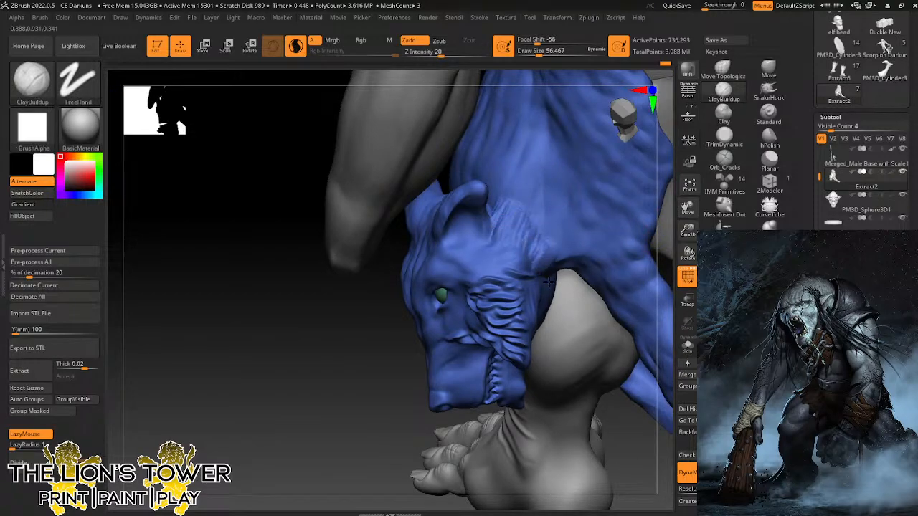
key("ctrl+z")
left_click_drag(391, 428, 418, 356)
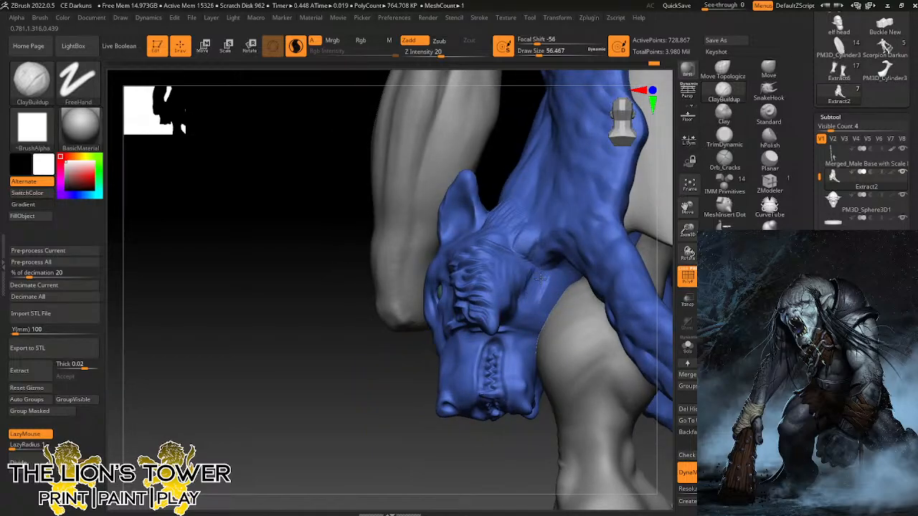
Add ClayBuildup fur strokes to the underside of the neck, between the wolf's cheek and the hanging leg.
mouse_move(538, 327)
left_mouse_down()
mouse_move(525, 307)
mouse_move(552, 280)
mouse_move(563, 294)
mouse_move(545, 276)
mouse_move(533, 290)
mouse_move(561, 289)
mouse_move(542, 288)
left_mouse_up()
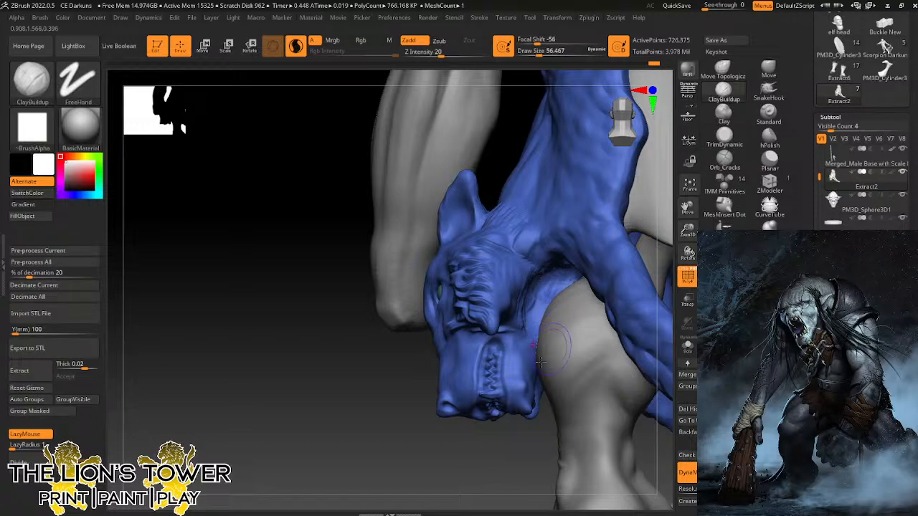
mouse_move(495, 438)
left_mouse_down()
mouse_move(402, 427)
mouse_move(485, 405)
mouse_move(430, 420)
left_mouse_up()
mouse_move(568, 305)
left_mouse_down()
mouse_move(606, 286)
mouse_move(563, 296)
left_mouse_up()
mouse_move(409, 425)
left_mouse_down()
mouse_move(429, 496)
mouse_move(454, 430)
mouse_move(410, 418)
left_mouse_up()
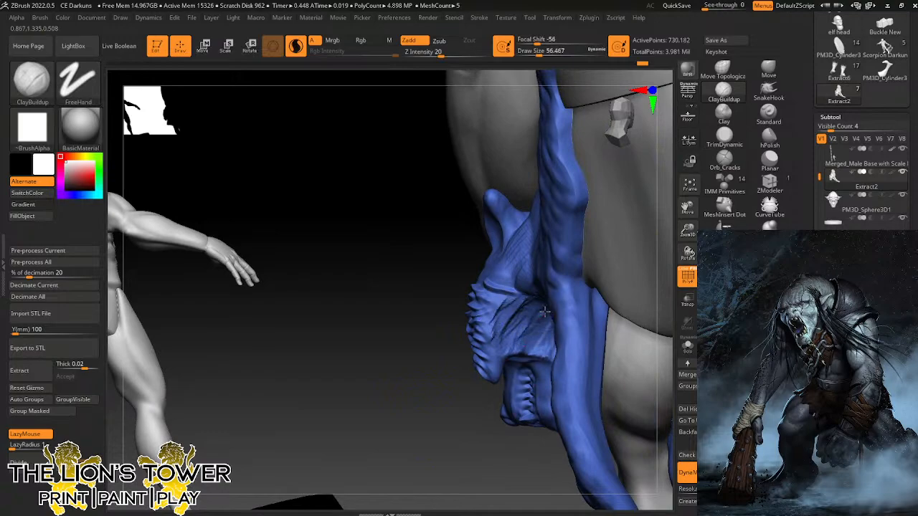
left_click_drag(501, 350, 535, 327)
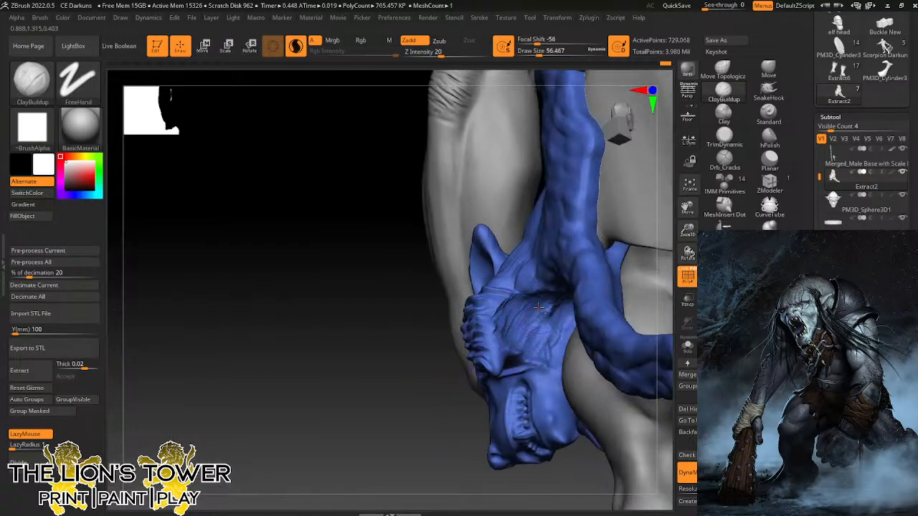
mouse_move(538, 308)
left_mouse_down()
mouse_move(551, 304)
mouse_move(544, 321)
left_mouse_up()
mouse_move(424, 408)
left_mouse_down()
mouse_move(473, 438)
mouse_move(499, 253)
left_mouse_up()
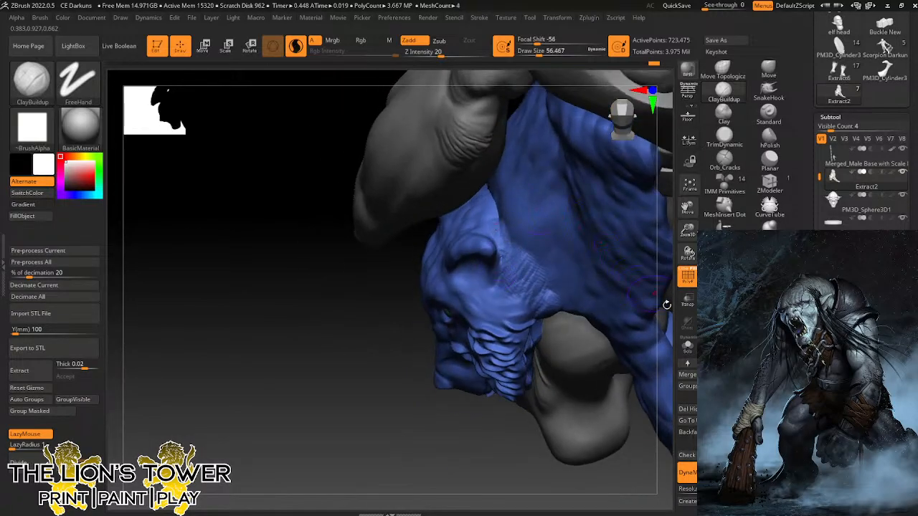
Isolate the wolf pelt subtool and build up ClayBuildup fur strokes behind both ears where the head meets the pelt.
left_click(688, 346)
left_click_drag(574, 409, 527, 477)
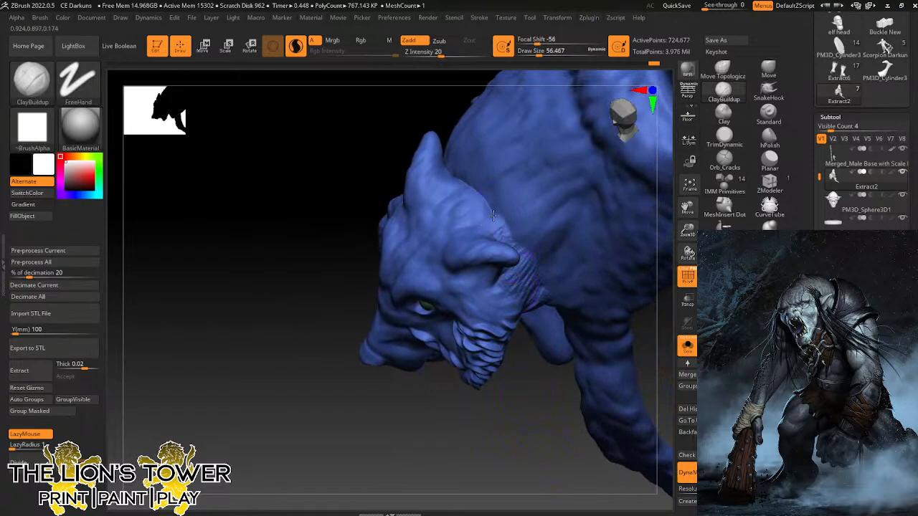
left_click_drag(479, 210, 489, 135)
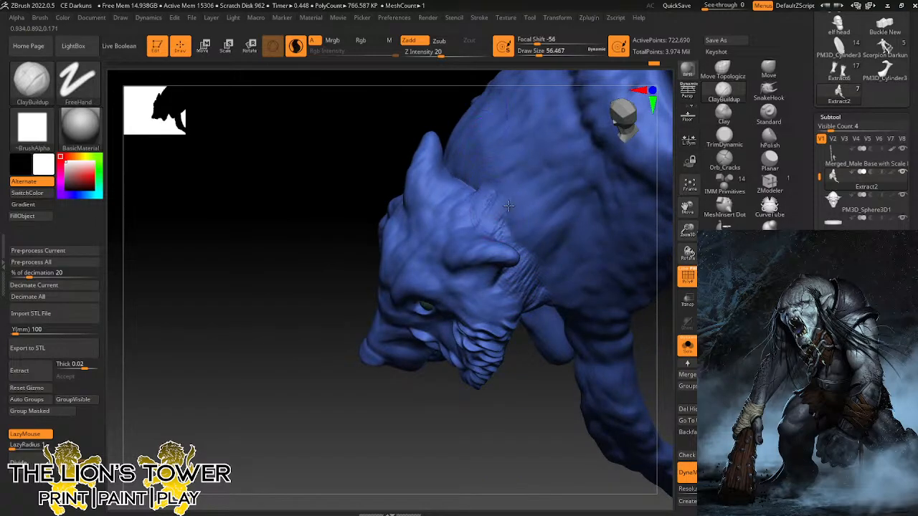
left_click_drag(383, 365, 401, 236)
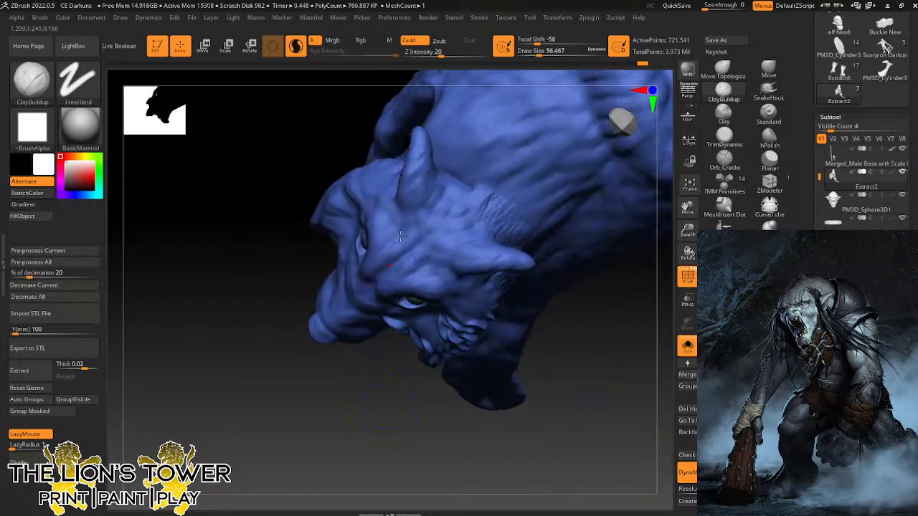
mouse_move(446, 164)
left_mouse_down()
mouse_move(455, 161)
mouse_move(474, 184)
mouse_move(470, 170)
left_mouse_up()
left_click_drag(599, 283, 642, 307)
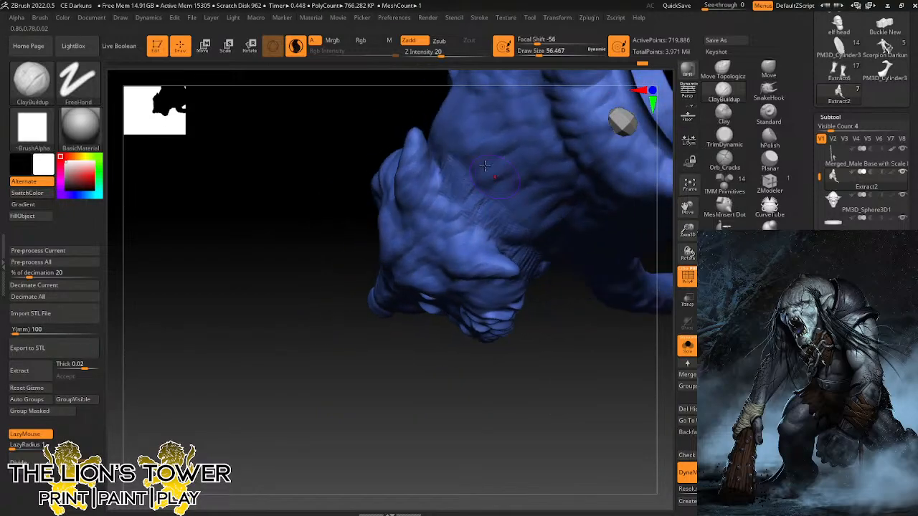
left_click_drag(349, 272, 383, 253)
mouse_move(406, 140)
left_mouse_down()
mouse_move(400, 149)
mouse_move(418, 148)
left_mouse_up()
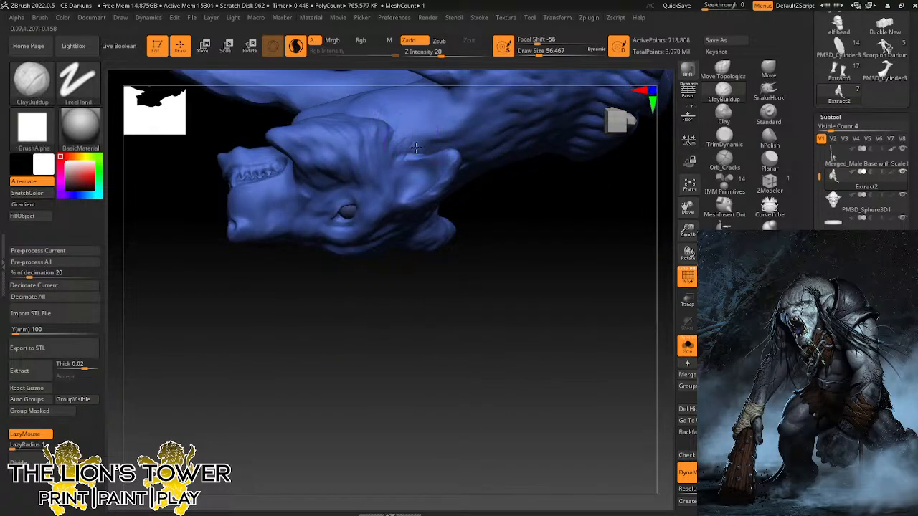
Add ClayBuildup fur strokes along the side of the throat, between the wolf's jaw and the hanging foreleg.
mouse_move(686, 207)
left_mouse_down()
mouse_move(692, 254)
mouse_move(682, 277)
left_mouse_up()
mouse_move(557, 403)
left_mouse_down()
mouse_move(586, 419)
mouse_move(591, 402)
left_mouse_up()
mouse_move(317, 304)
left_mouse_down()
mouse_move(321, 272)
mouse_move(294, 288)
mouse_move(323, 300)
mouse_move(354, 283)
left_mouse_up()
left_click_drag(471, 297, 514, 378)
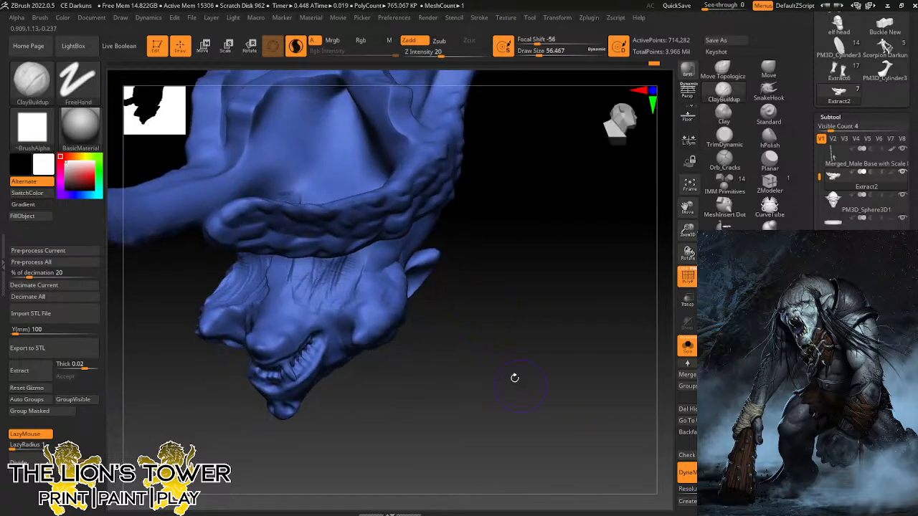
mouse_move(353, 276)
left_mouse_down()
mouse_move(366, 284)
mouse_move(367, 258)
left_mouse_up()
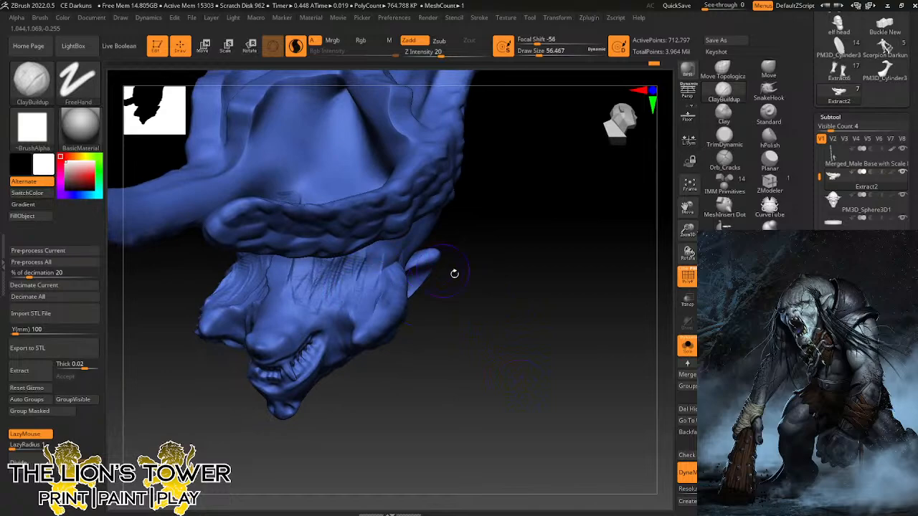
mouse_move(455, 273)
left_mouse_down()
mouse_move(493, 238)
mouse_move(468, 223)
left_mouse_up()
mouse_move(387, 256)
left_mouse_down()
mouse_move(376, 243)
mouse_move(340, 264)
left_mouse_up()
left_click_drag(527, 254, 599, 219)
Fill the ridge and recess in the middle of the throat with overlapping ClayBuildup strokes.
left_click_drag(346, 251, 310, 304)
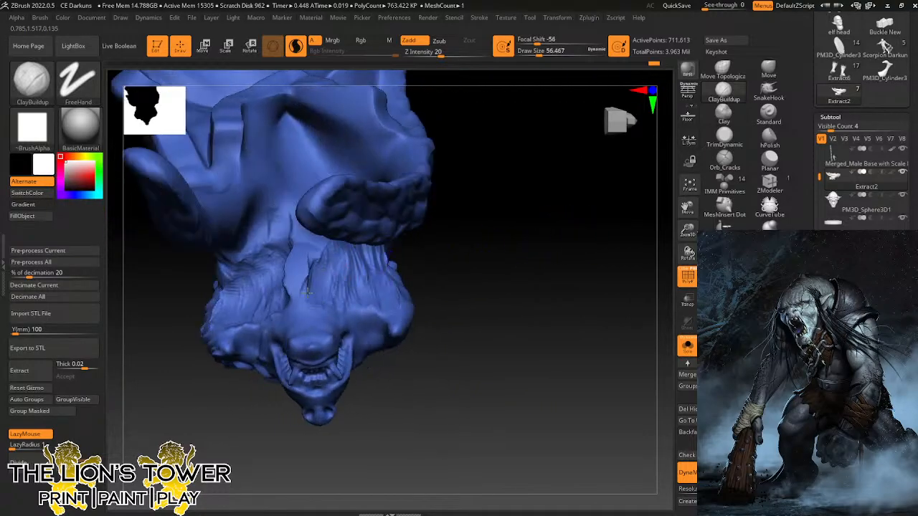
mouse_move(310, 270)
left_mouse_down()
mouse_move(308, 307)
mouse_move(299, 300)
left_mouse_up()
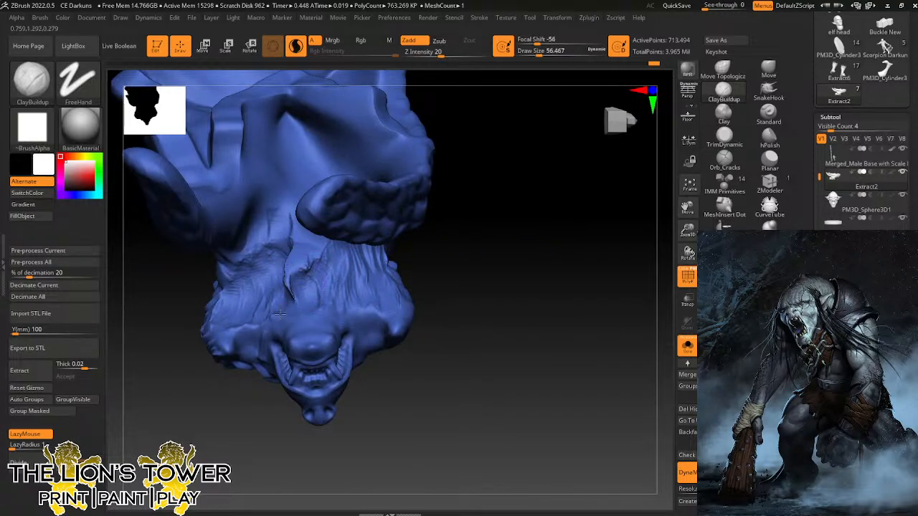
mouse_move(287, 278)
left_mouse_down()
mouse_move(293, 254)
mouse_move(305, 290)
mouse_move(313, 281)
mouse_move(321, 298)
mouse_move(297, 307)
mouse_move(323, 312)
mouse_move(344, 264)
mouse_move(340, 284)
left_mouse_up()
mouse_move(430, 297)
left_mouse_down()
mouse_move(487, 242)
mouse_move(440, 301)
mouse_move(404, 297)
left_mouse_up()
mouse_move(357, 271)
left_mouse_down()
mouse_move(343, 266)
mouse_move(346, 299)
mouse_move(366, 293)
left_mouse_up()
mouse_move(347, 247)
left_mouse_down()
mouse_move(340, 270)
mouse_move(334, 248)
mouse_move(323, 267)
left_mouse_up()
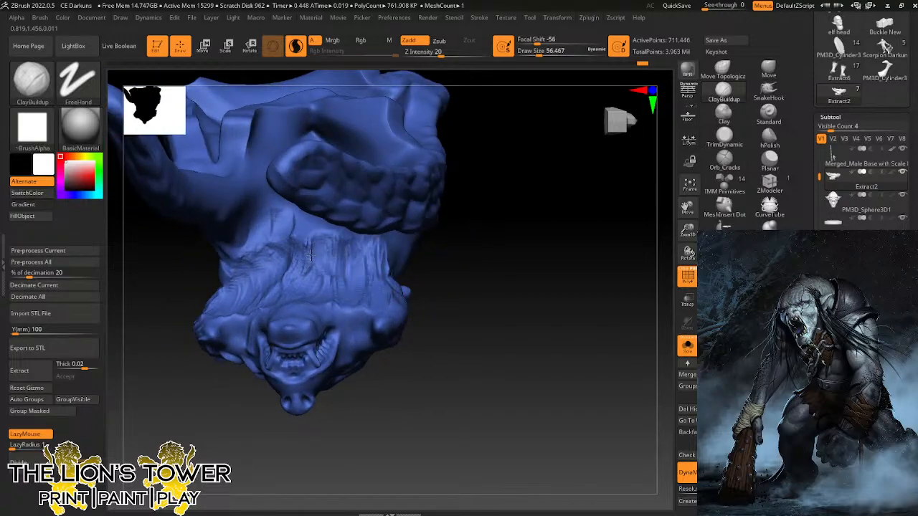
mouse_move(308, 234)
left_mouse_down()
mouse_move(304, 260)
mouse_move(292, 261)
left_mouse_up()
left_click_drag(285, 223, 283, 279)
mouse_move(301, 226)
left_mouse_down()
mouse_move(304, 274)
mouse_move(312, 278)
left_mouse_up()
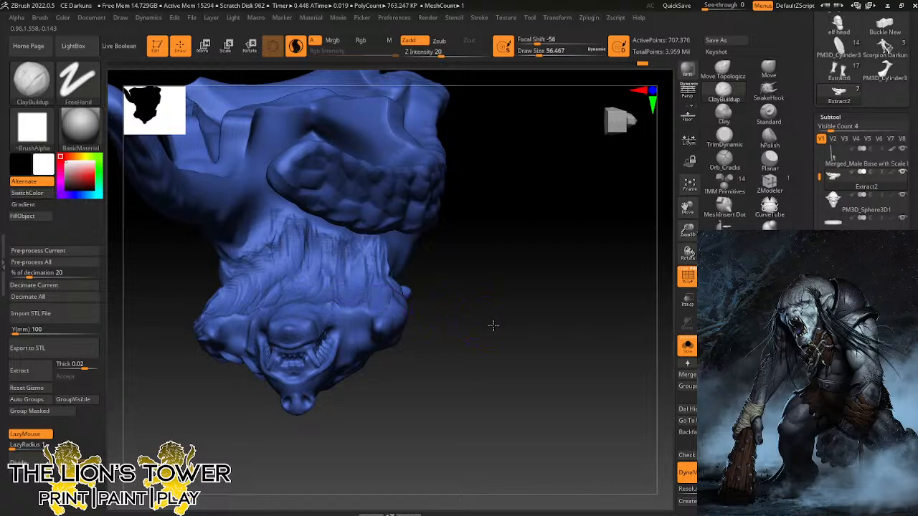
Extend the throat fur from the base of the forelegs down toward the chin using ClayBuildup.
left_click_drag(492, 324, 431, 285)
left_click_drag(313, 209, 308, 248)
mouse_move(323, 225)
left_mouse_down()
mouse_move(323, 255)
mouse_move(334, 254)
left_mouse_up()
mouse_move(344, 228)
left_mouse_down()
mouse_move(347, 256)
mouse_move(360, 253)
left_mouse_up()
mouse_move(341, 231)
left_mouse_down()
mouse_move(345, 268)
mouse_move(330, 279)
left_mouse_up()
mouse_move(315, 235)
left_mouse_down()
mouse_move(320, 270)
mouse_move(293, 288)
left_mouse_up()
left_click_drag(281, 277, 268, 300)
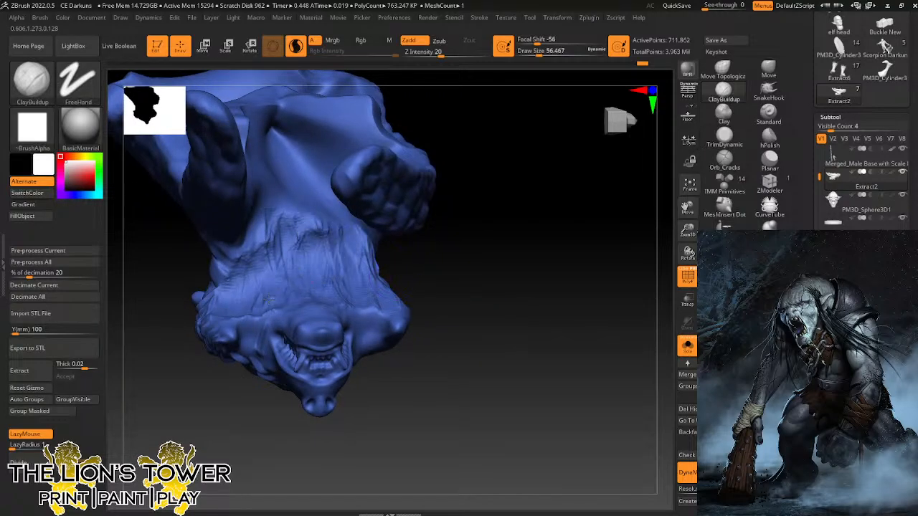
Layer long vertical ClayBuildup strokes over the full width of the throat to merge it with the pelt's underside.
mouse_move(290, 237)
left_mouse_down()
mouse_move(286, 277)
mouse_move(266, 264)
left_mouse_up()
left_click_drag(259, 221, 244, 271)
mouse_move(296, 209)
left_mouse_down()
mouse_move(302, 252)
mouse_move(320, 252)
left_mouse_up()
left_click_drag(331, 215, 338, 273)
left_click_drag(353, 231, 358, 276)
left_click_drag(313, 233, 308, 257)
left_click_drag(312, 209, 307, 258)
mouse_move(296, 211)
left_mouse_down()
mouse_move(295, 266)
mouse_move(270, 264)
left_mouse_up()
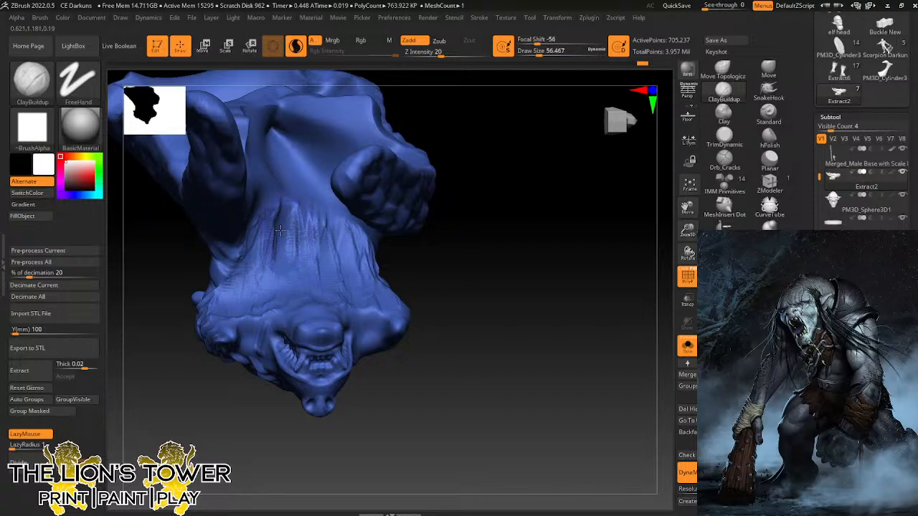
left_click_drag(279, 230, 271, 267)
mouse_move(279, 208)
left_mouse_down()
mouse_move(269, 268)
mouse_move(261, 254)
mouse_move(255, 264)
left_mouse_up()
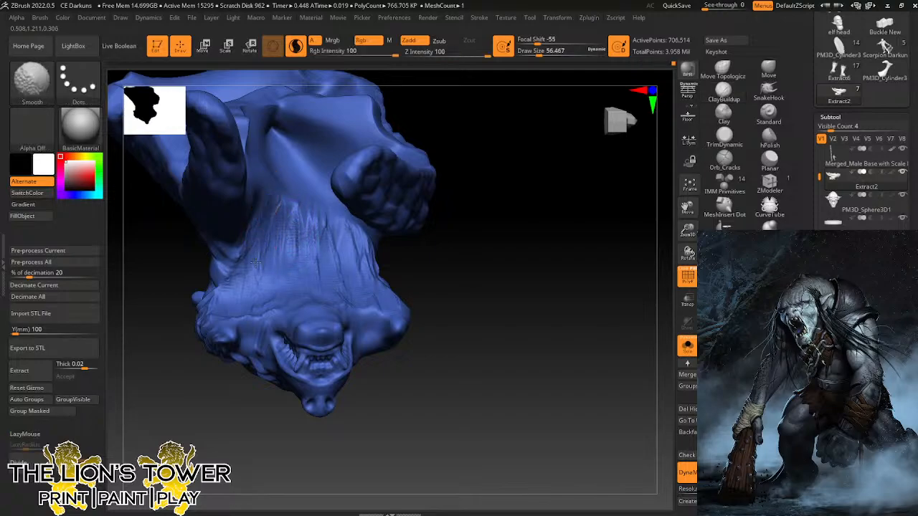
Smooth the built-up throat strokes from the pelt's underside down to the wolf's jaw.
left_click_drag(304, 241, 289, 208, "shift")
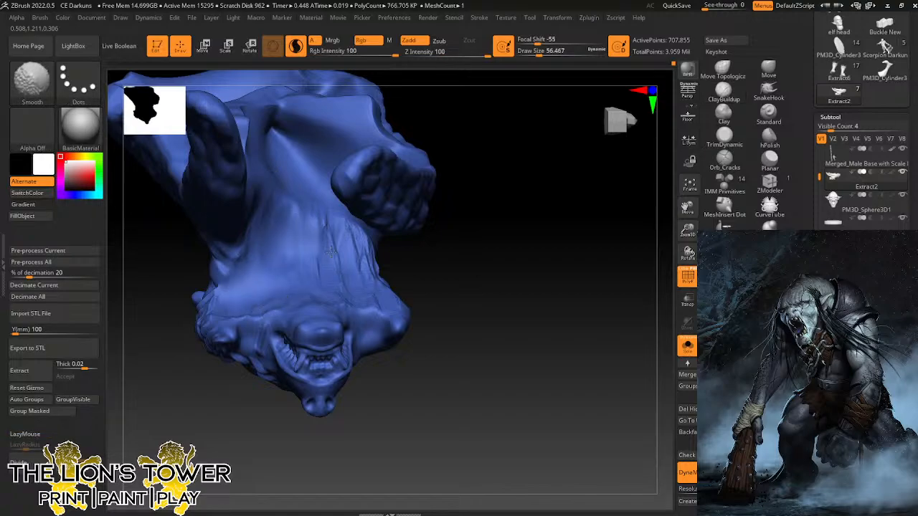
mouse_move(429, 287)
left_mouse_down()
mouse_move(454, 316)
mouse_move(433, 319)
left_mouse_up()
left_click_drag(266, 325, 293, 335, "shift")
Build up ClayBuildup fur strokes on top of the head, running from between the ears back onto the pelt.
mouse_move(570, 351)
left_mouse_down()
mouse_move(555, 312)
mouse_move(602, 314)
mouse_move(622, 228)
mouse_move(592, 359)
mouse_move(584, 272)
mouse_move(593, 375)
mouse_move(604, 295)
mouse_move(587, 286)
mouse_move(636, 299)
mouse_move(635, 279)
mouse_move(615, 283)
mouse_move(598, 253)
mouse_move(610, 242)
left_mouse_up()
left_click(724, 159)
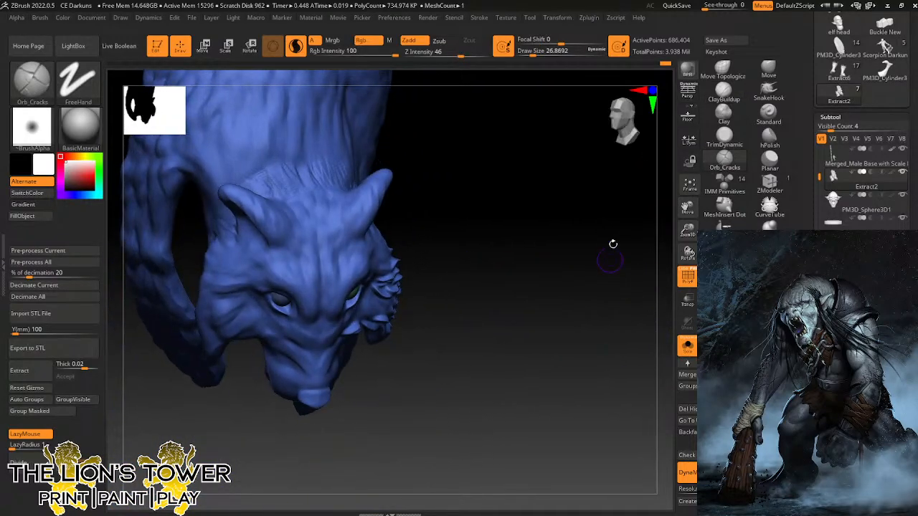
left_click(724, 90)
left_click_drag(687, 208, 688, 262)
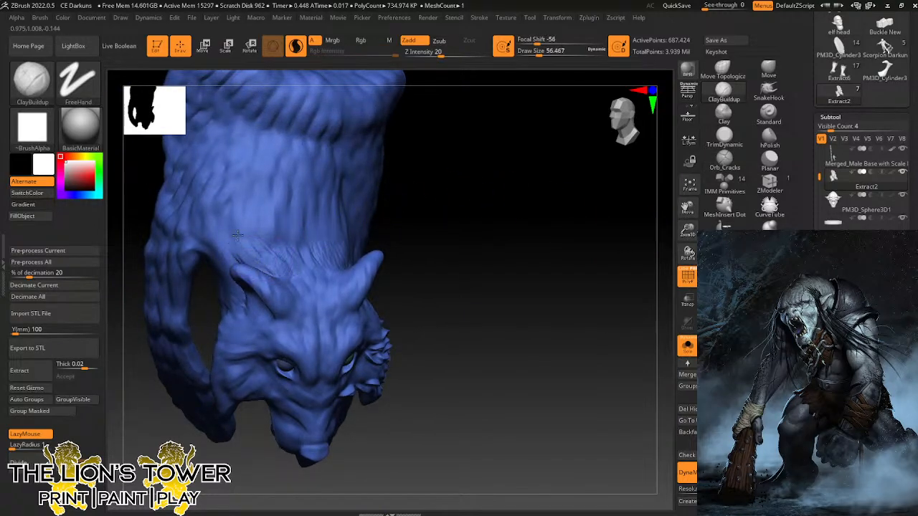
mouse_move(268, 267)
left_mouse_down()
mouse_move(248, 221)
mouse_move(260, 220)
left_mouse_up()
mouse_move(278, 251)
left_mouse_down()
mouse_move(267, 216)
mouse_move(282, 214)
left_mouse_up()
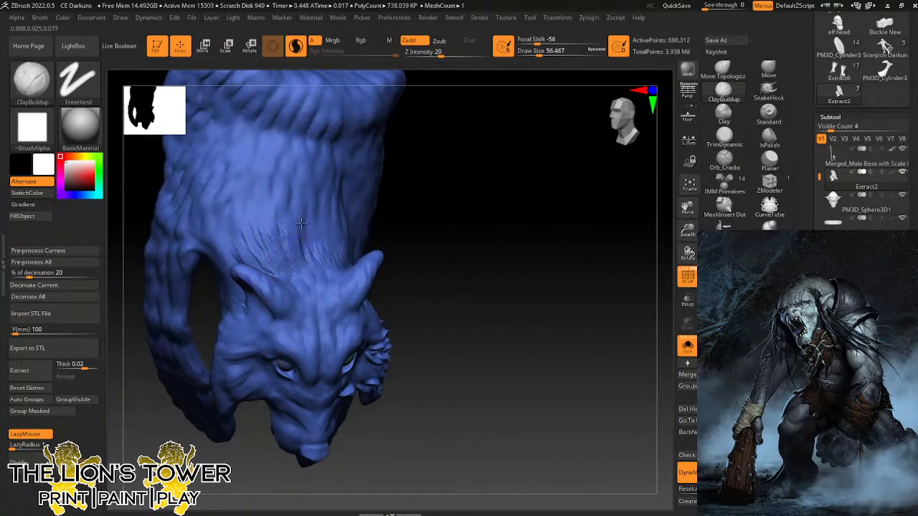
left_click_drag(313, 264, 314, 218)
left_click_drag(421, 199, 344, 223)
left_click_drag(318, 276, 325, 235)
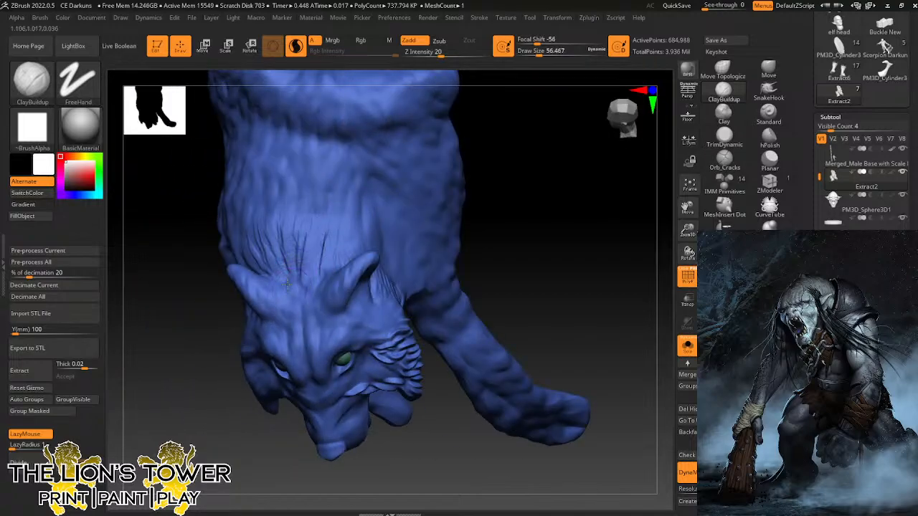
Fan ClayBuildup fur tufts outward over the nape, directly behind the space between the ears.
mouse_move(287, 285)
left_mouse_down()
mouse_move(276, 248)
mouse_move(284, 242)
left_mouse_up()
mouse_move(302, 283)
left_mouse_down()
mouse_move(294, 238)
mouse_move(307, 234)
left_mouse_up()
left_click_drag(318, 271, 319, 234)
mouse_move(332, 267)
left_mouse_down()
mouse_move(337, 245)
mouse_move(362, 232)
mouse_move(353, 236)
left_mouse_up()
left_click_drag(274, 280, 254, 240)
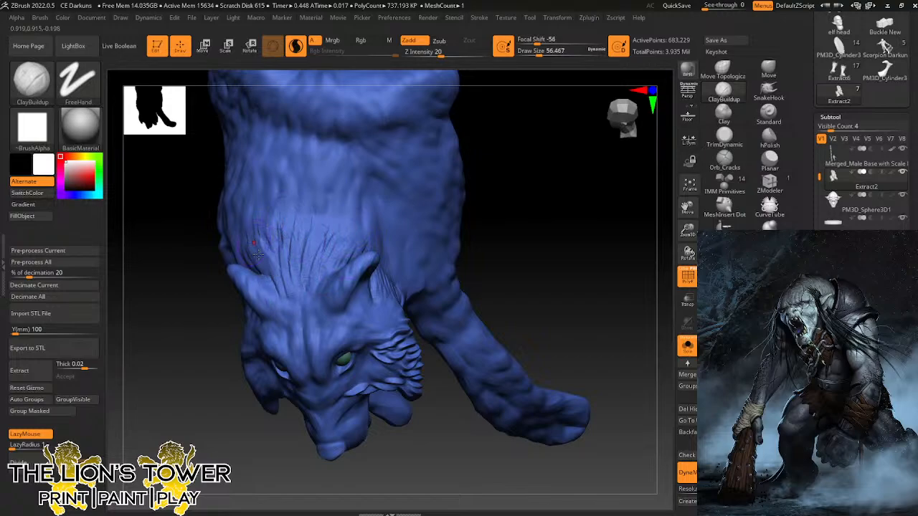
Extend the nape fur further back and sideways over the pelt with long ClayBuildup strokes.
mouse_move(271, 278)
left_mouse_down()
mouse_move(263, 228)
mouse_move(275, 211)
left_mouse_up()
left_click_drag(291, 264, 298, 201)
mouse_move(305, 242)
left_mouse_down()
mouse_move(313, 206)
mouse_move(327, 204)
left_mouse_up()
mouse_move(321, 251)
left_mouse_down()
mouse_move(346, 208)
mouse_move(360, 212)
left_mouse_up()
mouse_move(337, 249)
left_mouse_down()
mouse_move(373, 214)
mouse_move(380, 228)
left_mouse_up()
left_click_drag(360, 250, 389, 221)
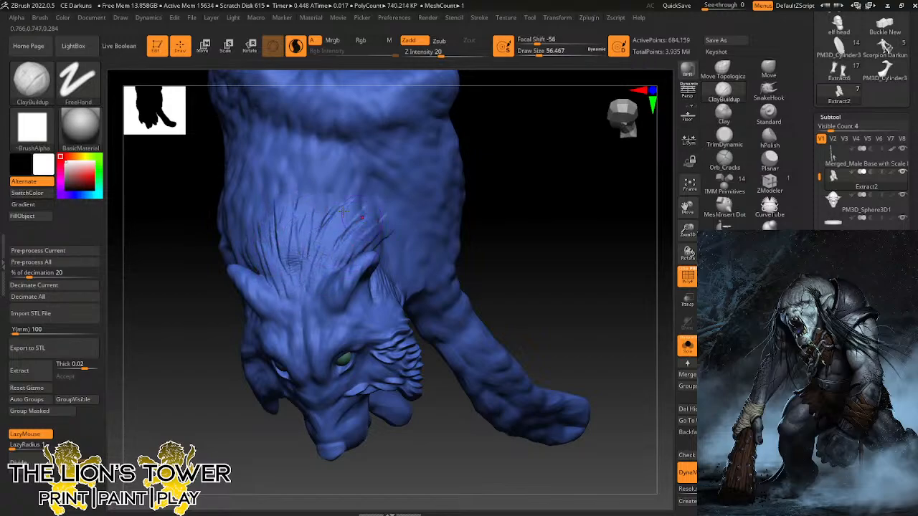
left_click_drag(317, 220, 322, 191)
mouse_move(302, 218)
left_mouse_down()
mouse_move(302, 189)
mouse_move(288, 177)
left_mouse_up()
mouse_move(277, 221)
left_mouse_down()
mouse_move(276, 189)
mouse_move(269, 193)
left_mouse_up()
left_click_drag(263, 249, 268, 189)
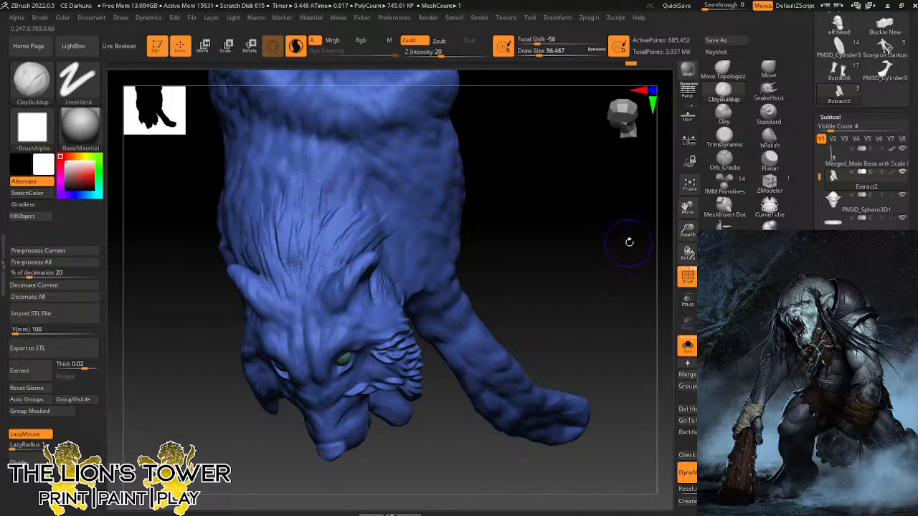
Carve fur strands with Orb_Cracks from the mouth corner across the muzzle on the green-eyed side.
mouse_move(630, 245)
left_mouse_down()
mouse_move(638, 225)
mouse_move(623, 256)
mouse_move(609, 250)
mouse_move(618, 298)
mouse_move(621, 268)
mouse_move(609, 293)
left_mouse_up()
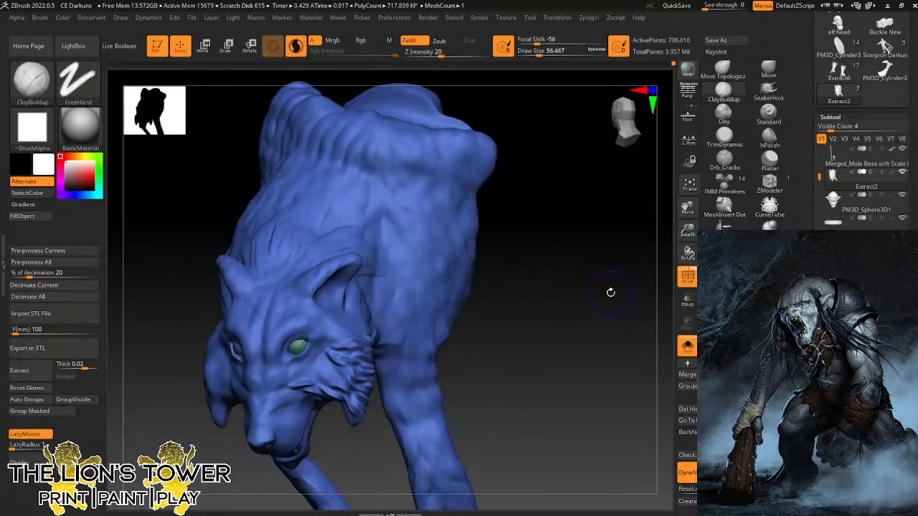
left_click(725, 159)
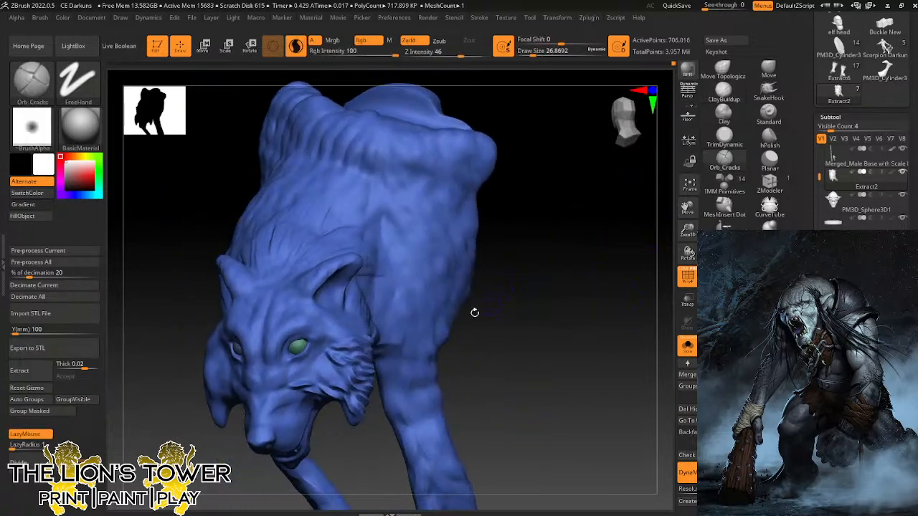
mouse_move(327, 373)
left_mouse_down()
mouse_move(294, 380)
mouse_move(323, 367)
mouse_move(316, 348)
mouse_move(333, 340)
mouse_move(267, 379)
mouse_move(283, 376)
mouse_move(271, 389)
mouse_move(292, 370)
mouse_move(264, 405)
mouse_move(263, 424)
mouse_move(275, 411)
mouse_move(269, 402)
mouse_move(309, 384)
left_mouse_up()
left_click_drag(563, 244, 492, 257)
mouse_move(300, 393)
left_mouse_down()
mouse_move(284, 395)
mouse_move(281, 416)
mouse_move(300, 396)
left_mouse_up()
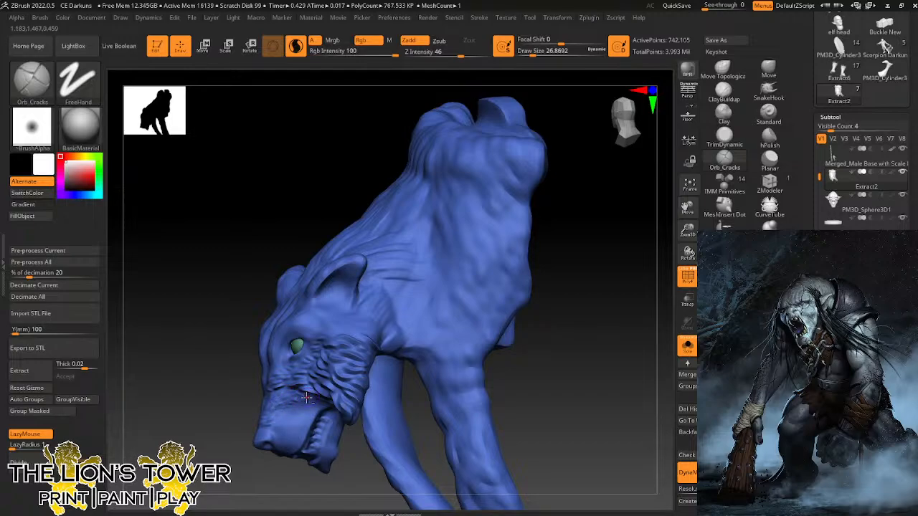
mouse_move(315, 399)
left_mouse_down()
mouse_move(302, 406)
mouse_move(309, 404)
left_mouse_up()
left_click_drag(589, 320, 447, 310)
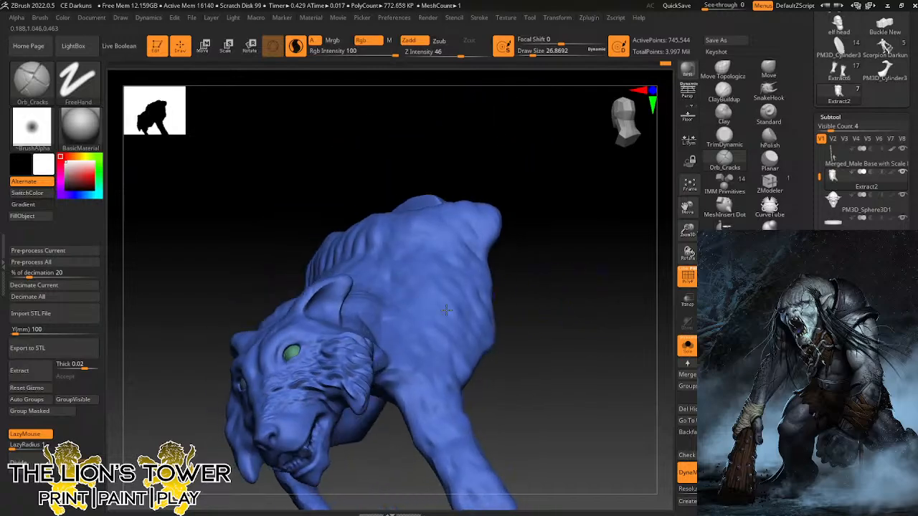
left_click_drag(316, 392, 319, 405)
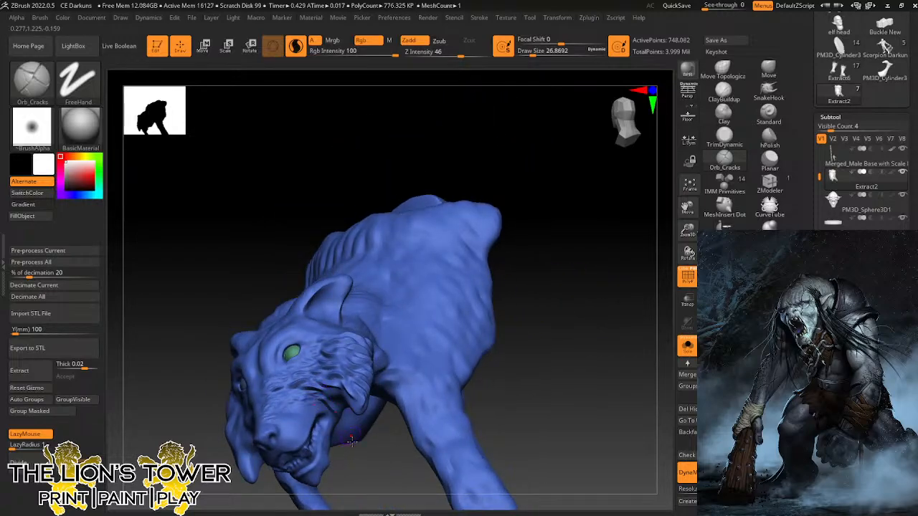
Carve Orb_Cracks fur strands along the snout ridge and into the cheek tufts behind the green eye.
left_click_drag(655, 248, 347, 330)
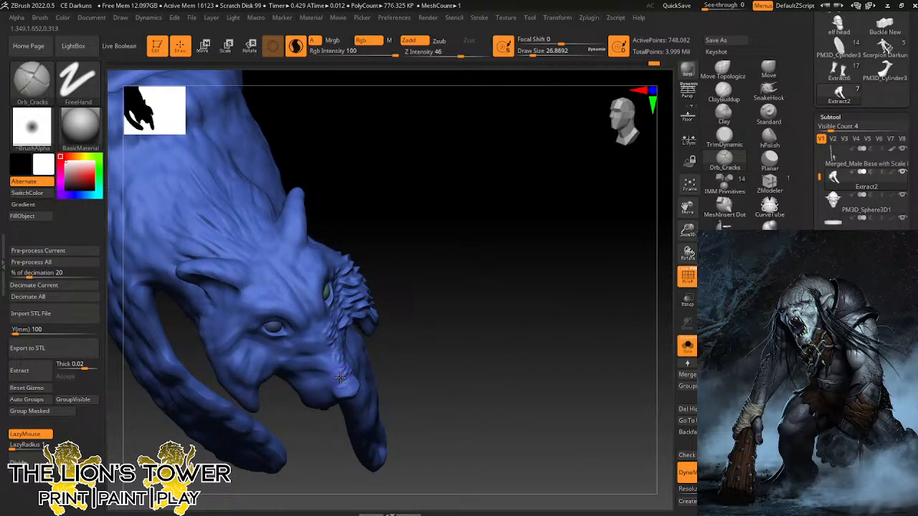
mouse_move(340, 378)
left_mouse_down()
mouse_move(320, 375)
mouse_move(318, 364)
mouse_move(308, 370)
mouse_move(308, 352)
left_mouse_up()
mouse_move(466, 301)
left_mouse_down()
mouse_move(430, 232)
mouse_move(409, 258)
mouse_move(461, 215)
left_mouse_up()
mouse_move(368, 288)
left_mouse_down()
mouse_move(388, 276)
mouse_move(397, 284)
left_mouse_up()
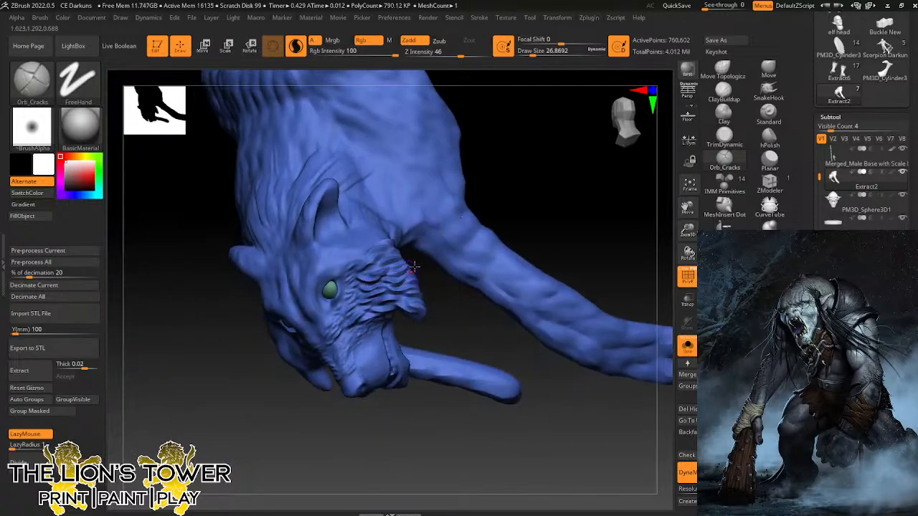
Carve short fur strands over the bridge of the snout, from between the eyes toward the nose, with Orb_Cracks.
mouse_move(467, 203)
left_mouse_down()
mouse_move(512, 174)
mouse_move(493, 175)
left_mouse_up()
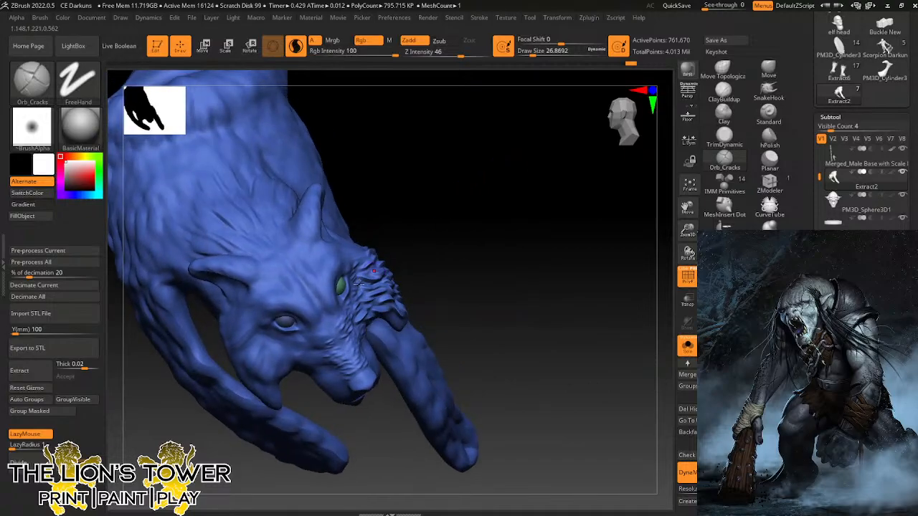
mouse_move(338, 314)
left_mouse_down()
mouse_move(305, 333)
mouse_move(327, 329)
mouse_move(333, 353)
left_mouse_up()
left_click_drag(323, 320, 318, 324)
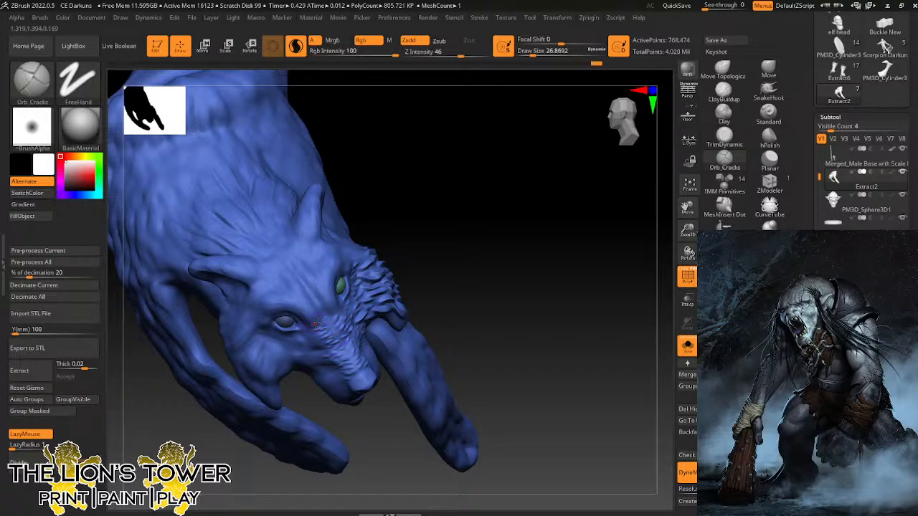
left_click_drag(432, 245, 386, 226)
mouse_move(316, 328)
left_mouse_down()
mouse_move(307, 338)
mouse_move(314, 347)
mouse_move(305, 346)
mouse_move(310, 368)
left_mouse_up()
Carve Orb_Cracks fur strands onto the muzzle below the grey eye, from the snout ridge toward the mouth corner.
left_click_drag(403, 283, 407, 259)
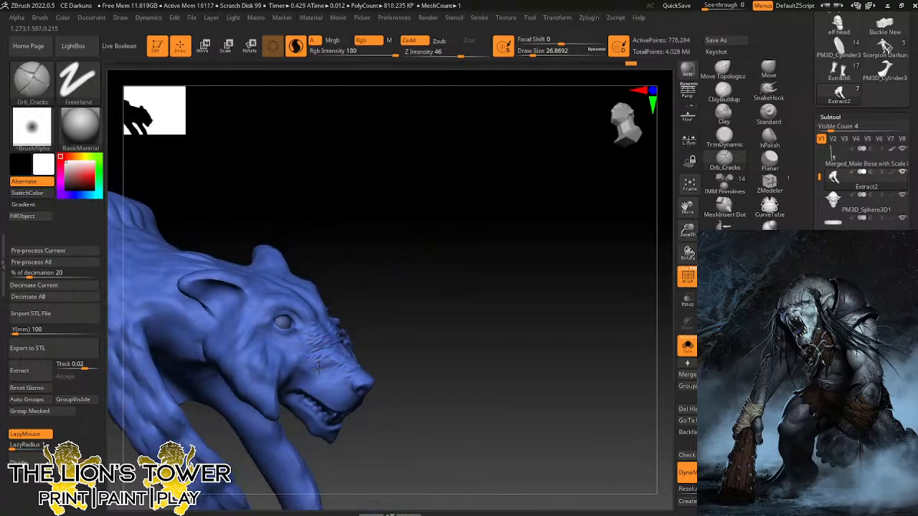
left_click_drag(333, 359, 307, 374)
left_click_drag(320, 359, 307, 367)
left_click_drag(399, 308, 400, 281)
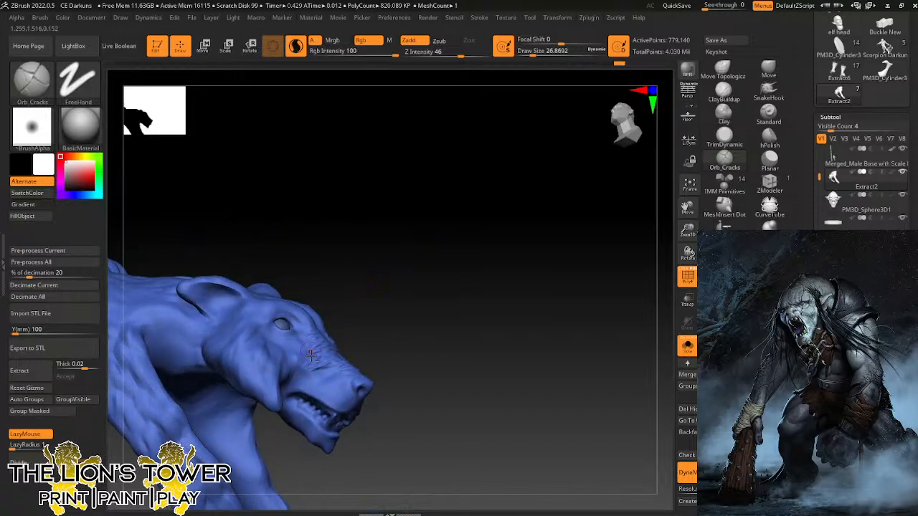
mouse_move(316, 366)
left_mouse_down()
mouse_move(281, 396)
mouse_move(296, 382)
left_mouse_up()
left_click_drag(337, 352, 323, 359)
Add more Orb_Cracks fur strands just above the mouth corner on the grey-eyed side of the muzzle.
left_click_drag(382, 305, 393, 330)
left_click_drag(317, 378, 303, 389)
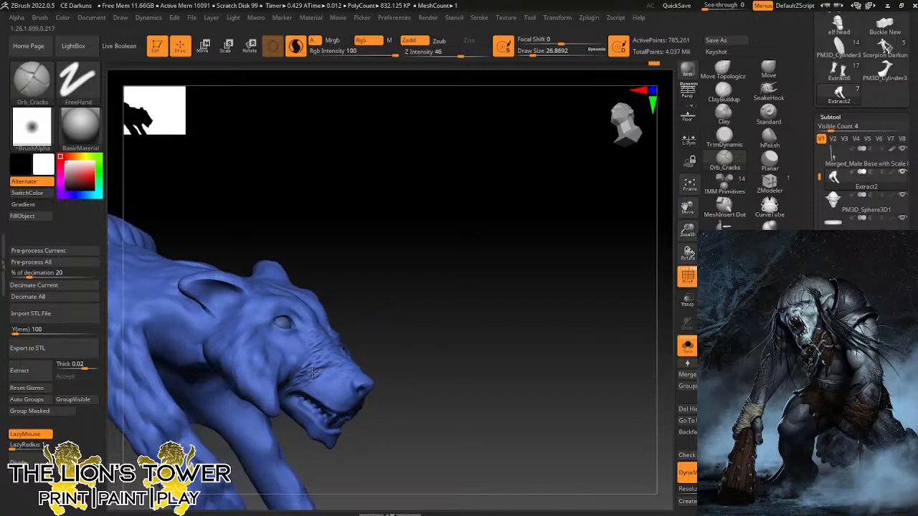
left_click_drag(373, 321, 373, 337)
mouse_move(335, 370)
left_mouse_down()
mouse_move(327, 382)
mouse_move(335, 383)
mouse_move(303, 393)
left_mouse_up()
left_click_drag(555, 326, 550, 325)
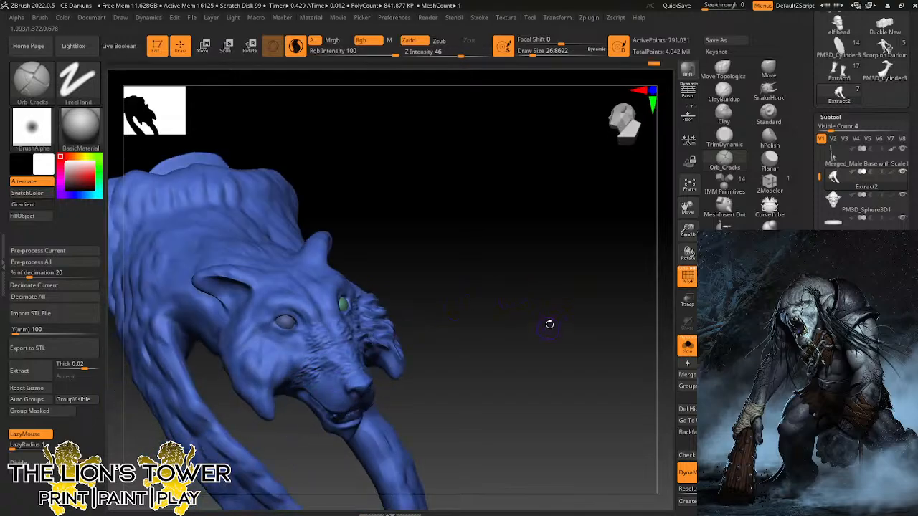
Carve Orb_Cracks fur strands along both sides of the muzzle, above the mouth corners and toward the nose.
left_click_drag(688, 231, 721, 193)
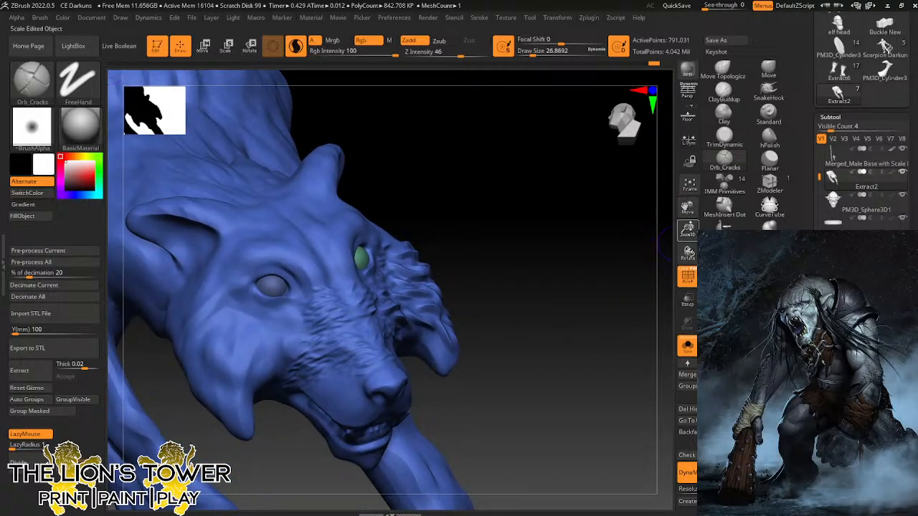
left_click_drag(688, 230, 747, 159)
left_click_drag(595, 338, 494, 313)
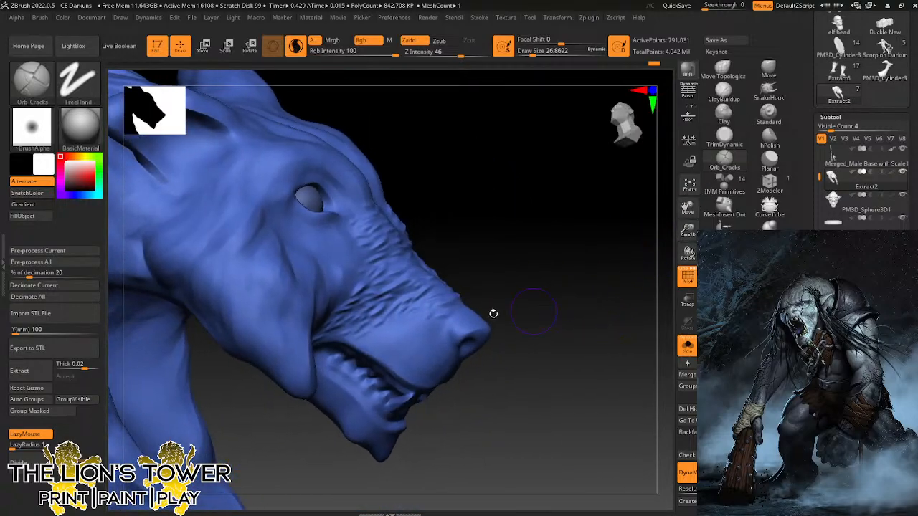
mouse_move(384, 329)
left_mouse_down()
mouse_move(362, 340)
mouse_move(401, 319)
mouse_move(426, 325)
left_mouse_up()
left_click_drag(609, 251, 412, 260)
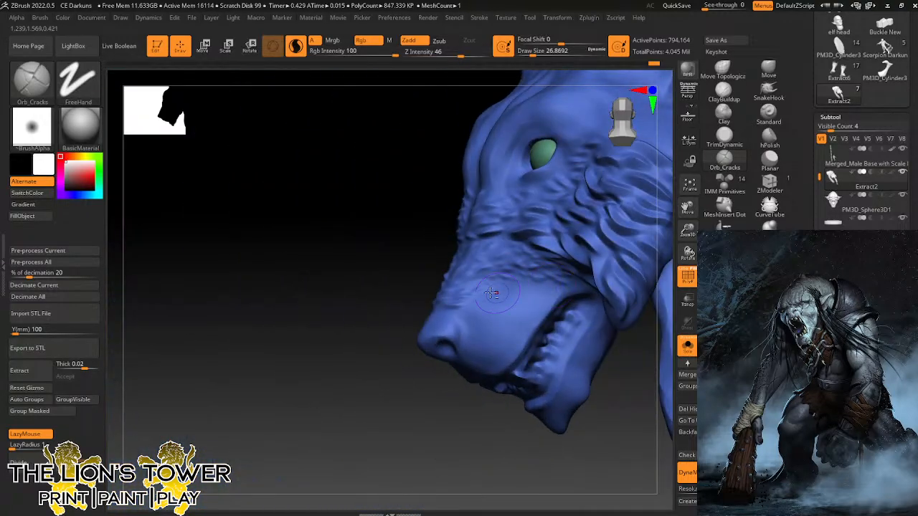
left_click_drag(492, 291, 562, 288)
mouse_move(618, 389)
left_mouse_down()
mouse_move(632, 406)
mouse_move(648, 370)
mouse_move(641, 315)
left_mouse_up()
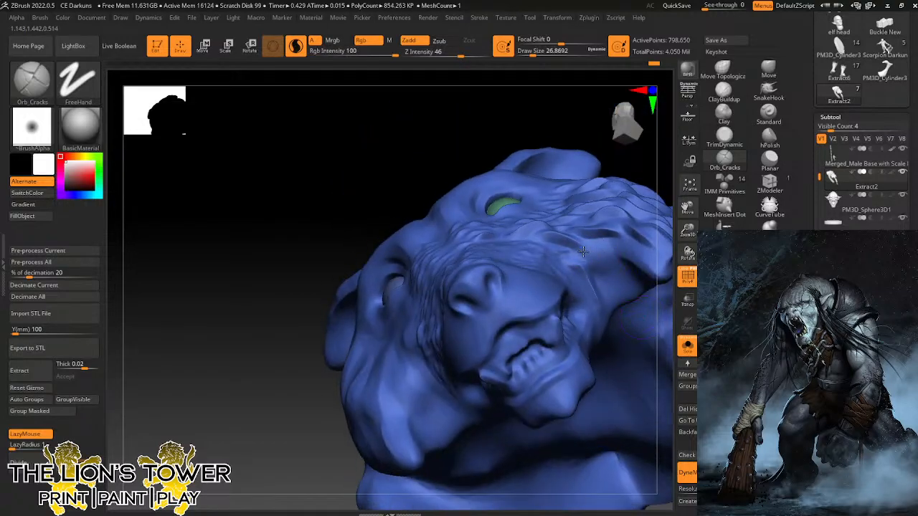
Carve Orb_Cracks fur strands from the green-eyed side of the muzzle back into the cheek beneath the eye.
left_click_drag(584, 252, 648, 265)
mouse_move(688, 229)
left_mouse_down()
mouse_move(687, 208)
mouse_move(582, 226)
left_mouse_up()
mouse_move(574, 222)
left_mouse_down()
mouse_move(581, 179)
mouse_move(543, 205)
left_mouse_up()
mouse_move(473, 284)
left_mouse_down()
mouse_move(518, 284)
mouse_move(526, 271)
left_mouse_up()
left_click_drag(574, 225, 572, 276)
left_click_drag(519, 253, 536, 269)
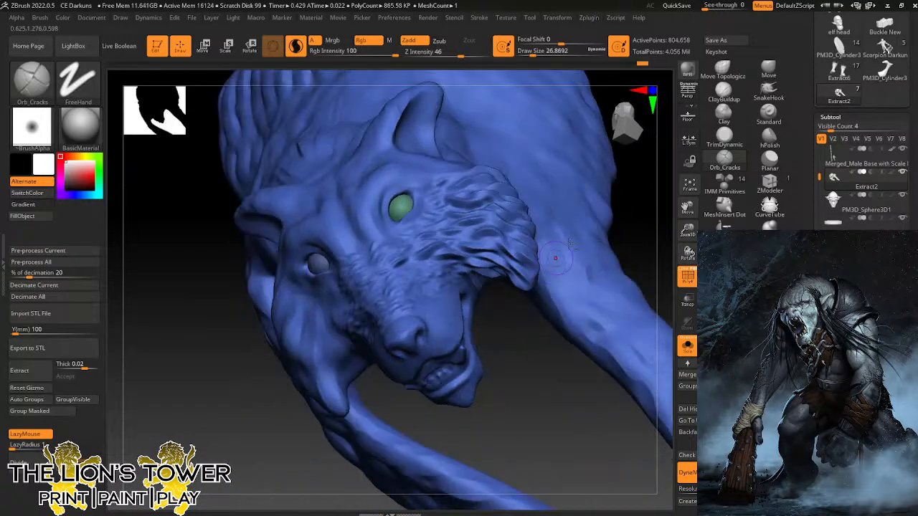
Fill the cheek behind the green eye with Orb_Cracks fur strands running toward the tuft's outer edge.
left_click_drag(653, 213, 575, 242)
left_click_drag(549, 334, 439, 299)
left_click_drag(455, 232, 482, 223)
left_click_drag(636, 216, 583, 264)
mouse_move(447, 163)
left_mouse_down()
mouse_move(526, 122)
mouse_move(516, 141)
left_mouse_up()
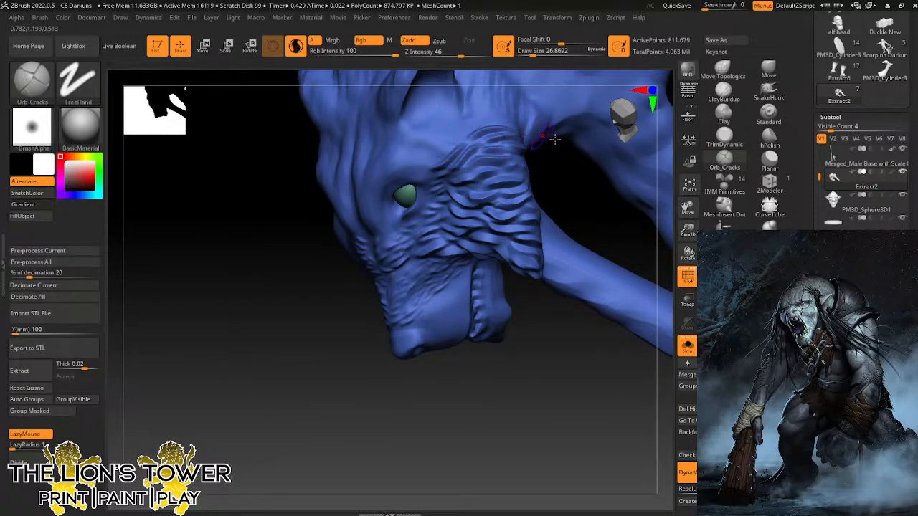
Carve Orb_Cracks fur strands between the green eye and the base of the ear above it.
left_click_drag(687, 229, 681, 208)
left_click_drag(613, 240, 591, 242)
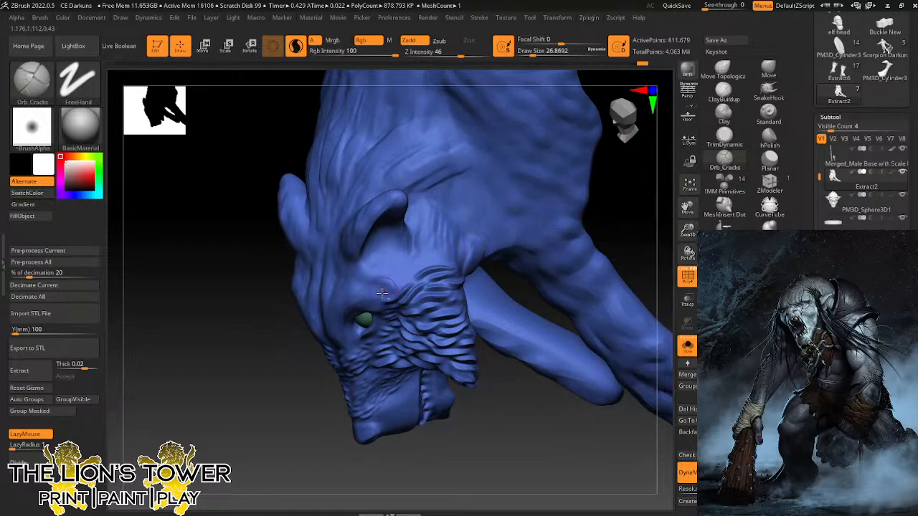
mouse_move(391, 290)
left_mouse_down()
mouse_move(393, 260)
mouse_move(380, 267)
mouse_move(372, 245)
mouse_move(378, 274)
left_mouse_up()
mouse_move(386, 238)
left_mouse_down()
mouse_move(380, 277)
mouse_move(395, 255)
mouse_move(394, 278)
mouse_move(410, 284)
left_mouse_up()
mouse_move(438, 245)
left_mouse_down()
mouse_move(423, 267)
mouse_move(431, 274)
left_mouse_up()
left_click_drag(468, 251, 429, 257)
left_click_drag(435, 225, 412, 251)
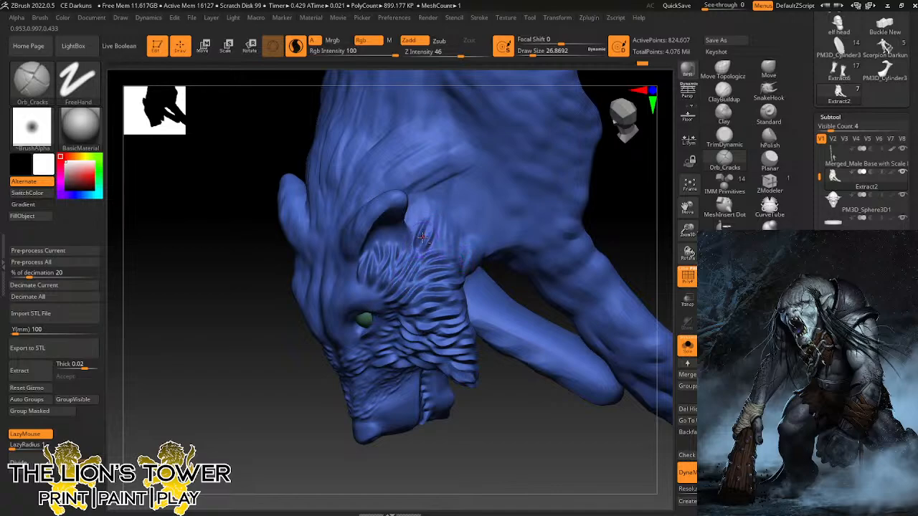
Extend the Orb_Cracks fur behind the green-eyed side's ear to the neck edge and down the rear of the cheek tuft.
mouse_move(452, 213)
left_mouse_down()
mouse_move(429, 251)
mouse_move(439, 240)
left_mouse_up()
left_click_drag(633, 241, 585, 243)
mouse_move(447, 247)
left_mouse_down()
mouse_move(435, 253)
mouse_move(483, 264)
mouse_move(447, 264)
mouse_move(463, 268)
left_mouse_up()
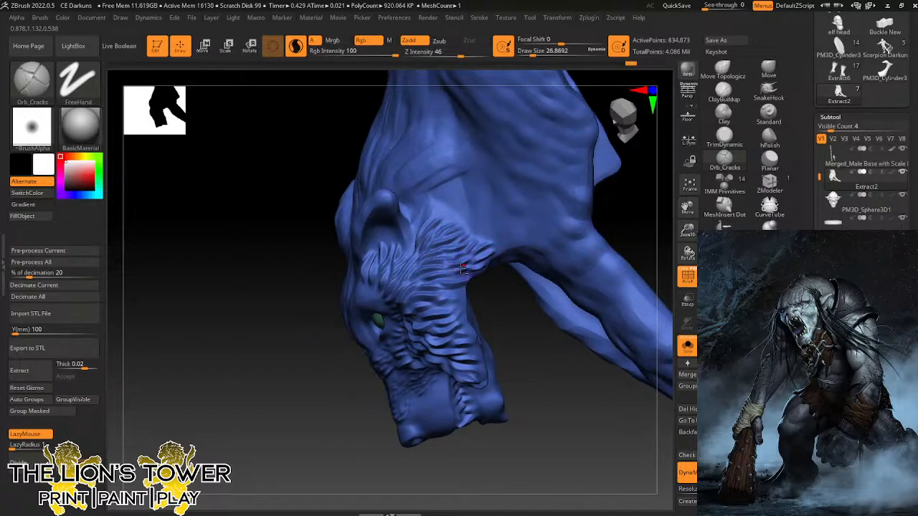
left_click_drag(646, 239, 578, 248)
mouse_move(445, 294)
left_mouse_down()
mouse_move(436, 316)
mouse_move(446, 334)
left_mouse_up()
mouse_move(459, 294)
left_mouse_down()
mouse_move(451, 287)
mouse_move(471, 371)
left_mouse_up()
left_click_drag(444, 338, 433, 361)
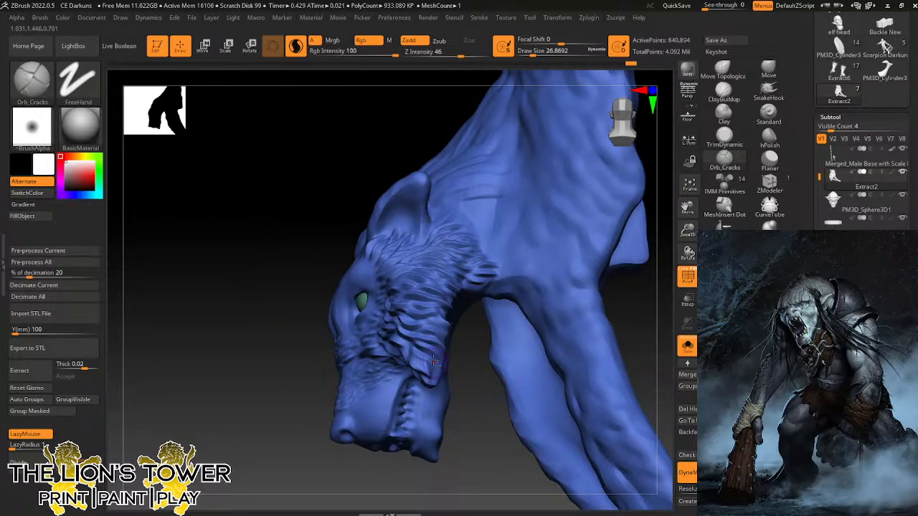
Carve Orb_Cracks fur strands along the lower jaw beneath the teeth on the green-eyed side.
mouse_move(469, 411)
left_mouse_down()
mouse_move(527, 424)
mouse_move(544, 388)
left_mouse_up()
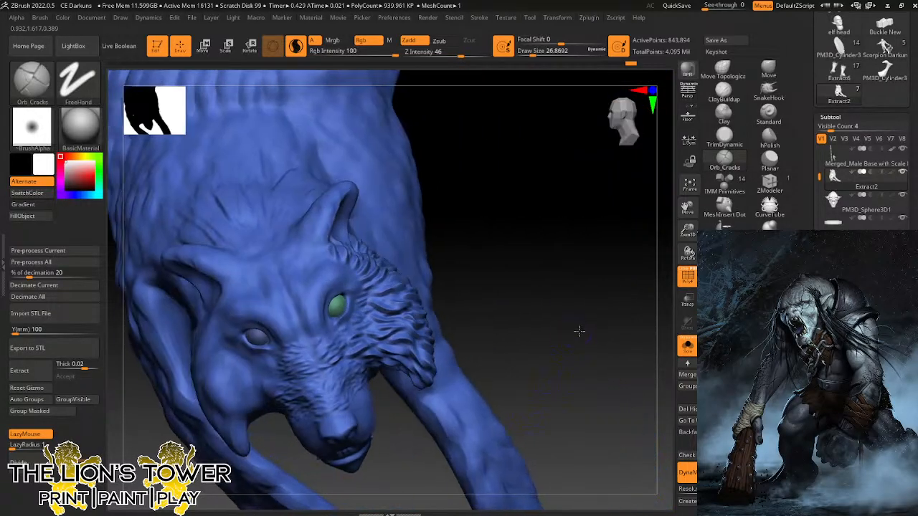
mouse_move(580, 330)
left_mouse_down()
mouse_move(582, 324)
mouse_move(575, 331)
left_mouse_up()
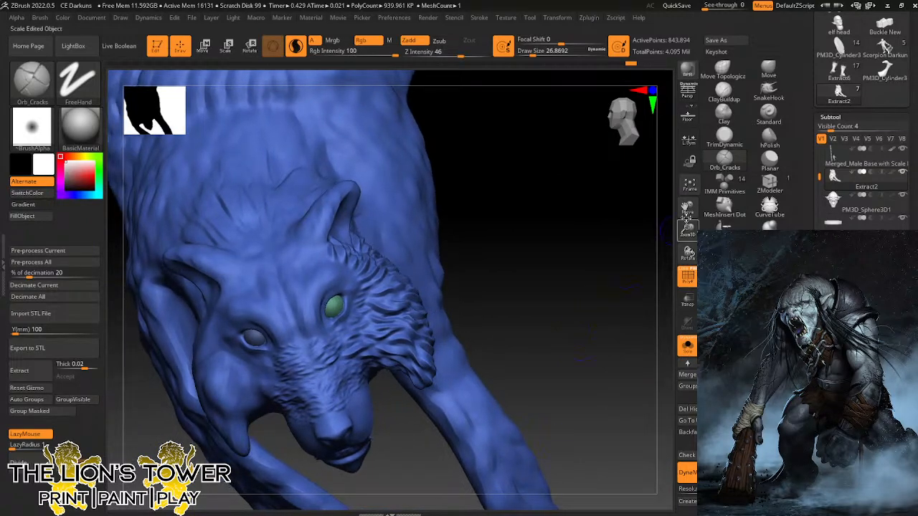
left_click_drag(660, 238, 652, 217)
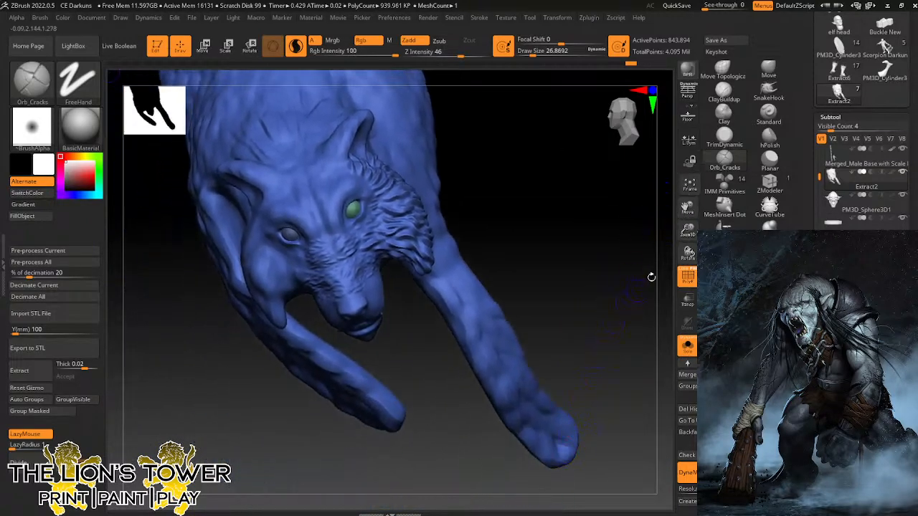
left_click_drag(652, 277, 544, 193)
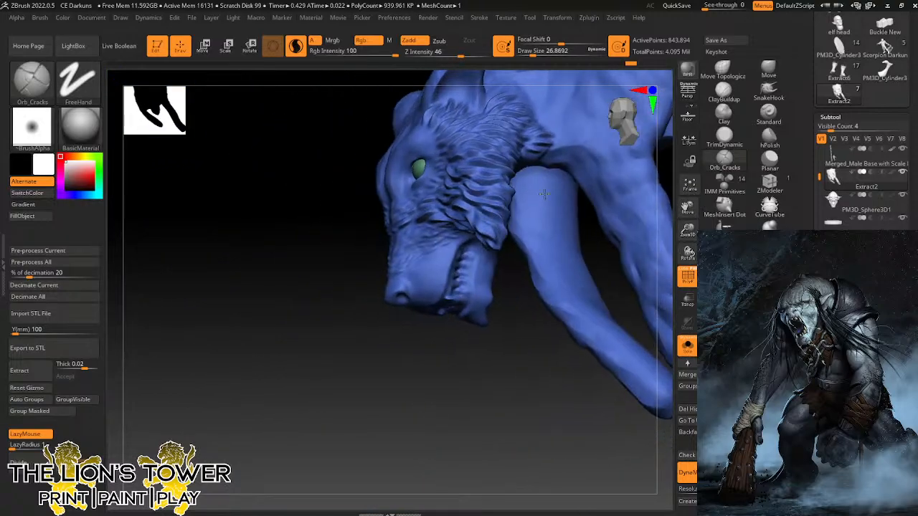
right_click_drag(544, 195, 529, 173)
right_click_drag(526, 260, 523, 255)
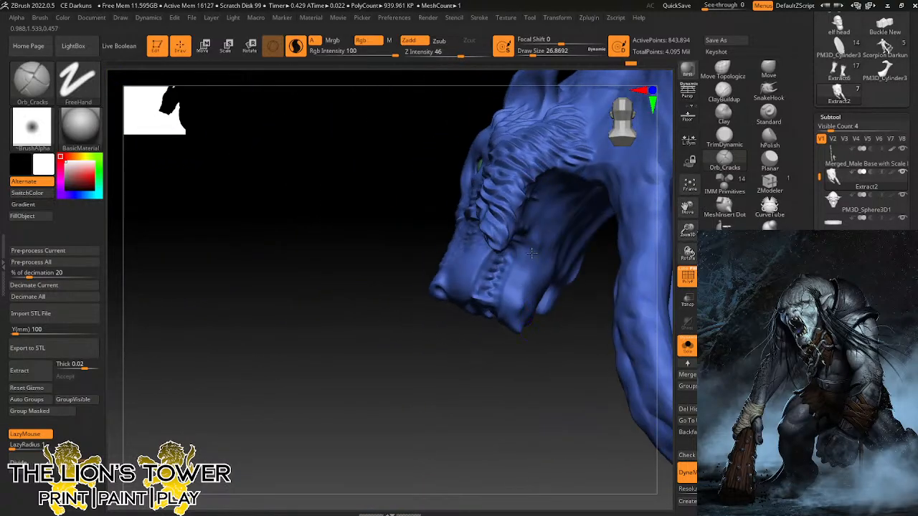
mouse_move(531, 252)
left_mouse_down()
mouse_move(534, 267)
mouse_move(524, 258)
mouse_move(526, 314)
left_mouse_up()
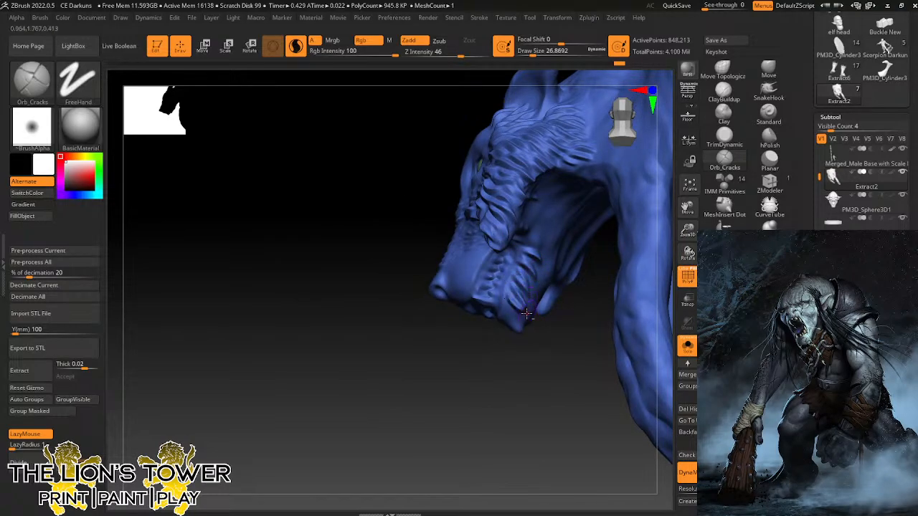
Cover the chin and the underside of the lower jaw with short Orb_Cracks fur strands.
right_click_drag(526, 345, 542, 322)
mouse_move(517, 316)
left_mouse_down()
mouse_move(508, 337)
mouse_move(521, 334)
mouse_move(511, 327)
mouse_move(515, 380)
mouse_move(522, 362)
left_mouse_up()
right_click_drag(536, 310, 500, 355)
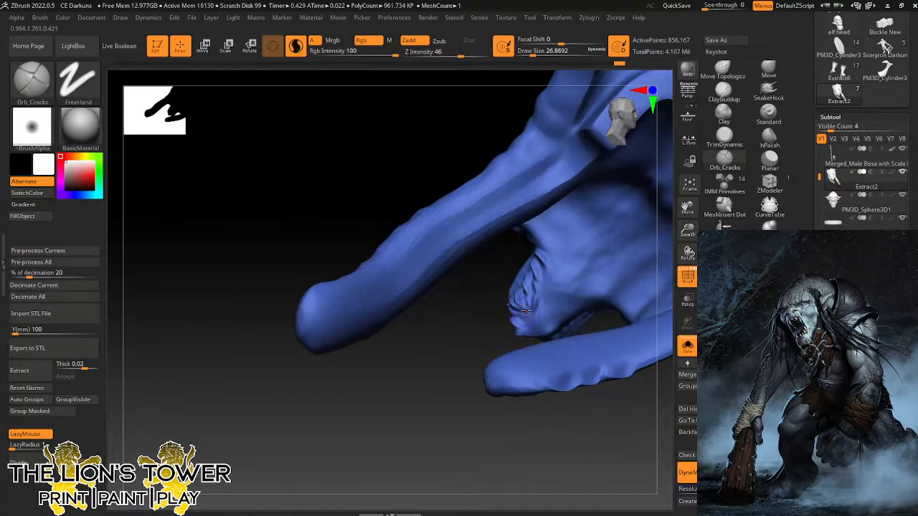
mouse_move(549, 301)
left_mouse_down()
mouse_move(545, 283)
mouse_move(554, 301)
mouse_move(582, 300)
mouse_move(537, 328)
left_mouse_up()
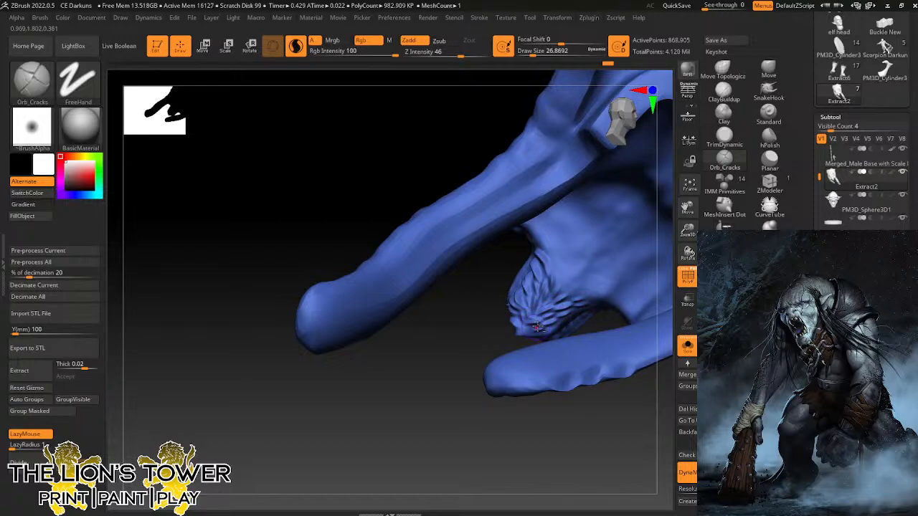
Carve Orb_Cracks fur strands along the grey-eyed side of the lower jaw, from the chin back toward the mouth corner.
mouse_move(476, 351)
left_mouse_down()
mouse_move(541, 369)
mouse_move(638, 248)
left_mouse_up()
mouse_move(615, 342)
left_mouse_down()
mouse_move(642, 268)
mouse_move(594, 303)
left_mouse_up()
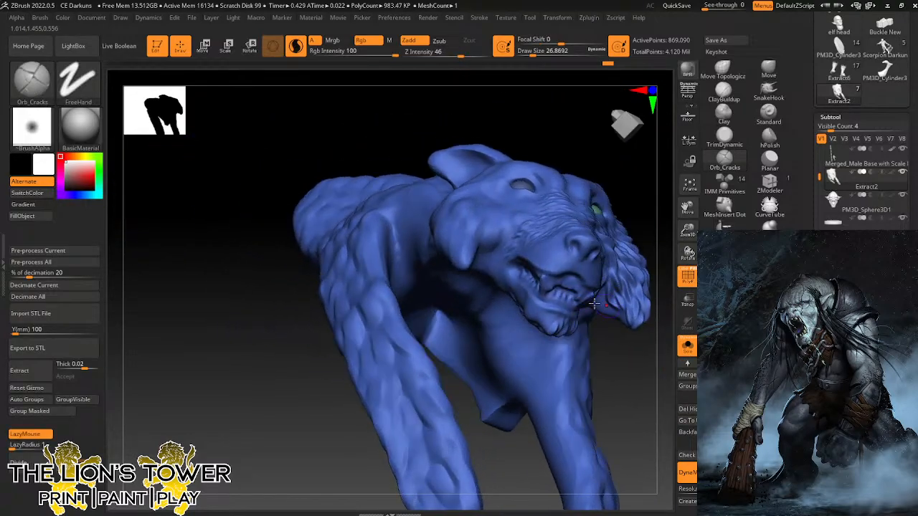
left_click_drag(544, 327, 545, 331)
left_click_drag(609, 351, 625, 373)
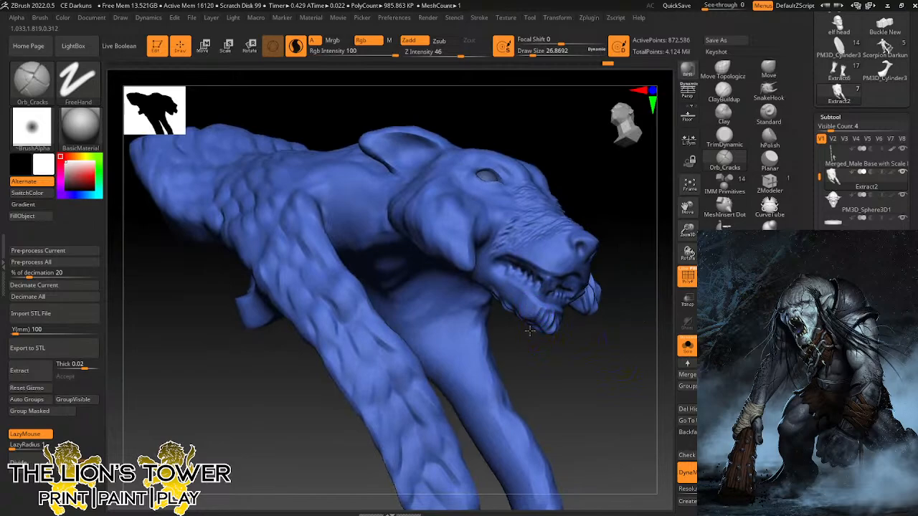
left_click_drag(526, 313, 522, 302)
left_click_drag(546, 364, 581, 369)
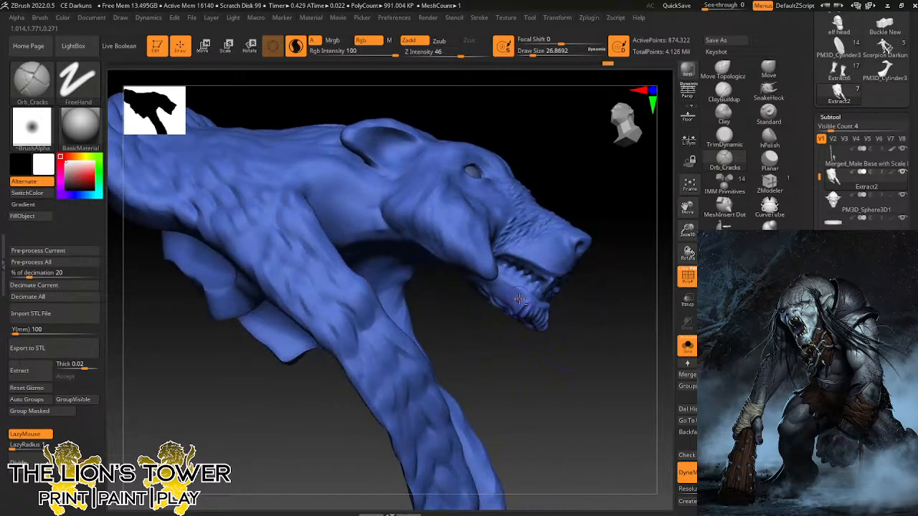
left_click_drag(510, 291, 497, 299)
left_click_drag(567, 359, 555, 312)
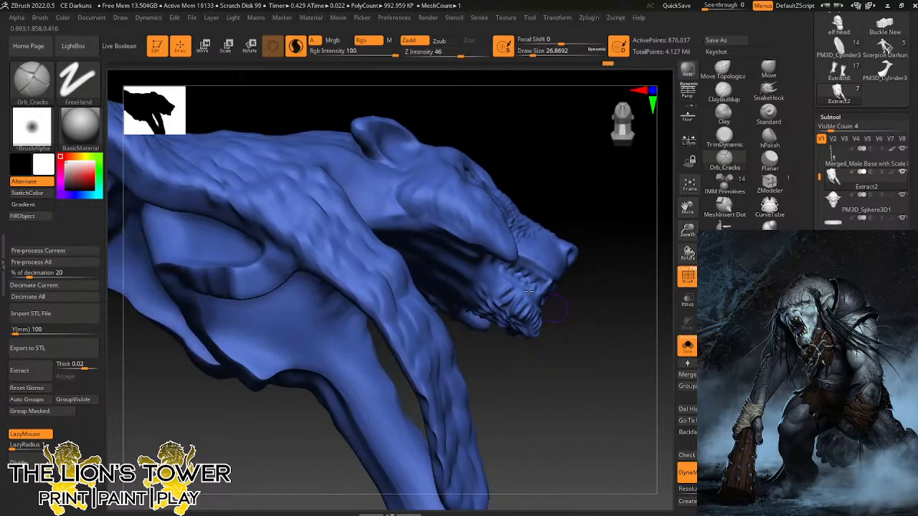
left_click_drag(497, 296, 493, 288)
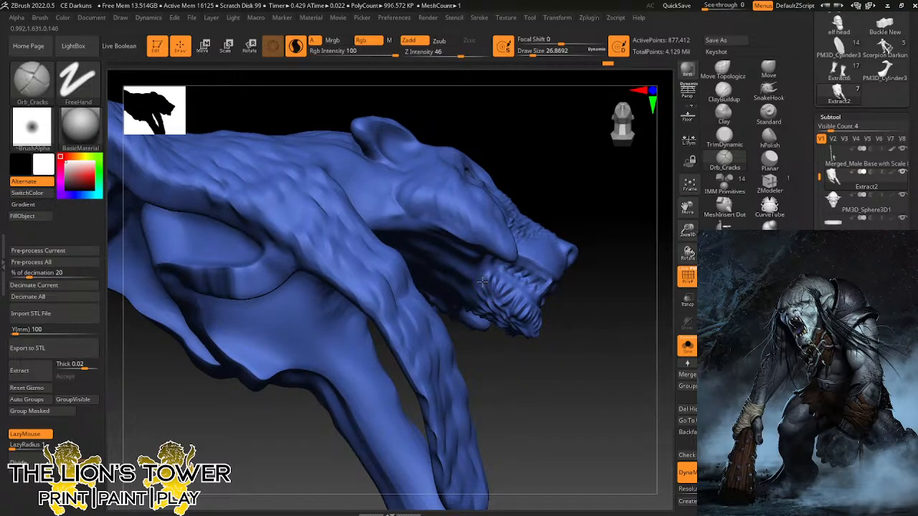
left_click_drag(522, 334, 544, 313)
Carve Orb_Cracks fur strands onto the front of the cheek below the grey eye, behind the mouth corner.
mouse_move(630, 307)
left_mouse_down()
mouse_move(588, 373)
mouse_move(592, 342)
mouse_move(545, 265)
mouse_move(579, 212)
mouse_move(486, 253)
mouse_move(479, 279)
mouse_move(481, 289)
mouse_move(588, 164)
mouse_move(476, 273)
mouse_move(499, 318)
mouse_move(483, 330)
mouse_move(475, 356)
left_mouse_up()
mouse_move(583, 163)
left_mouse_down()
mouse_move(611, 207)
mouse_move(595, 281)
mouse_move(555, 309)
mouse_move(585, 281)
mouse_move(418, 290)
mouse_move(408, 317)
mouse_move(400, 310)
left_mouse_up()
left_click_drag(516, 179, 489, 200)
mouse_move(418, 329)
left_mouse_down()
mouse_move(418, 347)
mouse_move(386, 327)
mouse_move(391, 351)
mouse_move(405, 352)
left_mouse_up()
left_click_drag(530, 179, 500, 231)
mouse_move(413, 349)
left_mouse_down()
mouse_move(409, 395)
mouse_move(385, 365)
mouse_move(394, 383)
mouse_move(416, 386)
mouse_move(414, 411)
mouse_move(425, 403)
left_mouse_up()
Carve long Orb_Cracks fur strands down the grey-eyed side's cheek tuft to its tip.
mouse_move(561, 233)
left_mouse_down()
mouse_move(582, 172)
mouse_move(376, 339)
left_mouse_up()
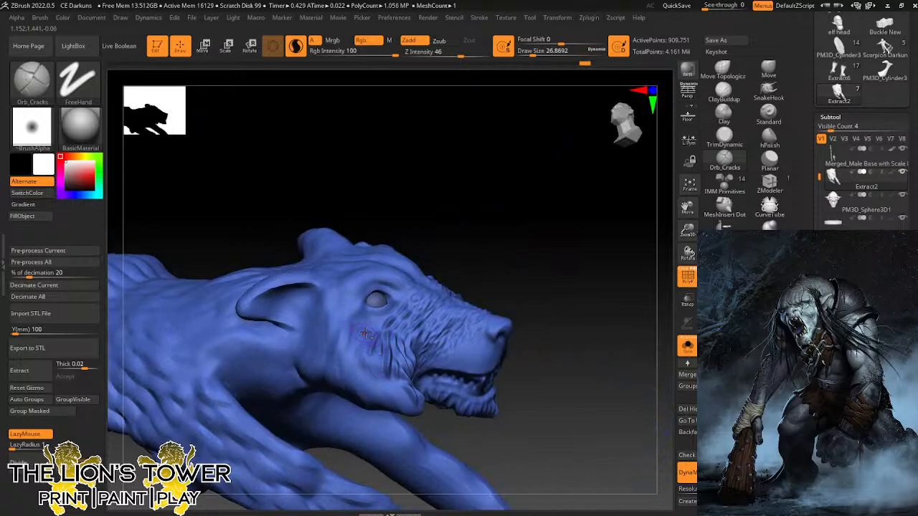
mouse_move(366, 334)
left_mouse_down()
mouse_move(383, 381)
mouse_move(360, 390)
mouse_move(401, 408)
mouse_move(405, 399)
mouse_move(420, 413)
left_mouse_up()
left_click_drag(459, 445, 414, 473)
left_click_drag(411, 396, 422, 413)
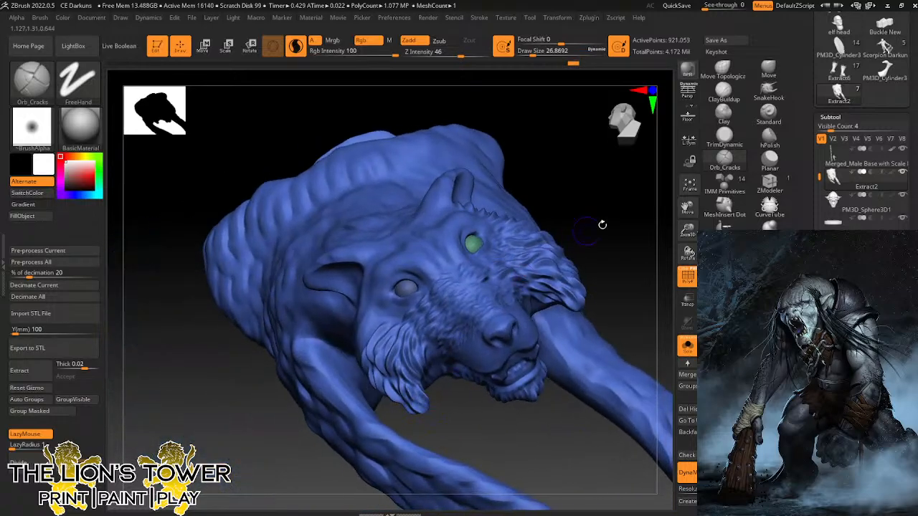
Extend the Orb_Cracks fur across the rear of the grey-eyed cheek to the jaw edge below the ear.
mouse_move(603, 223)
left_mouse_down()
mouse_move(631, 246)
mouse_move(492, 244)
left_mouse_up()
mouse_move(387, 313)
left_mouse_down()
mouse_move(350, 343)
mouse_move(351, 329)
mouse_move(340, 358)
left_mouse_up()
mouse_move(422, 234)
left_mouse_down()
mouse_move(342, 326)
mouse_move(337, 351)
mouse_move(359, 394)
left_mouse_up()
mouse_move(358, 395)
right_mouse_down()
mouse_move(356, 373)
mouse_move(432, 263)
mouse_move(343, 366)
right_mouse_up()
left_click_drag(343, 365, 347, 383)
mouse_move(347, 384)
right_mouse_down()
mouse_move(406, 262)
mouse_move(385, 273)
mouse_move(337, 350)
right_mouse_up()
mouse_move(337, 350)
left_mouse_down()
mouse_move(327, 381)
mouse_move(303, 373)
mouse_move(318, 340)
mouse_move(314, 356)
mouse_move(328, 350)
left_mouse_up()
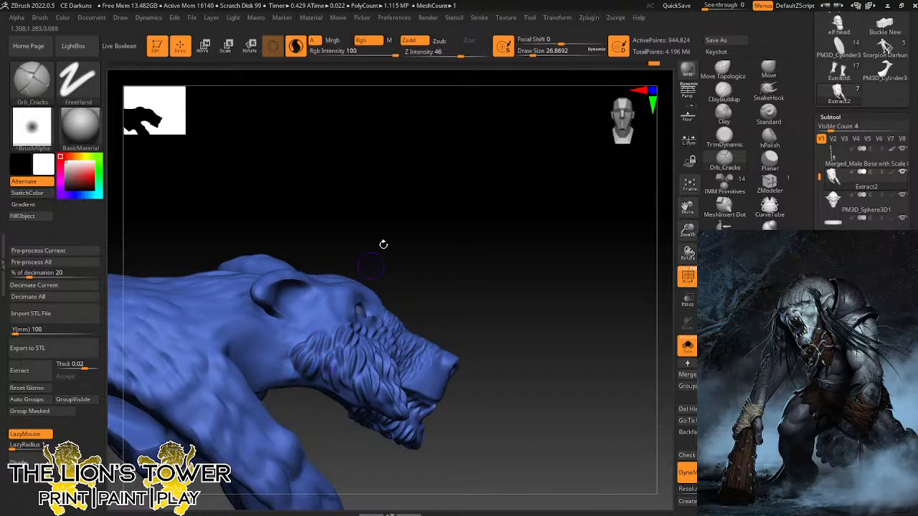
Carve Orb_Cracks fur strands between the grey eye and the base of the ear behind it.
mouse_move(383, 244)
left_mouse_down()
mouse_move(320, 342)
mouse_move(303, 337)
left_mouse_up()
mouse_move(433, 236)
left_mouse_down()
mouse_move(451, 229)
mouse_move(430, 241)
left_mouse_up()
left_click_drag(323, 300, 294, 336)
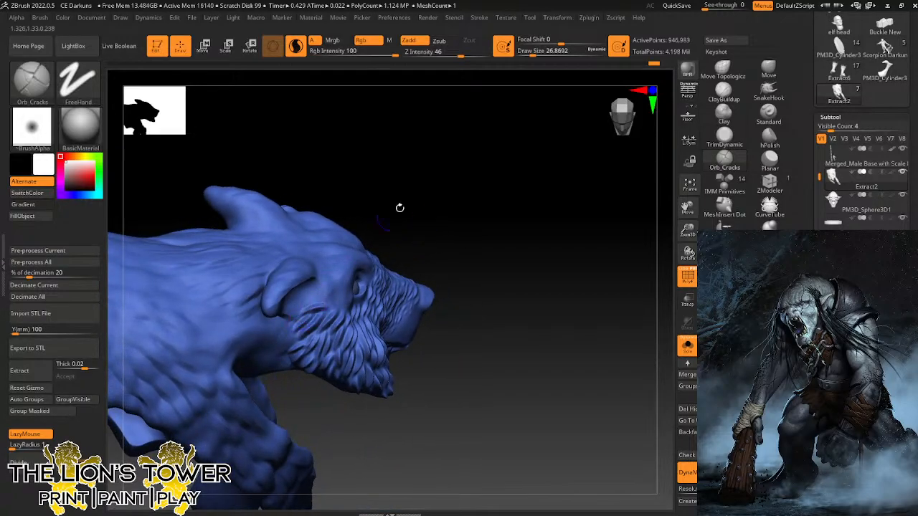
left_click_drag(399, 207, 425, 215)
mouse_move(328, 290)
left_mouse_down()
mouse_move(305, 309)
mouse_move(314, 289)
mouse_move(328, 315)
mouse_move(354, 321)
left_mouse_up()
Carve short Orb_Cracks fur strands along the brow above the grey eye, from the snout ridge toward the ear.
left_click_drag(432, 245, 402, 264)
right_click_drag(438, 215, 422, 231)
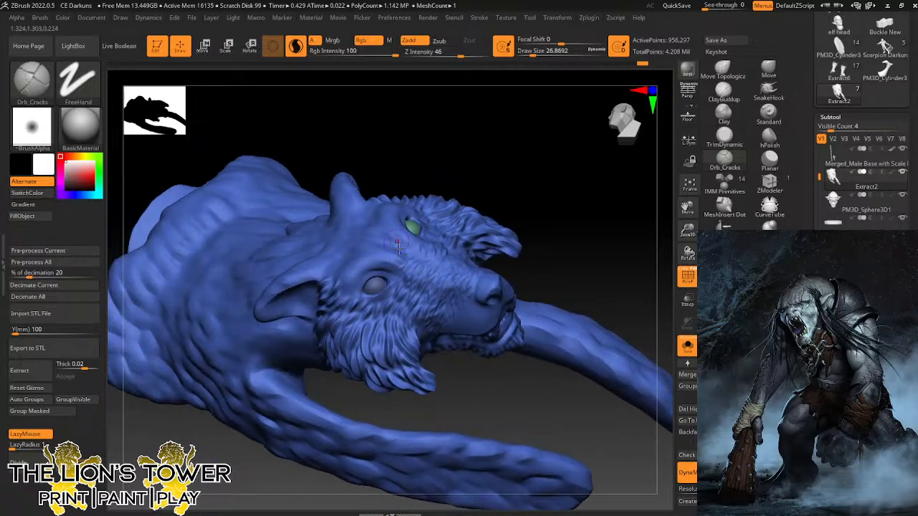
mouse_move(401, 246)
left_mouse_down()
mouse_move(399, 273)
mouse_move(386, 268)
mouse_move(371, 283)
mouse_move(350, 280)
left_mouse_up()
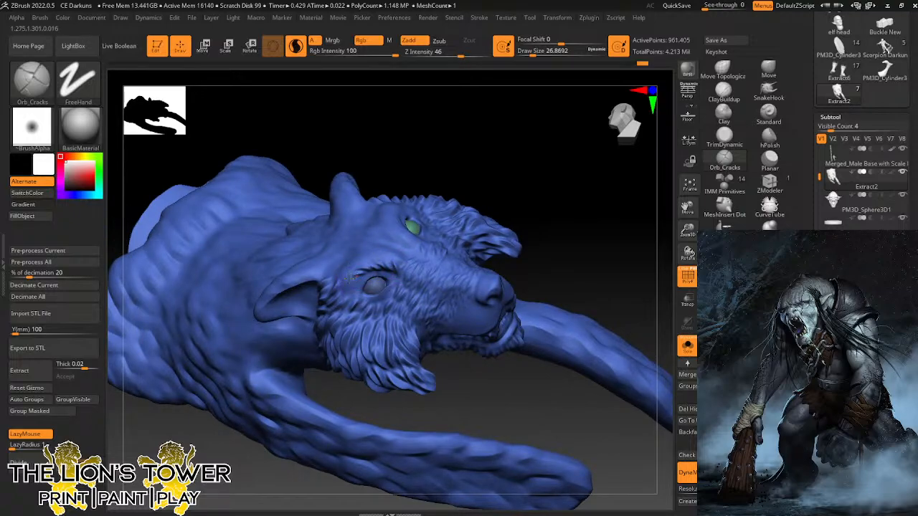
Carve fur strands along the brow and outer corner of the wolf's grey eye with the Orb_Cracks brush.
right_click_drag(450, 178, 402, 237)
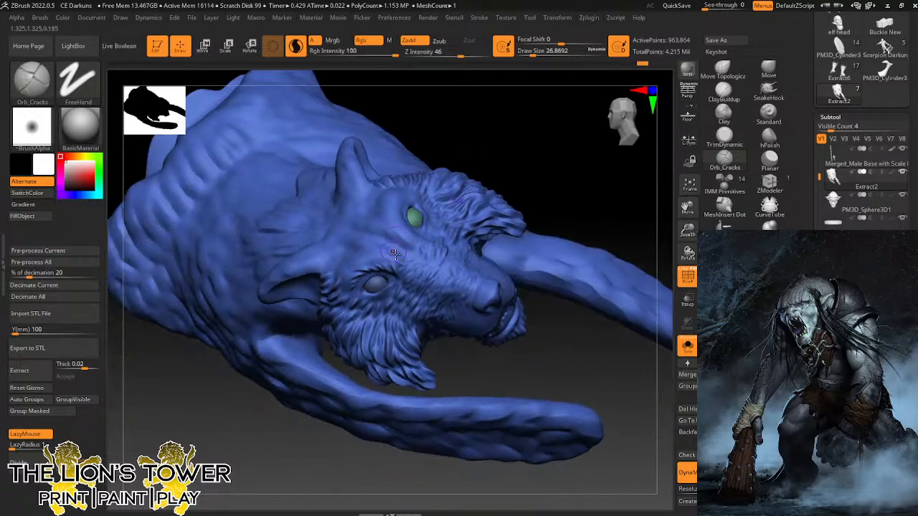
mouse_move(396, 248)
left_mouse_down()
mouse_move(337, 275)
mouse_move(340, 294)
left_mouse_up()
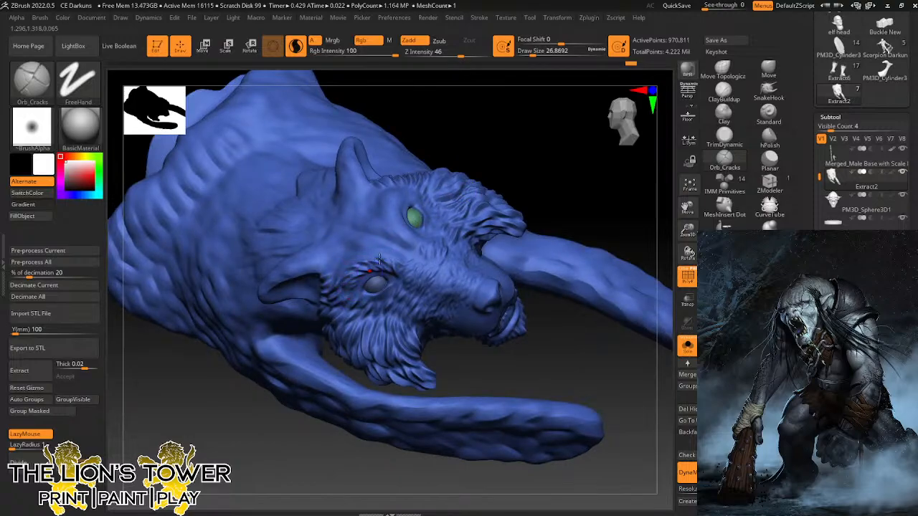
left_click_drag(498, 126, 459, 176)
left_click_drag(394, 268, 380, 259)
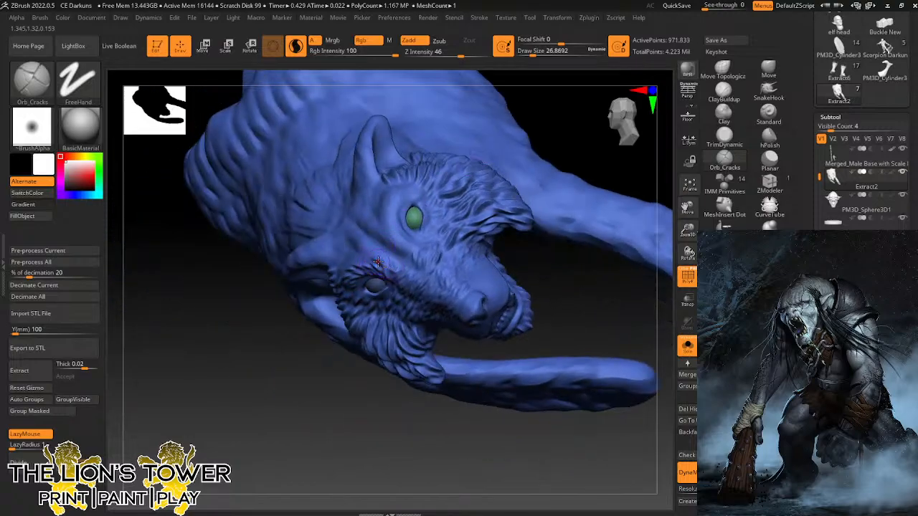
left_click_drag(325, 373, 347, 340)
left_click_drag(366, 259, 315, 279)
Carve short fur strands around the wolf's green eye, covering its lower rim, inner corner and nearby cheek.
left_click_drag(522, 130, 460, 150)
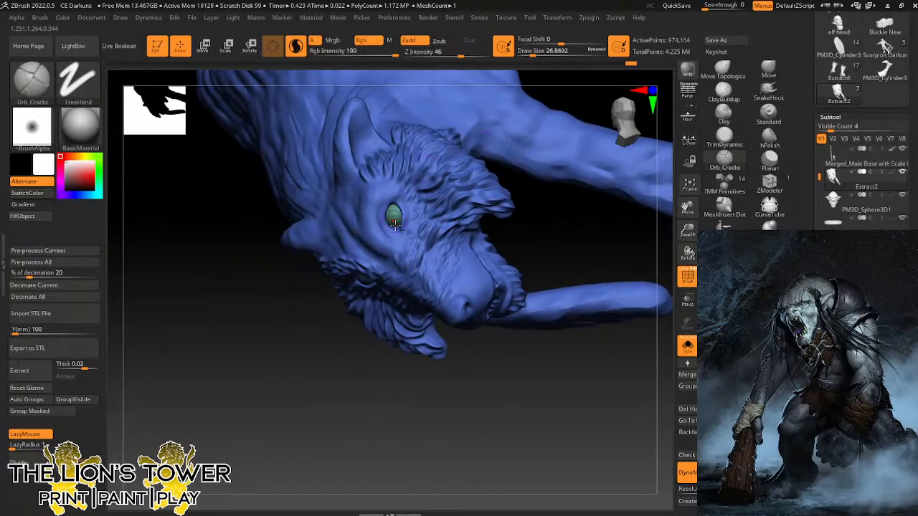
mouse_move(396, 227)
left_mouse_down()
mouse_move(398, 247)
mouse_move(381, 236)
left_mouse_up()
left_click_drag(364, 378, 348, 377)
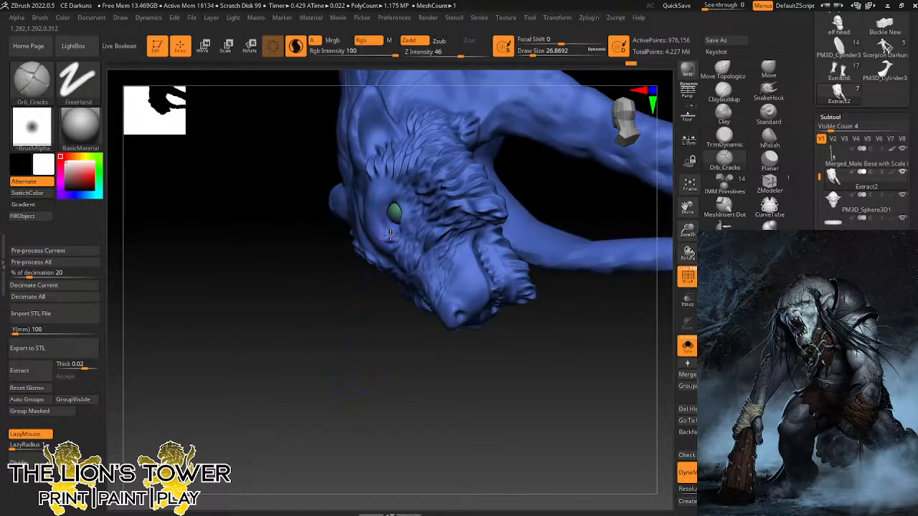
mouse_move(385, 229)
left_mouse_down()
mouse_move(388, 195)
mouse_move(404, 199)
left_mouse_up()
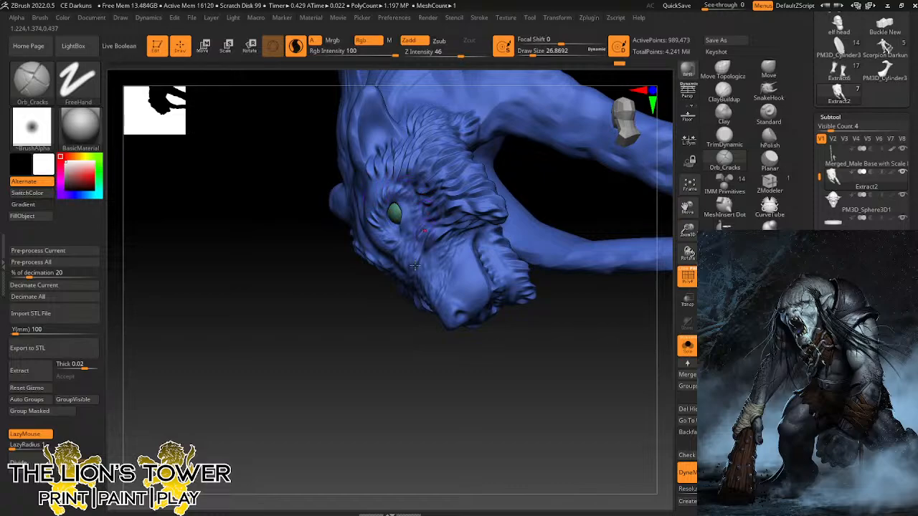
mouse_move(424, 393)
left_mouse_down()
mouse_move(622, 305)
mouse_move(583, 278)
left_mouse_up()
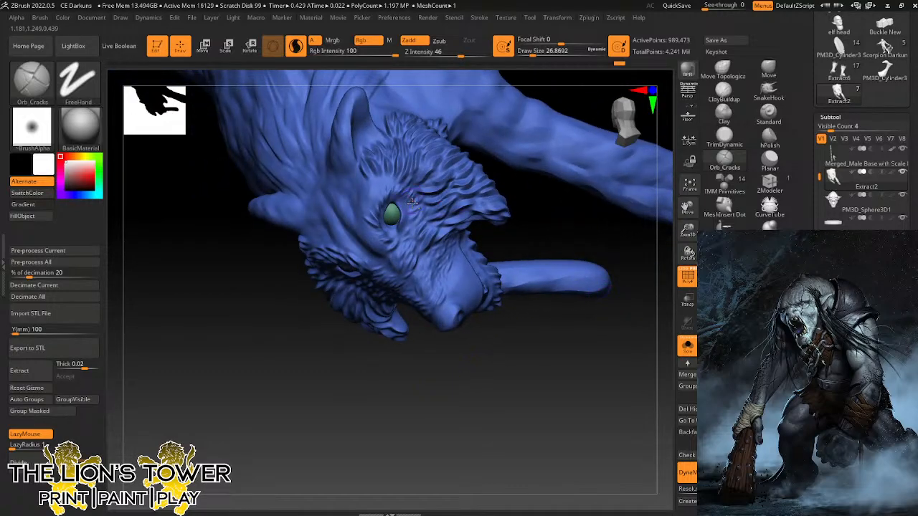
left_click_drag(412, 201, 415, 215)
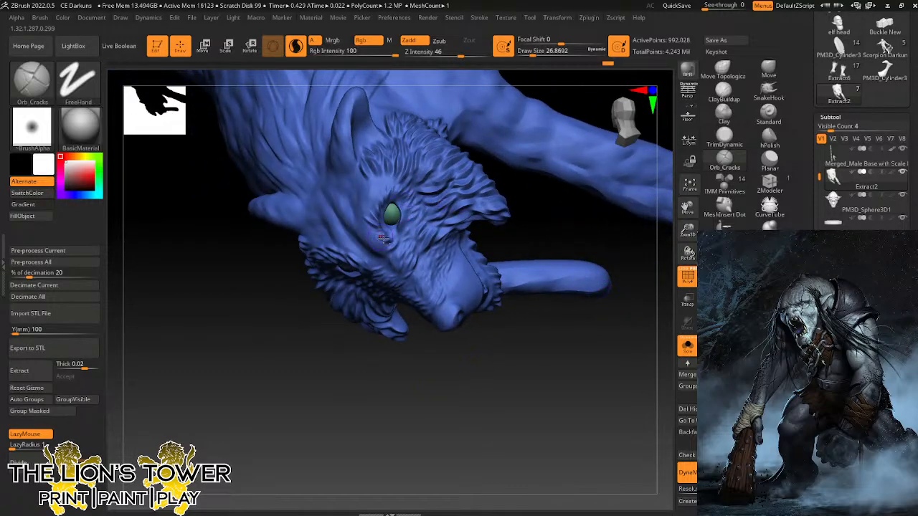
Sculpt fur strands over the brow above the green eye, running back toward the ear.
mouse_move(377, 253)
left_mouse_down()
mouse_move(362, 201)
mouse_move(378, 179)
mouse_move(391, 181)
mouse_move(372, 184)
left_mouse_up()
mouse_move(419, 352)
left_mouse_down()
mouse_move(354, 190)
mouse_move(365, 195)
mouse_move(374, 172)
left_mouse_up()
left_click_drag(443, 120, 456, 188)
left_click_drag(371, 183, 394, 167)
mouse_move(387, 331)
left_mouse_down()
mouse_move(350, 221)
mouse_move(331, 225)
left_mouse_up()
left_click_drag(446, 129, 451, 172)
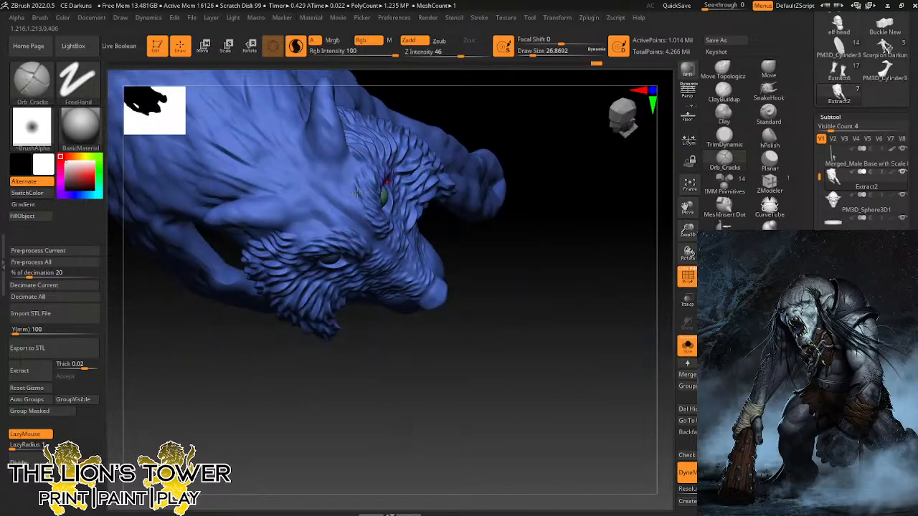
Carve fur strands above the grey eye's brow and fill the area between the two eyes.
left_click_drag(314, 238, 288, 250)
left_click_drag(321, 224, 287, 239)
left_click_drag(478, 339, 471, 254)
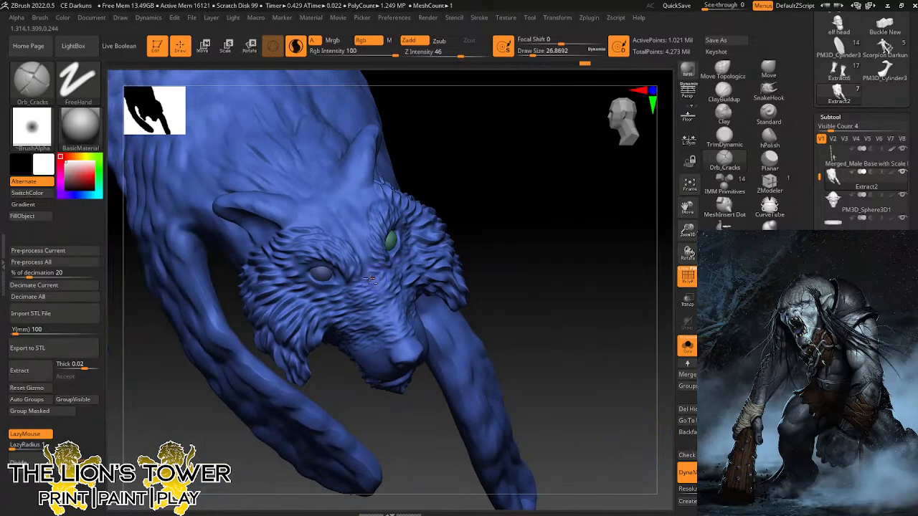
left_click_drag(514, 275, 482, 301)
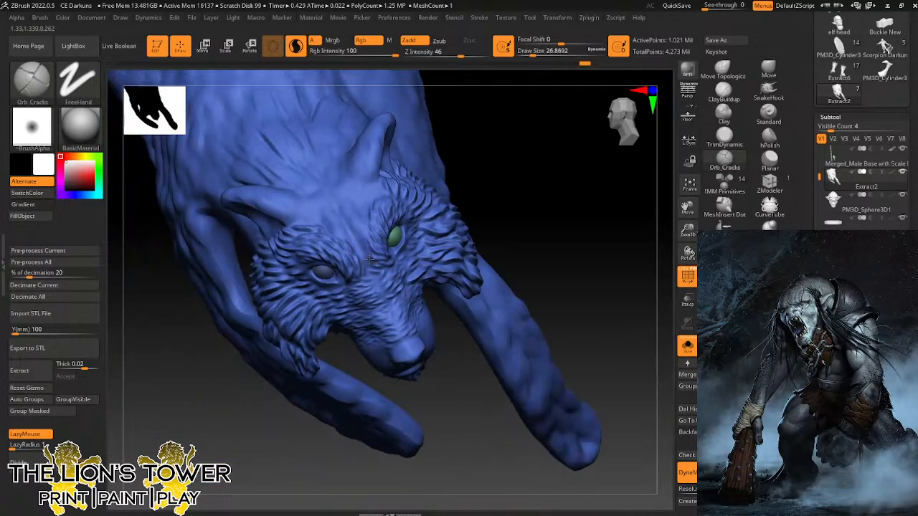
mouse_move(372, 259)
left_mouse_down()
mouse_move(360, 213)
mouse_move(380, 190)
left_mouse_up()
Extend the carved fur across the wolf's forehead up toward the base of the ears.
left_click_drag(449, 125, 461, 155)
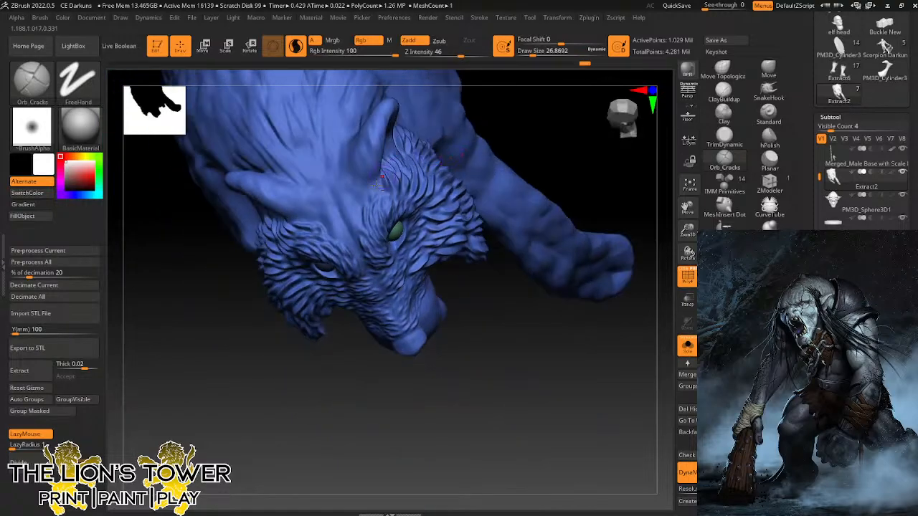
left_click_drag(384, 178, 378, 190)
left_click_drag(353, 226, 363, 204)
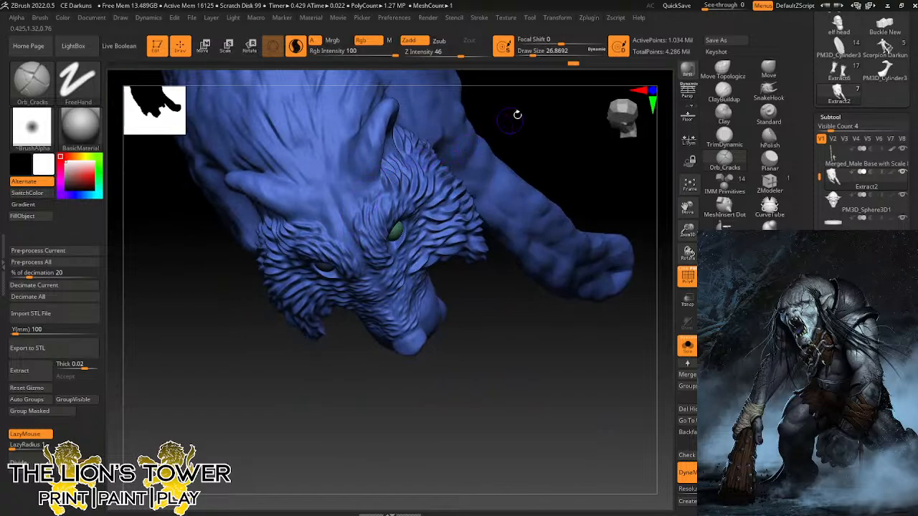
left_click_drag(353, 252, 324, 217)
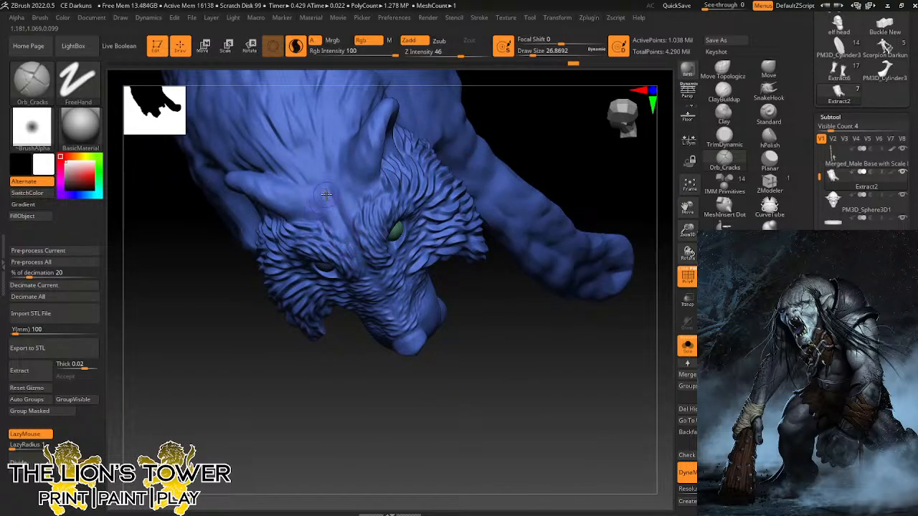
mouse_move(340, 231)
left_mouse_down()
mouse_move(326, 214)
mouse_move(312, 215)
mouse_move(354, 208)
mouse_move(363, 189)
left_mouse_up()
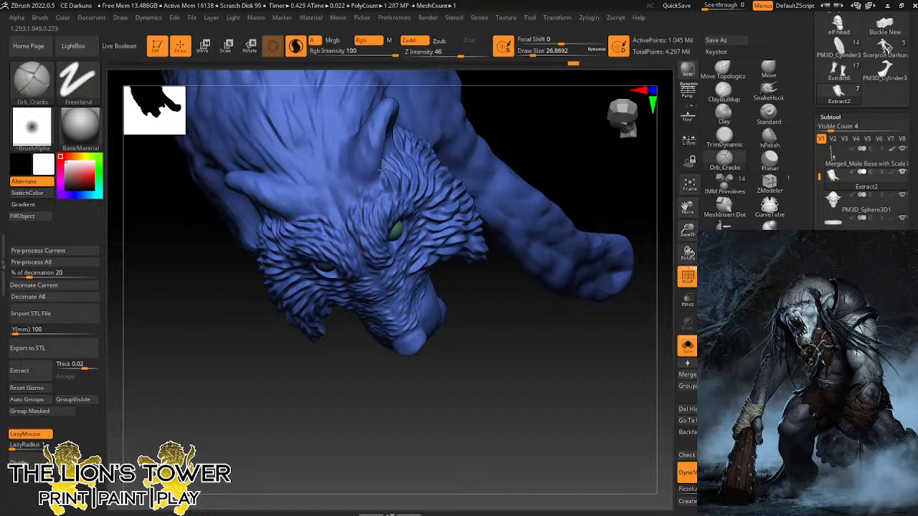
Carve fur strands on the front edge and base of the ear on the green-eye side.
left_click_drag(527, 142, 482, 104)
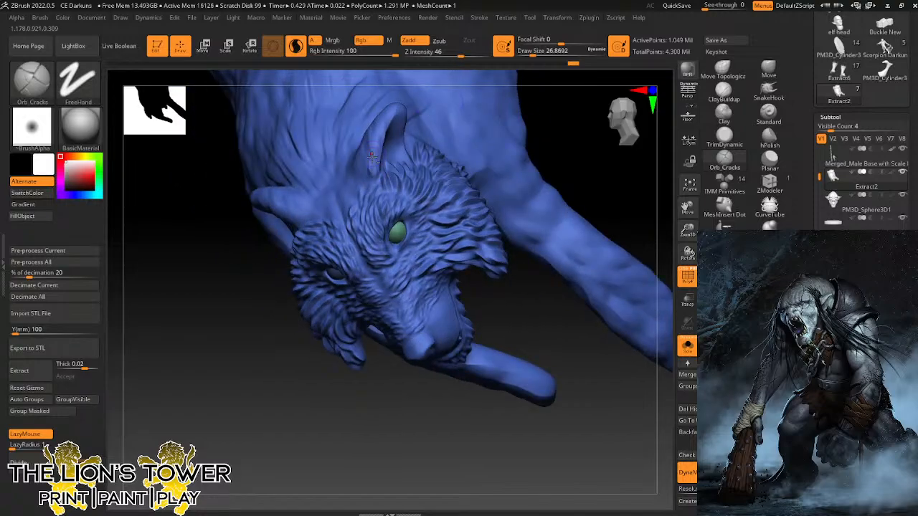
left_click_drag(374, 131, 419, 93)
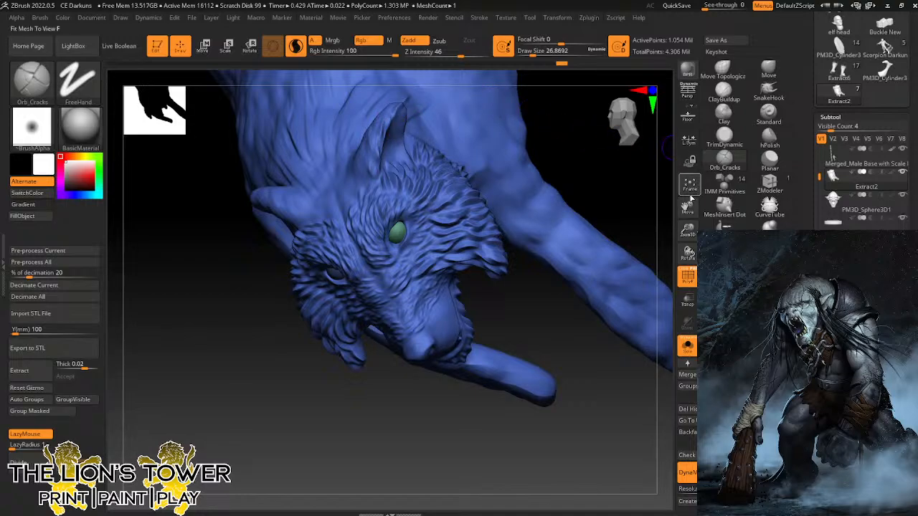
left_click_drag(667, 197, 413, 205)
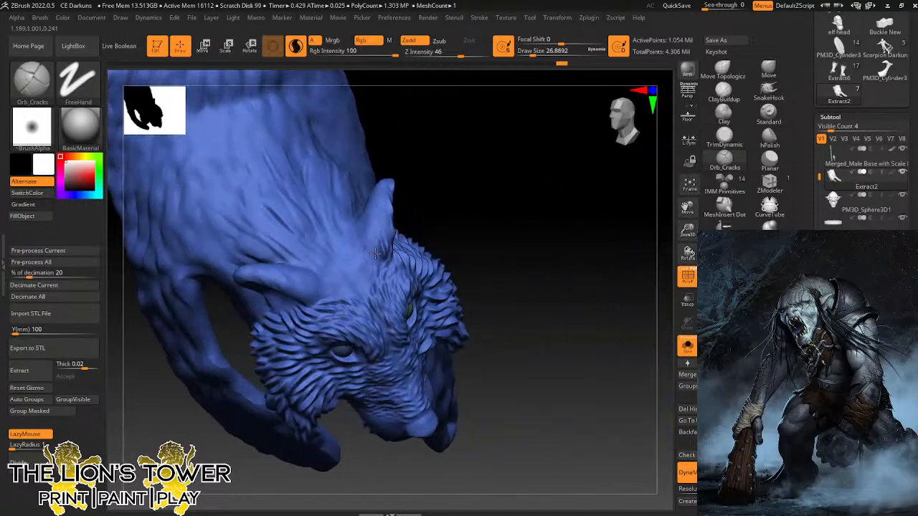
left_click_drag(369, 248, 375, 211)
mouse_move(434, 158)
left_mouse_down()
mouse_move(437, 182)
mouse_move(416, 233)
left_mouse_up()
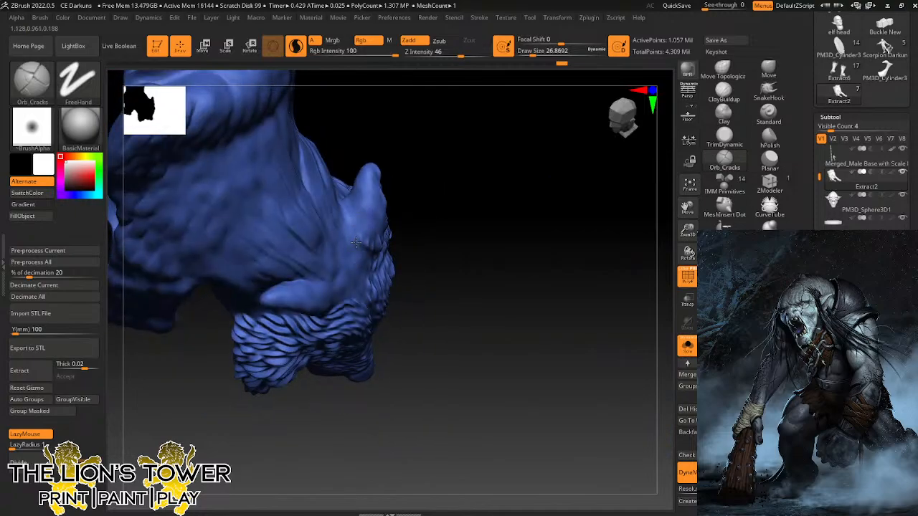
Carve upward fur strands across the lower back of the ear on the green-eye side.
mouse_move(356, 243)
left_mouse_down()
mouse_move(356, 196)
mouse_move(385, 147)
left_mouse_up()
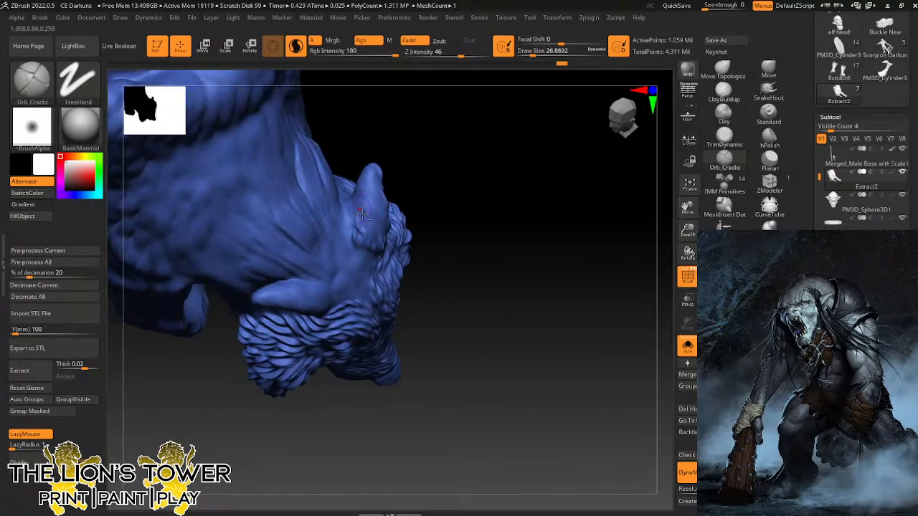
left_click_drag(386, 180, 388, 137)
left_click_drag(375, 241, 371, 199)
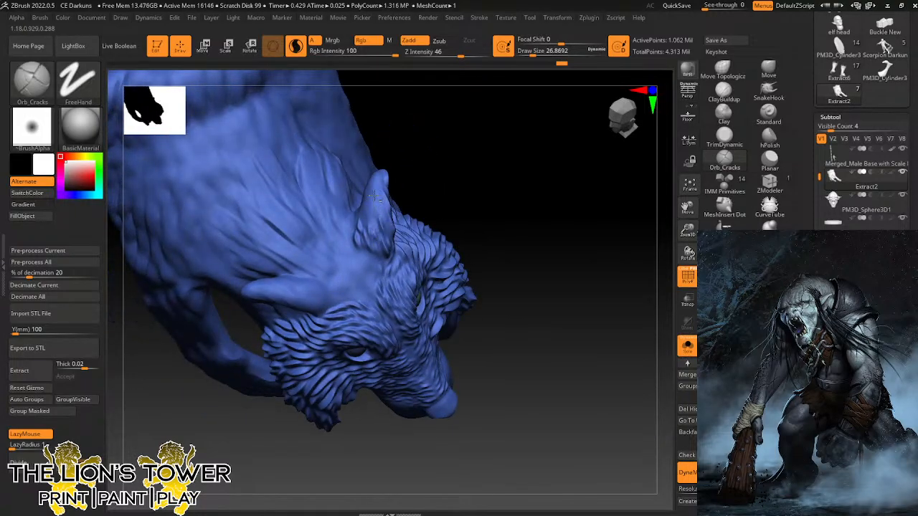
left_click_drag(390, 230, 378, 189)
left_click_drag(413, 162, 397, 152)
left_click_drag(381, 211, 383, 172)
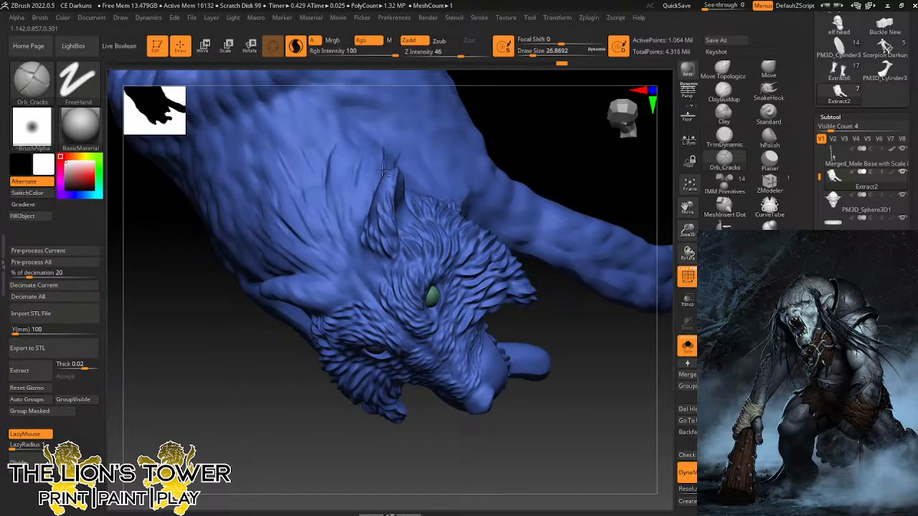
Continue the fur strands over the back of the green-eye-side ear up to its tip.
right_click_drag(453, 102, 400, 98)
left_click_drag(375, 214, 362, 177)
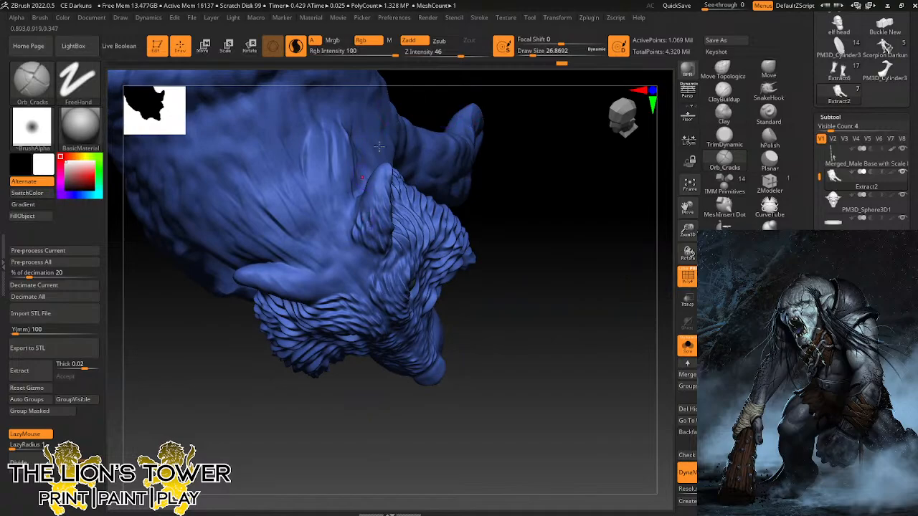
left_click_drag(429, 99, 461, 124)
left_click_drag(591, 172, 596, 190)
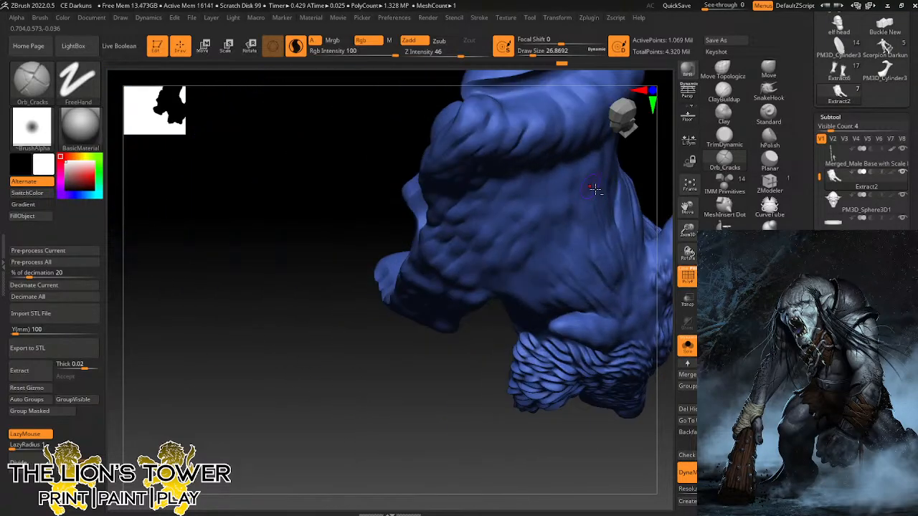
left_click_drag(688, 206, 559, 244)
mouse_move(565, 280)
left_mouse_down()
mouse_move(567, 293)
mouse_move(593, 276)
left_mouse_up()
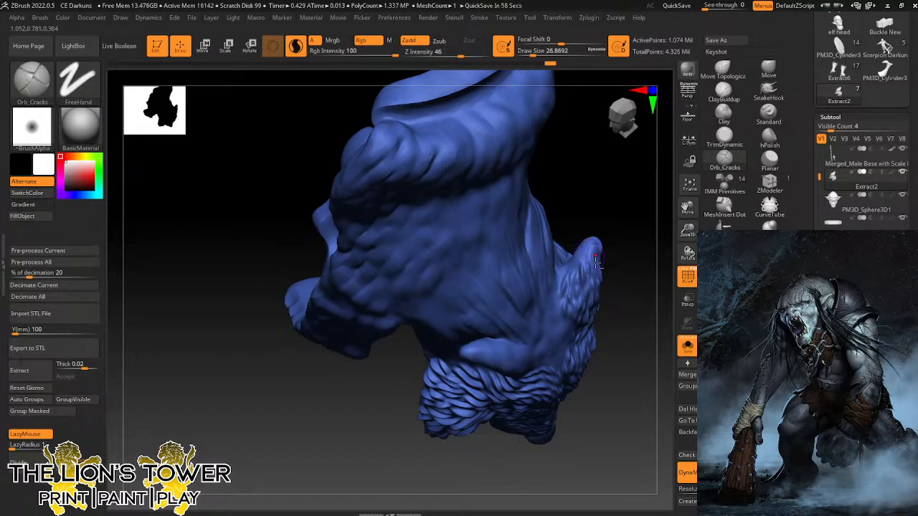
mouse_move(639, 213)
left_mouse_down()
mouse_move(599, 229)
mouse_move(615, 229)
left_mouse_up()
left_click_drag(567, 268, 602, 241)
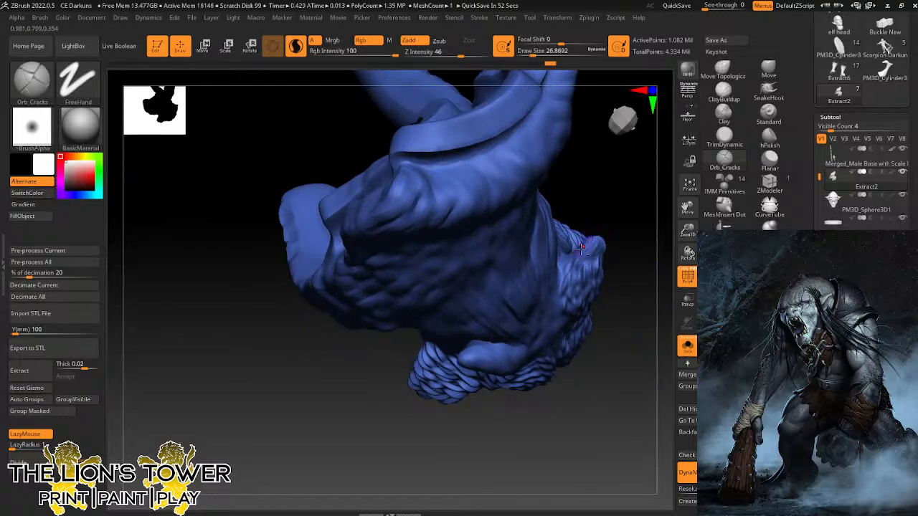
Finish the fur detail around the tip and outer side of the same ear.
mouse_move(615, 210)
left_mouse_down("alt")
mouse_move(617, 278)
mouse_move(637, 218)
mouse_move(632, 304)
mouse_move(603, 251)
left_mouse_up("alt")
mouse_move(568, 189)
left_mouse_down()
mouse_move(573, 220)
mouse_move(560, 225)
mouse_move(570, 246)
mouse_move(575, 217)
left_mouse_up()
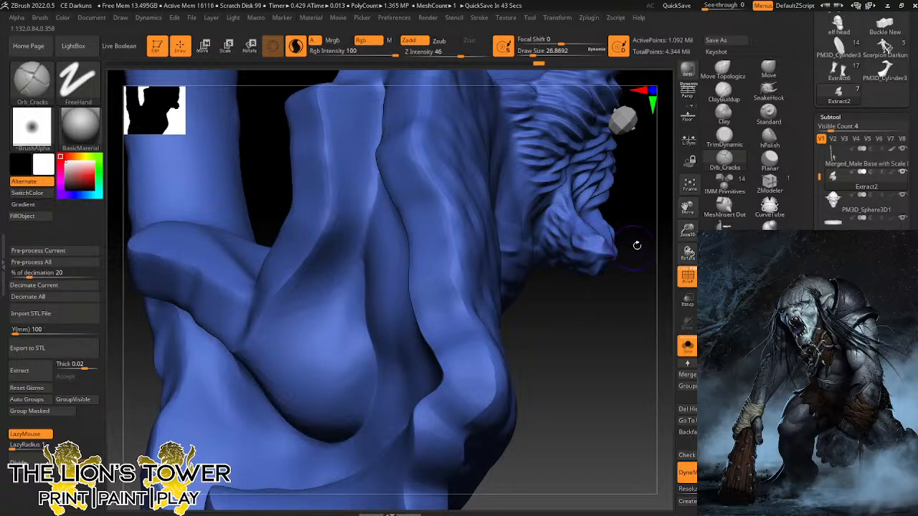
mouse_move(636, 244)
left_mouse_down()
mouse_move(619, 304)
mouse_move(601, 209)
left_mouse_up()
left_click_drag(687, 229, 686, 205)
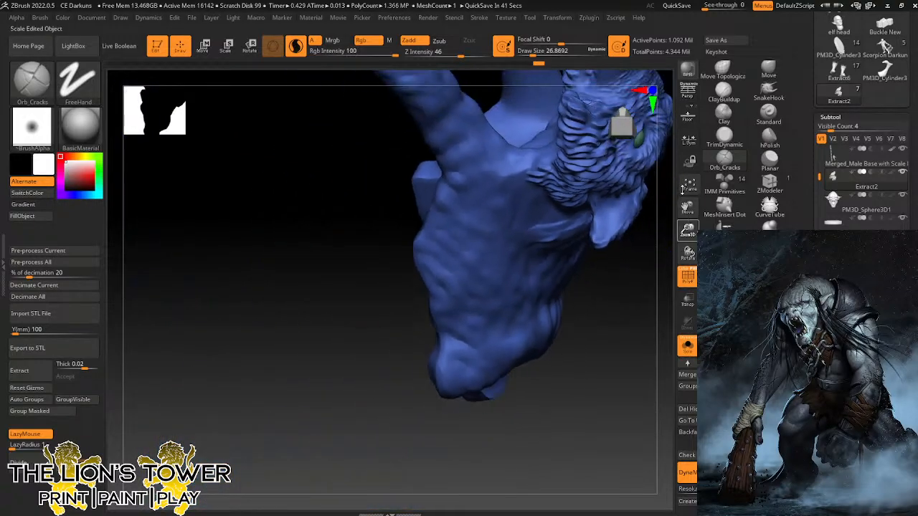
mouse_move(634, 287)
left_mouse_down()
mouse_move(593, 313)
mouse_move(558, 245)
mouse_move(546, 243)
mouse_move(546, 266)
left_mouse_up()
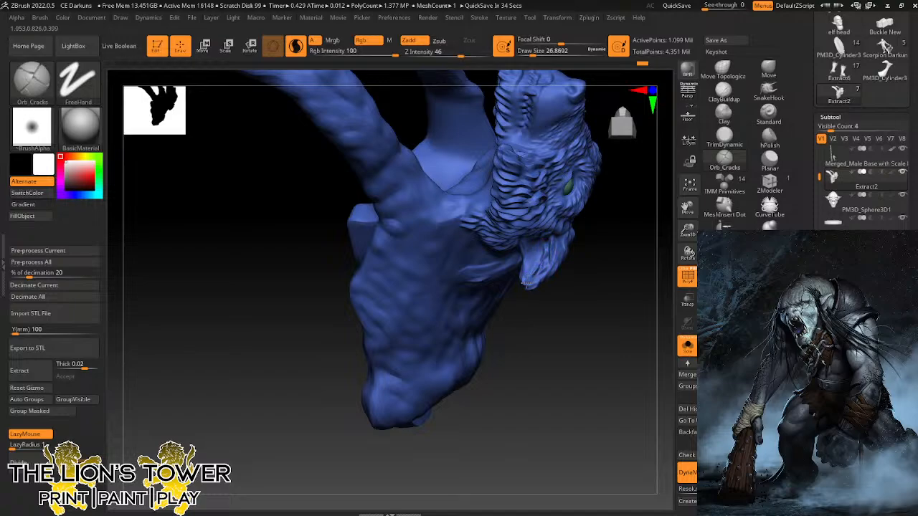
mouse_move(616, 265)
left_mouse_down()
mouse_move(572, 227)
mouse_move(558, 190)
mouse_move(582, 190)
mouse_move(574, 202)
mouse_move(582, 213)
mouse_move(566, 210)
mouse_move(561, 228)
mouse_move(552, 225)
mouse_move(572, 215)
mouse_move(580, 224)
mouse_move(592, 209)
mouse_move(616, 236)
left_mouse_up()
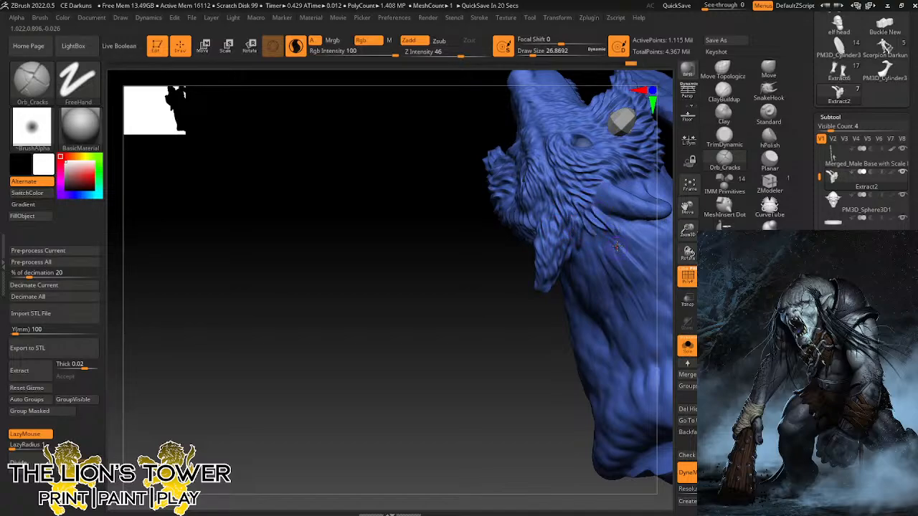
mouse_move(687, 208)
left_mouse_down()
mouse_move(623, 251)
mouse_move(639, 179)
mouse_move(619, 191)
mouse_move(667, 210)
mouse_move(667, 195)
mouse_move(596, 213)
mouse_move(600, 298)
left_mouse_up()
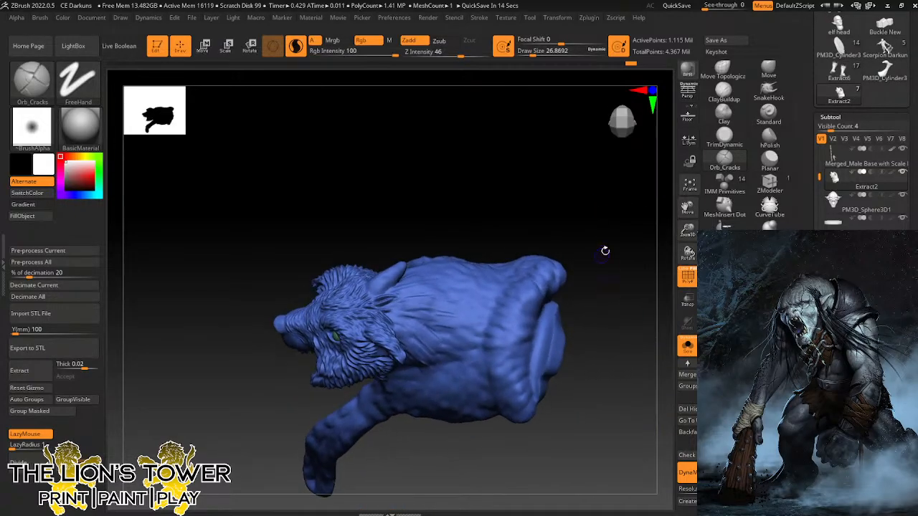
left_click_drag(690, 235, 672, 237)
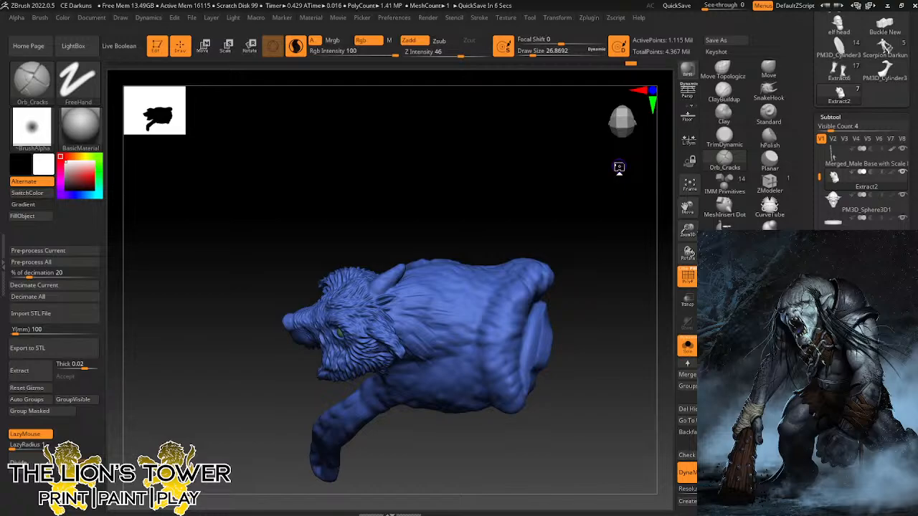
mouse_move(619, 167)
left_mouse_down()
mouse_move(638, 271)
mouse_move(424, 330)
left_mouse_up()
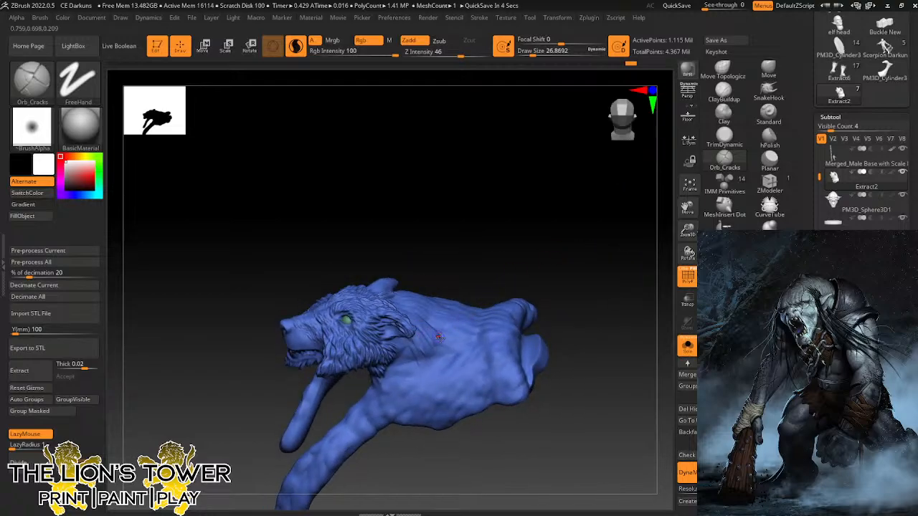
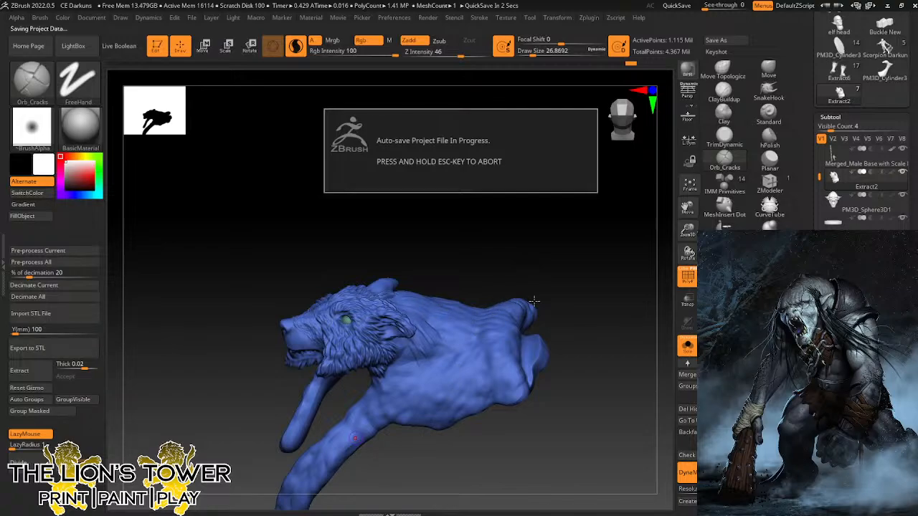
left_click_drag(534, 301, 534, 300)
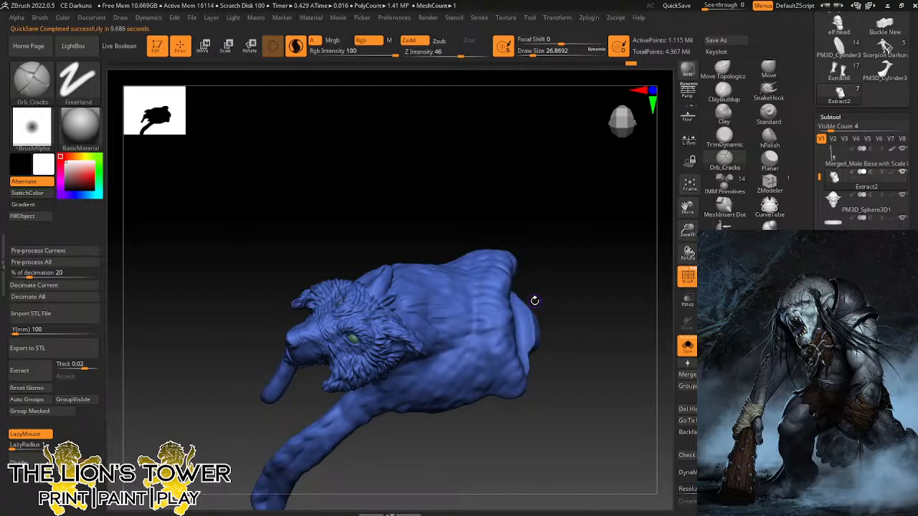
Carve fur strands on the neck directly behind the green-eye-side ear with the Orb_Cracks brush.
left_click_drag(534, 301, 615, 359)
left_click_drag(687, 232, 687, 262)
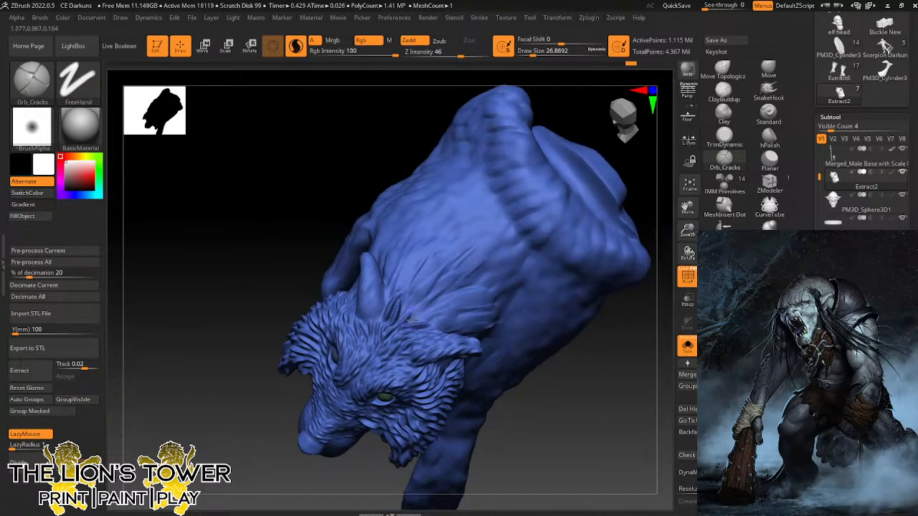
mouse_move(412, 317)
left_mouse_down()
mouse_move(479, 284)
mouse_move(475, 296)
mouse_move(497, 293)
left_mouse_up()
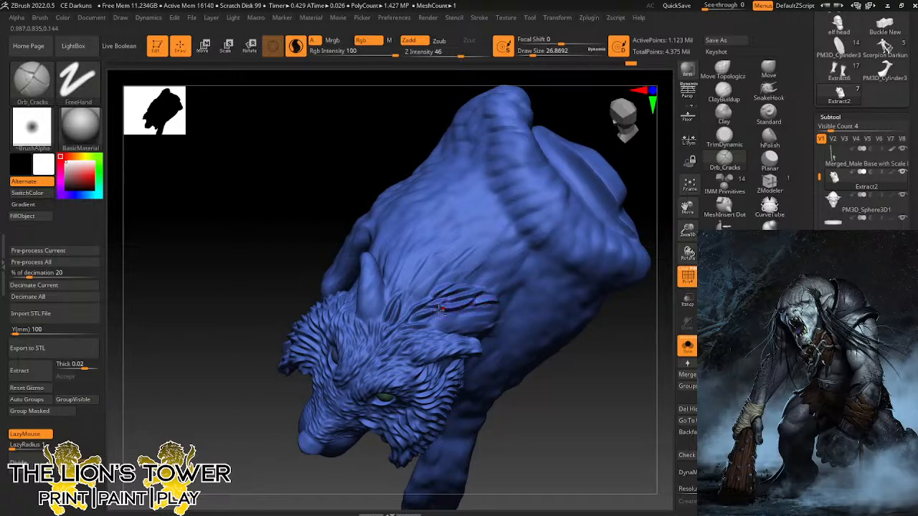
mouse_move(433, 318)
left_mouse_down()
mouse_move(487, 320)
mouse_move(494, 309)
mouse_move(466, 326)
left_mouse_up()
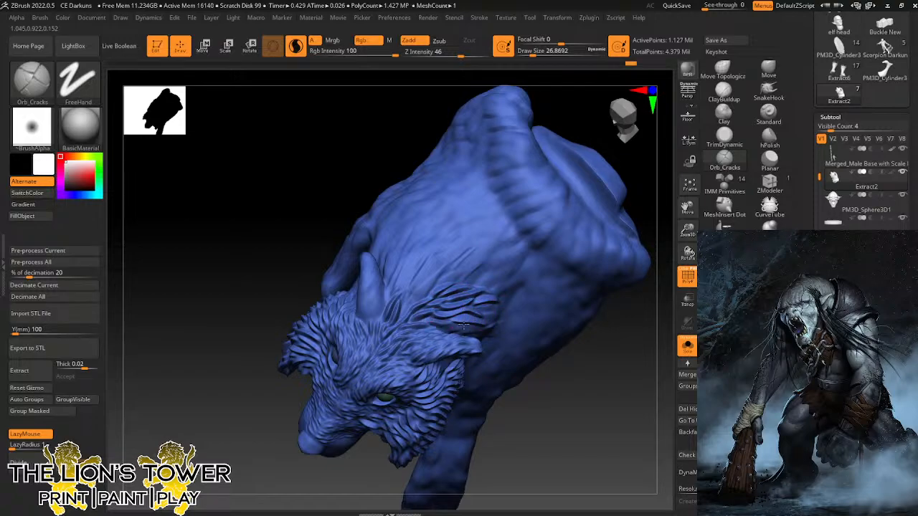
left_click_drag(650, 210, 654, 190)
mouse_move(447, 327)
left_mouse_down()
mouse_move(492, 340)
mouse_move(516, 316)
mouse_move(510, 326)
mouse_move(463, 310)
mouse_move(494, 297)
left_mouse_up()
left_click_drag(653, 194, 671, 195)
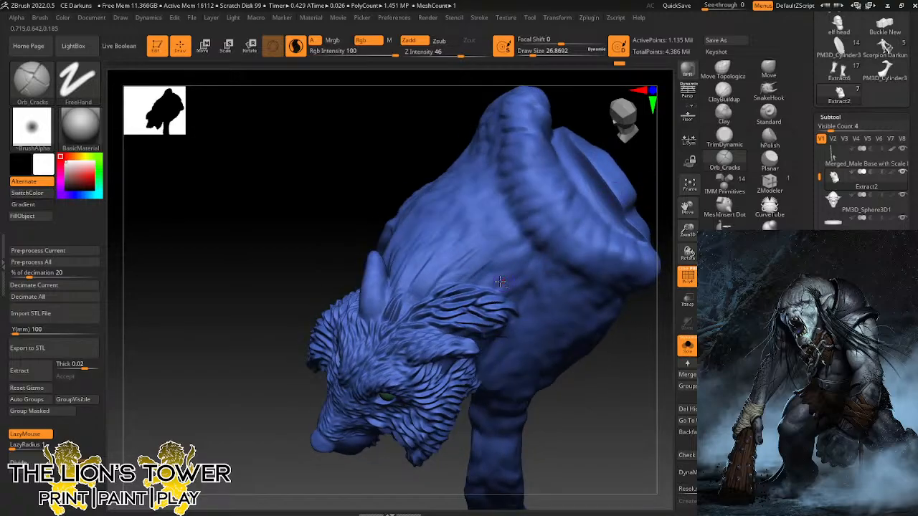
Extend a narrow band of fur strands from behind the ear along the upper side of the pelt to the rear fold.
left_click_drag(473, 279, 510, 298)
mouse_move(459, 277)
left_mouse_down()
mouse_move(505, 270)
mouse_move(524, 281)
mouse_move(502, 257)
mouse_move(532, 259)
mouse_move(538, 242)
mouse_move(543, 256)
mouse_move(551, 234)
left_mouse_up()
left_click_drag(614, 382, 606, 340)
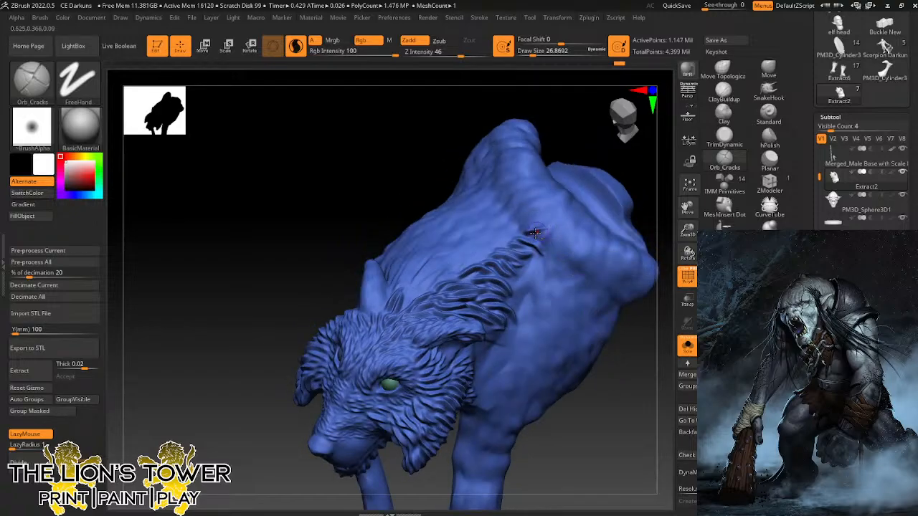
mouse_move(531, 234)
left_mouse_down()
mouse_move(556, 245)
mouse_move(563, 222)
mouse_move(585, 210)
left_mouse_up()
mouse_move(621, 158)
left_mouse_down()
mouse_move(608, 201)
mouse_move(584, 201)
mouse_move(580, 190)
mouse_move(601, 218)
mouse_move(592, 229)
mouse_move(609, 220)
mouse_move(572, 229)
mouse_move(570, 244)
left_mouse_up()
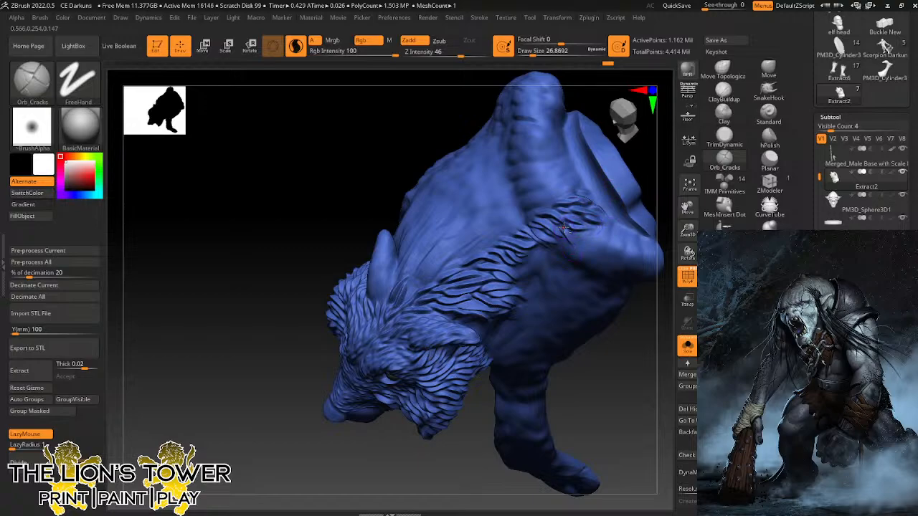
Widen the fur band downward along the green-eye side, from the rear fold back to the neck.
left_click_drag(638, 378, 644, 321)
mouse_move(556, 239)
left_mouse_down()
mouse_move(573, 258)
mouse_move(563, 264)
left_mouse_up()
mouse_move(509, 277)
left_mouse_down()
mouse_move(527, 296)
mouse_move(545, 273)
mouse_move(534, 250)
mouse_move(577, 263)
mouse_move(584, 248)
mouse_move(601, 247)
left_mouse_up()
left_click_drag(645, 189, 634, 216)
mouse_move(588, 237)
left_mouse_down()
mouse_move(626, 249)
mouse_move(604, 253)
left_mouse_up()
mouse_move(620, 323)
left_mouse_down()
mouse_move(629, 350)
mouse_move(618, 312)
left_mouse_up()
mouse_move(513, 296)
left_mouse_down()
mouse_move(529, 314)
mouse_move(522, 342)
mouse_move(514, 351)
mouse_move(495, 343)
left_mouse_up()
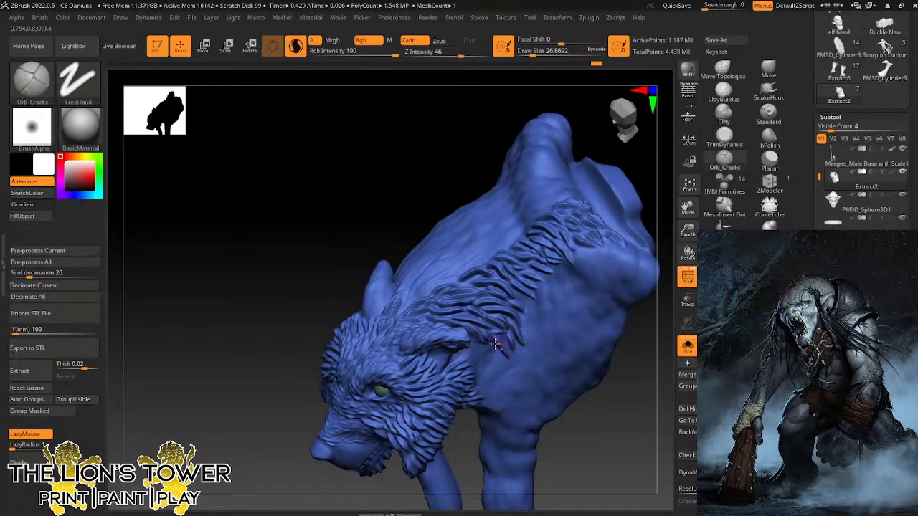
Carve fur strands over the neck below the green-eye-side ear and down toward the top of the front leg.
left_click_drag(617, 409, 621, 392)
mouse_move(450, 350)
left_mouse_down()
mouse_move(464, 358)
mouse_move(479, 345)
mouse_move(493, 407)
left_mouse_up()
mouse_move(481, 360)
left_mouse_down()
mouse_move(500, 372)
mouse_move(541, 356)
mouse_move(539, 367)
left_mouse_up()
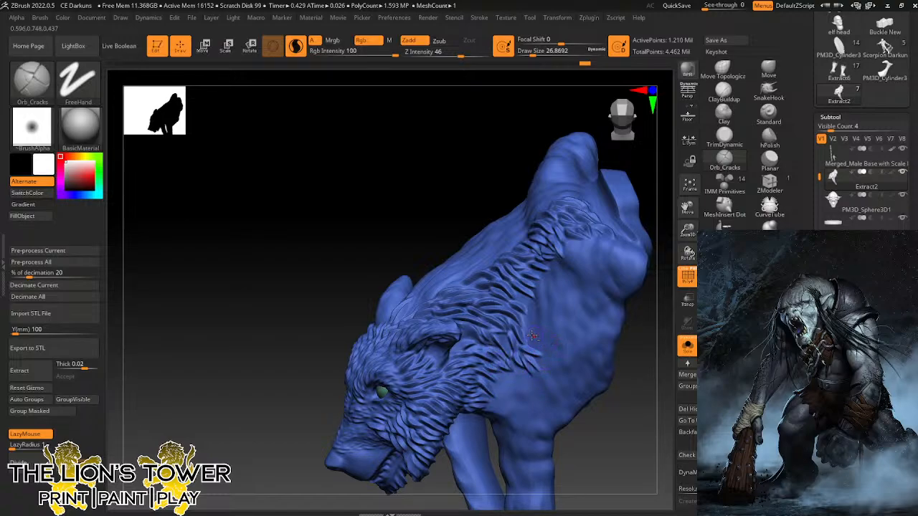
mouse_move(530, 334)
left_mouse_down()
mouse_move(551, 351)
mouse_move(543, 387)
left_mouse_up()
left_click_drag(612, 393, 649, 395)
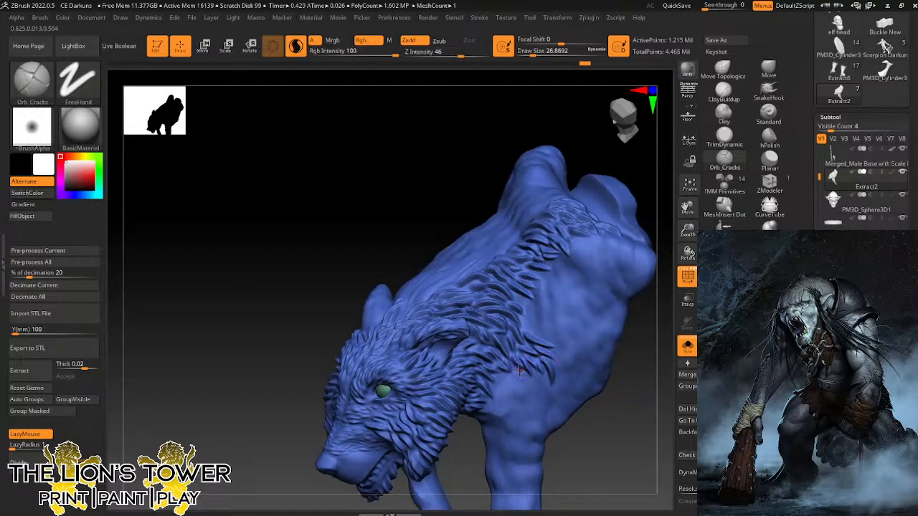
mouse_move(513, 366)
left_mouse_down()
mouse_move(516, 389)
mouse_move(553, 399)
left_mouse_up()
mouse_move(510, 374)
left_mouse_down()
mouse_move(515, 389)
mouse_move(496, 398)
mouse_move(496, 420)
mouse_move(517, 417)
mouse_move(519, 399)
mouse_move(525, 414)
mouse_move(538, 404)
left_mouse_up()
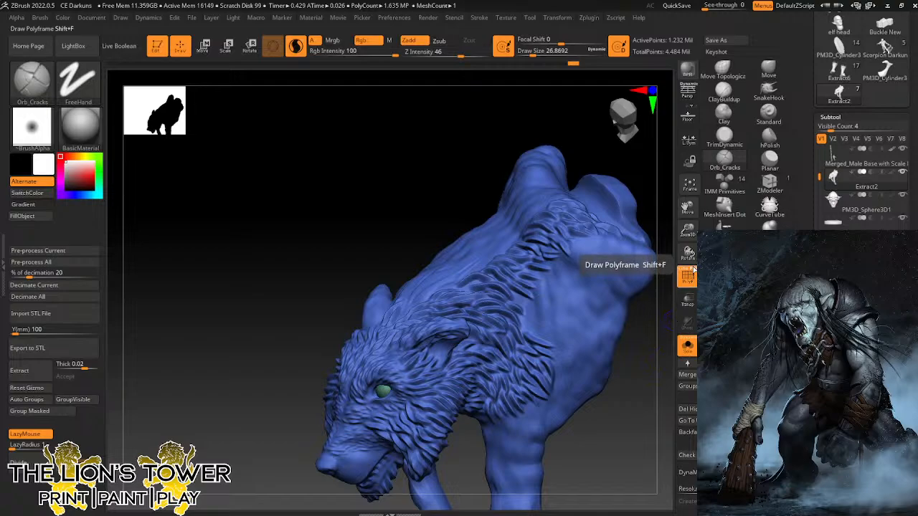
Add rows of fur strands across the shoulder behind the neck fur on the green-eye side.
left_click_drag(689, 209, 679, 176)
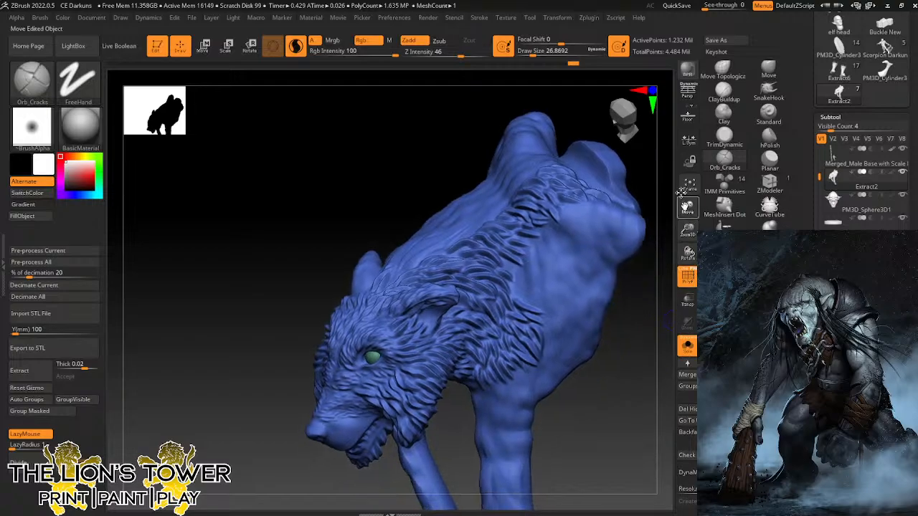
left_click_drag(613, 293, 575, 271)
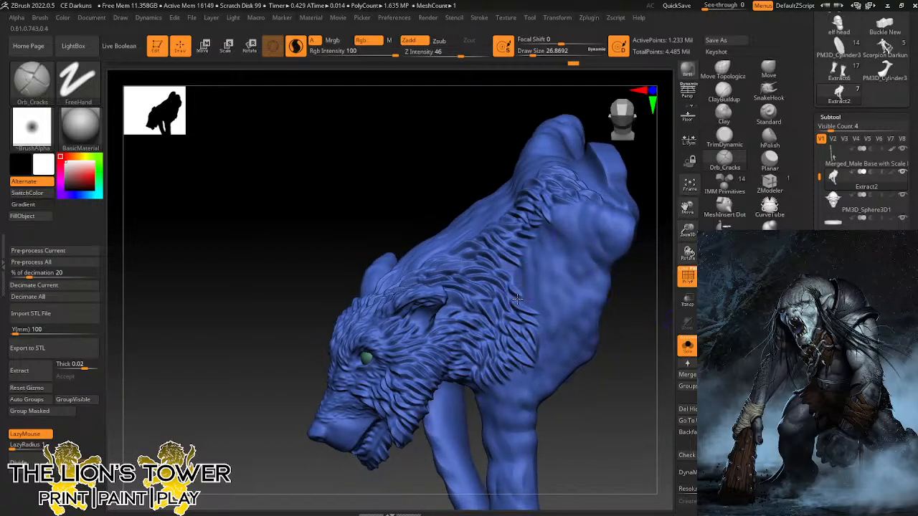
mouse_move(518, 279)
left_mouse_down()
mouse_move(532, 282)
mouse_move(534, 295)
left_mouse_up()
mouse_move(506, 265)
left_mouse_down()
mouse_move(538, 275)
mouse_move(542, 248)
mouse_move(556, 256)
mouse_move(553, 330)
left_mouse_up()
left_click_drag(619, 393, 638, 380)
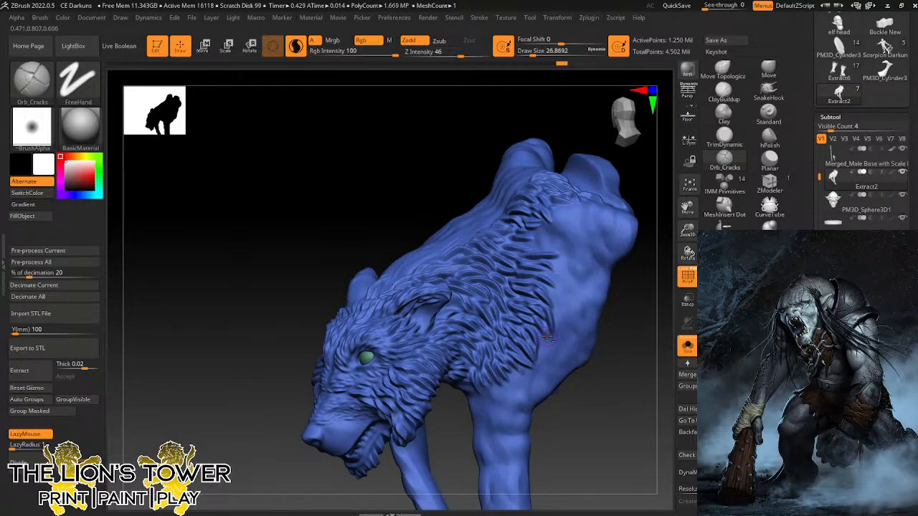
Fill the lower shoulder with fur strands down to where the green-eye-side front leg begins.
mouse_move(554, 350)
left_mouse_down()
mouse_move(549, 329)
mouse_move(549, 354)
mouse_move(553, 344)
left_mouse_up()
mouse_move(556, 388)
left_mouse_down()
mouse_move(549, 355)
mouse_move(560, 367)
left_mouse_up()
left_click_drag(535, 398, 549, 364)
mouse_move(540, 399)
left_mouse_down()
mouse_move(557, 383)
mouse_move(518, 364)
left_mouse_up()
mouse_move(524, 394)
left_mouse_down()
mouse_move(529, 370)
mouse_move(537, 370)
mouse_move(485, 384)
left_mouse_up()
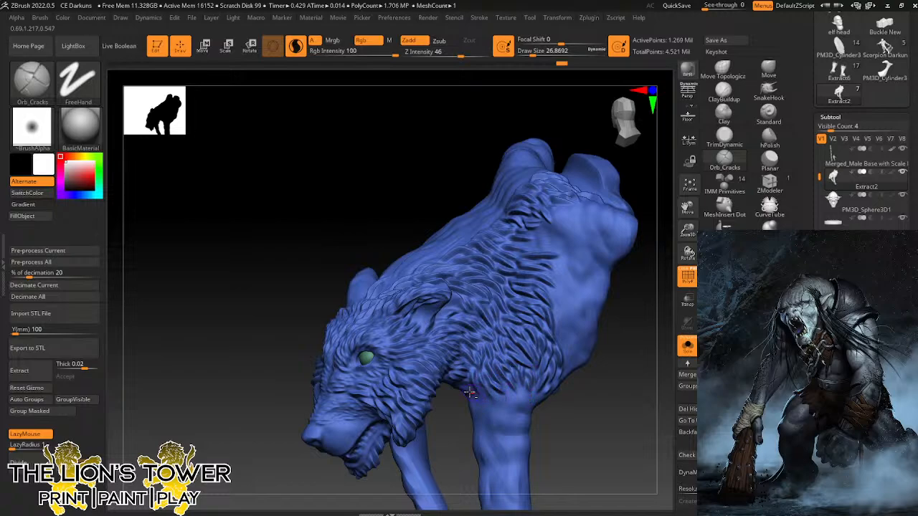
mouse_move(477, 416)
left_mouse_down()
mouse_move(472, 396)
mouse_move(523, 385)
mouse_move(511, 394)
mouse_move(525, 400)
left_mouse_up()
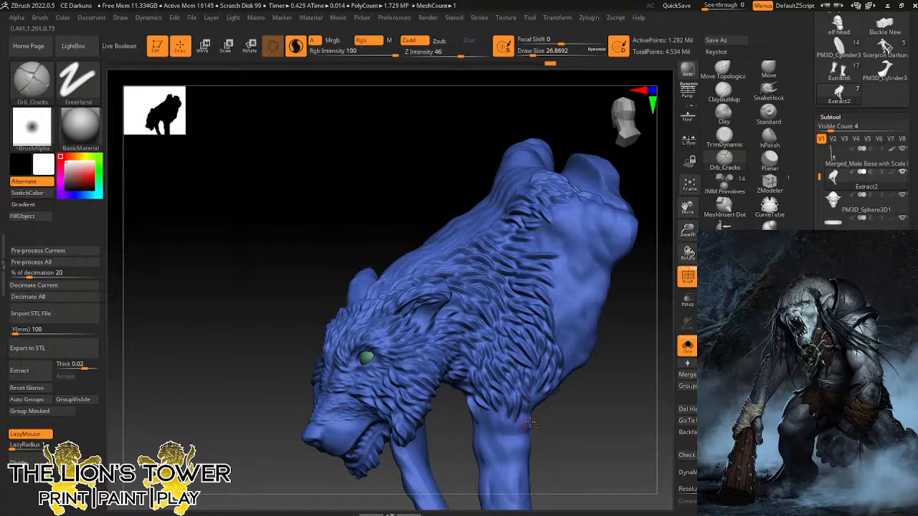
mouse_move(603, 419)
left_mouse_down()
mouse_move(568, 388)
mouse_move(529, 420)
mouse_move(539, 408)
left_mouse_up()
left_click_drag(578, 438, 551, 394)
Carve fur strands over the top of the green-eye-side front leg, just below the shoulder.
left_click_drag(688, 230, 667, 169)
left_click_drag(650, 372, 665, 371)
left_click_drag(606, 364, 590, 349)
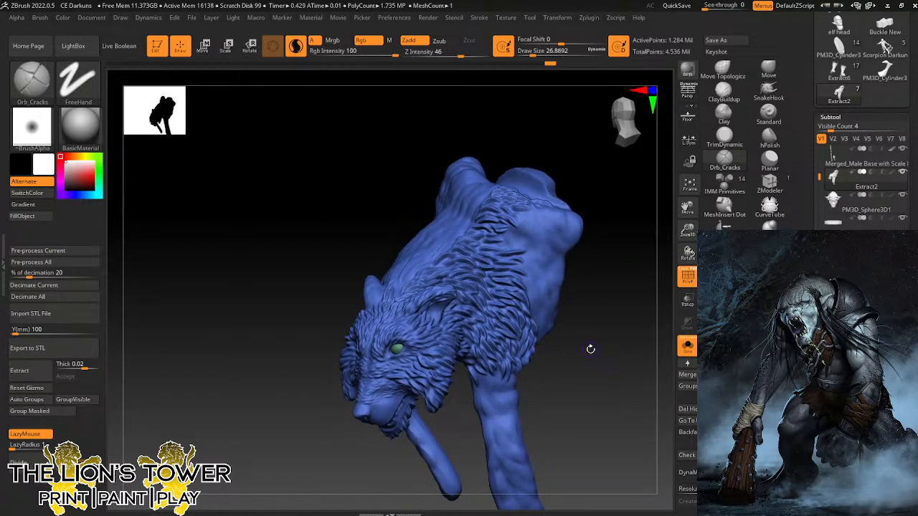
left_click_drag(687, 231, 685, 179)
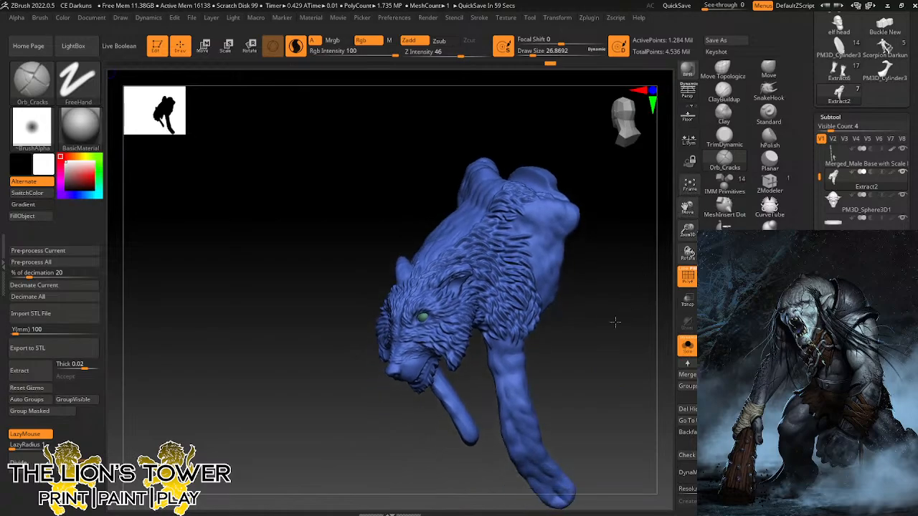
mouse_move(615, 320)
left_mouse_down()
mouse_move(610, 307)
mouse_move(499, 334)
mouse_move(499, 356)
left_mouse_up()
left_click_drag(560, 356, 577, 366)
left_click_drag(507, 324, 527, 348)
mouse_move(574, 321)
left_mouse_down()
mouse_move(552, 339)
mouse_move(528, 332)
left_mouse_up()
right_click_drag(539, 335, 533, 329)
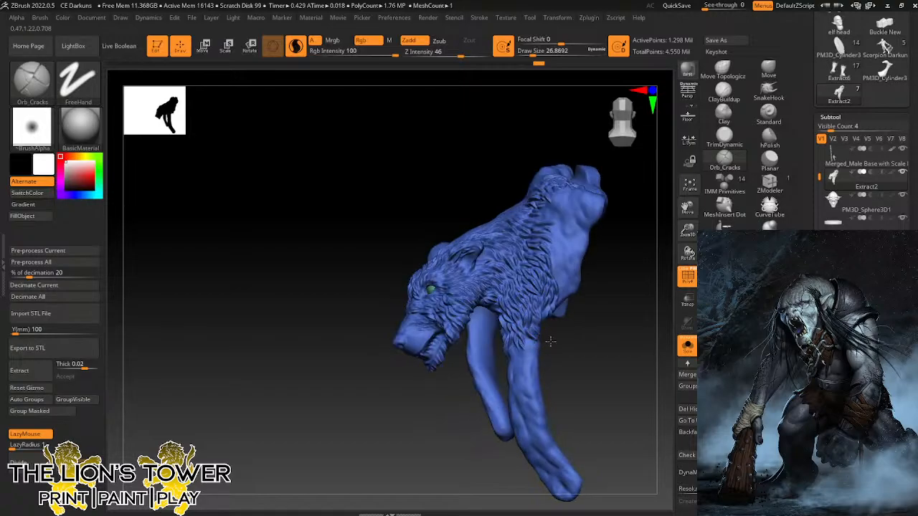
Continue the fur down the upper part of the green-eye-side front leg, covering its outer edge and front.
mouse_move(571, 353)
left_mouse_down()
mouse_move(561, 358)
mouse_move(551, 335)
left_mouse_up()
left_click_drag(559, 296, 550, 303)
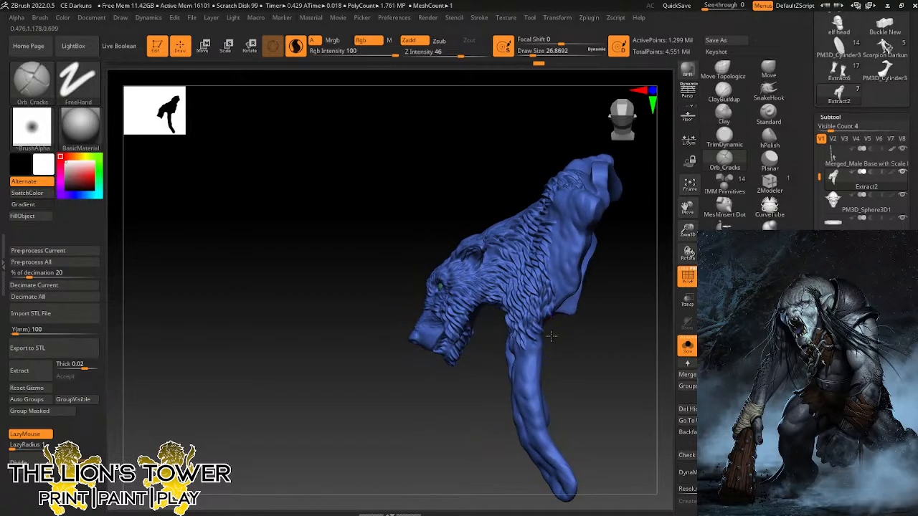
mouse_move(556, 352)
left_mouse_down()
mouse_move(531, 338)
mouse_move(538, 369)
mouse_move(547, 370)
mouse_move(538, 371)
left_mouse_up()
mouse_move(626, 346)
left_mouse_down()
mouse_move(521, 351)
mouse_move(531, 382)
mouse_move(511, 353)
left_mouse_up()
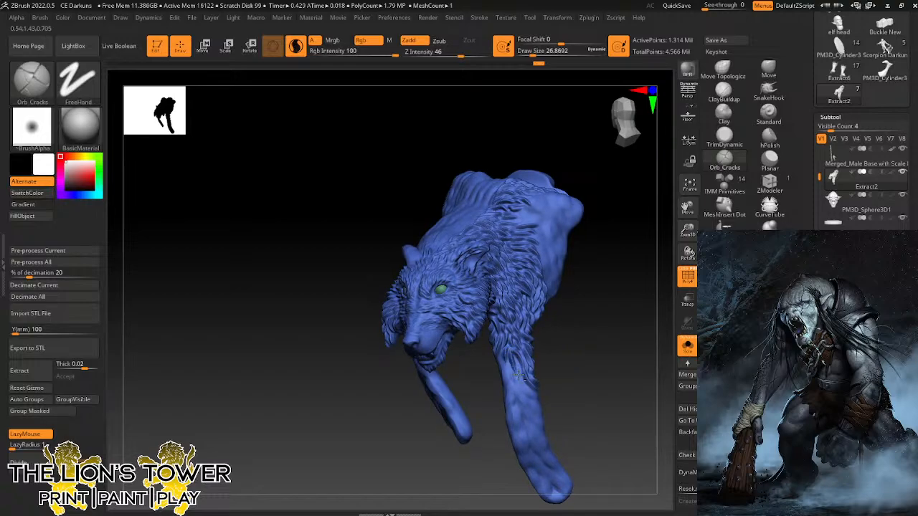
left_click_drag(581, 323, 608, 304)
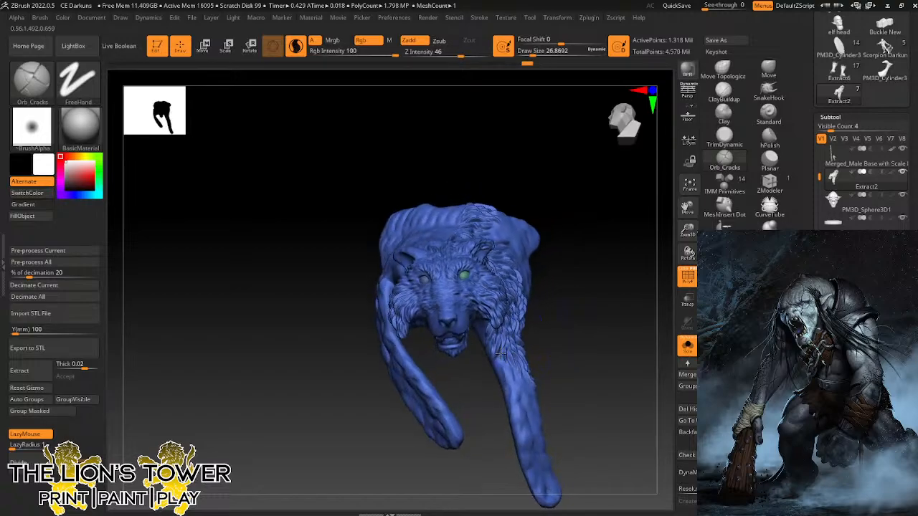
left_click_drag(503, 352, 513, 396)
mouse_move(554, 354)
left_mouse_down()
mouse_move(554, 378)
mouse_move(538, 397)
mouse_move(570, 322)
left_mouse_up()
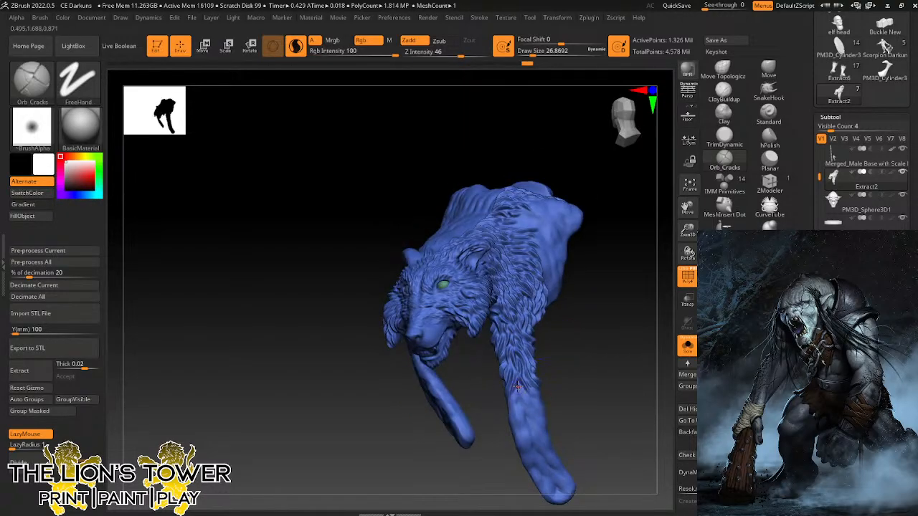
Carve fur strands around the middle of the green-eye-side front leg.
mouse_move(511, 395)
left_mouse_down()
mouse_move(513, 407)
mouse_move(554, 406)
mouse_move(554, 395)
mouse_move(537, 397)
mouse_move(558, 376)
left_mouse_up()
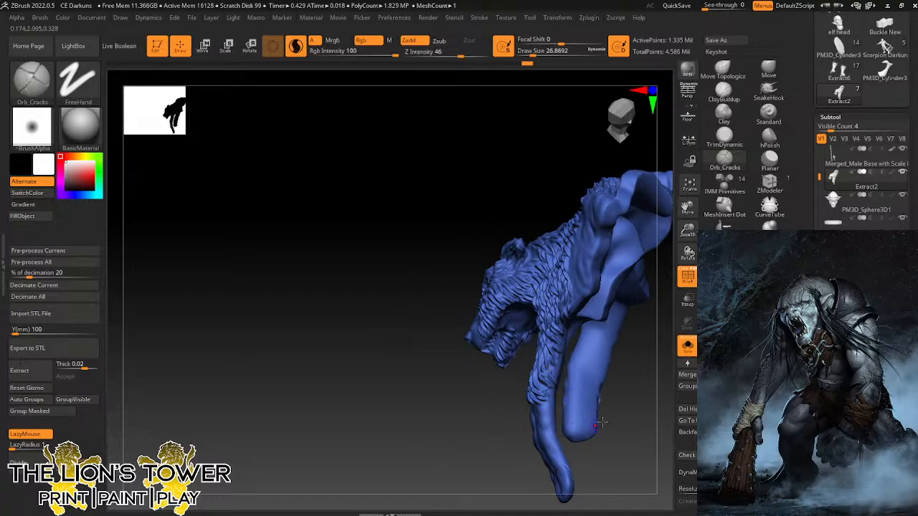
left_click_drag(606, 423, 653, 378)
mouse_move(688, 230)
left_mouse_down()
mouse_move(672, 184)
mouse_move(617, 320)
mouse_move(549, 378)
left_mouse_up()
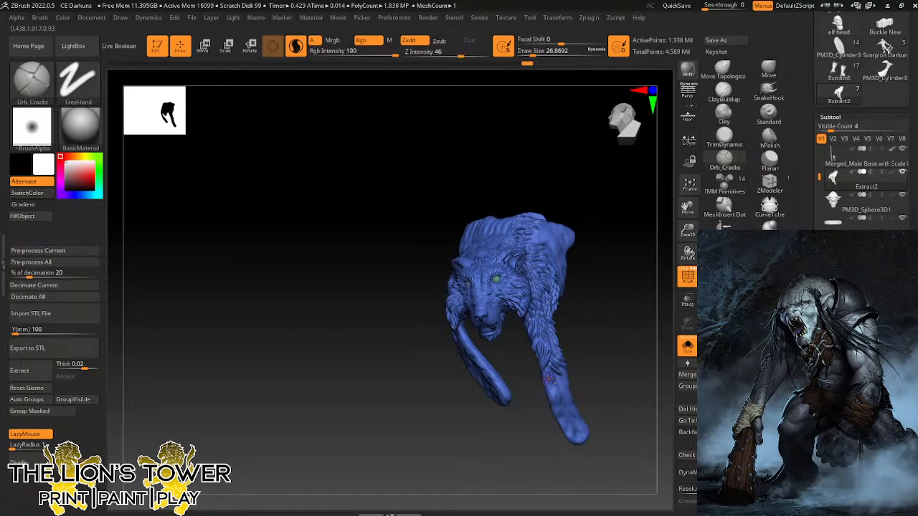
mouse_move(688, 230)
left_mouse_down()
mouse_move(686, 217)
mouse_move(664, 244)
mouse_move(686, 218)
mouse_move(675, 200)
mouse_move(562, 323)
mouse_move(568, 352)
mouse_move(555, 354)
mouse_move(566, 356)
mouse_move(568, 370)
left_mouse_up()
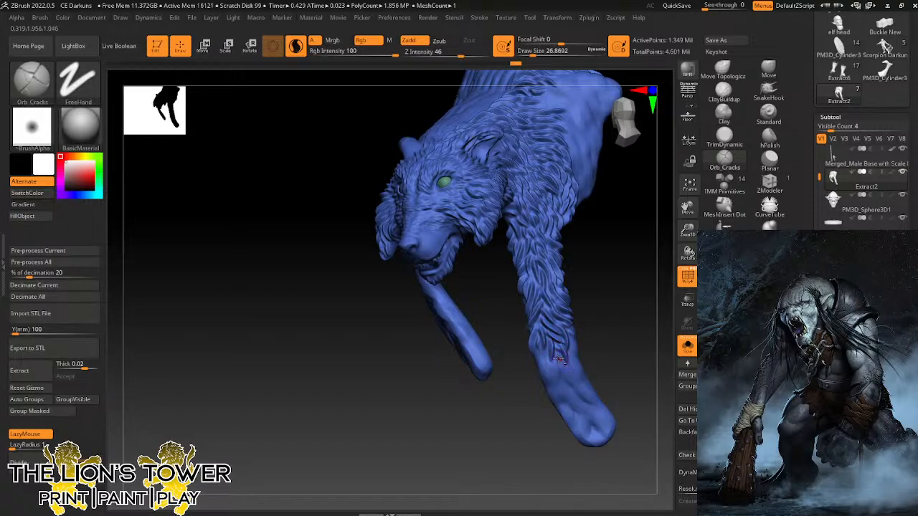
left_click_drag(606, 320, 565, 317)
mouse_move(545, 347)
left_mouse_down()
mouse_move(550, 373)
mouse_move(544, 361)
left_mouse_up()
Extend the fur strands down the lower part of the same front leg to the start of the paw.
mouse_move(617, 338)
left_mouse_down()
mouse_move(574, 336)
mouse_move(560, 369)
left_mouse_up()
mouse_move(618, 373)
left_mouse_down()
mouse_move(578, 368)
mouse_move(578, 338)
mouse_move(584, 358)
mouse_move(615, 332)
mouse_move(622, 353)
mouse_move(607, 382)
mouse_move(637, 394)
mouse_move(649, 369)
left_mouse_up()
mouse_move(576, 378)
left_mouse_down()
mouse_move(601, 380)
mouse_move(576, 404)
mouse_move(604, 396)
left_mouse_up()
left_click_drag(618, 360, 633, 362)
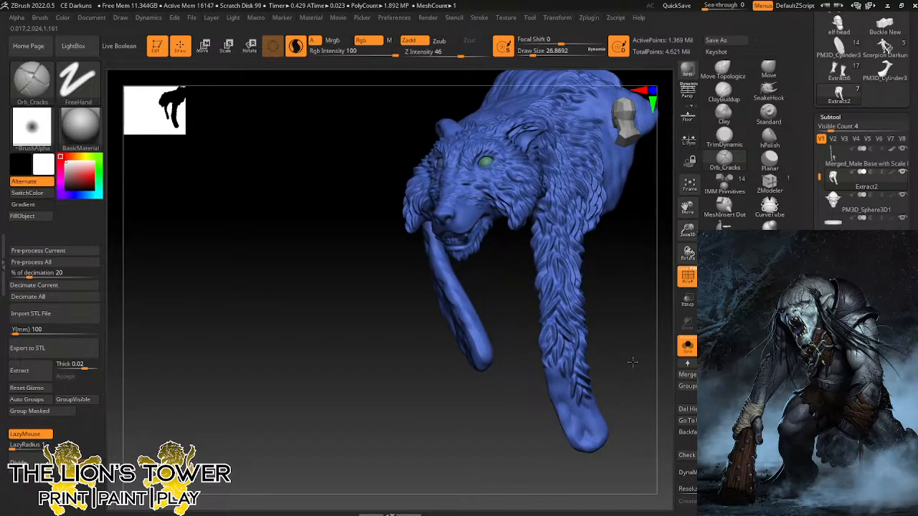
mouse_move(566, 373)
left_mouse_down()
mouse_move(572, 402)
mouse_move(559, 372)
mouse_move(565, 402)
mouse_move(551, 378)
mouse_move(565, 418)
mouse_move(571, 408)
mouse_move(591, 417)
mouse_move(583, 391)
mouse_move(595, 434)
mouse_move(607, 430)
left_mouse_up()
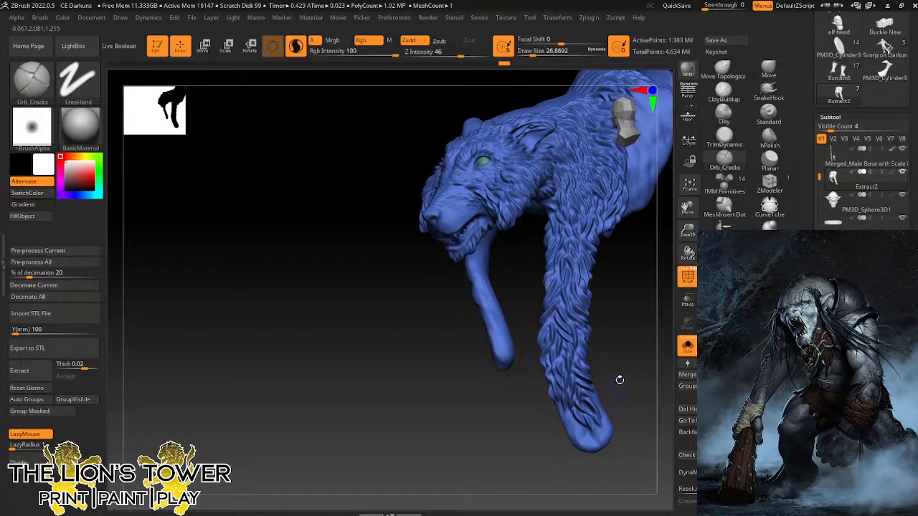
Cover the paw end of the green-eye-side front leg with fur strands.
mouse_move(620, 379)
left_mouse_down()
mouse_move(599, 392)
mouse_move(616, 431)
left_mouse_up()
left_click_drag(627, 398, 638, 381)
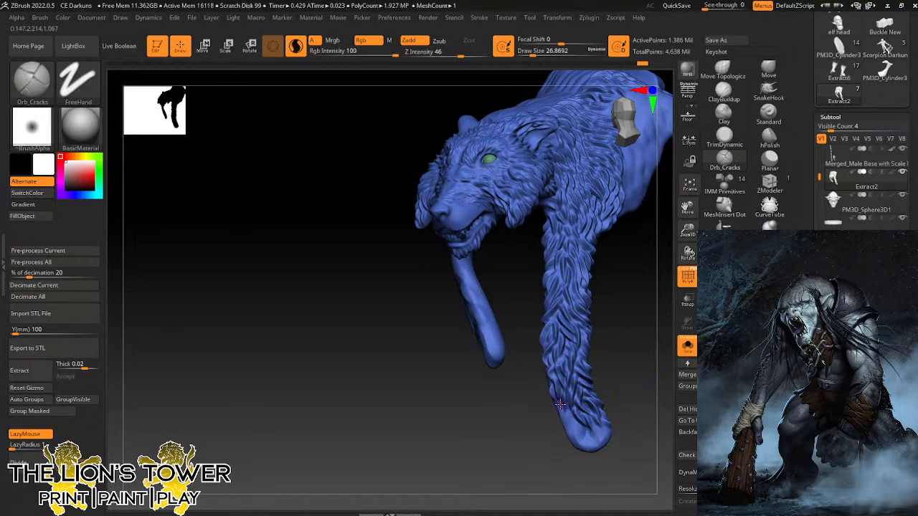
mouse_move(570, 414)
left_mouse_down()
mouse_move(573, 440)
mouse_move(611, 443)
left_mouse_up()
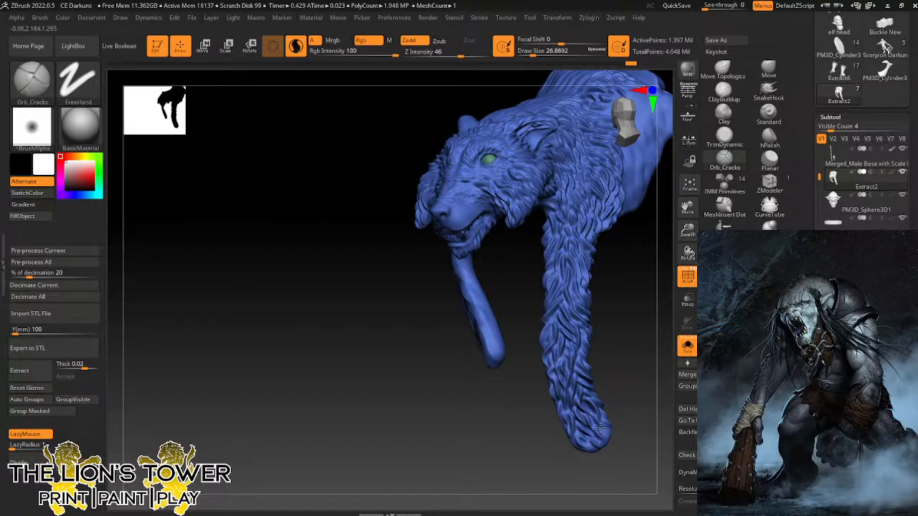
left_click_drag(666, 287, 641, 284)
Carve fur strands along the inner side of the green-eye-side front leg, from its top to about mid-length.
left_click_drag(687, 253, 498, 166)
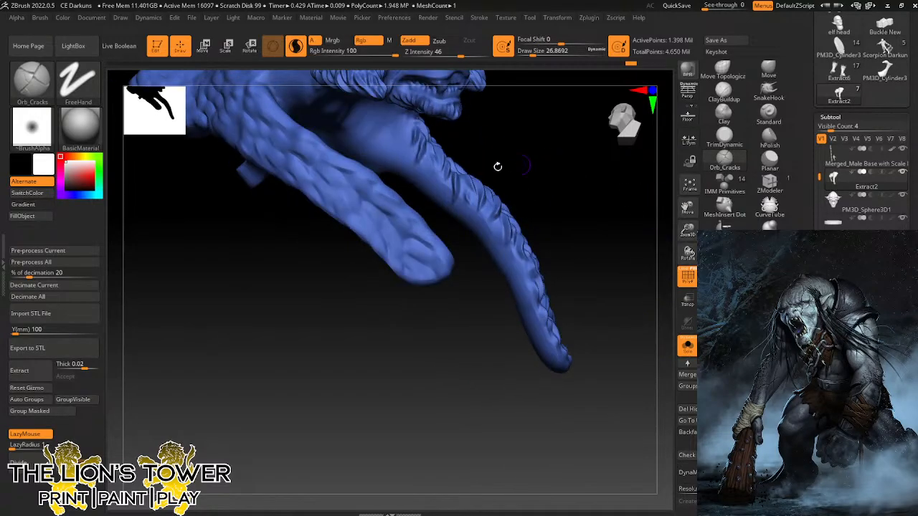
mouse_move(405, 117)
left_mouse_down()
mouse_move(384, 138)
mouse_move(404, 148)
mouse_move(404, 136)
mouse_move(407, 162)
mouse_move(442, 181)
mouse_move(452, 207)
mouse_move(482, 221)
mouse_move(472, 236)
left_mouse_up()
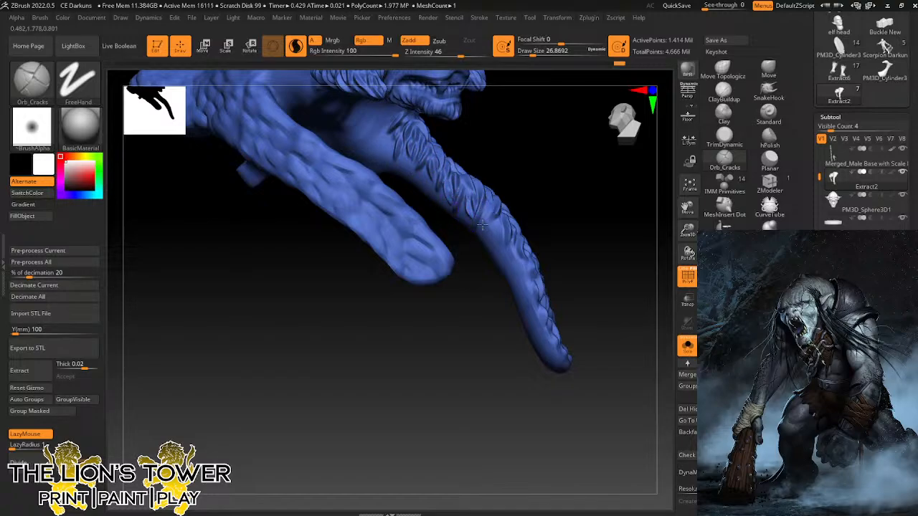
left_click_drag(490, 206, 498, 251)
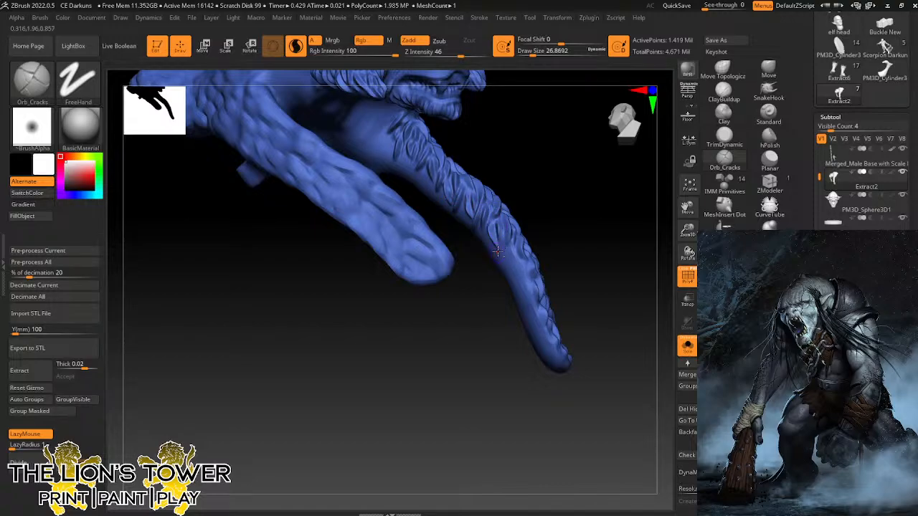
left_click_drag(547, 217, 516, 188)
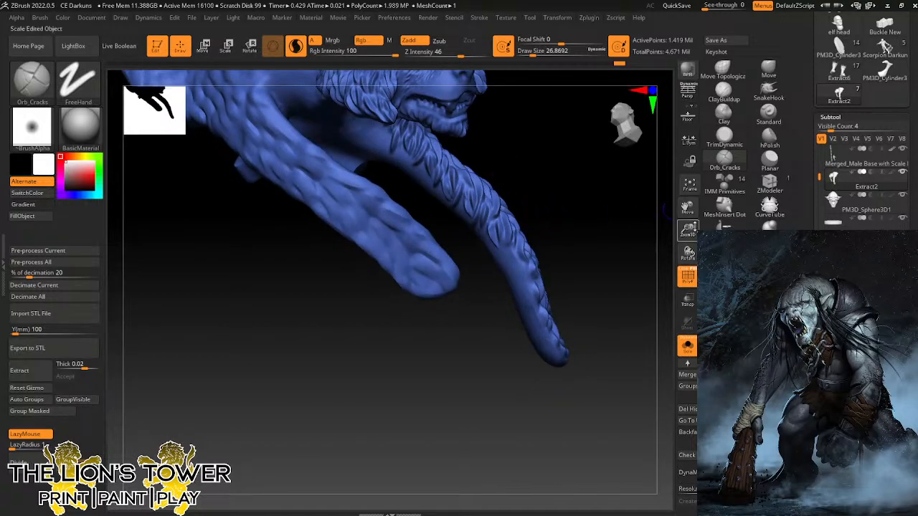
Carve fur strands around the middle of the green-eye-side front leg's inner side with the Orb_Cracks brush.
left_click_drag(692, 229, 692, 244)
left_click_drag(688, 208, 651, 225)
mouse_move(524, 166)
left_mouse_down()
mouse_move(529, 186)
mouse_move(469, 202)
left_mouse_up()
left_click_drag(481, 170, 467, 204)
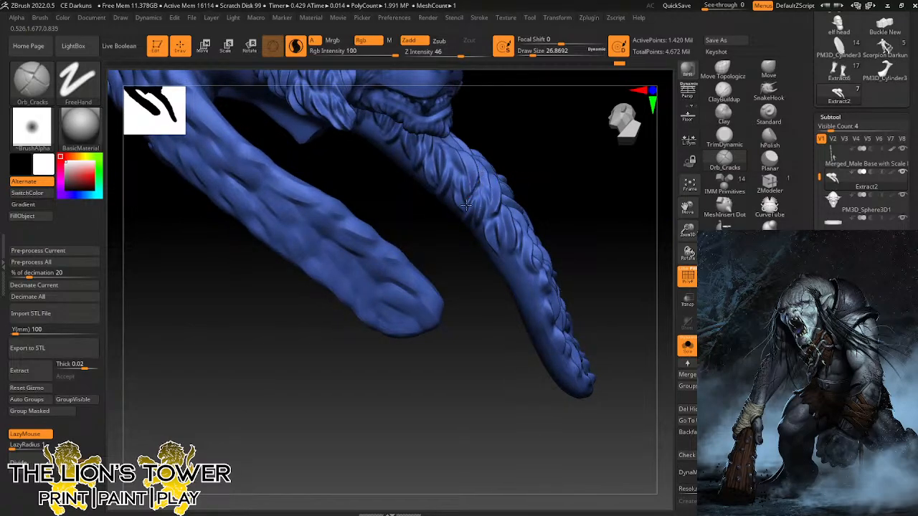
left_click_drag(481, 174, 467, 209)
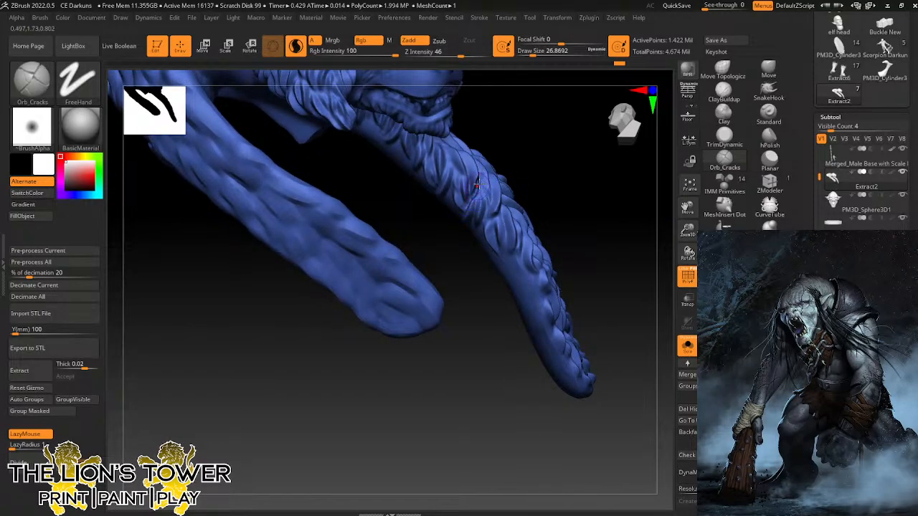
left_click_drag(525, 170, 534, 174)
left_click_drag(483, 187, 473, 218)
left_click_drag(529, 169, 543, 188)
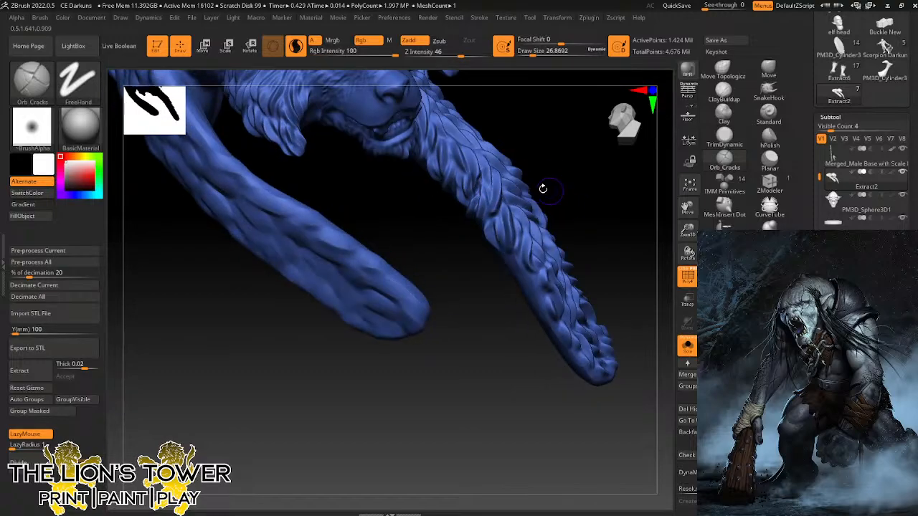
left_click_drag(480, 185, 482, 212)
Extend the fur strands along the same leg's inner side from mid-length into its lower half.
mouse_move(584, 220)
left_mouse_down()
mouse_move(638, 199)
mouse_move(545, 216)
mouse_move(511, 254)
left_mouse_up()
left_click_drag(549, 221, 604, 209)
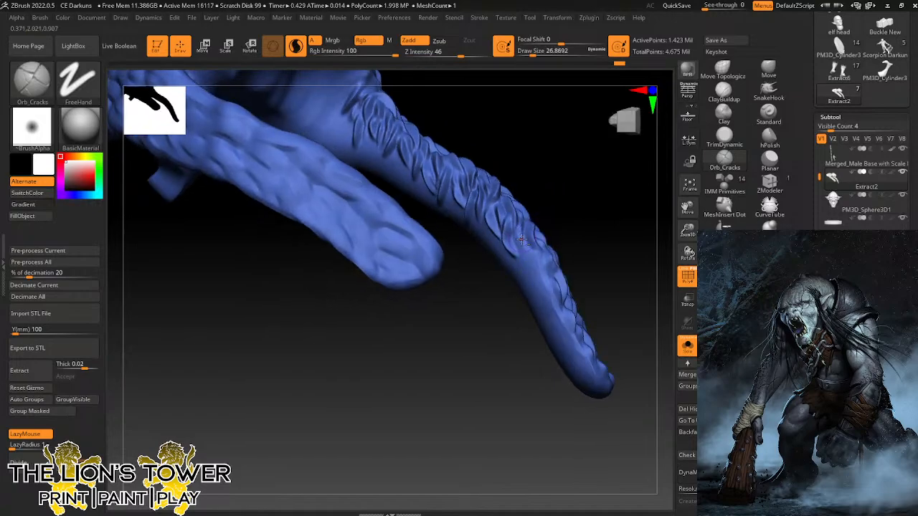
left_click_drag(523, 235, 518, 252)
left_click_drag(598, 202, 551, 222)
mouse_move(517, 277)
left_mouse_down()
mouse_move(560, 268)
mouse_move(526, 283)
mouse_move(542, 314)
left_mouse_up()
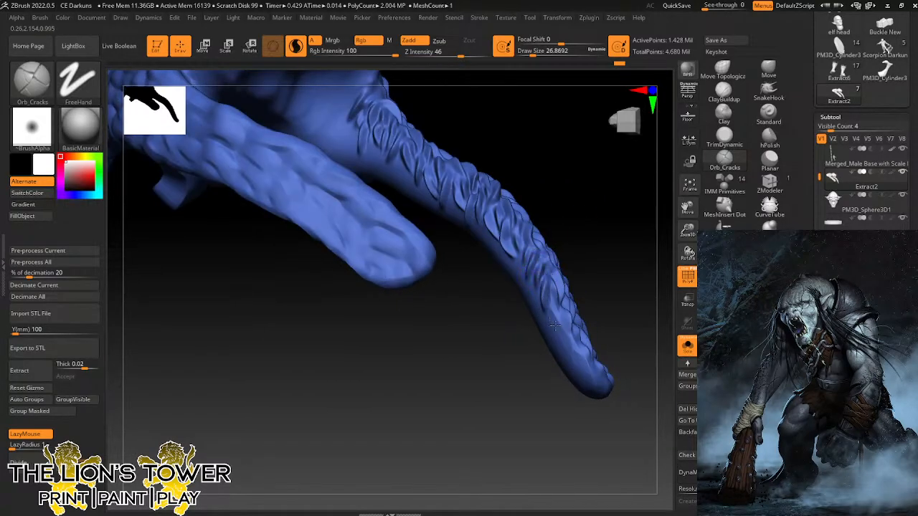
Carve fur strands down the inner side of the lower leg to the tip of the paw.
mouse_move(617, 308)
left_mouse_down()
mouse_move(599, 307)
mouse_move(550, 338)
left_mouse_up()
left_click_drag(635, 307, 583, 306)
left_click_drag(562, 328, 556, 366)
left_click_drag(618, 302, 580, 307)
left_click_drag(569, 341, 582, 390)
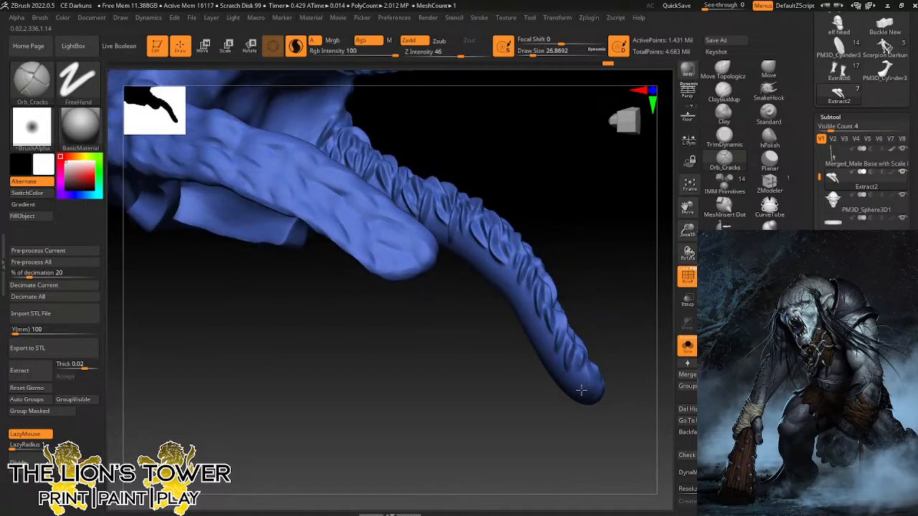
mouse_move(626, 327)
left_mouse_down()
mouse_move(587, 374)
mouse_move(594, 385)
left_mouse_up()
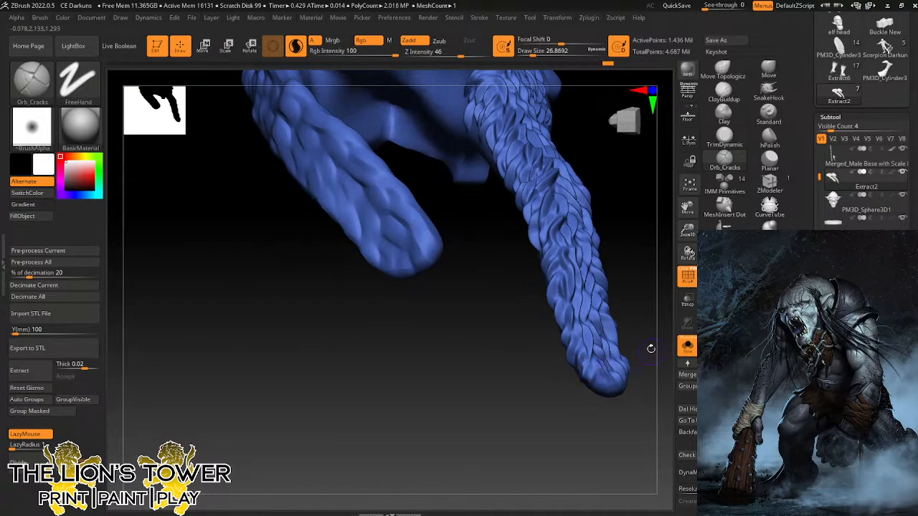
mouse_move(651, 350)
left_mouse_down()
mouse_move(606, 354)
mouse_move(604, 400)
left_mouse_up()
Add fur strands around the paw end and up the rear edge of the lower leg.
mouse_move(675, 305)
left_mouse_down()
mouse_move(654, 162)
mouse_move(606, 288)
mouse_move(565, 314)
mouse_move(577, 315)
left_mouse_up()
left_click_drag(584, 331, 591, 312)
mouse_move(625, 320)
left_mouse_down()
mouse_move(607, 316)
mouse_move(616, 307)
left_mouse_up()
mouse_move(638, 338)
left_mouse_down()
mouse_move(620, 322)
mouse_move(643, 289)
left_mouse_up()
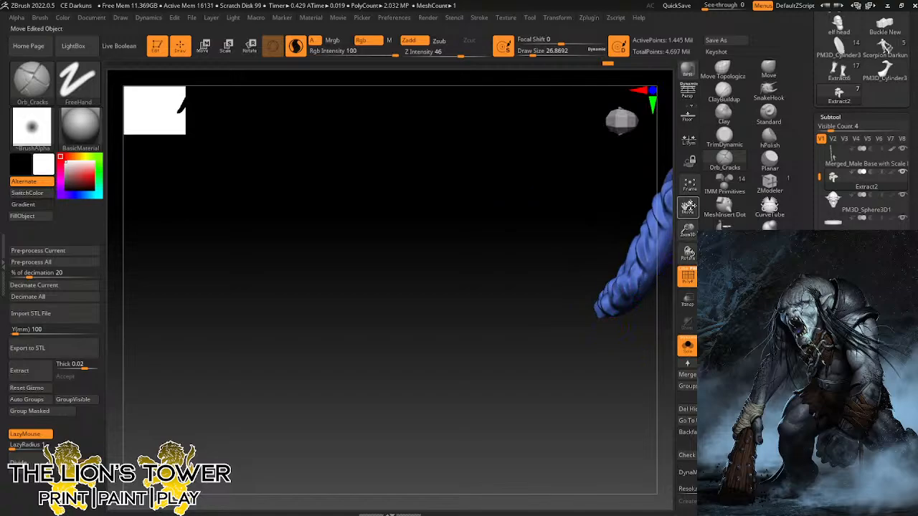
mouse_move(635, 330)
left_mouse_down()
mouse_move(618, 320)
mouse_move(627, 295)
left_mouse_up()
left_click_drag(567, 263, 567, 303)
left_click_drag(576, 247, 578, 261)
left_click_drag(589, 230, 599, 246)
Carve fur strands along the rear edge of the green-eye-side front leg, from mid-length up to its top.
left_click_drag(687, 208, 600, 260)
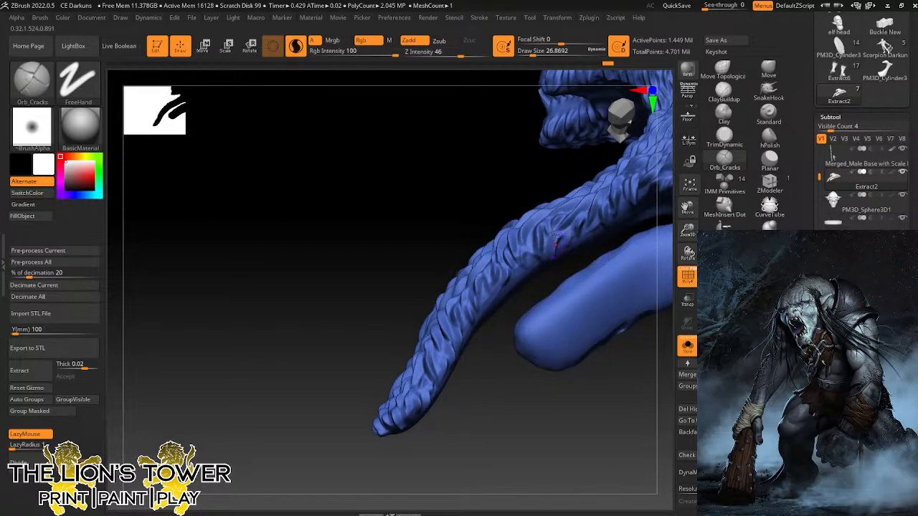
left_click_drag(533, 167, 546, 179)
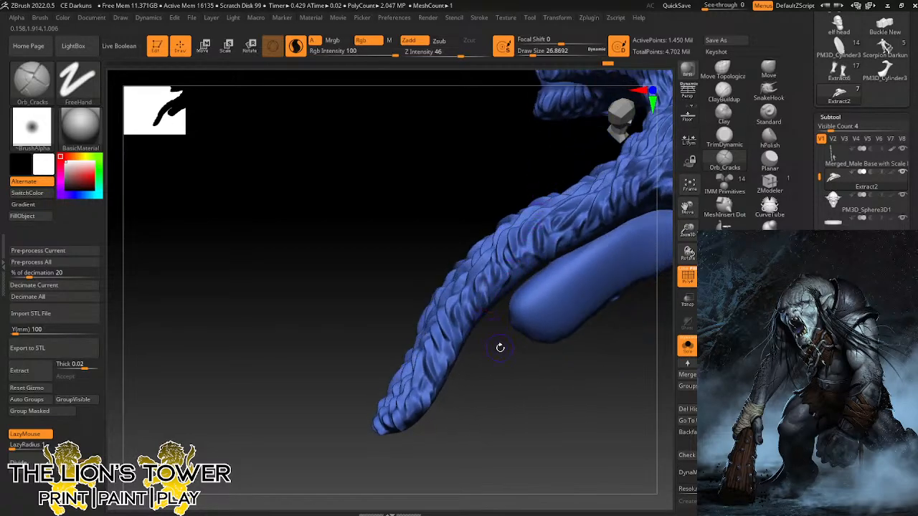
left_click_drag(498, 347, 500, 315)
mouse_move(514, 267)
left_mouse_down()
mouse_move(516, 292)
mouse_move(556, 232)
mouse_move(567, 245)
left_mouse_up()
left_click_drag(578, 276, 597, 254)
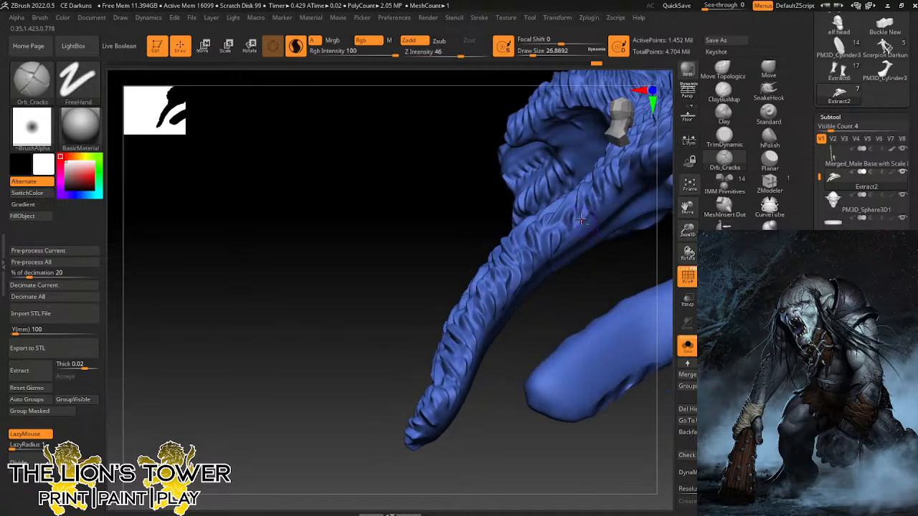
mouse_move(582, 218)
left_mouse_down()
mouse_move(585, 207)
mouse_move(566, 251)
left_mouse_up()
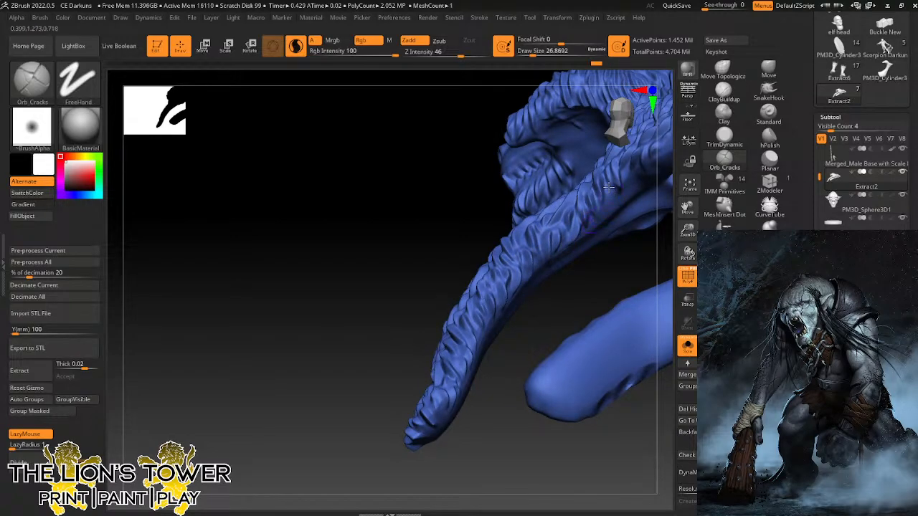
left_click_drag(609, 187, 601, 217)
left_click_drag(625, 175, 621, 202)
Continue the fur strands from the top of the leg onto the pelt's lower edge just behind it.
left_click_drag(688, 208, 585, 257)
mouse_move(521, 321)
left_mouse_down()
mouse_move(473, 305)
mouse_move(492, 284)
left_mouse_up()
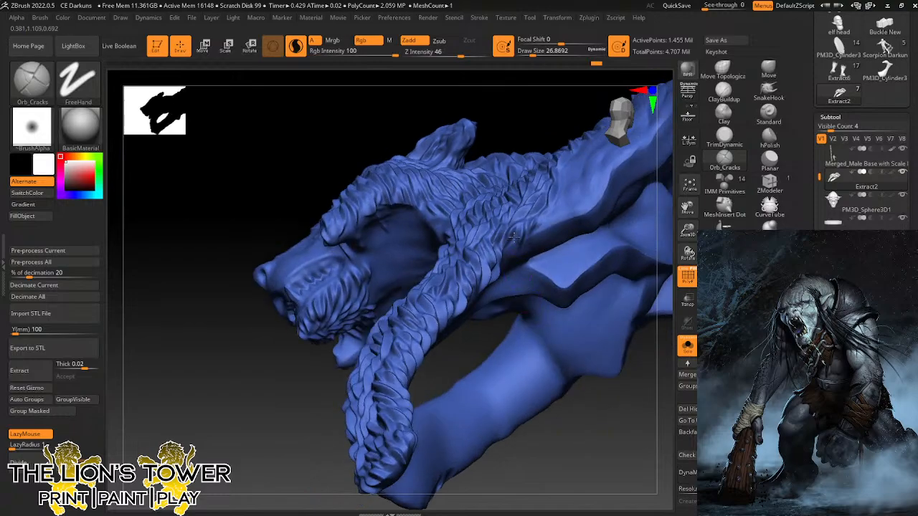
mouse_move(514, 237)
left_mouse_down()
mouse_move(528, 245)
mouse_move(548, 208)
left_mouse_up()
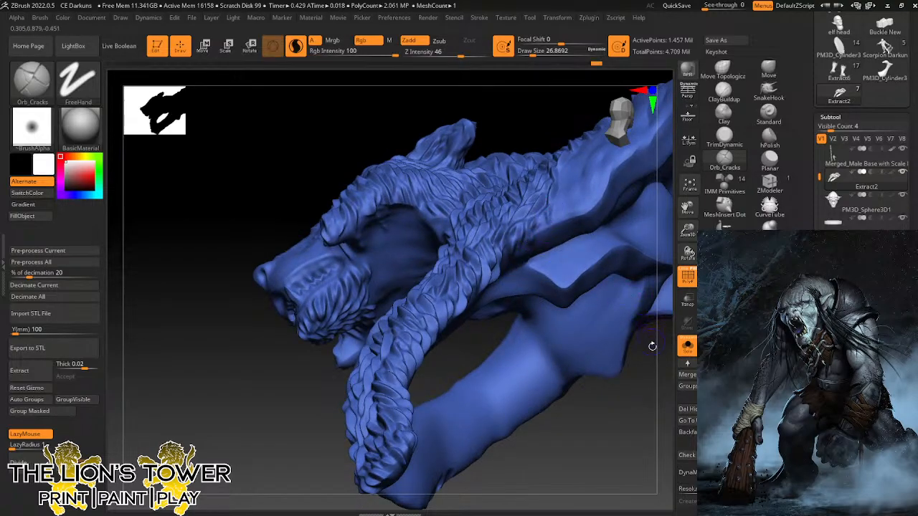
left_click_drag(652, 347, 611, 303)
left_click_drag(558, 221, 557, 198)
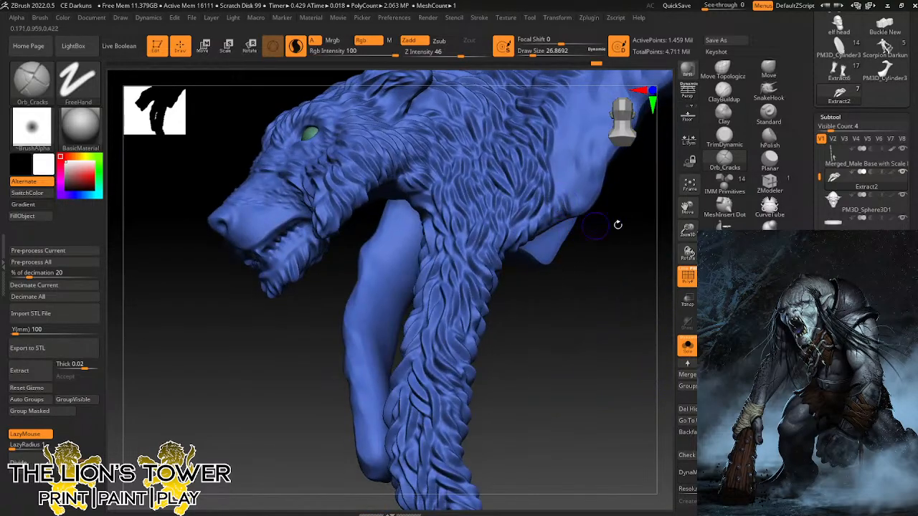
left_click_drag(679, 213, 595, 296)
Carve fur strands along the lower edge of the shoulder pelt toward its rear corner.
mouse_move(489, 274)
left_mouse_down()
mouse_move(488, 305)
mouse_move(512, 297)
mouse_move(515, 284)
mouse_move(538, 292)
left_mouse_up()
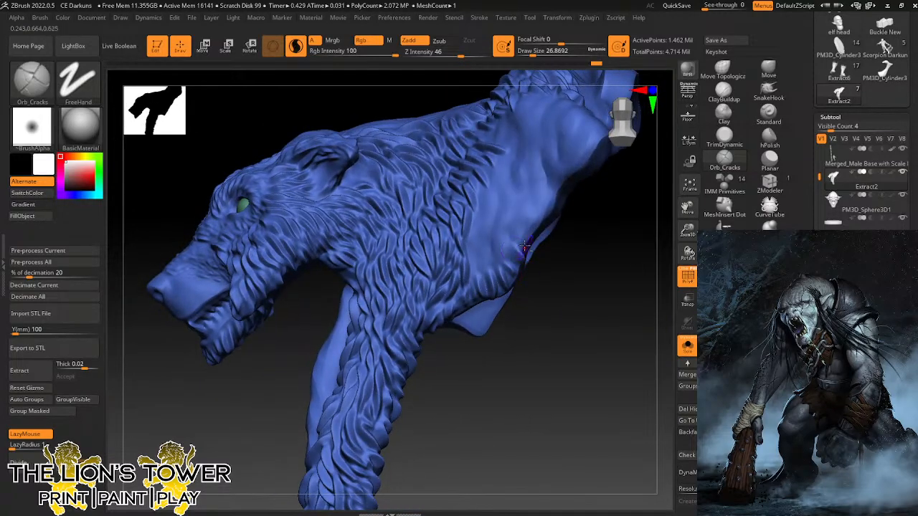
mouse_move(525, 219)
left_mouse_down()
mouse_move(532, 238)
mouse_move(544, 228)
left_mouse_up()
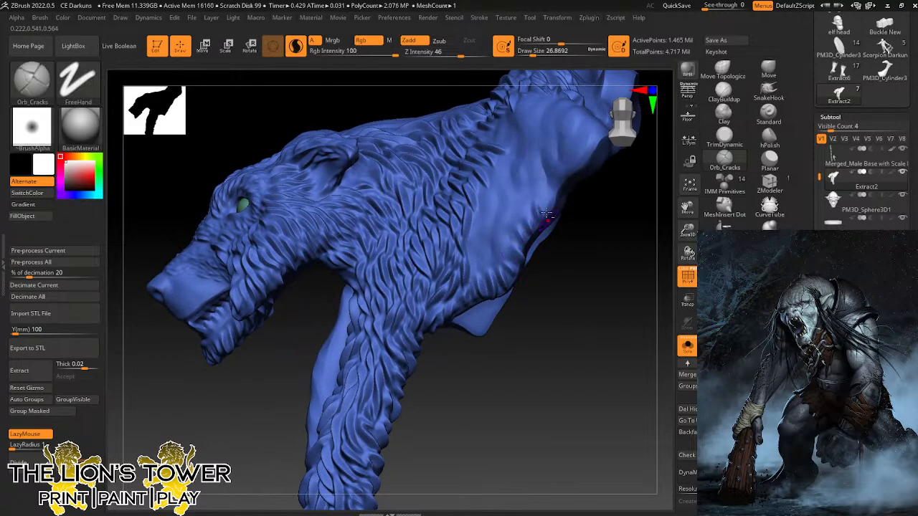
mouse_move(543, 197)
left_mouse_down()
mouse_move(553, 218)
mouse_move(558, 201)
left_mouse_up()
mouse_move(554, 169)
left_mouse_down()
mouse_move(563, 180)
mouse_move(595, 170)
left_mouse_up()
left_click_drag(587, 137, 597, 158)
Carve fur strands at the pelt's rear corner and back down its outer edge toward the shoulder.
left_click_drag(687, 208, 548, 276)
left_click_drag(499, 220, 507, 262)
left_click_drag(521, 295, 505, 293)
mouse_move(501, 249)
left_mouse_down()
mouse_move(505, 224)
mouse_move(503, 262)
mouse_move(484, 276)
left_mouse_up()
mouse_move(510, 307)
left_mouse_down()
mouse_move(497, 253)
mouse_move(476, 292)
left_mouse_up()
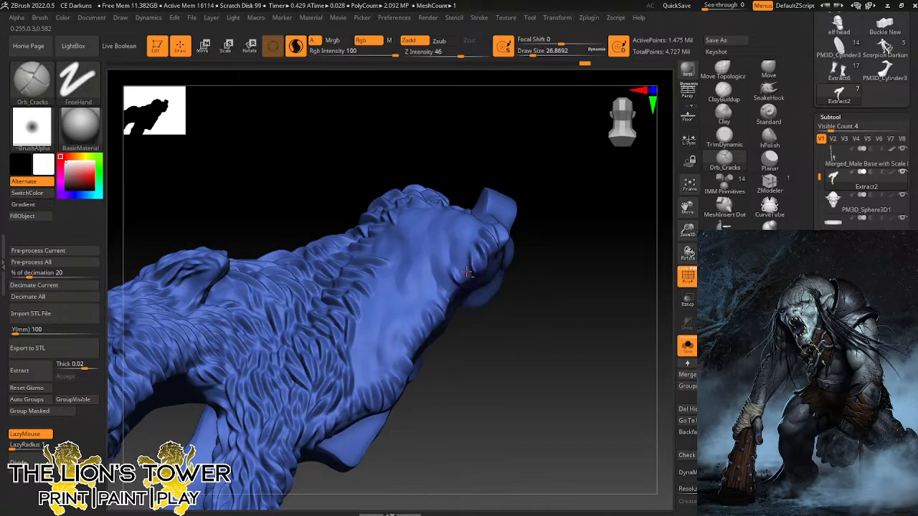
left_click_drag(466, 256, 457, 296)
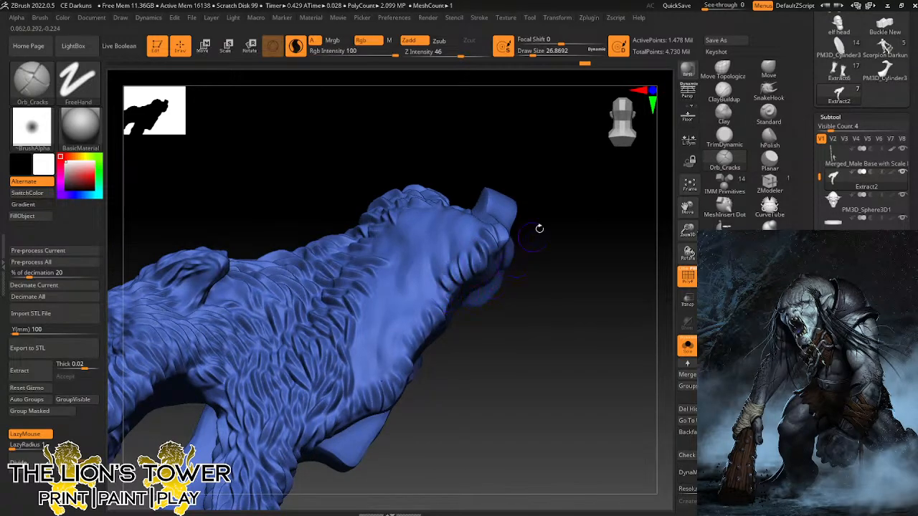
left_click_drag(539, 227, 536, 278)
mouse_move(431, 286)
left_mouse_down()
mouse_move(452, 317)
mouse_move(437, 321)
left_mouse_up()
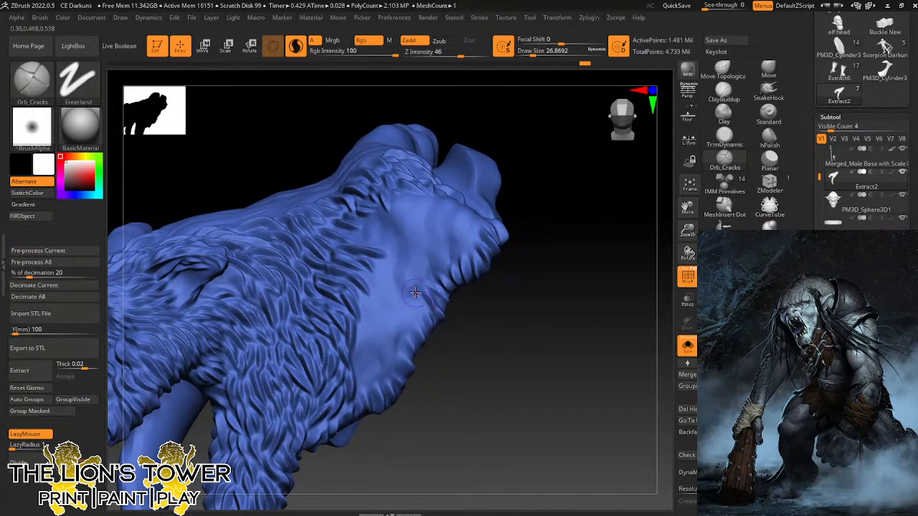
left_click_drag(412, 290, 416, 344)
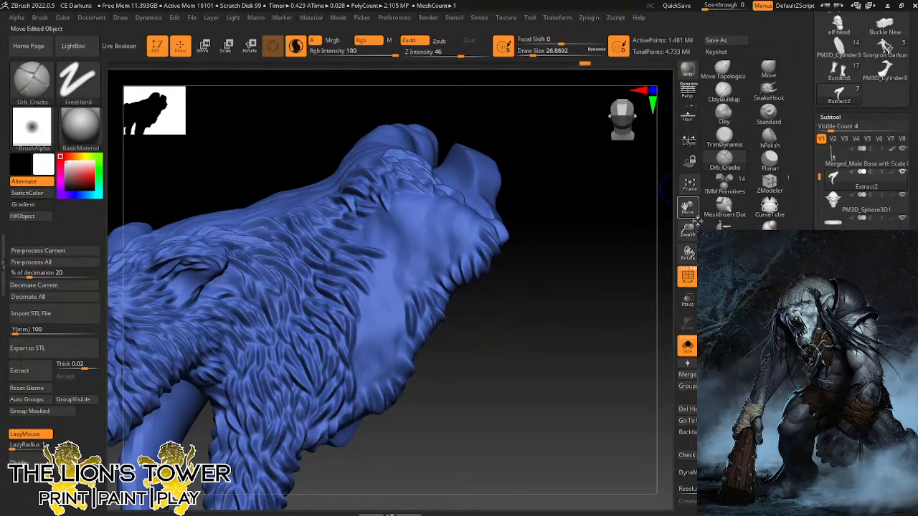
Fill the smooth band between the shoulder fur and the pelt's outer edge with fur strands.
mouse_move(690, 213)
left_mouse_down()
mouse_move(725, 167)
mouse_move(756, 155)
left_mouse_up()
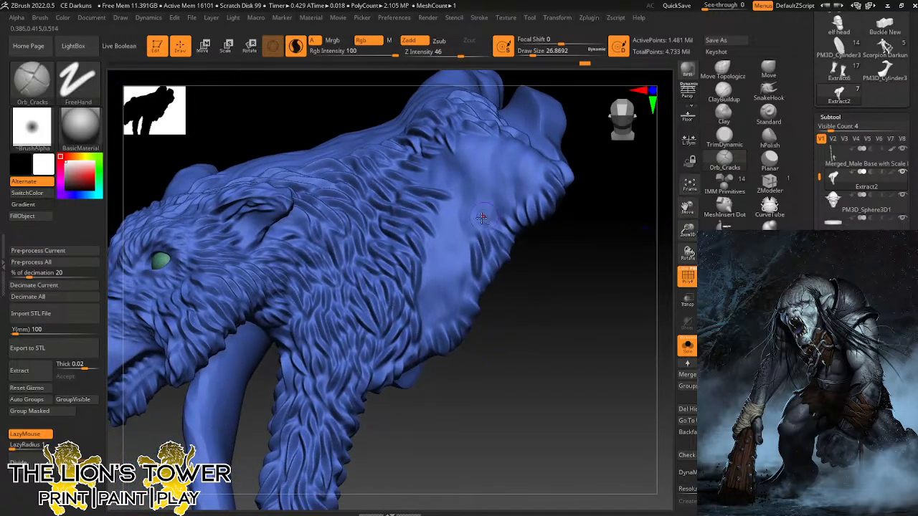
left_click_drag(464, 263, 470, 313)
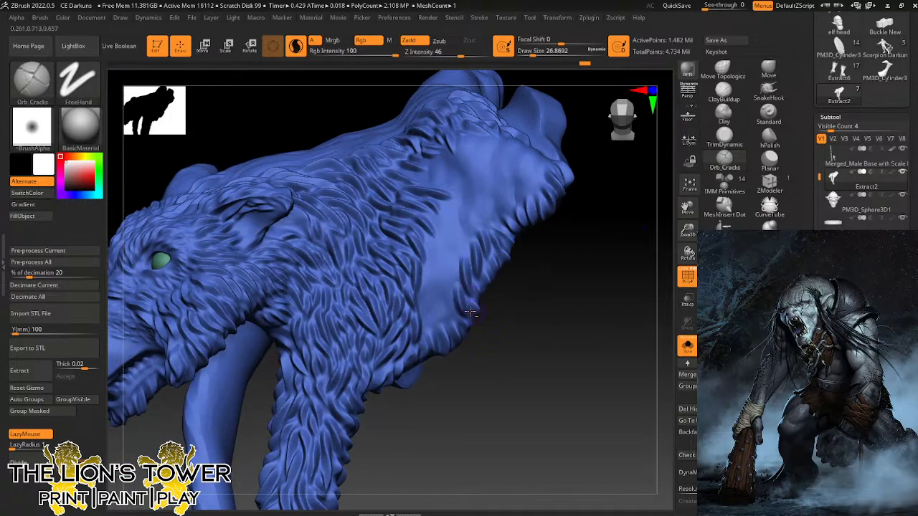
left_click_drag(514, 344, 516, 315)
mouse_move(445, 292)
left_mouse_down()
mouse_move(456, 321)
mouse_move(428, 344)
left_mouse_up()
mouse_move(424, 281)
left_mouse_down()
mouse_move(429, 308)
mouse_move(442, 312)
left_mouse_up()
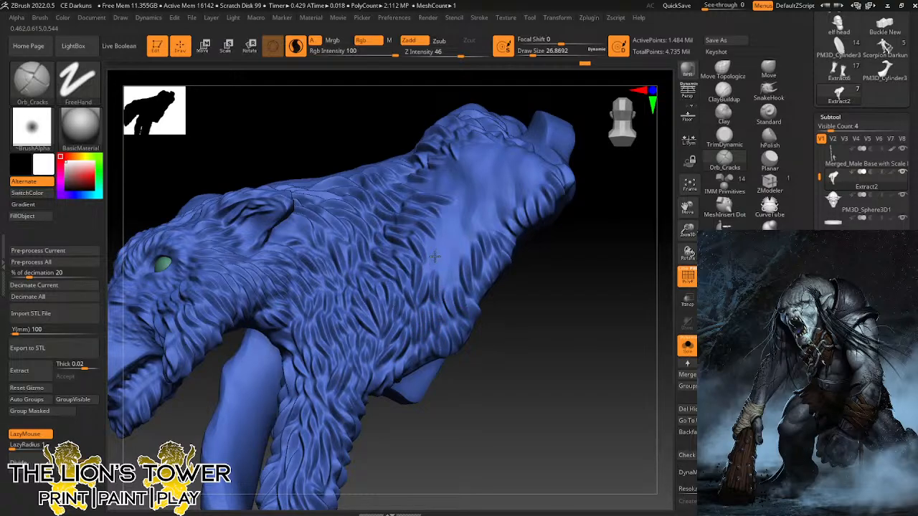
mouse_move(439, 251)
left_mouse_down()
mouse_move(426, 271)
mouse_move(452, 279)
mouse_move(458, 299)
left_mouse_up()
left_click_drag(464, 234, 480, 265)
mouse_move(452, 218)
left_mouse_down()
mouse_move(449, 252)
mouse_move(431, 243)
mouse_move(428, 254)
left_mouse_up()
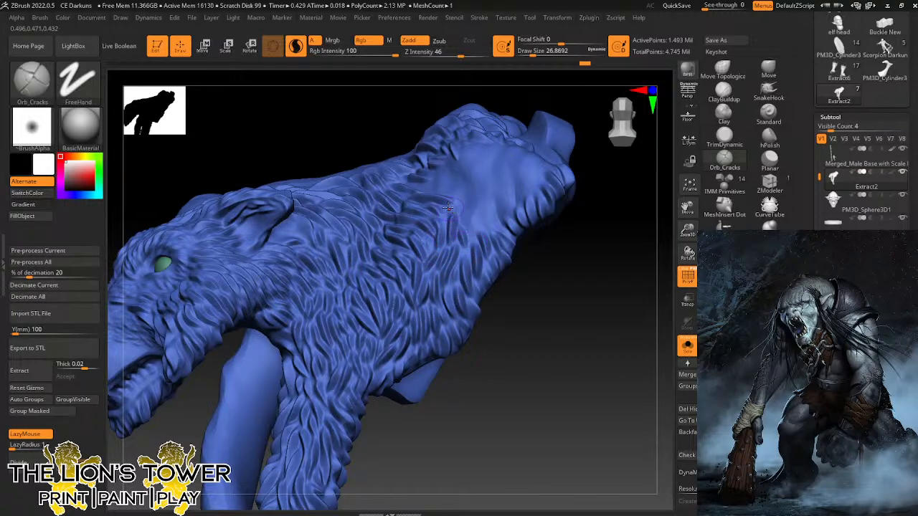
Cover the remaining smooth patch near the pelt's rear corner on the green-eye side with fur strands.
left_click_drag(573, 258, 572, 287)
mouse_move(440, 192)
left_mouse_down()
mouse_move(457, 220)
mouse_move(473, 218)
mouse_move(479, 236)
mouse_move(500, 231)
left_mouse_up()
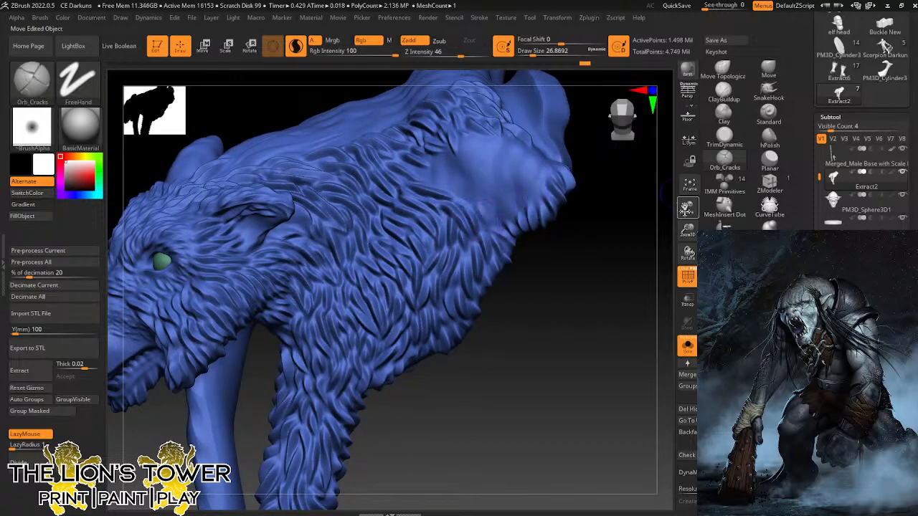
mouse_move(687, 231)
left_mouse_down()
mouse_move(686, 215)
mouse_move(683, 272)
left_mouse_up()
mouse_move(485, 282)
left_mouse_down()
mouse_move(493, 306)
mouse_move(510, 270)
mouse_move(495, 280)
mouse_move(508, 277)
mouse_move(414, 248)
mouse_move(444, 257)
mouse_move(429, 252)
mouse_move(433, 241)
mouse_move(456, 247)
mouse_move(448, 228)
mouse_move(457, 262)
mouse_move(444, 264)
mouse_move(467, 280)
mouse_move(470, 271)
mouse_move(459, 272)
mouse_move(472, 276)
mouse_move(495, 261)
mouse_move(470, 247)
mouse_move(495, 271)
mouse_move(479, 260)
mouse_move(495, 240)
mouse_move(444, 224)
mouse_move(485, 226)
mouse_move(478, 215)
mouse_move(474, 231)
mouse_move(505, 231)
mouse_move(517, 219)
mouse_move(502, 212)
mouse_move(517, 235)
mouse_move(530, 228)
mouse_move(533, 242)
mouse_move(505, 235)
mouse_move(495, 252)
mouse_move(515, 249)
mouse_move(541, 282)
mouse_move(509, 279)
mouse_move(571, 302)
mouse_move(560, 315)
mouse_move(615, 338)
mouse_move(658, 280)
left_mouse_up()
left_click_drag(688, 230, 659, 198)
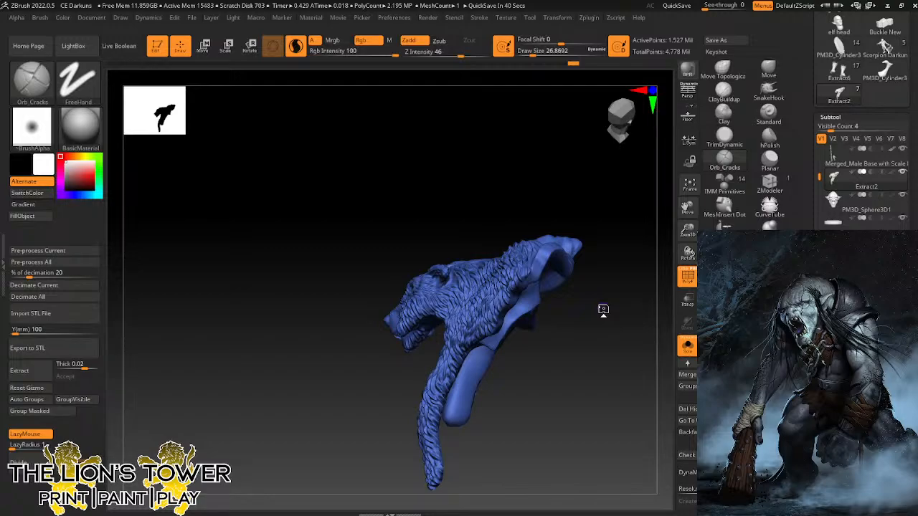
Carve fur strands across the nape just behind the head, starting between the two ears.
mouse_move(624, 325)
left_mouse_down()
mouse_move(605, 346)
mouse_move(629, 345)
mouse_move(615, 371)
mouse_move(596, 334)
left_mouse_up()
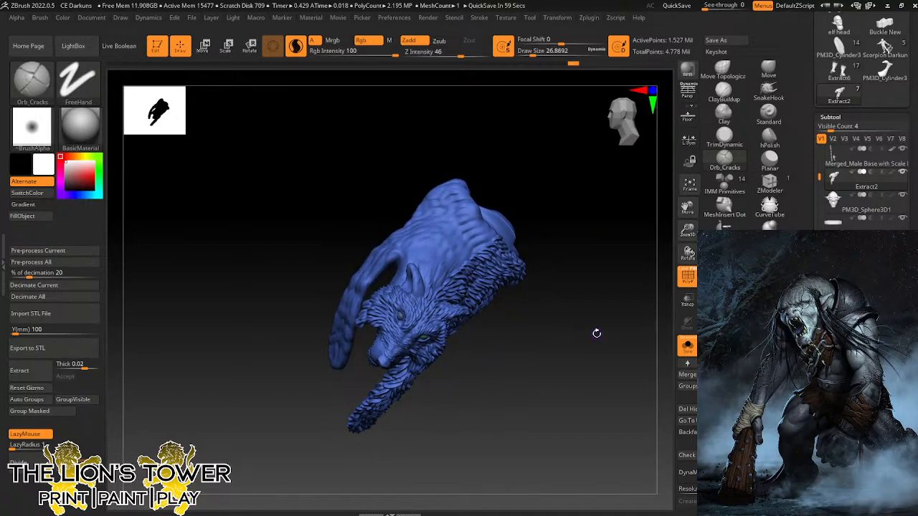
left_click_drag(687, 230, 687, 212)
left_click_drag(687, 208, 724, 261)
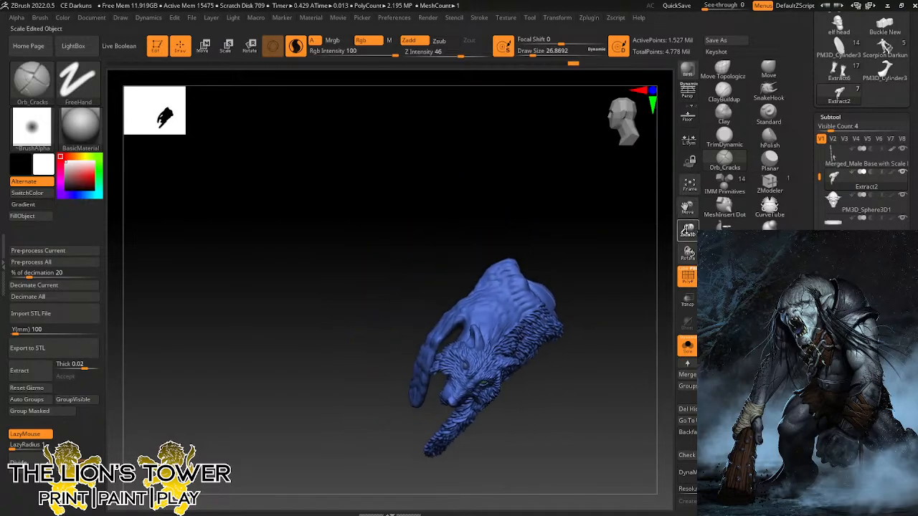
left_click_drag(687, 230, 656, 250)
left_click_drag(577, 204, 541, 215)
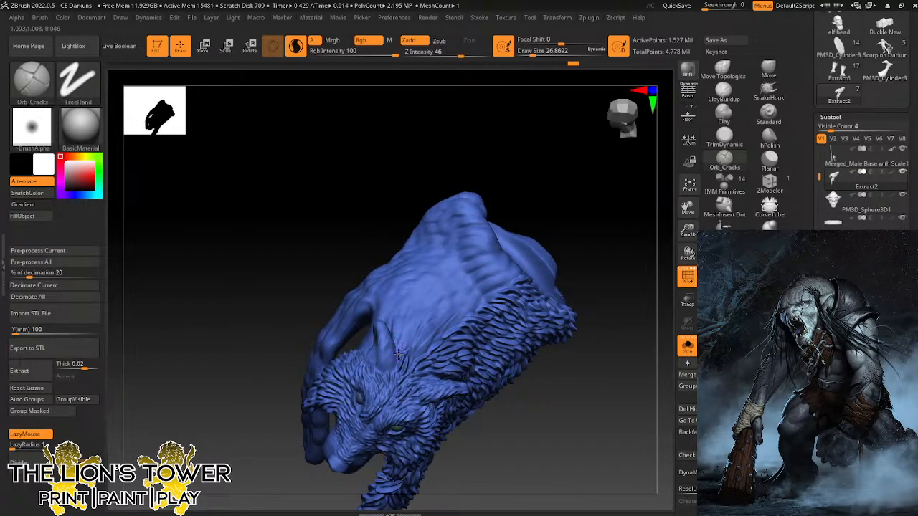
mouse_move(405, 348)
left_mouse_down()
mouse_move(408, 336)
mouse_move(423, 350)
mouse_move(406, 329)
mouse_move(410, 336)
left_mouse_up()
mouse_move(439, 337)
left_mouse_down()
mouse_move(450, 321)
mouse_move(441, 317)
left_mouse_up()
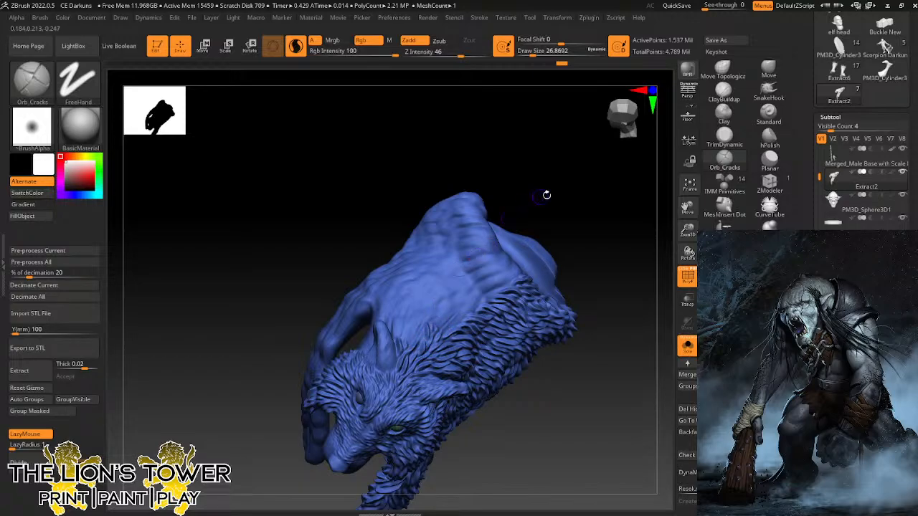
left_click_drag(546, 194, 426, 282)
mouse_move(441, 327)
left_mouse_down()
mouse_move(434, 305)
mouse_move(454, 299)
left_mouse_up()
Carve fur strands on the side of the neck behind the cheek opposite the green-eye side.
mouse_move(539, 209)
left_mouse_down()
mouse_move(578, 203)
mouse_move(572, 213)
mouse_move(577, 185)
mouse_move(402, 355)
mouse_move(411, 346)
left_mouse_up()
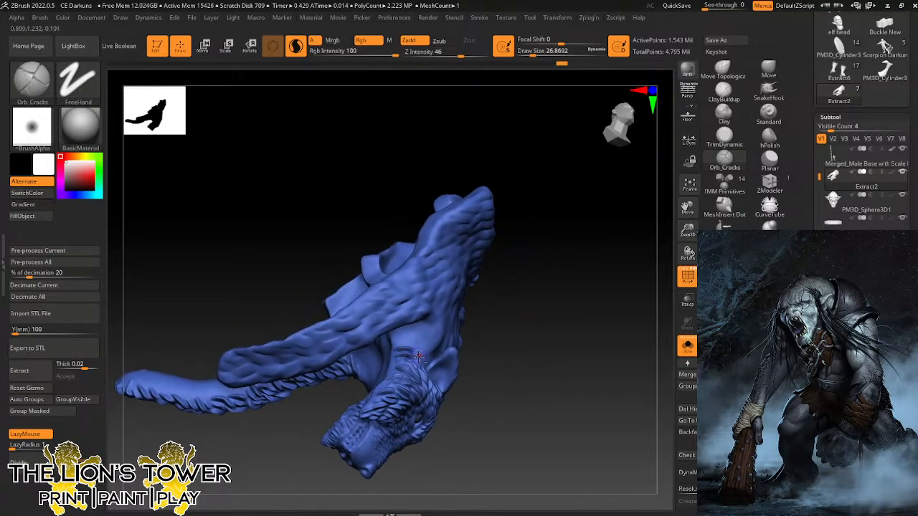
left_click_drag(529, 287, 570, 285)
mouse_move(419, 370)
left_mouse_down()
mouse_move(420, 350)
mouse_move(433, 347)
mouse_move(402, 336)
left_mouse_up()
mouse_move(564, 311)
left_mouse_down()
mouse_move(585, 298)
mouse_move(582, 274)
left_mouse_up()
mouse_move(405, 330)
left_mouse_down()
mouse_move(411, 338)
mouse_move(394, 331)
left_mouse_up()
mouse_move(508, 299)
left_mouse_down()
mouse_move(550, 262)
mouse_move(536, 281)
left_mouse_up()
left_click_drag(419, 327, 397, 328)
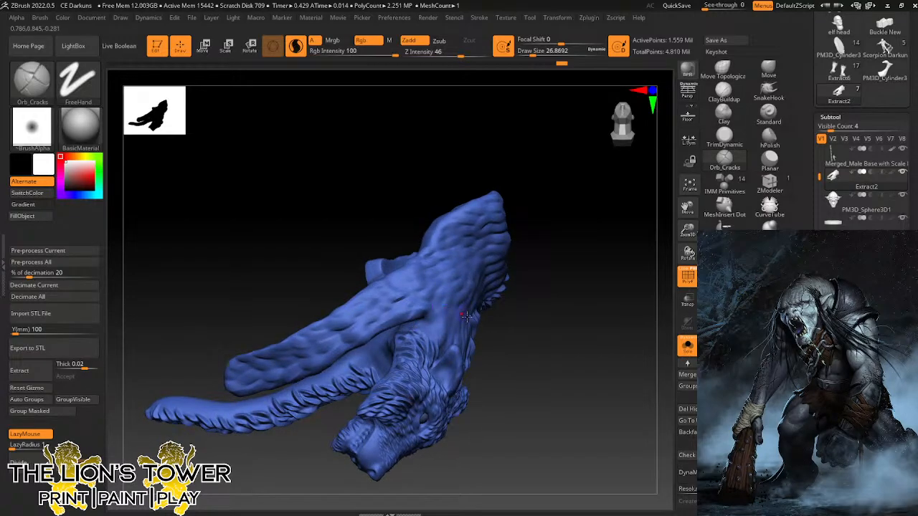
Carve fur strands over the smooth nape directly behind the ear opposite the green-eye side.
mouse_move(518, 328)
left_mouse_down()
mouse_move(425, 334)
mouse_move(414, 320)
mouse_move(441, 347)
mouse_move(456, 335)
left_mouse_up()
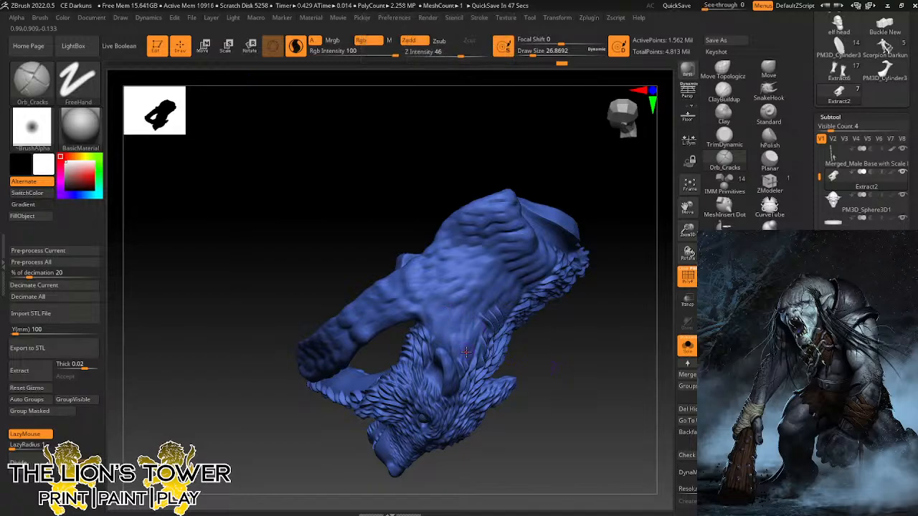
mouse_move(466, 350)
left_mouse_down()
mouse_move(442, 328)
mouse_move(469, 343)
left_mouse_up()
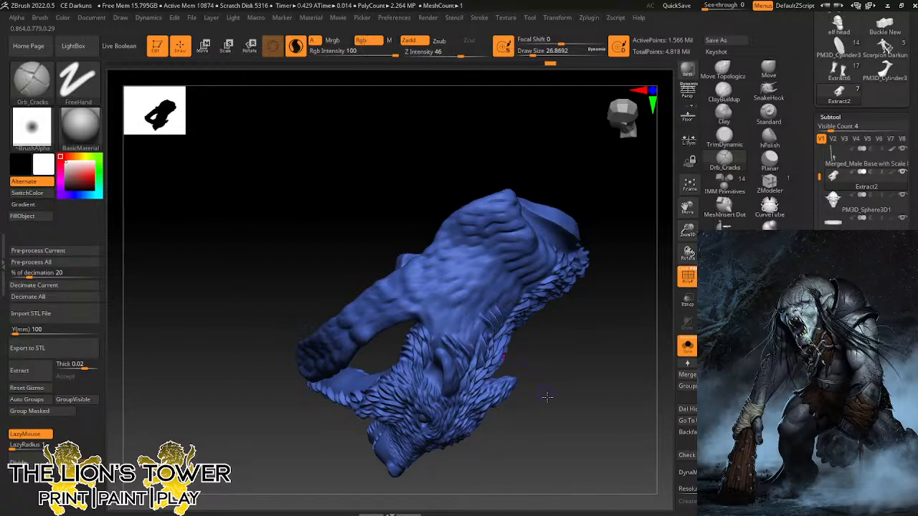
left_click_drag(548, 397, 519, 385)
mouse_move(474, 358)
left_mouse_down()
mouse_move(471, 332)
mouse_move(453, 314)
mouse_move(449, 328)
mouse_move(476, 318)
mouse_move(437, 320)
mouse_move(476, 306)
left_mouse_up()
mouse_move(582, 383)
left_mouse_down()
mouse_move(534, 313)
mouse_move(500, 295)
mouse_move(512, 296)
mouse_move(503, 280)
mouse_move(496, 297)
mouse_move(504, 290)
mouse_move(494, 290)
mouse_move(531, 267)
mouse_move(500, 268)
left_mouse_up()
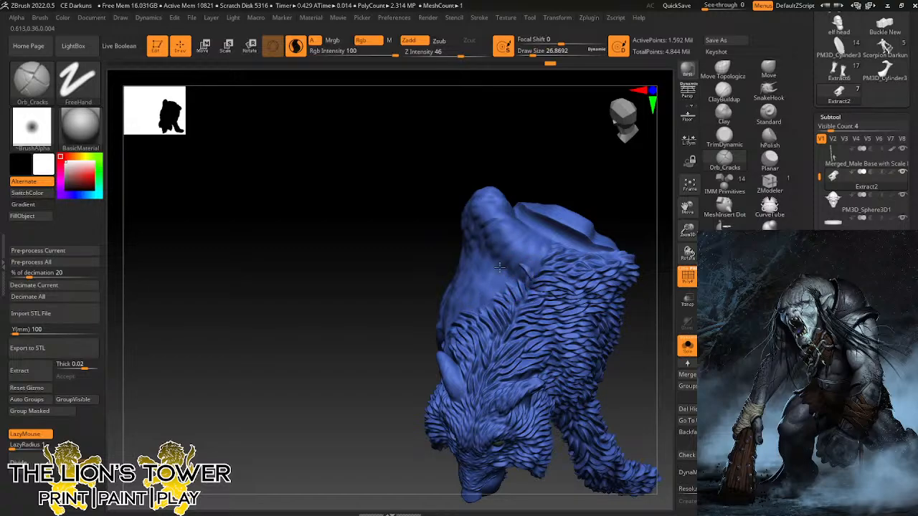
Extend the nape fur rearward along the spine on the side opposite the green eye.
left_click_drag(581, 179, 561, 207)
mouse_move(538, 278)
left_mouse_down()
mouse_move(526, 256)
mouse_move(542, 252)
mouse_move(540, 243)
mouse_move(516, 247)
mouse_move(490, 286)
mouse_move(479, 286)
mouse_move(485, 295)
left_mouse_up()
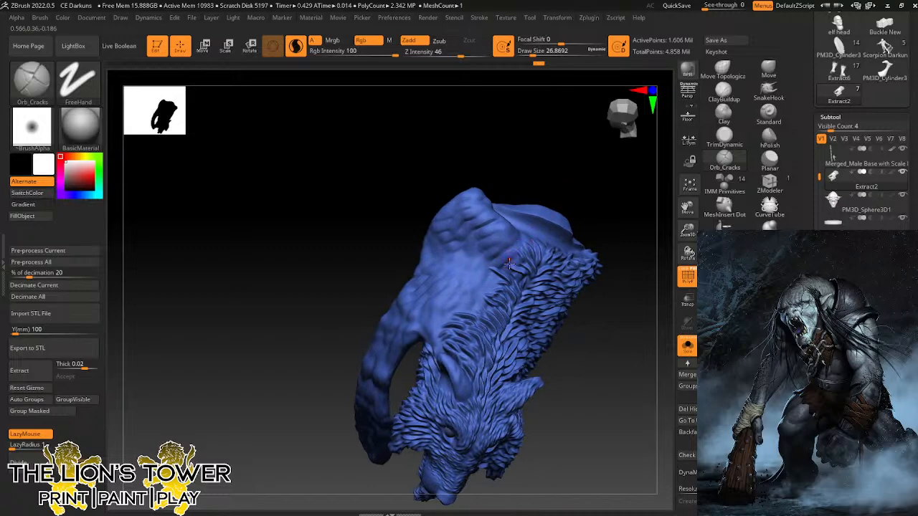
left_click_drag(468, 295, 487, 294)
mouse_move(463, 315)
left_mouse_down()
mouse_move(489, 308)
mouse_move(473, 296)
mouse_move(484, 299)
mouse_move(480, 311)
mouse_move(468, 304)
mouse_move(493, 271)
left_mouse_up()
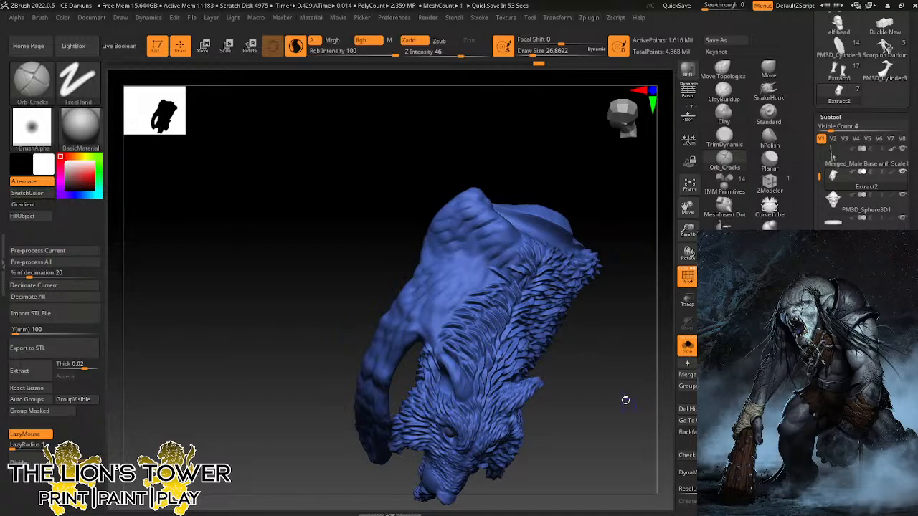
Fill the smooth gap between the bare ear's base and the neck fur with fur strands.
mouse_move(619, 399)
left_mouse_down()
mouse_move(606, 373)
mouse_move(619, 424)
mouse_move(593, 202)
mouse_move(606, 205)
mouse_move(588, 227)
left_mouse_up()
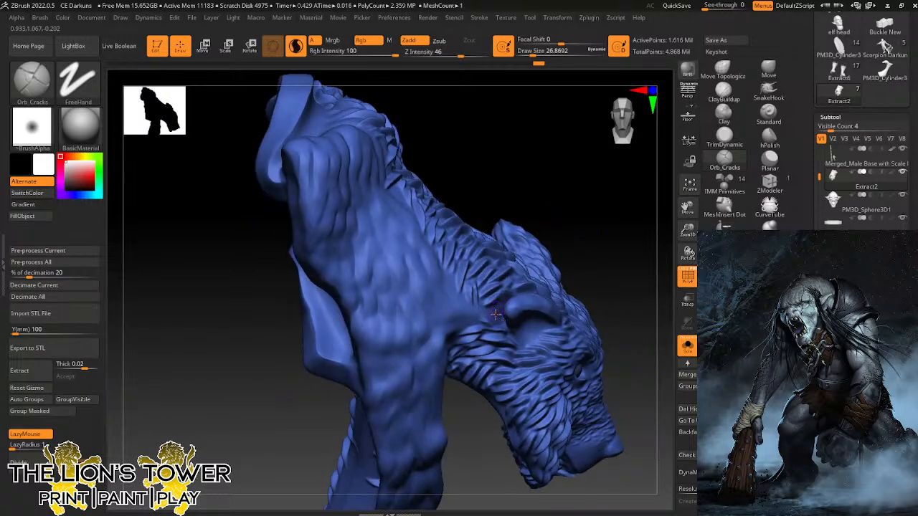
mouse_move(474, 313)
left_mouse_down()
mouse_move(576, 217)
mouse_move(461, 306)
left_mouse_up()
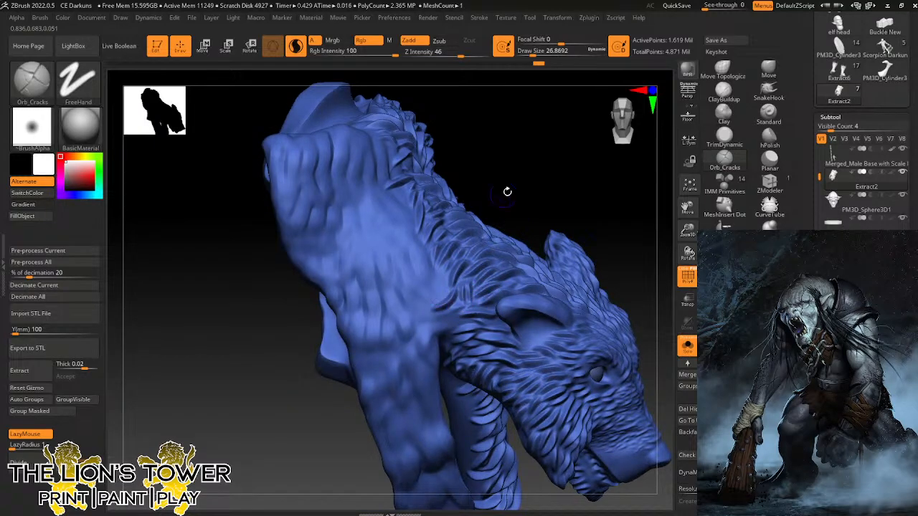
left_click_drag(506, 191, 475, 205)
mouse_move(454, 315)
left_mouse_down()
mouse_move(440, 334)
mouse_move(431, 332)
left_mouse_up()
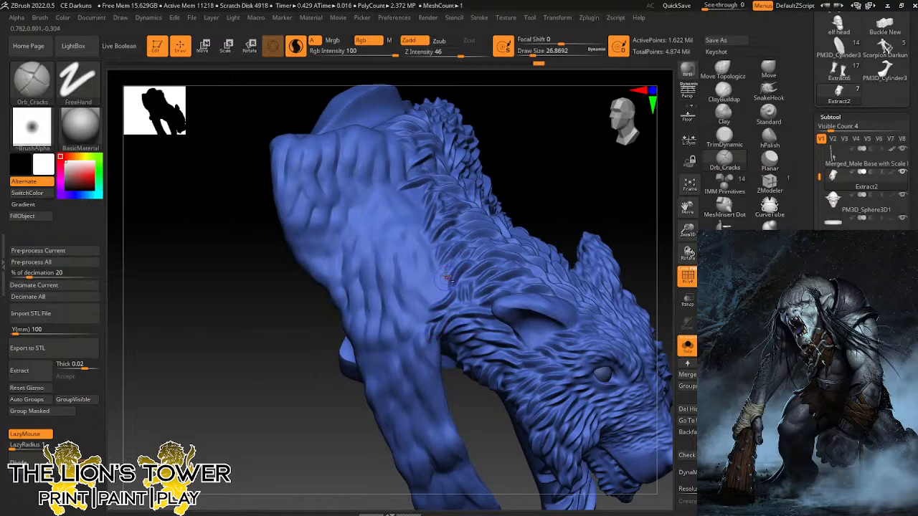
left_click_drag(437, 280, 436, 305)
Carve fur strands from the side of the neck down onto the smooth shoulder opposite the green-eye side.
mouse_move(512, 203)
right_mouse_down()
mouse_move(550, 185)
mouse_move(502, 208)
mouse_move(438, 221)
right_mouse_up()
left_click_drag(432, 263, 420, 287)
left_click_drag(429, 237, 400, 282)
left_click_drag(418, 237, 391, 276)
mouse_move(539, 146)
left_mouse_down()
mouse_move(414, 269)
mouse_move(411, 314)
left_mouse_up()
mouse_move(393, 277)
left_mouse_down()
mouse_move(390, 309)
mouse_move(400, 329)
left_mouse_up()
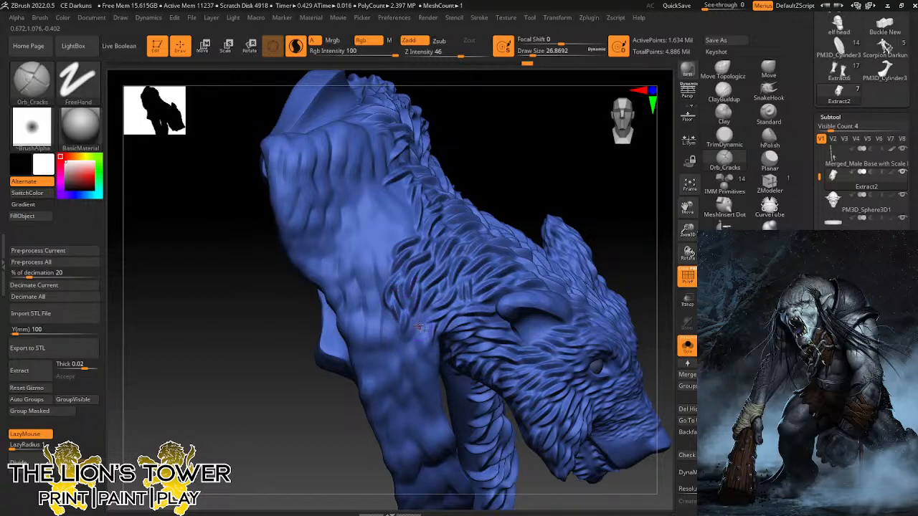
mouse_move(419, 320)
left_mouse_down()
mouse_move(409, 346)
mouse_move(395, 349)
left_mouse_up()
Continue the shoulder fur down over the top of the front leg opposite the green-eye side.
mouse_move(677, 204)
left_mouse_down()
mouse_move(631, 162)
mouse_move(576, 143)
mouse_move(574, 127)
mouse_move(562, 130)
left_mouse_up()
left_click_drag(431, 278, 443, 318)
left_click_drag(538, 143, 502, 154)
mouse_move(438, 286)
left_mouse_down()
mouse_move(487, 358)
mouse_move(508, 353)
left_mouse_up()
left_click_drag(428, 302, 423, 330)
left_click_drag(421, 295, 416, 347)
mouse_move(435, 315)
left_mouse_down()
mouse_move(442, 383)
mouse_move(451, 341)
left_mouse_up()
mouse_move(491, 404)
left_mouse_down()
mouse_move(516, 421)
mouse_move(441, 336)
left_mouse_up()
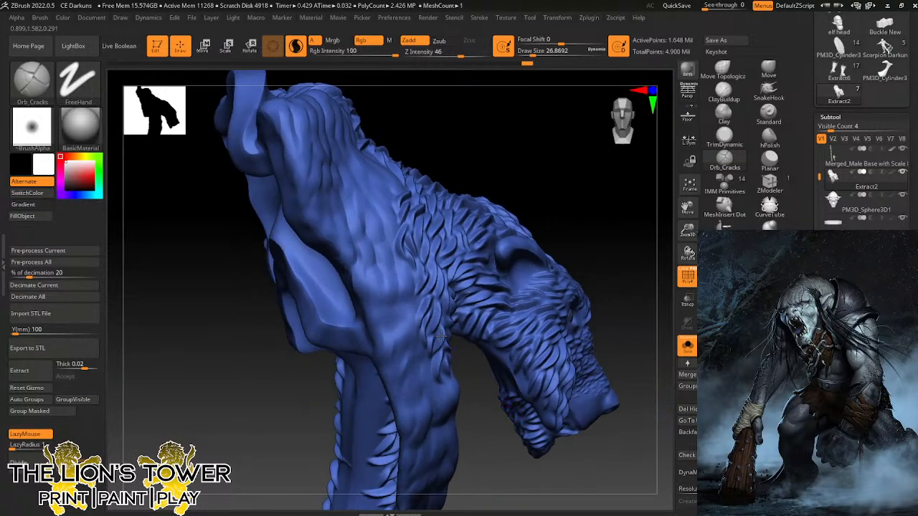
mouse_move(415, 247)
left_mouse_down()
mouse_move(411, 279)
mouse_move(397, 292)
left_mouse_up()
mouse_move(525, 184)
left_mouse_down()
mouse_move(408, 286)
mouse_move(409, 337)
mouse_move(398, 333)
mouse_move(436, 370)
left_mouse_up()
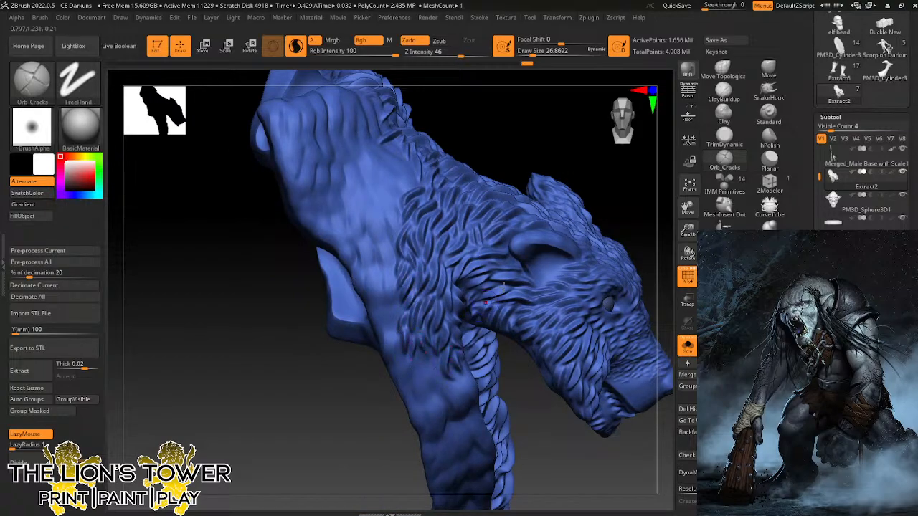
Carve the first fur strands around the base and rim of the ear opposite the green-eye side.
mouse_move(656, 231)
left_mouse_down()
mouse_move(645, 212)
mouse_move(556, 283)
left_mouse_up()
left_click_drag(608, 222, 612, 208)
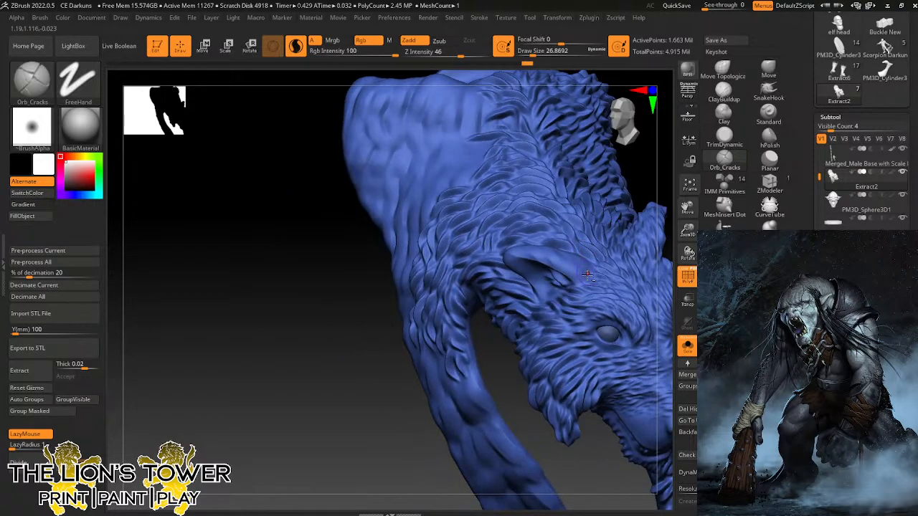
left_click_drag(587, 275, 576, 282)
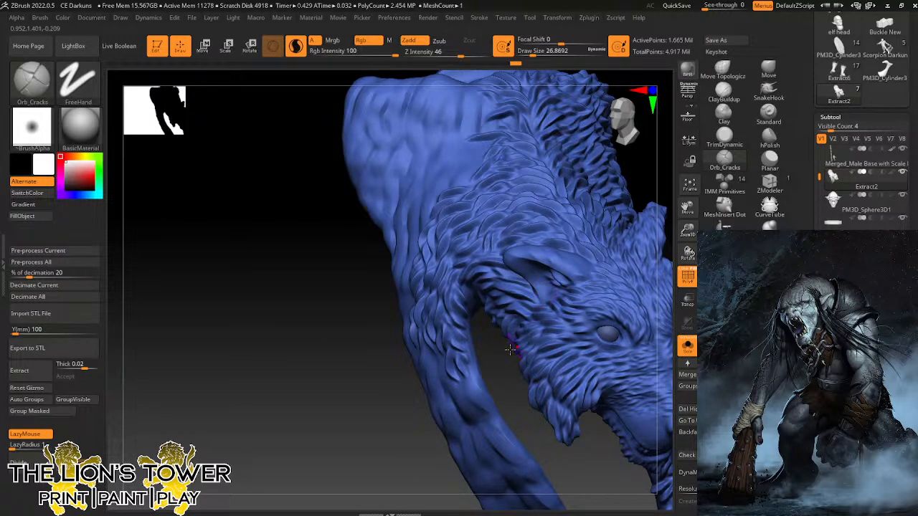
left_click_drag(510, 350, 503, 423)
mouse_move(577, 307)
left_mouse_down()
mouse_move(567, 294)
mouse_move(550, 305)
left_mouse_up()
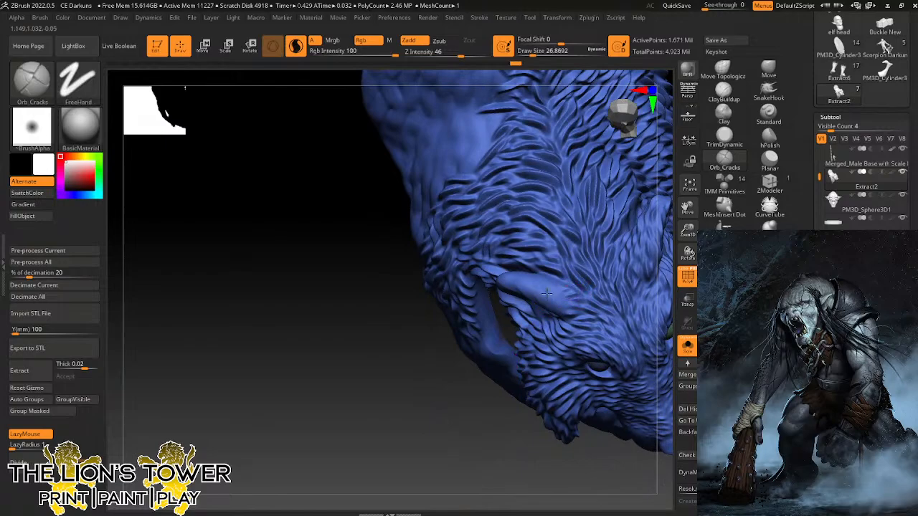
mouse_move(482, 384)
left_mouse_down()
mouse_move(459, 405)
mouse_move(487, 283)
left_mouse_up()
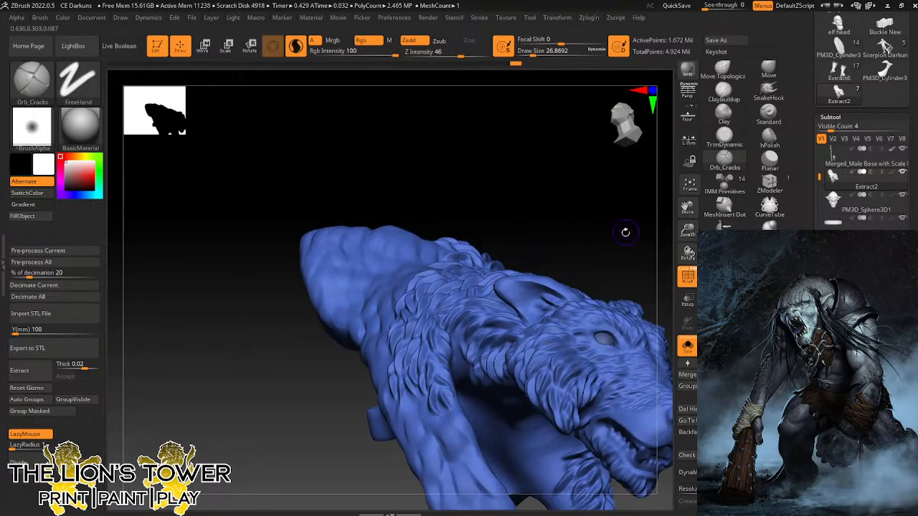
mouse_move(625, 231)
left_mouse_down()
mouse_move(564, 203)
mouse_move(547, 289)
left_mouse_up()
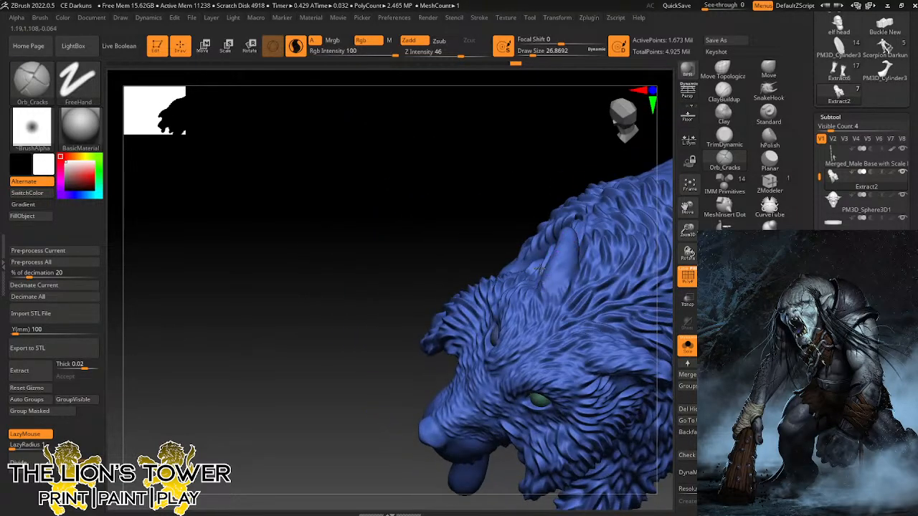
Turn off Sculptris Pro and remesh the pelt with DynaMesh for finer detail on the ear.
left_click_drag(687, 231, 688, 251)
left_click_drag(689, 209, 624, 257)
left_click_drag(531, 141, 529, 188)
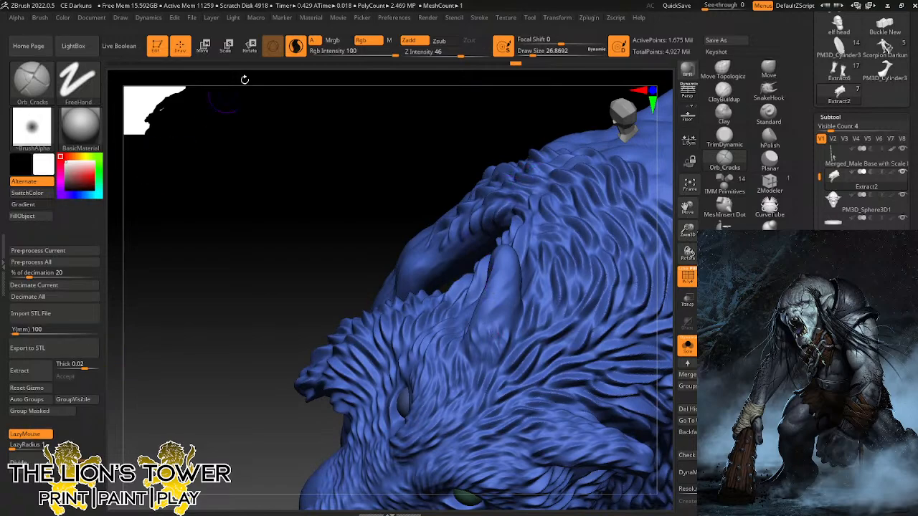
left_click(302, 46)
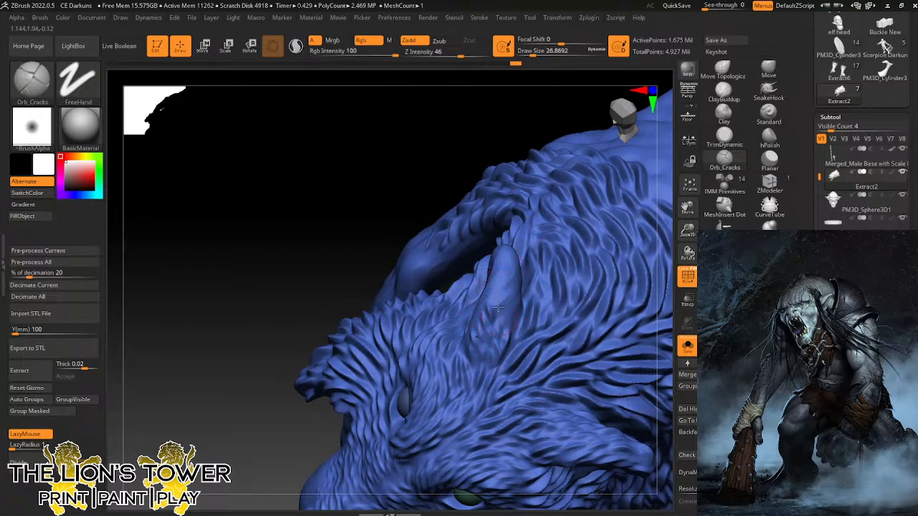
left_click_drag(507, 156, 518, 287)
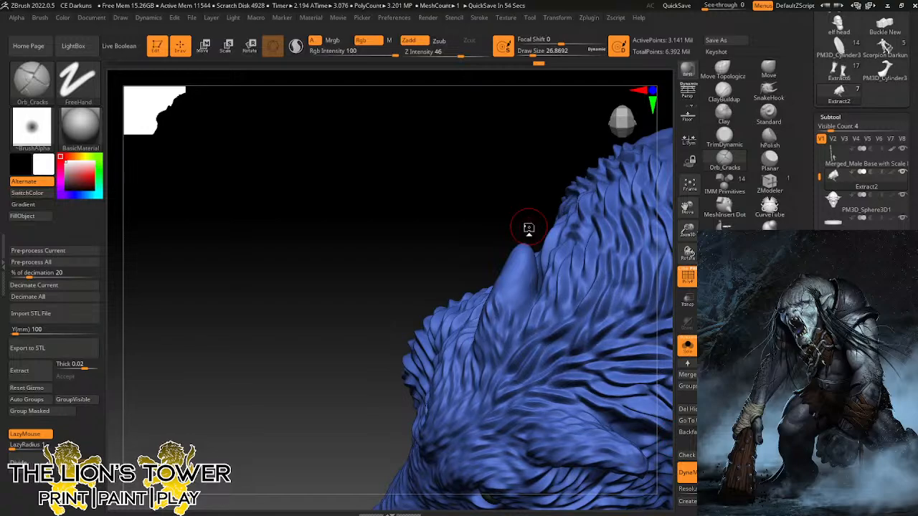
Carve fine fur strands up the outside of the bare ear toward its tip.
left_click_drag(529, 226, 510, 300)
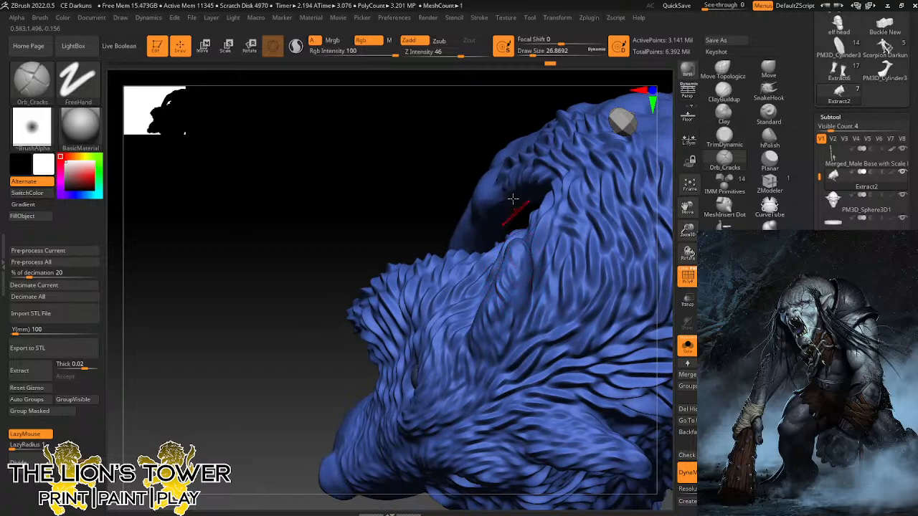
mouse_move(502, 120)
left_mouse_down()
mouse_move(478, 113)
mouse_move(522, 319)
left_mouse_up()
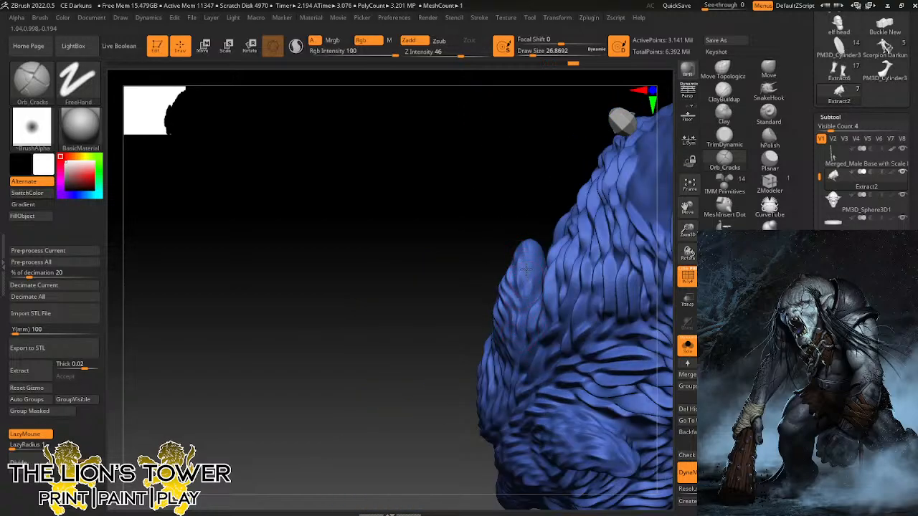
left_click_drag(536, 263, 538, 233)
left_click_drag(545, 181, 541, 235)
mouse_move(550, 164)
left_mouse_down()
mouse_move(566, 154)
mouse_move(546, 231)
left_mouse_up()
left_click_drag(526, 308, 527, 264)
left_click_drag(539, 215, 538, 228)
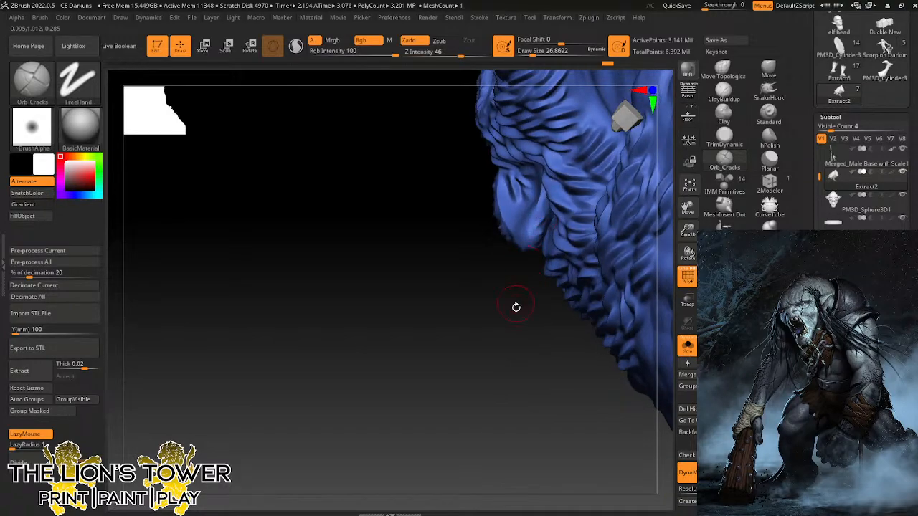
Cover the remaining smooth rim and rear surface of the same ear with fur strands.
left_click_drag(517, 307, 513, 269)
mouse_move(489, 184)
left_mouse_down()
mouse_move(514, 207)
mouse_move(518, 237)
left_mouse_up()
mouse_move(503, 312)
left_mouse_down()
mouse_move(518, 336)
mouse_move(536, 323)
left_mouse_up()
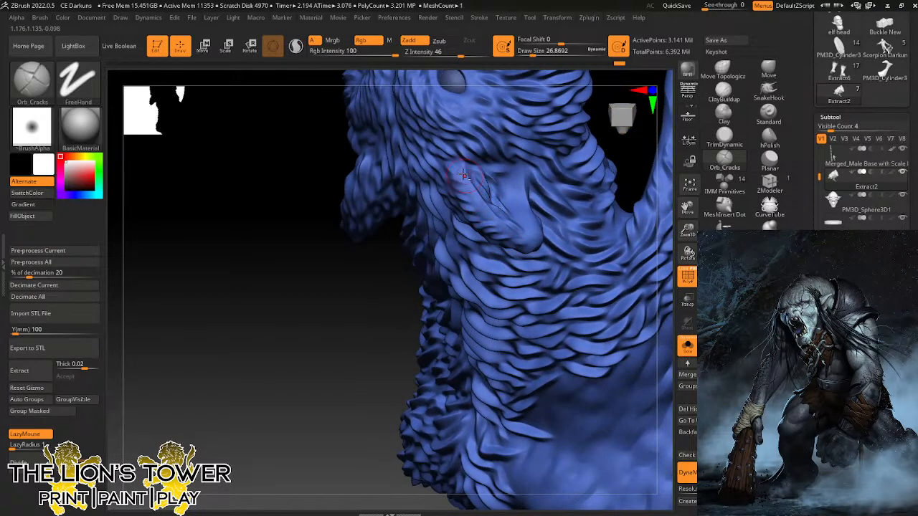
left_click_drag(463, 174, 522, 237)
left_click_drag(379, 360, 424, 298)
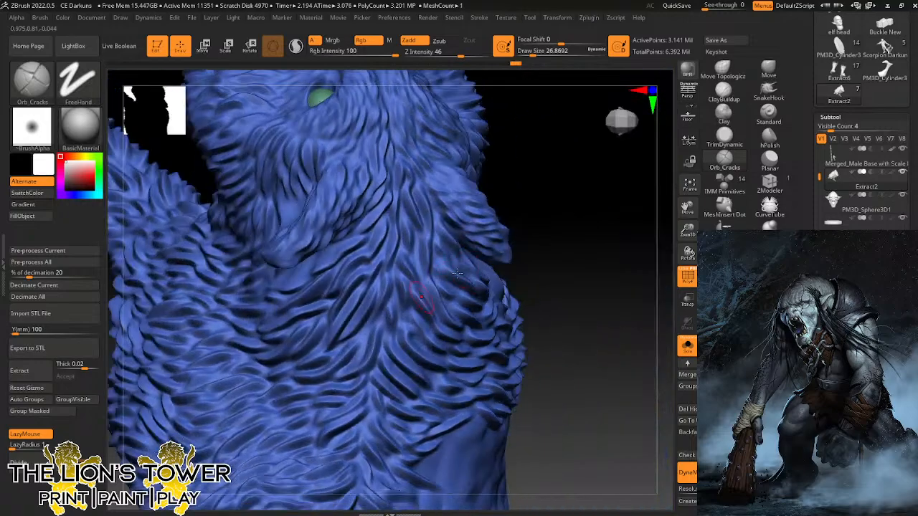
mouse_move(599, 231)
left_mouse_down()
mouse_move(613, 253)
mouse_move(572, 228)
mouse_move(601, 240)
mouse_move(548, 223)
mouse_move(542, 232)
left_mouse_up()
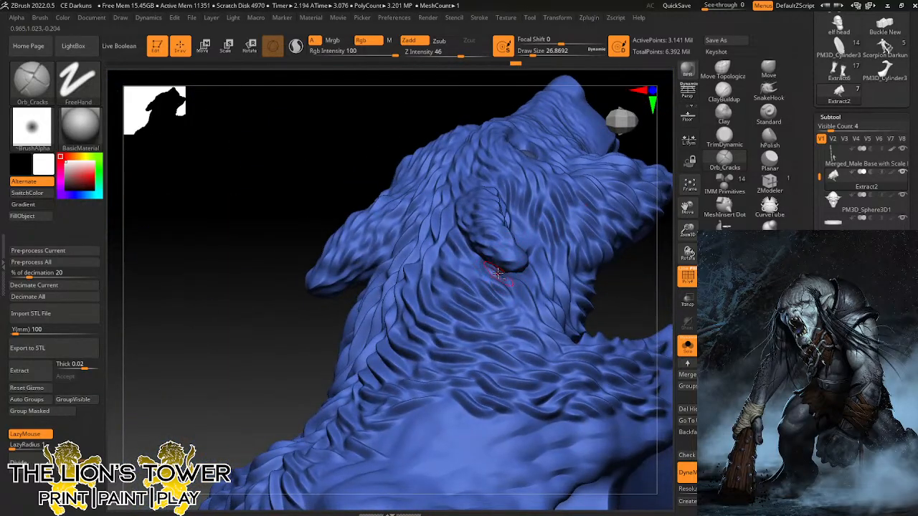
Carve fur strands beside the spine down to the pelt's rear edge on the side opposite the green eye.
mouse_move(688, 229)
left_mouse_down()
mouse_move(642, 191)
mouse_move(631, 299)
mouse_move(544, 332)
left_mouse_up()
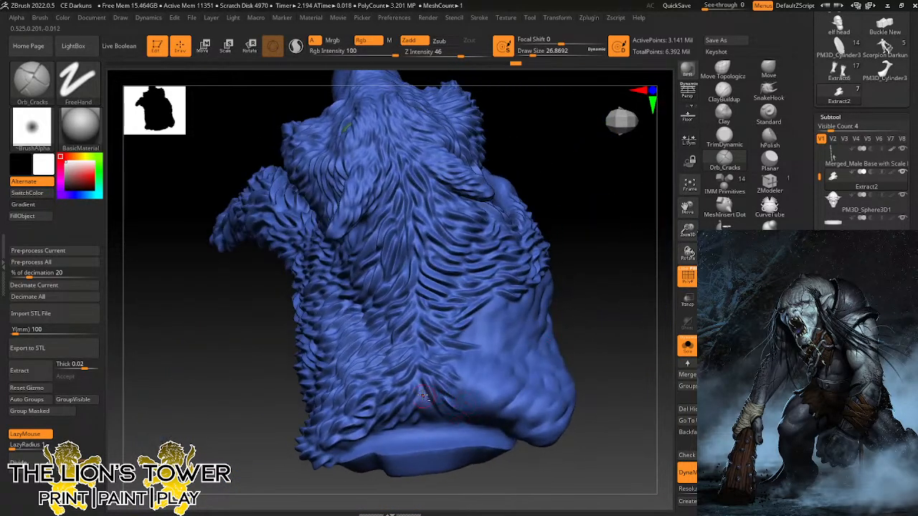
mouse_move(419, 391)
left_mouse_down()
mouse_move(429, 414)
mouse_move(461, 422)
mouse_move(485, 399)
left_mouse_up()
left_click_drag(595, 294, 469, 355)
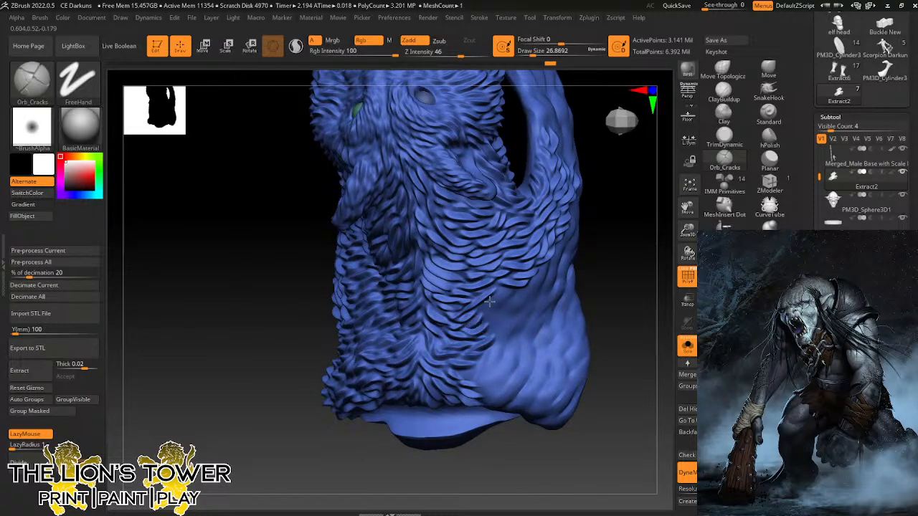
left_click_drag(479, 308, 500, 297)
left_click_drag(634, 262, 569, 244)
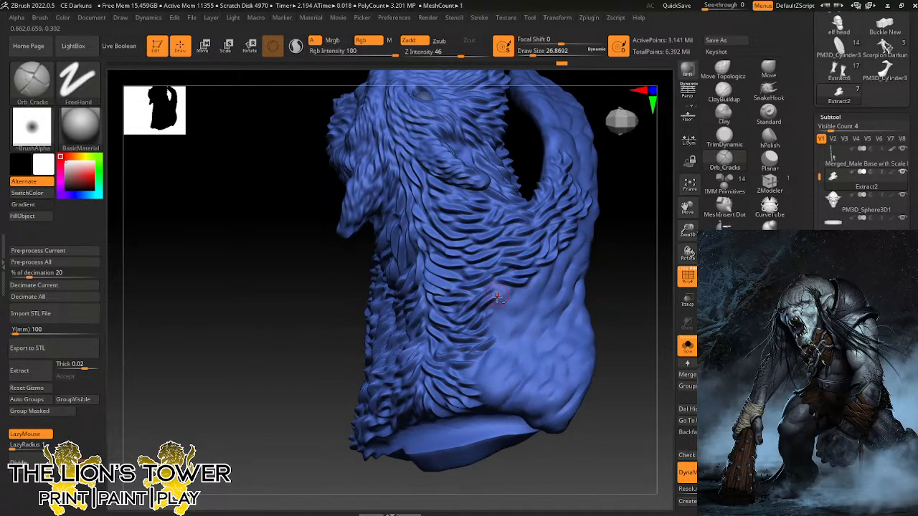
Add rows of fur strands across the smooth flank just behind the furred shoulder.
left_click_drag(493, 307, 552, 279)
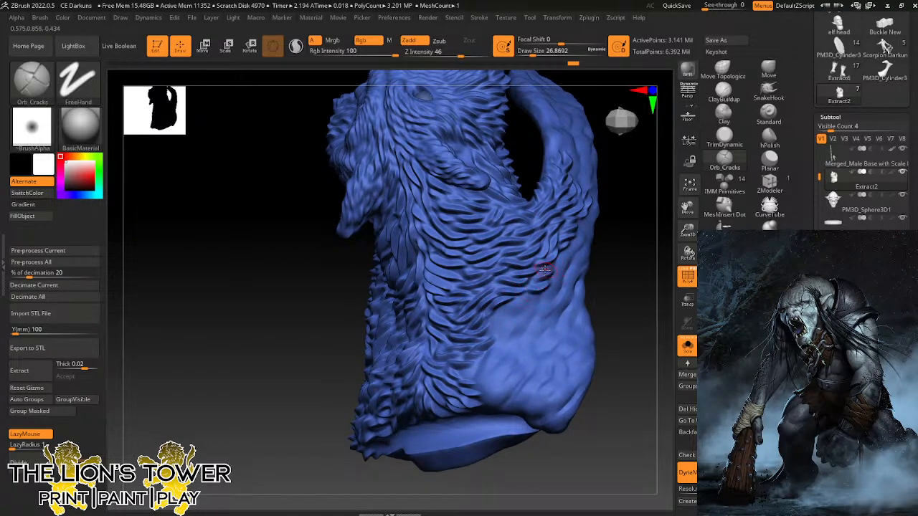
mouse_move(517, 304)
left_mouse_down()
mouse_move(549, 312)
mouse_move(543, 295)
left_mouse_up()
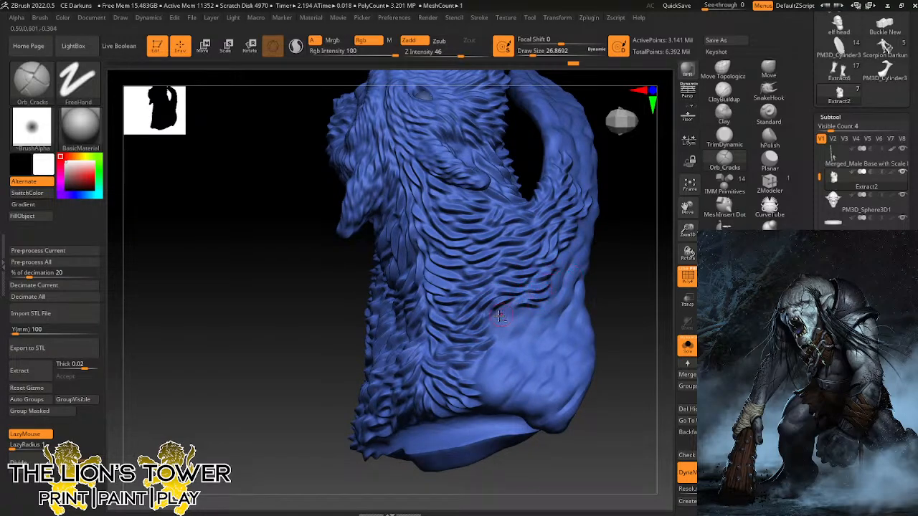
left_click_drag(497, 318, 520, 307)
mouse_move(486, 335)
left_mouse_down()
mouse_move(530, 315)
mouse_move(534, 327)
mouse_move(543, 309)
mouse_move(556, 317)
mouse_move(547, 320)
mouse_move(558, 303)
left_mouse_up()
Carve overlapping fur strands from the shoulder onto the base of the smooth foreleg.
mouse_move(620, 263)
left_mouse_down()
mouse_move(629, 260)
mouse_move(573, 278)
mouse_move(581, 249)
mouse_move(588, 262)
mouse_move(609, 225)
mouse_move(679, 275)
mouse_move(584, 256)
mouse_move(618, 228)
mouse_move(632, 226)
mouse_move(619, 261)
mouse_move(511, 315)
mouse_move(519, 298)
mouse_move(546, 289)
mouse_move(510, 259)
mouse_move(533, 268)
mouse_move(524, 274)
mouse_move(532, 263)
left_mouse_up()
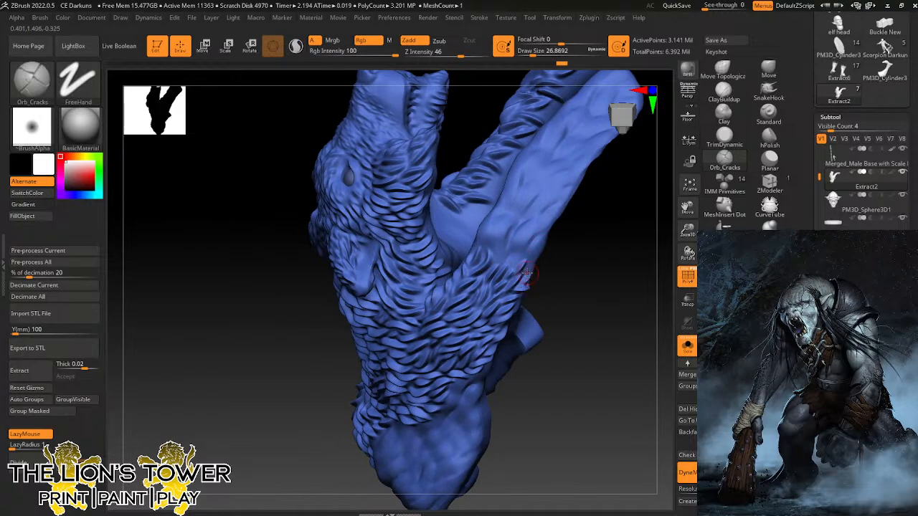
right_click_drag(564, 257, 551, 248)
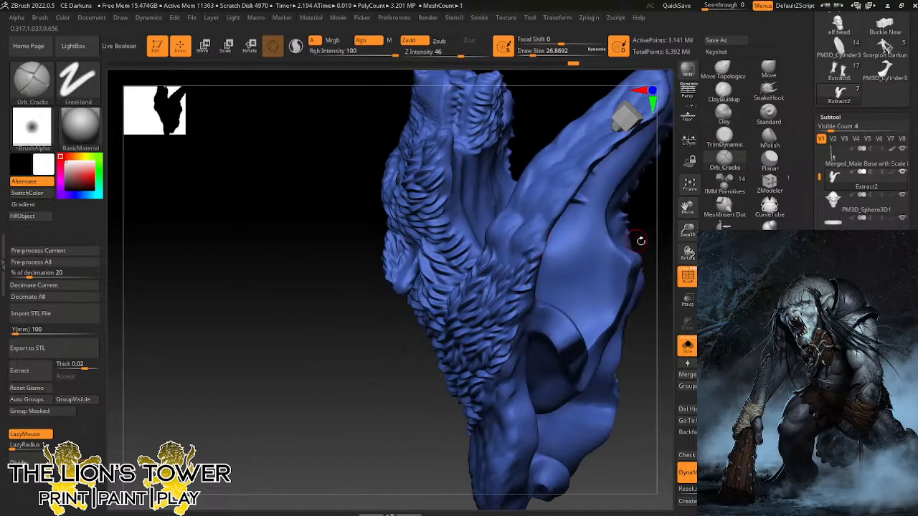
right_click_drag(638, 237, 602, 220)
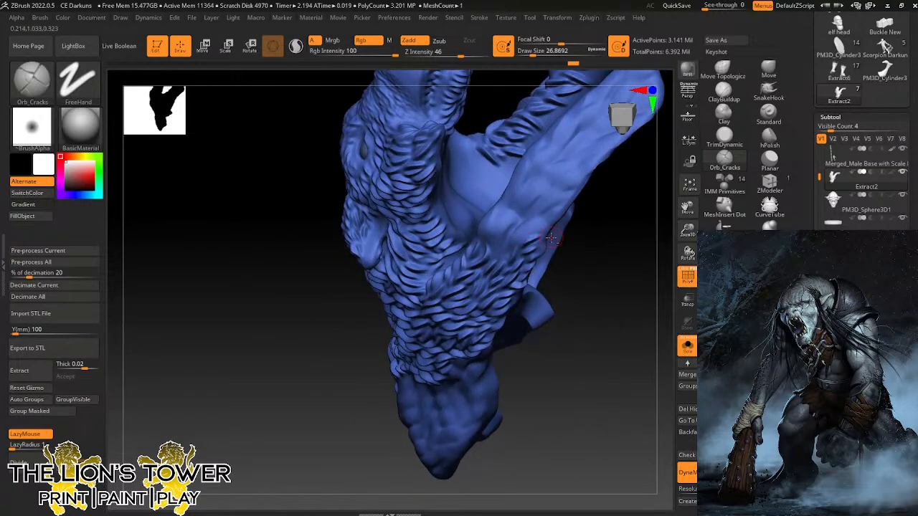
mouse_move(556, 250)
right_mouse_down()
mouse_move(598, 222)
mouse_move(495, 234)
right_mouse_up()
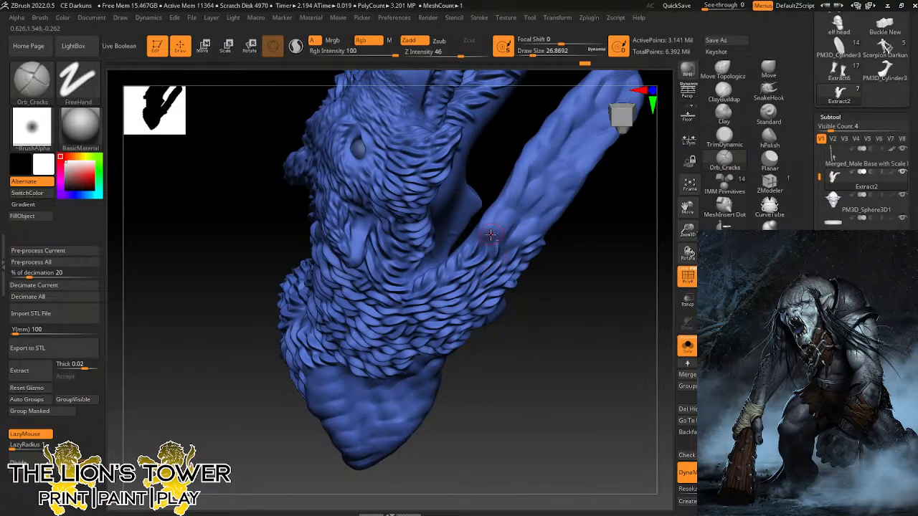
mouse_move(552, 251)
right_mouse_down()
mouse_move(479, 234)
mouse_move(595, 237)
mouse_move(588, 213)
mouse_move(590, 222)
mouse_move(512, 208)
right_mouse_up()
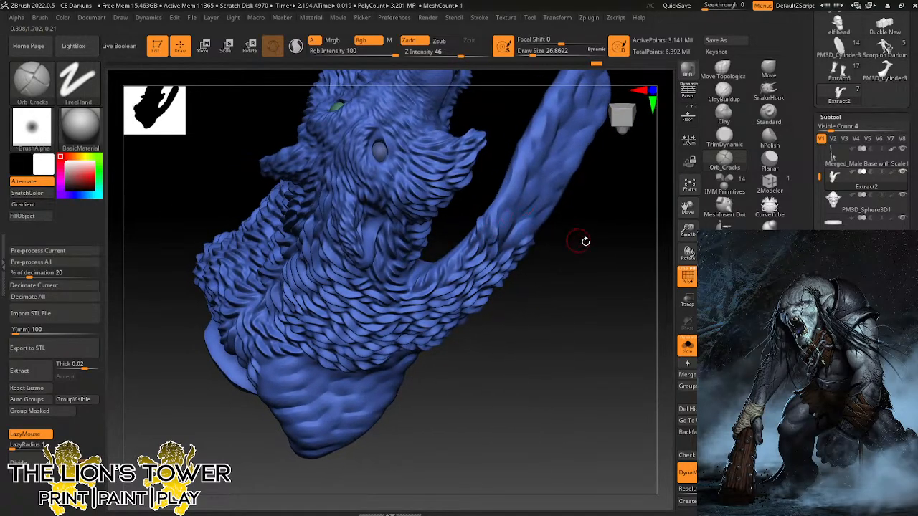
right_click_drag(584, 242, 505, 243)
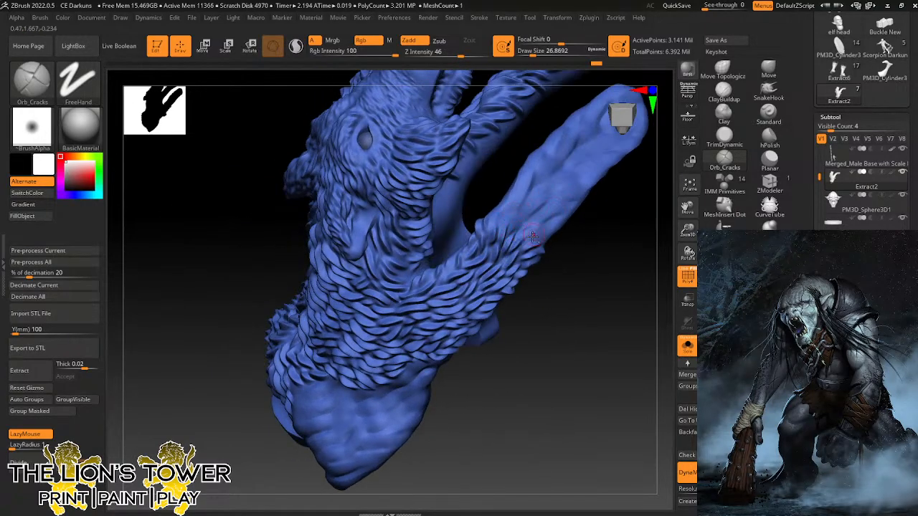
mouse_move(568, 237)
right_mouse_down()
mouse_move(605, 248)
mouse_move(551, 201)
right_mouse_up()
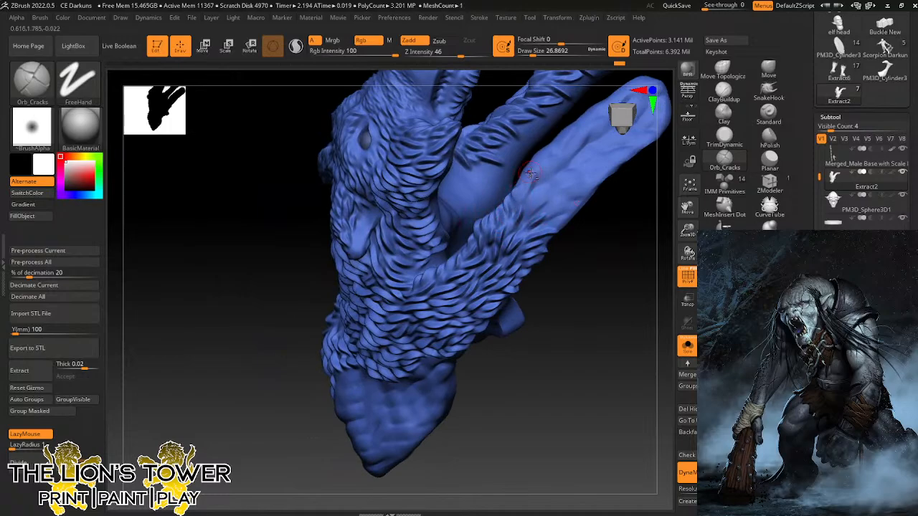
Extend the fur strands down the front and inner edge of the foreleg's upper half.
mouse_move(603, 215)
right_mouse_down()
mouse_move(619, 272)
mouse_move(649, 271)
mouse_move(617, 256)
mouse_move(631, 279)
mouse_move(596, 229)
mouse_move(627, 188)
mouse_move(602, 216)
mouse_move(584, 219)
mouse_move(620, 237)
right_mouse_up()
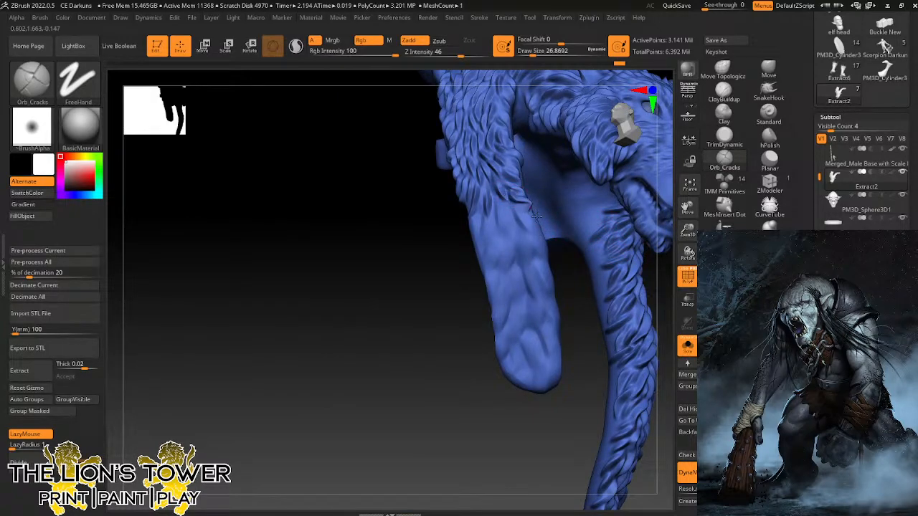
mouse_move(516, 211)
left_mouse_down()
mouse_move(527, 223)
mouse_move(504, 233)
mouse_move(526, 229)
mouse_move(530, 240)
mouse_move(496, 243)
left_mouse_up()
mouse_move(480, 203)
left_mouse_down()
mouse_move(488, 251)
mouse_move(476, 245)
mouse_move(498, 253)
mouse_move(451, 316)
mouse_move(456, 301)
left_mouse_up()
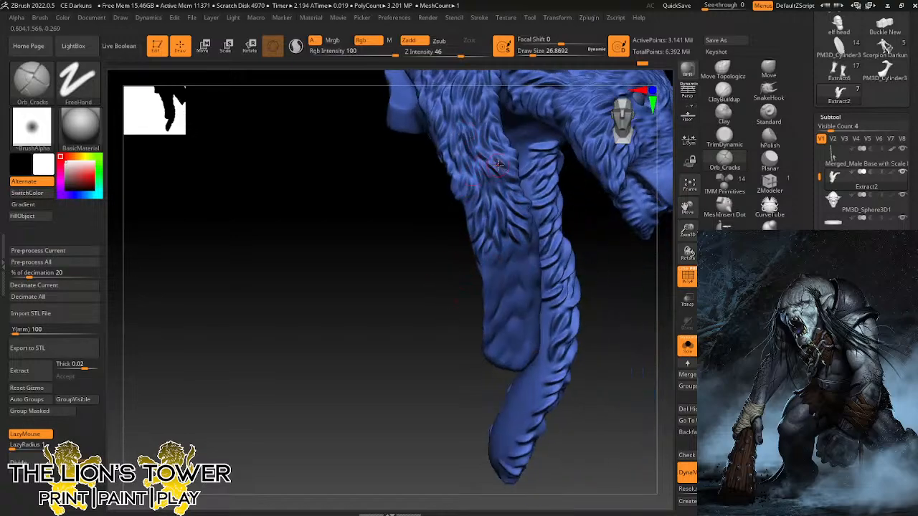
mouse_move(484, 125)
left_mouse_down()
mouse_move(495, 154)
mouse_move(480, 146)
mouse_move(460, 154)
mouse_move(470, 195)
left_mouse_up()
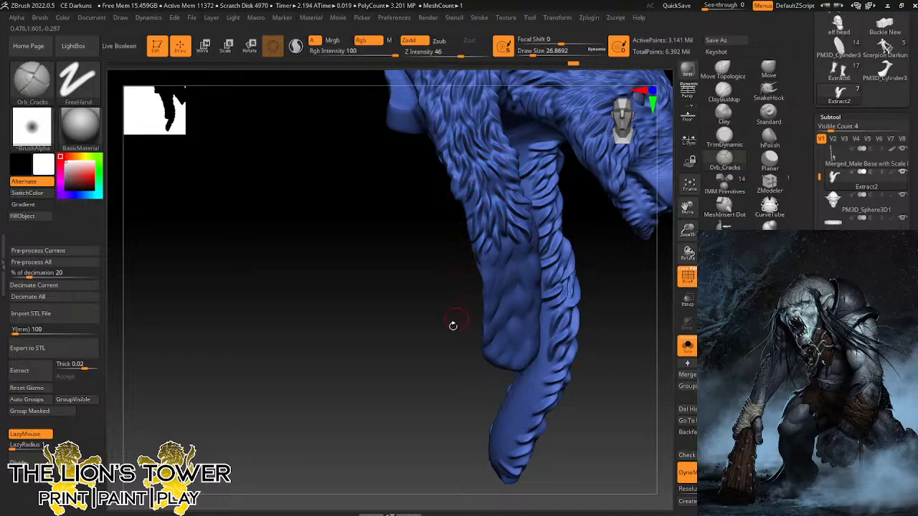
left_click_drag(453, 326, 470, 291)
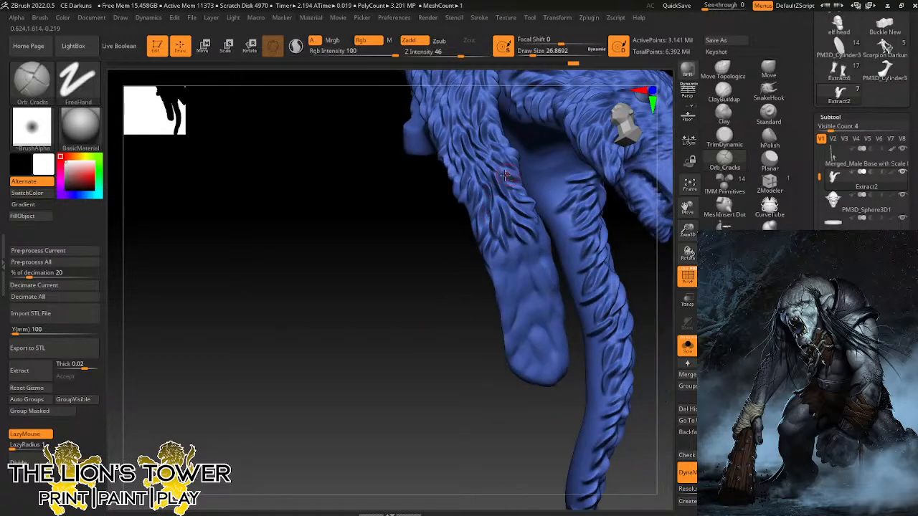
left_click_drag(495, 364, 479, 336)
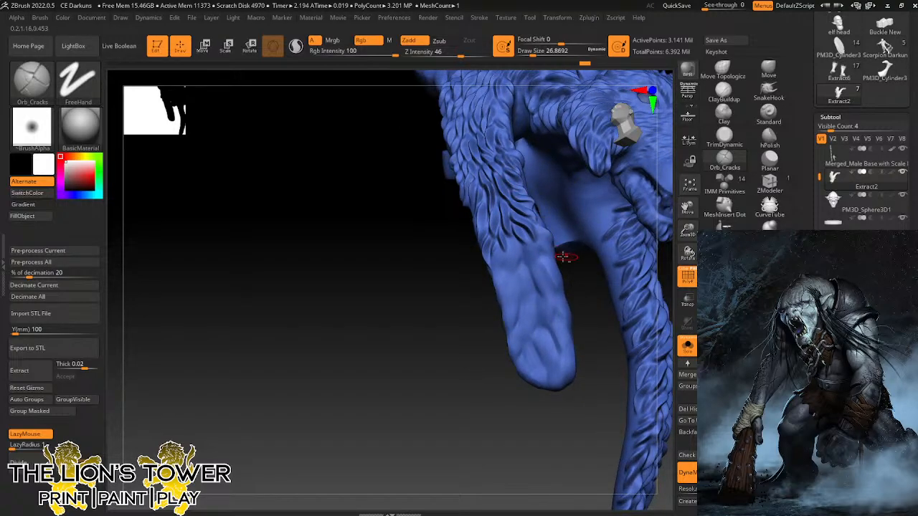
Add rows of fur strands around the smooth middle of the foreleg, leaving only its rounded end bare.
mouse_move(529, 234)
left_mouse_down()
mouse_move(549, 250)
mouse_move(555, 280)
mouse_move(520, 268)
mouse_move(542, 280)
left_mouse_up()
mouse_move(502, 244)
left_mouse_down()
mouse_move(526, 275)
mouse_move(499, 280)
left_mouse_up()
left_click_drag(478, 325, 527, 316)
mouse_move(496, 271)
left_mouse_down()
mouse_move(506, 304)
mouse_move(515, 304)
left_mouse_up()
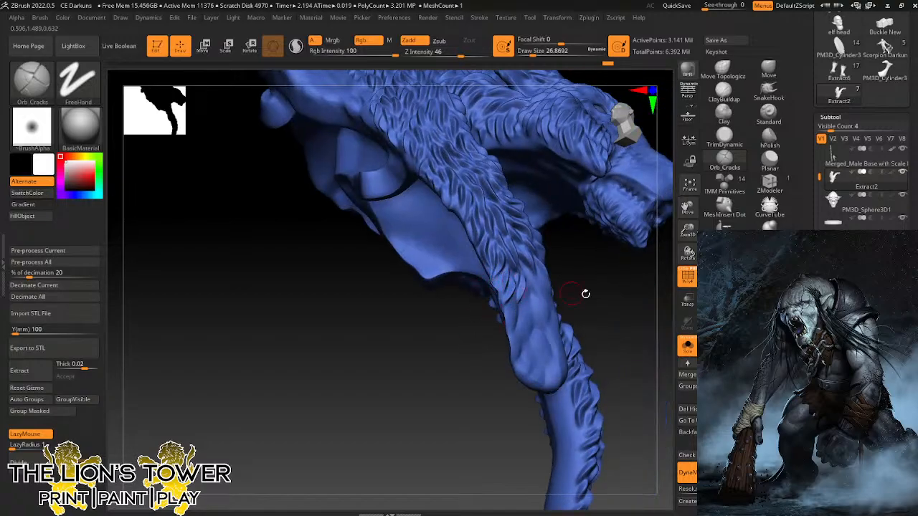
left_click_drag(586, 293, 533, 277)
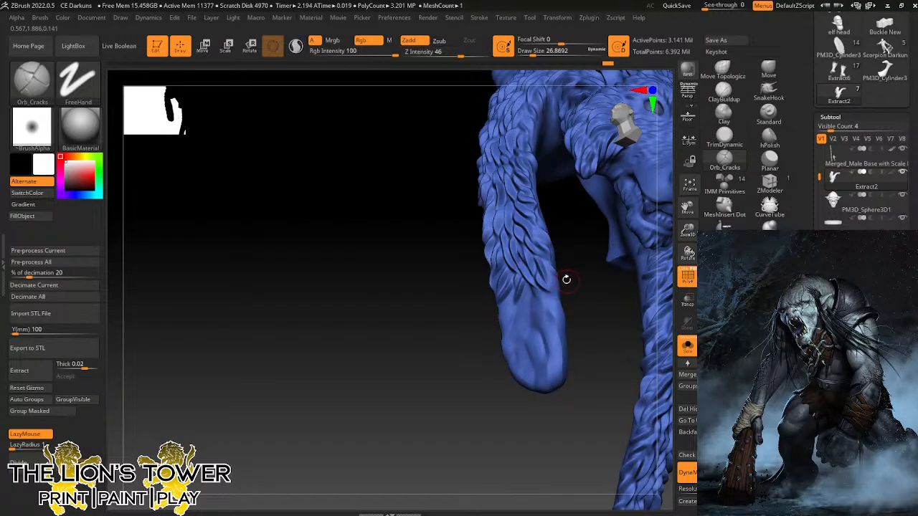
mouse_move(582, 304)
left_mouse_down()
mouse_move(574, 294)
mouse_move(590, 291)
left_mouse_up()
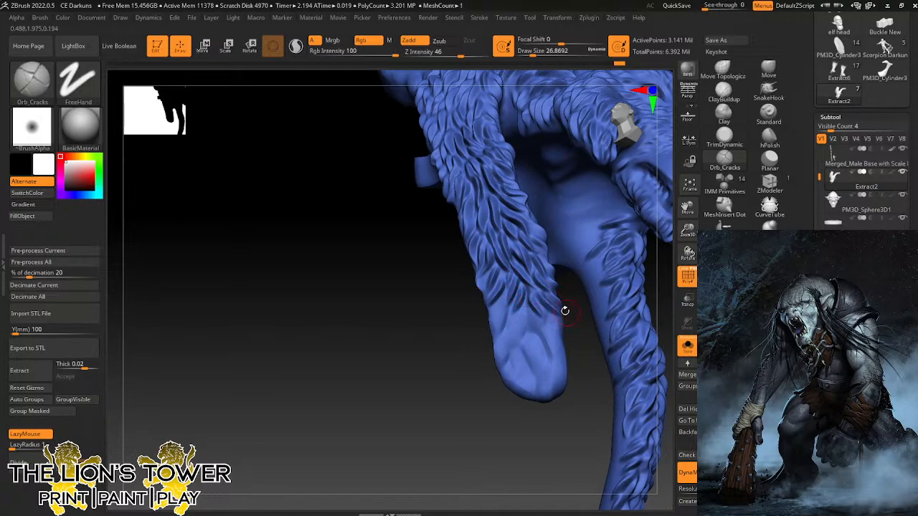
Cover the rounded end of the foreleg with fur strands running toward its tip and inner edge.
mouse_move(502, 302)
left_mouse_down()
mouse_move(490, 321)
mouse_move(510, 351)
mouse_move(490, 332)
mouse_move(498, 371)
mouse_move(540, 337)
mouse_move(521, 354)
mouse_move(551, 358)
mouse_move(512, 371)
mouse_move(516, 394)
left_mouse_up()
mouse_move(529, 363)
left_mouse_down()
mouse_move(521, 396)
mouse_move(553, 407)
left_mouse_up()
mouse_move(536, 344)
left_mouse_down()
mouse_move(539, 372)
mouse_move(557, 380)
left_mouse_up()
mouse_move(557, 364)
left_mouse_down()
mouse_move(570, 392)
mouse_move(584, 378)
left_mouse_up()
mouse_move(556, 347)
left_mouse_down()
mouse_move(572, 367)
mouse_move(566, 351)
left_mouse_up()
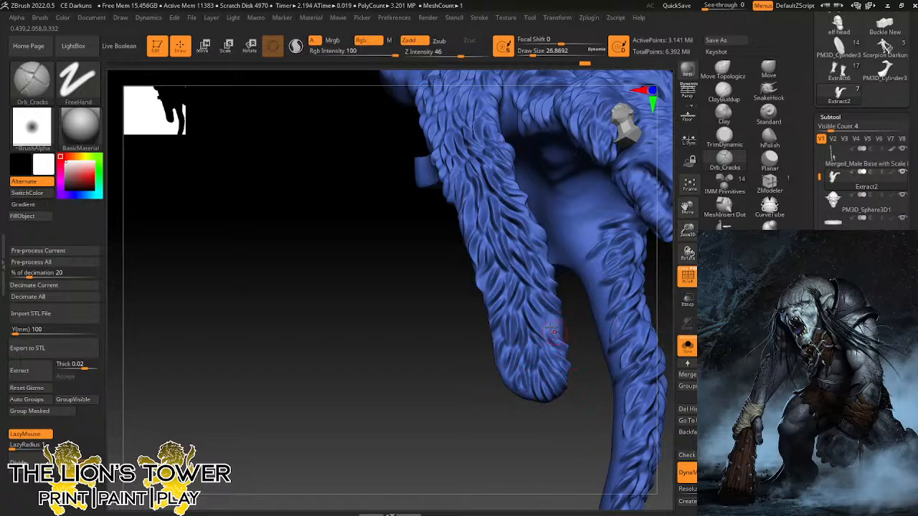
mouse_move(541, 317)
left_mouse_down()
mouse_move(579, 330)
mouse_move(581, 349)
left_mouse_up()
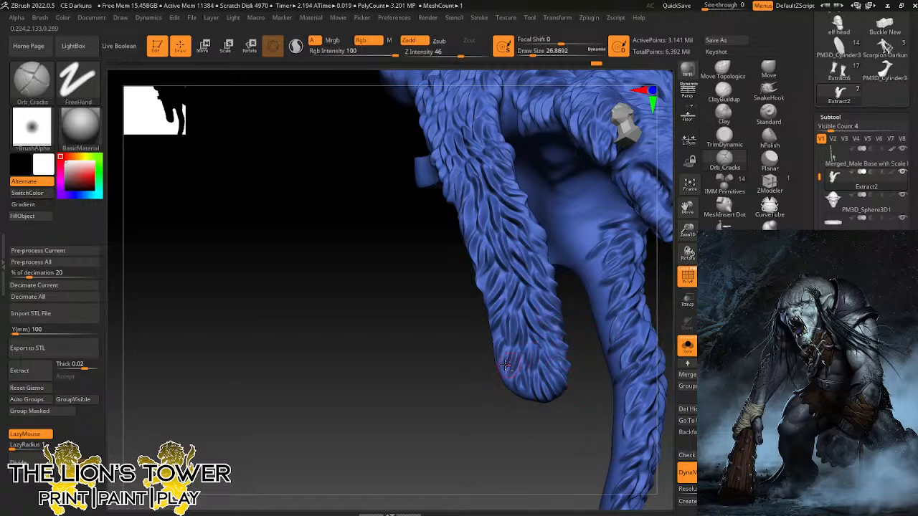
Fill the outer side and lower rim of the foreleg's end with fur strands.
left_click_drag(491, 386, 498, 334)
left_click_drag(480, 376, 479, 285)
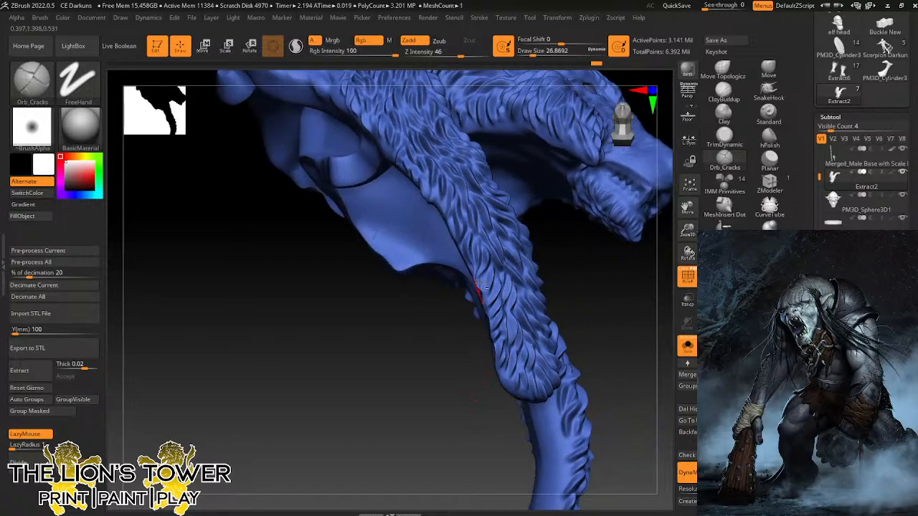
mouse_move(480, 322)
left_mouse_down()
mouse_move(600, 294)
mouse_move(627, 266)
mouse_move(495, 301)
left_mouse_up()
key("shift")
mouse_move(524, 354)
left_mouse_down()
mouse_move(547, 383)
mouse_move(492, 383)
mouse_move(502, 369)
left_mouse_up()
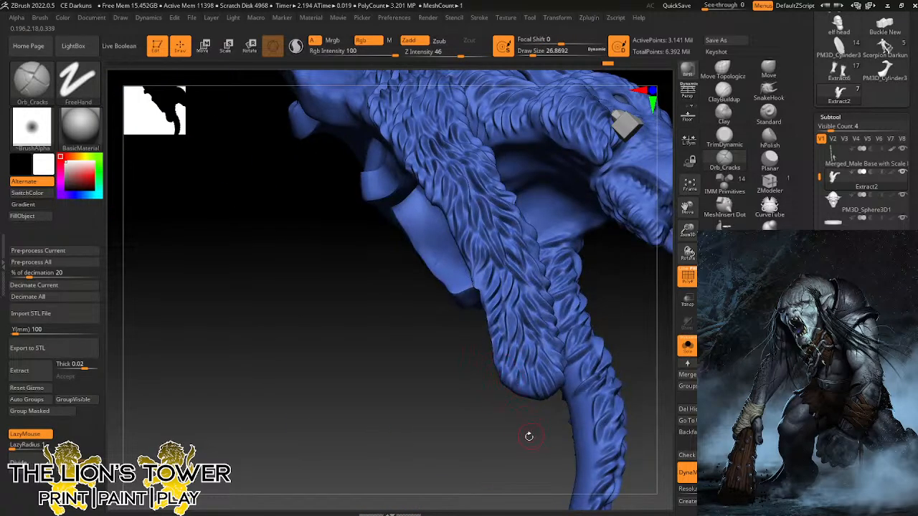
left_click_drag(529, 436, 521, 387)
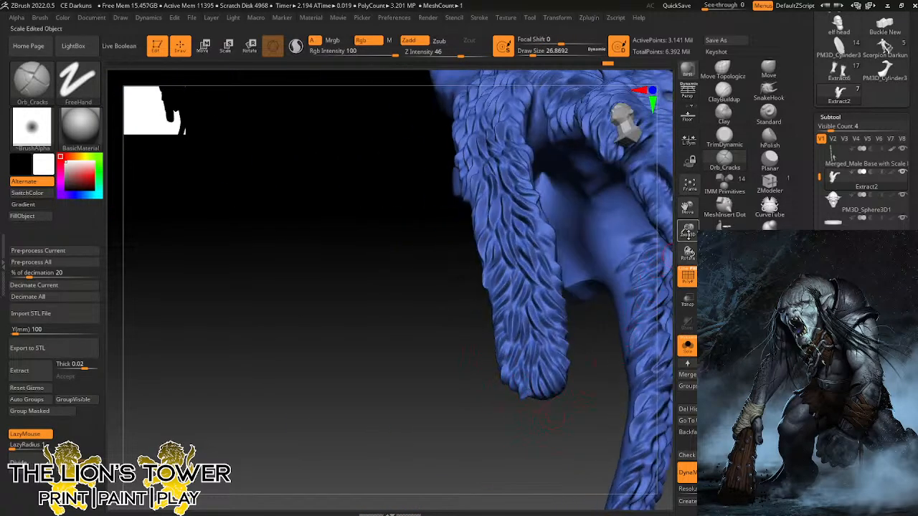
Carve fur strands along the pelt's edge where the furred foreleg meets the neck below the ear.
left_click_drag(688, 229, 688, 211)
left_click_drag(688, 208, 637, 220)
left_click_drag(594, 340, 524, 268)
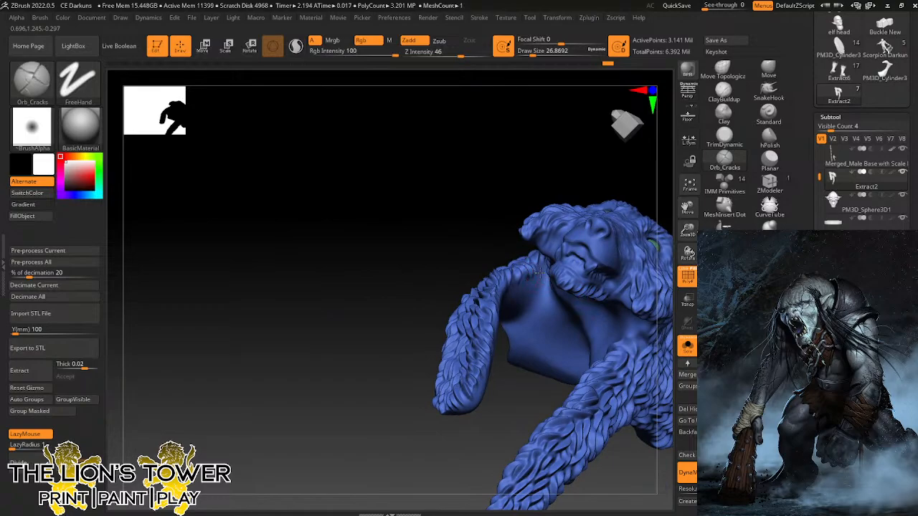
left_click_drag(513, 393, 507, 290)
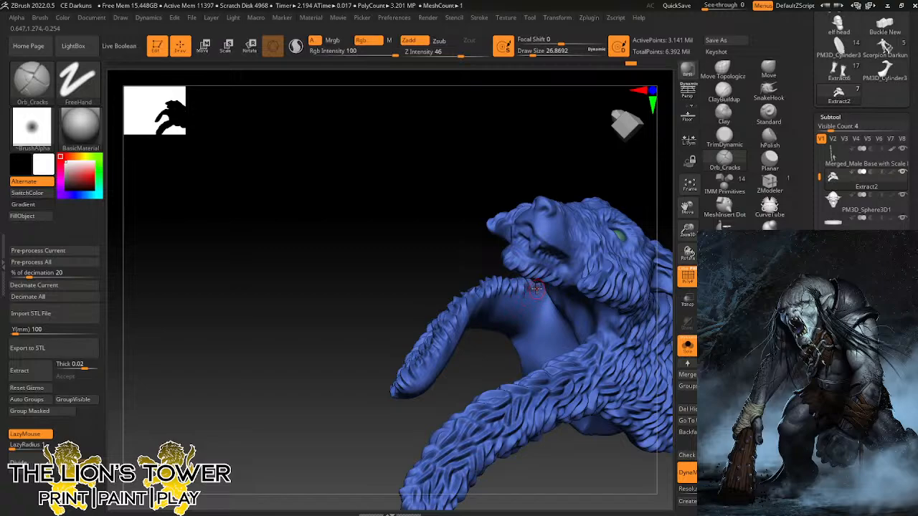
left_click_drag(601, 180, 599, 237)
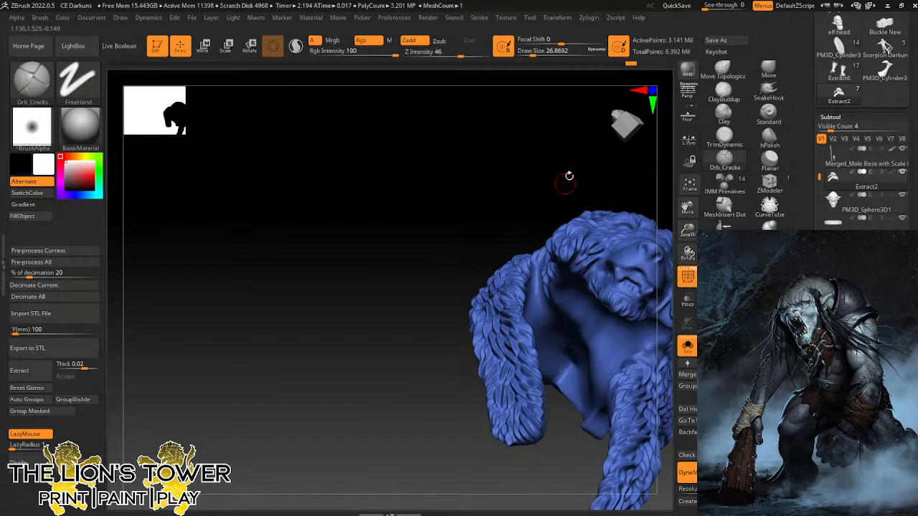
left_click_drag(569, 176, 557, 241)
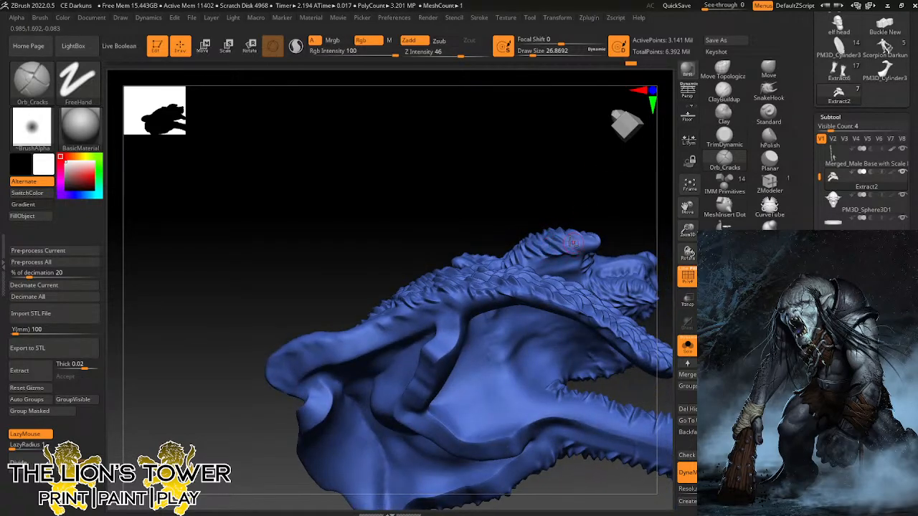
mouse_move(616, 234)
left_mouse_down()
mouse_move(621, 221)
mouse_move(522, 258)
mouse_move(540, 269)
left_mouse_up()
mouse_move(595, 214)
left_mouse_down()
mouse_move(615, 222)
mouse_move(563, 234)
left_mouse_up()
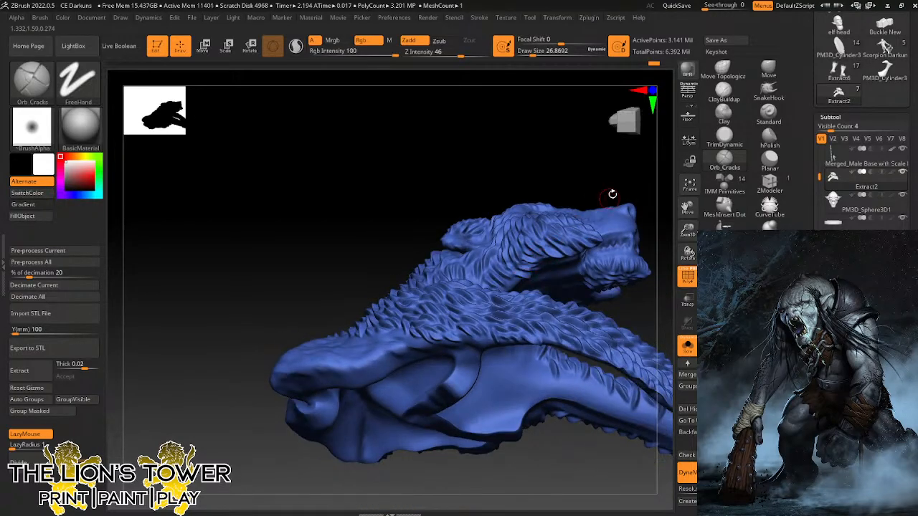
left_click_drag(614, 194, 535, 264)
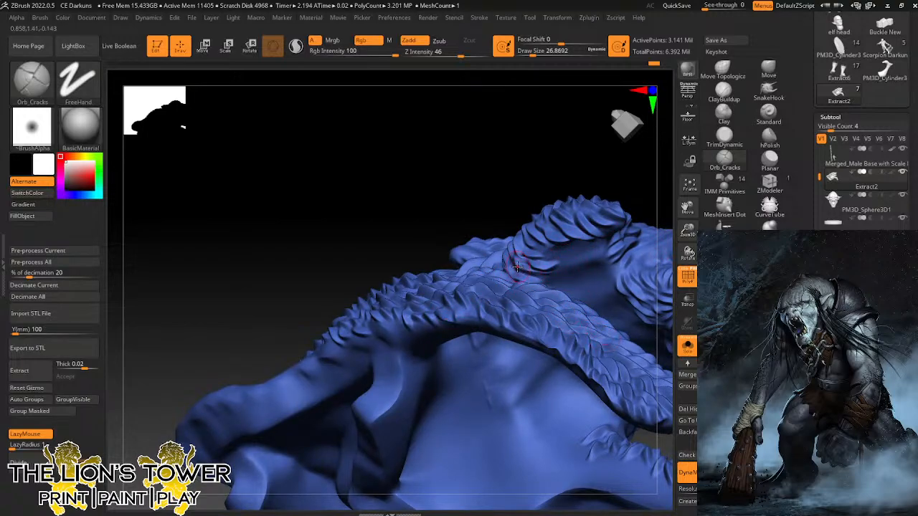
Wrap fur strands around the underside rim of the neck between the foreleg and the jaw.
left_click_drag(590, 158, 580, 162)
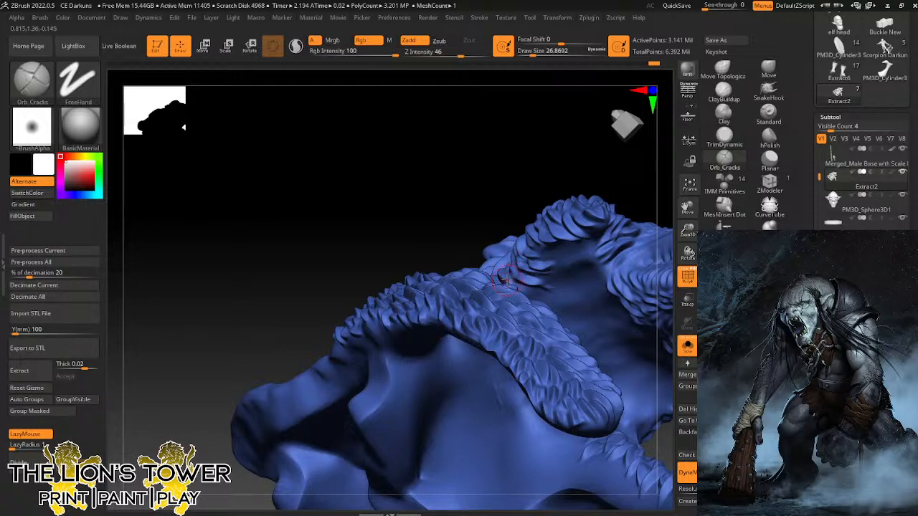
left_click_drag(574, 168, 597, 178)
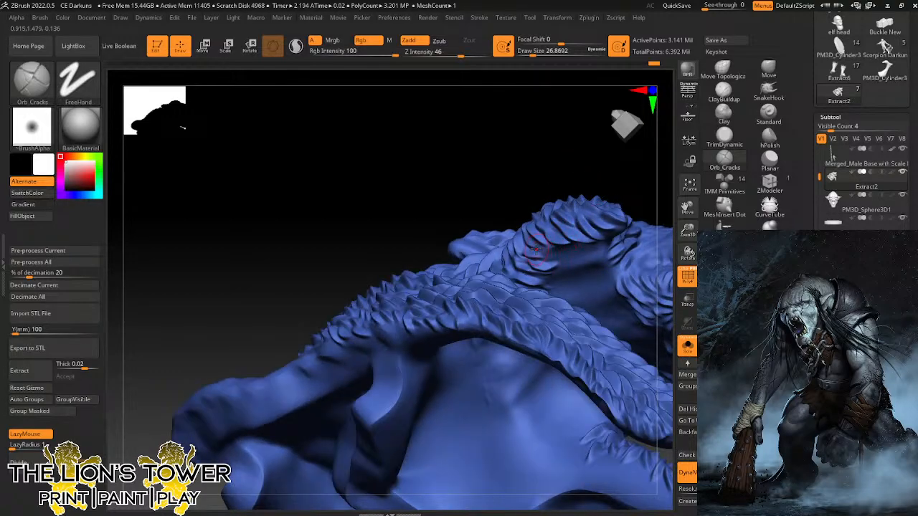
left_click_drag(541, 247, 583, 262)
left_click_drag(635, 198, 622, 194)
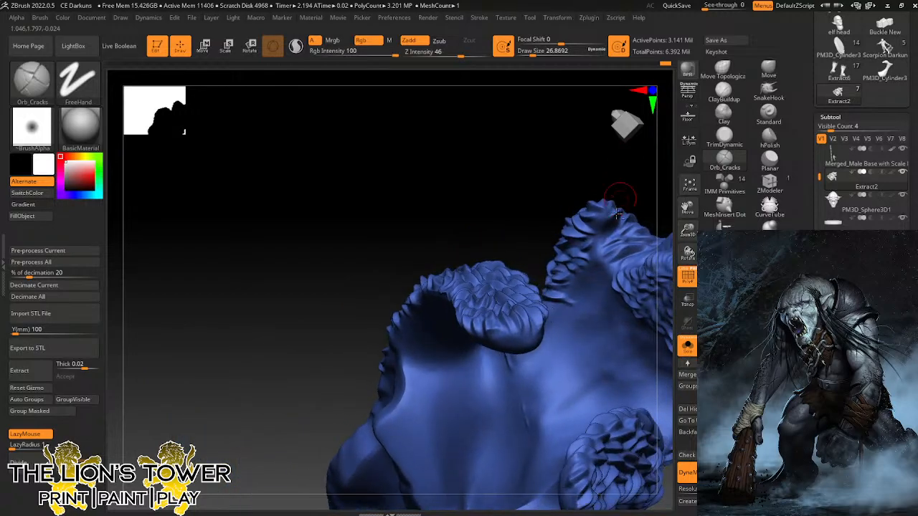
left_click_drag(594, 222, 605, 228)
mouse_move(634, 193)
left_mouse_down()
mouse_move(614, 215)
mouse_move(635, 159)
left_mouse_up()
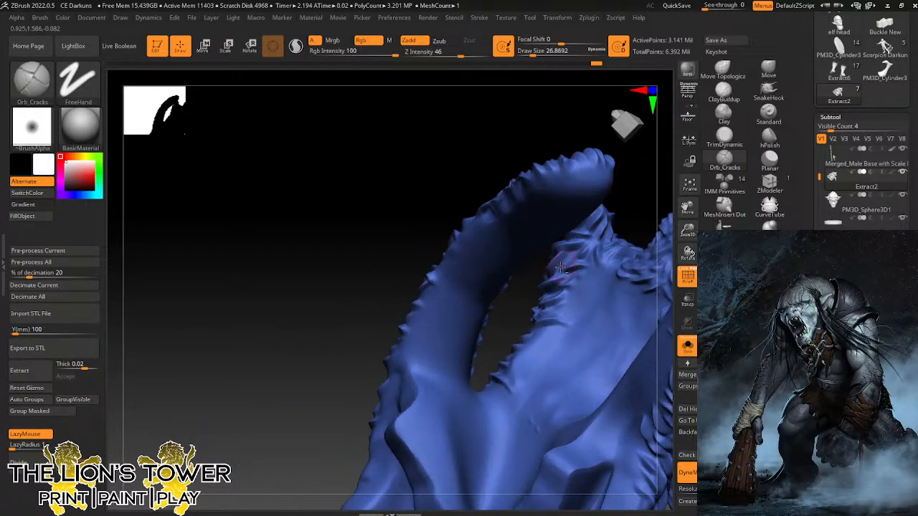
left_click_drag(628, 215, 633, 183)
mouse_move(598, 263)
left_mouse_down()
mouse_move(584, 274)
mouse_move(592, 282)
left_mouse_up()
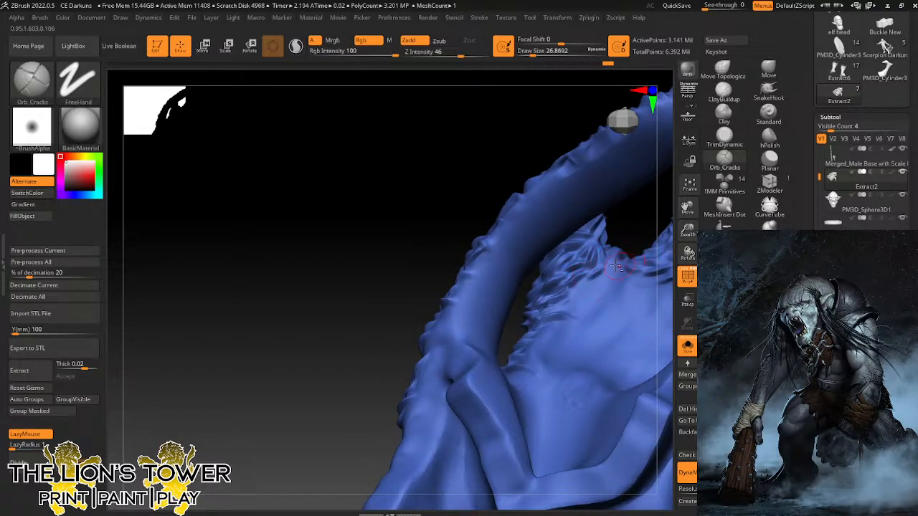
Add fur strands along the underside rim of the neck behind the jaw and around the underside of the cheek.
left_click_drag(639, 225, 627, 263)
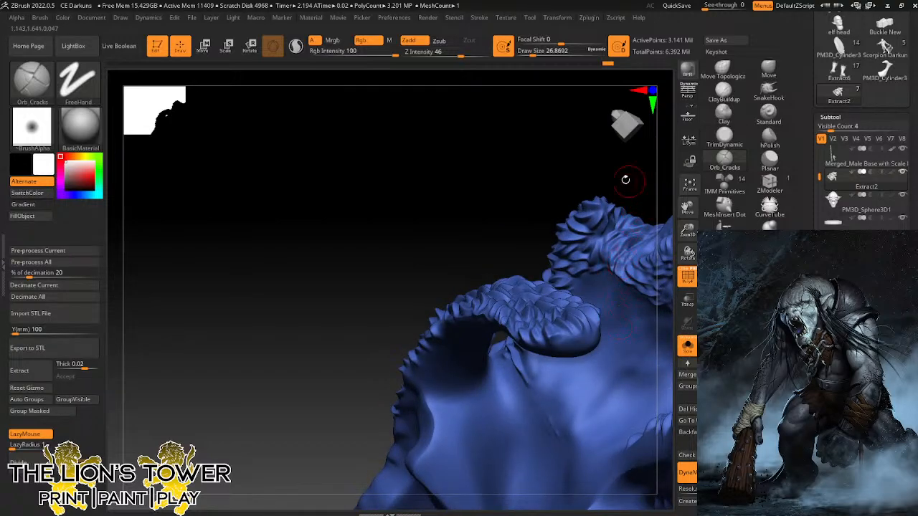
left_click_drag(625, 179, 582, 210)
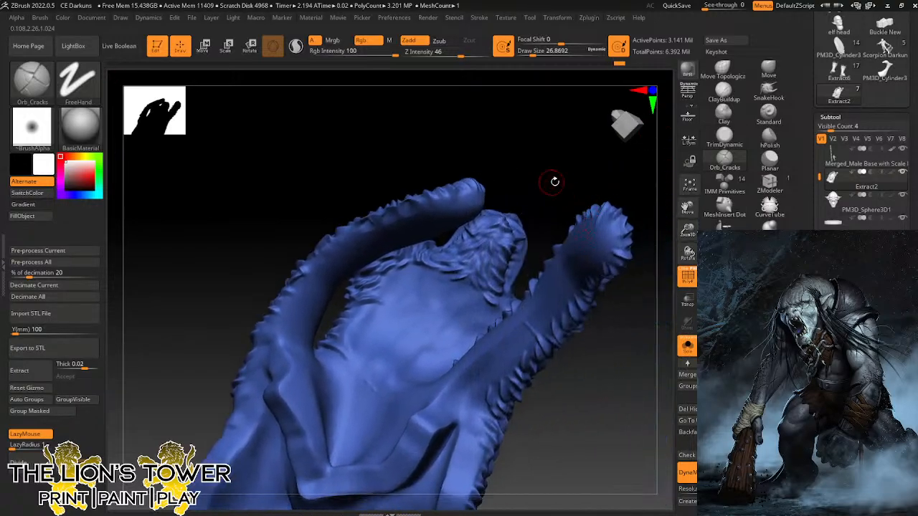
left_click_drag(554, 182, 528, 303)
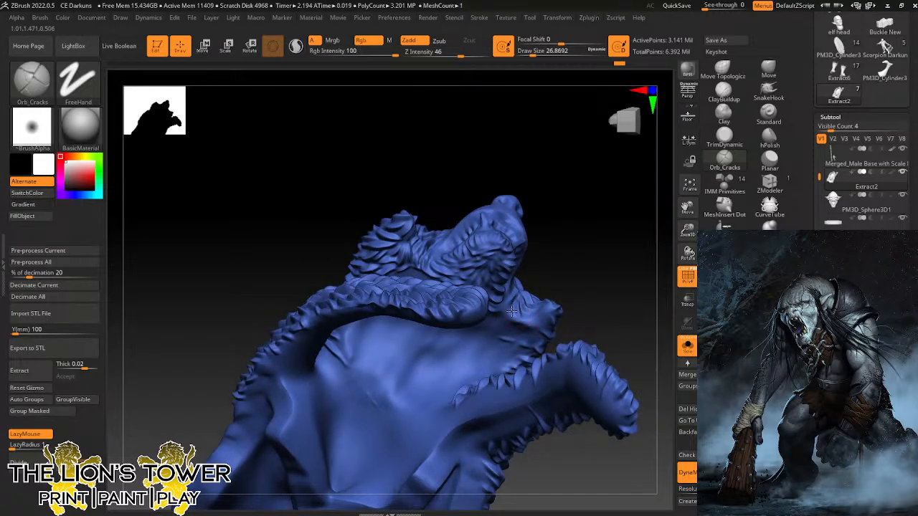
left_click_drag(559, 251, 530, 300)
left_click_drag(565, 269, 536, 310)
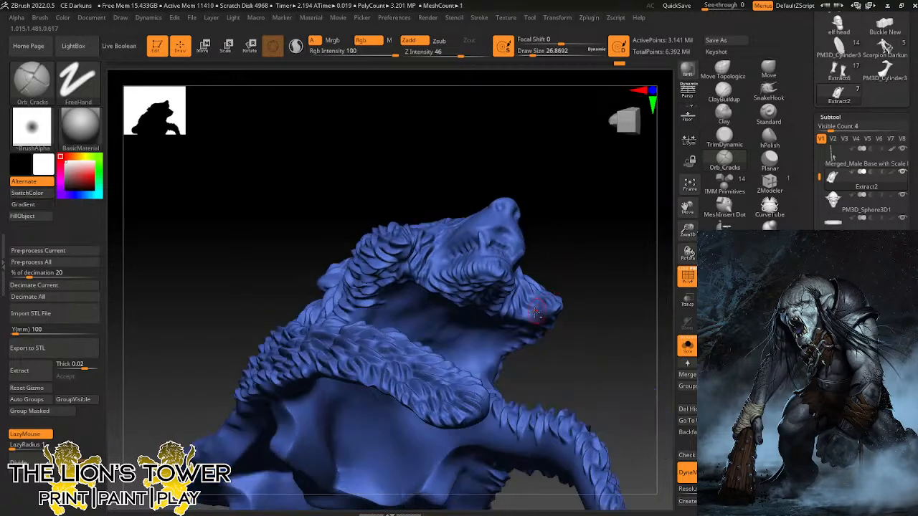
left_click_drag(581, 279, 561, 307)
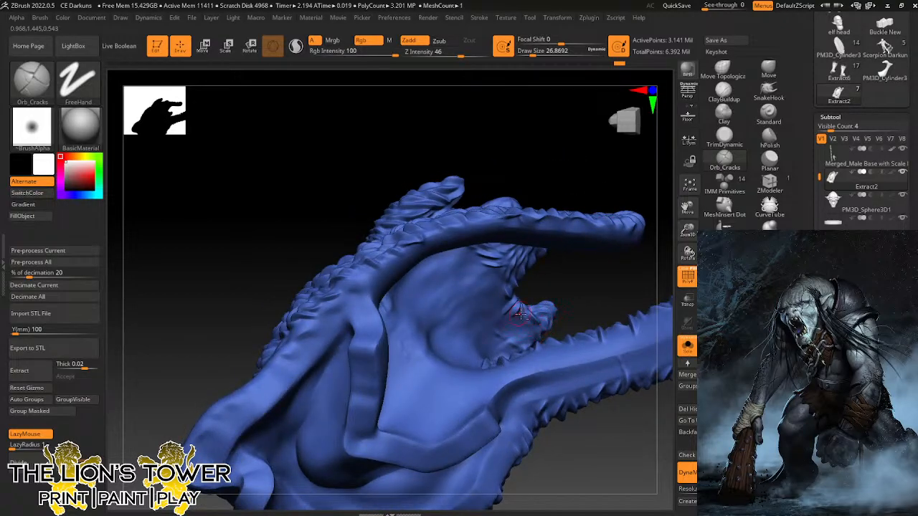
left_click_drag(621, 288, 532, 332)
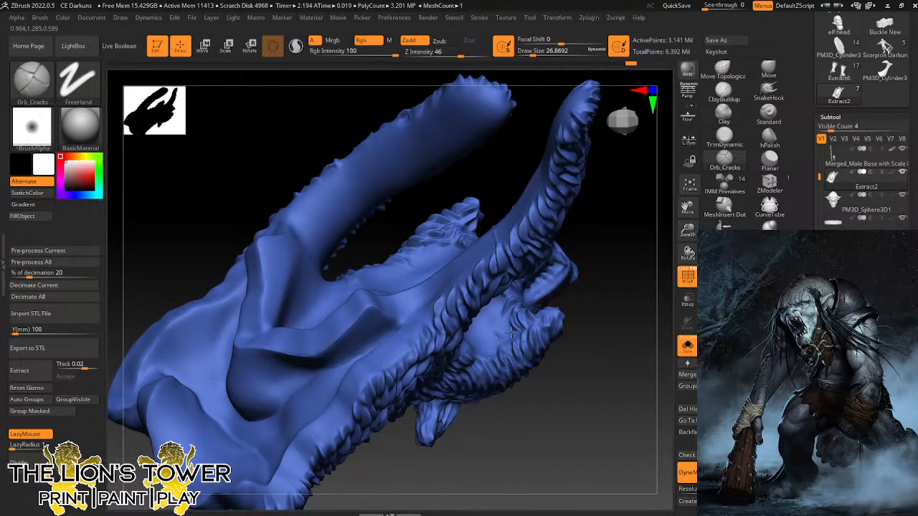
mouse_move(566, 299)
left_mouse_down()
mouse_move(597, 307)
mouse_move(614, 371)
mouse_move(572, 306)
mouse_move(545, 325)
left_mouse_up()
key("shift")
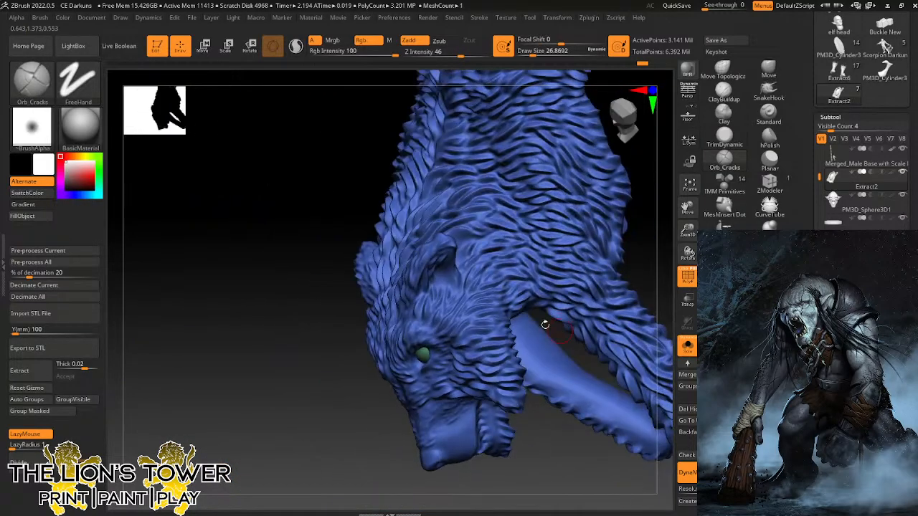
Refine the fur on the cheek behind the eye and below the ear, carrying strands into the side of the neck.
mouse_move(488, 327)
left_mouse_down()
mouse_move(463, 316)
mouse_move(485, 271)
left_mouse_up()
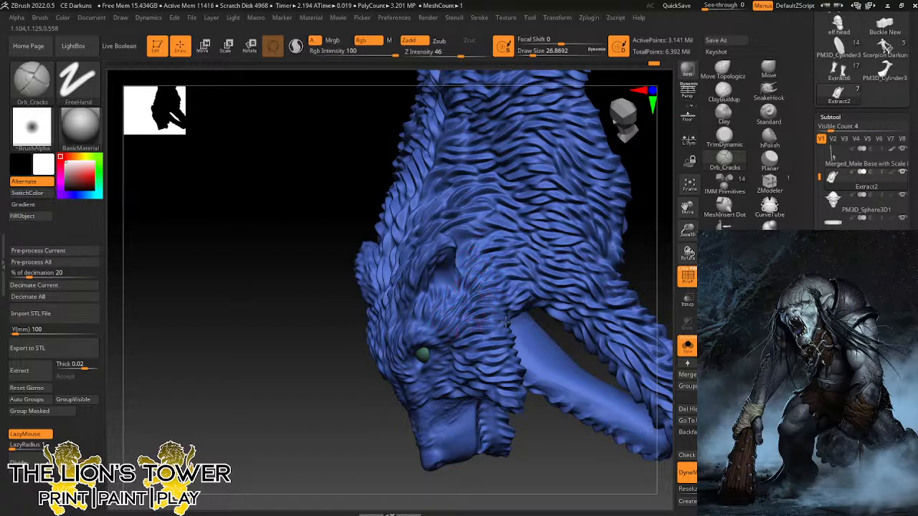
mouse_move(505, 323)
left_mouse_down()
mouse_move(492, 347)
mouse_move(511, 343)
mouse_move(510, 376)
left_mouse_up()
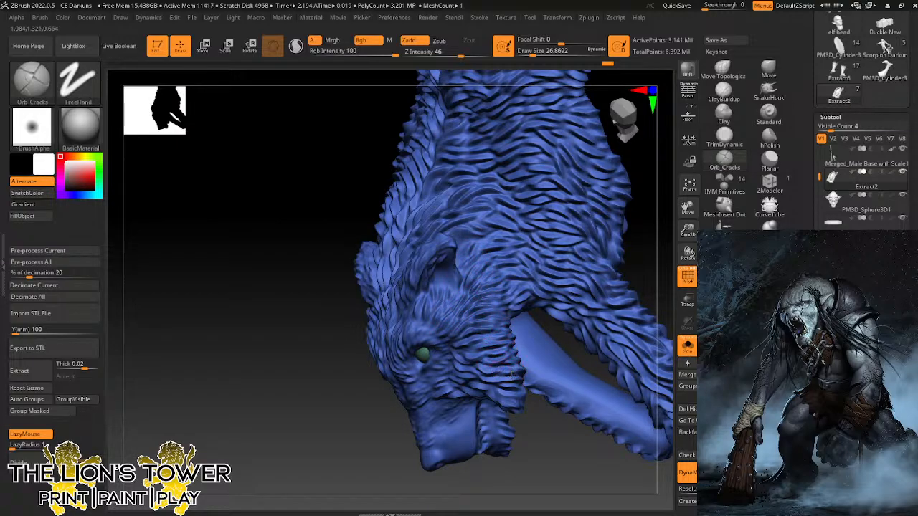
left_click_drag(625, 263, 544, 215)
mouse_move(459, 235)
left_mouse_down()
mouse_move(470, 240)
mouse_move(492, 196)
left_mouse_up()
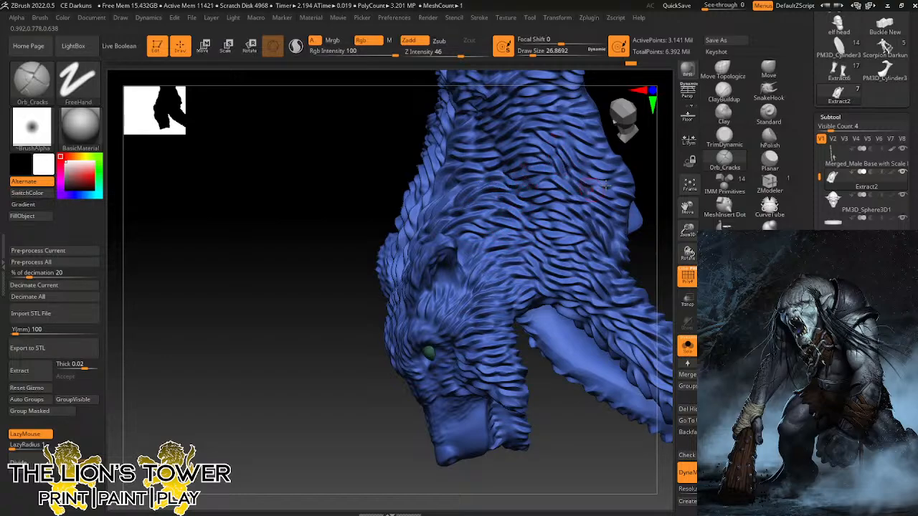
mouse_move(643, 190)
left_mouse_down()
mouse_move(674, 194)
mouse_move(657, 266)
mouse_move(660, 235)
mouse_move(595, 231)
mouse_move(521, 210)
left_mouse_up()
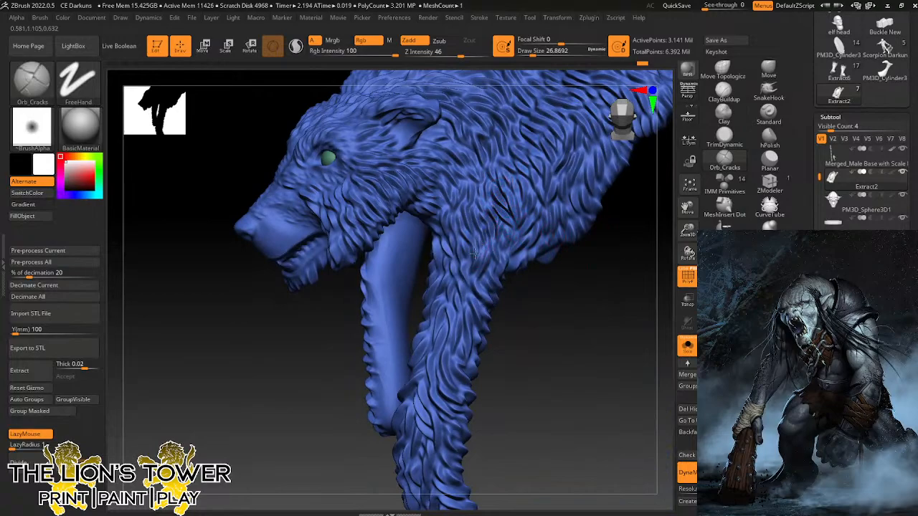
Fill gaps in the shoulder and flank fur and deepen strands along the central ridge of the back.
right_click_drag(564, 306, 565, 159)
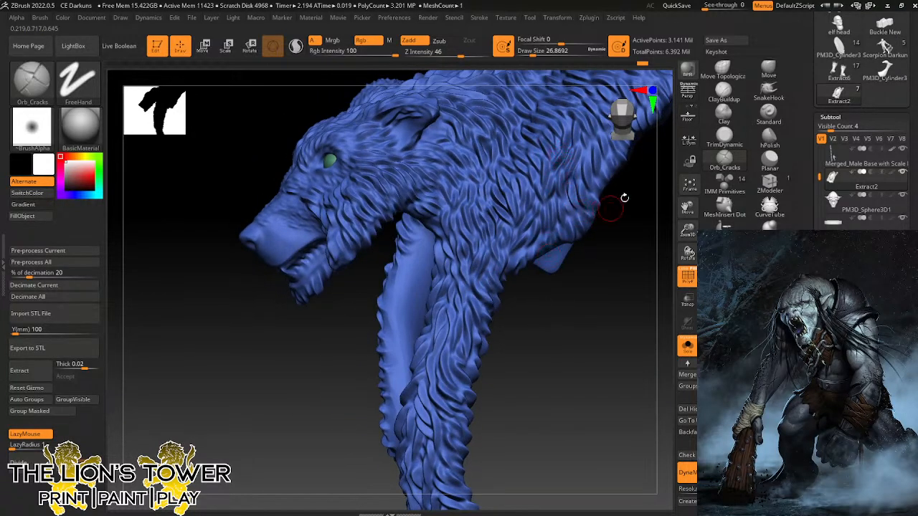
left_click_drag(688, 209, 628, 309)
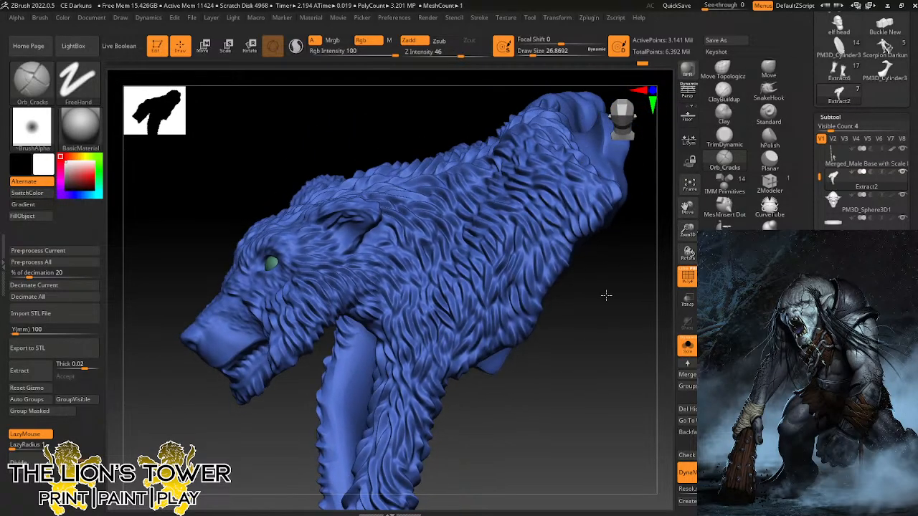
right_click_drag(606, 294, 531, 253)
mouse_move(547, 299)
right_mouse_down()
mouse_move(588, 297)
mouse_move(527, 263)
right_mouse_up()
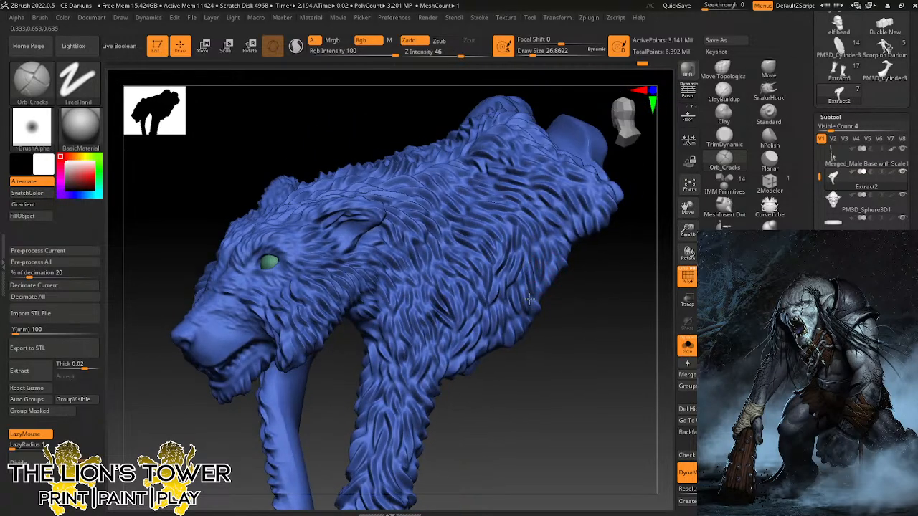
mouse_move(524, 321)
right_mouse_down()
mouse_move(543, 263)
mouse_move(502, 215)
right_mouse_up()
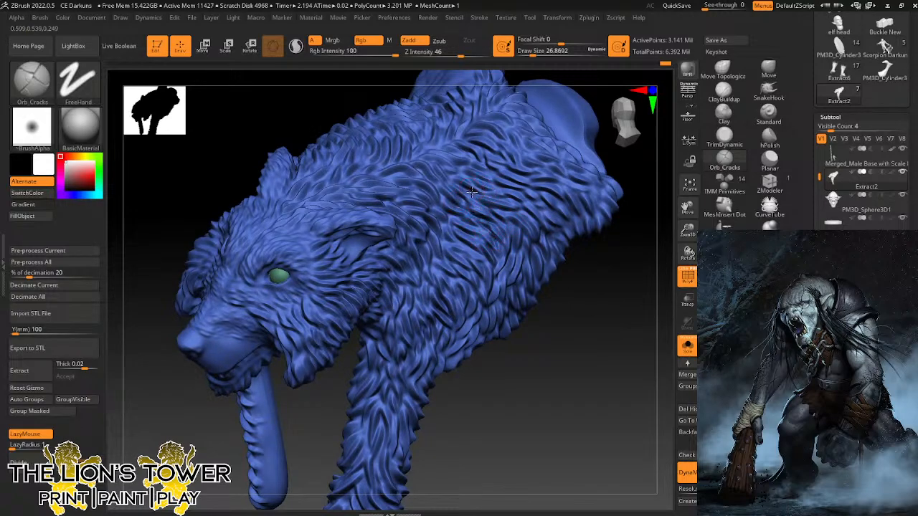
left_click_drag(510, 190, 514, 188)
right_click_drag(511, 188, 393, 166)
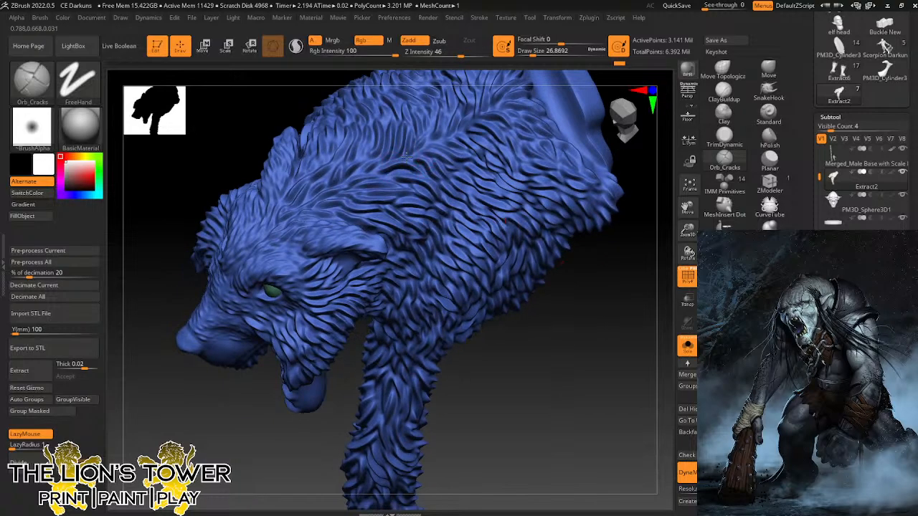
left_click_drag(405, 155, 448, 135)
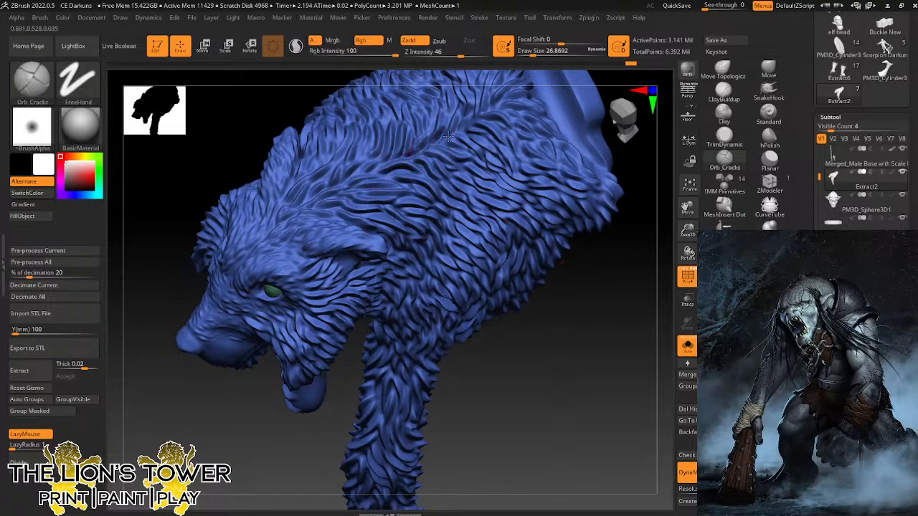
right_click_drag(569, 323, 483, 120)
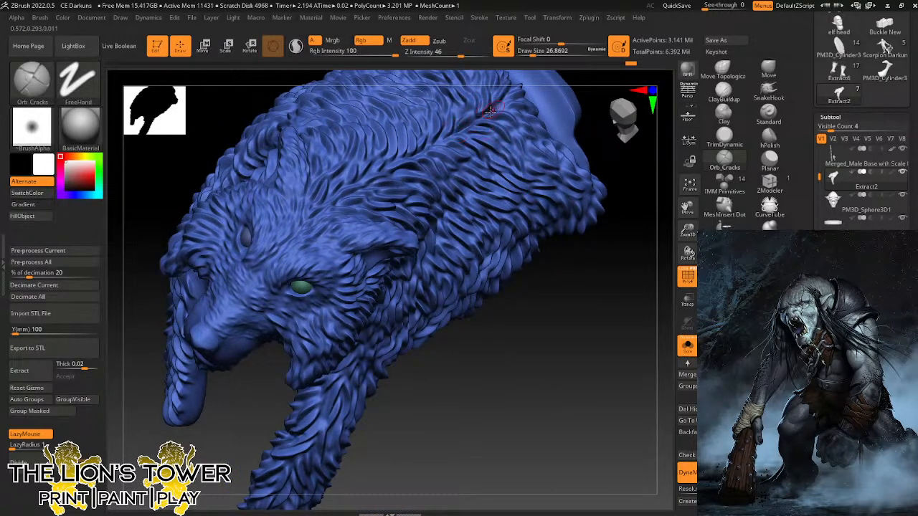
Extend fur strands from the end of the back ridge onto the smooth rear section beside the curved rim.
left_click_drag(687, 234, 664, 343)
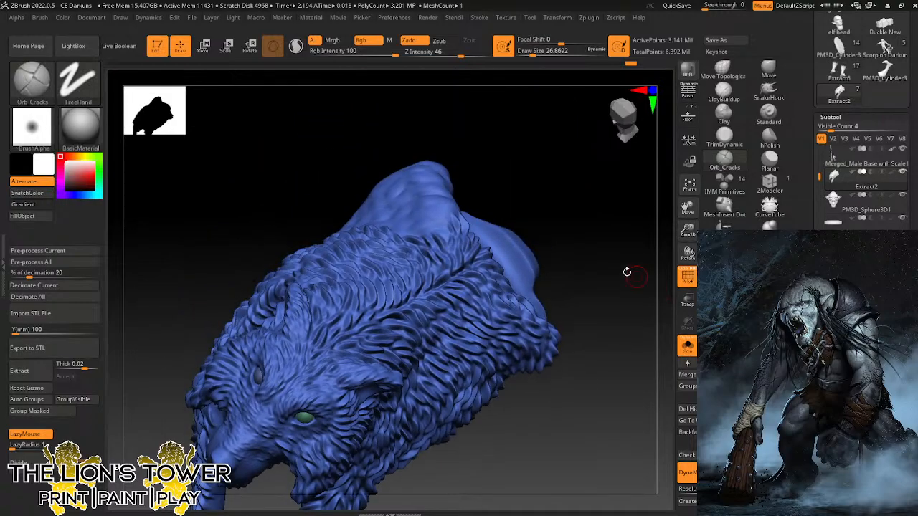
left_click_drag(627, 272, 622, 314)
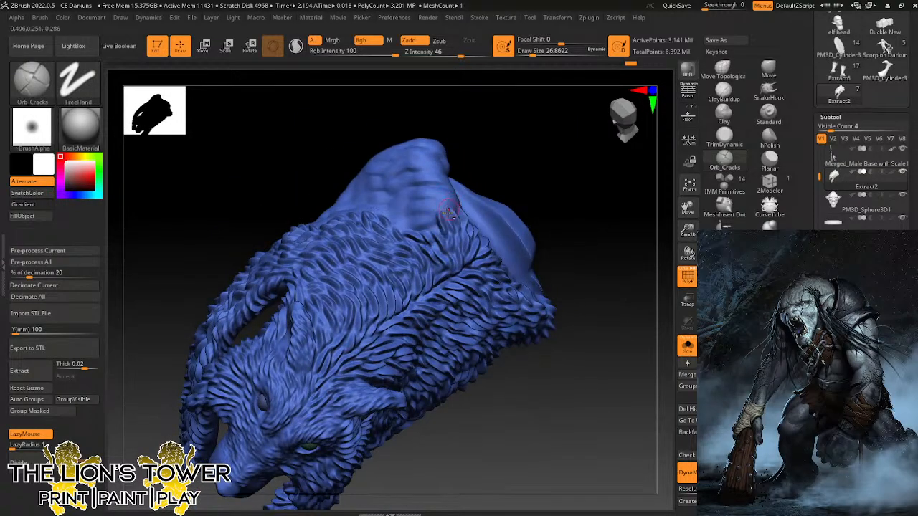
left_click_drag(493, 150, 467, 206)
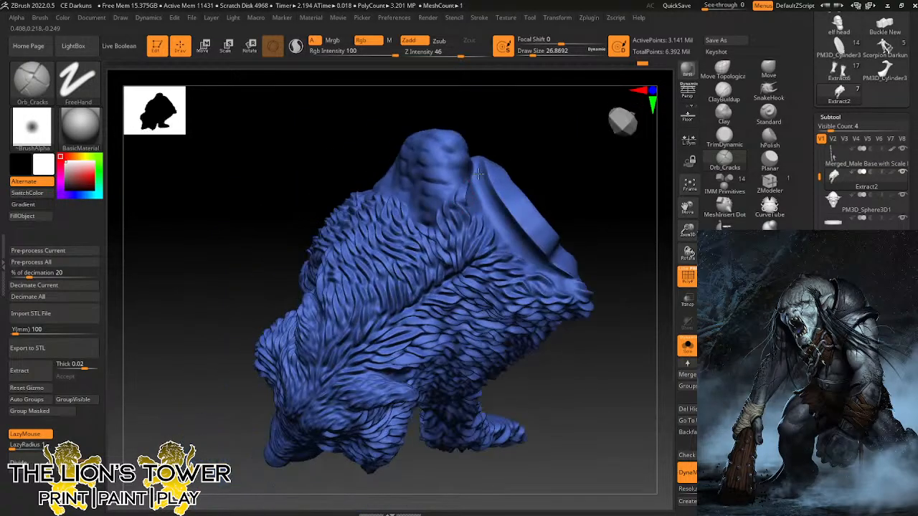
right_click_drag(484, 186, 481, 206)
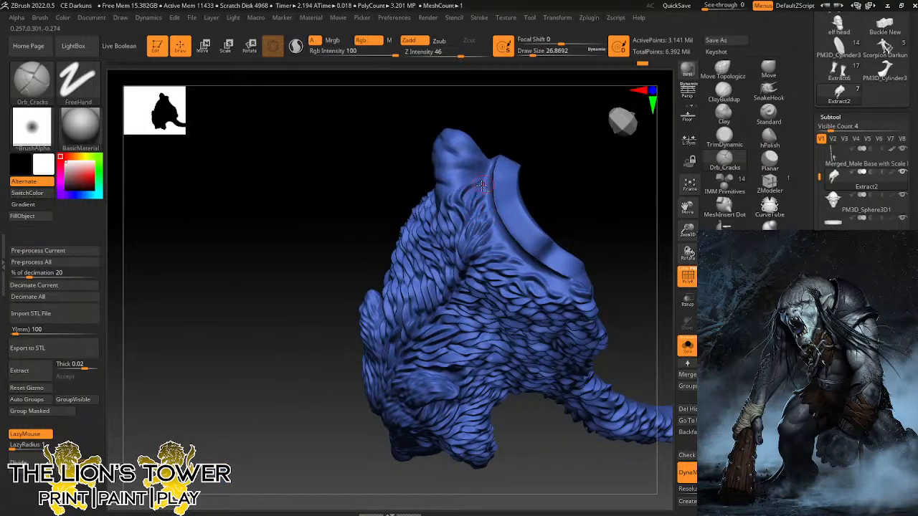
left_click_drag(492, 144, 474, 136)
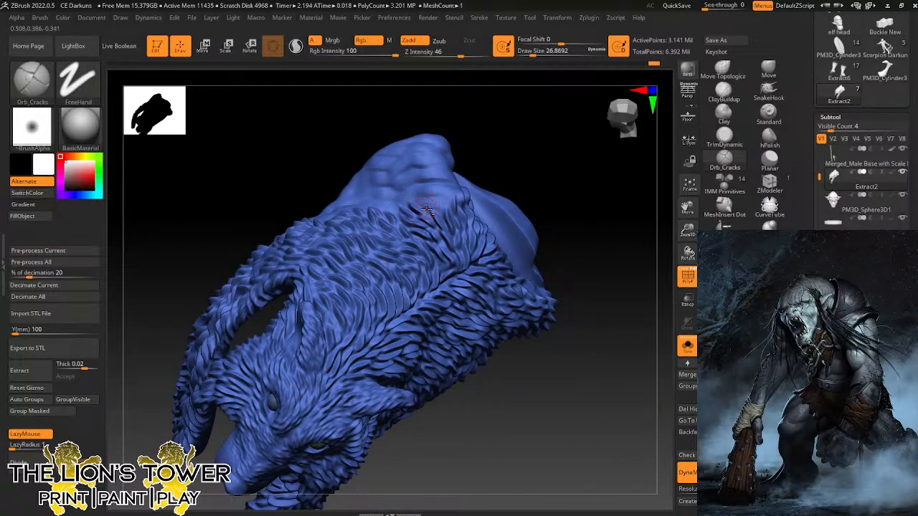
Carve a row of fur strands along the lower boundary of the smooth hump at the rear of the back.
left_click_drag(446, 135, 397, 213)
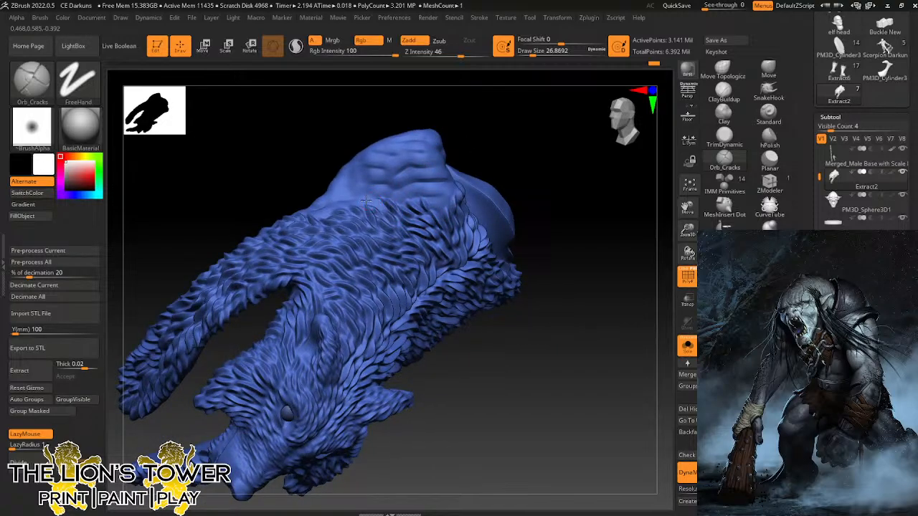
left_click_drag(443, 137, 369, 206)
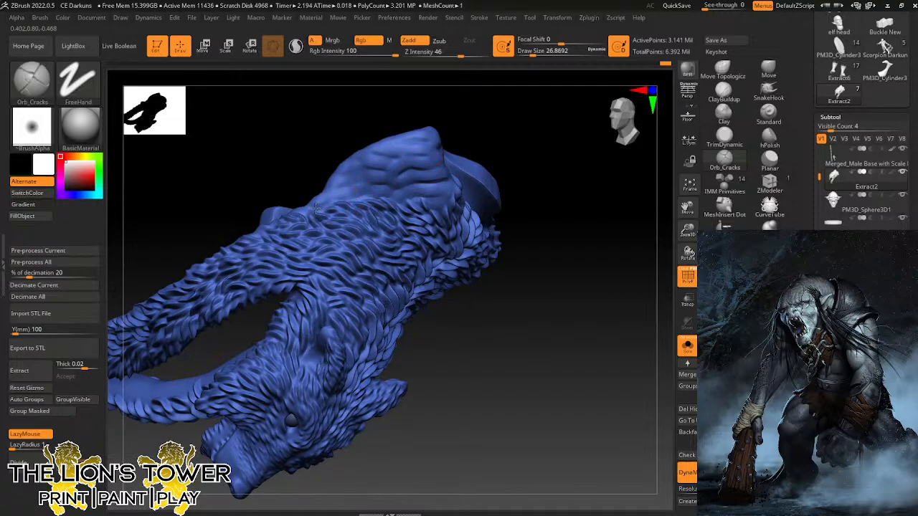
left_click_drag(303, 162, 336, 195)
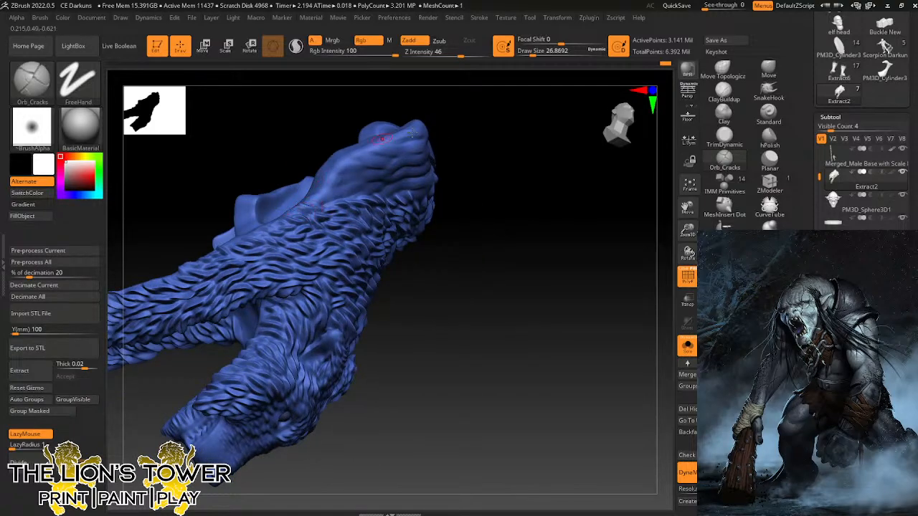
right_click_drag(412, 133, 354, 169)
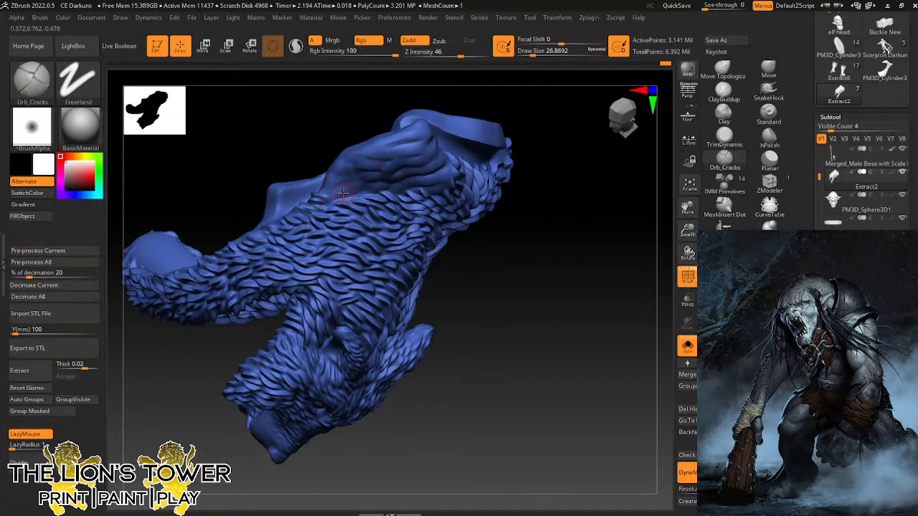
Build fur strands up the outer edge of the rear hump and inward across its middle.
mouse_move(343, 192)
left_mouse_down()
mouse_move(331, 188)
mouse_move(364, 185)
mouse_move(355, 155)
mouse_move(337, 174)
mouse_move(331, 161)
left_mouse_up()
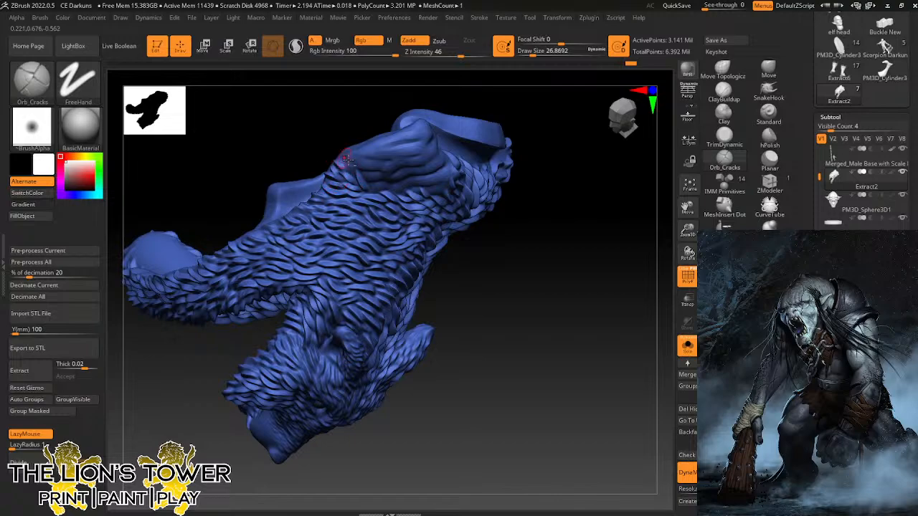
left_click_drag(359, 117, 350, 126)
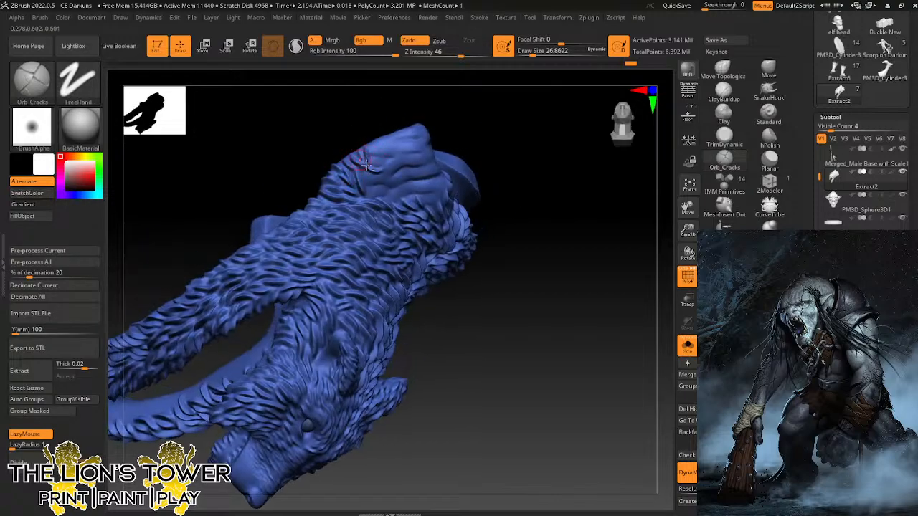
left_click_drag(379, 190, 369, 187)
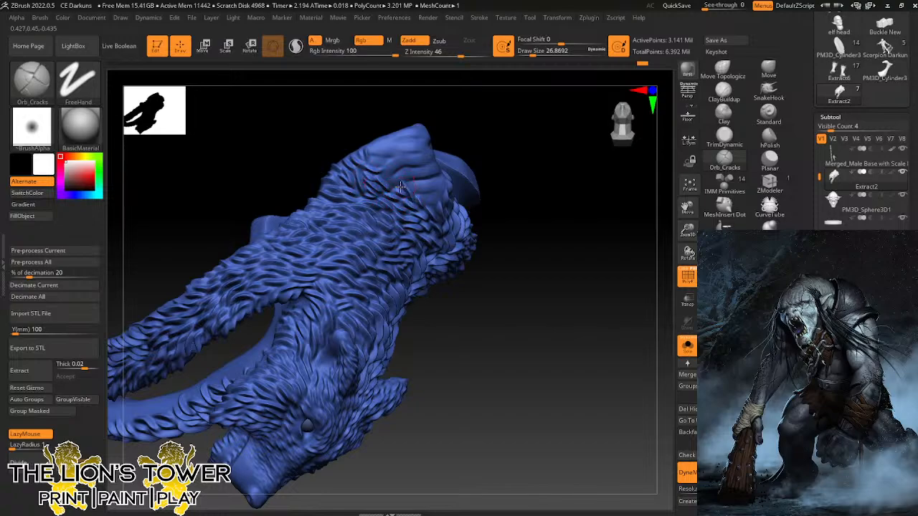
mouse_move(388, 162)
left_mouse_down()
mouse_move(378, 140)
mouse_move(373, 147)
mouse_move(414, 96)
mouse_move(654, 92)
left_mouse_up()
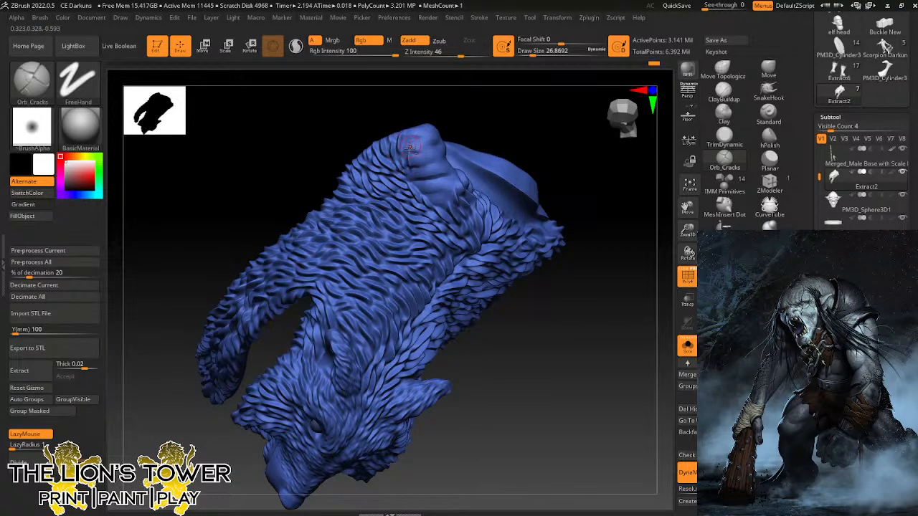
Cover the remaining smooth tip of the rear hump with fur strands up to the curved rim.
mouse_move(498, 134)
left_mouse_down()
mouse_move(439, 178)
mouse_move(429, 197)
left_mouse_up()
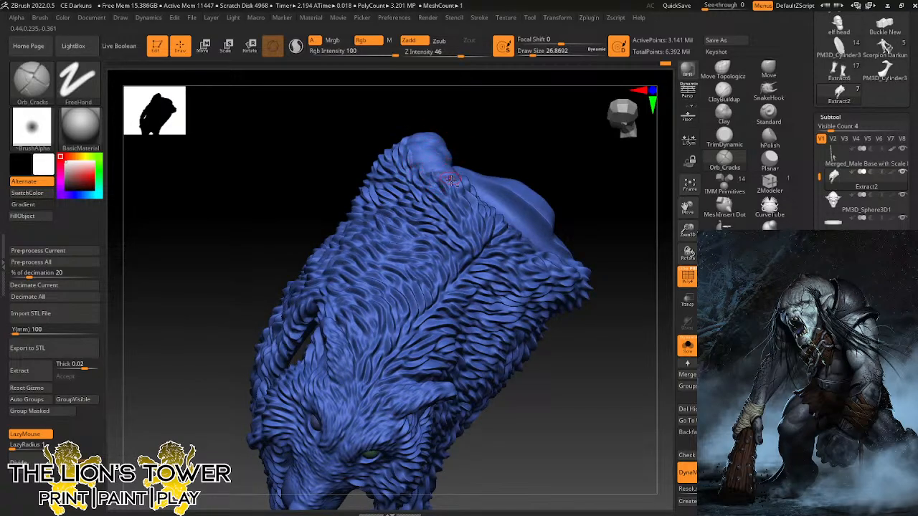
mouse_move(465, 153)
left_mouse_down()
mouse_move(472, 164)
mouse_move(492, 133)
mouse_move(450, 163)
left_mouse_up()
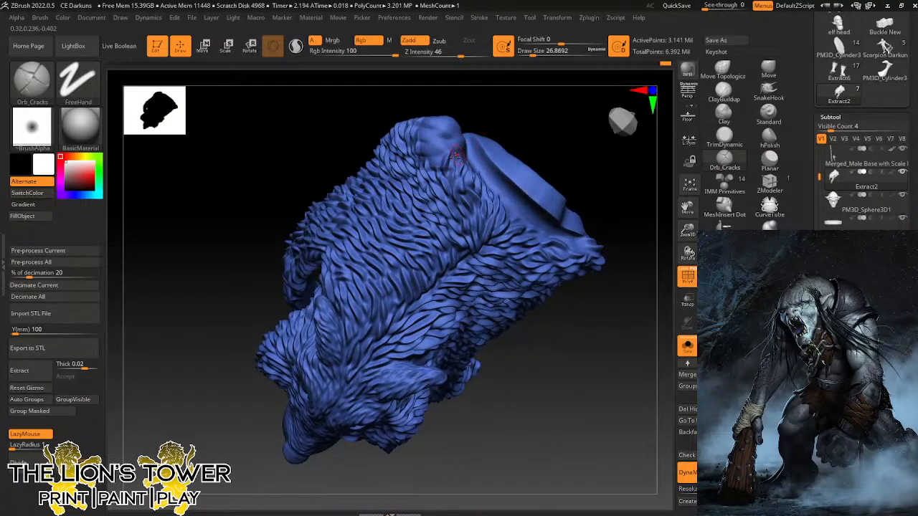
mouse_move(487, 122)
left_mouse_down()
mouse_move(461, 153)
mouse_move(492, 94)
mouse_move(443, 163)
left_mouse_up()
left_click_drag(433, 125, 441, 108)
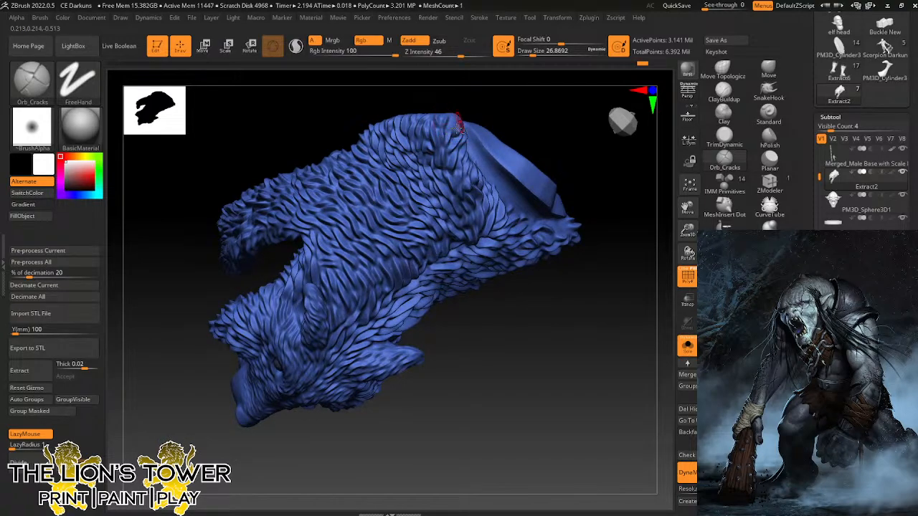
left_click_drag(455, 116, 471, 106)
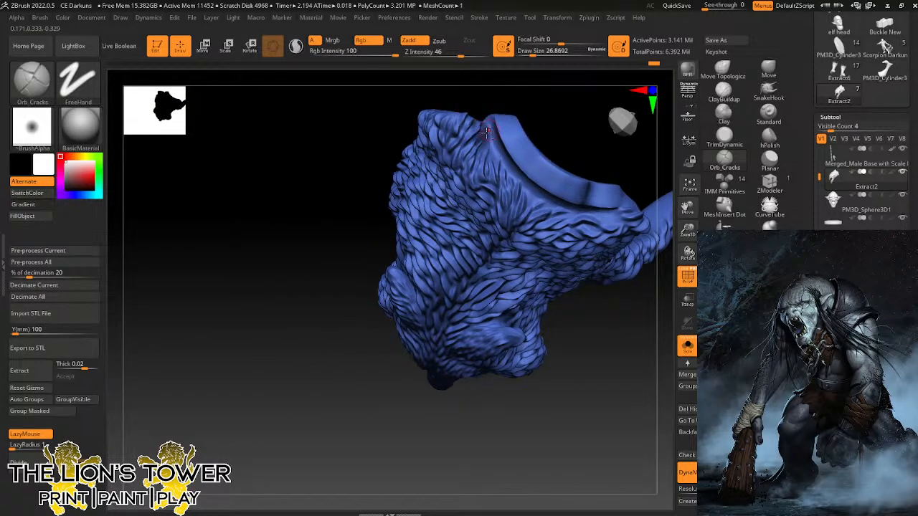
Carve fine fur strands inside the wolf's ear.
mouse_move(619, 349)
left_mouse_down()
mouse_move(610, 356)
mouse_move(617, 307)
mouse_move(606, 297)
left_mouse_up()
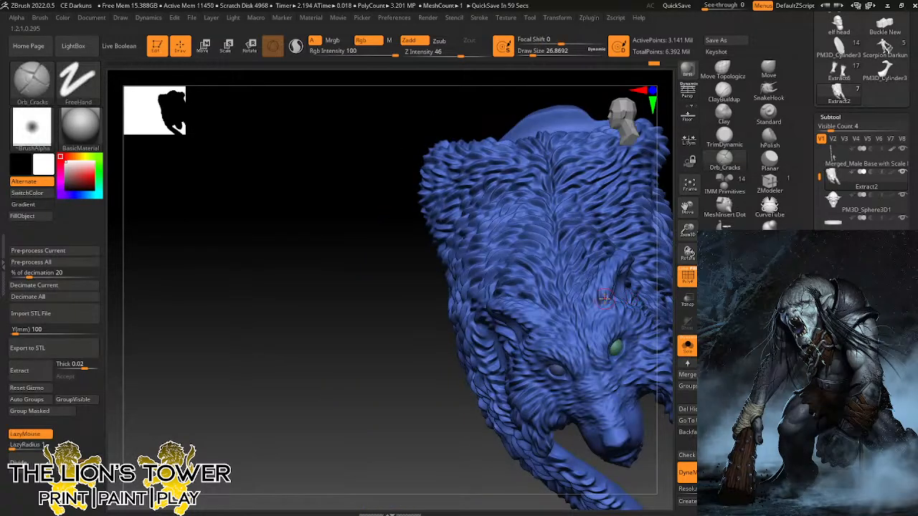
mouse_move(682, 208)
left_mouse_down()
mouse_move(630, 208)
mouse_move(629, 220)
mouse_move(637, 209)
mouse_move(621, 181)
mouse_move(573, 207)
left_mouse_up()
left_click_drag(687, 218, 748, 282)
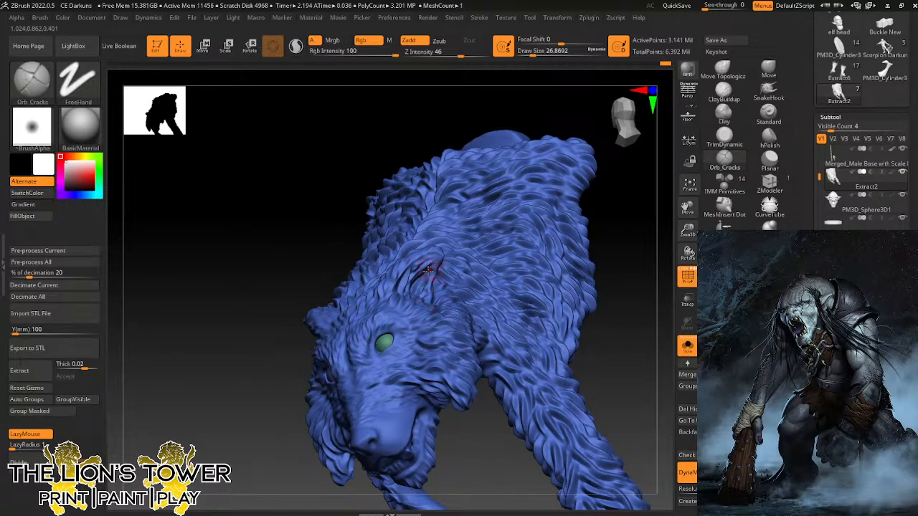
mouse_move(597, 235)
left_mouse_down()
mouse_move(607, 246)
mouse_move(580, 225)
mouse_move(593, 221)
left_mouse_up()
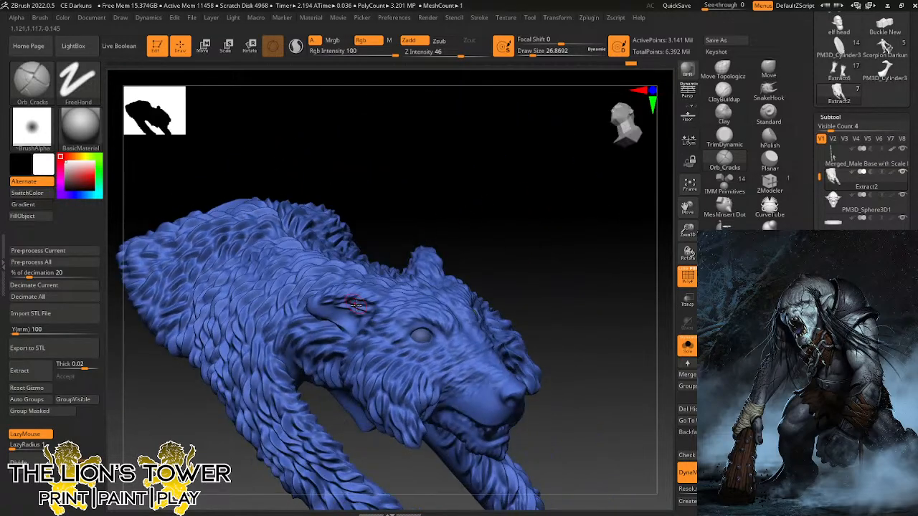
mouse_move(356, 304)
left_mouse_down()
mouse_move(347, 328)
mouse_move(322, 303)
left_mouse_up()
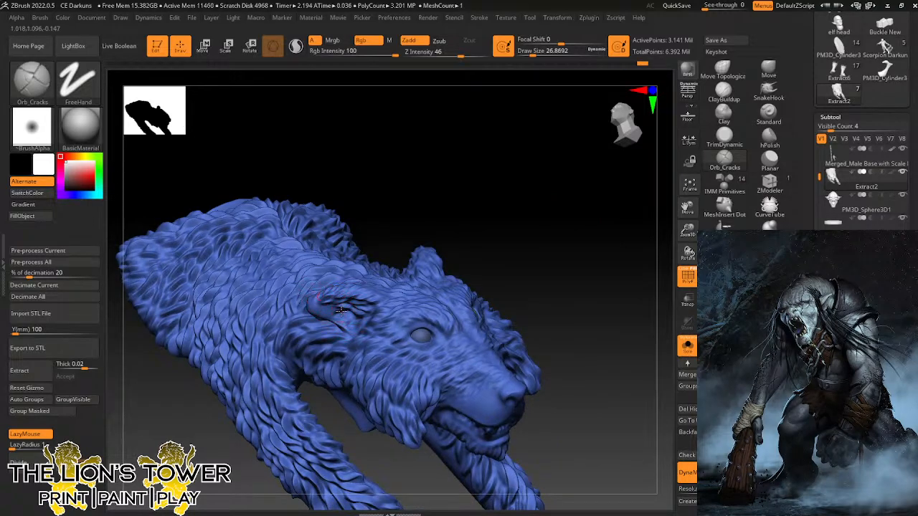
left_click_drag(429, 212, 436, 226)
mouse_move(538, 275)
left_mouse_down()
mouse_move(535, 328)
mouse_move(508, 338)
mouse_move(533, 211)
mouse_move(544, 300)
left_mouse_up()
Switch to the Inflat brush and reduce its draw size to about 35 for work around the ear.
left_click(770, 224)
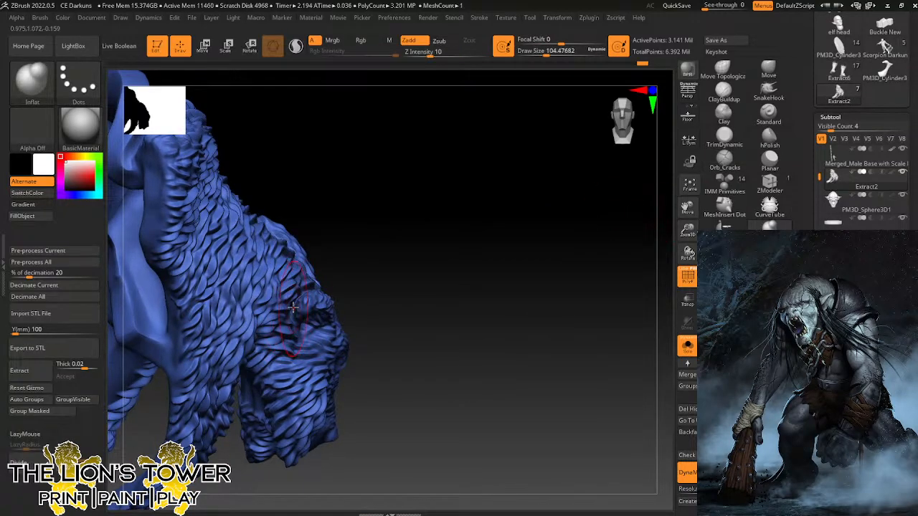
left_click_drag(548, 53, 534, 53)
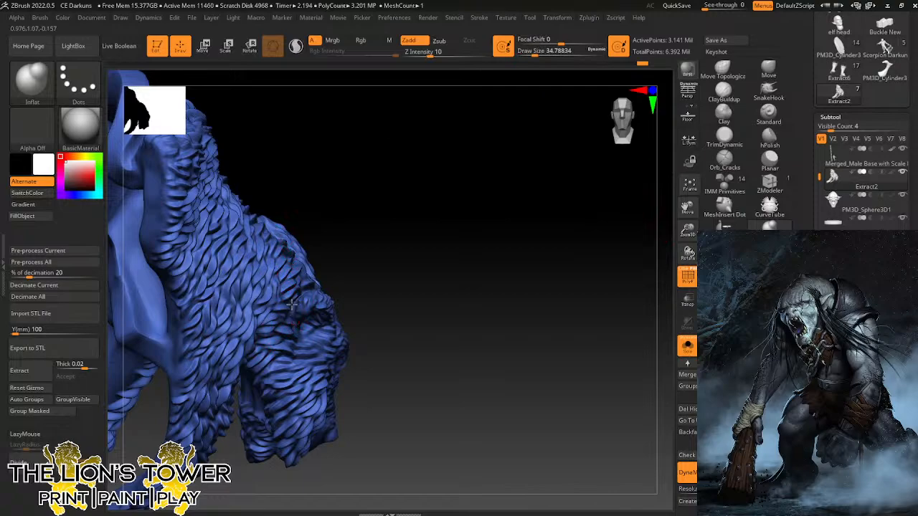
mouse_move(328, 203)
left_mouse_down()
mouse_move(305, 228)
mouse_move(361, 221)
mouse_move(363, 311)
mouse_move(305, 300)
mouse_move(329, 251)
left_mouse_up()
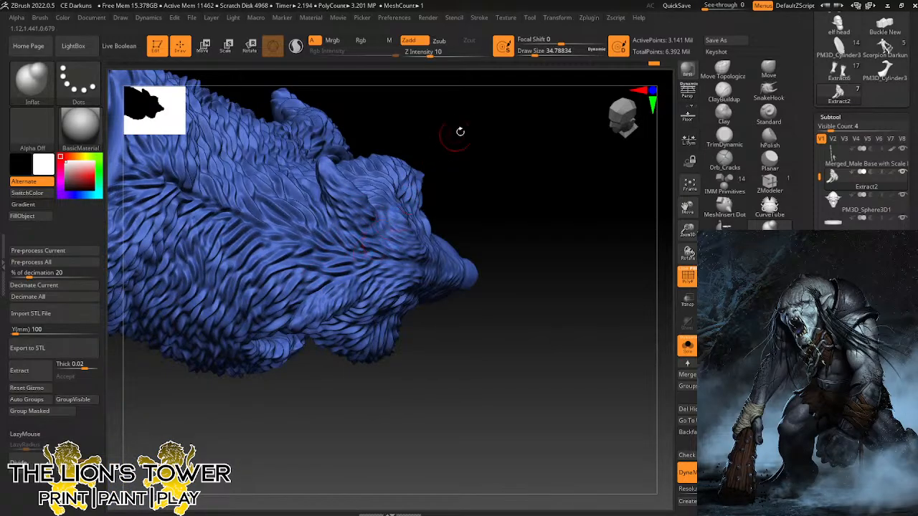
mouse_move(459, 136)
left_mouse_down()
mouse_move(324, 185)
mouse_move(453, 117)
mouse_move(576, 266)
mouse_move(594, 259)
mouse_move(584, 242)
mouse_move(573, 246)
mouse_move(598, 365)
mouse_move(576, 289)
mouse_move(566, 289)
mouse_move(610, 307)
mouse_move(615, 234)
mouse_move(629, 222)
mouse_move(604, 215)
mouse_move(619, 236)
mouse_move(615, 256)
mouse_move(668, 234)
mouse_move(650, 213)
left_mouse_up()
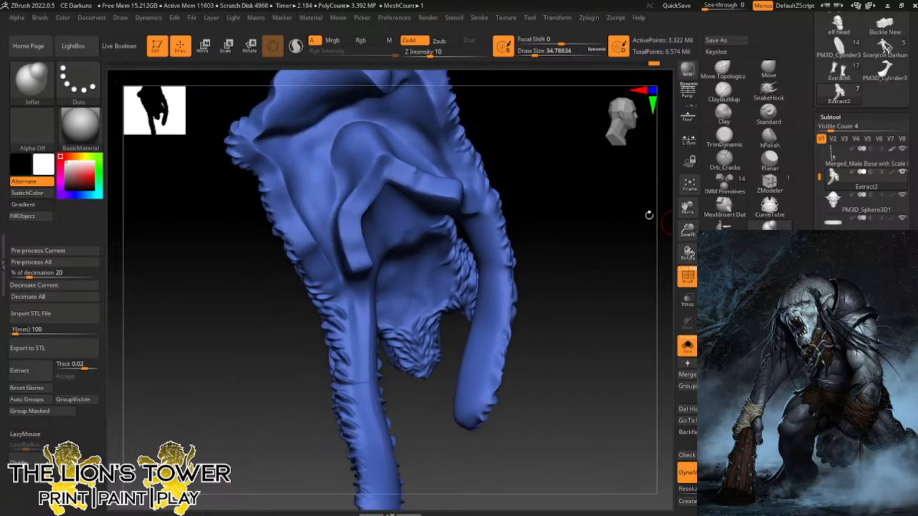
Mask the pelt's inner side flap, the inner face of the adjoining leg and the hollow underside of the head.
mouse_move(254, 154)
left_mouse_down("ctrl")
mouse_move(287, 214)
mouse_move(267, 157)
mouse_move(280, 135)
mouse_move(300, 164)
mouse_move(294, 193)
mouse_move(322, 242)
mouse_move(329, 280)
mouse_move(307, 253)
mouse_move(350, 290)
mouse_move(335, 287)
mouse_move(368, 459)
mouse_move(359, 323)
mouse_move(365, 344)
left_mouse_up("ctrl")
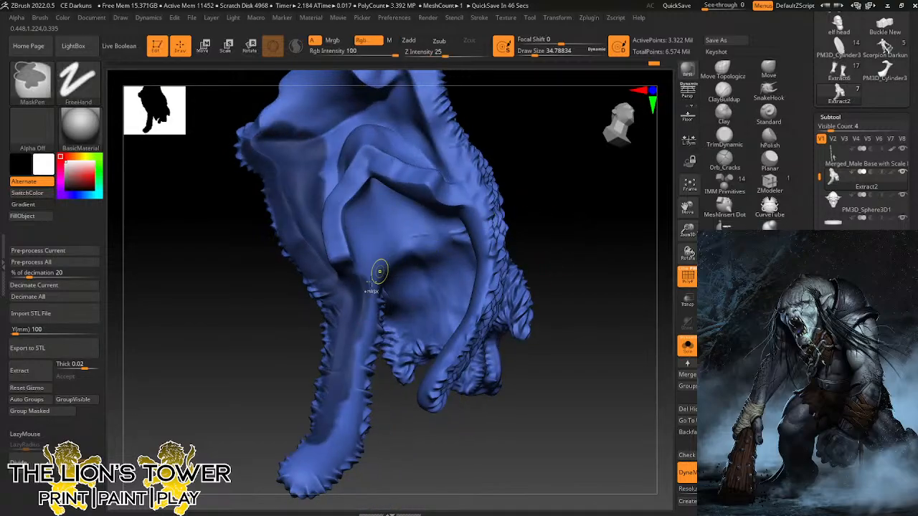
mouse_move(380, 267)
left_mouse_down("ctrl")
mouse_move(343, 458)
mouse_move(314, 485)
mouse_move(298, 463)
mouse_move(340, 425)
mouse_move(369, 271)
mouse_move(399, 247)
mouse_move(402, 319)
mouse_move(423, 327)
mouse_move(436, 309)
left_mouse_up("ctrl")
mouse_move(539, 313)
left_mouse_down()
mouse_move(427, 287)
mouse_move(413, 277)
mouse_move(412, 240)
mouse_move(375, 267)
mouse_move(413, 214)
mouse_move(398, 221)
left_mouse_up()
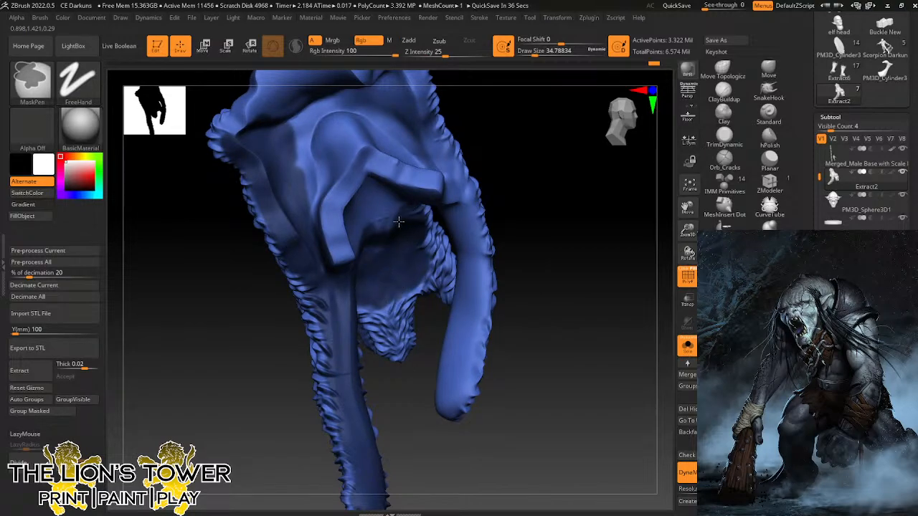
left_click_drag(532, 204, 466, 172)
mouse_move(310, 258)
left_mouse_down()
mouse_move(321, 218)
mouse_move(374, 208)
left_mouse_up()
mouse_move(368, 233)
right_mouse_down()
mouse_move(386, 229)
mouse_move(476, 122)
right_mouse_up()
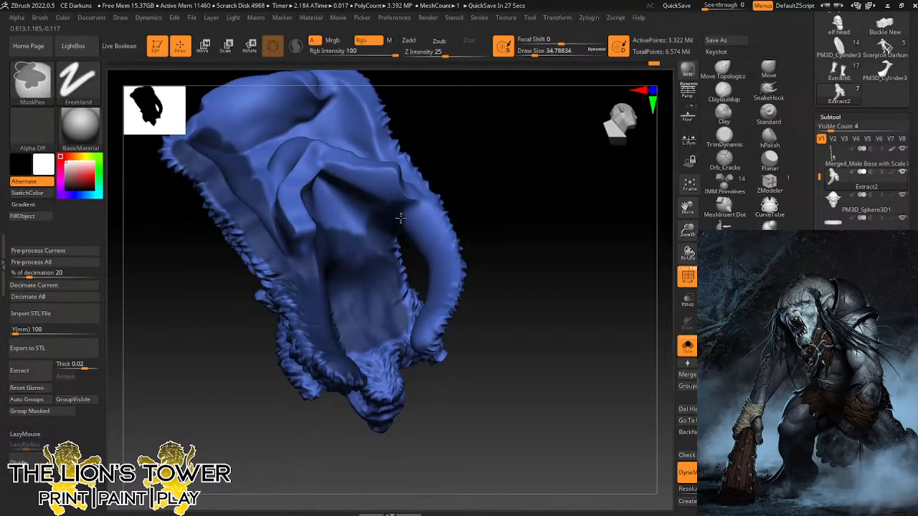
Mask the smooth inner face of the other front leg from the shoulder down to its tip.
mouse_move(400, 217)
right_mouse_down()
mouse_move(503, 162)
mouse_move(402, 231)
right_mouse_up()
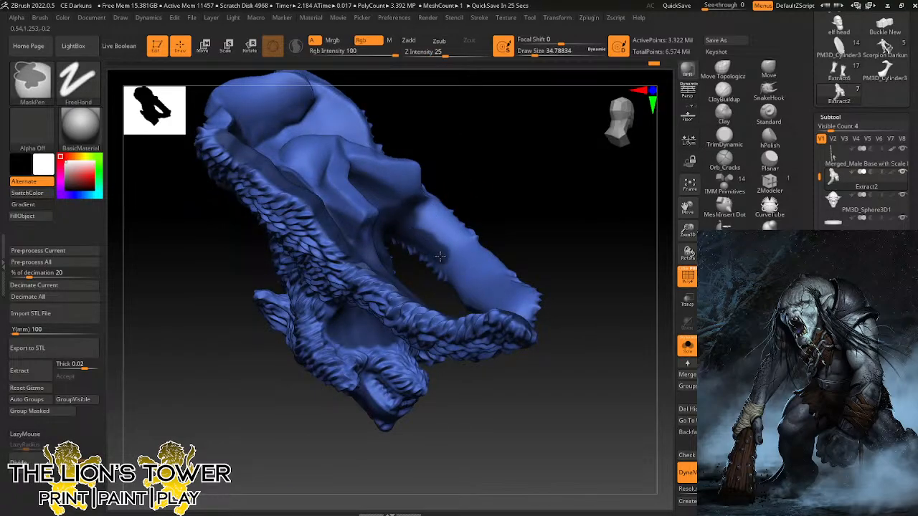
mouse_move(440, 256)
left_mouse_down("ctrl")
mouse_move(429, 206)
mouse_move(467, 233)
mouse_move(459, 269)
left_mouse_up("ctrl")
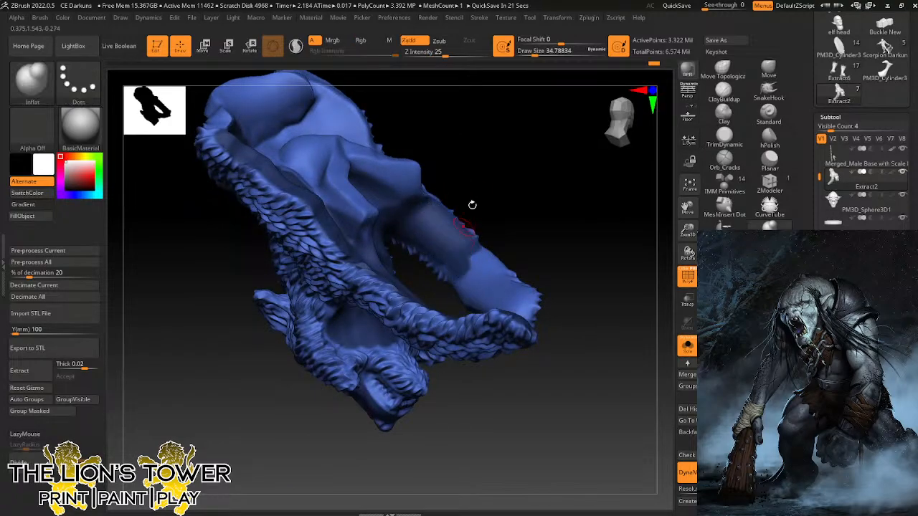
right_click_drag(472, 205, 492, 188)
left_click_drag(461, 273, 488, 258, "ctrl")
mouse_move(493, 172)
right_mouse_down()
mouse_move(490, 227)
mouse_move(502, 162)
mouse_move(486, 174)
mouse_move(553, 256)
mouse_move(450, 273)
right_mouse_up()
mouse_move(449, 273)
left_mouse_down("ctrl")
mouse_move(422, 255)
mouse_move(458, 276)
mouse_move(465, 261)
mouse_move(489, 309)
mouse_move(479, 319)
mouse_move(436, 273)
left_mouse_up("ctrl")
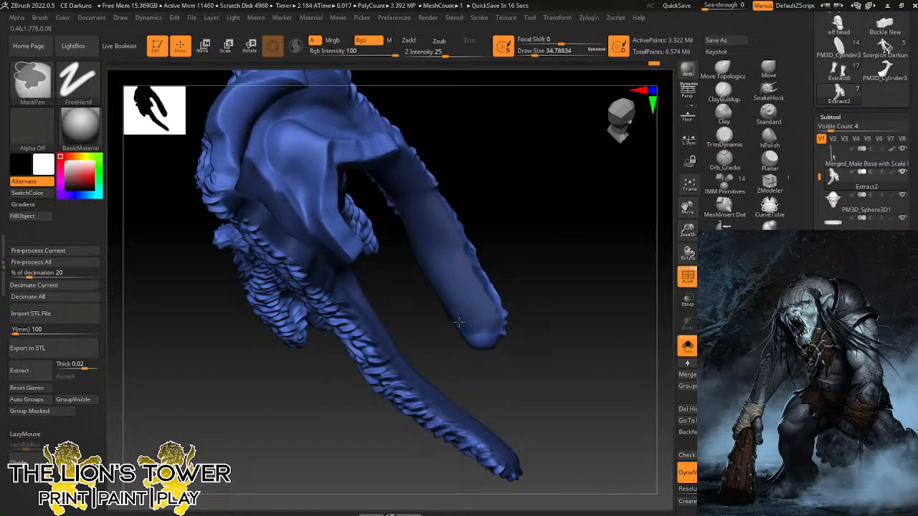
mouse_move(484, 296)
right_mouse_down()
mouse_move(527, 226)
mouse_move(587, 195)
mouse_move(456, 217)
right_mouse_up()
Extend the mask over the remaining inner side flaps up to the rear corner of the pelt.
mouse_move(237, 178)
left_mouse_down("ctrl")
mouse_move(255, 193)
mouse_move(215, 174)
mouse_move(255, 189)
mouse_move(261, 208)
mouse_move(357, 266)
mouse_move(330, 249)
left_mouse_up("ctrl")
left_click_drag(378, 287, 280, 235, "ctrl")
mouse_move(500, 220)
left_mouse_down()
mouse_move(547, 196)
mouse_move(580, 248)
mouse_move(570, 226)
mouse_move(569, 246)
mouse_move(280, 213)
left_mouse_up()
left_click_drag(229, 192, 282, 167)
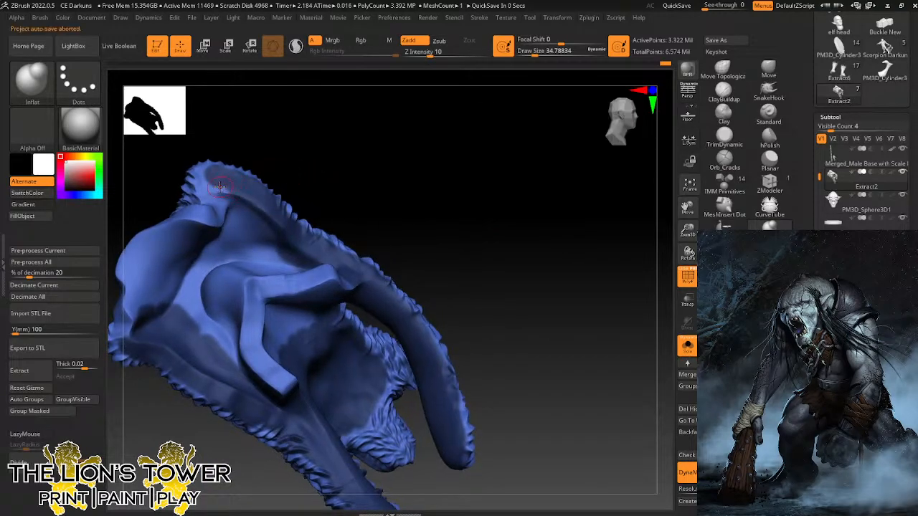
mouse_move(224, 193)
left_mouse_down("ctrl")
mouse_move(241, 233)
mouse_move(262, 245)
mouse_move(252, 240)
left_mouse_up("ctrl")
Save the project as CE Darkuns.zpr, overwriting the existing file, and frame the pelt in the view.
key("ctrl+s")
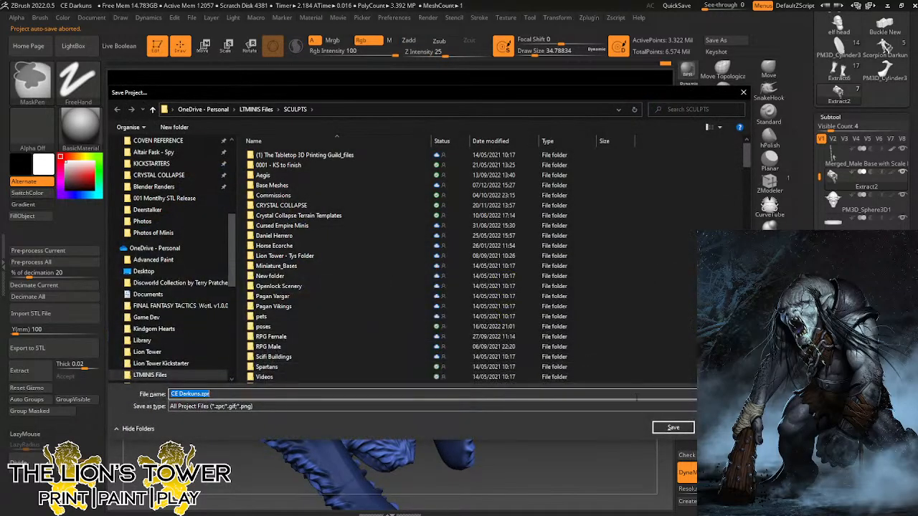
left_click(673, 428)
left_click(488, 257)
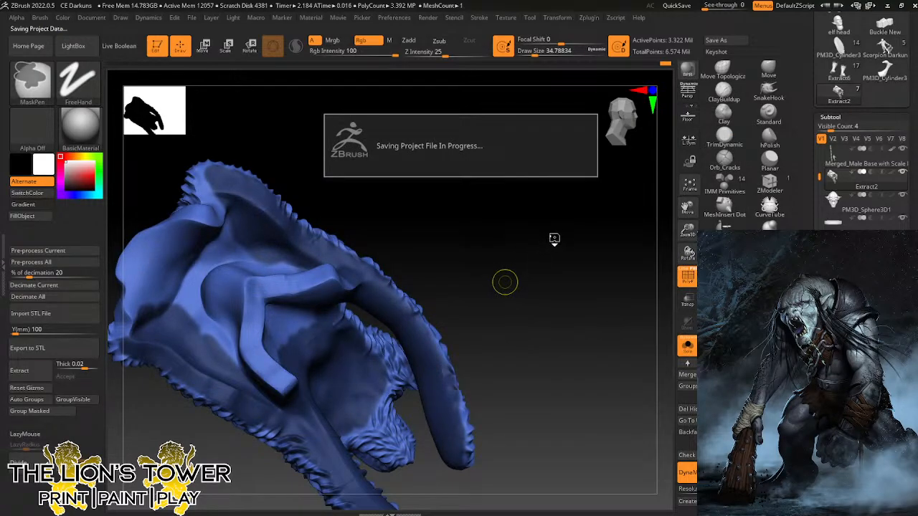
left_click(688, 185)
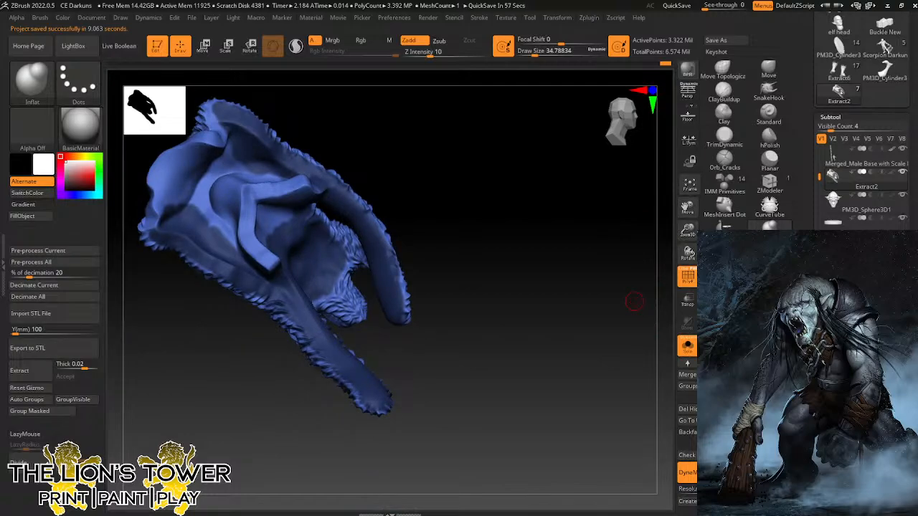
Extract the masked inner surface of the pelt with a thickness of 0.00458 and accept it as a new subtool.
left_click(75, 365)
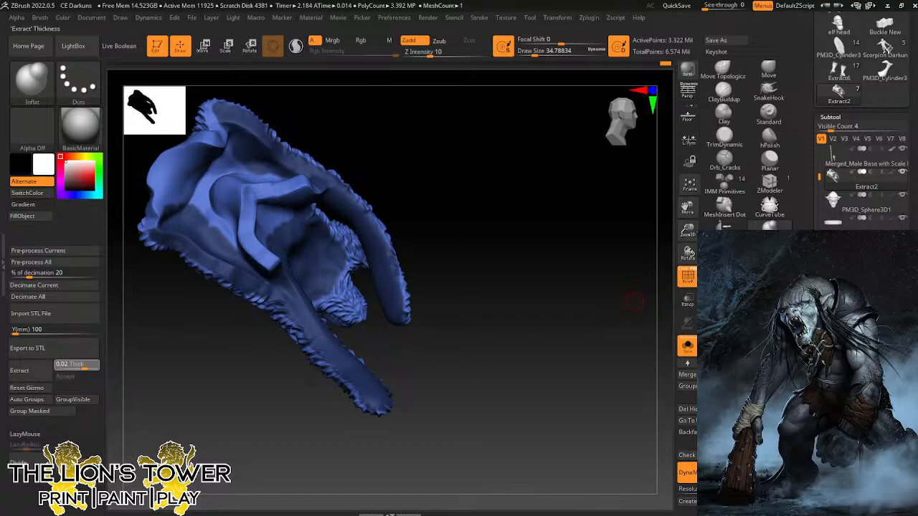
left_click_drag(85, 365, 81, 365)
left_click(31, 371)
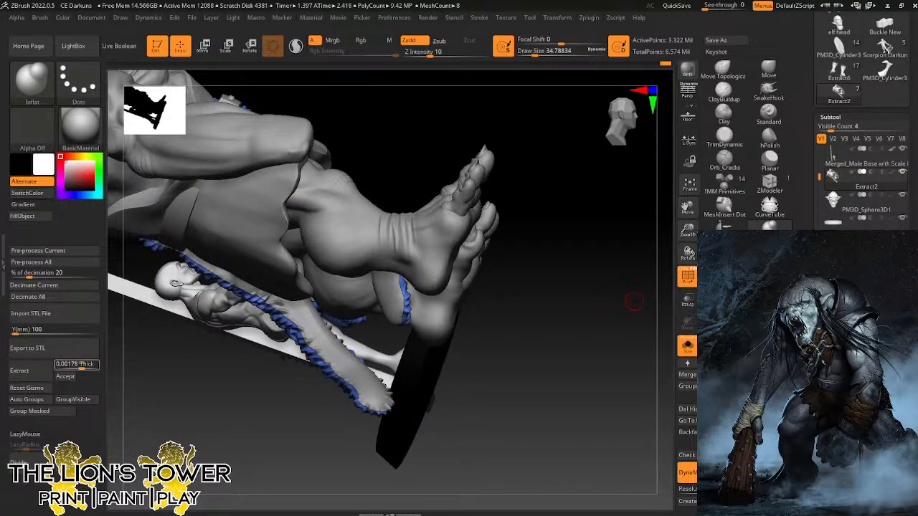
left_click(79, 365)
left_click_drag(79, 365, 81, 365)
left_click(30, 371)
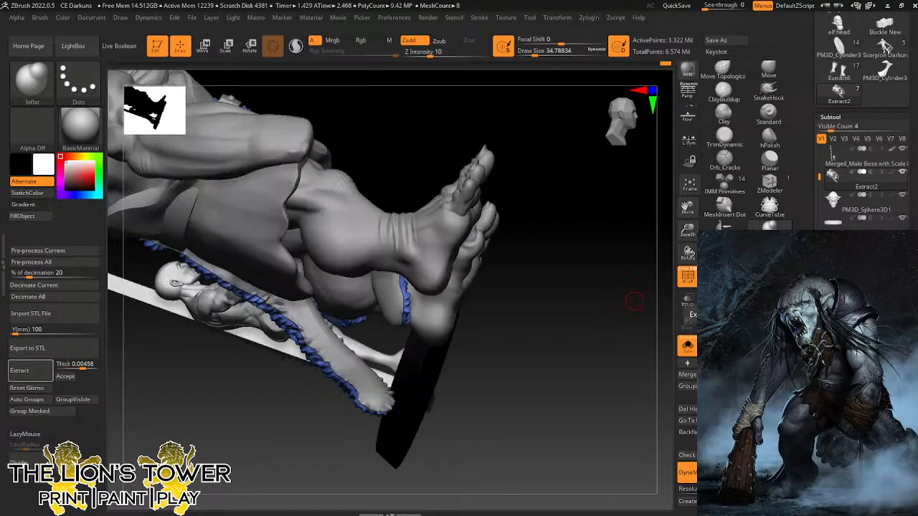
left_click(65, 377)
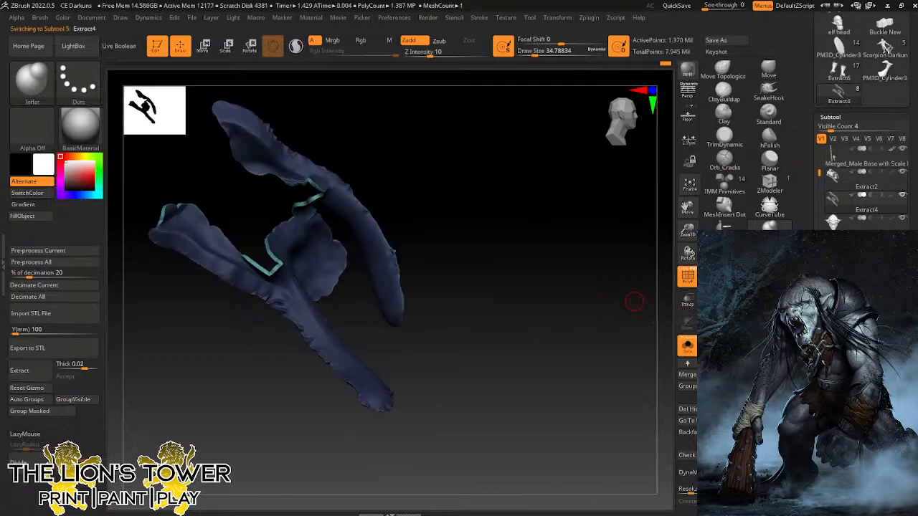
Examine the extracted lining from several angles, with the other parts shown and in isolation.
mouse_move(514, 316)
left_mouse_down()
mouse_move(512, 285)
mouse_move(531, 252)
mouse_move(568, 289)
left_mouse_up()
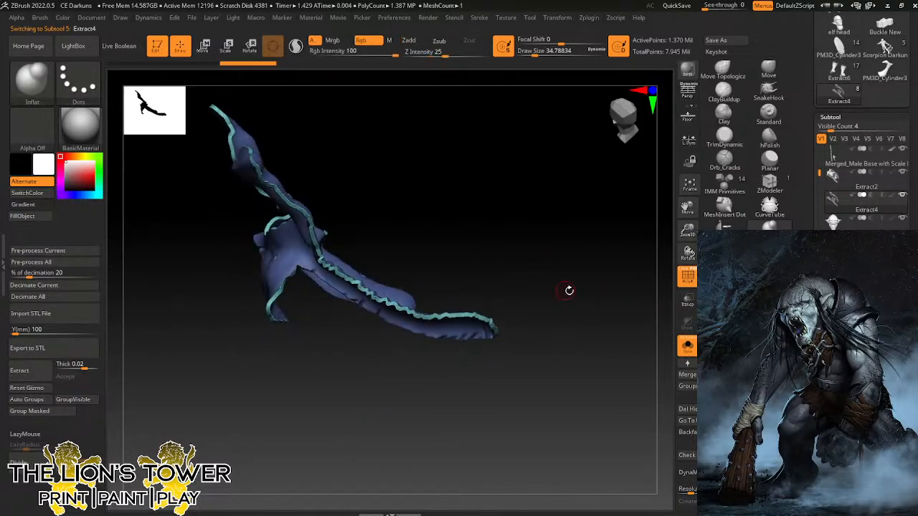
left_click(686, 347)
left_click_drag(657, 277, 688, 248)
left_click_drag(687, 207, 689, 279)
left_click_drag(612, 263, 537, 301)
left_click_drag(686, 207, 687, 172)
left_click_drag(601, 276, 571, 270)
left_click(687, 345)
left_click_drag(669, 330, 643, 280)
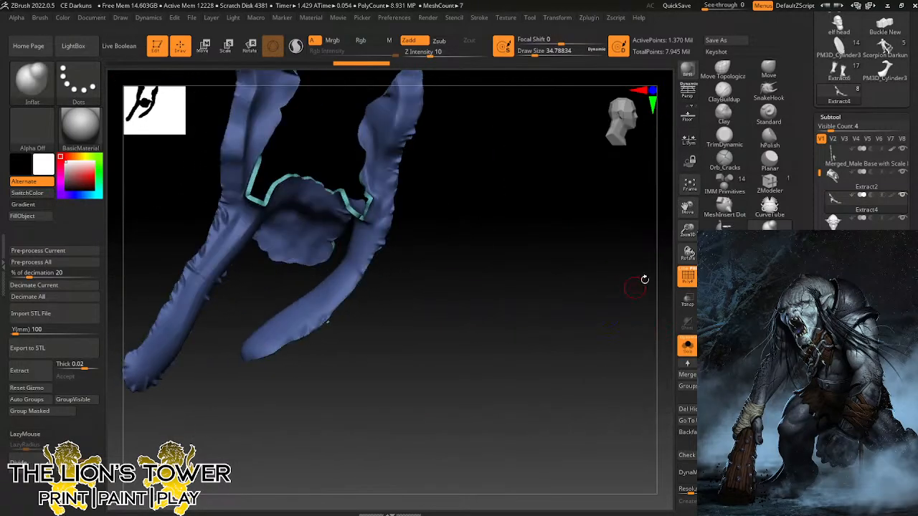
Polish the bumpy edges of the lining's longer leg strip with the hPolish brush.
left_click_drag(688, 231, 689, 260)
left_click_drag(687, 207, 797, 219)
left_click(769, 140)
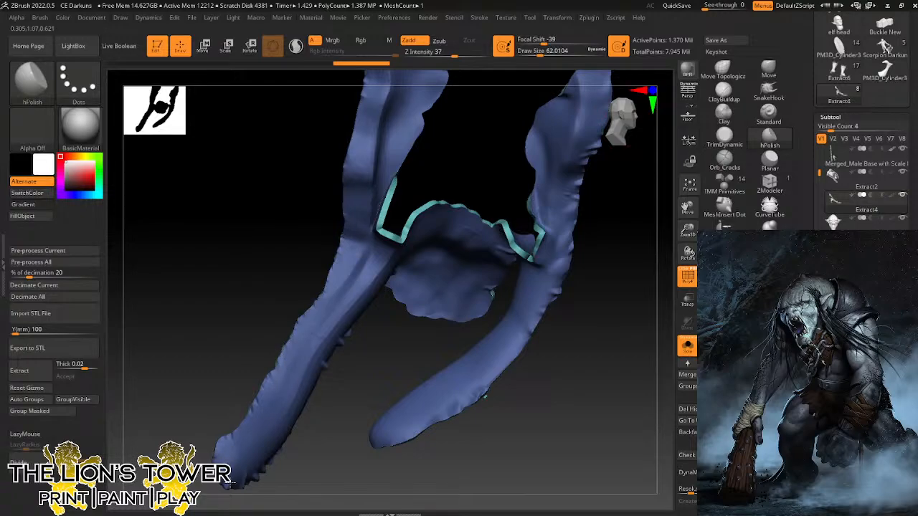
left_click_drag(231, 484, 234, 480)
left_click_drag(364, 382, 320, 371)
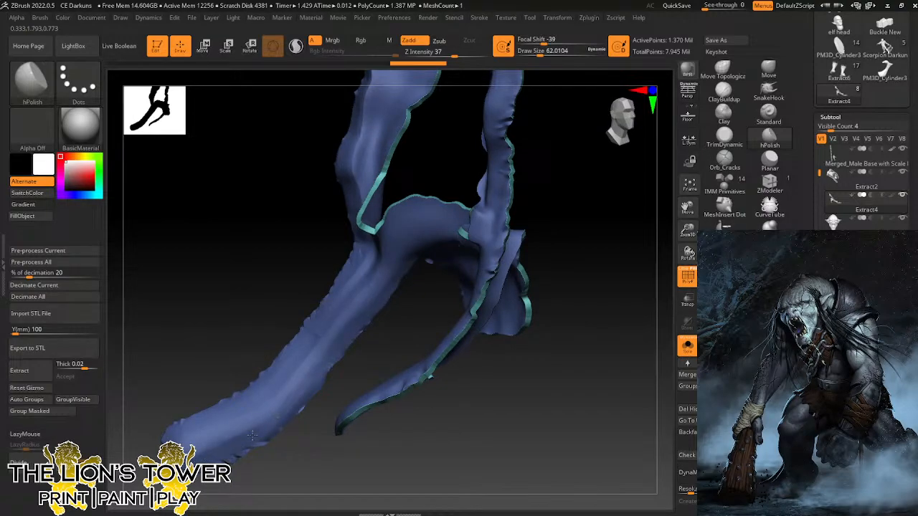
mouse_move(232, 399)
left_mouse_down()
mouse_move(241, 348)
mouse_move(272, 406)
mouse_move(292, 368)
left_mouse_up()
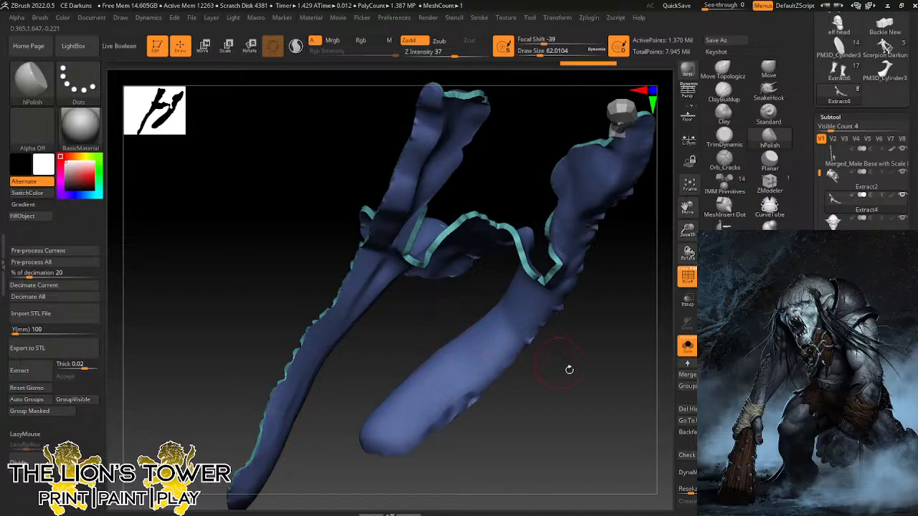
Polish the uneven edge of the lining's other leg strip with the hPolish brush.
left_click_drag(567, 369, 565, 300)
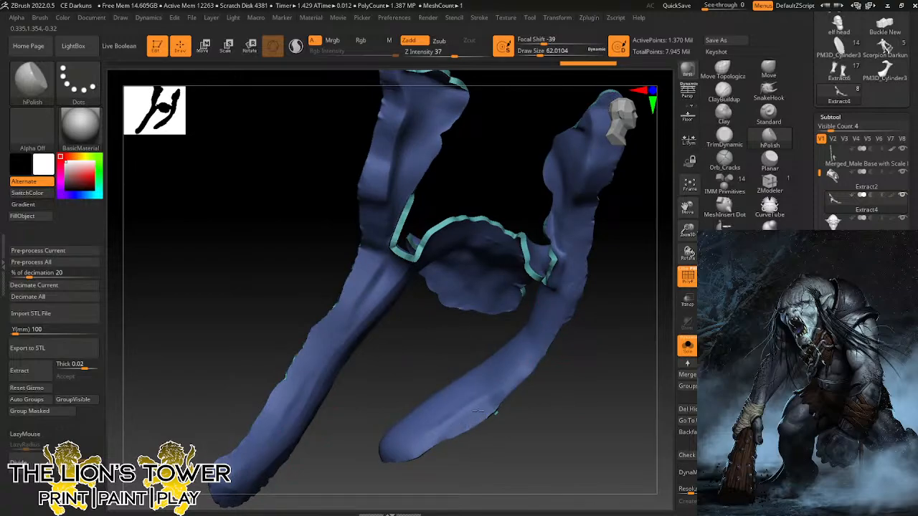
left_click_drag(433, 428, 630, 394)
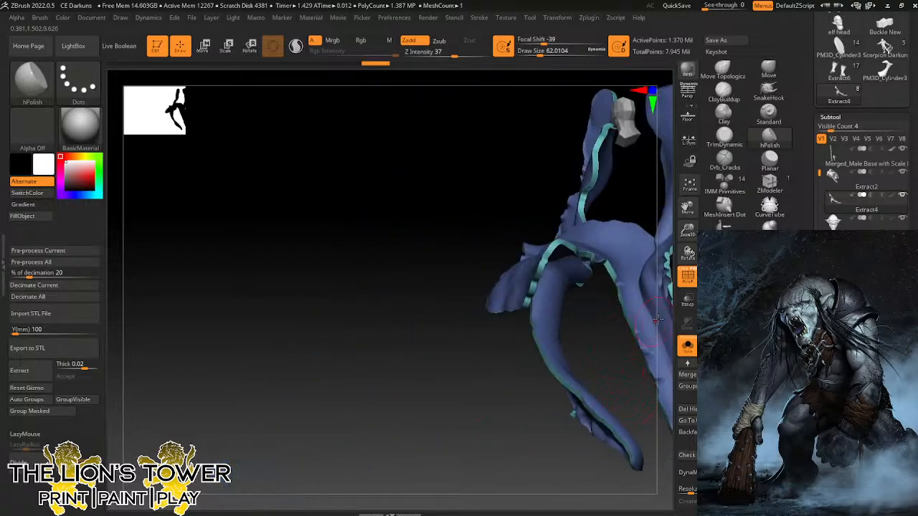
mouse_move(689, 244)
left_mouse_down()
mouse_move(579, 237)
mouse_move(600, 250)
mouse_move(646, 154)
mouse_move(614, 318)
mouse_move(638, 195)
mouse_move(633, 160)
mouse_move(610, 207)
mouse_move(639, 155)
mouse_move(594, 232)
mouse_move(390, 236)
left_mouse_up()
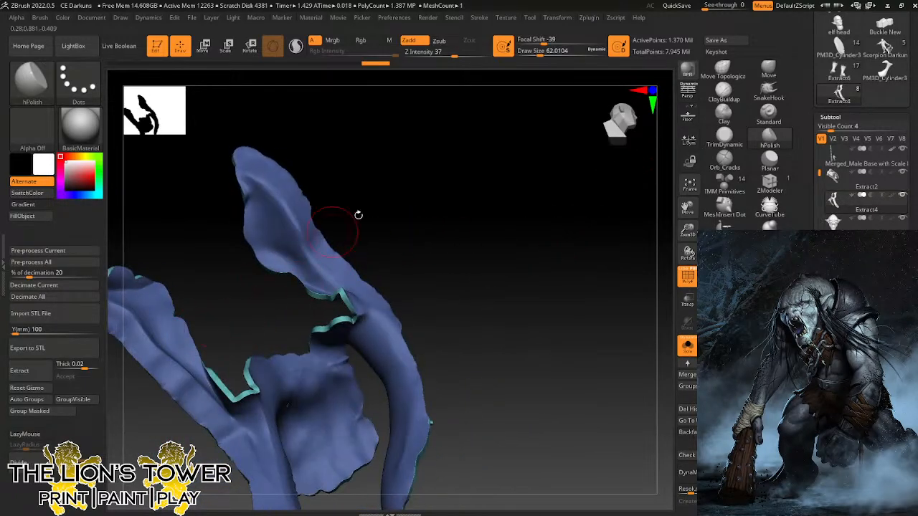
Polish the outer edges of the lining's two rear side flaps.
left_click_drag(684, 207, 746, 216)
left_click_drag(158, 330, 157, 325)
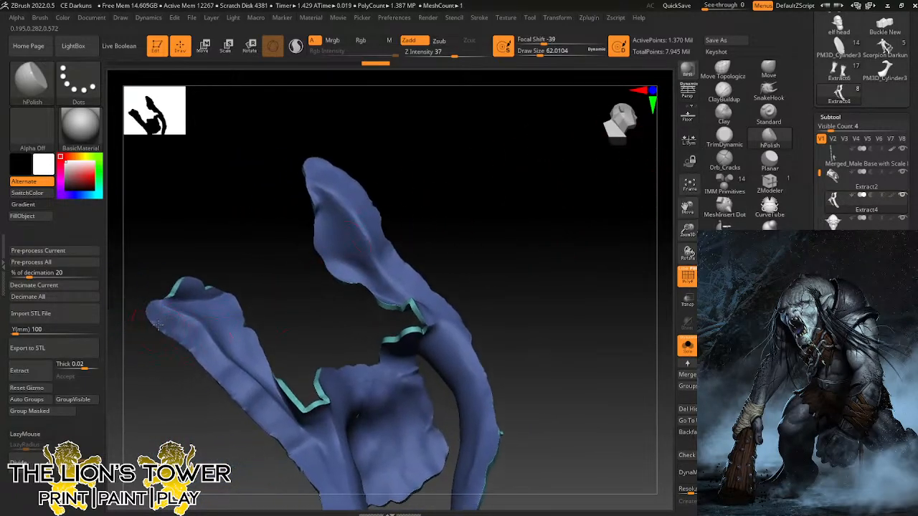
left_click_drag(247, 404, 252, 408)
mouse_move(294, 315)
left_mouse_down()
mouse_move(297, 244)
mouse_move(371, 225)
mouse_move(370, 233)
left_mouse_up()
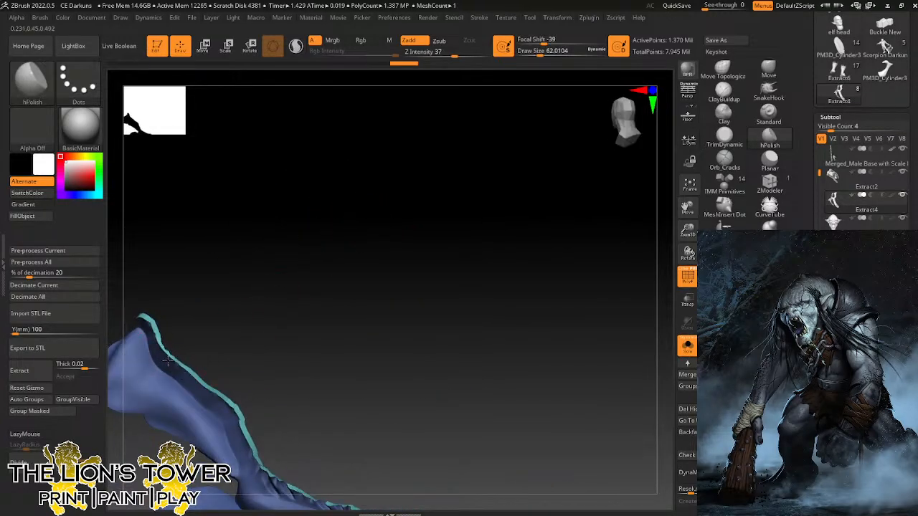
Try to smooth the thin outer rim of the rear side flap, and undo the last stroke.
left_click_drag(168, 361, 185, 361)
mouse_move(215, 323)
left_mouse_down()
mouse_move(251, 316)
mouse_move(248, 305)
left_mouse_up()
key("ctrl+z")
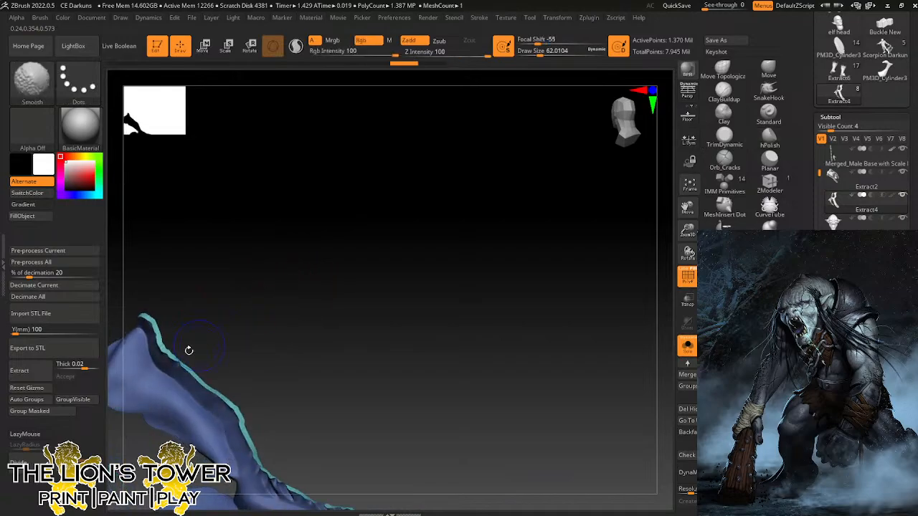
Regroup the extracted lining's polygroups with Auto Groups.
left_click(34, 401)
left_click_drag(686, 209, 759, 87)
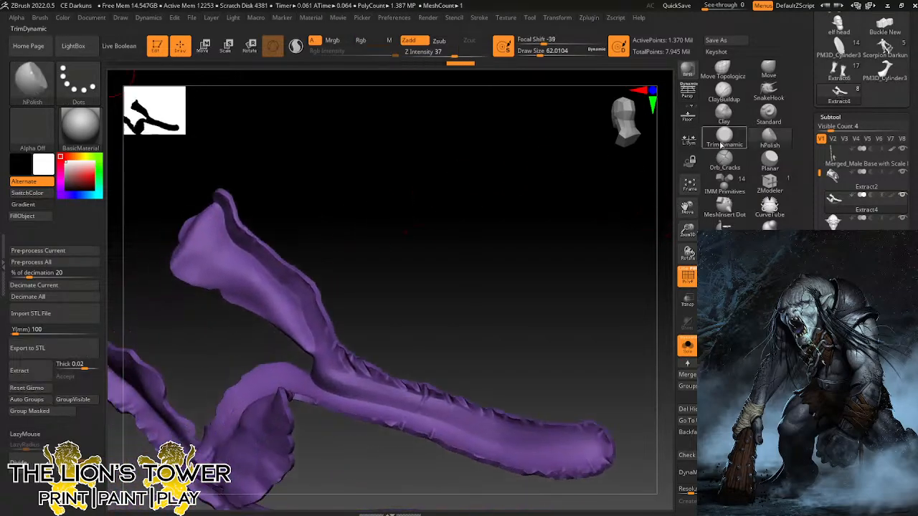
left_click_drag(519, 170, 674, 279)
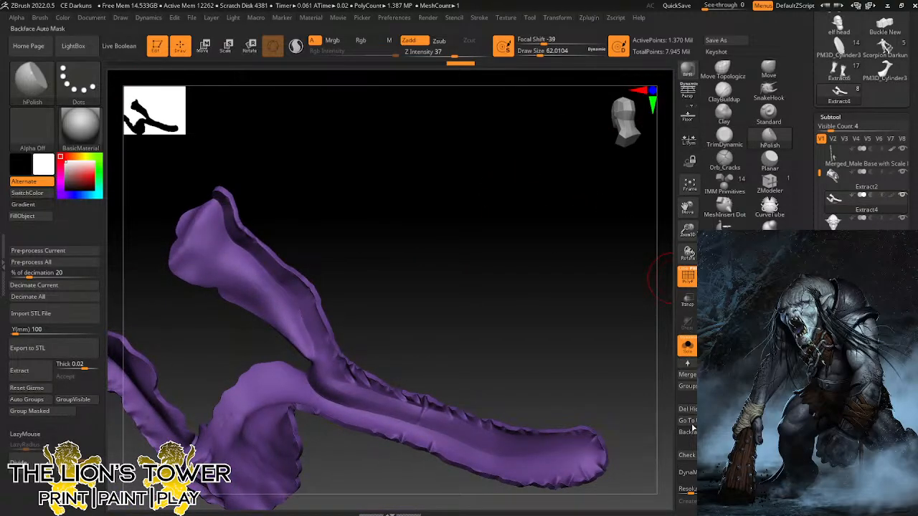
Enable Sculptris Pro and smooth the ragged edges of the lining's long leg strip and the neighbouring flap.
left_click_drag(580, 361, 547, 352)
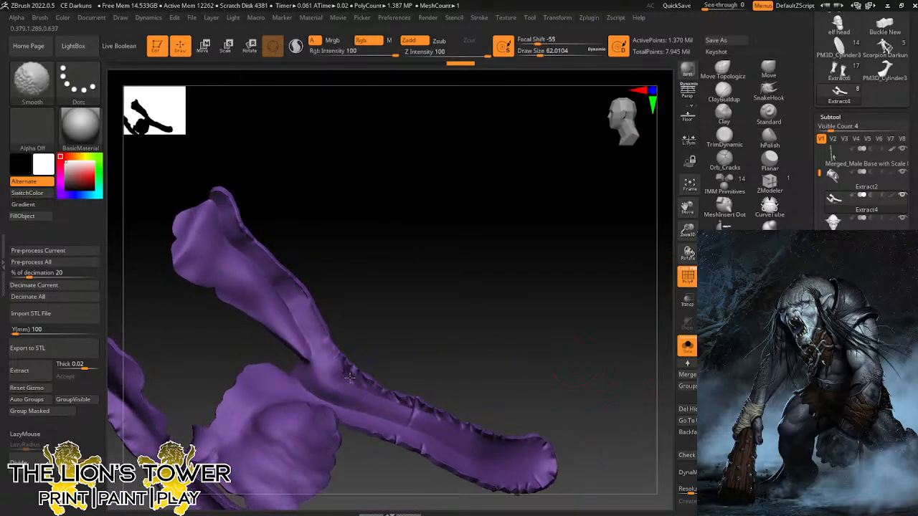
mouse_move(349, 377)
left_mouse_down("shift")
mouse_move(382, 366)
mouse_move(355, 377)
left_mouse_up("shift")
left_click(297, 47)
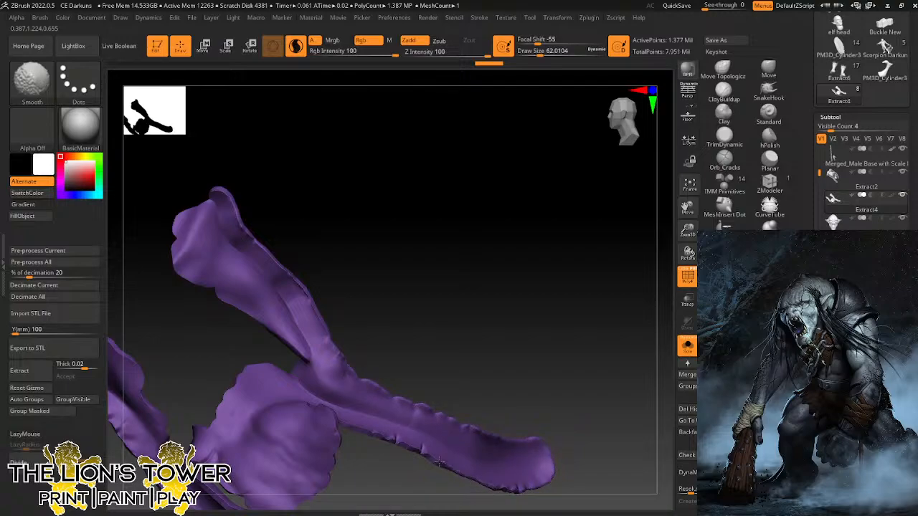
left_click_drag(412, 343, 363, 336)
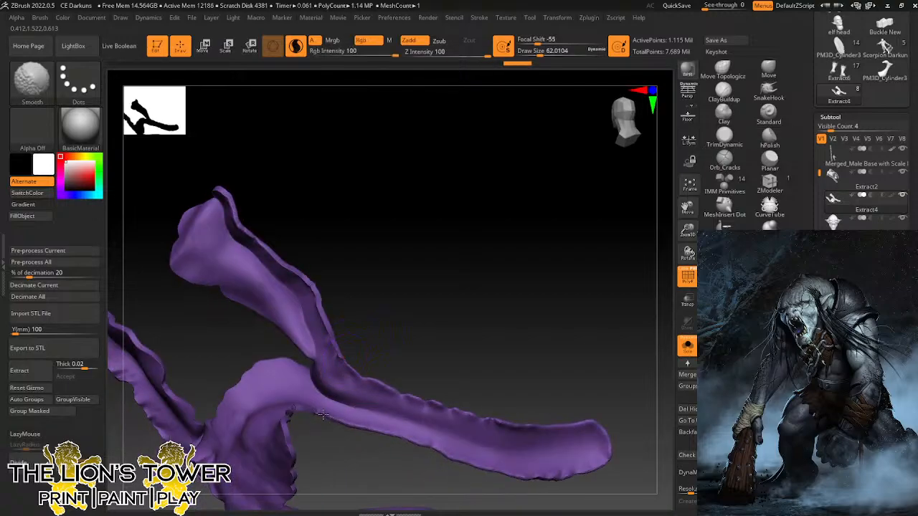
left_click_drag(285, 455, 284, 462, "shift")
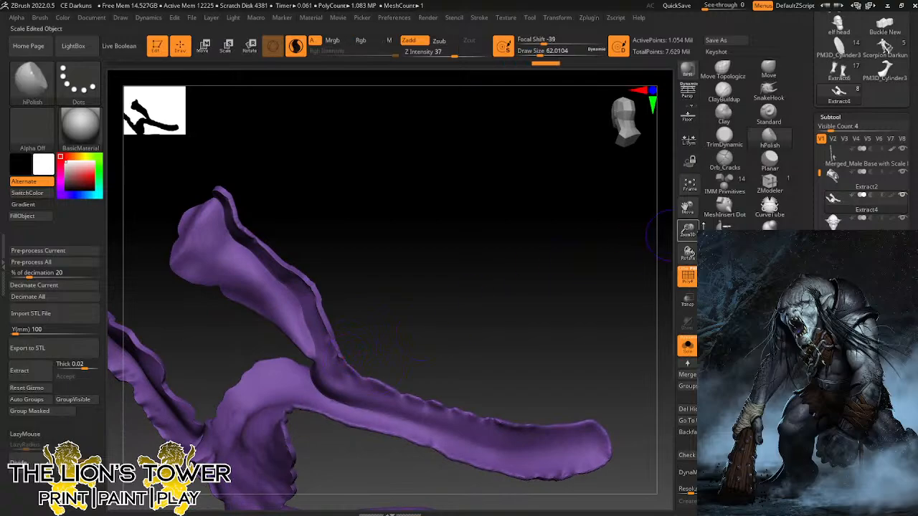
Smooth both long edges of the lining's opposite leg strip with the Smooth brush.
left_click_drag(687, 209, 705, 160)
mouse_move(607, 202)
left_mouse_down()
mouse_move(535, 208)
mouse_move(545, 179)
left_mouse_up()
key("shift")
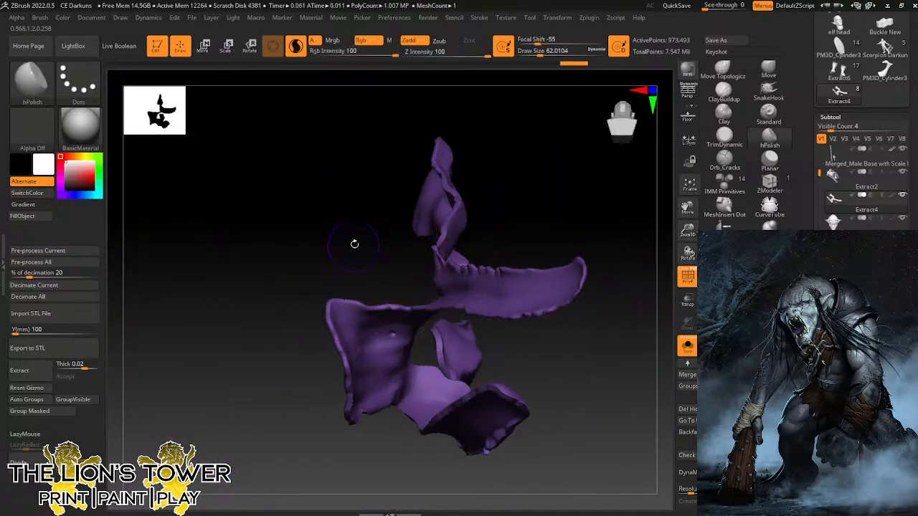
left_click_drag(352, 242, 318, 365)
mouse_move(385, 420)
left_mouse_down()
mouse_move(357, 420)
mouse_move(387, 431)
left_mouse_up()
left_click_drag(393, 315, 398, 351, "shift")
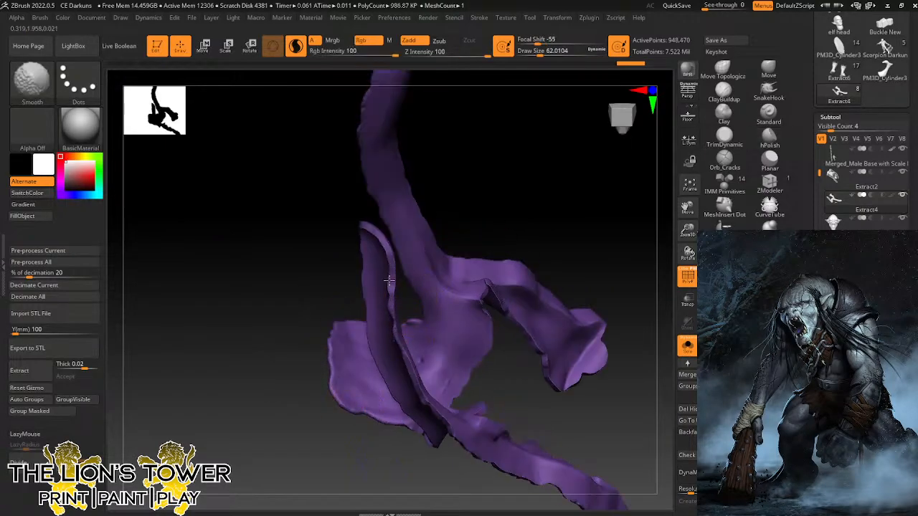
left_click_drag(389, 280, 451, 158)
left_click_drag(358, 226, 336, 314, "shift")
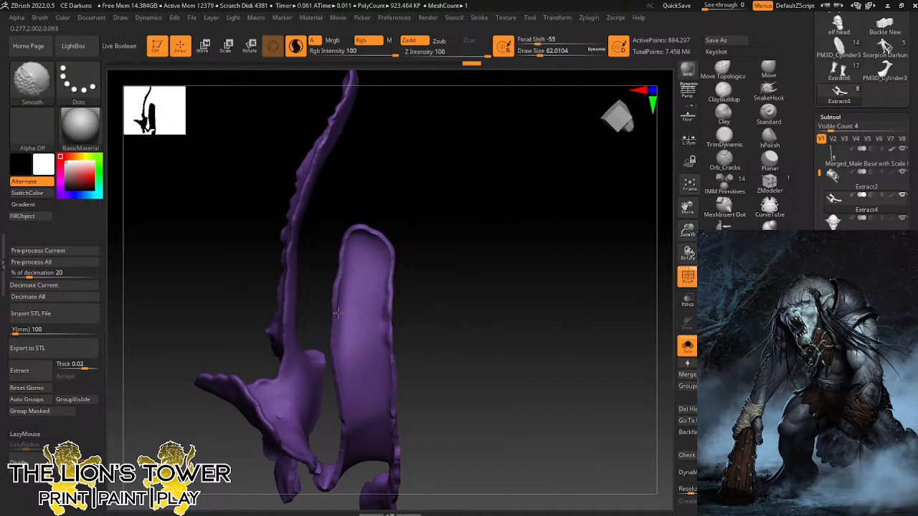
left_click_drag(424, 247, 442, 199)
left_click_drag(336, 301, 347, 444, "shift")
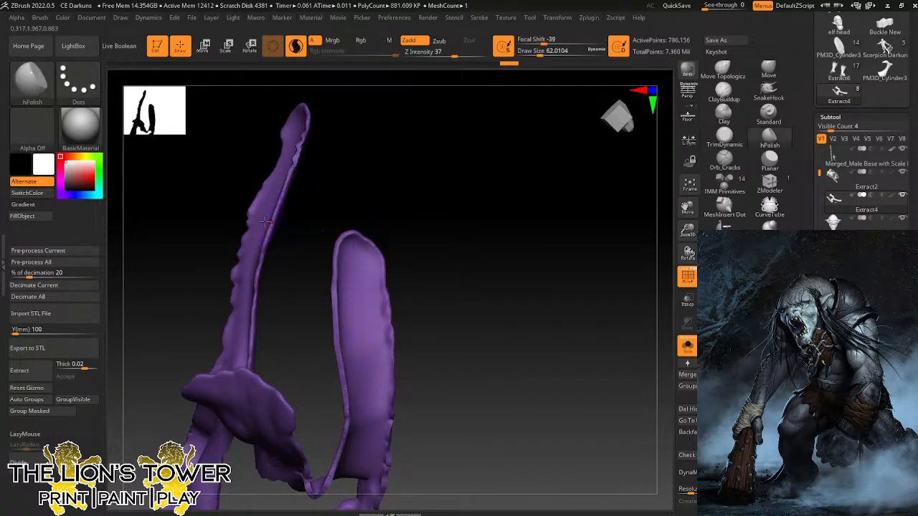
Smooth the wavy side edge where the leg strip runs into the lining's body.
left_click_drag(282, 260, 209, 304)
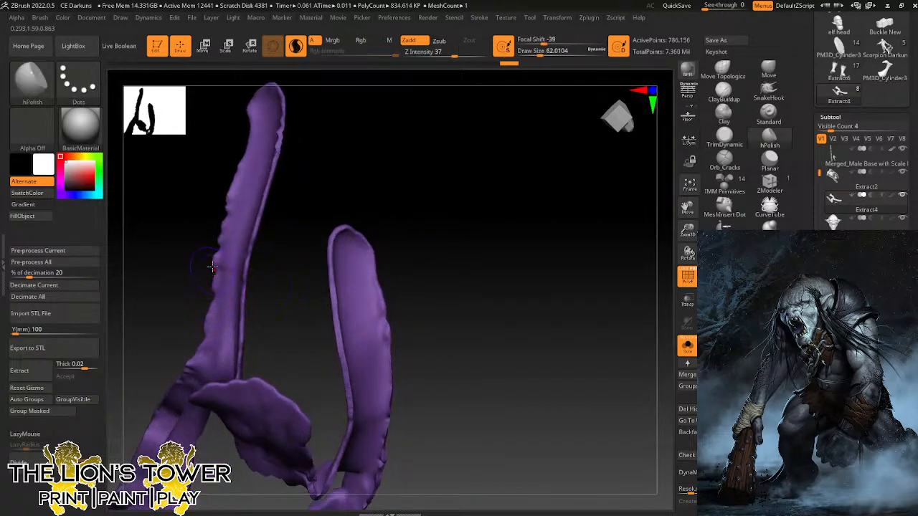
left_click_drag(324, 143, 459, 212)
left_click_drag(561, 248, 440, 211)
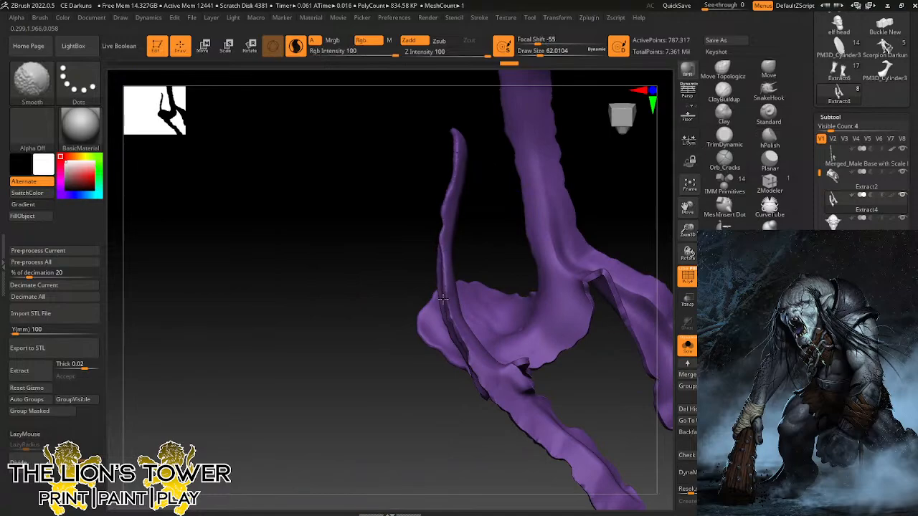
left_click_drag(518, 419, 551, 448, "shift")
Smooth the remaining rough rims around the lining's central body and its end flaps.
left_click_drag(654, 452, 664, 197, "alt")
mouse_move(571, 394)
left_mouse_down()
mouse_move(604, 365)
mouse_move(545, 336)
left_mouse_up()
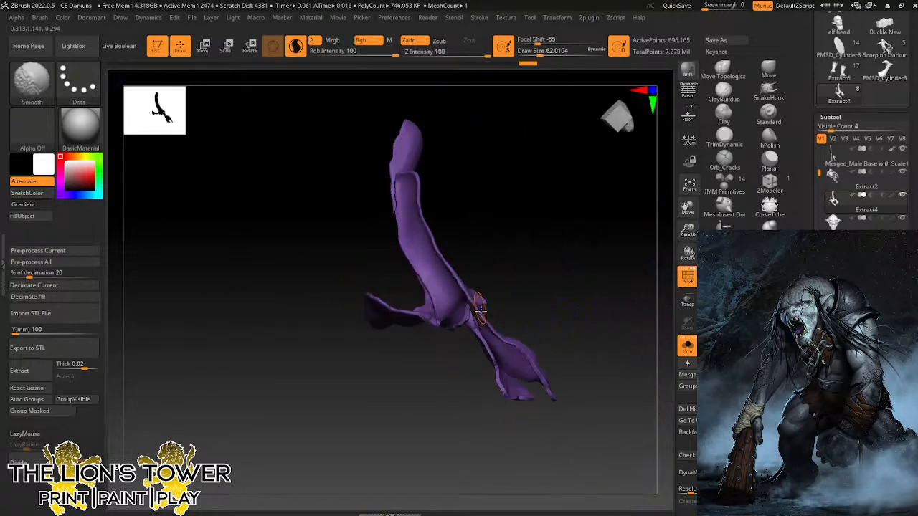
mouse_move(480, 307)
left_mouse_down("shift")
mouse_move(529, 359)
mouse_move(555, 266)
mouse_move(511, 272)
mouse_move(523, 313)
mouse_move(555, 340)
left_mouse_up("shift")
left_click_drag(350, 346, 338, 366, "shift")
mouse_move(501, 249)
left_mouse_down()
mouse_move(511, 195)
mouse_move(328, 329)
left_mouse_up()
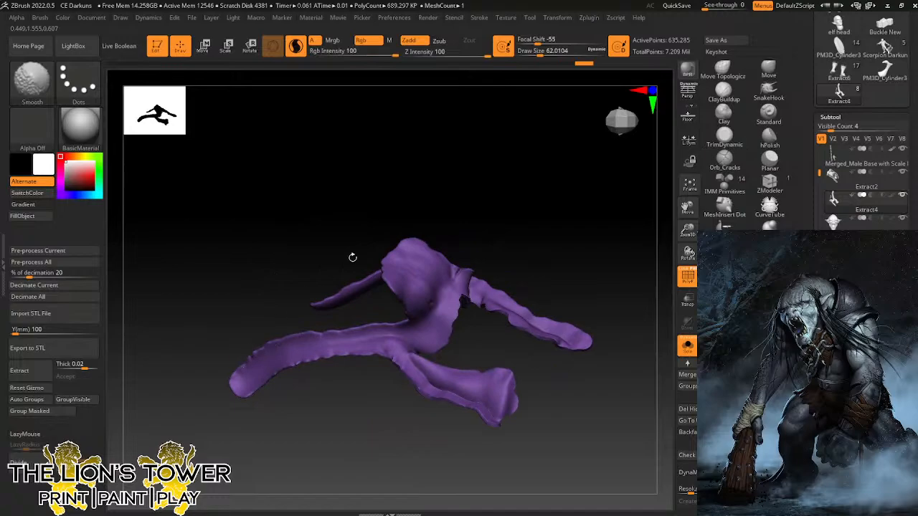
left_click_drag(352, 257, 518, 283)
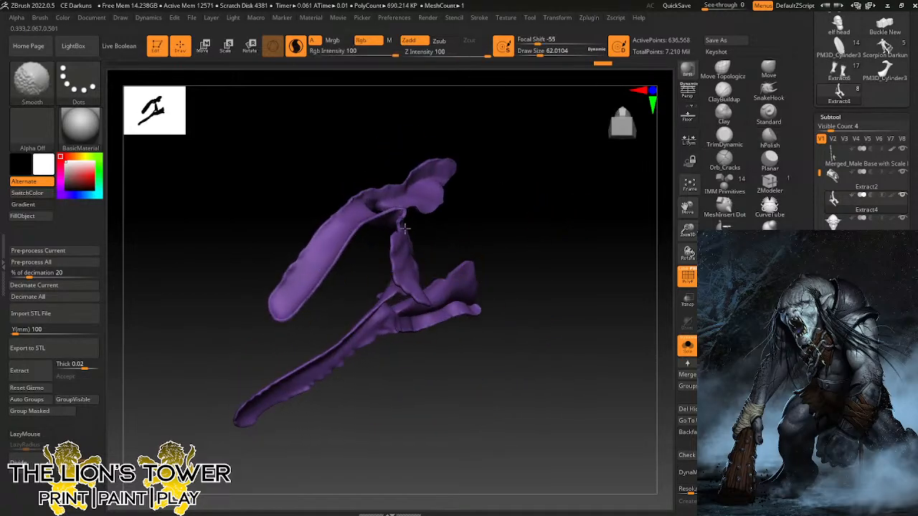
mouse_move(404, 229)
left_mouse_down("shift")
mouse_move(403, 214)
mouse_move(488, 214)
left_mouse_up("shift")
left_click_drag(375, 241, 359, 247, "shift")
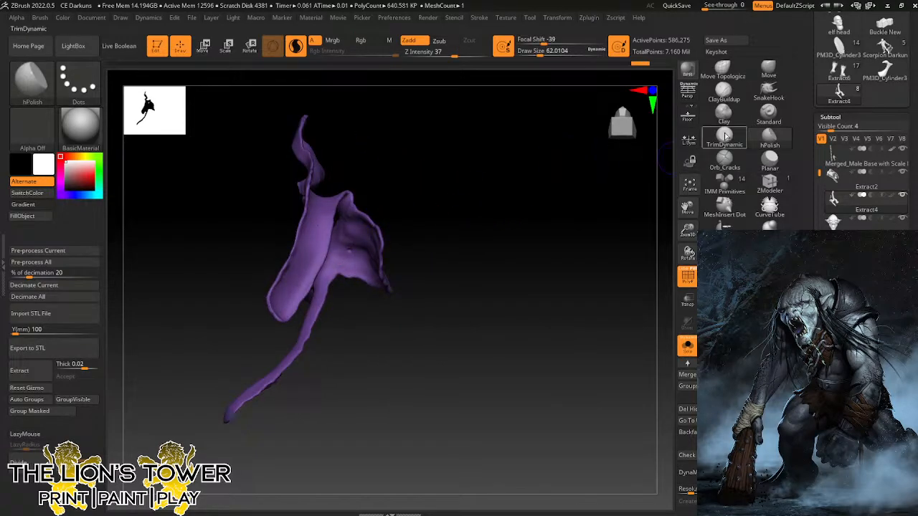
Build up the thin rim of the leg strip with ClayBuildup at a draw size of about 33, and smooth the strokes.
left_click(723, 91)
left_click_drag(687, 229, 687, 208)
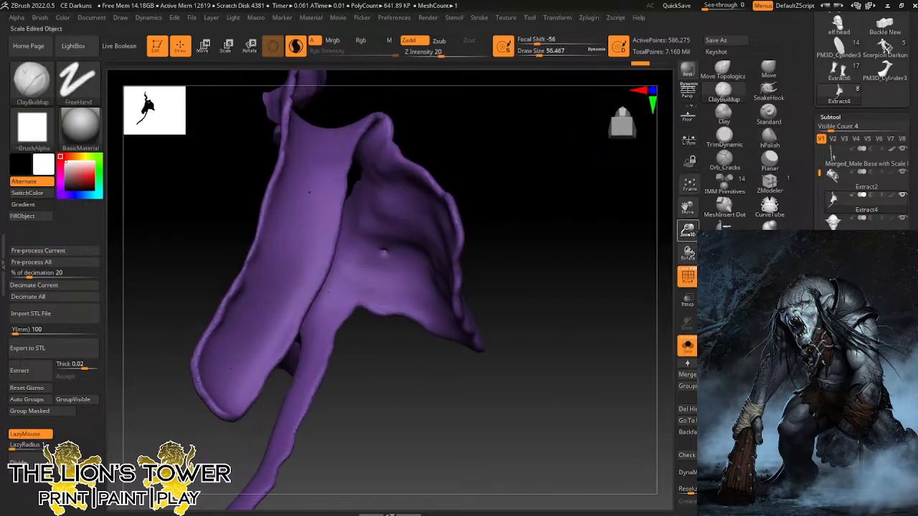
left_click_drag(590, 301, 301, 304)
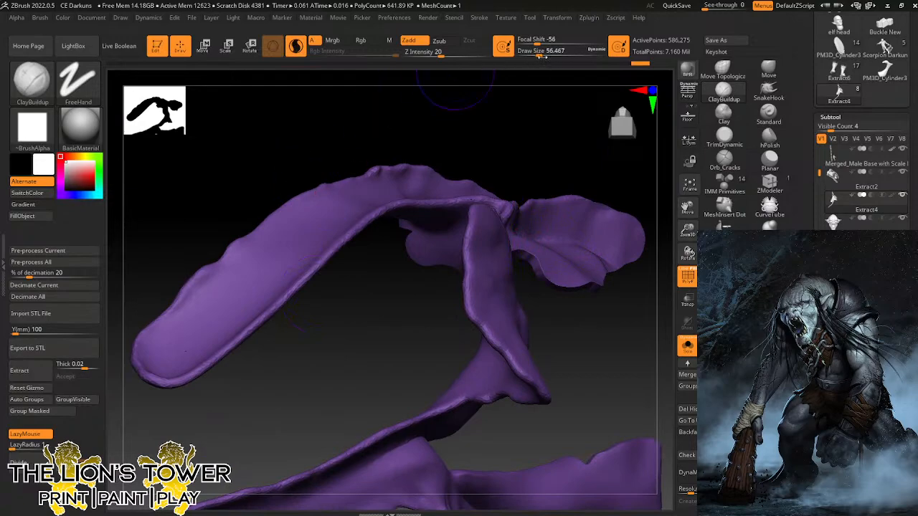
left_click_drag(542, 56, 534, 56)
left_click_drag(323, 366, 287, 294)
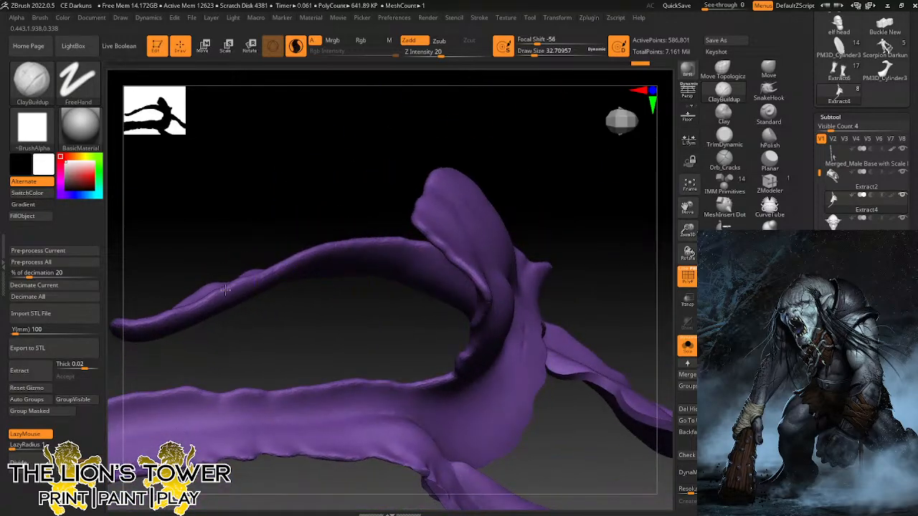
mouse_move(243, 359)
left_mouse_down()
mouse_move(237, 301)
mouse_move(225, 290)
left_mouse_up()
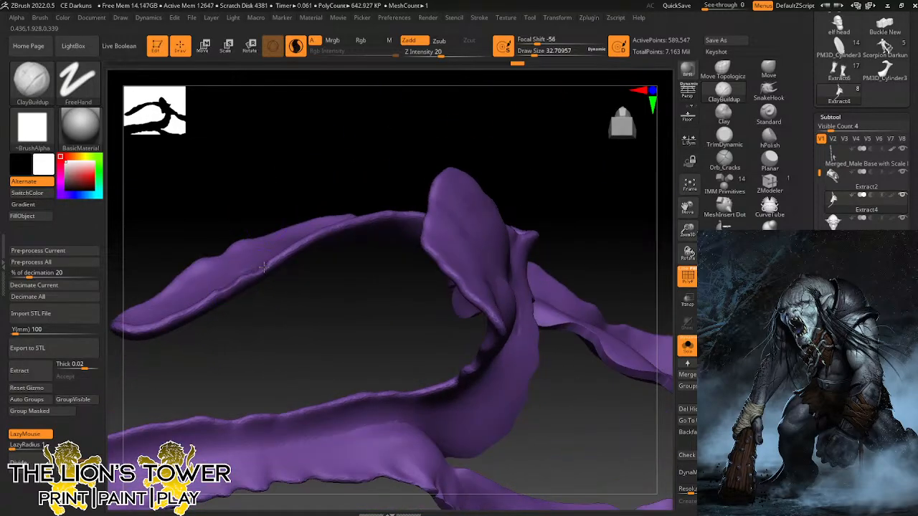
left_click_drag(267, 262, 314, 235)
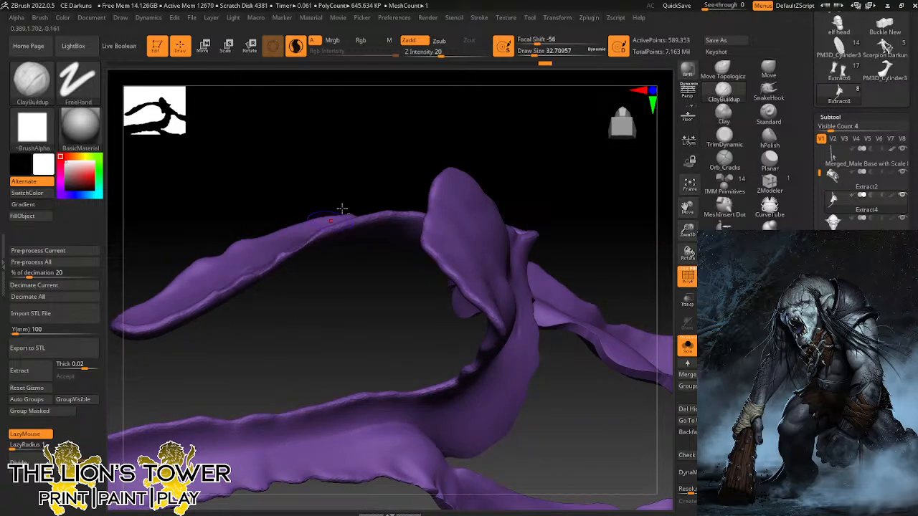
left_click_drag(347, 150, 355, 205)
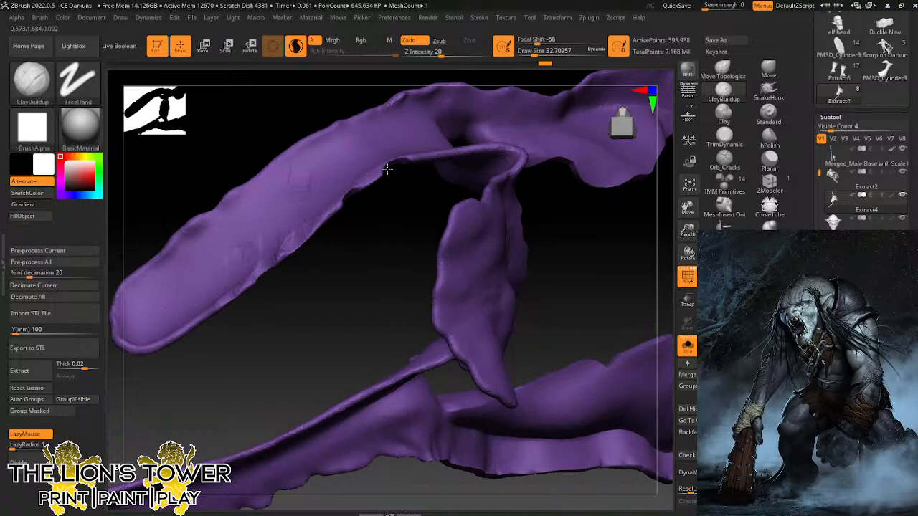
key("shift")
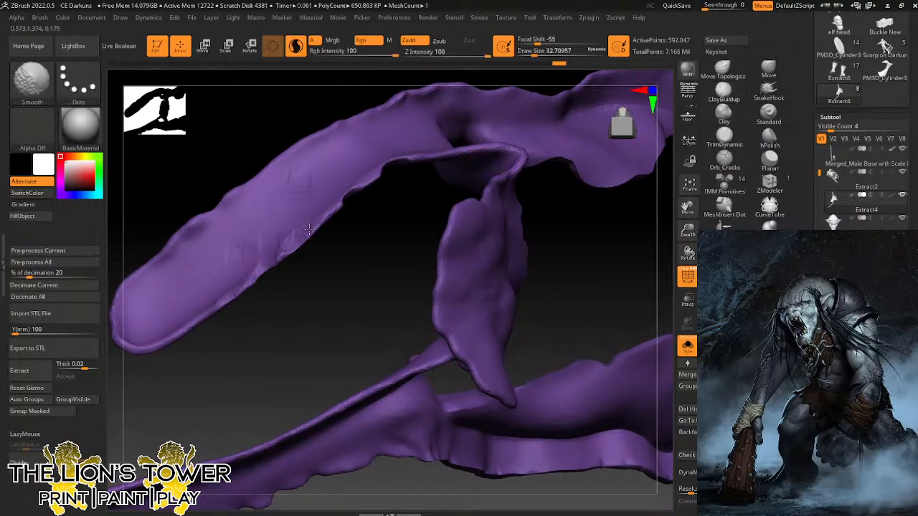
mouse_move(169, 347)
left_mouse_down("shift")
mouse_move(142, 356)
mouse_move(155, 344)
left_mouse_up("shift")
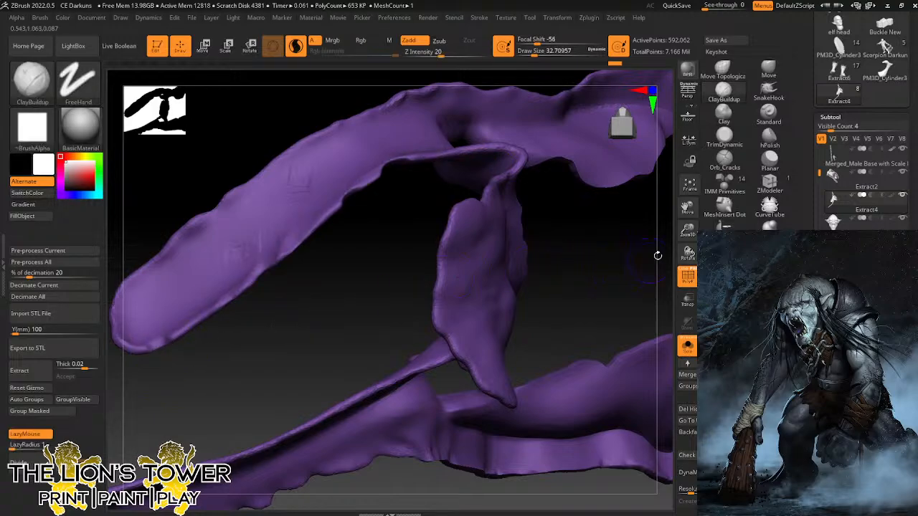
Thicken the outer rim of the lining's wide flap with ClayBuildup.
left_click_drag(658, 256, 696, 199, "alt")
left_click_drag(638, 215, 566, 219)
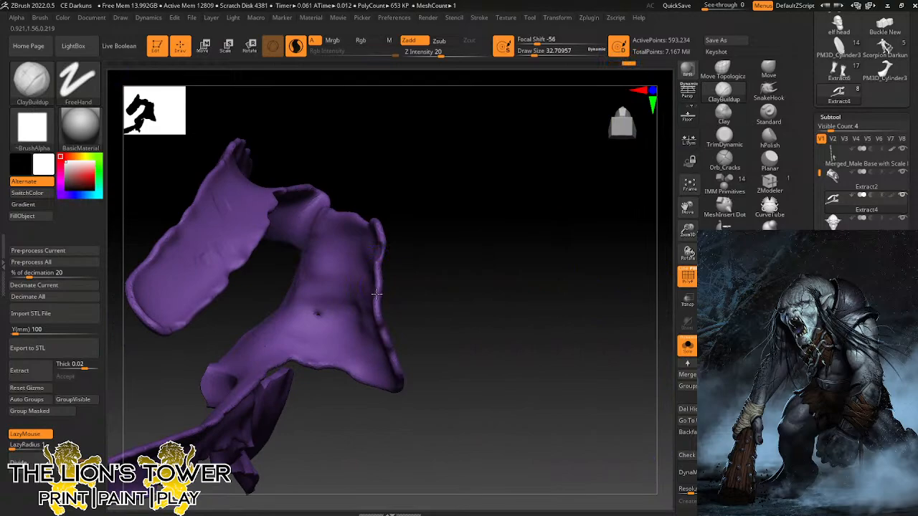
left_click_drag(380, 292, 373, 268)
Show the whole model again and pull the lining's edge toward the leg fur using the Move brush at a draw size of about 41.
left_click_drag(459, 215, 467, 301)
left_click_drag(687, 235, 689, 208)
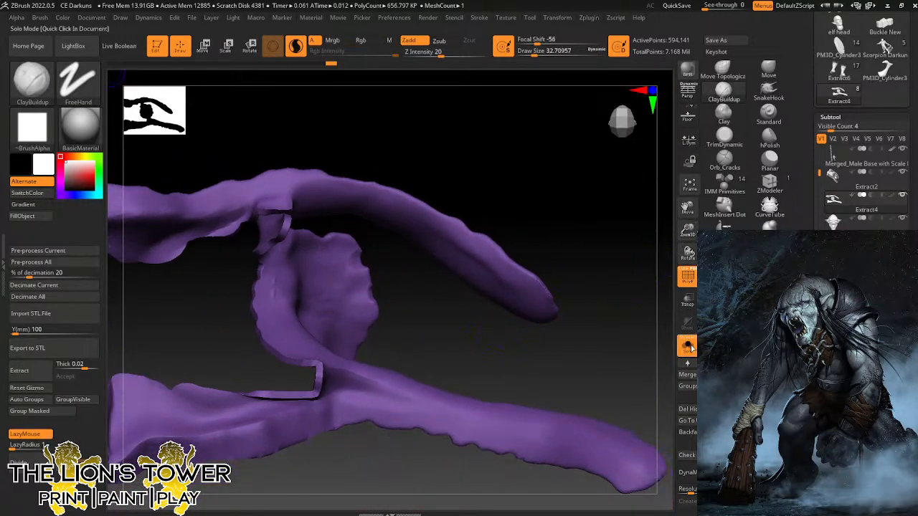
left_click(688, 345)
mouse_move(650, 332)
left_mouse_down()
mouse_move(621, 339)
mouse_move(618, 248)
mouse_move(632, 229)
left_mouse_up()
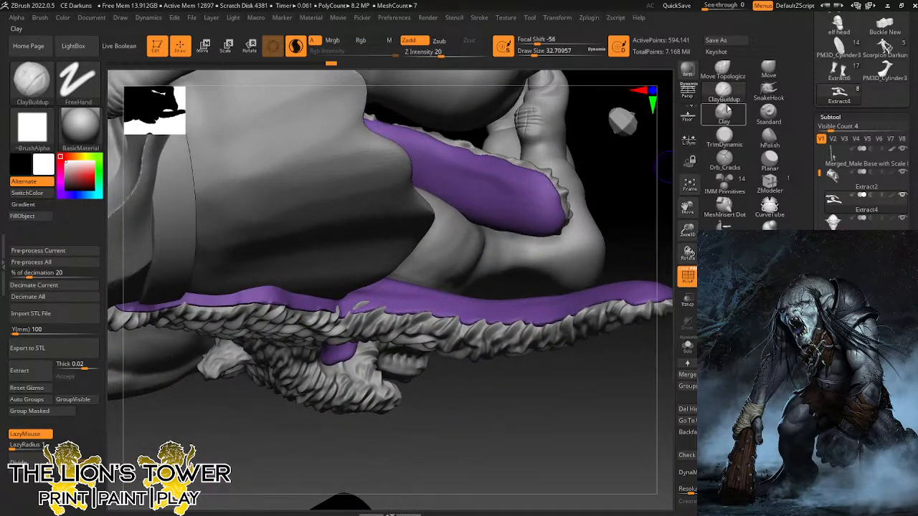
left_click(768, 72)
left_click_drag(588, 393, 578, 132)
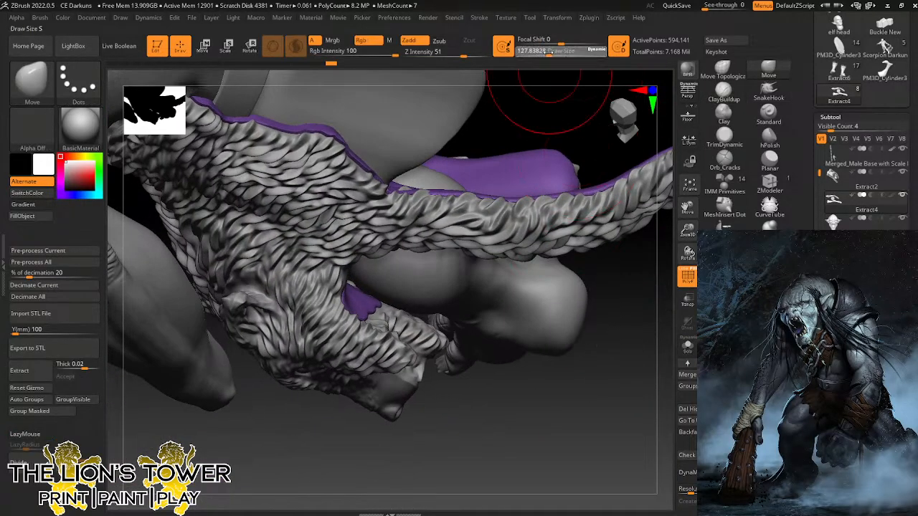
left_click_drag(549, 54, 535, 56)
mouse_move(687, 208)
left_mouse_down()
mouse_move(646, 325)
mouse_move(606, 294)
left_mouse_up()
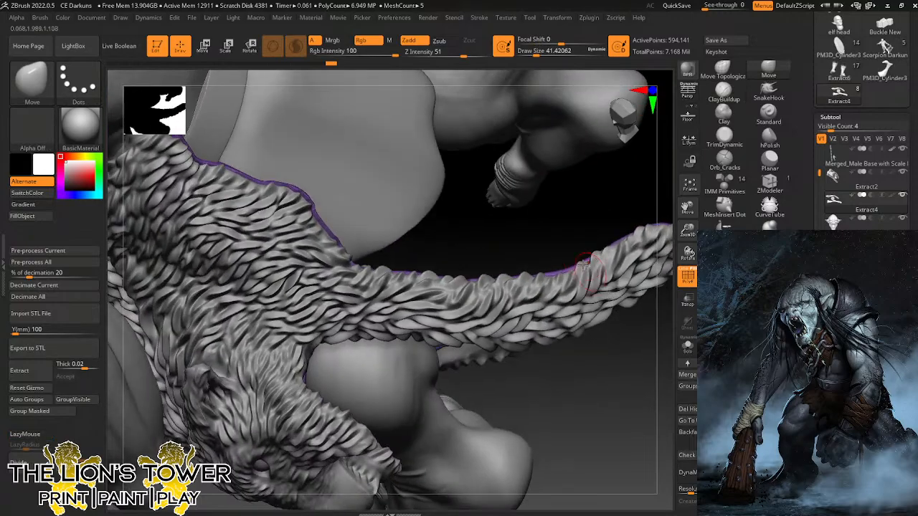
mouse_move(572, 249)
left_mouse_down()
mouse_move(571, 260)
mouse_move(585, 249)
mouse_move(575, 265)
left_mouse_up()
mouse_move(575, 266)
left_mouse_down()
mouse_move(576, 236)
mouse_move(579, 258)
left_mouse_up()
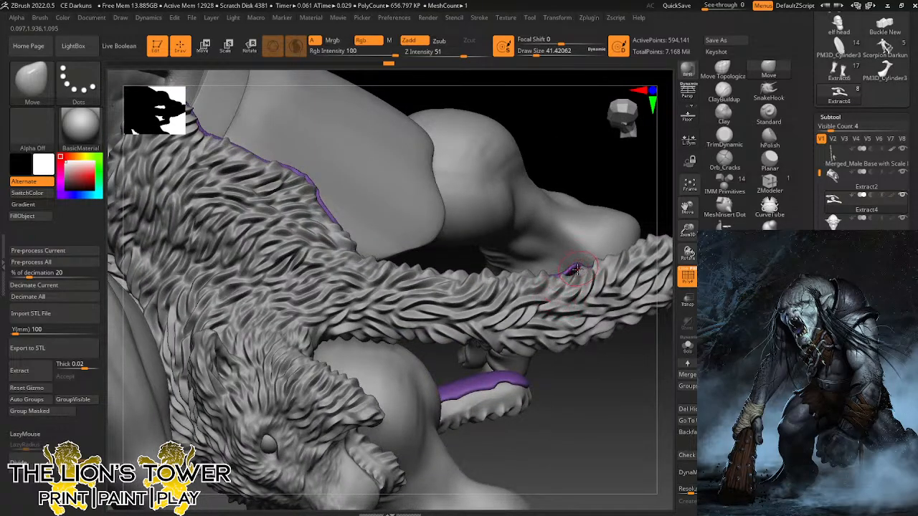
Pull the lining outward between the fur tufts around the leg strip's tip, using the Move brush at a draw size of about 37.
left_click_drag(635, 215, 560, 228)
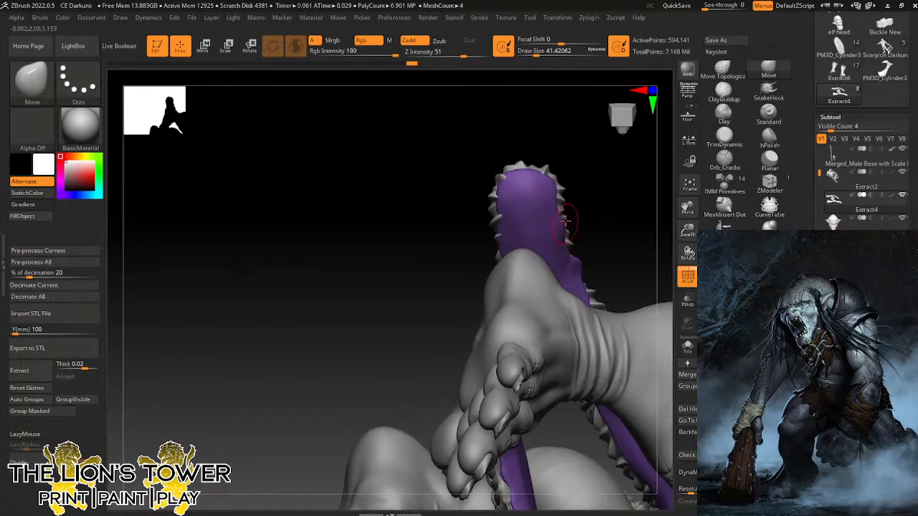
mouse_move(537, 78)
left_mouse_down()
mouse_move(598, 162)
mouse_move(568, 205)
left_mouse_up()
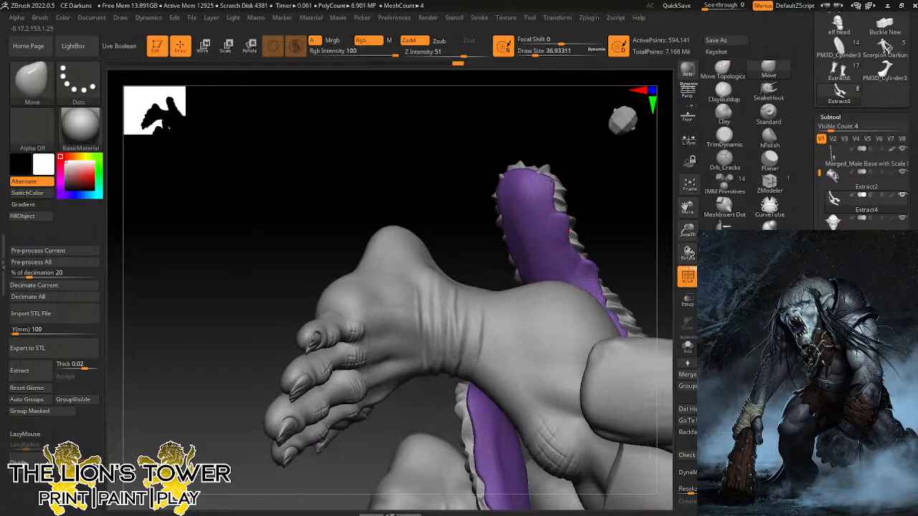
left_click_drag(564, 166, 504, 208)
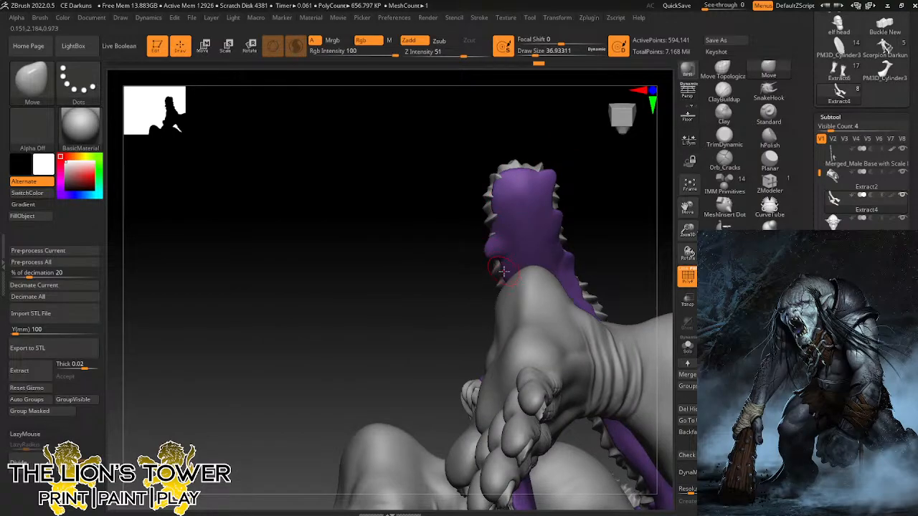
left_click_drag(526, 232, 507, 299)
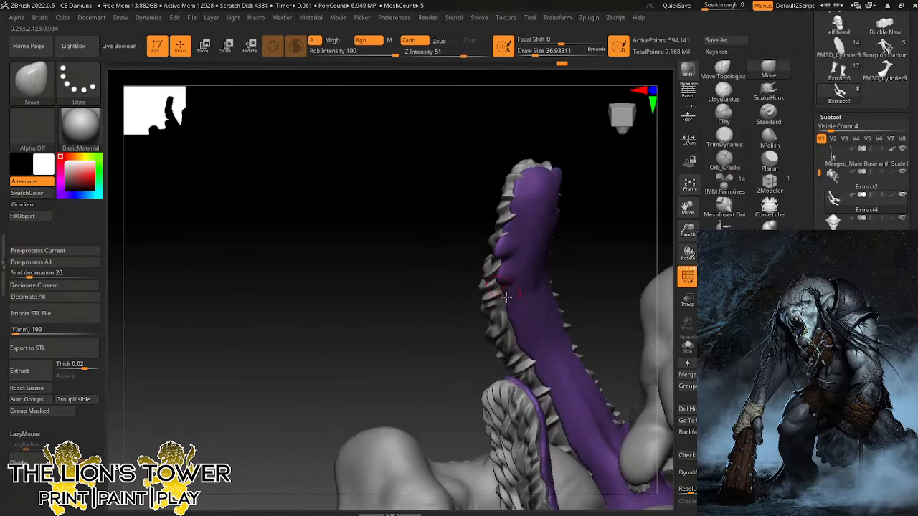
left_click_drag(575, 253, 502, 250)
Isolate the lining and reshape the bumps along the leg strip's edges with the Move brush at a draw size of about 23.
left_click_drag(688, 230, 688, 276)
left_click(687, 350)
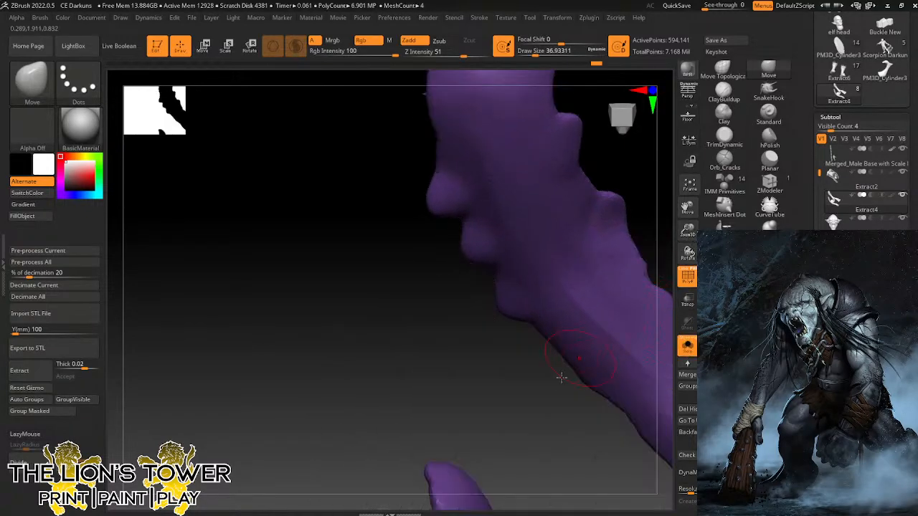
left_click(531, 52)
mouse_move(515, 357)
left_mouse_down()
mouse_move(499, 295)
mouse_move(512, 329)
left_mouse_up()
mouse_move(650, 206)
left_mouse_down()
mouse_move(631, 210)
mouse_move(624, 197)
left_mouse_up()
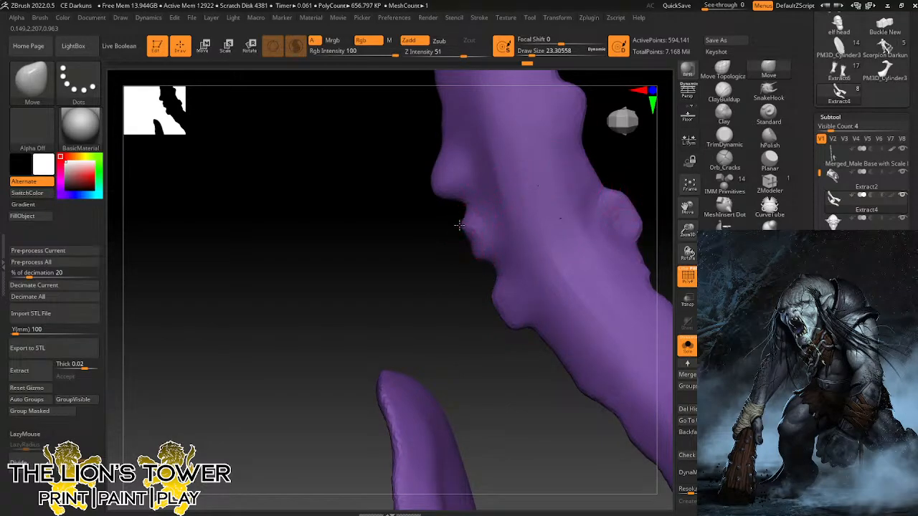
left_click_drag(459, 225, 443, 208)
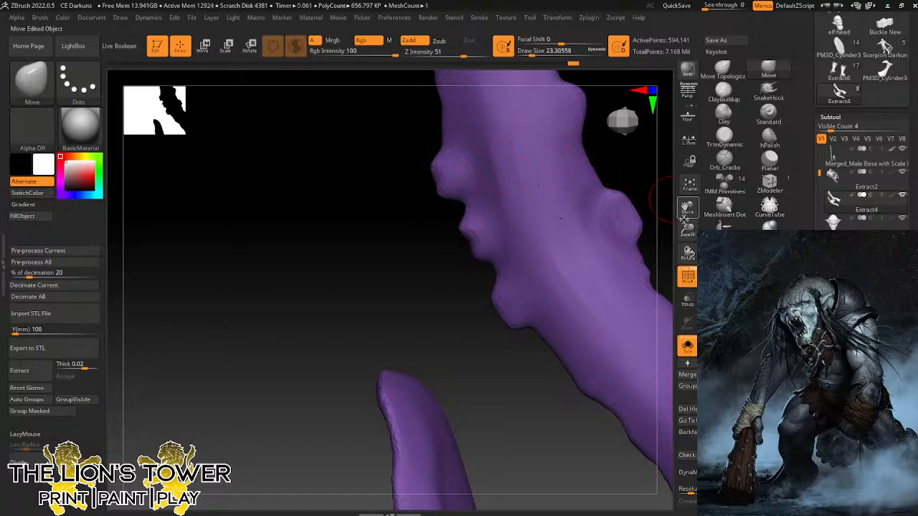
Pull out more bumps along the far side of the leg strip's lining with the Move brush at a draw size of about 23.
left_click_drag(687, 230, 662, 264)
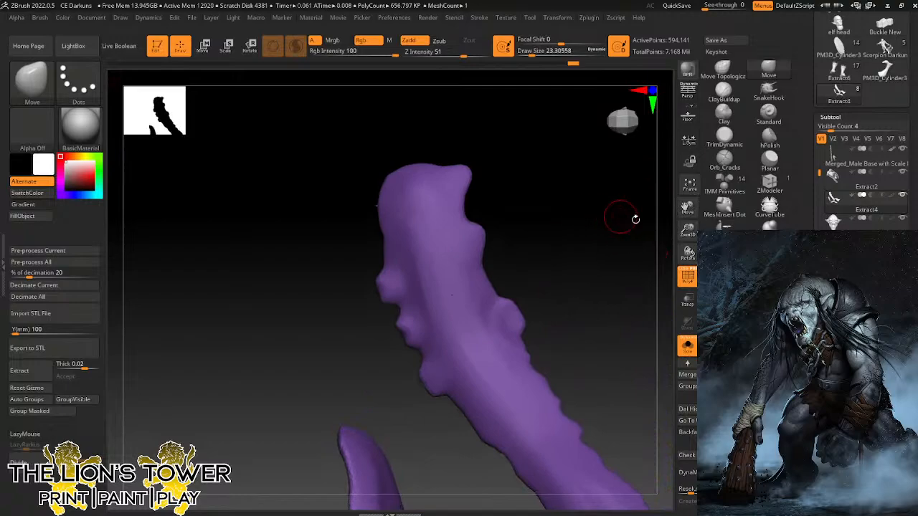
left_click_drag(690, 227, 638, 243)
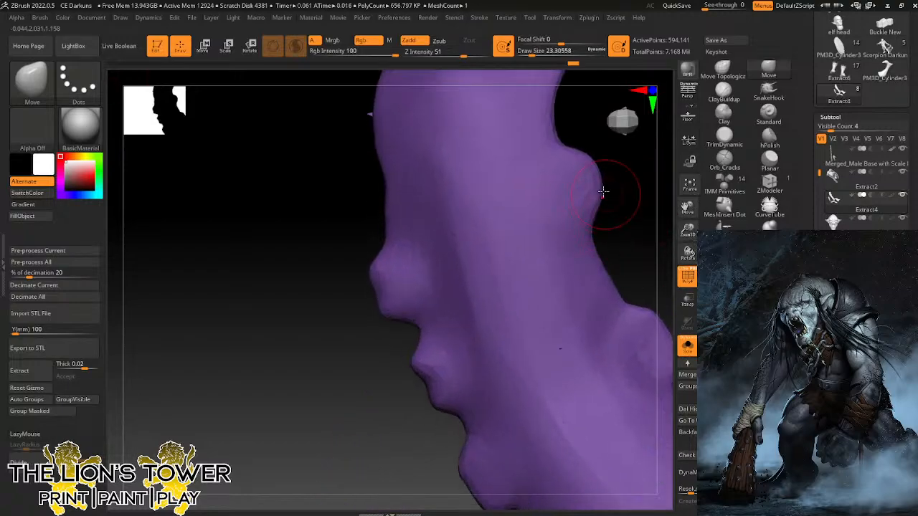
left_click_drag(595, 195, 607, 193)
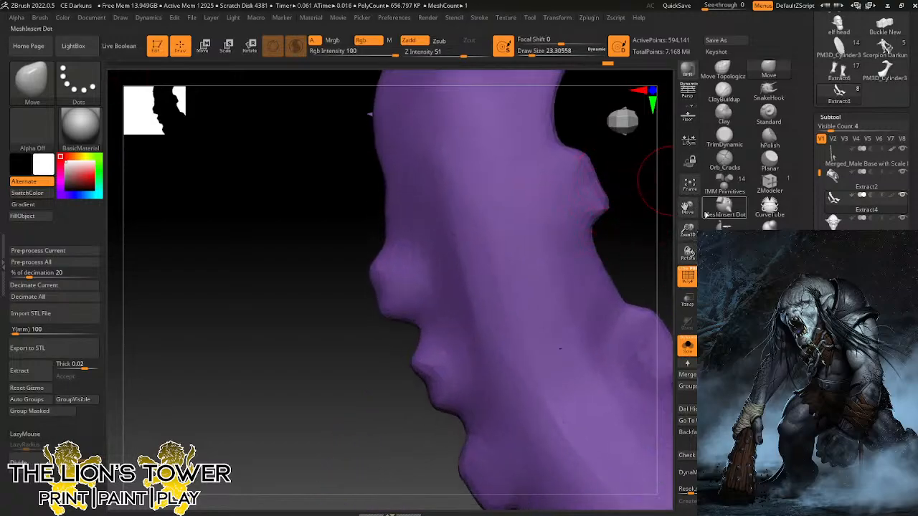
left_click_drag(687, 208, 522, 84)
left_click_drag(582, 180, 538, 247)
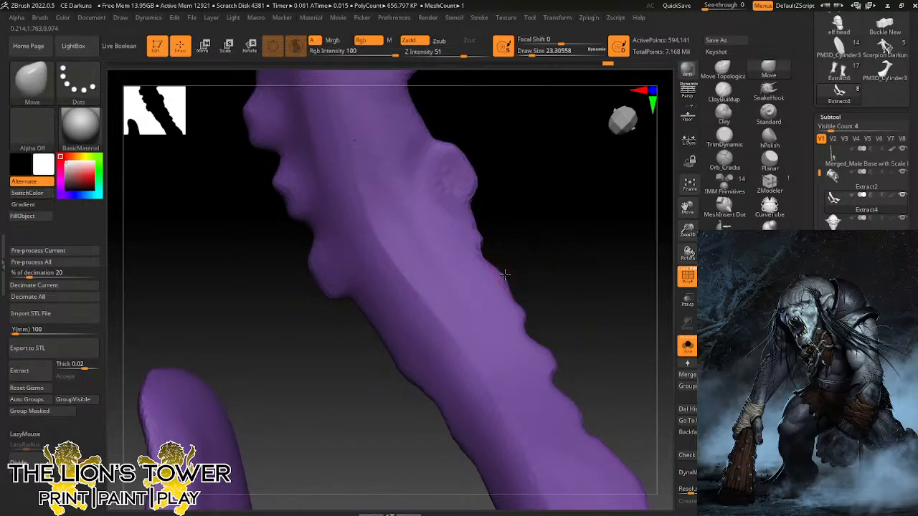
left_click_drag(505, 274, 535, 270)
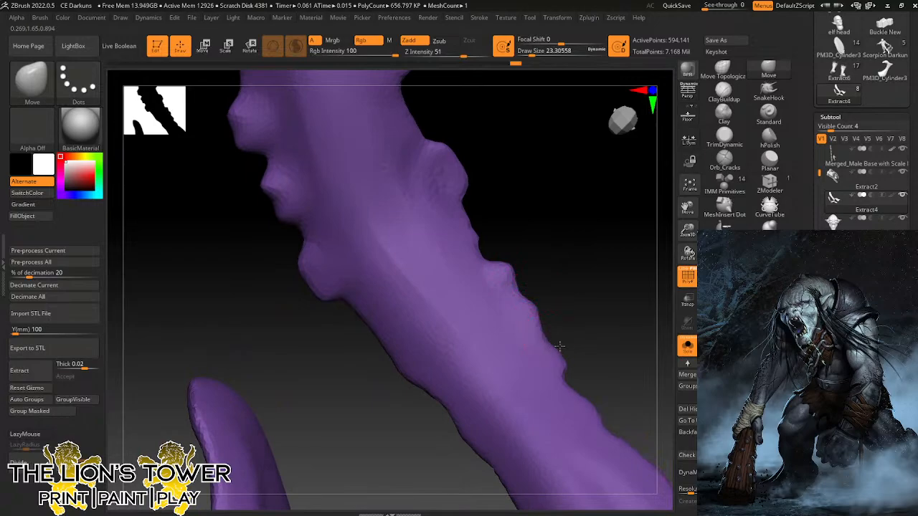
left_click_drag(559, 346, 567, 350)
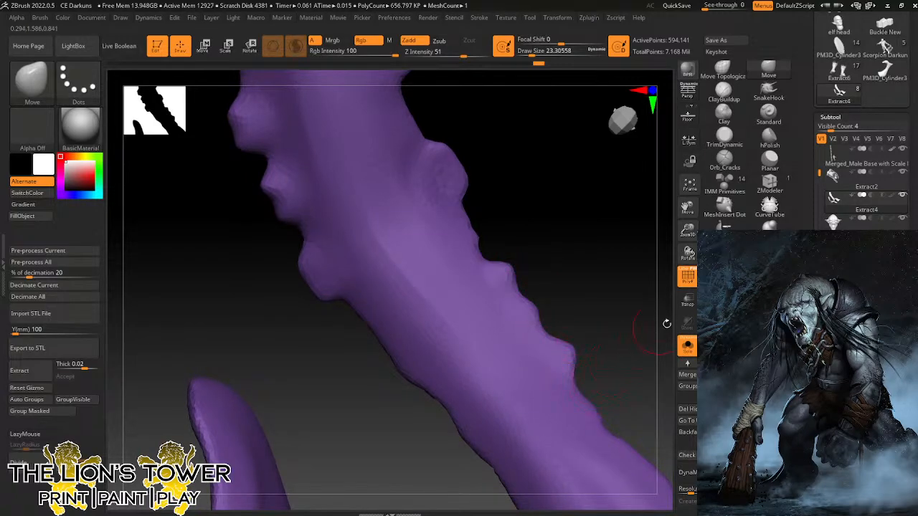
Show all parts again and pull the lining's edge outward between the fur tufts along the leg strip with the Move brush.
left_click(688, 347)
left_click_drag(688, 209, 546, 165)
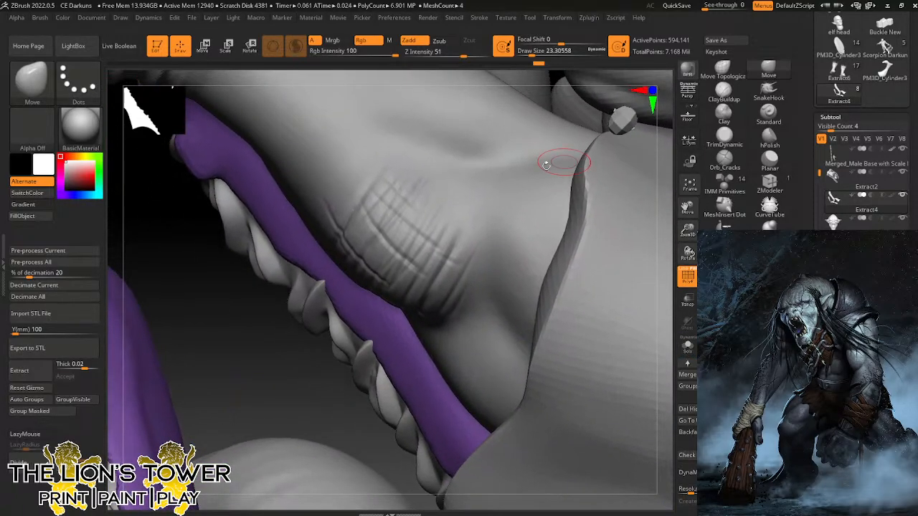
left_click_drag(286, 254, 298, 277)
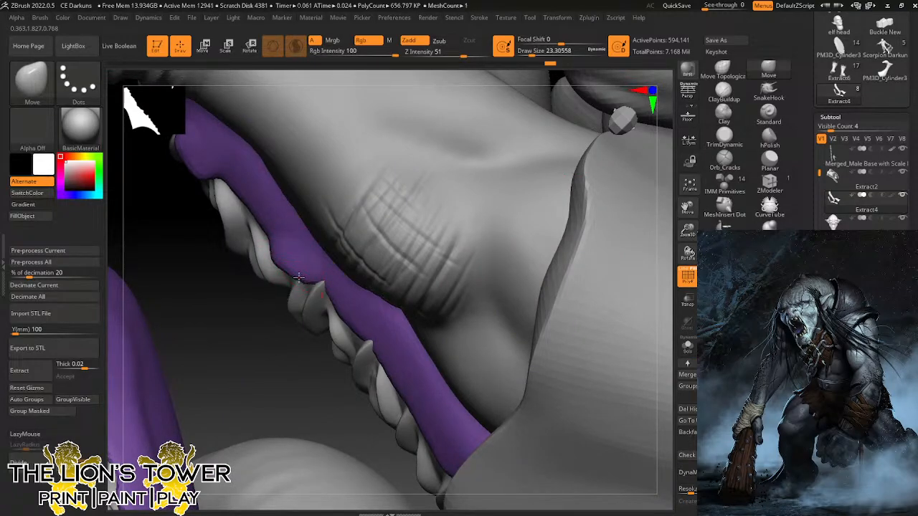
left_click_drag(353, 328, 330, 317)
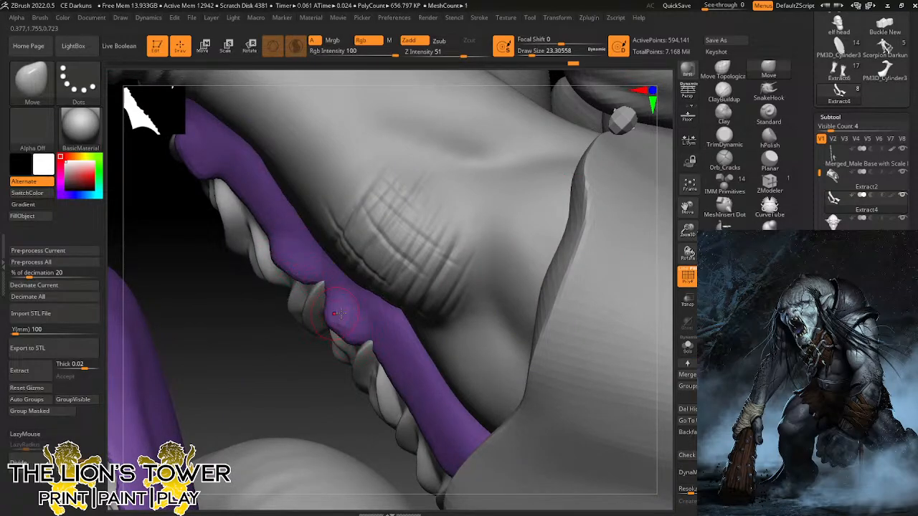
mouse_move(401, 391)
left_mouse_down()
mouse_move(387, 388)
mouse_move(399, 413)
left_mouse_up()
Push the middle of the leg strip's lining into the pelt from tip to base, using the Move brush at a draw size of about 80.
right_click_drag(403, 404, 378, 387)
left_click(689, 183)
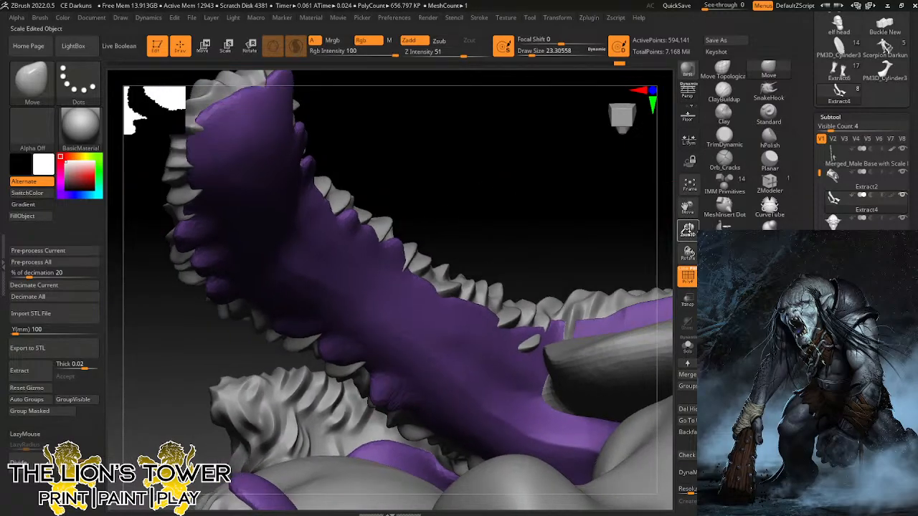
mouse_move(624, 209)
right_mouse_down()
mouse_move(590, 247)
mouse_move(629, 201)
mouse_move(581, 158)
right_mouse_up()
left_click_drag(531, 53, 567, 53)
right_click_drag(545, 180, 432, 191)
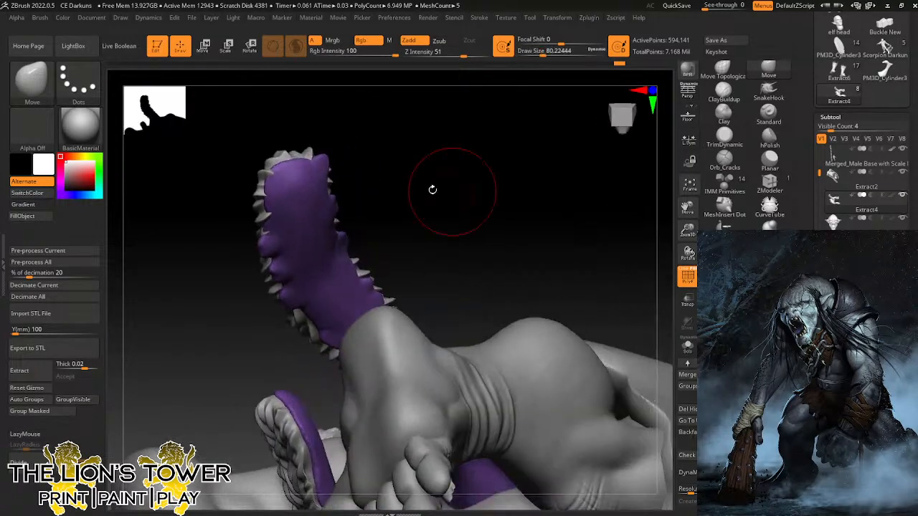
mouse_move(302, 206)
left_mouse_down()
mouse_move(315, 265)
mouse_move(342, 305)
left_mouse_up()
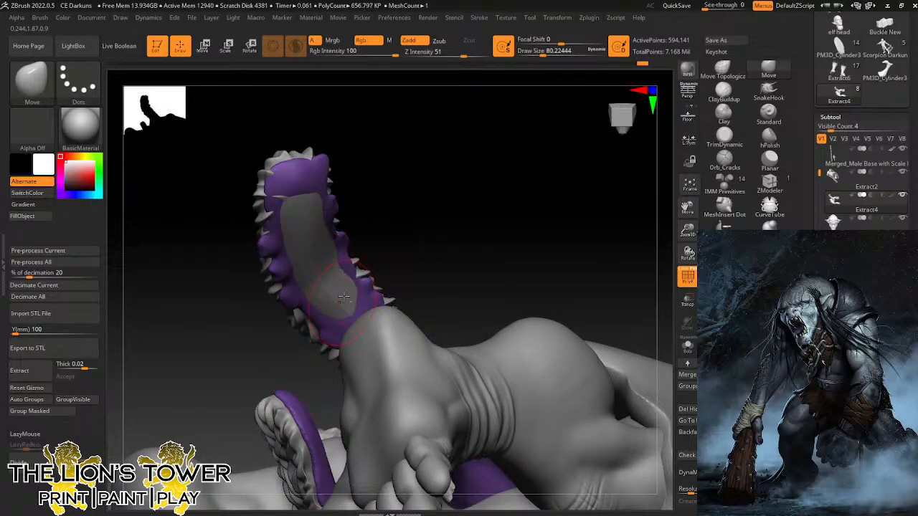
right_click_drag(343, 305, 371, 280)
left_click_drag(372, 324, 451, 396)
left_click_drag(509, 272, 545, 284)
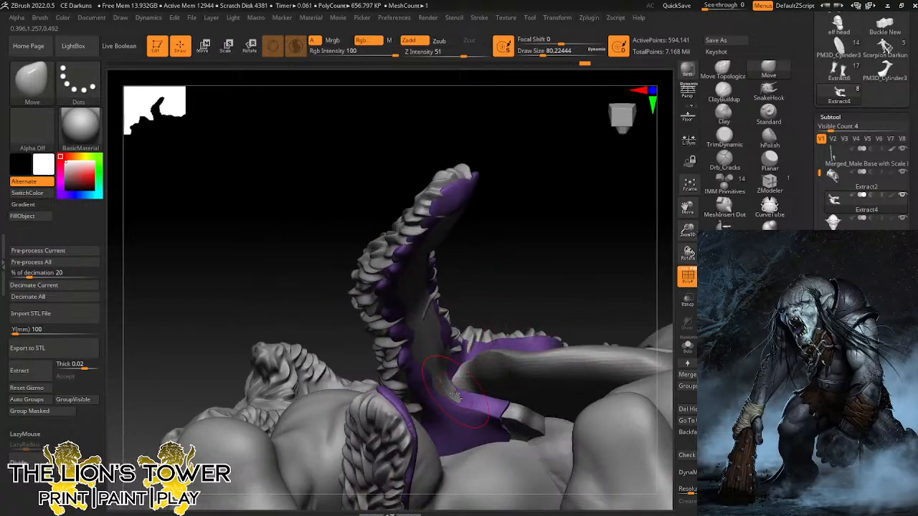
right_click_drag(428, 370, 486, 393)
left_click_drag(478, 406, 503, 415)
mouse_move(560, 256)
left_mouse_down()
mouse_move(570, 325)
mouse_move(580, 242)
mouse_move(539, 250)
mouse_move(556, 305)
left_mouse_up()
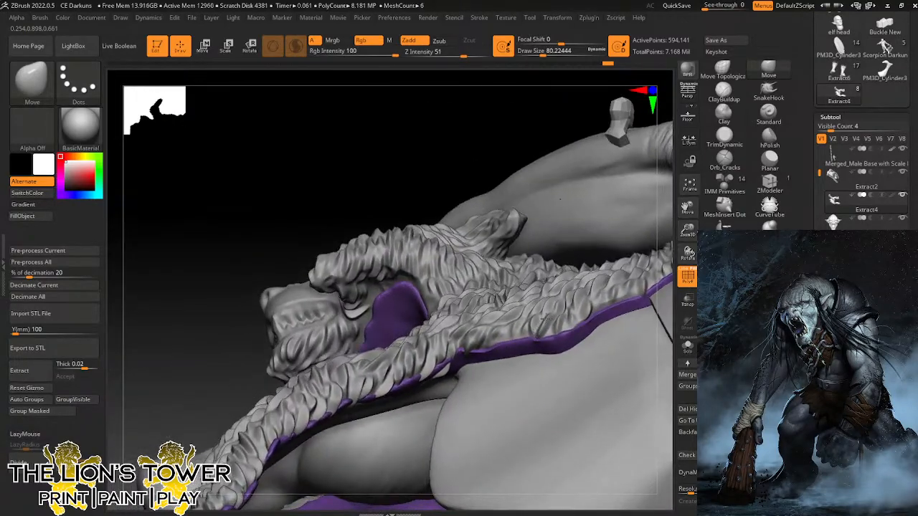
Press the lining's inner face back into the pelt along the strip hanging between the hand and the foot with the Move brush.
left_click_drag(688, 208, 675, 123)
left_click_drag(391, 349, 387, 337)
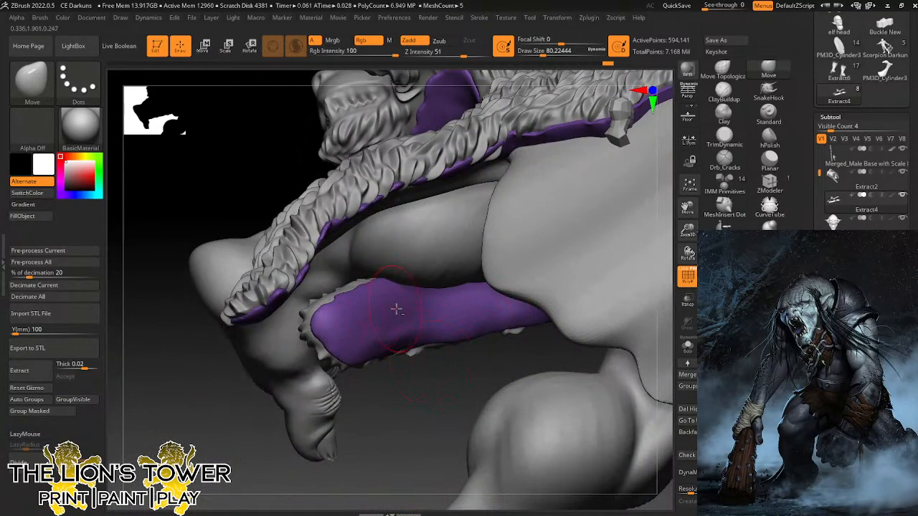
left_click_drag(405, 304, 398, 302)
mouse_move(447, 361)
left_mouse_down()
mouse_move(348, 205)
mouse_move(342, 242)
mouse_move(351, 266)
mouse_move(360, 262)
left_mouse_up()
left_click_drag(406, 146, 422, 147)
left_click_drag(433, 203, 450, 151)
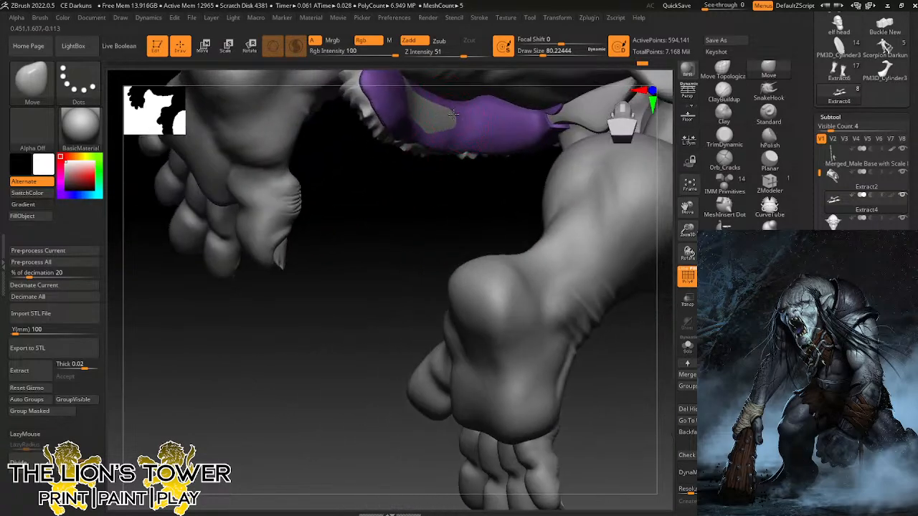
left_click_drag(474, 114, 539, 117)
left_click_drag(501, 201, 527, 256)
left_click_drag(688, 208, 650, 255)
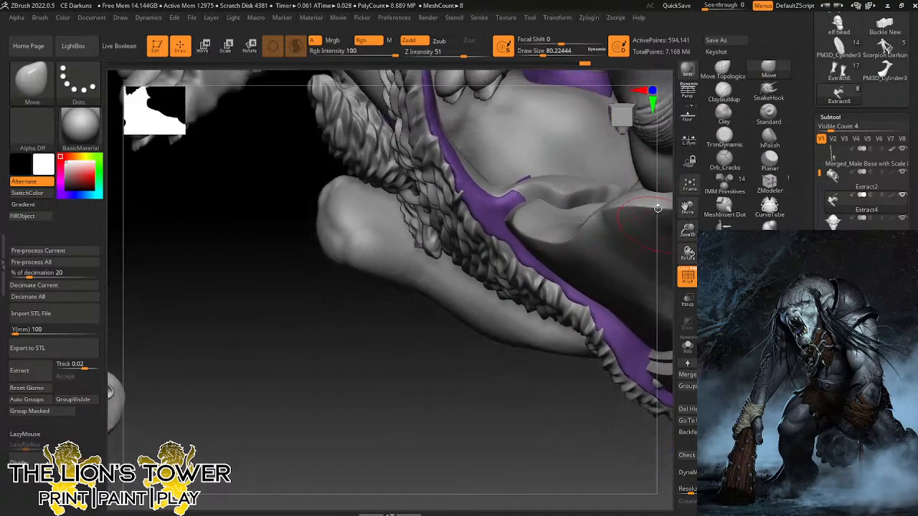
Select the fur pelt, push its inner surface back behind the lining near the waist, and update its DynaMesh.
left_click(572, 185, "alt")
left_click_drag(509, 382, 514, 367)
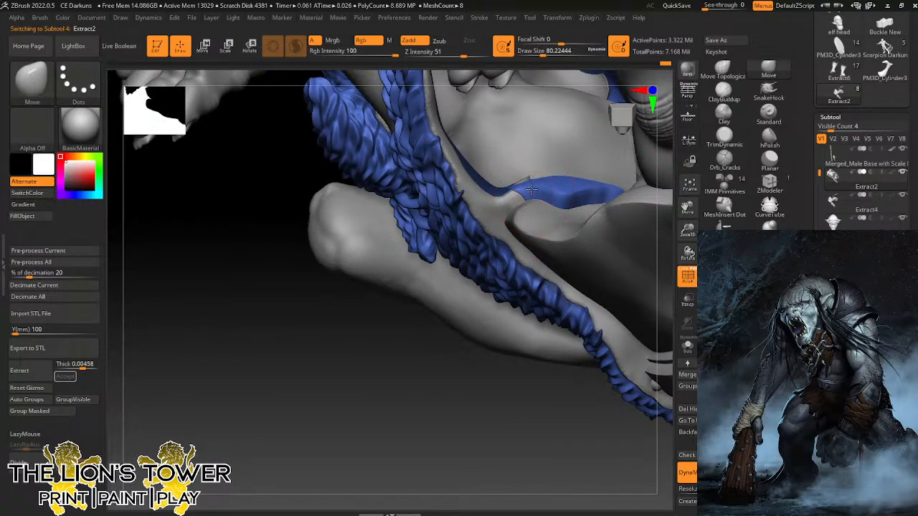
mouse_move(590, 186)
left_mouse_down()
mouse_move(597, 205)
mouse_move(583, 208)
mouse_move(614, 203)
left_mouse_up()
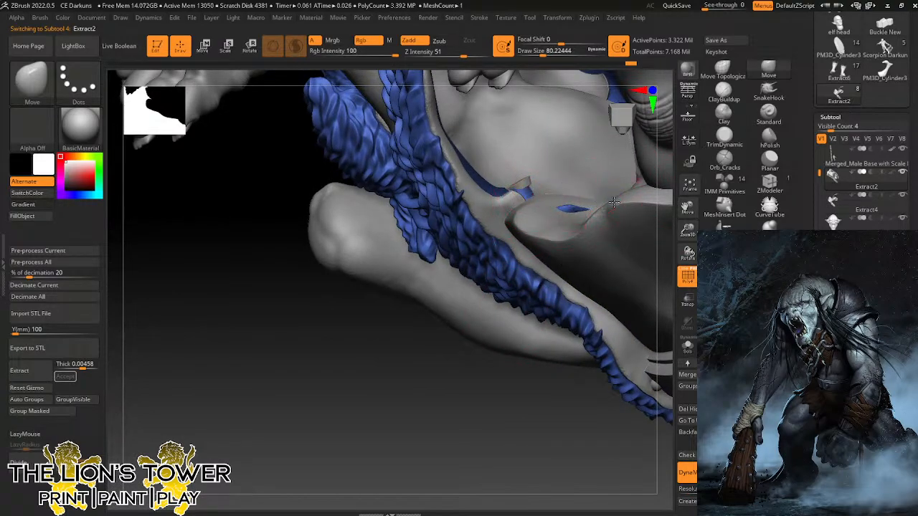
left_click(525, 183, "alt")
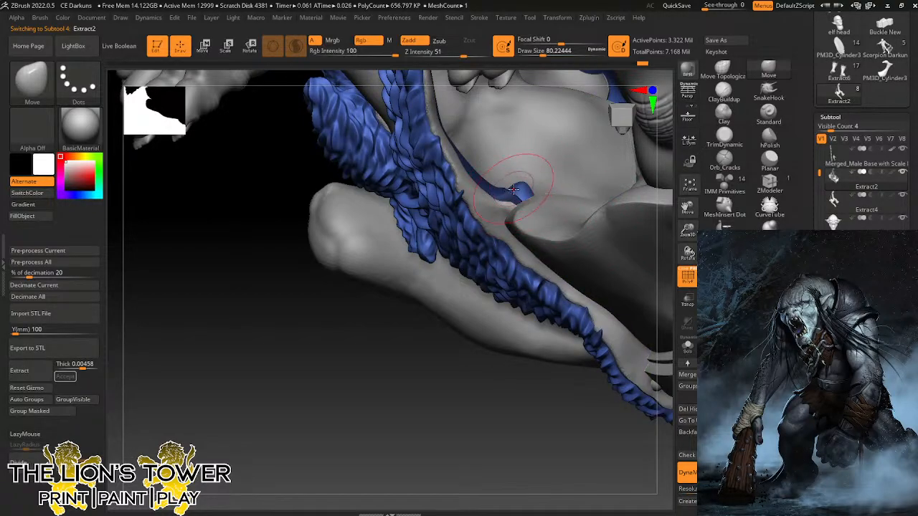
key("ctrl")
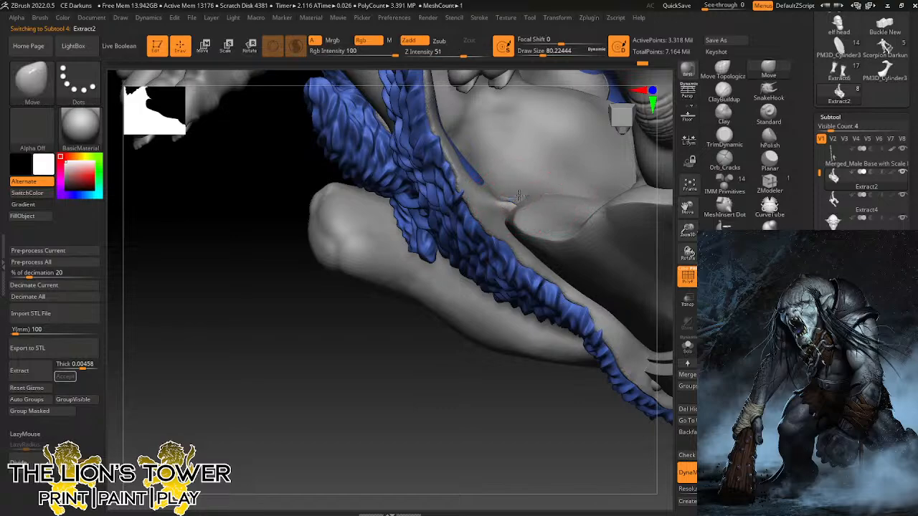
Push the pelt's protruding inner surface back beneath the lining along the lower part of the leg strip with the Move brush.
left_click_drag(452, 402, 452, 423)
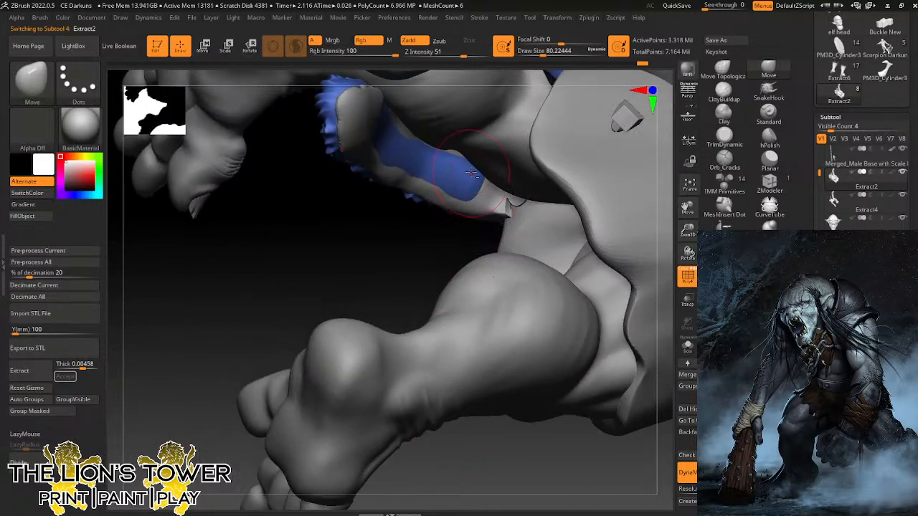
left_click(426, 154, "alt")
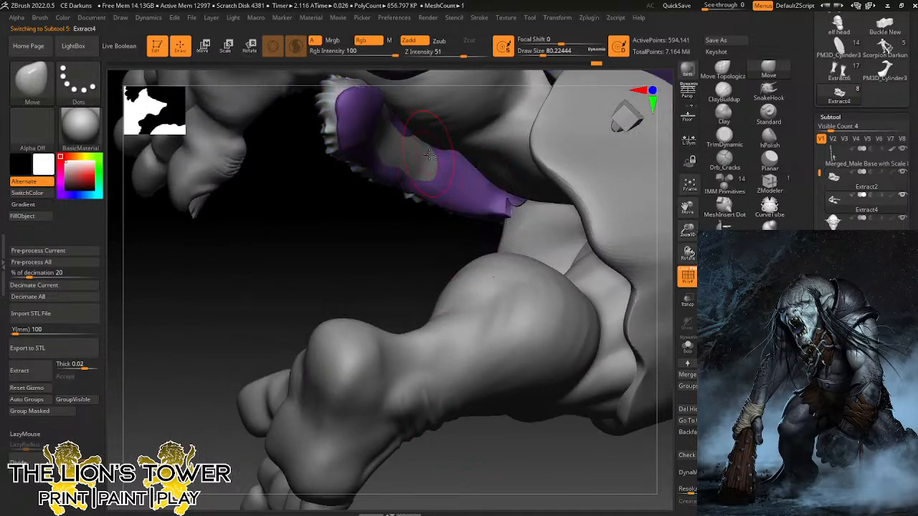
left_click(432, 159, "alt")
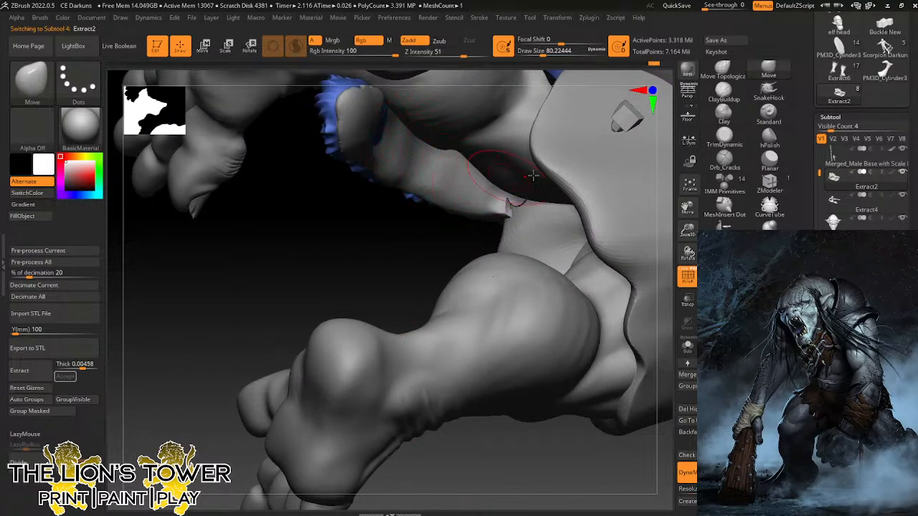
mouse_move(667, 208)
left_mouse_down()
mouse_move(453, 287)
mouse_move(409, 272)
mouse_move(411, 208)
mouse_move(399, 170)
left_mouse_up()
mouse_move(463, 220)
left_mouse_down()
mouse_move(465, 238)
mouse_move(509, 244)
mouse_move(515, 267)
left_mouse_up()
left_click_drag(509, 229, 479, 236)
mouse_move(463, 221)
left_mouse_down()
mouse_move(458, 230)
mouse_move(439, 224)
left_mouse_up()
mouse_move(441, 186)
left_mouse_down()
mouse_move(435, 195)
mouse_move(426, 187)
left_mouse_up()
left_click_drag(419, 154, 414, 164)
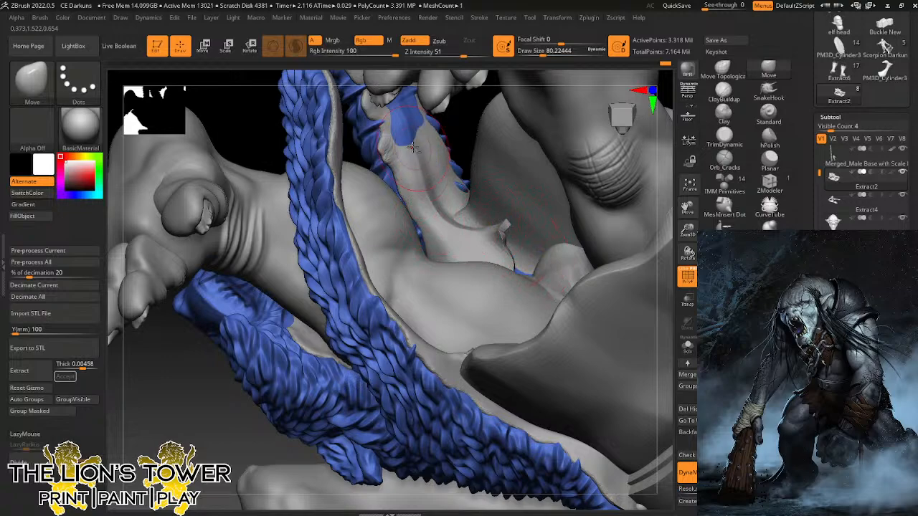
Continue up the leg strip toward its tip, moving the pelt's protruding inner surface back behind the lining.
left_click_drag(410, 130, 404, 142)
mouse_move(409, 105)
left_mouse_down()
mouse_move(406, 115)
mouse_move(402, 100)
left_mouse_up()
mouse_move(462, 119)
left_mouse_down()
mouse_move(461, 103)
mouse_move(427, 89)
left_mouse_up()
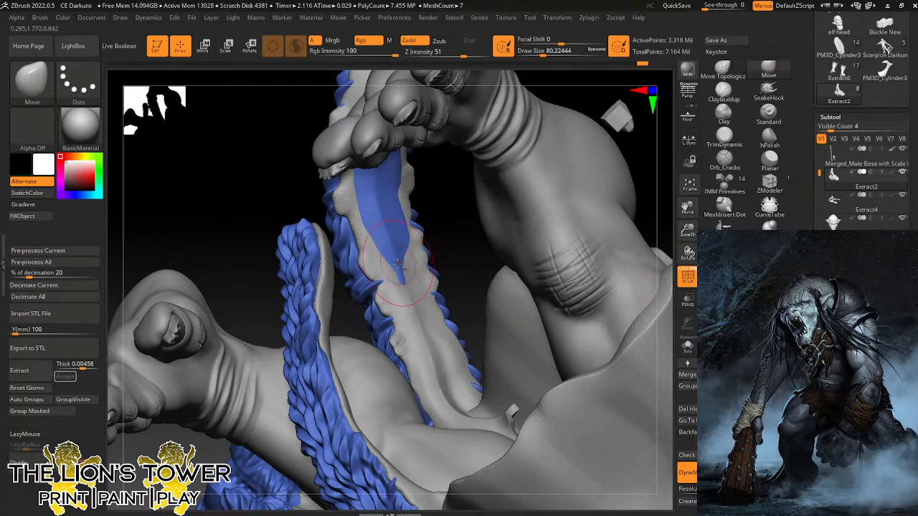
left_click_drag(398, 264, 387, 262)
mouse_move(390, 227)
left_mouse_down()
mouse_move(373, 193)
mouse_move(378, 174)
left_mouse_up()
left_click_drag(443, 179, 435, 147)
left_click_drag(388, 137, 375, 146)
mouse_move(452, 179)
left_mouse_down()
mouse_move(449, 234)
mouse_move(435, 253)
left_mouse_up()
Select the lining and adjust the bumps on the leg strip's edges with the Move brush at a draw size of about 31.
left_click(414, 290, "alt")
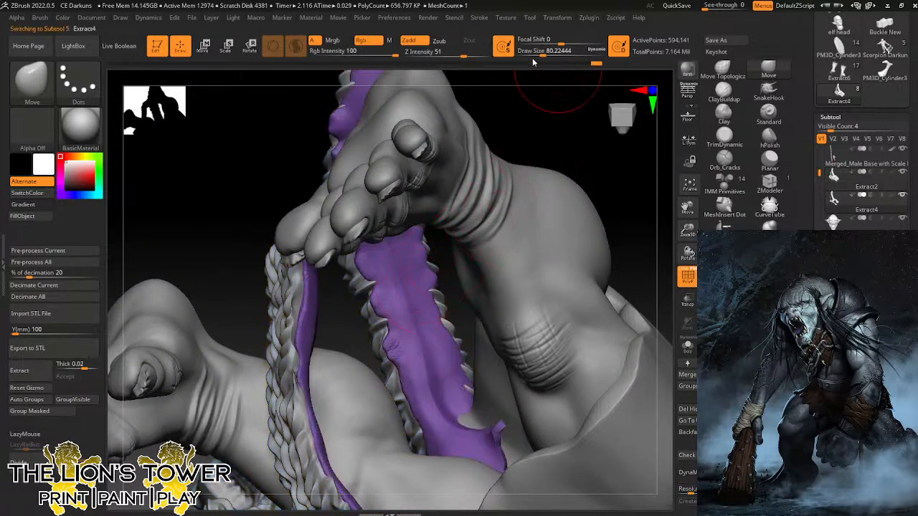
left_click_drag(553, 52, 532, 53)
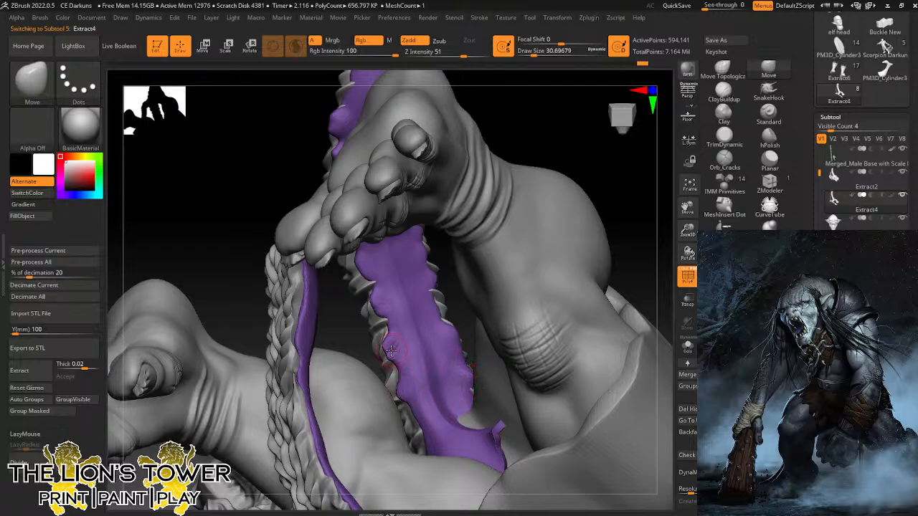
mouse_move(619, 214)
left_mouse_down()
mouse_move(619, 289)
mouse_move(614, 160)
mouse_move(550, 146)
left_mouse_up()
Push the lining's spur and the pelt behind it back at the leg strip's base with the Move brush at a draw size of about 97.
left_click_drag(615, 154, 584, 209)
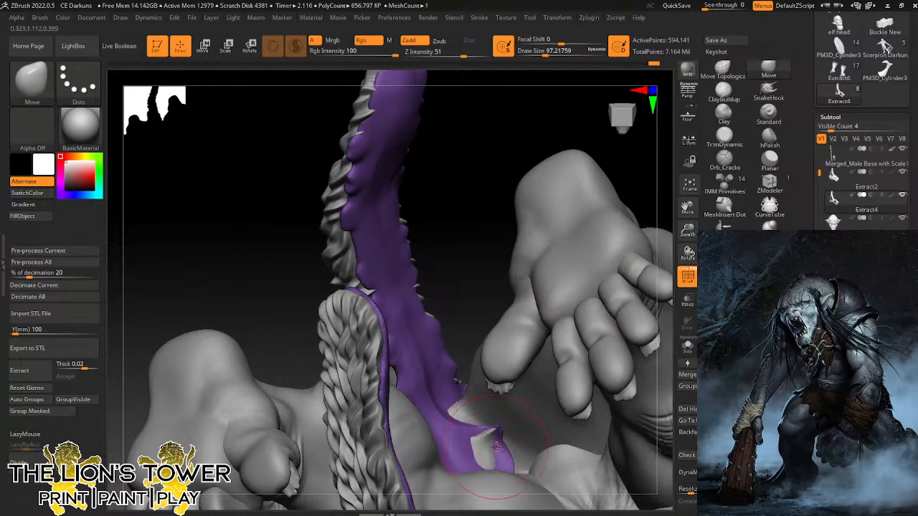
left_click_drag(500, 455, 504, 459)
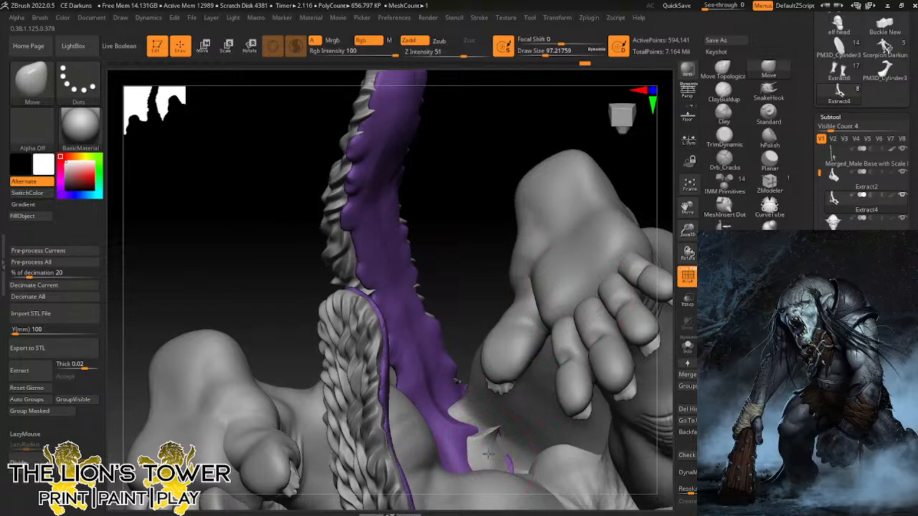
left_click(488, 454, "alt")
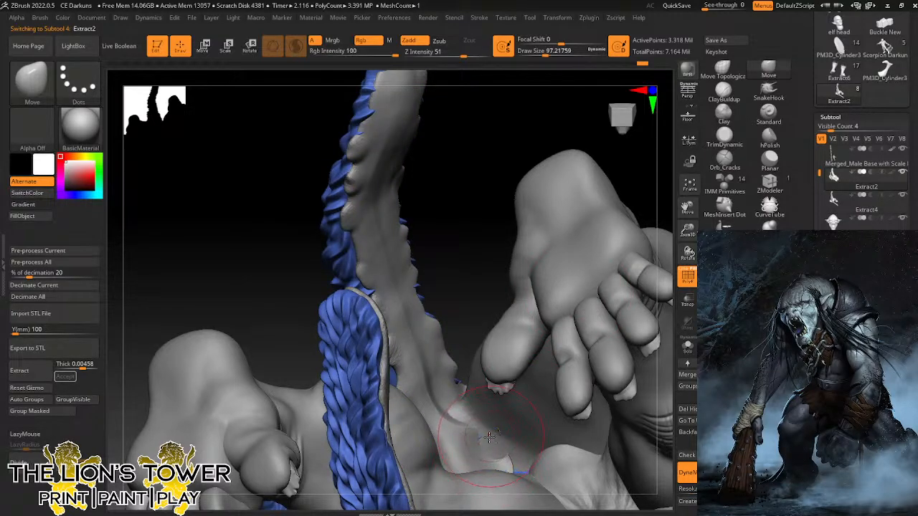
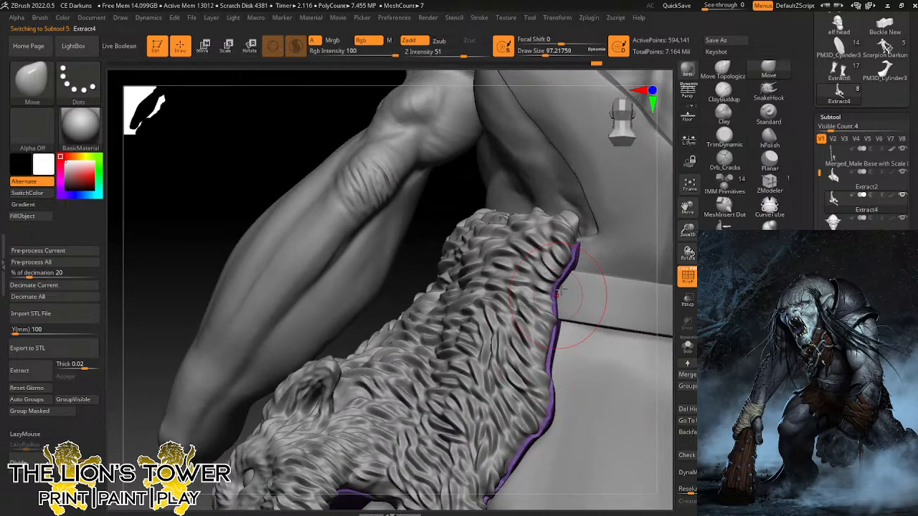
Fit the lining's edge to the fur beside the belt with the Move brush at draw sizes of about 44 and 20.
left_click_drag(563, 50, 534, 50)
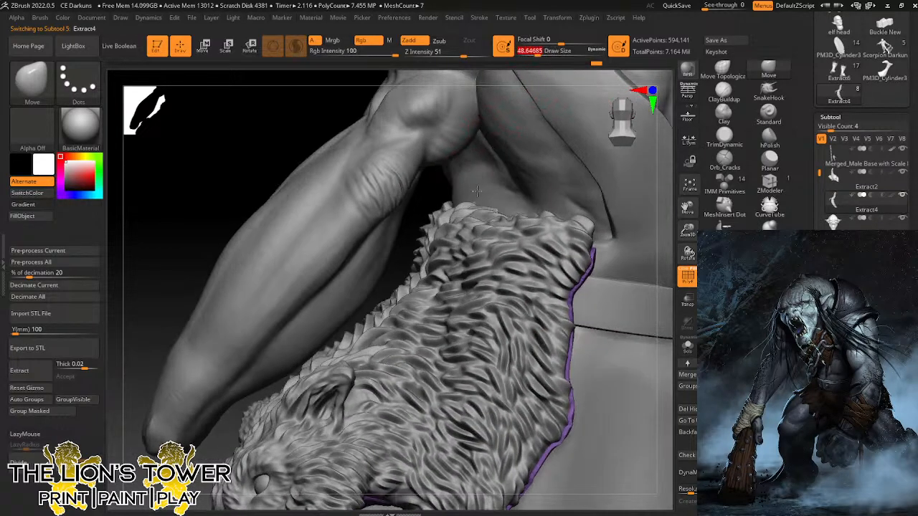
left_click_drag(538, 53, 536, 53)
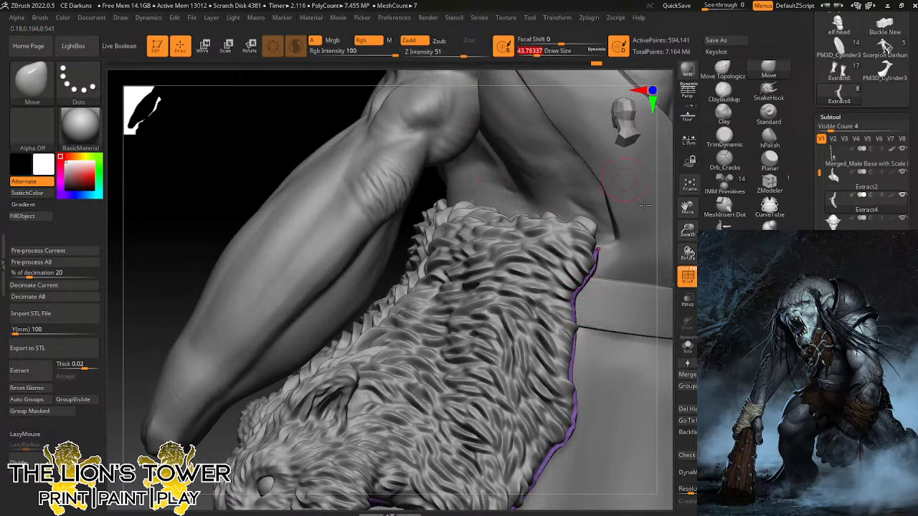
left_click_drag(687, 231, 685, 214)
left_click_drag(687, 208, 671, 194)
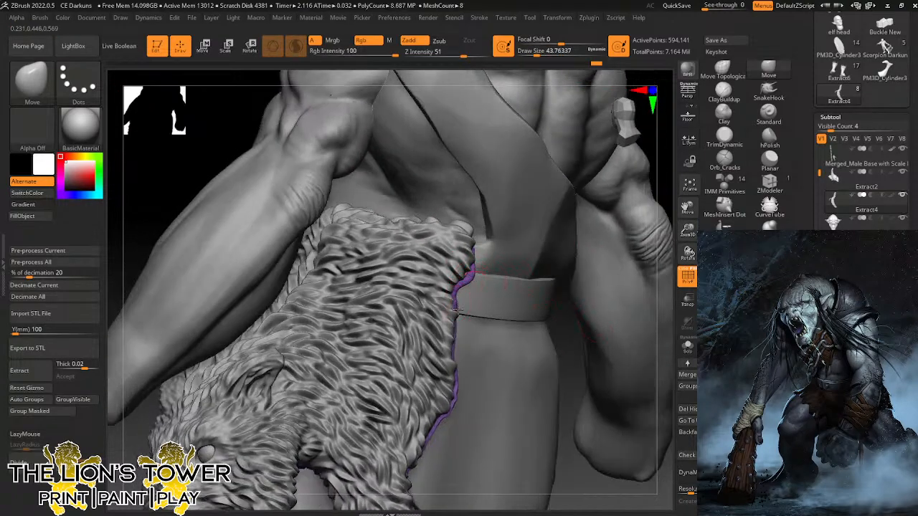
left_click_drag(457, 310, 461, 314)
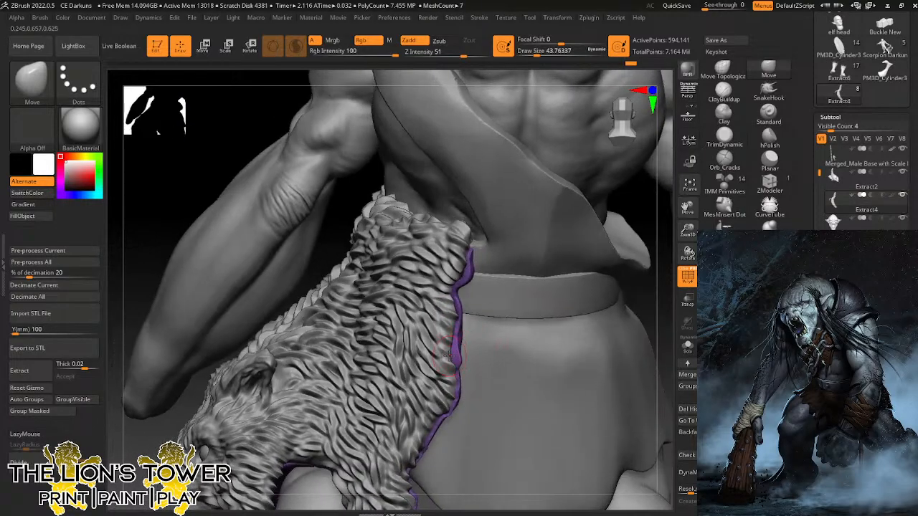
left_click_drag(449, 356, 447, 357)
left_click(530, 53)
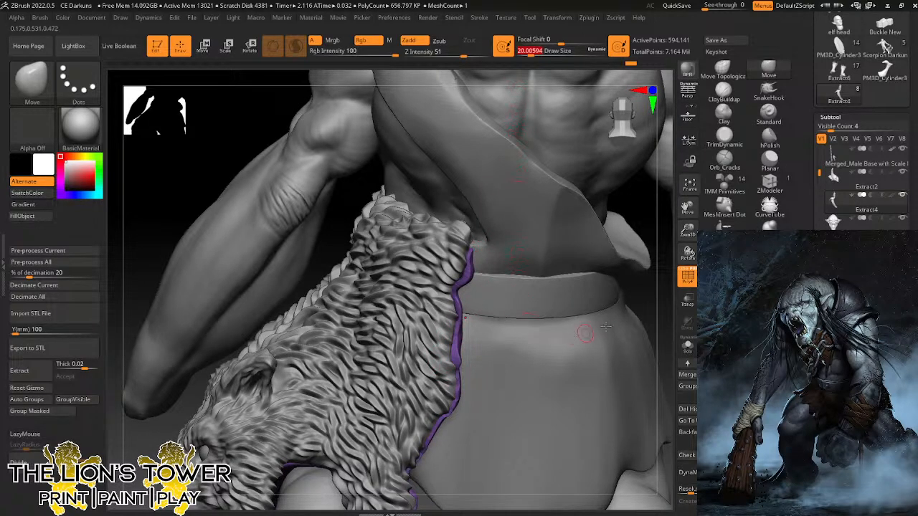
right_click_drag(606, 326, 450, 353)
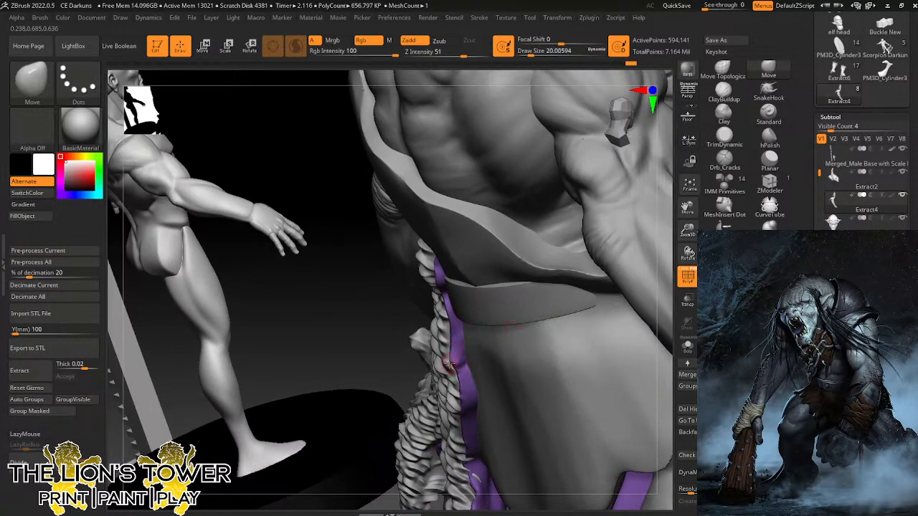
Pull the lining's edge below the belt into line with the fur using the SnakeHook brush at a draw size of about 35.
left_click(769, 92)
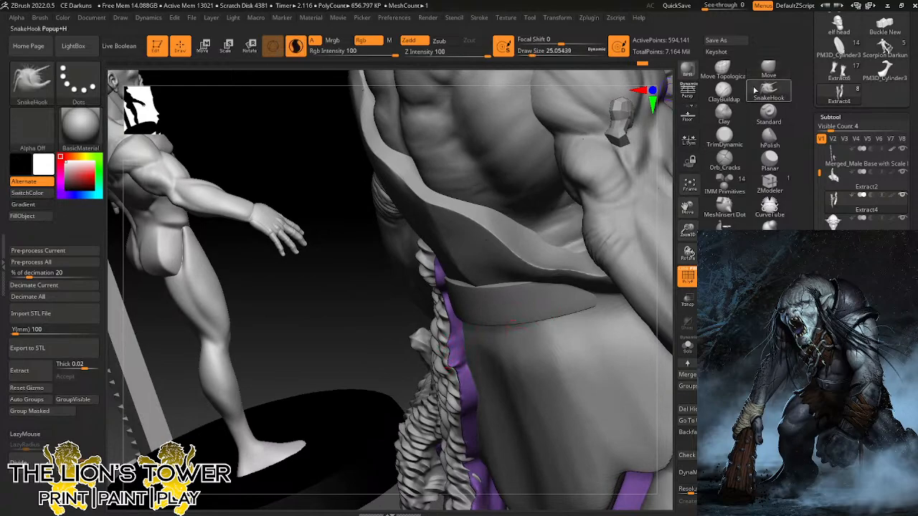
left_click_drag(535, 51, 548, 51)
right_click_drag(367, 307, 363, 100)
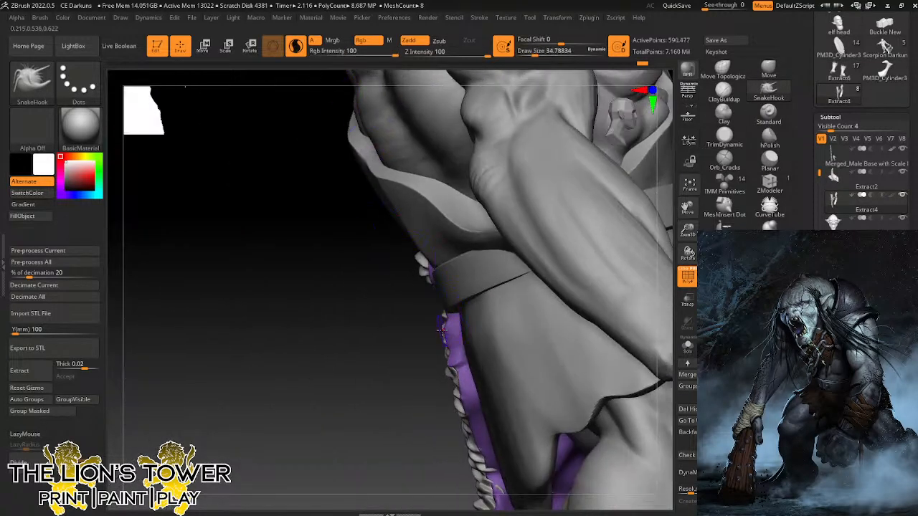
left_click_drag(442, 331, 451, 357)
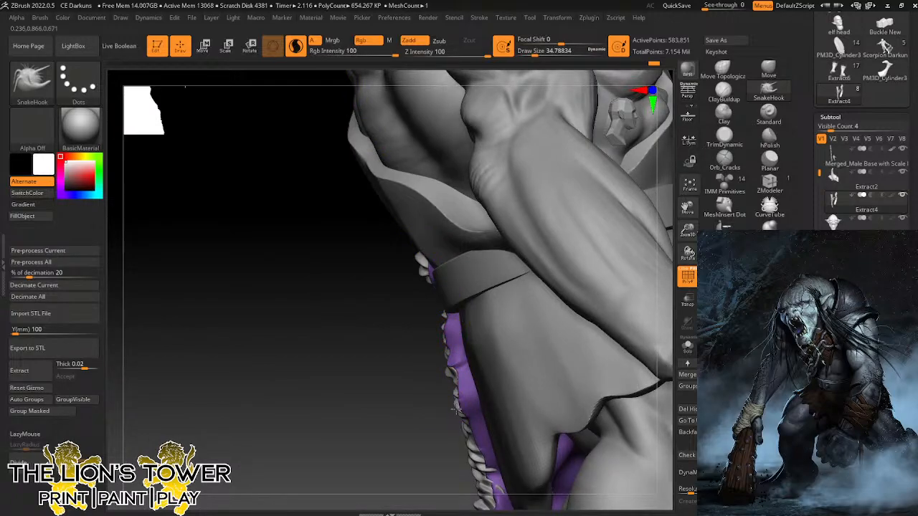
left_click_drag(467, 443, 472, 456)
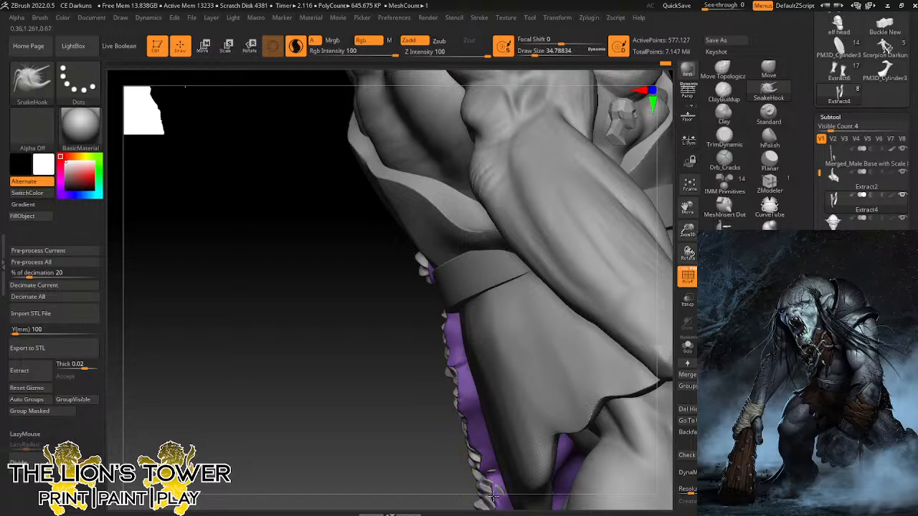
left_click_drag(494, 495, 494, 500)
Continue reshaping and smoothing the lining's edge down the pelt's side toward the base of the leg strip.
left_click_drag(687, 208, 688, 86)
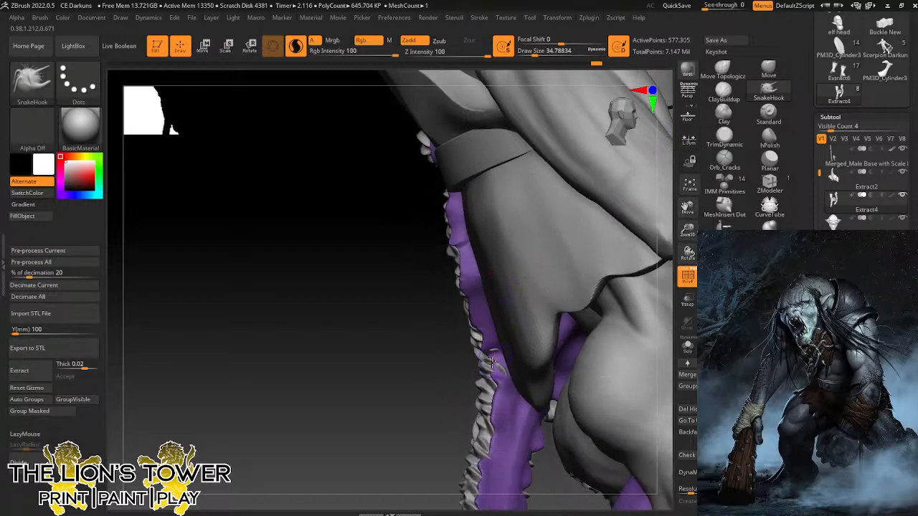
left_click_drag(492, 362, 499, 365)
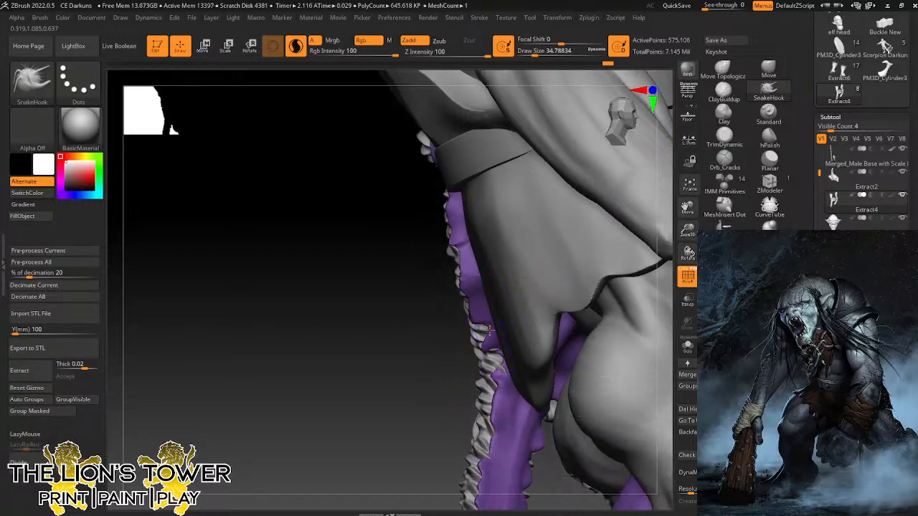
left_click_drag(489, 331, 493, 323)
left_click_drag(433, 415, 506, 391)
left_click_drag(607, 425, 566, 359)
left_click_drag(481, 250, 484, 255)
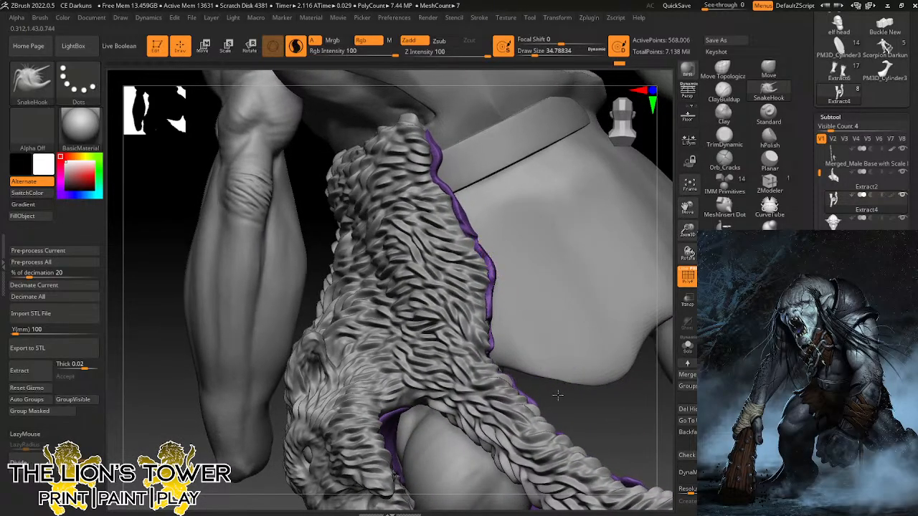
right_click_drag(557, 370, 521, 269)
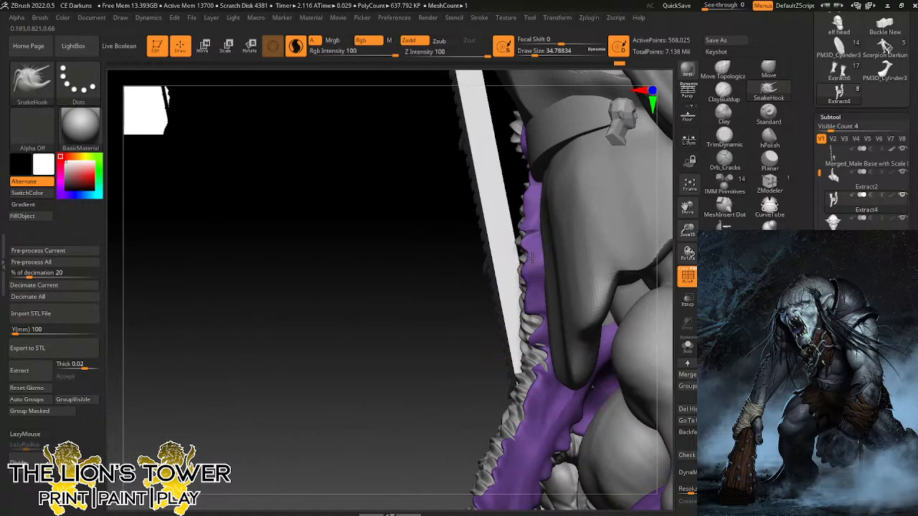
left_click_drag(528, 265, 527, 254, "shift")
Thicken the lining's edge between the pelt's side and the base of the leg strip with the Inflat brush.
left_click_drag(467, 268, 470, 320)
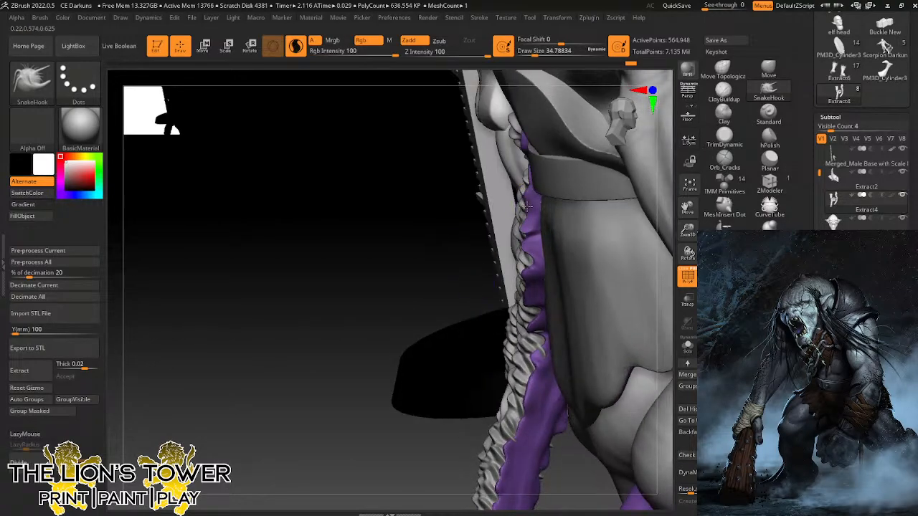
right_click_drag(580, 446, 488, 366)
right_click_drag(529, 408, 480, 364)
key("b")
key("i")
key("n")
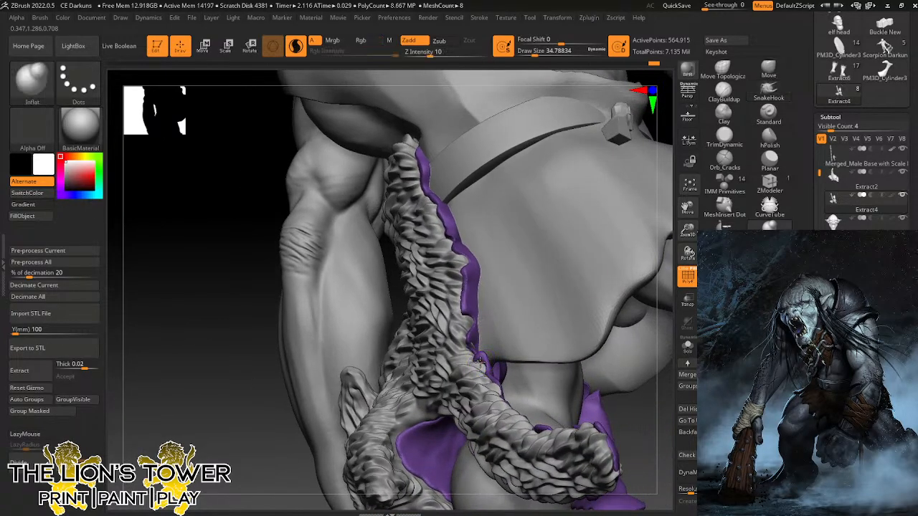
right_click_drag(504, 379, 472, 352)
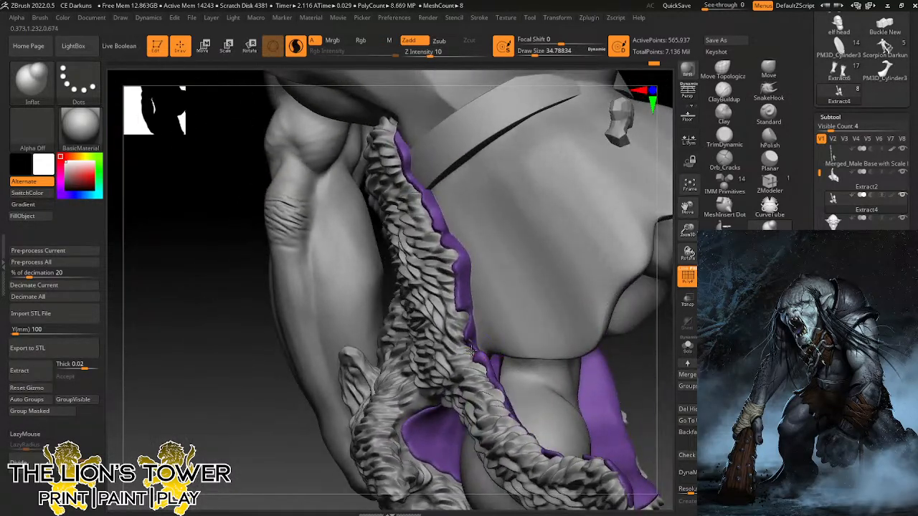
mouse_move(573, 370)
right_mouse_down()
mouse_move(588, 322)
mouse_move(557, 261)
right_mouse_up()
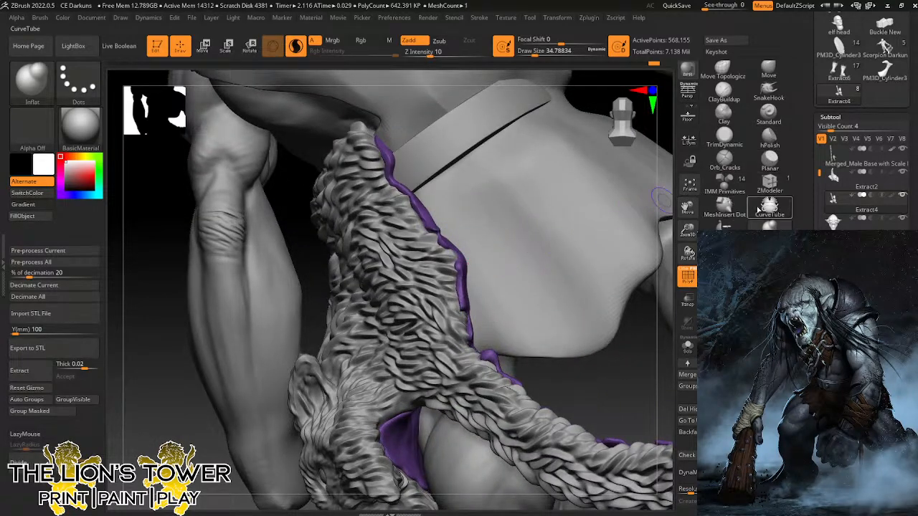
Inflate the thin parts of the lining along the upper edge of the leg strip.
left_click_drag(688, 230, 688, 220)
left_click_drag(687, 217, 686, 207)
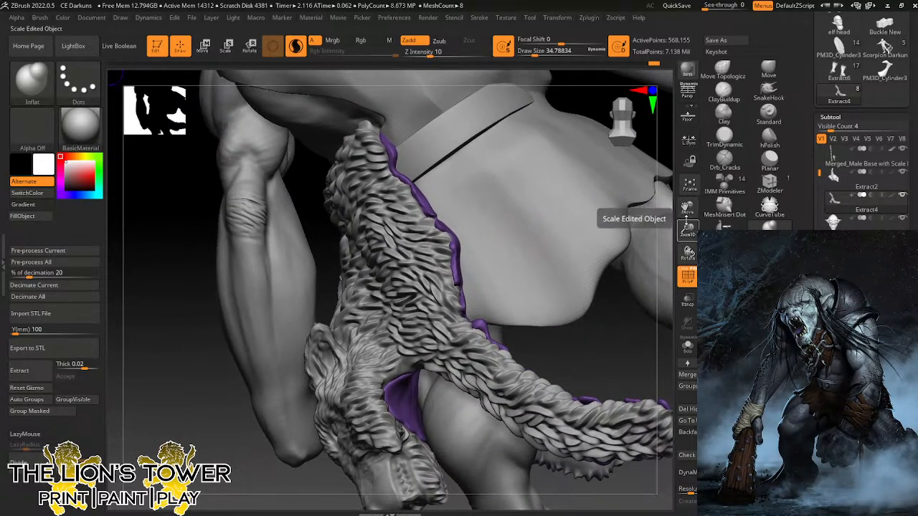
left_click_drag(688, 228, 688, 203)
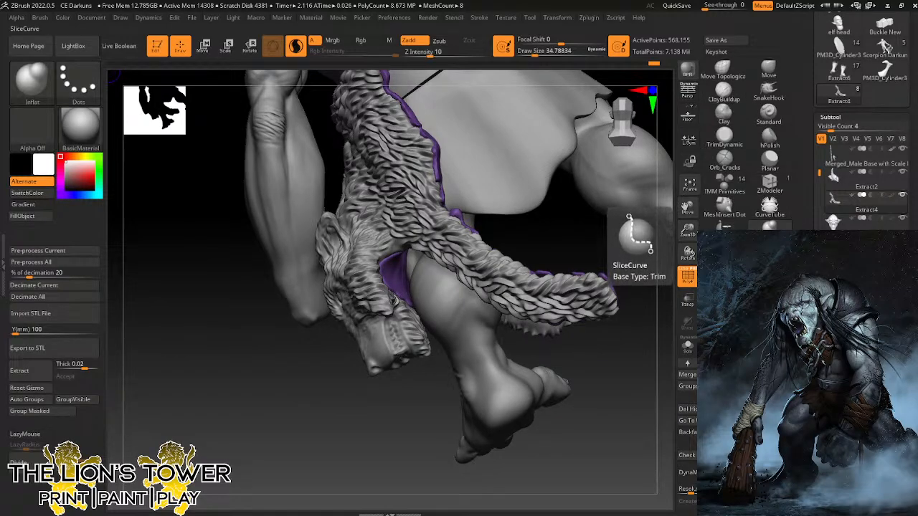
left_click(763, 72)
mouse_move(644, 344)
left_mouse_down()
mouse_move(629, 385)
mouse_move(669, 287)
left_mouse_up()
left_click_drag(687, 231, 687, 276)
mouse_move(687, 207)
left_mouse_down()
mouse_move(639, 159)
mouse_move(566, 288)
left_mouse_up()
left_click(769, 225)
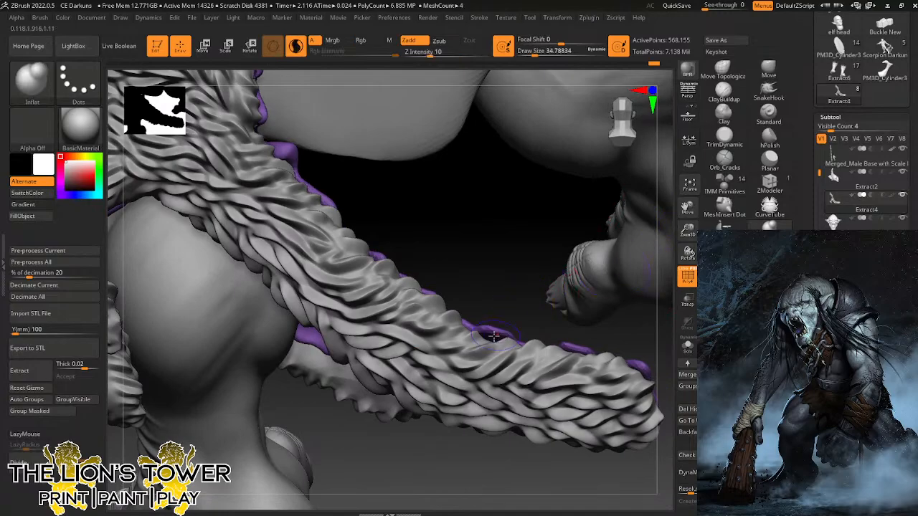
left_click_drag(488, 342, 515, 332)
mouse_move(509, 277)
left_mouse_down()
mouse_move(506, 385)
mouse_move(508, 351)
mouse_move(436, 290)
left_mouse_up()
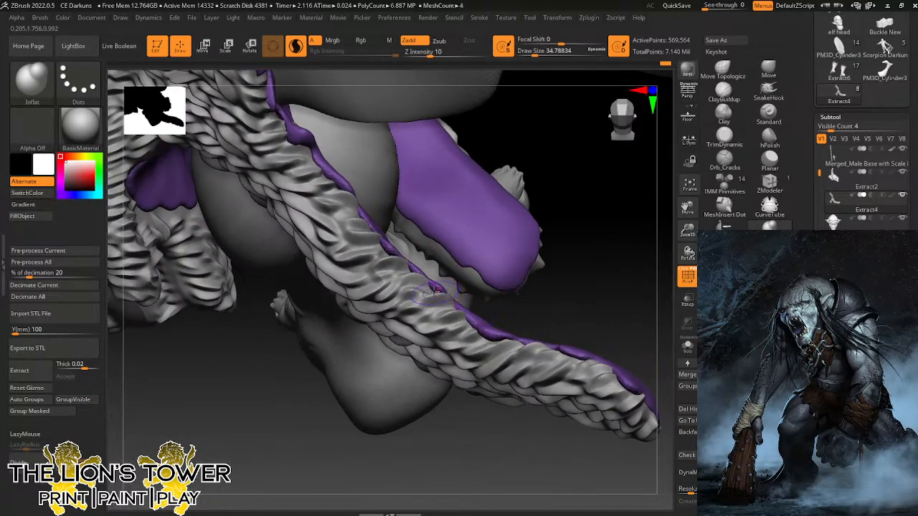
left_click_drag(605, 255, 587, 315)
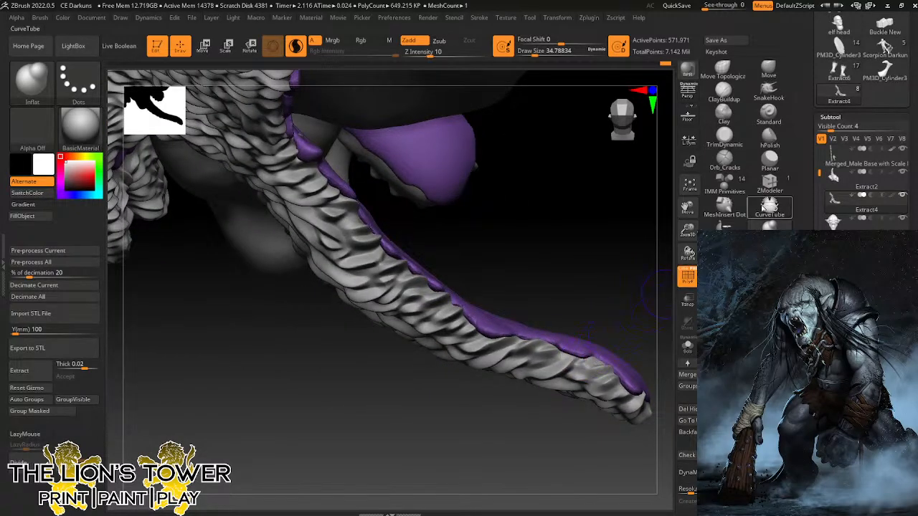
Push the lining's bulge at the leg strip's tip back behind the fur with the Move brush at a draw size of about 41.
left_click(769, 69)
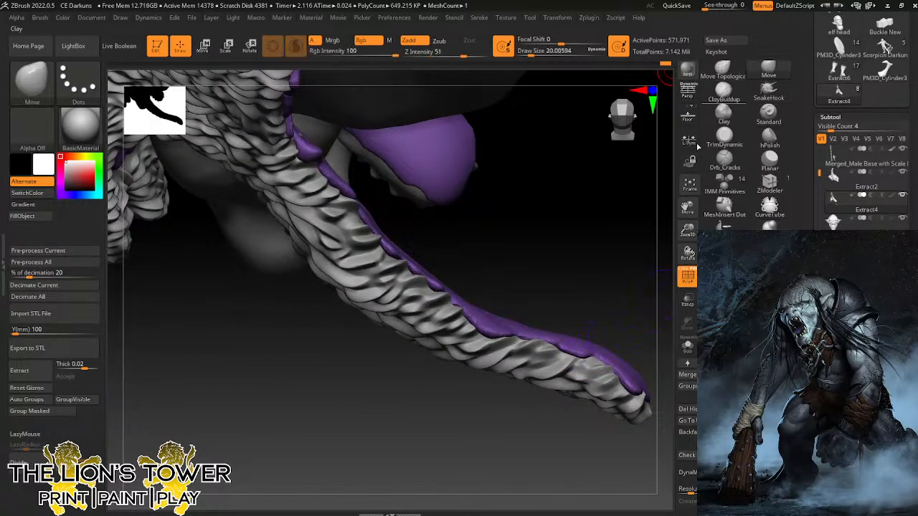
mouse_move(635, 251)
left_mouse_down()
mouse_move(619, 294)
mouse_move(528, 352)
mouse_move(617, 284)
left_mouse_up()
left_click_drag(687, 208, 531, 297)
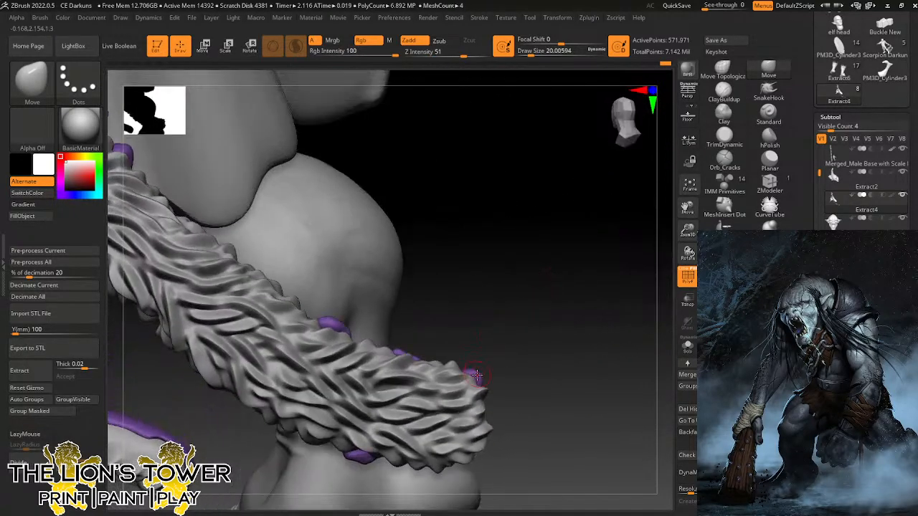
mouse_move(465, 370)
left_mouse_down()
mouse_move(493, 318)
mouse_move(455, 270)
mouse_move(488, 172)
left_mouse_up()
left_click_drag(529, 52, 532, 51)
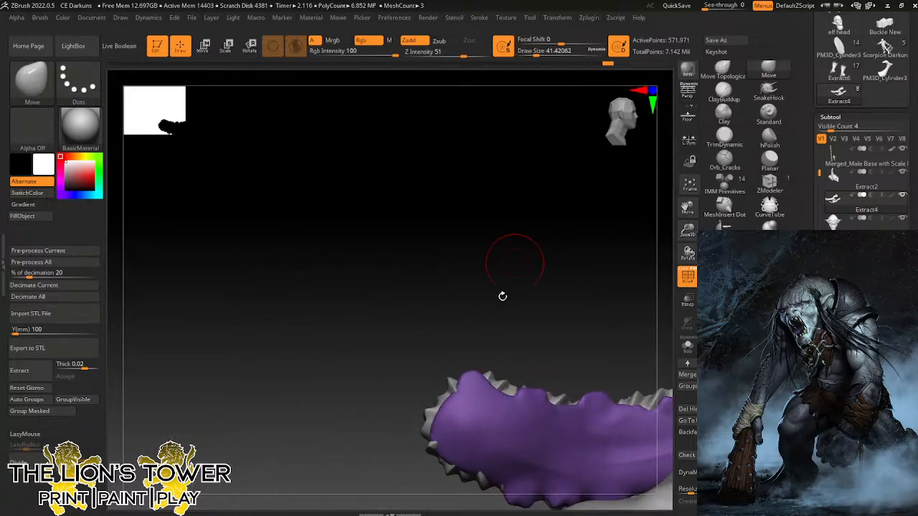
mouse_move(474, 378)
left_mouse_down()
mouse_move(475, 371)
mouse_move(470, 391)
left_mouse_up()
left_click_drag(497, 328, 488, 310)
left_click_drag(487, 344, 484, 353)
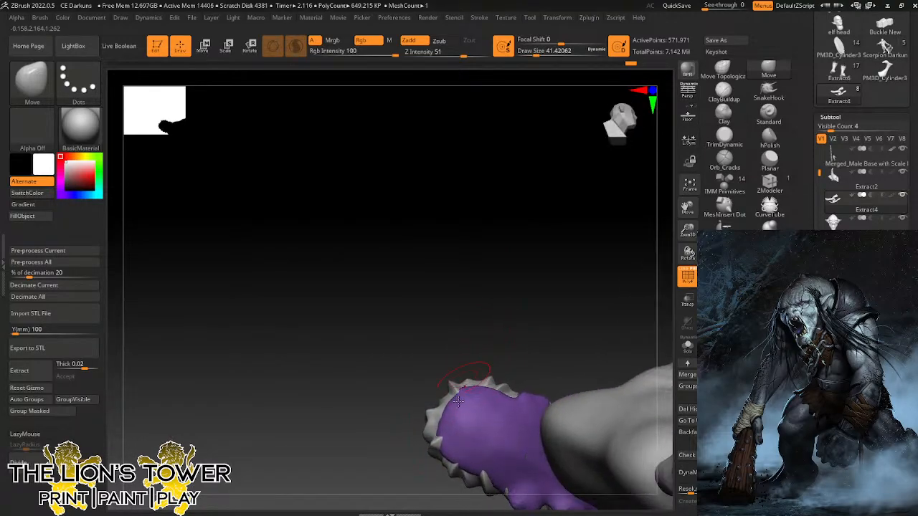
Nudge the lining's bump at the leg strip's base beside the cloth skirt with the Move brush.
left_click_drag(558, 297, 566, 337)
left_click_drag(628, 224, 536, 240)
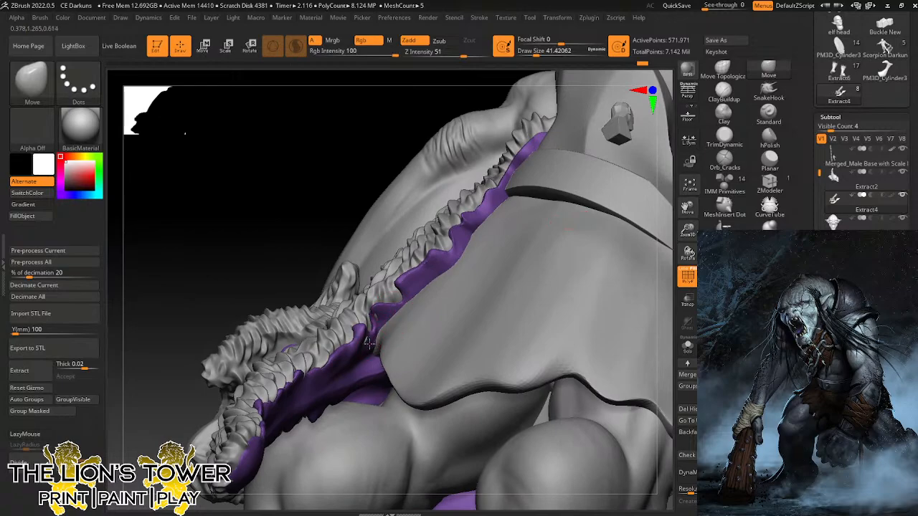
left_click_drag(370, 344, 370, 340)
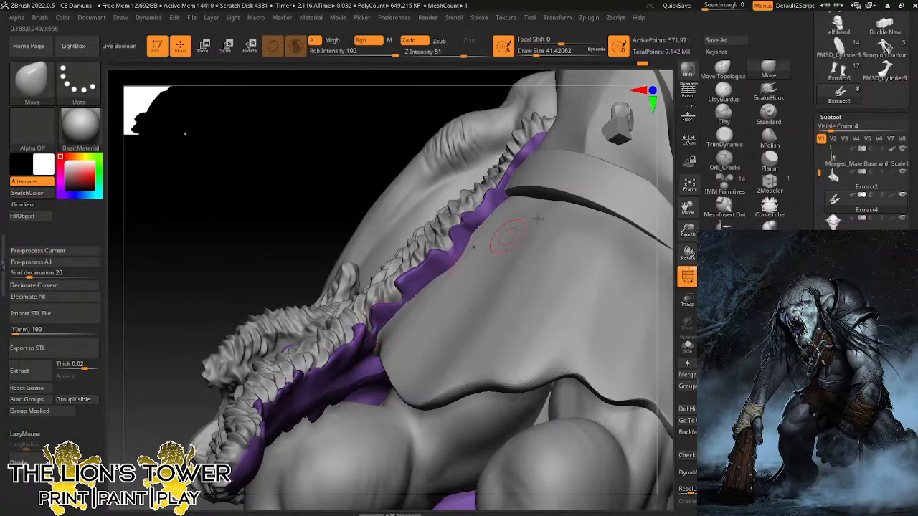
Adjust the lining along the leg strip's inner edge with the Move brush at a draw size of about 49.
left_click_drag(687, 230, 687, 212)
left_click_drag(687, 208, 660, 43)
left_click_drag(567, 379, 400, 375)
left_click_drag(253, 443, 198, 377)
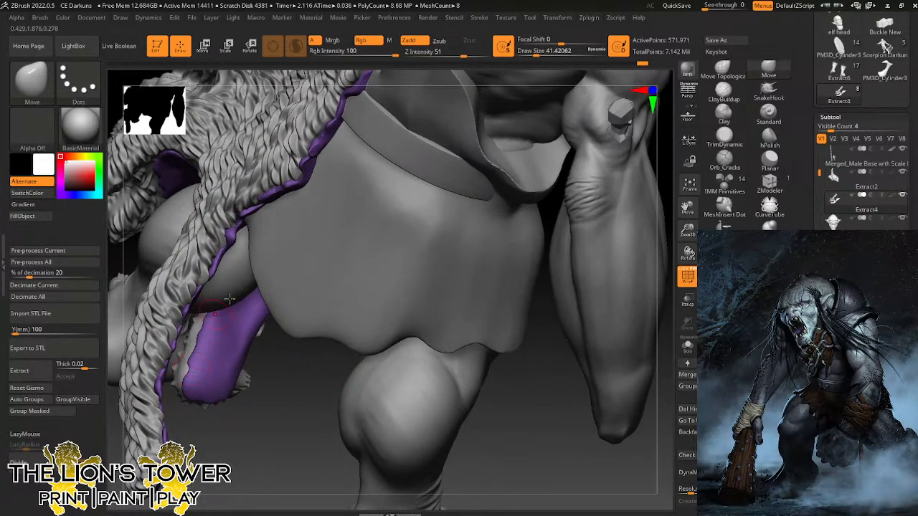
left_click(538, 53)
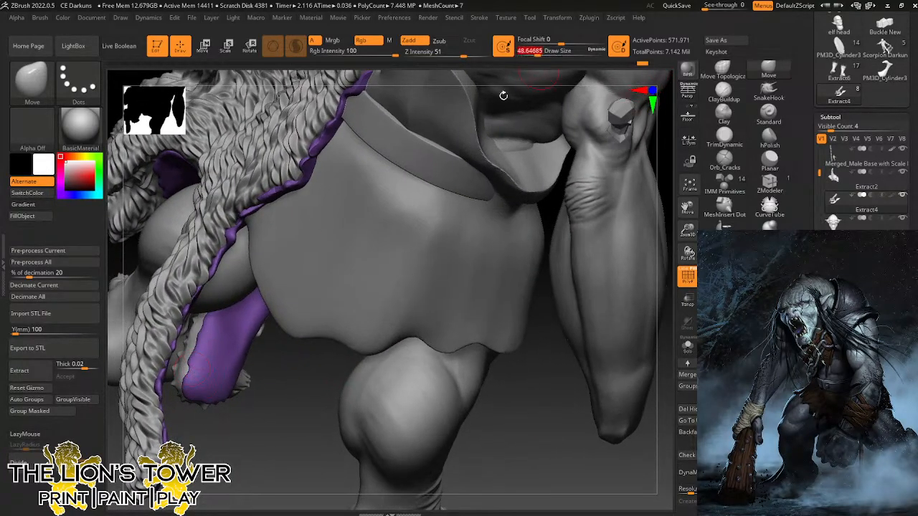
left_click_drag(273, 418, 195, 349)
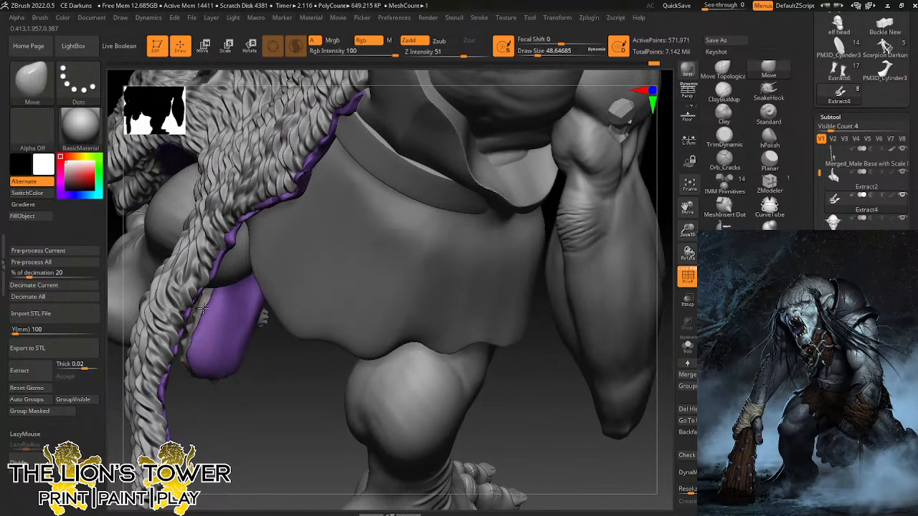
left_click_drag(277, 411, 202, 294)
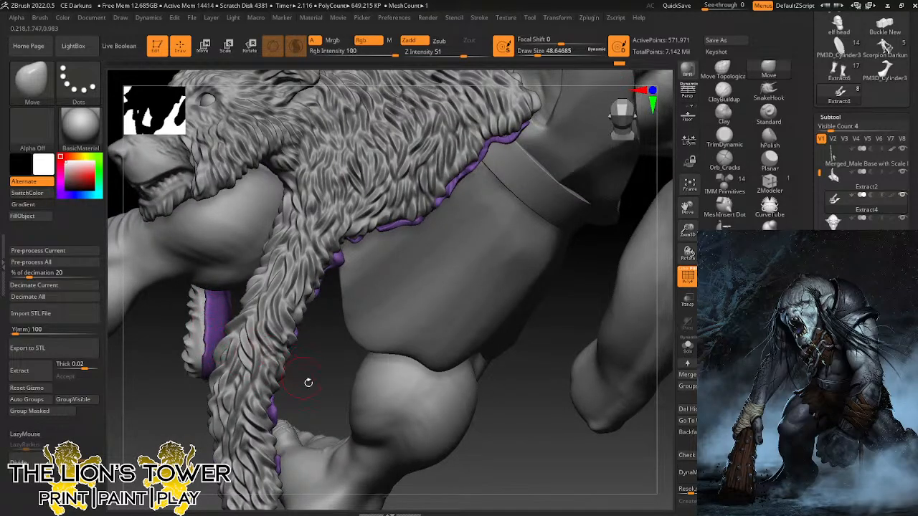
Adjust the lining's edge along the leg strip behind the feet with the Move brush at a draw size of about 27.
left_click_drag(308, 382, 285, 362)
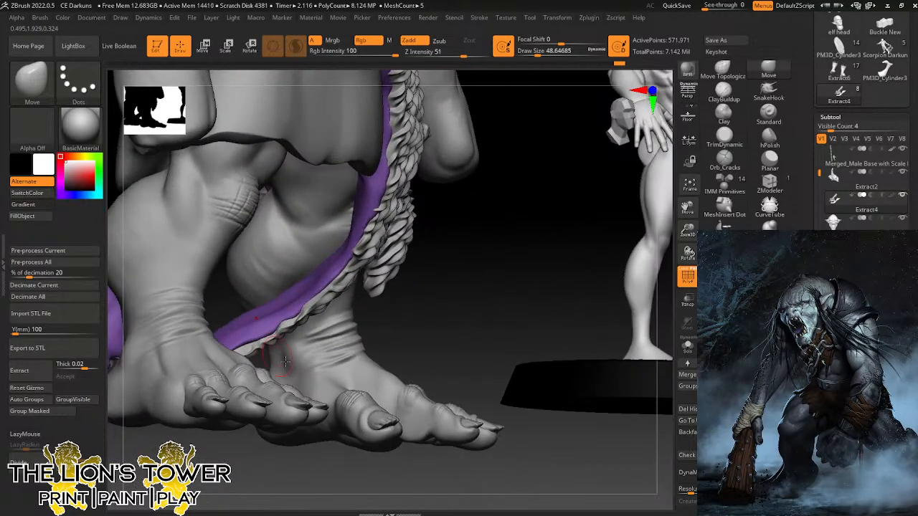
left_click_drag(475, 275, 527, 286)
left_click(533, 53)
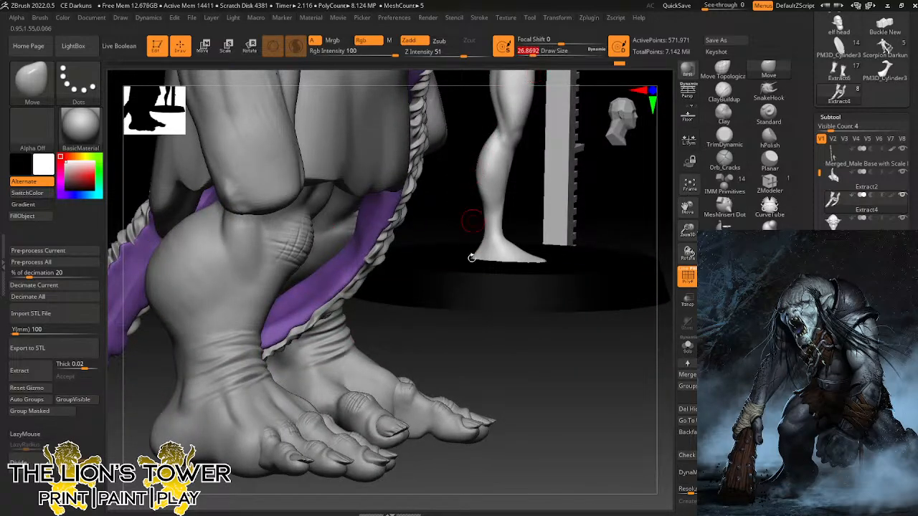
mouse_move(474, 365)
left_mouse_down()
mouse_move(474, 391)
mouse_move(401, 382)
left_mouse_up()
mouse_move(267, 368)
left_mouse_down()
mouse_move(236, 373)
mouse_move(266, 372)
mouse_move(280, 388)
mouse_move(265, 344)
mouse_move(281, 304)
left_mouse_up()
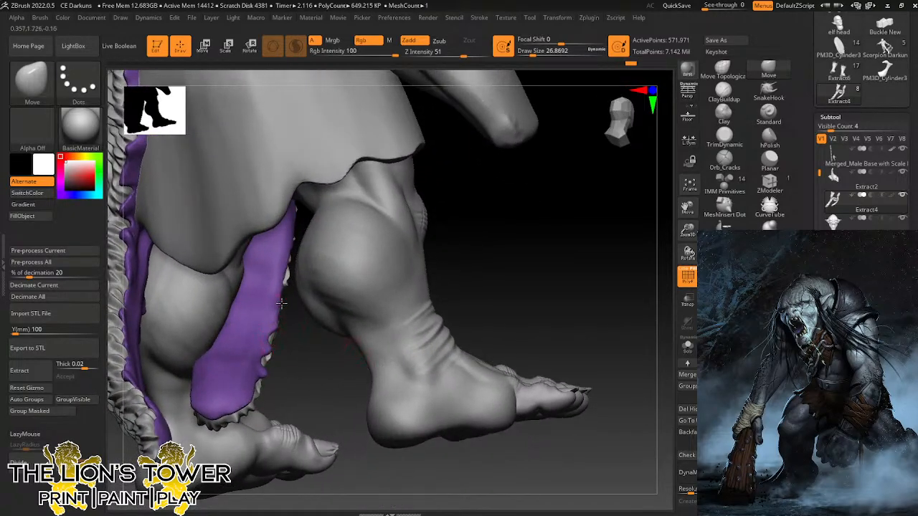
mouse_move(423, 263)
left_mouse_down()
mouse_move(445, 254)
mouse_move(418, 242)
mouse_move(287, 274)
left_mouse_up()
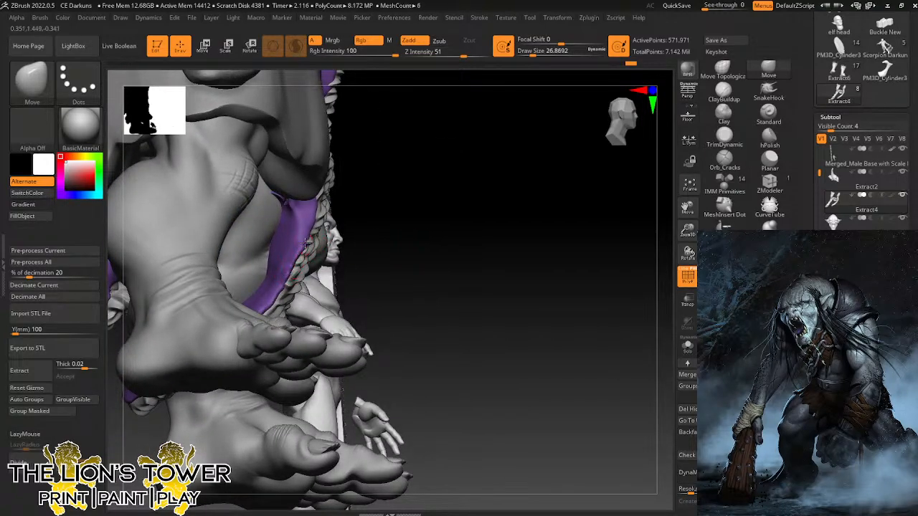
left_click_drag(306, 243, 311, 235)
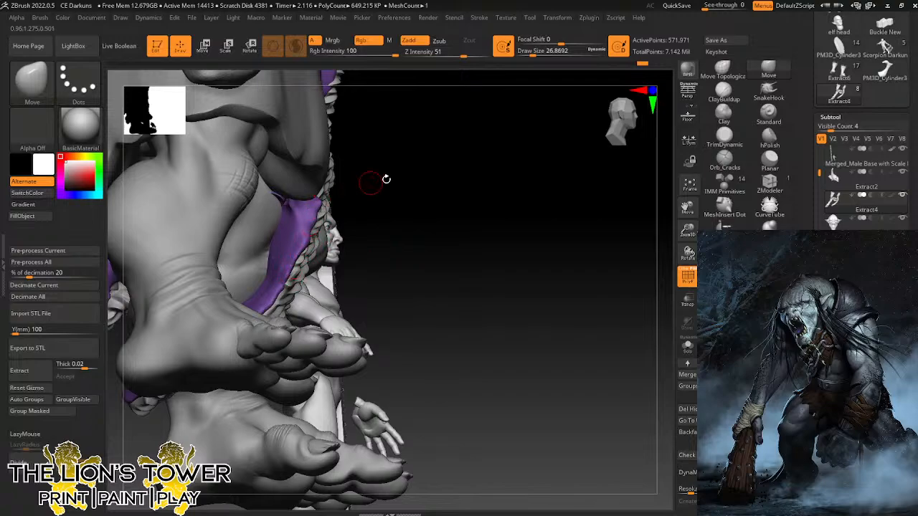
Pull the lining out past the fur beside the cloth skirt's hem with small Move brush strokes.
left_click_drag(383, 179, 322, 192)
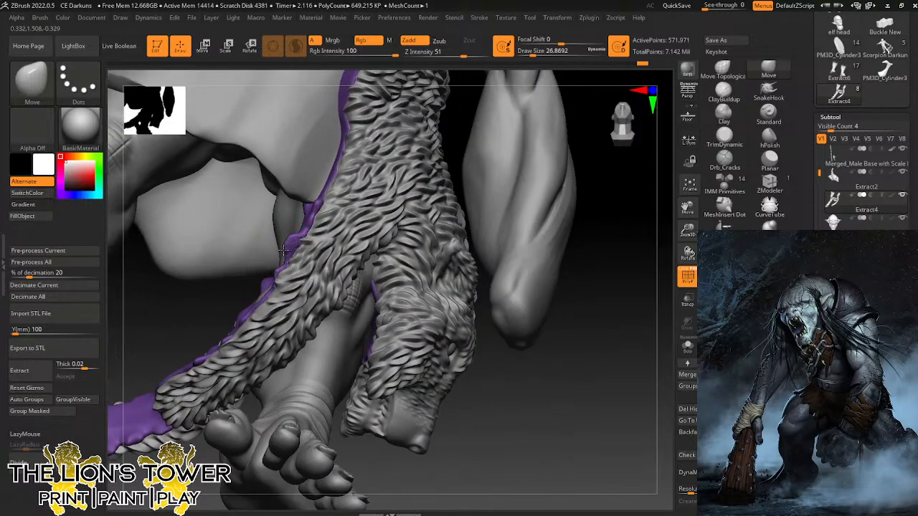
left_click_drag(283, 250, 284, 247)
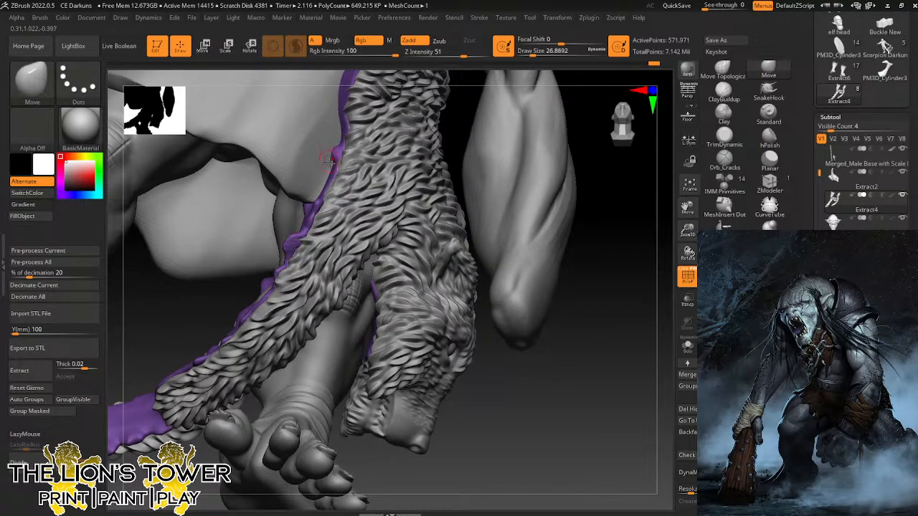
left_click_drag(330, 158, 332, 157)
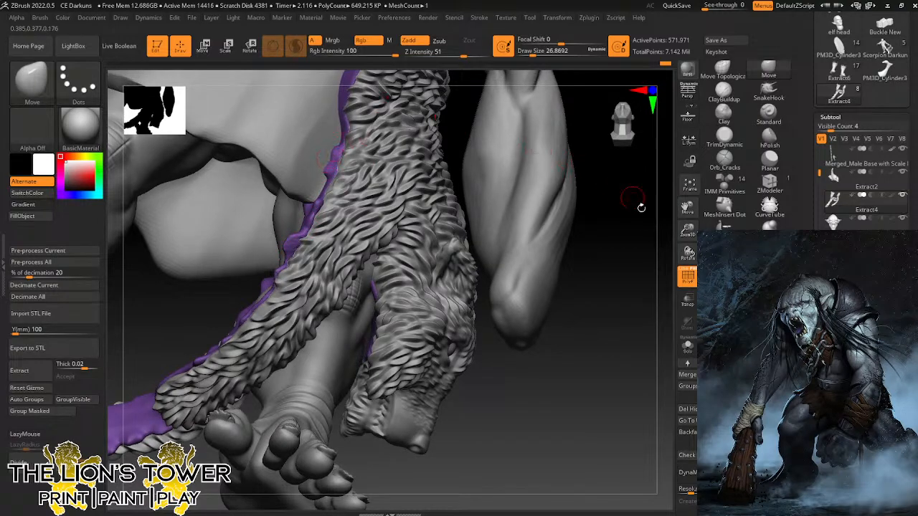
Pull the lining's upper end out past the fur beside the belt with the Move brush.
left_click_drag(684, 213, 651, 359)
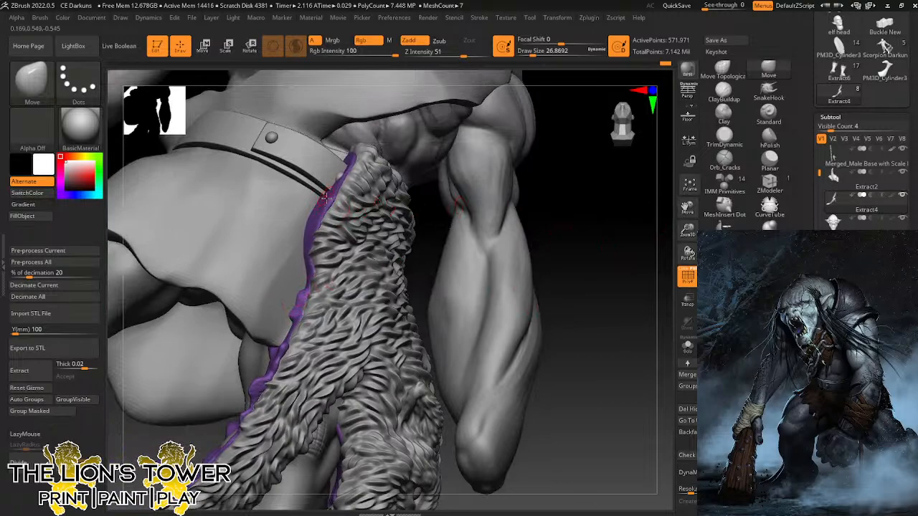
mouse_move(568, 161)
left_mouse_down()
mouse_move(564, 149)
mouse_move(428, 129)
mouse_move(334, 194)
mouse_move(340, 177)
left_mouse_up()
mouse_move(381, 203)
left_mouse_down()
mouse_move(377, 151)
mouse_move(331, 156)
mouse_move(320, 170)
left_mouse_up()
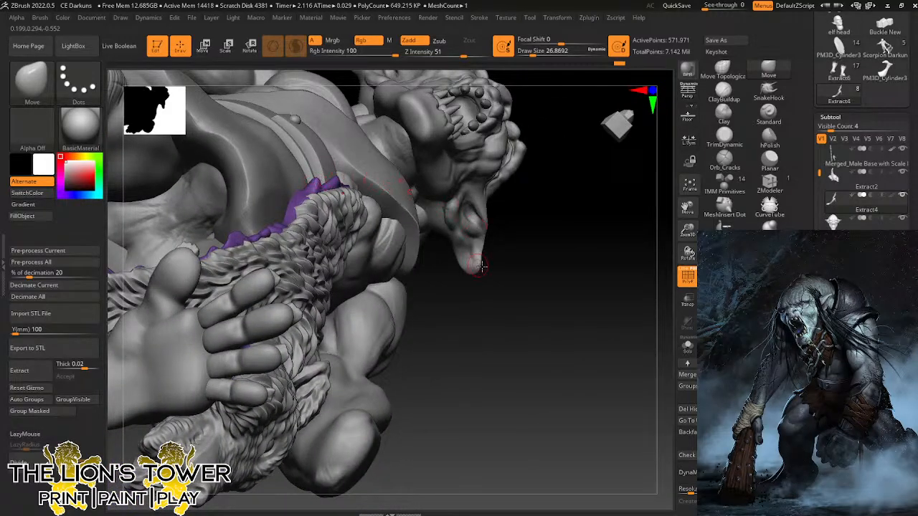
left_click_drag(495, 268, 502, 291)
left_click_drag(439, 220, 459, 261)
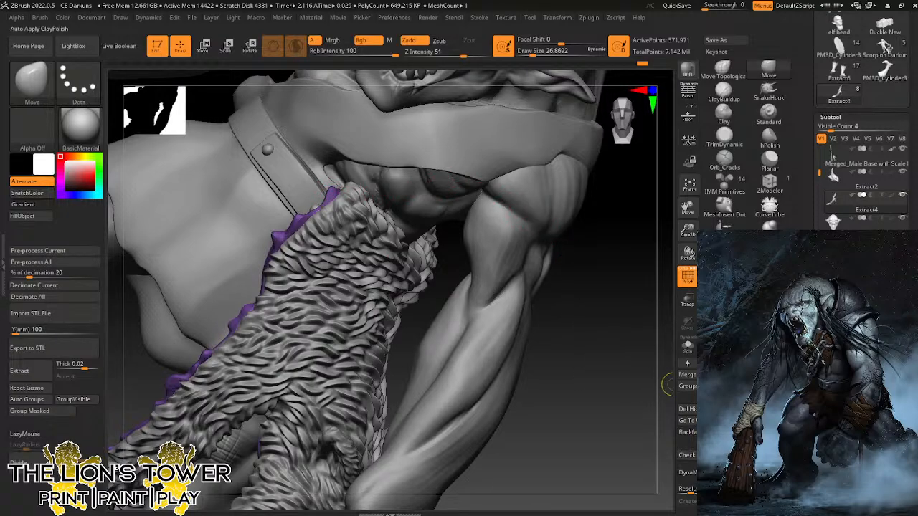
DynaMesh the lining at resolution 528 and ready the Orb_Cracks brush with Z intensity 47 and draw size about 18.
left_click(687, 472)
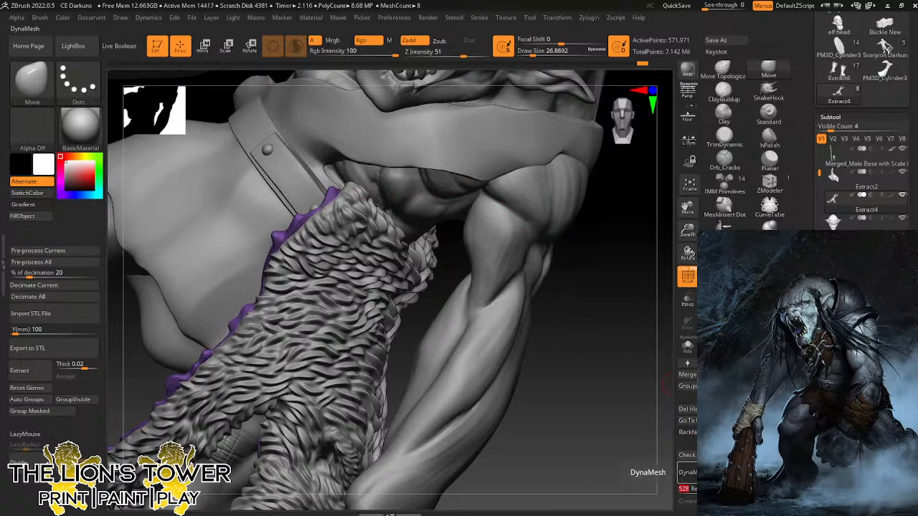
left_click(732, 167)
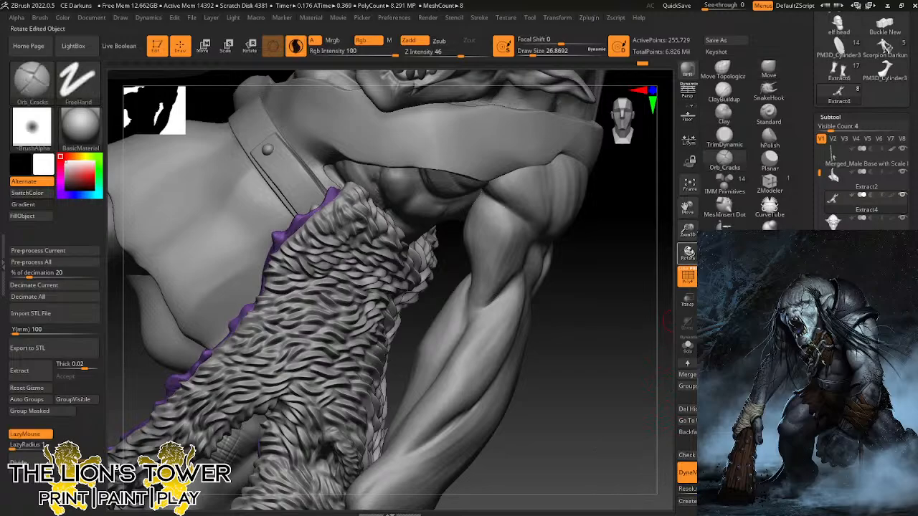
mouse_move(632, 337)
left_mouse_down()
mouse_move(610, 320)
mouse_move(617, 317)
mouse_move(631, 378)
mouse_move(618, 356)
mouse_move(639, 345)
left_mouse_up()
left_click_drag(687, 209, 532, 232)
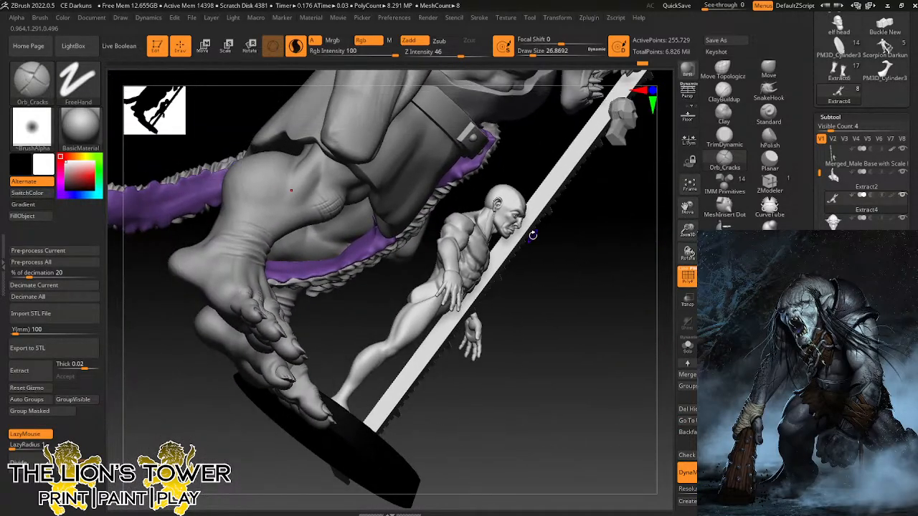
left_click_drag(687, 230, 687, 216)
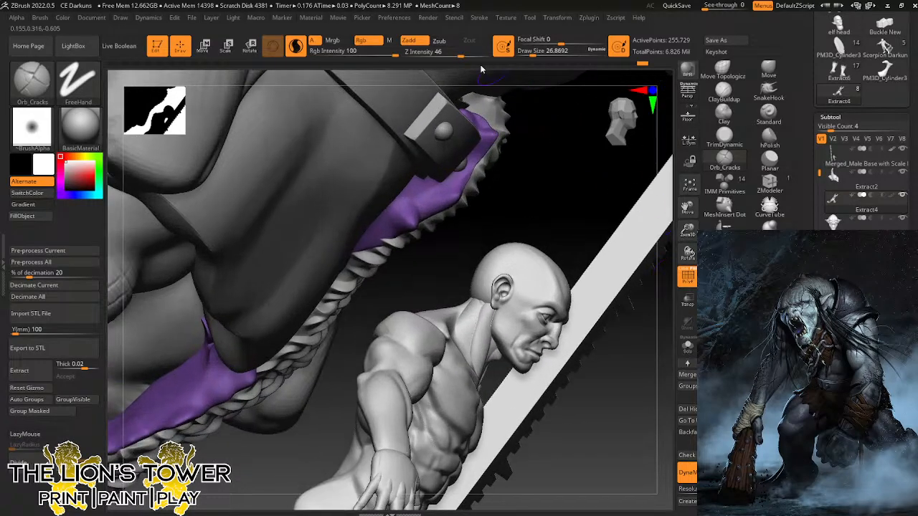
left_click(431, 52)
left_click_drag(549, 52, 528, 52)
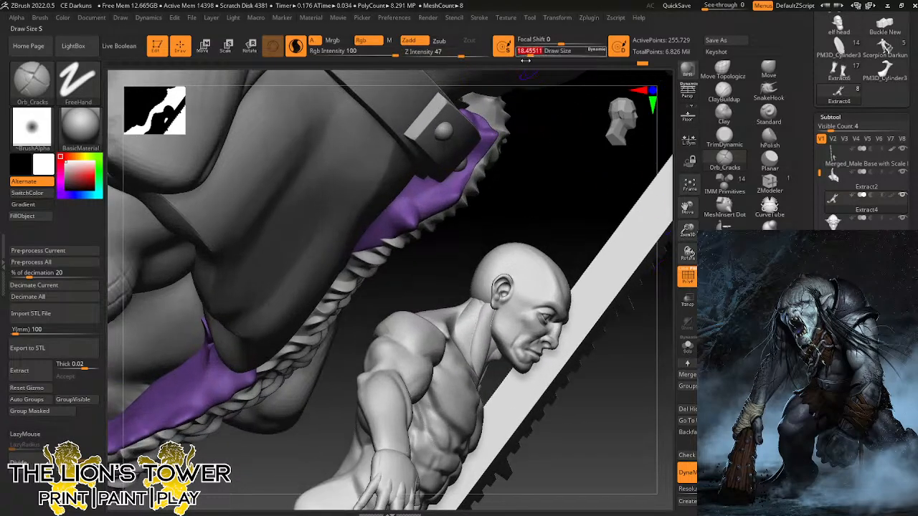
Carve small holes and cracks into the lining's bumps beside and just below the belt with Orb_Cracks.
left_click_drag(503, 168, 440, 203)
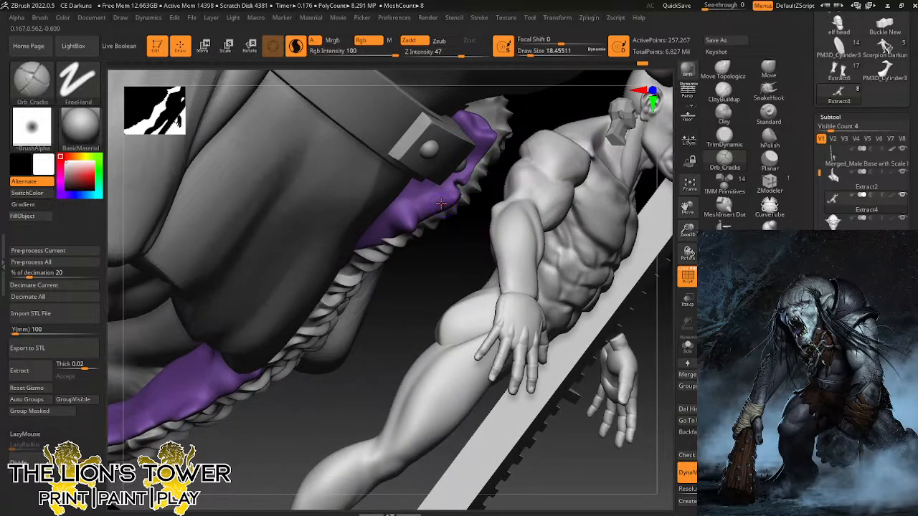
left_click_drag(461, 267, 439, 188)
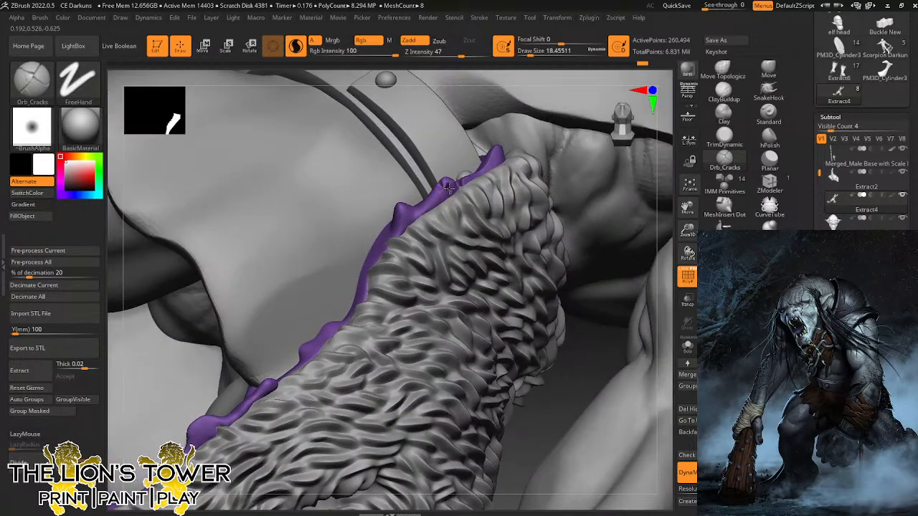
left_click_drag(588, 342, 466, 258)
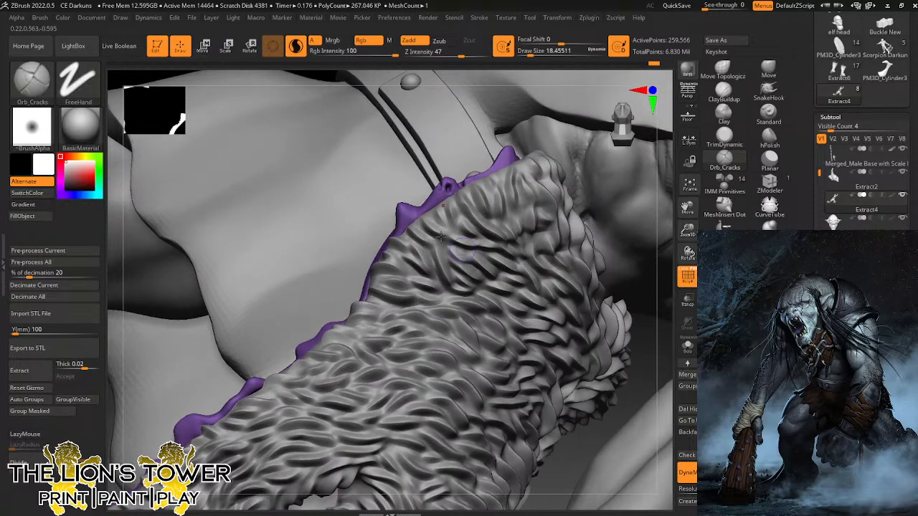
left_click_drag(402, 213, 411, 209)
left_click(414, 212)
left_click(312, 349)
left_click(304, 351)
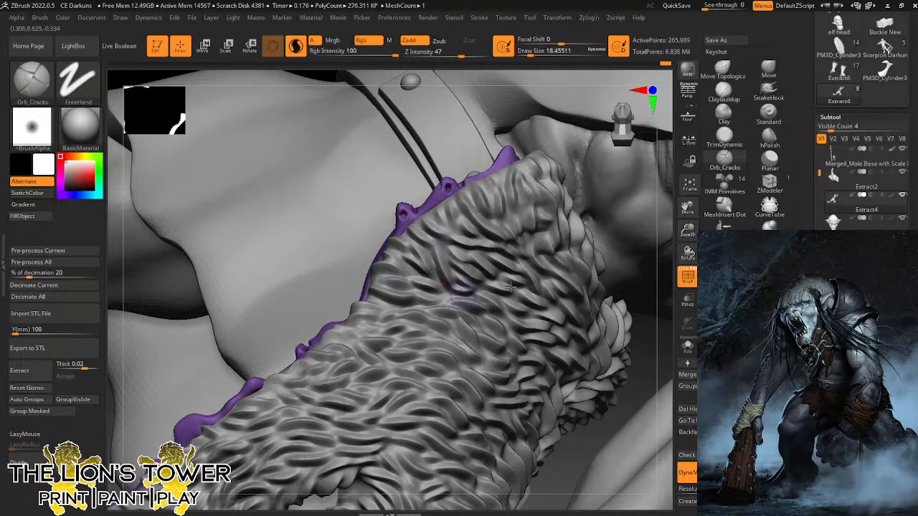
Carve Orb_Cracks marks into the lining's bumps farther down the pelt's side, around the cloth skirt's hem.
left_click_drag(688, 230, 711, 133)
left_click_drag(590, 333, 495, 298)
right_click_drag(531, 278, 307, 250)
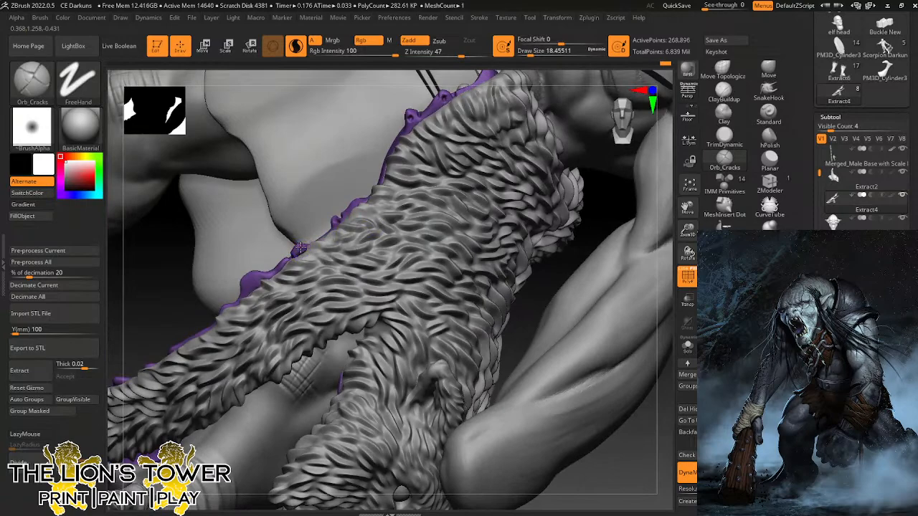
left_click(300, 249)
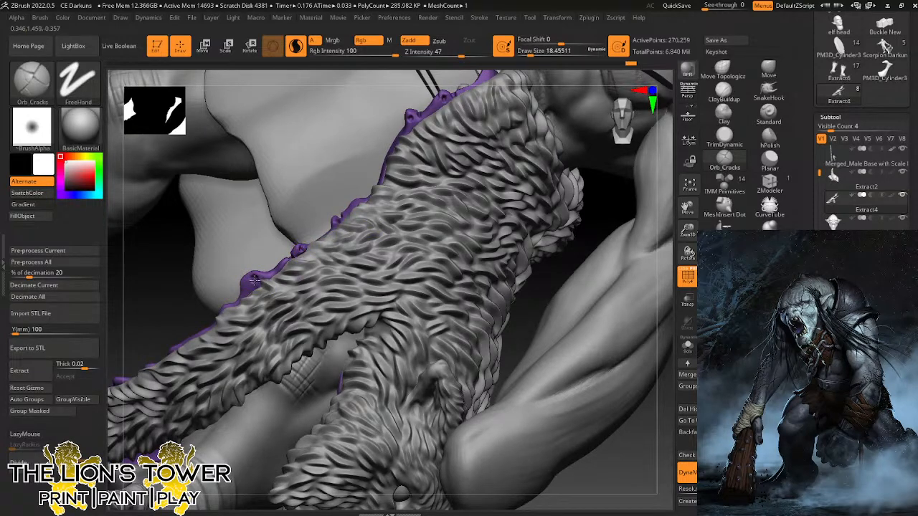
left_click(244, 283)
left_click(245, 278)
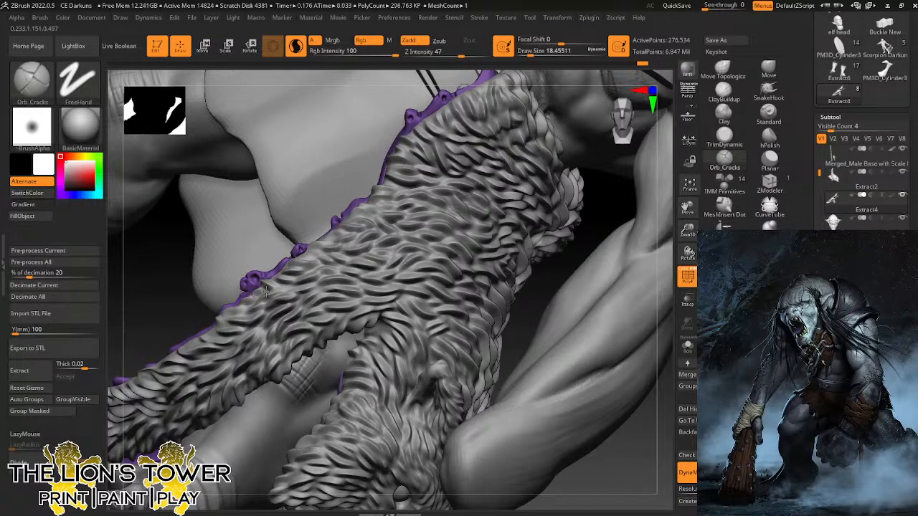
Cut small cracks into the lining's thin edge along the upper part of the leg strip.
left_click_drag(673, 236, 633, 318)
left_click_drag(687, 215, 626, 312, "alt")
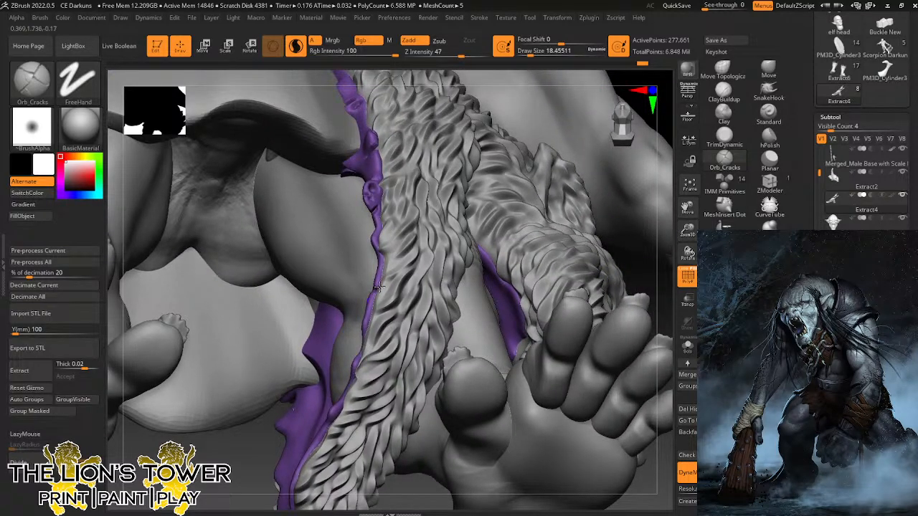
left_click_drag(378, 287, 379, 249)
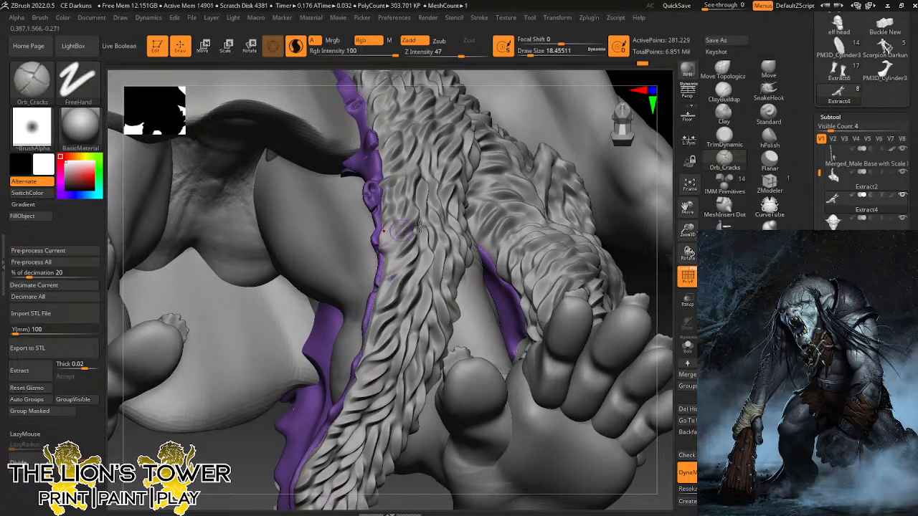
mouse_move(638, 268)
left_mouse_down()
mouse_move(622, 301)
mouse_move(626, 281)
mouse_move(646, 269)
left_mouse_up()
left_click_drag(367, 318, 375, 321)
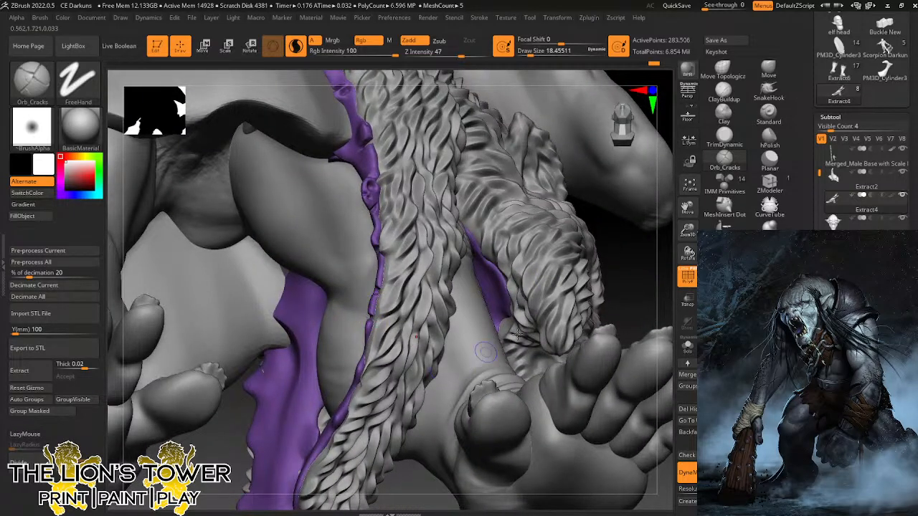
Carve cracks and pits into the inner face of the leg strip's lining near its fur edge behind the calf.
left_click_drag(621, 301, 359, 309)
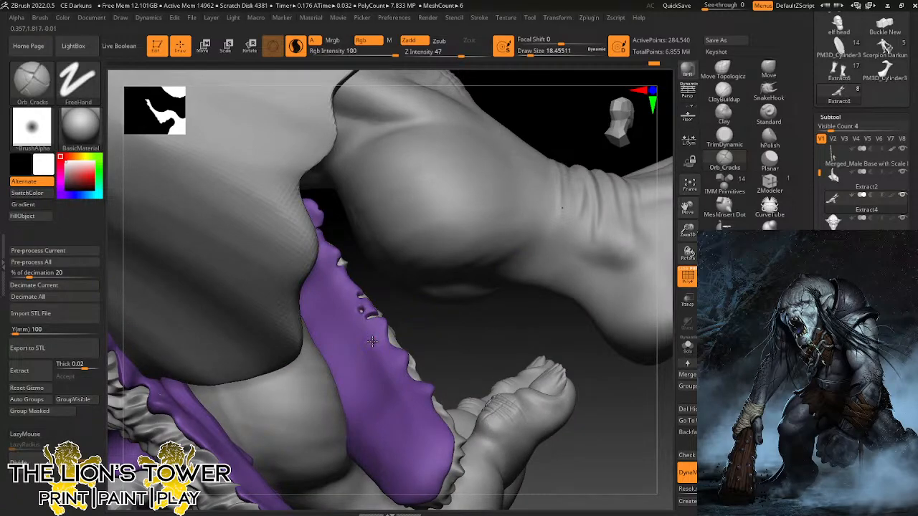
mouse_move(373, 343)
left_mouse_down()
mouse_move(391, 348)
mouse_move(388, 337)
left_mouse_up()
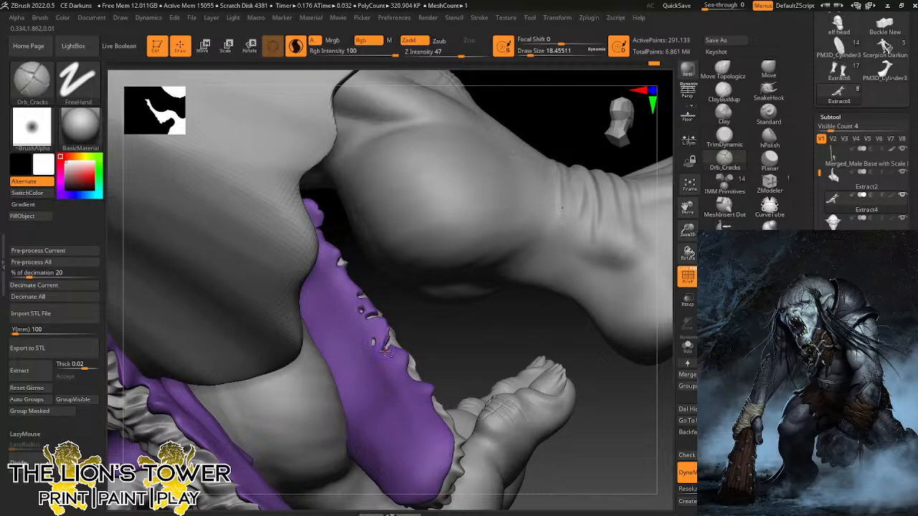
key("shift")
mouse_move(426, 354)
left_mouse_down()
mouse_move(431, 320)
mouse_move(435, 344)
mouse_move(408, 370)
mouse_move(403, 362)
left_mouse_up()
mouse_move(443, 328)
left_mouse_down()
mouse_move(337, 321)
mouse_move(439, 324)
left_mouse_up()
Add cracks to the lining's edge toward the leg strip's lower end with Orb_Cracks.
mouse_move(477, 356)
left_mouse_down()
mouse_move(450, 331)
mouse_move(380, 323)
left_mouse_up()
left_click_drag(373, 392, 370, 386)
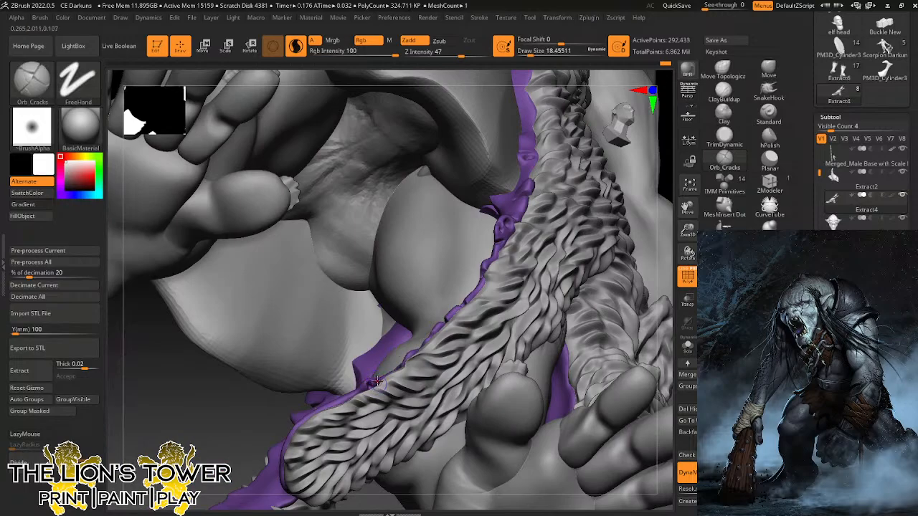
left_click_drag(449, 335, 453, 327)
Carve more cracks into the leg strip's lining where it curves around the knee and calf.
mouse_move(665, 191)
left_mouse_down()
mouse_move(698, 177)
mouse_move(506, 376)
mouse_move(459, 442)
left_mouse_up()
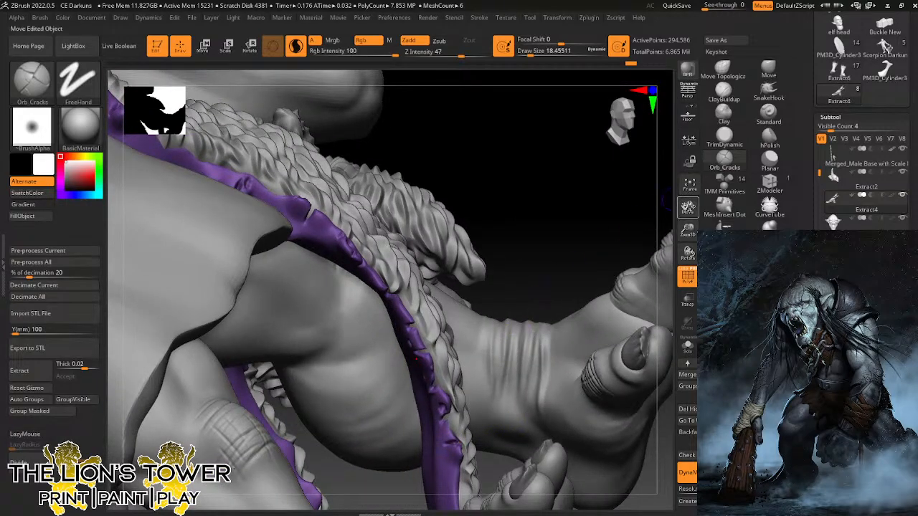
left_click_drag(690, 207, 656, 36)
mouse_move(593, 385)
left_mouse_down()
mouse_move(611, 385)
mouse_move(428, 300)
left_mouse_up()
left_click_drag(517, 362, 567, 305)
mouse_move(394, 305)
left_mouse_down()
mouse_move(391, 285)
mouse_move(397, 315)
mouse_move(403, 306)
left_mouse_up()
left_click_drag(513, 281, 467, 262)
left_click_drag(594, 228, 605, 249)
Dab holes and cracks along both edges of the wide hanging strip's inner lining with Orb_Cracks.
left_click_drag(688, 228, 689, 244)
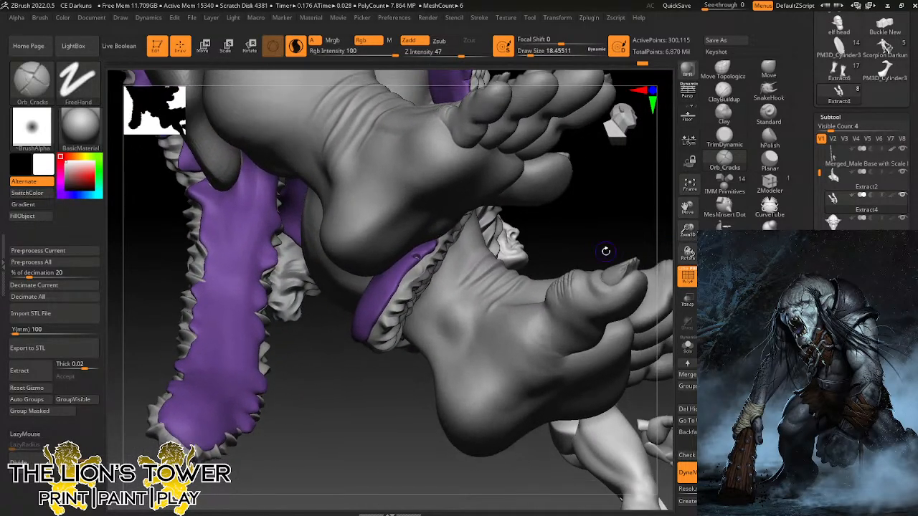
left_click(255, 332)
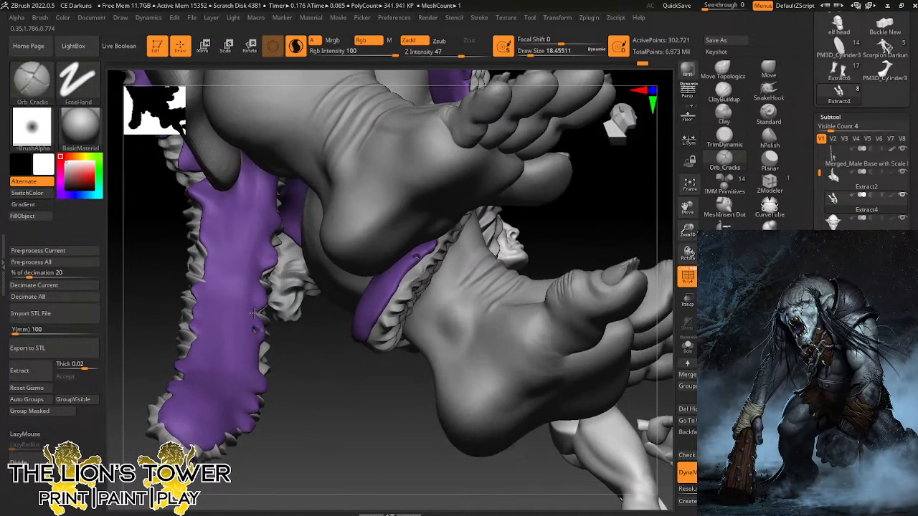
left_click(253, 314)
left_click(260, 295)
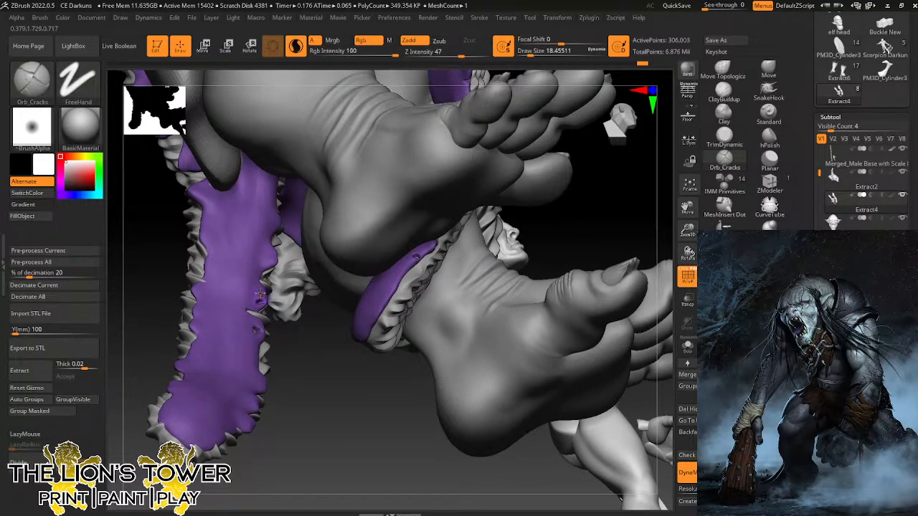
left_click(200, 289)
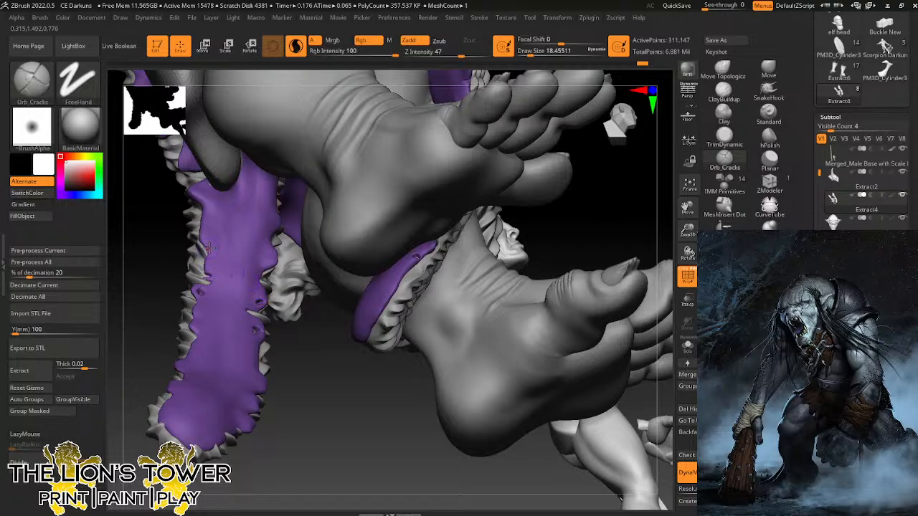
left_click(205, 249)
left_click(210, 244)
left_click(204, 236)
left_click(269, 249)
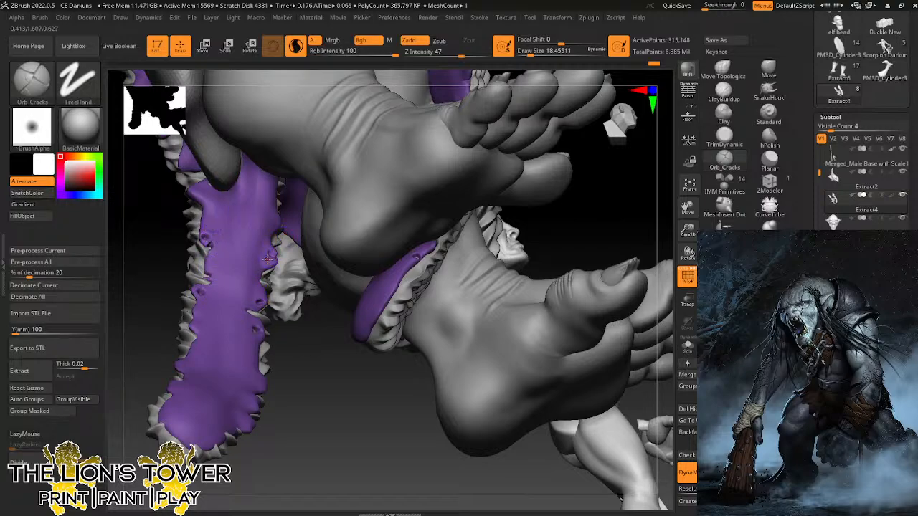
Add a few more pits and nicks to the wide hanging strip's lining at mid-height with Orb_Cracks.
left_click(268, 258)
left_click(276, 206)
left_click_drag(210, 210, 213, 209)
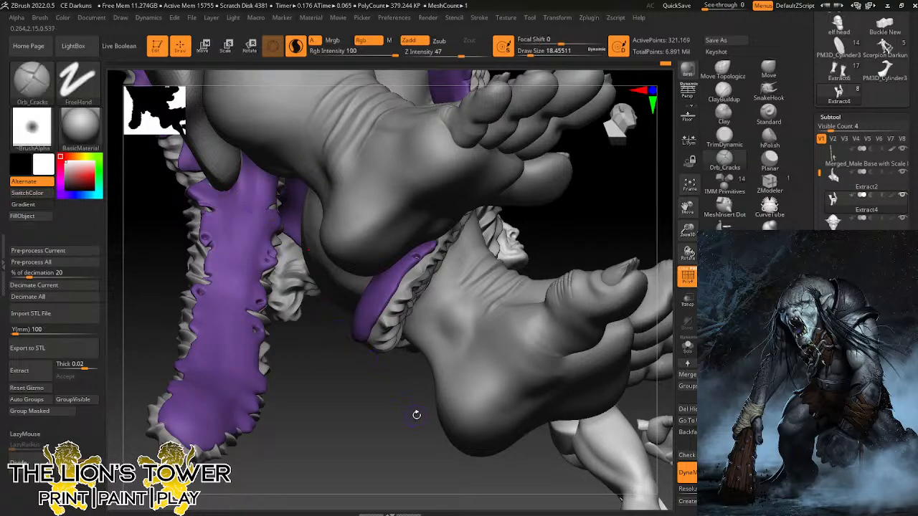
Carve holes and cracks along both edges of the other leg strip's lining, down to its rounded lower end.
mouse_move(417, 415)
left_mouse_down()
mouse_move(357, 334)
mouse_move(349, 358)
left_mouse_up()
left_click_drag(466, 382, 468, 305)
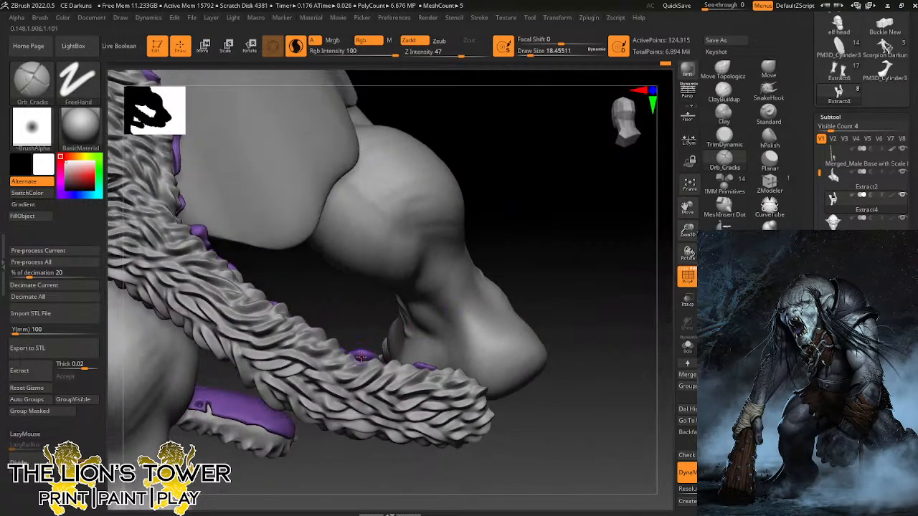
left_click_drag(524, 213, 359, 356)
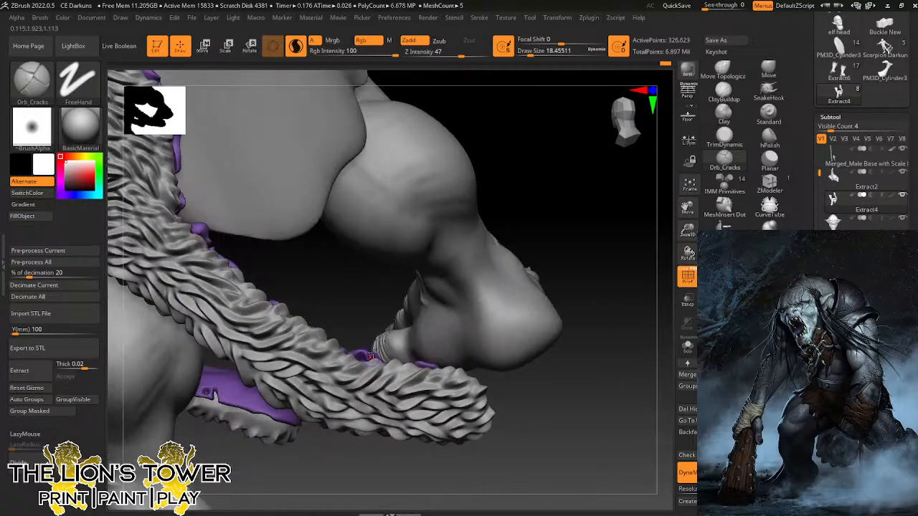
left_click_drag(543, 210, 505, 327)
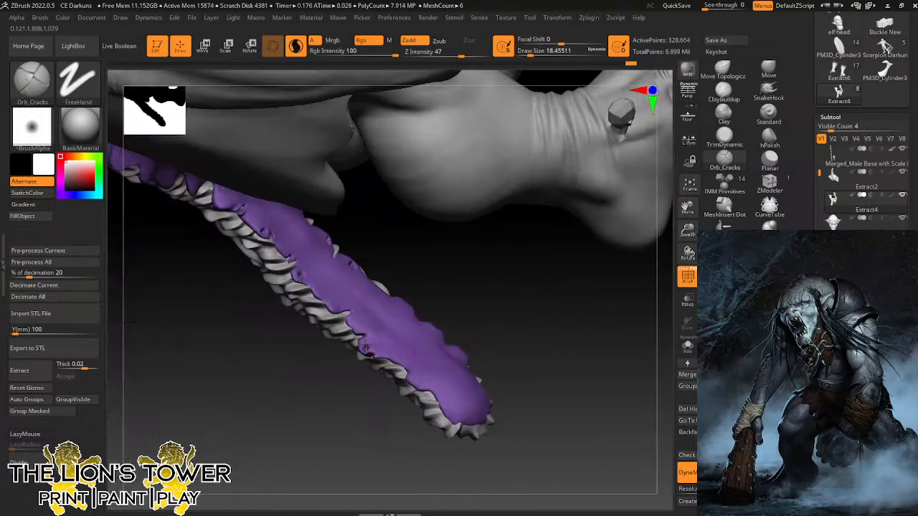
mouse_move(391, 353)
left_mouse_down()
mouse_move(393, 363)
mouse_move(418, 367)
mouse_move(412, 381)
left_mouse_up()
mouse_move(511, 334)
left_mouse_down()
mouse_move(502, 345)
mouse_move(510, 345)
mouse_move(453, 338)
mouse_move(480, 352)
left_mouse_up()
mouse_move(504, 338)
left_mouse_down()
mouse_move(508, 322)
mouse_move(475, 304)
left_mouse_up()
mouse_move(472, 270)
left_mouse_down()
mouse_move(460, 272)
mouse_move(445, 241)
mouse_move(451, 257)
left_mouse_up()
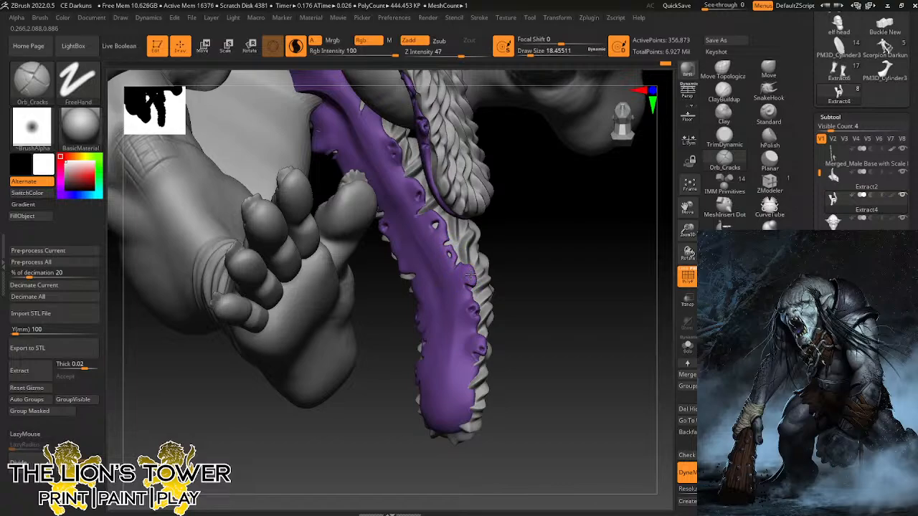
Dab another worn hole into the middle of this leg strip's lining near its outer fur edge.
left_click_drag(529, 246, 582, 324)
mouse_move(536, 272)
left_mouse_down()
mouse_move(540, 286)
mouse_move(535, 261)
mouse_move(563, 213)
mouse_move(490, 212)
left_mouse_up()
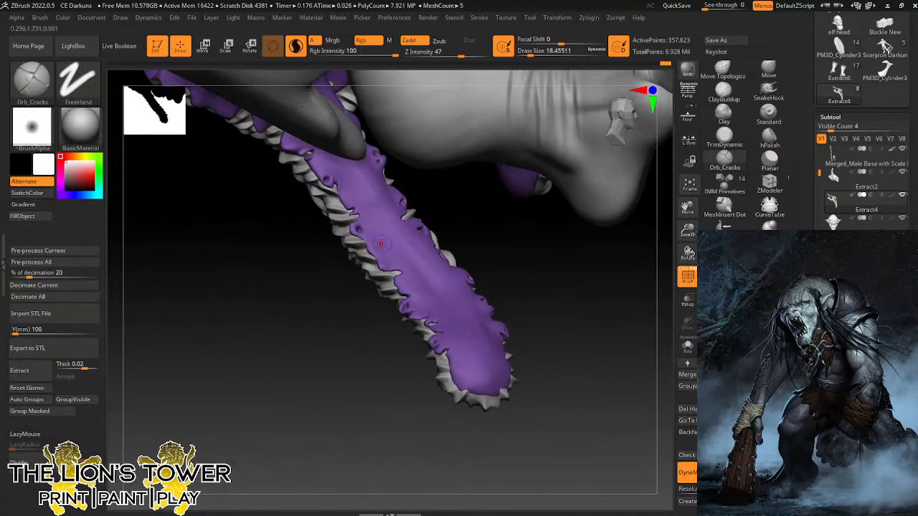
left_click(386, 263)
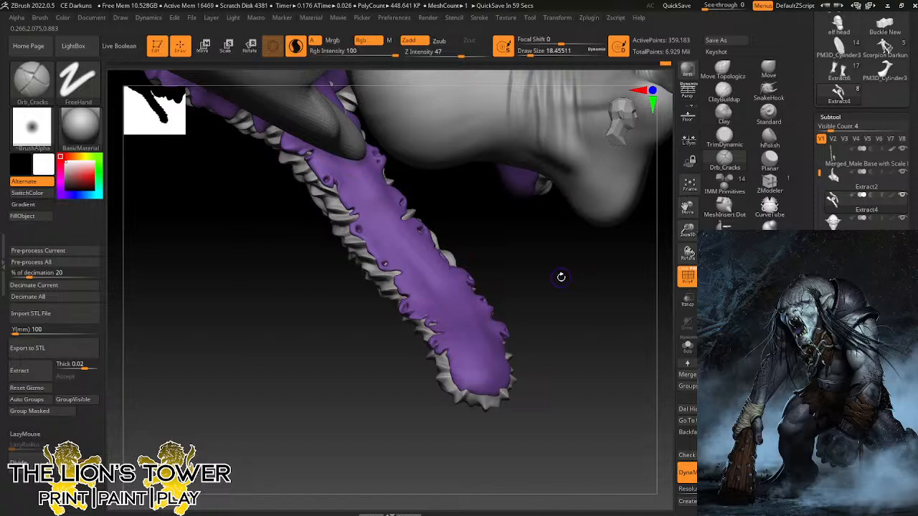
Carve holes and cracks into the lining's outer edge along the upper stretch of the strip beneath the loincloth.
mouse_move(561, 277)
left_mouse_down()
mouse_move(535, 260)
mouse_move(529, 238)
left_mouse_up()
left_click_drag(662, 193, 707, 215)
left_click_drag(382, 137, 609, 216, "alt")
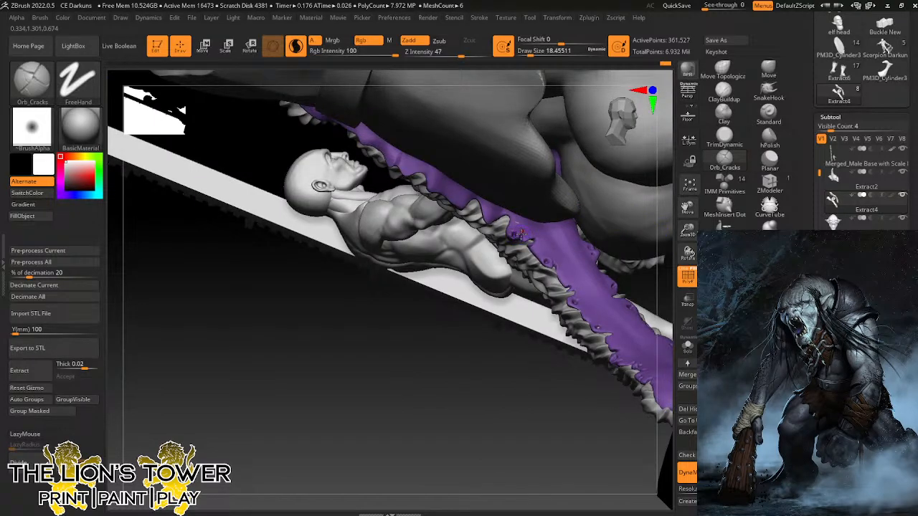
left_click_drag(522, 234, 492, 218)
mouse_move(467, 363)
left_mouse_down()
mouse_move(453, 368)
mouse_move(475, 335)
mouse_move(453, 203)
mouse_move(477, 239)
mouse_move(500, 243)
left_mouse_up()
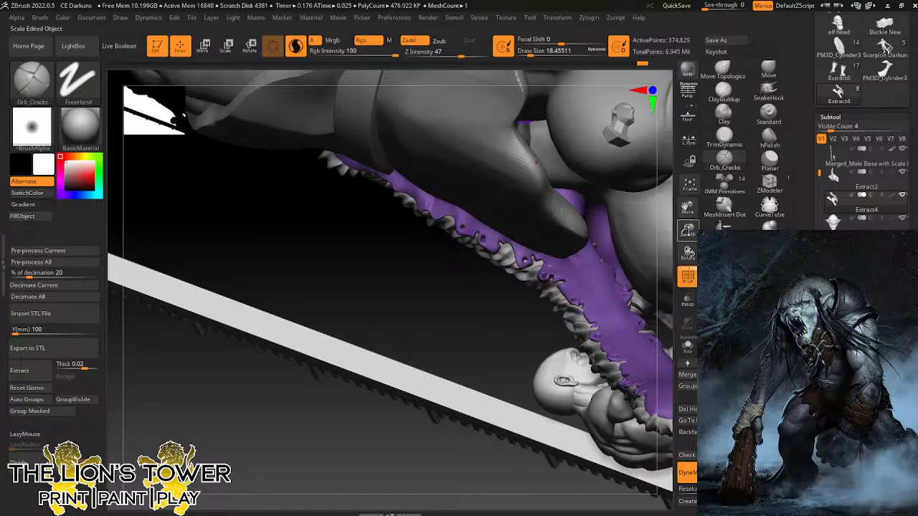
Continue the worn holes along the narrow lining border toward the belt strap with Orb_Cracks.
left_click_drag(688, 229, 690, 248)
left_click_drag(687, 208, 712, 232)
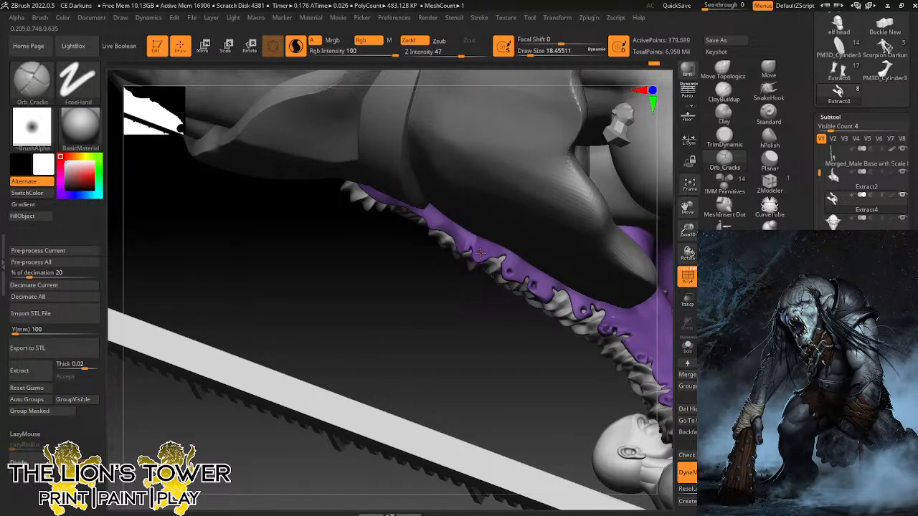
left_click(484, 252)
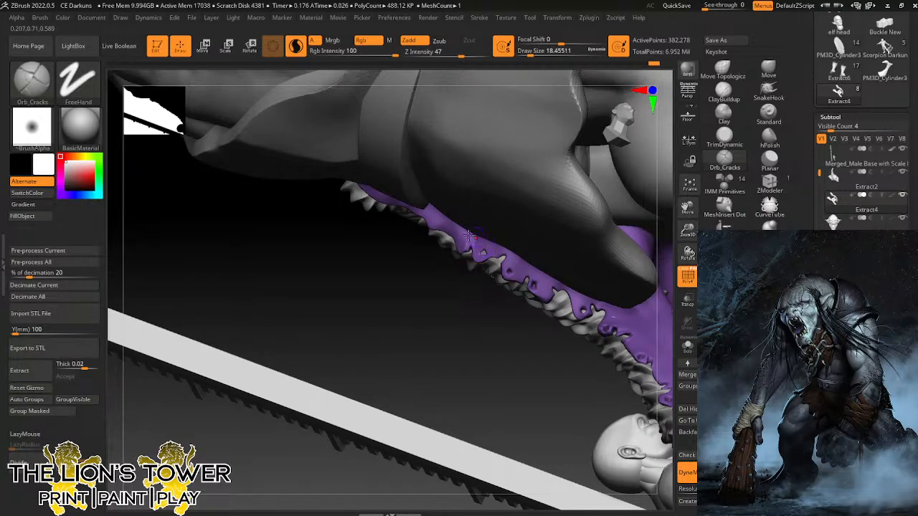
left_click(456, 233)
Cut cracks and pits into the lining border beside and beyond the belt strap, up to the pelt's upper end.
left_click_drag(431, 292, 445, 235)
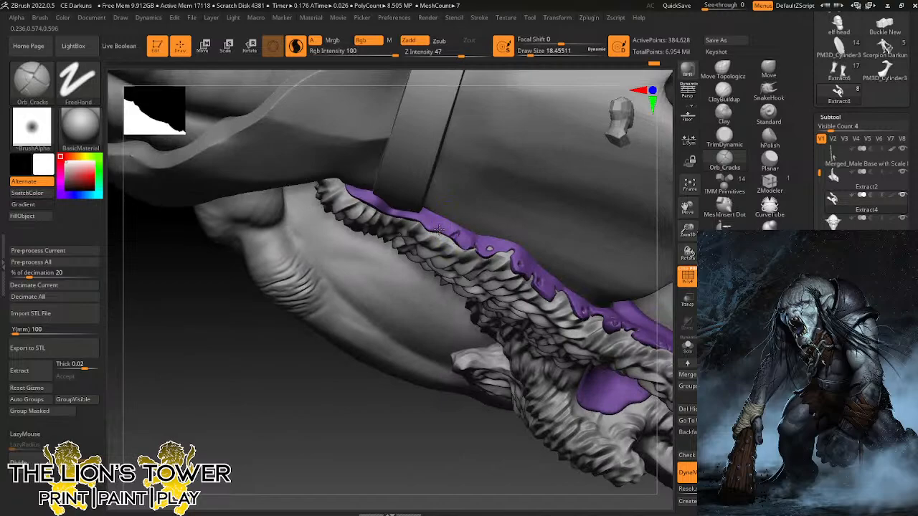
left_click(442, 225)
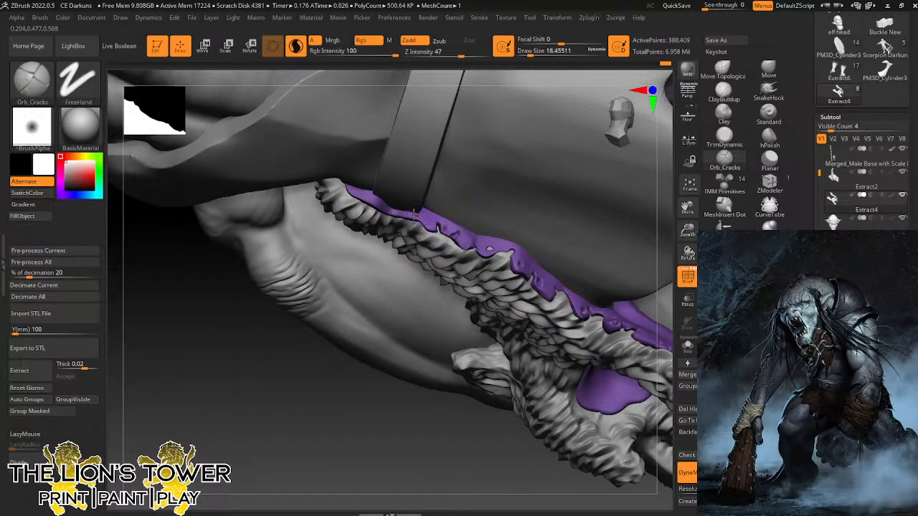
left_click(385, 207)
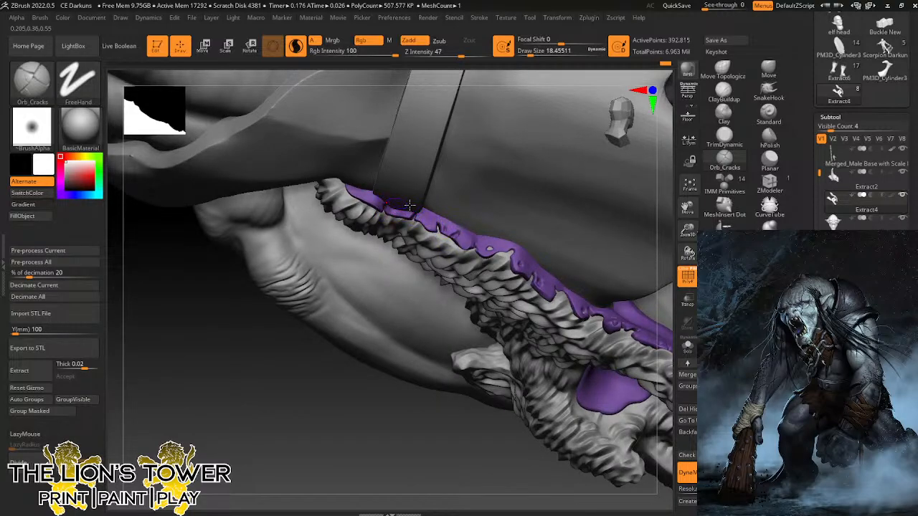
left_click(489, 249)
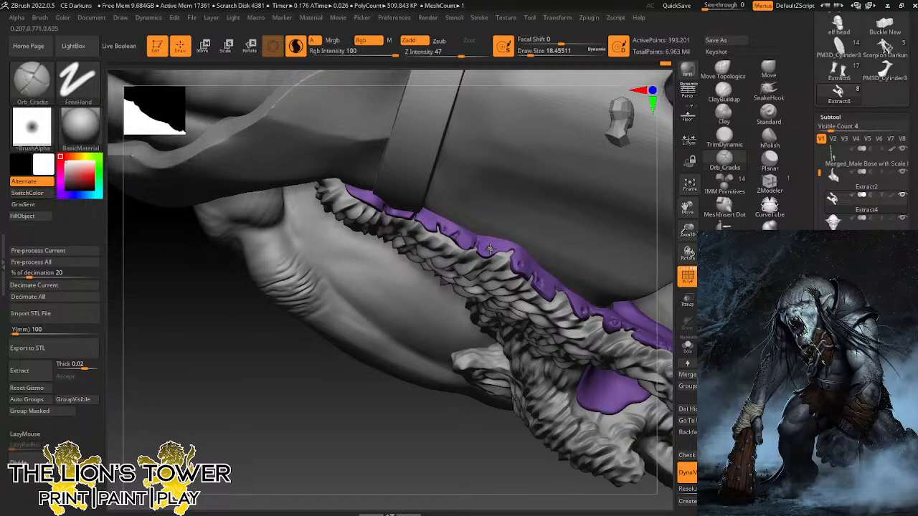
left_click_drag(396, 390, 393, 358)
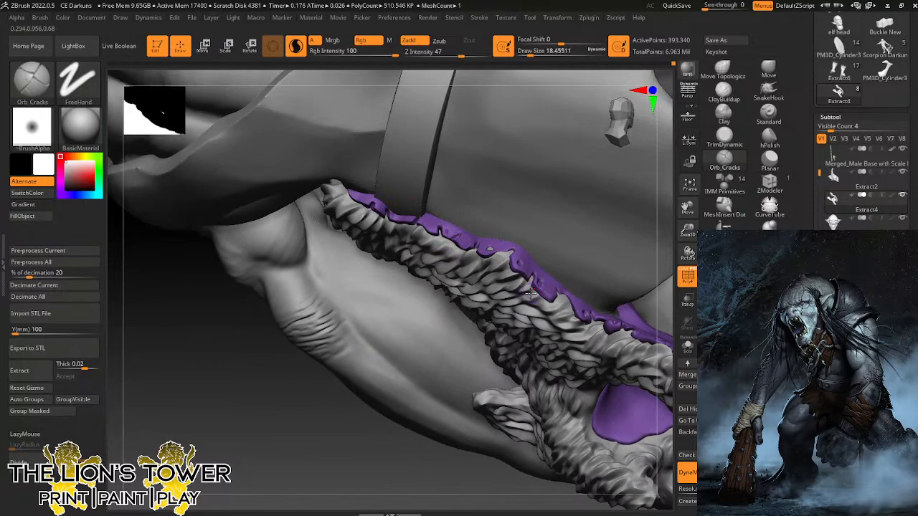
Carve cracks and a hole into the fur-side edge of the lining patch between the leg strip and wolf head.
left_click_drag(689, 252, 685, 203)
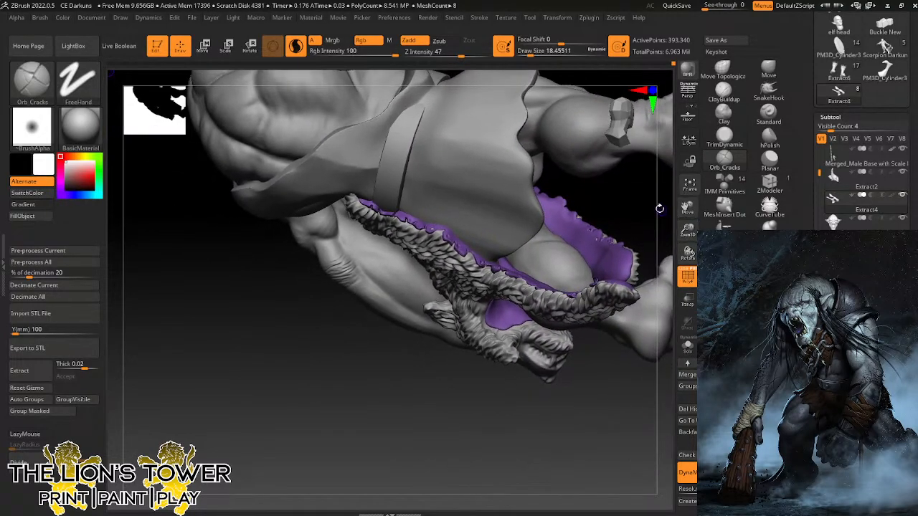
left_click_drag(670, 234, 551, 325)
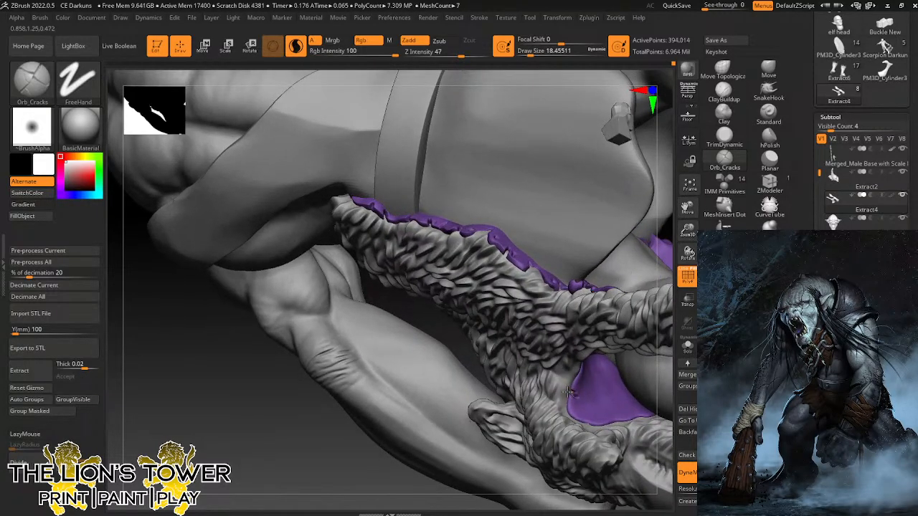
left_click_drag(597, 363, 553, 445)
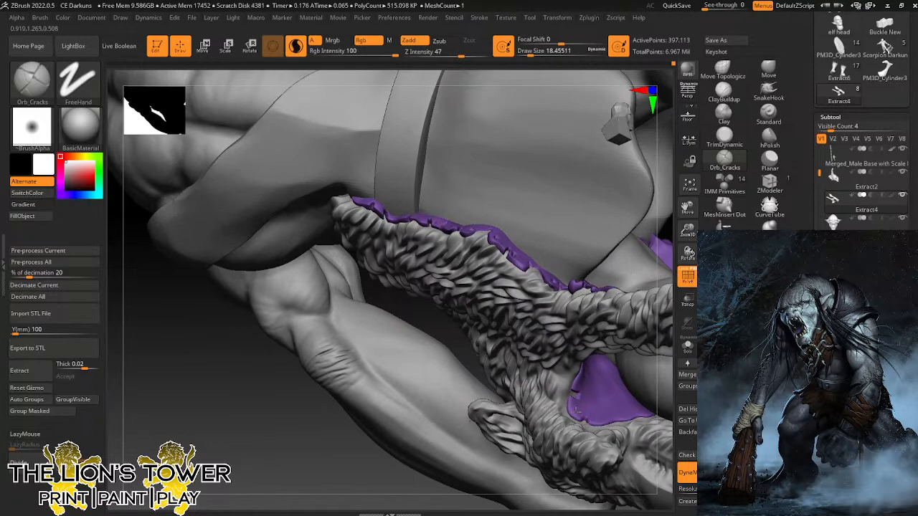
mouse_move(574, 410)
left_mouse_down()
mouse_move(460, 493)
mouse_move(417, 495)
left_mouse_up()
Adjust the edge of the lining patch above the wolf head against the surrounding fur with the Move brush.
left_click(768, 72)
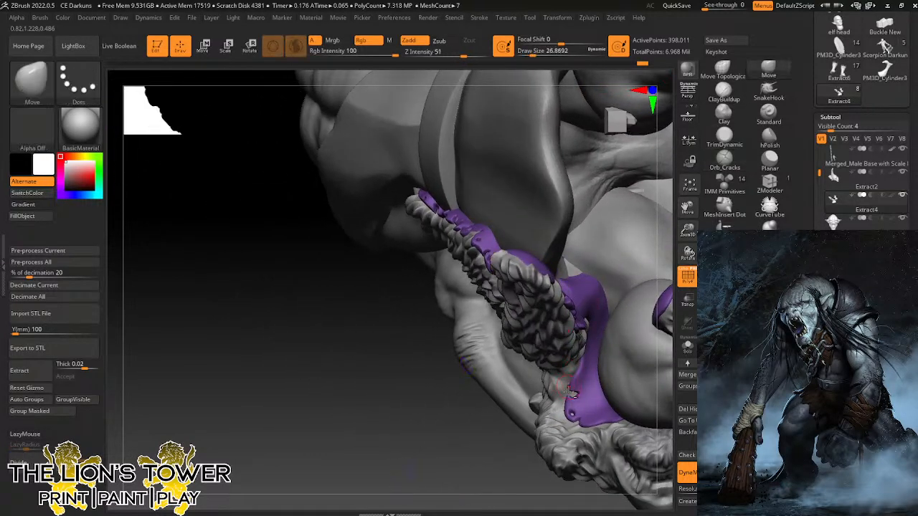
left_click_drag(567, 400, 571, 406)
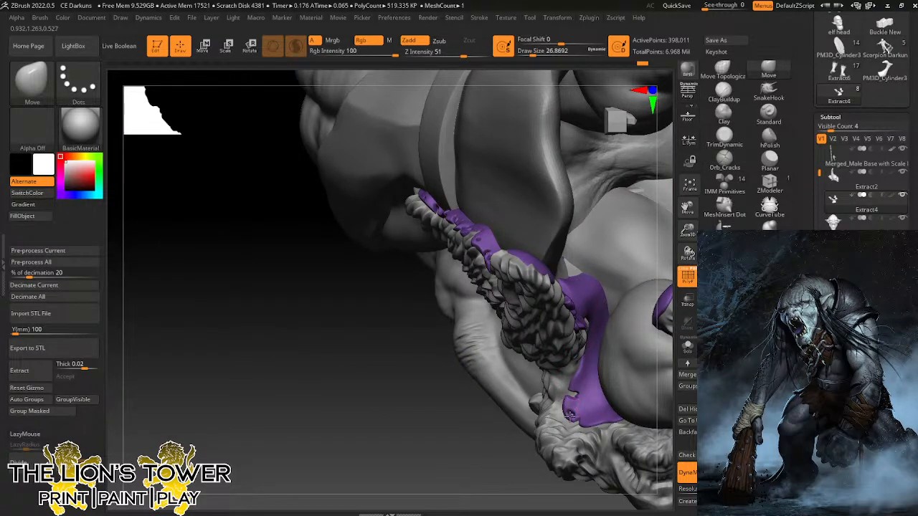
left_click_drag(519, 444, 561, 416)
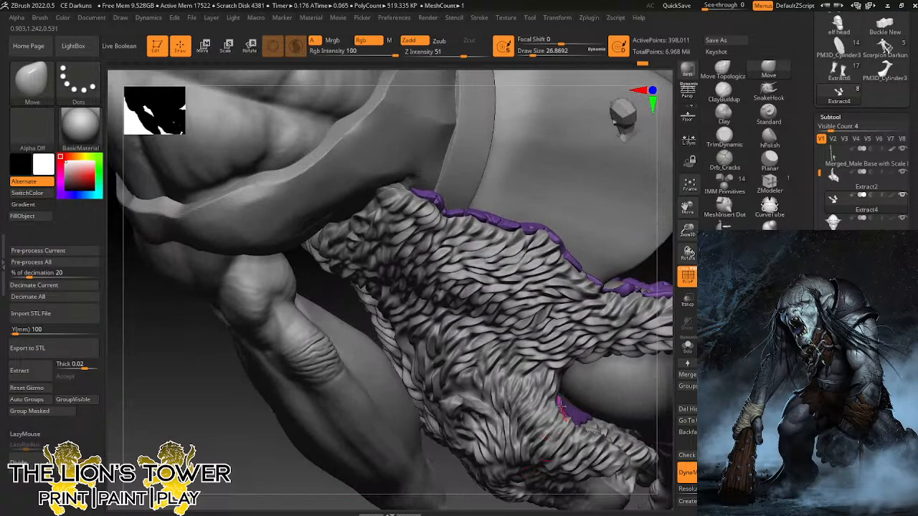
left_click_drag(628, 373, 537, 254)
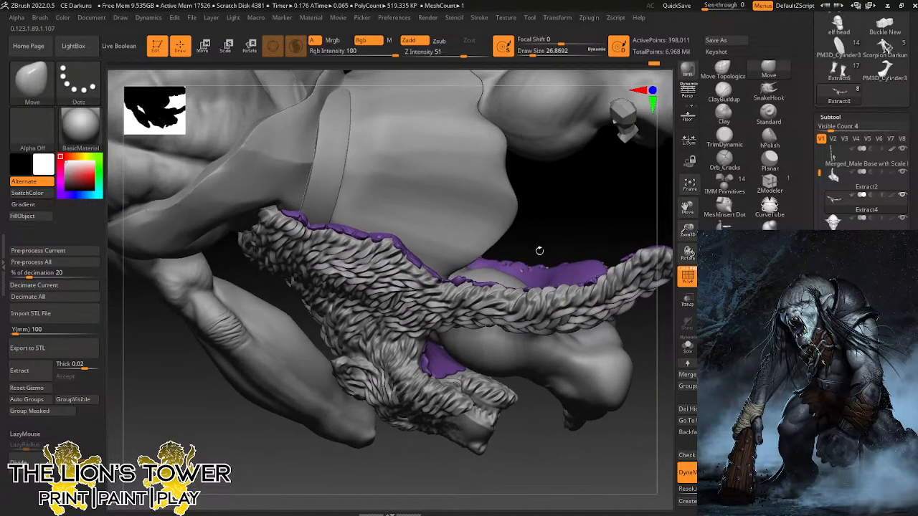
left_click_drag(535, 412, 506, 420)
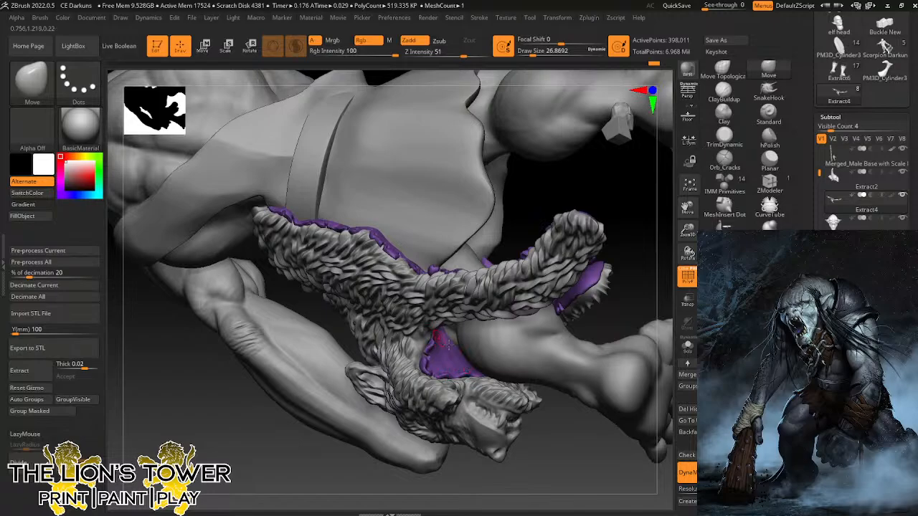
Pull the purple pelt lining into shape with the Move brush around the animal head and the trailing legs.
left_click_drag(547, 401, 468, 343)
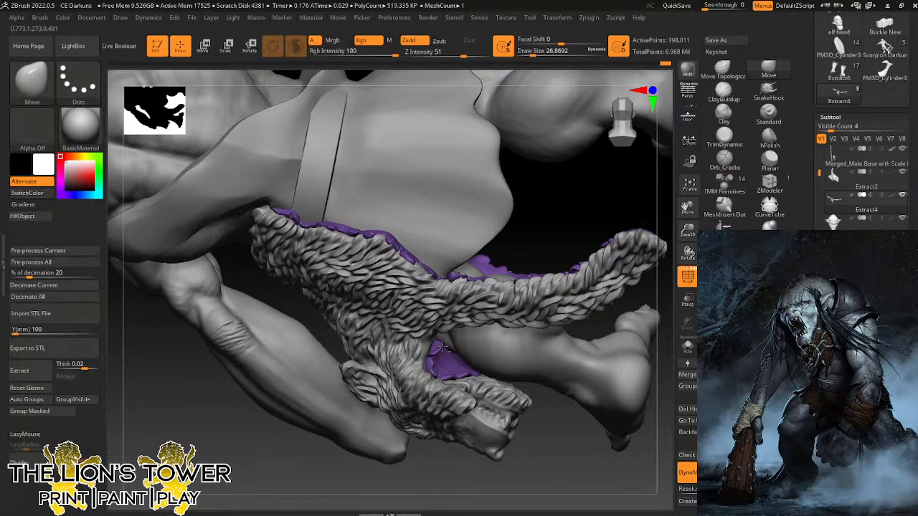
left_click_drag(565, 412, 544, 423)
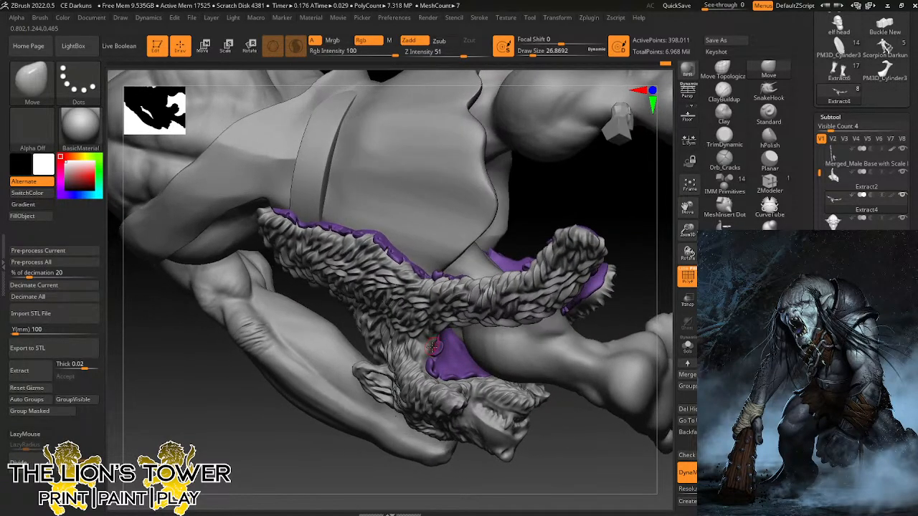
left_click_drag(614, 205, 446, 292)
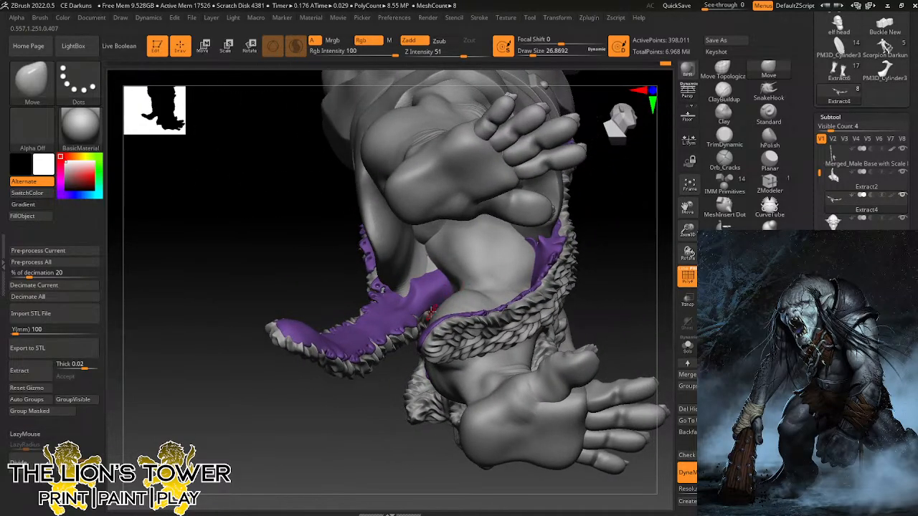
left_click_drag(393, 381, 398, 408)
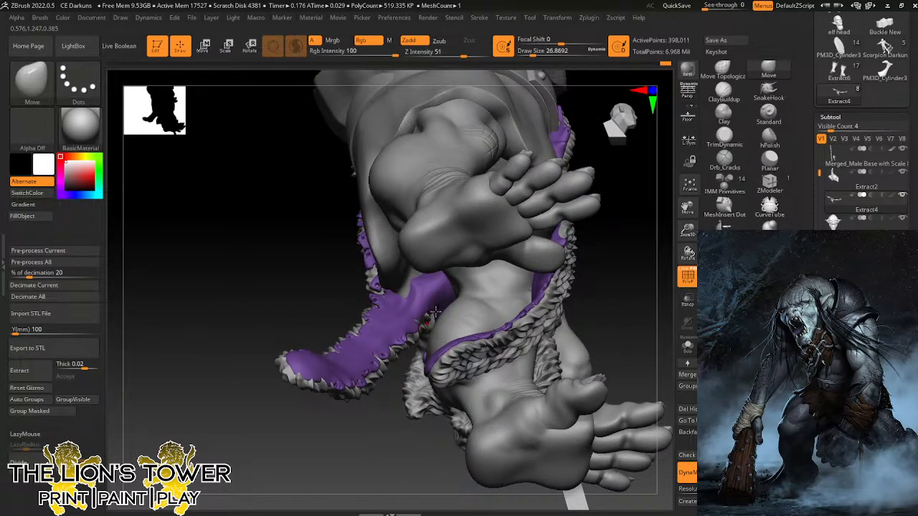
left_click_drag(429, 320, 498, 371)
key("space")
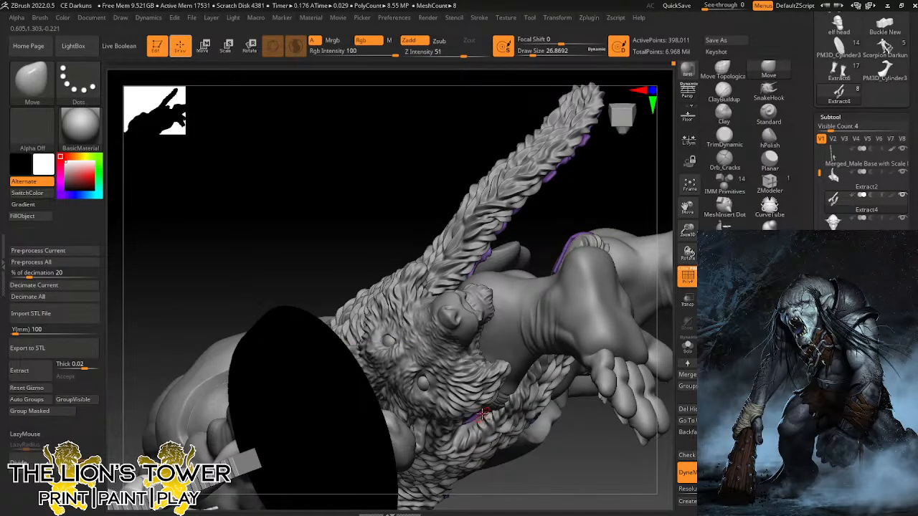
left_click(485, 416, "alt")
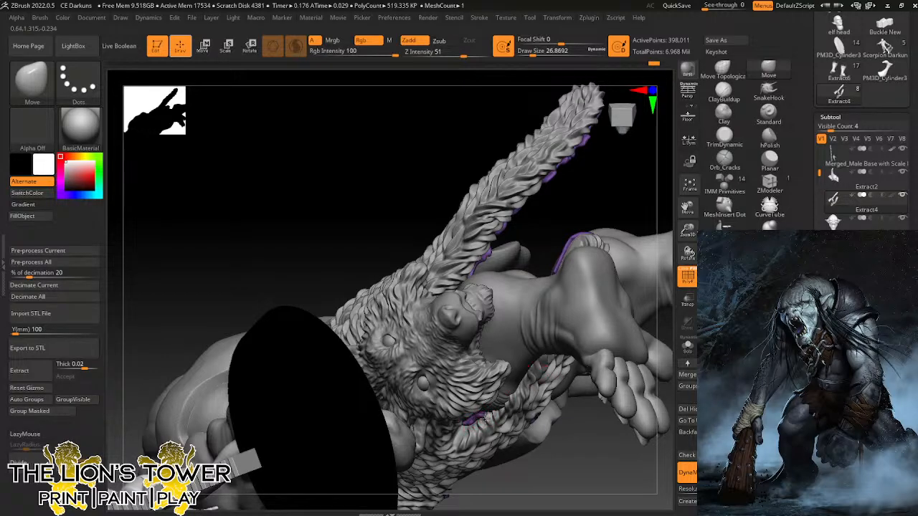
Isolate the purple lining and carve ragged creases along its edges with the Orb_Cracks brush.
left_click(687, 347)
left_click_drag(607, 370, 604, 454)
left_click(724, 158)
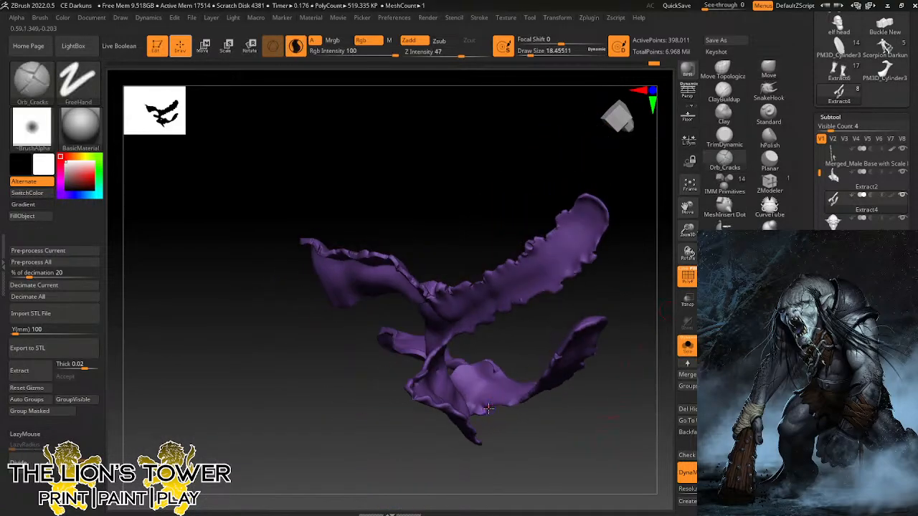
left_click_drag(482, 396, 394, 330)
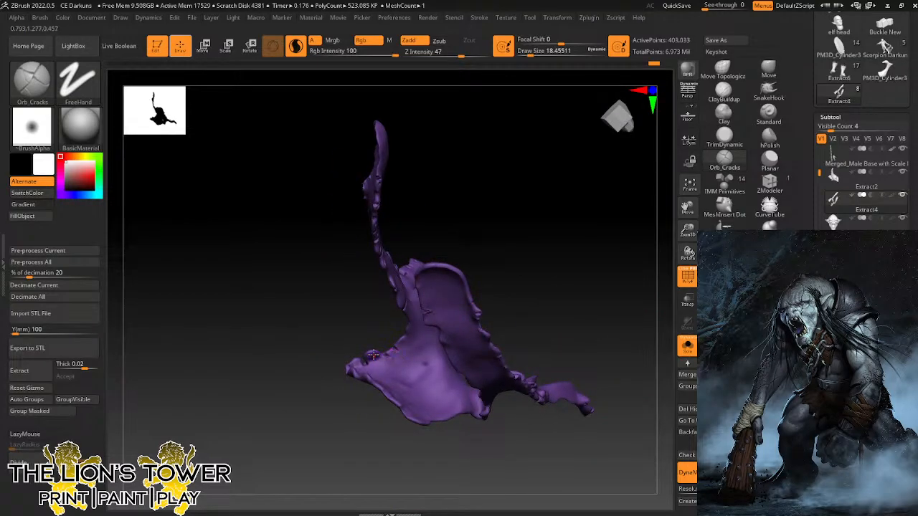
left_click_drag(452, 239, 412, 277)
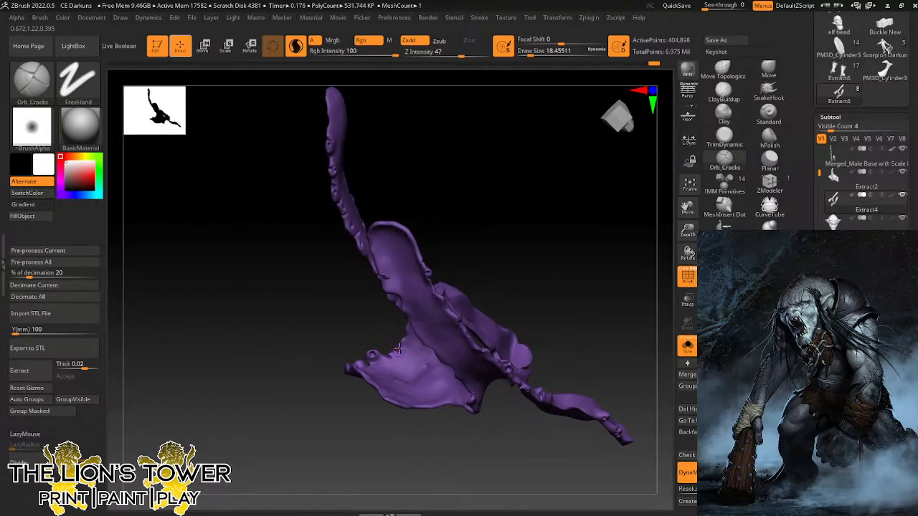
left_click_drag(405, 340, 547, 269)
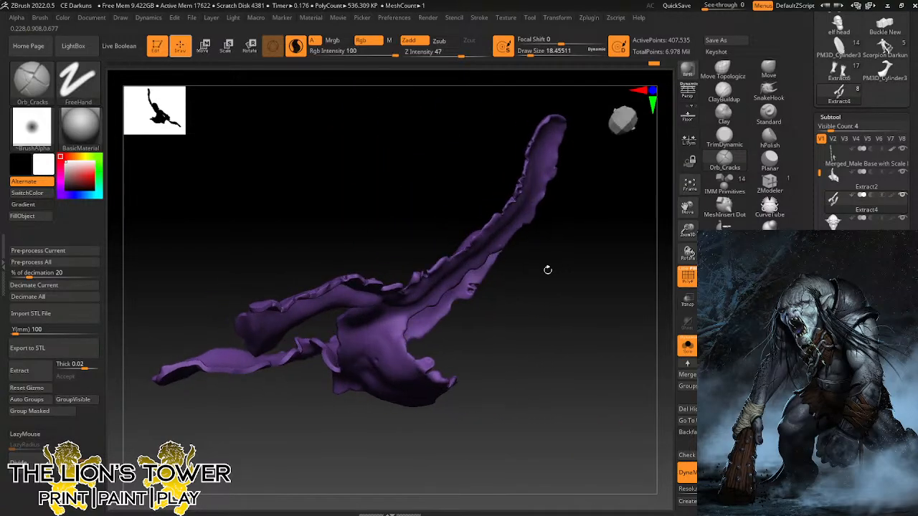
left_click_drag(452, 315, 416, 272)
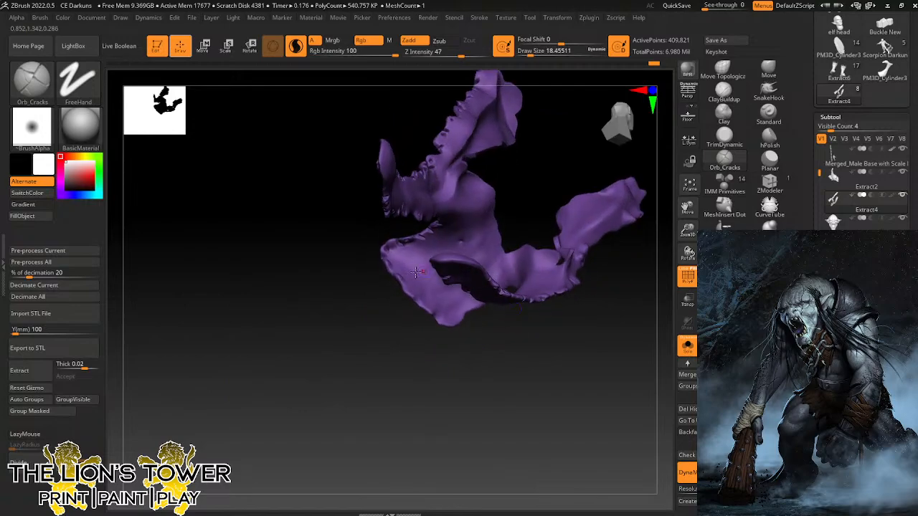
left_click_drag(526, 178, 401, 279)
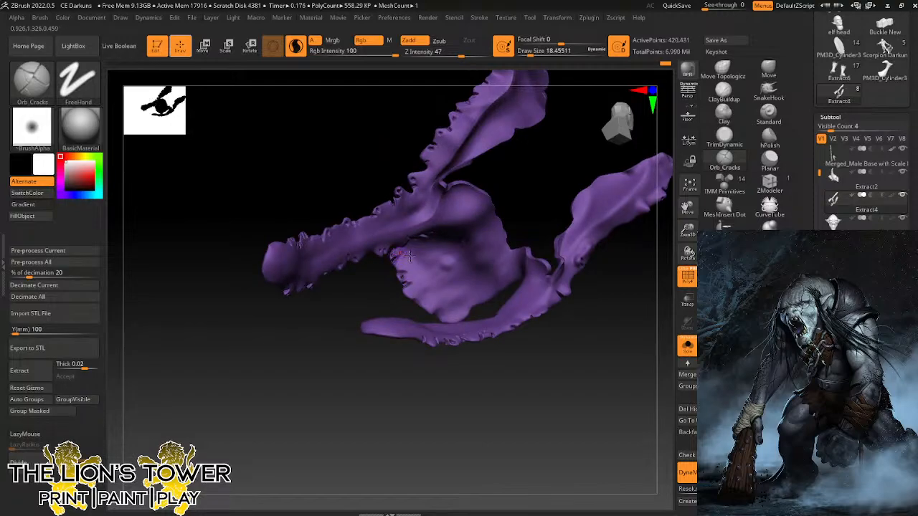
Show the whole figure, select the fur pelt Extract2, and set Orb_Cracks to Draw Size about 31, LazyMouse on, Z Intensity 35.
left_click(688, 346)
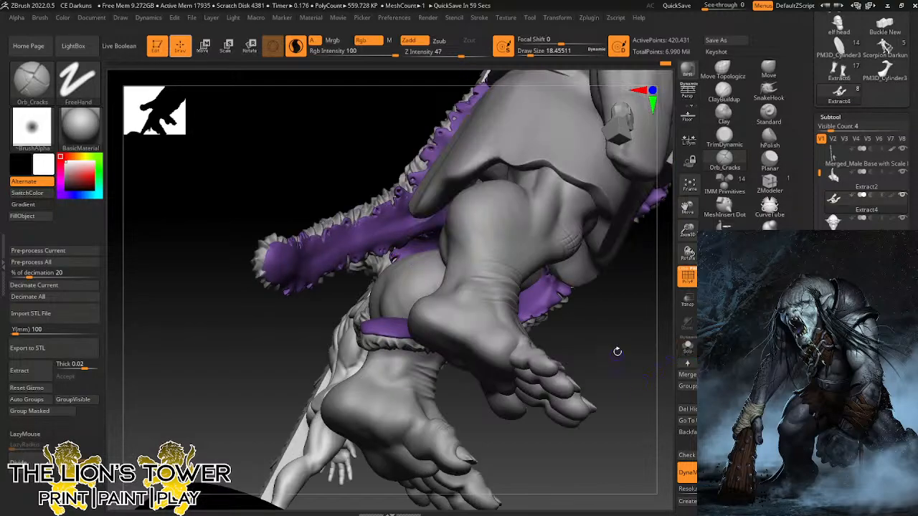
left_click_drag(618, 352, 583, 364)
left_click(414, 223, "alt")
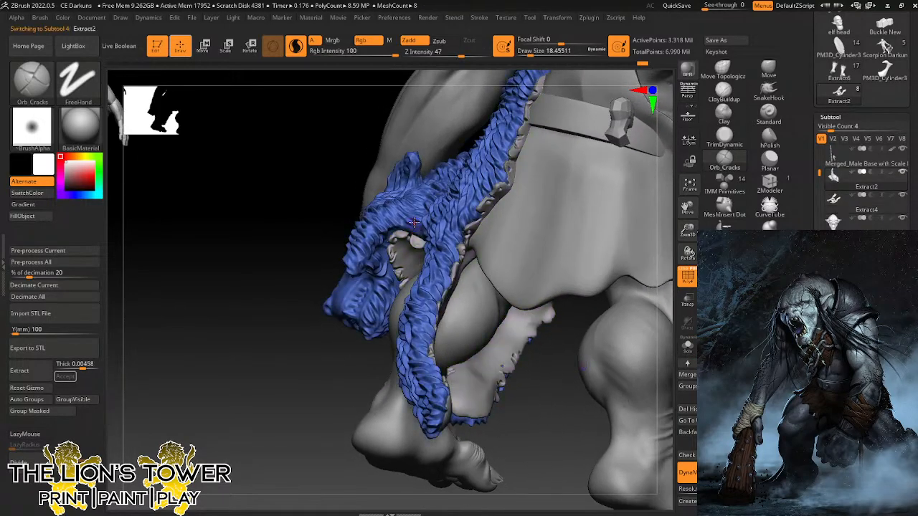
left_click(531, 52)
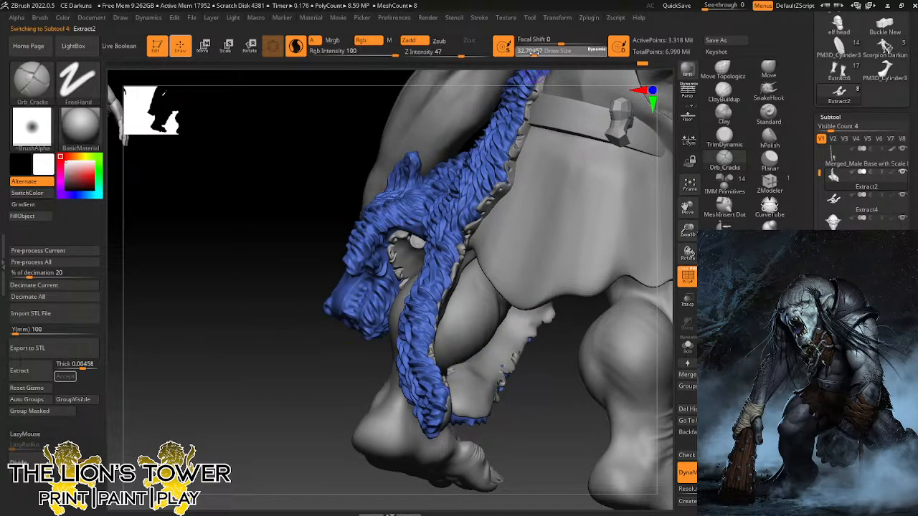
left_click(29, 434)
left_click(463, 56)
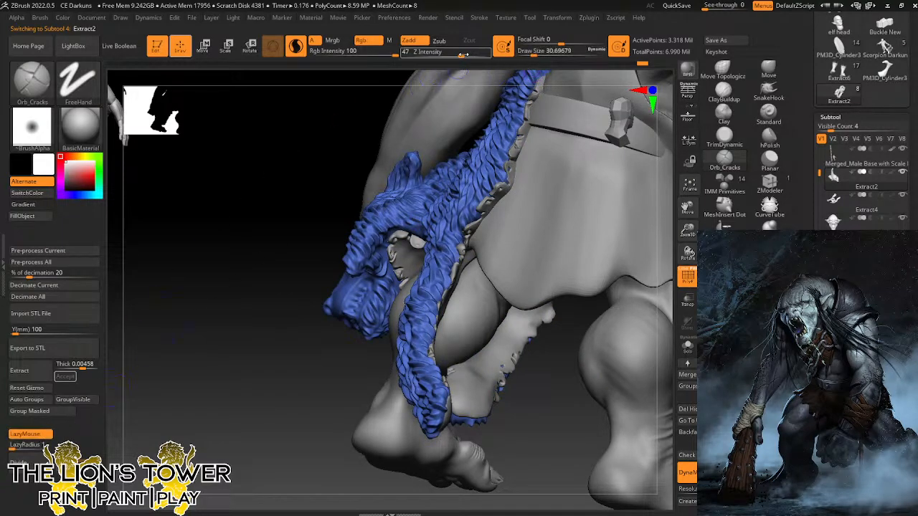
type("35")
key("Return")
Carve additional fur strands with Orb_Cracks around the pelt's neck gap, leg strips and edges.
mouse_move(533, 339)
left_mouse_down()
mouse_move(375, 239)
mouse_move(393, 256)
mouse_move(415, 225)
mouse_move(412, 241)
left_mouse_up()
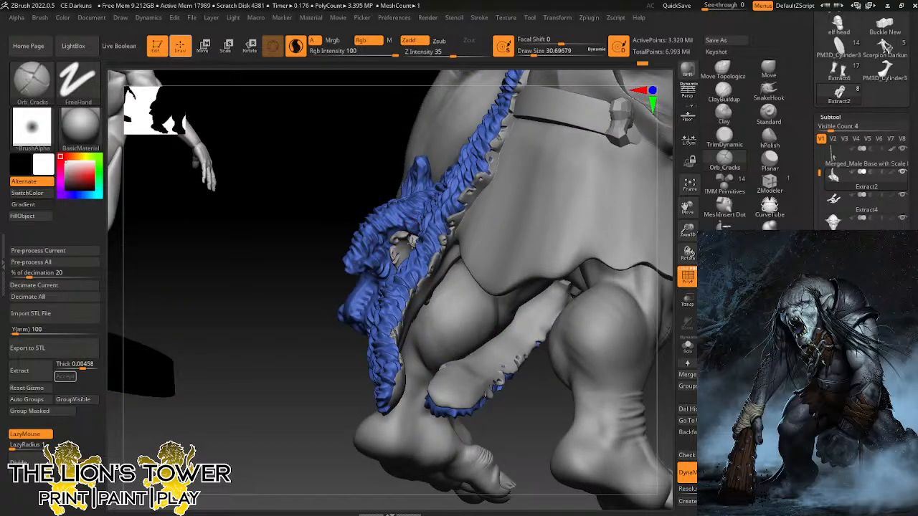
mouse_move(395, 134)
left_mouse_down()
mouse_move(380, 160)
mouse_move(416, 224)
left_mouse_up()
mouse_move(413, 166)
left_mouse_down()
mouse_move(454, 248)
mouse_move(425, 219)
left_mouse_up()
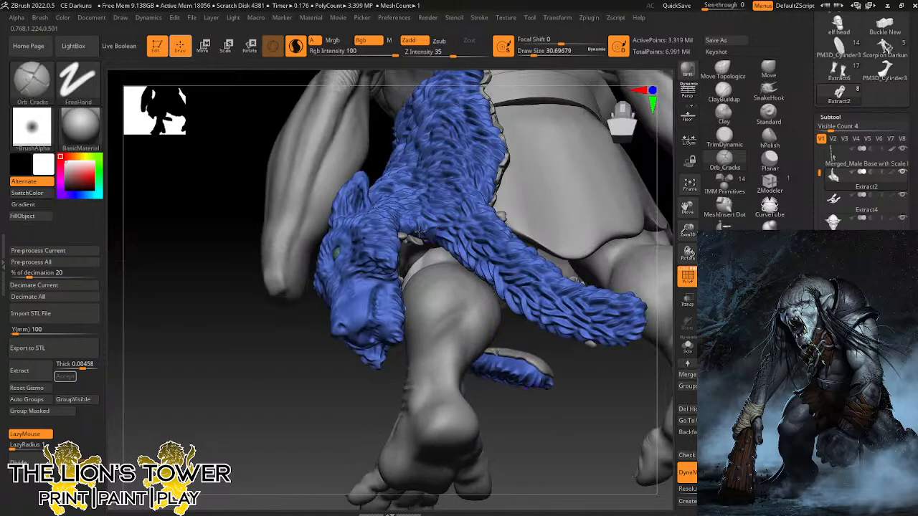
left_click_drag(424, 257, 437, 242)
left_click_drag(473, 274, 492, 288)
left_click_drag(588, 387, 302, 353)
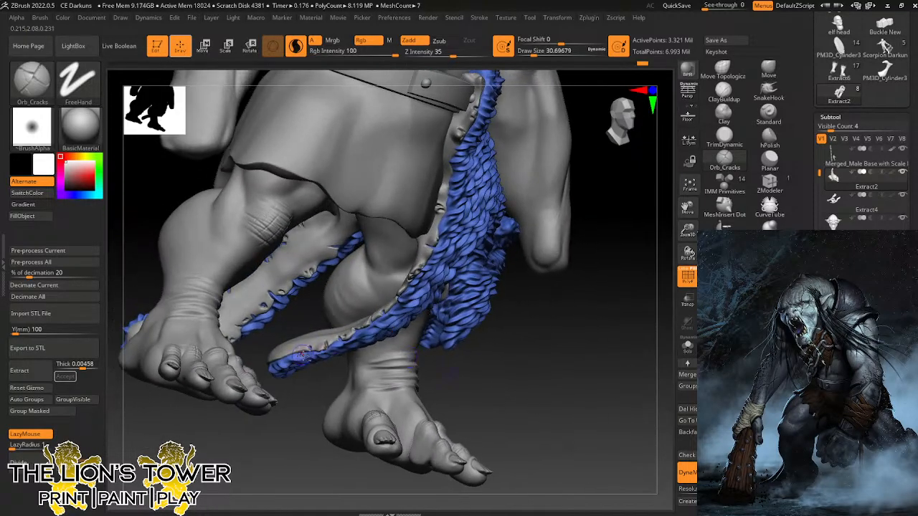
mouse_move(299, 315)
left_mouse_down()
mouse_move(354, 387)
mouse_move(319, 337)
mouse_move(336, 342)
mouse_move(276, 338)
mouse_move(294, 339)
mouse_move(304, 325)
left_mouse_up()
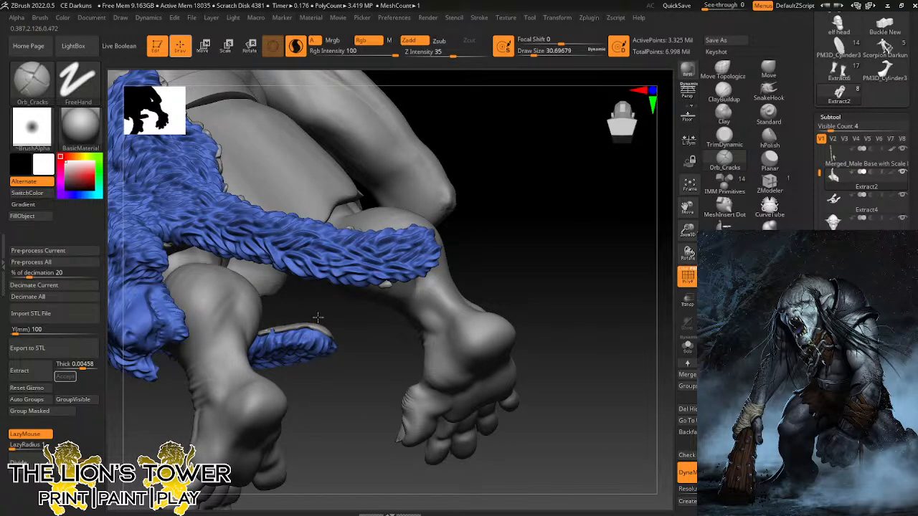
left_click_drag(352, 383, 318, 348)
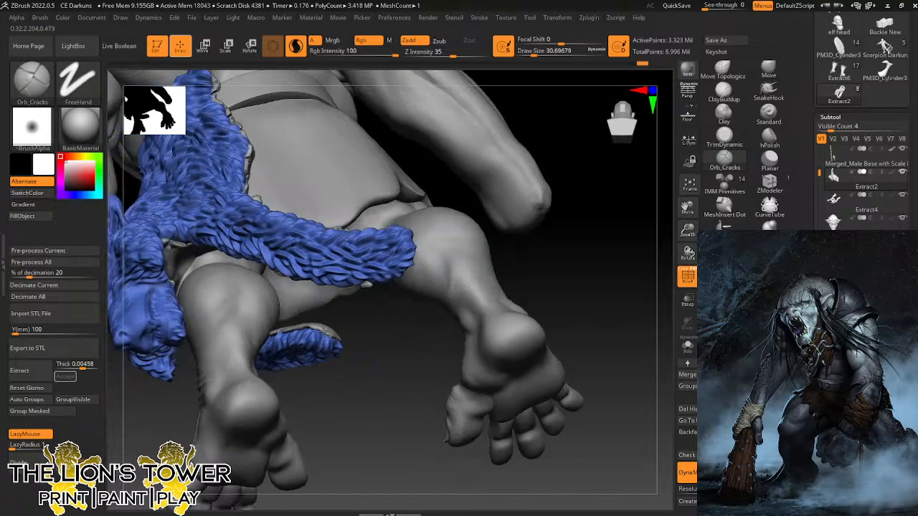
Save the project as CE Darkuns.zpr in the SCULPTS folder, replacing the existing file.
left_click_drag(371, 371, 582, 162)
left_click_drag(686, 207, 684, 210)
left_click_drag(649, 258, 431, 241)
left_click_drag(595, 195, 515, 195)
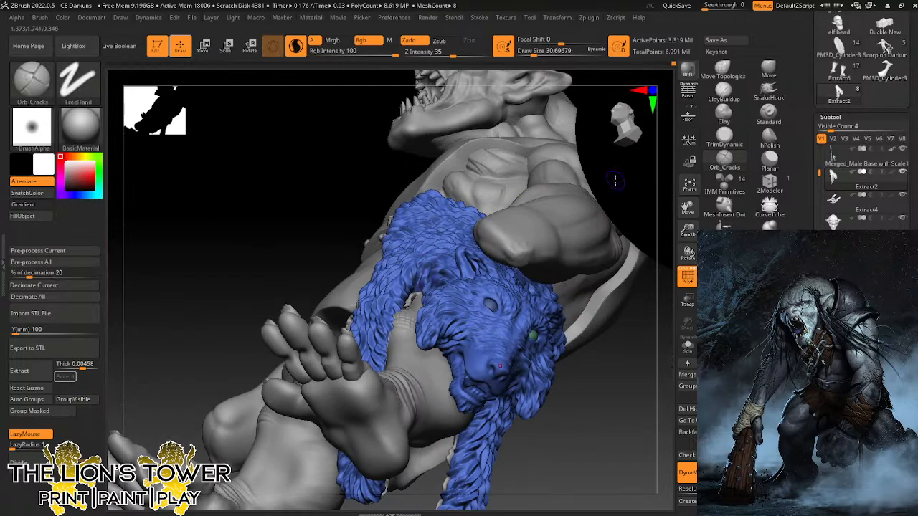
left_click_drag(621, 201, 661, 283)
left_click_drag(687, 231, 669, 205)
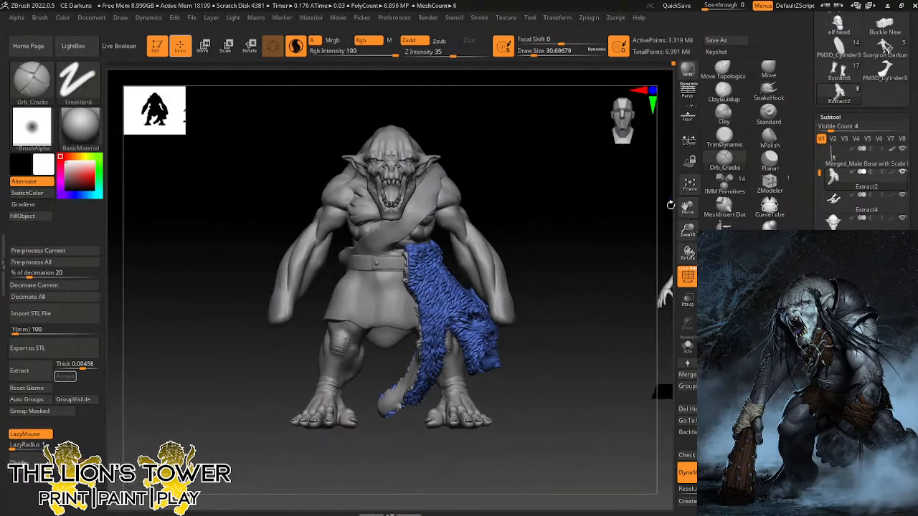
left_click(618, 264, "ctrl")
key("ctrl+s")
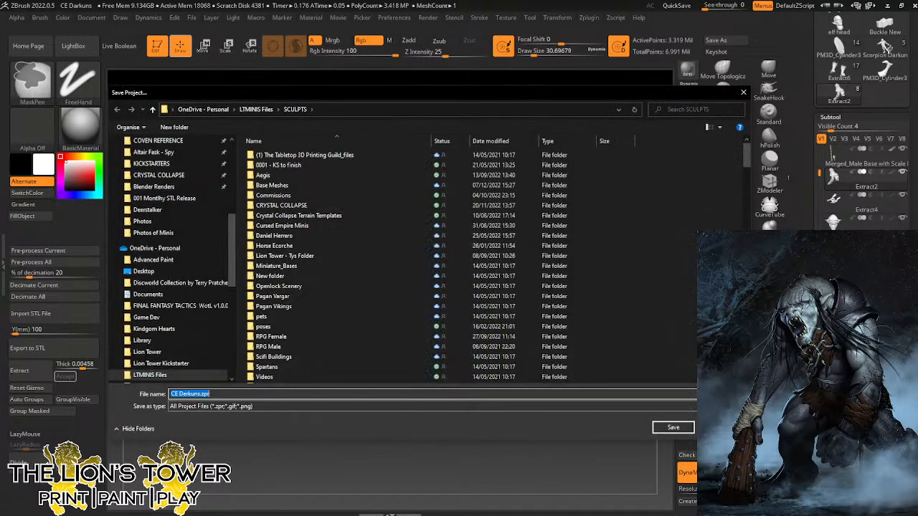
left_click(682, 429)
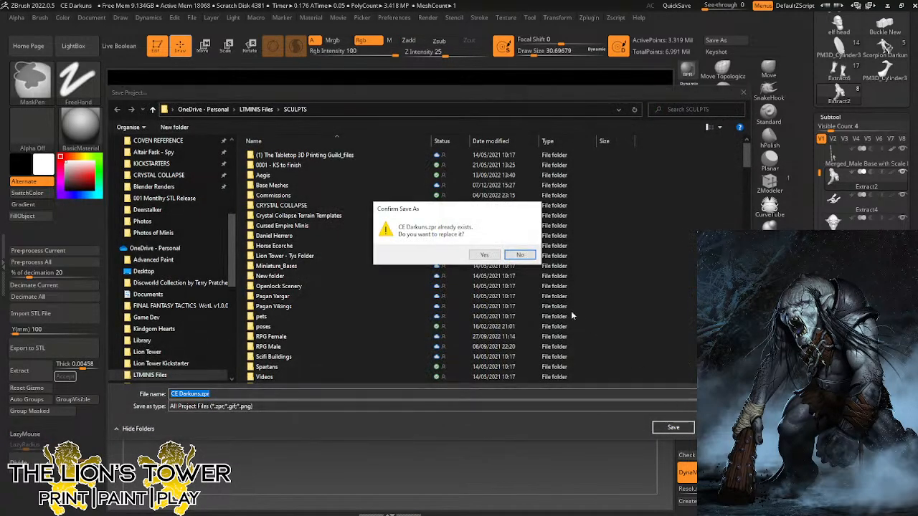
left_click(484, 255)
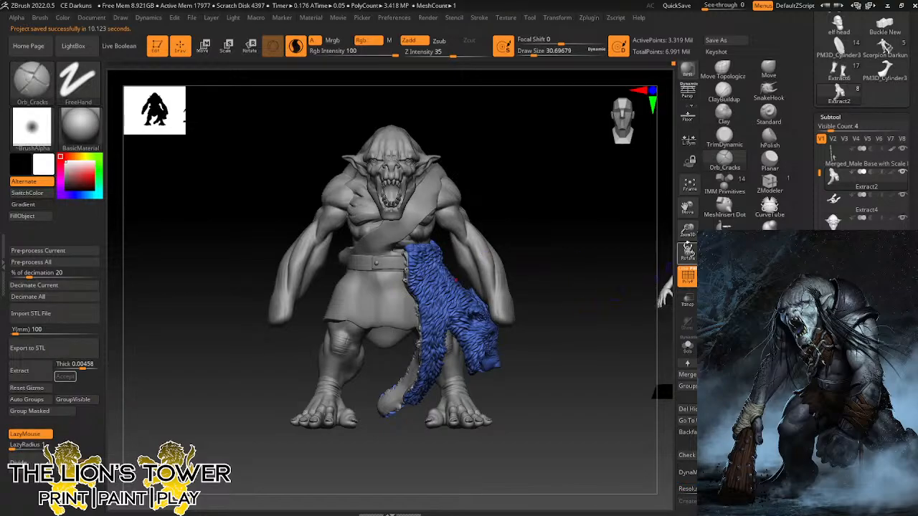
Merge the lining subtool Extract4 into the fur pelt subtool Extract2.
left_click_drag(687, 231, 687, 267)
left_click_drag(687, 208, 760, 248)
left_click_drag(629, 241, 552, 255)
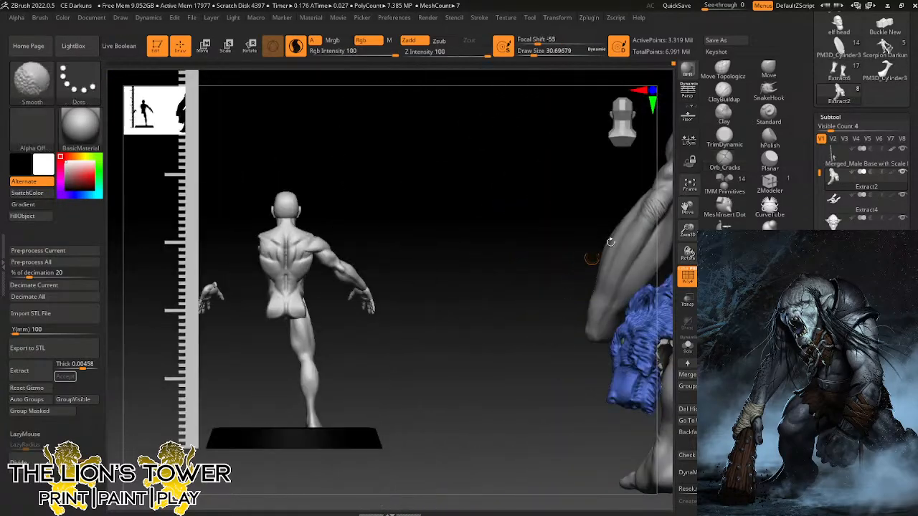
left_click_drag(687, 231, 637, 206)
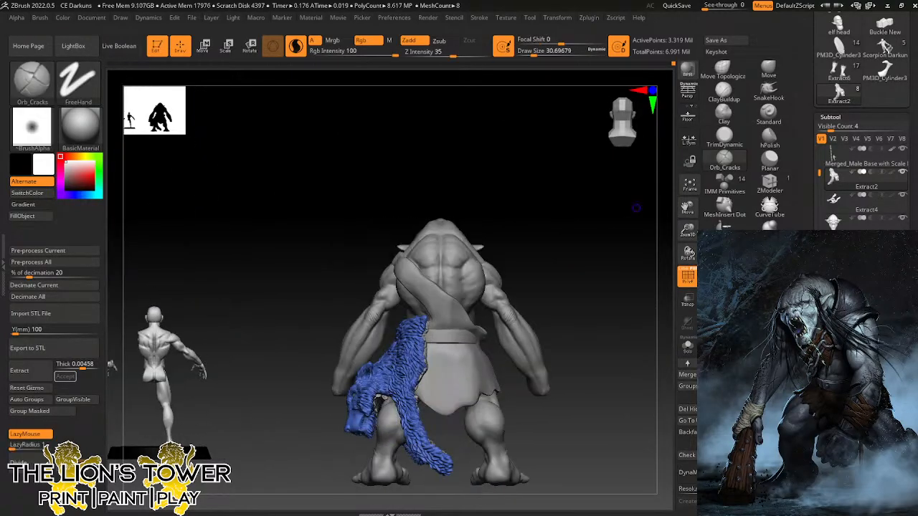
mouse_move(844, 206)
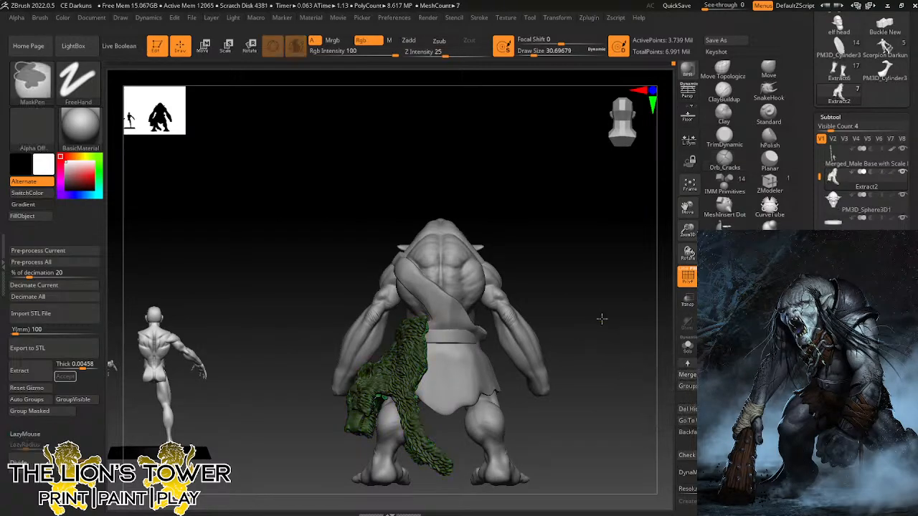
Isolate the merged pelt, choose the ClayBuildup brush, and mask only the smooth lining polygroup while leaving the fur unmasked.
left_click_drag(601, 317, 537, 332)
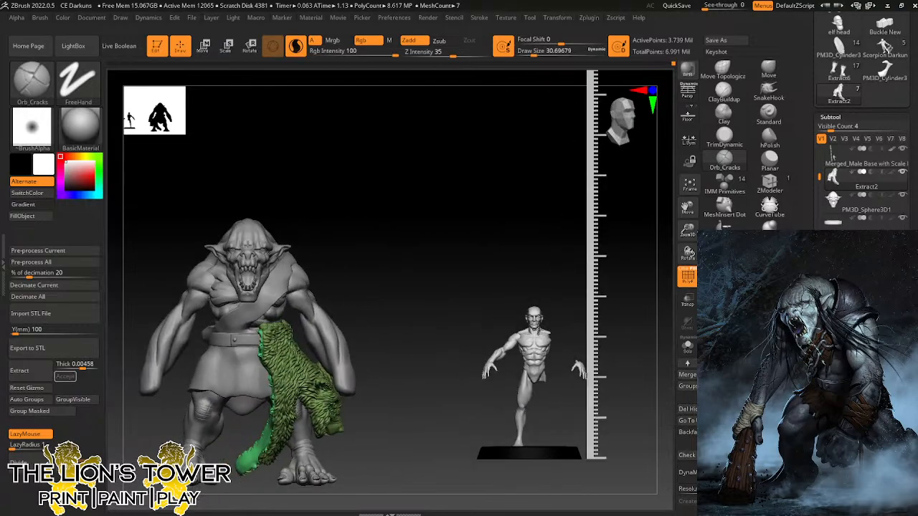
left_click_drag(689, 231, 760, 131)
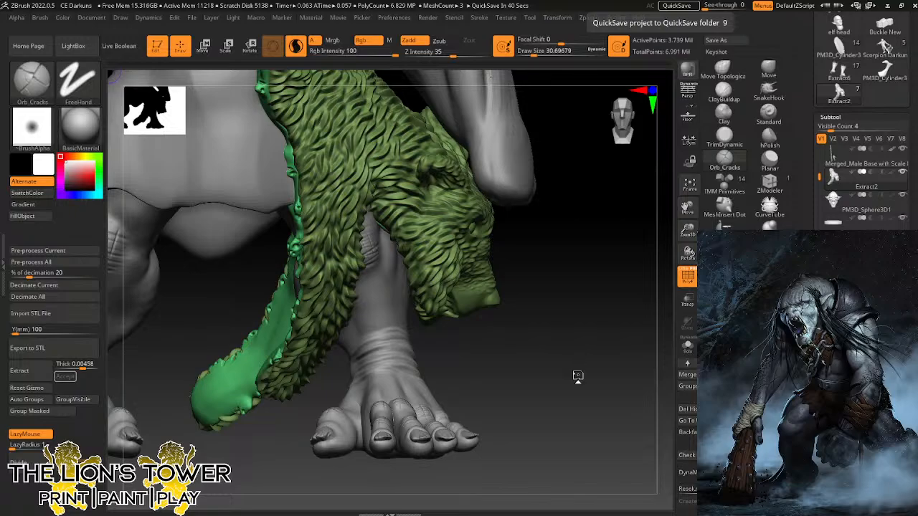
left_click_drag(590, 387, 667, 358)
left_click(687, 346)
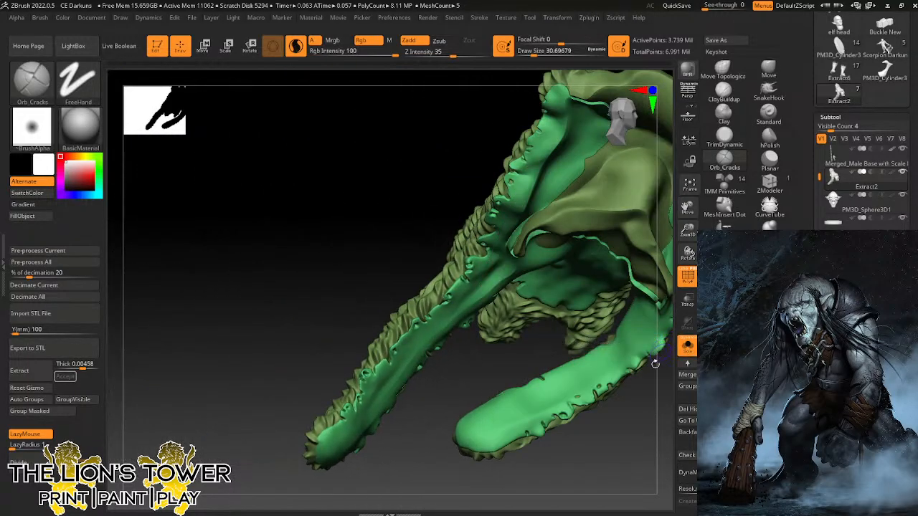
left_click_drag(627, 452, 631, 494)
left_click_drag(688, 210, 713, 94)
left_click(729, 96)
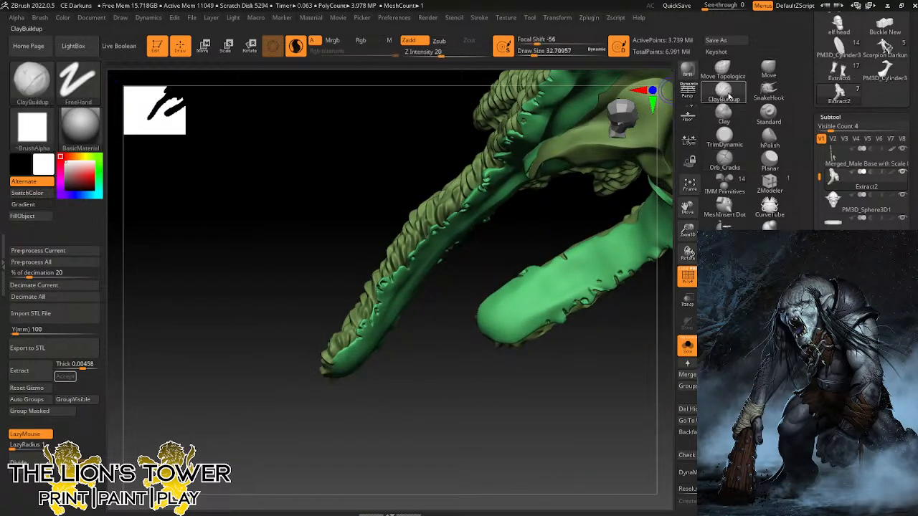
left_click(522, 307, "ctrl+shift")
left_click(563, 368, "ctrl")
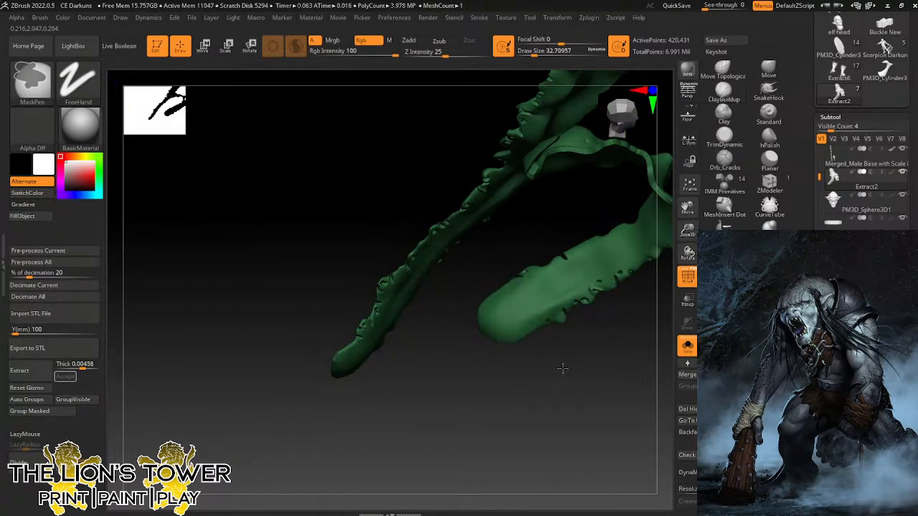
left_click(560, 370, "ctrl")
left_click(564, 372, "ctrl+shift")
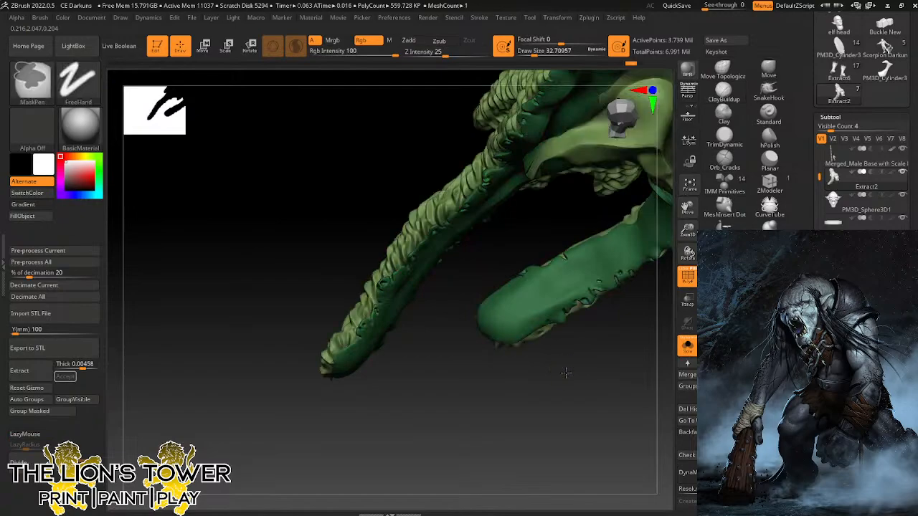
Invert the pelt's mask so the fur is protected and the smooth lining is editable.
left_click(565, 373, "ctrl")
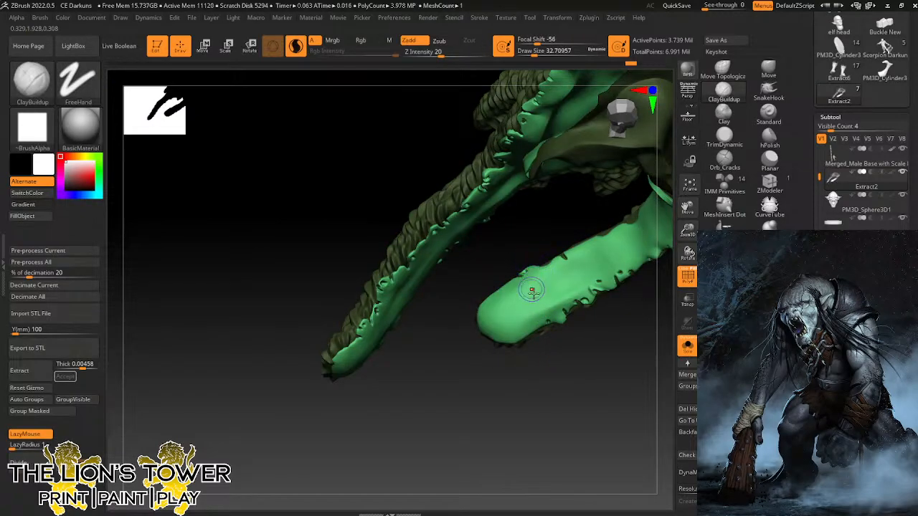
left_click_drag(687, 231, 687, 251)
left_click_drag(687, 211, 647, 195)
left_click_drag(501, 346, 506, 364)
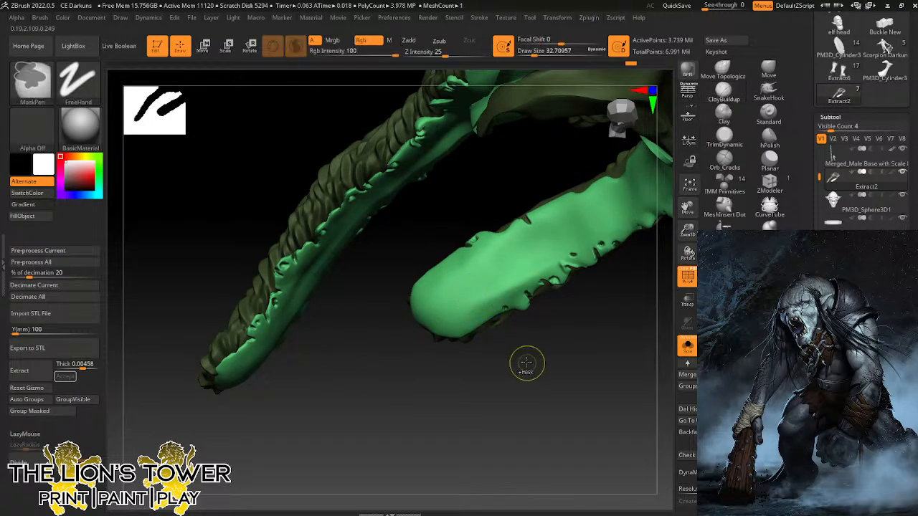
Clear the mask, isolate the lining polygroup, and paint a heart-shaped mask at draw size 20 near one leg strip's rounded end.
left_click(527, 363, "ctrl")
left_click_drag(524, 360, 531, 370, "ctrl")
left_click(479, 297, "ctrl+shift")
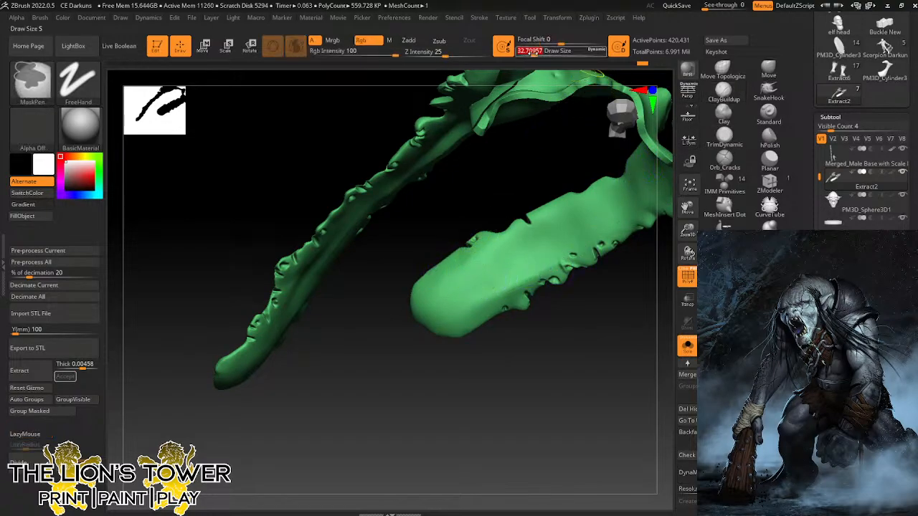
left_click_drag(533, 53, 530, 55)
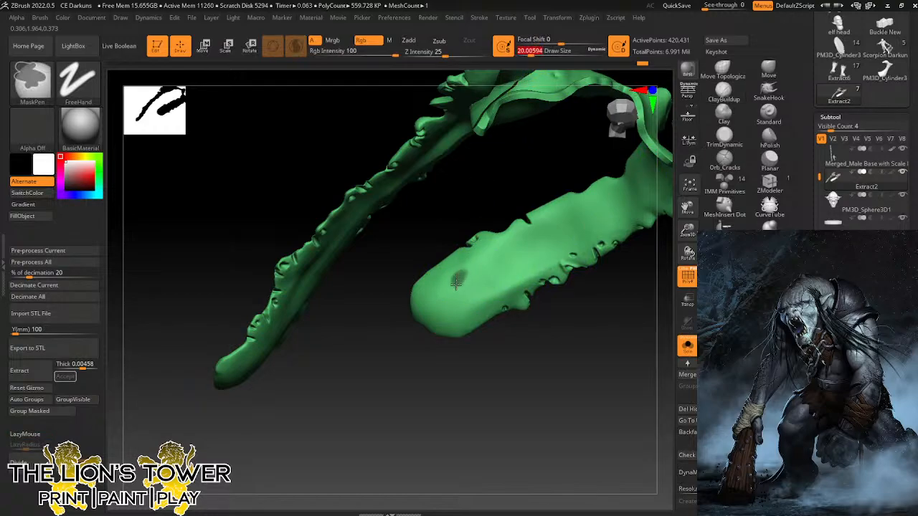
left_click_drag(456, 283, 467, 299, "ctrl")
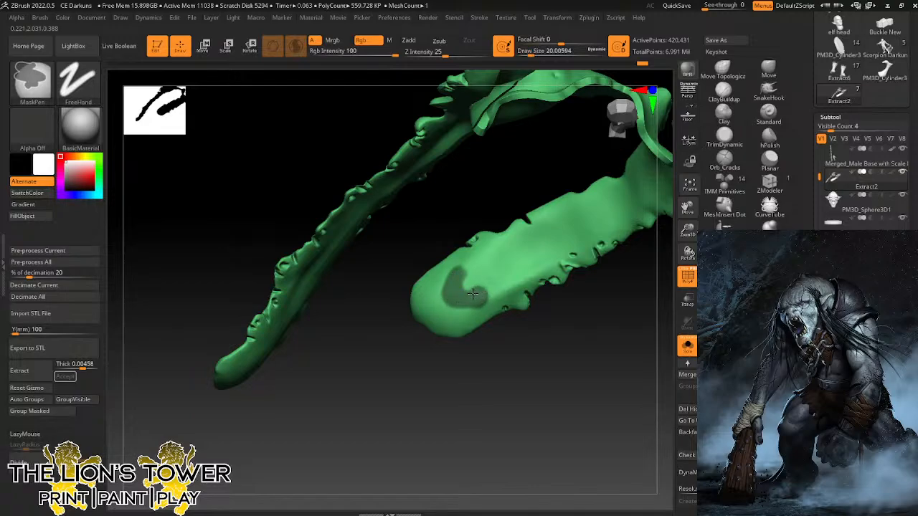
left_click_drag(477, 304, 479, 293, "ctrl")
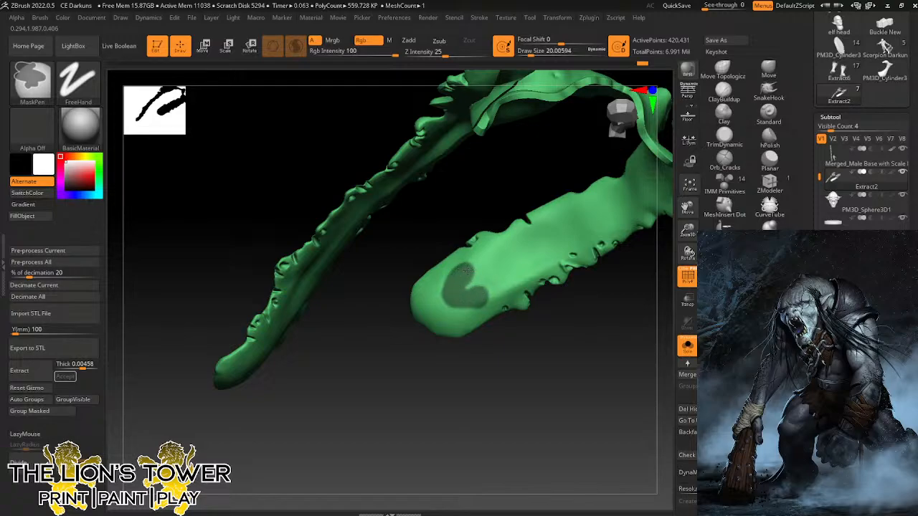
left_click_drag(517, 360, 521, 363)
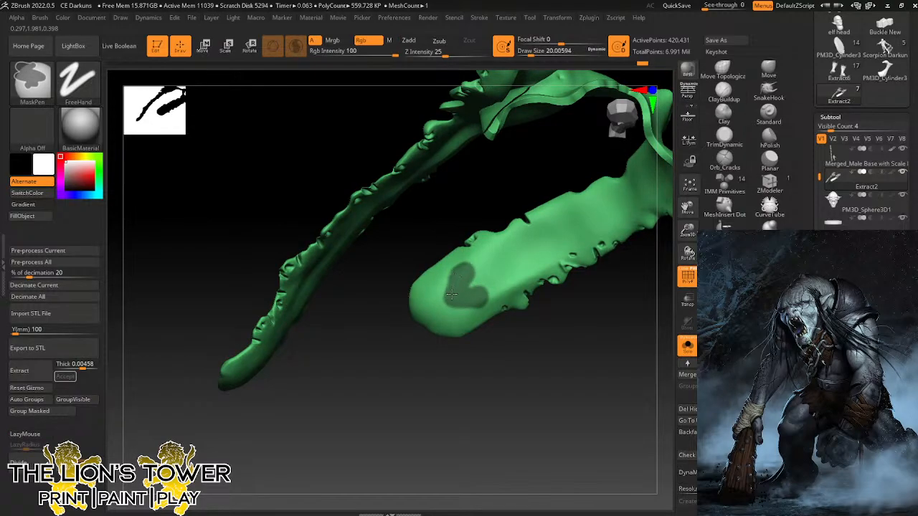
left_click_drag(519, 365, 514, 369)
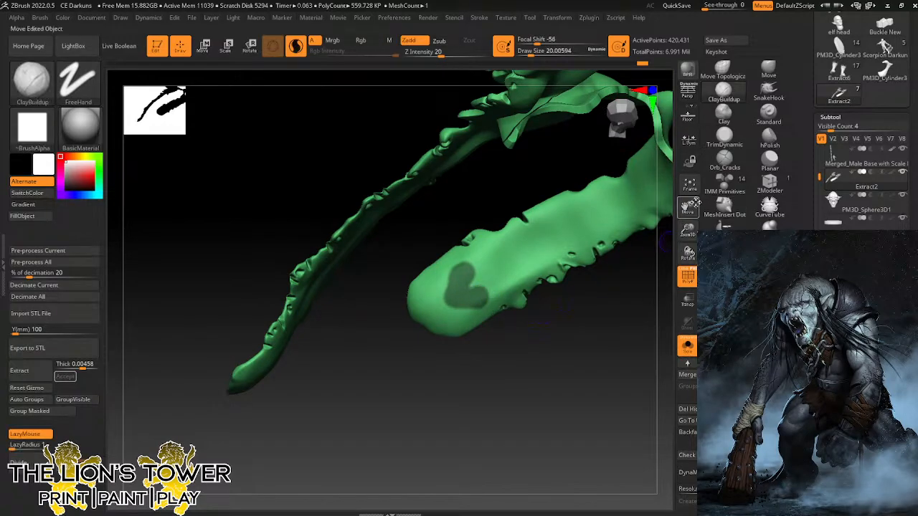
Discard the painted lining mask and show the whole pelt together with the troll's body.
left_click_drag(696, 203, 677, 219)
mouse_move(554, 355)
left_mouse_down()
mouse_move(524, 340)
mouse_move(517, 311)
mouse_move(375, 291)
left_mouse_up()
key("ctrl")
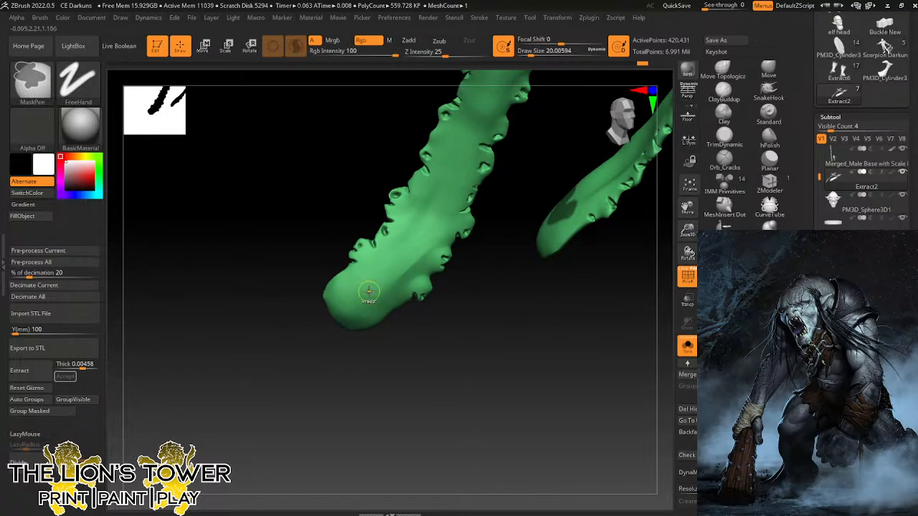
left_click(611, 285, "ctrl")
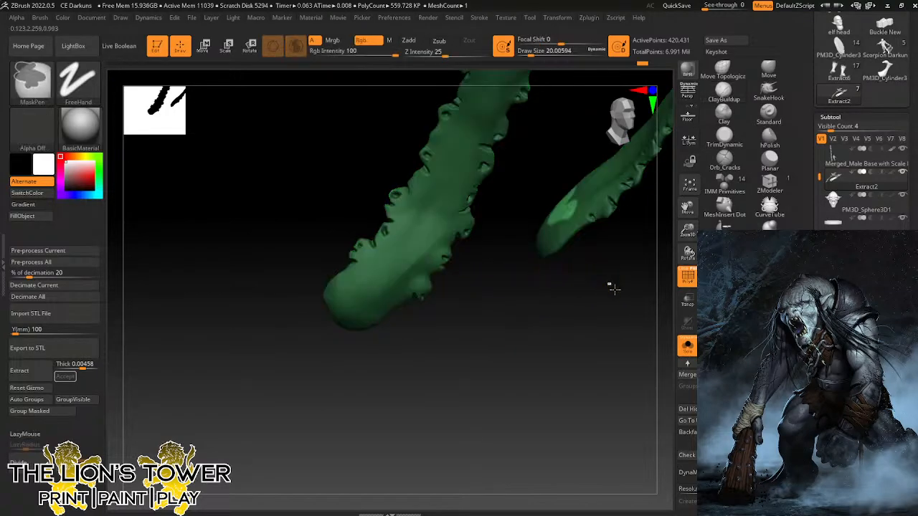
left_click(648, 290, "ctrl")
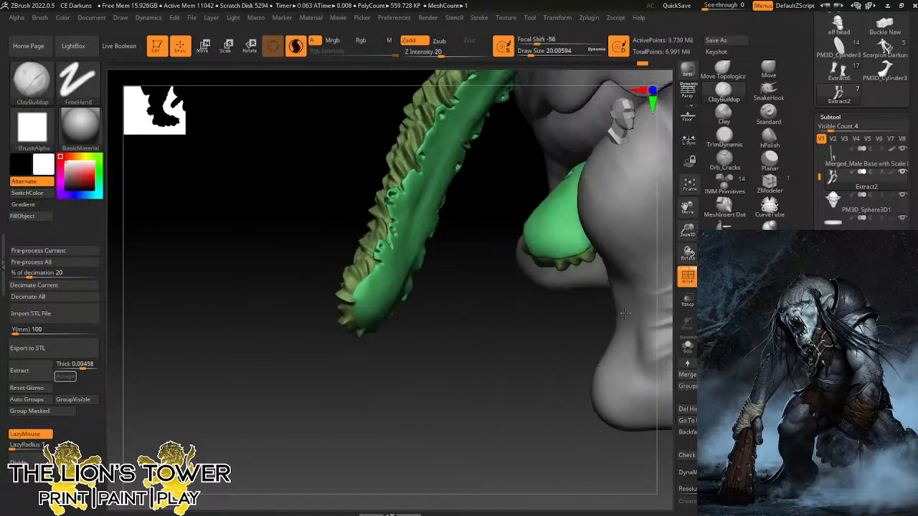
mouse_move(625, 313)
left_mouse_down()
mouse_move(637, 333)
mouse_move(607, 291)
mouse_move(616, 298)
mouse_move(584, 309)
mouse_move(625, 313)
left_mouse_up()
Mask only the fur polygroup, leaving the lining unmasked with the whole pelt shown.
left_click(584, 223, "ctrl+shift")
left_click(569, 345, "ctrl+shift")
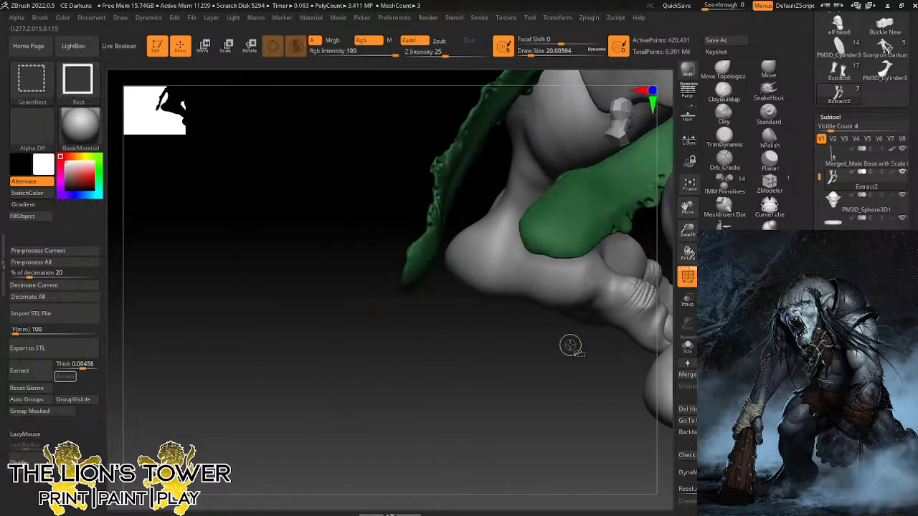
left_click(569, 349, "ctrl")
Use the Move brush at draw size about 97 to pull the inner leg strip's lining back from the fur tip.
left_click(724, 93)
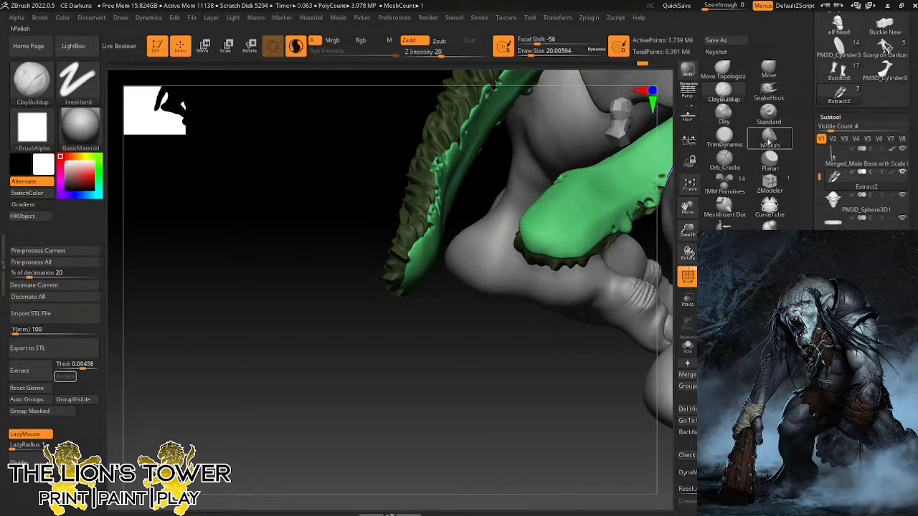
left_click(769, 69)
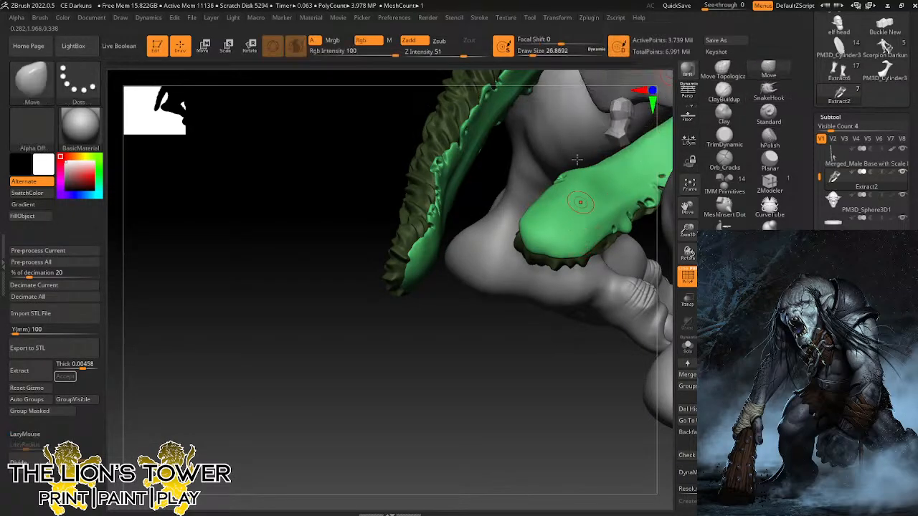
left_click(545, 54)
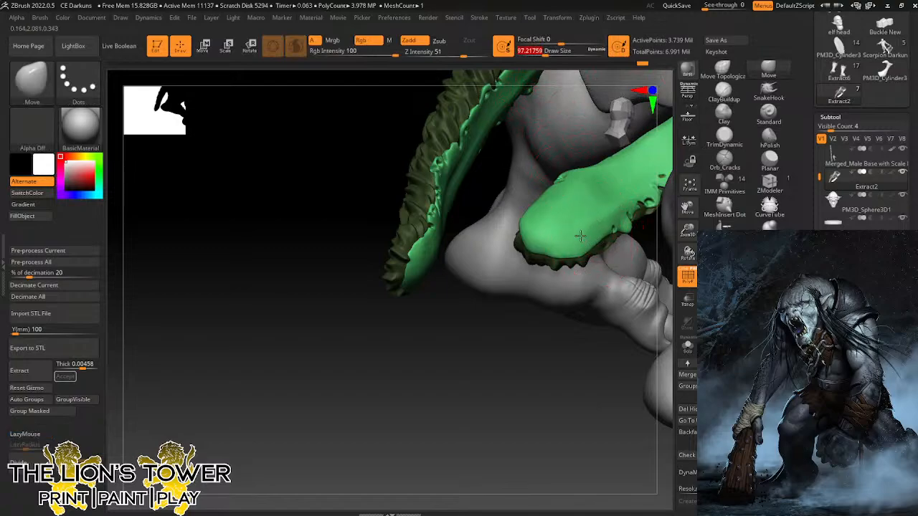
mouse_move(580, 235)
left_mouse_down("alt")
mouse_move(526, 215)
mouse_move(521, 201)
mouse_move(558, 195)
mouse_move(600, 220)
mouse_move(602, 199)
left_mouse_up("alt")
mouse_move(570, 330)
left_mouse_down()
mouse_move(557, 378)
mouse_move(571, 326)
left_mouse_up()
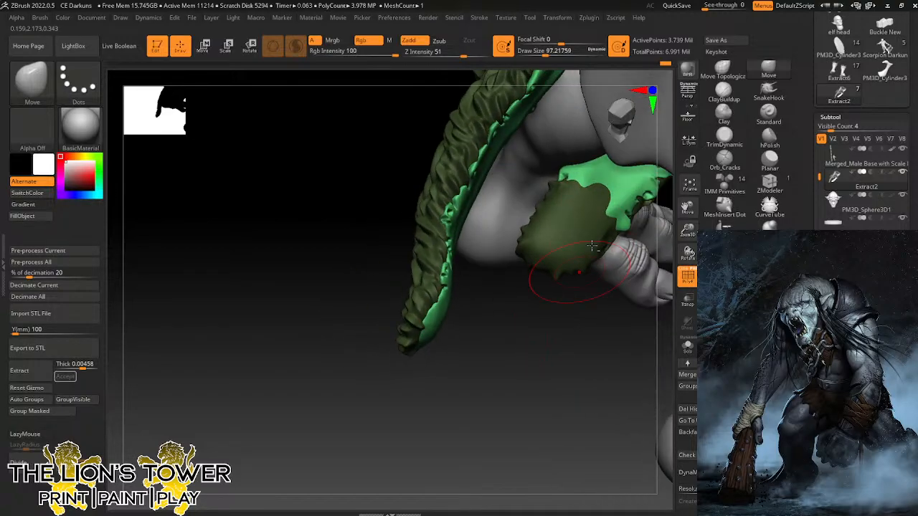
mouse_move(607, 211)
left_mouse_down()
mouse_move(618, 205)
mouse_move(619, 223)
mouse_move(580, 348)
mouse_move(564, 307)
mouse_move(534, 291)
left_mouse_up()
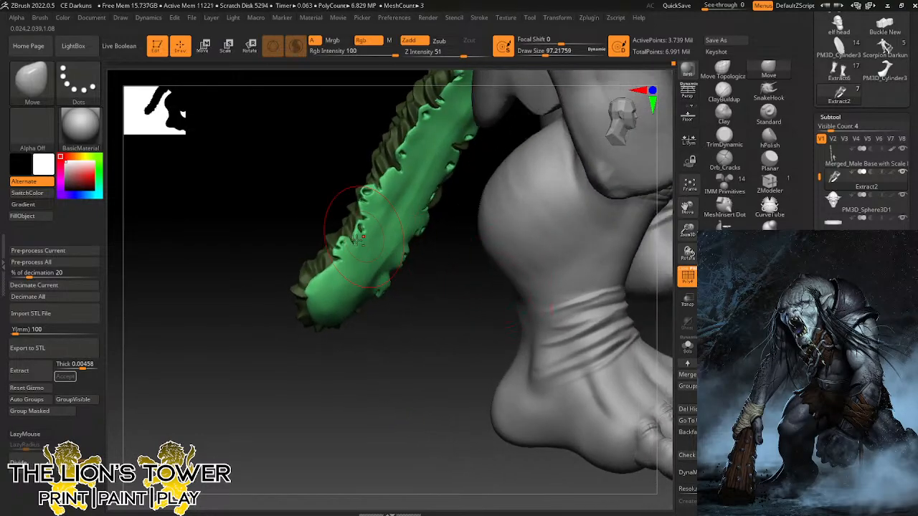
Pull the outer leg strip's lining back from its fur tip with the Move brush.
mouse_move(341, 255)
left_mouse_down()
mouse_move(379, 312)
mouse_move(328, 256)
mouse_move(384, 291)
mouse_move(333, 261)
mouse_move(323, 300)
mouse_move(338, 319)
left_mouse_up()
left_click_drag(368, 346, 382, 349)
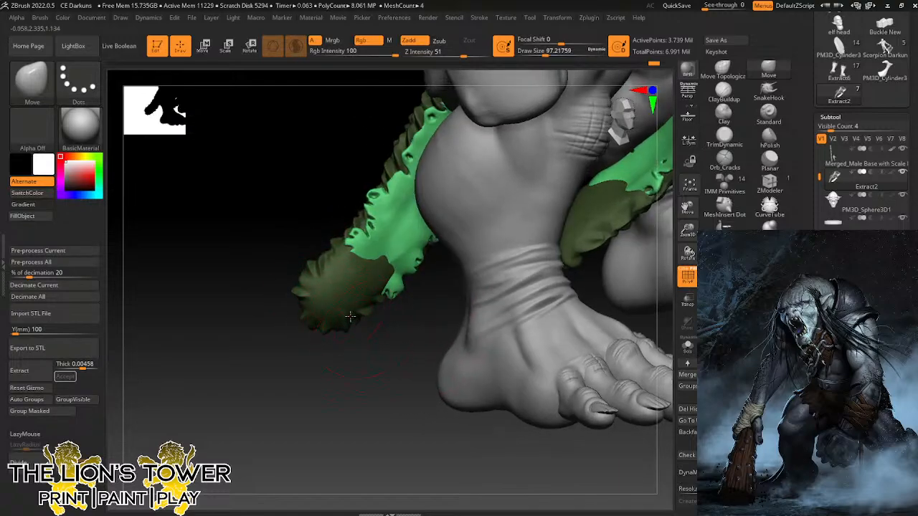
left_click_drag(374, 302, 389, 285)
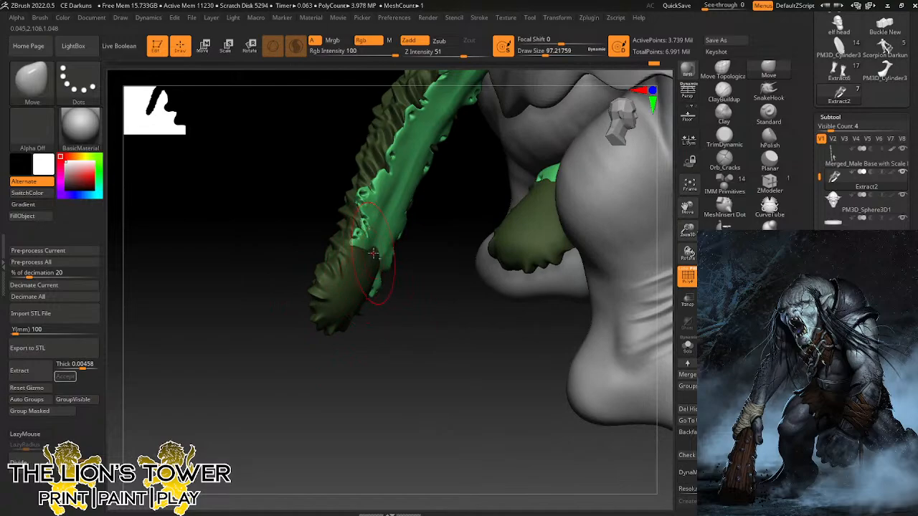
left_click_drag(424, 329, 377, 268)
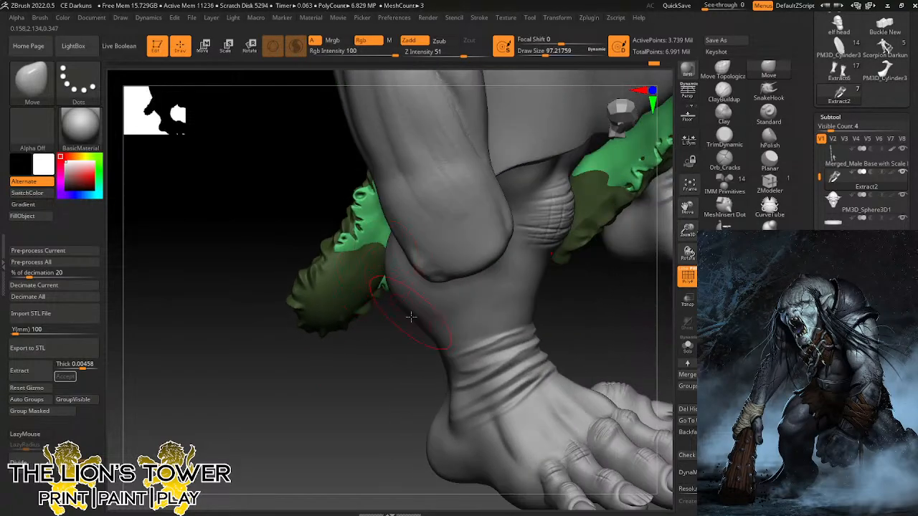
left_click_drag(390, 349, 376, 324)
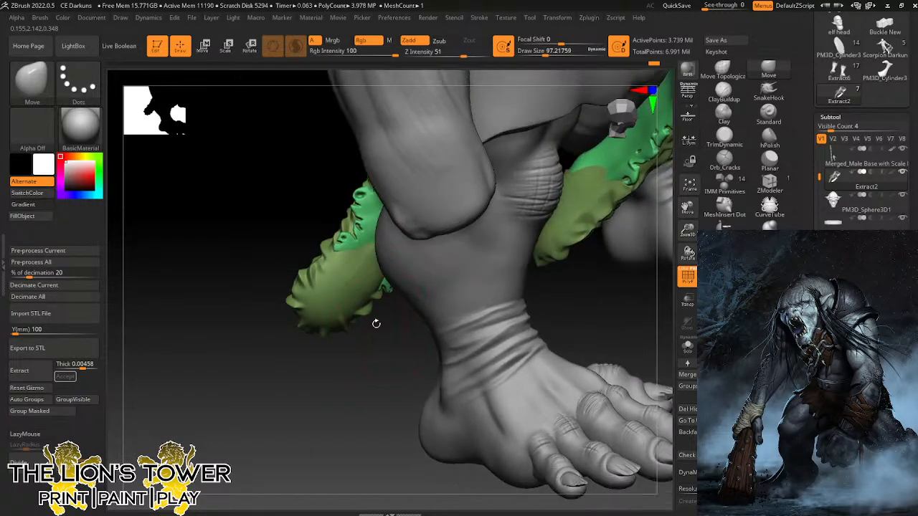
Mask only the lining polygroup, leaving the fur unmasked with the whole pelt shown.
left_click(367, 290, "ctrl+shift")
left_click(386, 346, "ctrl")
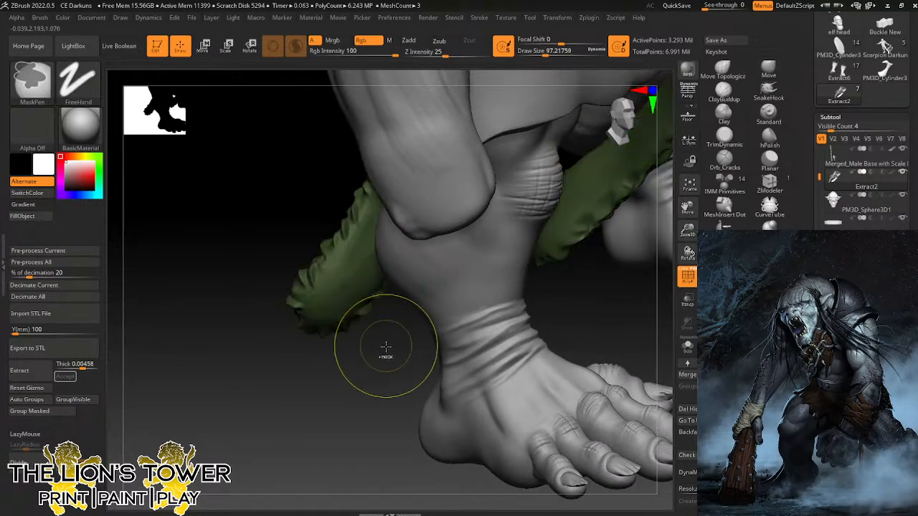
left_click(388, 350, "ctrl+shift")
left_click_drag(388, 351, 402, 318)
left_click(411, 332, "ctrl")
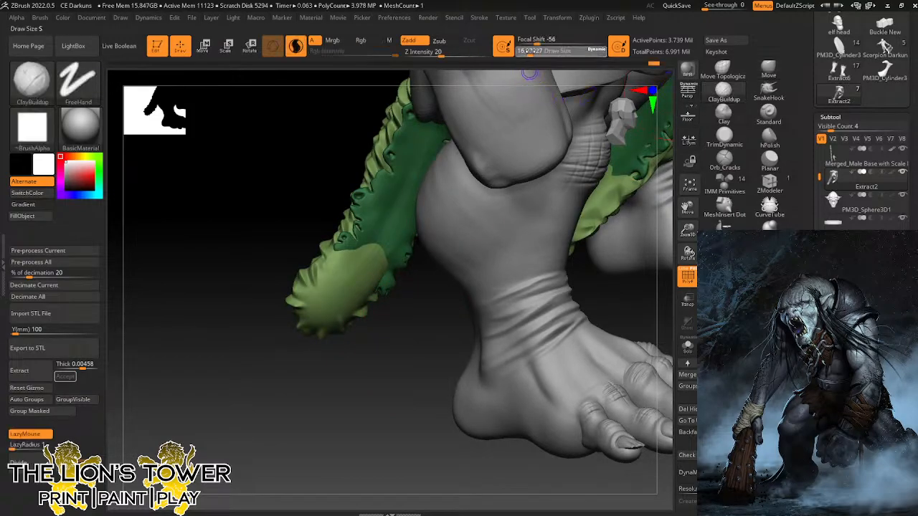
Set ClayBuildup's draw size to about 23, undo the recent changes, and turn off Sculptris Pro.
left_click(531, 52)
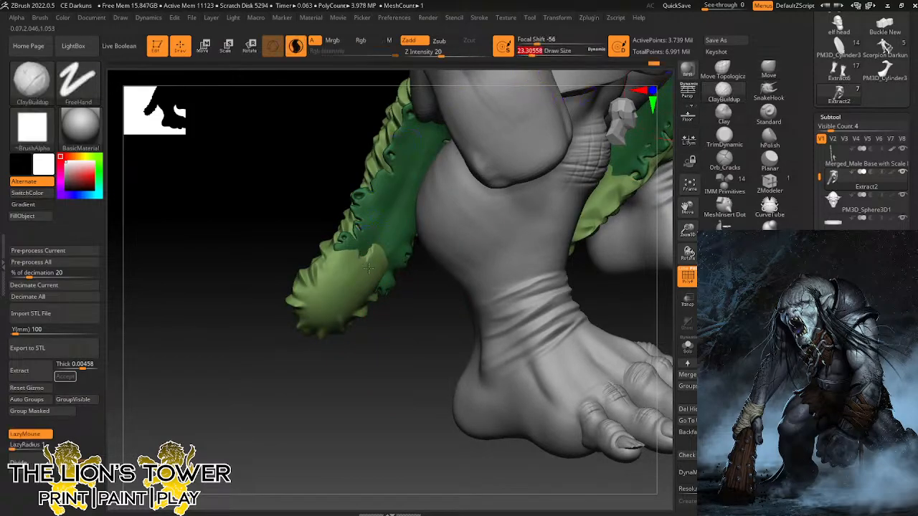
key("ctrl+z")
key("ctrl+z")
key("ctrl+z")
left_click(295, 46)
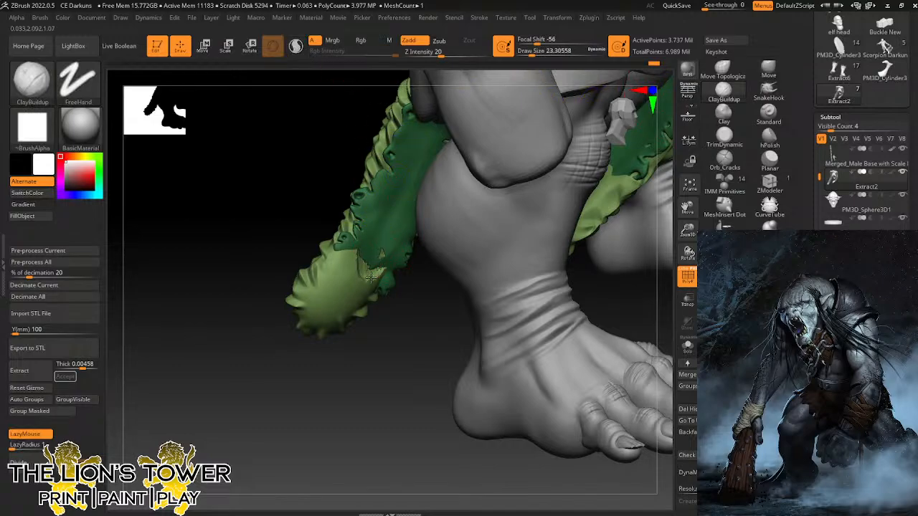
Build up and smooth the fur where it meets the lining's edge at the outer leg strip's tip.
left_click_drag(400, 323, 391, 278)
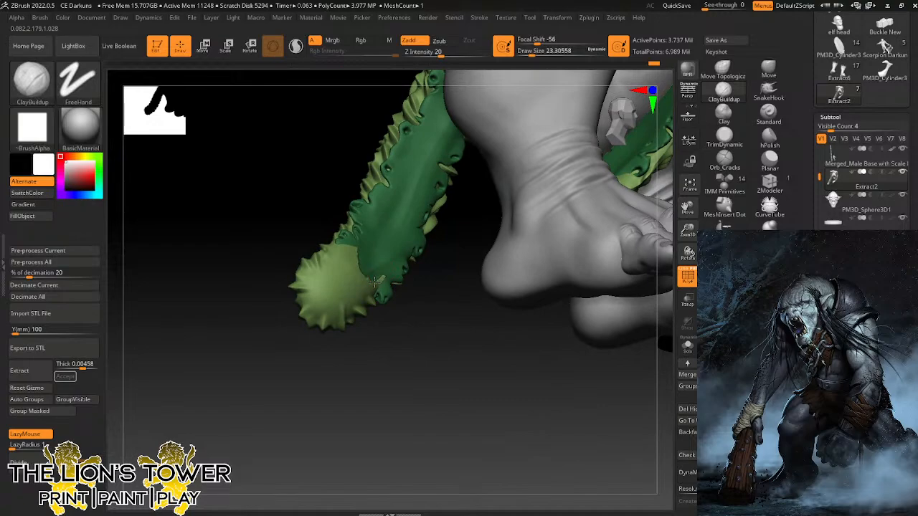
left_click_drag(409, 313, 361, 241)
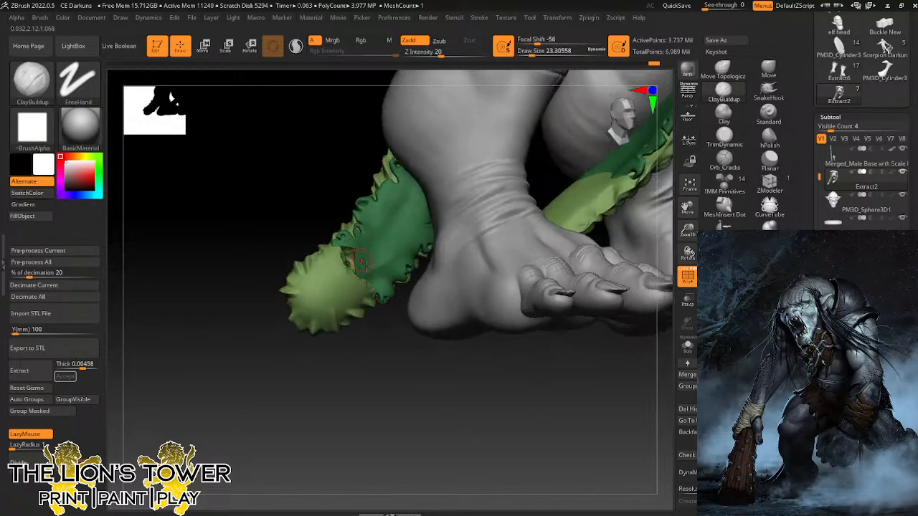
left_click_drag(362, 264, 359, 280)
key("shift")
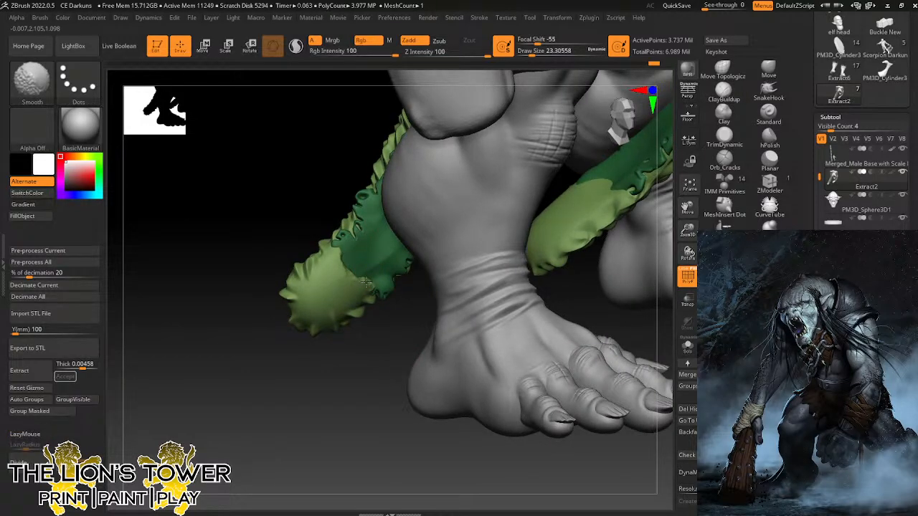
Build up fur with ClayBuildup along the lining's end and side edges on the inner leg strip's tip.
left_click_drag(583, 295, 579, 272)
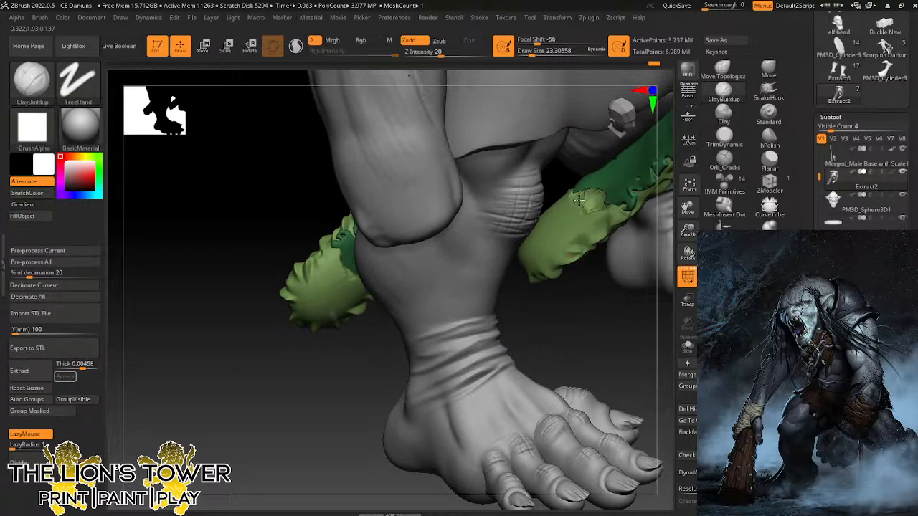
left_click_drag(597, 253, 615, 227)
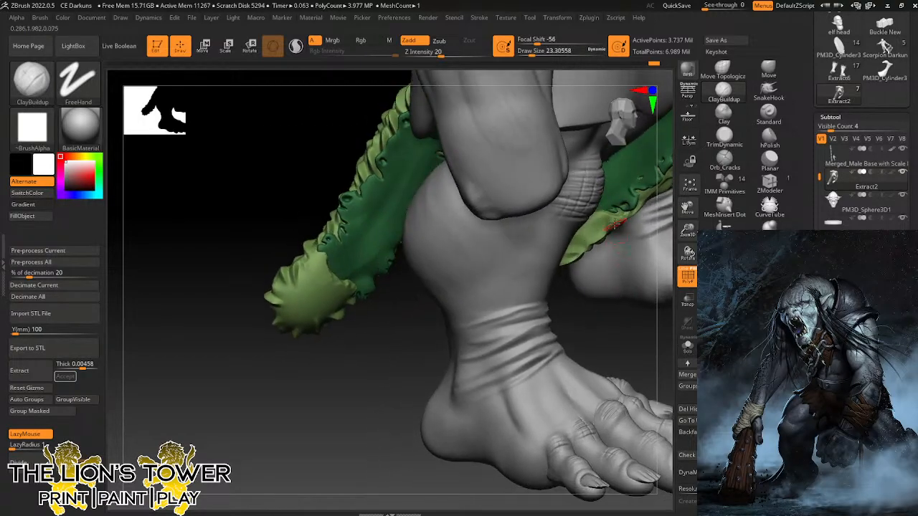
left_click_drag(607, 319, 625, 330)
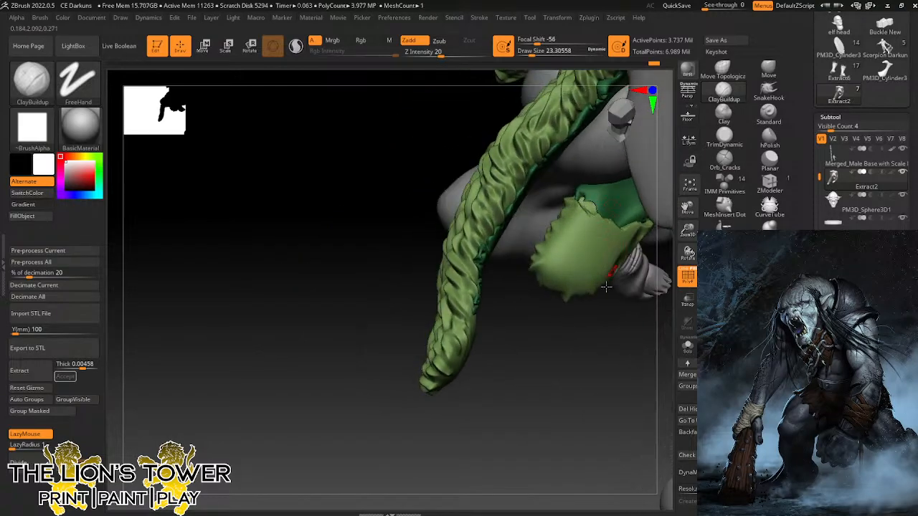
left_click_drag(595, 209, 558, 265)
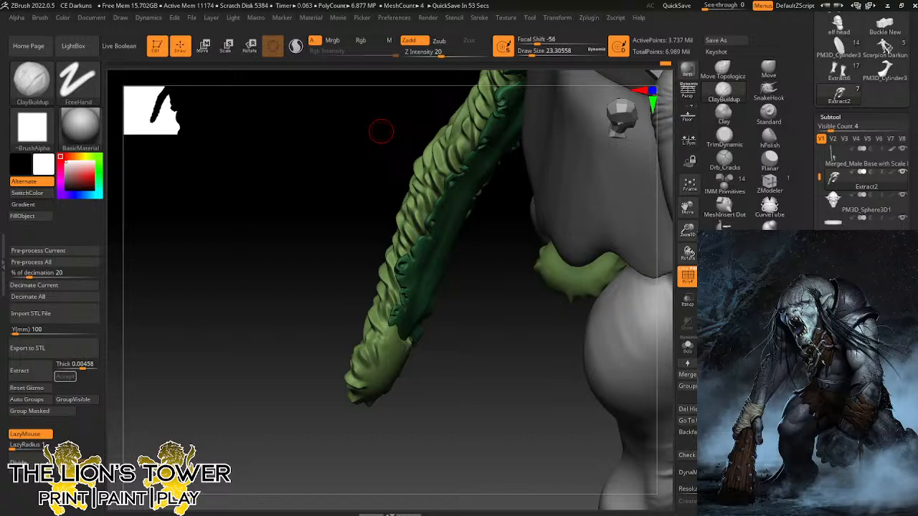
Unmask the fur and isolate its polygroup, hiding the lining, around the outer leg strip's tip.
left_click_drag(484, 354, 463, 325)
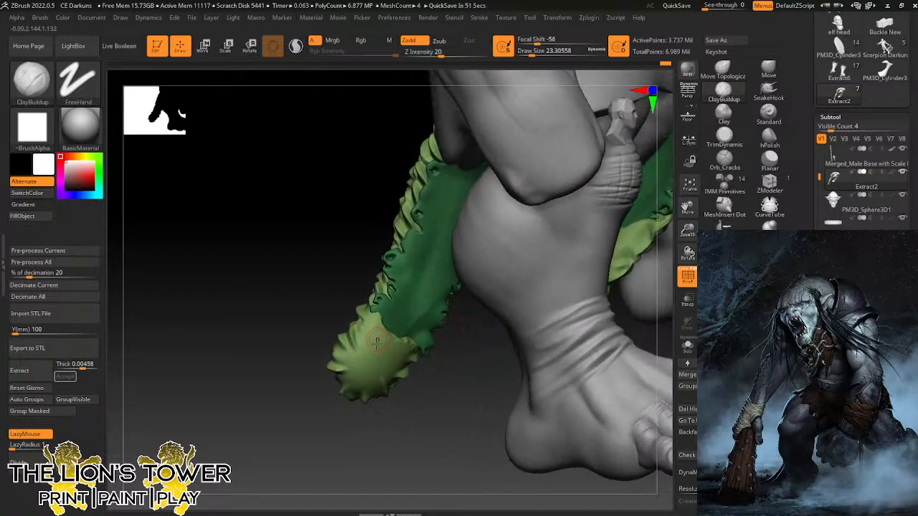
left_click(439, 383, "ctrl")
key("ctrl+w")
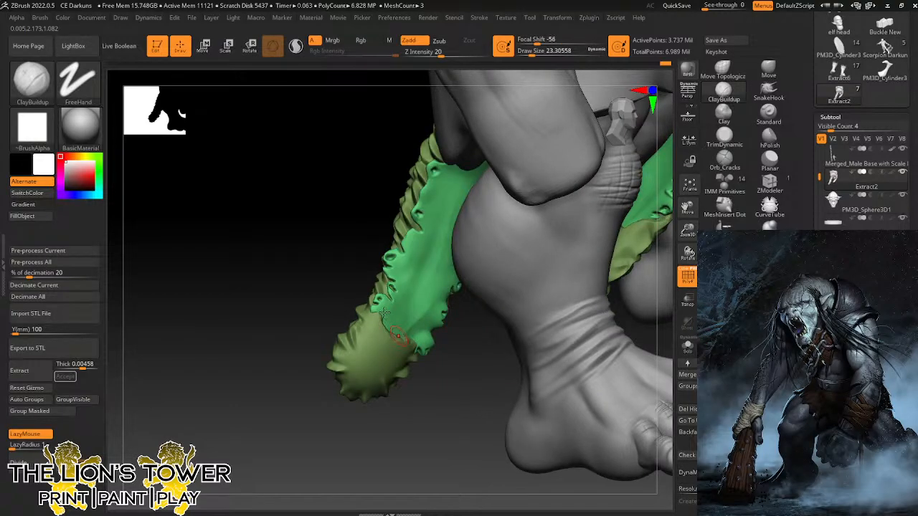
left_click(388, 353, "ctrl+shift")
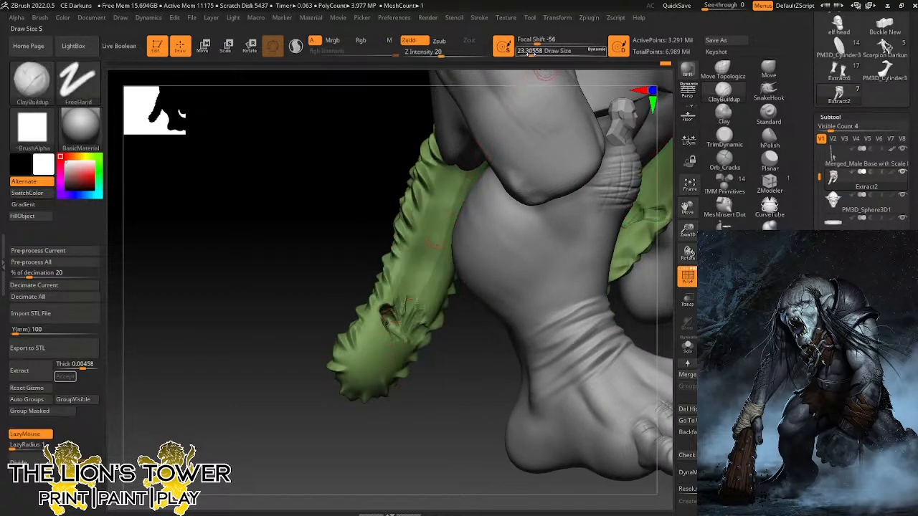
Isolate the pelt and mask a paw print with a heart-shaped main pad and four toes on the inner strip's tip, at draw size about 18.
left_click(529, 52)
mouse_move(473, 338)
left_mouse_down()
mouse_move(468, 401)
mouse_move(503, 403)
mouse_move(526, 208)
left_mouse_up()
left_click(687, 347)
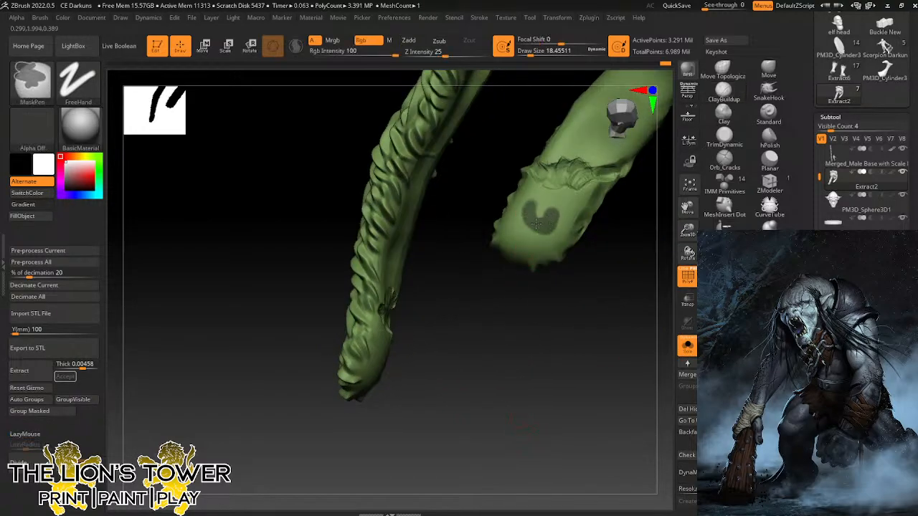
mouse_move(527, 217)
left_mouse_down("ctrl")
mouse_move(523, 224)
mouse_move(553, 231)
left_mouse_up("ctrl")
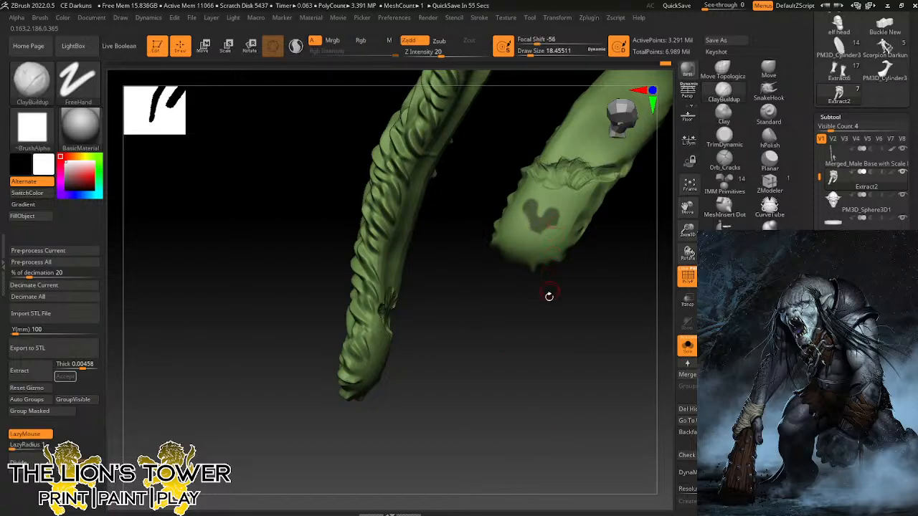
left_click_drag(548, 295, 549, 295)
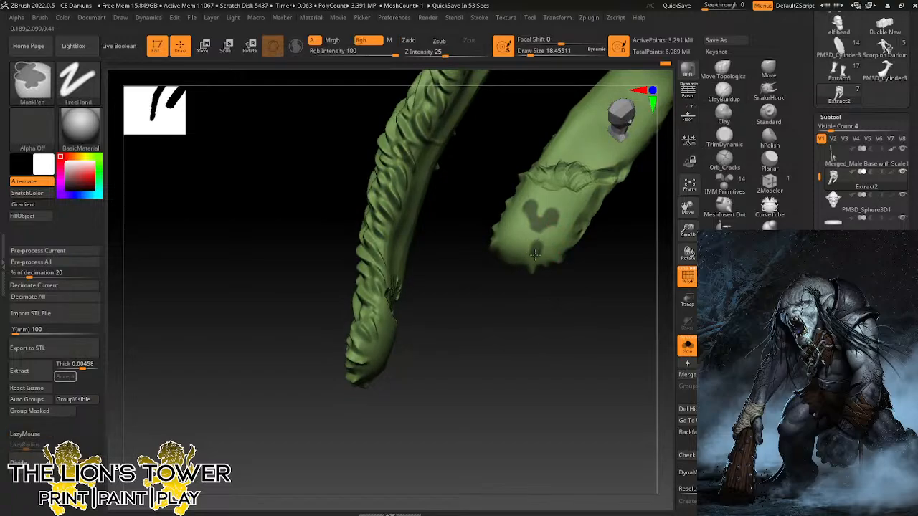
left_click(516, 245, "ctrl")
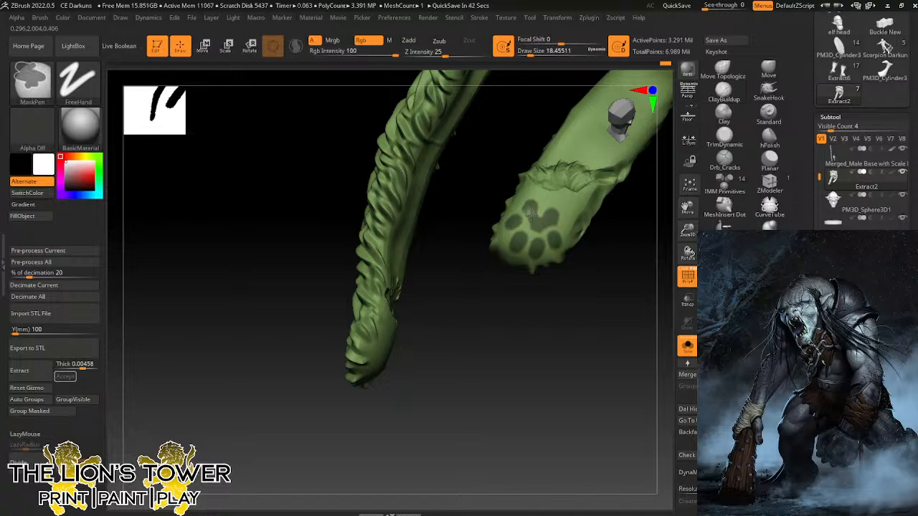
left_click_drag(534, 223, 539, 227, "ctrl")
mouse_move(579, 297)
left_mouse_down()
mouse_move(579, 307)
mouse_move(556, 268)
left_mouse_up()
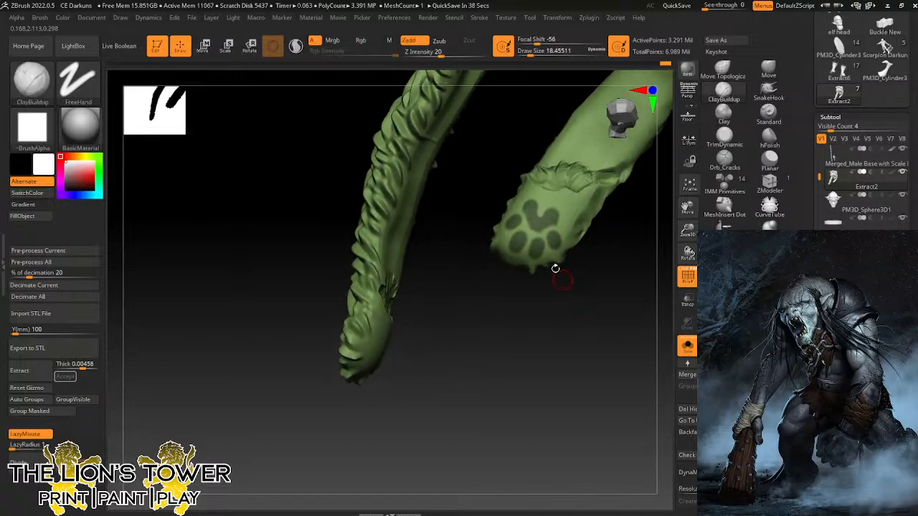
Enlarge the masked toe pads on the inner strip's paw with a draw size of about 22.
left_click(531, 52)
left_click_drag(687, 225, 685, 247)
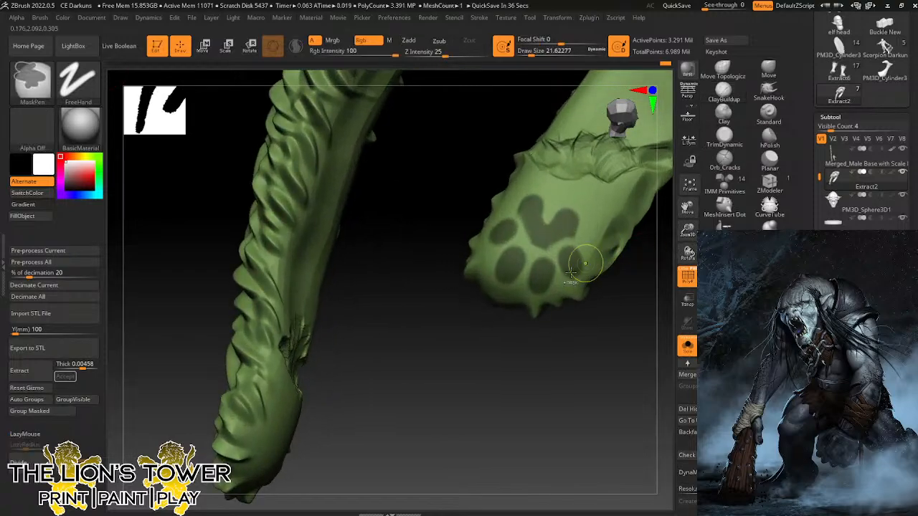
mouse_move(550, 274)
left_mouse_down("ctrl")
mouse_move(551, 289)
mouse_move(513, 281)
left_mouse_up("ctrl")
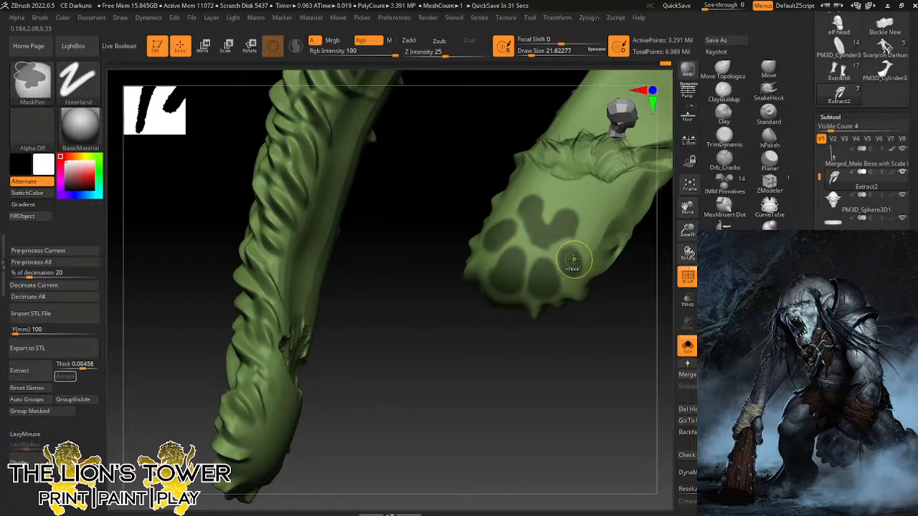
left_click_drag(574, 262, 584, 257, "ctrl")
Mask a matching paw print with a heart-shaped main pad and toe pads on the outer strip's tip.
left_click_drag(687, 230, 687, 206)
left_click_drag(596, 344, 566, 317)
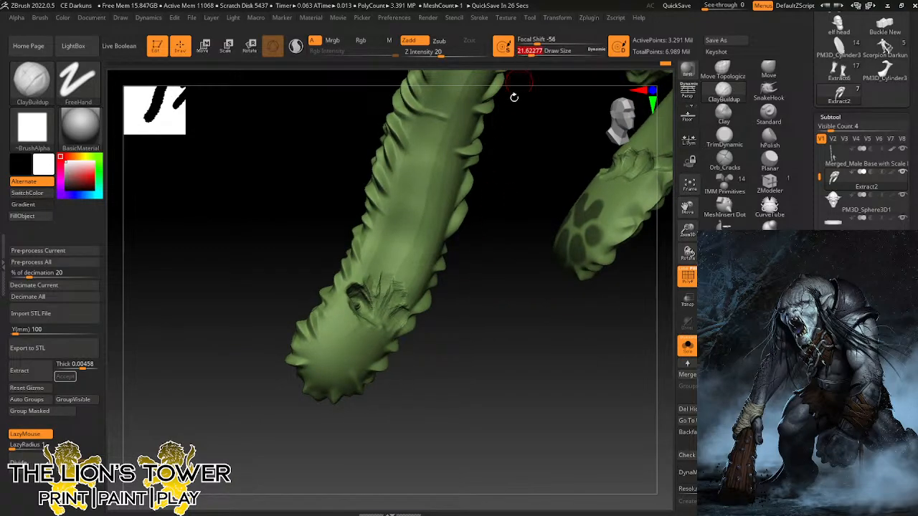
left_click_drag(466, 358, 368, 354)
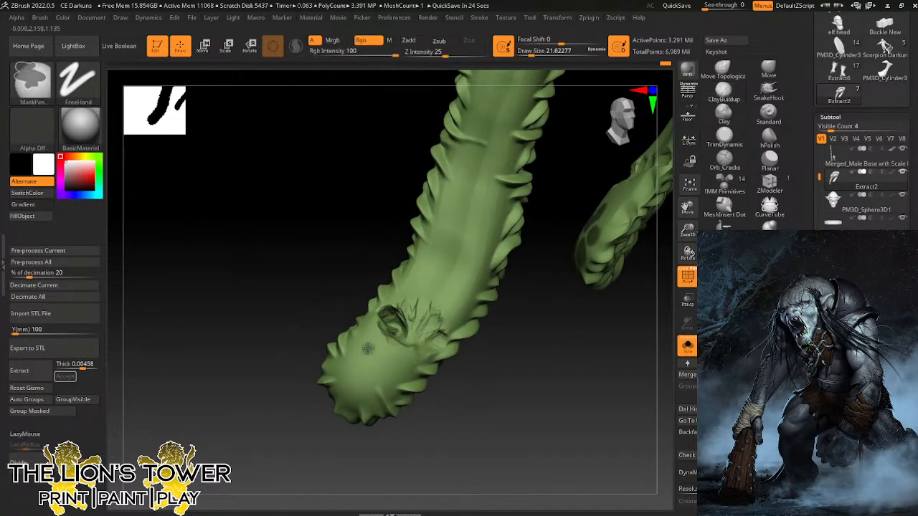
mouse_move(372, 369)
left_mouse_down("ctrl")
mouse_move(392, 367)
mouse_move(379, 376)
left_mouse_up("ctrl")
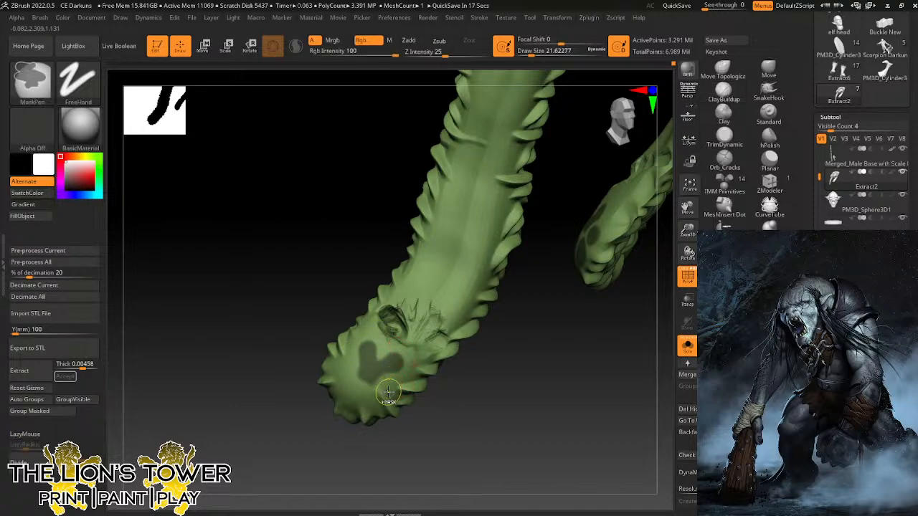
mouse_move(390, 386)
left_mouse_down("ctrl")
mouse_move(352, 401)
mouse_move(339, 362)
left_mouse_up("ctrl")
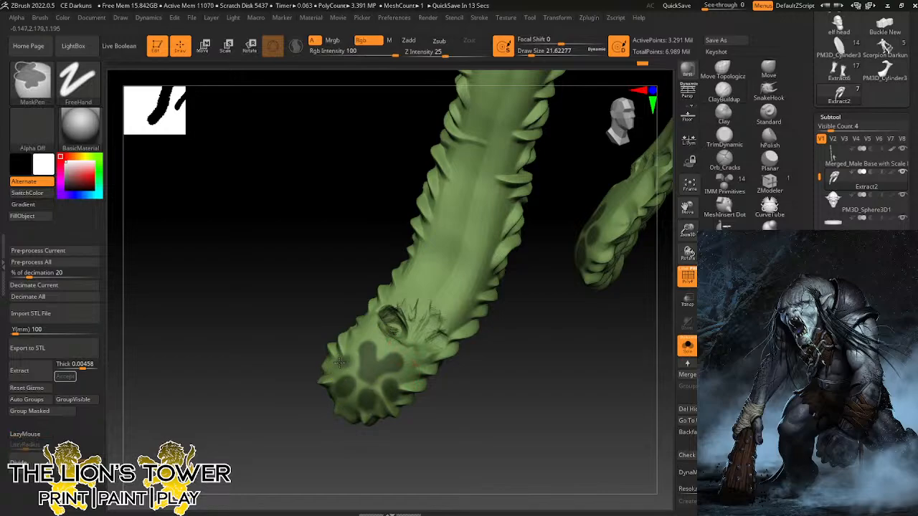
Refine the masked pads on the outer strip's paw with a draw size of about 16, aborting the auto-save.
left_click_drag(555, 316, 566, 363)
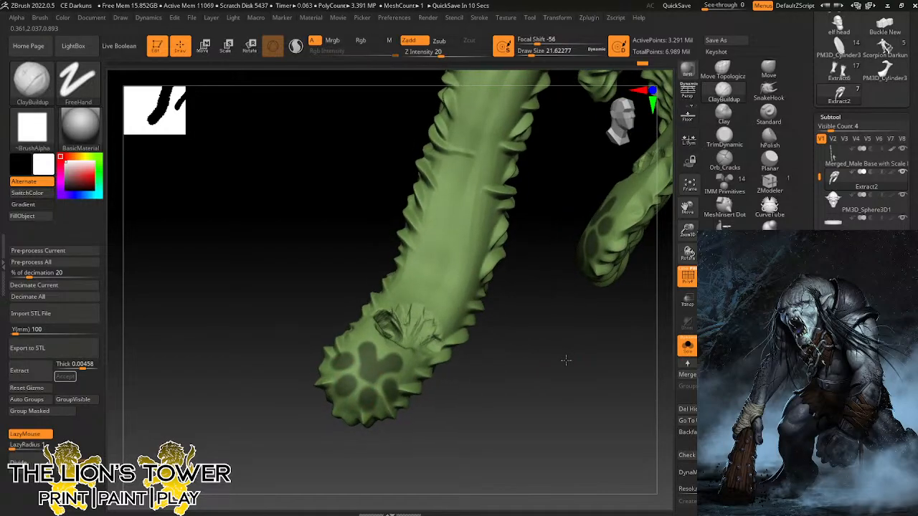
mouse_move(686, 232)
left_mouse_down()
mouse_move(685, 240)
mouse_move(683, 209)
mouse_move(689, 259)
left_mouse_up()
left_click(530, 54)
left_click_drag(687, 207, 707, 145)
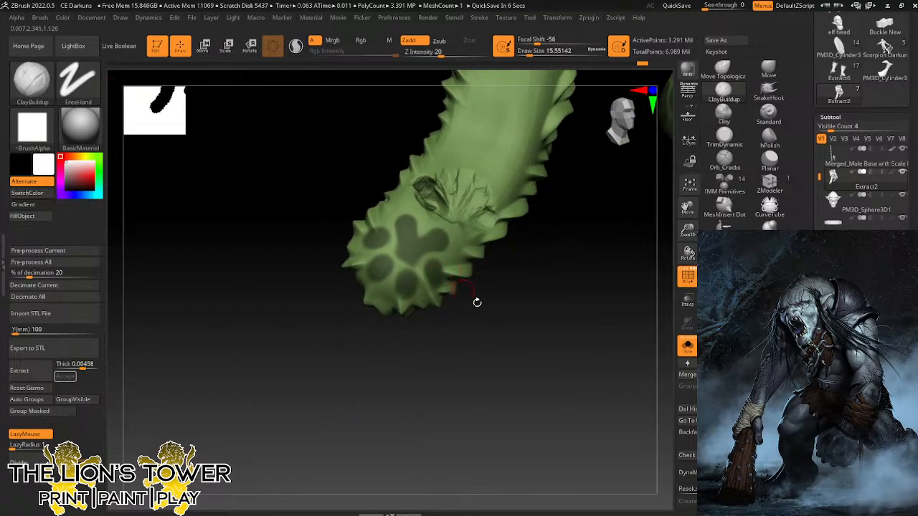
left_click_drag(477, 302, 470, 271)
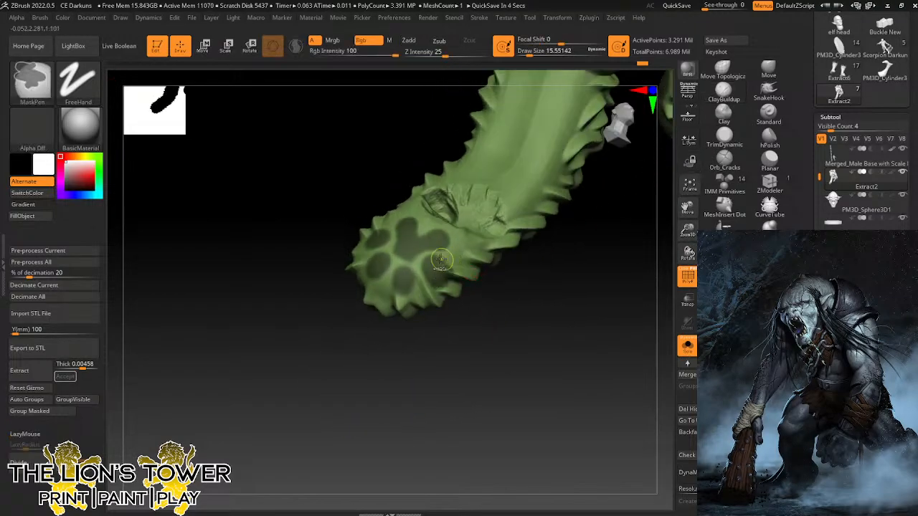
left_click_drag(416, 340, 454, 340)
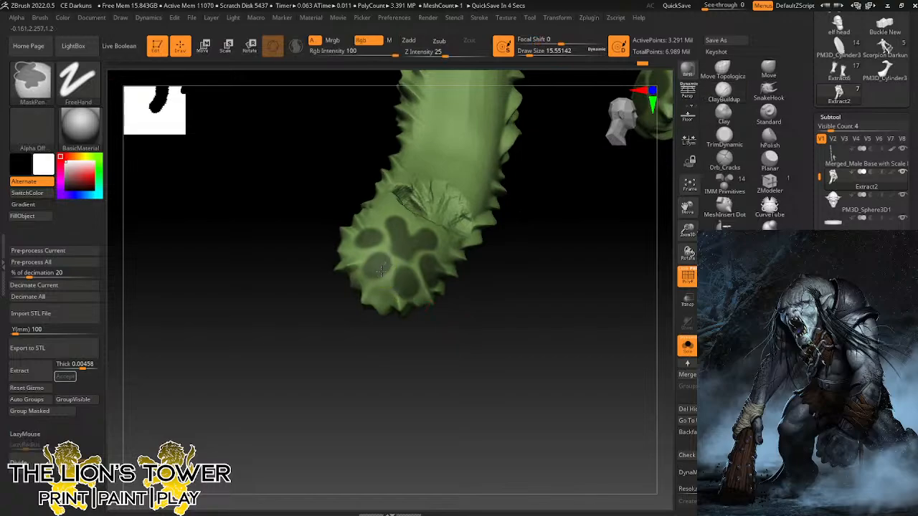
left_click_drag(406, 318, 423, 316)
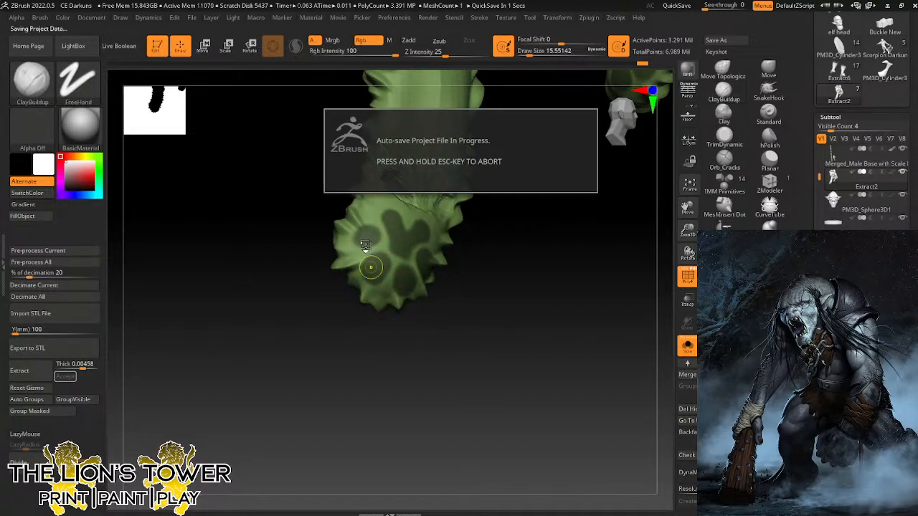
key("Escape")
key("ctrl")
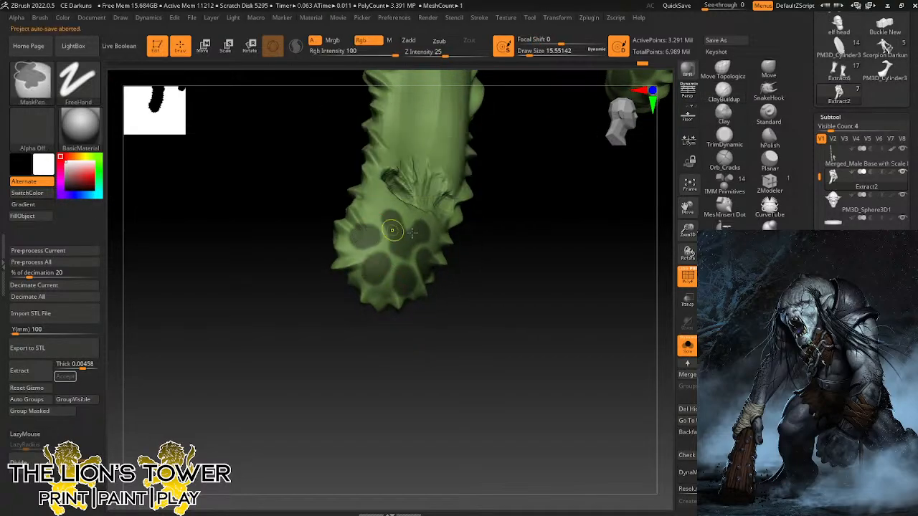
left_click_drag(455, 316, 492, 309)
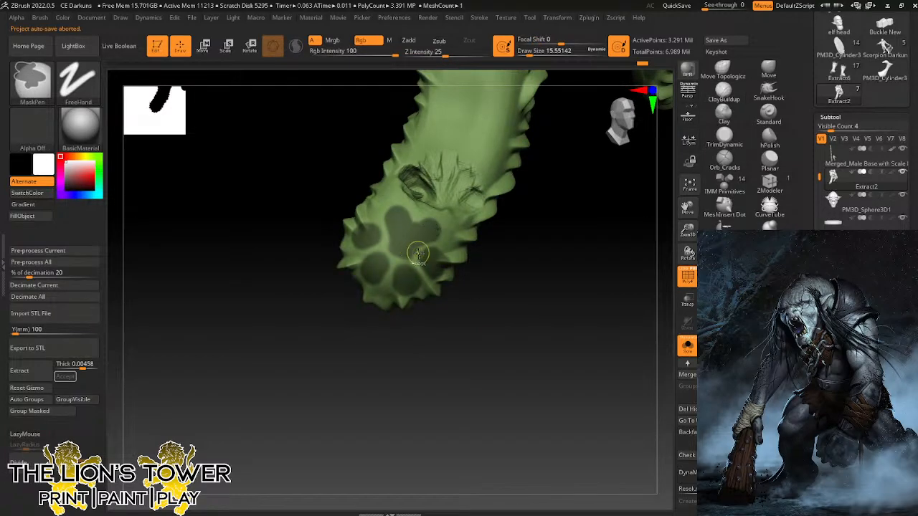
Reduce the draw size to about 7.5 and clean up the pad mask edges on both strips' paws.
left_click(526, 55)
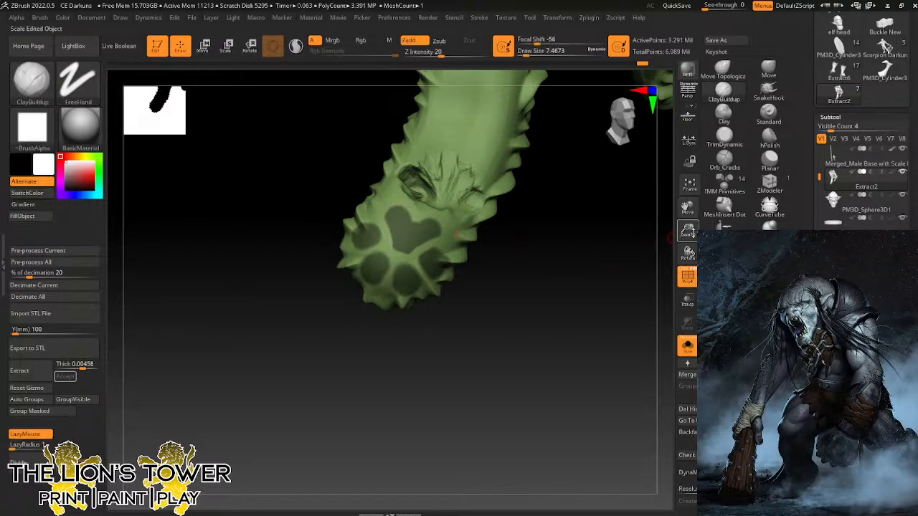
mouse_move(687, 209)
left_mouse_down()
mouse_move(615, 227)
mouse_move(586, 318)
mouse_move(568, 322)
mouse_move(507, 291)
left_mouse_up()
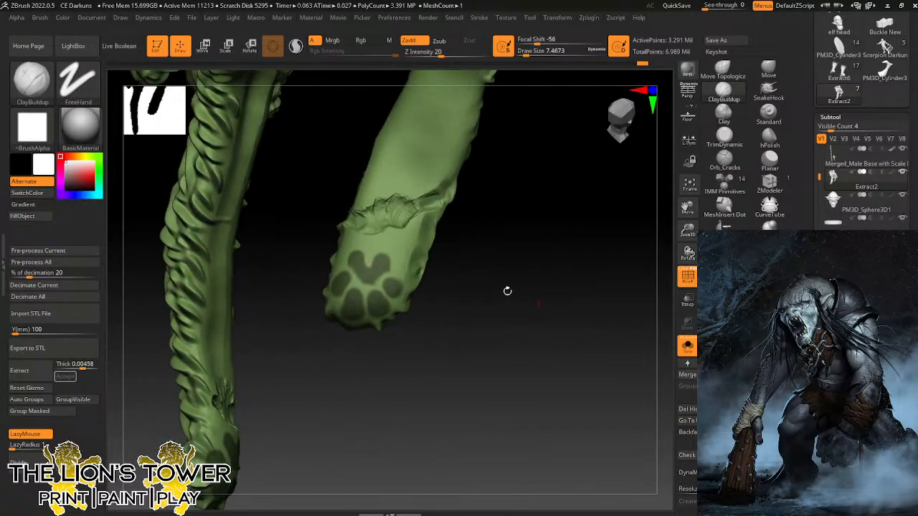
key("ctrl")
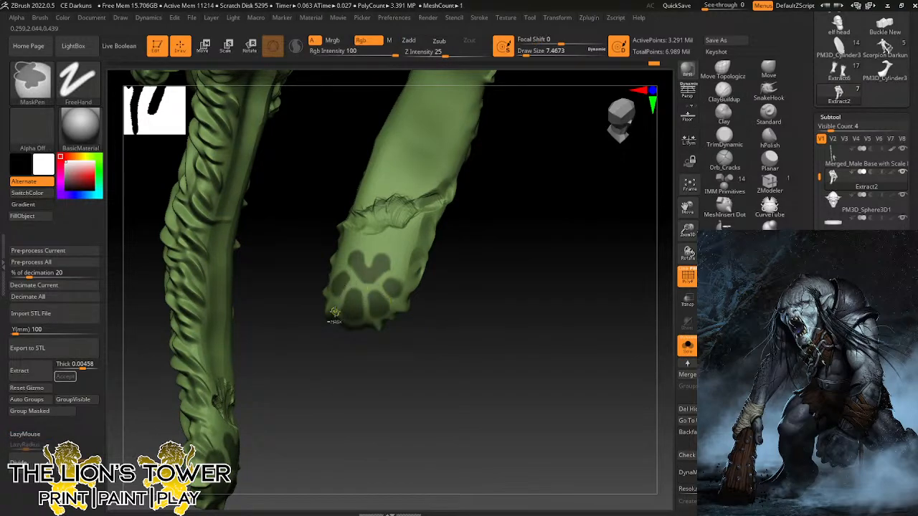
left_click_drag(438, 323, 543, 305)
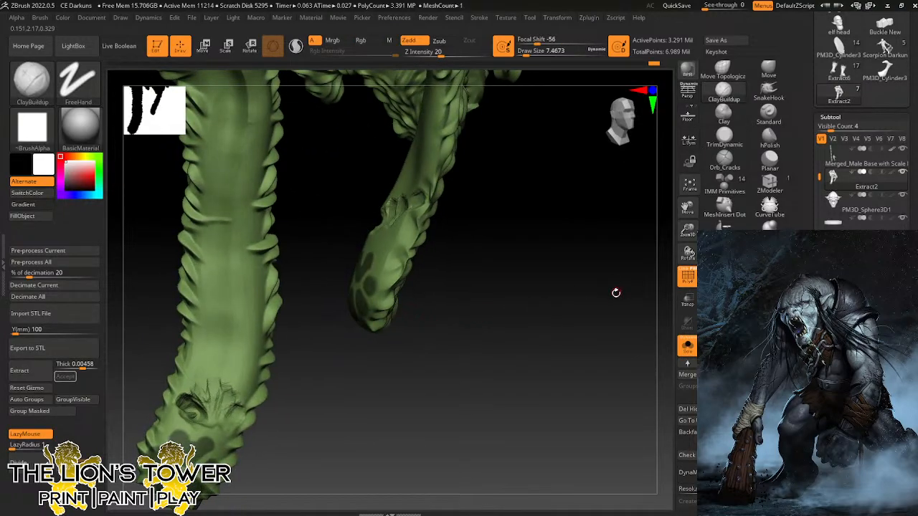
key("ctrl")
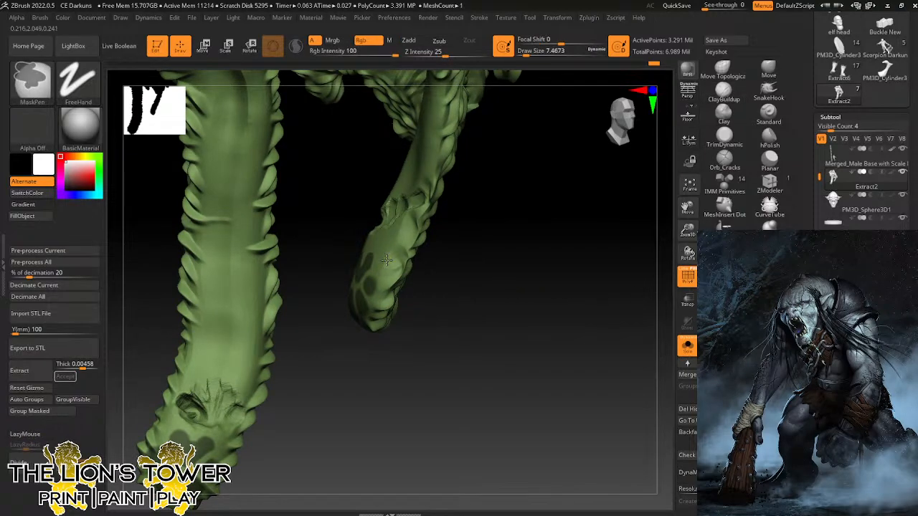
Inflate the paw pads on both strip tips through the inverted mask and remesh the unmasked pelt with DynaMesh.
left_click(477, 288, "ctrl")
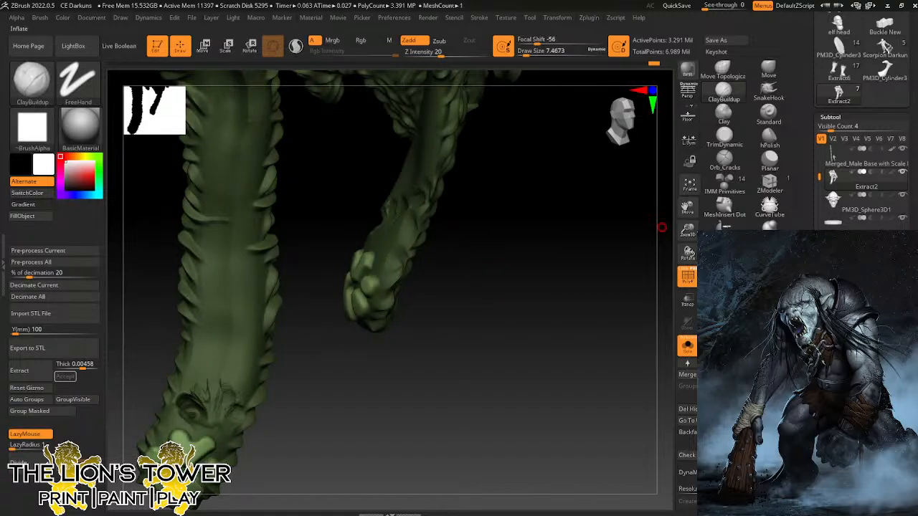
left_click_drag(537, 352, 518, 349, "ctrl")
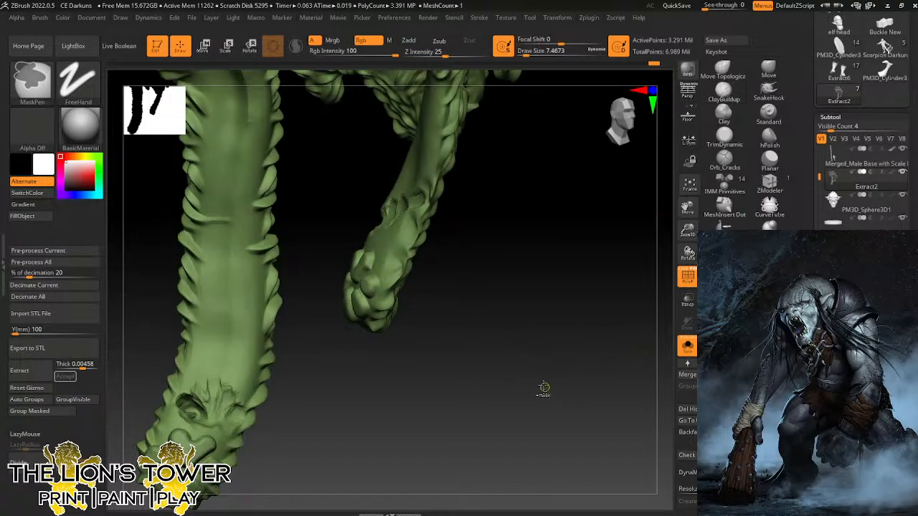
left_click_drag(544, 388, 535, 373, "ctrl")
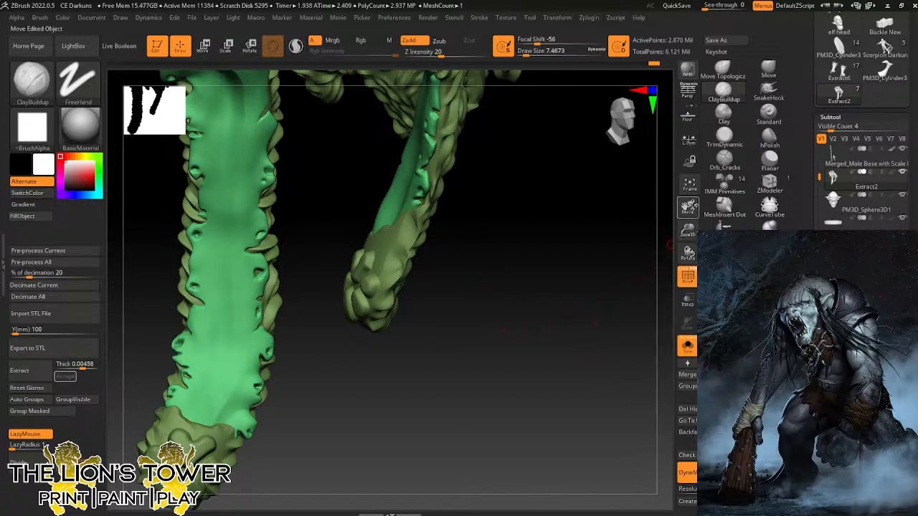
Flatten the raised paw pads on the outer strip's tip using hPolish with a draw size of about 25.
left_click_drag(687, 208, 734, 127)
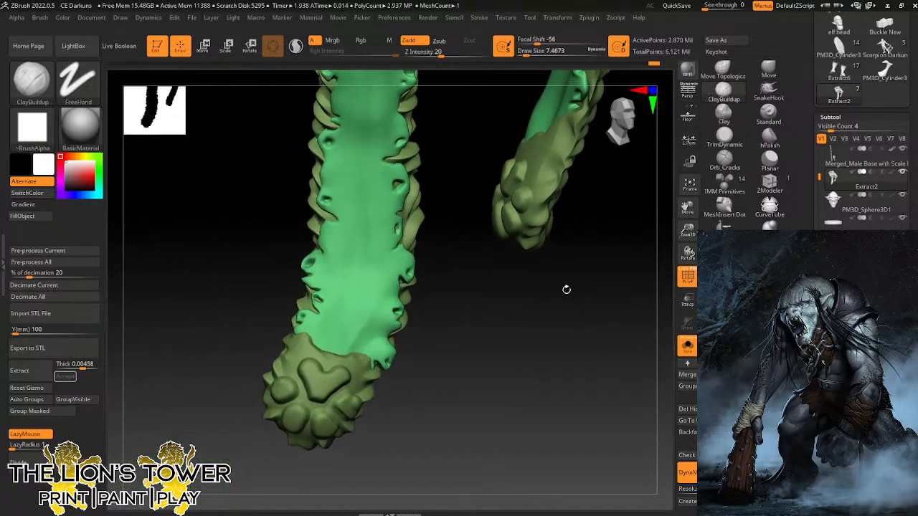
left_click_drag(566, 289, 519, 351)
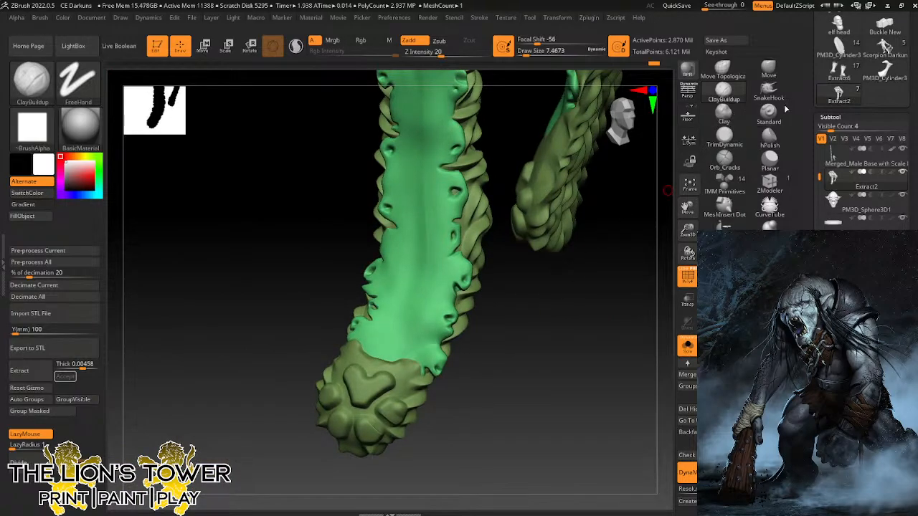
left_click(769, 137)
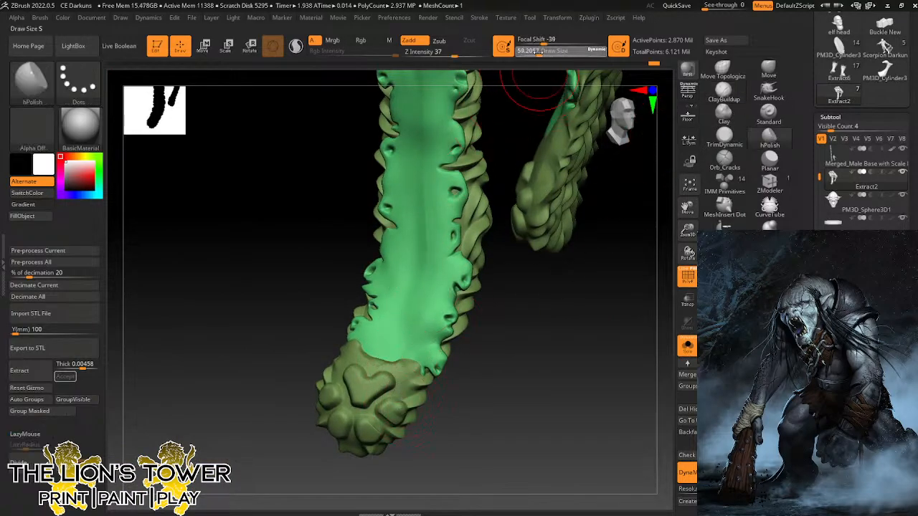
left_click(532, 53)
left_click_drag(403, 410, 397, 411)
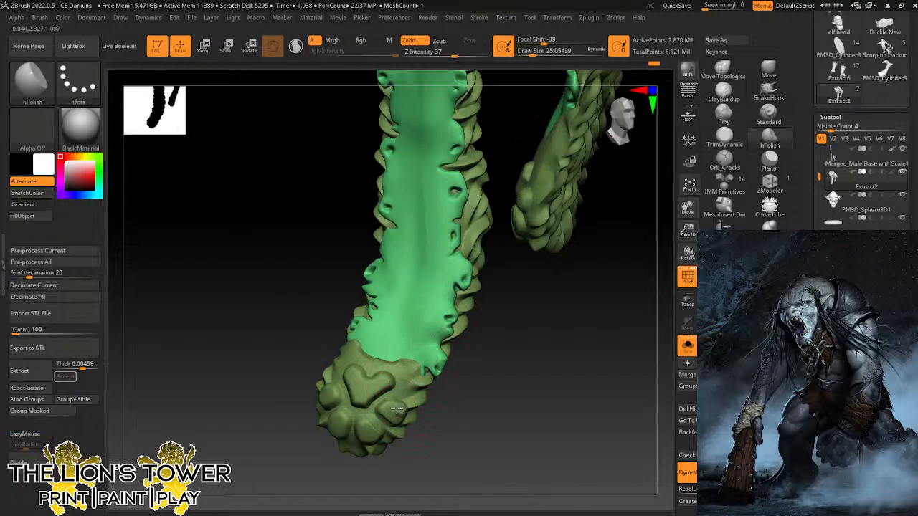
left_click_drag(473, 397, 414, 401)
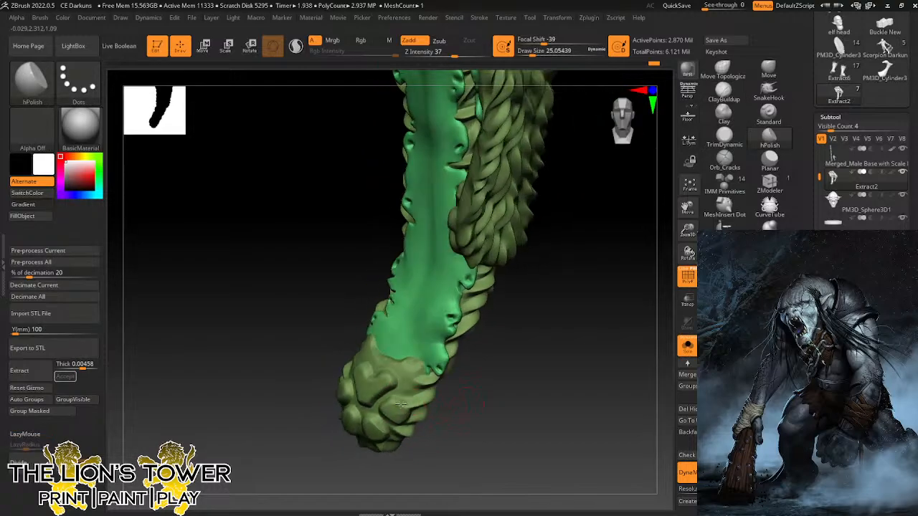
Smooth the raised paw pads on the outer strip's tip.
key("ctrl")
key("ctrl")
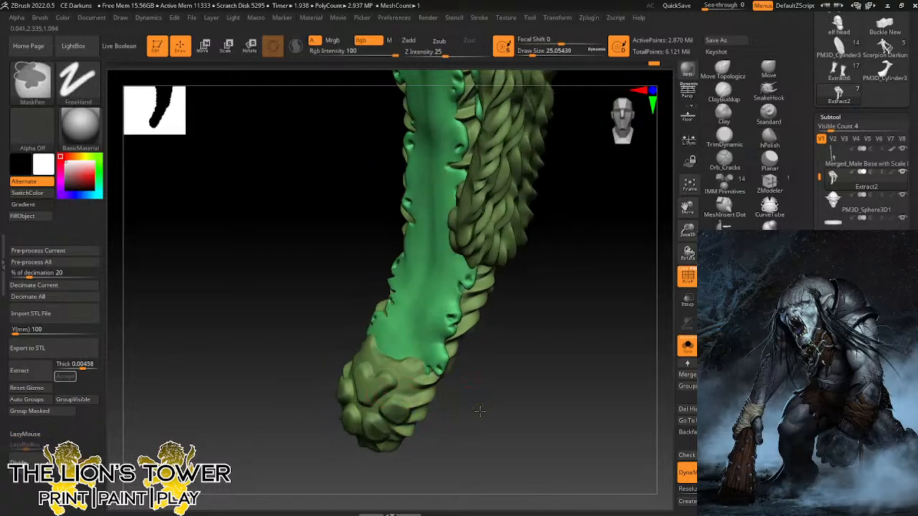
left_click(479, 412, "ctrl")
left_click(480, 412, "ctrl")
key("ctrl")
key("shift")
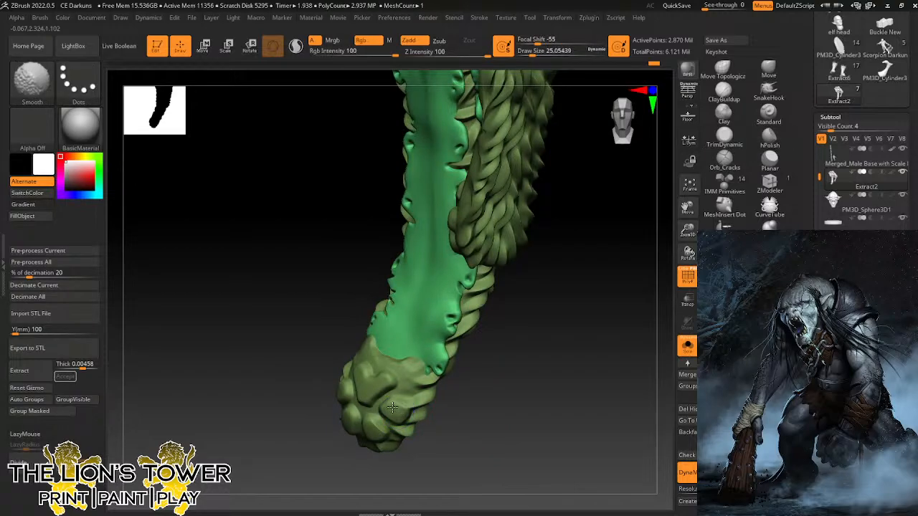
left_click_drag(469, 427, 328, 399)
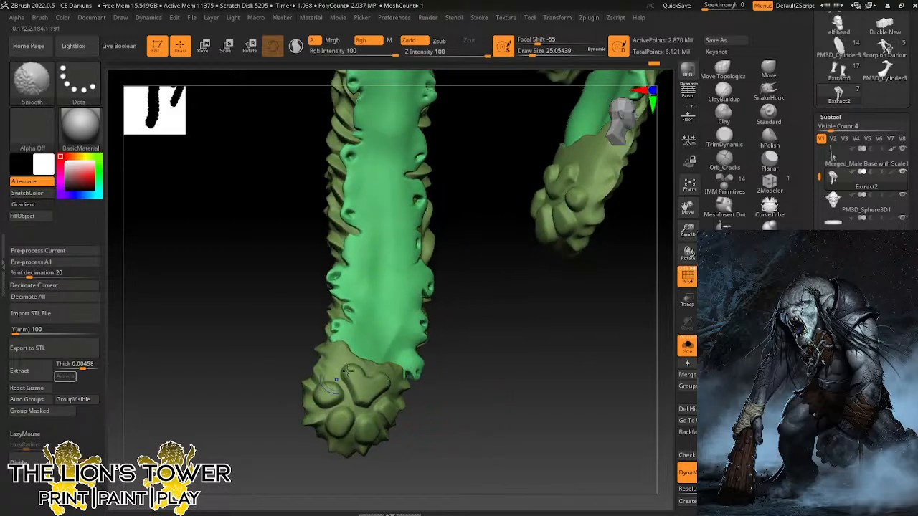
mouse_move(582, 311)
left_mouse_down()
mouse_move(612, 322)
mouse_move(600, 324)
left_mouse_up()
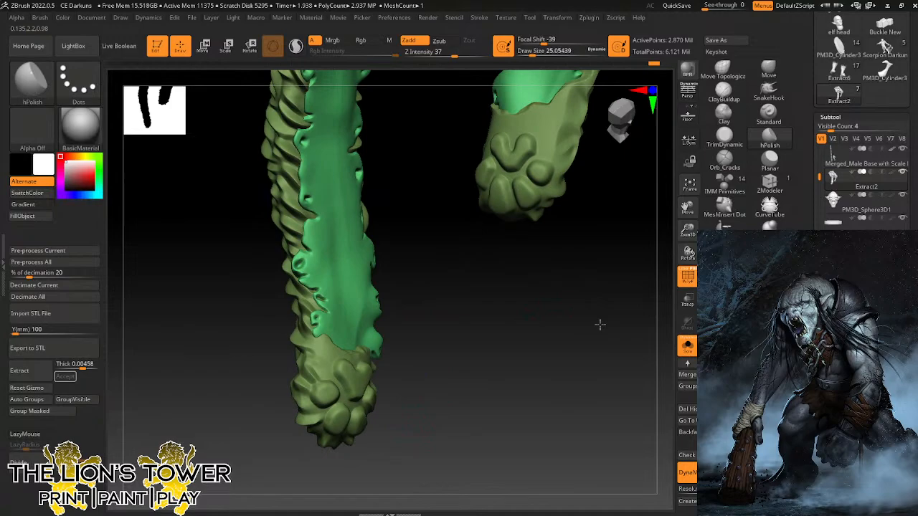
Switch to the Orb_Cracks brush with a draw size of about 29 and mask the pelt's lining, leaving the fur unmasked.
left_click(726, 157)
mouse_move(624, 244)
left_mouse_down()
mouse_move(615, 262)
mouse_move(561, 231)
left_mouse_up()
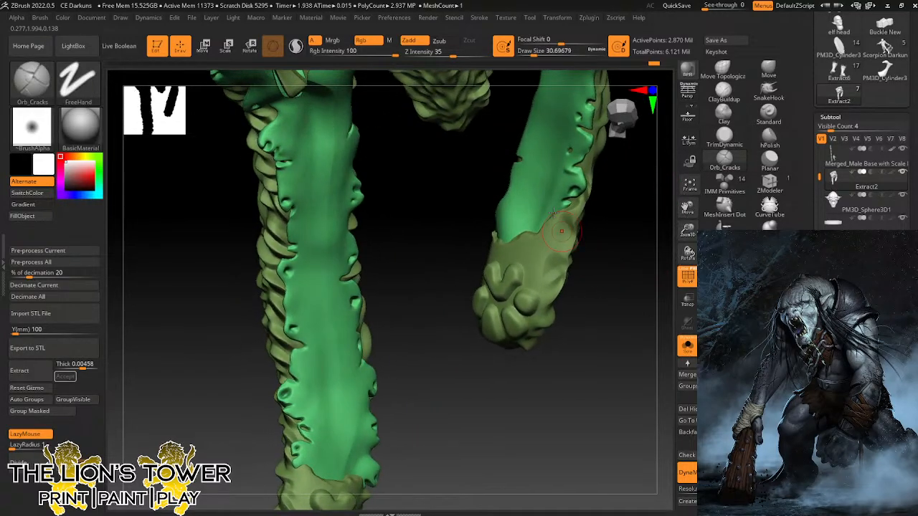
left_click(533, 53)
left_click(552, 241, "ctrl+shift")
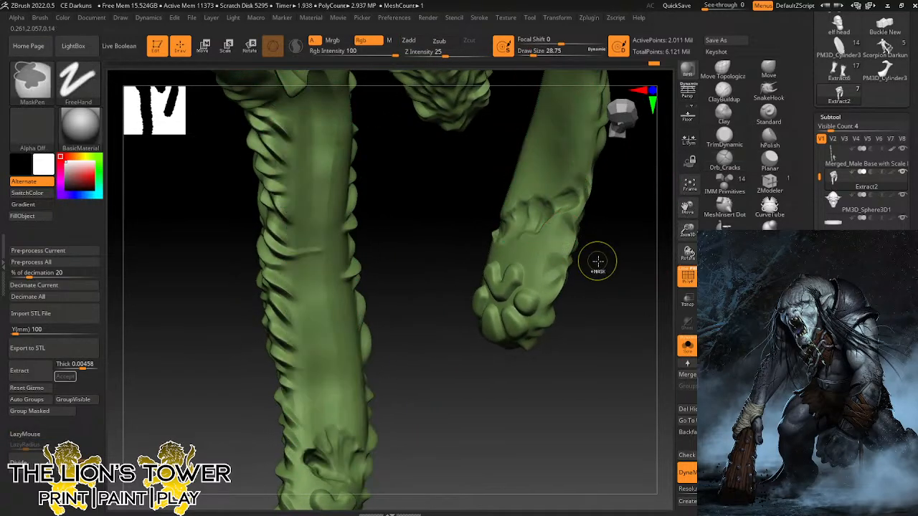
left_click(600, 257, "ctrl+shift")
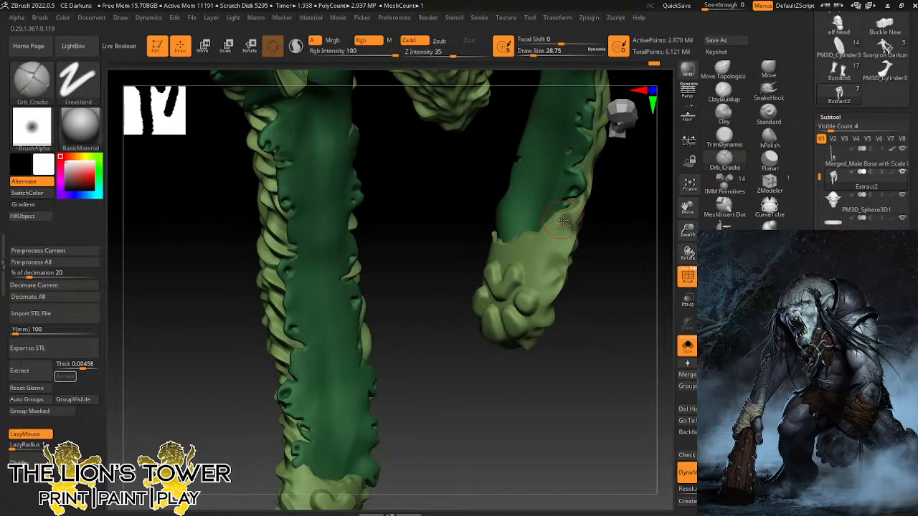
Carve fur strands with Orb_Cracks around the paw pads and over the sides and back of the shorter strip's tip.
mouse_move(549, 228)
left_mouse_down()
mouse_move(522, 294)
mouse_move(527, 251)
left_mouse_up()
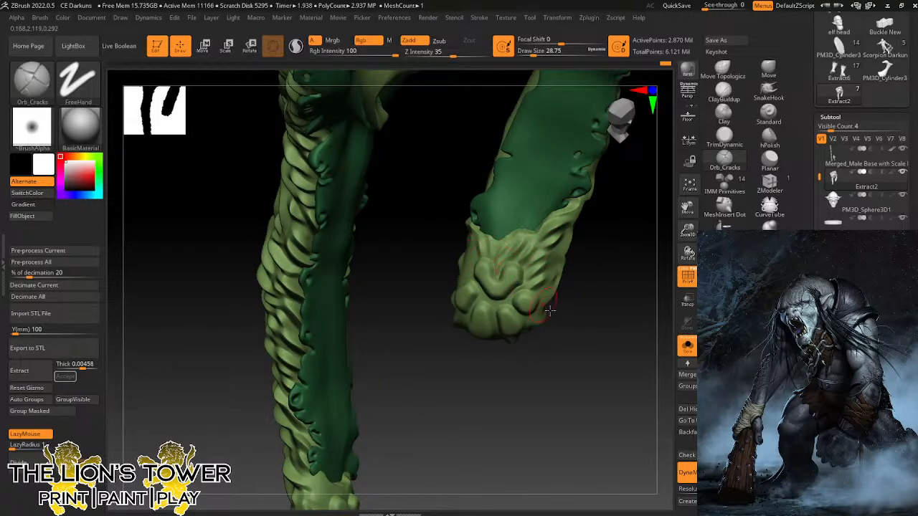
mouse_move(550, 310)
left_mouse_down()
mouse_move(605, 311)
mouse_move(485, 265)
mouse_move(466, 285)
left_mouse_up()
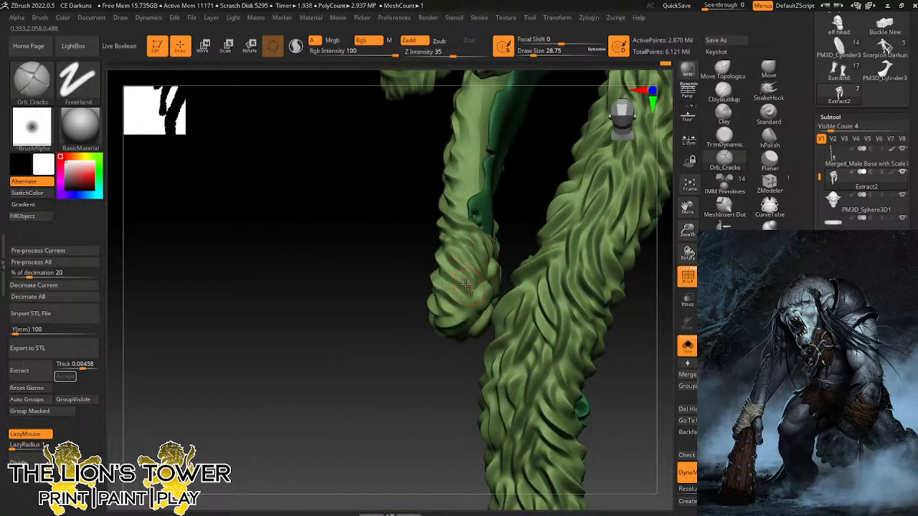
left_click_drag(493, 328, 459, 327)
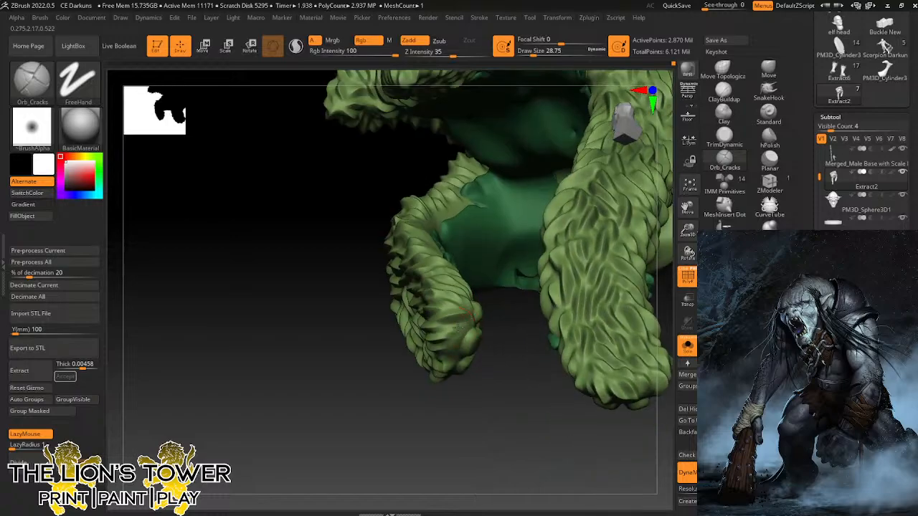
mouse_move(483, 364)
left_mouse_down()
mouse_move(492, 250)
mouse_move(483, 250)
left_mouse_up()
left_click_drag(482, 315, 503, 399)
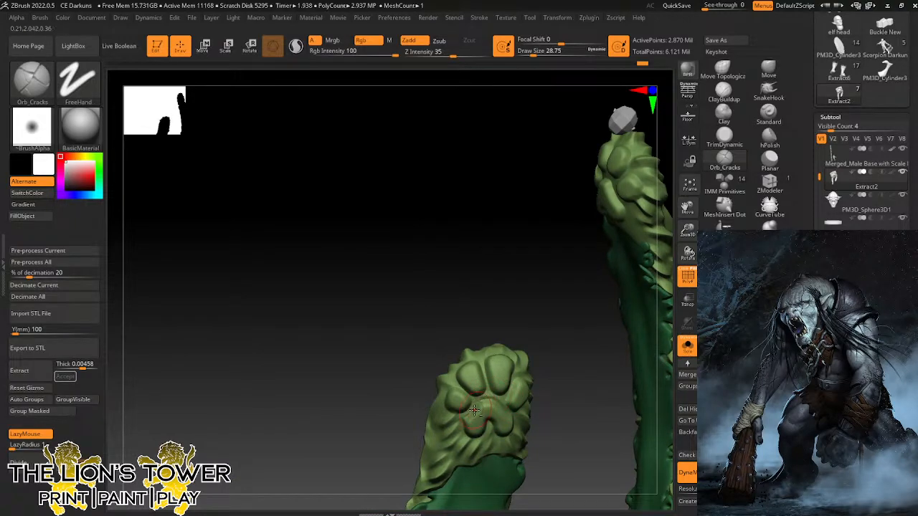
left_click_drag(556, 343, 551, 329)
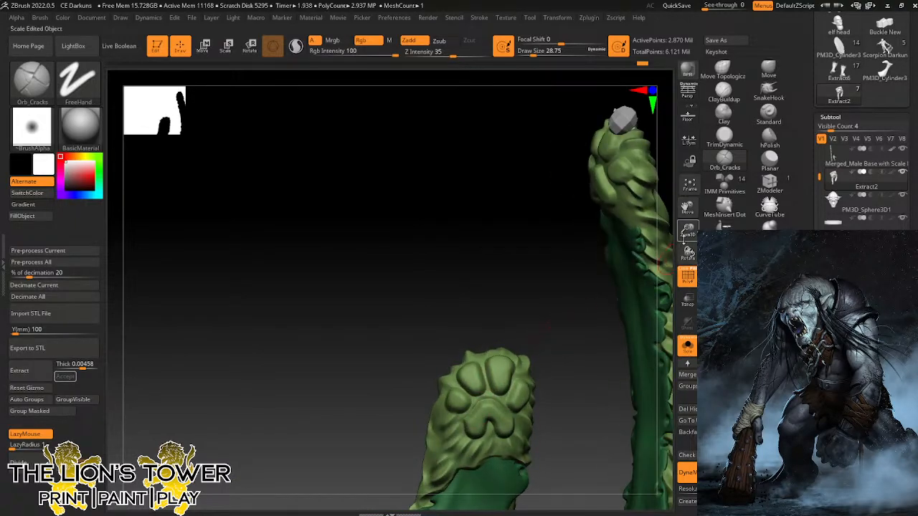
Carve fur strands with Orb_Cracks around and between the paw pads on the longer strip's tip.
mouse_move(685, 243)
left_mouse_down()
mouse_move(637, 239)
mouse_move(583, 259)
left_mouse_up()
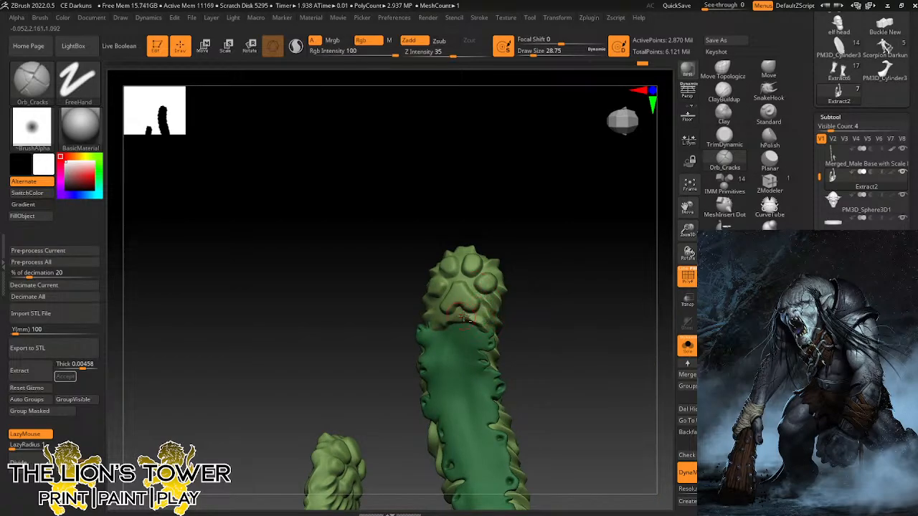
left_click_drag(457, 308, 445, 320)
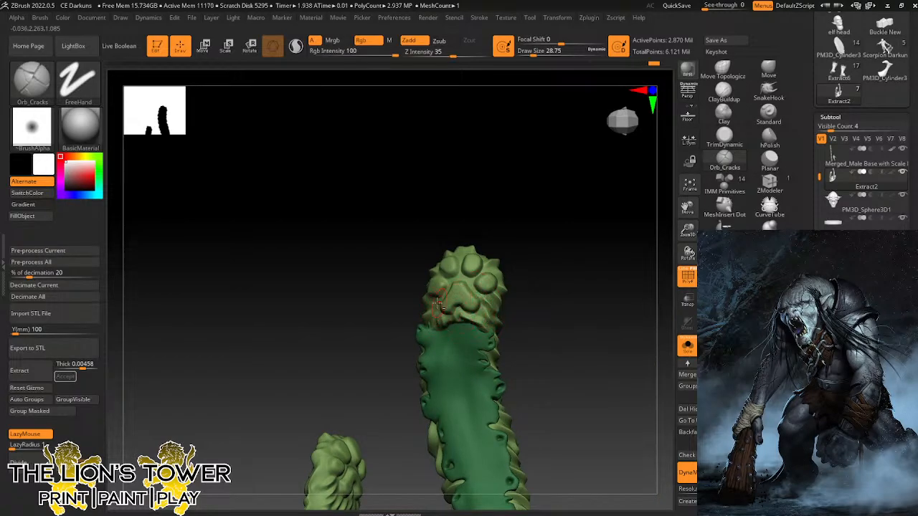
mouse_move(497, 236)
left_mouse_down()
mouse_move(509, 254)
mouse_move(486, 280)
left_mouse_up()
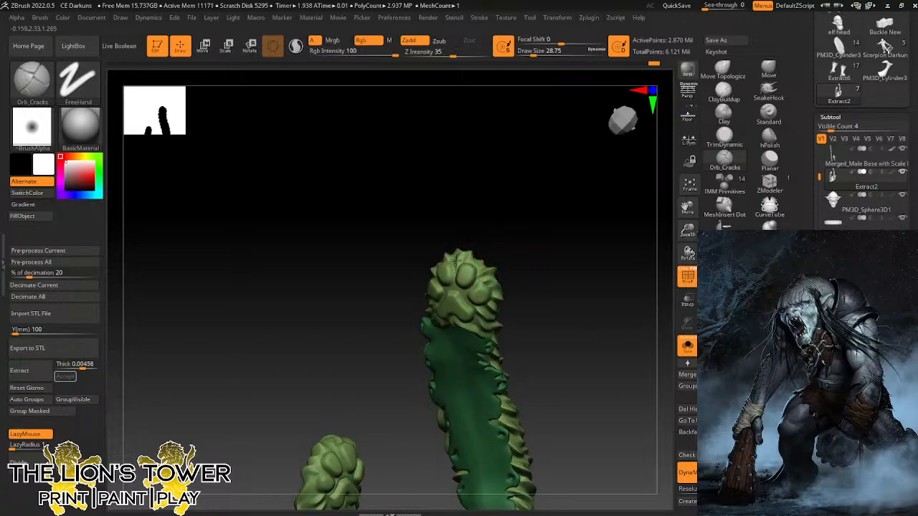
left_click_drag(479, 228, 466, 267)
left_click_drag(478, 309, 458, 288)
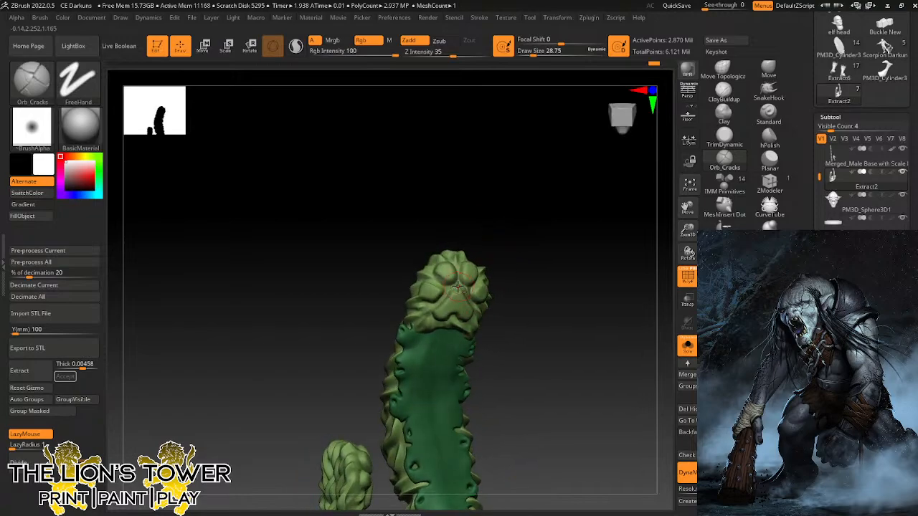
left_click_drag(394, 260, 437, 262)
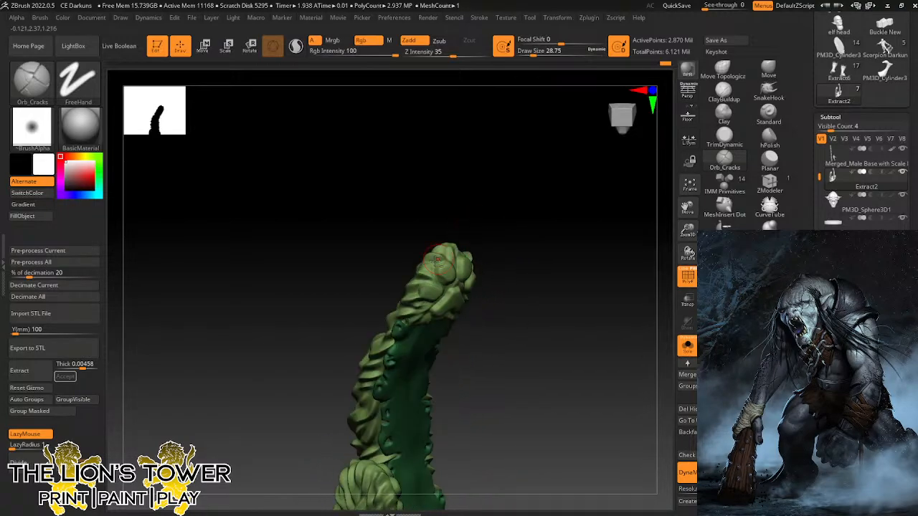
left_click_drag(517, 221, 593, 208)
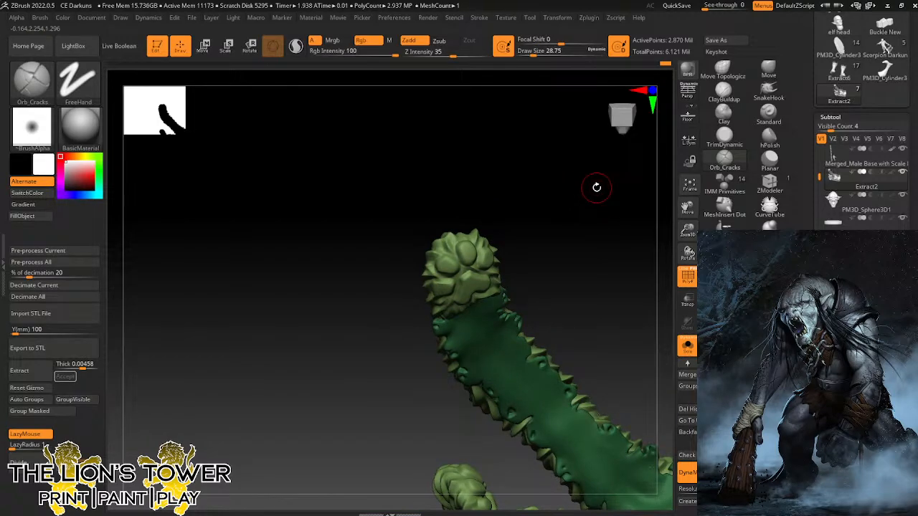
Insert a small sphere above a middle toe of the longer strip's paw using MeshInsert Dot with a draw size of about 22.
left_click(724, 206)
mouse_move(616, 237)
left_mouse_down()
mouse_move(552, 245)
mouse_move(548, 227)
left_mouse_up()
left_click_drag(544, 55, 538, 55)
mouse_move(536, 202)
left_mouse_down()
mouse_move(557, 222)
mouse_move(461, 230)
left_mouse_up()
left_click_drag(540, 52, 531, 74)
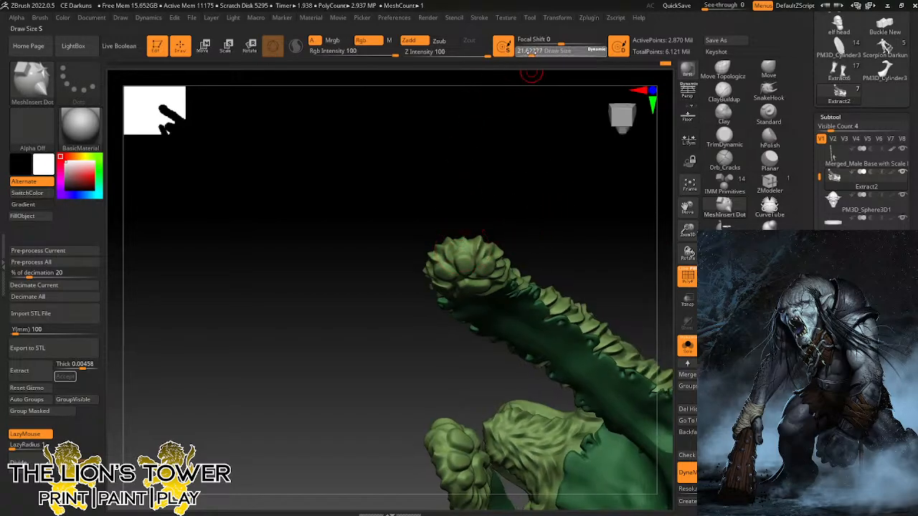
left_click_drag(459, 248, 467, 254)
mouse_move(552, 217)
left_mouse_down()
mouse_move(538, 211)
mouse_move(537, 195)
left_mouse_up()
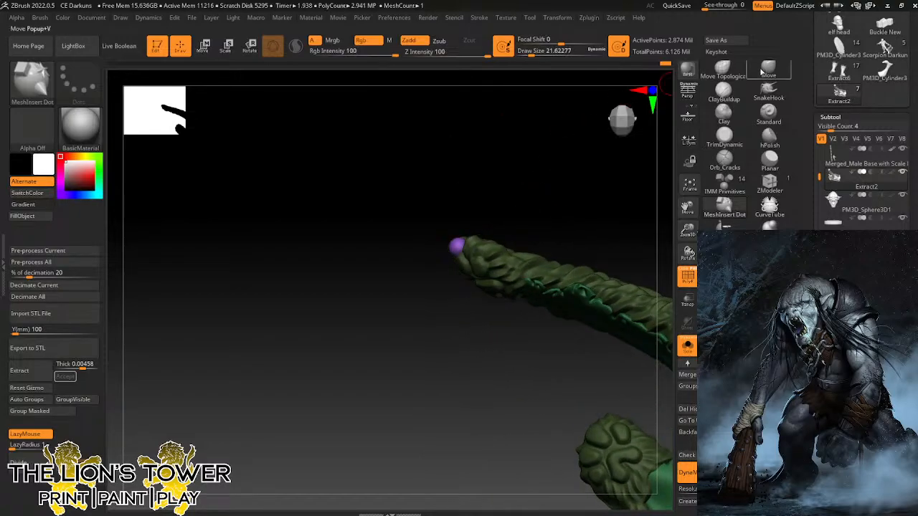
Pull the inserted sphere into a pointed, curved claw using SnakeHook with Sculptris Pro enabled and a draw size of about 35.
left_click(766, 86)
left_click(734, 113)
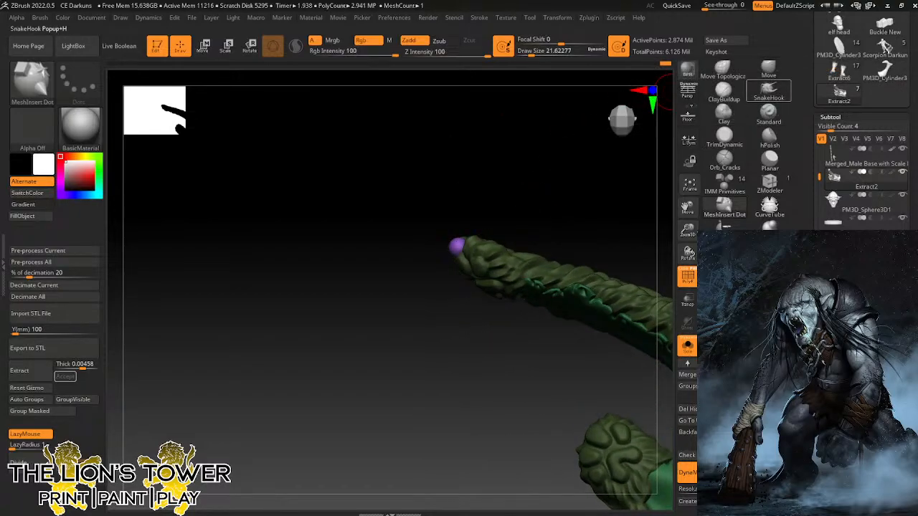
left_click(296, 48)
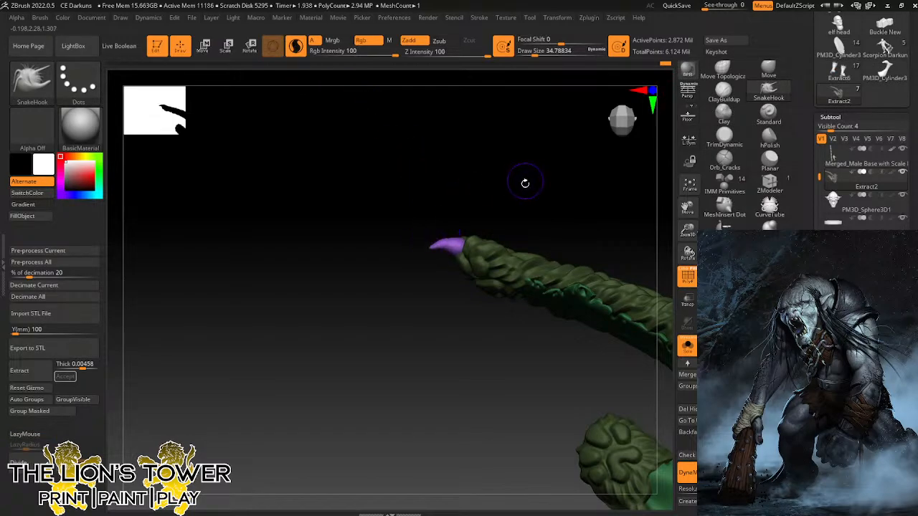
mouse_move(524, 182)
left_mouse_down()
mouse_move(566, 160)
mouse_move(538, 180)
mouse_move(548, 165)
left_mouse_up()
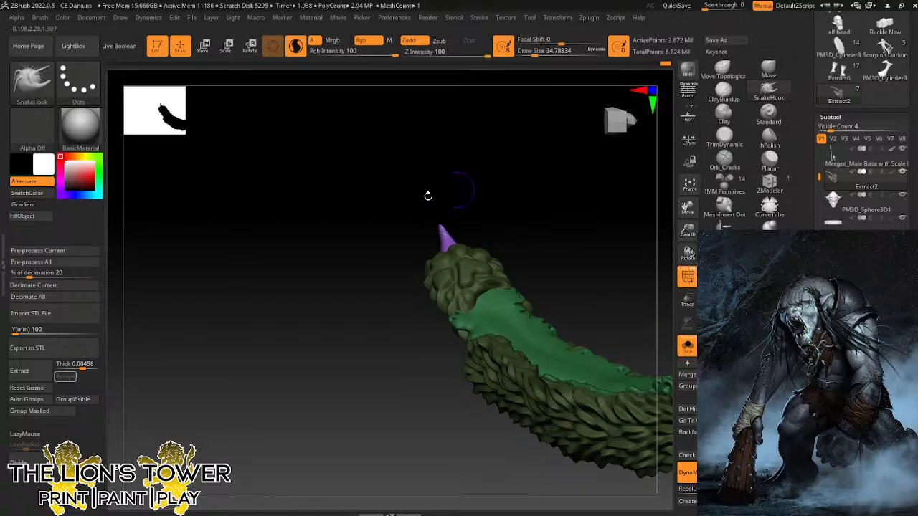
Regroup the pelt and claw into separate polygroups with Auto Groups and clear the mask.
left_click(33, 400)
left_click(551, 221, "ctrl")
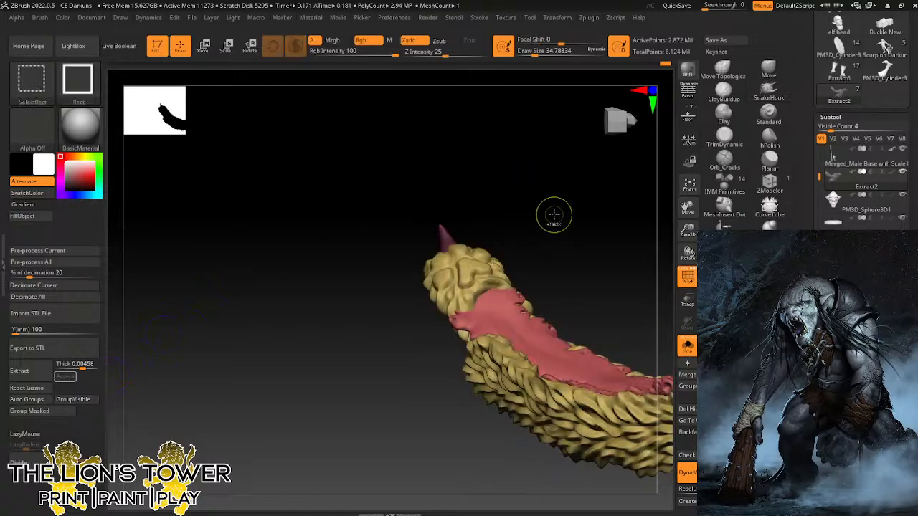
mouse_move(553, 208)
left_mouse_down()
mouse_move(574, 228)
mouse_move(559, 246)
left_mouse_up()
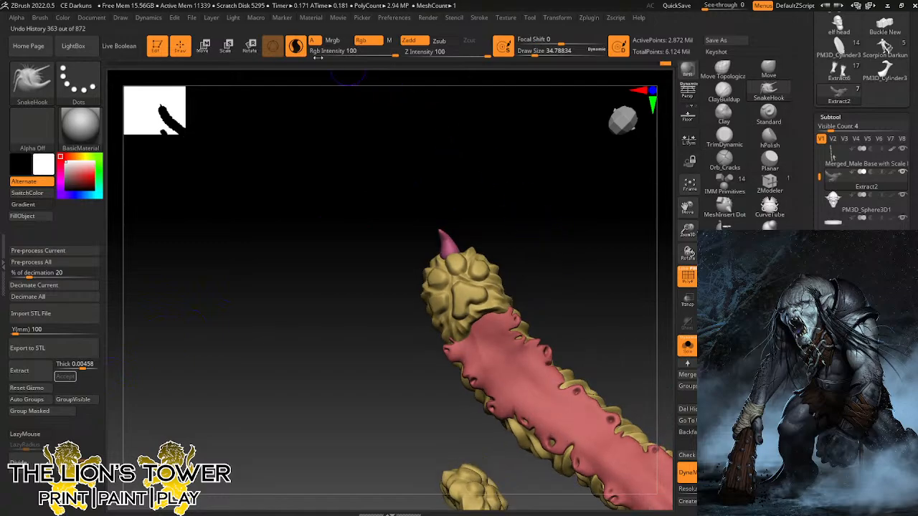
Mask everything but the claw, centre the rotate gizmo on it and reorient the gizmo to the claw.
left_click(251, 46)
left_click_drag(525, 174, 528, 231)
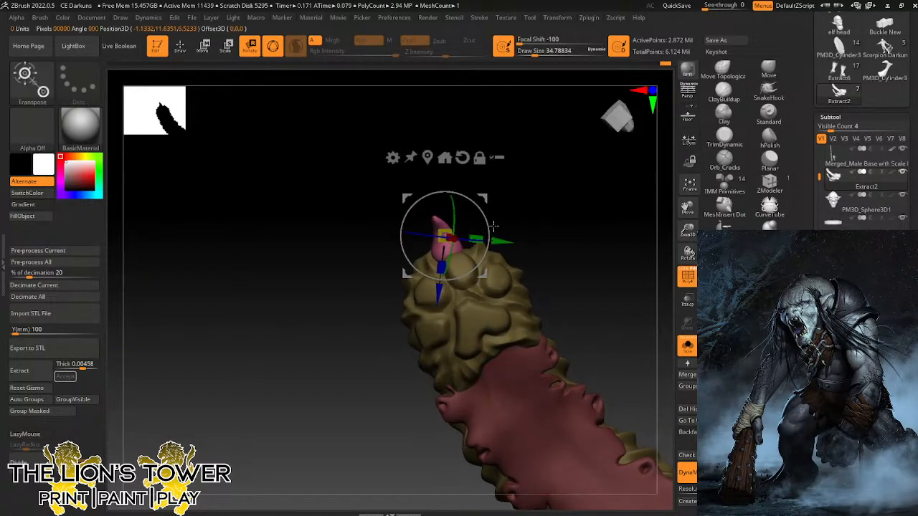
left_click(428, 157)
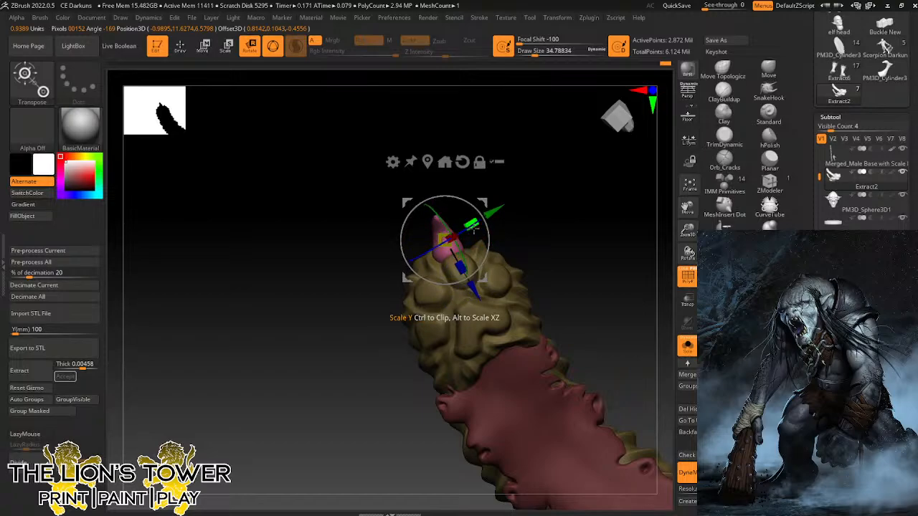
left_click_drag(491, 228, 490, 241)
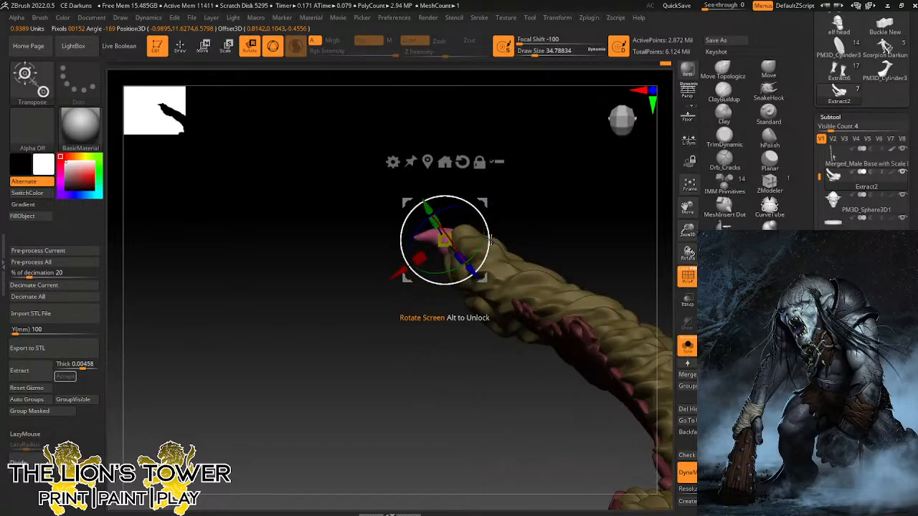
left_click_drag(486, 200, 527, 176)
Duplicate the claw onto the next two toes along one side of the paw.
left_click_drag(487, 206, 461, 234, "ctrl+shift")
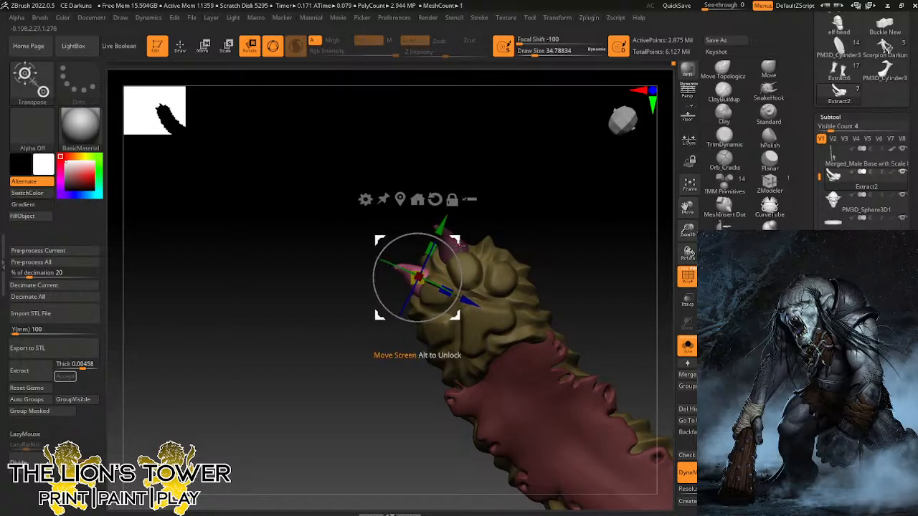
left_click_drag(533, 187, 531, 189)
left_click_drag(457, 241, 448, 285, "ctrl")
left_click_drag(512, 203, 524, 201)
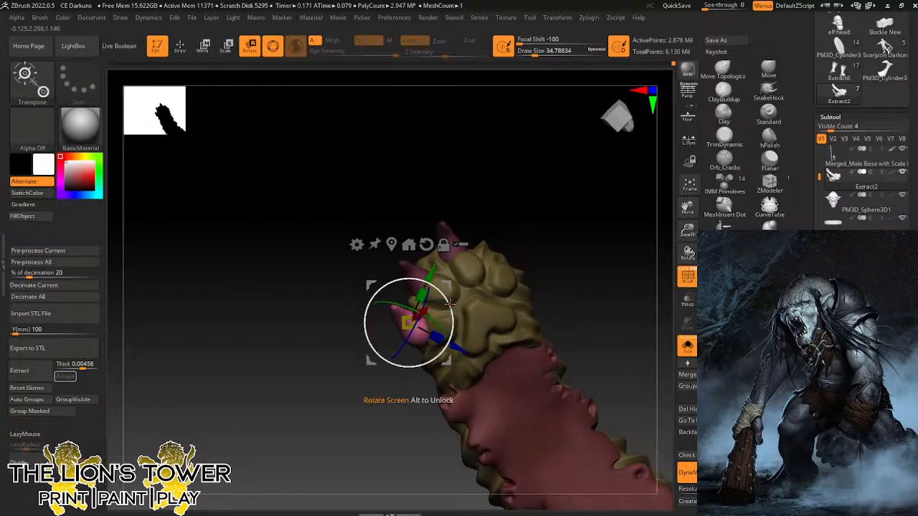
Rotate and reposition the third claw so it sits on the paw's side toe.
left_click_drag(450, 306, 443, 290)
left_click_drag(511, 206, 485, 224)
left_click_drag(442, 288, 437, 296)
left_click_drag(405, 331, 402, 335)
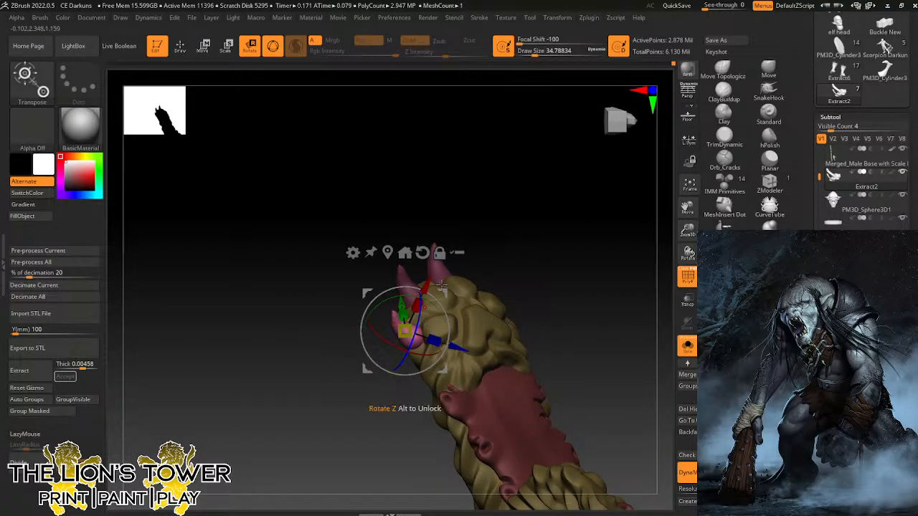
left_click_drag(508, 215, 463, 263)
left_click_drag(463, 346, 471, 348)
left_click_drag(527, 283, 549, 260)
Duplicate the claw onto the toe at the paw's opposite side and rotate it to point forward.
left_click_drag(453, 295, 564, 265, "ctrl")
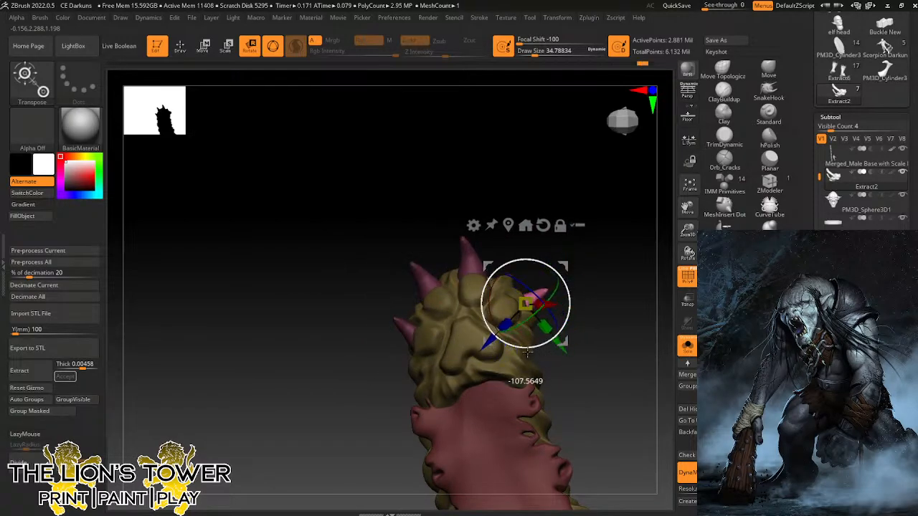
mouse_move(594, 257)
left_mouse_down()
mouse_move(548, 263)
mouse_move(624, 266)
mouse_move(599, 266)
left_mouse_up()
left_click_drag(551, 289, 540, 249)
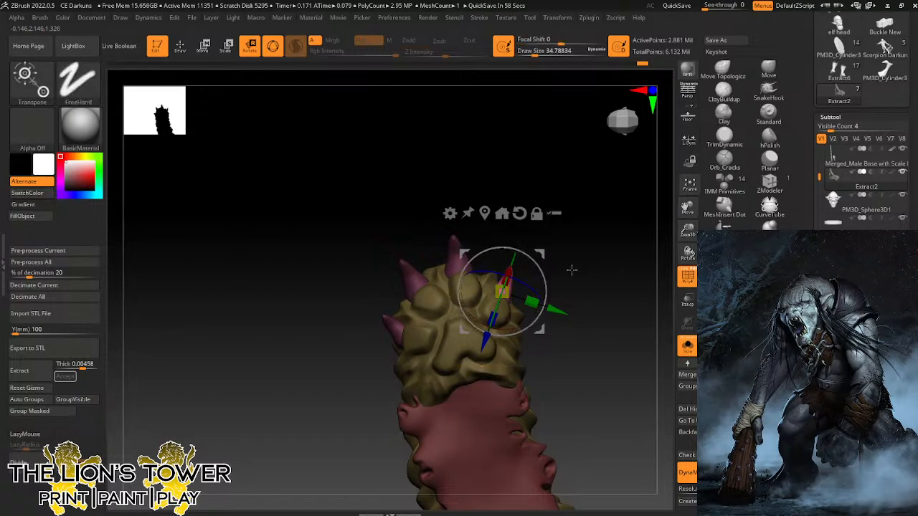
Assign each claw its own polygroup with Auto Groups and centre the gizmo on the second claw.
left_click(31, 400)
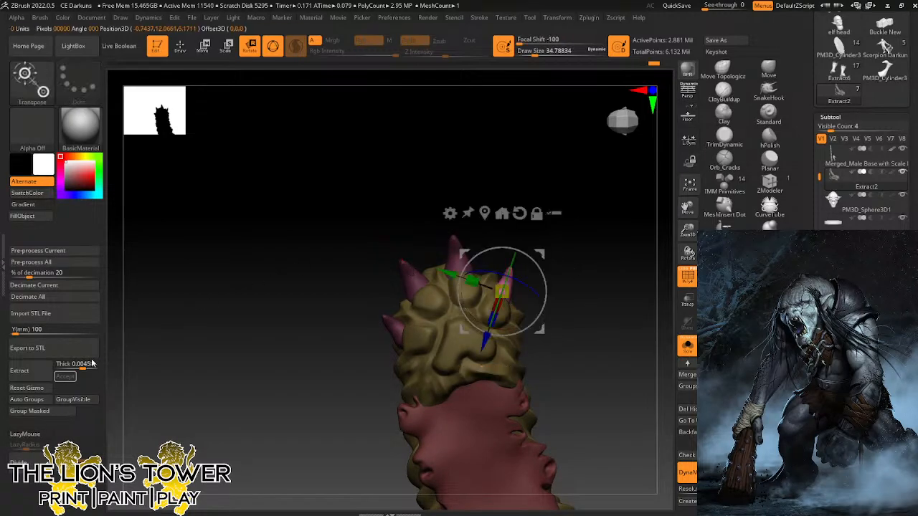
left_click(414, 268)
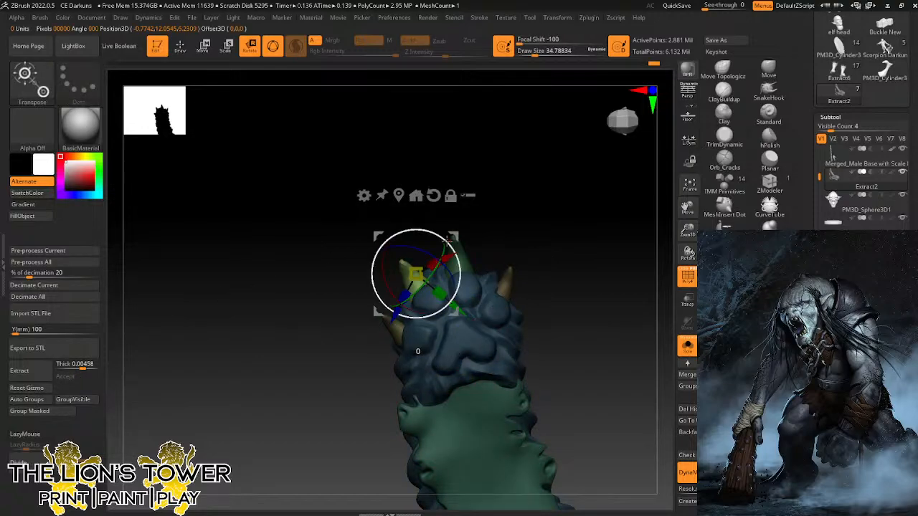
mouse_move(517, 237)
left_mouse_down()
mouse_move(538, 237)
mouse_move(584, 301)
mouse_move(602, 295)
mouse_move(588, 246)
mouse_move(511, 213)
mouse_move(463, 205)
mouse_move(444, 177)
left_mouse_up()
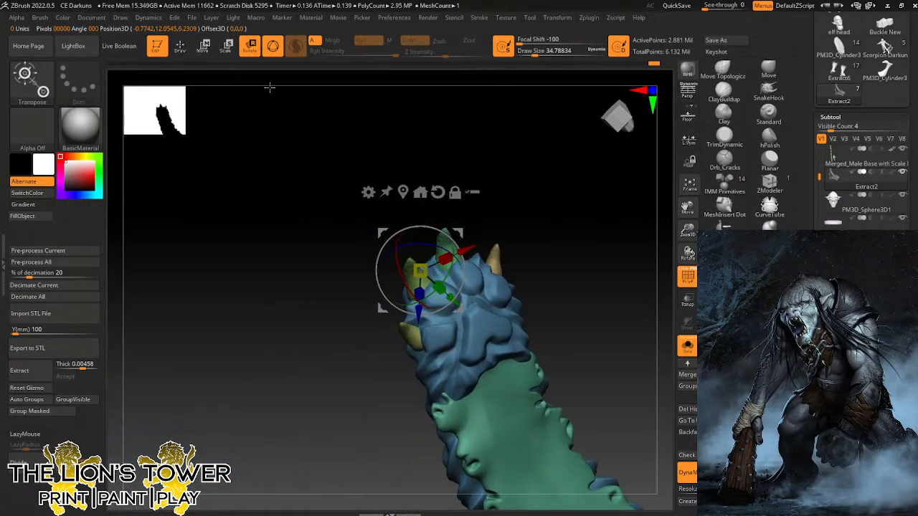
Isolate the four claws by hiding them and masking the rest of the pelt, and activate the rotate gizmo on them.
left_click(180, 46)
left_click(412, 329, "ctrl+shift")
left_click(412, 330, "ctrl+shift")
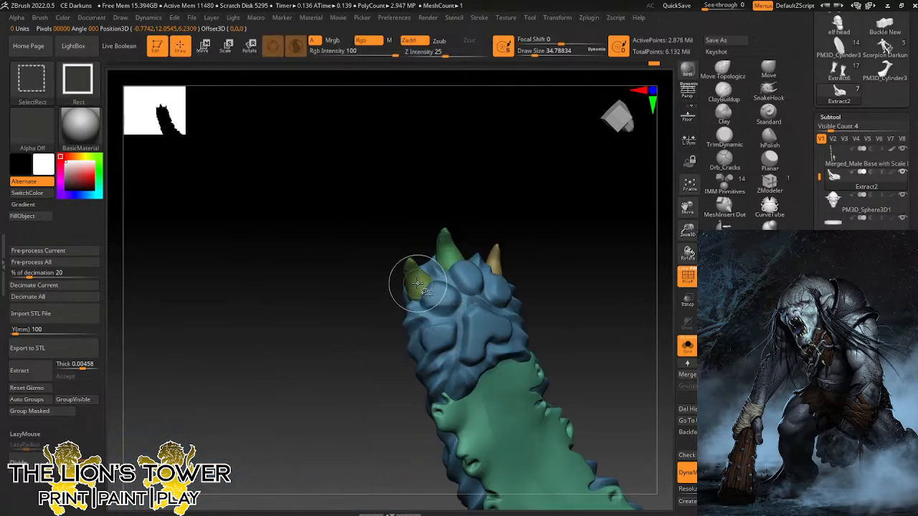
left_click(418, 281, "ctrl+shift")
left_click(449, 254, "ctrl+shift")
left_click(543, 242, "ctrl+shift")
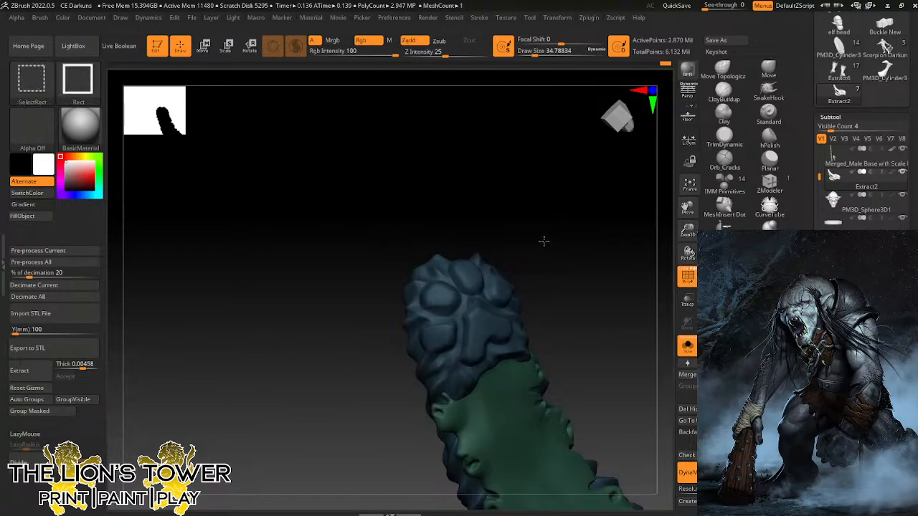
left_click_drag(688, 206, 614, 199)
key("r")
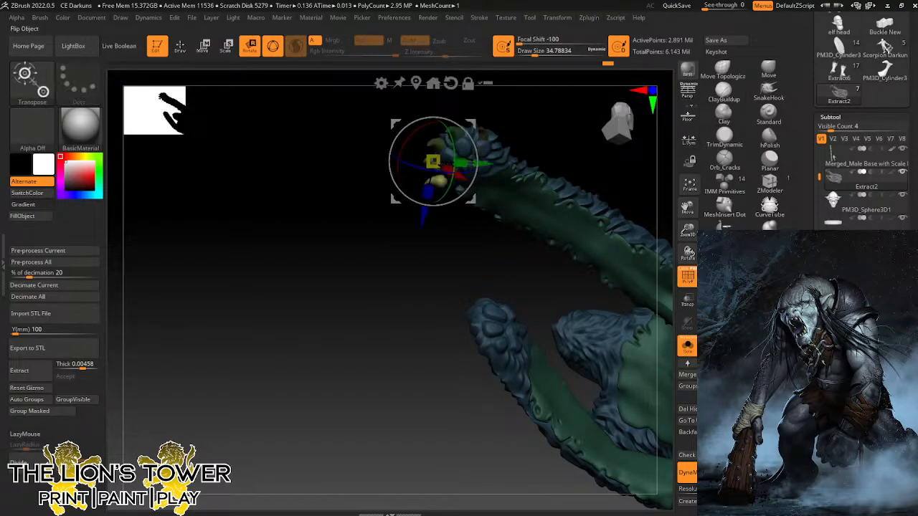
Move the flipped claw copies from the upper leg strip onto the paw of the pelt's other leg strip.
left_click(689, 186)
left_click(687, 188)
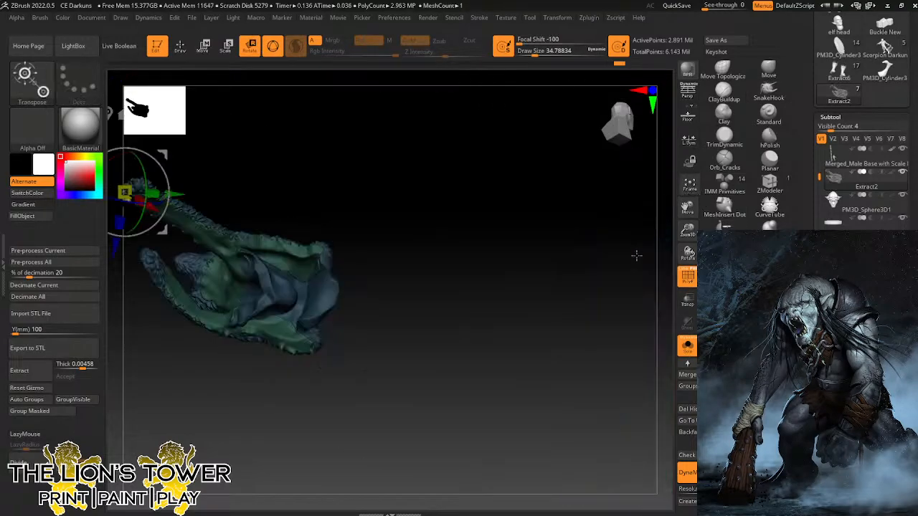
left_click_drag(637, 255, 629, 322)
left_click(689, 187)
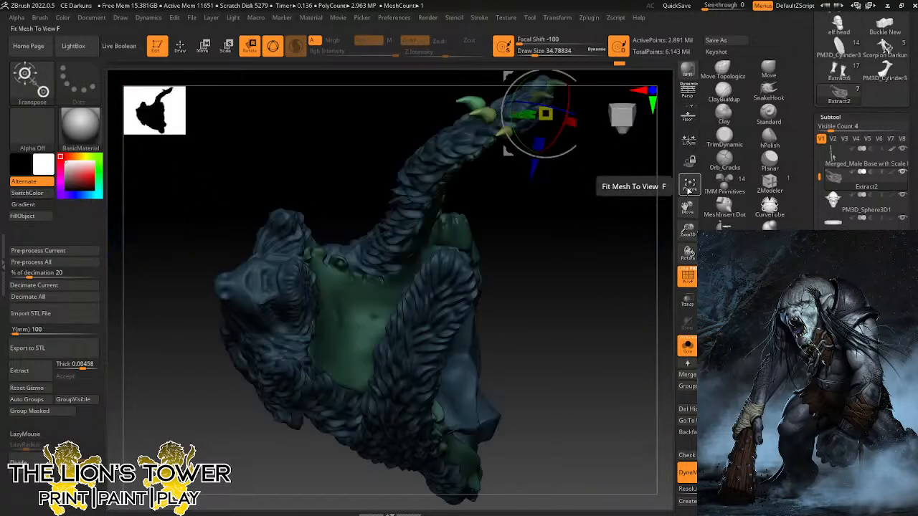
left_click(611, 318)
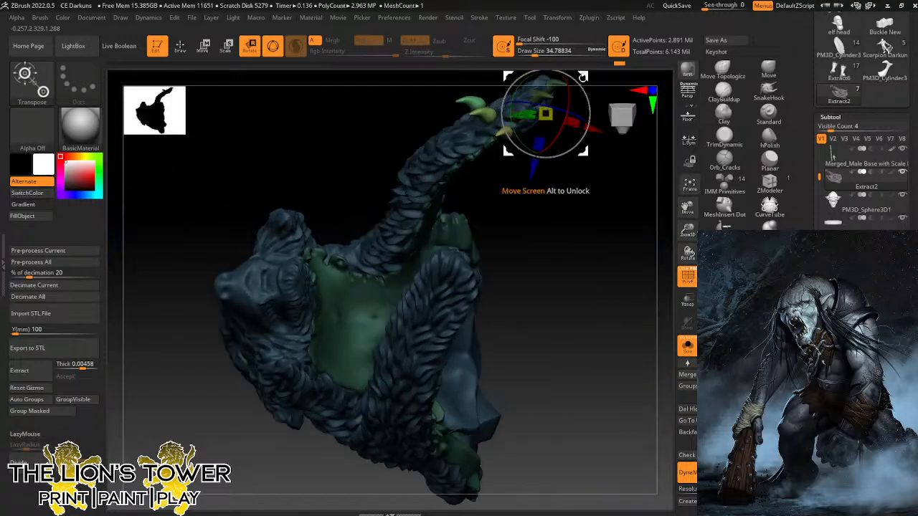
left_click_drag(582, 78, 574, 219)
left_click(520, 177)
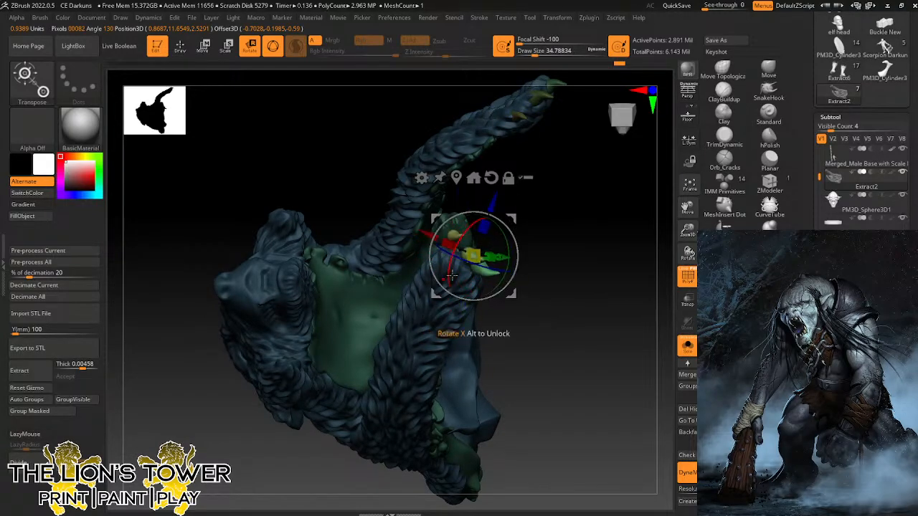
Rotate and shift the copied claw set so the claws line up with the toes of the second paw.
left_click_drag(498, 269, 465, 256)
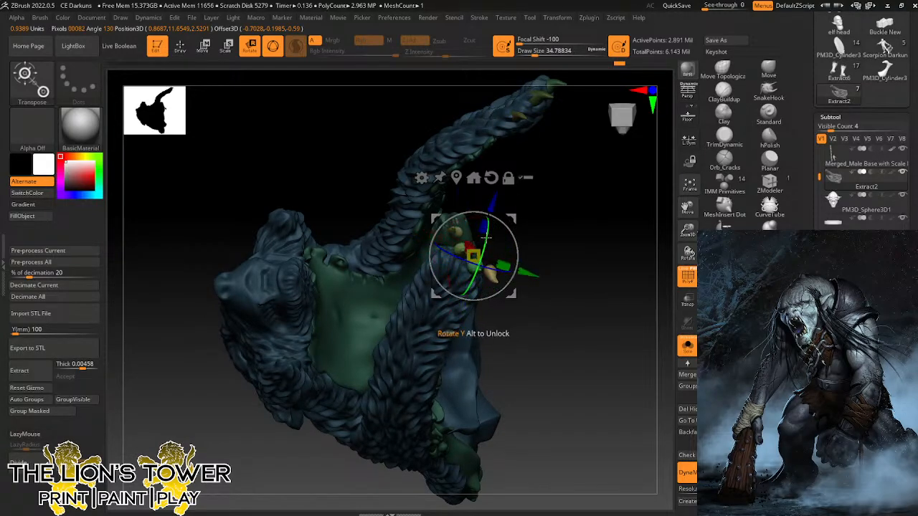
left_click_drag(509, 227, 592, 205)
left_click_drag(531, 209, 546, 208)
left_click_drag(566, 354, 543, 365)
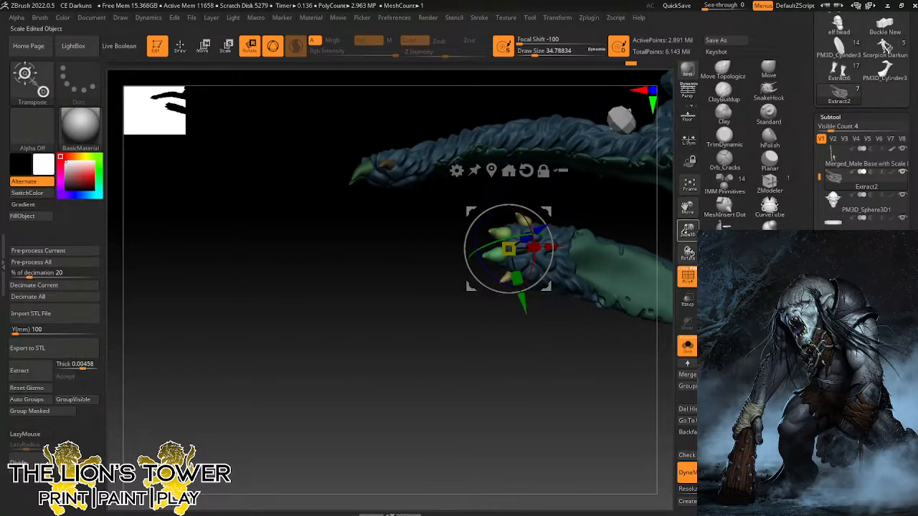
left_click_drag(687, 228, 687, 258)
left_click_drag(567, 358, 560, 364)
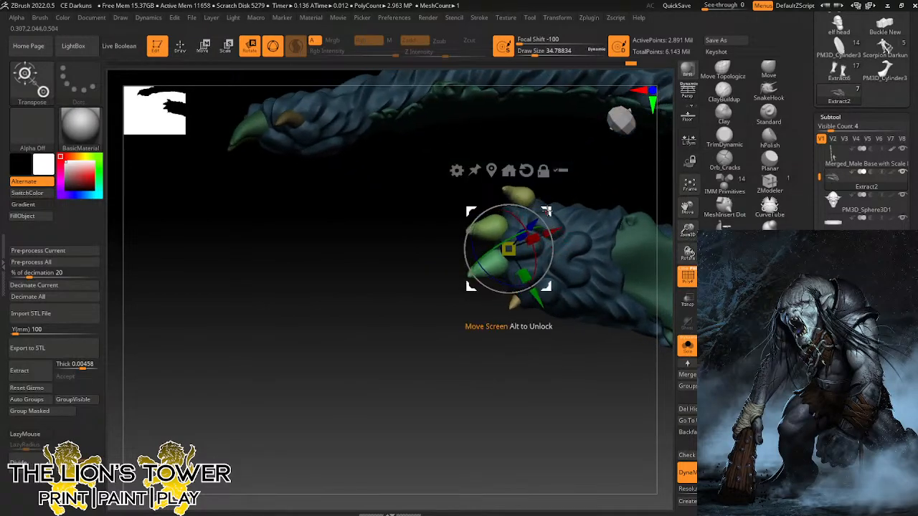
left_click_drag(549, 211, 549, 225)
left_click_drag(572, 366, 538, 283)
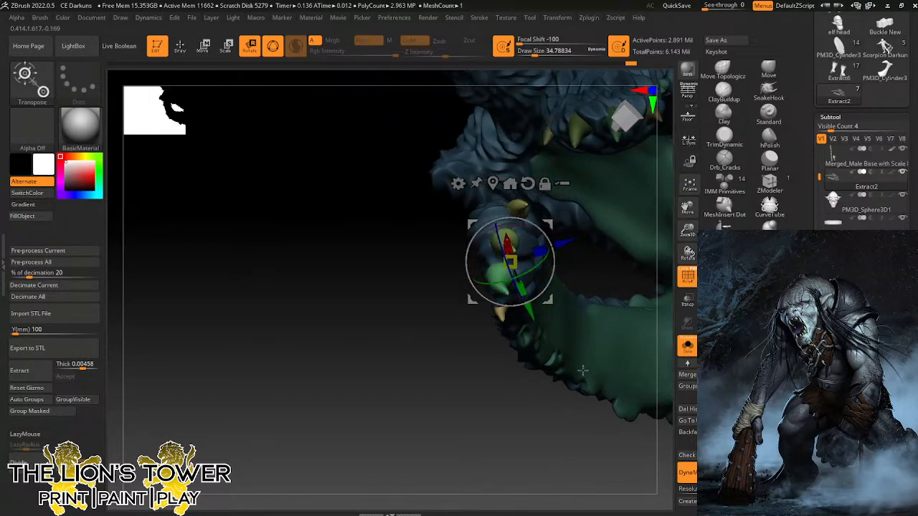
left_click_drag(582, 370, 493, 391)
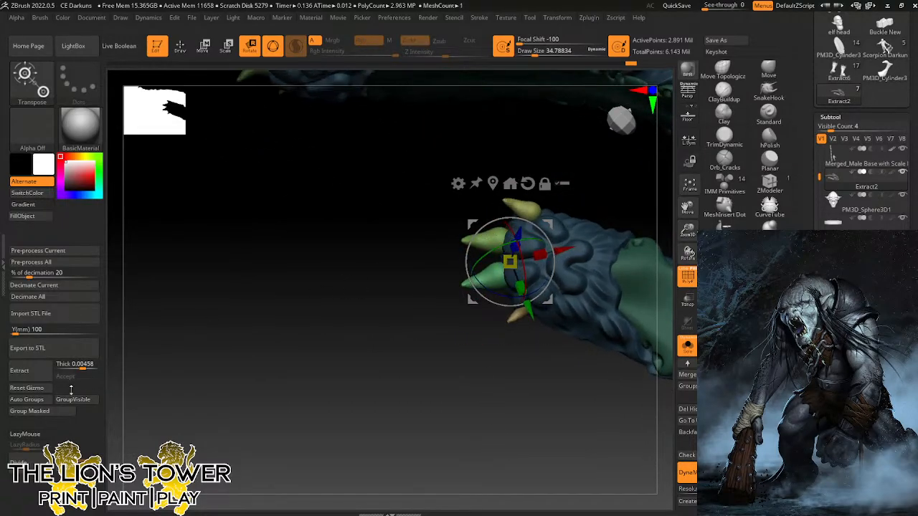
Split the claws into polygroups with Auto Groups and reposition the three upper claws individually on their toes.
left_click(35, 400)
left_click(533, 205, "ctrl")
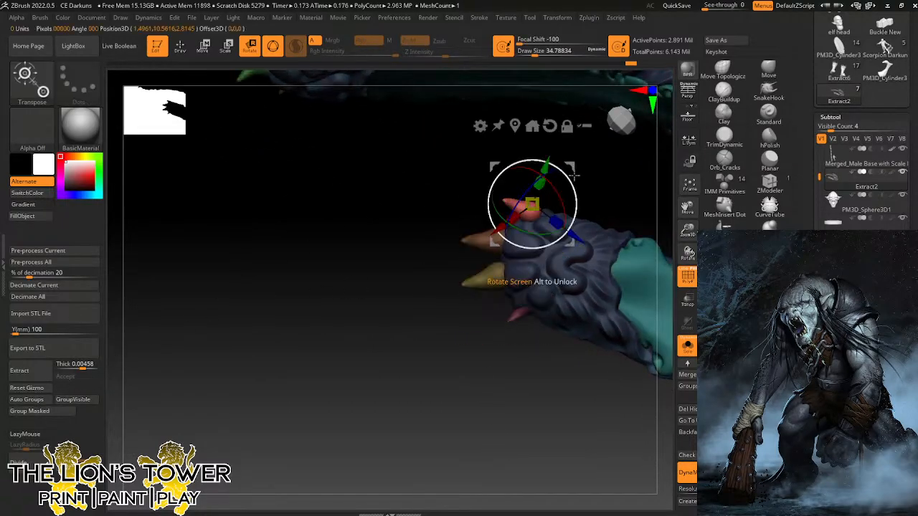
mouse_move(570, 167)
left_mouse_down()
mouse_move(588, 172)
mouse_move(574, 172)
left_mouse_up()
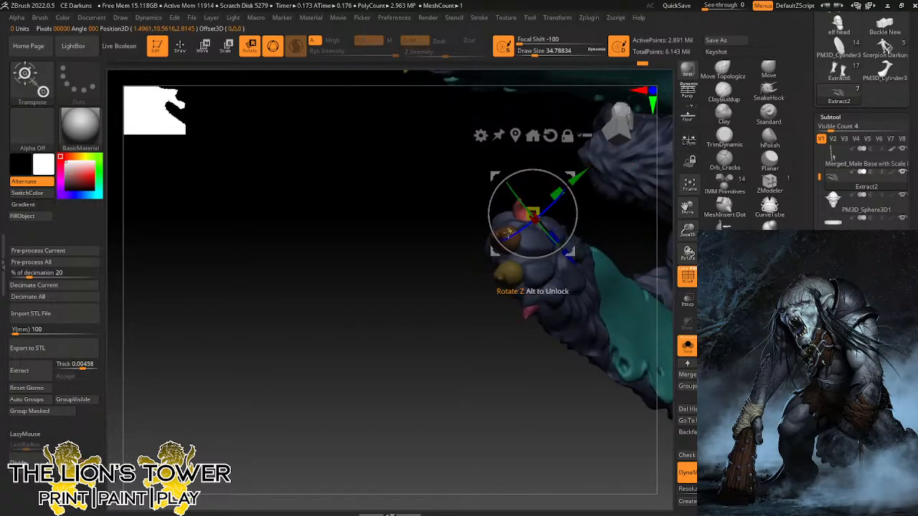
left_click(507, 235, "ctrl")
left_click_drag(601, 209, 560, 191)
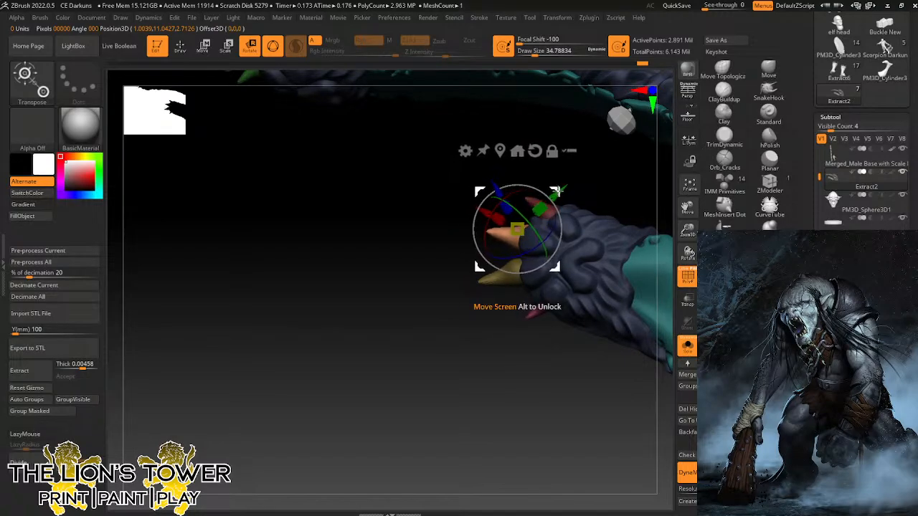
left_click(511, 278)
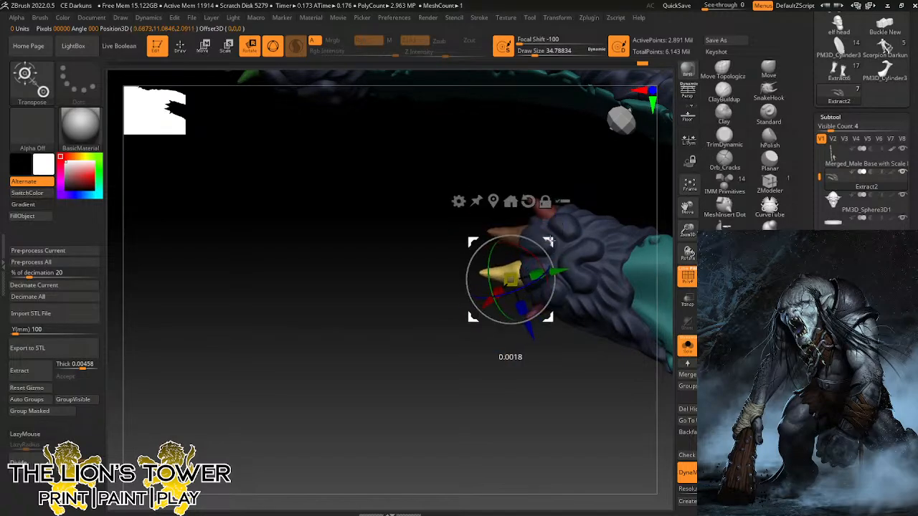
left_click_drag(551, 241, 557, 241)
Isolate the fourth claw by masking the rest and position it on the second paw's outer toe.
left_click_drag(557, 375, 582, 266)
left_click_drag(696, 208, 724, 89)
left_click(596, 188, "ctrl")
left_click_drag(586, 291, 572, 307)
left_click_drag(636, 152, 642, 146)
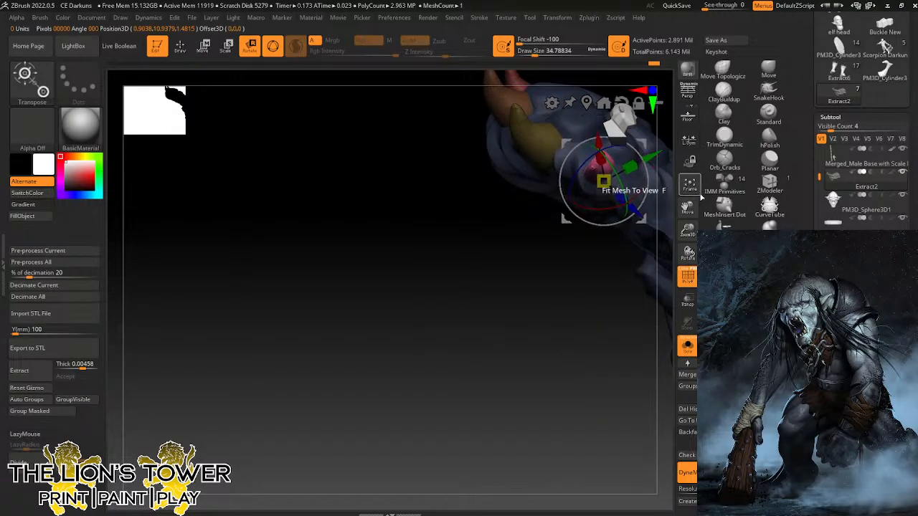
Clear the mask and re-DynaMesh the pelt to fuse the claws into it.
mouse_move(691, 222)
left_mouse_down()
mouse_move(703, 201)
mouse_move(601, 251)
mouse_move(580, 250)
left_mouse_up()
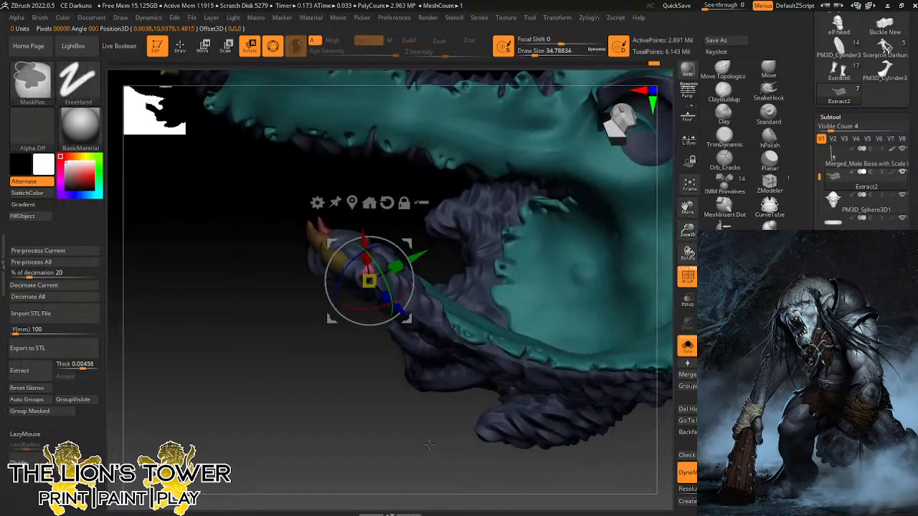
left_click_drag(433, 444, 430, 445, "ctrl")
left_click_drag(688, 231, 642, 201)
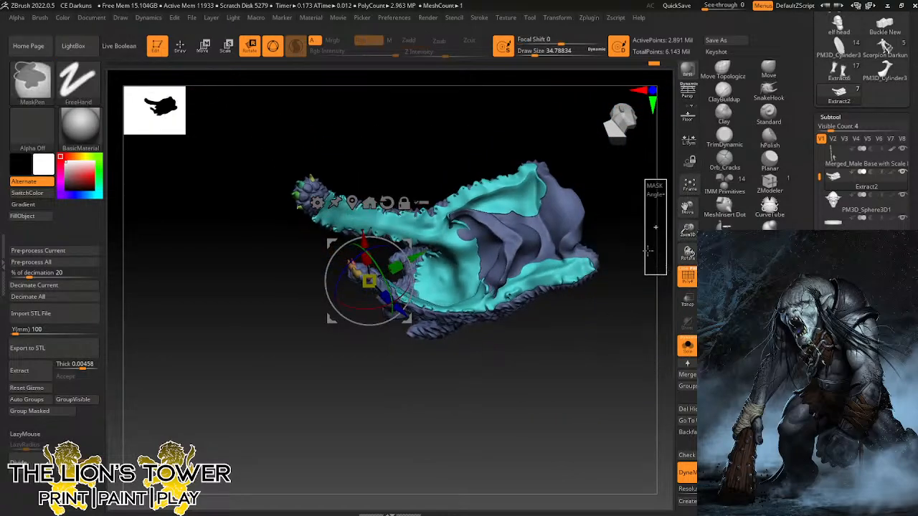
key("ctrl")
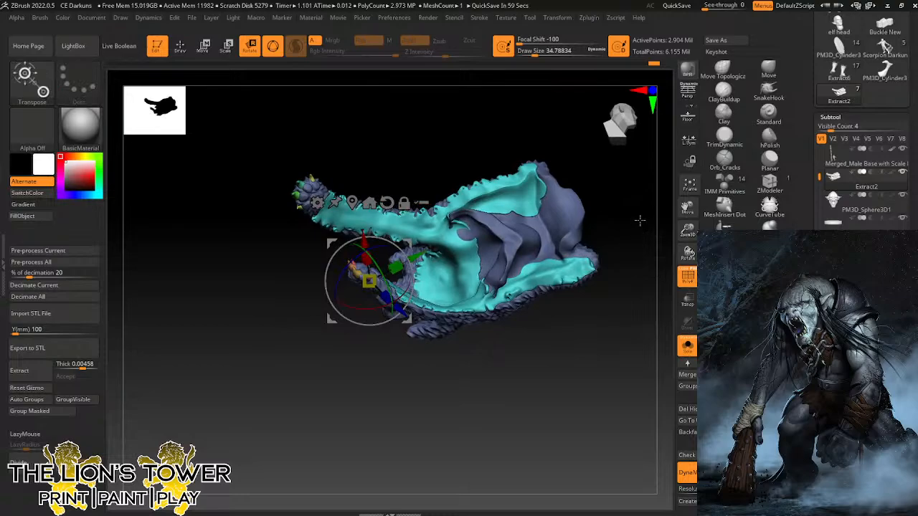
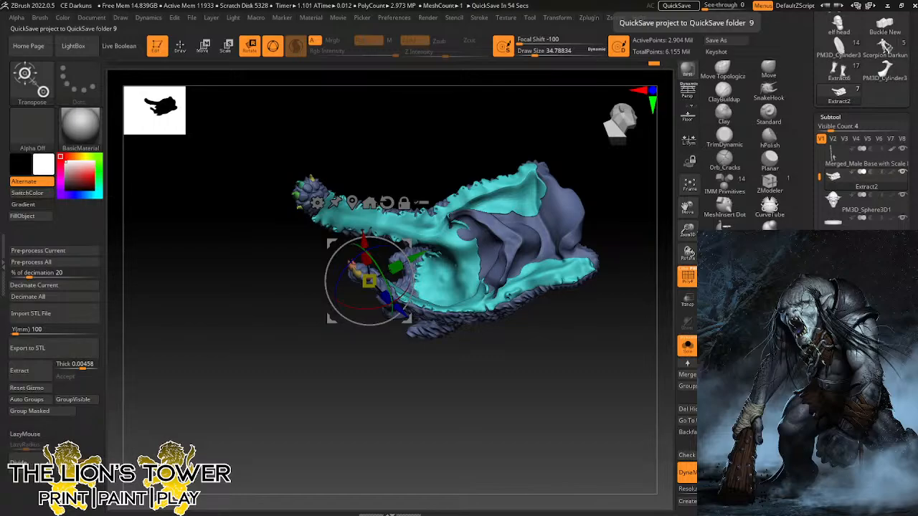
Turn off Solo to show the full troll, and make the body the active subtool.
mouse_move(639, 357)
left_mouse_down()
mouse_move(609, 374)
mouse_move(623, 435)
mouse_move(601, 359)
mouse_move(636, 357)
left_mouse_up()
left_click(687, 346)
left_click_drag(687, 231, 685, 316)
left_click_drag(571, 322, 575, 275)
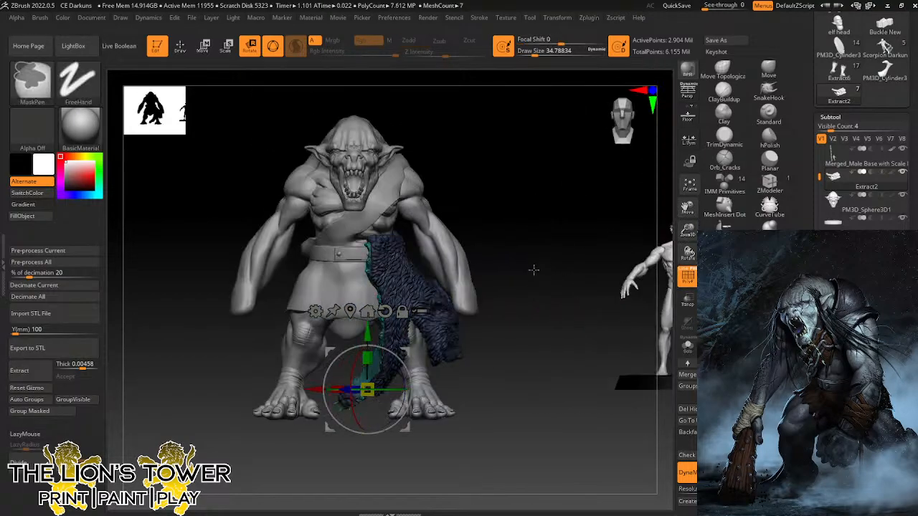
mouse_move(688, 237)
left_mouse_down()
mouse_move(688, 222)
mouse_move(688, 251)
left_mouse_up()
left_click_drag(687, 207, 657, 344)
left_click(398, 291, "alt")
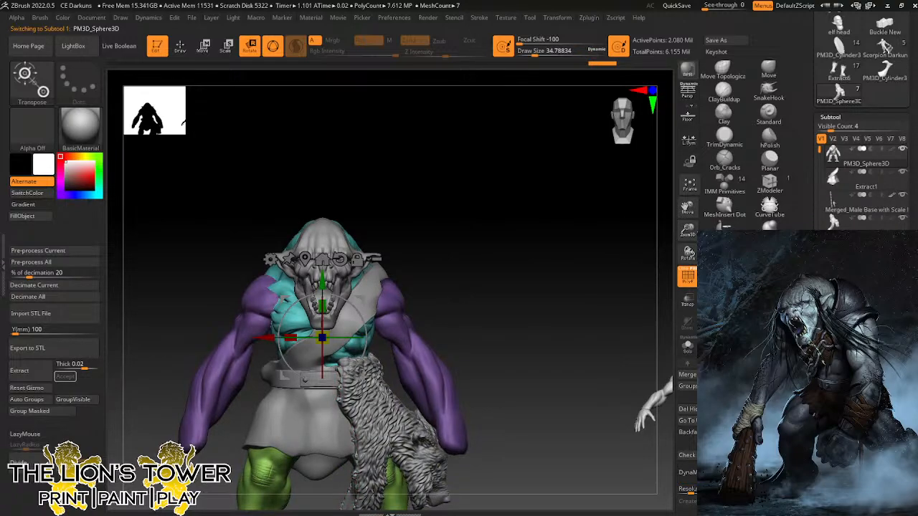
Append a Sphere3D subtool, shrink it and place it on the troll's shoulder above the fur pelt.
left_click(885, 346)
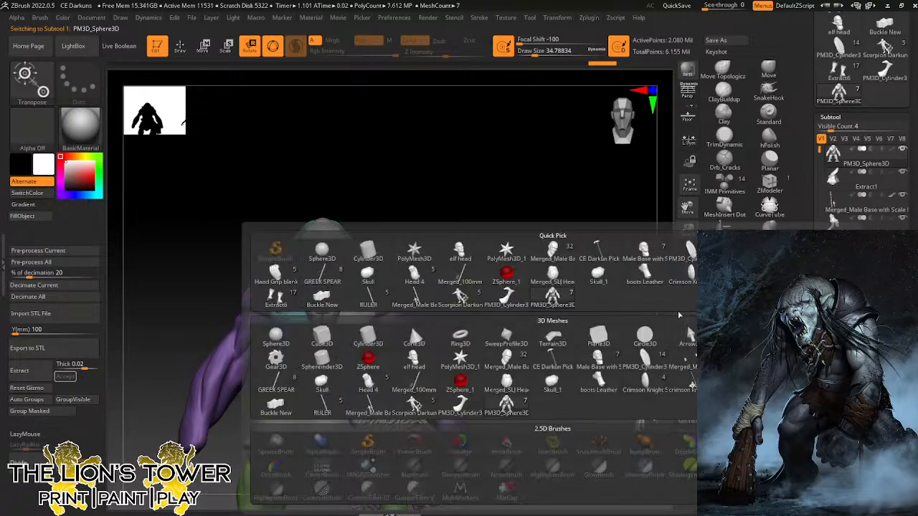
left_click(322, 251)
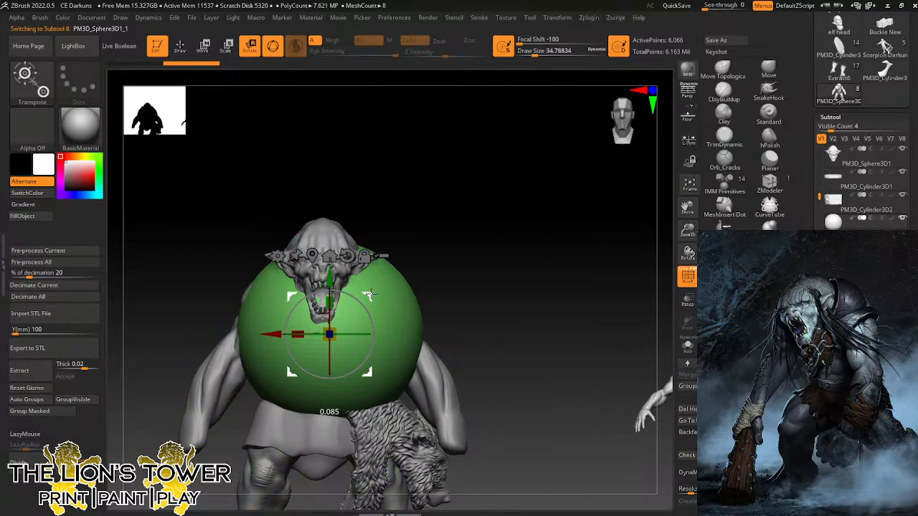
left_click_drag(371, 294, 414, 279)
left_click_drag(373, 320, 352, 334)
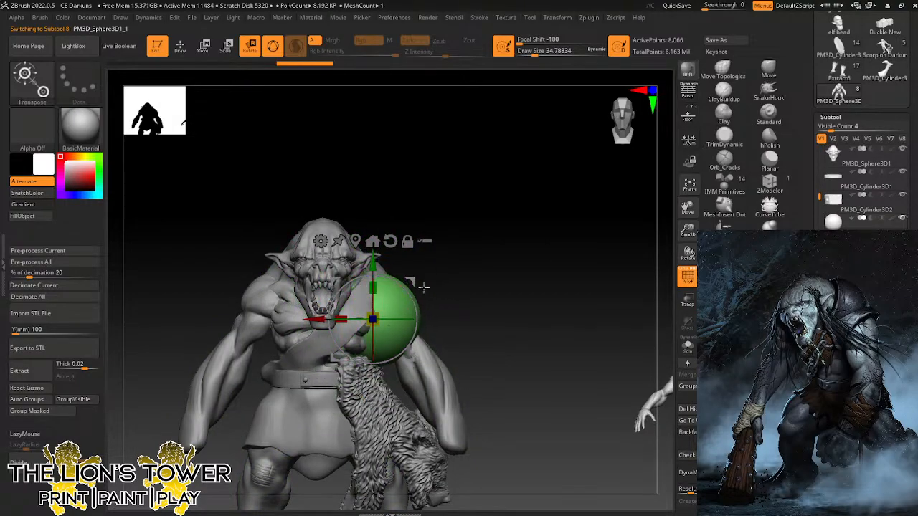
left_click_drag(411, 264, 411, 251)
left_click_drag(484, 259, 477, 277)
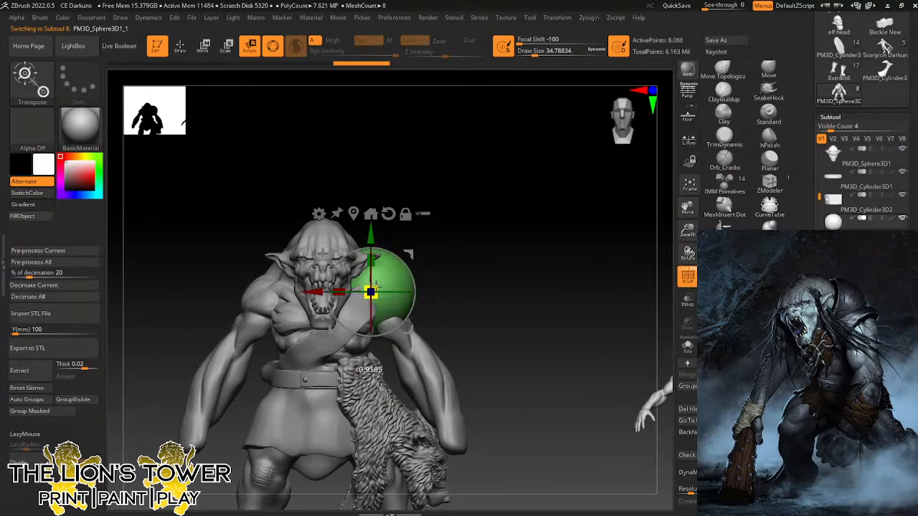
mouse_move(461, 238)
left_mouse_down()
mouse_move(445, 273)
mouse_move(439, 256)
mouse_move(466, 242)
mouse_move(414, 247)
mouse_move(494, 243)
mouse_move(467, 257)
mouse_move(444, 246)
left_mouse_up()
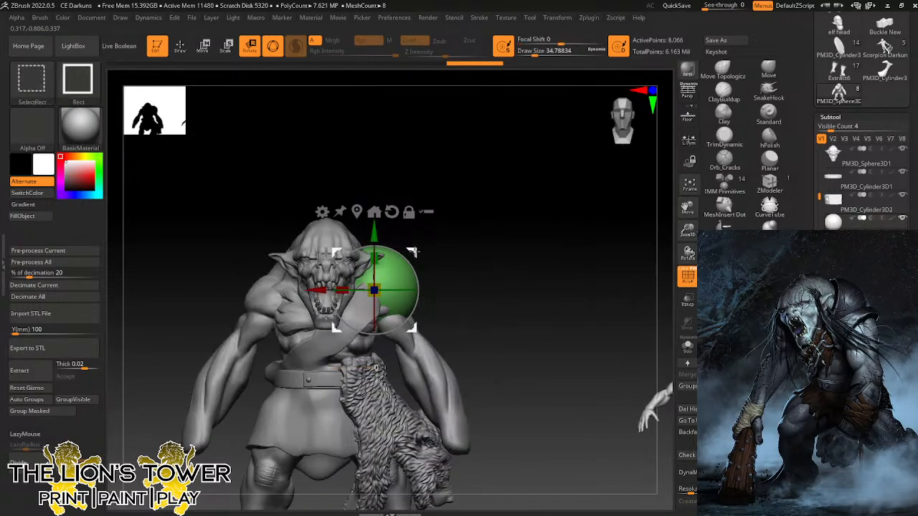
Duplicate the shoulder sphere lower over the upper arm, then adjust its size and stretch it front to back.
mouse_move(446, 284)
left_mouse_down()
mouse_move(444, 277)
mouse_move(471, 318)
mouse_move(418, 317)
left_mouse_up()
mouse_move(506, 270)
left_mouse_down()
mouse_move(540, 262)
mouse_move(530, 242)
left_mouse_up()
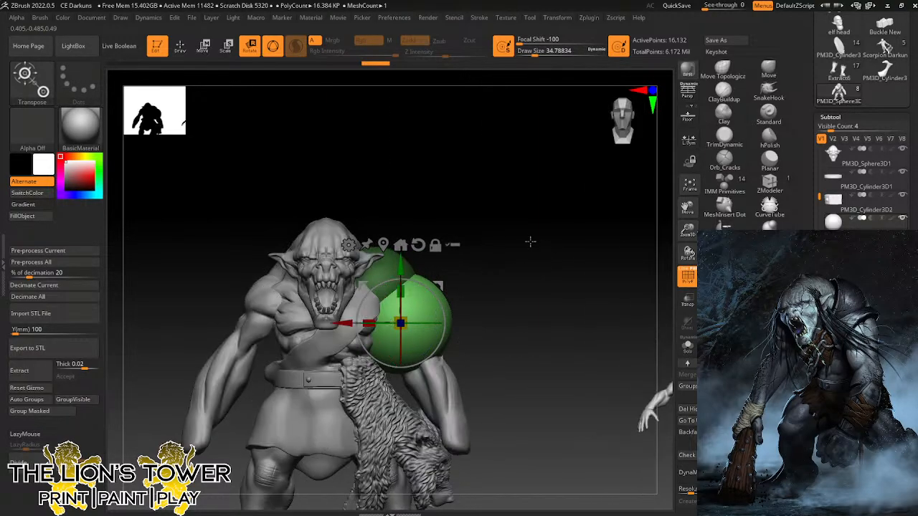
left_click_drag(439, 284, 443, 290)
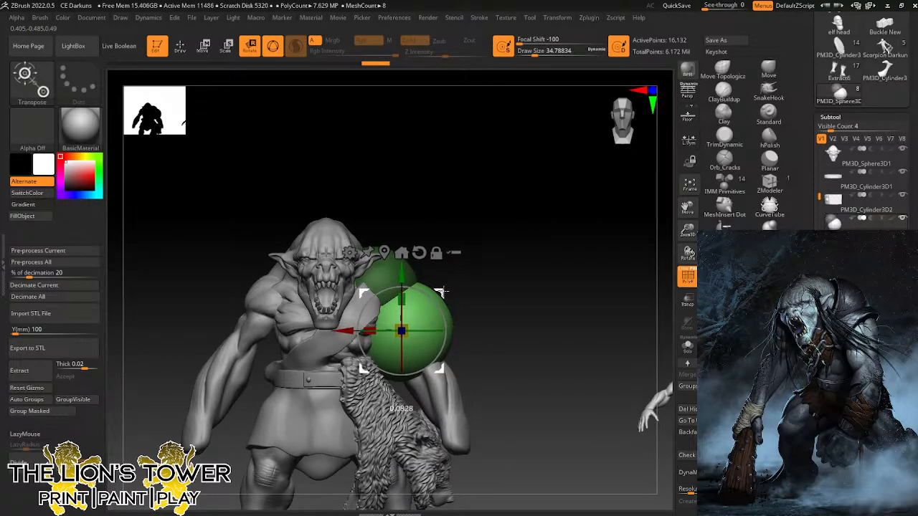
left_click_drag(440, 288, 433, 282)
left_click_drag(471, 289, 432, 298)
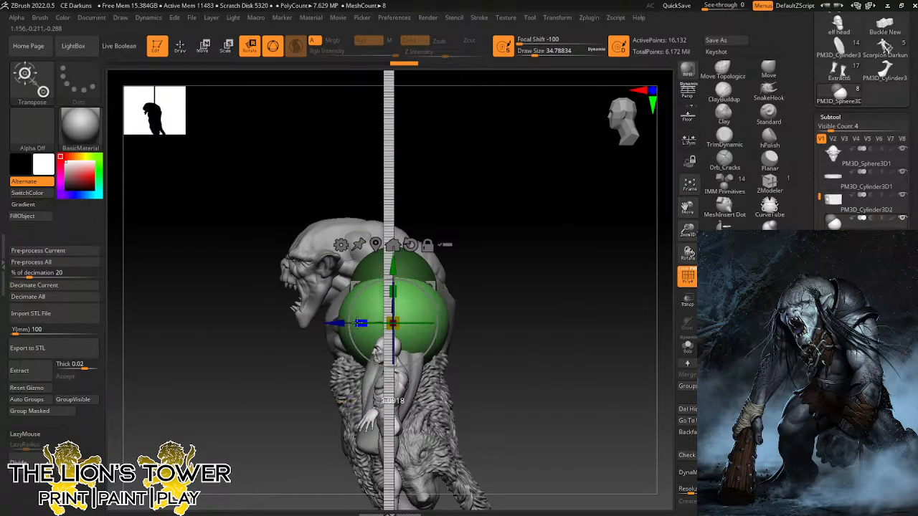
left_click_drag(357, 323, 358, 324)
left_click_drag(499, 233, 520, 224)
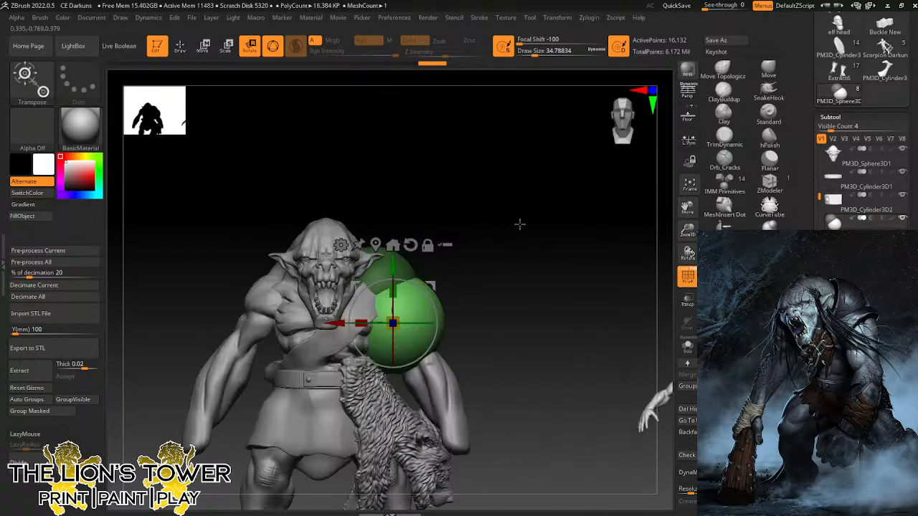
Place a smaller third sphere against the front of the shoulder, overlapping the other two.
left_click_drag(523, 260, 411, 184)
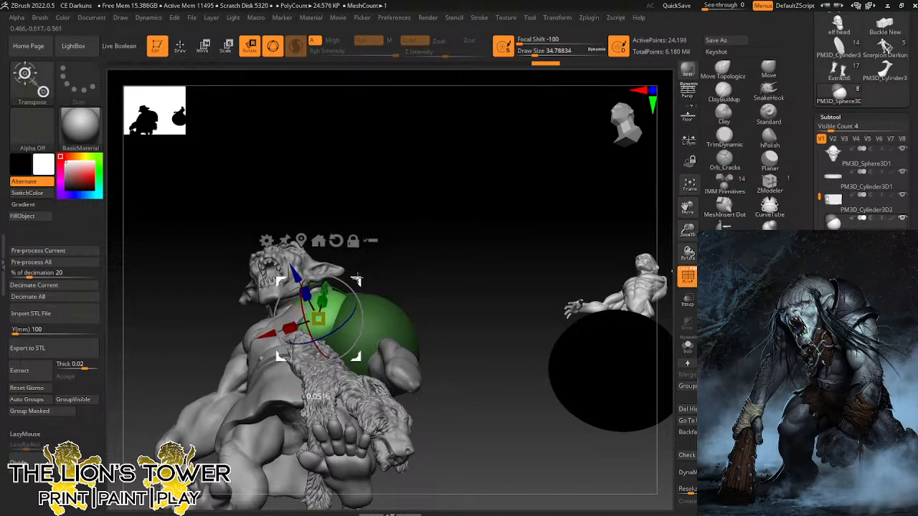
left_click_drag(400, 229, 404, 302)
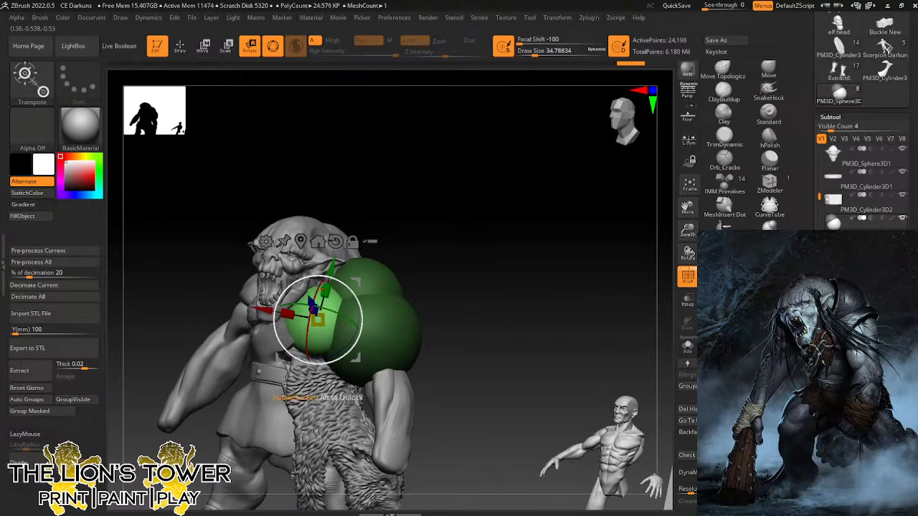
left_click_drag(462, 233, 404, 229)
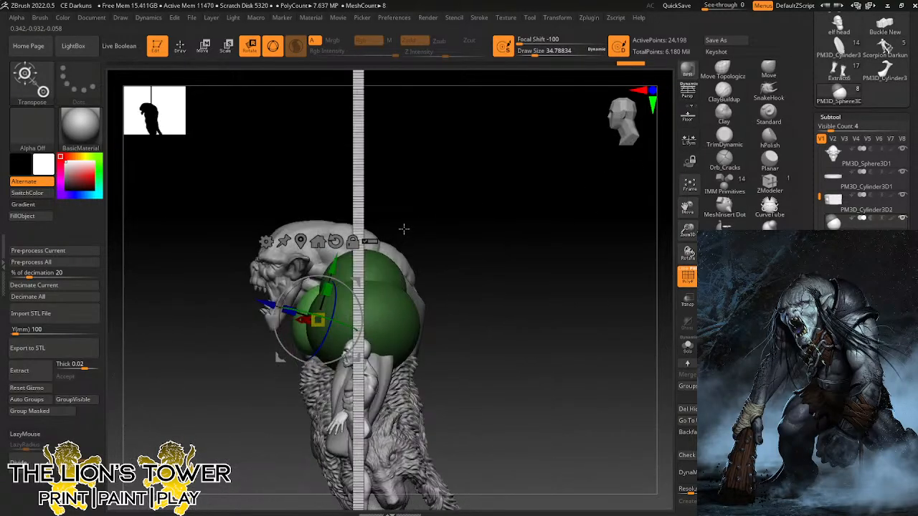
Place and rotate a fourth sphere against the back of the shoulder, and fuse the spheres with DynaMesh.
left_click_drag(355, 281, 499, 287)
left_click_drag(451, 313, 562, 279)
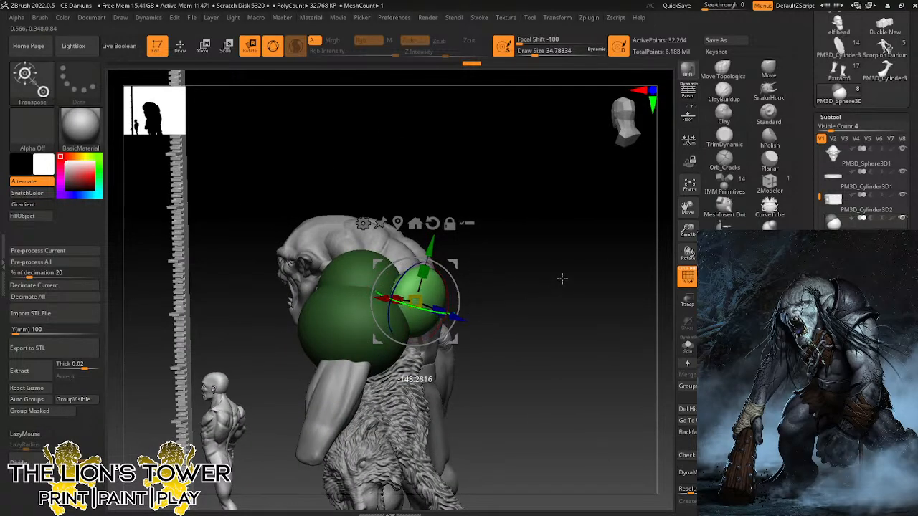
left_click_drag(448, 295, 466, 263)
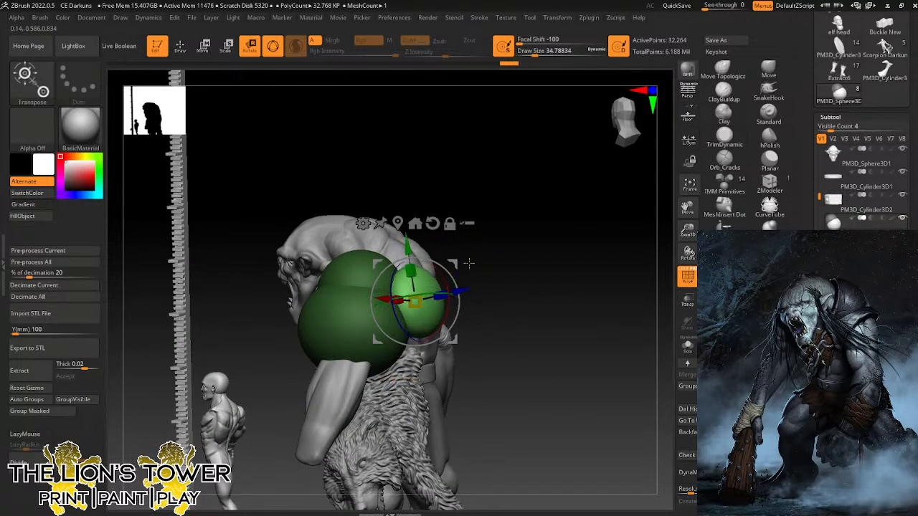
left_click_drag(530, 267, 447, 294)
mouse_move(518, 250)
left_mouse_down()
mouse_move(488, 242)
mouse_move(502, 243)
mouse_move(486, 205)
mouse_move(526, 220)
mouse_move(512, 215)
mouse_move(543, 264)
left_mouse_up()
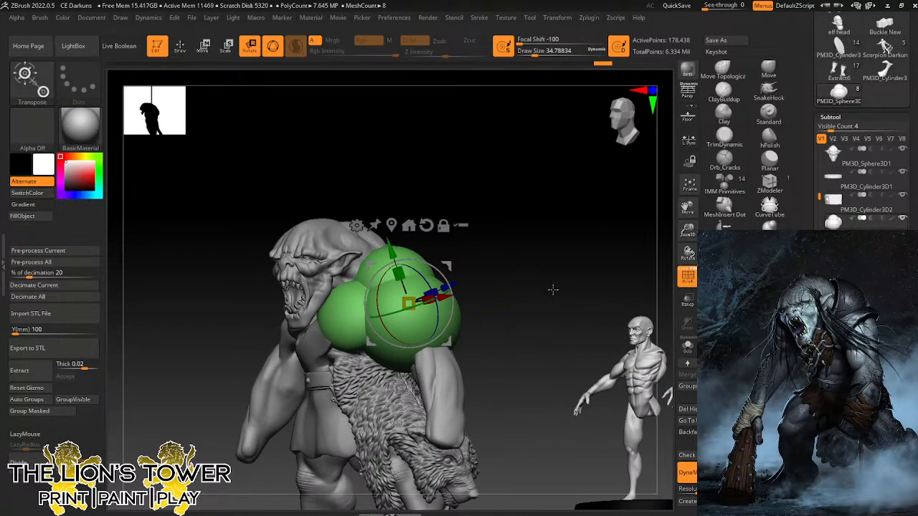
Paint a mask band across the top sphere of the merged shoulder form.
left_click_drag(553, 289, 391, 143)
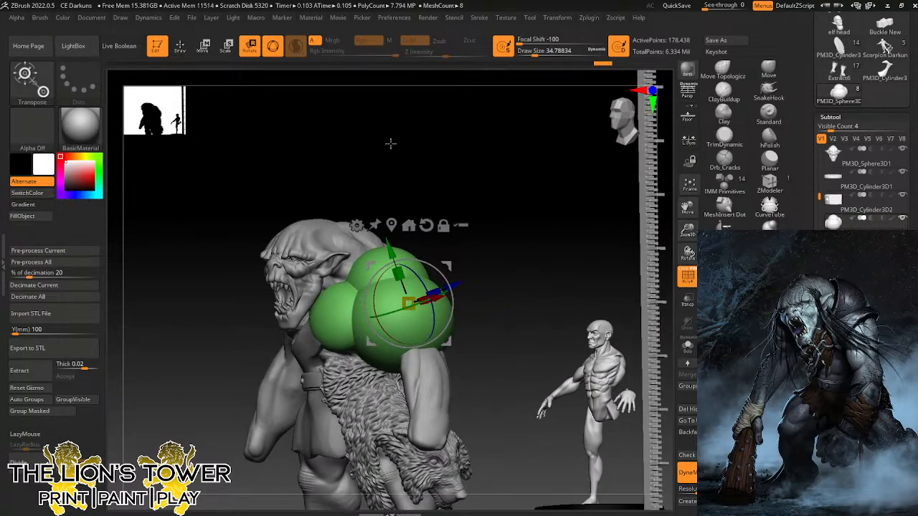
right_click_drag(198, 26, 303, 72, "ctrl")
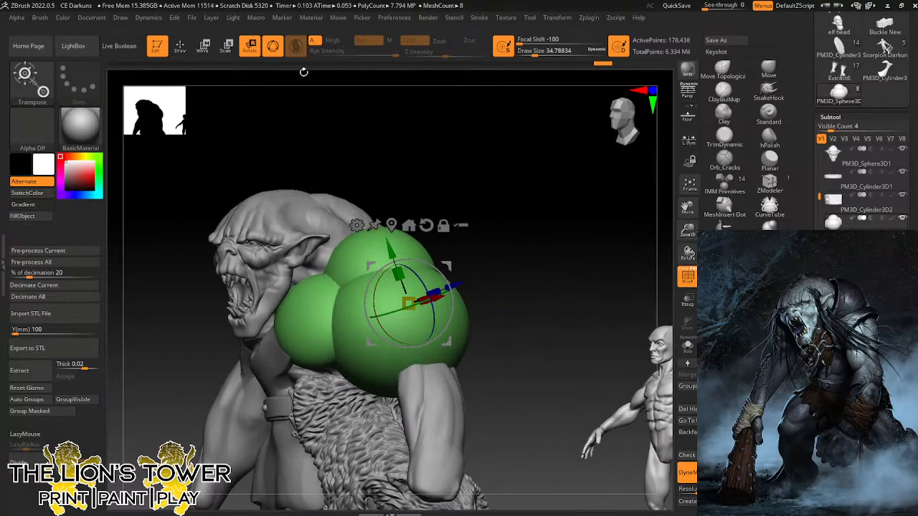
key("q")
mouse_move(455, 226)
left_mouse_down()
mouse_move(478, 232)
mouse_move(467, 282)
mouse_move(431, 326)
left_mouse_up()
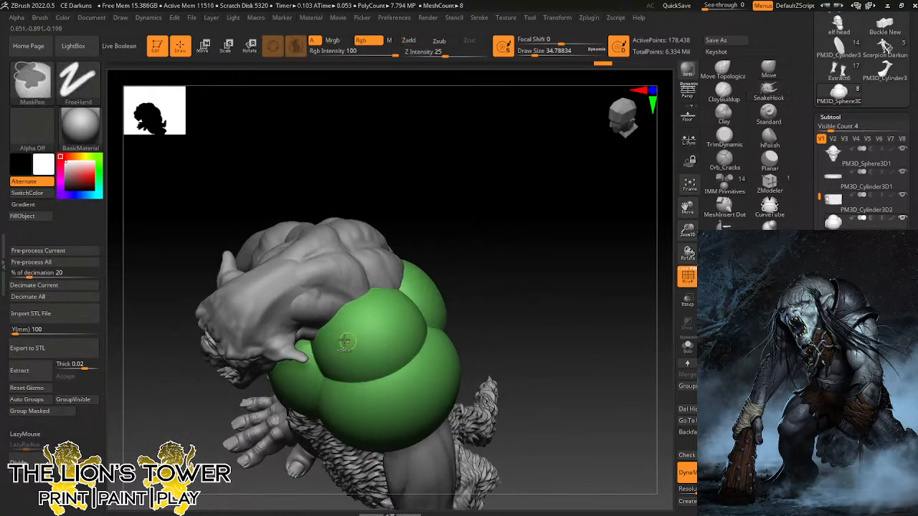
mouse_move(318, 361)
left_mouse_down("ctrl")
mouse_move(414, 309)
mouse_move(316, 363)
left_mouse_up("ctrl")
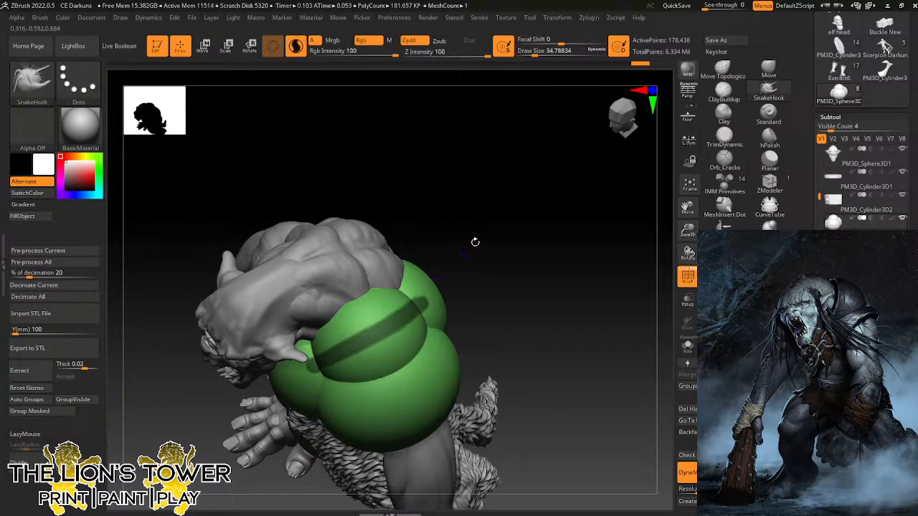
Mask the outer part of the back shoulder sphere and extend the mask onto the adjoining top and large outer spheres.
left_click_drag(476, 242, 426, 279)
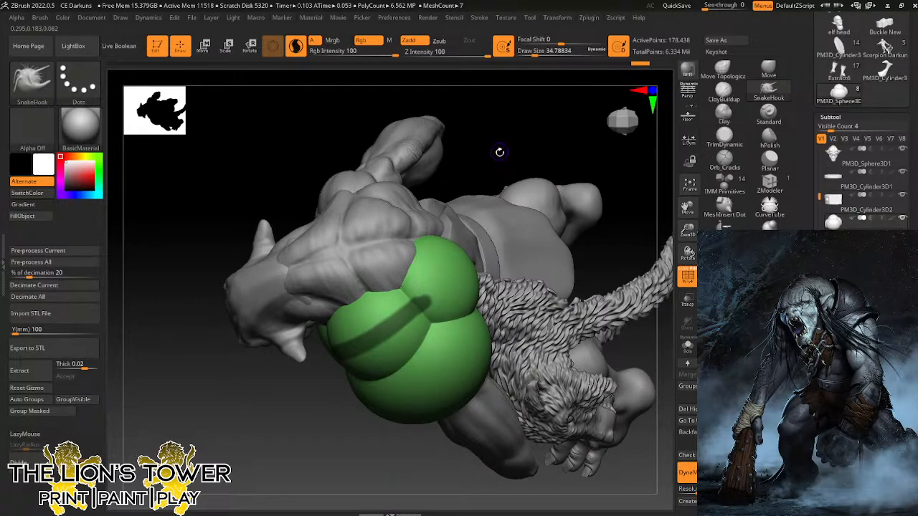
left_click_drag(500, 152, 478, 164)
key("ctrl")
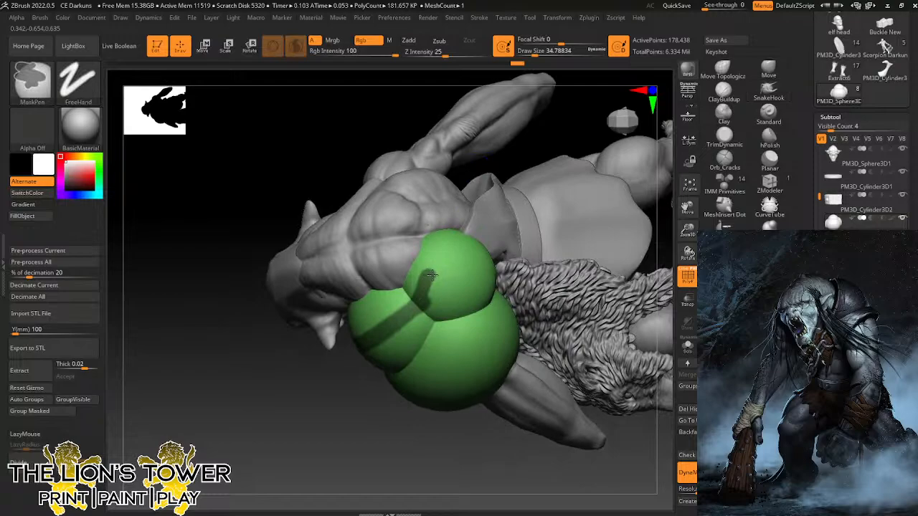
left_click_drag(431, 275, 473, 277, "ctrl")
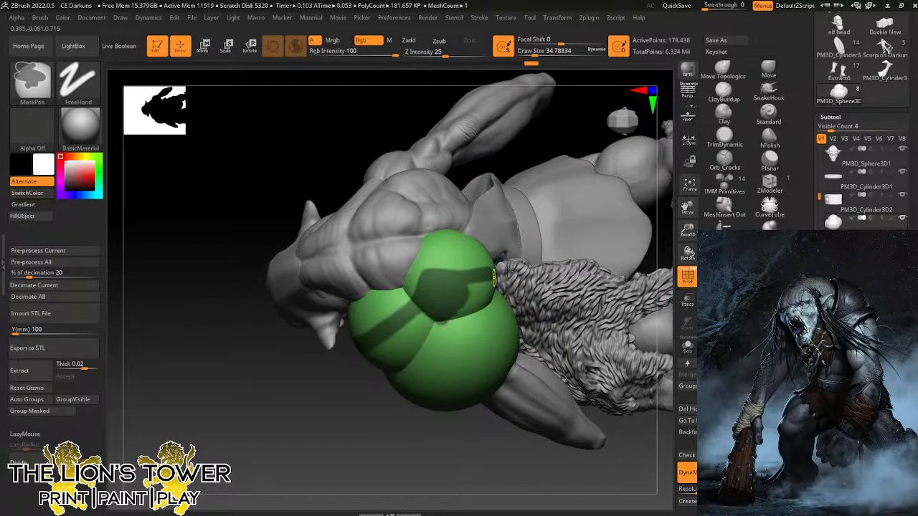
left_click_drag(487, 463, 493, 275)
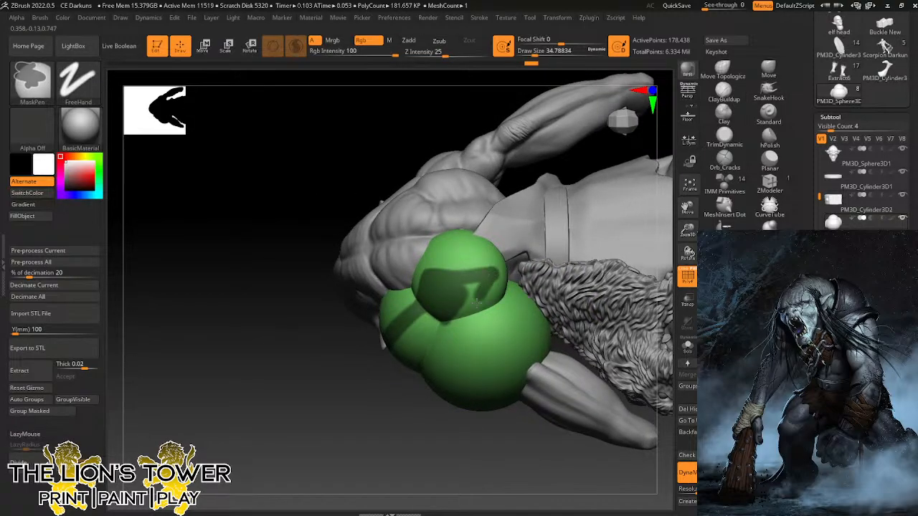
mouse_move(456, 314)
left_mouse_down("ctrl")
mouse_move(477, 326)
mouse_move(463, 353)
mouse_move(458, 322)
mouse_move(418, 331)
left_mouse_up("ctrl")
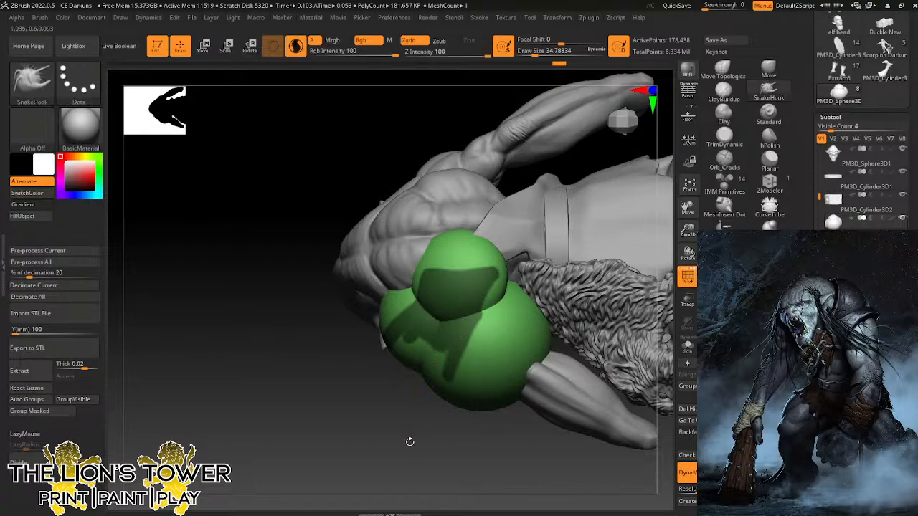
Fill in the mask on the outer side of the top sphere and carry it onto the large outer sphere.
mouse_move(410, 441)
left_mouse_down()
mouse_move(424, 317)
mouse_move(345, 357)
left_mouse_up()
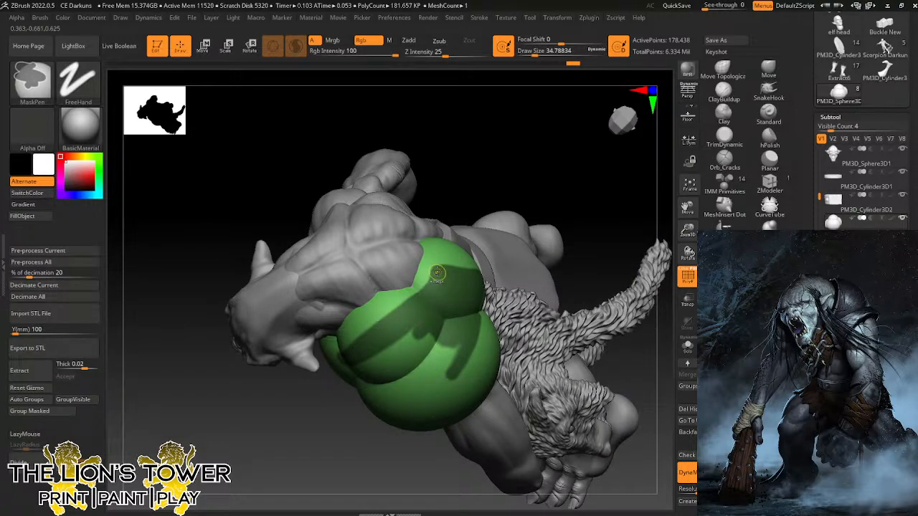
left_click_drag(422, 456, 425, 331)
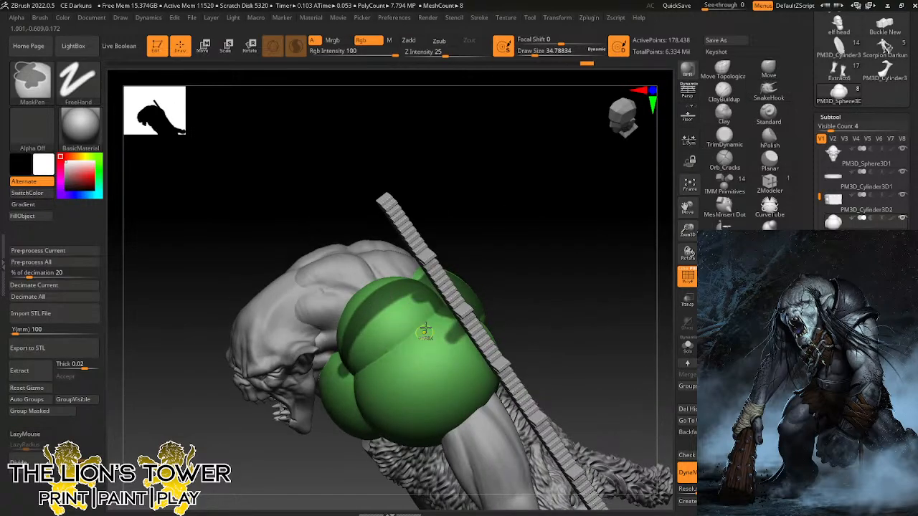
left_click_drag(424, 294, 350, 353, "ctrl")
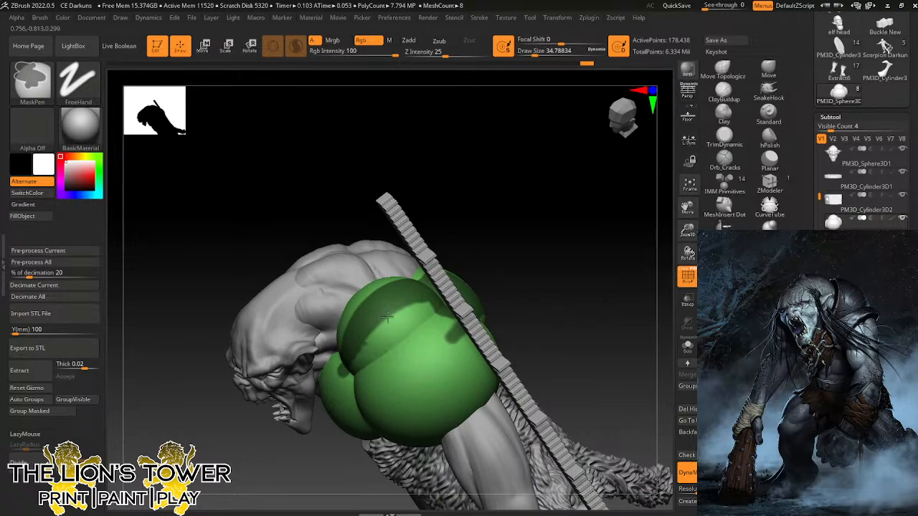
mouse_move(387, 317)
left_mouse_down("ctrl")
mouse_move(354, 364)
mouse_move(422, 312)
mouse_move(398, 334)
mouse_move(455, 333)
mouse_move(388, 378)
left_mouse_up("ctrl")
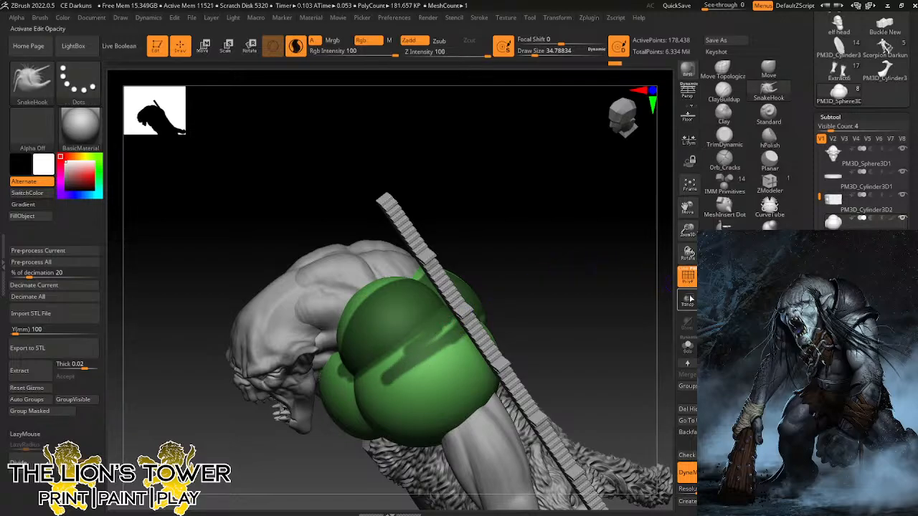
Isolate the shoulder spheres and mask an even diagonal strip along the upper edge of the large outer sphere.
left_click(687, 347)
left_click_drag(628, 314, 497, 303)
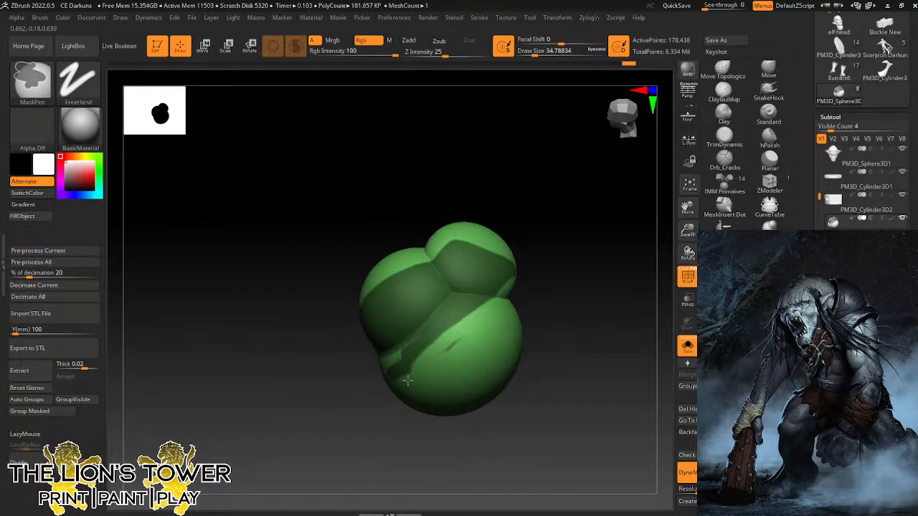
left_click_drag(687, 209, 737, 122)
left_click_drag(626, 243, 618, 320)
key("ctrl")
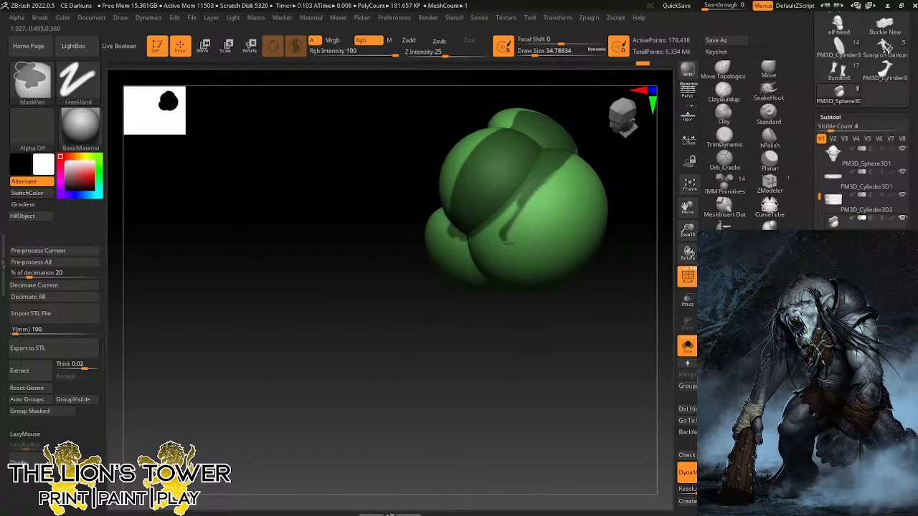
left_click_drag(563, 154, 493, 225, "ctrl")
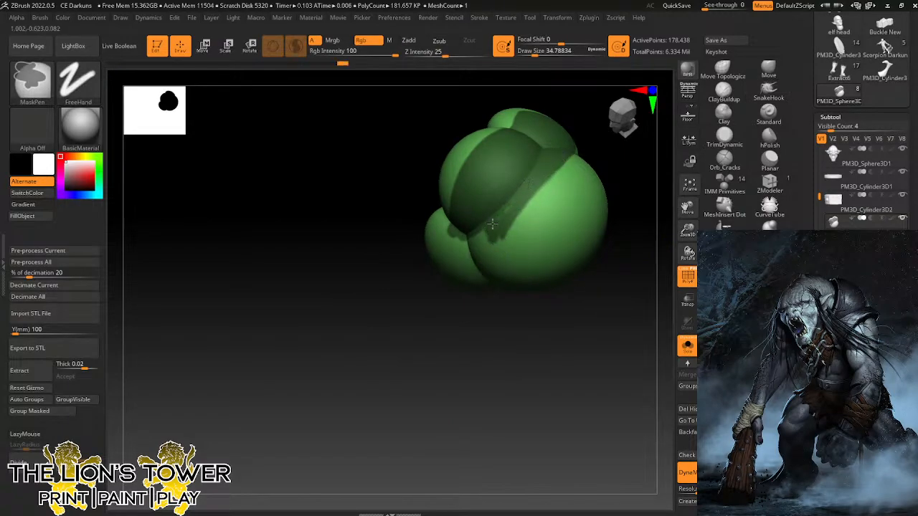
Continue the mask down over the seam onto the front sphere as a tapering flap, then show the whole troll again.
left_click_drag(494, 304, 502, 330)
key("ctrl")
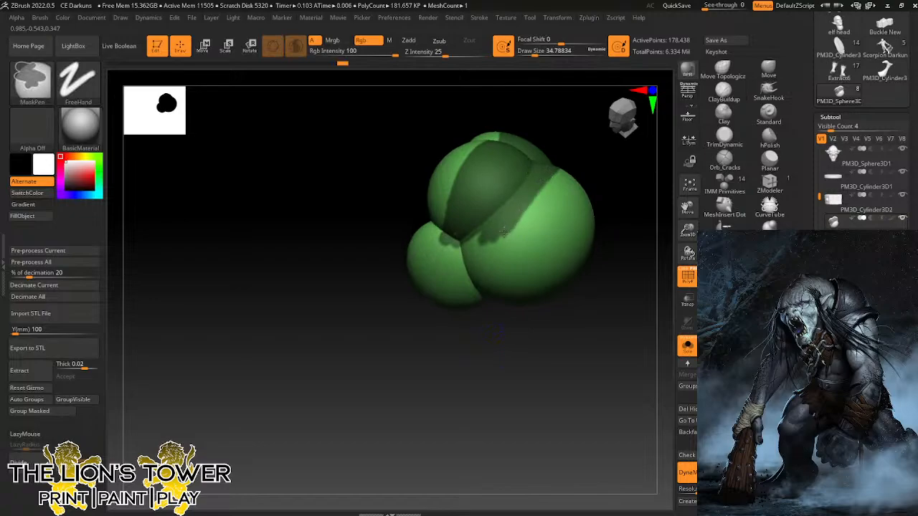
left_click_drag(497, 232, 486, 239, "ctrl")
left_click_drag(459, 185, 452, 202, "ctrl")
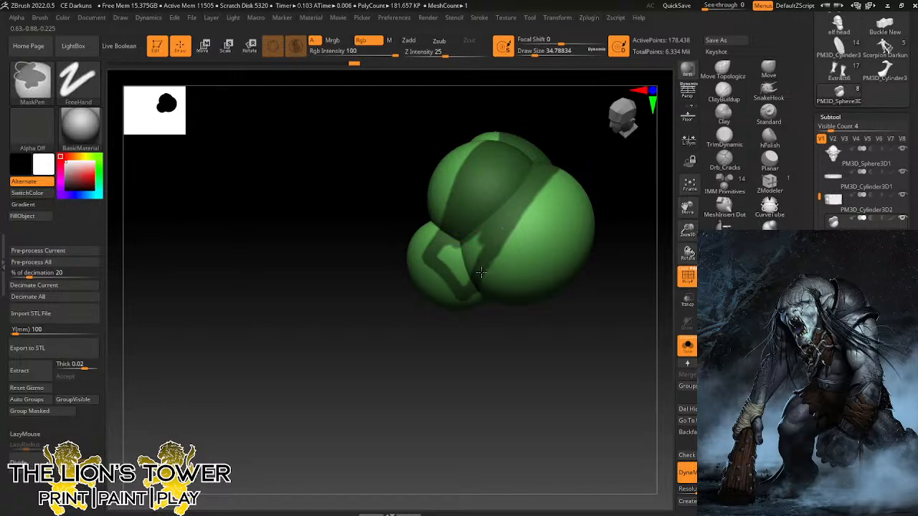
left_click_drag(475, 244, 450, 271, "ctrl")
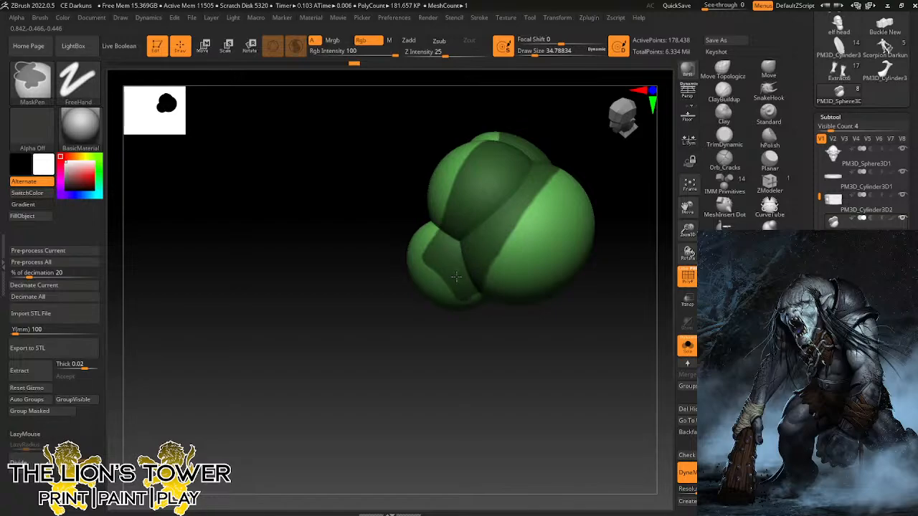
left_click_drag(521, 323, 489, 280)
left_click(688, 347)
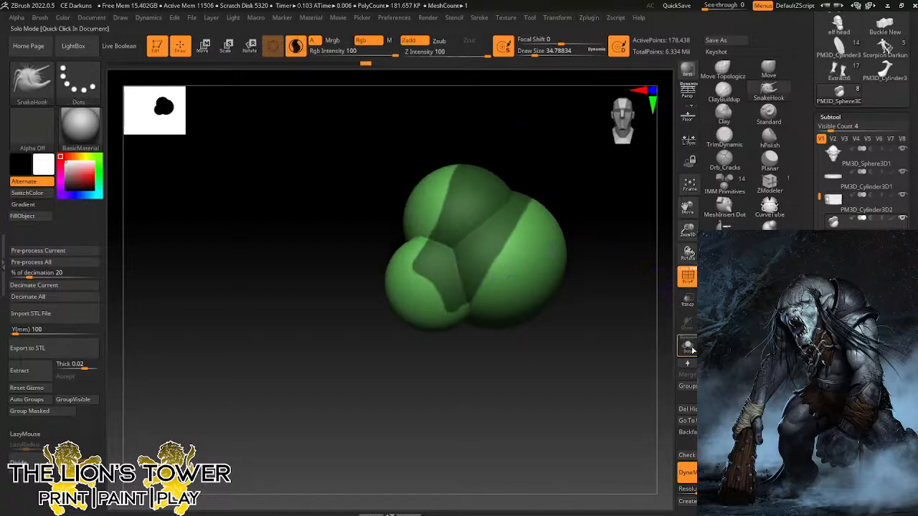
Refine the shoulder mask's edges against the troll's body, rounding the front flap and evening the back and outer borders.
left_click_drag(640, 244, 587, 220, "shift")
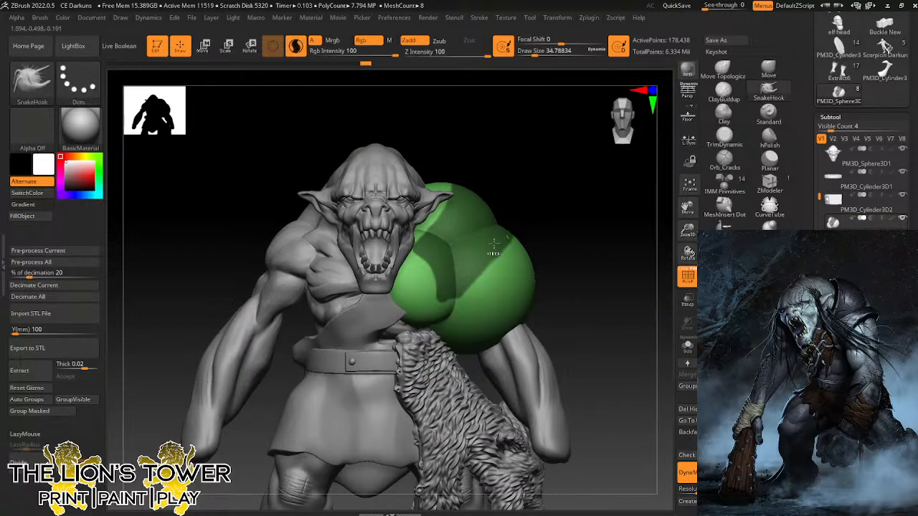
key("ctrl")
right_click_drag(519, 229, 440, 297)
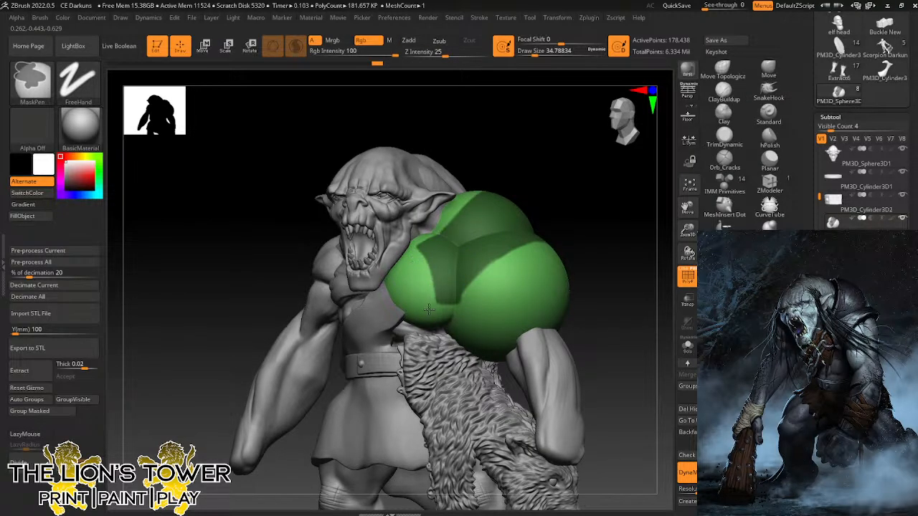
left_click(591, 234, "shift")
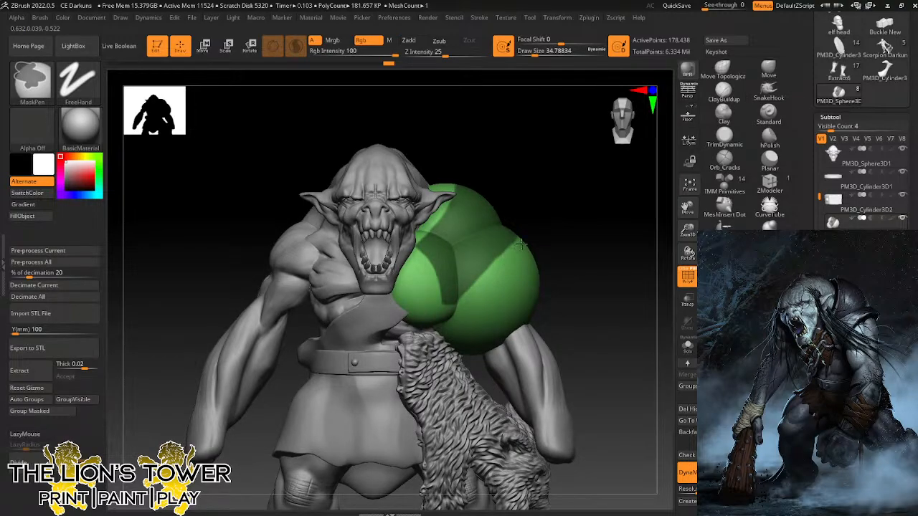
left_click_drag(582, 222, 534, 279)
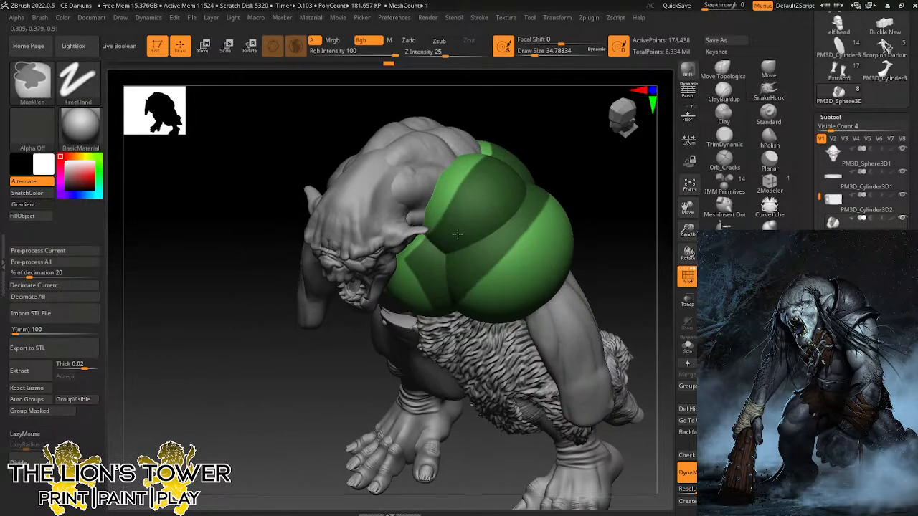
mouse_move(622, 184)
left_mouse_down()
mouse_move(578, 245)
mouse_move(553, 251)
left_mouse_up()
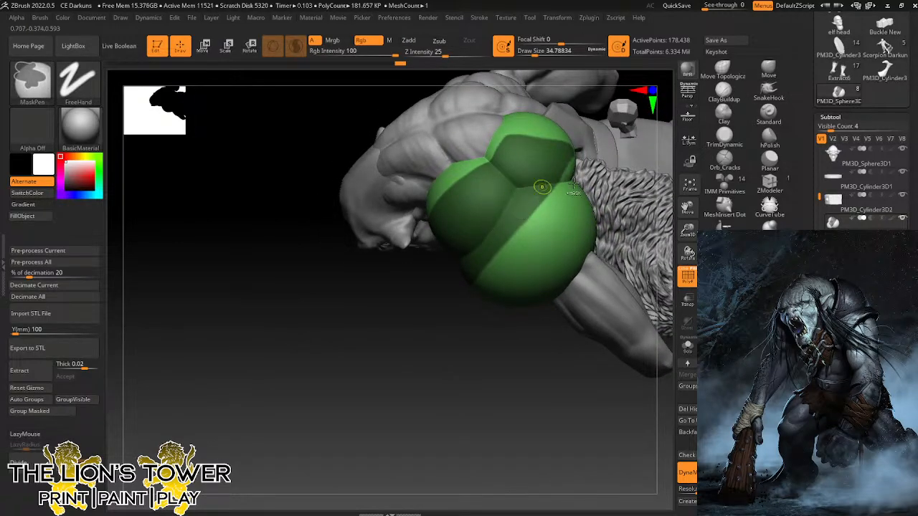
mouse_move(528, 363)
left_mouse_down()
mouse_move(516, 383)
mouse_move(505, 383)
mouse_move(500, 338)
mouse_move(510, 316)
left_mouse_up()
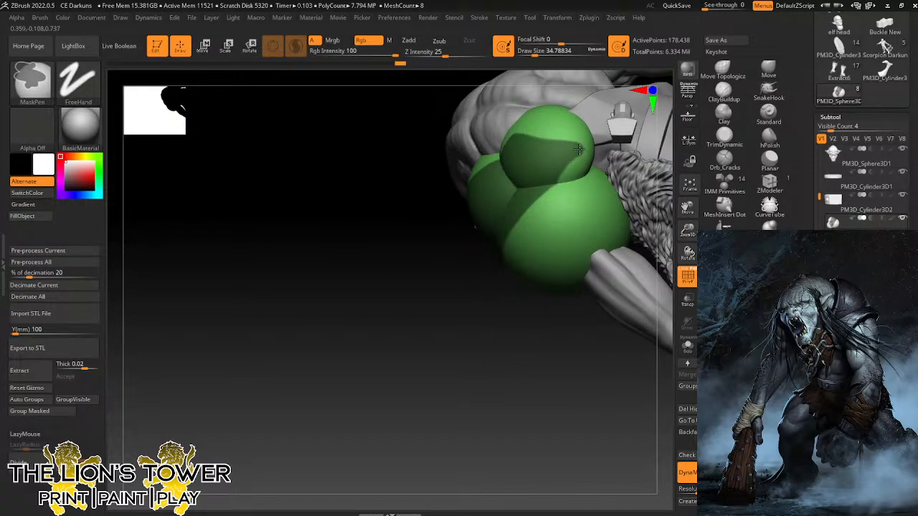
left_click_drag(569, 180, 566, 180, "ctrl")
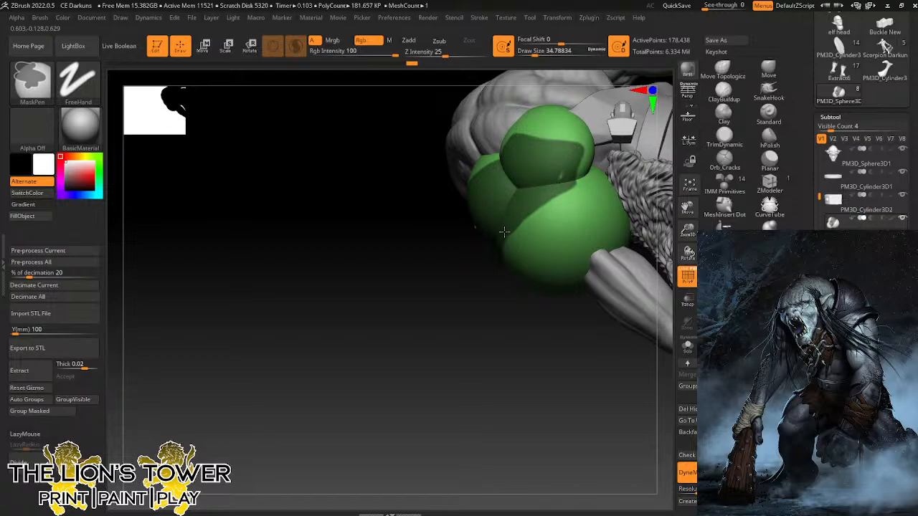
right_click_drag(532, 202, 542, 214)
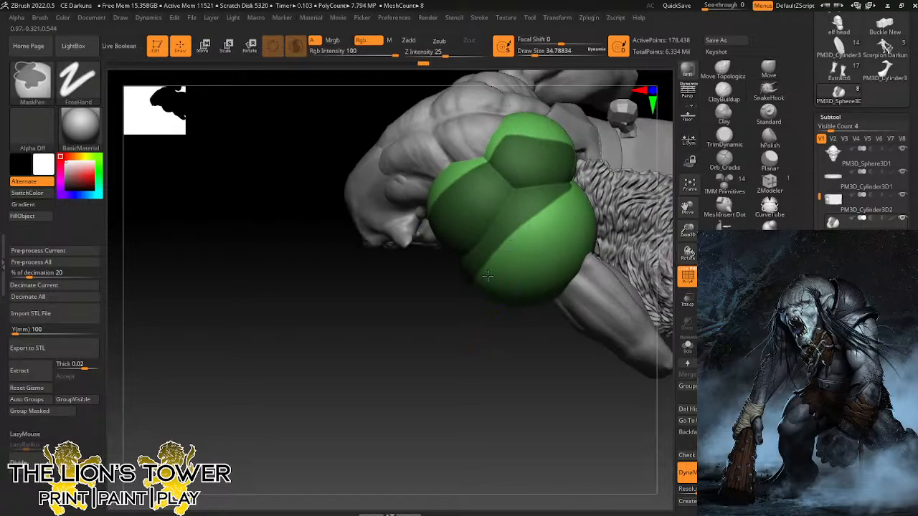
right_click_drag(487, 276, 504, 236)
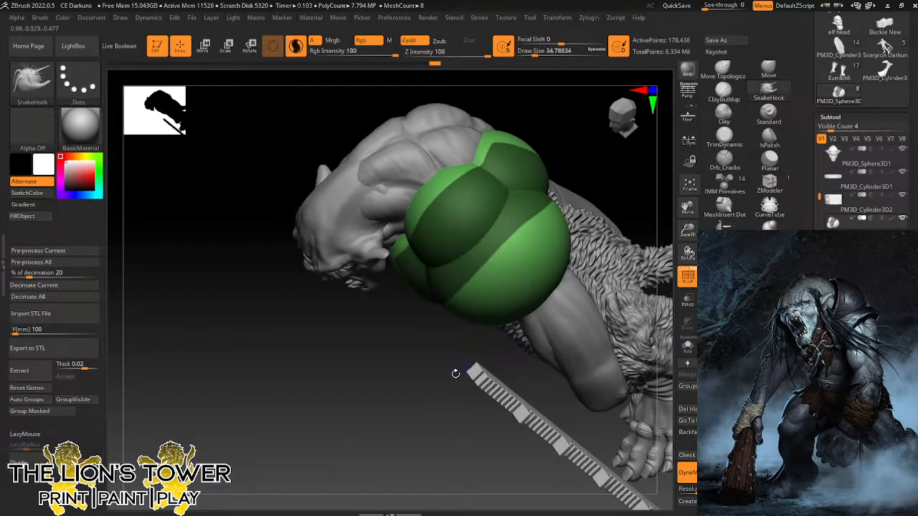
Extract the masked shoulder area with a thickness of 0.02 and accept it as a separate subtool.
mouse_move(455, 373)
right_mouse_down()
mouse_move(452, 352)
mouse_move(486, 264)
right_mouse_up()
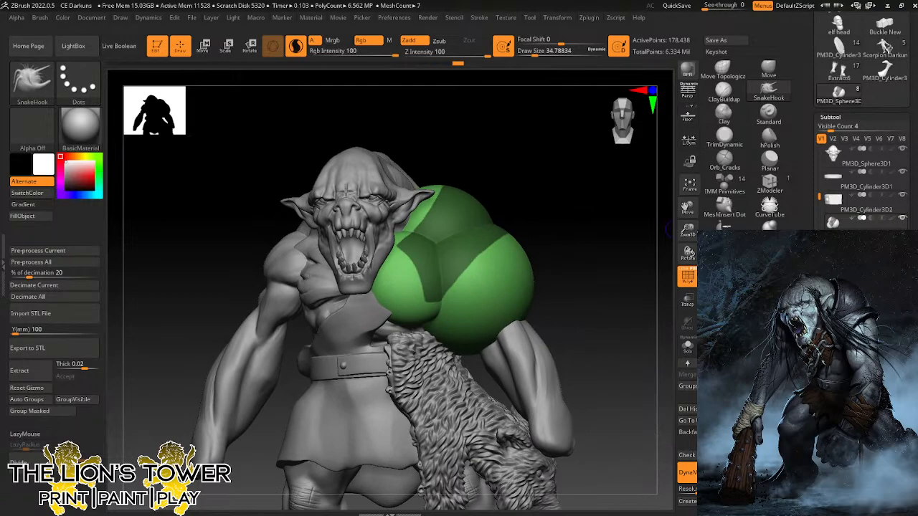
left_click(22, 371)
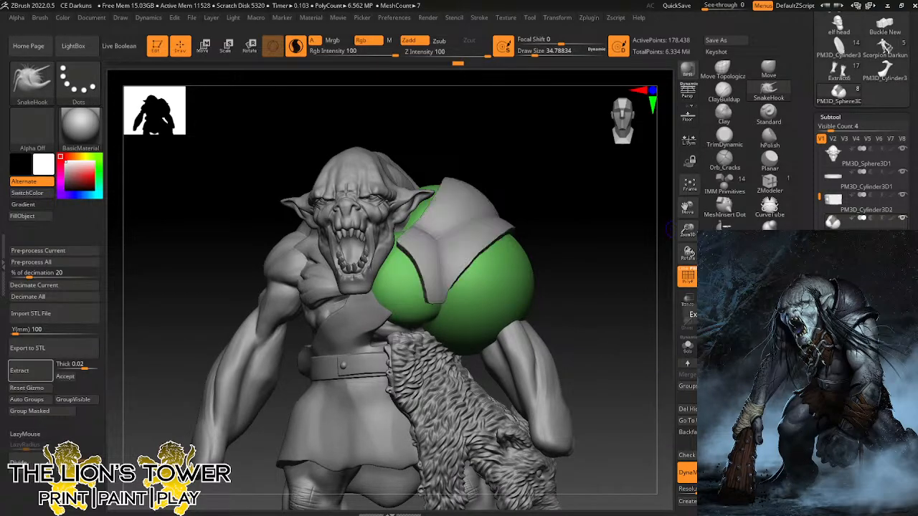
left_click(687, 301)
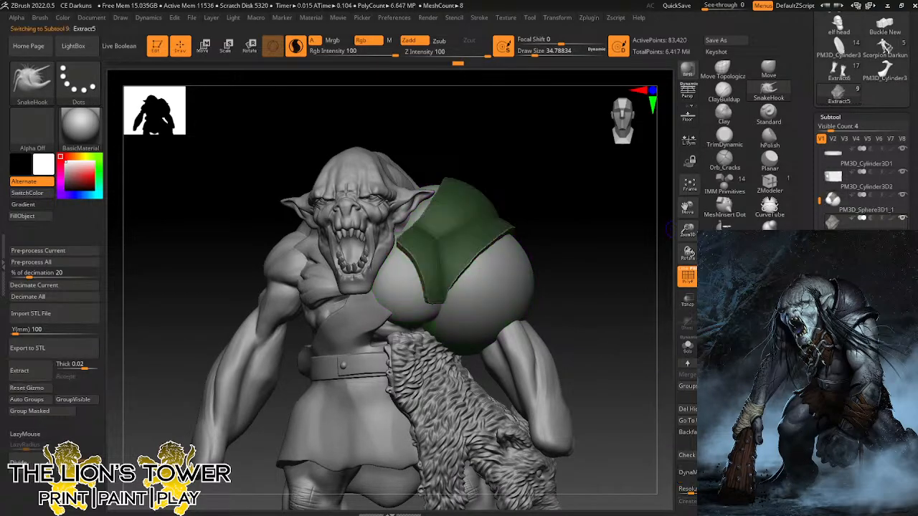
Hide the source spheres and centre the transform gizmo on the extracted shoulder plate.
left_click_drag(635, 282, 645, 257)
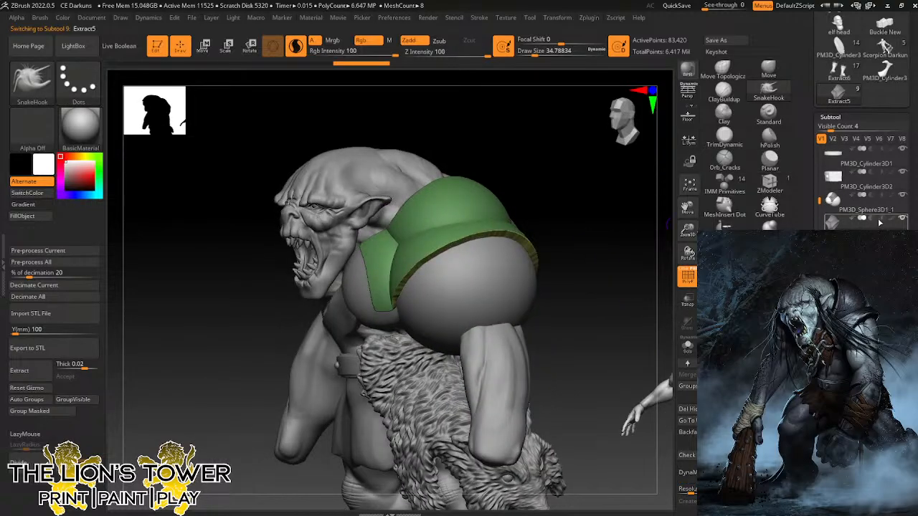
left_click(903, 195)
mouse_move(619, 311)
left_mouse_down()
mouse_move(599, 272)
mouse_move(602, 237)
mouse_move(619, 279)
left_mouse_up()
left_click(228, 46)
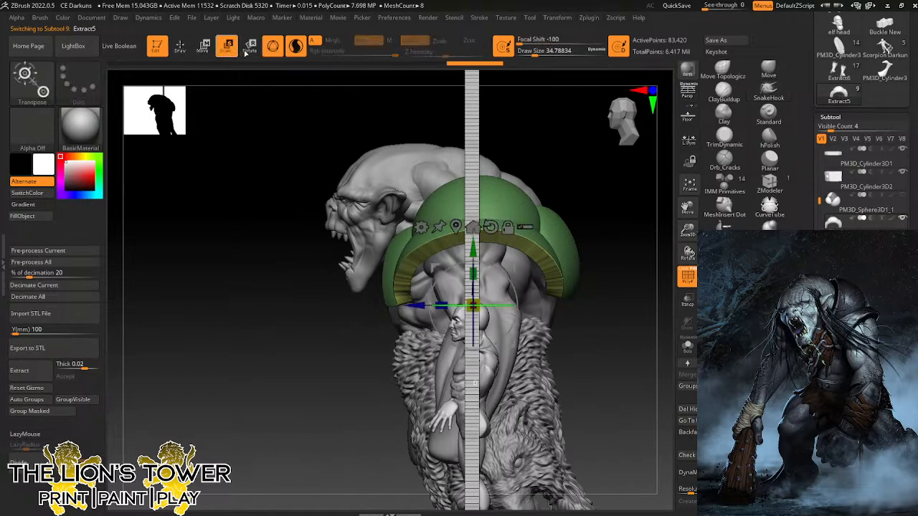
left_click(456, 227)
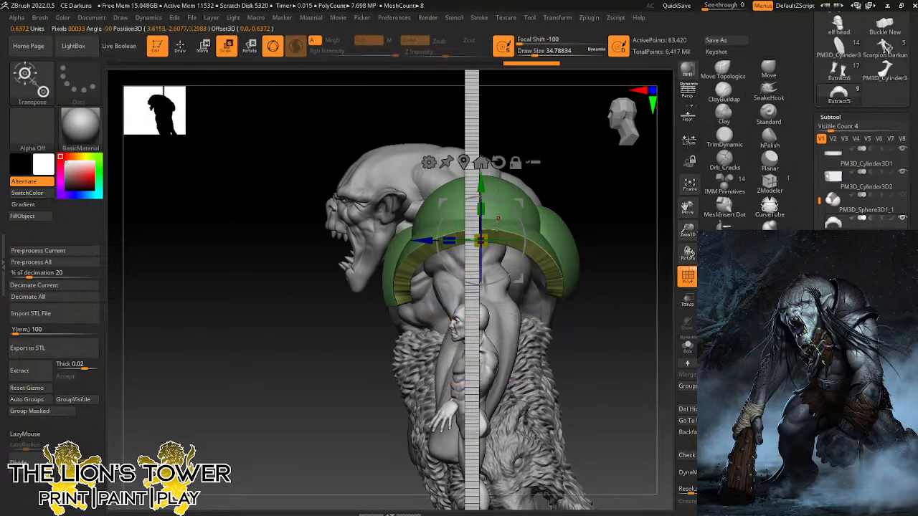
left_click_drag(481, 240, 481, 241)
left_click_drag(574, 187, 546, 221)
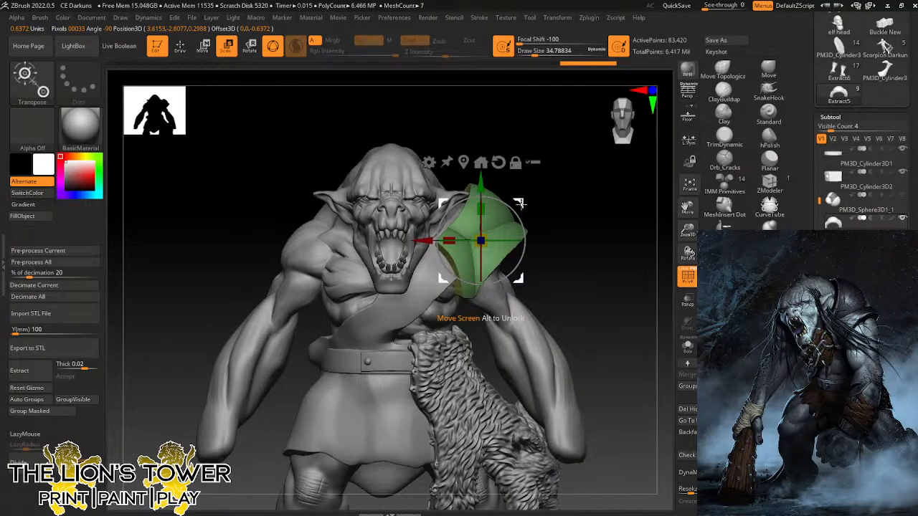
mouse_move(497, 195)
left_mouse_down()
mouse_move(570, 256)
mouse_move(573, 230)
mouse_move(548, 215)
left_mouse_up()
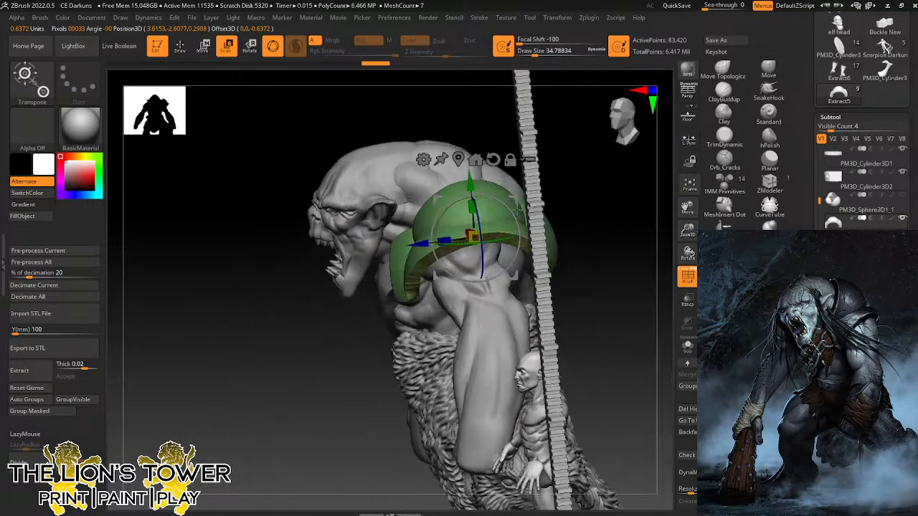
mouse_move(566, 208)
left_mouse_down()
mouse_move(585, 189)
mouse_move(623, 199)
mouse_move(607, 205)
mouse_move(601, 236)
mouse_move(622, 239)
mouse_move(641, 208)
mouse_move(650, 212)
mouse_move(575, 256)
mouse_move(591, 208)
mouse_move(581, 203)
mouse_move(461, 220)
left_mouse_up()
key("q")
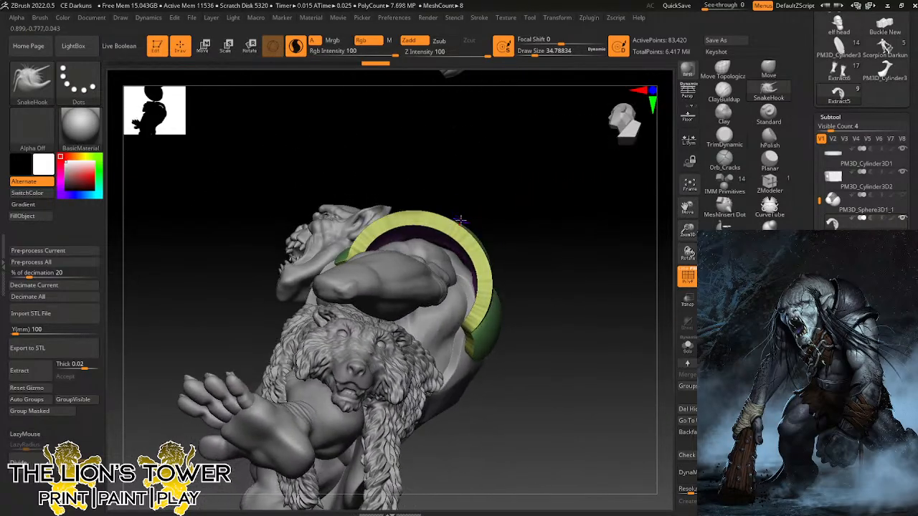
Nudge the shoulder plate slightly to seat it better around the upper arm, judging the fit from below.
left_click(252, 47)
mouse_move(532, 204)
left_mouse_down()
mouse_move(465, 215)
mouse_move(551, 188)
mouse_move(532, 199)
left_mouse_up()
left_click_drag(475, 224, 471, 225)
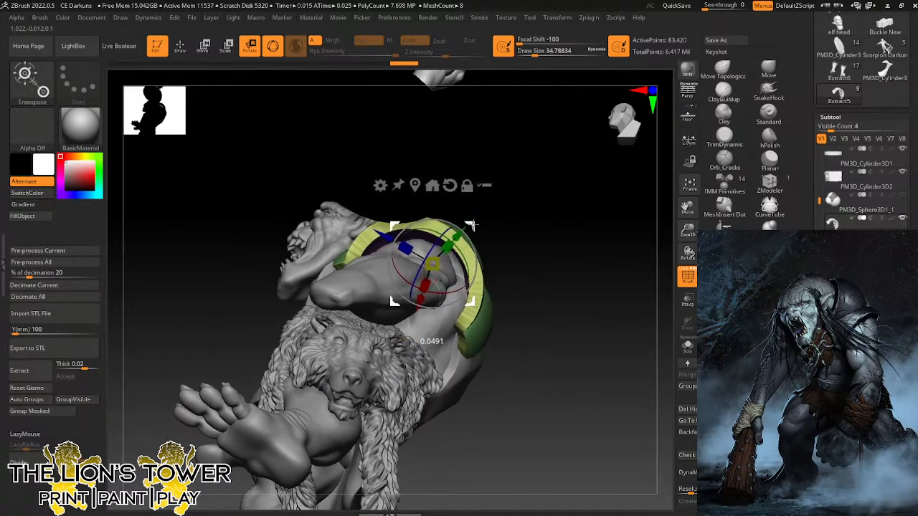
mouse_move(531, 196)
left_mouse_down()
mouse_move(568, 230)
mouse_move(574, 277)
mouse_move(538, 207)
left_mouse_up()
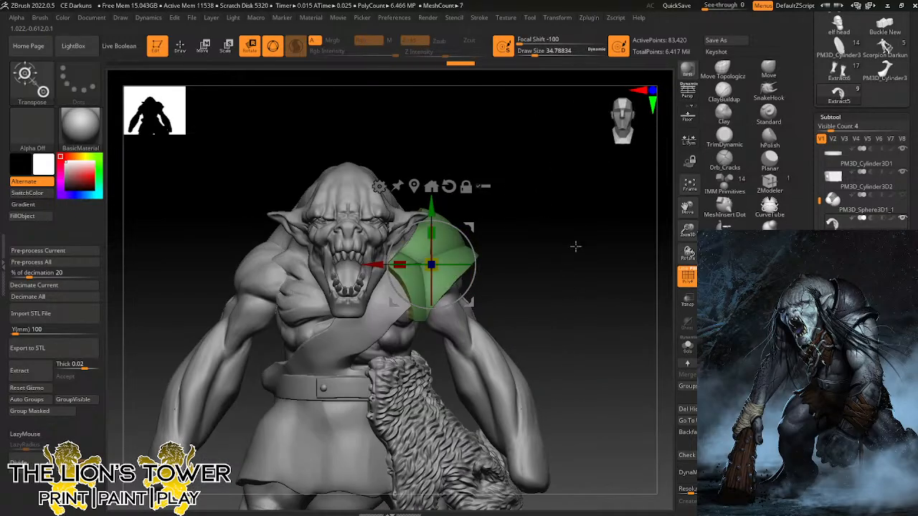
Select the strap garment and tuck its protruding edge under the shoulder plate with the Move brush at draw size about 163.
left_click_drag(575, 246, 553, 251)
left_click(551, 304, "alt")
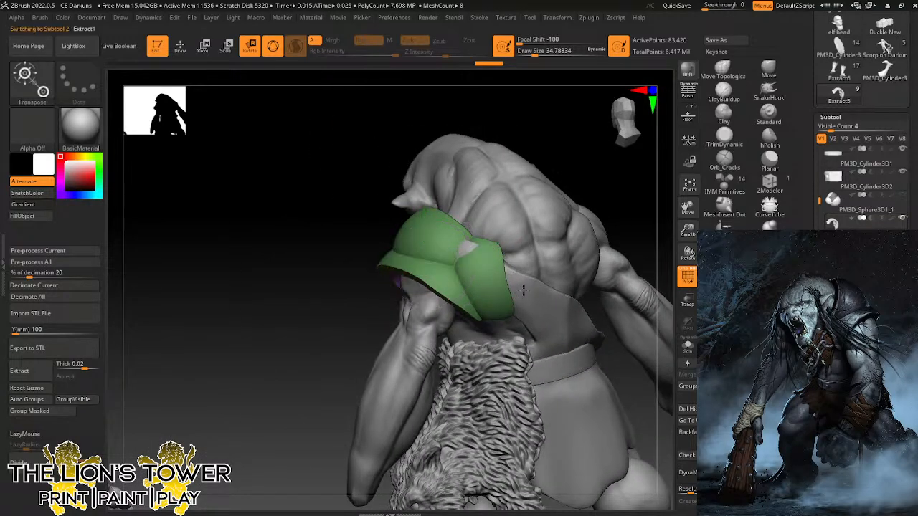
left_click(776, 67)
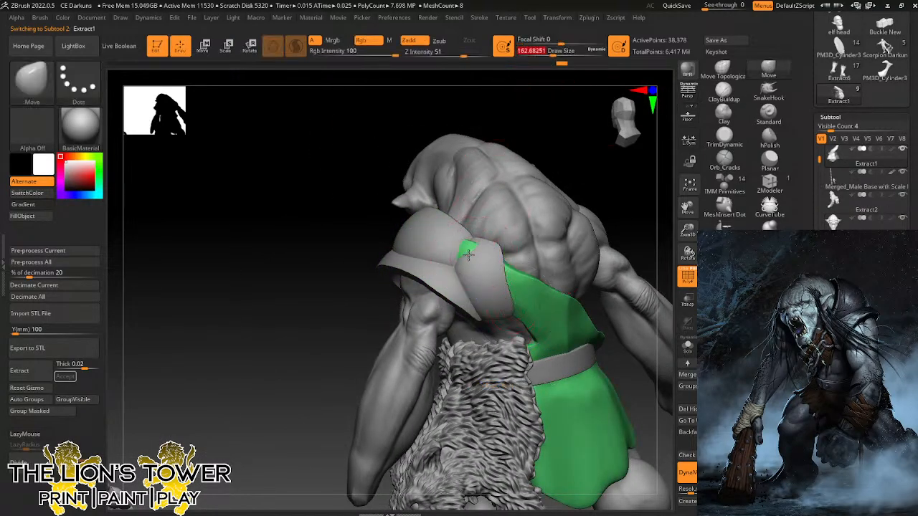
left_click_drag(468, 255, 474, 248)
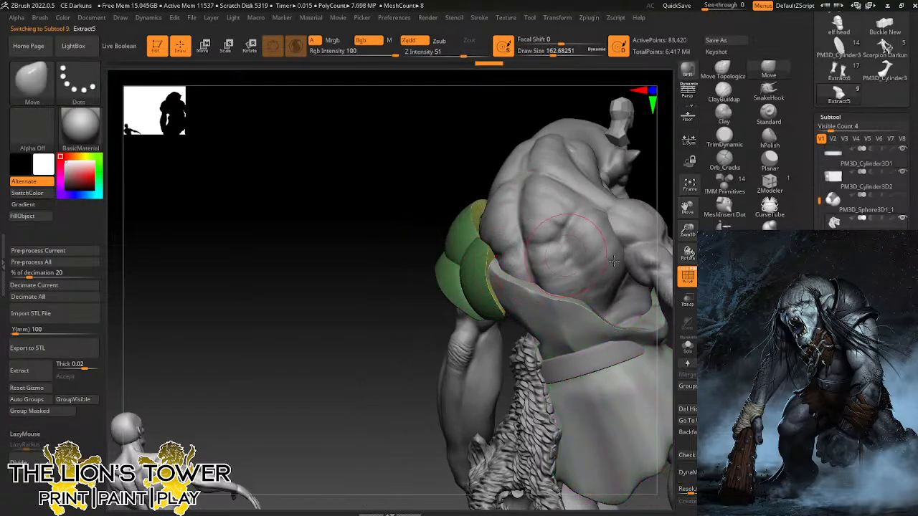
Solo the shoulder plate, isolate its inner polygroup for masking, and invert the mask so only the inner surface stays editable.
left_click(688, 348)
left_click_drag(639, 287, 648, 303)
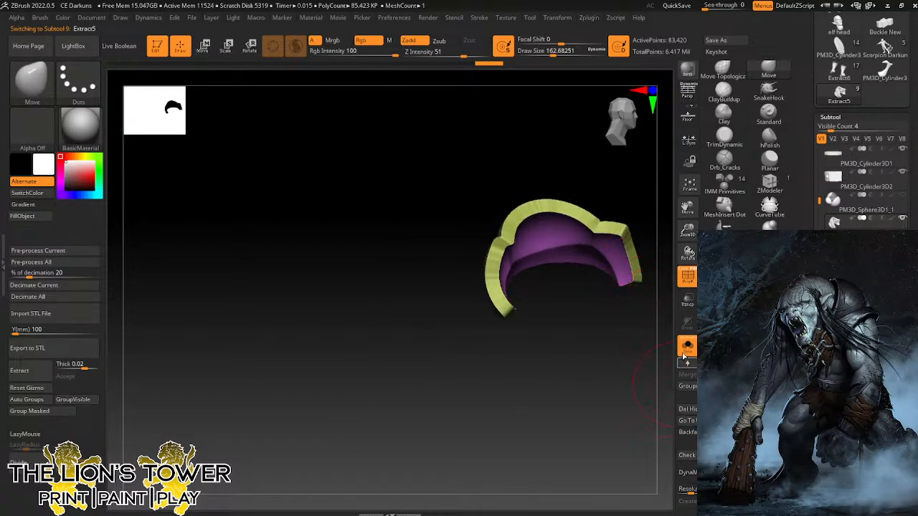
left_click(560, 256, "ctrl+shift")
left_click(576, 308, "ctrl")
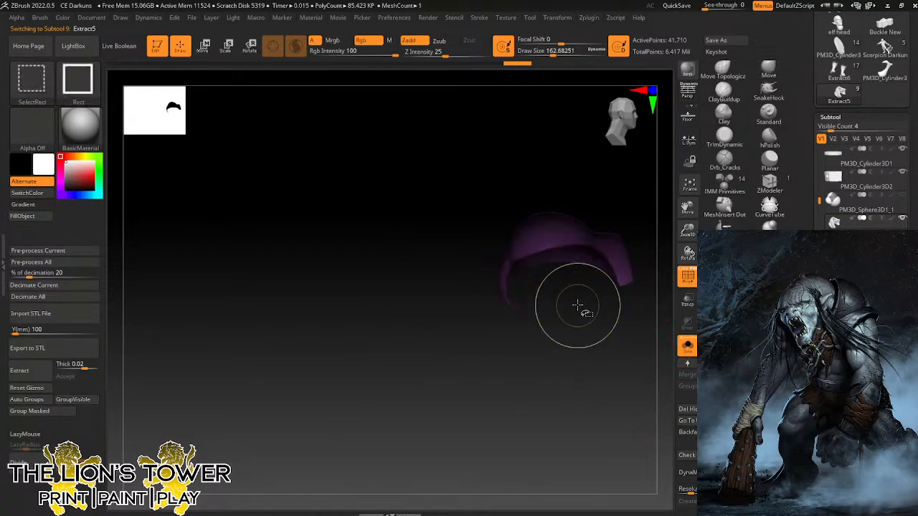
left_click(578, 308, "ctrl+shift")
left_click_drag(576, 314, 604, 234)
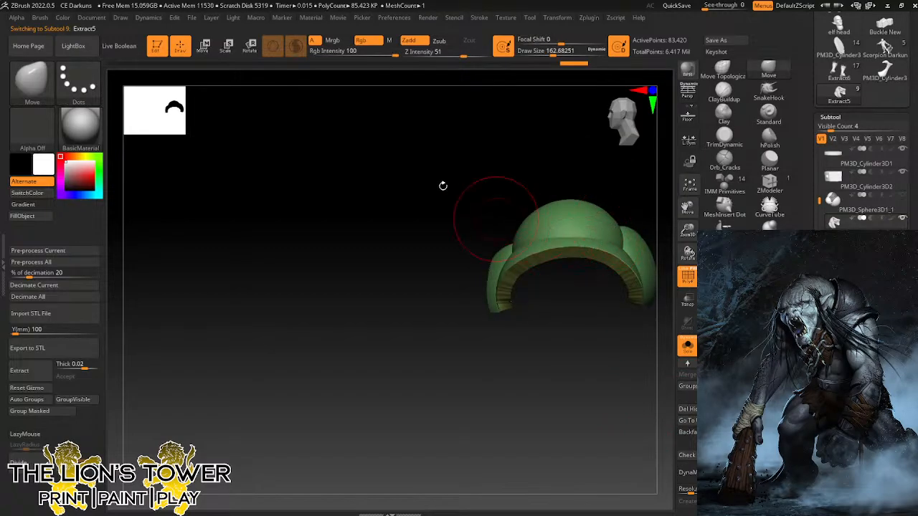
left_click(228, 47)
left_click_drag(563, 363, 580, 269)
left_click(587, 322, "ctrl")
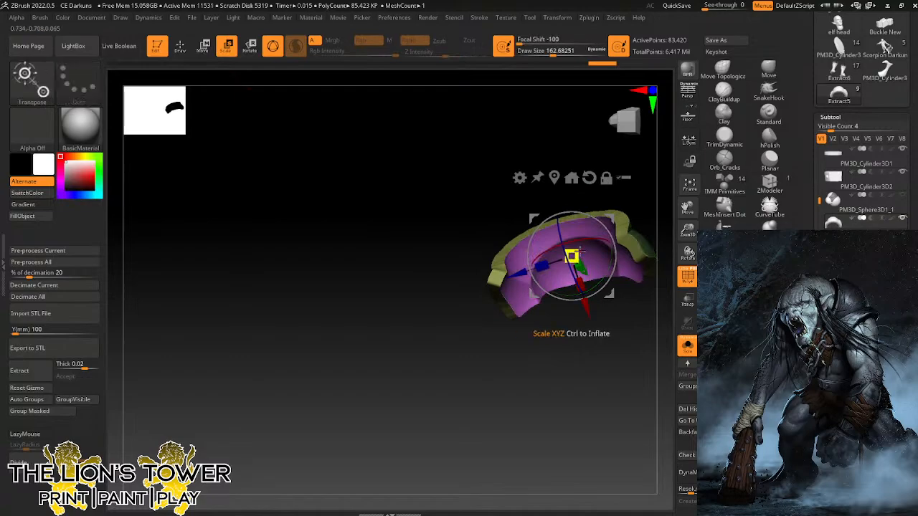
Centre the gizmo on the unmasked inner surface and scale it inward to thicken the shoulder plate.
left_click_drag(564, 198, 583, 236)
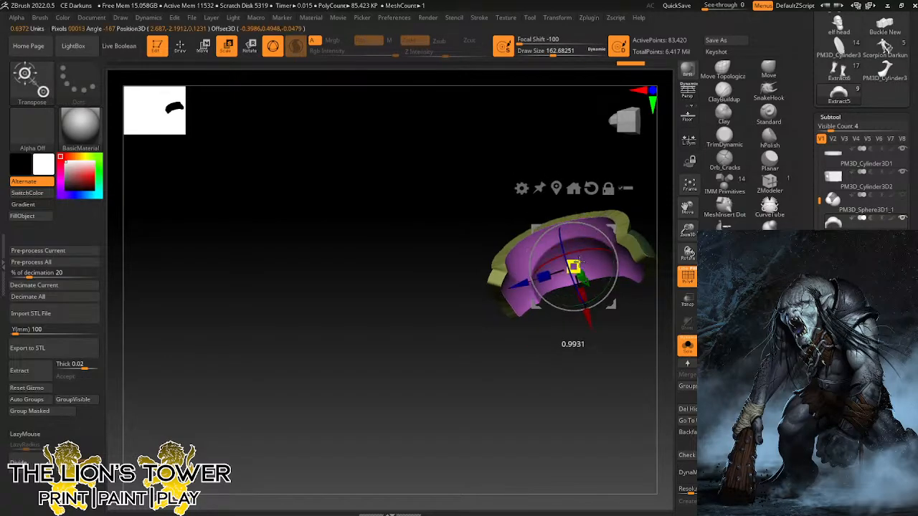
left_click_drag(575, 268, 603, 356)
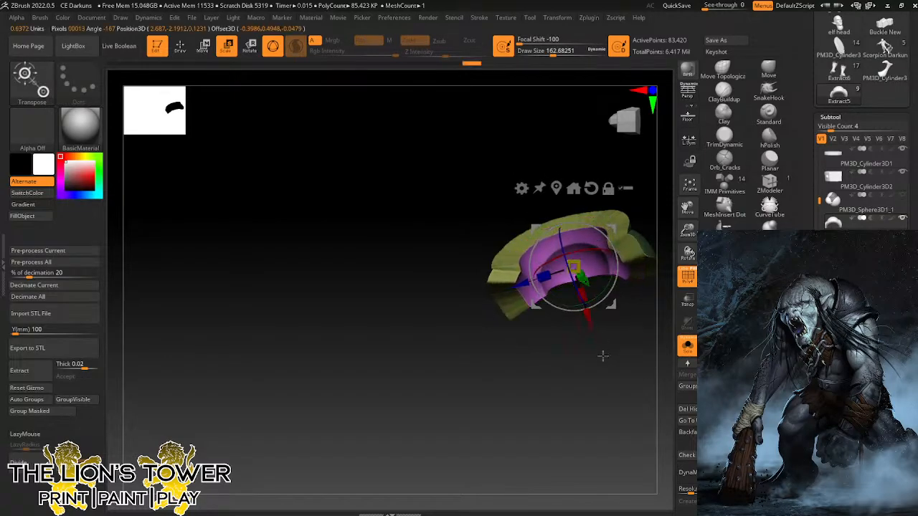
left_click_drag(624, 298, 628, 221)
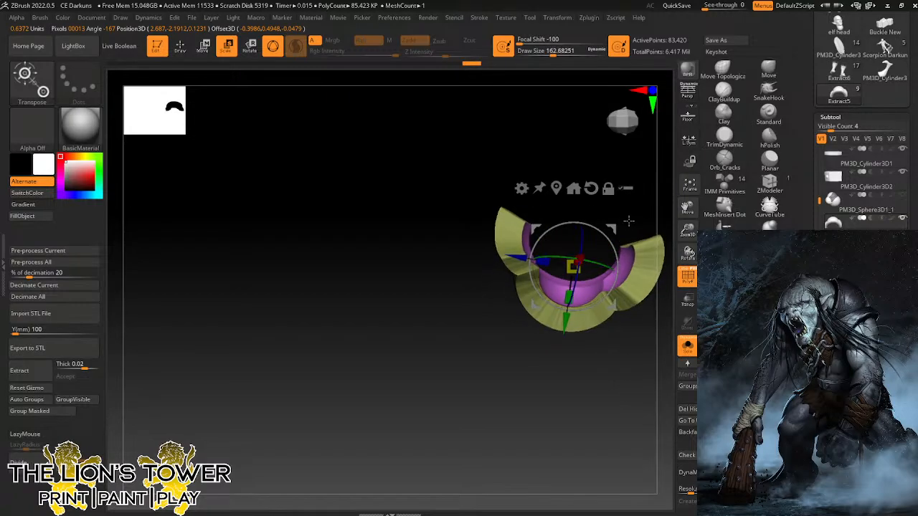
left_click_drag(621, 273, 611, 304)
left_click_drag(620, 405, 635, 340)
Show the whole troll again and DynaMesh the thickened shoulder plate at resolution 360.
left_click(687, 347)
left_click_drag(659, 376, 655, 196)
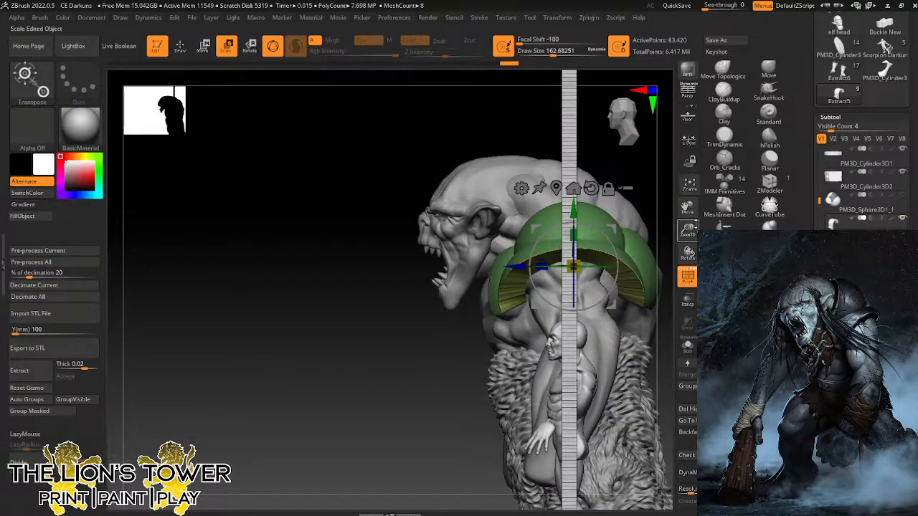
left_click_drag(688, 230, 688, 210)
left_click_drag(688, 207, 573, 217)
left_click(688, 490)
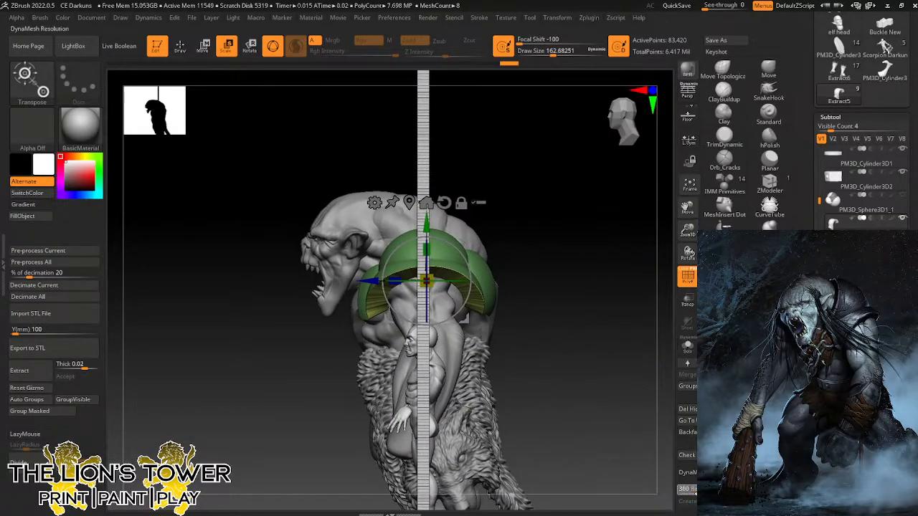
left_click(687, 473)
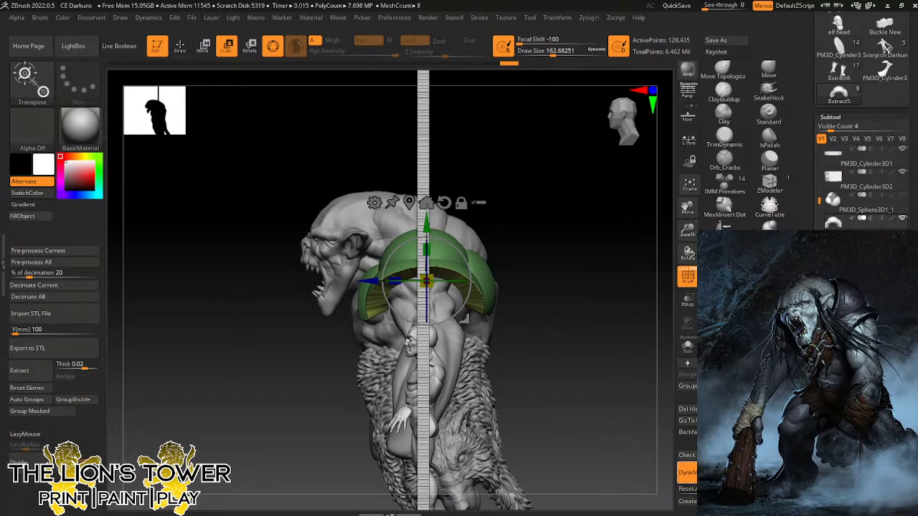
Solo the remeshed shoulder plate and regenerate its polygroups automatically.
left_click(688, 346)
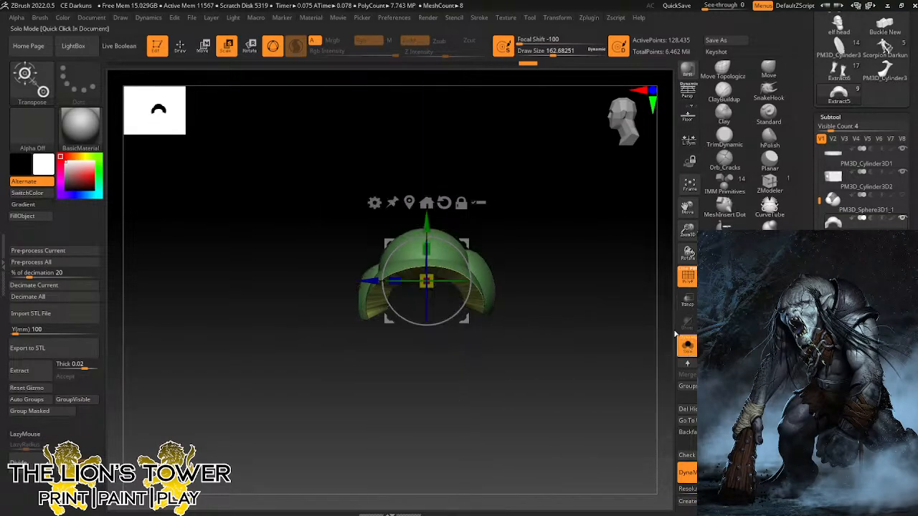
left_click_drag(552, 270, 531, 166)
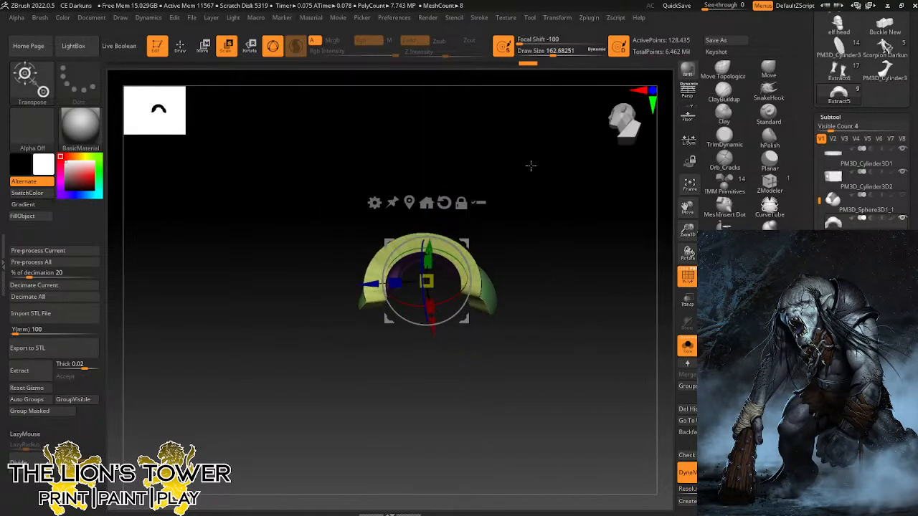
left_click(27, 399)
Set the hPolish brush to draw size about 90, undo the trial stroke on the plate, and turn off Sculptris Pro.
left_click_drag(688, 231, 724, 190)
left_click(769, 136)
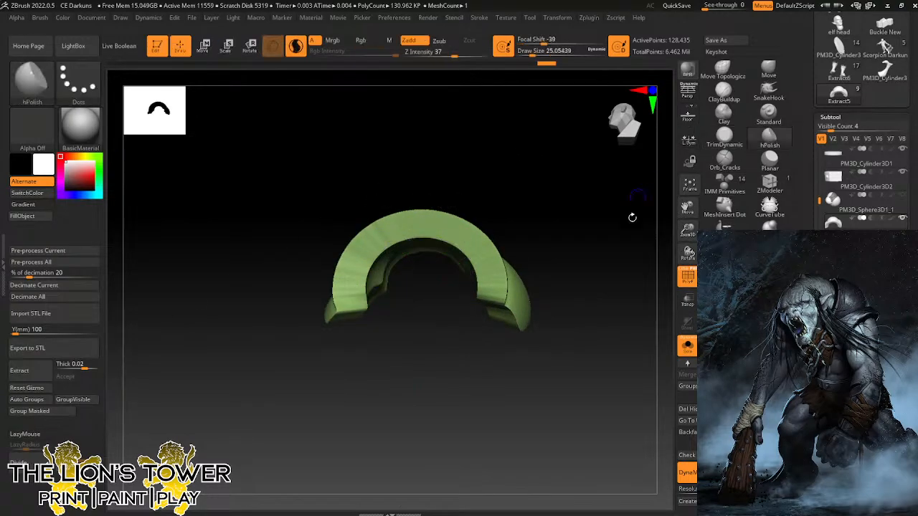
mouse_move(574, 255)
left_mouse_down()
mouse_move(539, 266)
mouse_move(497, 194)
left_mouse_up()
left_click_drag(534, 52, 543, 52)
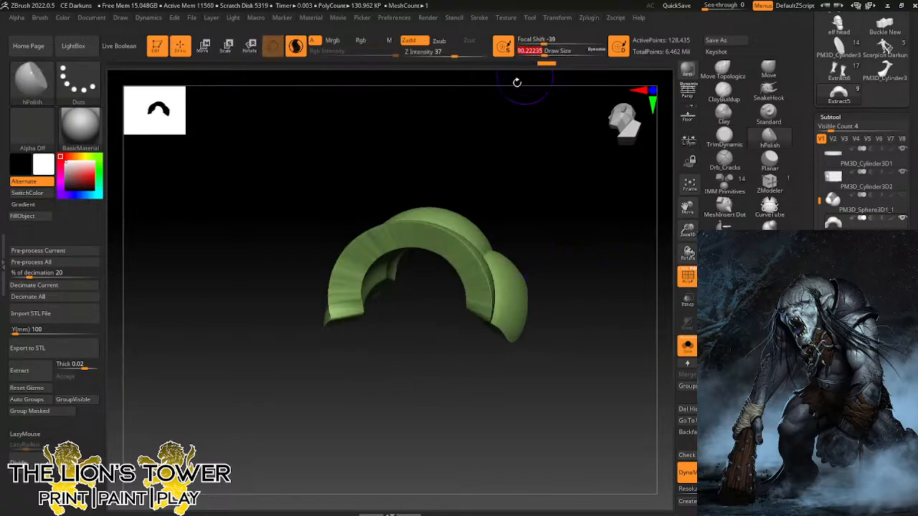
left_click_drag(504, 198, 486, 198)
key("ctrl+z")
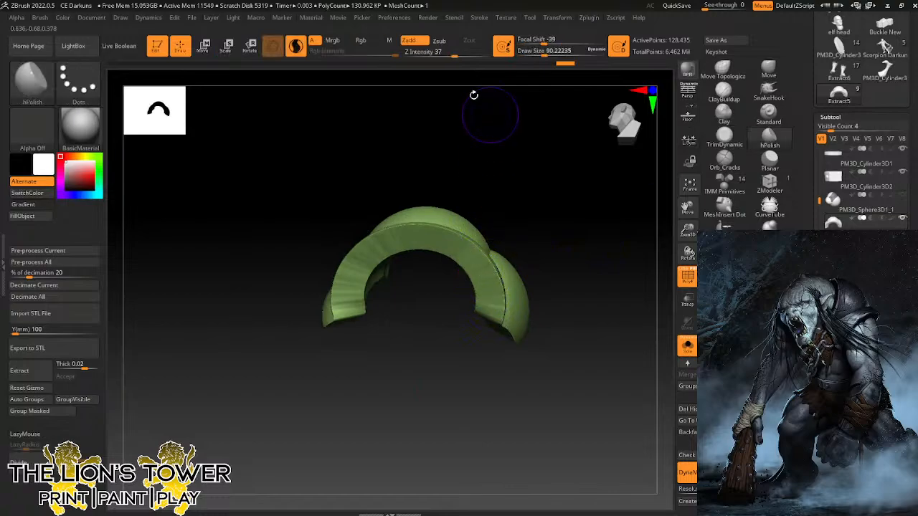
left_click(295, 46)
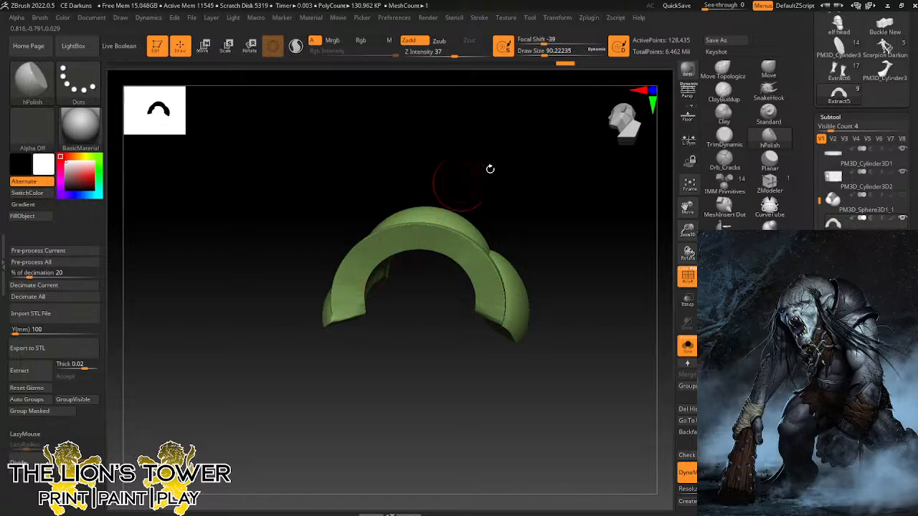
Polish the plate's thick rim flat along the arch and both flap ends, and show the whole troll to check it.
left_click_drag(490, 170, 566, 142)
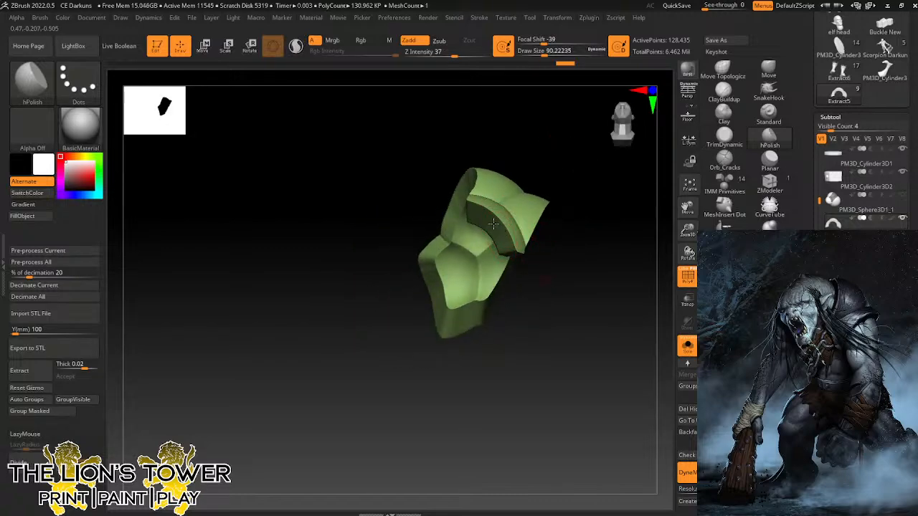
left_click_drag(543, 262, 467, 236)
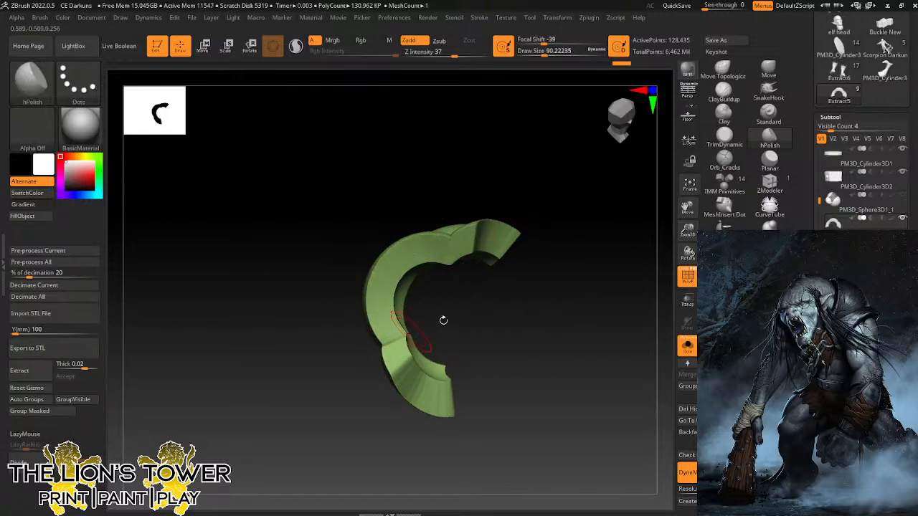
mouse_move(442, 320)
left_mouse_down()
mouse_move(500, 340)
mouse_move(431, 317)
left_mouse_up()
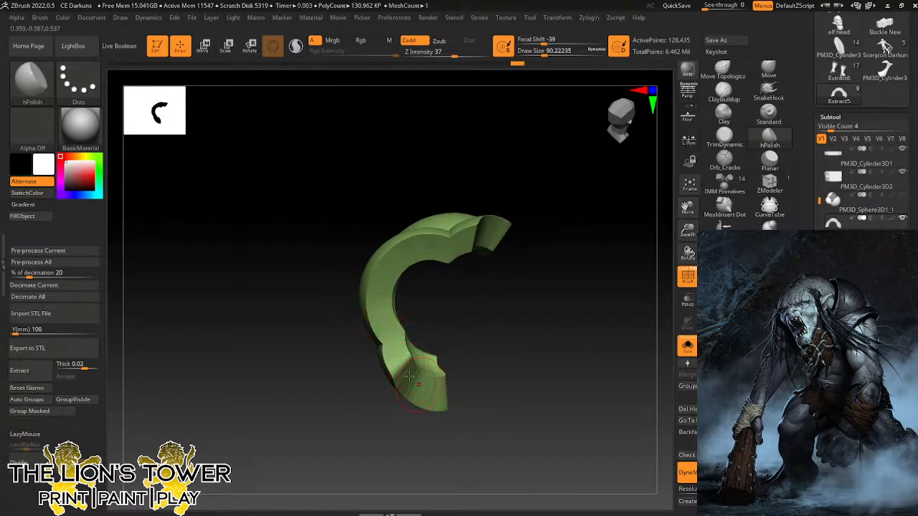
left_click_drag(428, 395, 416, 367)
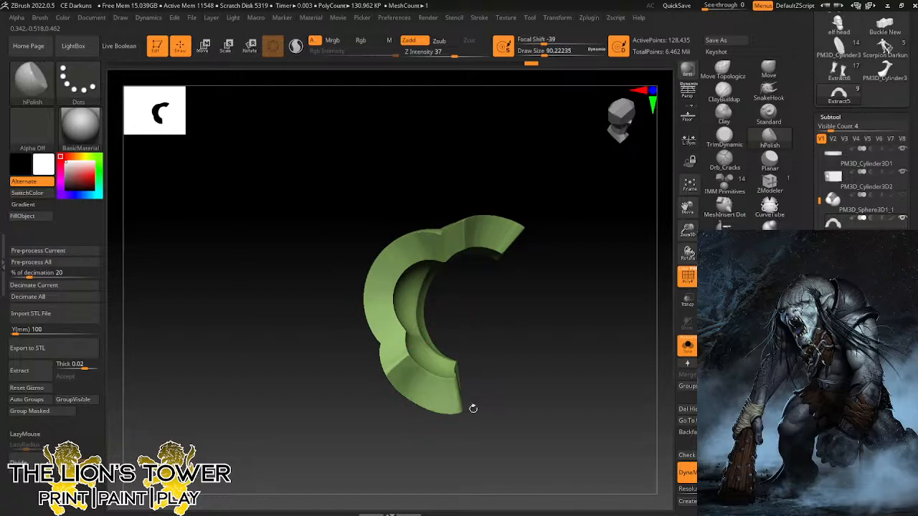
mouse_move(474, 408)
left_mouse_down()
mouse_move(467, 388)
mouse_move(484, 373)
left_mouse_up()
left_click_drag(534, 395, 492, 349)
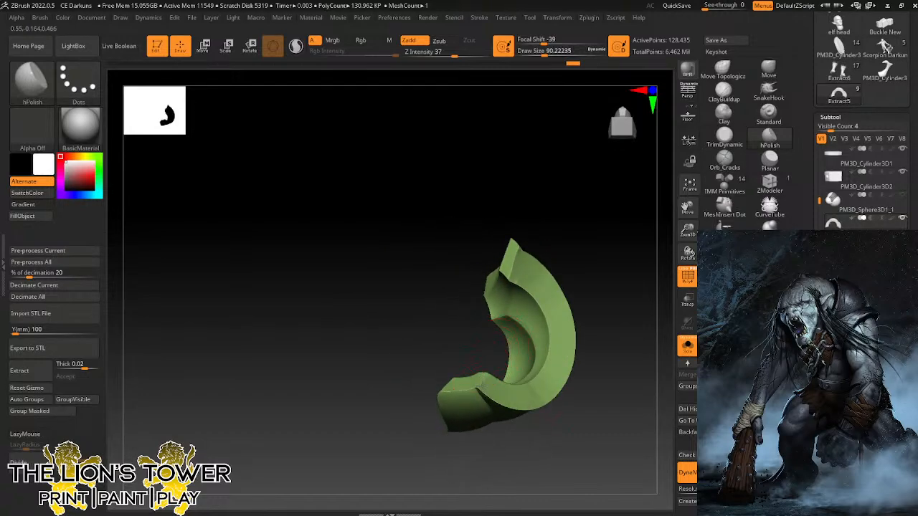
mouse_move(582, 240)
left_mouse_down()
mouse_move(588, 232)
mouse_move(556, 312)
left_mouse_up()
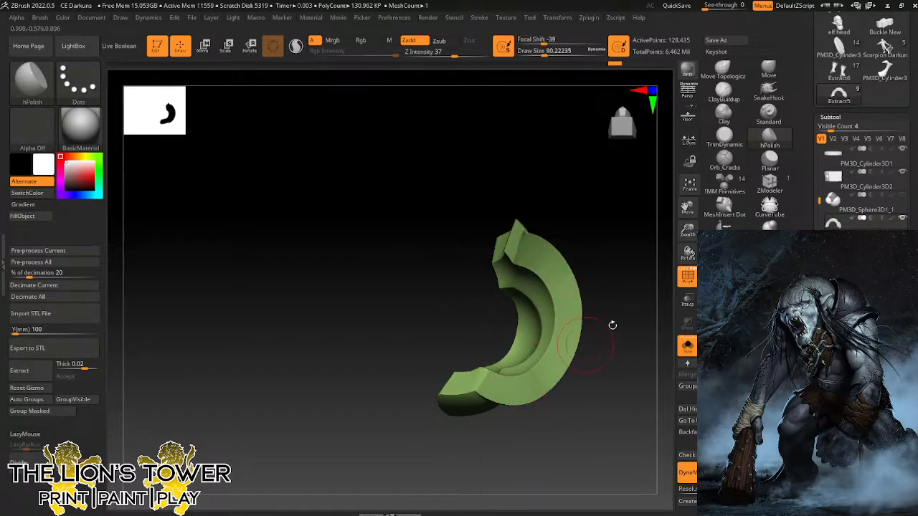
left_click(687, 347)
left_click_drag(644, 248, 634, 215)
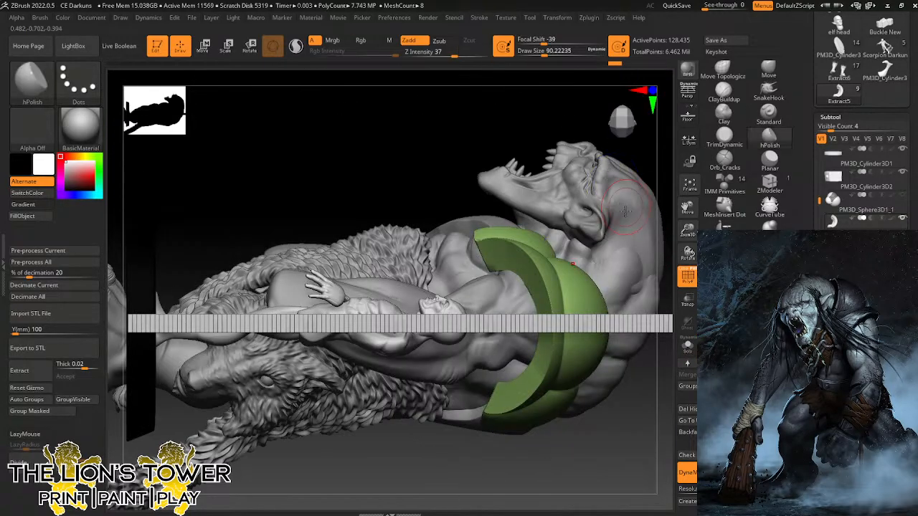
left_click_drag(643, 373, 654, 350)
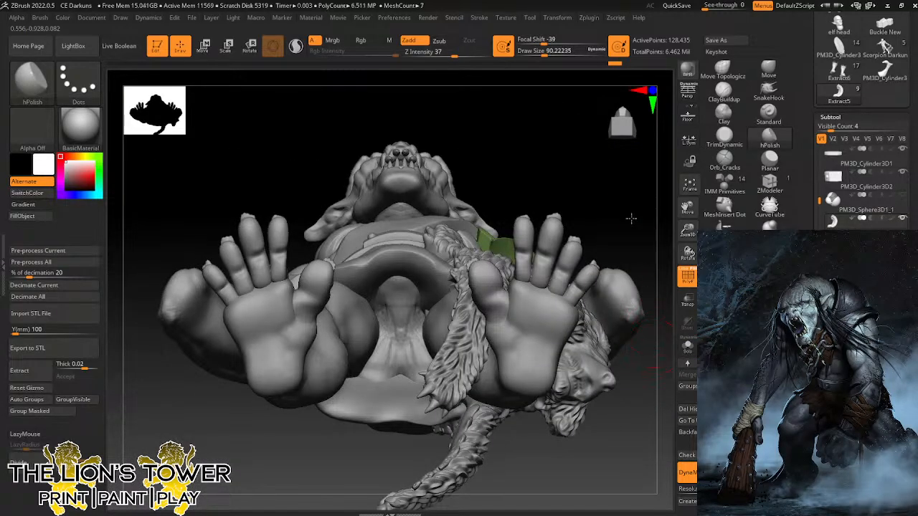
Set up the Orb_Cracks brush for the shoulder plate with LazyMouse off, Z Intensity 44 and Sculptris Pro on.
mouse_move(631, 218)
left_mouse_down()
mouse_move(652, 199)
mouse_move(650, 264)
left_mouse_up()
left_click(725, 160)
left_click_drag(690, 231, 690, 254)
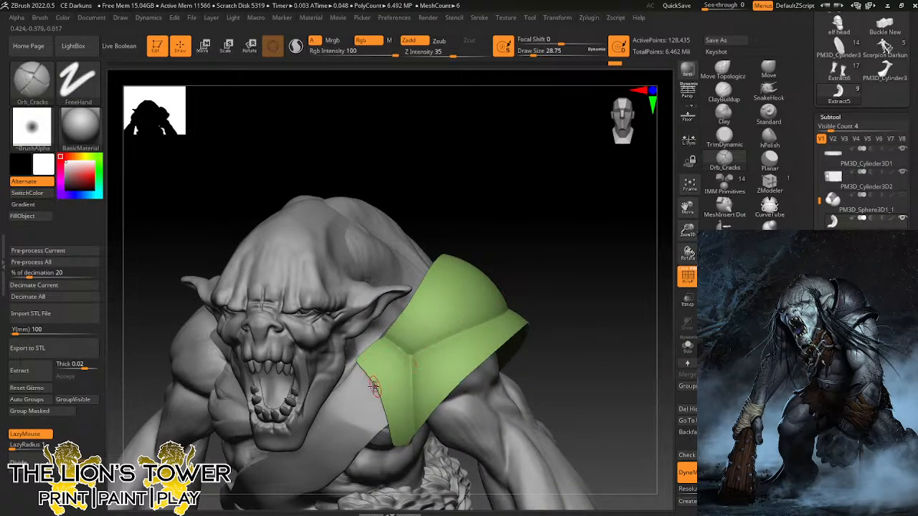
left_click_drag(377, 385, 369, 386)
left_click(28, 435)
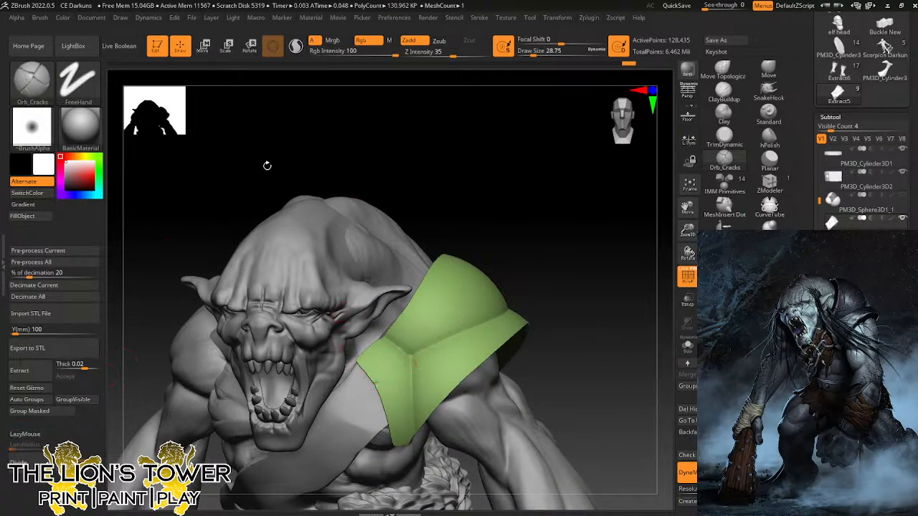
left_click_drag(452, 55, 460, 56)
left_click(457, 55)
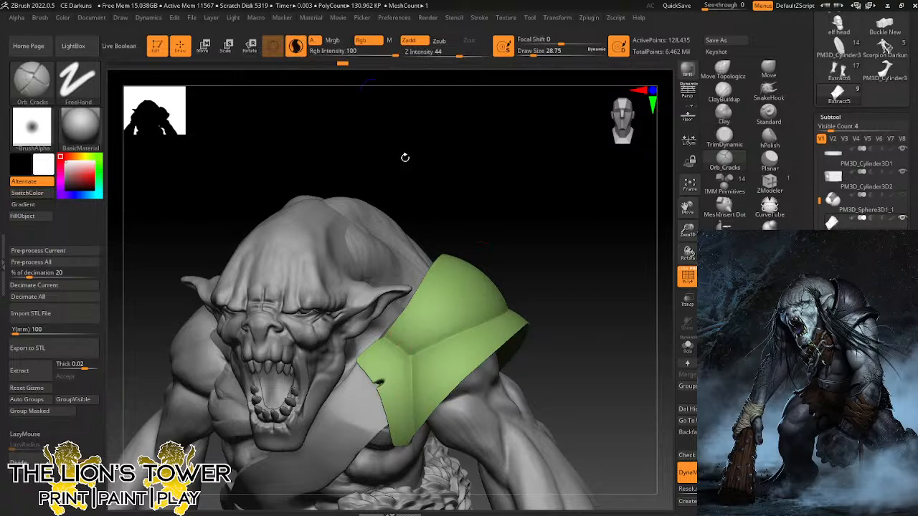
Cut short battle-damage notches into the neck-side and arm-side edges at the front of the shoulder plate.
mouse_move(404, 156)
left_mouse_down()
mouse_move(508, 213)
mouse_move(471, 373)
left_mouse_up()
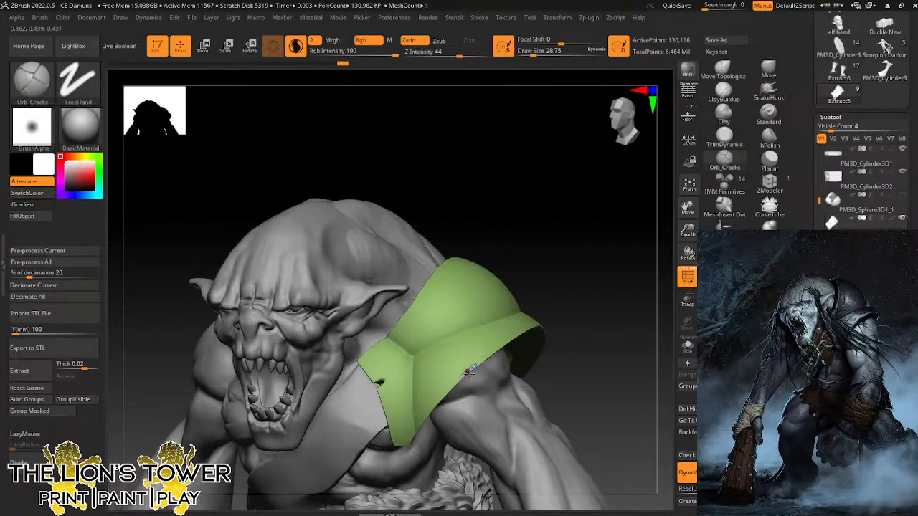
left_click(466, 369)
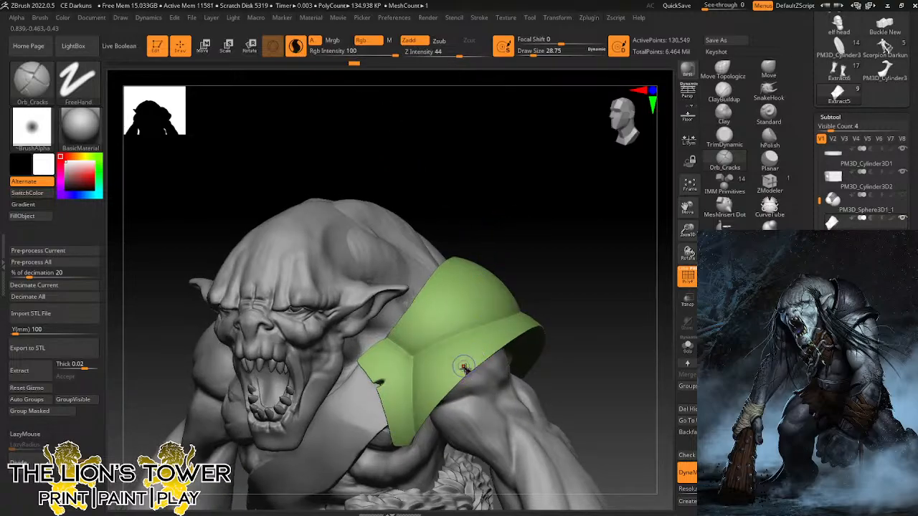
left_click(411, 303)
left_click(433, 317)
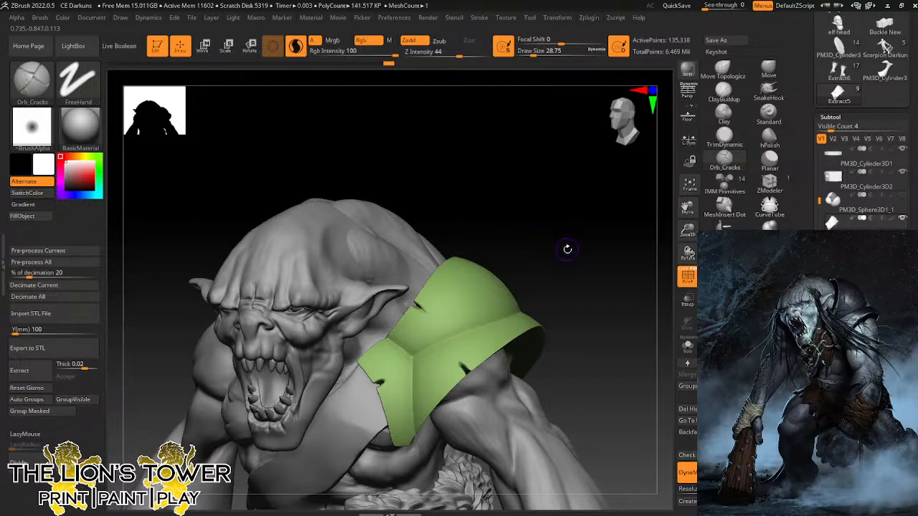
left_click(388, 413)
left_click(413, 396)
Carve a slanted crack across the ridge of the plate's central dome and a nick in its upper neck-side edge.
mouse_move(578, 240)
left_mouse_down()
mouse_move(484, 312)
mouse_move(472, 333)
left_mouse_up()
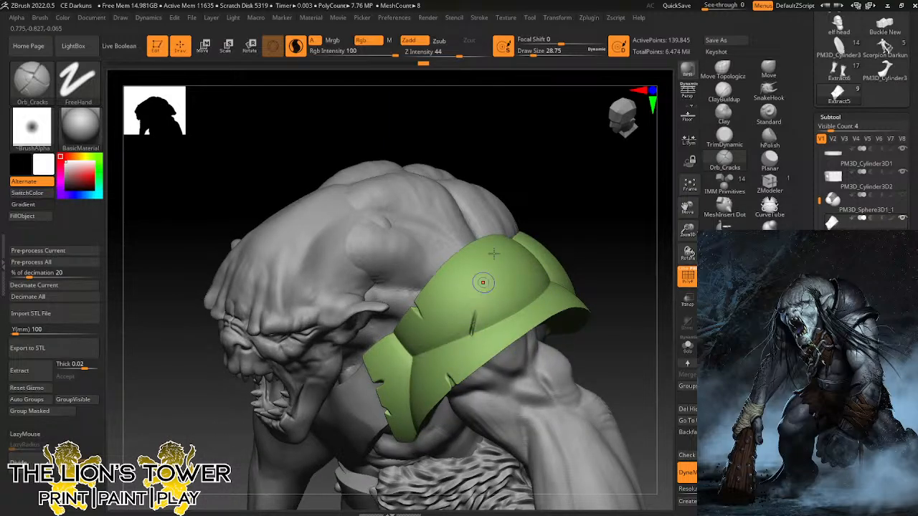
left_click_drag(577, 183, 551, 251)
mouse_move(491, 248)
left_mouse_down()
mouse_move(479, 233)
mouse_move(485, 244)
left_mouse_up()
left_click_drag(583, 283, 576, 251)
Cut a notch in the rear flap's edge, a diagonal slash across its face and nicks in its arm-side rim.
left_click_drag(658, 172, 637, 208)
right_click_drag(637, 208, 566, 198)
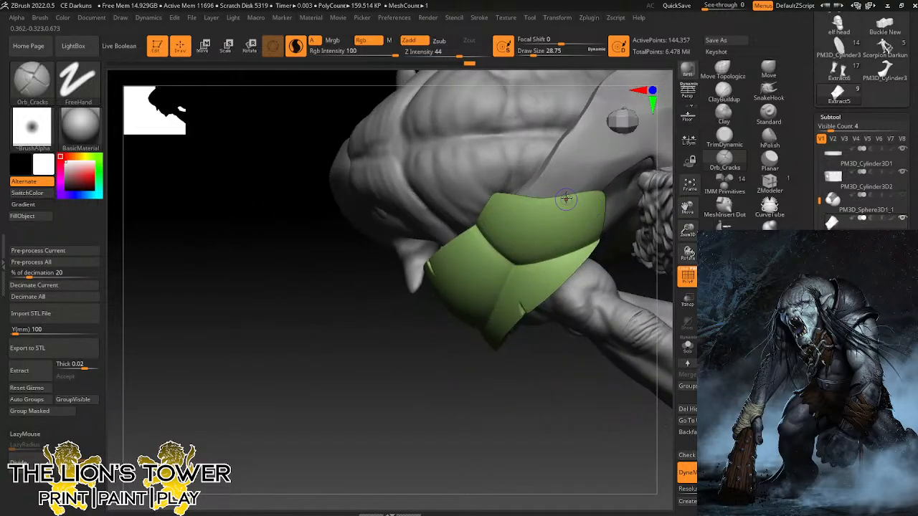
left_click_drag(583, 194, 585, 210)
left_click_drag(584, 196, 585, 212)
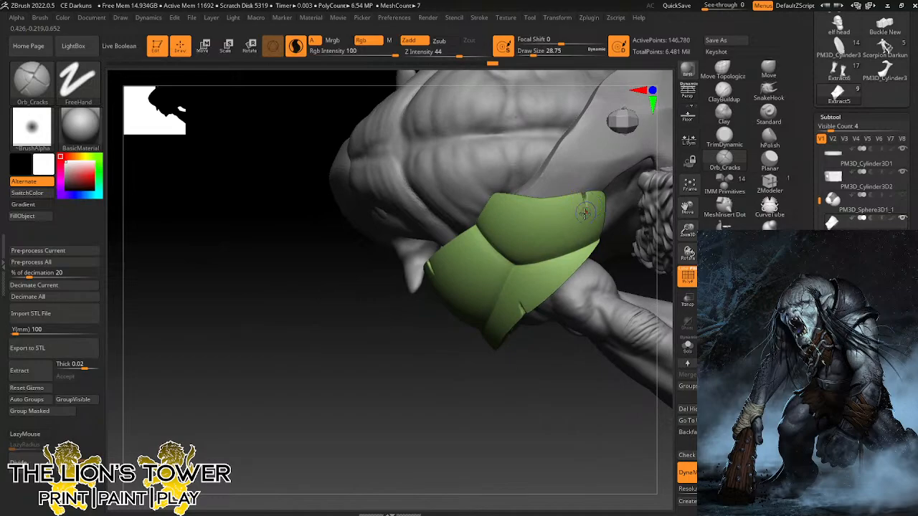
left_click_drag(526, 248, 550, 212)
mouse_move(561, 279)
left_mouse_down()
mouse_move(543, 277)
mouse_move(553, 285)
mouse_move(531, 272)
left_mouse_up()
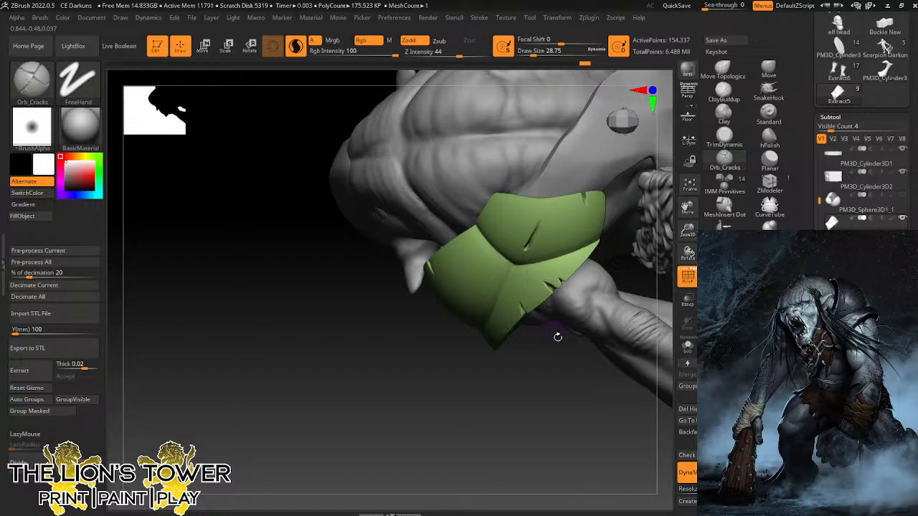
Add more notches along the plate's thick arm-side rim and a short gouge in the middle of the central dome.
mouse_move(557, 335)
left_mouse_down()
mouse_move(607, 215)
mouse_move(593, 187)
mouse_move(612, 201)
mouse_move(591, 203)
mouse_move(592, 172)
mouse_move(557, 297)
left_mouse_up()
mouse_move(583, 204)
left_mouse_down()
mouse_move(576, 252)
mouse_move(542, 258)
left_mouse_up()
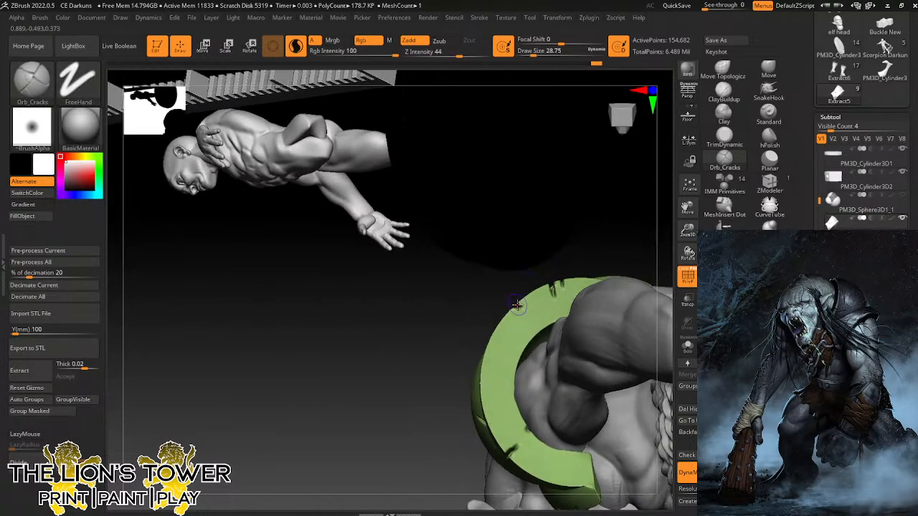
left_click_drag(518, 308, 533, 320)
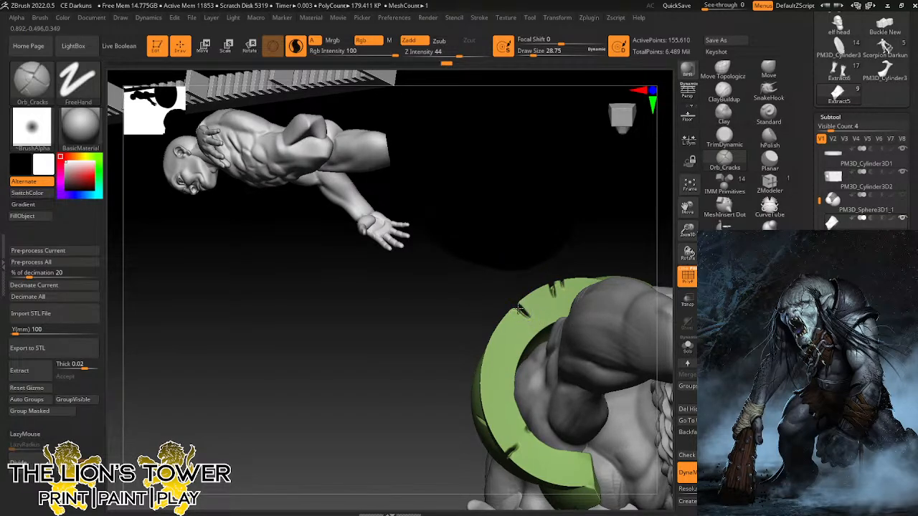
left_click_drag(553, 246, 512, 380)
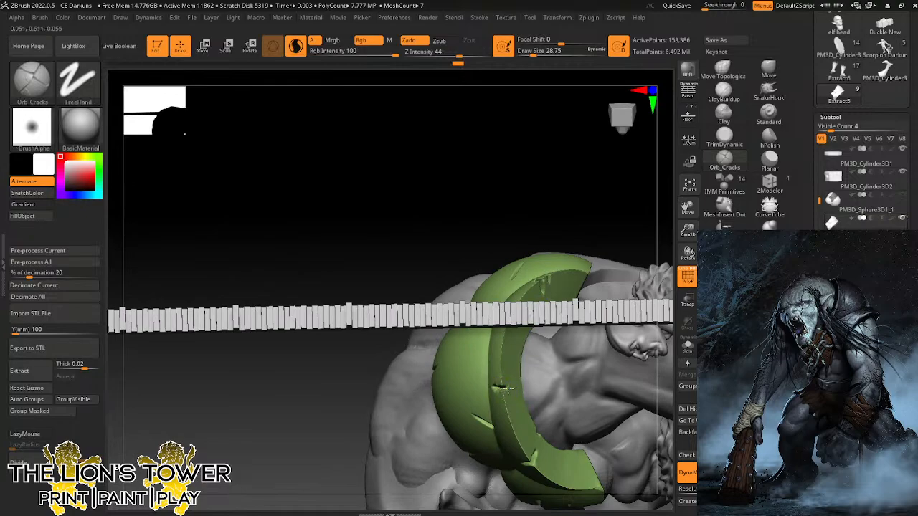
left_click_drag(584, 211, 498, 391)
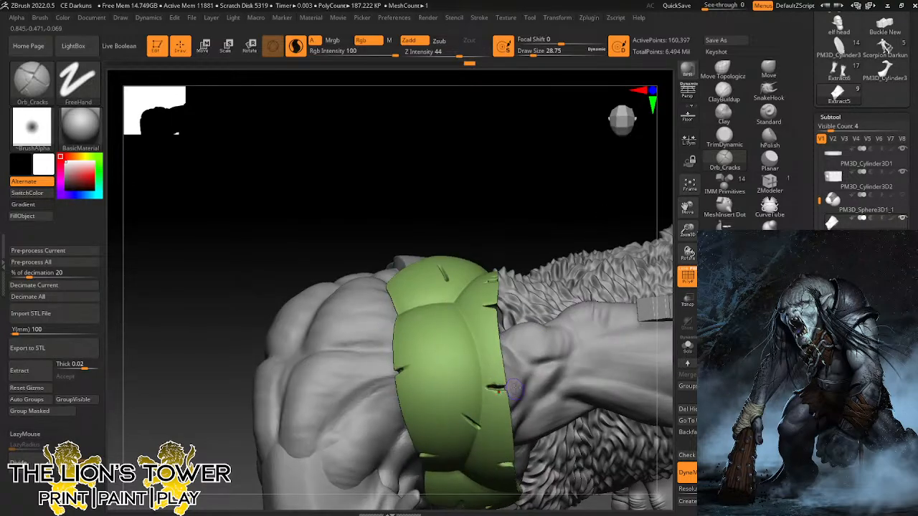
left_click_drag(581, 212, 549, 236)
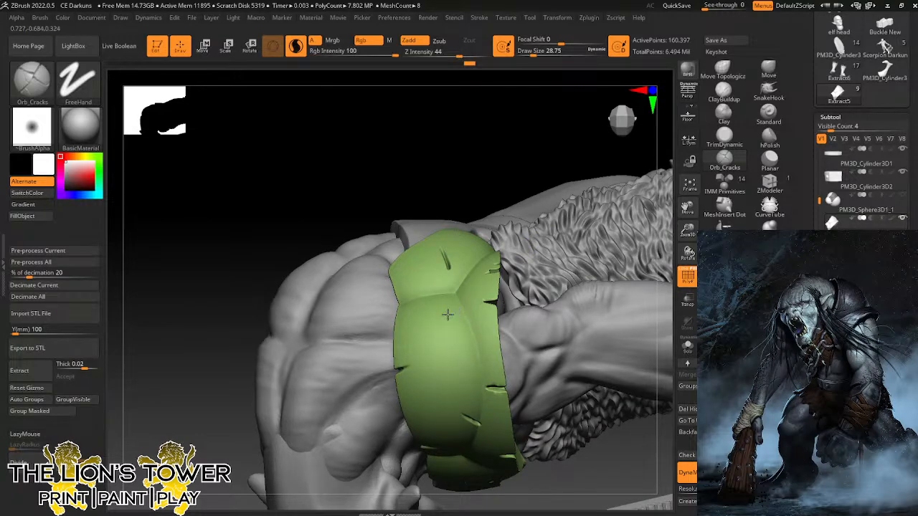
left_click(447, 315)
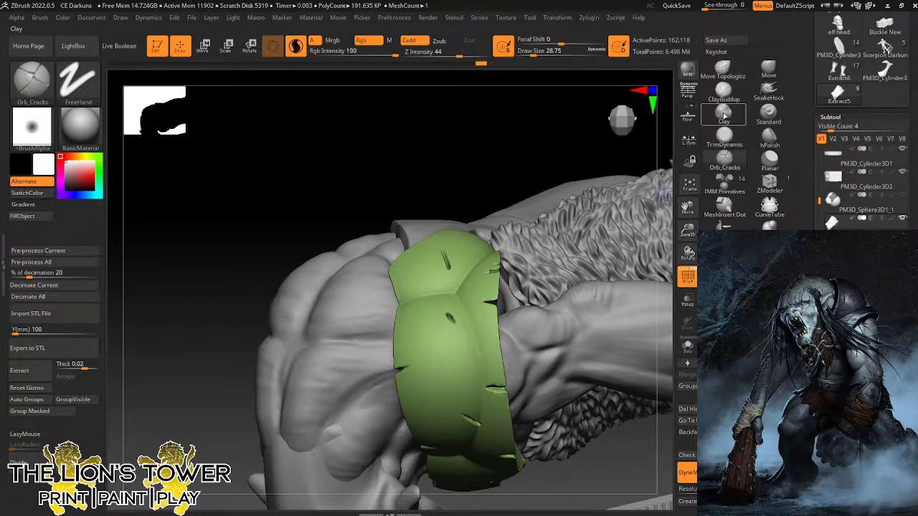
Press a double dent into the middle of the plate's central dome with the Clay brush.
left_click(724, 115)
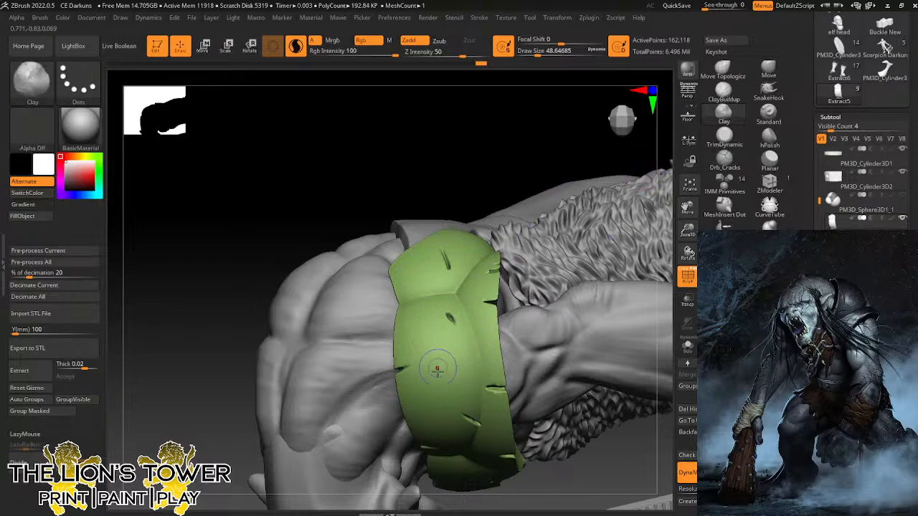
left_click(440, 370)
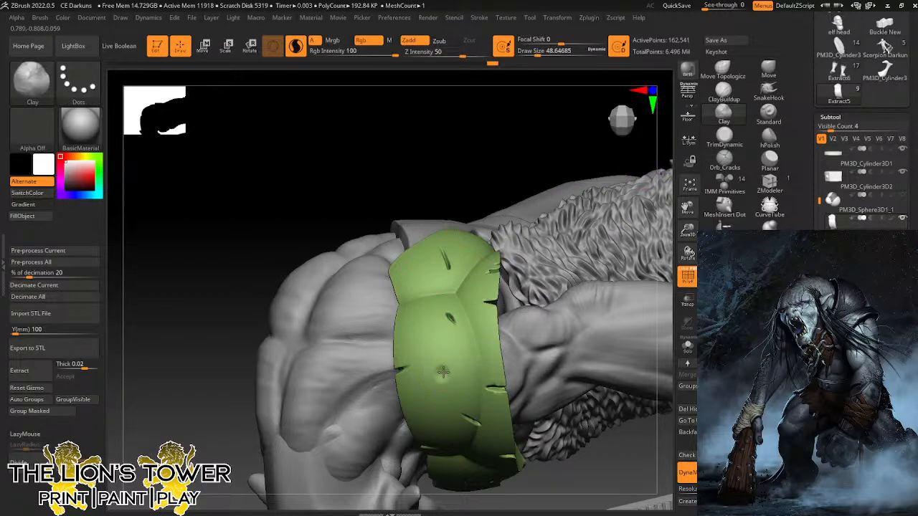
left_click(442, 373)
left_click(440, 375)
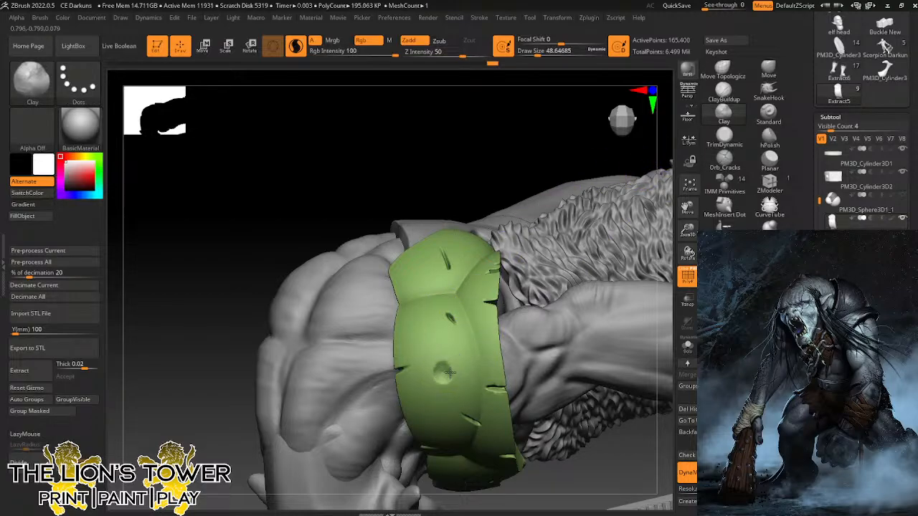
left_click(448, 368)
left_click(451, 361)
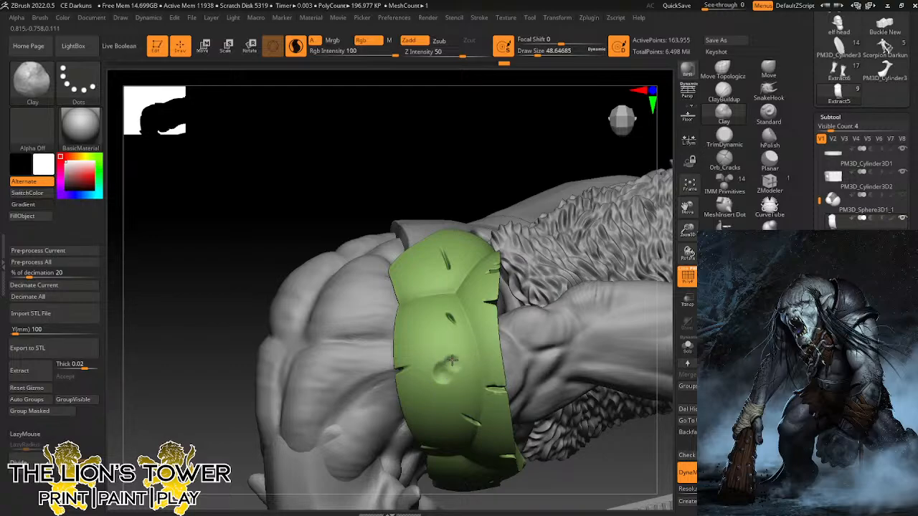
left_click(452, 362)
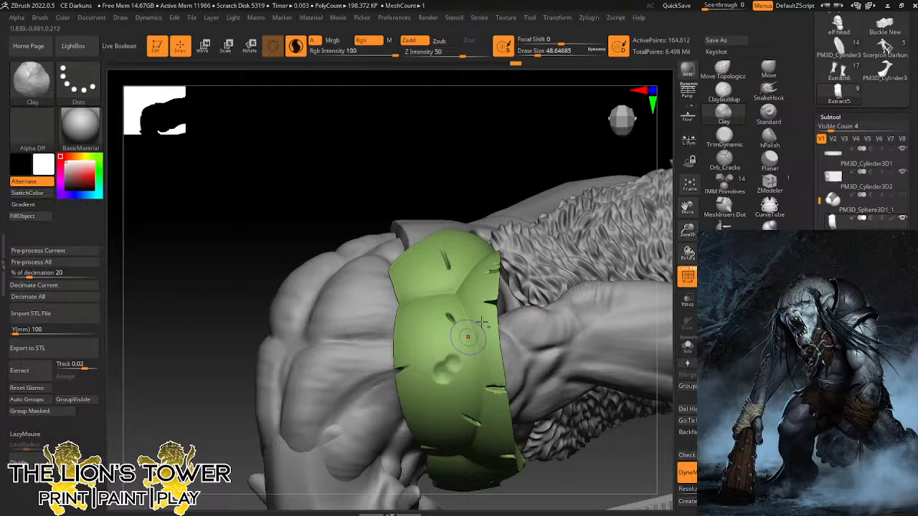
Add single round dents to the plate's rear segment, its front lower band and its front flap.
left_click(442, 280)
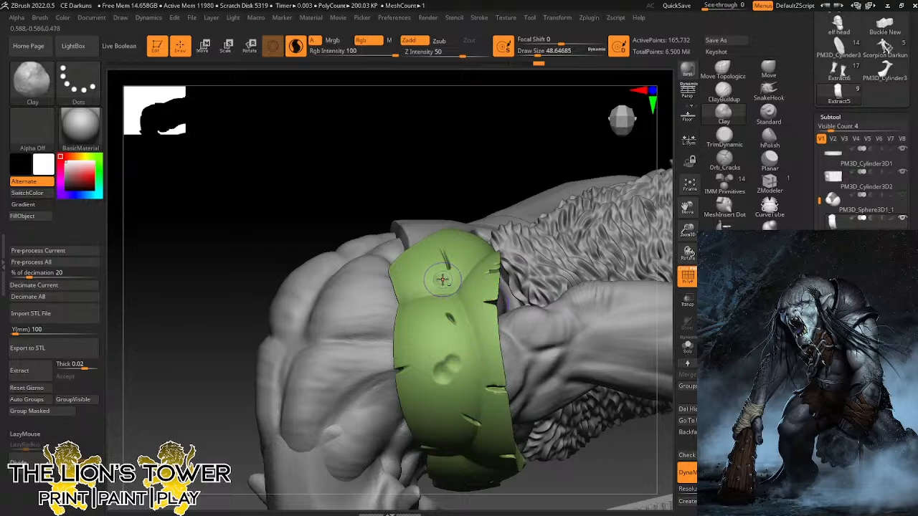
left_click(442, 280)
mouse_move(517, 165)
left_mouse_down()
mouse_move(528, 139)
mouse_move(603, 218)
mouse_move(600, 184)
mouse_move(517, 229)
left_mouse_up()
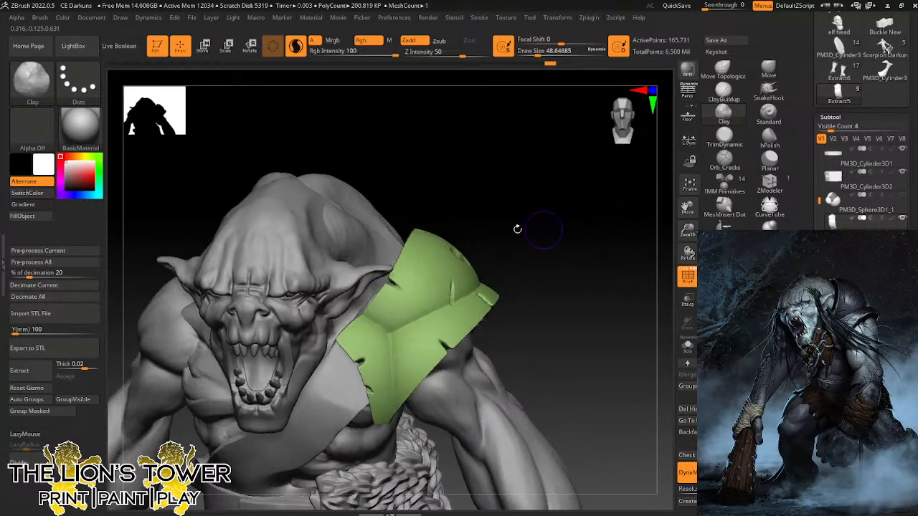
left_click(411, 349)
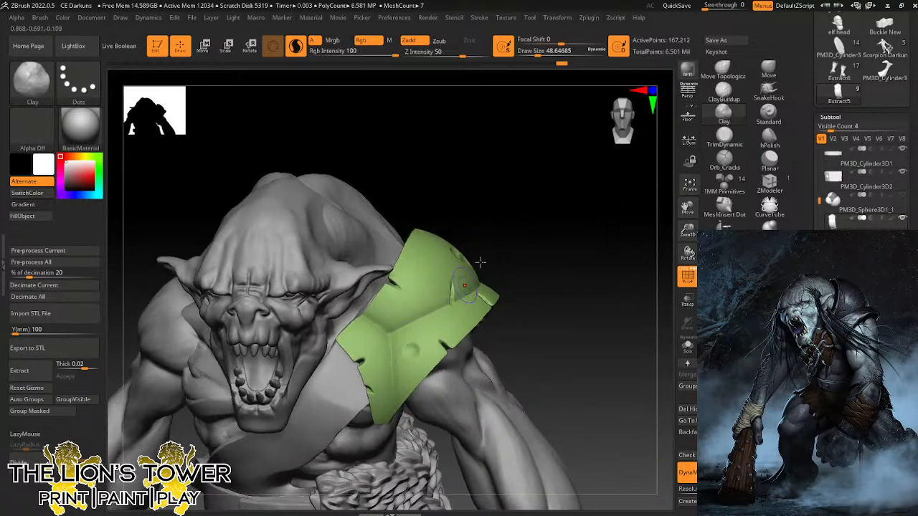
left_click_drag(480, 263, 433, 264)
left_click(429, 265)
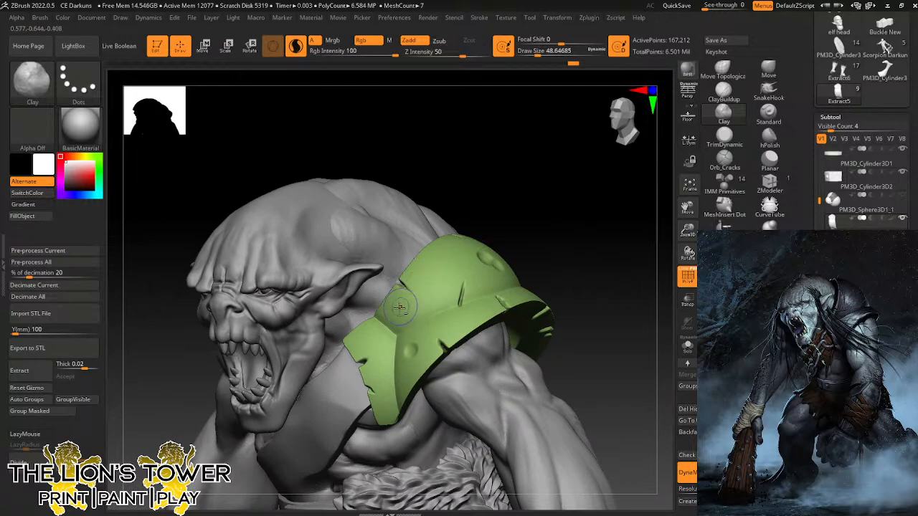
left_click(371, 340, "alt")
Build a cluster of overlapping dents on the front part of the central dome, beside the slanted crack.
left_click_drag(522, 231, 577, 223)
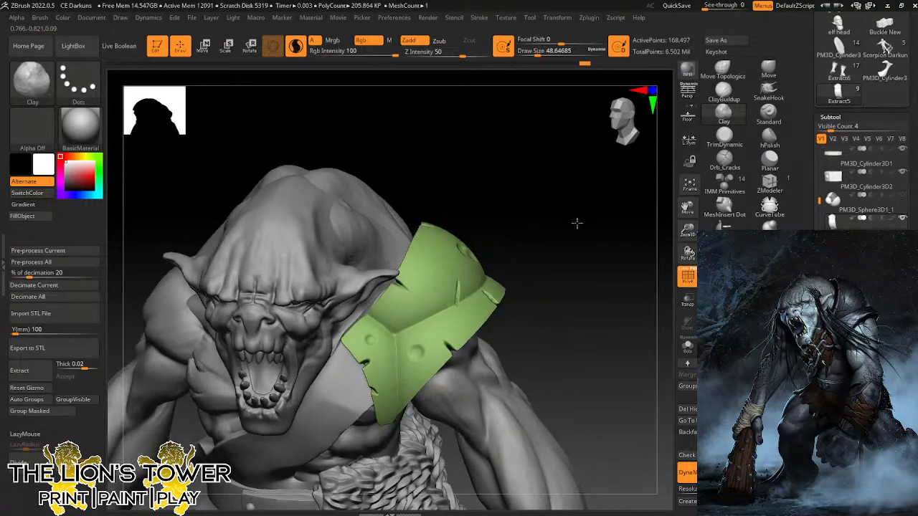
left_click(434, 281, "alt")
left_click(436, 283, "alt")
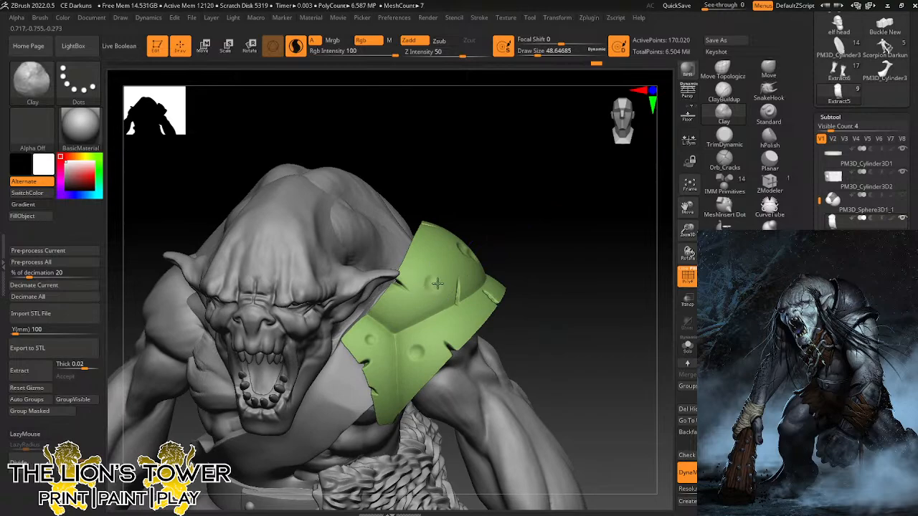
left_click(434, 283, "alt")
left_click_drag(500, 231, 496, 238)
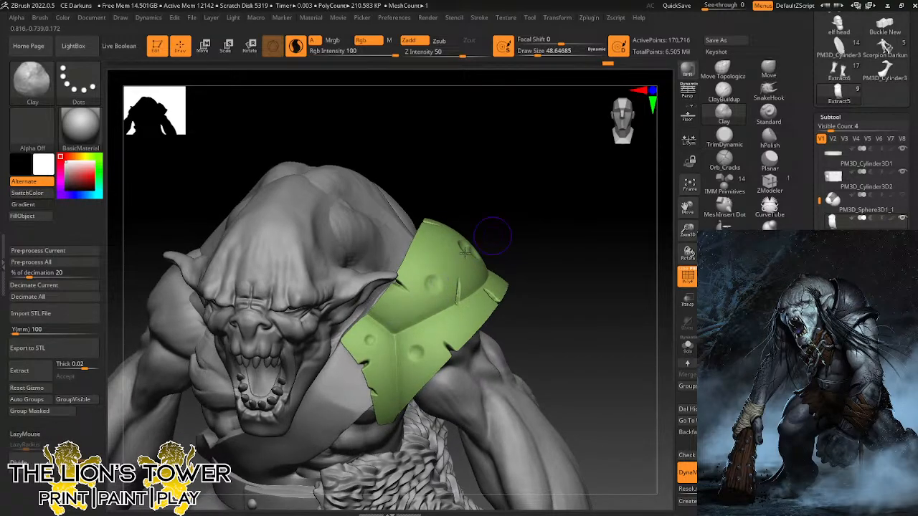
left_click(442, 288, "alt")
left_click(443, 290, "alt")
left_click_drag(545, 253, 555, 251)
left_click(434, 272, "alt")
left_click(432, 273, "alt")
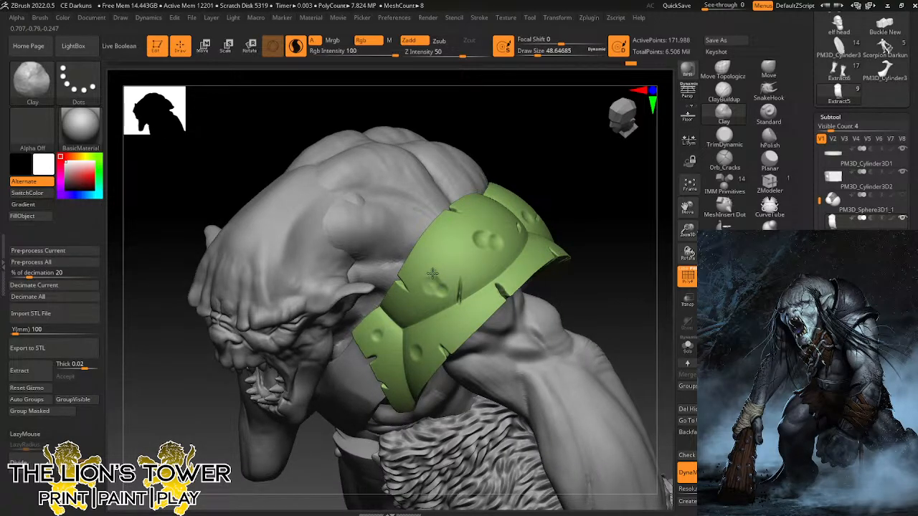
left_click(433, 273, "alt")
Chip and wear down the outer edge of the plate's arm-side rim with Clay strokes.
mouse_move(506, 143)
left_mouse_down()
mouse_move(573, 168)
mouse_move(563, 192)
left_mouse_up()
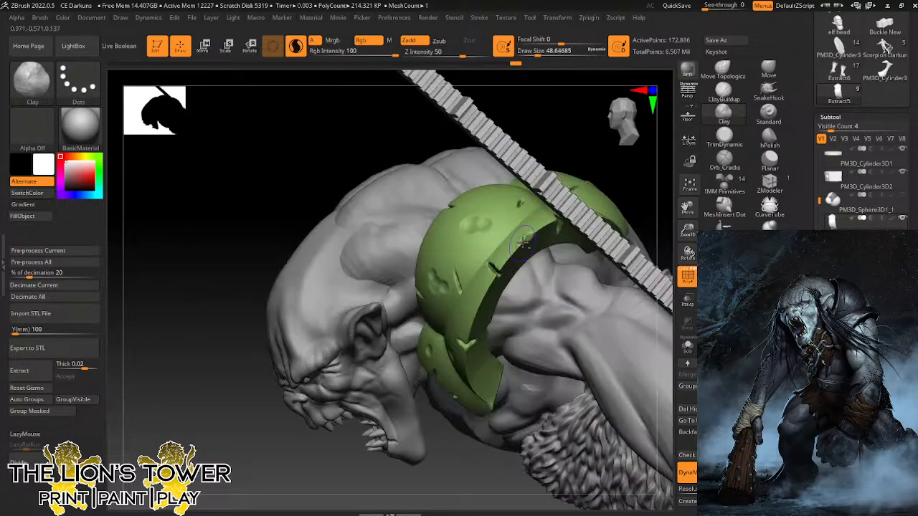
left_click_drag(519, 246, 543, 225)
left_click_drag(480, 304, 484, 298)
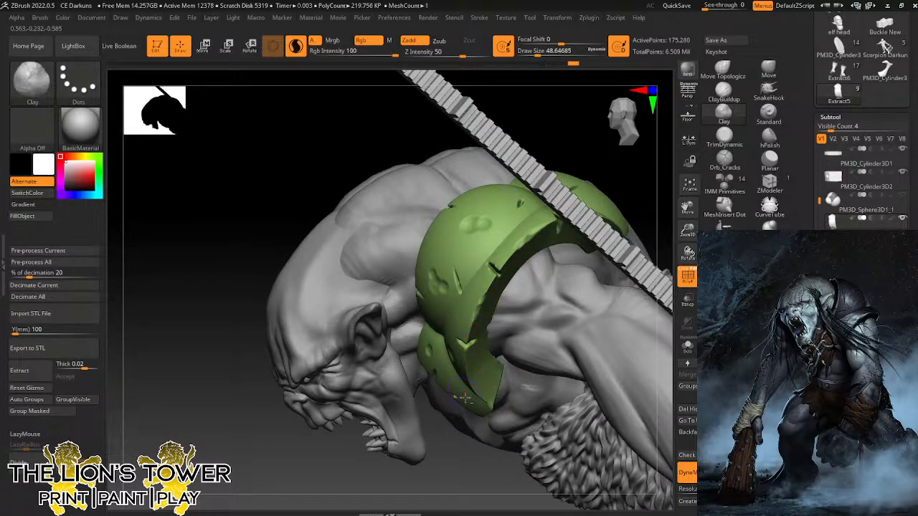
Isolate the shoulder plate and chip nicks into its neck-side edge with Clay strokes.
right_click_drag(465, 397, 639, 242)
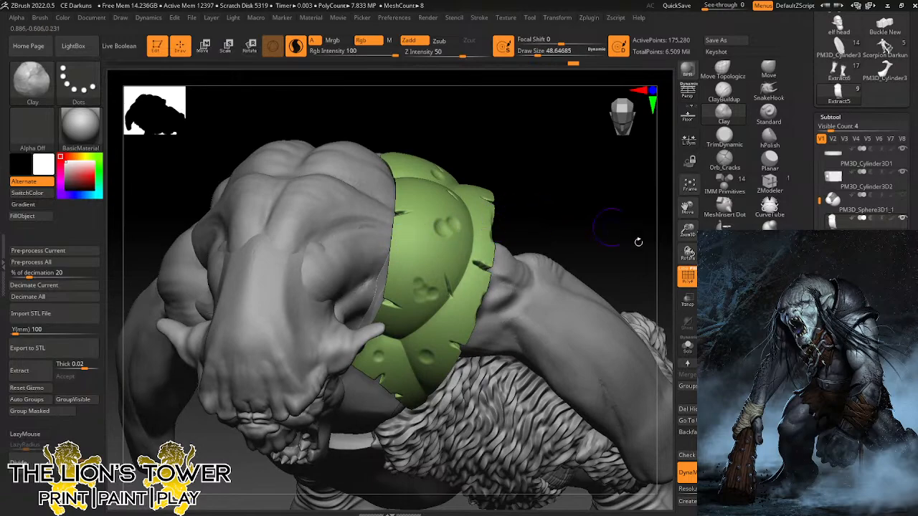
left_click(687, 345)
right_click_drag(564, 207, 472, 203)
left_click_drag(421, 234, 416, 275)
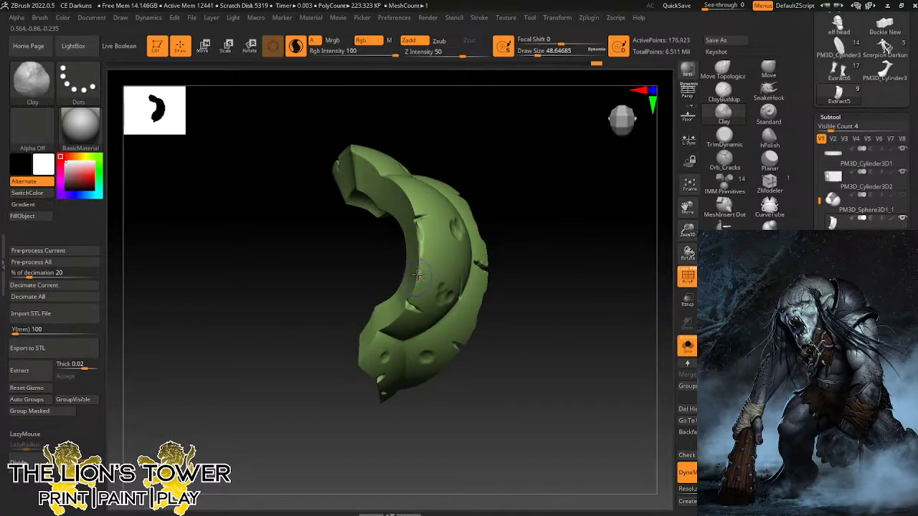
left_click_drag(526, 201, 607, 225)
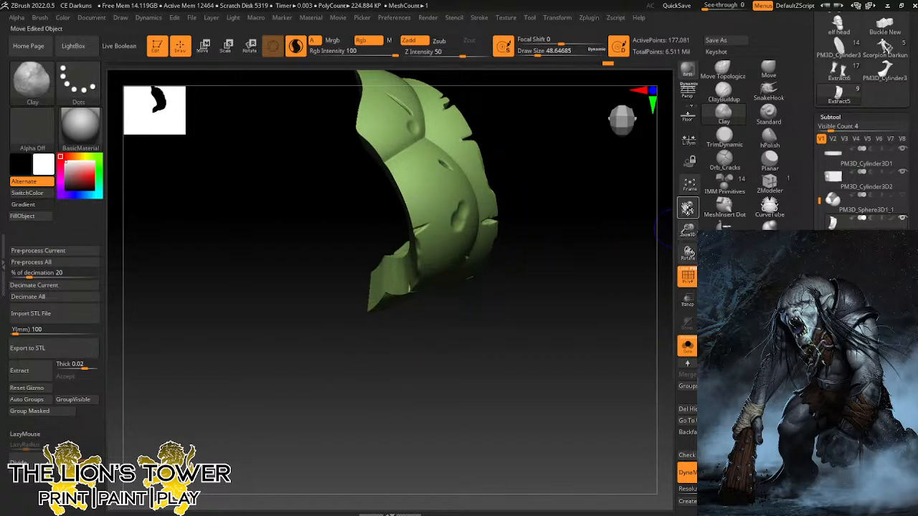
left_click_drag(688, 208, 706, 306)
left_click_drag(647, 253, 567, 248)
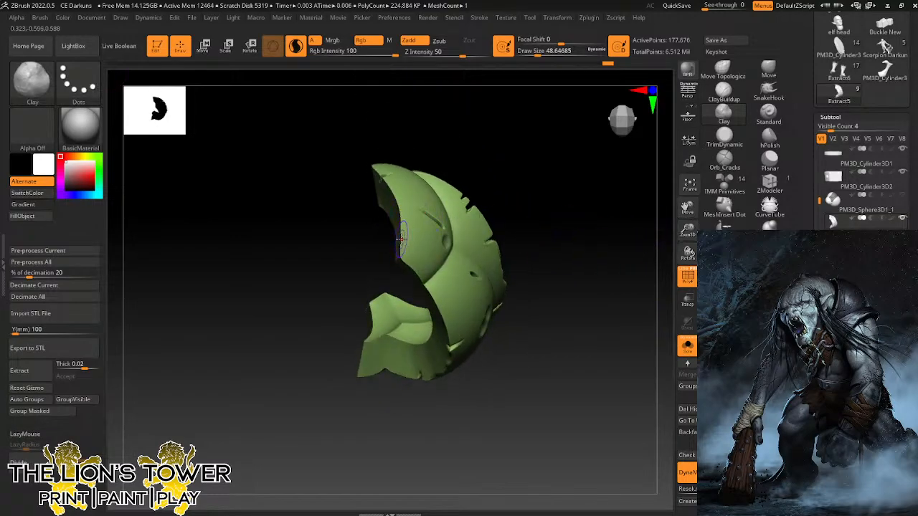
left_click_drag(402, 233, 404, 252)
left_click_drag(490, 190, 477, 245)
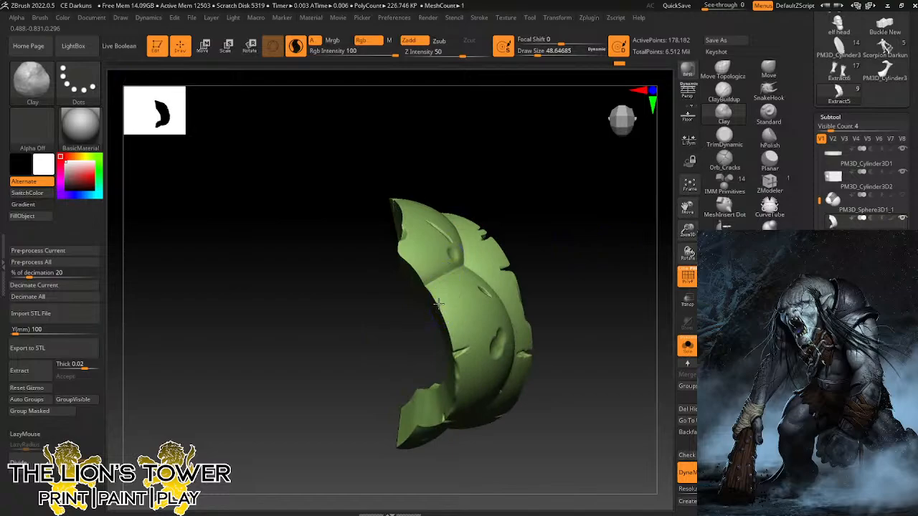
Chip the edges of the plate's end flaps with Clay strokes and bring the rest of the figure back into view.
mouse_move(548, 273)
left_mouse_down()
mouse_move(566, 254)
mouse_move(529, 275)
mouse_move(507, 208)
left_mouse_up()
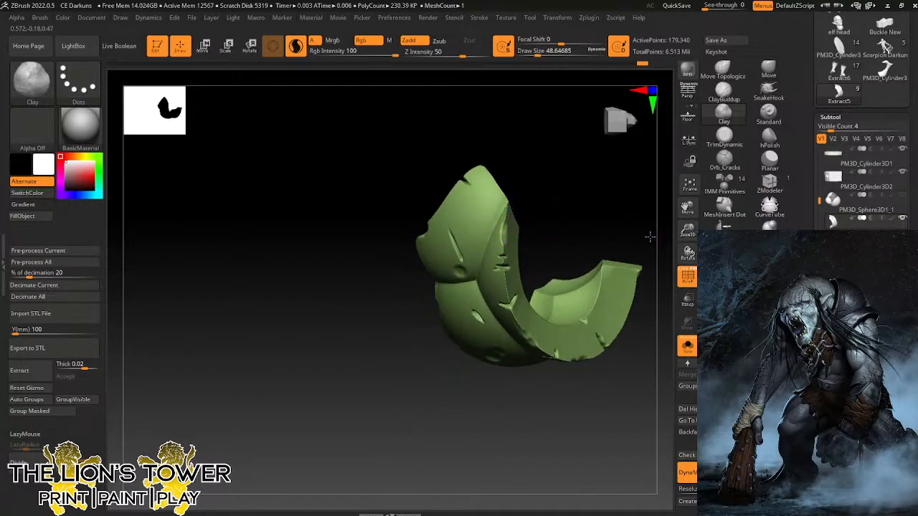
mouse_move(647, 236)
left_mouse_down()
mouse_move(602, 222)
mouse_move(609, 239)
left_mouse_up()
left_click_drag(587, 283, 578, 296)
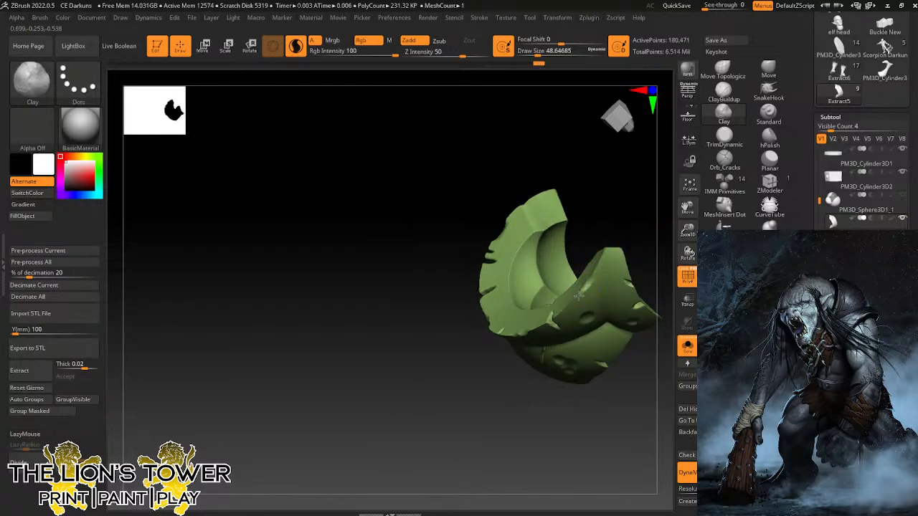
mouse_move(647, 219)
left_mouse_down()
mouse_move(640, 191)
mouse_move(635, 208)
left_mouse_up()
left_click_drag(626, 261, 636, 201)
left_click_drag(549, 356, 555, 347)
mouse_move(605, 236)
left_mouse_down()
mouse_move(614, 211)
mouse_move(623, 269)
mouse_move(623, 205)
left_mouse_up()
left_click(688, 346)
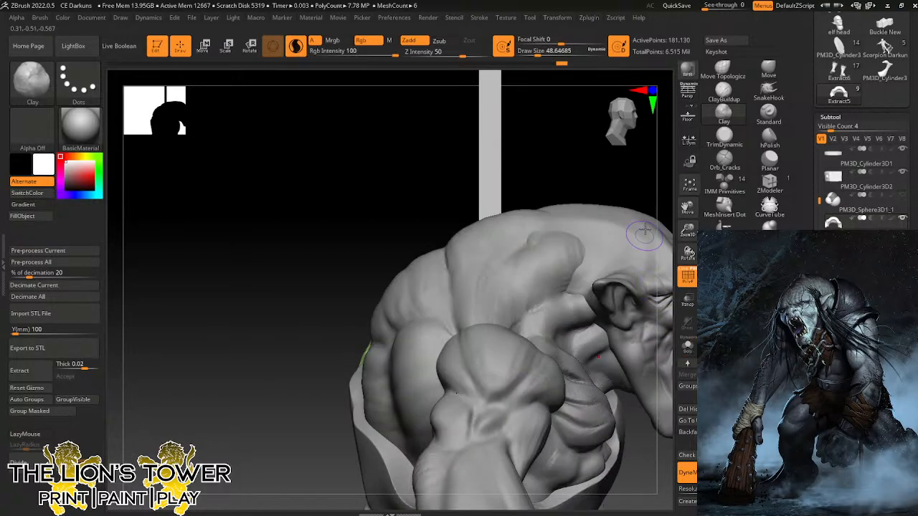
Frame the whole troll from the front and save the project over the existing file CE Darkuns.zpr.
left_click_drag(644, 305, 570, 185)
left_click_drag(686, 229, 687, 211)
left_click_drag(664, 218, 666, 277)
left_click_drag(687, 232, 625, 291)
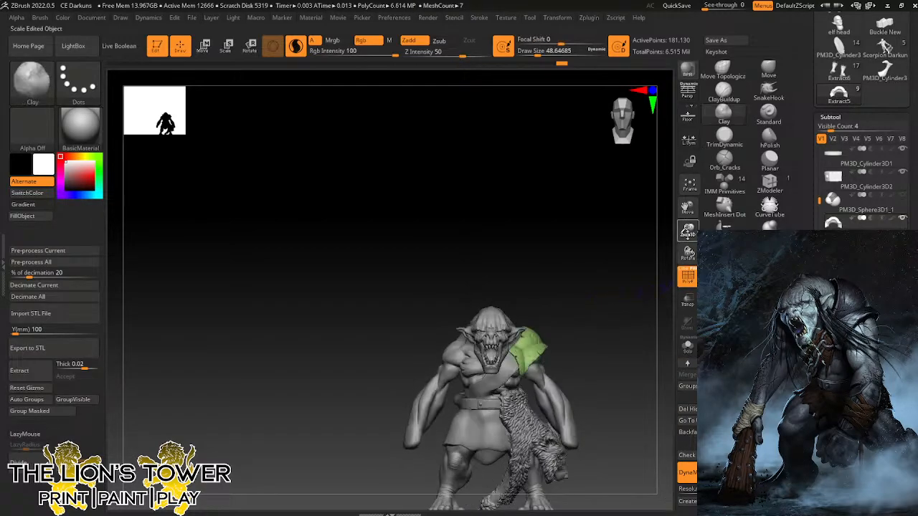
left_click_drag(688, 230, 705, 172)
key("ctrl+s")
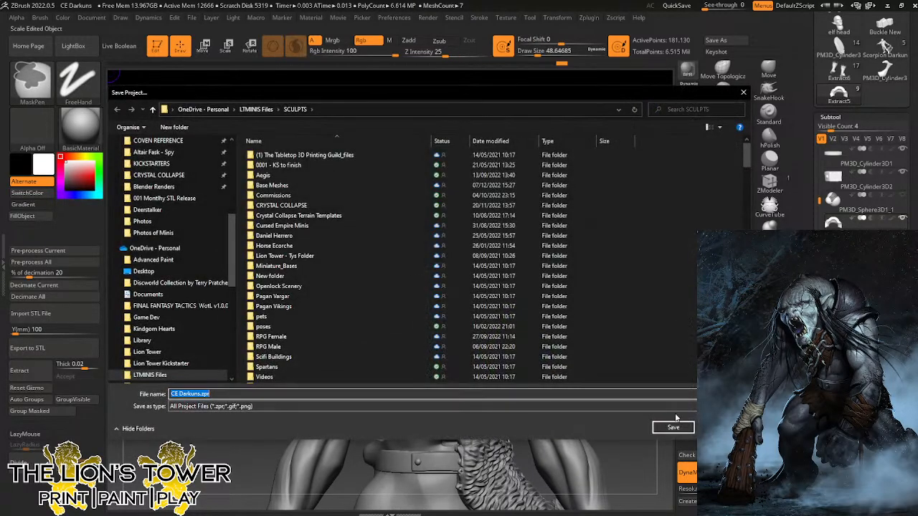
left_click(673, 428)
left_click(492, 255)
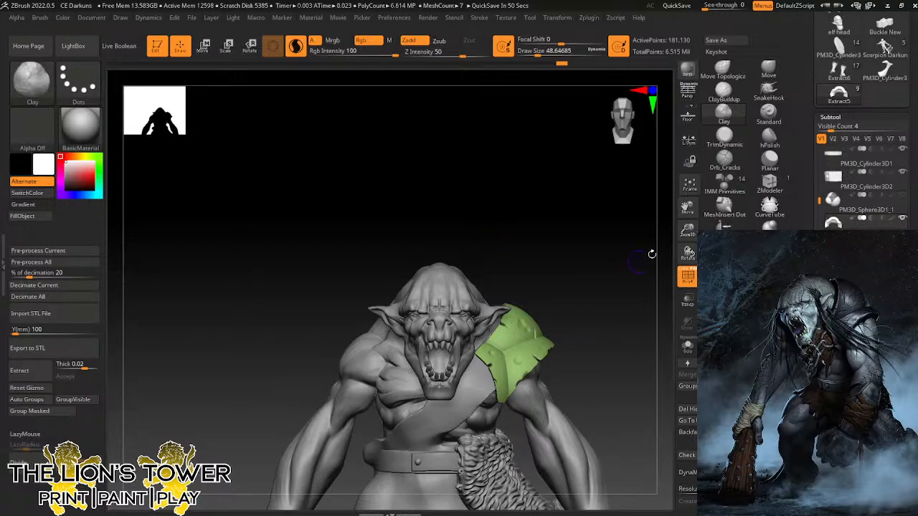
Select the cloth tunic and tear notches into both edges of its chest strap with Orb_Cracks at a draw size of about 51.
left_click_drag(688, 230, 691, 253)
left_click_drag(688, 208, 693, 155)
left_click_drag(609, 265, 655, 199)
left_click(466, 309, "alt")
left_click(724, 164)
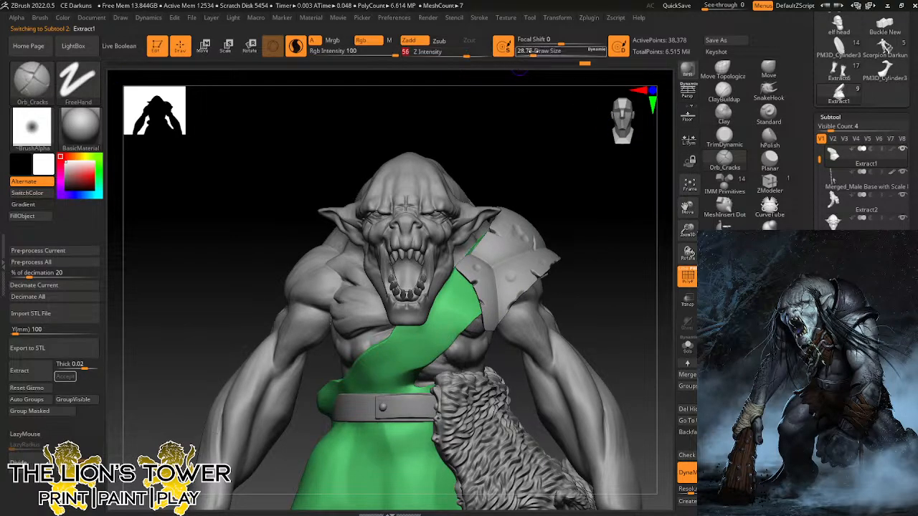
left_click_drag(533, 56, 537, 56)
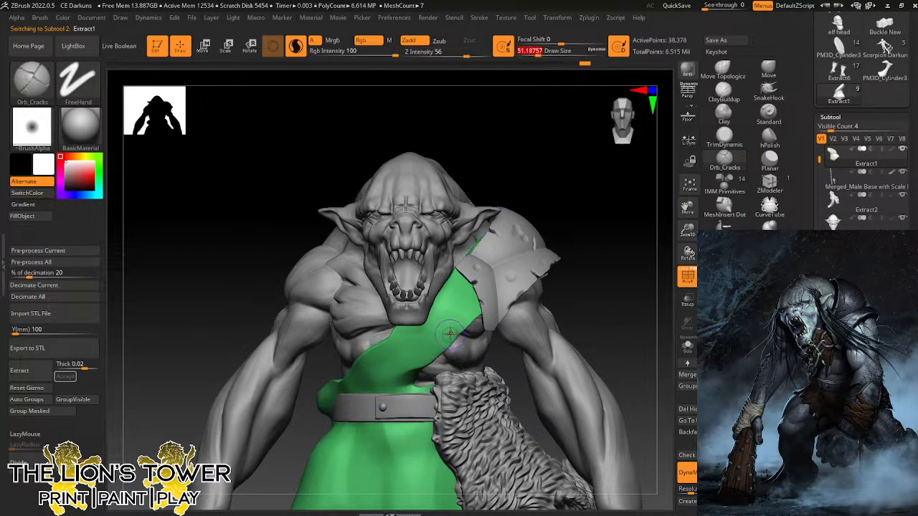
mouse_move(445, 344)
left_mouse_down()
mouse_move(429, 360)
mouse_move(377, 346)
mouse_move(371, 356)
mouse_move(393, 334)
left_mouse_up()
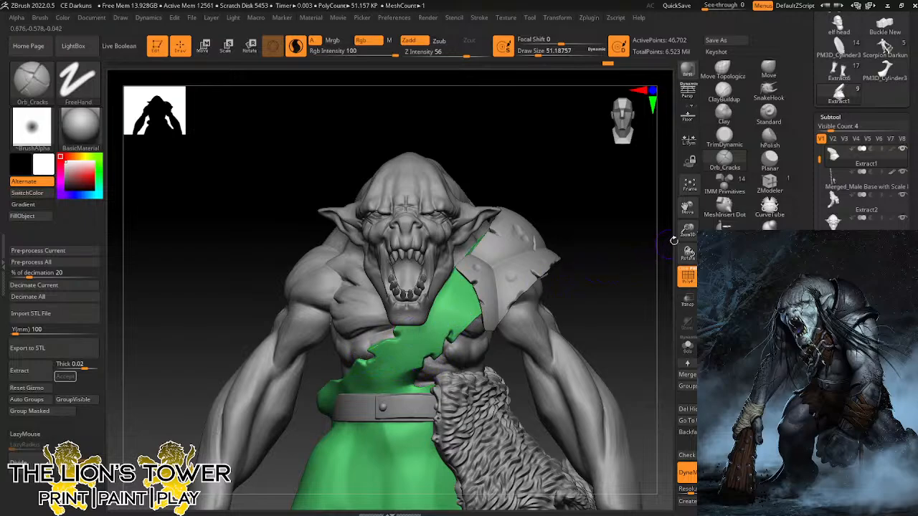
Isolate the tunic and tear further notches along the upper front edge of its chest strap with Orb_Cracks.
left_click_drag(687, 228, 623, 232)
left_click(688, 347)
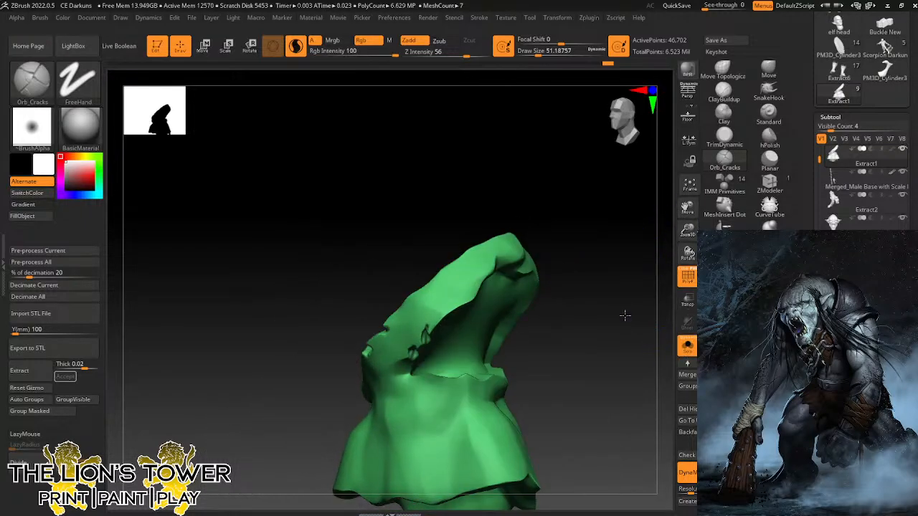
mouse_move(625, 315)
left_mouse_down()
mouse_move(423, 286)
mouse_move(430, 293)
mouse_move(439, 277)
left_mouse_up()
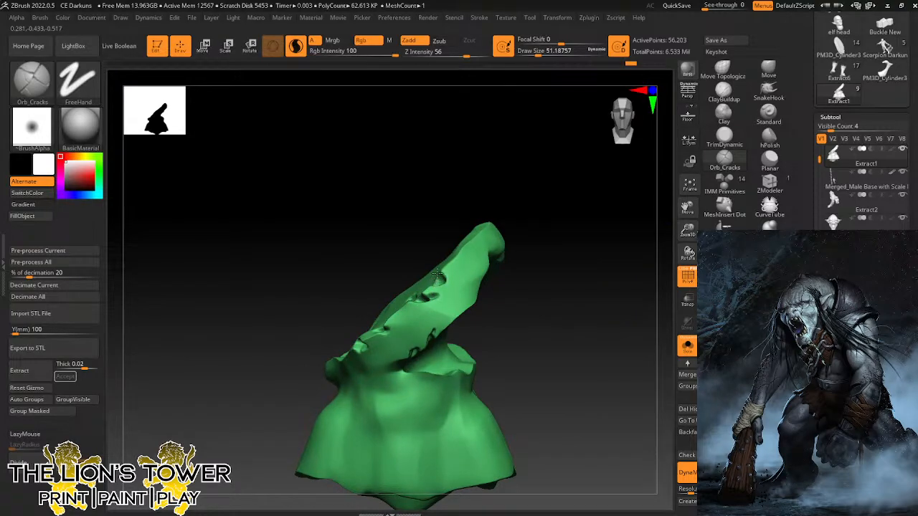
left_click_drag(390, 318, 399, 316)
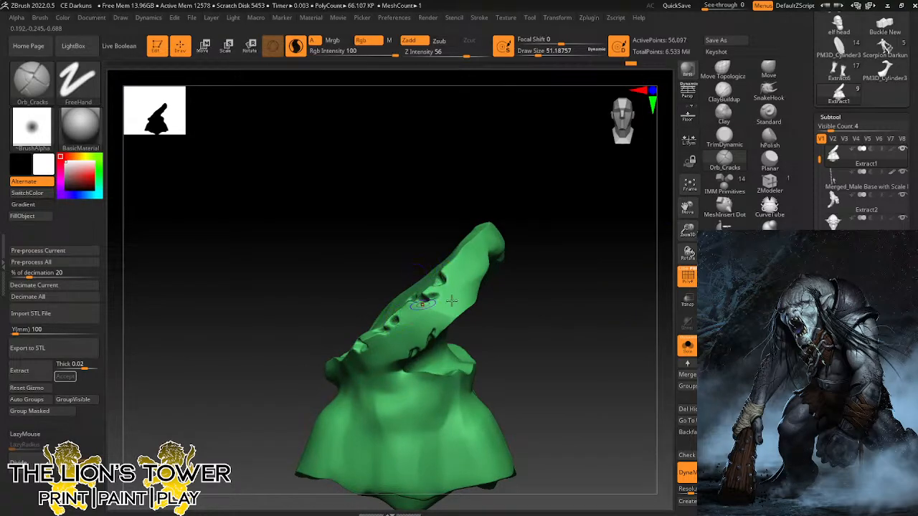
mouse_move(518, 294)
left_mouse_down()
mouse_move(543, 279)
mouse_move(585, 310)
left_mouse_up()
mouse_move(336, 365)
left_mouse_down()
mouse_move(332, 374)
mouse_move(291, 384)
mouse_move(301, 375)
mouse_move(279, 393)
left_mouse_up()
left_click_drag(445, 251, 477, 223)
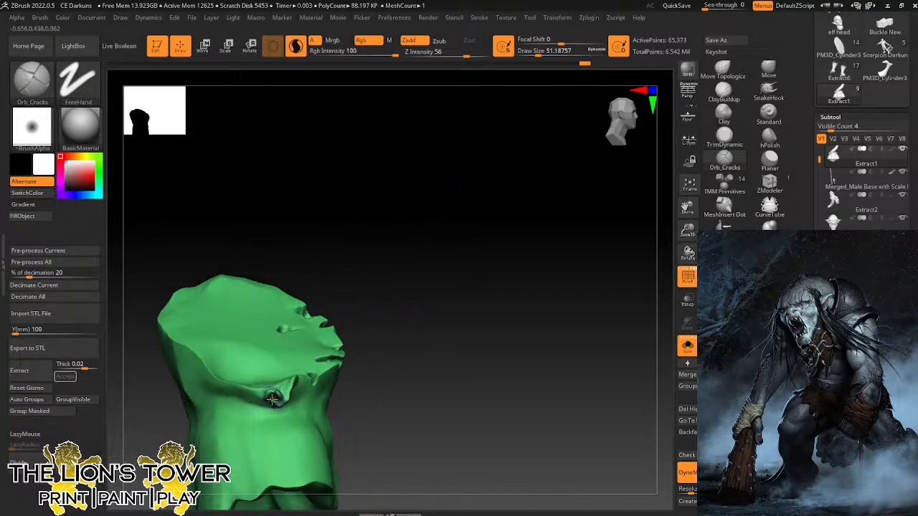
Shred the tunic's edge at the side waist fold below the free arm with short Orb_Cracks strokes.
left_click_drag(264, 403, 266, 399)
mouse_move(338, 273)
left_mouse_down()
mouse_move(365, 323)
mouse_move(373, 273)
mouse_move(337, 316)
left_mouse_up()
left_click_drag(263, 403, 247, 388)
mouse_move(314, 297)
left_mouse_down()
mouse_move(323, 352)
mouse_move(333, 344)
left_mouse_up()
left_click_drag(238, 381, 259, 394)
mouse_move(327, 271)
left_mouse_down()
mouse_move(336, 250)
mouse_move(313, 263)
left_mouse_up()
left_click_drag(231, 382, 224, 385)
left_click_drag(320, 276, 311, 224)
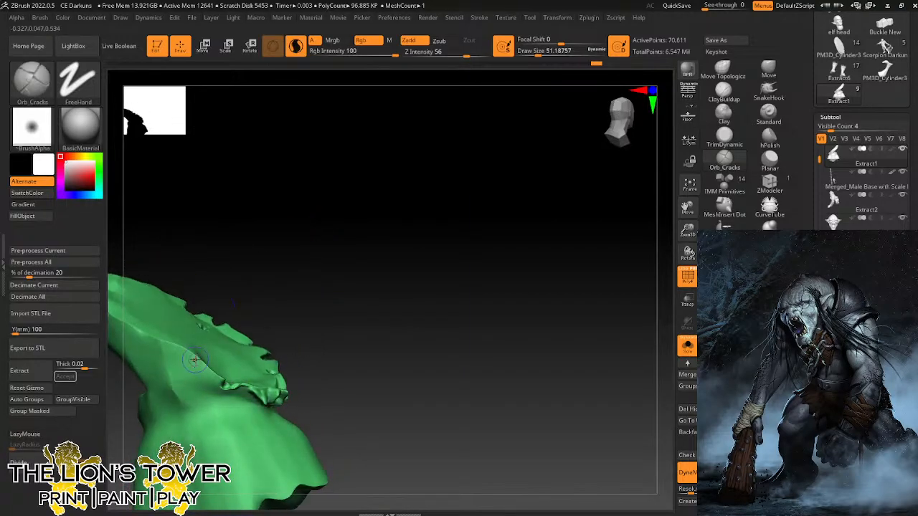
Cut notches into the edges of the strap across the back and around the shoulder opening with Orb_Cracks.
left_click_drag(195, 361, 191, 359)
left_click_drag(686, 210, 803, 255)
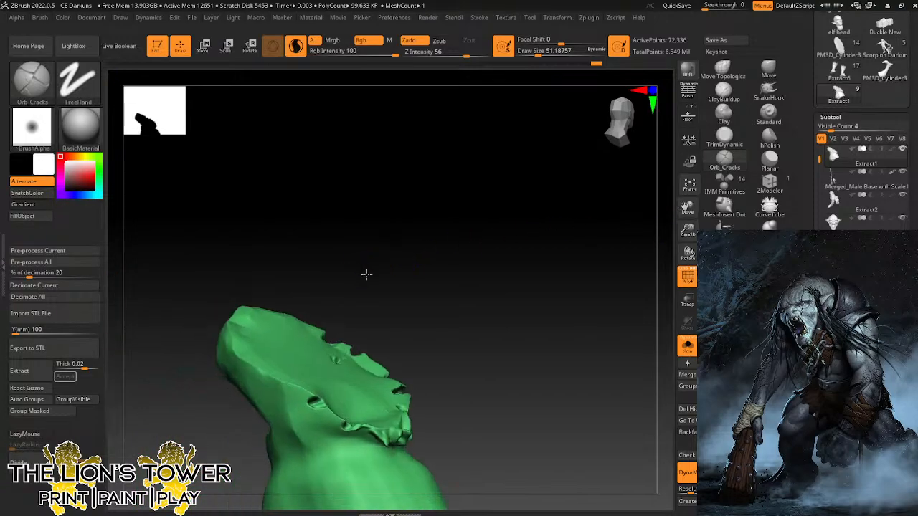
left_click_drag(366, 275, 389, 277)
mouse_move(287, 381)
left_mouse_down()
mouse_move(273, 384)
mouse_move(281, 378)
left_mouse_up()
left_click_drag(327, 238, 311, 248)
left_click_drag(235, 394, 234, 398)
left_click_drag(273, 275, 264, 286)
mouse_move(231, 406)
left_mouse_down()
mouse_move(233, 392)
mouse_move(254, 425)
left_mouse_up()
left_click_drag(276, 314, 265, 321)
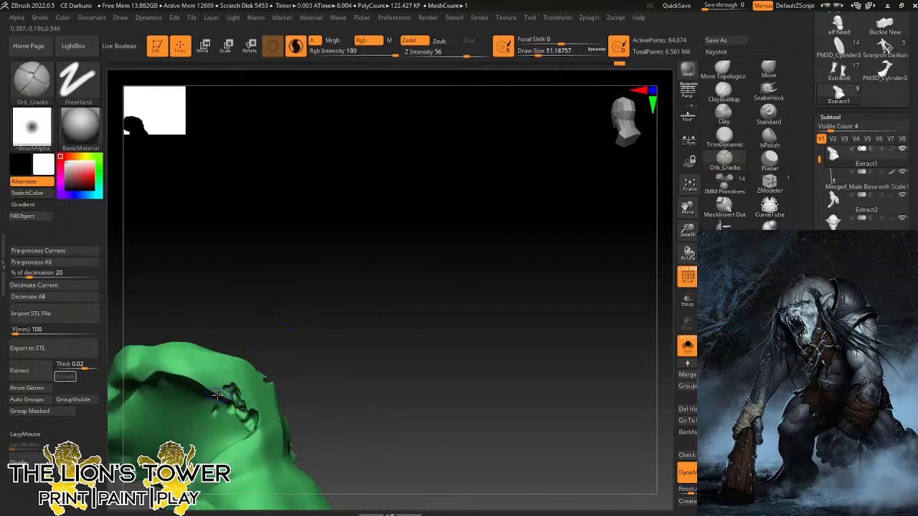
left_click_drag(266, 277, 246, 335)
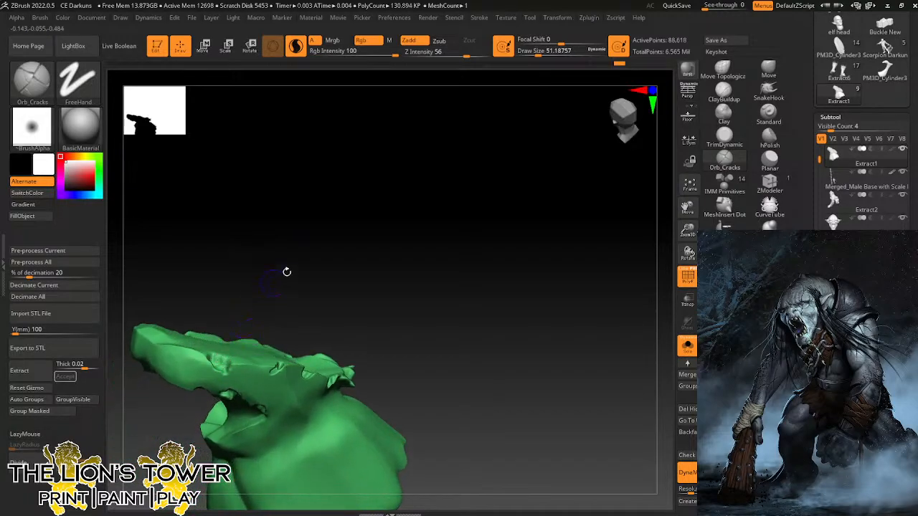
Show the full figure and deepen the tears along the strap's upper edge across the troll's back.
left_click_drag(285, 271, 619, 299)
left_click(687, 346)
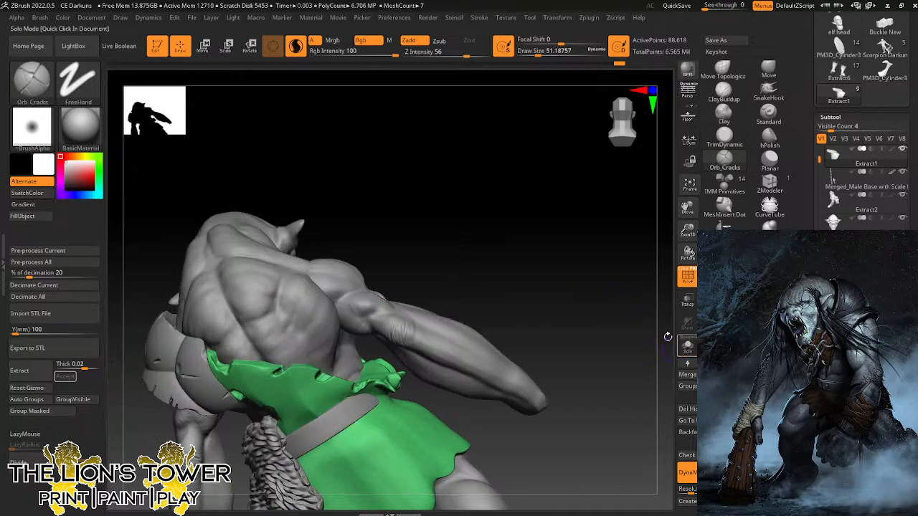
left_click_drag(596, 265, 589, 289)
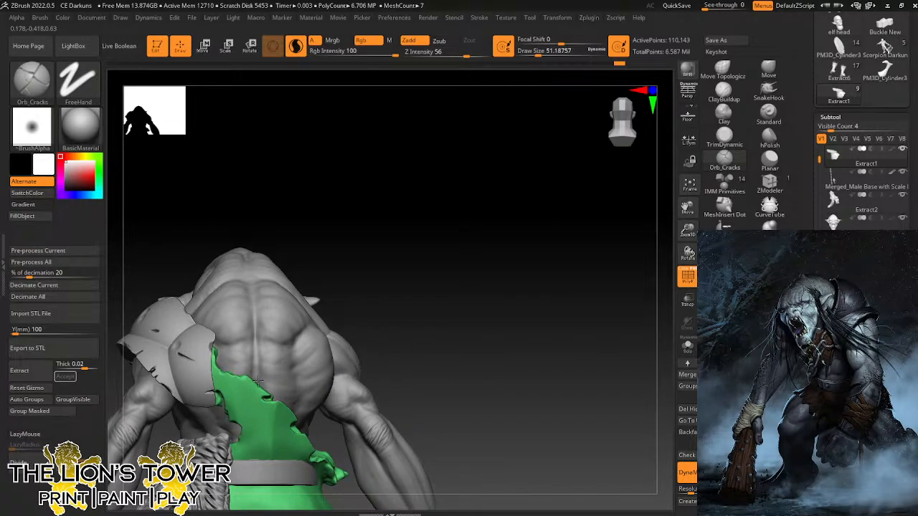
left_click_drag(264, 394, 269, 398)
left_click_drag(374, 279, 391, 243)
mouse_move(287, 301)
left_mouse_down()
mouse_move(320, 219)
mouse_move(316, 268)
mouse_move(416, 248)
left_mouse_up()
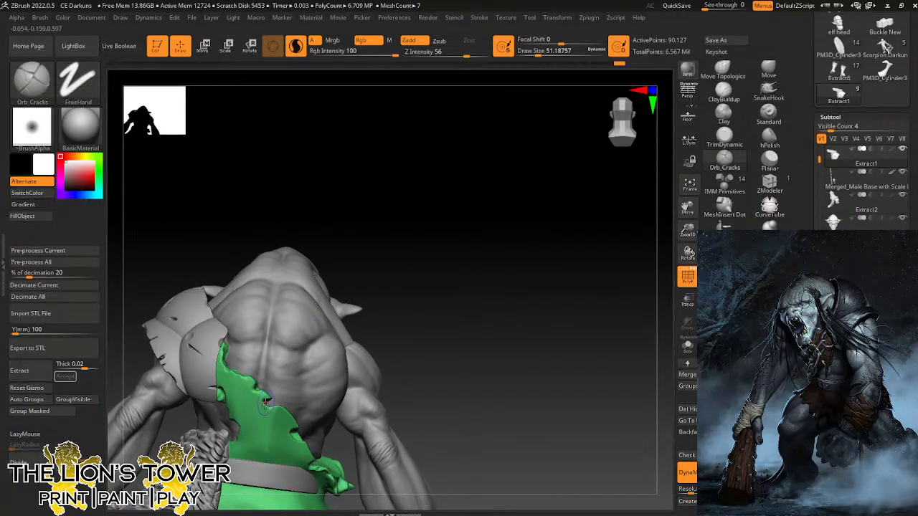
left_click_drag(299, 438, 294, 434)
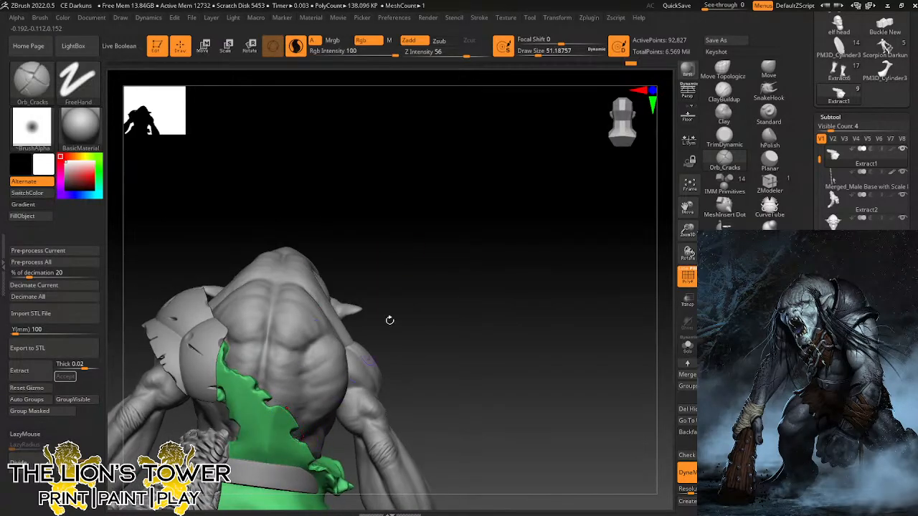
Sculpt the torn cloth edge under the arm with ClayBuildup at a draw size of about 46, and smooth it.
left_click_drag(390, 320, 380, 294)
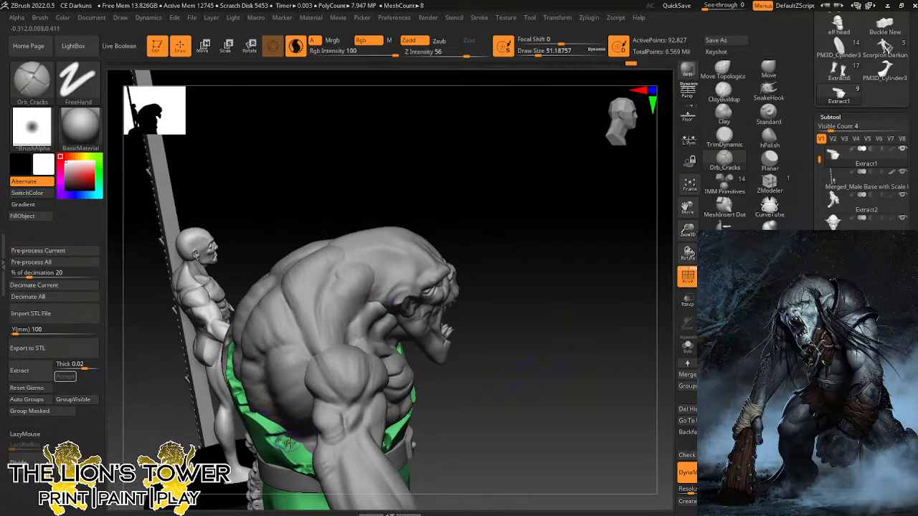
left_click(724, 91)
left_click(688, 346)
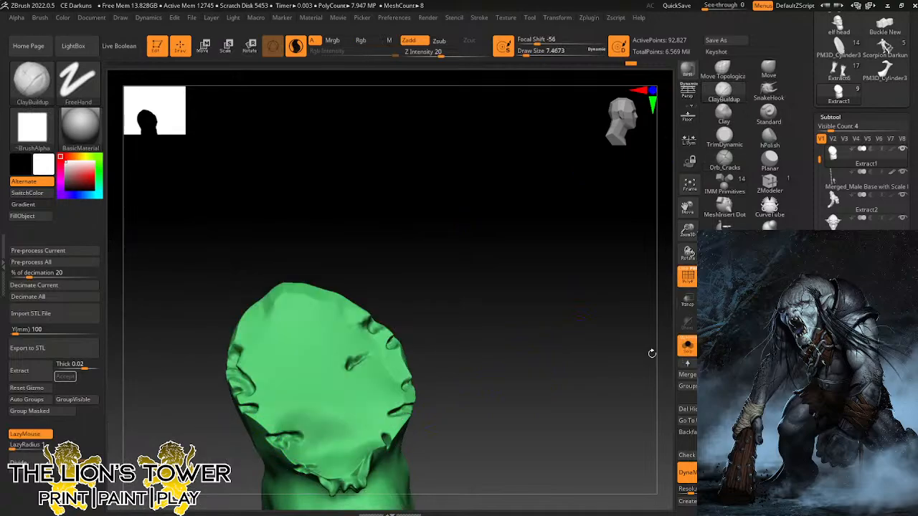
left_click_drag(527, 53, 537, 54)
left_click_drag(269, 418, 279, 431)
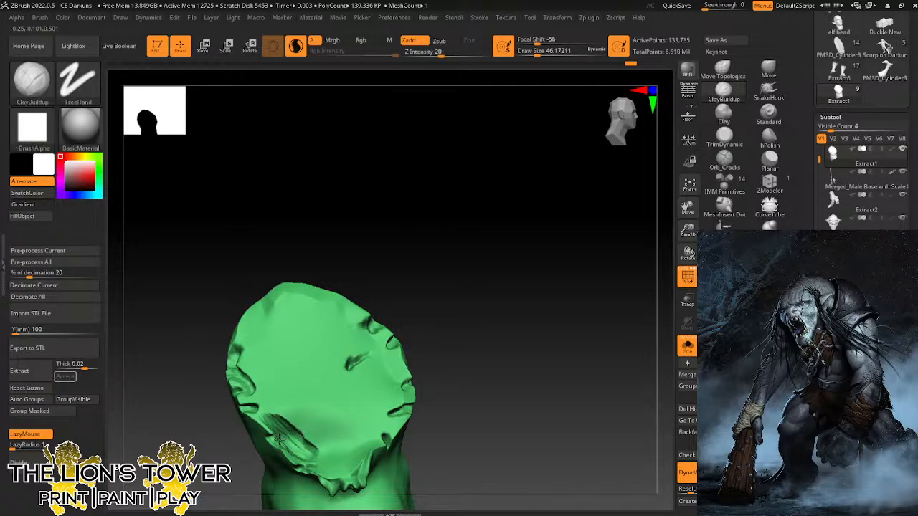
left_click_drag(319, 459, 299, 431)
key("shift")
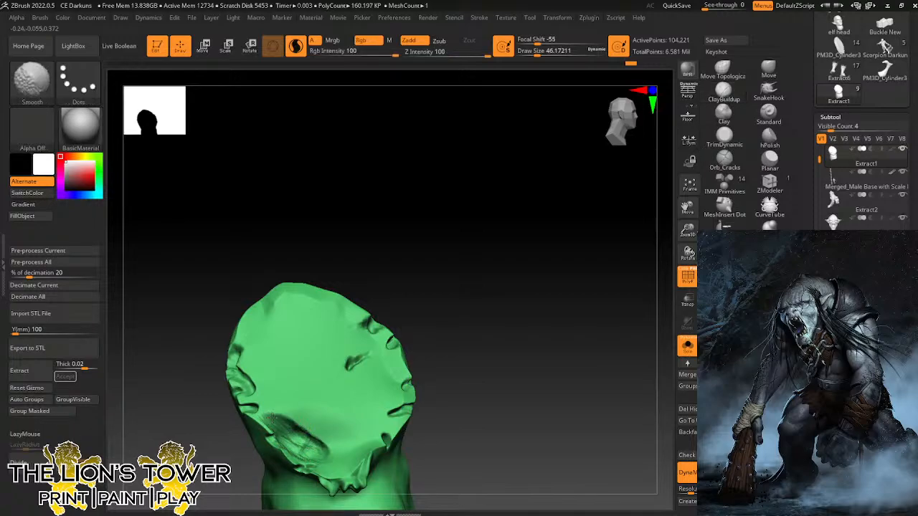
left_click(687, 346)
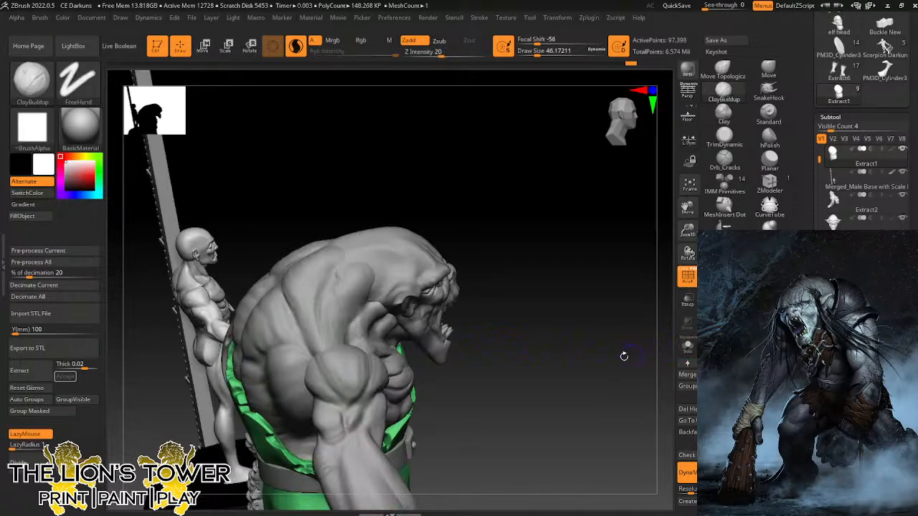
left_click_drag(616, 383, 570, 376)
key("shift")
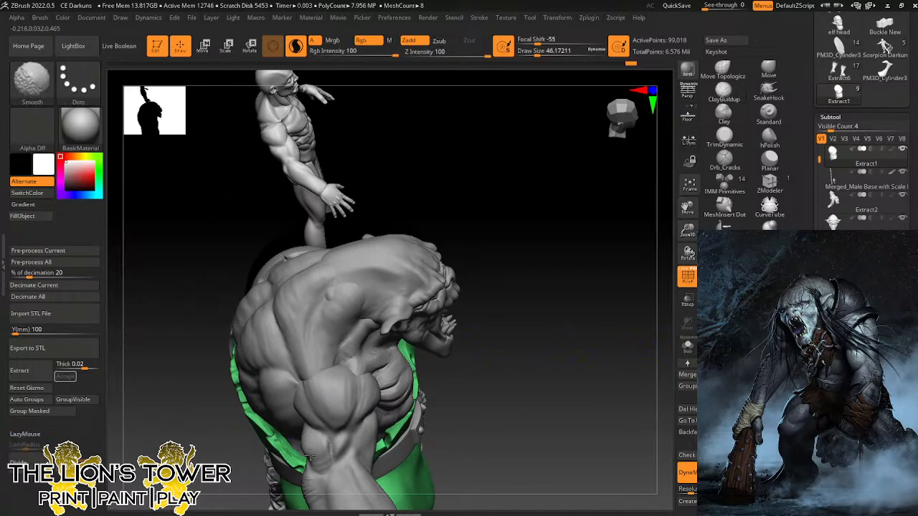
Isolate the tunic again and sculpt and smooth the cloth beneath the side waist fold with ClayBuildup.
mouse_move(477, 388)
left_mouse_down()
mouse_move(535, 369)
mouse_move(402, 381)
mouse_move(539, 367)
mouse_move(614, 315)
mouse_move(619, 329)
mouse_move(627, 297)
mouse_move(672, 260)
left_mouse_up()
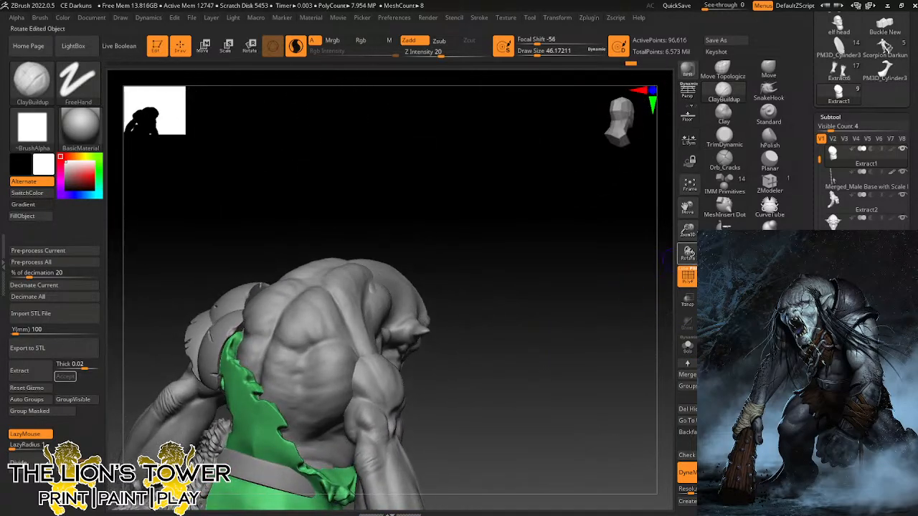
left_click(687, 347)
left_click_drag(688, 229, 724, 157)
left_click_drag(527, 275, 594, 278)
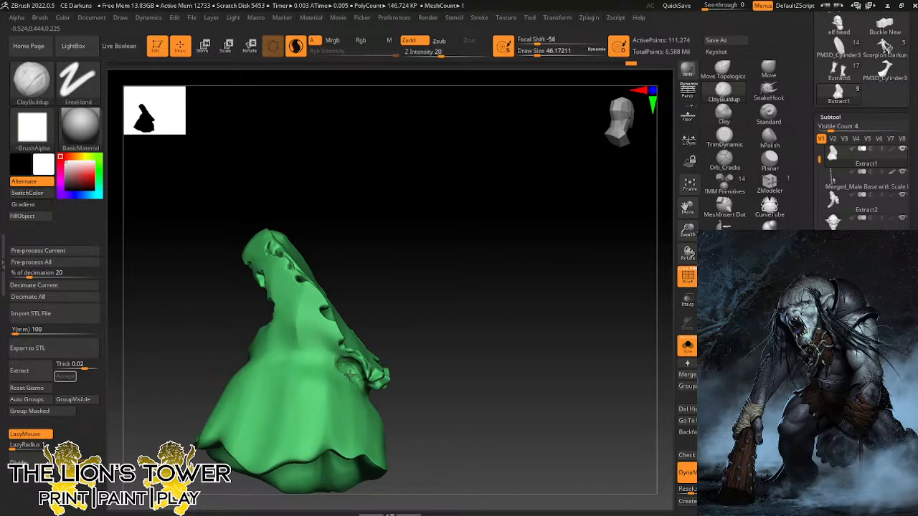
key("shift")
mouse_move(487, 316)
left_mouse_down("ctrl")
mouse_move(500, 330)
mouse_move(465, 351)
left_mouse_up("ctrl")
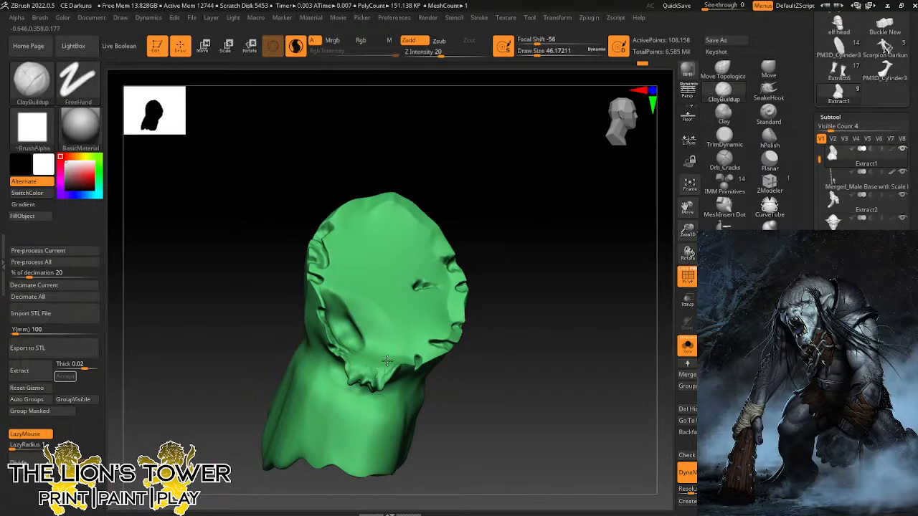
Smooth the torn cloth edge beneath the side waist fold, and show the full figure again.
left_click_drag(495, 365, 553, 376, "ctrl")
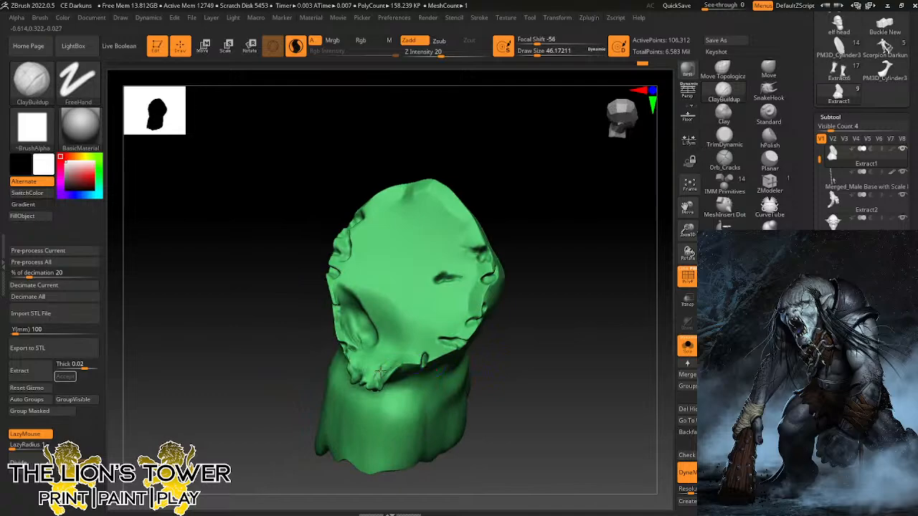
key("shift")
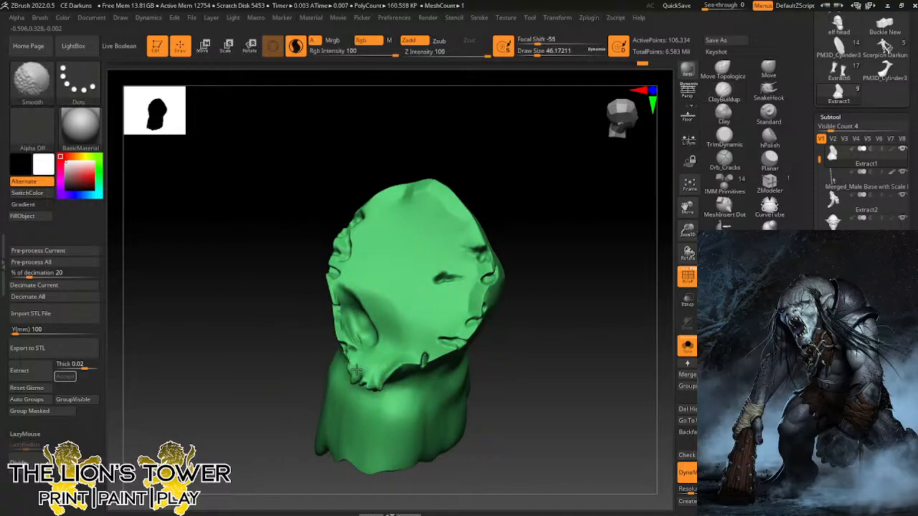
left_click_drag(508, 354, 470, 361, "ctrl")
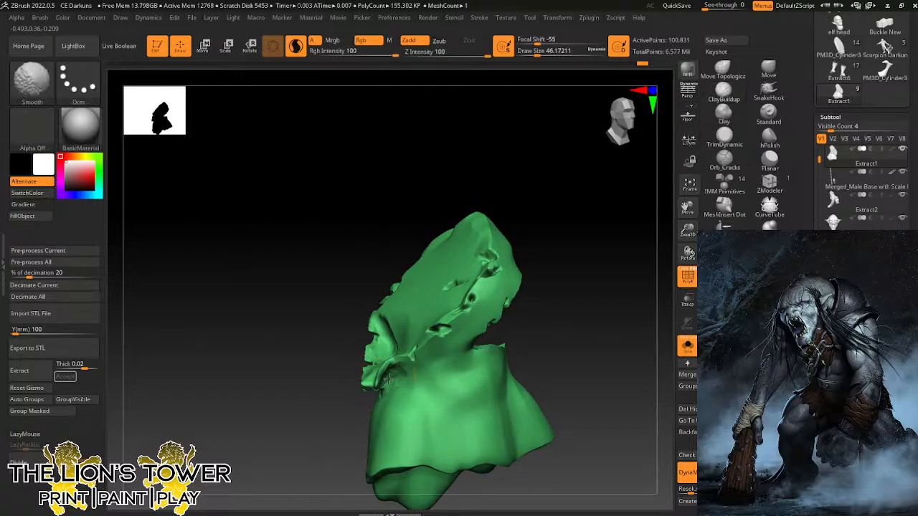
left_click_drag(397, 378, 391, 364, "shift")
mouse_move(482, 324)
left_mouse_down("ctrl")
mouse_move(496, 334)
mouse_move(631, 335)
mouse_move(614, 363)
mouse_move(573, 365)
left_mouse_up("ctrl")
left_click(687, 347)
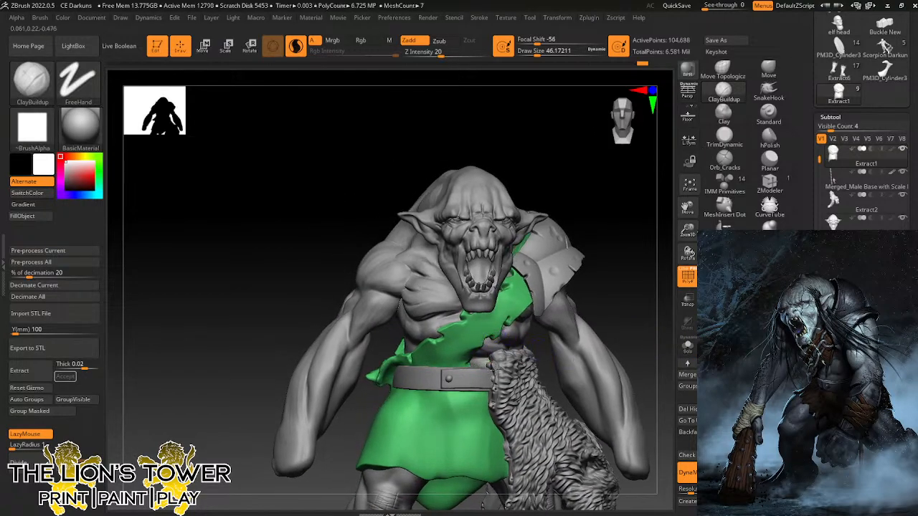
Sculpt folds into the tunic cloth above the belt on the troll's back with ClayBuildup.
left_click_drag(484, 214, 495, 222, "ctrl")
mouse_move(623, 296)
left_mouse_down()
mouse_move(570, 298)
mouse_move(477, 355)
left_mouse_up()
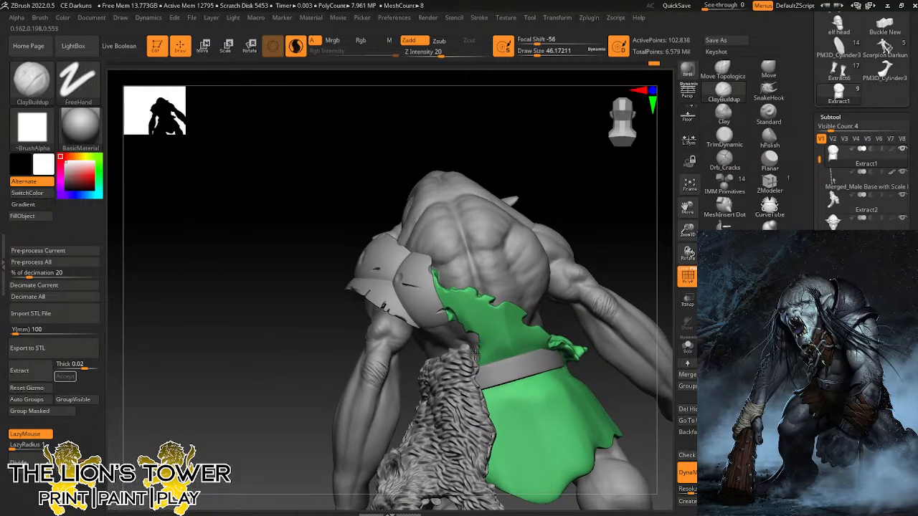
left_click_drag(476, 351, 509, 347)
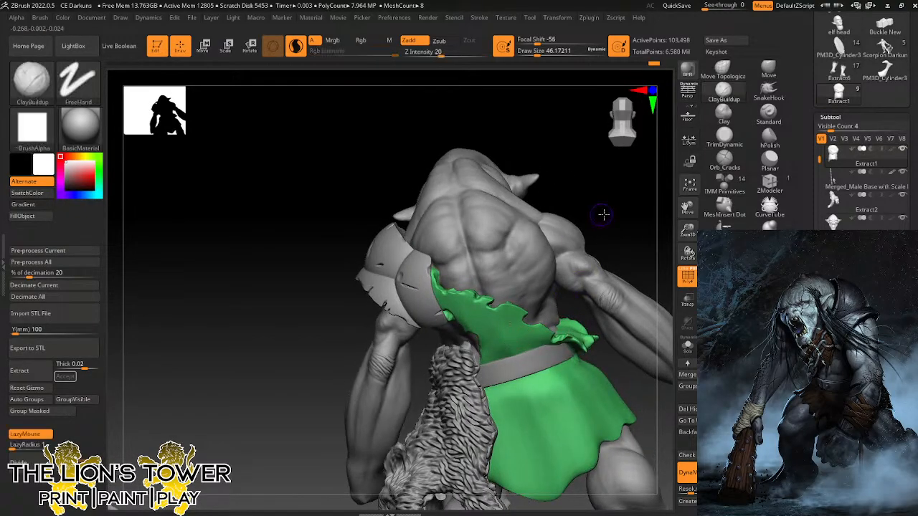
left_click_drag(604, 213, 458, 282)
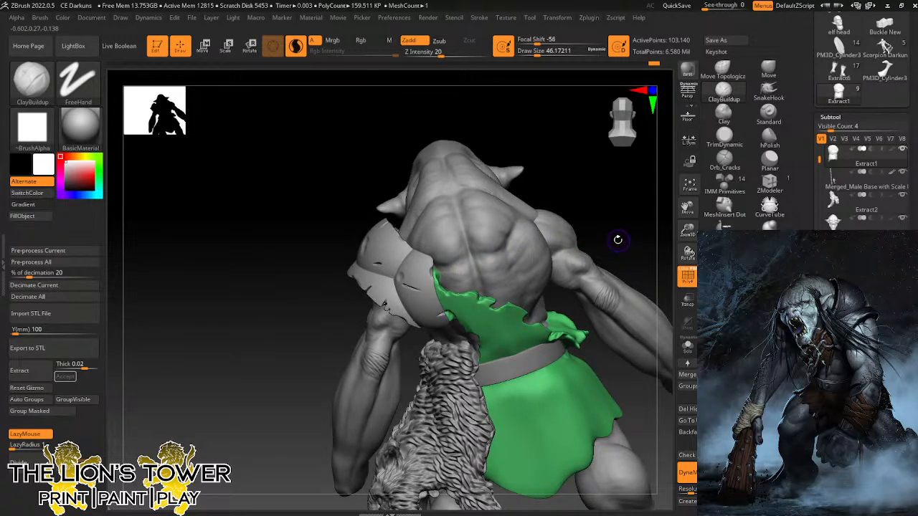
mouse_move(620, 241)
left_mouse_down()
mouse_move(638, 237)
mouse_move(602, 266)
mouse_move(619, 283)
mouse_move(617, 257)
left_mouse_up()
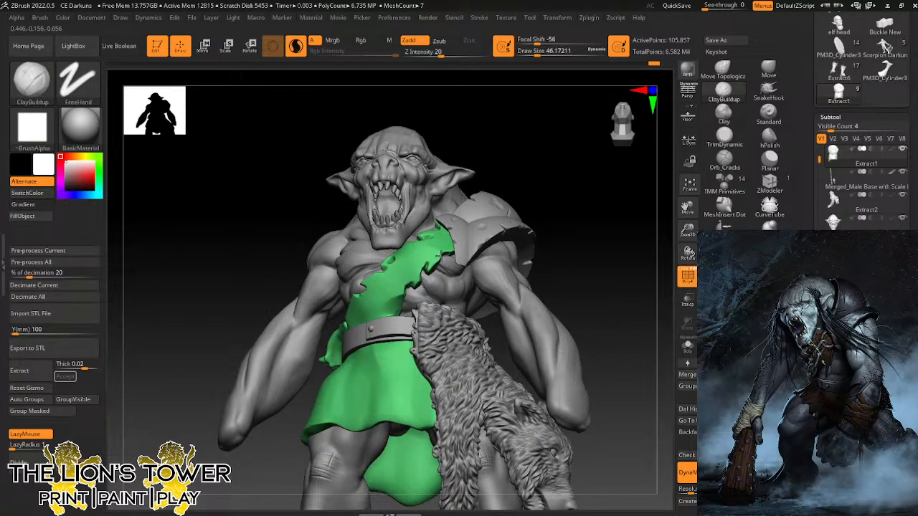
Build up and smooth the cloth along the torn edge of the chest strap near the armoured shoulder.
left_click_drag(446, 251, 454, 241)
mouse_move(536, 181)
left_mouse_down()
mouse_move(535, 207)
mouse_move(555, 205)
mouse_move(471, 208)
left_mouse_up()
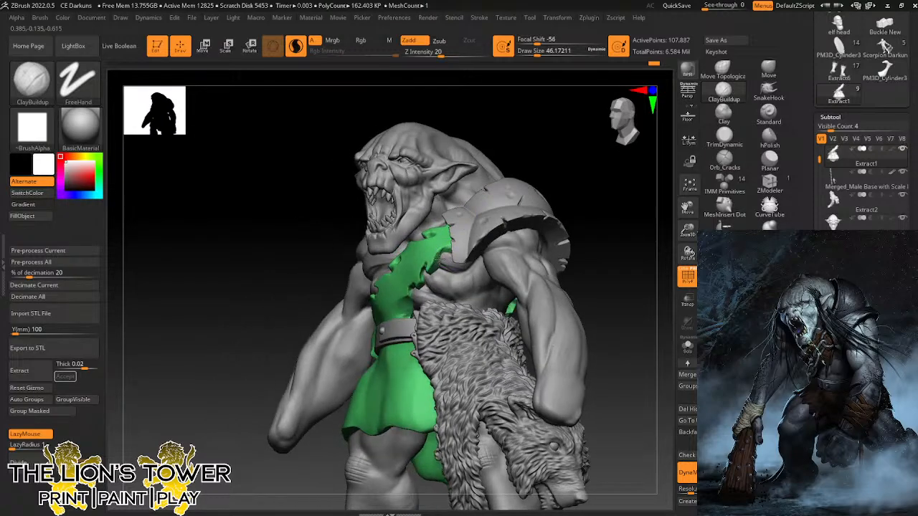
left_click_drag(440, 260, 444, 266)
left_click_drag(568, 187, 646, 189)
left_click_drag(438, 260, 442, 251, "shift")
mouse_move(547, 187)
left_mouse_down()
mouse_move(548, 162)
mouse_move(546, 179)
left_mouse_up()
left_click_drag(419, 287, 411, 292, "shift")
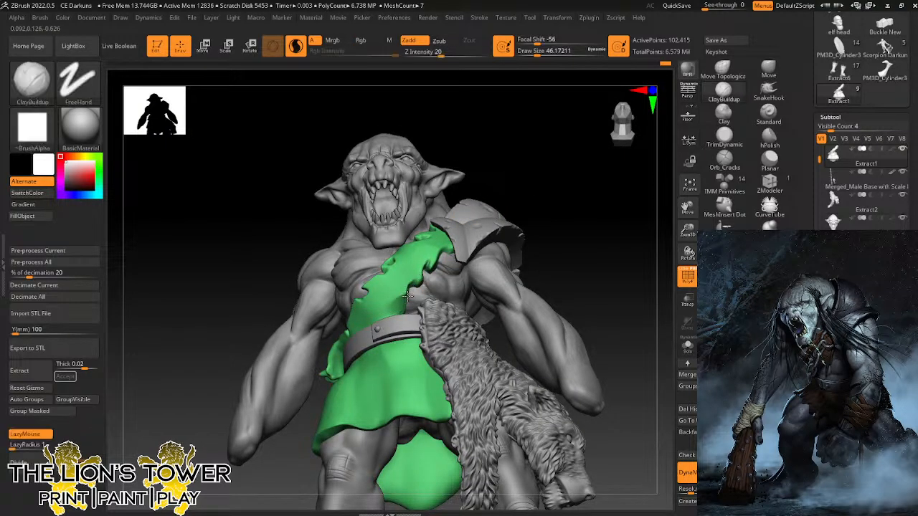
mouse_move(567, 215)
left_mouse_down()
mouse_move(576, 207)
mouse_move(555, 213)
left_mouse_up()
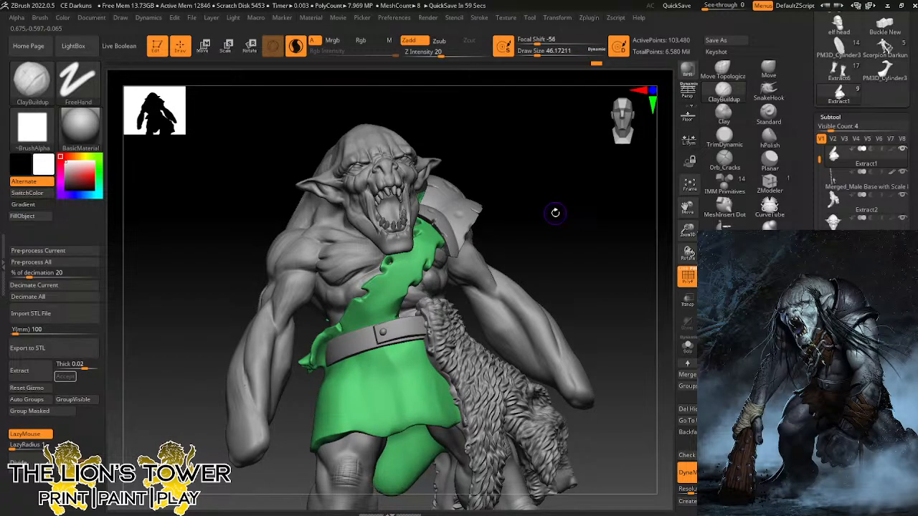
mouse_move(555, 212)
left_mouse_down()
mouse_move(586, 246)
mouse_move(488, 258)
left_mouse_up()
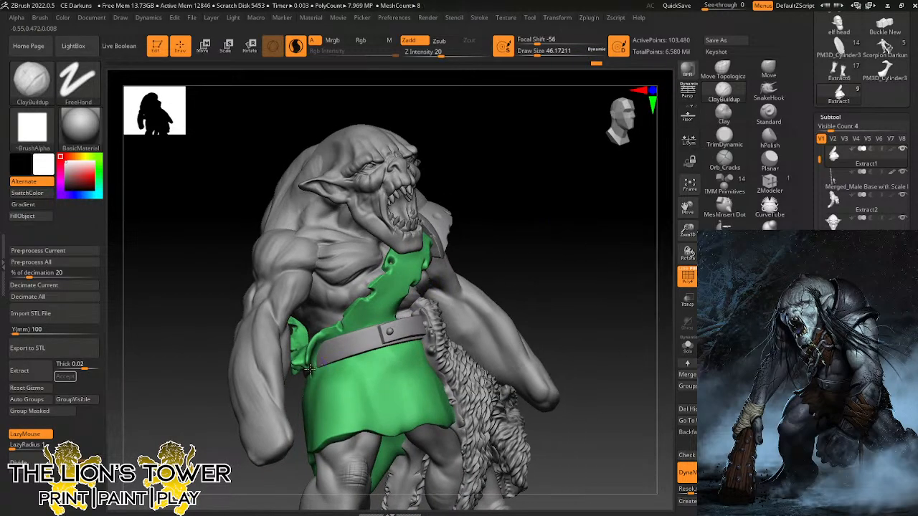
mouse_move(495, 215)
left_mouse_down()
mouse_move(546, 186)
mouse_move(466, 244)
mouse_move(448, 237)
mouse_move(467, 272)
mouse_move(467, 222)
mouse_move(468, 230)
left_mouse_up()
Adjust the fit of the chest strap above the belt with the Move brush, reducing the draw size to about 120.
left_click(768, 70)
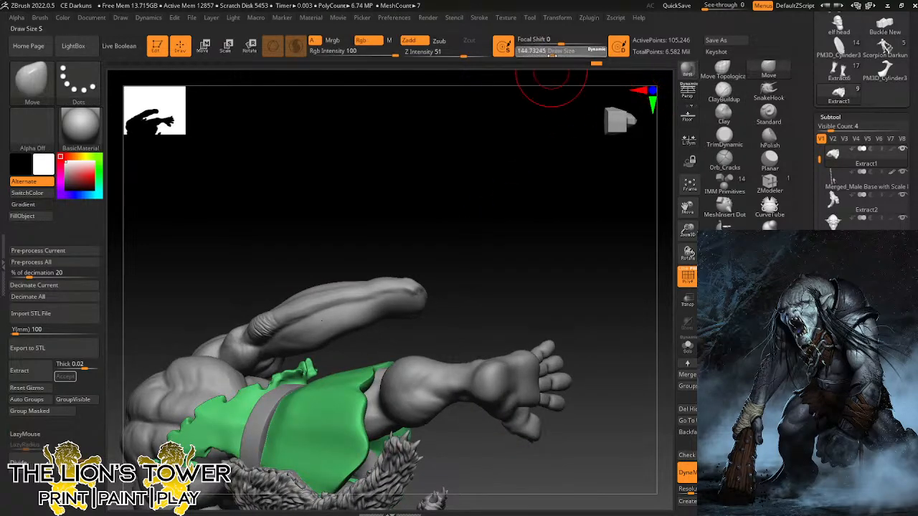
left_click(556, 53)
left_click_drag(516, 156, 470, 172)
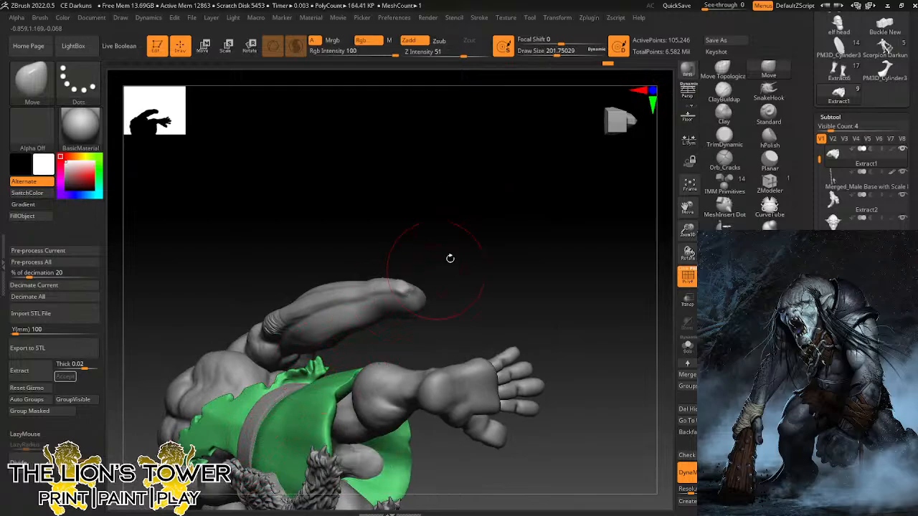
left_click_drag(450, 258, 349, 287)
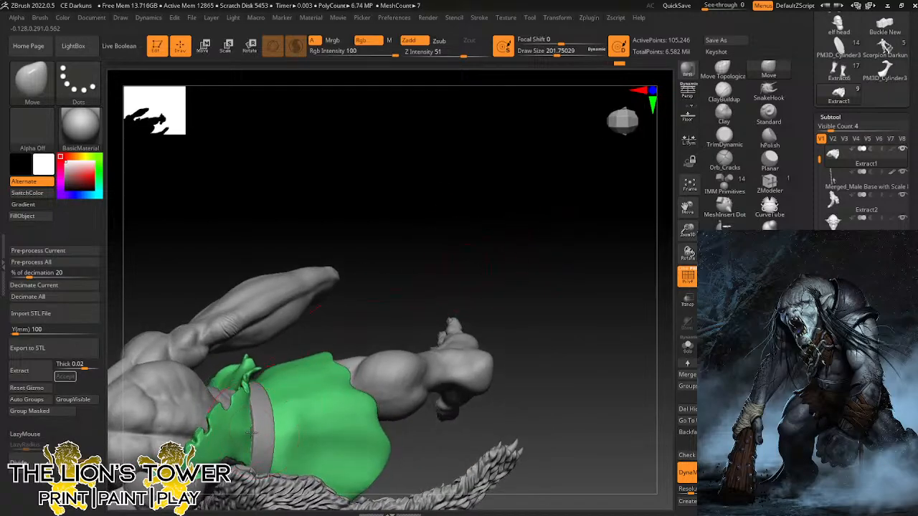
left_click_drag(474, 222, 561, 127)
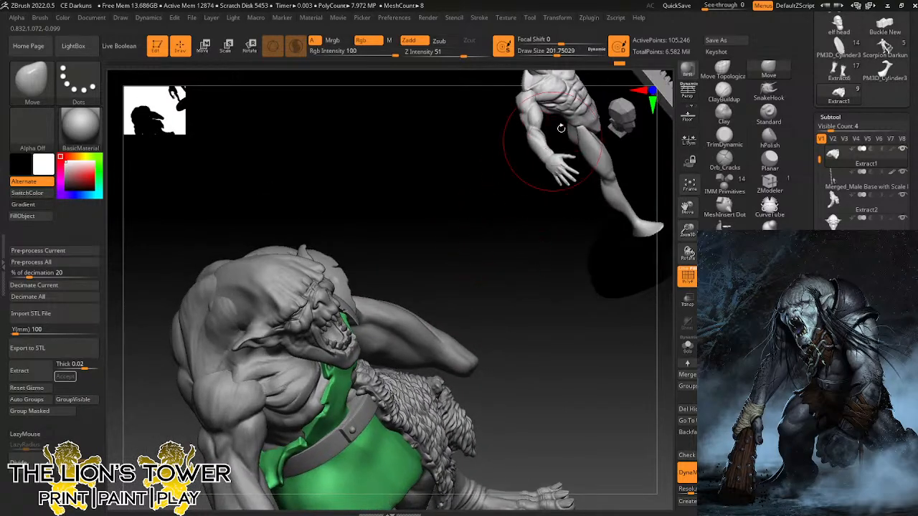
left_click(550, 53)
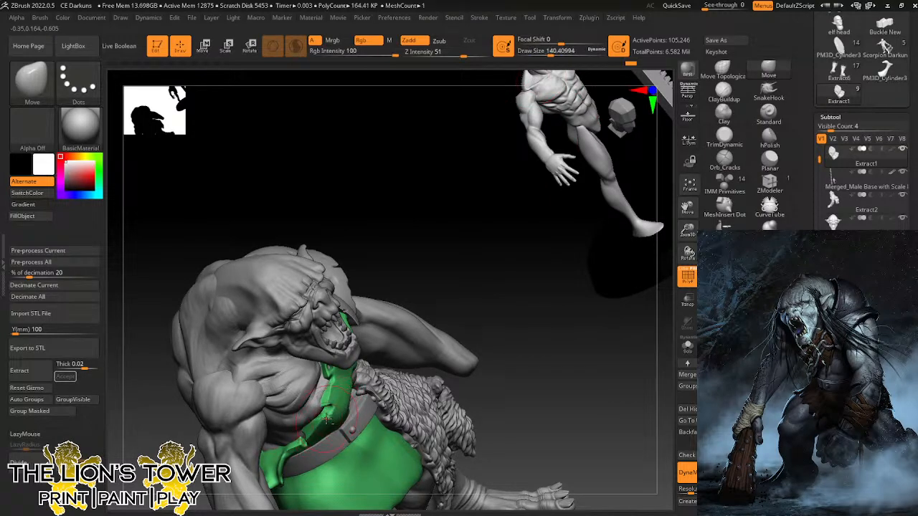
left_click_drag(436, 251, 457, 269)
left_click_drag(550, 55, 547, 55)
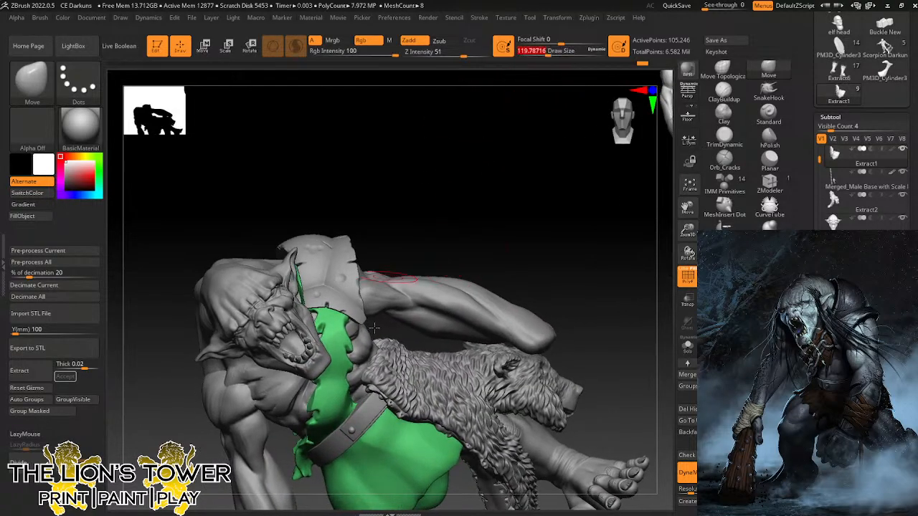
left_click_drag(340, 417, 343, 389)
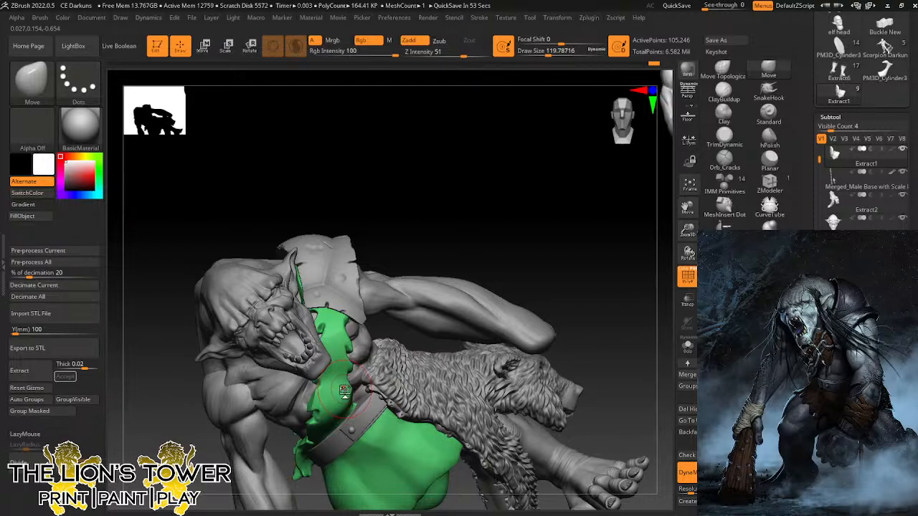
mouse_move(618, 260)
left_mouse_down()
mouse_move(633, 261)
mouse_move(578, 294)
mouse_move(578, 307)
mouse_move(595, 276)
left_mouse_up()
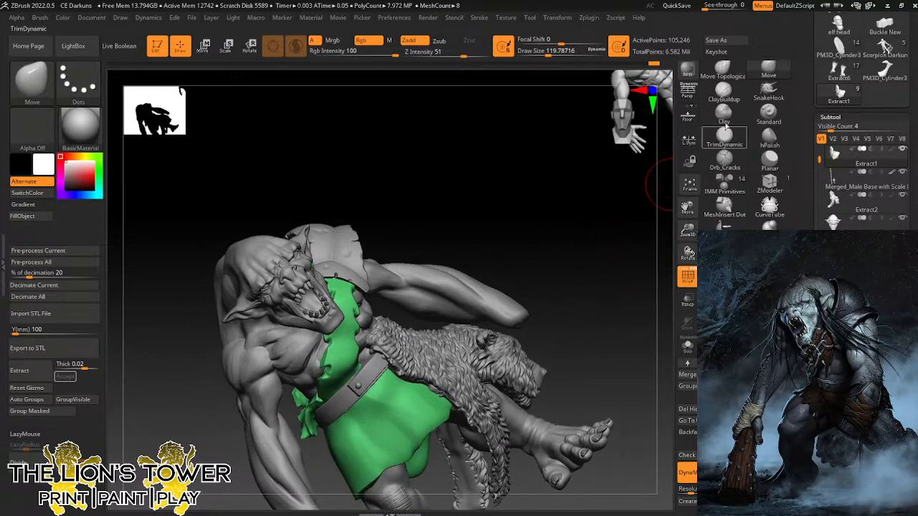
Cut a deep tear into the tunic's front hem above the bandaged knee with Orb_Cracks at a draw size of about 51.
left_click(724, 122)
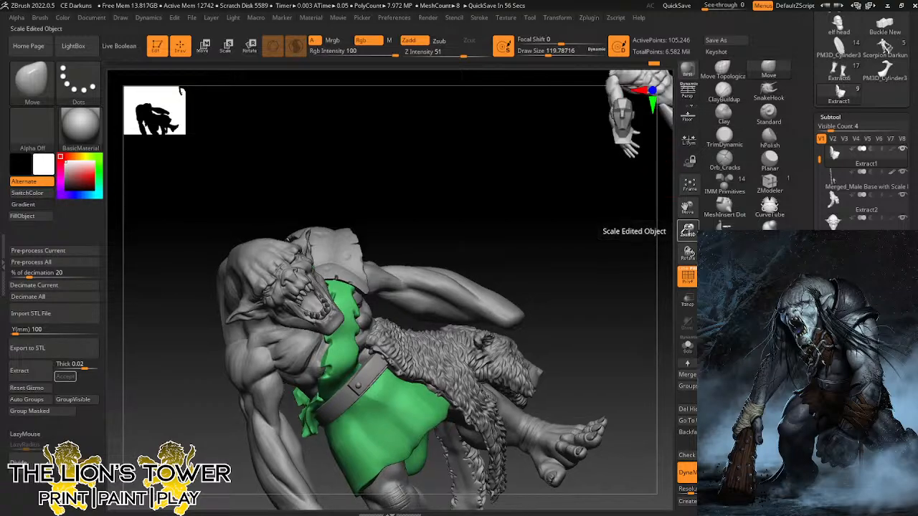
mouse_move(687, 253)
left_mouse_down()
mouse_move(605, 251)
mouse_move(607, 232)
mouse_move(598, 296)
mouse_move(635, 292)
mouse_move(552, 289)
mouse_move(563, 284)
left_mouse_up()
left_click(724, 158)
left_click_drag(687, 231, 689, 251)
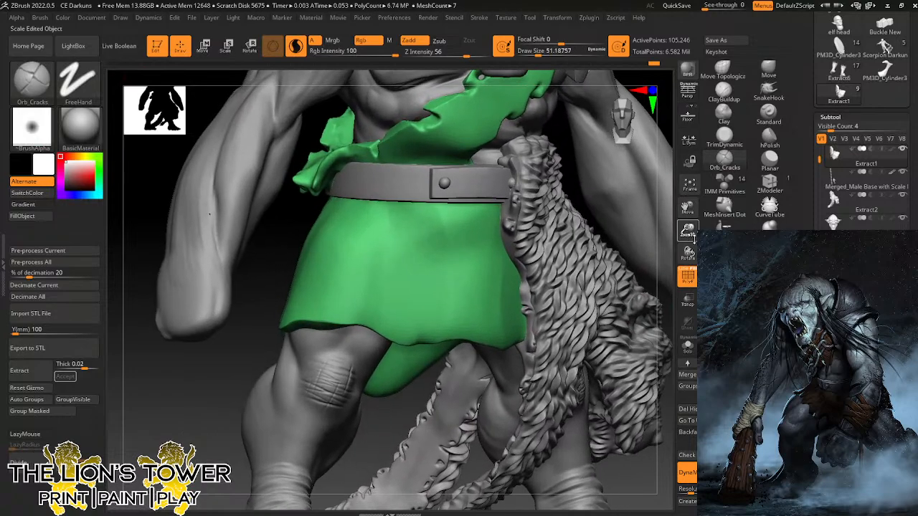
left_click_drag(688, 207, 740, 126)
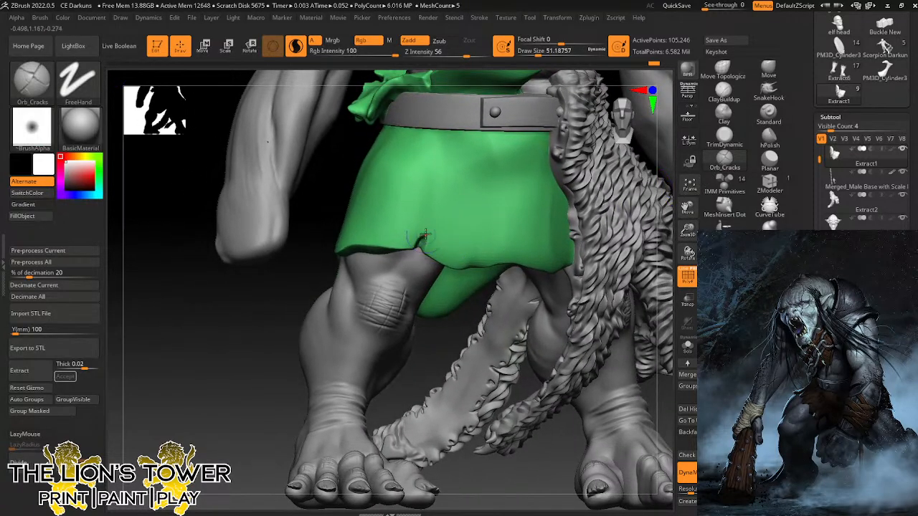
left_click_drag(418, 253, 432, 213)
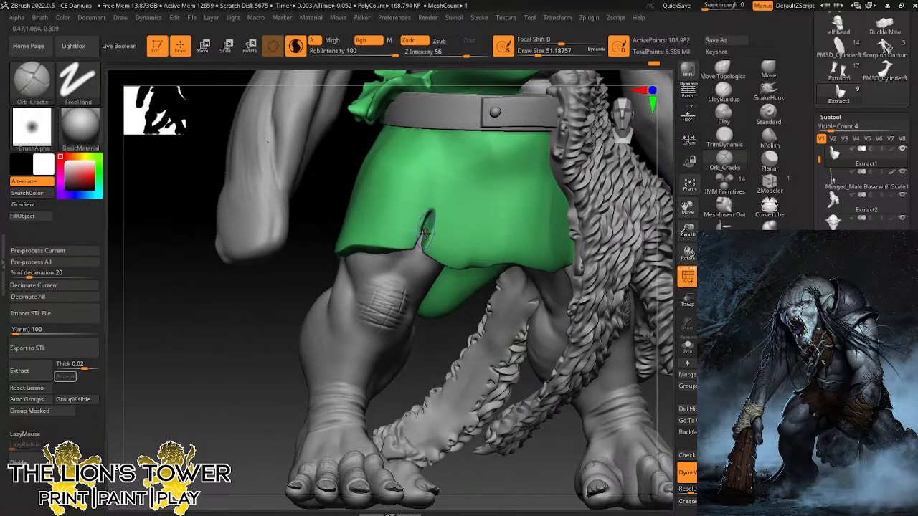
left_click_drag(437, 348, 418, 335)
left_click_drag(419, 259, 426, 206)
mouse_move(423, 243)
left_mouse_down()
mouse_move(421, 260)
mouse_move(424, 246)
left_mouse_up()
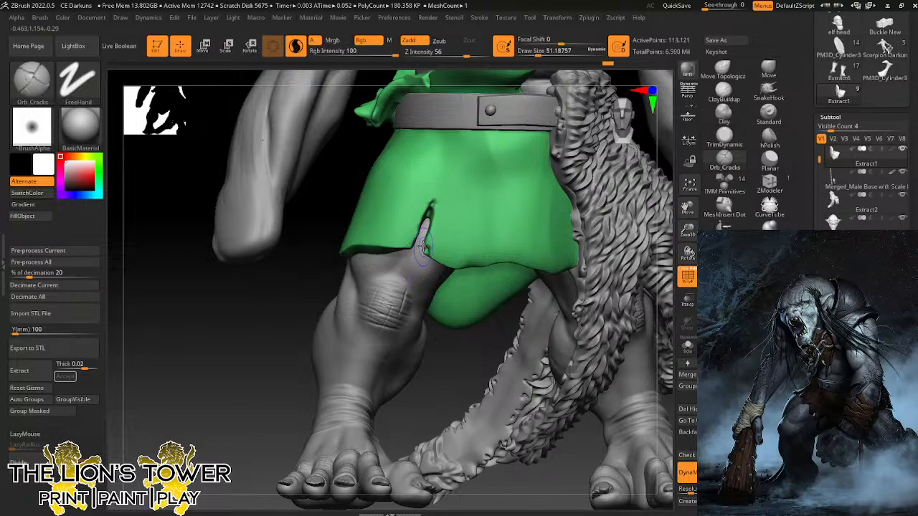
Cut another tear in the hem over the outer thigh and two more in the middle of the front hem.
left_click_drag(452, 375, 431, 362)
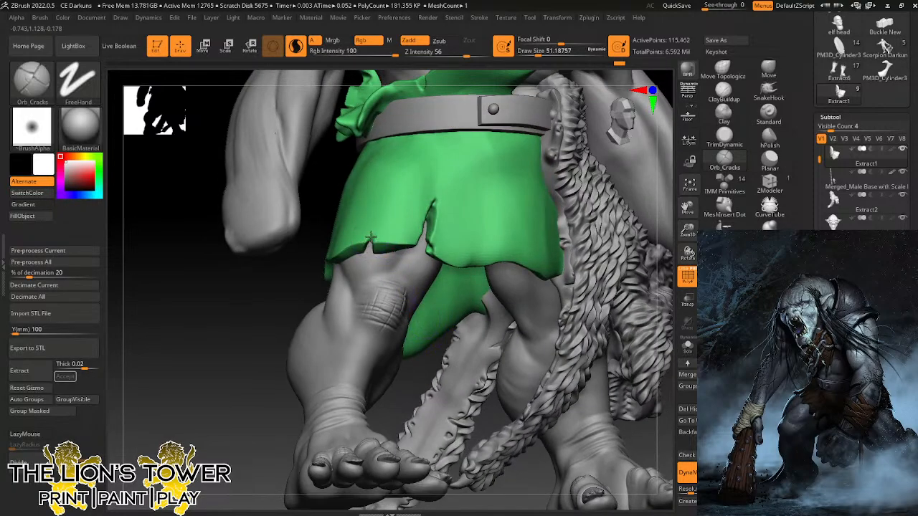
left_click_drag(370, 233, 372, 251)
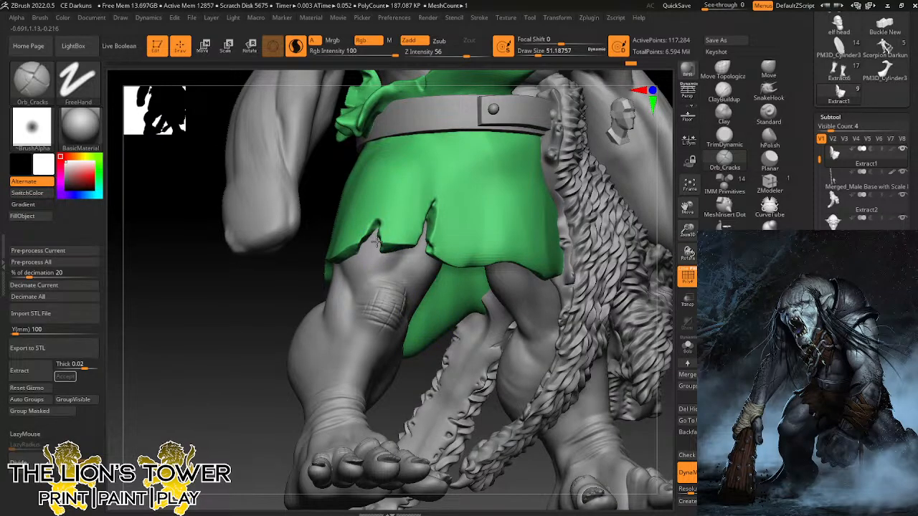
left_click_drag(420, 377, 419, 392)
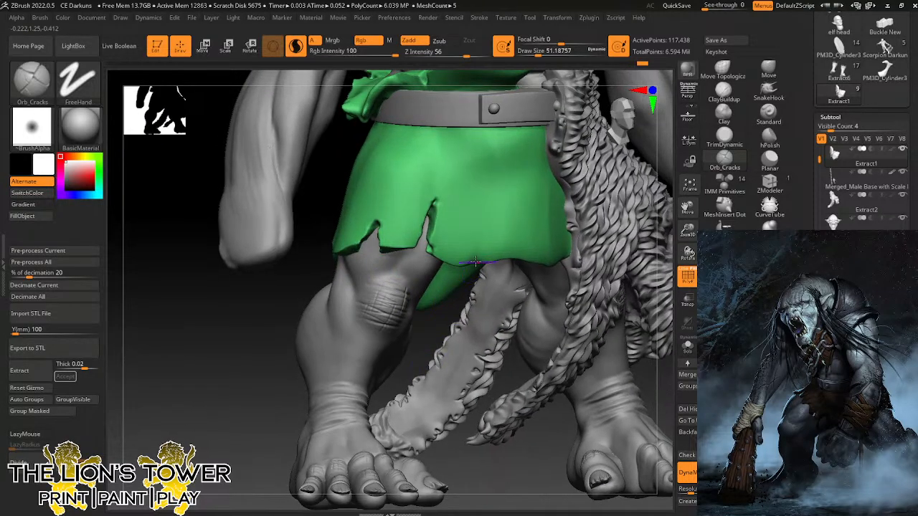
mouse_move(473, 259)
left_mouse_down()
mouse_move(474, 248)
mouse_move(508, 246)
left_mouse_up()
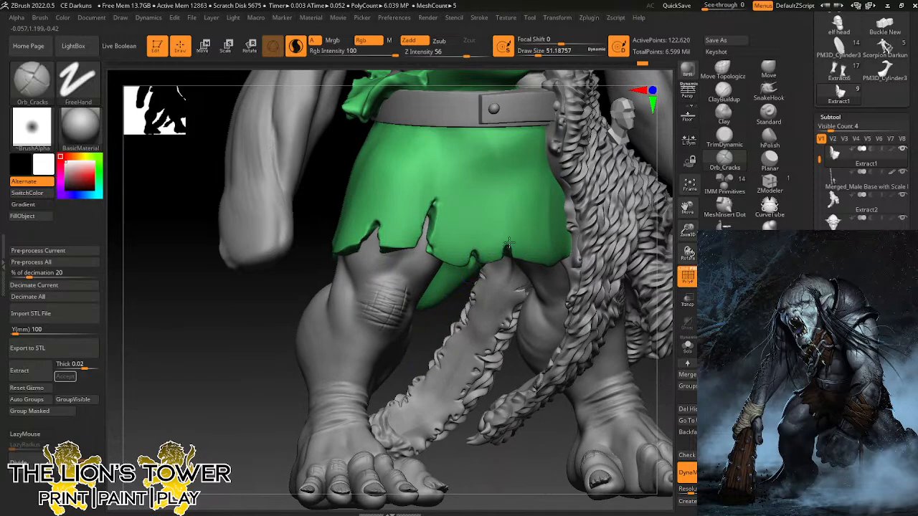
left_click_drag(527, 375, 524, 359)
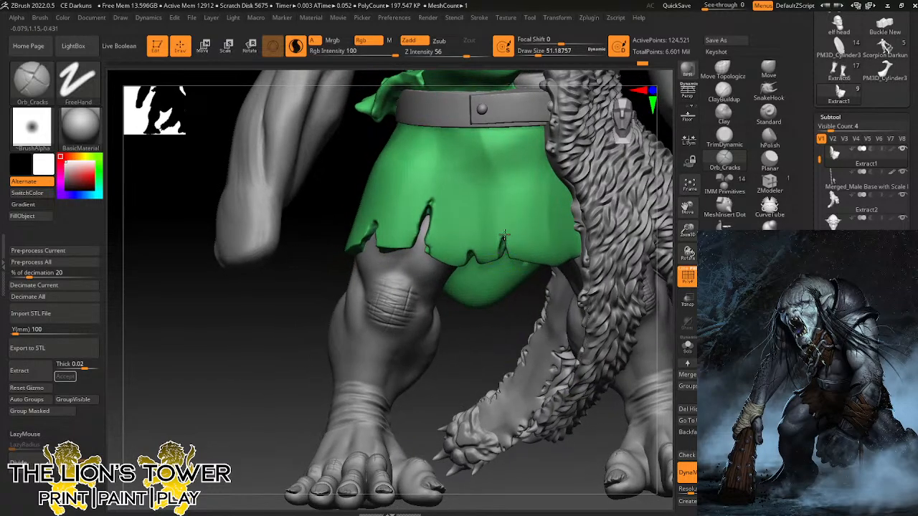
left_click_drag(505, 235, 505, 246)
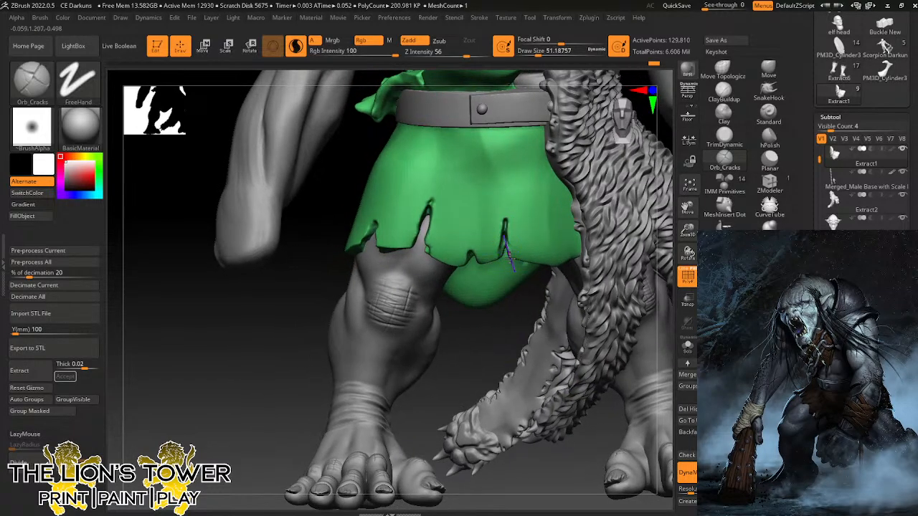
Cut tears into the front hem beside the fur pelt and small nicks into the rear skirt panel.
mouse_move(524, 328)
left_mouse_down()
mouse_move(508, 269)
mouse_move(548, 267)
left_mouse_up()
left_click_drag(465, 463, 459, 504)
left_click_drag(558, 254, 552, 269)
left_click_drag(552, 450, 548, 503)
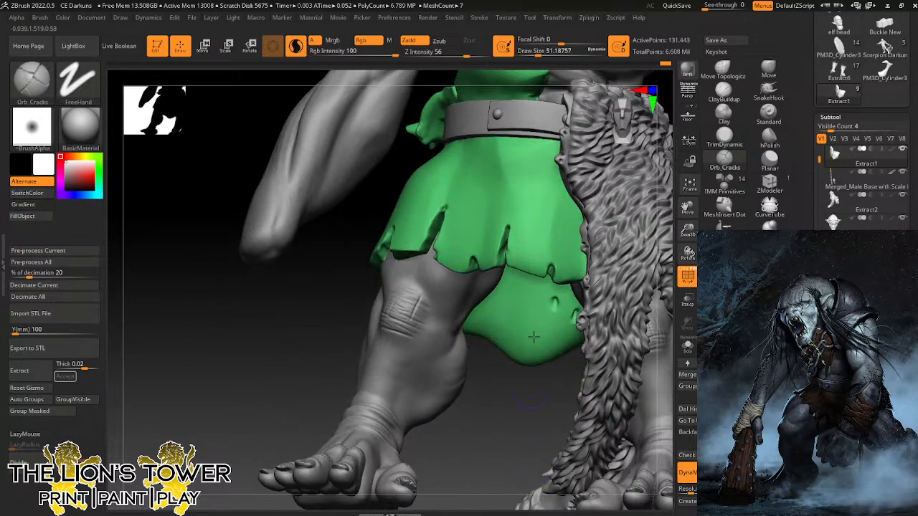
left_click_drag(551, 248, 572, 357)
left_click_drag(561, 393, 542, 432)
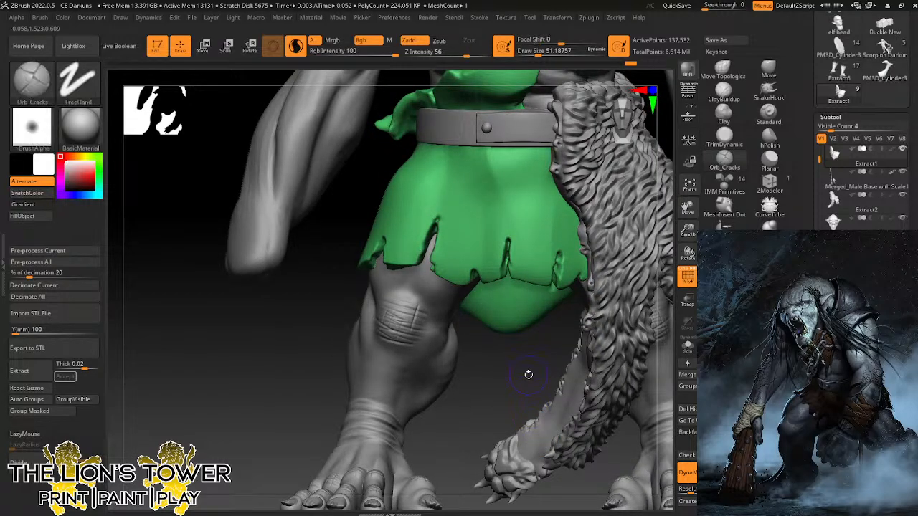
Add small notches and holes between the larger tears along the tunic's front hem.
mouse_move(528, 374)
left_mouse_down()
mouse_move(482, 305)
mouse_move(512, 293)
mouse_move(460, 288)
left_mouse_up()
left_click_drag(461, 362, 413, 262)
left_click_drag(430, 348, 460, 359)
left_click_drag(370, 267, 369, 265)
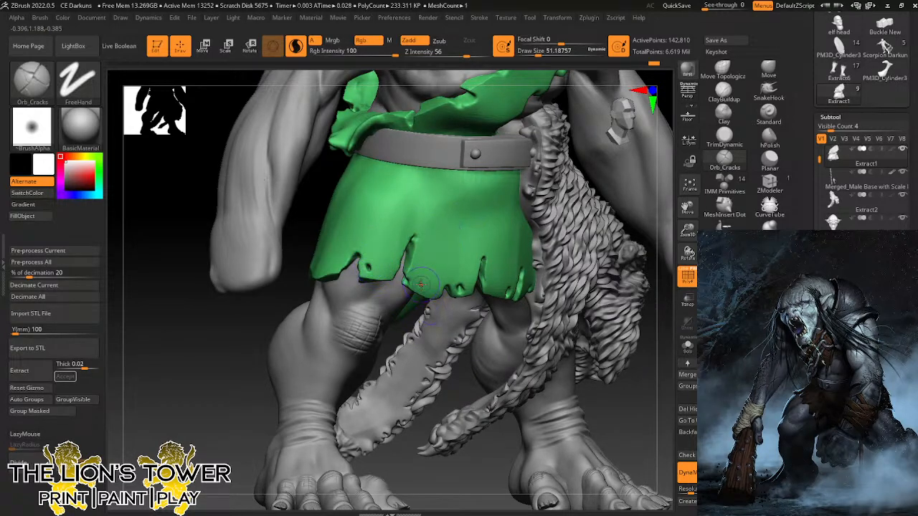
left_click_drag(421, 285, 422, 278)
Cut a tear upward into the skirt hem around the outer thigh and a small nick beside it with Orb_Cracks.
mouse_move(456, 410)
left_mouse_down()
mouse_move(467, 384)
mouse_move(445, 381)
mouse_move(475, 420)
mouse_move(510, 426)
mouse_move(469, 400)
left_mouse_up()
left_click_drag(375, 286, 372, 251)
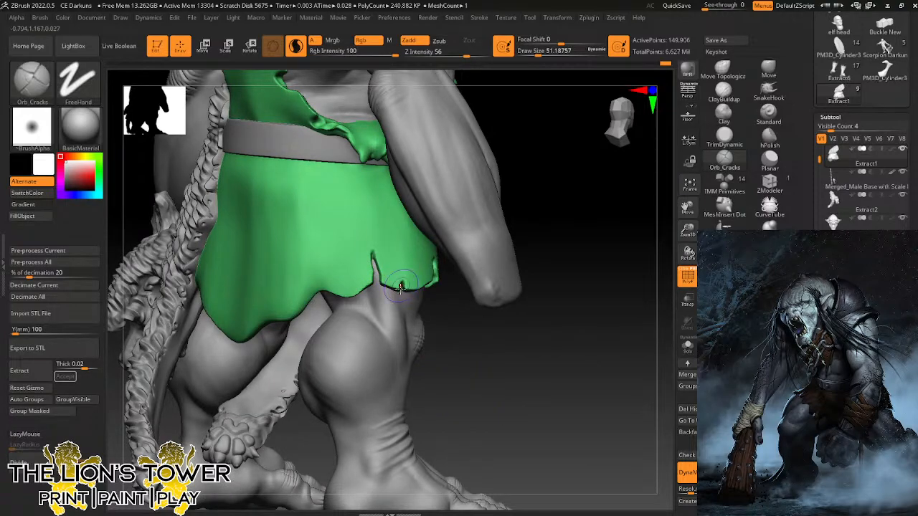
left_click_drag(402, 285, 394, 279)
Cut a tear into the hem above the calf, with a small hole beside it and a notch further along the rear panel.
left_click_drag(463, 360, 472, 351)
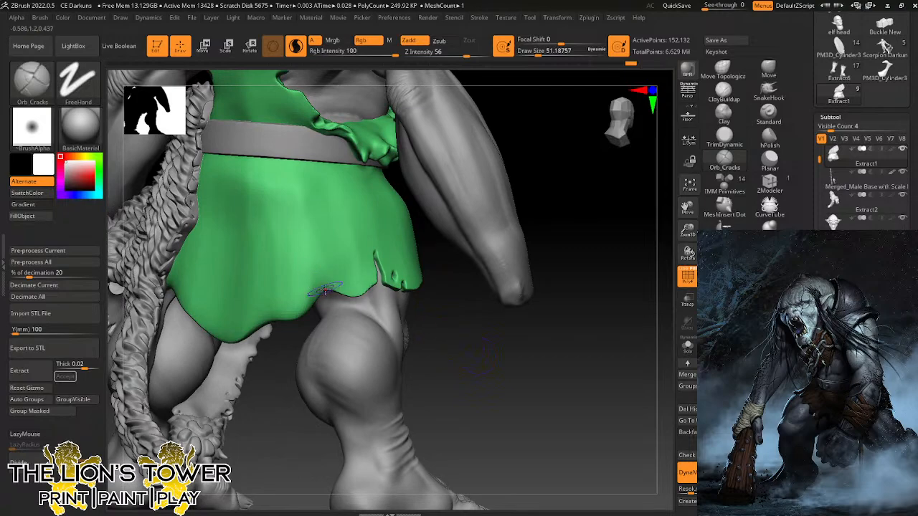
left_click_drag(324, 282, 327, 278)
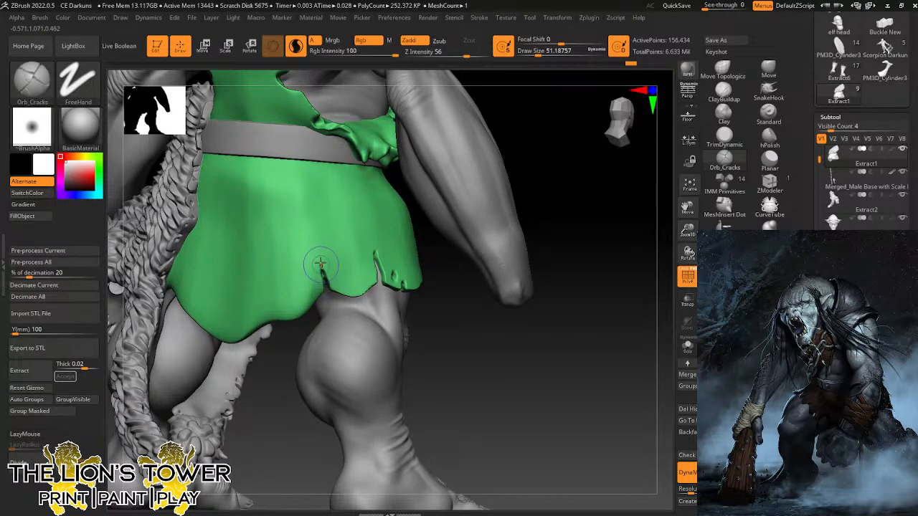
left_click_drag(451, 364, 448, 374)
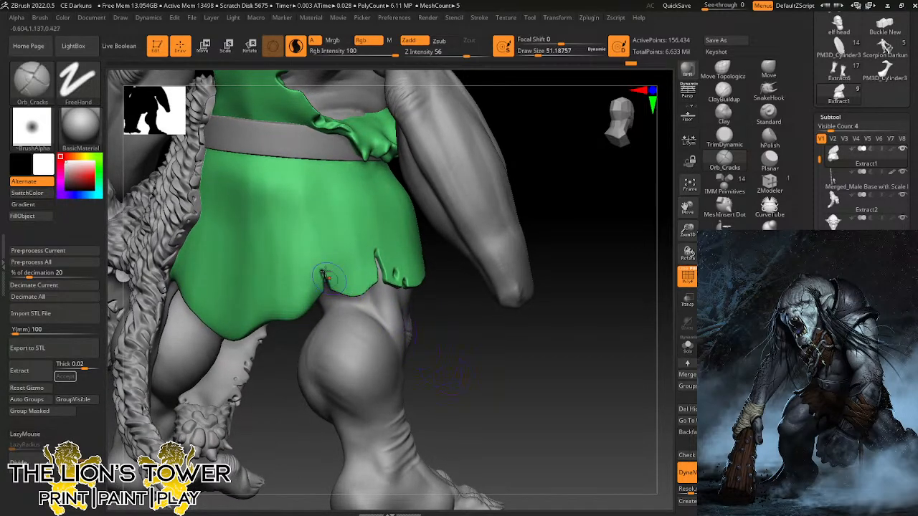
left_click_drag(348, 291, 349, 285)
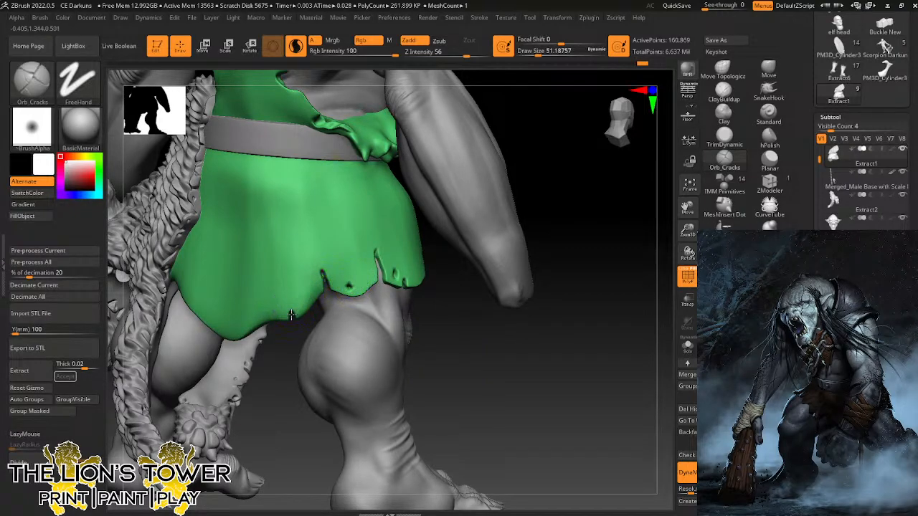
left_click_drag(289, 302, 289, 298)
Cut notches into the rear skirt panel's lower edge and beside the fur pelt, and punch small holes between the tears.
left_click_drag(685, 211, 743, 224)
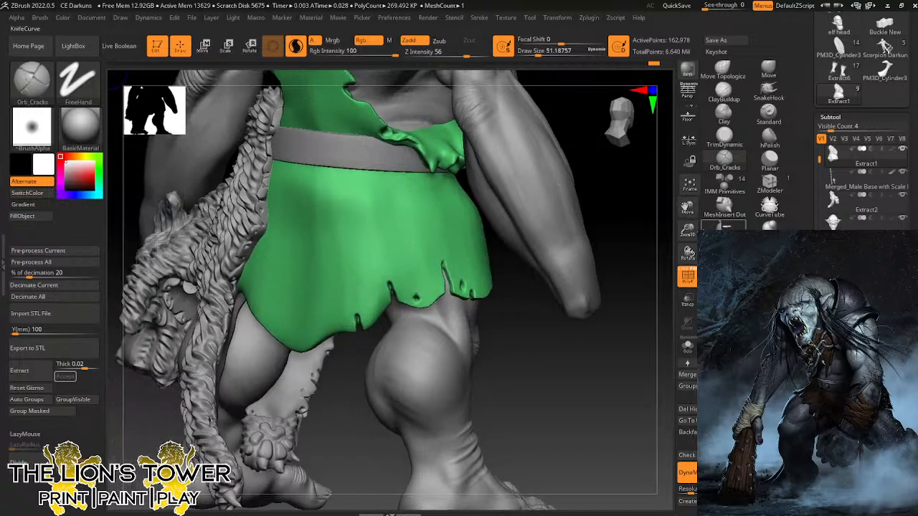
left_click_drag(573, 357, 575, 348)
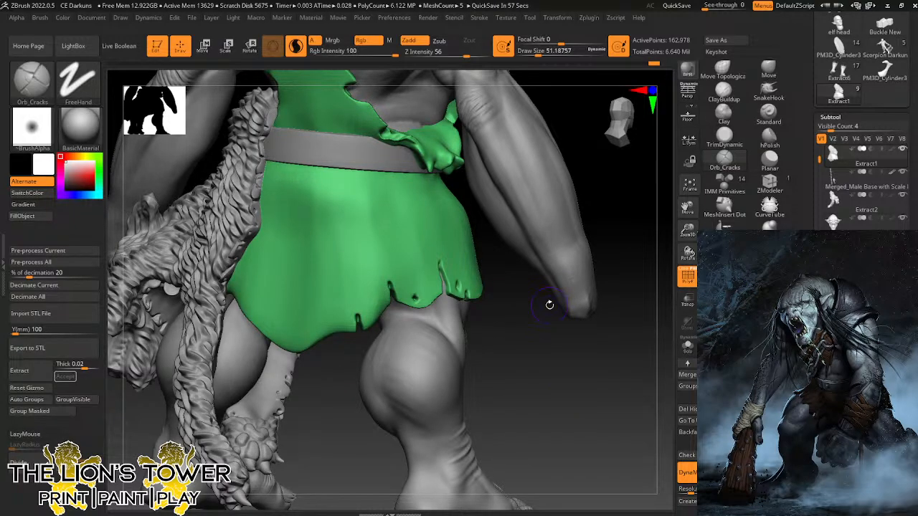
left_click_drag(498, 327, 615, 216)
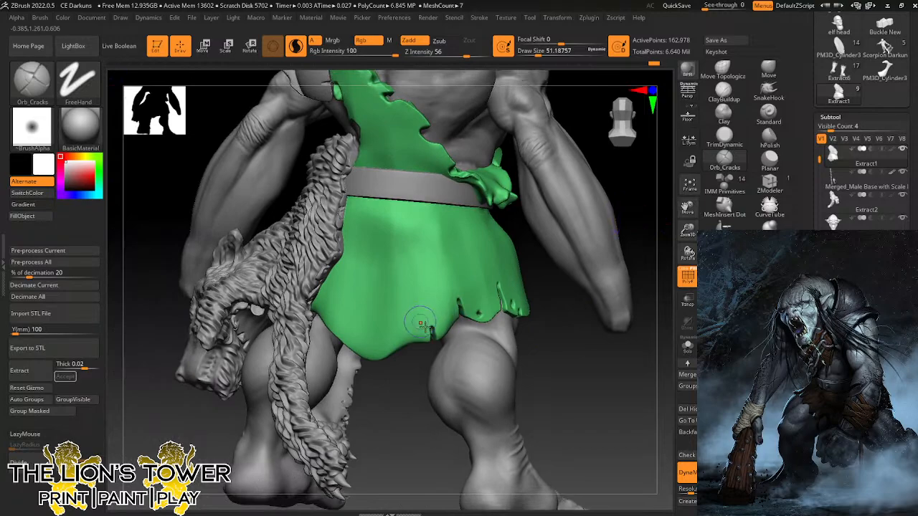
left_click_drag(542, 353, 390, 344)
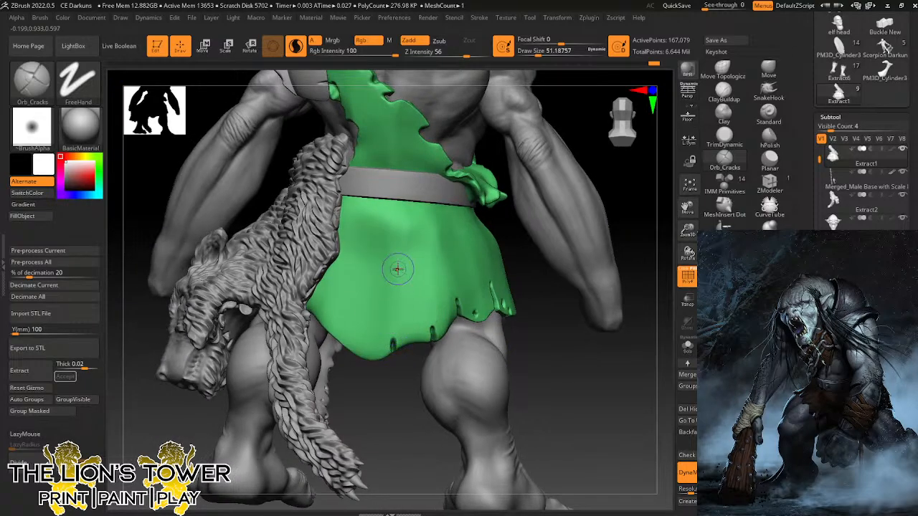
mouse_move(338, 344)
left_mouse_down()
mouse_move(344, 324)
mouse_move(340, 343)
left_mouse_up()
mouse_move(345, 361)
left_mouse_down()
mouse_move(375, 251)
mouse_move(397, 248)
mouse_move(403, 238)
mouse_move(401, 307)
mouse_move(345, 300)
left_mouse_up()
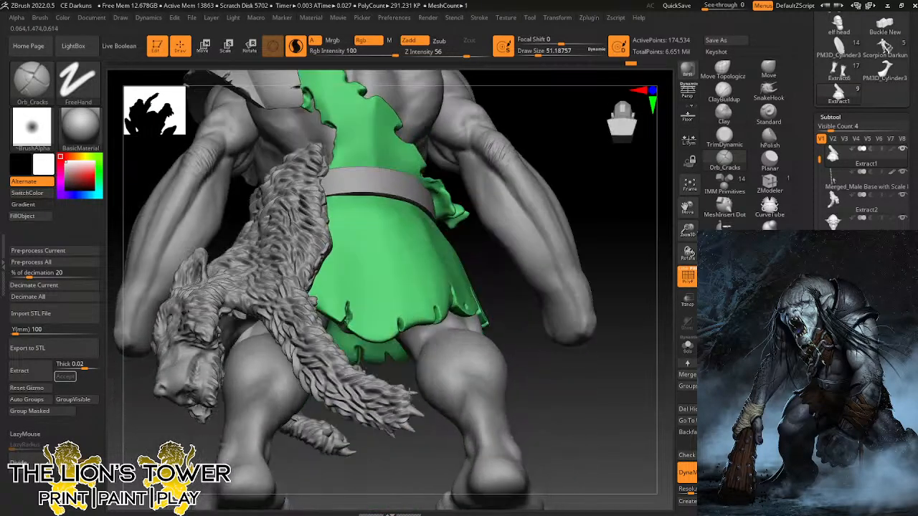
mouse_move(502, 337)
left_mouse_down()
mouse_move(537, 349)
mouse_move(411, 297)
mouse_move(403, 318)
mouse_move(428, 304)
left_mouse_up()
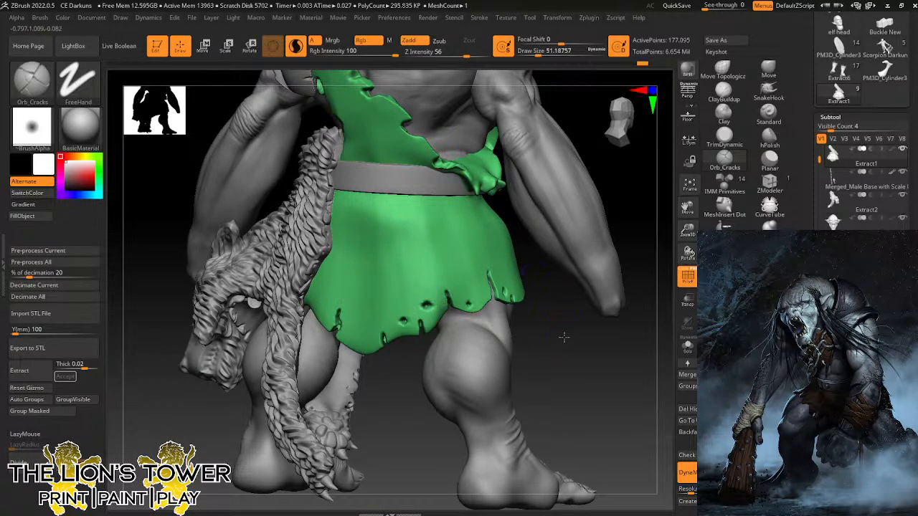
left_click_drag(564, 336, 523, 316)
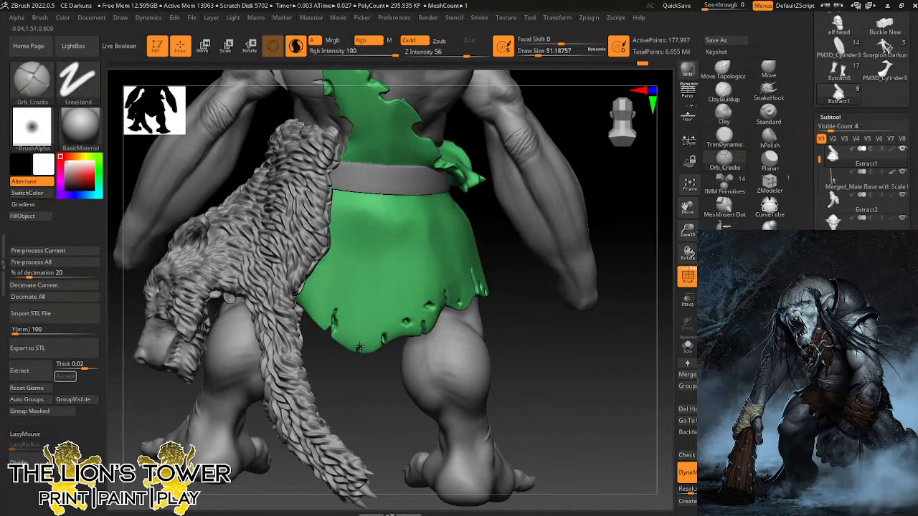
Cut a tear through the lowest point of the rear hem and add small nicks next to the fur pelt.
left_click_drag(365, 372, 369, 251)
left_click_drag(444, 233, 448, 172)
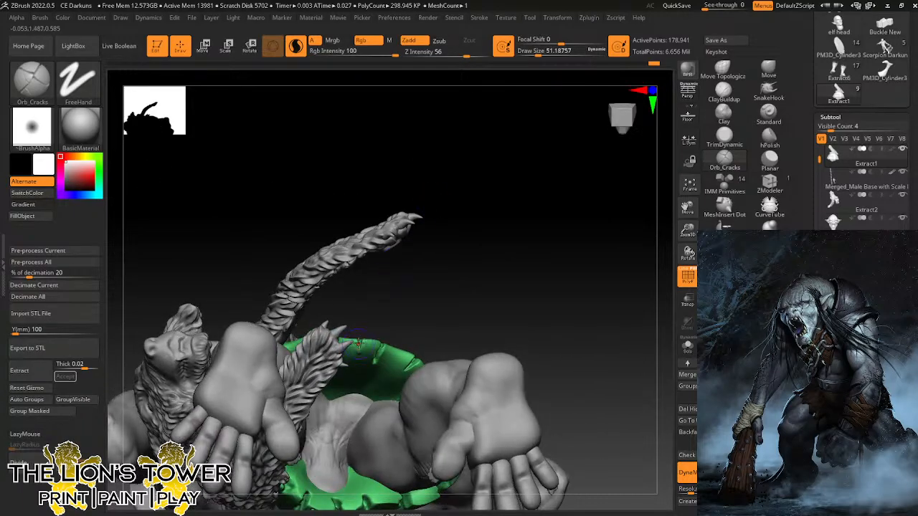
left_click_drag(359, 341, 359, 352)
left_click_drag(381, 299, 362, 337)
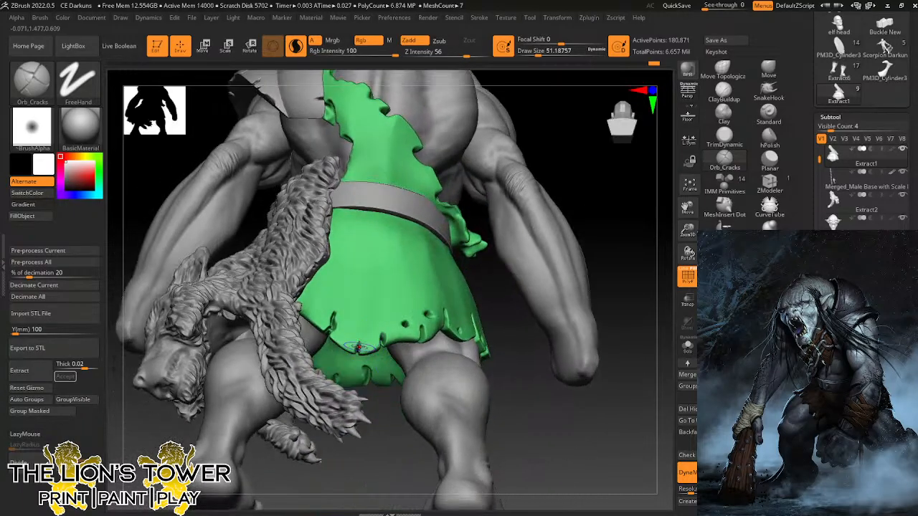
left_click_drag(612, 225, 604, 230)
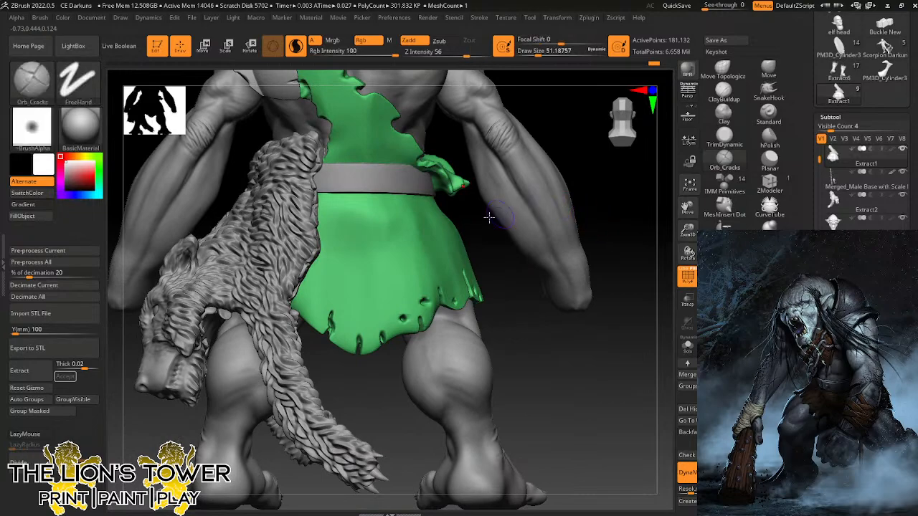
mouse_move(312, 287)
left_mouse_down()
mouse_move(321, 351)
mouse_move(314, 337)
left_mouse_up()
left_click_drag(377, 251, 330, 311)
Cut nicks and small holes along both edges of the tunic strap across the troll's back.
left_click_drag(610, 237, 626, 225)
mouse_move(687, 207)
left_mouse_down()
mouse_move(716, 282)
mouse_move(688, 223)
left_mouse_up()
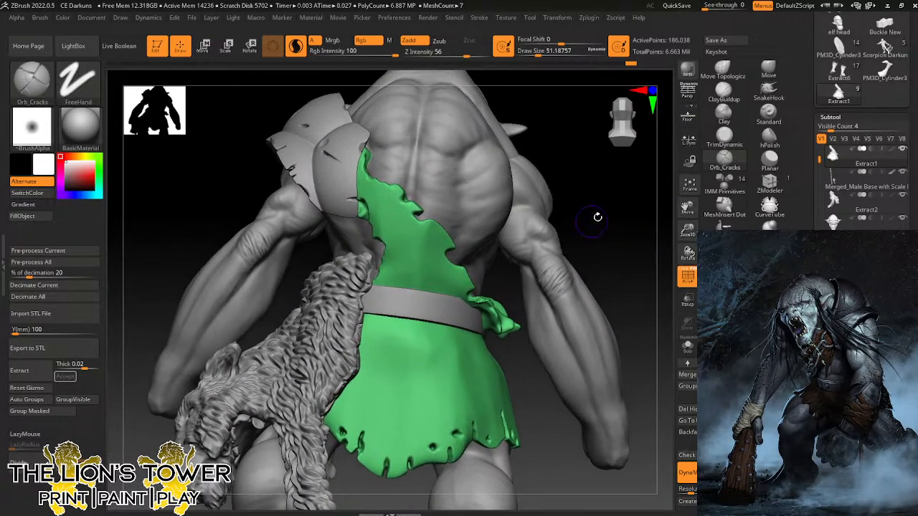
left_click_drag(599, 217, 563, 216)
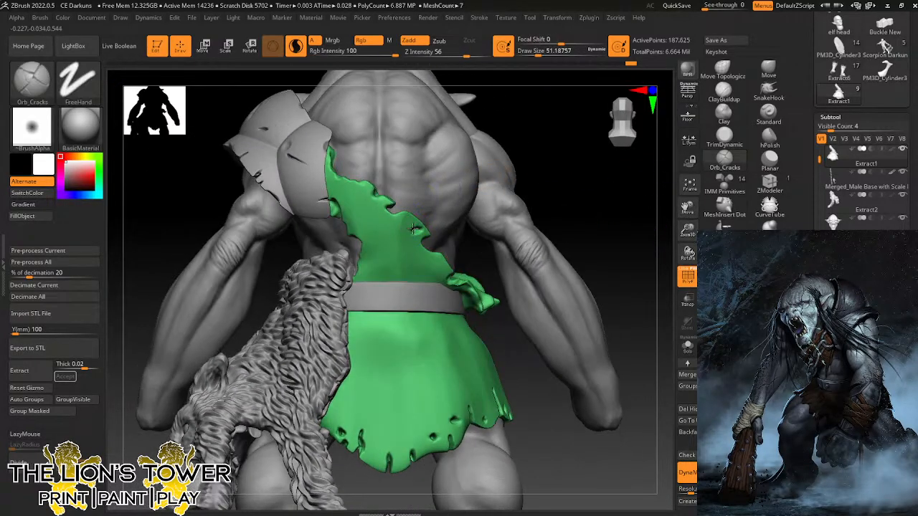
left_click_drag(415, 227, 421, 231)
mouse_move(377, 203)
left_mouse_down()
mouse_move(352, 177)
mouse_move(384, 206)
mouse_move(358, 213)
left_mouse_up()
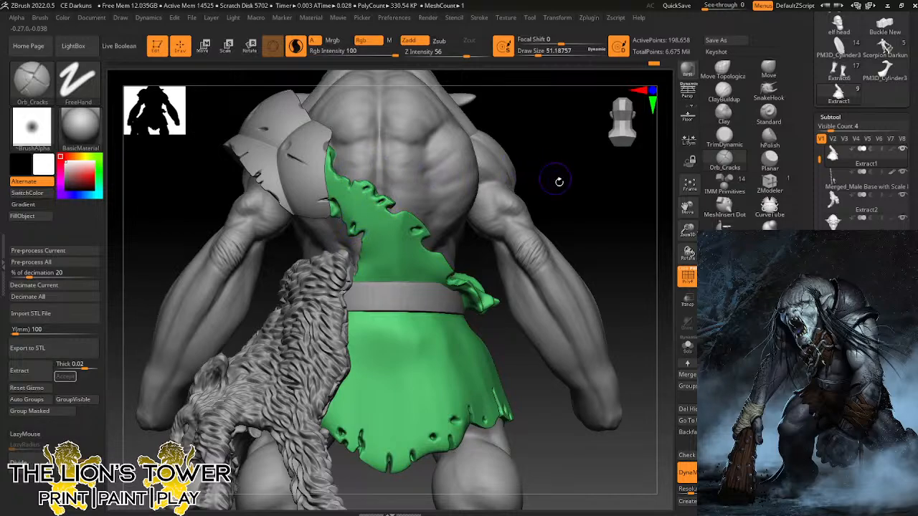
left_click_drag(586, 208, 515, 185)
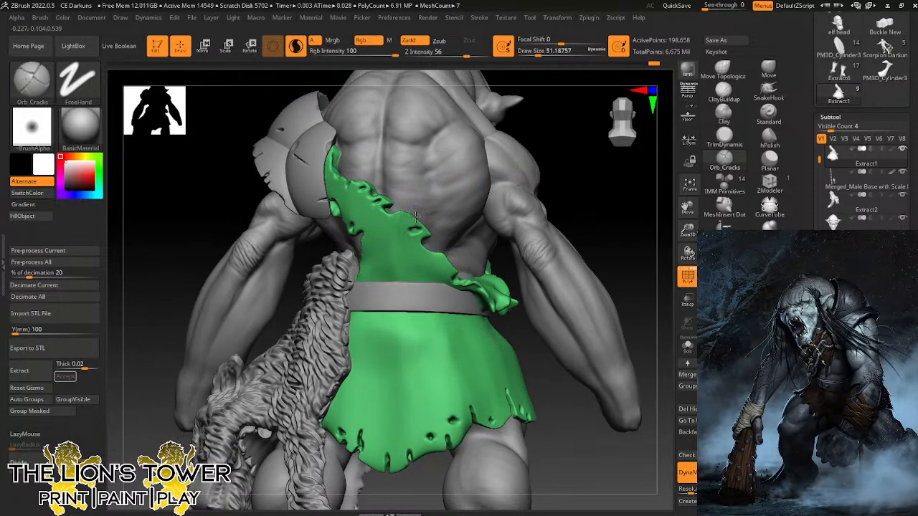
left_click_drag(409, 213, 410, 211)
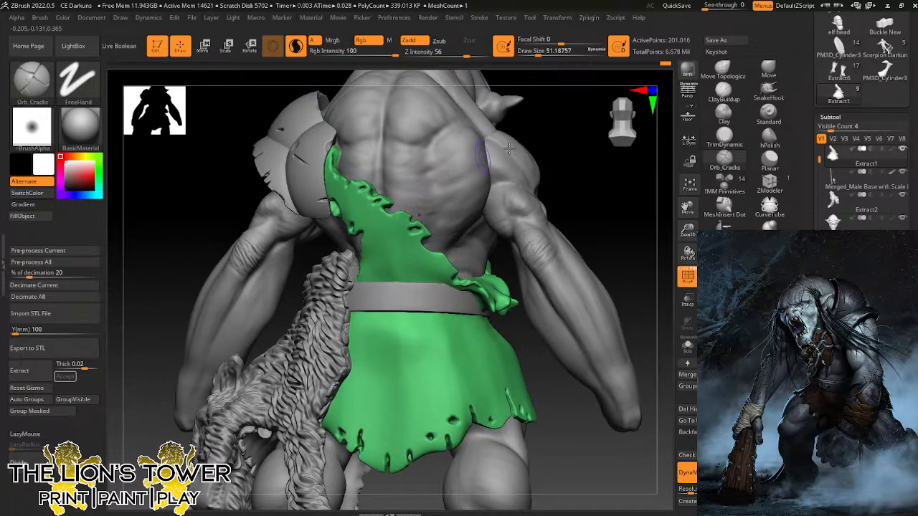
Punch another hole in the middle of the back strap and nick its edge just above the fur pelt.
mouse_move(508, 149)
right_mouse_down()
mouse_move(566, 172)
mouse_move(567, 153)
mouse_move(556, 154)
mouse_move(553, 176)
mouse_move(561, 170)
mouse_move(559, 132)
mouse_move(429, 246)
right_mouse_up()
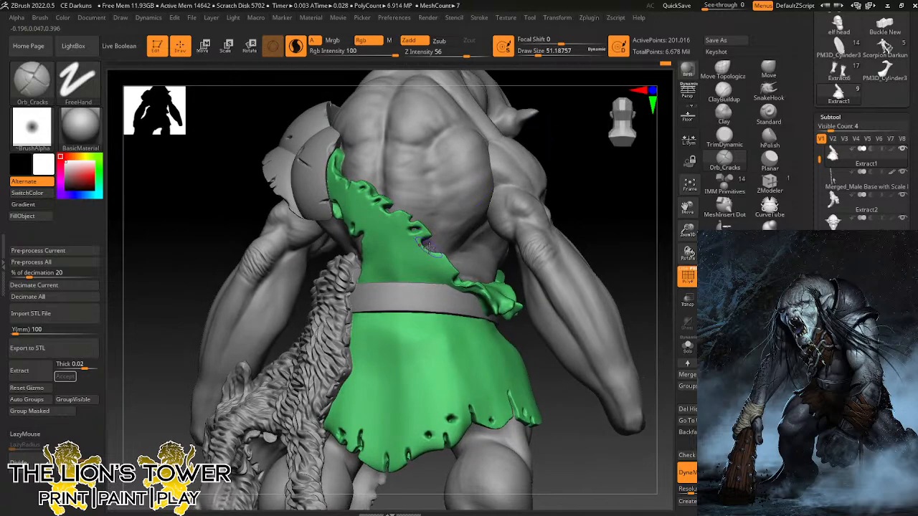
left_click_drag(424, 250, 414, 249)
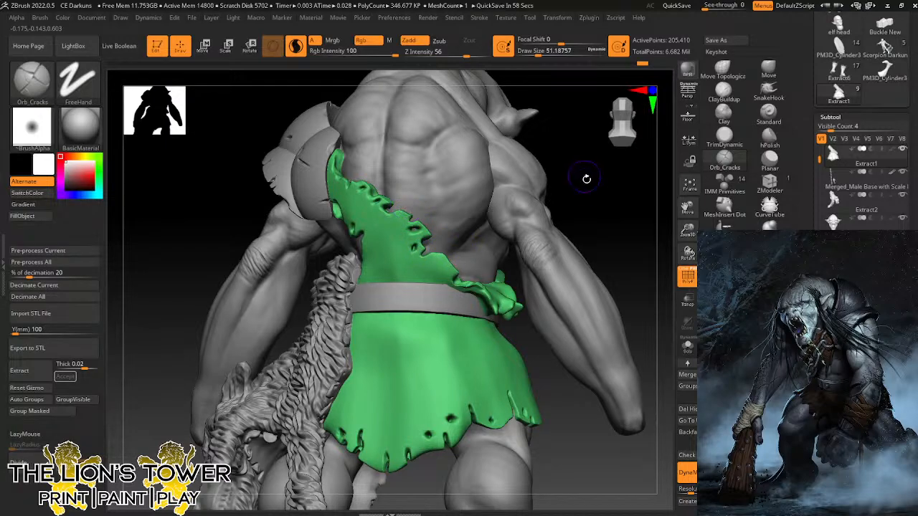
left_click_drag(586, 179, 593, 191)
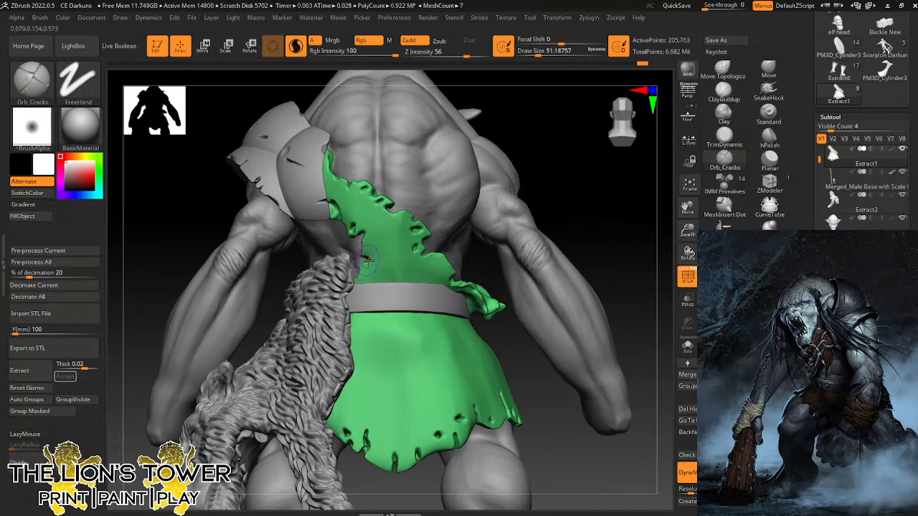
left_click_drag(363, 259, 369, 253)
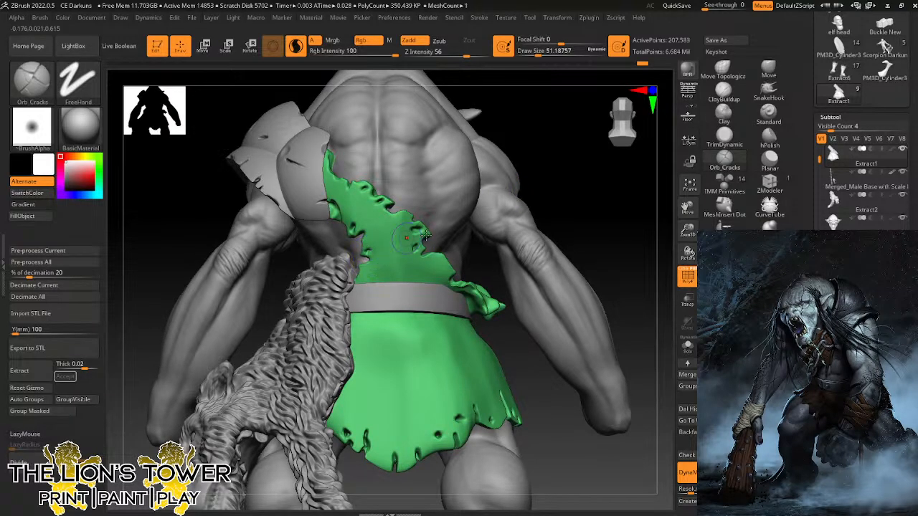
Nick the back strap's edge just above the belt and deepen the holes halfway up the strap.
left_click_drag(577, 205, 523, 208)
left_click_drag(445, 275, 444, 272)
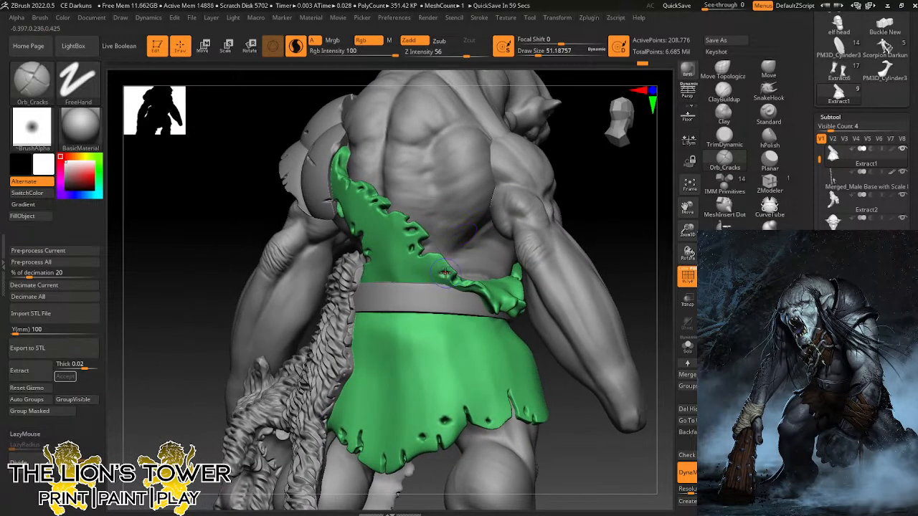
left_click_drag(594, 200, 611, 205)
left_click_drag(422, 245, 411, 260)
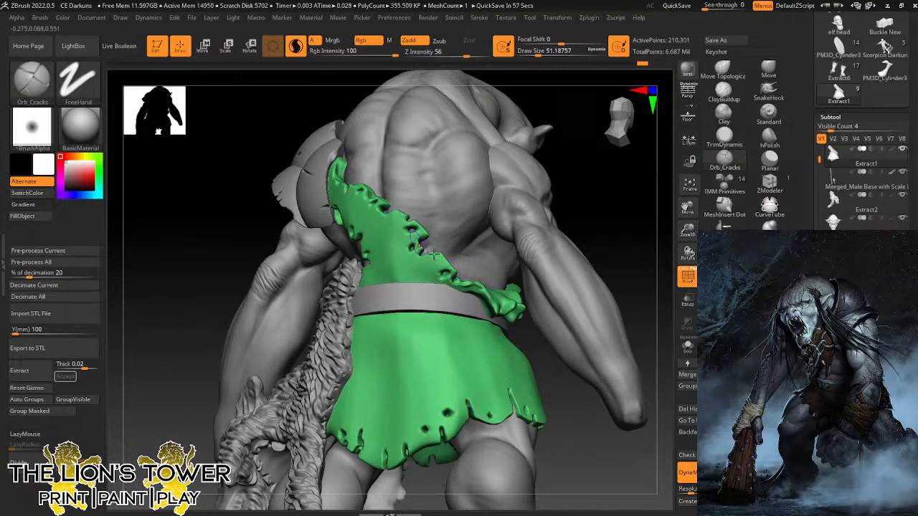
Punch small holes beside the tears in the skirt's side hem and add more damage to the front hem above the knee.
left_click_drag(594, 247, 623, 251)
left_click_drag(564, 417, 538, 416)
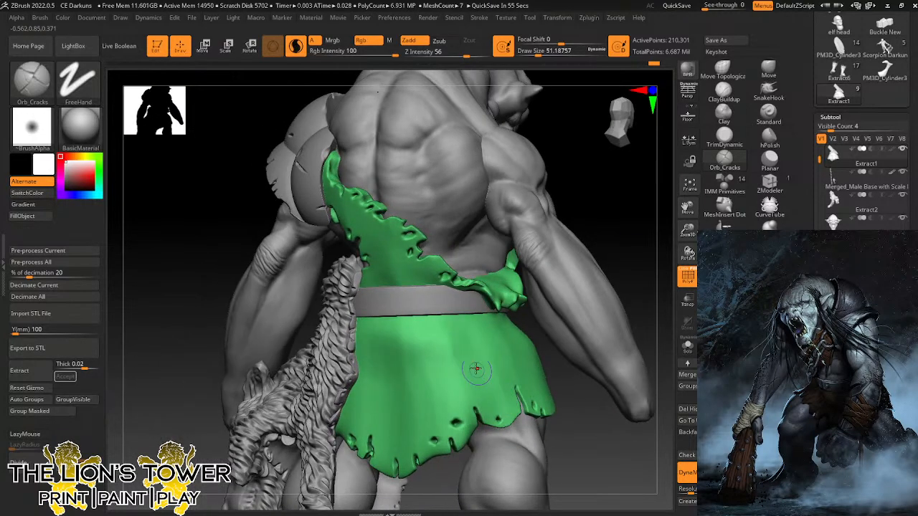
left_click_drag(470, 393, 469, 390)
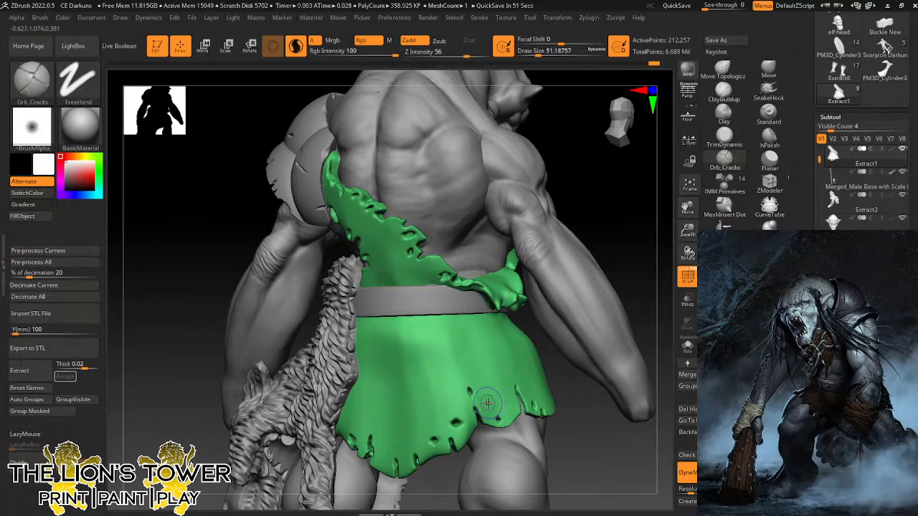
left_click_drag(578, 408, 534, 358)
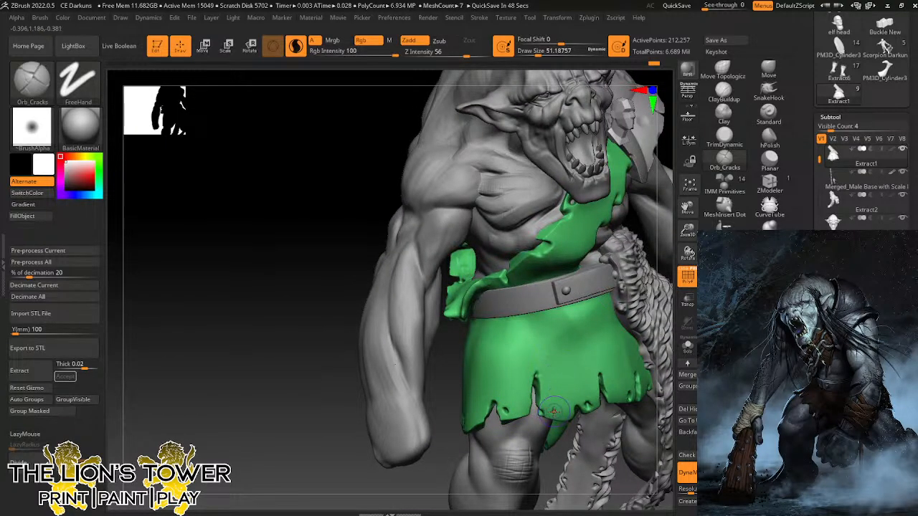
left_click_drag(554, 410, 549, 396)
Cut holes and nicks into the chest strap, including its upper part beside the shoulder armor.
mouse_move(687, 230)
left_mouse_down()
mouse_move(687, 214)
mouse_move(647, 189)
mouse_move(640, 169)
mouse_move(520, 228)
mouse_move(544, 196)
mouse_move(532, 215)
mouse_move(484, 214)
mouse_move(493, 218)
left_mouse_up()
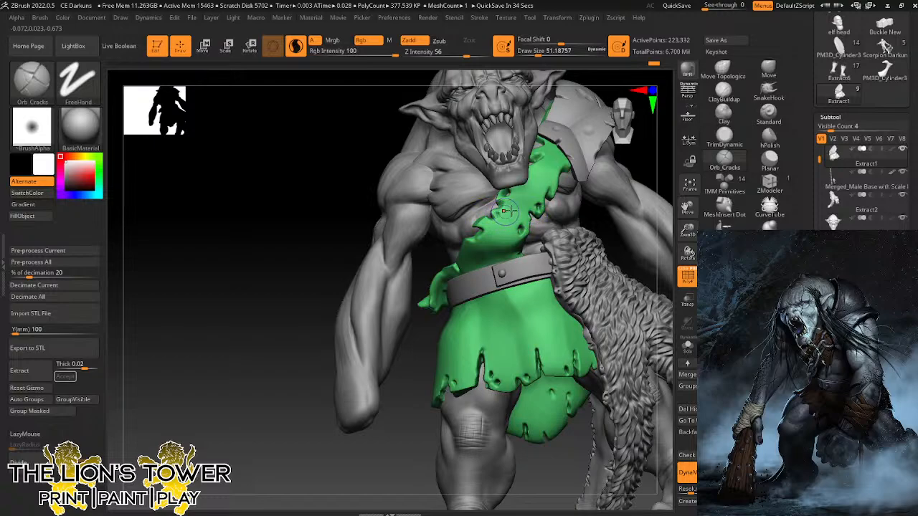
left_click_drag(690, 230, 689, 213)
left_click_drag(688, 211, 624, 206)
left_click_drag(689, 230, 688, 246)
left_click_drag(688, 206, 672, 247)
mouse_move(646, 206)
left_mouse_down()
mouse_move(642, 221)
mouse_move(633, 215)
left_mouse_up()
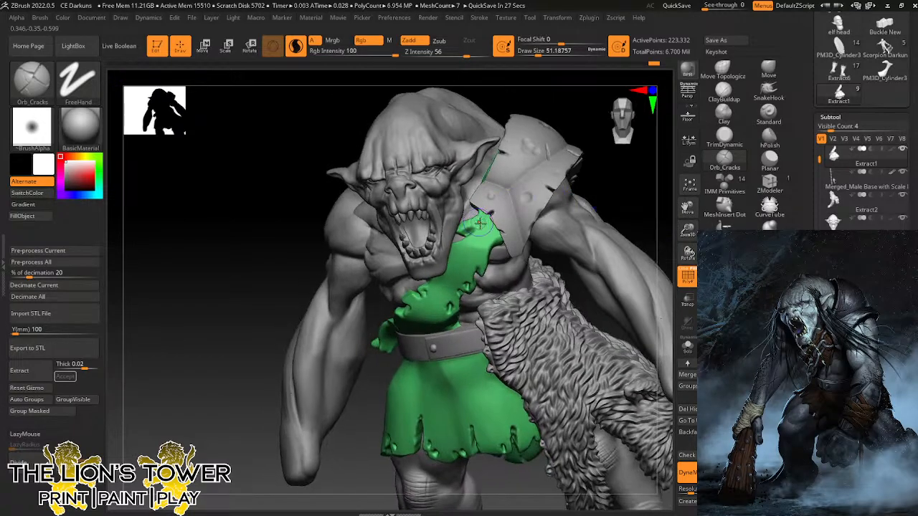
mouse_move(465, 224)
left_mouse_down()
mouse_move(490, 228)
mouse_move(495, 237)
mouse_move(479, 253)
left_mouse_up()
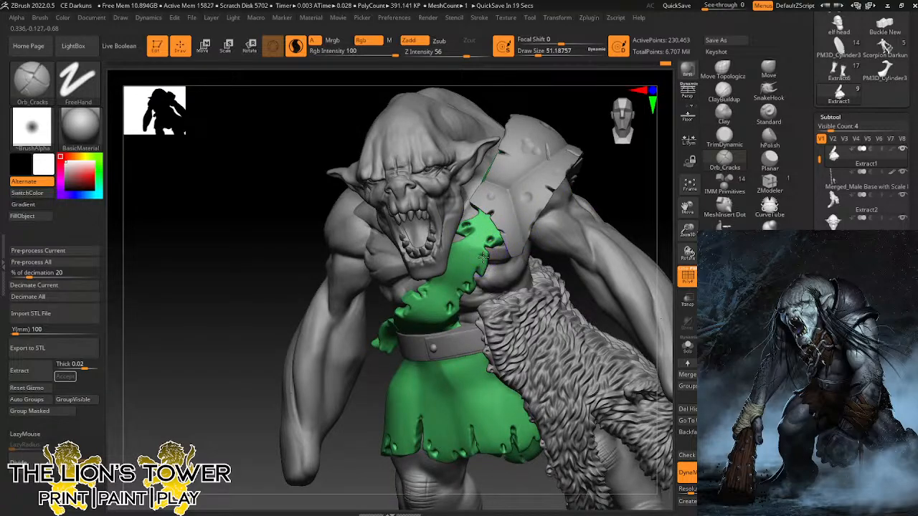
Cut further nicks and holes into the chest strap's ragged inner edge, working down toward the belt.
right_click_drag(513, 228, 407, 299)
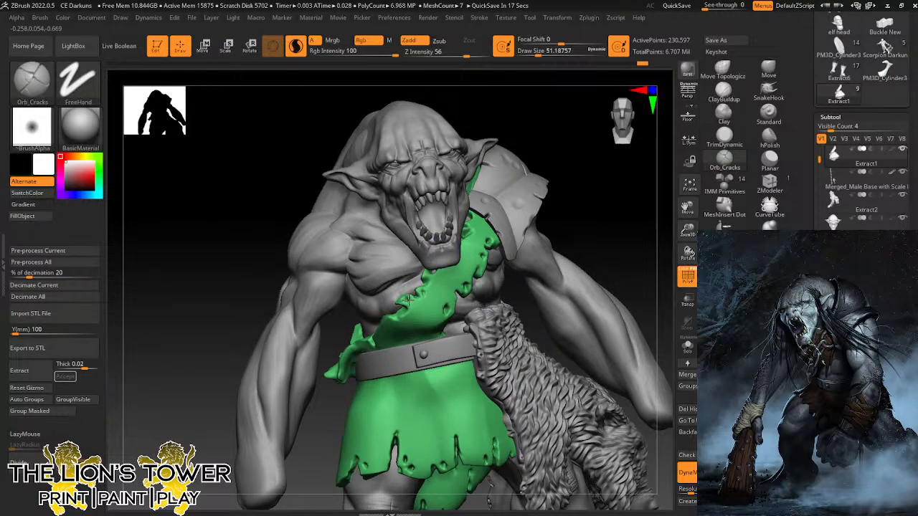
left_click_drag(406, 300, 413, 309)
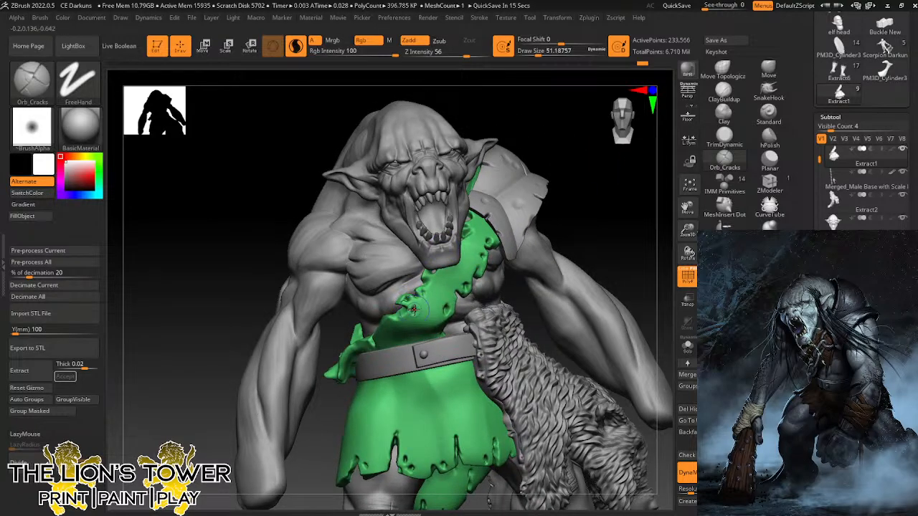
right_click_drag(565, 224, 391, 323)
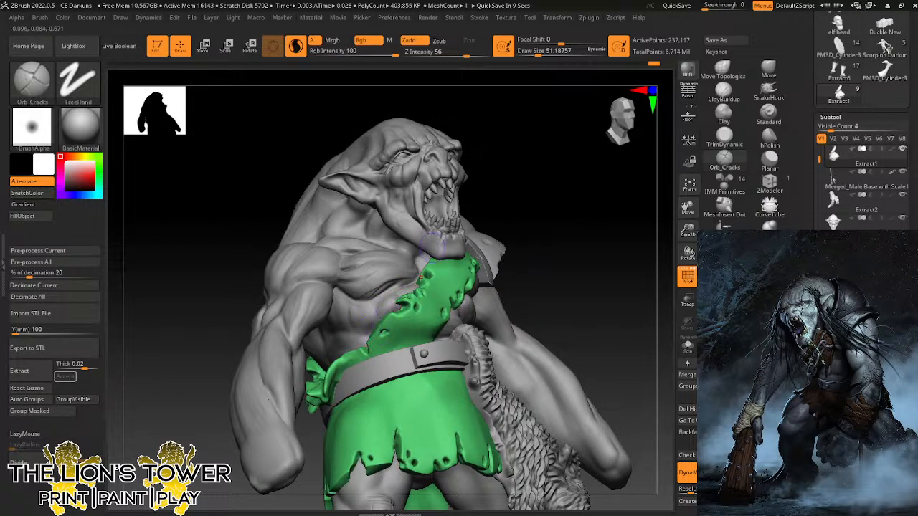
Cut another nick into the chest strap's edge on the fur side, just above the belt.
right_click_drag(434, 244, 415, 265)
right_click_drag(522, 243, 372, 342)
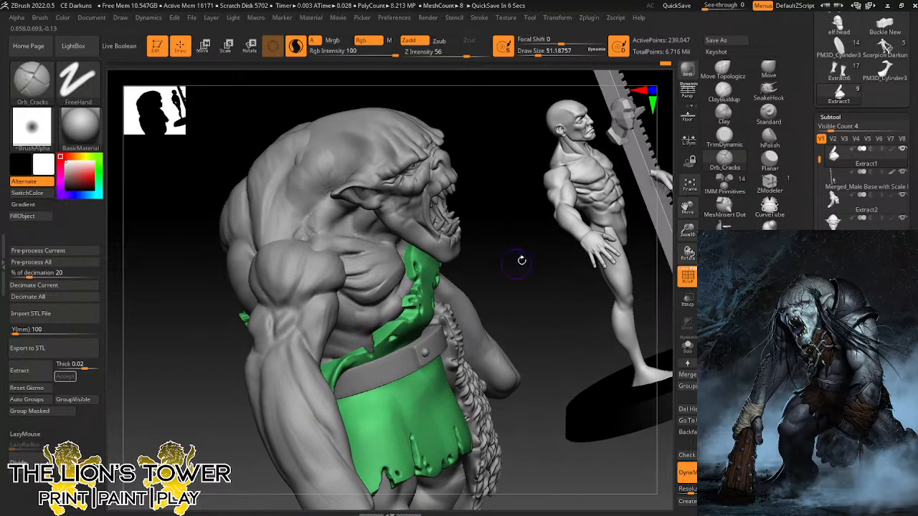
right_click_drag(521, 260, 466, 256)
left_click_drag(432, 321, 421, 310)
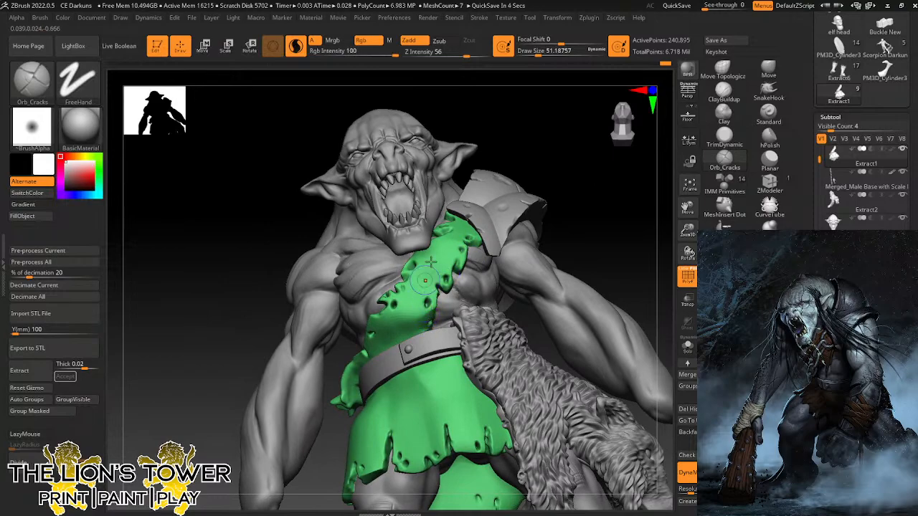
Carve diagonal fold creases across the chest strap with the Orb_Cracks brush at draw size about 101 and Z intensity 27.
left_click_drag(538, 54, 546, 55)
left_click(447, 54)
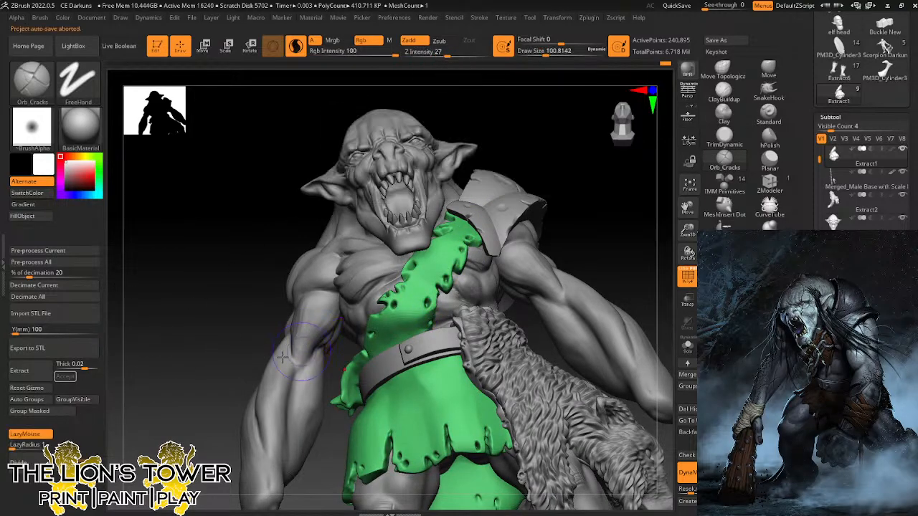
left_click_drag(391, 325, 434, 309)
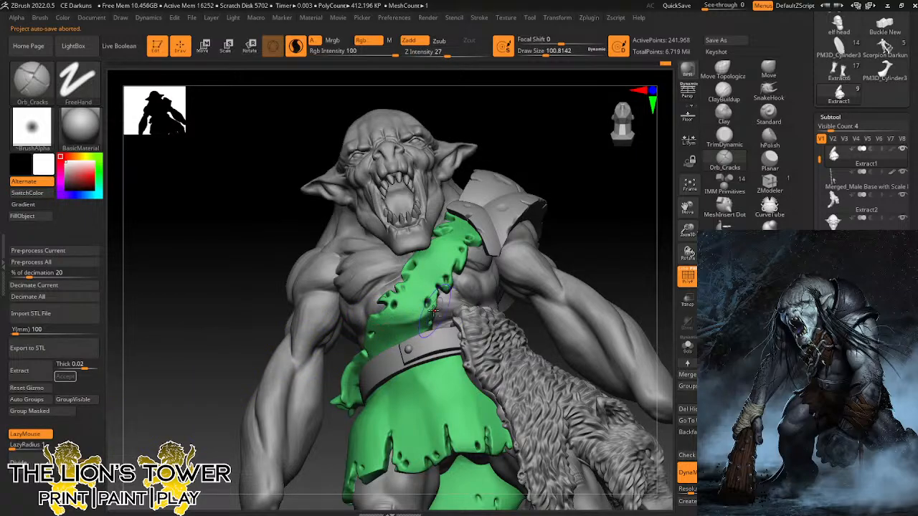
left_click_drag(391, 329, 449, 299)
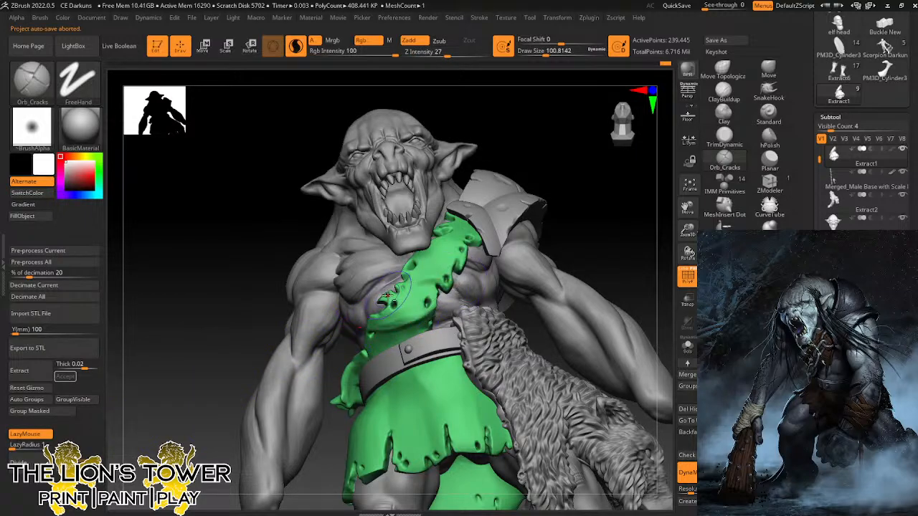
left_click_drag(389, 294, 448, 278)
left_click_drag(575, 182, 498, 235)
left_click_drag(435, 273, 468, 238)
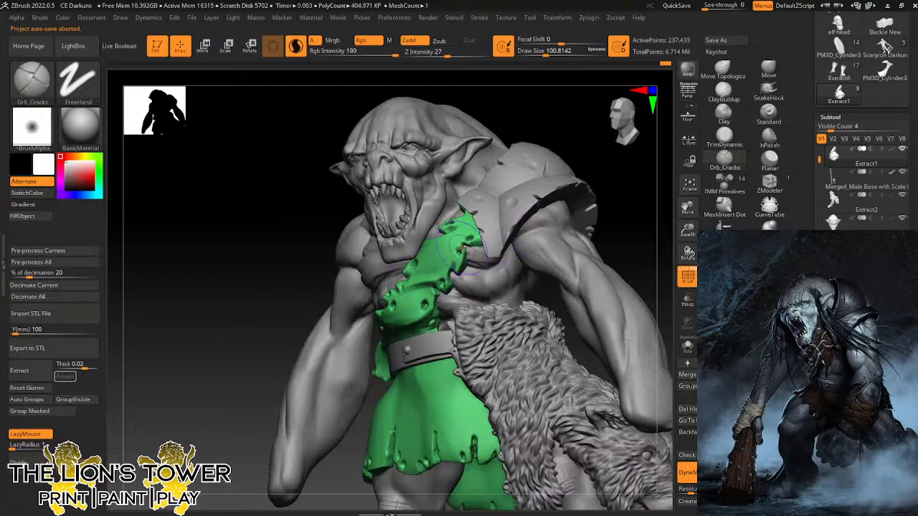
Turn off Sculptris Pro and carve long fold creases across the back strap between the belt and the shoulder armor.
left_click(295, 47)
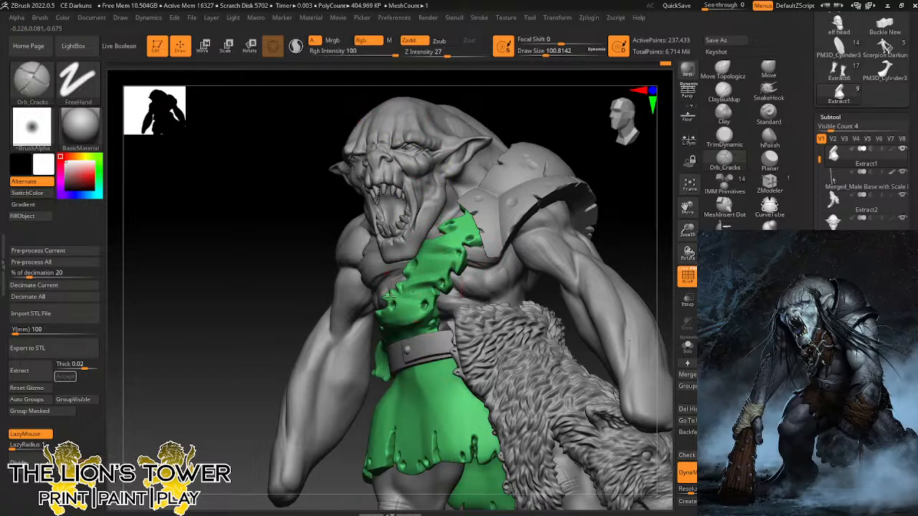
mouse_move(625, 205)
left_mouse_down()
mouse_move(653, 224)
mouse_move(572, 242)
mouse_move(604, 217)
left_mouse_up()
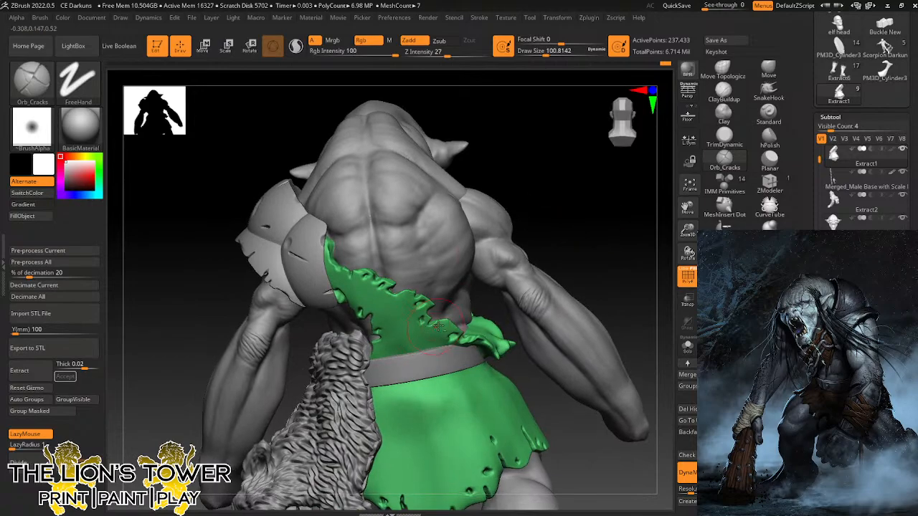
left_click_drag(447, 326, 373, 344)
mouse_move(411, 296)
left_mouse_down()
mouse_move(388, 291)
mouse_move(351, 301)
mouse_move(346, 291)
left_mouse_up()
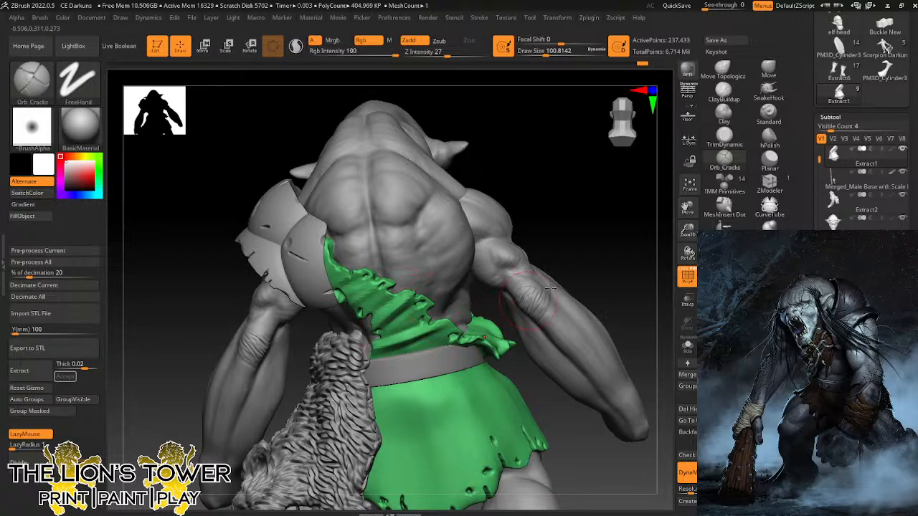
Clear any mask and remesh the green tunic with DynaMesh.
mouse_move(552, 294)
left_mouse_down("shift")
mouse_move(630, 271)
mouse_move(607, 264)
mouse_move(609, 299)
left_mouse_up("shift")
left_click(607, 264, "ctrl")
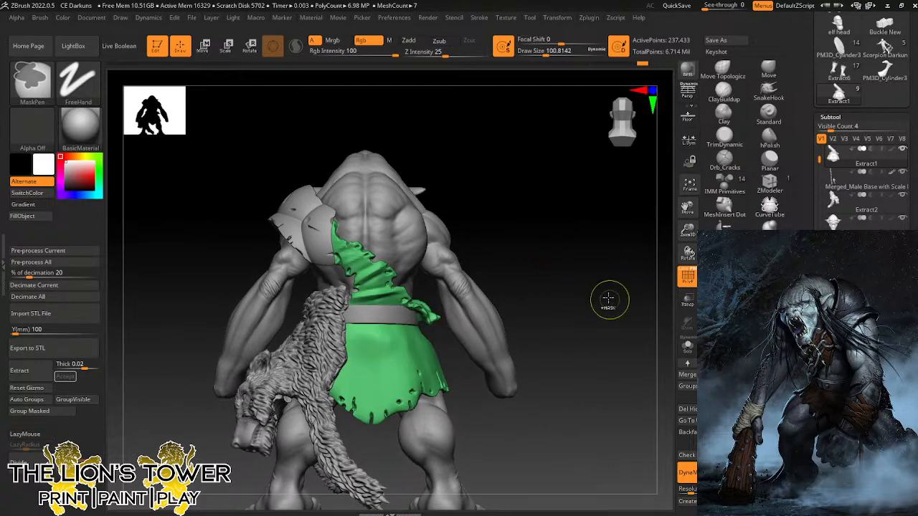
left_click_drag(591, 256, 626, 332, "ctrl")
key("ctrl+z")
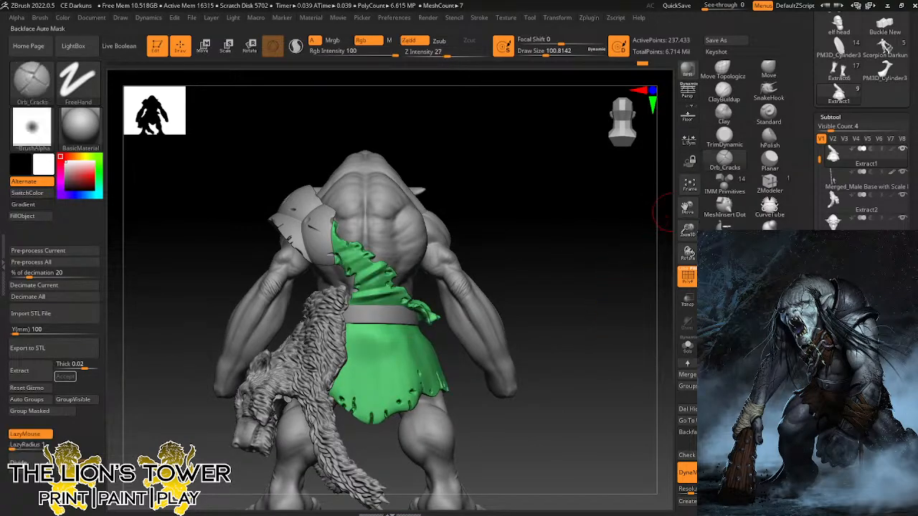
left_click_drag(586, 270, 575, 295, "ctrl")
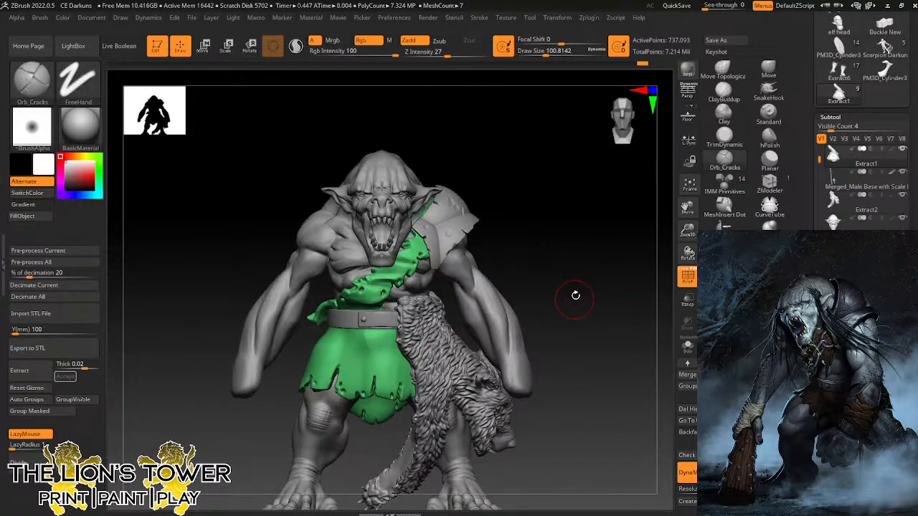
Nudge the strap's upper end beside the neck and shoulder armor with the Move brush at draw size about 167.
mouse_move(674, 215)
left_mouse_down()
mouse_move(681, 221)
mouse_move(642, 251)
mouse_move(634, 296)
mouse_move(639, 234)
left_mouse_up()
left_click(769, 69)
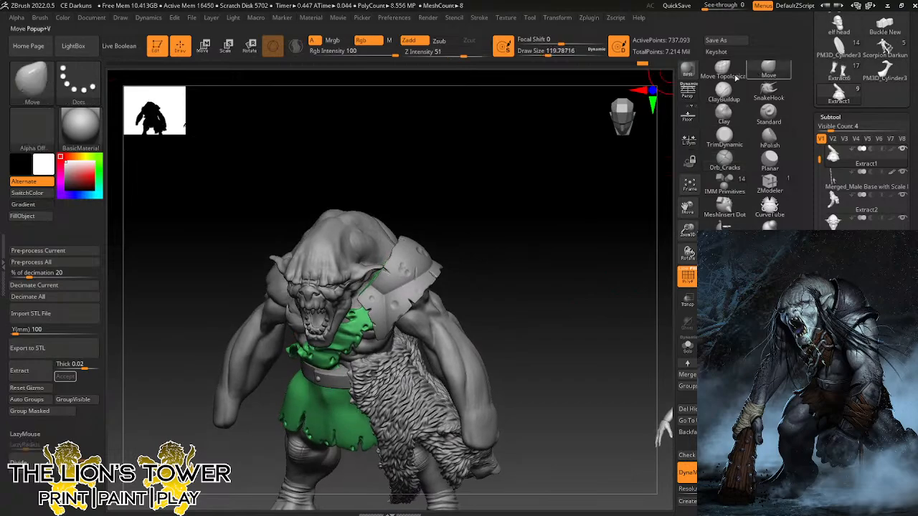
left_click_drag(551, 172, 517, 269)
left_click(553, 55)
mouse_move(544, 168)
left_mouse_down()
mouse_move(523, 213)
mouse_move(470, 240)
left_mouse_up()
left_click_drag(352, 405, 361, 387)
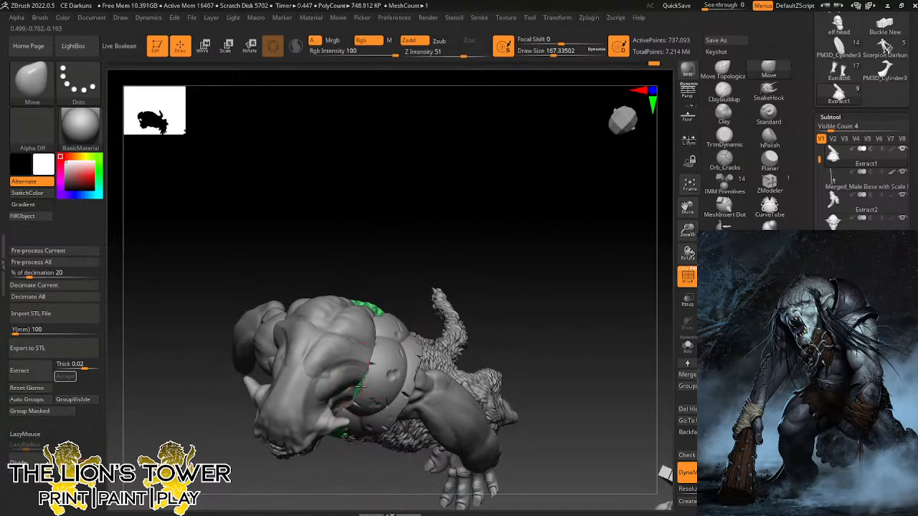
Isolate the green torn cloth subtool in Solo mode and frame its sash end.
left_click_drag(499, 248, 527, 272)
left_click_drag(442, 300, 467, 250)
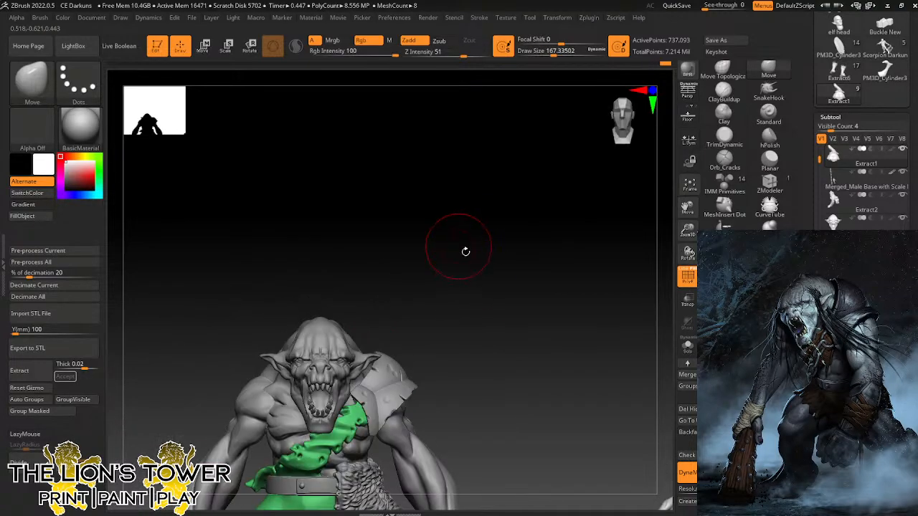
left_click_drag(620, 343, 617, 320)
left_click_drag(689, 230, 689, 213)
left_click_drag(687, 209, 688, 165)
left_click_drag(608, 285, 602, 312)
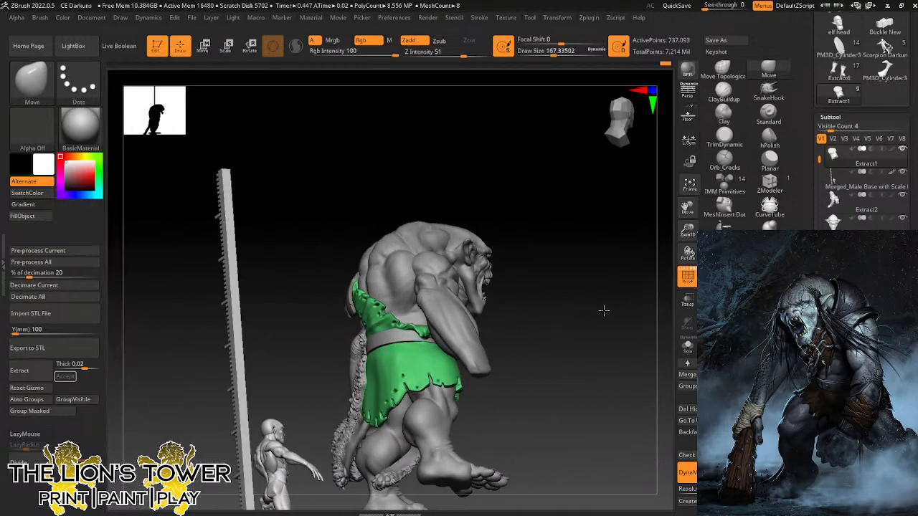
left_click(688, 346)
left_click_drag(689, 231, 689, 257)
Carve cracks along the sash's ragged edge with the Orb_Cracks brush at draw size about 44 and Z intensity 37.
left_click(725, 160)
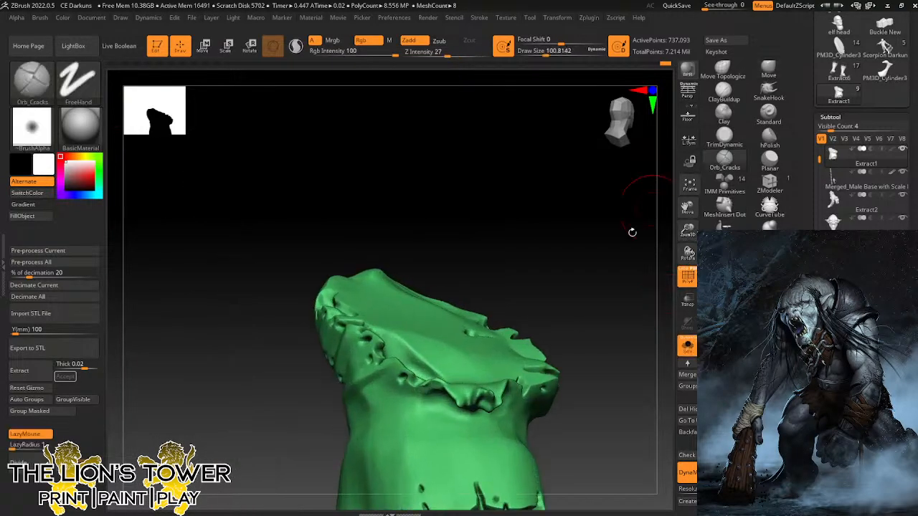
left_click(540, 52)
left_click_drag(539, 52, 536, 52)
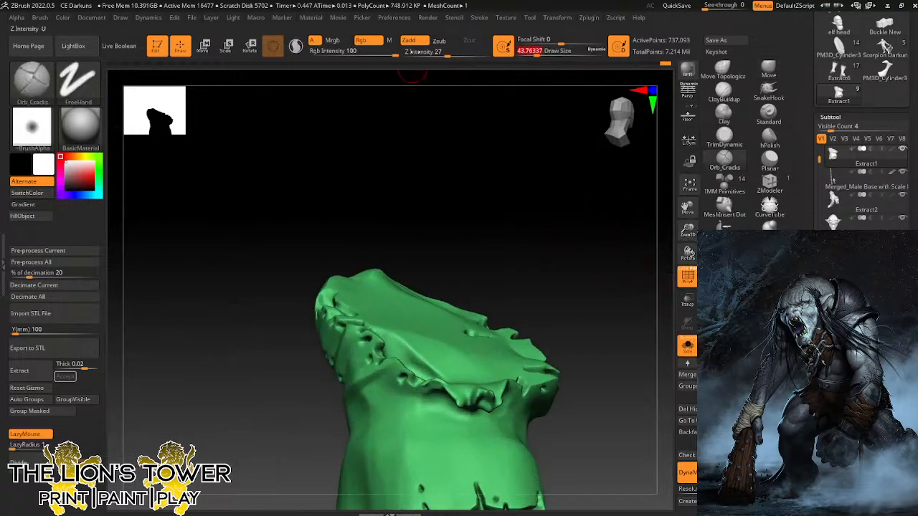
left_click(455, 52)
left_click_drag(511, 279, 485, 306)
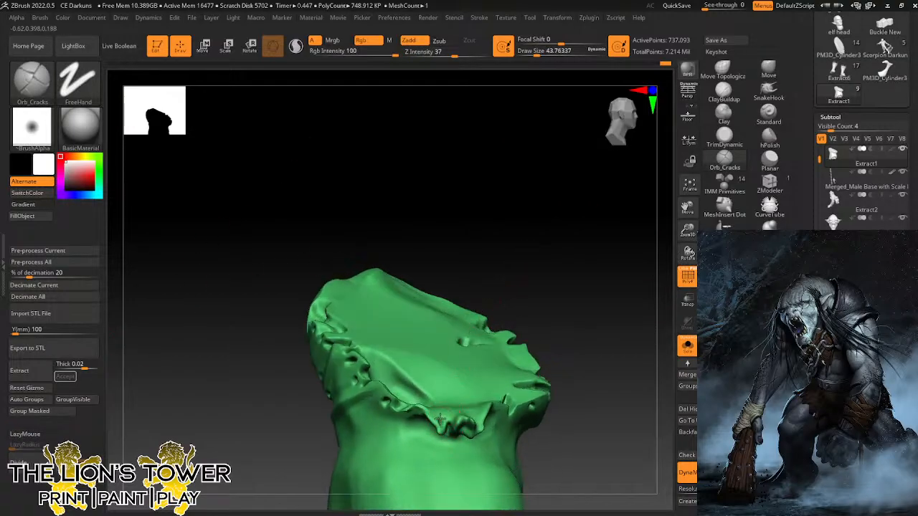
left_click_drag(561, 258, 463, 425)
left_click_drag(509, 333, 474, 419)
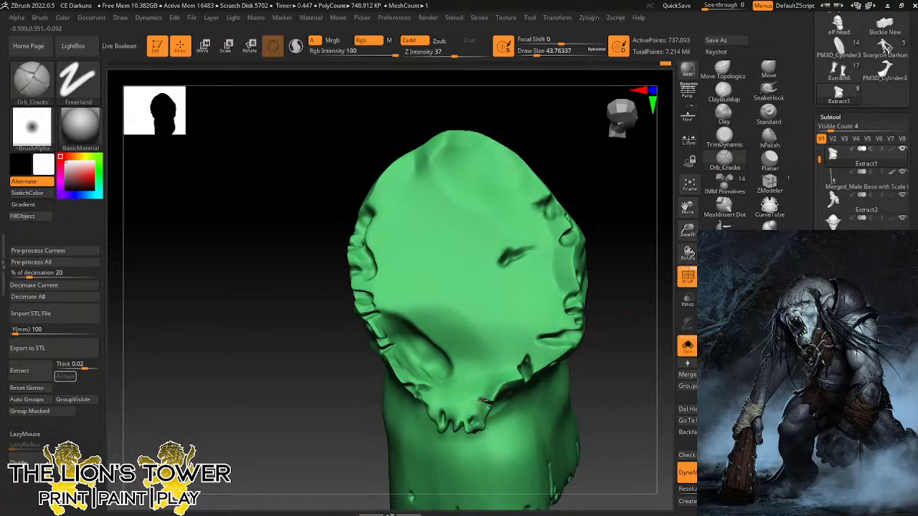
left_click_drag(606, 311, 606, 331)
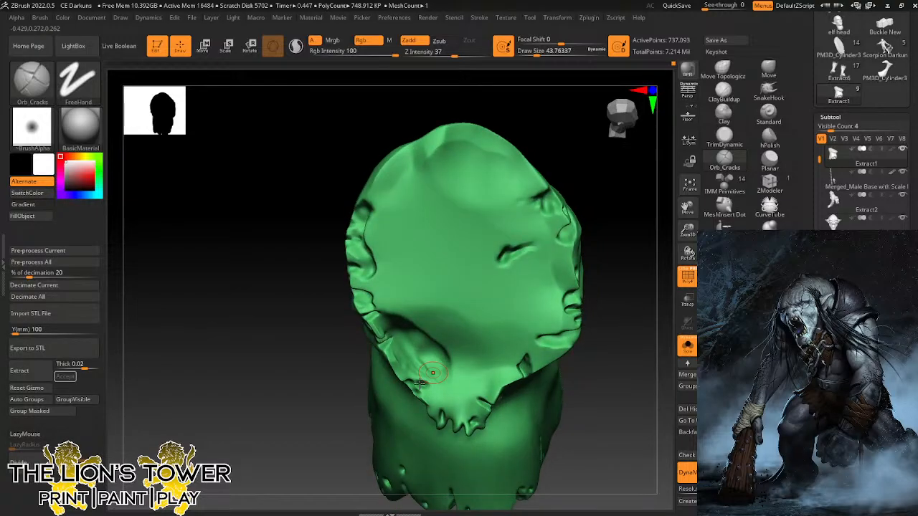
left_click_drag(602, 229, 650, 162)
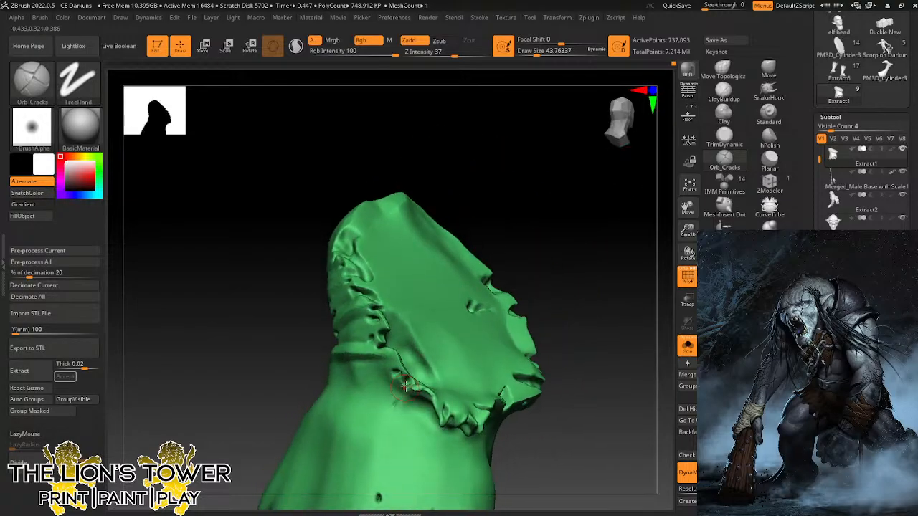
Smooth the rough spots along the sash's torn edges and folds, working around to the opposite side.
left_click_drag(407, 383, 407, 387, "shift")
left_click_drag(542, 264, 597, 258)
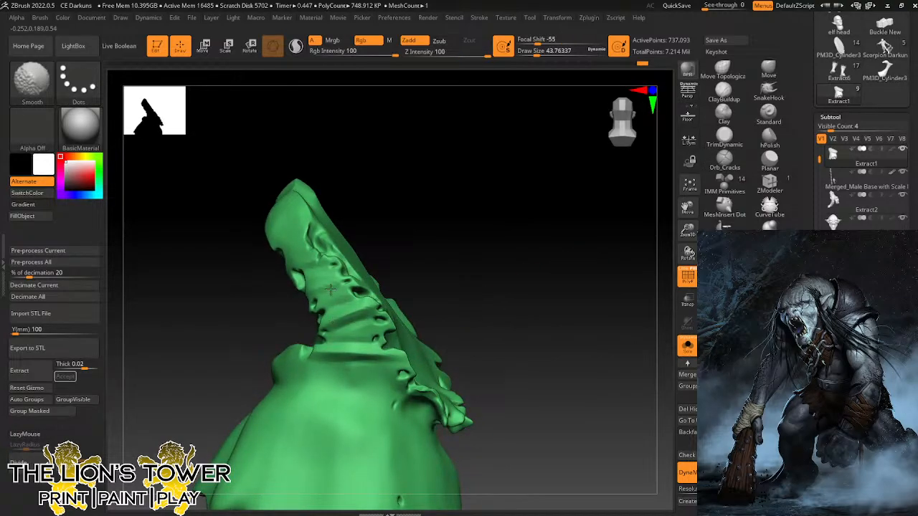
left_click_drag(574, 253, 498, 266)
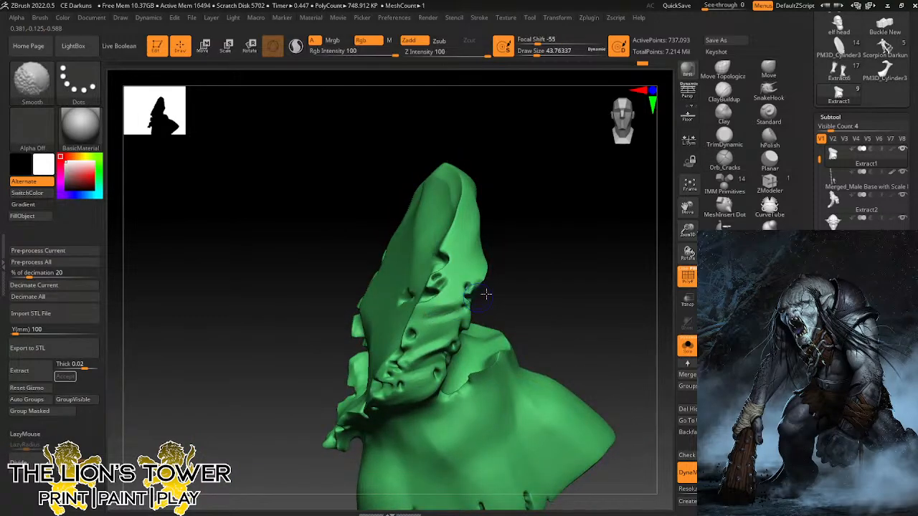
left_click_drag(554, 267, 496, 277)
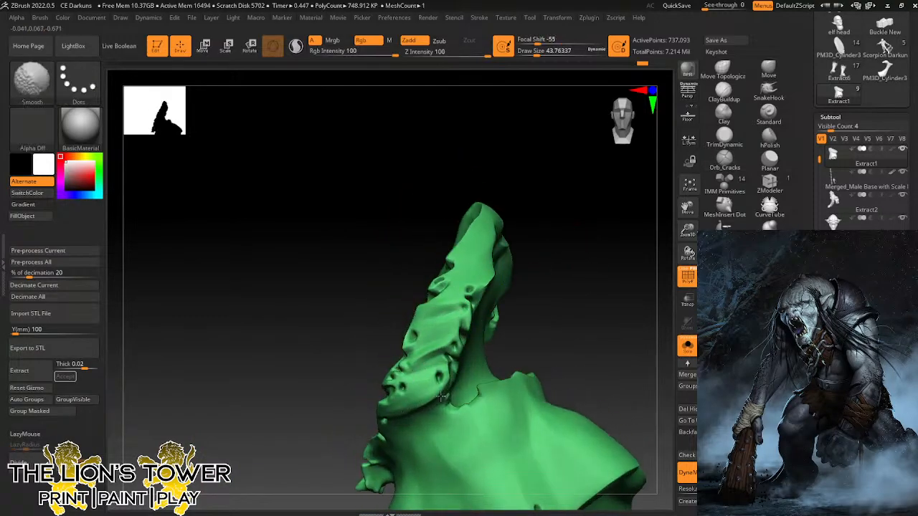
left_click_drag(564, 218, 612, 249)
Polish the sash's folds and hole edges with the hPolish brush at draw size about 46.
left_click(769, 138)
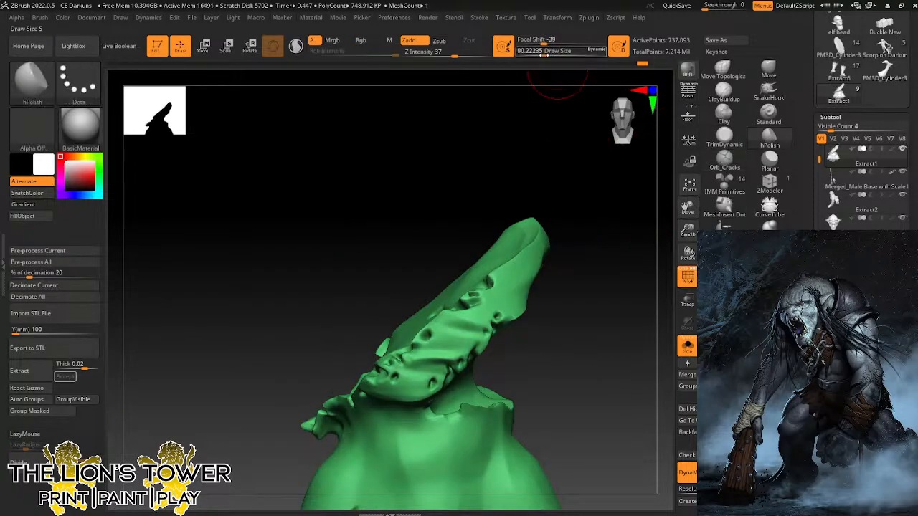
left_click_drag(550, 53, 541, 53)
left_click_drag(609, 240, 635, 246)
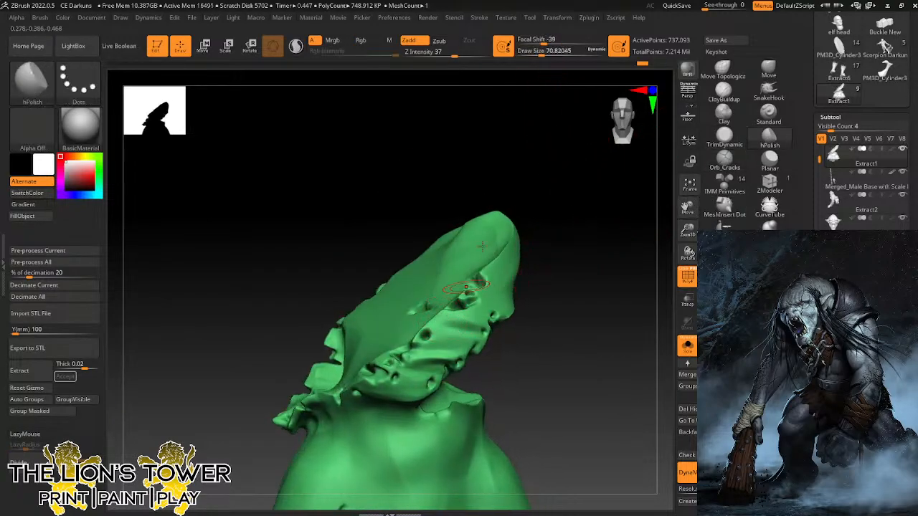
left_click_drag(543, 54, 537, 54)
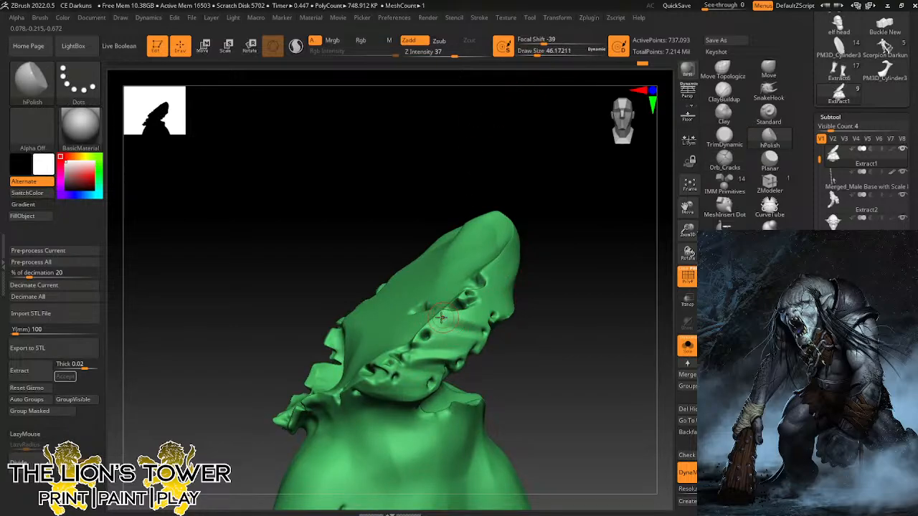
mouse_move(439, 318)
left_mouse_down()
mouse_move(580, 352)
mouse_move(418, 355)
left_mouse_up()
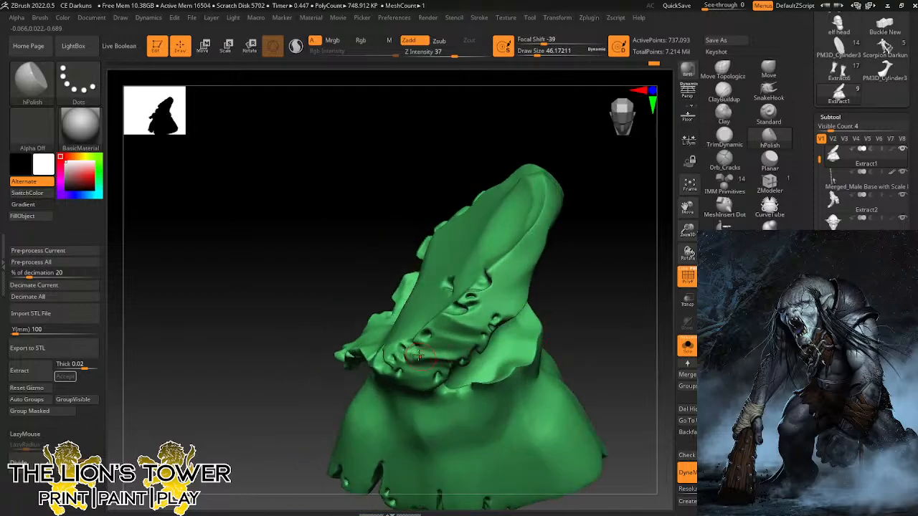
left_click_drag(590, 330, 608, 207)
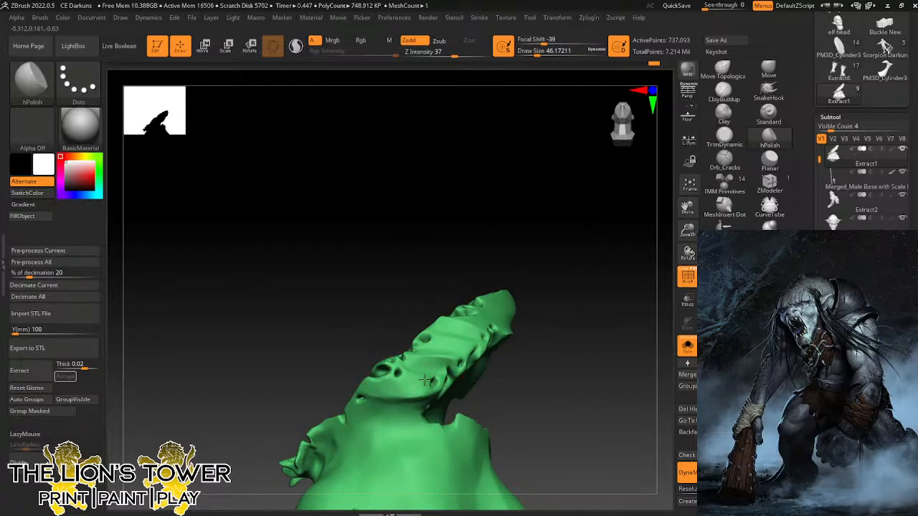
left_click_drag(574, 319, 576, 189)
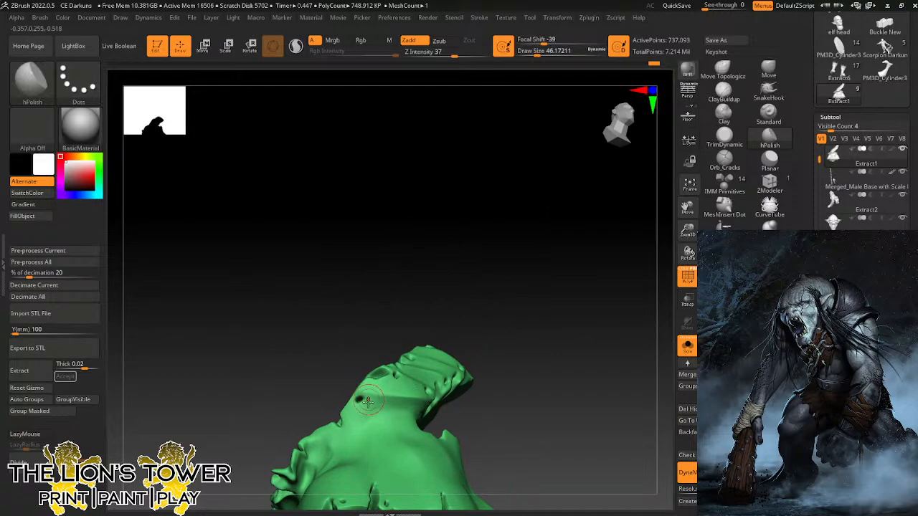
left_click_drag(518, 313, 527, 265)
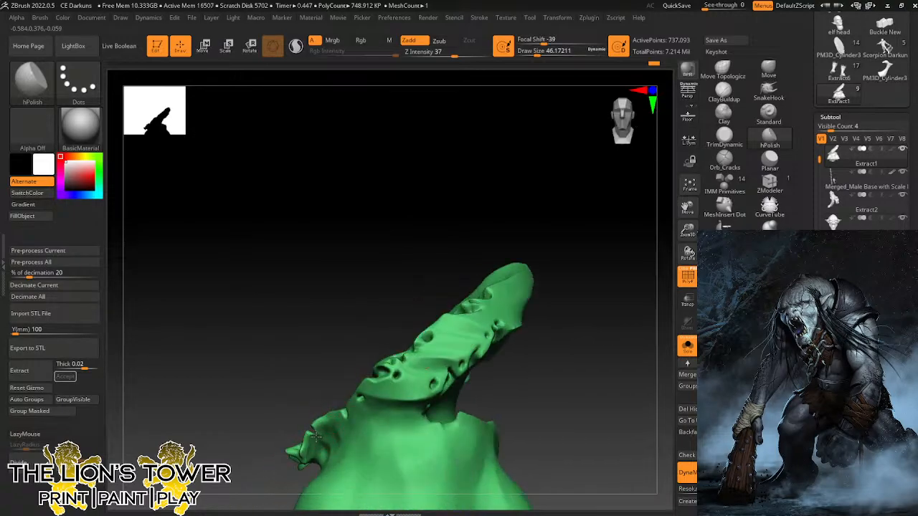
Polish and smooth the frayed loose end of the sash just above the waist.
mouse_move(402, 309)
left_mouse_down()
mouse_move(430, 272)
mouse_move(469, 304)
mouse_move(470, 222)
mouse_move(253, 425)
left_mouse_up()
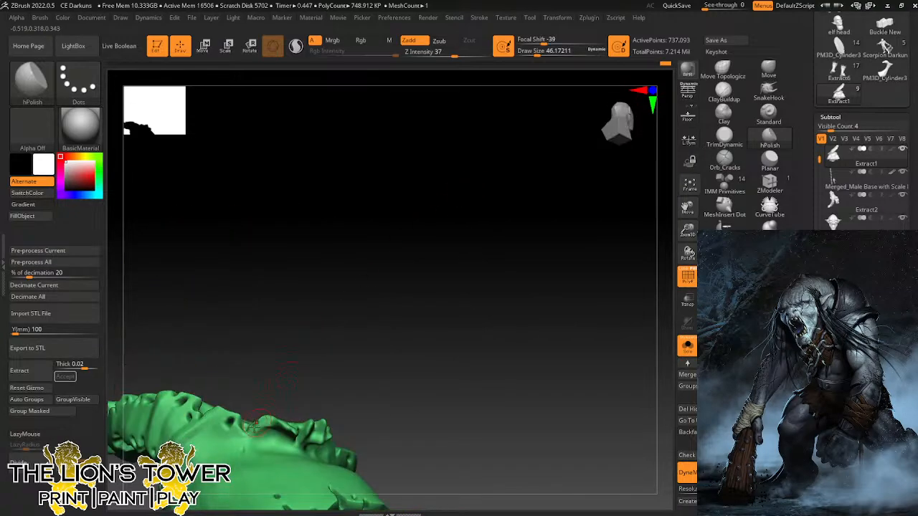
left_click_drag(296, 361, 322, 380)
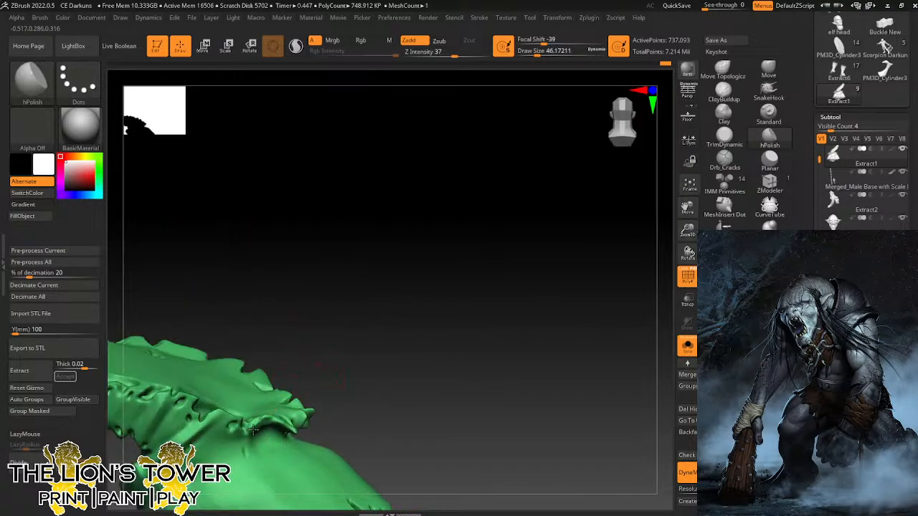
left_click_drag(320, 276, 299, 318)
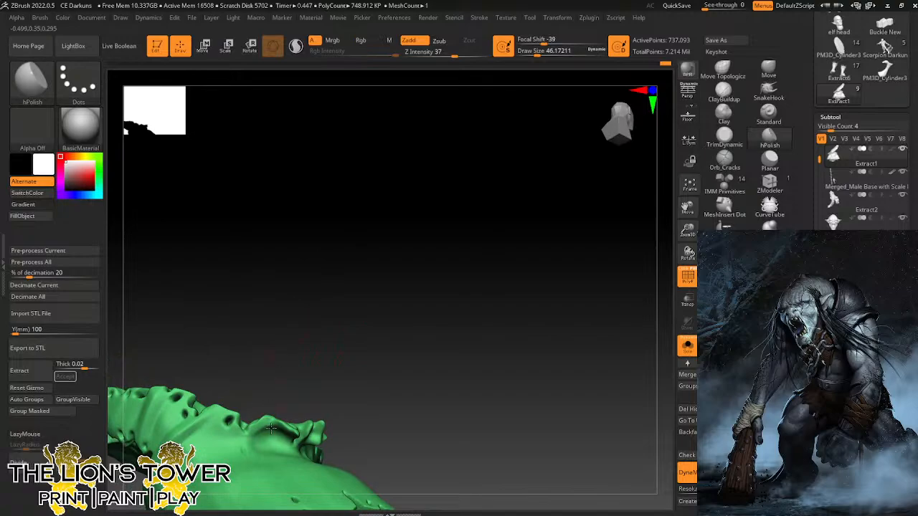
left_click_drag(295, 377, 298, 340)
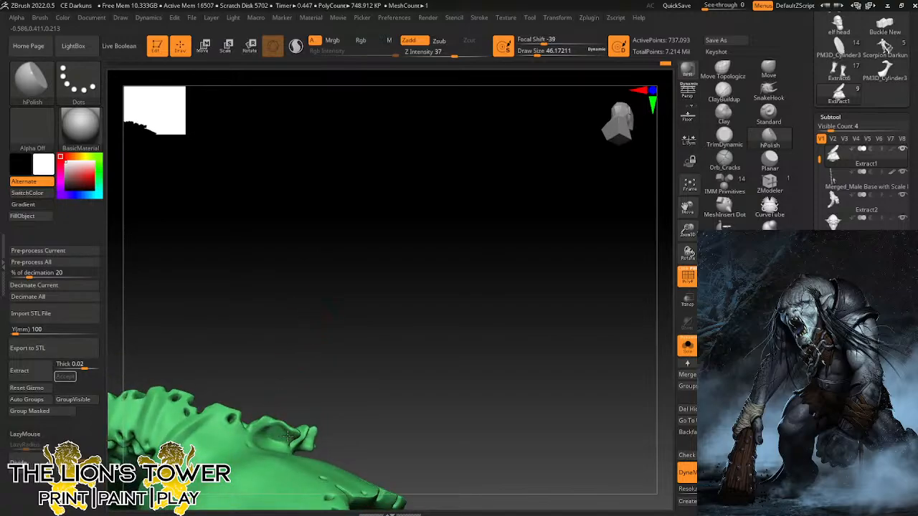
left_click_drag(346, 315, 282, 424, "shift")
left_click_drag(399, 342, 429, 336)
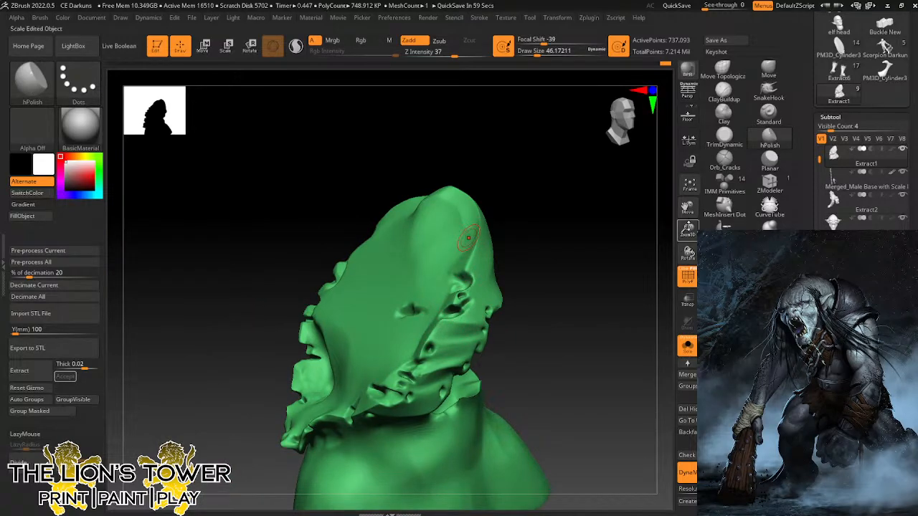
Switch back to the Orb_Cracks brush and leave Solo mode to show the full troll.
left_click_drag(687, 227, 683, 205)
left_click_drag(687, 208, 685, 194)
left_click_drag(531, 290, 606, 287)
left_click(724, 159)
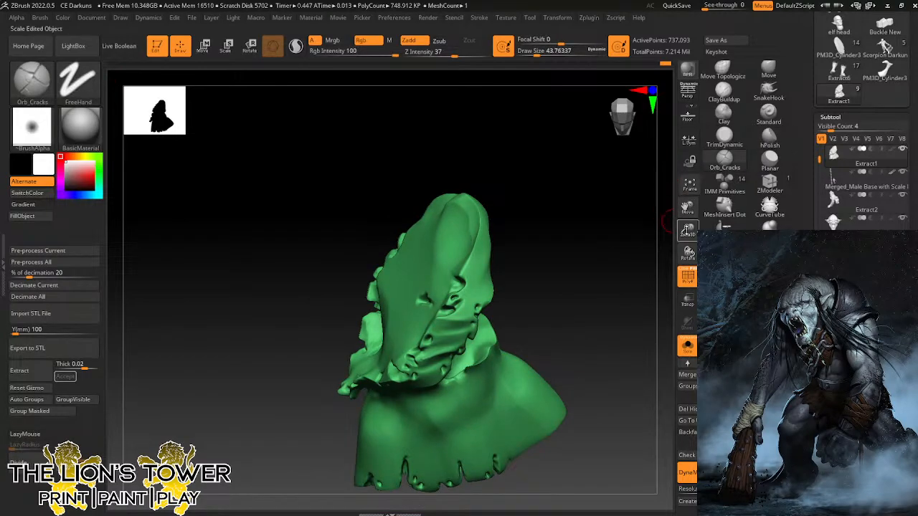
left_click_drag(687, 231, 684, 215)
left_click_drag(636, 259, 639, 269, "shift")
left_click(690, 351)
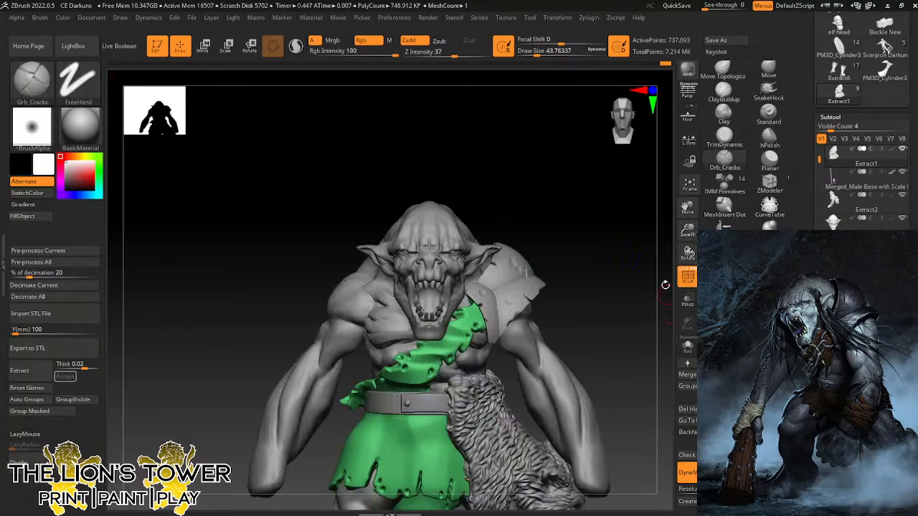
Carve small holes and extend tears along the front hem of the green skirt with Orb_Cracks.
left_click_drag(688, 231, 689, 208)
left_click_drag(691, 207, 689, 138)
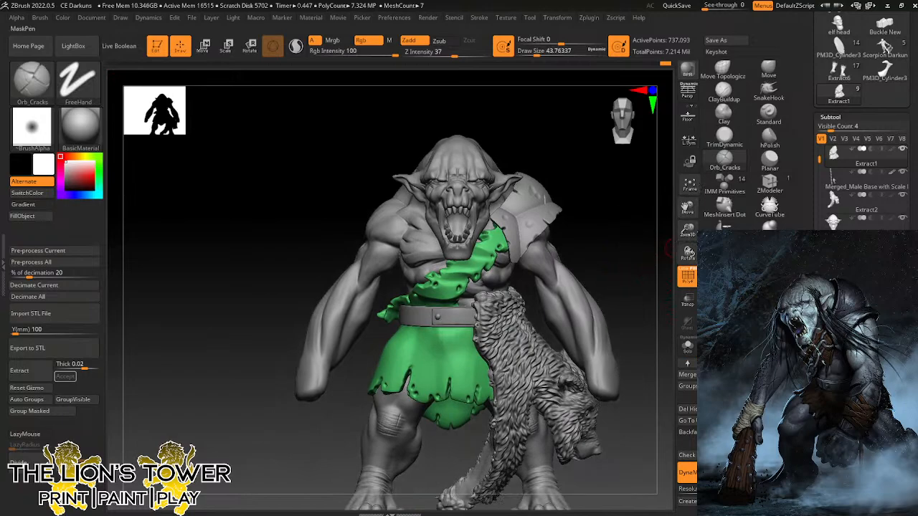
left_click_drag(687, 231, 688, 253)
left_click_drag(688, 208, 736, 142)
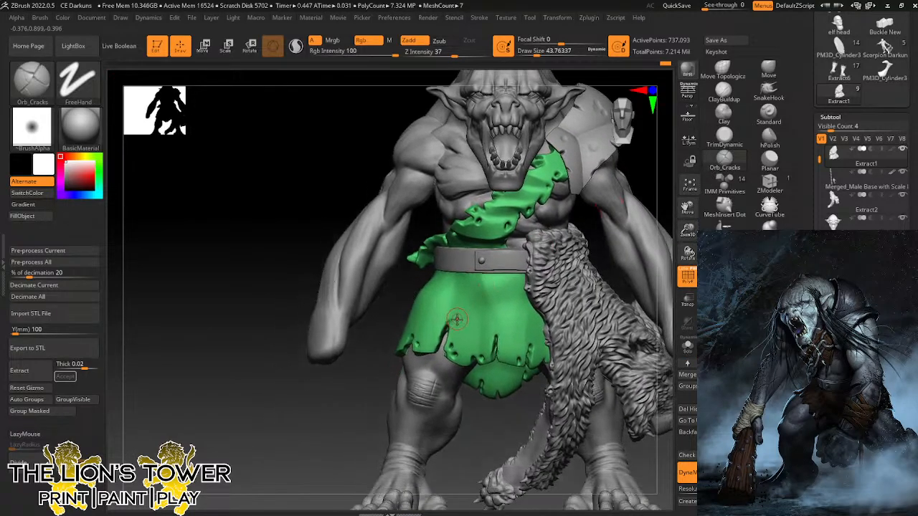
left_click_drag(458, 322, 458, 326)
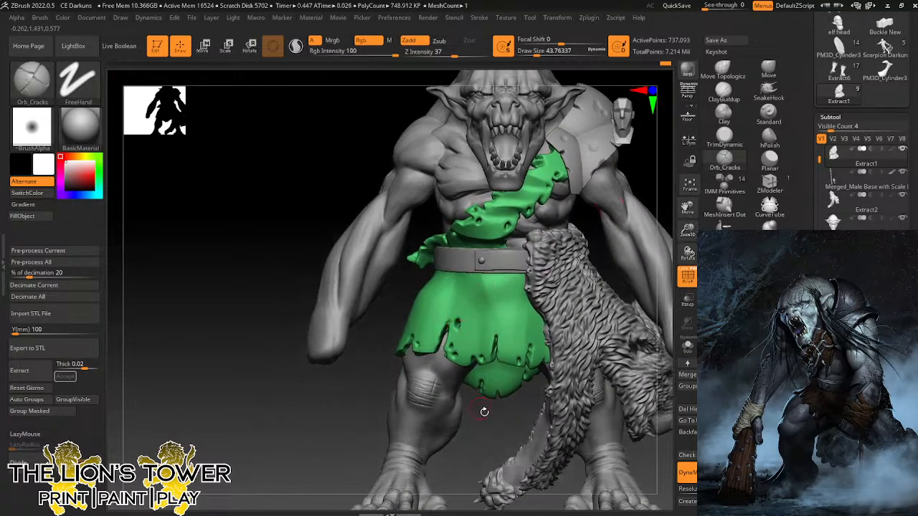
right_click_drag(491, 419, 448, 300)
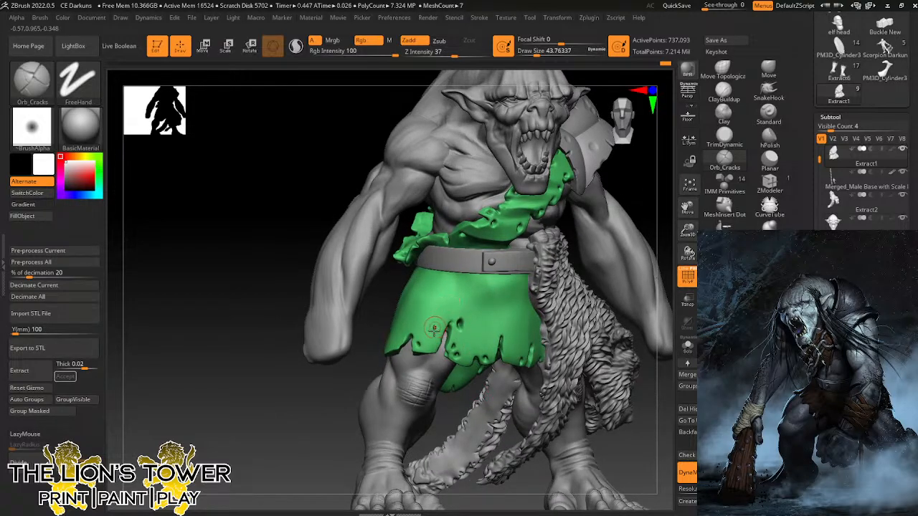
mouse_move(442, 334)
left_mouse_down()
mouse_move(440, 341)
mouse_move(446, 330)
left_mouse_up()
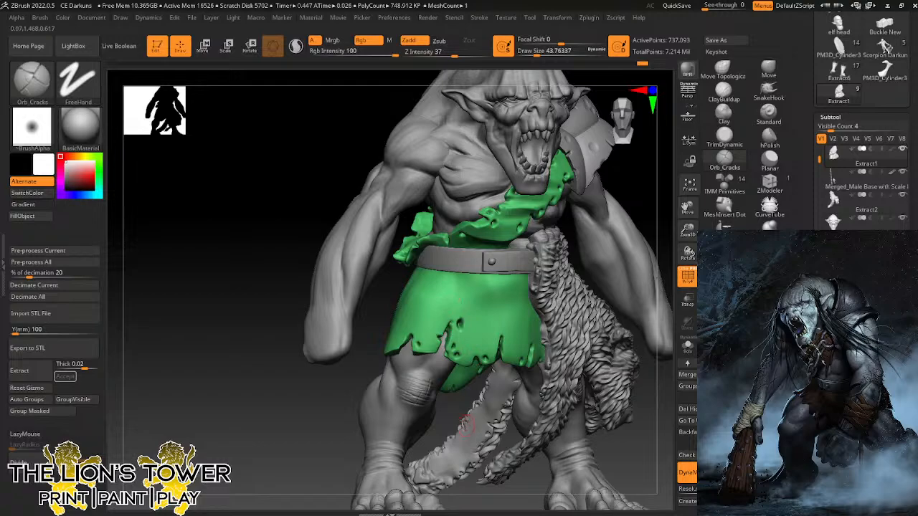
right_click_drag(465, 425, 493, 337)
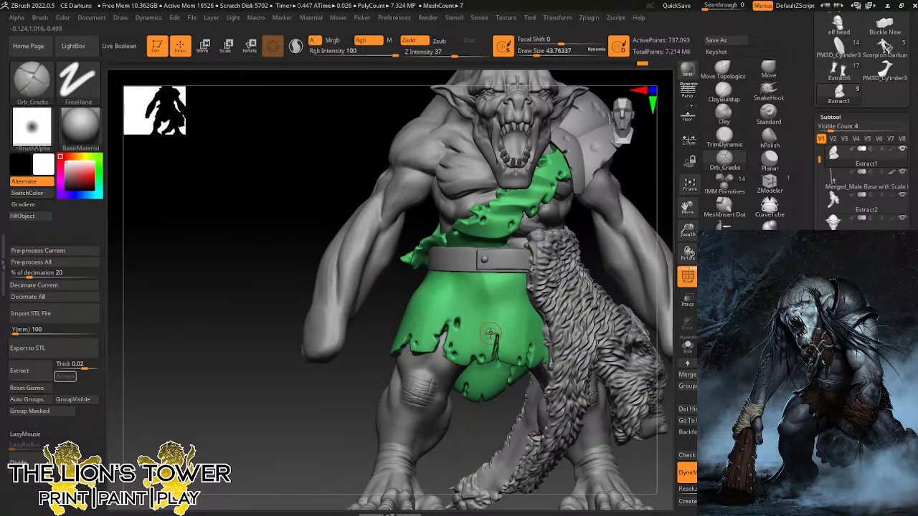
left_click_drag(489, 336, 494, 343)
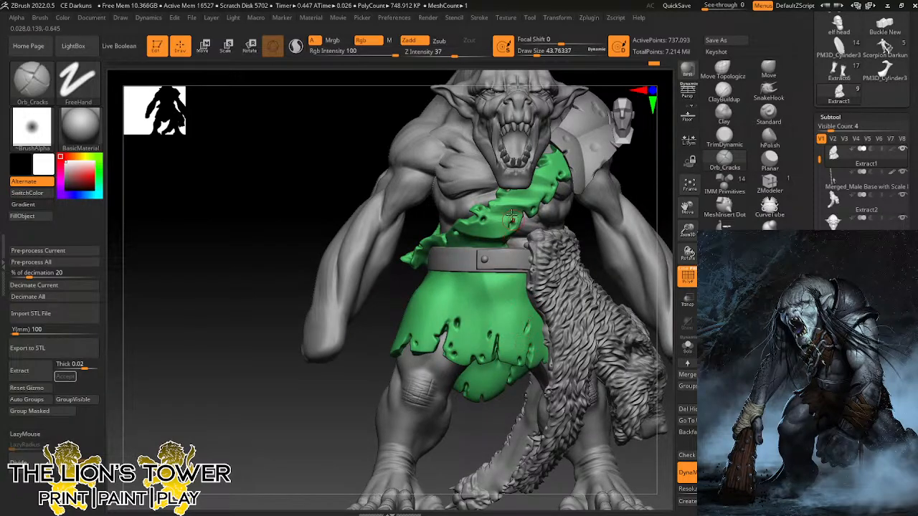
Carve a short tear into the middle of the skirt's back panel with Orb_Cracks.
mouse_move(514, 206)
right_mouse_down()
mouse_move(669, 206)
mouse_move(506, 205)
right_mouse_up()
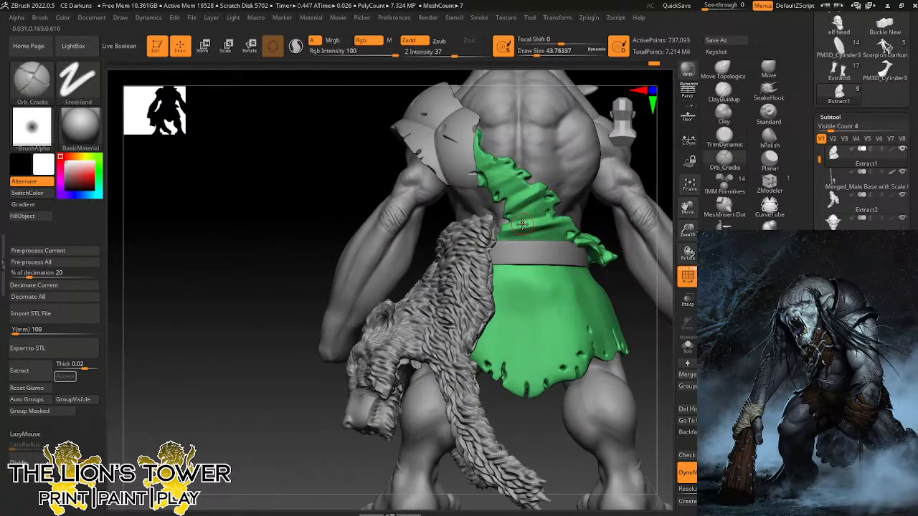
right_click_drag(638, 308, 579, 313)
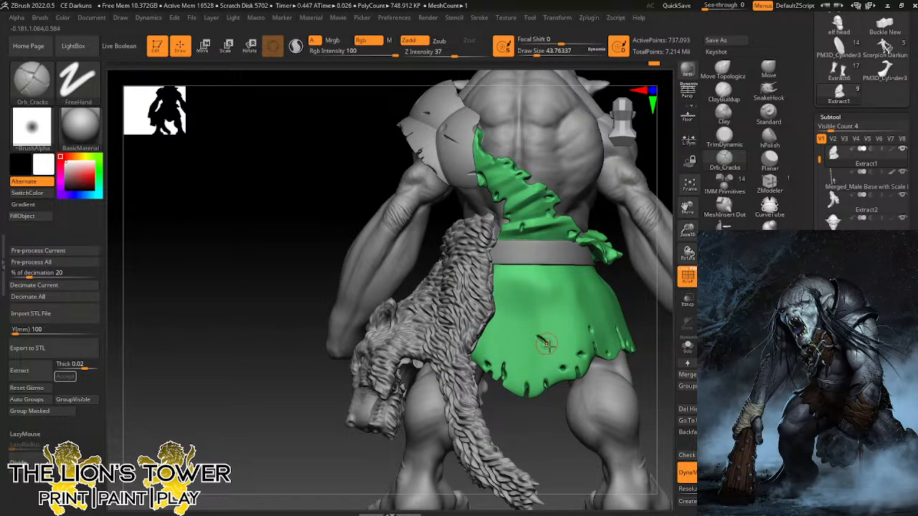
left_click_drag(695, 235, 639, 213, "alt")
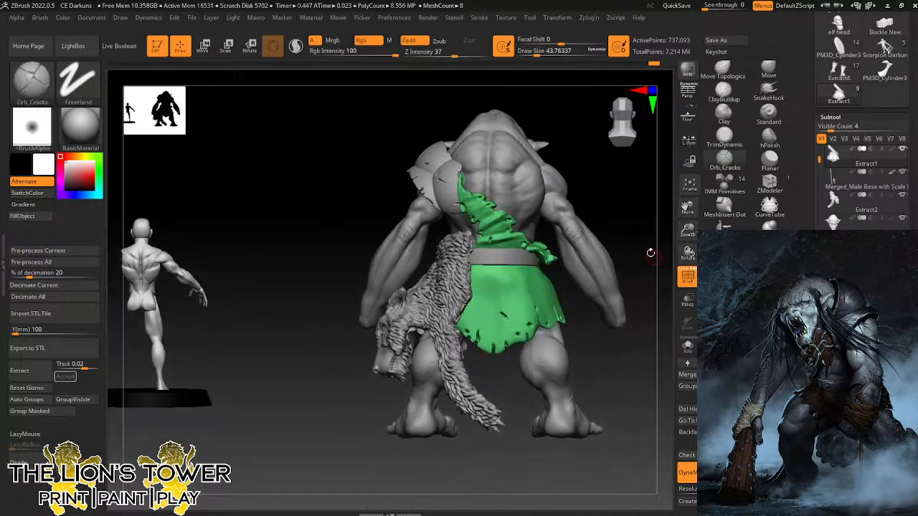
Browse the LightBox brush library to the custom brushes' Curves folder and highlight Chain_2.ZBP.
mouse_move(650, 254)
left_mouse_down()
mouse_move(592, 239)
mouse_move(651, 267)
left_mouse_up()
mouse_move(688, 246)
left_mouse_down()
mouse_move(687, 259)
mouse_move(660, 266)
left_mouse_up()
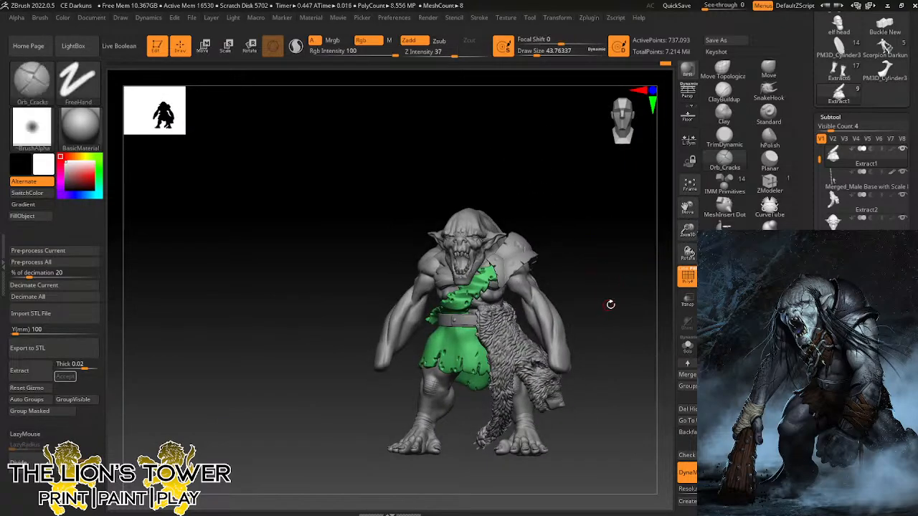
left_click_drag(610, 304, 620, 298)
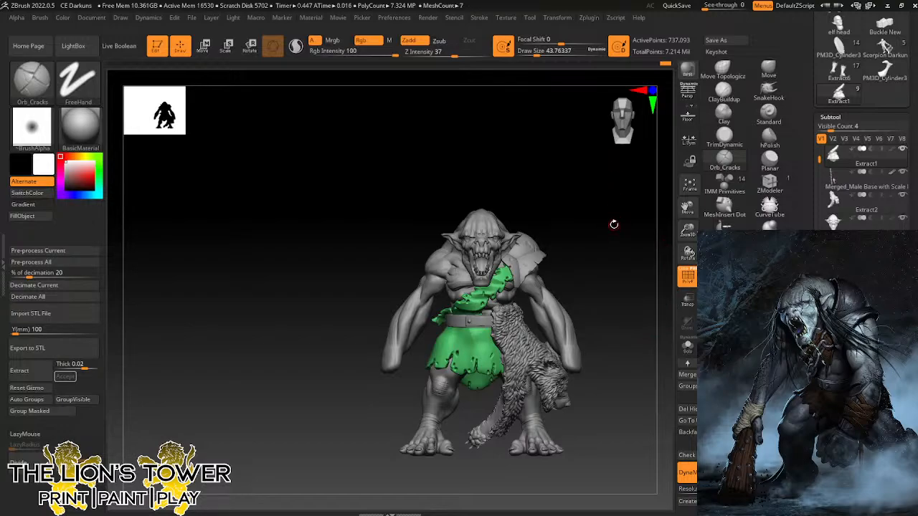
left_click(74, 46)
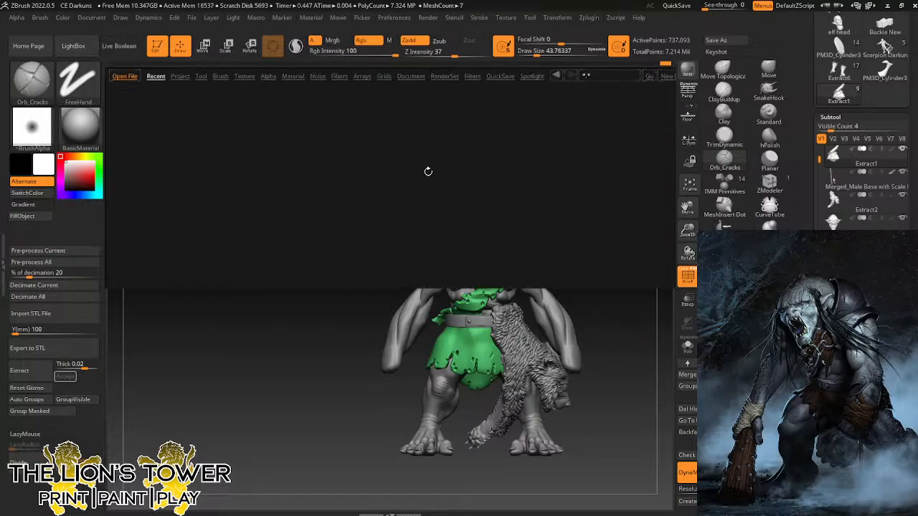
left_click(221, 76)
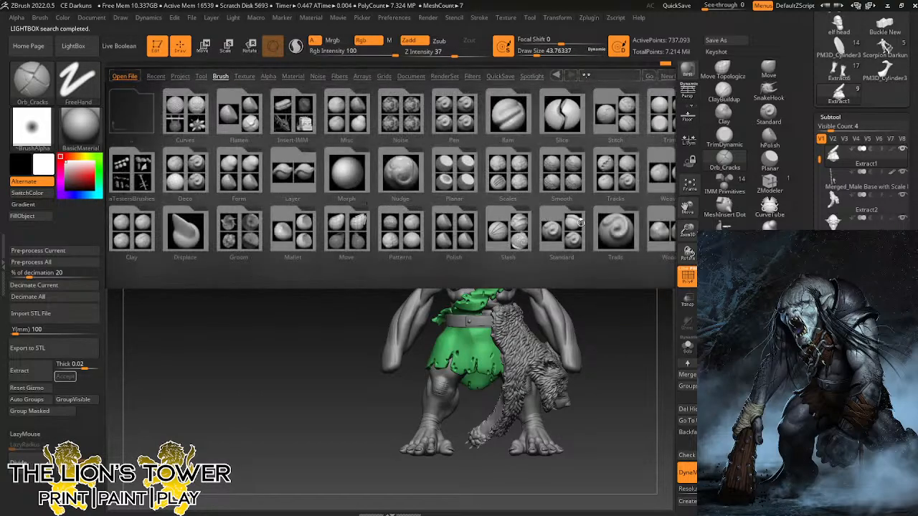
scroll(620, 200, "down", 5)
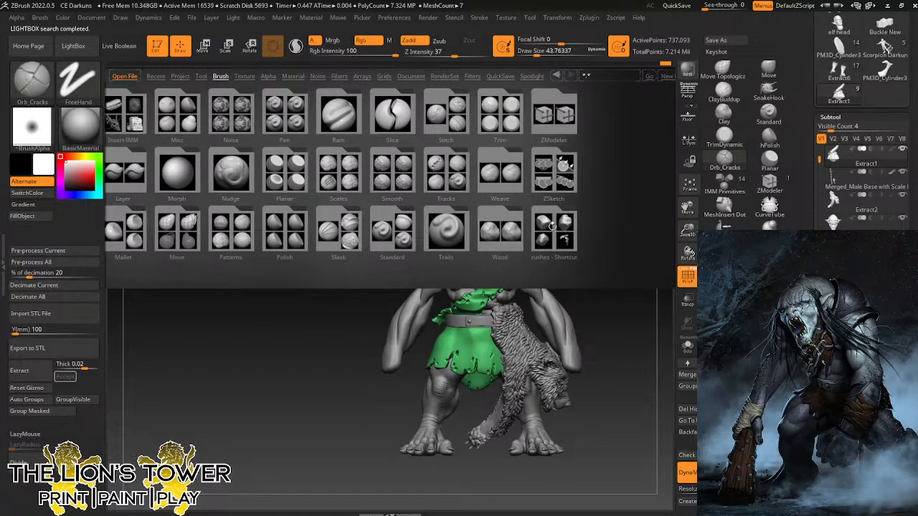
left_click(554, 227)
double_click(557, 228)
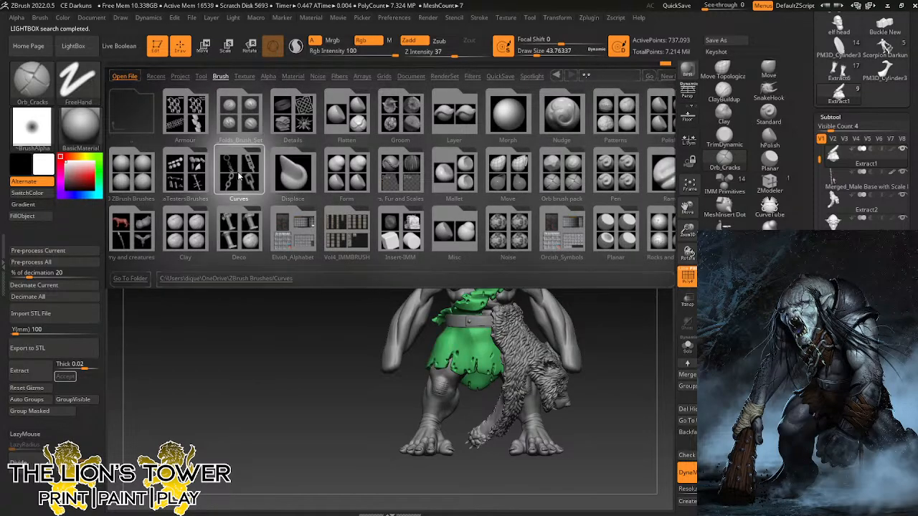
double_click(239, 173)
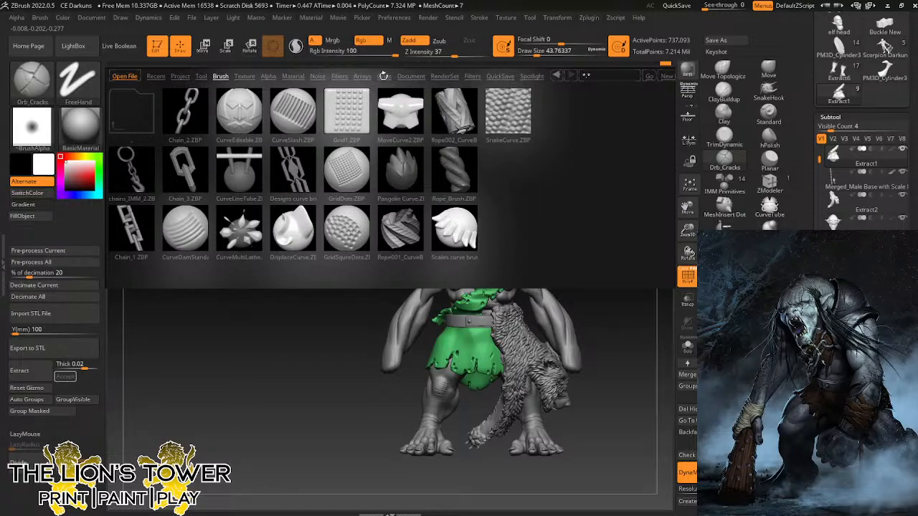
left_click(186, 109)
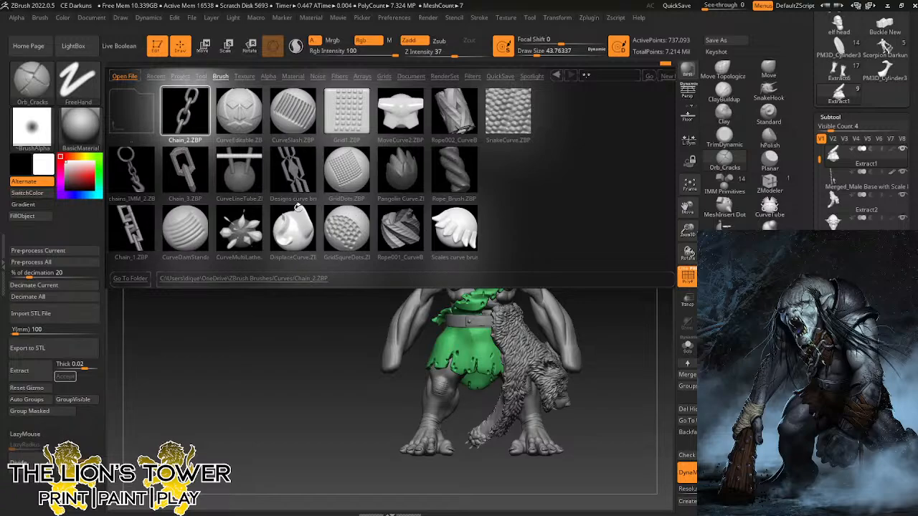
left_click(73, 45)
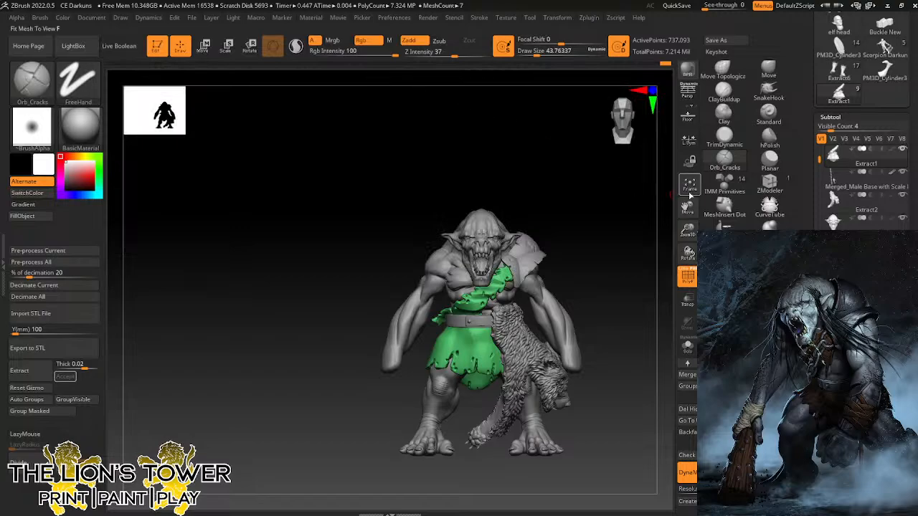
Frame the troll's upper body from the front and hide the detailed troll head subtool.
left_click_drag(686, 210, 703, 97)
left_click_drag(656, 258, 674, 261)
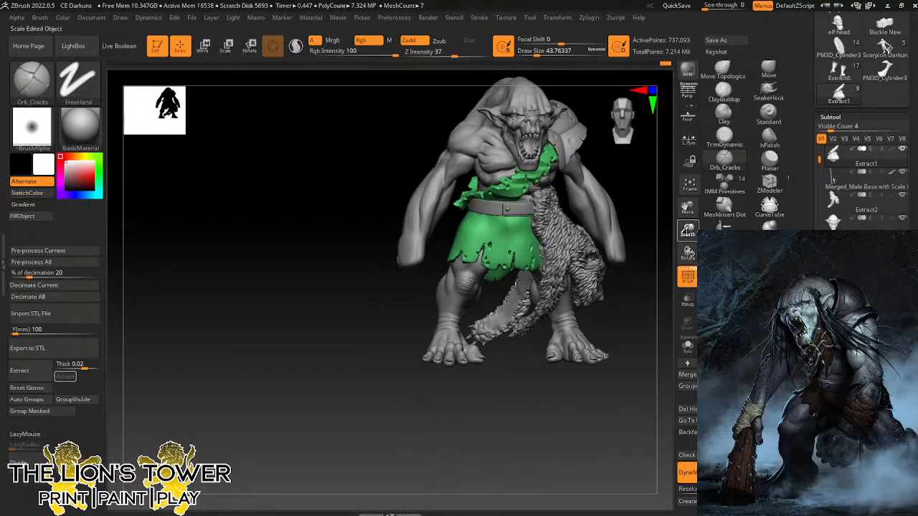
left_click_drag(688, 231, 686, 285)
left_click_drag(659, 349, 649, 314)
left_click_drag(688, 209, 614, 353)
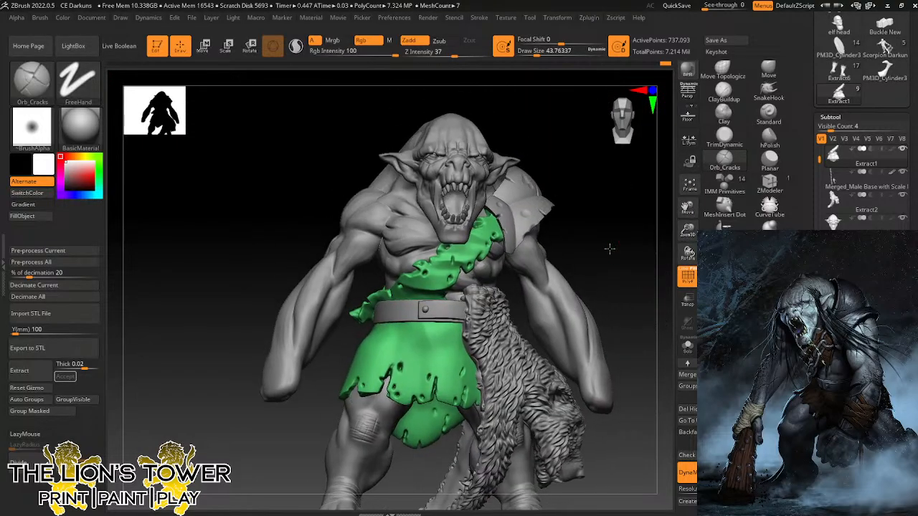
left_click_drag(609, 248, 596, 248)
left_click(901, 218)
left_click_drag(622, 204, 600, 231)
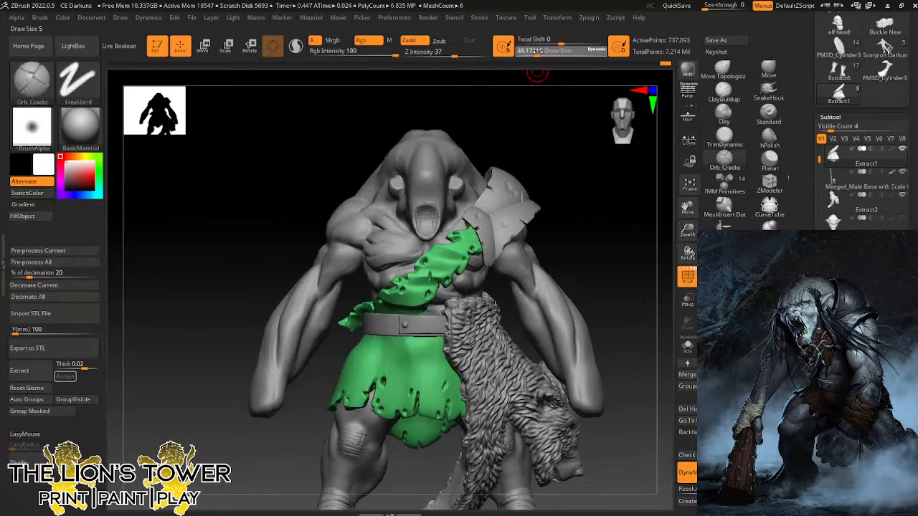
left_click(541, 53)
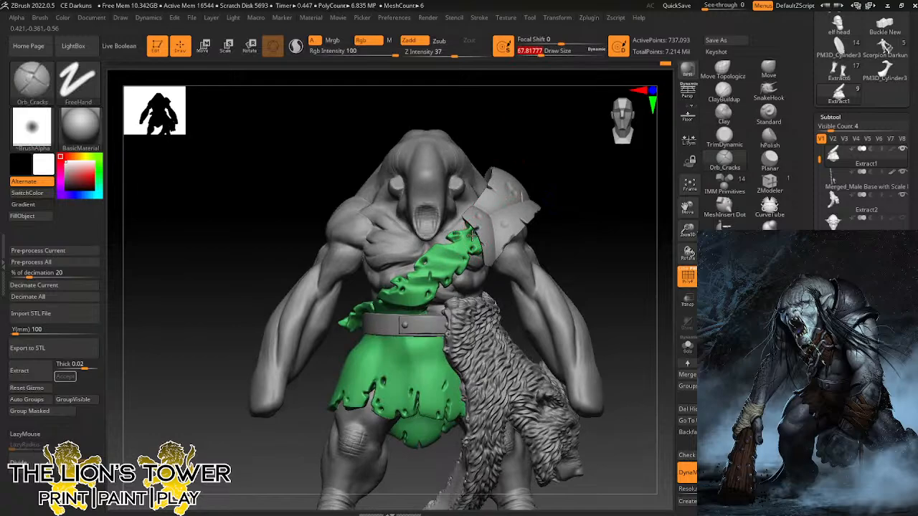
left_click_drag(472, 236, 469, 247)
key("ctrl+z")
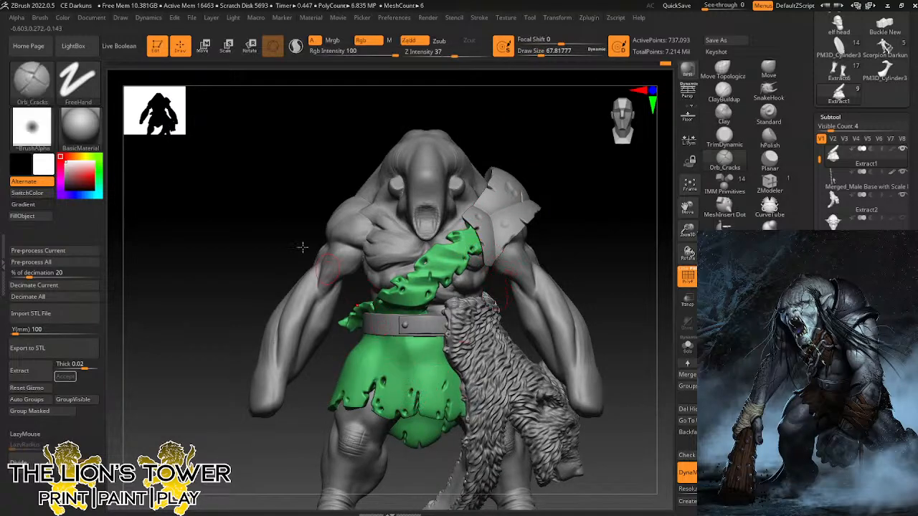
Load the Chain_2 brush and lay a chain diagonally along the front of the sash at Draw Size about 153.6.
left_click(29, 81)
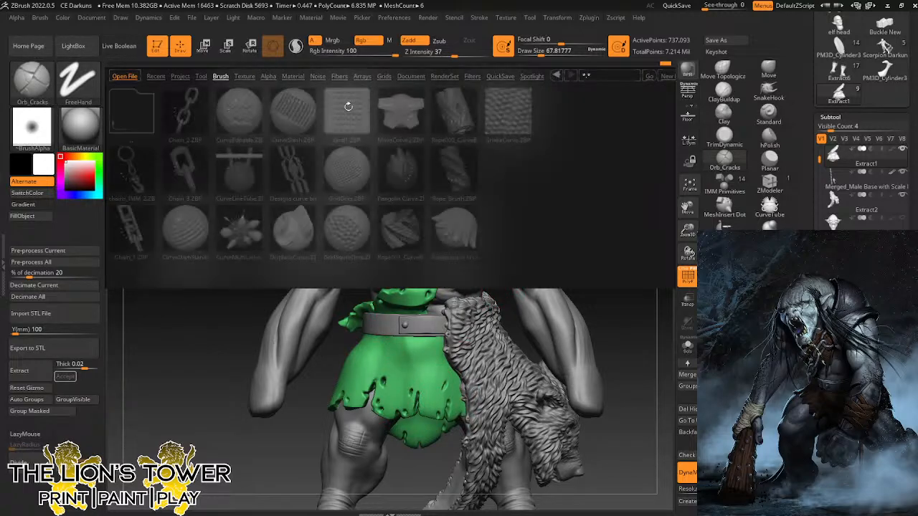
left_click(185, 118)
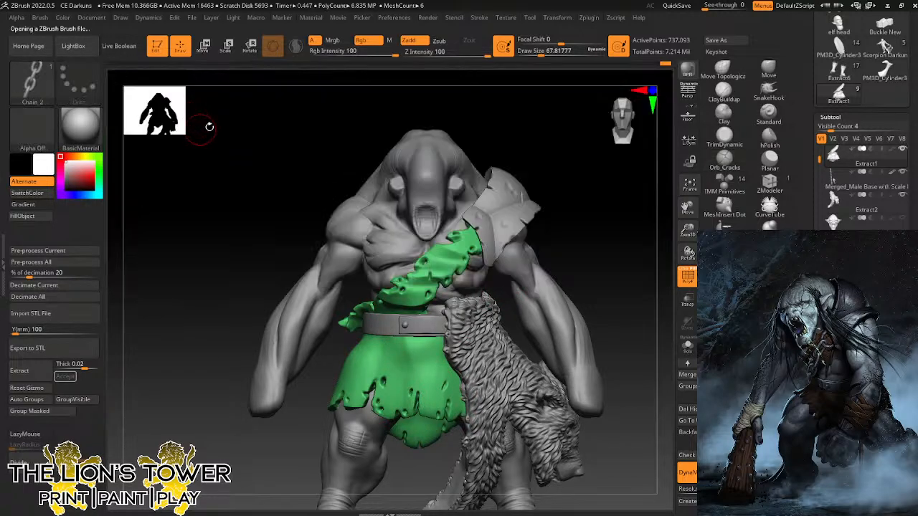
left_click(545, 54)
left_click_drag(372, 327, 373, 329)
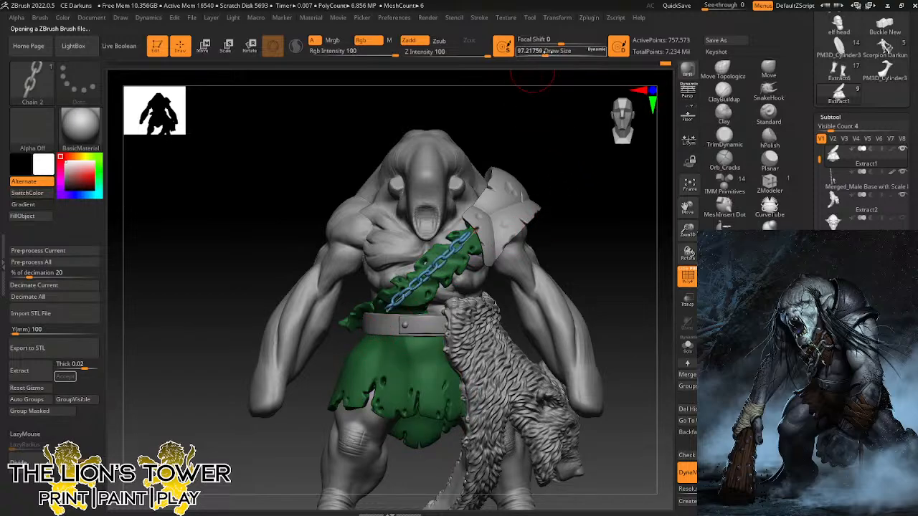
left_click(549, 54)
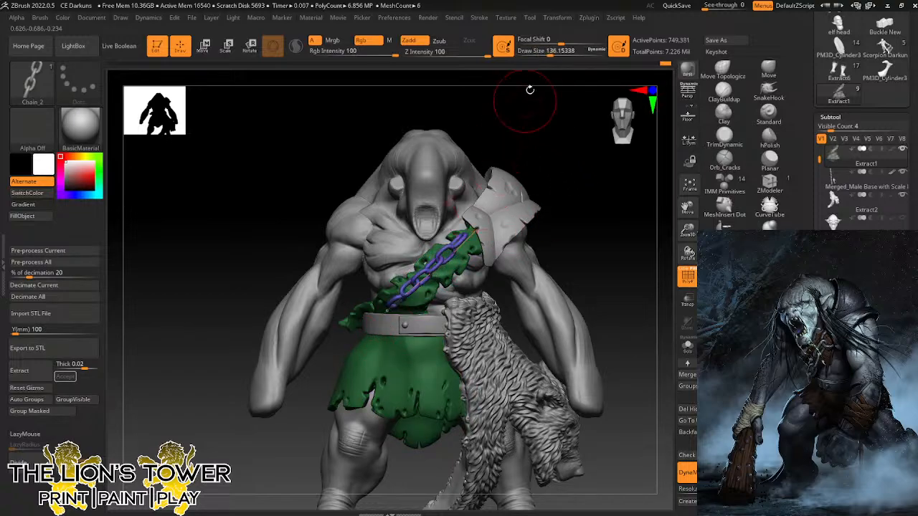
left_click(556, 56)
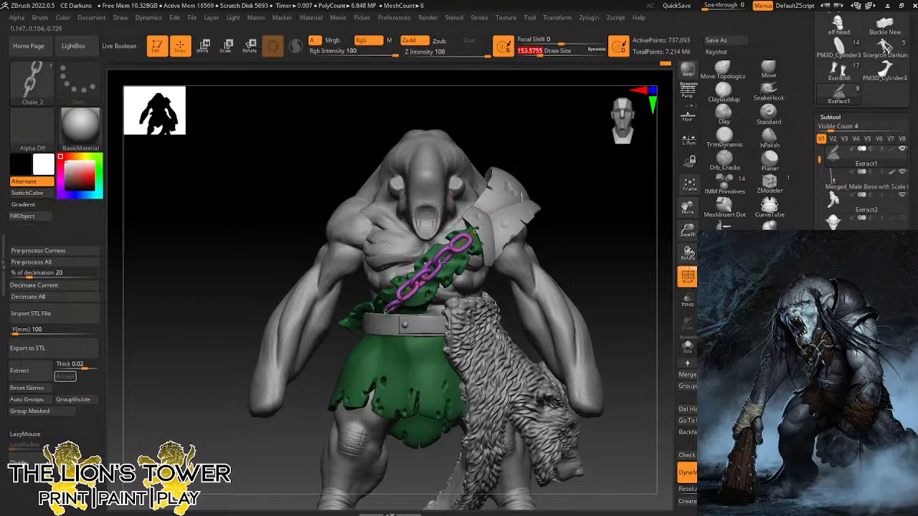
Try to reposition the chain curve's shoulder and lower ends along the sash.
left_click_drag(607, 234, 597, 213)
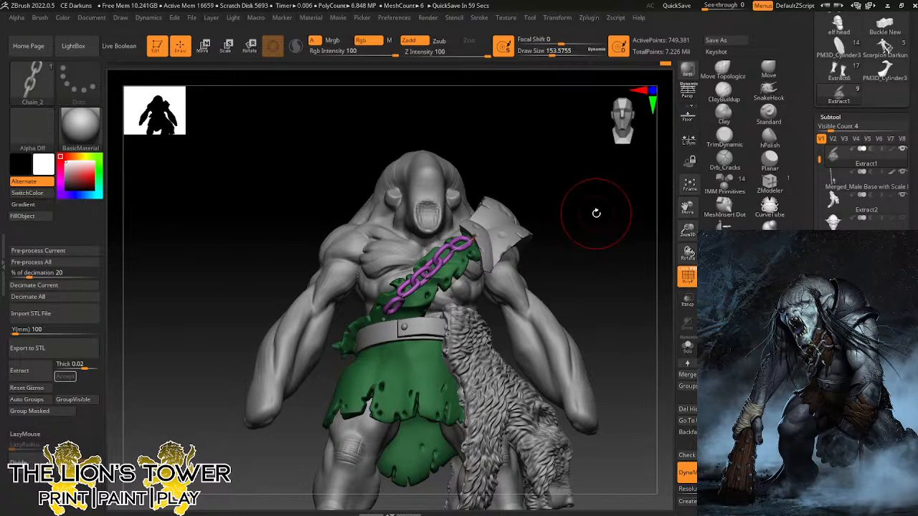
left_click_drag(590, 260, 488, 242)
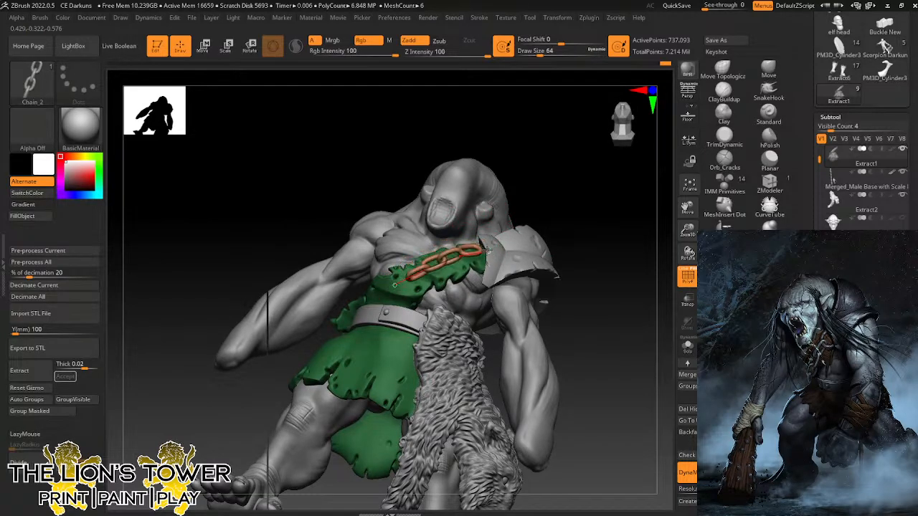
left_click(482, 252)
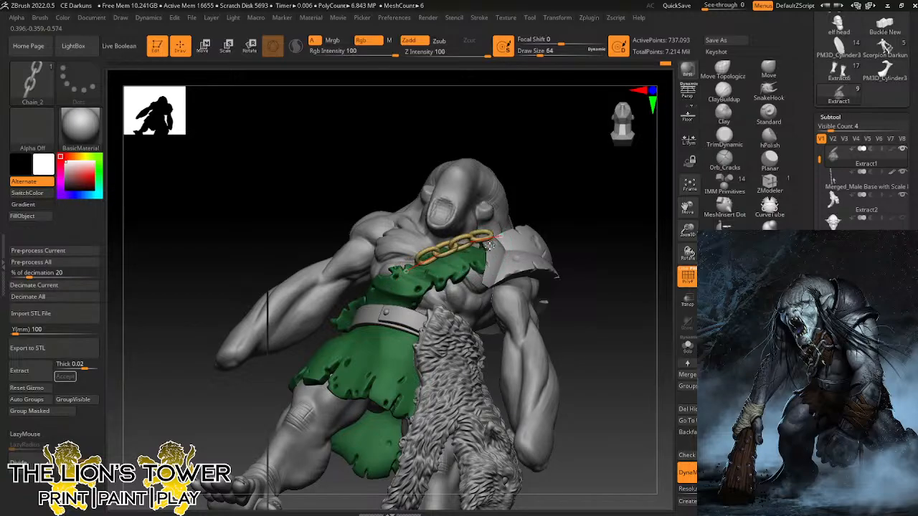
mouse_move(479, 257)
left_mouse_down()
mouse_move(361, 348)
mouse_move(402, 337)
mouse_move(481, 251)
left_mouse_up()
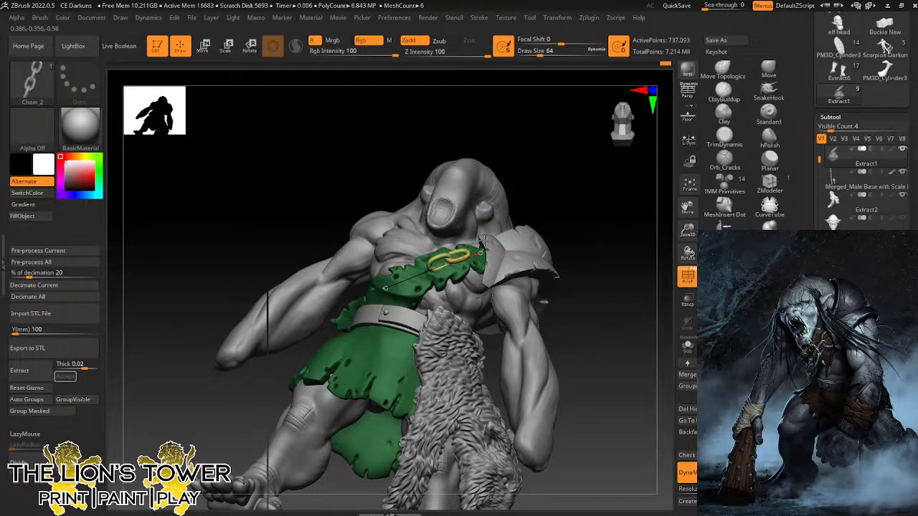
key("ctrl+z")
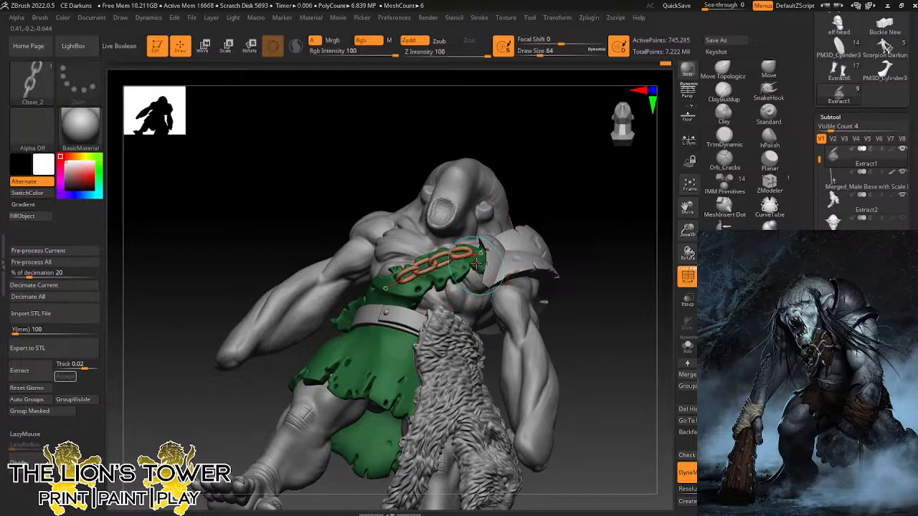
mouse_move(481, 253)
left_mouse_down()
mouse_move(547, 225)
mouse_move(543, 198)
left_mouse_up()
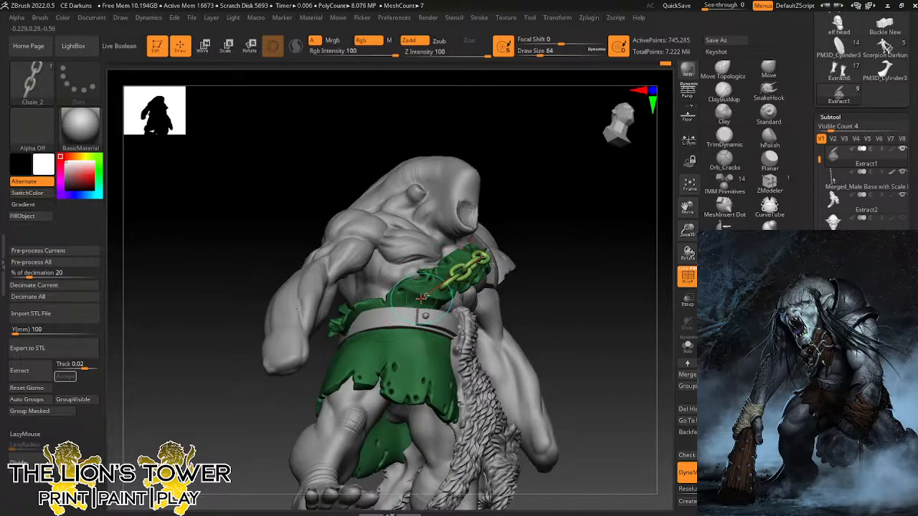
left_click_drag(388, 315, 382, 318)
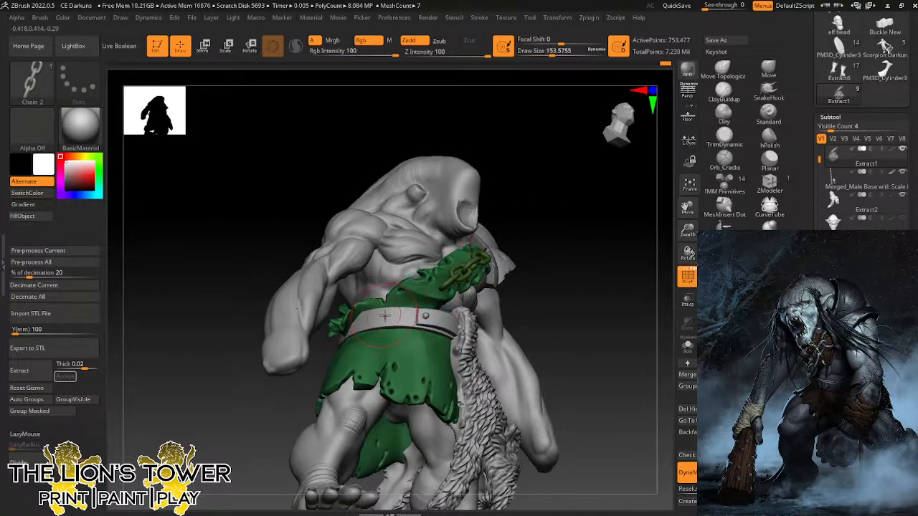
Undo the last adjustments to the chain curve on the sash.
left_click_drag(557, 208, 685, 305)
left_click_drag(566, 323, 639, 324)
key("ctrl+z")
key("ctrl+z")
key("ctrl+z")
key("ctrl+z")
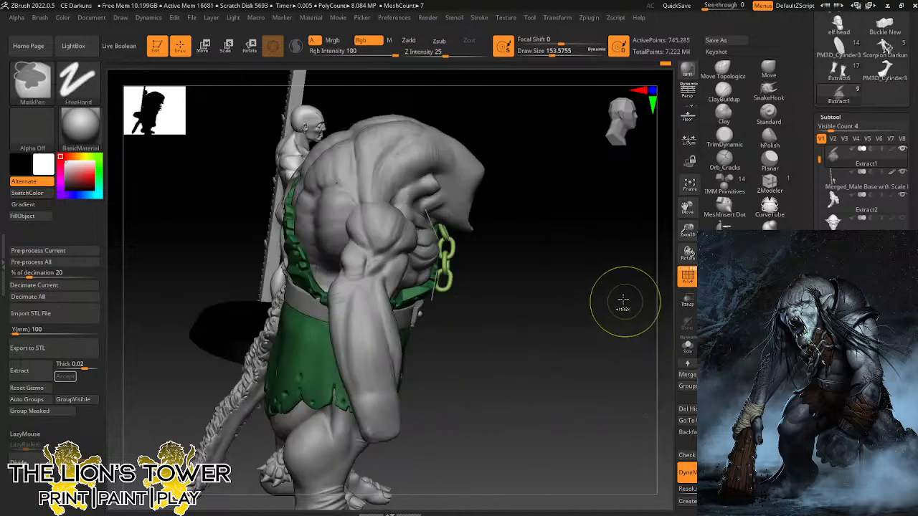
Set the Draw Size to about 162.7 and regenerate the sash chain with larger links.
mouse_move(613, 267)
left_mouse_down()
mouse_move(592, 275)
mouse_move(543, 221)
left_mouse_up()
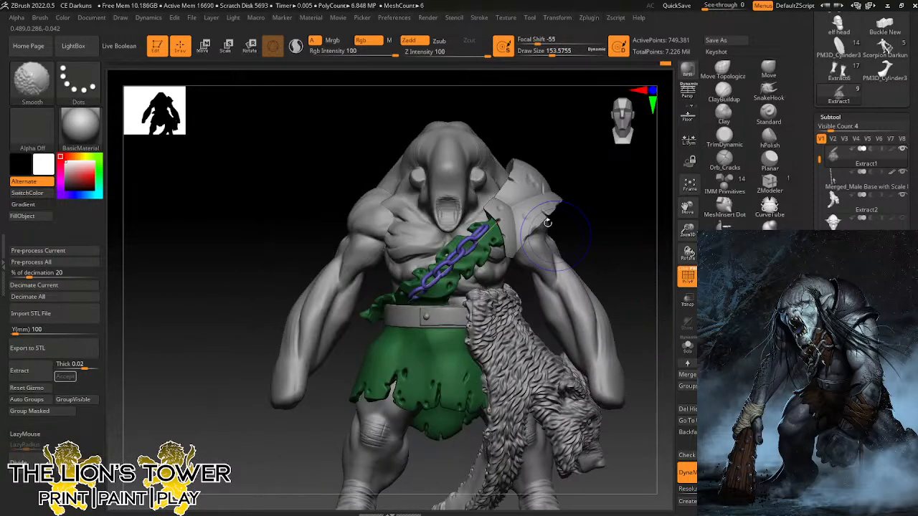
left_click_drag(548, 54, 553, 55)
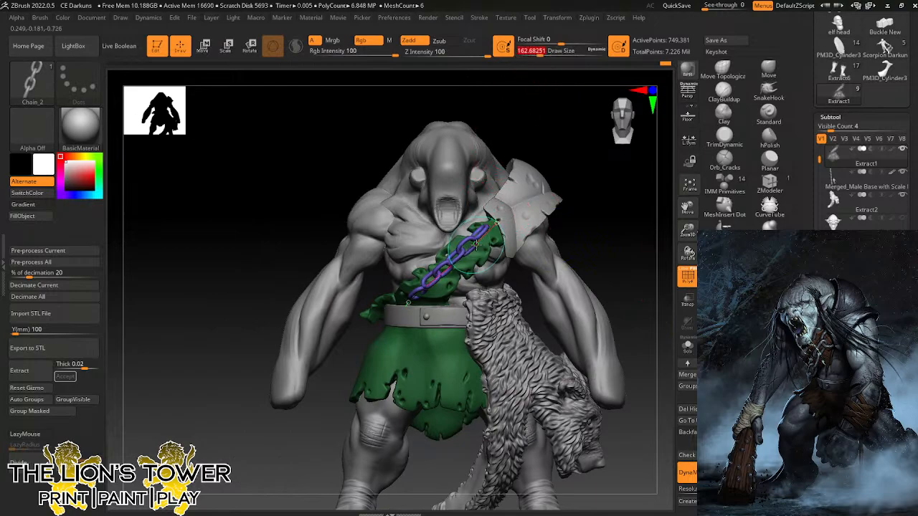
left_click(470, 250)
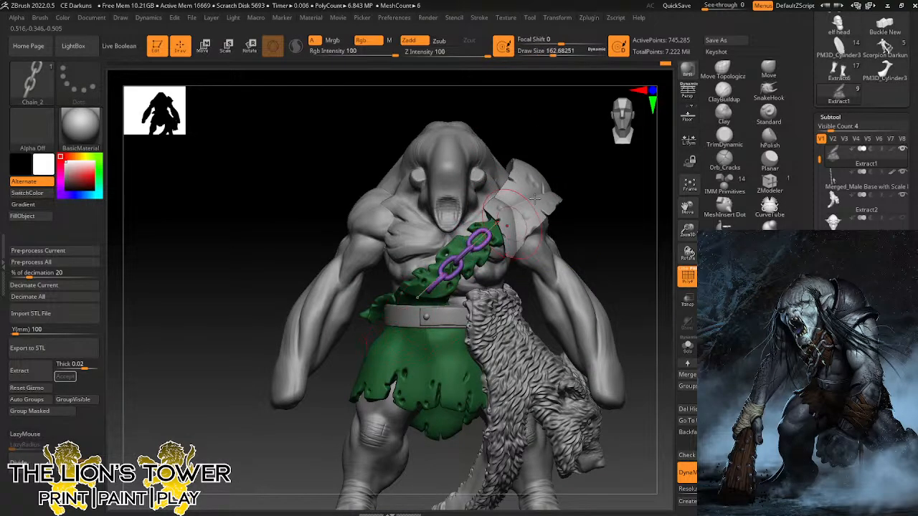
Extend the front chain's curve down across the belly and around the side toward the hip.
left_click_drag(610, 123, 538, 123)
left_click_drag(409, 294, 400, 284)
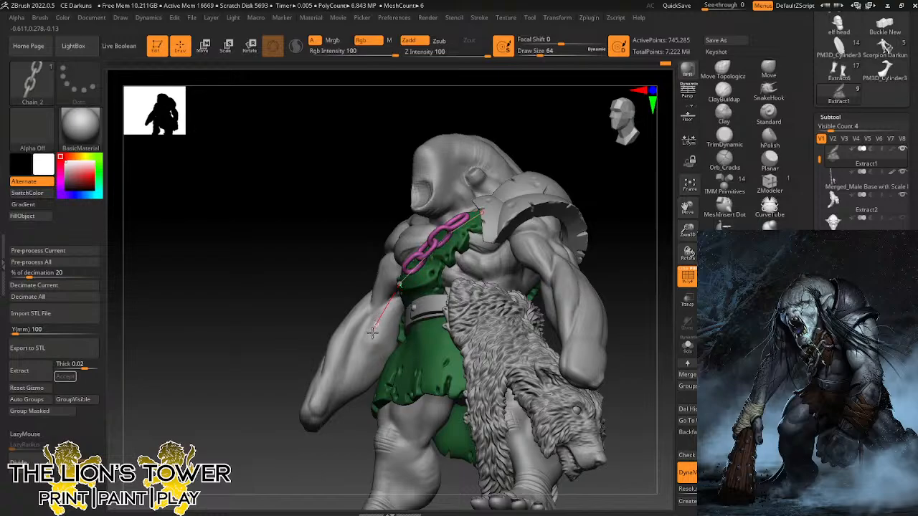
left_click_drag(520, 142, 513, 103)
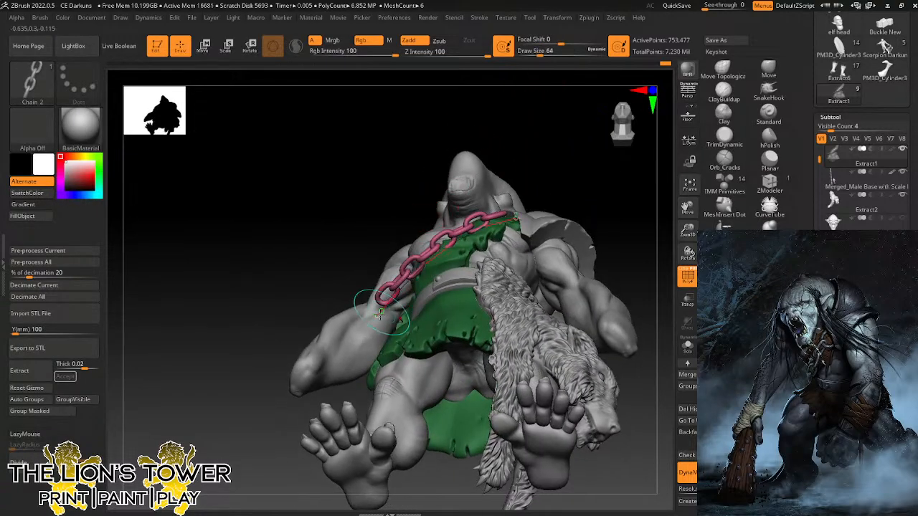
left_click_drag(377, 316, 408, 346)
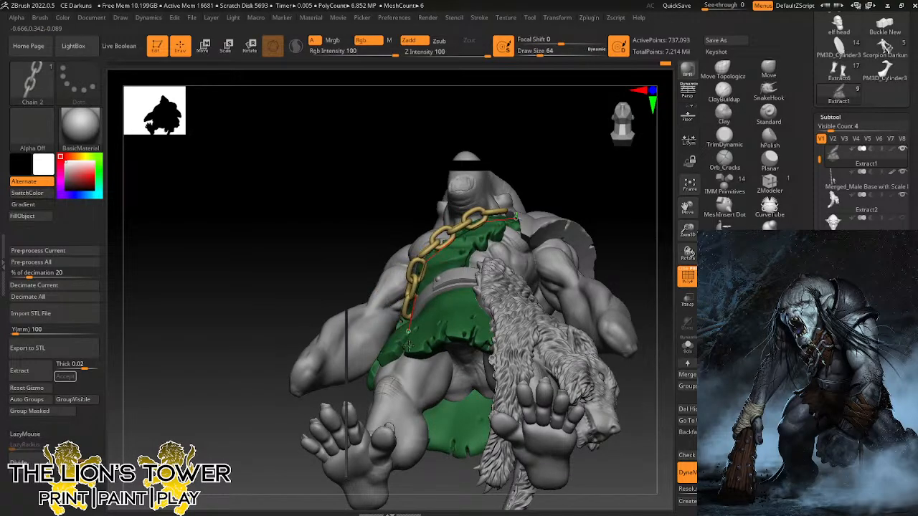
Lay a second chain diagonally across the back along the sash, from the armored shoulder to the opposite hip.
left_click_drag(550, 154, 545, 177)
left_click_drag(512, 258, 571, 190)
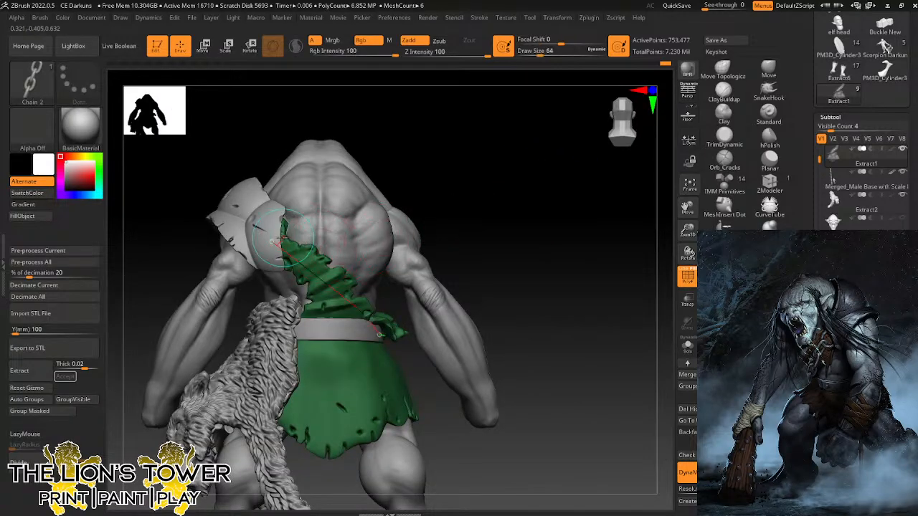
left_click_drag(364, 137, 398, 131)
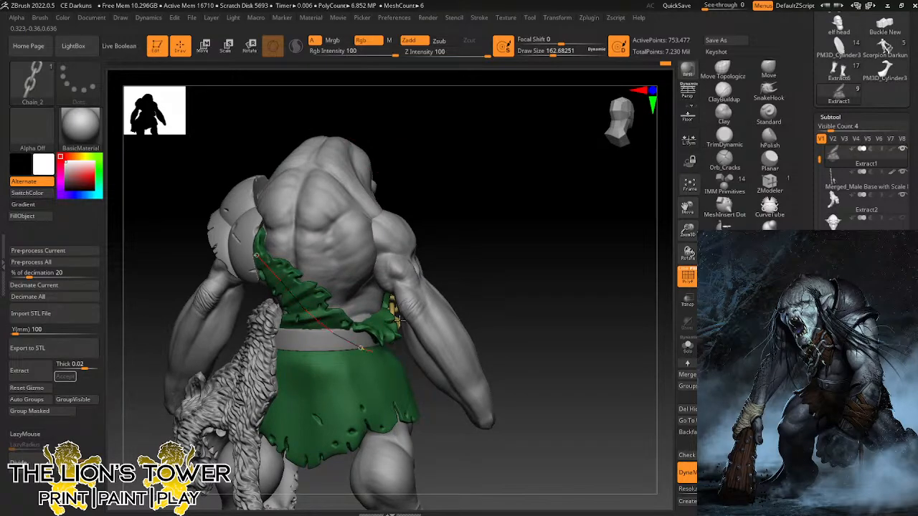
mouse_move(514, 263)
left_mouse_down()
mouse_move(508, 213)
mouse_move(522, 245)
mouse_move(504, 236)
mouse_move(480, 274)
mouse_move(488, 247)
left_mouse_up()
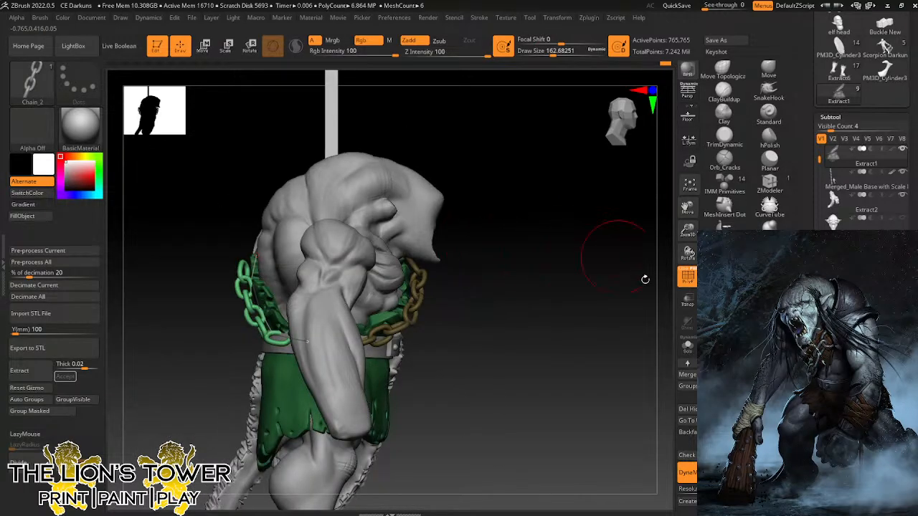
Split the chains from the sash into their own subtool and give every link its own polygroup with Auto Groups.
key("ctrl+shift")
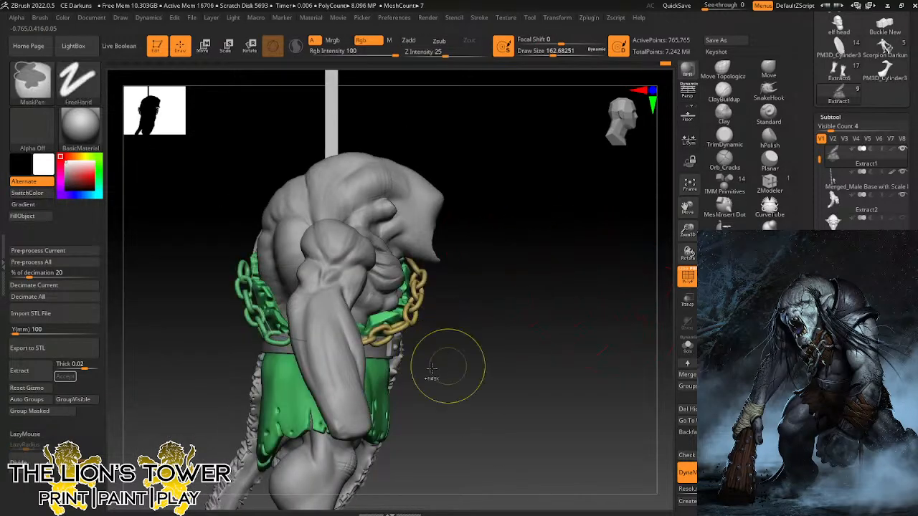
left_click(380, 386, "ctrl+shift")
left_click(380, 386, "ctrl+shift")
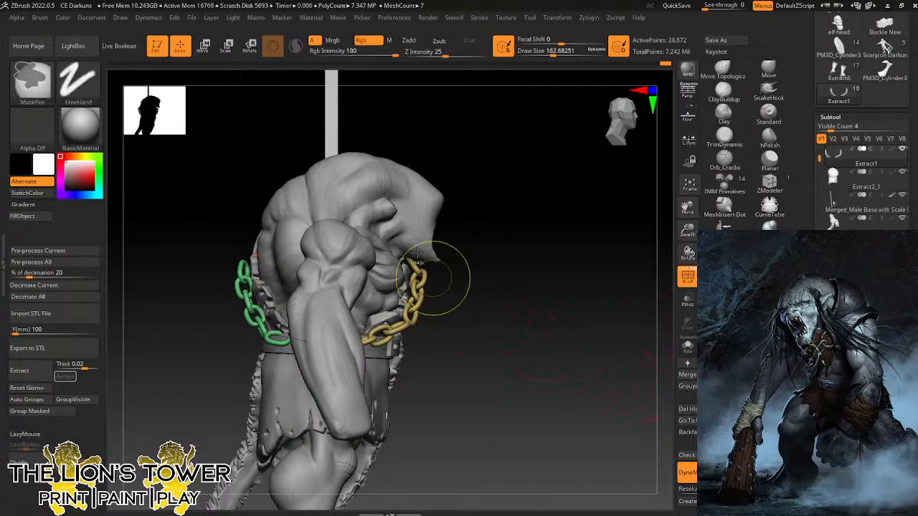
left_click(32, 402)
Bend the lower end of the front chain toward the waist with the transform gizmo, keeping the upper links masked.
left_click_drag(585, 339, 664, 305)
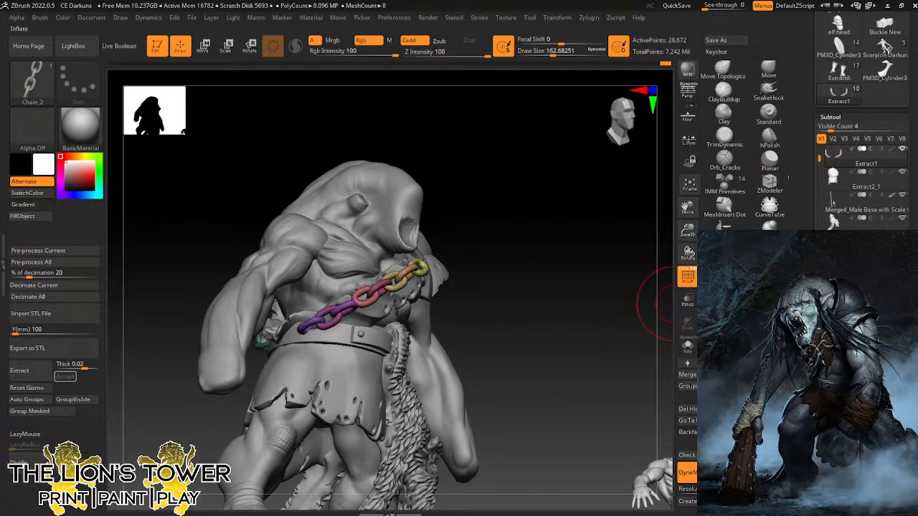
left_click_drag(574, 229, 497, 318)
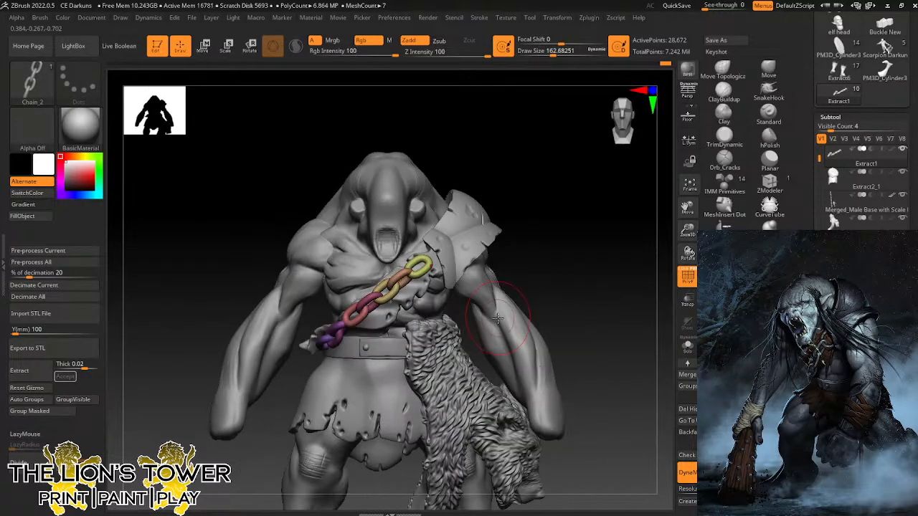
mouse_move(559, 273)
left_mouse_down()
mouse_move(563, 283)
mouse_move(548, 285)
mouse_move(557, 285)
mouse_move(545, 279)
mouse_move(552, 251)
mouse_move(579, 256)
mouse_move(552, 272)
left_mouse_up()
left_click(272, 49)
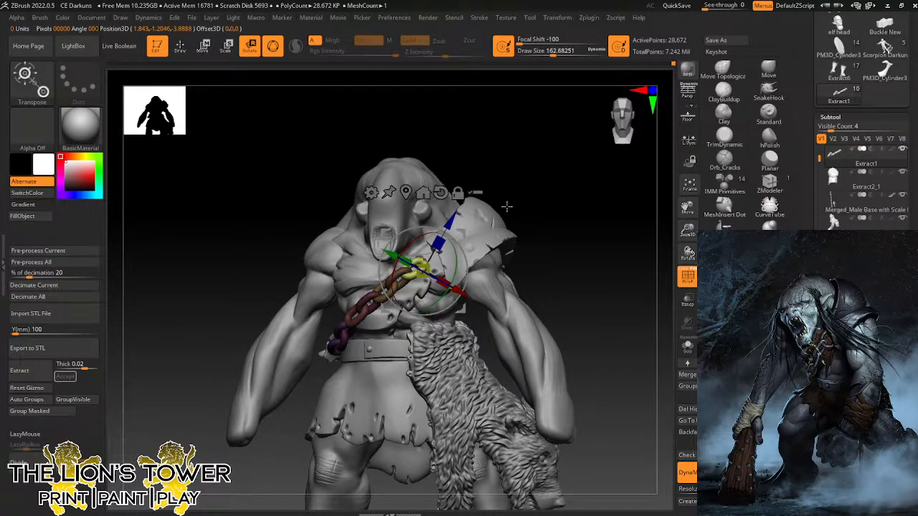
left_click_drag(507, 207, 507, 163)
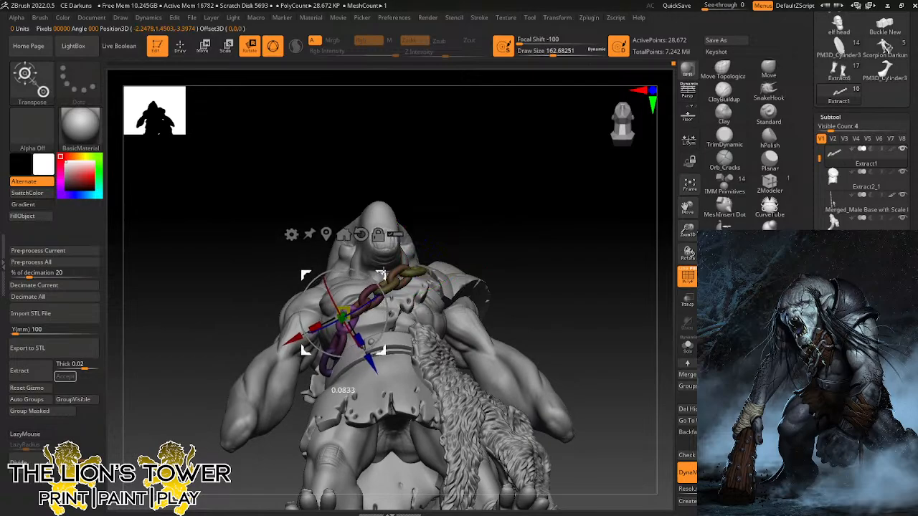
left_click(339, 344, "alt")
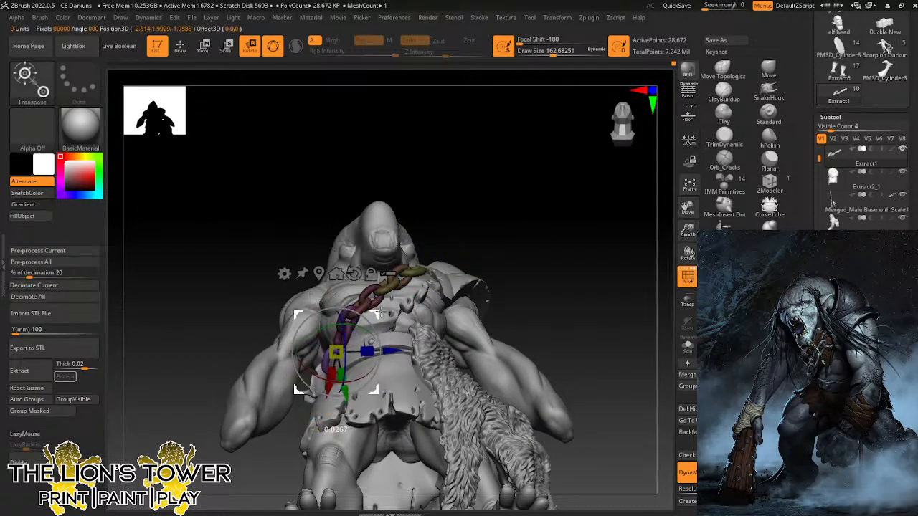
mouse_move(487, 211)
left_mouse_down()
mouse_move(568, 239)
mouse_move(566, 248)
left_mouse_up()
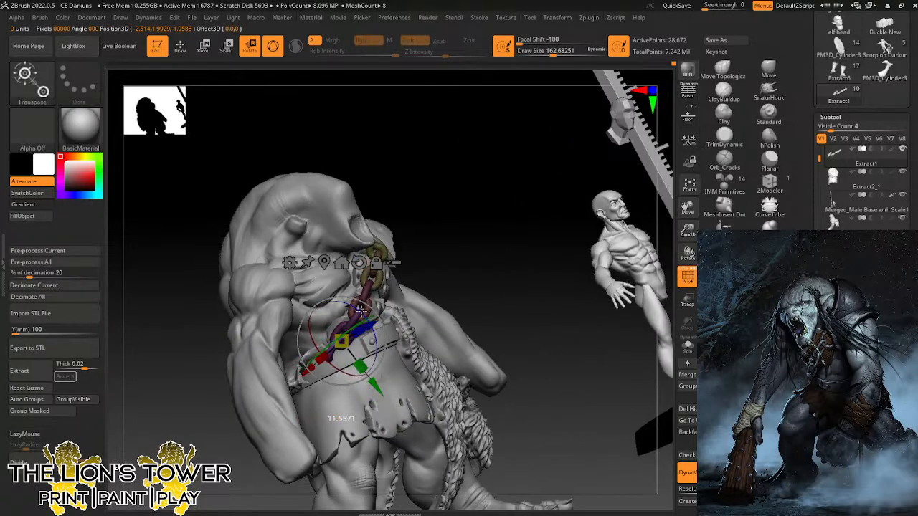
left_click_drag(429, 255, 514, 219)
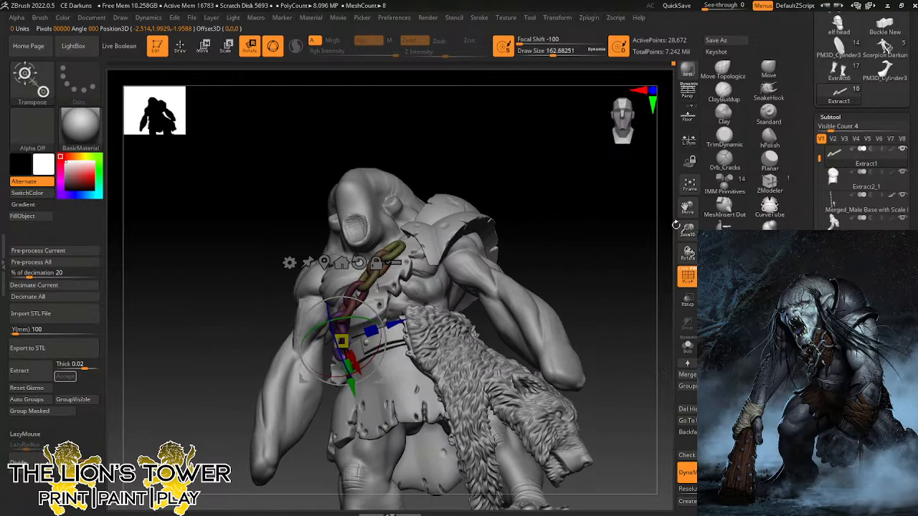
Rotate and shift the last two links of the front chain so they interlock and wrap around the hip.
left_click_drag(688, 230, 702, 276)
right_click_drag(389, 303, 390, 314, "ctrl")
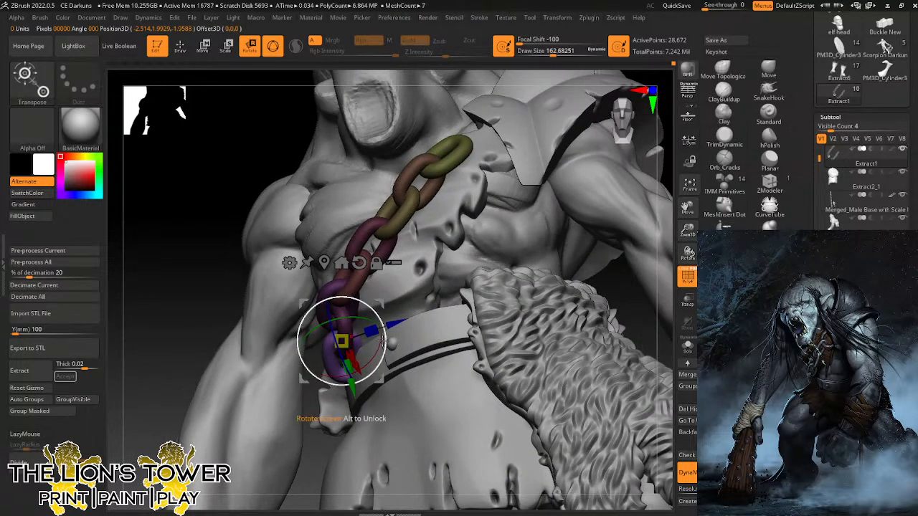
left_click_drag(310, 467, 280, 471)
left_click_drag(361, 366, 369, 358)
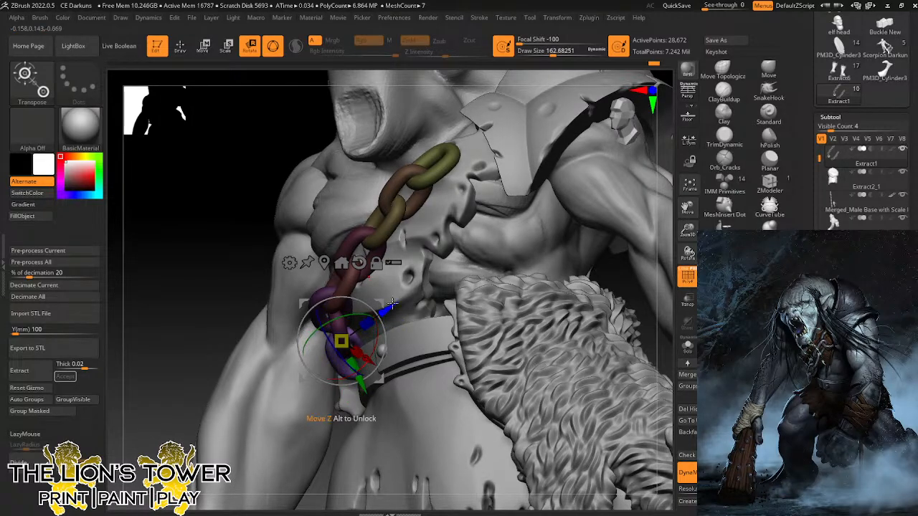
left_click_drag(380, 304, 386, 301)
right_click_drag(335, 424, 356, 355)
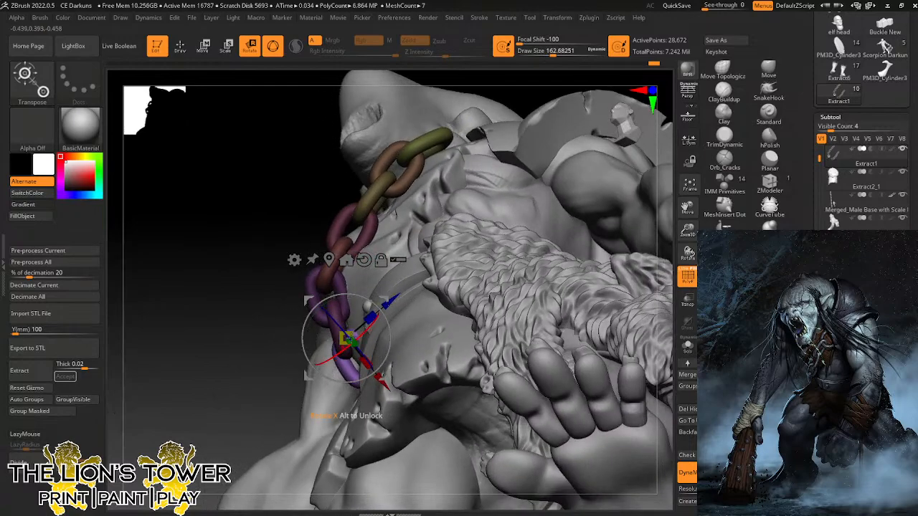
left_click_drag(687, 230, 597, 240)
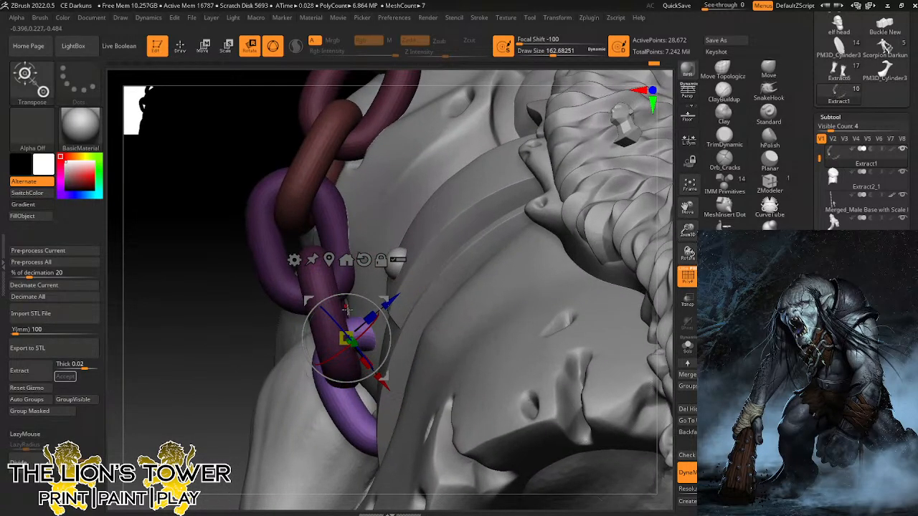
left_click_drag(346, 309, 383, 276)
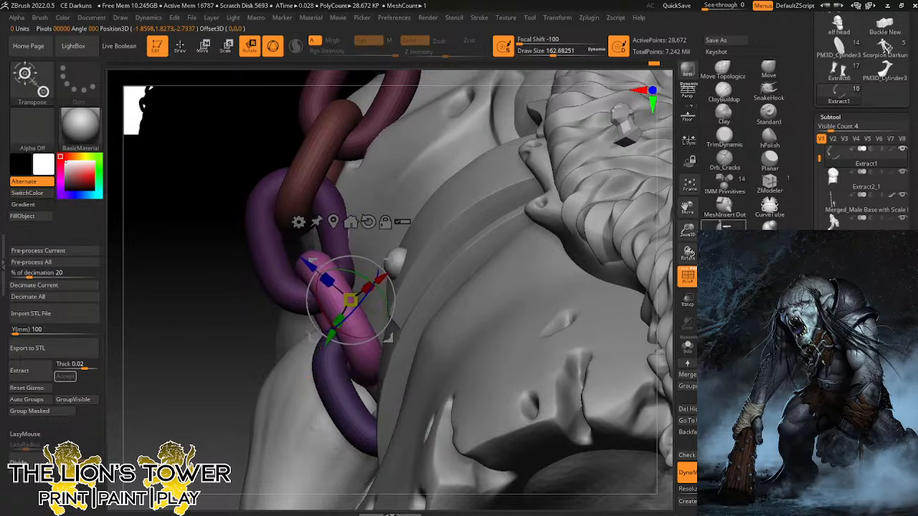
Isolate the third link from the front chain's lower end, center the gizmo on it, and rotate it in line with its neighbors.
left_click_drag(687, 231, 527, 294)
left_click_drag(687, 230, 911, 225)
left_click_drag(344, 245, 458, 198)
left_click(397, 343, "ctrl")
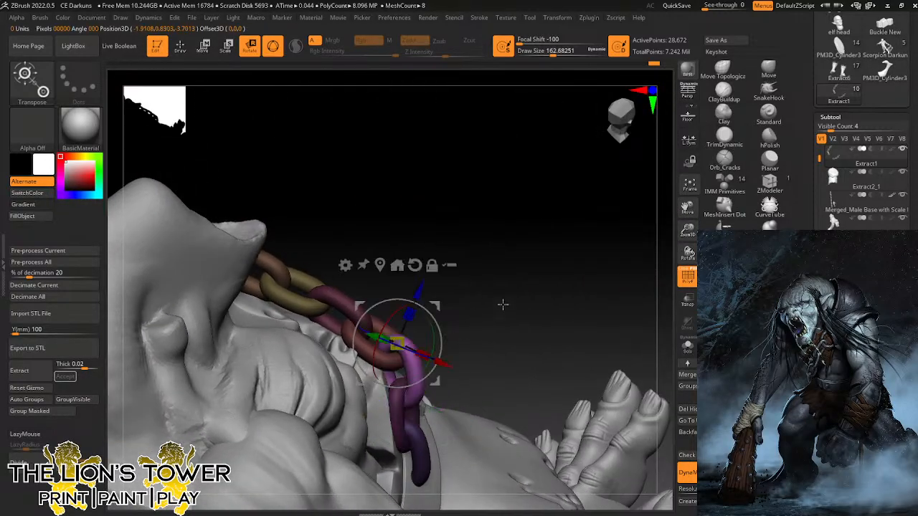
left_click_drag(502, 305, 423, 269)
left_click(380, 265)
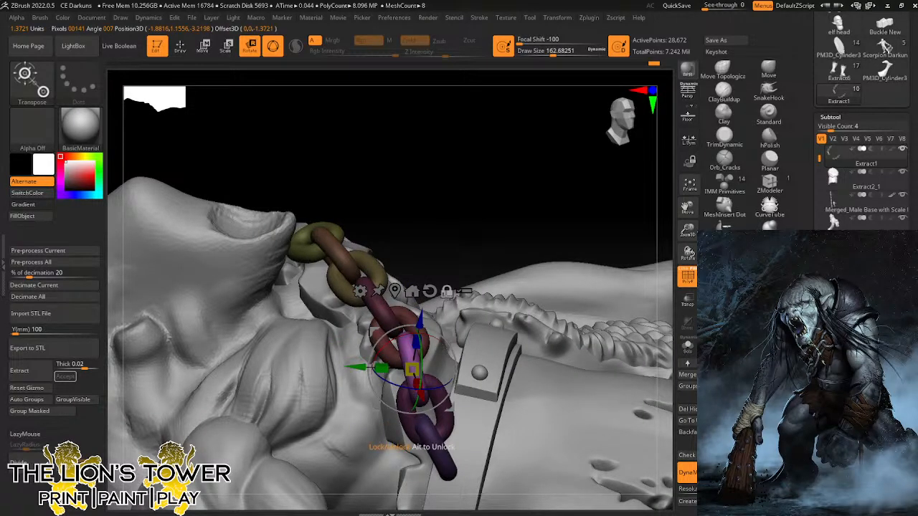
left_click(446, 291)
left_click_drag(493, 235, 458, 323)
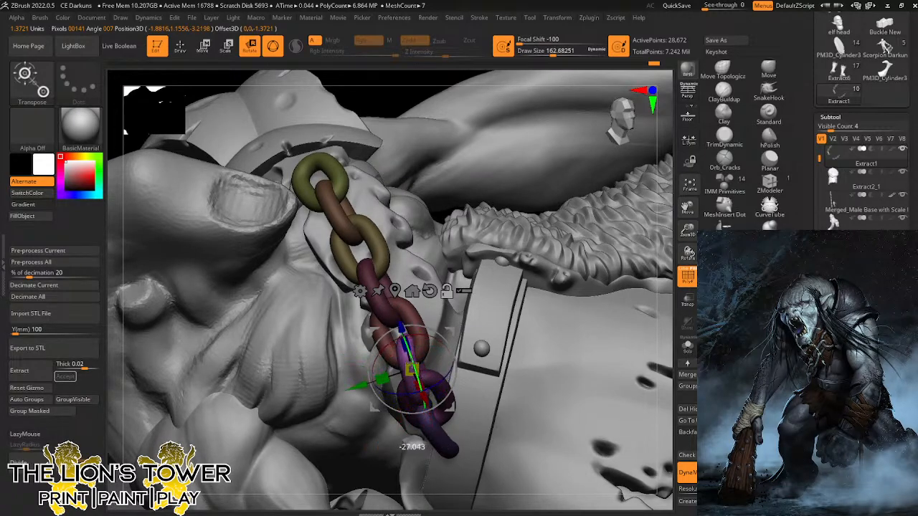
left_click_drag(403, 334, 434, 362)
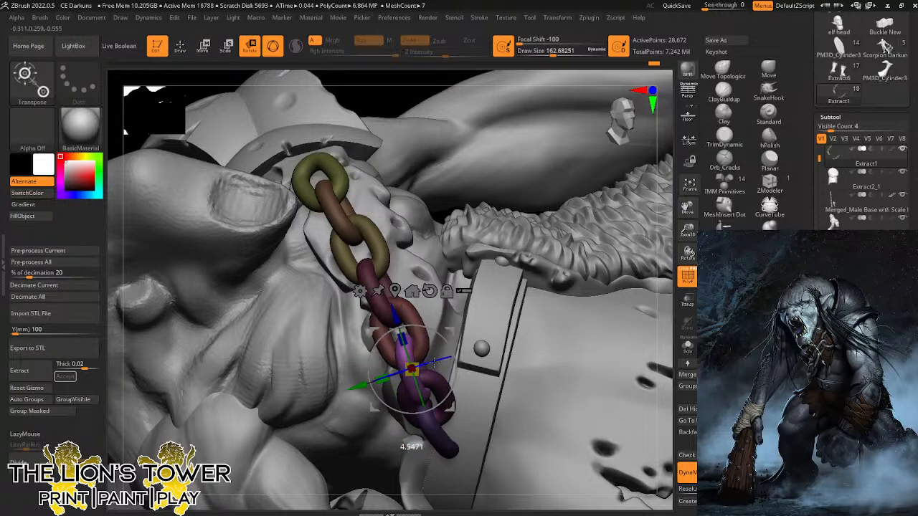
Nudge the third link from the front chain's lower end so it threads cleanly through the adjoining links.
left_click_drag(450, 333, 450, 335)
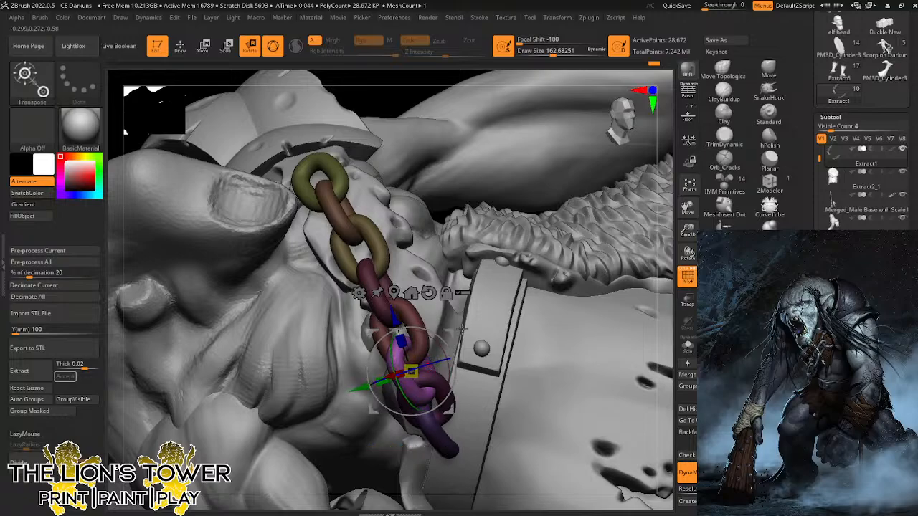
left_click_drag(687, 253, 548, 277)
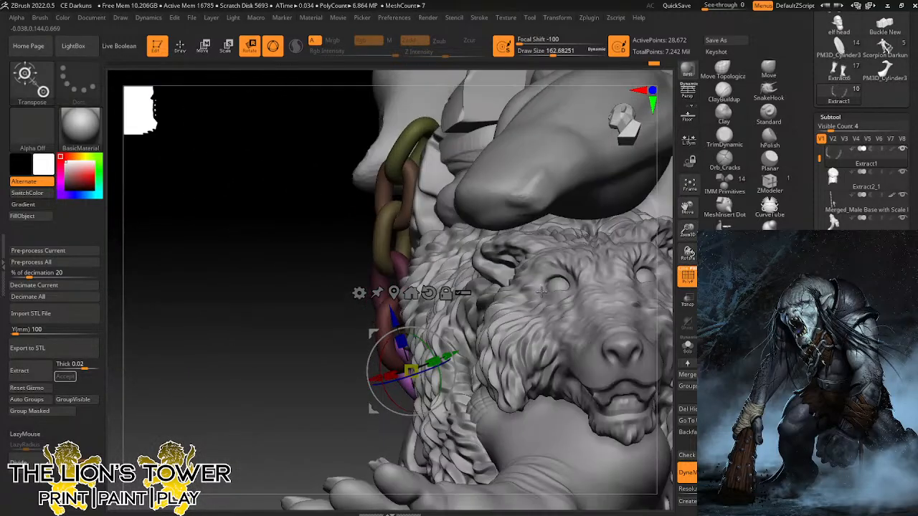
left_click_drag(334, 373, 451, 409)
left_click_drag(452, 336, 456, 327)
Isolate the fourth link from the front chain's lower end, center the gizmo on it, and rotate and shift it to interlock with its neighbors.
left_click(403, 313, "ctrl")
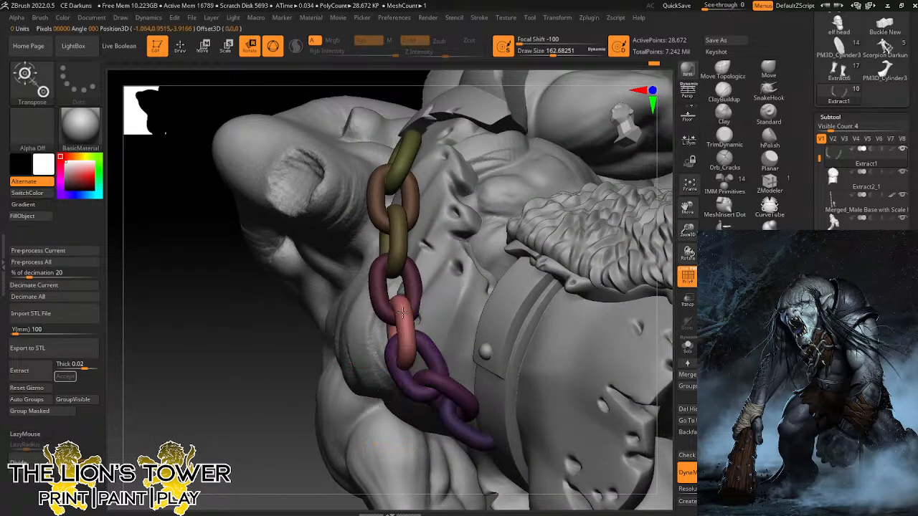
left_click_drag(397, 242, 423, 276)
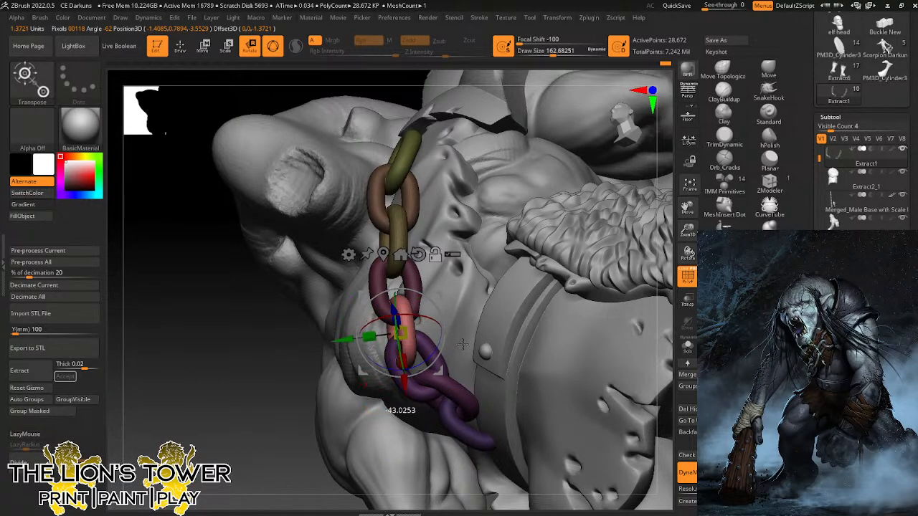
left_click_drag(300, 462, 279, 481)
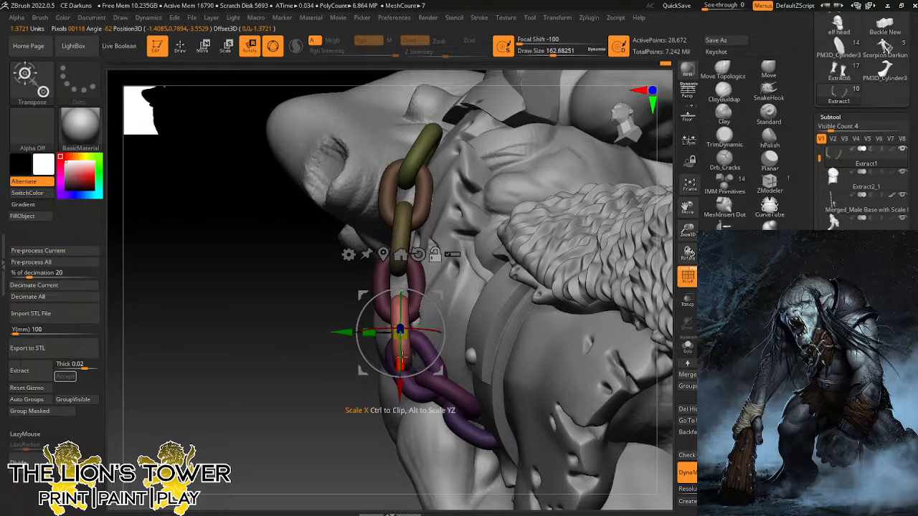
left_click_drag(431, 324, 449, 310)
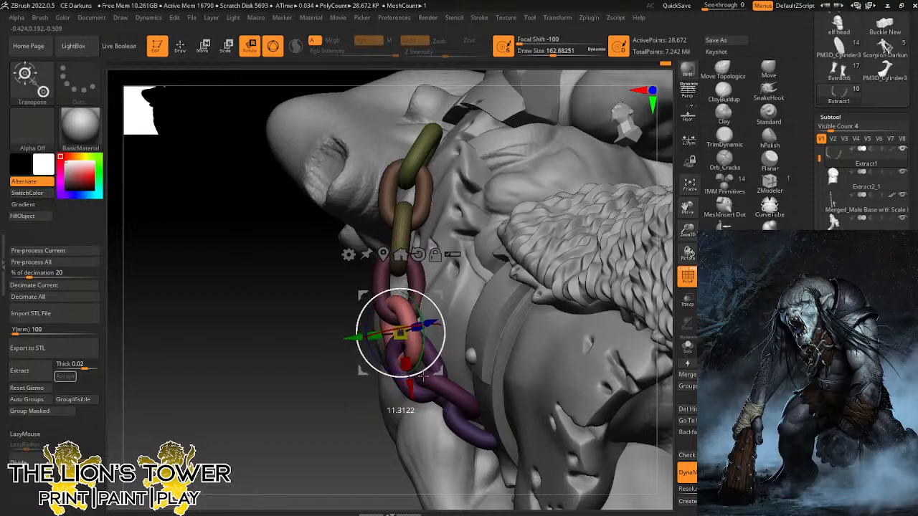
left_click_drag(375, 332, 357, 340)
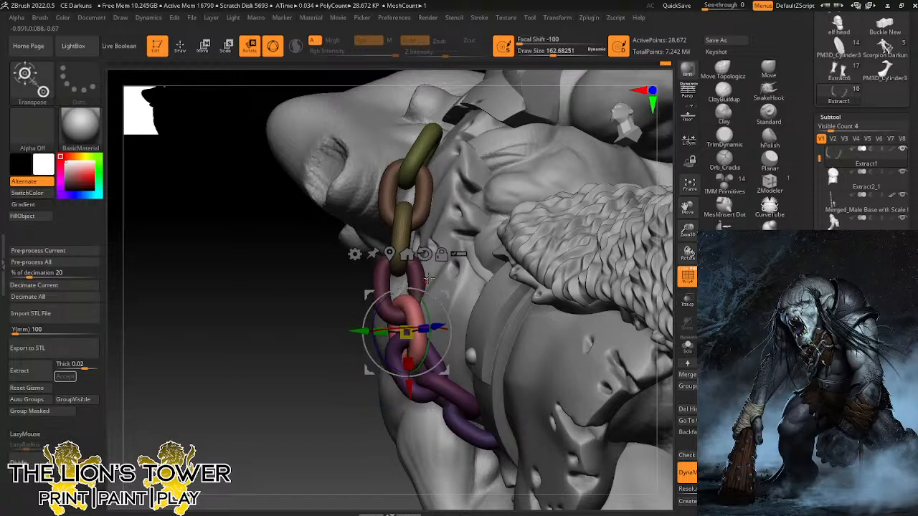
left_click_drag(449, 293, 448, 287)
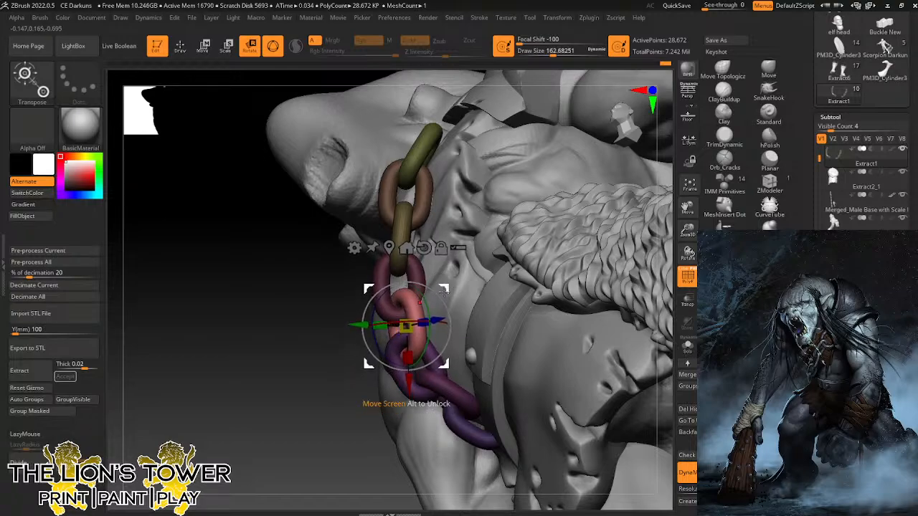
left_click_drag(323, 468, 419, 468)
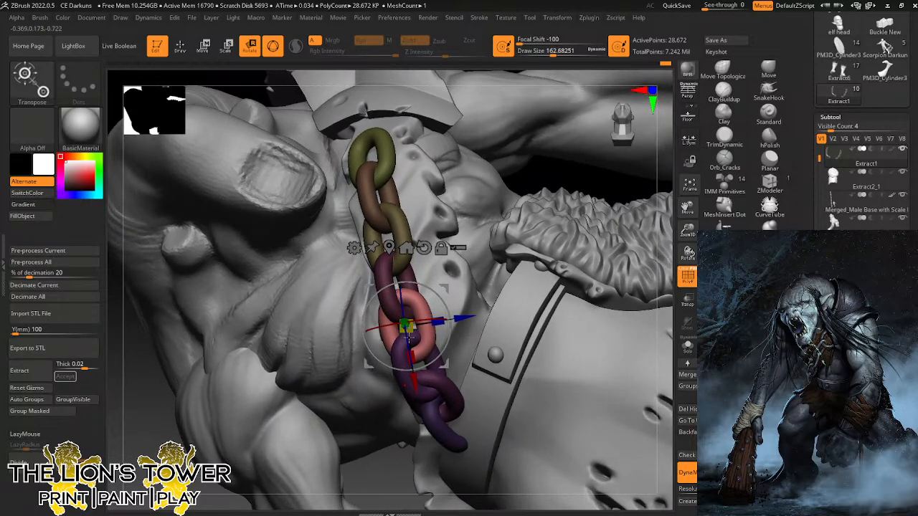
left_click_drag(686, 214, 676, 208)
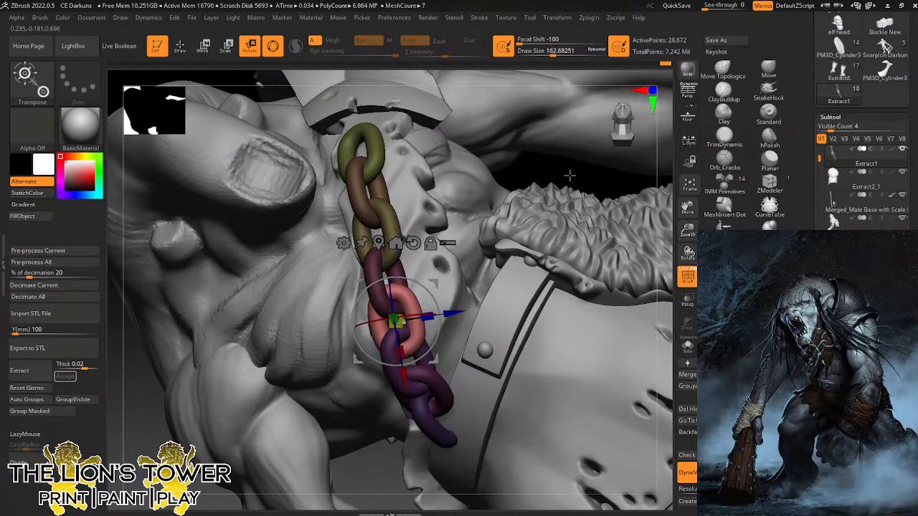
left_click_drag(627, 176, 617, 155)
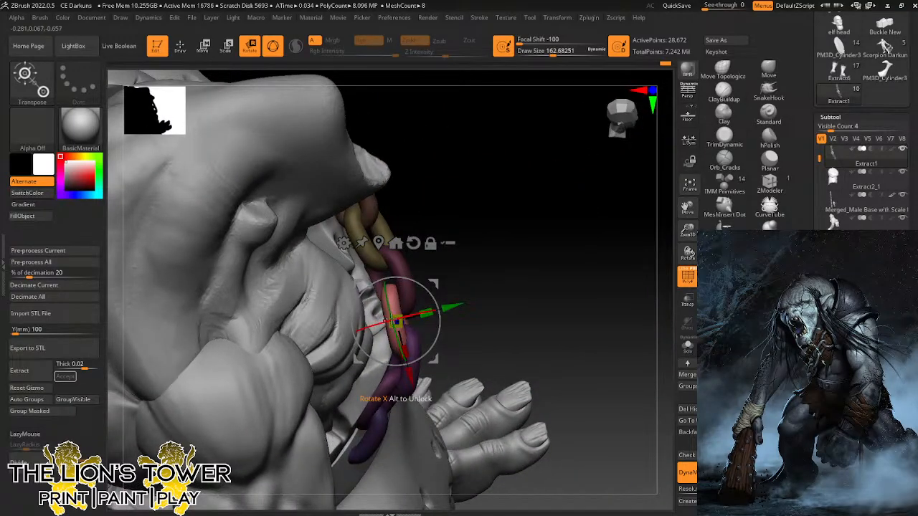
left_click_drag(531, 229, 394, 267)
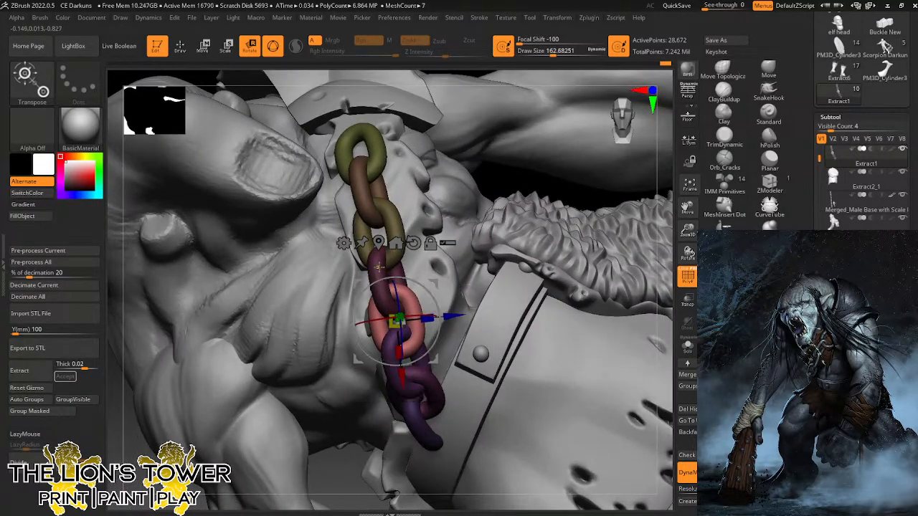
Isolate the fifth link from the front chain's lower end and rotate it so it threads through the links above and below.
left_click(378, 266)
left_click(414, 193)
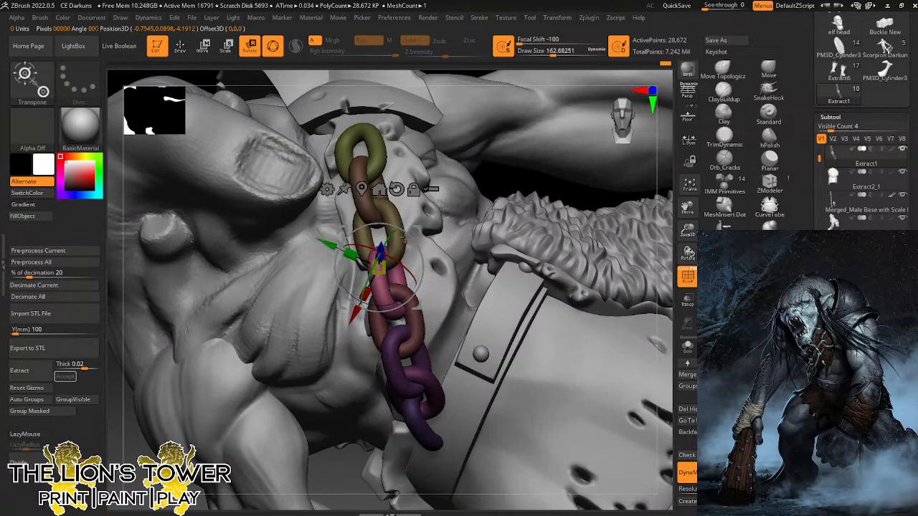
left_click_drag(526, 232, 429, 190)
left_click(379, 189)
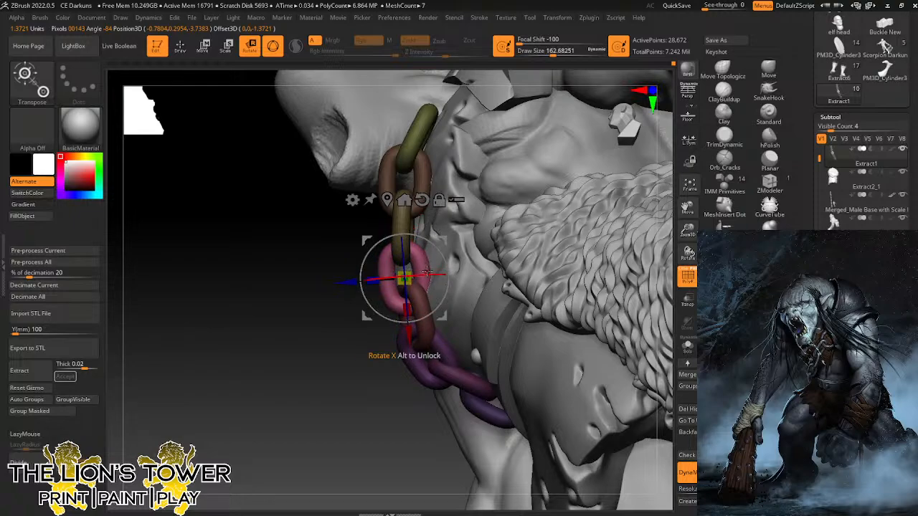
left_click_drag(342, 402, 402, 384)
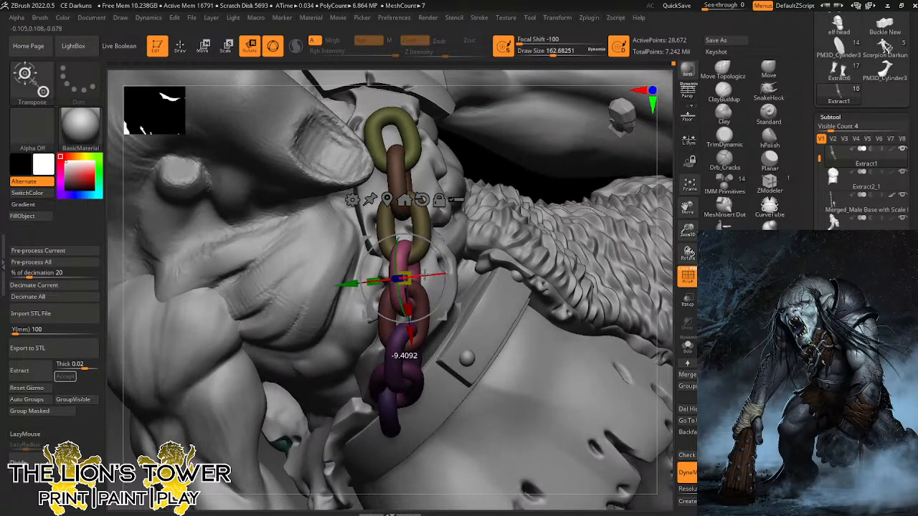
left_click_drag(518, 186, 408, 355)
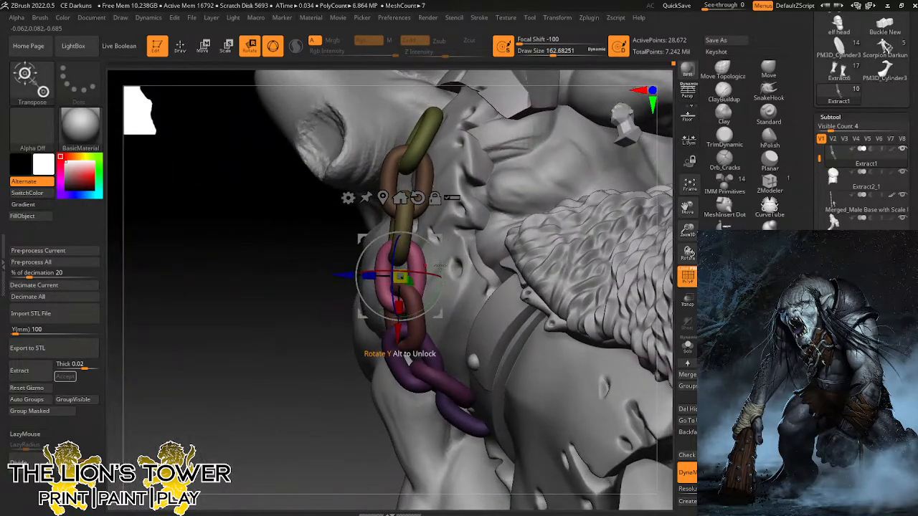
left_click_drag(441, 266, 446, 240)
Isolate the sixth link from the front chain's lower end, reset the gizmo's orientation, and rotate and shift the link between its neighbors.
left_click(405, 222, "ctrl")
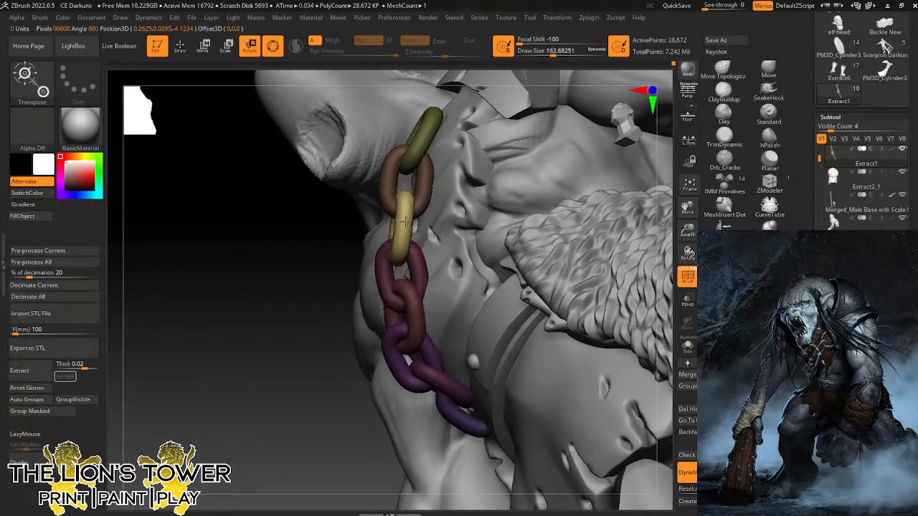
left_click_drag(388, 237, 347, 272)
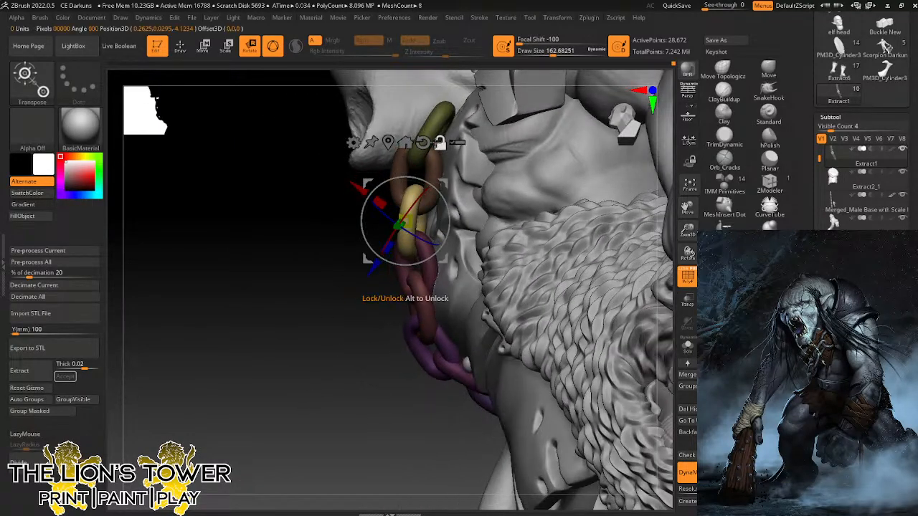
left_click(424, 142)
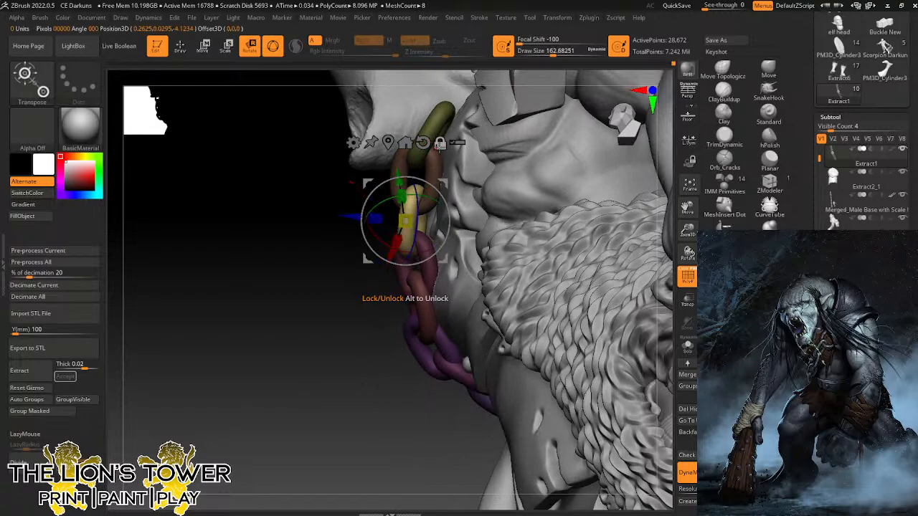
left_click_drag(427, 191, 375, 352)
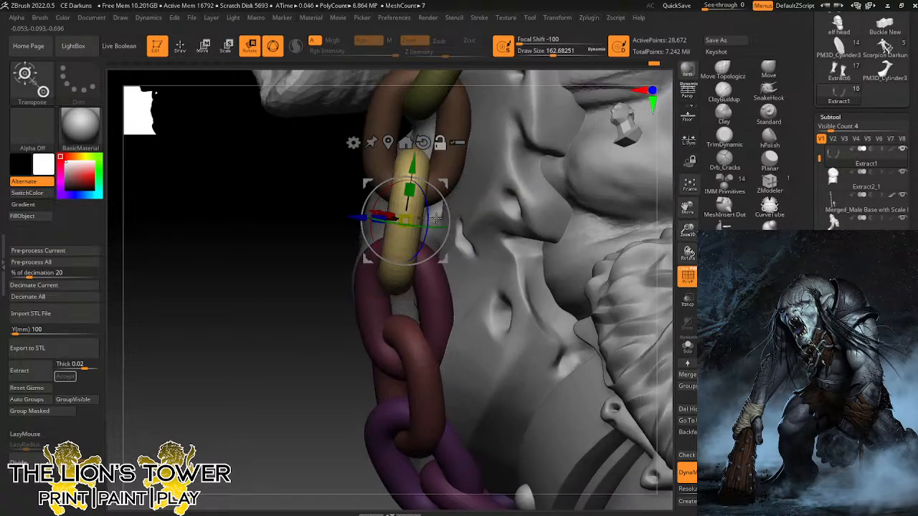
left_click_drag(415, 224, 445, 197)
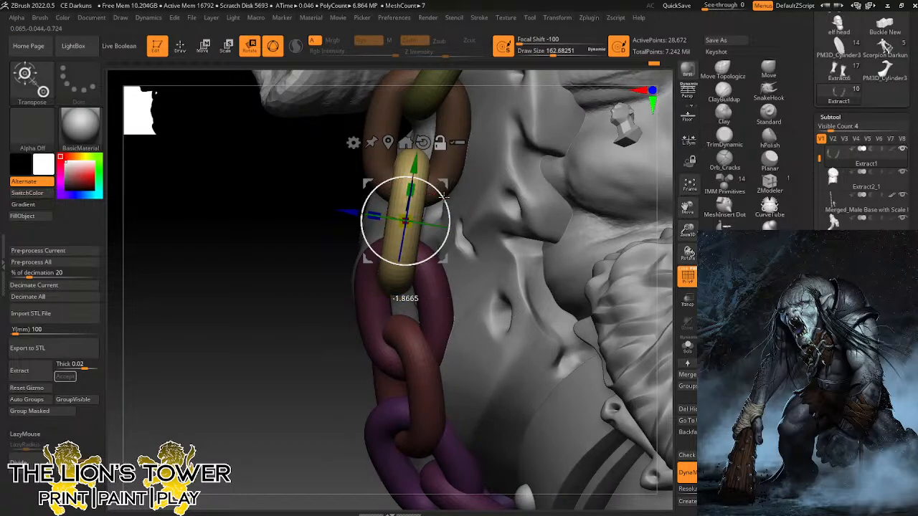
left_click_drag(406, 221, 449, 219)
left_click_drag(385, 187, 359, 231)
left_click(386, 142)
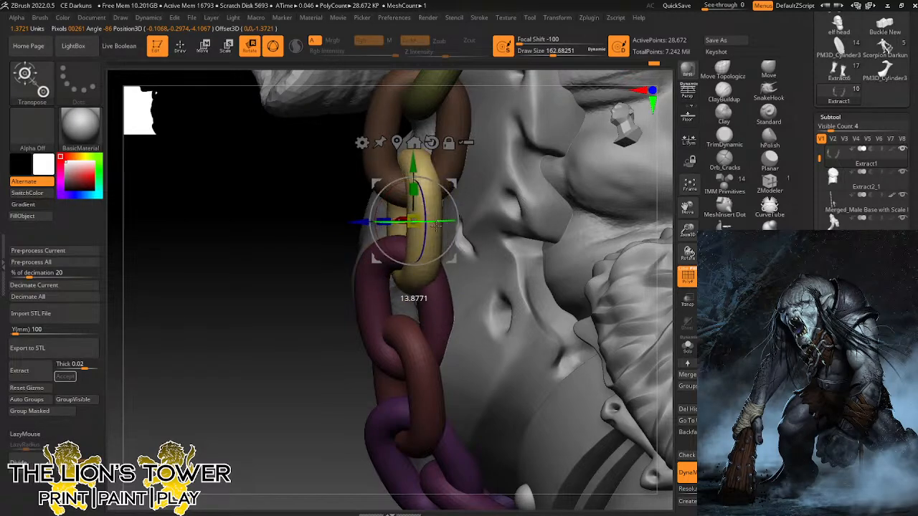
Fine-tune the sixth link's tilt and offset against the torso so it clears the adjoining links.
left_click_drag(294, 336, 515, 200)
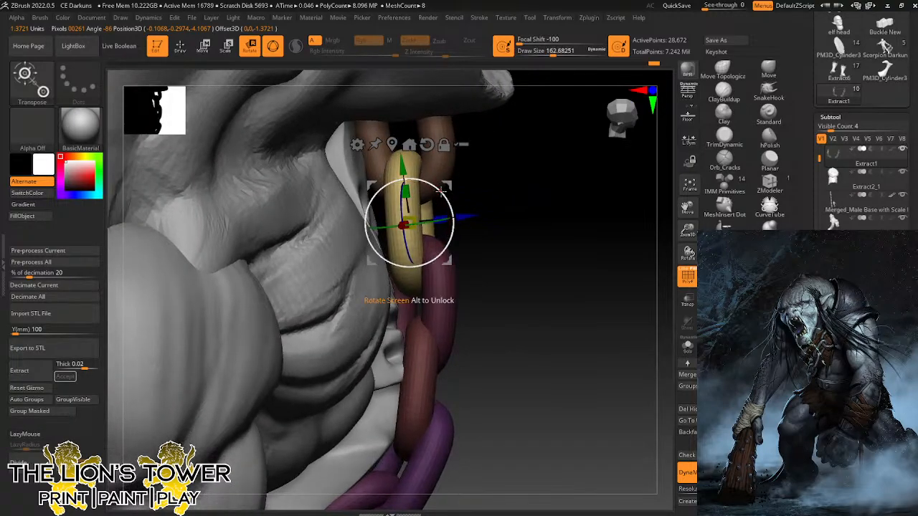
left_click_drag(432, 192, 434, 206)
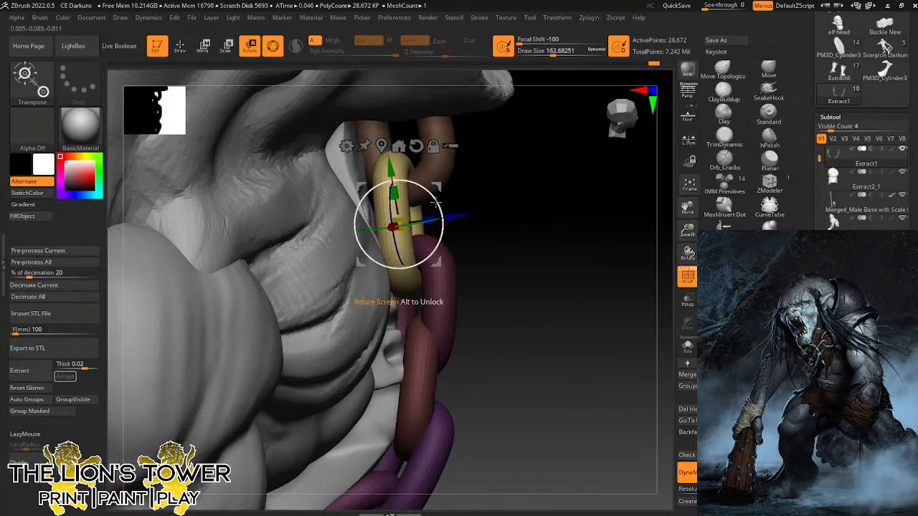
left_click_drag(508, 205, 387, 206)
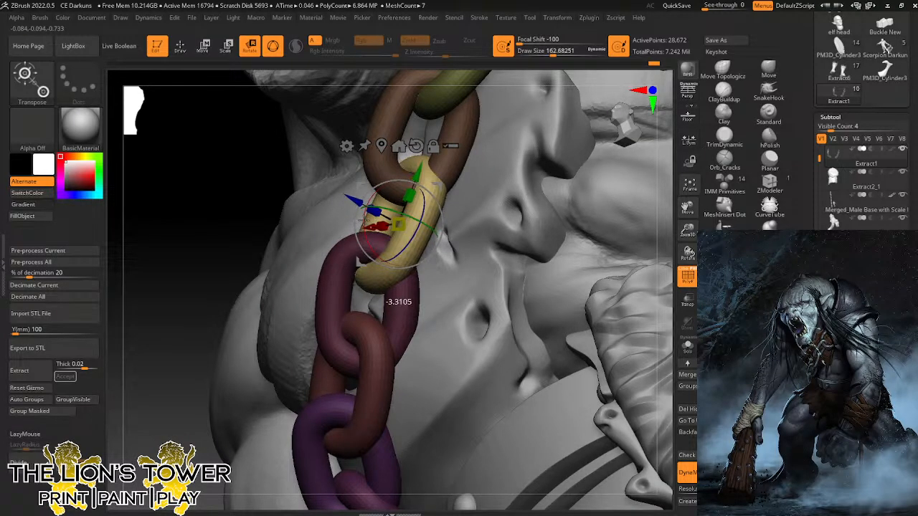
Isolate the second link from the front chain's upper end and rotate and nudge it to interlock with its neighbors over the torn sash.
left_click_drag(686, 207, 653, 336)
left_click(430, 266, "ctrl")
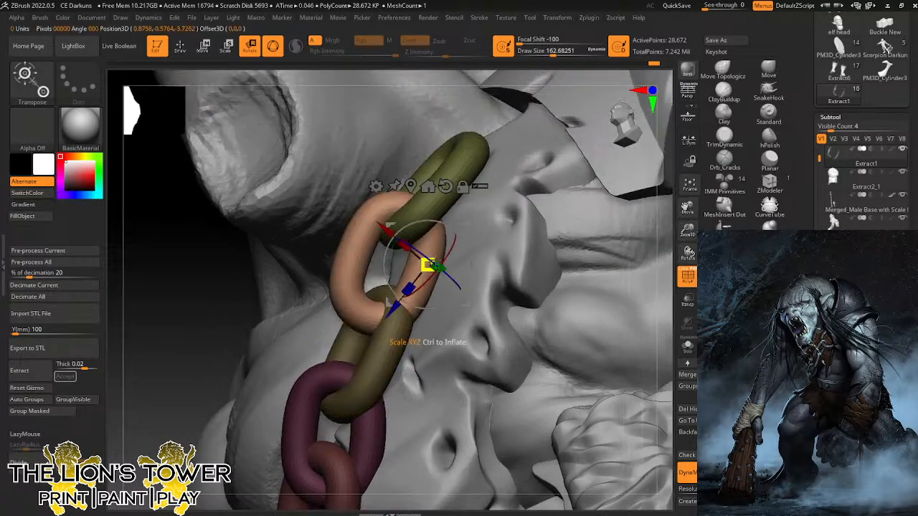
left_click_drag(687, 208, 563, 199)
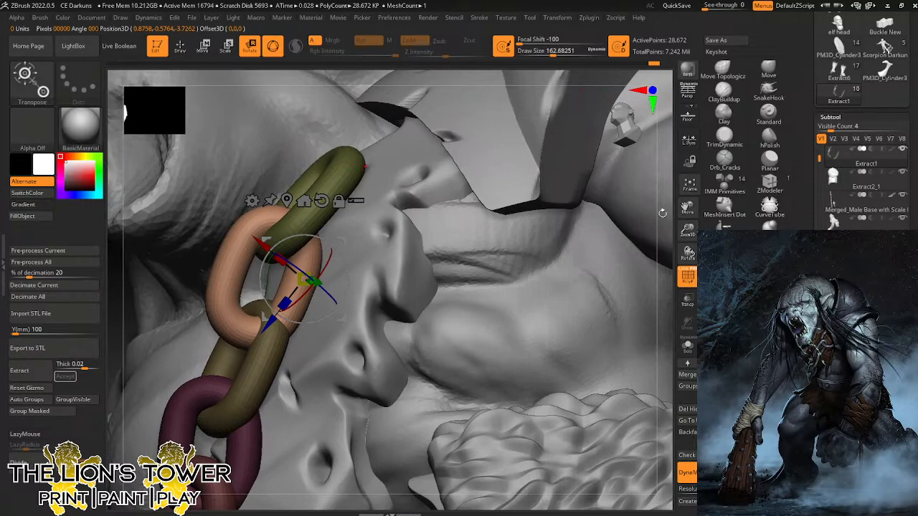
left_click_drag(687, 252, 577, 250)
left_click_drag(341, 240, 365, 250)
left_click_drag(216, 328, 326, 250)
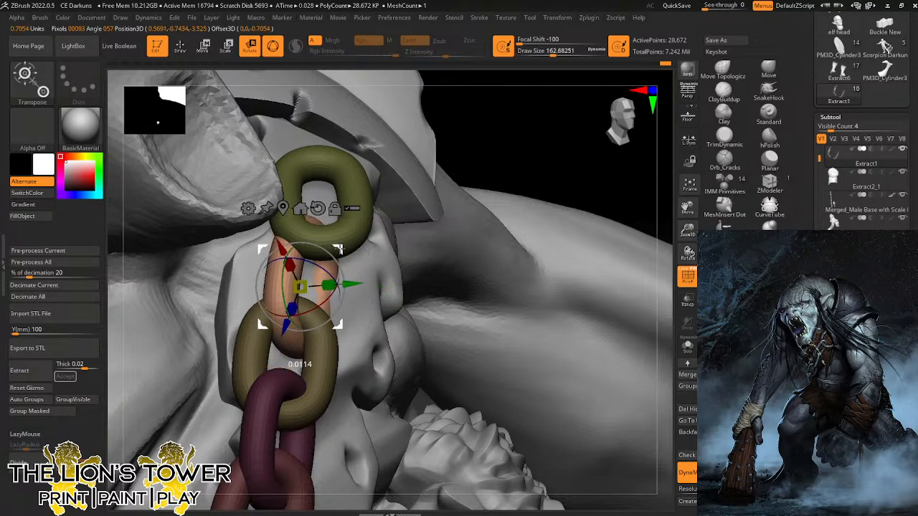
left_click_drag(315, 264, 323, 260)
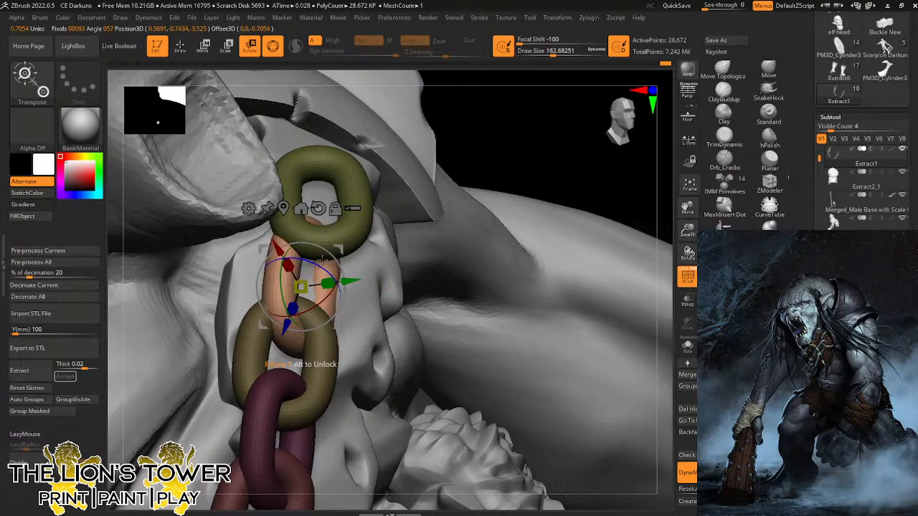
left_click_drag(575, 157, 339, 246)
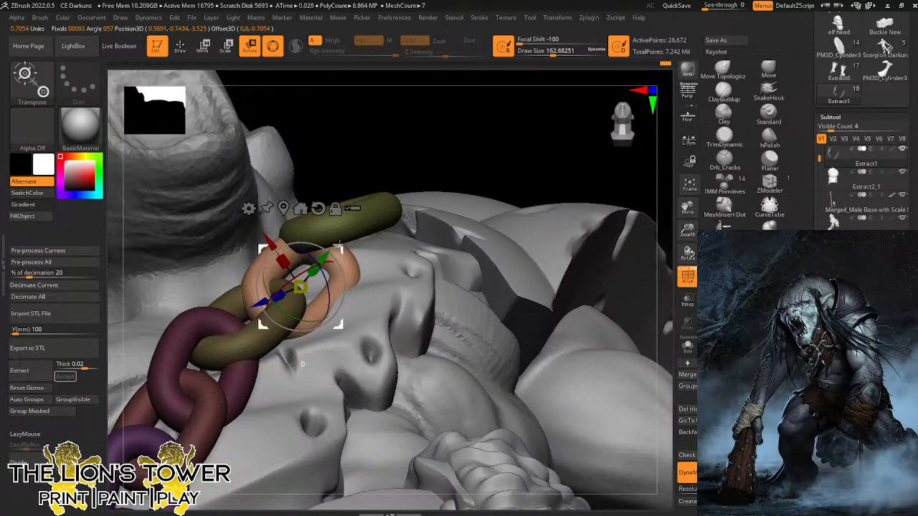
left_click_drag(438, 121, 236, 318)
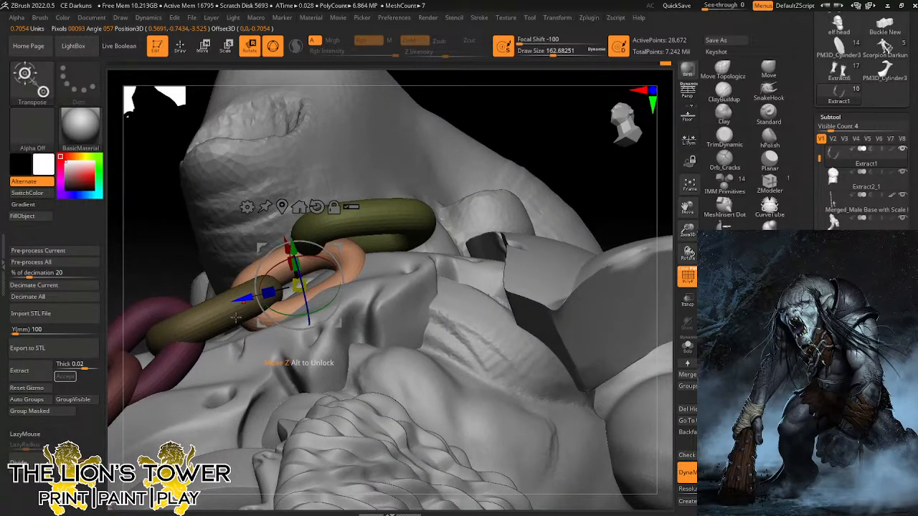
left_click_drag(512, 125, 463, 144)
Isolate the front chain's topmost link and rotate and shift it so it hooks the next link and lies against the chest.
left_click(393, 218, "ctrl")
mouse_move(428, 195)
left_mouse_down()
mouse_move(422, 188)
mouse_move(437, 197)
left_mouse_up()
left_click_drag(688, 229, 685, 213)
left_click_drag(686, 213, 635, 282)
left_click_drag(637, 240, 610, 253)
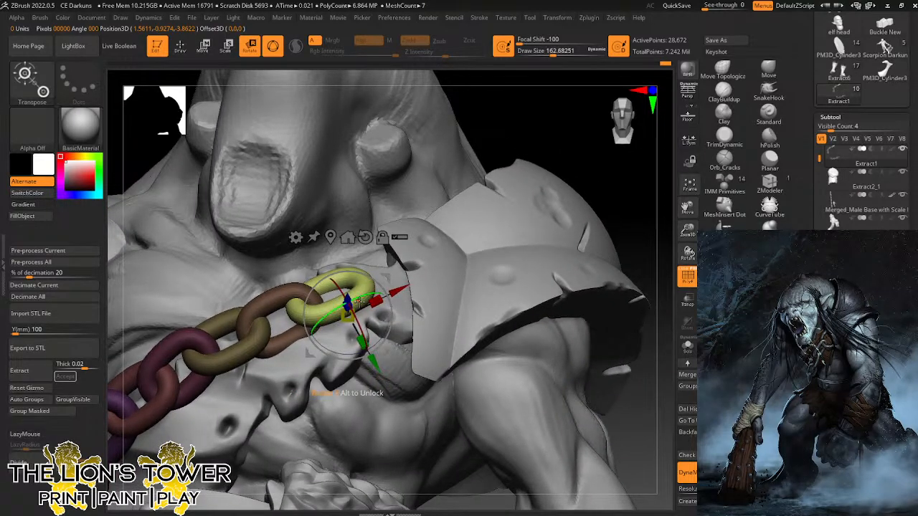
left_click_drag(348, 302, 381, 264)
left_click_drag(567, 118, 430, 239)
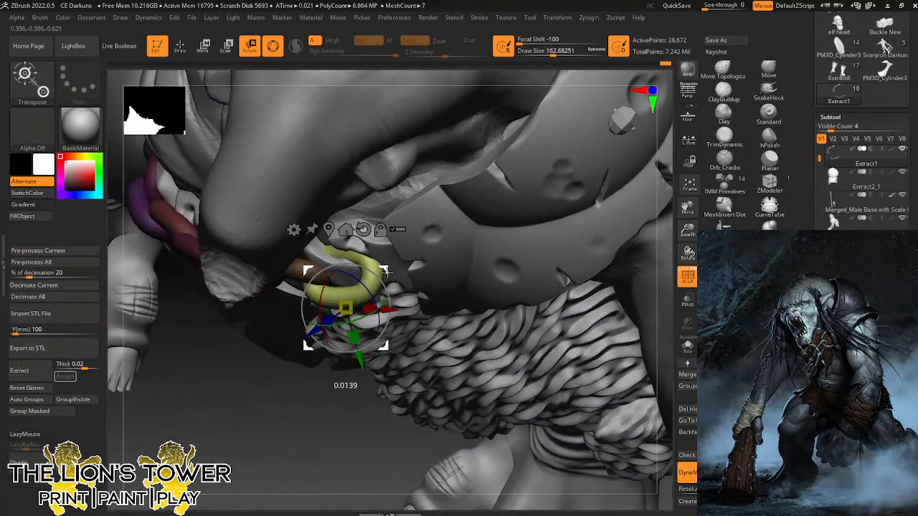
left_click_drag(383, 273, 659, 278)
Clear the chain's mask, append a Ring3D primitive as a new subtool, and make the ring the active subtool.
left_click(641, 249, "ctrl")
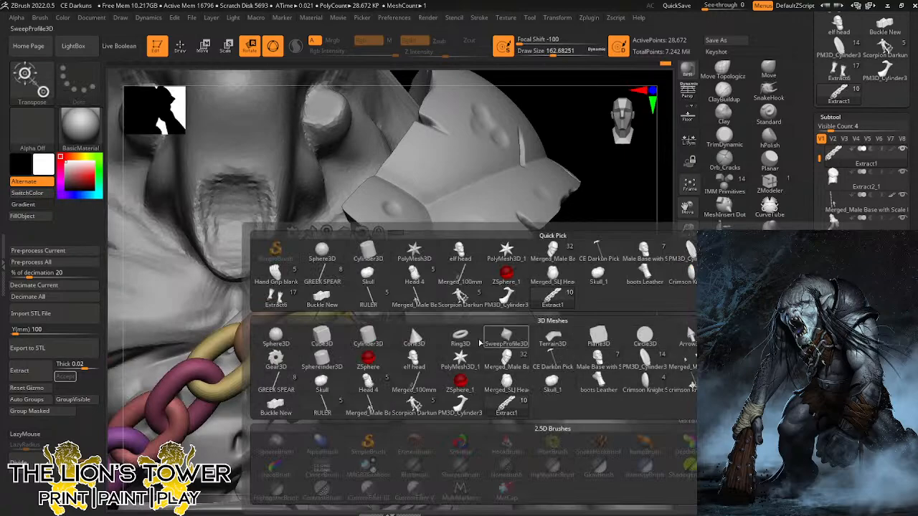
left_click(506, 337)
left_click(488, 371, "alt")
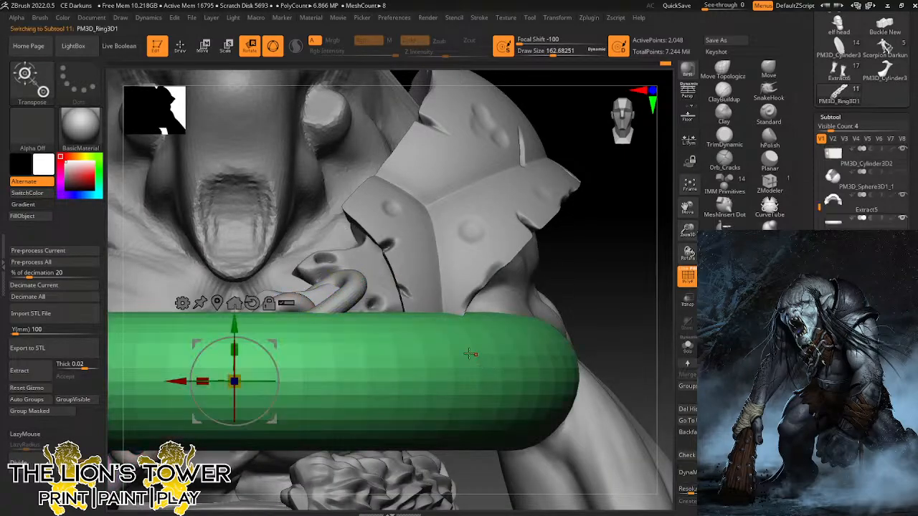
Move the ring up to the front shoulder armor beside the chain's upper end and scale it down to suit the links.
key("f")
left_click_drag(397, 263, 352, 441)
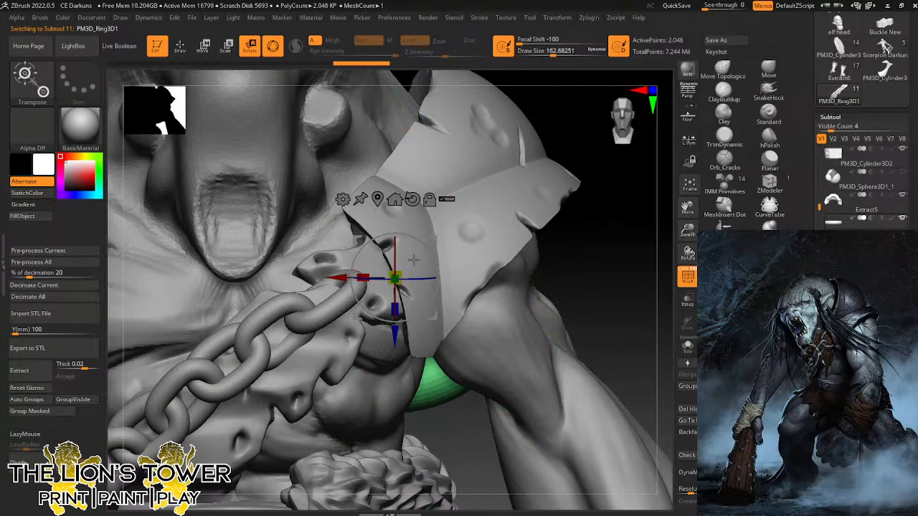
left_click_drag(395, 278, 390, 352)
left_click_drag(572, 274, 492, 239)
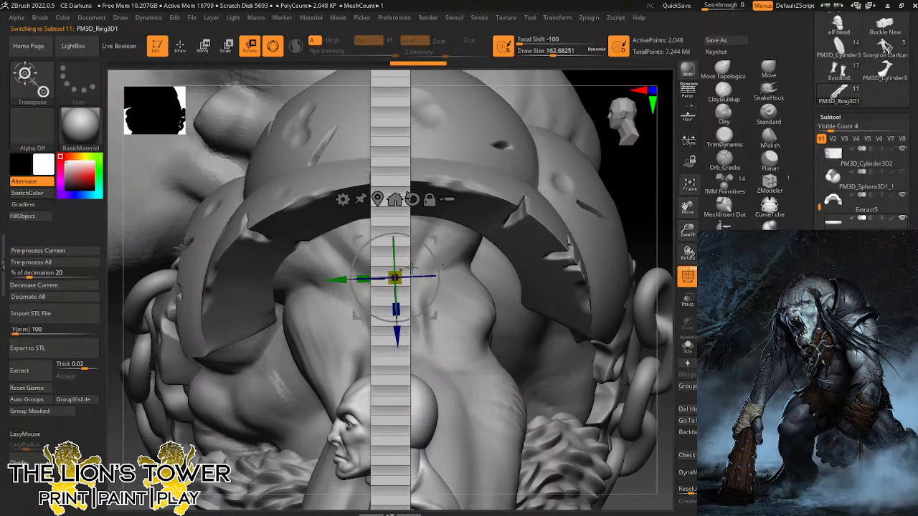
left_click_drag(342, 278, 134, 287)
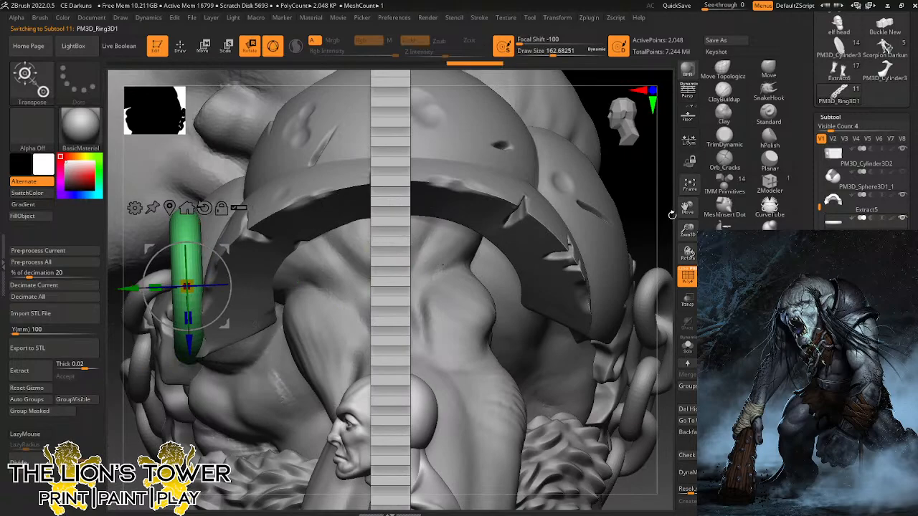
left_click_drag(672, 214, 396, 241)
left_click_drag(347, 220, 370, 258)
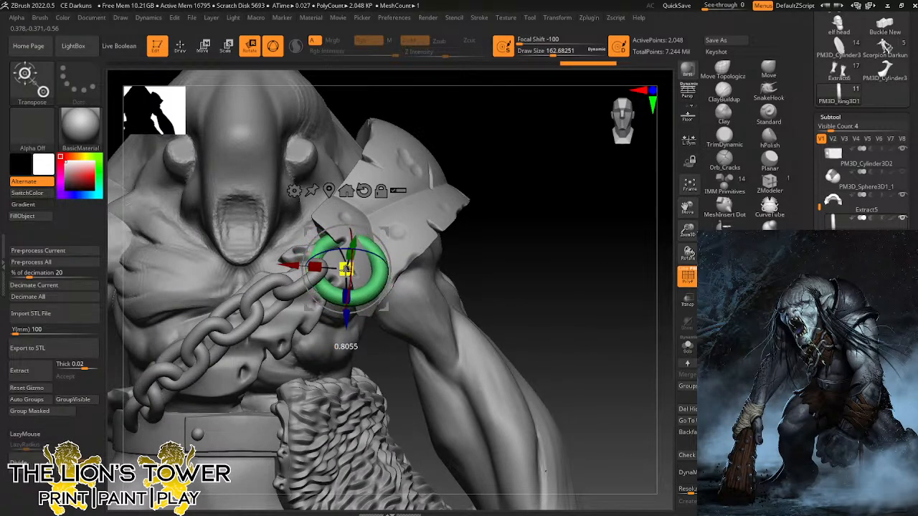
Rotate, resize and nudge the front ring so it threads through the chain's topmost link and tucks under the shoulder armor's edge.
left_click_drag(563, 231, 417, 176)
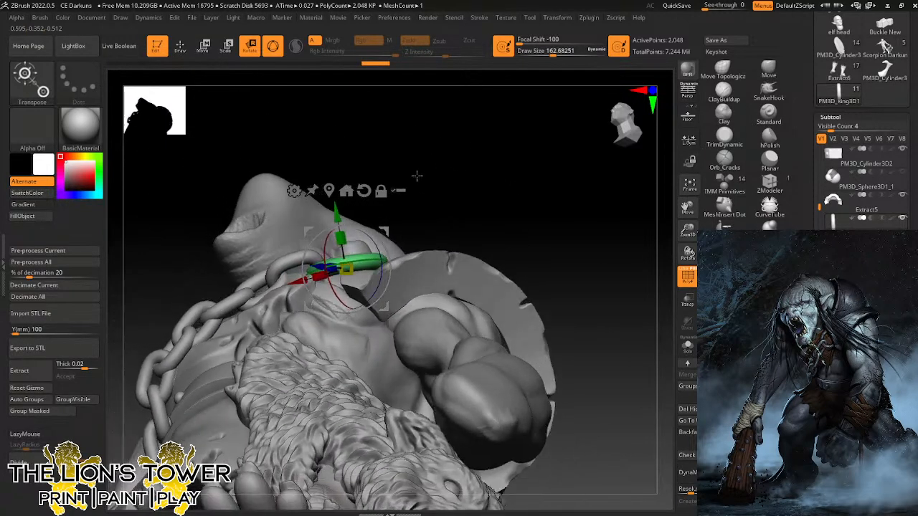
left_click_drag(362, 232, 382, 233)
left_click_drag(453, 177, 423, 250)
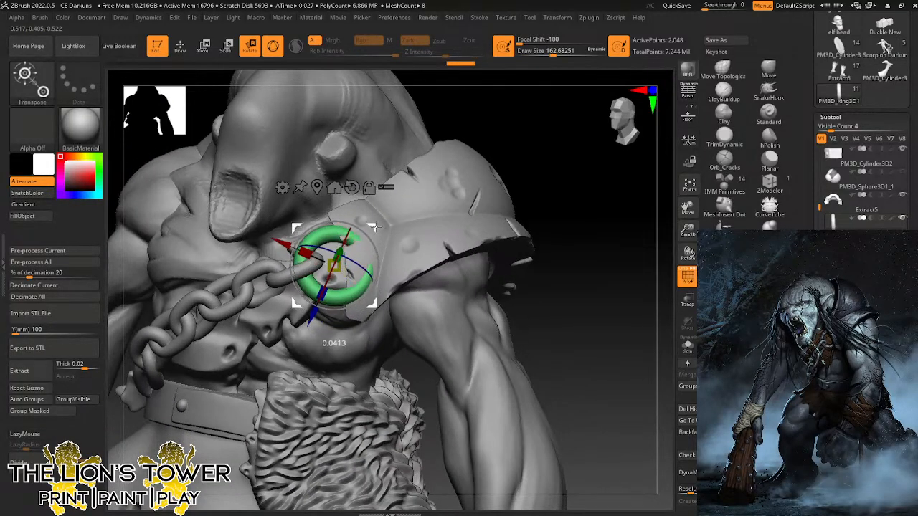
left_click_drag(375, 224, 377, 220)
left_click_drag(511, 142, 467, 120)
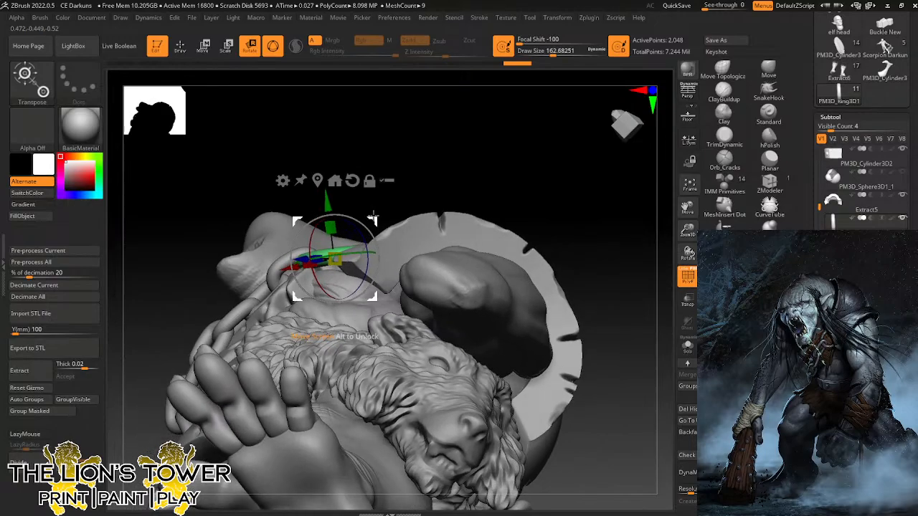
left_click_drag(375, 226, 375, 225)
left_click_drag(439, 154, 403, 245)
left_click_drag(437, 156, 492, 140)
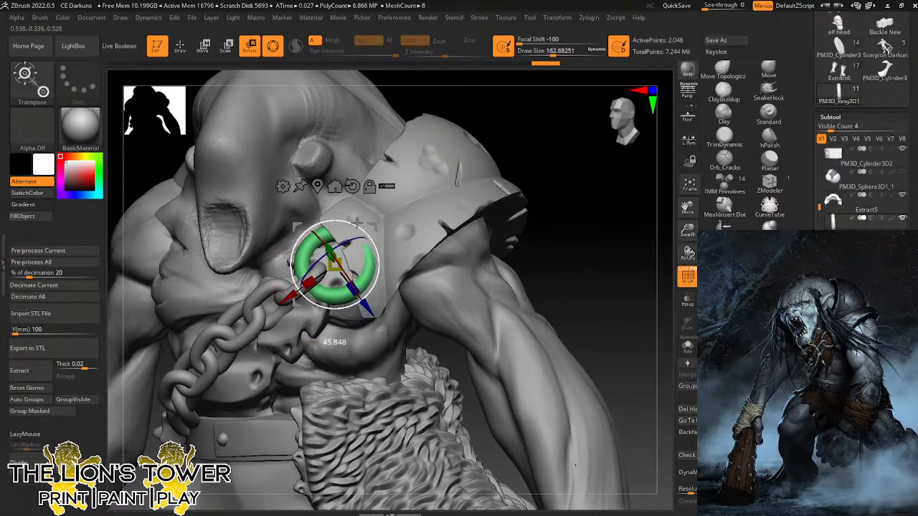
mouse_move(358, 225)
left_mouse_down()
mouse_move(355, 244)
mouse_move(333, 249)
left_mouse_up()
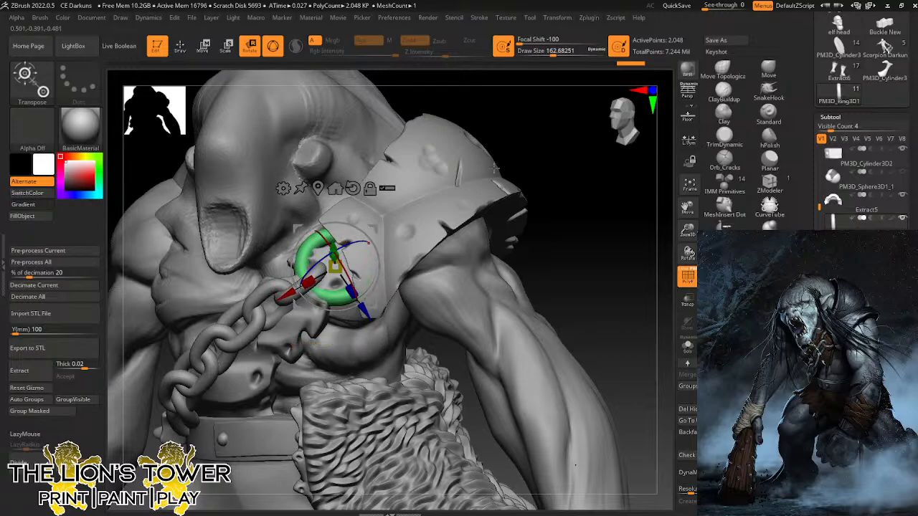
mouse_move(494, 168)
left_mouse_down()
mouse_move(545, 146)
mouse_move(537, 135)
mouse_move(518, 146)
left_mouse_up()
left_click_drag(371, 260, 370, 258)
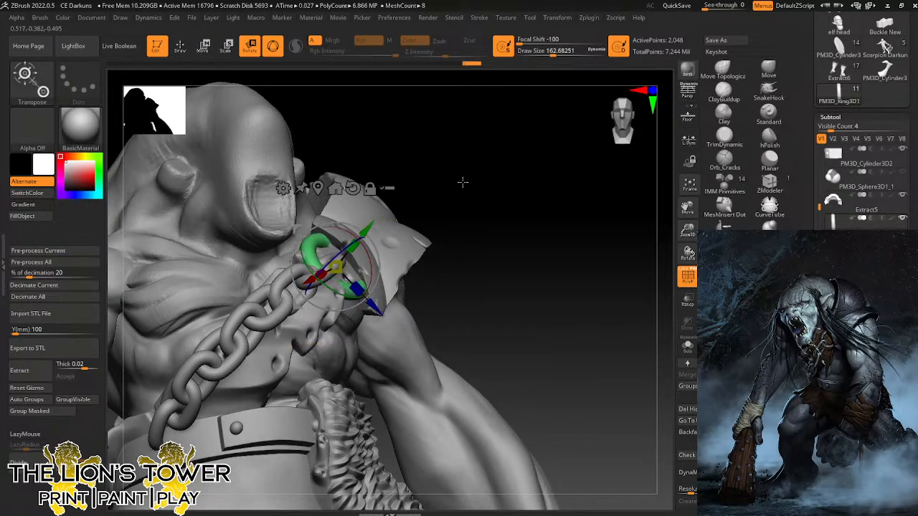
Duplicate the ring within its subtool and move the copy around to the back of the shoulder armor.
mouse_move(463, 182)
left_mouse_down()
mouse_move(459, 121)
mouse_move(441, 212)
mouse_move(463, 191)
mouse_move(459, 169)
left_mouse_up()
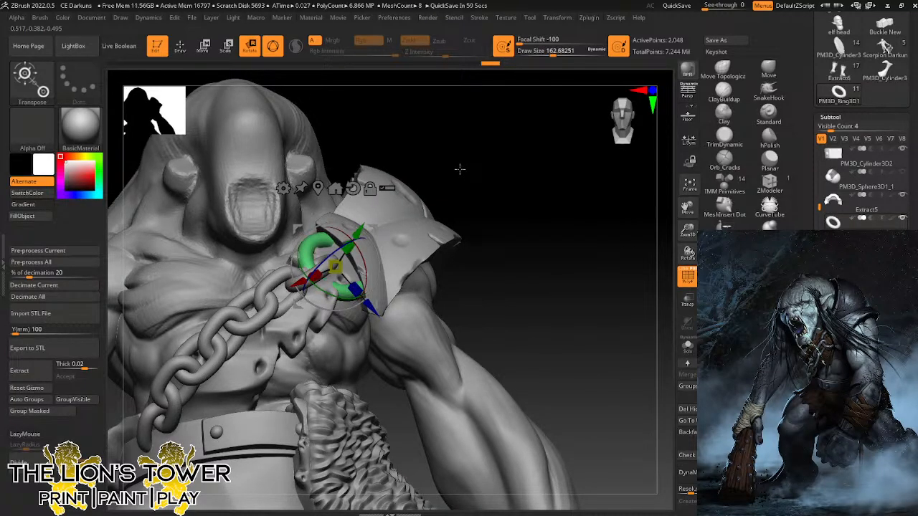
mouse_move(553, 212)
left_mouse_down()
mouse_move(377, 226)
mouse_move(651, 240)
left_mouse_up()
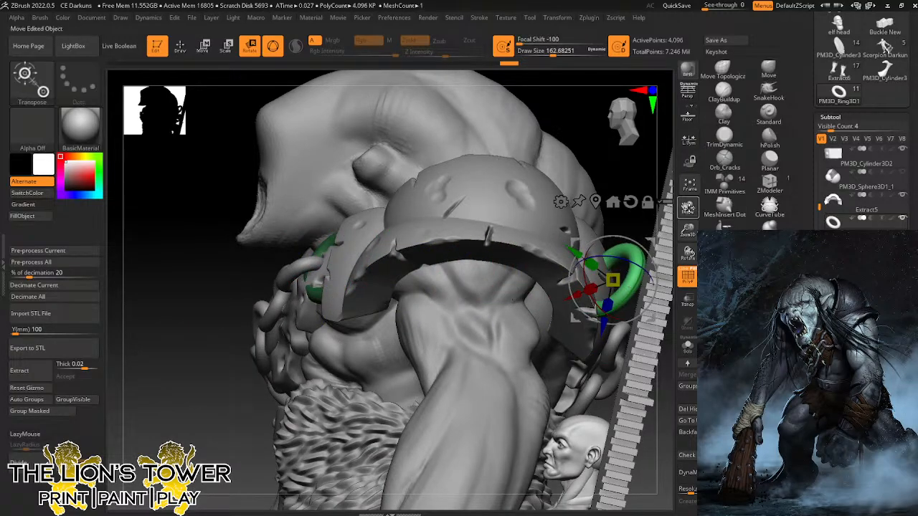
mouse_move(687, 207)
left_mouse_down()
mouse_move(623, 212)
mouse_move(600, 264)
mouse_move(520, 260)
left_mouse_up()
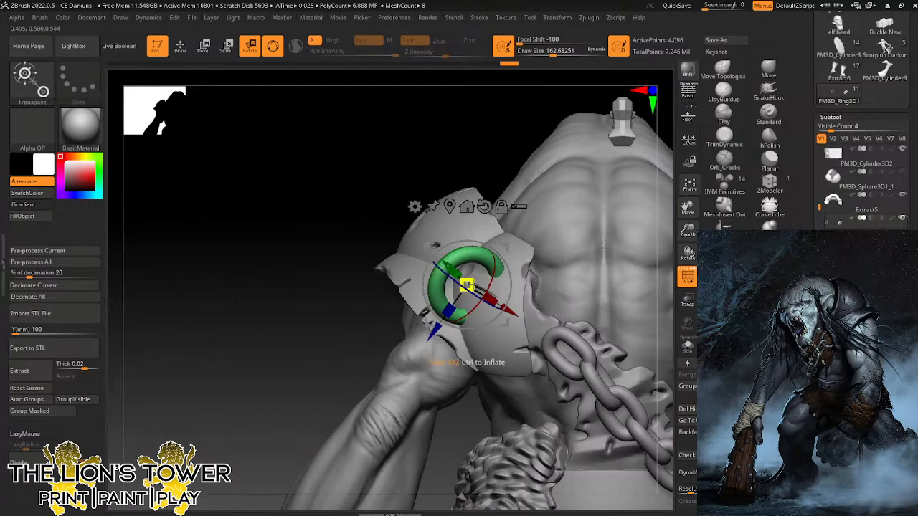
mouse_move(454, 282)
left_mouse_down()
mouse_move(449, 276)
mouse_move(572, 274)
mouse_move(547, 285)
left_mouse_up()
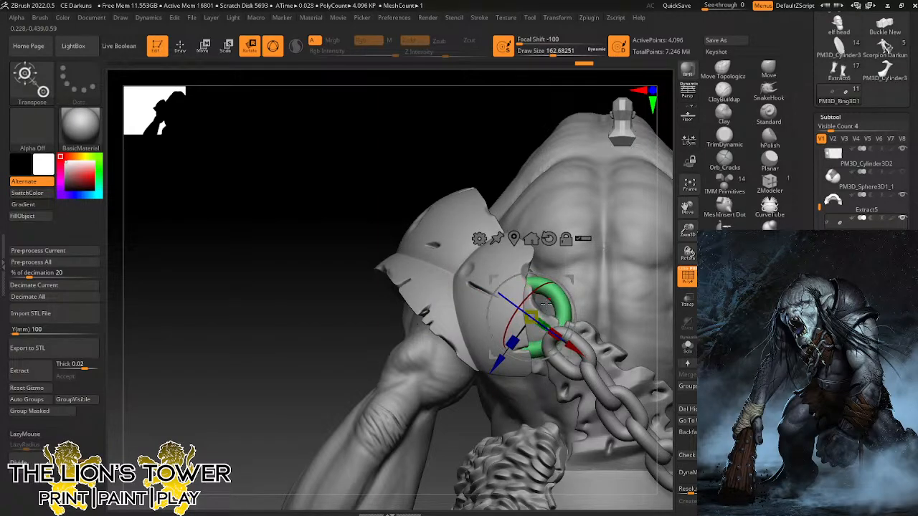
Rotate and nudge the back ring so it emerges from under the armor's edge and meets the back chain's topmost link.
left_click_drag(466, 437, 534, 435)
left_click_drag(557, 270, 555, 269)
left_click_drag(478, 169, 549, 193)
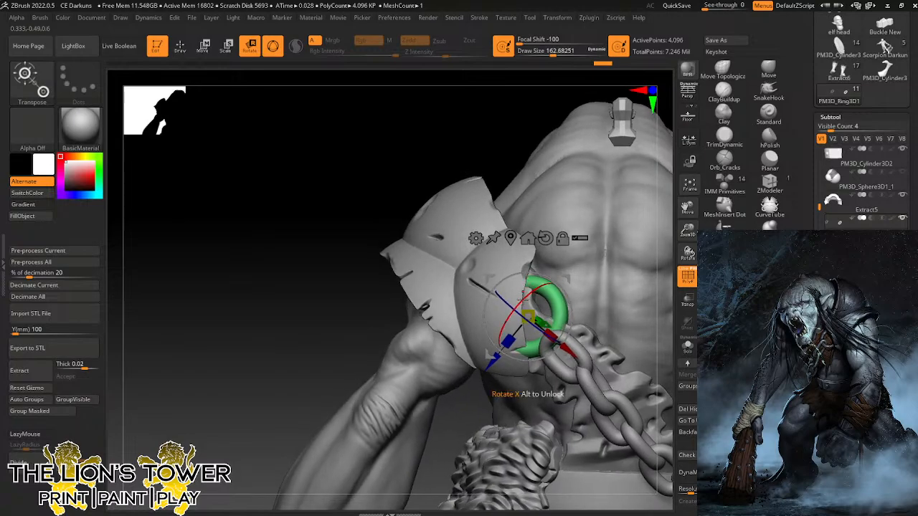
left_click_drag(525, 304, 554, 320)
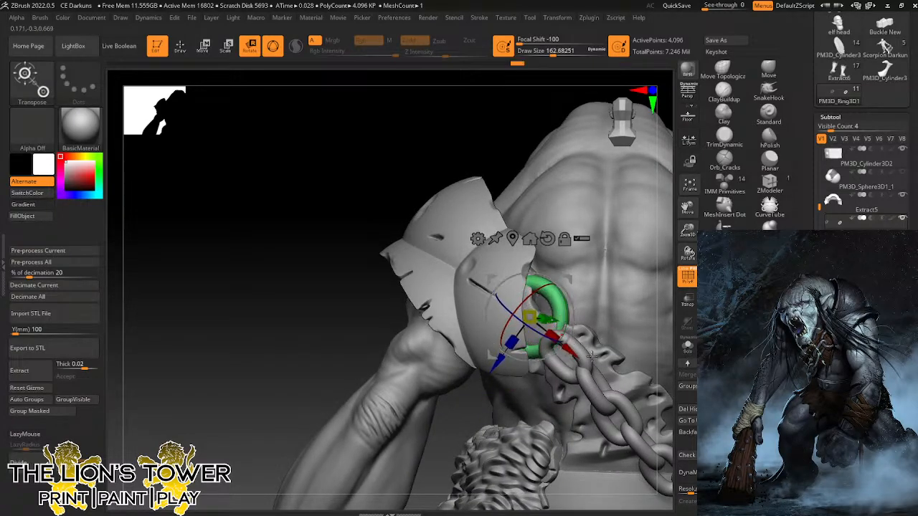
Save the project as CE Darkuns.zpr, replacing the existing file.
mouse_move(687, 208)
left_mouse_down()
mouse_move(618, 188)
mouse_move(538, 210)
mouse_move(561, 201)
left_mouse_up()
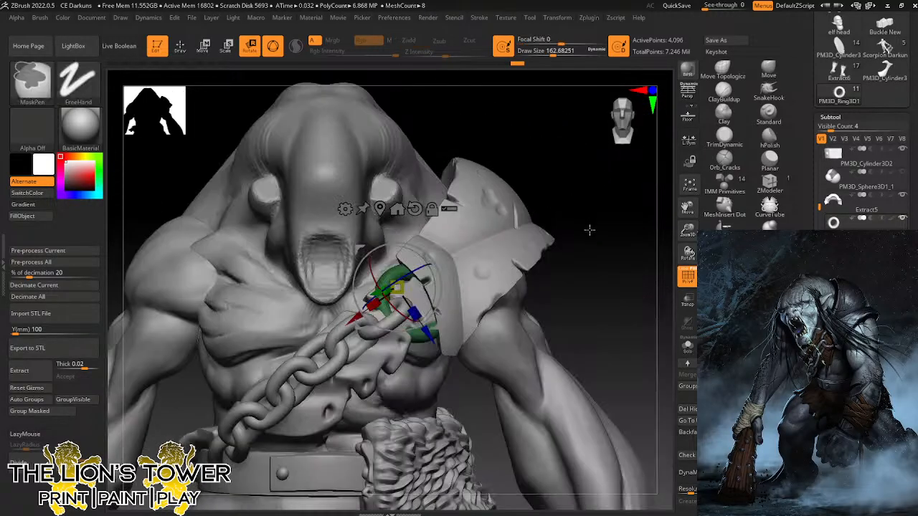
key("ctrl+s")
left_click(674, 427)
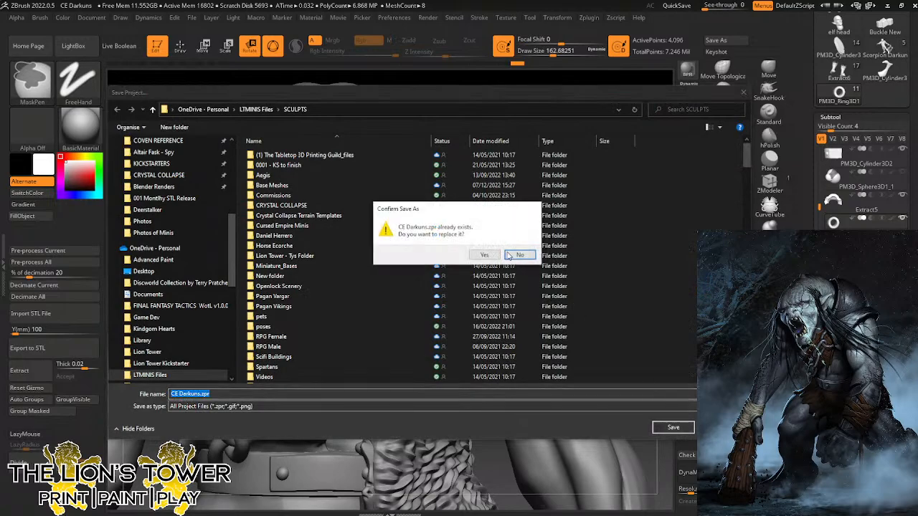
left_click(510, 255)
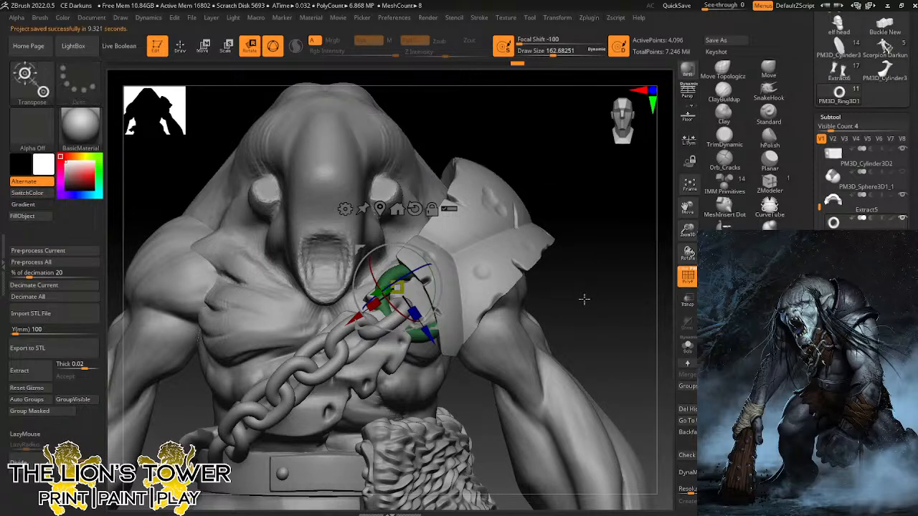
Make the chain the active subtool, isolate the back chain's topmost link and rotate it upward toward the back ring.
left_click_drag(570, 308, 619, 298)
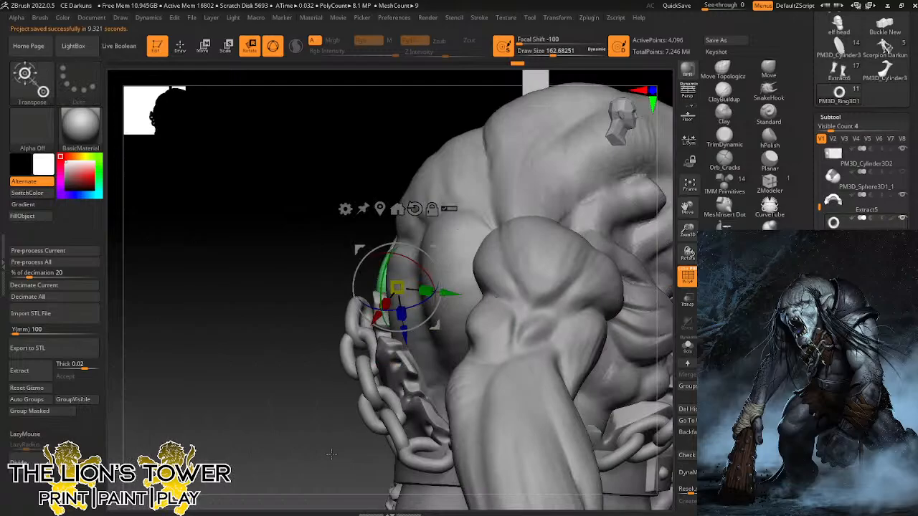
left_click_drag(331, 455, 404, 436)
left_click_drag(687, 228, 687, 234)
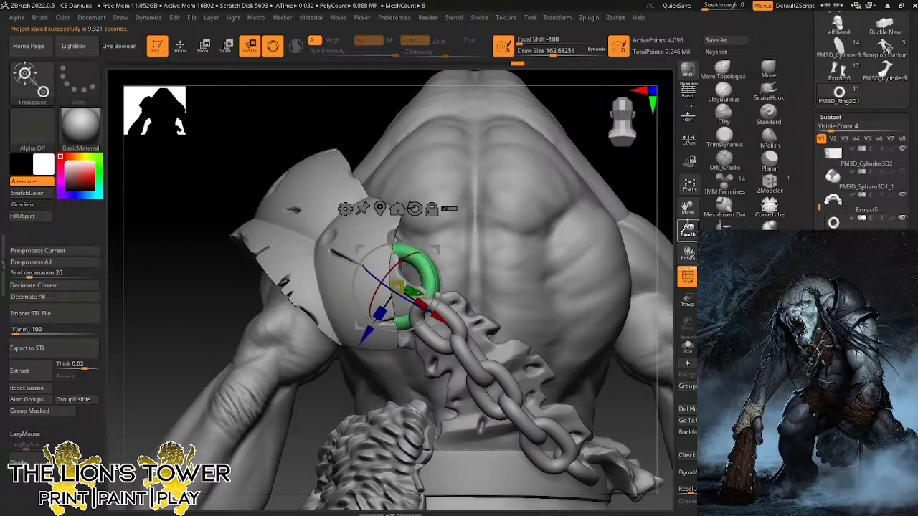
left_click_drag(474, 214, 416, 272, "alt")
left_click(429, 345, "alt")
mouse_move(602, 212)
left_mouse_down()
mouse_move(574, 224)
mouse_move(607, 208)
left_mouse_up()
left_click(389, 290, "ctrl")
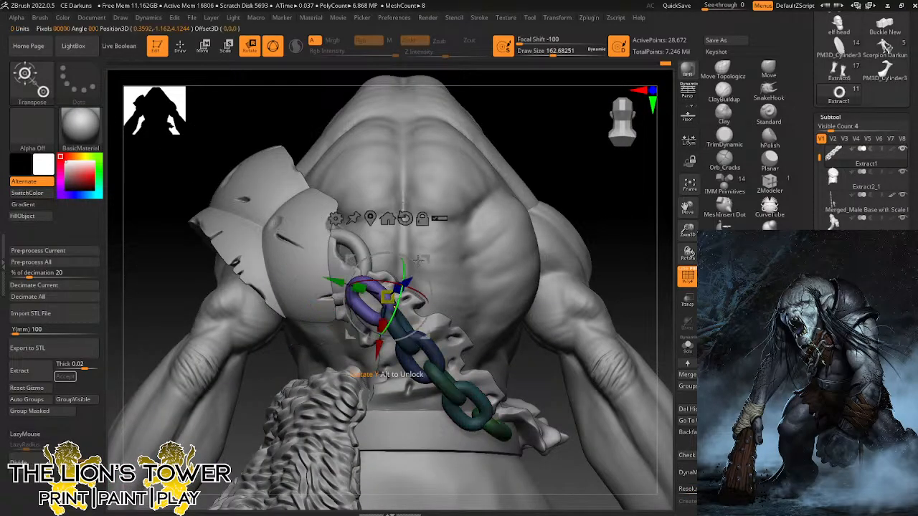
left_click_drag(557, 174, 619, 159)
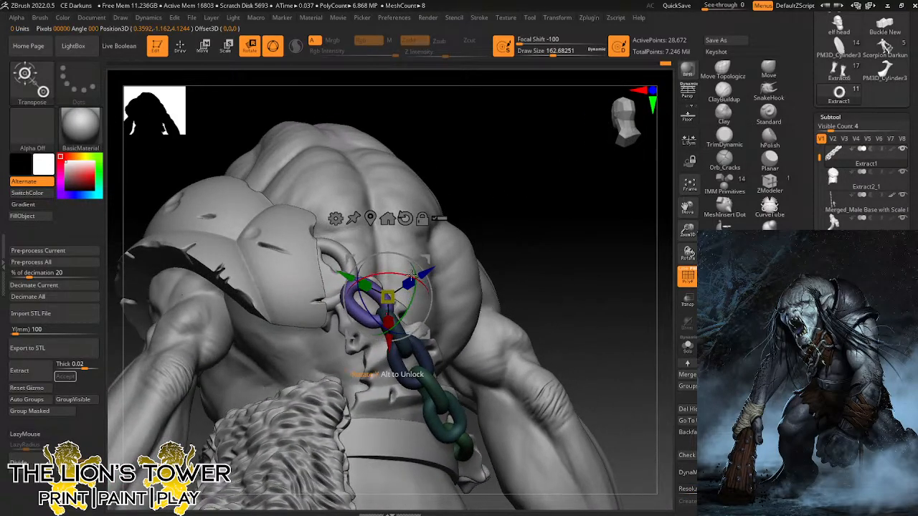
left_click_drag(410, 295, 408, 271)
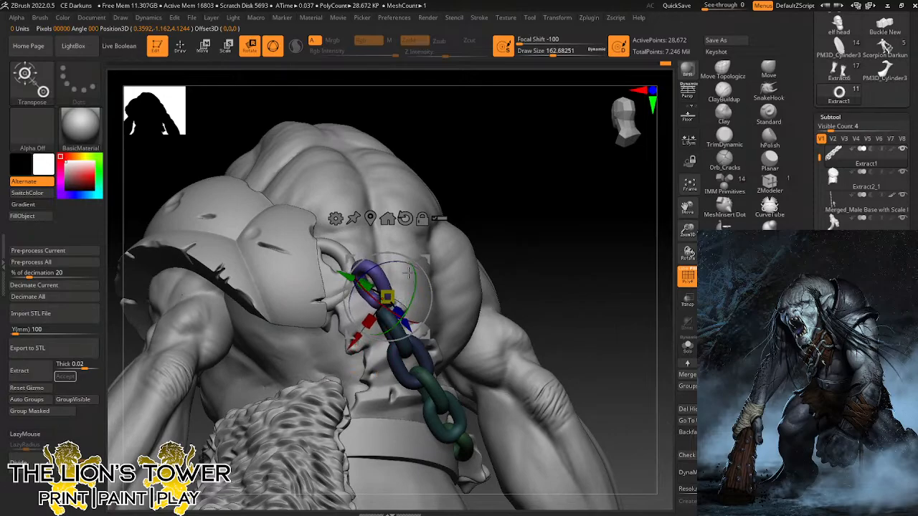
Shift and rotate the topmost back link so it follows the torso and interlocks with the back ring and the link below.
left_click_drag(504, 210, 479, 334)
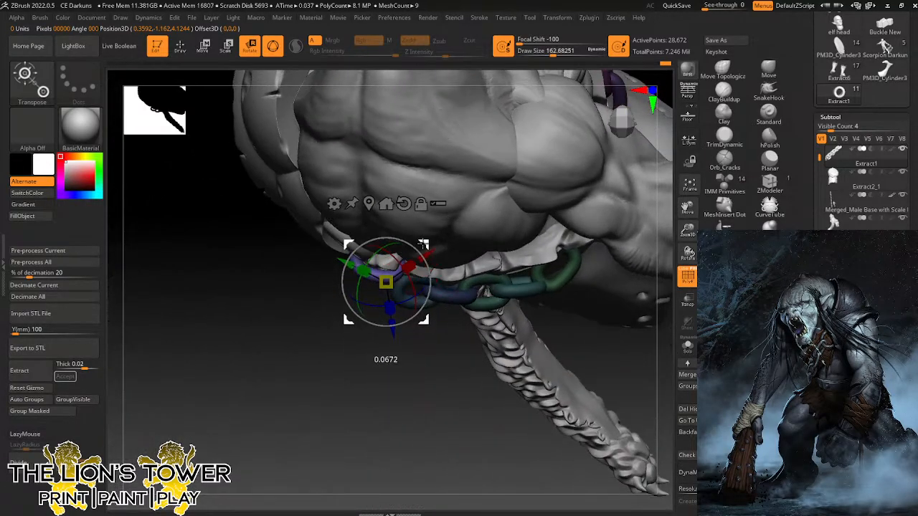
left_click_drag(423, 317, 414, 324)
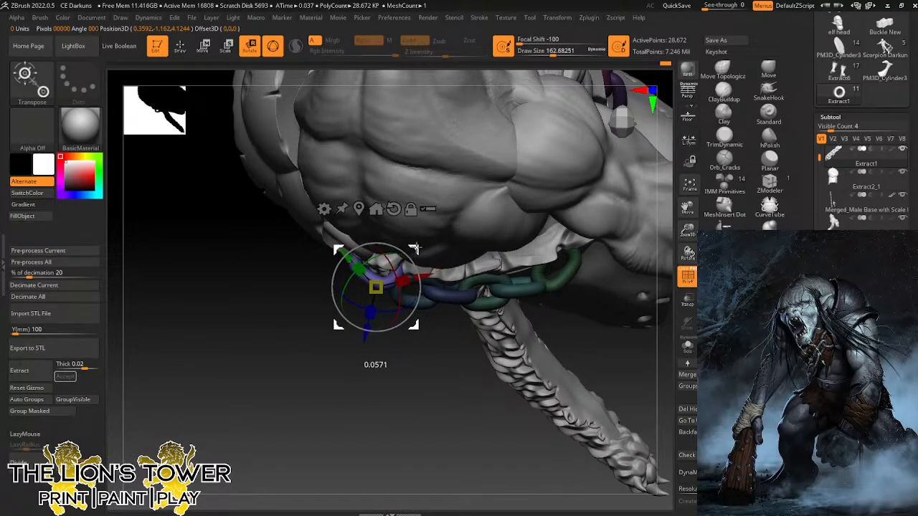
left_click_drag(430, 371, 414, 246)
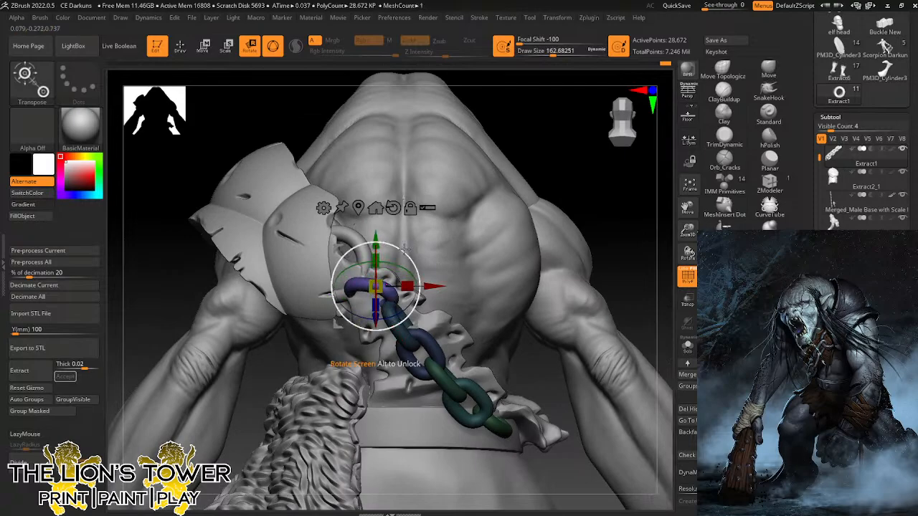
left_click_drag(549, 162, 555, 117)
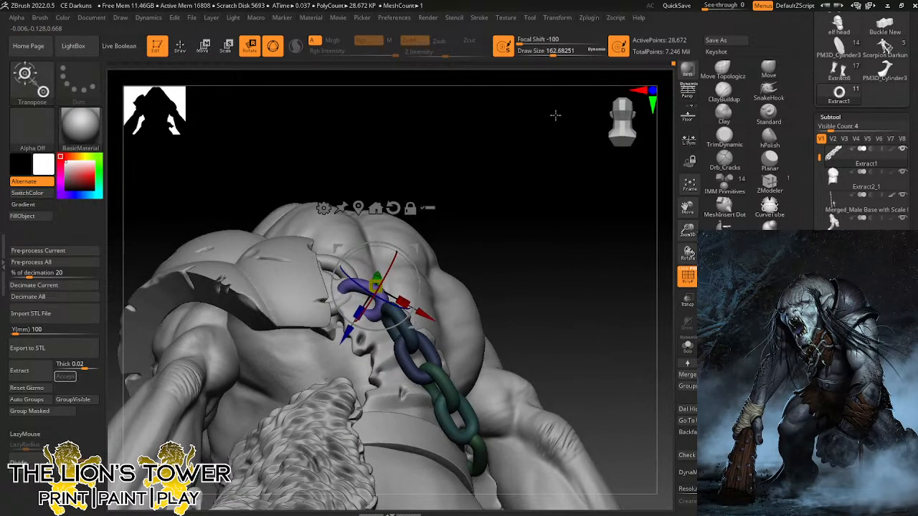
left_click_drag(349, 335, 334, 347)
left_click_drag(452, 184, 554, 214)
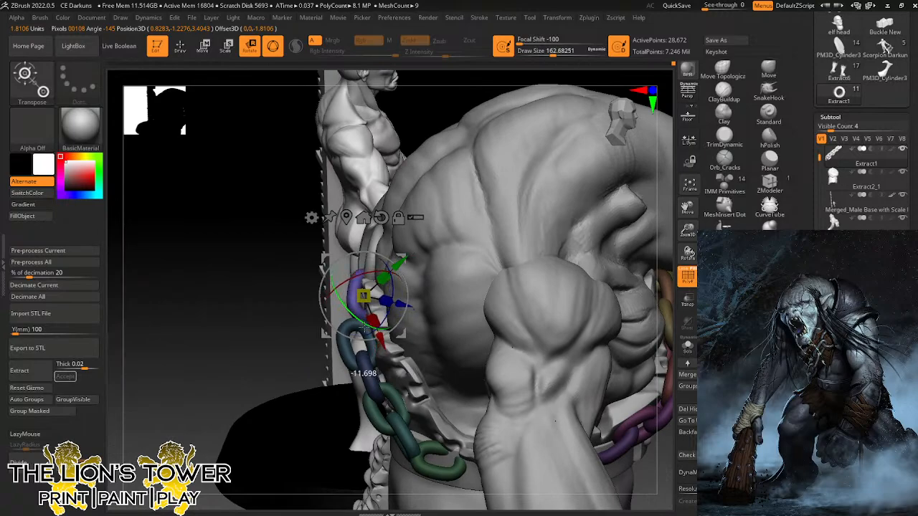
left_click_drag(326, 331, 461, 236)
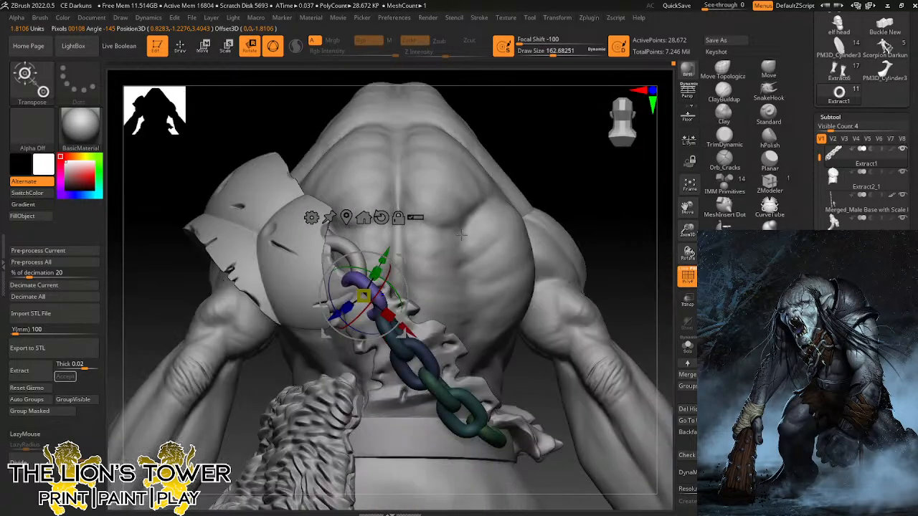
left_click_drag(528, 165, 397, 257)
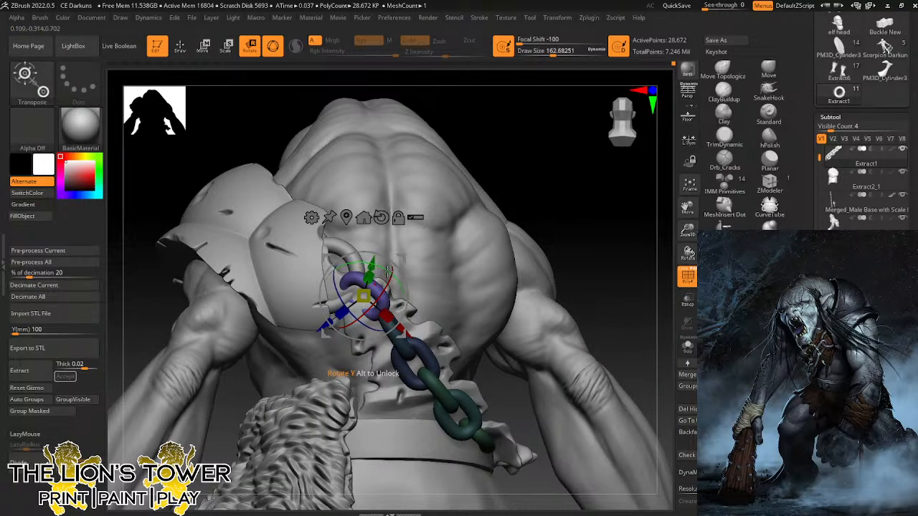
Hide the torn sash and fine-tune the topmost back link's rotation within the back ring.
left_click_drag(444, 226, 440, 202)
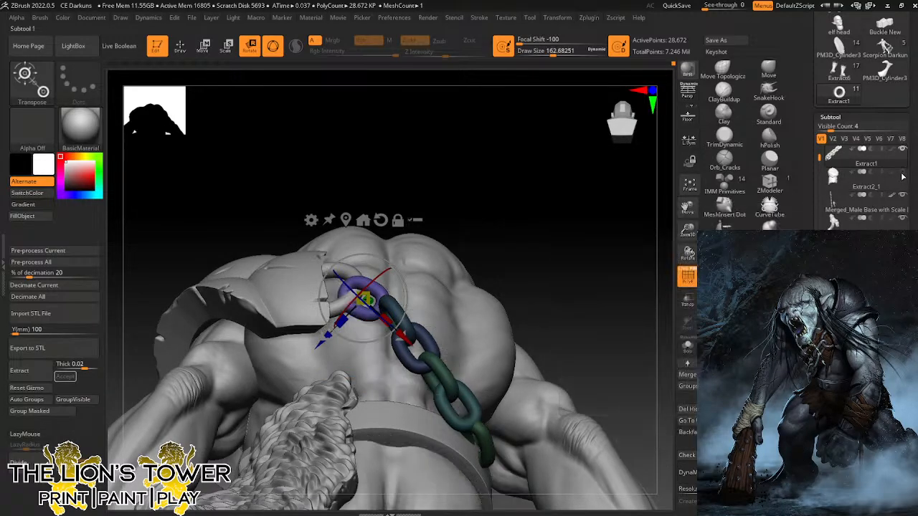
left_click_drag(584, 236, 578, 205)
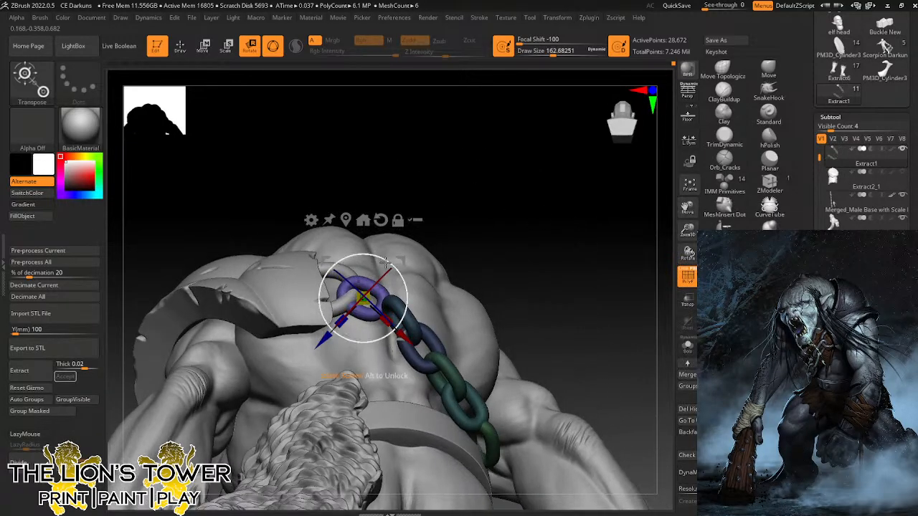
right_click_drag(426, 220, 462, 233)
Isolate the back chain's second link from the top and rotate it upward to interlock with the topmost link.
left_click(398, 324, "ctrl")
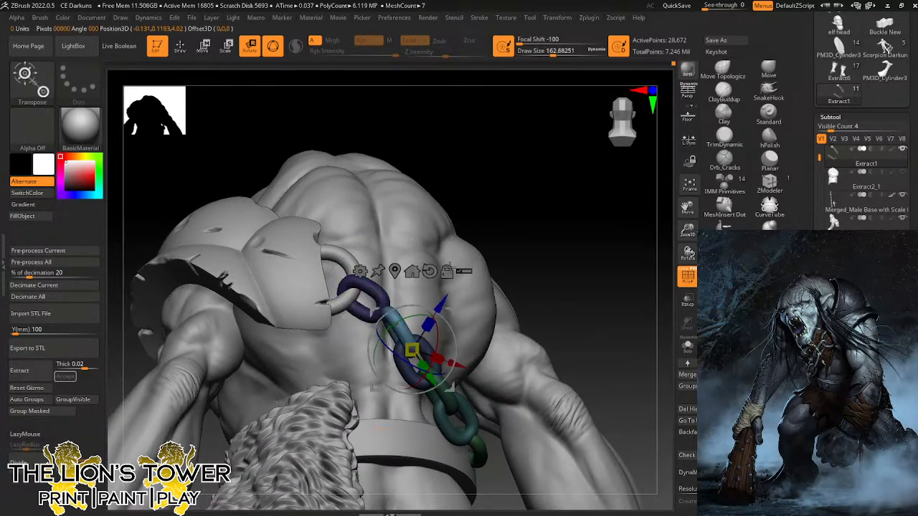
right_click_drag(459, 280, 495, 216)
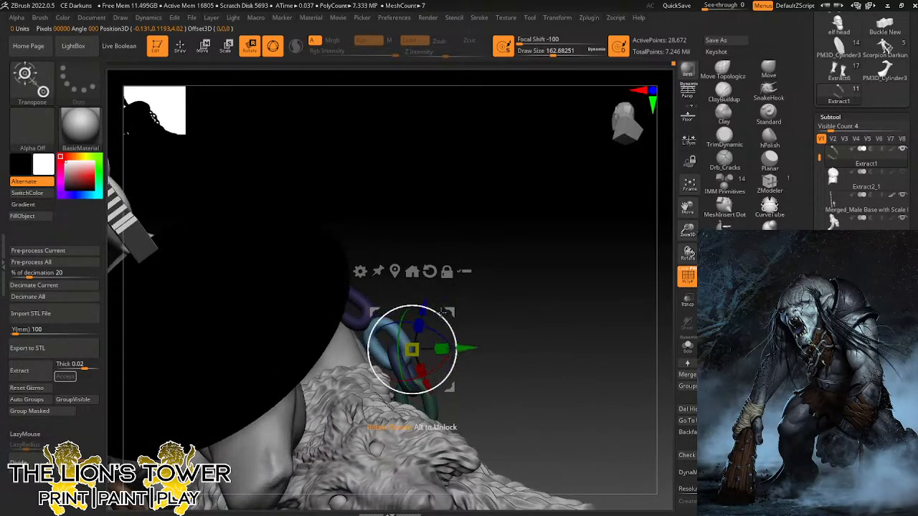
right_click_drag(434, 296, 418, 311)
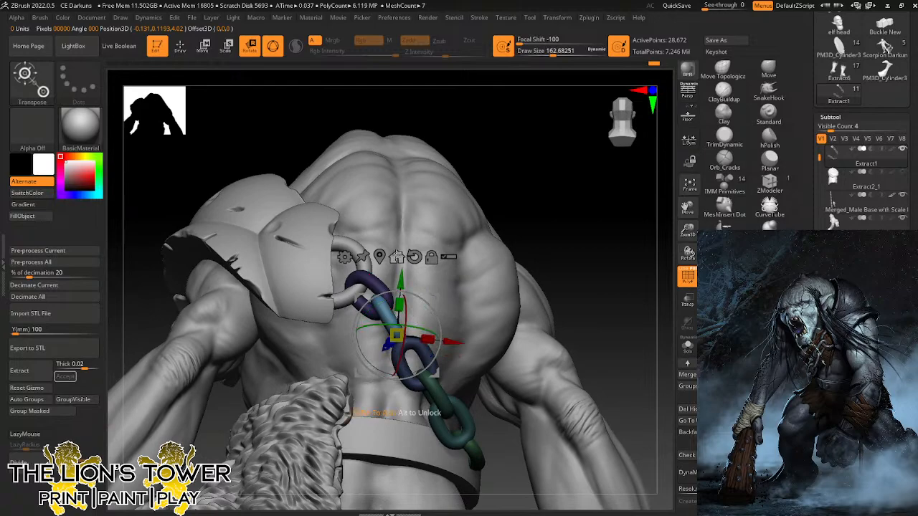
left_click_drag(400, 276, 397, 253)
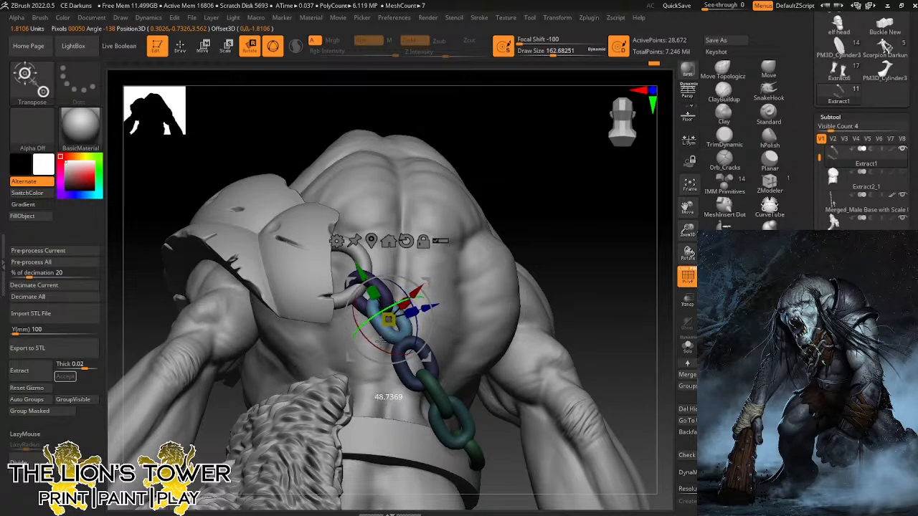
left_click_drag(378, 346, 380, 345)
Fine-tune the second back link's placement so it sits close to the torso beneath the topmost link.
left_click_drag(532, 162, 398, 310)
left_click_drag(472, 270, 507, 262)
left_click_drag(428, 321, 428, 321)
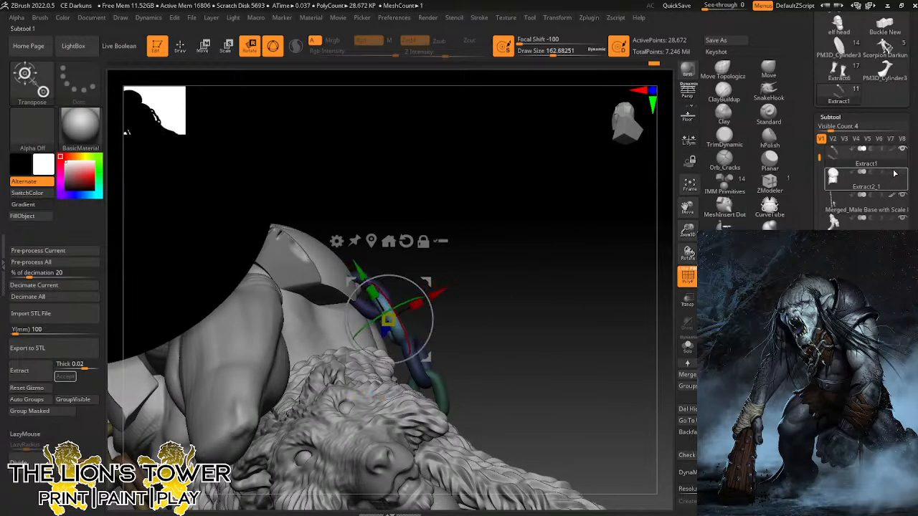
mouse_move(601, 254)
left_mouse_down()
mouse_move(566, 281)
mouse_move(590, 264)
left_mouse_up()
left_click_drag(691, 248, 413, 267)
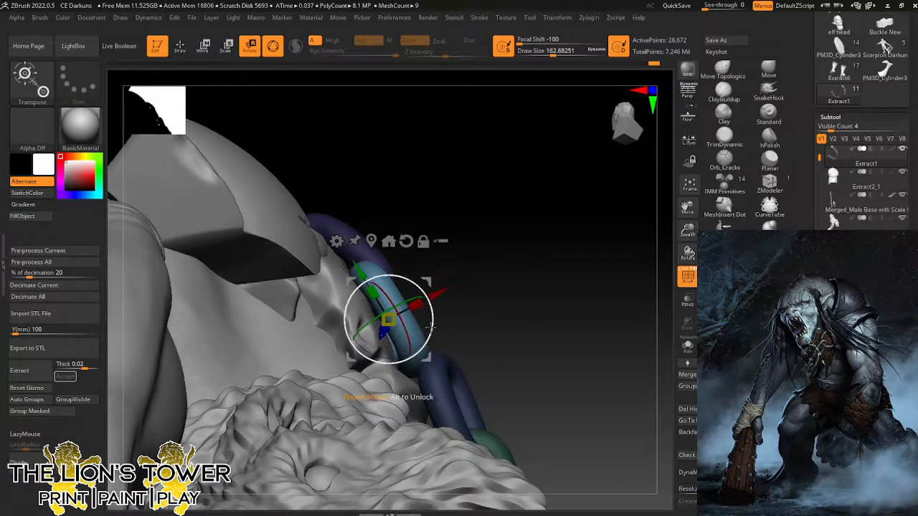
left_click_drag(429, 327, 429, 331)
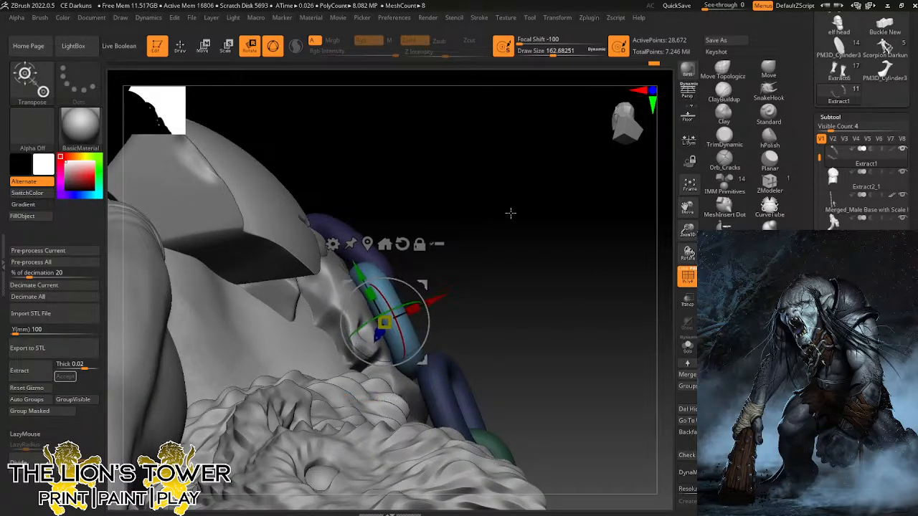
left_click_drag(510, 213, 439, 316)
Isolate the third back link, then move and rotate it so it loops through the second link.
left_click(444, 389, "ctrl")
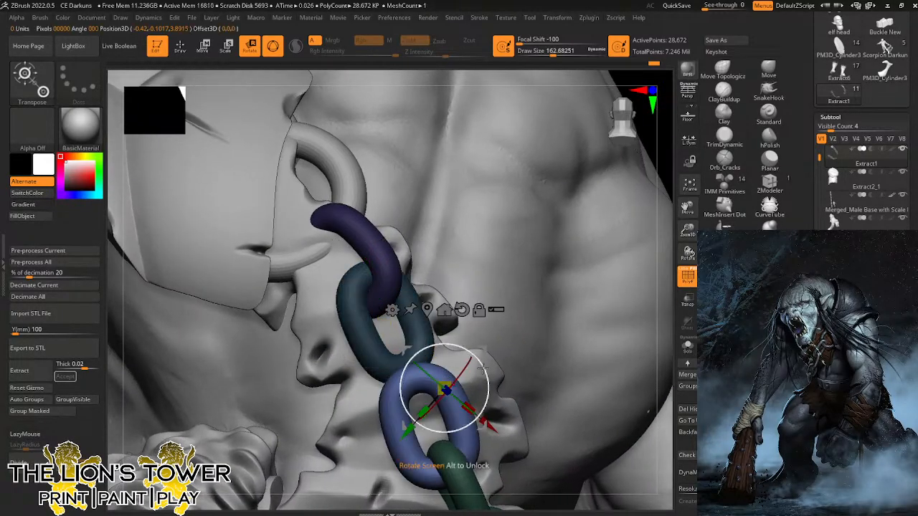
left_click_drag(486, 350, 476, 318)
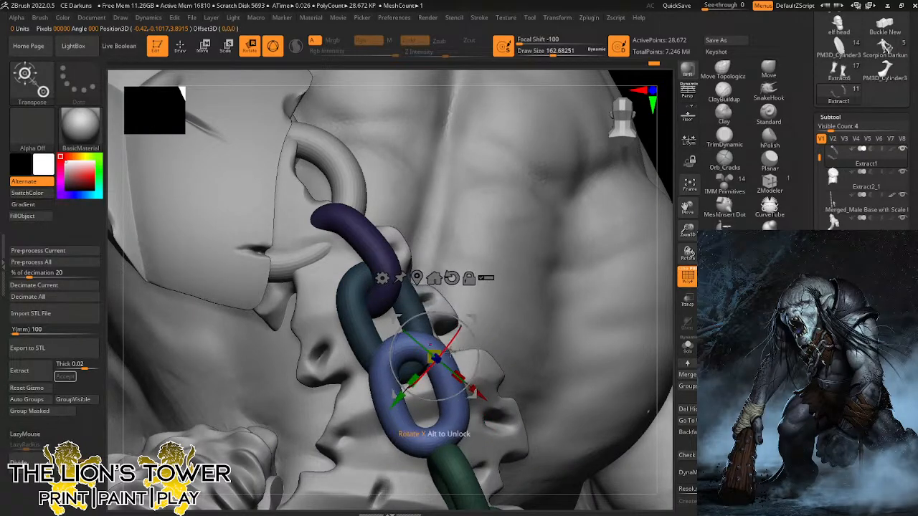
left_click_drag(474, 392, 459, 429)
left_click_drag(453, 351, 461, 382)
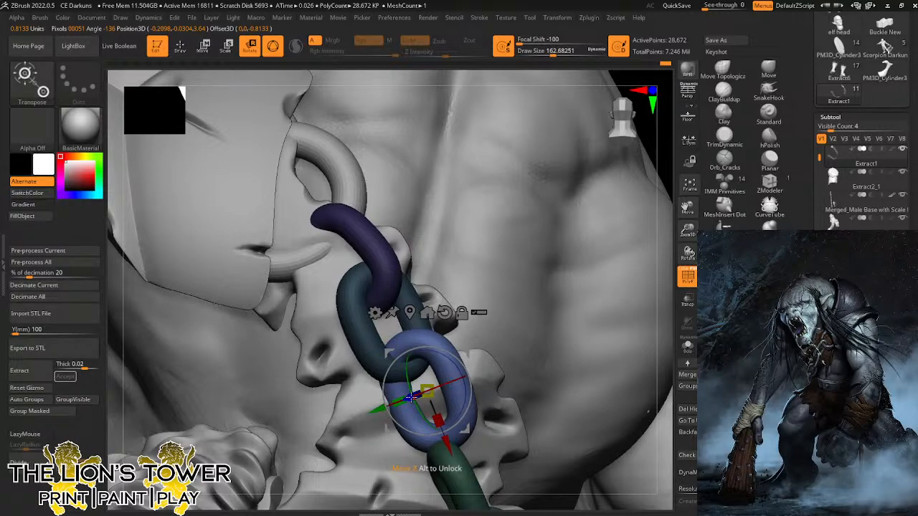
left_click_drag(411, 397, 380, 410)
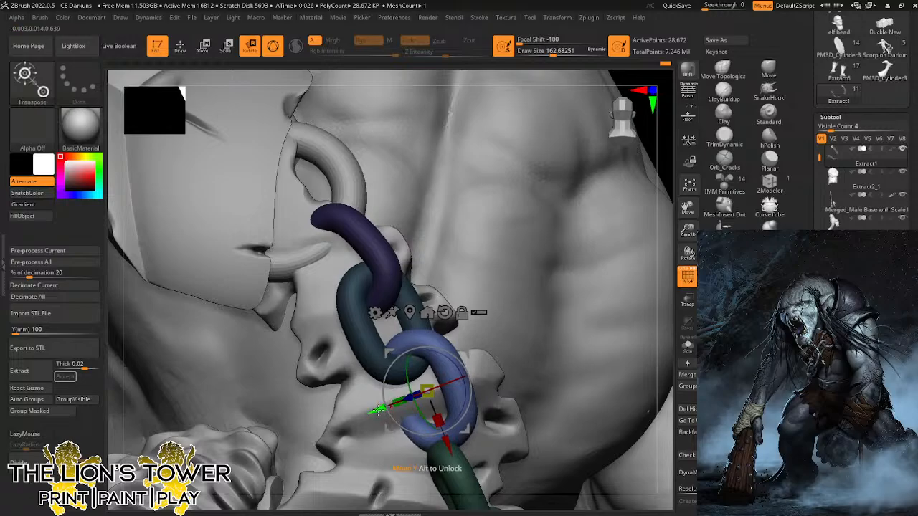
left_click_drag(688, 230, 661, 203)
Isolate the fourth back link and turn it crosswise to the third so the two interlock over the torn sash.
left_click(372, 351, "ctrl")
left_click_drag(535, 250, 505, 257)
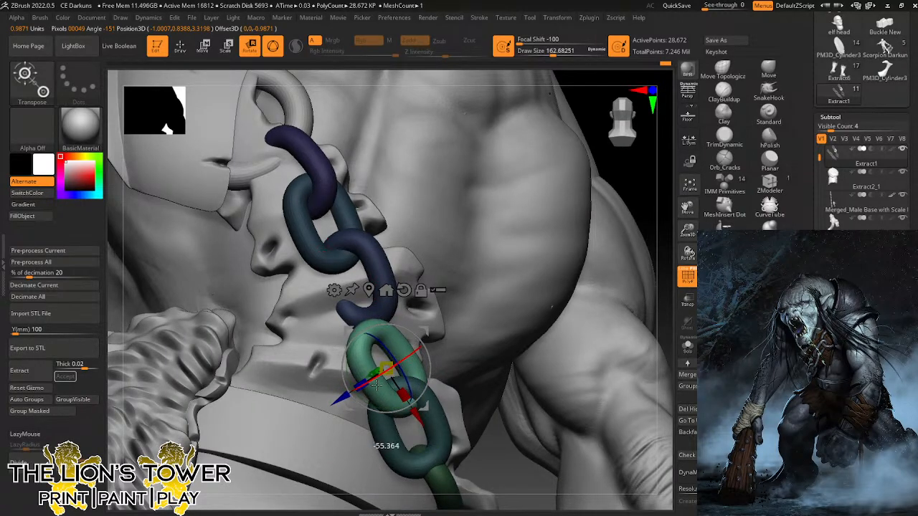
left_click_drag(367, 328, 356, 335)
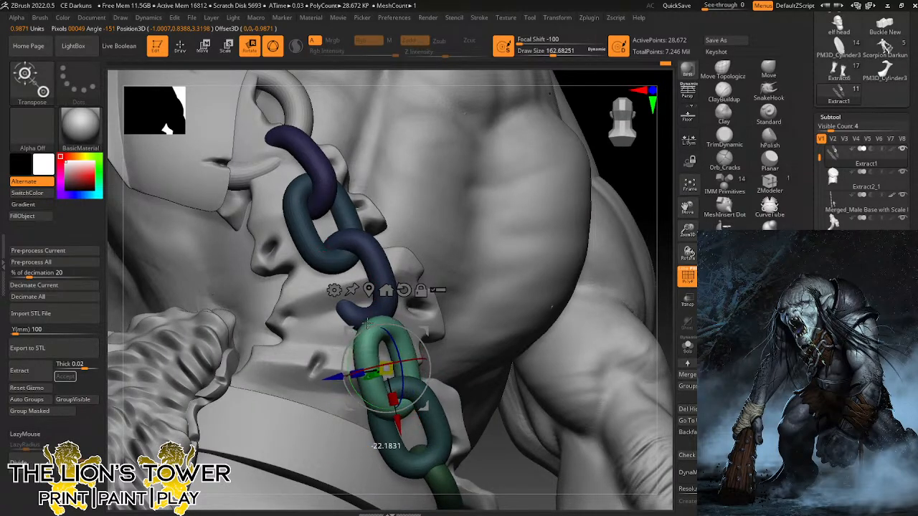
left_click_drag(639, 180, 694, 170)
left_click_drag(426, 332, 406, 307)
left_click_drag(659, 302, 601, 300)
left_click_drag(407, 303, 407, 302)
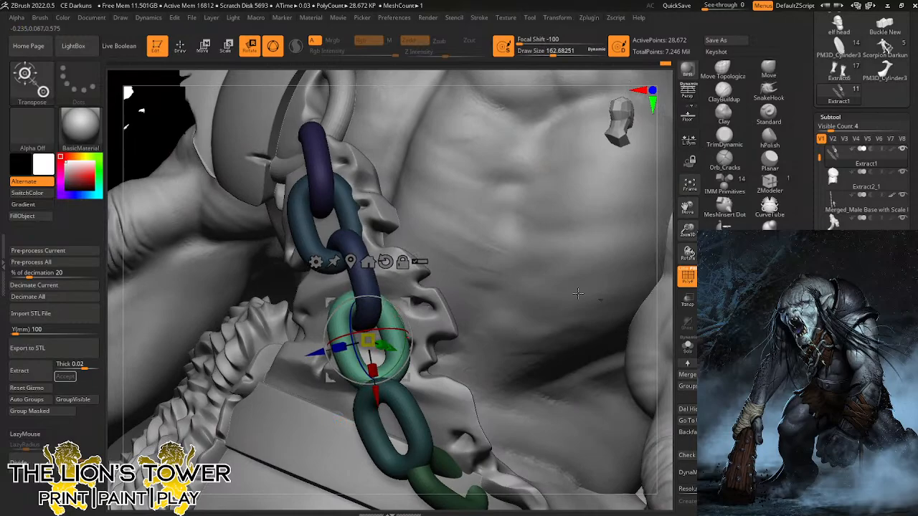
Examine the fourth back link's fit with its neighbouring links and its clearance from the torso, from behind and the side.
left_click_drag(688, 231, 687, 217)
left_click_drag(687, 208, 661, 155)
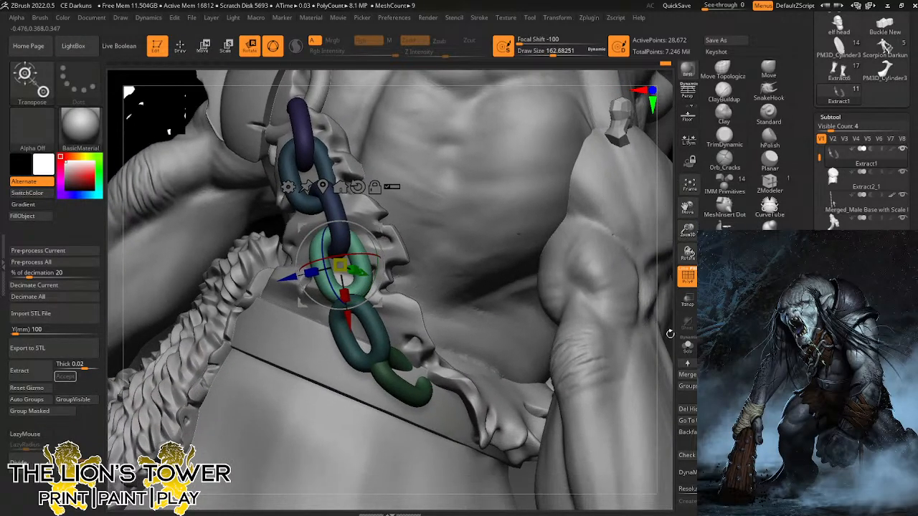
left_click_drag(670, 334, 606, 327)
left_click_drag(572, 258, 635, 250)
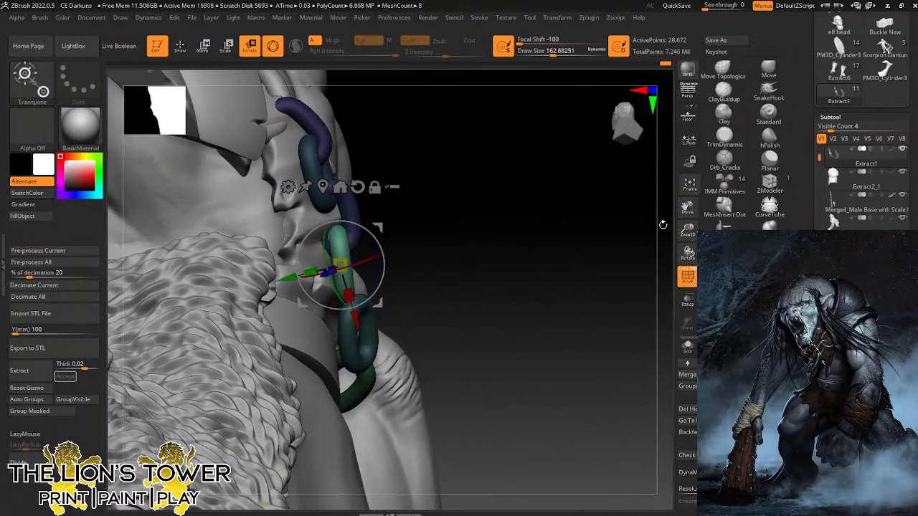
left_click_drag(688, 231, 687, 277)
left_click_drag(531, 261, 503, 256)
left_click_drag(378, 265, 347, 393)
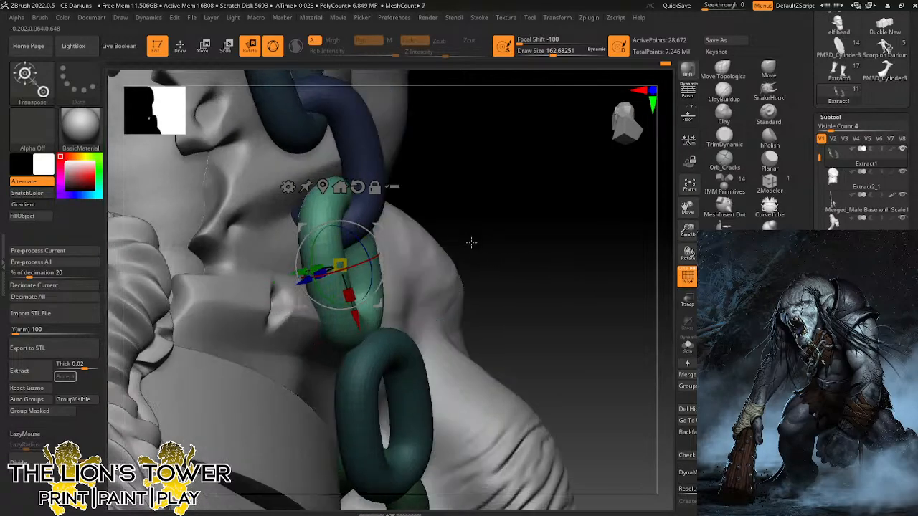
left_click_drag(471, 243, 431, 248)
Isolate the fifth back link and shift and rotate it upward to hook through the fourth link.
left_click(392, 352, "ctrl")
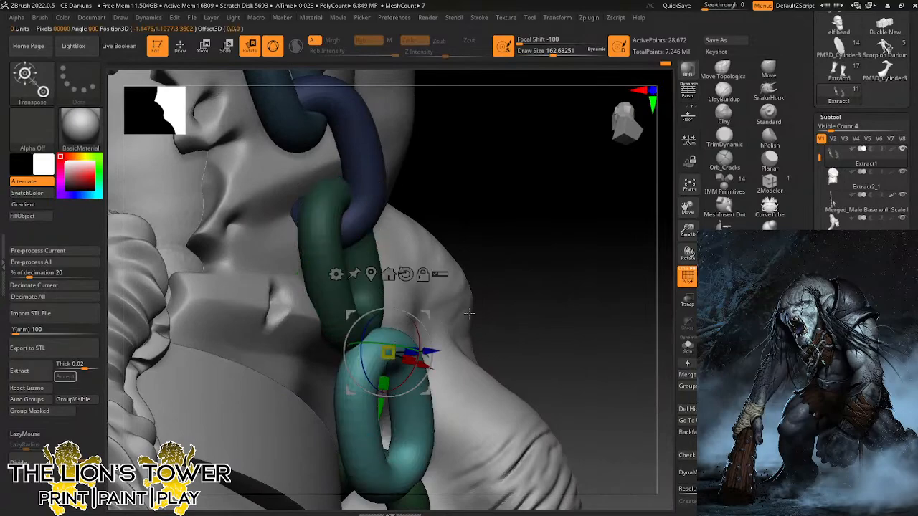
left_click_drag(687, 238, 666, 188)
left_click_drag(534, 191, 571, 215)
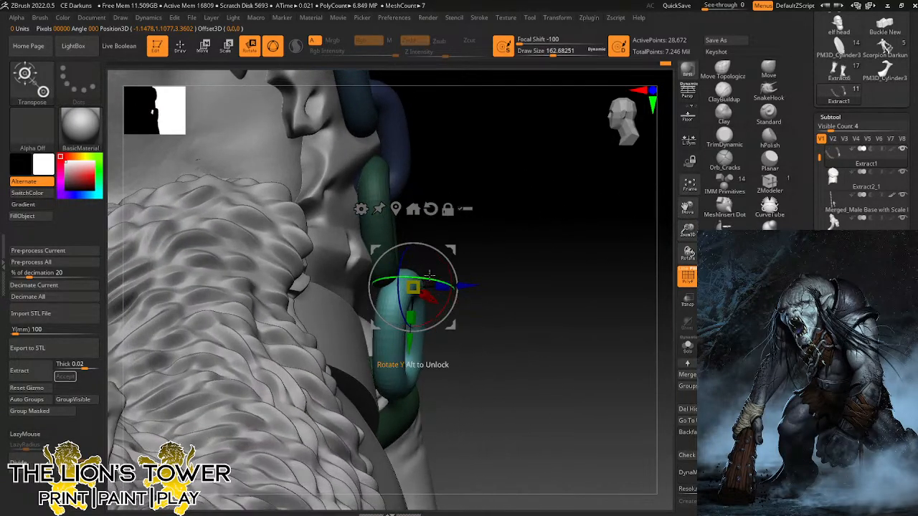
left_click_drag(429, 274, 399, 206)
left_click_drag(500, 277, 433, 281)
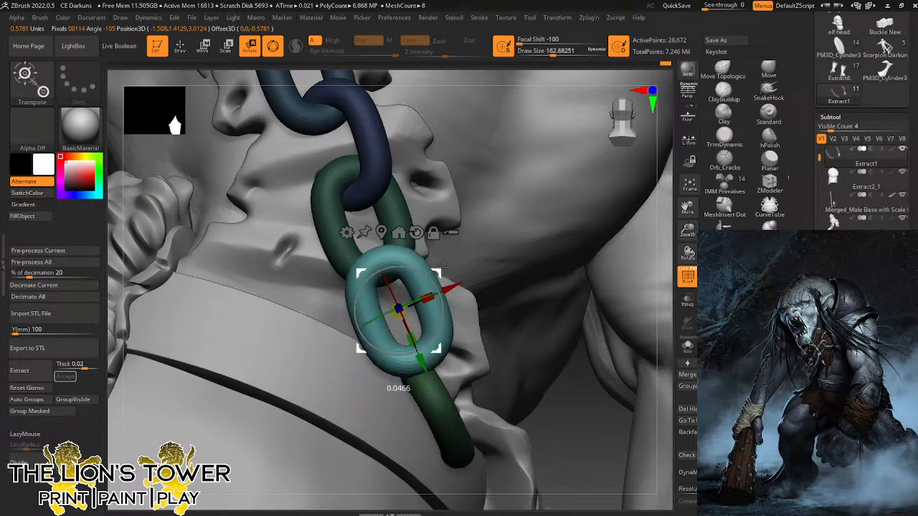
left_click_drag(421, 278, 418, 273)
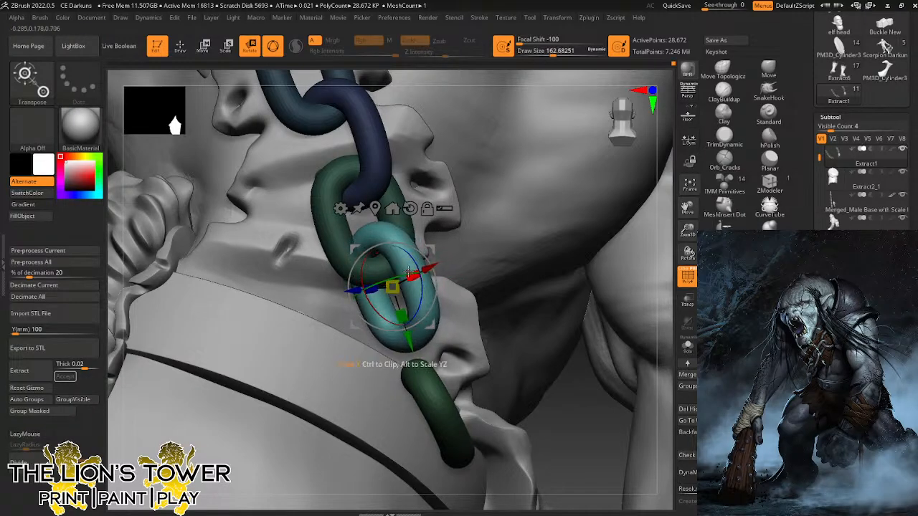
Adjust the fifth back link's position and angle so it hangs through the fourth link without cutting into the sash.
left_click_drag(596, 410, 590, 314)
left_click_drag(536, 240, 436, 238)
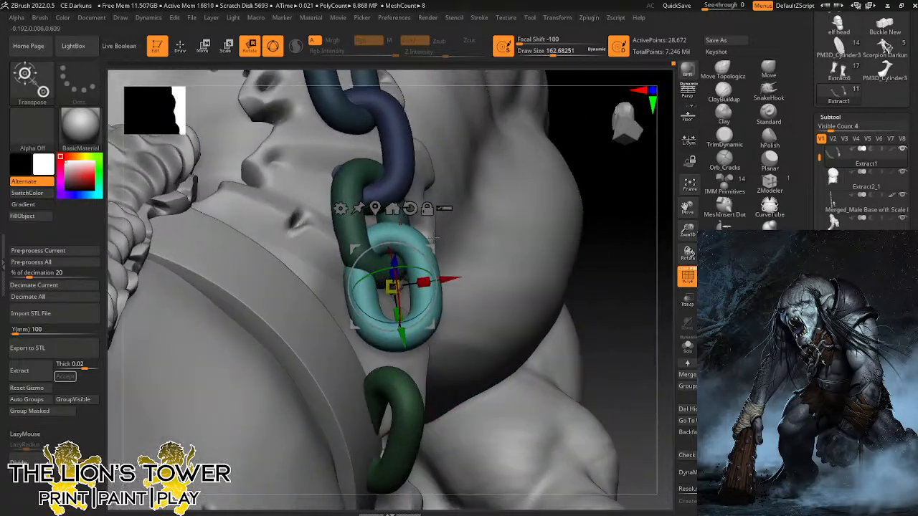
left_click_drag(605, 215, 570, 234)
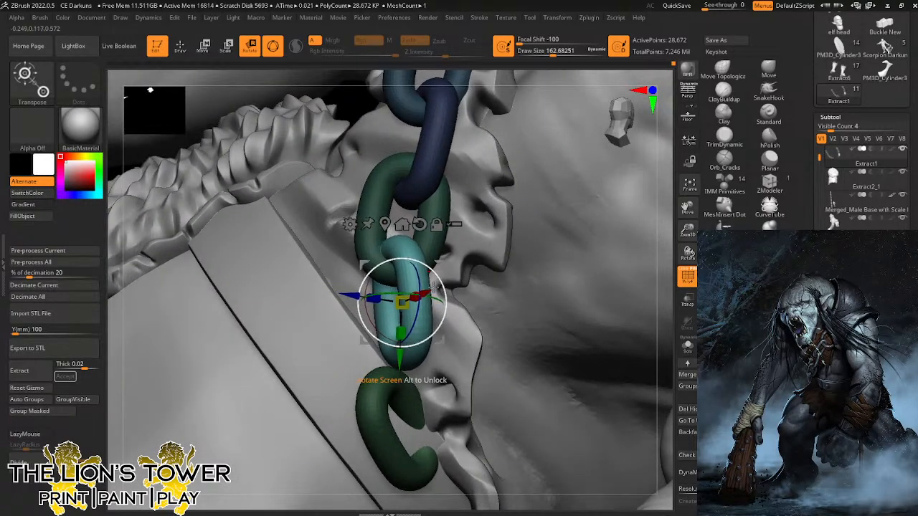
left_click_drag(689, 259, 538, 297)
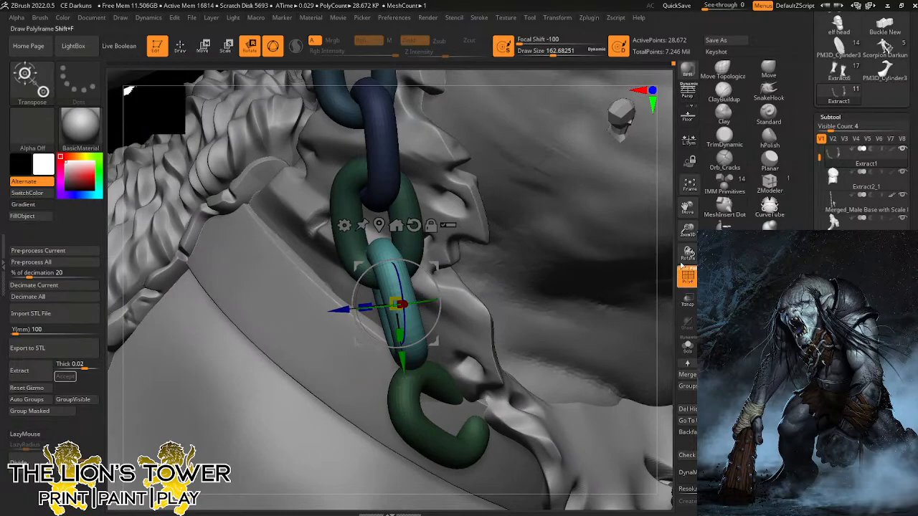
left_click_drag(687, 254, 800, 252)
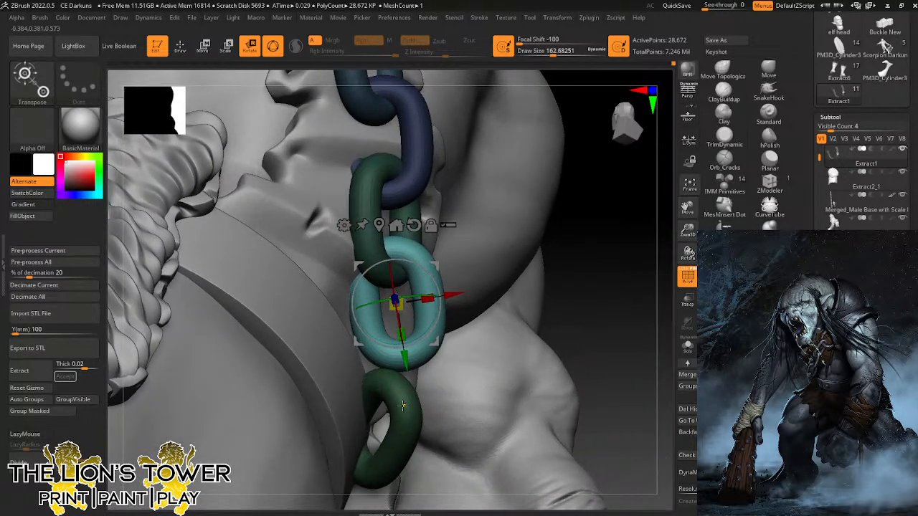
Isolate the lowest back link, raise and rotate it to interlock with the fifth link, and clear the chain's mask.
left_click(406, 408, "ctrl")
left_click_drag(623, 315, 584, 313)
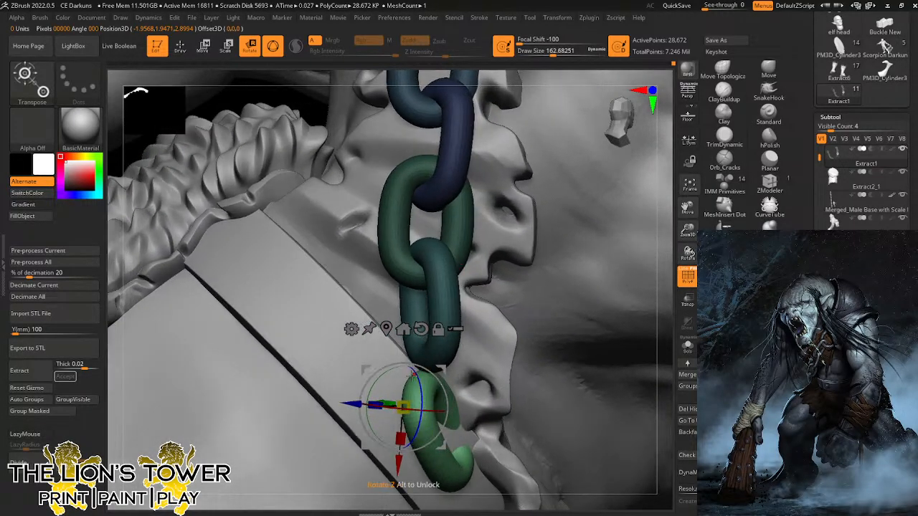
left_click(386, 330)
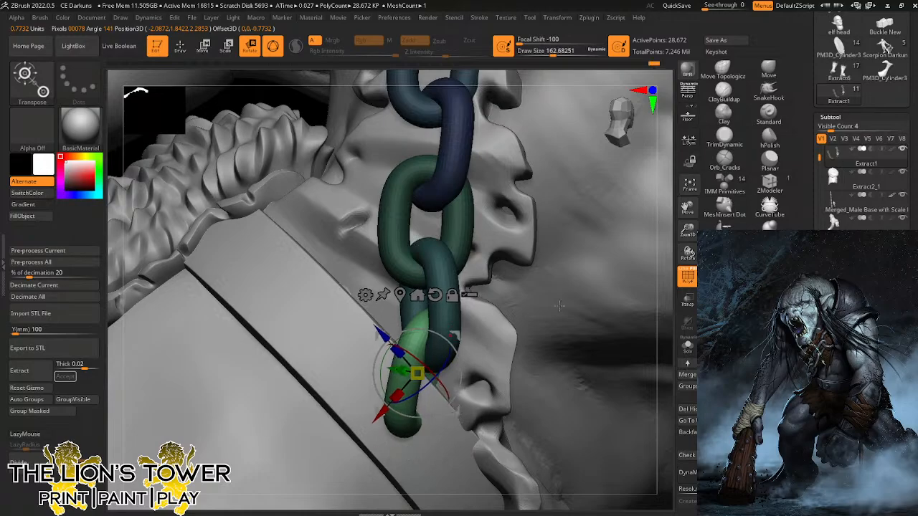
left_click_drag(689, 252, 686, 213)
left_click_drag(687, 207, 638, 218)
left_click_drag(614, 371, 586, 362)
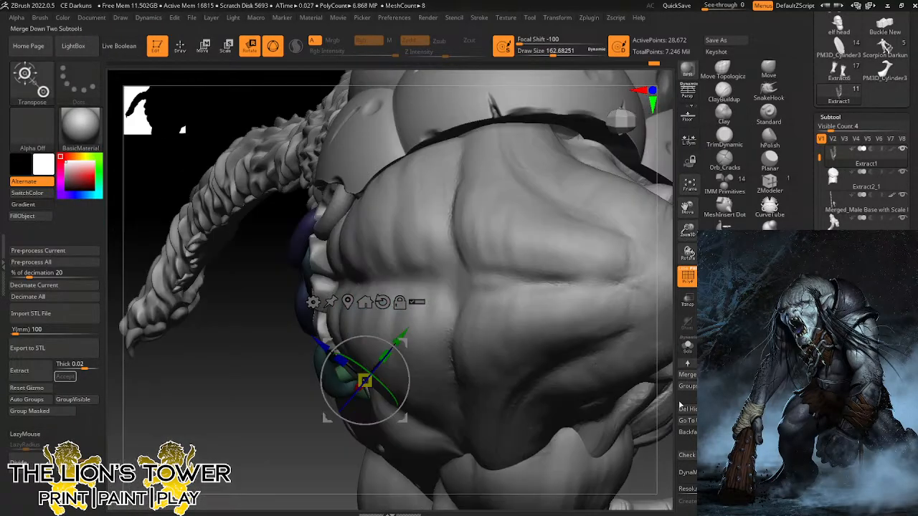
mouse_move(665, 403)
left_mouse_down()
mouse_move(668, 428)
mouse_move(672, 358)
mouse_move(612, 306)
left_mouse_up()
left_click(613, 307, "ctrl")
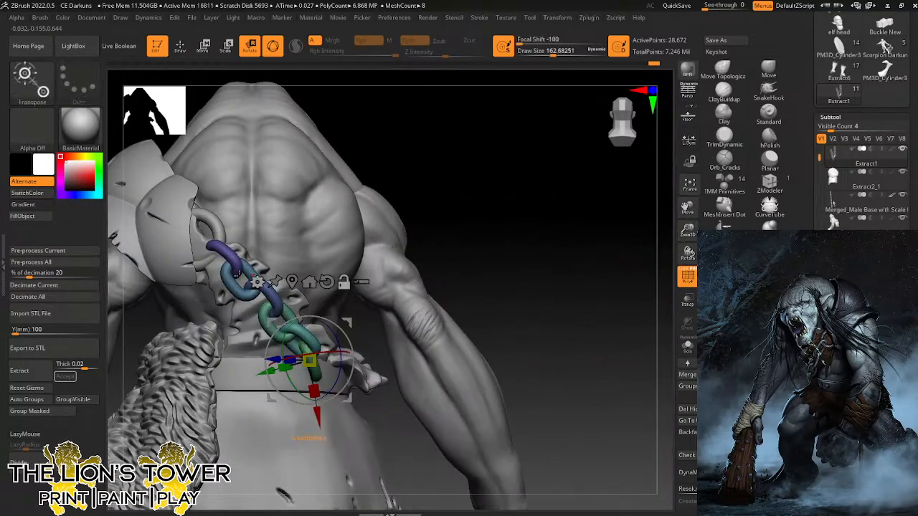
Make the torn sash the active subtool and choose the Move brush to reshape it beneath the chain.
left_click(313, 429, "alt")
left_click(769, 69)
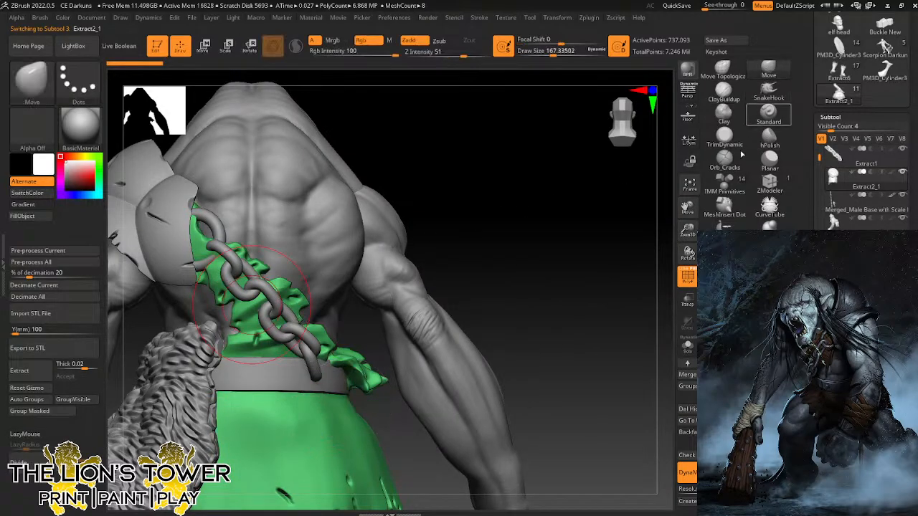
mouse_move(687, 208)
left_mouse_down()
mouse_move(745, 140)
mouse_move(740, 127)
left_mouse_up()
Build up the torn sash beside the back ring with the ClayBuildup brush and smooth the added area.
left_click(724, 91)
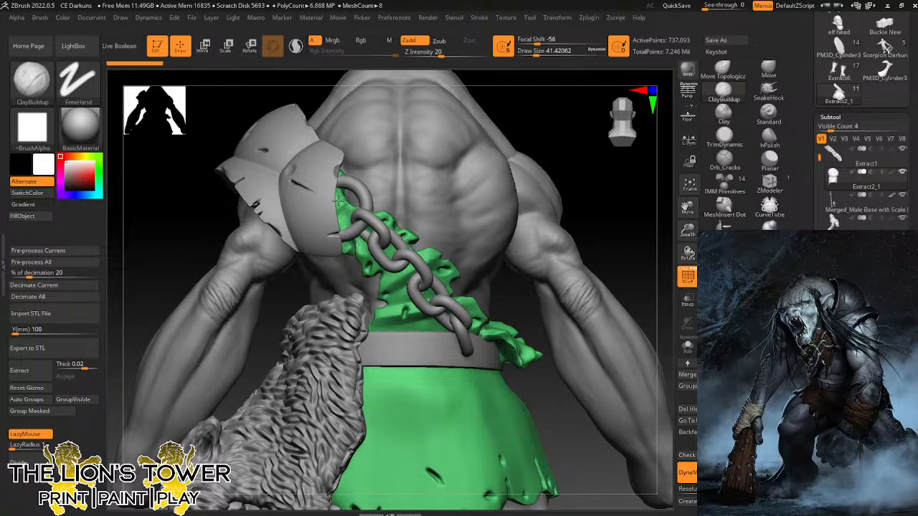
left_click_drag(343, 224, 345, 217)
left_click_drag(549, 113, 517, 118)
left_click_drag(348, 189, 346, 198, "shift")
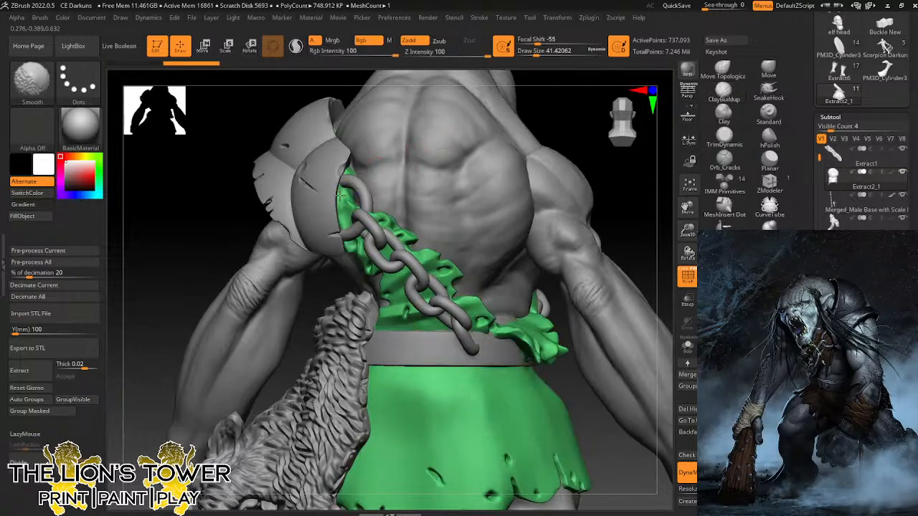
mouse_move(339, 192)
right_mouse_down()
mouse_move(323, 195)
mouse_move(344, 198)
right_mouse_up()
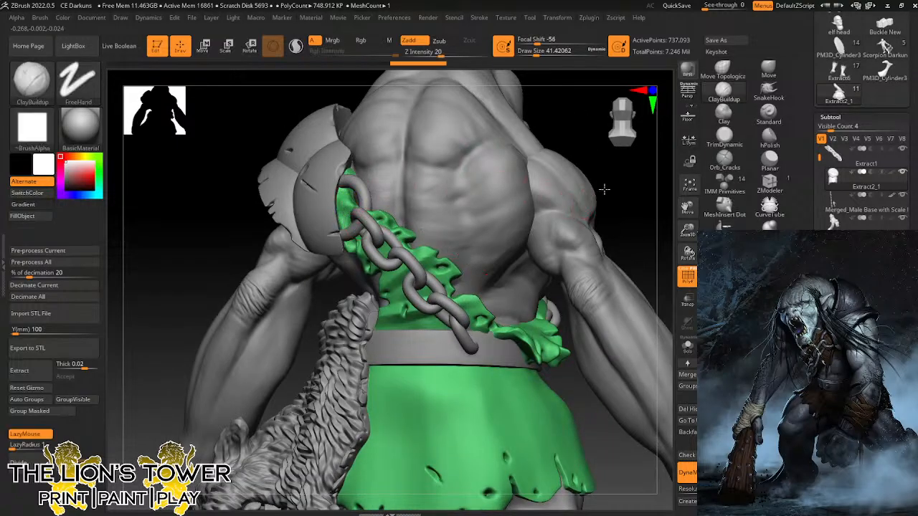
left_click_drag(620, 221, 609, 223)
Choose the Move brush, reduce its draw size to about 49, and reshape the torn sash beneath the upper back links.
left_click(768, 70)
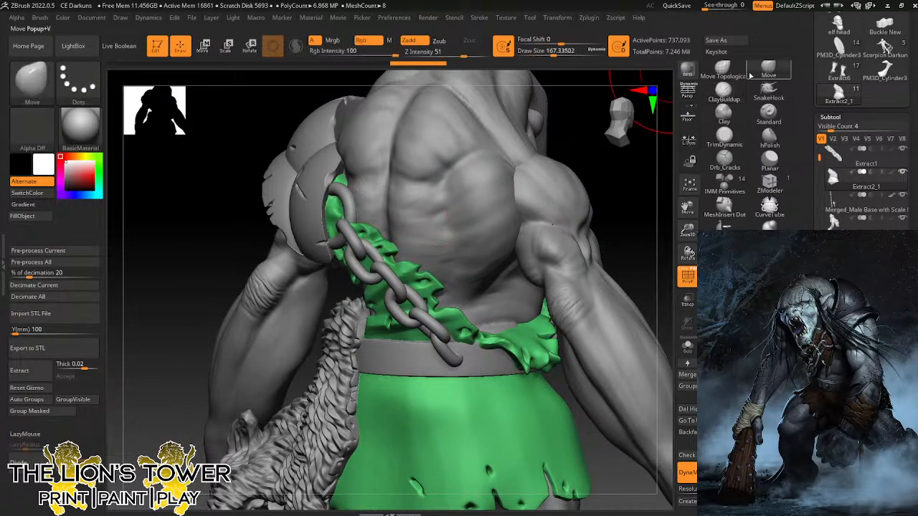
left_click_drag(560, 52, 544, 51)
left_click_drag(596, 170, 629, 169)
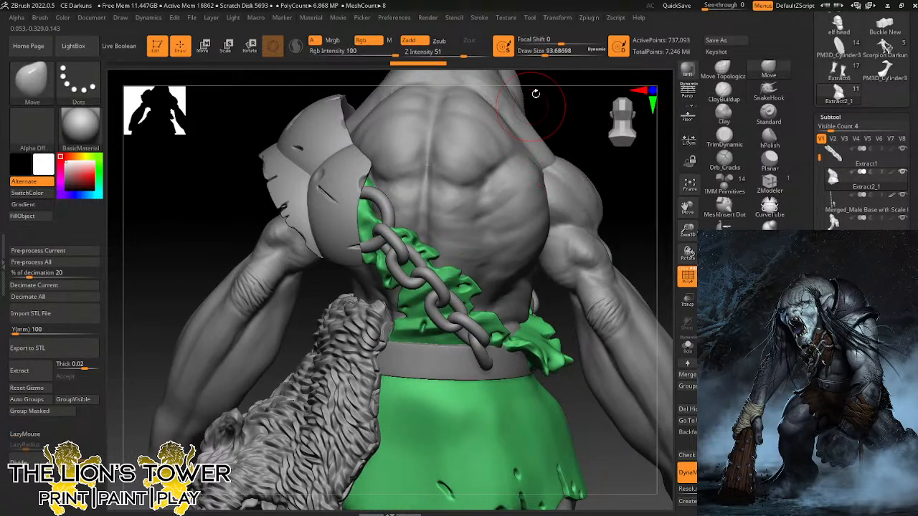
left_click_drag(544, 52, 537, 51)
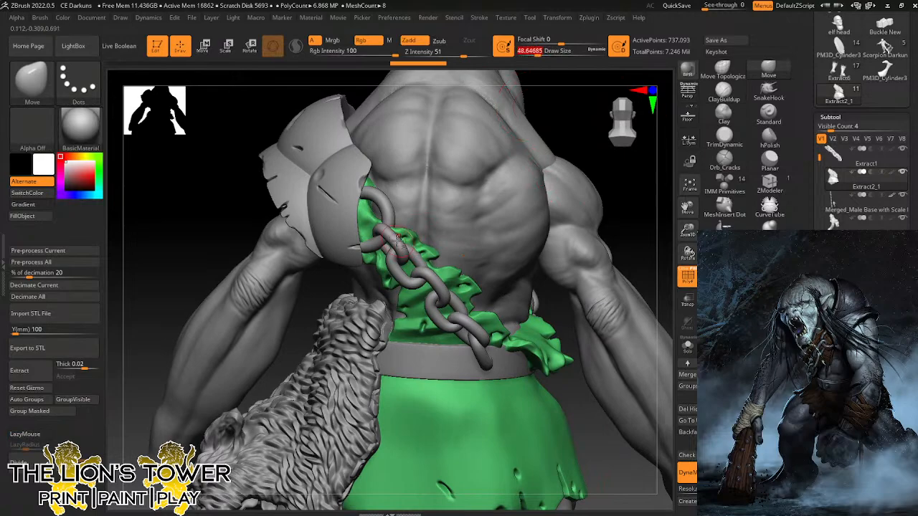
left_click_drag(609, 173, 607, 210)
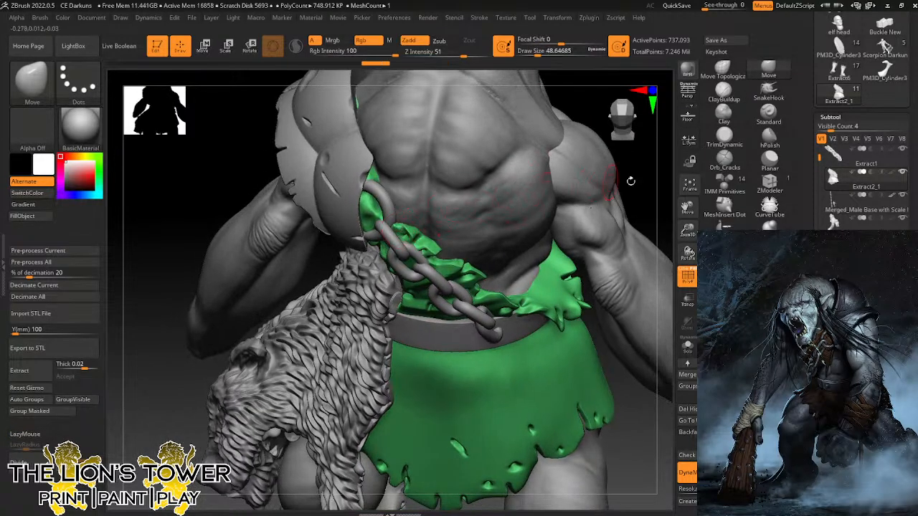
Adjust the sash's upper edge along the lower back links so the cloth sits beneath the chain.
left_click_drag(631, 181, 439, 207)
left_click_drag(383, 318, 423, 247)
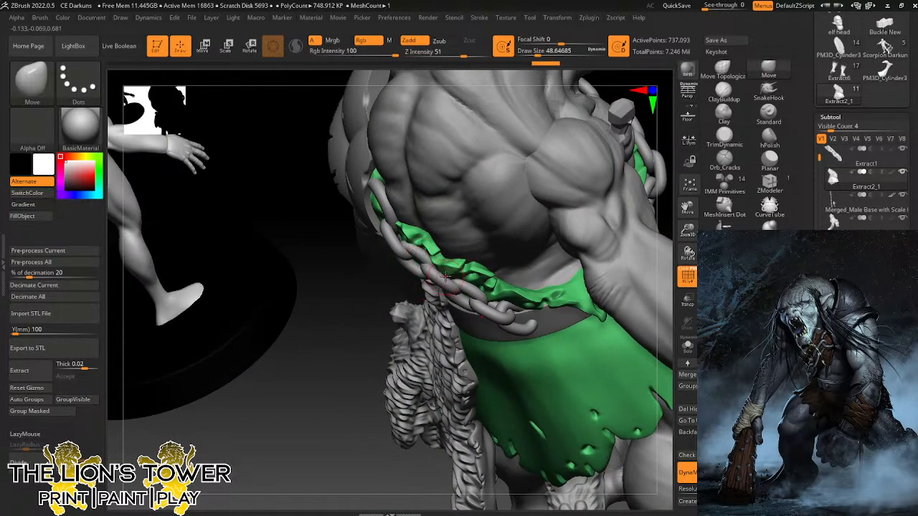
left_click_drag(380, 365, 457, 300)
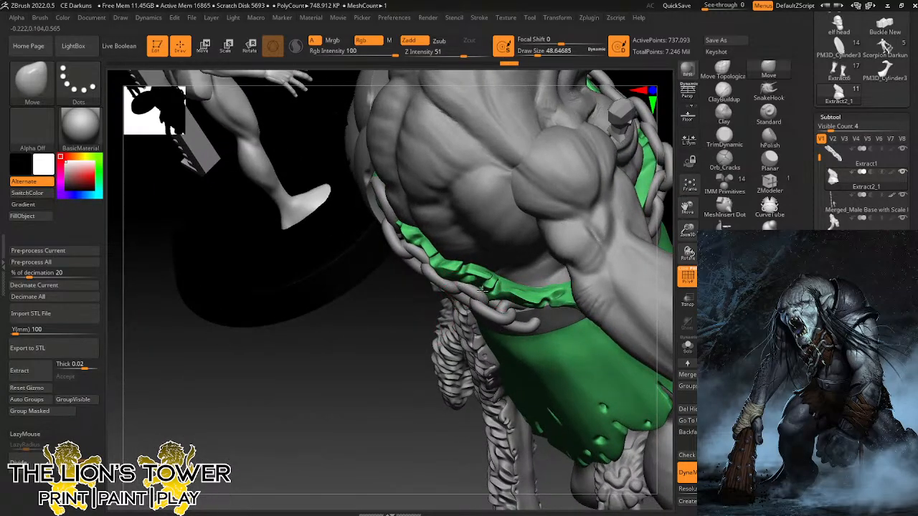
left_click_drag(421, 433, 539, 249)
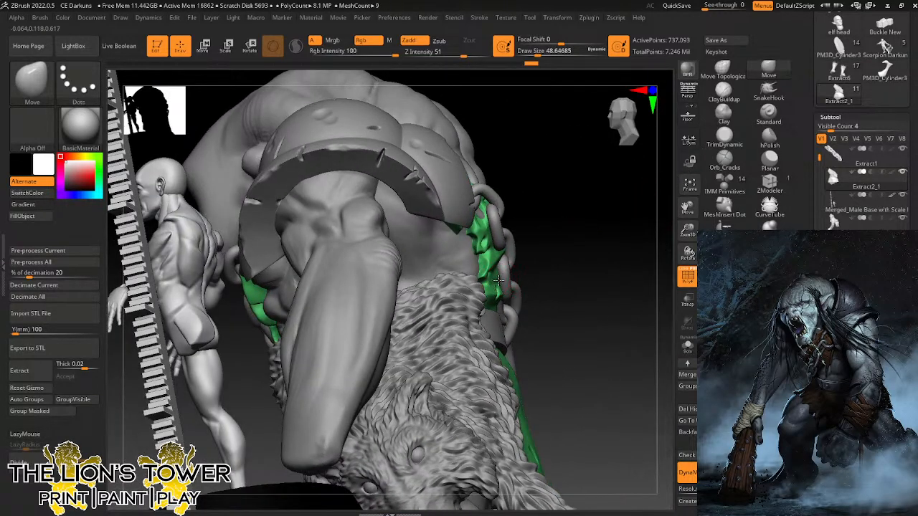
Push the sash in behind the chain links just below the back shoulder armor ring to follow the torso.
mouse_move(495, 273)
left_mouse_down()
mouse_move(545, 213)
mouse_move(552, 226)
mouse_move(500, 258)
left_mouse_up()
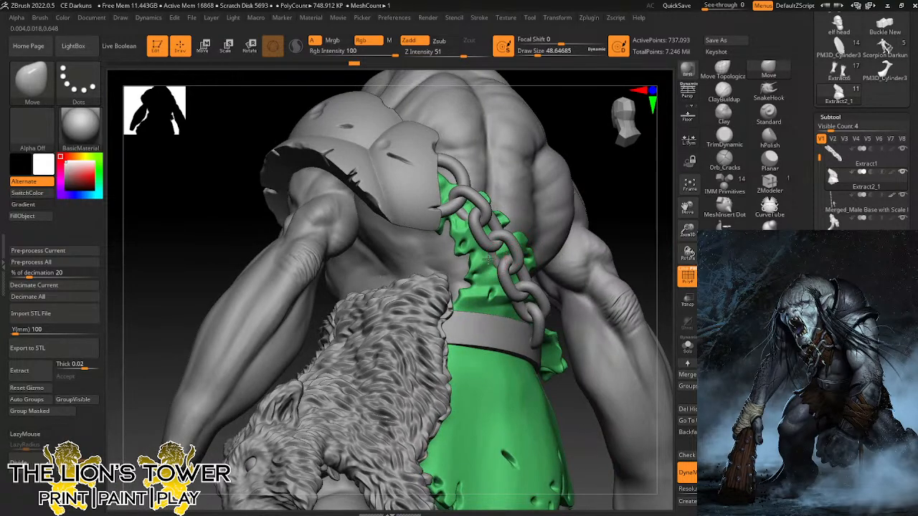
left_click_drag(584, 196, 480, 204)
left_click_drag(558, 179, 633, 172)
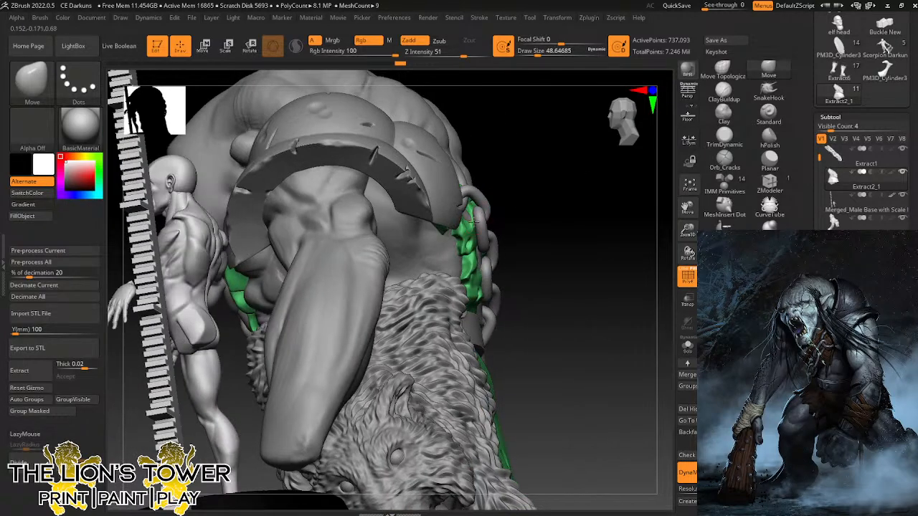
left_click_drag(539, 195, 559, 166)
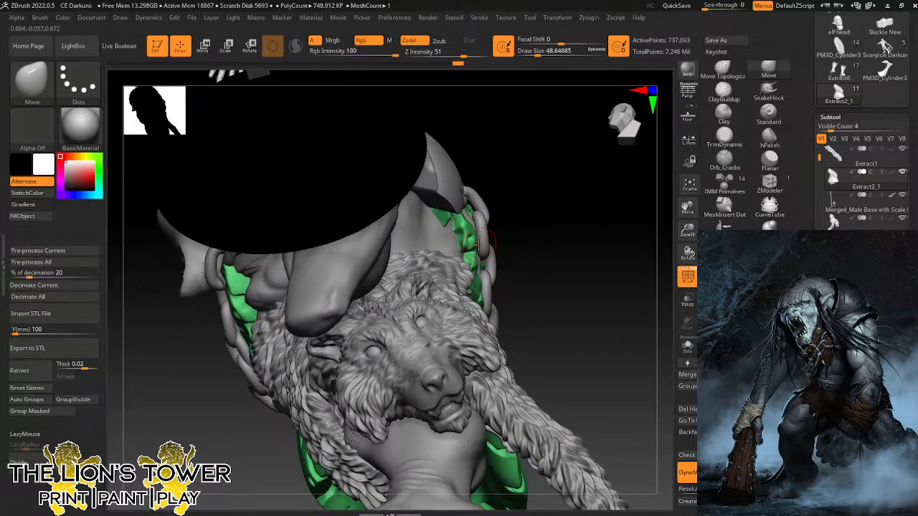
mouse_move(580, 211)
left_mouse_down()
mouse_move(576, 277)
mouse_move(495, 315)
mouse_move(580, 256)
mouse_move(557, 248)
mouse_move(612, 217)
mouse_move(632, 223)
mouse_move(538, 296)
mouse_move(619, 230)
mouse_move(549, 278)
mouse_move(617, 248)
mouse_move(624, 220)
mouse_move(607, 236)
mouse_move(548, 187)
mouse_move(596, 207)
mouse_move(558, 204)
mouse_move(567, 206)
left_mouse_up()
left_click_drag(688, 233, 663, 197)
Pull the front of the sash outward beside the shoulder armor ring so the cloth extends past the chain's top link.
left_click_drag(630, 371, 553, 347)
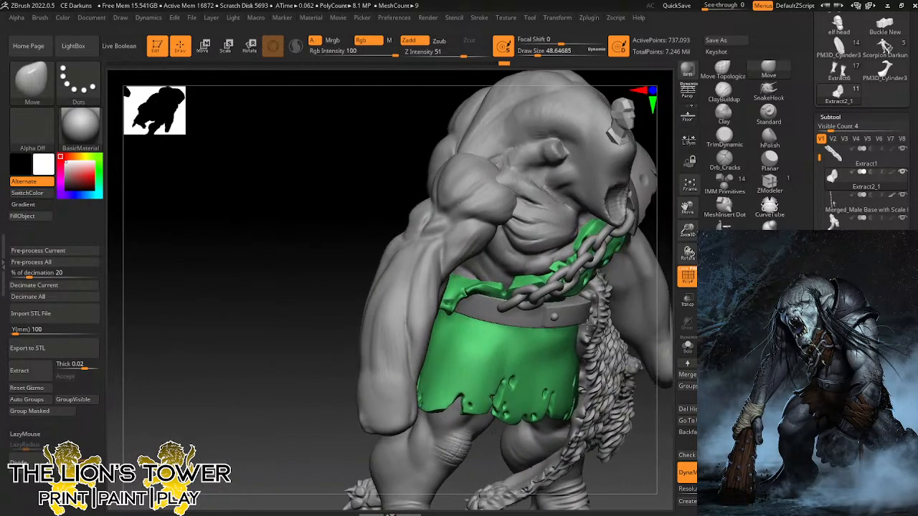
left_click_drag(606, 333, 576, 320)
left_click_drag(688, 230, 688, 251)
mouse_move(688, 208)
left_mouse_down()
mouse_move(617, 259)
mouse_move(491, 224)
left_mouse_up()
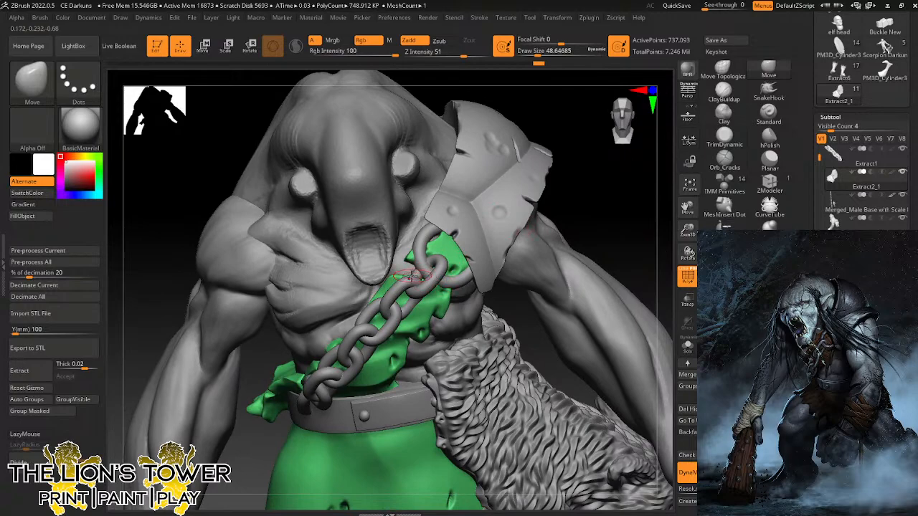
mouse_move(602, 209)
left_mouse_down()
mouse_move(596, 203)
mouse_move(601, 209)
left_mouse_up()
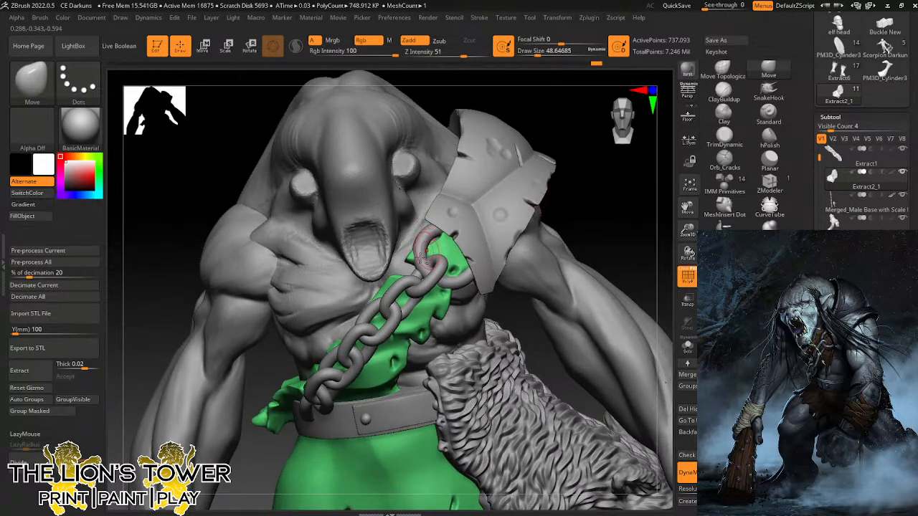
left_click_drag(565, 188, 602, 163)
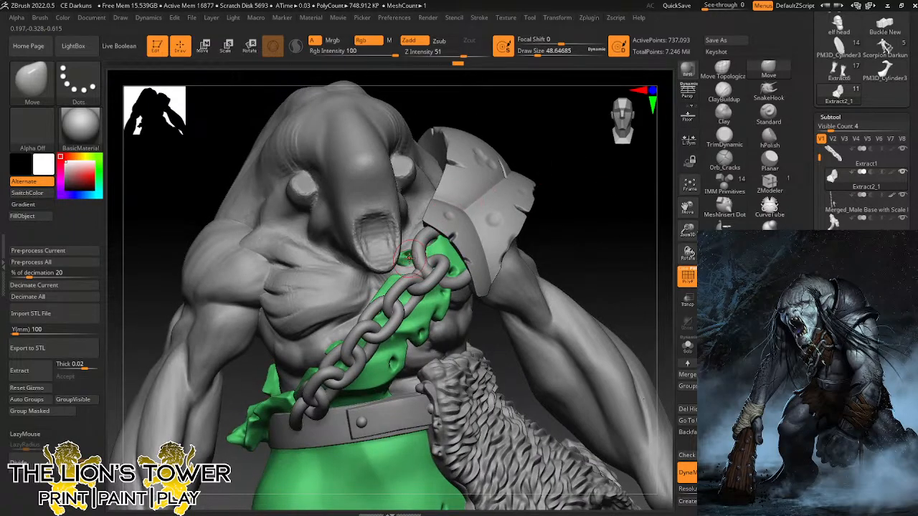
mouse_move(568, 128)
left_mouse_down()
mouse_move(565, 166)
mouse_move(586, 160)
mouse_move(569, 119)
left_mouse_up()
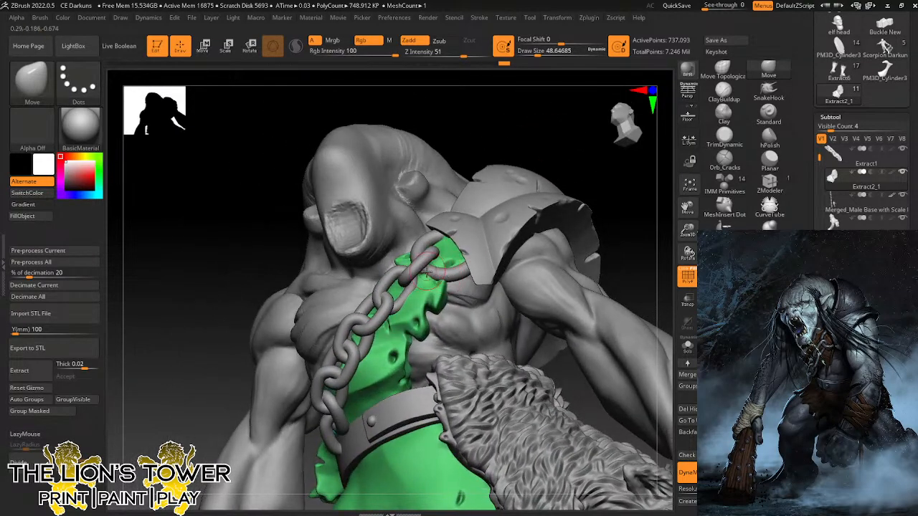
Refine the sash's fit beneath the front shoulder ring and the first chest links.
left_click_drag(508, 185, 476, 181)
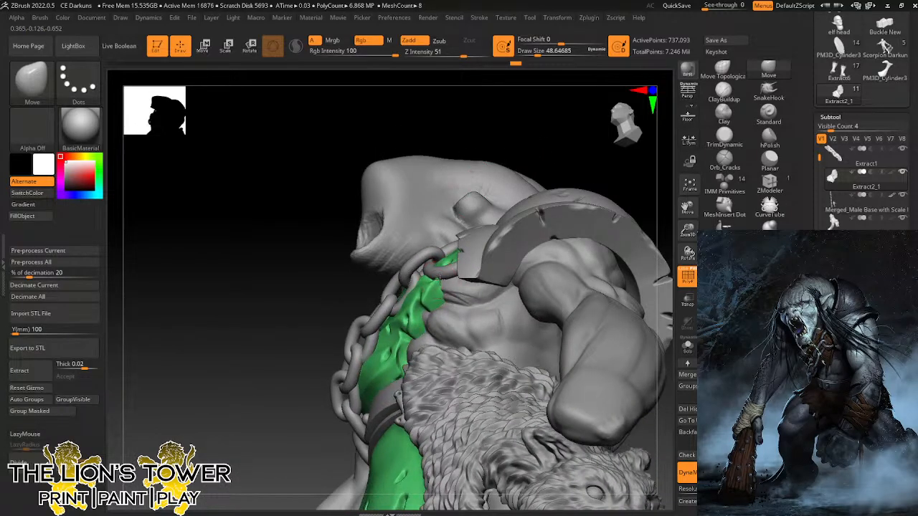
left_click_drag(550, 141, 559, 191)
mouse_move(358, 379)
left_mouse_down()
mouse_move(426, 214)
mouse_move(363, 318)
mouse_move(366, 375)
mouse_move(351, 270)
mouse_move(319, 286)
left_mouse_up()
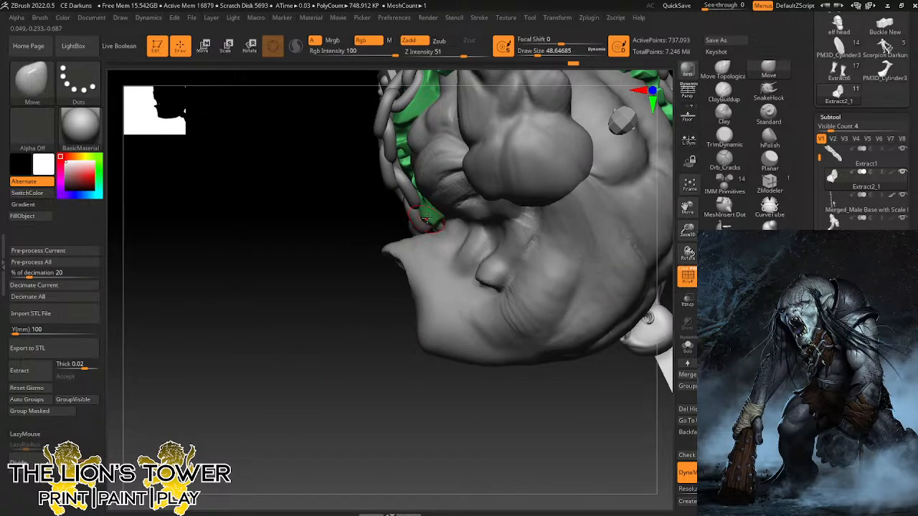
mouse_move(416, 233)
left_mouse_down()
mouse_move(379, 301)
mouse_move(417, 186)
left_mouse_up()
Move the sash surface behind the middle chest links to clear the chain and stay close to the torso.
mouse_move(519, 158)
left_mouse_down()
mouse_move(539, 165)
mouse_move(416, 187)
left_mouse_up()
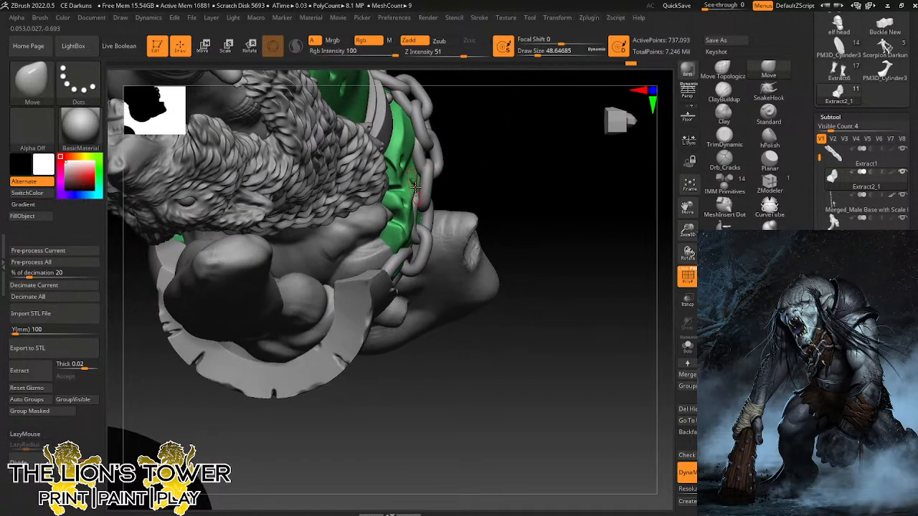
mouse_move(464, 162)
left_mouse_down()
mouse_move(492, 157)
mouse_move(445, 166)
left_mouse_up()
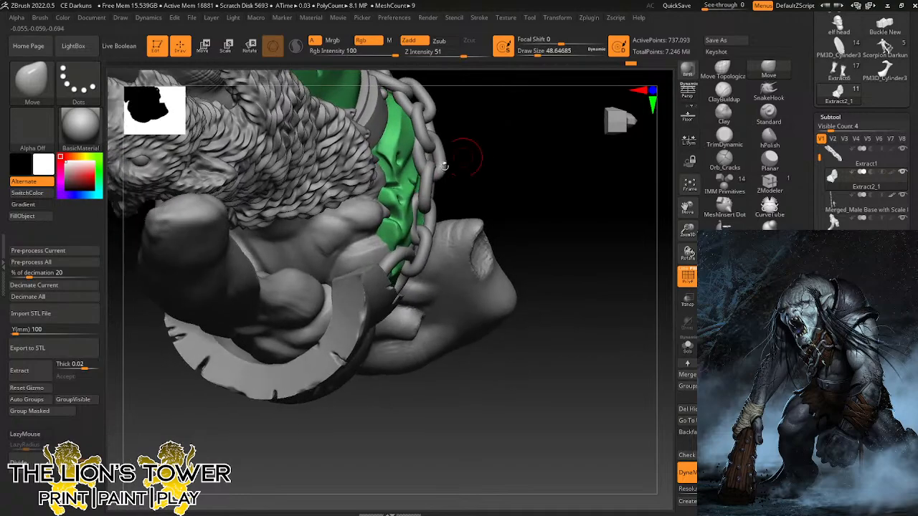
left_click(418, 189, "alt")
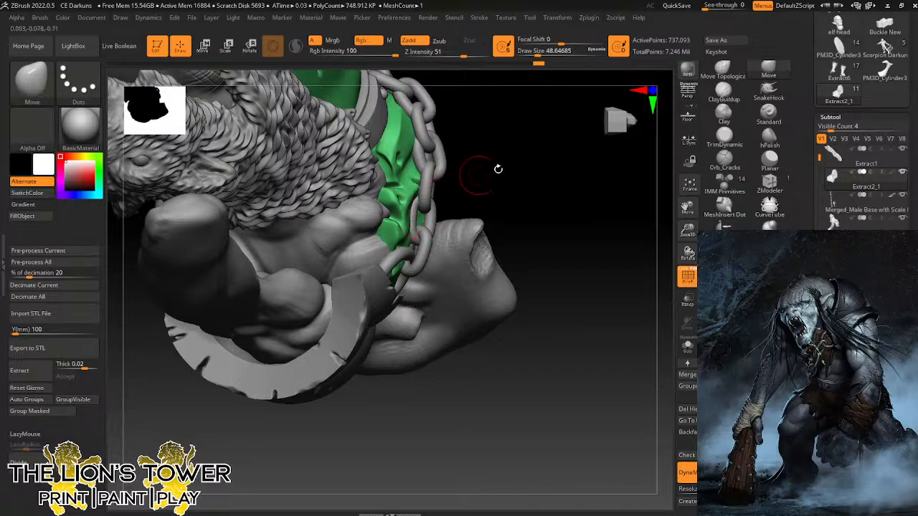
left_click_drag(499, 169, 427, 148)
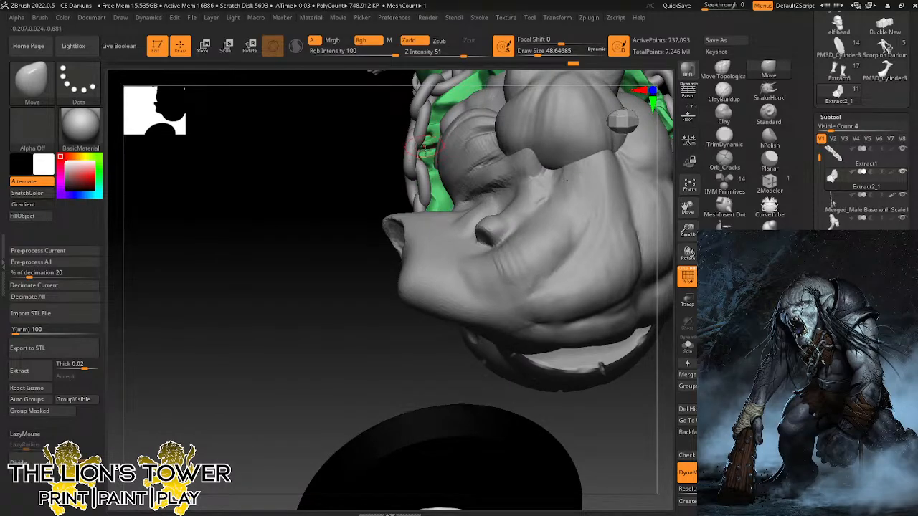
left_click_drag(424, 147, 451, 158)
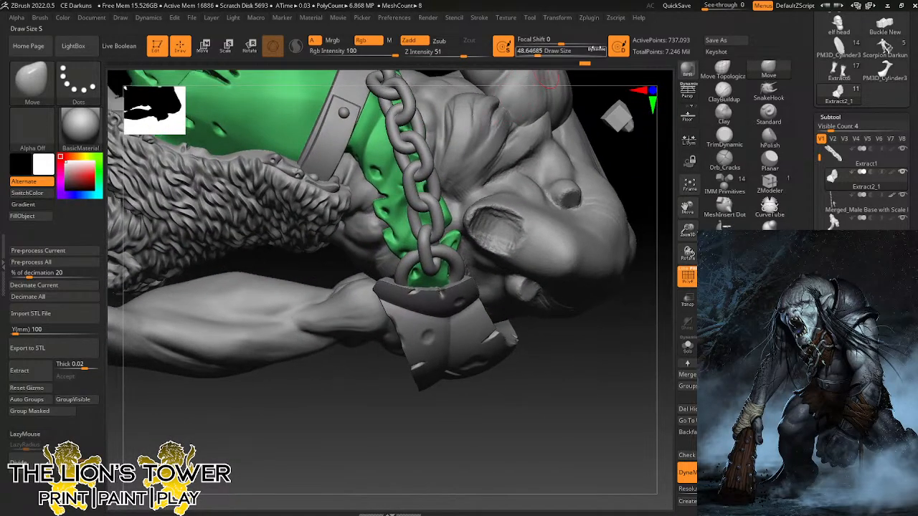
Widen the sash's chest-side edge at a draw size of about 120 and refine it behind the chain at about 80.
left_click_drag(527, 50, 553, 52)
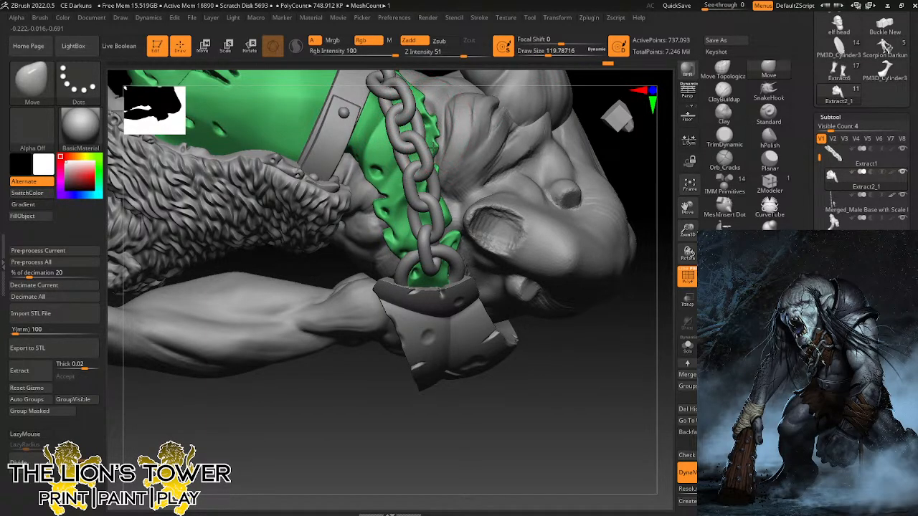
left_click_drag(443, 191, 449, 190)
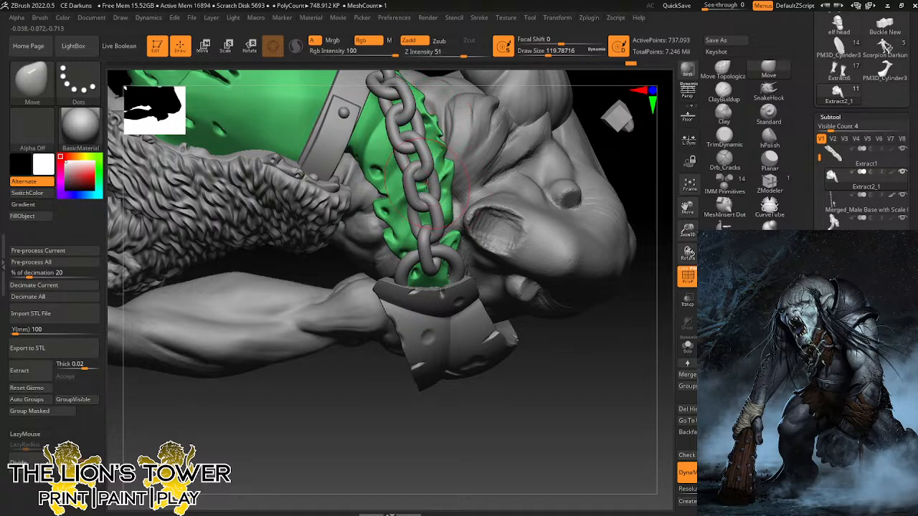
left_click_drag(636, 184, 502, 131)
mouse_move(564, 46)
left_mouse_down()
mouse_move(555, 80)
mouse_move(546, 81)
left_mouse_up()
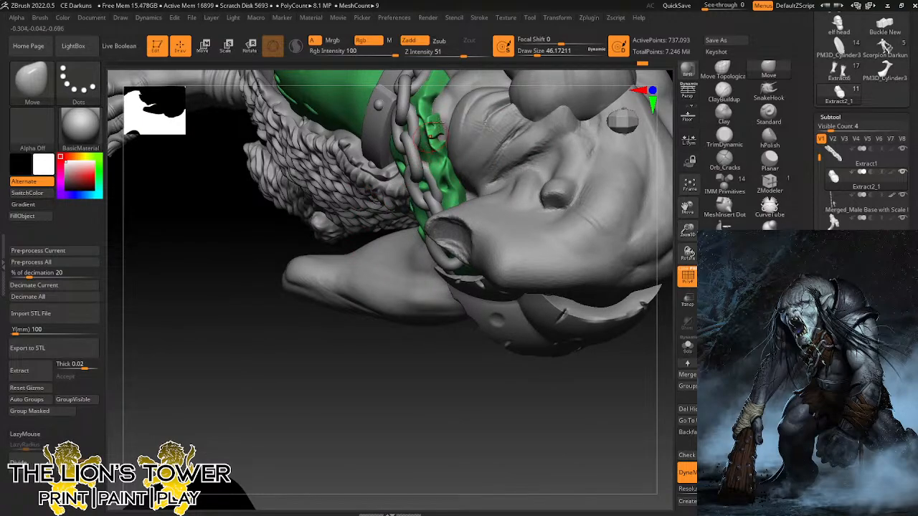
left_click(543, 53)
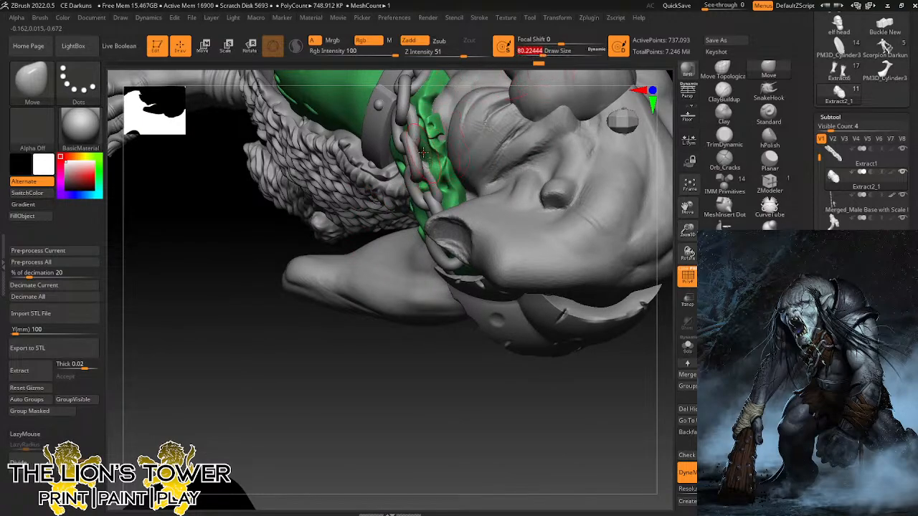
left_click_drag(423, 152, 424, 155)
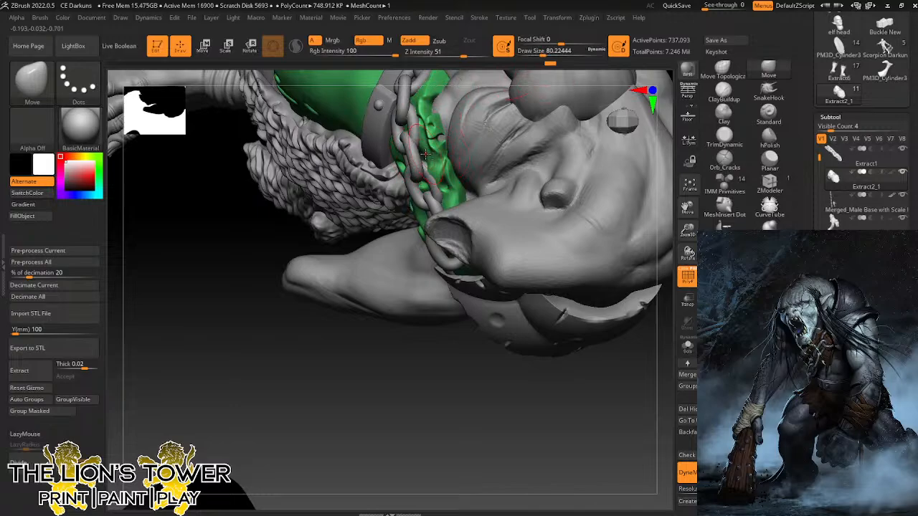
mouse_move(377, 330)
left_mouse_down()
mouse_move(376, 359)
mouse_move(401, 330)
mouse_move(423, 272)
mouse_move(423, 147)
mouse_move(419, 157)
mouse_move(448, 176)
mouse_move(434, 155)
mouse_move(638, 178)
mouse_move(482, 136)
left_mouse_up()
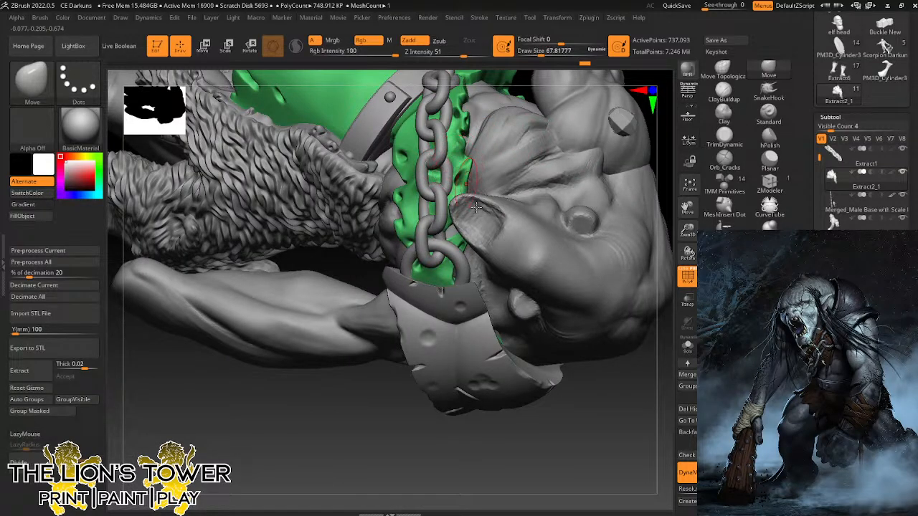
Reduce the draw size to about 31 and fine-tune the sash surface behind the chest links.
left_click_drag(582, 396, 560, 399)
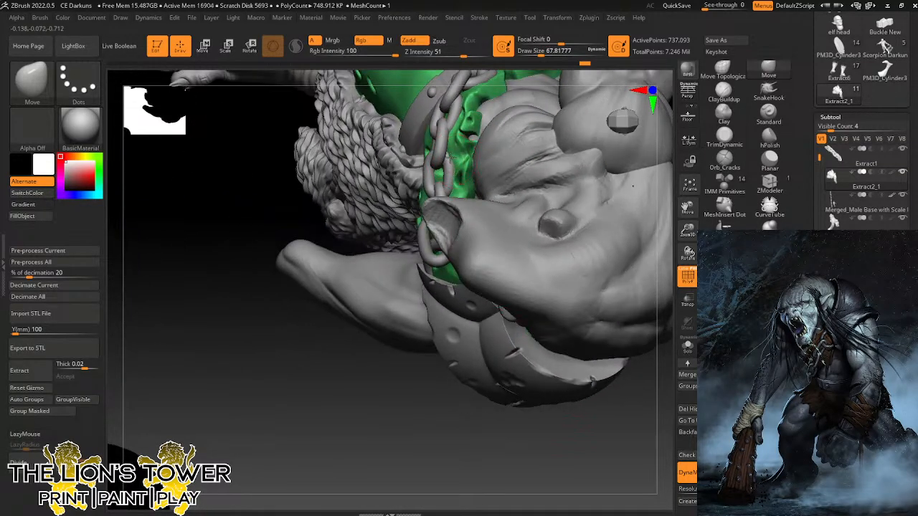
mouse_move(361, 377)
left_mouse_down()
mouse_move(344, 395)
mouse_move(346, 386)
left_mouse_up()
left_click_drag(540, 53, 534, 53)
left_click_drag(440, 111, 424, 163)
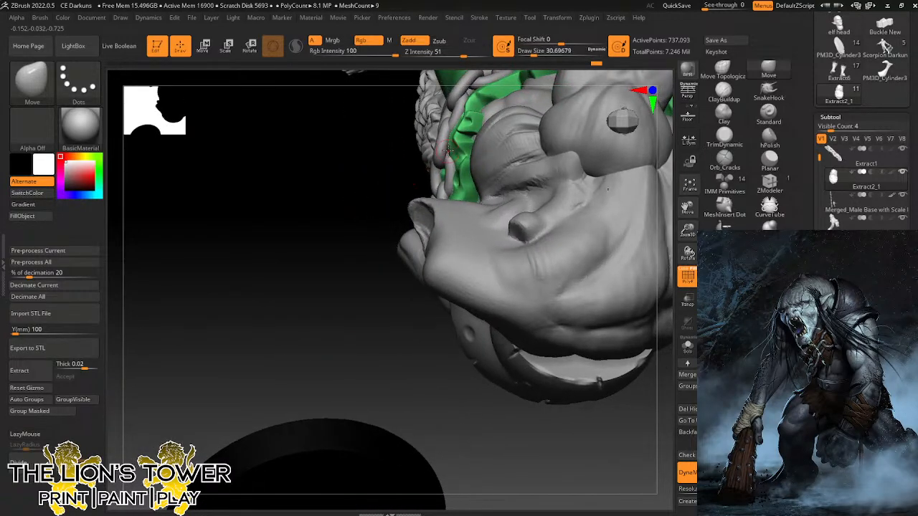
left_click_drag(391, 207, 479, 162)
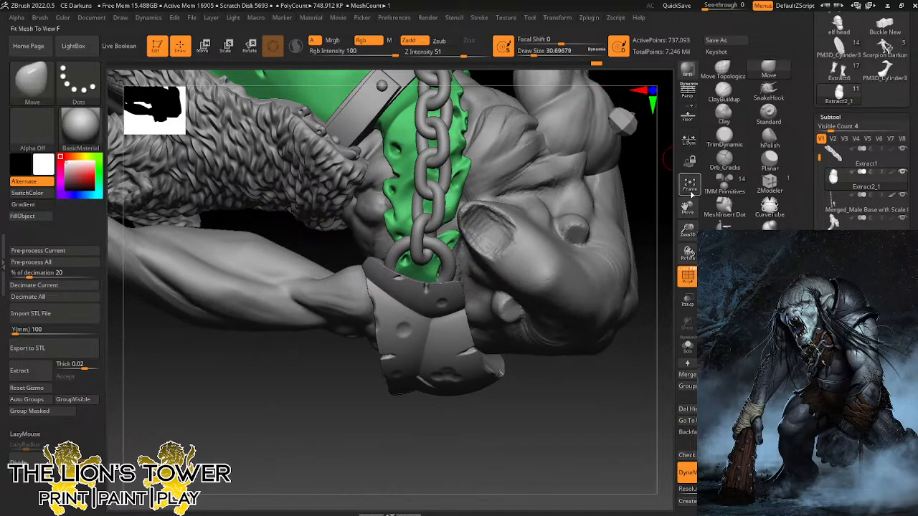
Set the draw size to about 71 and reshape the sash beside the belt beneath the chain's lower front links.
mouse_move(690, 194)
left_mouse_down()
mouse_move(670, 287)
mouse_move(681, 272)
mouse_move(596, 244)
mouse_move(656, 201)
mouse_move(615, 213)
mouse_move(621, 165)
left_mouse_up()
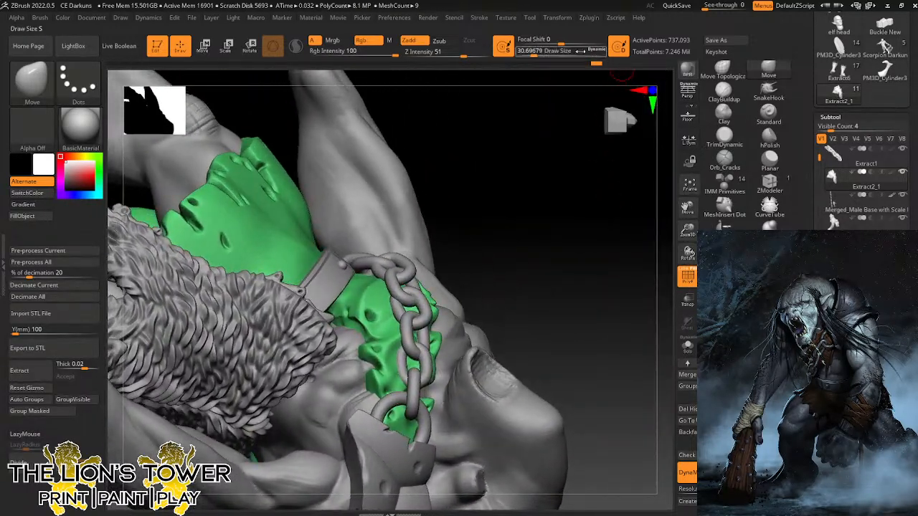
left_click(542, 52)
left_click_drag(514, 130, 531, 135)
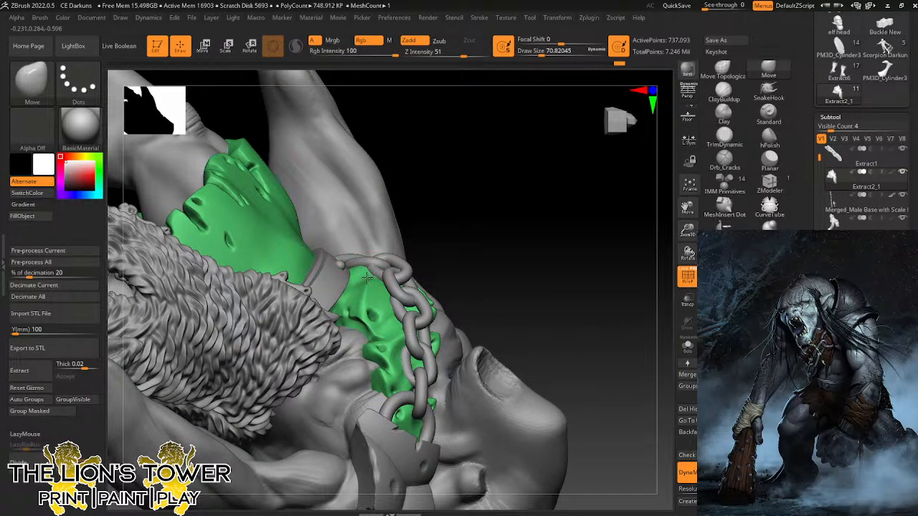
left_click_drag(466, 215, 402, 266)
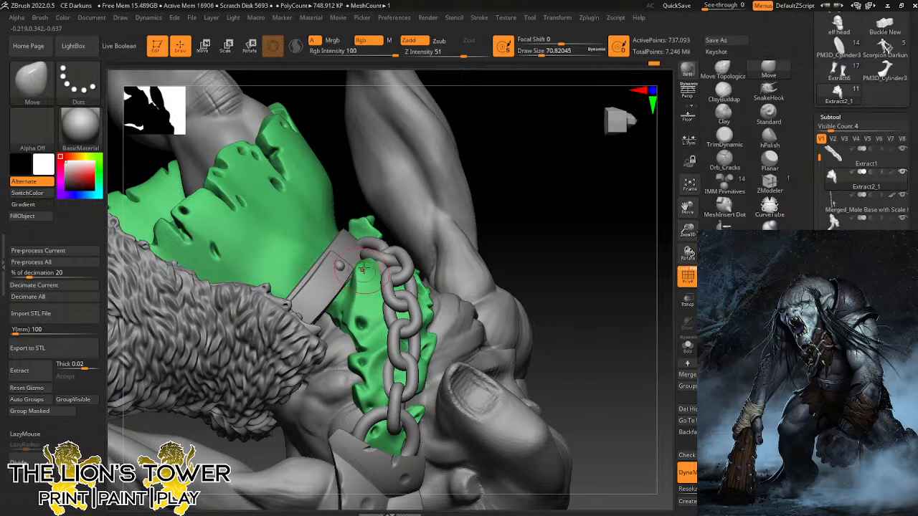
left_click_drag(415, 188, 364, 251)
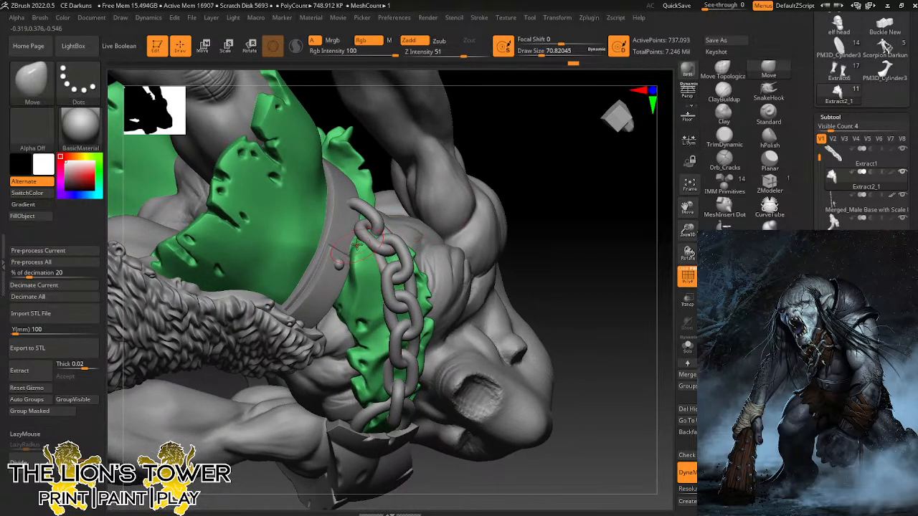
Nudge the sash surface inward beneath the upper front chain links near the belt, keeping the draw size at about 71.
left_click_drag(442, 171, 356, 254)
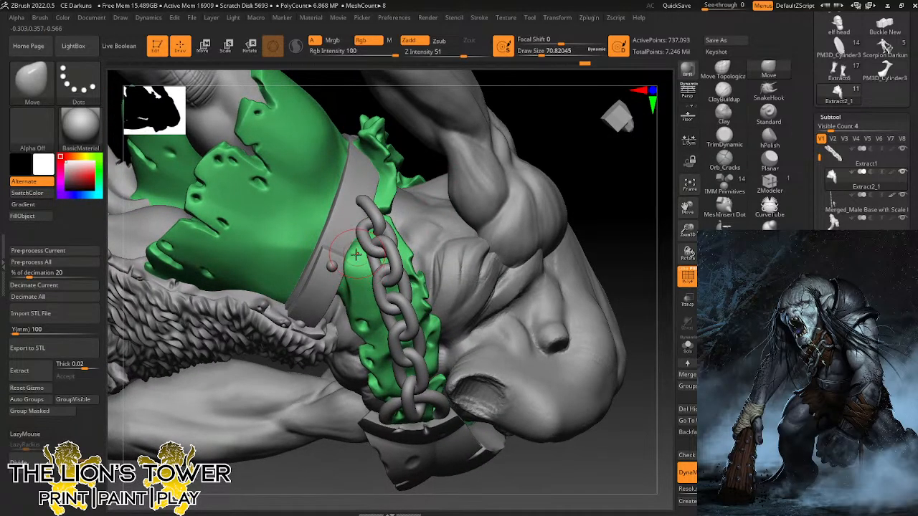
left_click_drag(567, 133, 403, 219)
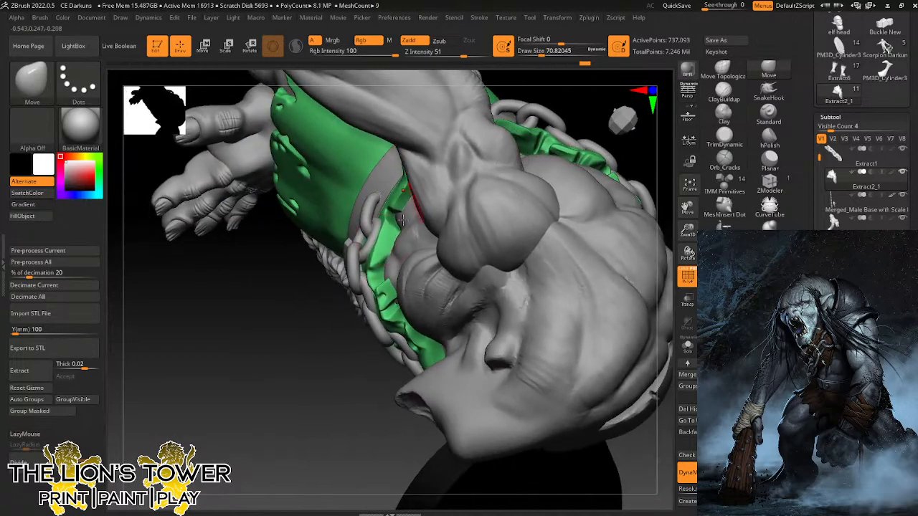
left_click_drag(359, 266, 358, 265)
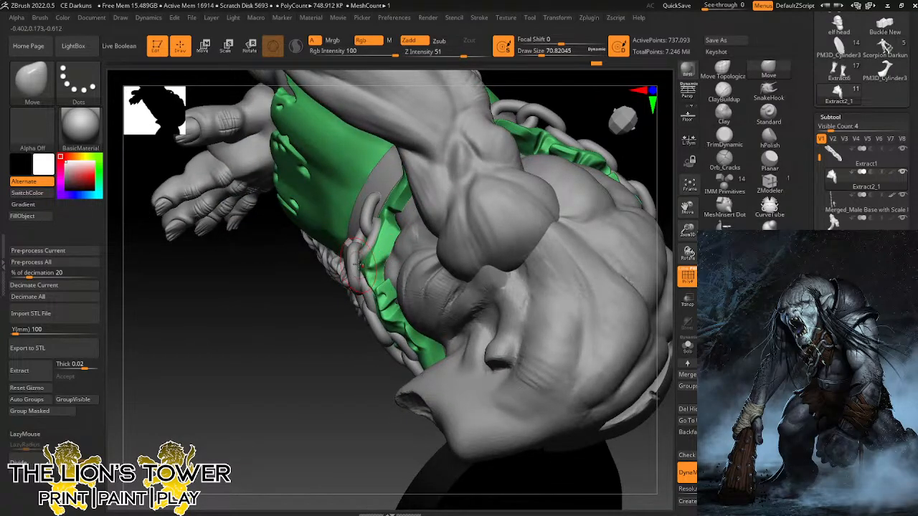
left_click_drag(332, 368, 332, 349)
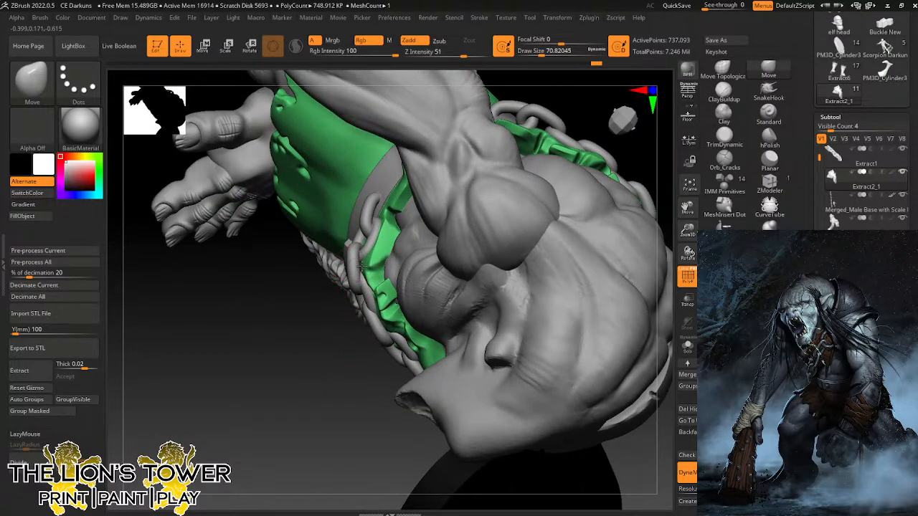
mouse_move(353, 272)
left_mouse_down()
mouse_move(458, 223)
mouse_move(476, 195)
left_mouse_up()
Reduce the draw size to about 44 and fine-tune the sash beneath the chain's upper links beside the belt.
left_click(537, 54)
mouse_move(518, 90)
left_mouse_down()
mouse_move(443, 199)
mouse_move(355, 269)
left_mouse_up()
left_click_drag(385, 240, 345, 246)
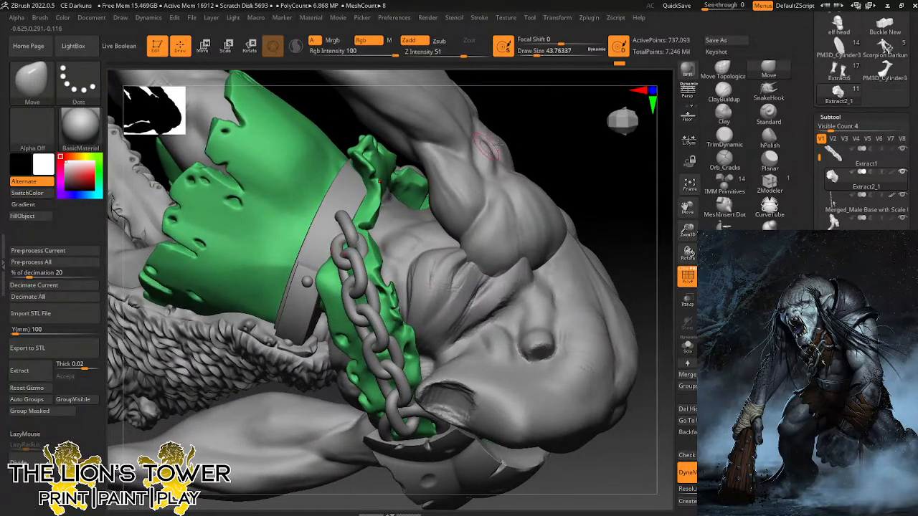
left_click_drag(487, 147, 411, 195)
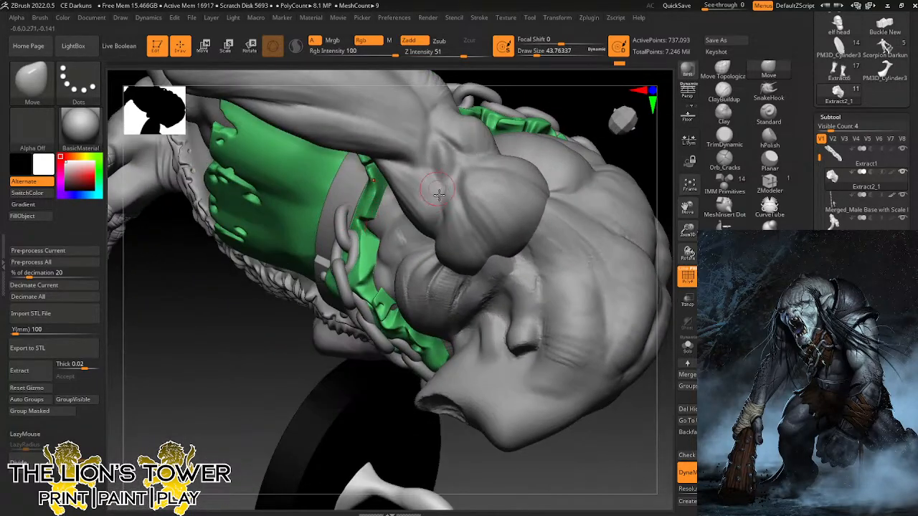
mouse_move(535, 459)
left_mouse_down()
mouse_move(545, 443)
mouse_move(498, 371)
left_mouse_up()
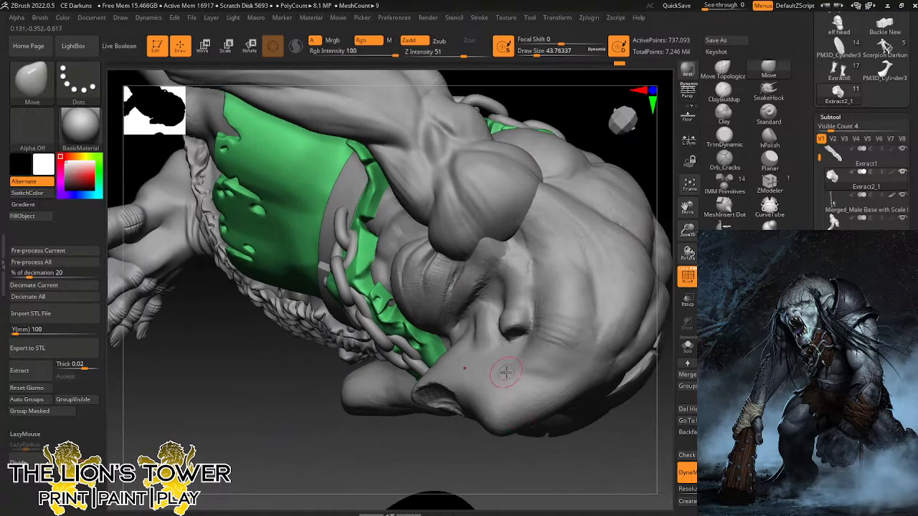
Isolate the sash, thicken its inner surface along the torn chest-side edge with ClayBuildup, and smooth the added clay.
left_click(687, 347)
left_click(724, 91)
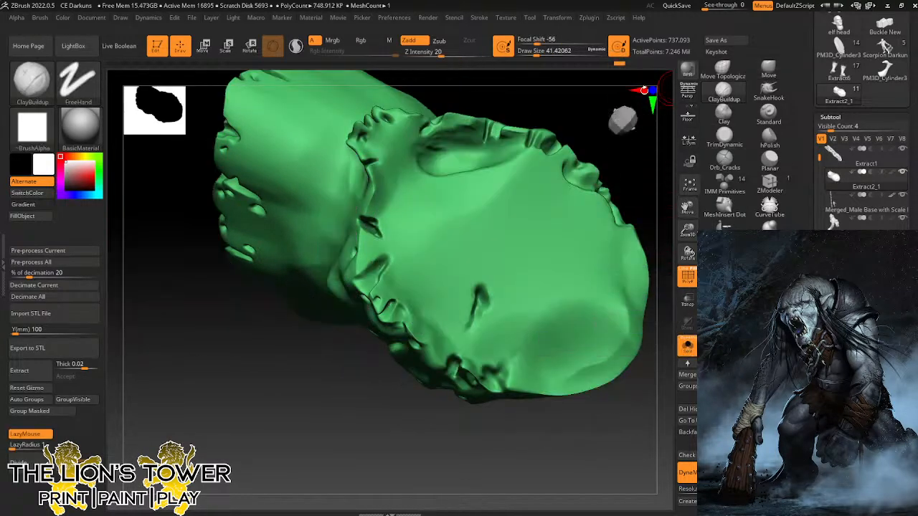
left_click_drag(369, 271, 384, 196)
mouse_move(408, 165)
left_mouse_down()
mouse_move(393, 188)
mouse_move(412, 154)
mouse_move(395, 194)
mouse_move(417, 178)
left_mouse_up()
key("shift")
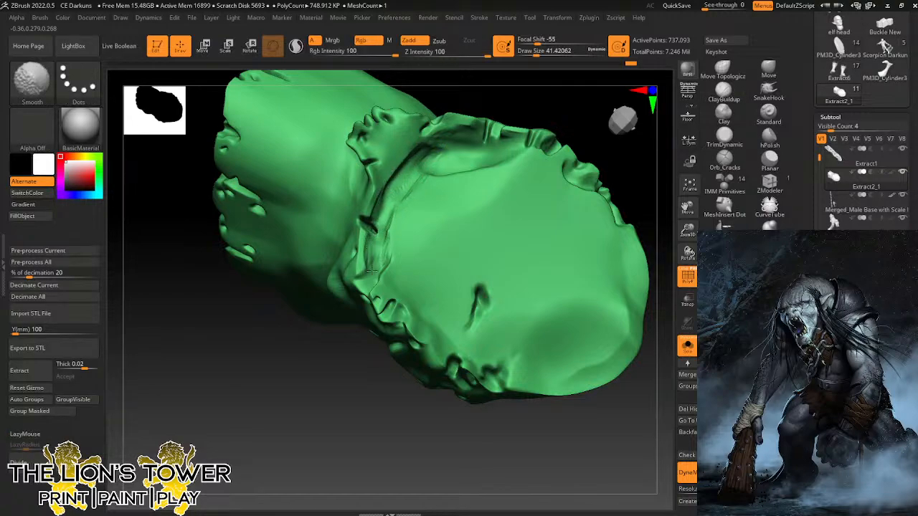
key("l")
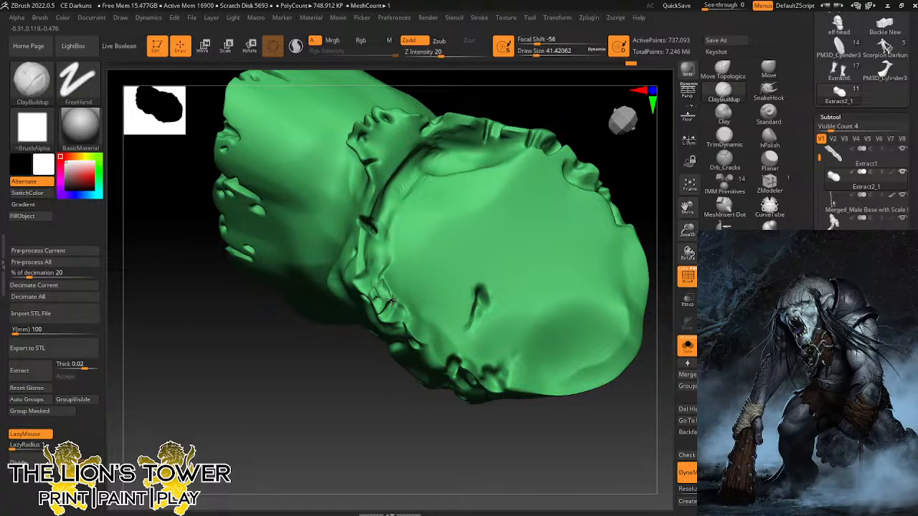
Build up and smooth the torn, creased section farther along the sash's inner edge, and restore the full model's visibility.
left_click_drag(391, 301, 394, 307)
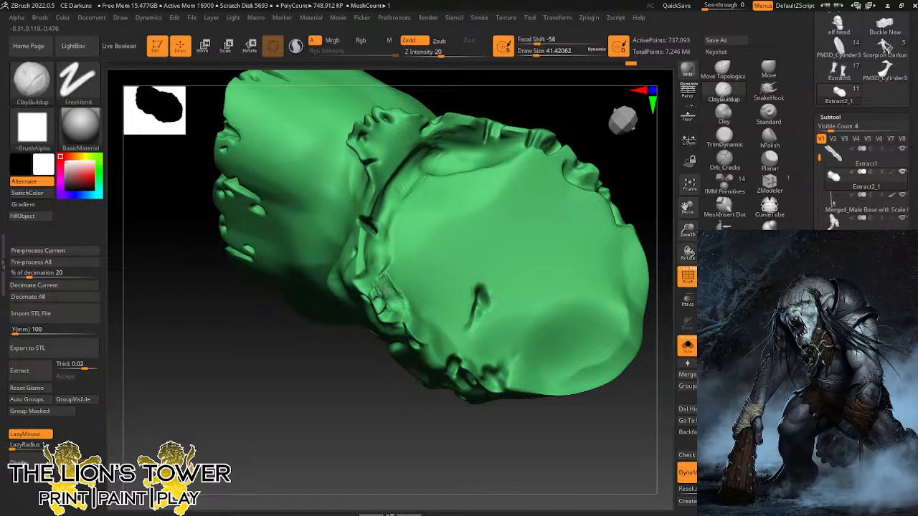
mouse_move(386, 273)
left_mouse_down()
mouse_move(379, 285)
mouse_move(402, 305)
left_mouse_up()
right_click_drag(444, 214, 416, 238)
mouse_move(394, 296)
left_mouse_down()
mouse_move(390, 318)
mouse_move(404, 305)
mouse_move(385, 299)
left_mouse_up()
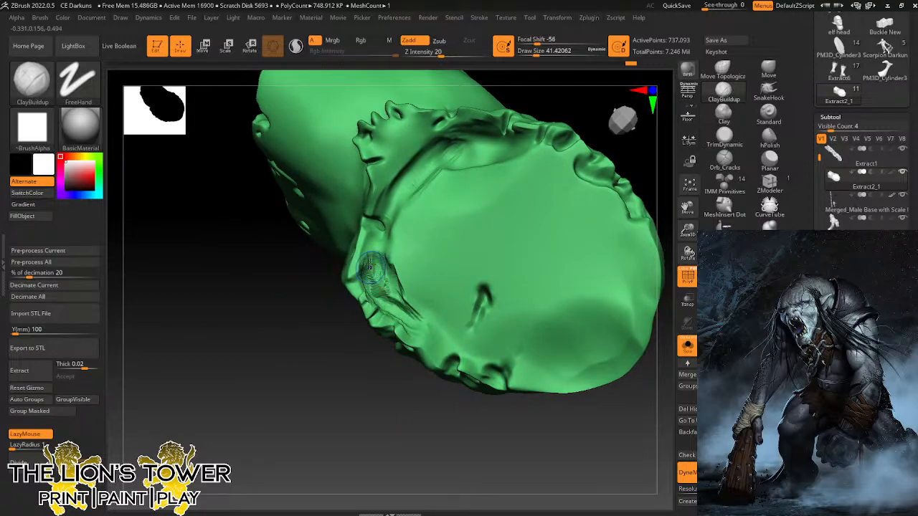
key("shift")
left_click_drag(379, 282, 396, 306, "shift")
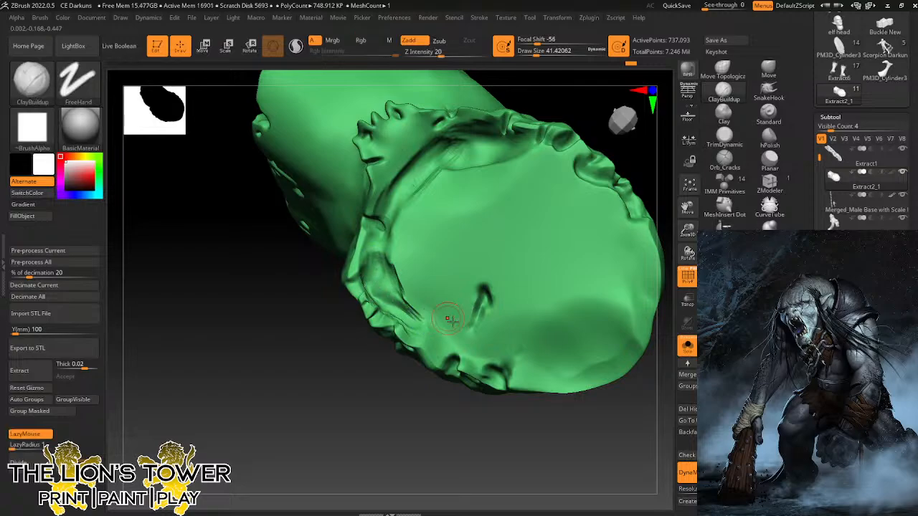
right_click_drag(606, 263, 634, 375, "ctrl")
key("ctrl+shift")
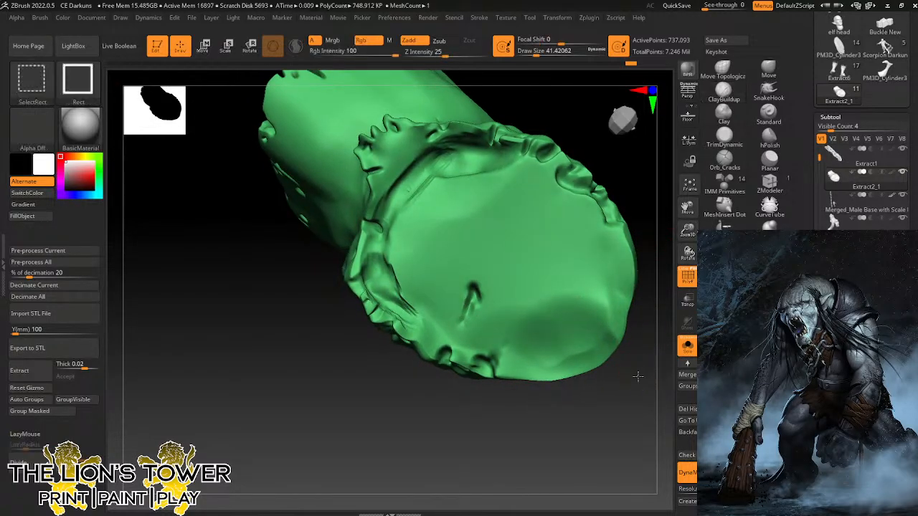
left_click(688, 347)
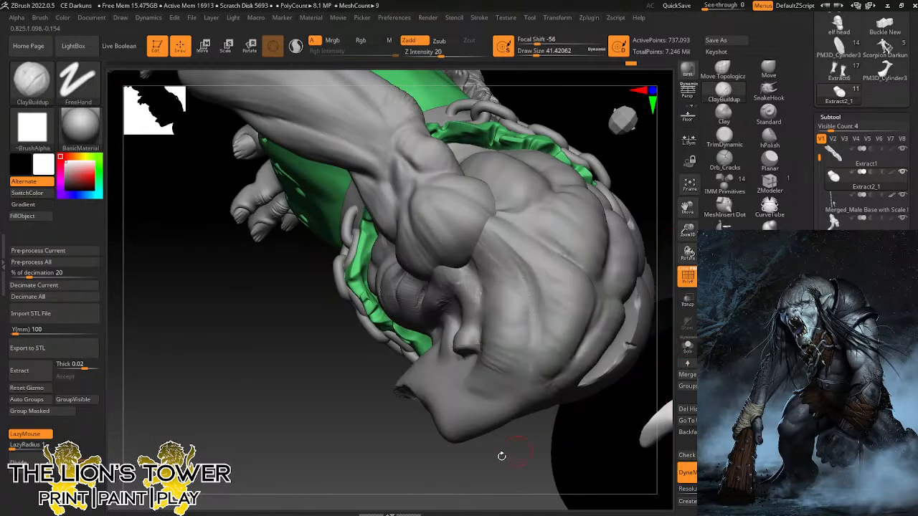
Smooth the sash's front edge where it runs between the belt and the chain.
right_click_drag(502, 456, 348, 282)
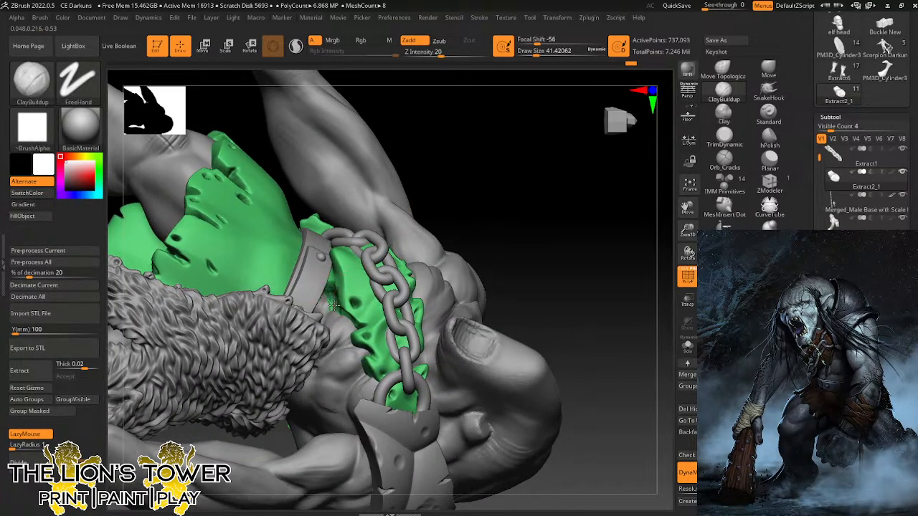
right_click_drag(334, 305, 332, 276)
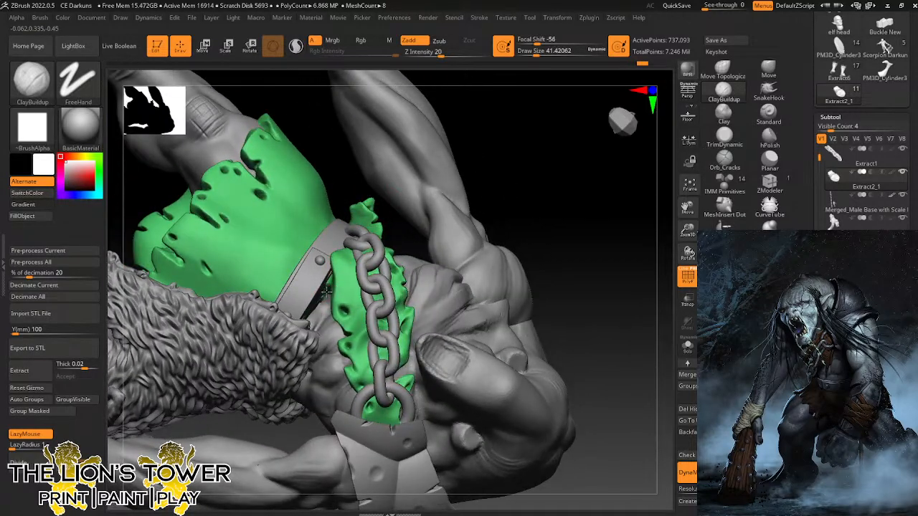
right_click_drag(470, 160, 334, 283)
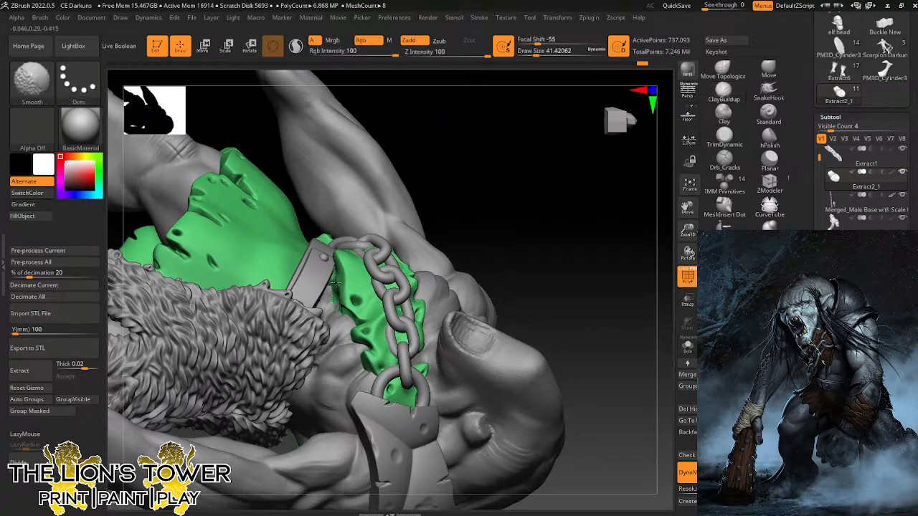
left_click_drag(332, 298, 341, 298, "shift")
left_click_drag(470, 169, 474, 192)
left_click_drag(346, 281, 349, 292, "shift")
left_click_drag(471, 187, 466, 170)
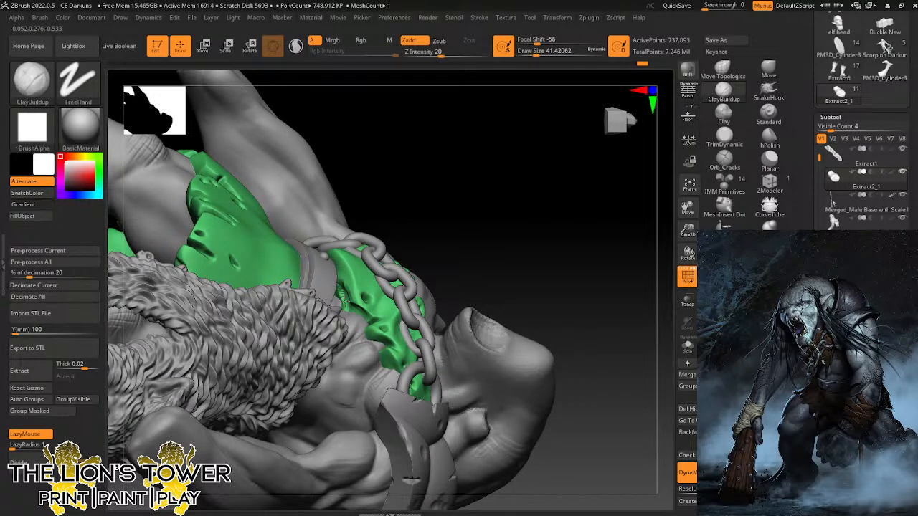
left_click_drag(459, 171, 439, 179)
left_click_drag(341, 293, 344, 302, "shift")
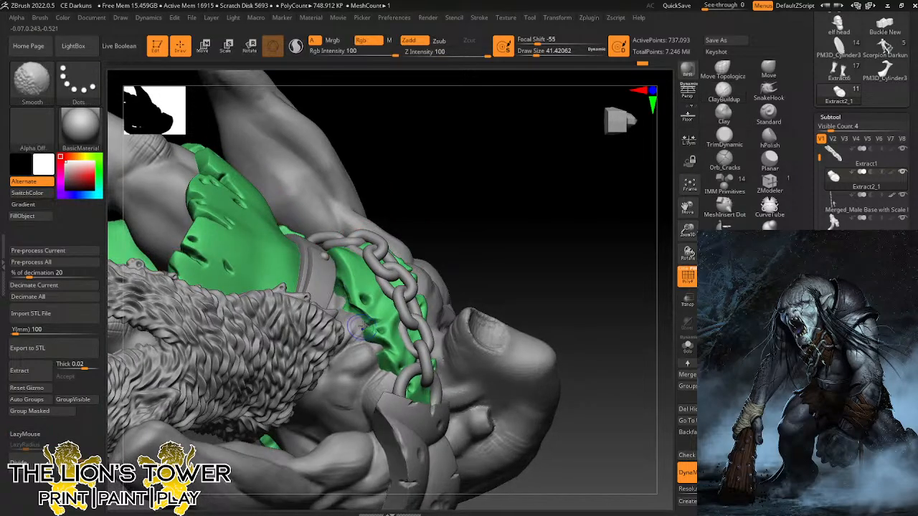
left_click_drag(474, 210, 418, 206)
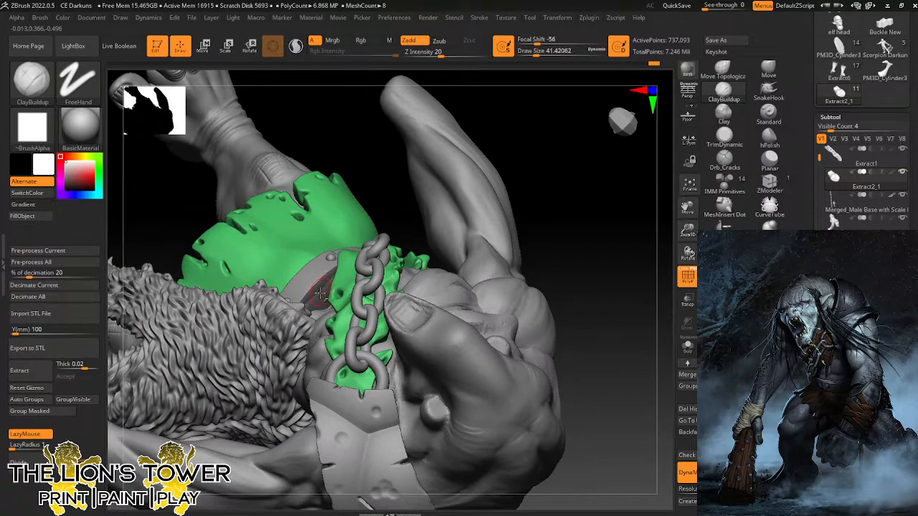
Select the troll's body, isolate it, and enlarge the brush to a draw size of about 132.
left_click(431, 154, "alt")
left_click(687, 346)
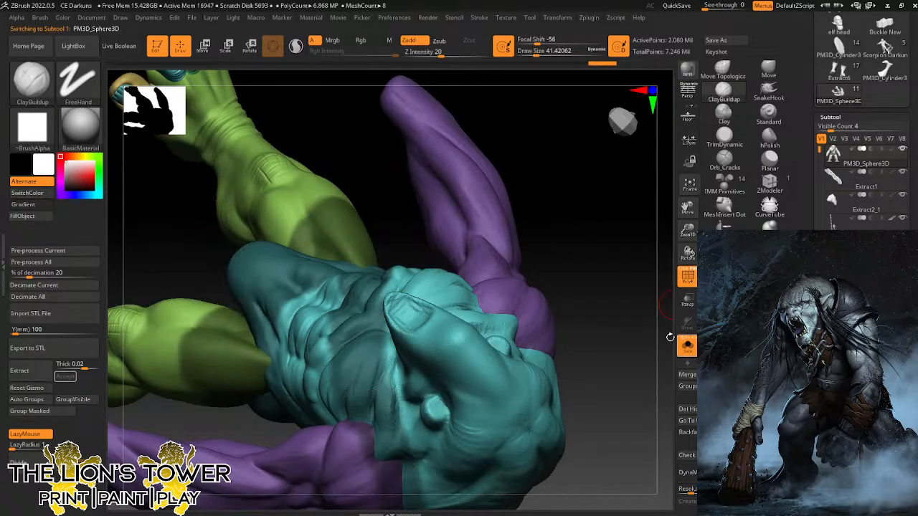
mouse_move(670, 337)
left_mouse_down()
mouse_move(590, 287)
mouse_move(588, 263)
mouse_move(586, 287)
mouse_move(561, 284)
left_mouse_up()
left_click_drag(537, 55, 549, 55)
left_click_drag(573, 134, 536, 145)
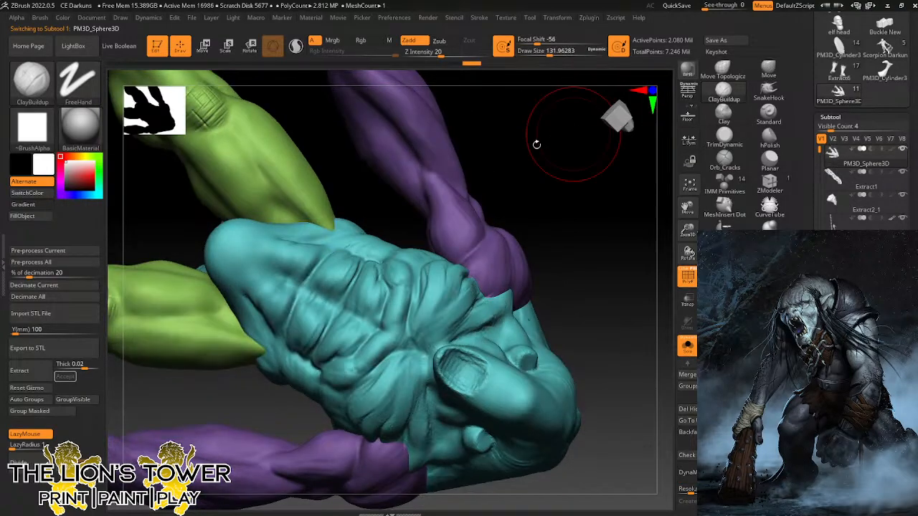
left_click_drag(330, 305, 336, 307)
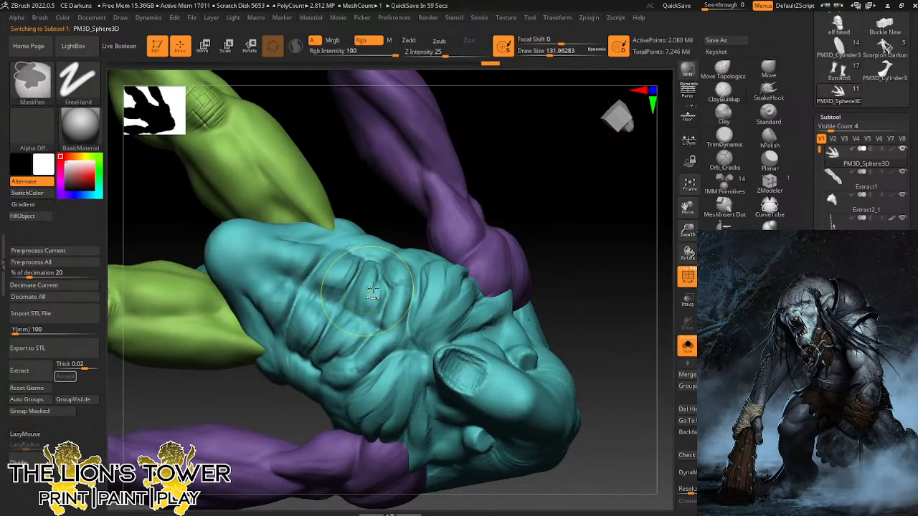
key("ctrl+z")
key("ctrl+z")
Clear the body's mask, reshape the abdomen with the Move brush at a draw size of about 140, and show all parts again.
left_click(768, 70)
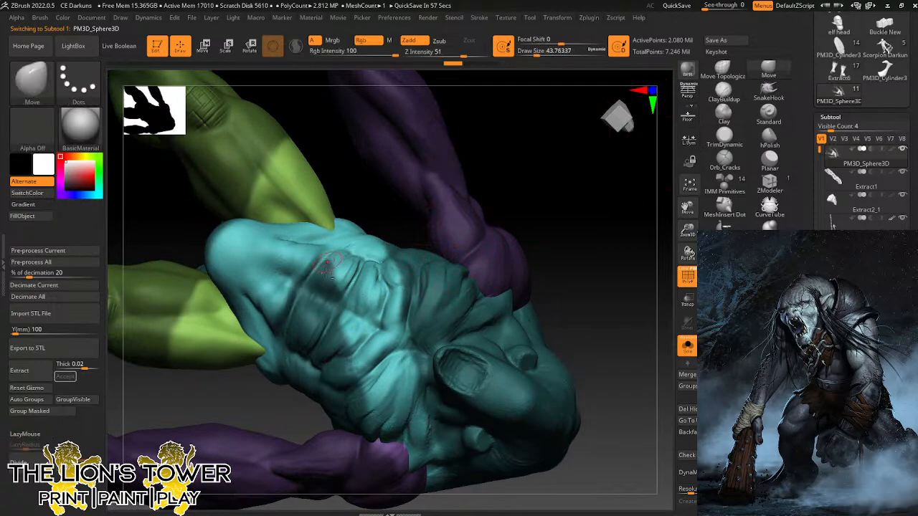
left_click(539, 177, "ctrl")
left_click_drag(538, 177, 546, 186, "ctrl")
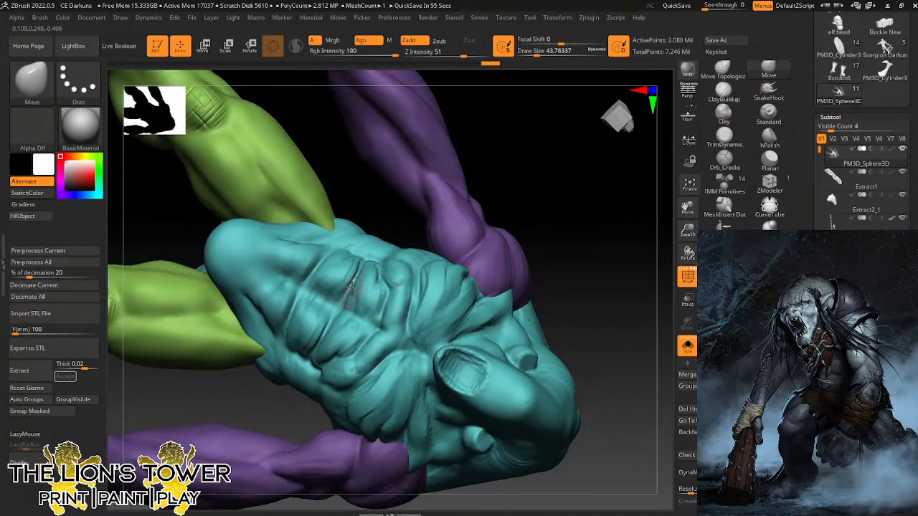
left_click_drag(529, 53, 551, 54)
left_click_drag(329, 305, 333, 296)
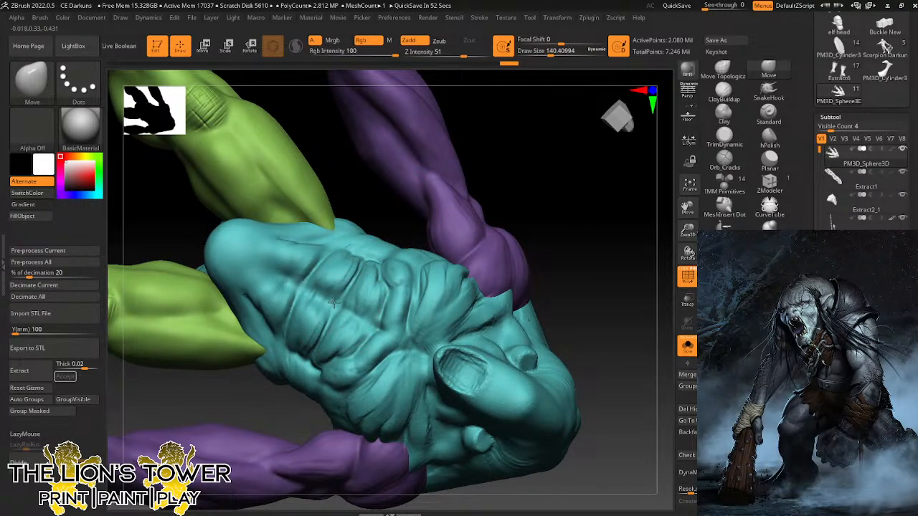
left_click_drag(523, 187, 488, 182)
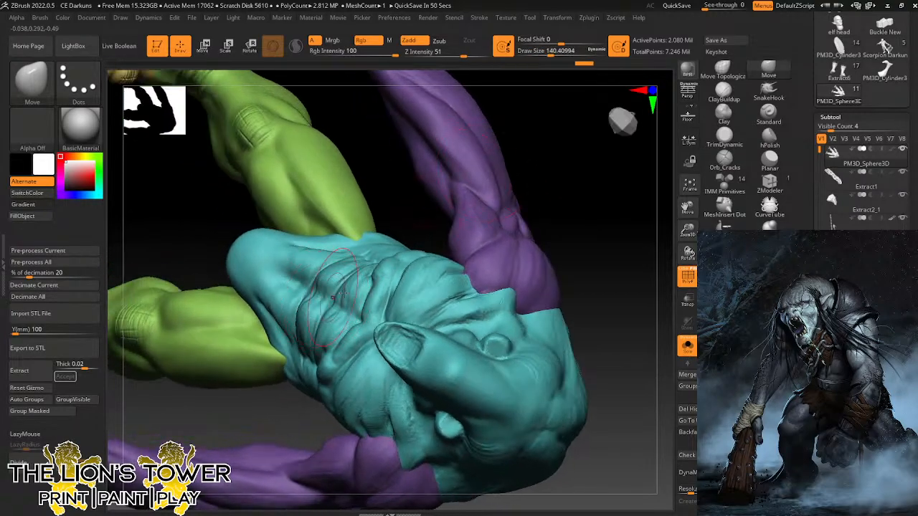
key("ctrl")
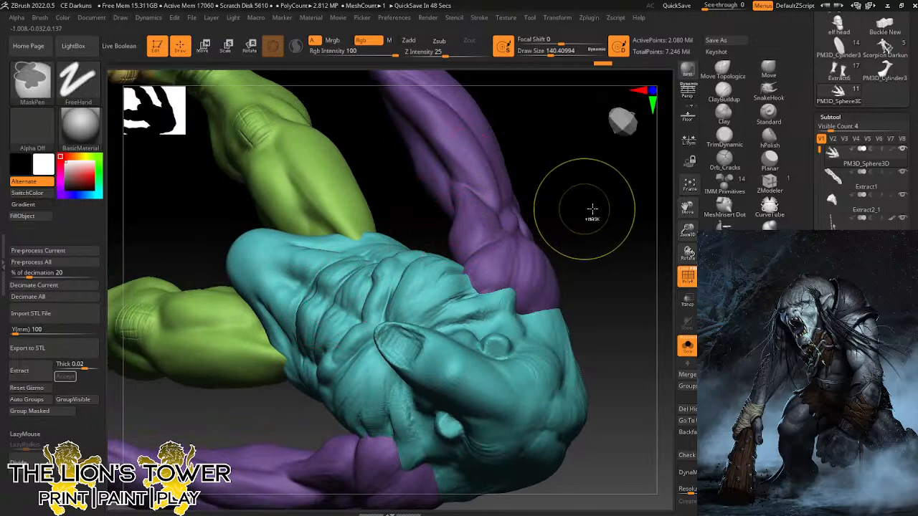
left_click(687, 346)
Select the belt beneath the chain and adjust its fit near the front plate with the Move brush at a draw size of about 140.
mouse_move(611, 248)
left_mouse_down()
mouse_move(623, 243)
mouse_move(579, 140)
mouse_move(650, 168)
mouse_move(570, 153)
mouse_move(546, 169)
left_mouse_up()
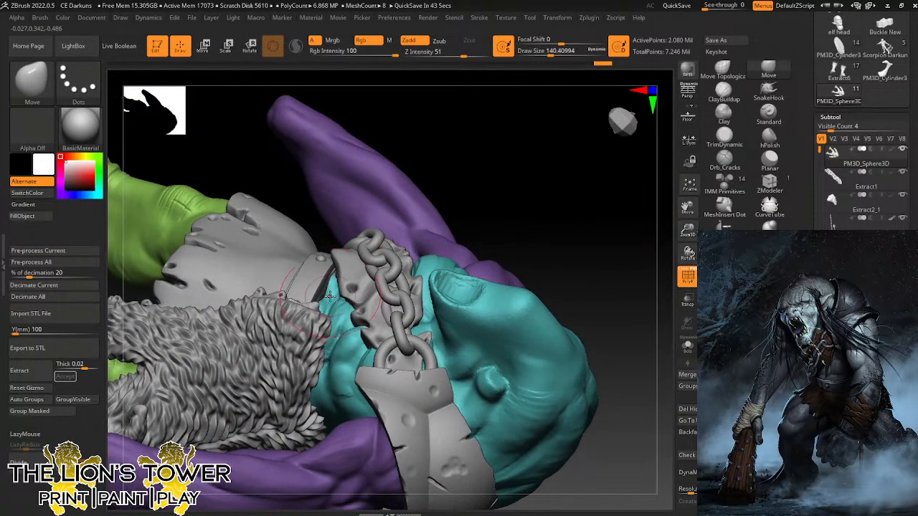
left_click_drag(482, 193, 479, 242)
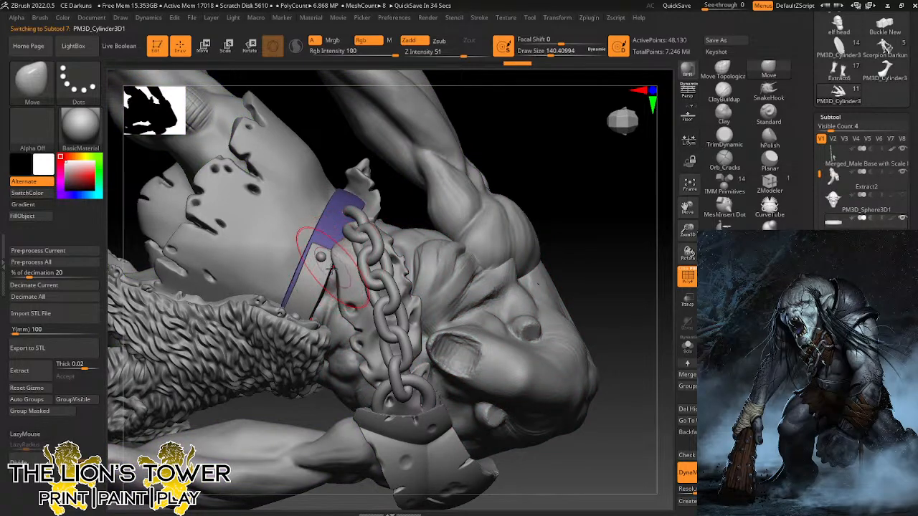
left_click_drag(333, 267, 347, 251)
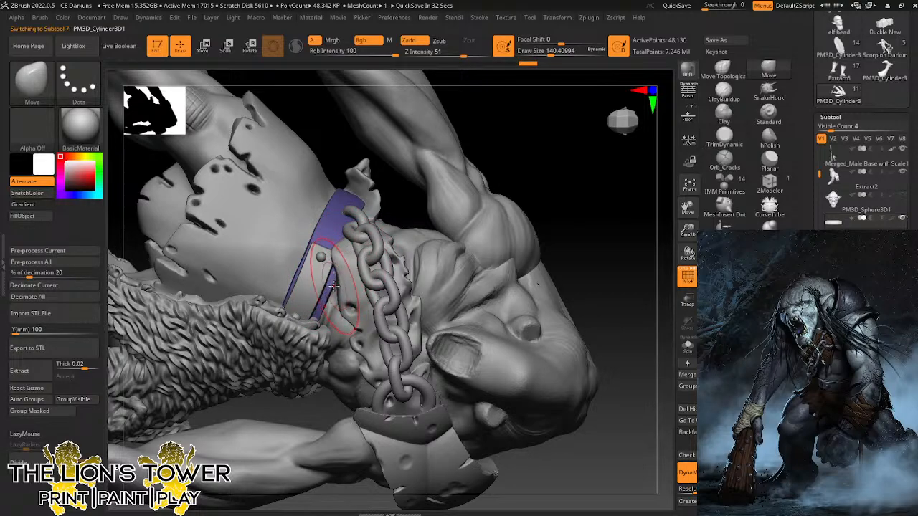
left_click_drag(333, 286, 336, 276)
left_click(317, 270, "alt")
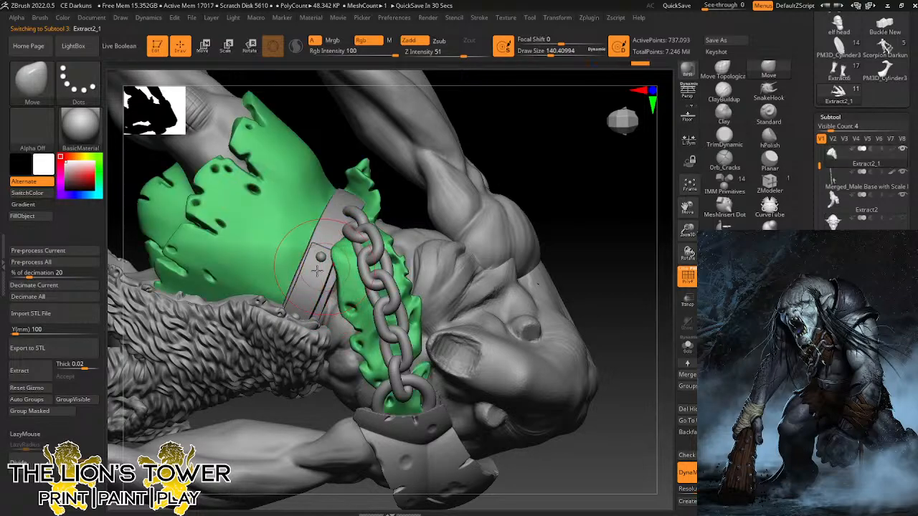
left_click(329, 233, "alt")
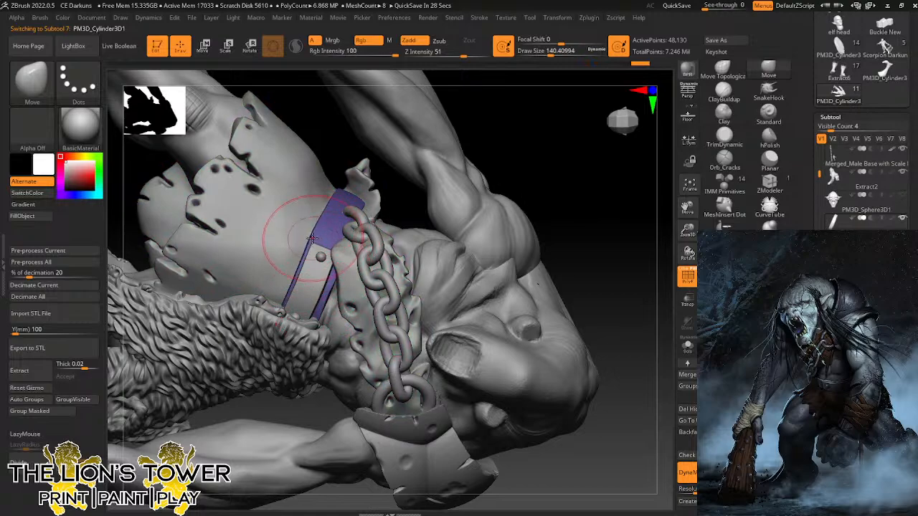
key("ctrl+z")
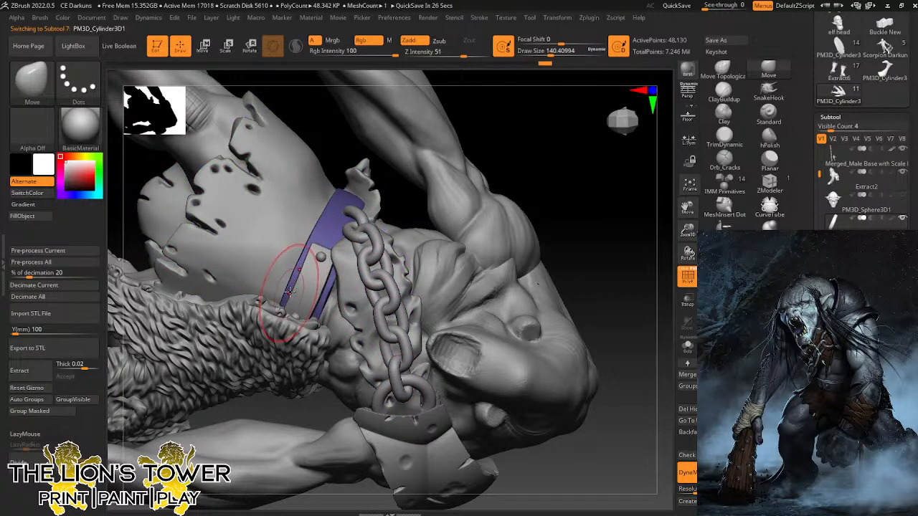
Refine the belt's edges on both sides of the front plate and along the waist with the Move brush.
left_click_drag(289, 293, 287, 289)
mouse_move(509, 133)
left_mouse_down()
mouse_move(444, 144)
mouse_move(488, 137)
left_mouse_up()
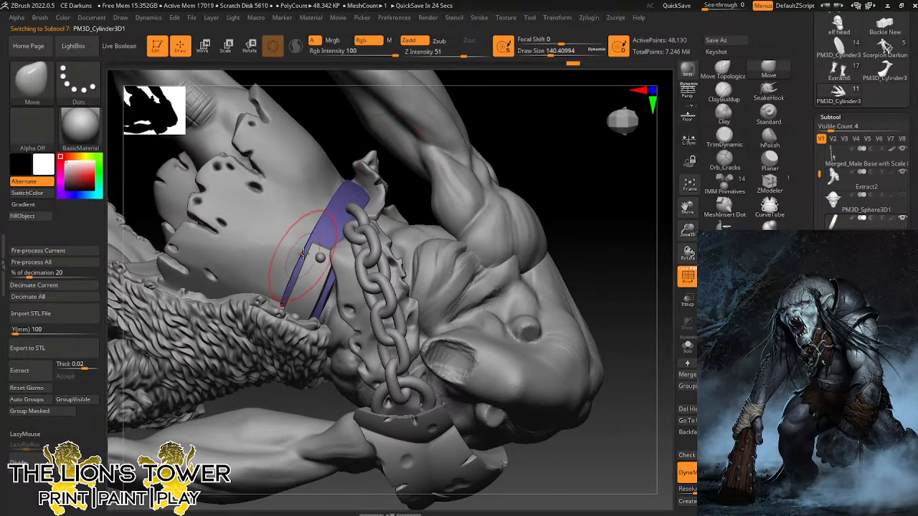
left_click_drag(303, 252, 304, 251)
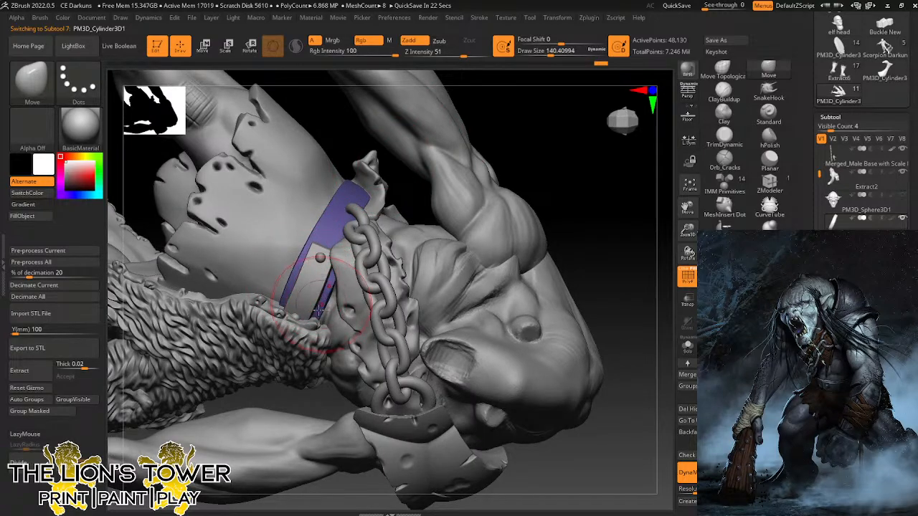
left_click_drag(319, 309, 321, 306)
left_click_drag(549, 169, 524, 200)
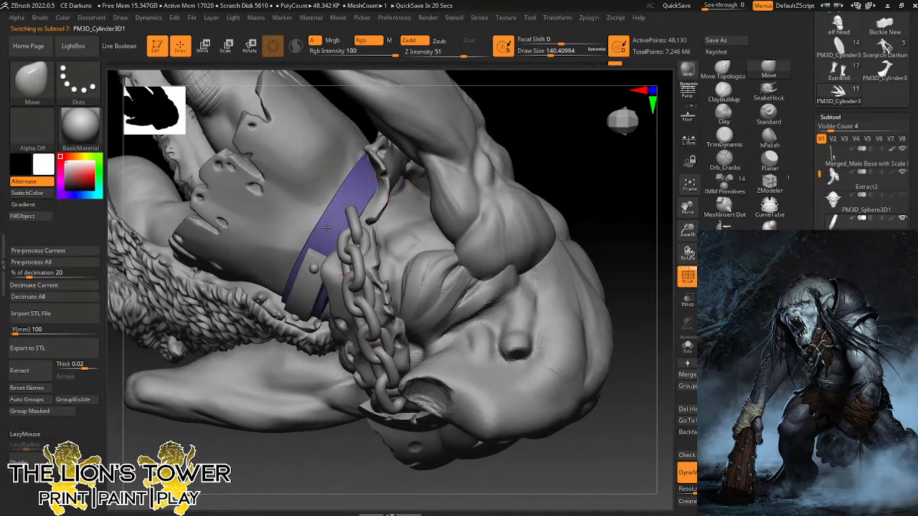
left_click_drag(327, 228, 324, 224)
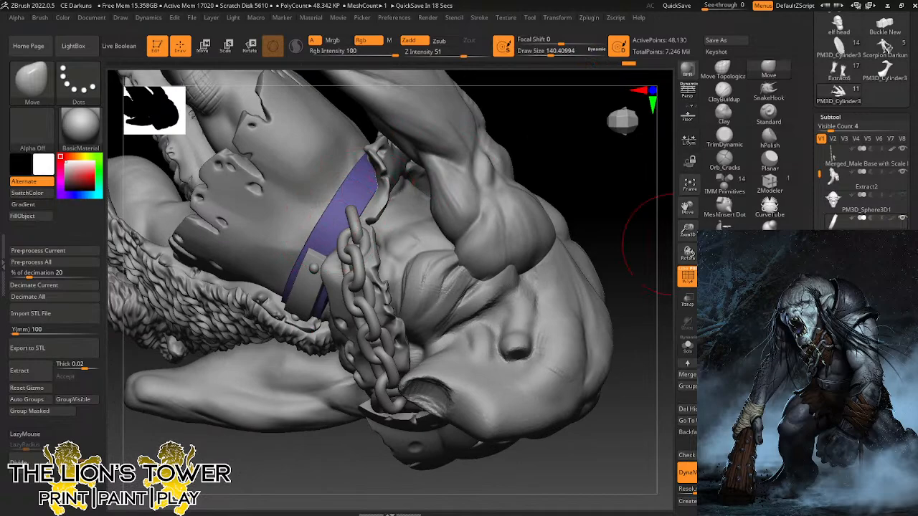
Set up the Orb_Cracks brush with Z Intensity 48, a draw size of about 31 and Sculptris Pro enabled.
left_click_drag(687, 231, 599, 101)
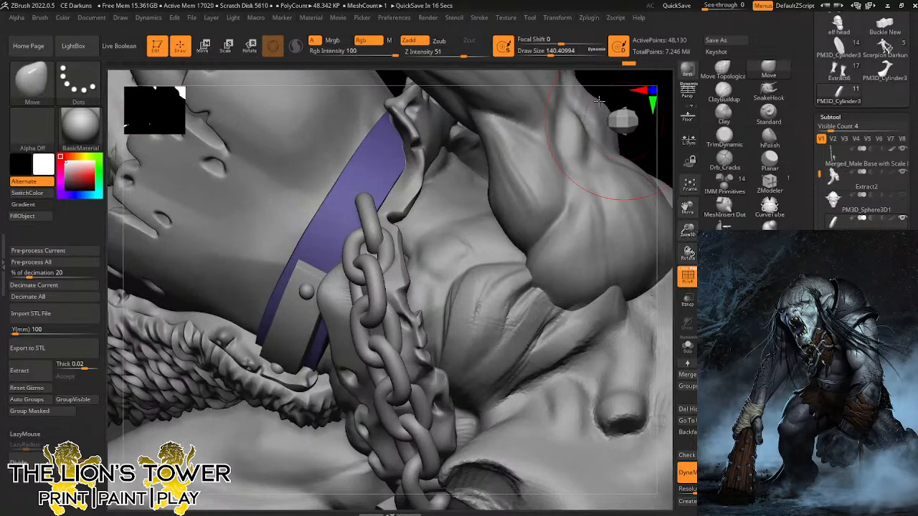
left_click(548, 53)
left_click_drag(635, 155, 610, 117)
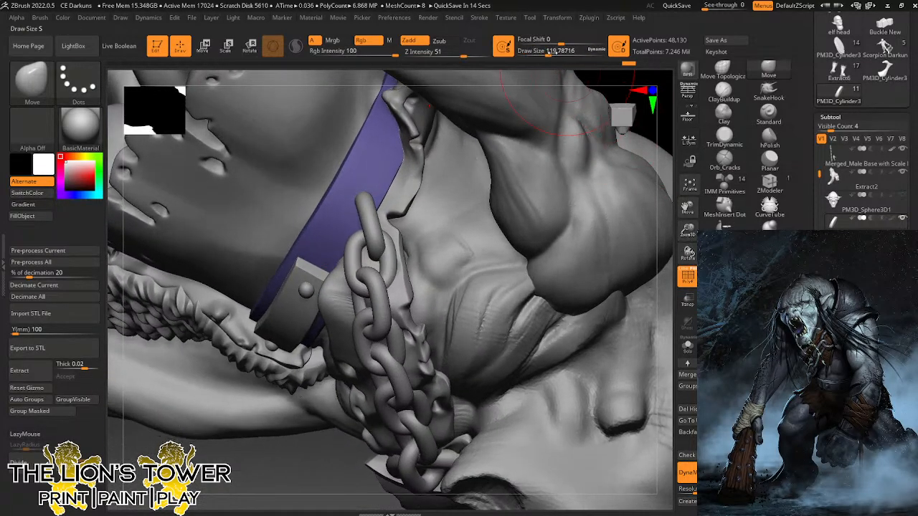
left_click_drag(549, 52, 537, 53)
left_click(710, 154)
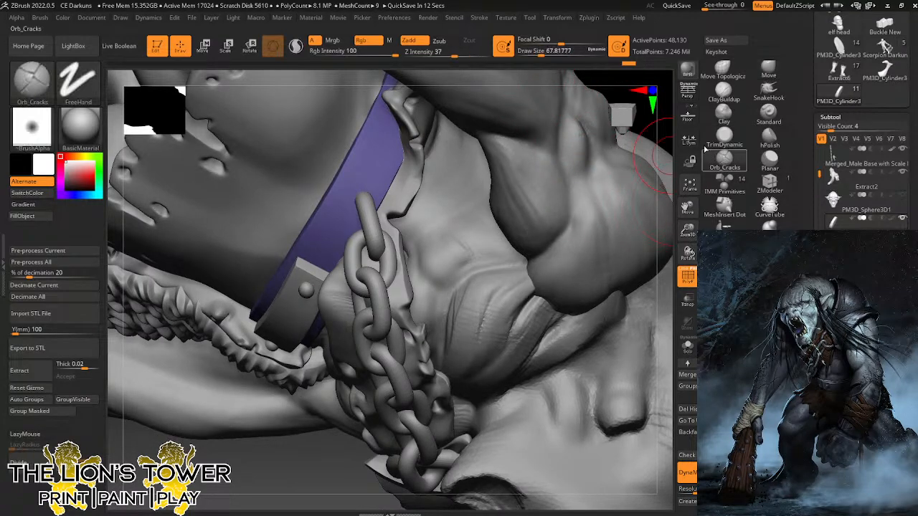
left_click_drag(454, 54, 462, 54)
left_click_drag(537, 52, 538, 52)
left_click(296, 47)
left_click_drag(367, 205, 364, 189)
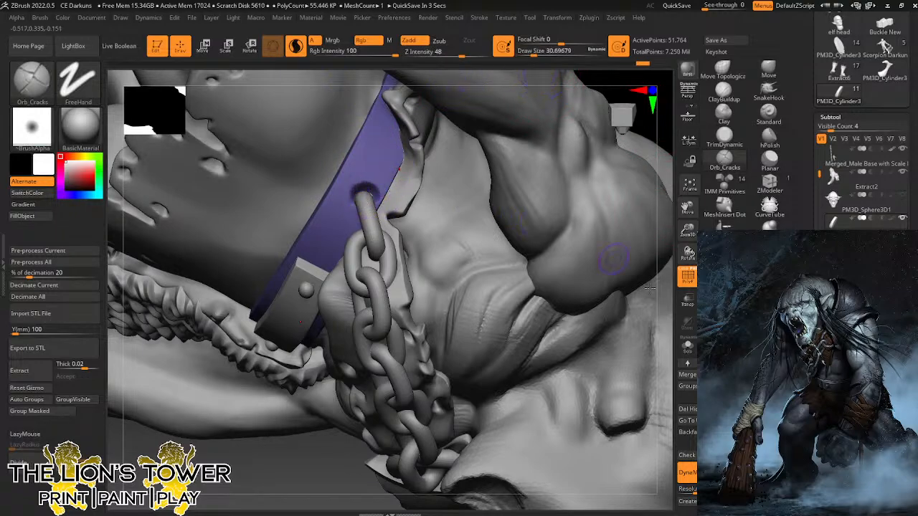
left_click(687, 345)
key("ctrl")
key("ctrl+z")
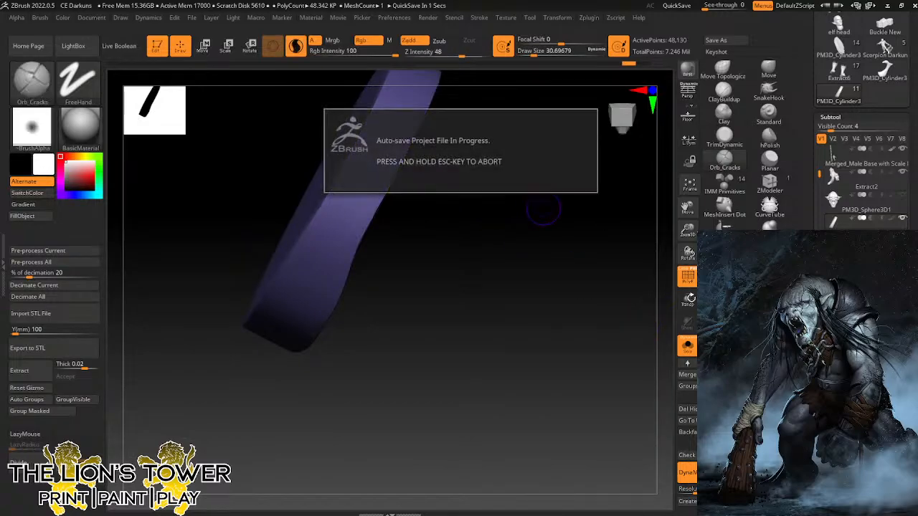
key("Escape")
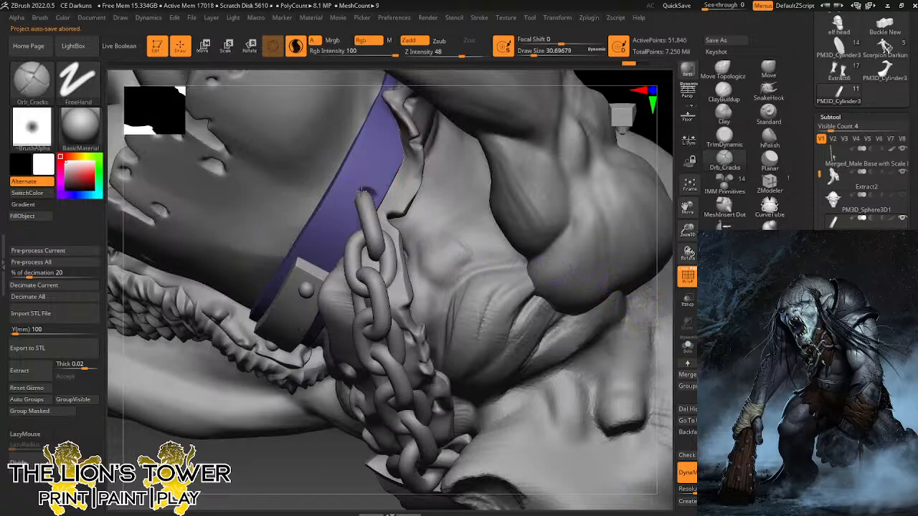
Carve a round hole in the belt at the chain's end link with Orb_Cracks, and deepen it with ClayBuildup at a draw size of about 25.
mouse_move(356, 201)
left_mouse_down()
mouse_move(373, 194)
mouse_move(358, 196)
left_mouse_up()
left_click(687, 347)
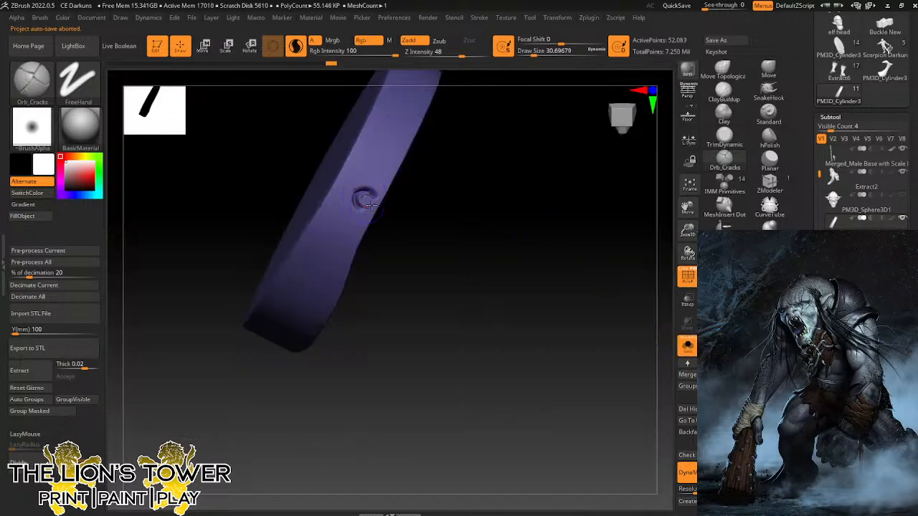
left_click(724, 90)
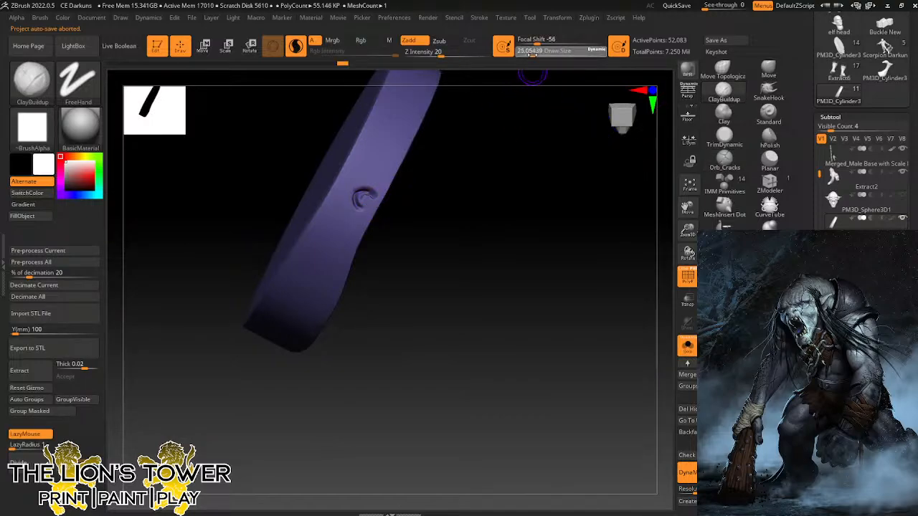
left_click_drag(364, 201, 365, 192)
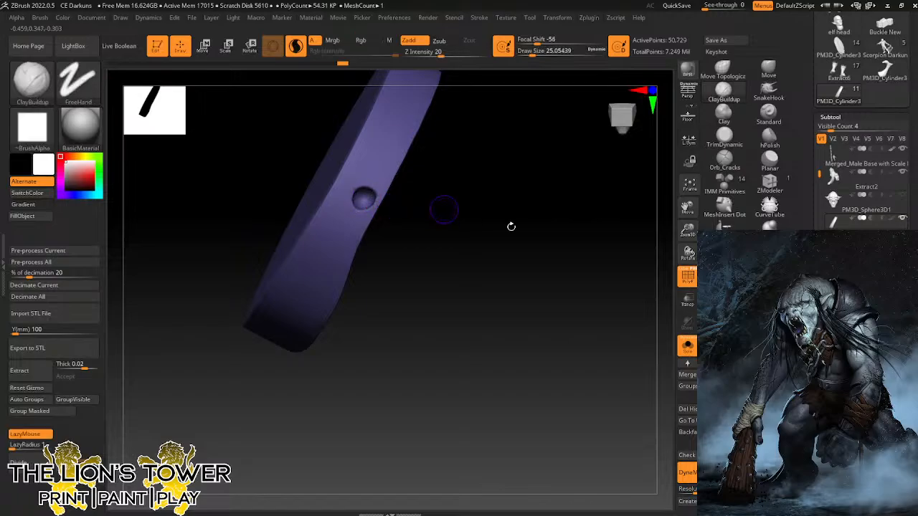
left_click(687, 347)
Carve a matching round hole where the chain's other end meets the belt, isolating the belt while working and restoring full visibility.
left_click_drag(687, 230, 593, 312)
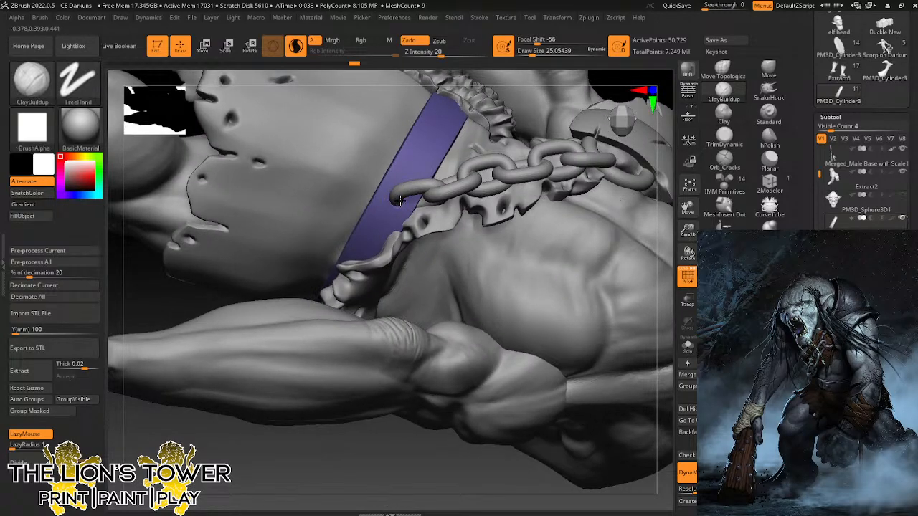
left_click(687, 347)
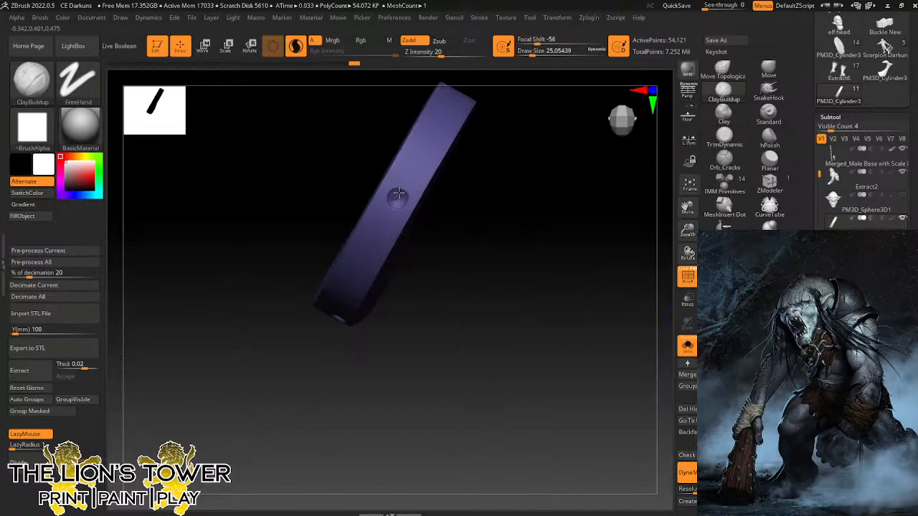
left_click_drag(394, 200, 400, 201, "alt")
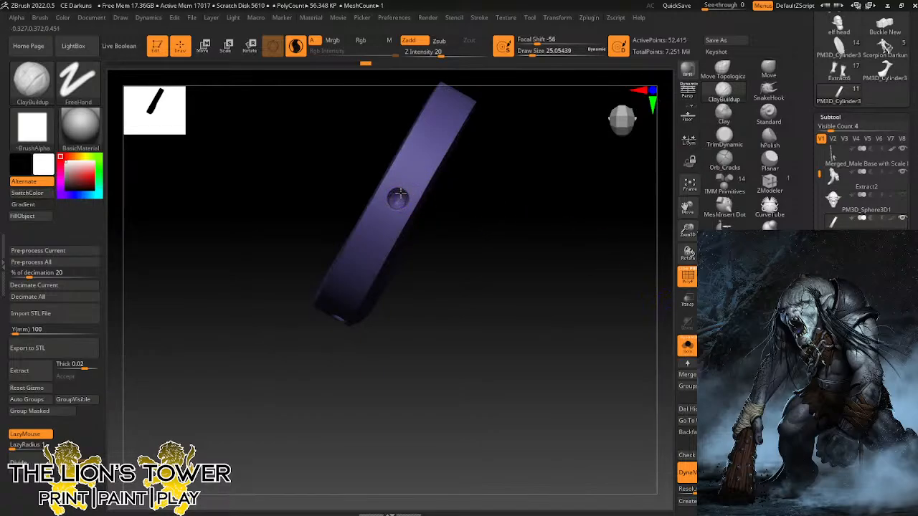
left_click(687, 346)
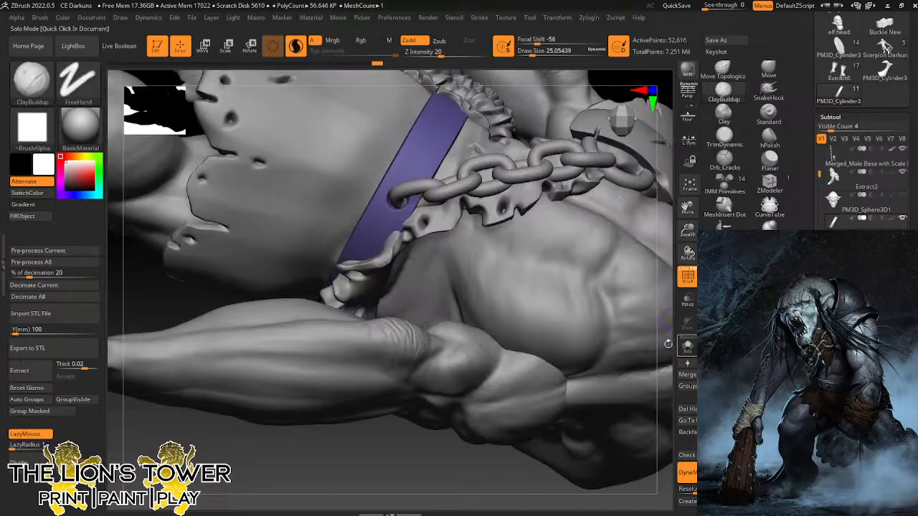
Select the riveted plate on the belt's front and cut a notch into its lower edge with Orb_Cracks at a draw size of about 31.
left_click_drag(467, 464, 494, 481)
left_click_drag(649, 262, 501, 302)
left_click(502, 218, "alt")
left_click(724, 162)
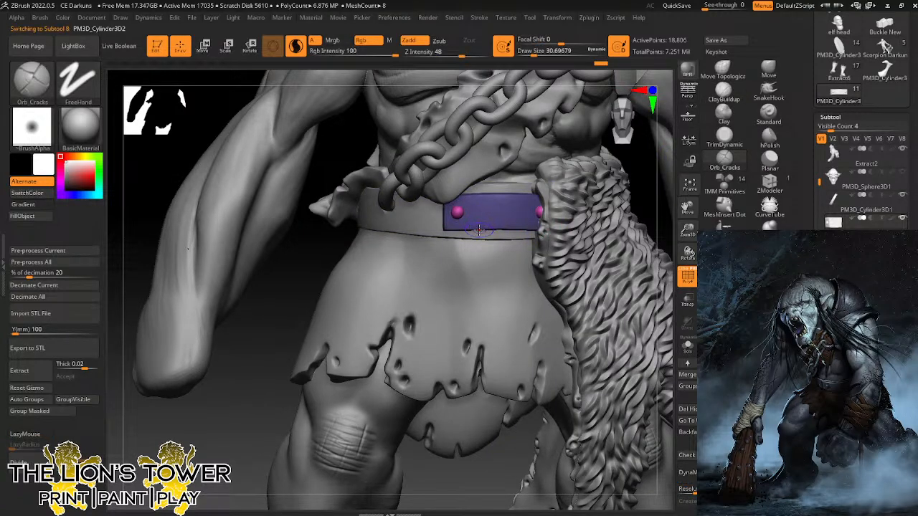
left_click_drag(486, 222, 484, 231)
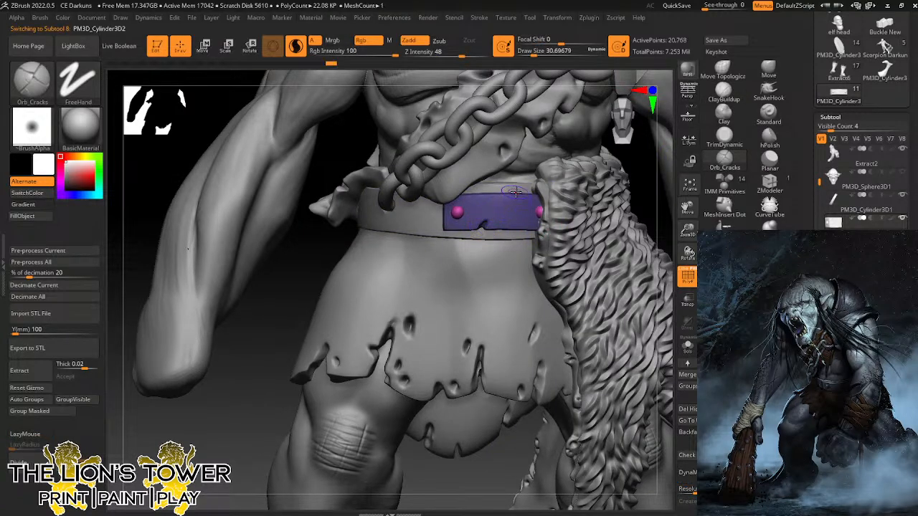
Add dents and pits to the plate's edges and surface with the Clay brush at draw sizes of about 22 and 29.
left_click(725, 113)
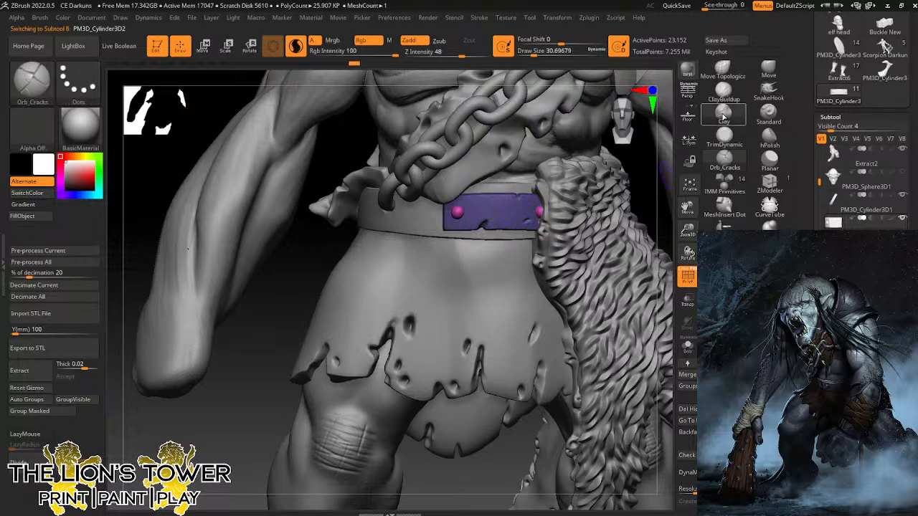
left_click(531, 54)
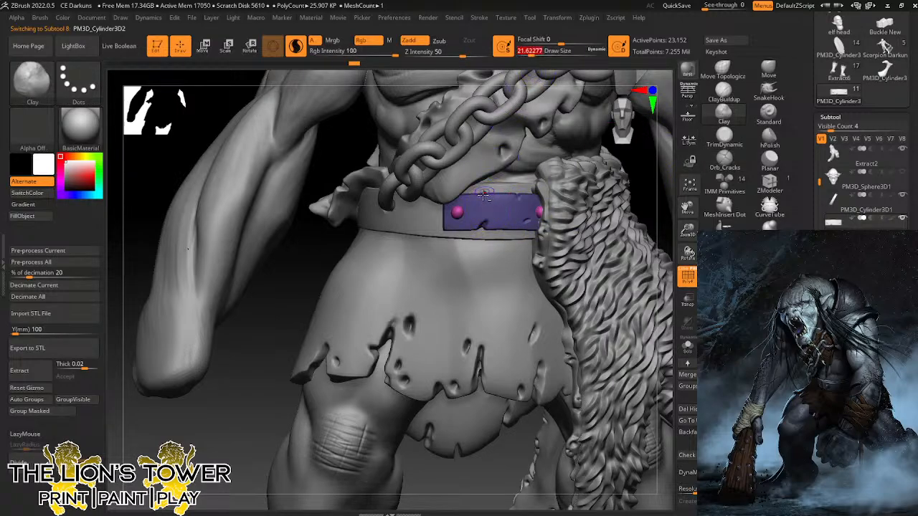
left_click_drag(479, 198, 508, 214)
left_click(533, 54)
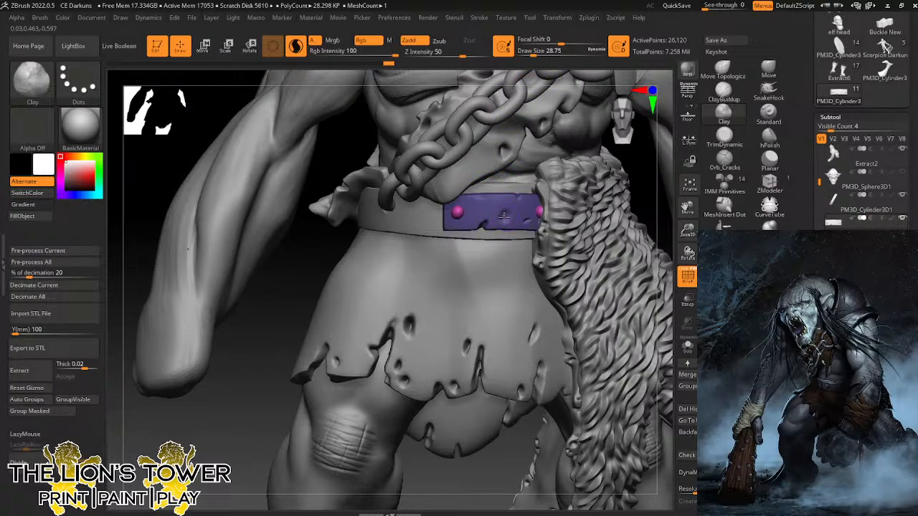
left_click(491, 205, "alt")
left_click_drag(446, 226, 459, 214)
left_click(457, 213)
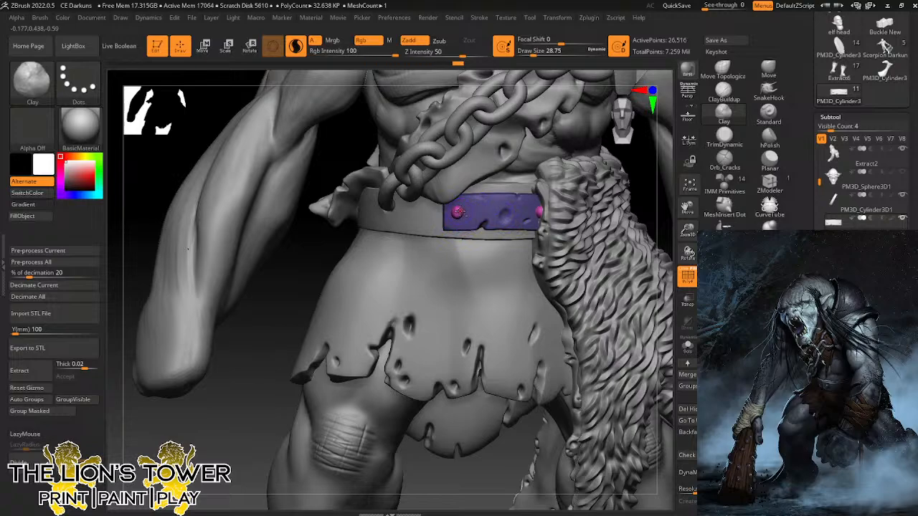
left_click_drag(557, 237, 557, 245)
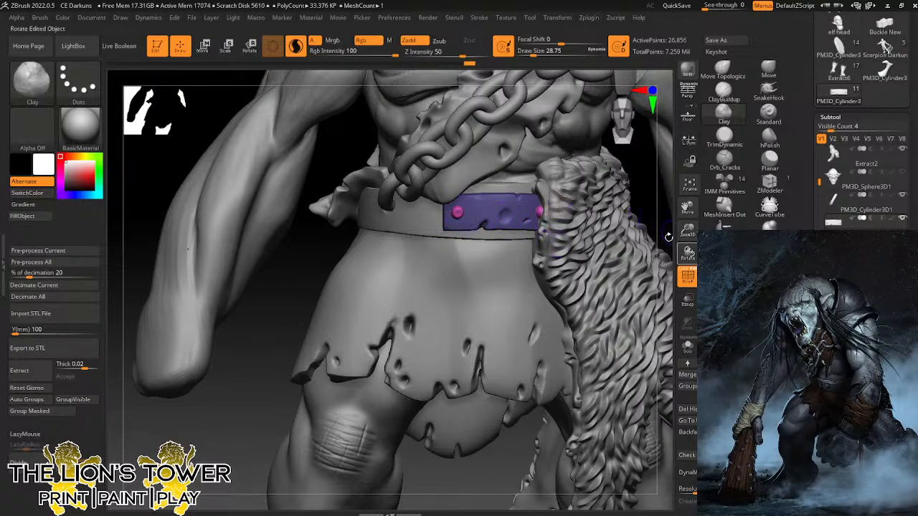
Select and isolate the belt, carve a vertical crack across its front with Orb_Cracks, and show all parts again.
left_click_drag(687, 231, 681, 204)
left_click_drag(686, 209, 674, 289)
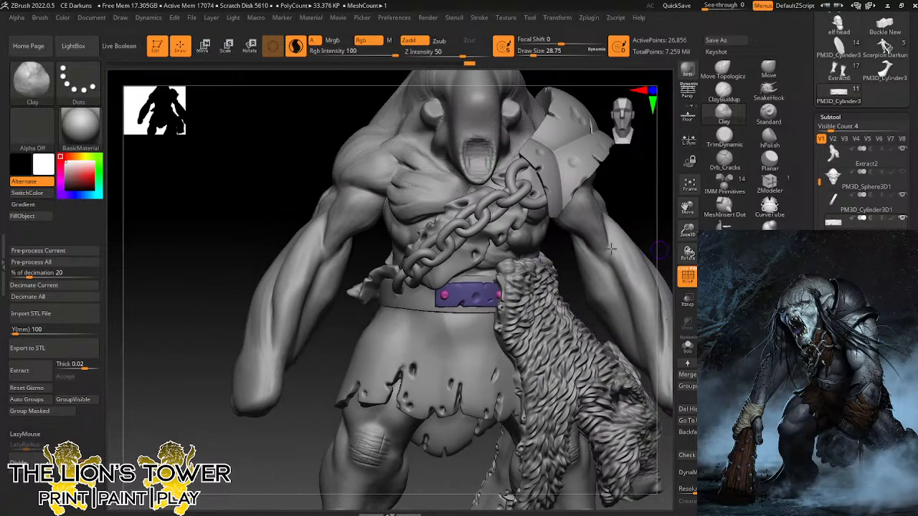
left_click(424, 300, "alt")
mouse_move(647, 218)
left_mouse_down()
mouse_move(672, 217)
mouse_move(687, 248)
mouse_move(683, 236)
mouse_move(624, 219)
left_mouse_up()
left_click(725, 159)
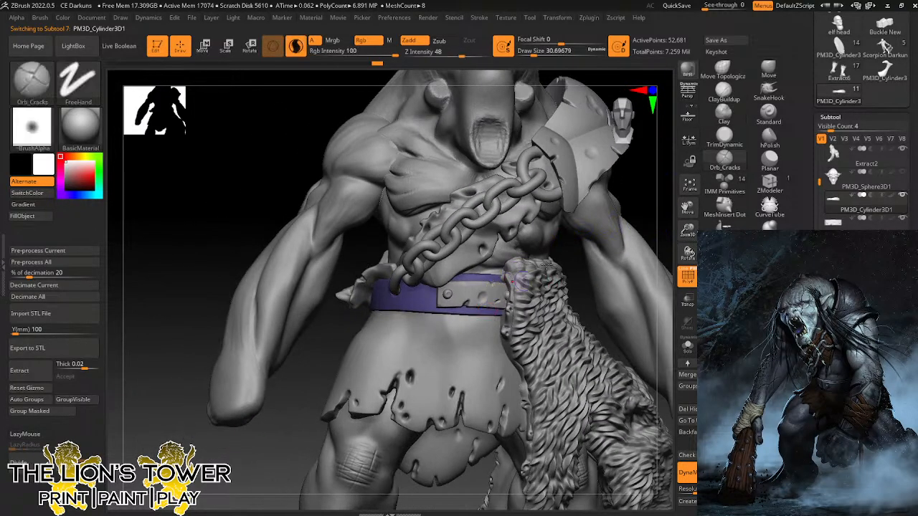
left_click(687, 346)
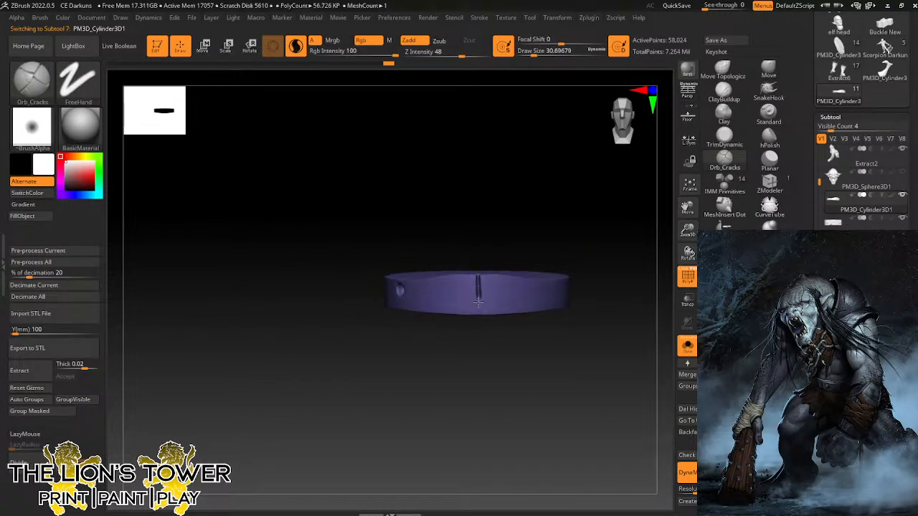
left_click(687, 346)
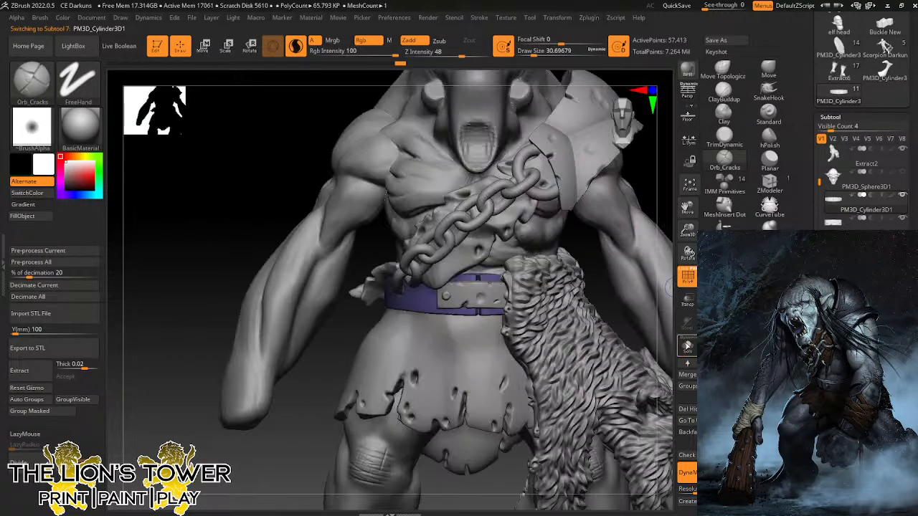
left_click_drag(599, 296, 588, 301)
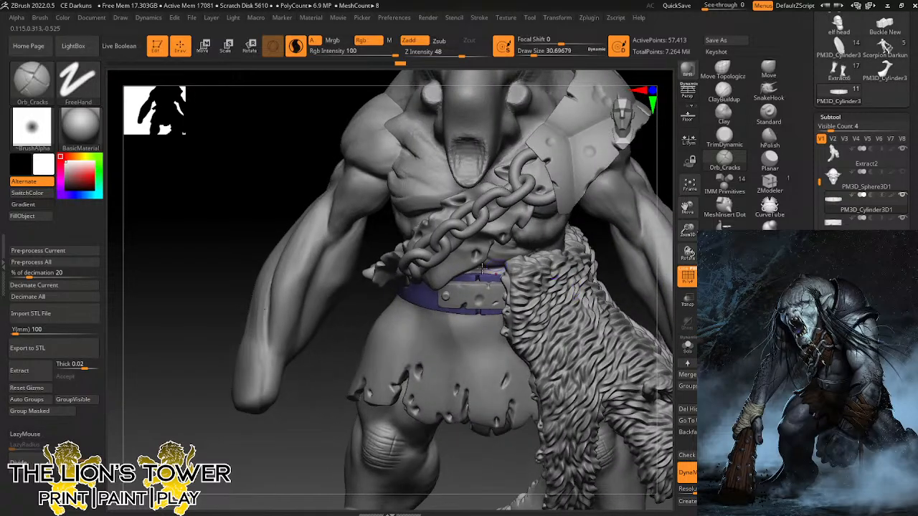
Carve small cracks and nicks around the belt's edges at the front, side and back with Orb_Cracks at a draw size of about 31.
left_click_drag(588, 266, 537, 234)
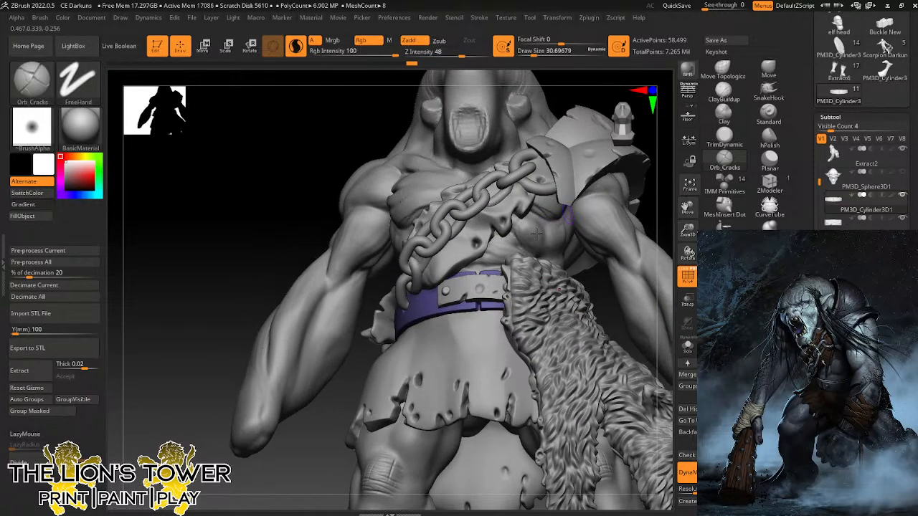
left_click_drag(480, 305, 481, 318)
left_click_drag(687, 230, 687, 248)
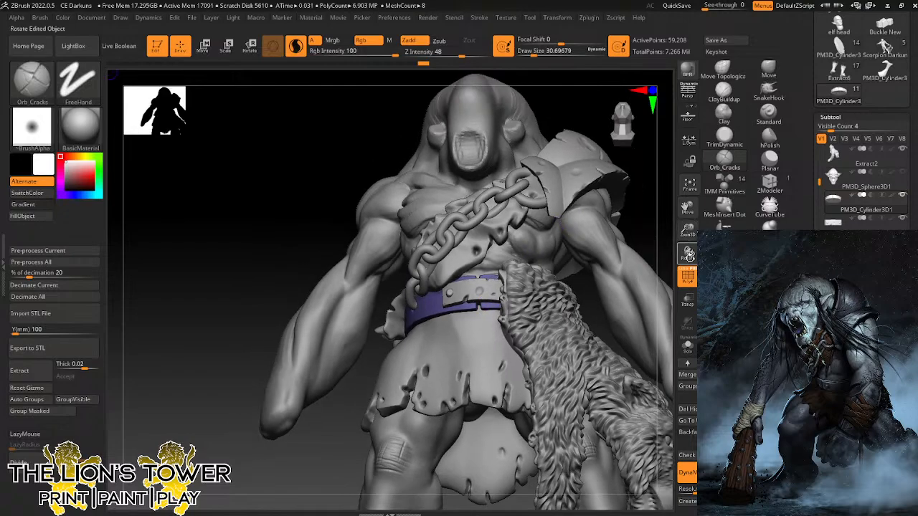
left_click_drag(598, 281, 647, 309)
left_click_drag(424, 314, 436, 327)
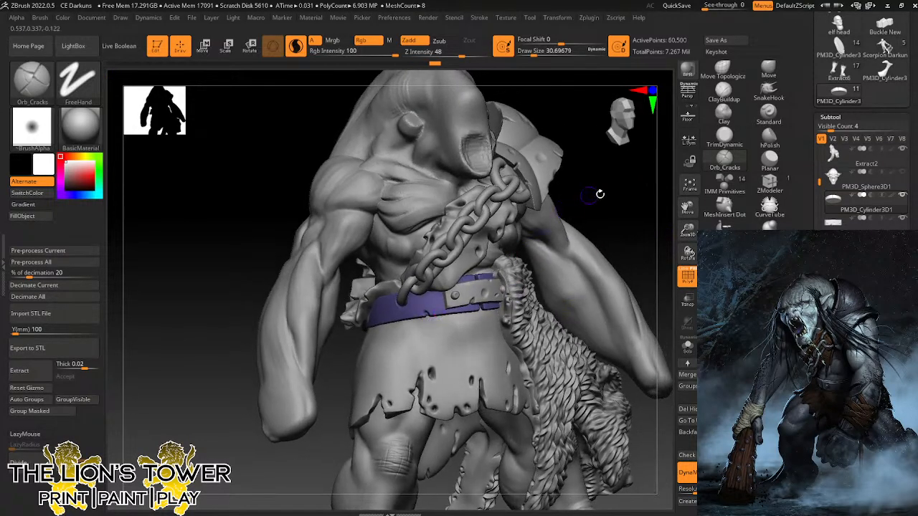
left_click_drag(601, 194, 552, 205)
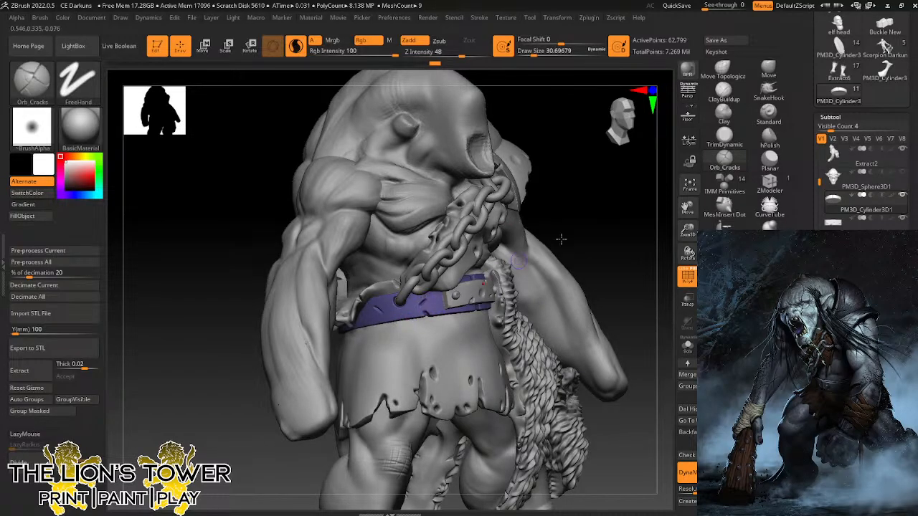
mouse_move(561, 238)
left_mouse_down()
mouse_move(502, 259)
mouse_move(445, 237)
mouse_move(367, 312)
left_mouse_up()
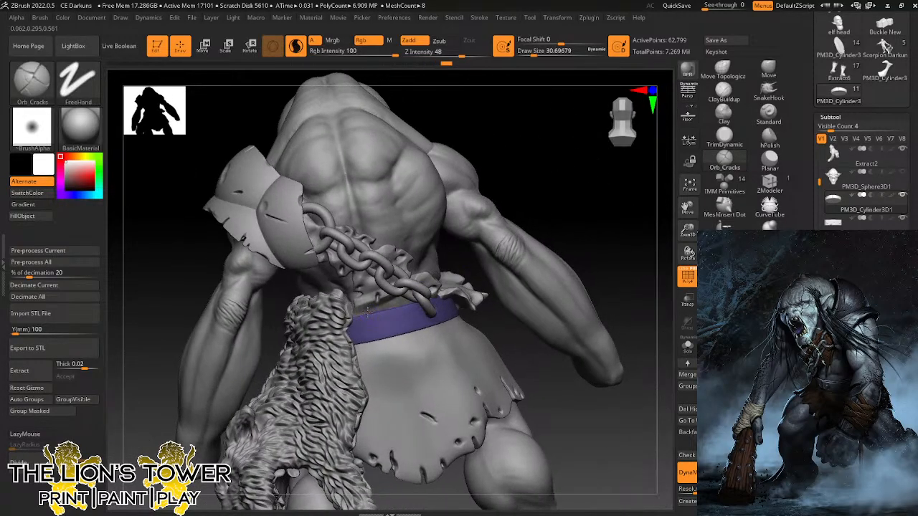
left_click_drag(535, 185, 467, 295)
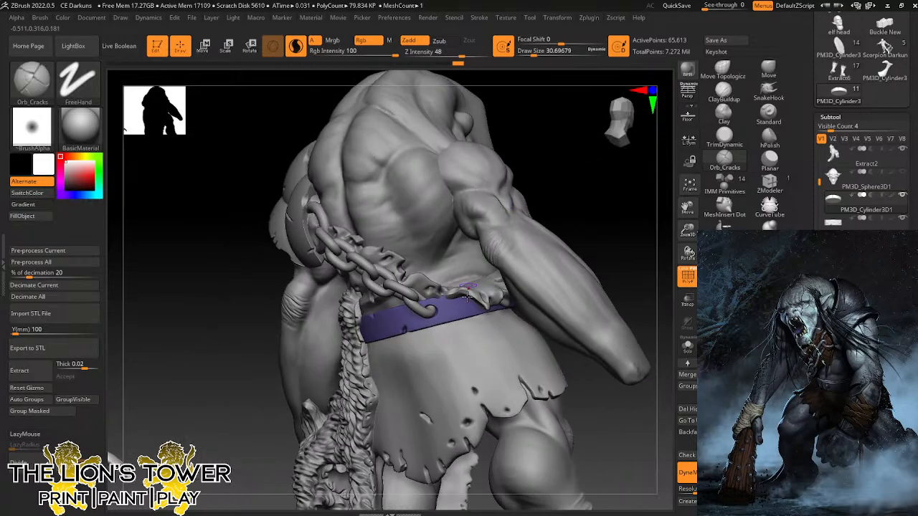
Add dents and pits around the belt's side, front and back with the Clay brush at a draw size of about 29.
left_click(724, 113)
left_click(450, 310)
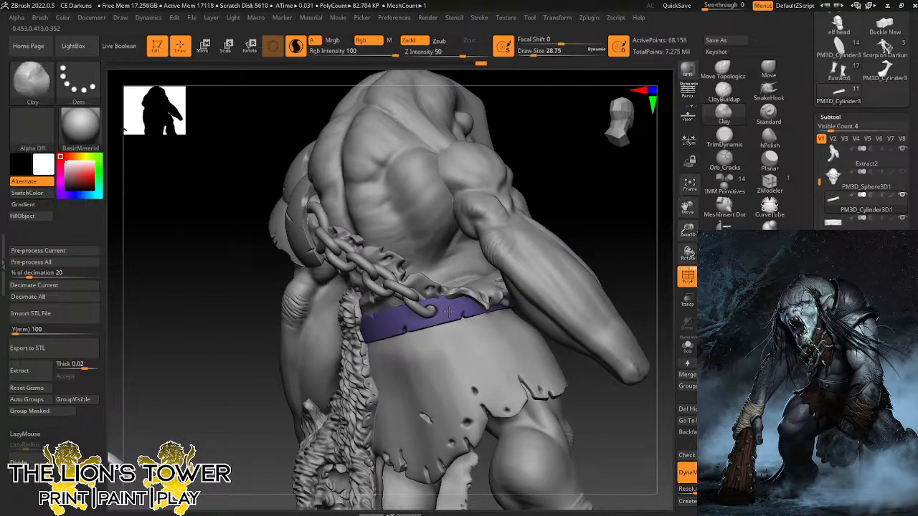
left_click_drag(606, 198, 409, 240)
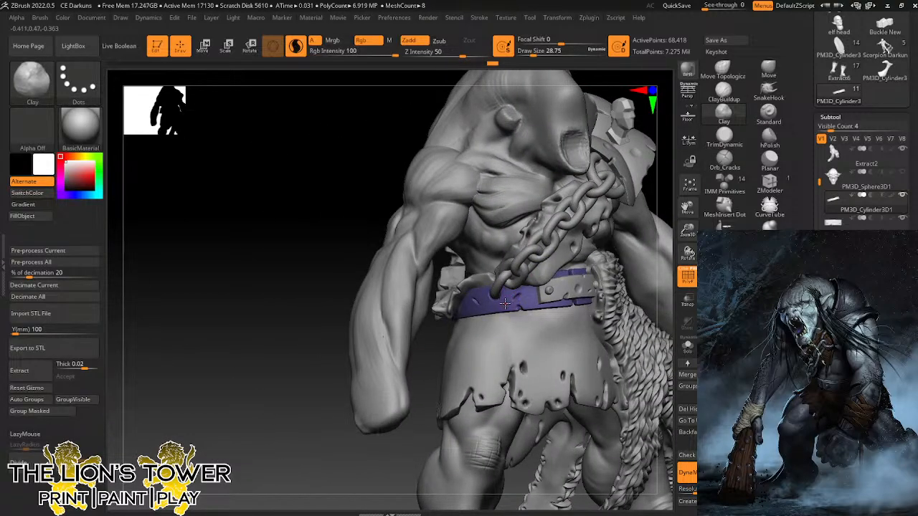
mouse_move(505, 304)
left_mouse_down()
mouse_move(524, 312)
mouse_move(547, 305)
left_mouse_up()
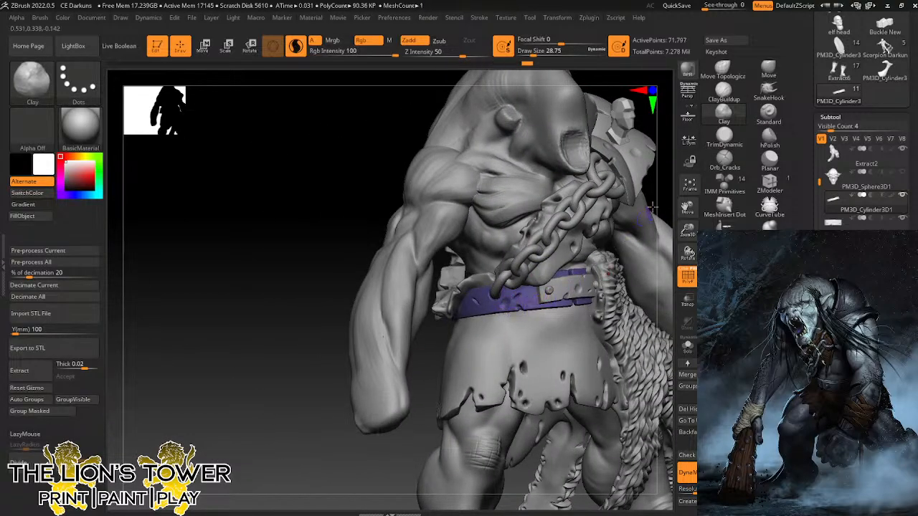
left_click_drag(652, 210, 683, 211)
left_click_drag(477, 302, 465, 308)
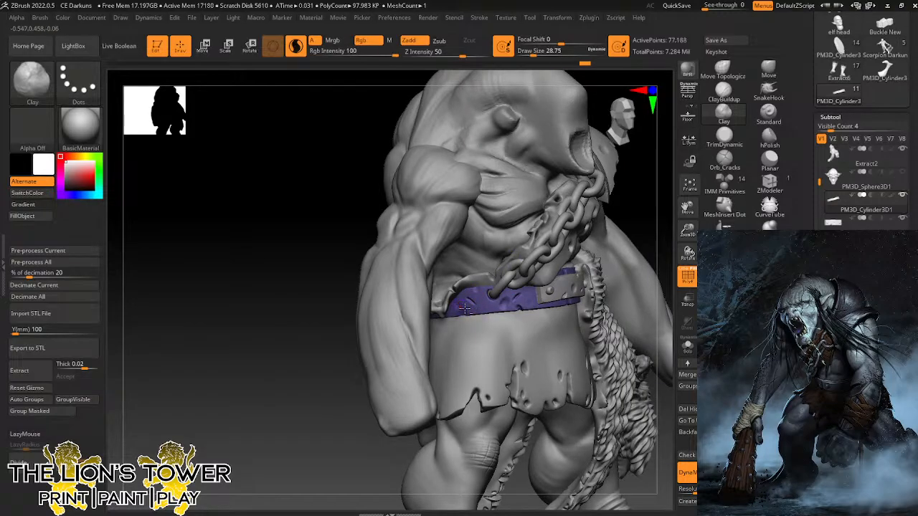
left_click_drag(644, 212, 410, 233)
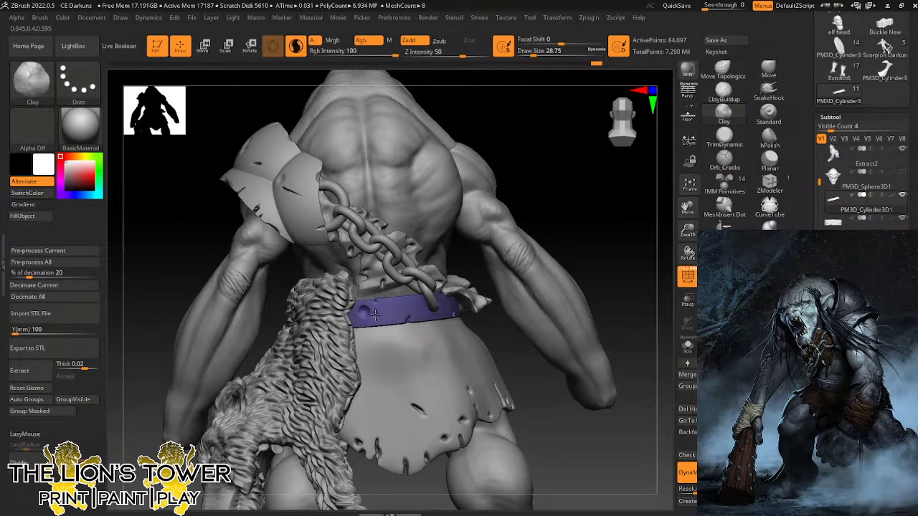
left_click_drag(375, 314, 415, 310, "shift")
Select the multicoloured chain links, leave them unmasked and convert them to a DynaMesh.
left_click_drag(600, 205, 584, 195)
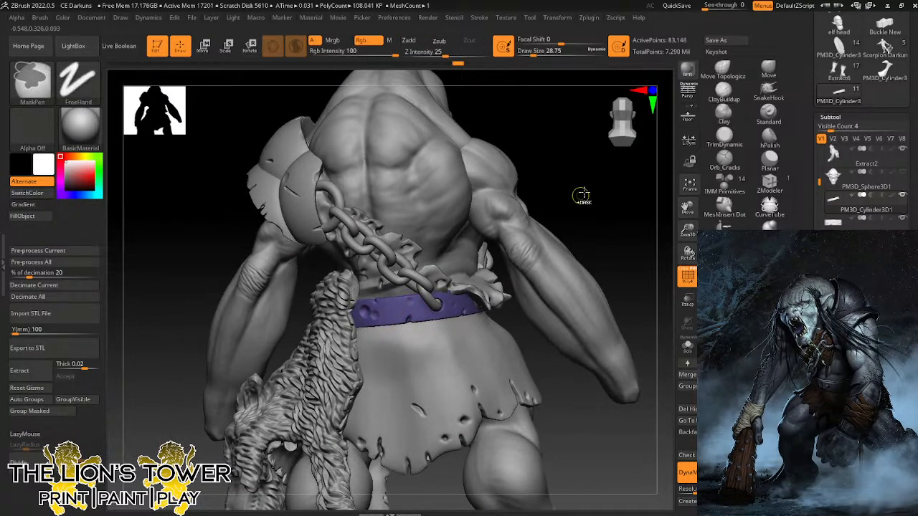
left_click(425, 281, "alt")
left_click(585, 205, "ctrl")
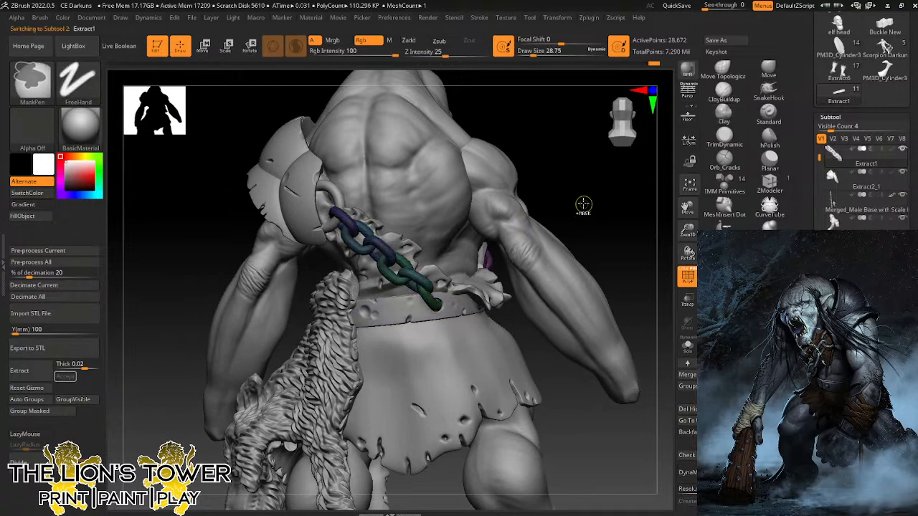
left_click(585, 205, "ctrl")
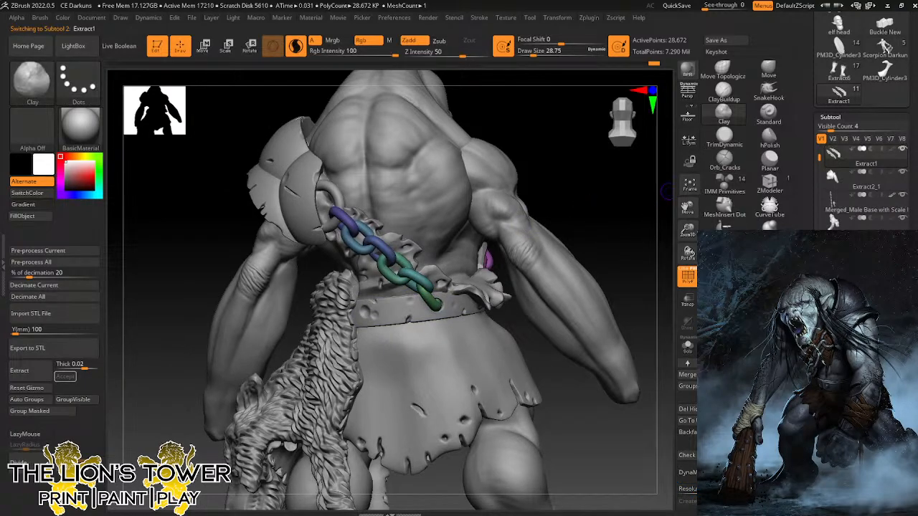
left_click(687, 473)
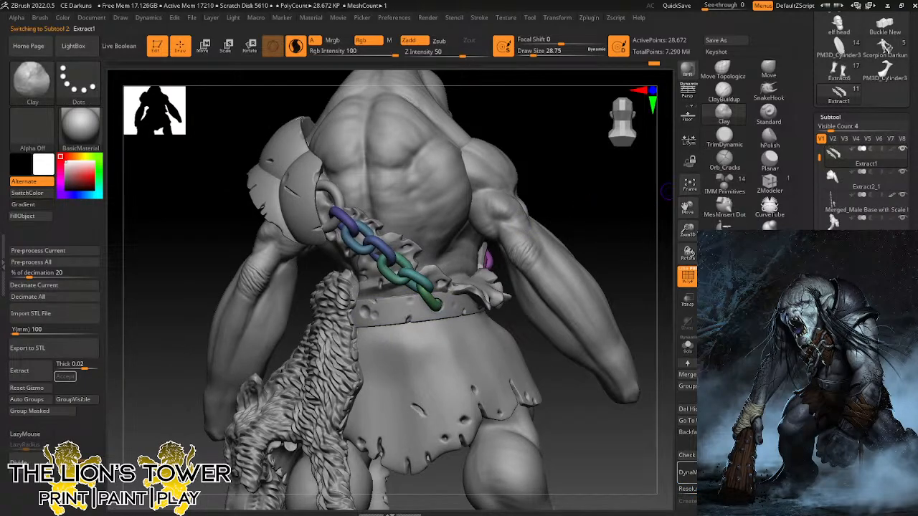
Cut small nicks into the front chain links with Orb_Cracks at a draw size of about 20.
left_click(727, 162)
left_click_drag(646, 240, 474, 237)
left_click_drag(687, 230, 685, 286)
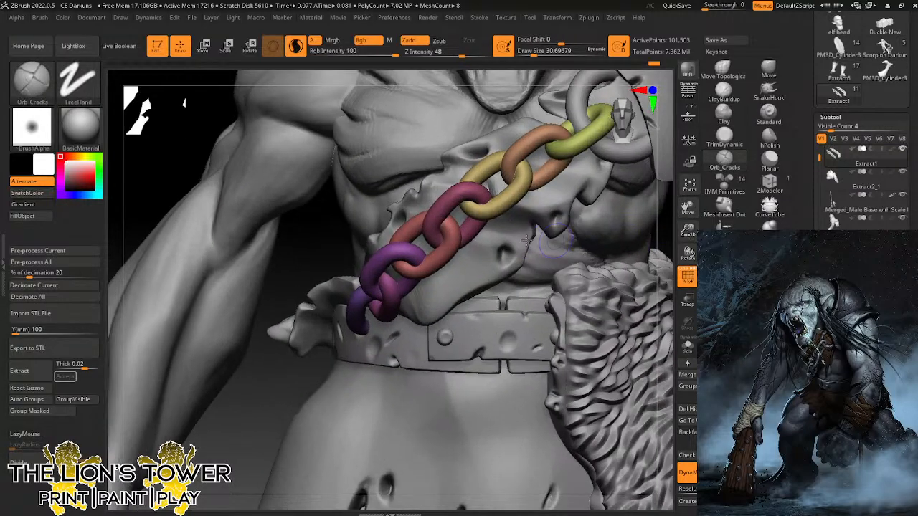
left_click(531, 54)
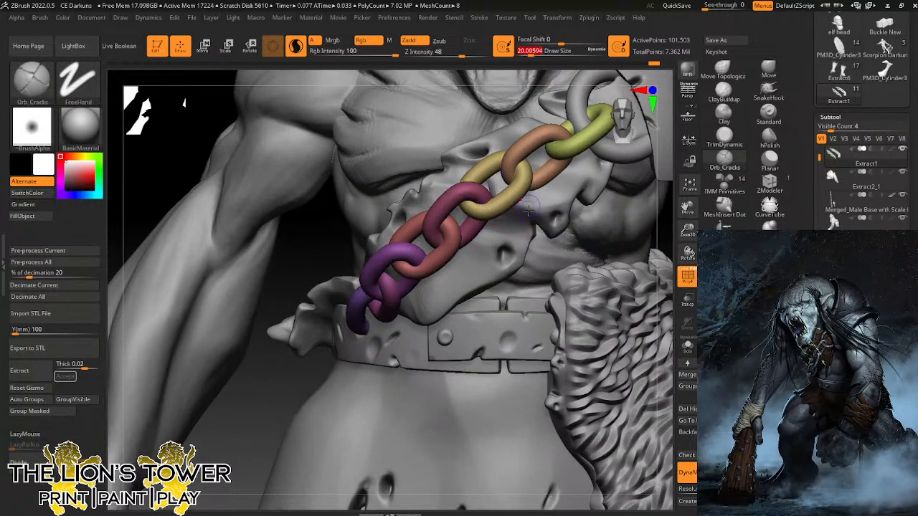
left_click(511, 202)
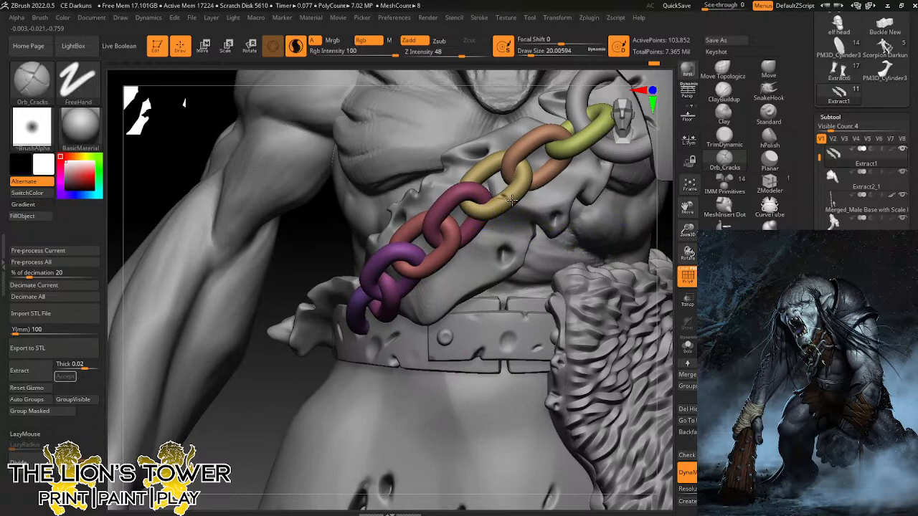
left_click(542, 135)
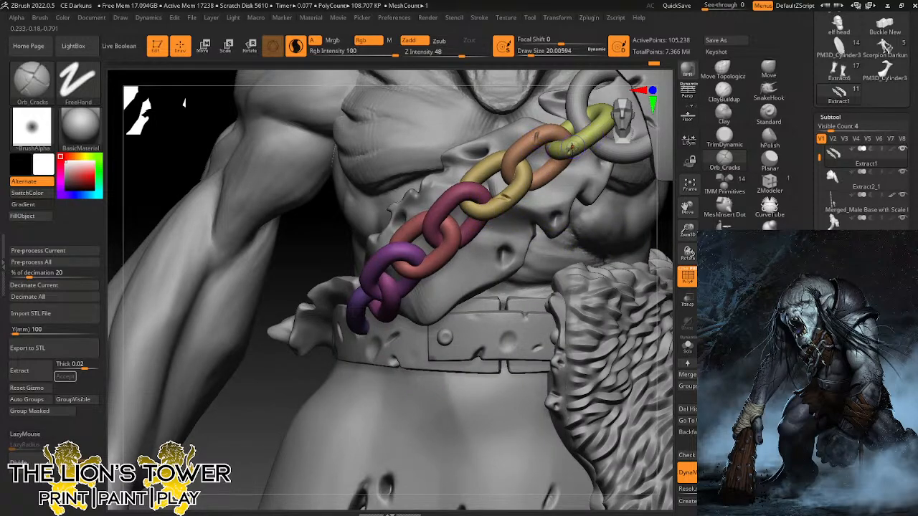
left_click(571, 147)
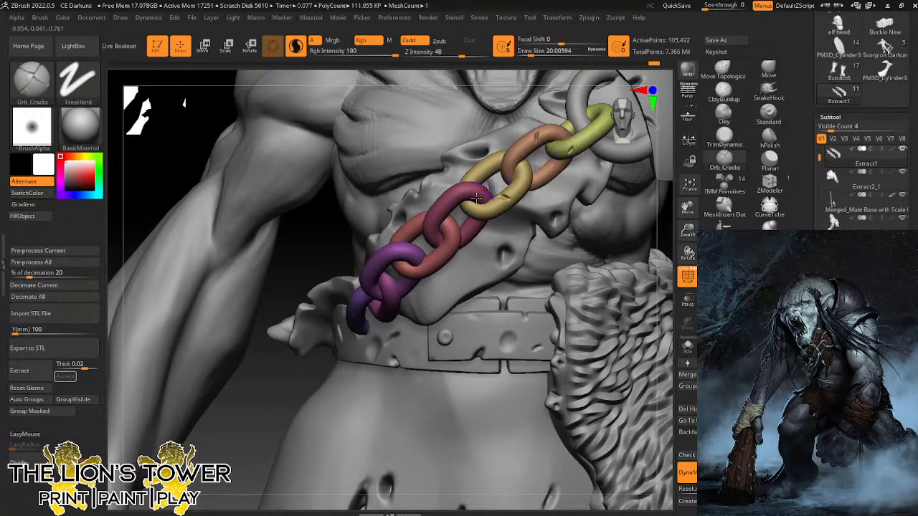
left_click(438, 267)
left_click(446, 244)
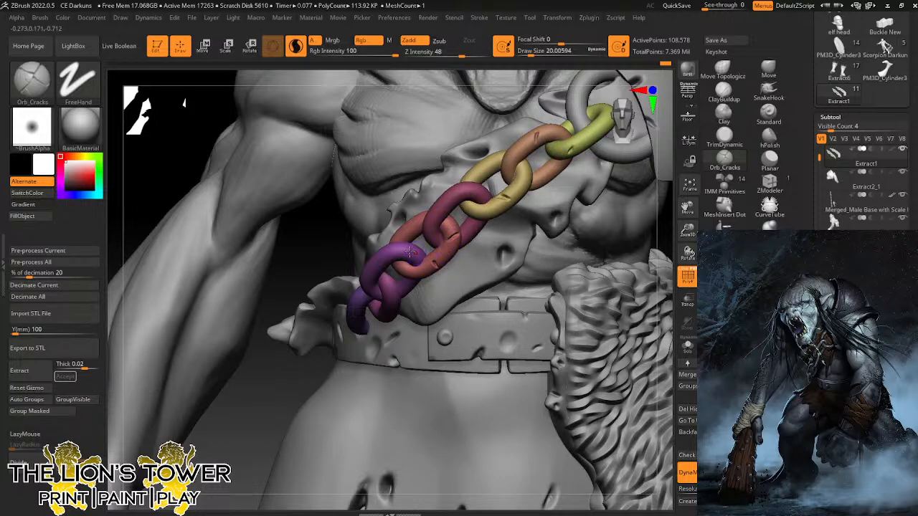
left_click(384, 267)
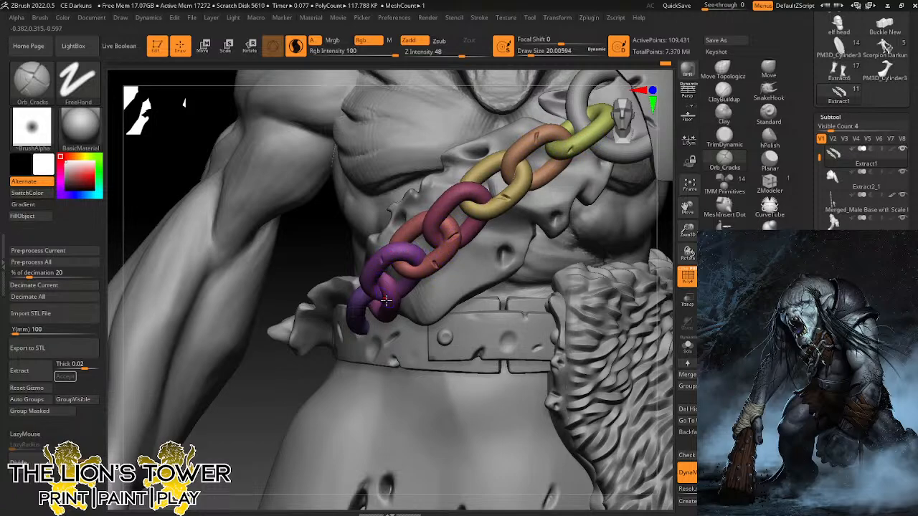
Roughen the chain links across the chest with Clay brush dents at a draw size of about 29.
left_click(723, 113)
left_click_drag(516, 149, 506, 172)
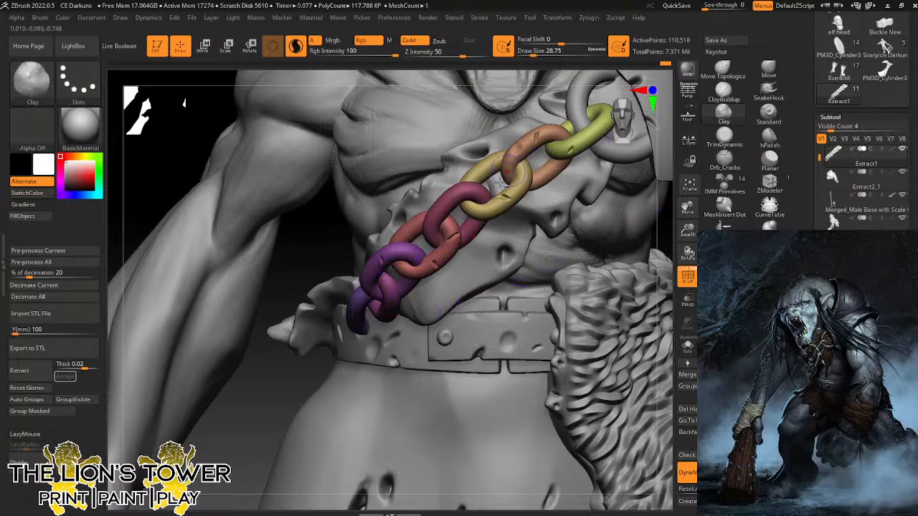
left_click(454, 193)
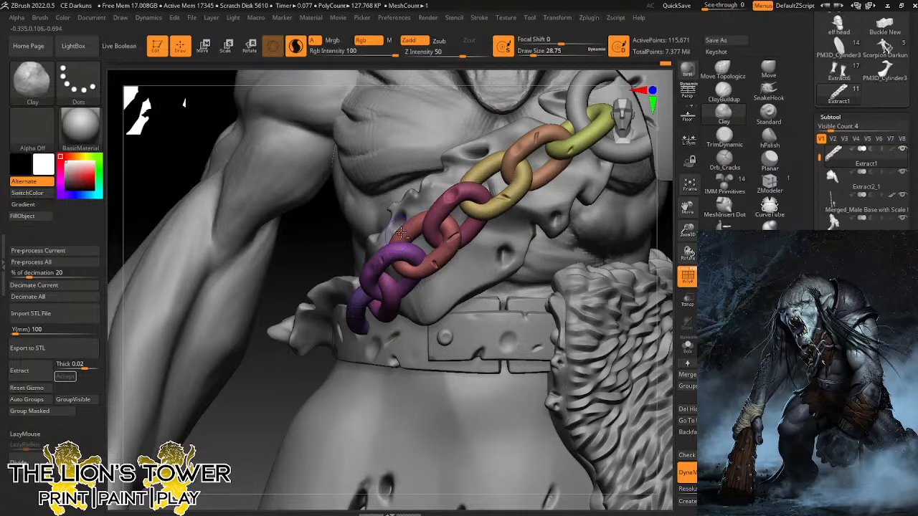
left_click_drag(446, 175, 502, 152)
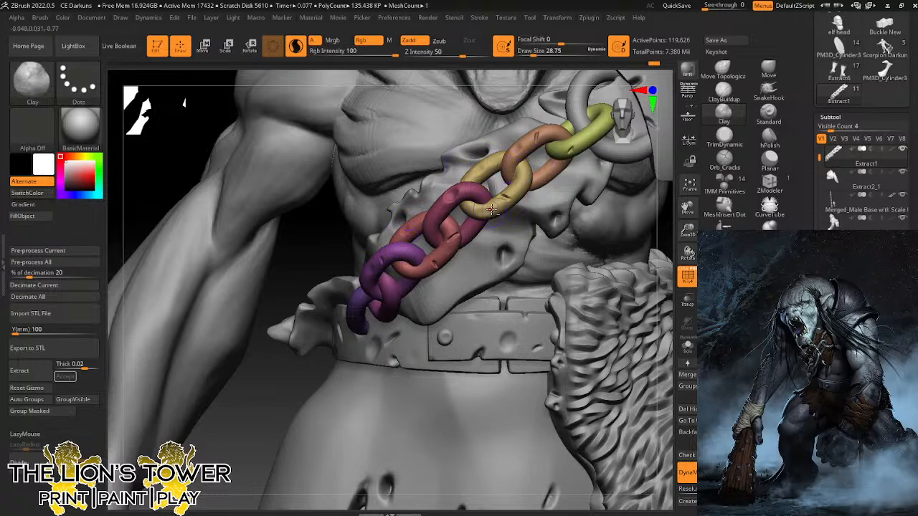
left_click_drag(492, 209, 592, 132)
Dent the upper chain links next to the shoulder armor's ring with the Clay brush, working from the front.
left_click(614, 122)
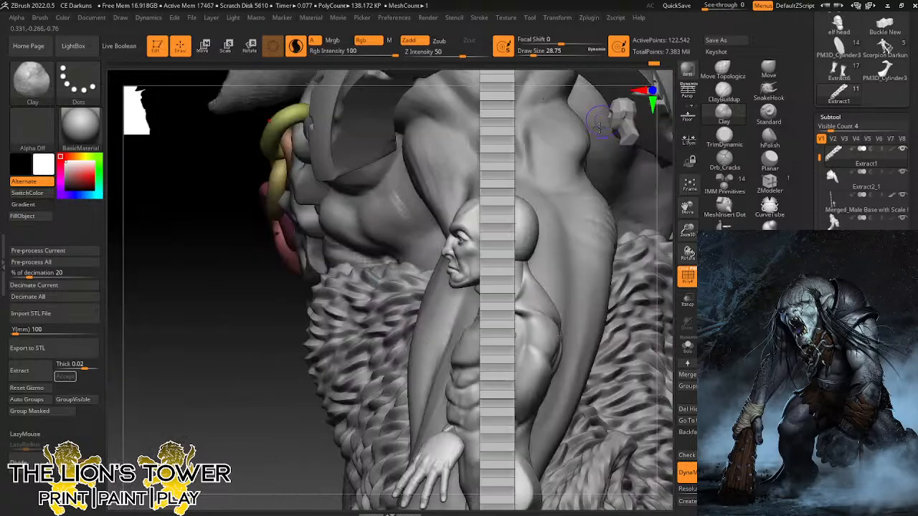
left_click_drag(687, 208, 568, 313)
left_click_drag(610, 178, 650, 176, "shift")
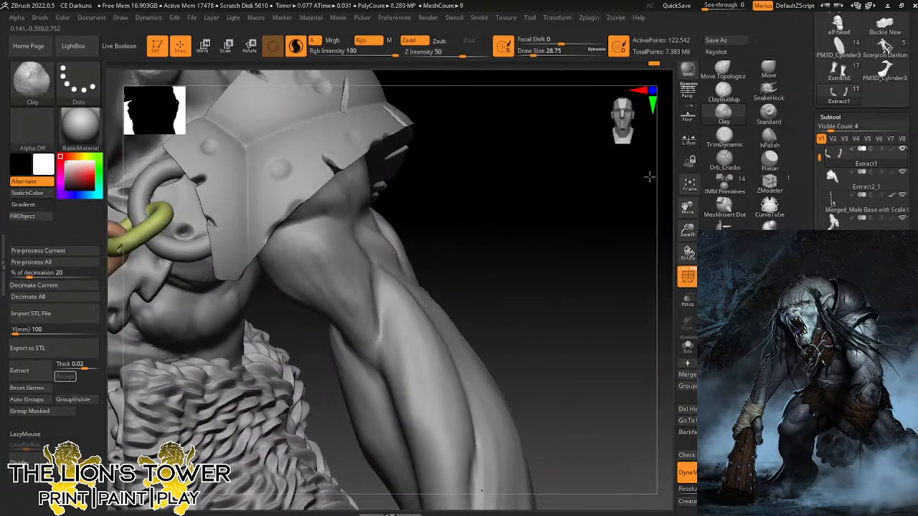
mouse_move(688, 207)
left_mouse_down()
mouse_move(870, 217)
mouse_move(851, 214)
left_mouse_up()
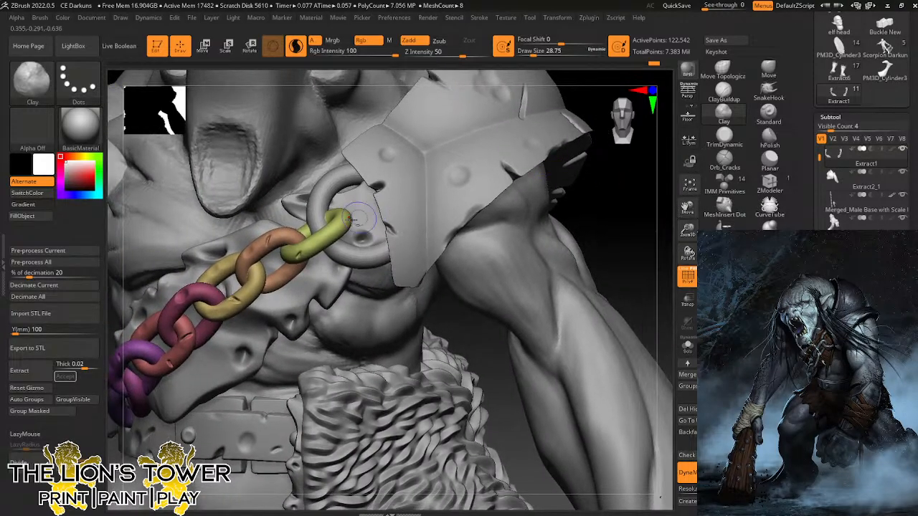
mouse_move(344, 218)
left_mouse_down()
mouse_move(315, 247)
mouse_move(291, 252)
mouse_move(310, 246)
left_mouse_up()
left_click_drag(597, 215, 635, 249)
mouse_move(269, 226)
left_mouse_down()
mouse_move(291, 229)
mouse_move(259, 236)
left_mouse_up()
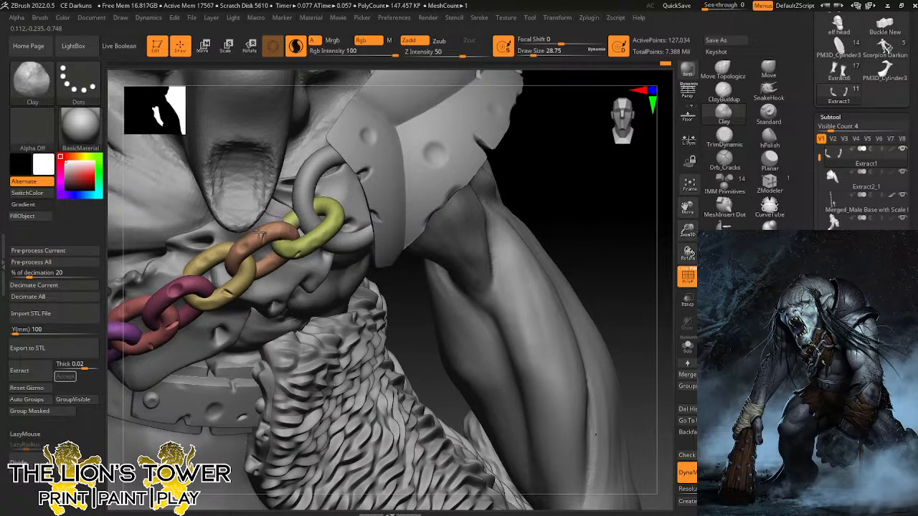
Wear down the middle chain links and the underside of the link at the shoulder ring with Clay brush strokes.
left_click_drag(210, 253, 188, 285)
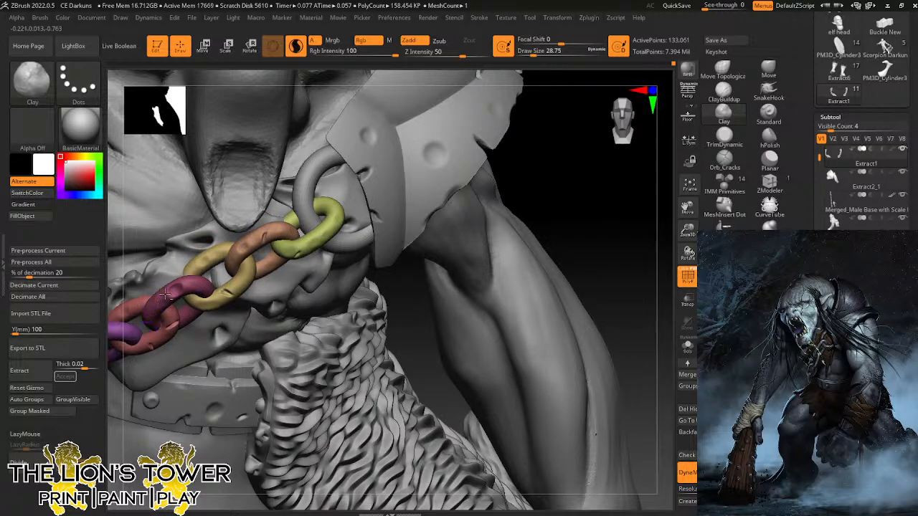
left_click_drag(125, 350, 208, 303)
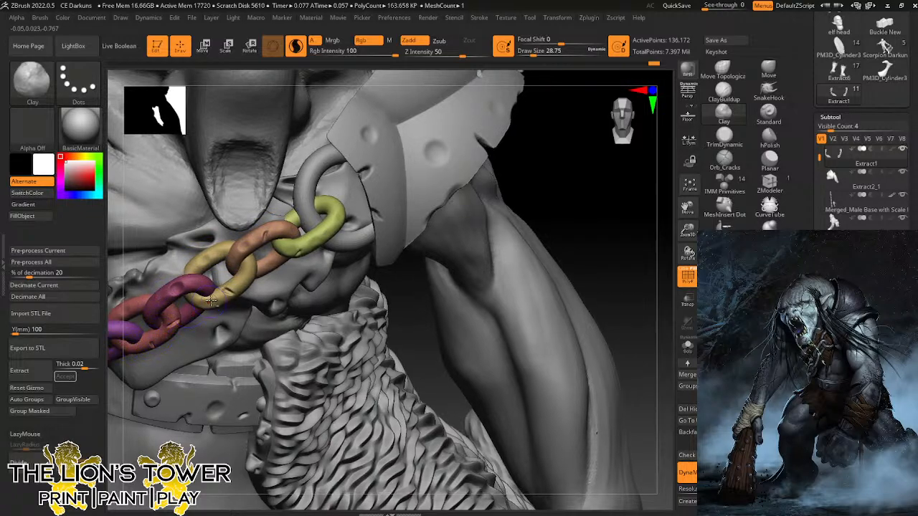
mouse_move(266, 267)
left_mouse_down()
mouse_move(280, 234)
mouse_move(314, 204)
mouse_move(340, 215)
left_mouse_up()
left_click_drag(564, 209, 554, 143)
mouse_move(326, 226)
left_mouse_down()
mouse_move(292, 265)
mouse_move(308, 258)
left_mouse_up()
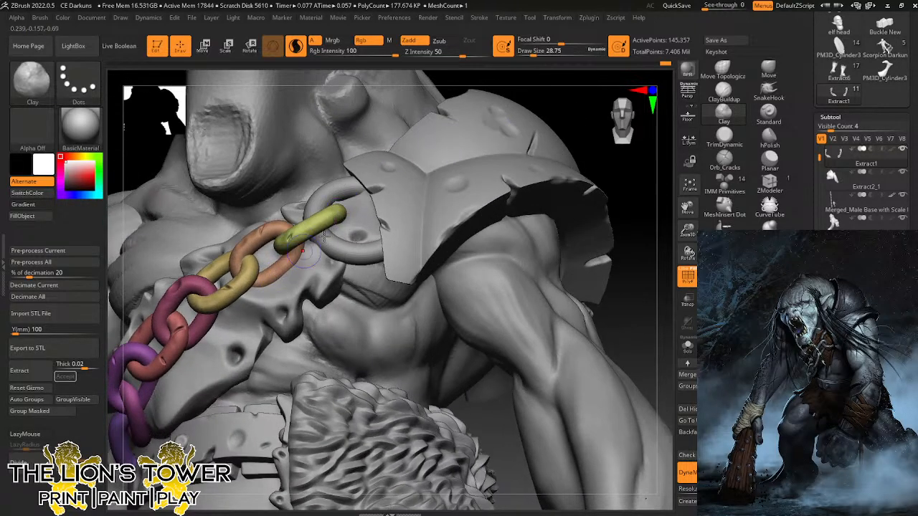
Add Clay brush dents to the lower chain links above the belt, working from a low viewpoint.
left_click_drag(617, 198, 545, 206)
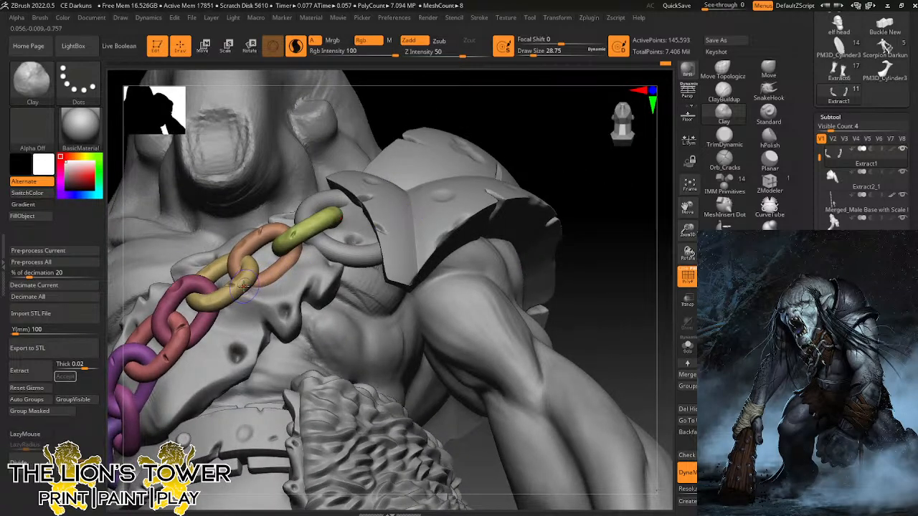
mouse_move(204, 323)
left_mouse_down()
mouse_move(195, 332)
mouse_move(157, 313)
left_mouse_up()
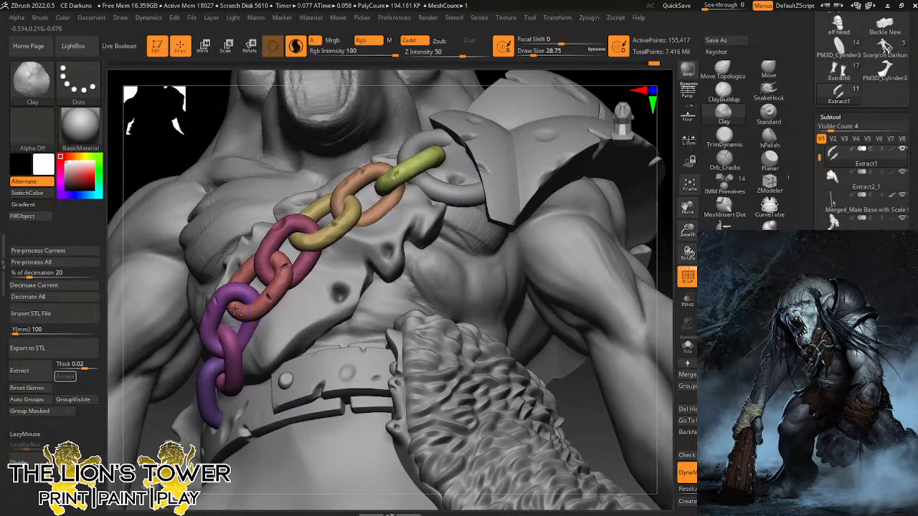
mouse_move(244, 294)
left_mouse_down()
mouse_move(223, 298)
mouse_move(209, 322)
mouse_move(212, 345)
left_mouse_up()
left_click_drag(267, 294, 275, 307)
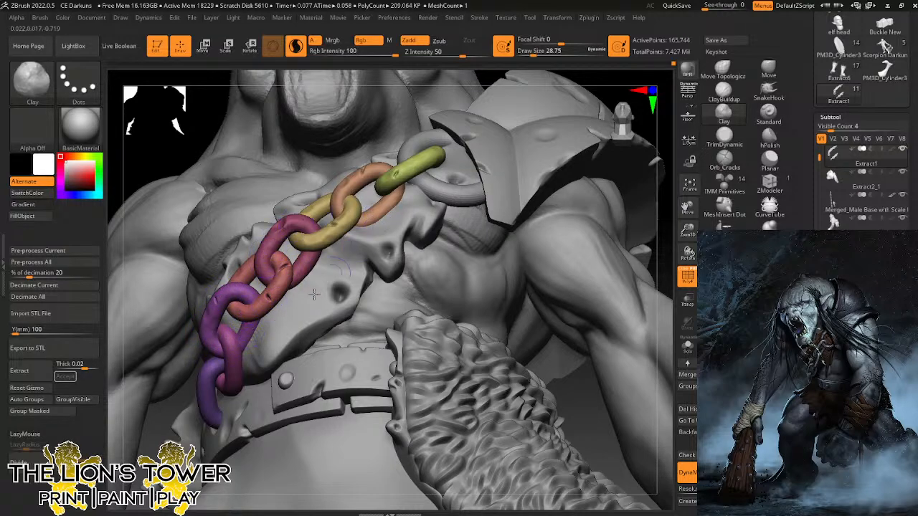
Dent the side faces of the lower chain links and the front of the upper chest links with the Clay brush.
mouse_move(314, 294)
right_mouse_down()
mouse_move(390, 271)
mouse_move(285, 309)
right_mouse_up()
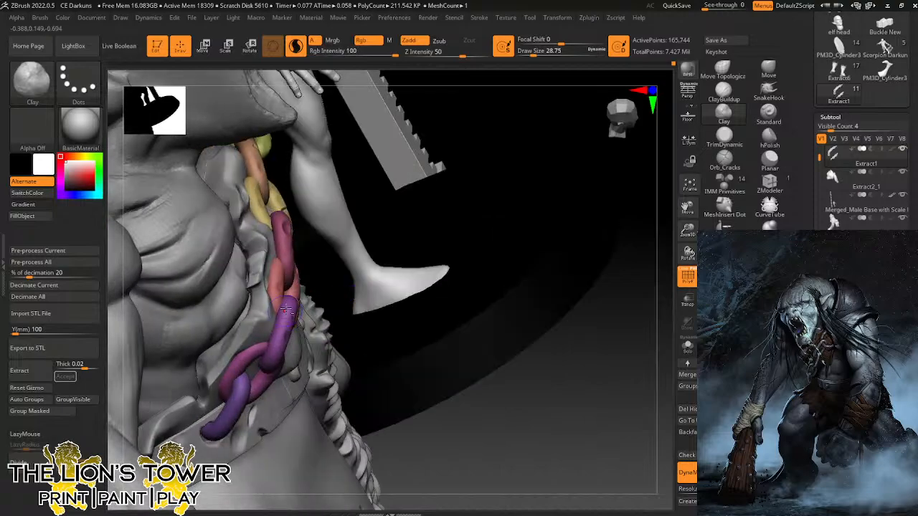
mouse_move(285, 308)
left_mouse_down()
mouse_move(281, 328)
mouse_move(264, 325)
mouse_move(221, 396)
mouse_move(242, 381)
left_mouse_up()
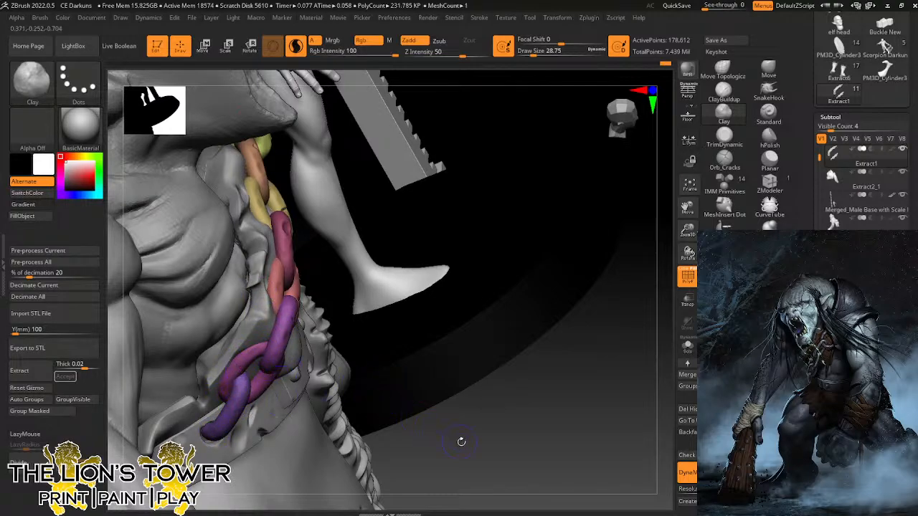
left_click_drag(461, 442, 424, 373)
mouse_move(252, 403)
left_mouse_down()
mouse_move(238, 429)
mouse_move(274, 402)
mouse_move(330, 254)
left_mouse_up()
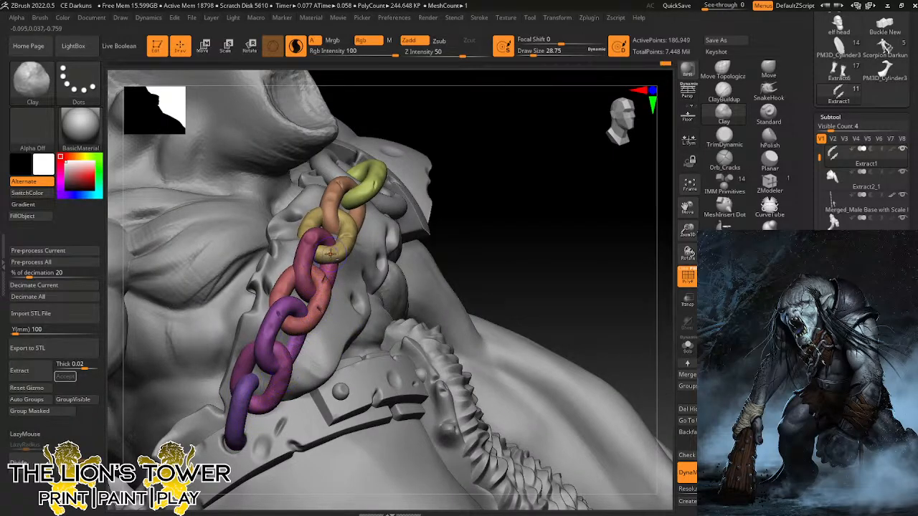
mouse_move(367, 185)
left_mouse_down()
mouse_move(350, 208)
mouse_move(366, 188)
left_mouse_up()
Roughen the chain links across the back, from the belt hole to the shoulder armor's ring, with Clay brush dents.
left_click_drag(687, 230, 698, 171)
left_click_drag(574, 207, 410, 320)
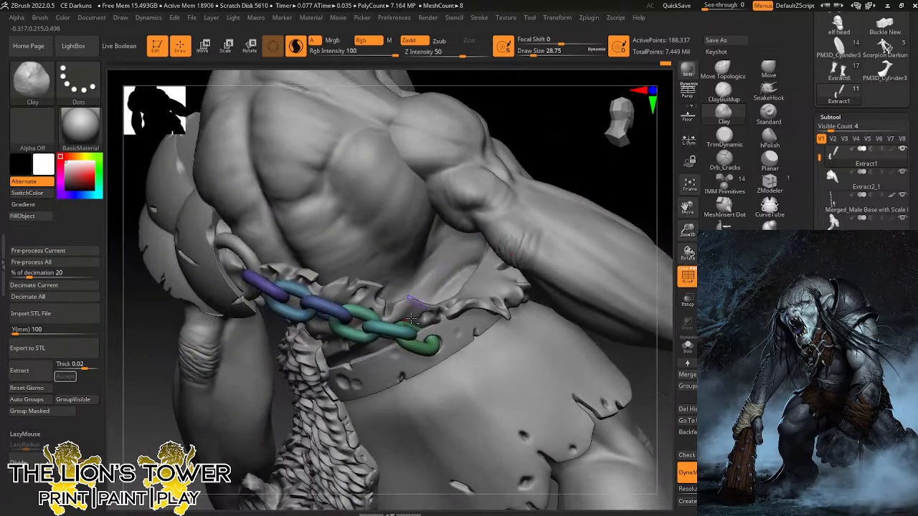
left_click(399, 335, "alt")
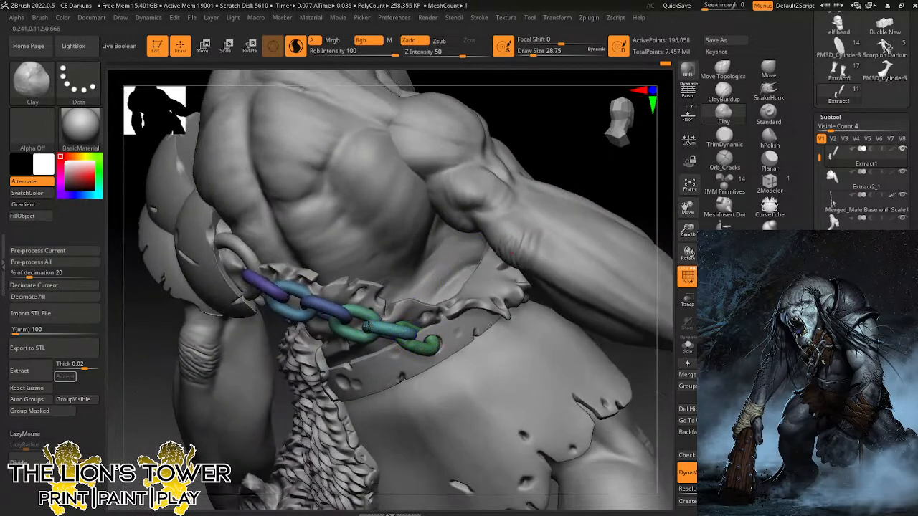
left_click(306, 301, "alt")
left_click(357, 336, "alt")
left_click_drag(574, 163, 309, 285)
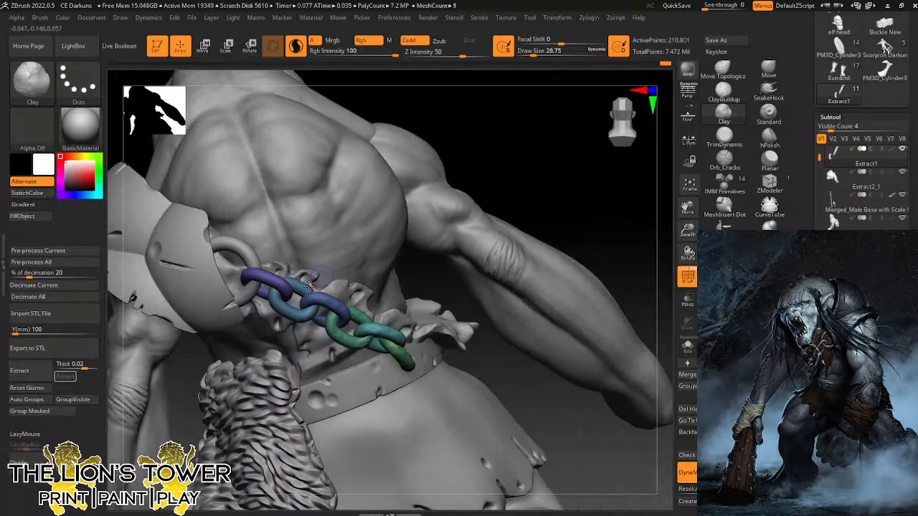
left_click(266, 277, "alt")
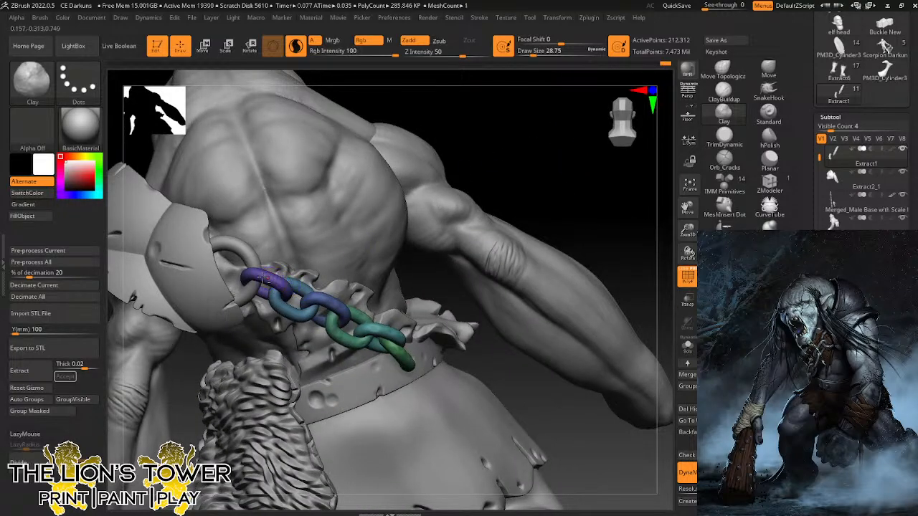
mouse_move(267, 277)
left_mouse_down()
mouse_move(245, 278)
mouse_move(280, 283)
mouse_move(273, 279)
mouse_move(283, 286)
mouse_move(274, 298)
mouse_move(283, 309)
mouse_move(306, 320)
mouse_move(309, 305)
mouse_move(332, 335)
mouse_move(364, 335)
mouse_move(398, 356)
left_mouse_up()
left_click(355, 350, "alt")
left_click(355, 335, "alt")
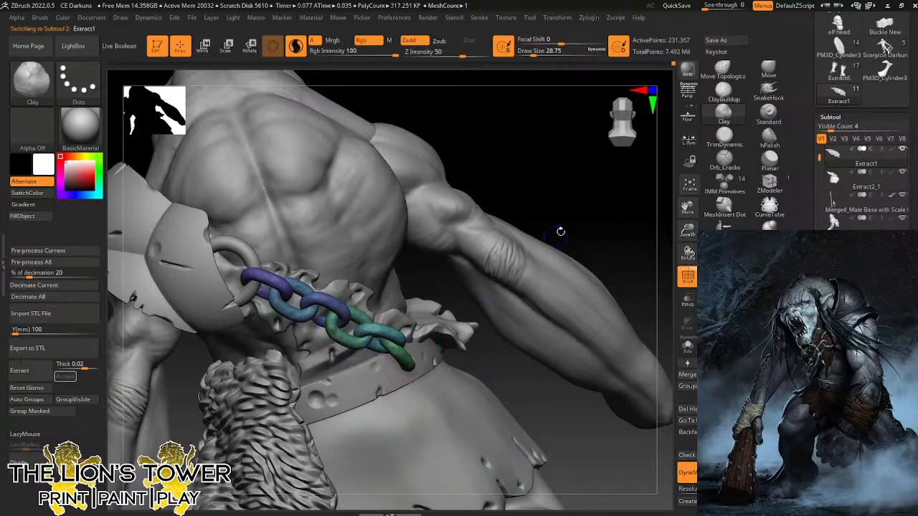
Carve cracks into the back chain links with the Orb_Cracks brush at a draw size of about 20.
left_click_drag(578, 208, 590, 188)
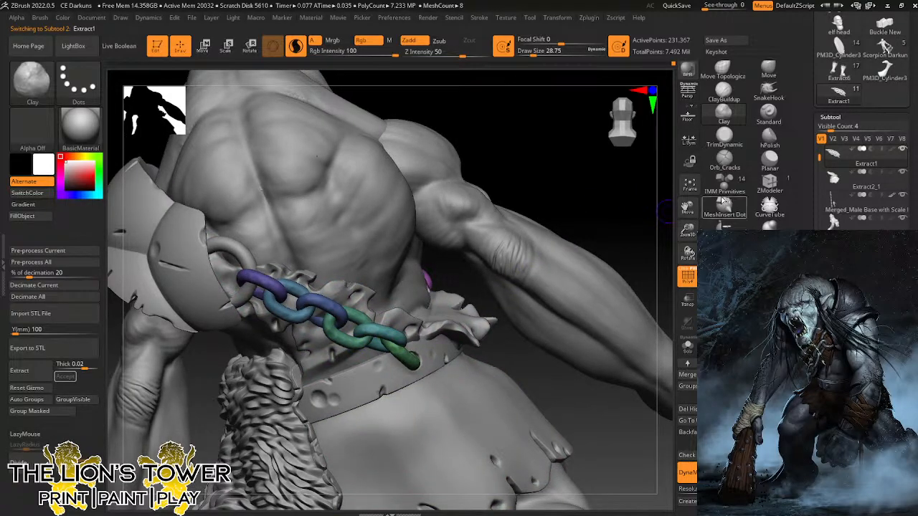
left_click(725, 157)
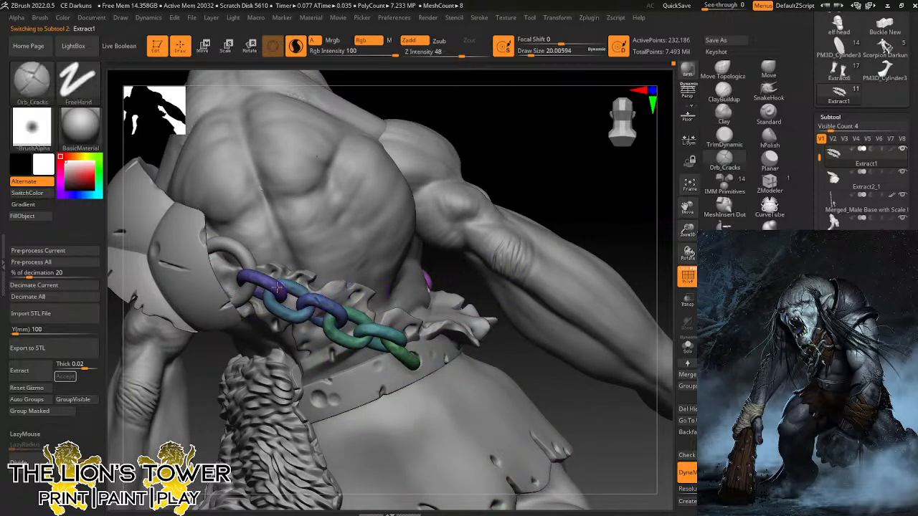
mouse_move(276, 288)
left_mouse_down()
mouse_move(264, 288)
mouse_move(275, 314)
left_mouse_up()
mouse_move(364, 300)
left_mouse_down()
mouse_move(369, 313)
mouse_move(347, 345)
mouse_move(385, 340)
mouse_move(399, 361)
mouse_move(416, 366)
left_mouse_up()
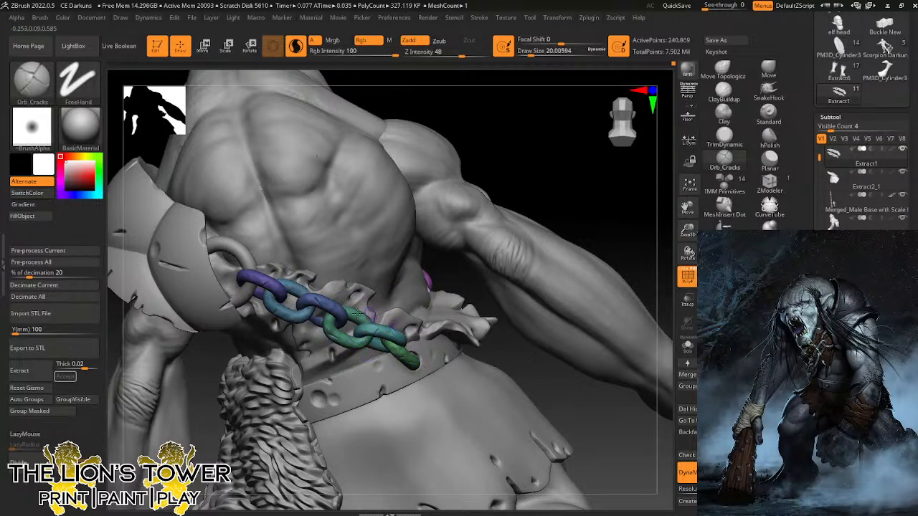
left_click_drag(332, 307, 360, 322)
Carve Orb_Cracks lines into the chain links across the chest.
mouse_move(560, 193)
left_mouse_down()
mouse_move(479, 272)
mouse_move(442, 280)
mouse_move(470, 271)
left_mouse_up()
left_click_drag(439, 277, 455, 253)
left_click_drag(574, 143, 623, 140)
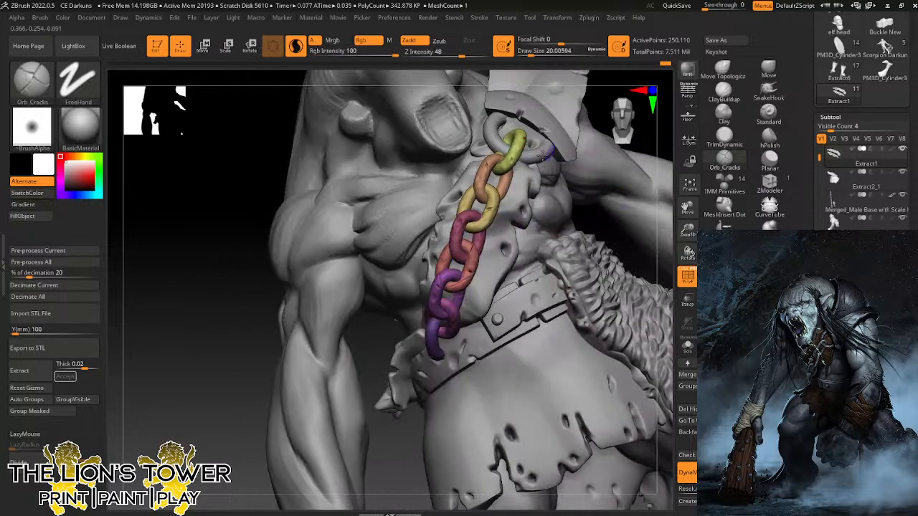
mouse_move(486, 188)
left_mouse_down()
mouse_move(496, 197)
mouse_move(506, 180)
mouse_move(497, 211)
left_mouse_up()
left_click_drag(484, 252, 475, 244)
Roughen the belt's front between the chain hole and the riveted plate with the Clay brush at draw size 28.75.
left_click(476, 347, "alt")
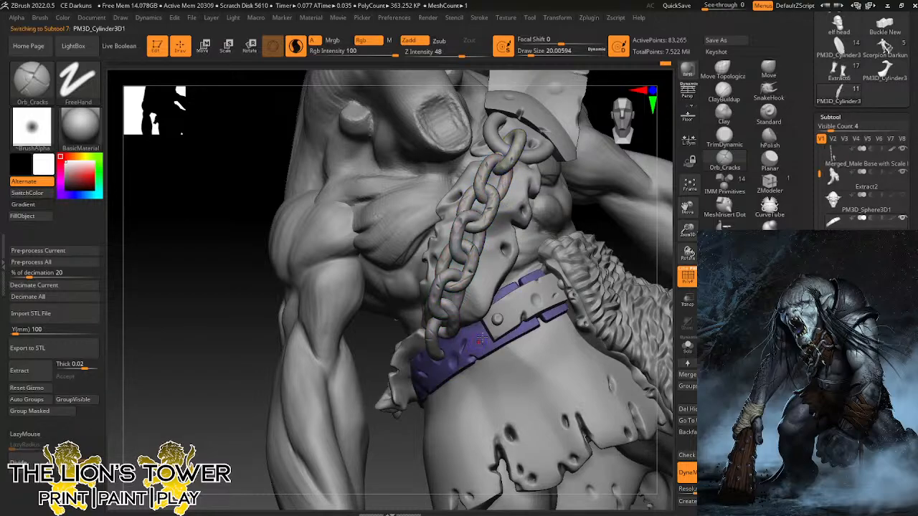
left_click(725, 111)
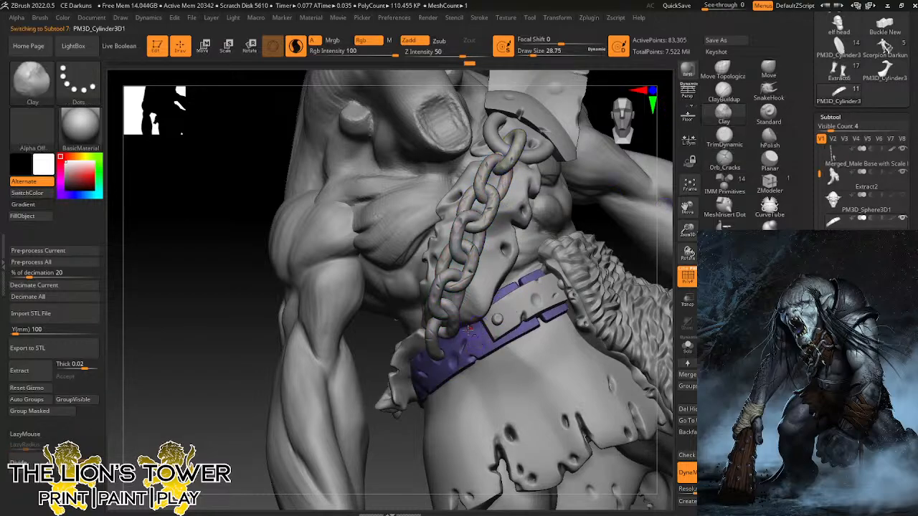
mouse_move(471, 330)
left_mouse_down()
mouse_move(477, 336)
mouse_move(457, 348)
mouse_move(513, 339)
left_mouse_up()
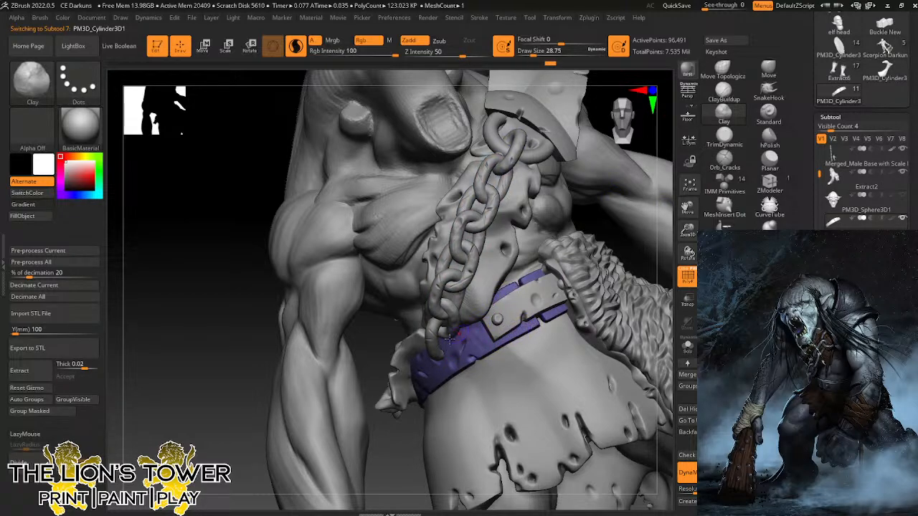
mouse_move(449, 337)
left_mouse_down()
mouse_move(457, 351)
mouse_move(446, 369)
left_mouse_up()
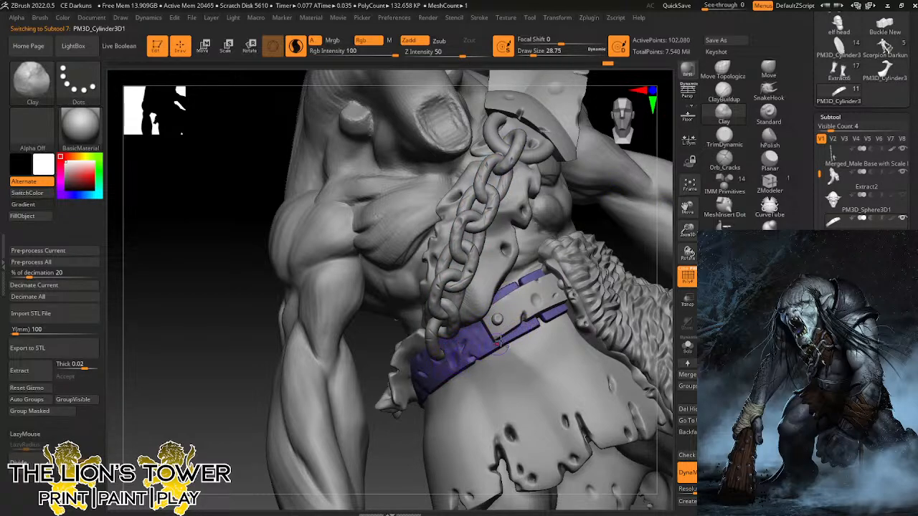
left_click_drag(523, 334, 530, 326)
Extend the Clay brush dents around the belt's side and onto its back near the rear chain hole.
left_click_drag(391, 421, 448, 423)
mouse_move(436, 355)
left_mouse_down()
mouse_move(403, 378)
mouse_move(441, 373)
mouse_move(439, 385)
left_mouse_up()
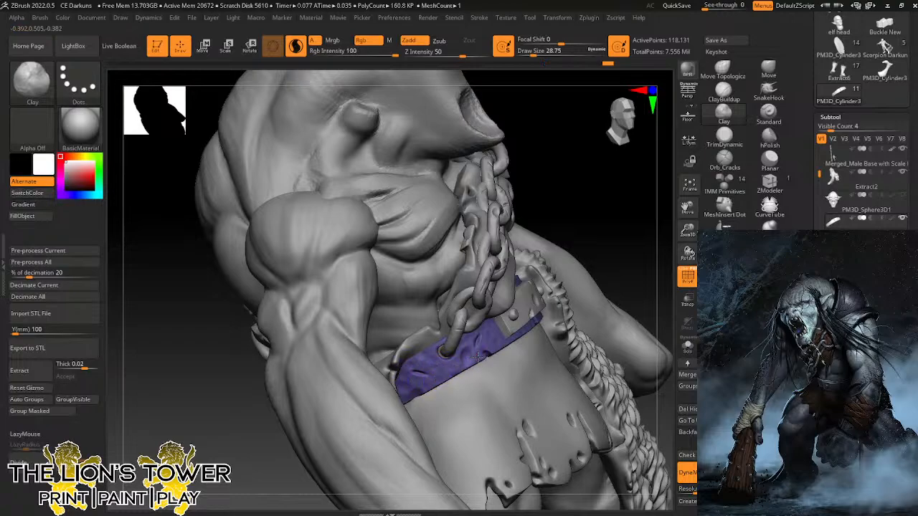
left_click_drag(477, 357, 491, 350)
mouse_move(601, 222)
left_mouse_down()
mouse_move(611, 219)
mouse_move(573, 215)
left_mouse_up()
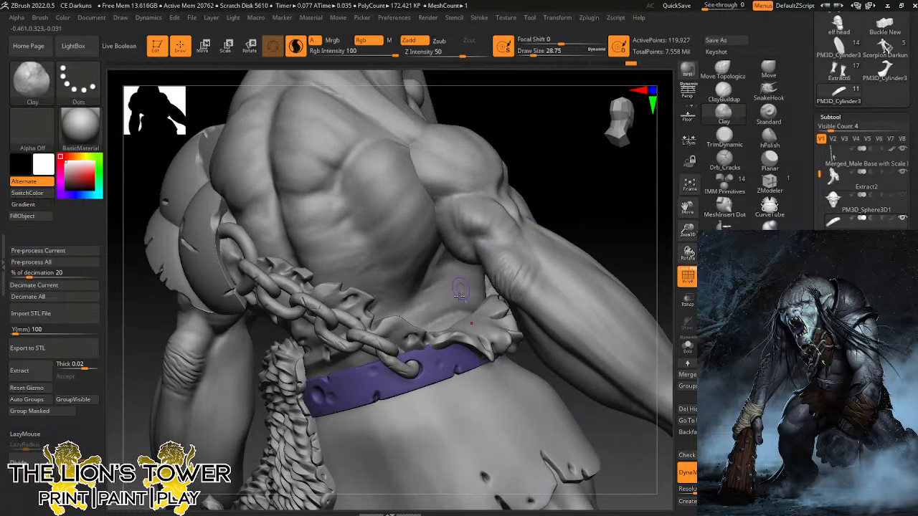
left_click(472, 363, "alt")
left_click_drag(472, 363, 461, 361)
Isolate the belt and roughen its back around the rear chain hole and the pits with Clay brush strokes.
left_click(687, 345)
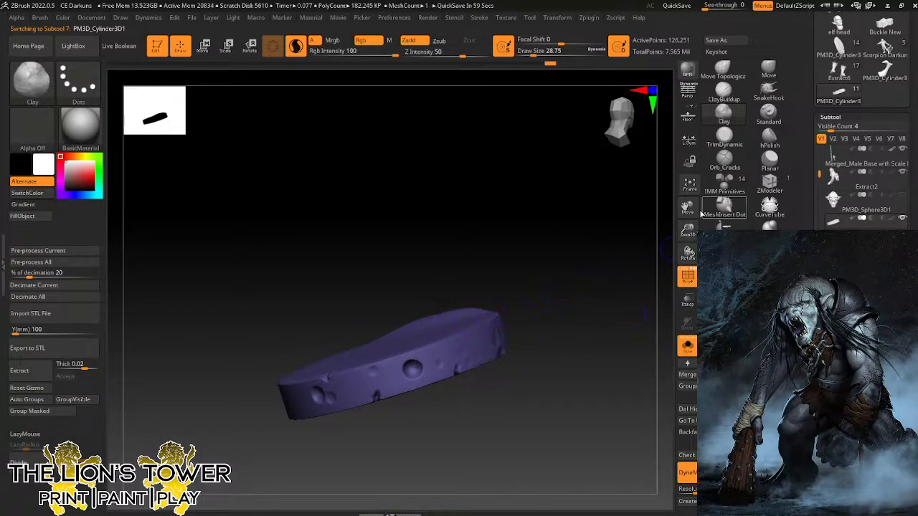
left_click_drag(688, 229, 685, 248)
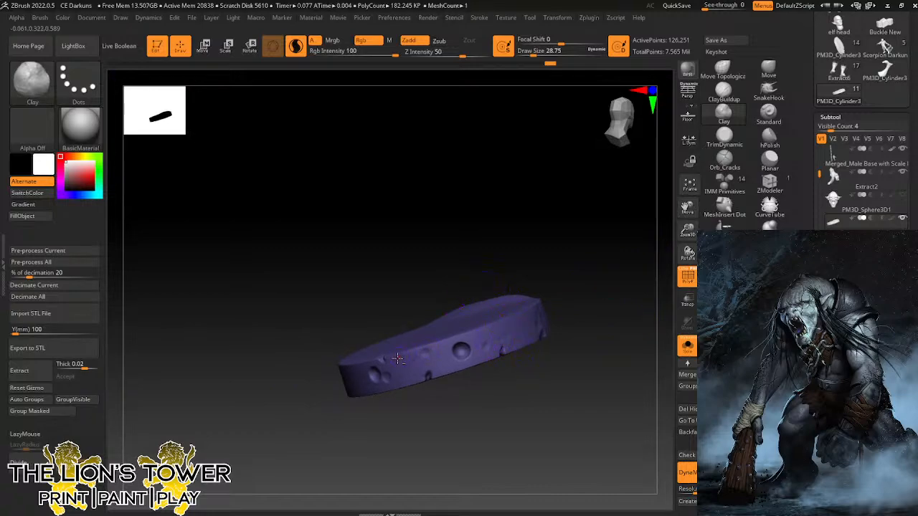
mouse_move(379, 369)
left_mouse_down()
mouse_move(389, 364)
mouse_move(400, 376)
mouse_move(437, 343)
mouse_move(436, 371)
mouse_move(446, 348)
mouse_move(453, 368)
mouse_move(475, 345)
mouse_move(472, 365)
mouse_move(482, 335)
mouse_move(498, 328)
left_mouse_up()
left_click_drag(574, 291, 577, 288)
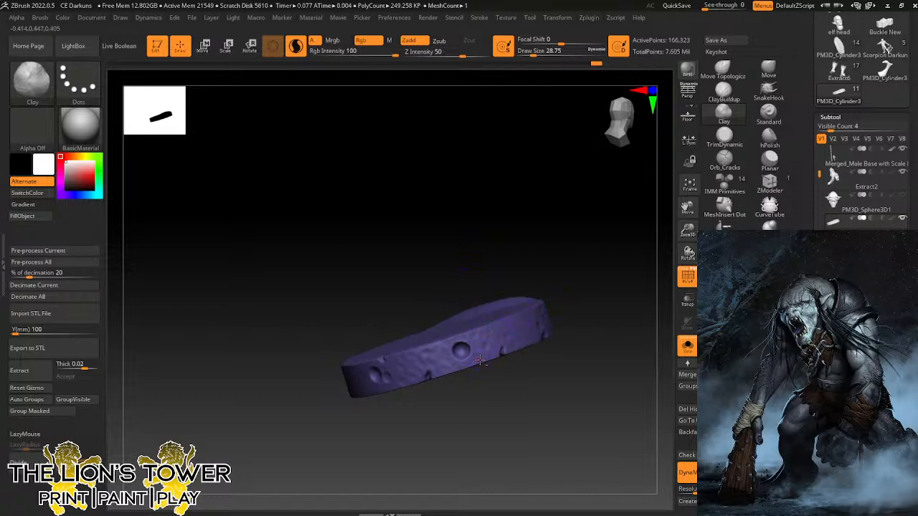
left_click_drag(483, 355, 510, 321)
Continue the Clay brush wear along the belt's outer face and upper edge on both sides of the rear chain hole.
left_click_drag(576, 290, 553, 294)
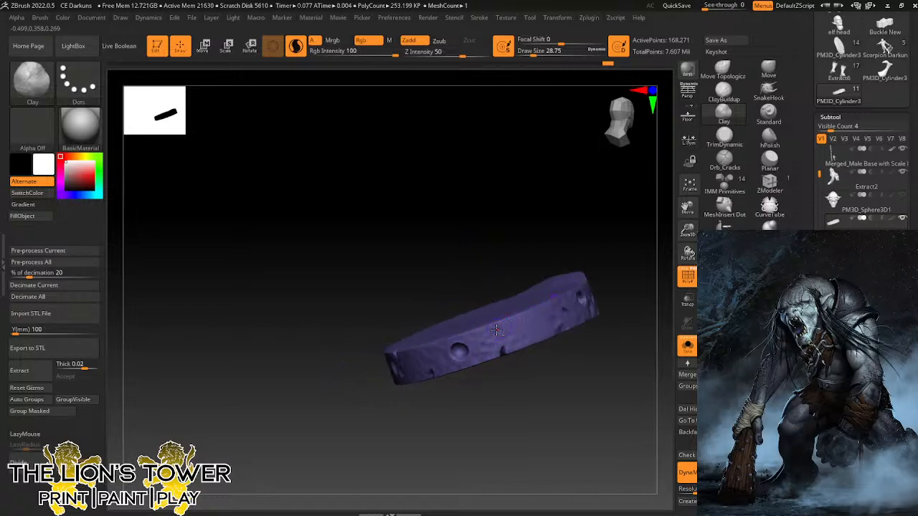
mouse_move(510, 322)
left_mouse_down()
mouse_move(537, 338)
mouse_move(542, 311)
mouse_move(544, 335)
left_mouse_up()
mouse_move(562, 262)
left_mouse_down()
mouse_move(563, 300)
mouse_move(485, 341)
left_mouse_up()
left_click_drag(530, 251, 573, 225)
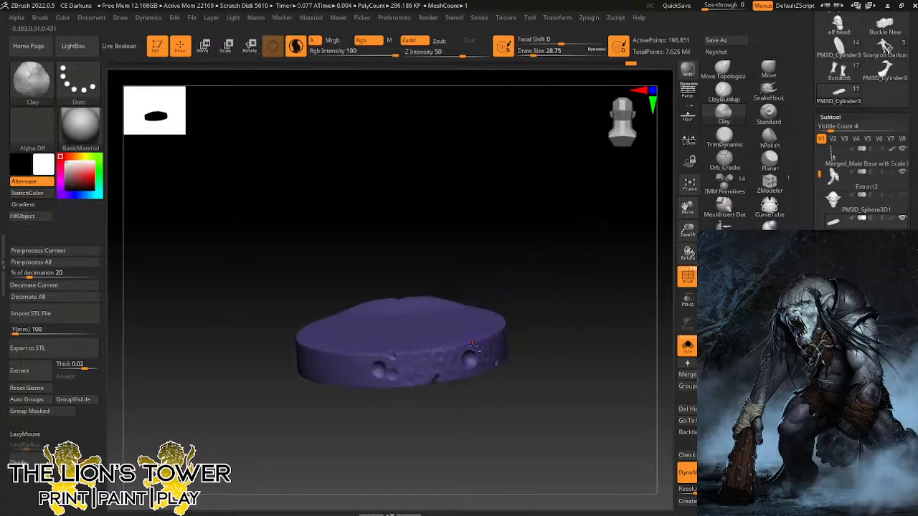
left_click_drag(449, 348, 414, 353)
mouse_move(522, 276)
left_mouse_down()
mouse_move(521, 207)
mouse_move(532, 222)
mouse_move(525, 280)
mouse_move(501, 301)
left_mouse_up()
mouse_move(443, 388)
left_mouse_down()
mouse_move(500, 399)
mouse_move(521, 379)
left_mouse_up()
Wear down the belt's outer face and lower edge around the notches and pits, working from below with the Clay brush.
left_click_drag(514, 411, 552, 444)
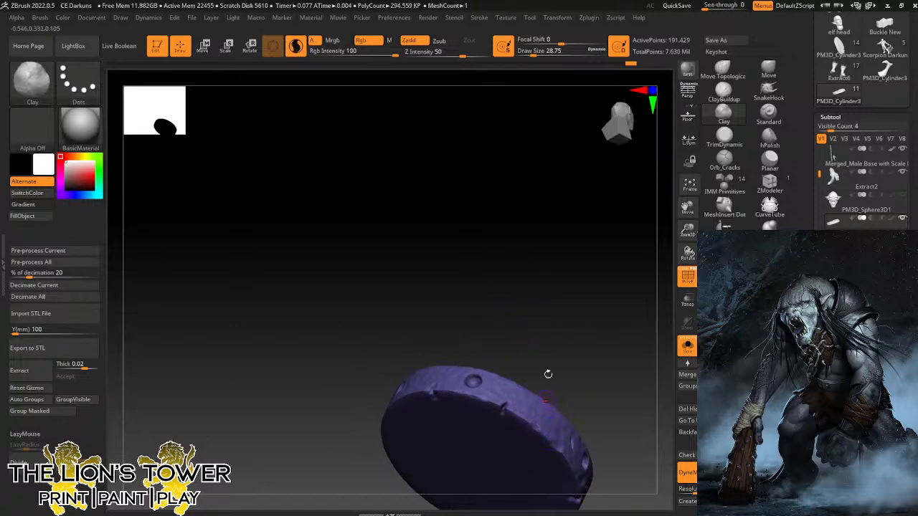
left_click_drag(548, 374, 587, 360)
mouse_move(489, 307)
left_mouse_down()
mouse_move(482, 364)
mouse_move(376, 404)
mouse_move(387, 403)
mouse_move(382, 413)
mouse_move(415, 399)
mouse_move(394, 427)
mouse_move(412, 405)
mouse_move(399, 418)
mouse_move(421, 411)
mouse_move(421, 398)
mouse_move(437, 406)
left_mouse_up()
mouse_move(544, 336)
left_mouse_down()
mouse_move(546, 343)
mouse_move(552, 318)
mouse_move(630, 240)
left_mouse_up()
left_click_drag(688, 230, 687, 221)
left_click_drag(685, 213, 680, 199)
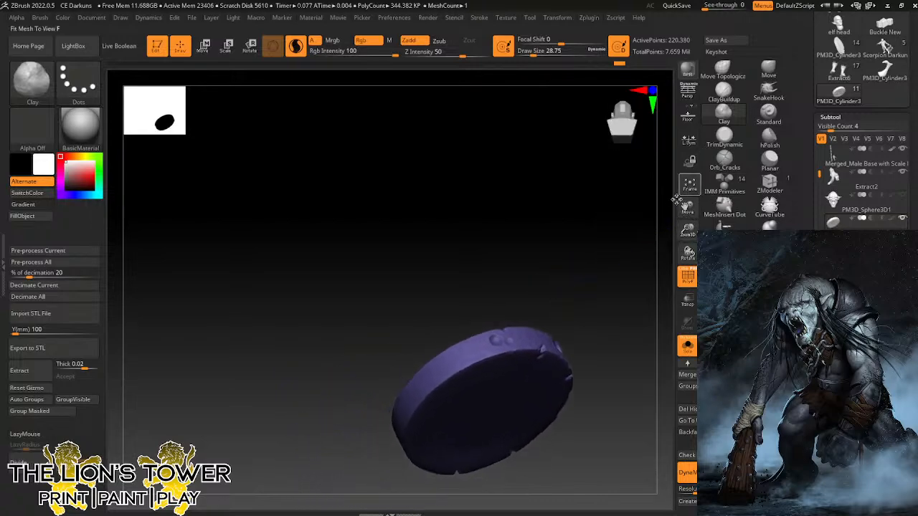
mouse_move(609, 239)
left_mouse_down()
mouse_move(592, 258)
mouse_move(529, 290)
left_mouse_up()
left_click_drag(497, 350, 482, 358)
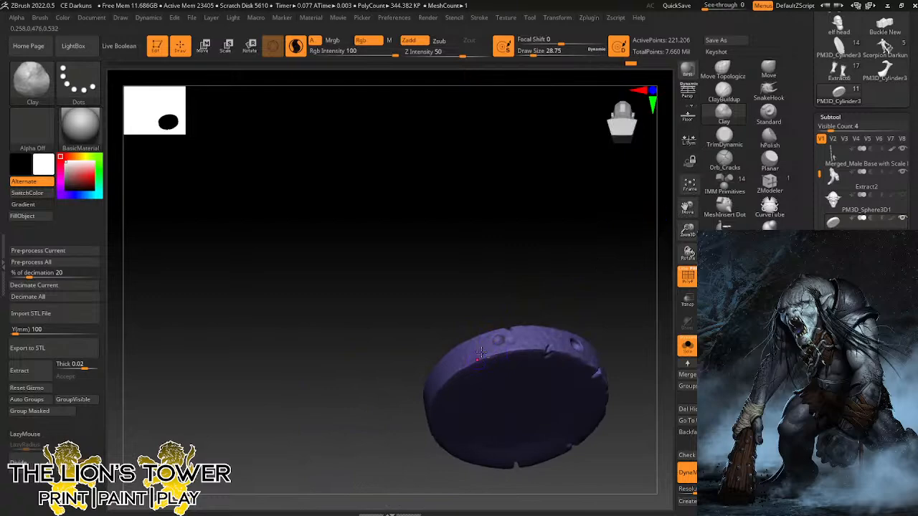
mouse_move(434, 343)
left_mouse_down()
mouse_move(494, 348)
mouse_move(462, 370)
left_mouse_up()
Dent the smooth belt stretch beside the pits and its upper edge with Clay brush strokes.
left_click_drag(503, 284, 500, 317)
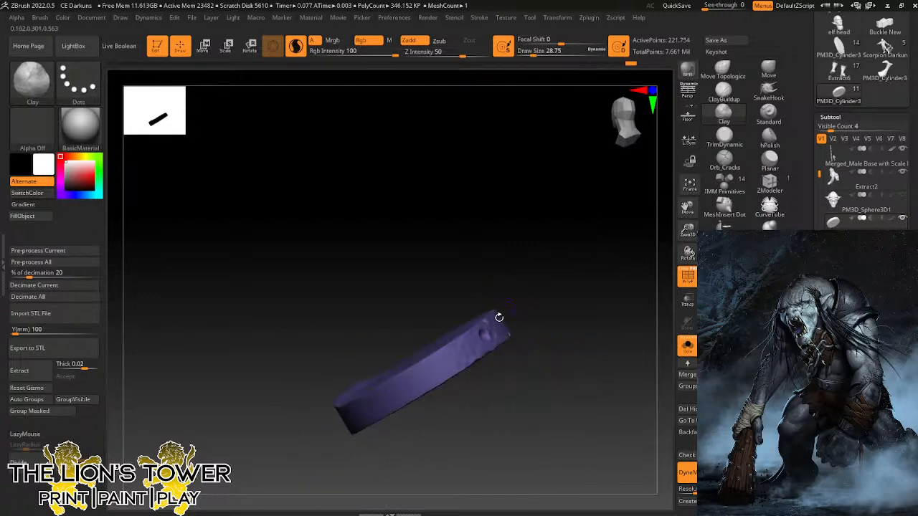
left_click_drag(532, 289, 528, 316)
left_click_drag(472, 315, 461, 349)
left_click_drag(518, 295, 497, 292)
left_click_drag(476, 329, 457, 350)
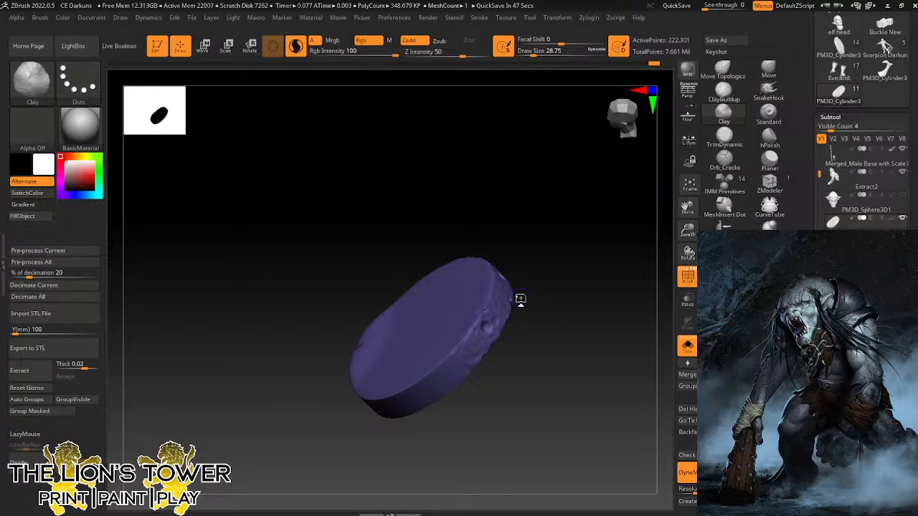
Roughen the remaining smooth section on the belt's far side with the Clay brush.
left_click_drag(688, 231, 682, 212)
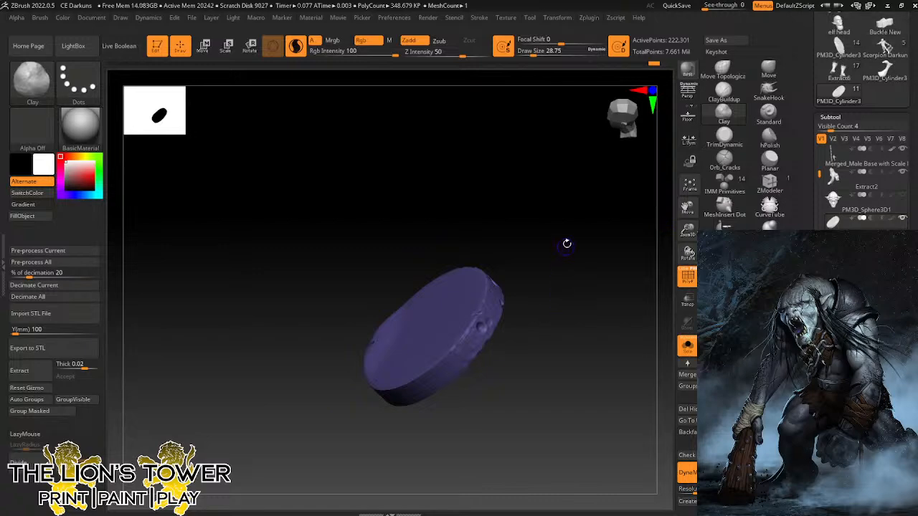
left_click_drag(566, 242, 555, 220)
mouse_move(443, 376)
left_mouse_down()
mouse_move(450, 371)
mouse_move(439, 366)
mouse_move(443, 386)
mouse_move(433, 391)
left_mouse_up()
left_click_drag(564, 223, 552, 283)
mouse_move(419, 388)
left_mouse_down()
mouse_move(423, 403)
mouse_move(422, 375)
left_mouse_up()
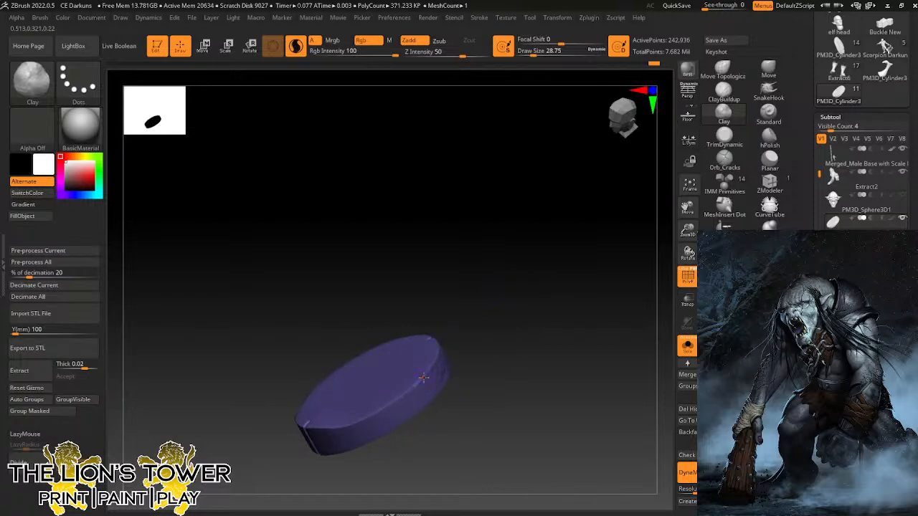
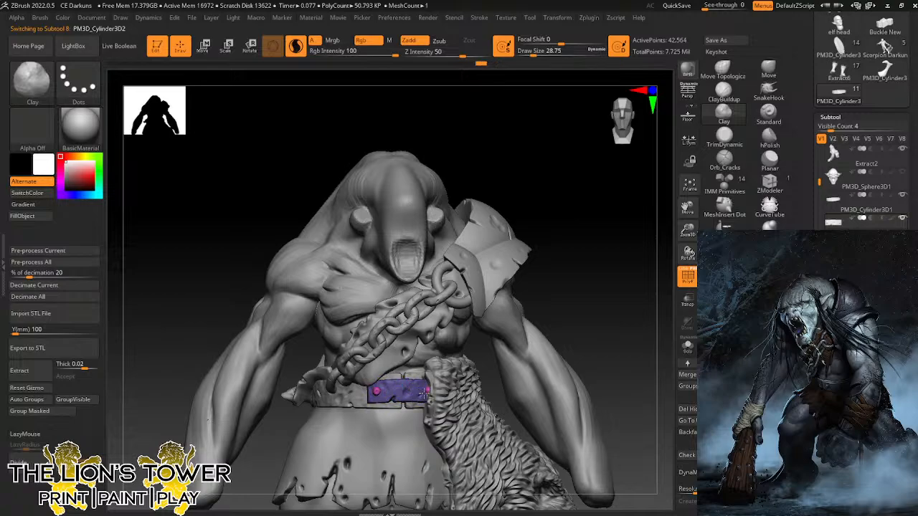
Select the shoulder armor and set the Clay brush to a Spray stroke with Z Intensity 20 and draw size about 87.
left_click_drag(556, 267, 489, 264)
left_click(462, 258, "alt")
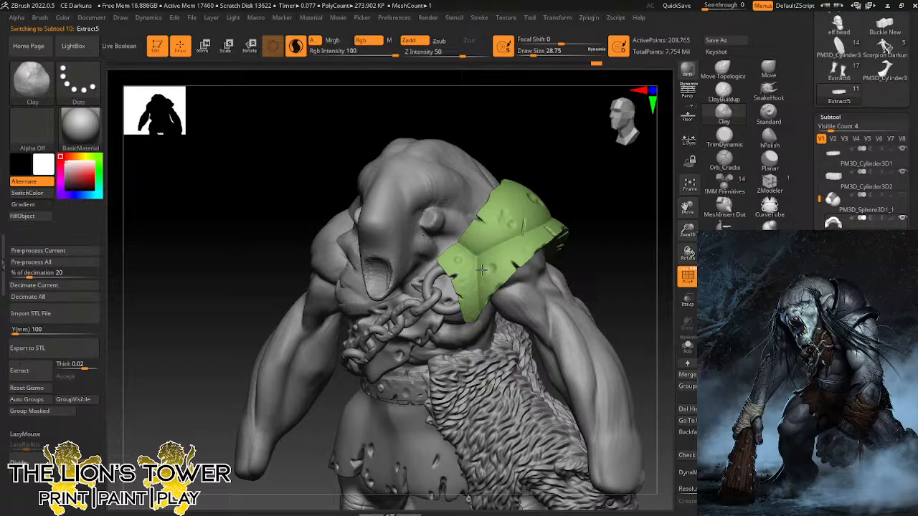
left_click(83, 98)
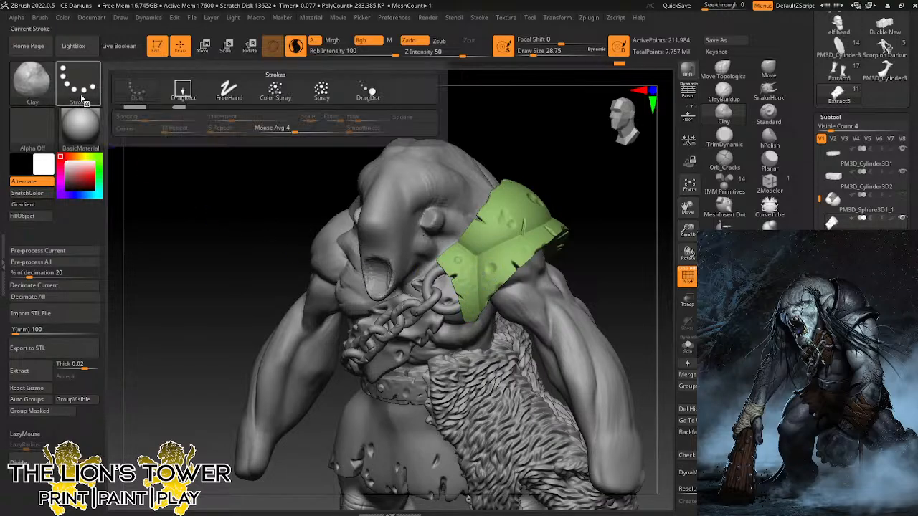
left_click(79, 82)
left_click(323, 89)
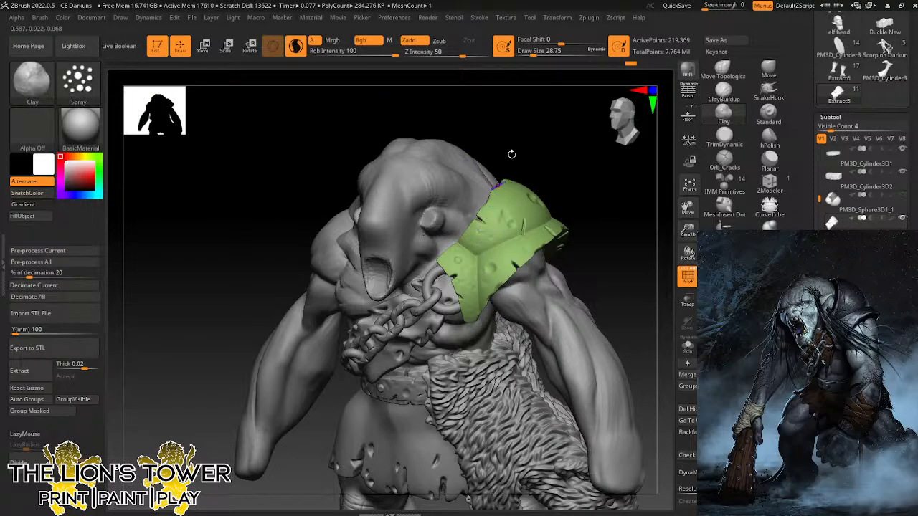
left_click_drag(538, 52, 545, 52)
left_click(459, 51)
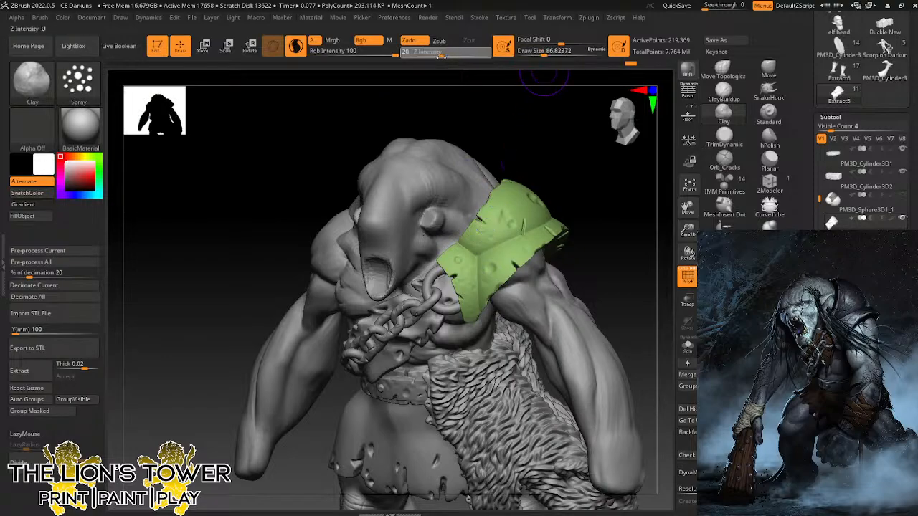
Spray uneven wear over the shoulder armor's upper and lower plates with the Clay brush, reducing the draw size to about 39.
left_click_drag(510, 215, 476, 239)
right_click_drag(591, 185, 489, 236)
mouse_move(557, 166)
left_mouse_down()
mouse_move(514, 238)
mouse_move(523, 205)
mouse_move(539, 218)
left_mouse_up()
left_click(536, 52)
left_click(570, 173)
right_click_drag(570, 173, 593, 190)
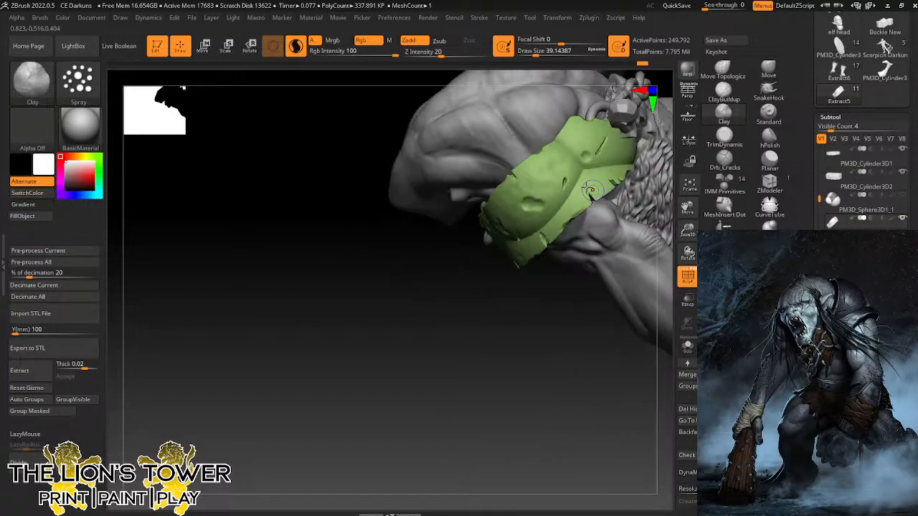
left_click(557, 151)
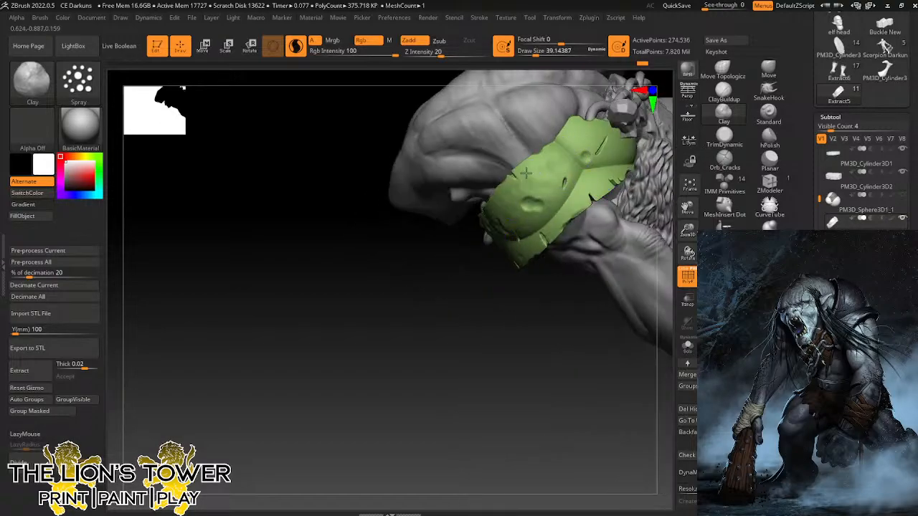
left_click(591, 172)
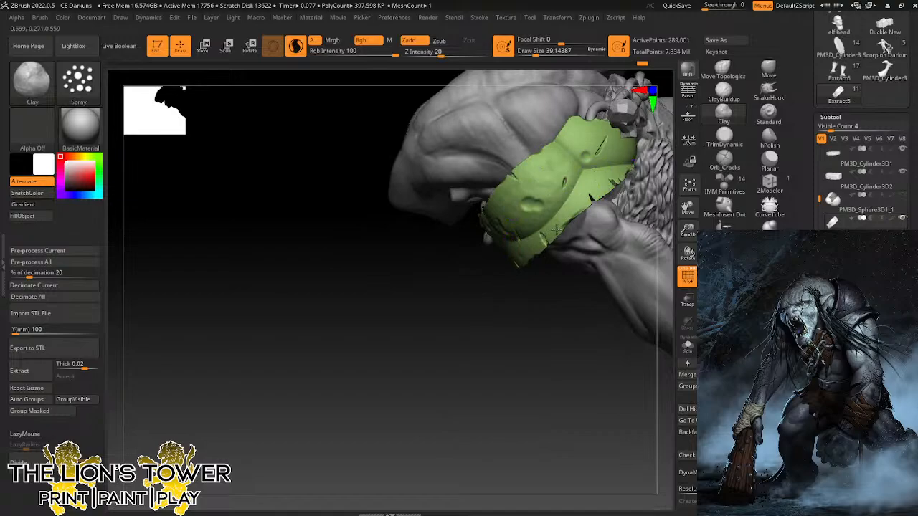
left_click_drag(619, 171, 634, 171)
Extend the sprayed Clay roughness across the armor's rear section, upper edge and domed outer plate around the pits.
mouse_move(688, 207)
left_mouse_down()
mouse_move(631, 263)
mouse_move(591, 285)
left_mouse_up()
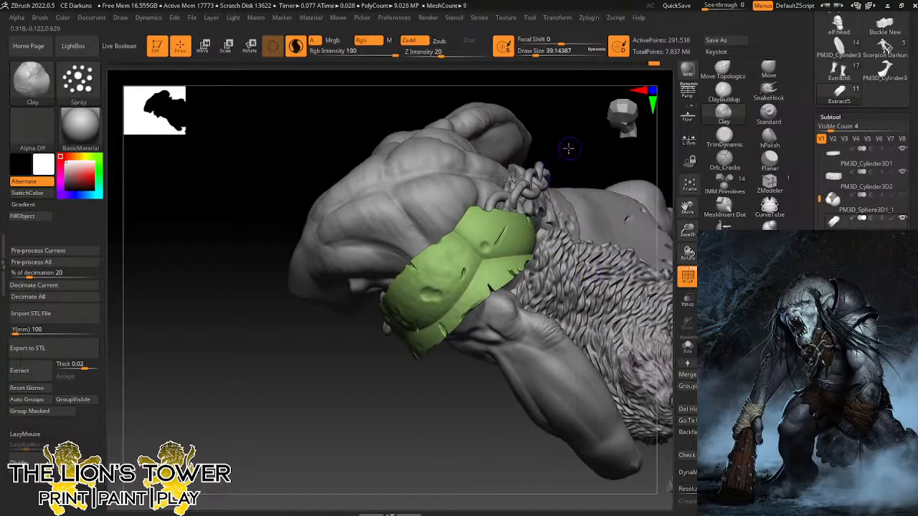
left_click_drag(568, 148, 523, 202)
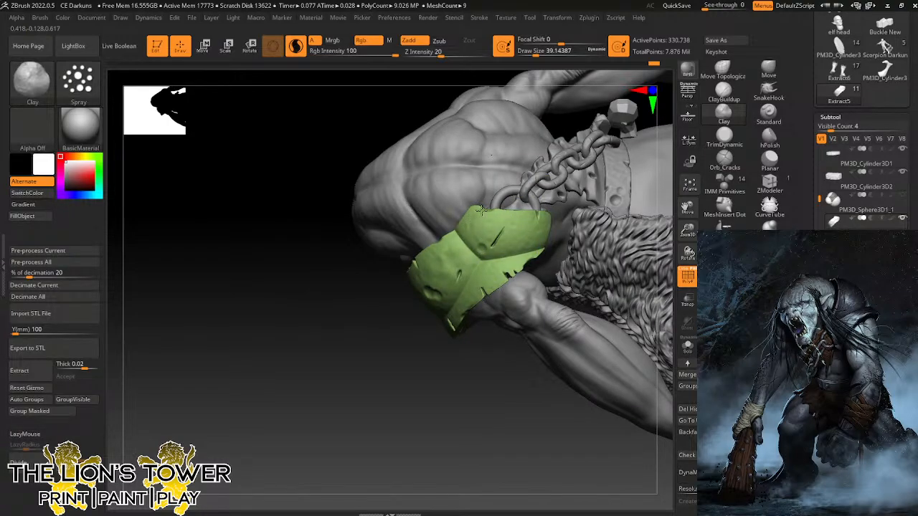
left_click_drag(475, 351, 489, 294)
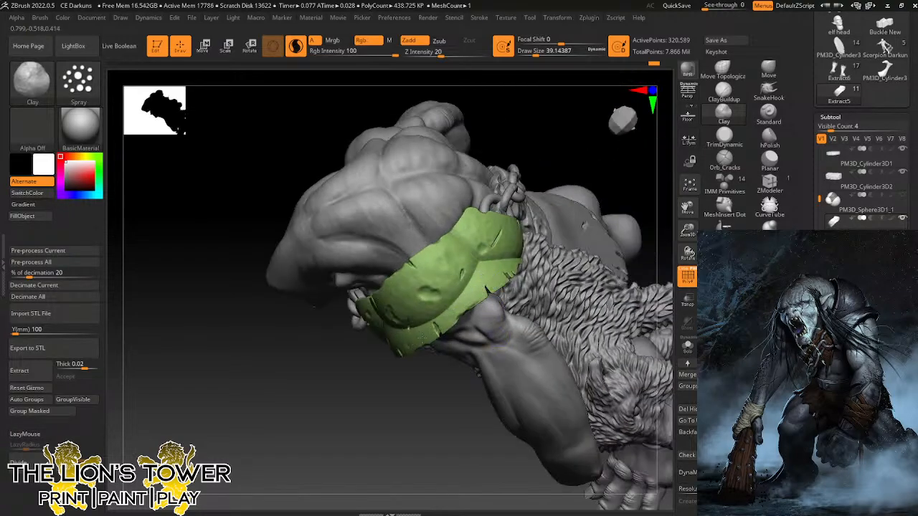
left_click_drag(569, 184, 582, 136)
left_click_drag(549, 206, 412, 300)
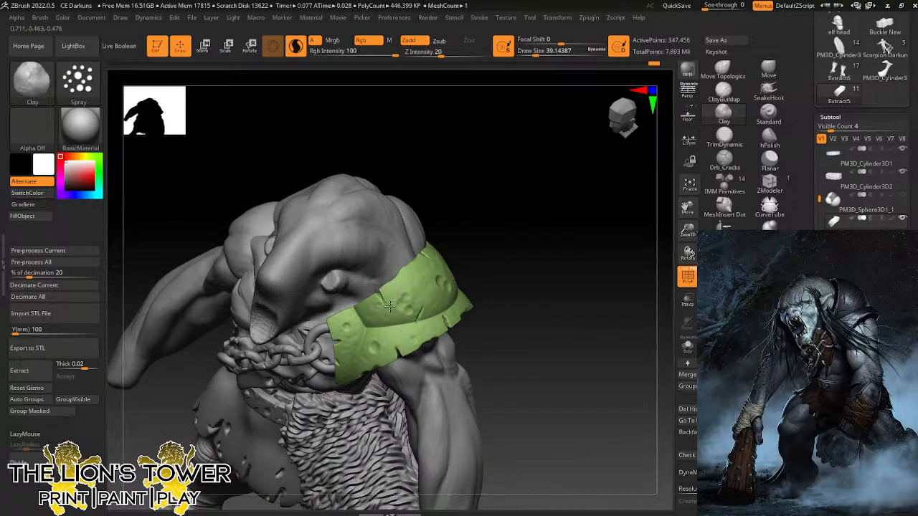
left_click_drag(498, 246, 343, 313)
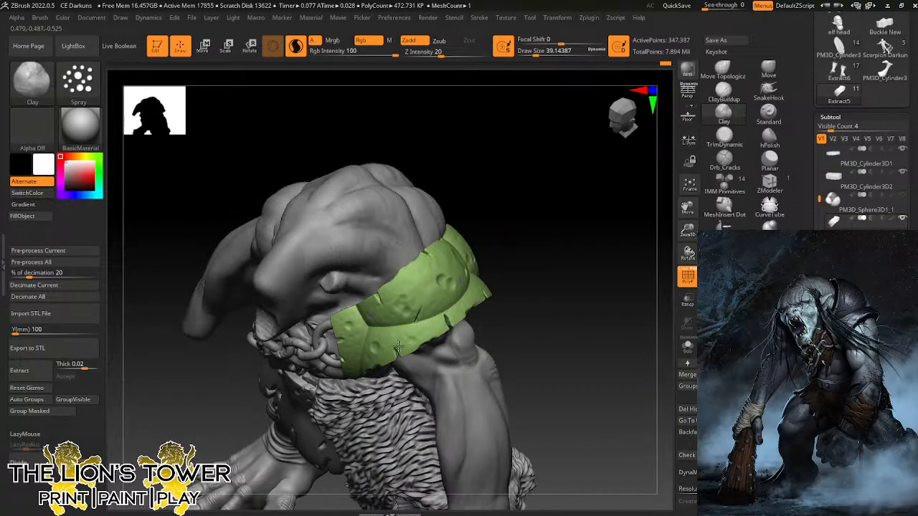
right_click_drag(465, 313, 432, 287)
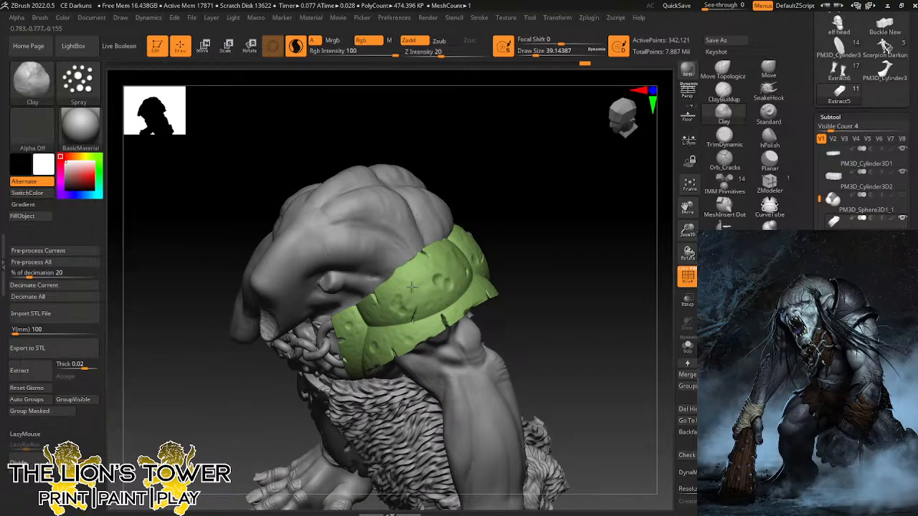
left_click_drag(501, 247, 416, 305)
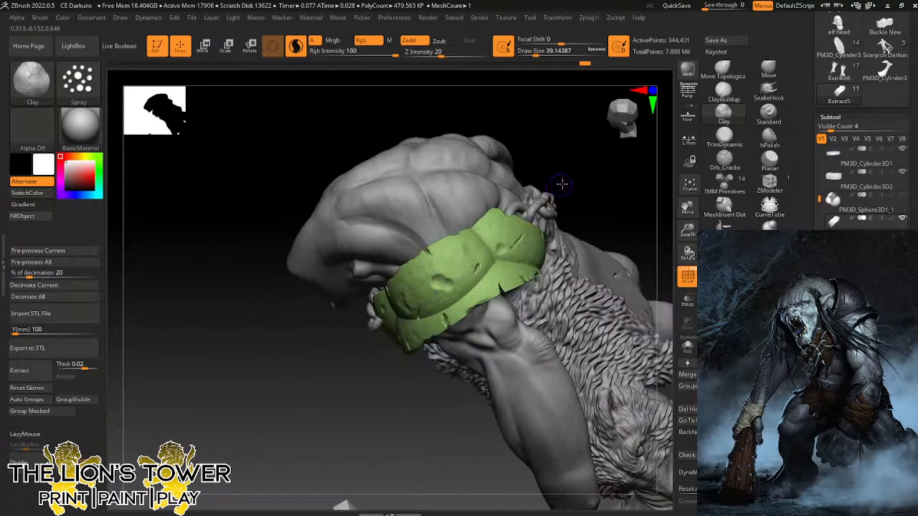
Roughen the remaining smooth areas on the armor's back and top plate around the dents and cuts with sprayed Clay strokes.
left_click_drag(561, 185, 476, 270)
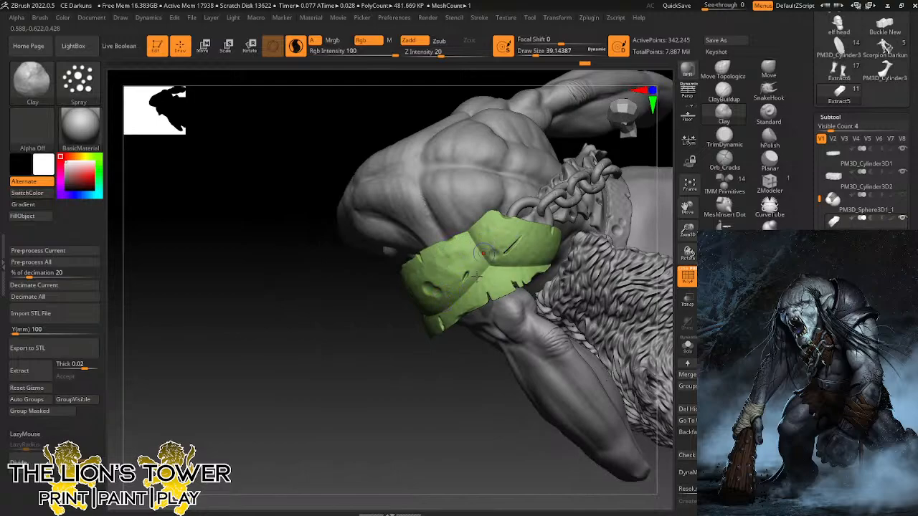
right_click_drag(487, 251, 472, 266)
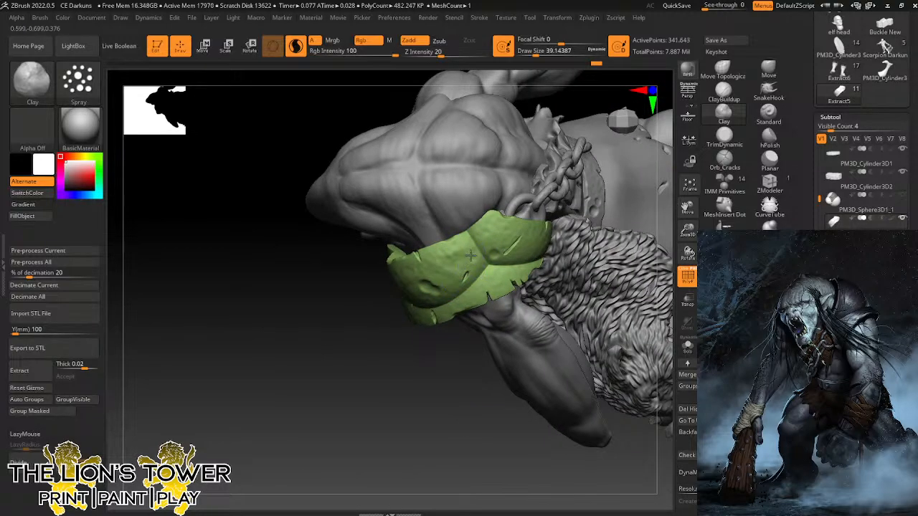
mouse_move(473, 258)
left_mouse_down()
mouse_move(451, 285)
mouse_move(444, 275)
left_mouse_up()
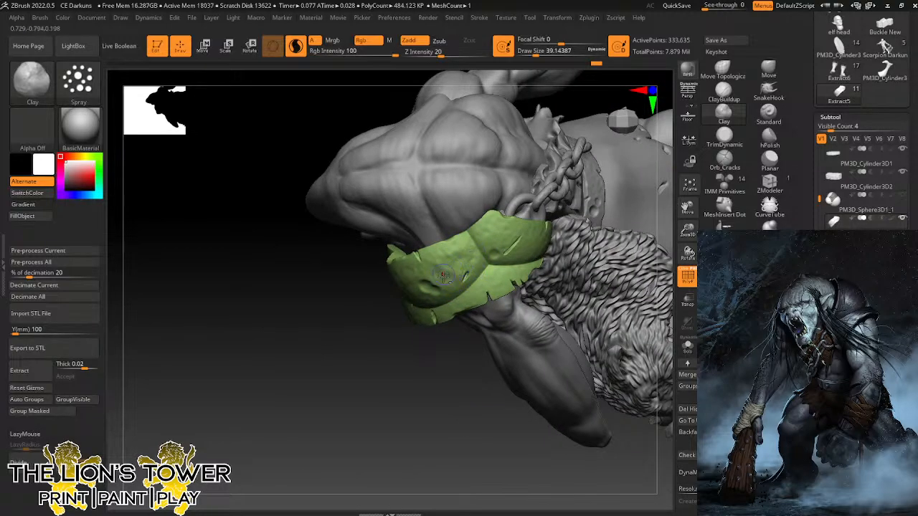
left_click_drag(456, 350, 464, 352, "alt")
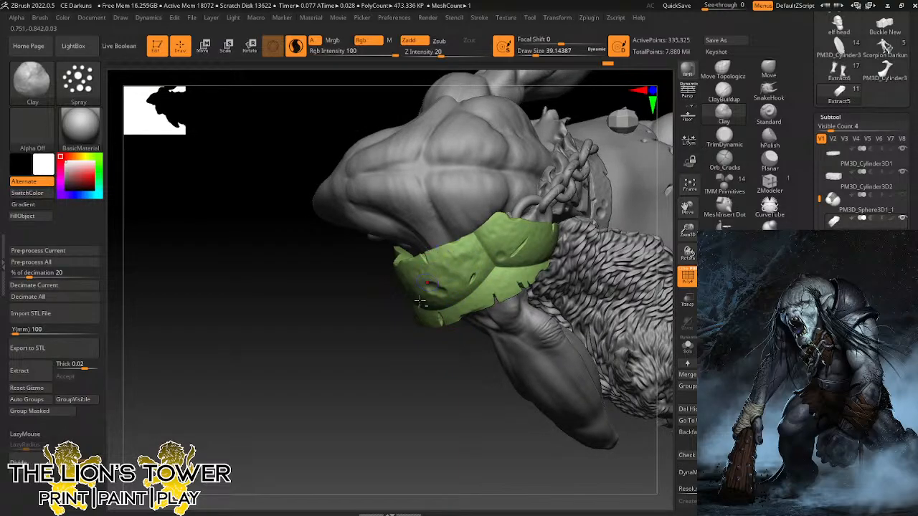
right_click_drag(429, 256, 387, 259)
left_click_drag(387, 260, 399, 265)
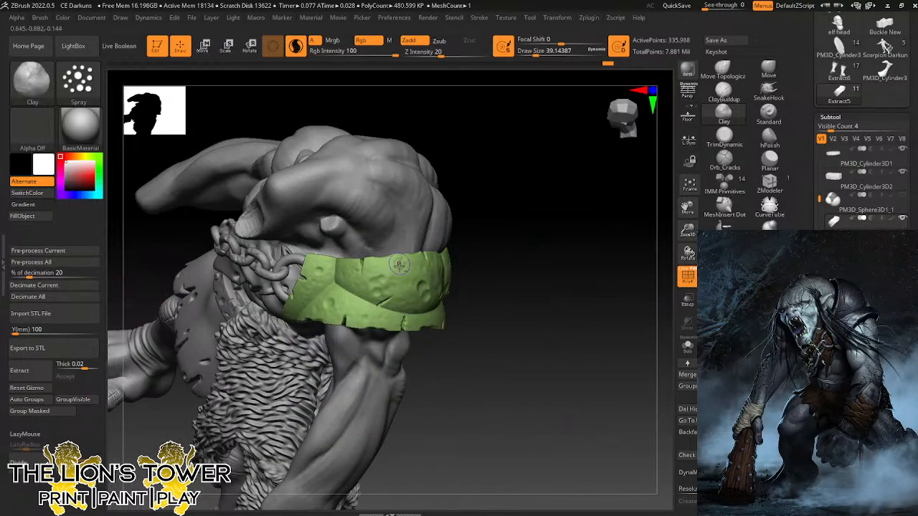
right_click_drag(416, 290, 475, 306)
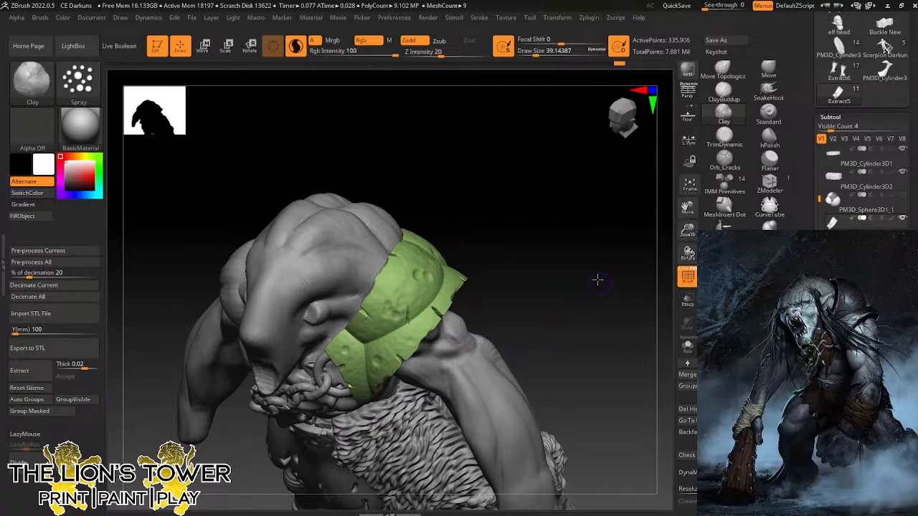
Roughen the underside of the armor's flared rim from its front end to above the arm with sprayed Clay strokes.
mouse_move(596, 277)
left_mouse_down()
mouse_move(585, 255)
mouse_move(594, 256)
mouse_move(586, 267)
left_mouse_up()
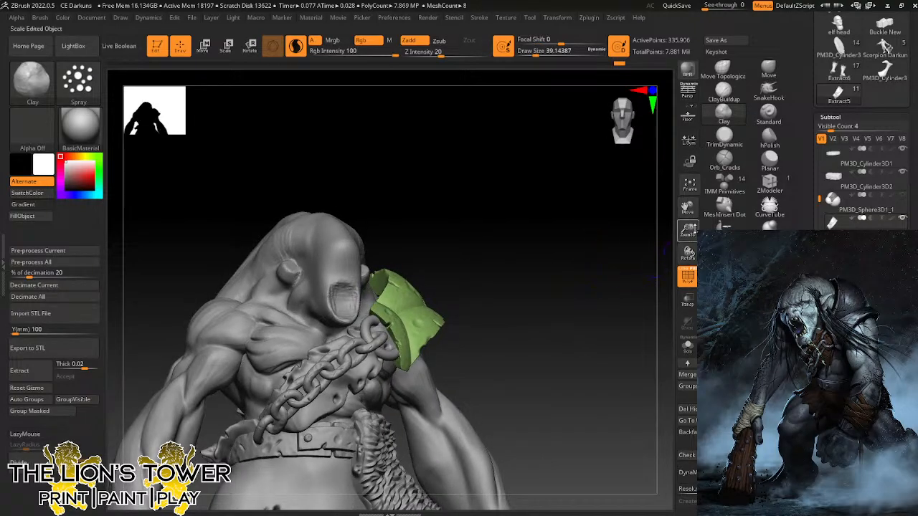
left_click_drag(687, 230, 743, 204)
left_click_drag(619, 270, 688, 250)
left_click_drag(583, 239, 374, 308)
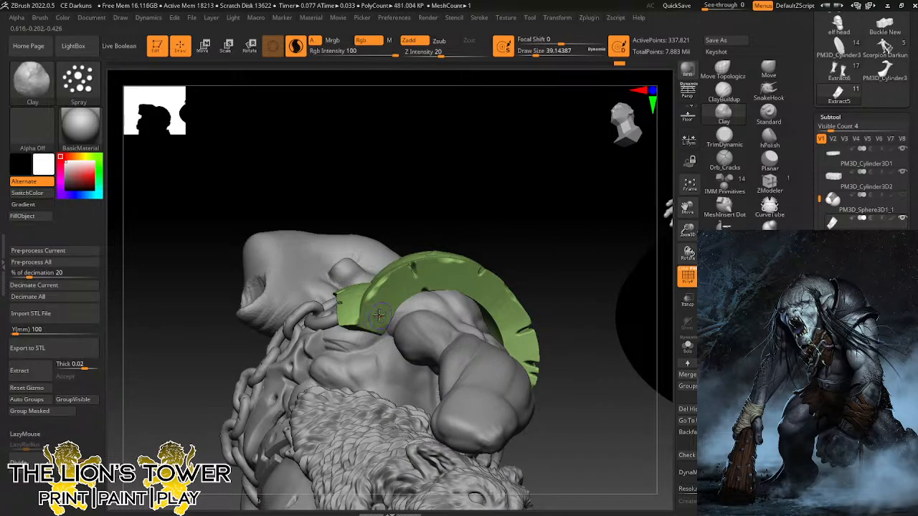
mouse_move(388, 289)
left_mouse_down("shift")
mouse_move(424, 266)
mouse_move(384, 298)
mouse_move(395, 292)
mouse_move(391, 308)
left_mouse_up("shift")
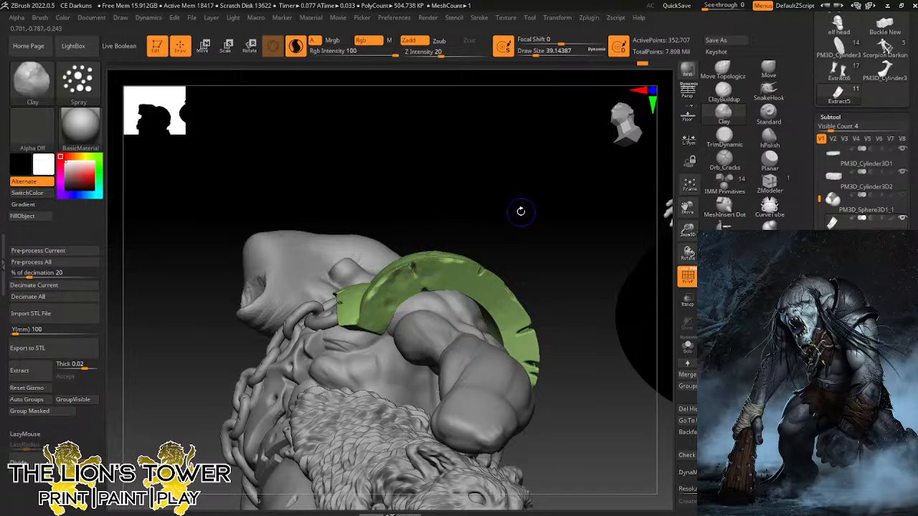
mouse_move(521, 210)
left_mouse_down()
mouse_move(521, 199)
mouse_move(502, 215)
left_mouse_up()
mouse_move(448, 277)
left_mouse_down()
mouse_move(465, 271)
mouse_move(493, 288)
left_mouse_up()
left_click_drag(558, 261, 527, 286)
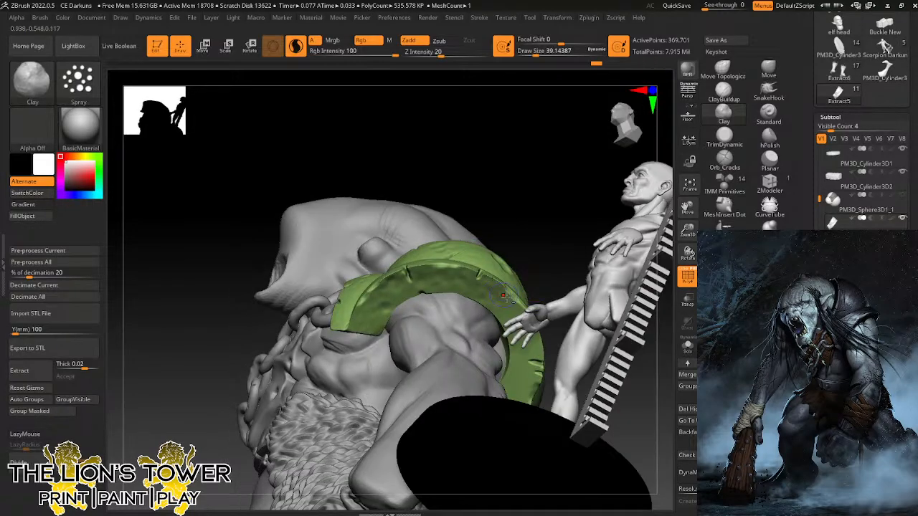
Continue the sprayed Clay wear along the rim's underside toward the notches at the armor's rear.
left_click_drag(534, 251, 557, 230)
mouse_move(518, 314)
left_mouse_down()
mouse_move(520, 303)
mouse_move(514, 330)
mouse_move(529, 351)
left_mouse_up()
left_click_drag(520, 240, 546, 215)
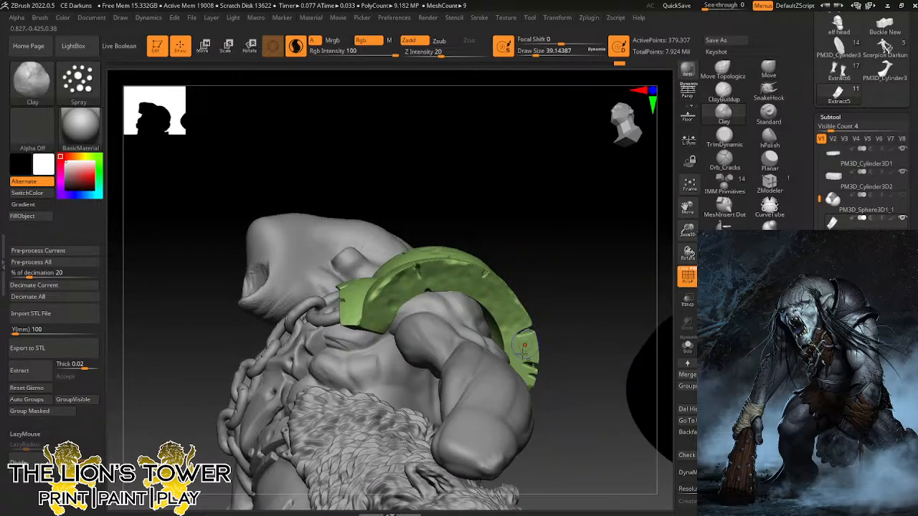
left_click_drag(526, 355, 523, 357)
mouse_move(557, 311)
left_mouse_down()
mouse_move(552, 275)
mouse_move(532, 316)
left_mouse_up()
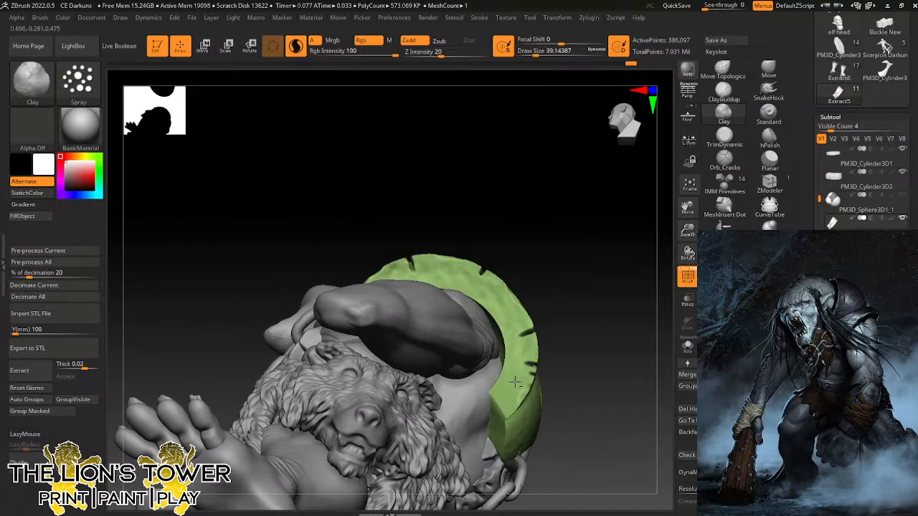
Finish the sprayed Clay wear on the underside of the armor's rear end near the chain.
mouse_move(517, 382)
left_mouse_down()
mouse_move(507, 394)
mouse_move(524, 362)
mouse_move(570, 337)
mouse_move(567, 307)
left_mouse_up()
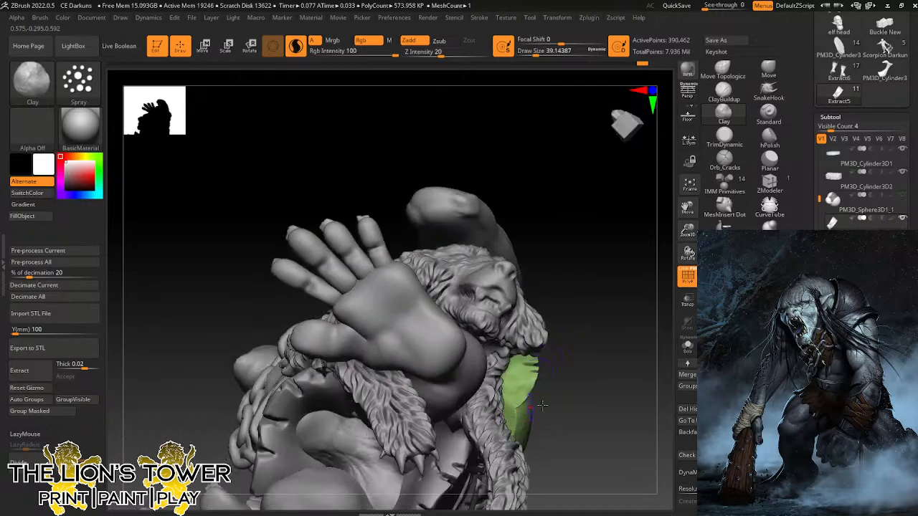
mouse_move(544, 406)
left_mouse_down()
mouse_move(499, 403)
mouse_move(491, 425)
left_mouse_up()
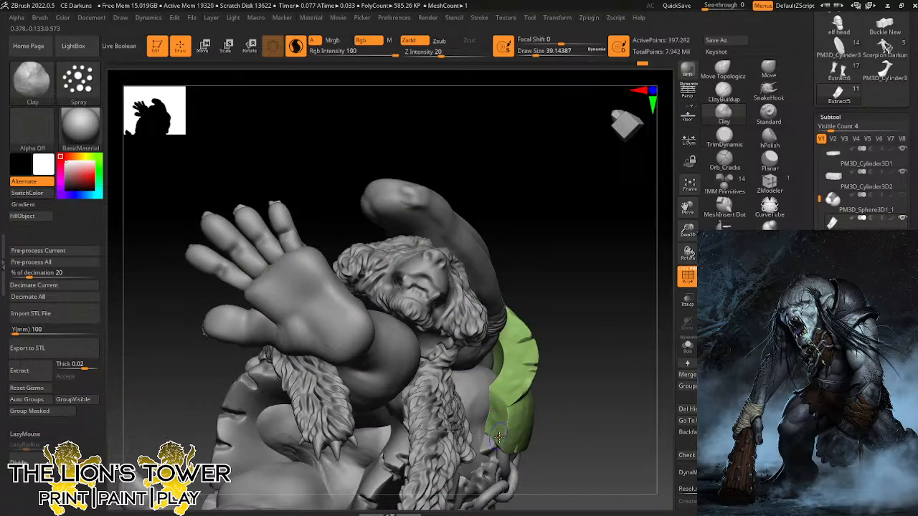
mouse_move(578, 361)
left_mouse_down()
mouse_move(561, 250)
mouse_move(507, 449)
mouse_move(521, 429)
left_mouse_up()
mouse_move(572, 310)
left_mouse_down()
mouse_move(571, 295)
mouse_move(543, 286)
mouse_move(629, 246)
mouse_move(615, 199)
mouse_move(622, 236)
mouse_move(470, 181)
left_mouse_up()
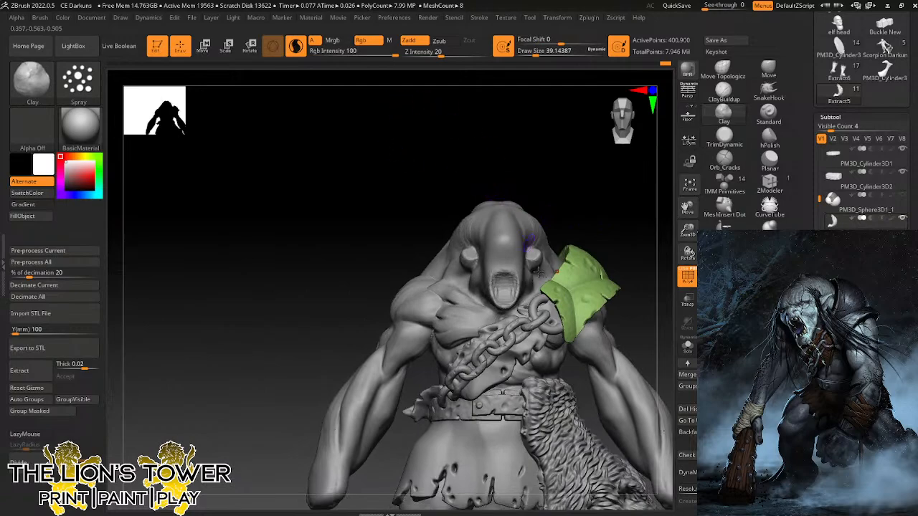
Select the ring joining the chain to the shoulder armor, clear its mask and remesh it with DynaMesh.
left_click(537, 310, "alt")
mouse_move(687, 230)
left_mouse_down()
mouse_move(660, 227)
mouse_move(642, 211)
left_mouse_up()
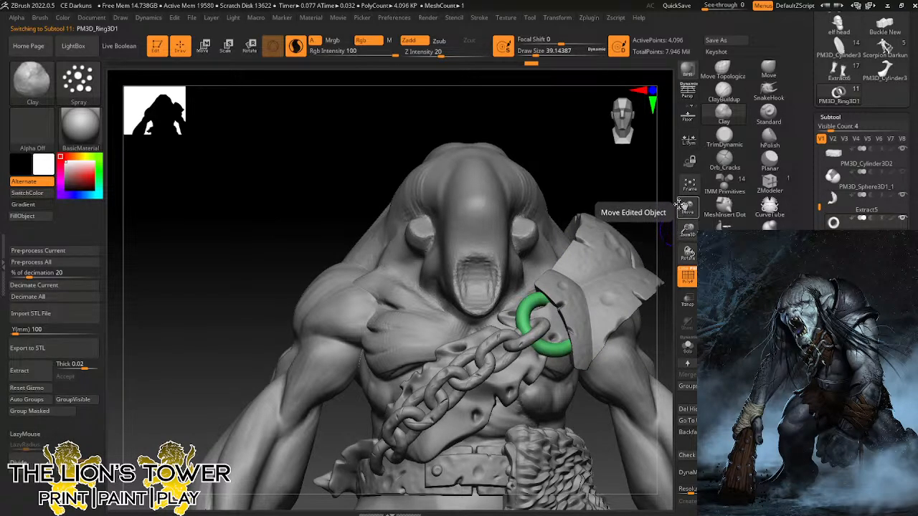
mouse_move(687, 207)
left_mouse_down()
mouse_move(650, 205)
mouse_move(632, 243)
mouse_move(631, 221)
left_mouse_up()
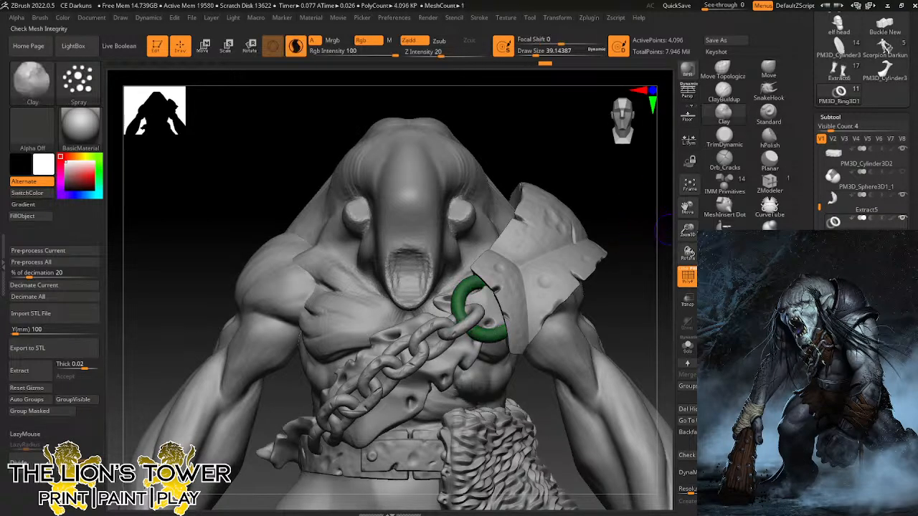
left_click(687, 472)
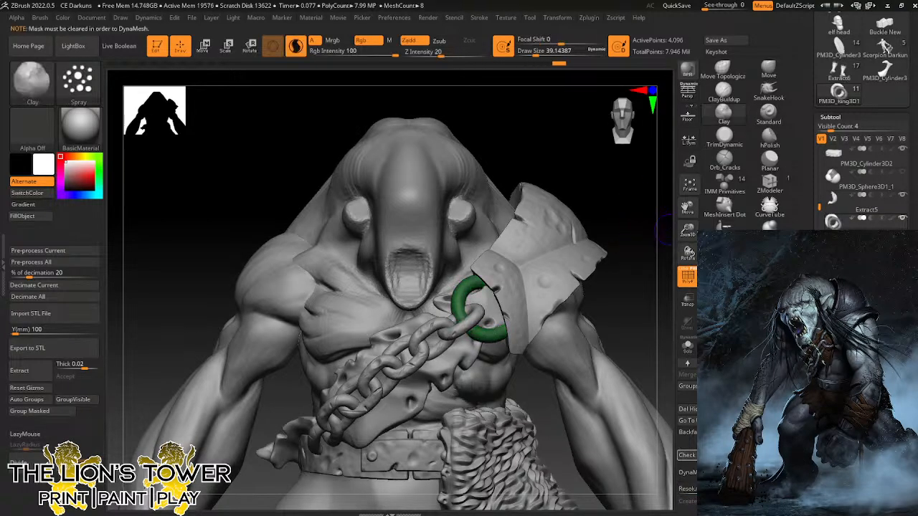
left_click(620, 207, "ctrl")
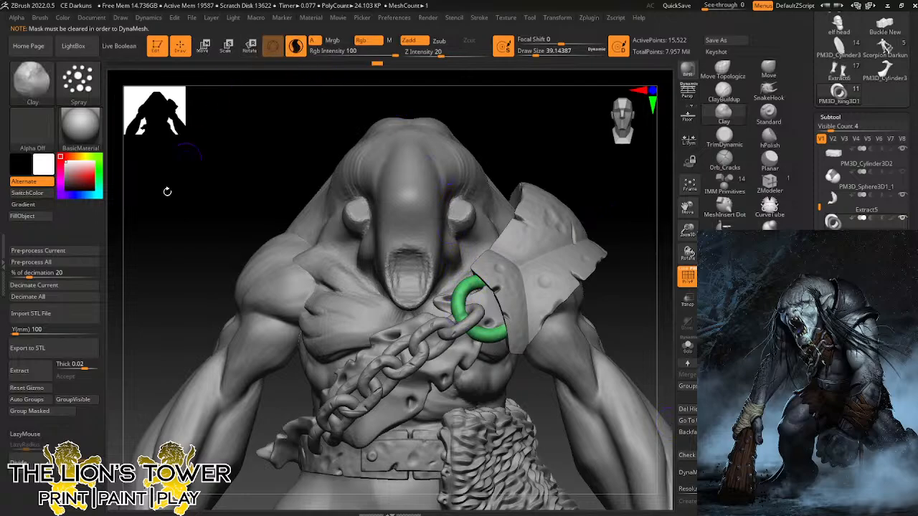
Wear down the ring's surface with Clay brush FreeHand strokes, setting the draw size to about 27 and Z Intensity to 47.
left_click(82, 87)
left_click(87, 84)
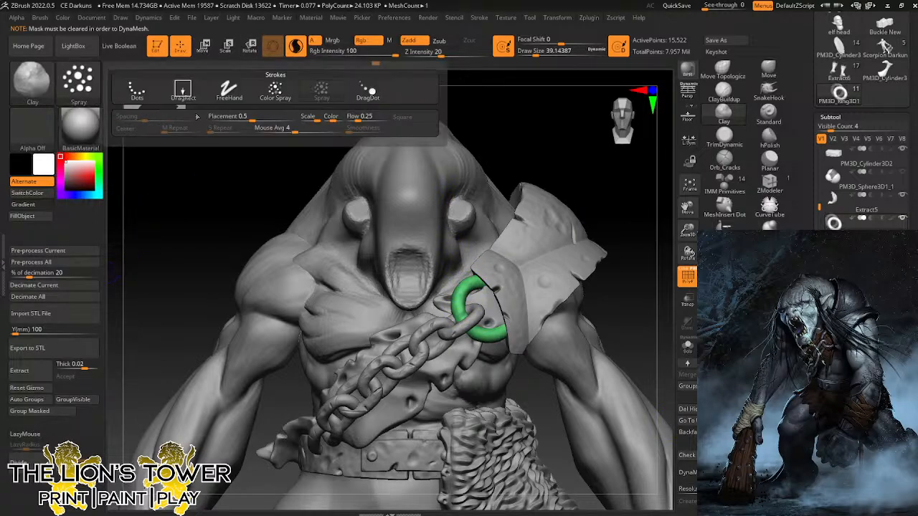
left_click(230, 91)
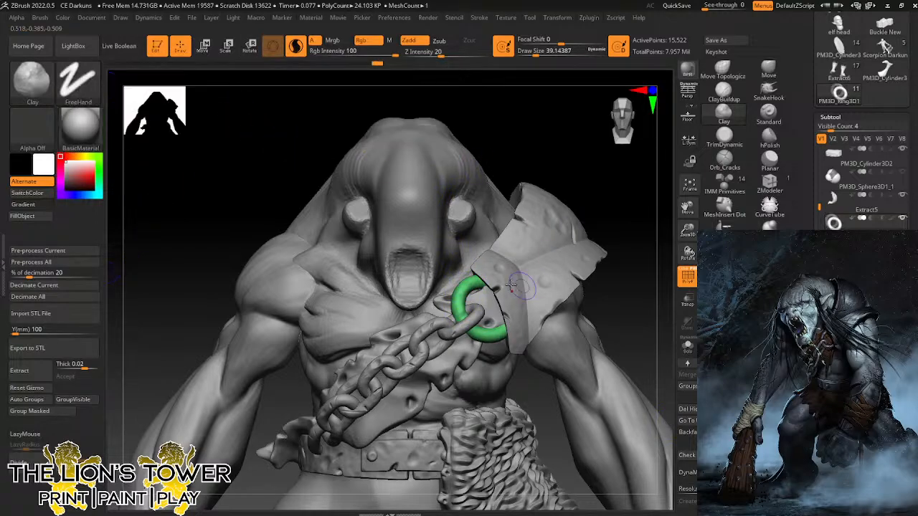
mouse_move(468, 285)
left_mouse_down()
mouse_move(478, 277)
mouse_move(459, 294)
mouse_move(474, 332)
mouse_move(504, 330)
left_mouse_up()
left_click(532, 52)
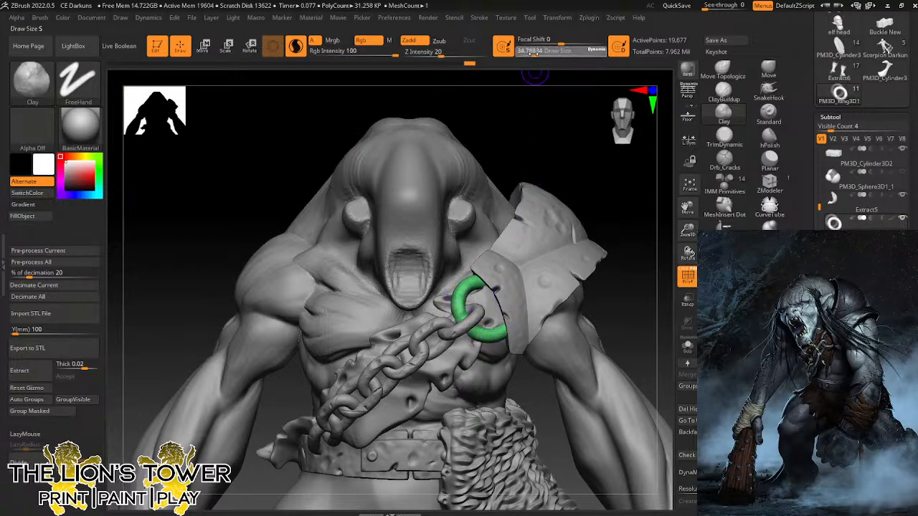
left_click_drag(442, 53, 465, 54)
mouse_move(505, 350)
left_mouse_down()
mouse_move(499, 330)
mouse_move(482, 332)
mouse_move(489, 343)
mouse_move(502, 329)
mouse_move(485, 335)
mouse_move(495, 336)
left_mouse_up()
left_click_drag(473, 289, 479, 297)
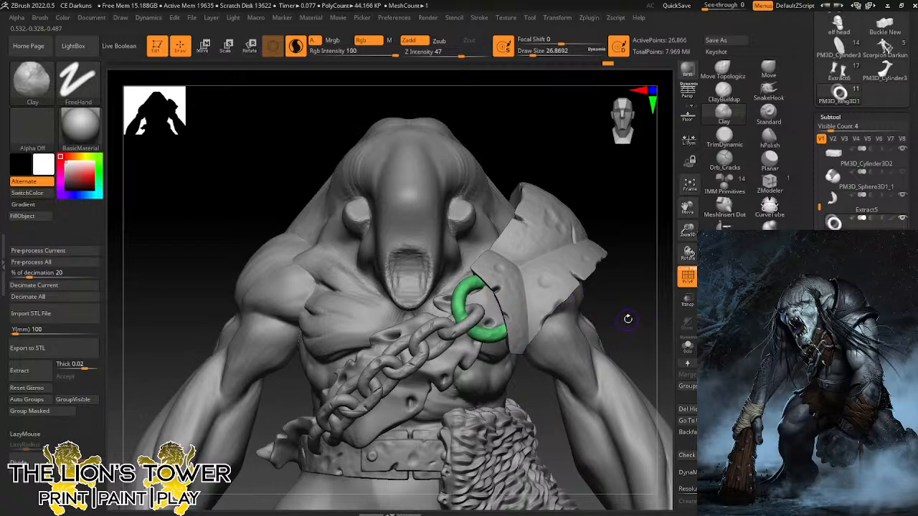
Sculpt over the chain links and the large ring that joins them to the shoulder armour, using the Clay brush.
left_click_drag(636, 318, 598, 244)
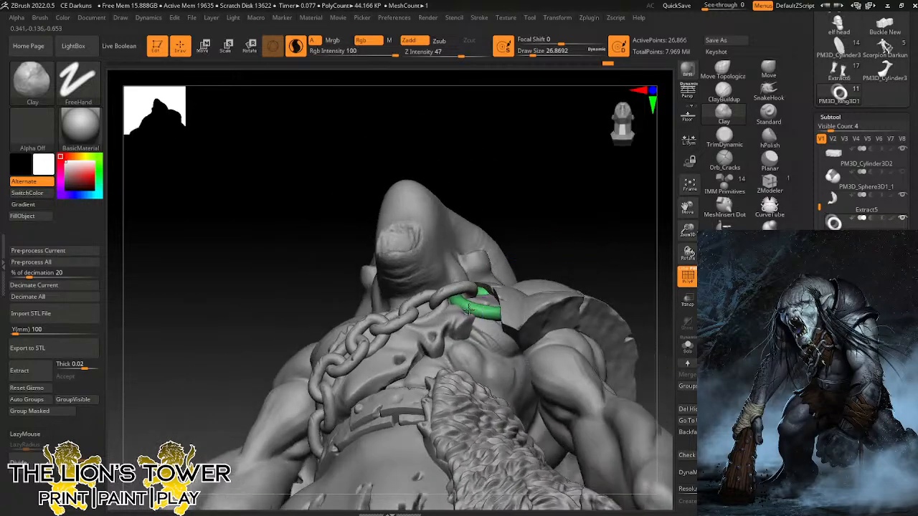
left_click_drag(476, 307, 495, 312)
left_click_drag(549, 236, 526, 269)
left_click(445, 292, "alt")
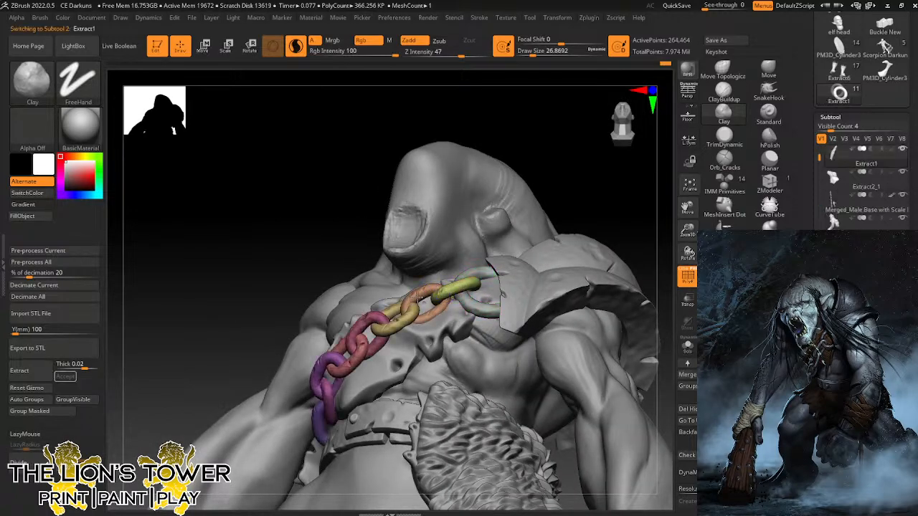
left_click_drag(443, 292, 408, 320)
left_click_drag(562, 202, 586, 218)
left_click(470, 299, "alt")
left_click_drag(543, 197, 430, 154)
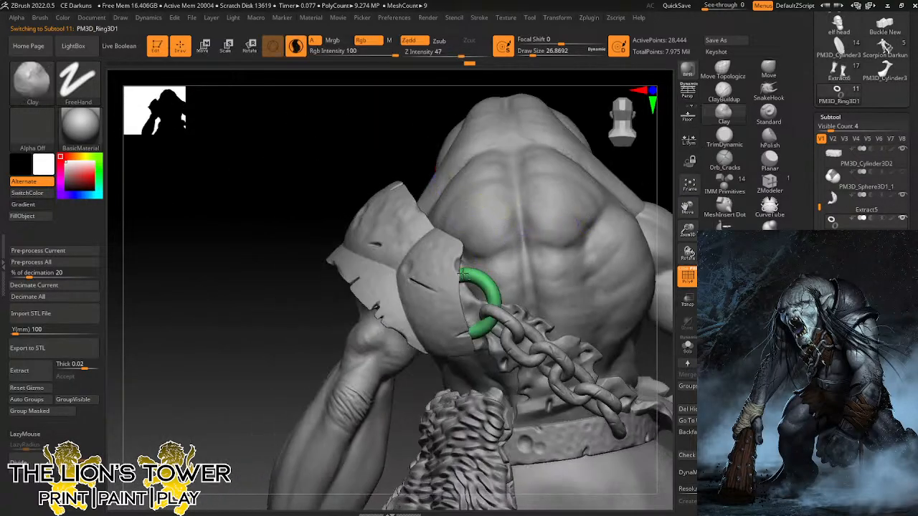
mouse_move(463, 274)
left_mouse_down()
mouse_move(493, 290)
mouse_move(476, 335)
mouse_move(498, 277)
left_mouse_up()
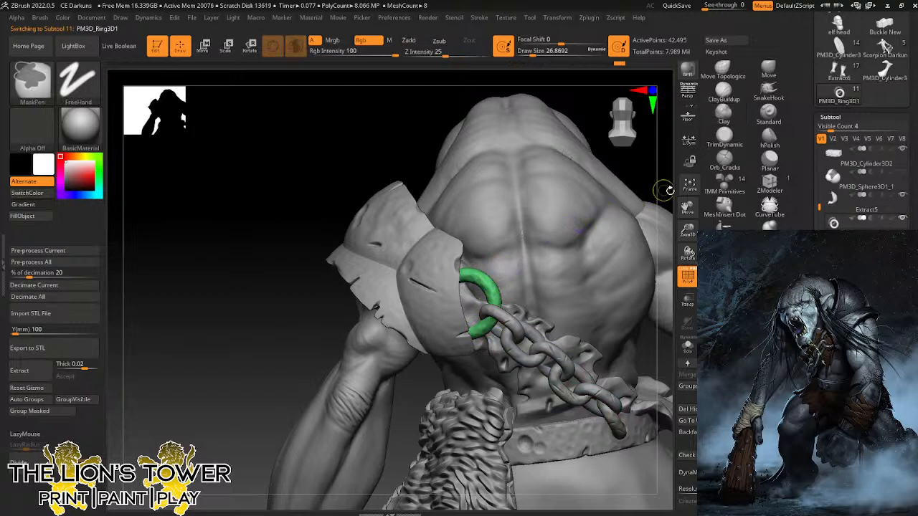
Save the project over the existing file CE Darkuns.zpr in the SCULPTS folder.
mouse_move(666, 189)
left_mouse_down("alt")
mouse_move(621, 207)
mouse_move(663, 312)
mouse_move(629, 198)
mouse_move(644, 227)
mouse_move(588, 251)
mouse_move(604, 241)
left_mouse_up("alt")
left_click(622, 207, "ctrl")
left_click(628, 199, "ctrl")
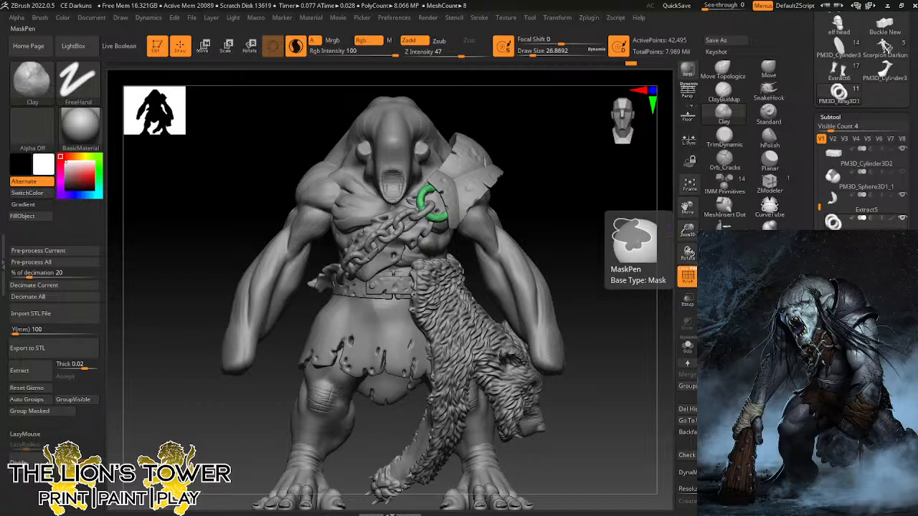
left_click_drag(678, 228, 697, 213, "alt")
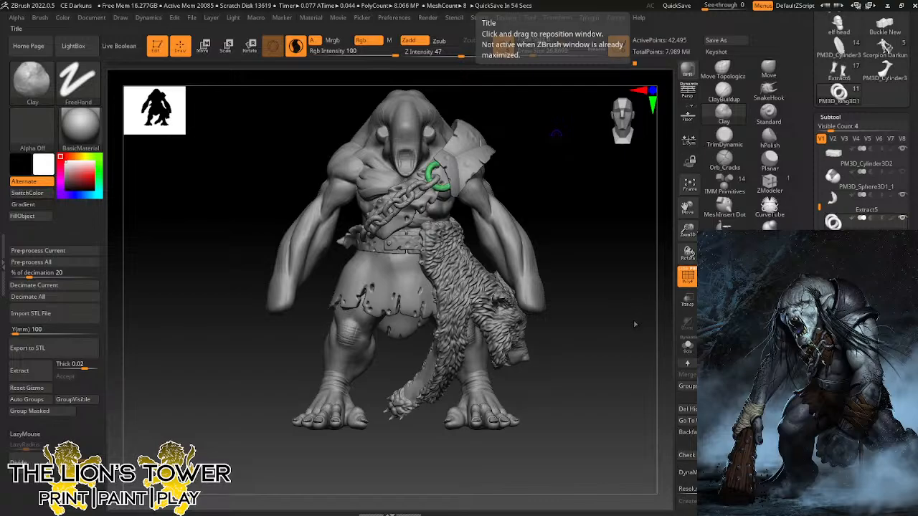
left_click_drag(626, 328, 619, 322)
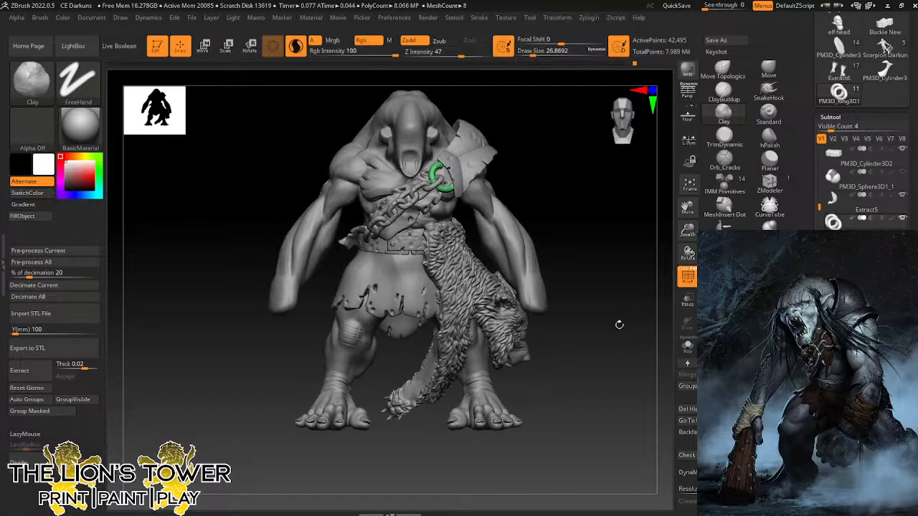
key("ctrl")
key("ctrl+s")
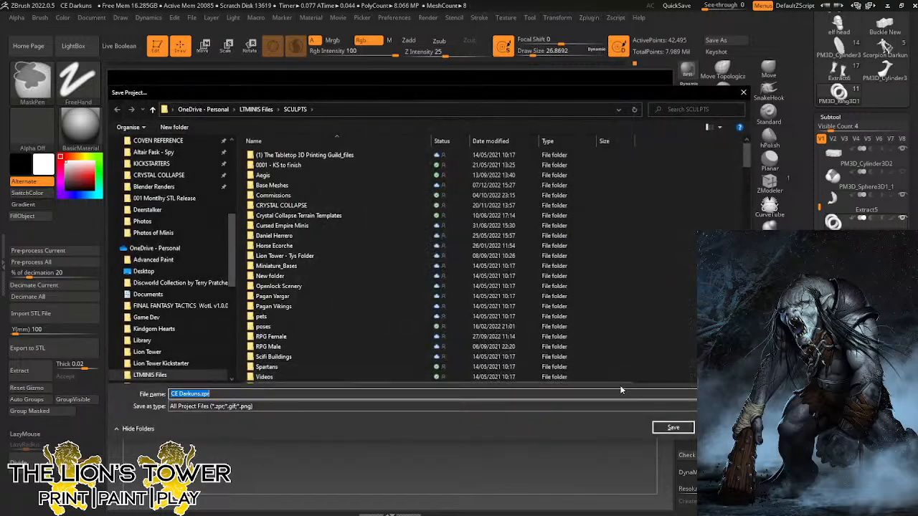
left_click(673, 427)
left_click(484, 256)
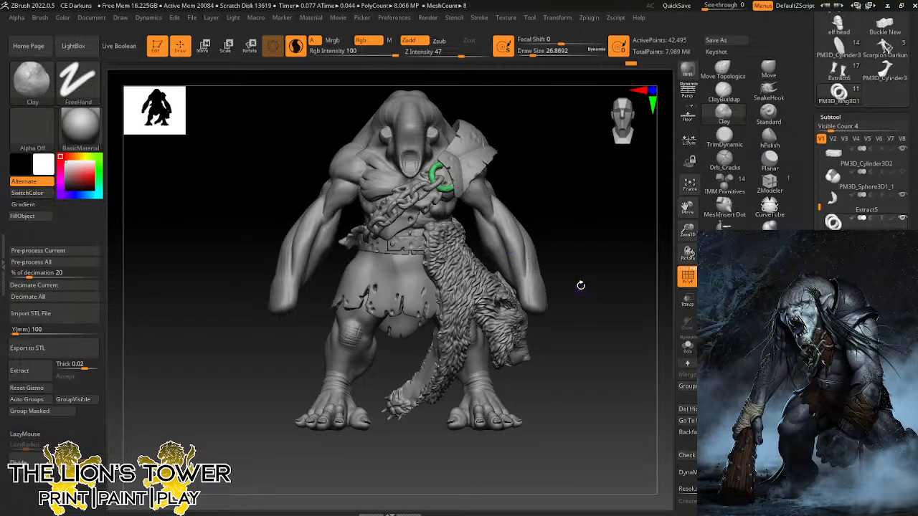
Load the IMM hand blockout brush from the creatures folder of the brush library.
left_click(689, 183)
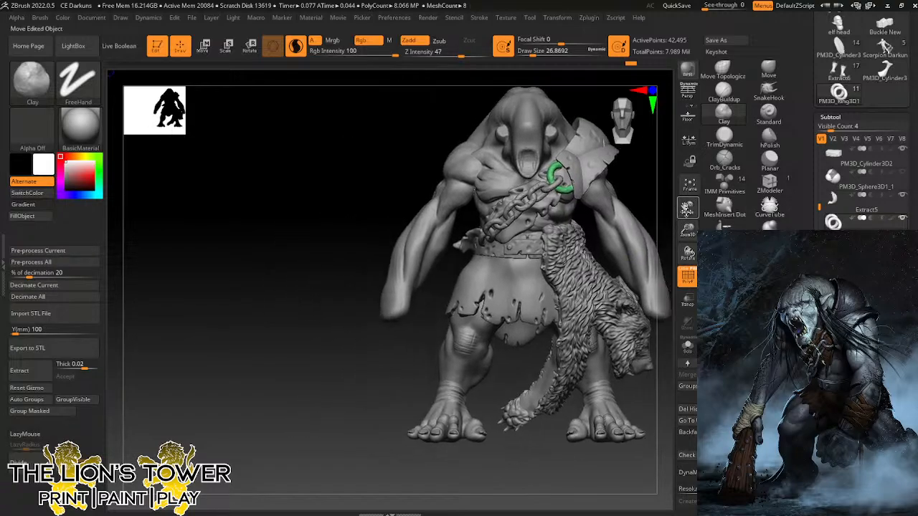
mouse_move(649, 228)
left_mouse_down()
mouse_move(621, 222)
mouse_move(649, 230)
mouse_move(638, 294)
mouse_move(641, 209)
mouse_move(607, 265)
left_mouse_up()
mouse_move(647, 307)
left_mouse_down()
mouse_move(638, 311)
mouse_move(566, 255)
left_mouse_up()
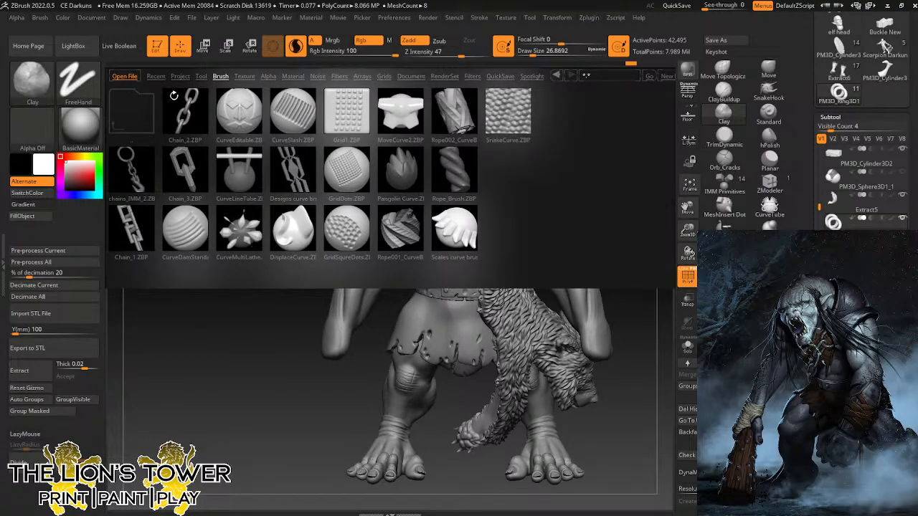
left_click(140, 117)
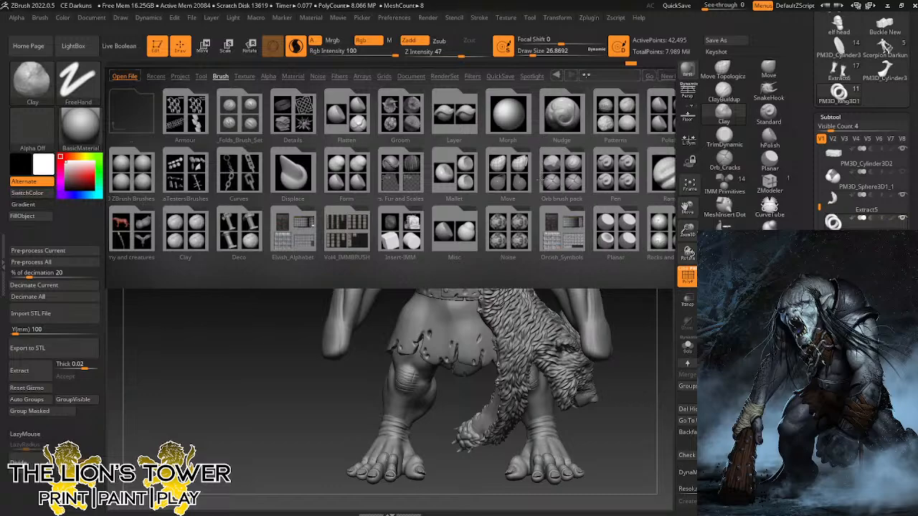
key("ctrl")
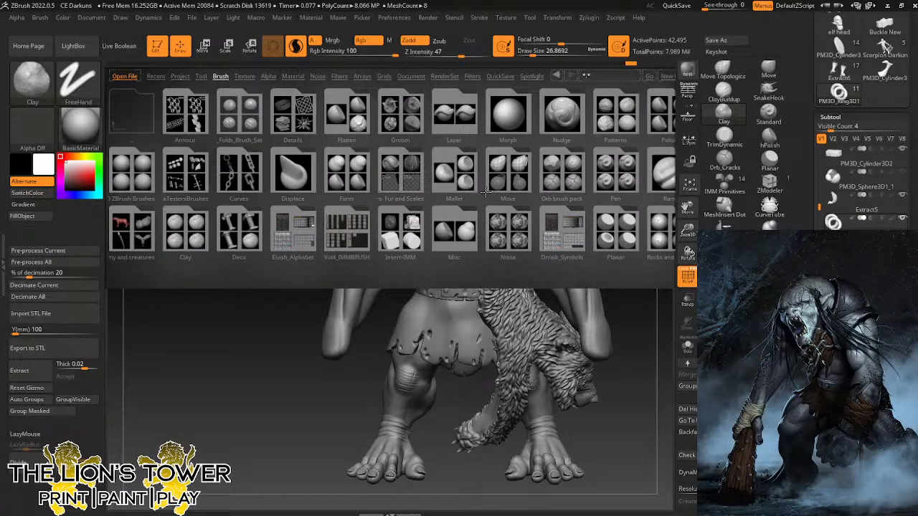
key("ctrl")
left_click(138, 228)
double_click(451, 109)
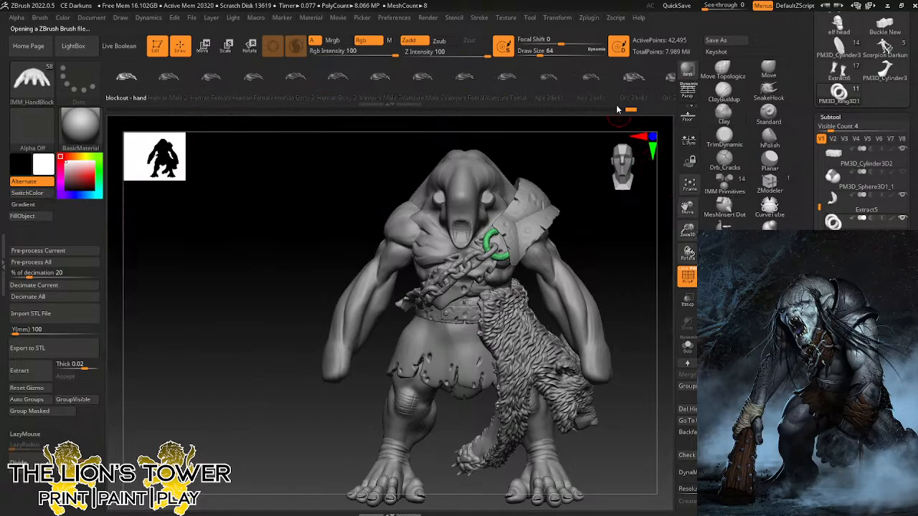
Choose the Orc 2 links hand and insert it at the end of the body's forearm on the shoulder-armour side.
left_click_drag(615, 82, 508, 117)
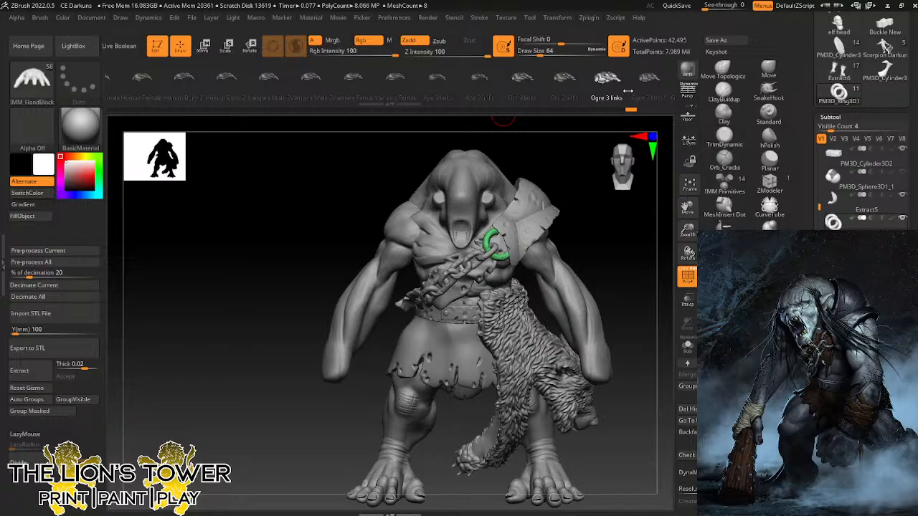
left_click_drag(649, 87, 556, 108)
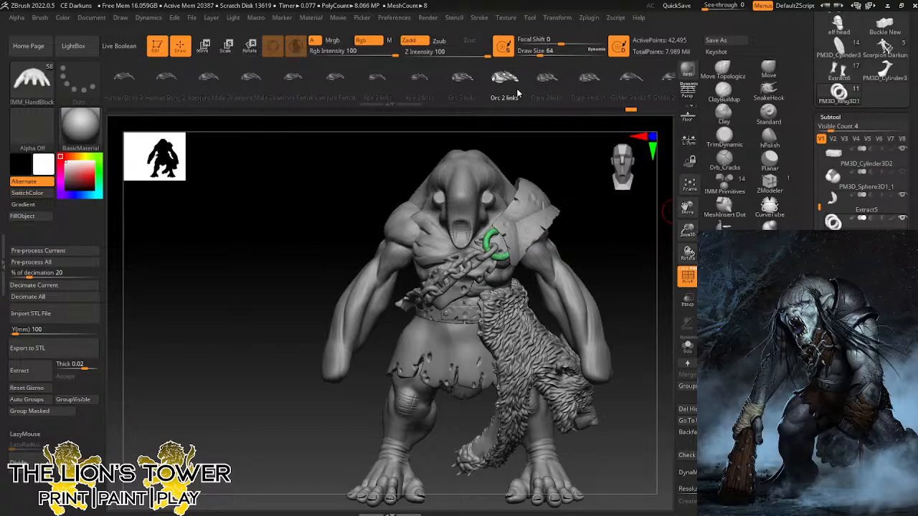
left_click_drag(646, 294, 561, 258)
left_click(499, 316, "alt")
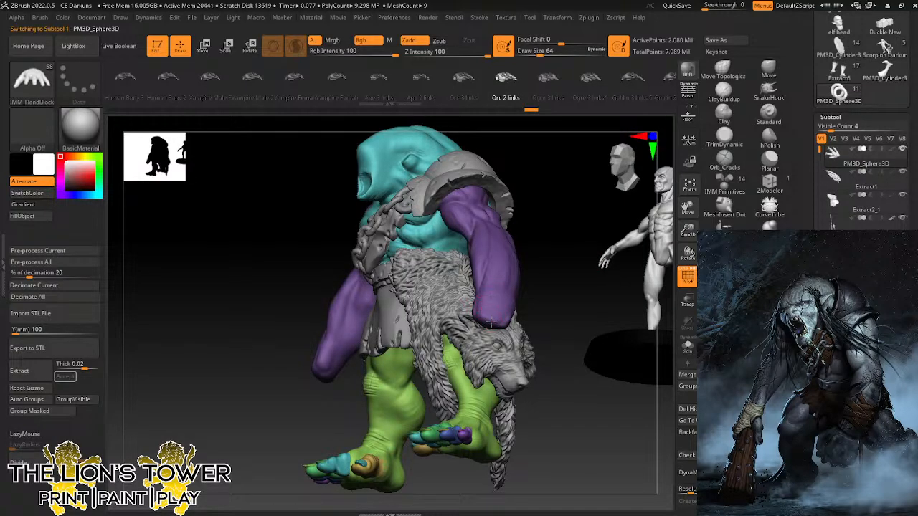
left_click_drag(491, 323, 498, 341)
key("ctrl+z")
left_click_drag(542, 266, 500, 304)
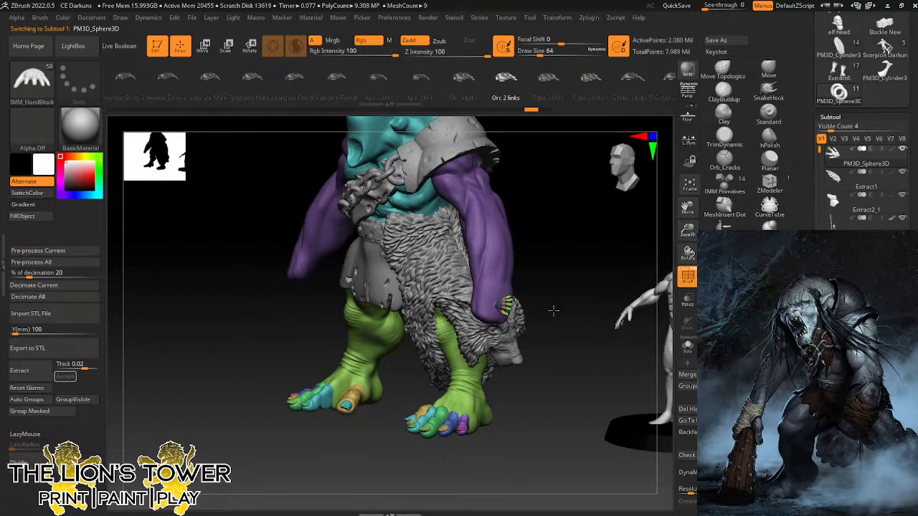
Enlarge the inserted hand and rotate it so the fingers point down from the wrist.
key("e")
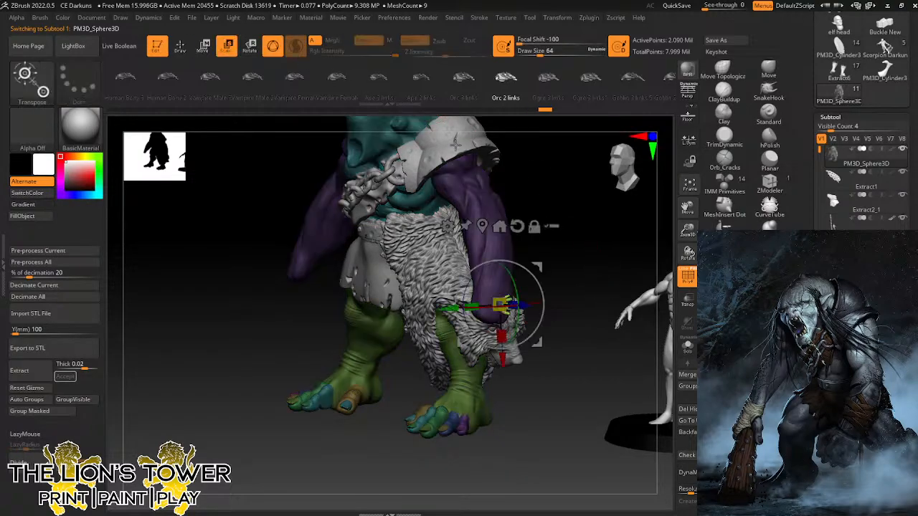
left_click_drag(500, 296, 500, 277)
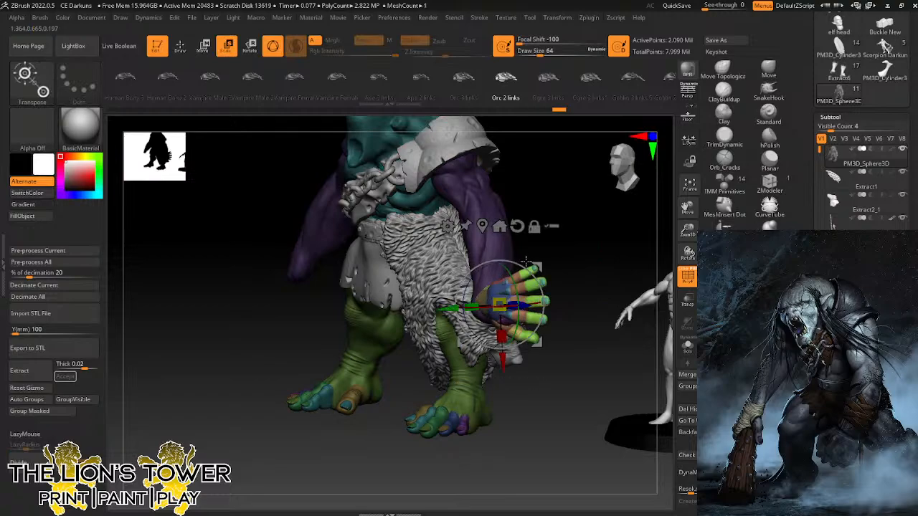
left_click_drag(570, 237, 607, 240, "shift")
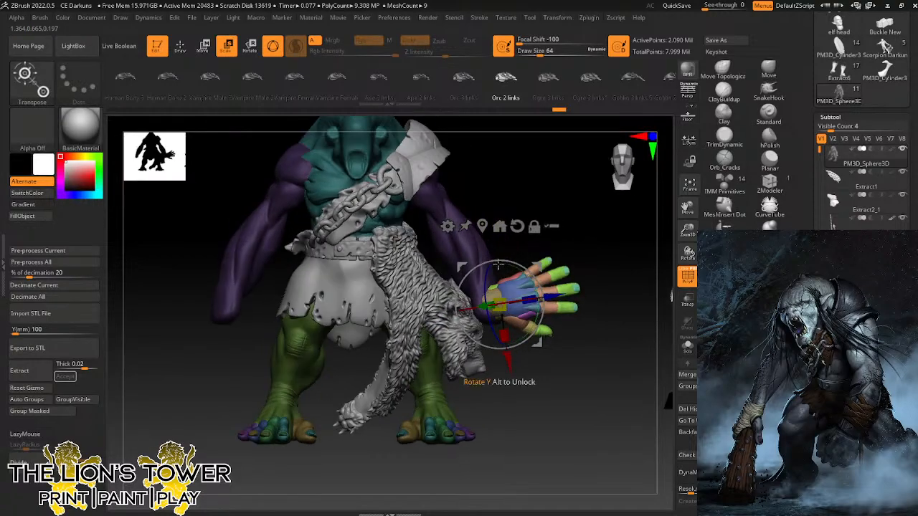
left_click_drag(509, 269, 580, 177)
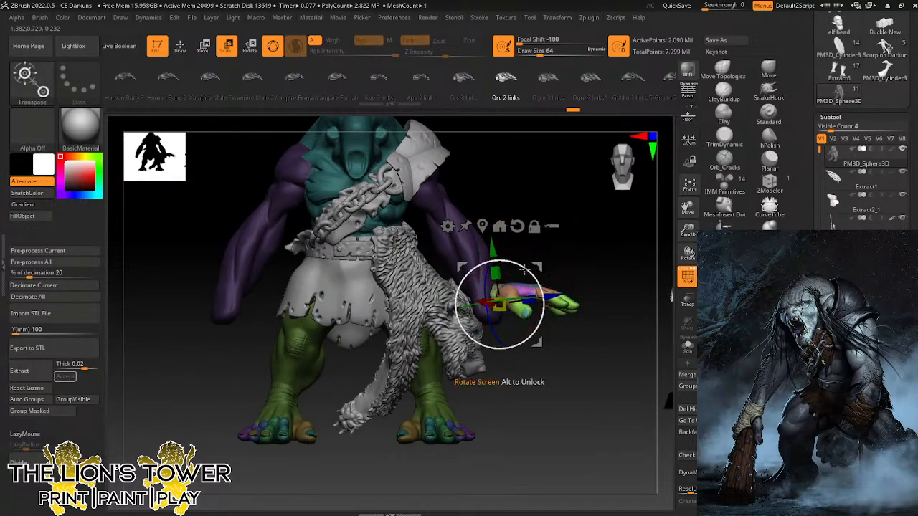
left_click_drag(527, 278, 448, 328)
left_click_drag(555, 292, 651, 286)
Fine-tune the hand's scale, position and rotation so it lines up with the forearm.
left_click_drag(500, 306, 499, 300)
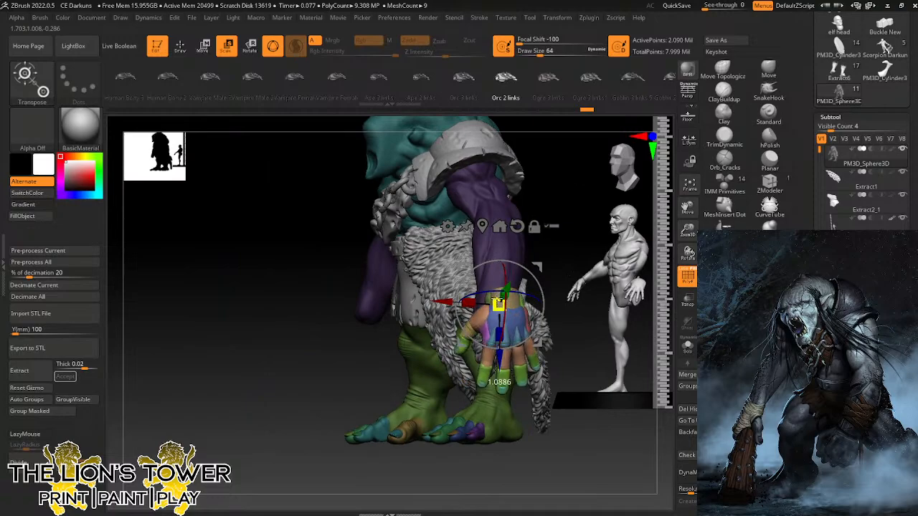
left_click_drag(554, 236, 623, 235)
left_click_drag(543, 266, 522, 275)
left_click_drag(569, 304, 521, 312)
left_click_drag(520, 275, 517, 274)
left_click_drag(512, 310, 503, 307)
left_click_drag(516, 274, 528, 260)
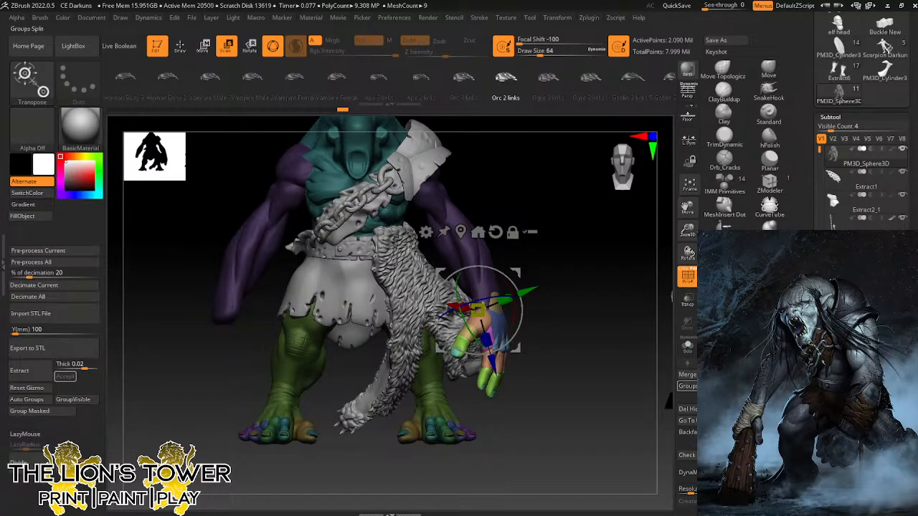
Split the hand into its own subtool, then mirror and weld it onto the other arm.
left_click(668, 399)
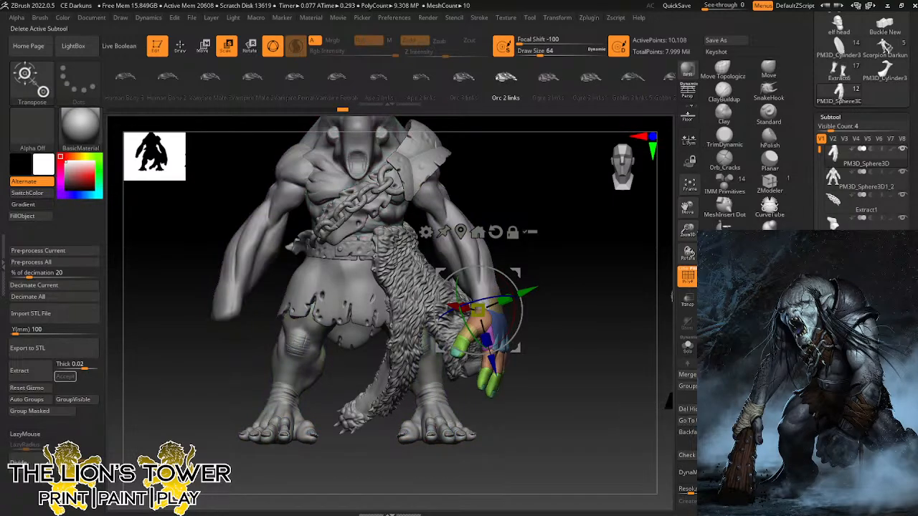
left_click(711, 399)
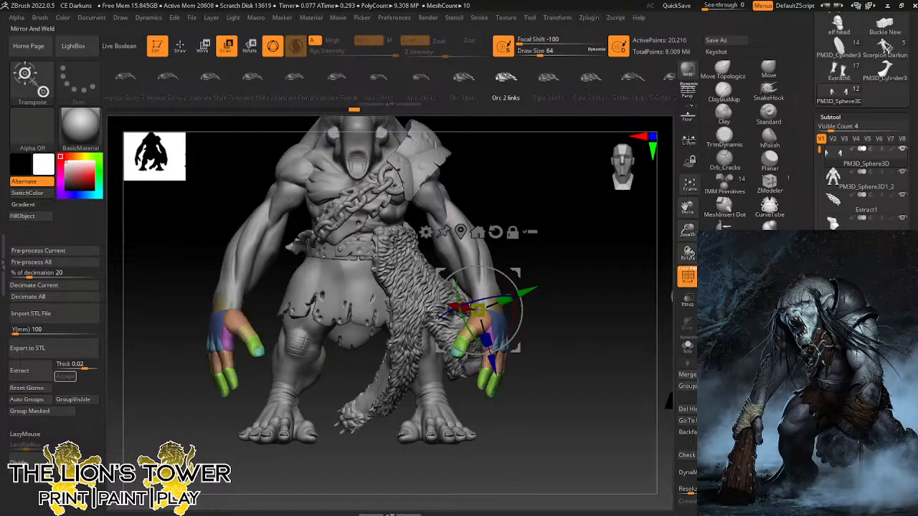
left_click(605, 320, "ctrl")
left_click_drag(605, 320, 641, 351, "ctrl")
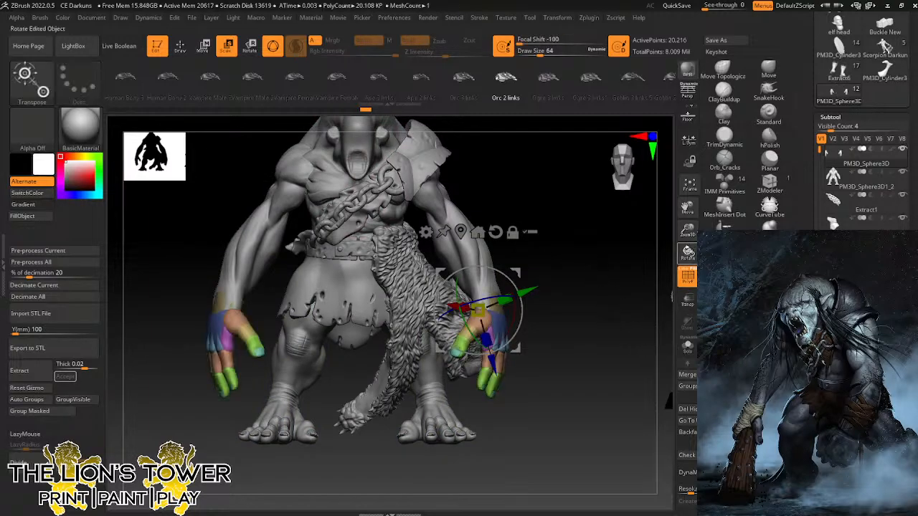
left_click_drag(688, 231, 632, 289)
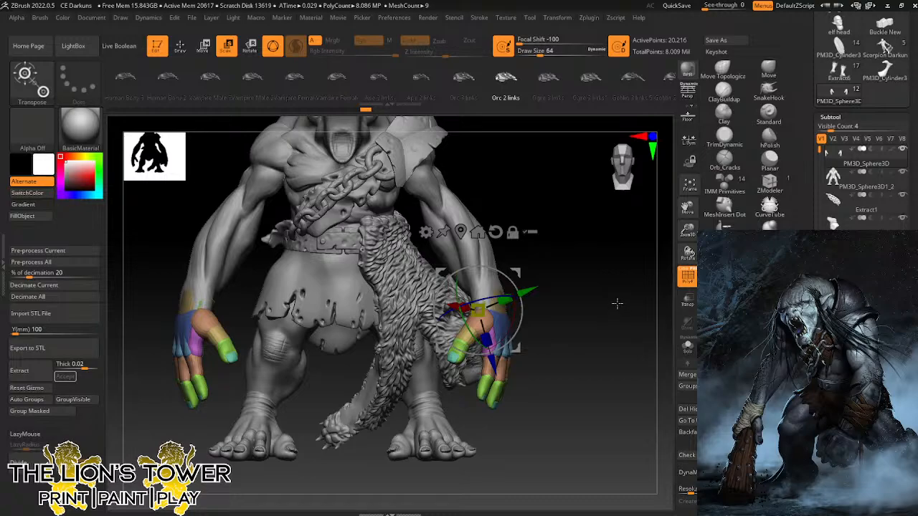
left_click_drag(613, 265, 576, 314)
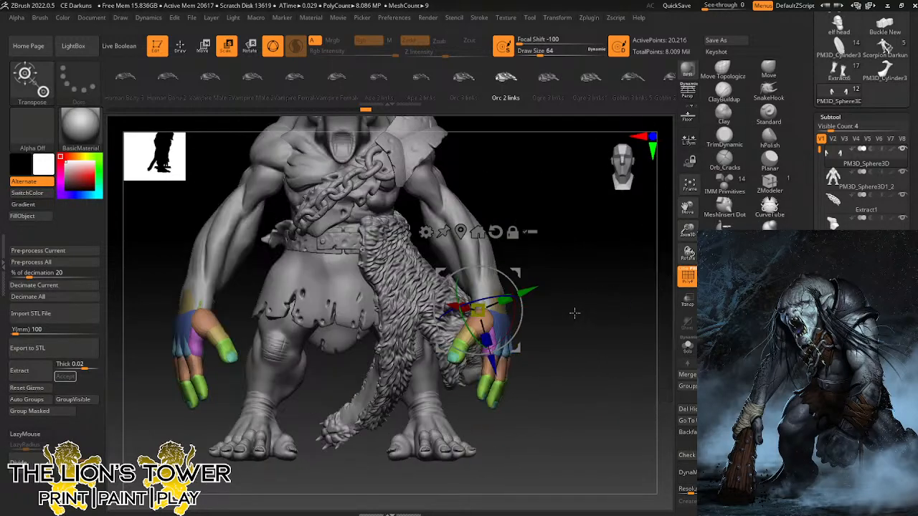
left_click_drag(688, 228, 642, 290)
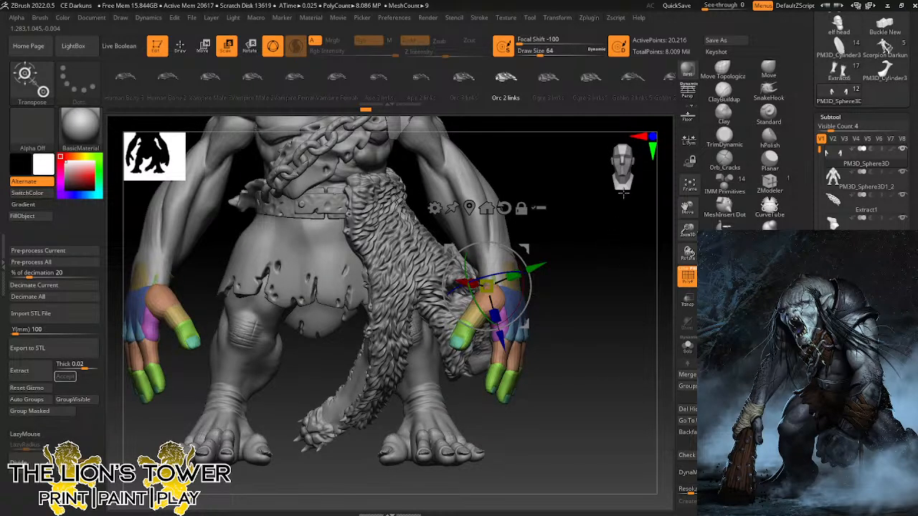
mouse_move(621, 290)
left_mouse_down()
mouse_move(603, 314)
mouse_move(598, 304)
mouse_move(588, 316)
mouse_move(625, 284)
mouse_move(612, 303)
mouse_move(638, 326)
mouse_move(638, 208)
left_mouse_up()
left_click(612, 303, "ctrl")
mouse_move(639, 208)
left_mouse_down("alt")
mouse_move(644, 271)
mouse_move(624, 292)
left_mouse_up("alt")
left_click(614, 273, "ctrl")
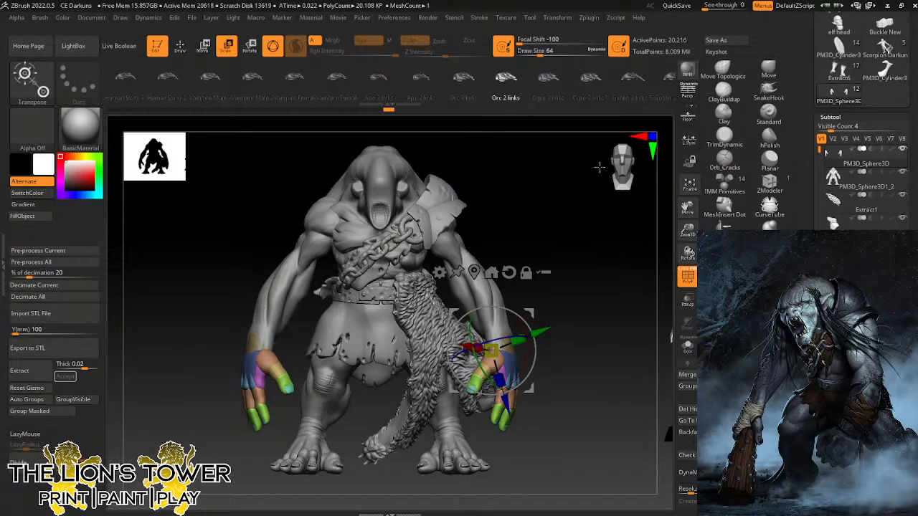
Make the body the active subtool and check from the front and side how the hands meet the forearms.
key("ctrl")
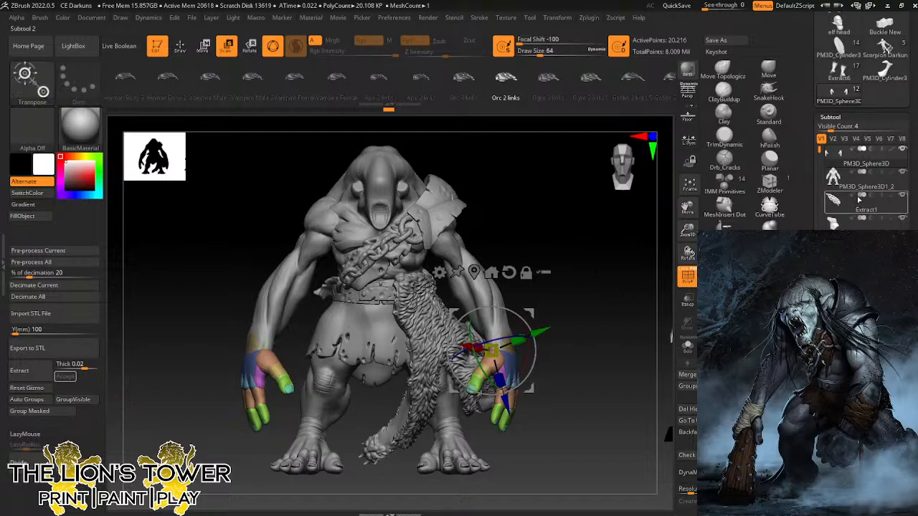
left_click(839, 185)
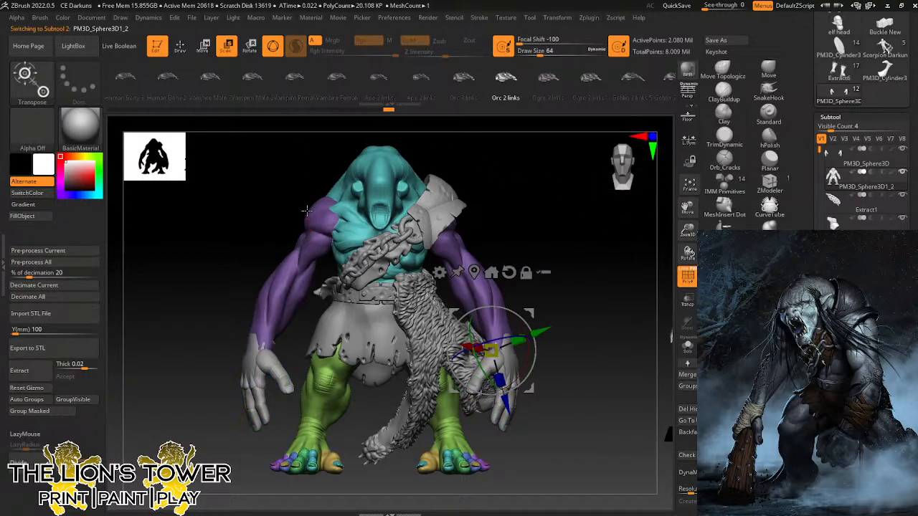
left_click(512, 375, "alt")
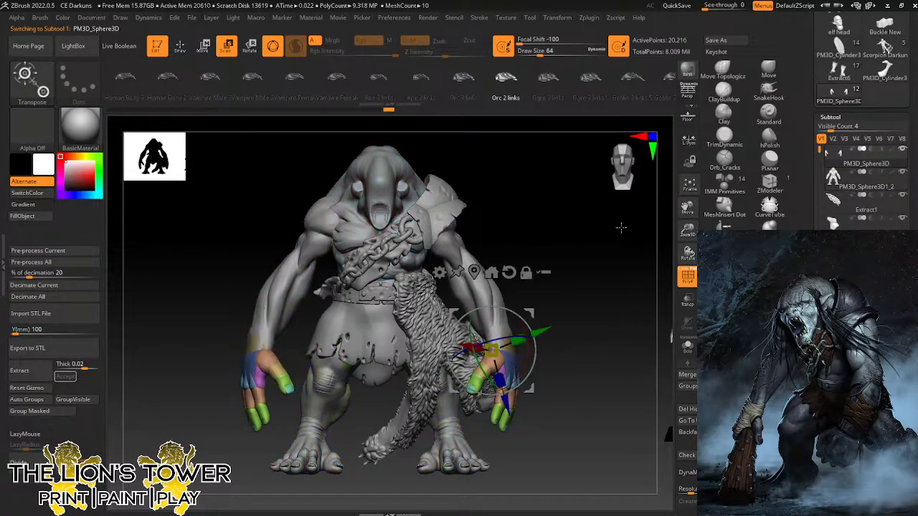
left_click_drag(629, 295, 506, 293)
left_click(507, 293, "alt")
mouse_move(688, 230)
left_mouse_down()
mouse_move(615, 253)
mouse_move(599, 228)
mouse_move(606, 237)
left_mouse_up()
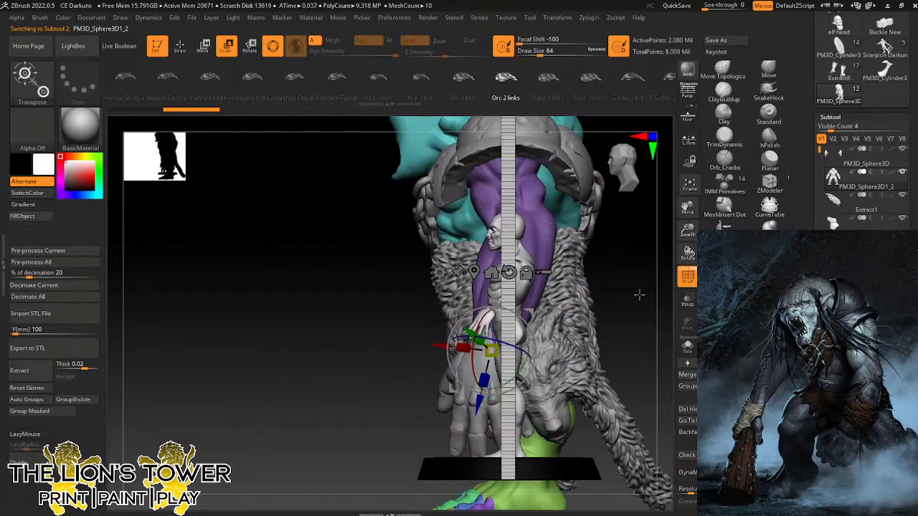
left_click_drag(639, 296, 640, 269, "shift")
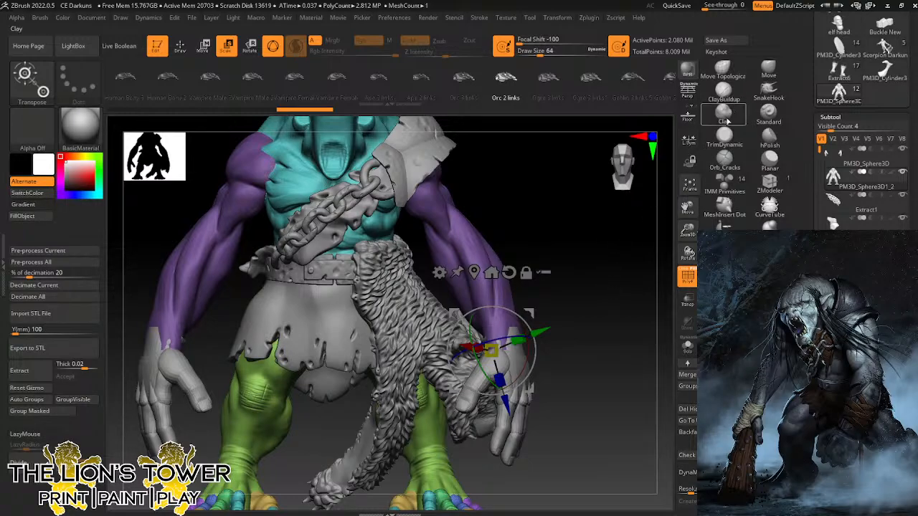
left_click(509, 294)
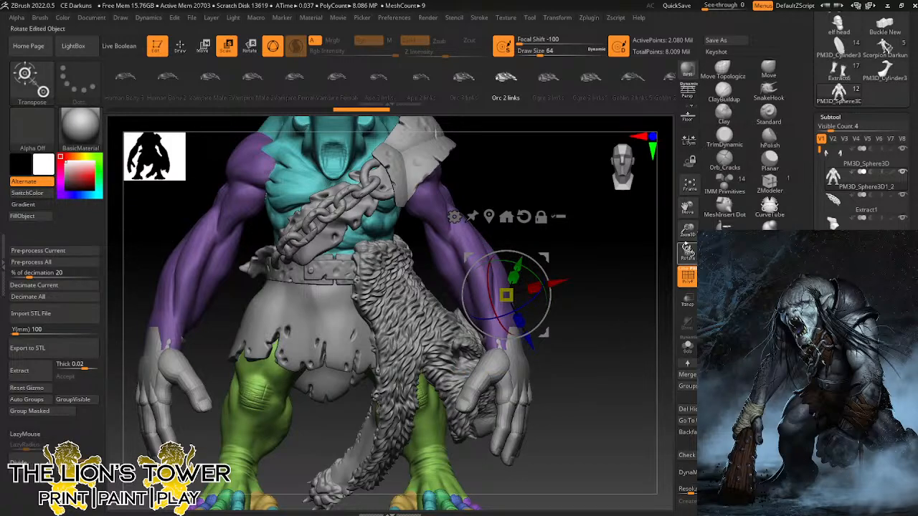
mouse_move(688, 231)
left_mouse_down()
mouse_move(688, 214)
mouse_move(687, 233)
left_mouse_up()
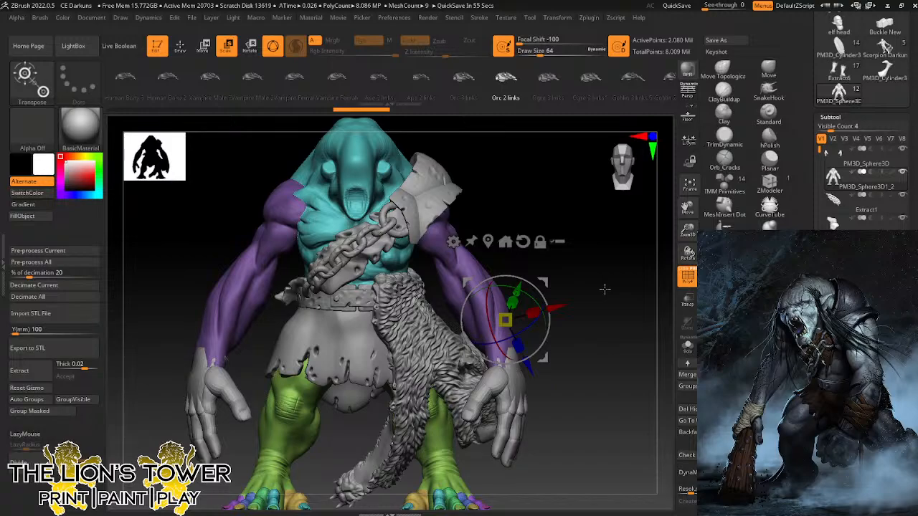
left_click_drag(623, 251, 602, 266)
left_click_drag(688, 229, 553, 150)
Mask the body's forearm on the shoulder-armour side from just below the elbow to the wrist.
key("q")
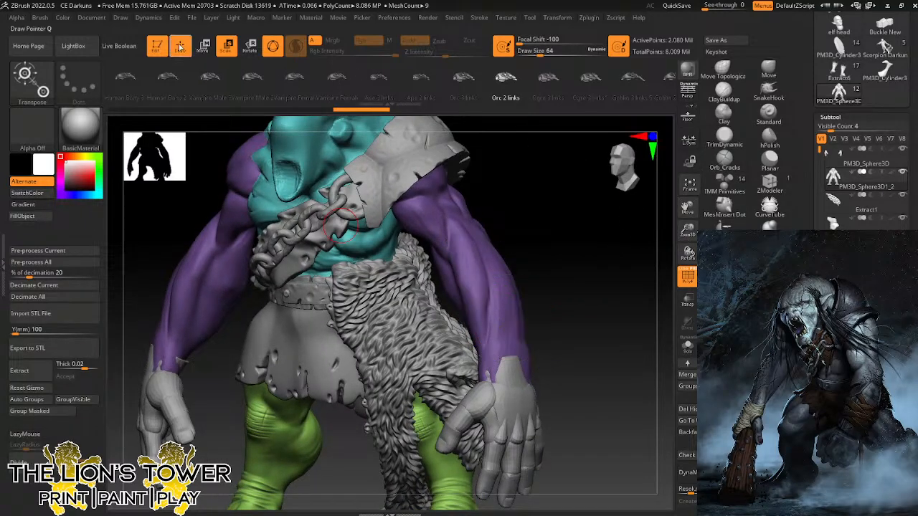
left_click_drag(561, 257, 436, 305)
key("ctrl")
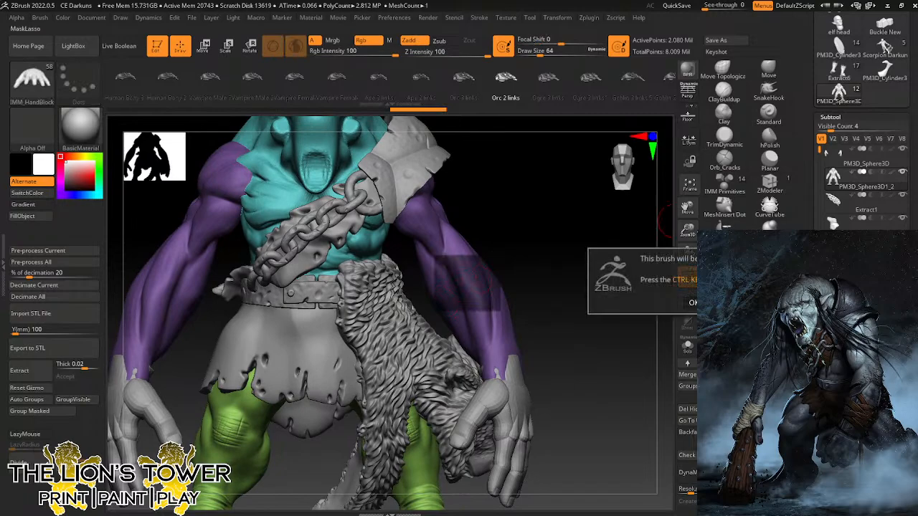
mouse_move(648, 313)
left_mouse_down()
mouse_move(668, 299)
mouse_move(602, 309)
mouse_move(607, 324)
left_mouse_up()
left_click(600, 312, "ctrl")
mouse_move(511, 269)
left_mouse_down("ctrl")
mouse_move(481, 373)
mouse_move(518, 273)
mouse_move(466, 269)
mouse_move(474, 337)
mouse_move(500, 373)
mouse_move(569, 352)
left_mouse_up("ctrl")
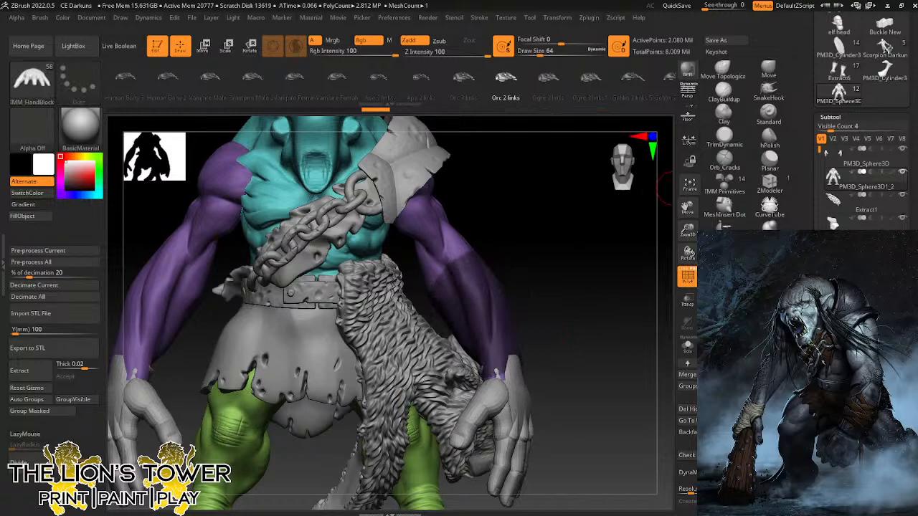
scroll(887, 46, "down", 2)
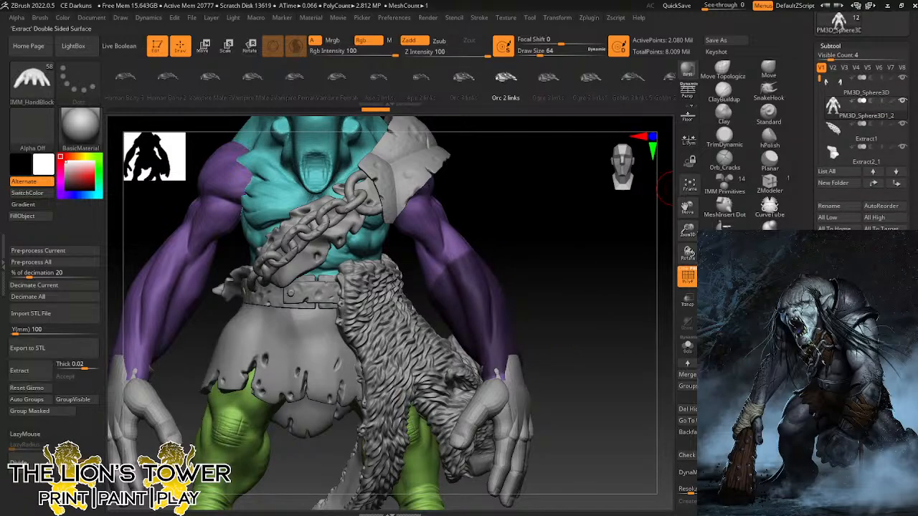
Extract the masked forearm as a separate bracer subtool with a thickness of 0.00294 and accept it.
left_click_drag(85, 367, 85, 366)
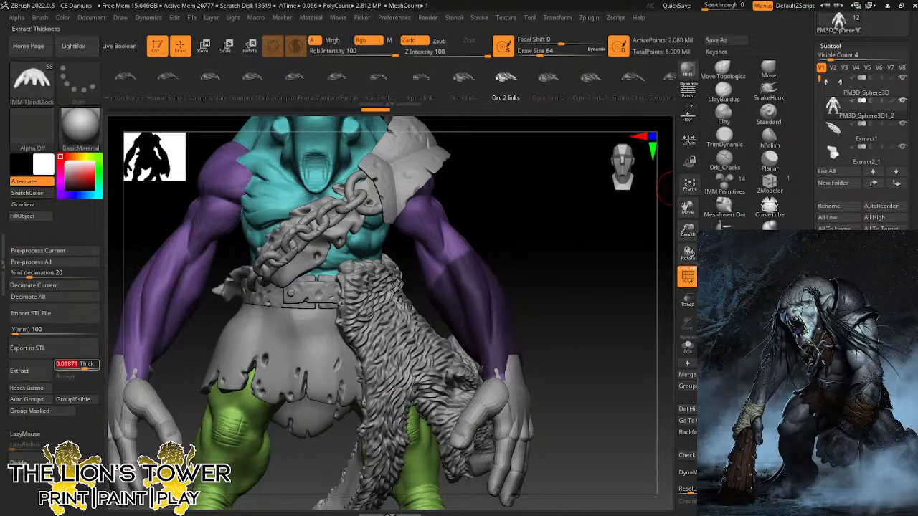
left_click(20, 370)
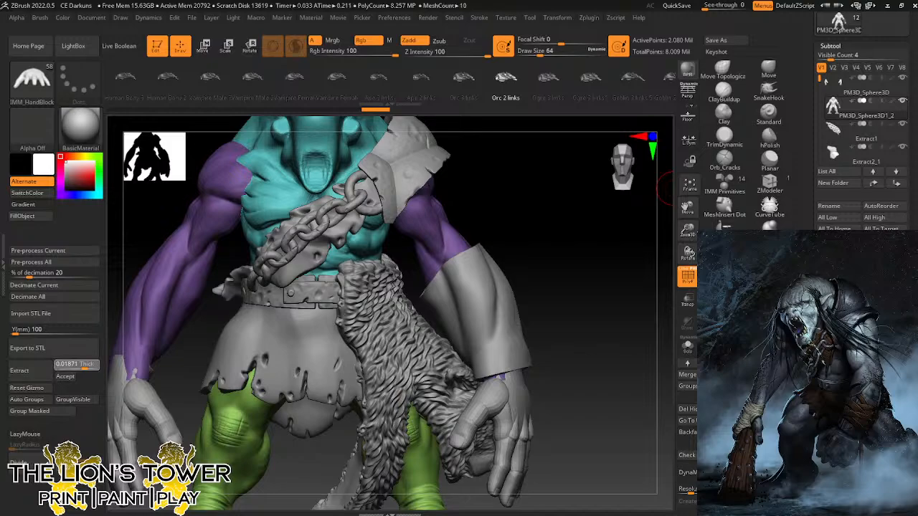
left_click(82, 365)
left_click(20, 370)
left_click(66, 376)
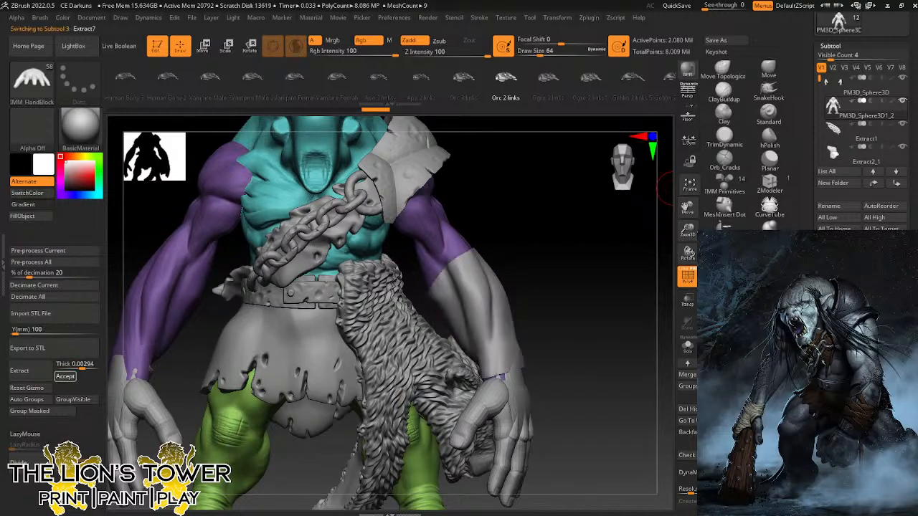
Isolate the extracted bracer, delete its inner wall and close the open ends.
left_click_drag(607, 322, 656, 312)
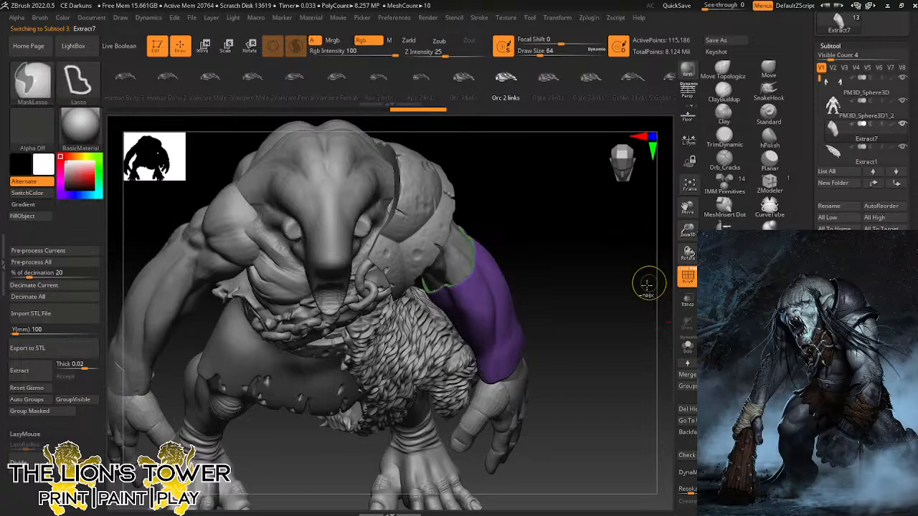
mouse_move(634, 284)
left_mouse_down()
mouse_move(636, 317)
mouse_move(670, 310)
left_mouse_up()
left_click(687, 347)
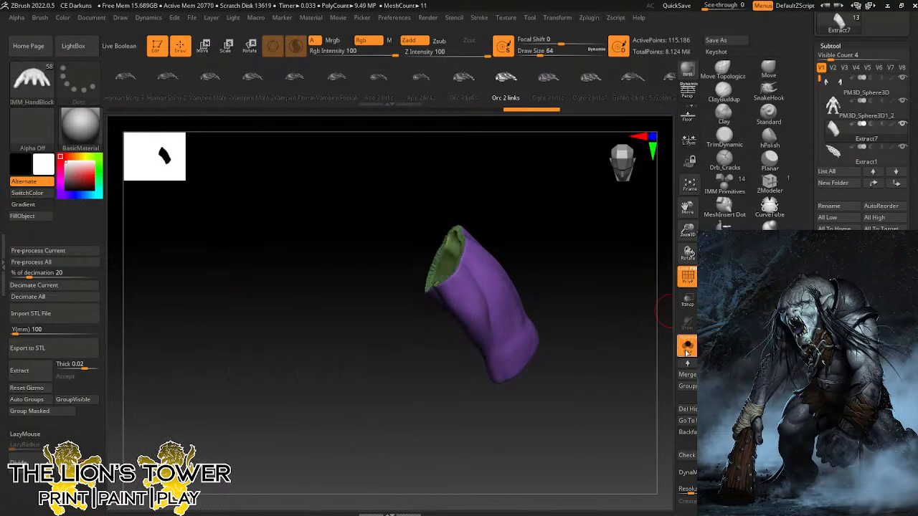
left_click(453, 259, "ctrl+shift")
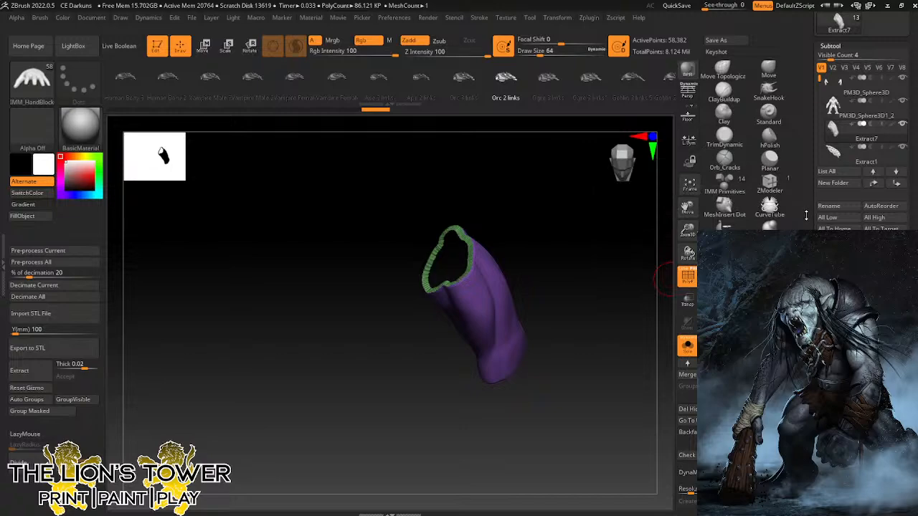
key("ctrl+shift")
left_click(690, 408)
left_click(739, 409)
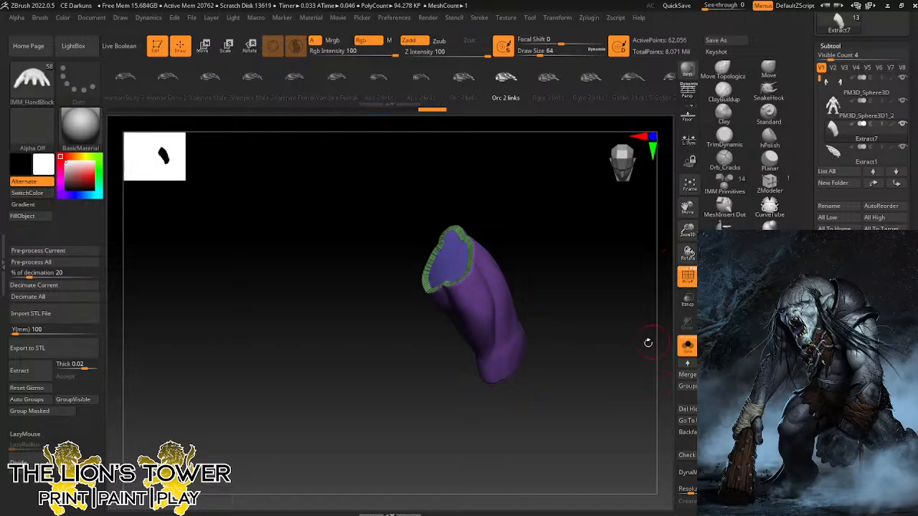
DynaMesh the closed bracer at resolution 272 and regroup it automatically into a single polygroup.
left_click_drag(647, 342, 666, 365)
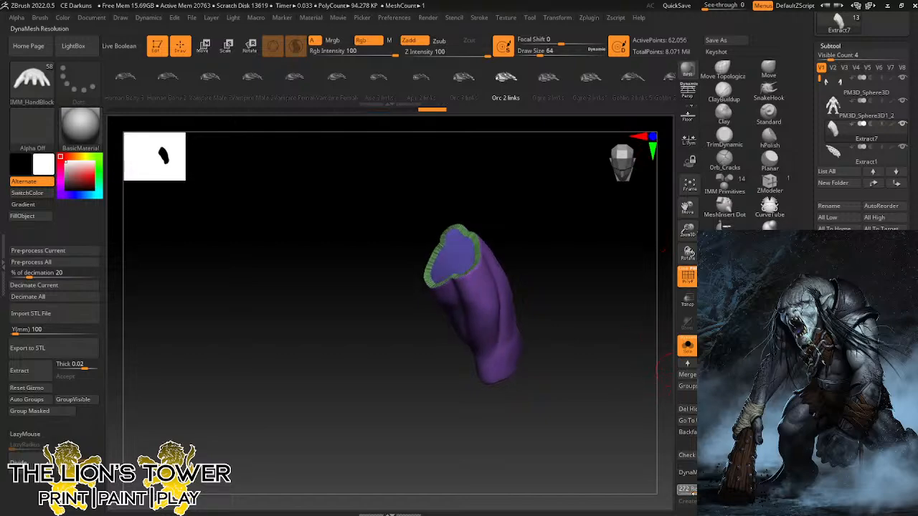
left_click(690, 470)
left_click_drag(651, 393, 638, 419)
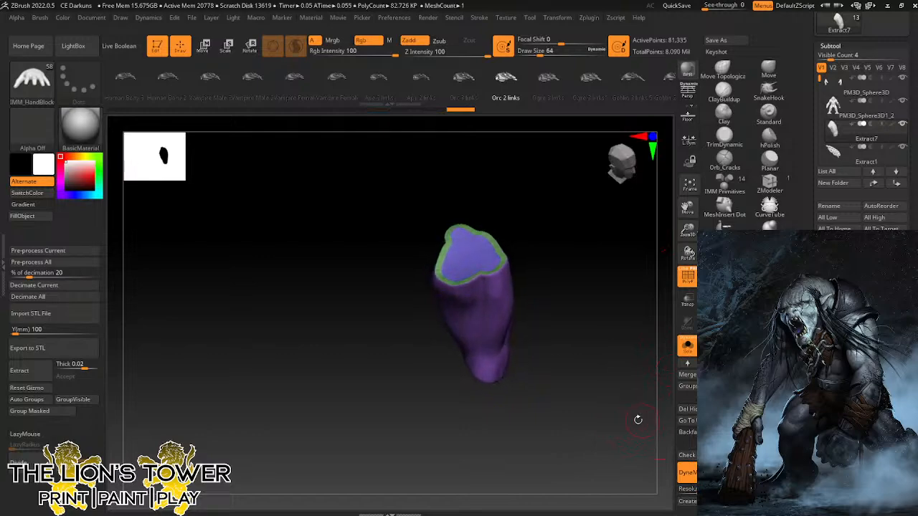
left_click(34, 400)
left_click_drag(622, 316, 619, 333)
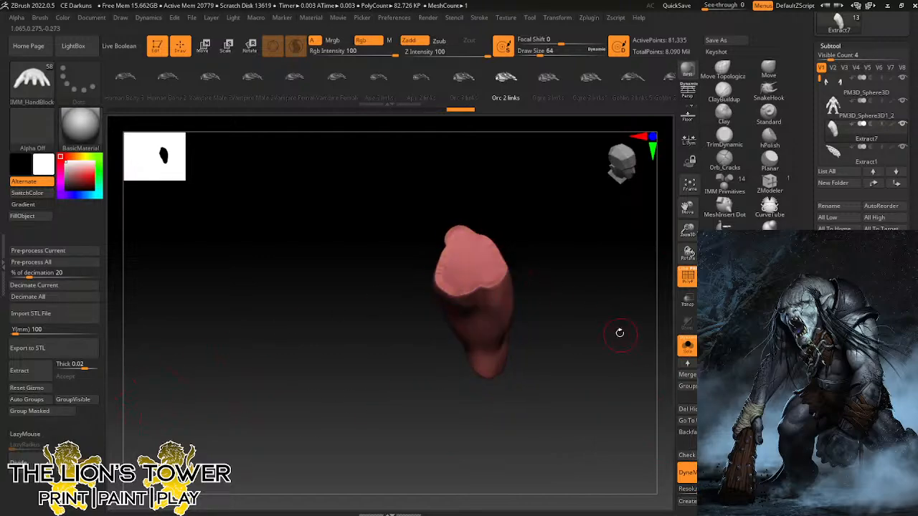
Flatten the bracer's upper end cap with the hPolish brush at draw size about 116, with Sculptris Pro turned off.
left_click(771, 141)
left_click_drag(538, 53, 547, 54)
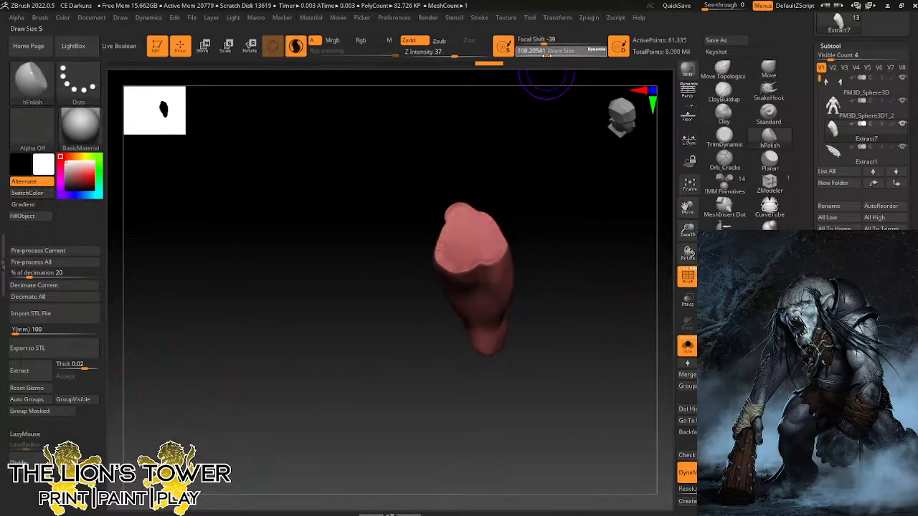
left_click_drag(570, 247, 573, 280)
left_click_drag(474, 246, 475, 229)
key("ctrl+z")
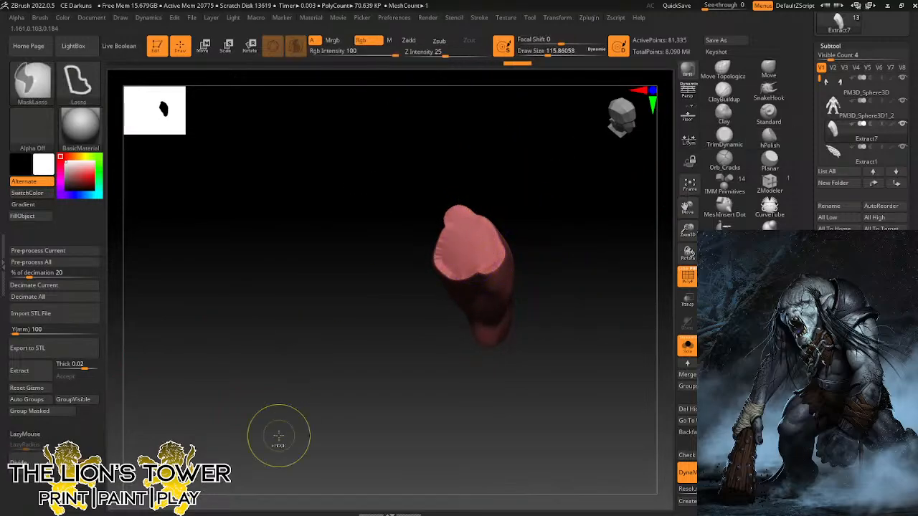
left_click(295, 45)
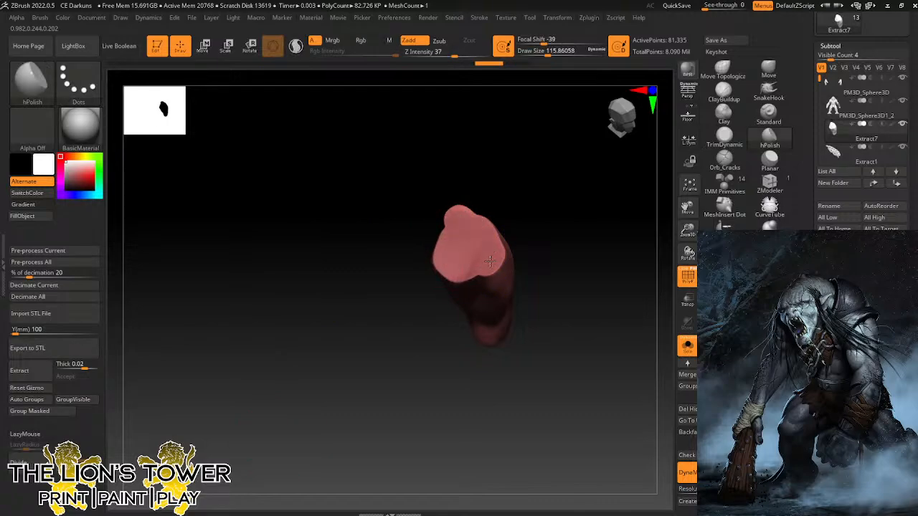
mouse_move(493, 194)
left_mouse_down()
mouse_move(559, 177)
mouse_move(505, 207)
left_mouse_up()
Reduce the draw size to about 94 and polish down the muscle relief on the bracer's inner side.
left_click_drag(547, 51, 545, 51)
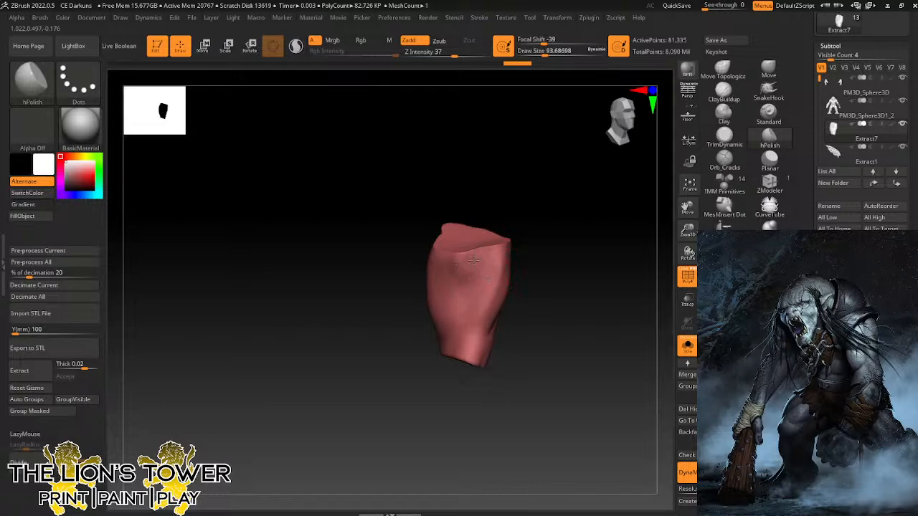
mouse_move(478, 256)
left_mouse_down()
mouse_move(493, 277)
mouse_move(490, 314)
left_mouse_up()
left_click_drag(547, 263, 505, 276)
left_click_drag(561, 218, 536, 238)
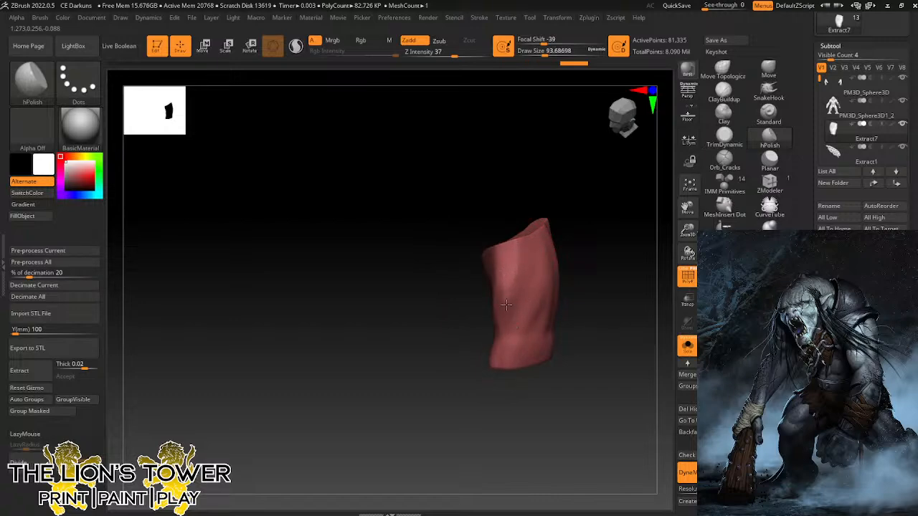
Polish away the muscle ridges running down the back of the bracer.
left_click_drag(506, 304, 501, 321)
mouse_move(576, 277)
left_mouse_down()
mouse_move(550, 284)
mouse_move(553, 245)
left_mouse_up()
left_click_drag(607, 246, 581, 248)
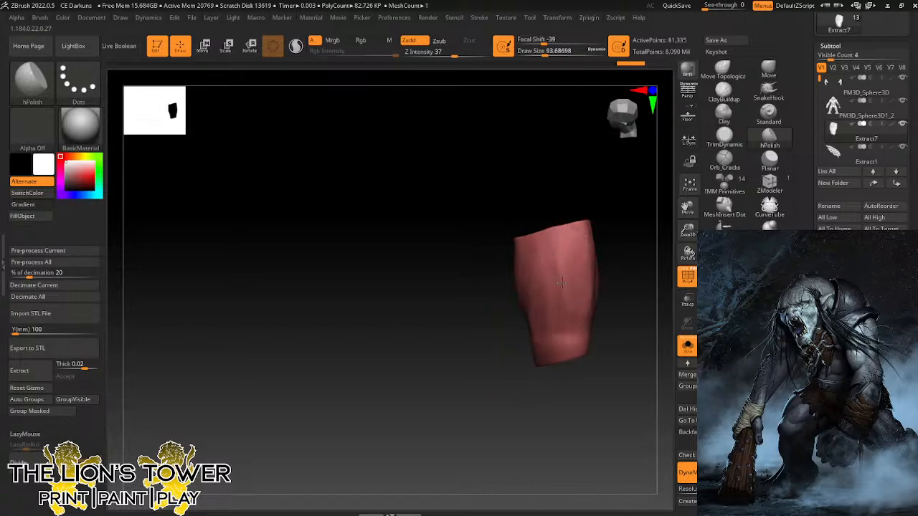
mouse_move(540, 270)
left_mouse_down()
mouse_move(549, 215)
mouse_move(564, 307)
mouse_move(576, 296)
left_mouse_up()
left_click_drag(633, 220, 607, 225)
left_click_drag(569, 299, 567, 306)
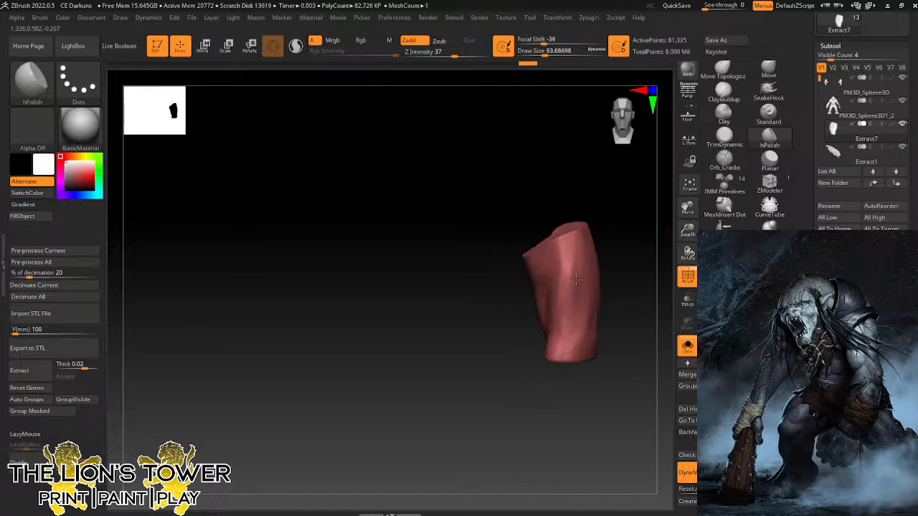
Smooth the bracer's front and inner faces with hPolish from the upper rim towards the wrist.
left_click_drag(610, 244, 631, 199)
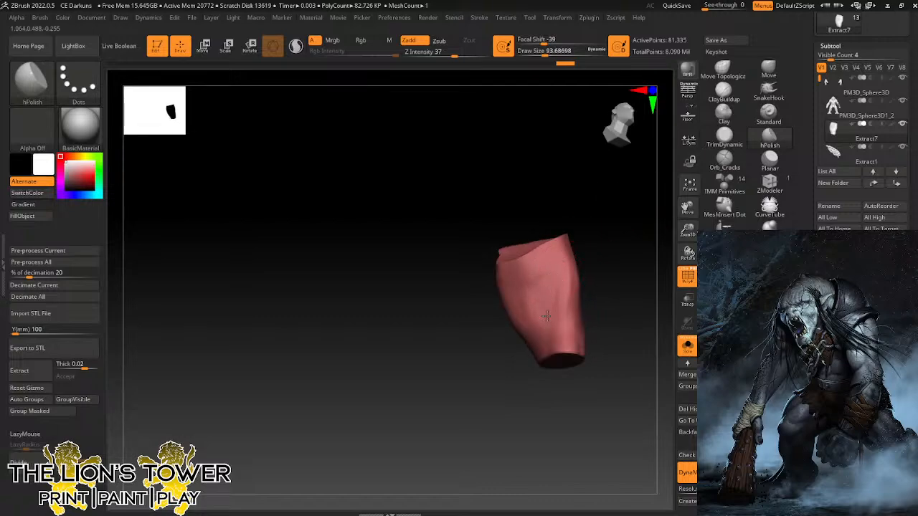
left_click_drag(556, 286, 560, 324)
left_click_drag(608, 240, 597, 285)
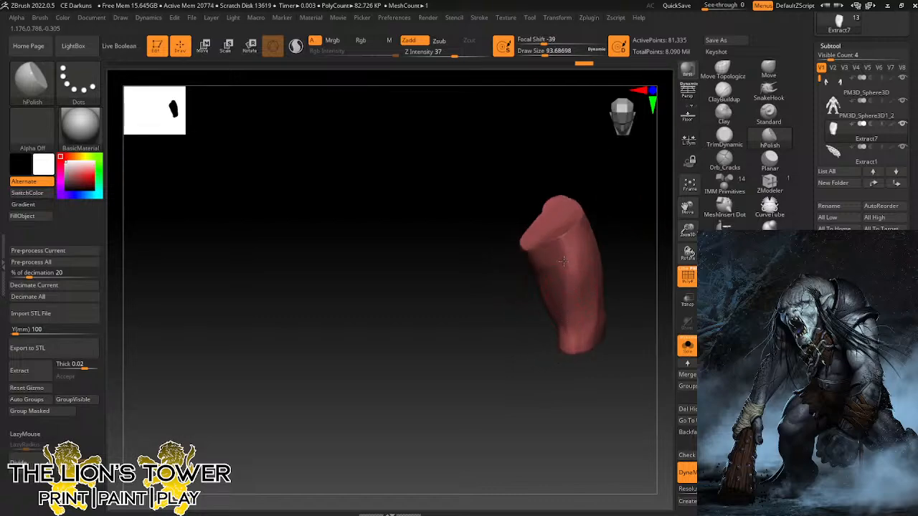
left_click_drag(571, 227, 568, 232)
left_click_drag(569, 271, 570, 284)
left_click_drag(611, 280, 631, 240)
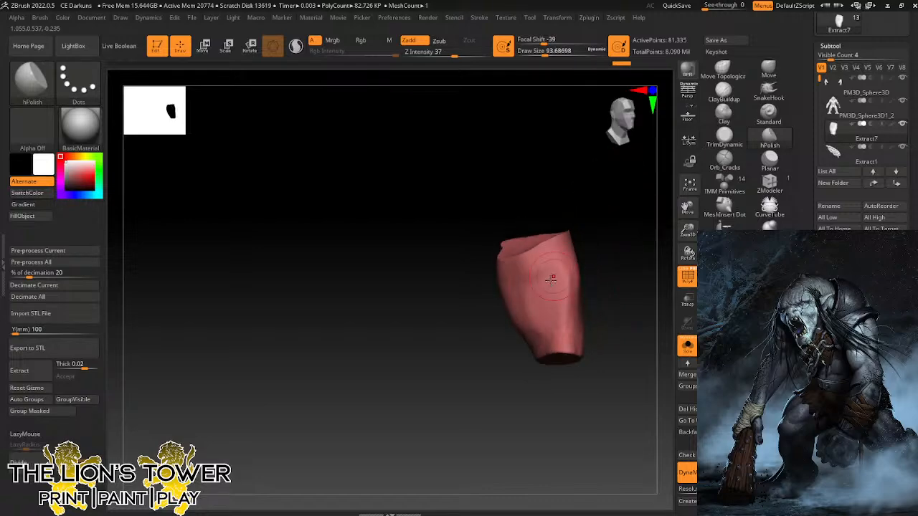
mouse_move(538, 287)
left_mouse_down()
mouse_move(543, 269)
mouse_move(535, 301)
mouse_move(549, 343)
left_mouse_up()
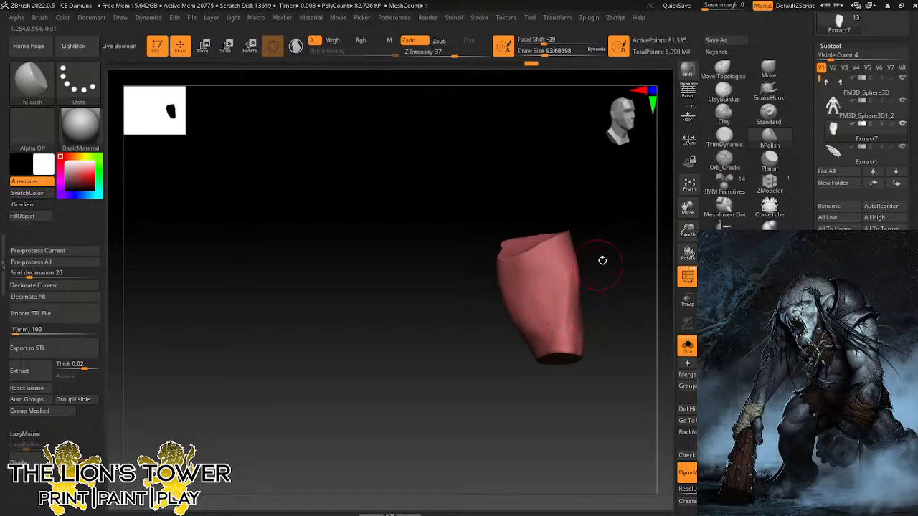
Polish the bracer's front face and the edge towards its inner side with hPolish at draw size about 94.
left_click_drag(603, 260, 576, 272)
left_click_drag(517, 301, 562, 335)
left_click_drag(623, 268, 574, 257)
mouse_move(538, 331)
left_mouse_down()
mouse_move(523, 296)
mouse_move(523, 254)
mouse_move(513, 294)
mouse_move(546, 312)
mouse_move(541, 276)
left_mouse_up()
mouse_move(595, 197)
left_mouse_down()
mouse_move(637, 250)
mouse_move(624, 216)
left_mouse_up()
left_click_drag(510, 298, 513, 327)
left_click_drag(537, 176, 552, 205)
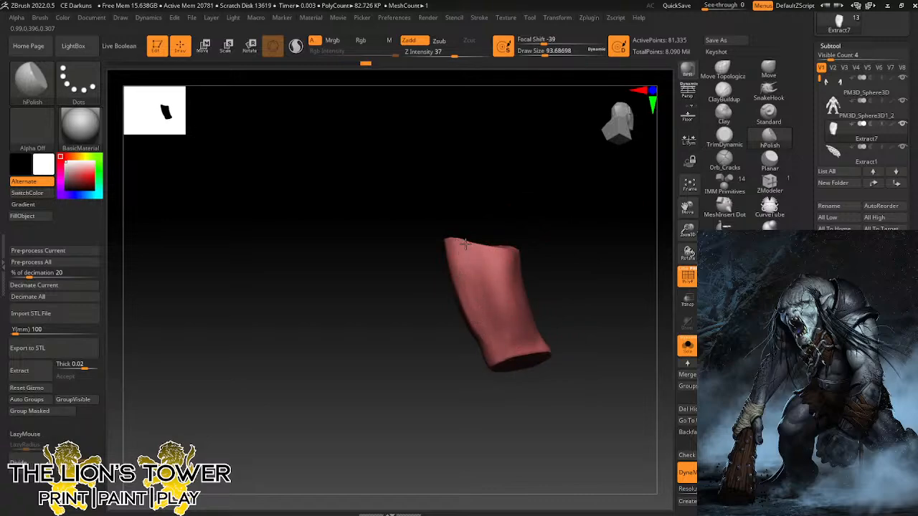
Smooth the remaining ridges on the bracer's inner side with hPolish, working from the upper rim down to the wrist.
left_click_drag(505, 386, 520, 380)
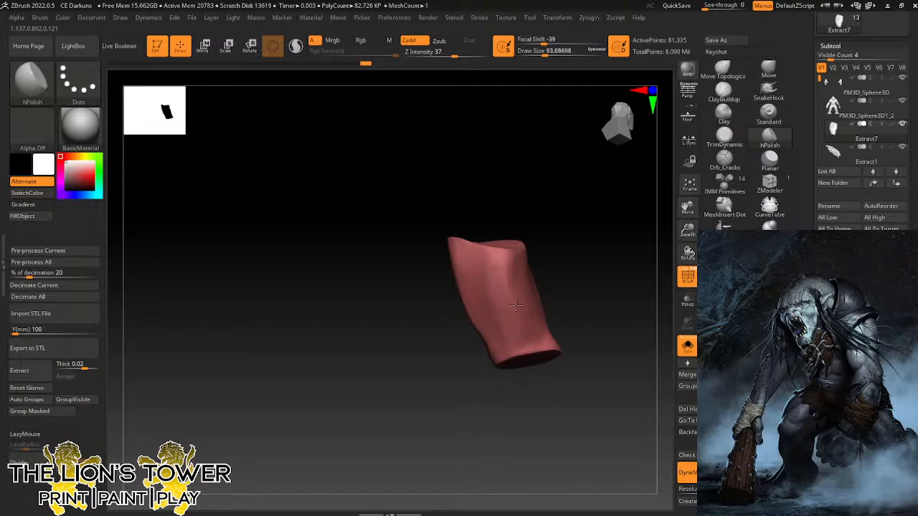
left_click_drag(510, 219, 531, 211)
left_click_drag(520, 313, 511, 265)
left_click_drag(512, 221, 500, 226)
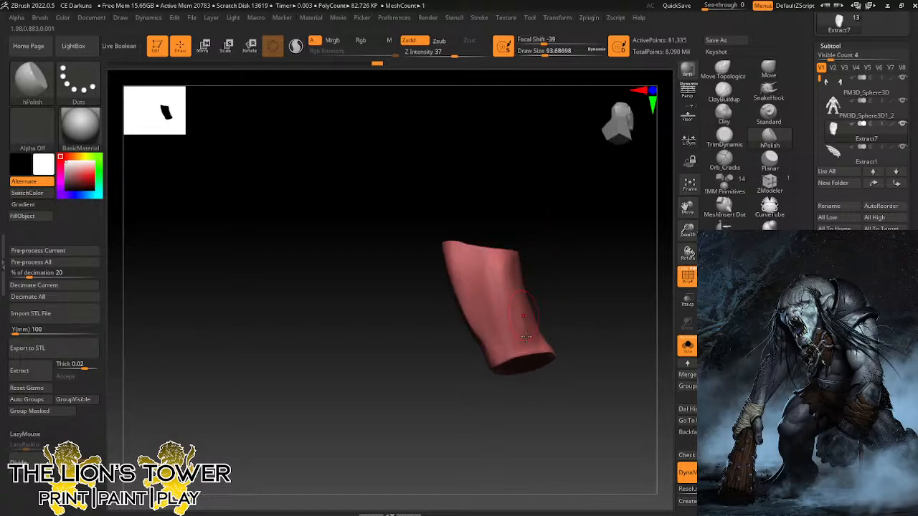
left_click_drag(480, 257, 492, 290)
left_click_drag(519, 221, 535, 230)
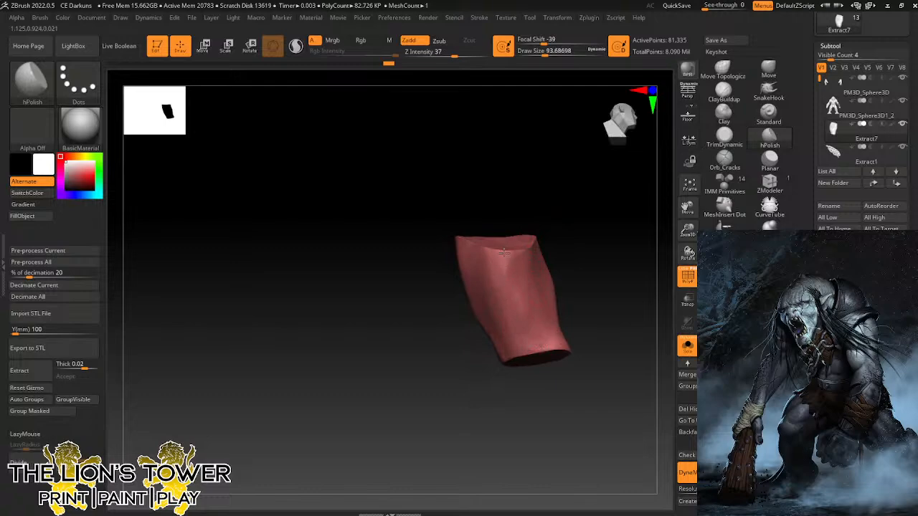
left_click_drag(492, 275, 521, 284)
left_click_drag(557, 194, 499, 270)
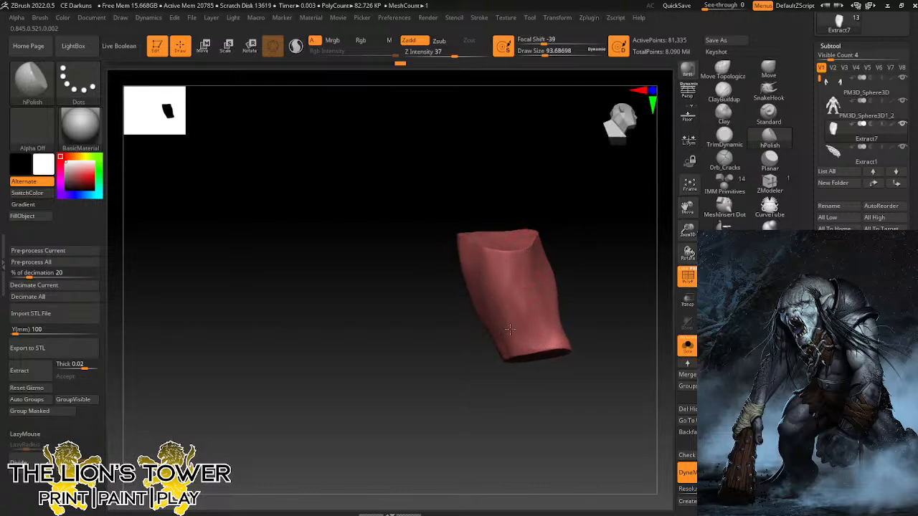
Polish the bracer around from its front face across the outer side down to the wrist edge.
left_click_drag(574, 268, 553, 306)
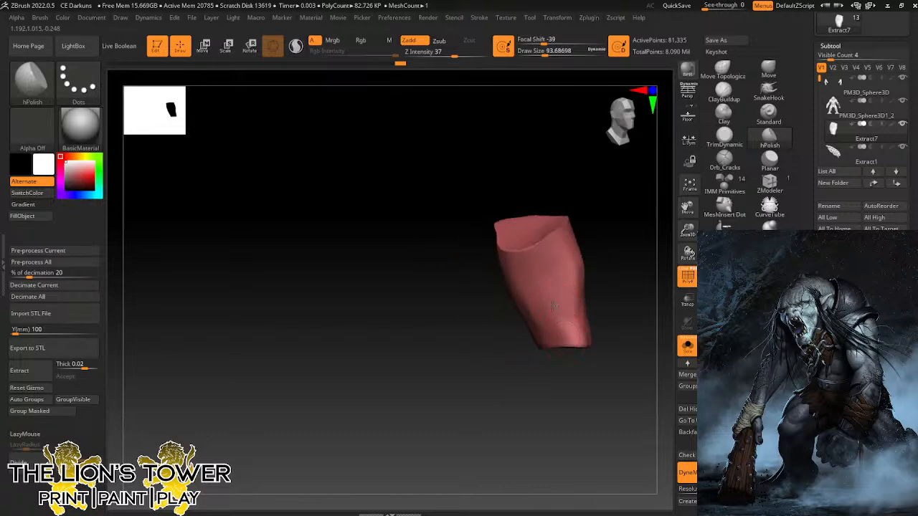
left_click_drag(581, 242, 577, 283)
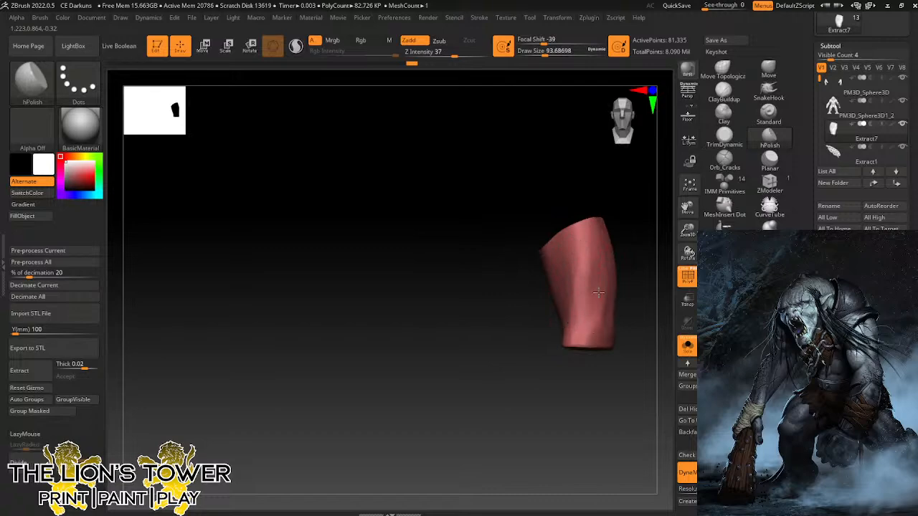
left_click_drag(651, 237, 611, 272)
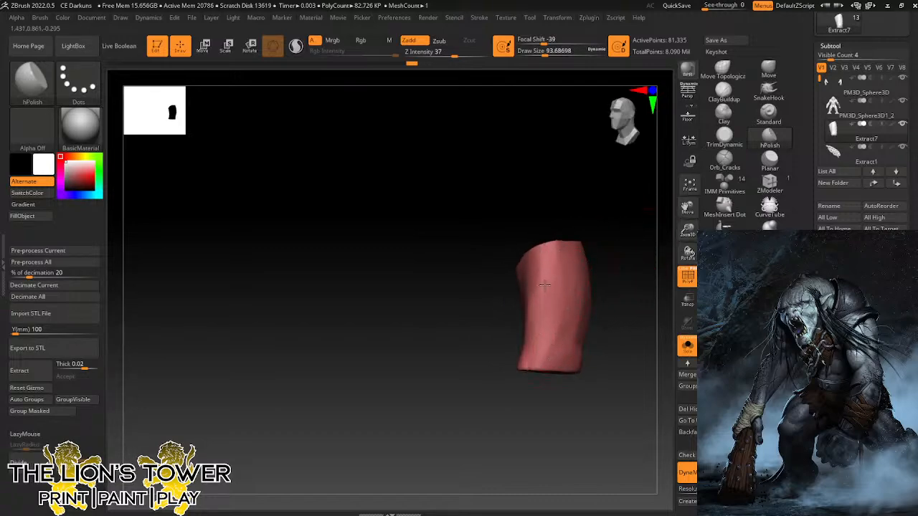
right_click_drag(557, 323, 588, 285)
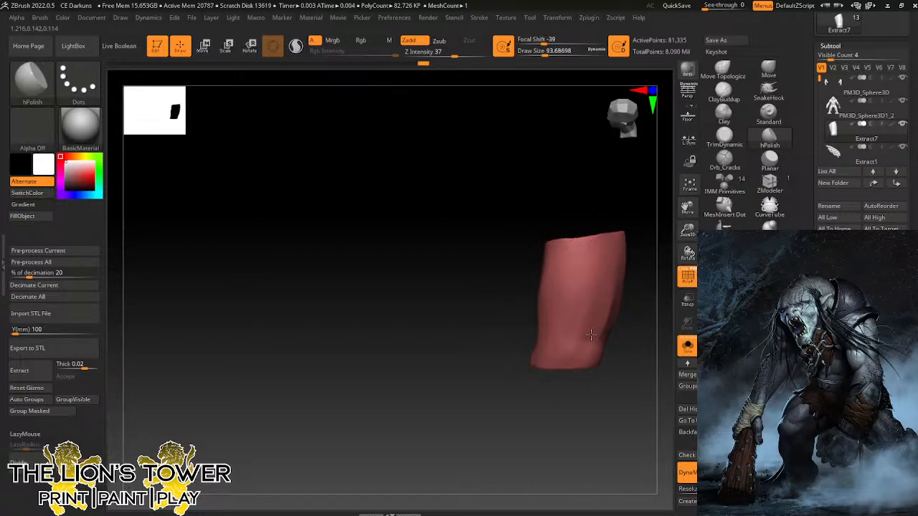
left_click_drag(612, 218, 563, 307)
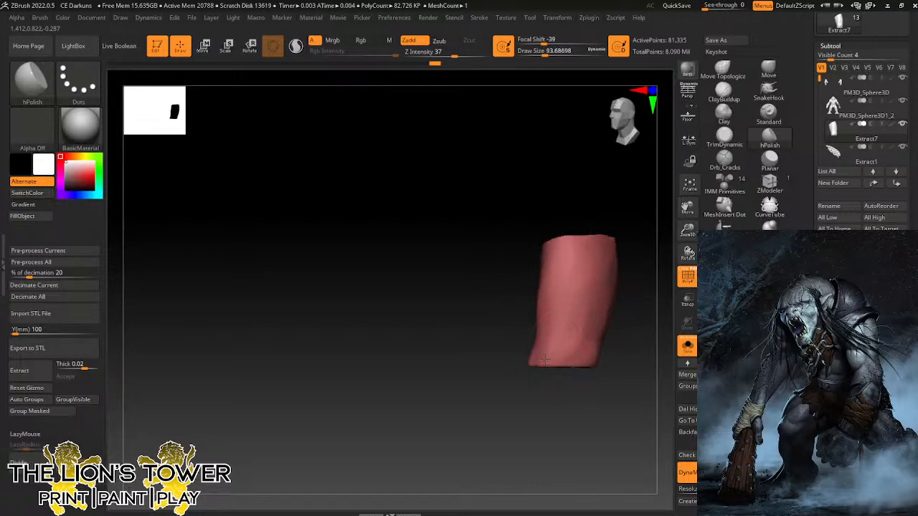
Even out the bracer's back face and the edge where it meets the outer side with hPolish.
left_click_drag(563, 402, 591, 254)
mouse_move(512, 281)
left_mouse_down()
mouse_move(524, 284)
mouse_move(518, 277)
left_mouse_up()
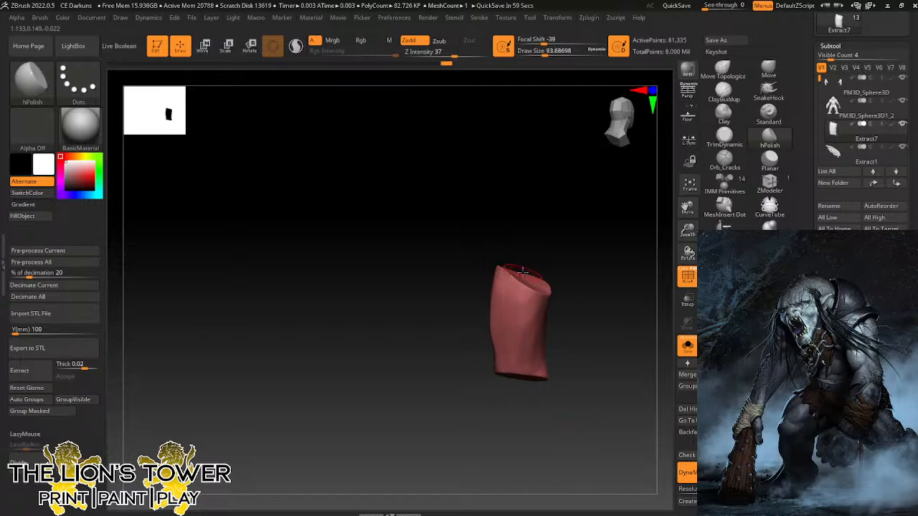
left_click_drag(592, 262, 621, 264)
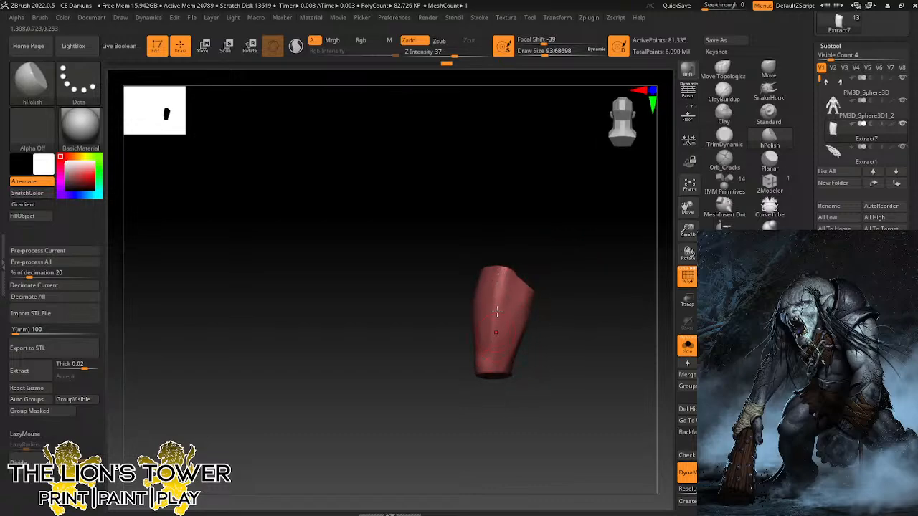
left_click_drag(572, 237, 502, 294)
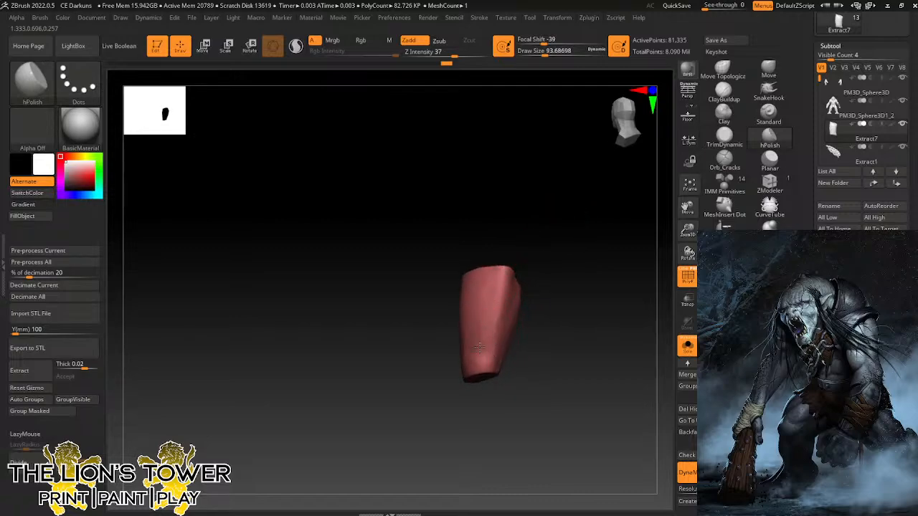
left_click_drag(535, 237, 460, 311)
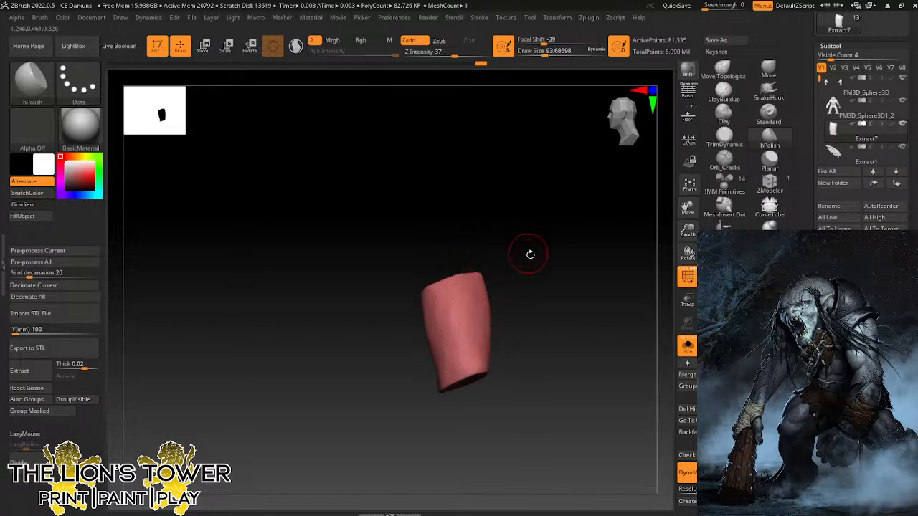
left_click_drag(528, 254, 431, 275)
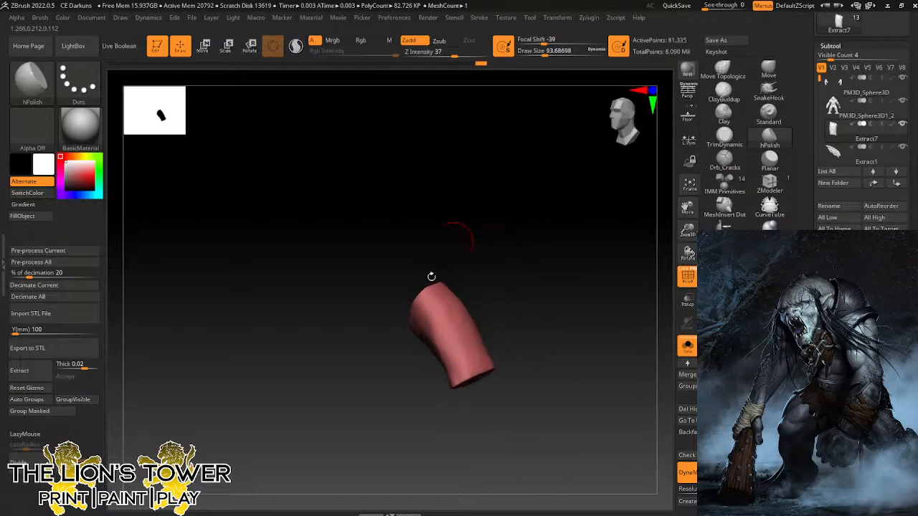
Polish the bracer's outer curve near the upper opening and its inner face near the wrist.
left_click_drag(529, 218, 438, 310)
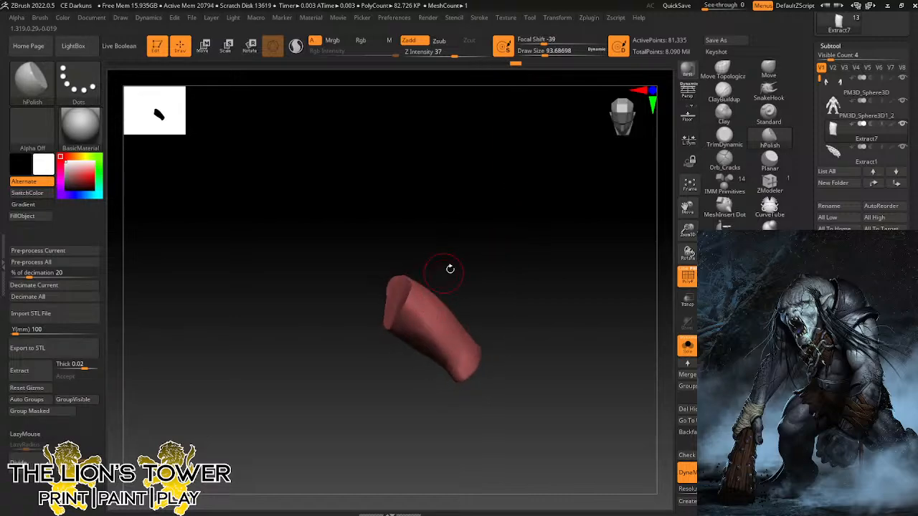
left_click_drag(452, 269, 430, 281)
left_click_drag(498, 251, 379, 313)
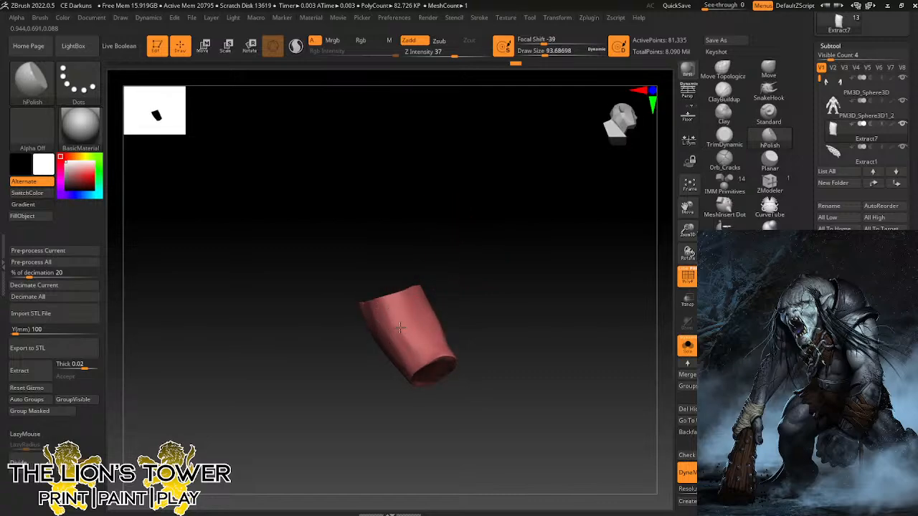
mouse_move(409, 342)
left_mouse_down()
mouse_move(457, 308)
mouse_move(404, 346)
left_mouse_up()
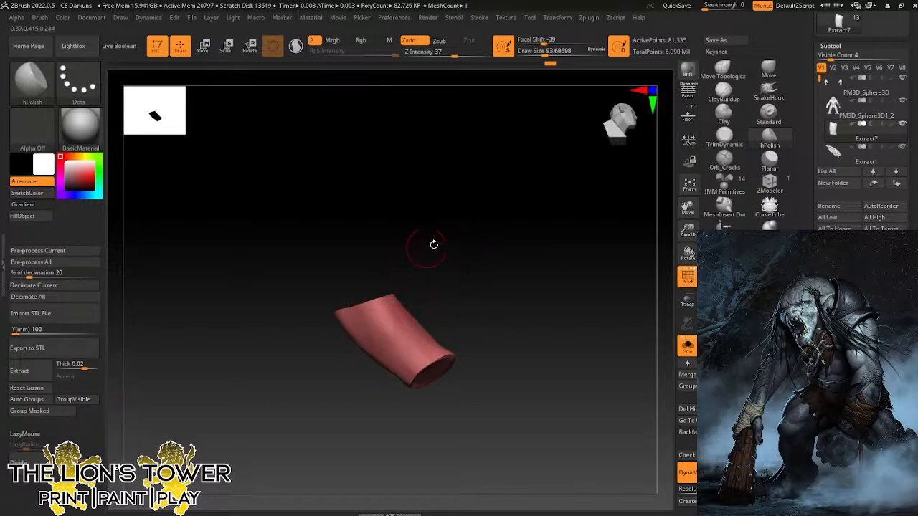
left_click_drag(432, 244, 359, 303)
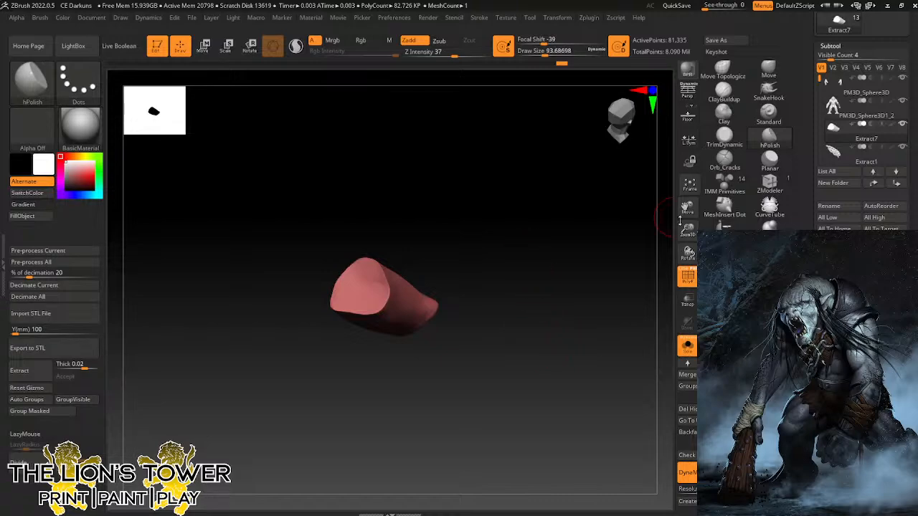
Show the full model and reshape the bracer around the forearm with the Move brush at draw size about 192, covering the exposed skin.
left_click_drag(527, 249, 679, 326)
left_click(687, 346)
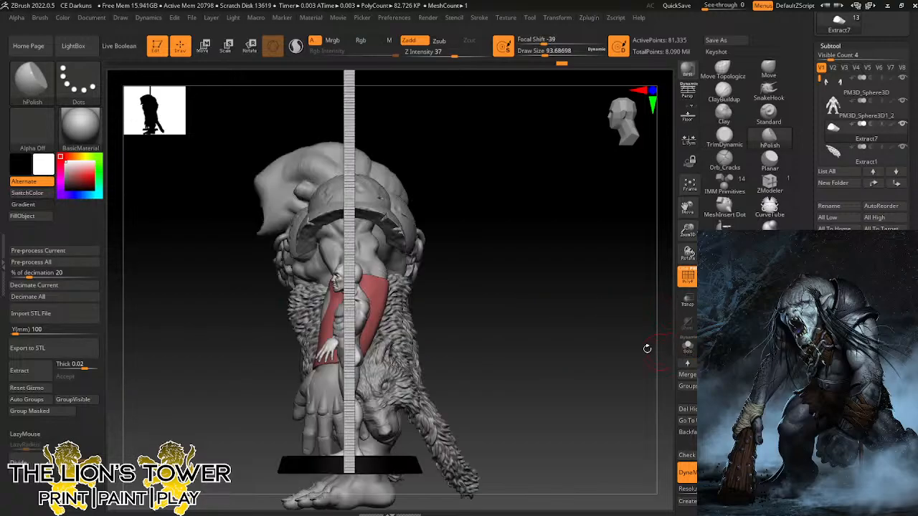
mouse_move(601, 299)
left_mouse_down()
mouse_move(560, 305)
mouse_move(624, 326)
mouse_move(660, 315)
left_mouse_up()
left_click(765, 72)
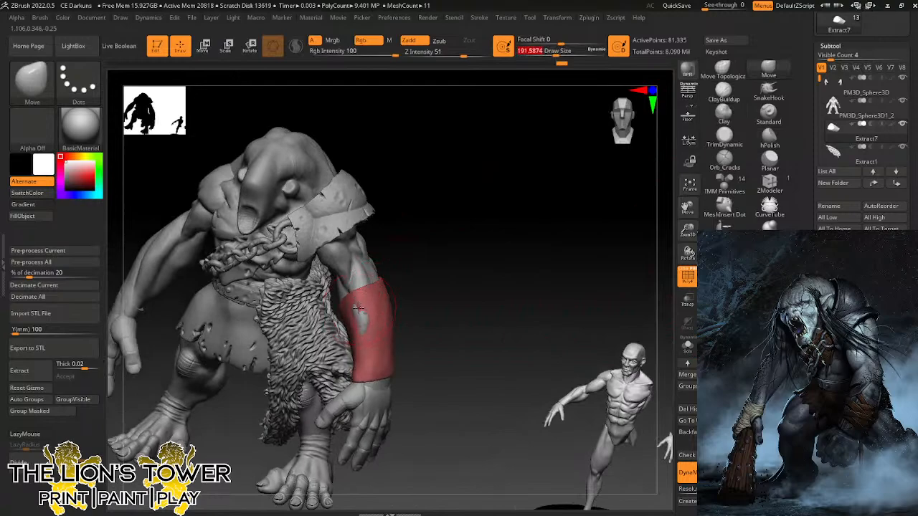
right_click_drag(387, 321, 423, 363)
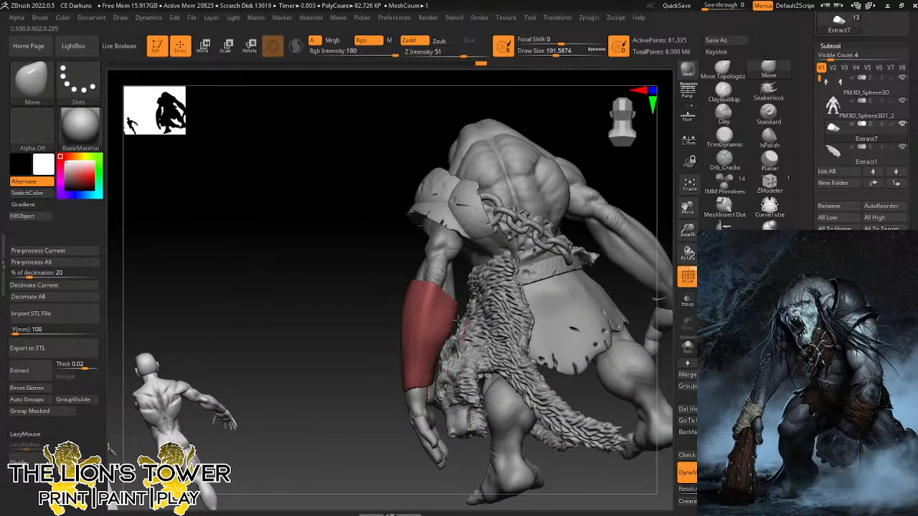
right_click_drag(461, 289, 562, 269)
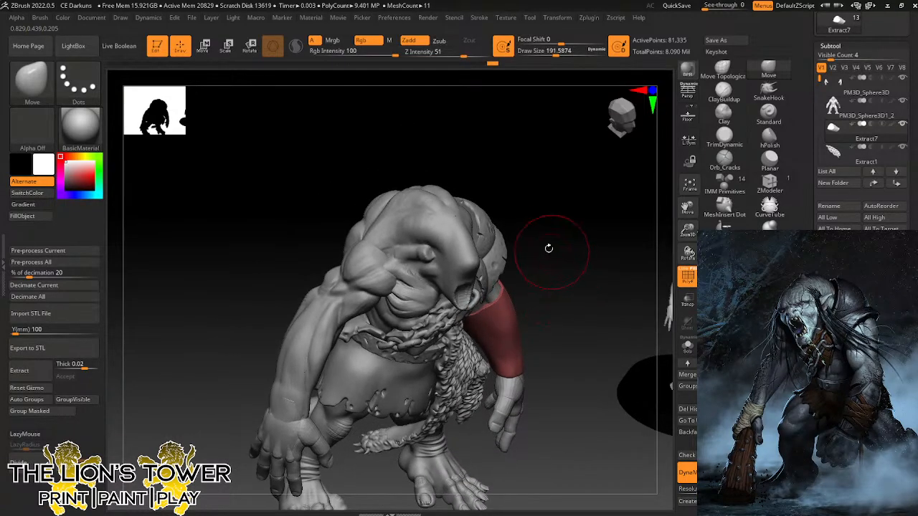
right_click_drag(556, 306, 582, 281)
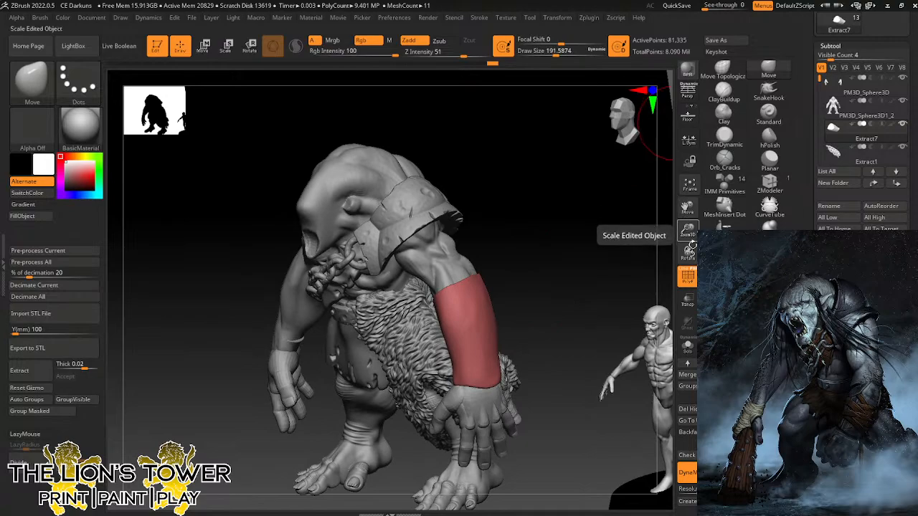
left_click_drag(601, 241, 564, 281, "shift")
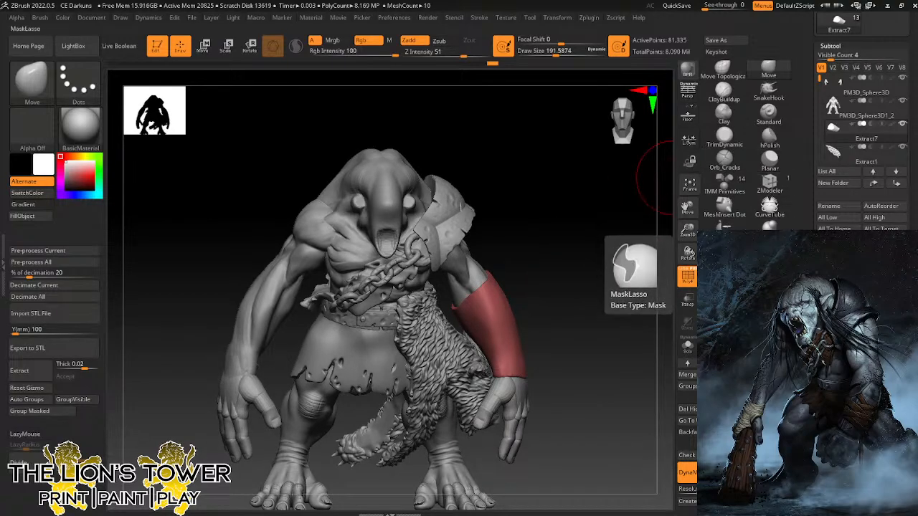
left_click_drag(618, 267, 533, 332)
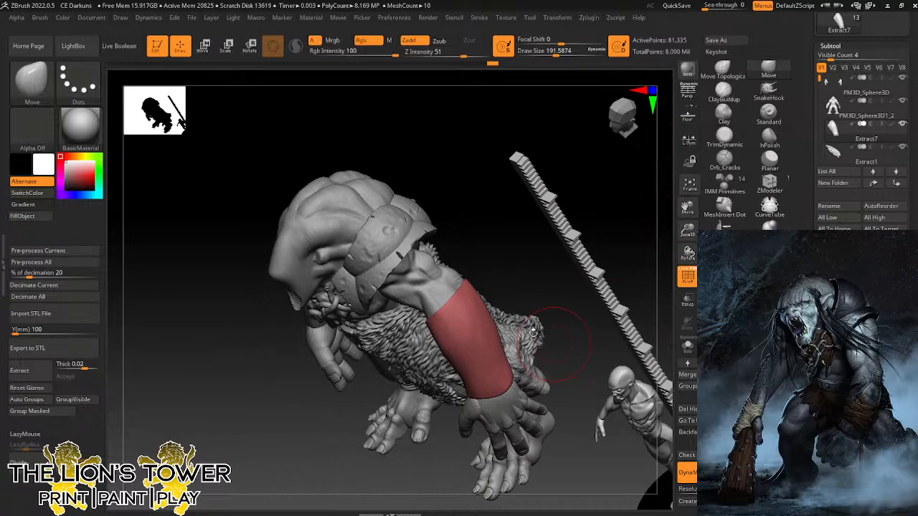
left_click(549, 54)
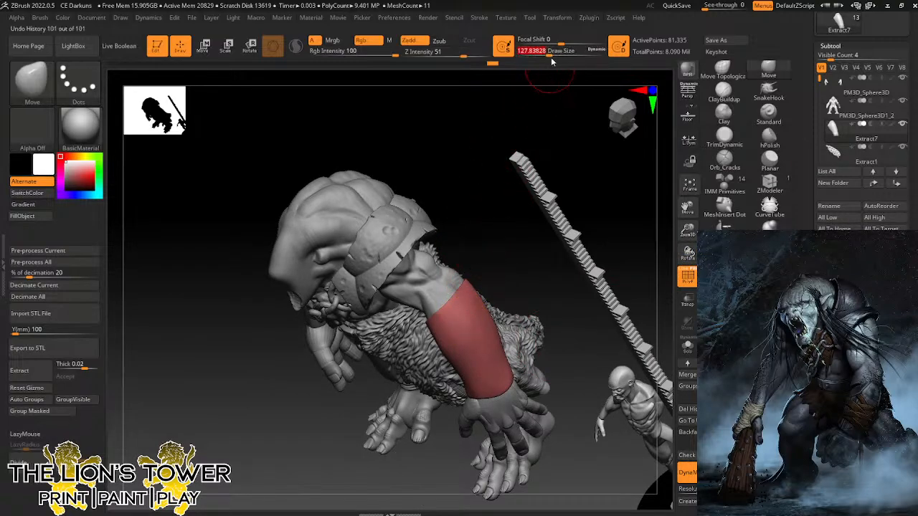
left_click(546, 54)
key("ctrl")
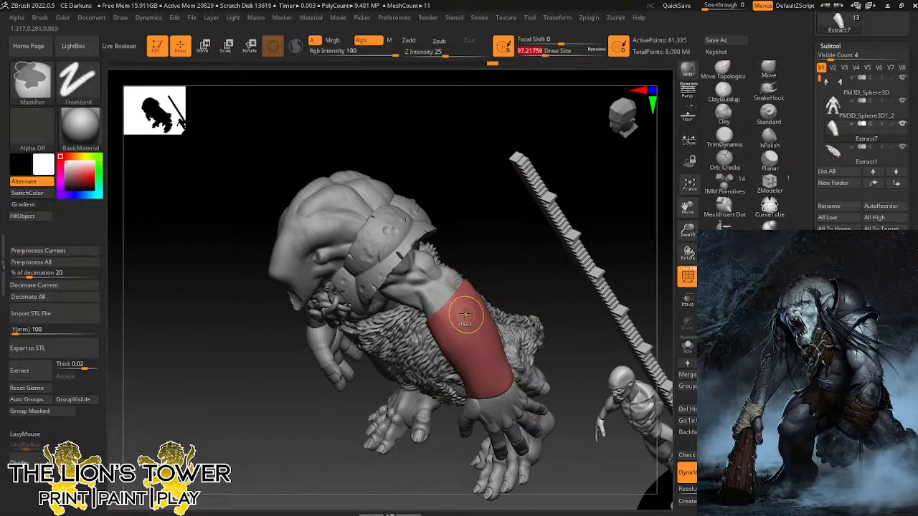
mouse_move(462, 308)
left_mouse_down("ctrl")
mouse_move(455, 341)
mouse_move(463, 309)
left_mouse_up("ctrl")
left_click_drag(494, 280, 496, 318)
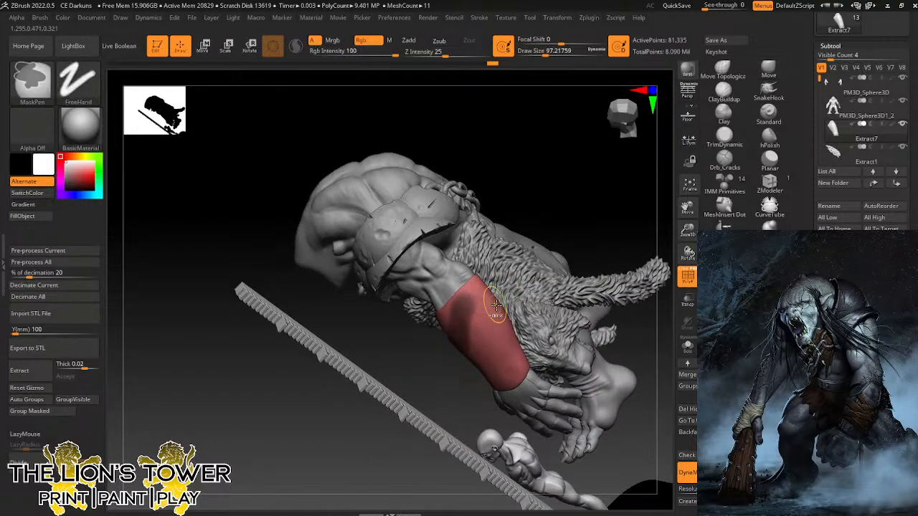
key("ctrl+z")
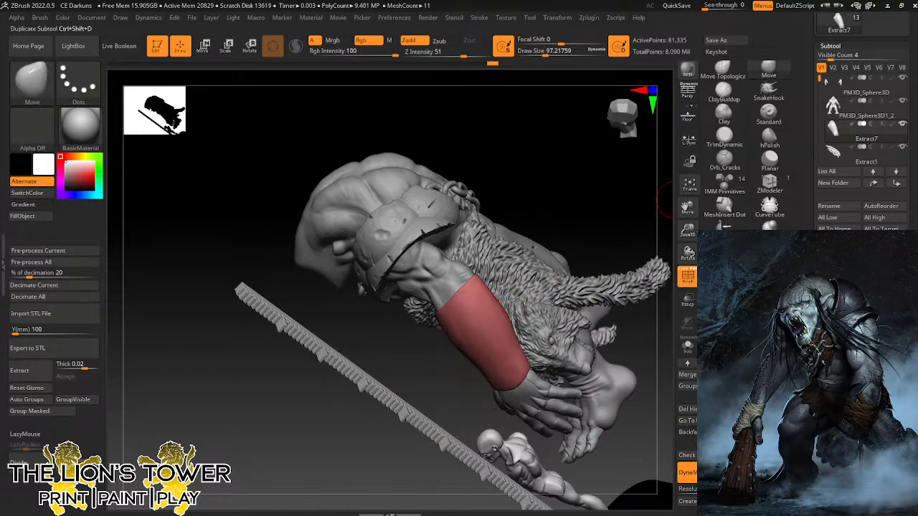
Duplicate the bracer subtool and choose the ClayBuildup brush with a draw size of about 80.
left_click_drag(663, 197, 620, 328)
left_click(724, 92)
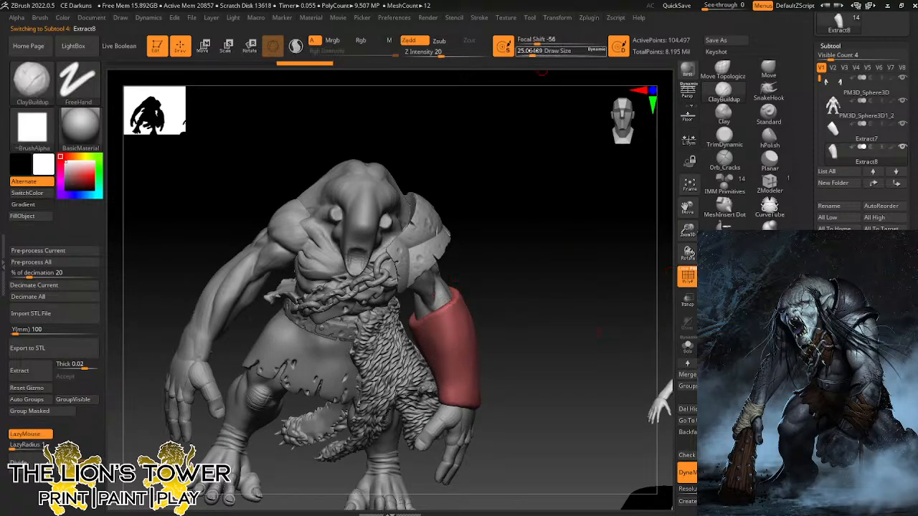
left_click(543, 52)
Carve away the front of the duplicated bracer layer along the forearm with the ClayBuildup brush.
left_click_drag(476, 279, 459, 296)
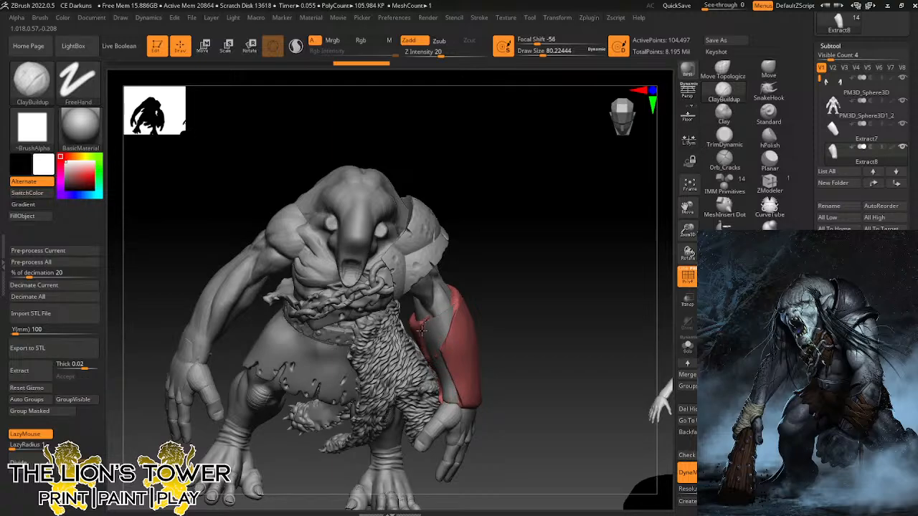
mouse_move(510, 260)
left_mouse_down()
mouse_move(540, 208)
mouse_move(571, 205)
left_mouse_up()
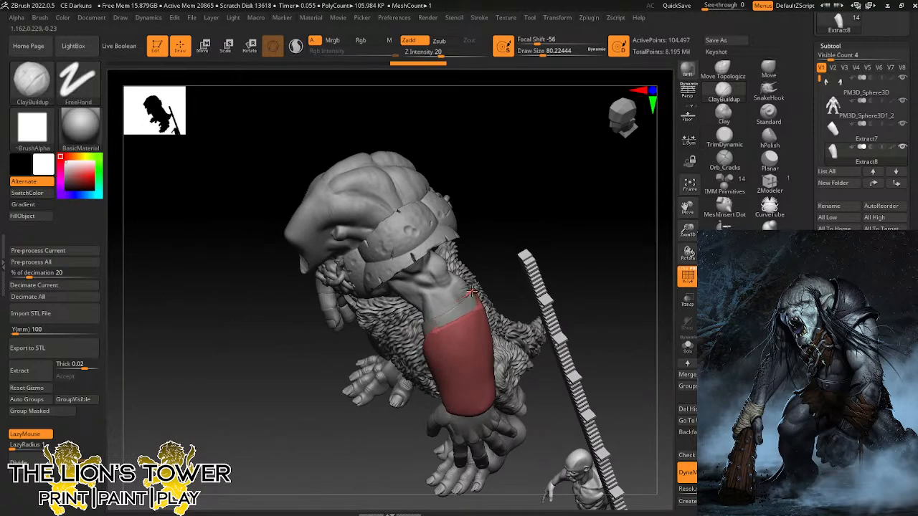
mouse_move(561, 244)
left_mouse_down()
mouse_move(459, 300)
mouse_move(470, 294)
left_mouse_up()
right_click_drag(472, 293, 508, 229)
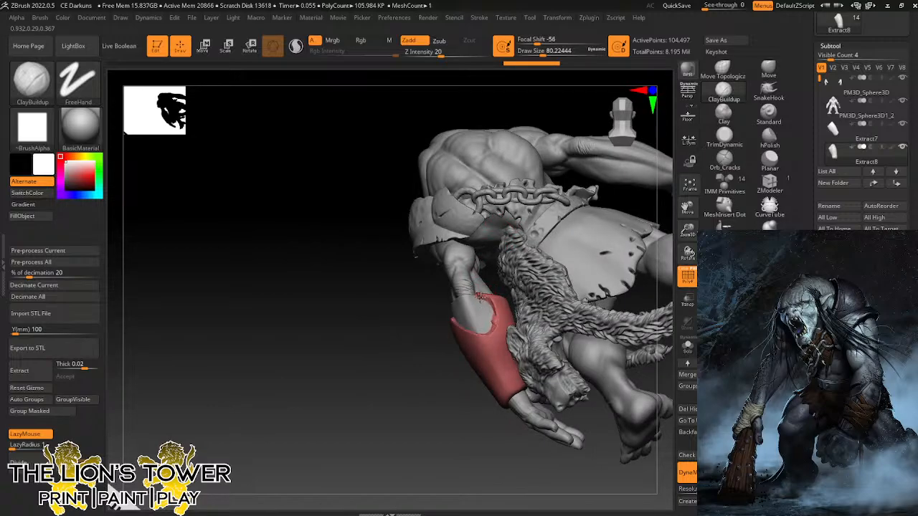
Isolate the duplicated bracer and dig into the fill at its upper opening with ClayBuildup.
left_click(688, 347)
left_click_drag(631, 363, 607, 391)
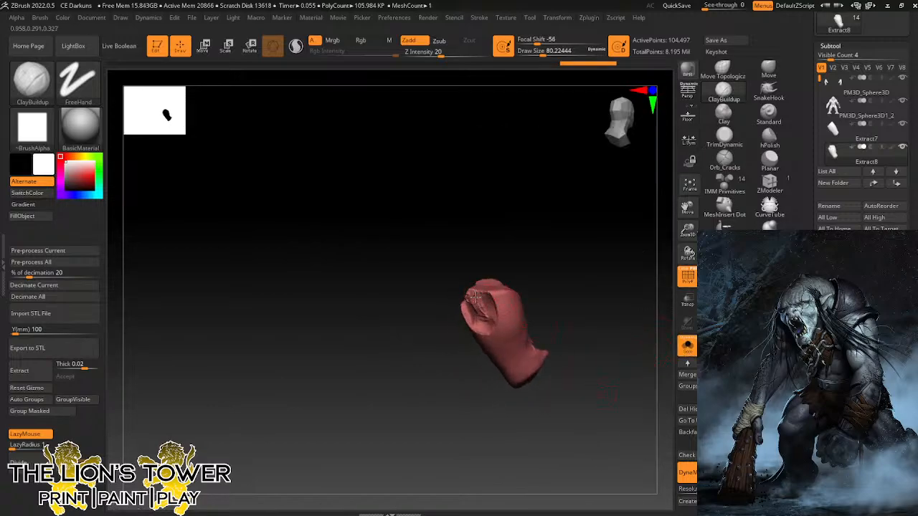
left_click_drag(524, 231, 484, 250)
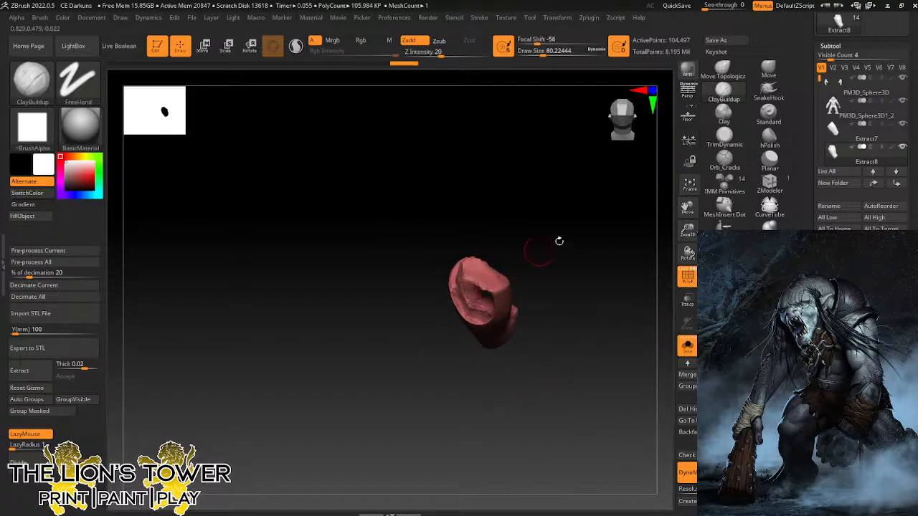
mouse_move(559, 240)
left_mouse_down()
mouse_move(507, 299)
mouse_move(489, 294)
mouse_move(521, 230)
mouse_move(461, 269)
mouse_move(486, 277)
left_mouse_up()
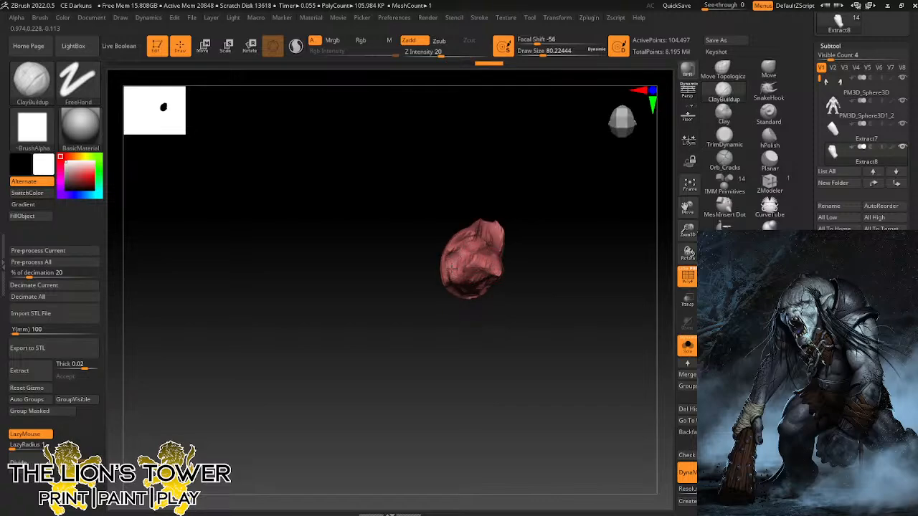
mouse_move(597, 239)
left_mouse_down()
mouse_move(586, 233)
mouse_move(489, 250)
mouse_move(595, 222)
mouse_move(503, 260)
mouse_move(525, 268)
left_mouse_up()
left_click_drag(572, 319, 496, 263)
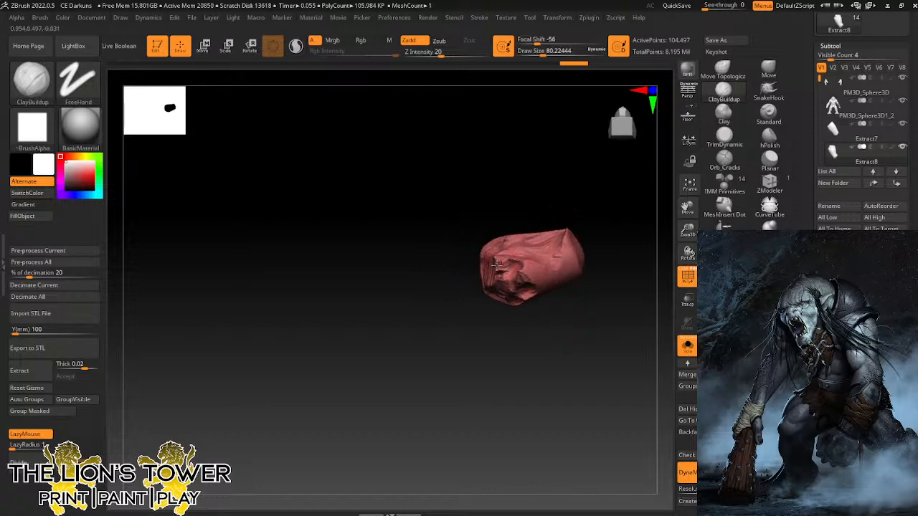
Smooth the rough, torn surface inside the bracer's upper opening.
key("shift")
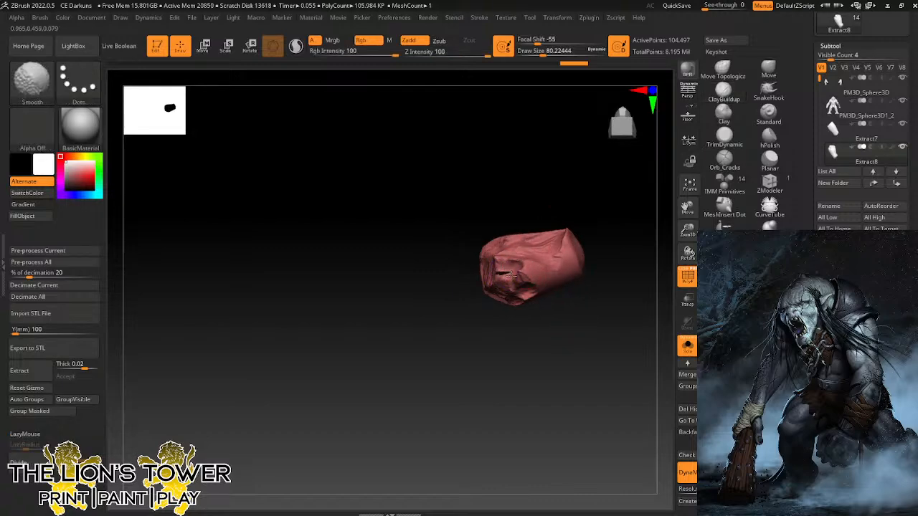
left_click_drag(493, 270, 507, 293, "shift")
left_click_drag(518, 321, 561, 310)
key("shift")
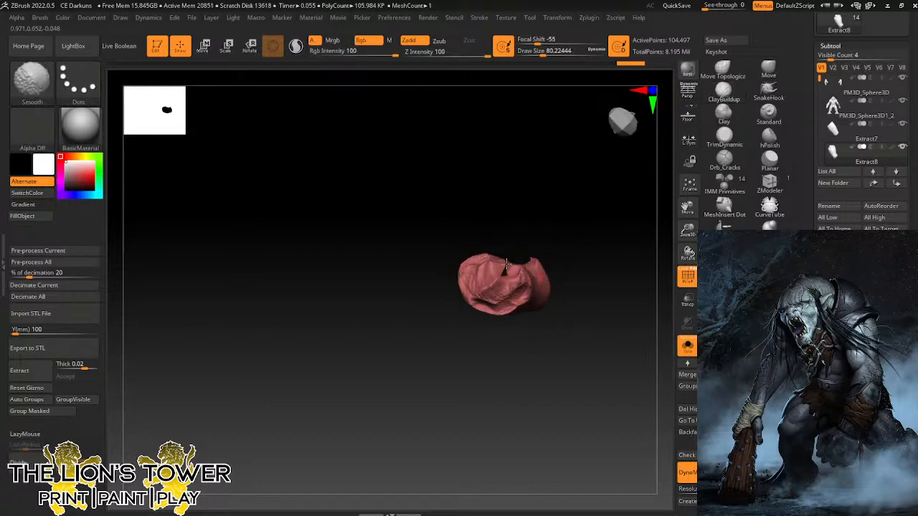
left_click_drag(508, 267, 513, 261, "shift")
mouse_move(539, 220)
left_mouse_down()
mouse_move(523, 175)
mouse_move(537, 211)
left_mouse_up()
Flatten the spike at the upper opening with the Move brush at draw size about 44, enable Sculptris Pro and smooth the area.
left_click(761, 71)
left_click_drag(688, 231, 638, 208)
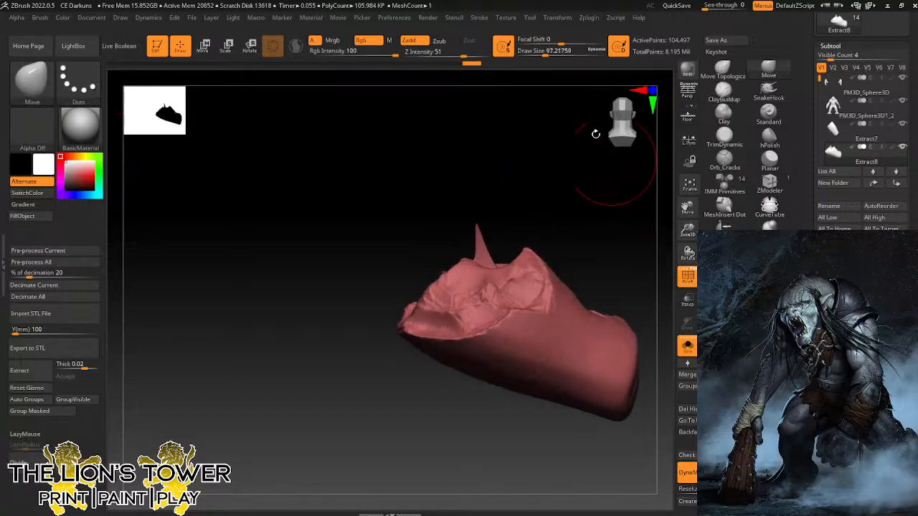
left_click_drag(550, 52, 534, 53)
left_click_drag(538, 180, 477, 220)
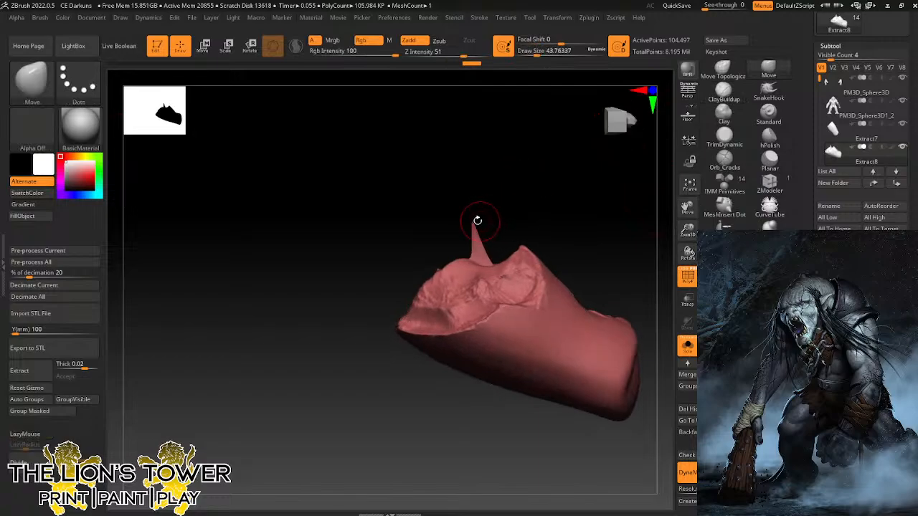
key("shift")
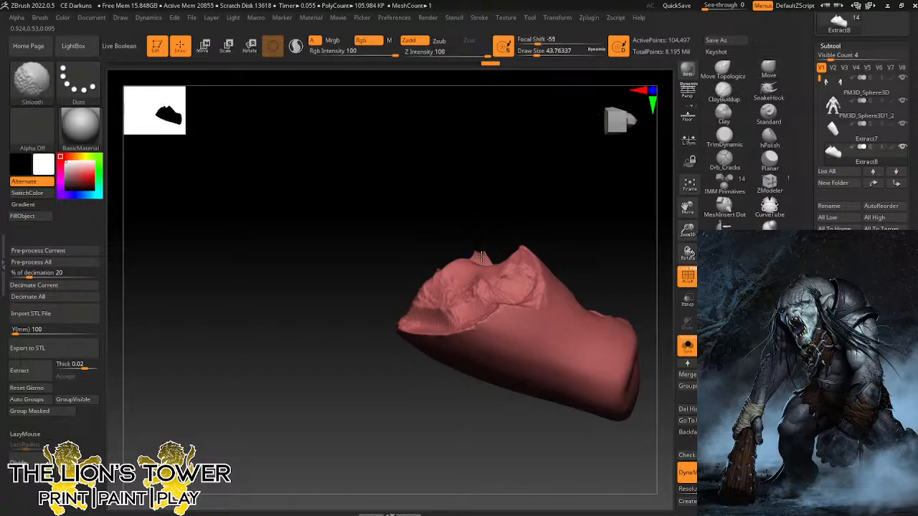
left_click_drag(485, 156, 480, 256)
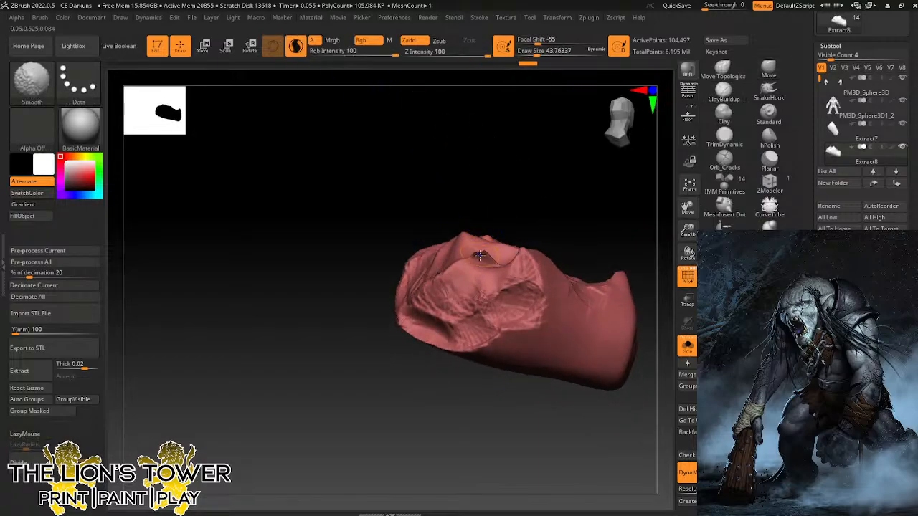
left_click_drag(530, 186, 466, 267)
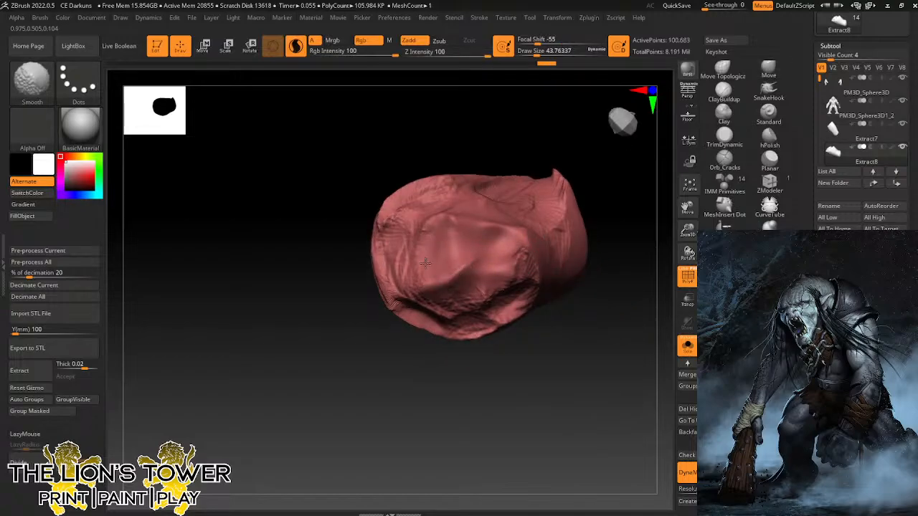
Carve down the lumpy inner face near the upper opening with ClayBuildup at draw size about 80.
mouse_move(603, 183)
left_mouse_down()
mouse_move(586, 215)
mouse_move(619, 284)
mouse_move(605, 270)
mouse_move(592, 309)
mouse_move(616, 93)
left_mouse_up()
left_click_drag(543, 52, 546, 51)
left_click(724, 93)
left_click_drag(609, 237, 560, 251)
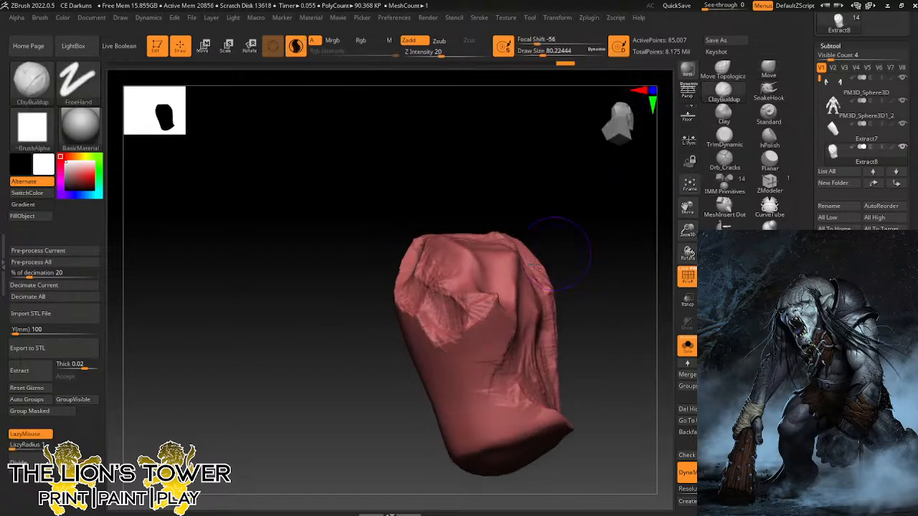
mouse_move(437, 318)
left_mouse_down()
mouse_move(451, 377)
mouse_move(474, 391)
mouse_move(467, 323)
mouse_move(479, 427)
mouse_move(502, 366)
mouse_move(479, 289)
mouse_move(456, 287)
left_mouse_up()
left_click_drag(352, 251, 359, 323)
mouse_move(432, 297)
left_mouse_down()
mouse_move(446, 216)
mouse_move(431, 260)
mouse_move(460, 267)
left_mouse_up()
Hollow out the upper end behind the curved rim and extend the cavity down the inner side.
left_click_drag(574, 298, 634, 283)
mouse_move(490, 235)
left_mouse_down()
mouse_move(465, 257)
mouse_move(484, 219)
mouse_move(466, 280)
mouse_move(495, 237)
mouse_move(440, 266)
mouse_move(467, 208)
left_mouse_up()
left_click_drag(556, 162, 549, 118)
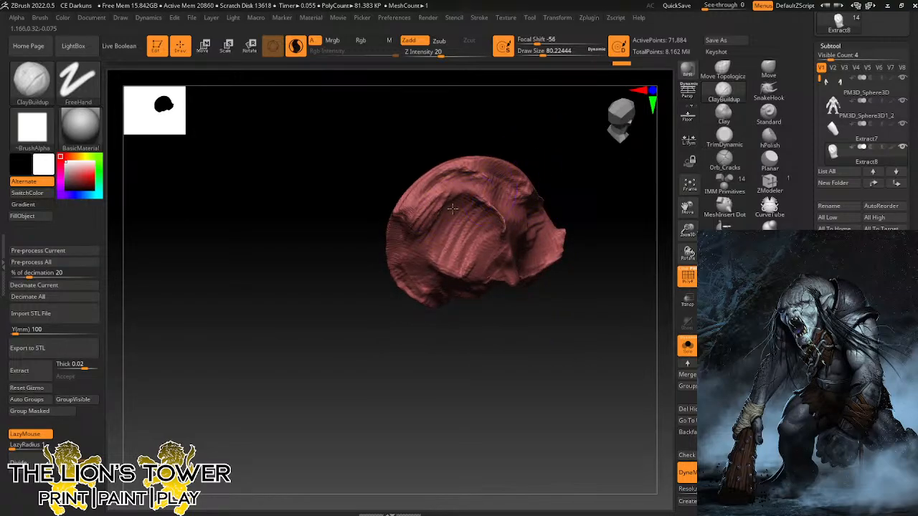
left_click_drag(475, 194, 495, 227)
left_click_drag(548, 177, 547, 200)
mouse_move(486, 209)
left_mouse_down()
mouse_move(500, 231)
mouse_move(493, 207)
mouse_move(506, 214)
mouse_move(494, 199)
mouse_move(516, 260)
left_mouse_up()
left_click_drag(639, 294, 631, 336)
left_click_drag(514, 284, 518, 299)
left_click_drag(578, 276, 606, 233)
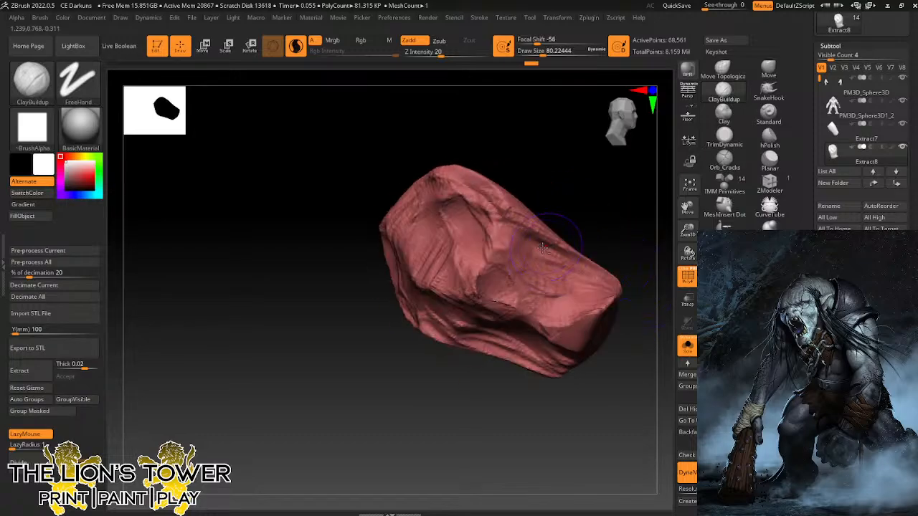
Cut the hollow through toward the wrist end and level the raised folds on the inner face.
mouse_move(504, 229)
left_mouse_down()
mouse_move(511, 253)
mouse_move(466, 287)
mouse_move(498, 255)
mouse_move(580, 337)
mouse_move(599, 309)
mouse_move(592, 359)
left_mouse_up()
mouse_move(604, 305)
left_mouse_down("shift")
mouse_move(586, 325)
mouse_move(556, 332)
mouse_move(616, 328)
mouse_move(585, 371)
mouse_move(608, 343)
mouse_move(591, 304)
left_mouse_up("shift")
mouse_move(603, 256)
left_mouse_down()
mouse_move(608, 303)
mouse_move(565, 285)
mouse_move(585, 343)
mouse_move(590, 327)
mouse_move(502, 238)
left_mouse_up()
left_click_drag(556, 152, 609, 157)
mouse_move(510, 232)
left_mouse_down()
mouse_move(496, 262)
mouse_move(475, 256)
mouse_move(468, 270)
mouse_move(446, 231)
mouse_move(479, 218)
mouse_move(473, 195)
mouse_move(478, 249)
mouse_move(502, 251)
mouse_move(527, 237)
left_mouse_up()
mouse_move(640, 215)
left_mouse_down()
mouse_move(619, 229)
mouse_move(617, 251)
mouse_move(459, 273)
left_mouse_up()
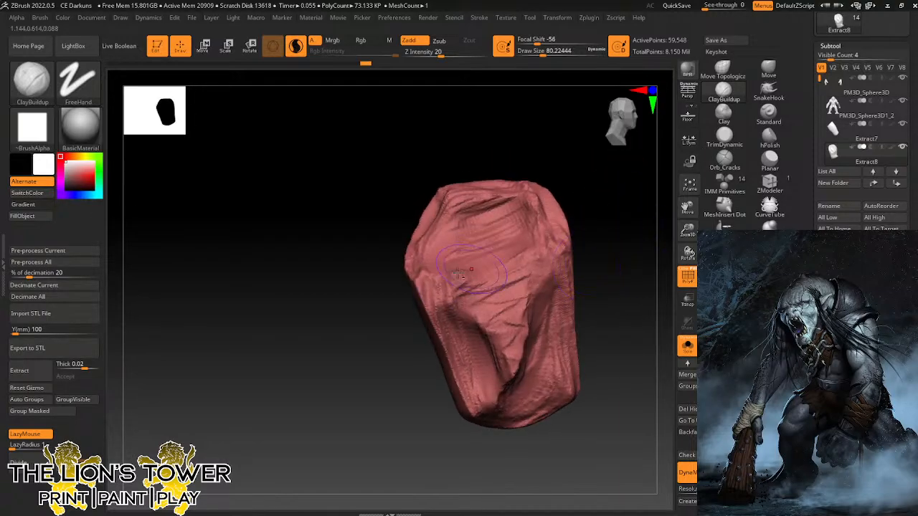
Carve away the leftover ridge between the grooves in the lower half of the inner face.
mouse_move(459, 317)
left_mouse_down()
mouse_move(458, 282)
mouse_move(450, 288)
mouse_move(478, 351)
mouse_move(490, 327)
mouse_move(470, 283)
mouse_move(457, 296)
mouse_move(541, 272)
mouse_move(533, 254)
mouse_move(545, 237)
mouse_move(525, 300)
mouse_move(506, 288)
left_mouse_up()
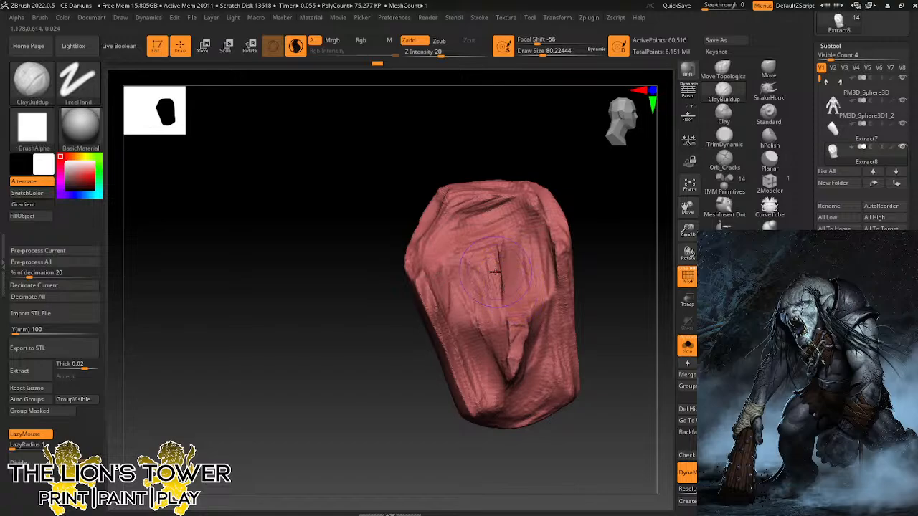
mouse_move(665, 240)
left_mouse_down()
mouse_move(606, 273)
mouse_move(502, 280)
left_mouse_up()
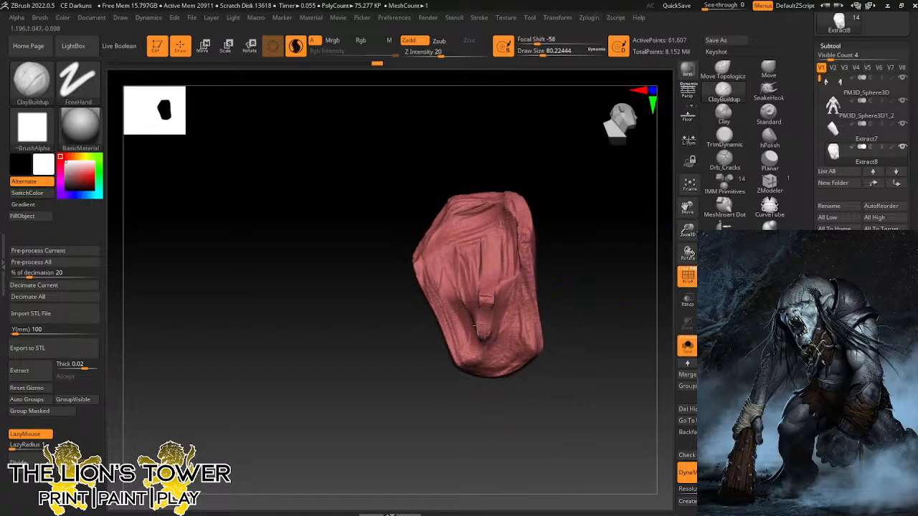
mouse_move(483, 325)
left_mouse_down()
mouse_move(488, 287)
mouse_move(466, 301)
mouse_move(498, 307)
mouse_move(505, 271)
mouse_move(511, 305)
left_mouse_up()
mouse_move(505, 258)
left_mouse_down()
mouse_move(521, 333)
mouse_move(512, 309)
left_mouse_up()
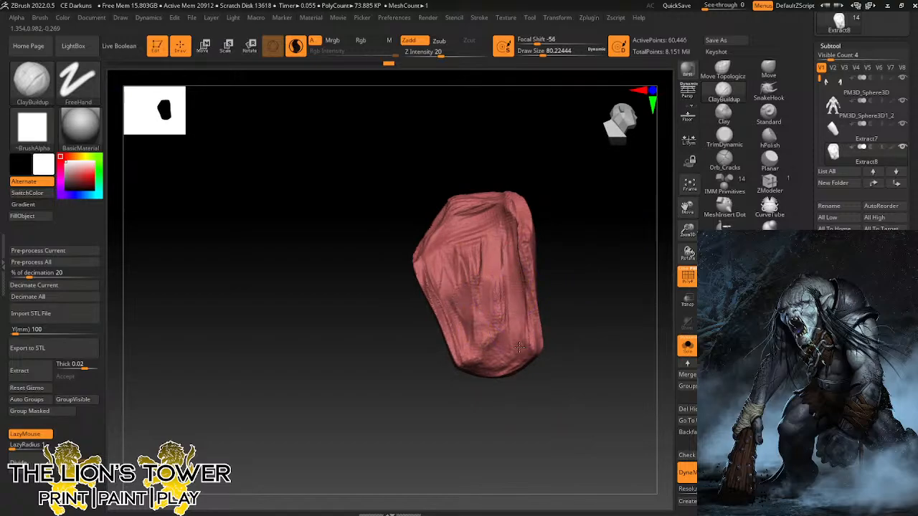
Deepen the inner face toward the wrist end so the piece becomes a thin curved shell.
mouse_move(572, 283)
left_mouse_down()
mouse_move(576, 216)
mouse_move(491, 321)
left_mouse_up()
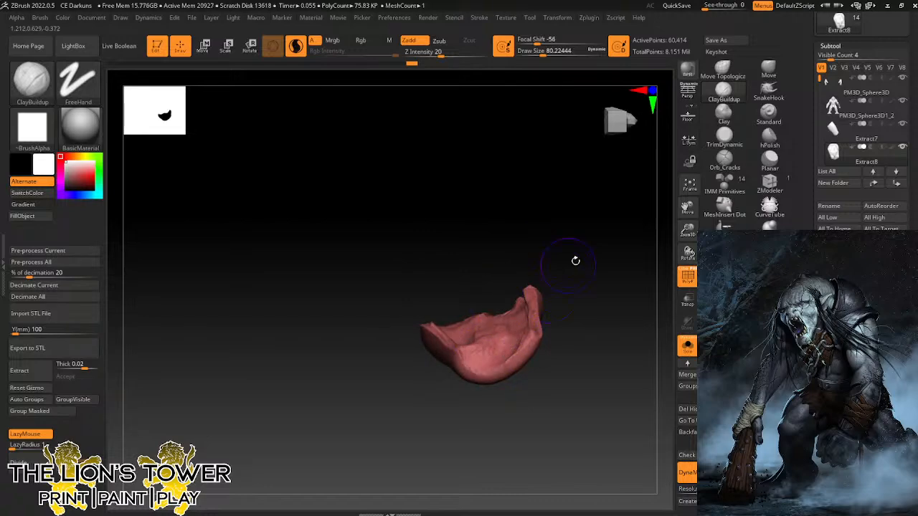
left_click_drag(575, 260, 474, 327)
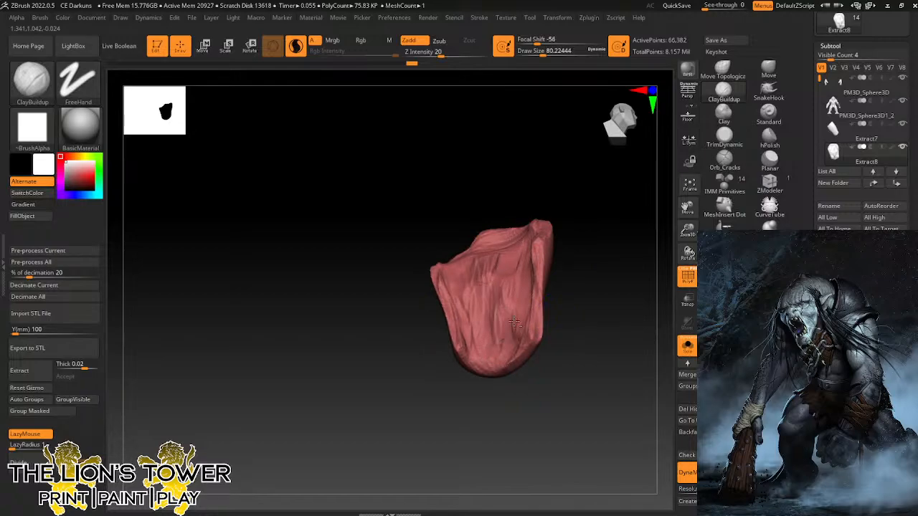
left_click_drag(574, 237, 566, 280)
mouse_move(509, 305)
left_mouse_down()
mouse_move(515, 328)
mouse_move(507, 267)
mouse_move(496, 315)
left_mouse_up()
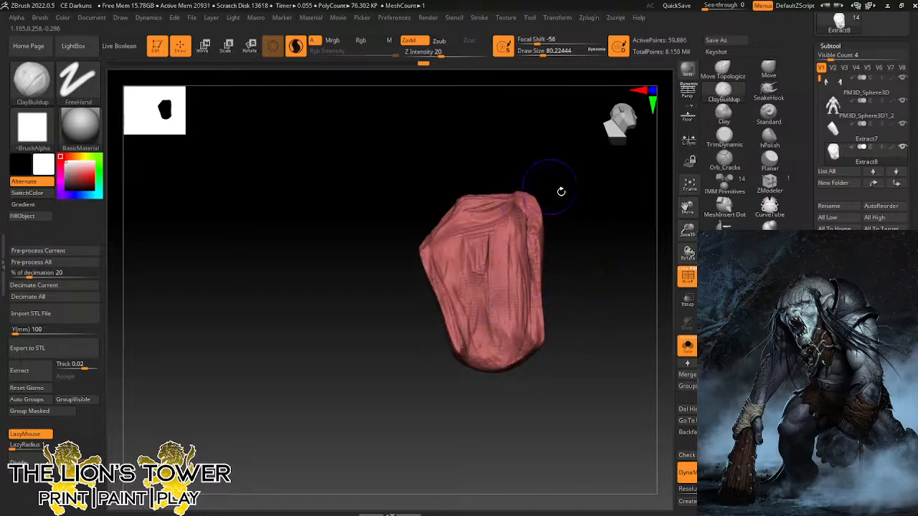
Even out the shell's inner face below the upper rim and along its side with ClayBuildup strokes.
left_click_drag(561, 192, 562, 240)
mouse_move(491, 235)
left_mouse_down()
mouse_move(475, 242)
mouse_move(457, 286)
mouse_move(447, 255)
left_mouse_up()
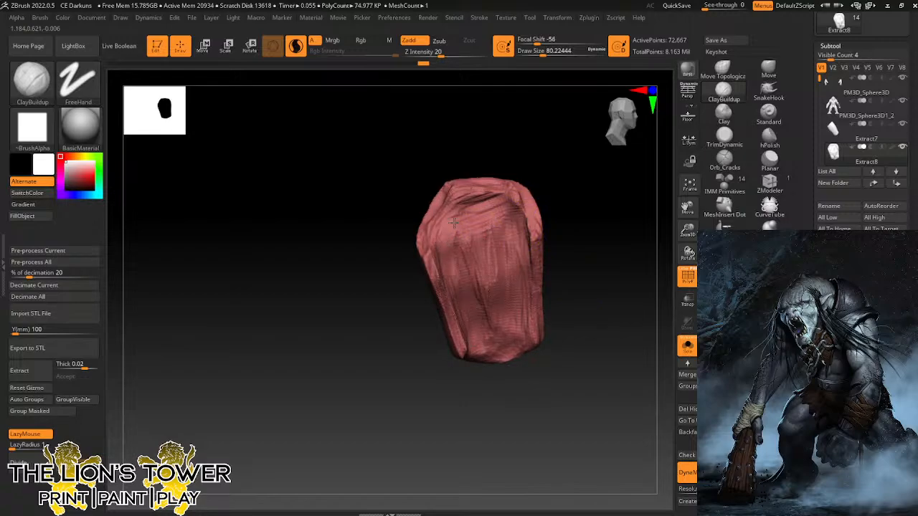
mouse_move(453, 223)
left_mouse_down()
mouse_move(459, 269)
mouse_move(478, 304)
mouse_move(483, 256)
mouse_move(502, 334)
mouse_move(506, 273)
mouse_move(483, 243)
left_mouse_up()
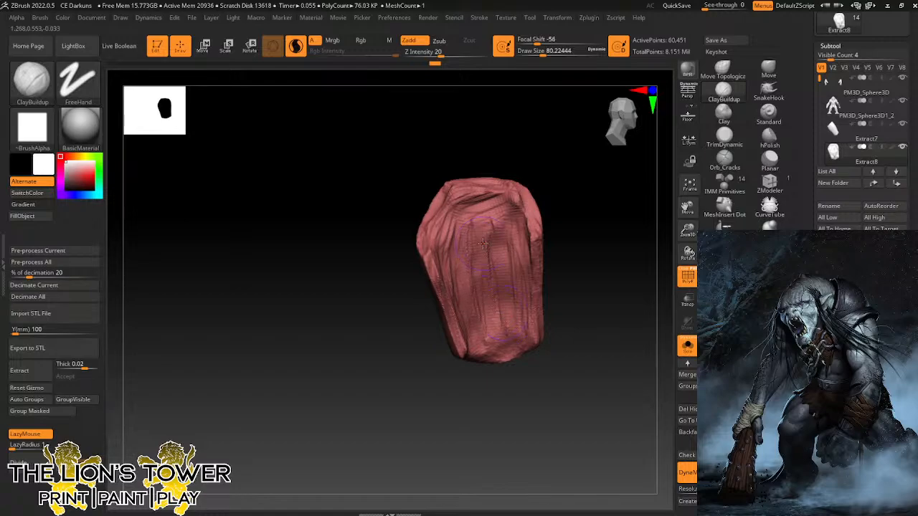
Choose the hPolish brush at draw size about 46, turn off Sculptris Pro and remesh the shell with DynaMesh.
left_click_drag(573, 211, 595, 250)
left_click_drag(687, 231, 689, 247)
left_click(770, 137)
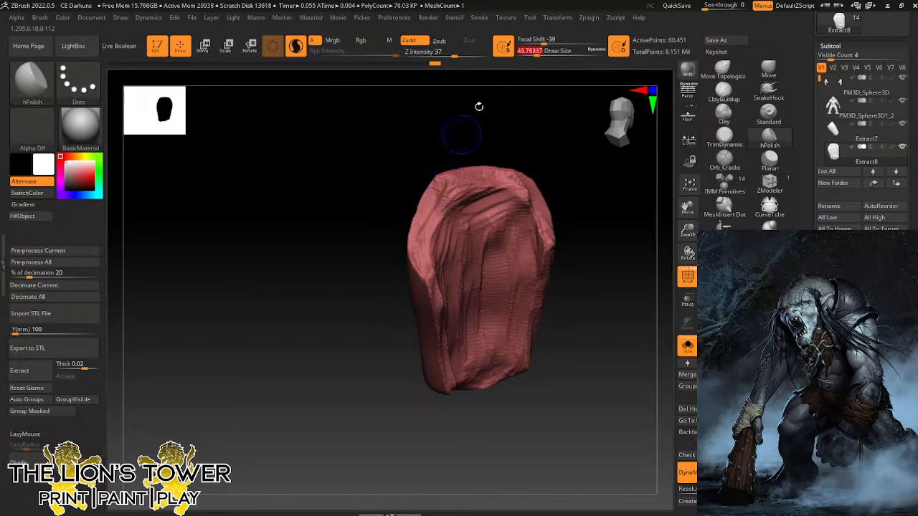
left_click_drag(535, 53, 537, 53)
left_click(296, 46)
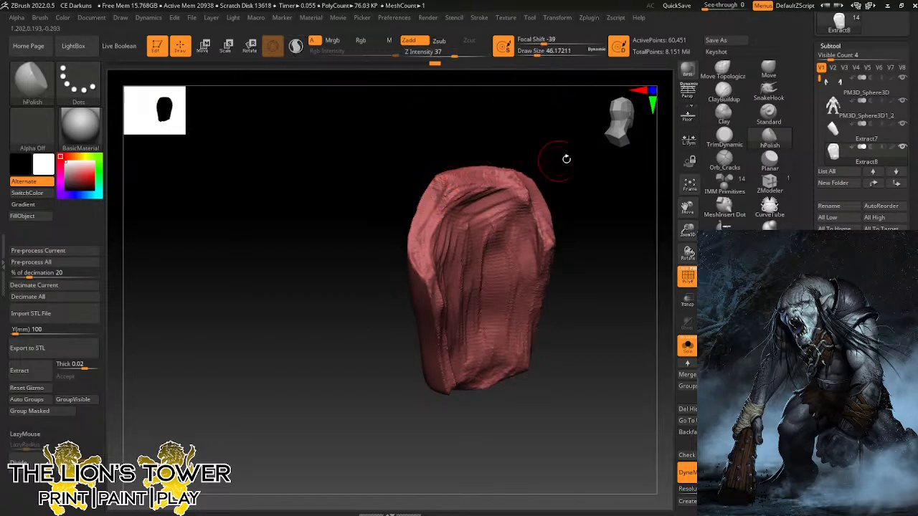
left_click_drag(566, 158, 599, 233, "ctrl")
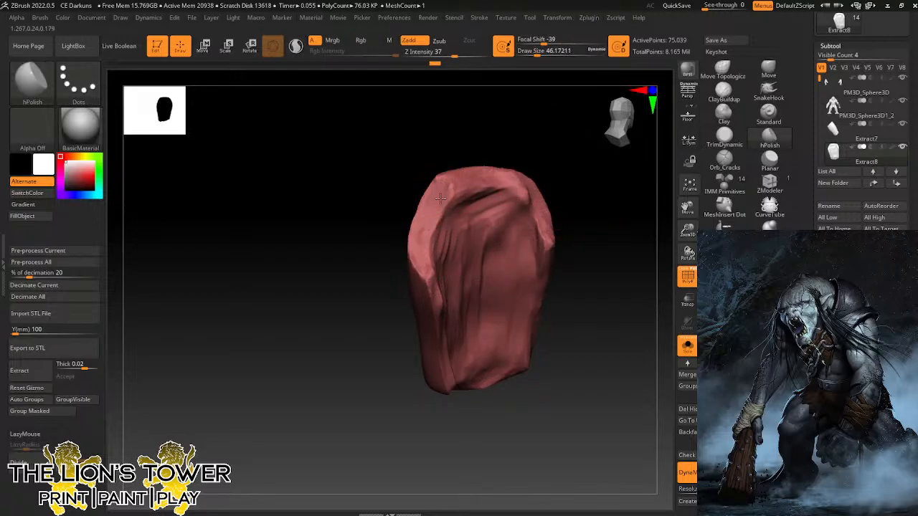
Polish the side of the shell's upper rim and its corner into flat planes with hPolish.
left_click_drag(440, 198, 428, 231)
left_click_drag(381, 287, 387, 215)
left_click_drag(434, 187, 422, 233)
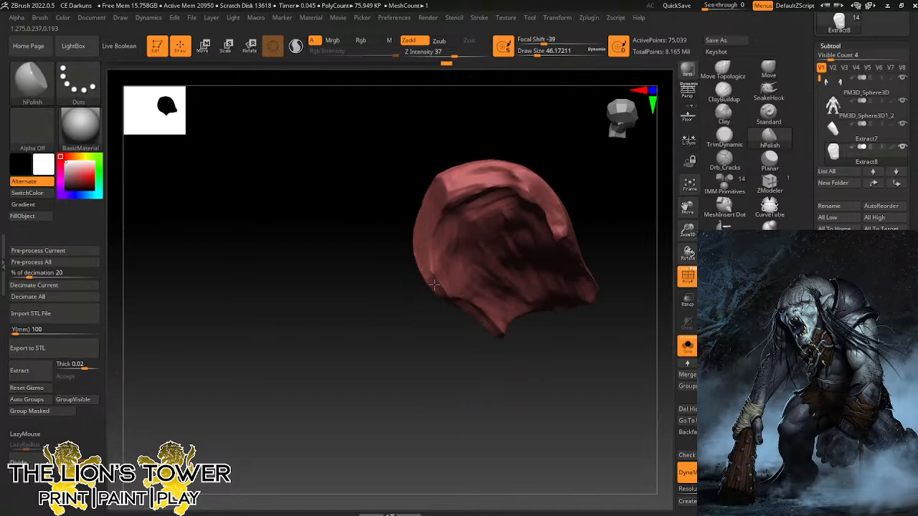
left_click_drag(420, 239, 428, 273)
left_click_drag(443, 183, 454, 172)
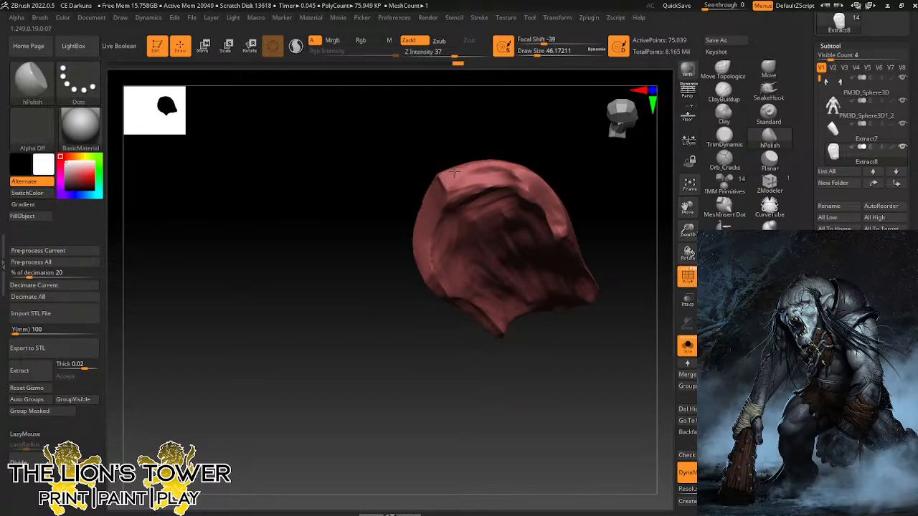
Flatten the top band of the rim and clean up its outer edge around the curve with hPolish.
left_click_drag(558, 164, 482, 167)
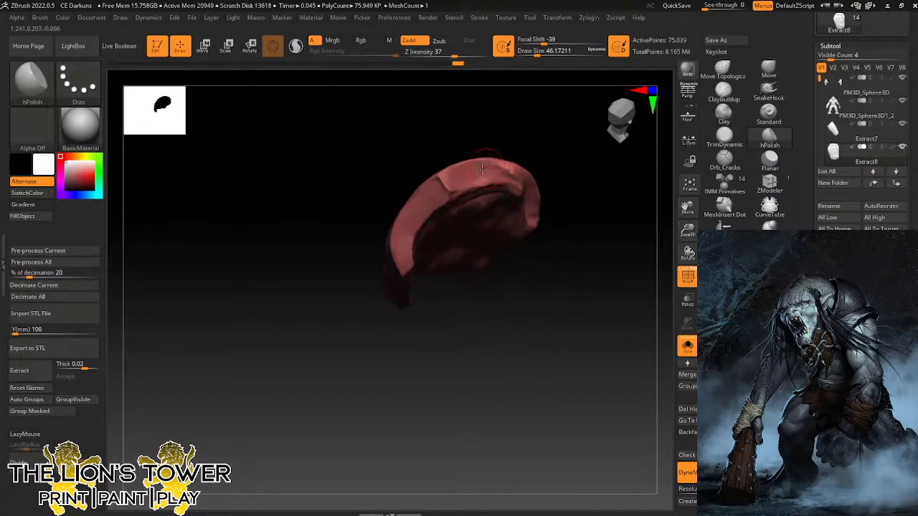
mouse_move(577, 166)
left_mouse_down()
mouse_move(547, 129)
mouse_move(561, 139)
mouse_move(583, 198)
mouse_move(570, 205)
mouse_move(609, 222)
mouse_move(568, 202)
mouse_move(553, 154)
mouse_move(484, 170)
left_mouse_up()
key("ctrl")
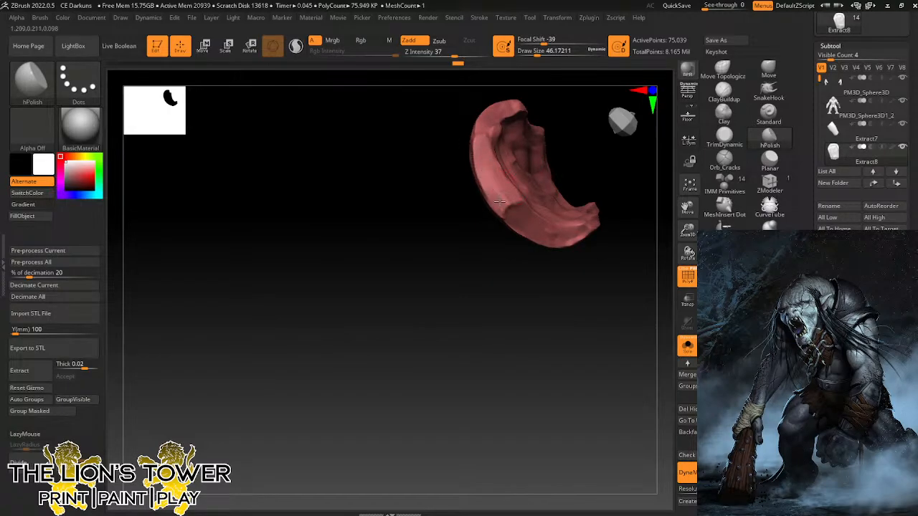
left_click_drag(459, 160, 542, 159)
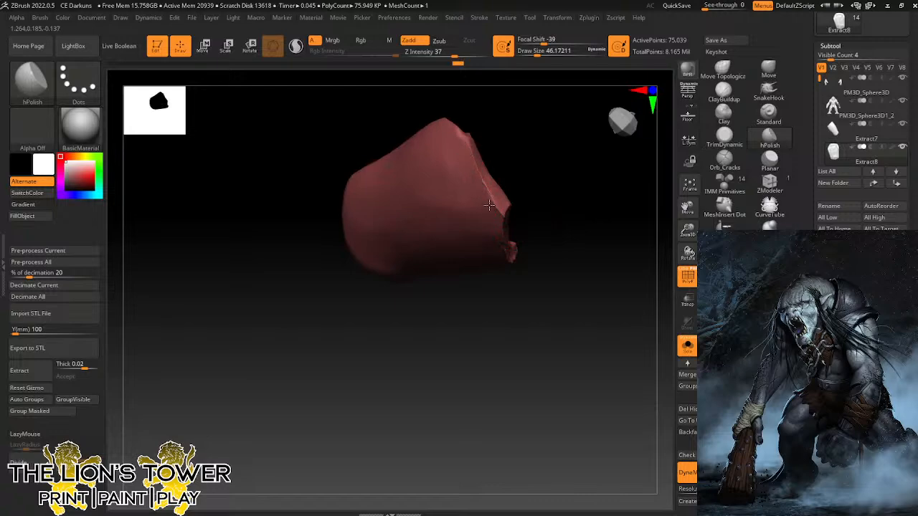
left_click_drag(489, 205, 509, 221)
mouse_move(551, 133)
left_mouse_down()
mouse_move(527, 133)
mouse_move(498, 158)
left_mouse_up()
left_click_drag(549, 189, 498, 165)
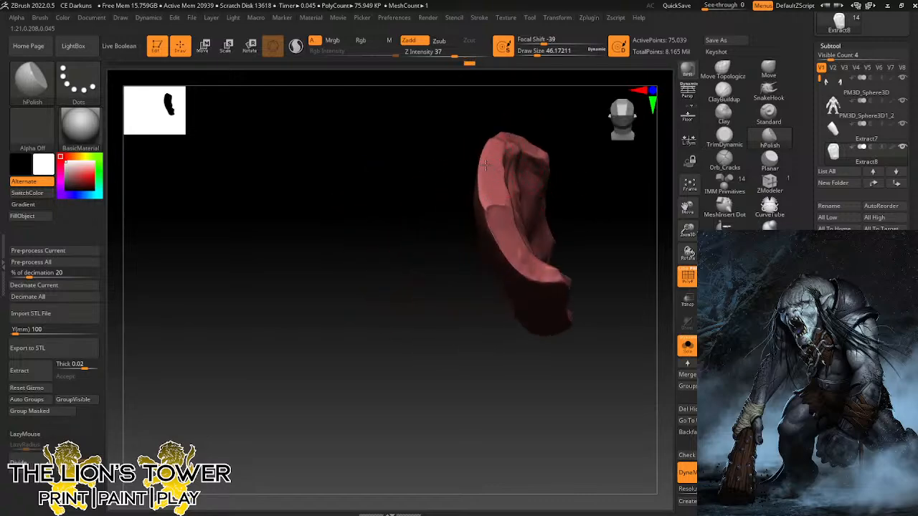
Polish the stepped side of the shell's upper rim into one continuous flat band with hPolish.
left_click(486, 165)
left_click_drag(548, 113, 492, 208)
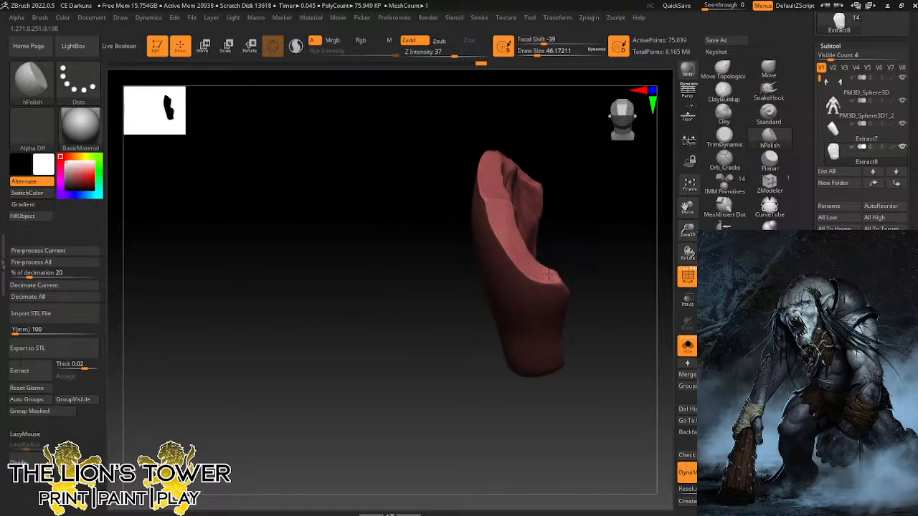
left_click_drag(606, 263, 505, 240)
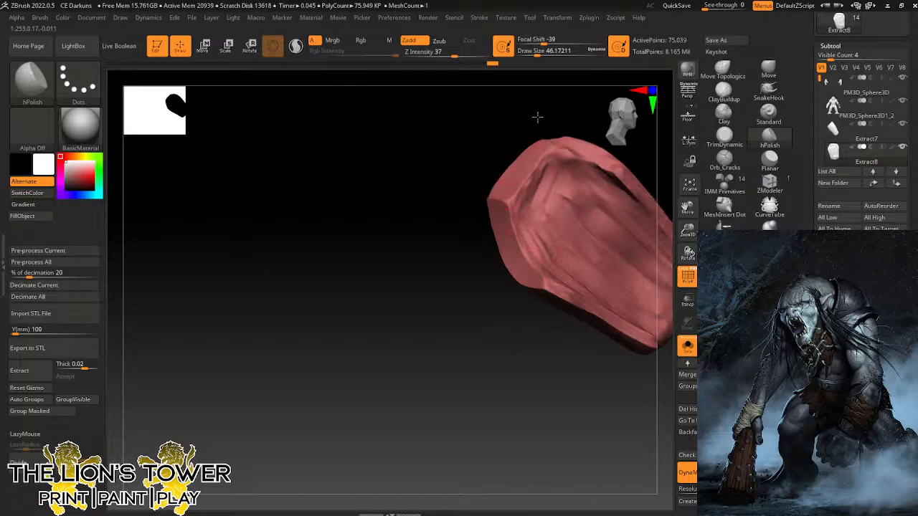
left_click_drag(537, 117, 495, 159)
Choose the Move brush at draw size about 80 and push the middle of the shell's upper edge upward.
mouse_move(455, 184)
left_mouse_down()
mouse_move(578, 148)
mouse_move(596, 151)
mouse_move(572, 162)
mouse_move(604, 162)
left_mouse_up()
left_click(769, 70)
left_click_drag(538, 52, 543, 52)
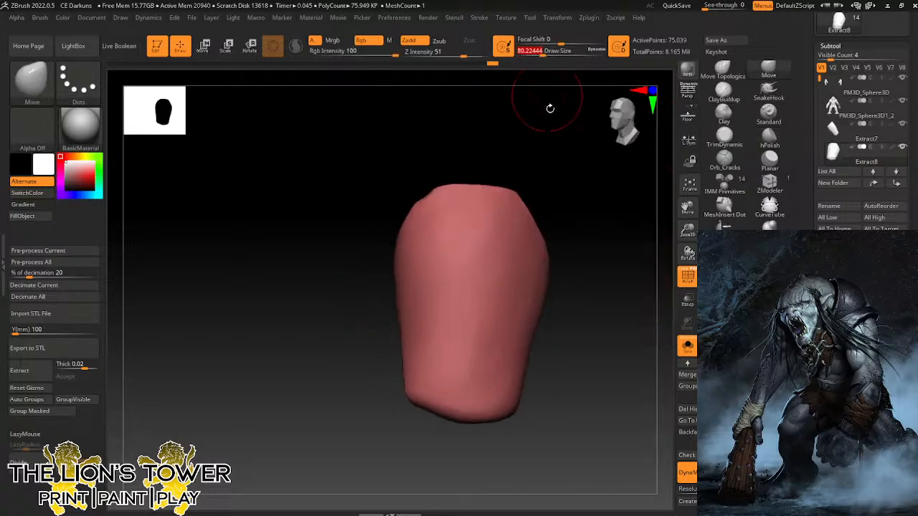
left_click_drag(549, 107, 555, 118)
left_click_drag(461, 202, 465, 195)
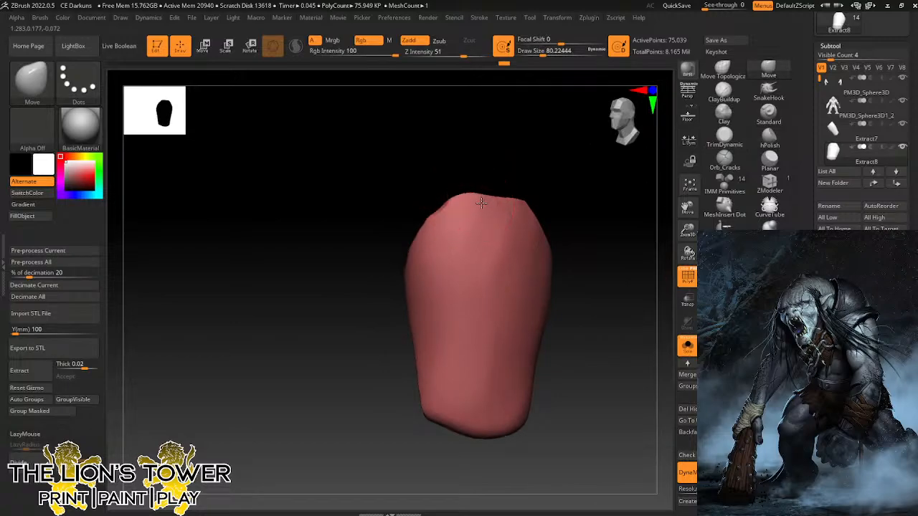
left_click_drag(540, 155, 569, 172)
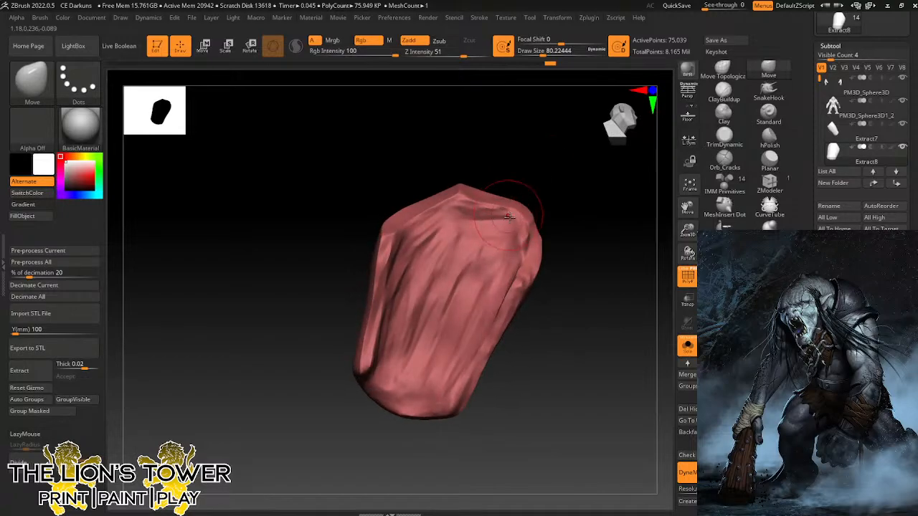
Reshape the inner side of the upper rim and its sloping shoulder with the Move brush.
left_click_drag(505, 215, 484, 206)
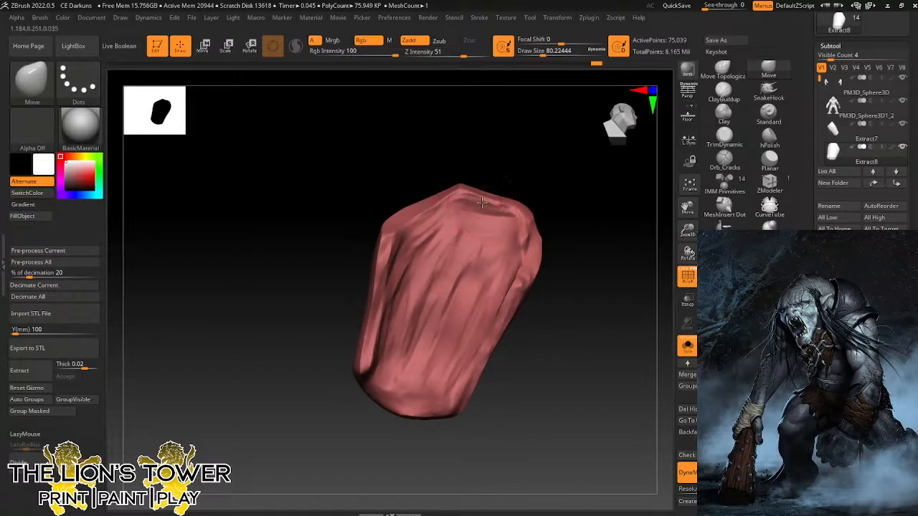
left_click_drag(475, 160, 463, 185)
left_click_drag(421, 225, 416, 222)
left_click_drag(519, 160, 551, 198)
Return to hPolish at draw size about 46 and flatten the upper rim around its corner and down the curved side.
left_click(769, 137)
left_click_drag(613, 230, 502, 188)
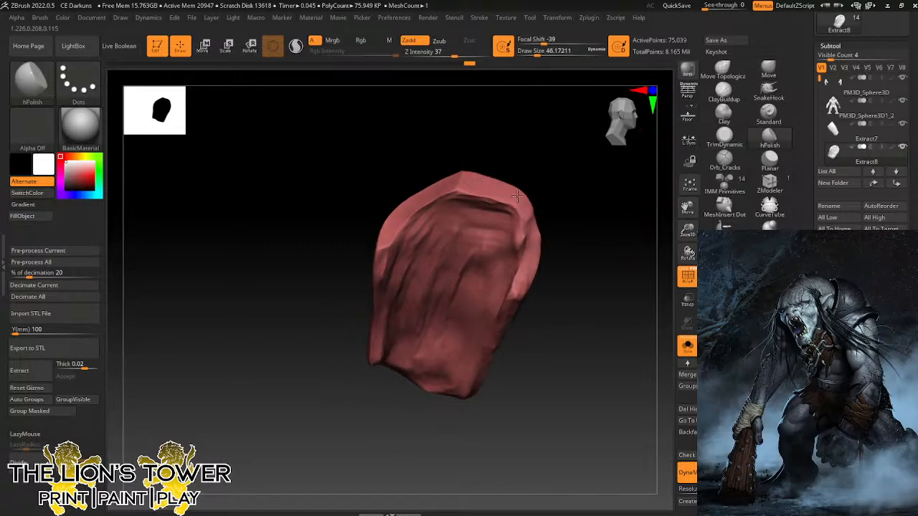
left_click_drag(562, 187, 539, 183)
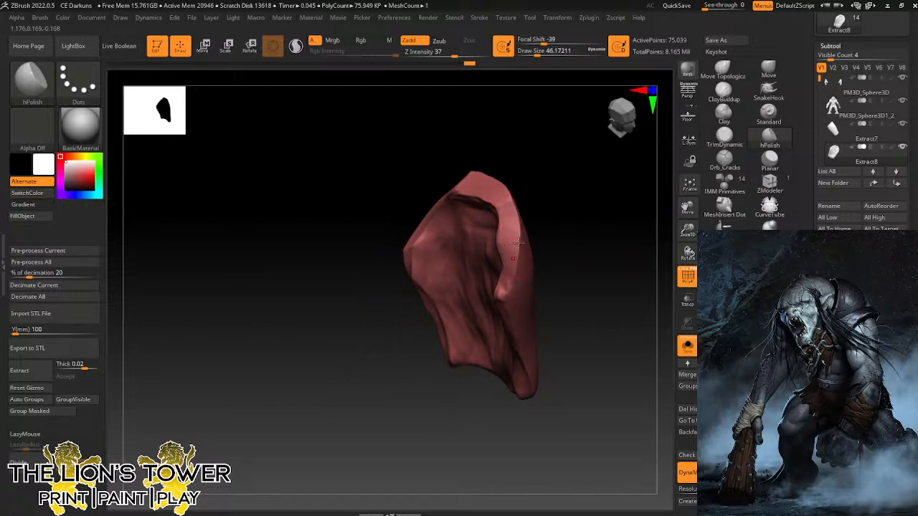
left_click_drag(566, 239, 518, 231)
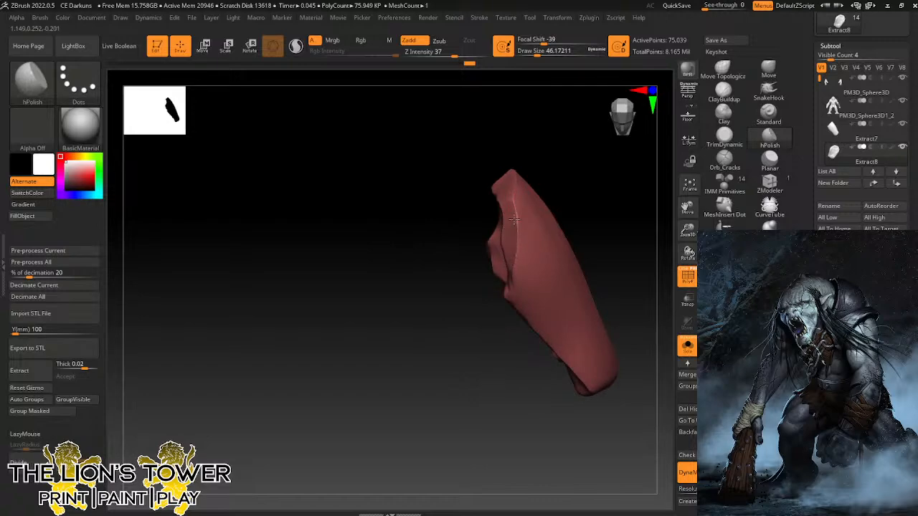
left_click_drag(561, 174, 511, 269)
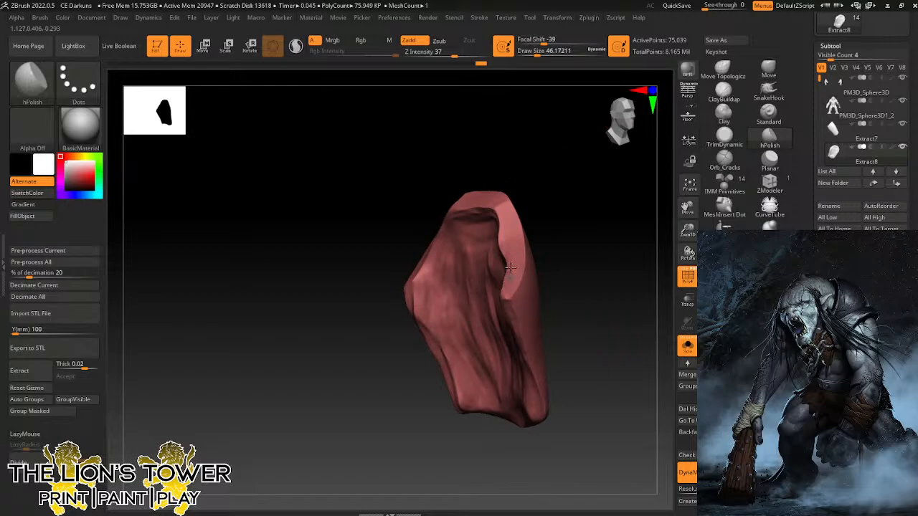
Sharpen the inner edge of the rim along its curved side and top with hPolish.
mouse_move(512, 248)
left_mouse_down()
mouse_move(534, 201)
mouse_move(567, 172)
mouse_move(498, 243)
left_mouse_up()
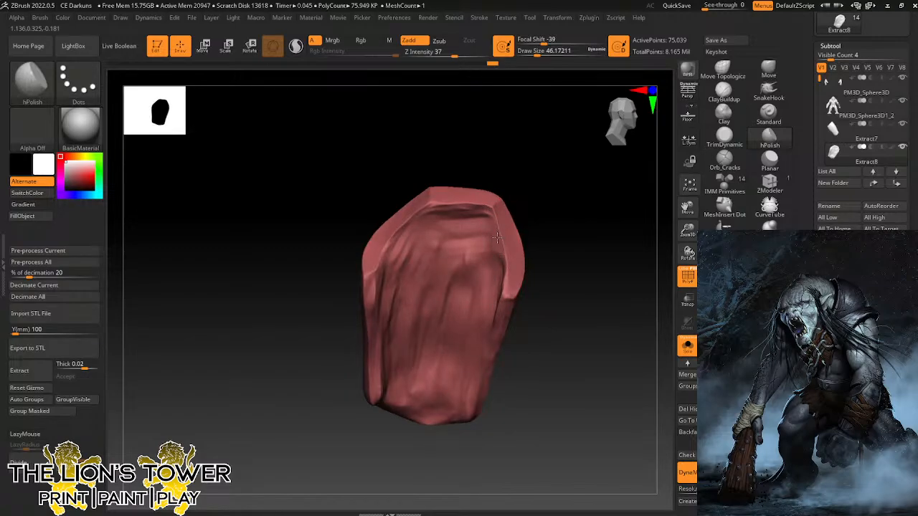
left_click_drag(495, 300, 501, 278)
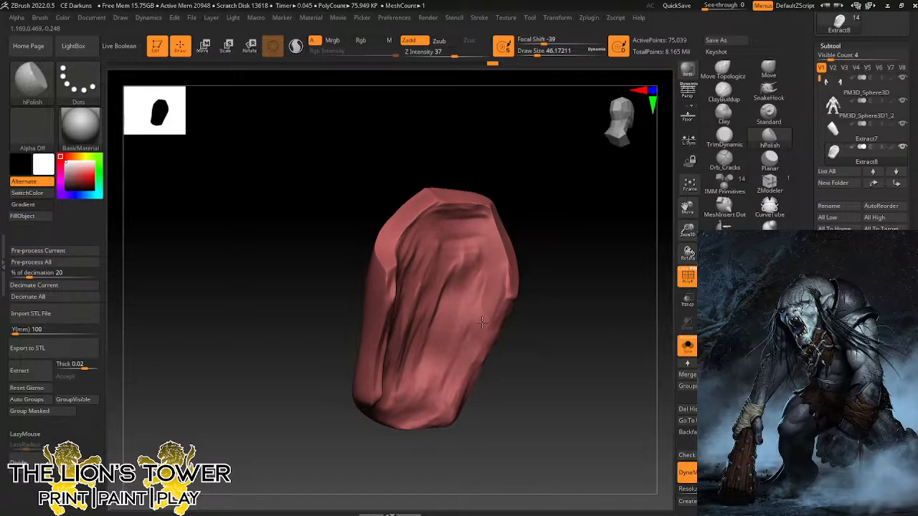
mouse_move(533, 204)
left_mouse_down()
mouse_move(518, 210)
mouse_move(509, 289)
mouse_move(398, 221)
left_mouse_up()
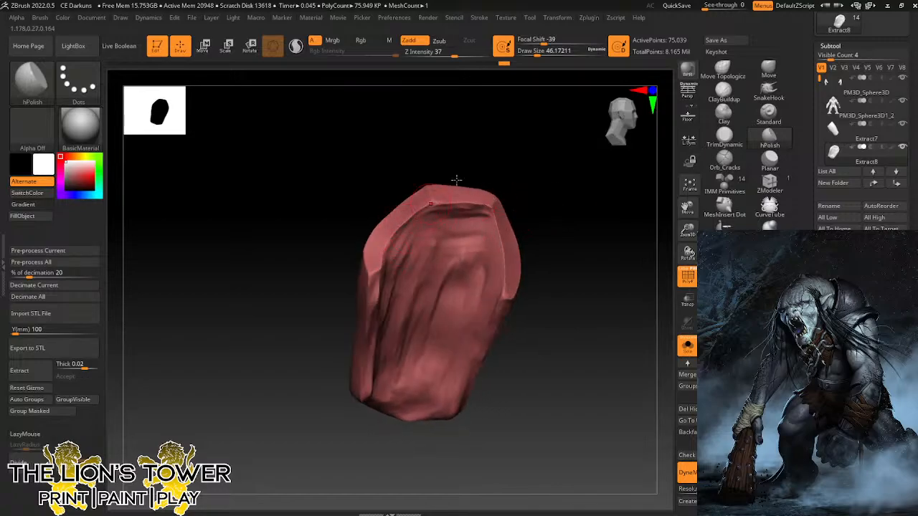
Polish the opposite shoulder of the rim and the corner where it meets the long side edge.
left_click_drag(456, 179, 463, 147)
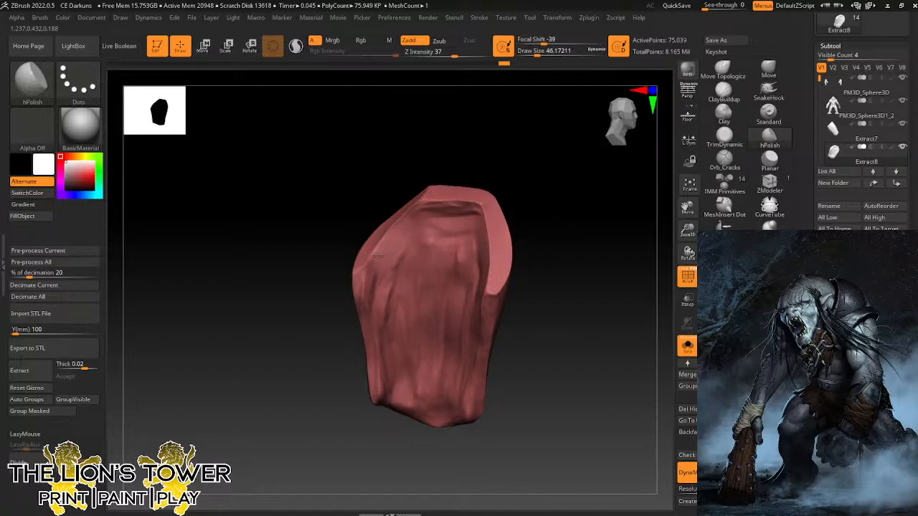
left_click_drag(377, 256, 357, 292)
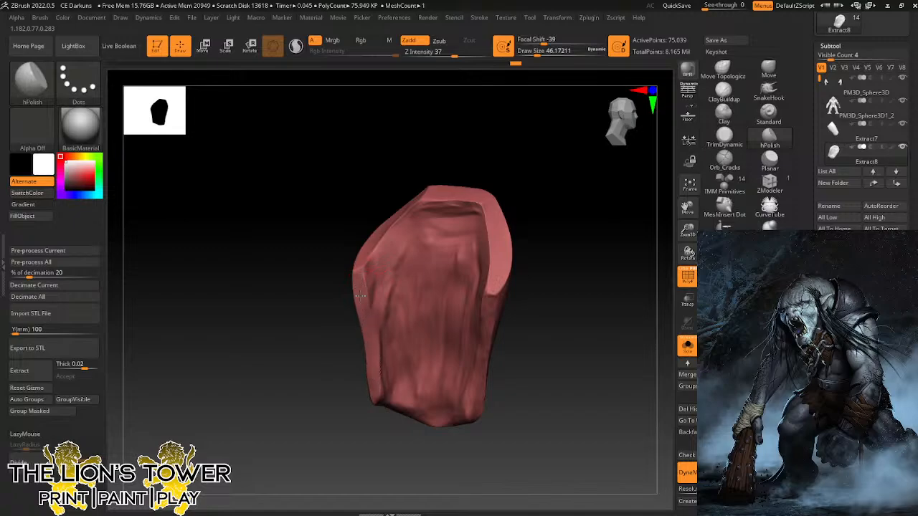
left_click_drag(536, 175, 480, 223)
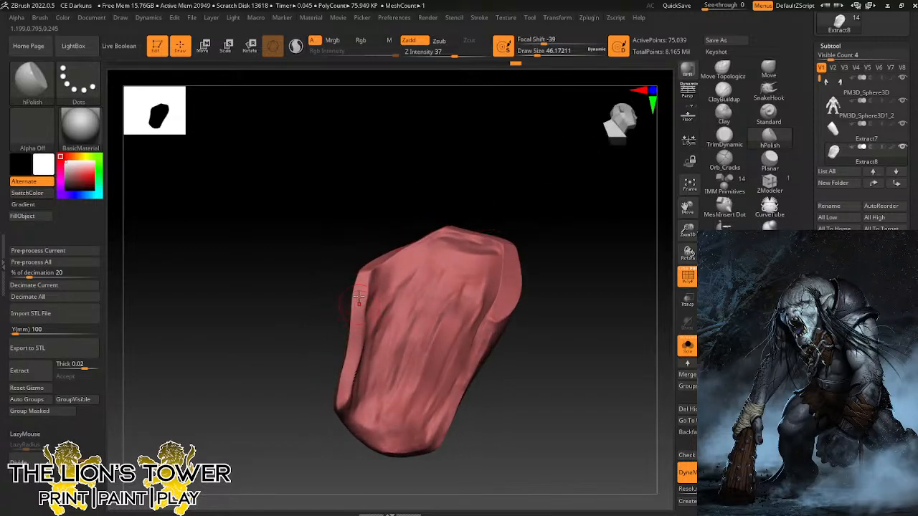
Remesh the shell with DynaMesh and polish its long side edge and adjoining rim corner with hPolish.
left_click_drag(430, 208, 495, 237)
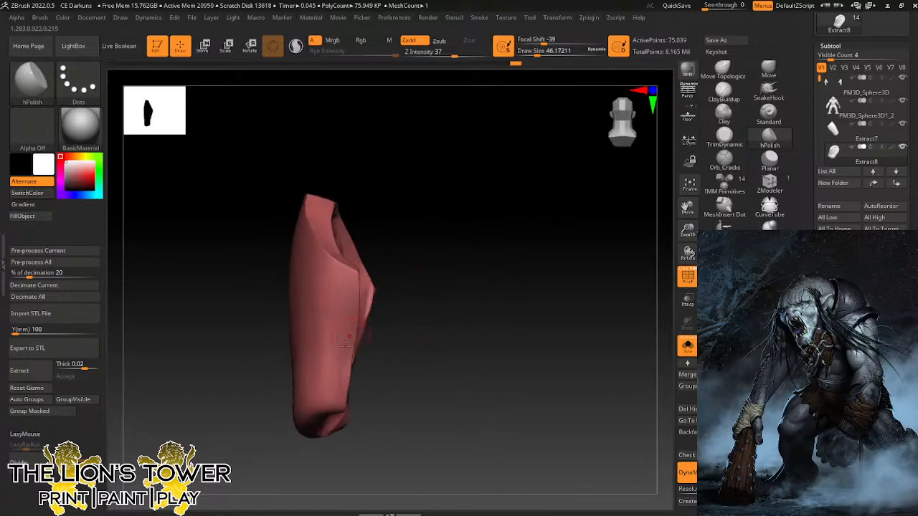
mouse_move(524, 322)
left_mouse_down()
mouse_move(535, 272)
mouse_move(506, 254)
mouse_move(512, 210)
mouse_move(459, 203)
mouse_move(369, 215)
left_mouse_up()
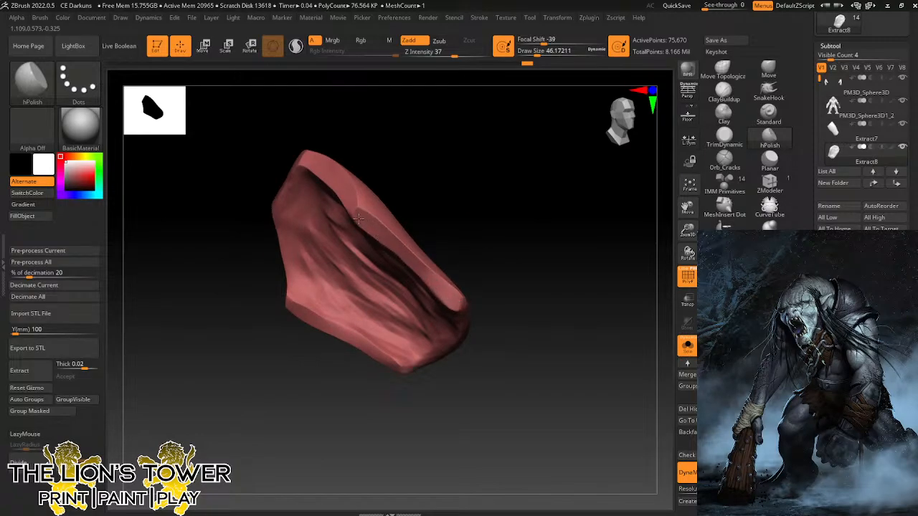
mouse_move(358, 218)
left_mouse_down()
mouse_move(431, 122)
mouse_move(348, 226)
left_mouse_up()
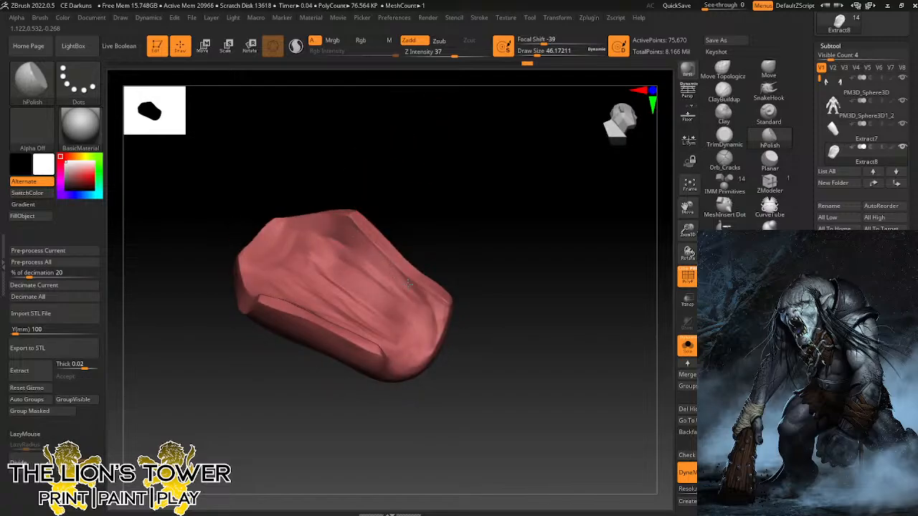
Flatten the curved rim at the shell's lower end into an even band with hPolish.
left_click_drag(535, 299, 354, 270)
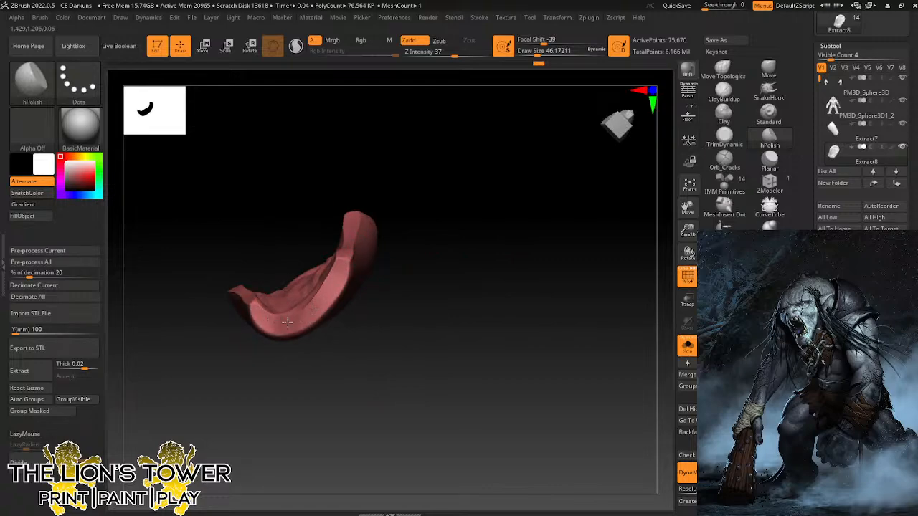
left_click_drag(372, 233, 271, 320)
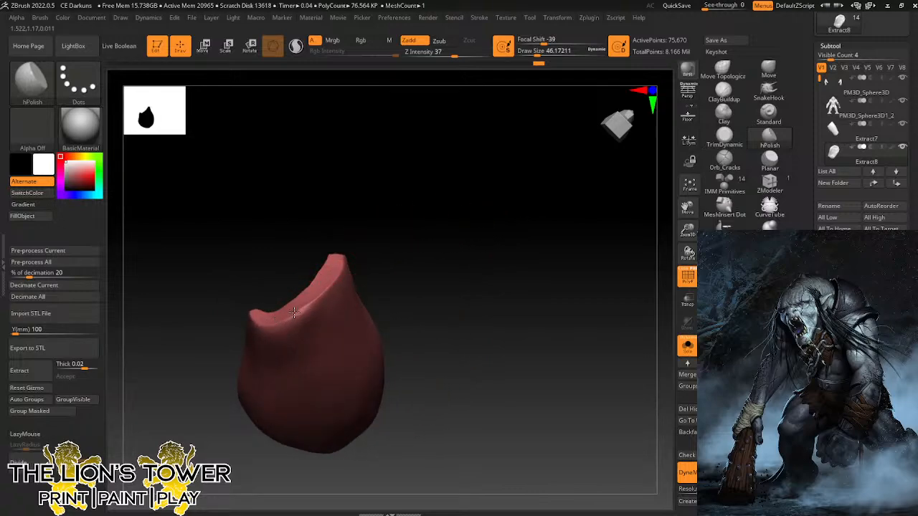
right_click_drag(338, 271, 312, 286)
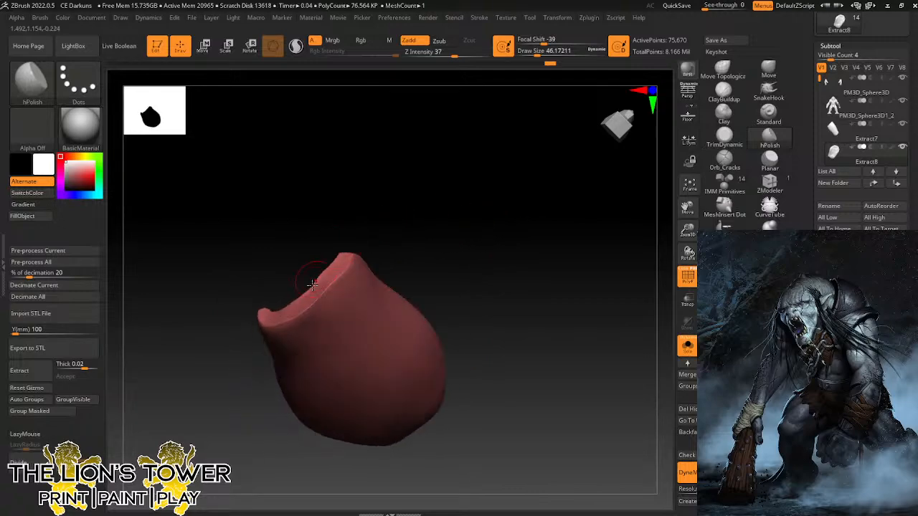
left_click_drag(387, 197, 403, 145)
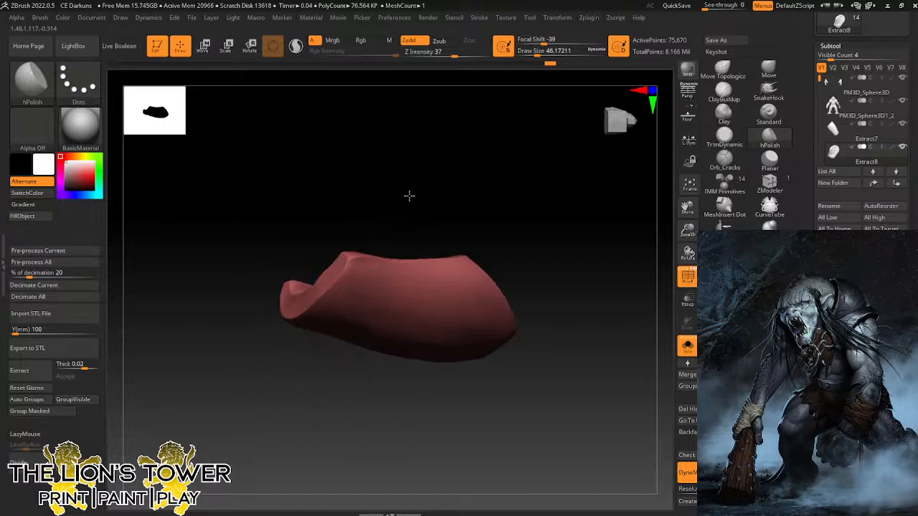
Polish the outside of the shell around the lower-end corner and along the adjoining long edge.
left_click_drag(408, 197, 373, 204)
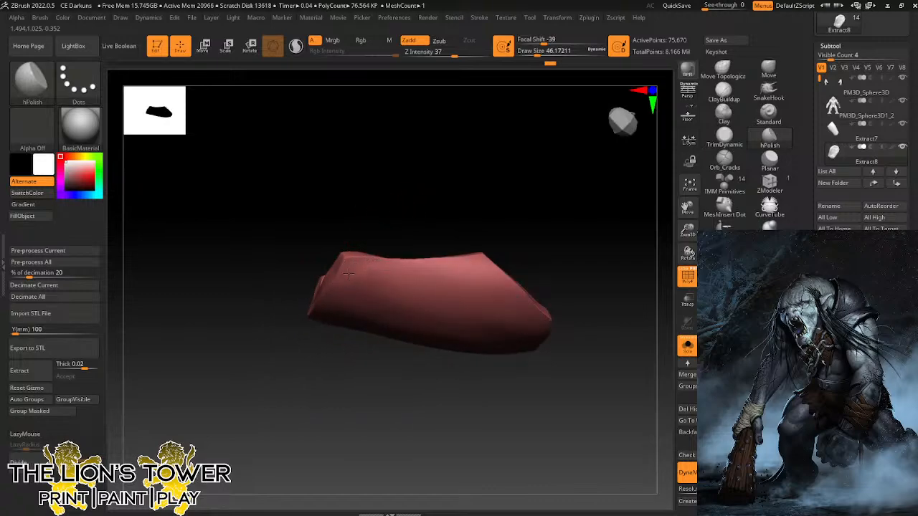
left_click_drag(383, 252, 381, 236)
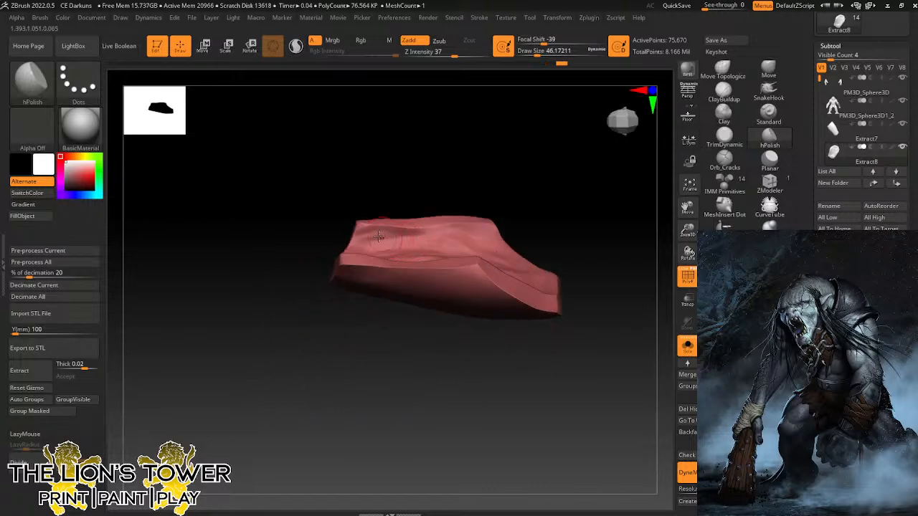
right_click_drag(391, 258, 443, 136)
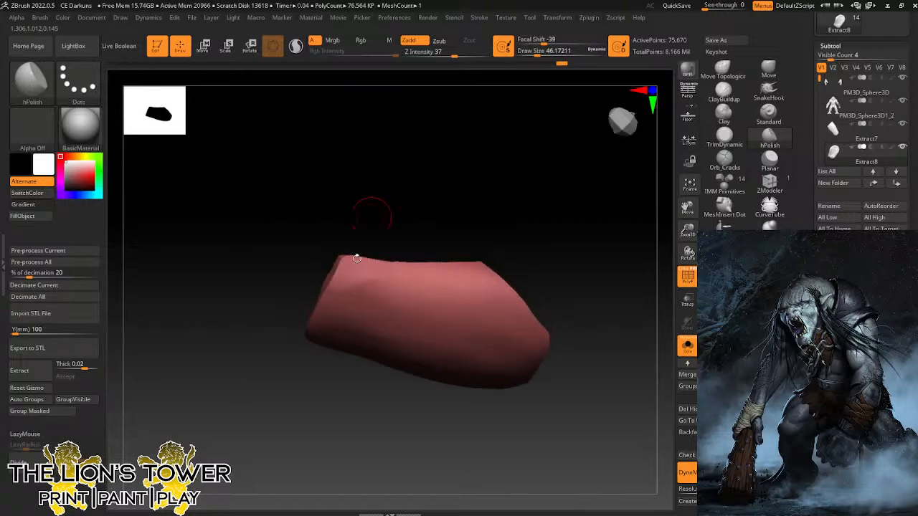
left_click_drag(510, 262, 379, 258)
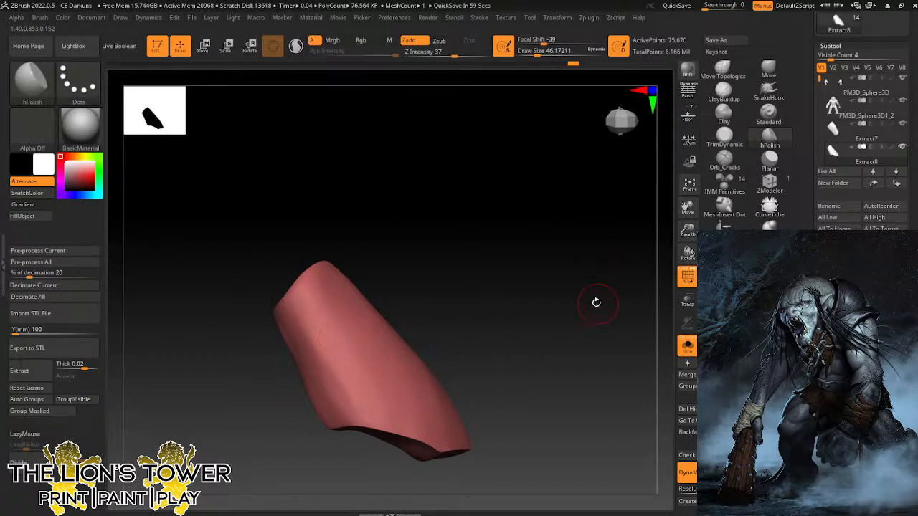
left_click_drag(596, 303, 593, 312)
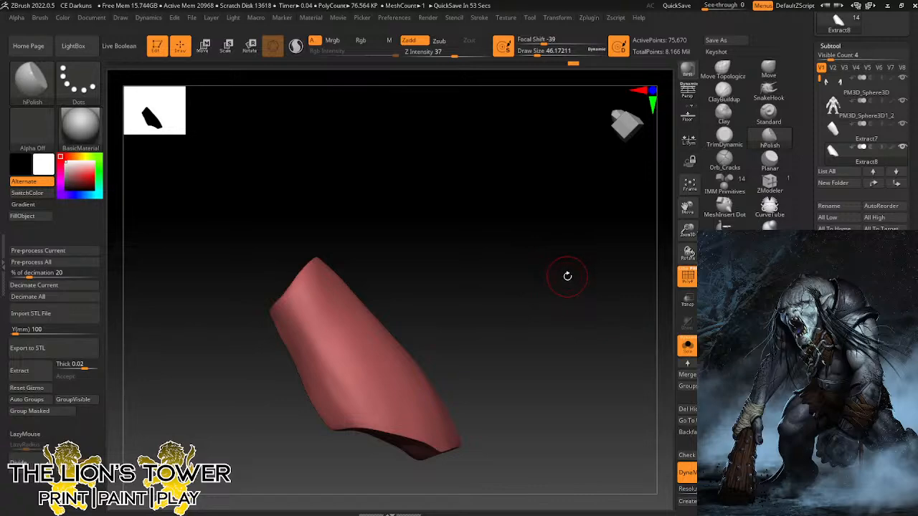
mouse_move(578, 299)
left_mouse_down()
mouse_move(598, 285)
mouse_move(556, 275)
mouse_move(567, 320)
mouse_move(580, 313)
mouse_move(574, 340)
mouse_move(577, 308)
mouse_move(629, 263)
mouse_move(611, 318)
mouse_move(645, 240)
mouse_move(591, 261)
left_mouse_up()
Turn off Solo, select the Extract7 bracer, and mask all but its wrist end with MaskLasso and an inverted mask.
left_click(688, 351)
left_click(344, 317, "alt")
left_click_drag(528, 193, 579, 228)
mouse_move(418, 194)
left_mouse_down("ctrl")
mouse_move(317, 267)
mouse_move(338, 298)
left_mouse_up("ctrl")
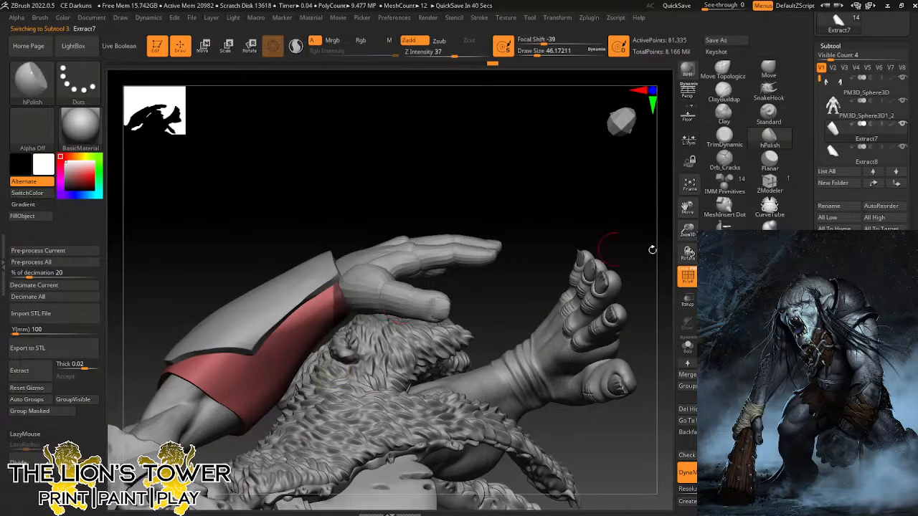
left_click(723, 249)
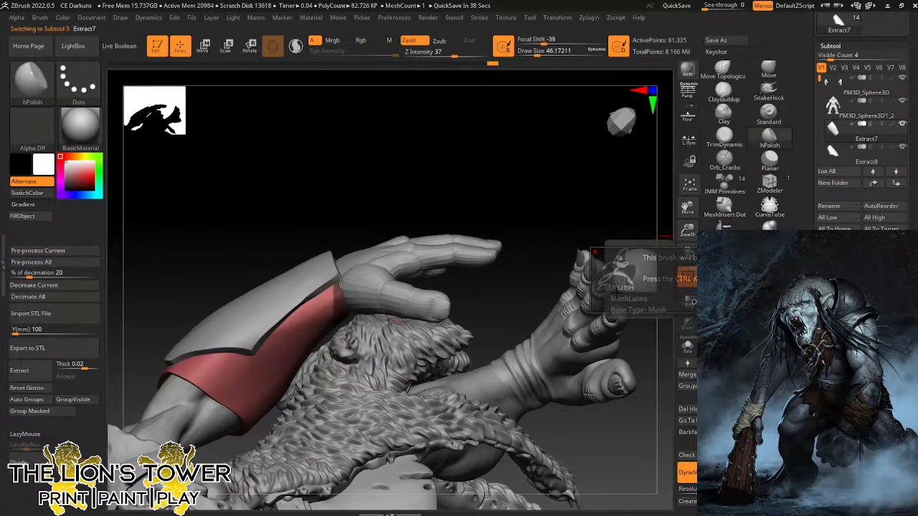
key("ctrl")
mouse_move(511, 304)
left_mouse_down("ctrl")
mouse_move(340, 213)
mouse_move(337, 329)
mouse_move(352, 323)
left_mouse_up("ctrl")
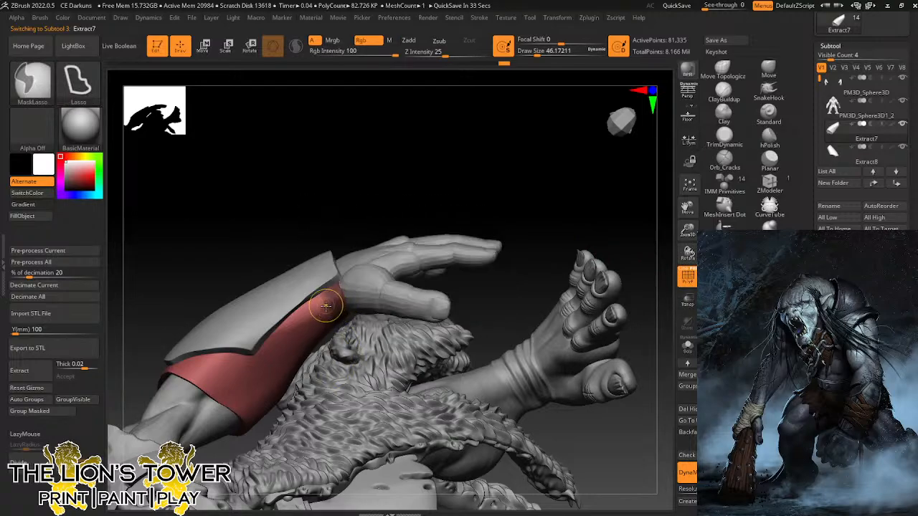
left_click(371, 202, "ctrl")
Shift and scale the unmasked wrist end of the Extract7 bracer with the transform gizmo, and clear the mask.
left_click(252, 49)
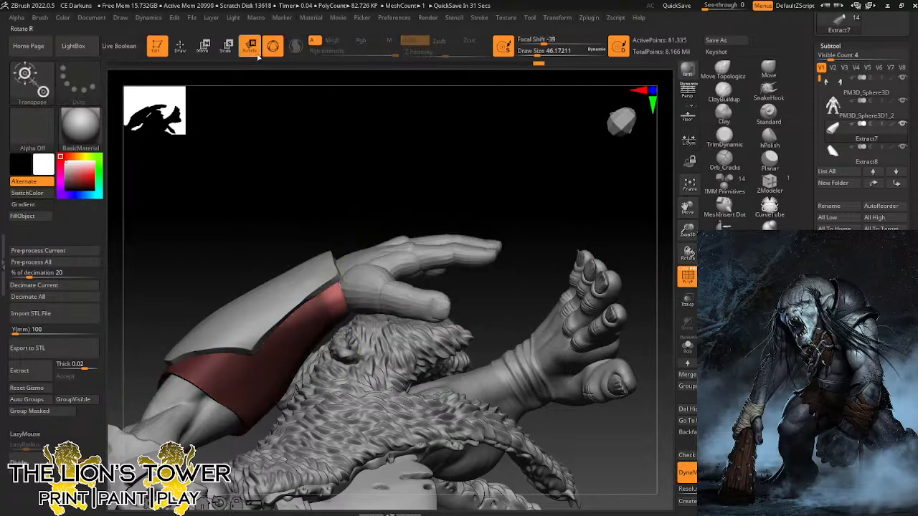
left_click_drag(688, 231, 630, 244)
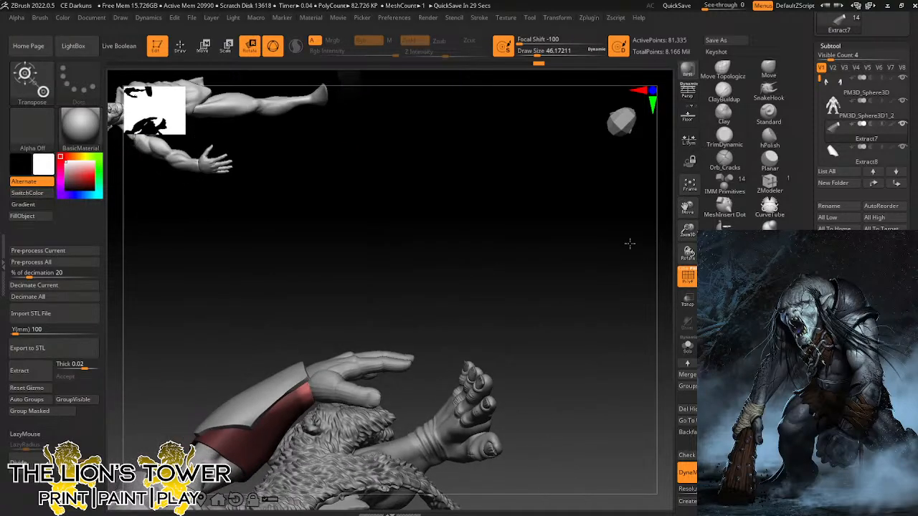
left_click_drag(684, 211, 699, 182)
left_click(246, 390)
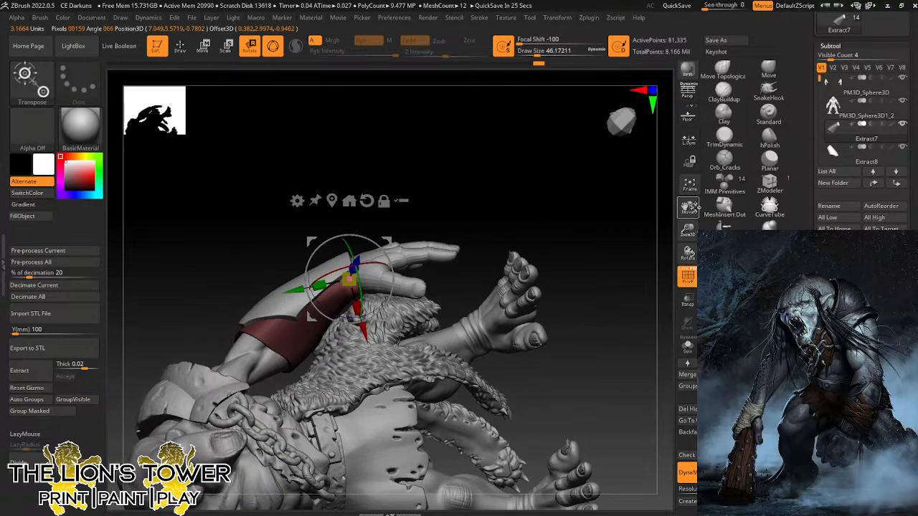
left_click_drag(687, 230, 689, 242)
left_click_drag(390, 239, 403, 231)
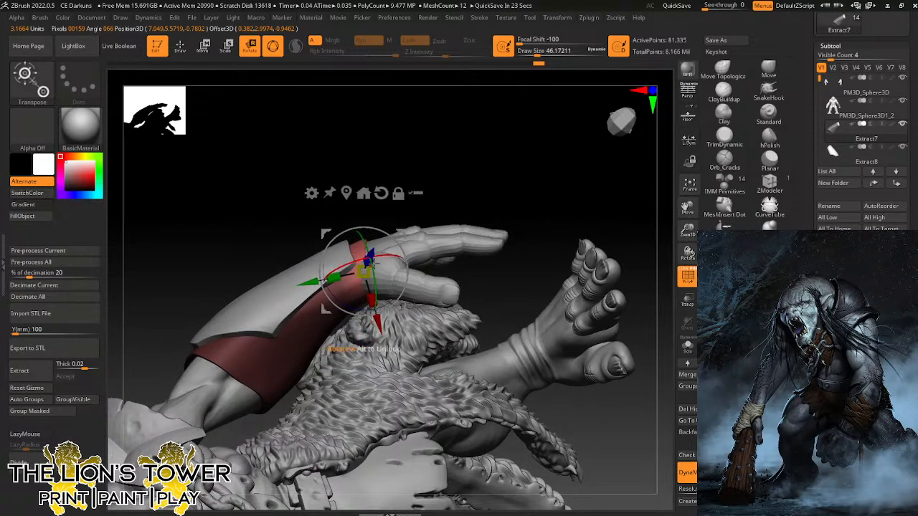
left_click_drag(364, 272, 372, 278)
left_click_drag(404, 232, 405, 233)
mouse_move(482, 176)
left_mouse_down()
mouse_move(481, 216)
mouse_move(450, 287)
mouse_move(470, 277)
mouse_move(484, 170)
left_mouse_up()
Select the outer shell Extract8, slice across its wrist end with SliceCurve, and remove the cut-off strip.
left_click(306, 289, "alt")
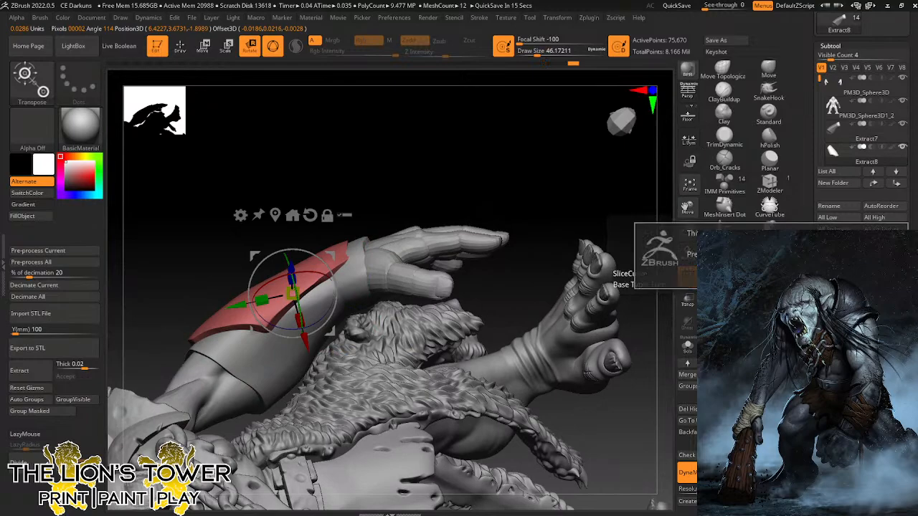
left_click_drag(309, 195, 370, 317, "ctrl+shift")
left_click_drag(468, 180, 531, 280)
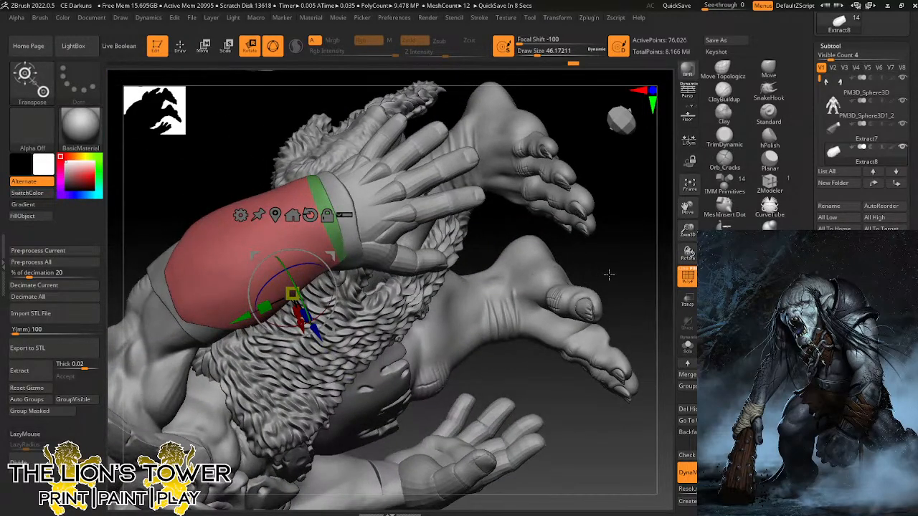
key("ctrl")
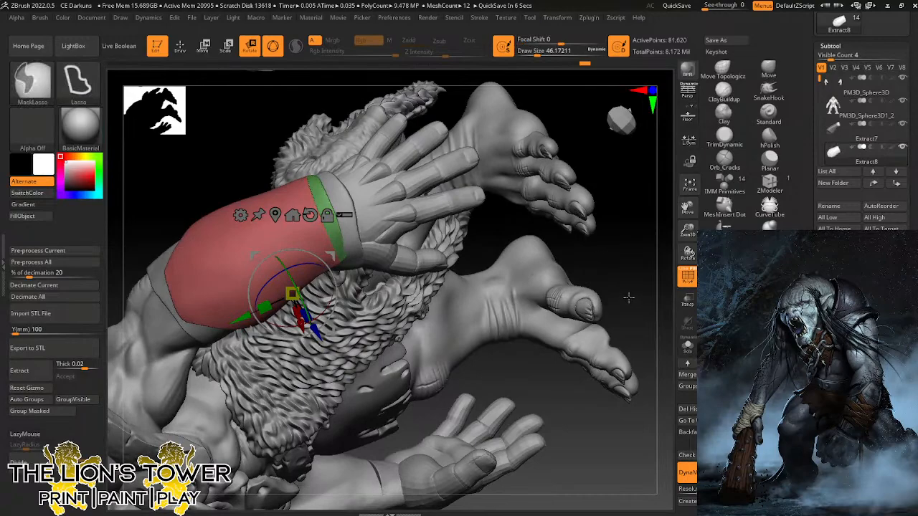
key("q")
left_click(327, 211, "ctrl+shift")
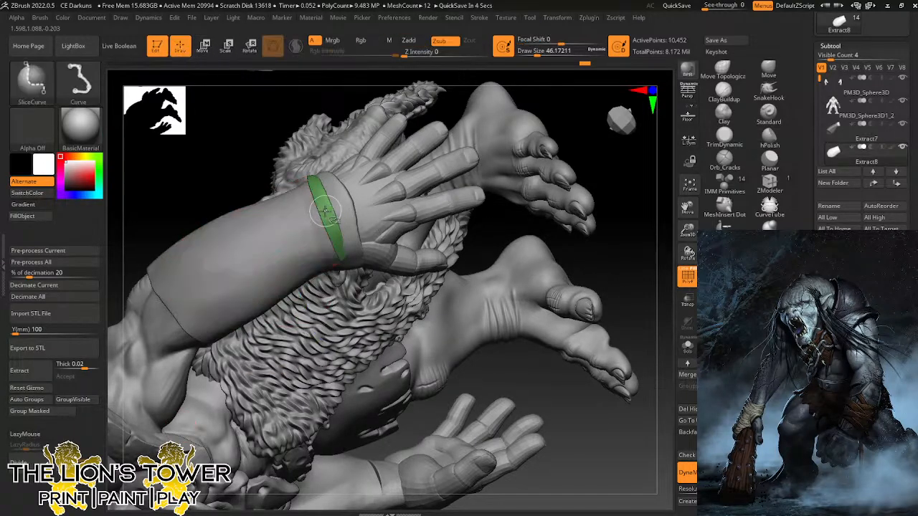
left_click(325, 211, "ctrl+shift")
Adjust the trimmed shell's fit near the wrist with the Move brush at a draw size of about 124.
left_click_drag(635, 287, 608, 329)
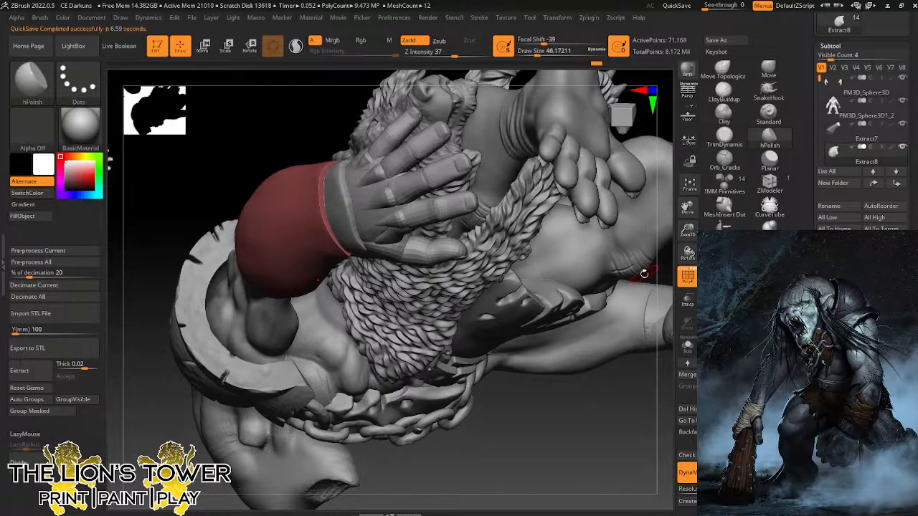
left_click_drag(644, 274, 674, 245)
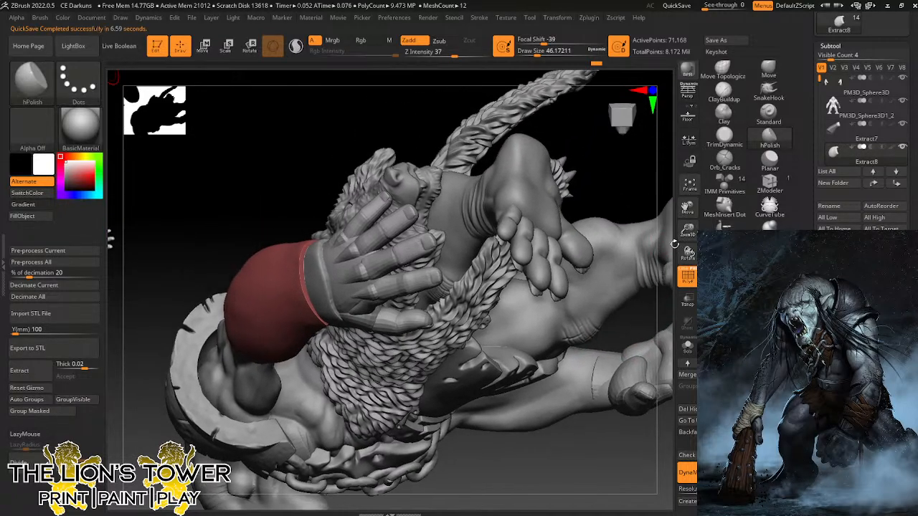
mouse_move(605, 185)
left_mouse_down()
mouse_move(629, 171)
mouse_move(557, 176)
mouse_move(305, 323)
left_mouse_up()
left_click(758, 72)
left_click(549, 55)
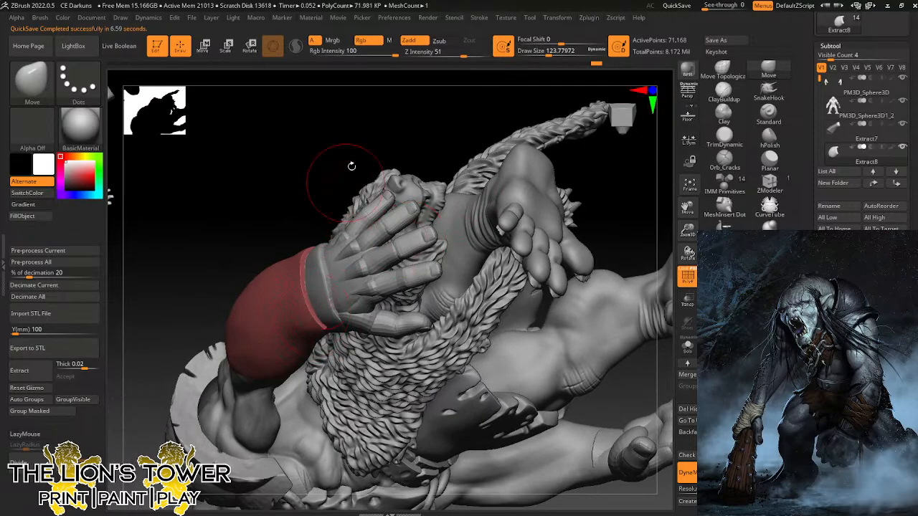
left_click_drag(352, 166, 348, 123)
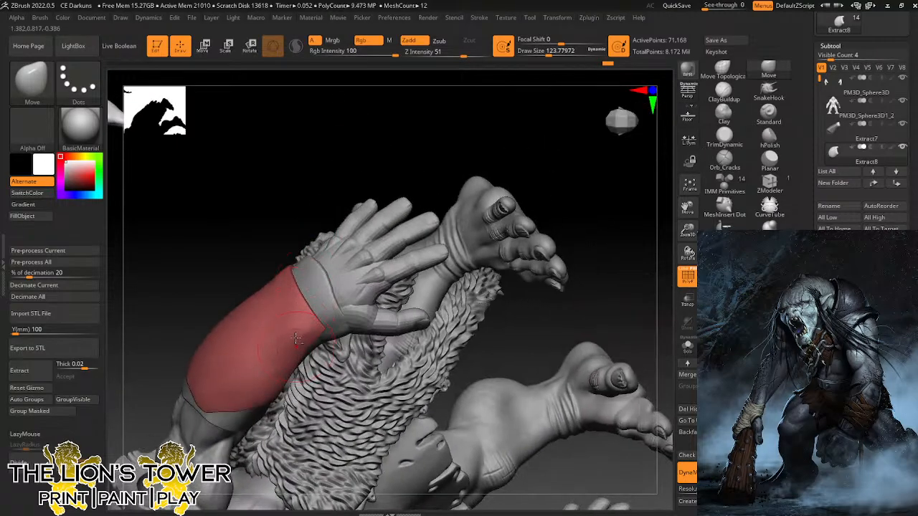
left_click_drag(296, 338, 407, 324)
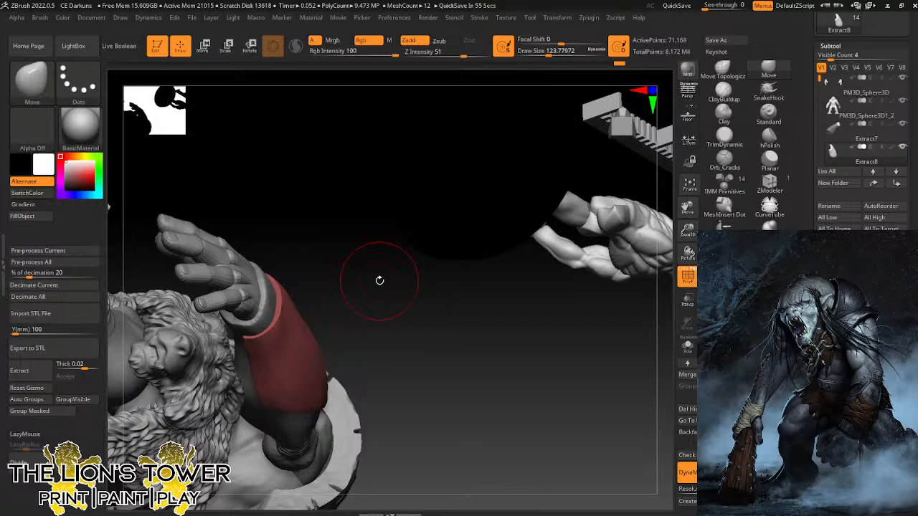
left_click_drag(380, 281, 547, 340)
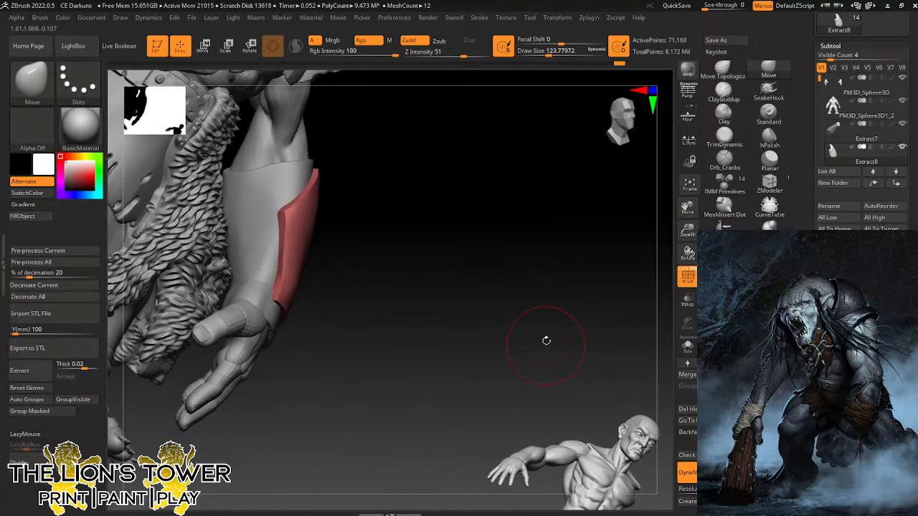
left_click_drag(687, 230, 660, 157)
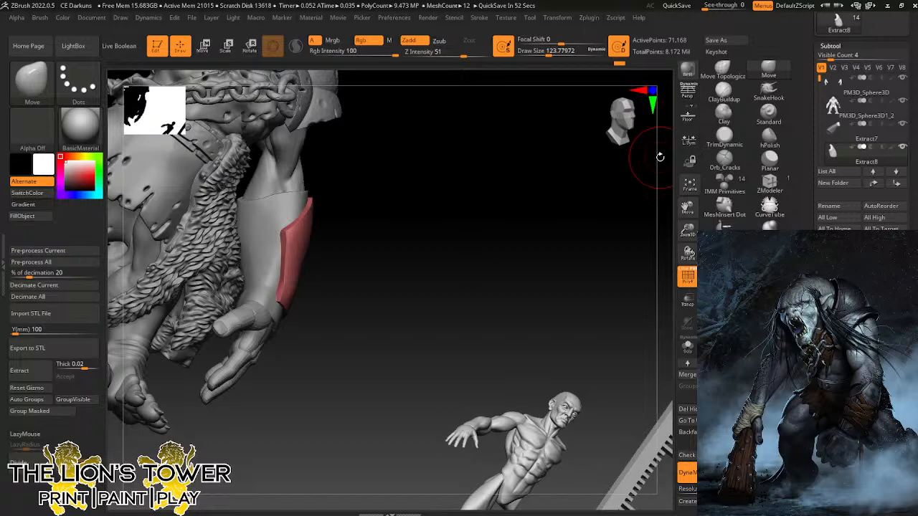
left_click_drag(660, 157, 565, 270)
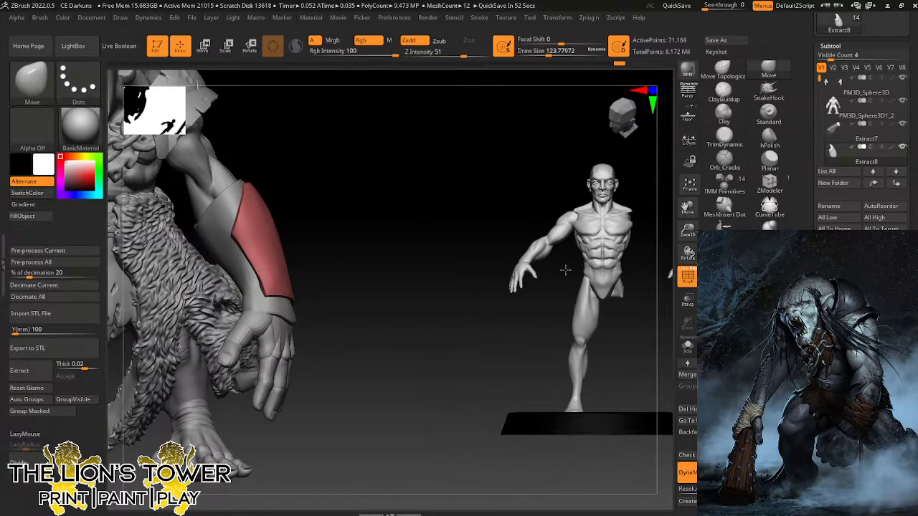
left_click_drag(498, 308, 560, 267)
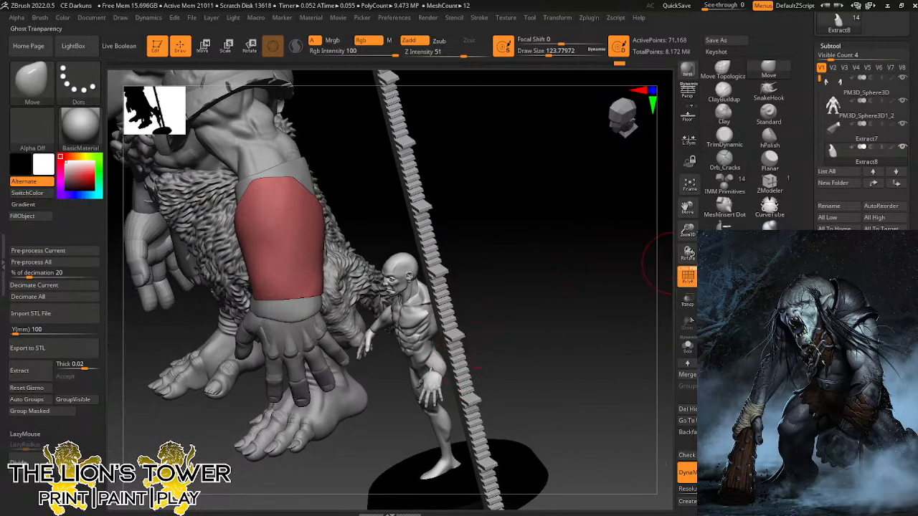
Isolate the outer shell with Solo and reduce the brush draw size to about 27.
left_click(687, 346)
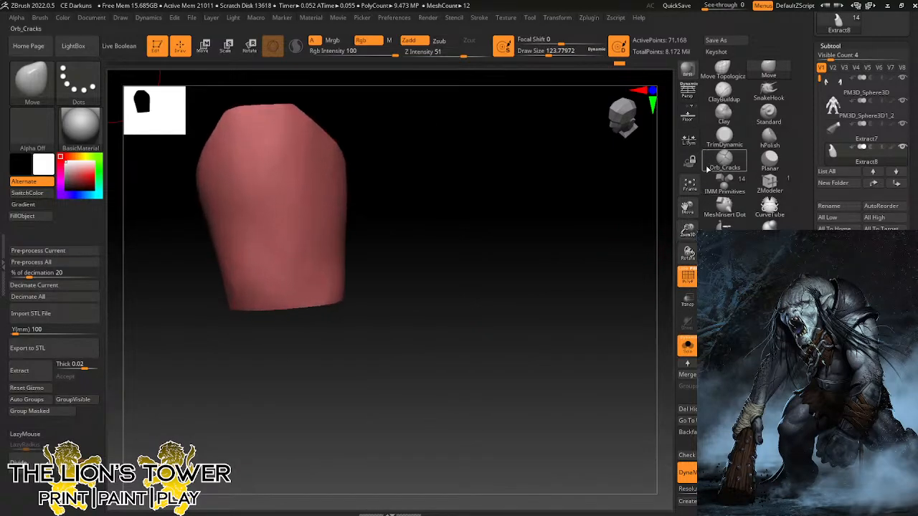
mouse_move(687, 228)
left_mouse_down()
mouse_move(758, 241)
mouse_move(759, 303)
left_mouse_up()
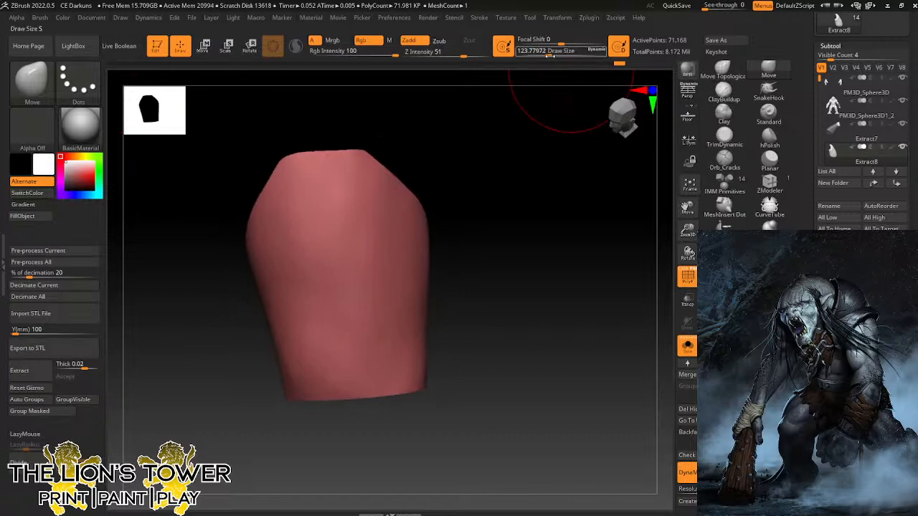
left_click_drag(550, 55, 539, 55)
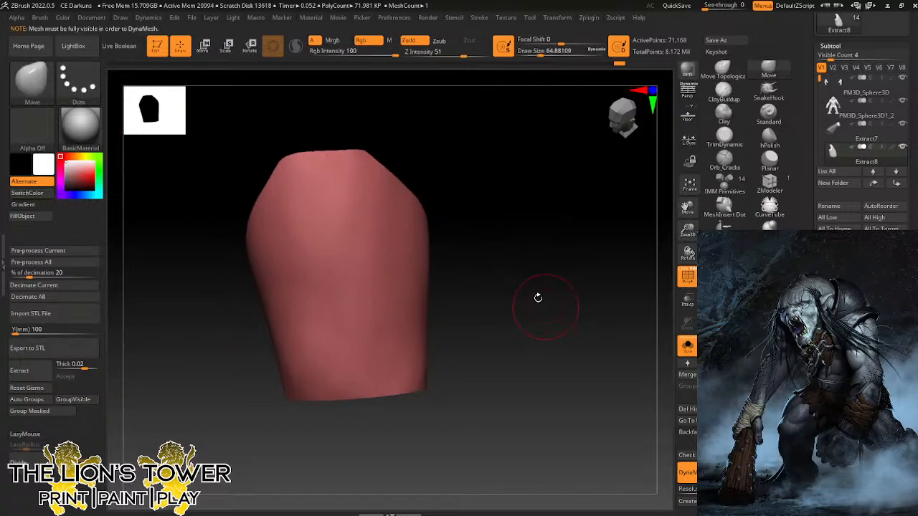
left_click(538, 55)
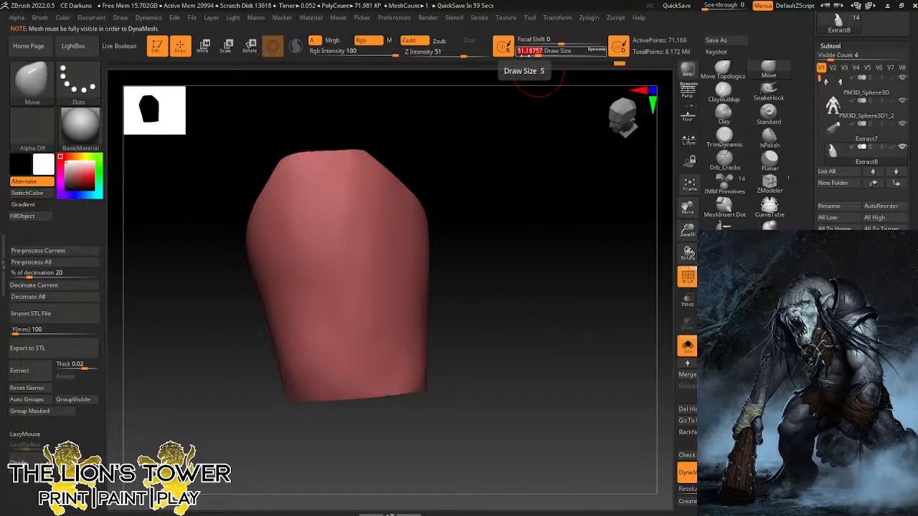
left_click_drag(538, 54, 532, 55)
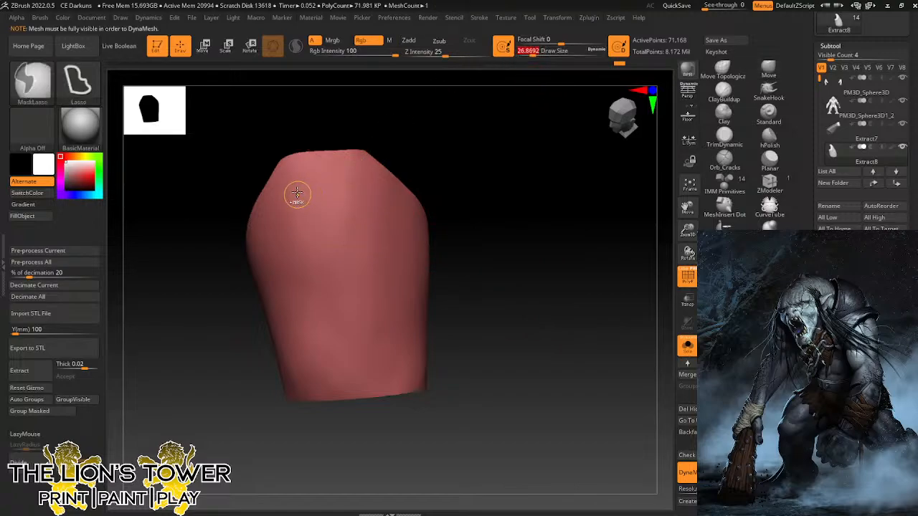
mouse_move(297, 194)
left_mouse_down("ctrl")
mouse_move(328, 348)
mouse_move(373, 368)
left_mouse_up("ctrl")
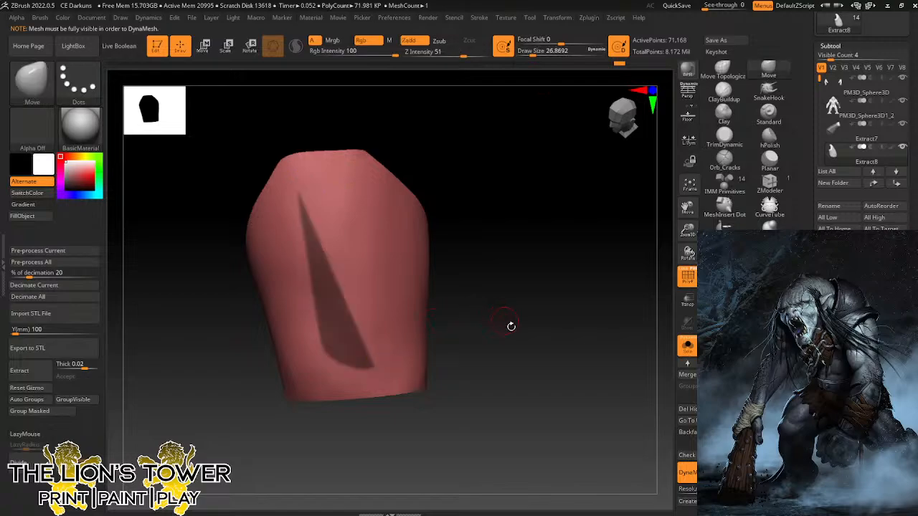
left_click(511, 326, "ctrl")
left_click_drag(549, 317, 604, 294, "ctrl")
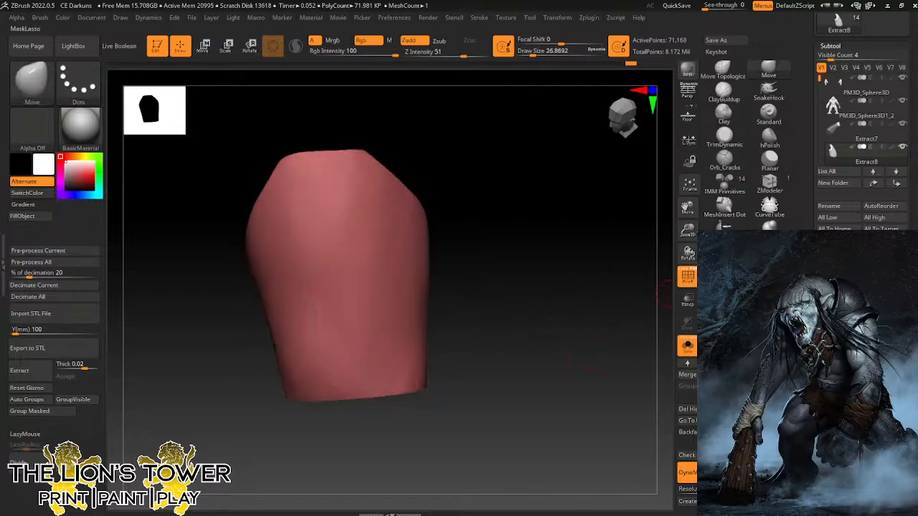
Paint a filled lengthwise mask panel down the middle of the shell with MaskPen at a draw size of about 20.
left_click_drag(538, 55, 528, 54)
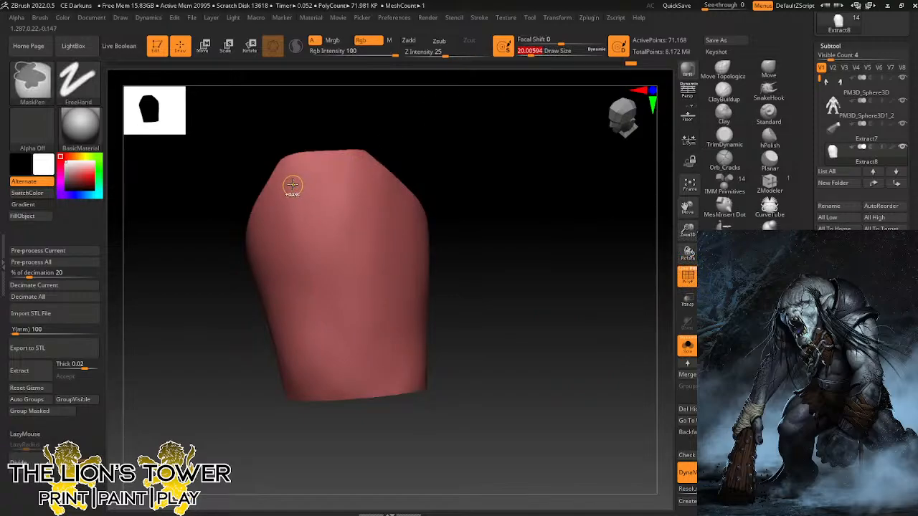
mouse_move(293, 185)
left_mouse_down("ctrl")
mouse_move(319, 388)
mouse_move(317, 176)
mouse_move(362, 177)
mouse_move(376, 373)
left_mouse_up("ctrl")
left_click_drag(362, 178, 378, 379, "ctrl")
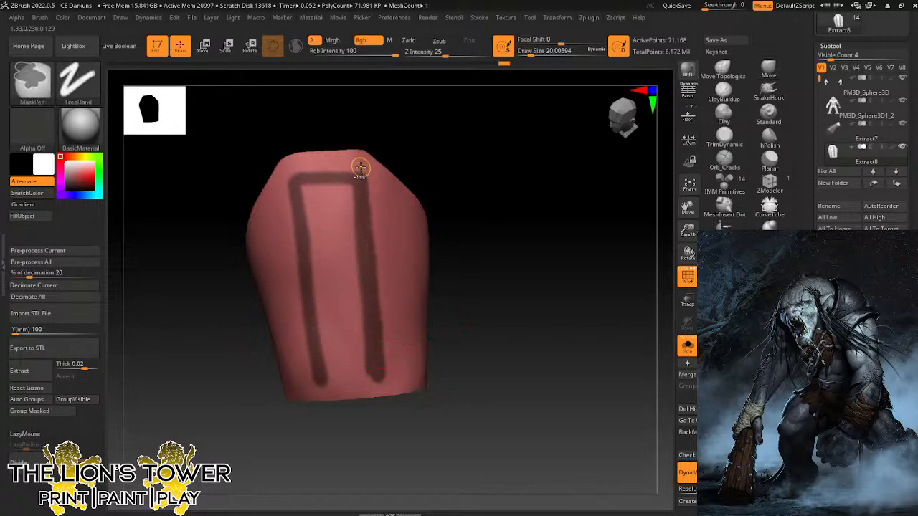
mouse_move(313, 169)
left_mouse_down("ctrl")
mouse_move(353, 168)
mouse_move(347, 192)
mouse_move(305, 204)
mouse_move(334, 192)
mouse_move(311, 248)
mouse_move(356, 238)
mouse_move(317, 291)
mouse_move(351, 251)
mouse_move(340, 292)
mouse_move(351, 294)
mouse_move(325, 351)
left_mouse_up("ctrl")
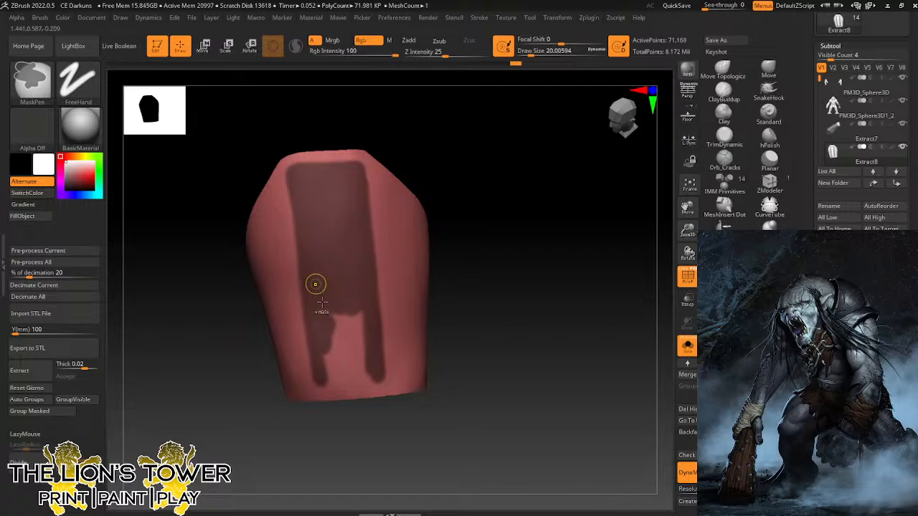
mouse_move(322, 299)
left_mouse_down("ctrl")
mouse_move(322, 380)
mouse_move(375, 387)
left_mouse_up("ctrl")
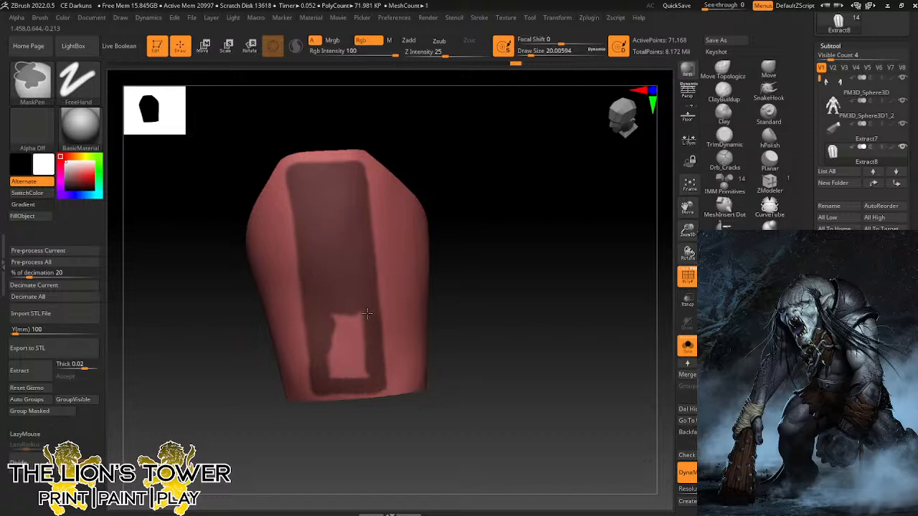
mouse_move(367, 313)
left_mouse_down("ctrl")
mouse_move(358, 373)
mouse_move(350, 316)
mouse_move(337, 380)
mouse_move(329, 367)
left_mouse_up("ctrl")
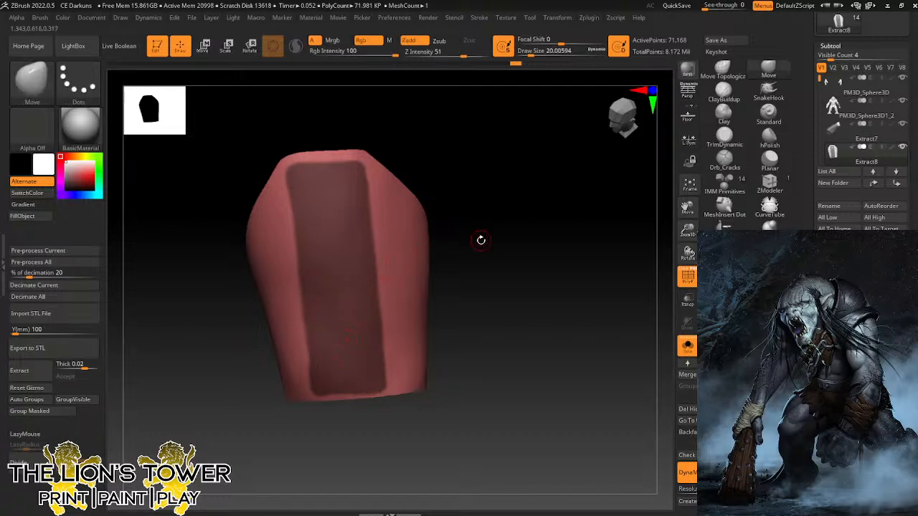
Straighten the masked panel's long sides, square off its ends with MaskPen, and invert the mask.
left_click_drag(469, 168, 412, 164)
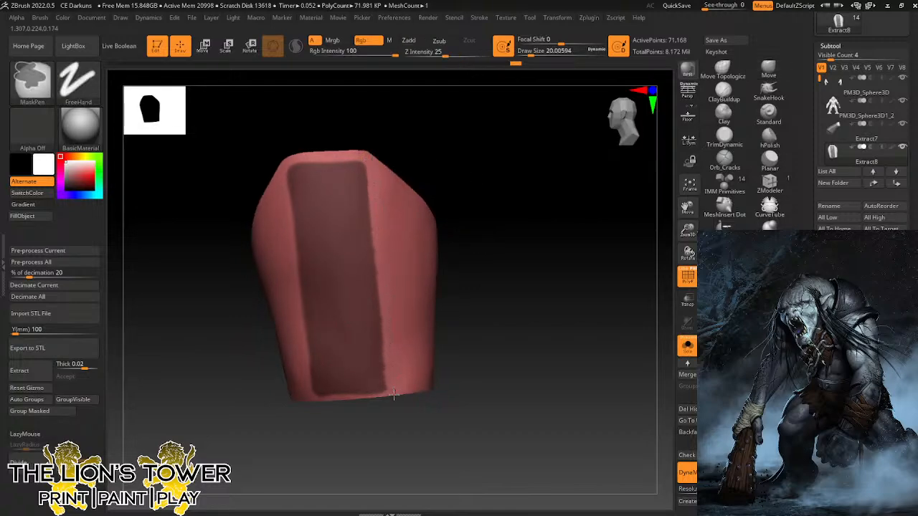
left_click_drag(428, 127, 285, 174)
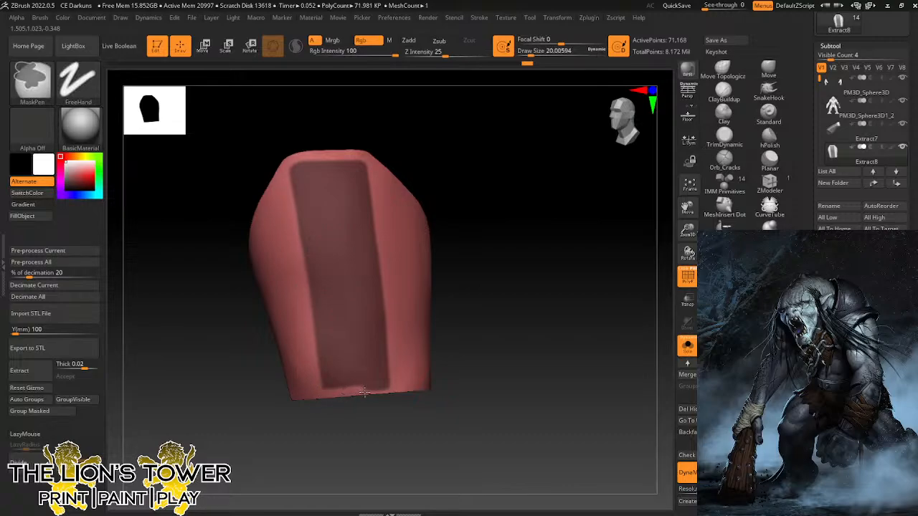
left_click_drag(505, 278, 451, 207)
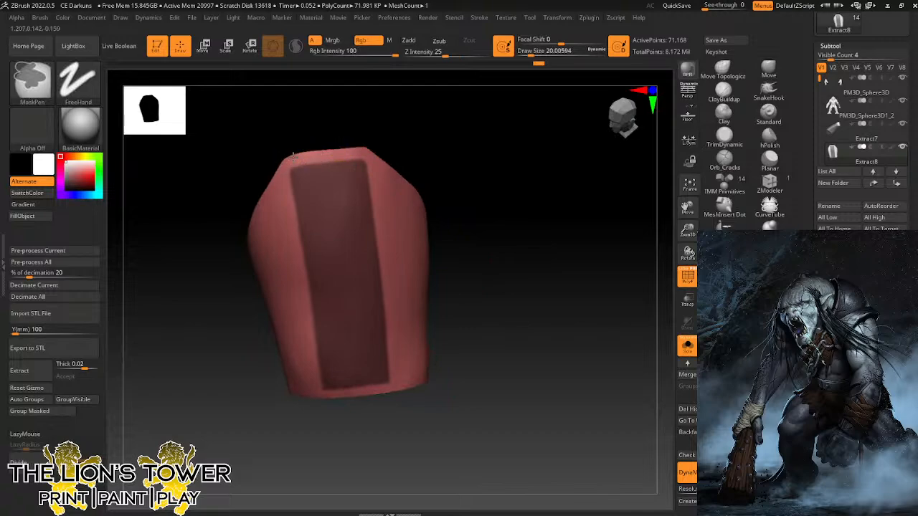
left_click_drag(596, 342, 583, 321)
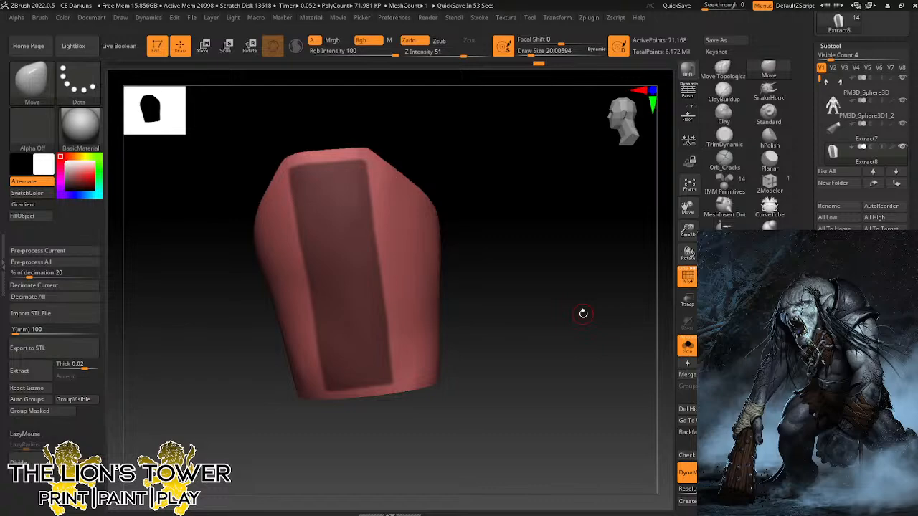
left_click_drag(687, 228, 677, 246)
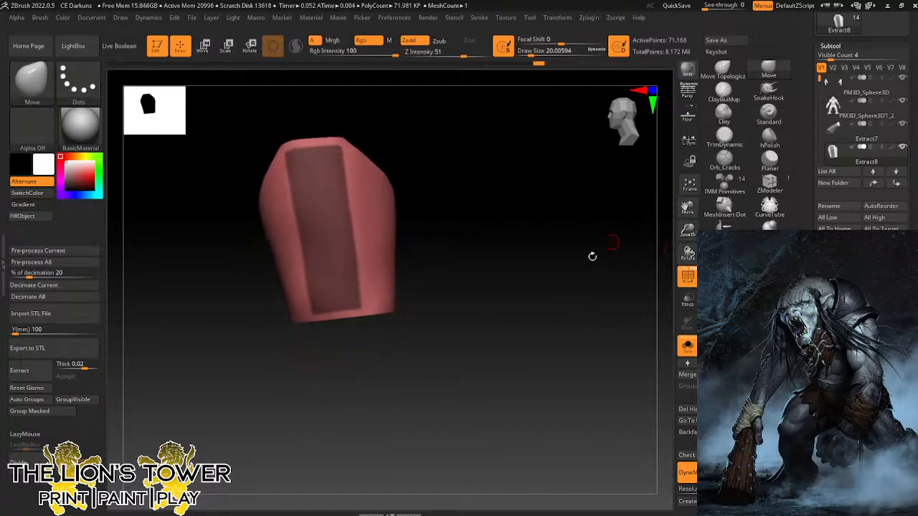
left_click(568, 266, "ctrl")
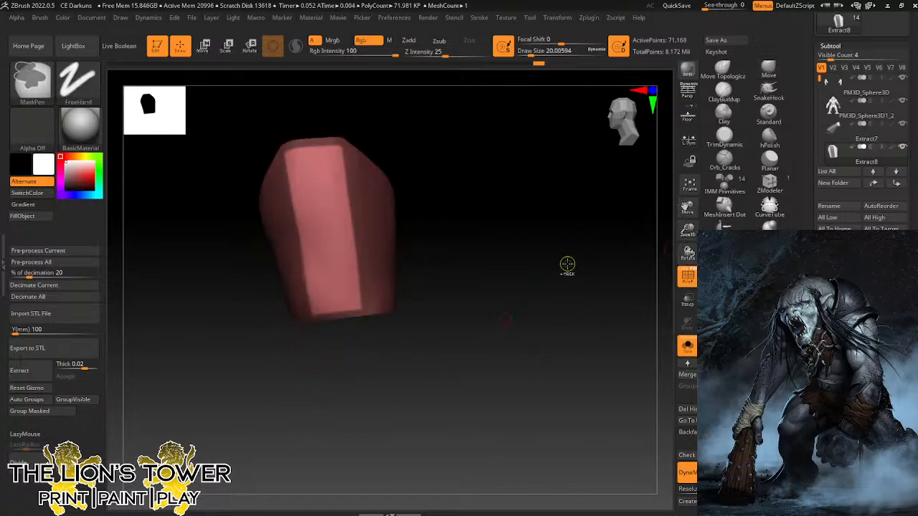
Raise the unmasked central panel of the outer shell with the Inflate deformation and clear the mask.
left_click_drag(562, 266, 589, 262)
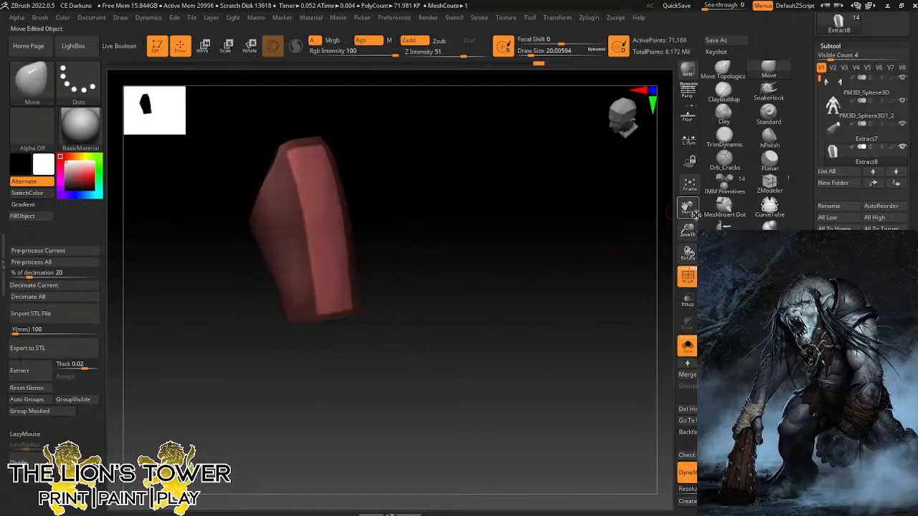
left_click_drag(688, 210, 700, 245)
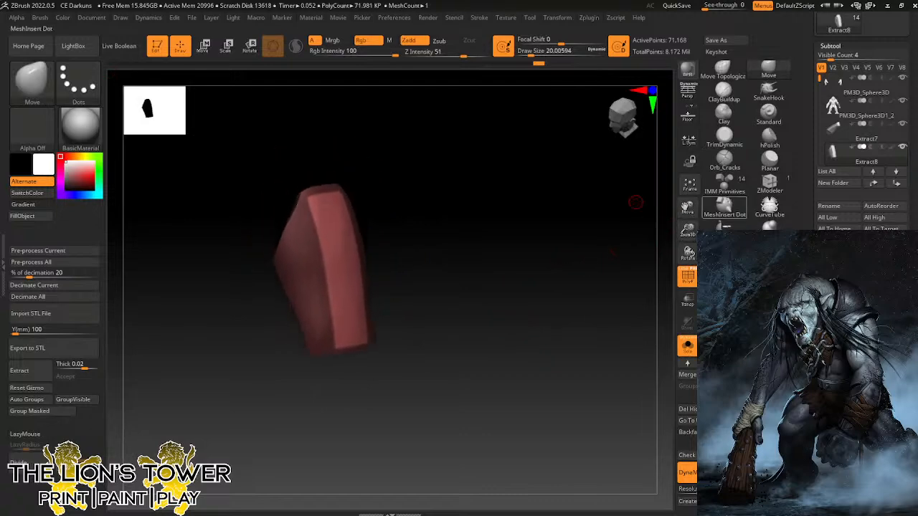
key("ctrl+shift")
left_click_drag(581, 297, 623, 278)
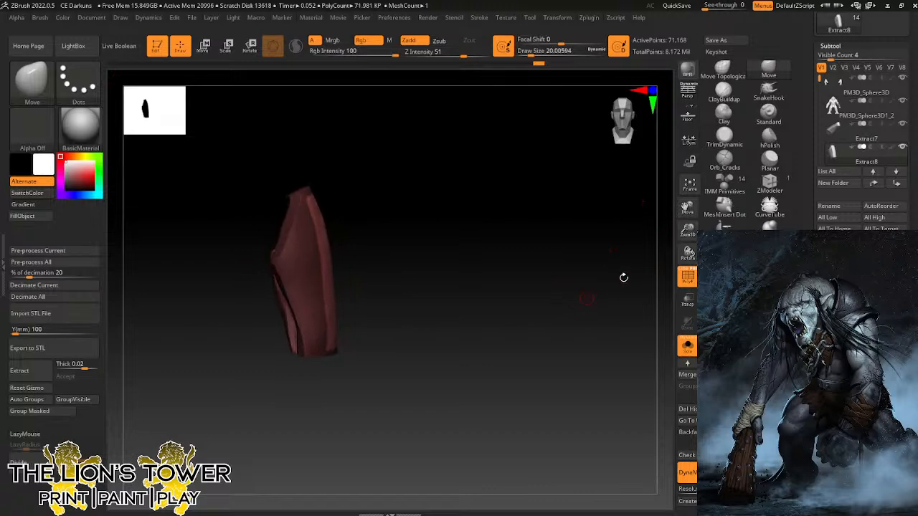
left_click_drag(857, 373, 867, 373)
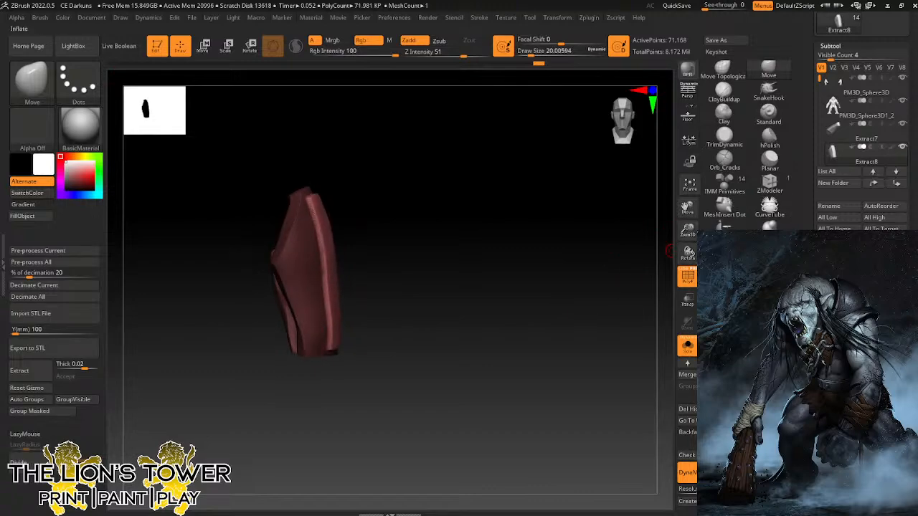
mouse_move(549, 325)
left_mouse_down()
mouse_move(498, 332)
mouse_move(508, 308)
mouse_move(517, 315)
mouse_move(498, 318)
mouse_move(512, 317)
mouse_move(455, 294)
left_mouse_up()
Carve one long edge of the raised panel using Orb_Cracks with Sculptris Pro on, draw size about 39 and Z Intensity 21.
left_click(724, 160)
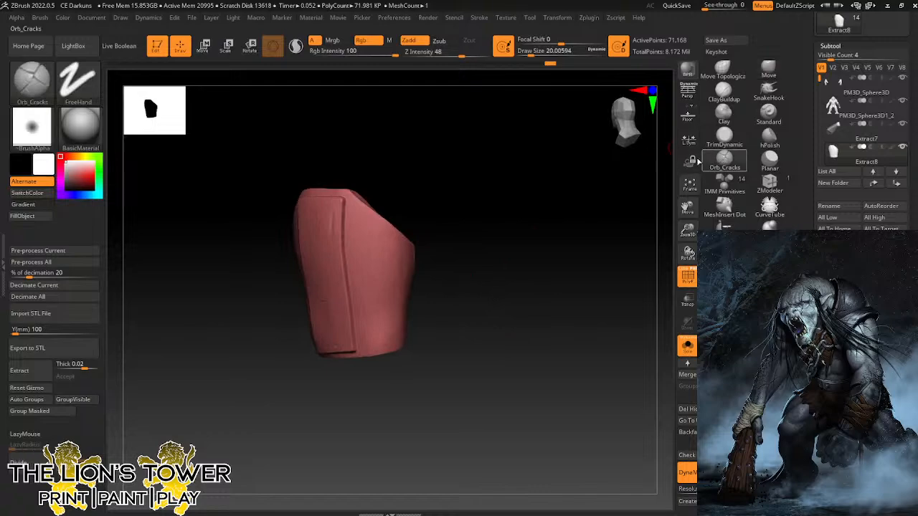
left_click_drag(688, 231, 688, 244)
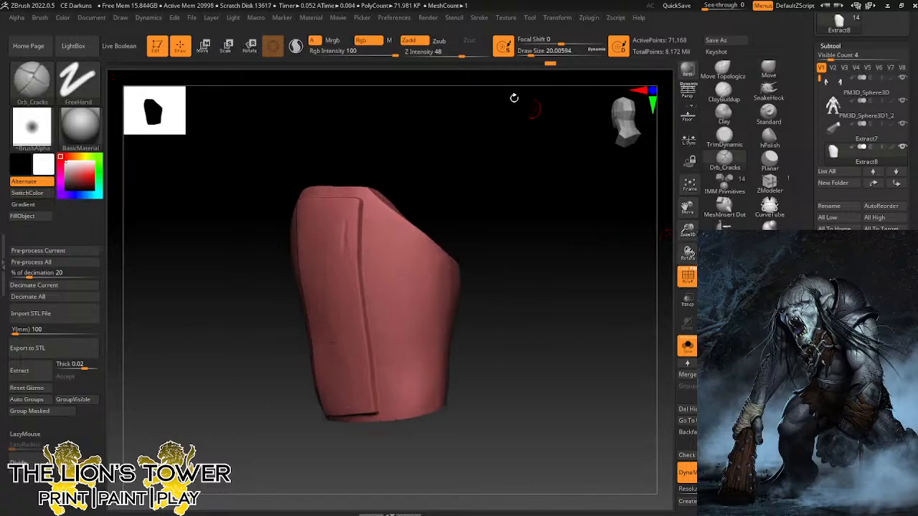
left_click(296, 46)
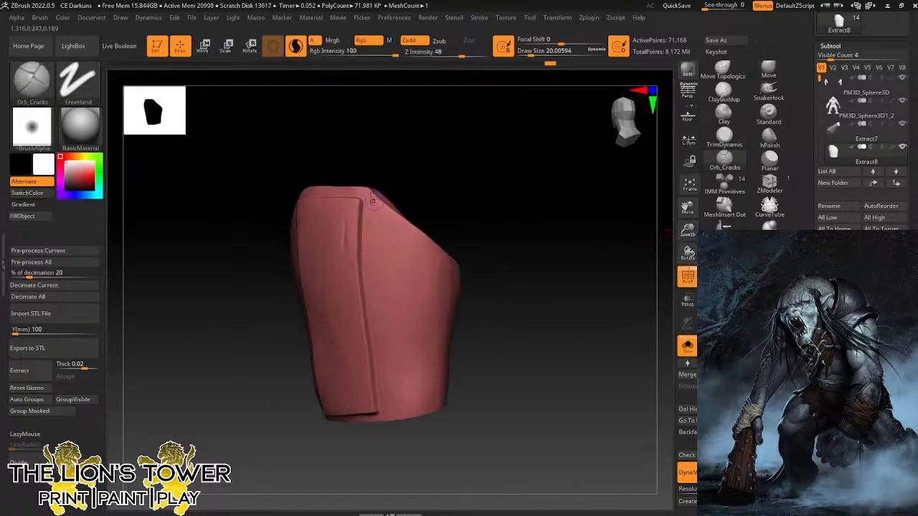
left_click_drag(530, 55, 535, 55)
left_click_drag(502, 156, 519, 161)
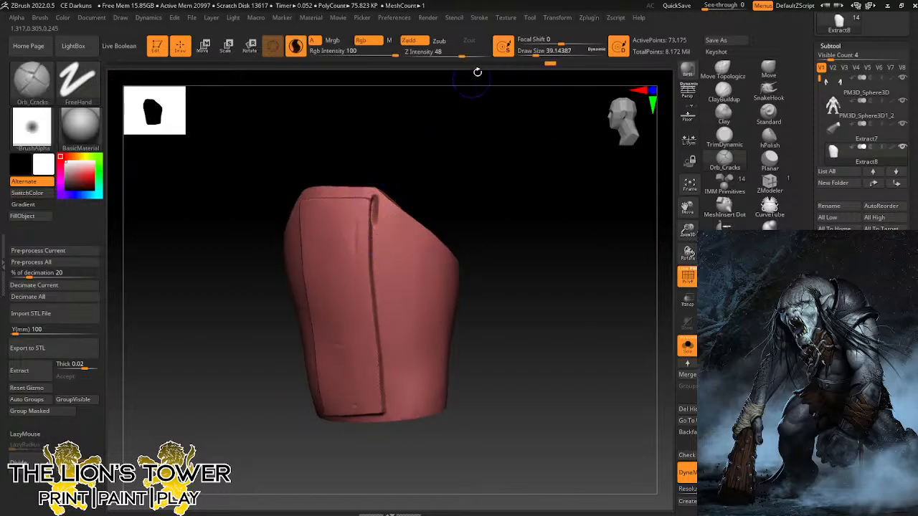
key("ctrl")
key("ctrl+z")
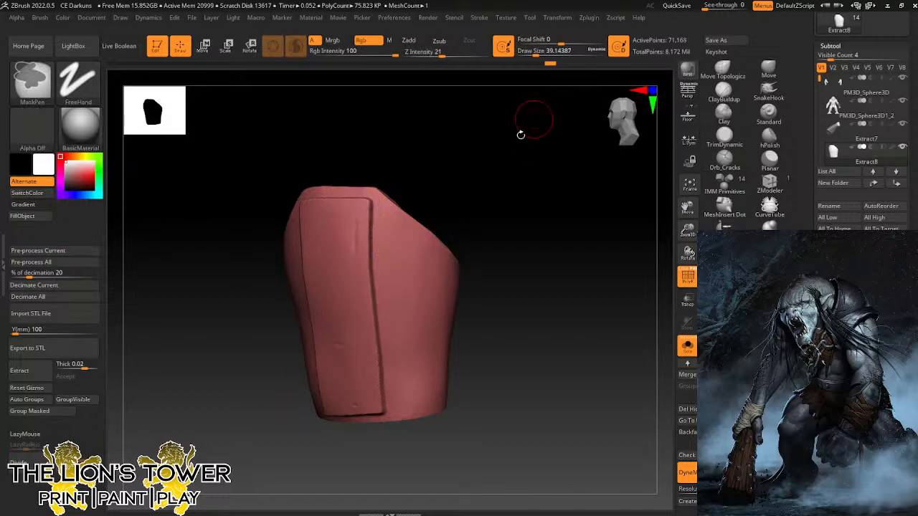
left_click_drag(372, 212, 373, 221)
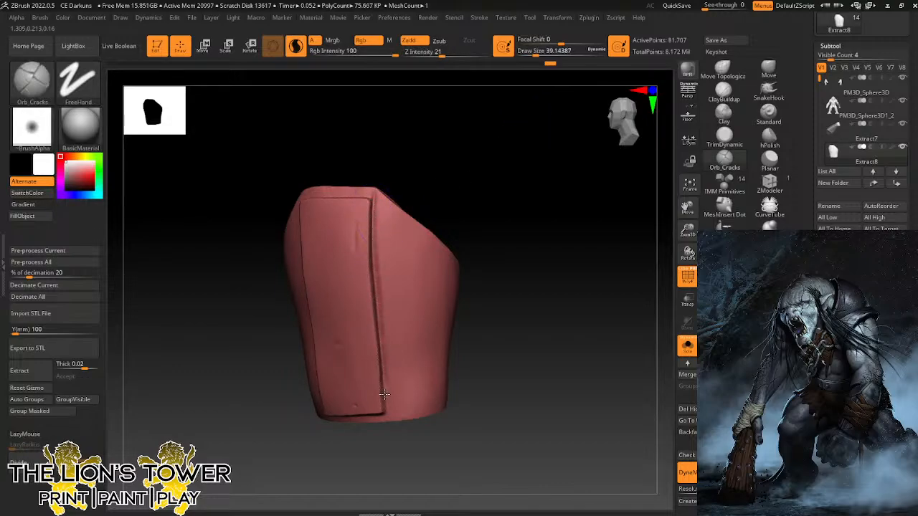
Carve the central panel's elbow-end edge and its opposite long edge with Orb_Cracks.
mouse_move(467, 234)
left_mouse_down()
mouse_move(461, 191)
mouse_move(381, 177)
mouse_move(322, 199)
mouse_move(295, 194)
left_mouse_up()
left_click_drag(386, 148, 312, 194)
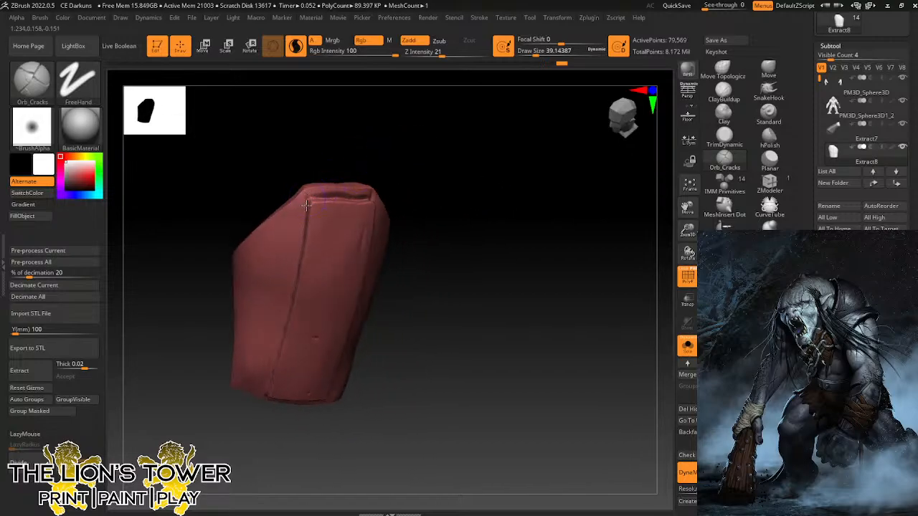
left_click_drag(296, 309, 271, 395)
left_click_drag(410, 169, 413, 118)
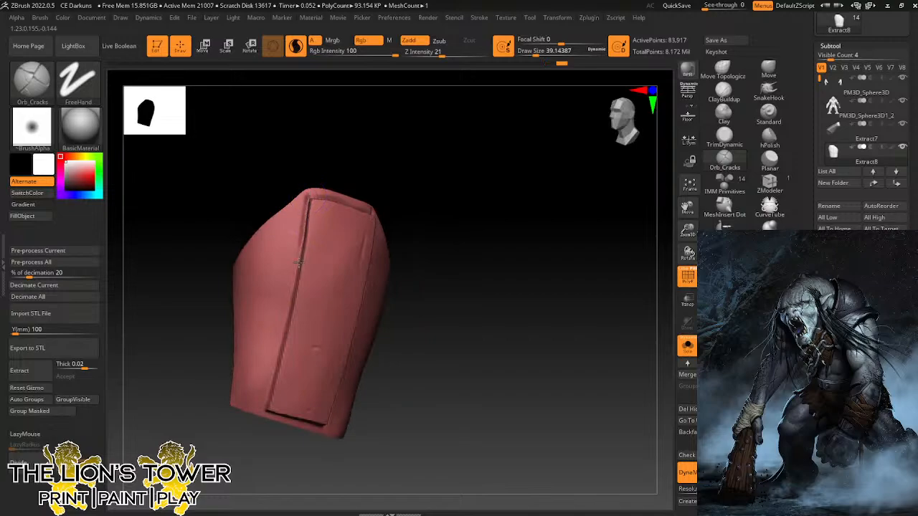
left_click_drag(294, 289, 265, 416)
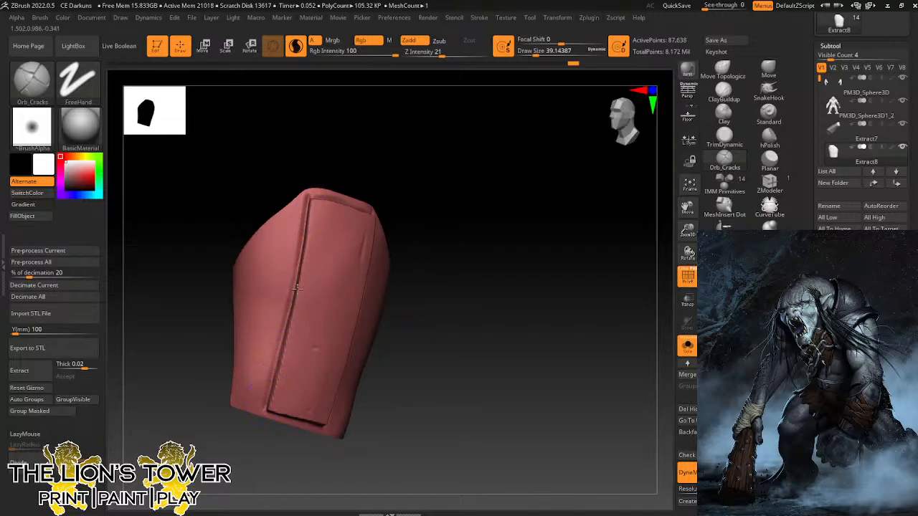
Carve a lengthwise groove beside the central panel with Orb_Cracks at a draw size of about 46 to start a side panel.
mouse_move(459, 228)
left_mouse_down()
mouse_move(507, 293)
mouse_move(523, 275)
mouse_move(534, 160)
left_mouse_up()
left_click(533, 54)
left_click_drag(688, 213, 724, 153)
mouse_move(584, 289)
left_mouse_down()
mouse_move(576, 263)
mouse_move(531, 243)
mouse_move(541, 261)
mouse_move(522, 241)
left_mouse_up()
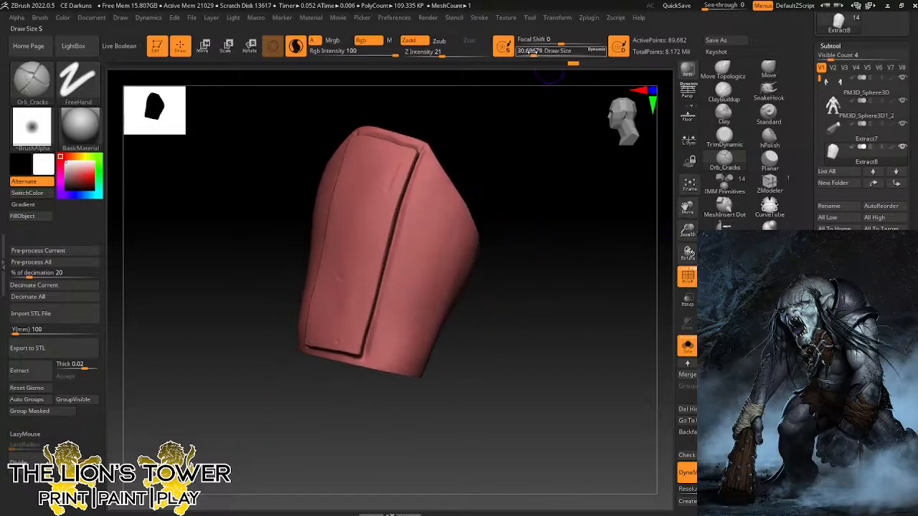
left_click(536, 54)
left_click_drag(519, 181, 493, 170)
mouse_move(419, 150)
left_mouse_down()
mouse_move(431, 177)
mouse_move(421, 260)
mouse_move(388, 365)
left_mouse_up()
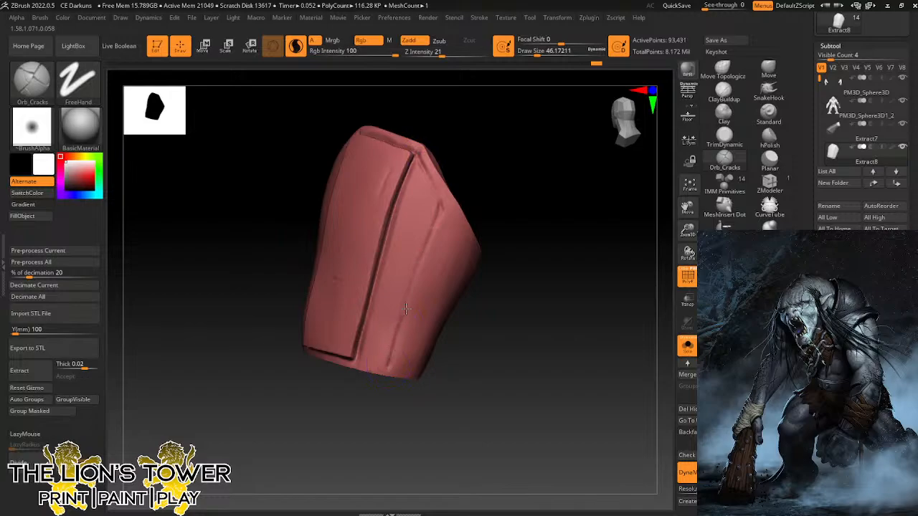
Complete the side panel's outline with grooves along its slanted elbow end and wrist end, and deepen its long groove.
mouse_move(431, 244)
left_mouse_down("shift")
mouse_move(441, 207)
mouse_move(415, 158)
left_mouse_up("shift")
left_click_drag(429, 275, 393, 363)
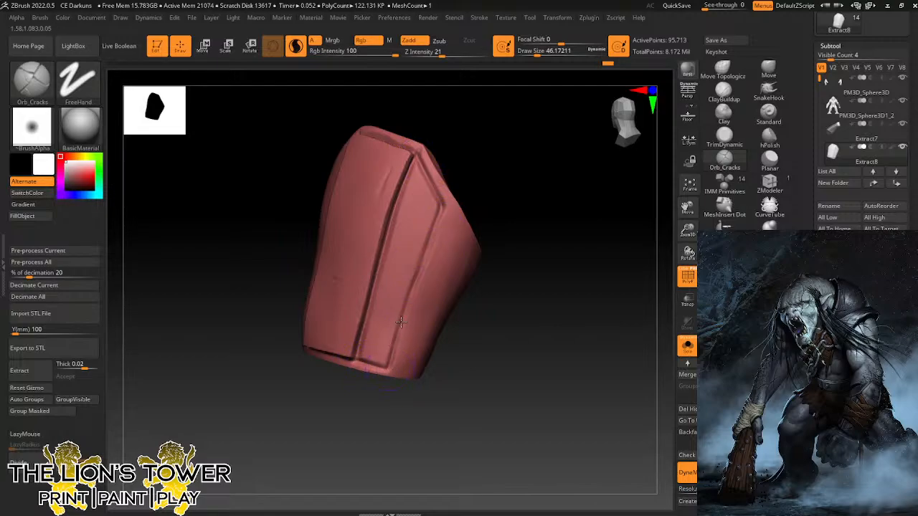
left_click_drag(401, 322, 425, 243)
left_click_drag(440, 208, 407, 308)
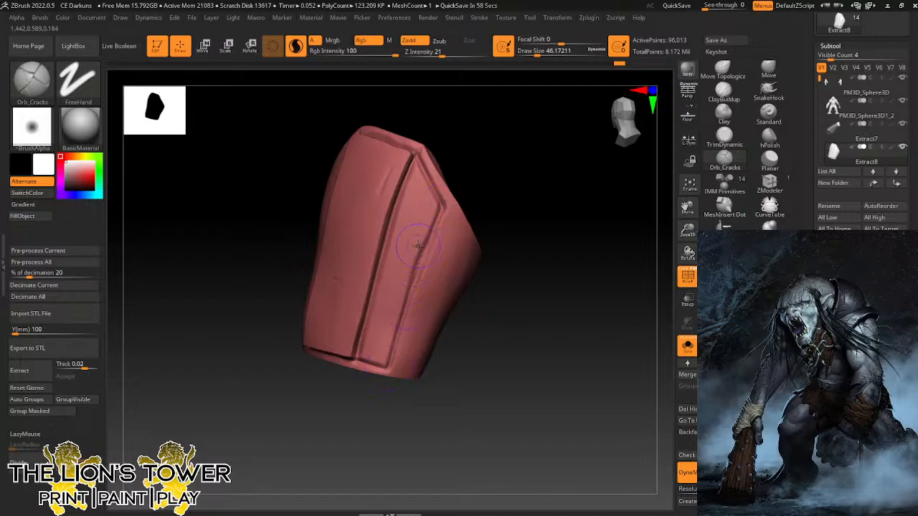
Carve a matching side panel with a slanted elbow end on the opposite side of the central panel.
mouse_move(649, 260)
left_mouse_down()
mouse_move(619, 269)
mouse_move(424, 161)
mouse_move(372, 152)
left_mouse_up()
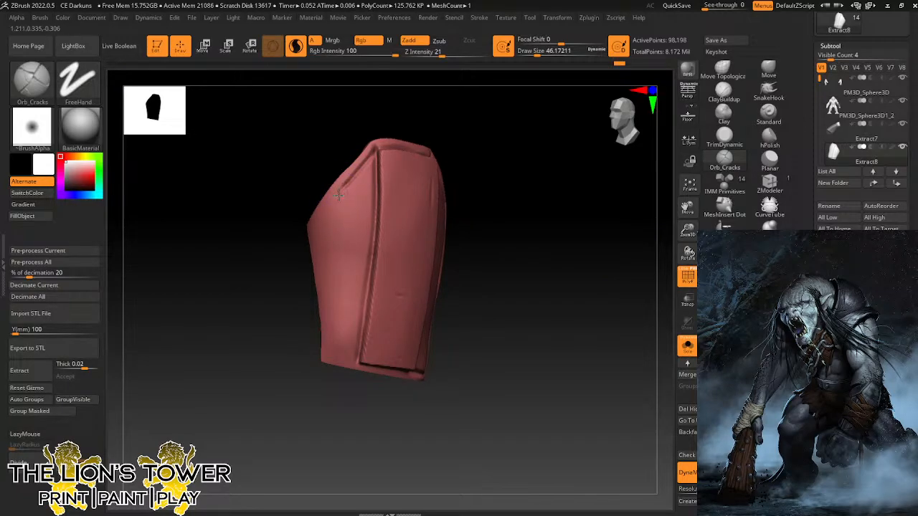
left_click_drag(462, 163, 483, 138)
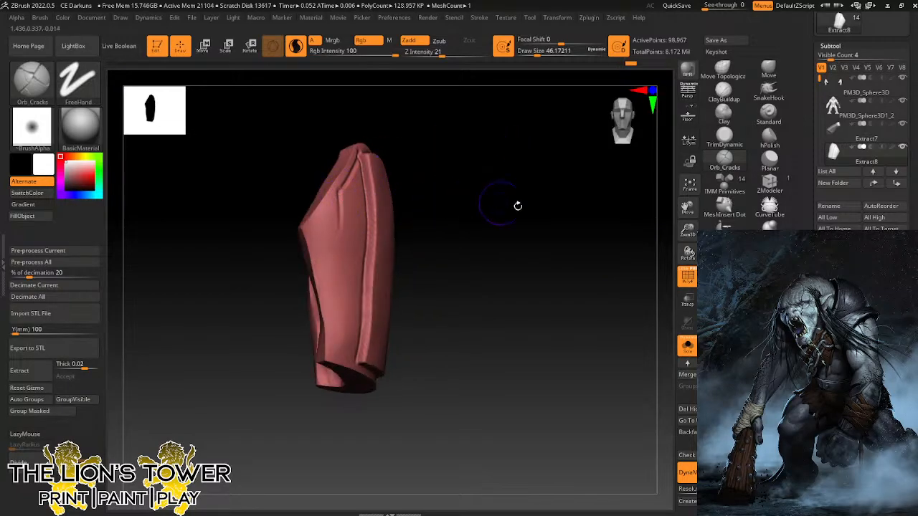
mouse_move(517, 205)
left_mouse_down()
mouse_move(476, 232)
mouse_move(480, 205)
mouse_move(552, 223)
mouse_move(540, 228)
mouse_move(530, 218)
left_mouse_up()
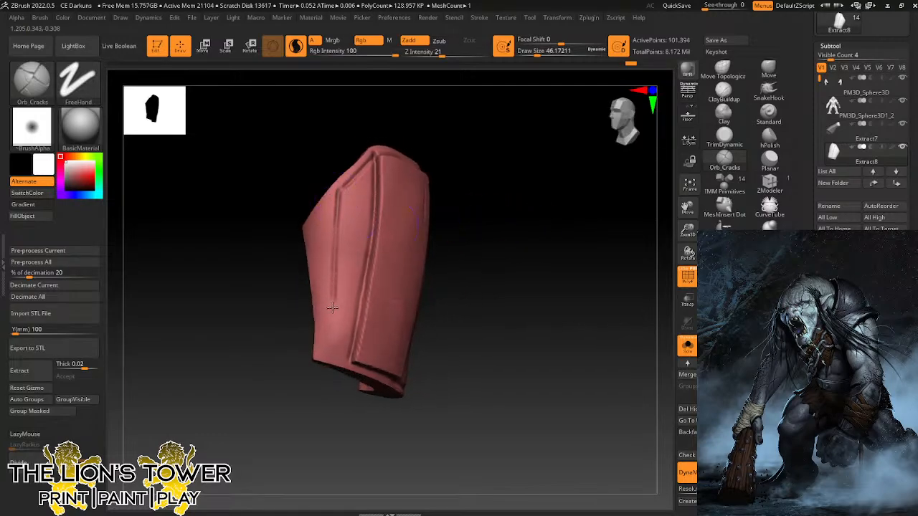
left_click_drag(331, 349, 333, 355)
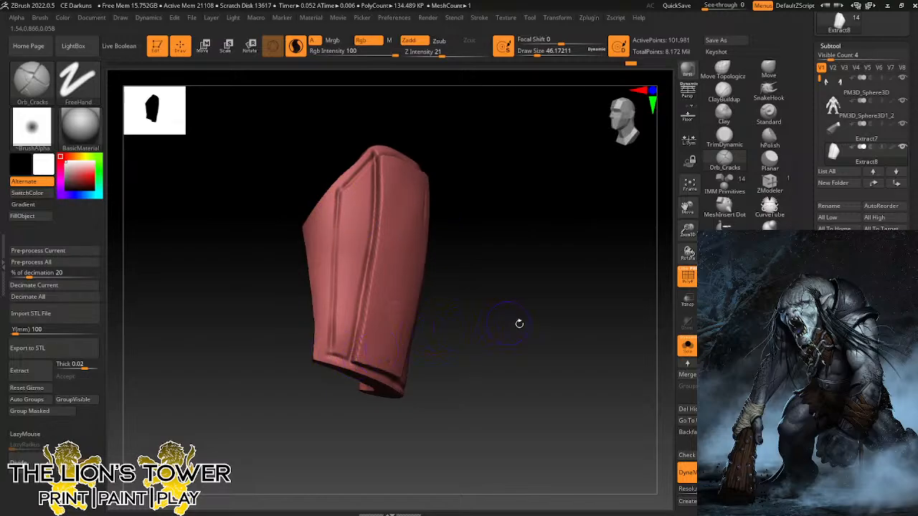
Deepen the side panels' long grooves and slanted elbow-end corners with Orb_Cracks.
left_click_drag(519, 324, 328, 334)
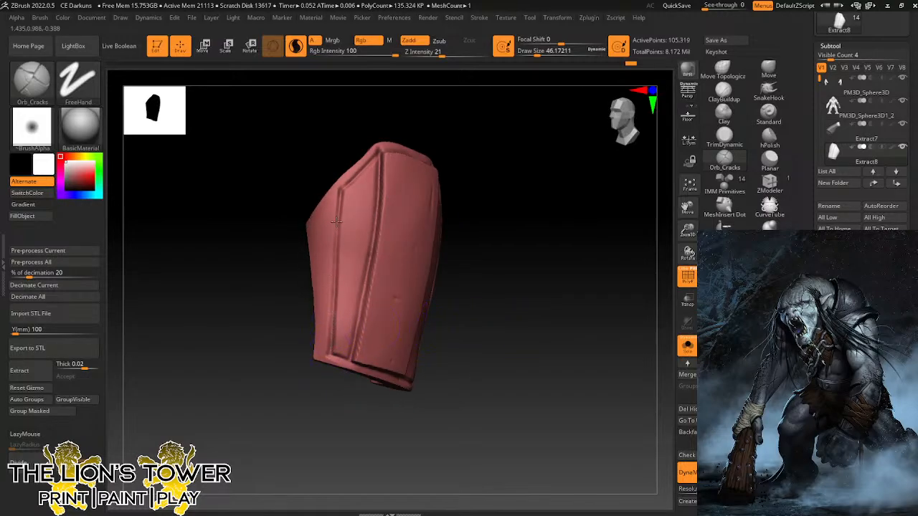
left_click_drag(338, 214, 346, 188)
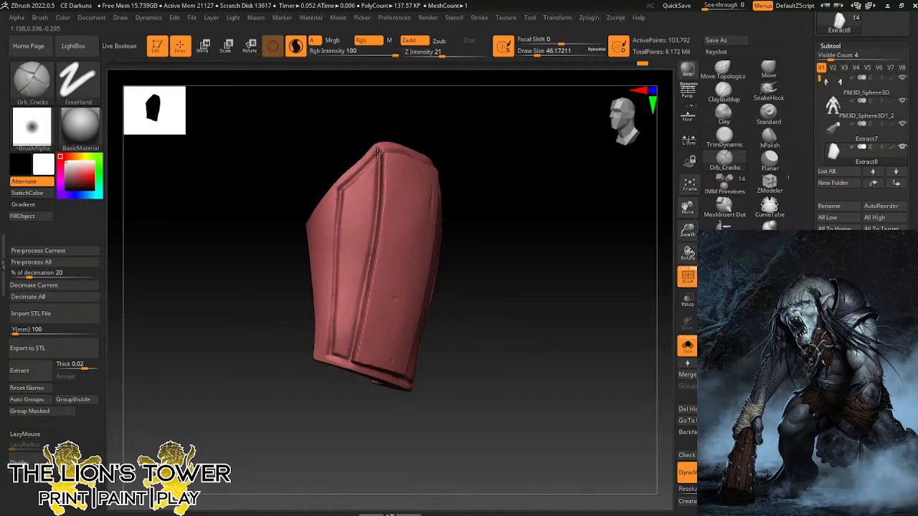
left_click_drag(378, 151, 410, 127)
left_click_drag(540, 173, 502, 157)
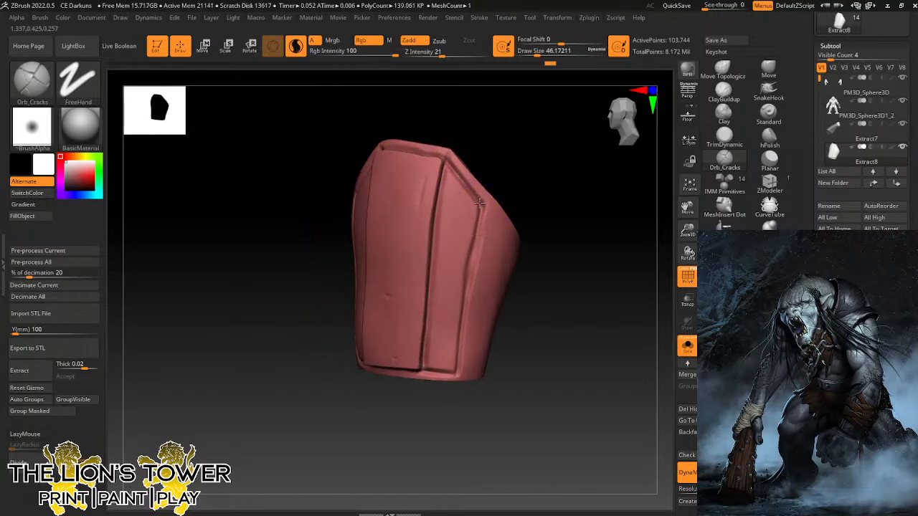
Try to slice the shell lengthwise beyond the side panel with SliceCurve, both in Solo and with the whole figure shown.
left_click_drag(511, 285, 596, 265)
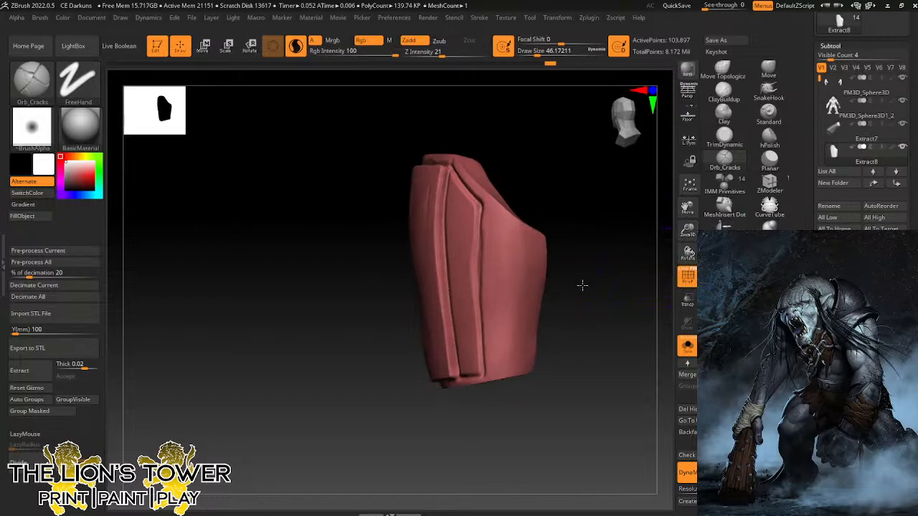
key("ctrl+shift")
mouse_move(516, 230)
left_mouse_down("ctrl+shift")
mouse_move(514, 398)
mouse_move(499, 420)
mouse_move(517, 420)
mouse_move(506, 416)
left_mouse_up("ctrl+shift")
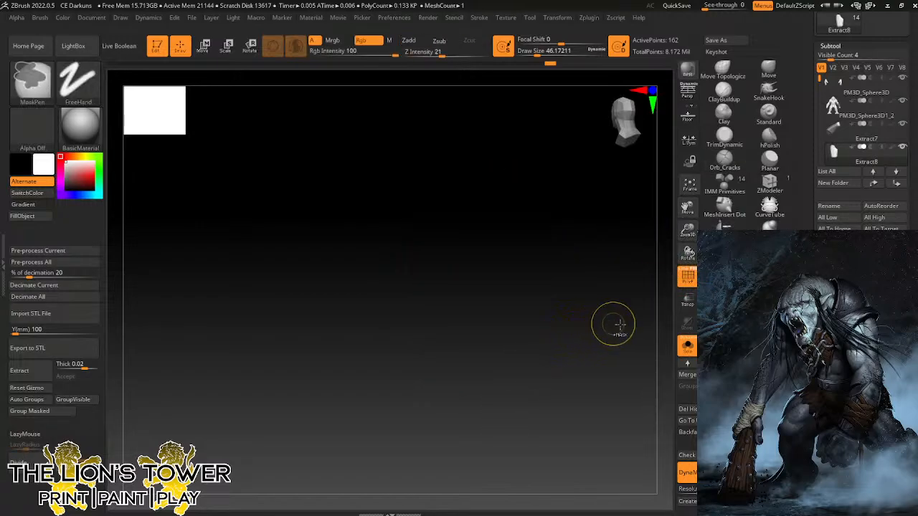
left_click_drag(519, 200, 505, 382, "ctrl+shift")
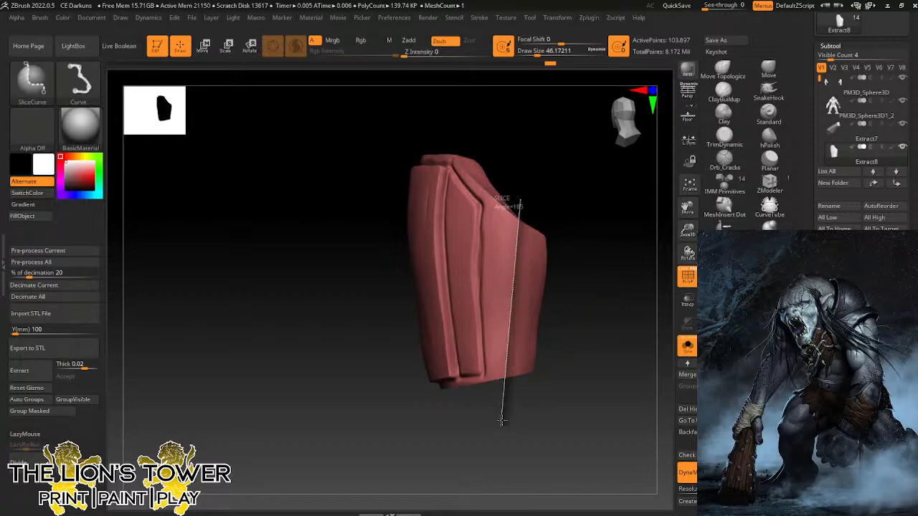
left_click_drag(502, 421, 502, 421, "ctrl+shift")
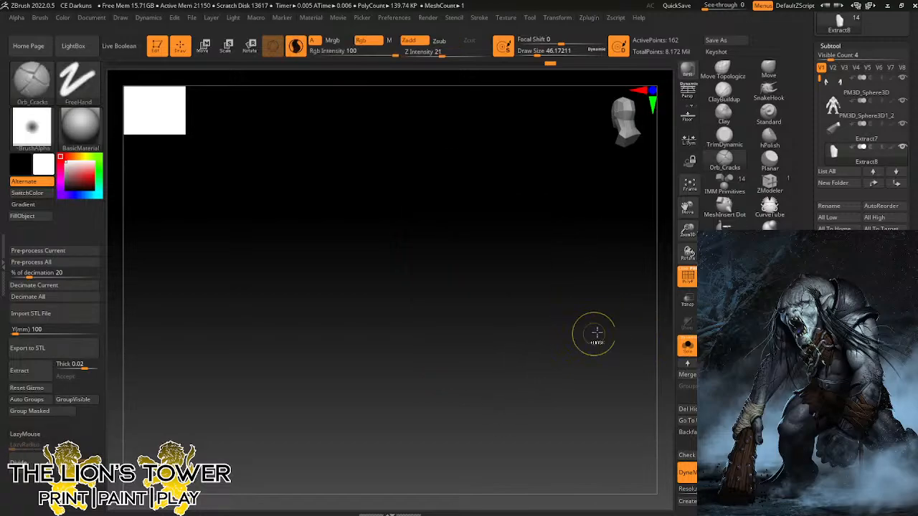
left_click(687, 347)
left_click_drag(521, 199, 502, 402, "ctrl+shift")
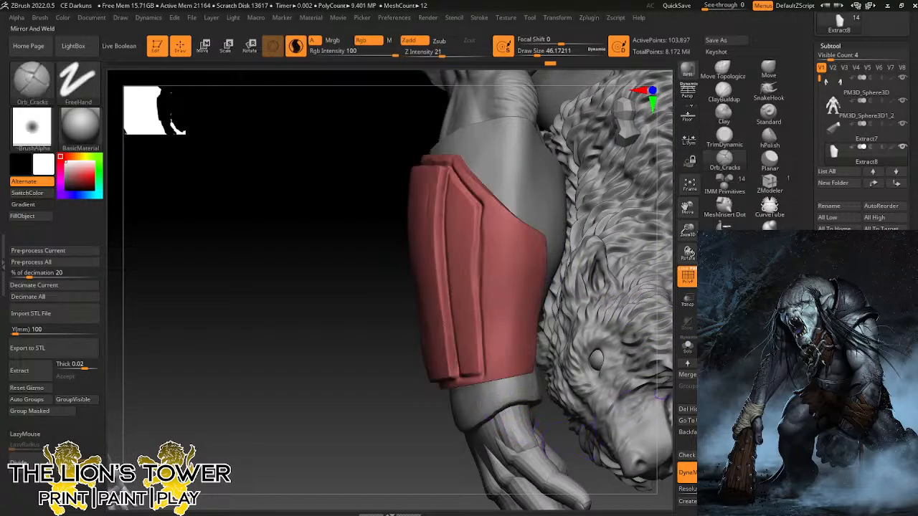
left_click_drag(400, 387, 381, 471, "ctrl")
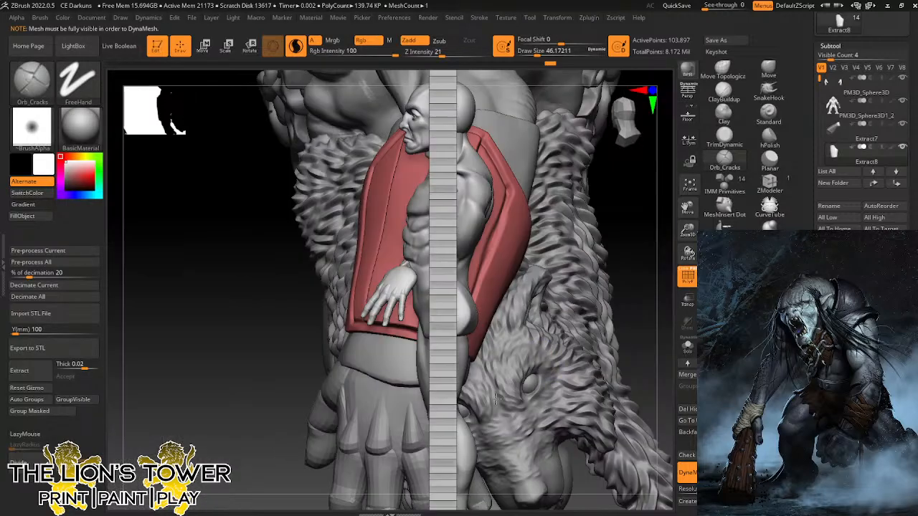
Save the project as CE Darkuns.zpr.
key("ctrl+s")
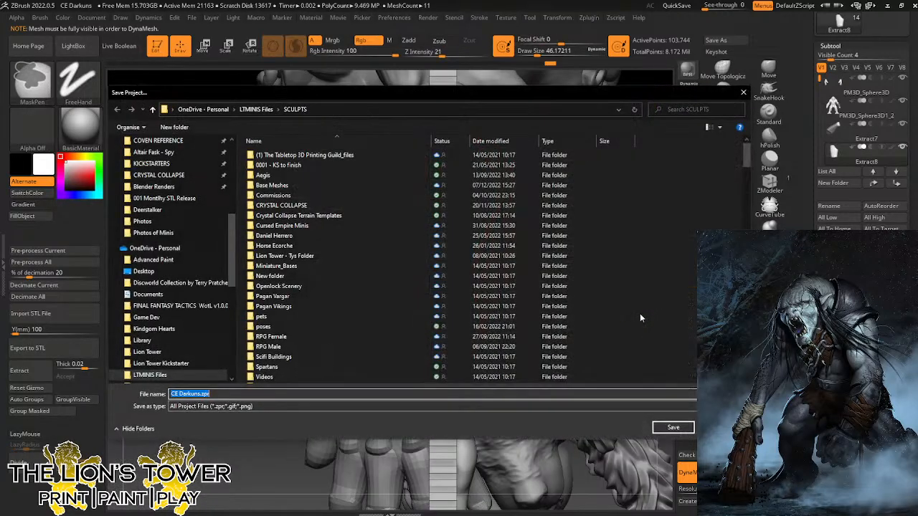
left_click(654, 428)
left_click(484, 256)
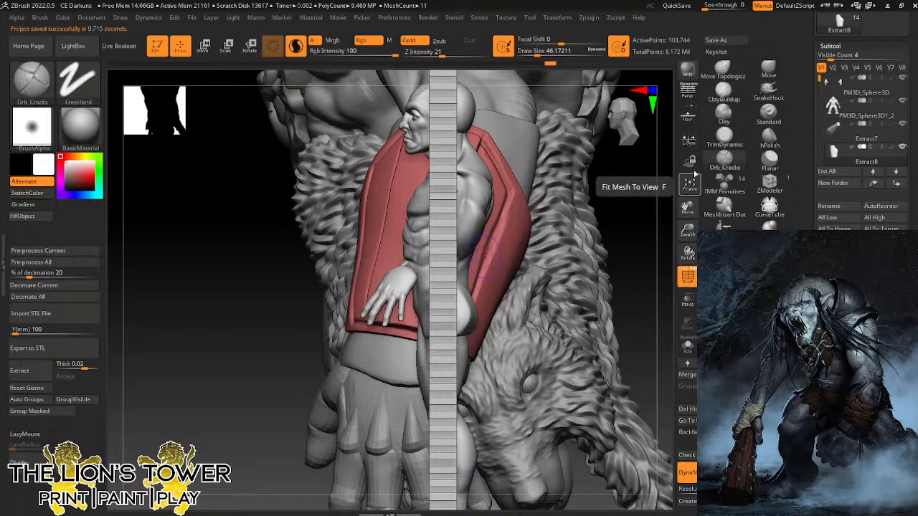
Try the SliceCurve cut on the bracer shell again from a wider view of the figure.
mouse_move(649, 284)
left_mouse_down("alt")
mouse_move(629, 259)
mouse_move(545, 241)
mouse_move(441, 334)
left_mouse_up("alt")
left_click_drag(475, 435, 465, 421)
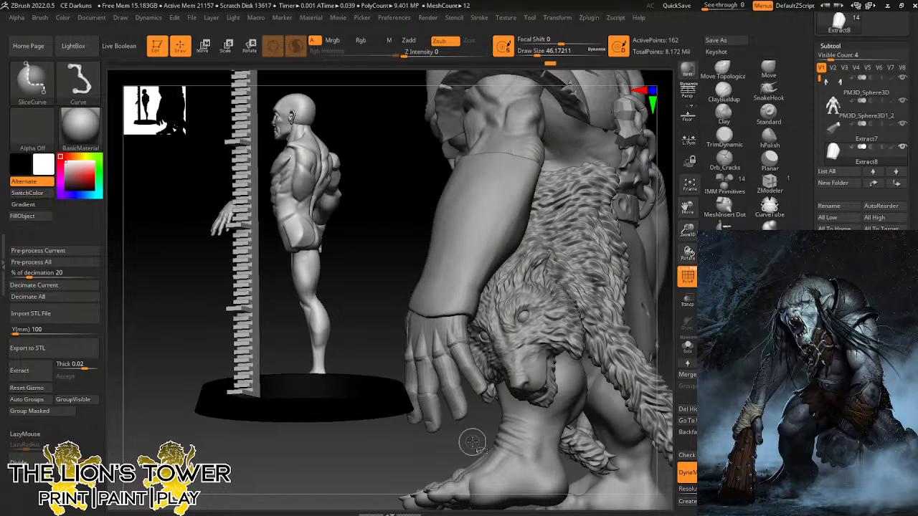
left_click(644, 338, "ctrl+shift")
Try to cut the bracer shell lengthwise beyond the side panel with KnifeCurve in Solo.
left_click(725, 225)
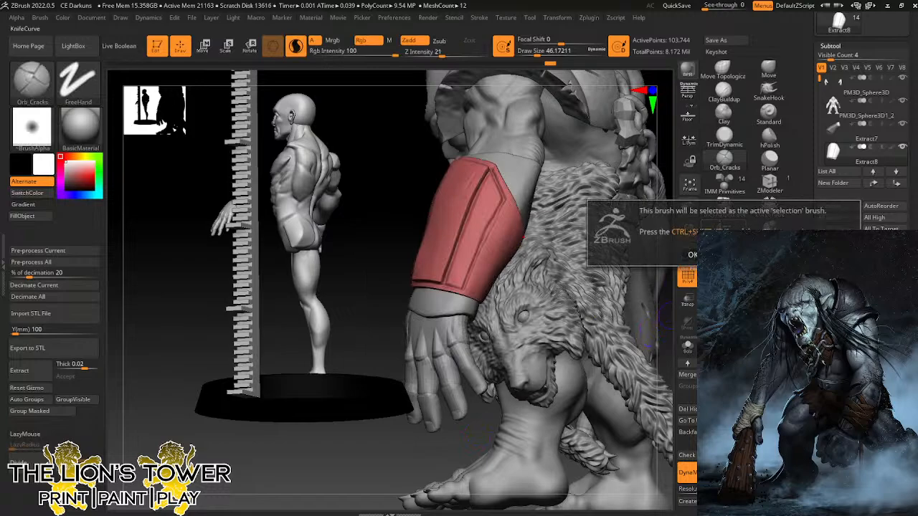
left_click(689, 354)
mouse_move(607, 347)
left_mouse_down()
mouse_move(593, 328)
mouse_move(595, 298)
mouse_move(579, 333)
left_mouse_up()
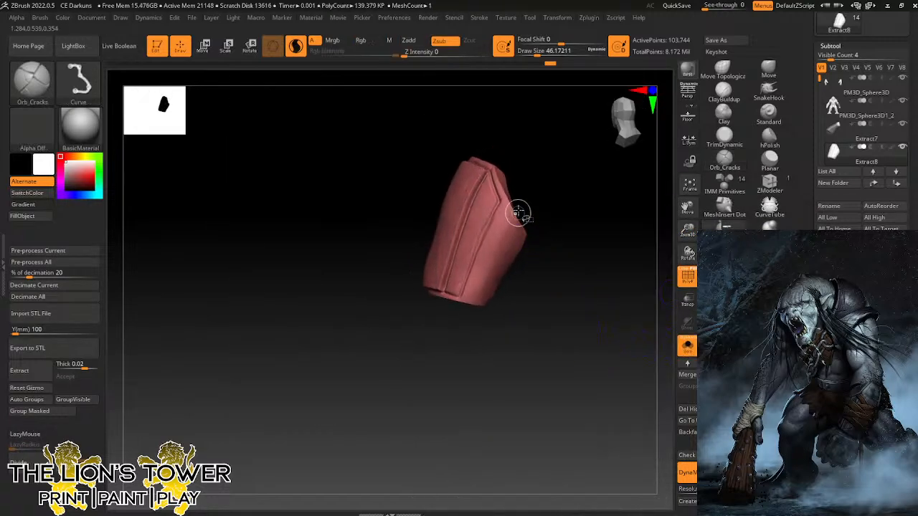
left_click_drag(527, 204, 452, 337, "ctrl+shift")
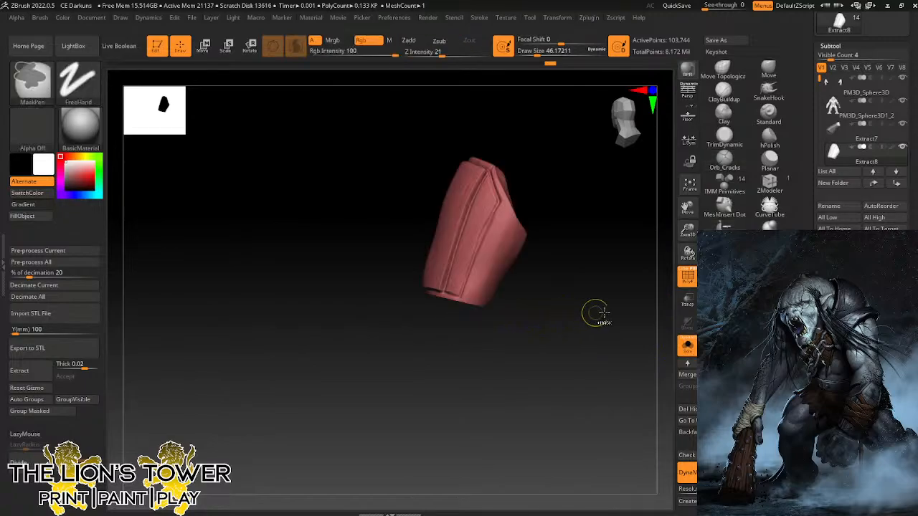
mouse_move(637, 328)
left_mouse_down()
mouse_move(619, 330)
mouse_move(610, 301)
mouse_move(623, 347)
mouse_move(590, 324)
mouse_move(609, 337)
mouse_move(584, 282)
left_mouse_up()
Mask the strip beyond the side panel, try to separate it with Group Masked and KnifeCurve, and undo the attempt.
key("ctrl")
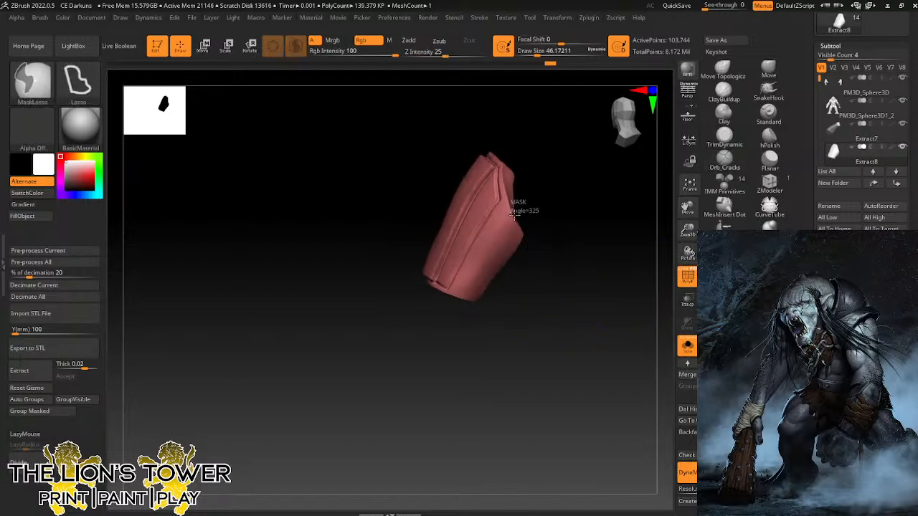
mouse_move(514, 215)
left_mouse_down("ctrl")
mouse_move(480, 269)
mouse_move(500, 370)
mouse_move(549, 363)
left_mouse_up("ctrl")
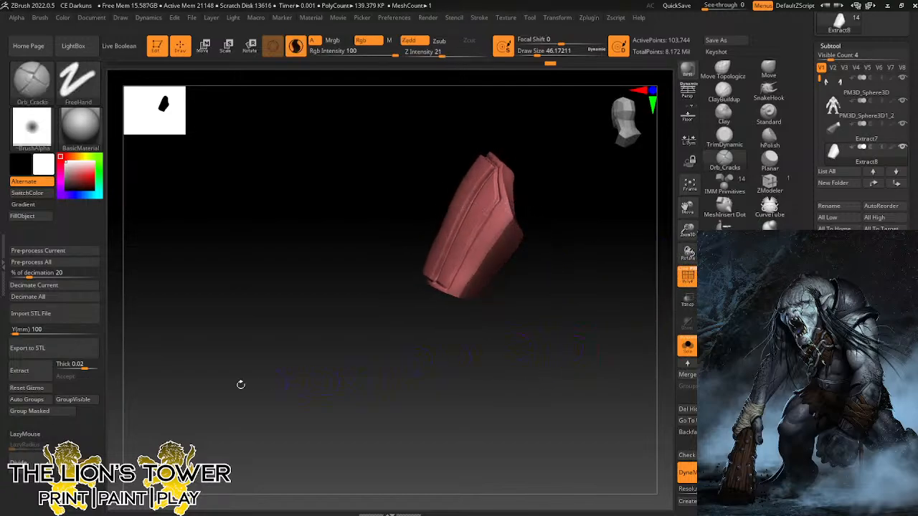
left_click(30, 411)
key("ctrl+shift")
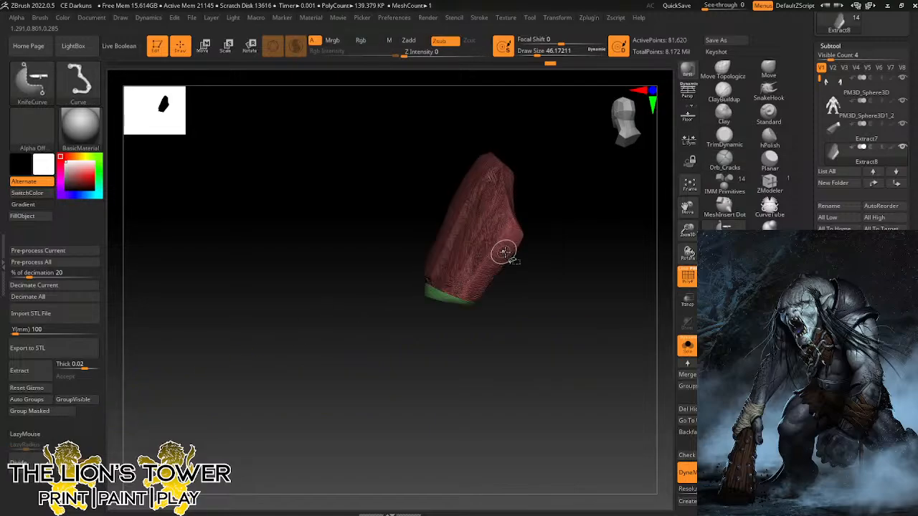
left_click_drag(614, 291, 584, 325, "ctrl")
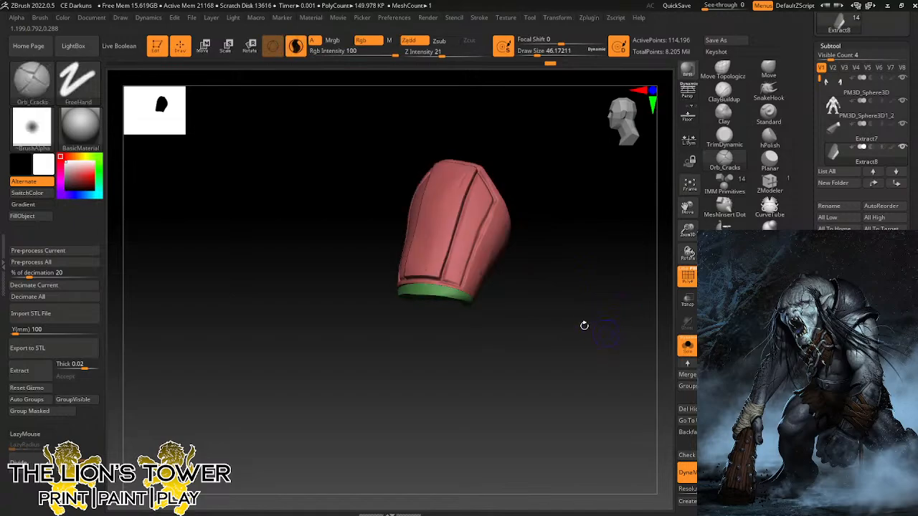
key("ctrl+z")
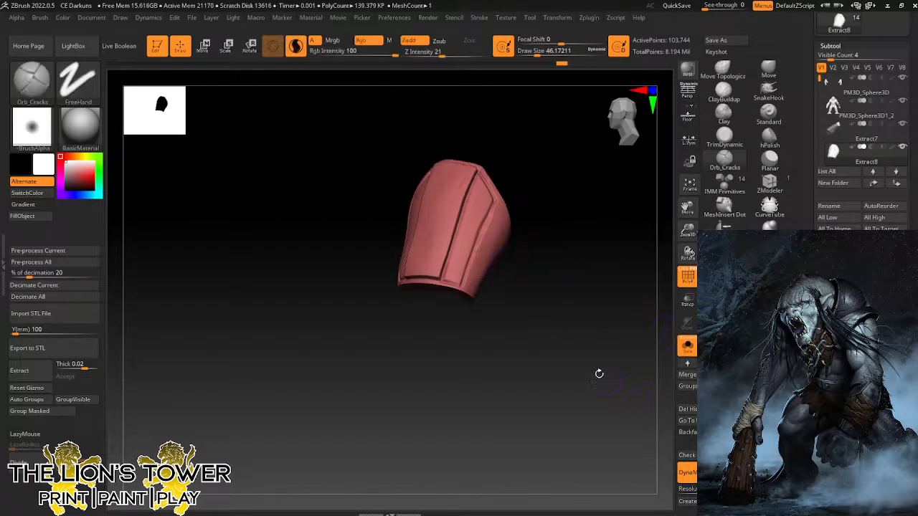
Slice off the shell's strip beyond the side panel with SliceCurve and delete it.
mouse_move(599, 374)
left_mouse_down()
mouse_move(564, 363)
mouse_move(584, 370)
left_mouse_up()
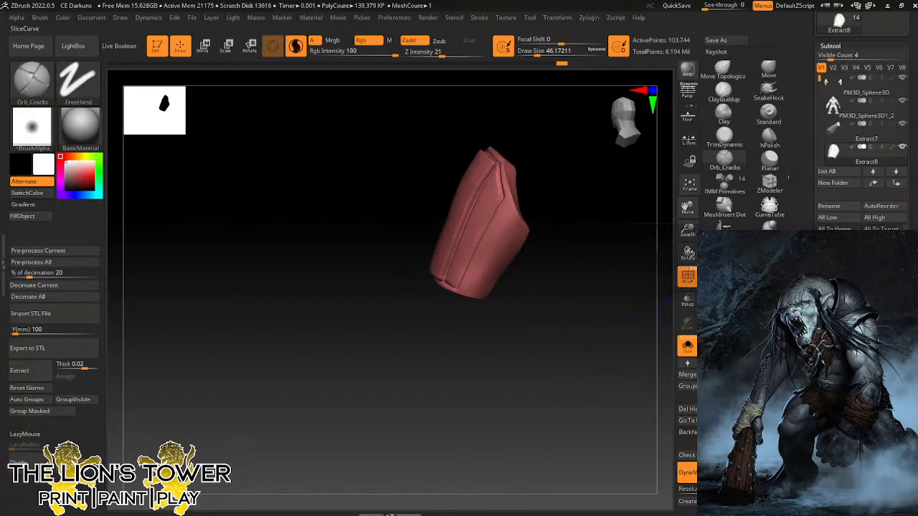
mouse_move(523, 205)
left_mouse_down("ctrl+shift")
mouse_move(463, 323)
mouse_move(474, 316)
left_mouse_up("ctrl+shift")
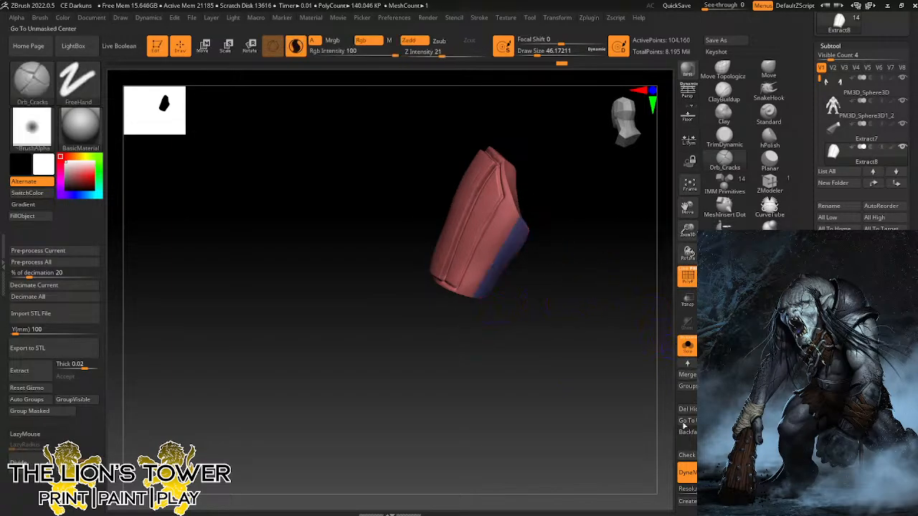
key("ctrl")
left_click(517, 246, "ctrl+shift")
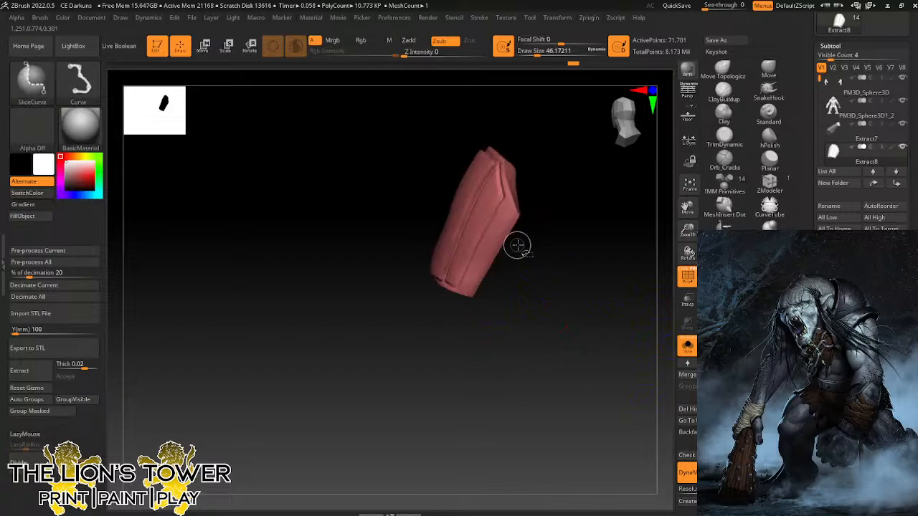
Mask the shell's central panel and the adjoining side panel along their grooves with MaskLasso.
left_click_drag(635, 376, 614, 388)
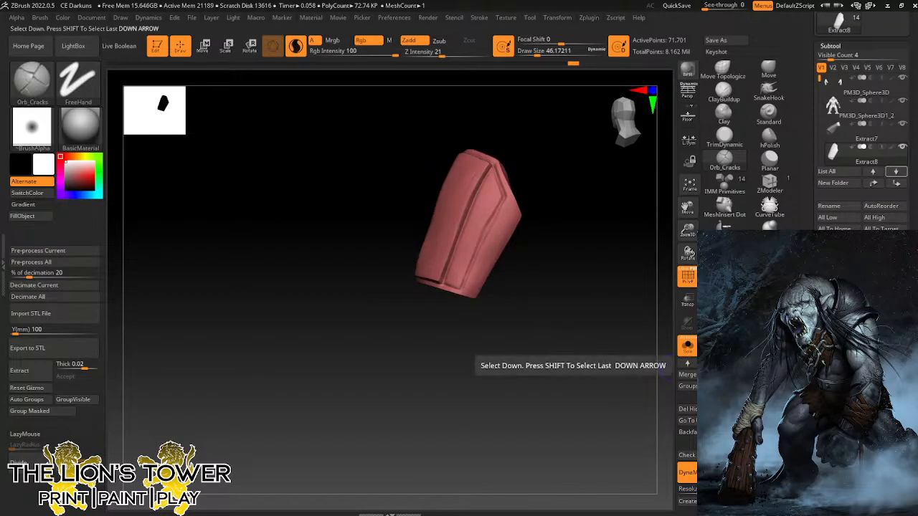
left_click_drag(582, 291, 631, 229)
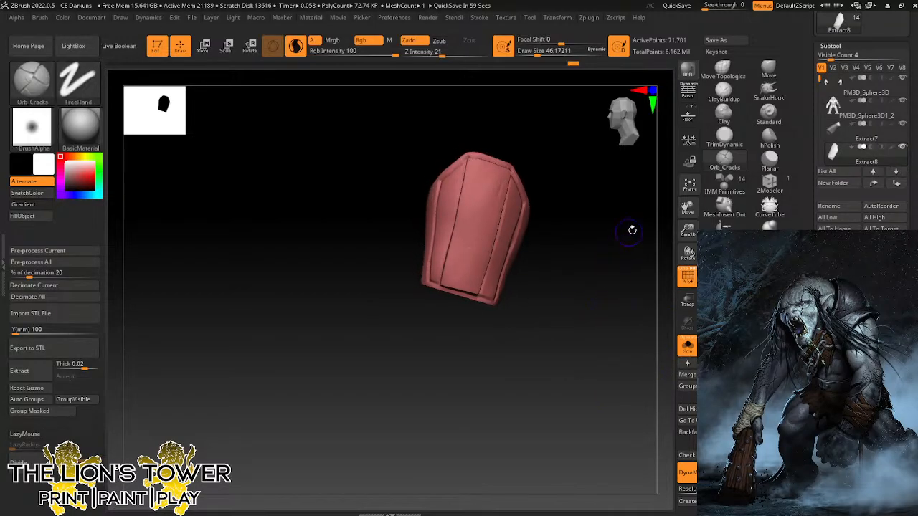
mouse_move(634, 284)
left_mouse_down()
mouse_move(590, 282)
mouse_move(617, 295)
mouse_move(607, 287)
left_mouse_up()
left_click_drag(688, 229, 688, 271)
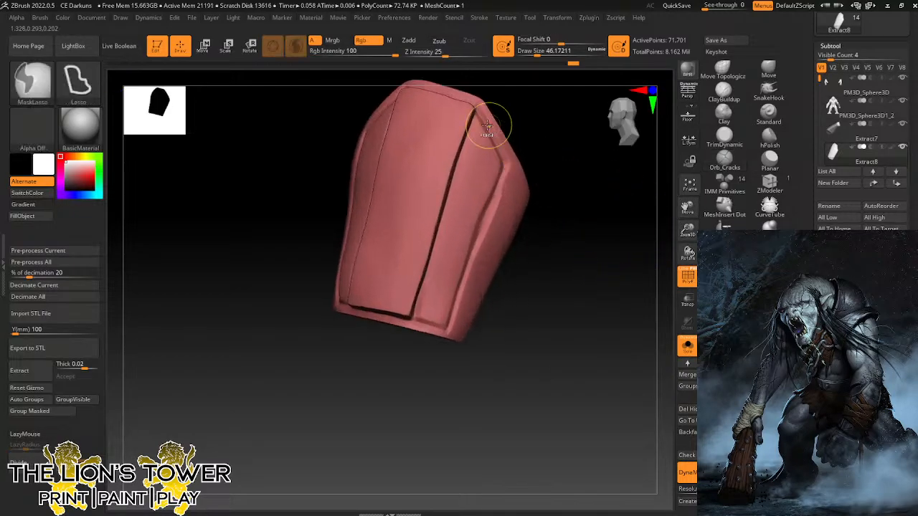
key("ctrl")
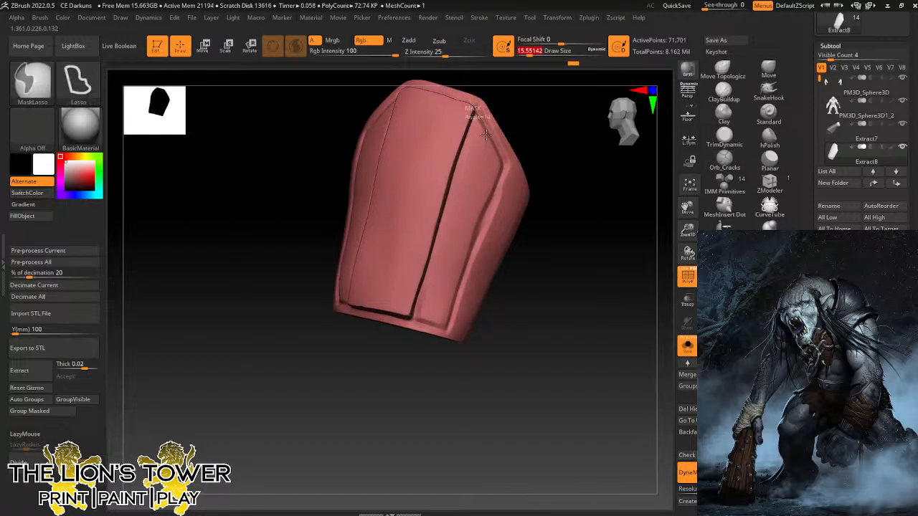
mouse_move(507, 160)
left_mouse_down("ctrl")
mouse_move(454, 309)
mouse_move(413, 326)
mouse_move(375, 321)
mouse_move(340, 236)
mouse_move(466, 117)
left_mouse_up("ctrl")
left_click_drag(533, 107, 474, 115)
key("ctrl")
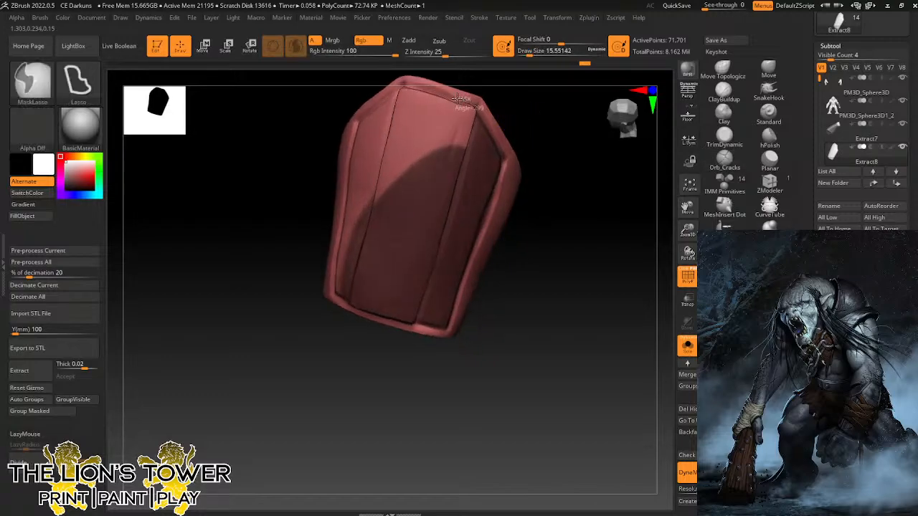
mouse_move(409, 83)
left_mouse_down("ctrl")
mouse_move(385, 115)
mouse_move(402, 247)
mouse_move(423, 240)
left_mouse_up("ctrl")
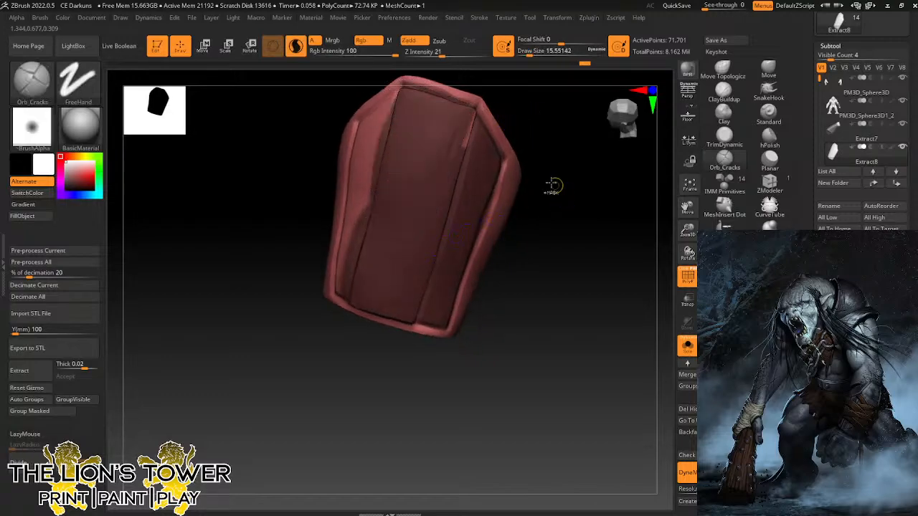
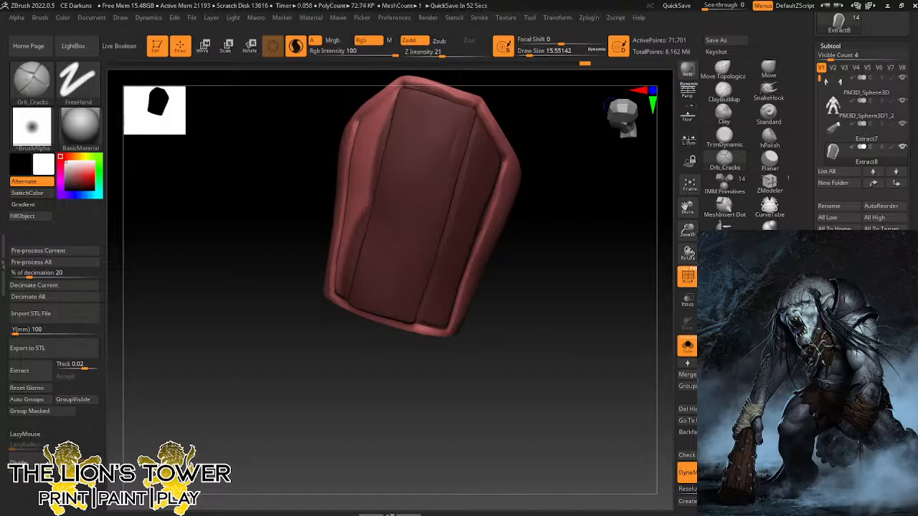
Extend the lasso mask over the opposite side panel up to its groove and slanted elbow-end corner.
left_click_drag(687, 209, 707, 255)
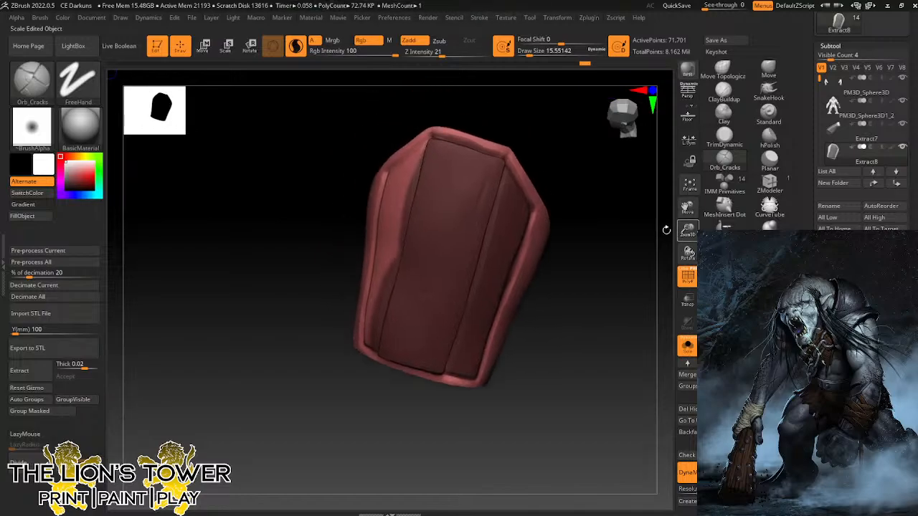
left_click_drag(664, 229, 605, 226)
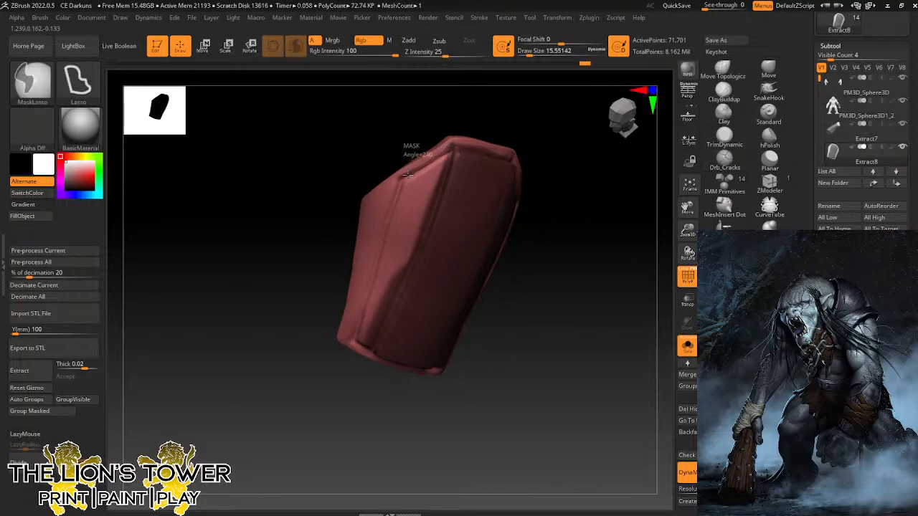
mouse_move(394, 192)
left_mouse_down("ctrl")
mouse_move(361, 316)
mouse_move(423, 357)
left_mouse_up("ctrl")
mouse_move(582, 312)
left_mouse_down()
mouse_move(582, 273)
mouse_move(600, 259)
mouse_move(615, 295)
mouse_move(593, 297)
left_mouse_up()
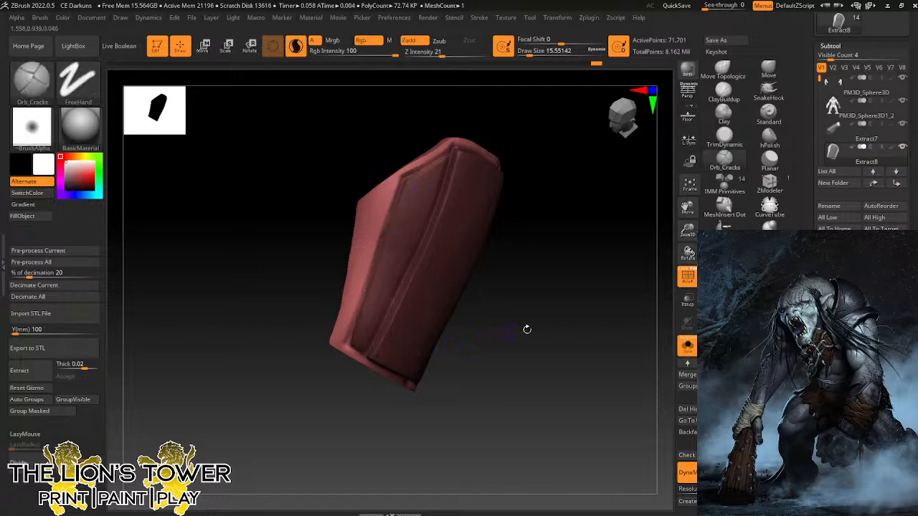
Erase the mask from the shell's hollow inner surface with MaskPen at a draw size of about 39.
mouse_move(527, 328)
left_mouse_down()
mouse_move(619, 349)
mouse_move(578, 324)
mouse_move(604, 317)
left_mouse_up()
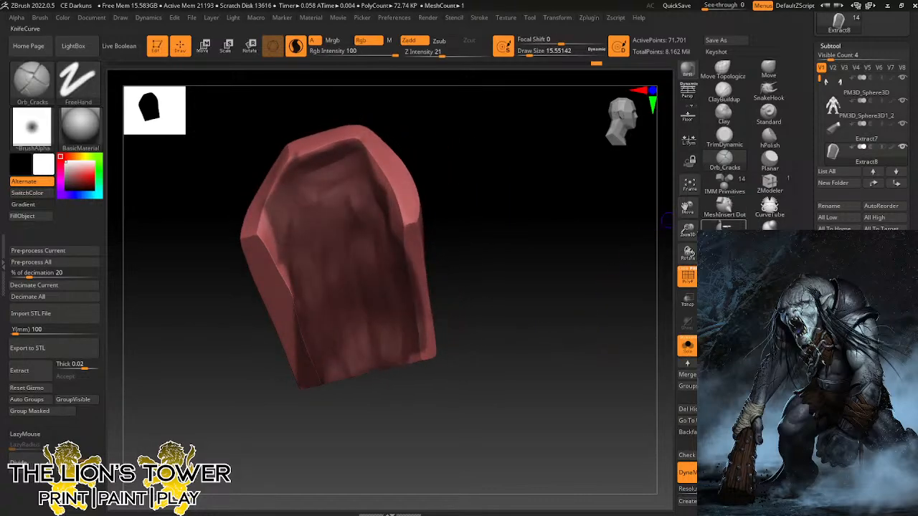
left_click_drag(526, 50, 532, 50)
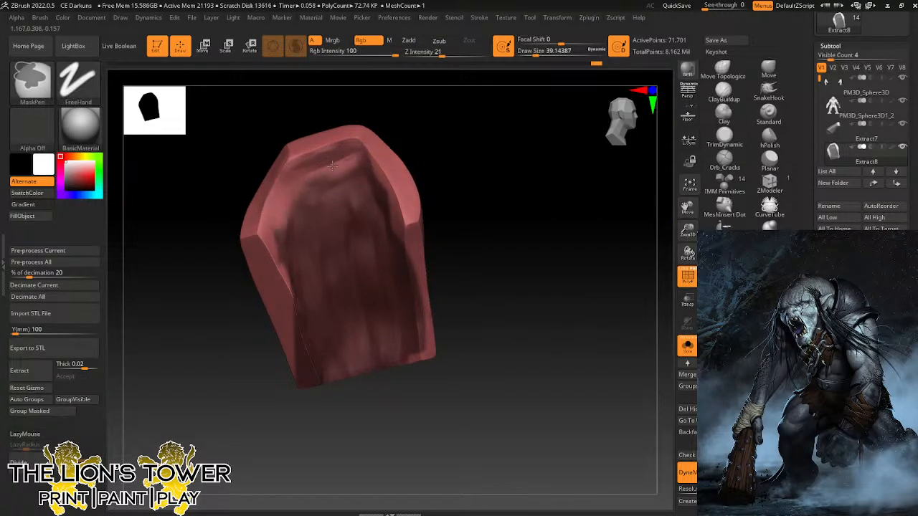
mouse_move(332, 165)
left_mouse_down("ctrl+alt")
mouse_move(289, 244)
mouse_move(307, 376)
mouse_move(374, 393)
left_mouse_up("ctrl+alt")
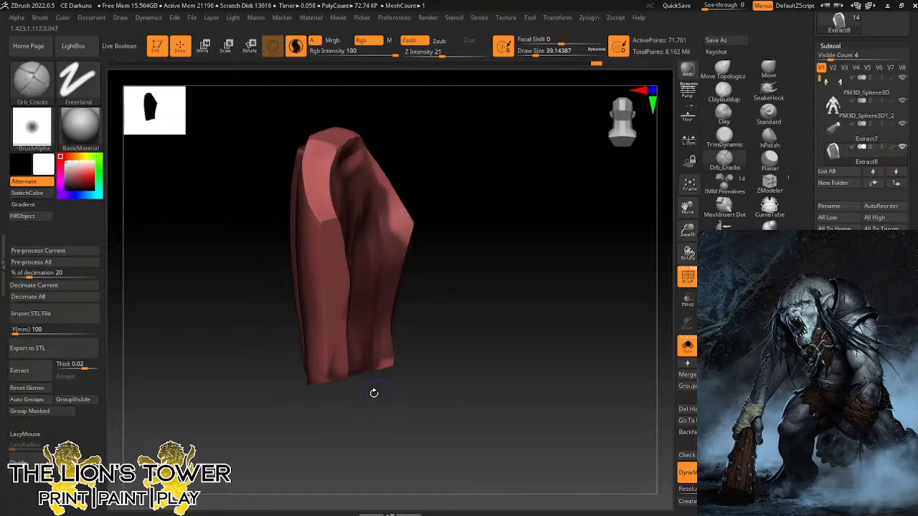
mouse_move(340, 352)
left_mouse_down("ctrl")
mouse_move(334, 369)
mouse_move(360, 312)
mouse_move(383, 308)
mouse_move(393, 248)
mouse_move(375, 237)
mouse_move(371, 278)
left_mouse_up("ctrl")
left_click_drag(446, 195, 391, 154)
mouse_move(391, 215)
left_mouse_down("ctrl+alt")
mouse_move(418, 209)
mouse_move(403, 174)
mouse_move(403, 208)
left_mouse_up("ctrl+alt")
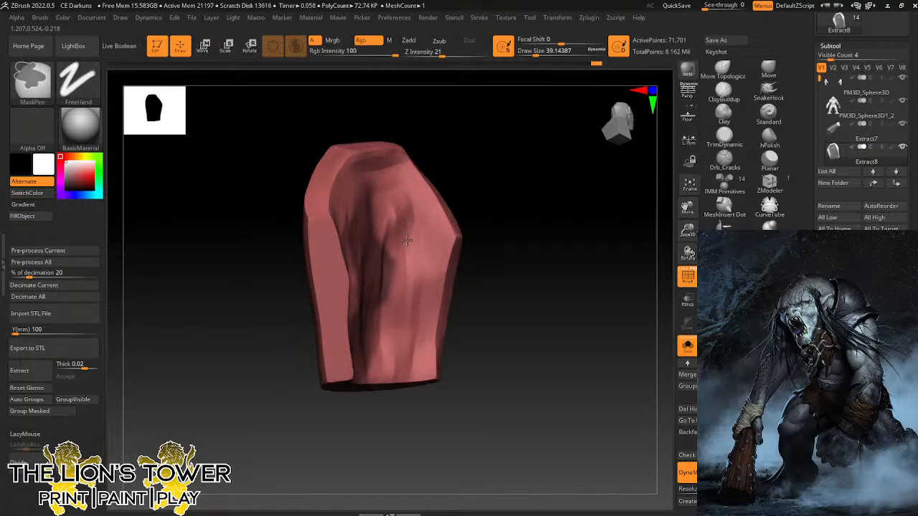
left_click_drag(485, 172, 467, 188)
mouse_move(347, 220)
left_mouse_down("ctrl+alt")
mouse_move(355, 244)
mouse_move(327, 224)
left_mouse_up("ctrl+alt")
left_click_drag(264, 243, 248, 228)
mouse_move(359, 233)
left_mouse_down("ctrl+alt")
mouse_move(377, 298)
mouse_move(357, 263)
left_mouse_up("ctrl+alt")
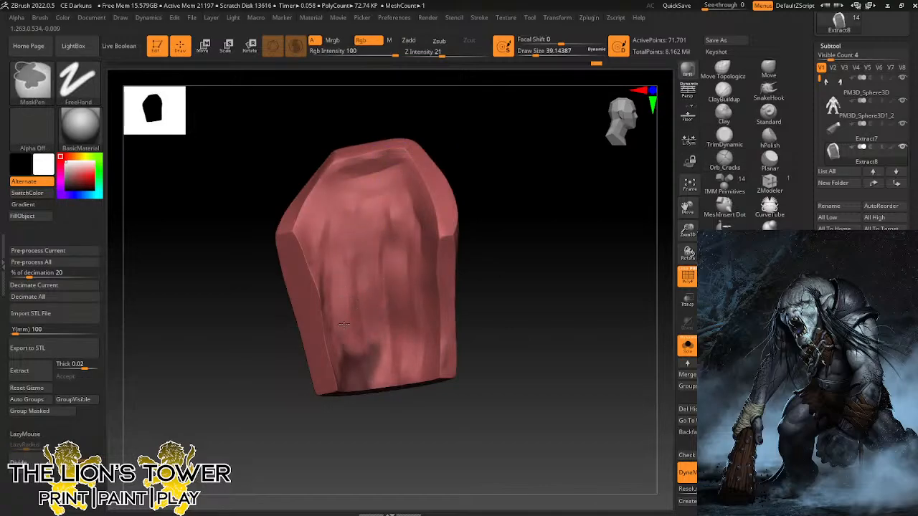
Scale the outer panels slightly outward with the gizmo so they stand above the rim, and clear the mask.
mouse_move(488, 310)
left_mouse_down()
mouse_move(516, 312)
mouse_move(475, 252)
mouse_move(451, 260)
mouse_move(450, 281)
mouse_move(566, 318)
left_mouse_up()
left_click_drag(549, 250, 577, 310)
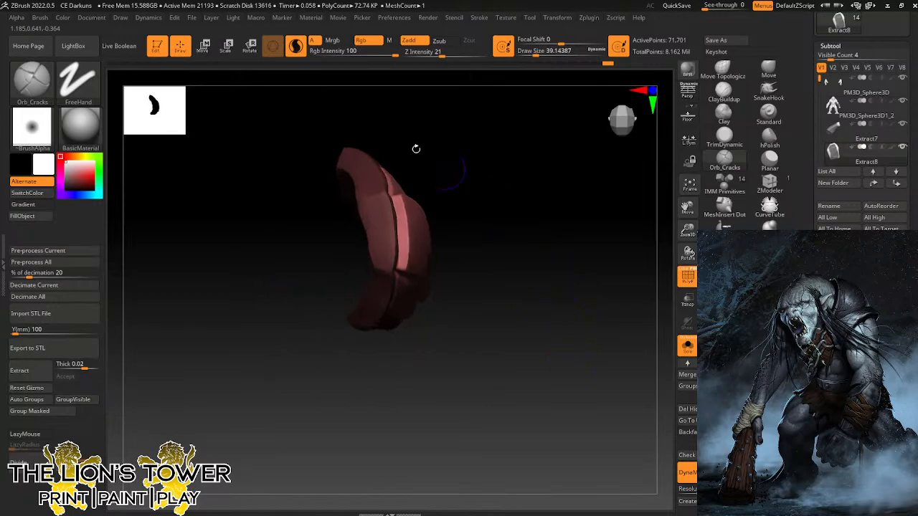
left_click(244, 48)
left_click(375, 242)
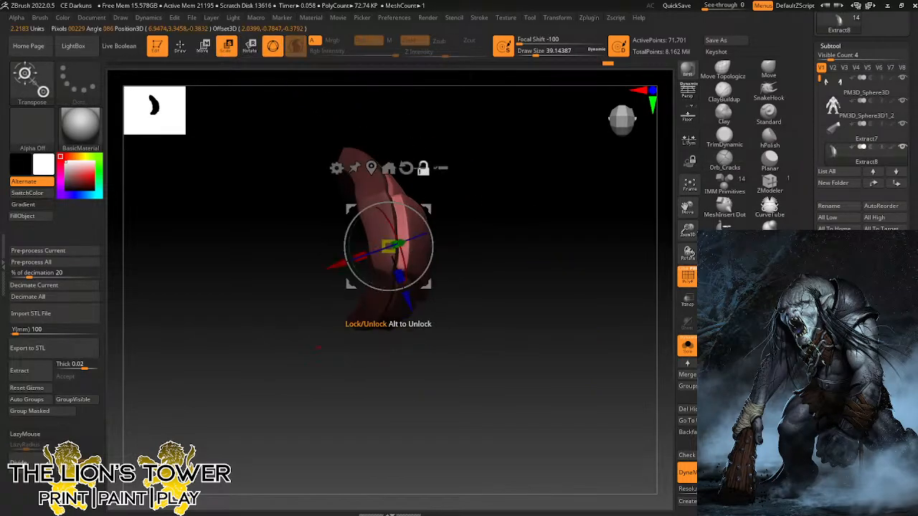
left_click_drag(427, 208, 435, 206)
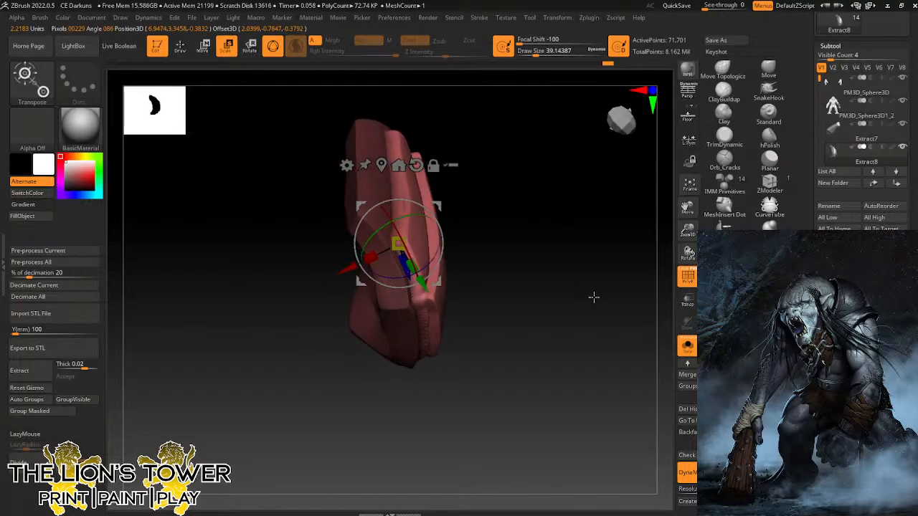
left_click_drag(594, 297, 547, 192)
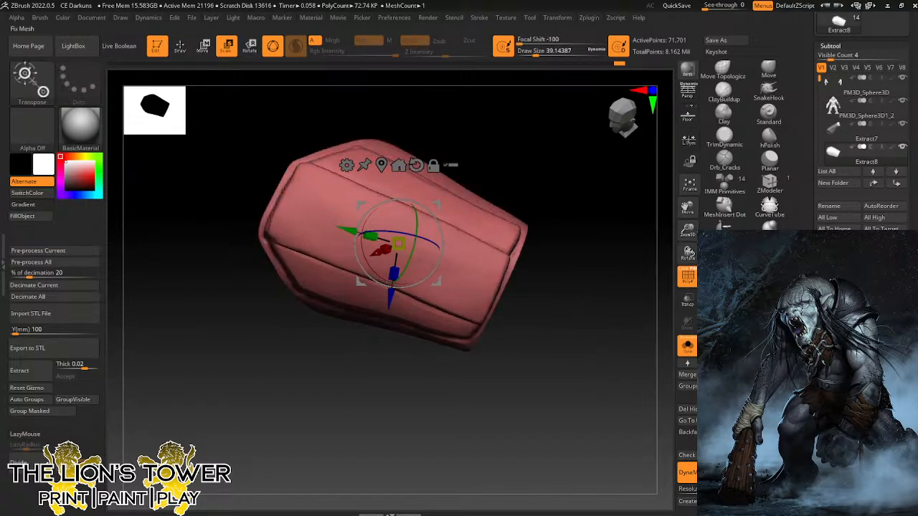
key("ctrl")
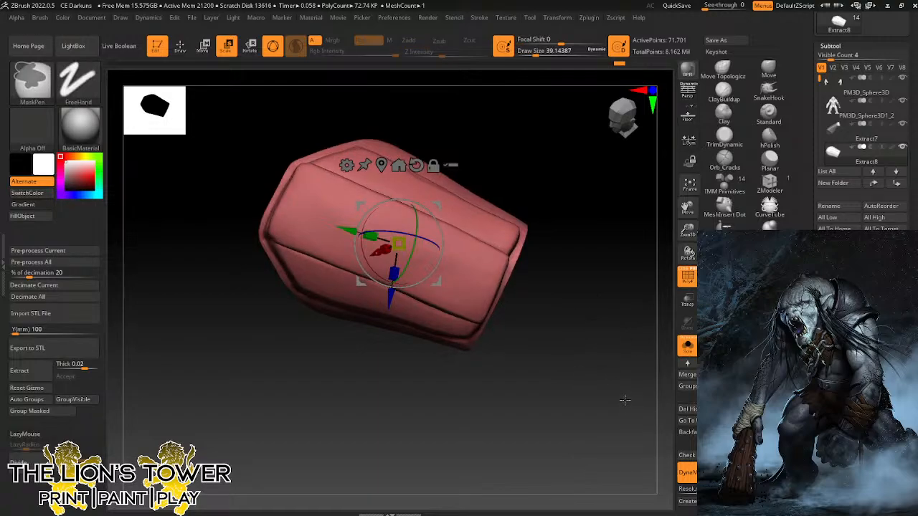
mouse_move(625, 400)
left_mouse_down()
mouse_move(586, 357)
mouse_move(621, 383)
mouse_move(612, 373)
mouse_move(633, 329)
mouse_move(624, 311)
mouse_move(606, 312)
mouse_move(606, 342)
mouse_move(633, 351)
mouse_move(588, 365)
left_mouse_up()
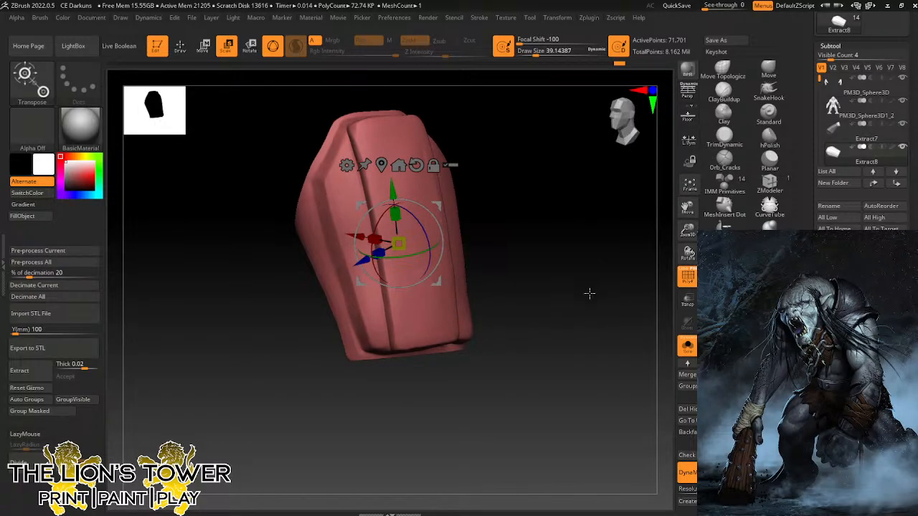
Show the whole figure again and examine the raised bracer panels on the forearm from several sides.
left_click_drag(589, 293, 607, 288)
left_click(690, 351)
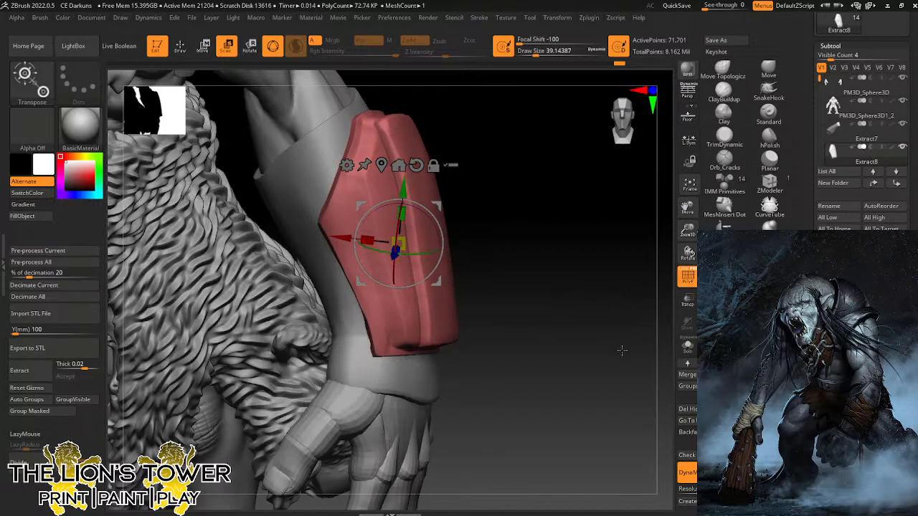
left_click_drag(622, 350, 629, 299)
left_click_drag(575, 165, 593, 193)
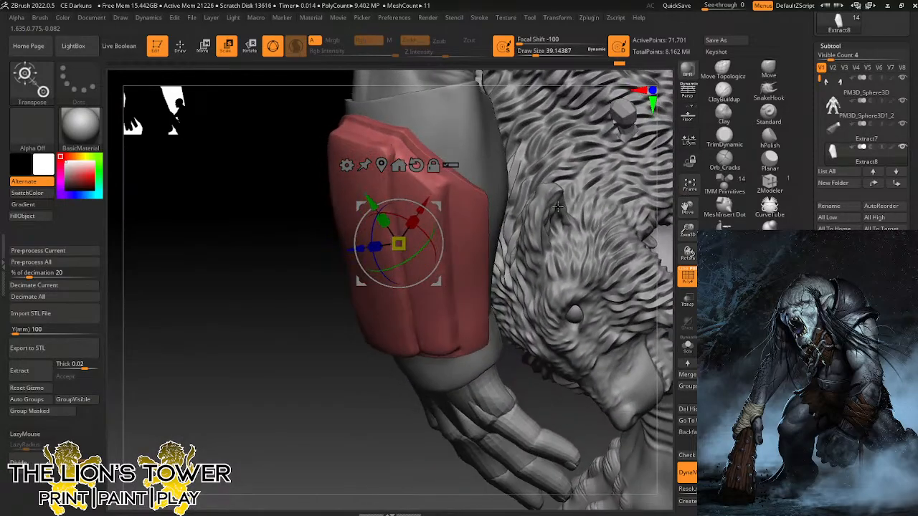
left_click_drag(691, 232, 692, 228)
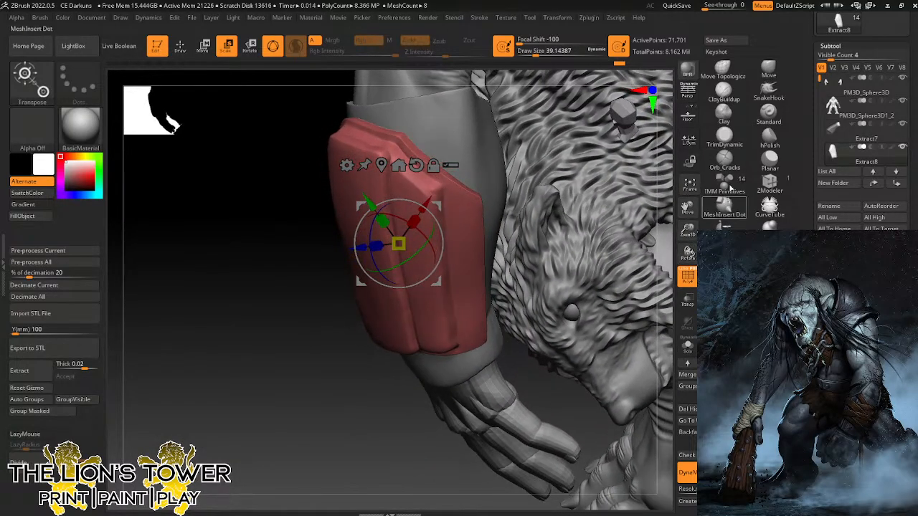
Polish the long ridges and groove edges of the bracer's panels with hPolish at a draw size of about 35.
left_click(770, 137)
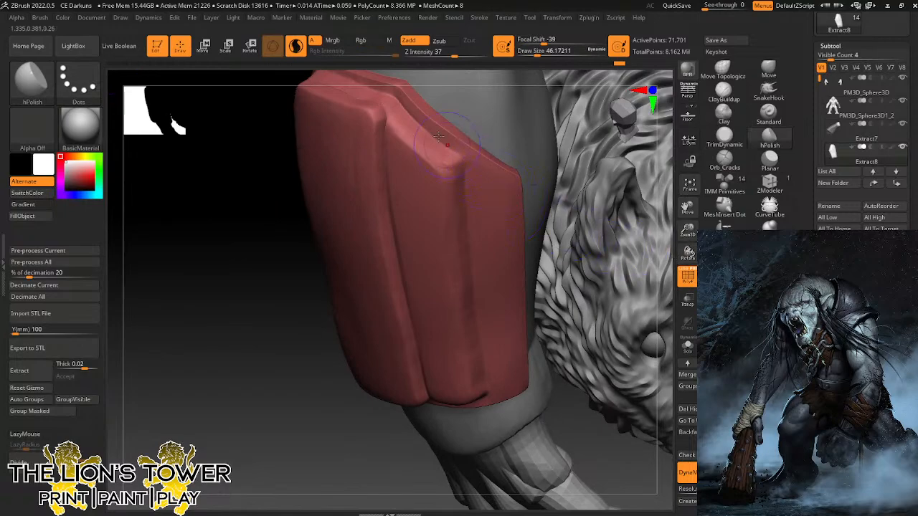
left_click_drag(536, 53, 535, 52)
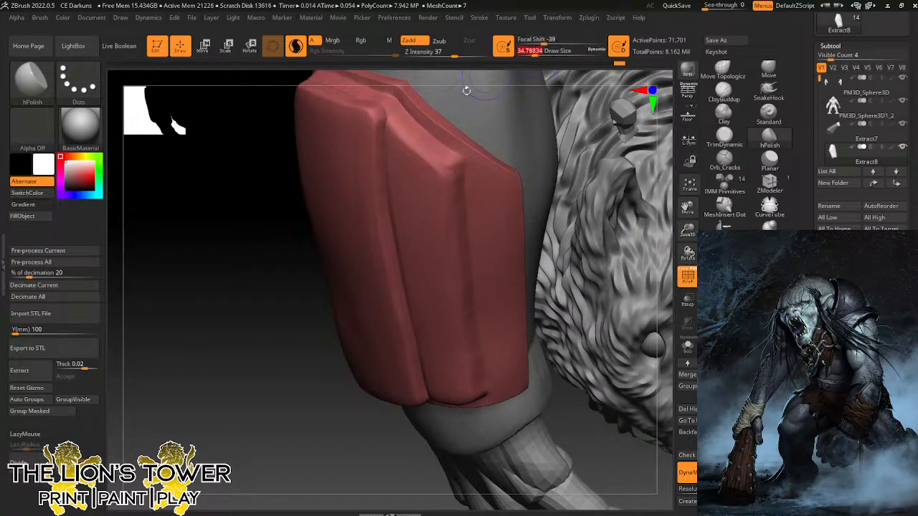
mouse_move(444, 143)
left_mouse_down()
mouse_move(436, 156)
mouse_move(444, 162)
left_mouse_up()
left_click_drag(340, 426, 339, 402)
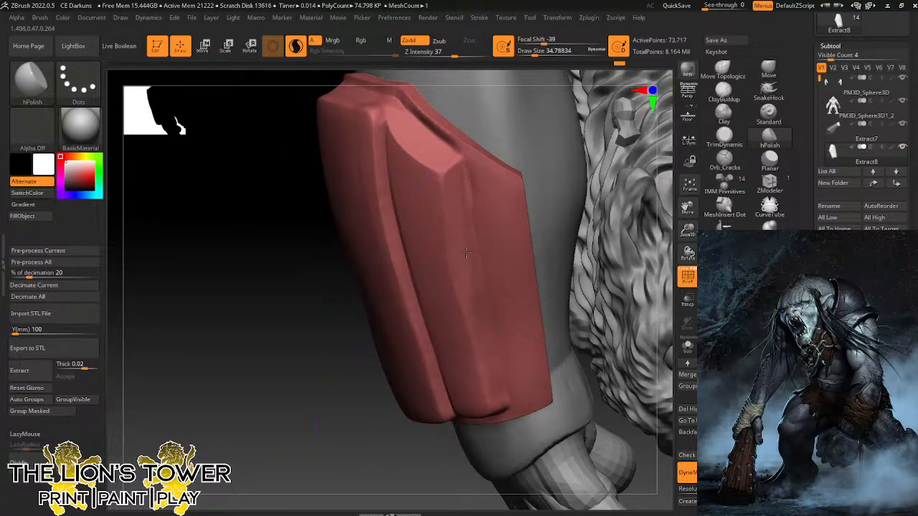
left_click_drag(485, 364, 487, 379)
mouse_move(382, 122)
left_mouse_down()
mouse_move(378, 167)
mouse_move(404, 285)
left_mouse_up()
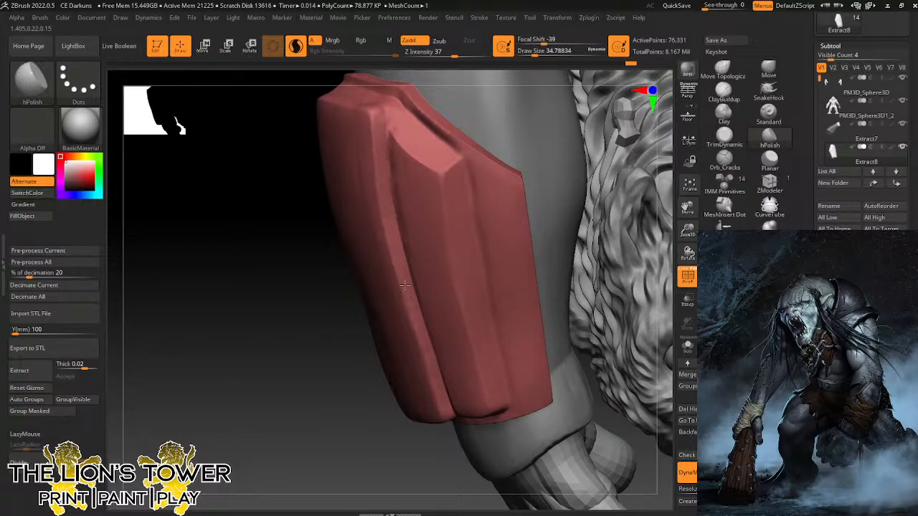
left_click_drag(427, 366, 451, 416)
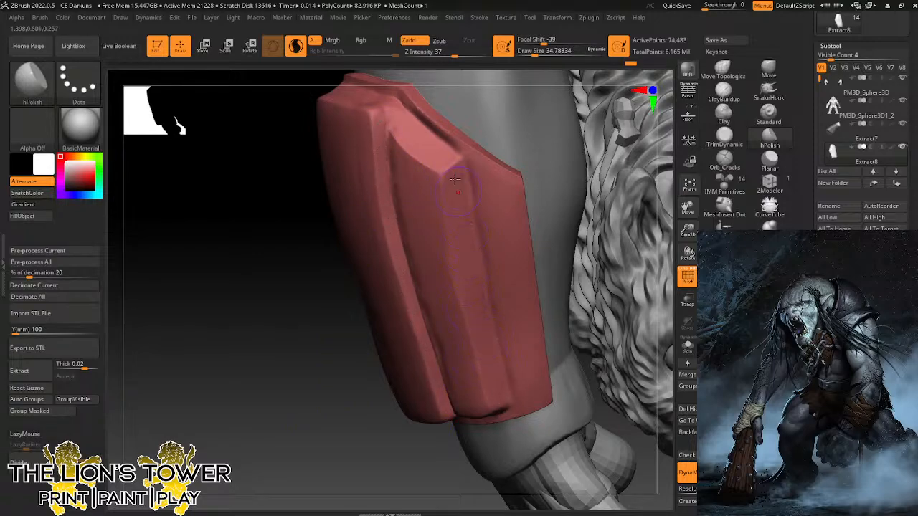
Flatten the elbow-end bevels and neighbouring ridges of the raised bracer panels with hPolish.
mouse_move(251, 343)
left_mouse_down()
mouse_move(274, 347)
mouse_move(405, 168)
left_mouse_up()
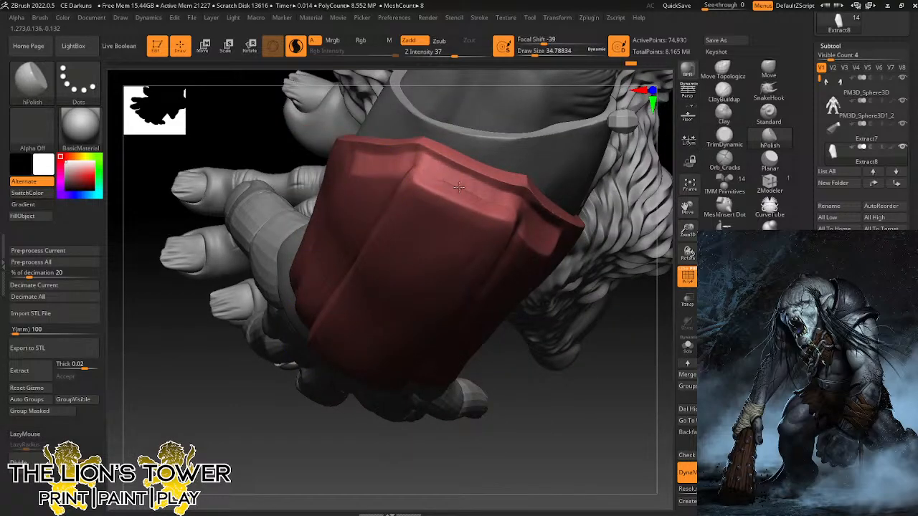
left_click_drag(442, 177, 463, 185)
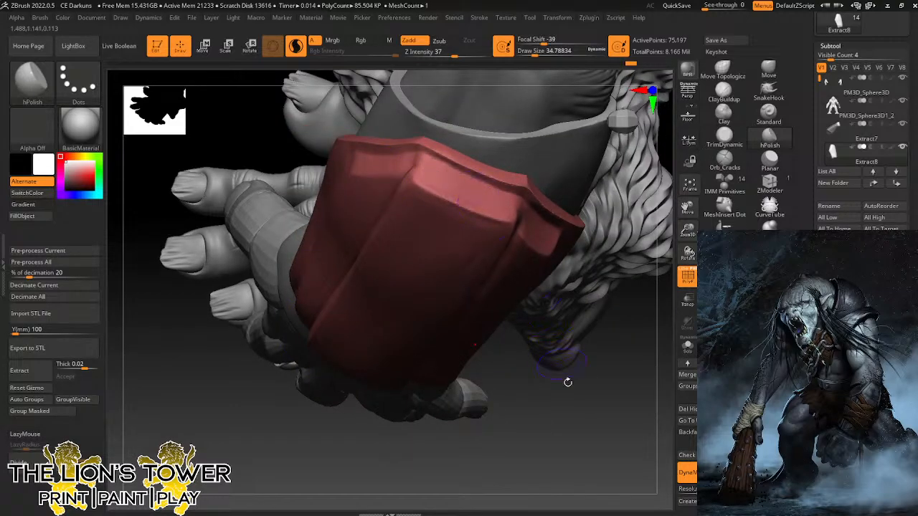
left_click_drag(568, 381, 561, 307)
left_click_drag(396, 164, 338, 163)
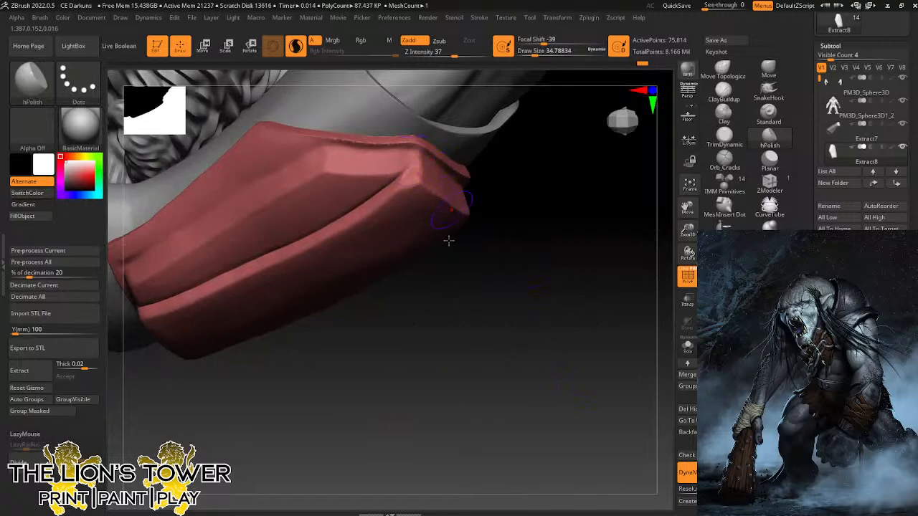
left_click_drag(447, 239, 323, 163)
left_click_drag(277, 193, 204, 243)
Turn off Sculptris Pro and remesh the bracer shell with DynaMesh.
left_click(295, 47)
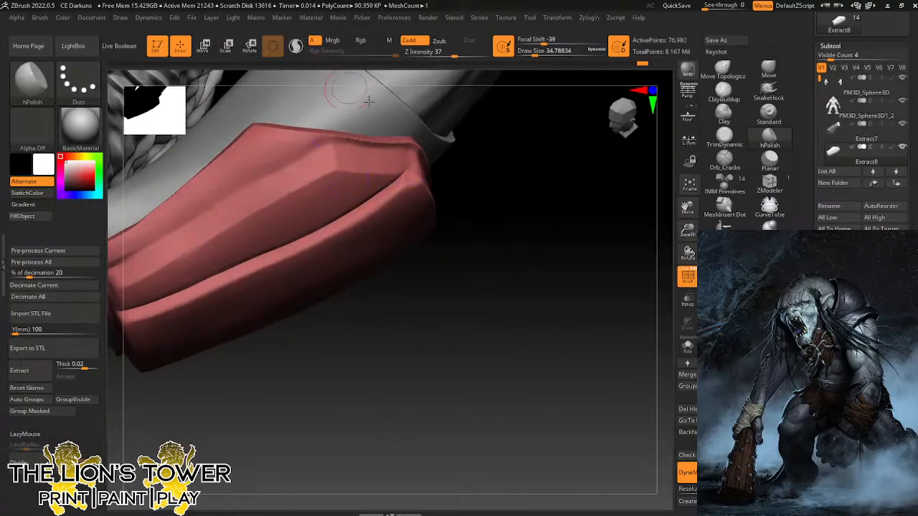
left_click_drag(688, 208, 813, 144)
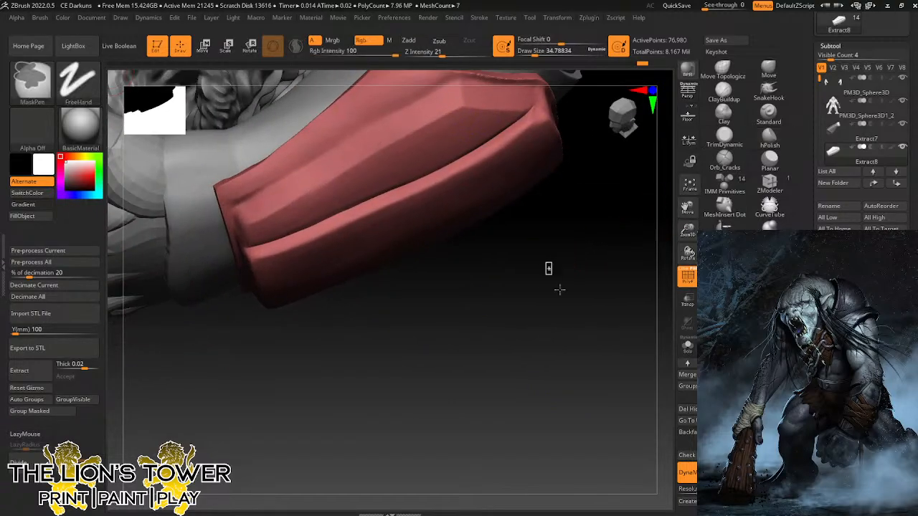
left_click_drag(560, 289, 597, 331, "ctrl")
left_click_drag(688, 207, 703, 221)
left_click_drag(574, 301, 591, 315, "shift")
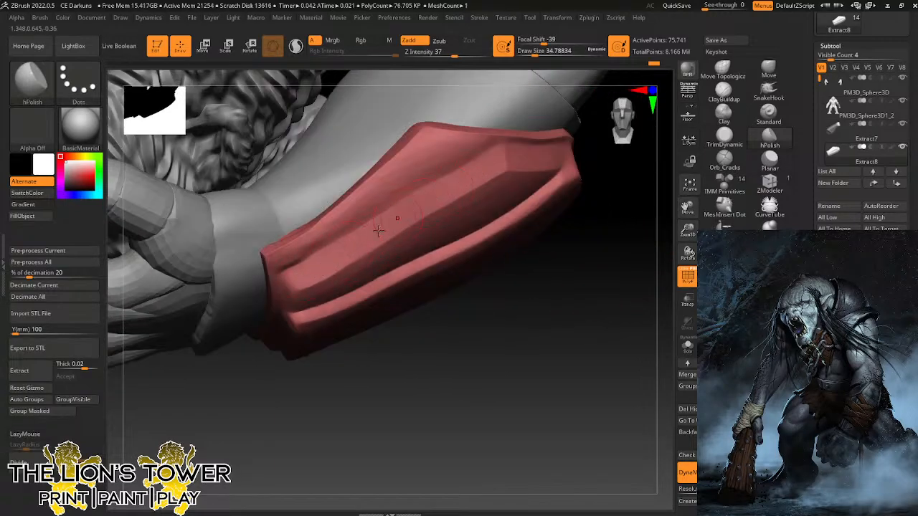
Polish the wrist-end faces and corners of the raised panels with hPolish, reducing the draw size to about 23.
left_click_drag(546, 217, 334, 224)
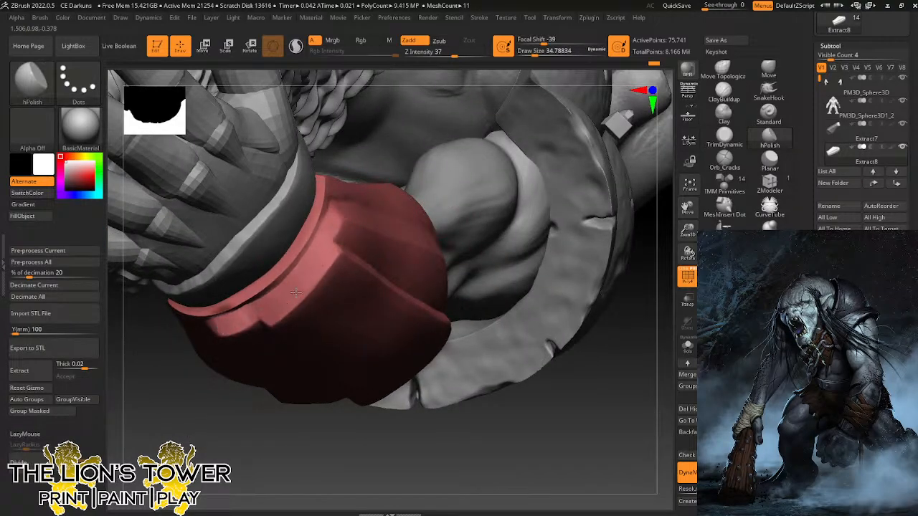
mouse_move(592, 389)
left_mouse_down()
mouse_move(598, 332)
mouse_move(566, 303)
left_mouse_up()
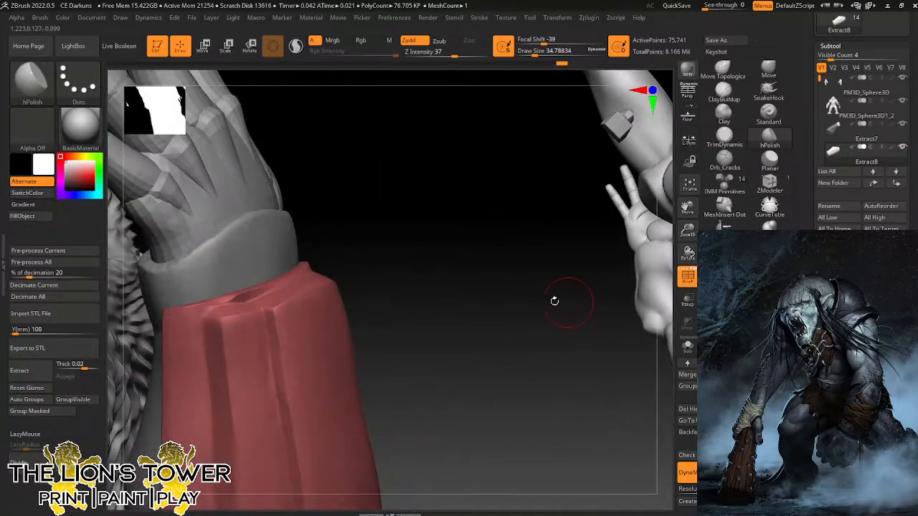
left_click_drag(533, 53, 535, 54)
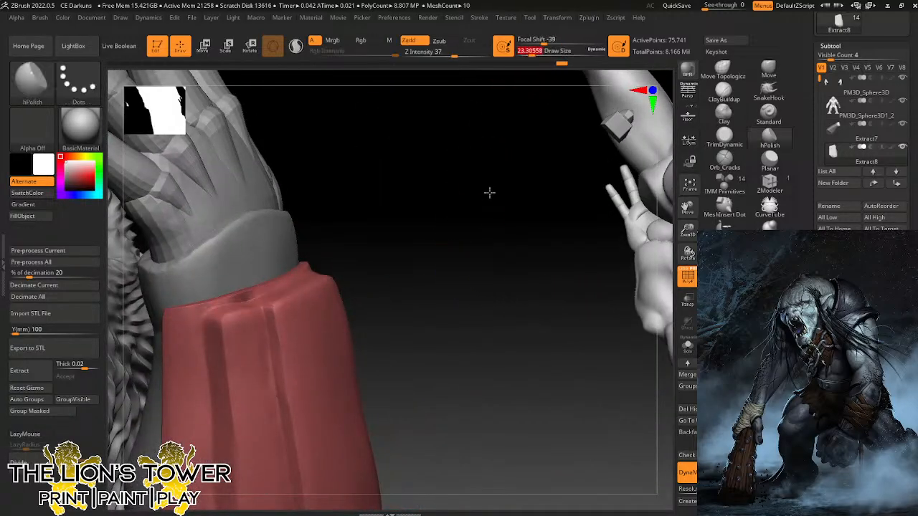
left_click_drag(490, 190, 304, 301)
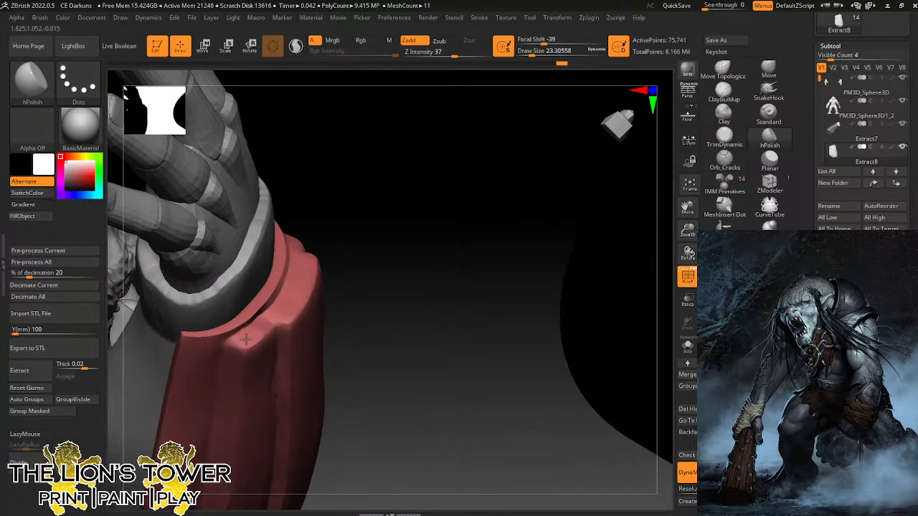
left_click_drag(283, 322, 303, 287)
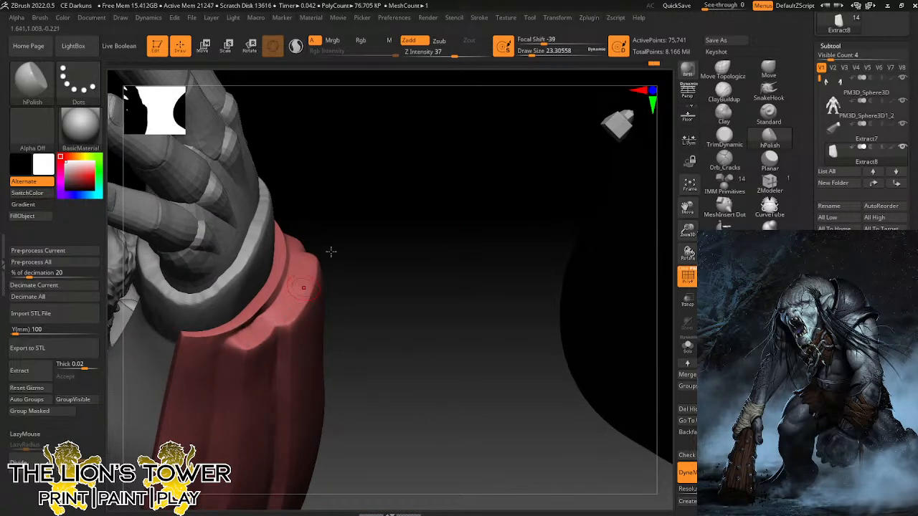
left_click_drag(330, 252, 305, 284)
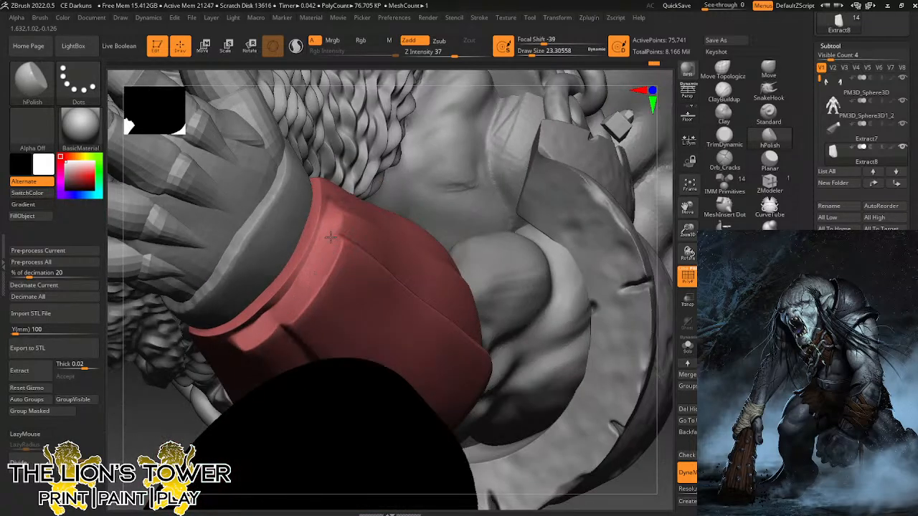
left_click_drag(314, 263, 336, 235)
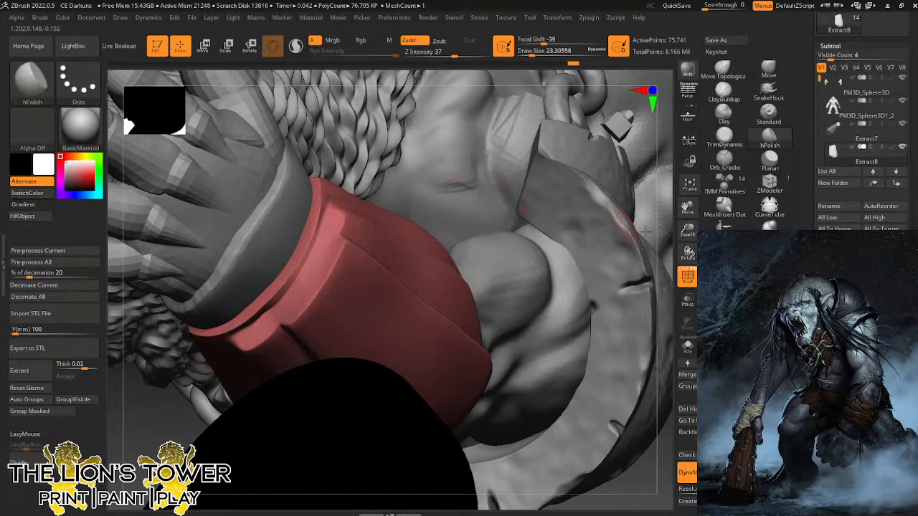
Polish the slanted elbow-end edges and panel corners of the bracer with hPolish.
left_click_drag(688, 252, 646, 205)
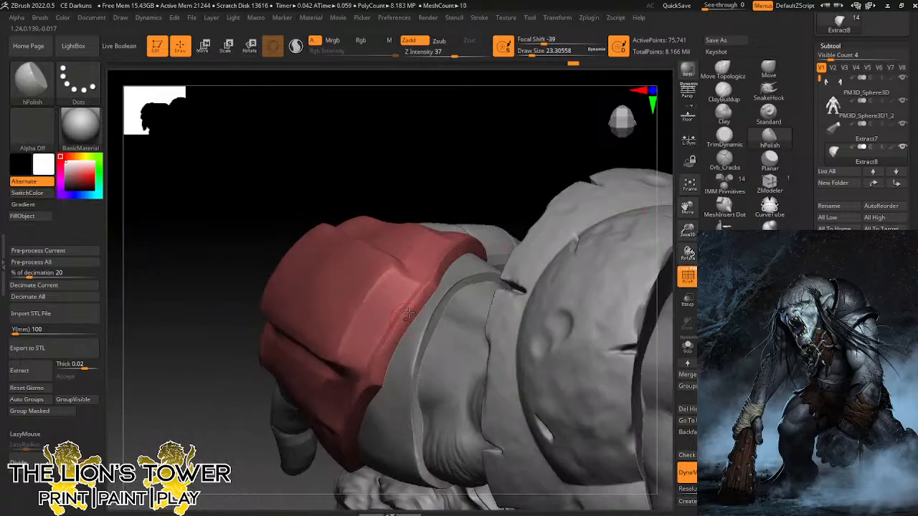
left_click_drag(439, 212, 431, 262)
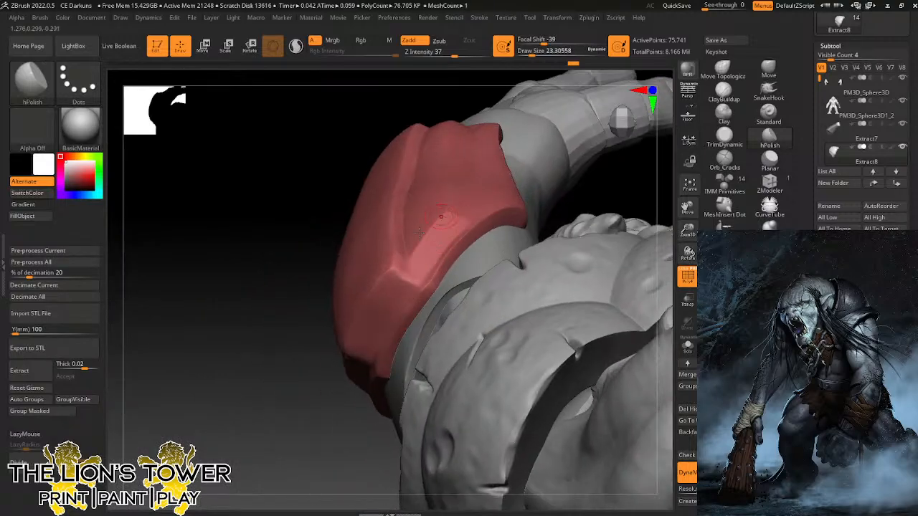
left_click_drag(300, 290, 314, 248)
left_click_drag(688, 230, 686, 258)
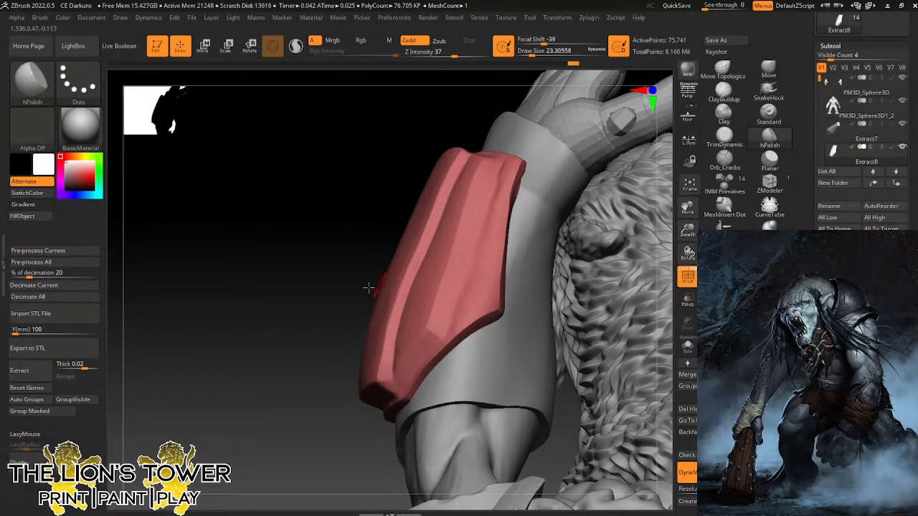
Polish the opposite side panel's groove and elbow-end corner, and remesh the bracer with DynaMesh.
left_click_drag(320, 228, 445, 201)
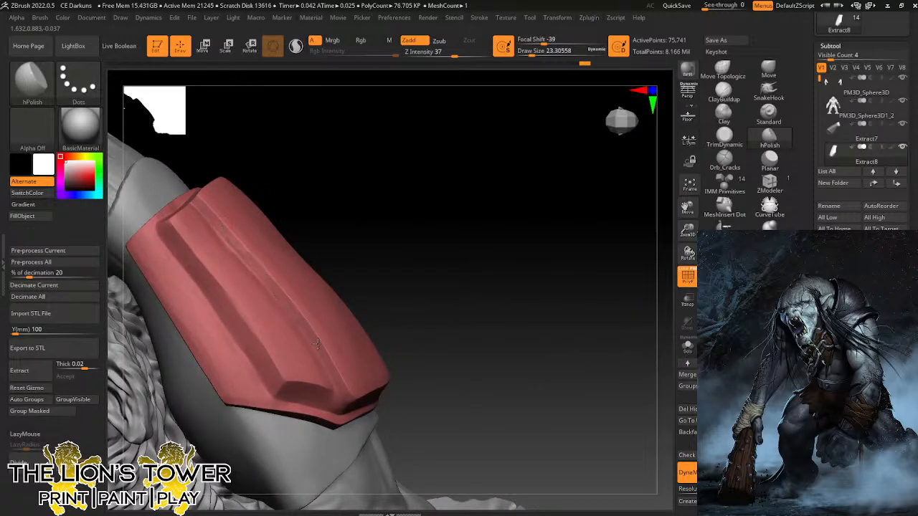
left_click_drag(351, 401, 380, 293)
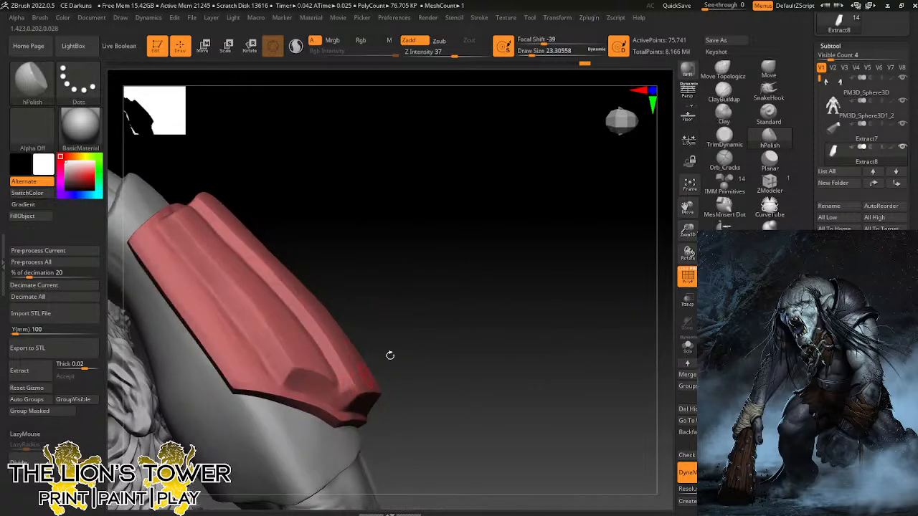
left_click_drag(390, 356, 344, 389)
left_click_drag(566, 287, 610, 215)
Carve cracks into the central panel's elbow-end edges with Orb_Cracks at draw size about 25 and Z intensity 36.
left_click_drag(688, 231, 689, 183)
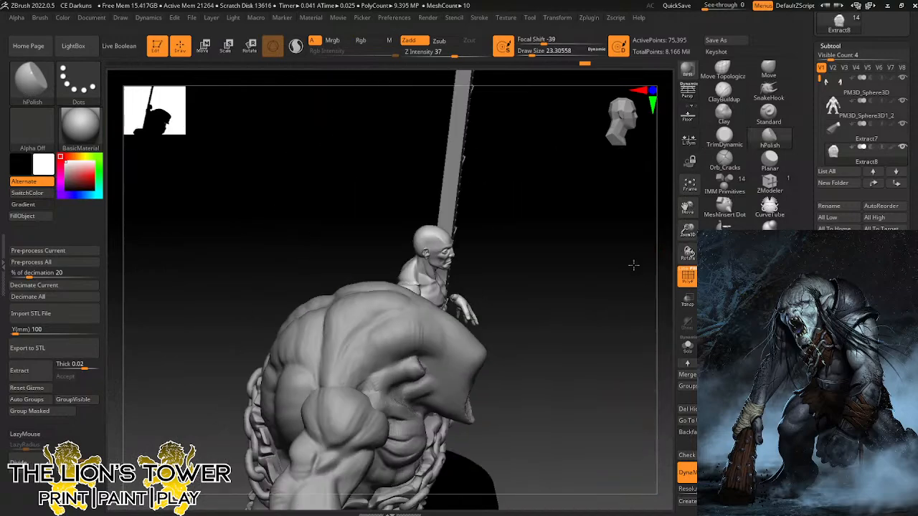
left_click_drag(633, 264, 672, 261, "shift")
left_click_drag(688, 207, 709, 136)
mouse_move(571, 202)
left_mouse_down()
mouse_move(543, 265)
mouse_move(622, 229)
left_mouse_up()
left_click(725, 159)
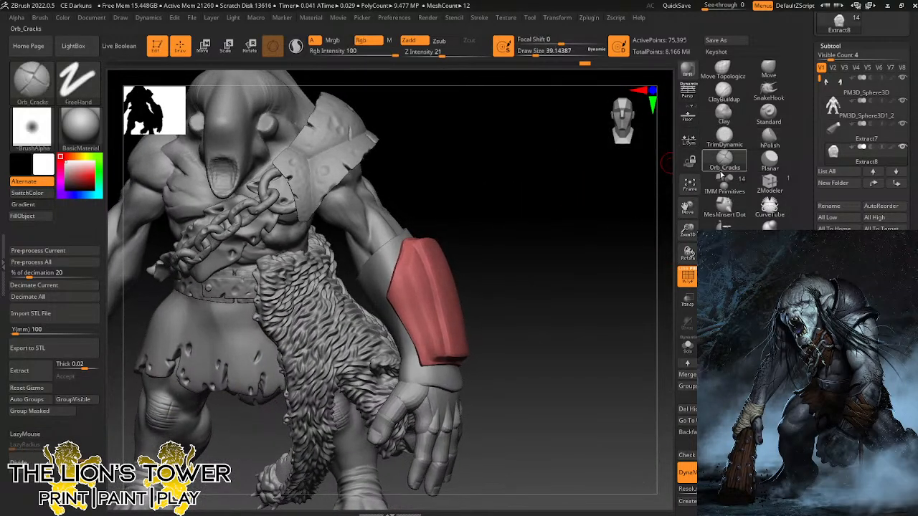
left_click_drag(566, 272, 420, 356)
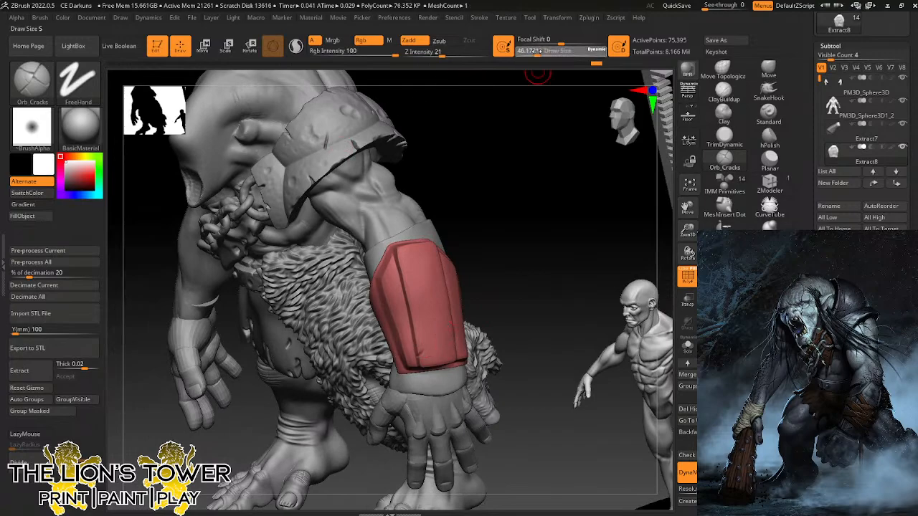
left_click(533, 54)
left_click(454, 55)
left_click_drag(476, 121, 438, 267)
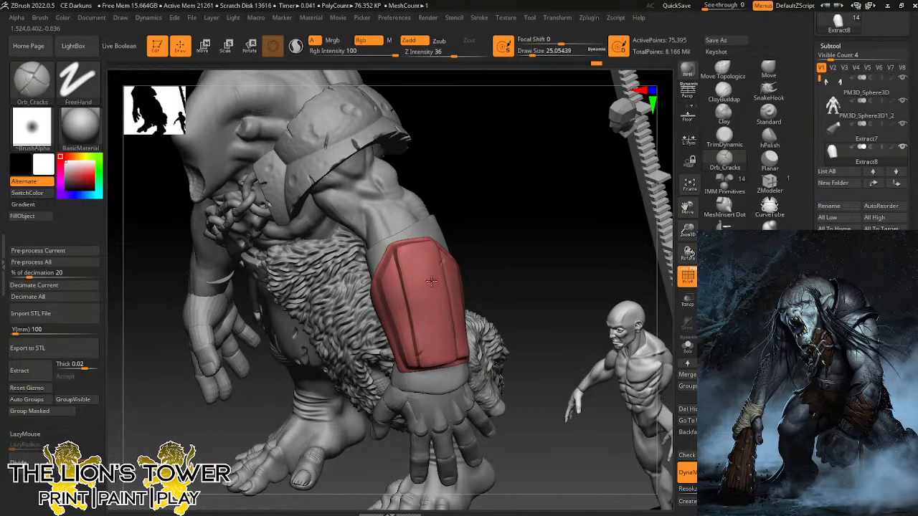
left_click_drag(501, 189, 447, 252)
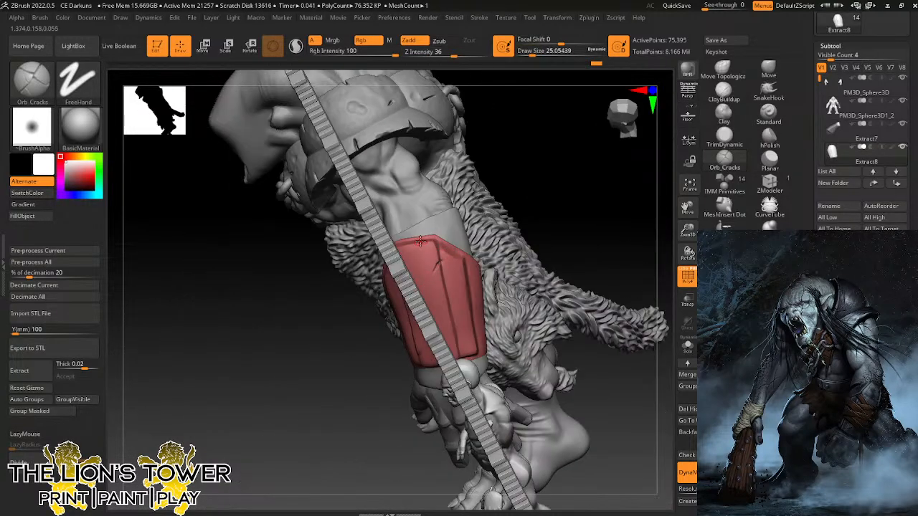
Add Orb_Cracks nicks along both side panels' ridges and outer edges and along the wrist-end rim.
left_click_drag(546, 213, 464, 336)
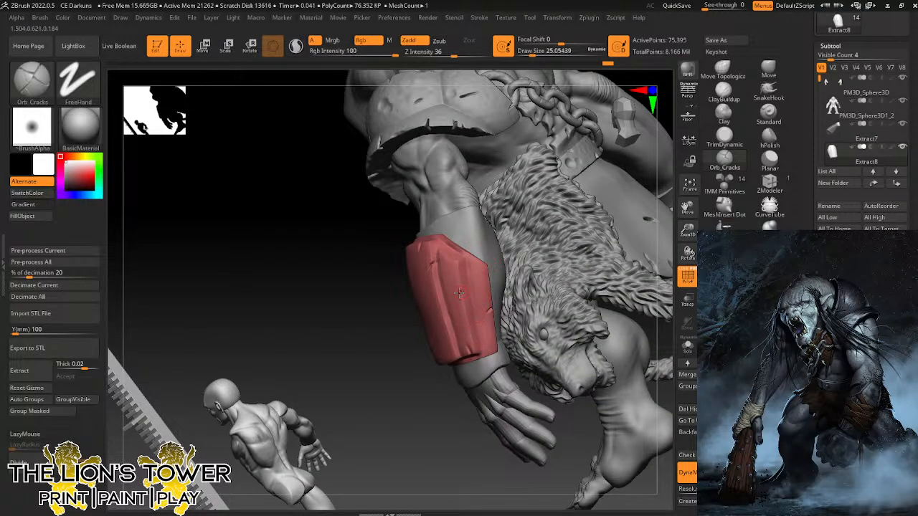
left_click_drag(377, 394, 427, 319)
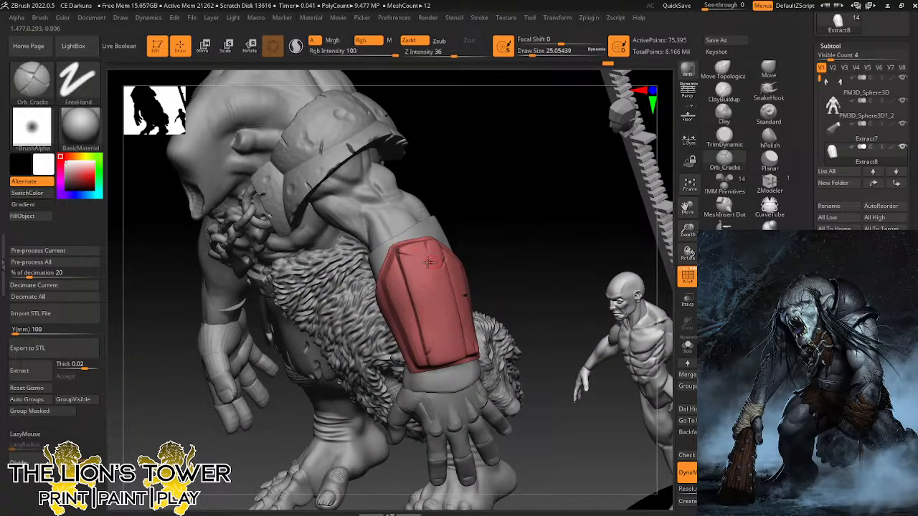
mouse_move(499, 225)
left_mouse_down()
mouse_move(502, 207)
mouse_move(386, 271)
left_mouse_up()
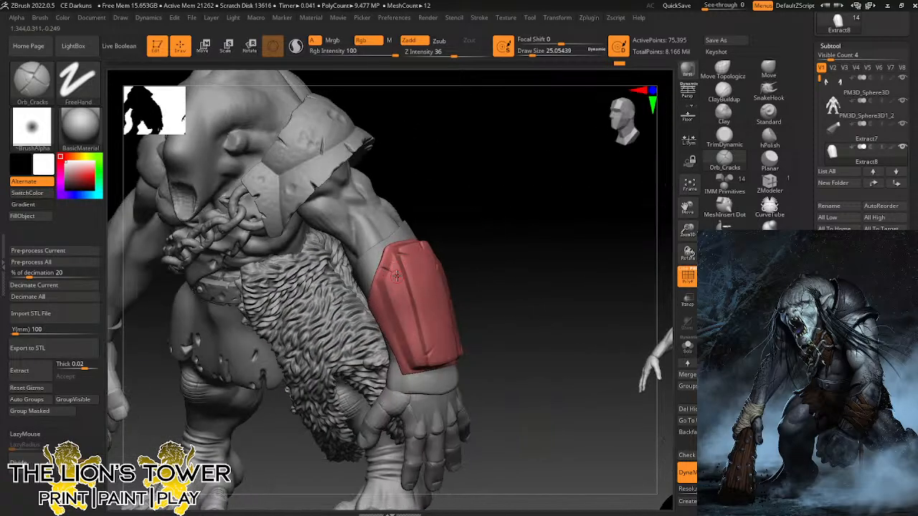
mouse_move(411, 229)
left_mouse_down()
mouse_move(371, 278)
mouse_move(455, 191)
mouse_move(412, 318)
left_mouse_up()
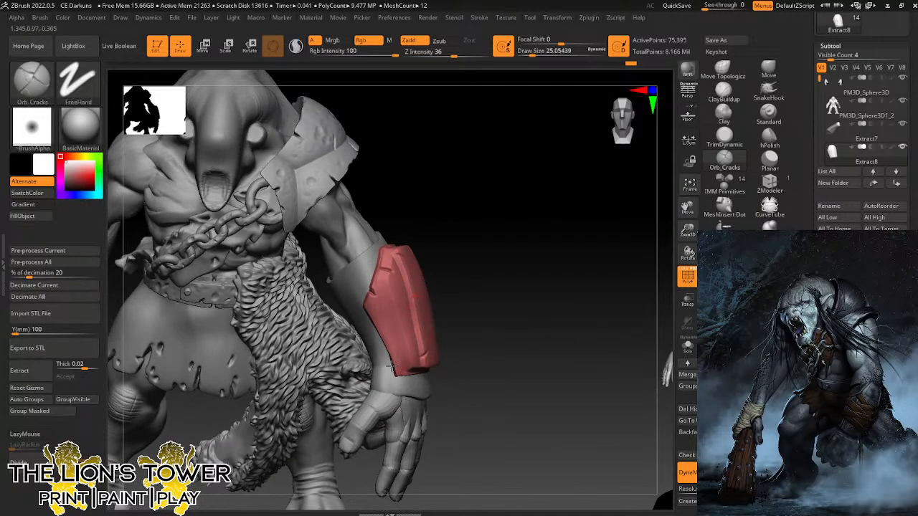
mouse_move(524, 279)
left_mouse_down()
mouse_move(502, 287)
mouse_move(502, 262)
mouse_move(426, 347)
left_mouse_up()
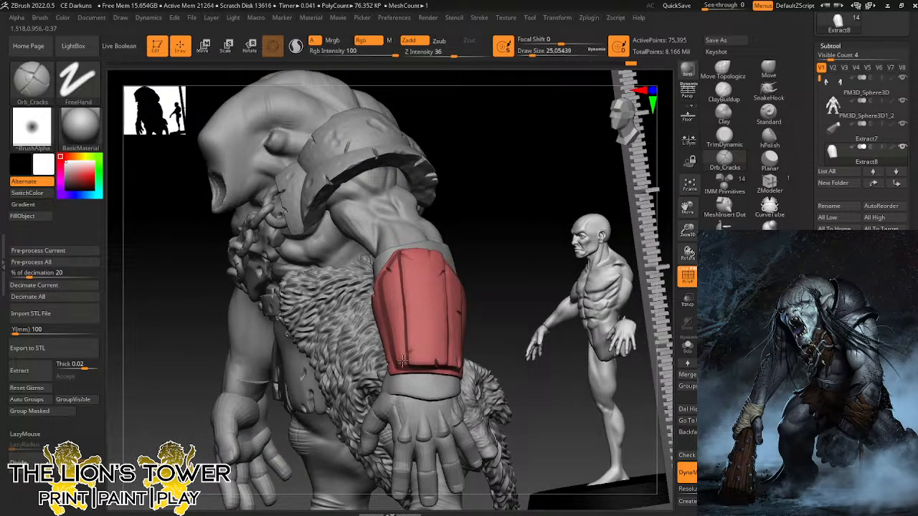
Bring the bracer's cracked side panel into close view and turn on LazyMouse for the Orb_Cracks brush.
mouse_move(517, 208)
left_mouse_down()
mouse_move(529, 215)
mouse_move(522, 292)
mouse_move(495, 191)
mouse_move(492, 235)
mouse_move(502, 233)
left_mouse_up()
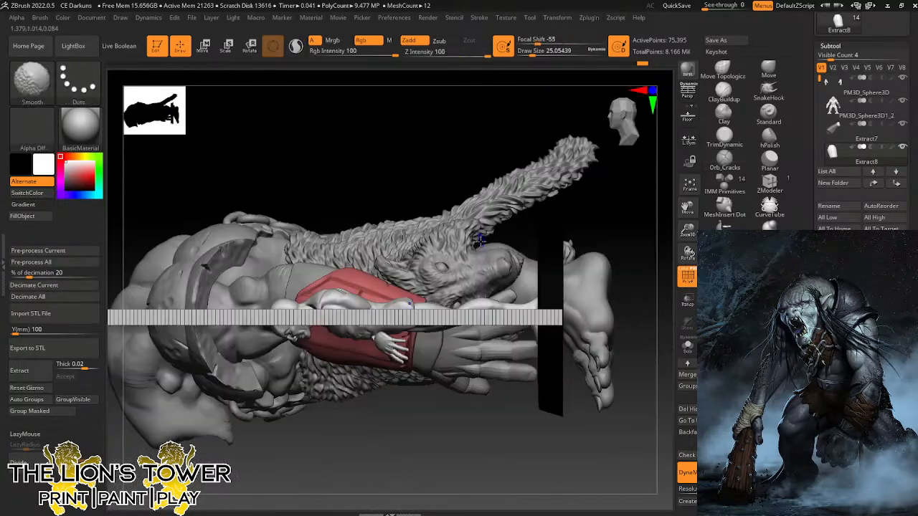
mouse_move(564, 260)
left_mouse_down()
mouse_move(572, 203)
mouse_move(553, 251)
mouse_move(547, 242)
mouse_move(494, 275)
mouse_move(492, 238)
mouse_move(492, 248)
mouse_move(470, 247)
left_mouse_up()
mouse_move(688, 226)
left_mouse_down()
mouse_move(690, 240)
mouse_move(685, 234)
left_mouse_up()
key("l")
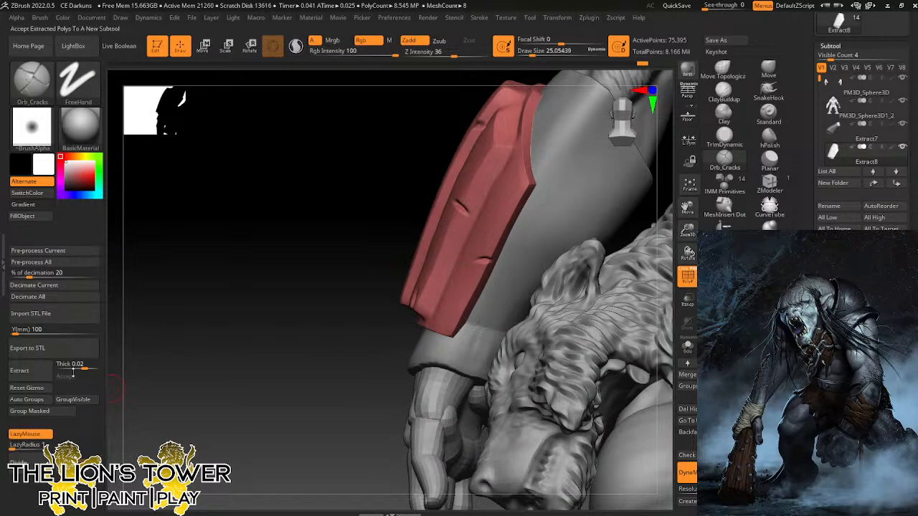
Carve a groove along the cracked side panel's outer edge and elbow-end bevel with Orb_Cracks at draw size about 18 and Z intensity 45.
left_click_drag(452, 52, 460, 53)
left_click(531, 54)
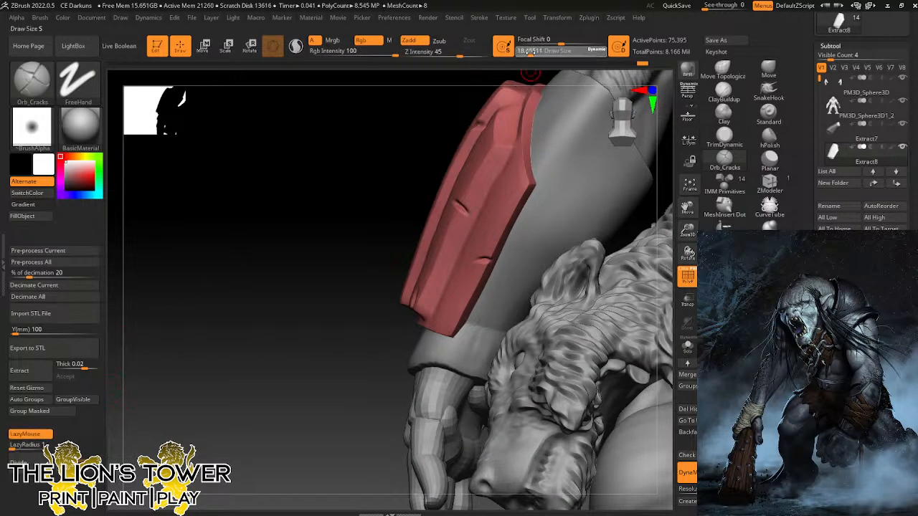
left_click_drag(336, 226, 356, 215)
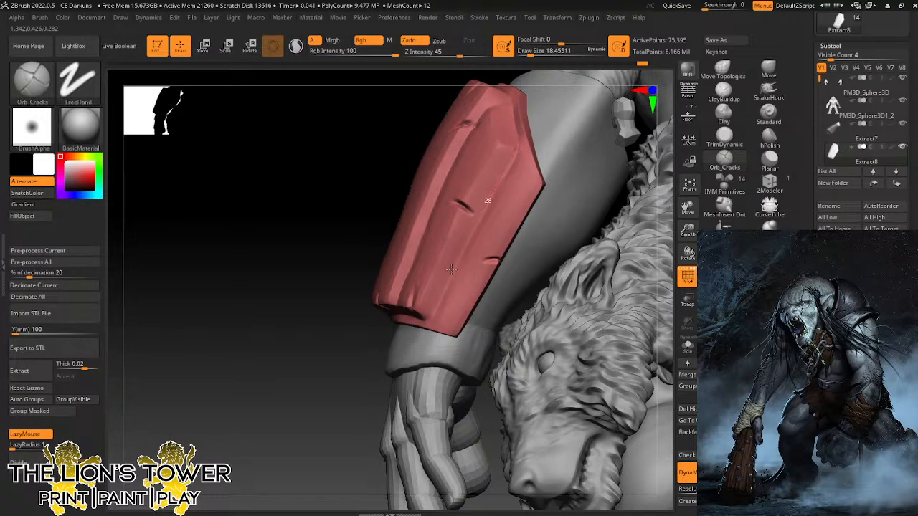
left_click_drag(429, 315, 429, 316)
left_click_drag(340, 381, 344, 424)
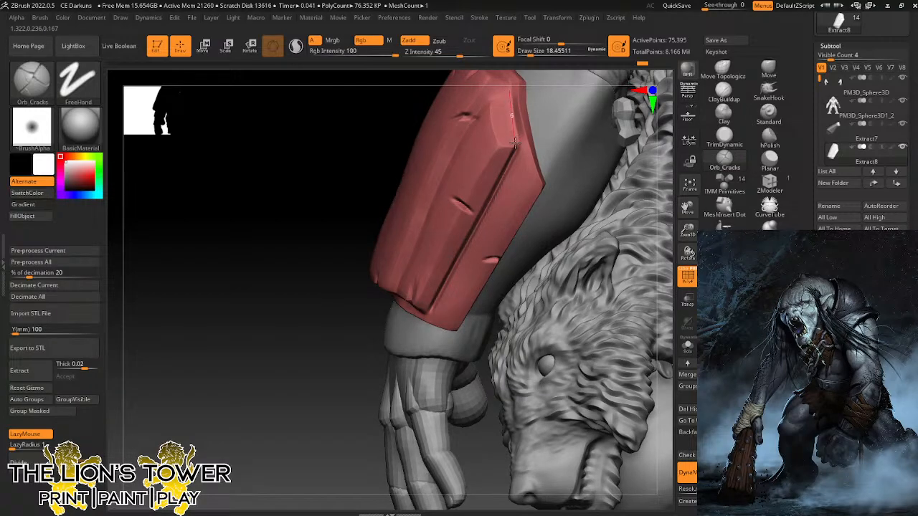
left_click_drag(514, 144, 515, 144)
left_click_drag(328, 380, 329, 360)
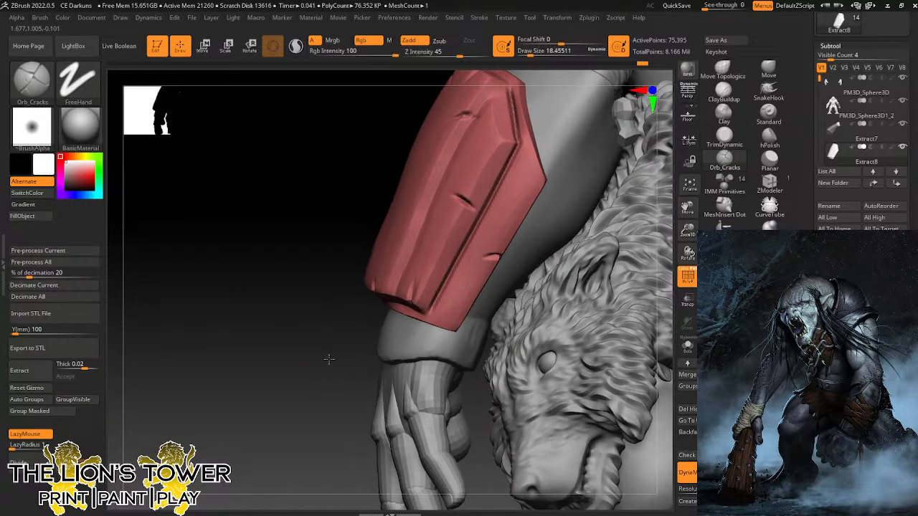
Deepen the seam between that side panel and the central panel with Orb_Cracks, from the elbow end to the wrist end.
left_click_drag(687, 208, 587, 227)
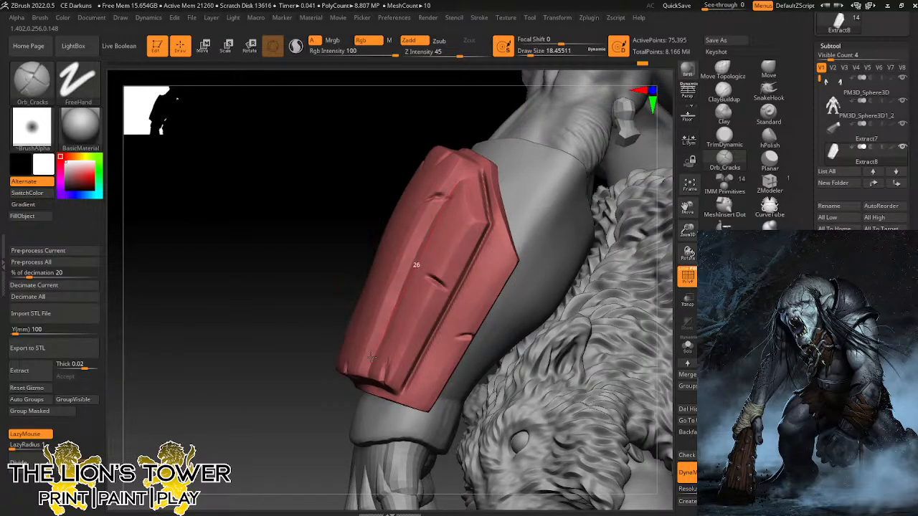
left_click_drag(427, 232, 426, 233)
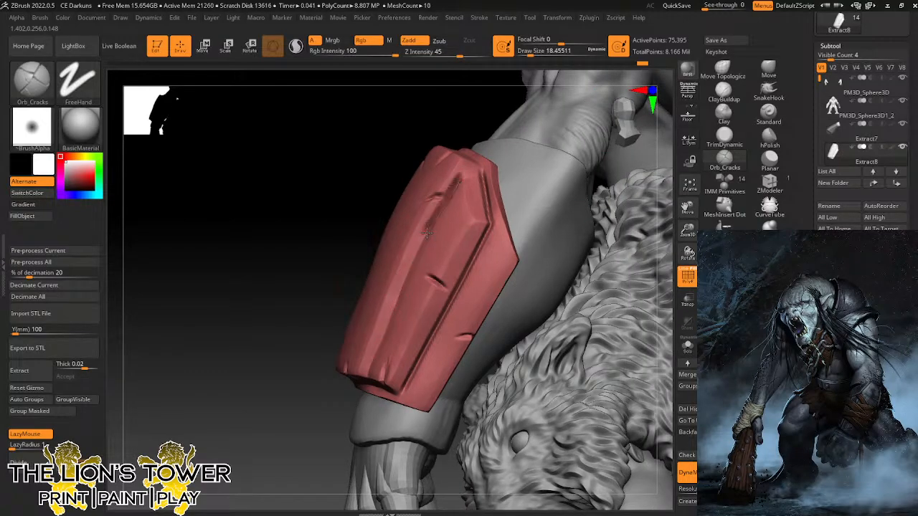
left_click_drag(399, 294, 398, 297)
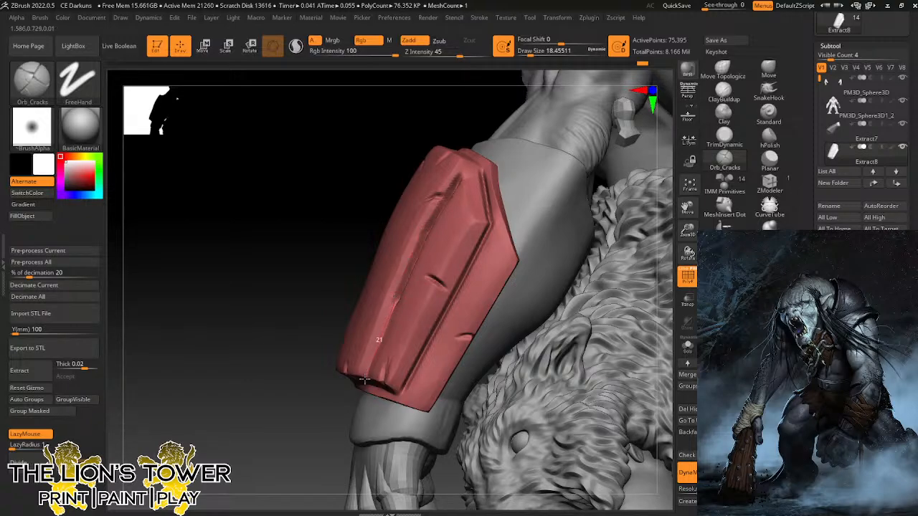
Carve the seam between the central panel and the opposite side panel along its full length with Orb_Cracks.
left_click_drag(307, 427, 516, 426)
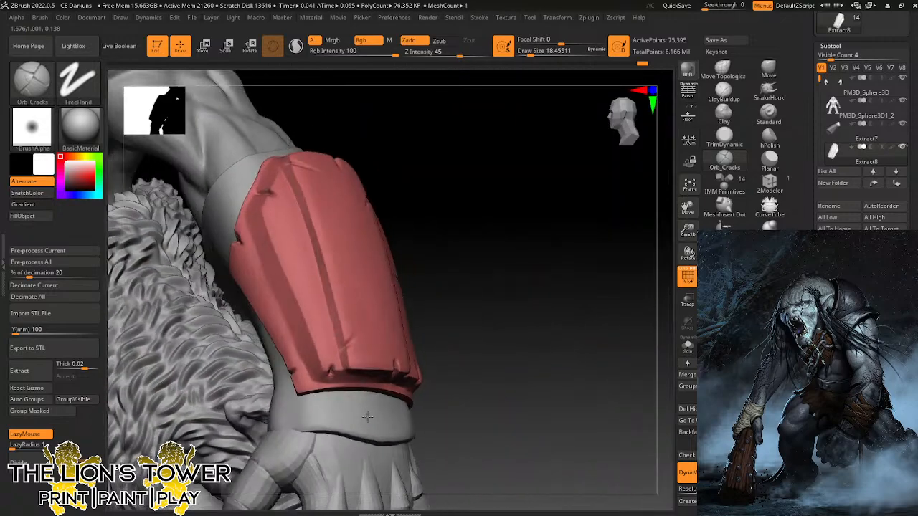
left_click_drag(382, 201, 422, 199)
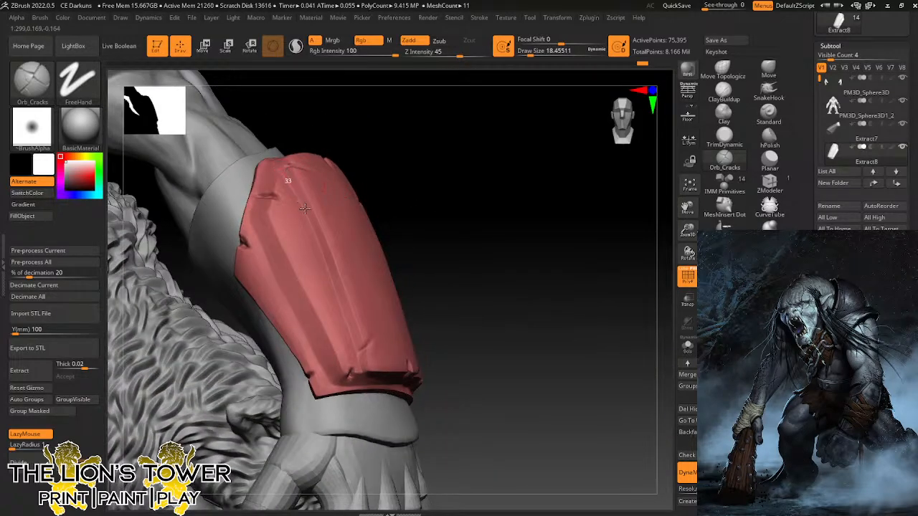
left_click_drag(375, 164, 352, 164)
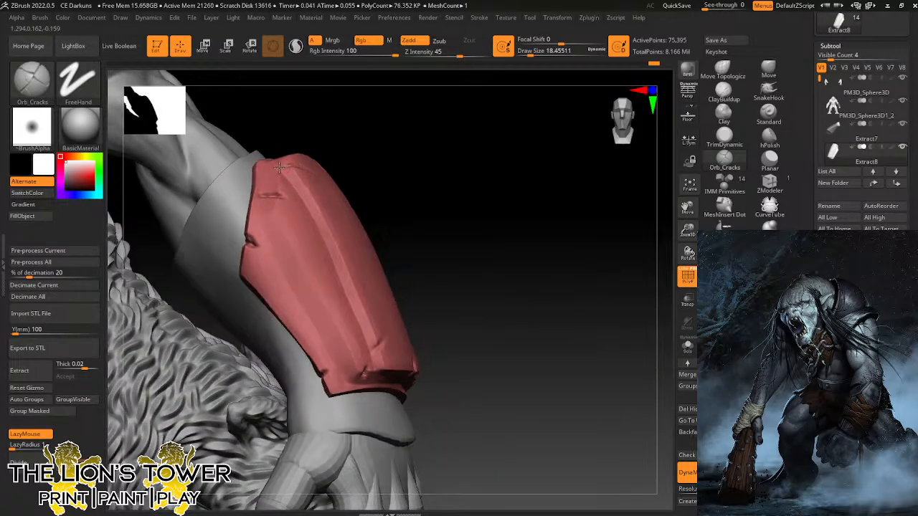
left_click_drag(319, 226, 320, 228)
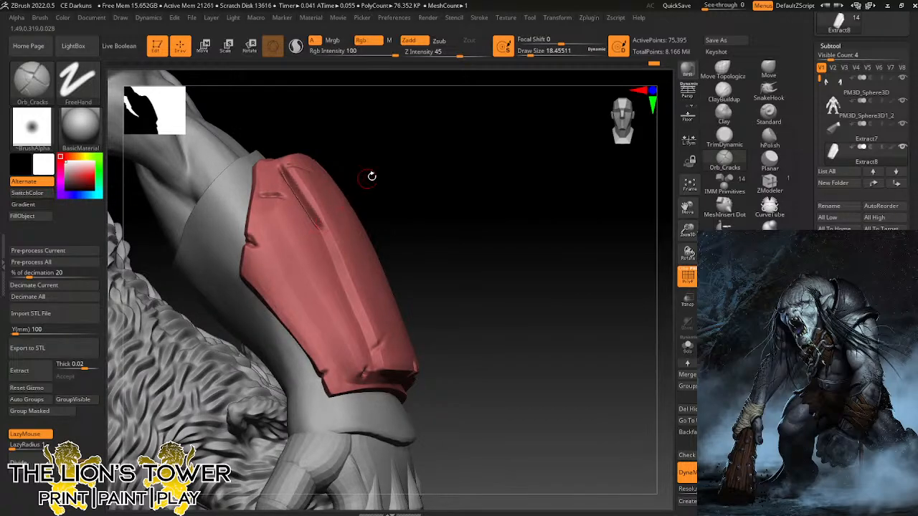
left_click_drag(371, 176, 391, 177)
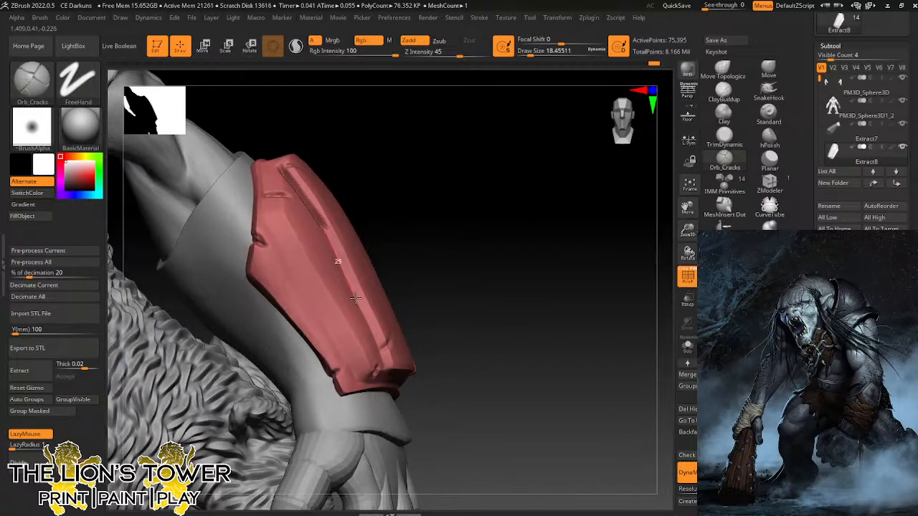
left_click_drag(355, 299, 357, 303)
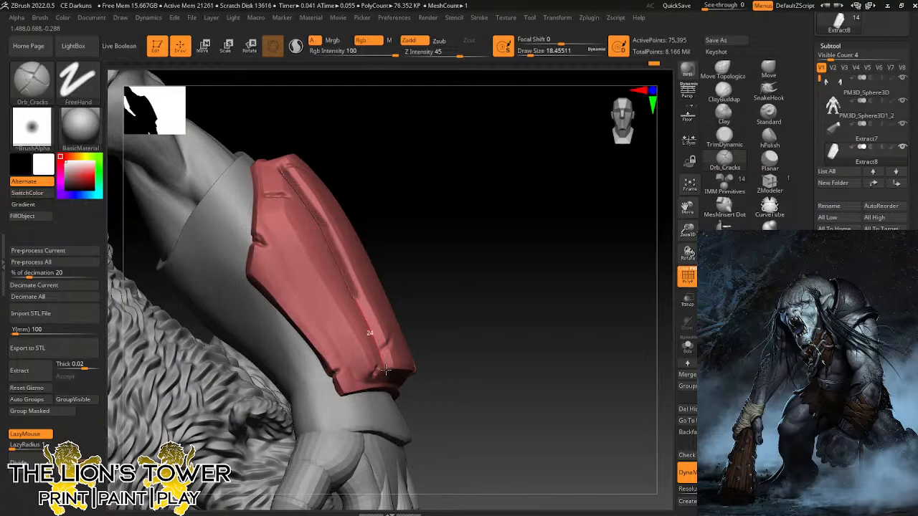
left_click_drag(386, 371, 386, 370)
Carve an Orb_Cracks groove along the opposite side panel's outer edge and around its elbow-end bevel.
left_click_drag(450, 309, 485, 310)
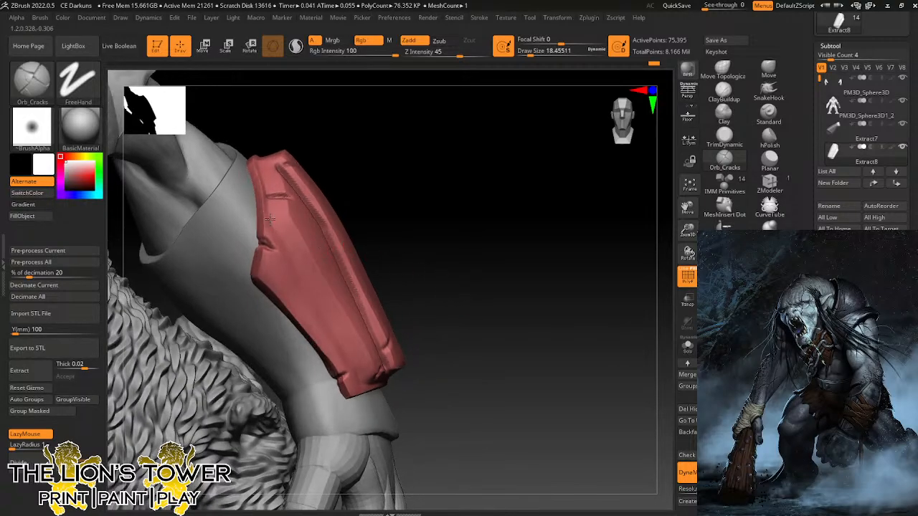
left_click_drag(363, 382, 363, 382)
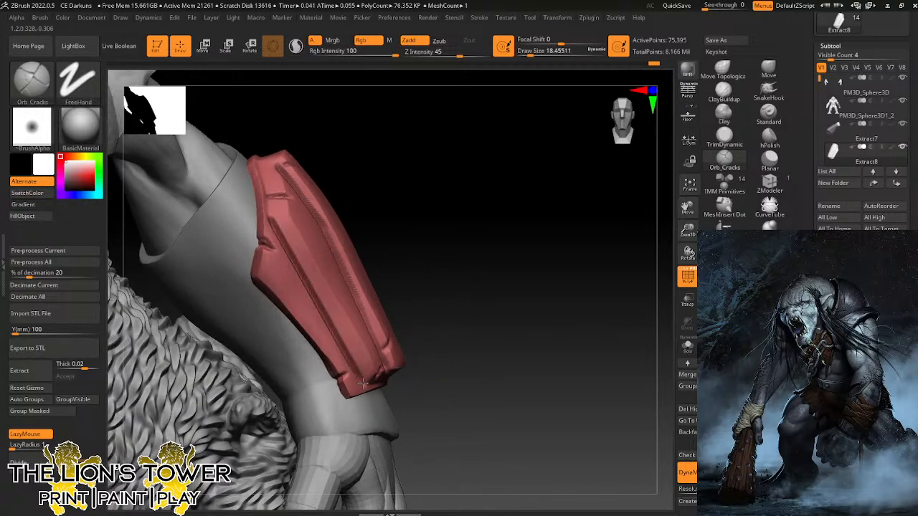
left_click_drag(457, 253, 325, 190)
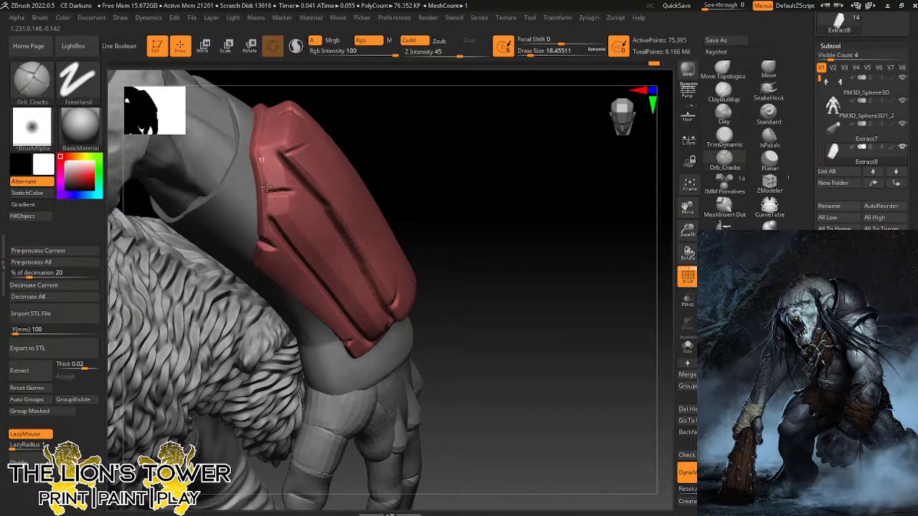
left_click_drag(271, 219, 272, 221)
left_click_drag(265, 158, 278, 154, "shift")
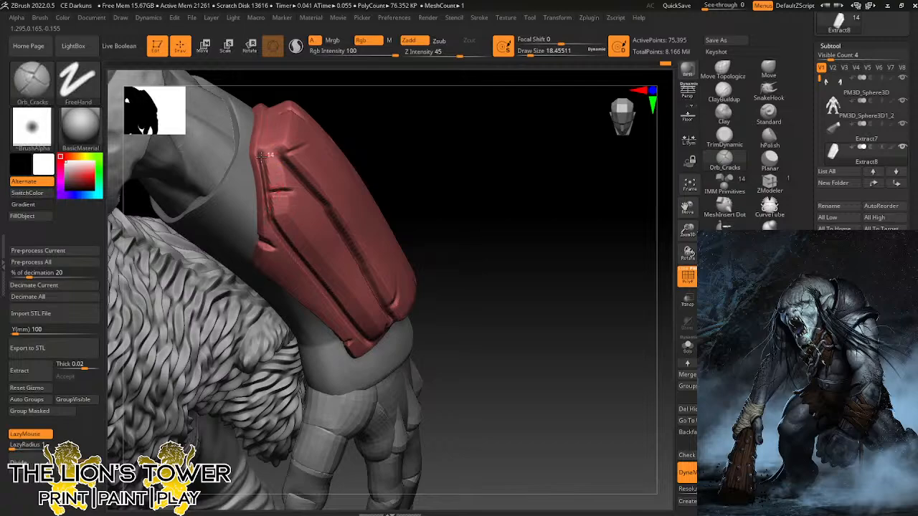
Carve the crease at the first side panel's elbow-end corner and the groove beneath the panels along the wrist-end rim.
left_click_drag(358, 129, 288, 206)
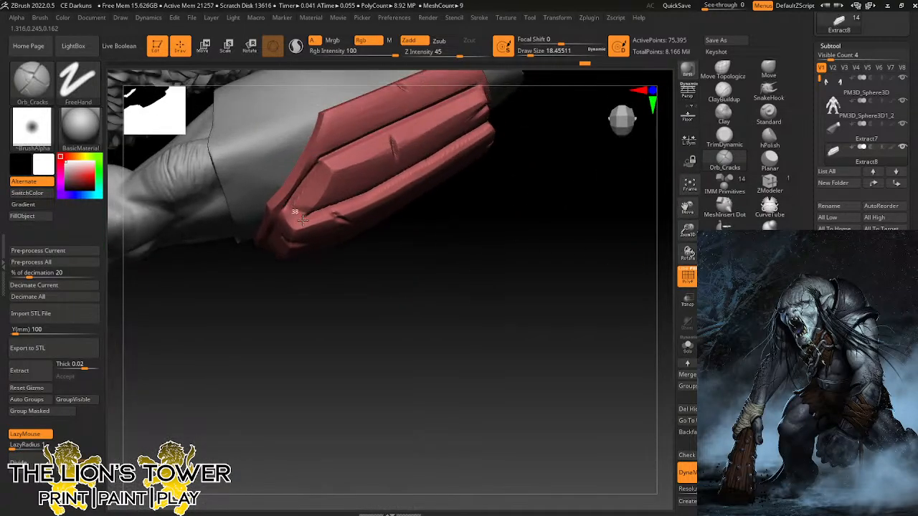
left_click_drag(297, 221, 316, 214)
left_click_drag(461, 192, 430, 272)
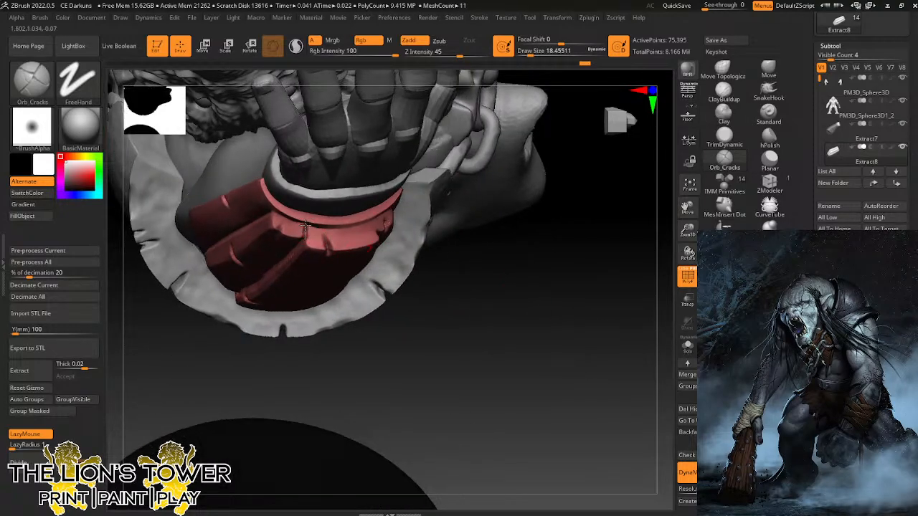
mouse_move(494, 336)
left_mouse_down()
mouse_move(451, 348)
mouse_move(384, 337)
mouse_move(421, 294)
mouse_move(423, 228)
mouse_move(379, 220)
left_mouse_up()
left_click_drag(266, 319, 337, 305)
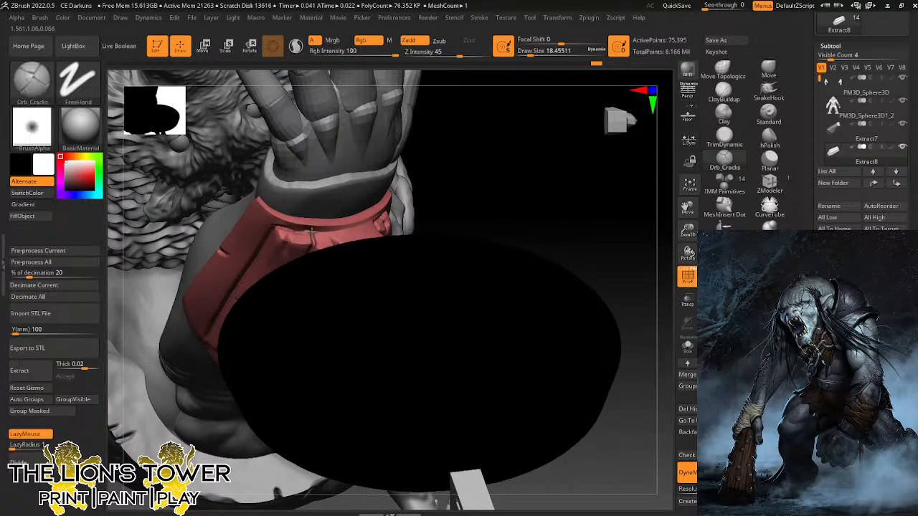
left_click_drag(460, 187, 426, 218)
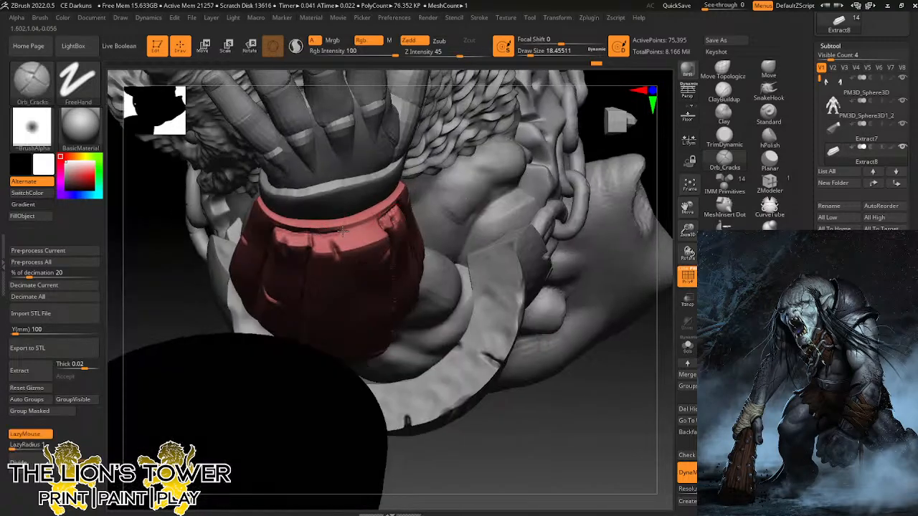
Carve the groove where the panels' elbow ends meet the bracer's rim, and remesh the bracer with DynaMesh.
left_click_drag(598, 423, 576, 268)
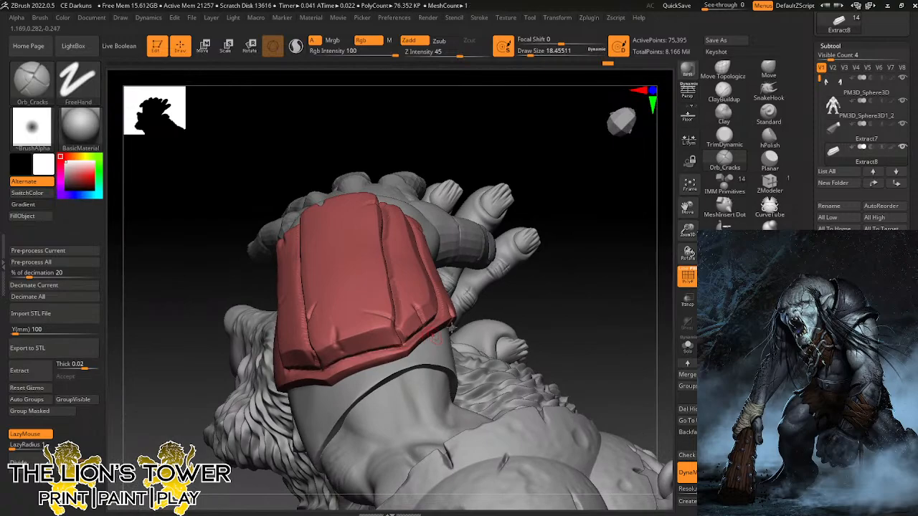
mouse_move(588, 279)
left_mouse_down()
mouse_move(598, 268)
mouse_move(498, 305)
left_mouse_up()
key("ctrl")
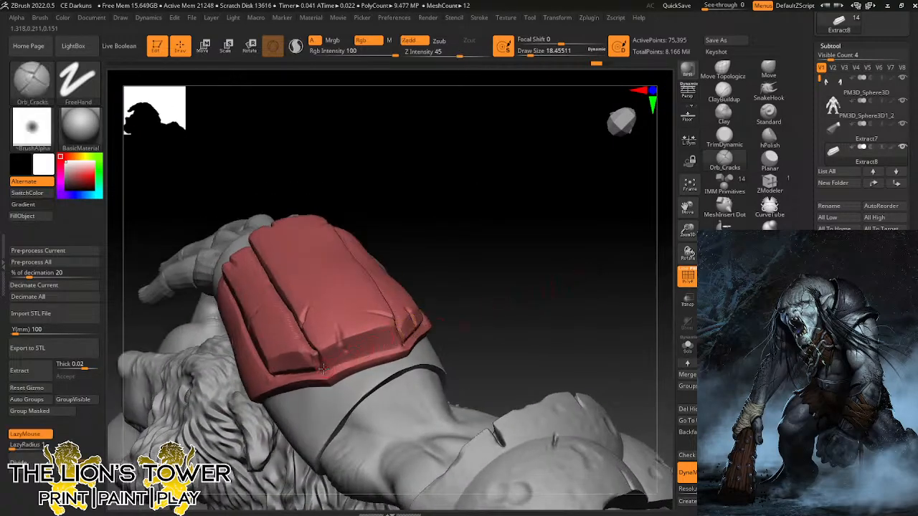
left_click_drag(404, 344, 403, 344, "shift")
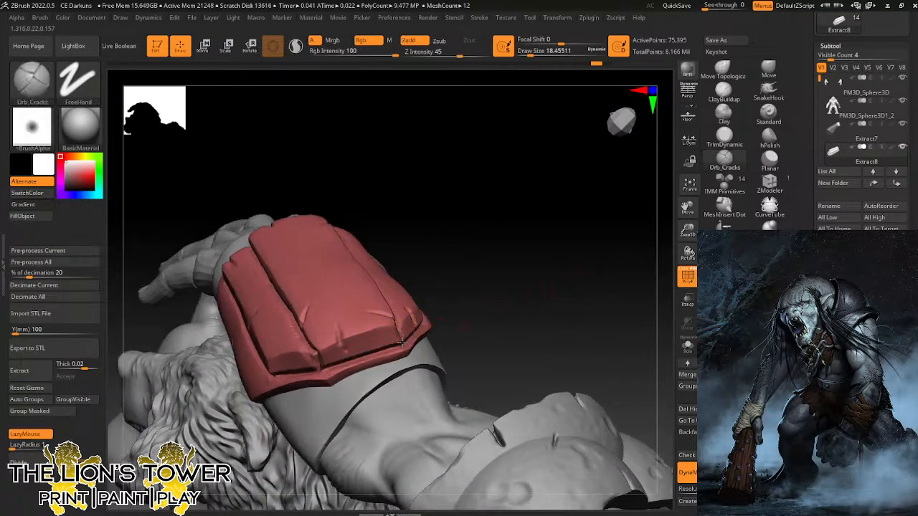
mouse_move(503, 162)
left_mouse_down()
mouse_move(532, 219)
mouse_move(518, 201)
left_mouse_up()
key("ctrl")
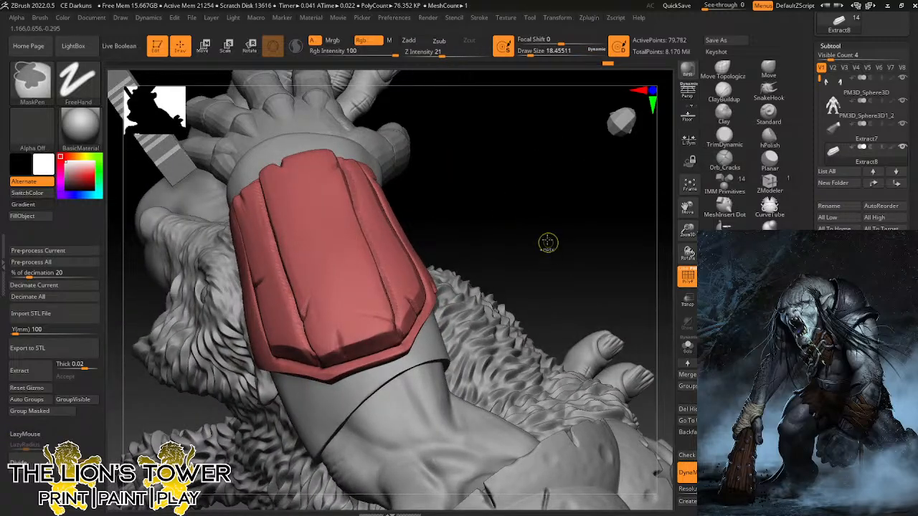
Roughen the central panel's elbow end with short Clay brush strokes at draw size about 27 and Z intensity 47.
mouse_move(596, 220)
left_mouse_down()
mouse_move(600, 211)
mouse_move(555, 233)
mouse_move(588, 248)
mouse_move(623, 223)
left_mouse_up()
mouse_move(626, 320)
left_mouse_down()
mouse_move(633, 261)
mouse_move(598, 283)
mouse_move(598, 295)
left_mouse_up()
mouse_move(687, 230)
left_mouse_down()
mouse_move(688, 201)
mouse_move(687, 228)
left_mouse_up()
left_click_drag(688, 208, 681, 180)
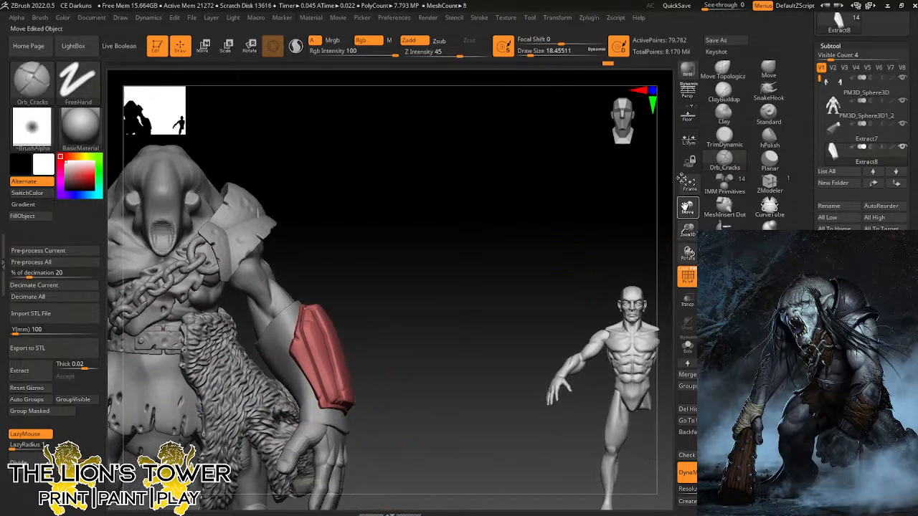
left_click_drag(581, 243, 631, 249)
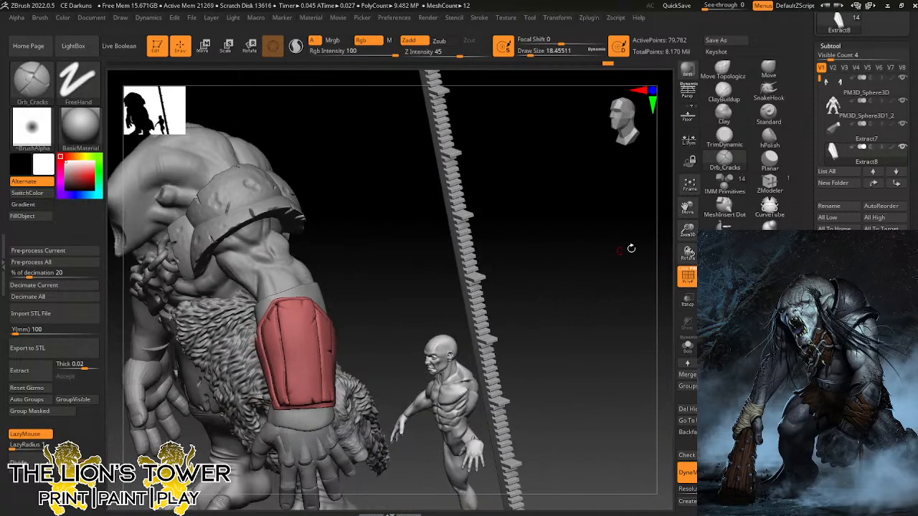
mouse_move(688, 228)
left_mouse_down()
mouse_move(688, 208)
mouse_move(691, 237)
mouse_move(688, 206)
mouse_move(689, 231)
mouse_move(688, 215)
left_mouse_up()
left_click(723, 113)
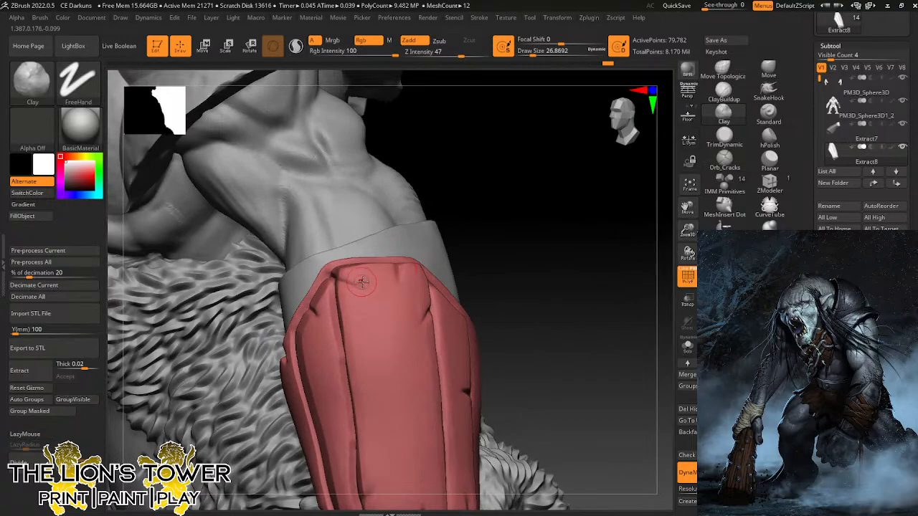
mouse_move(363, 283)
left_mouse_down()
mouse_move(373, 279)
mouse_move(360, 300)
mouse_move(366, 315)
mouse_move(387, 287)
left_mouse_up()
left_click_drag(525, 216, 502, 244)
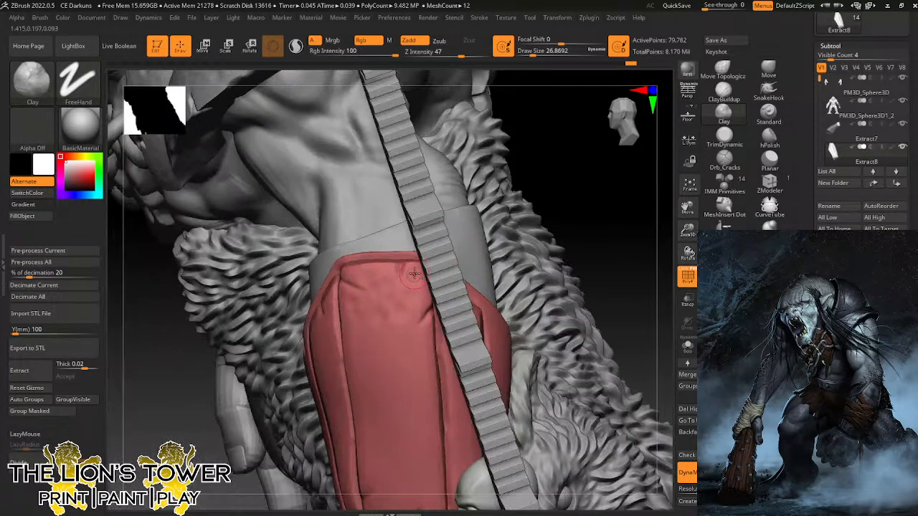
Isolate the bracer with Solo and texture a side panel's elbow end using Clay at draw size about 25 and Z intensity 55.
left_click(686, 348)
left_click_drag(578, 224, 553, 219)
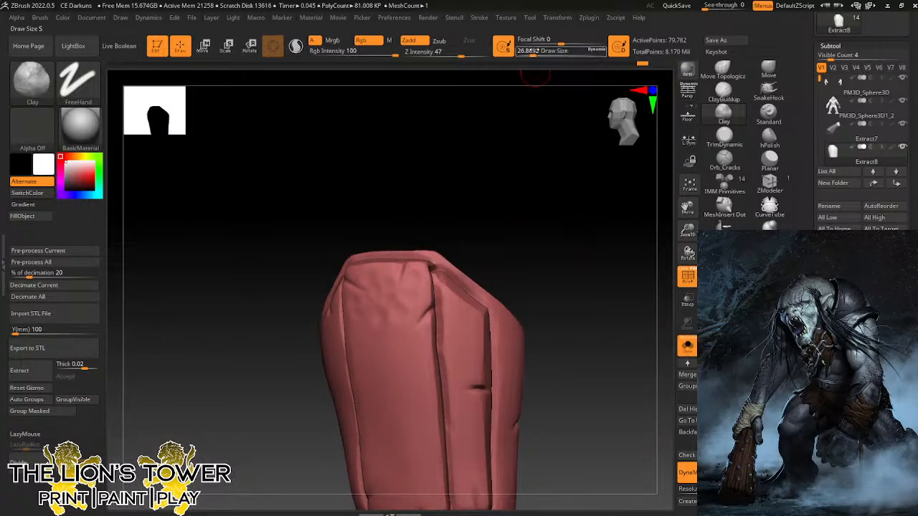
left_click(533, 54)
left_click(467, 53)
mouse_move(451, 299)
left_mouse_down()
mouse_move(455, 338)
mouse_move(480, 326)
mouse_move(470, 347)
mouse_move(515, 348)
left_mouse_up()
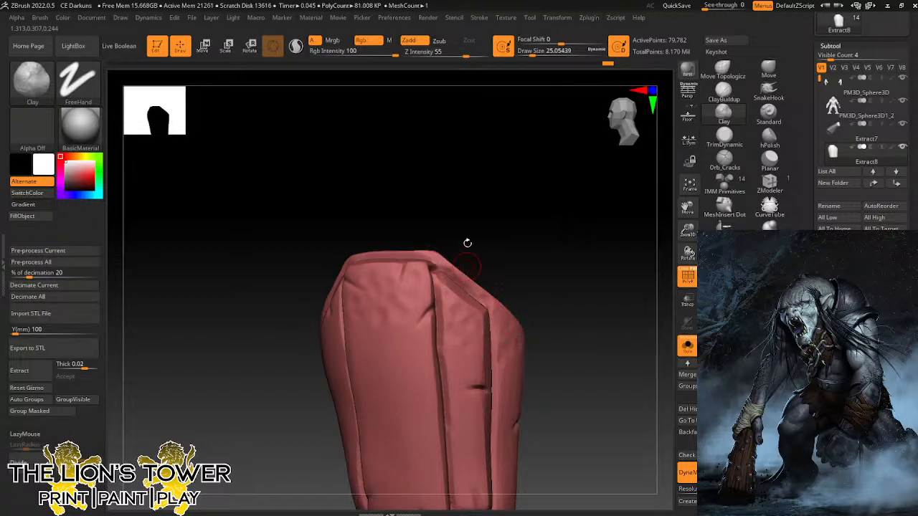
Add Clay surface unevenness to the panels' elbow-end bevels and along both side panels toward the wrist end.
left_click_drag(467, 241, 380, 273)
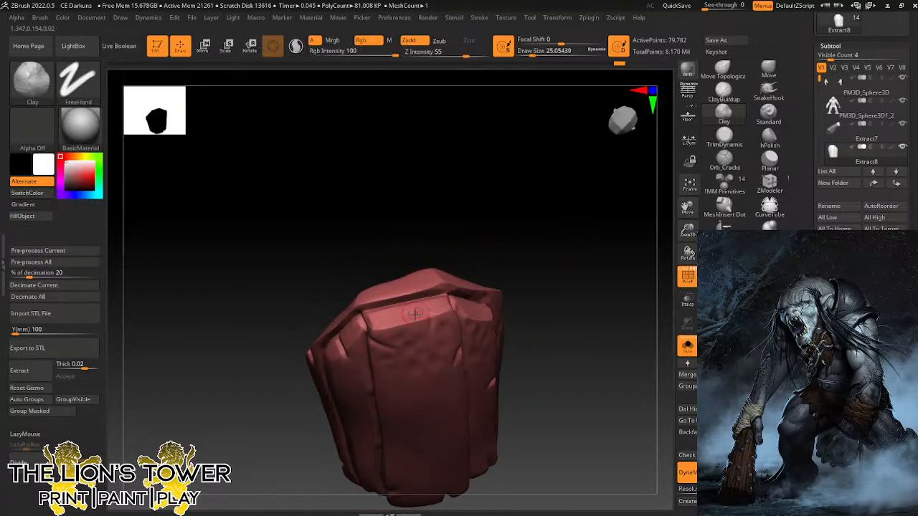
left_click_drag(441, 201, 401, 209)
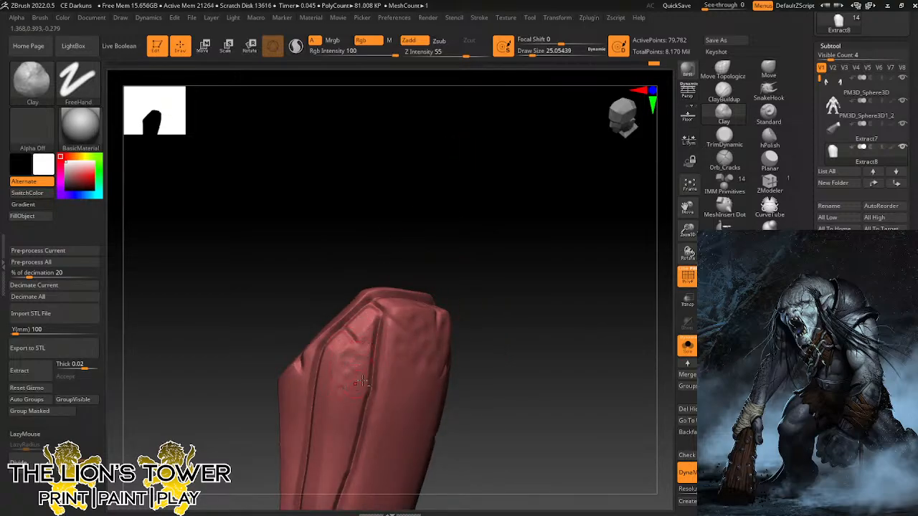
left_click(689, 185)
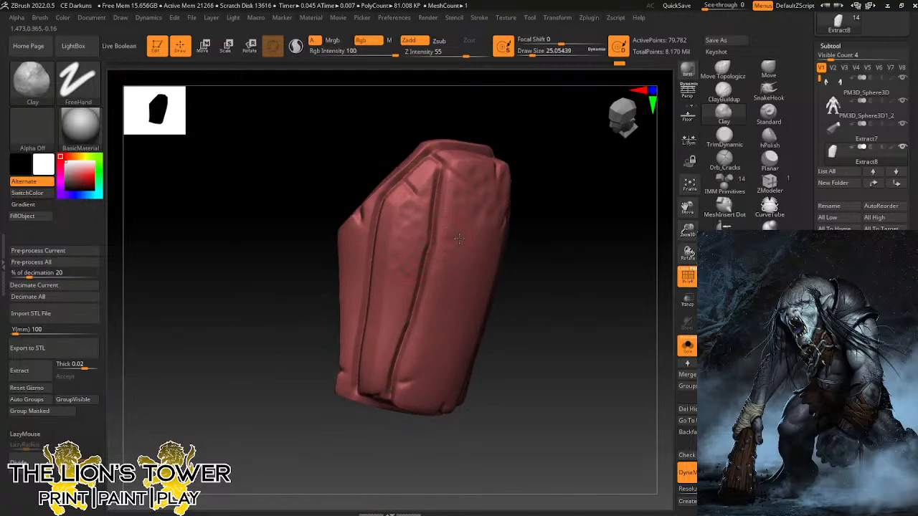
left_click_drag(610, 209, 460, 205)
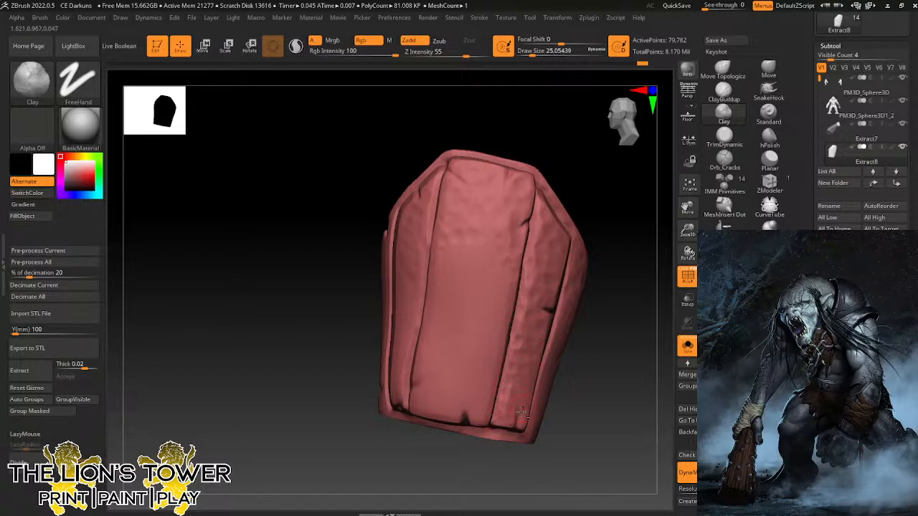
Texture the bracer's outer panel and the central panel's elbow half with Clay strokes, working across to the opposite side panel.
right_click_drag(566, 358, 545, 359)
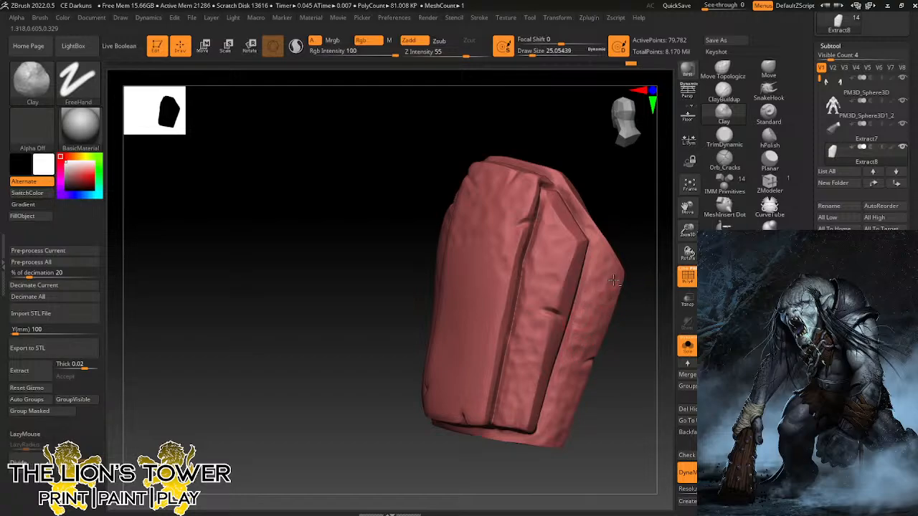
mouse_move(643, 265)
left_mouse_down()
mouse_move(660, 256)
mouse_move(666, 292)
mouse_move(652, 279)
mouse_move(633, 182)
mouse_move(512, 267)
left_mouse_up()
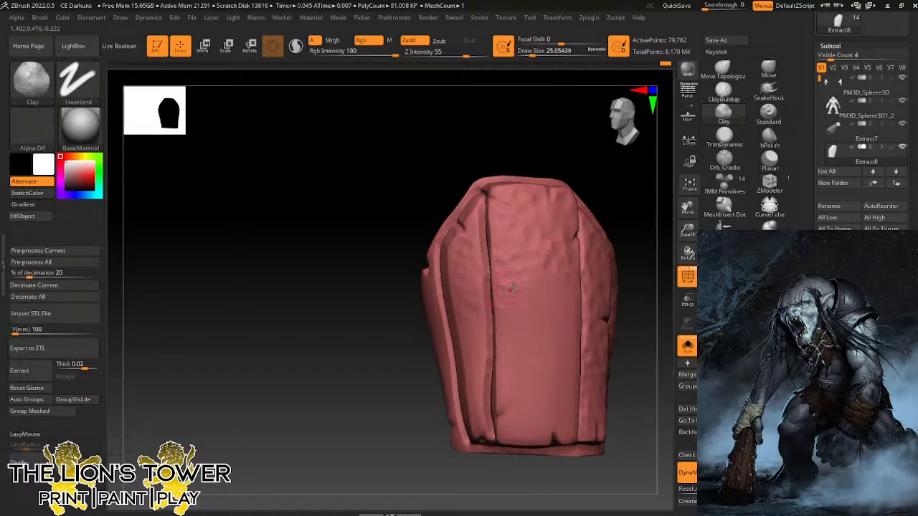
left_click_drag(621, 228, 628, 208)
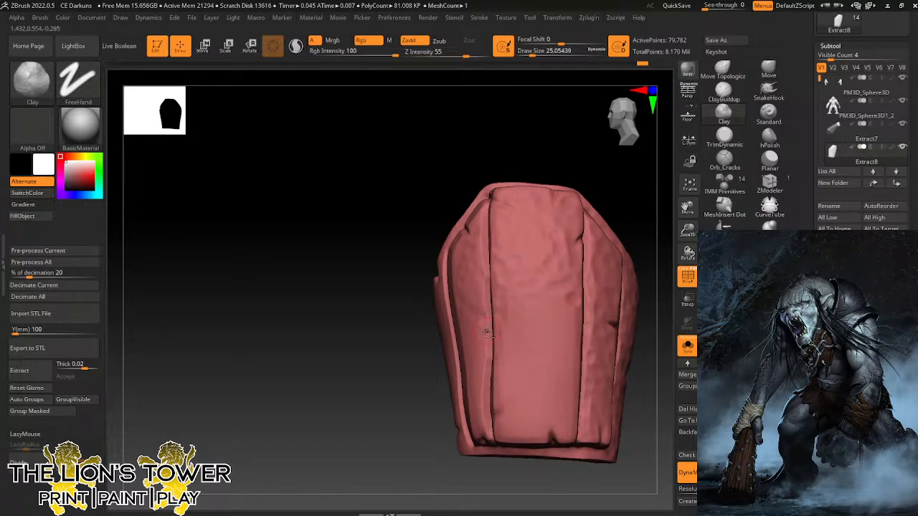
left_click_drag(519, 166, 504, 201)
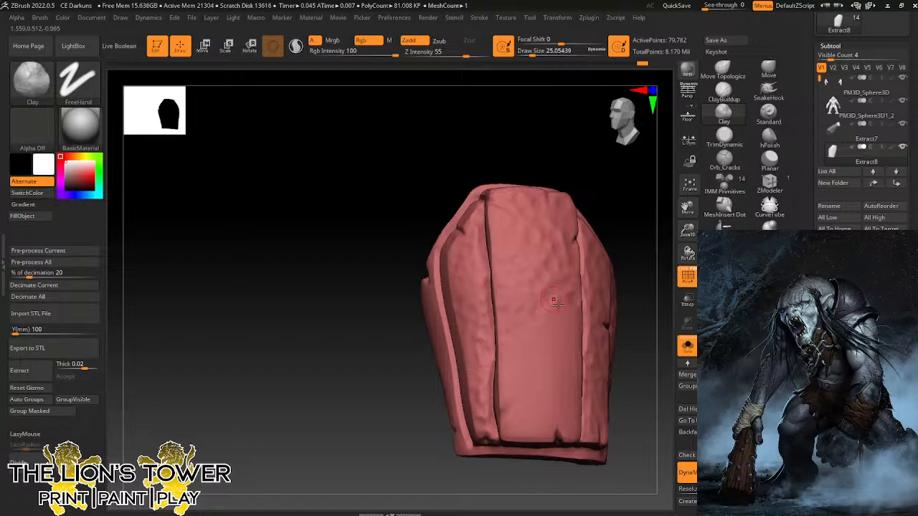
Extend the uneven Clay texture down the central panel to its wrist end.
right_click_drag(584, 332, 627, 244)
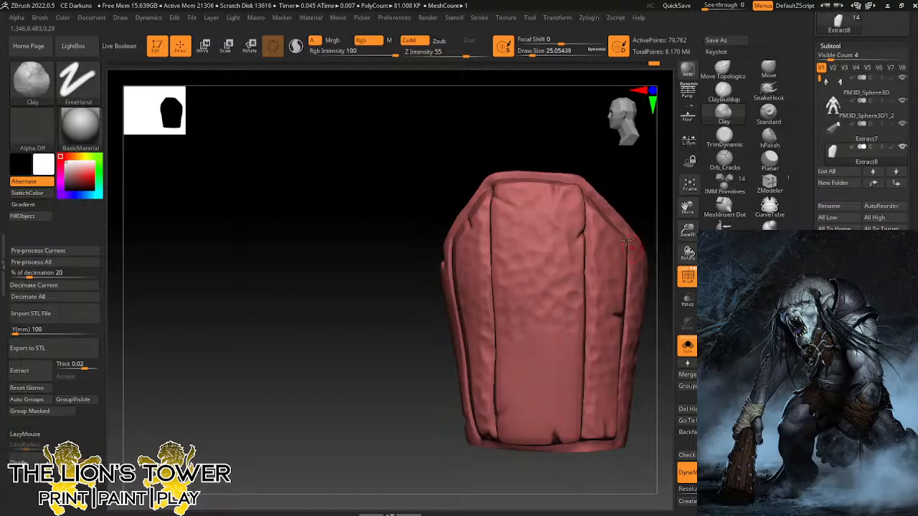
left_click_drag(689, 234, 678, 188)
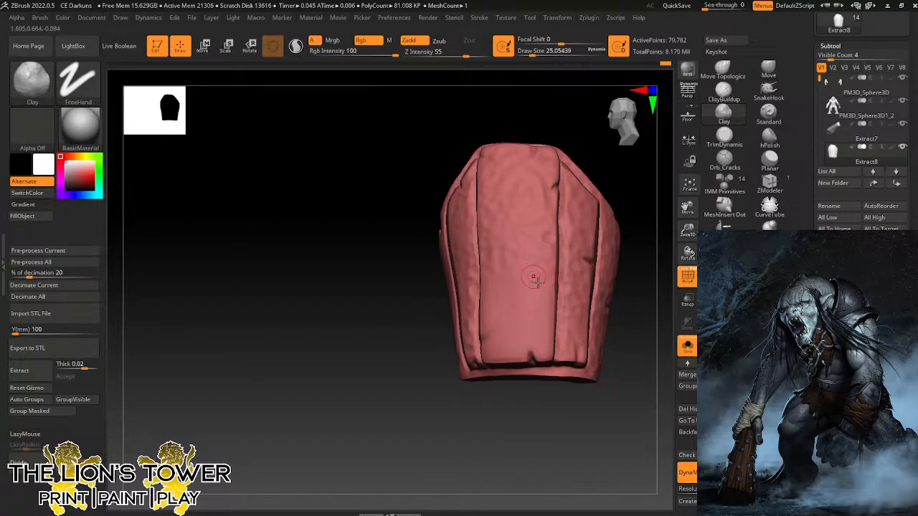
right_click_drag(539, 276, 537, 258)
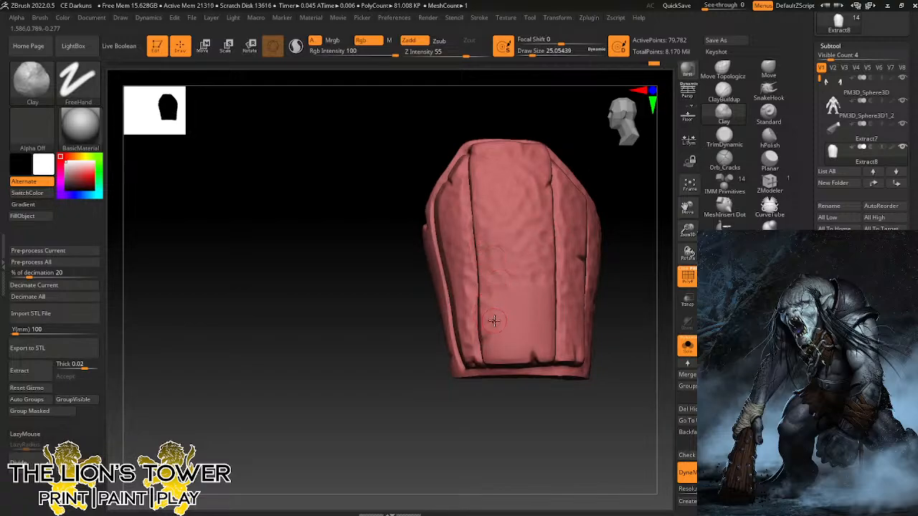
left_click_drag(687, 207, 624, 285)
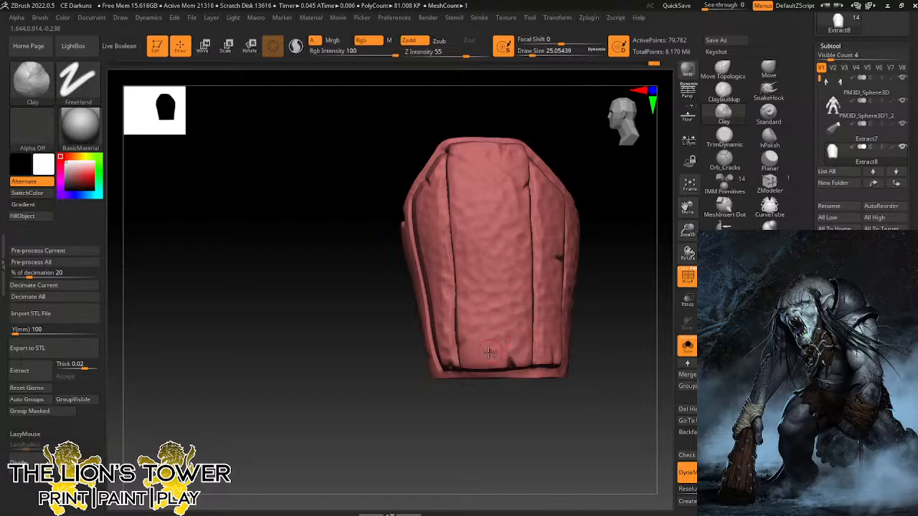
Add Clay unevenness to the narrow side panel and the outer strip beside it, covering their full length.
mouse_move(483, 346)
right_mouse_down()
mouse_move(617, 211)
mouse_move(441, 207)
right_mouse_up()
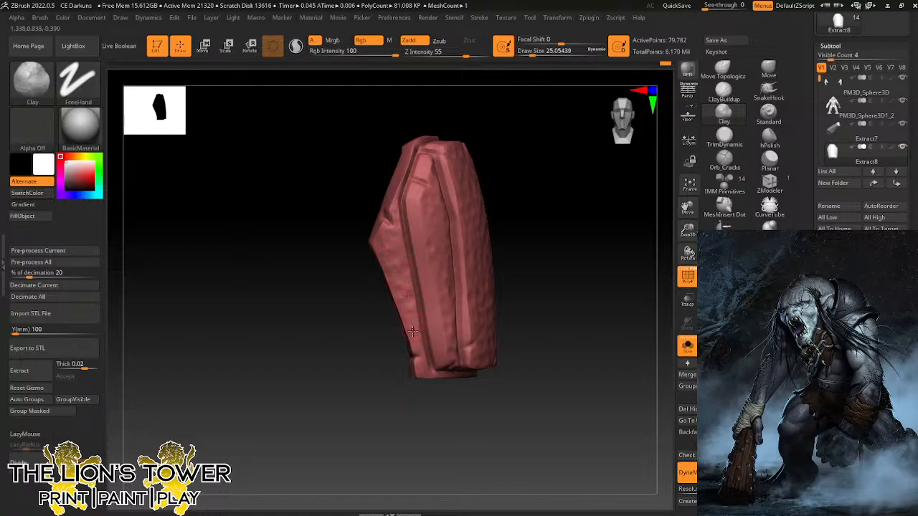
left_click_drag(493, 352, 449, 375)
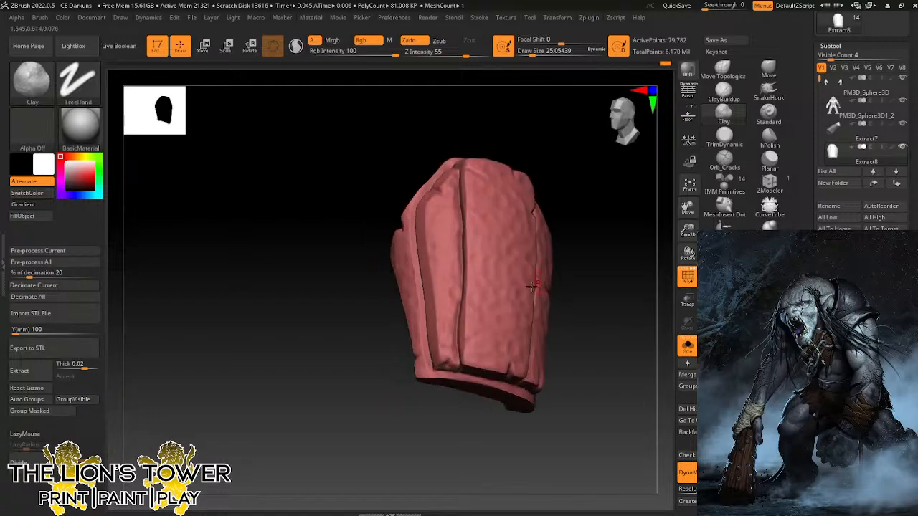
left_click_drag(445, 298, 549, 223)
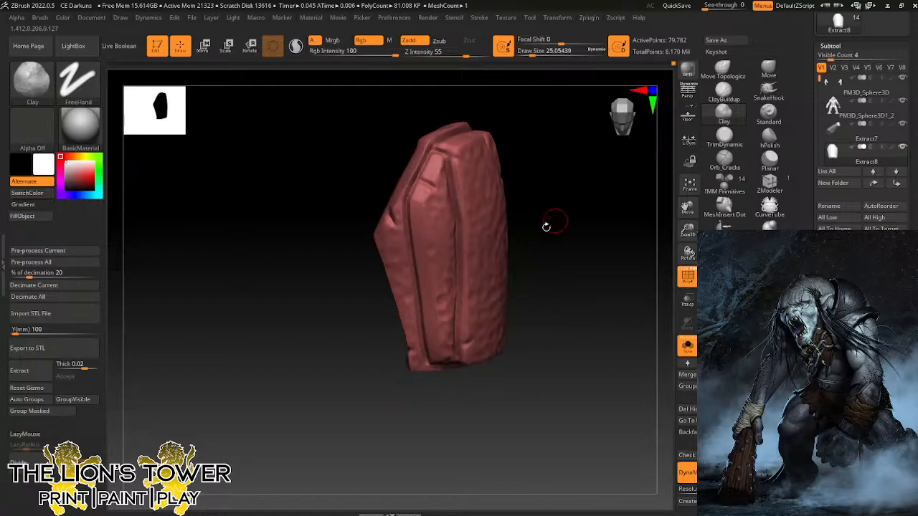
left_click_drag(482, 167, 493, 151)
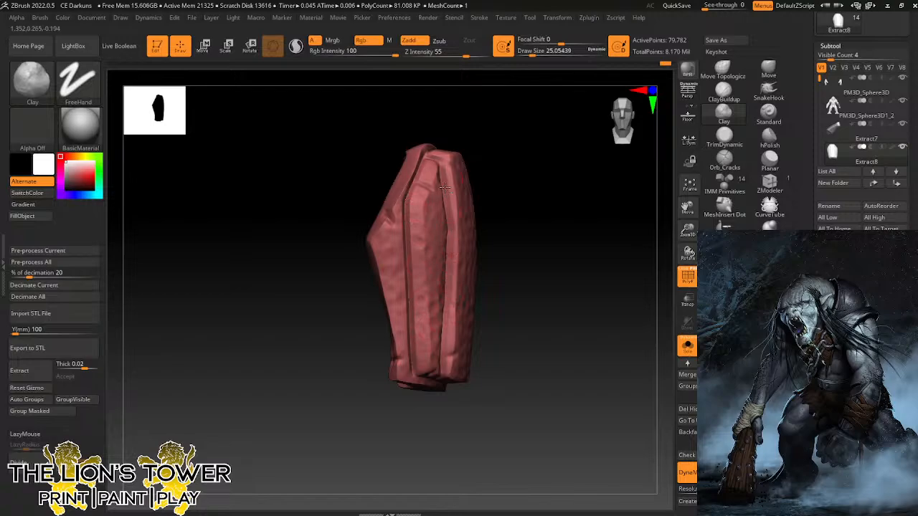
left_click_drag(468, 106, 451, 126)
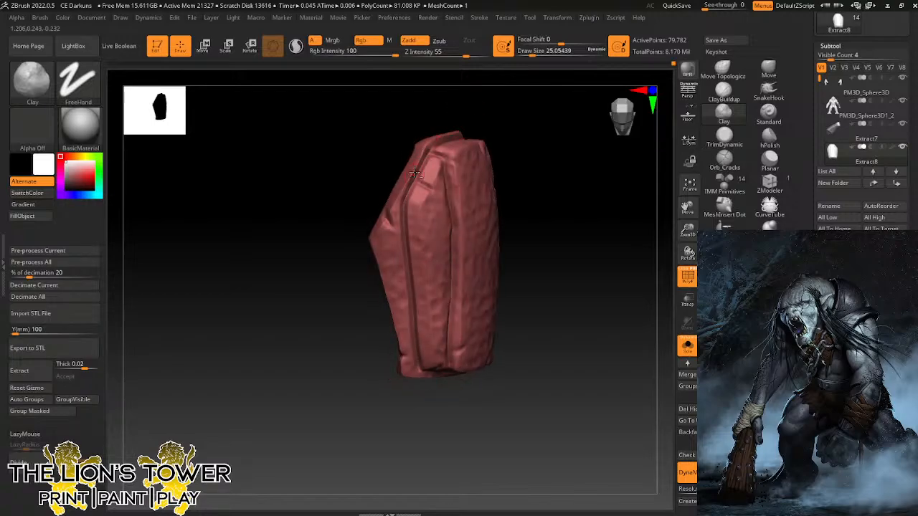
Roughen the panels' elbow-end bevels, the central panel's side wall along the groove and the opposite outer strip with Clay.
left_click_drag(561, 142, 555, 171)
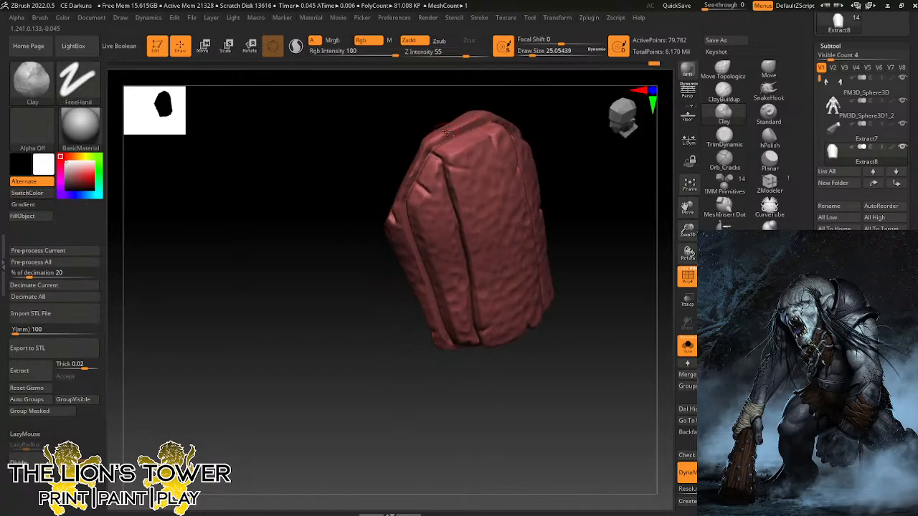
left_click_drag(611, 159, 550, 132)
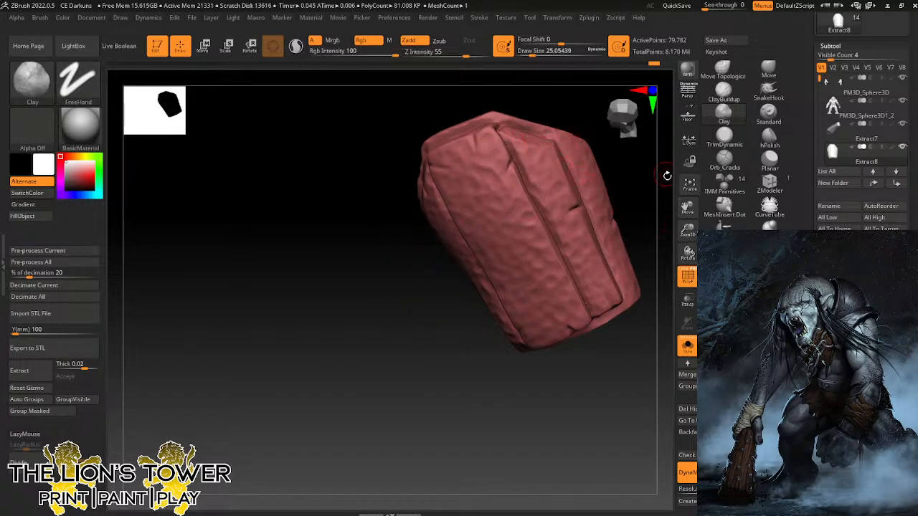
mouse_move(687, 208)
left_mouse_down()
mouse_move(629, 239)
mouse_move(619, 263)
mouse_move(506, 227)
mouse_move(507, 246)
left_mouse_up()
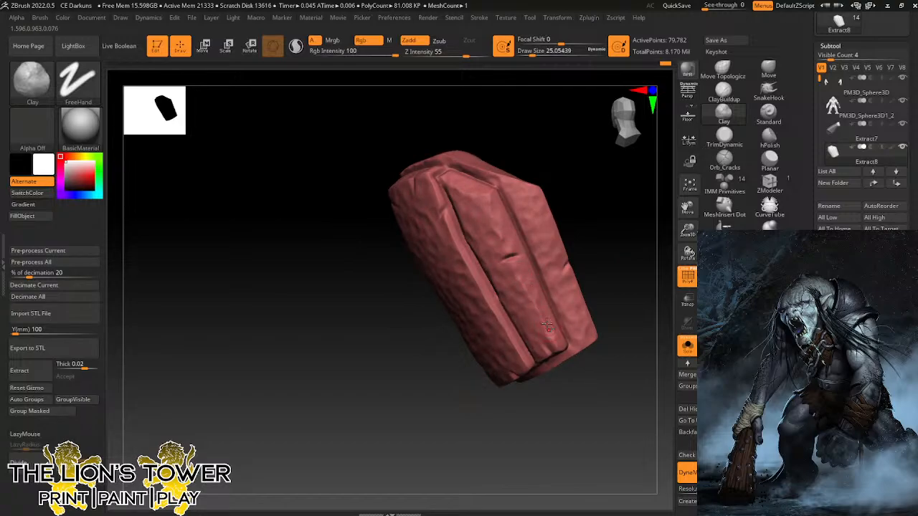
left_click_drag(607, 201, 496, 273)
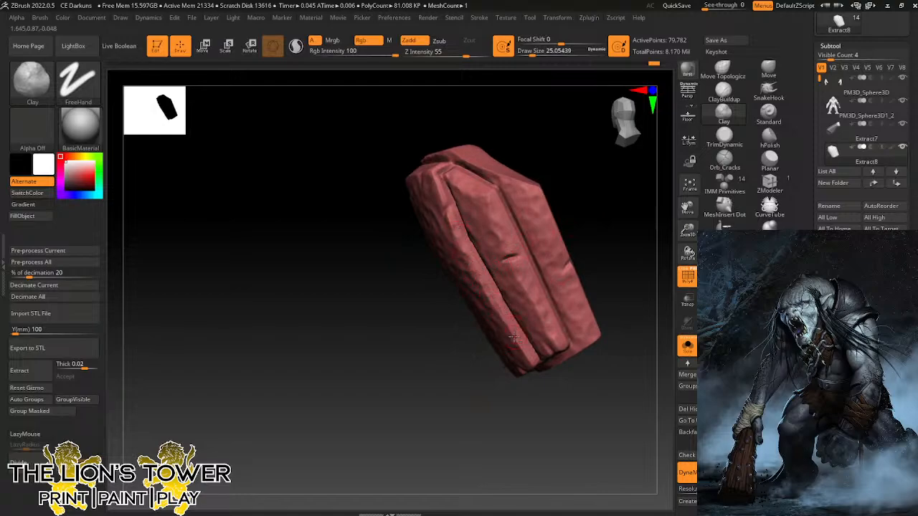
left_click_drag(622, 246, 516, 202)
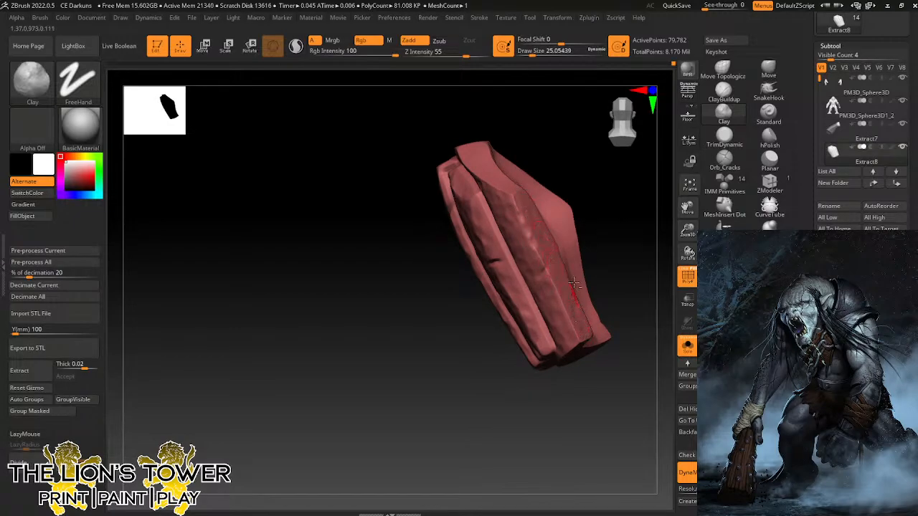
Texture the bracer rim's angled elbow-end faces with Clay, working around to the outer strip's pointed corner.
left_click_drag(607, 224, 589, 262)
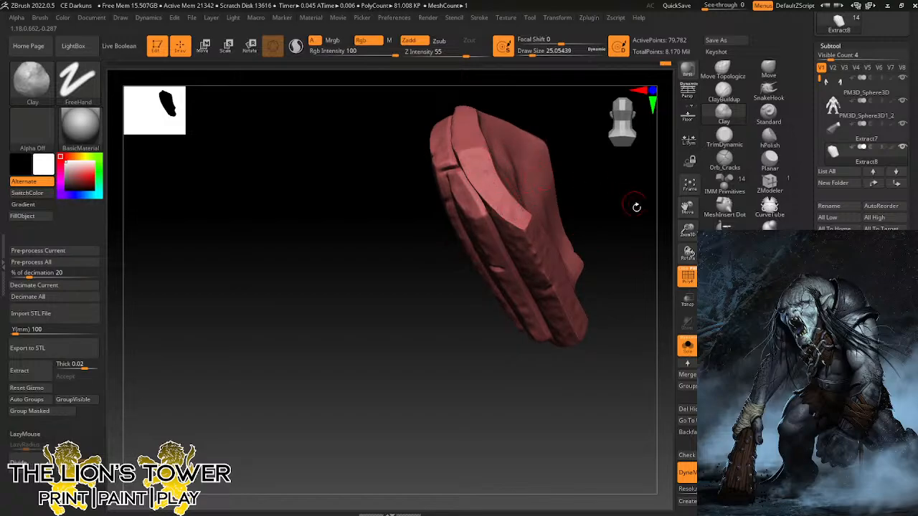
left_click_drag(637, 208, 720, 282)
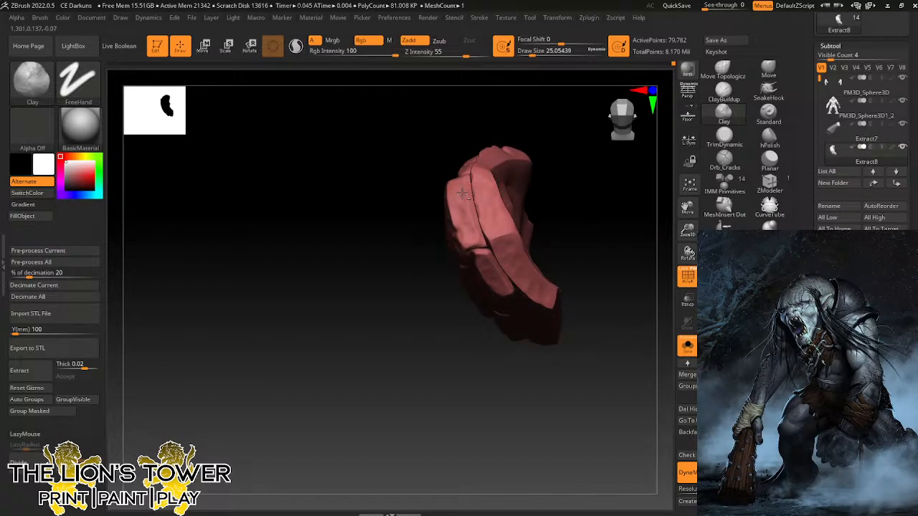
left_click_drag(548, 155, 479, 167)
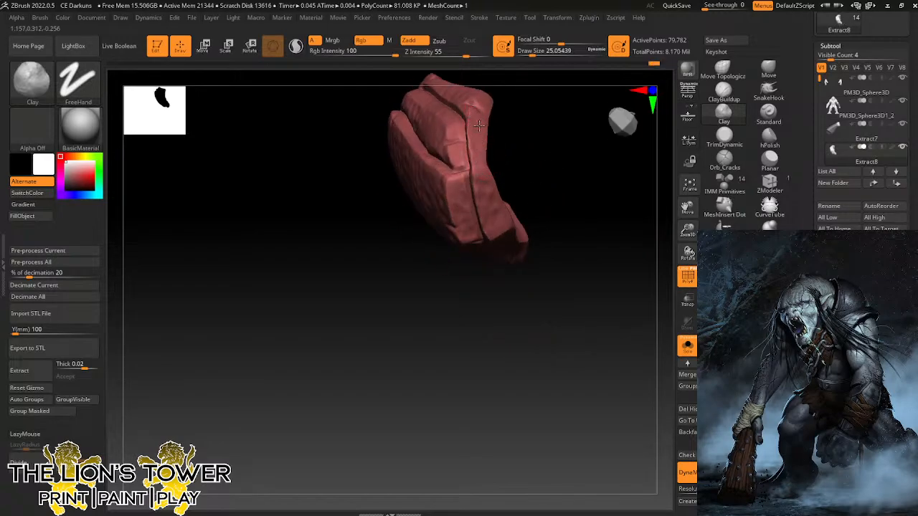
left_click_drag(687, 205, 688, 274)
left_click_drag(634, 252, 573, 234)
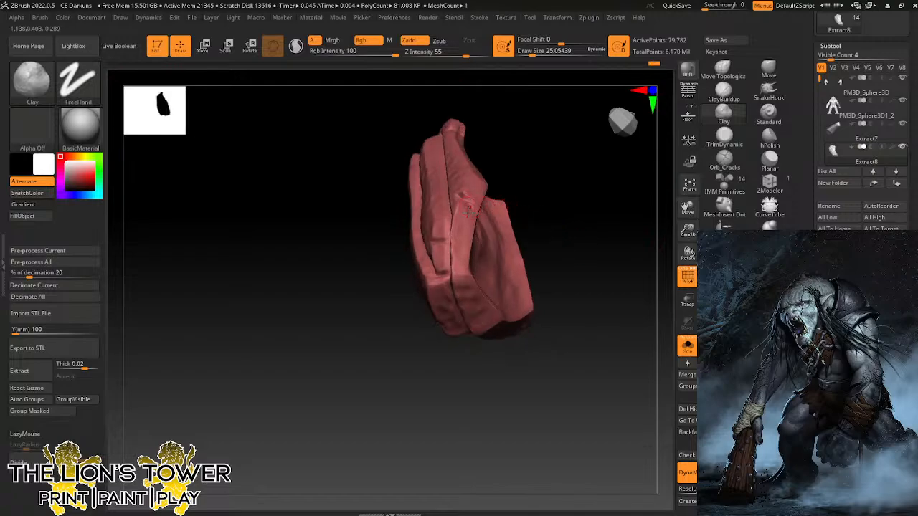
left_click_drag(470, 214, 467, 231)
left_click_drag(517, 139, 482, 126)
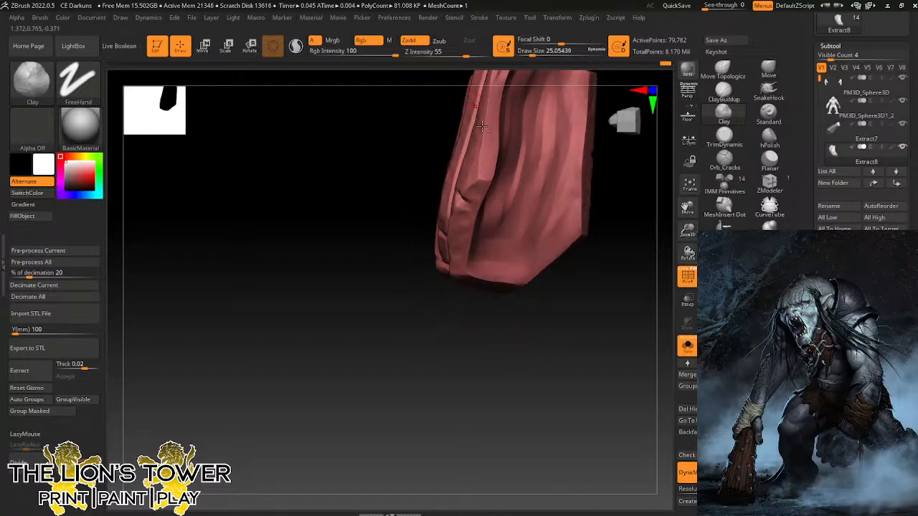
Texture the thin outer edge of the bracer up to its wrist end with Clay, and undo the last stroke.
left_click(689, 185)
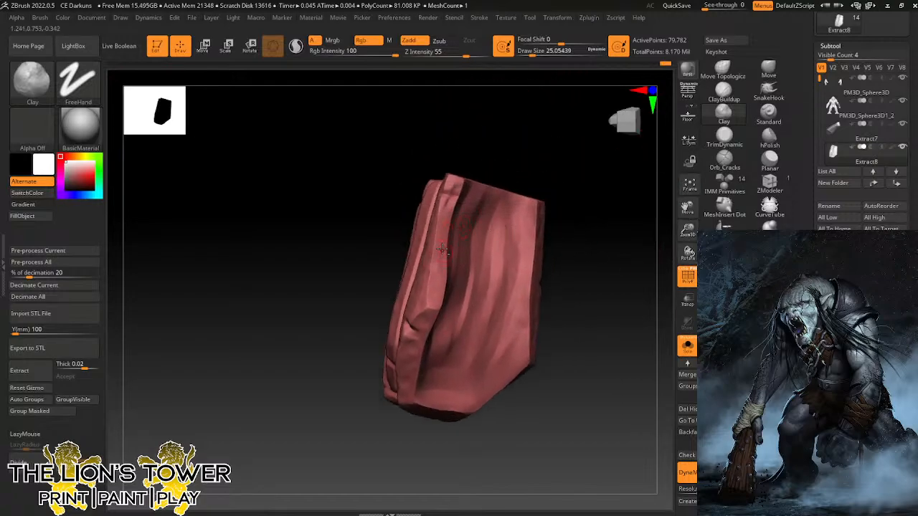
left_click_drag(444, 212, 453, 179)
left_click_drag(459, 115, 459, 170)
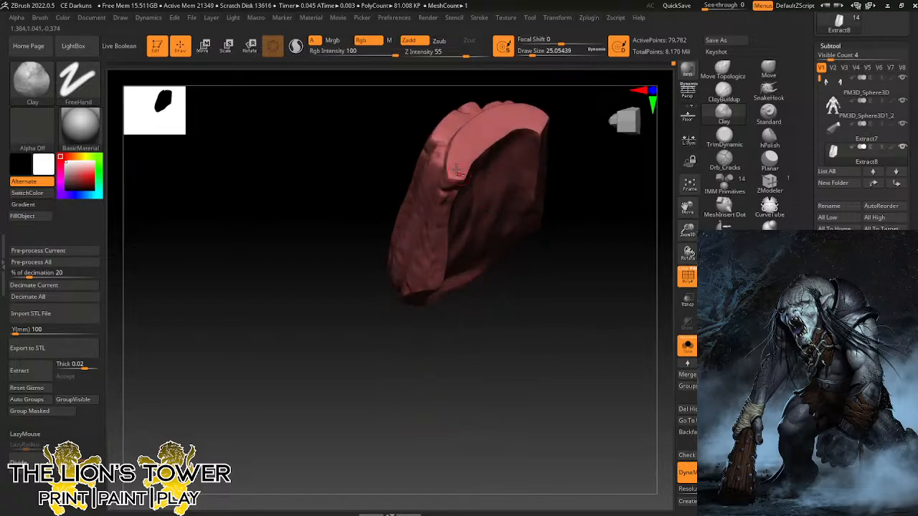
left_click_drag(645, 223, 543, 231)
key("ctrl+z")
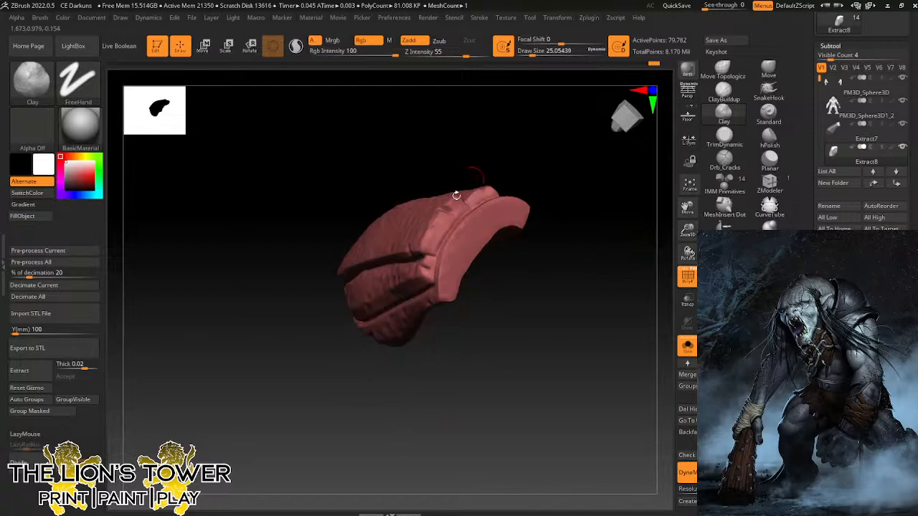
Roughen the bracer's wrist-end rim face and the central panel's wrist-end bevel with Clay strokes.
mouse_move(456, 198)
left_mouse_down()
mouse_move(524, 213)
mouse_move(508, 196)
mouse_move(492, 231)
left_mouse_up()
left_click_drag(516, 287, 525, 304)
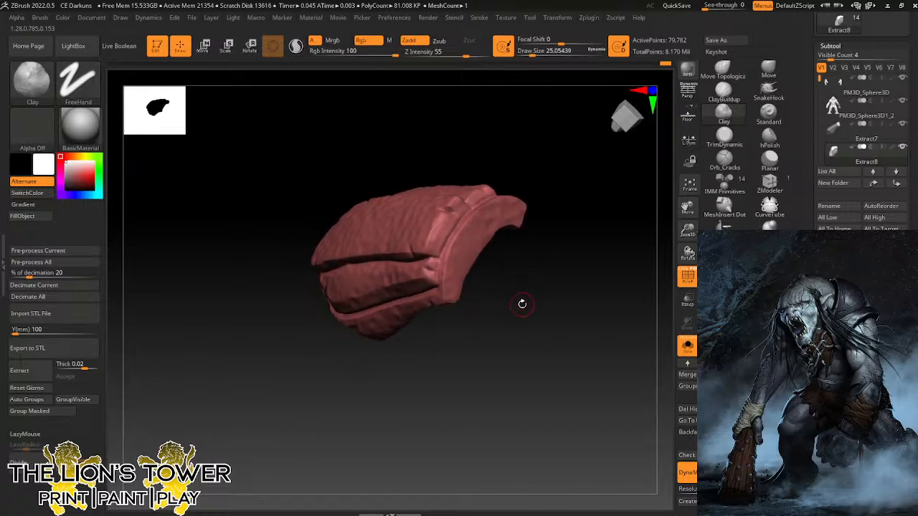
left_click_drag(540, 214, 532, 251)
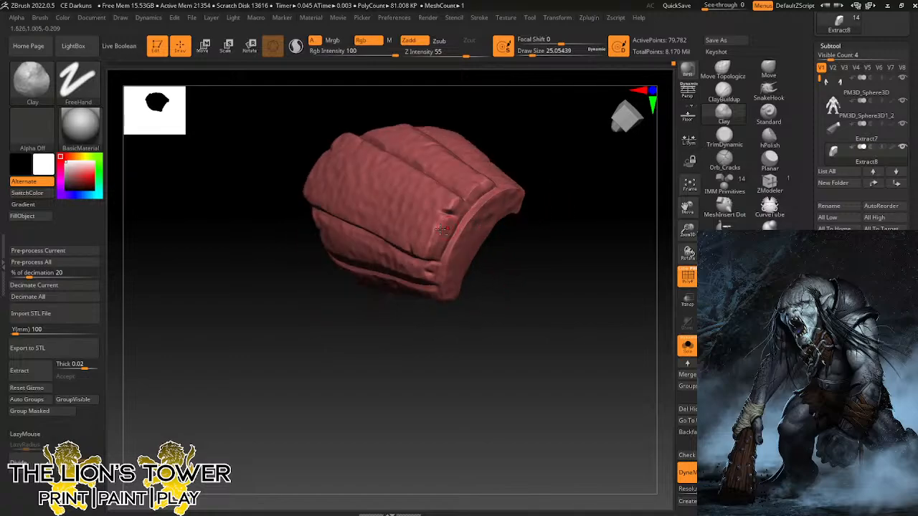
left_click_drag(688, 230, 558, 273)
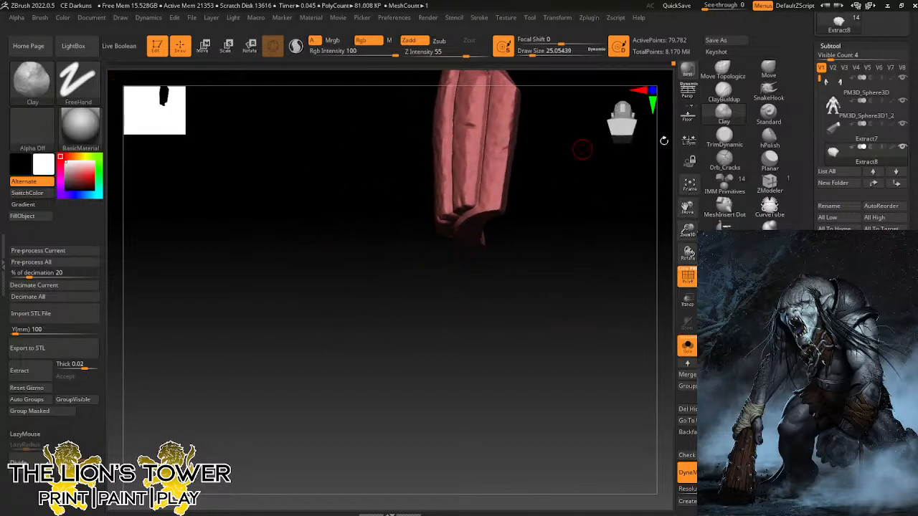
left_click_drag(688, 230, 687, 206)
Touch up the Clay texture on the elbow-end rim, the central panel's bevel and the adjoining outer strip.
left_click_drag(600, 265, 447, 192)
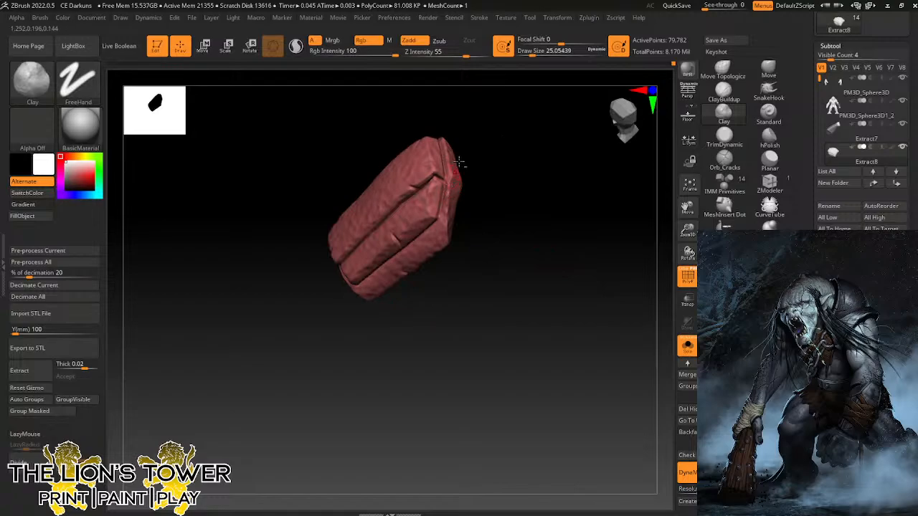
right_click_drag(459, 162, 450, 167)
right_click_drag(462, 114, 429, 150)
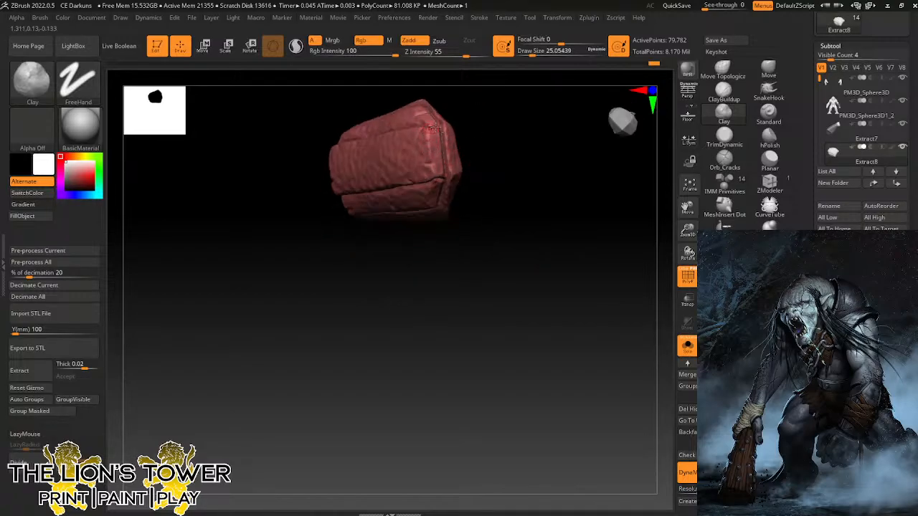
left_click_drag(435, 129, 432, 128)
left_click_drag(669, 233, 508, 172)
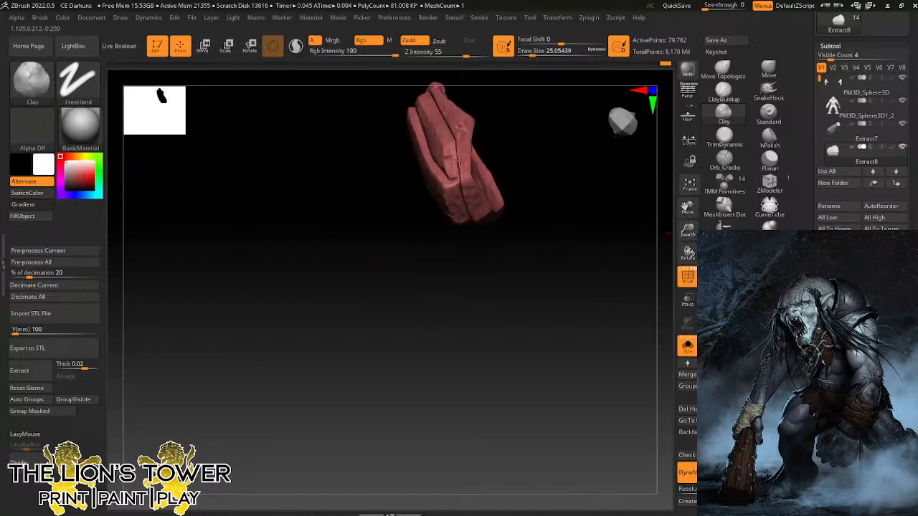
right_click_drag(459, 162, 528, 150)
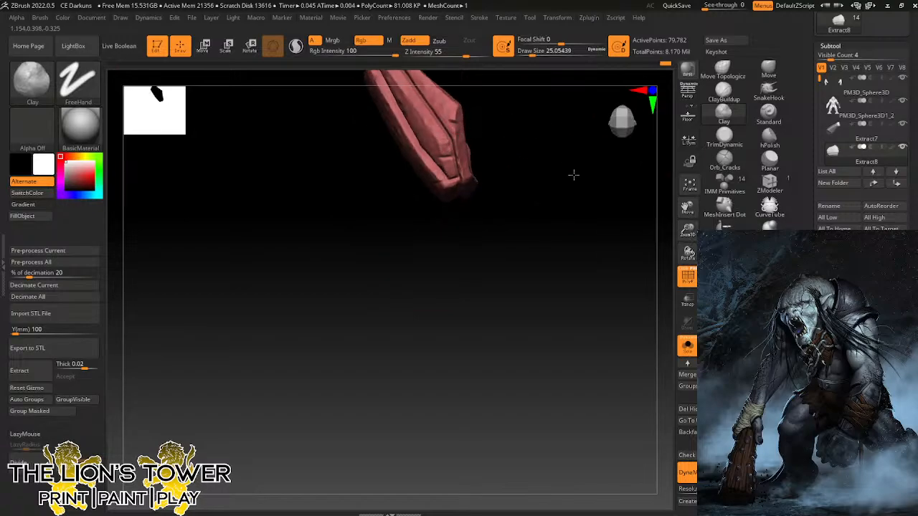
right_click_drag(573, 175, 582, 178)
left_click_drag(687, 207, 732, 345)
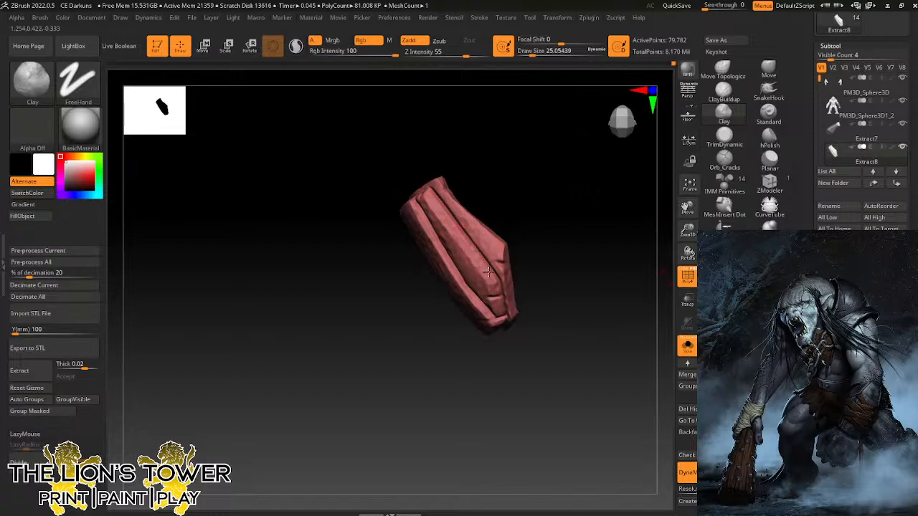
right_click_drag(493, 239, 482, 224)
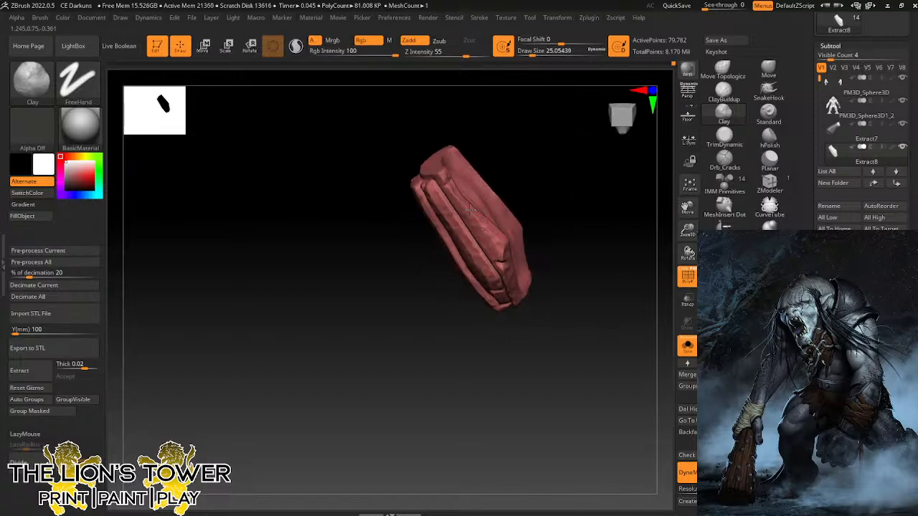
Inspect the isolated bracer from several sides and bring the rest of the model back into display.
right_click_drag(456, 194, 420, 202)
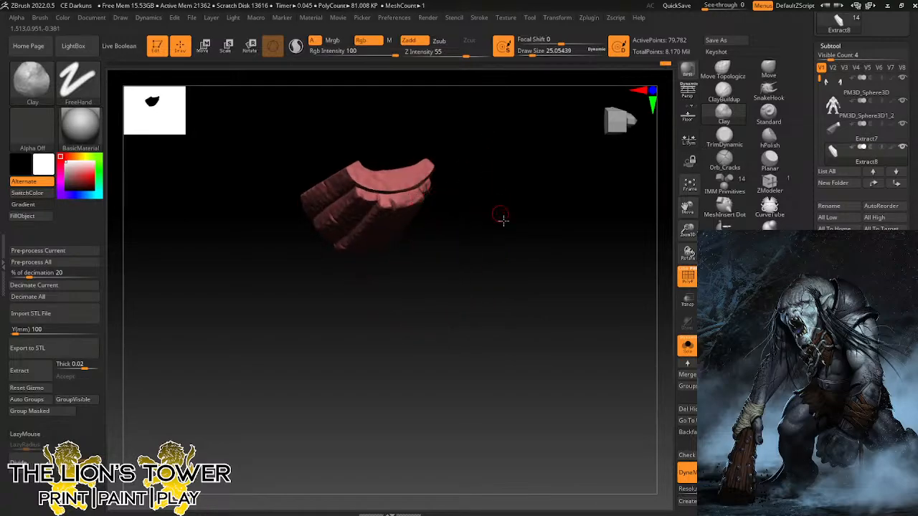
right_click_drag(500, 217, 523, 142)
left_click_drag(688, 226, 688, 206)
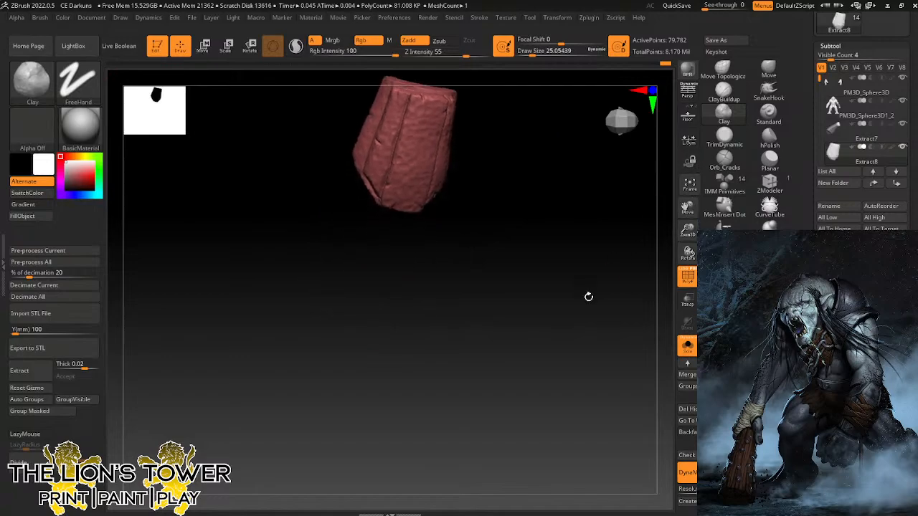
left_click_drag(588, 296, 582, 194)
left_click_drag(688, 208, 607, 297)
left_click(688, 347)
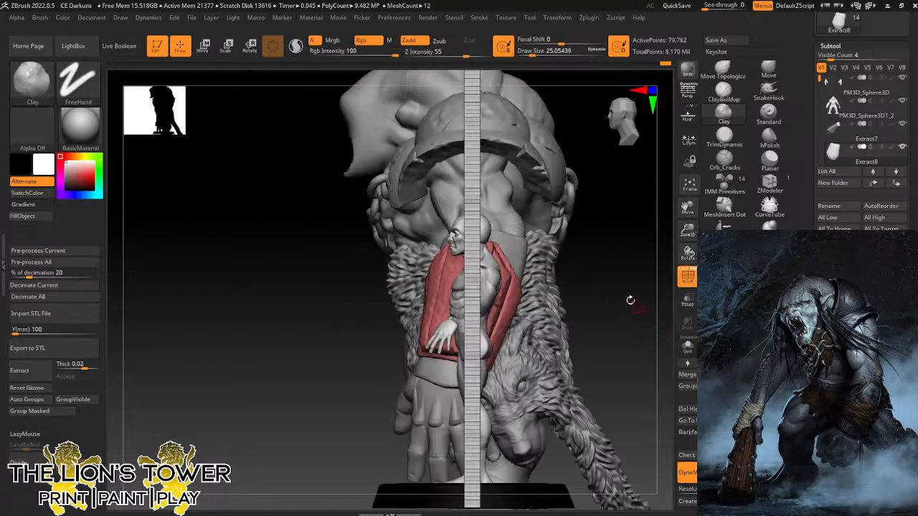
Set the brush's draw size to about 39 and check the bracer's surface around the forearm.
left_click_drag(534, 51, 537, 51)
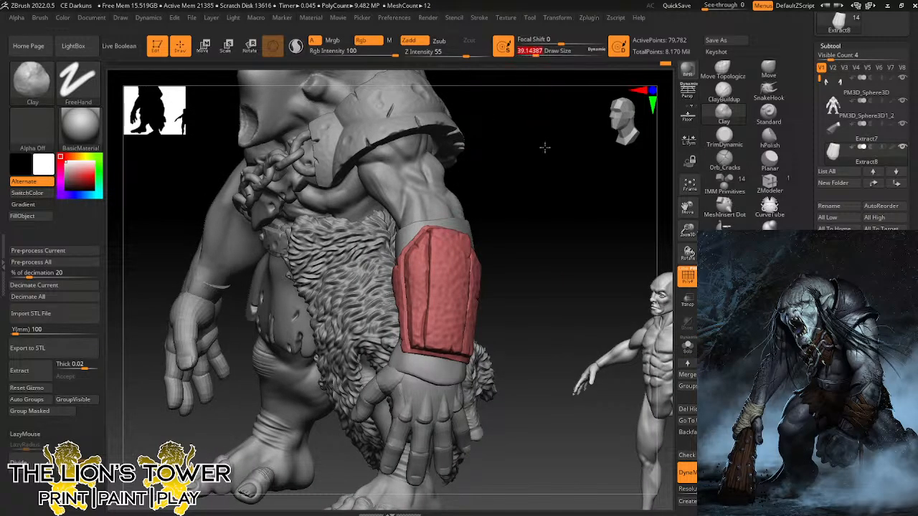
left_click_drag(543, 148, 520, 197)
left_click_drag(445, 241, 447, 242)
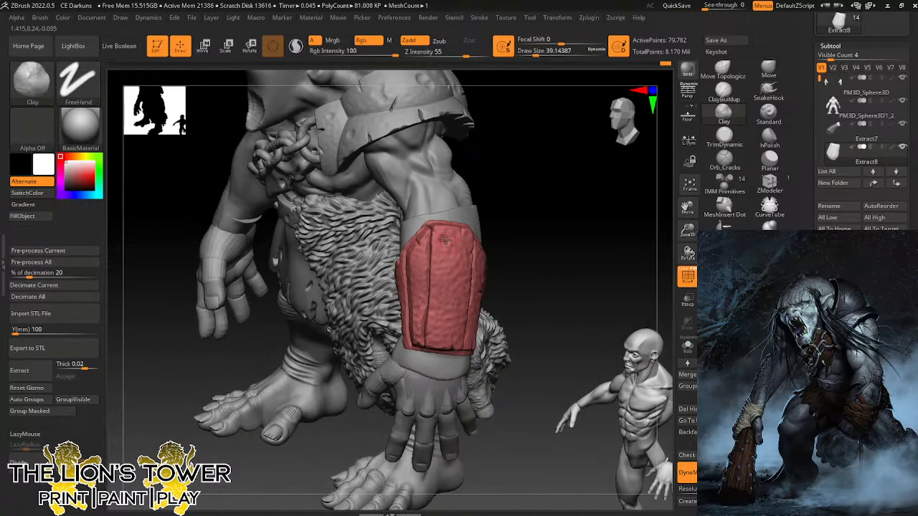
mouse_move(495, 202)
left_mouse_down()
mouse_move(502, 198)
mouse_move(494, 192)
left_mouse_up()
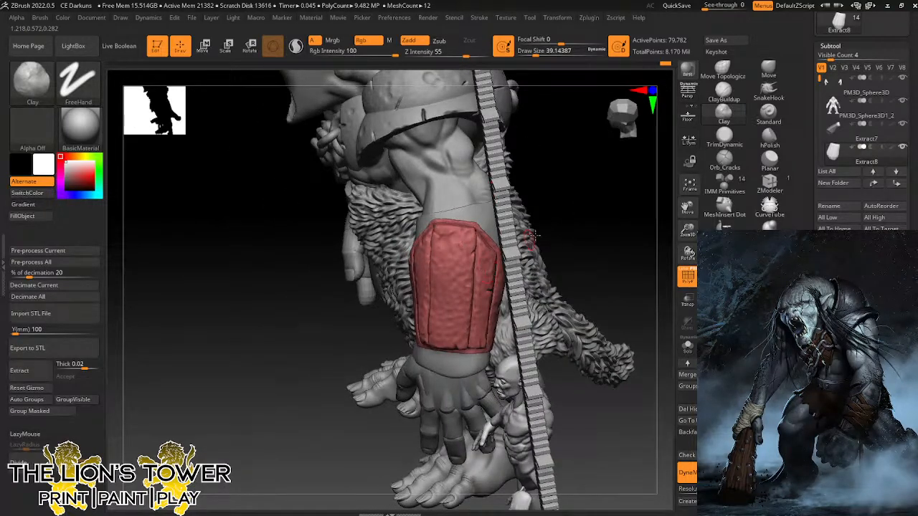
left_click_drag(530, 233, 492, 267)
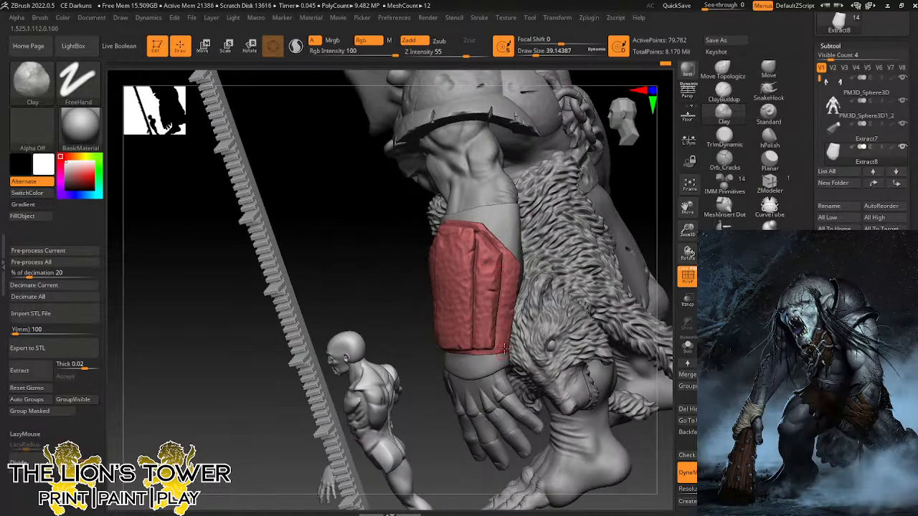
left_click_drag(554, 287, 627, 198)
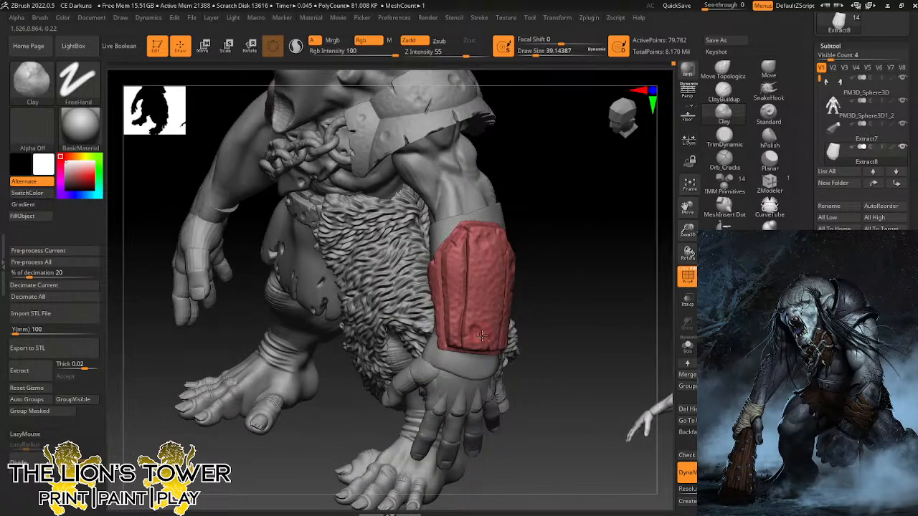
left_click_drag(578, 266, 445, 296)
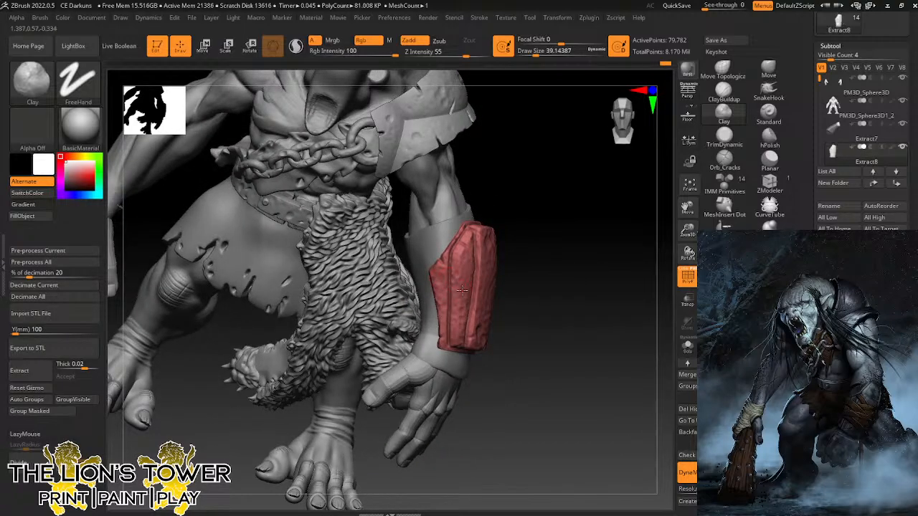
Show the hidden subtool with the troll's face again.
left_click_drag(688, 231, 658, 237)
left_click(596, 288, "ctrl")
left_click(597, 288, "ctrl")
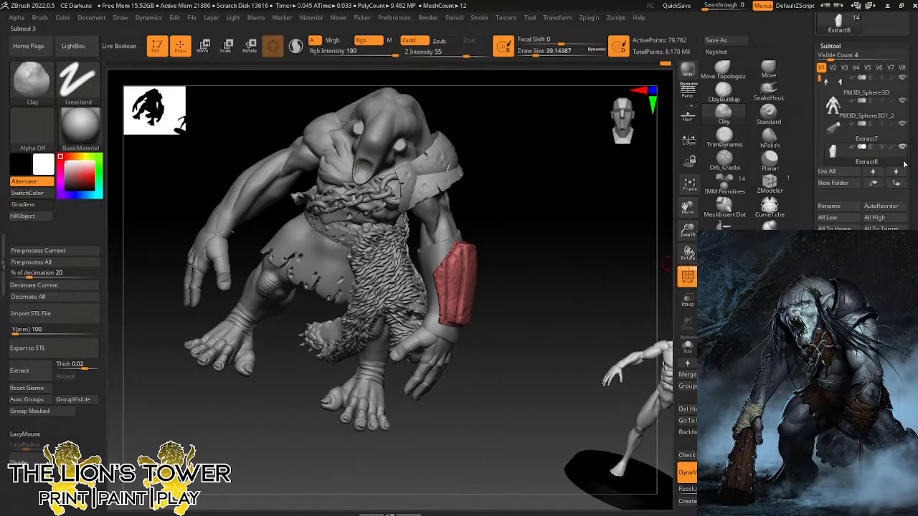
left_click_drag(808, 136, 808, 163)
left_click_drag(821, 104, 828, 140)
left_click(902, 150)
Frame the whole troll in front view and turn off the polyframe display.
left_click_drag(606, 278, 578, 283)
left_click_drag(687, 231, 688, 215)
mouse_move(687, 208)
left_mouse_down()
mouse_move(713, 225)
mouse_move(687, 209)
mouse_move(687, 224)
left_mouse_up()
left_click_drag(687, 207, 742, 214)
left_click_drag(688, 229, 693, 240)
left_click_drag(687, 208, 716, 193)
left_click_drag(651, 255, 620, 295)
left_click(687, 278)
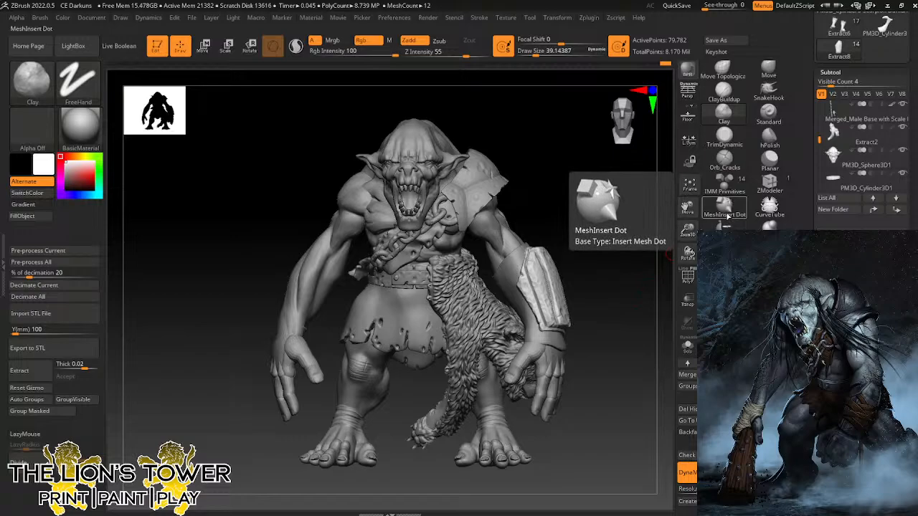
Examine the complete troll from the front, back and both sides, comparing its overall look with the reference artwork.
left_click_drag(667, 262, 665, 244)
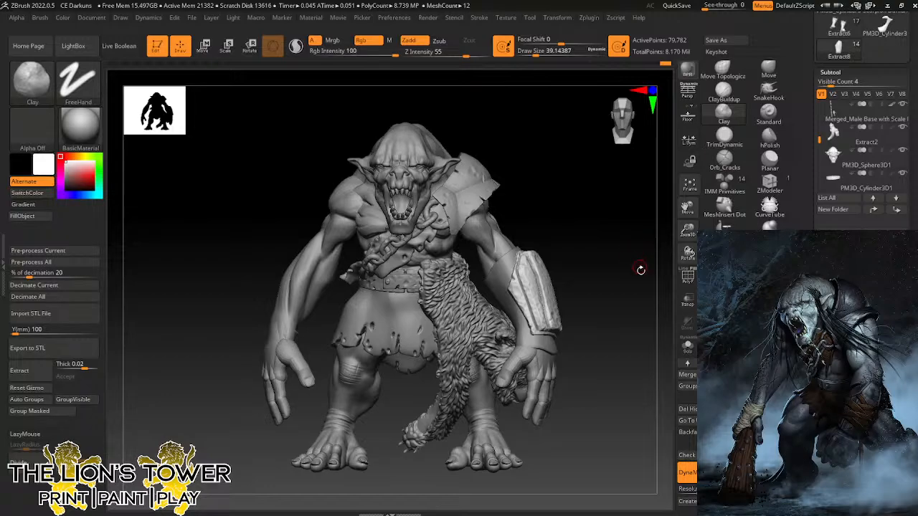
left_click_drag(640, 269, 660, 251)
left_click_drag(689, 215, 684, 206)
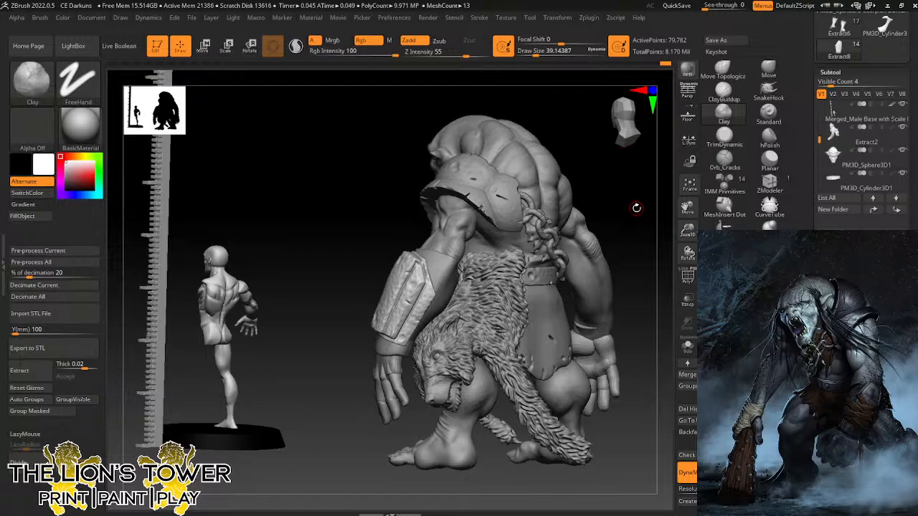
left_click_drag(639, 209, 602, 217)
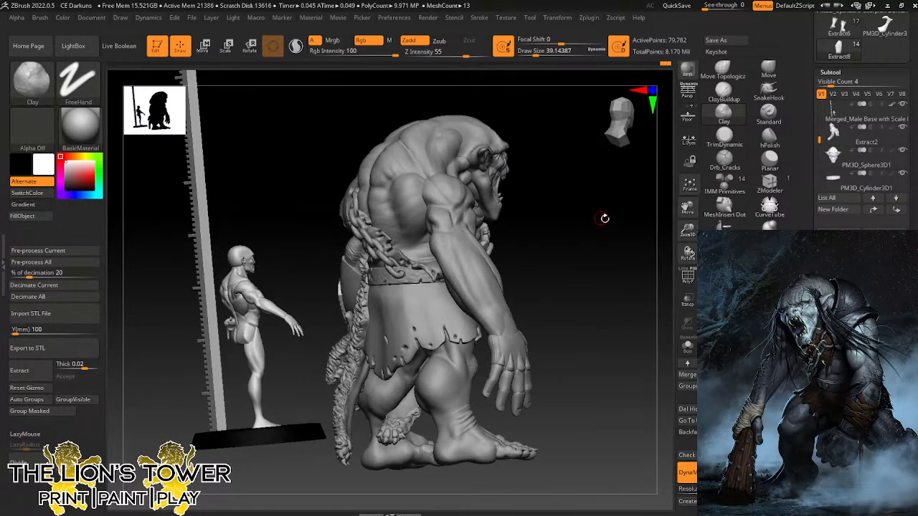
mouse_move(625, 260)
left_mouse_down()
mouse_move(624, 278)
mouse_move(601, 285)
mouse_move(614, 260)
left_mouse_up()
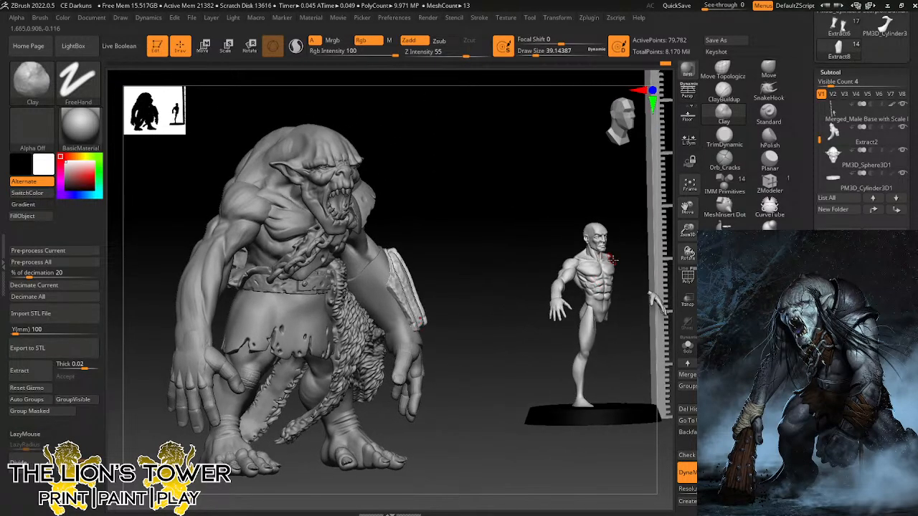
left_click_drag(624, 226, 629, 222)
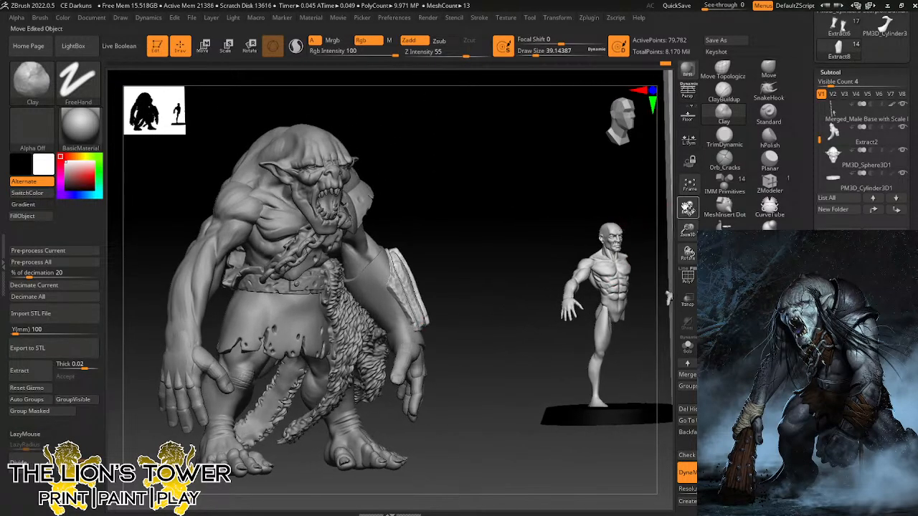
left_click_drag(689, 208, 774, 203)
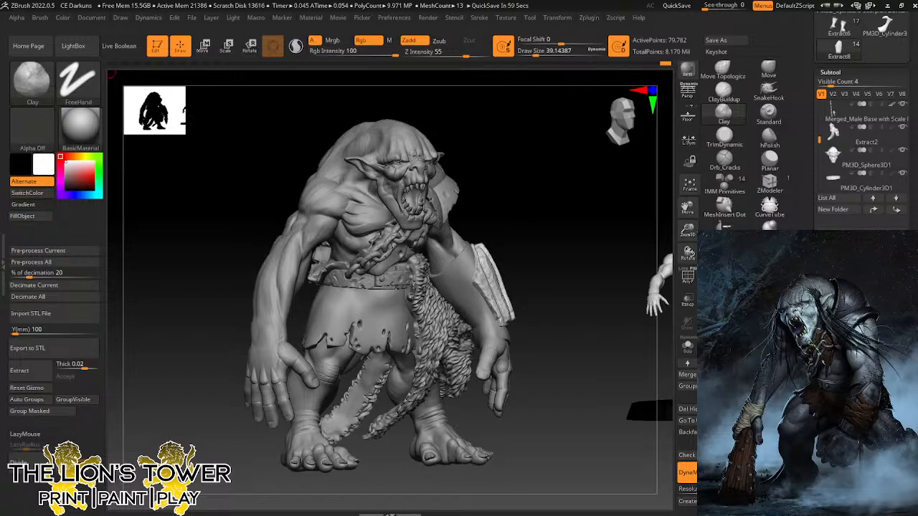
left_click_drag(689, 229, 660, 208)
left_click_drag(591, 225, 571, 228)
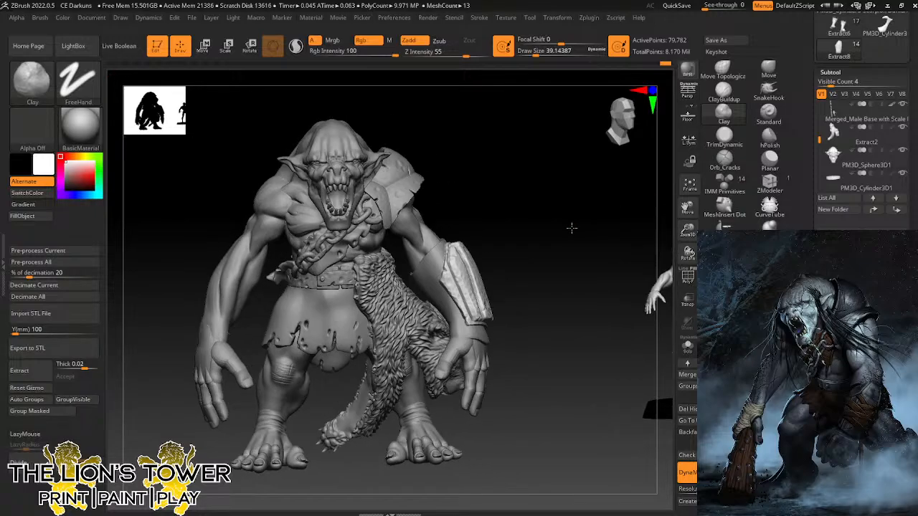
Save the project as CE Darkuns.zpr in the SCULPTS folder.
key("ctrl+s")
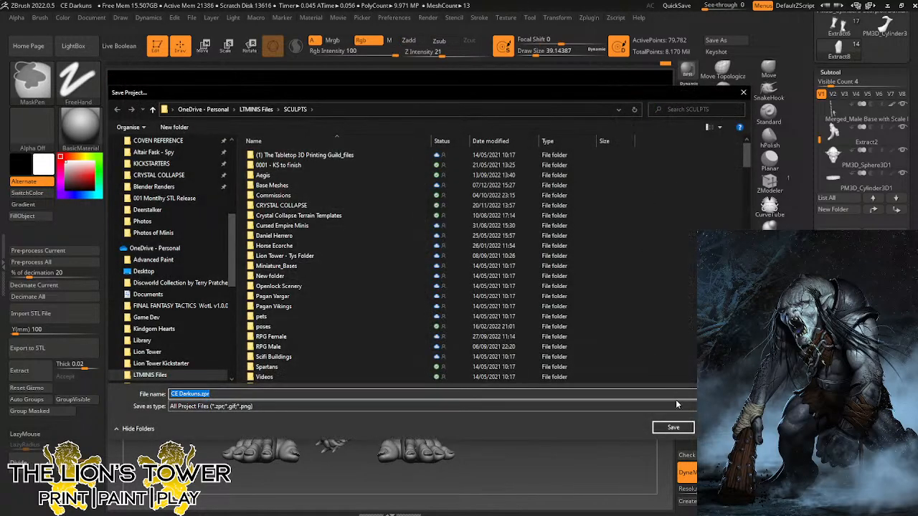
left_click(673, 427)
left_click(495, 256)
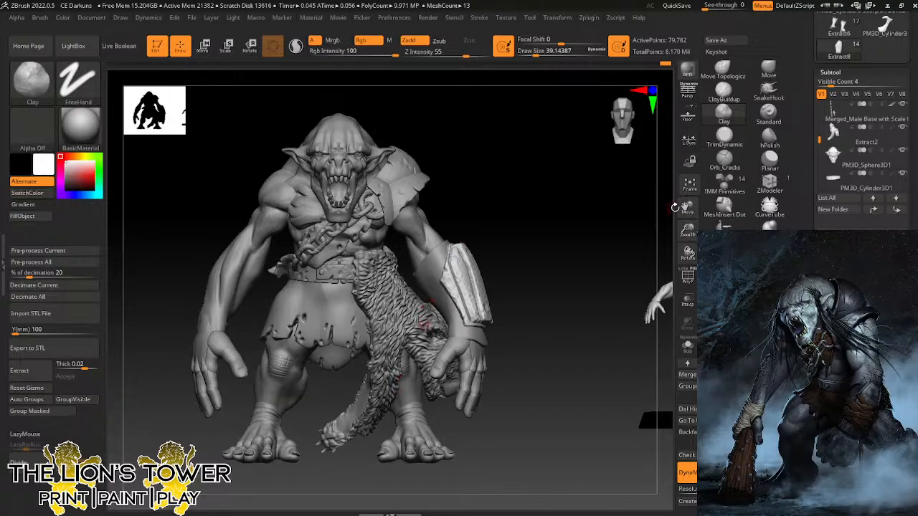
left_click_drag(687, 207, 739, 208)
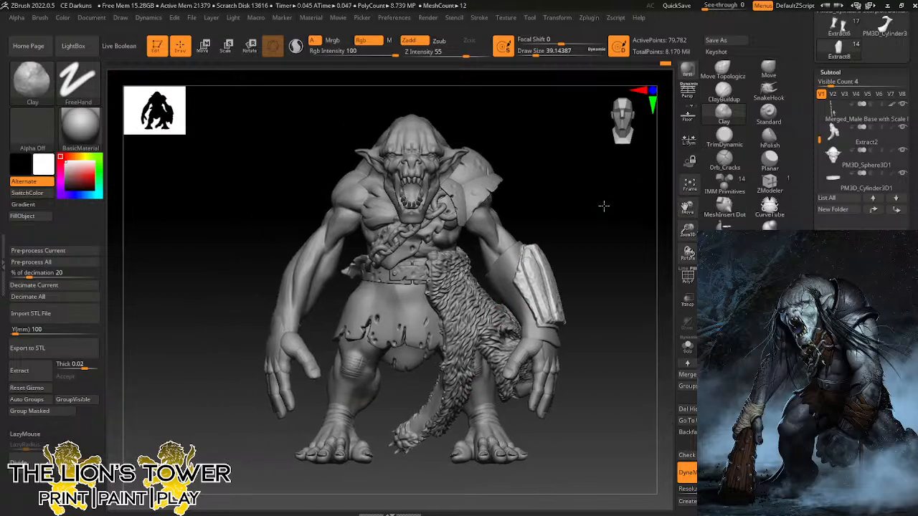
mouse_move(604, 206)
left_mouse_down()
mouse_move(565, 206)
mouse_move(561, 134)
mouse_move(576, 211)
mouse_move(600, 210)
left_mouse_up()
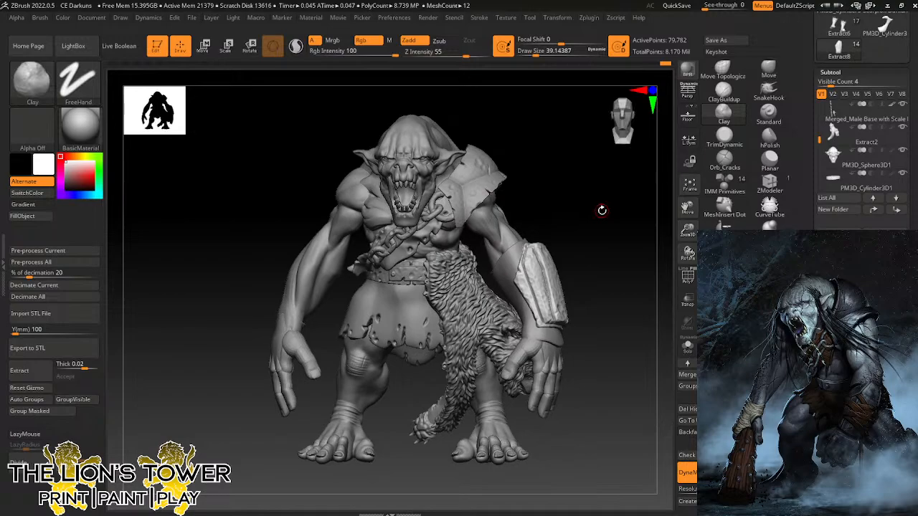
mouse_move(603, 210)
left_mouse_down()
mouse_move(632, 220)
mouse_move(611, 213)
left_mouse_up()
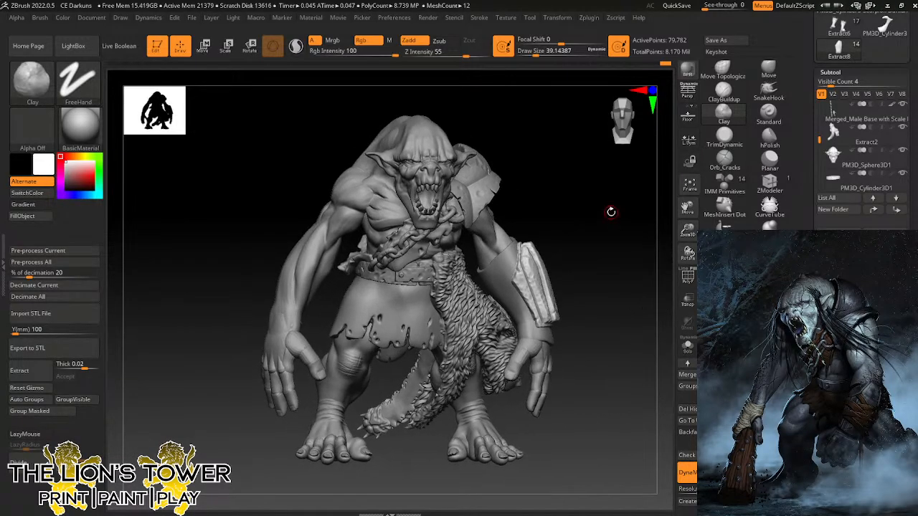